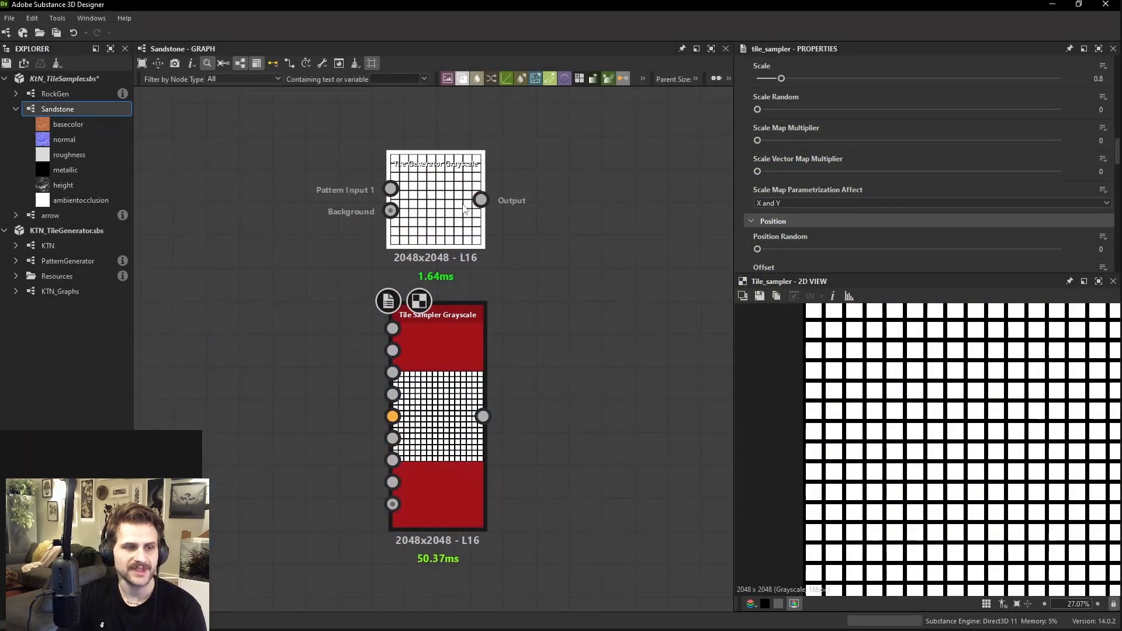
Set the Tile Generator Grayscale node's Scale Random to 0.57
left_click(432, 187)
scroll(822, 158, "down", 1)
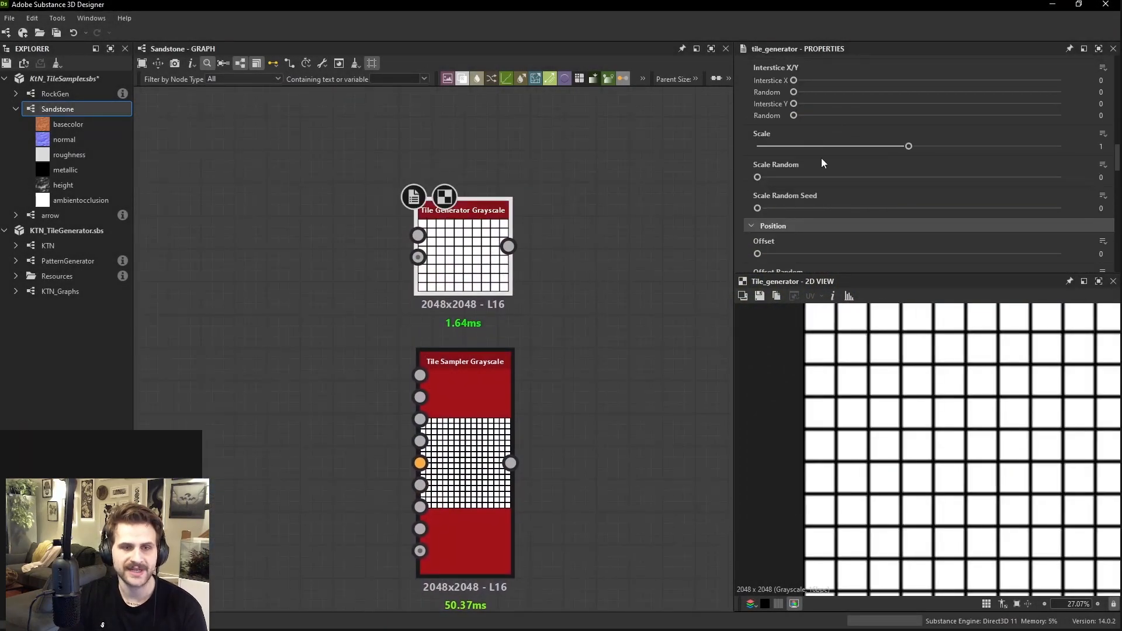
left_click_drag(784, 176, 930, 177)
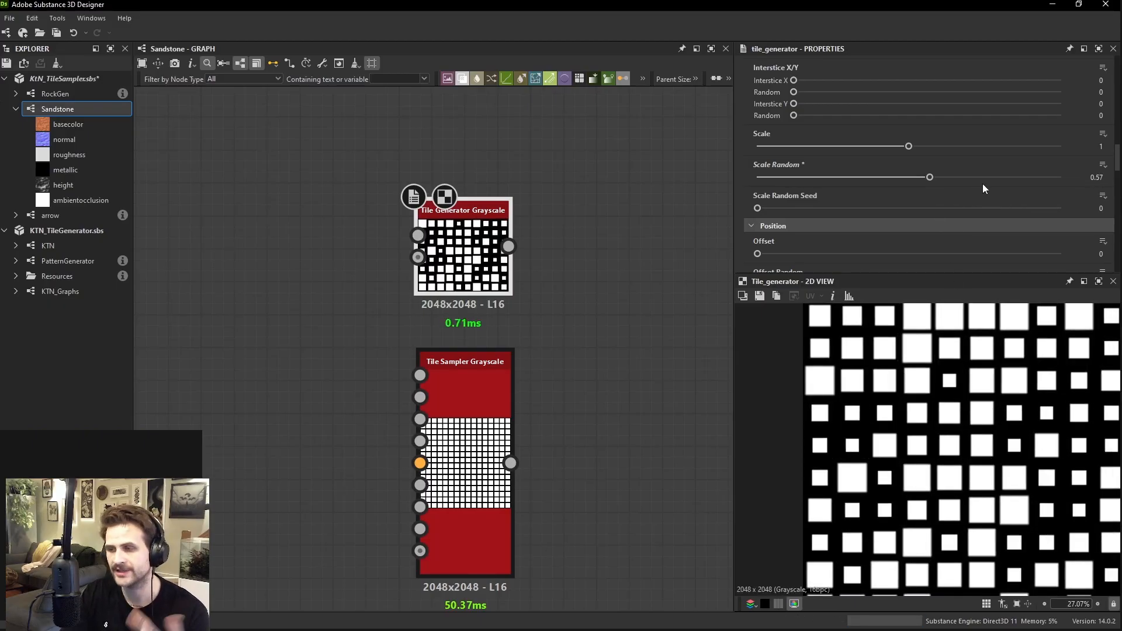
Add a Gradient Linear 1 node beside the Tile Sampler Grayscale and connect it to the sampler's Scale Map Input
scroll(436, 398, "up", 5)
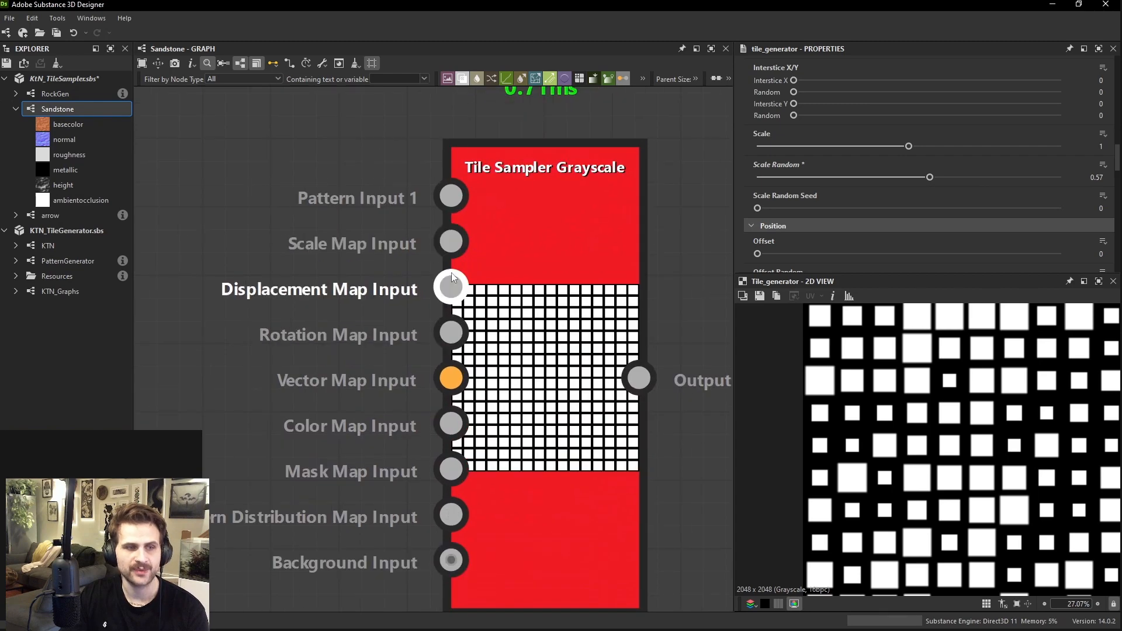
scroll(442, 301, "down", 5)
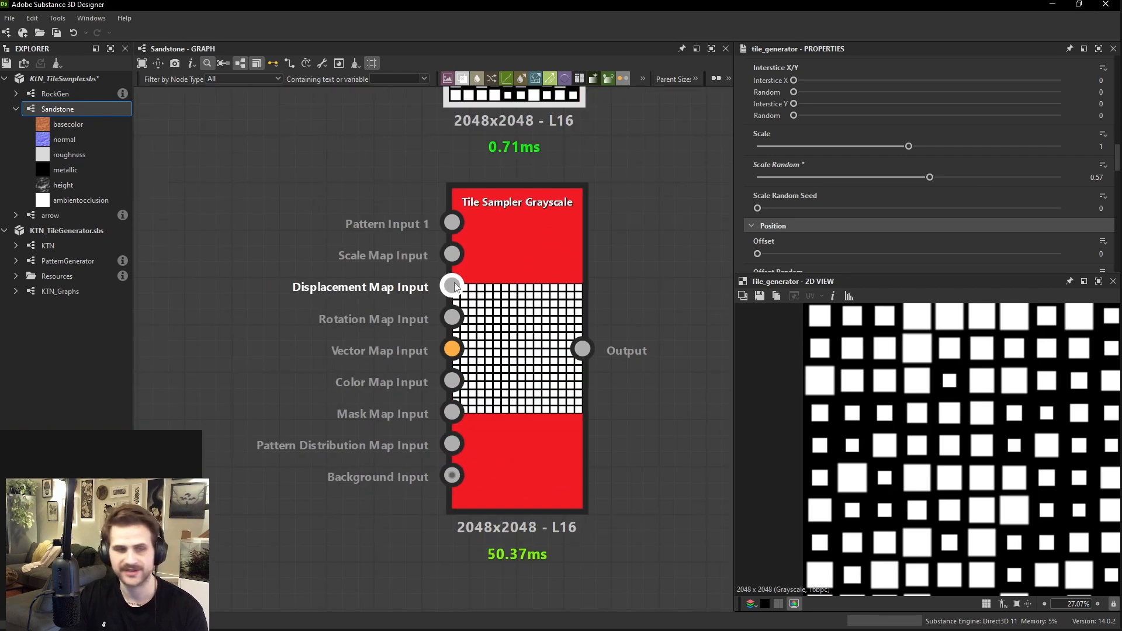
key("space")
type("gr")
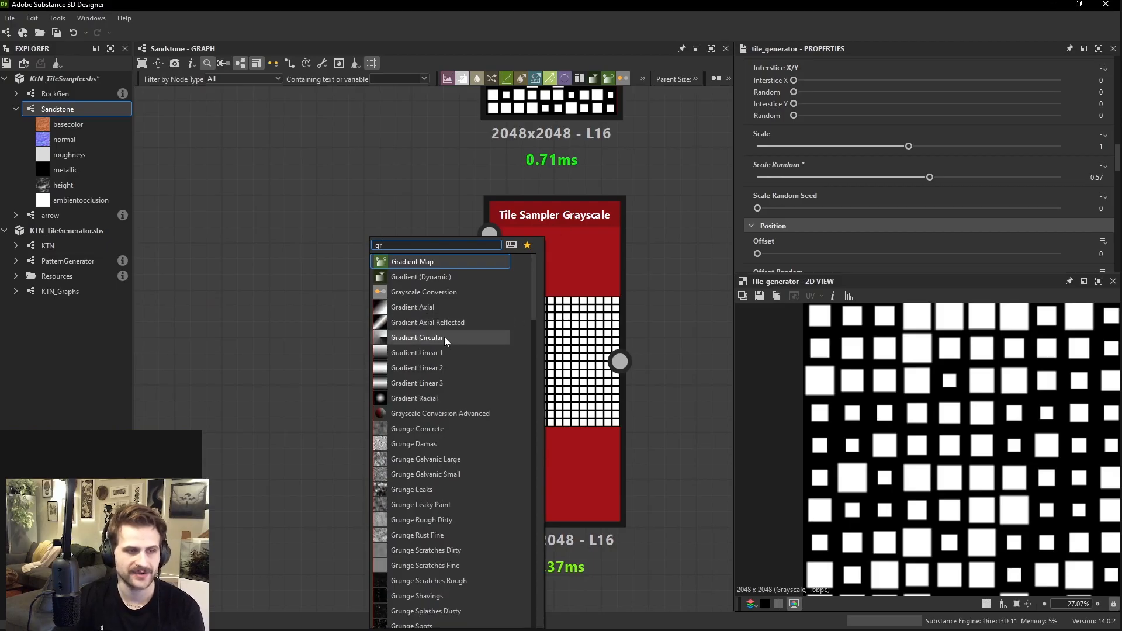
left_click(427, 352)
left_click_drag(411, 300, 317, 301)
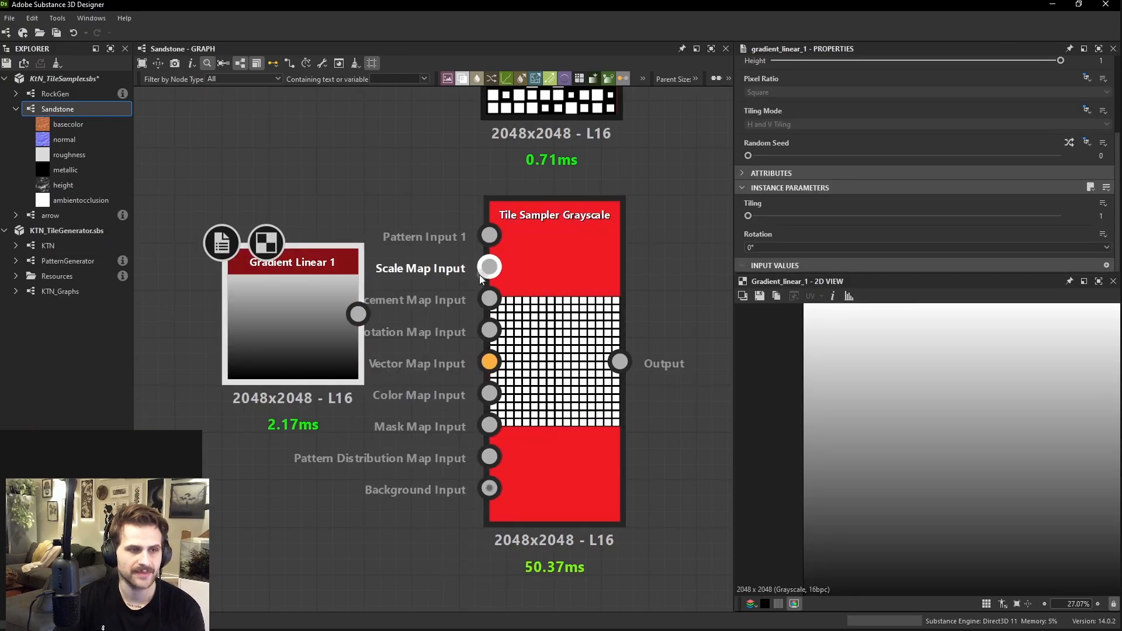
left_click_drag(487, 267, 359, 314)
Set the Tile Sampler's Scale Map Multiplier to 0.91 and show its whole pattern in the preview
middle_click_drag(607, 276, 608, 298)
double_click(608, 299)
scroll(864, 189, "down", 10)
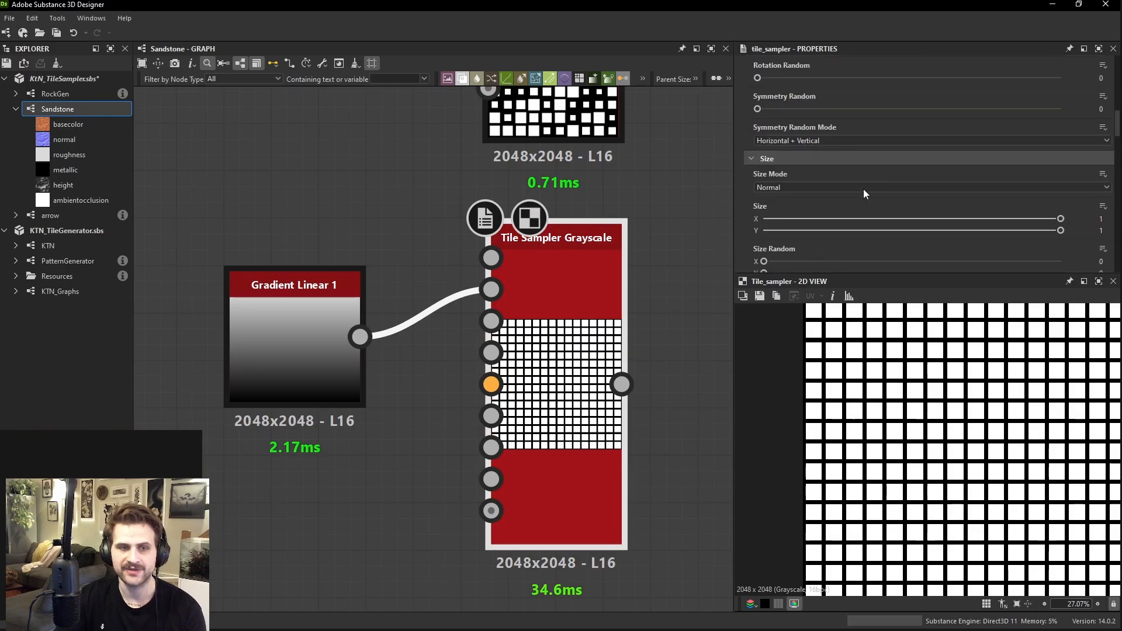
left_click_drag(779, 194, 1033, 226)
scroll(985, 428, "down", 3)
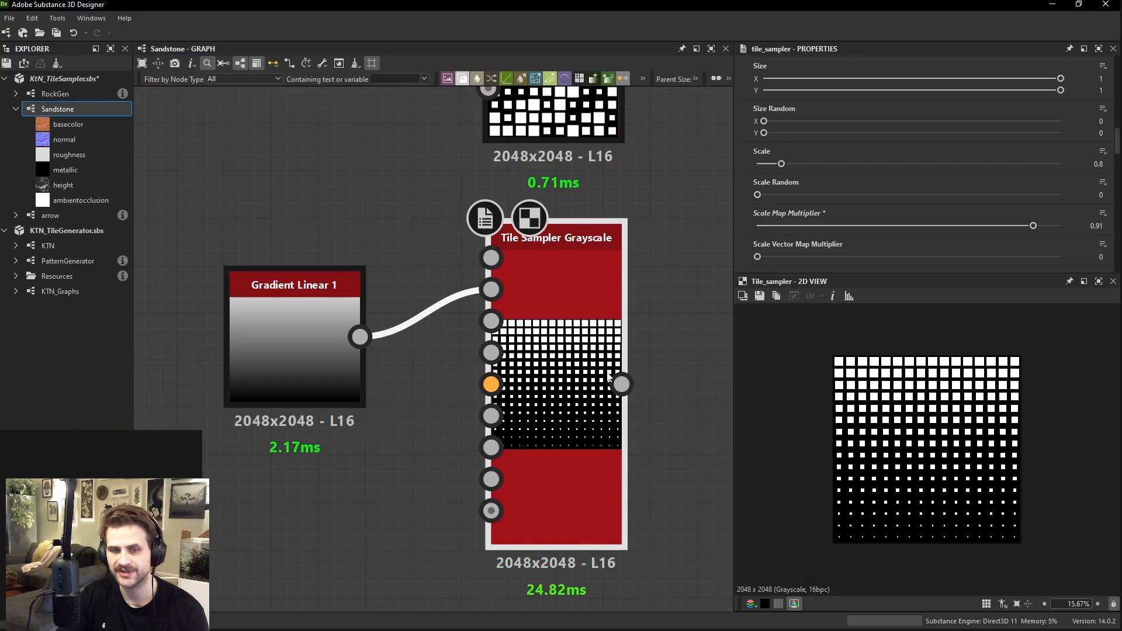
Compare the linear gradient's preview with the Tile Sampler's output and review the sampler's parameters
left_click(298, 340)
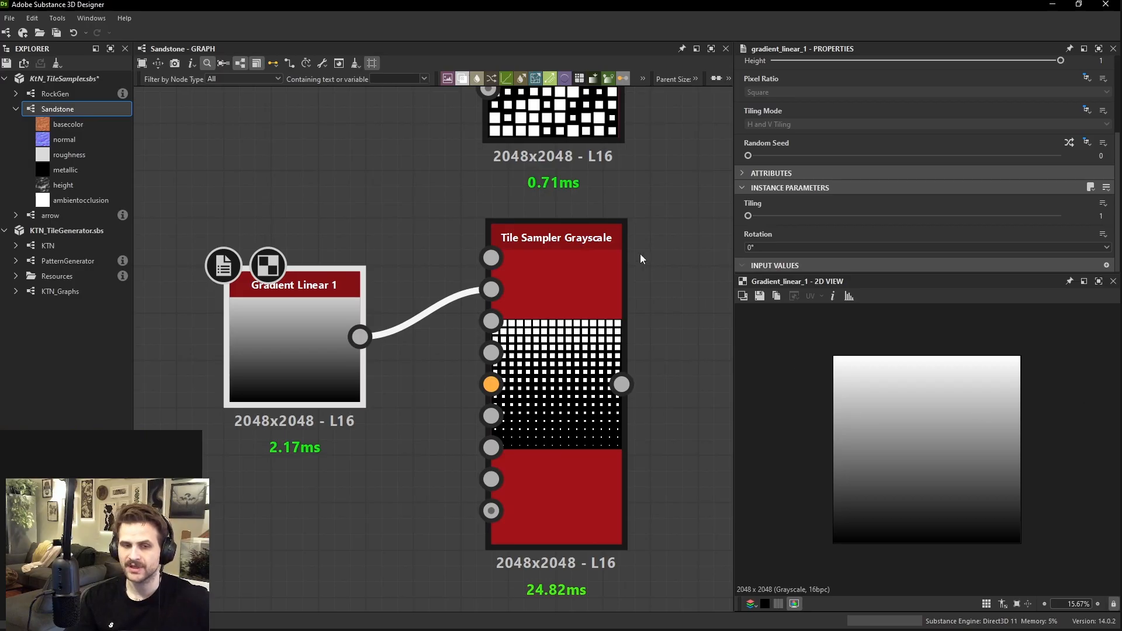
left_click(580, 278)
scroll(908, 146, "down", 3)
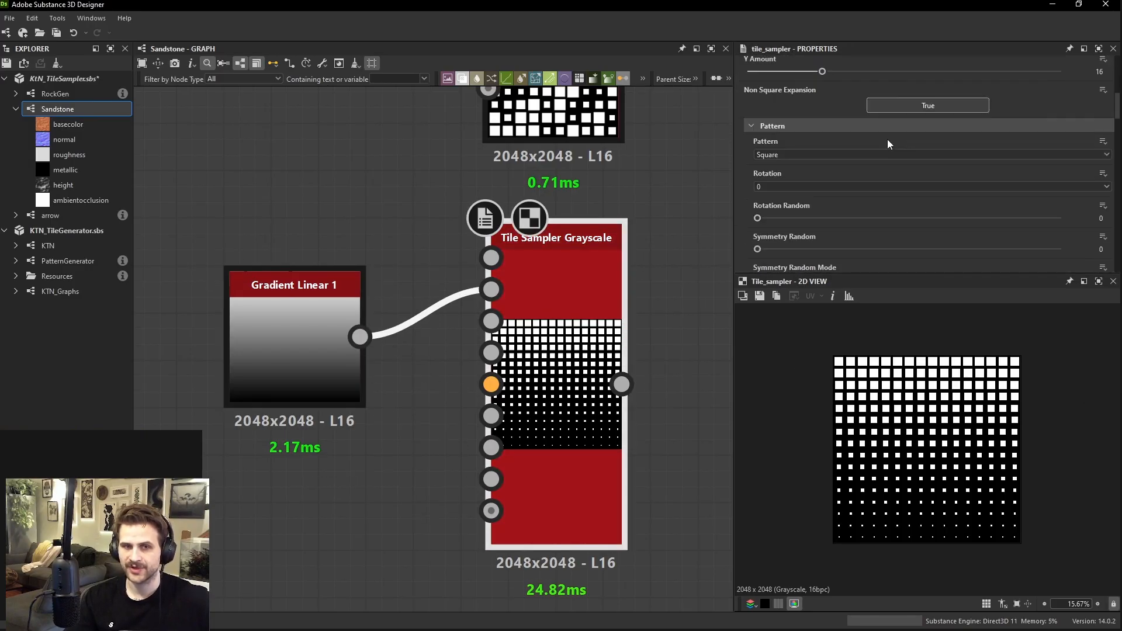
scroll(794, 161, "down", 3)
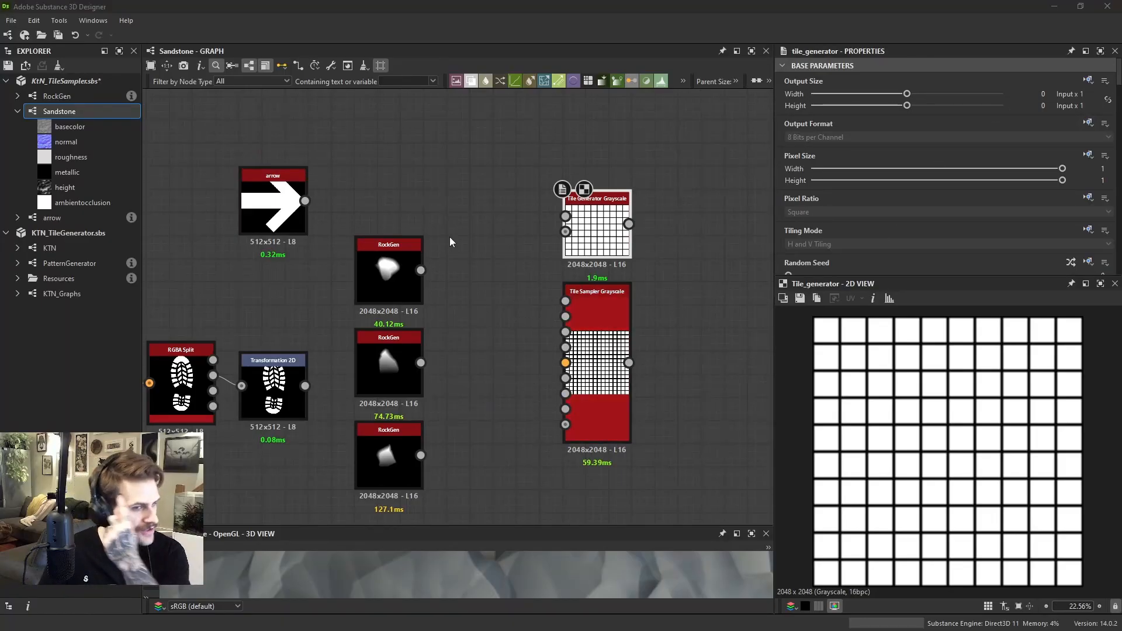
Place the arrow node above the column of RockGen nodes and preview the topmost RockGen
middle_click_drag(439, 262, 466, 260)
mouse_move(301, 206)
left_mouse_down()
mouse_move(440, 183)
mouse_move(418, 184)
left_mouse_up()
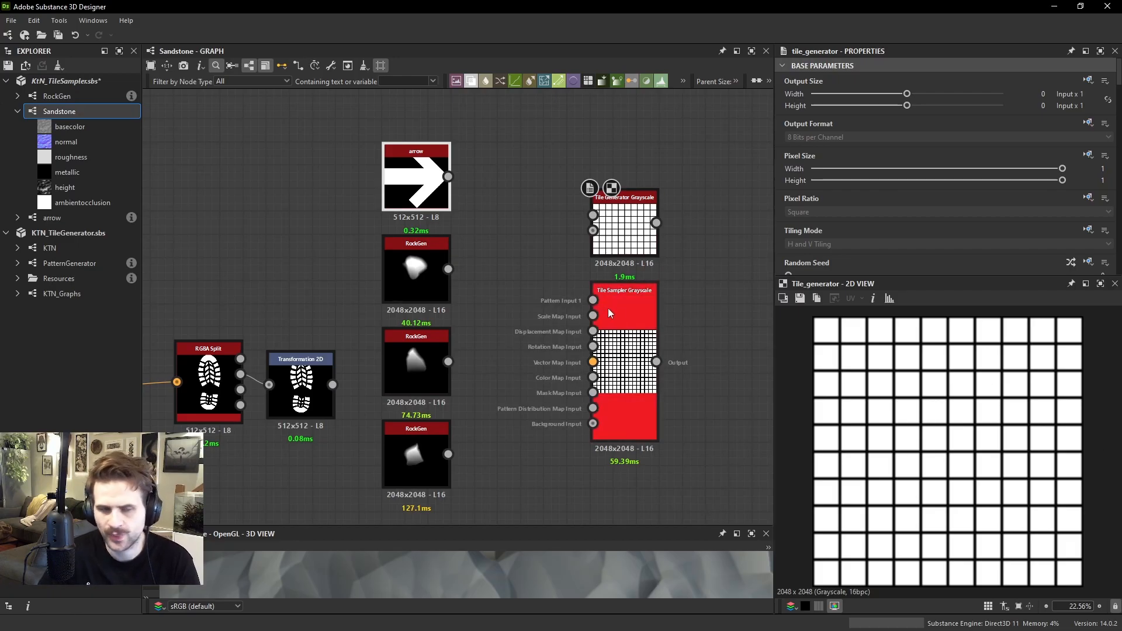
left_click(426, 275)
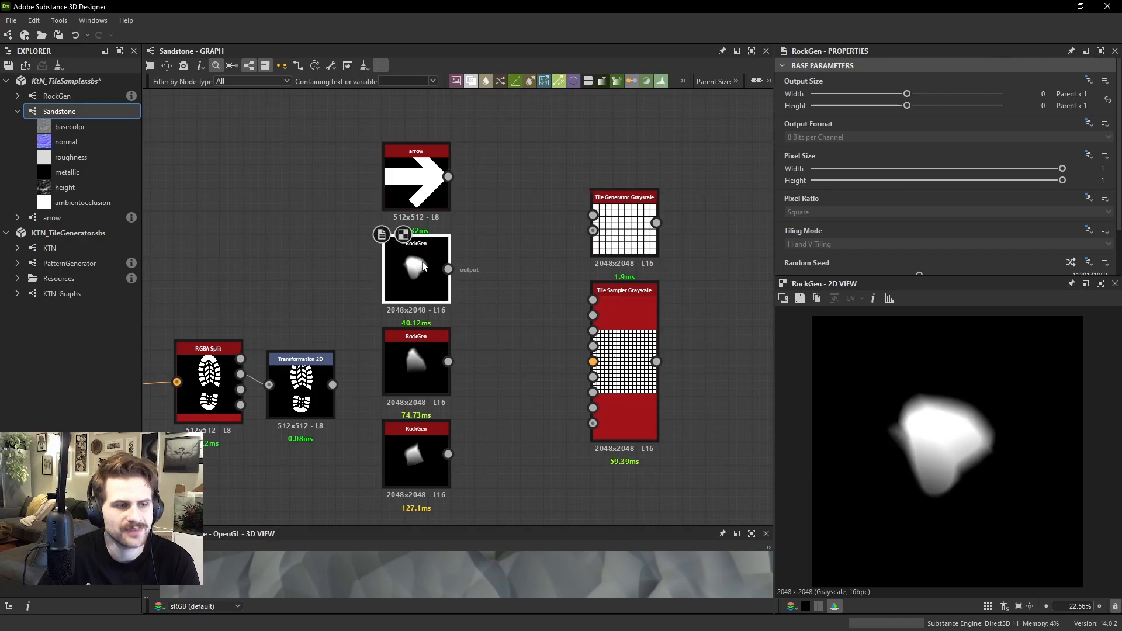
scroll(544, 327, "up", 3)
scroll(269, 456, "down", 1)
Move the two lower RockGen nodes aside beyond the arrow node and shift the remaining RockGen down
left_click_drag(509, 339, 301, 498)
middle_click_drag(311, 465, 380, 415)
scroll(399, 383, "down", 2)
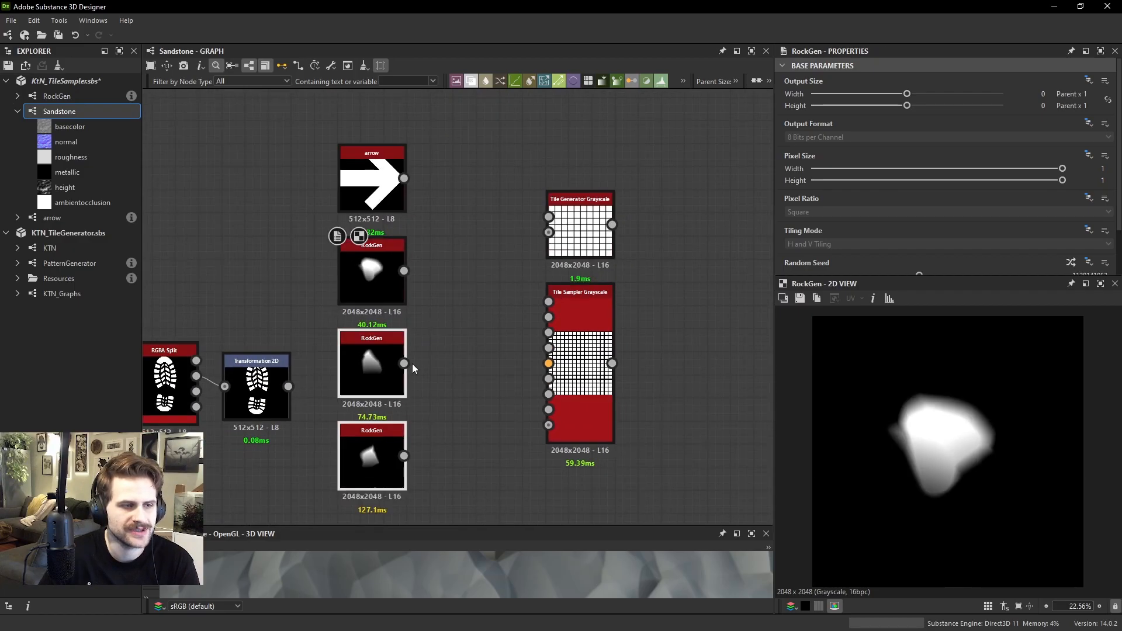
left_click_drag(437, 454, 385, 367)
left_click_drag(385, 368, 235, 170)
left_click_drag(390, 270, 392, 316)
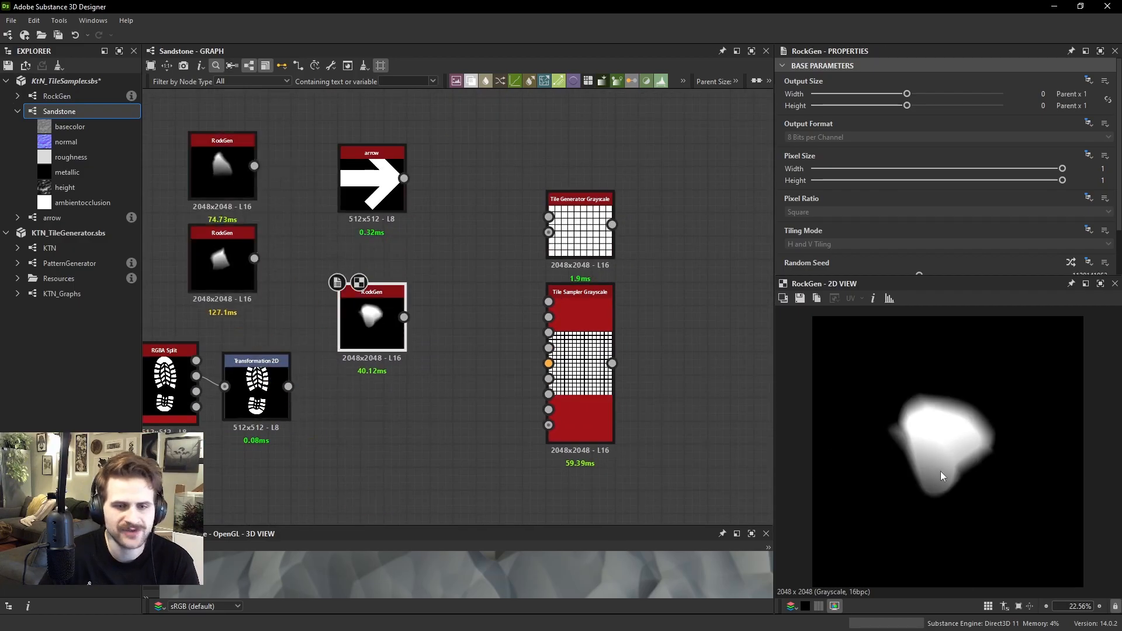
Randomize the remaining RockGen's random seed repeatedly to generate a different rock shape
scroll(973, 462, "up", 3)
left_click(1071, 262)
left_click(1071, 261)
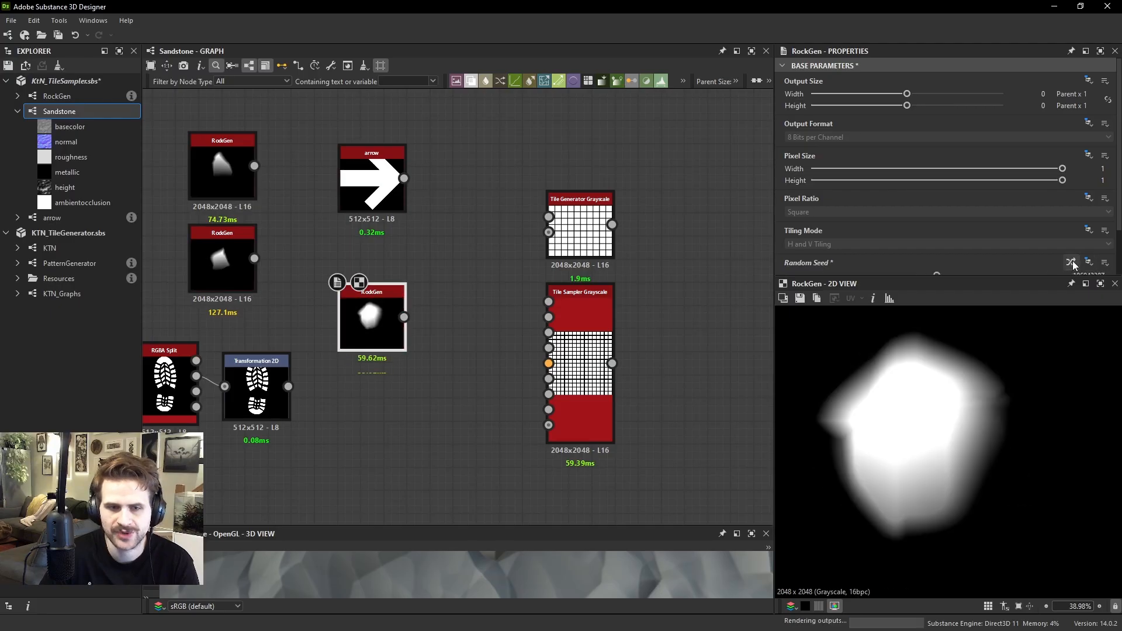
left_click(1072, 262)
left_click(1071, 262)
left_click(1071, 261)
left_click(1071, 262)
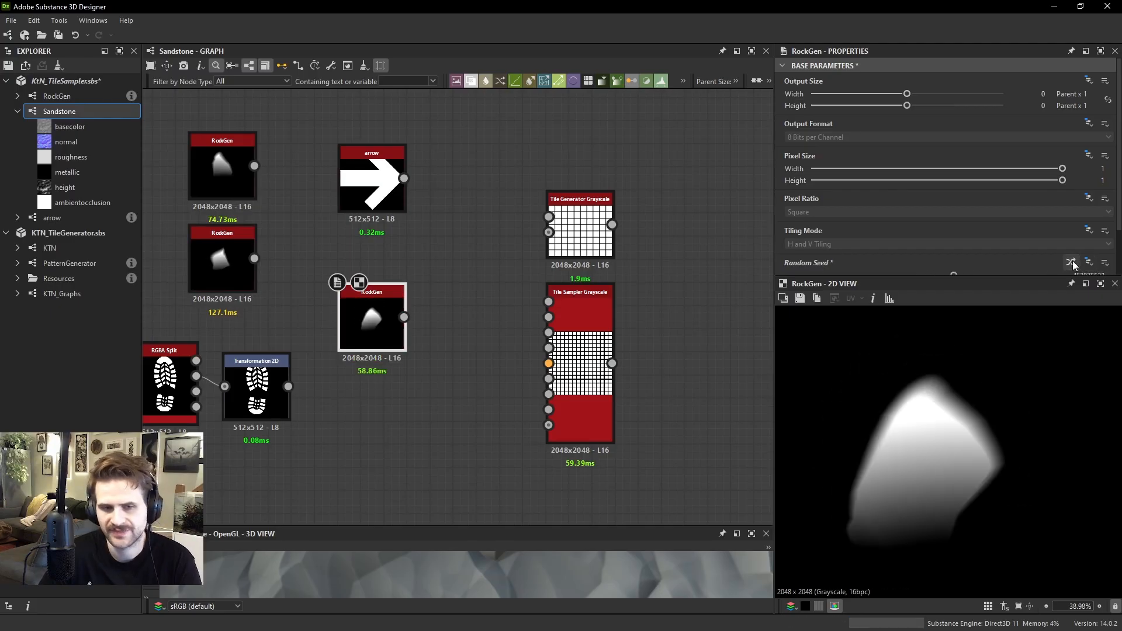
left_click(1071, 262)
left_click(1071, 261)
left_click(1071, 262)
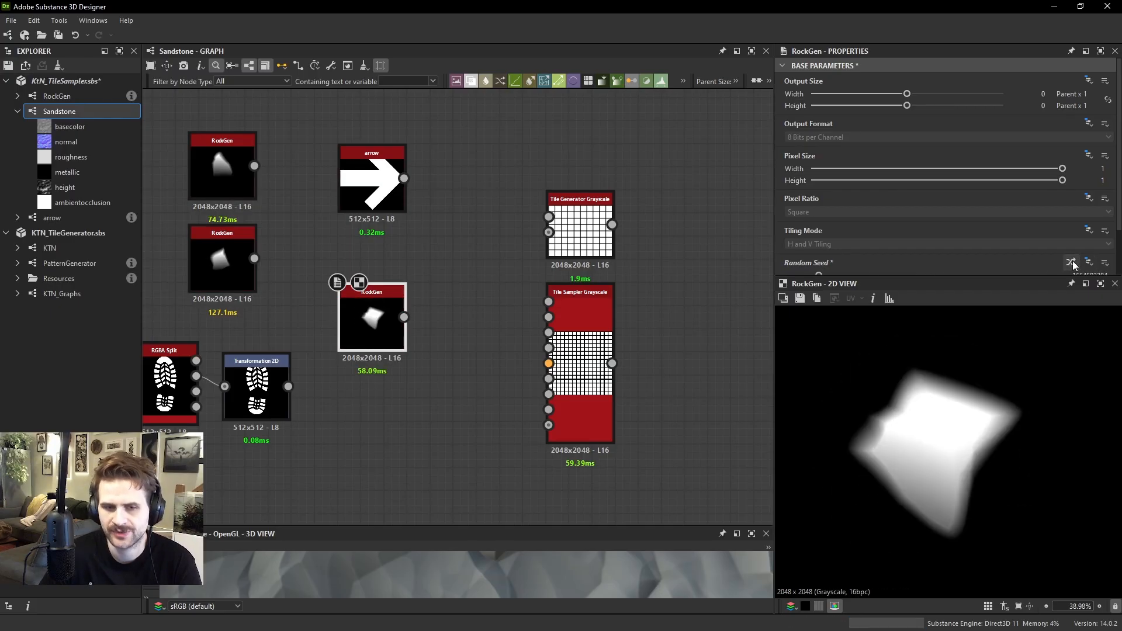
left_click(1071, 262)
Move the arrow node down directly above the RockGen node and preview it
mouse_move(575, 313)
left_mouse_down()
mouse_move(597, 301)
mouse_move(576, 312)
left_mouse_up()
middle_click_drag(538, 310, 593, 361)
left_click_drag(419, 215, 407, 261)
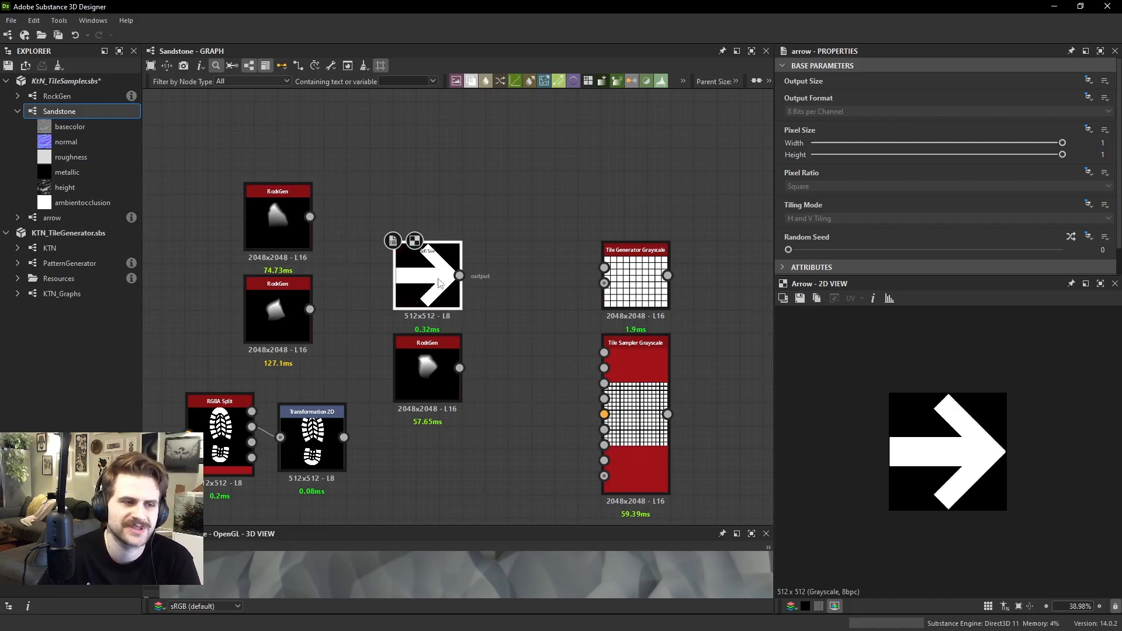
Arrange the footprint's Bitmap, RGBA Split and Transformation 2D nodes in a row below the RockGen and preview the footprint
scroll(520, 285, "down", 1)
middle_click_drag(438, 433, 484, 442)
left_click_drag(476, 456, 232, 416)
left_click_drag(231, 421, 327, 450)
double_click(488, 453)
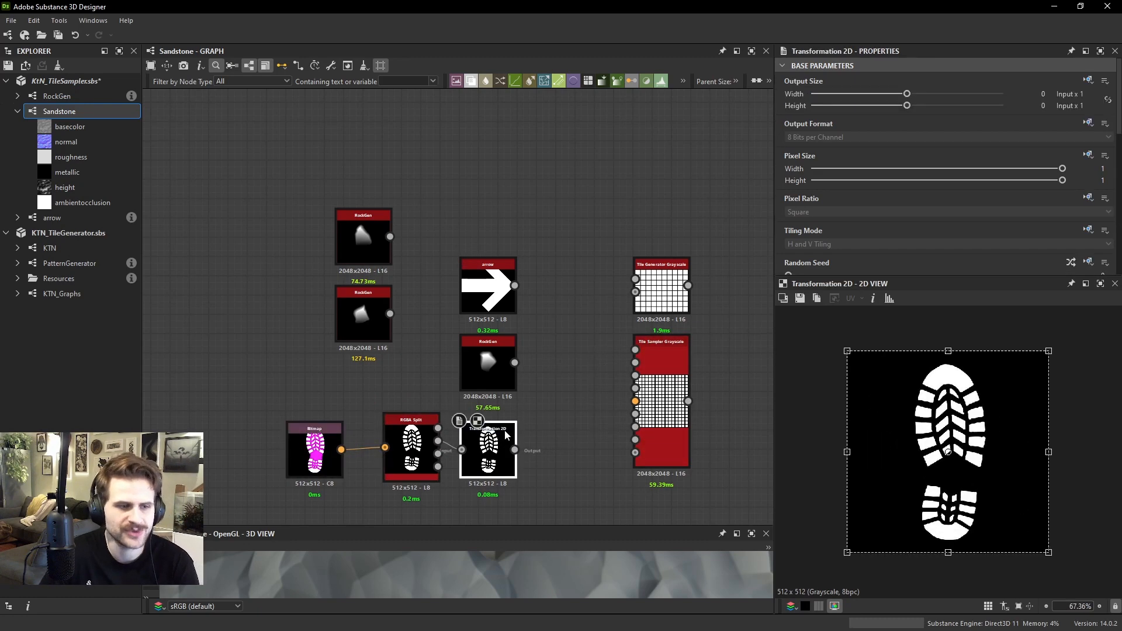
left_click_drag(500, 437, 501, 436)
Examine the inputs of the Tile Generator and Tile Sampler nodes and show the Tile Sampler's instance parameters
scroll(682, 291, "up", 1)
middle_click_drag(658, 231, 590, 154)
scroll(604, 216, "up", 2)
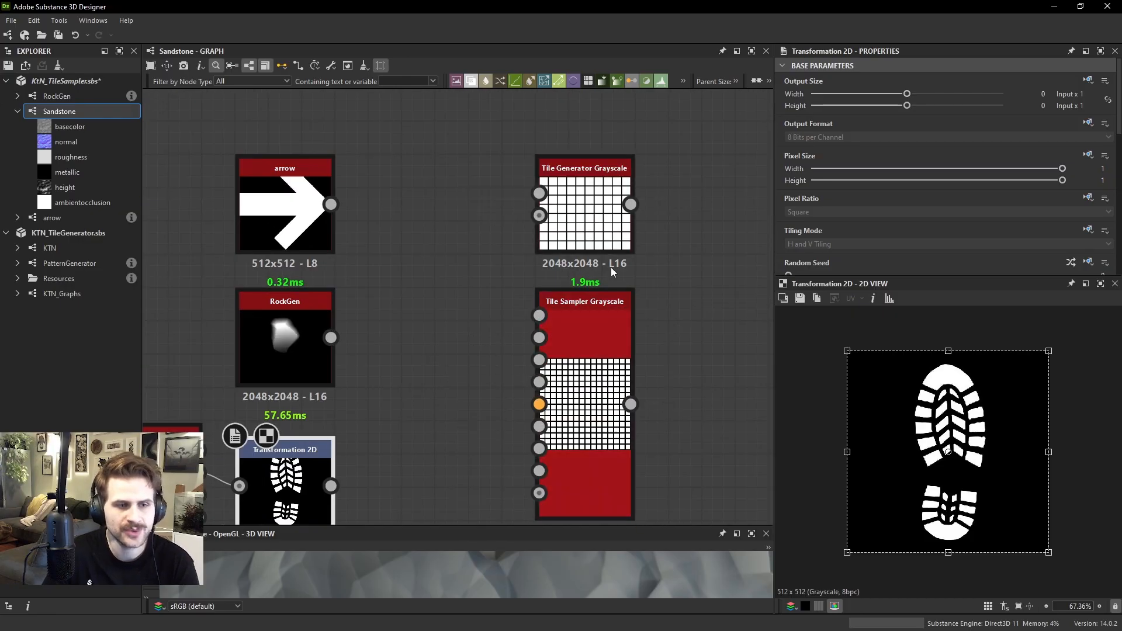
middle_click_drag(667, 323, 638, 266)
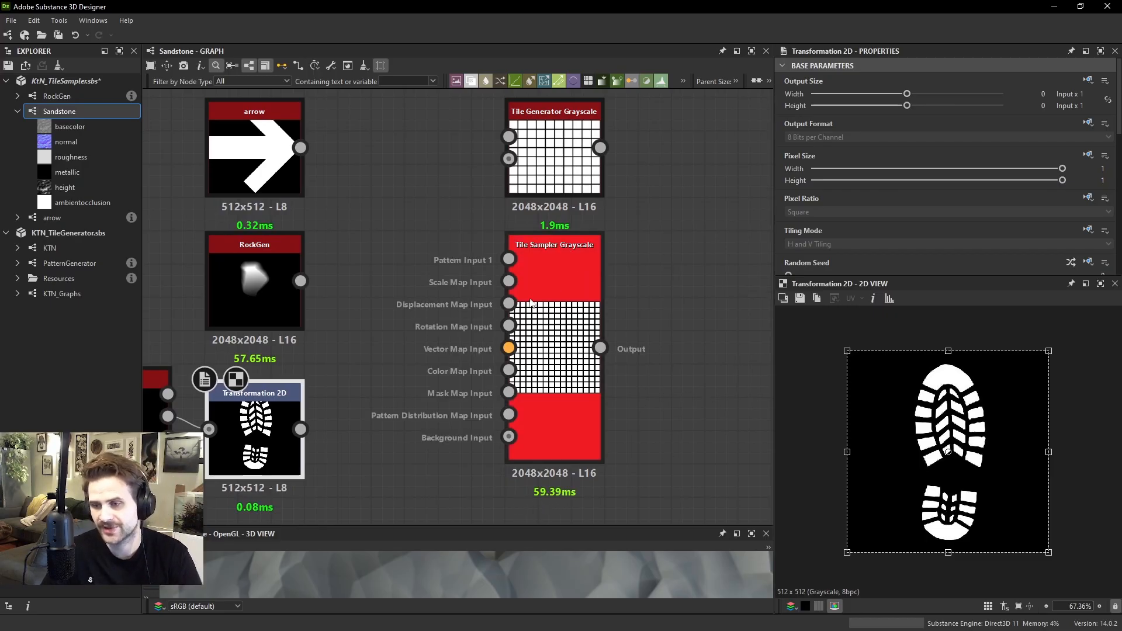
middle_click_drag(555, 276, 558, 323)
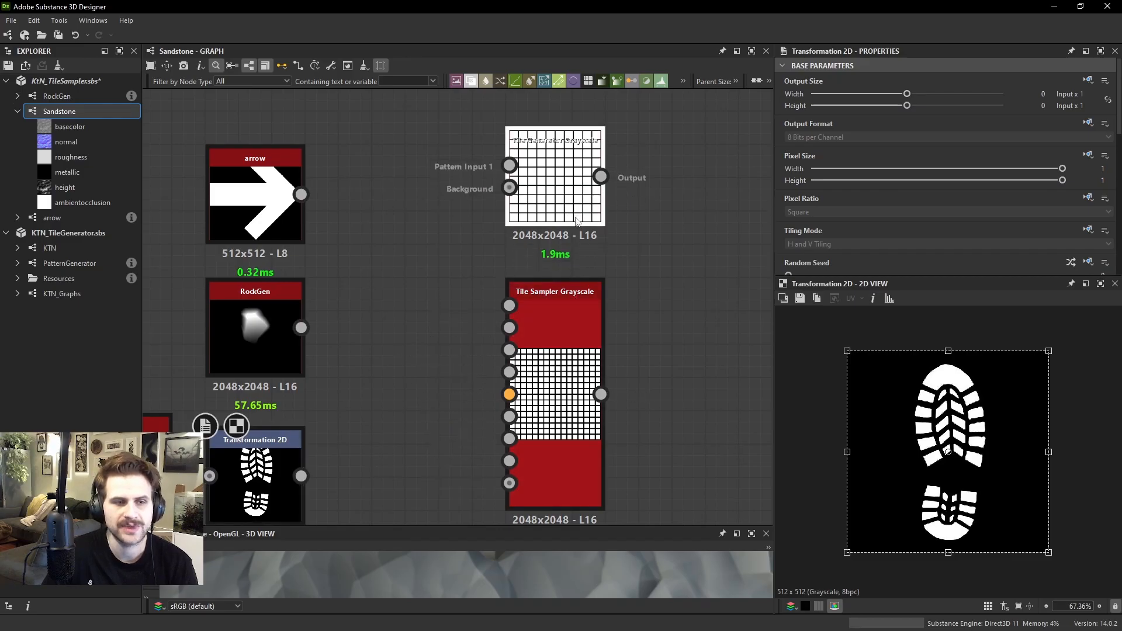
scroll(552, 210, "down", 1)
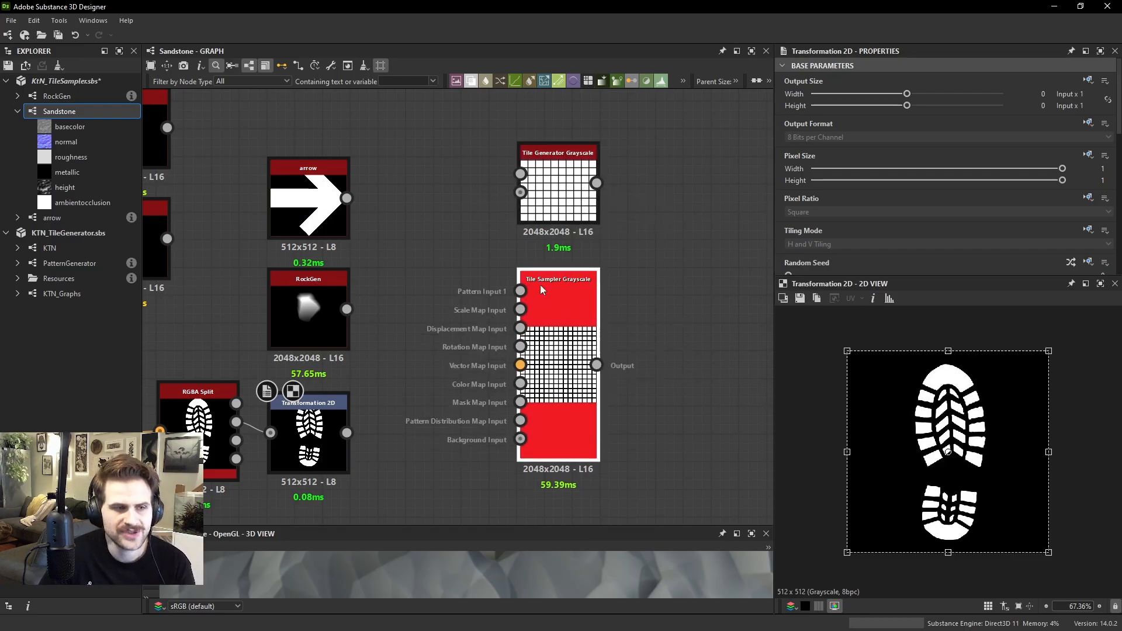
scroll(528, 300, "up", 1)
left_click(560, 300)
scroll(876, 201, "down", 3)
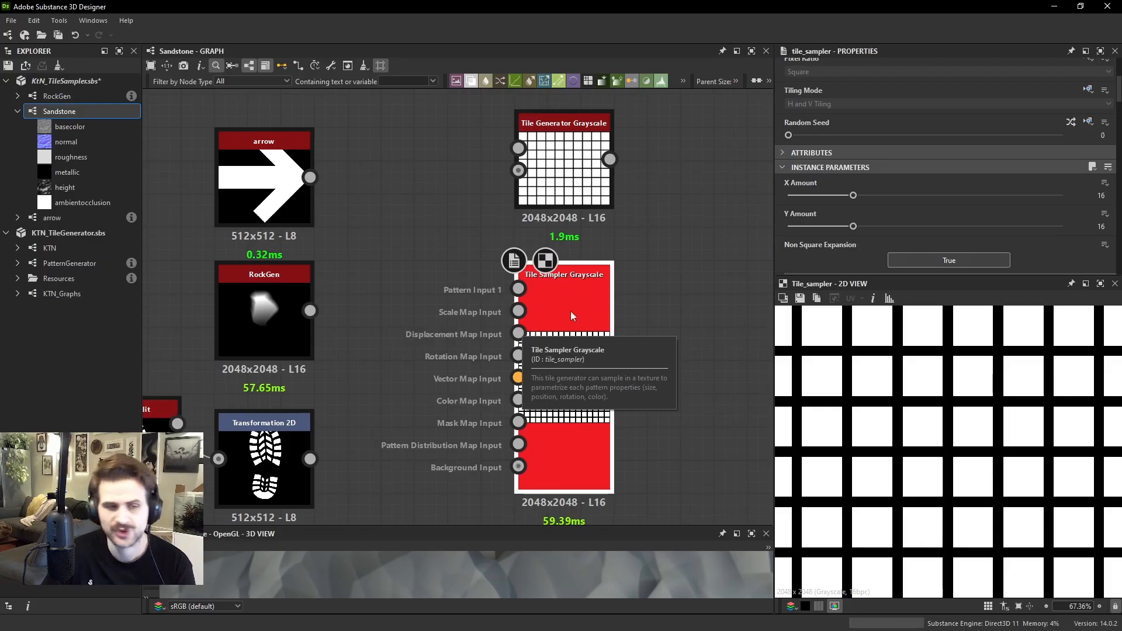
Compare the X and Y Amount settings and previews of the Tile Generator and Tile Sampler
double_click(578, 172)
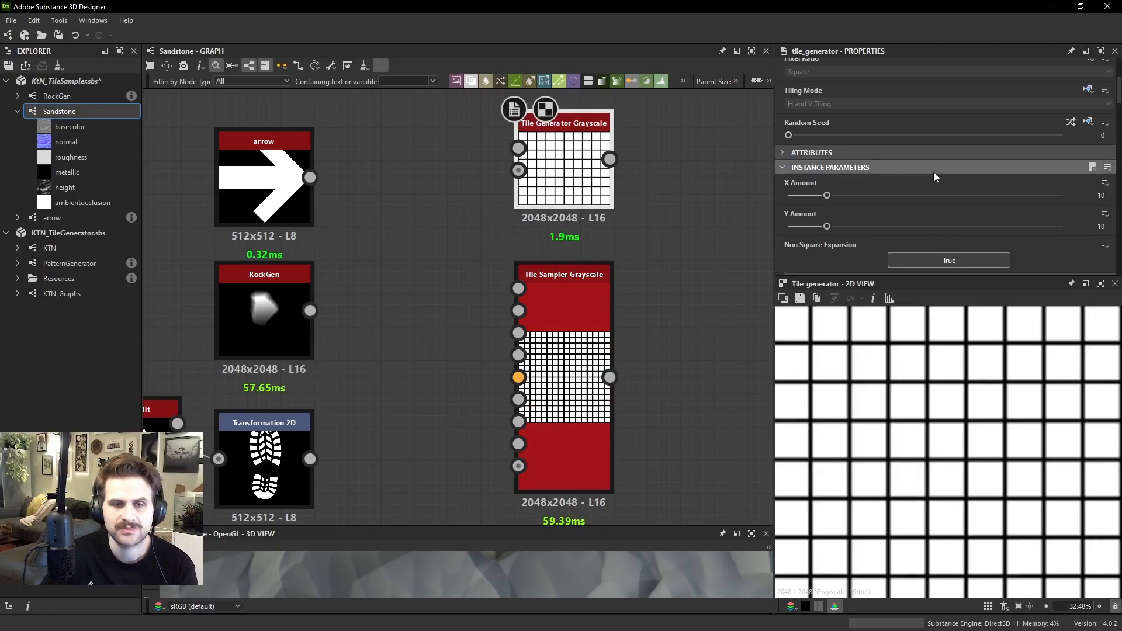
double_click(602, 286)
scroll(943, 407, "down", 2)
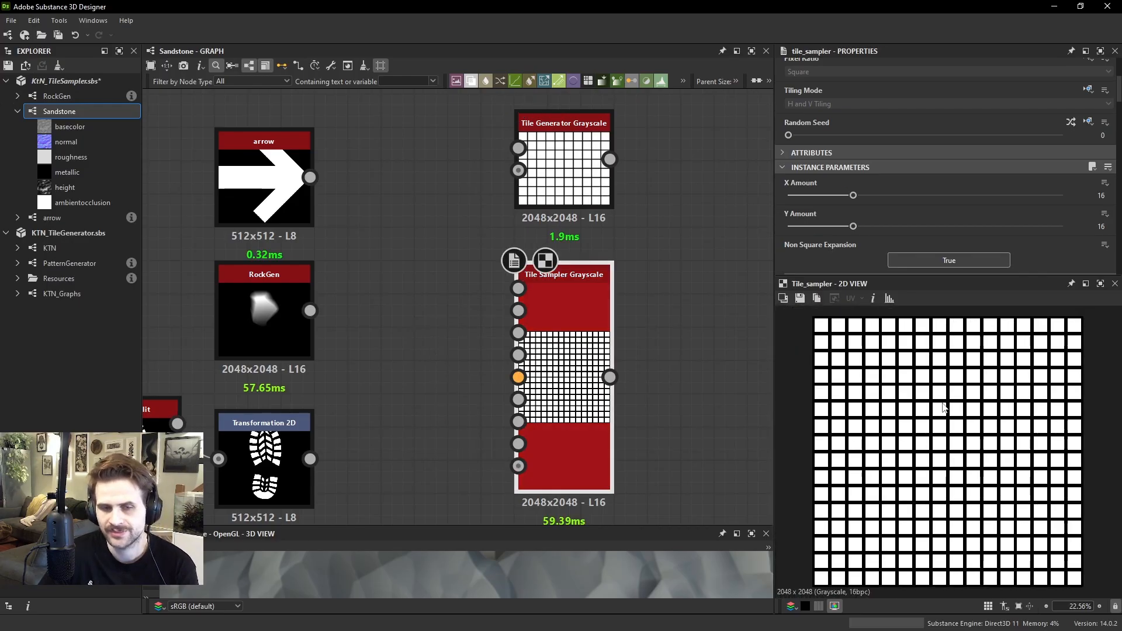
scroll(922, 416, "up", 2)
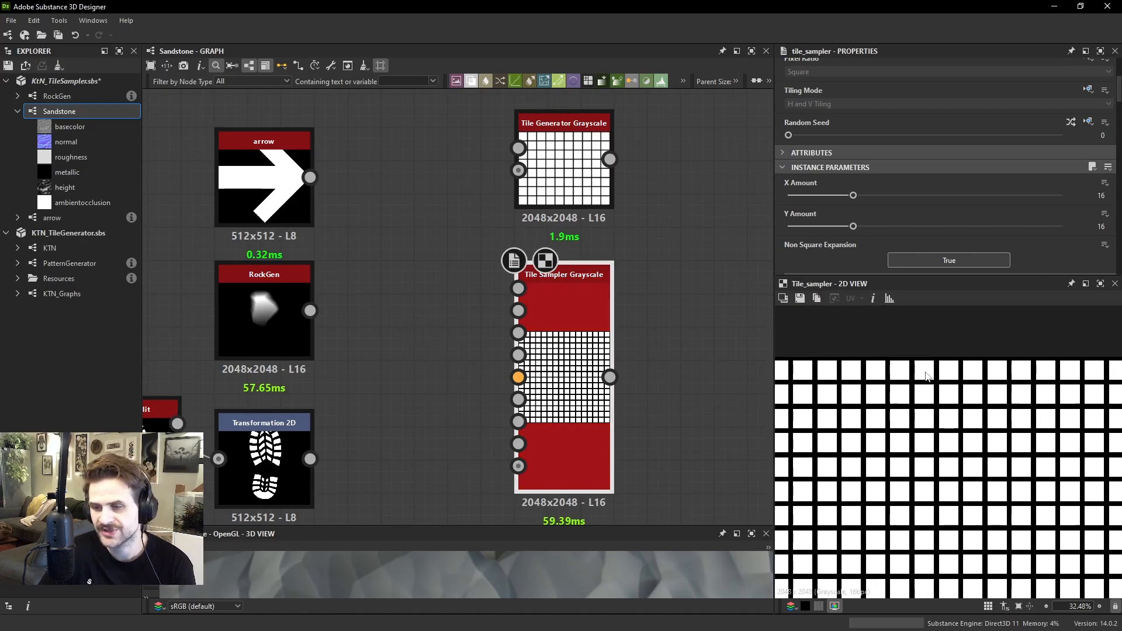
double_click(609, 208)
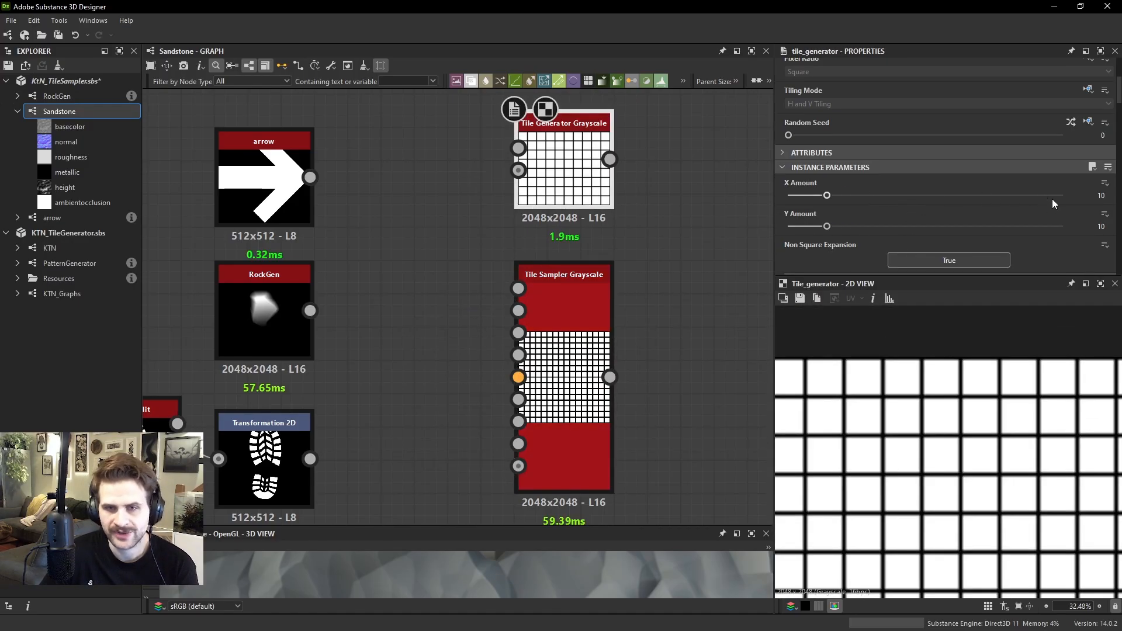
left_click(590, 303)
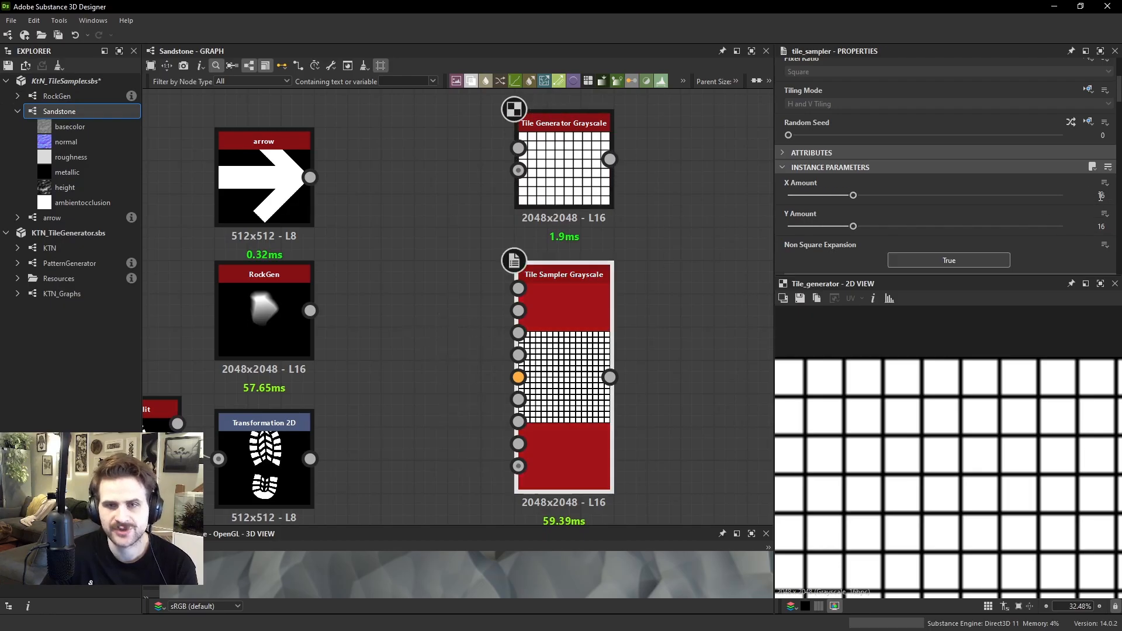
Preview the Tile Sampler's output and examine its pattern, size and scale settings
scroll(1087, 220, "down", 5)
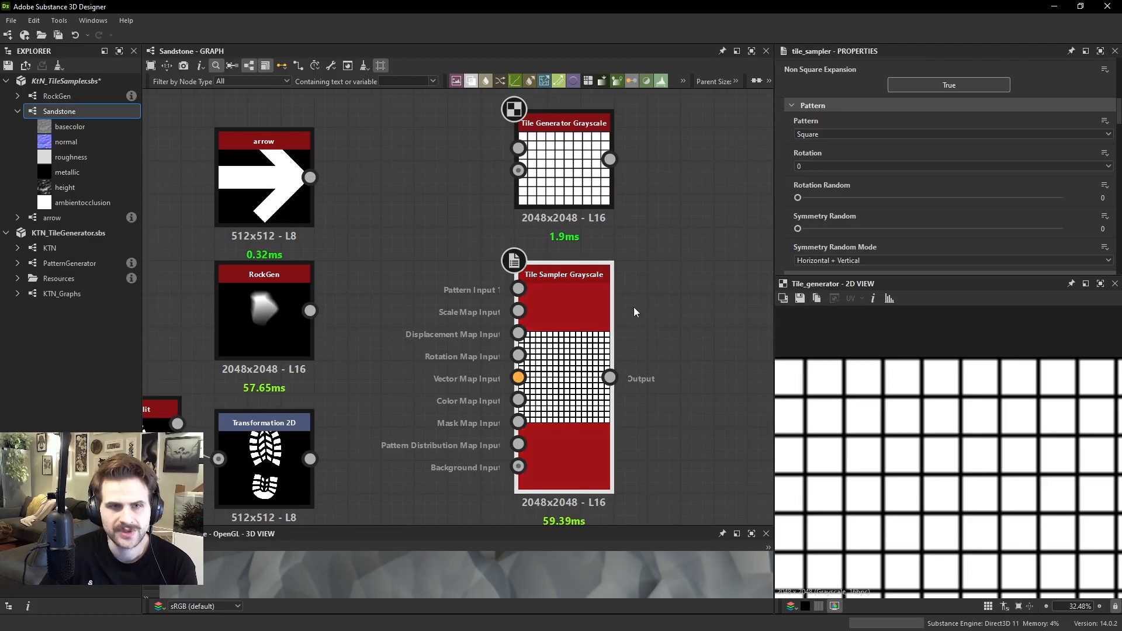
double_click(612, 313)
scroll(935, 201, "down", 5)
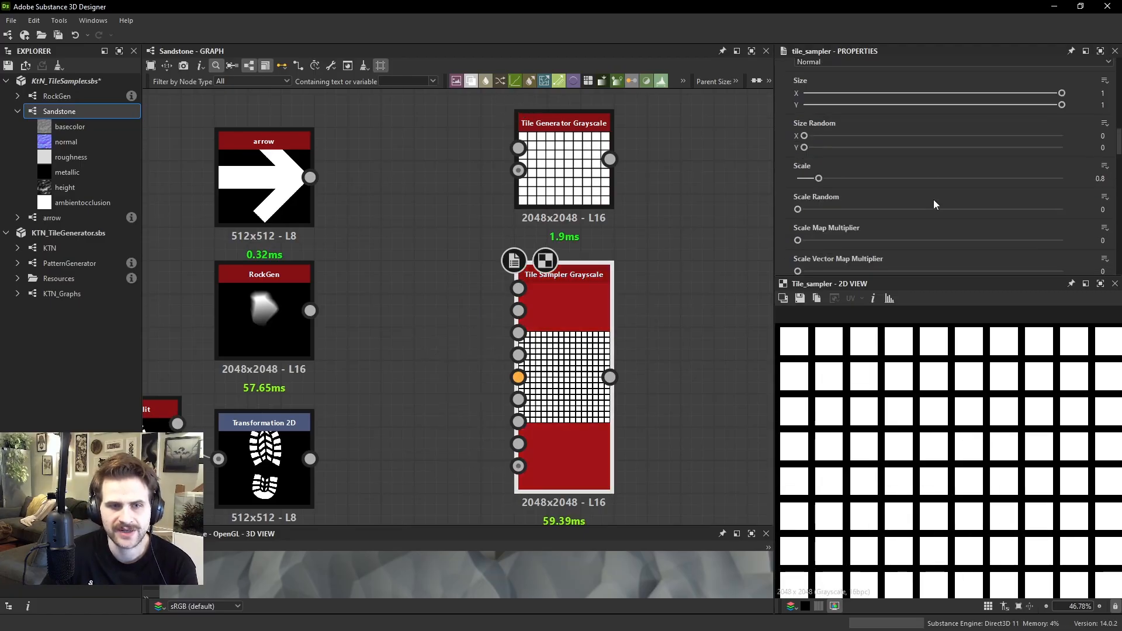
scroll(958, 345, "up", 5)
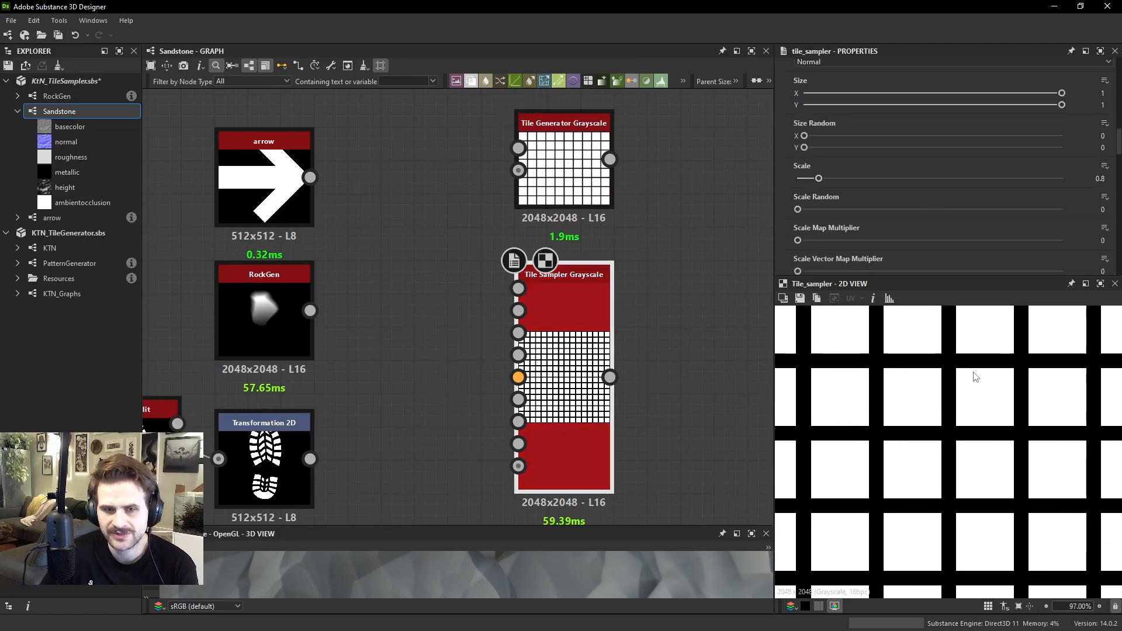
Preview the Tile Generator and set its pattern to Square and its scale to 0.8
double_click(563, 169)
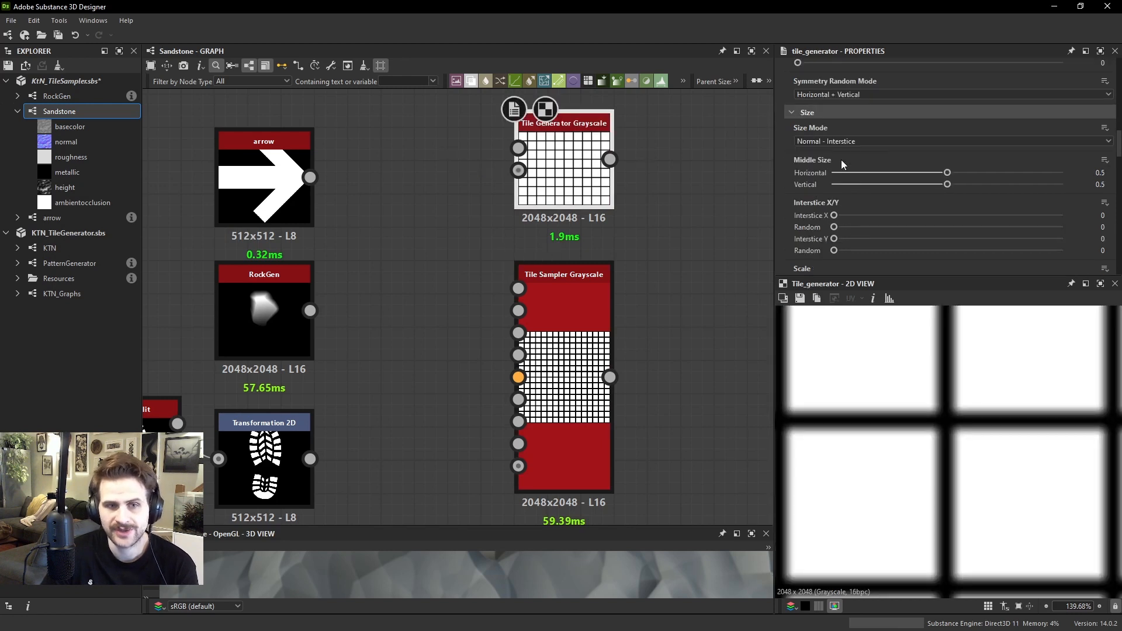
scroll(843, 146, "up", 5)
left_click(836, 169)
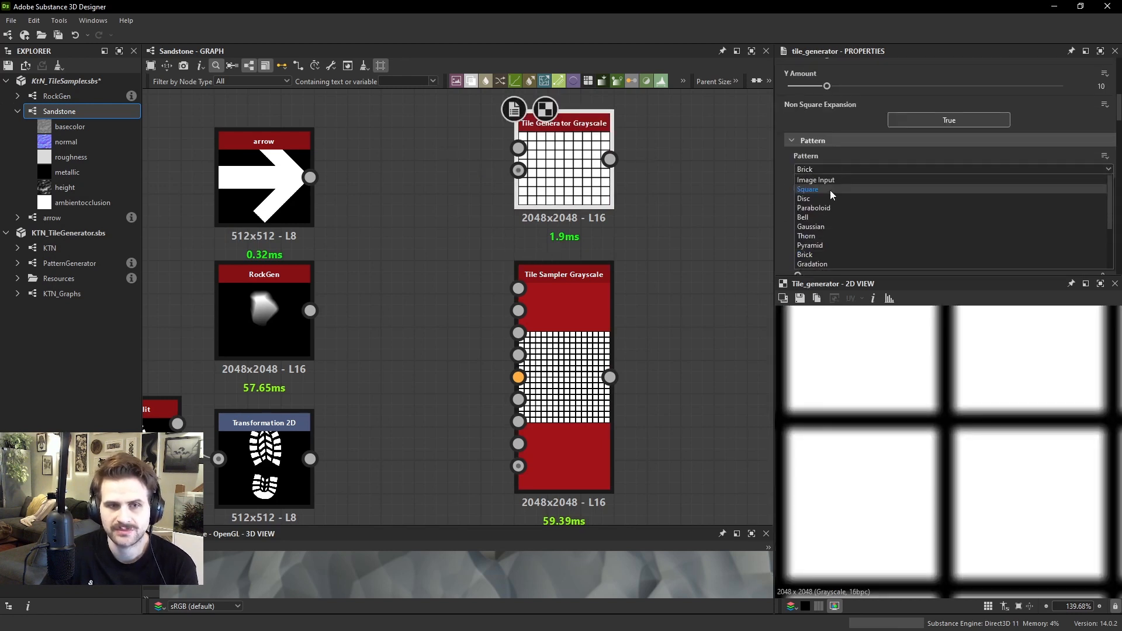
left_click(829, 190)
scroll(970, 199, "down", 8)
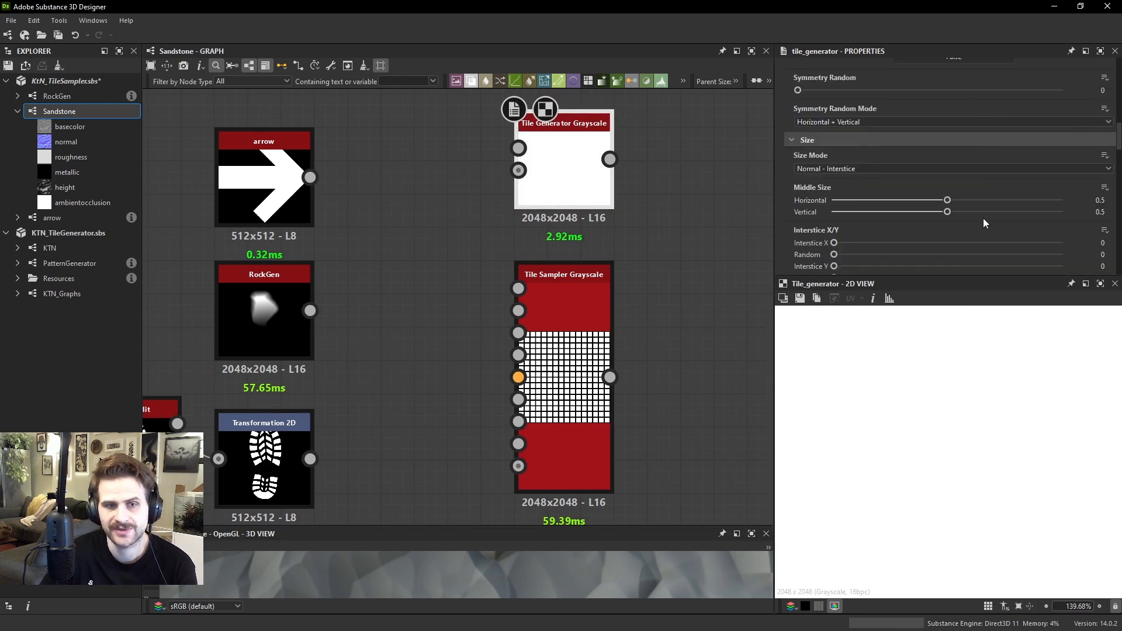
scroll(983, 219, "down", 3)
scroll(973, 239, "down", 2)
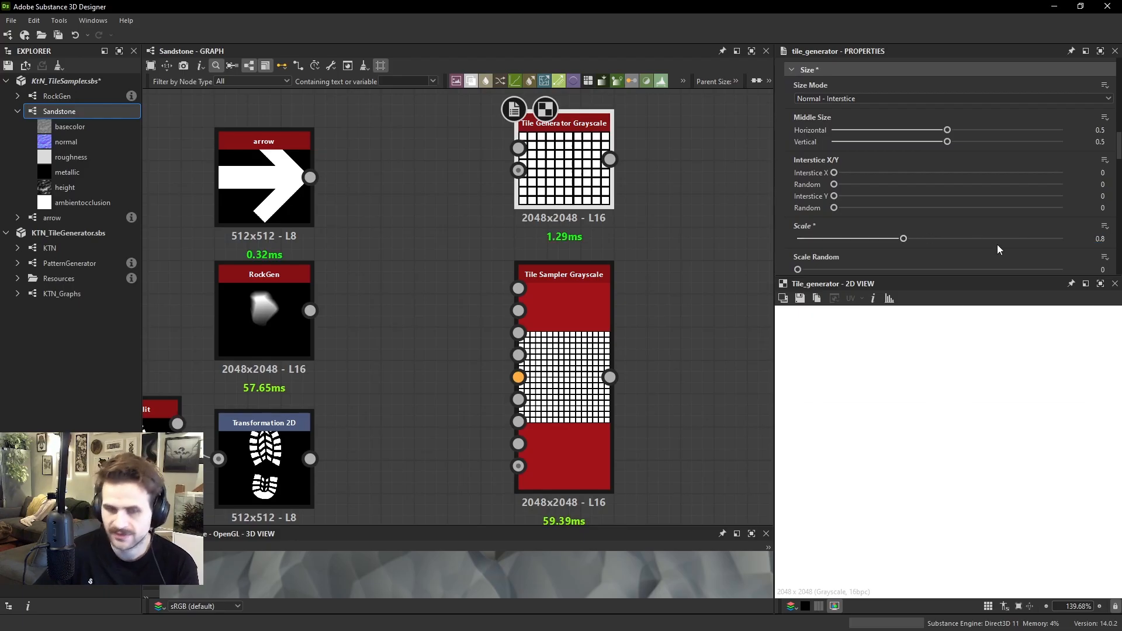
Compare the square tile previews of the Tile Generator and Tile Sampler nodes at close range
left_click(564, 304)
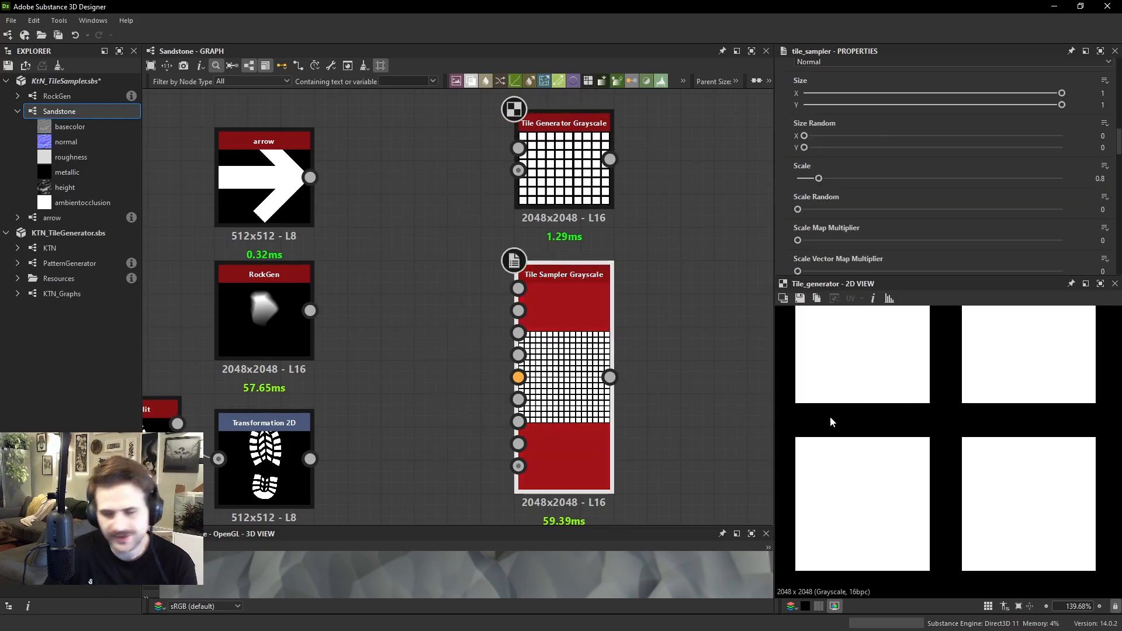
left_click(555, 169)
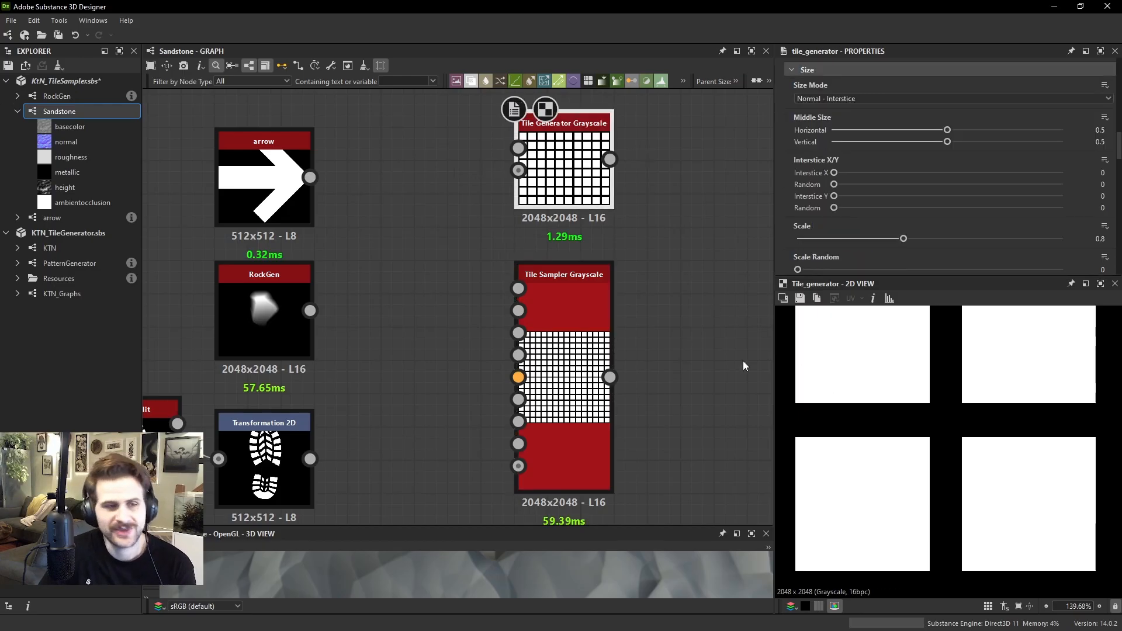
scroll(930, 391, "down", 3)
double_click(566, 350)
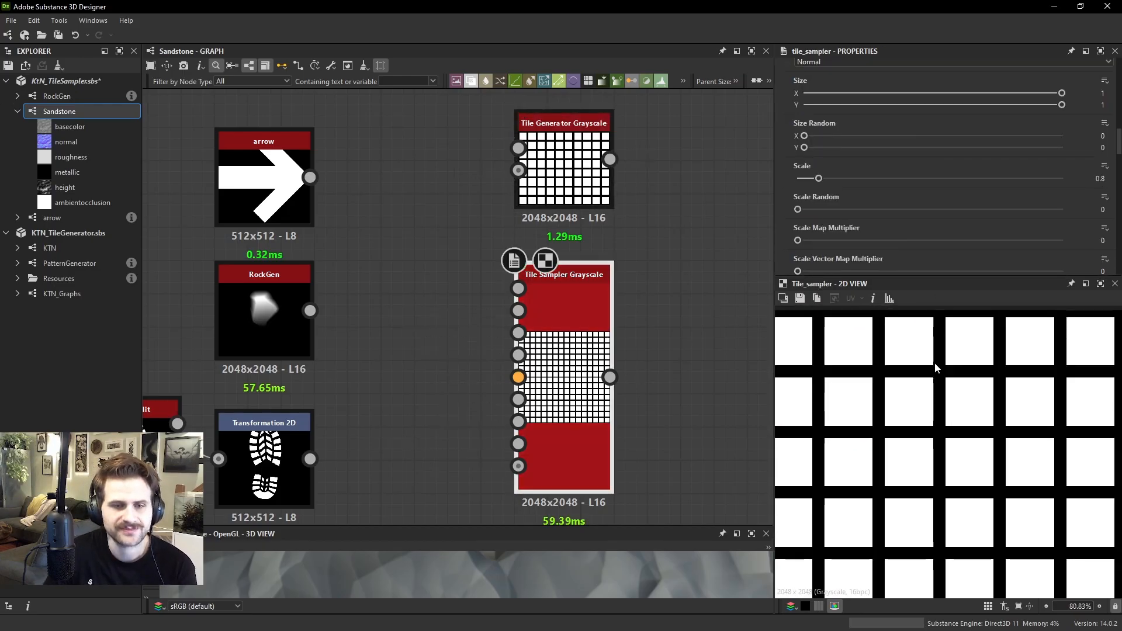
scroll(936, 365, "down", 3)
middle_click_drag(937, 334, 974, 431)
scroll(973, 433, "down", 1)
scroll(844, 121, "down", 5)
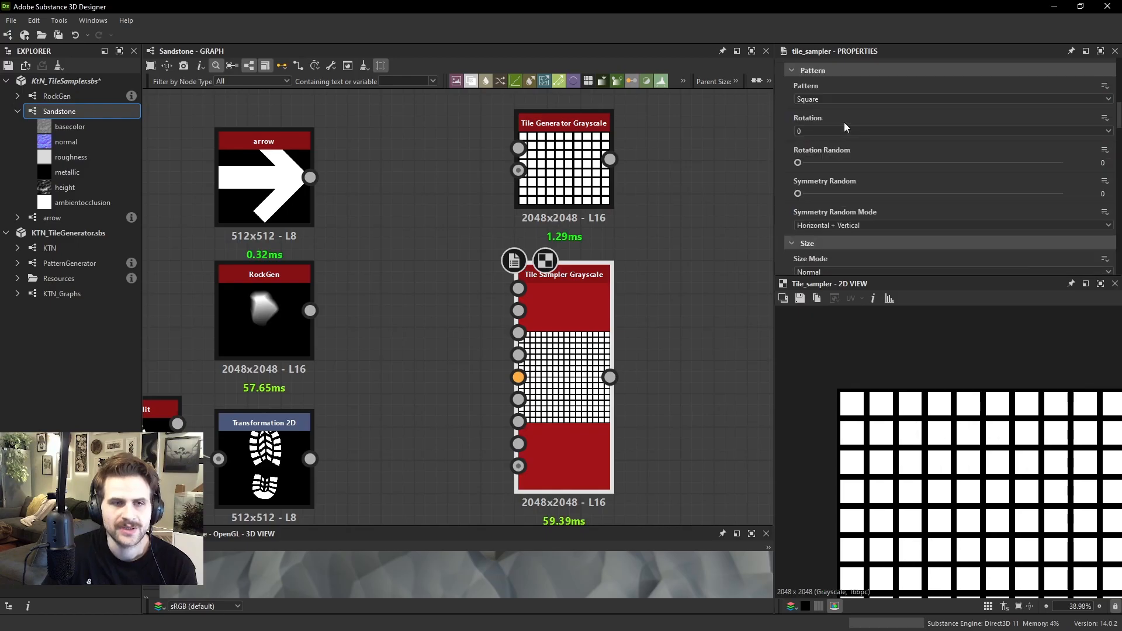
Fit the whole output in the 2D preview and compare both nodes' complete tile grids and their X and Y Amount settings
scroll(843, 182, "up", 2)
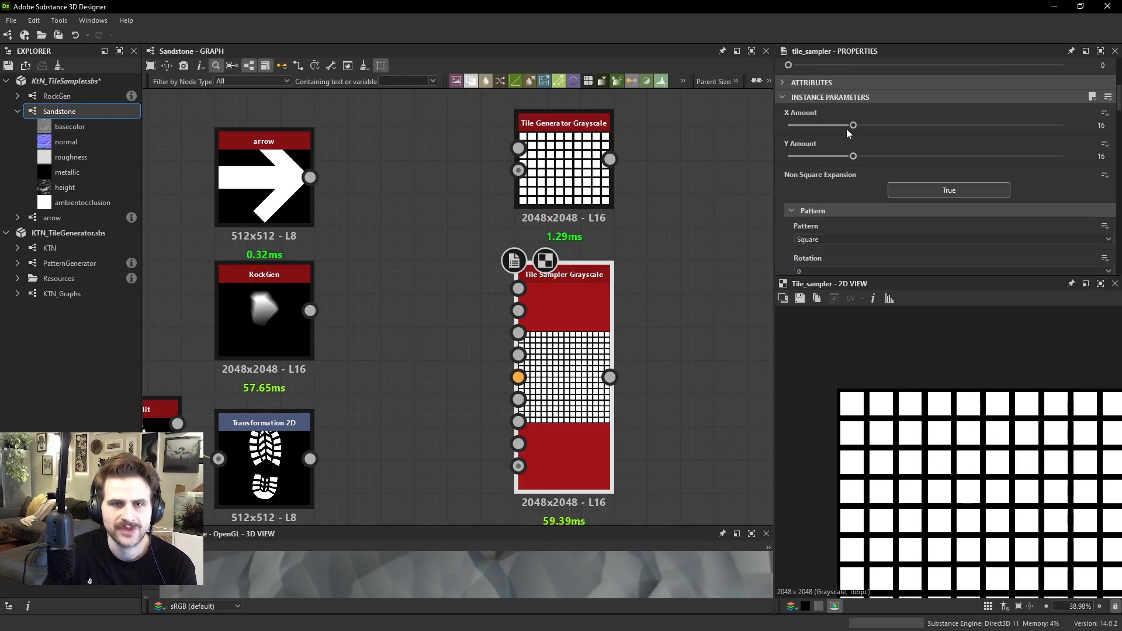
mouse_move(846, 126)
left_mouse_down()
mouse_move(881, 125)
mouse_move(853, 126)
left_mouse_up()
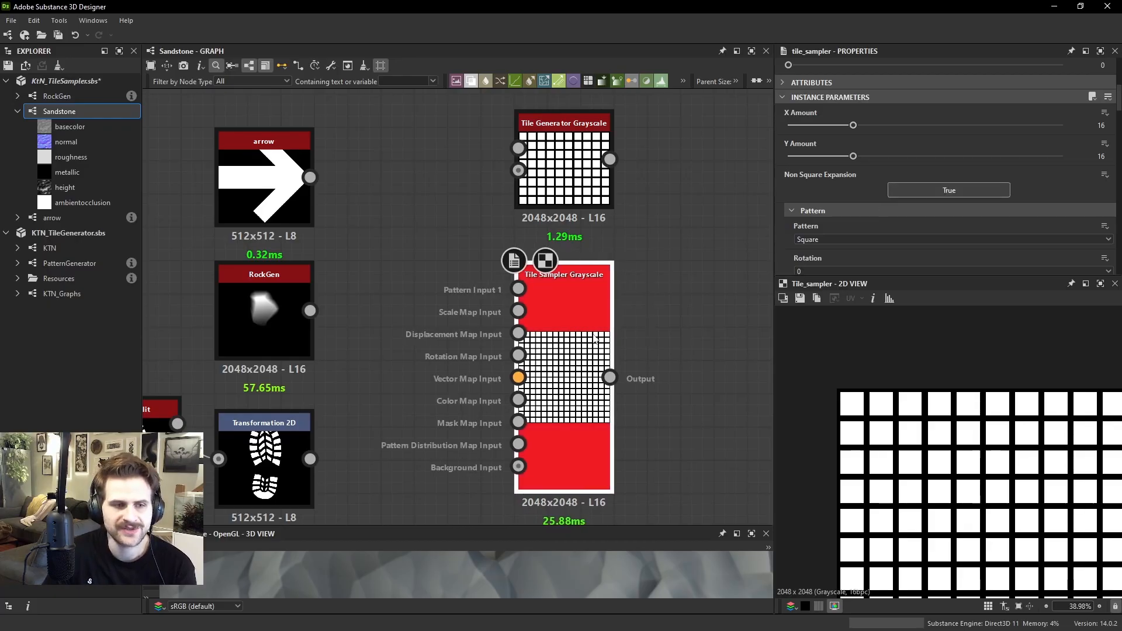
key("f")
scroll(967, 170, "up", 6)
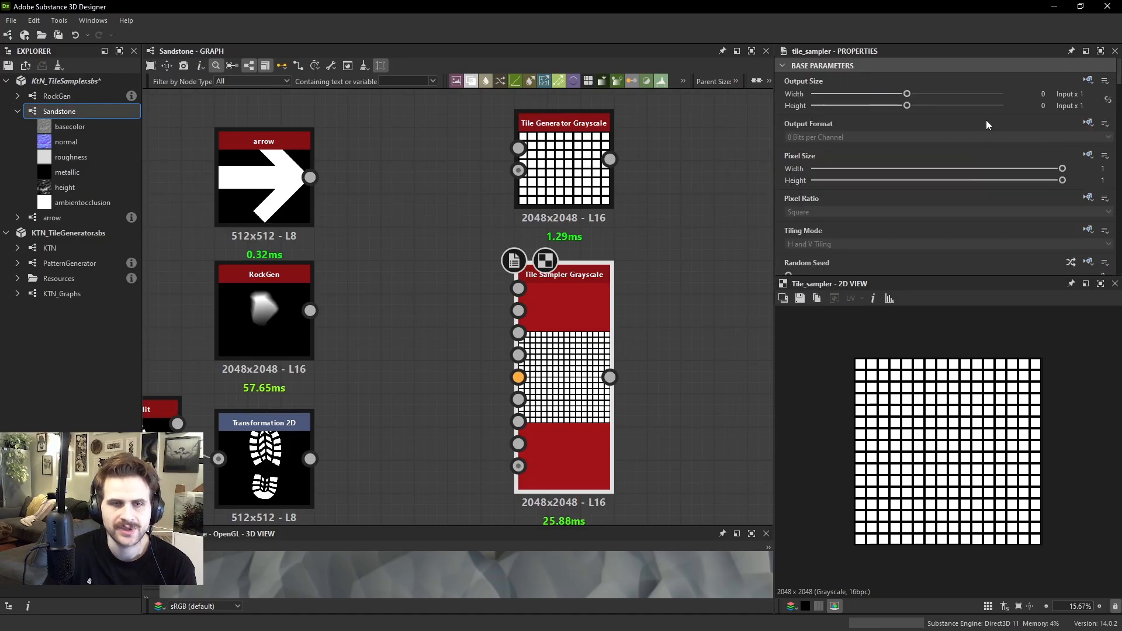
left_click(612, 165)
scroll(891, 160, "down", 5)
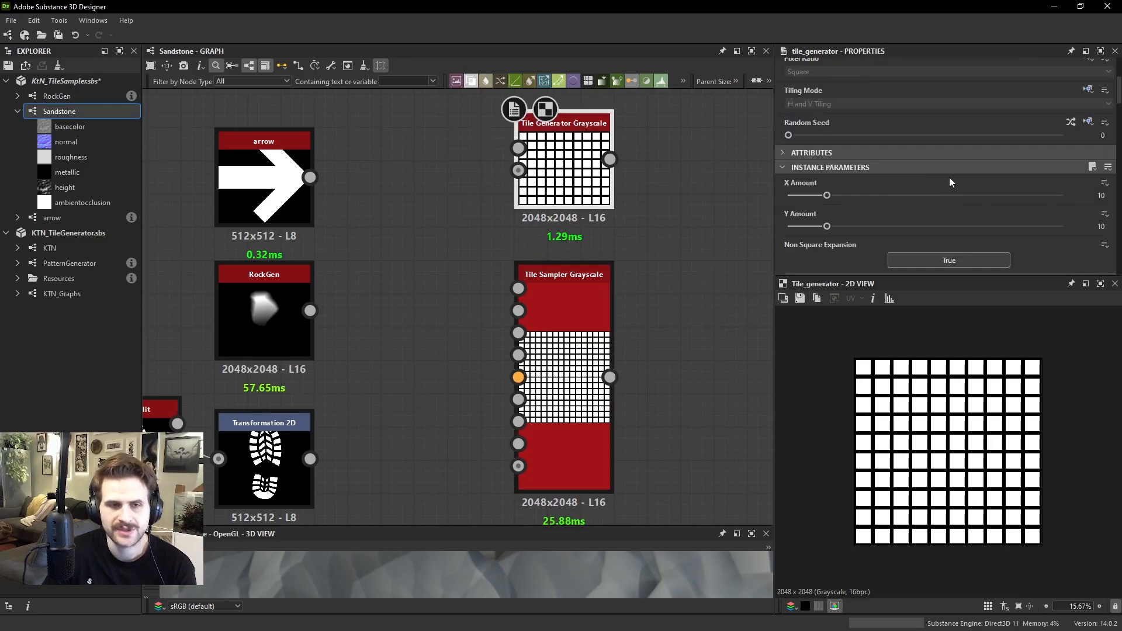
double_click(593, 283)
double_click(572, 184)
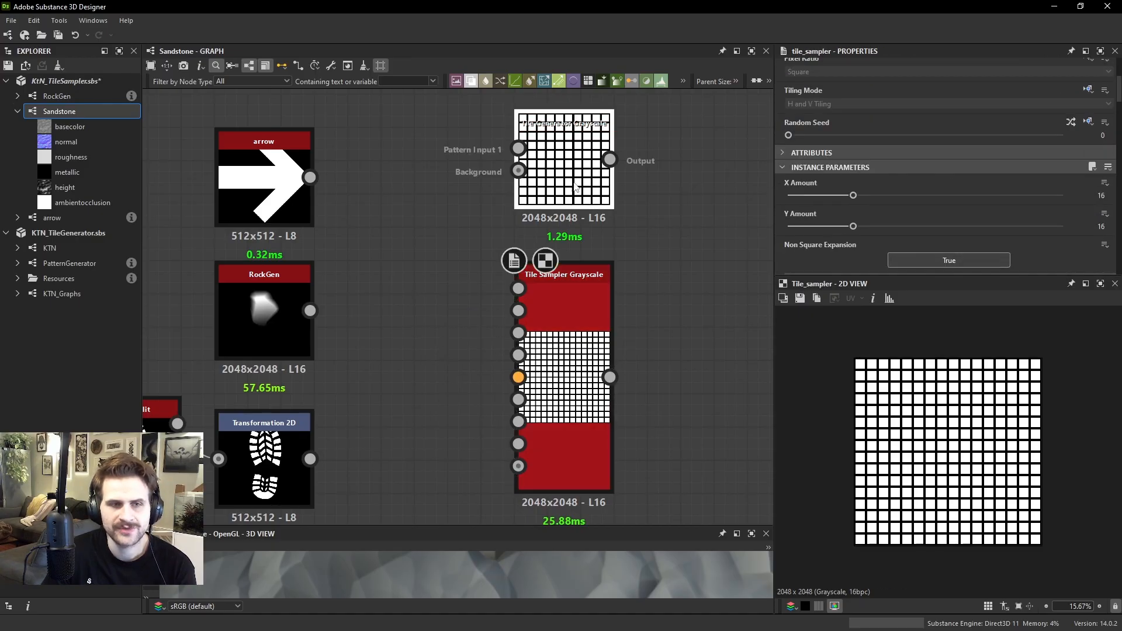
Move the Tile Generator node level with the arrow node and set its relative output height to -1
middle_click_drag(571, 184, 564, 249)
scroll(913, 156, "up", 5)
scroll(567, 279, "up", 1)
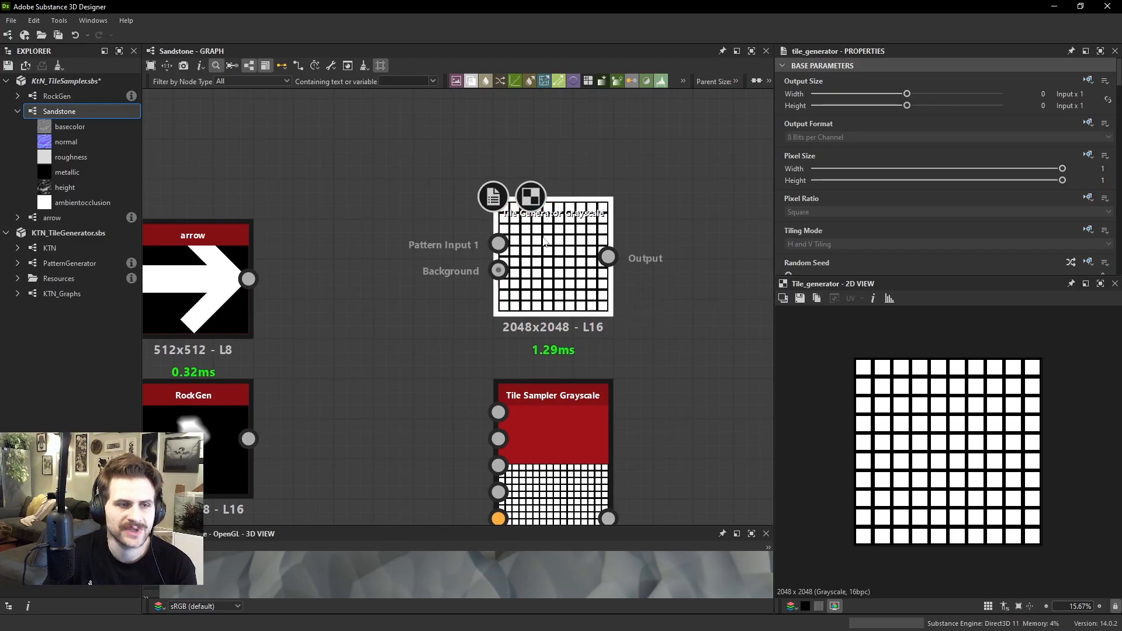
left_click_drag(550, 233, 550, 254)
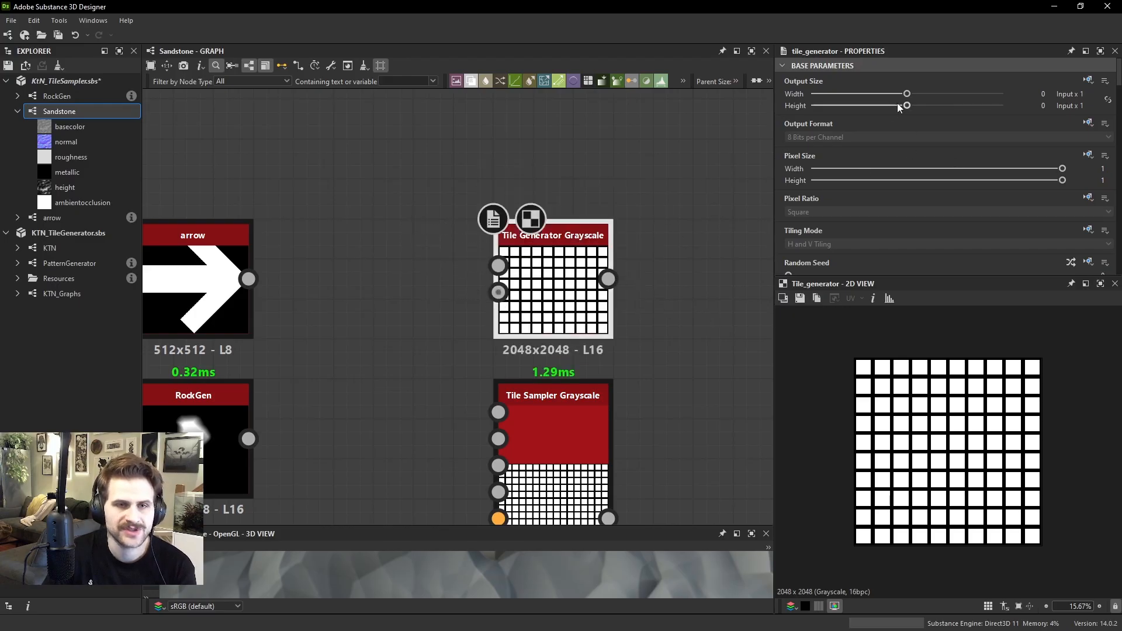
left_click_drag(907, 106, 898, 106)
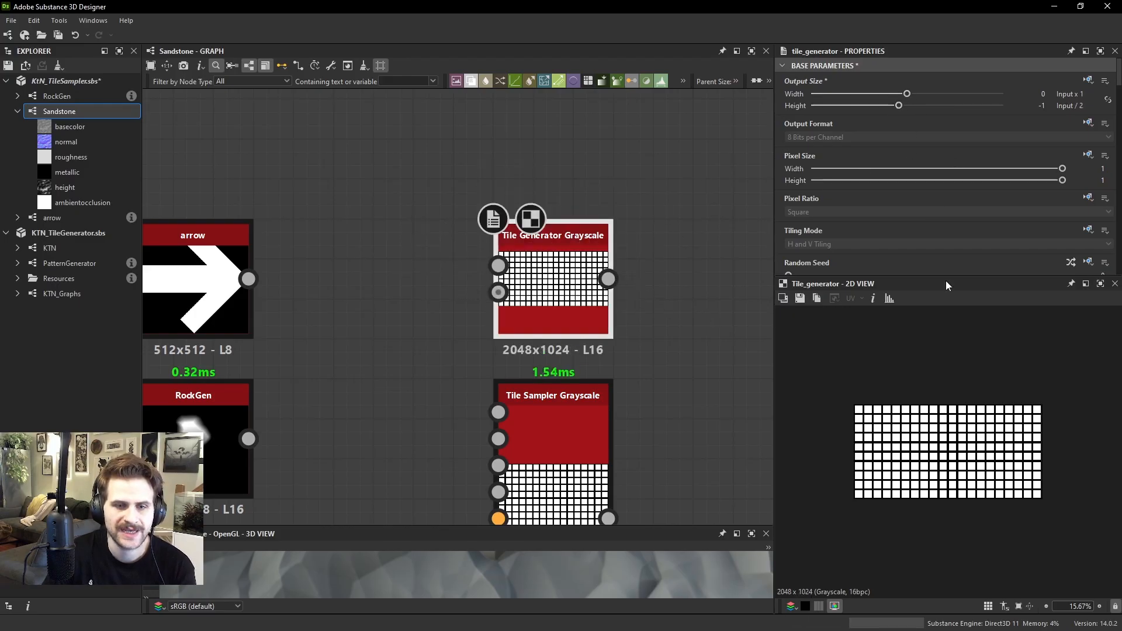
scroll(897, 409, "up", 2)
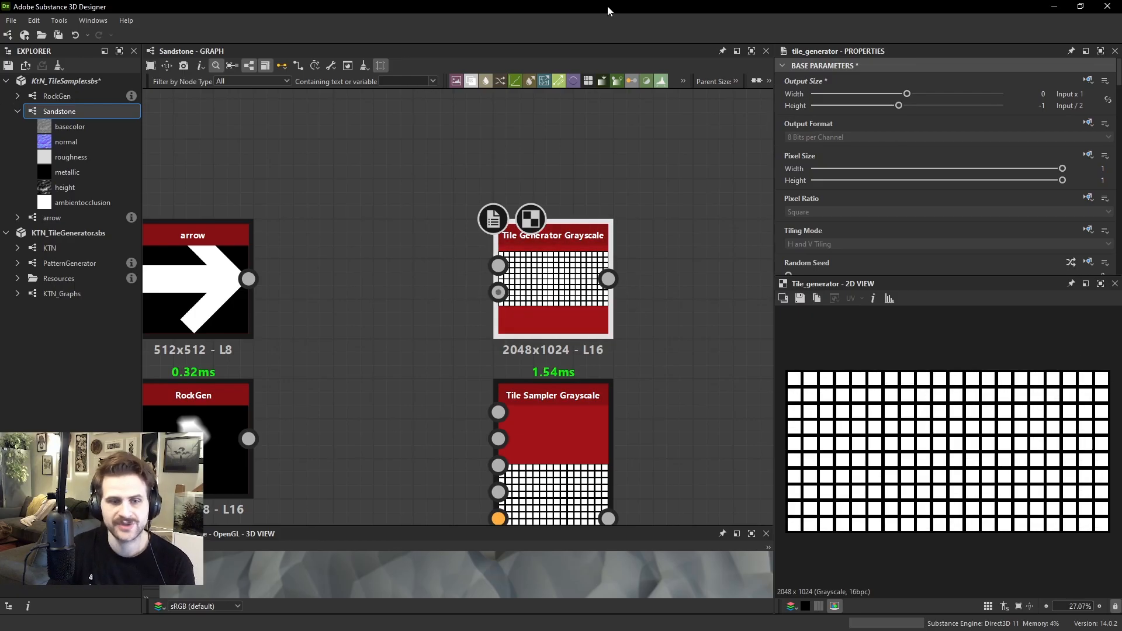
Set the Tile Generator's X and Y Amount to 4 and turn off Non Square Expansion
scroll(845, 197, "down", 3)
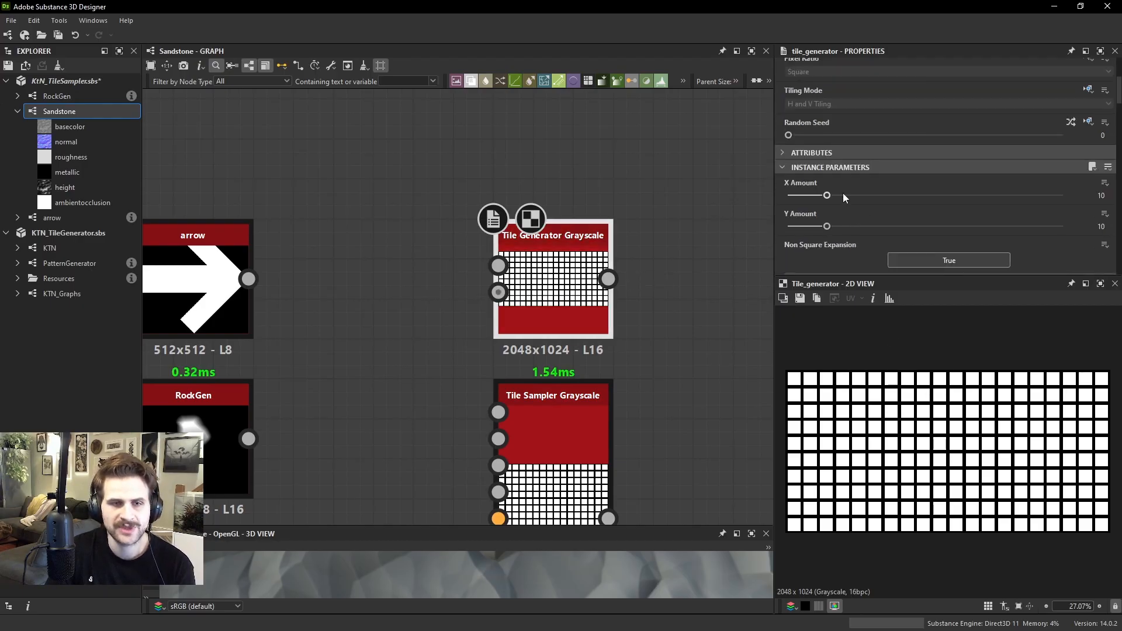
left_click_drag(824, 201, 802, 201)
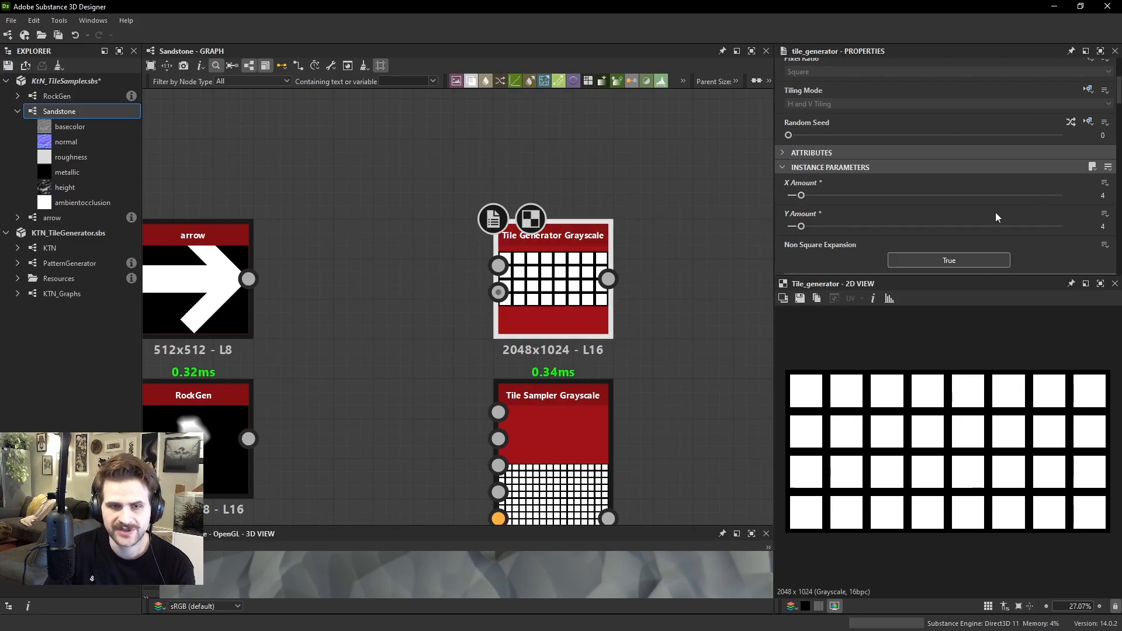
left_click(957, 264)
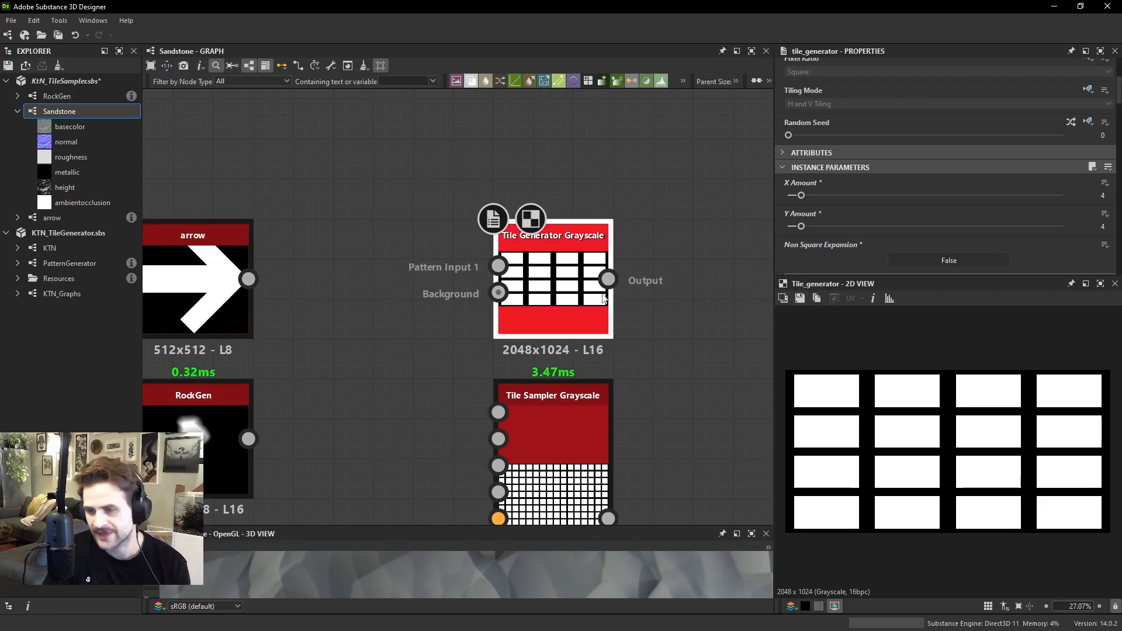
Restore the Tile Generator's relative output height to 0
scroll(686, 215, "up", 2)
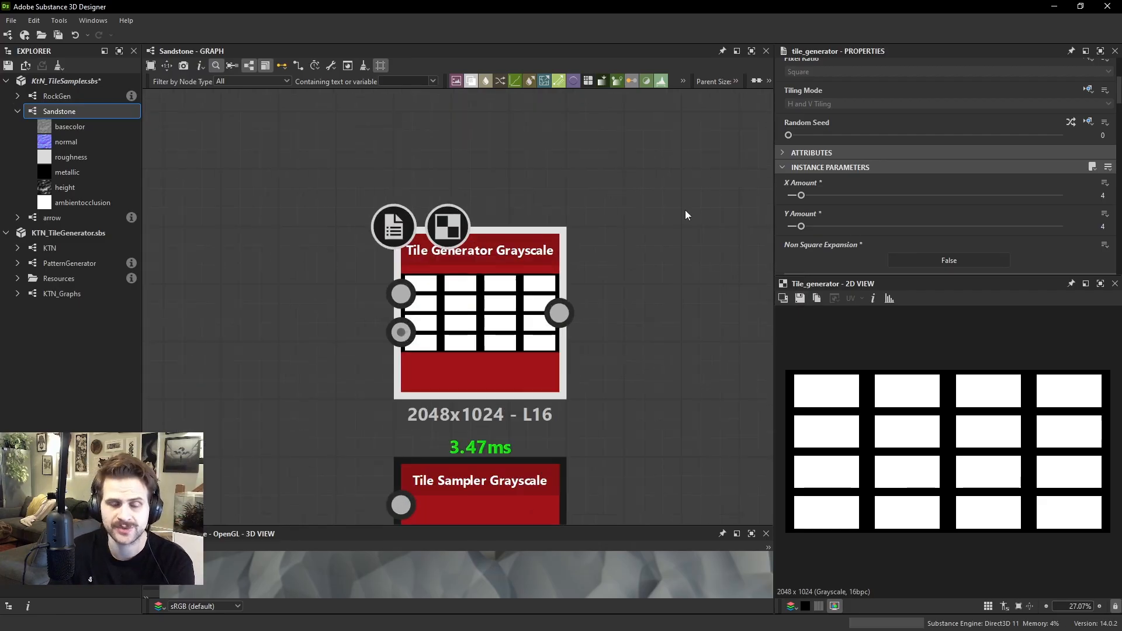
scroll(599, 302, "down", 2)
scroll(935, 175, "up", 3)
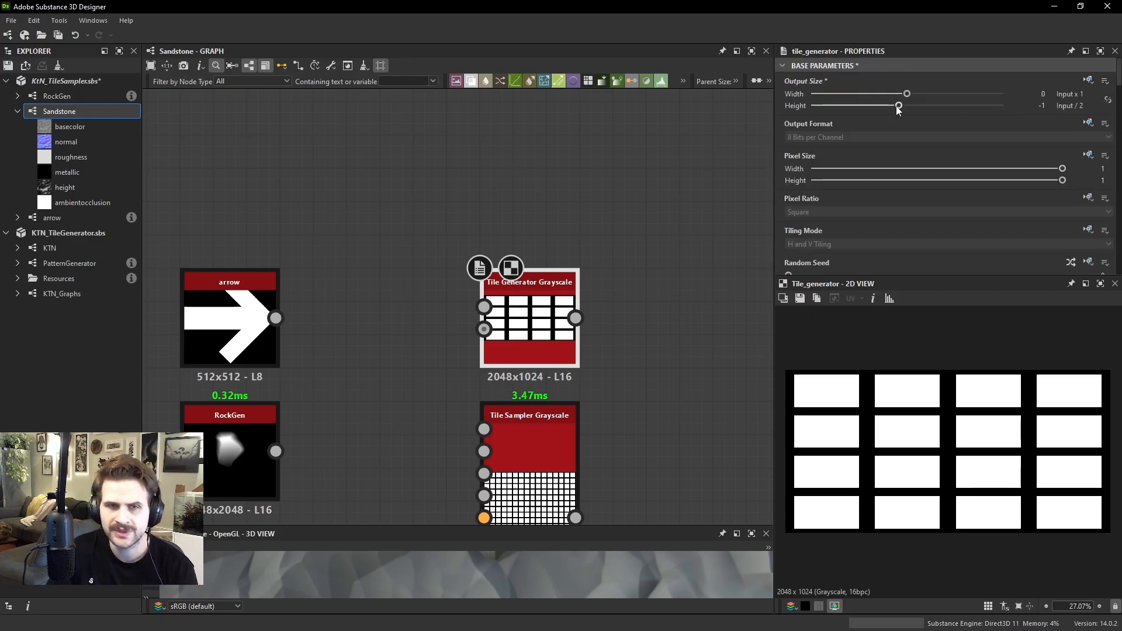
left_click_drag(900, 107, 910, 110)
Preview the Tile Sampler and set its pattern to Ridged Bell
double_click(556, 468)
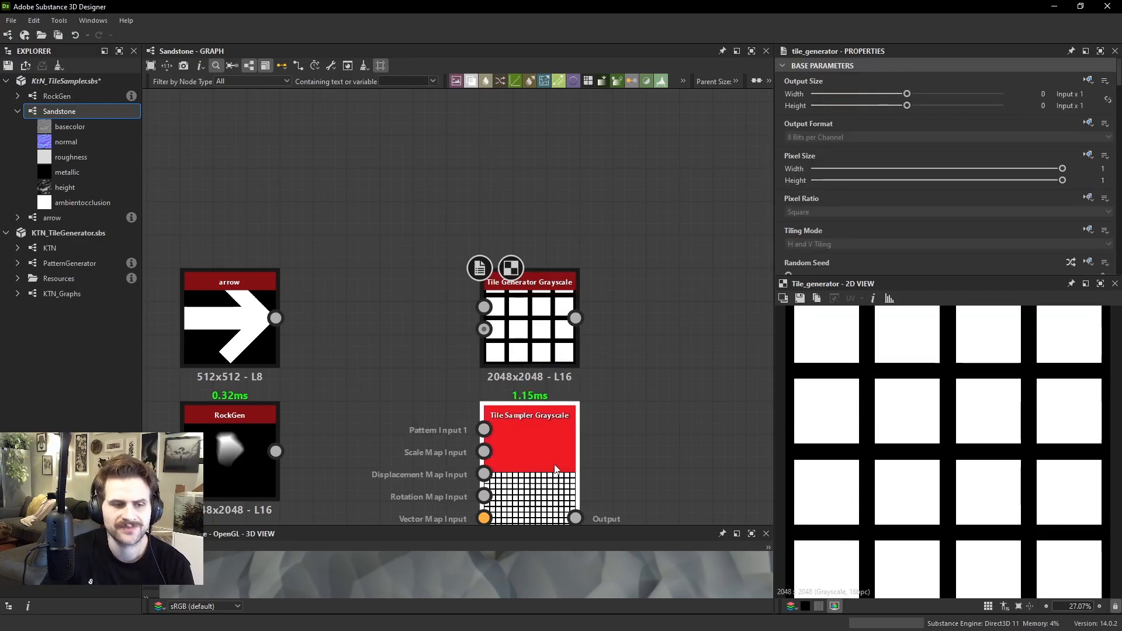
middle_click_drag(556, 468, 570, 378)
scroll(853, 145, "down", 8)
scroll(853, 152, "down", 2)
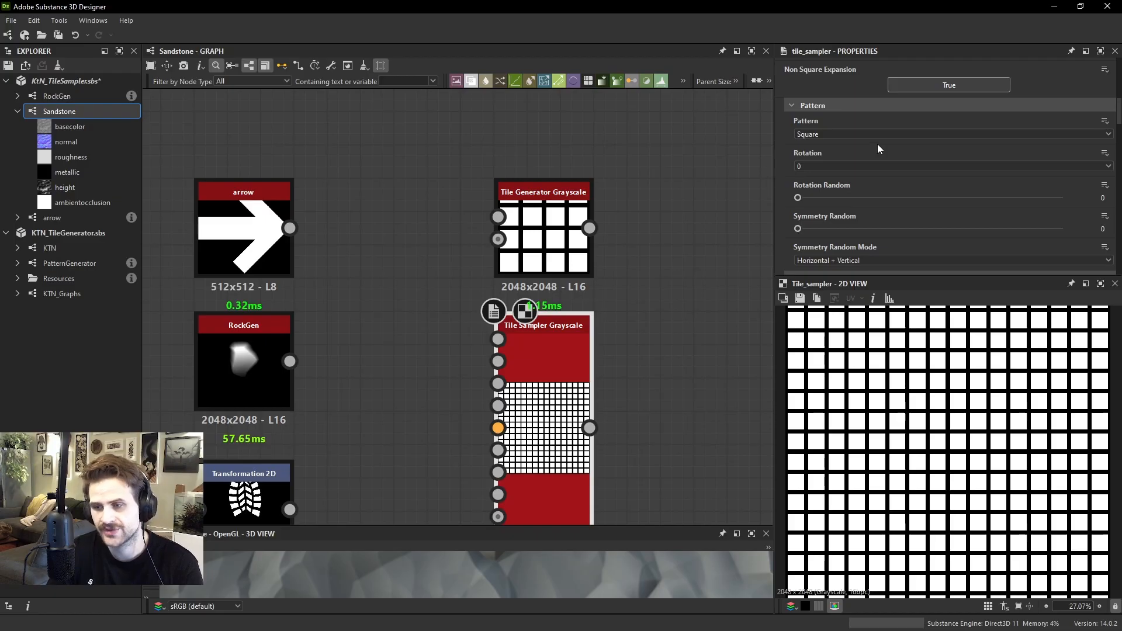
left_click(836, 134)
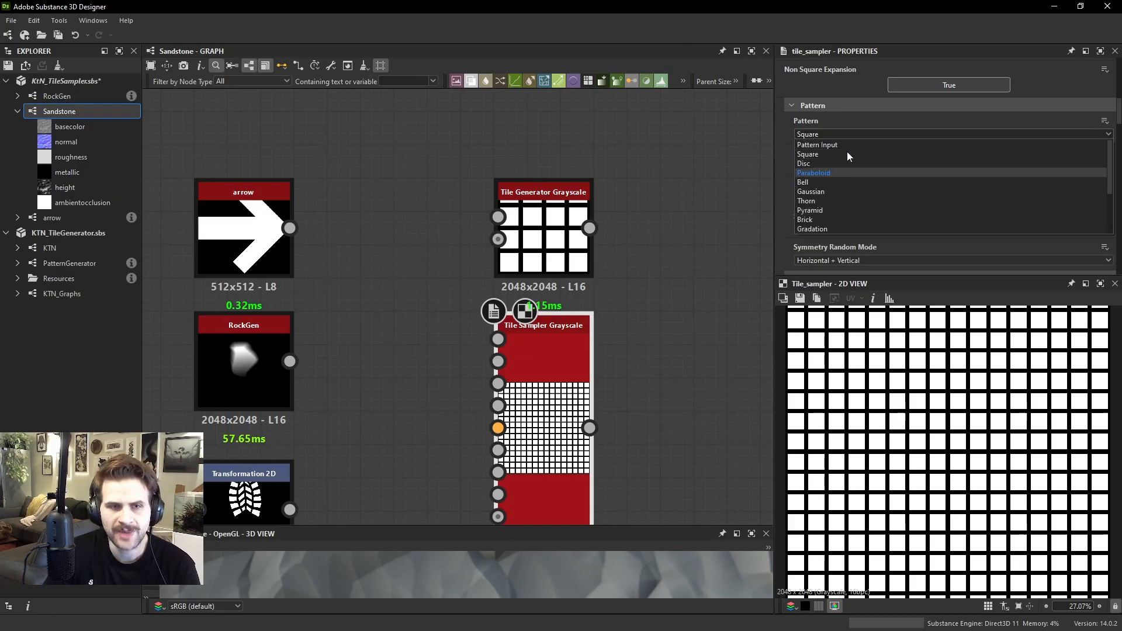
scroll(841, 160, "down", 3)
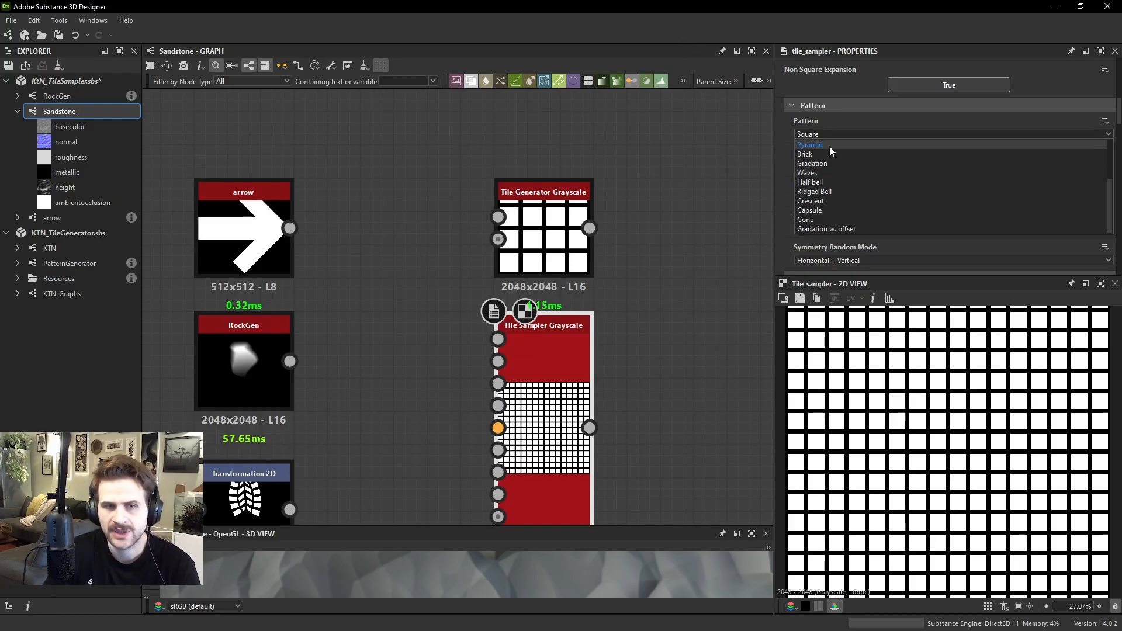
left_click(835, 198)
scroll(928, 430, "up", 2)
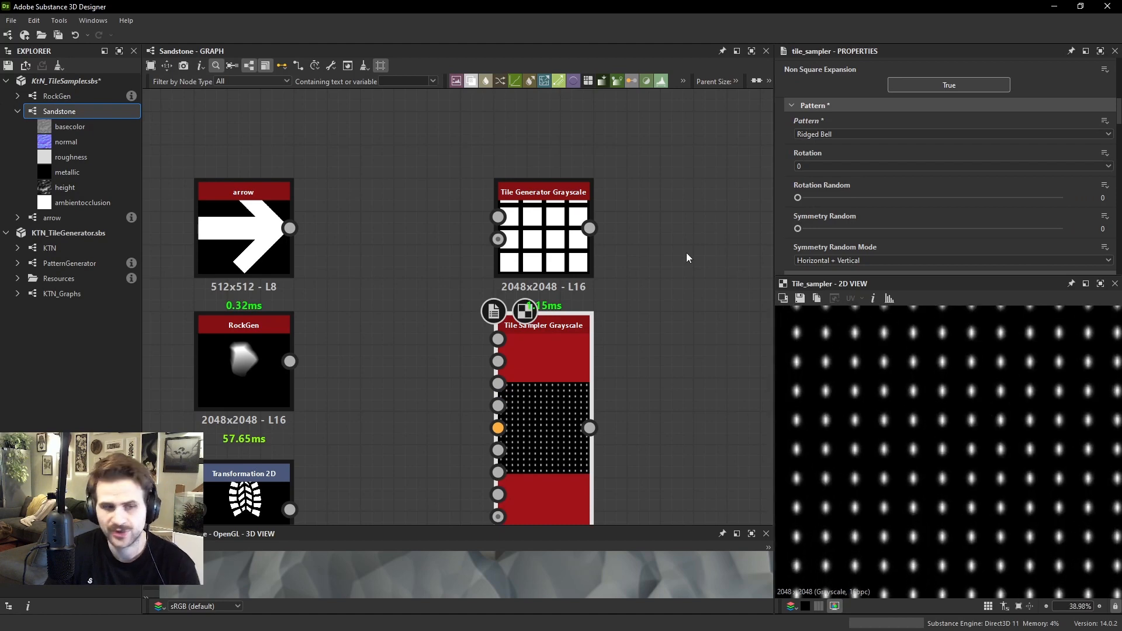
Add a Shape node with the Ridged Bell pattern and place it beside the Tile Sampler
key("space")
type("shape")
key("Return")
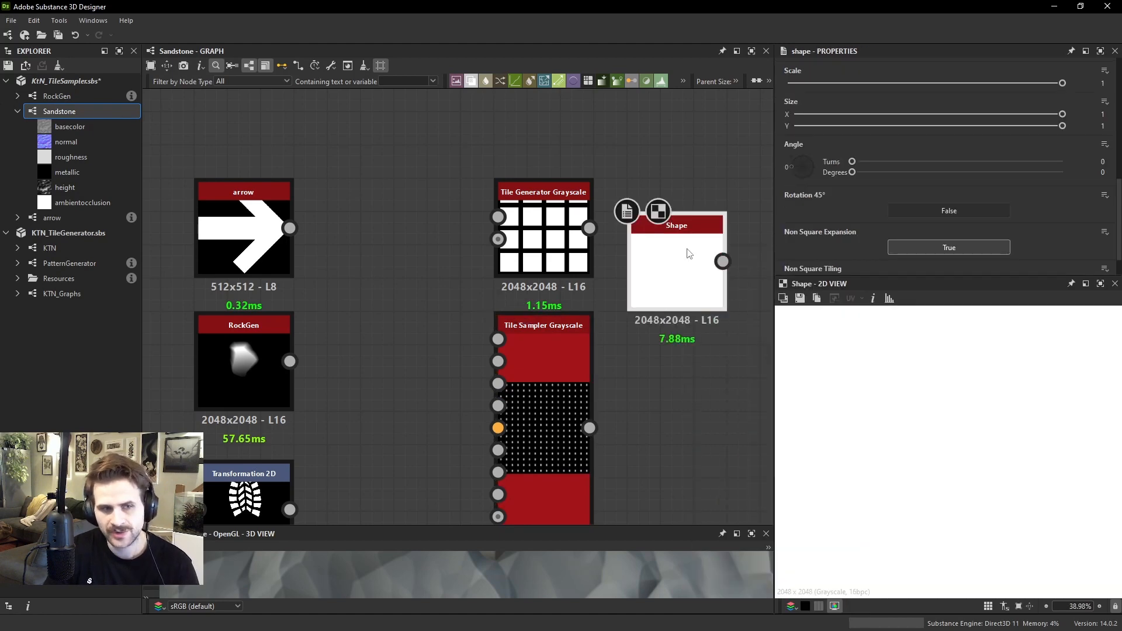
scroll(857, 156, "down", 5)
left_click(840, 193)
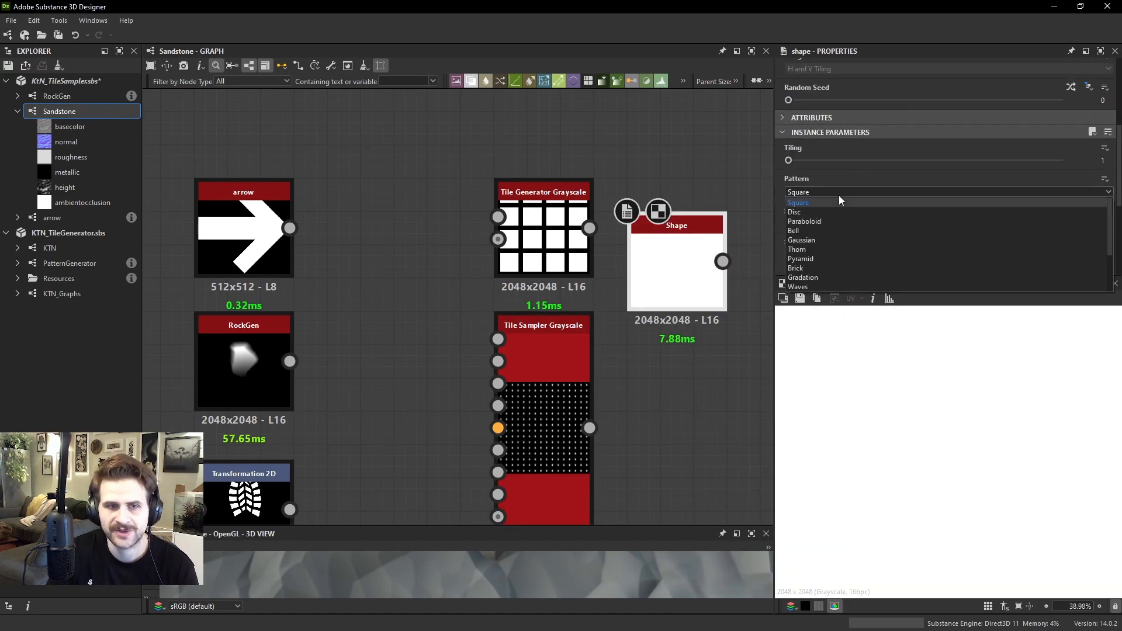
scroll(836, 256, "down", 2)
left_click(832, 254)
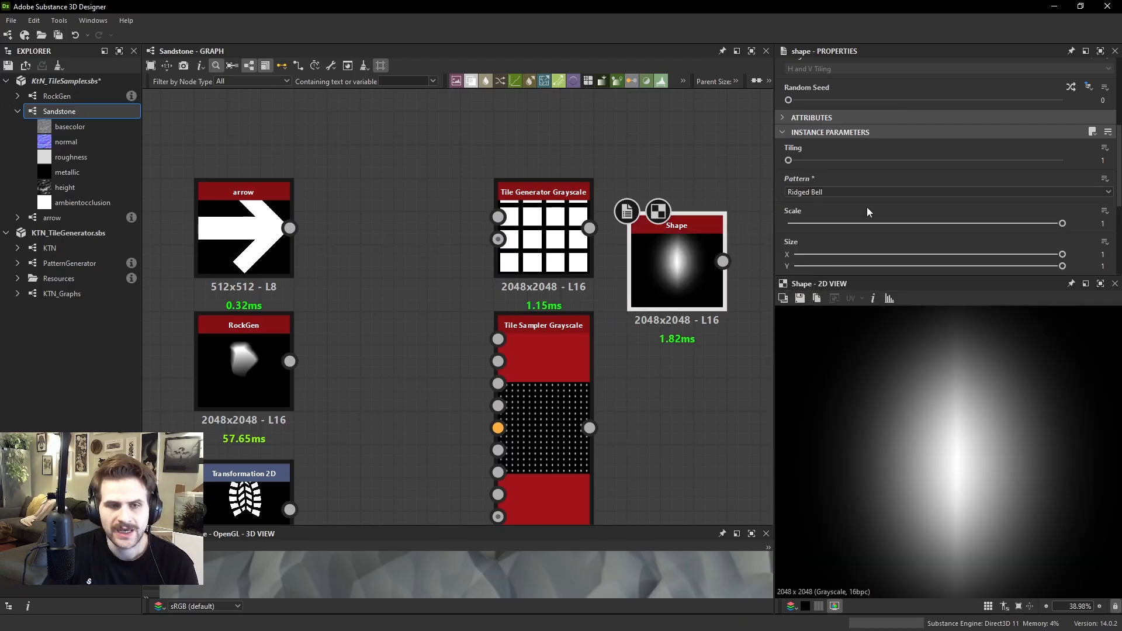
scroll(866, 208, "down", 3)
left_click_drag(684, 258, 684, 324)
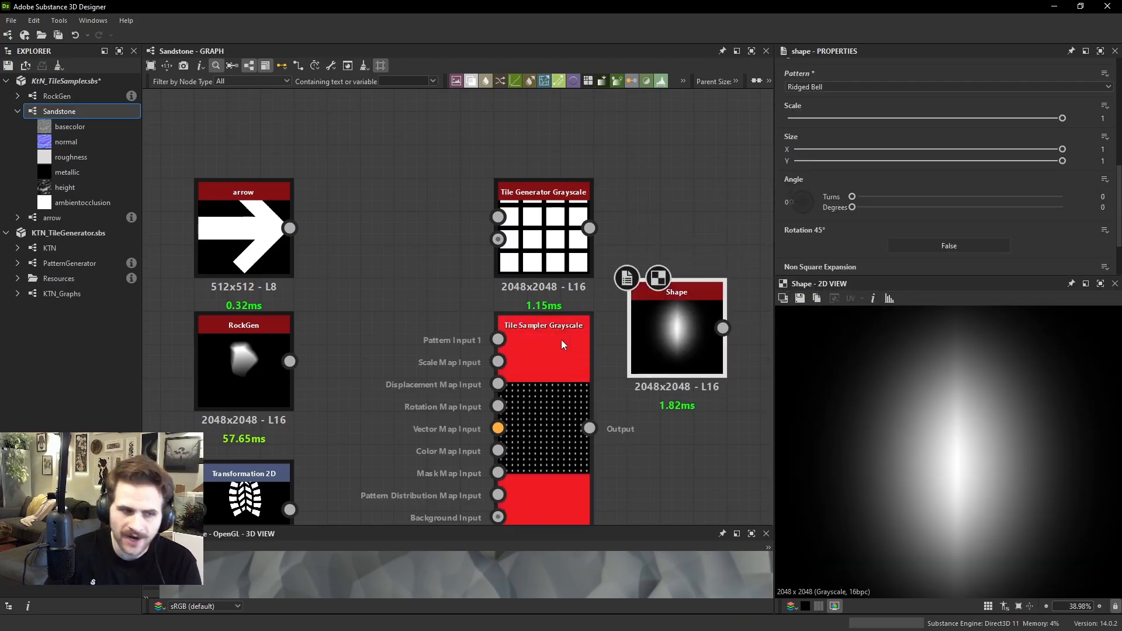
Set the Tile Sampler's pattern to Pattern Input
left_click(272, 239)
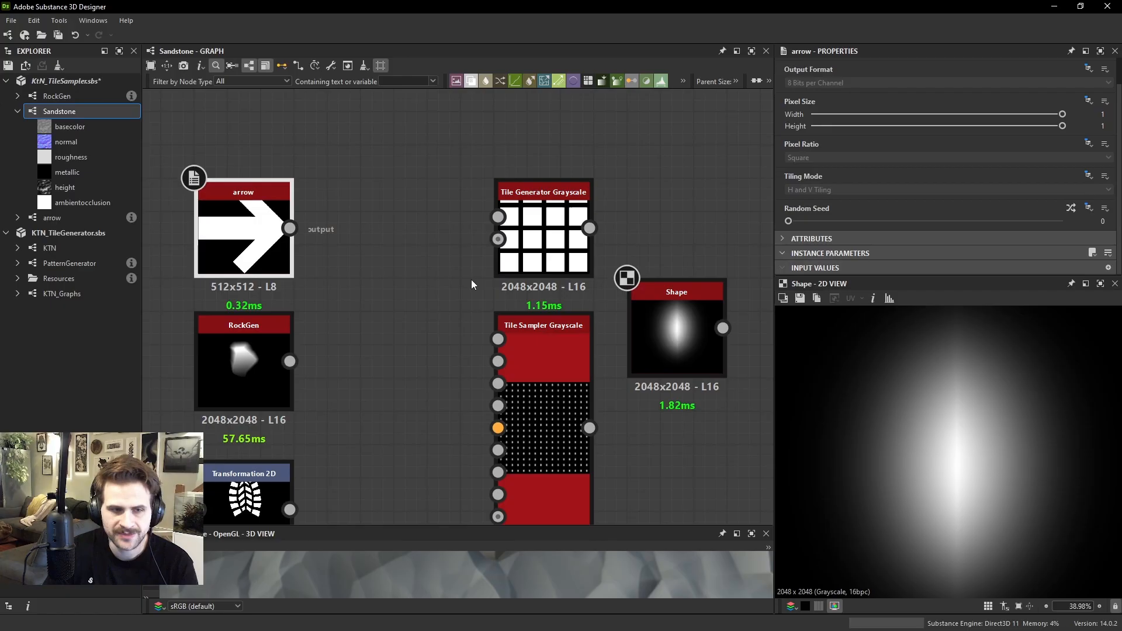
left_click(581, 384)
scroll(818, 147, "down", 10)
left_click(830, 141)
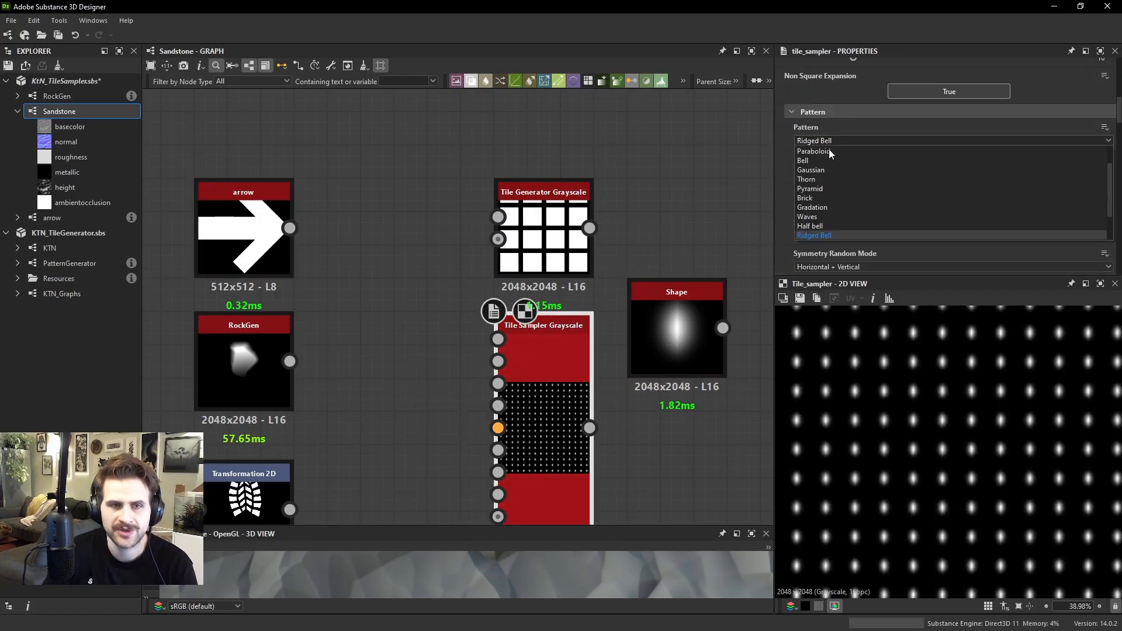
scroll(829, 154, "up", 2)
left_click(831, 152)
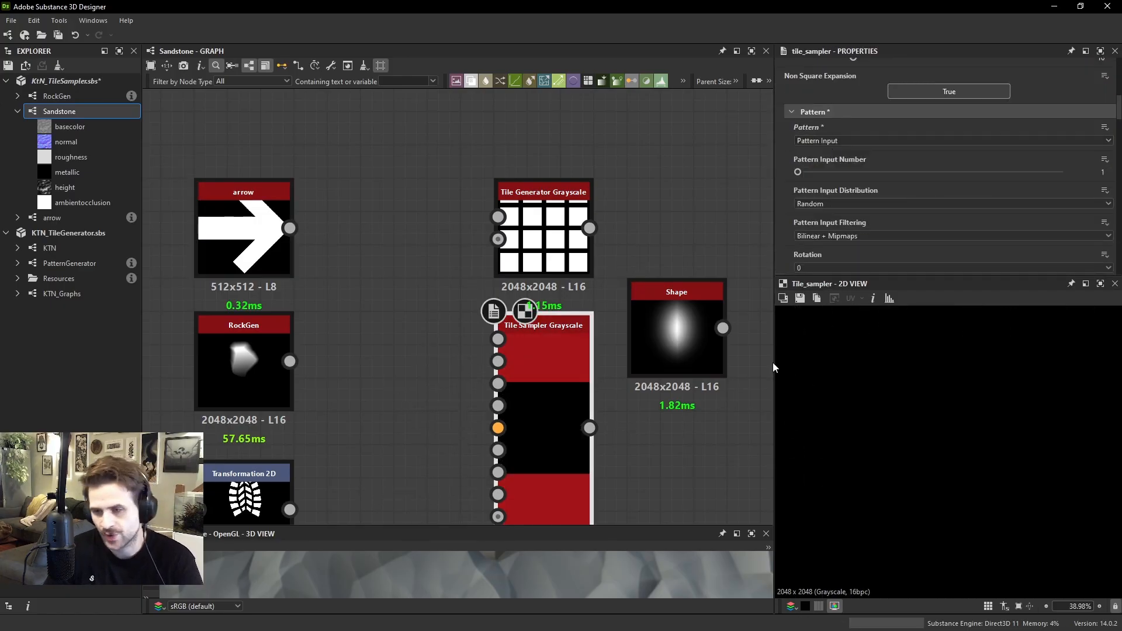
scroll(499, 334, "up", 3)
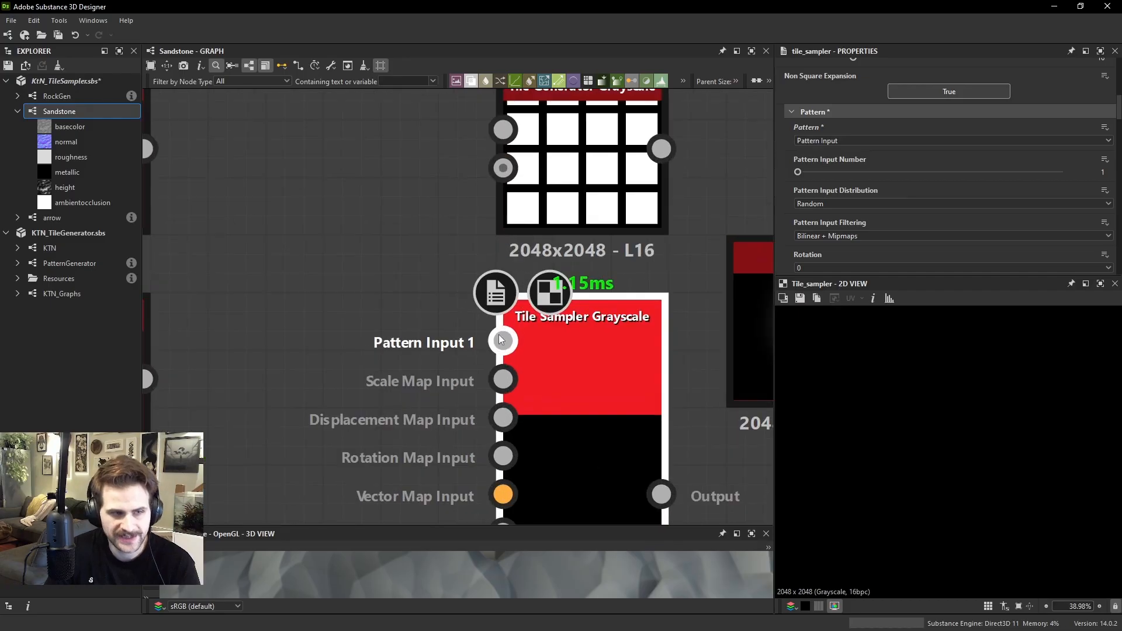
Try the Gaussian pattern on the Tile Sampler, and switch its pattern to Capsule
left_click(837, 141)
left_click(837, 198)
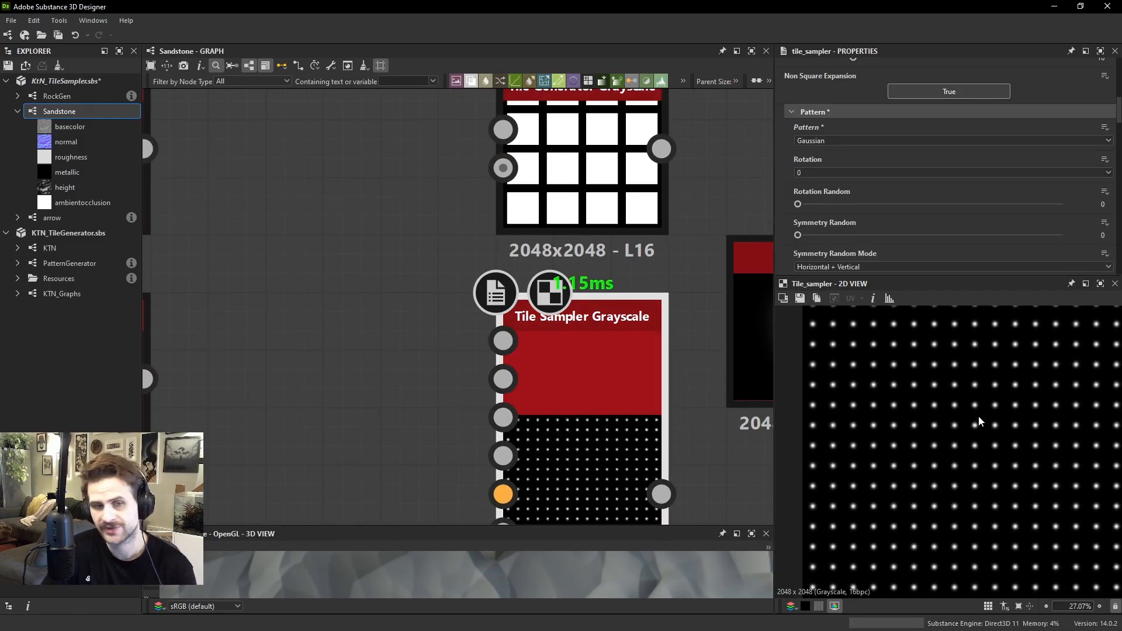
left_click(867, 140)
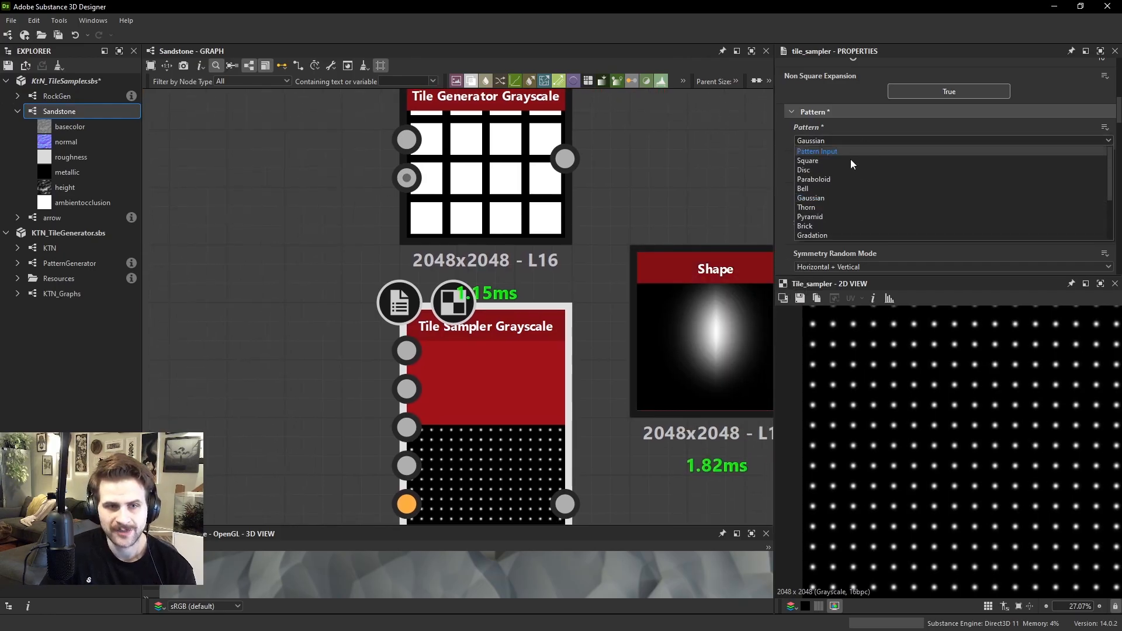
scroll(829, 202, "down", 2)
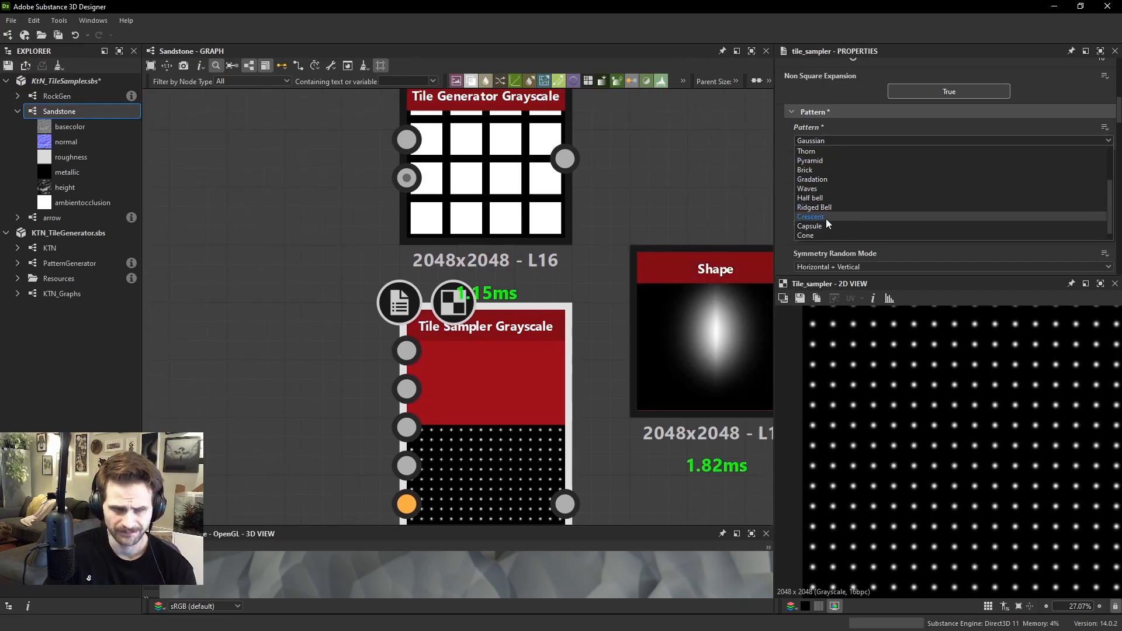
left_click(834, 225)
scroll(899, 331, "up", 2)
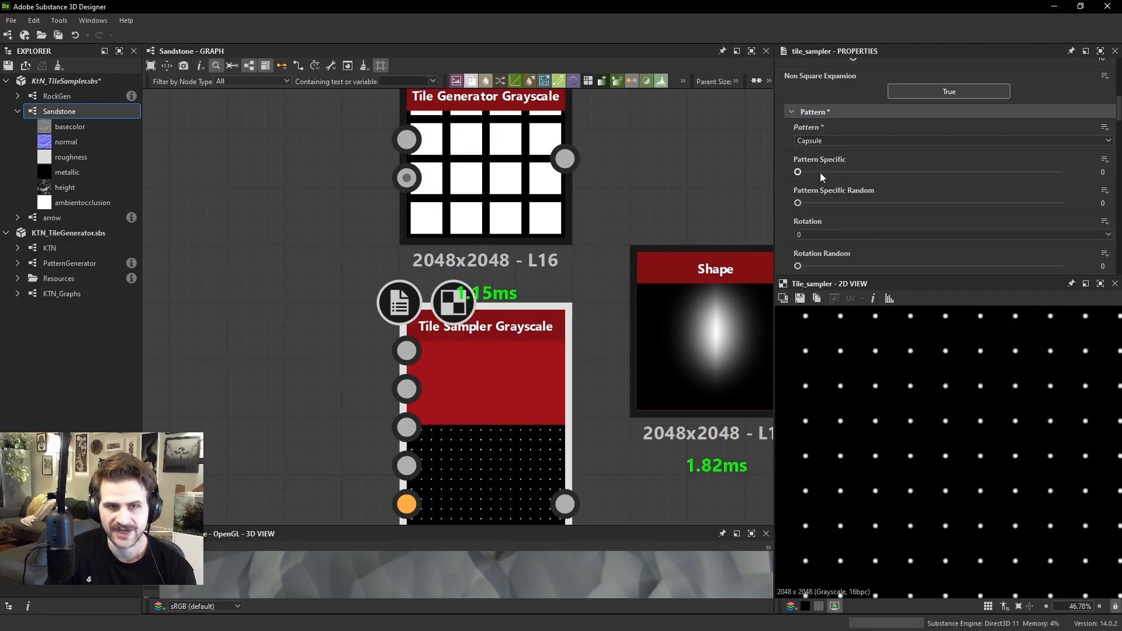
Set the Shape node's pattern to Capsule and raise its Pattern Specific value to 0.47
double_click(683, 299)
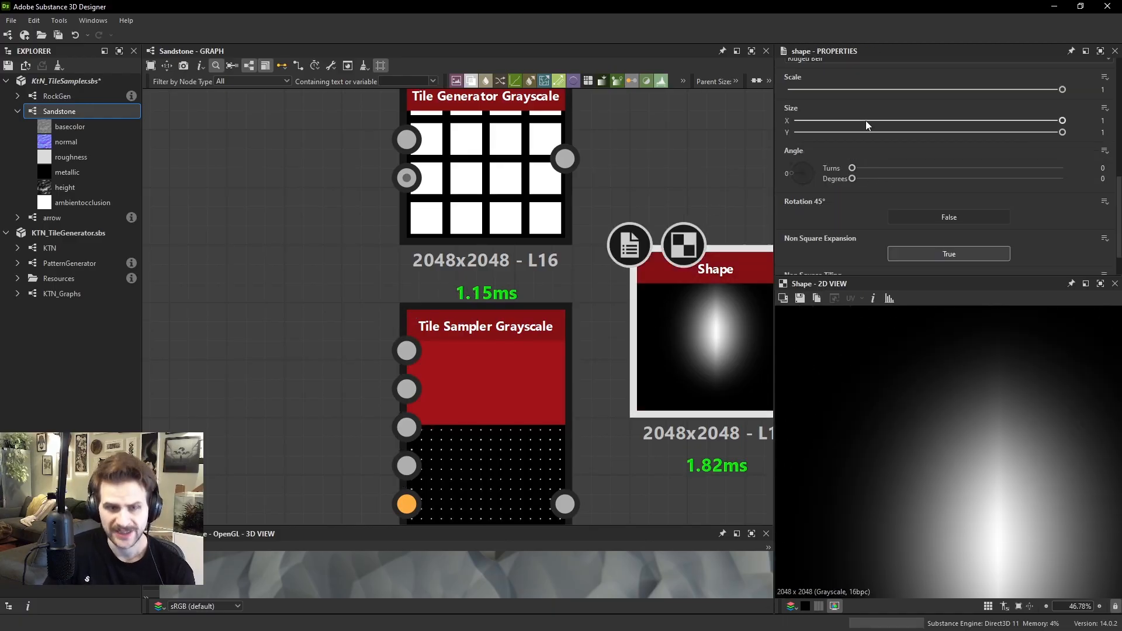
scroll(857, 152, "down", 5)
left_click(829, 233)
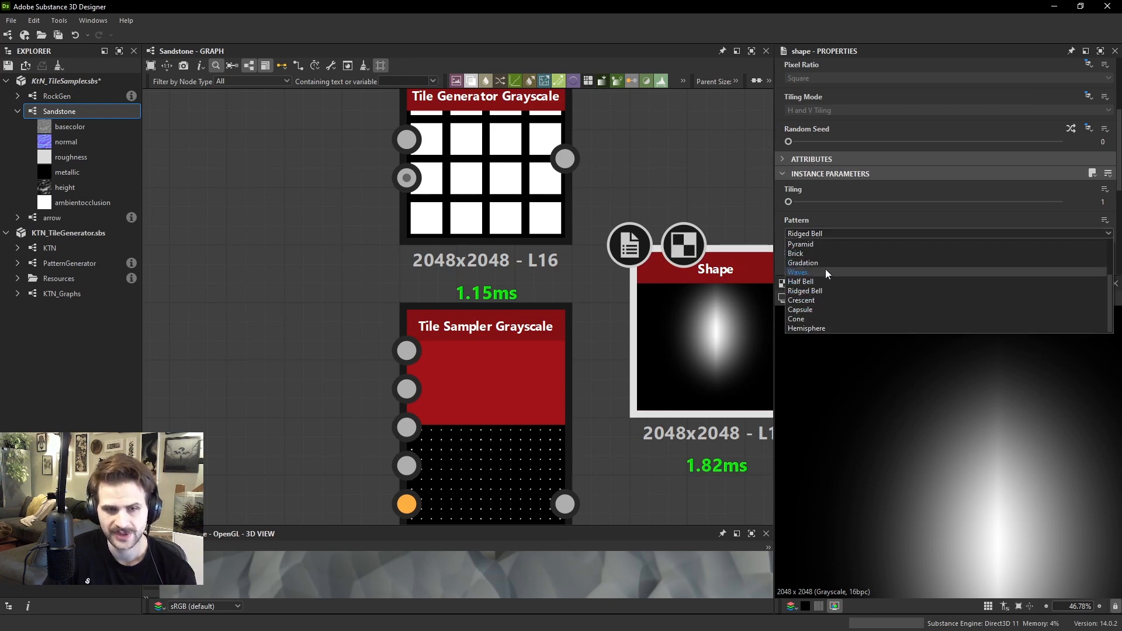
left_click(825, 309)
scroll(856, 216, "down", 2)
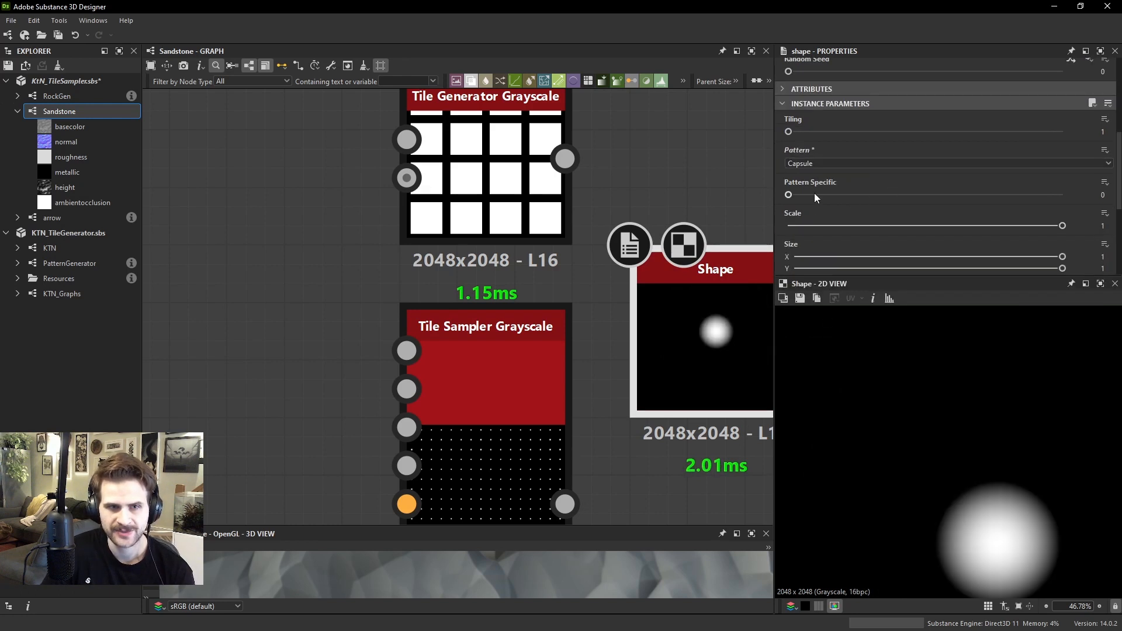
left_click_drag(816, 198, 912, 206)
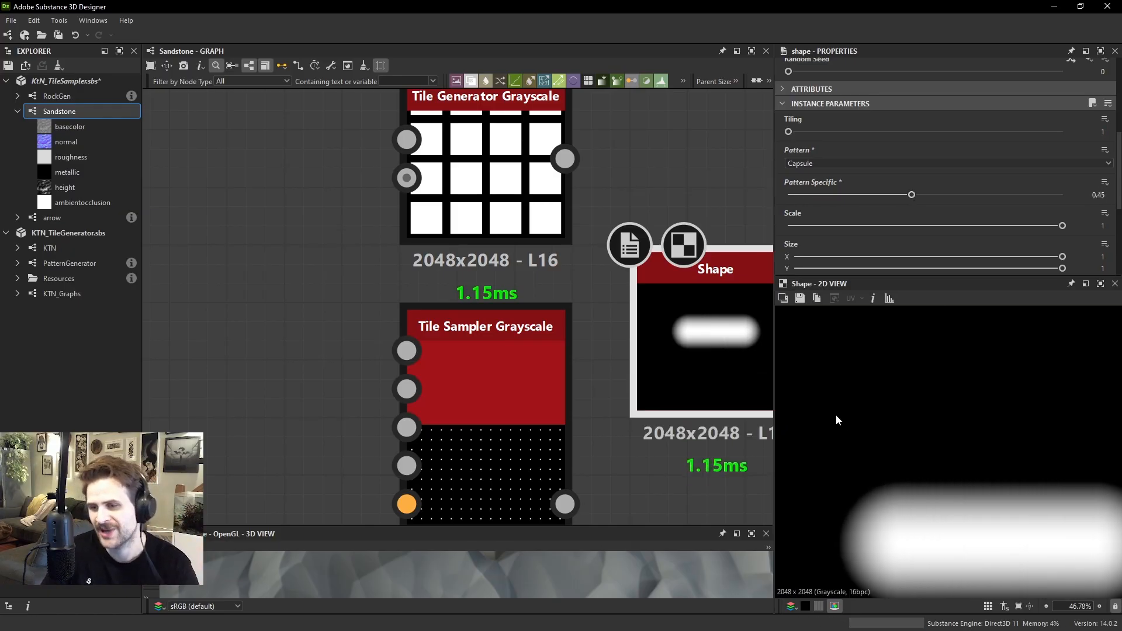
mouse_move(908, 201)
left_mouse_down()
mouse_move(954, 199)
mouse_move(876, 198)
mouse_move(957, 200)
mouse_move(867, 194)
mouse_move(916, 196)
left_mouse_up()
scroll(924, 534, "down", 1)
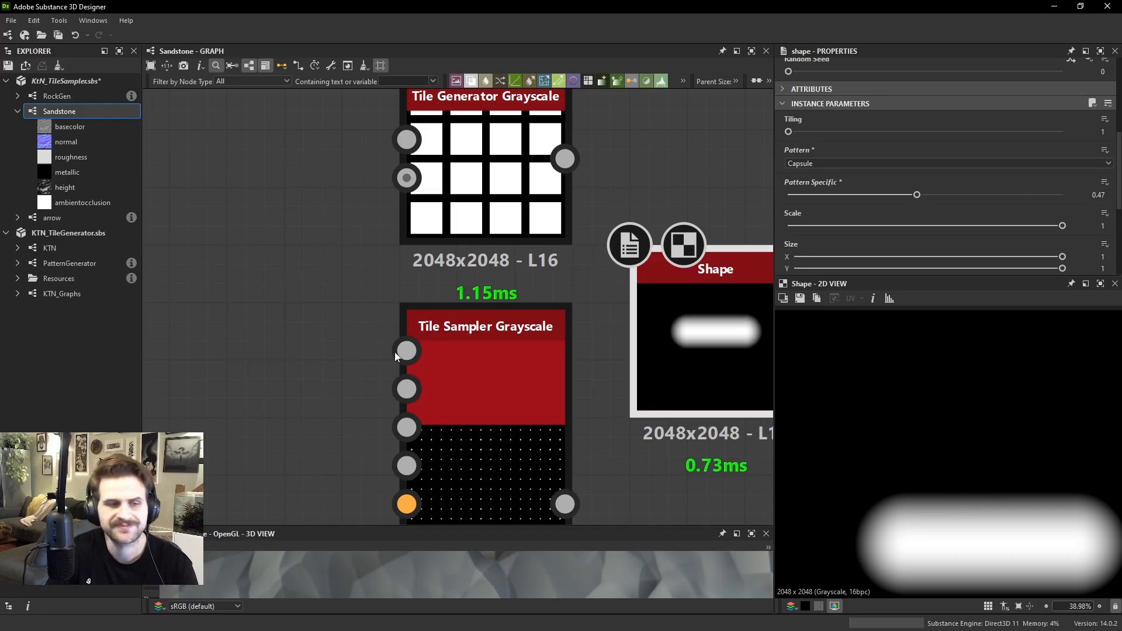
Set the Tile Sampler's Pattern Specific to 0.59 and Pattern Specific Random to 1
double_click(485, 359)
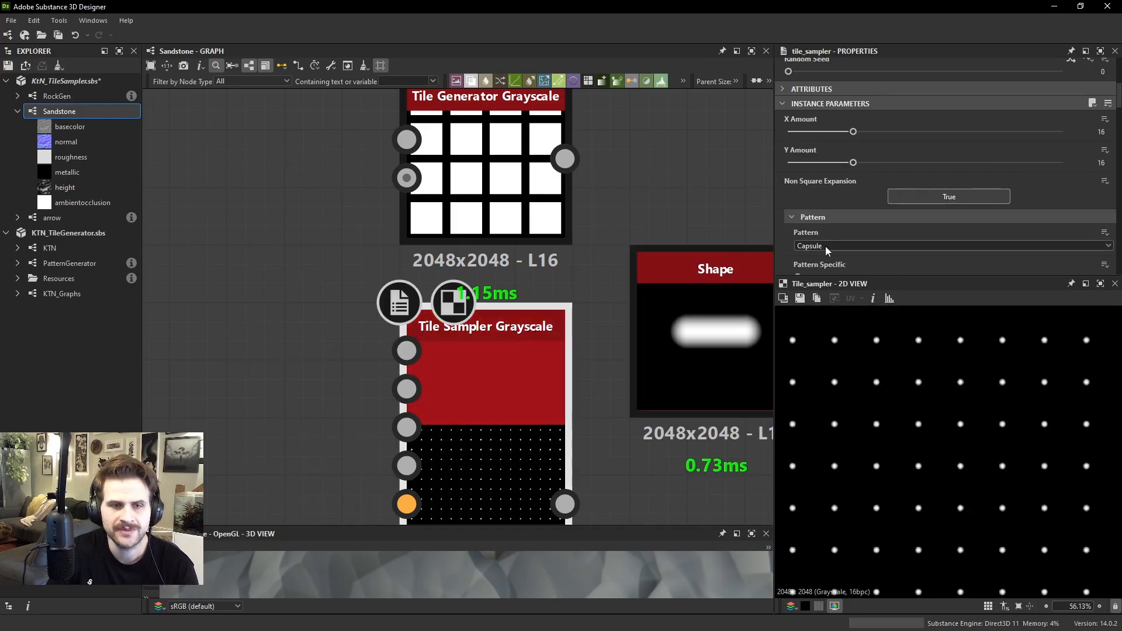
scroll(825, 247, "down", 1)
left_click_drag(833, 240, 953, 241)
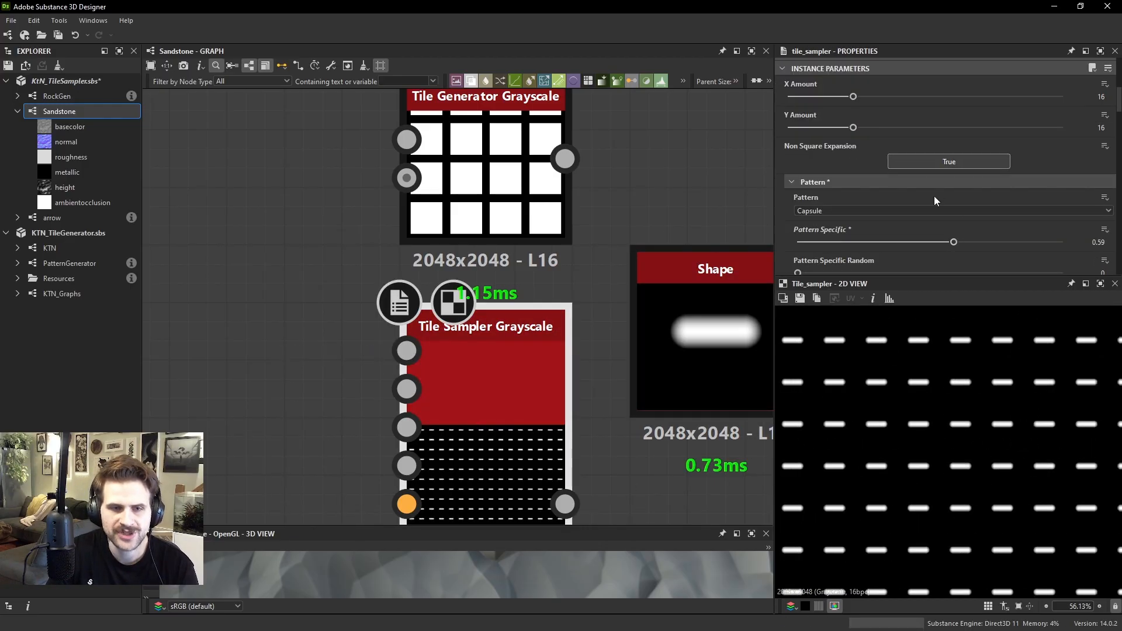
scroll(847, 232, "down", 1)
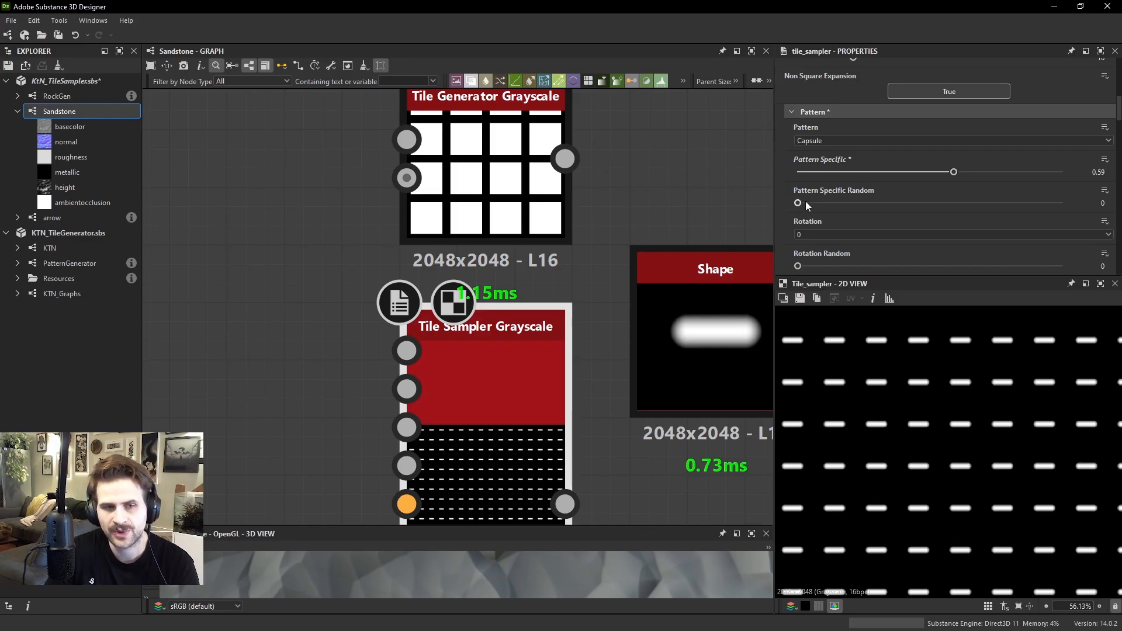
left_click_drag(797, 203, 1097, 209)
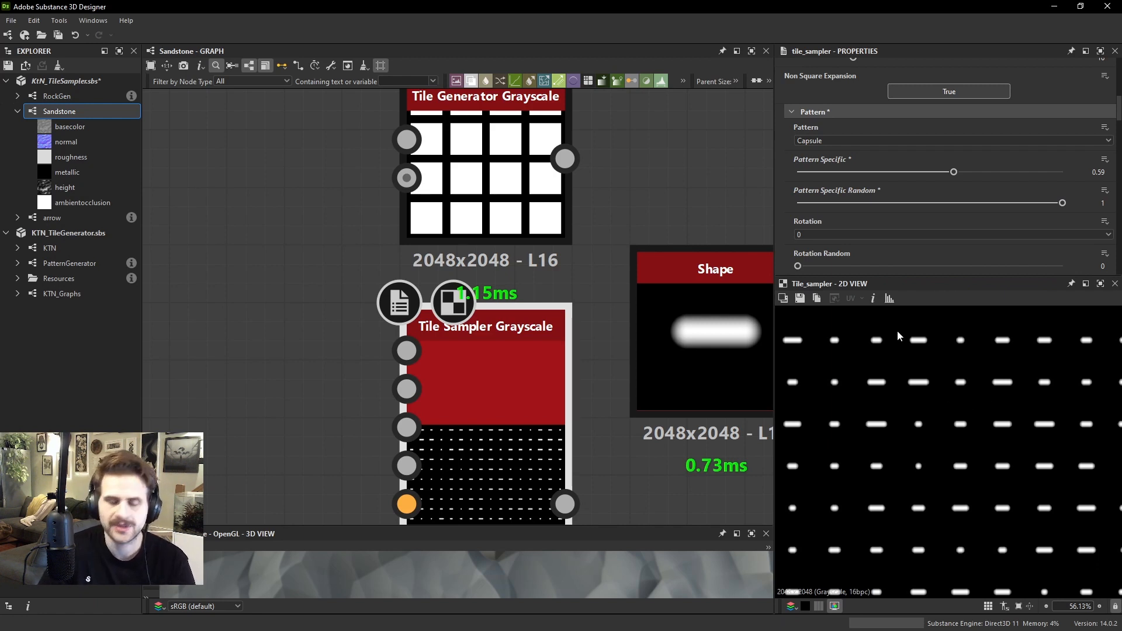
Delete the Shape node beside the Tile Sampler
left_click_drag(737, 343, 737, 402)
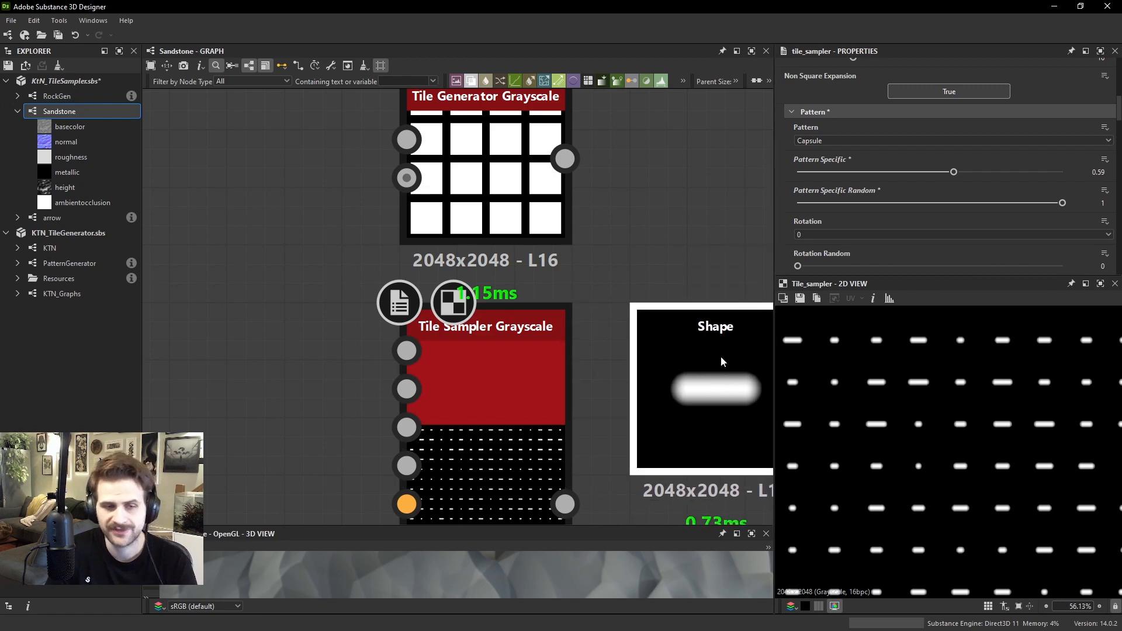
scroll(720, 351, "down", 1)
key("Delete")
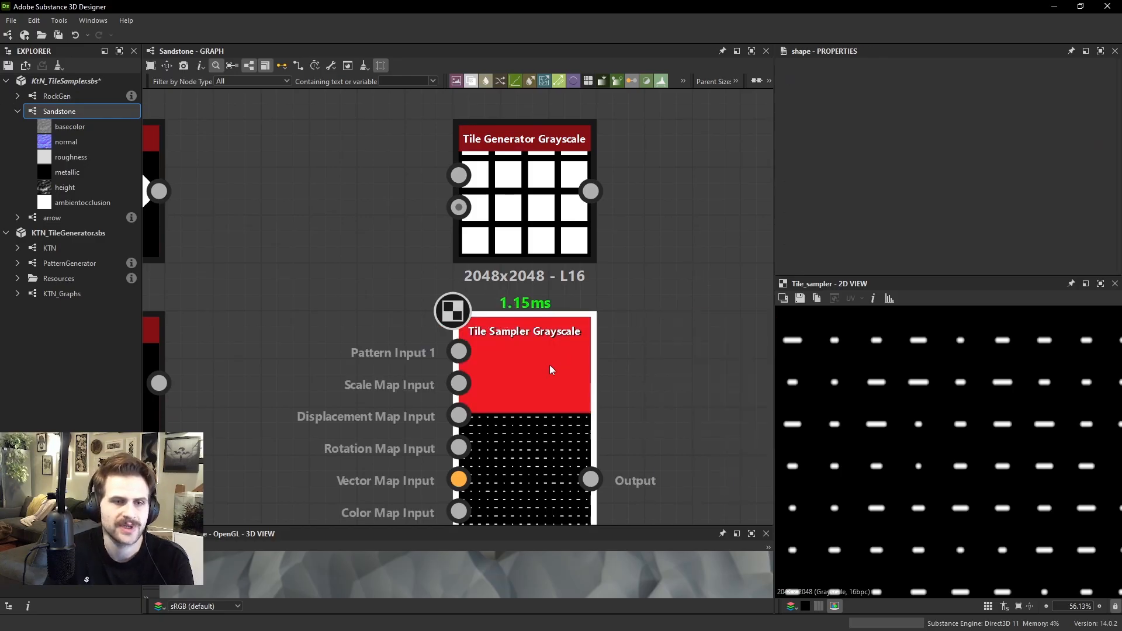
Switch the Tile Sampler's pattern from the built-in capsule to Pattern Input
left_click(549, 365)
scroll(836, 212, "down", 4)
left_click(829, 204)
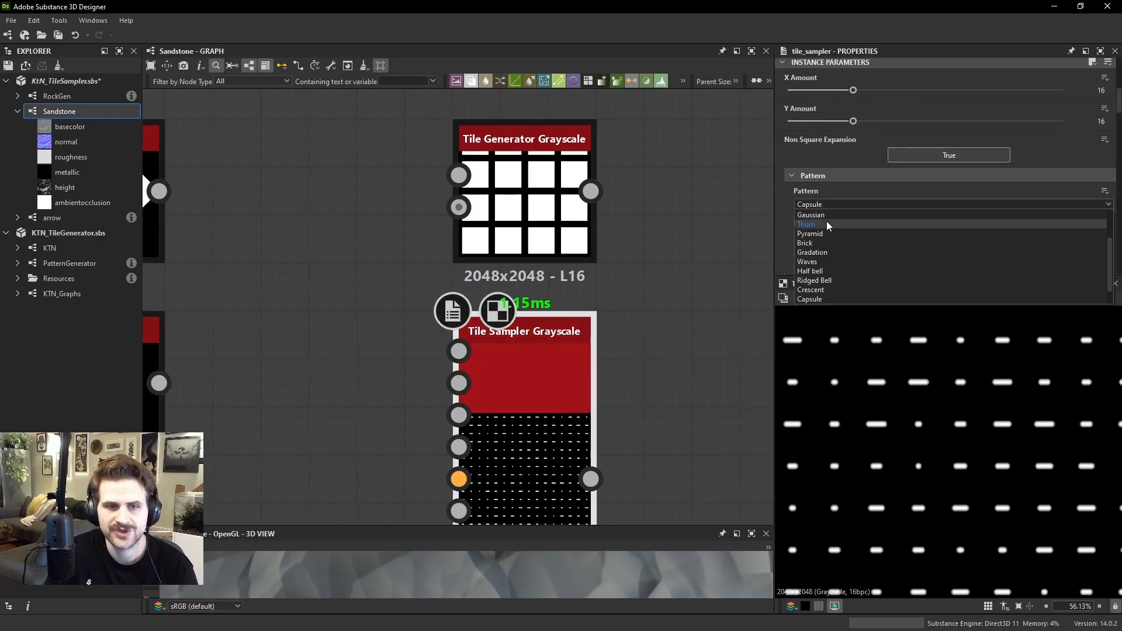
left_click(827, 223)
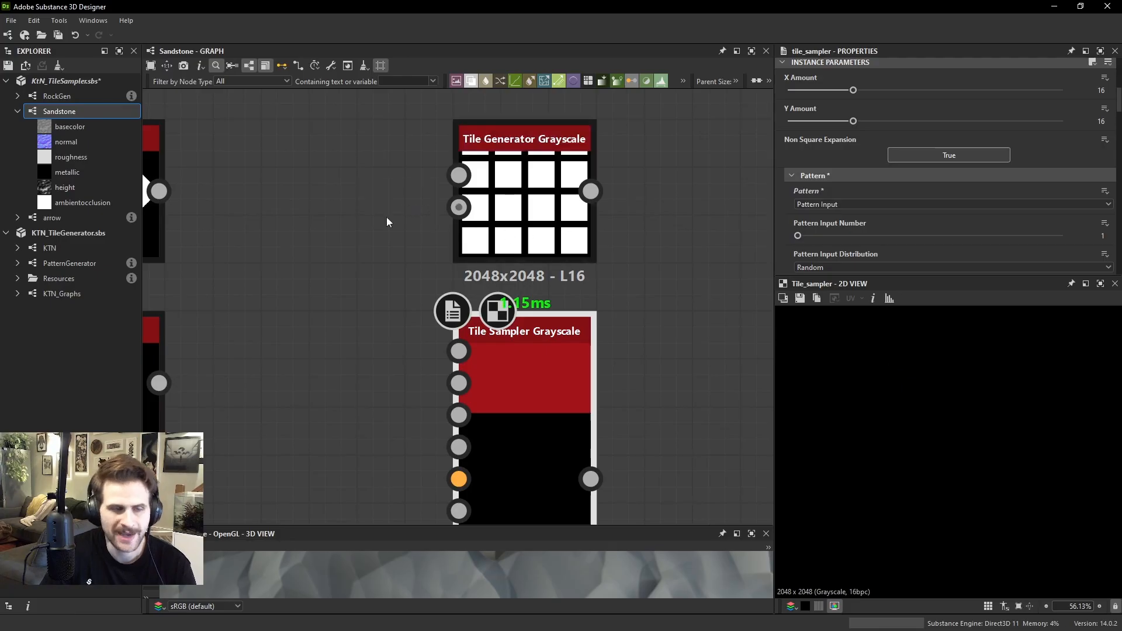
Connect the arrow node's output to the Tile Sampler's Pattern Input 1 and inspect the tiled arrows
middle_click_drag(191, 175, 356, 240)
left_click_drag(323, 255, 623, 415)
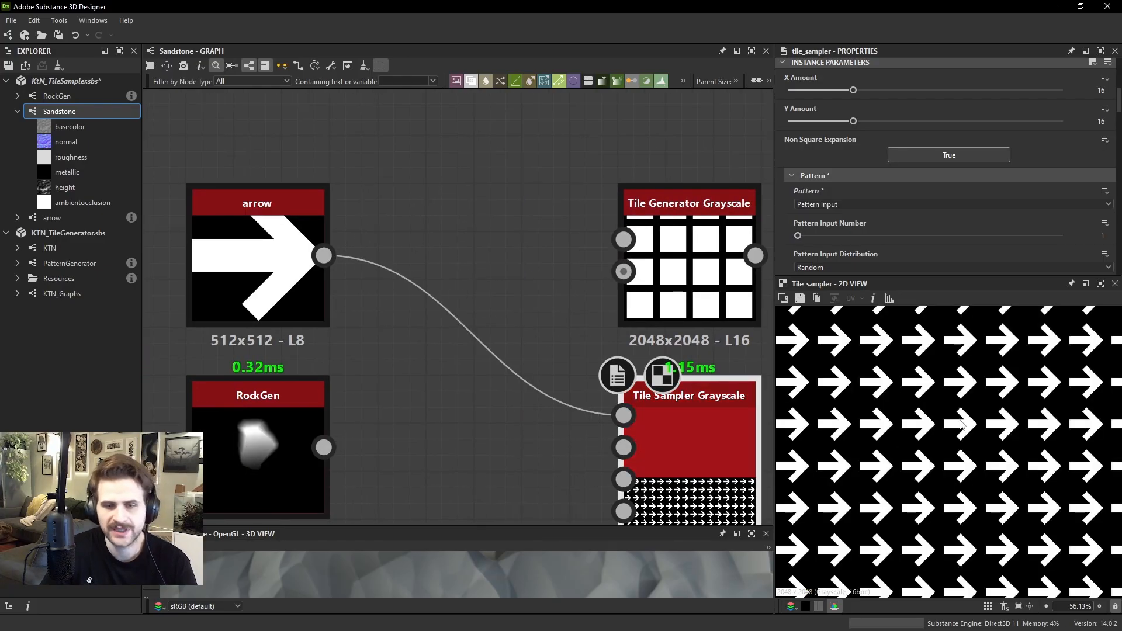
scroll(961, 424, "down", 3)
scroll(996, 379, "up", 5)
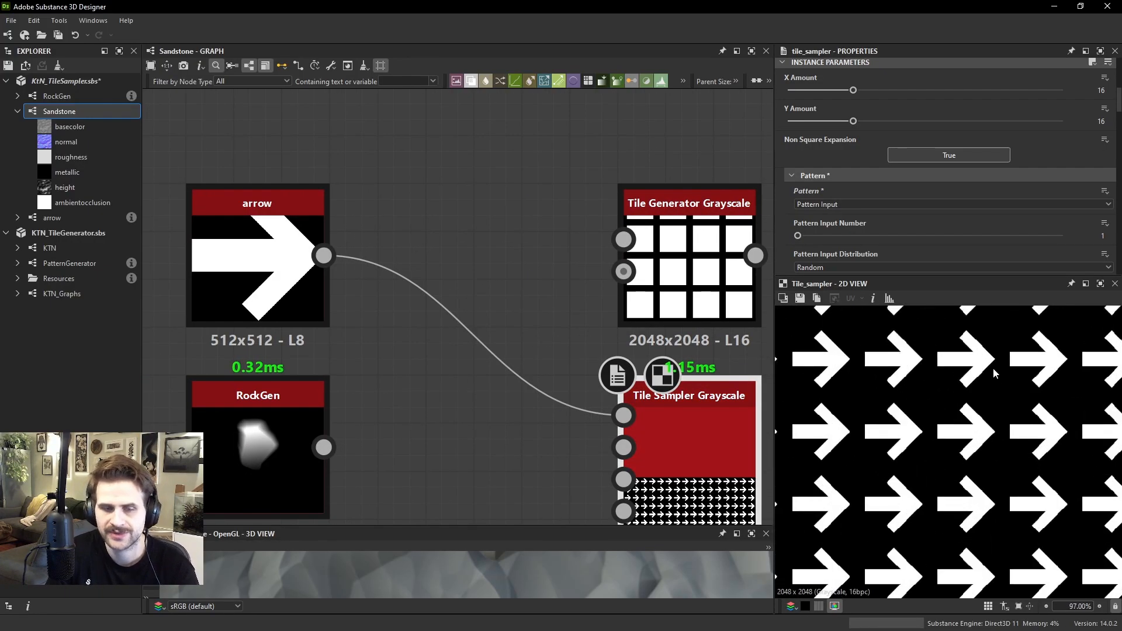
scroll(873, 170, "down", 1)
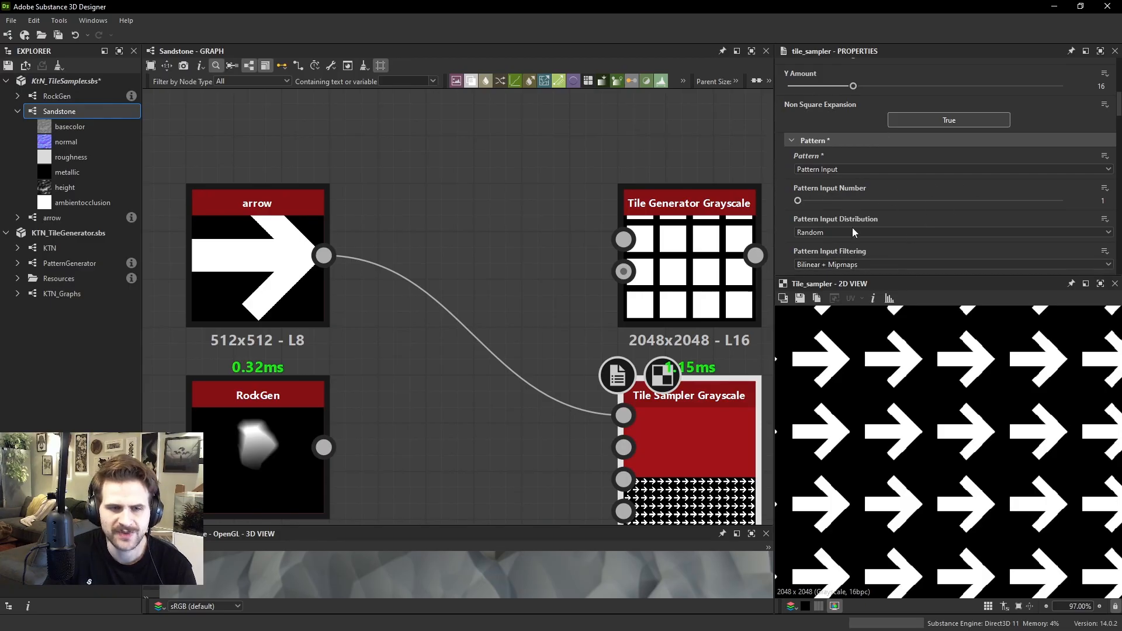
scroll(852, 229, "down", 1)
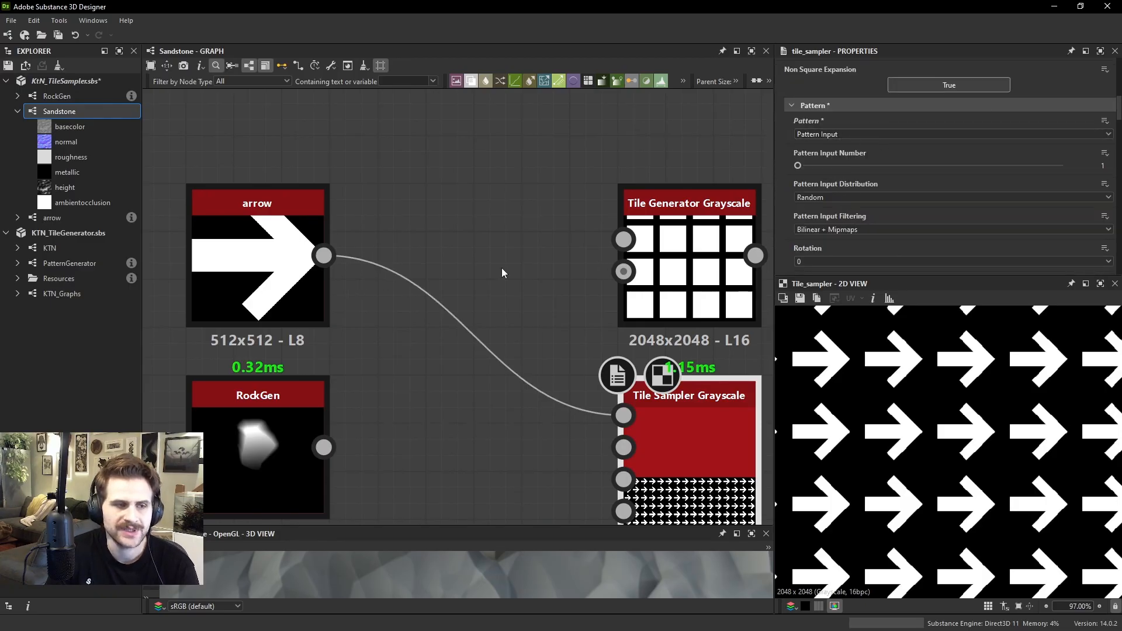
Connect the RockGen node to the Tile Sampler's Pattern Input 1 and set Pattern Input Number to 2
left_click_drag(323, 446, 623, 415)
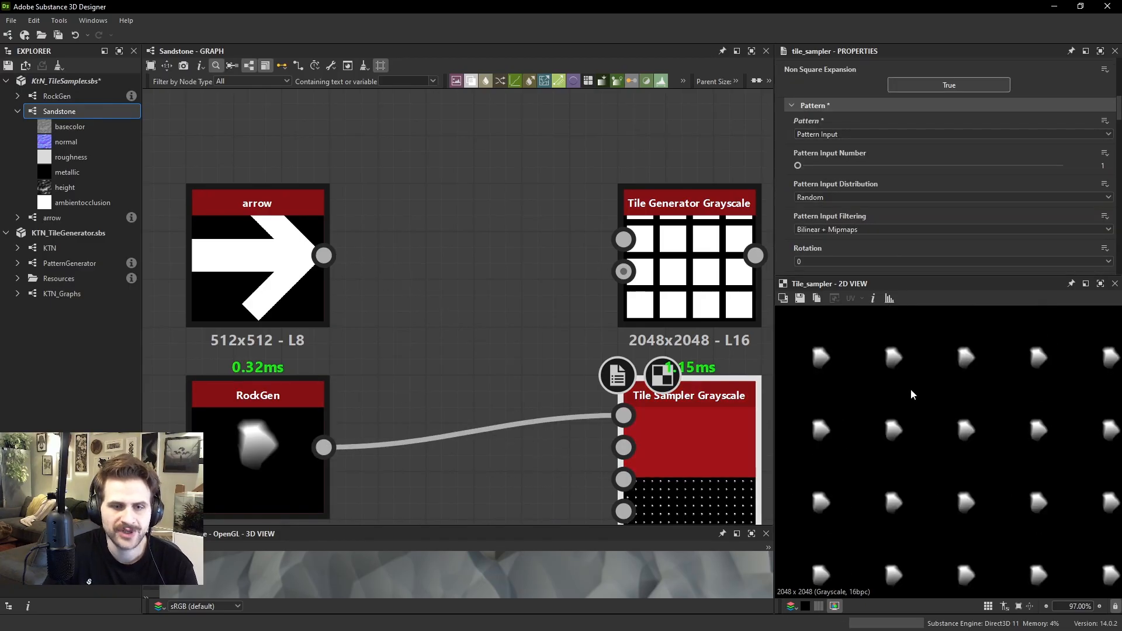
left_click_drag(790, 168, 850, 168)
scroll(623, 429, "up", 3)
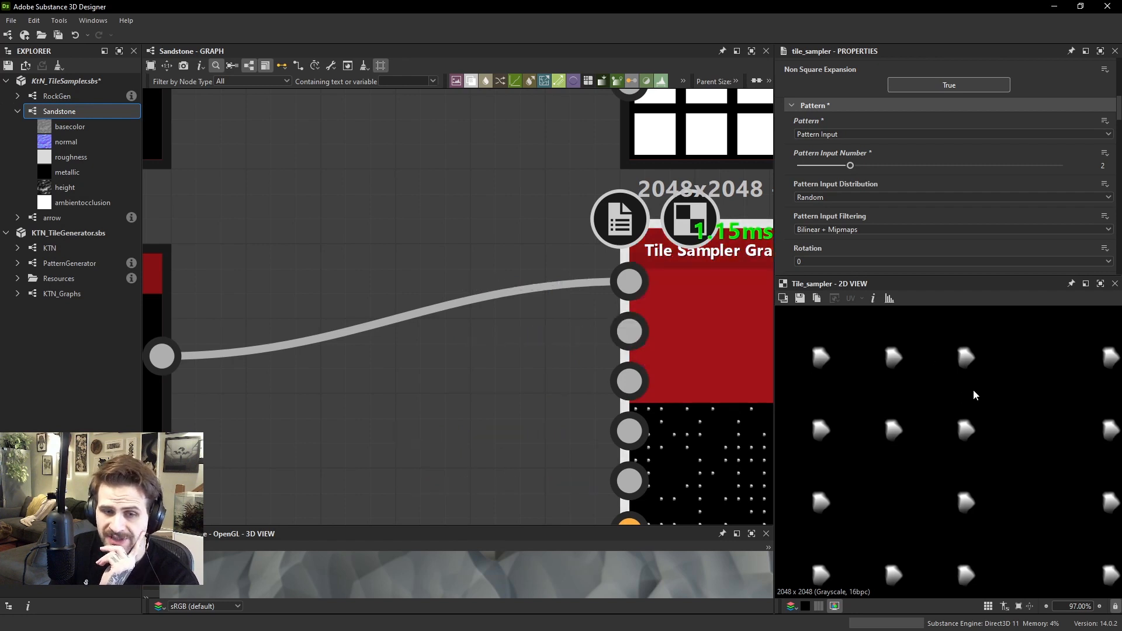
Examine how the rocks are distributed across the Tile Sampler's output while only one of the two pattern inputs is connected
scroll(971, 398, "down", 4)
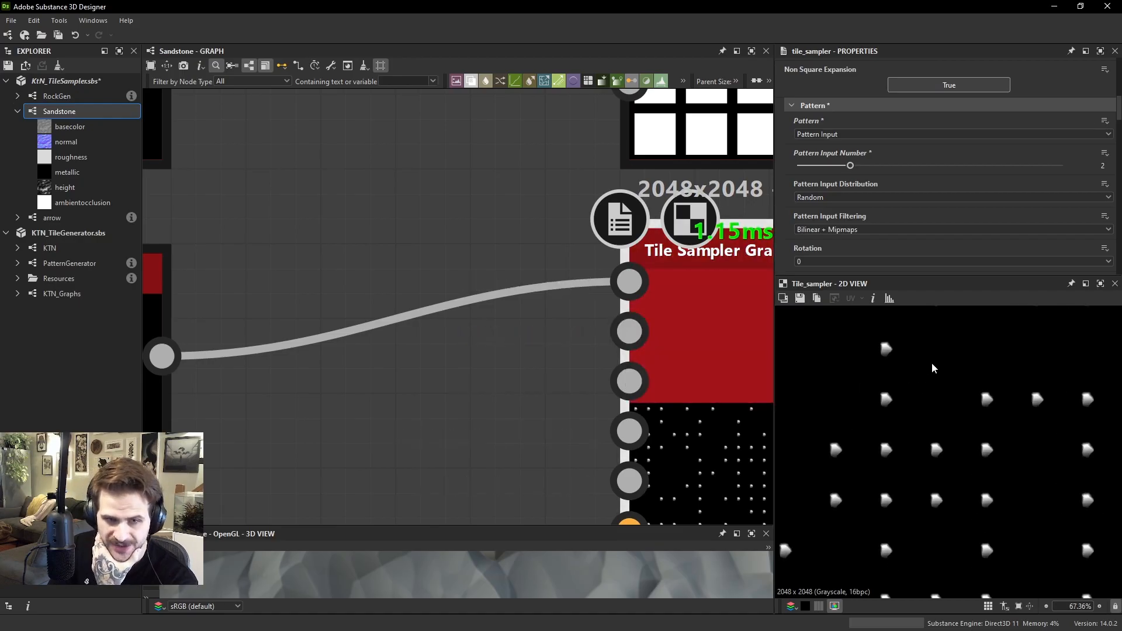
scroll(931, 362, "down", 3)
middle_click_drag(931, 362, 930, 460)
scroll(929, 459, "down", 3)
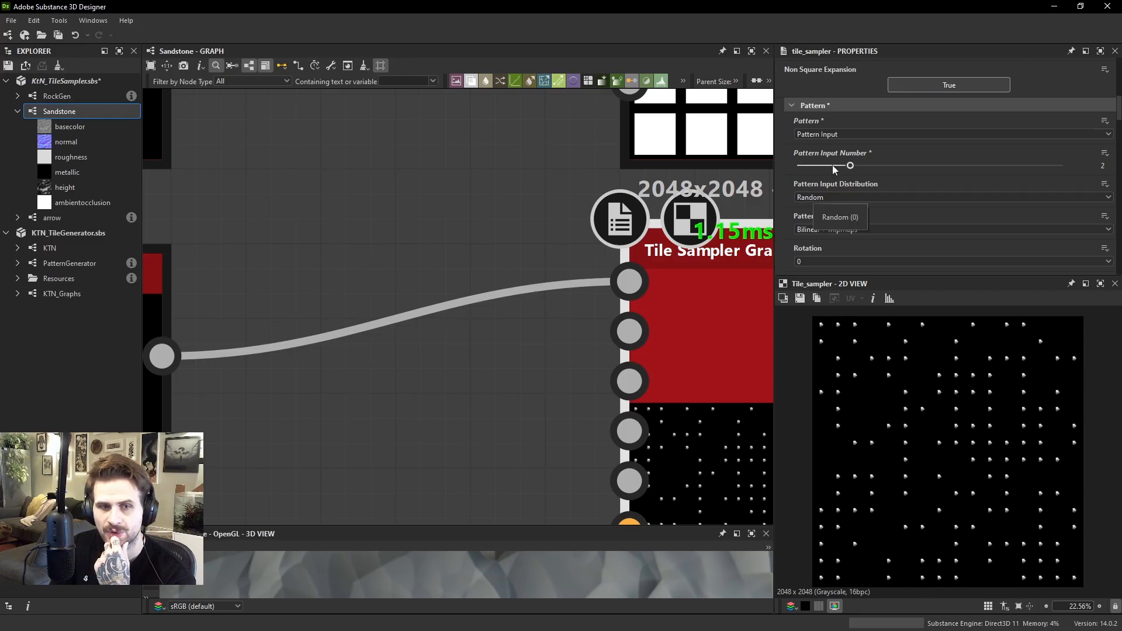
scroll(859, 420, "up", 8)
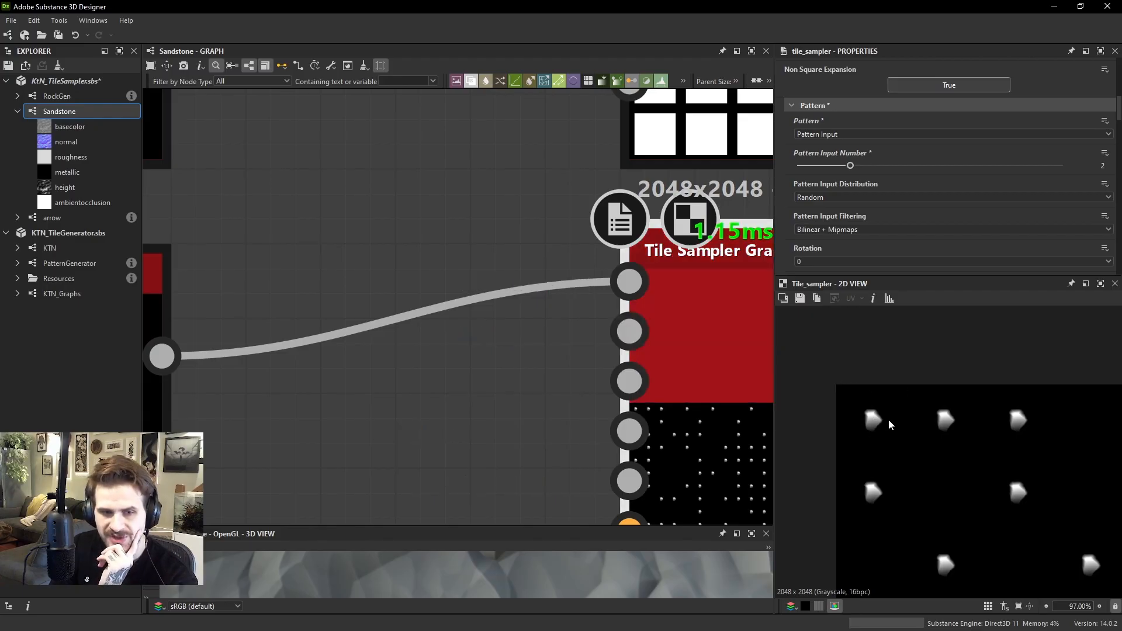
middle_click_drag(888, 421, 864, 422)
middle_click_drag(933, 423, 894, 422)
middle_click_drag(973, 431, 921, 434)
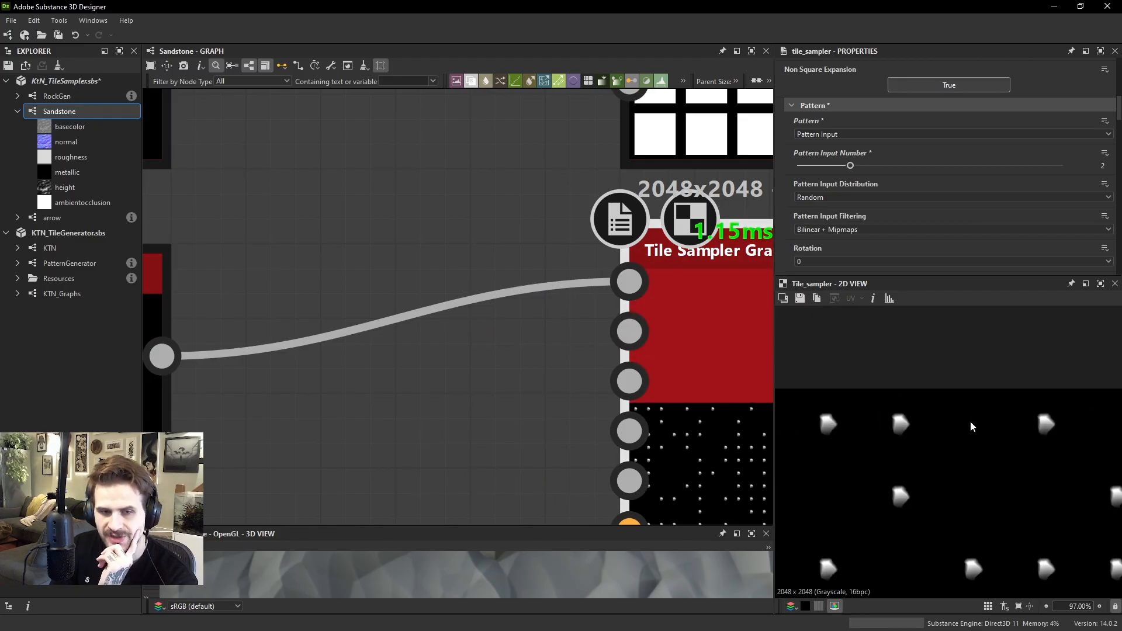
scroll(965, 426, "down", 6)
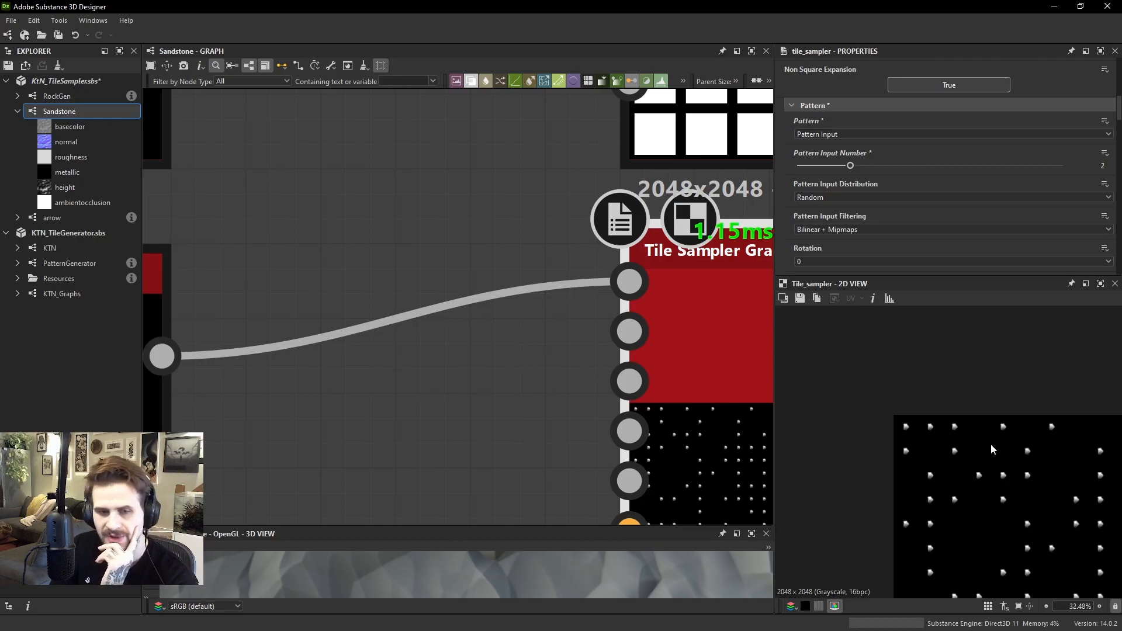
scroll(996, 503, "down", 2)
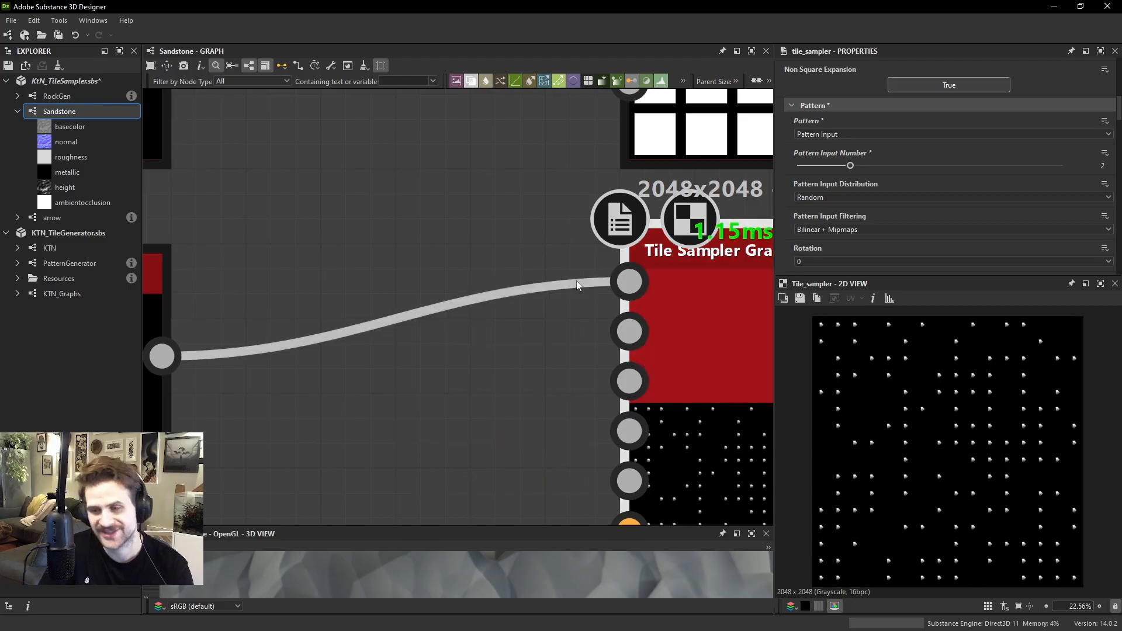
Move the RockGen node closer to the Tile Sampler and duplicate it directly below the original
scroll(435, 279, "down", 3)
scroll(302, 304, "down", 1)
middle_click_drag(295, 298, 309, 313)
left_click_drag(309, 315, 375, 392)
key("ctrl+d")
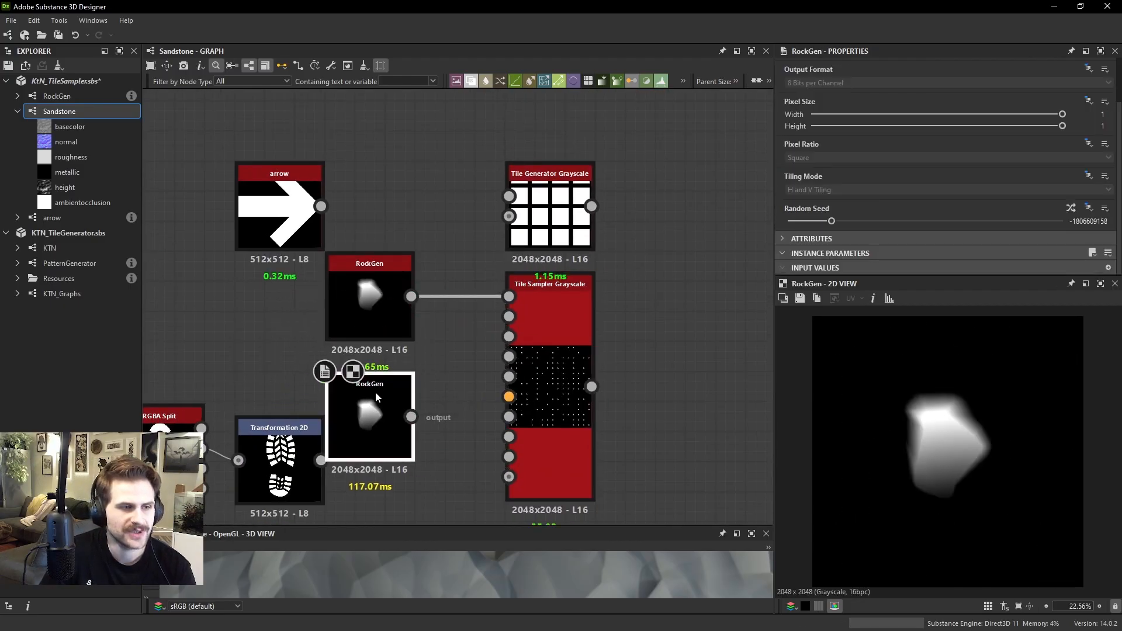
Randomize the duplicate RockGen's seed, and connect that node to the Tile Sampler's second pattern input
left_click(1071, 208)
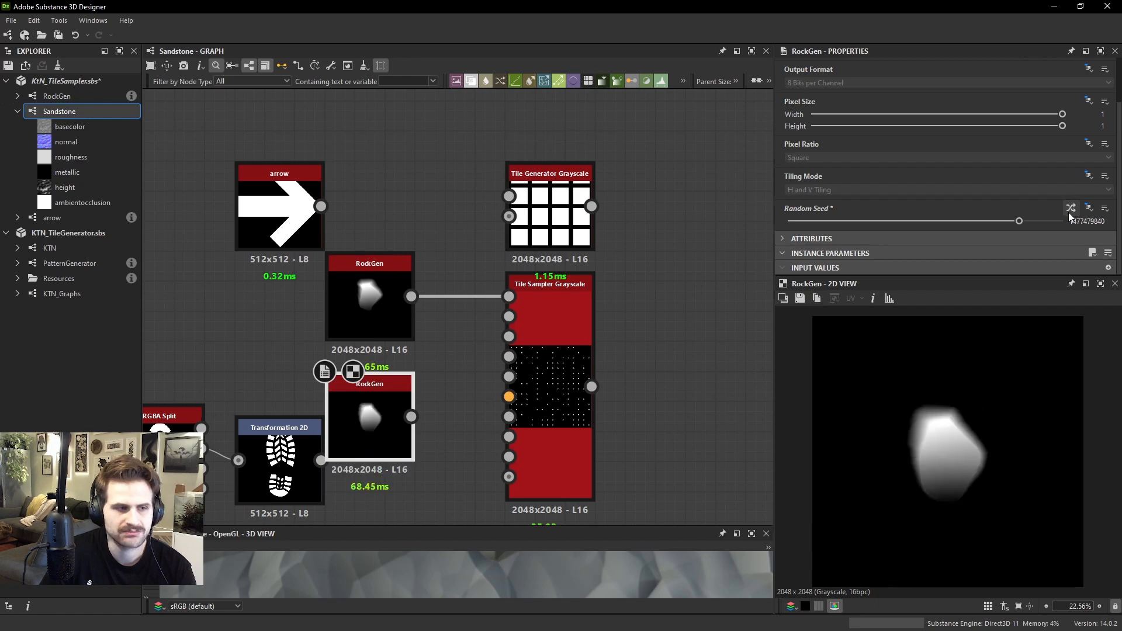
left_click(1068, 213)
scroll(623, 346, "up", 2)
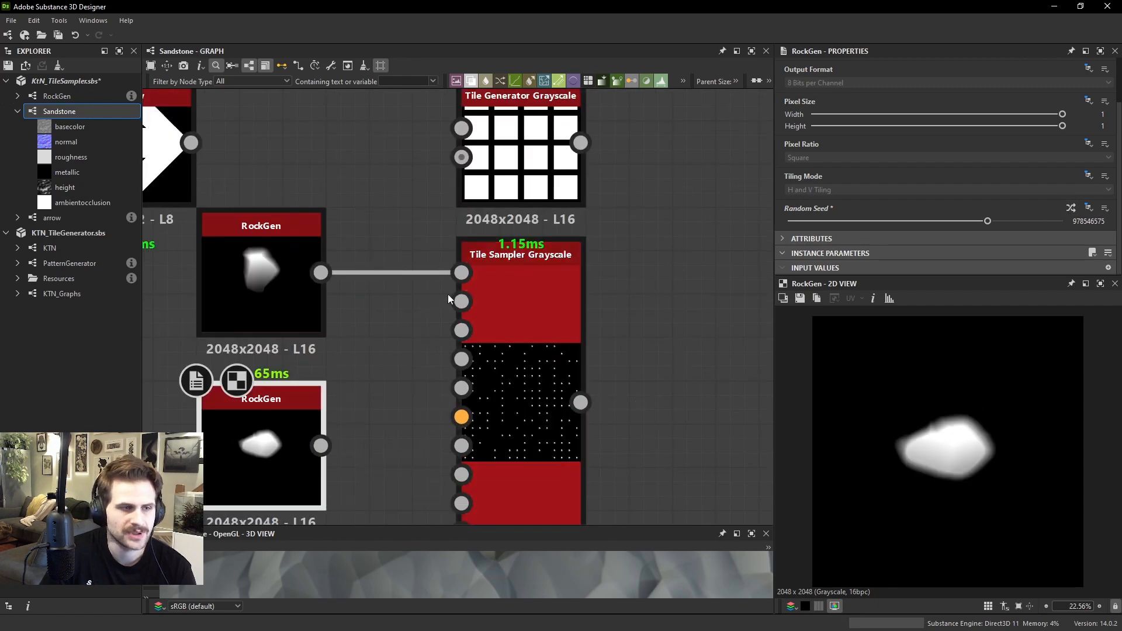
left_click_drag(320, 445, 461, 316)
left_click(548, 341)
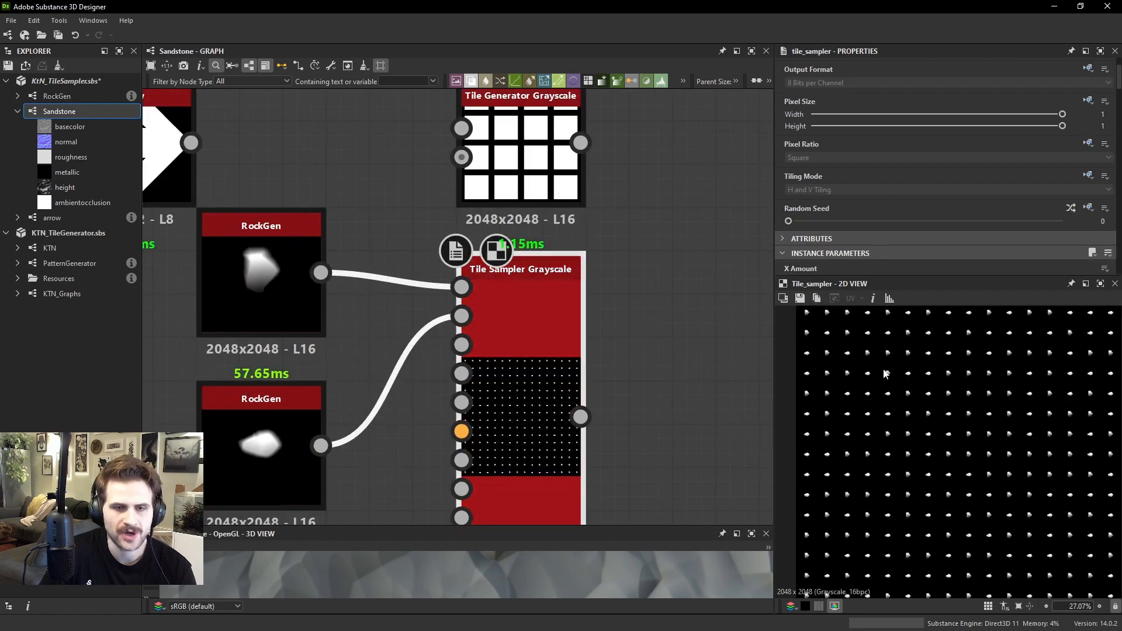
scroll(931, 427, "up", 5)
scroll(939, 175, "down", 3)
Set the Tile Sampler's X Amount and Y Amount to 10
scroll(876, 175, "down", 5)
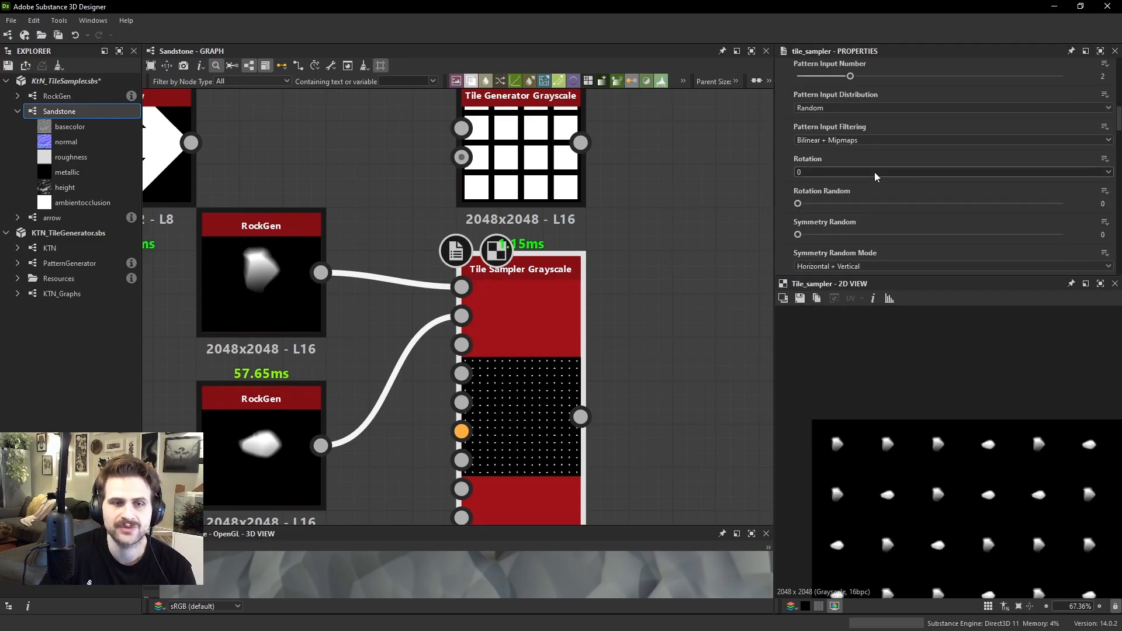
scroll(859, 164, "up", 7)
left_click_drag(850, 185, 826, 210)
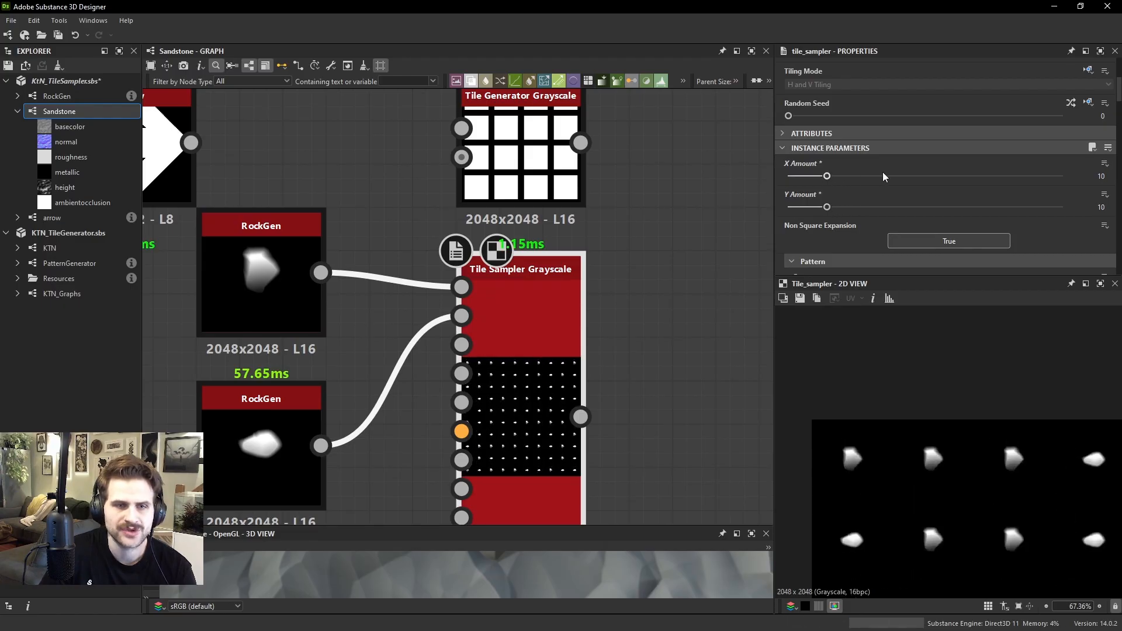
Set the Tile Sampler's Scale to 1.48 so the rocks in the grid are easier to compare
scroll(896, 176, "down", 6)
left_click_drag(826, 221, 836, 220)
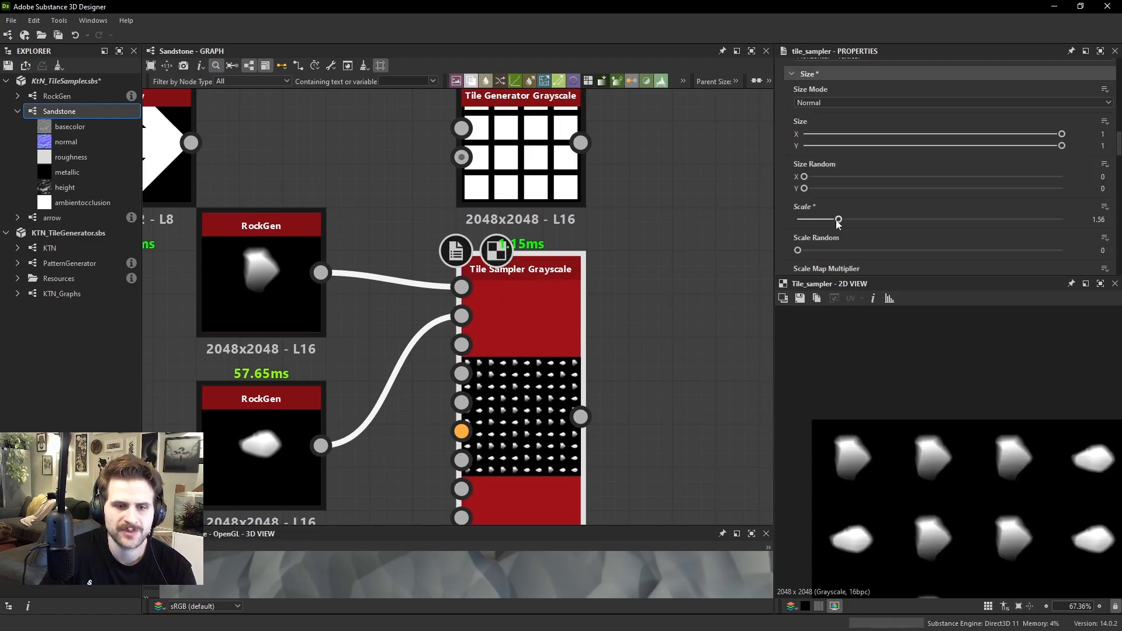
scroll(917, 386, "down", 3)
scroll(901, 418, "up", 1)
middle_click_drag(901, 418, 956, 403)
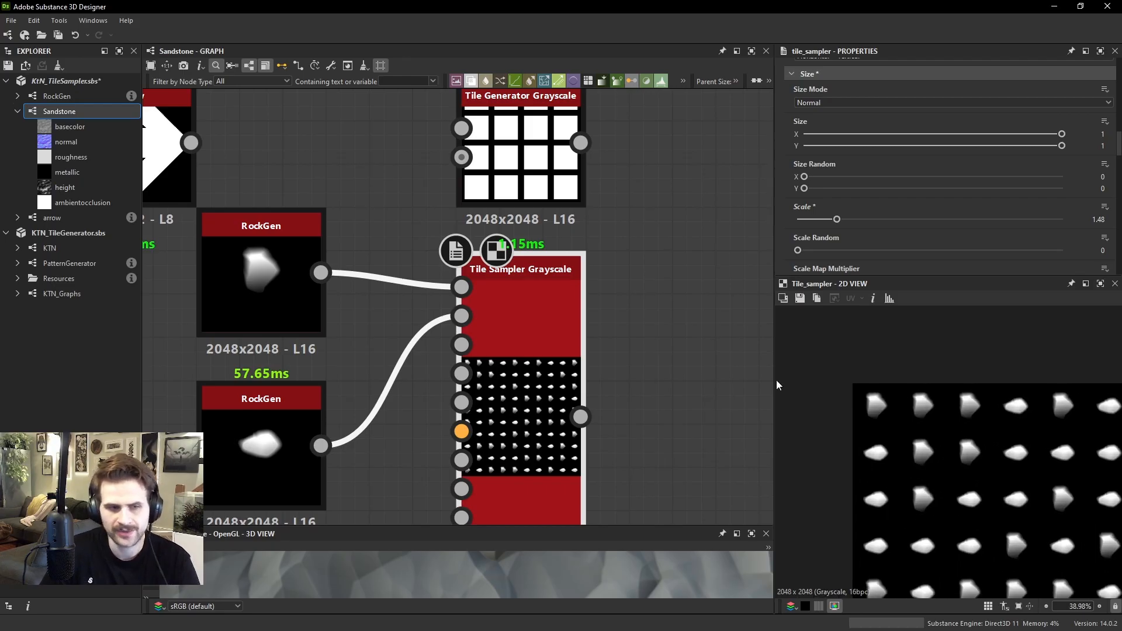
Move the duplicate RockGen node up so it sits close beneath the original RockGen
scroll(330, 353, "down", 1)
middle_click_drag(330, 353, 410, 336)
left_click_drag(707, 412, 393, 296)
scroll(876, 401, "up", 5)
left_click(403, 241)
left_click_drag(401, 454, 385, 423)
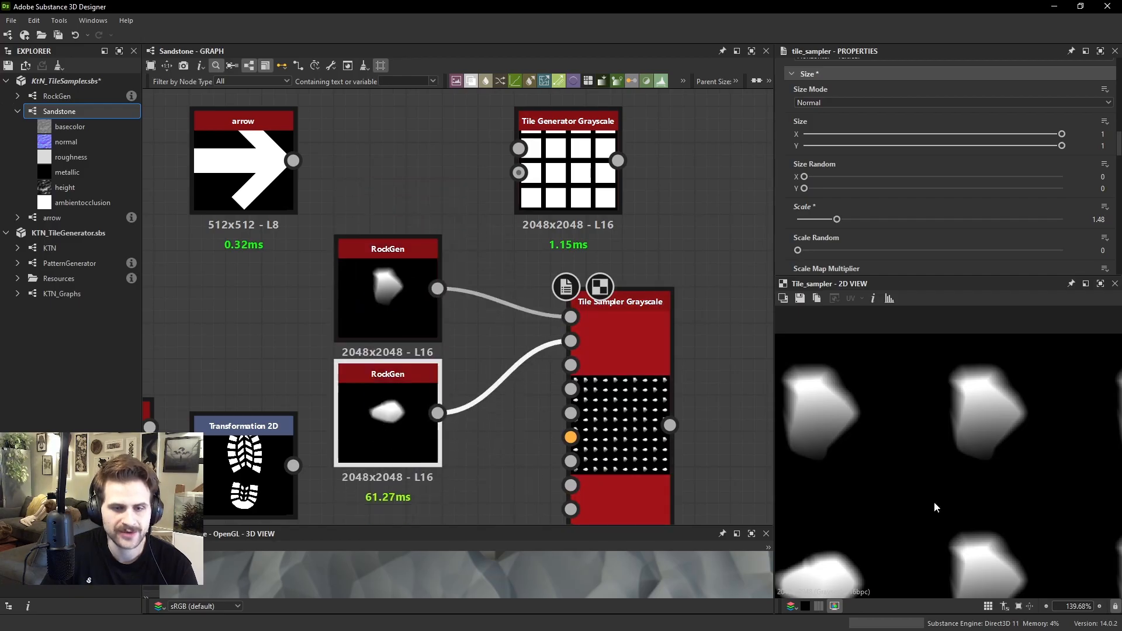
Set the Tile Sampler's Pattern Input Distribution to Pattern Number
scroll(955, 472, "down", 3)
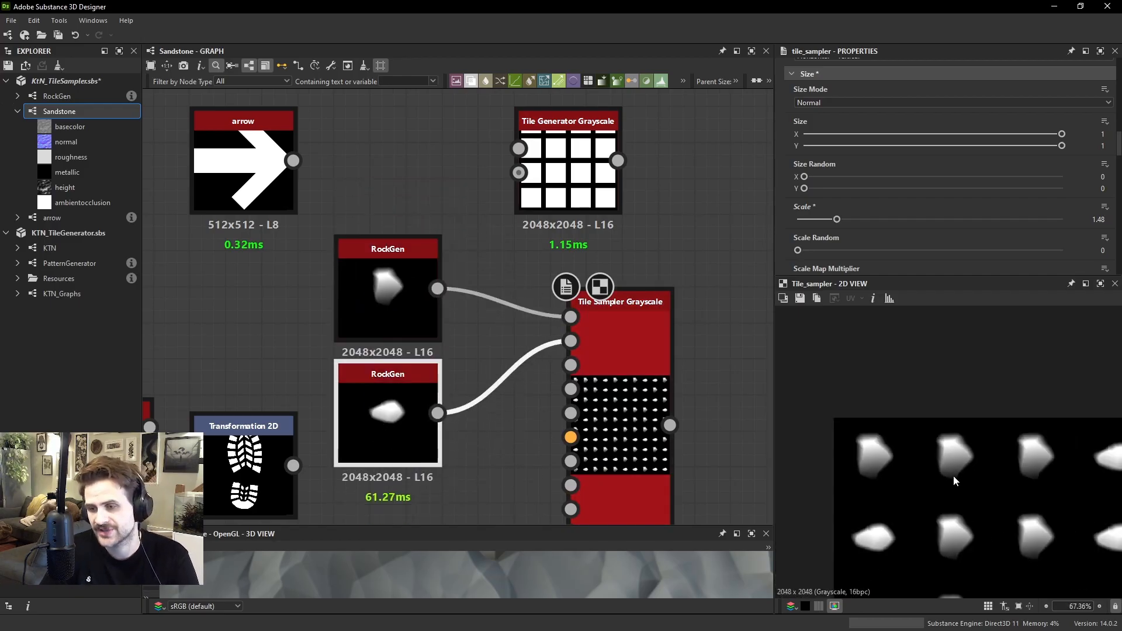
scroll(799, 152, "down", 10)
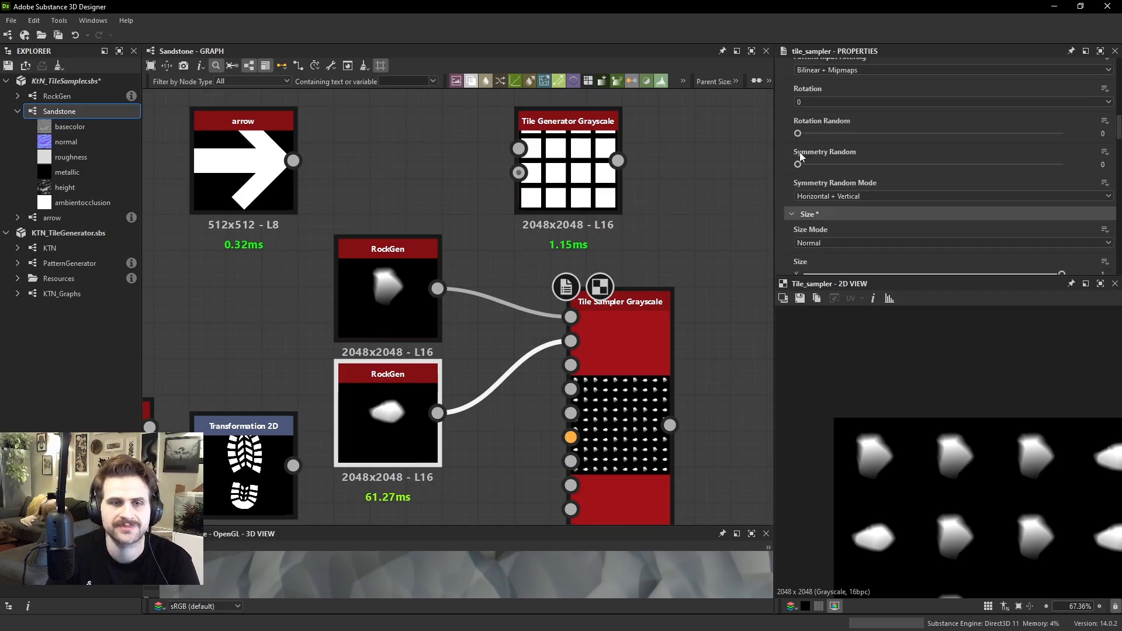
scroll(870, 158, "down", 3)
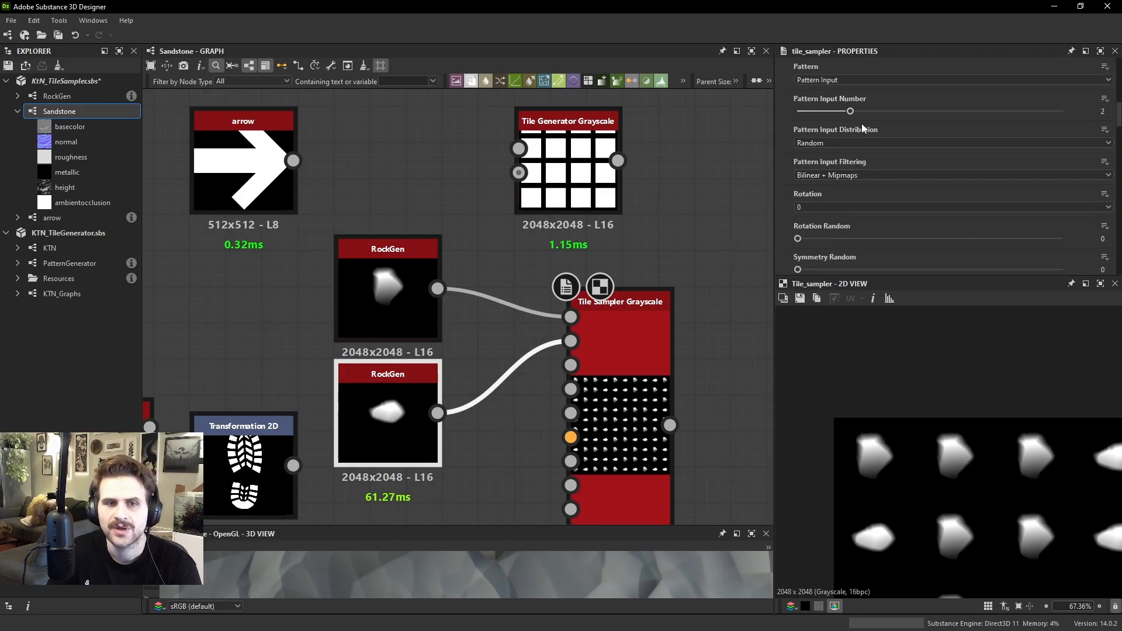
left_click(831, 143)
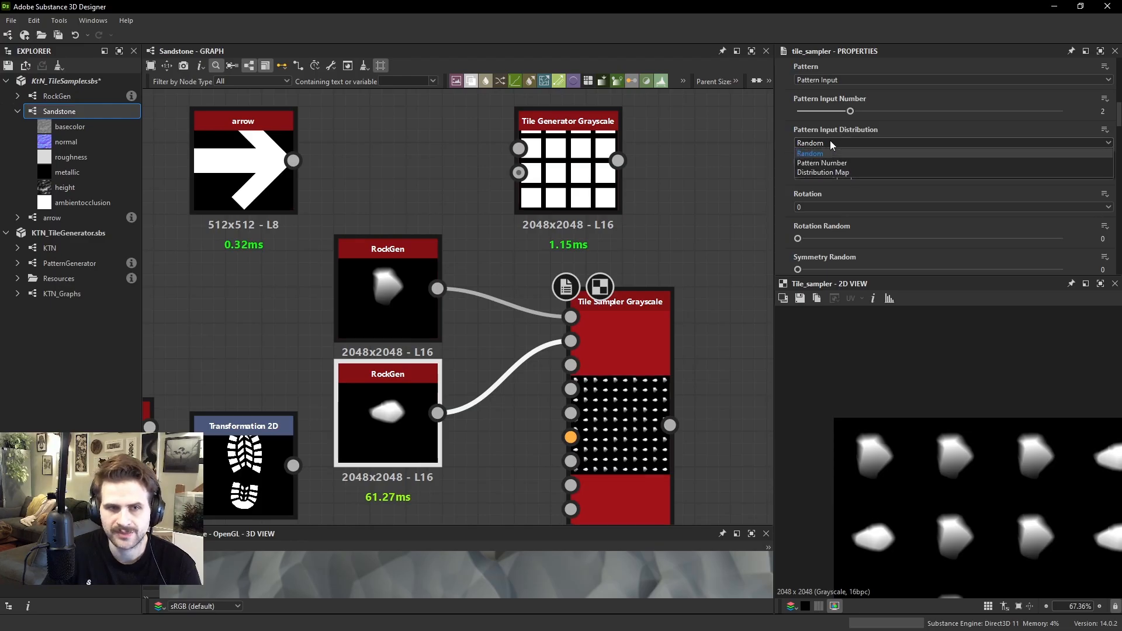
left_click(833, 149)
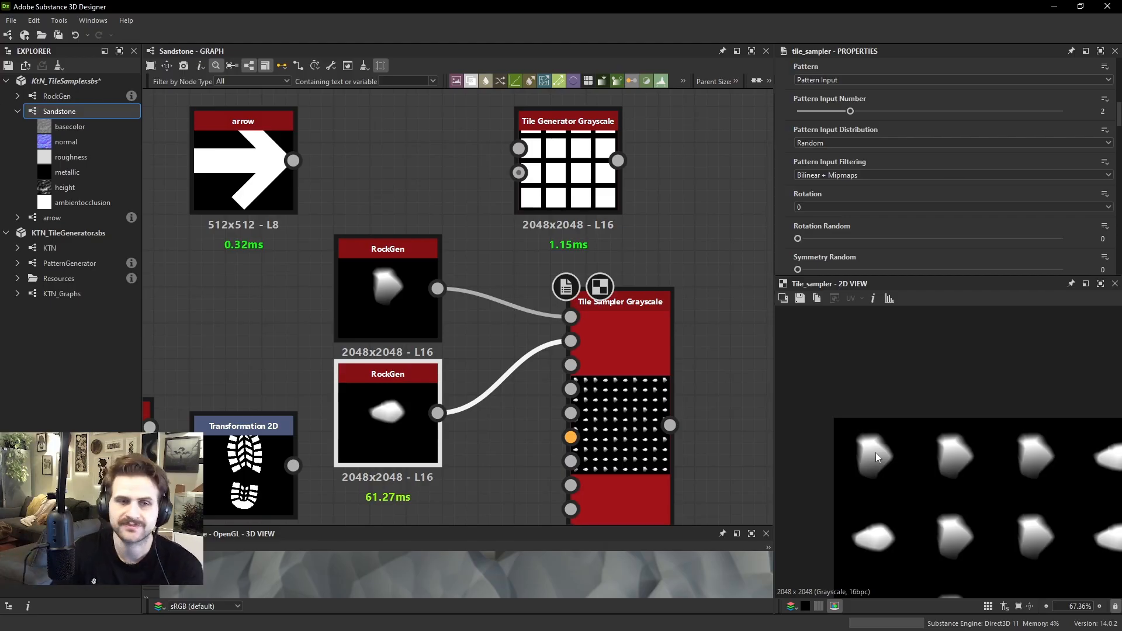
left_click(822, 142)
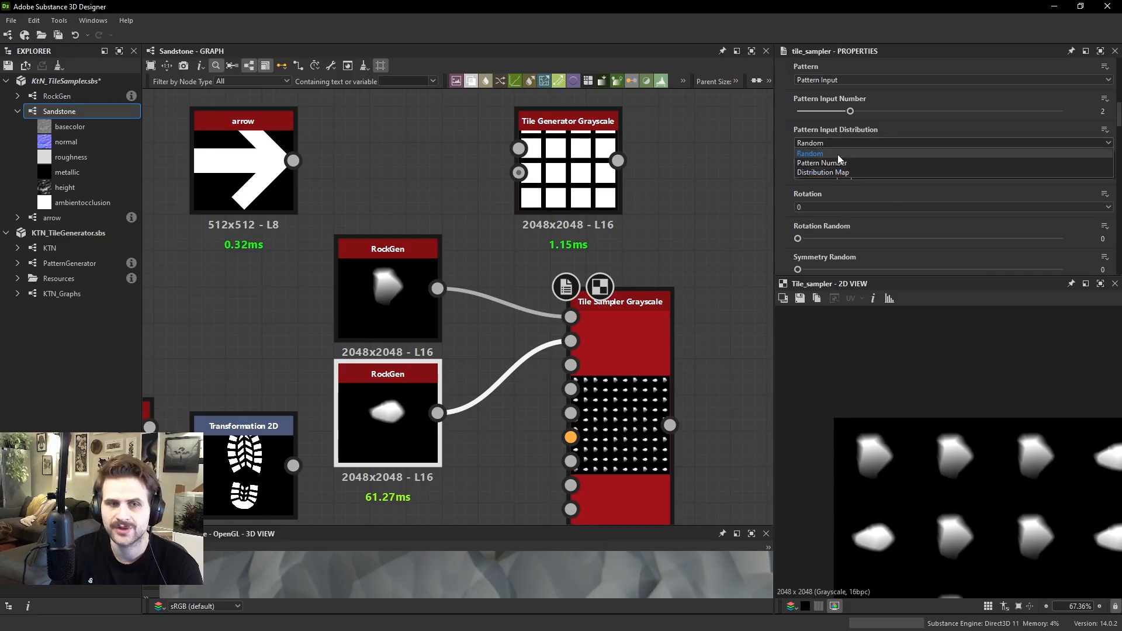
left_click(844, 163)
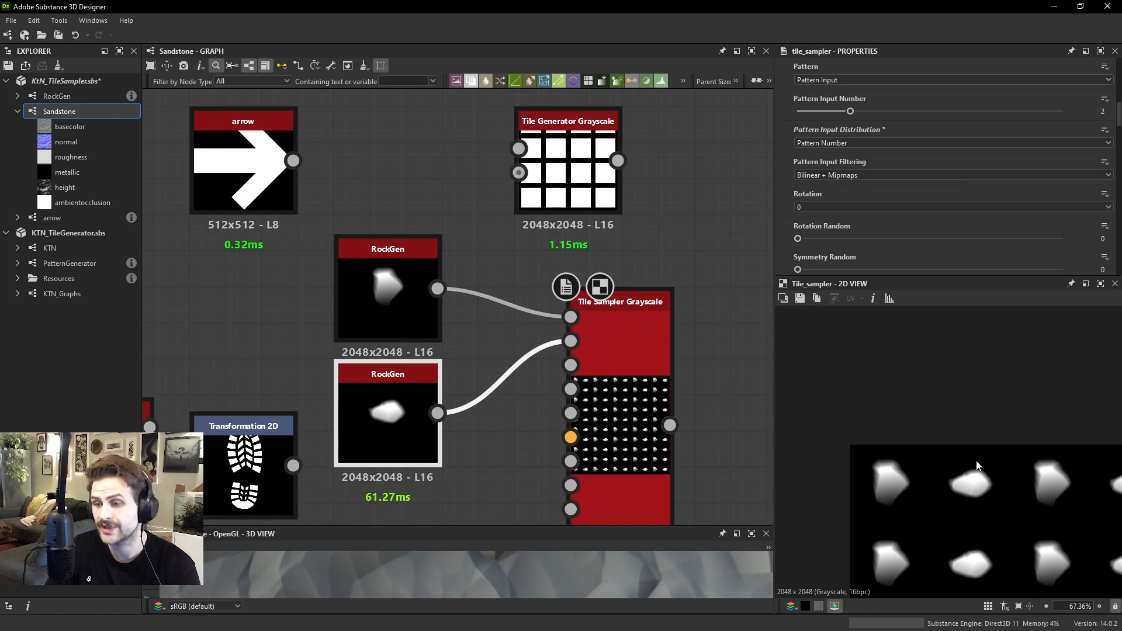
Move the upper RockGen node slightly up, and compare both RockGen shapes with their order across the Tile Sampler's output
scroll(958, 449, "up", 3)
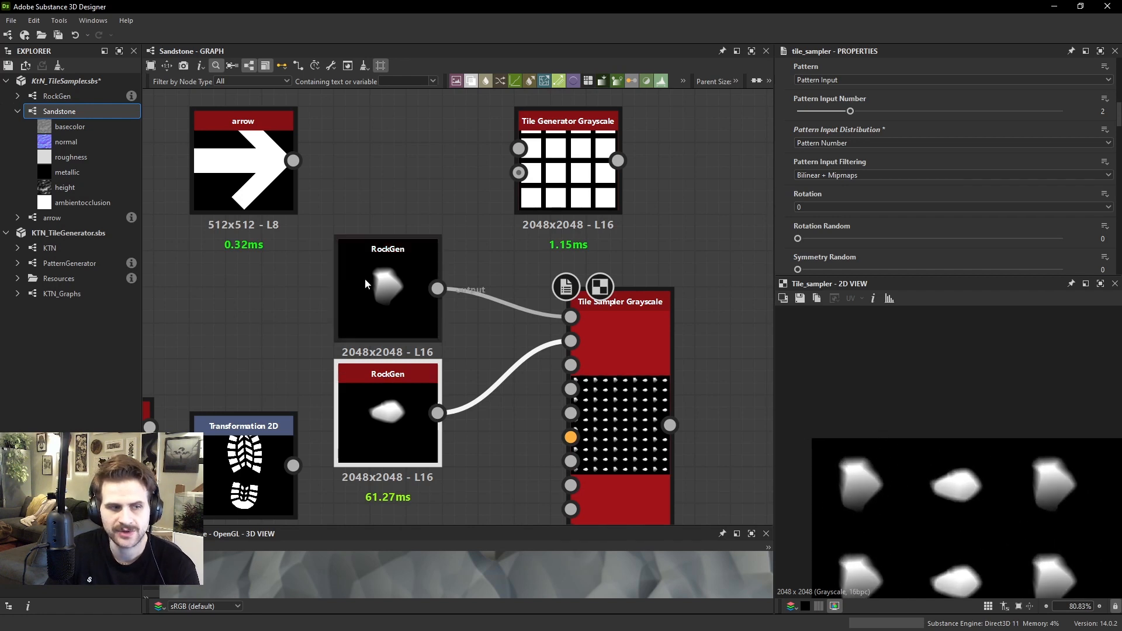
left_click_drag(365, 282, 365, 279)
middle_click_drag(961, 505, 894, 493)
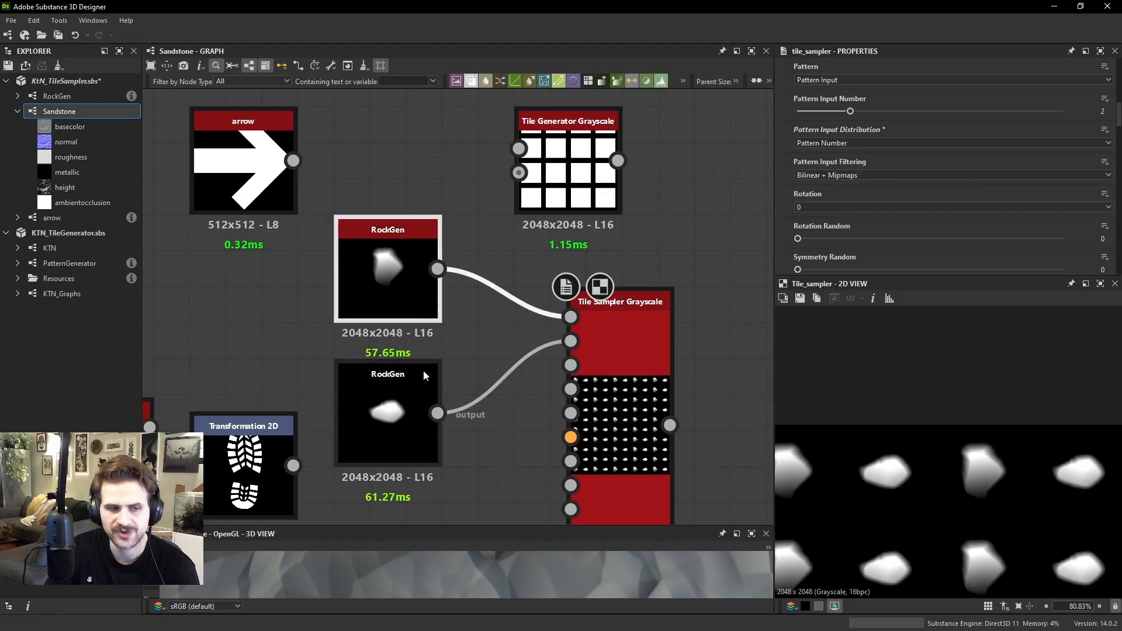
left_click(409, 411)
middle_click_drag(977, 448, 923, 442)
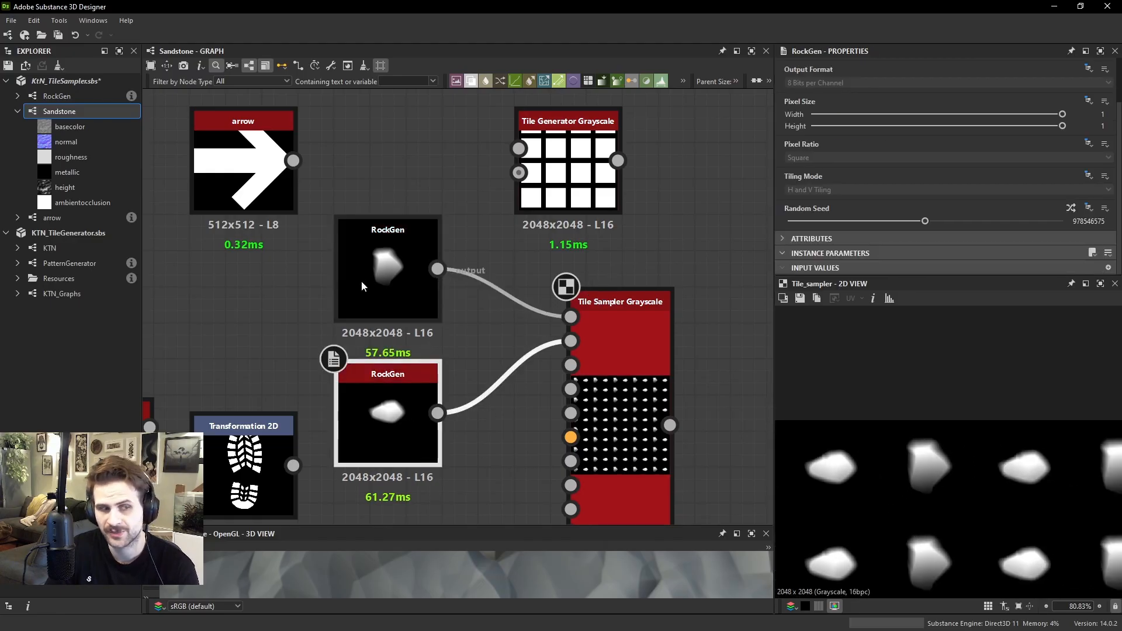
mouse_move(384, 260)
left_mouse_down()
mouse_move(388, 245)
mouse_move(390, 257)
left_mouse_up()
middle_click_drag(1025, 485, 970, 472)
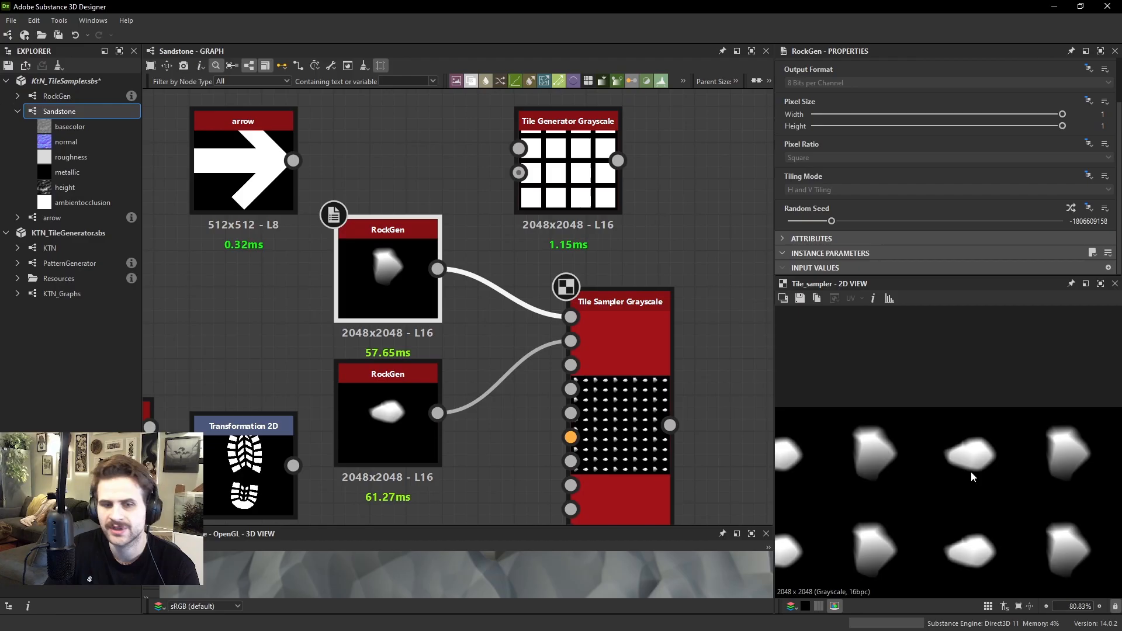
left_click(435, 388)
scroll(1024, 461, "down", 2)
scroll(1024, 462, "down", 2)
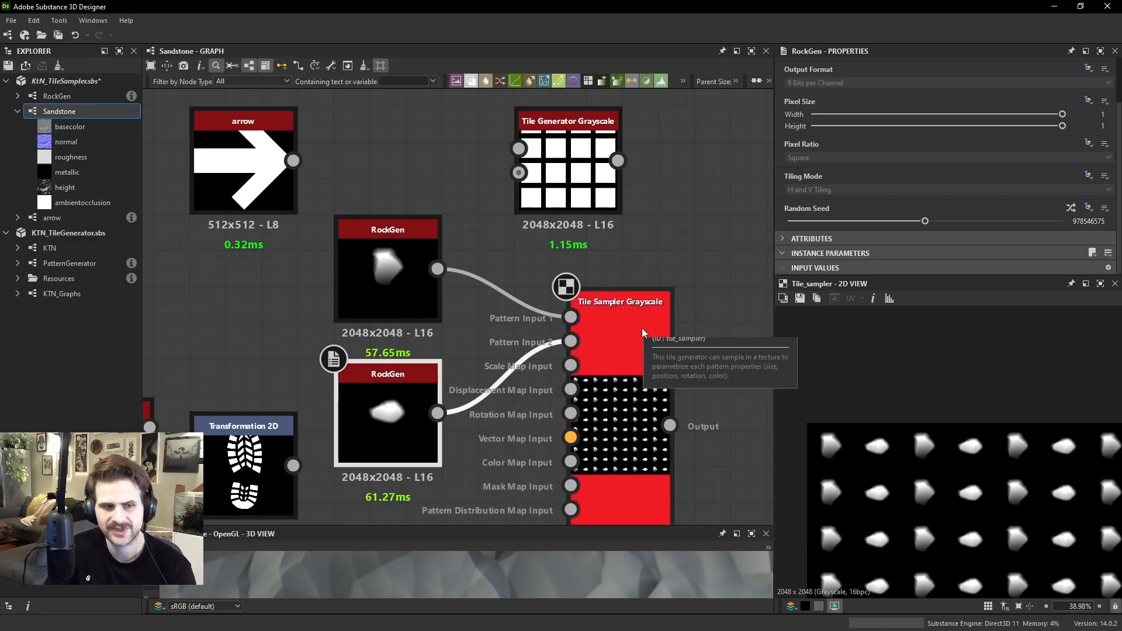
Add a second Tile Sampler Grayscale node and place it beside the existing Tile Sampler in free graph space
scroll(668, 277, "down", 3)
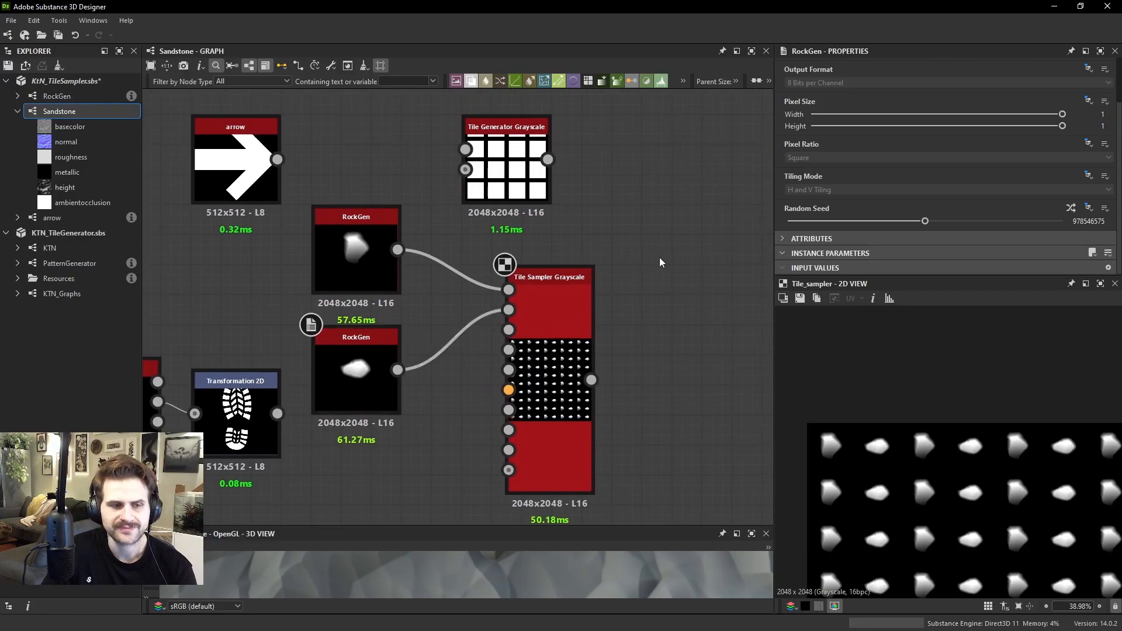
key("space")
type("tile ge")
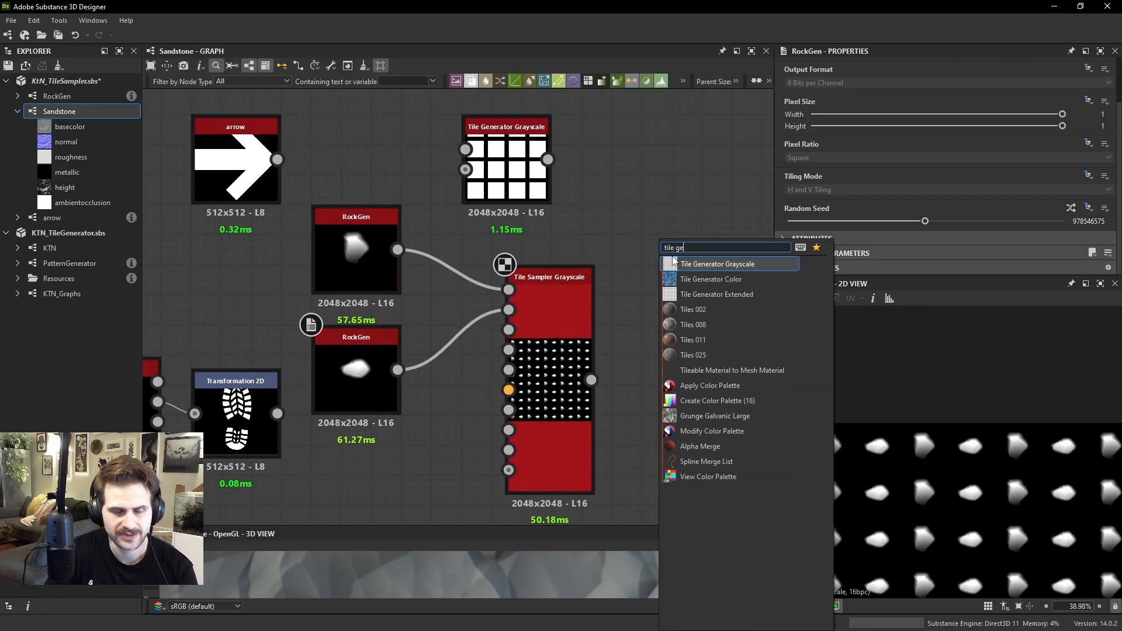
key("BackSpace")
key("BackSpace")
type("sa")
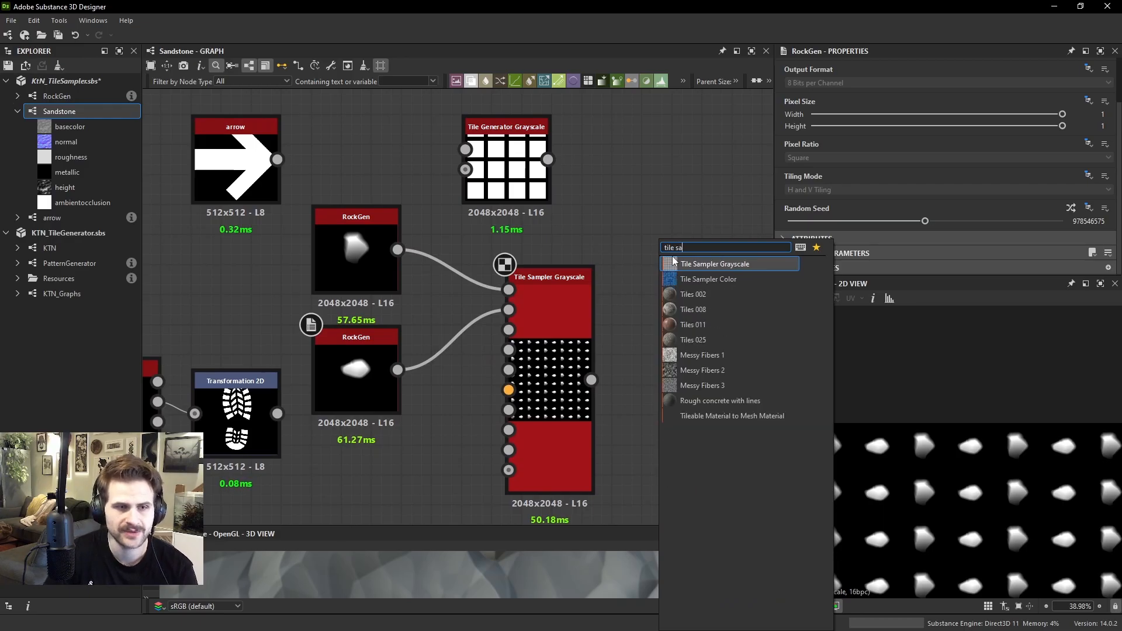
key("Return")
left_click_drag(672, 257, 692, 275)
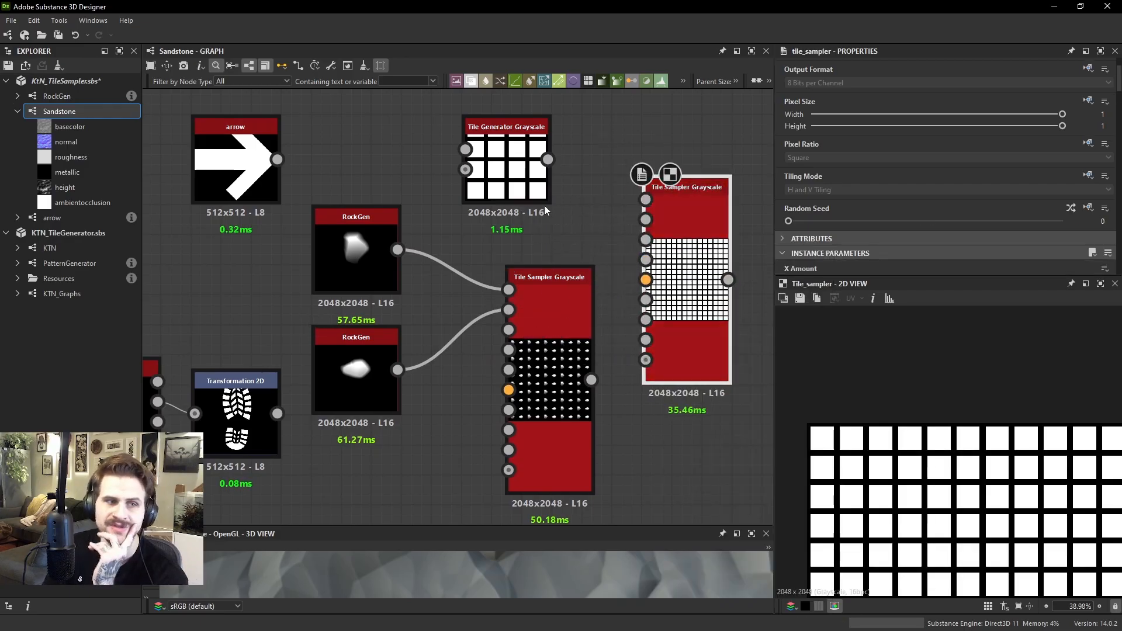
Set the Tile Generator's X Amount and Y Amount to 10
left_click(506, 166)
scroll(934, 200, "down", 5)
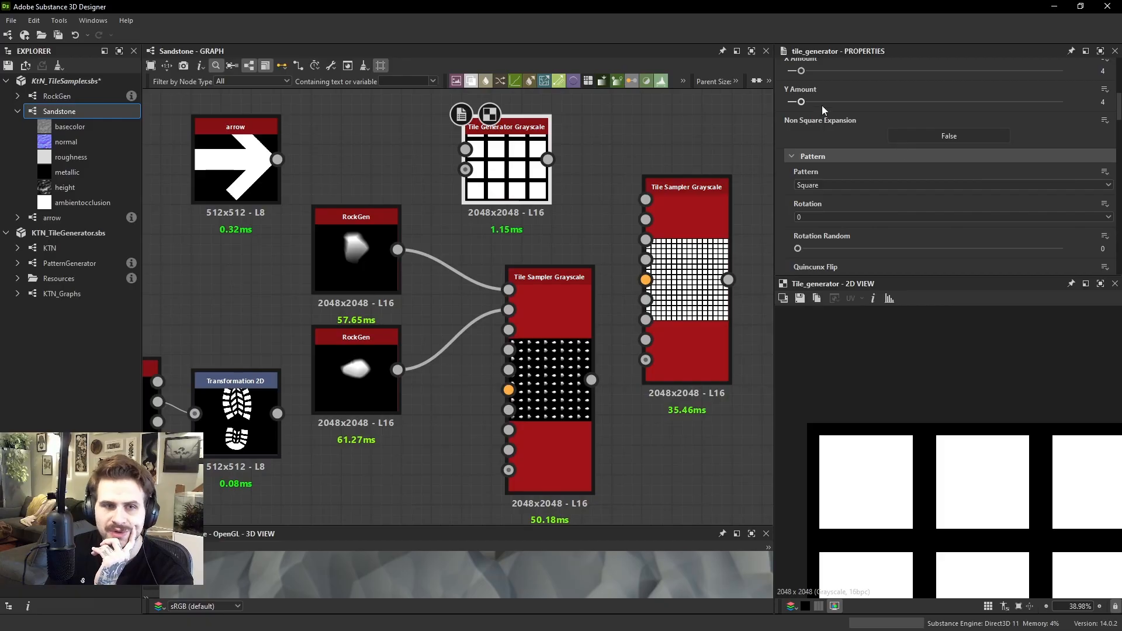
left_click_drag(821, 104, 827, 71)
Enable Luminance By Number in the Tile Generator's color settings
scroll(840, 138, "down", 9)
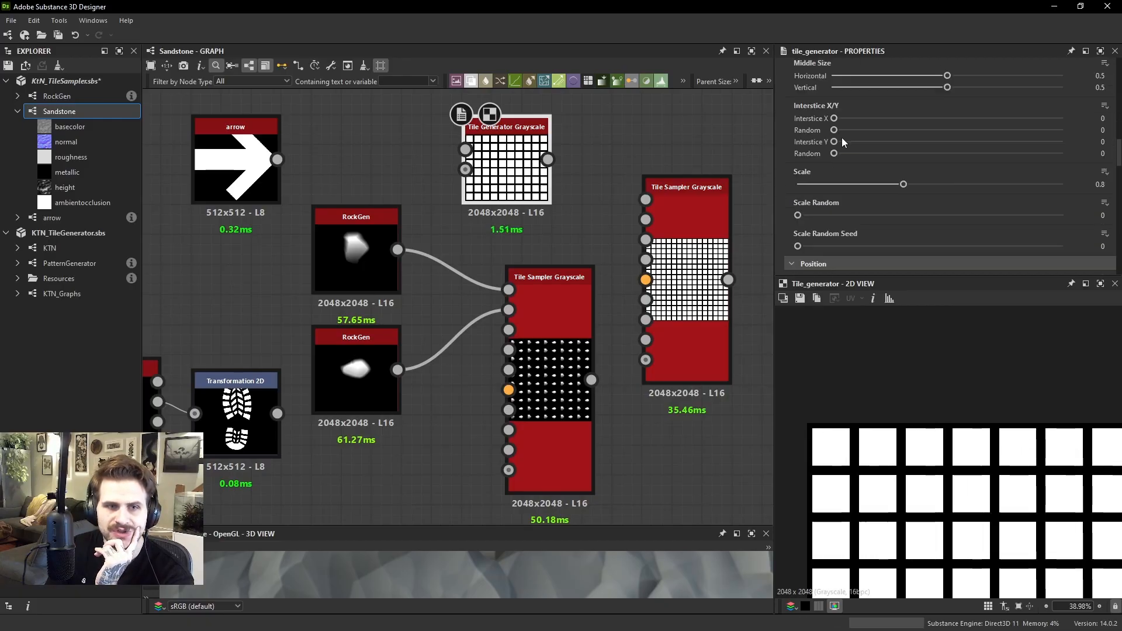
scroll(845, 141, "down", 10)
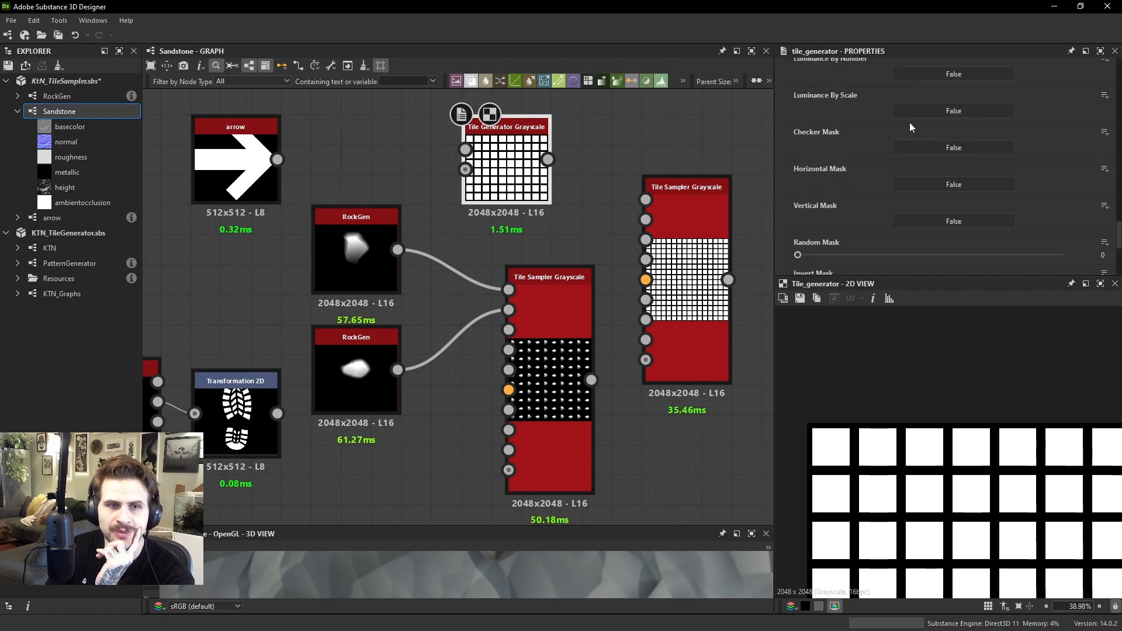
scroll(909, 127, "up", 1)
left_click(934, 105)
scroll(882, 453, "down", 3)
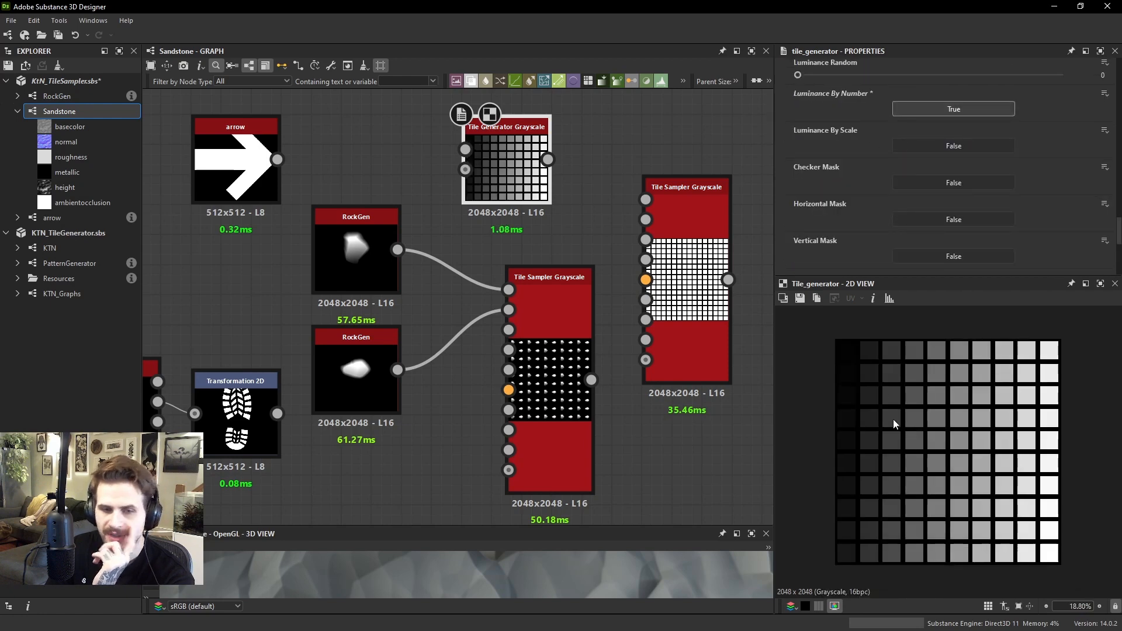
Examine how the tile brightness progresses through the columns and rows of the Tile Generator's output
scroll(859, 358, "up", 2)
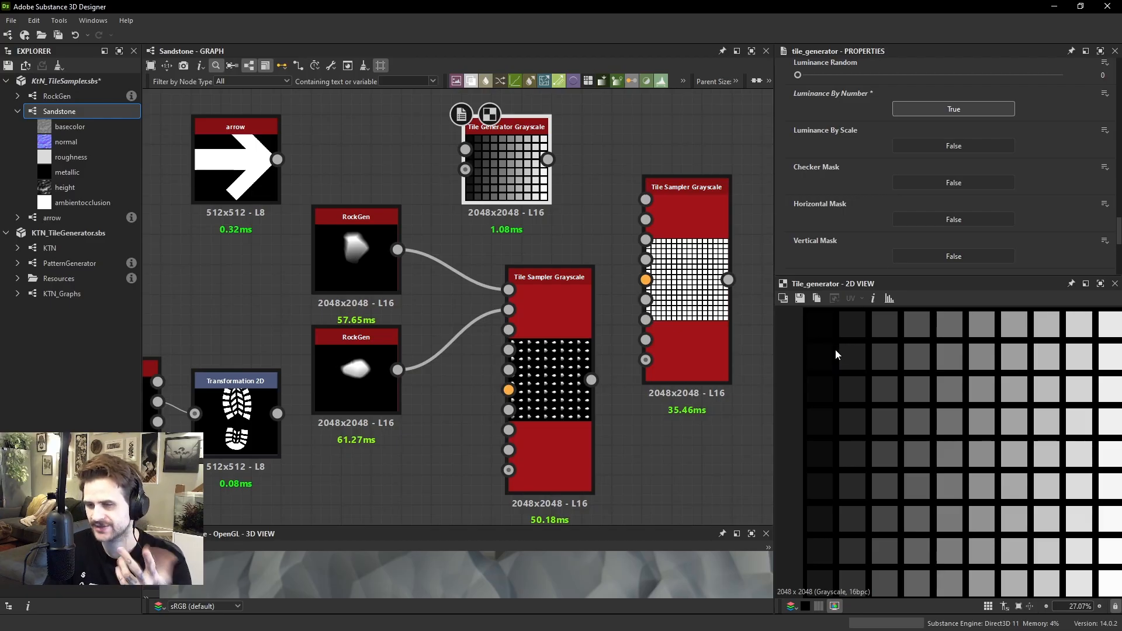
scroll(841, 339, "up", 2)
scroll(825, 340, "up", 1)
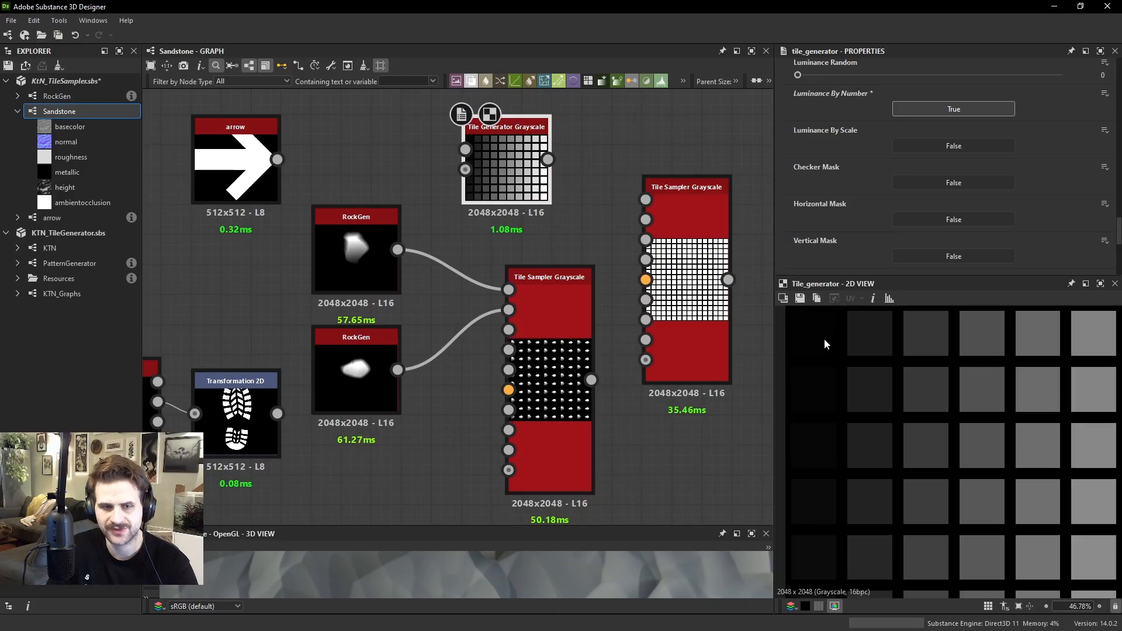
scroll(824, 342, "down", 1)
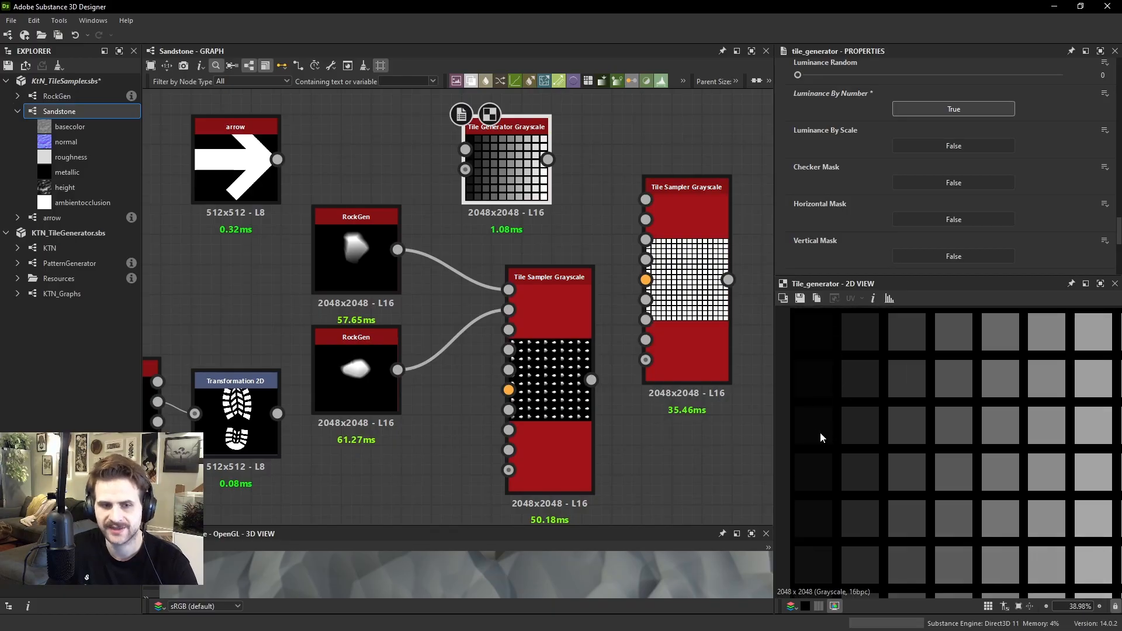
middle_click_drag(821, 474, 847, 435)
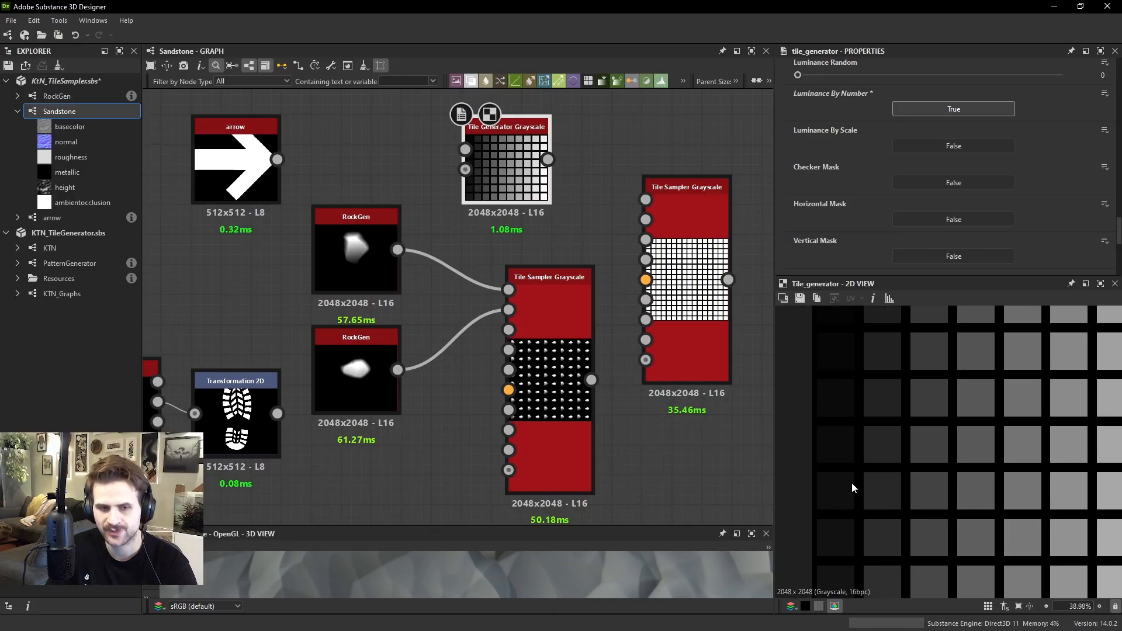
scroll(952, 111, "up", 3)
scroll(901, 492, "down", 5)
scroll(864, 531, "up", 4)
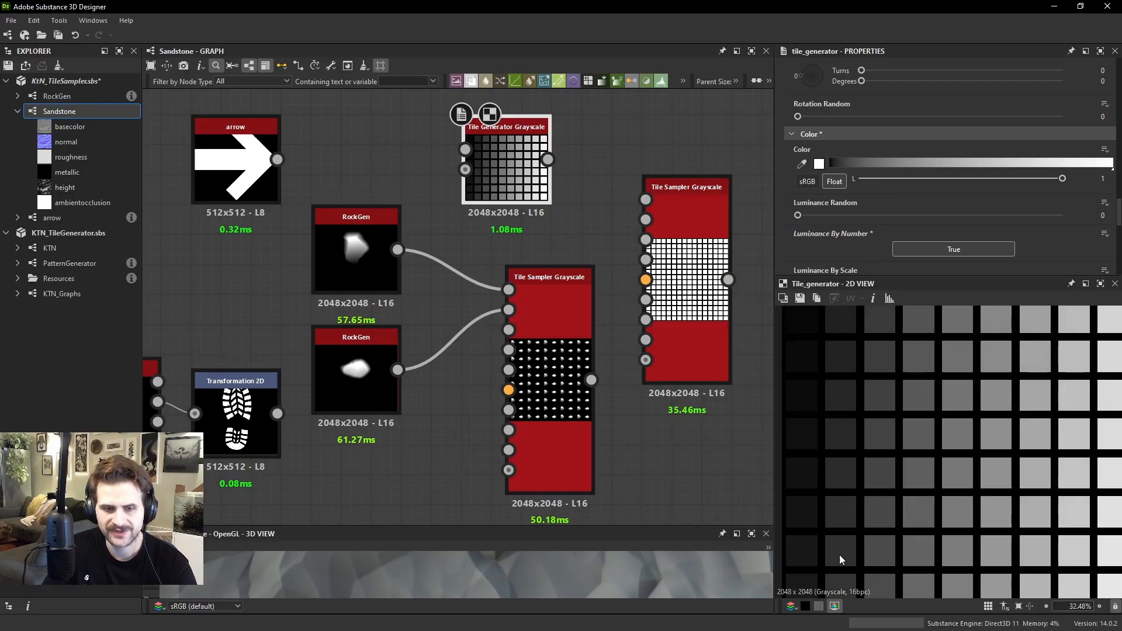
middle_click_drag(804, 595, 851, 534)
middle_click_drag(900, 374, 909, 502)
middle_click_drag(935, 386, 939, 478)
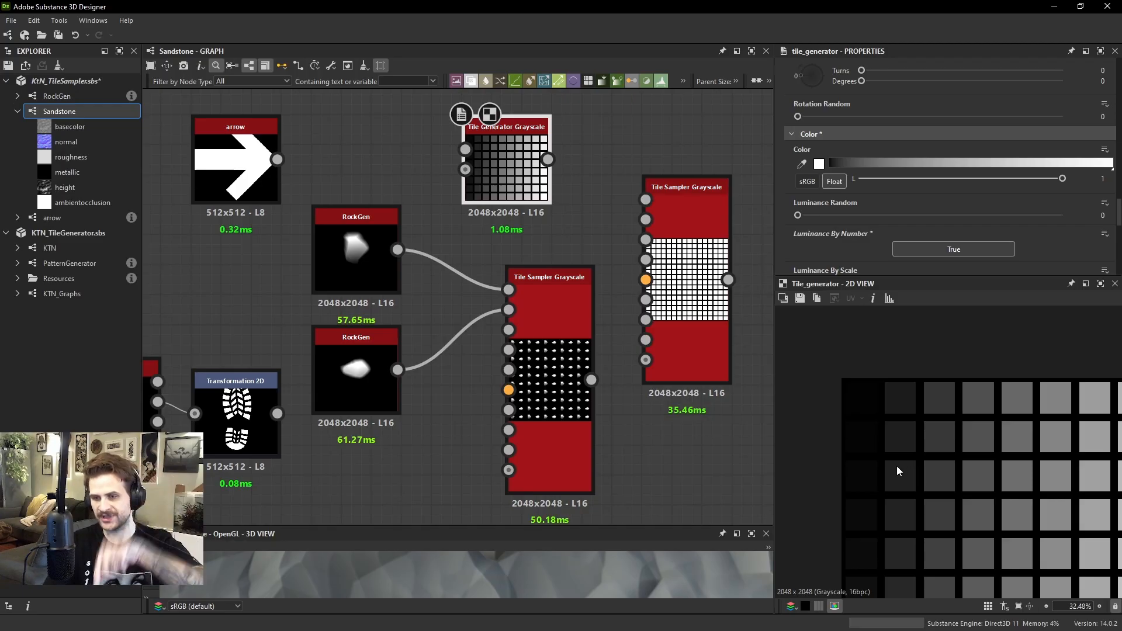
Set the new Tile Sampler's Color Parametrization Mode to Pattern Index and its Color Parametrization Multiplier to 1
left_click(684, 205)
scroll(927, 141, "down", 8)
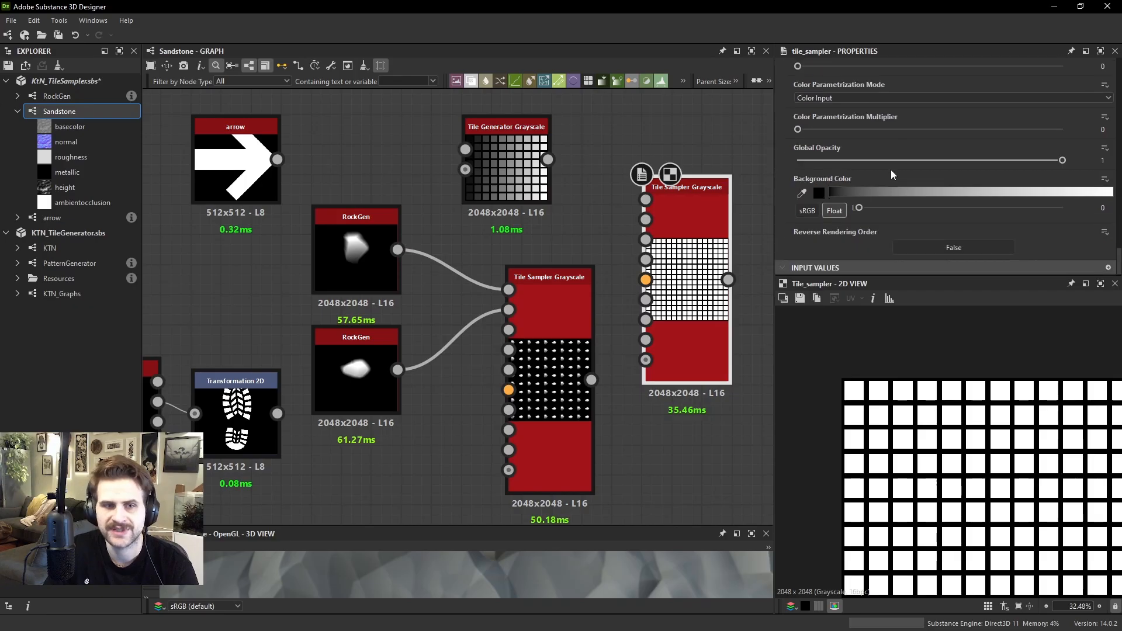
scroll(890, 170, "up", 2)
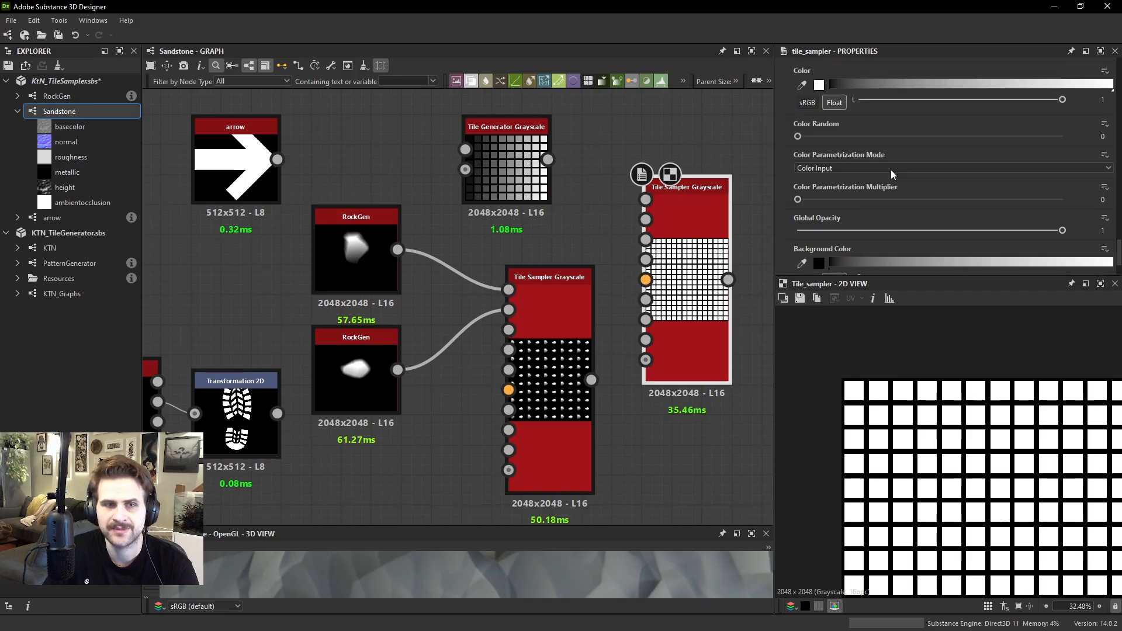
left_click(845, 166)
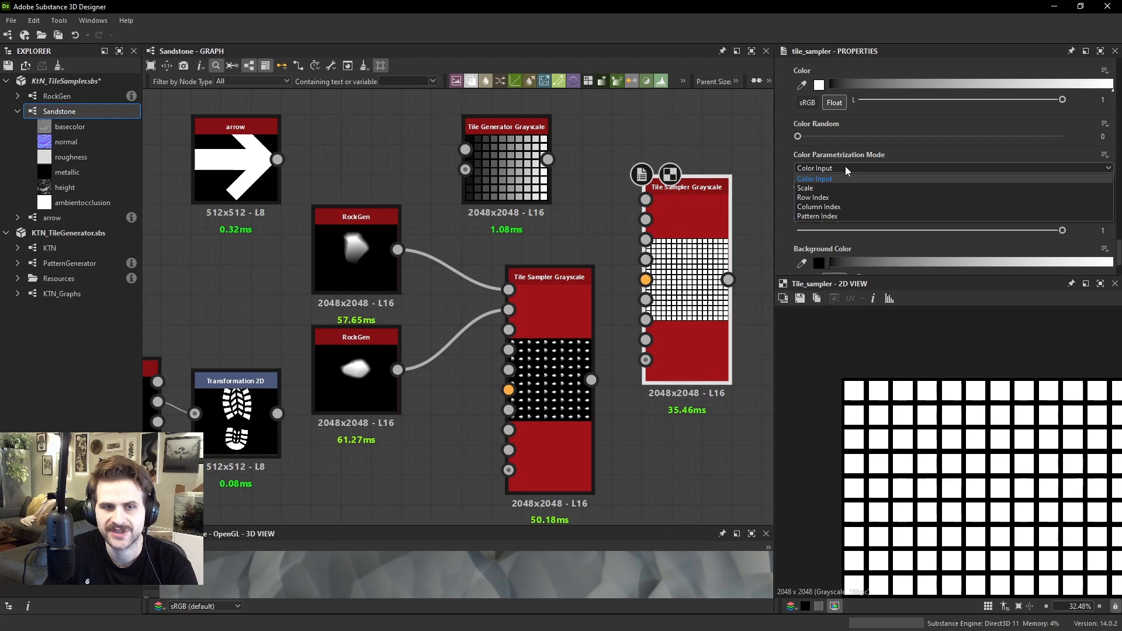
left_click(836, 216)
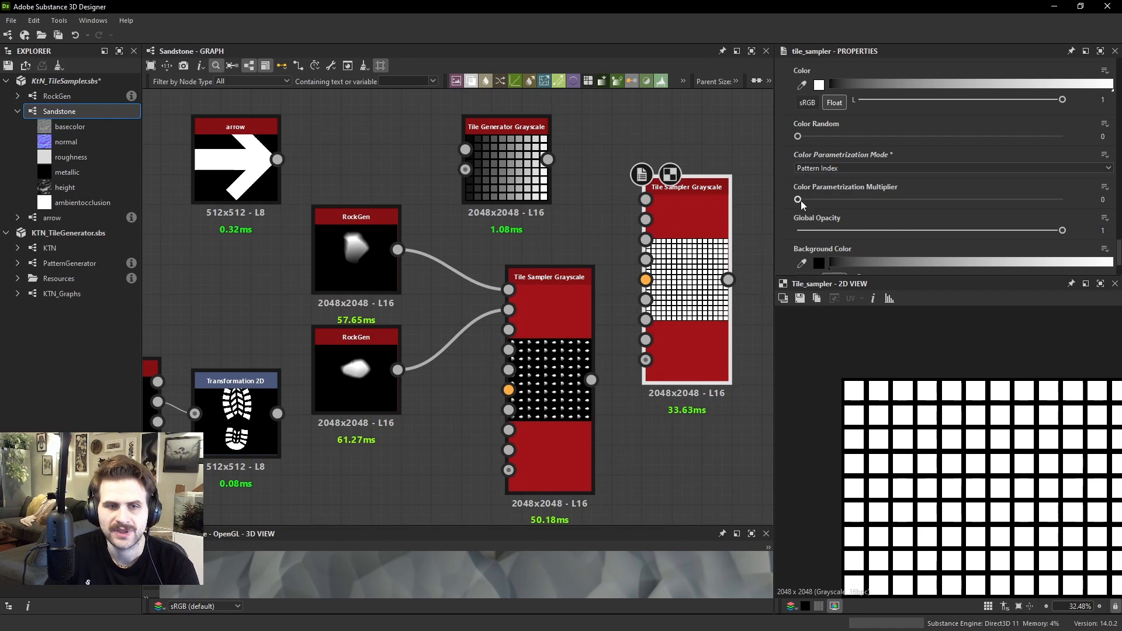
left_click_drag(800, 201, 1081, 217)
key("f")
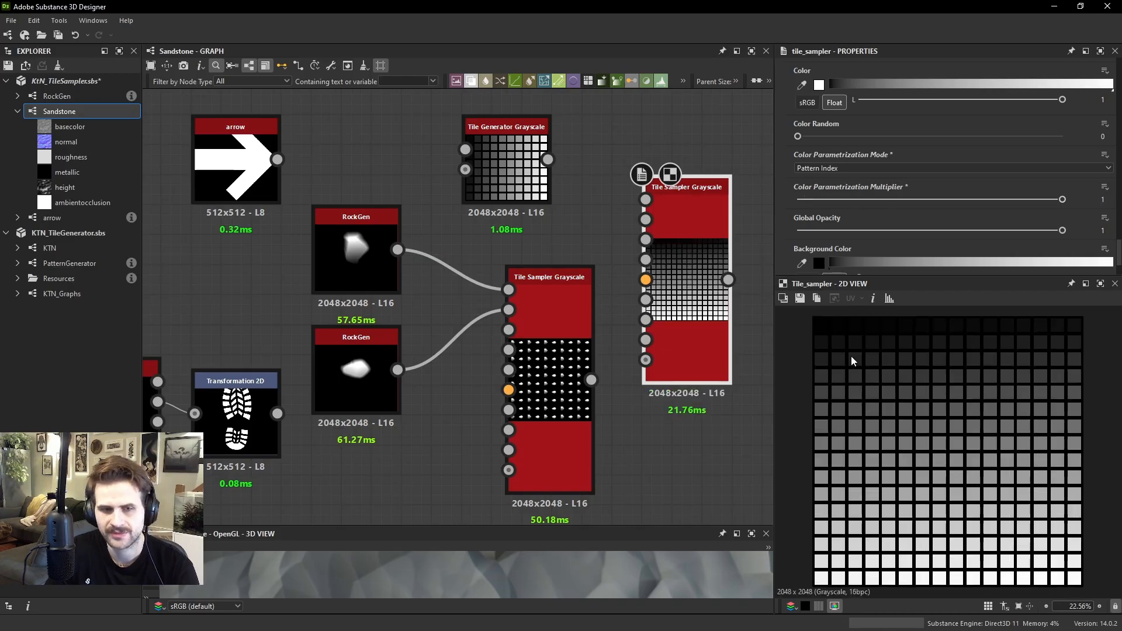
scroll(830, 350, "up", 2)
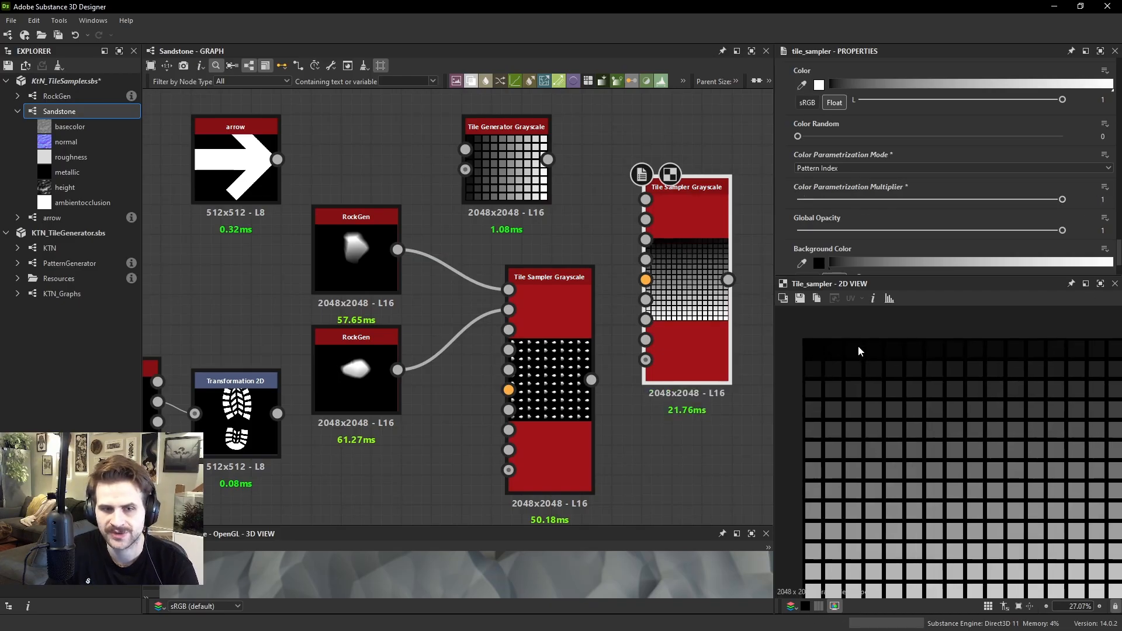
Compare the tile progression in the outputs of the Tile Generator, the new Tile Sampler and the Tile Sampler fed by the RockGen nodes
middle_click_drag(983, 345, 923, 357)
middle_click_drag(783, 353, 899, 342)
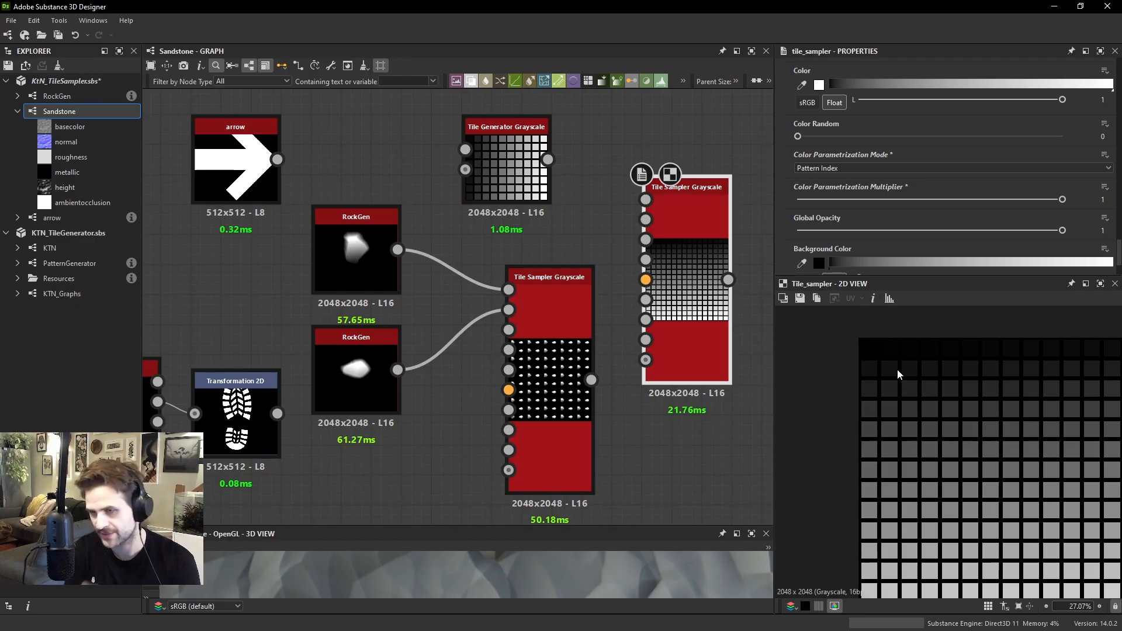
left_click(572, 366)
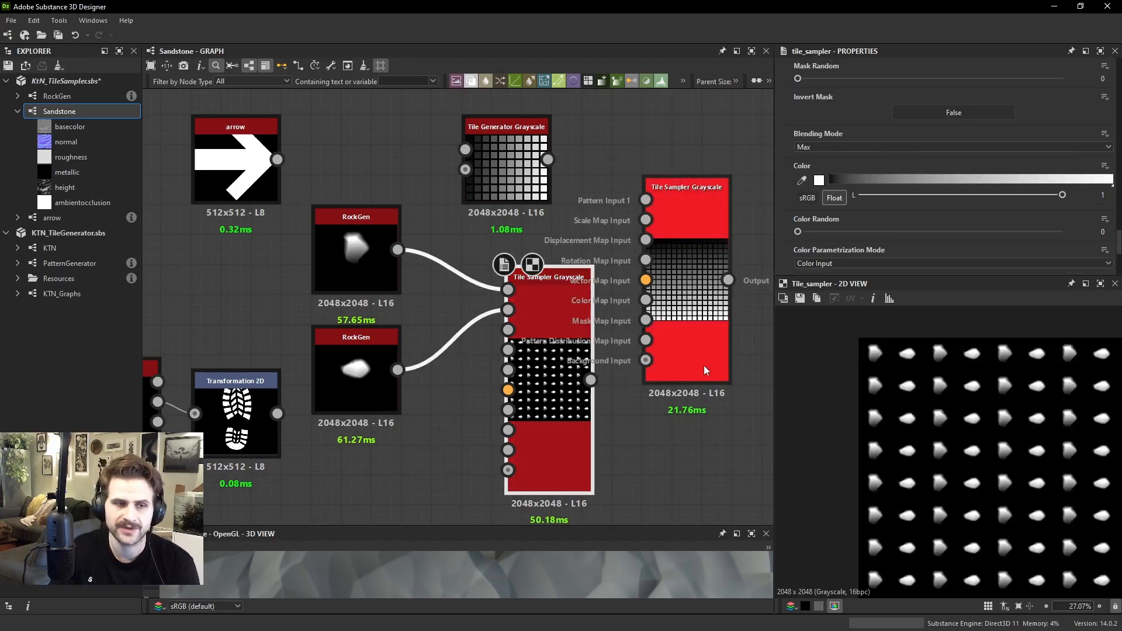
left_click(514, 156)
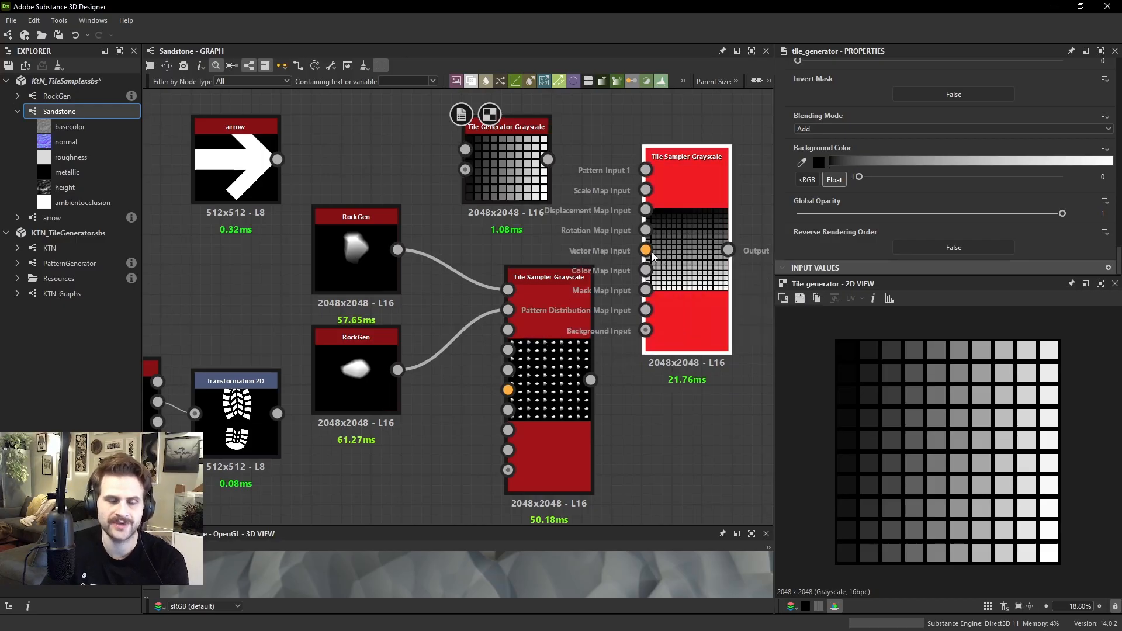
left_click_drag(683, 298, 682, 389)
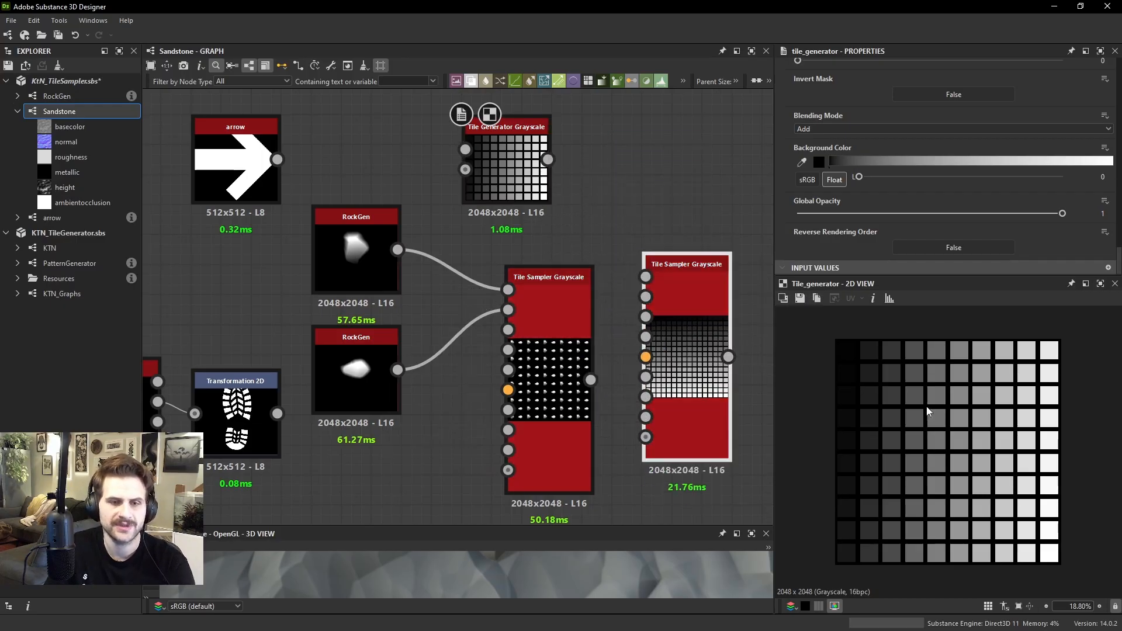
scroll(853, 347, "up", 5)
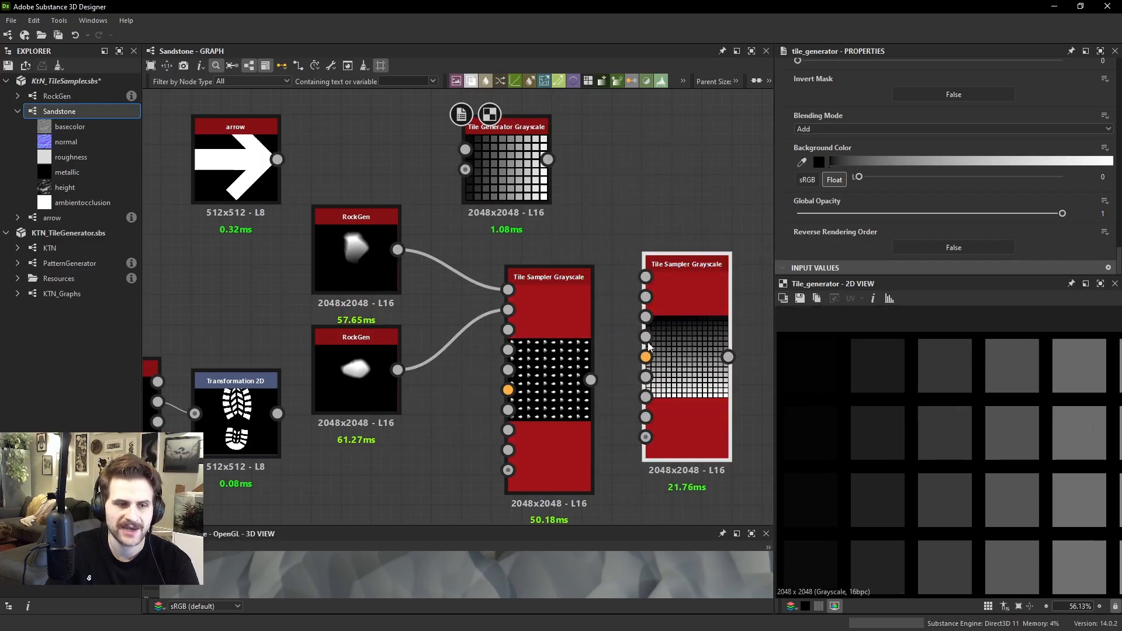
double_click(708, 282)
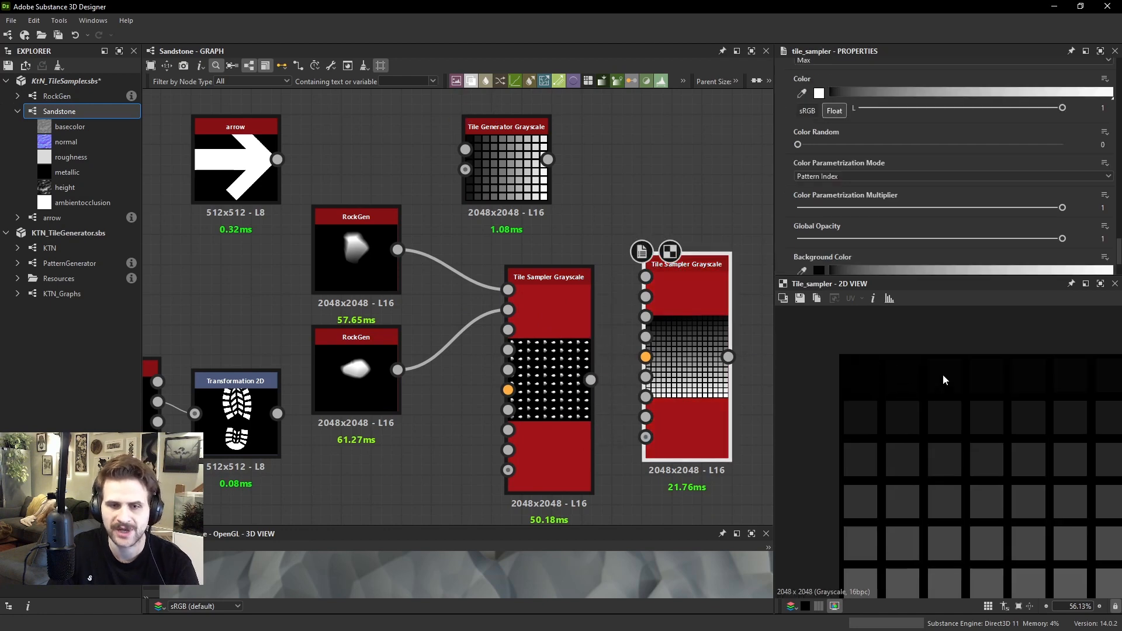
scroll(1018, 380, "down", 1)
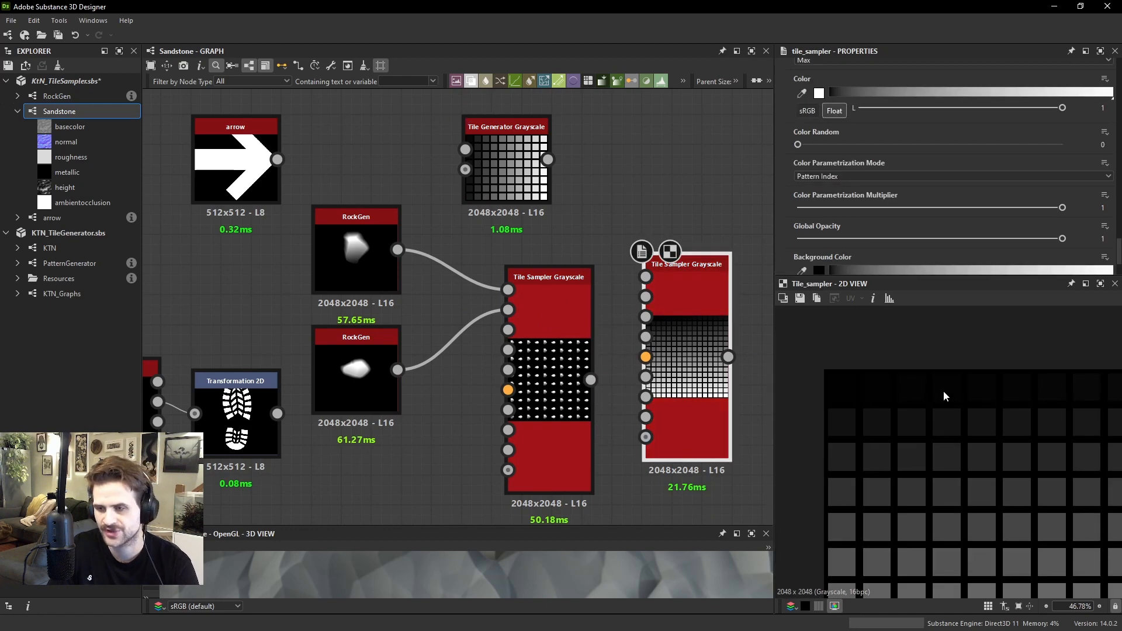
double_click(549, 351)
scroll(882, 380, "up", 3)
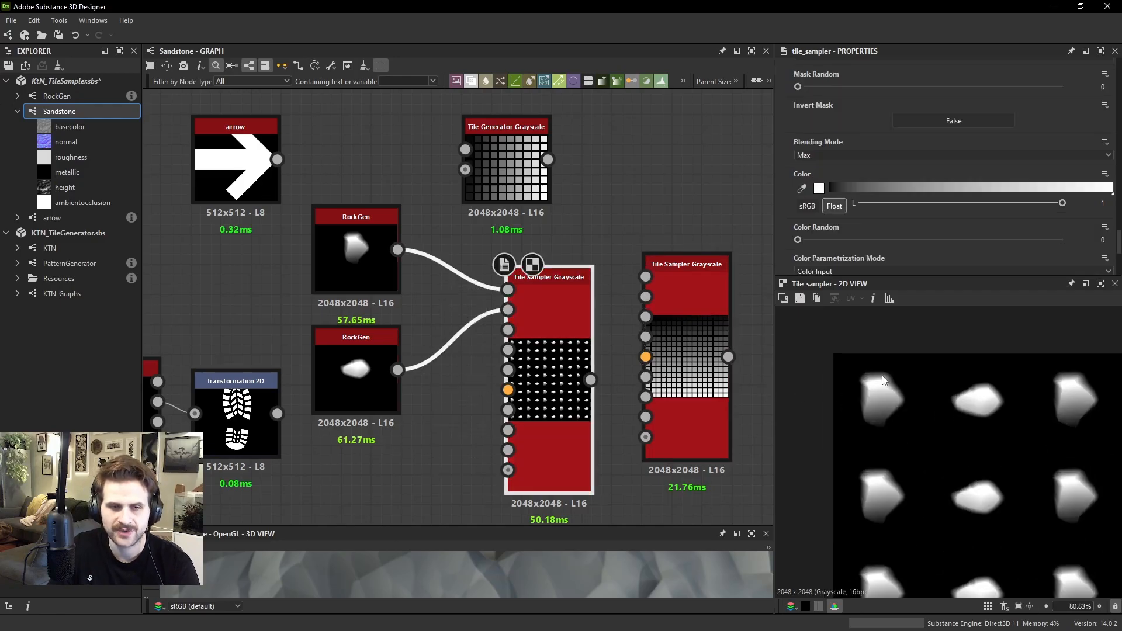
middle_click_drag(1075, 401, 1006, 398)
scroll(640, 298, "down", 1)
Duplicate the second connected RockGen node below it and randomize the copy's Random Seed to get a different rock shape
middle_click_drag(571, 295, 633, 274)
left_click(466, 342)
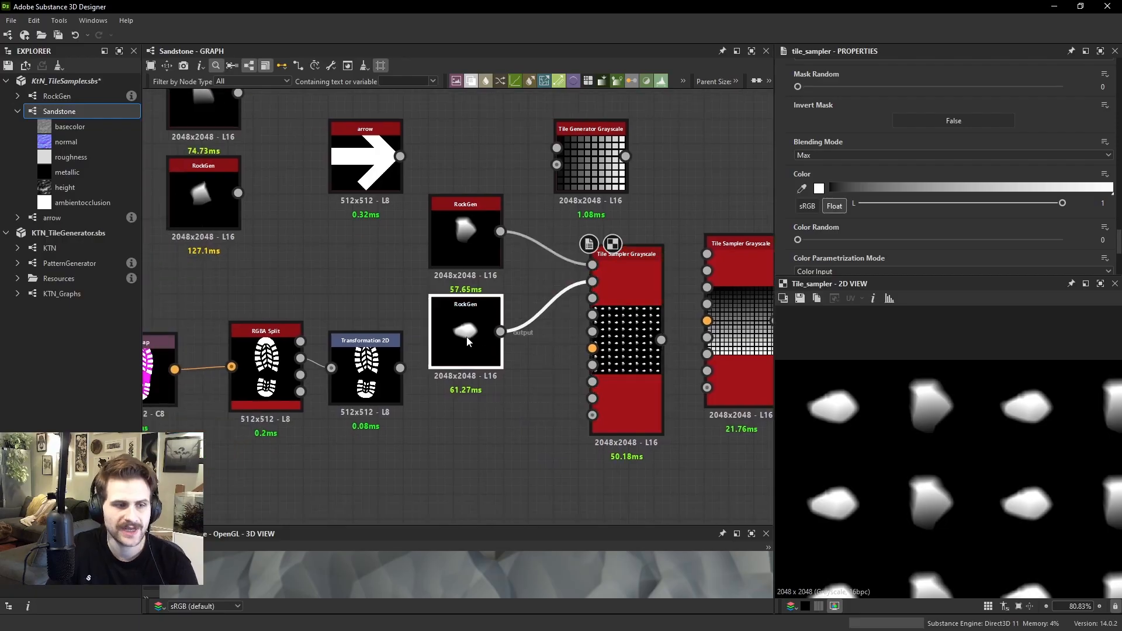
key("ctrl+d")
left_click(489, 442)
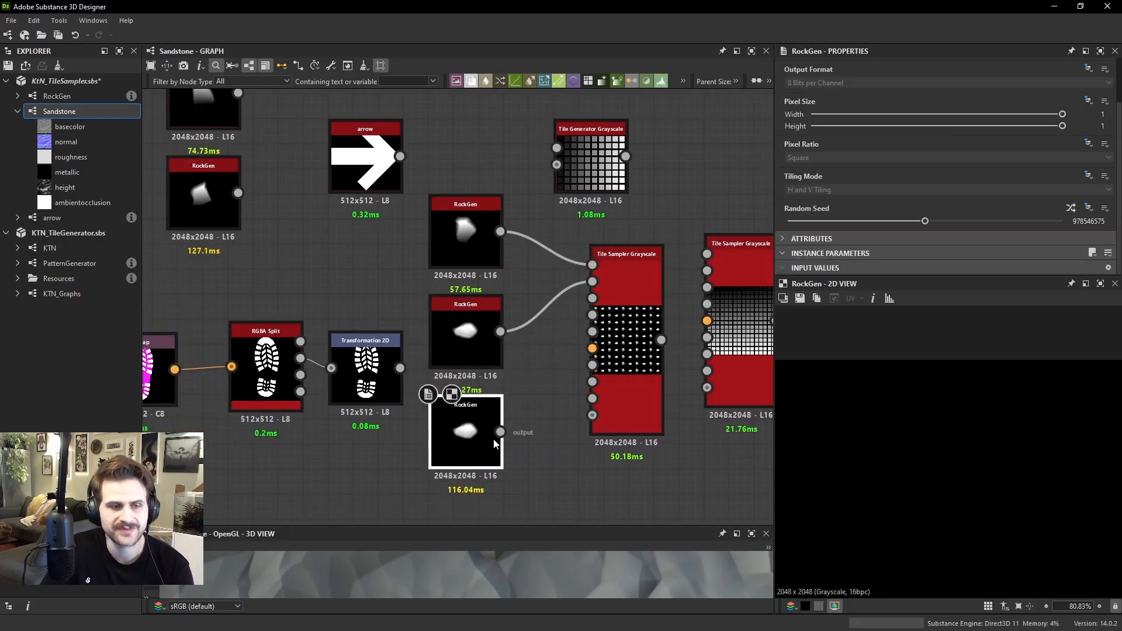
left_click_drag(500, 431, 707, 354)
left_click(1070, 208)
left_click(1070, 208)
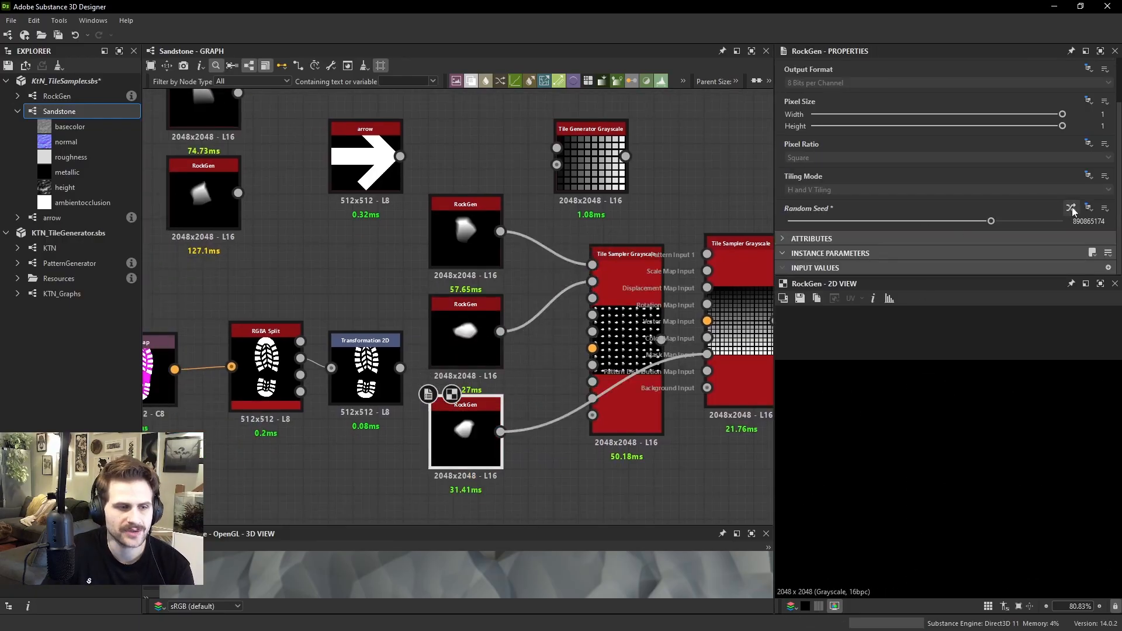
left_click(1071, 208)
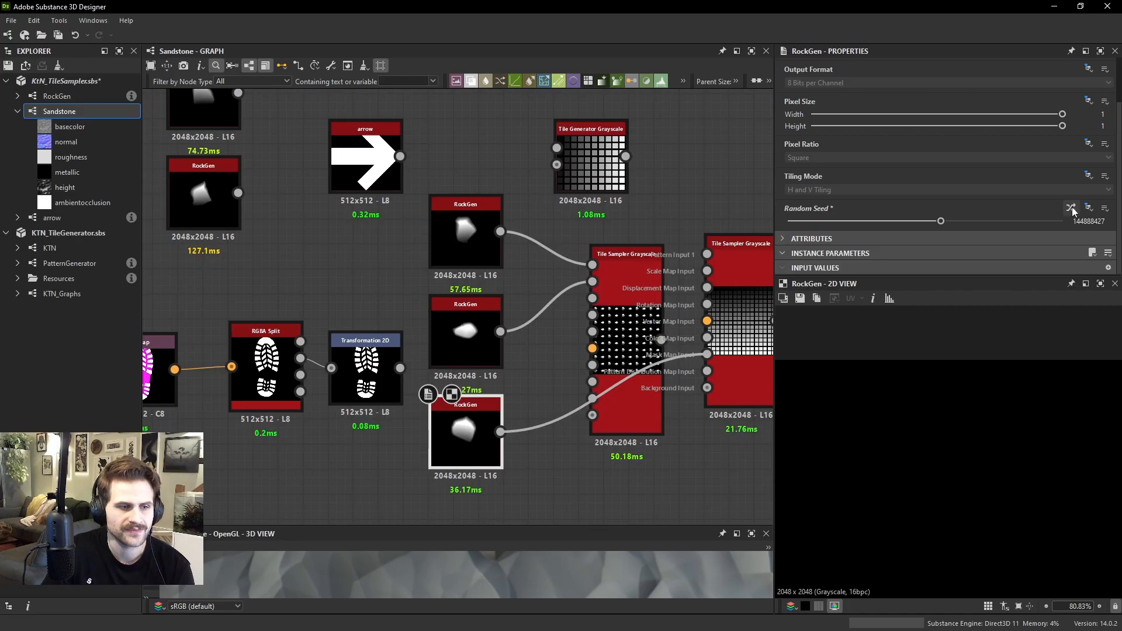
Set the rock Tile Sampler's Pattern Input Number to 3, connect the new RockGen to Pattern Input 3 and examine the resulting rock sequence
double_click(618, 279)
scroll(900, 216, "down", 3)
left_click_drag(864, 216, 878, 215)
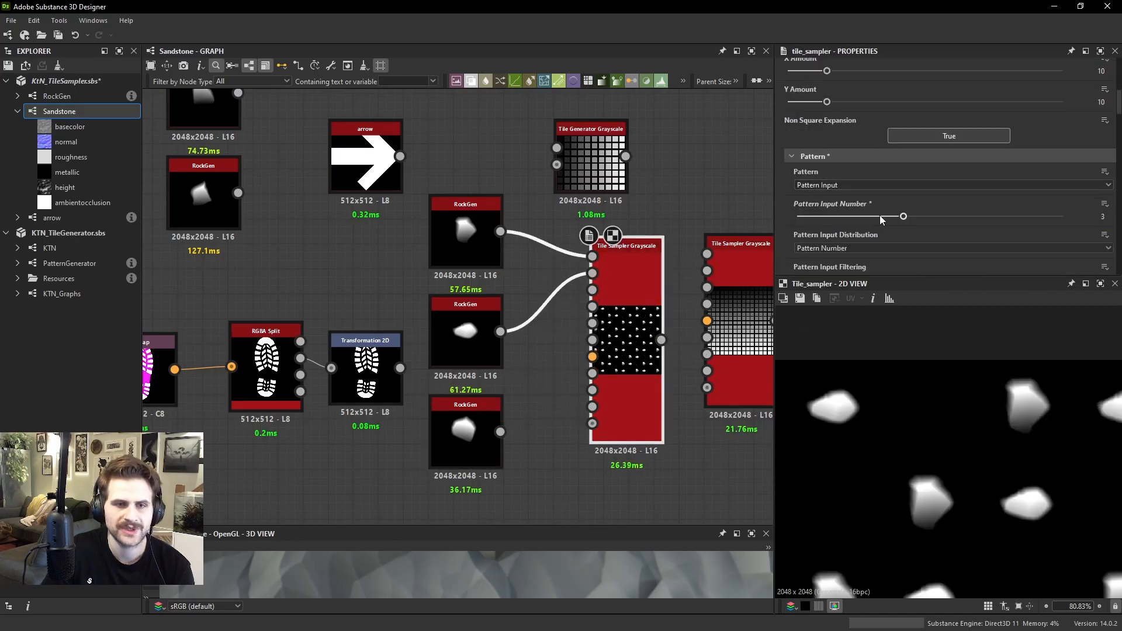
left_click_drag(523, 394, 500, 431)
scroll(833, 415, "down", 3)
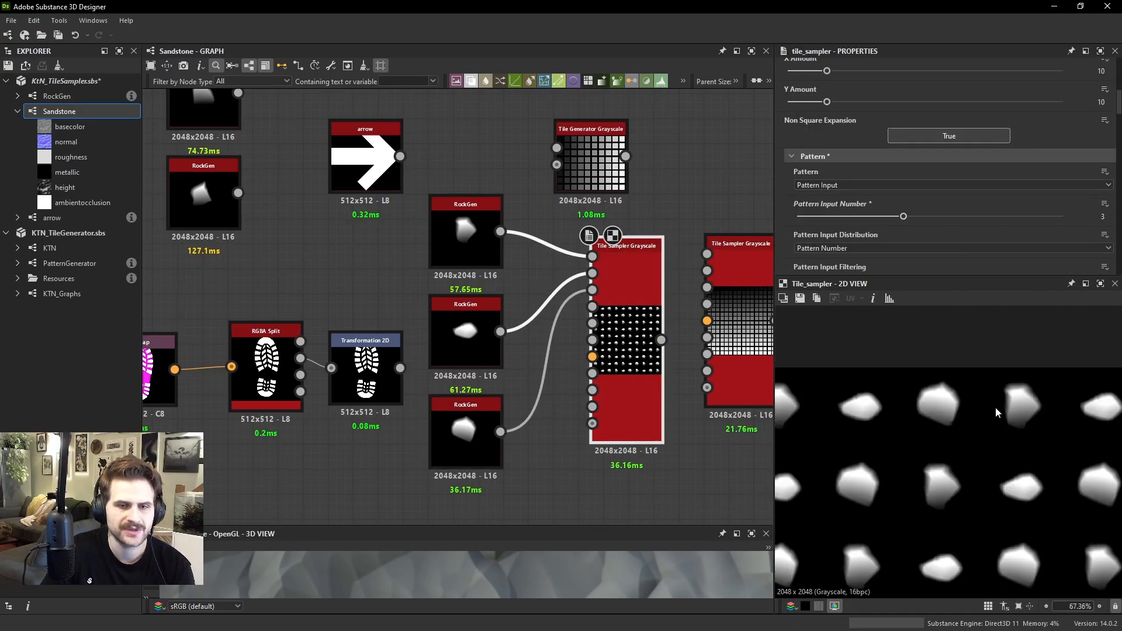
middle_click_drag(967, 403, 913, 392)
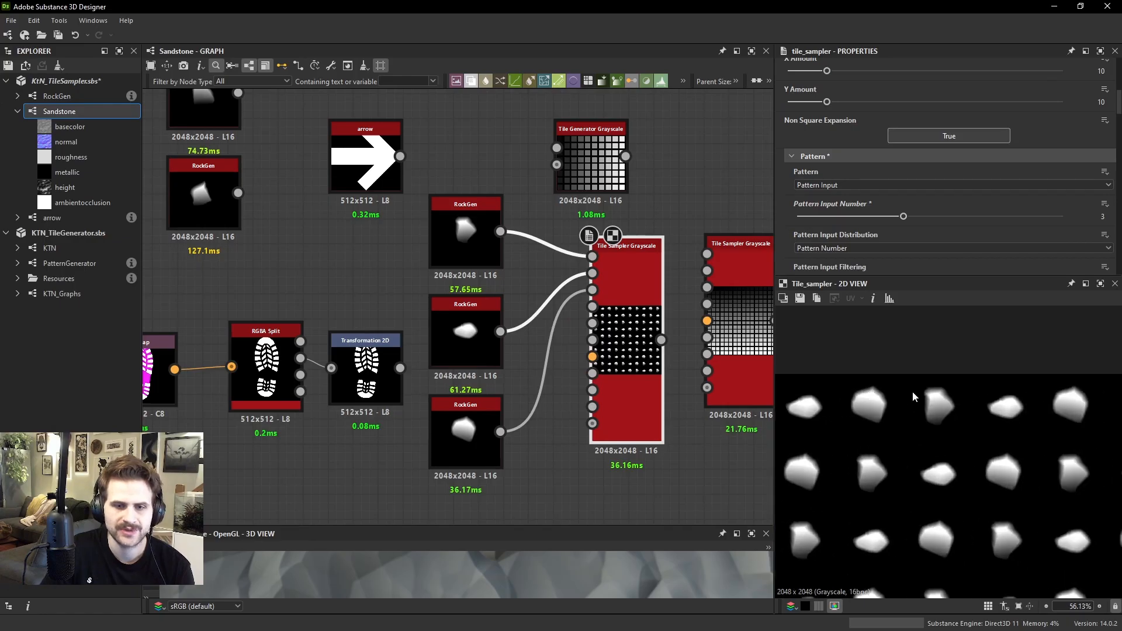
middle_click_drag(1024, 417, 979, 398)
middle_click_drag(809, 423, 1098, 420)
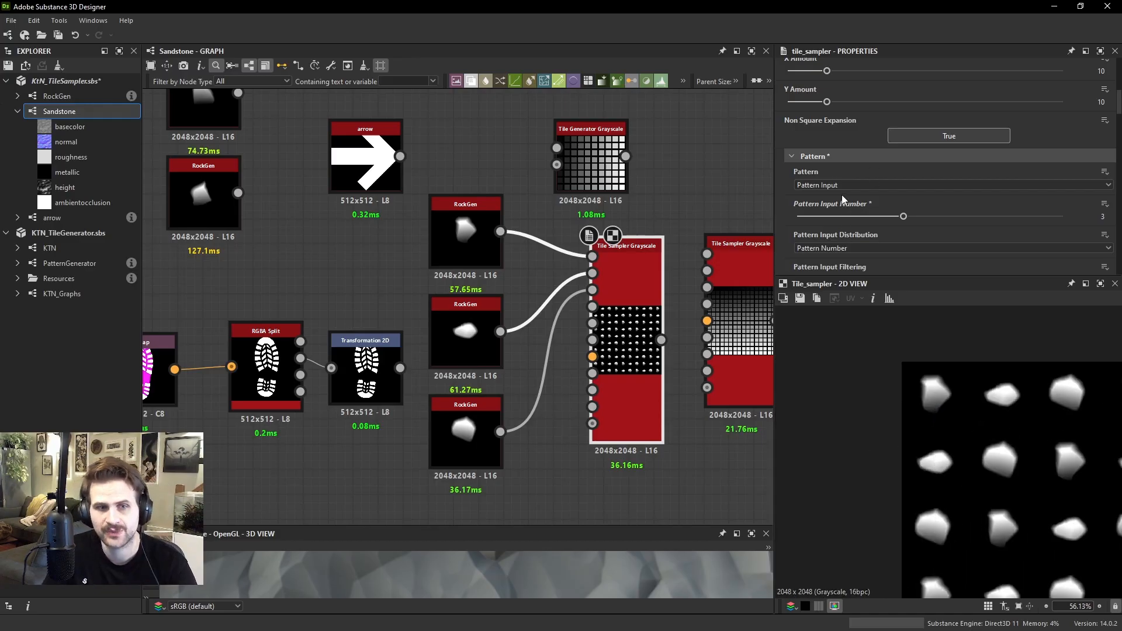
Try Random as the Tile Sampler's Pattern Input Distribution, and return it to Pattern Number
left_click(841, 249)
left_click(812, 267)
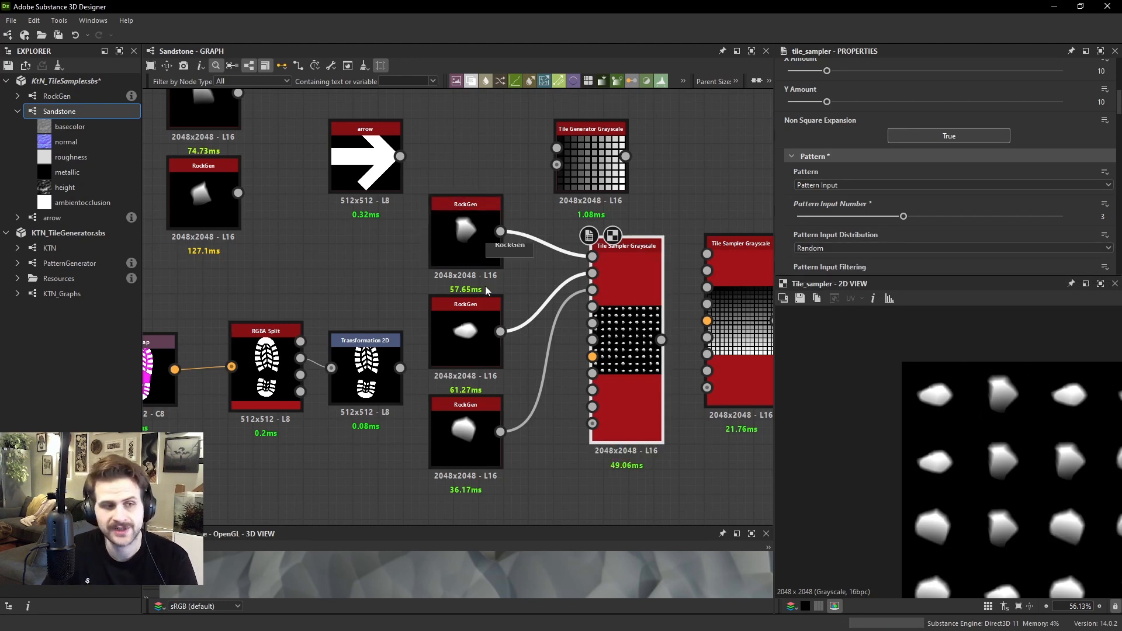
left_click(842, 248)
left_click(818, 258)
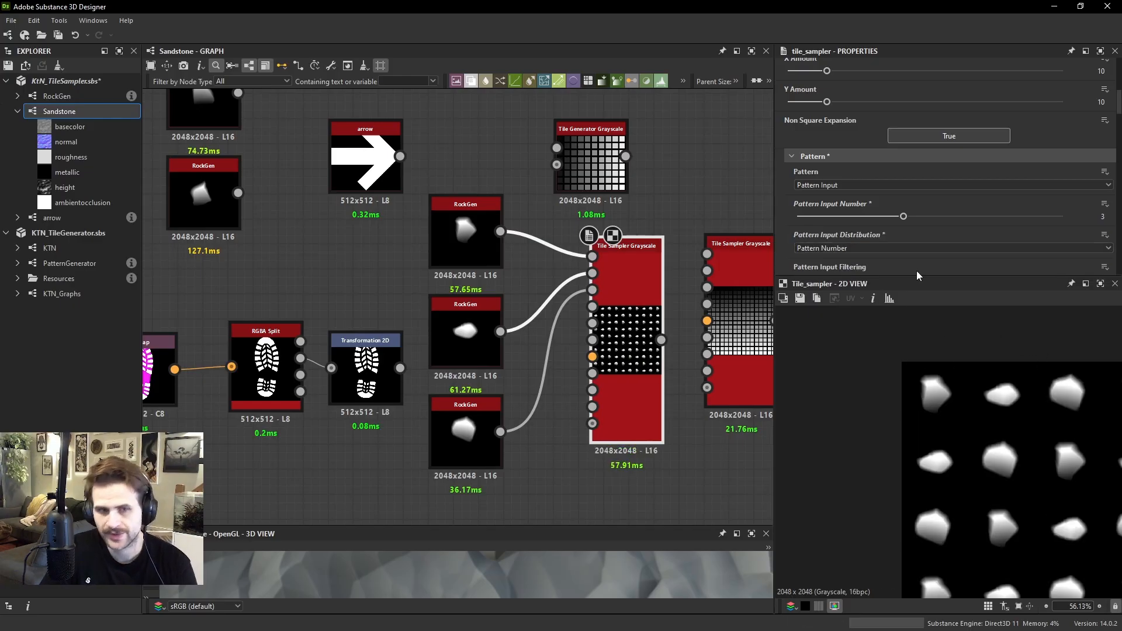
Set the Tile Sampler's Pattern Input Distribution to Distribution Map with the three rock inputs connected
left_click(838, 248)
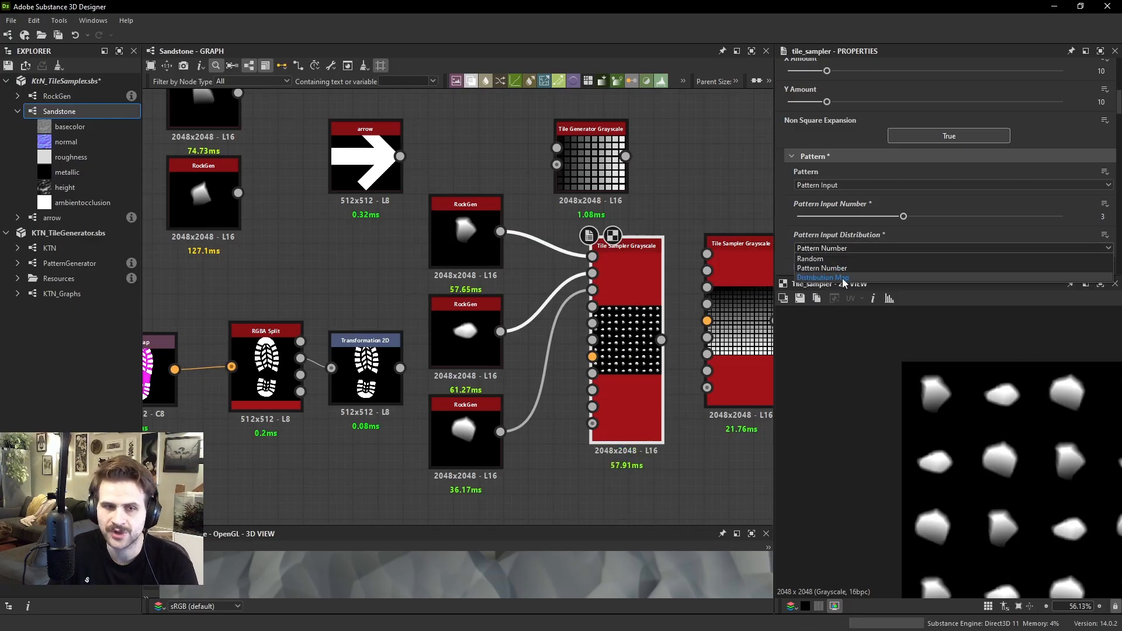
left_click(843, 278)
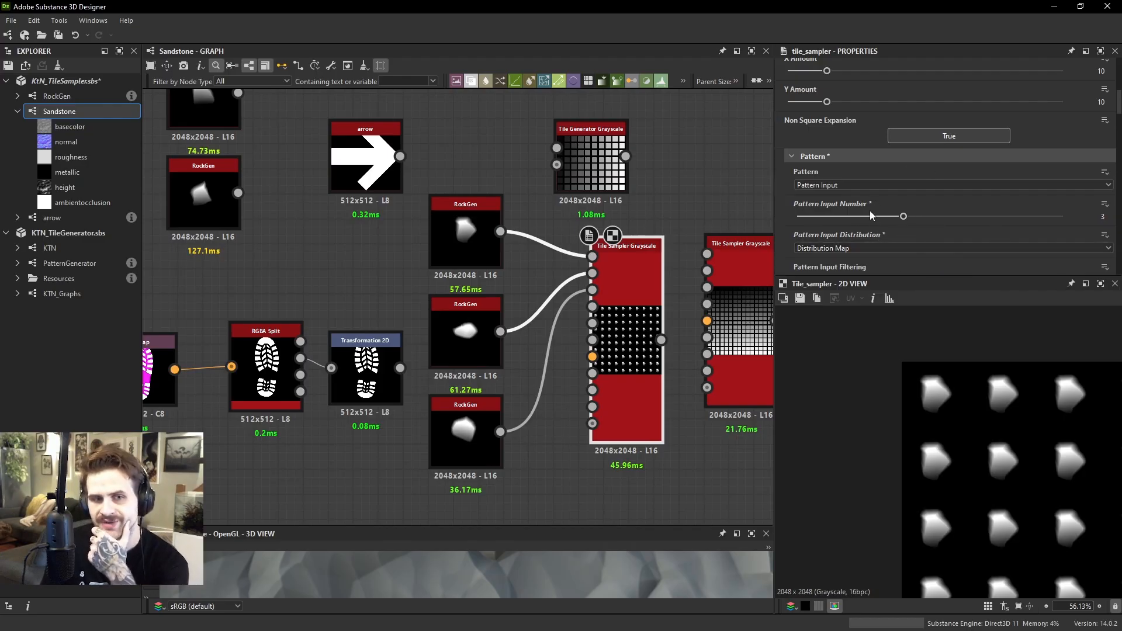
scroll(869, 210, "down", 2)
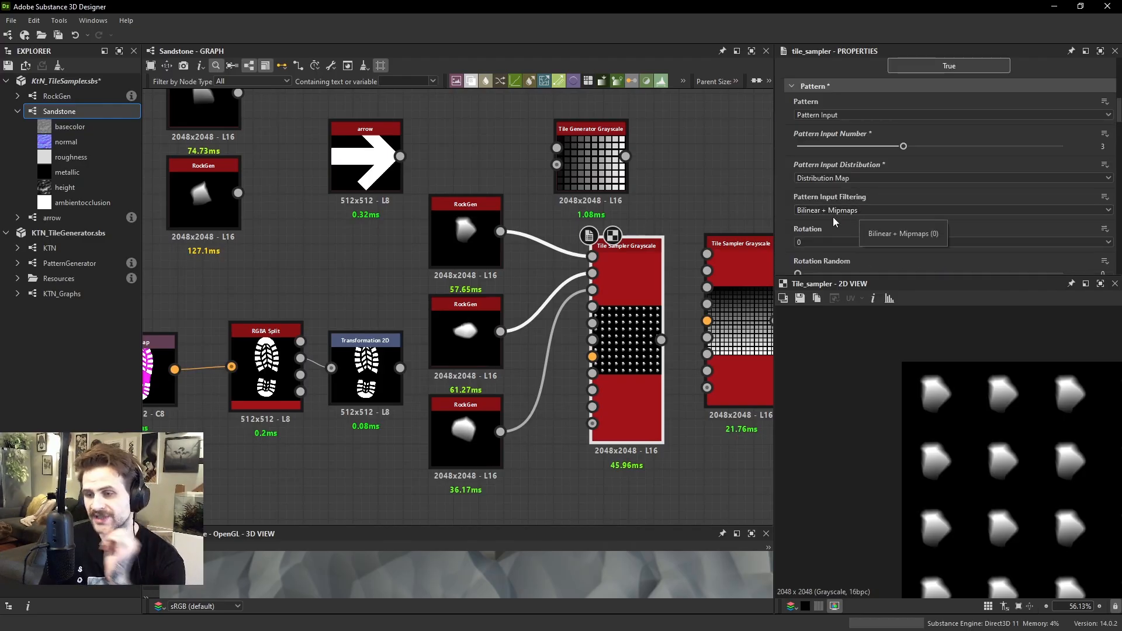
left_click(837, 180)
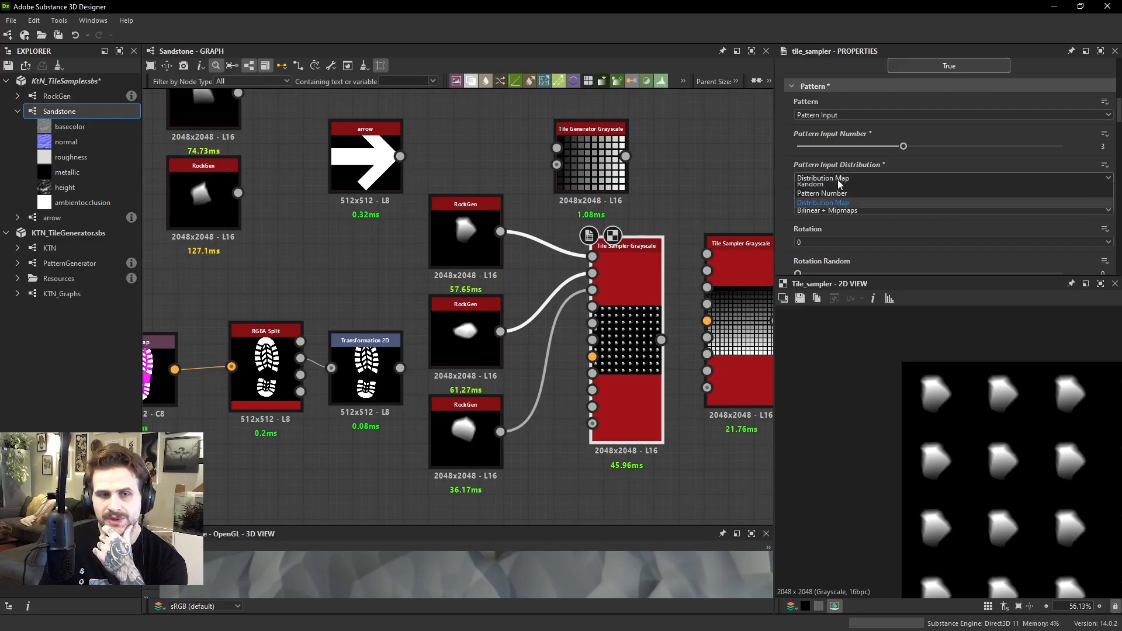
left_click(849, 208)
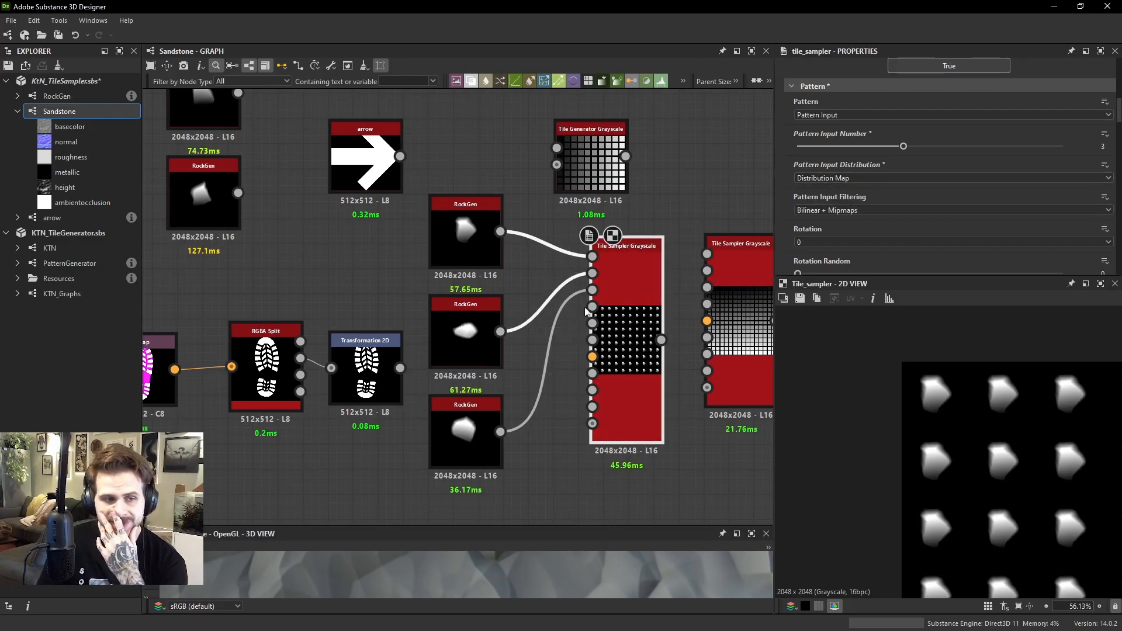
Disconnect the second and third RockGen nodes from the Tile Sampler and set its Pattern Input Number to 2
scroll(586, 309, "up", 4)
scroll(567, 315, "down", 6)
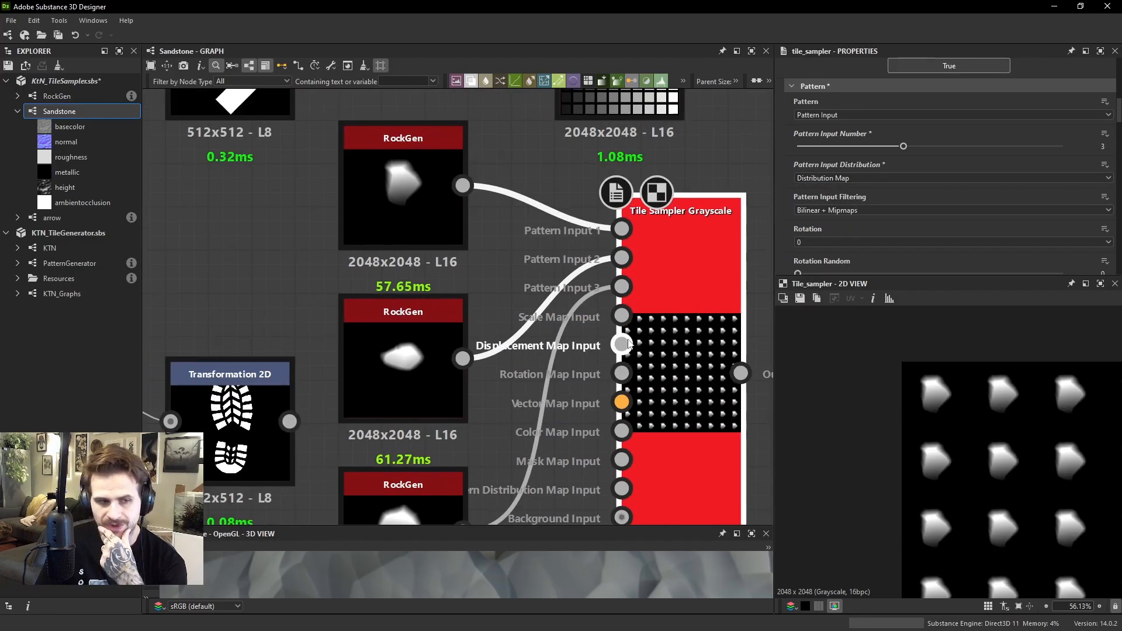
left_click_drag(551, 325, 582, 370)
key("Delete")
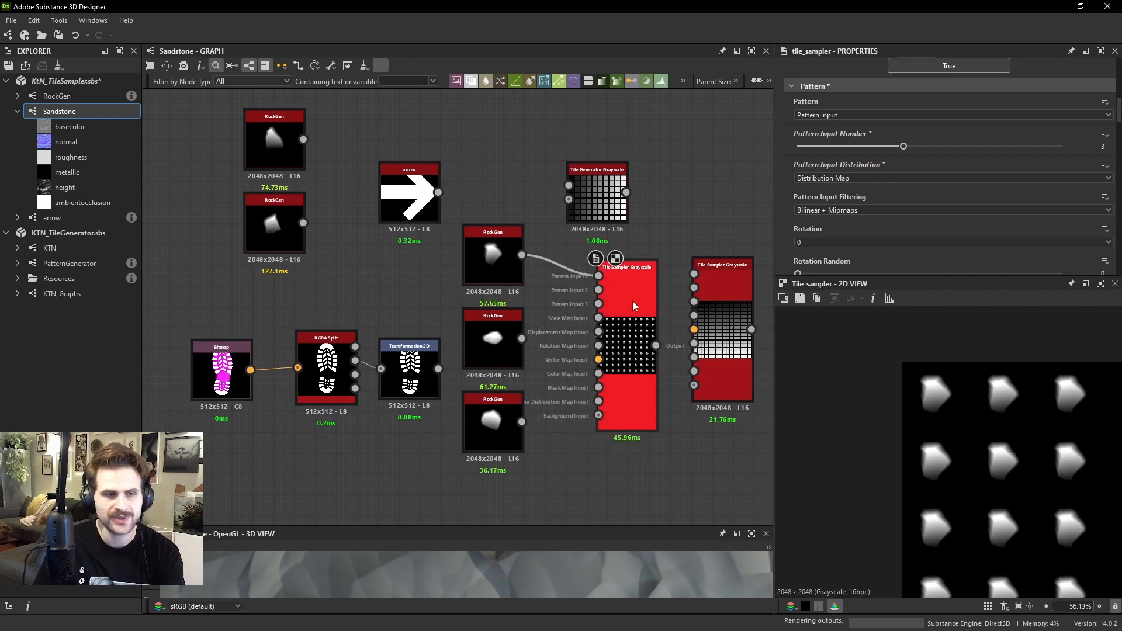
left_click(632, 300)
left_click_drag(887, 150, 851, 146)
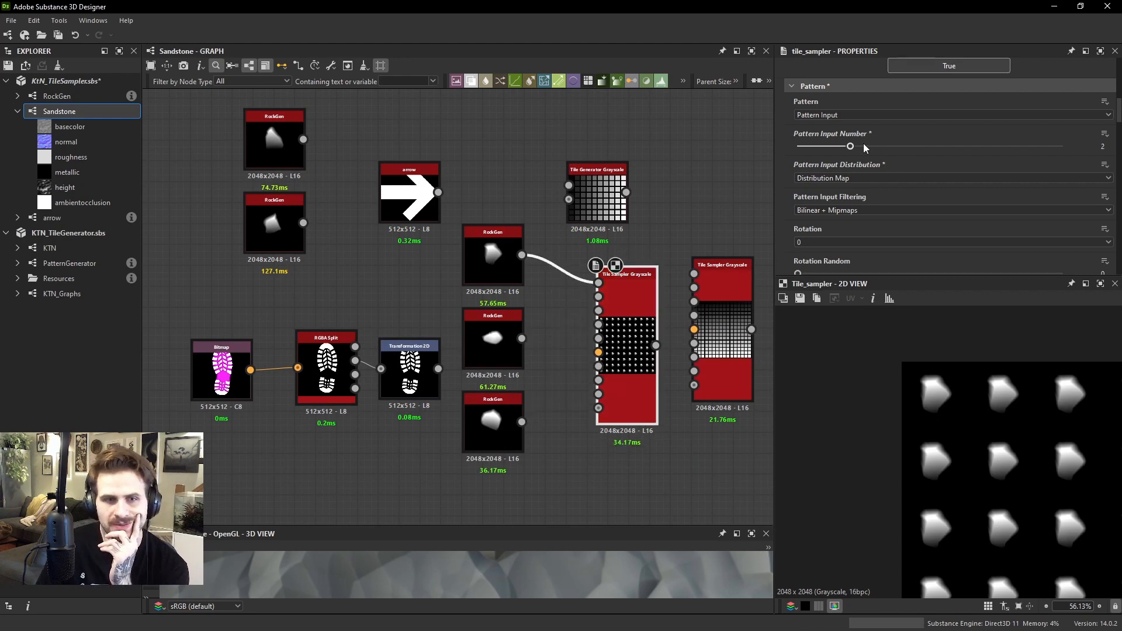
Connect the second RockGen to the Tile Sampler's Pattern Input 2 and try the Random and Pattern Number distributions
scroll(1035, 432, "down", 5)
left_click(864, 178)
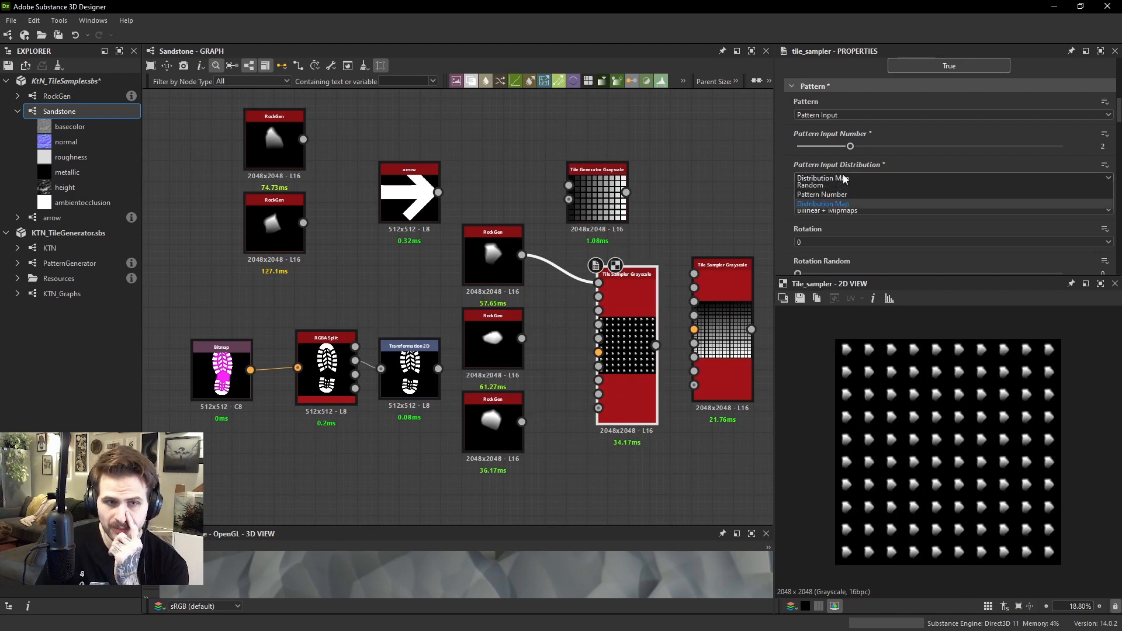
left_click(826, 189)
left_click_drag(521, 337, 598, 296)
scroll(929, 365, "up", 3)
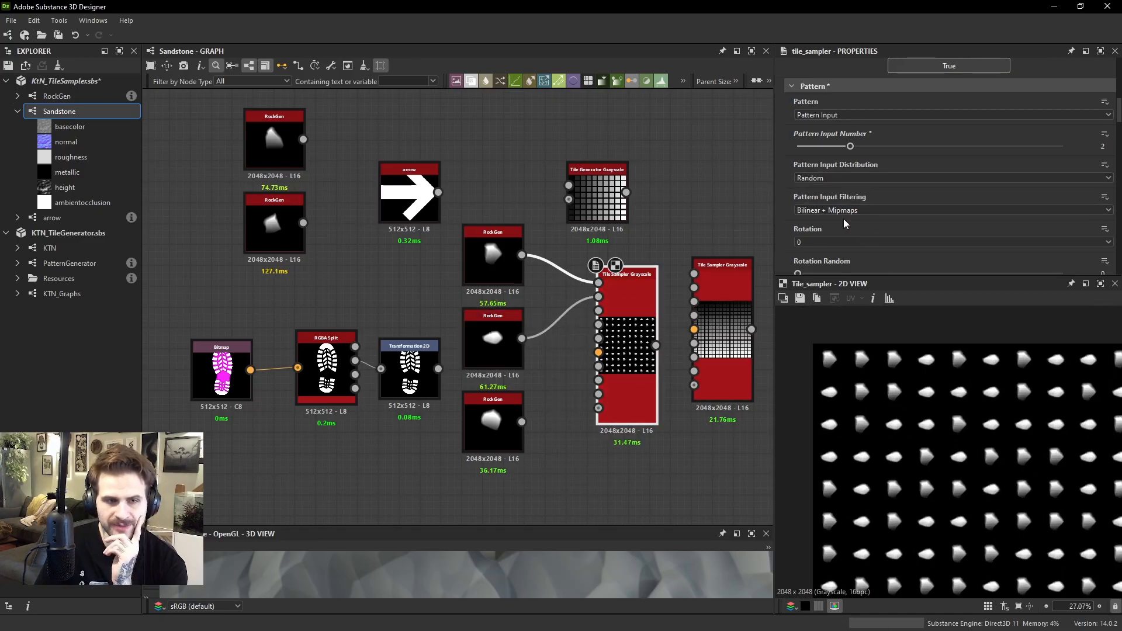
left_click(839, 178)
left_click(830, 195)
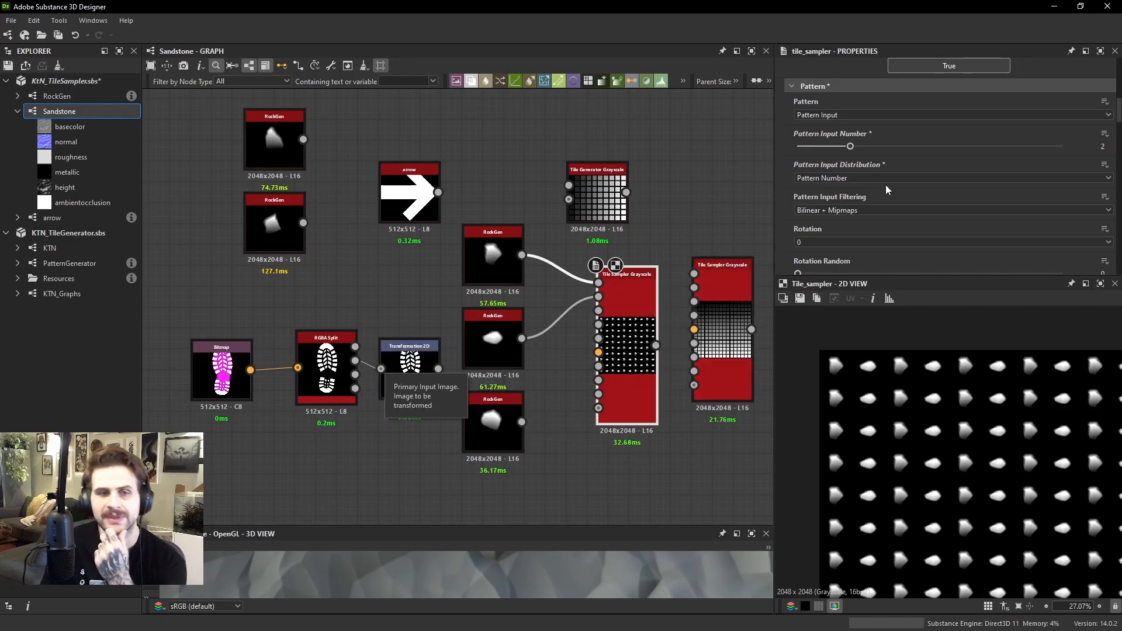
Set the Tile Sampler's Pattern Input Distribution to Distribution Map and locate its Pattern Distribution Map Input
left_click(847, 178)
left_click(853, 208)
scroll(902, 368, "down", 3)
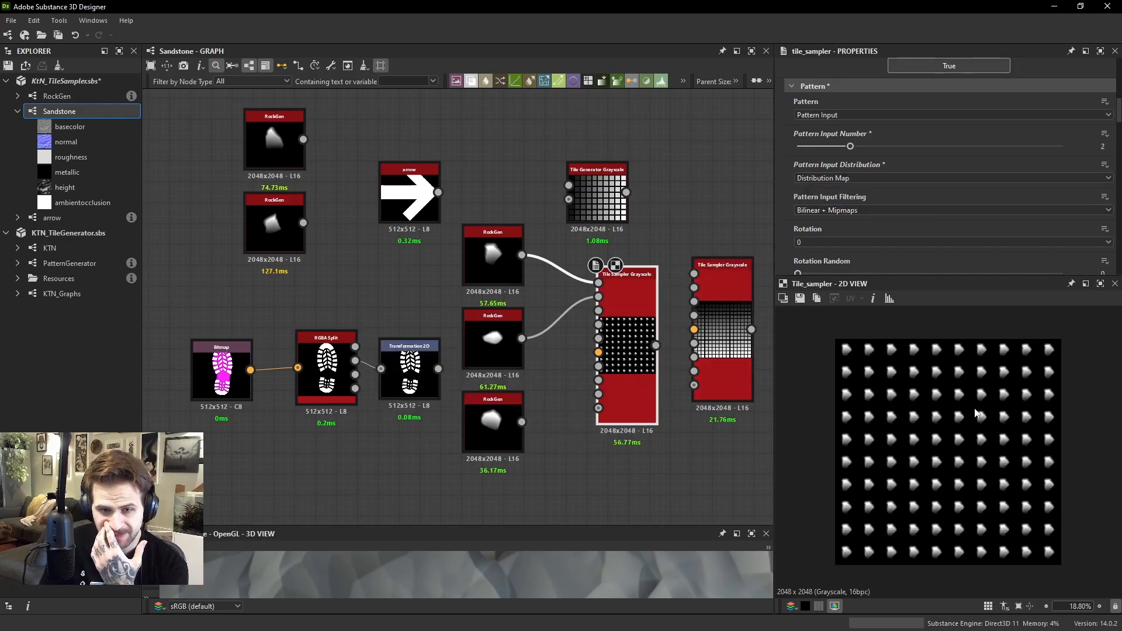
scroll(654, 337, "up", 2)
scroll(562, 326, "up", 1)
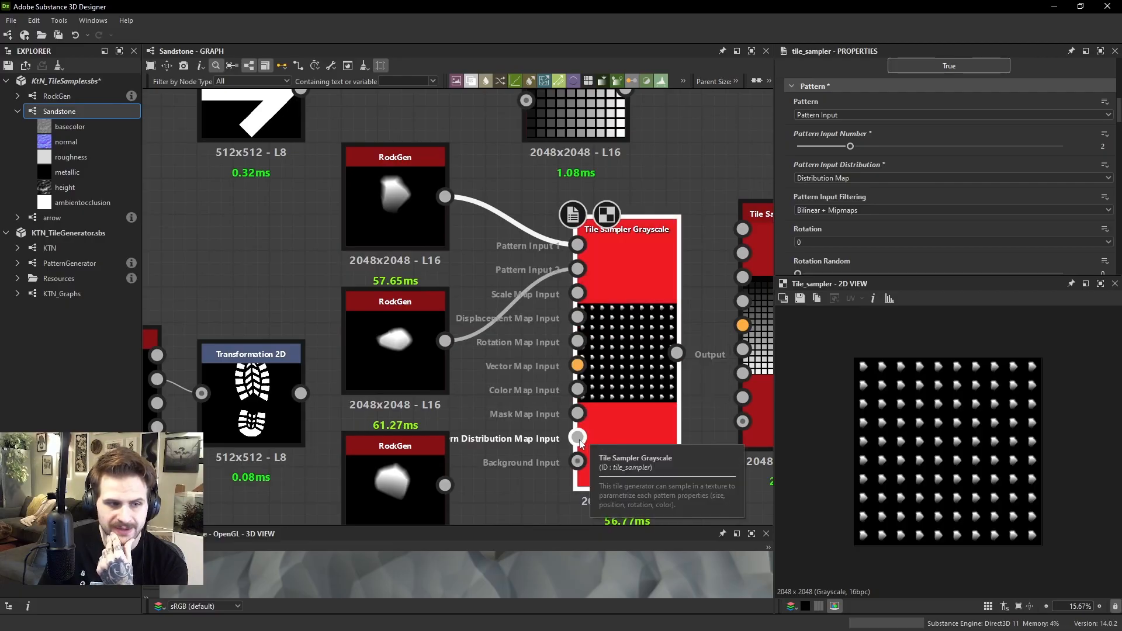
Add a Gradient Linear 1 node to the graph and place it below the third RockGen node
scroll(541, 338, "down", 1)
middle_click_drag(499, 430, 675, 417)
scroll(490, 346, "down", 1)
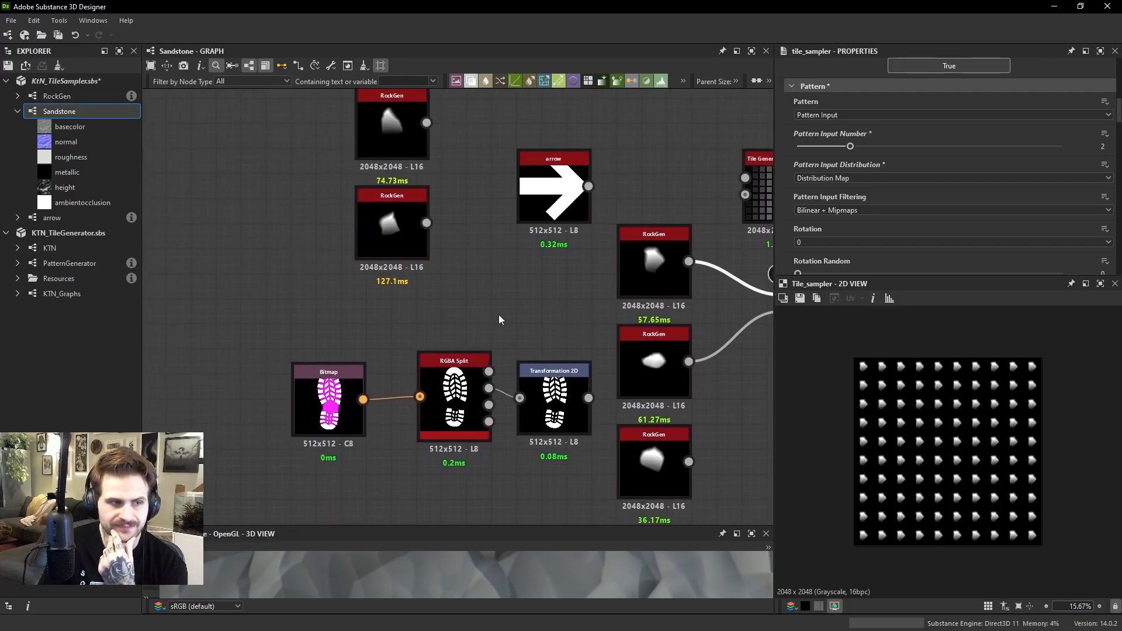
left_click_drag(282, 326, 577, 434)
left_click_drag(564, 405, 464, 404)
middle_click_drag(593, 466, 425, 434)
left_click_drag(428, 447, 481, 214)
left_click(541, 415)
key("space")
type("gra")
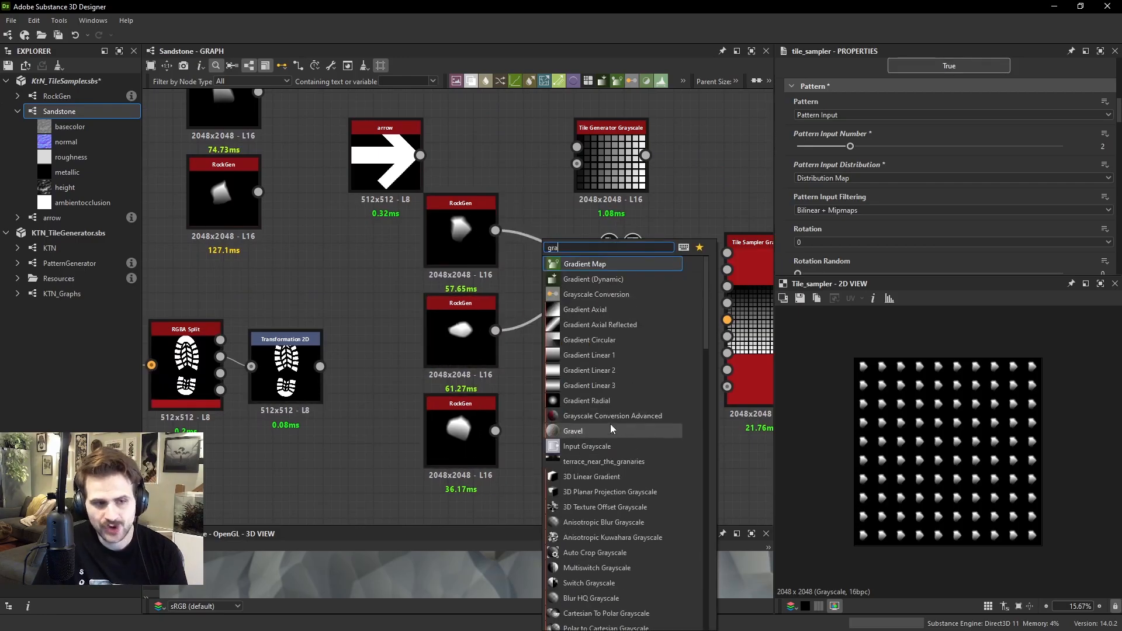
left_click(601, 355)
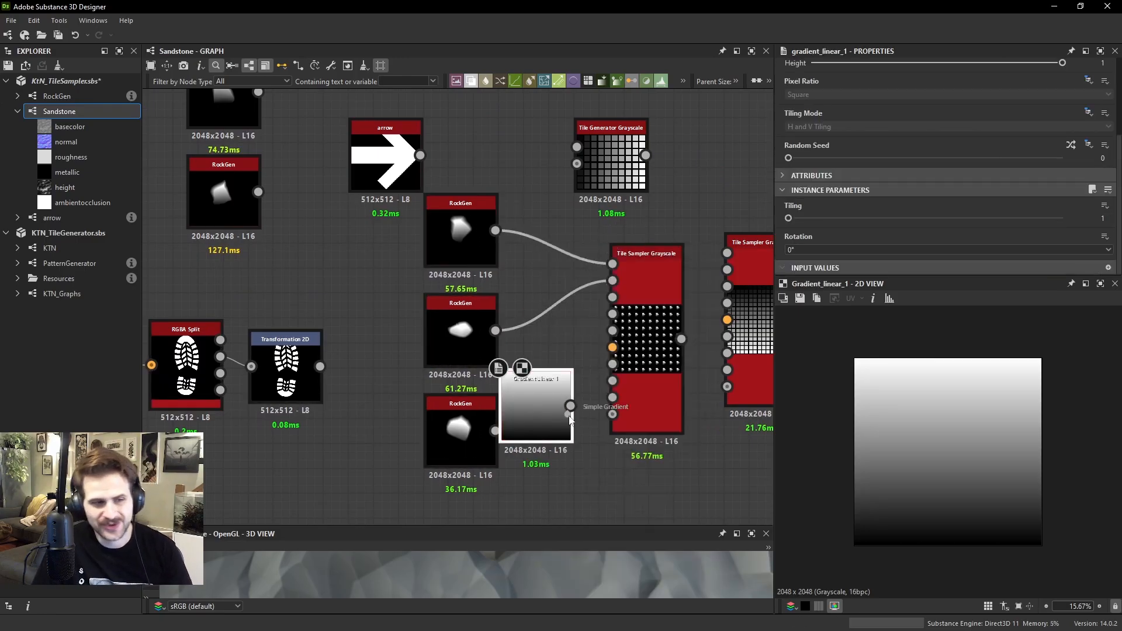
left_click_drag(545, 410, 566, 439)
middle_click_drag(566, 439, 546, 341)
left_click_drag(546, 341, 456, 422)
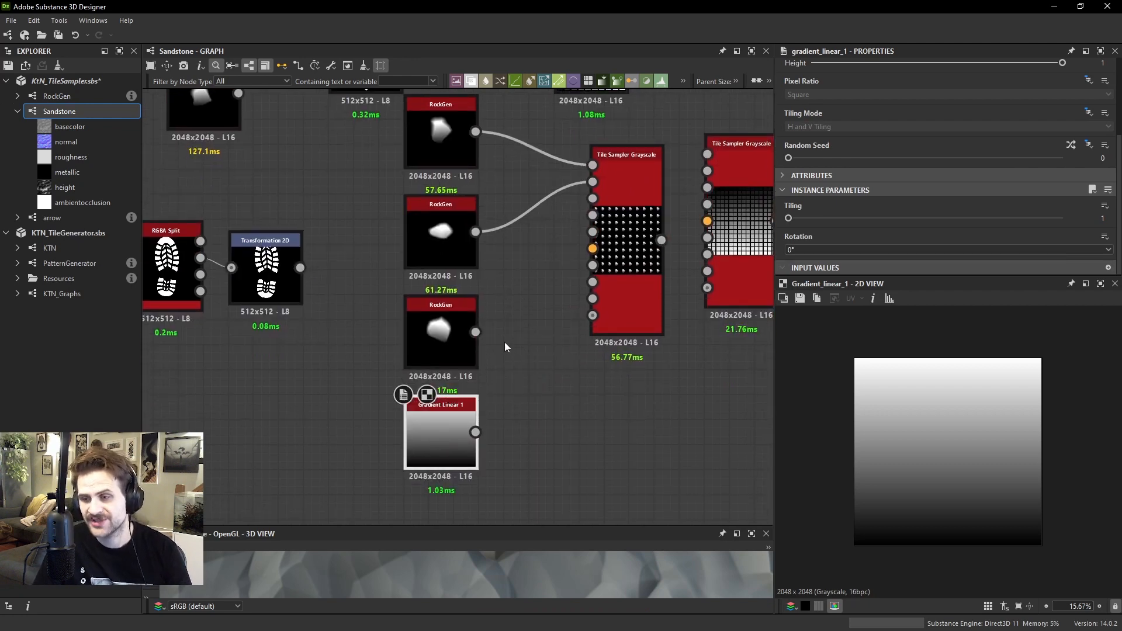
Connect Gradient Linear 1 to the Tile Sampler's Pattern Distribution Map Input and preview the gradient and the sampler result
left_click_drag(475, 432, 612, 304)
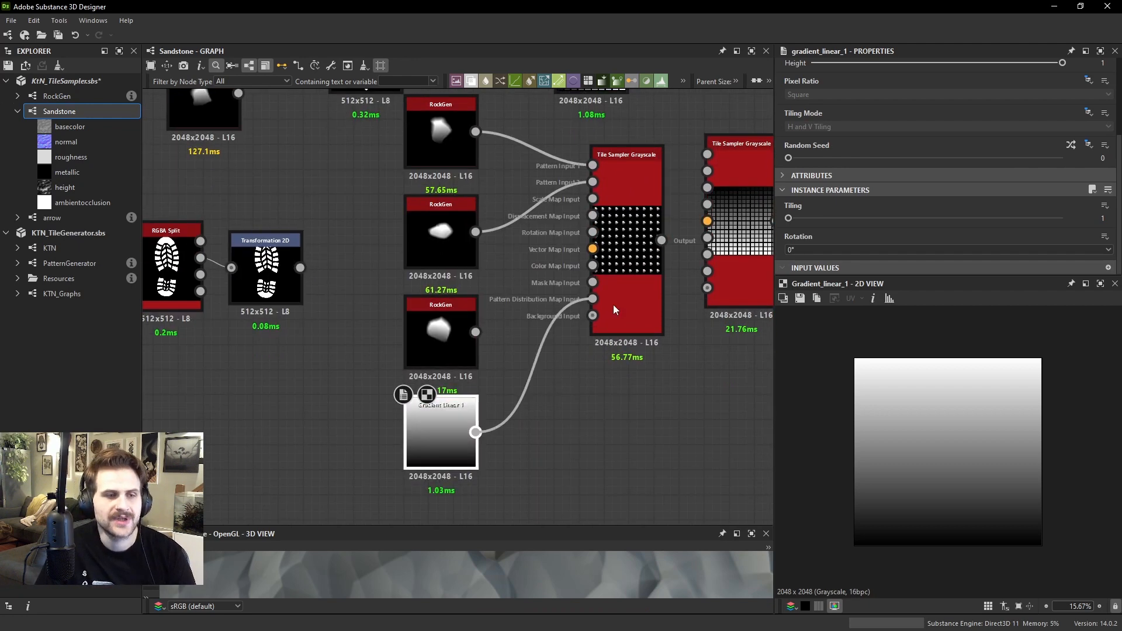
left_click(618, 296)
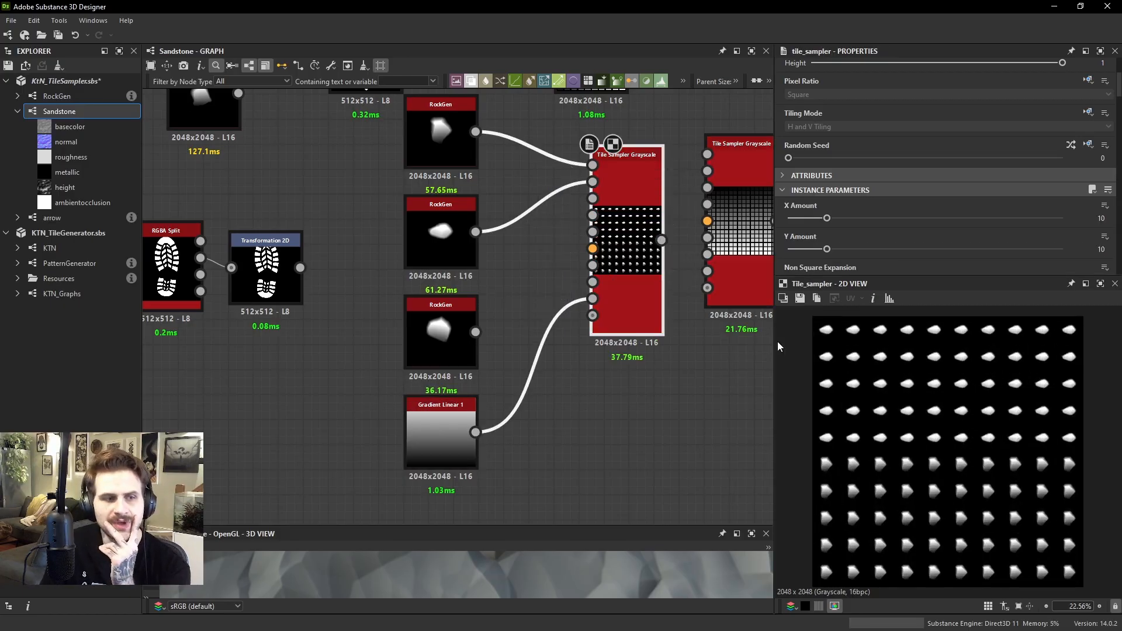
left_click(468, 433)
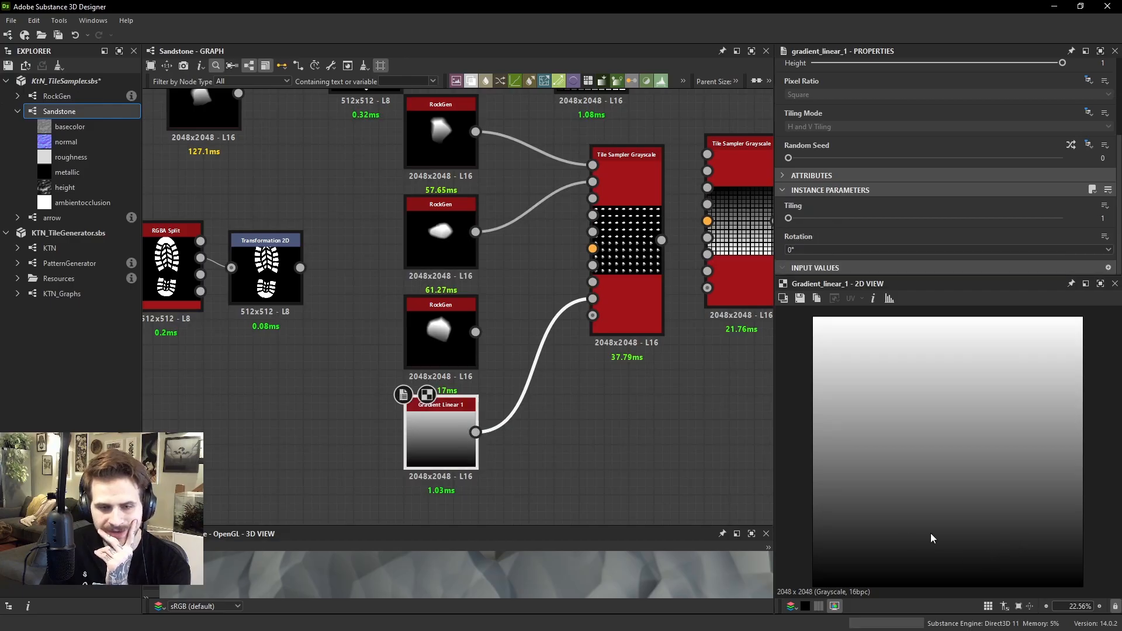
double_click(636, 256)
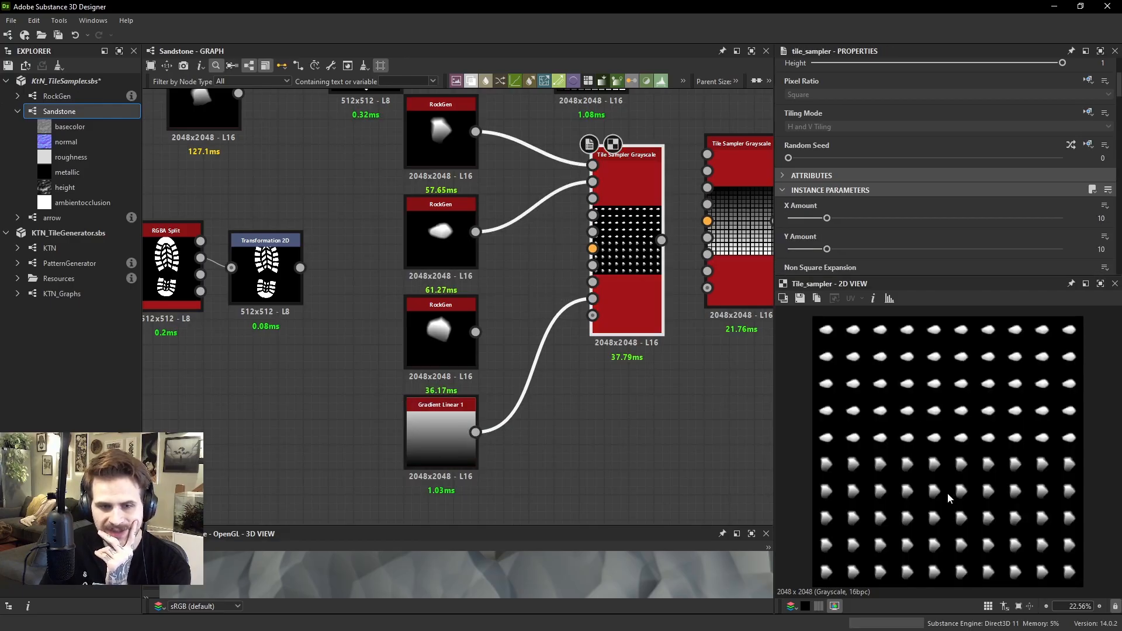
Compare the rock rows in the Tile Sampler preview with the two connected RockGen nodes and the gradient's dark and light areas
scroll(973, 480, "up", 4)
scroll(950, 405, "down", 2)
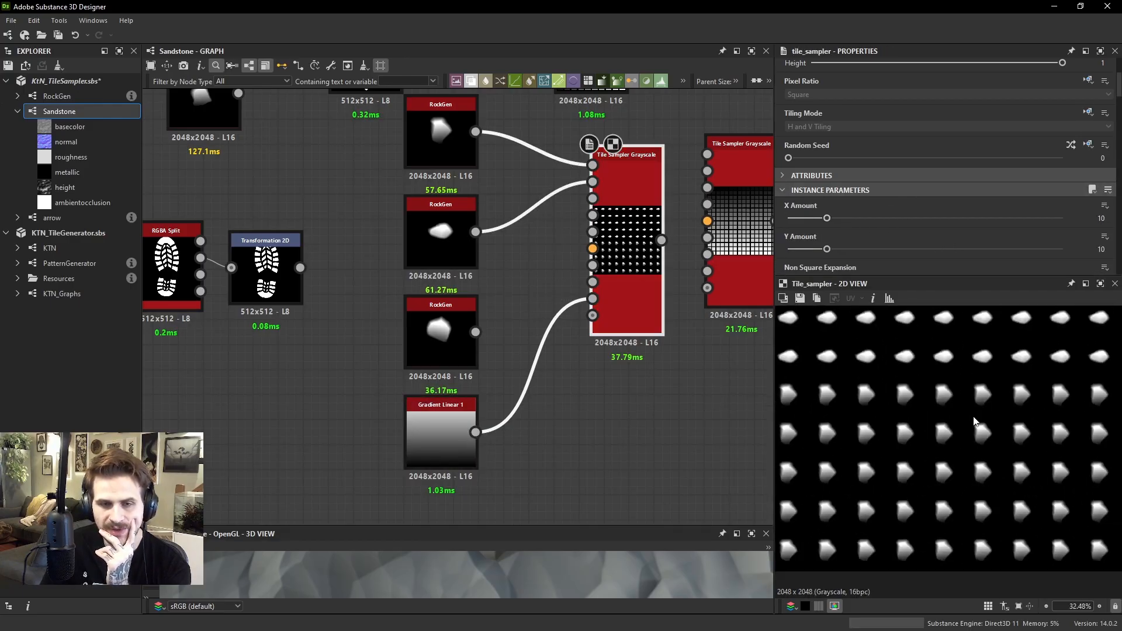
left_click(455, 143)
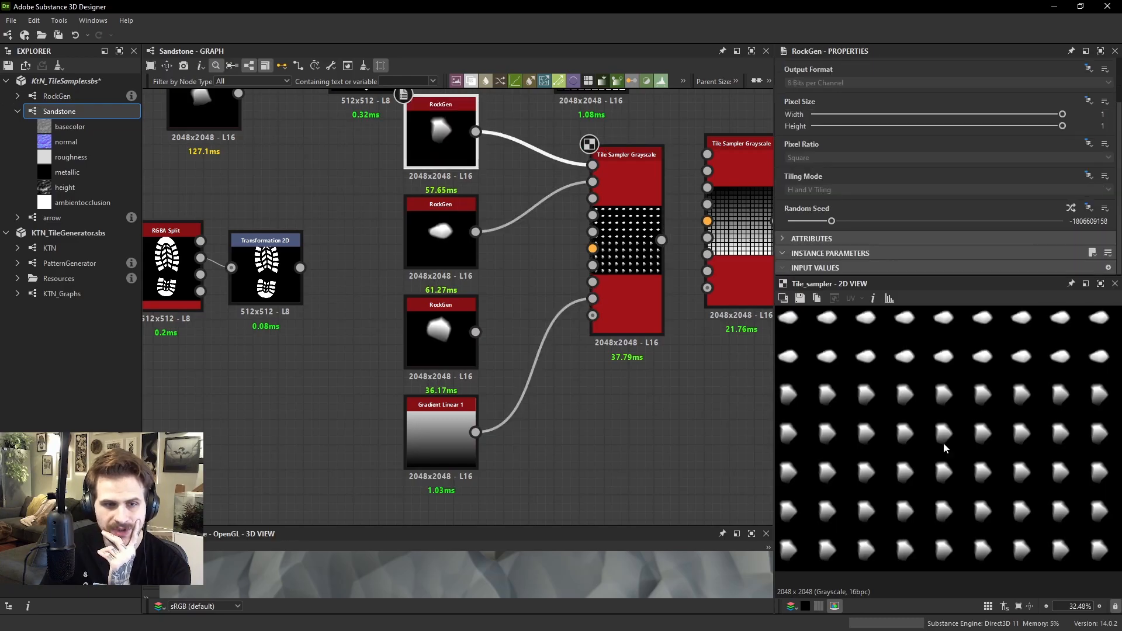
middle_click_drag(1078, 453, 1066, 546)
middle_click_drag(966, 383, 1004, 488)
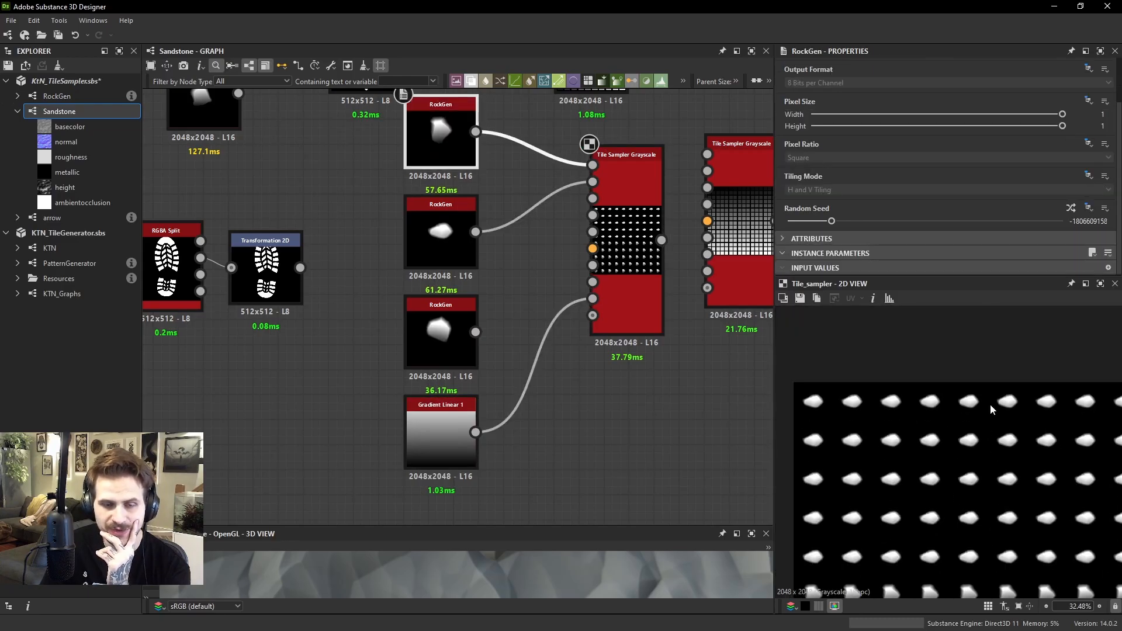
left_click(462, 242)
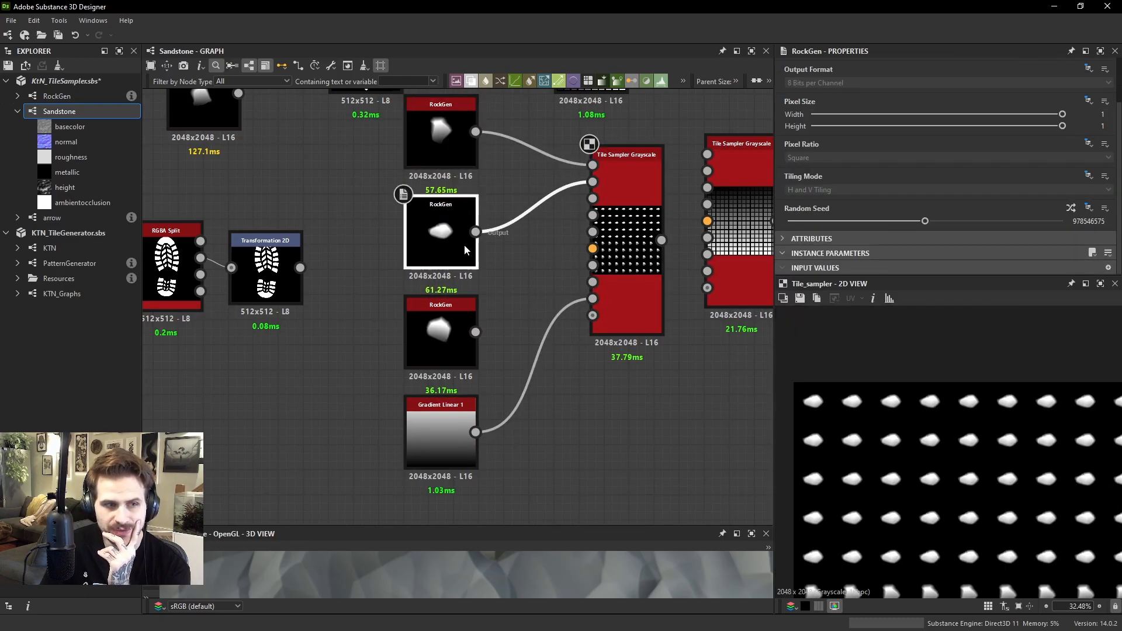
scroll(957, 530, "down", 3)
left_click(444, 447)
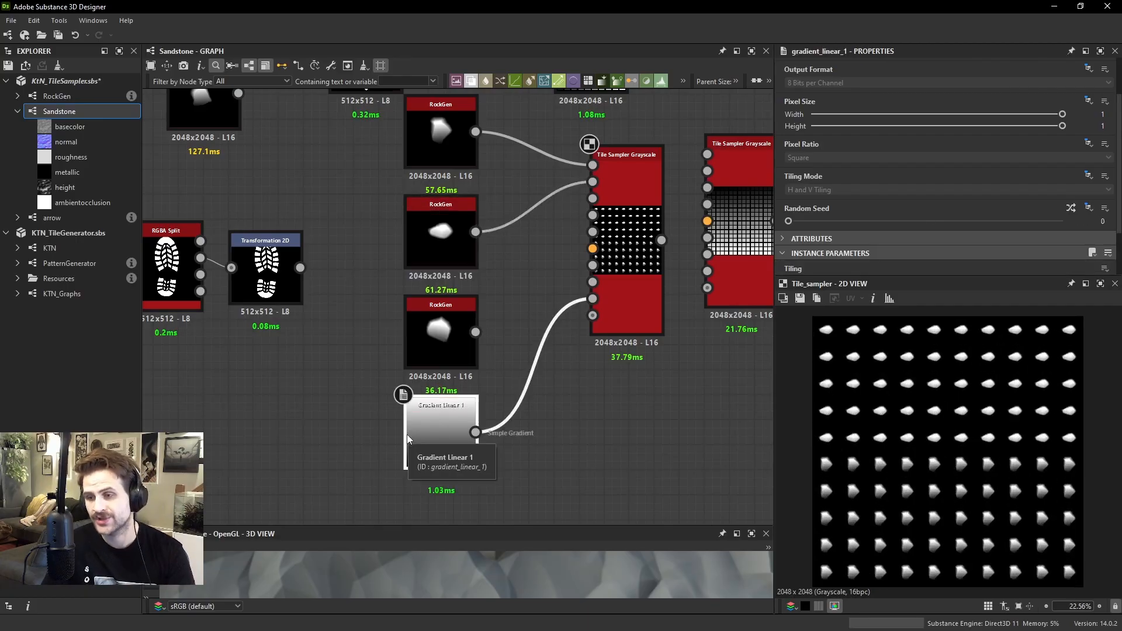
double_click(430, 433)
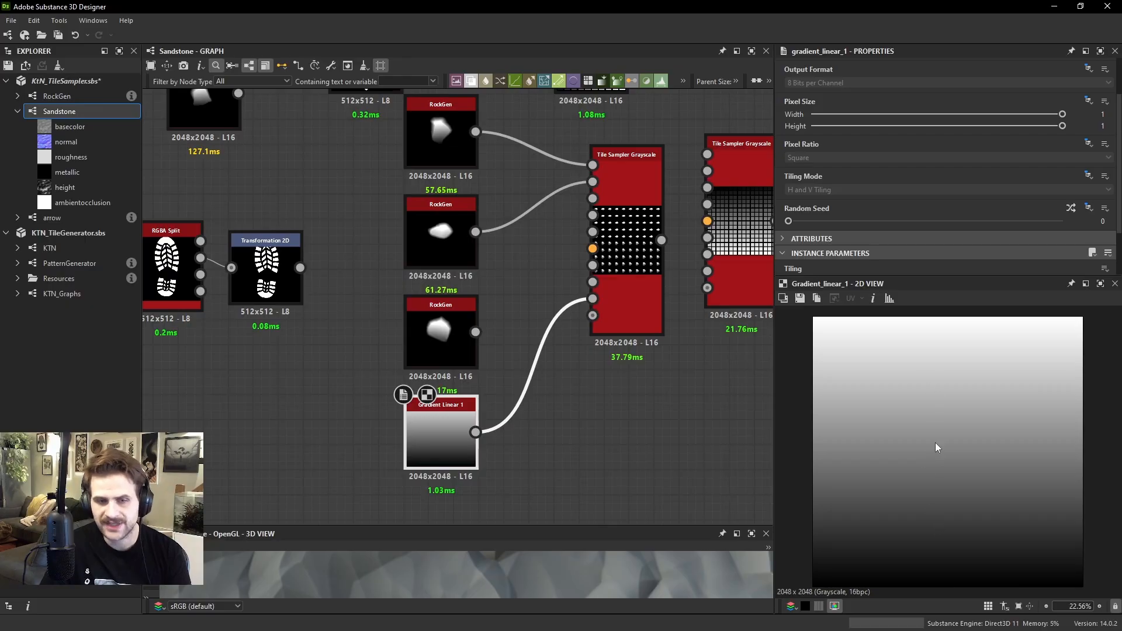
Move Gradient Linear 1 further down the graph and set the Tile Sampler's Pattern Input Number to 4
scroll(546, 337, "down", 3)
left_click_drag(481, 396, 495, 467)
double_click(589, 291)
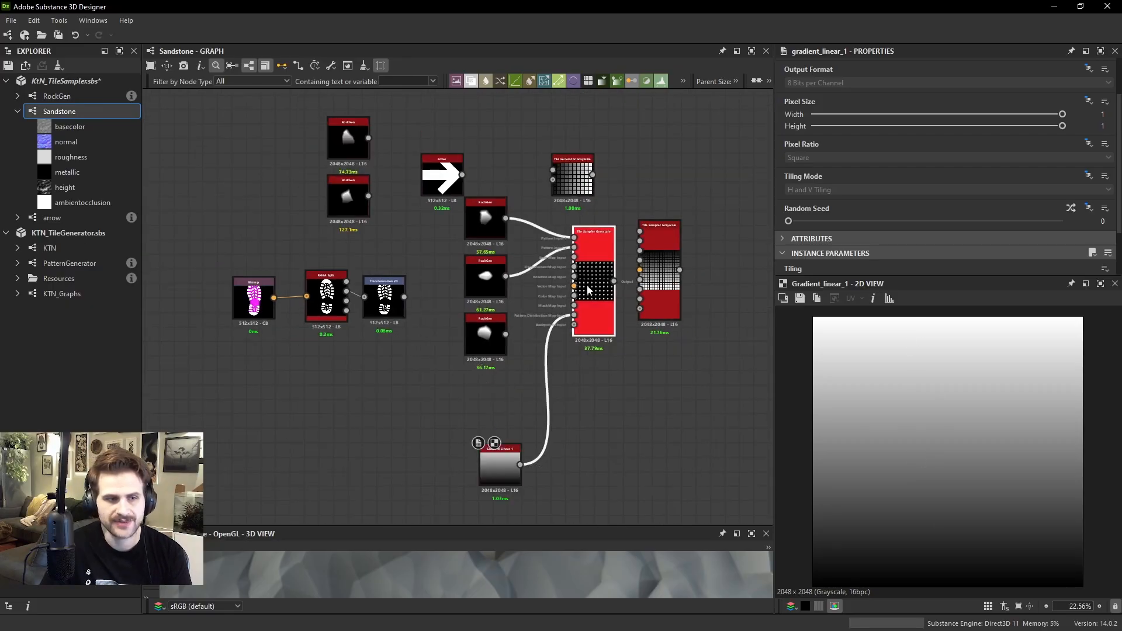
scroll(873, 212, "down", 5)
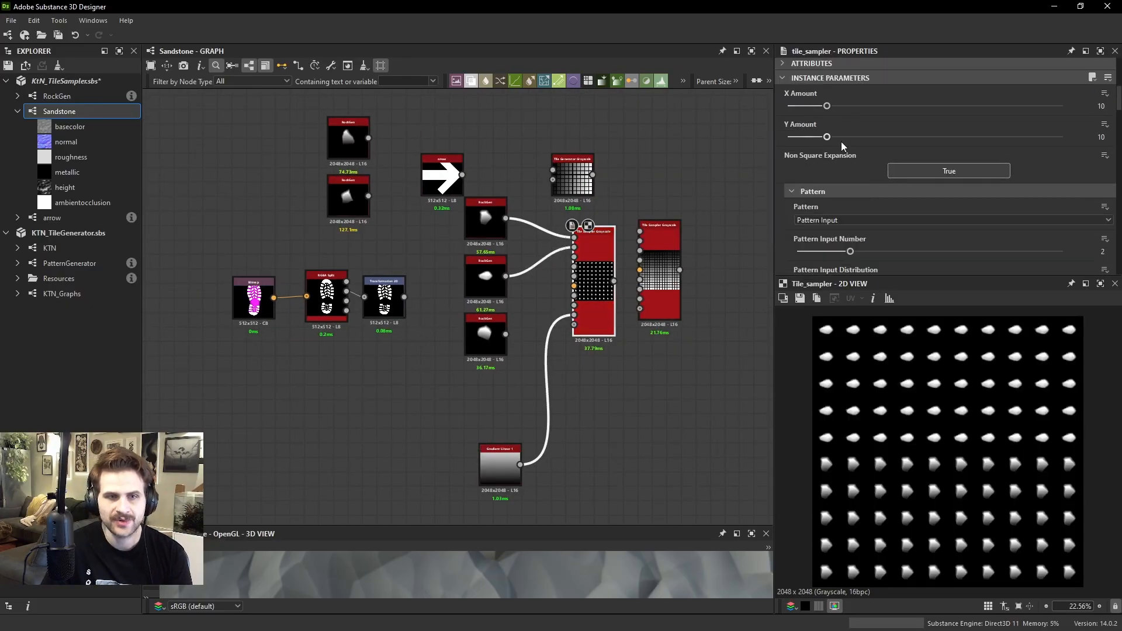
left_click_drag(864, 250, 935, 250)
Move the second and third RockGen nodes aside and connect the arrow and the footprint Transformation 2D to Pattern Inputs 2 and 3
scroll(520, 211, "up", 1)
left_click_drag(426, 172, 606, 243)
left_click_drag(421, 277, 418, 182)
left_click_drag(478, 354, 356, 214)
left_click_drag(381, 313, 585, 254)
Add a Star node, connect it to the Tile Sampler's Pattern Input 4 and preview the four-pattern distribution
key("space")
type("sta")
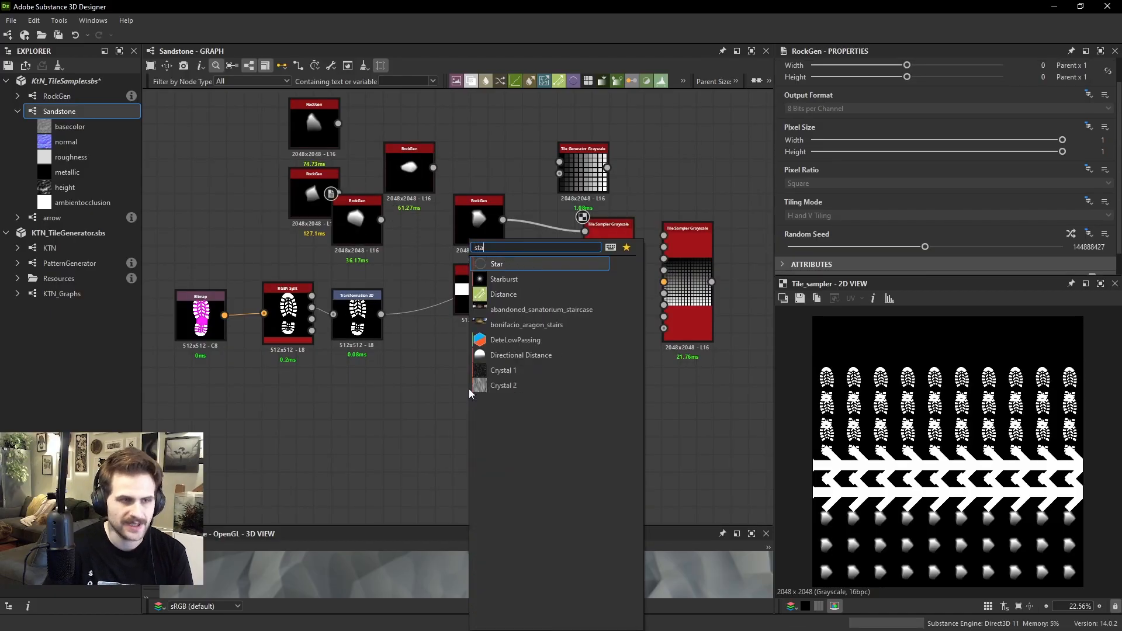
key("Return")
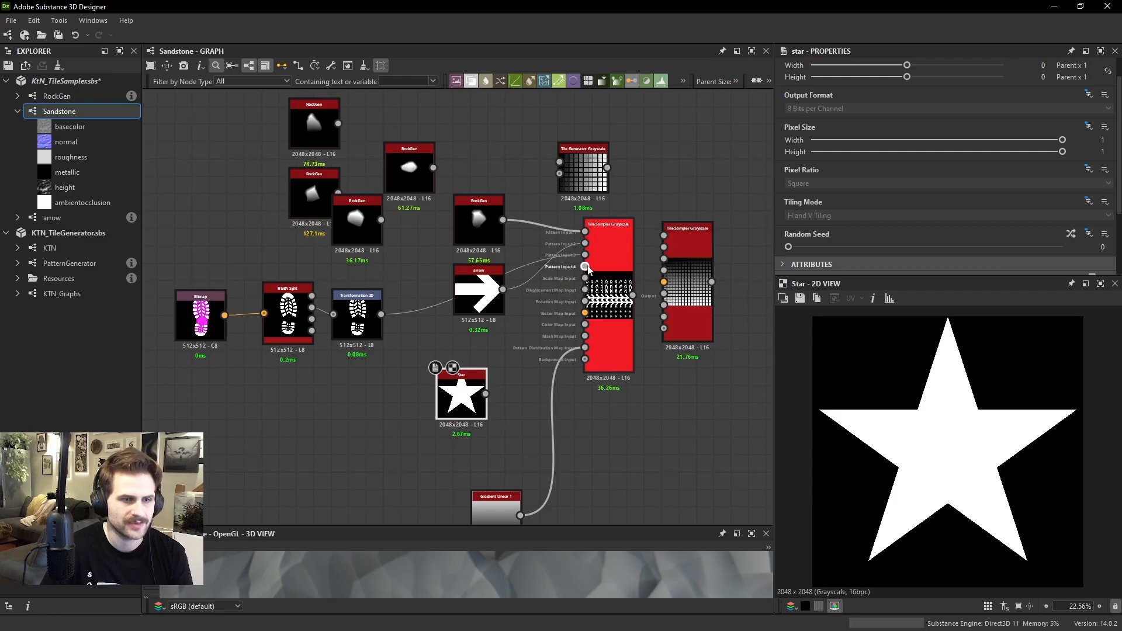
double_click(601, 307)
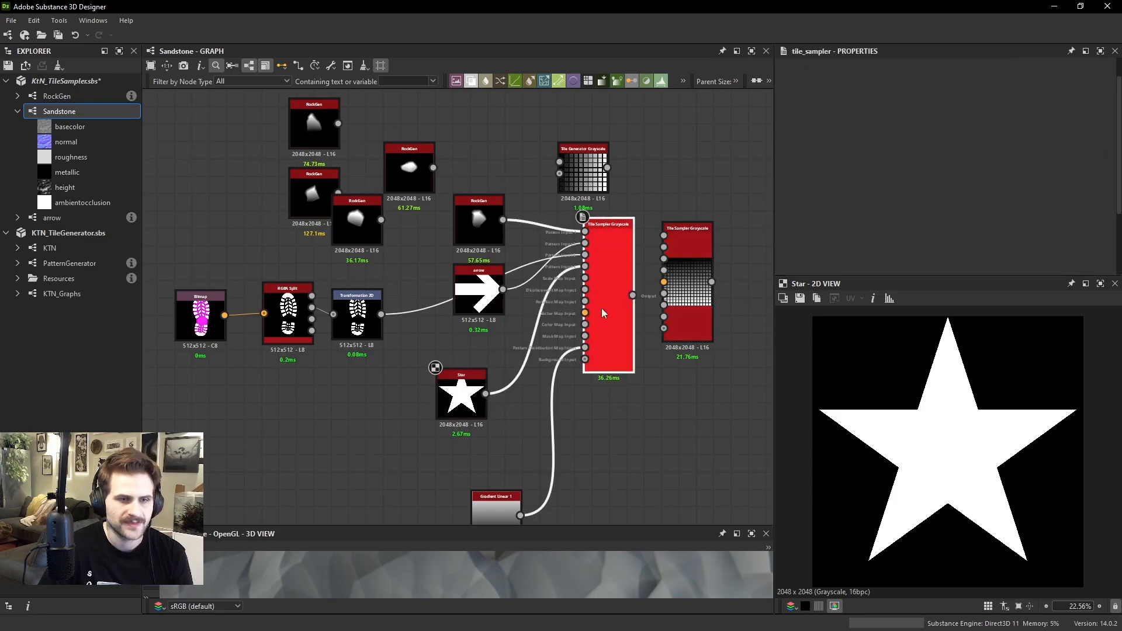
scroll(974, 552, "down", 1)
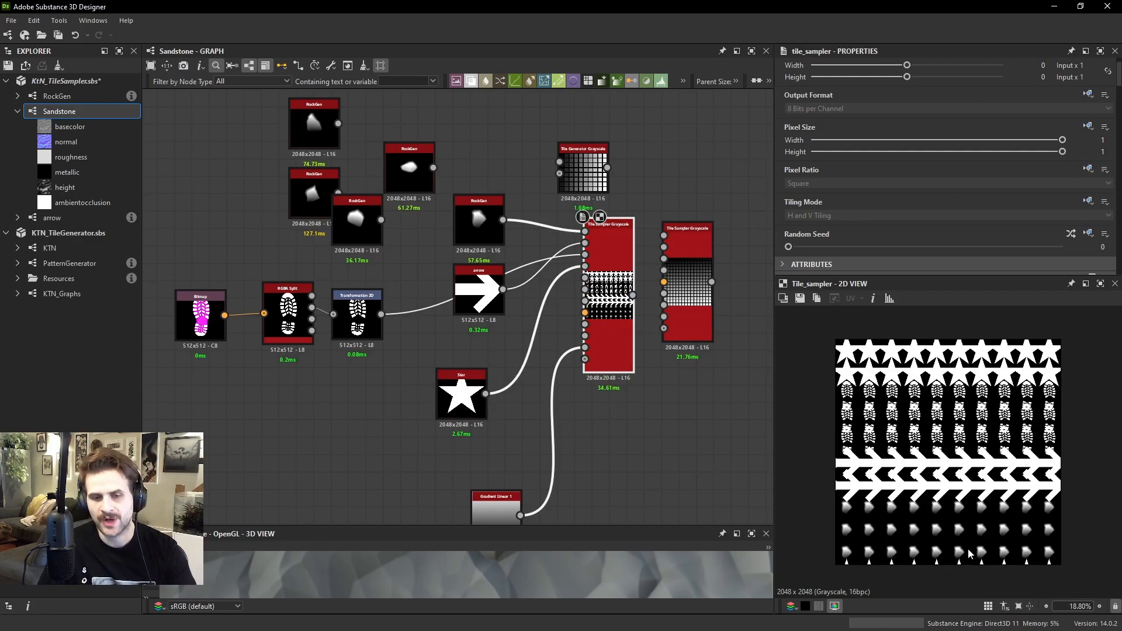
scroll(995, 569, "up", 1)
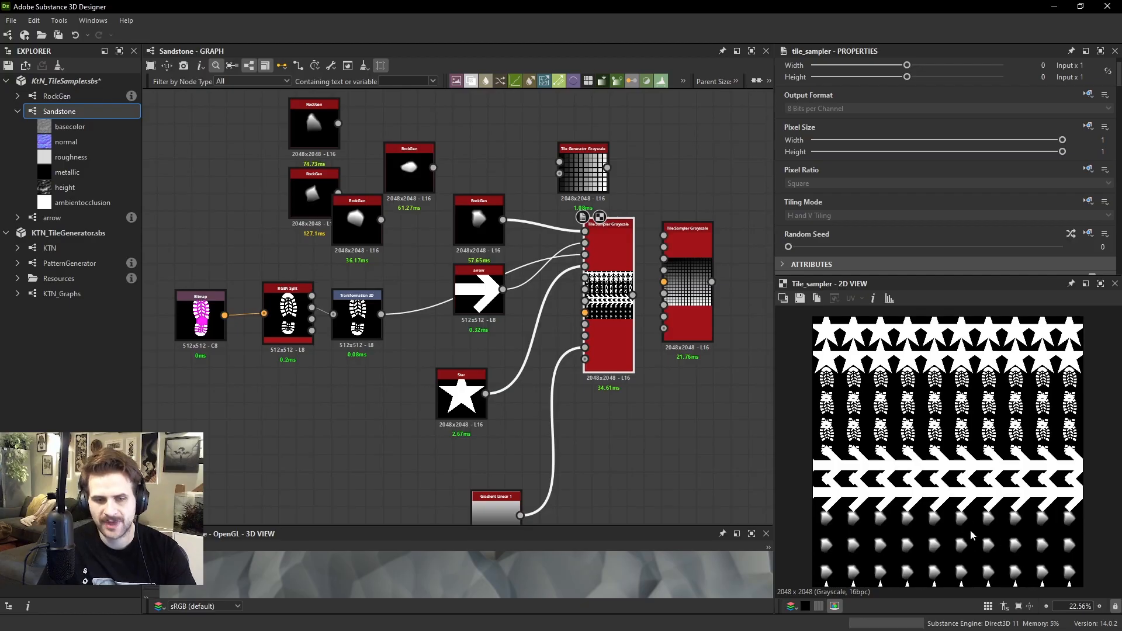
Move the connected RockGen and arrow nodes up slightly and set the Tile Sampler's Scale to 0.7
left_click_drag(480, 223, 481, 213)
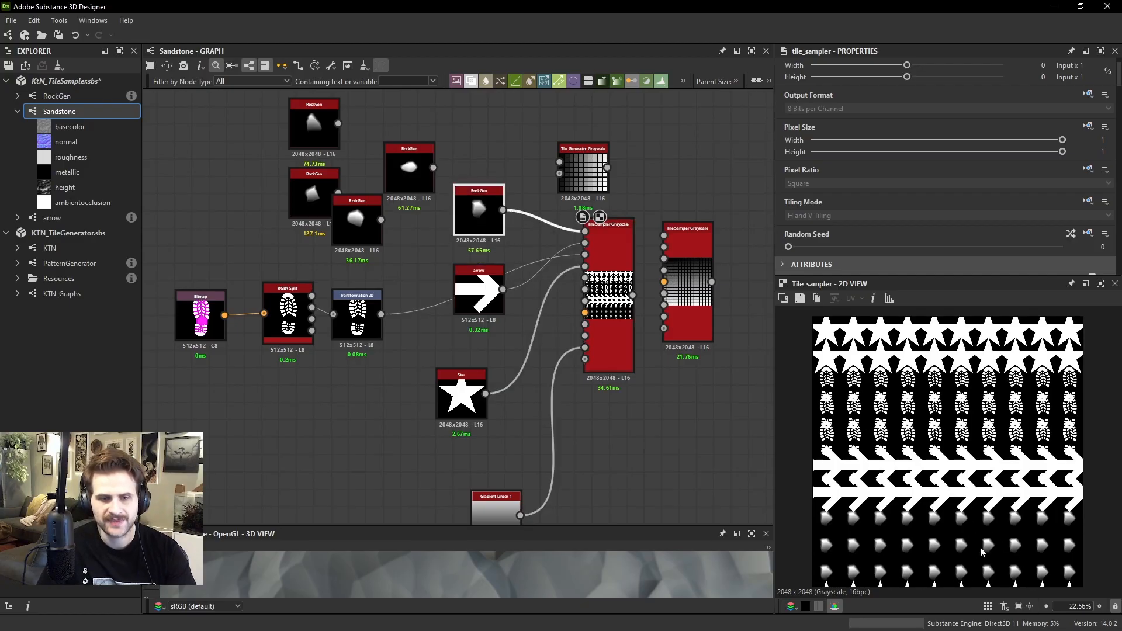
left_click_drag(478, 292, 469, 273)
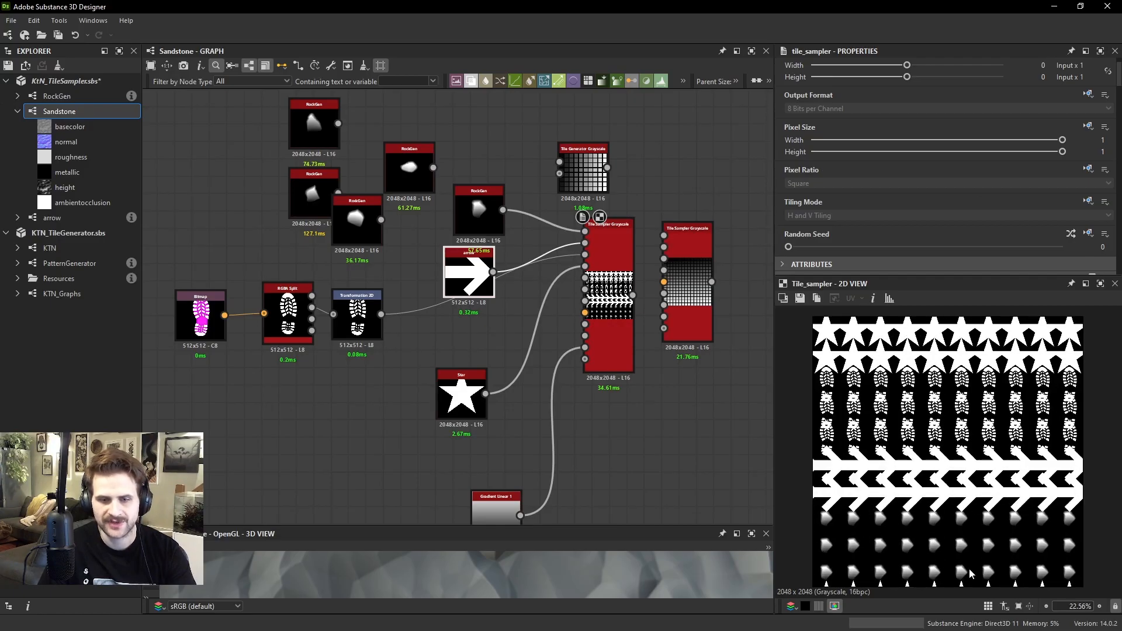
scroll(970, 574, "up", 4)
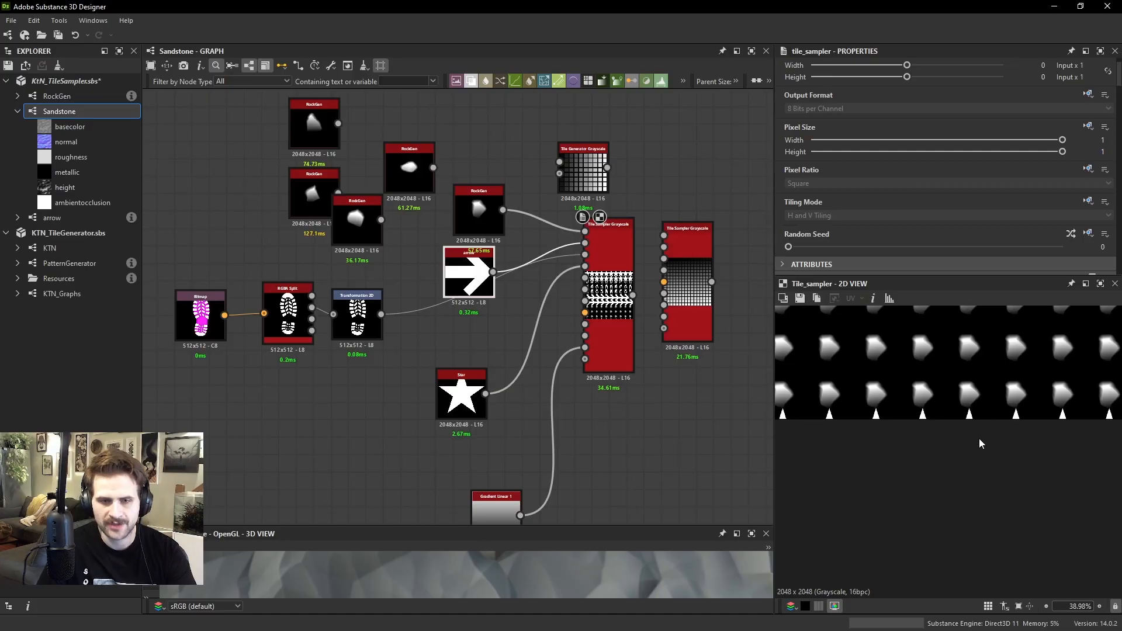
scroll(935, 170, "down", 10)
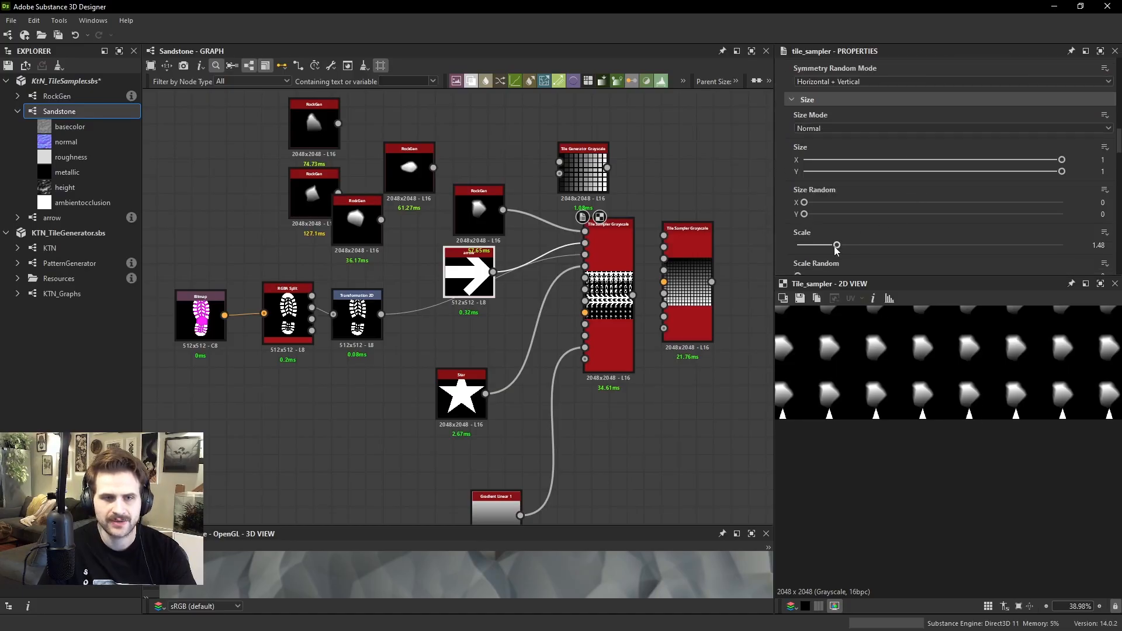
left_click_drag(835, 246, 816, 245)
scroll(992, 485, "down", 2)
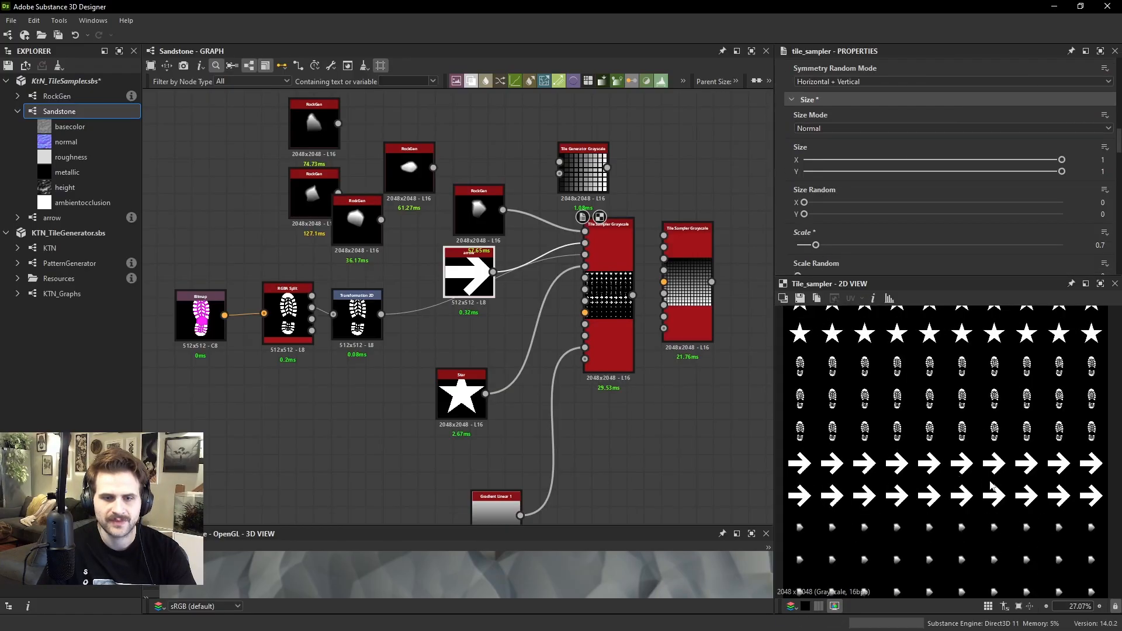
middle_click_drag(992, 485, 987, 451)
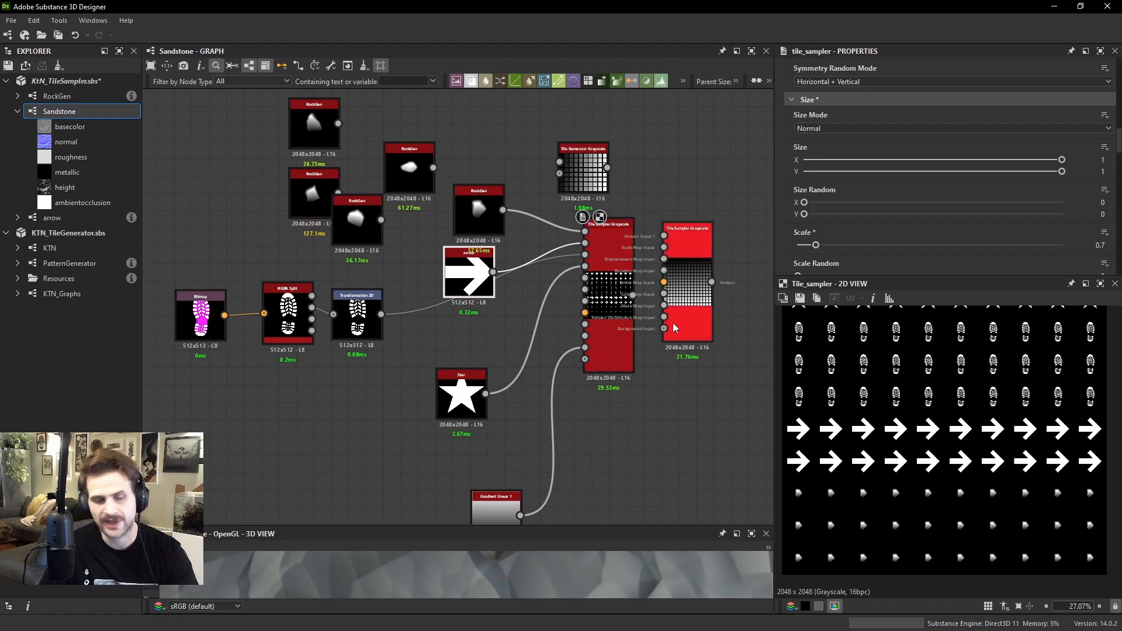
Add a Tile Generator Grayscale node in the free space below the Tile Sampler
middle_click_drag(595, 478, 605, 439)
key("space")
type("tile ge")
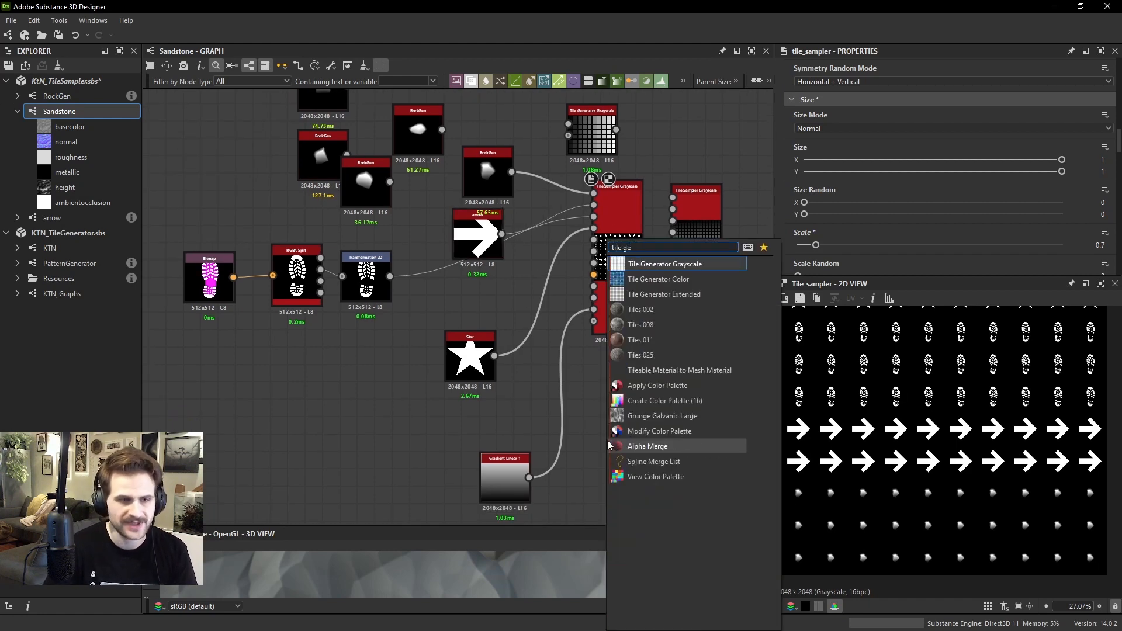
key("Return")
Set the new Tile Generator's X Amount and Y Amount to 2
scroll(827, 175, "up", 3)
scroll(827, 164, "up", 6)
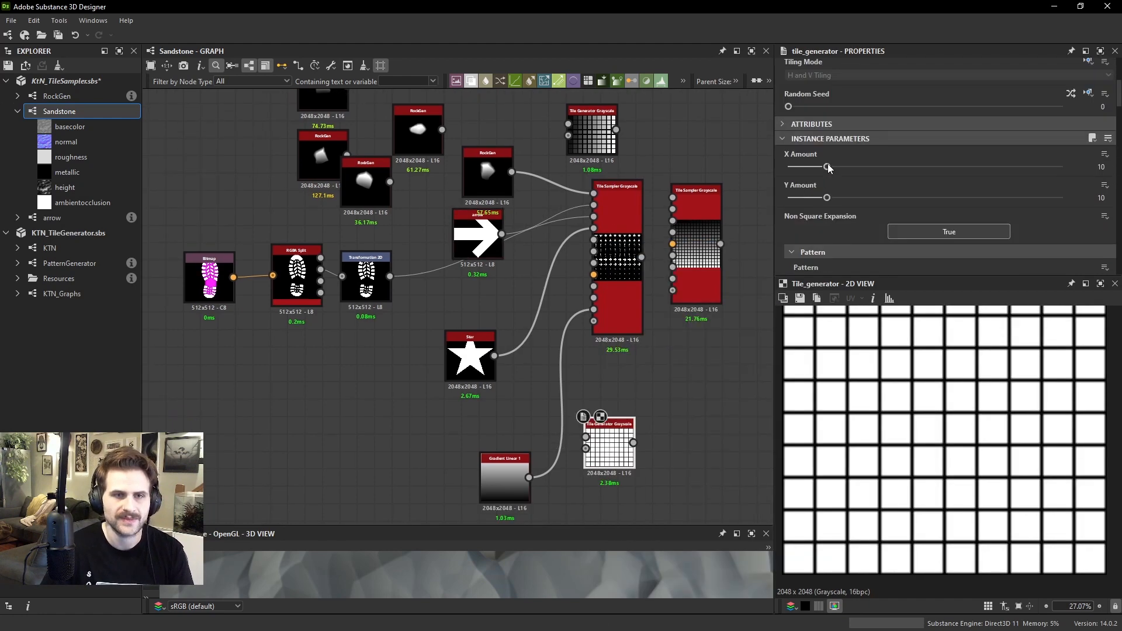
scroll(829, 228, "down", 2)
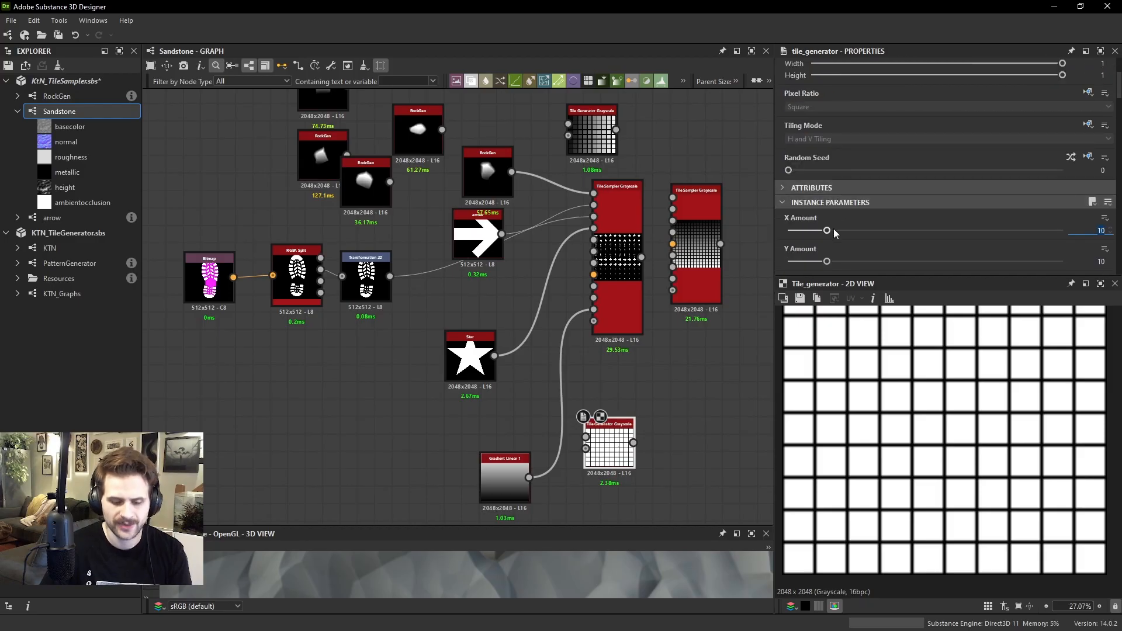
type("4")
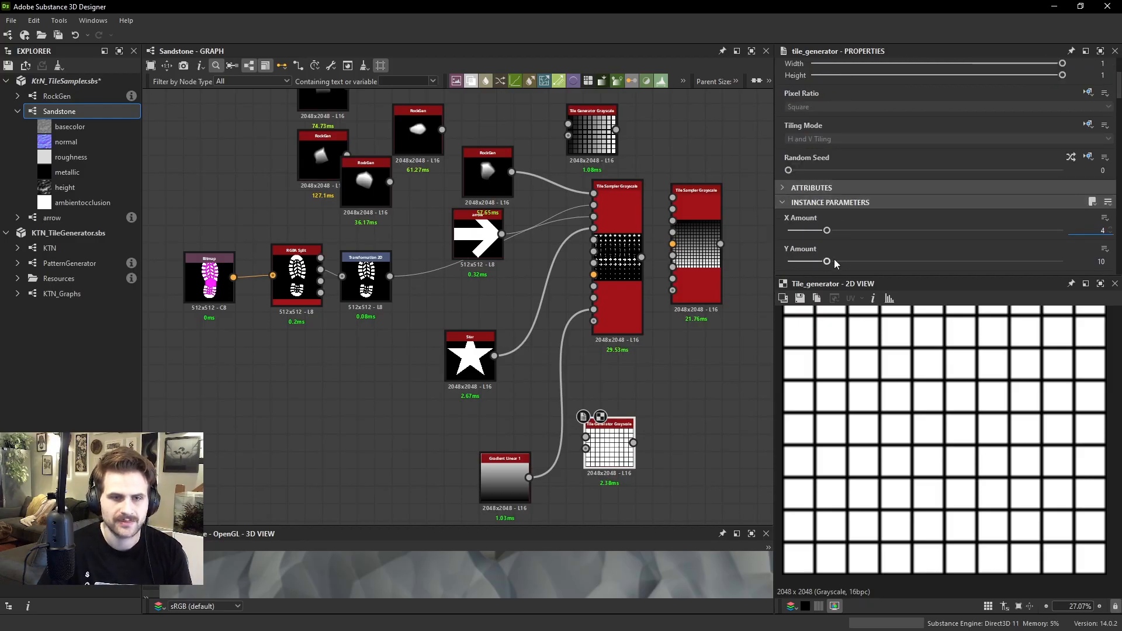
key("Return")
type("2")
key("Return")
key("Tab")
type("2")
key("Return")
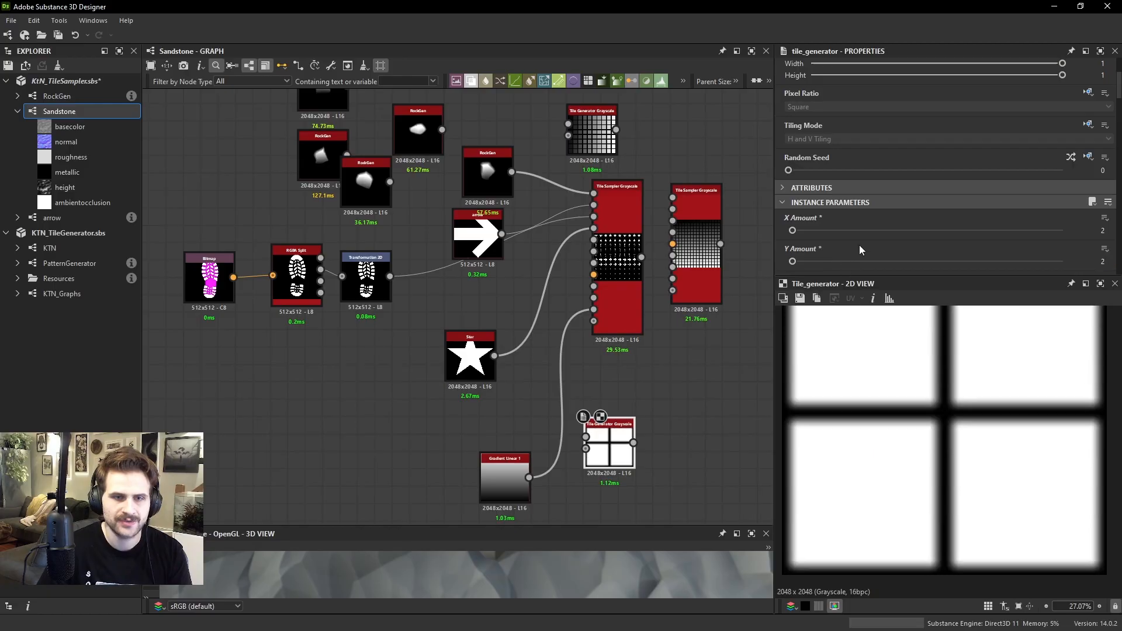
Enable Luminance By Number on the new Tile Generator and set its Pattern to Square
scroll(859, 245, "down", 10)
scroll(861, 203, "down", 5)
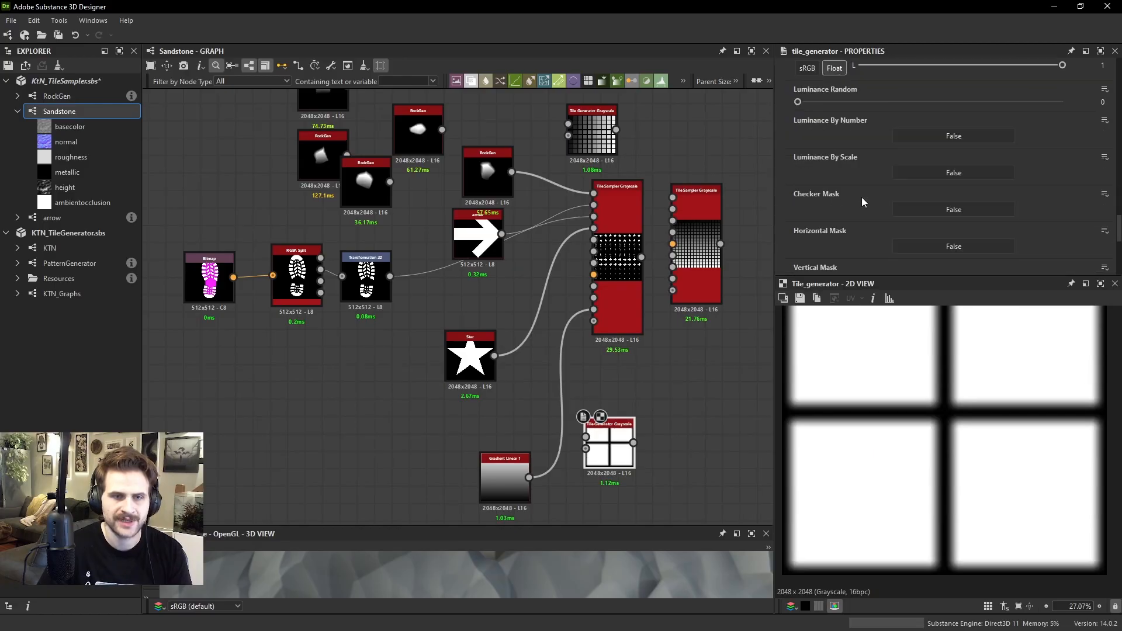
left_click(929, 136)
scroll(871, 142, "up", 8)
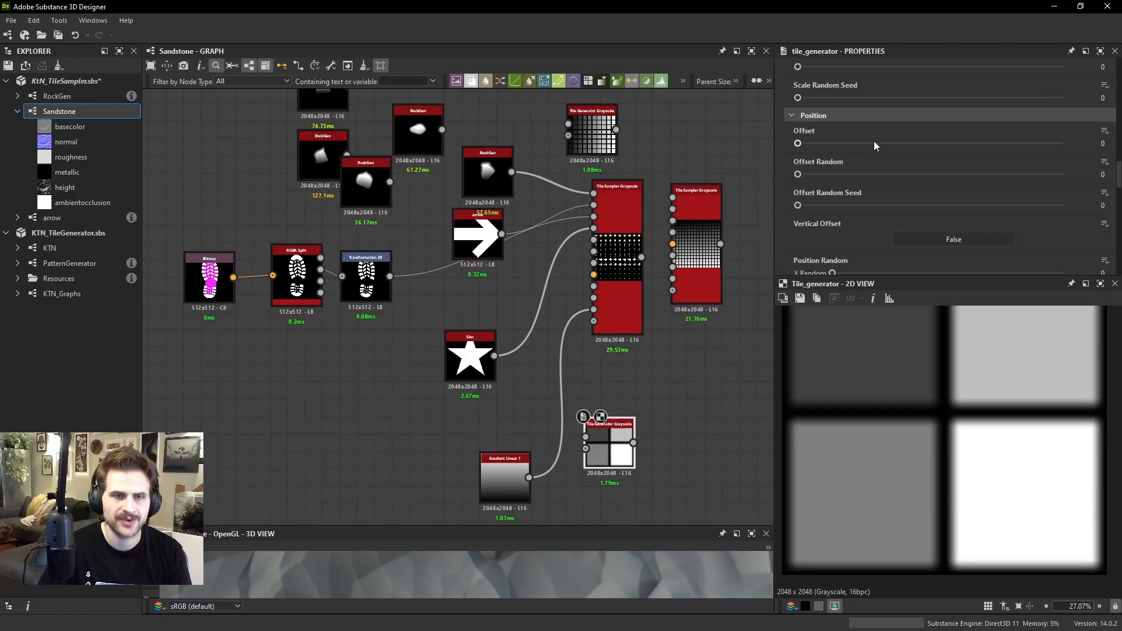
scroll(848, 145, "up", 3)
left_click(858, 134)
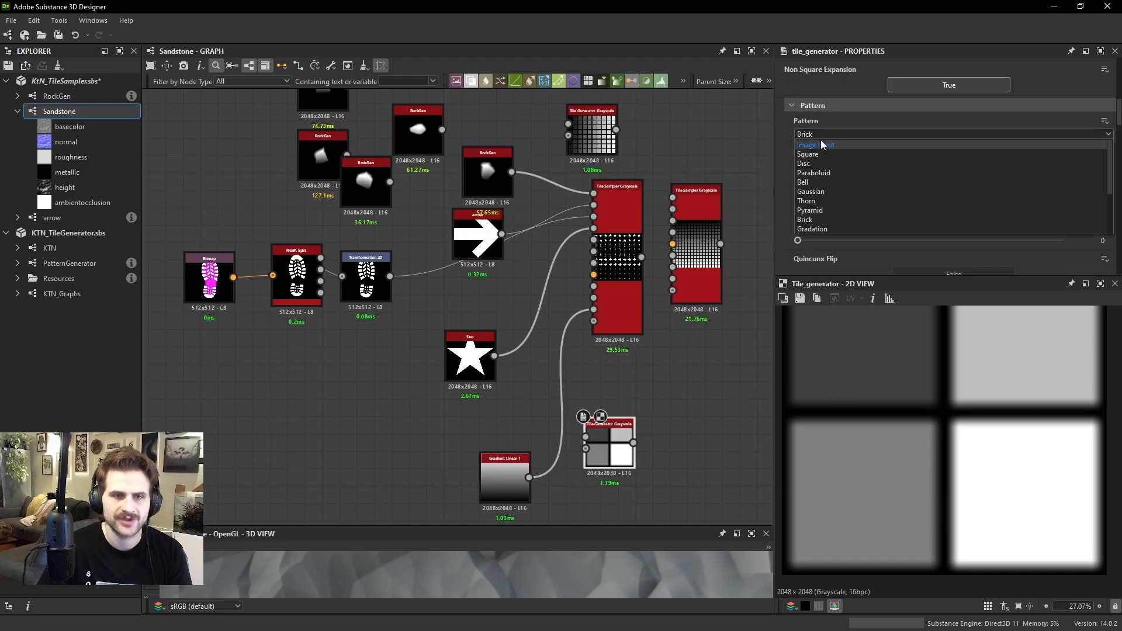
left_click(818, 161)
Add an Auto Levels node and connect it to the new Tile Generator's output
key("space")
type("auto")
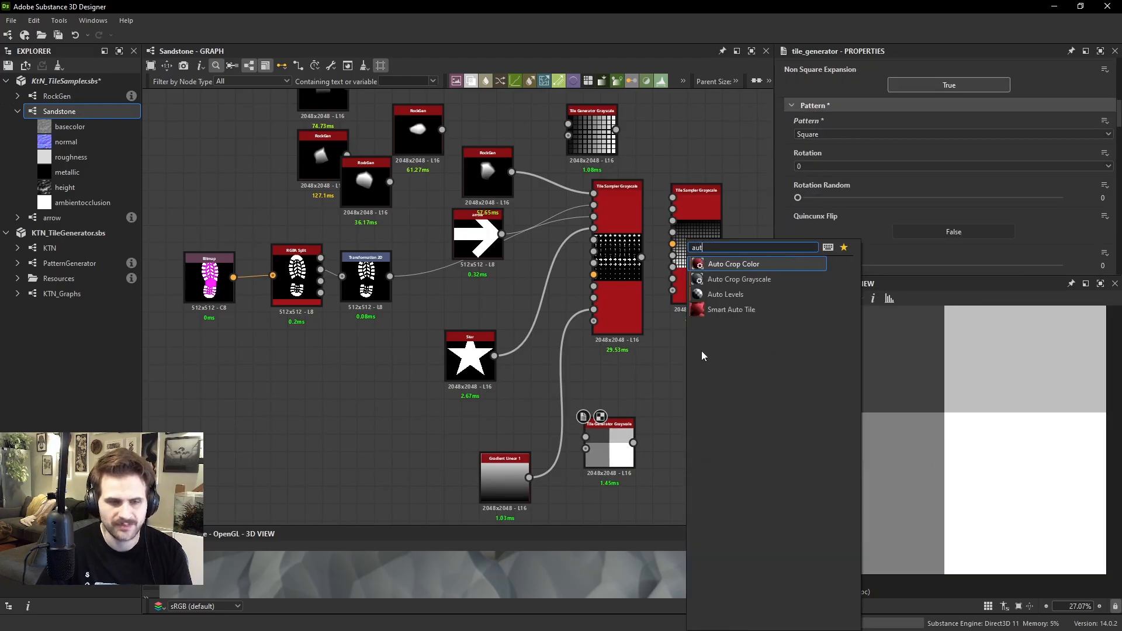
left_click(727, 293)
left_click_drag(653, 444, 633, 443)
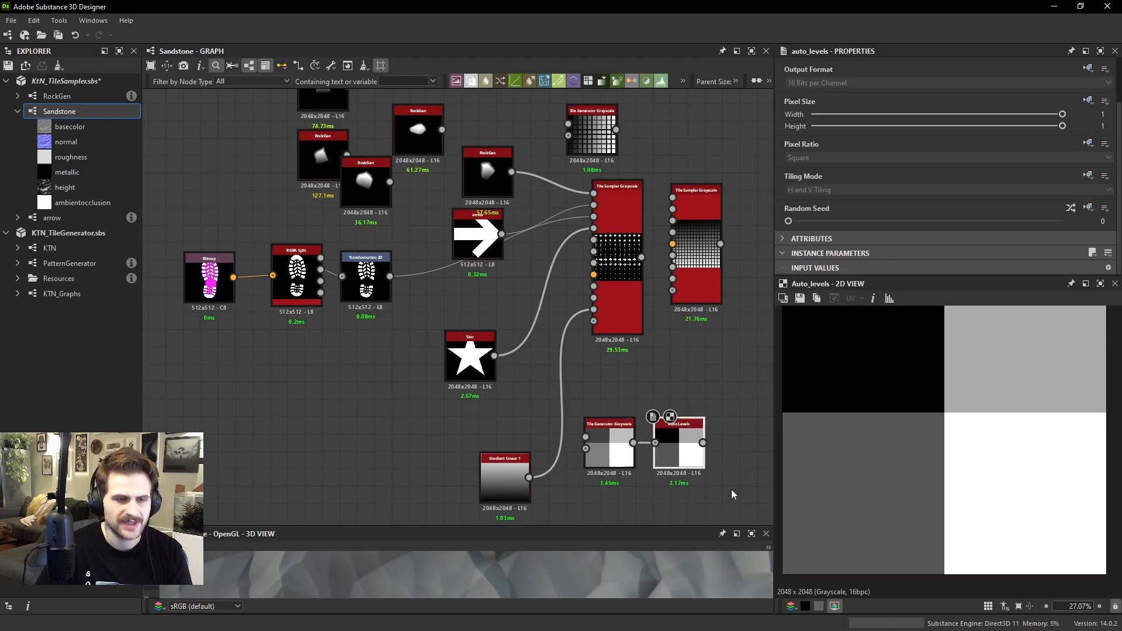
Move the small Tile Generator and Auto Levels nodes under the Star, feed Auto Levels into the Tile Sampler's Pattern Distribution Map Input, and preview the sampler
left_click_drag(731, 492, 448, 422)
scroll(586, 426, "up", 3)
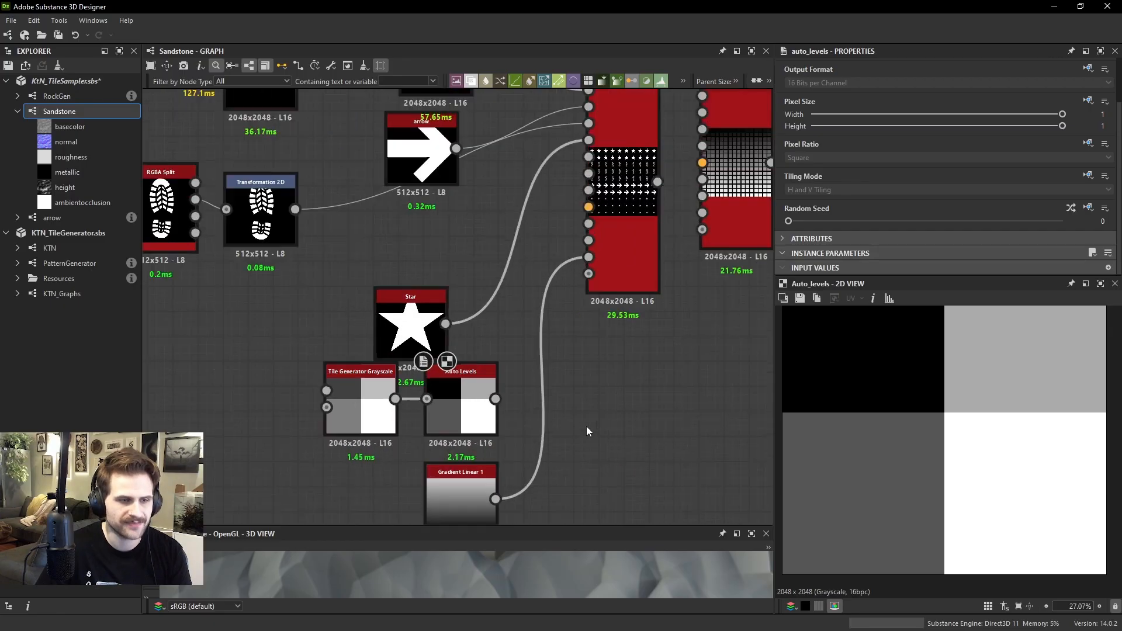
left_click_drag(615, 229, 617, 230)
key("ctrl+z")
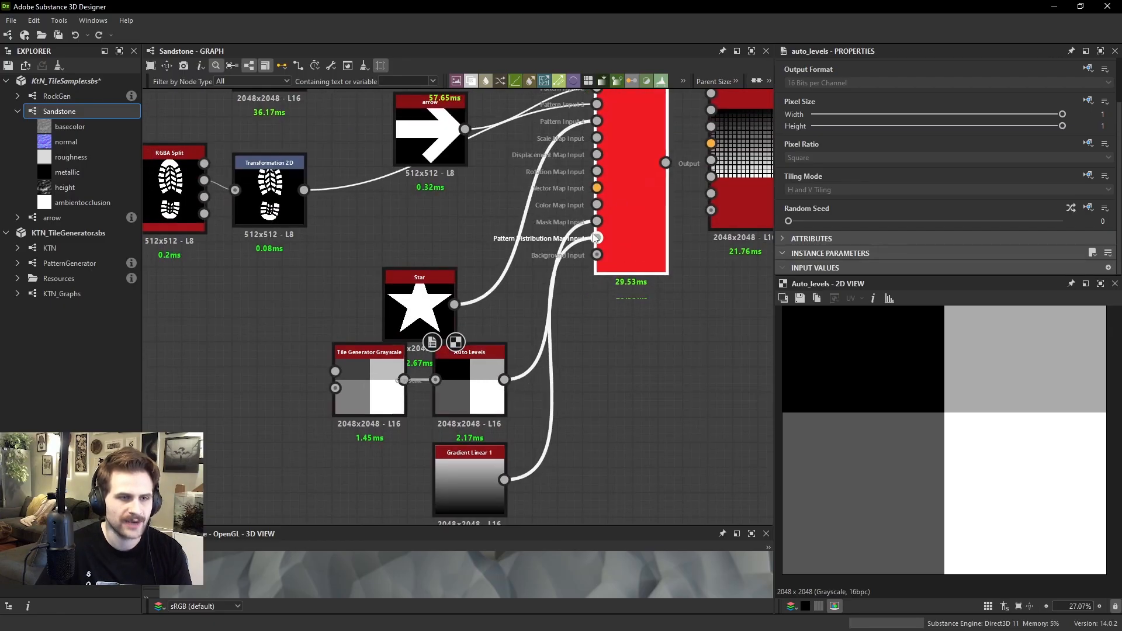
double_click(636, 242)
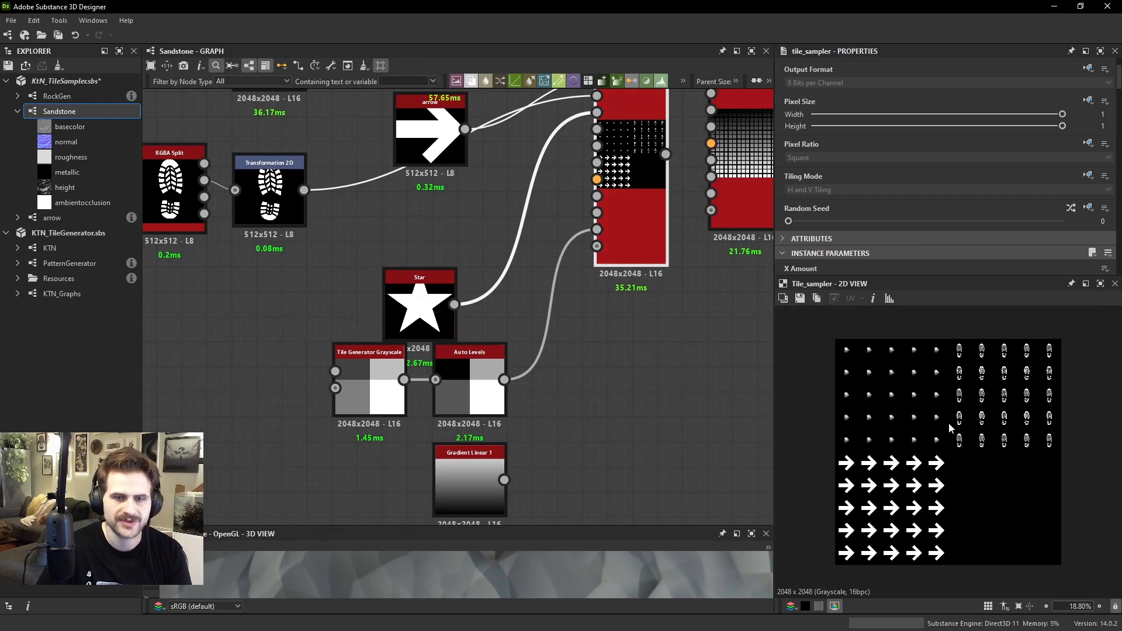
Add a Levels node after Auto Levels, connect it to the Tile Sampler's Pattern Distribution Map Input, and preview the sampler
middle_click_drag(614, 254, 604, 294)
scroll(606, 318, "down", 1)
left_click(588, 391)
key("space")
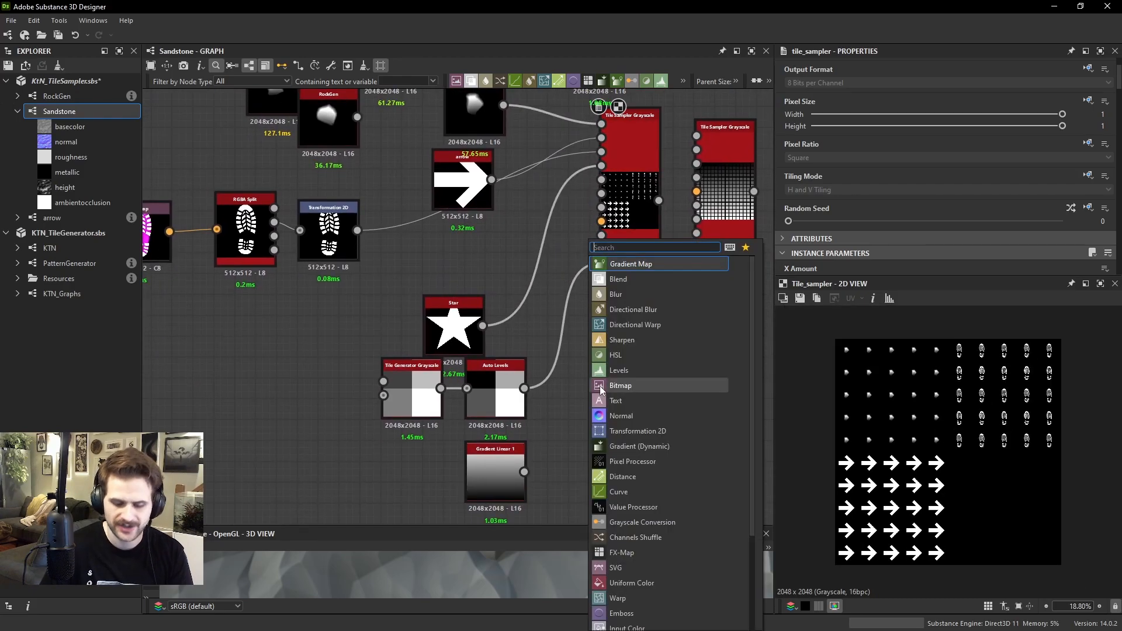
key("Return")
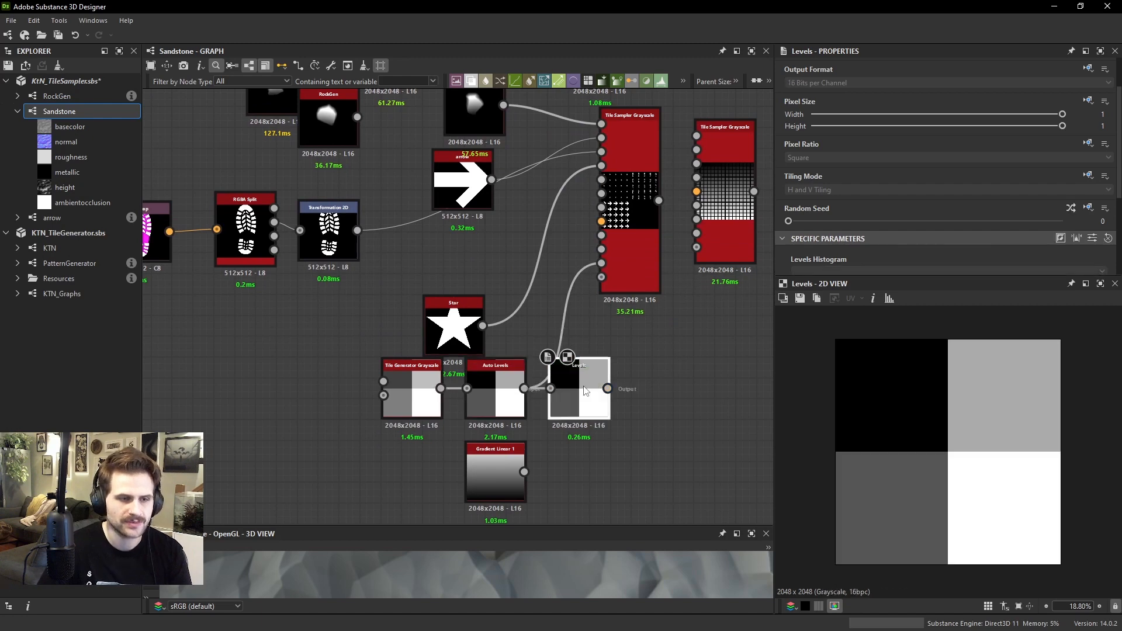
double_click(603, 368)
left_click_drag(608, 388, 602, 262)
double_click(619, 256)
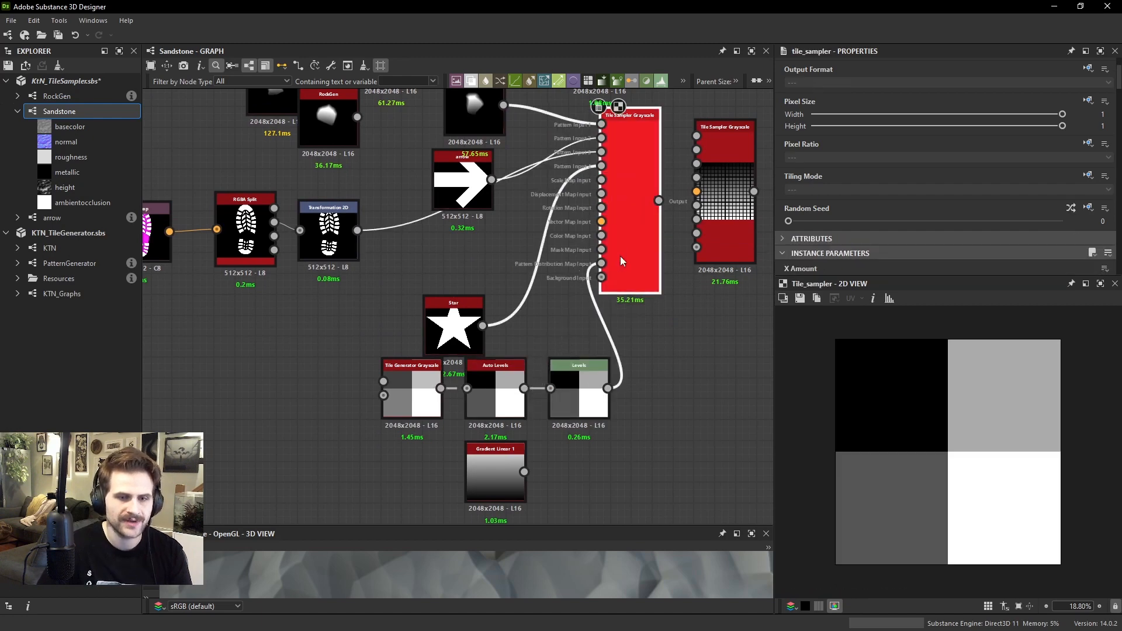
Shift the Levels node's midtone point strongly toward black to brighten the grey quadrants of the distribution map
left_click(585, 387)
scroll(848, 227, "down", 3)
mouse_move(796, 180)
left_mouse_down()
mouse_move(836, 183)
mouse_move(777, 184)
left_mouse_up()
mouse_move(1104, 179)
left_mouse_down()
mouse_move(948, 190)
mouse_move(1108, 193)
left_mouse_up()
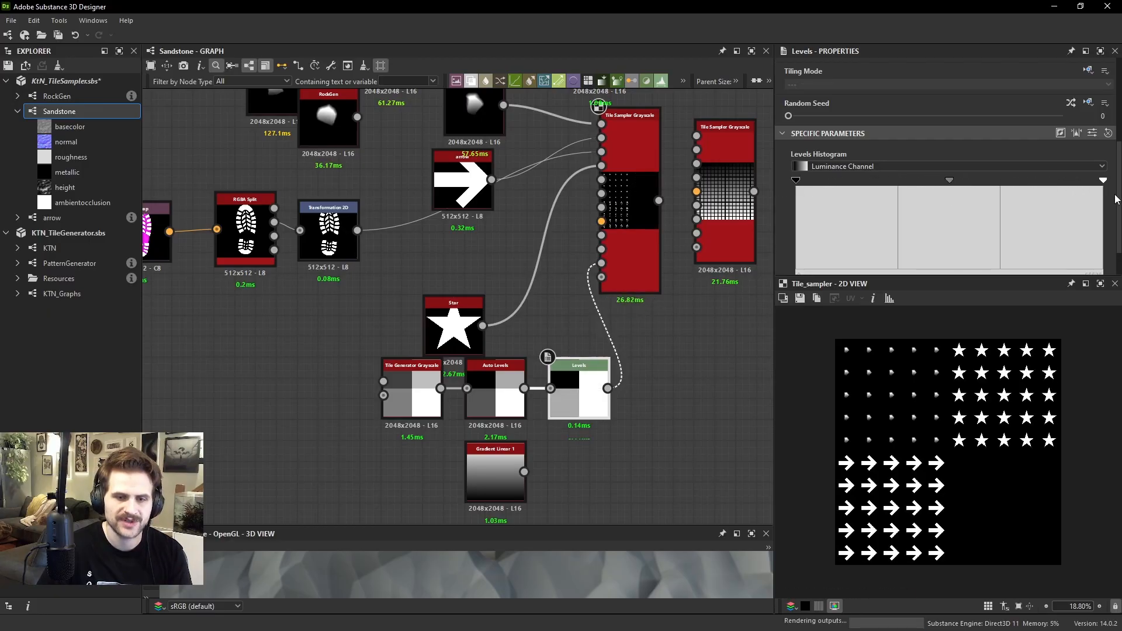
left_click_drag(953, 185, 829, 198)
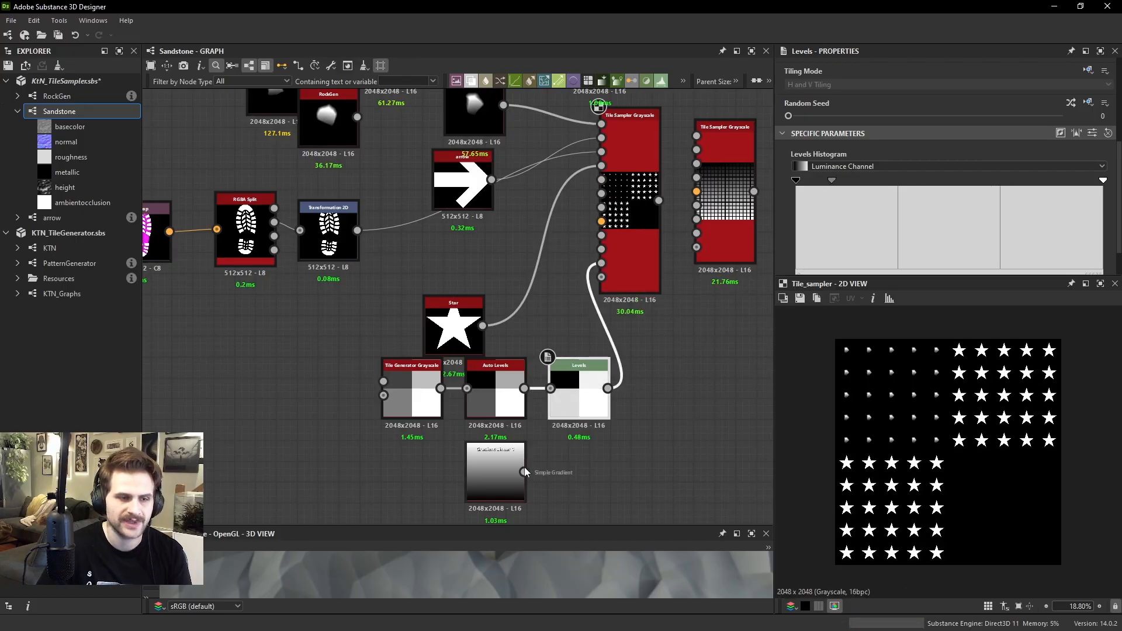
Route Gradient Linear 1 through the Levels node into the Tile Sampler's Pattern Distribution Map Input, with the midtone point slightly on the dark side
left_click_drag(523, 471, 601, 263)
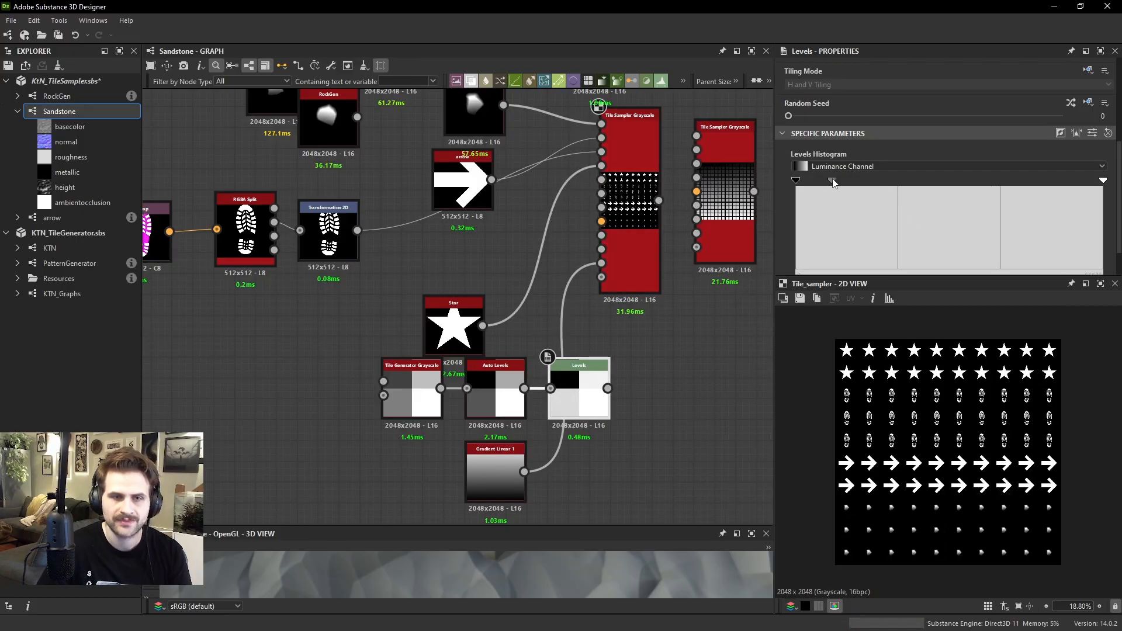
left_click_drag(833, 183, 911, 182)
left_click_drag(608, 388, 606, 264)
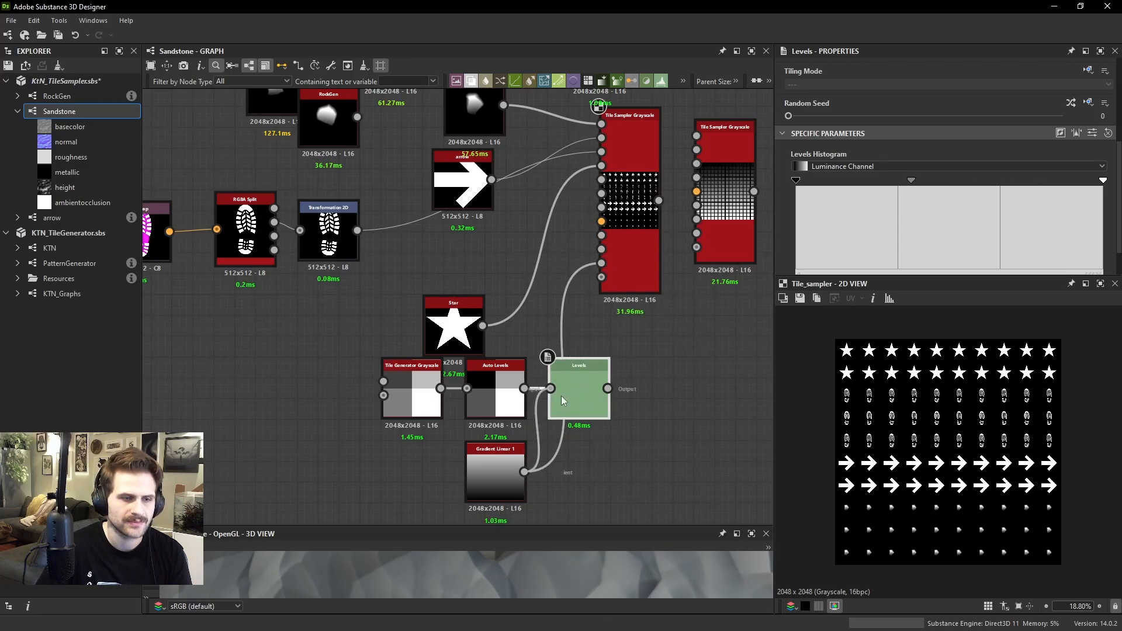
left_click(637, 258)
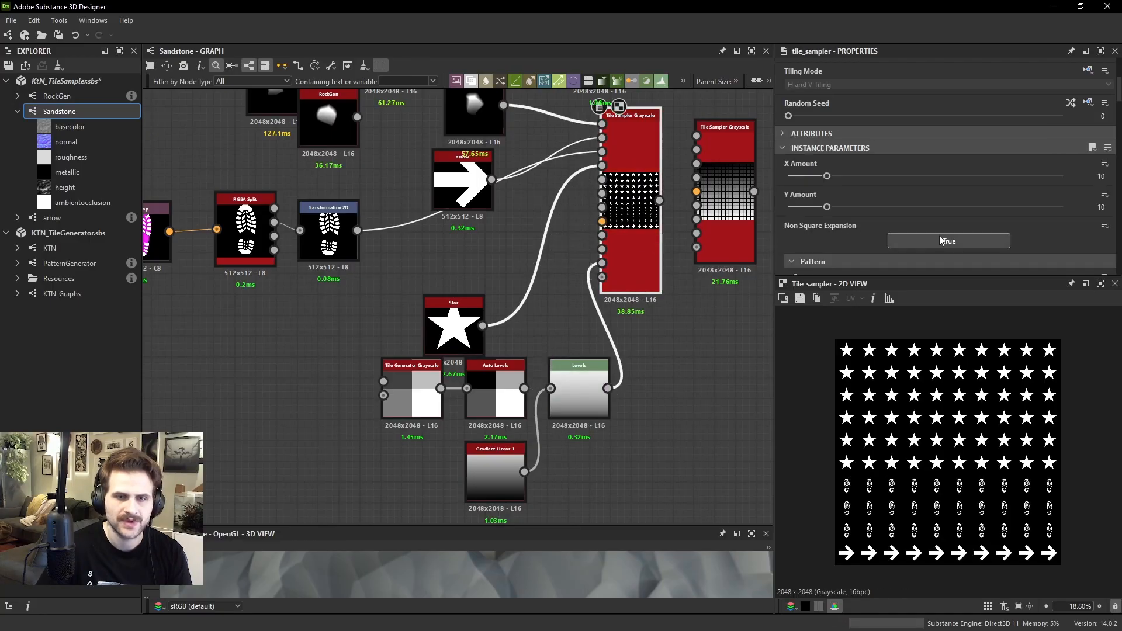
Return the Levels midtone point to the centre and move the distribution map nodes clear of the Star node
left_click(562, 395)
left_click_drag(911, 182, 950, 204)
scroll(711, 383, "down", 1)
left_click_drag(655, 468, 377, 405)
scroll(540, 336, "down", 1)
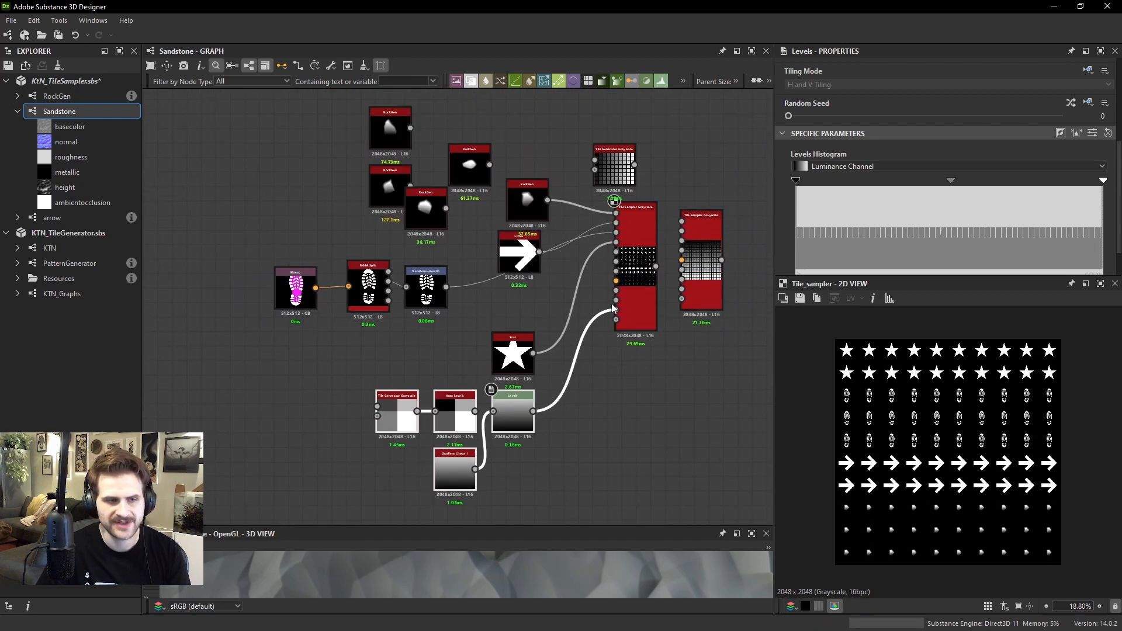
Set the Tile Sampler's Pattern Input Distribution to Pattern Number
left_click(635, 233)
scroll(931, 206, "down", 5)
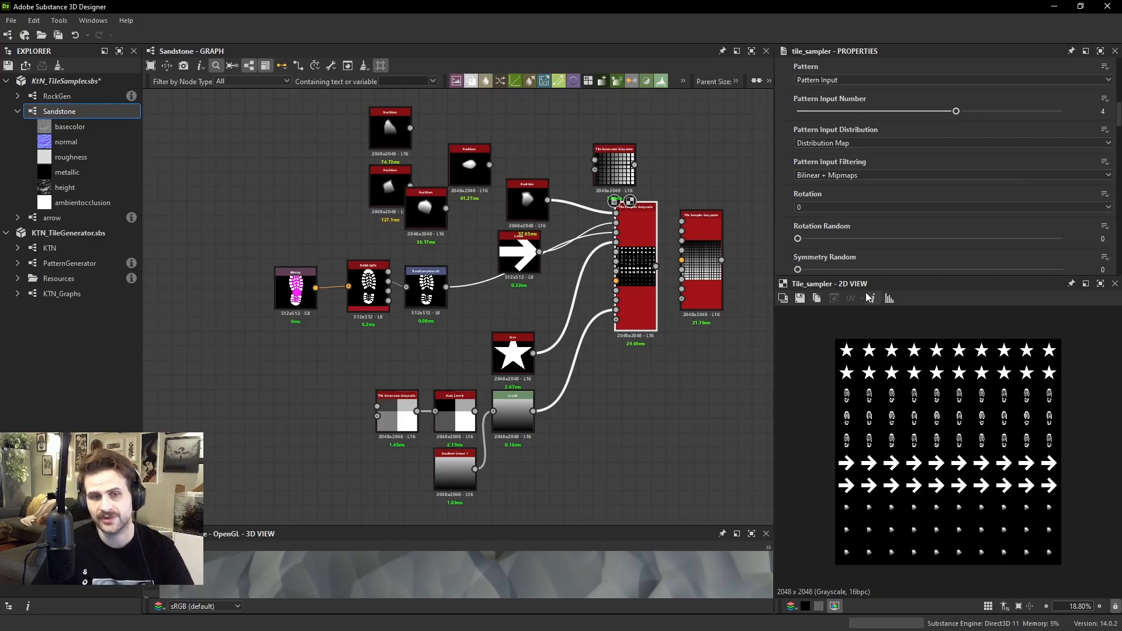
left_click(857, 143)
left_click(832, 171)
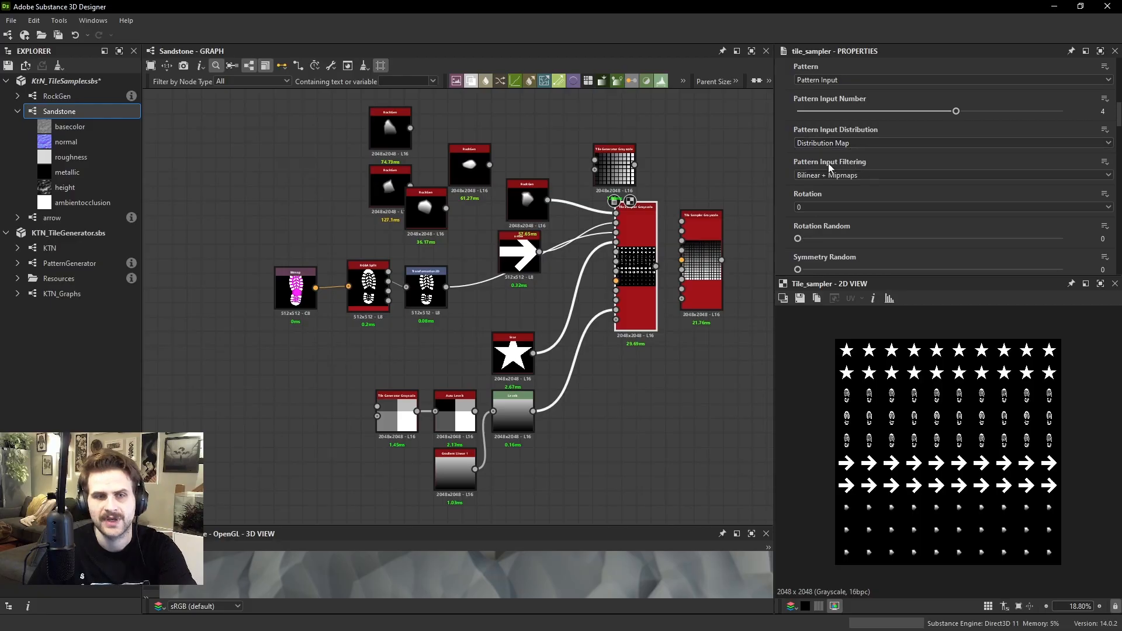
left_click(840, 145)
left_click(830, 161)
middle_click_drag(608, 292, 614, 373)
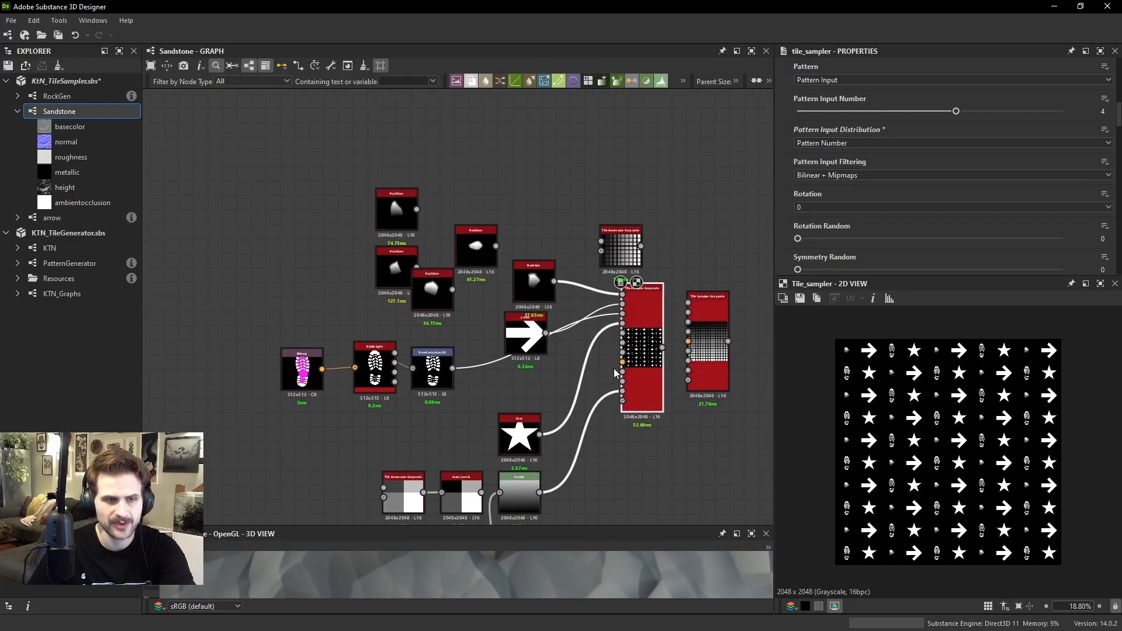
Disconnect the arrow, footprint and Star from the Tile Sampler, leaving only the RockGen pattern input
scroll(614, 308, "up", 2)
left_click_drag(597, 382, 558, 295)
key("Delete")
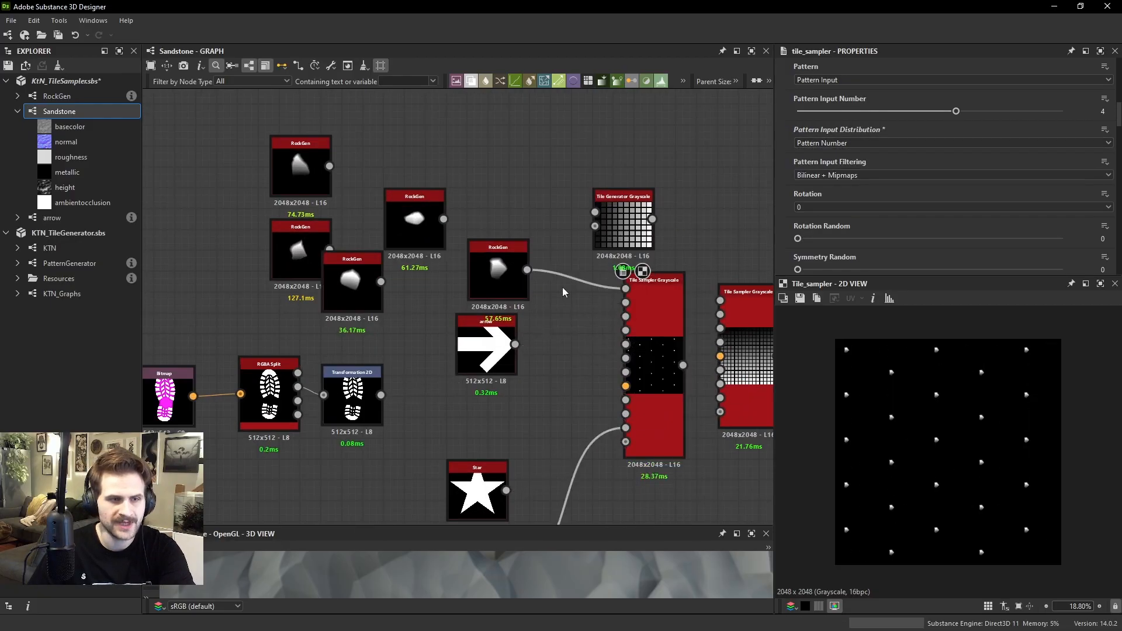
left_click(641, 301)
Move the spare RockGen nodes and the arrow node away from the connected RockGen to clear space around it
scroll(541, 297, "down", 1)
left_click_drag(281, 162, 450, 273)
left_click_drag(442, 243, 425, 243)
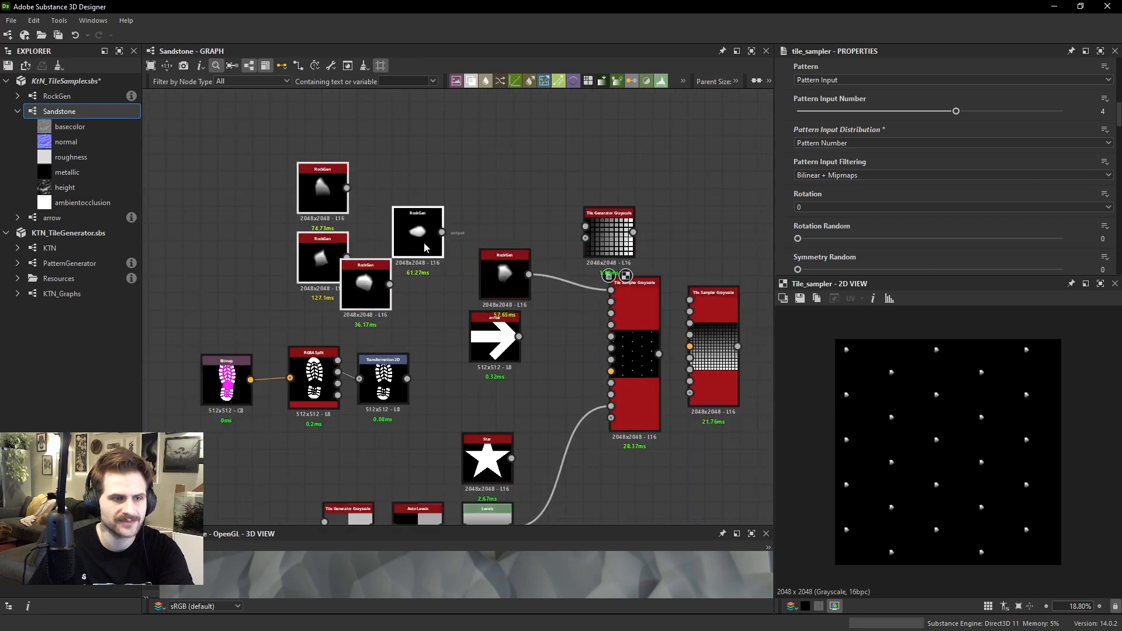
scroll(514, 340, "up", 2)
left_click_drag(514, 339, 388, 236)
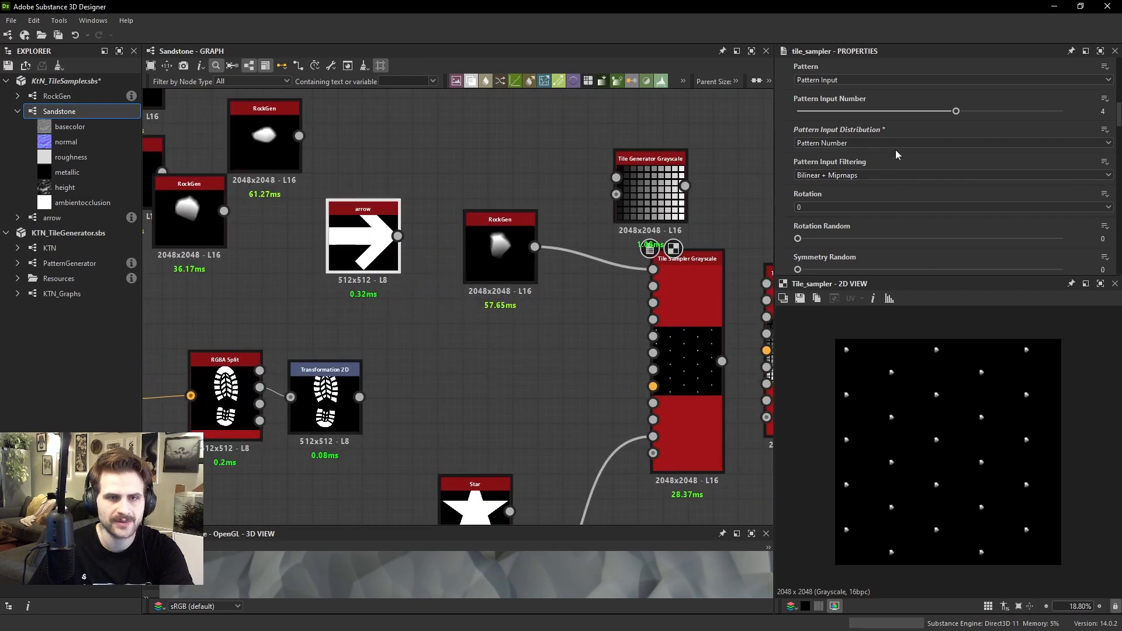
Set the Tile Sampler's Pattern Input Number to 1 and remove the link to its Pattern Distribution Map Input
left_click_drag(859, 111, 793, 114)
scroll(963, 380, "up", 3)
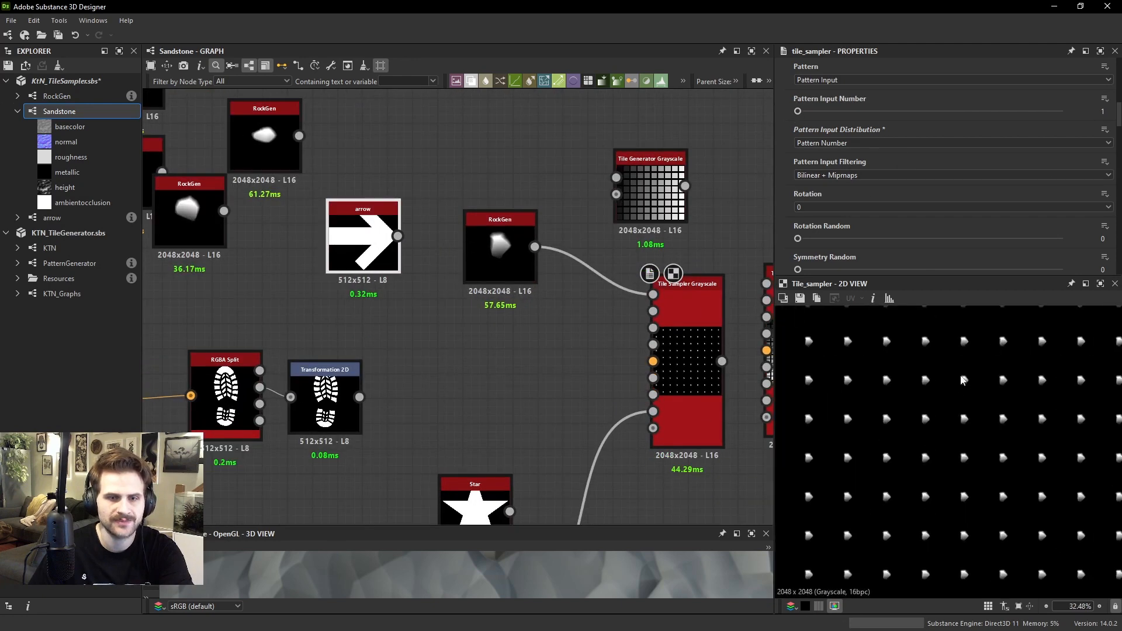
left_click(617, 423)
key("Delete")
left_click(679, 366)
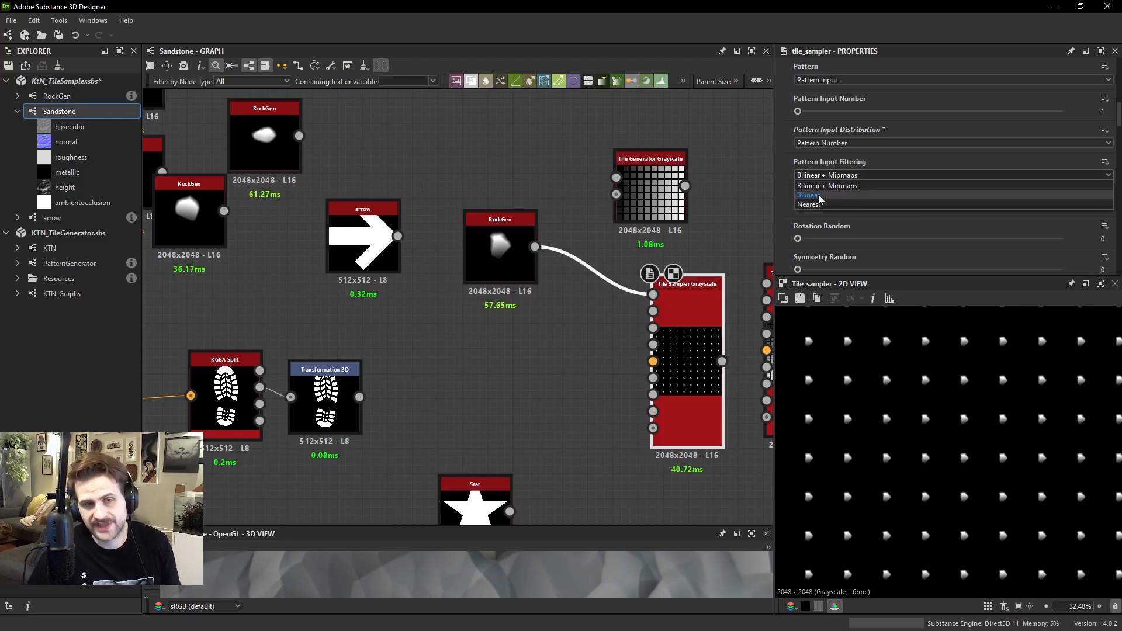
Try Bilinear as the Tile Sampler's Pattern Input Filtering while inspecting a single rock close up in the 2D view
left_click_drag(503, 242, 504, 268)
scroll(796, 441, "up", 5)
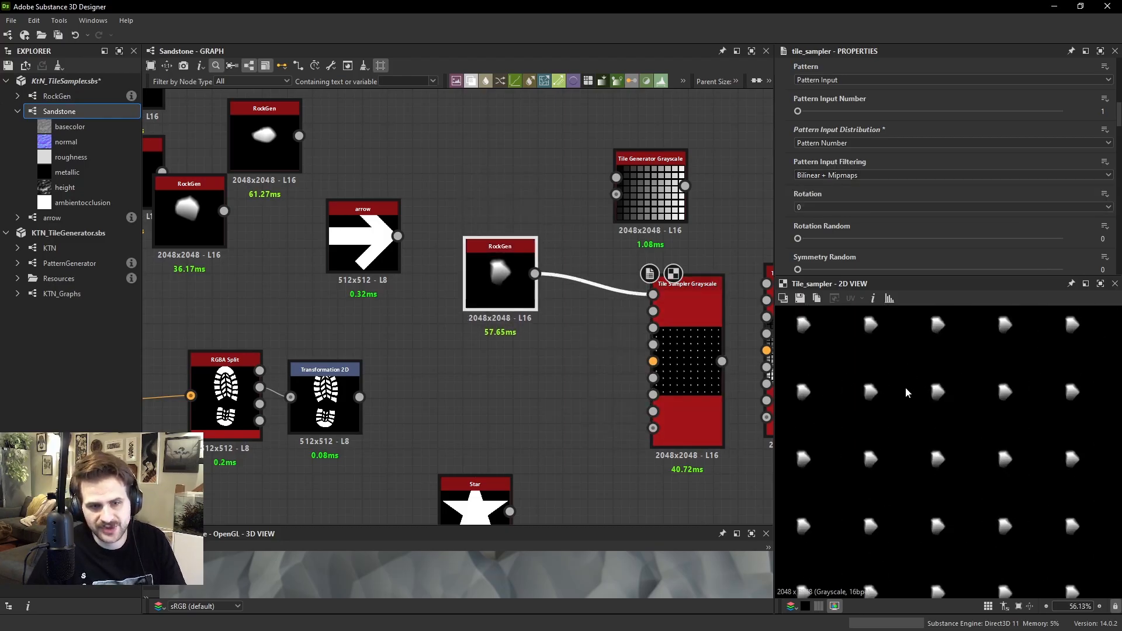
scroll(868, 403, "up", 5)
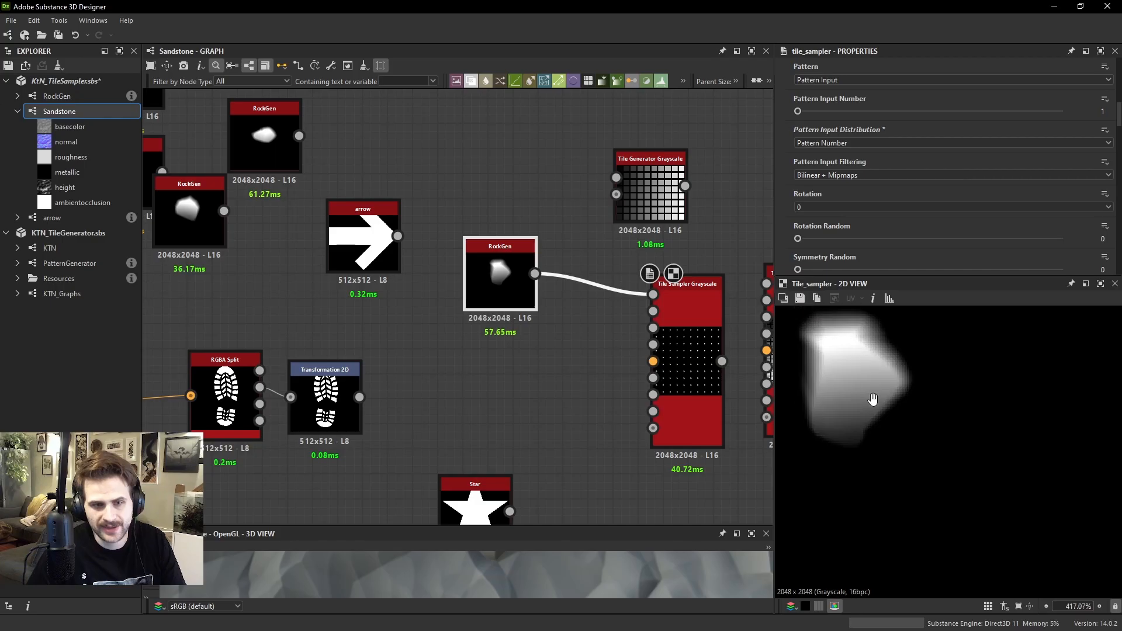
left_click(855, 175)
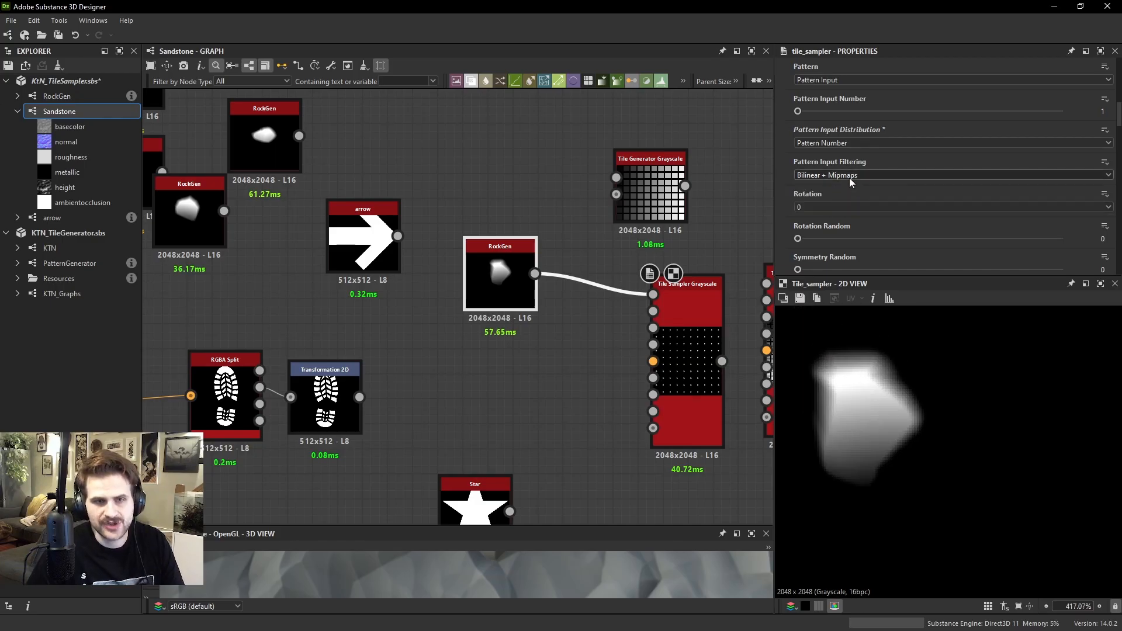
left_click(836, 197)
left_click(819, 173)
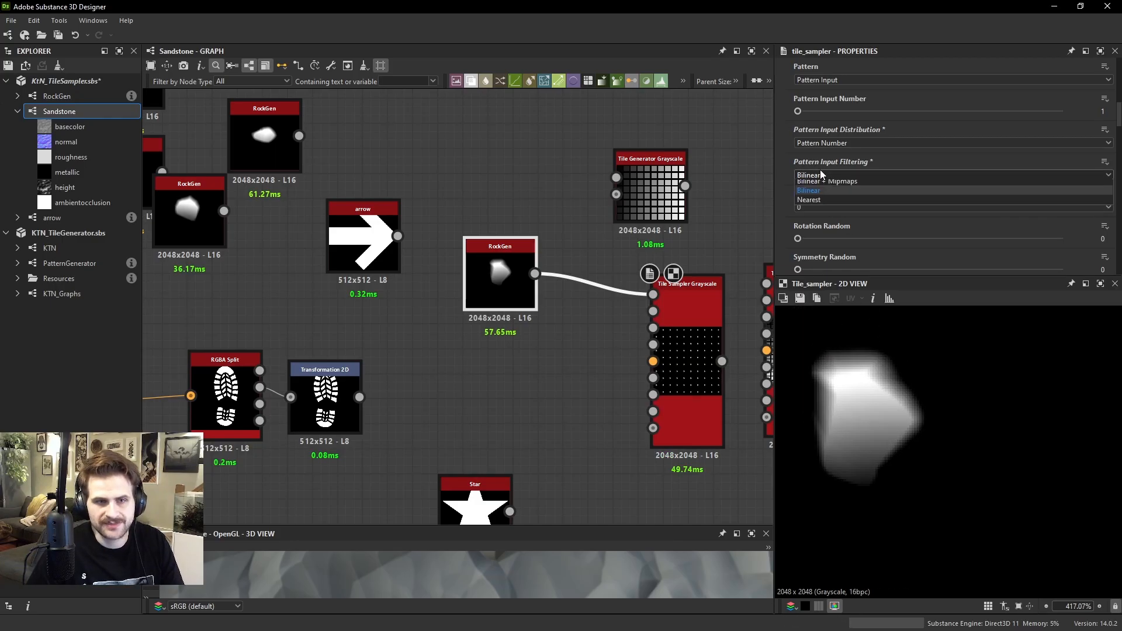
left_click(819, 209)
Try Nearest as the Pattern Input Filtering and restore it to Bilinear + Mipmaps
left_click(824, 174)
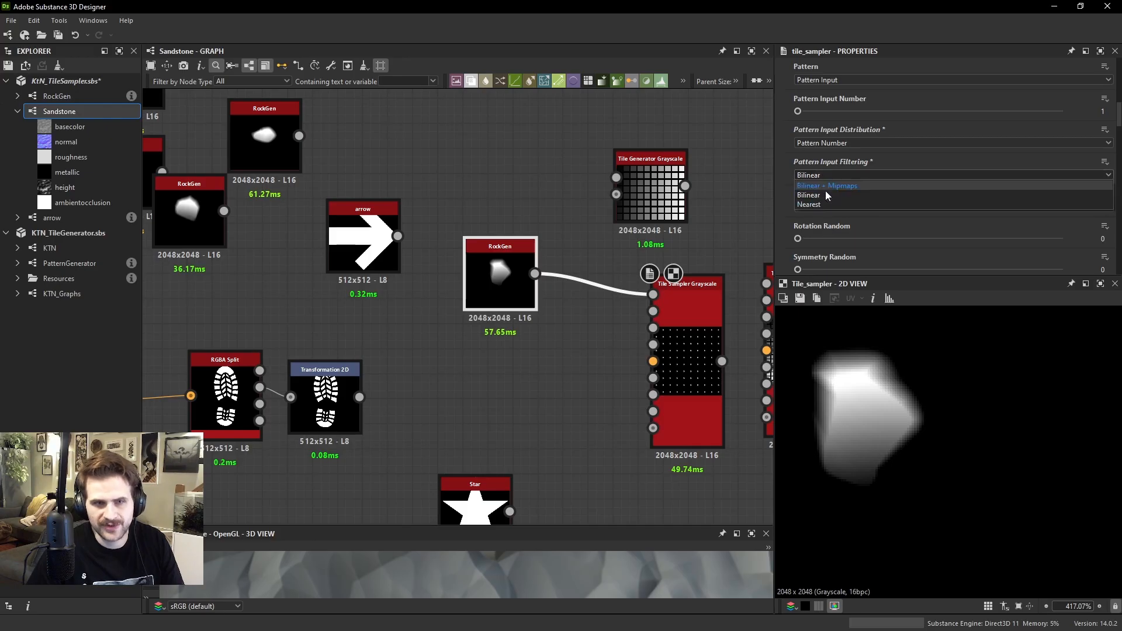
left_click(815, 199)
scroll(881, 388, "up", 2)
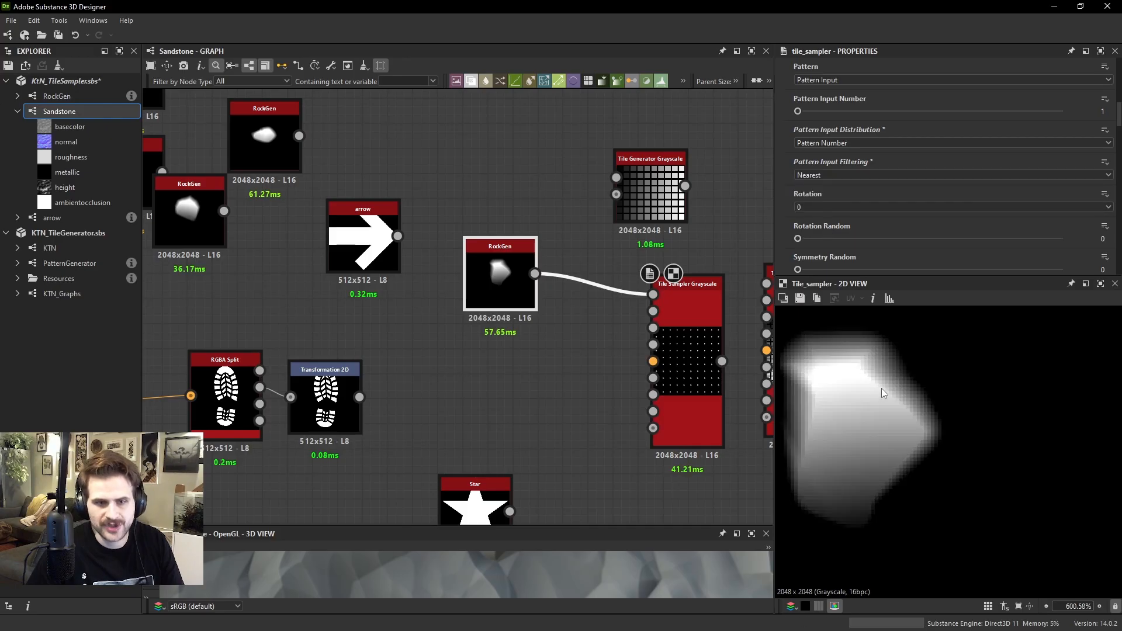
left_click(836, 173)
left_click(838, 188)
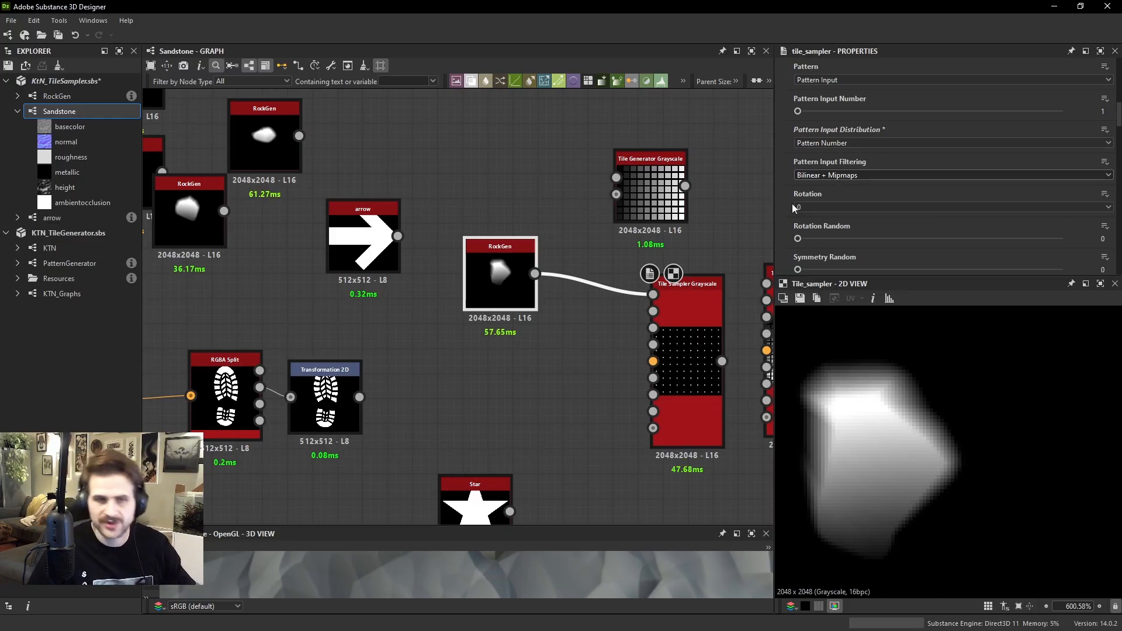
left_click(874, 172)
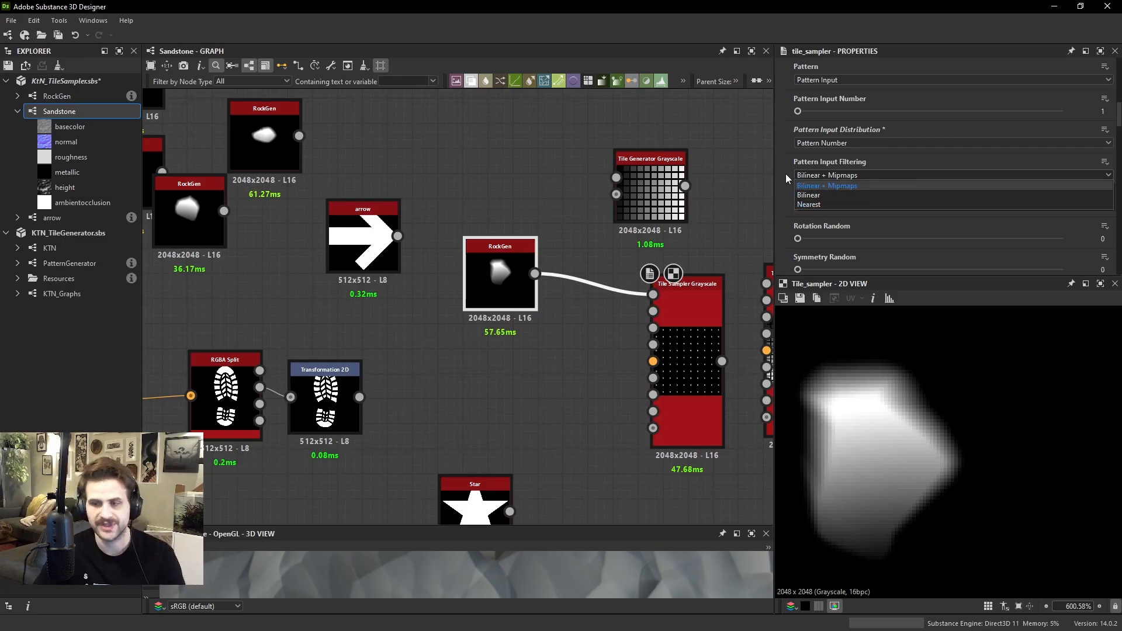
left_click(793, 222)
Increase the Tile Sampler's Scale so the rocks nearly fill their cells, and set Rotation Random to 1
scroll(818, 217, "down", 3)
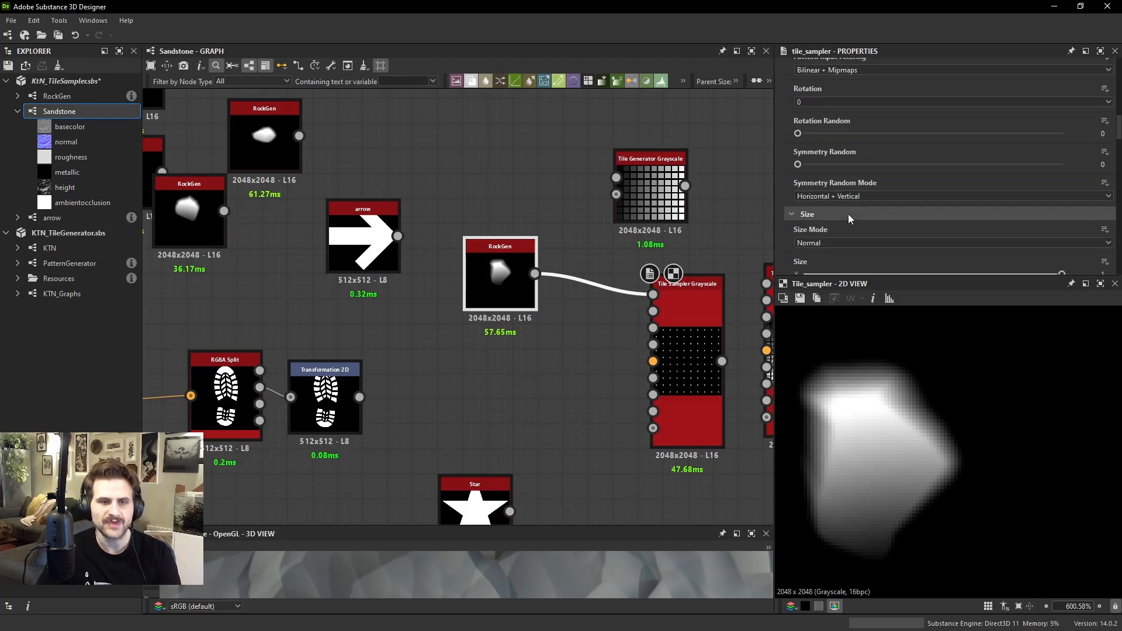
scroll(856, 385, "down", 10)
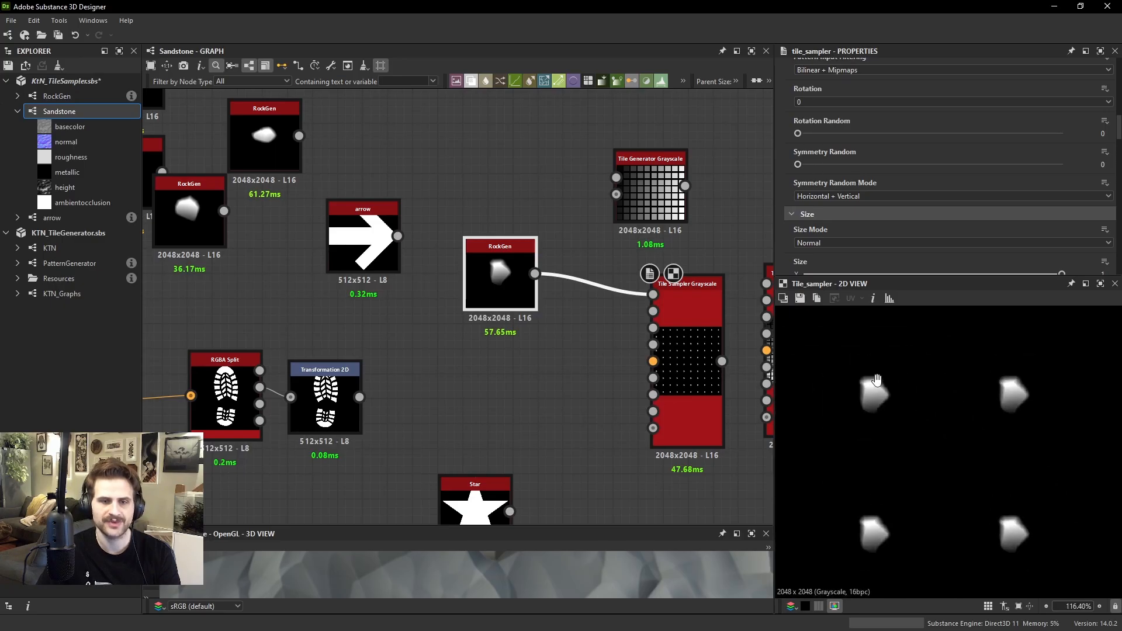
scroll(847, 158, "down", 3)
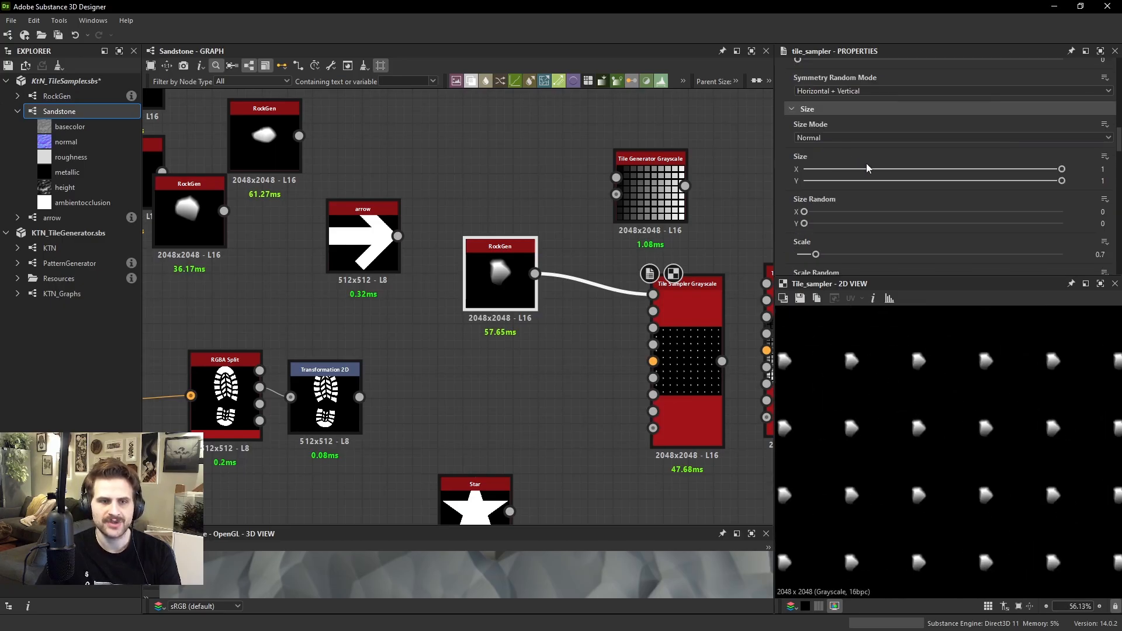
left_click_drag(824, 254, 850, 254)
scroll(830, 175, "up", 5)
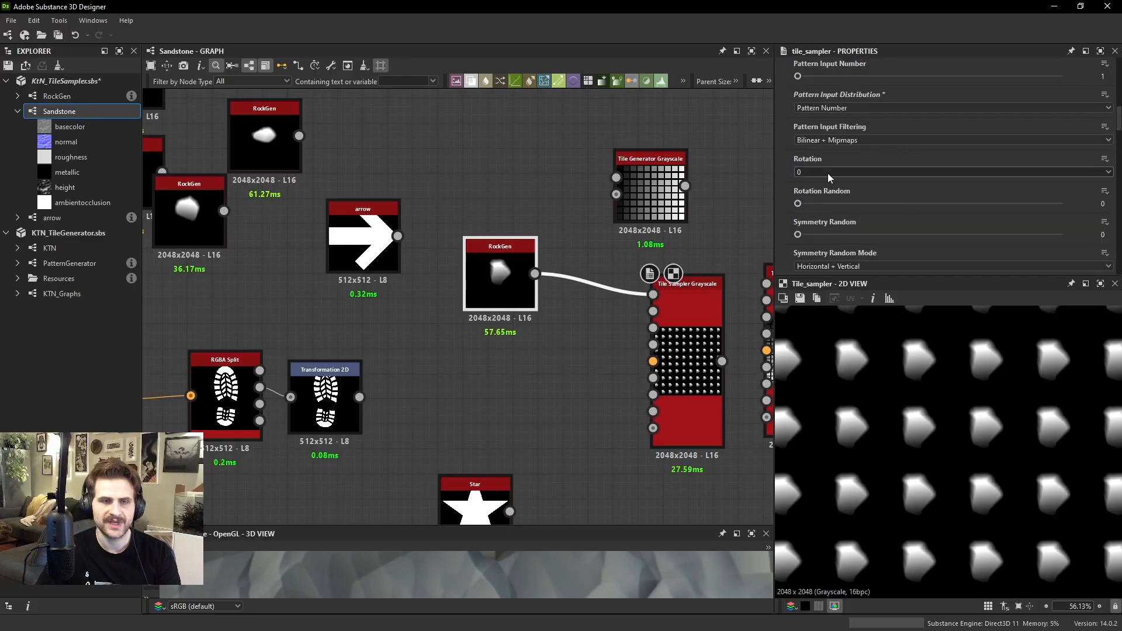
left_click_drag(815, 202, 1062, 205)
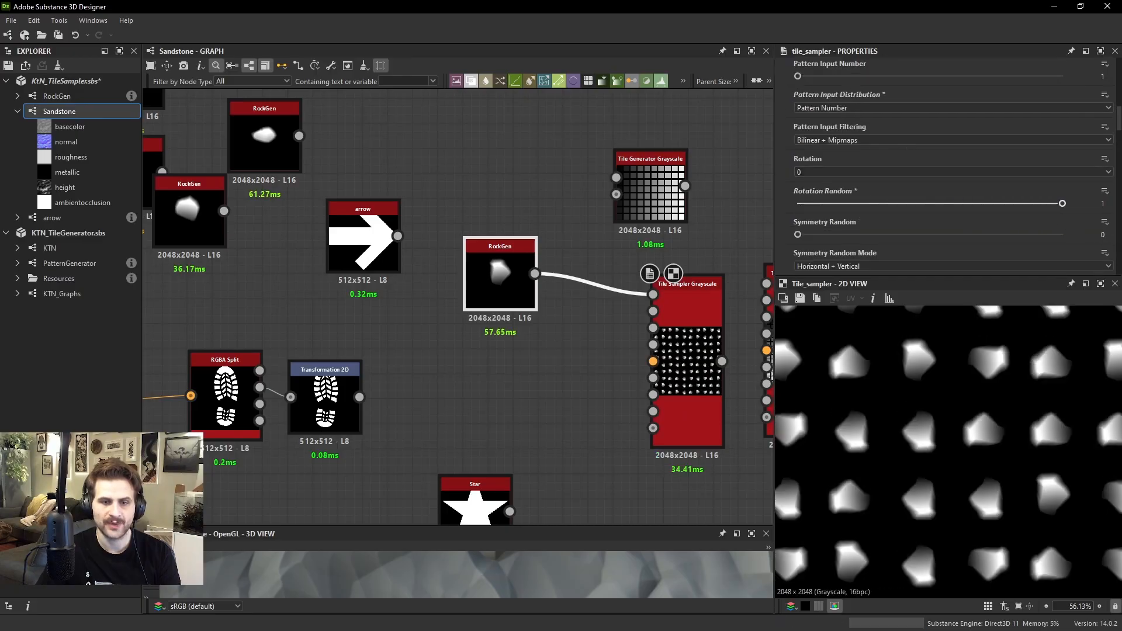
Connect the arrow node to the Tile Sampler's first pattern input in place of RockGen and show the sampler's Size settings
left_click_drag(397, 236, 463, 237)
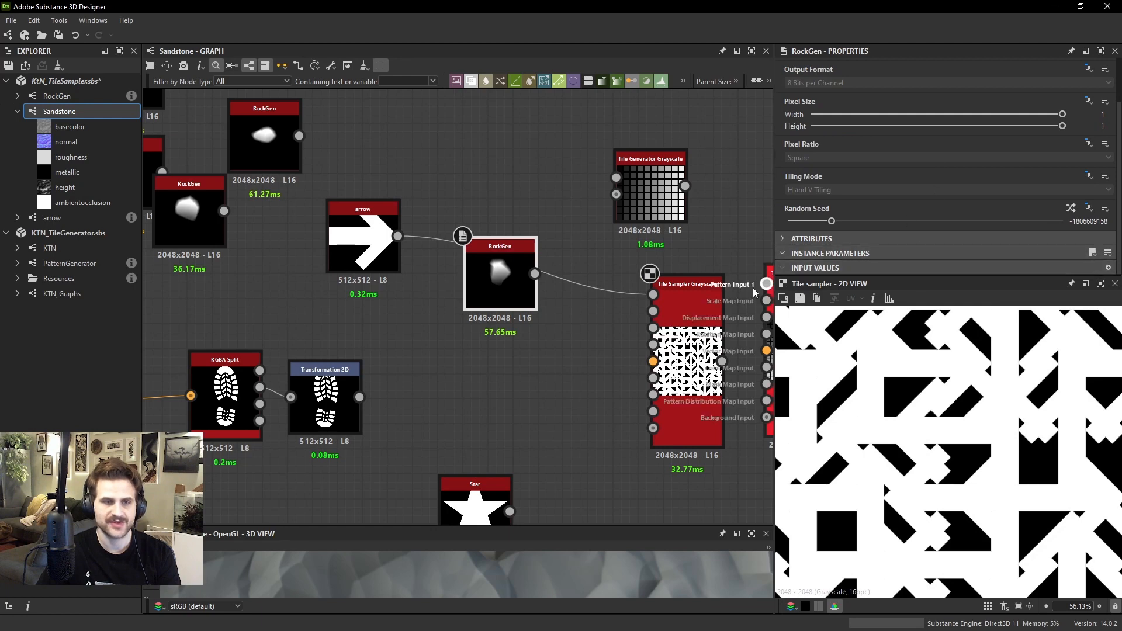
left_click(687, 310)
scroll(888, 203, "down", 10)
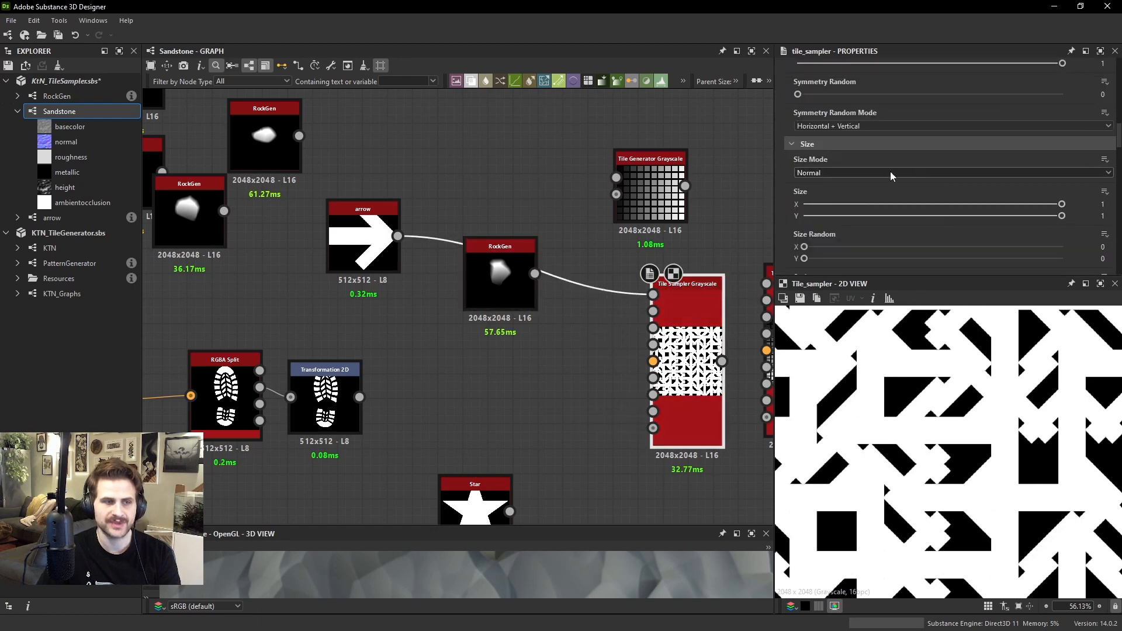
Set the Tile Sampler's Scale to 0.75 and frame the separated arrows in the 2D view
left_click_drag(840, 254, 816, 254)
middle_click_drag(882, 404, 874, 464)
scroll(874, 464, "up", 1)
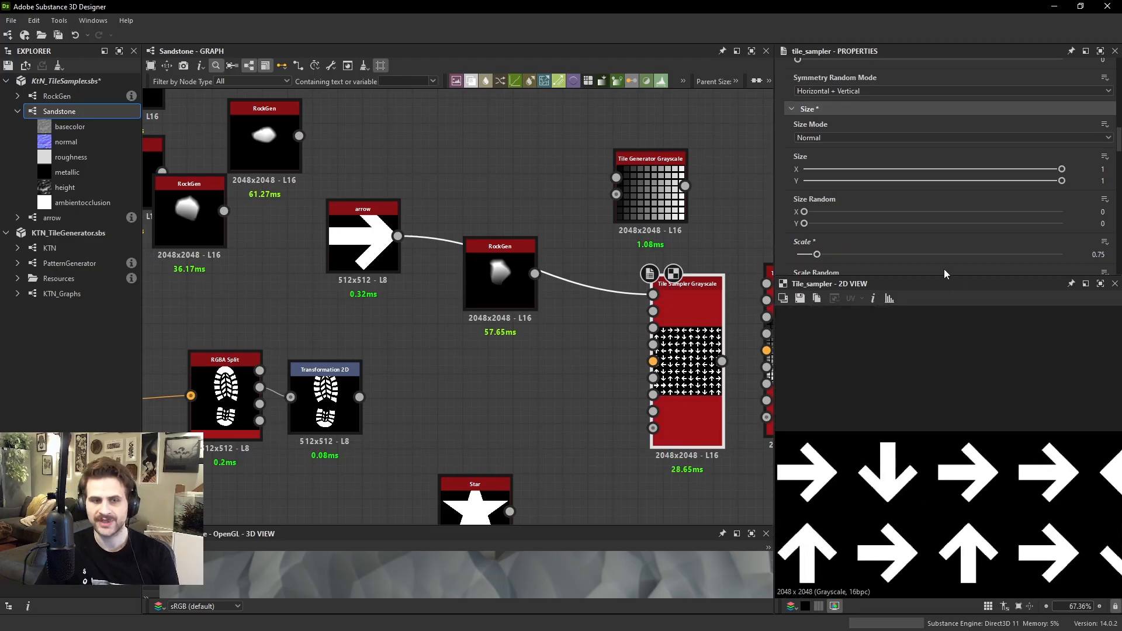
Vary the Tile Sampler's Rotation Random on the arrow pattern and return it to 1
scroll(809, 166, "down", 3)
scroll(845, 180, "down", 4)
scroll(865, 187, "up", 4)
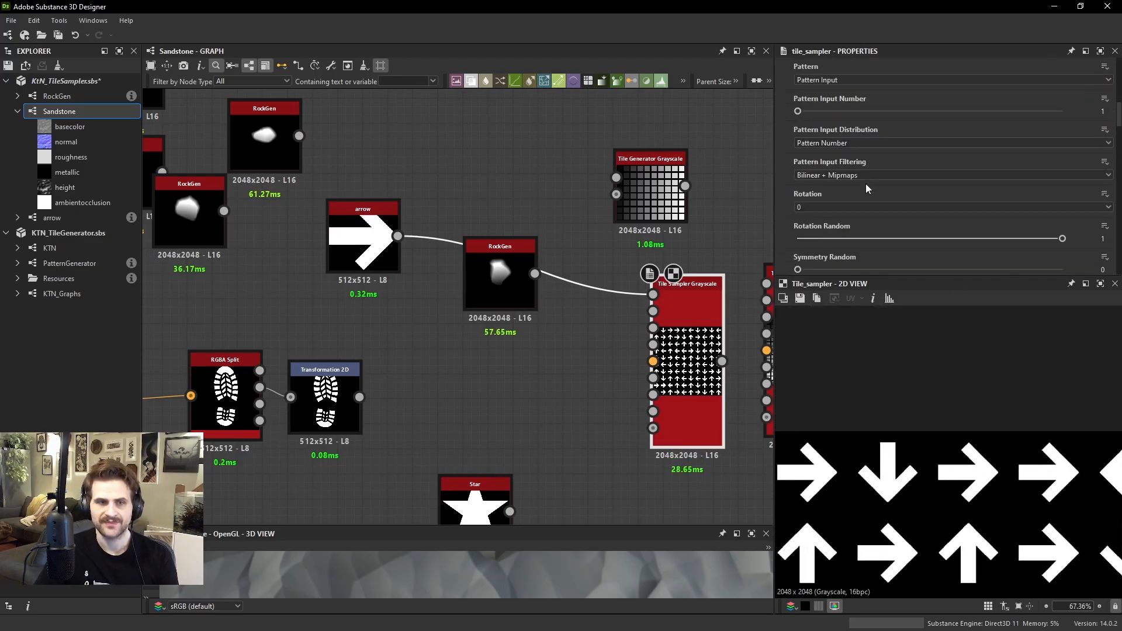
scroll(864, 199, "down", 4)
scroll(864, 198, "up", 1)
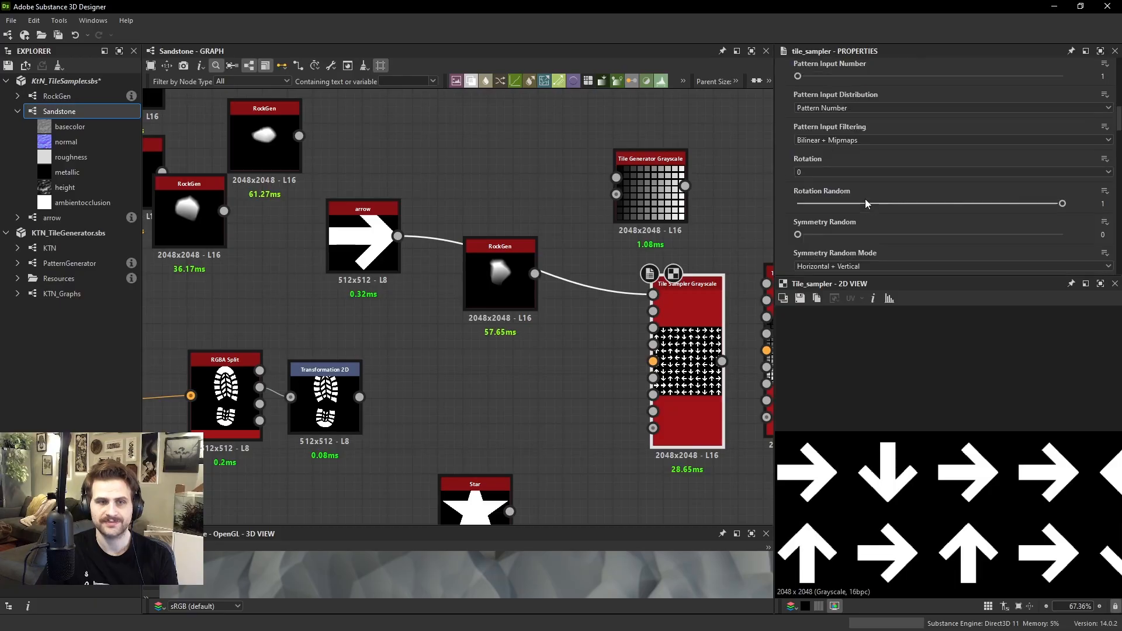
left_click_drag(865, 204, 1062, 203)
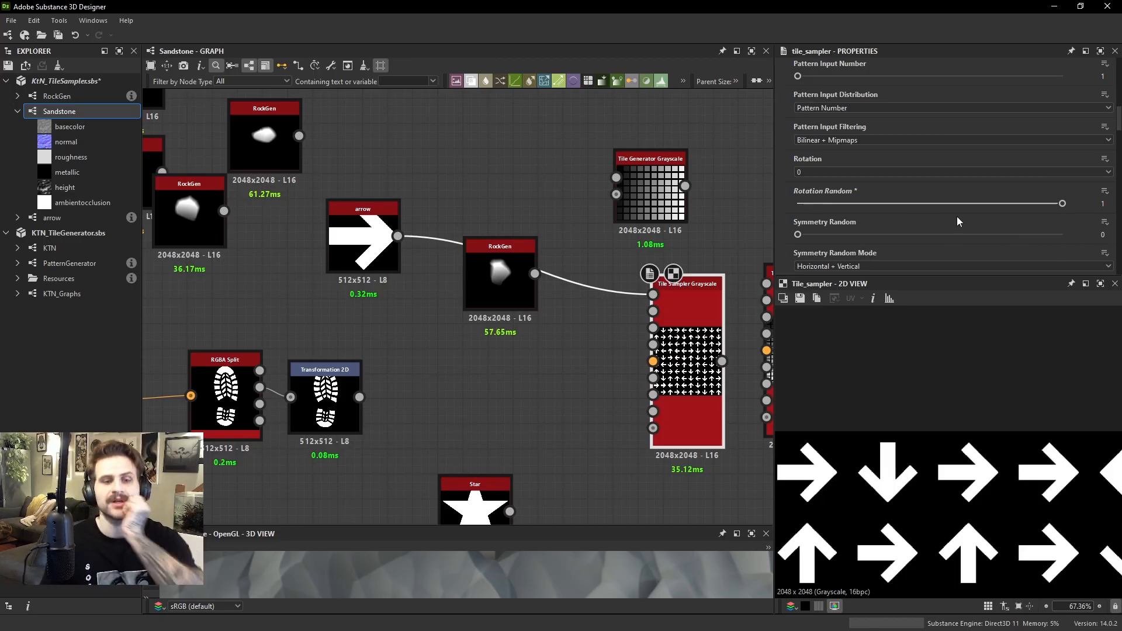
Connect the RockGen node to the Tile Sampler's pattern input in place of the arrow and inspect the rotated rocks
left_click_drag(535, 274, 653, 294)
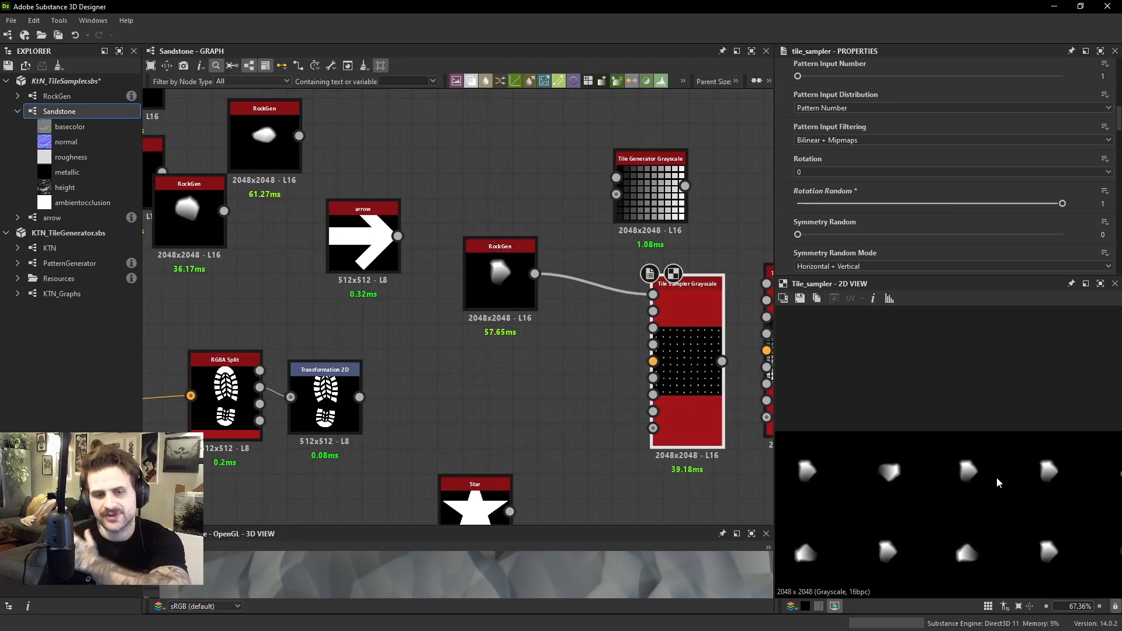
scroll(1022, 473, "up", 2)
scroll(1001, 433, "down", 4)
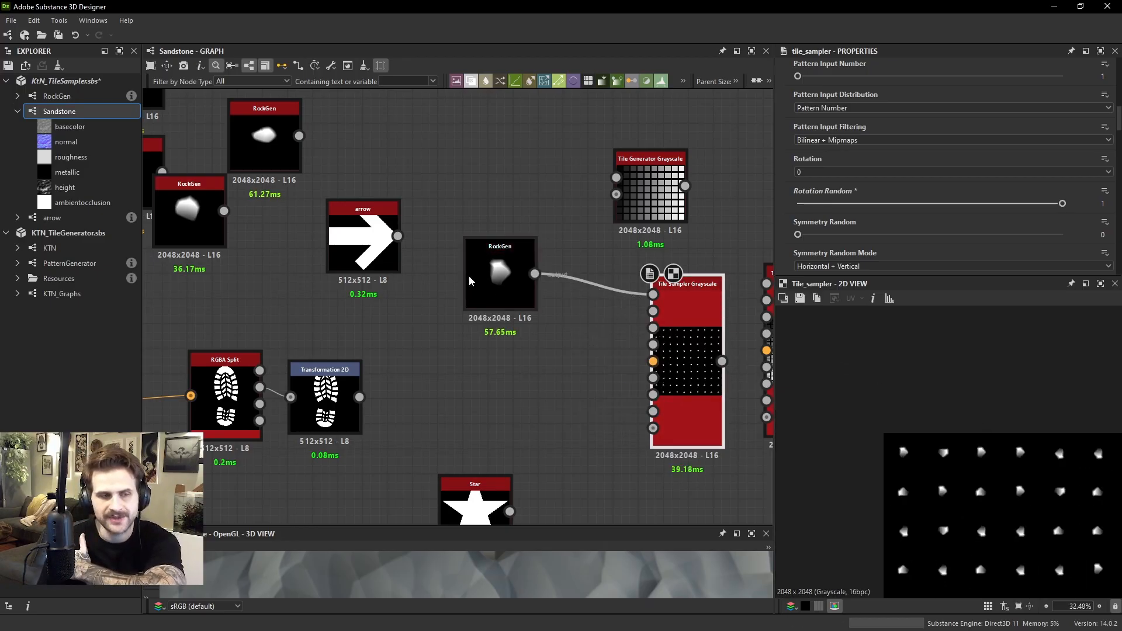
scroll(995, 498, "up", 2)
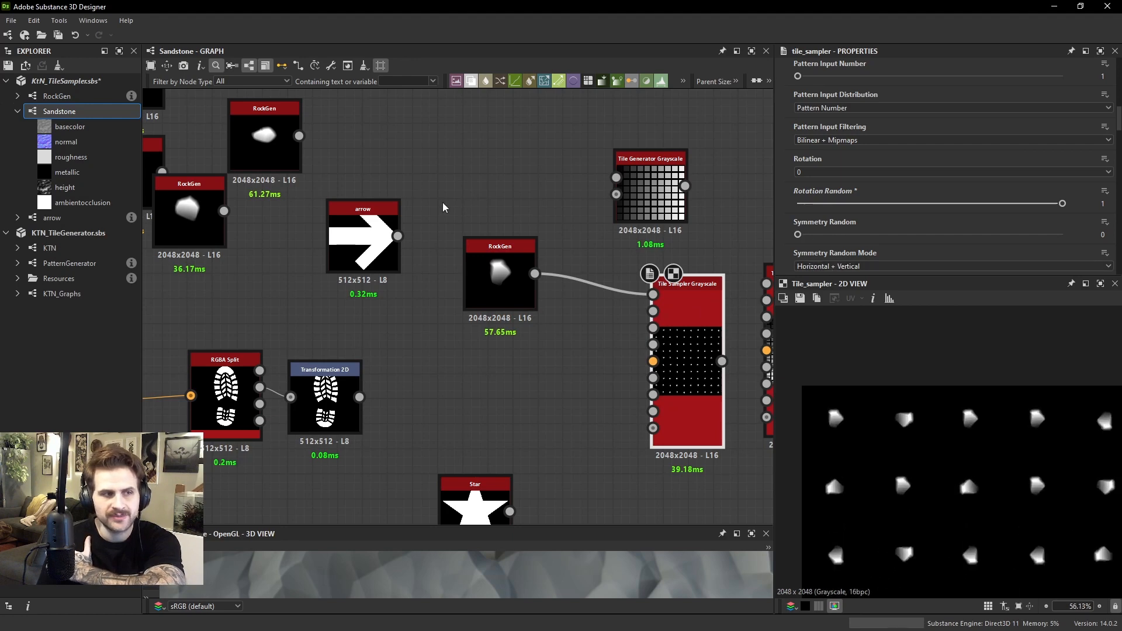
Connect the footprint's Transformation 2D to the Tile Sampler's pattern input, then set Rotation Random to 0 and Symmetry Random to 1
left_click_drag(359, 396, 653, 295)
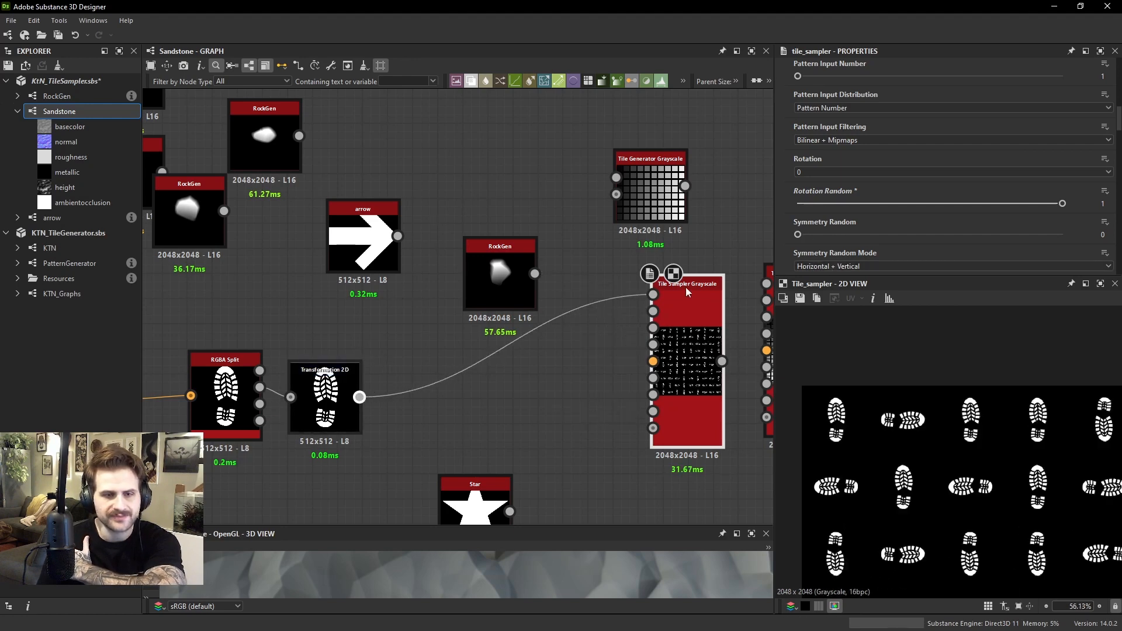
left_click_drag(839, 205, 1062, 235)
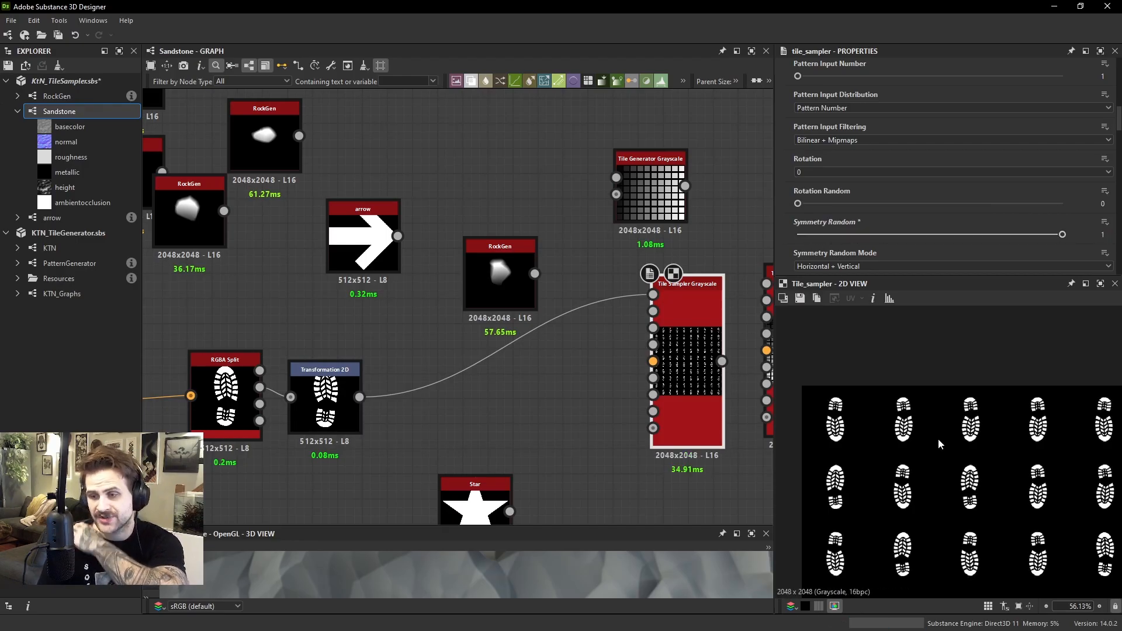
scroll(938, 438, "up", 5)
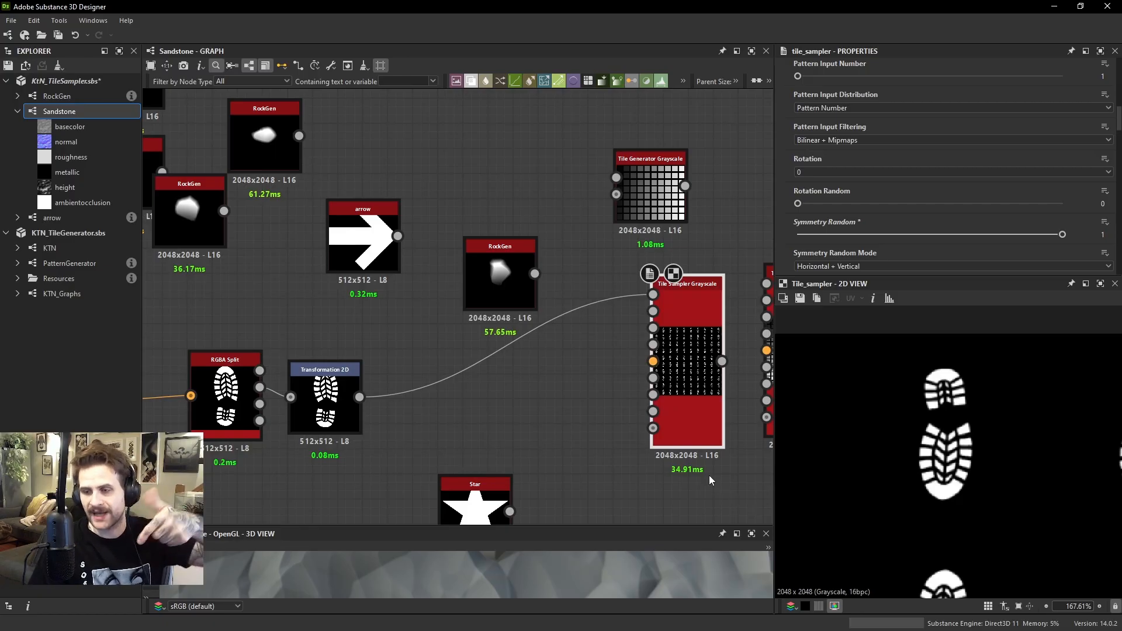
Set Symmetry Random Mode to Horizontal and inspect the mirrored footprints in the 2D view
left_click(839, 268)
left_click(821, 287)
scroll(943, 455, "down", 4)
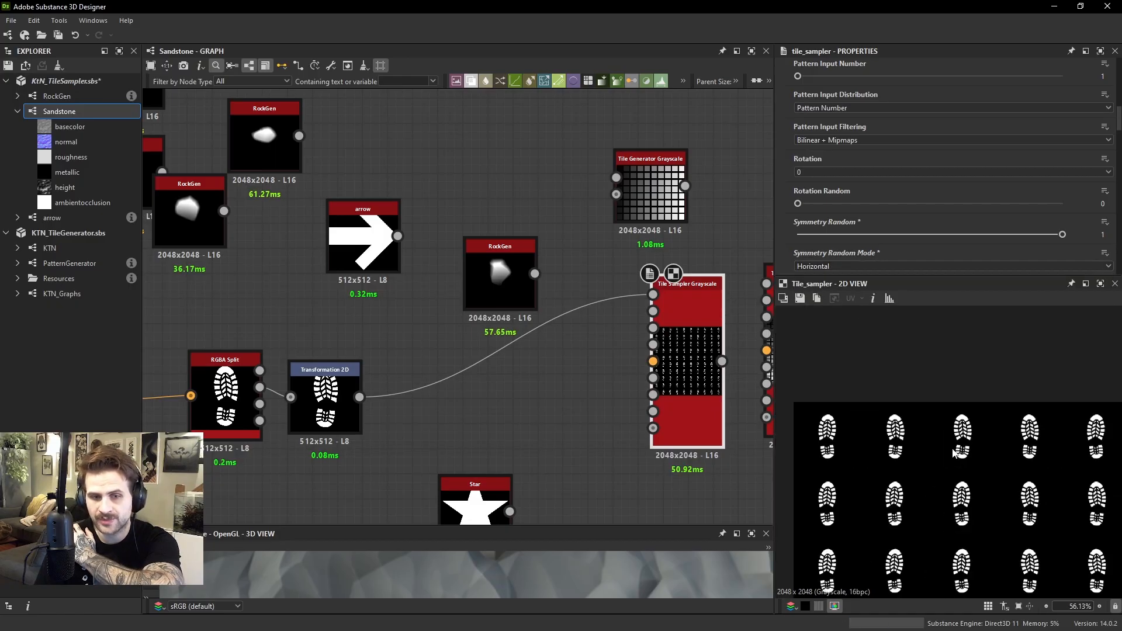
scroll(917, 440, "up", 1)
scroll(929, 429, "up", 4)
scroll(964, 423, "down", 3)
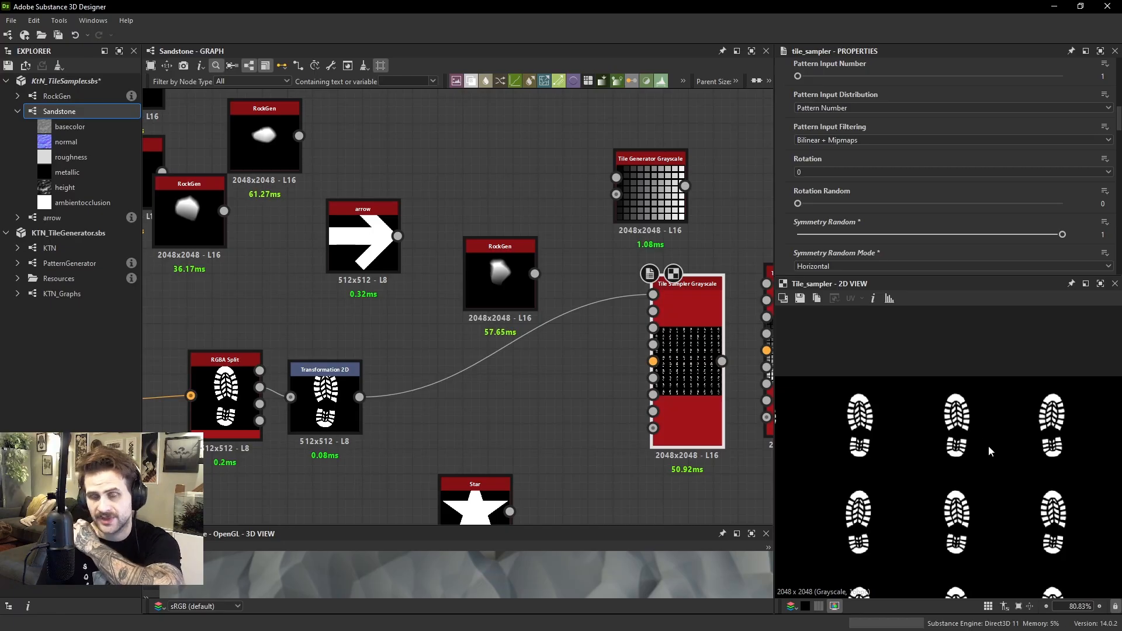
scroll(999, 491, "down", 2)
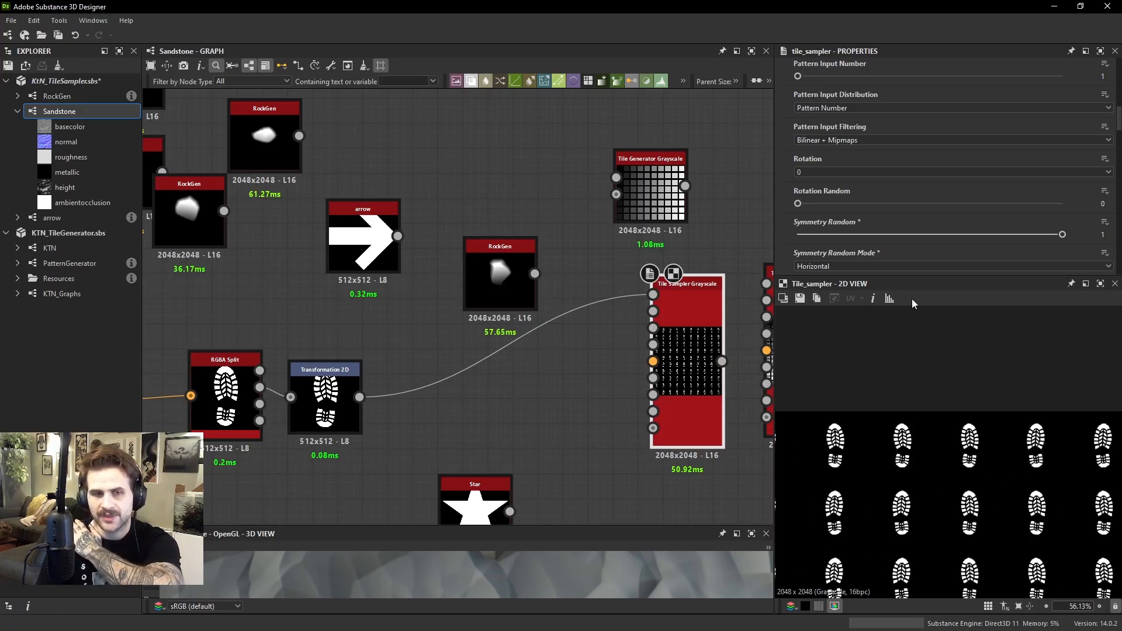
Reduce Symmetry Random to 0 and raise it back to 1 to compare the footprints' mirroring
left_click_drag(881, 235, 794, 236)
scroll(941, 438, "up", 2)
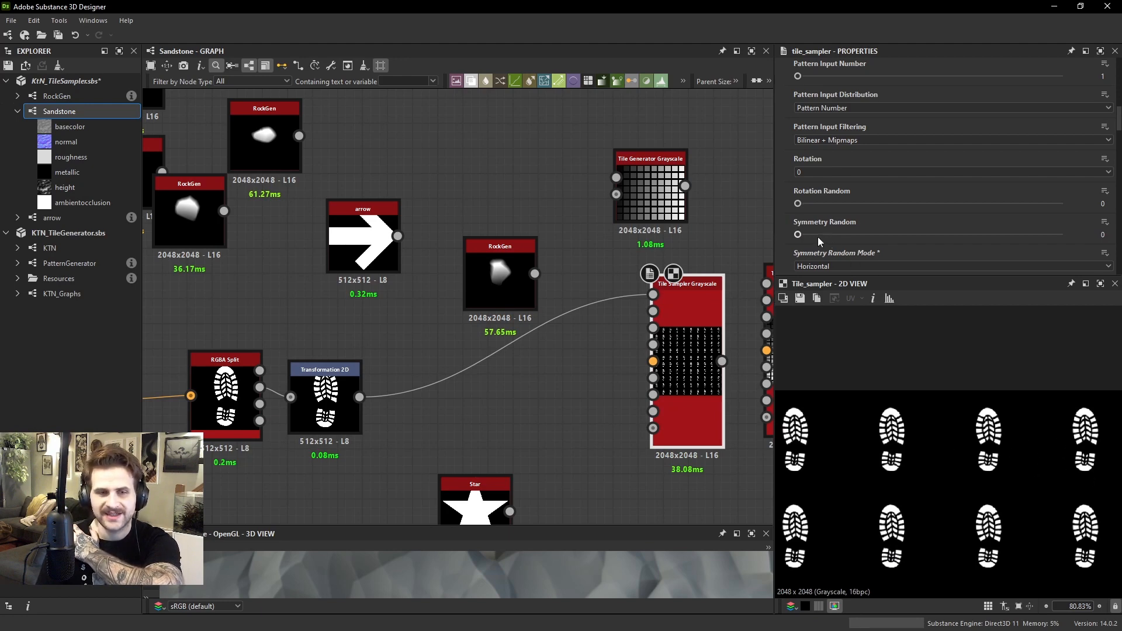
left_click_drag(815, 237, 1061, 235)
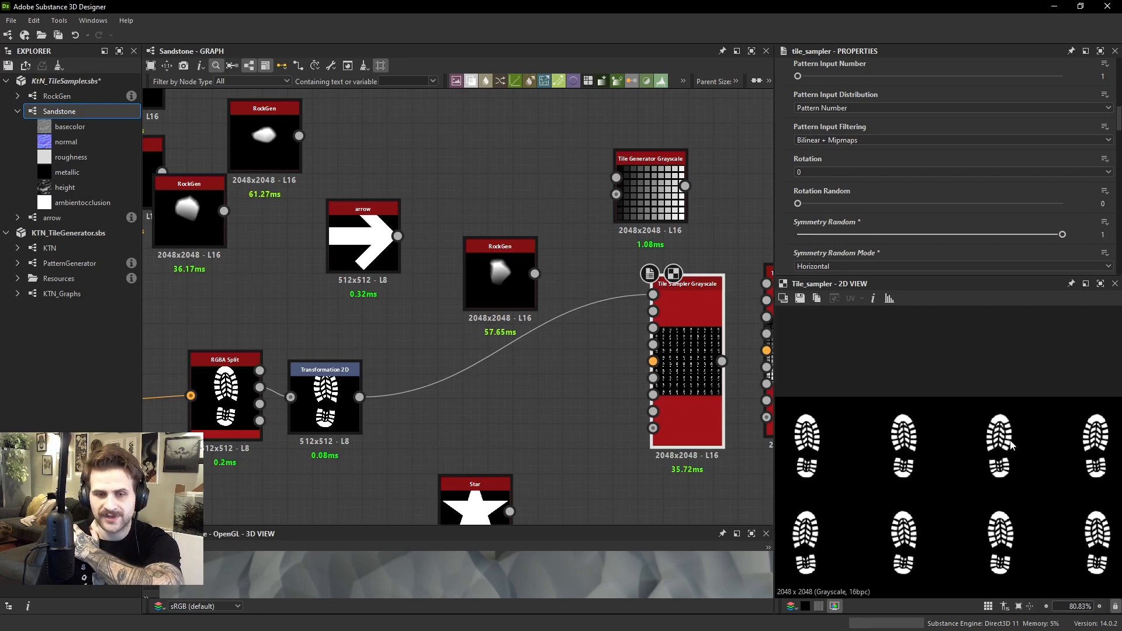
scroll(996, 452, "up", 2)
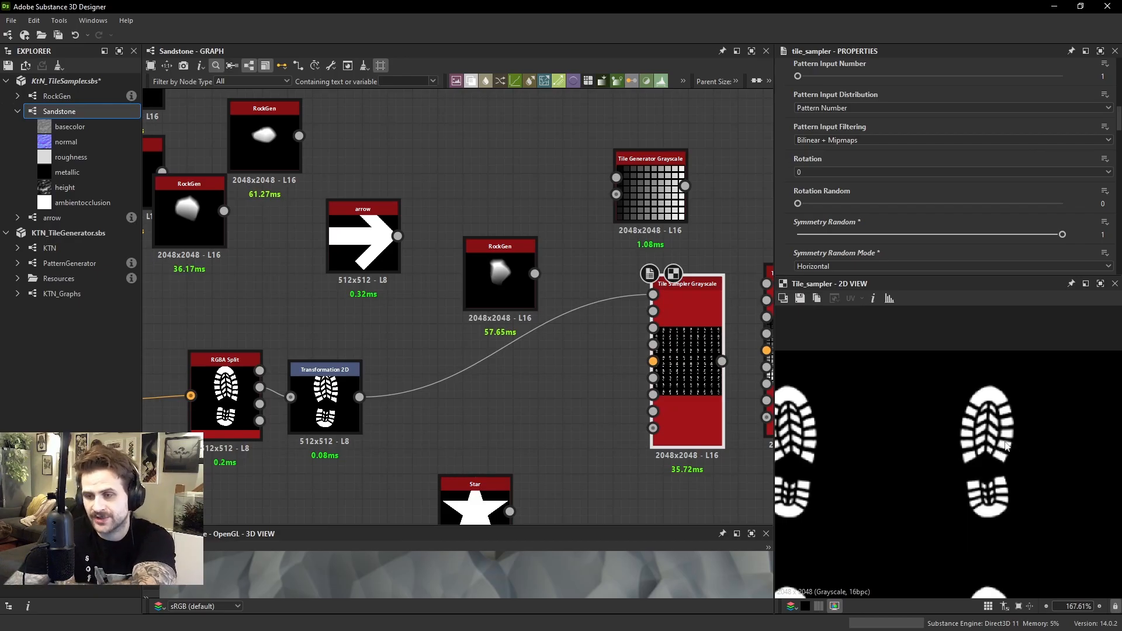
Add a second Transformation 2D node after the footprint's transformation and mirror it horizontally
left_click(326, 403)
key("space")
type("t")
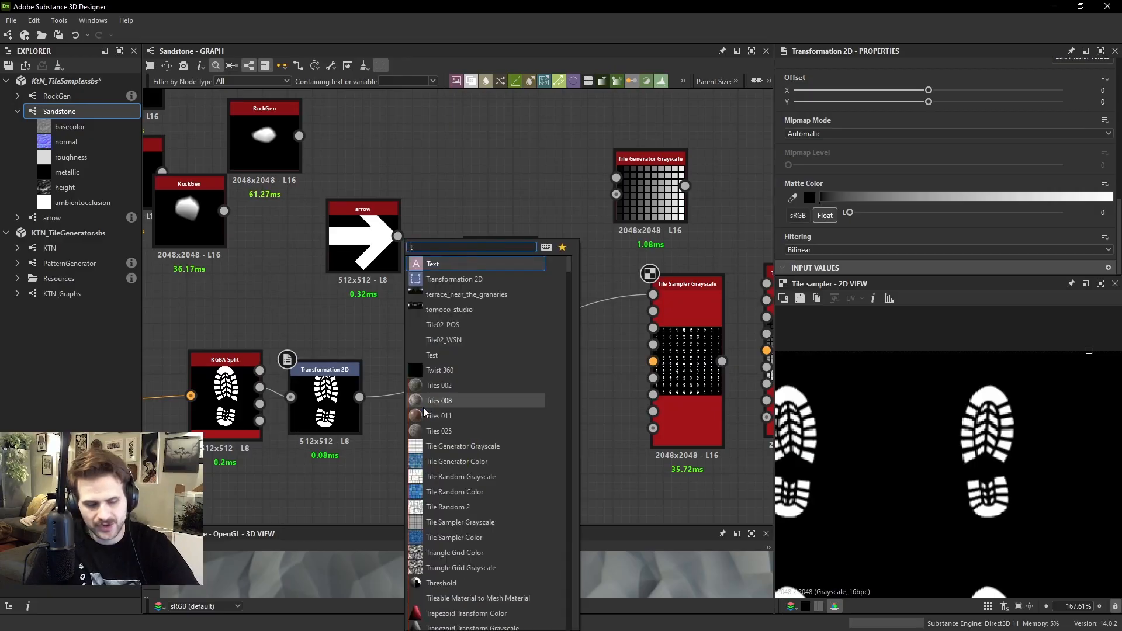
left_click(452, 280)
left_click_drag(362, 406, 437, 405)
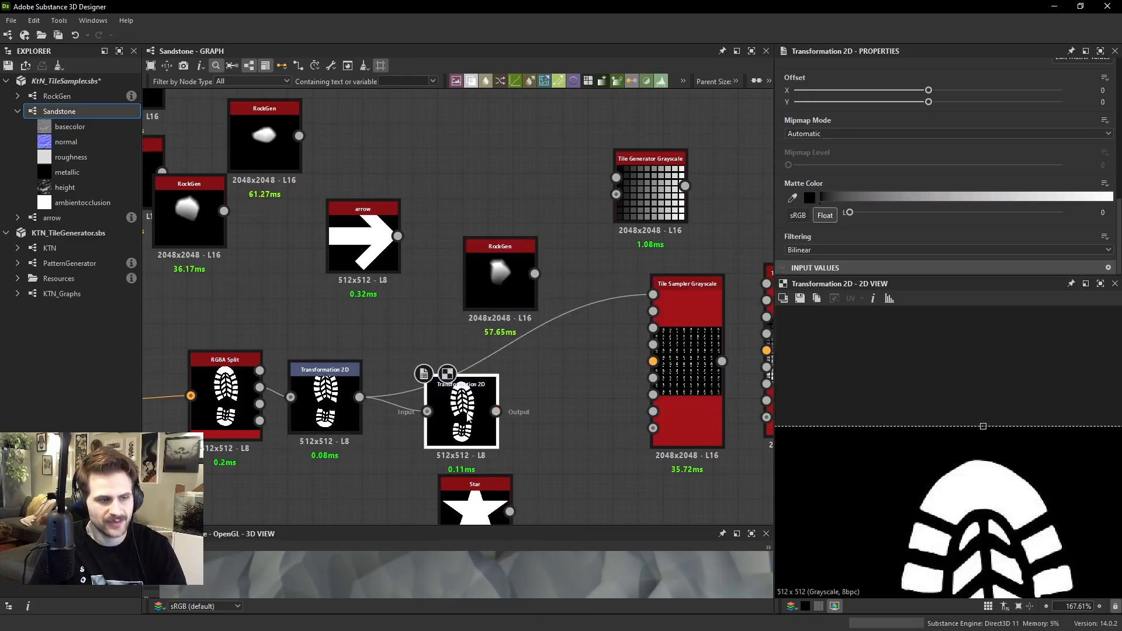
scroll(930, 145, "up", 3)
left_click(1027, 103)
Set the Tile Sampler's Pattern Input Number to 2 and connect the mirrored footprint to Pattern Input 2
double_click(703, 329)
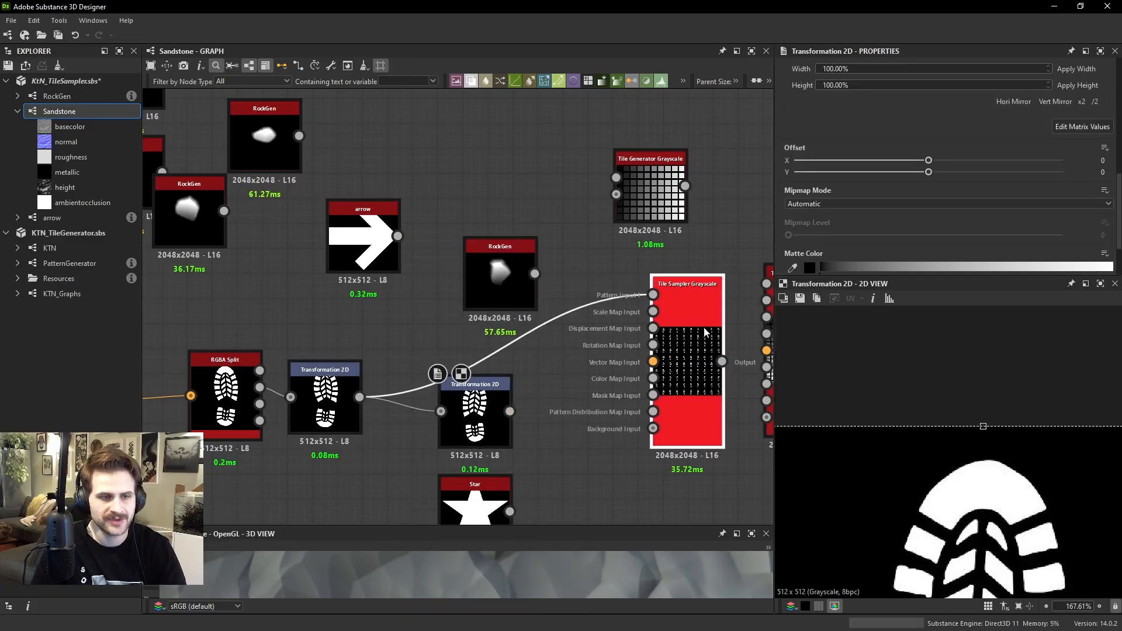
scroll(949, 153, "down", 6)
scroll(850, 156, "up", 3)
scroll(813, 175, "down", 4)
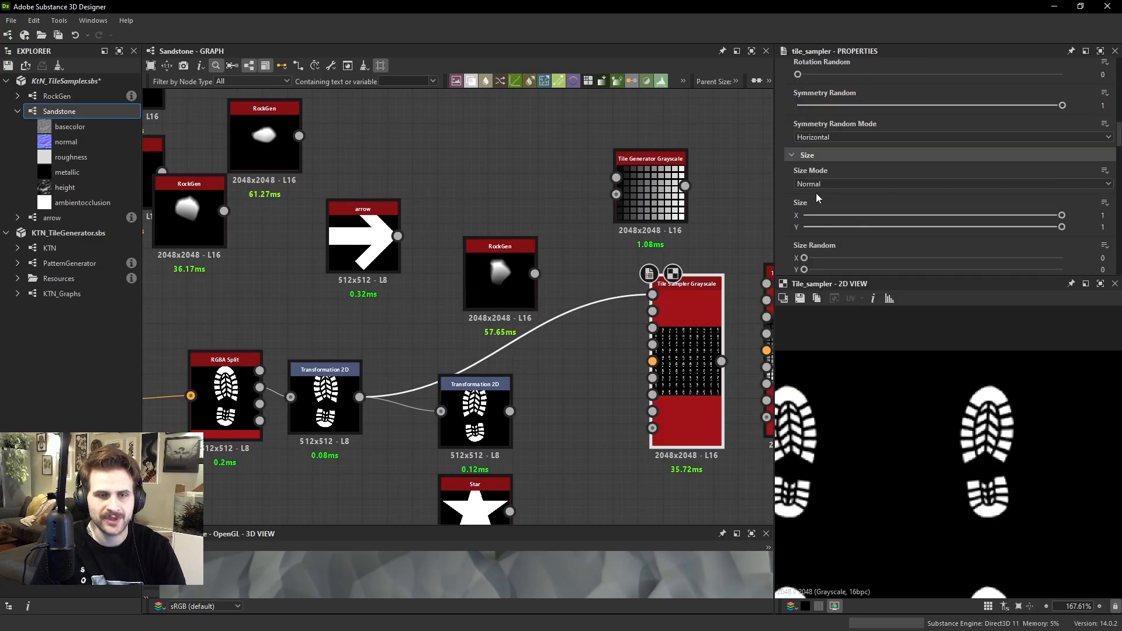
scroll(830, 175, "up", 6)
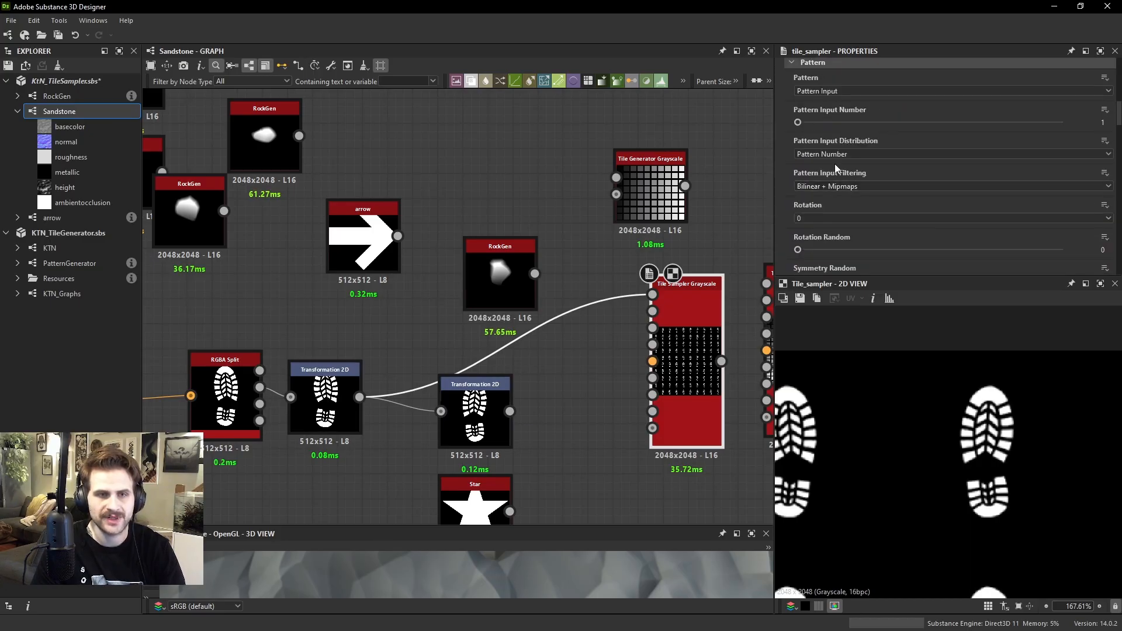
left_click(814, 121)
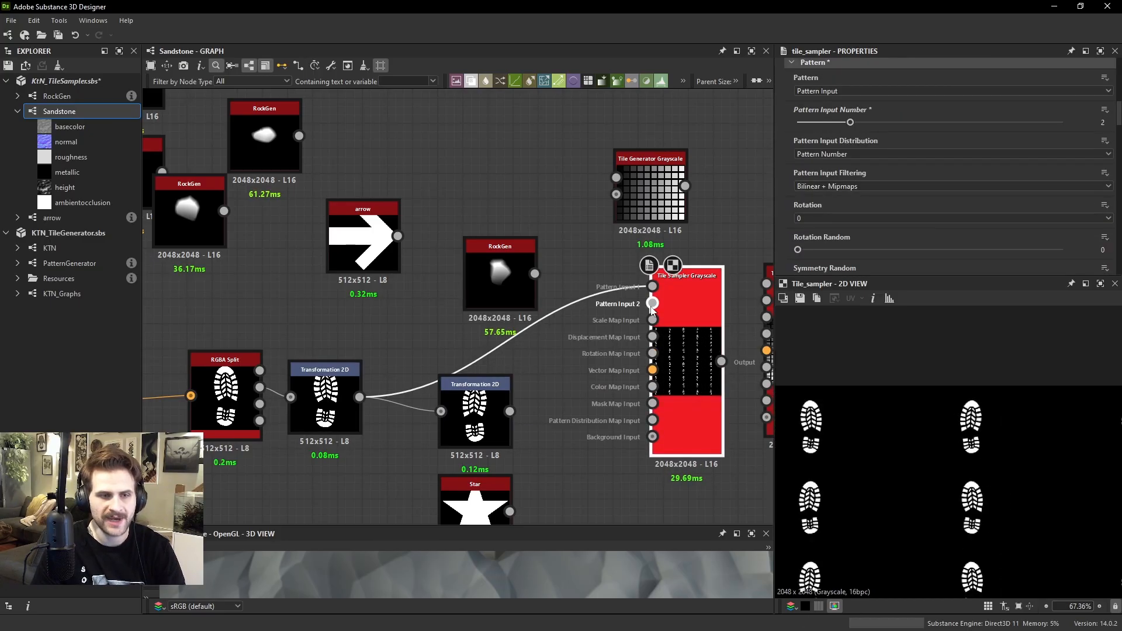
left_click_drag(510, 411, 652, 303)
Set the Tile Sampler's Symmetry Random to 0 with both footprint inputs connected
scroll(854, 186, "down", 2)
scroll(854, 185, "down", 4)
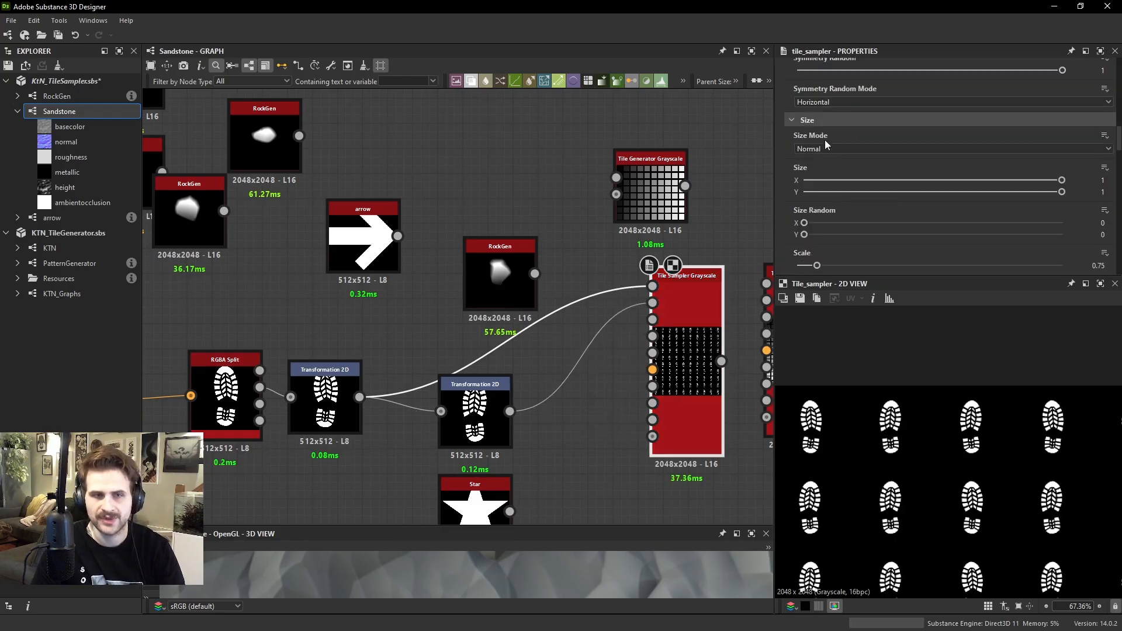
scroll(829, 139, "up", 1)
left_click_drag(841, 105, 648, 93)
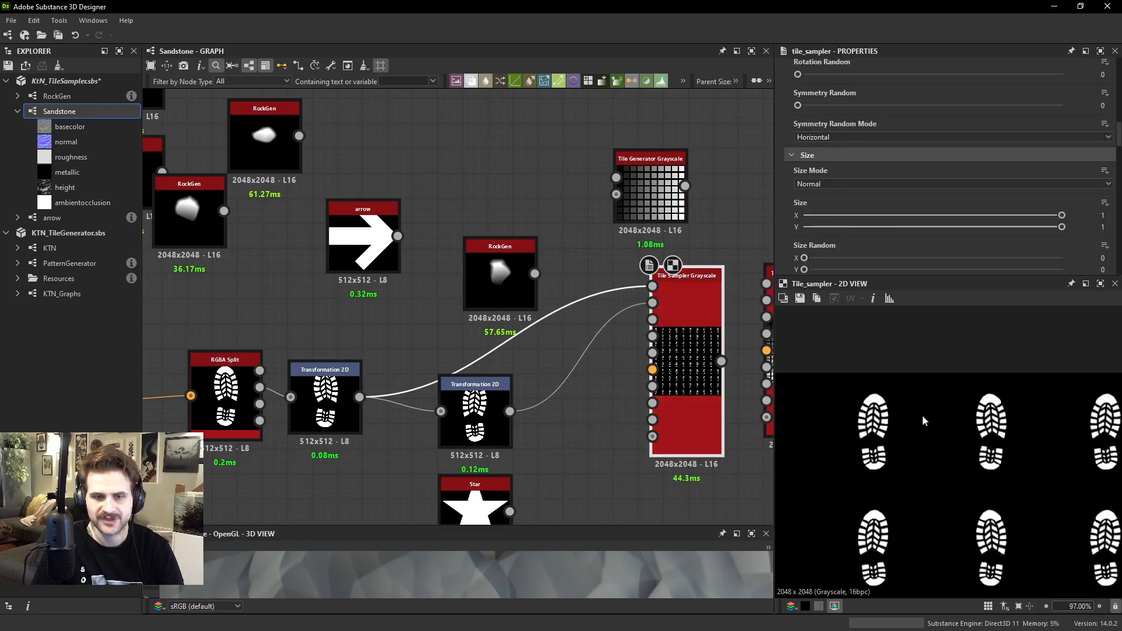
Undo the two-input Tile Sampler setup and remove the second Transformation 2D node
left_click(327, 403)
left_click(497, 403)
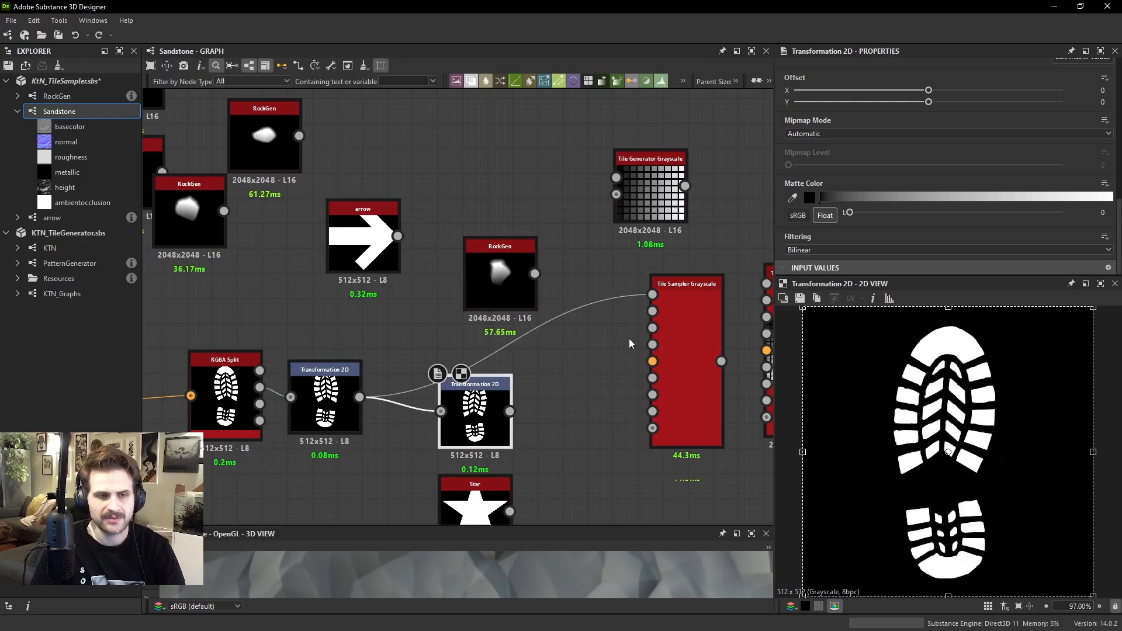
left_click(688, 318)
key("Delete")
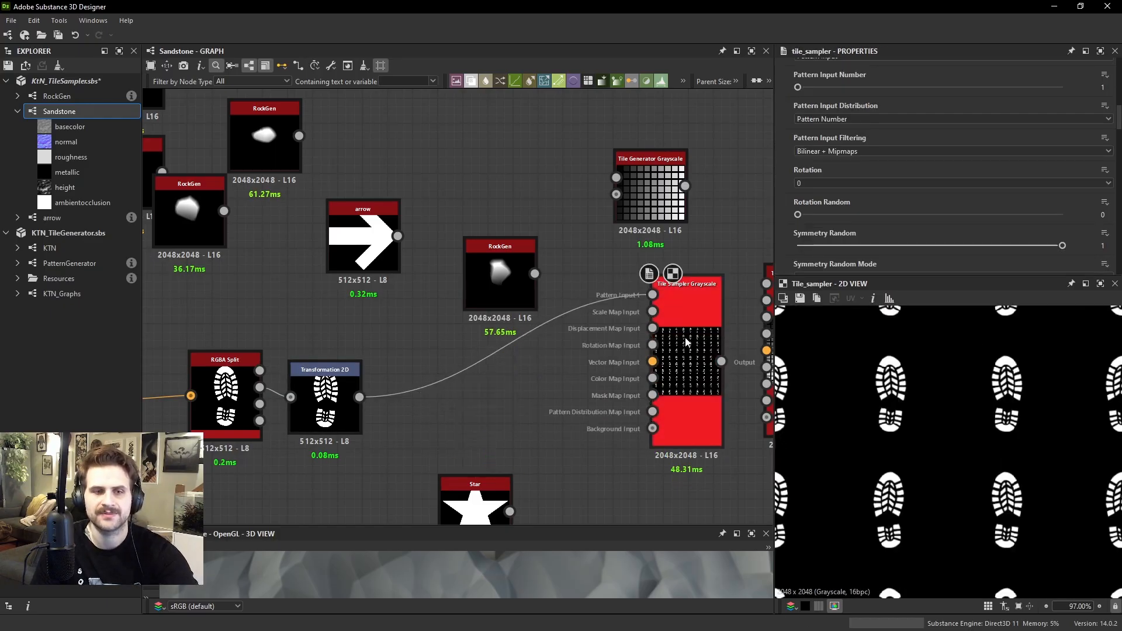
Keep Symmetry Random at 1, set Symmetry Random Mode to Vertical, and inspect the flipped footprints
left_click_drag(982, 248, 1065, 247)
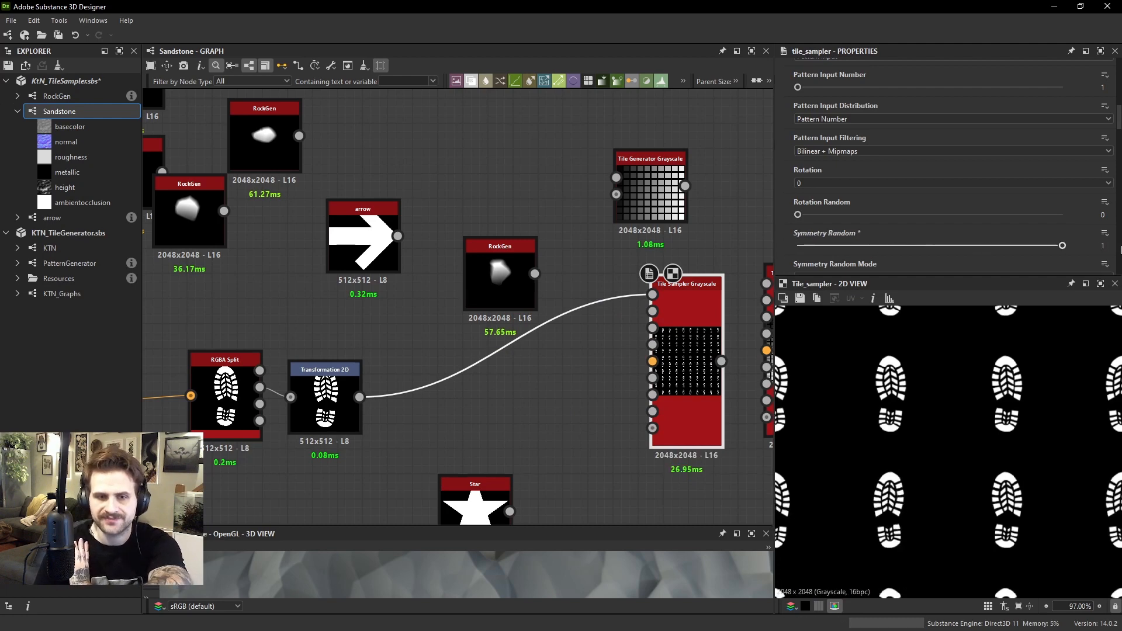
scroll(870, 253, "down", 1)
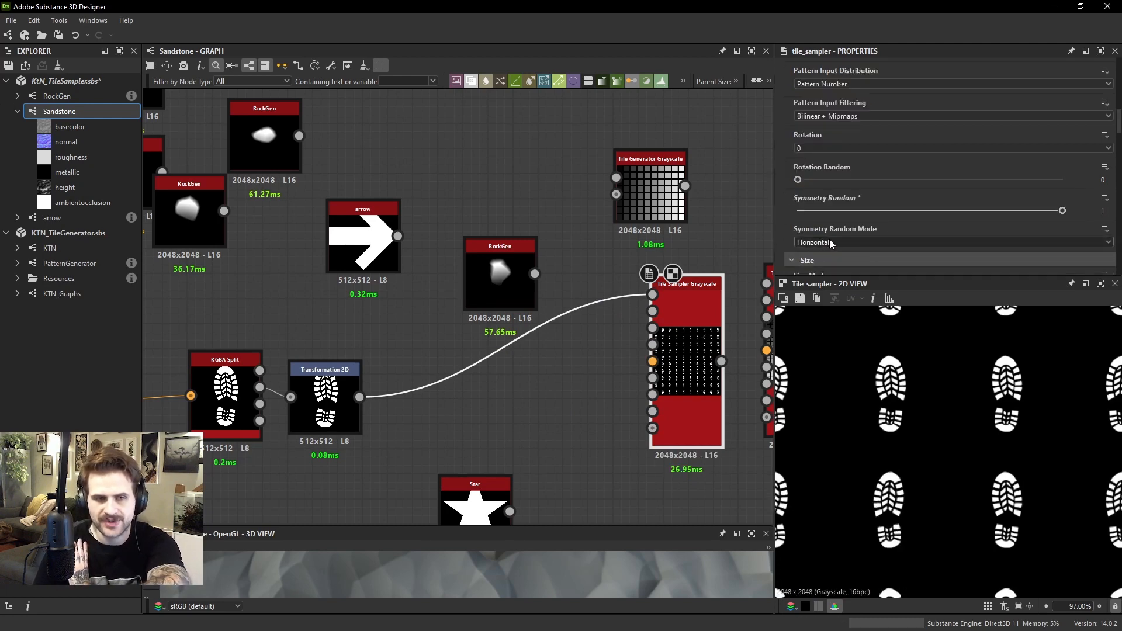
left_click(830, 243)
left_click(820, 257)
scroll(893, 403, "down", 3)
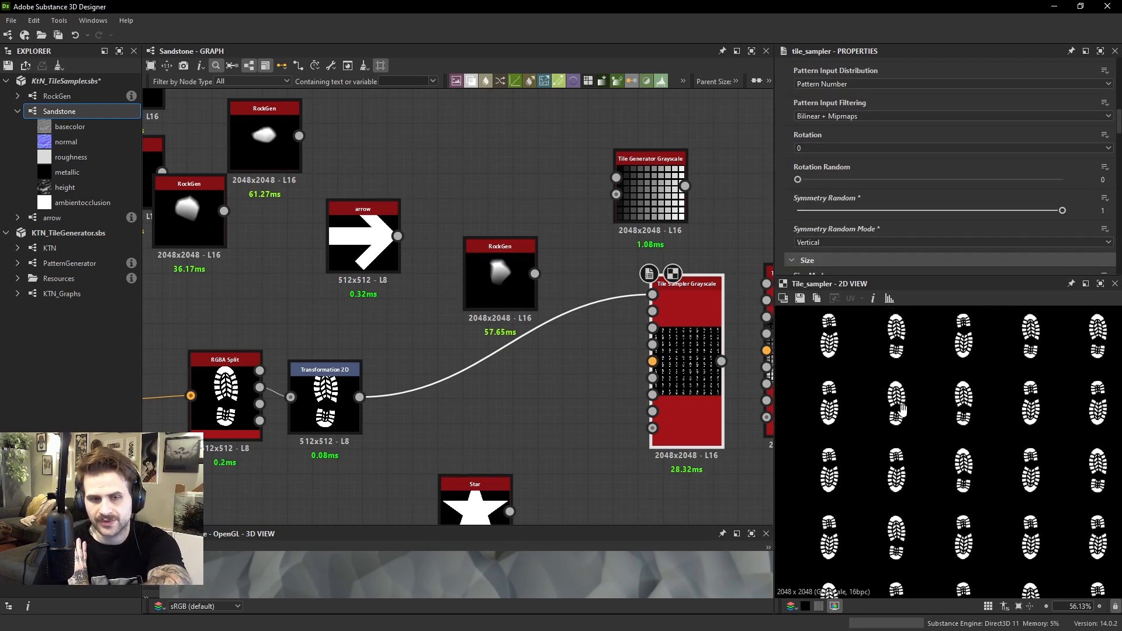
scroll(911, 415, "up", 3)
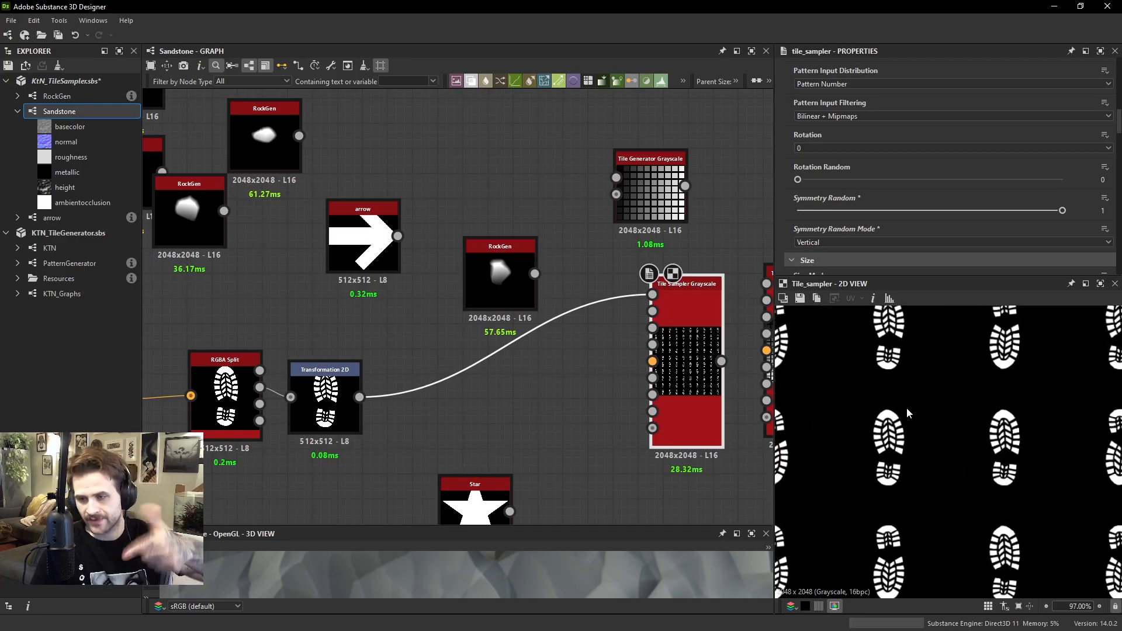
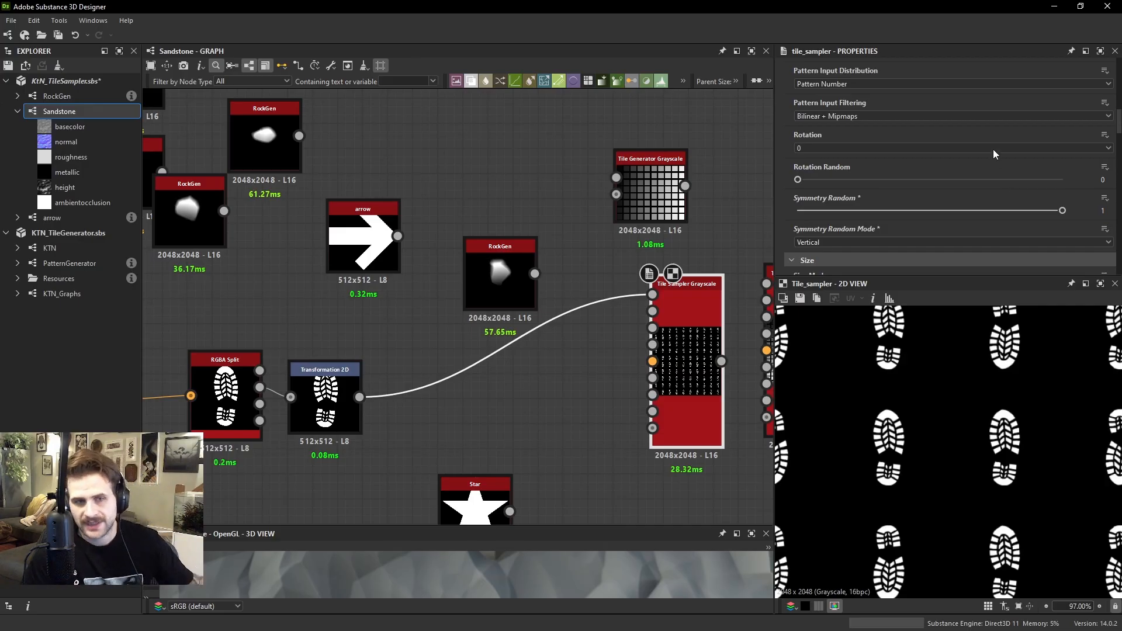
Replace the footprint on the Tile Sampler's first pattern input with the nearby RockGen node's output
scroll(889, 154, "down", 4)
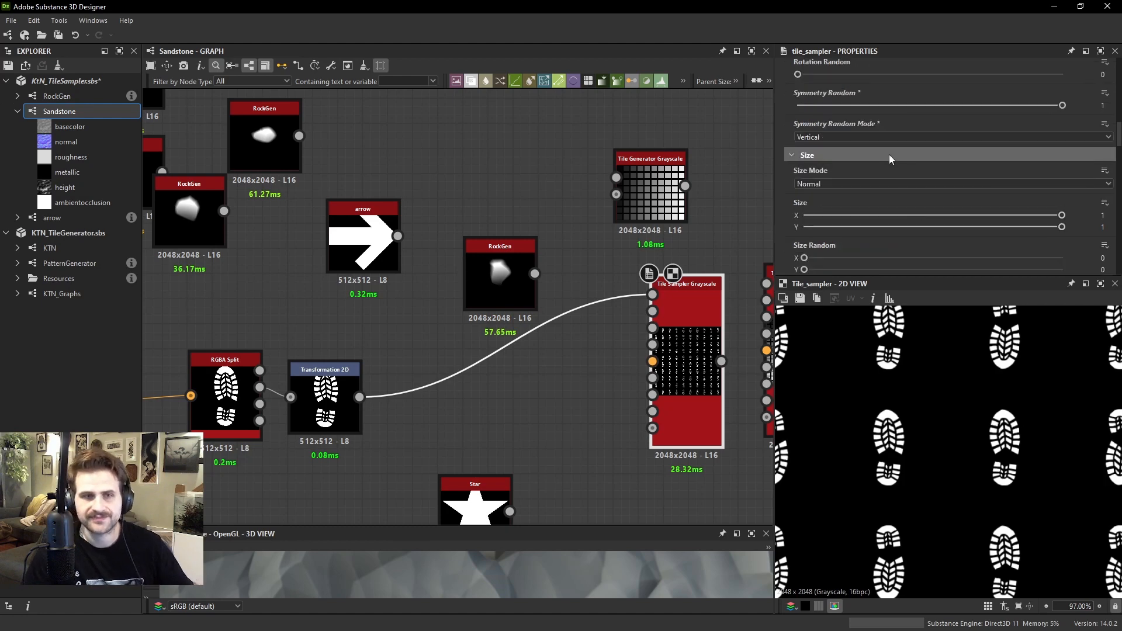
scroll(857, 130, "up", 7)
scroll(847, 140, "down", 5)
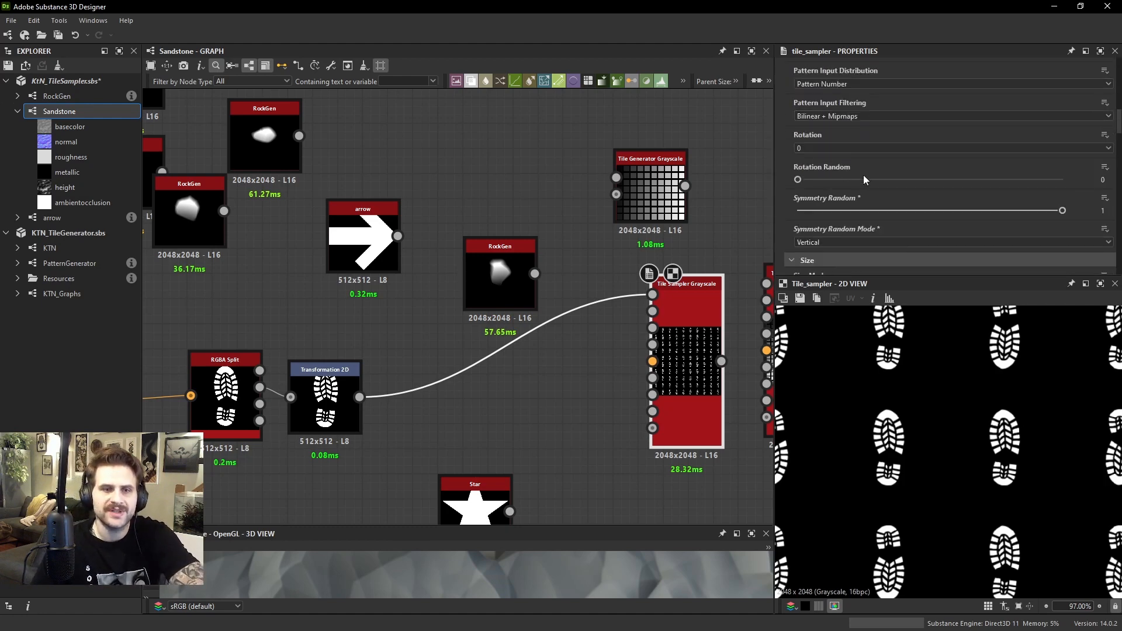
scroll(841, 176, "down", 1)
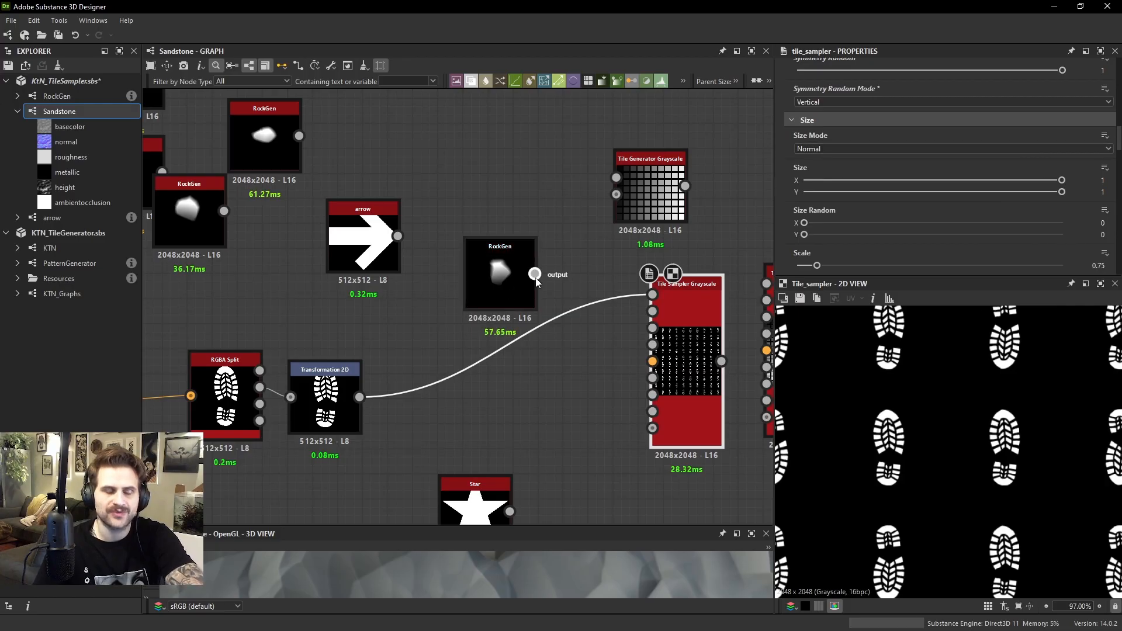
left_click_drag(534, 273, 652, 294)
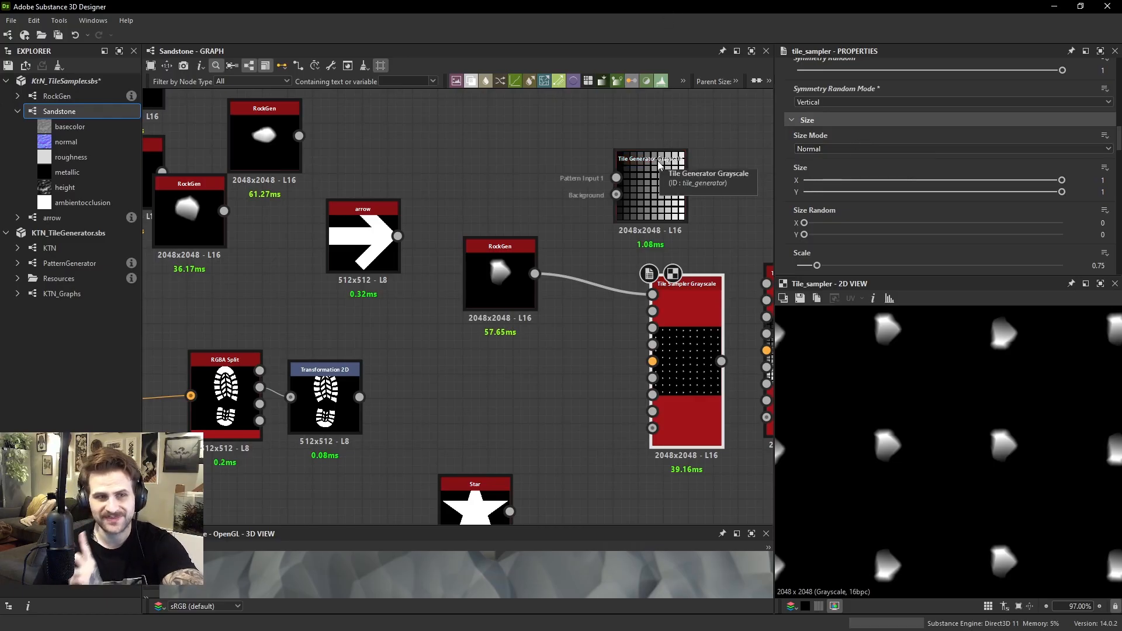
Compare the Tile Generator's Size settings with the Tile Sampler's Size settings
double_click(650, 192)
scroll(858, 168, "down", 4)
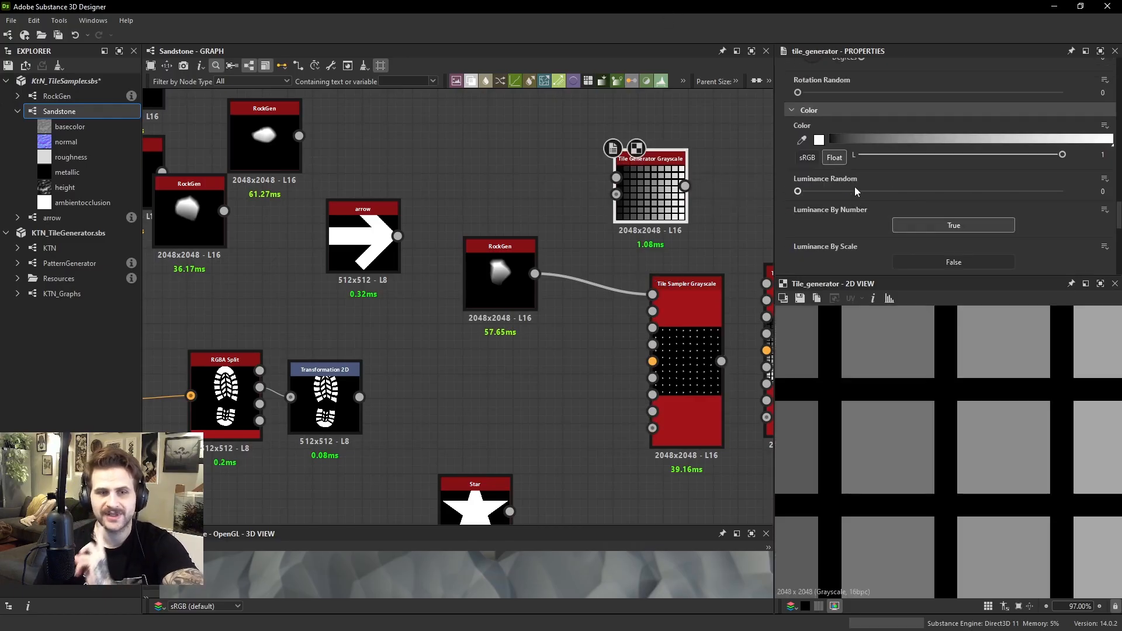
scroll(854, 187, "up", 6)
scroll(850, 147, "down", 5)
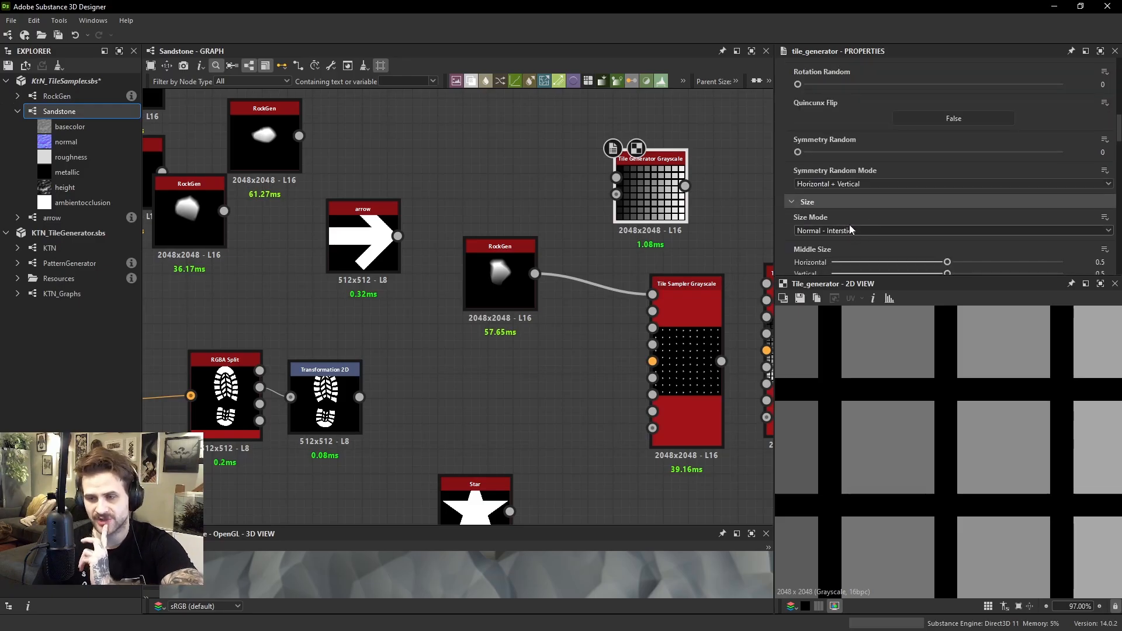
left_click(691, 306)
scroll(839, 146, "down", 2)
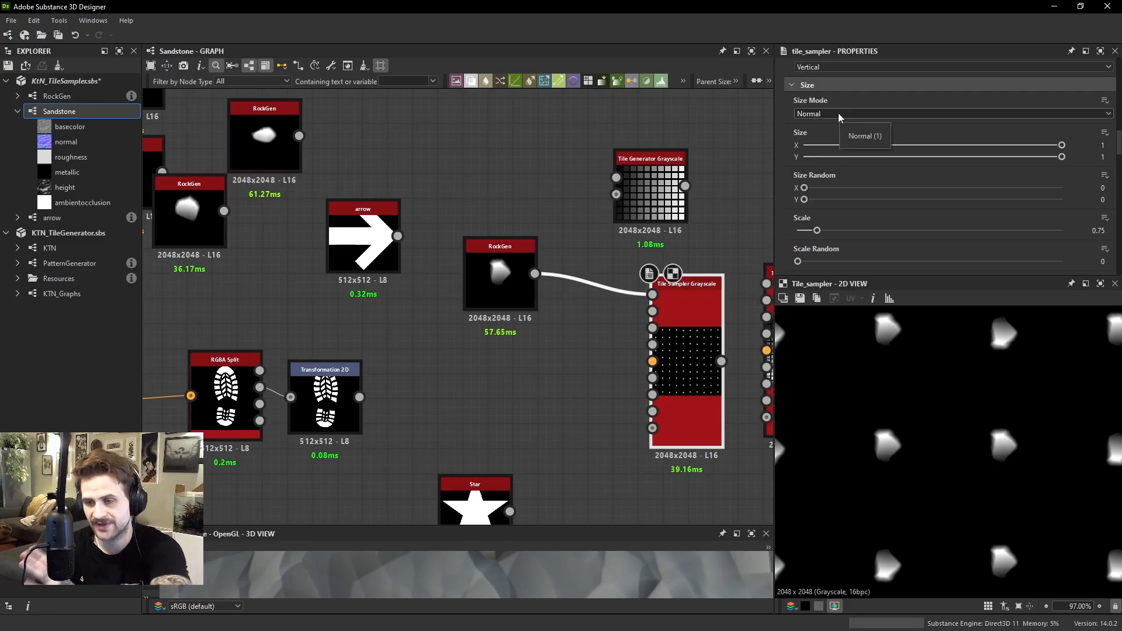
Try the Tile Sampler's Size sliders, keeping both at 1, and set Size Random X to 0.55
mouse_move(1060, 145)
left_mouse_down()
mouse_move(894, 146)
mouse_move(1047, 145)
mouse_move(934, 152)
mouse_move(1085, 159)
mouse_move(882, 158)
mouse_move(1061, 157)
left_mouse_up()
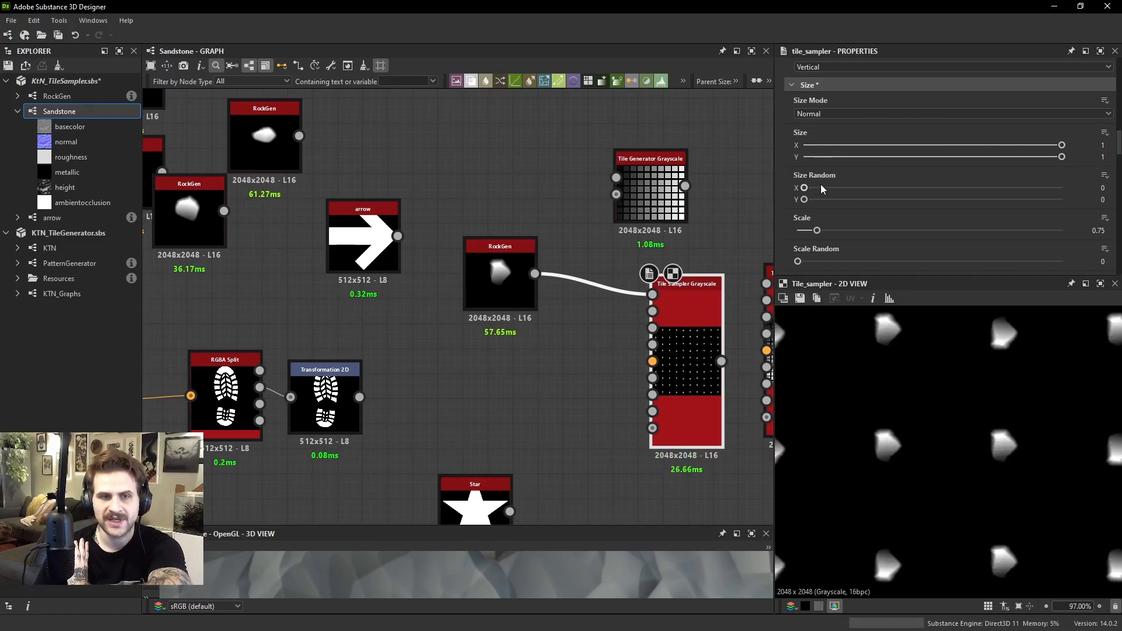
left_click_drag(804, 187, 946, 188)
scroll(954, 359, "down", 4)
scroll(932, 382, "up", 2)
middle_click_drag(904, 377, 931, 417)
left_click_drag(804, 199, 784, 209)
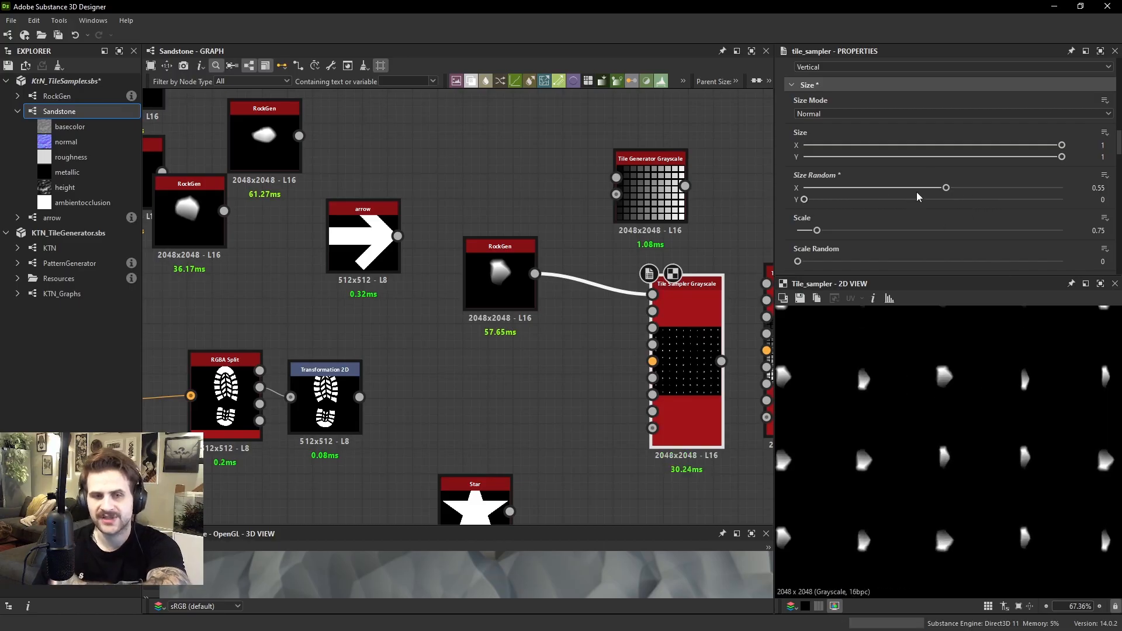
Raise Size Random X to 0.69, inspect the narrowed rocks up close, and reduce it to 0.63
left_click_drag(946, 187, 982, 188)
scroll(878, 376, "up", 4)
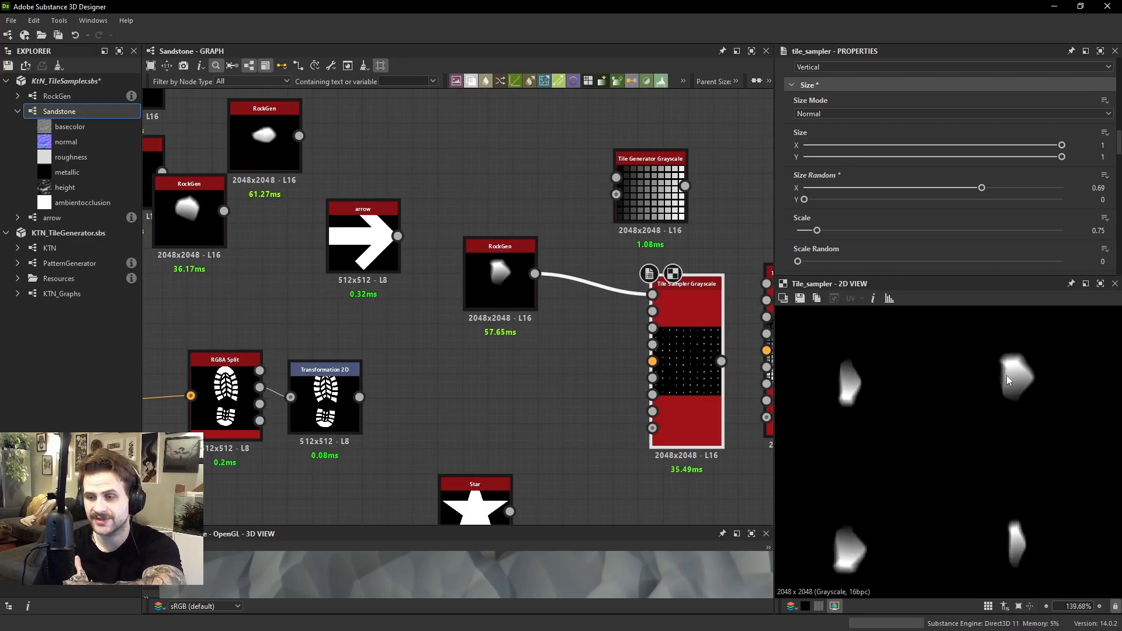
middle_click_drag(893, 390, 976, 402)
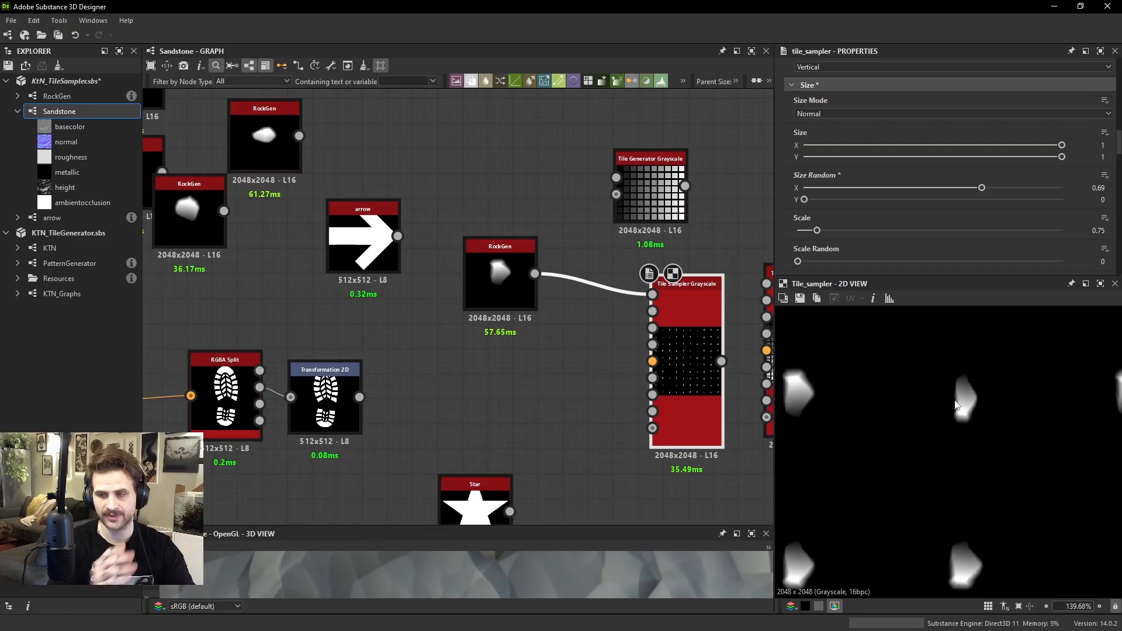
mouse_move(980, 194)
left_mouse_down()
mouse_move(1020, 188)
mouse_move(964, 186)
left_mouse_up()
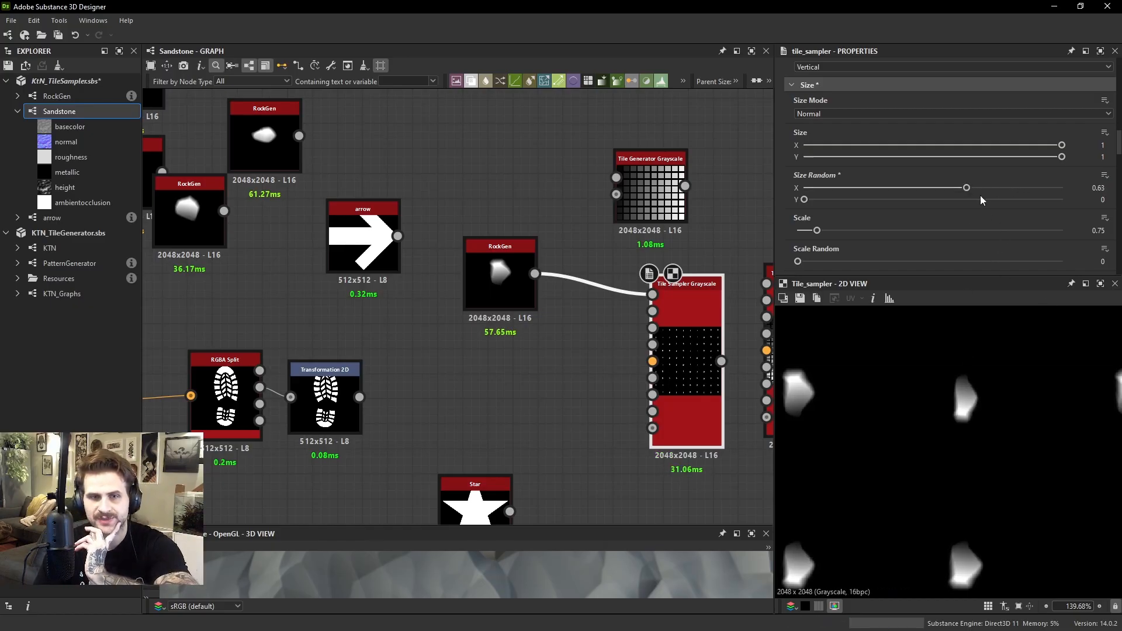
Set the Tile Sampler's Size X to 1.5, nudge it to 1.54, and inspect the widened rocks
left_click(916, 143)
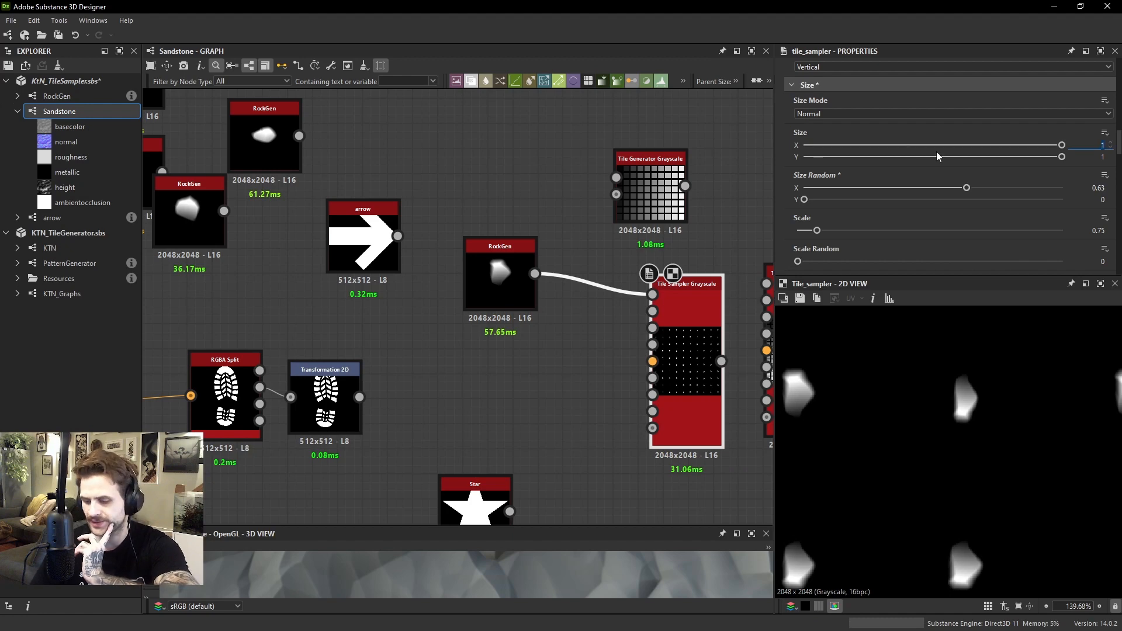
type("1.5")
key("Return")
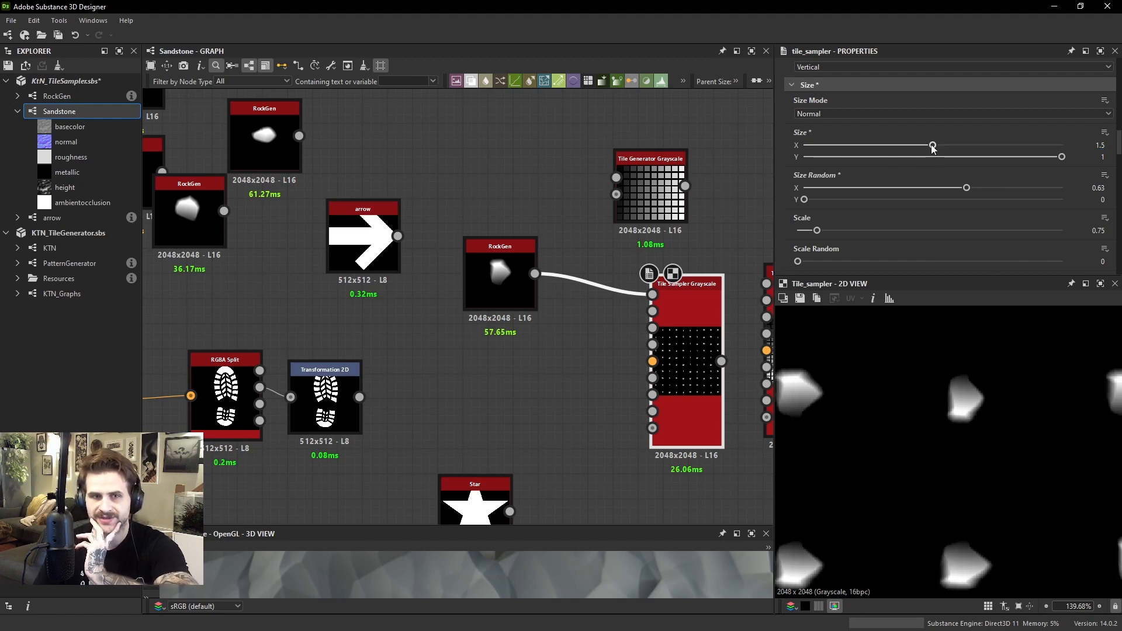
left_click_drag(932, 145, 937, 146)
scroll(968, 390, "down", 4)
scroll(865, 390, "up", 2)
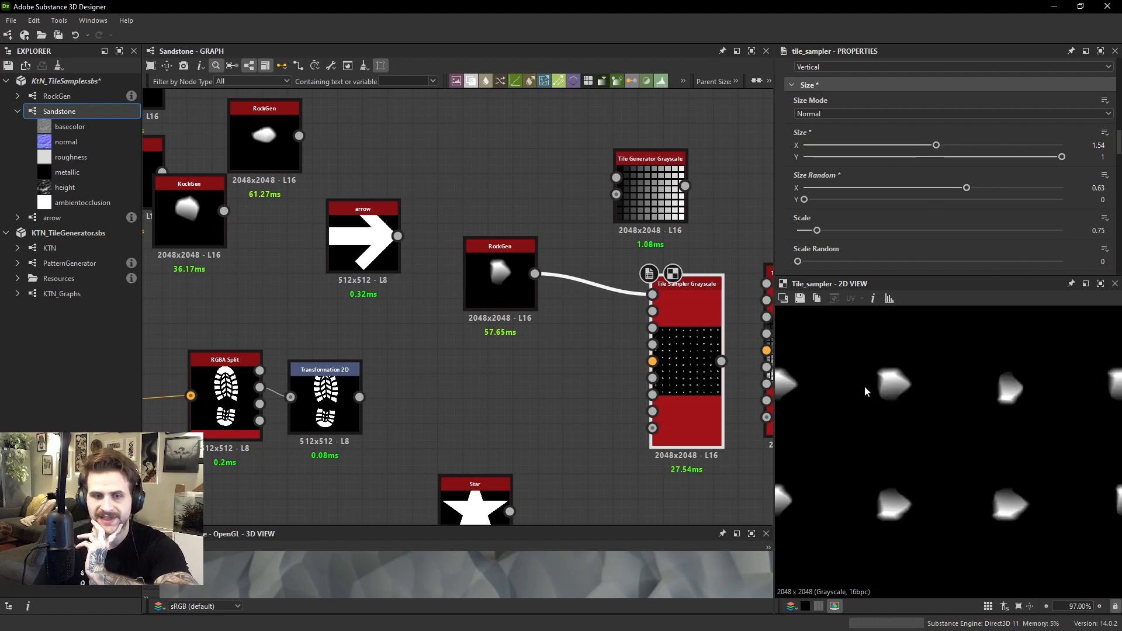
middle_click_drag(865, 386, 879, 448)
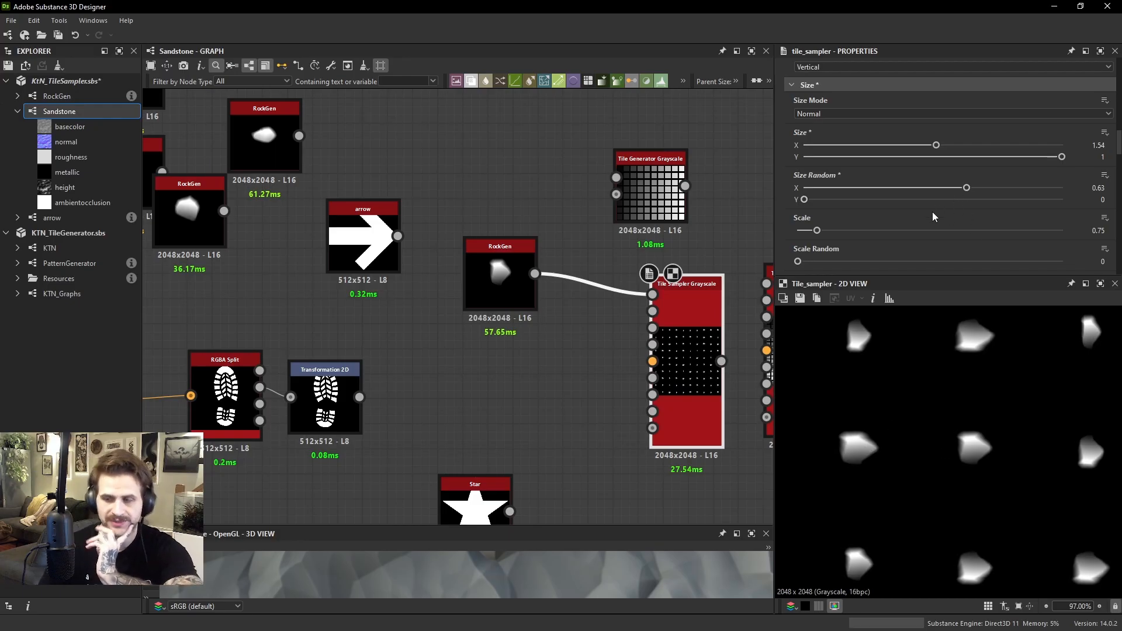
Set Size X back to 1 and change Size Random to 0 in X and 0.73 in Y
left_click(940, 147)
type("1")
key("Return")
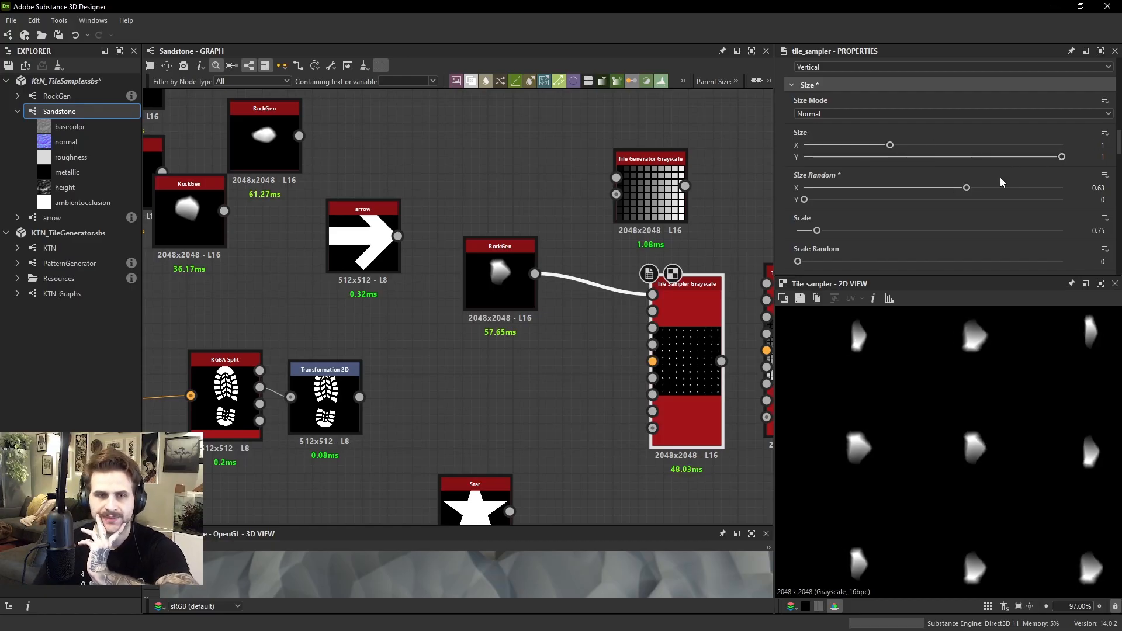
left_click_drag(967, 188, 992, 205)
Try Size Y at 2 and 1.54 to see the rocks' heights vary, and return it to 1
left_click(890, 155)
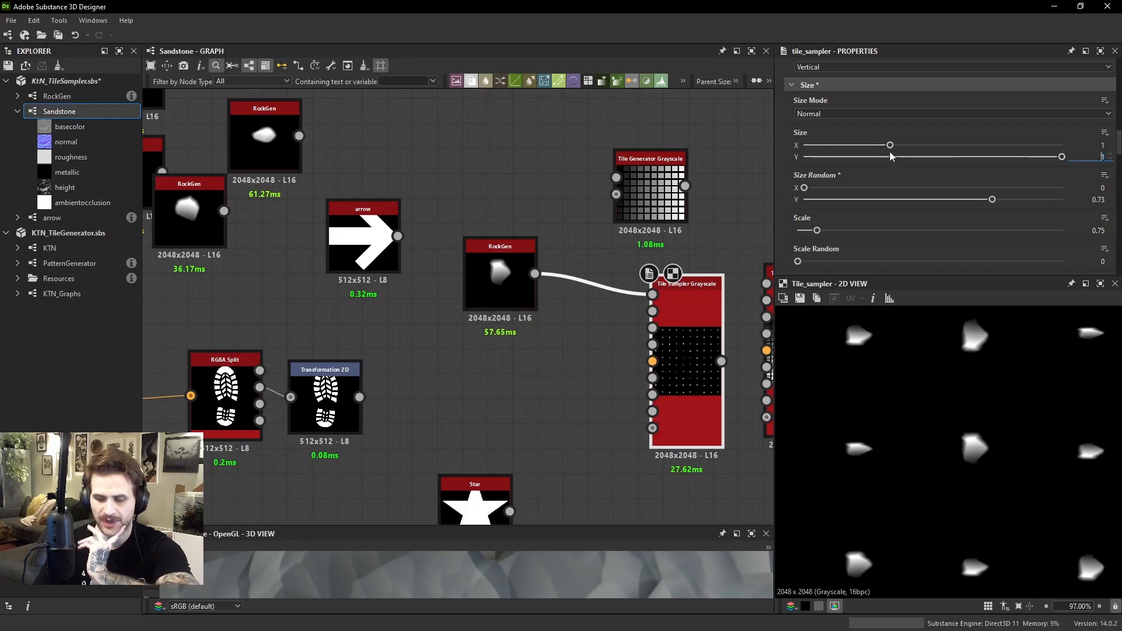
scroll(973, 392, "down", 4)
scroll(980, 412, "up", 3)
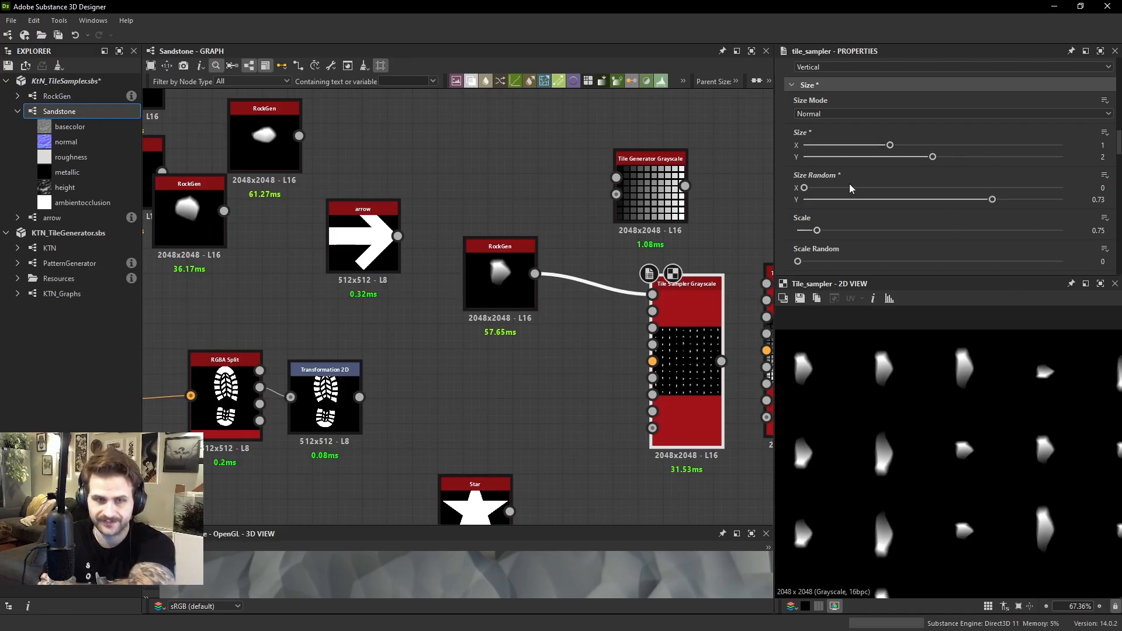
left_click_drag(932, 156, 904, 158)
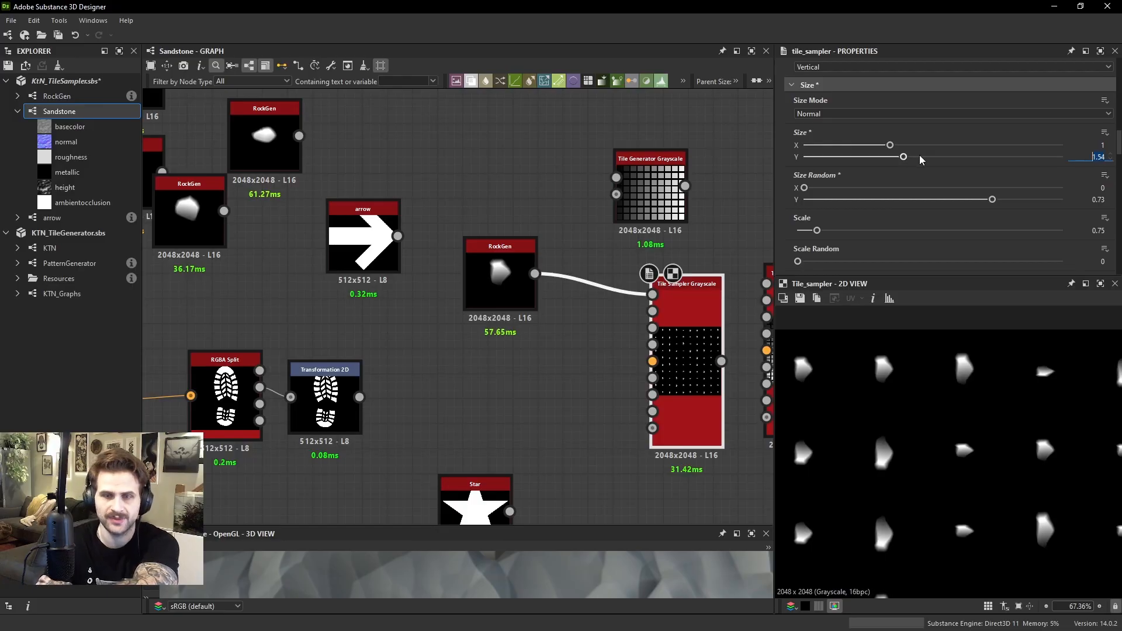
type("1")
key("Return")
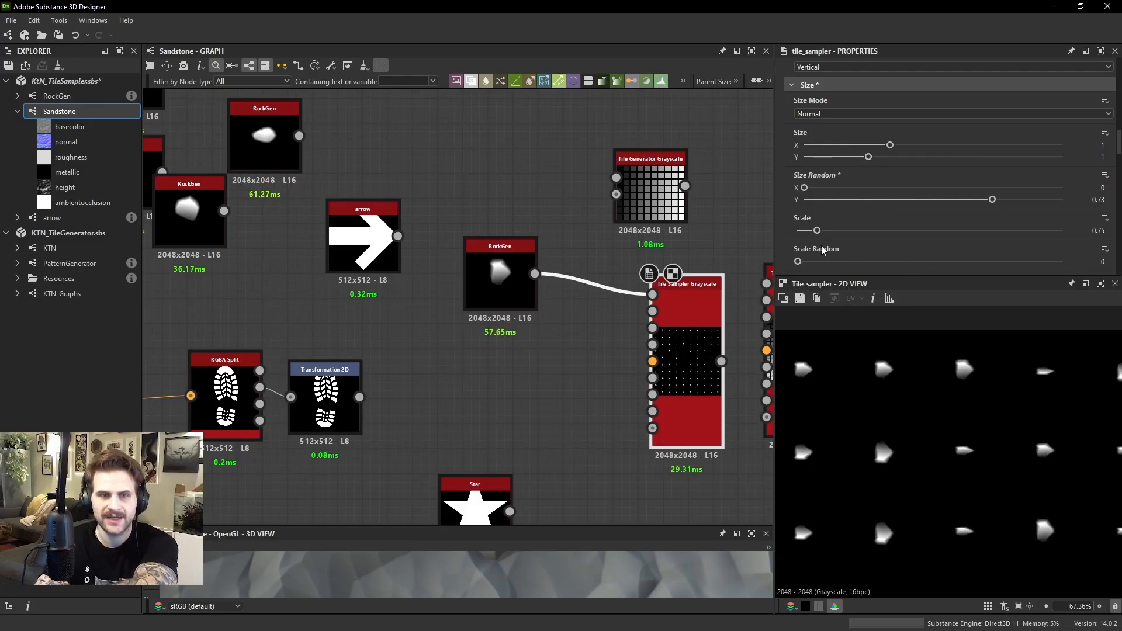
Reset Size Random Y to 0, then try Size Y at 1.77 and undo it
scroll(823, 250, "down", 1)
scroll(824, 187, "up", 2)
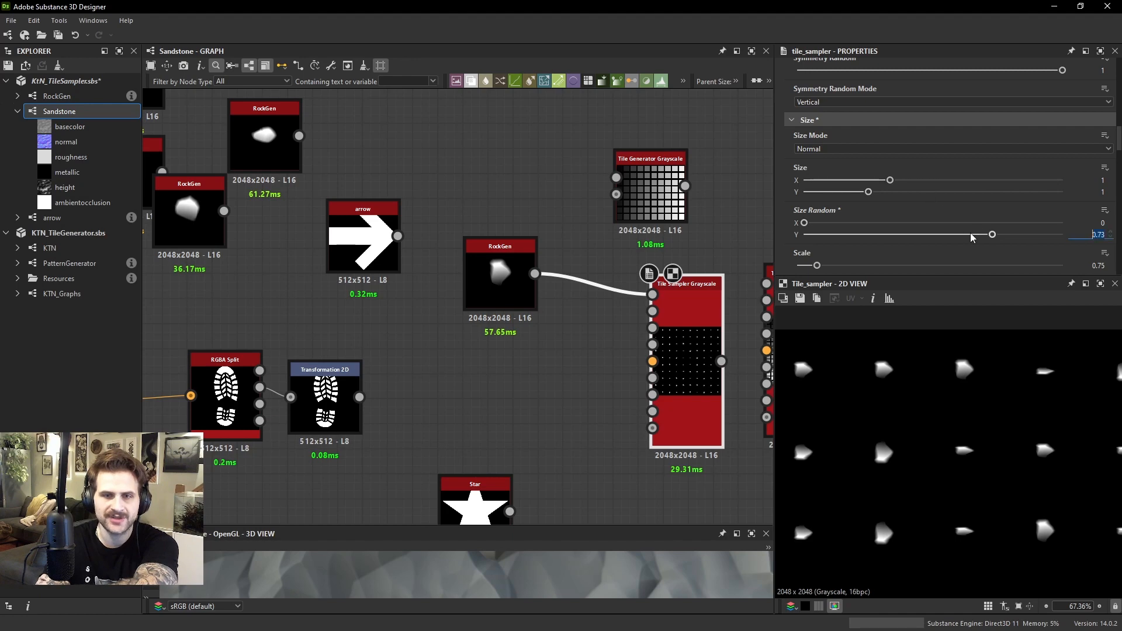
key("ctrl+z")
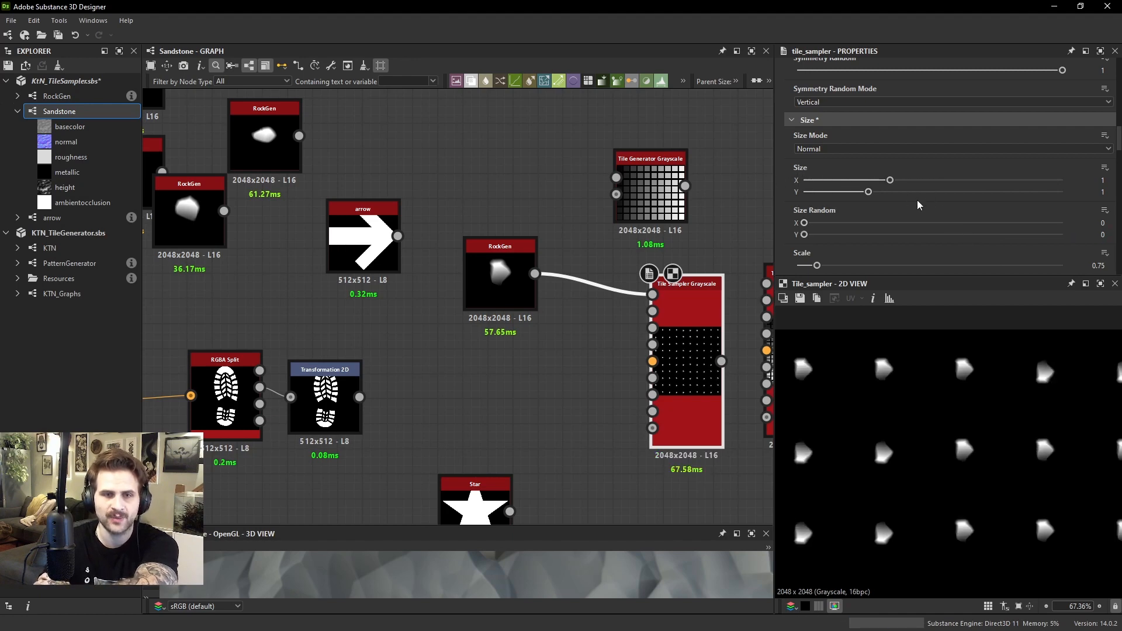
left_click(919, 192)
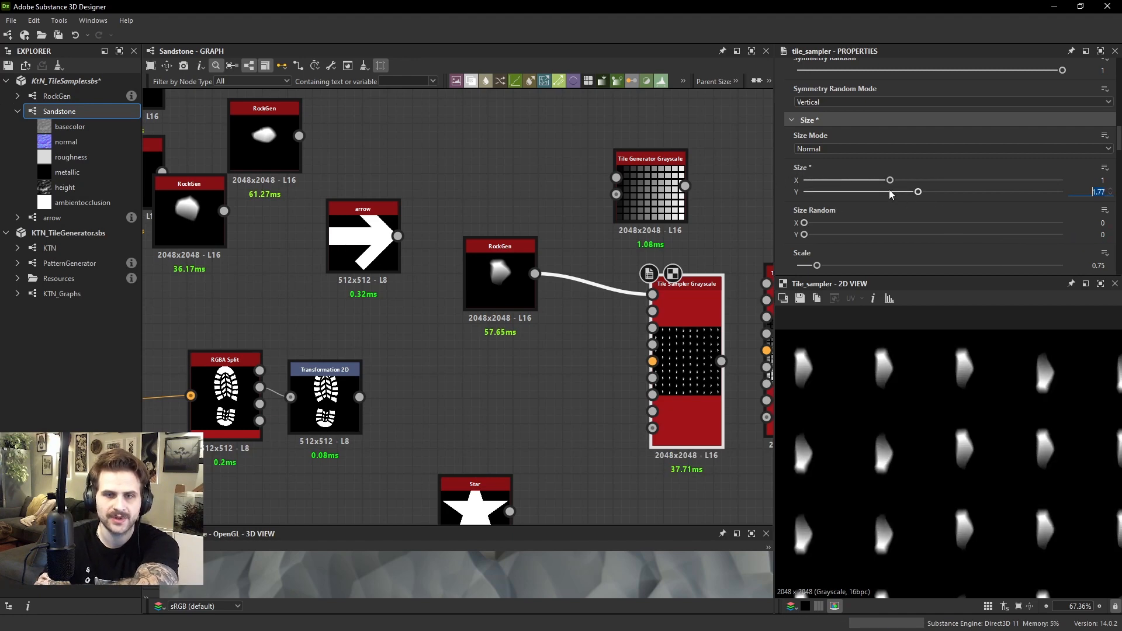
key("ctrl+z")
Examine the Tile Sampler's Size Mode options and compare them with the Tile Generator's size and Interstice settings
left_click(852, 150)
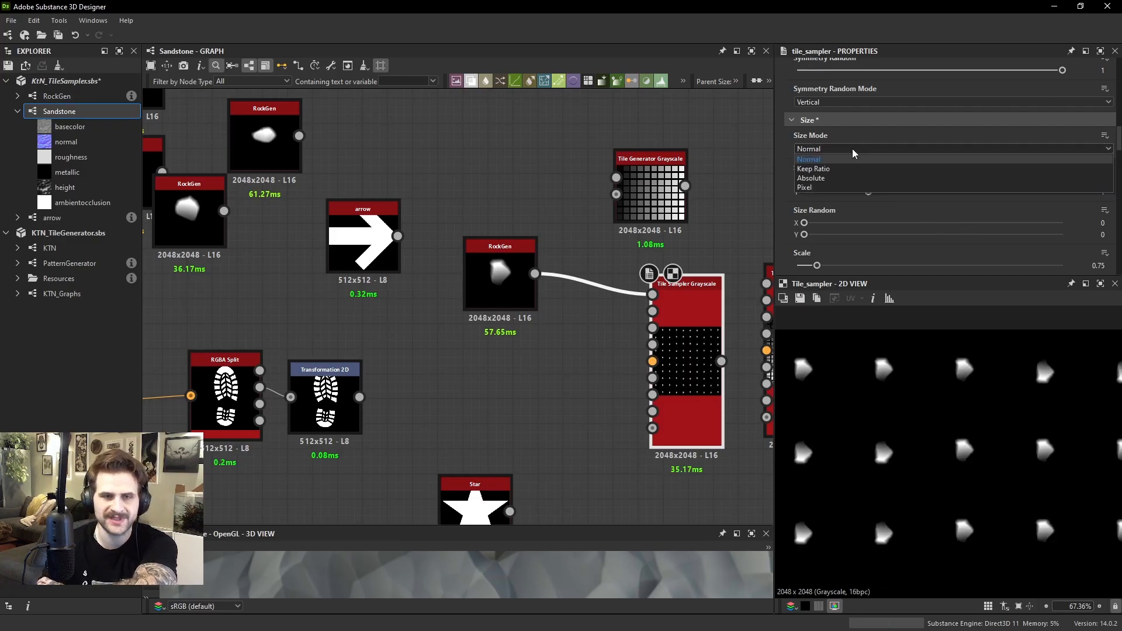
left_click(826, 149)
left_click(826, 149)
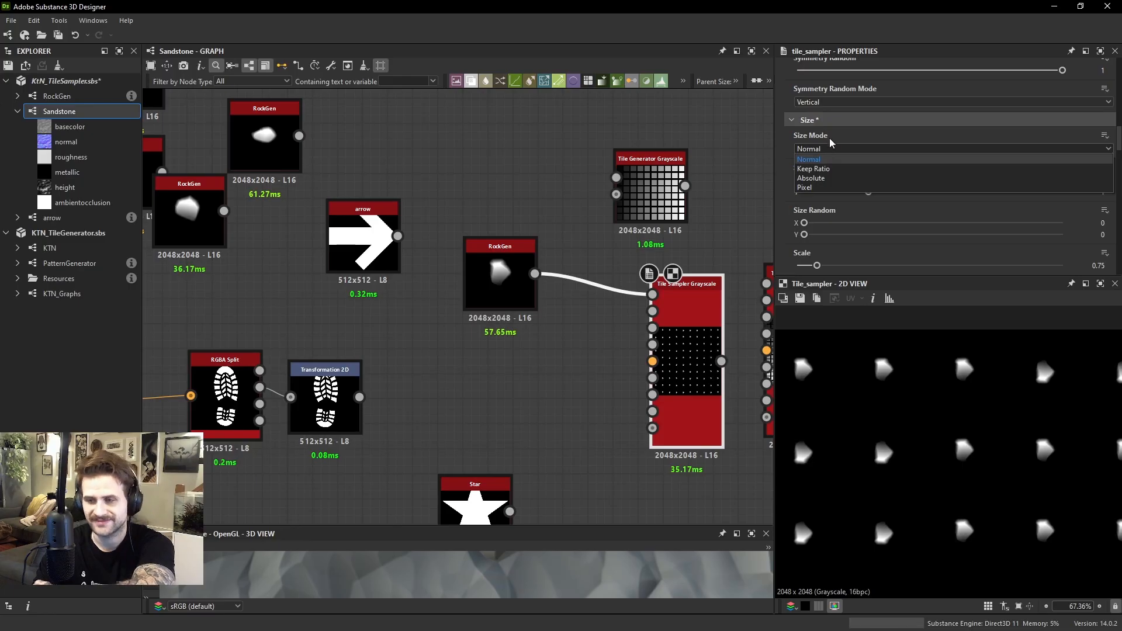
left_click(634, 192)
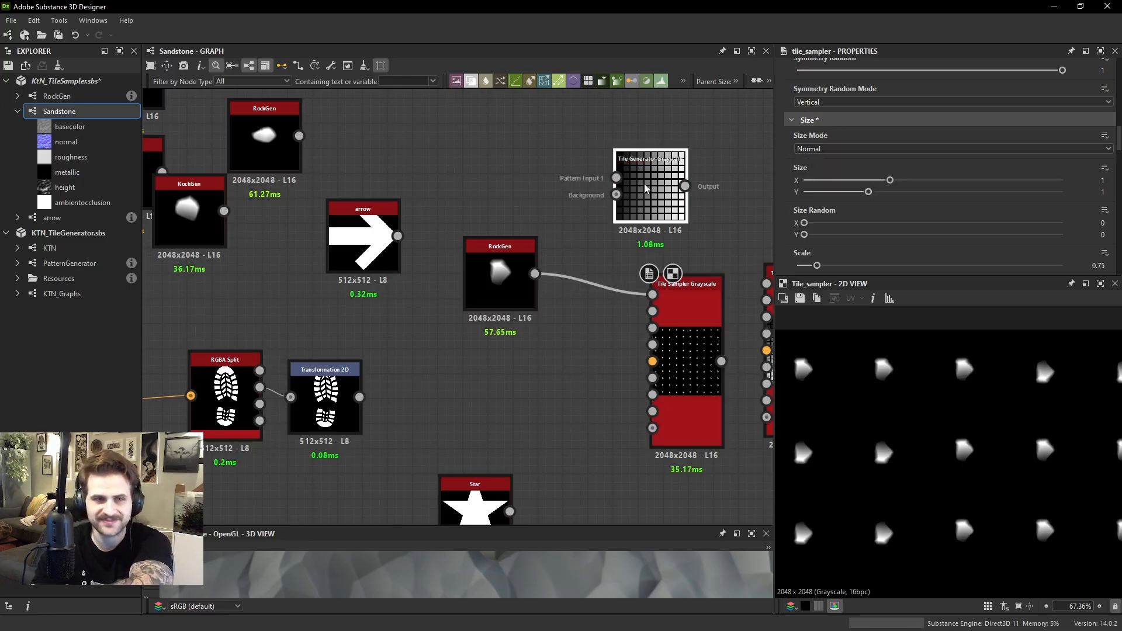
double_click(647, 188)
middle_click_drag(649, 187, 617, 221)
scroll(854, 110, "up", 1)
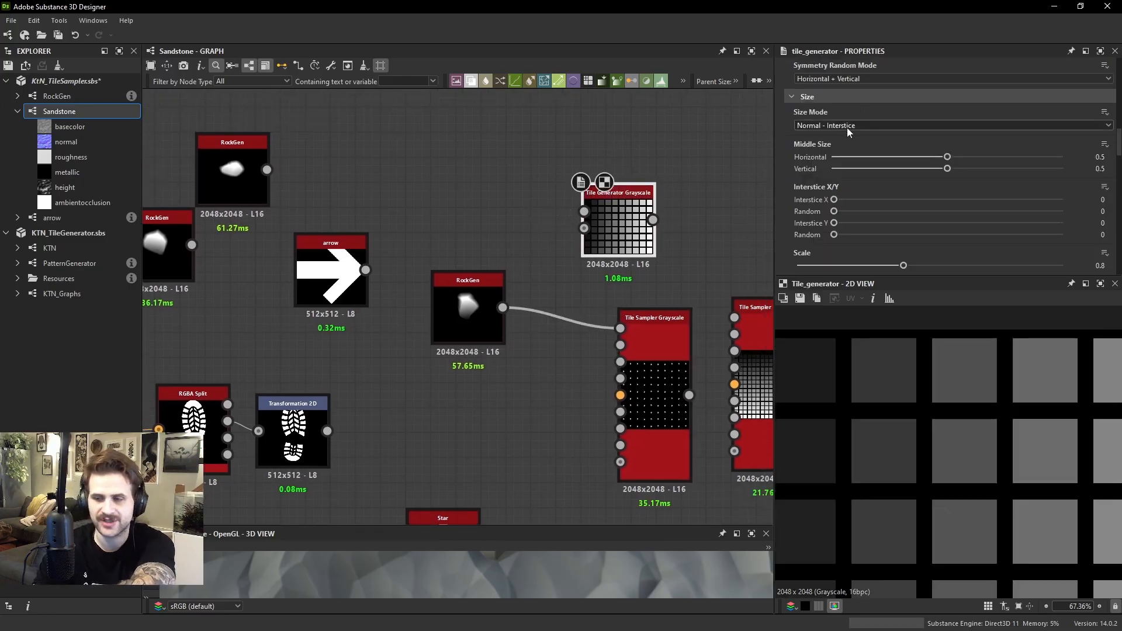
scroll(980, 374, "up", 2)
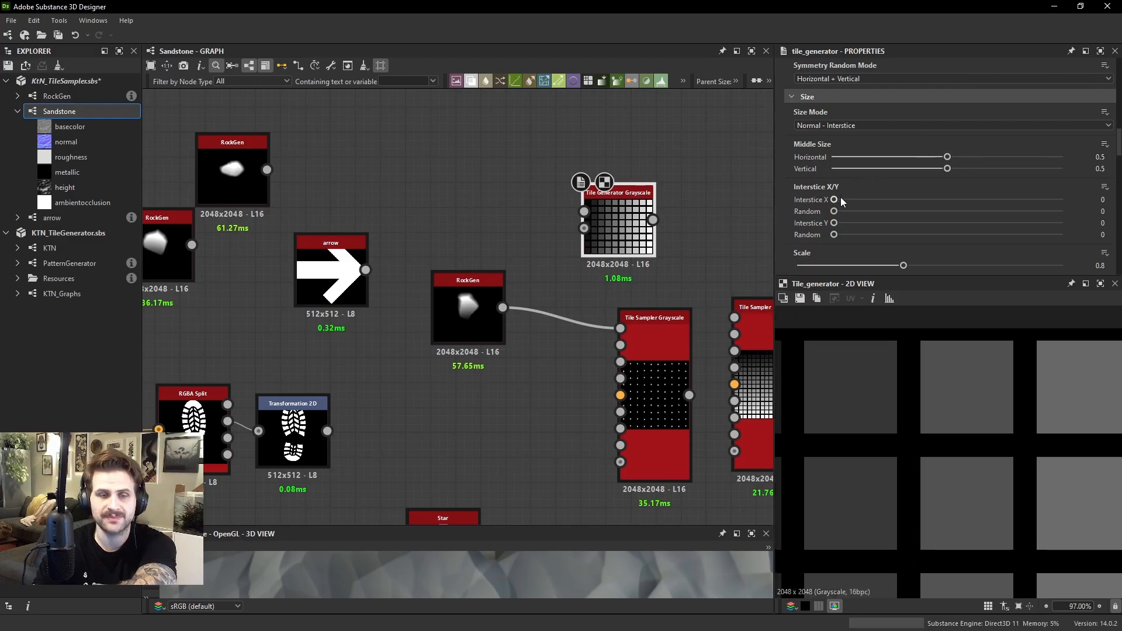
Try the Tile Generator's Interstice X and return it to 0, then set Interstice Y to 0.48
mouse_move(841, 198)
left_mouse_down()
mouse_move(927, 207)
mouse_move(832, 202)
left_mouse_up()
scroll(900, 335, "up", 1)
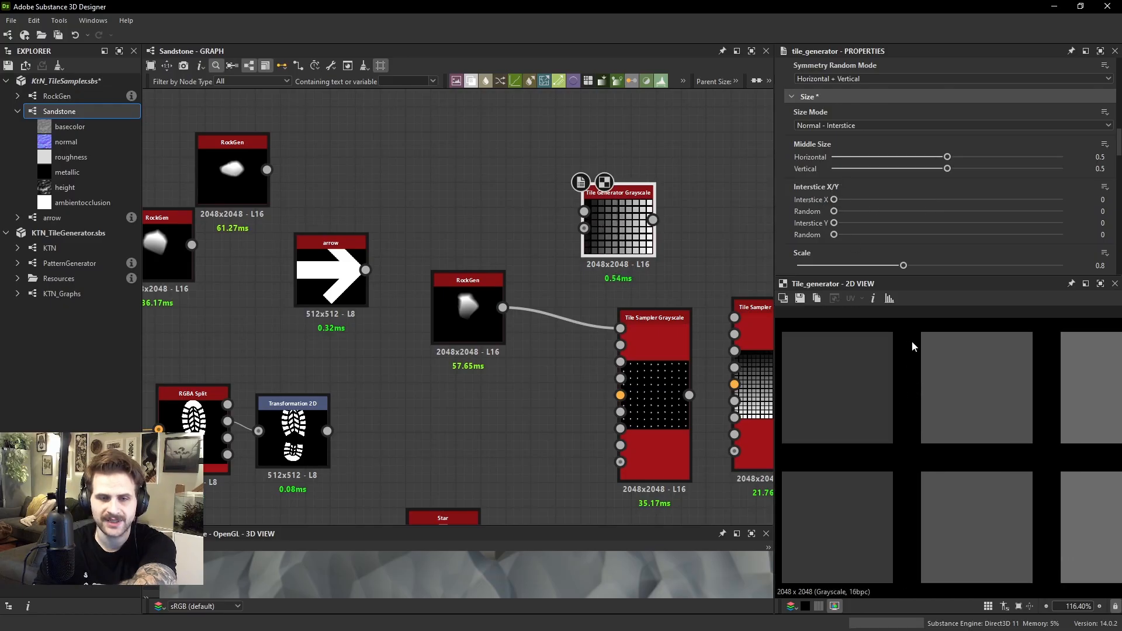
left_click_drag(836, 200, 754, 221)
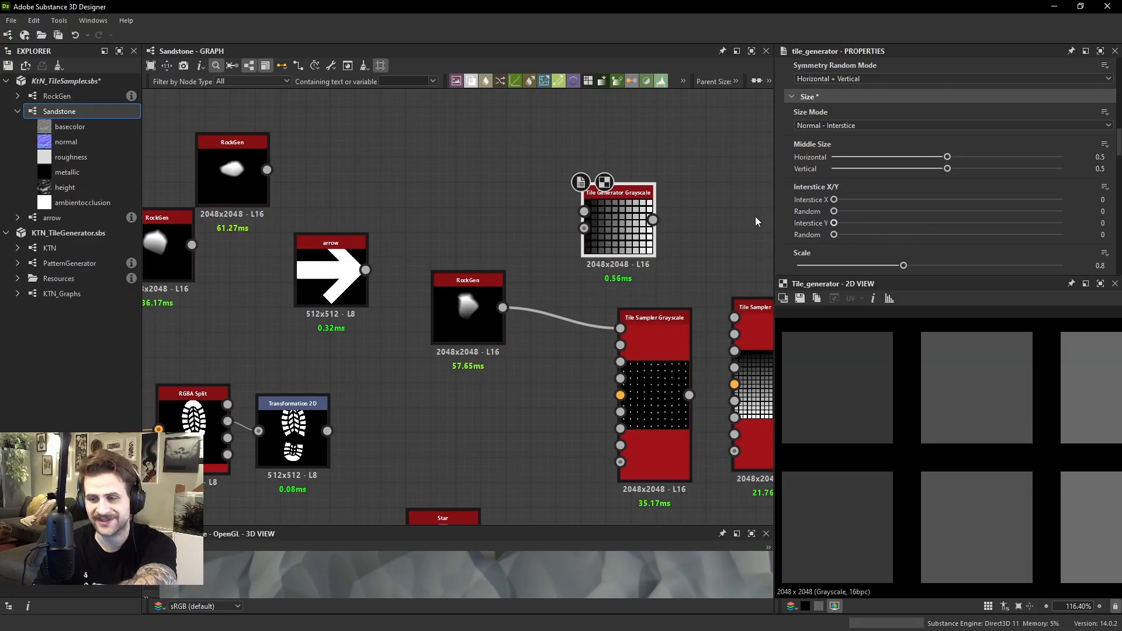
left_click_drag(845, 227, 905, 223)
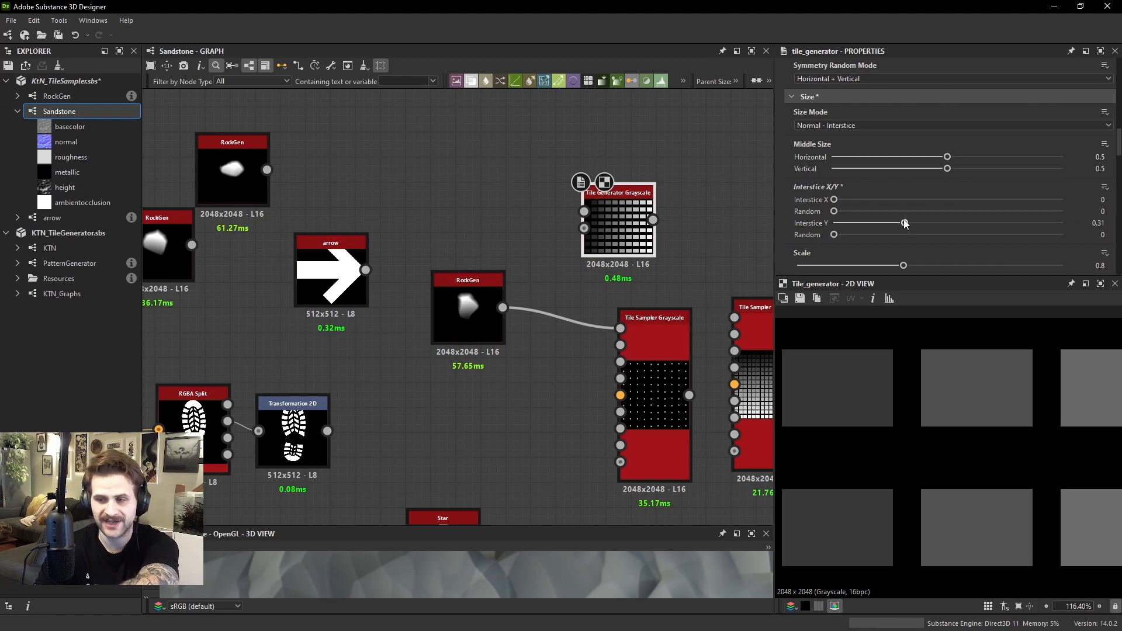
left_click_drag(905, 223, 947, 225)
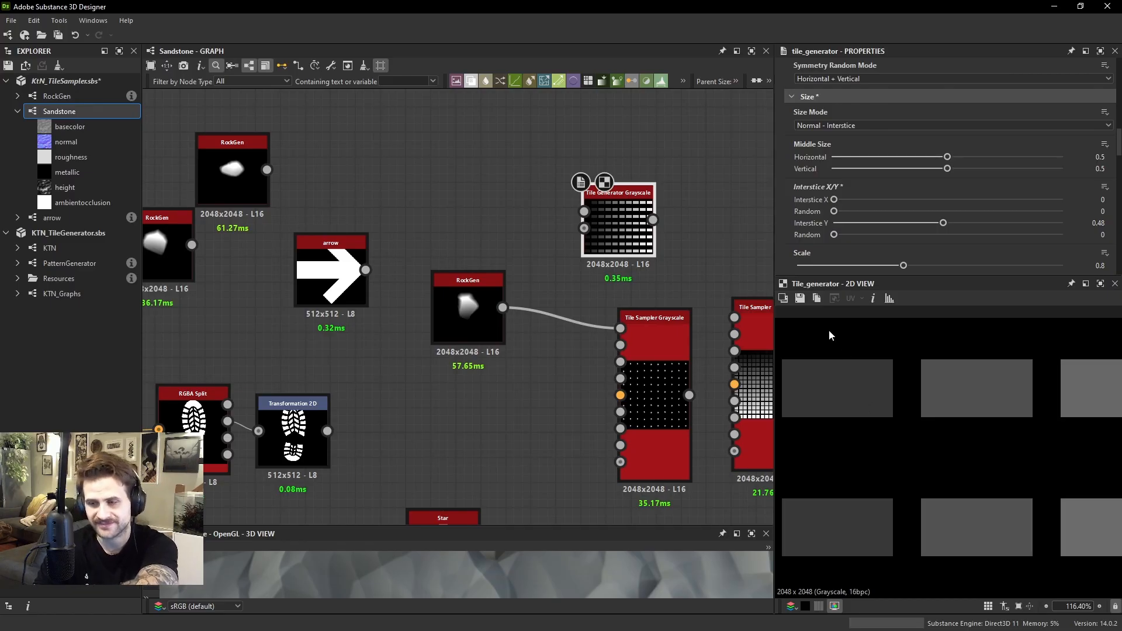
Reopen the Tile Sampler's Size settings and vary Size X, returning it to 1
left_click(653, 345)
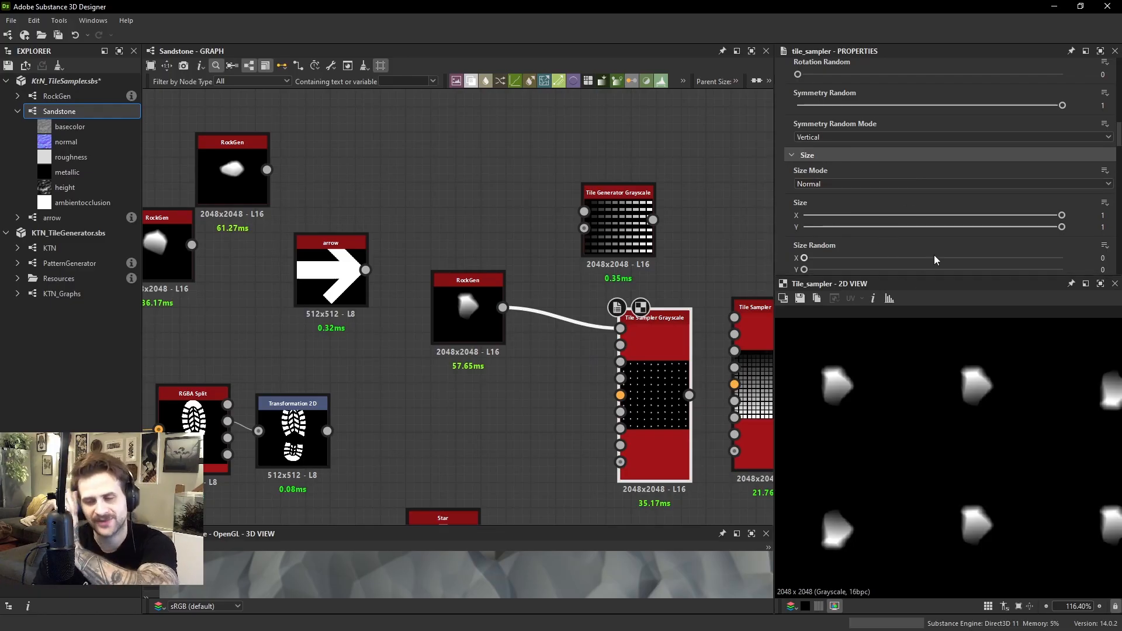
scroll(848, 233, "down", 1)
left_click_drag(880, 180, 1066, 180)
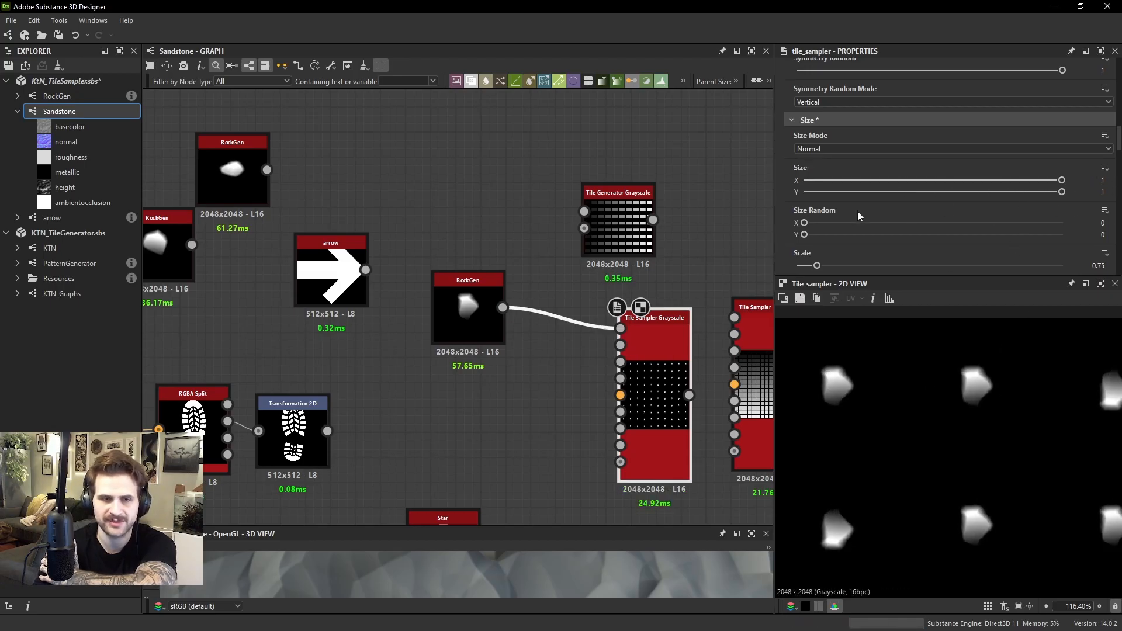
Set the Tile Sampler's Scale to 1.5 and Scale Random to 0.17, checking the rock size variation
scroll(850, 199, "down", 2)
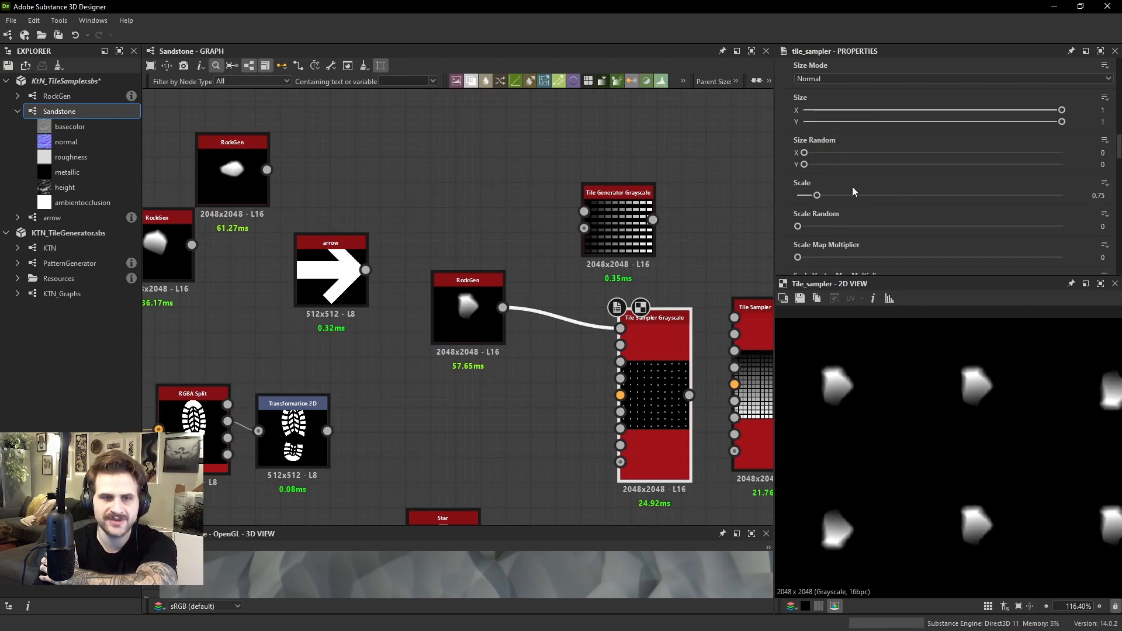
left_click_drag(818, 198, 934, 223)
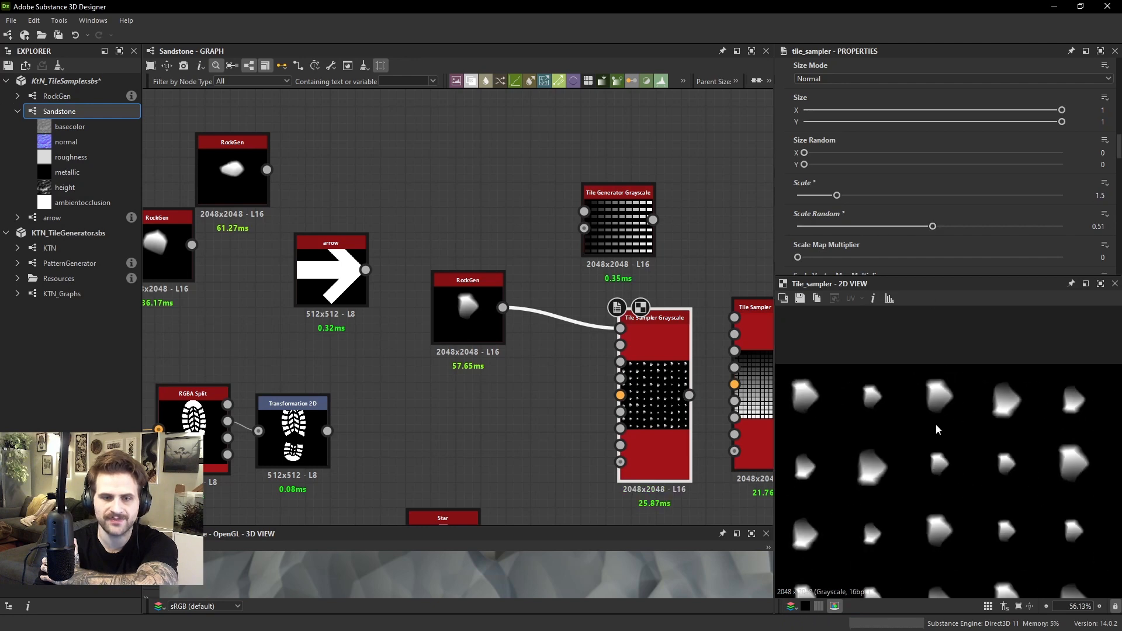
scroll(936, 425, "down", 3)
middle_click_drag(928, 417, 950, 385)
scroll(866, 382, "up", 2)
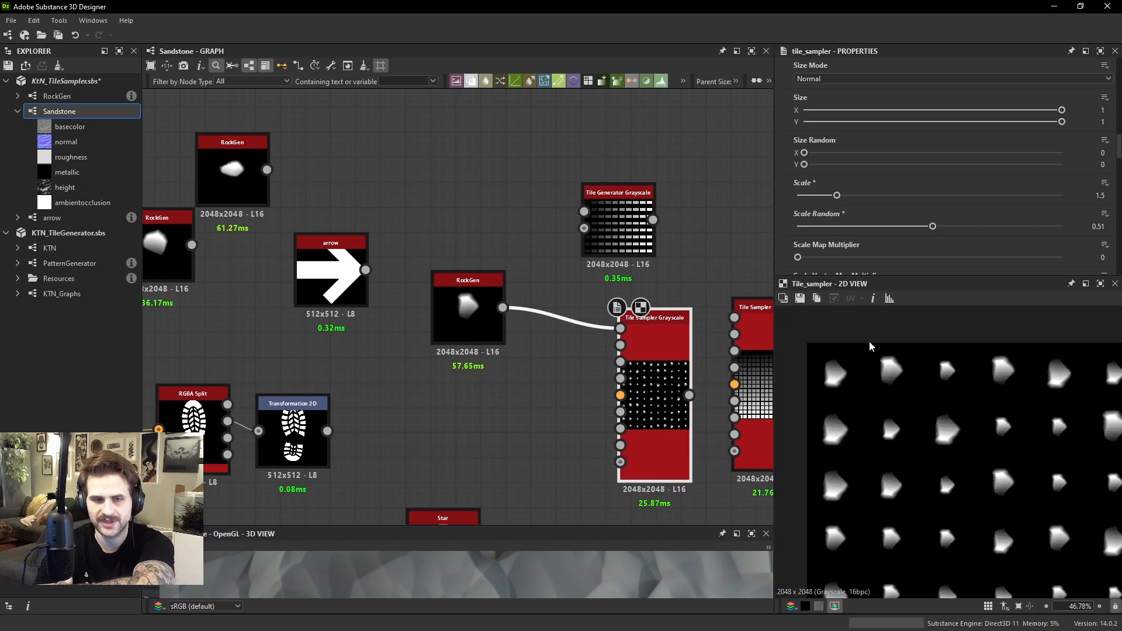
left_click_drag(932, 226, 843, 226)
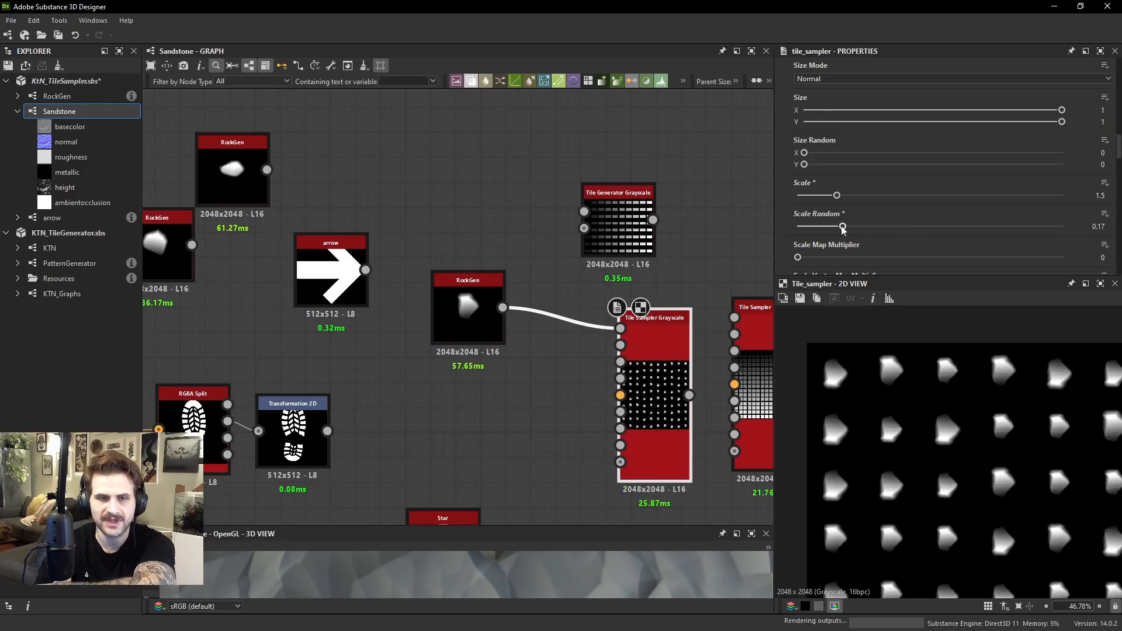
Examine the Scale Map parameters and input, and move the star, tile generator, gradient and levels nodes lower in the graph
scroll(894, 192, "down", 2)
scroll(865, 219, "down", 1)
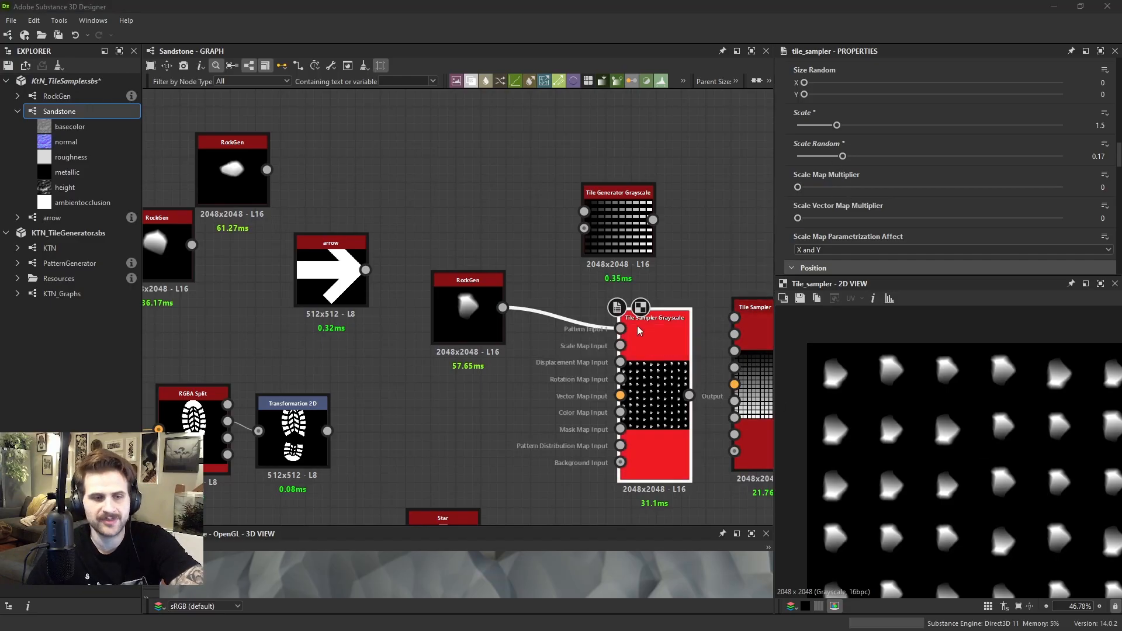
scroll(653, 363, "up", 3)
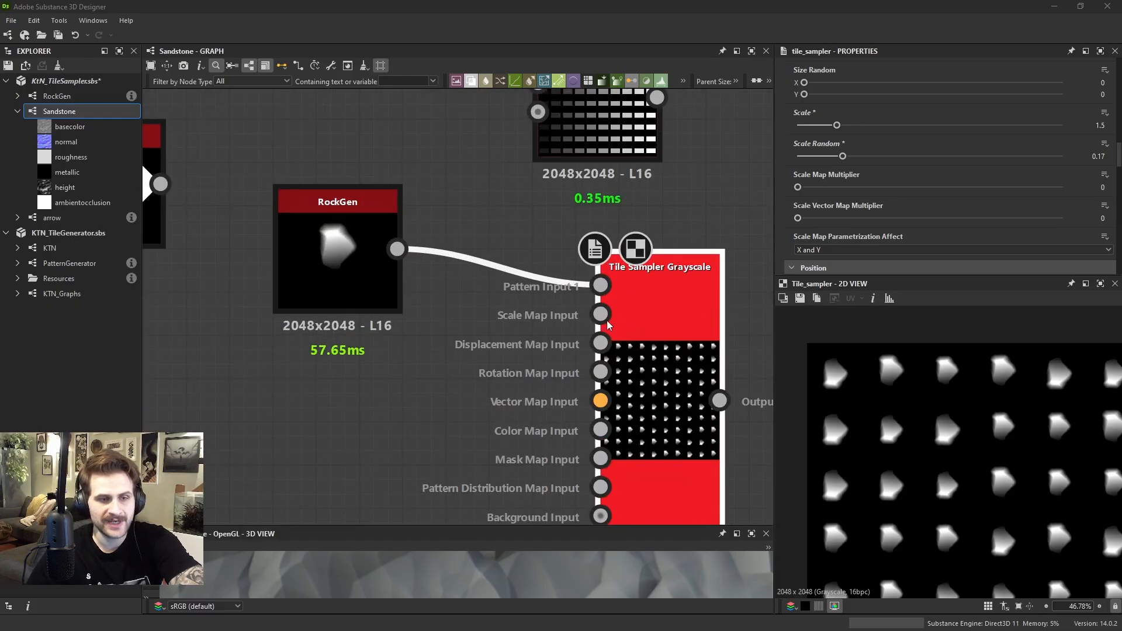
scroll(608, 322, "up", 4)
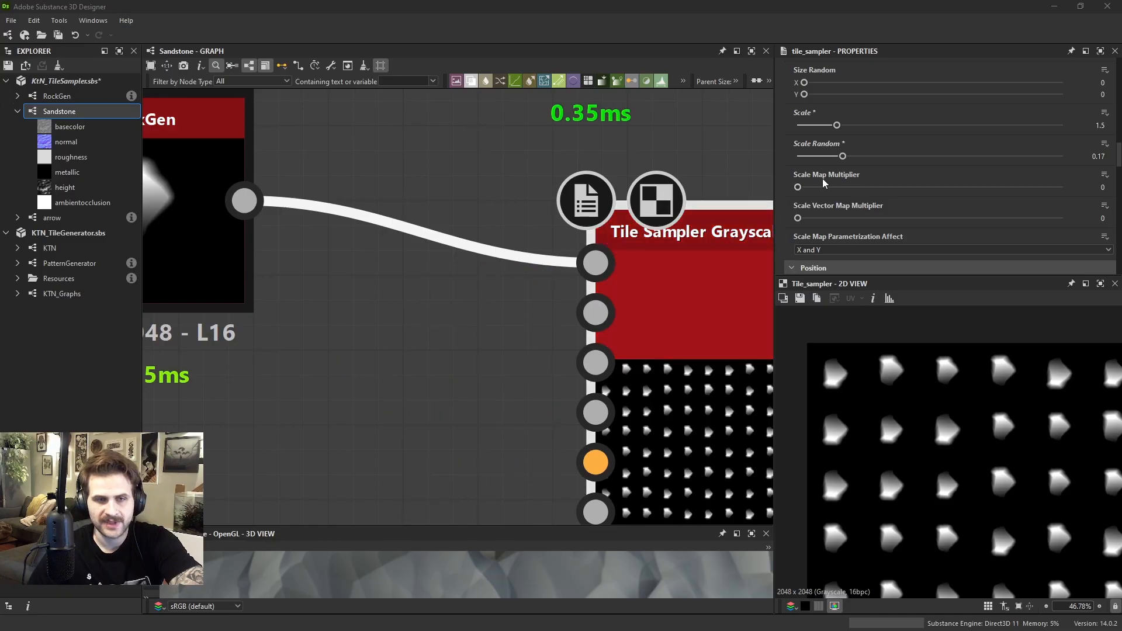
scroll(453, 393, "down", 8)
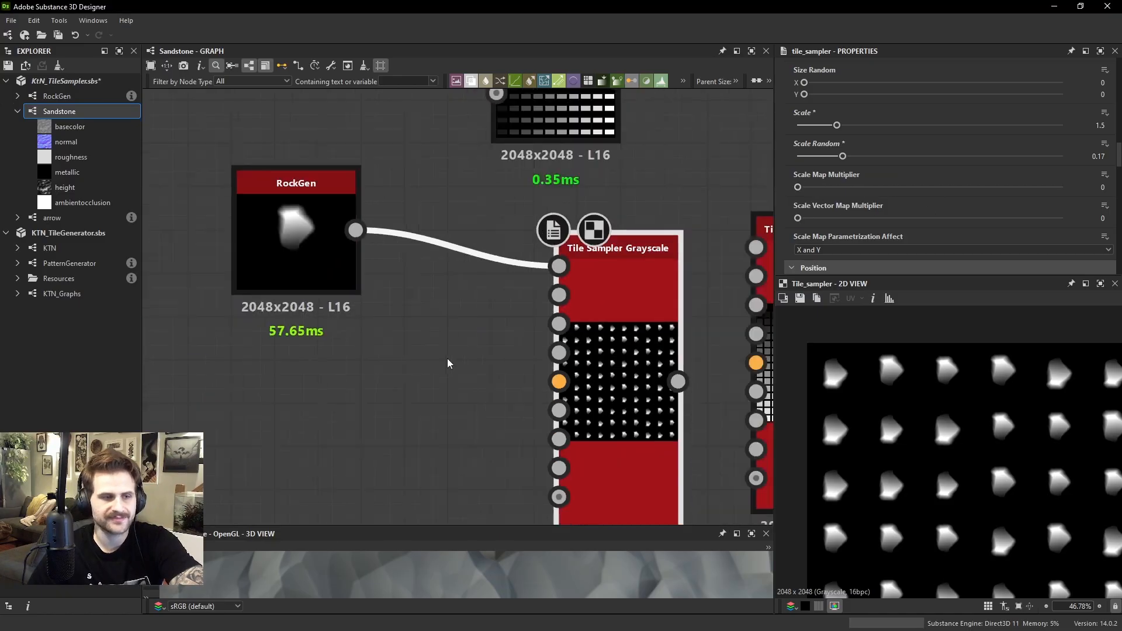
left_click_drag(260, 376, 438, 518)
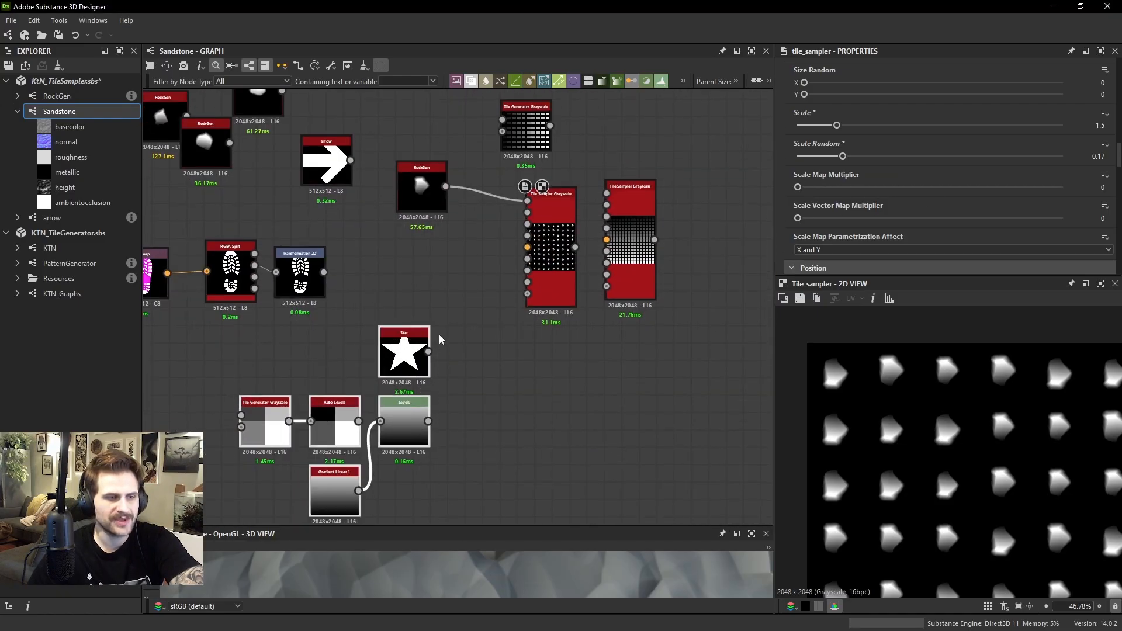
left_click_drag(410, 350, 393, 419)
left_click(438, 328)
key("space")
type("gr")
left_click(393, 293)
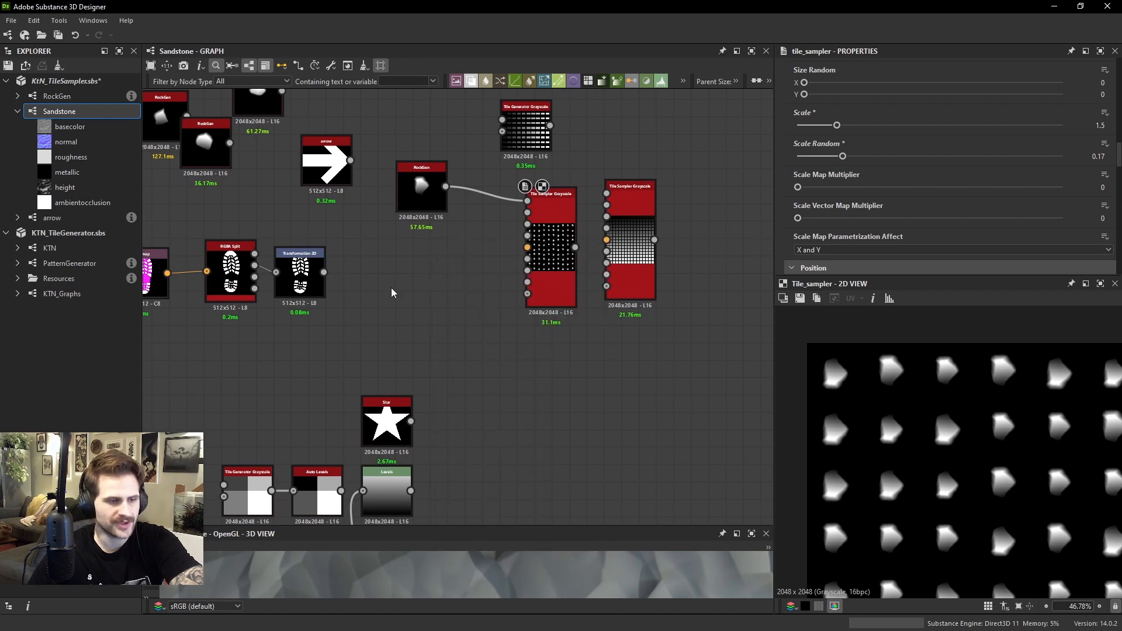
Move the Gradient Linear 1 and Levels nodes up beneath the connected RockGen node
scroll(363, 295, "down", 3)
middle_click_drag(362, 296, 369, 248)
left_click_drag(354, 386, 363, 250)
left_click_drag(391, 365, 415, 265)
scroll(380, 263, "up", 5)
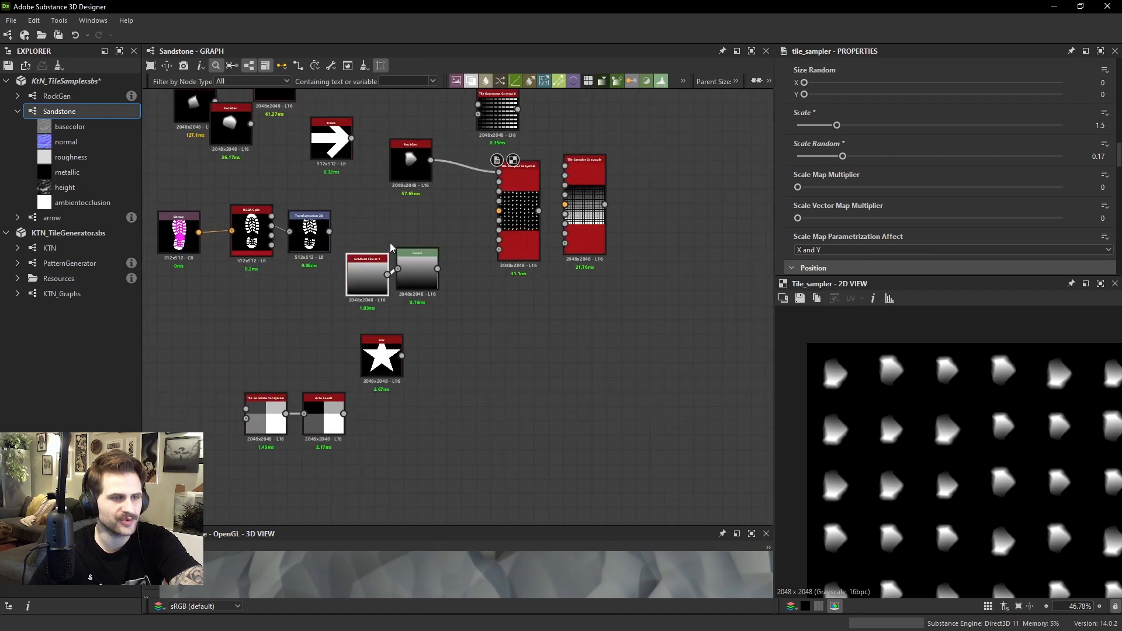
Connect Gradient Linear 1 to the Tile Sampler's Scale Map Input and move the Levels node out of the way
left_click_drag(353, 366, 583, 203)
scroll(540, 234, "up", 2)
scroll(983, 205, "down", 10)
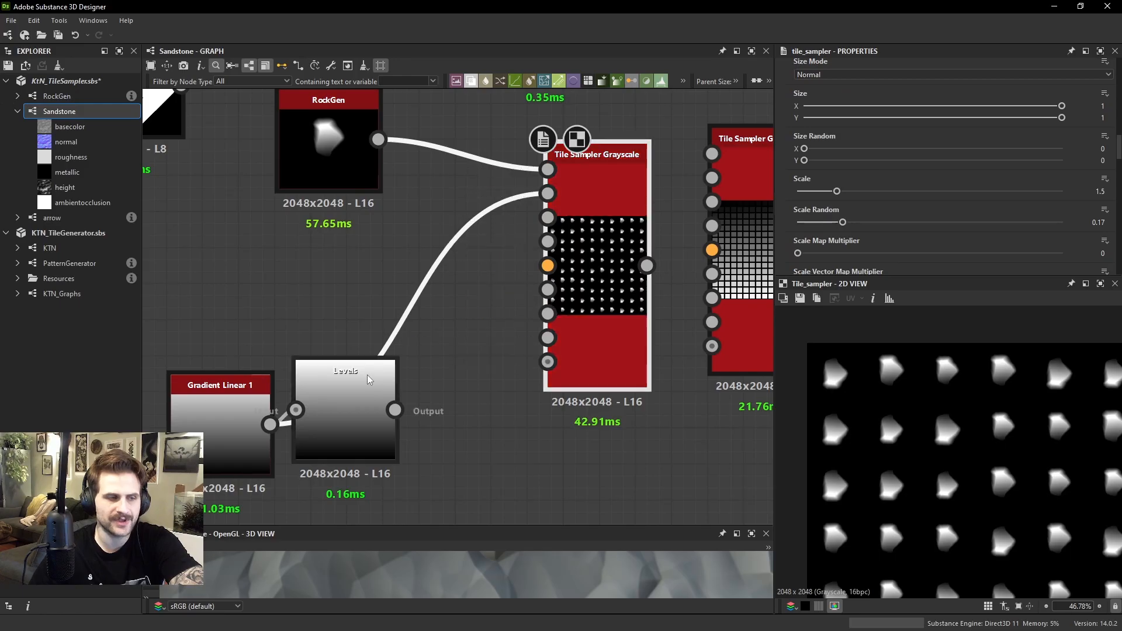
left_click_drag(374, 379, 394, 451)
left_click_drag(229, 380, 336, 257)
Set the Tile Sampler's Scale Map Multiplier to 0.88 and view the whole scaled pattern
scroll(837, 205, "down", 2)
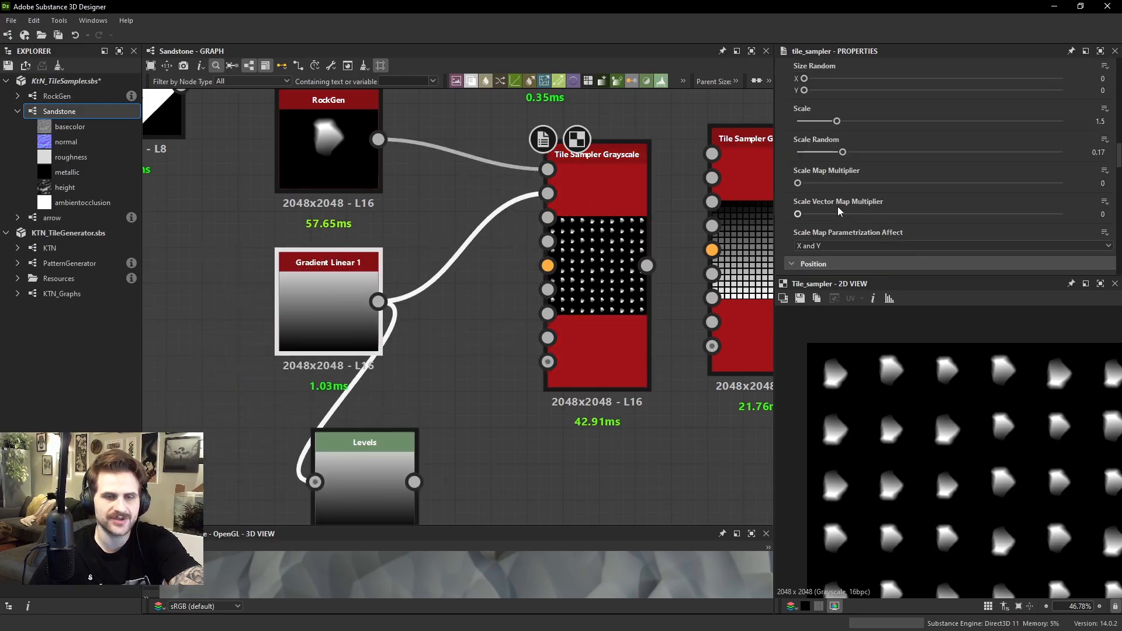
left_click_drag(815, 183, 1030, 183)
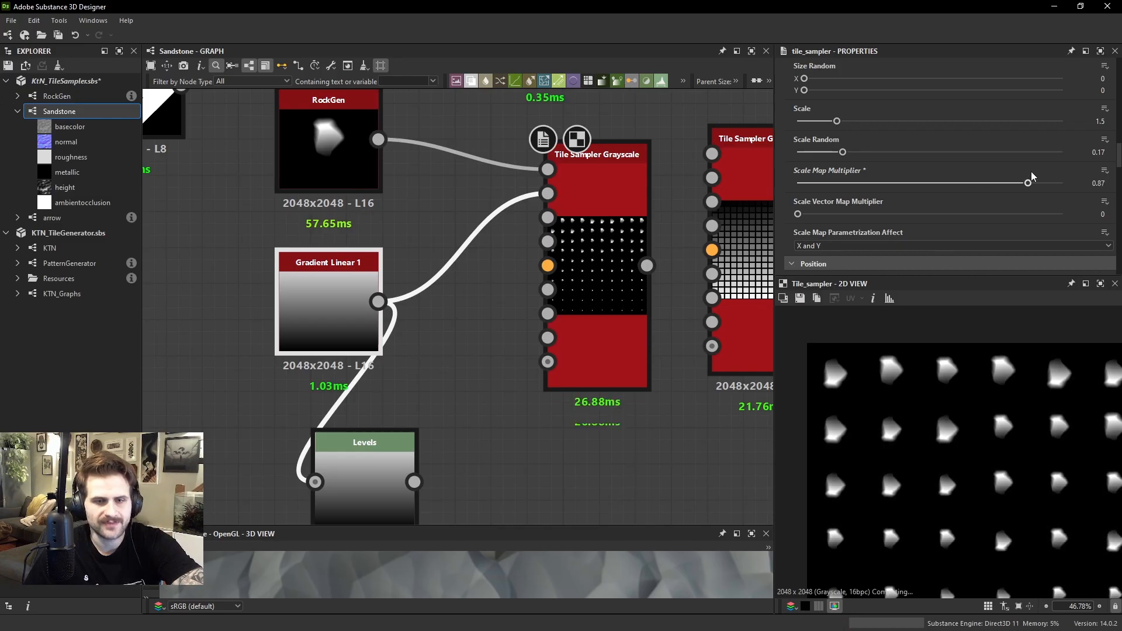
scroll(948, 454, "down", 3)
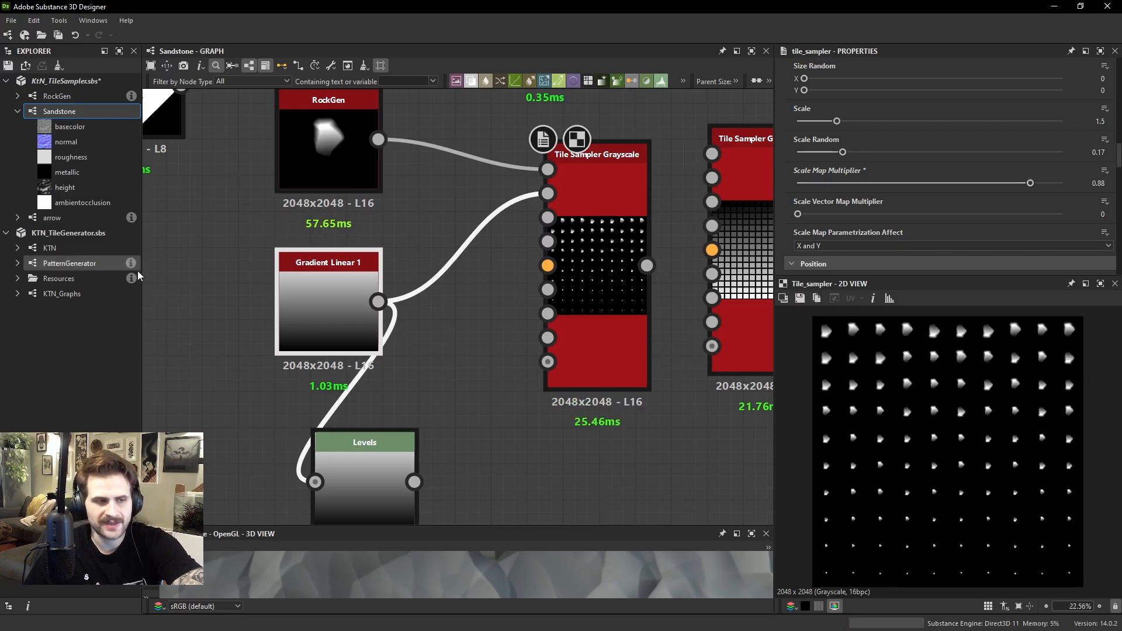
Compare the Gradient Linear 1 output with the Tile Sampler output to relate gradient brightness to rock size
double_click(328, 307)
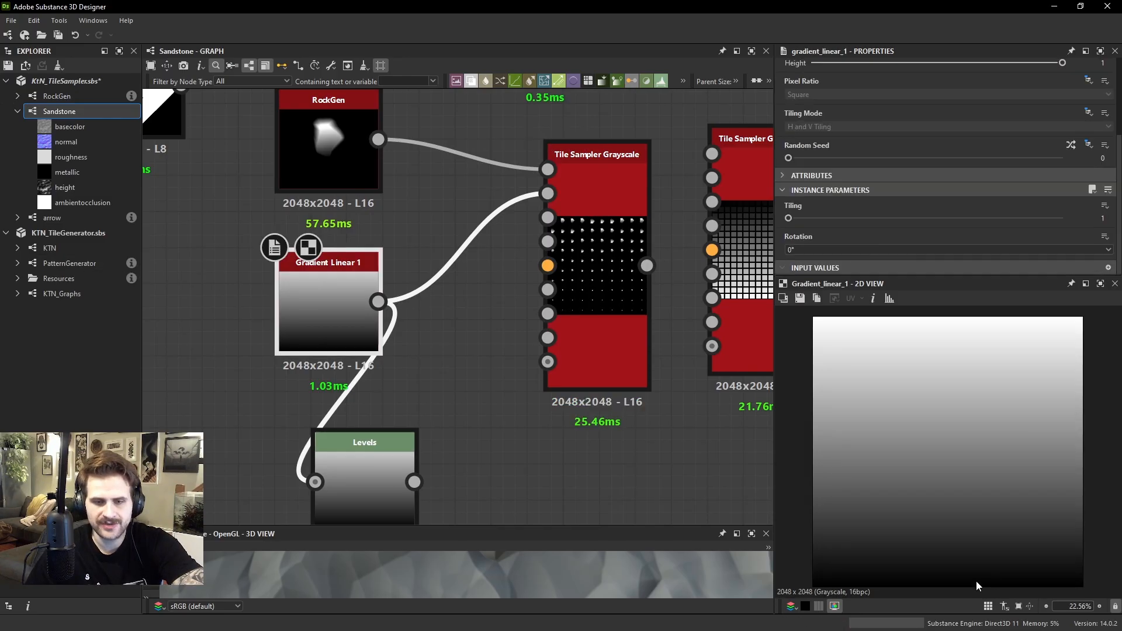
scroll(987, 573, "up", 6)
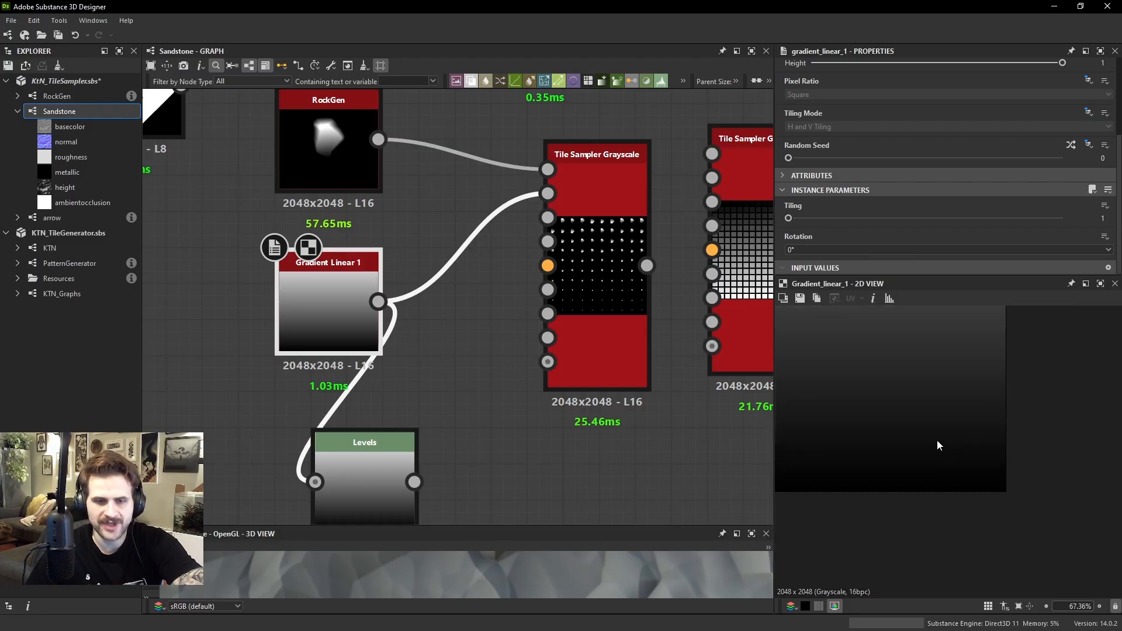
double_click(601, 295)
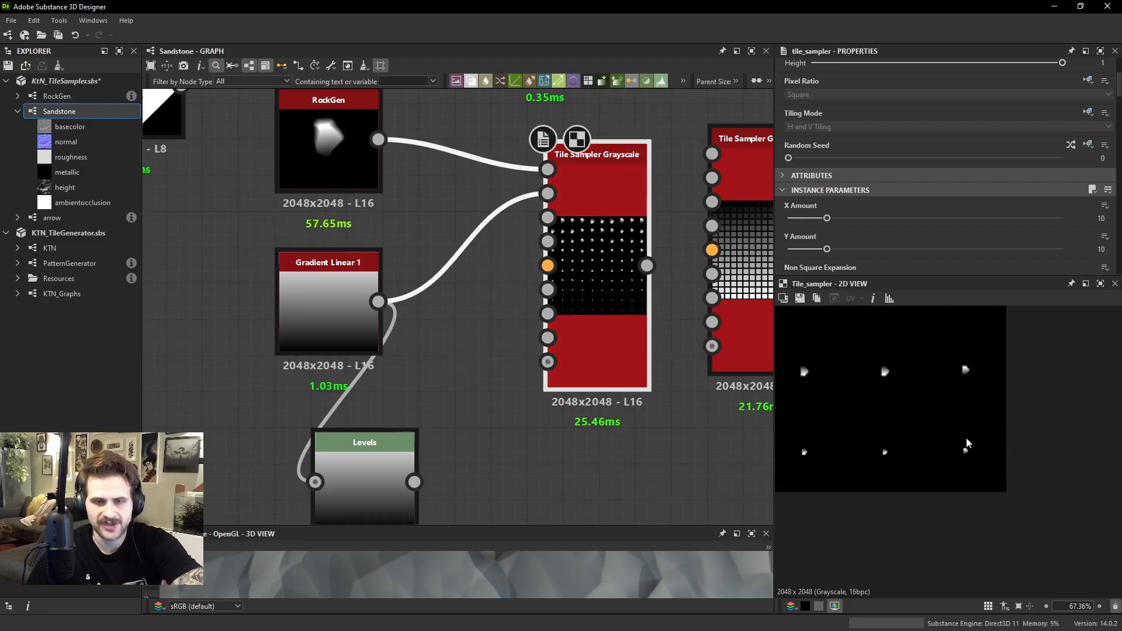
scroll(968, 457, "up", 1)
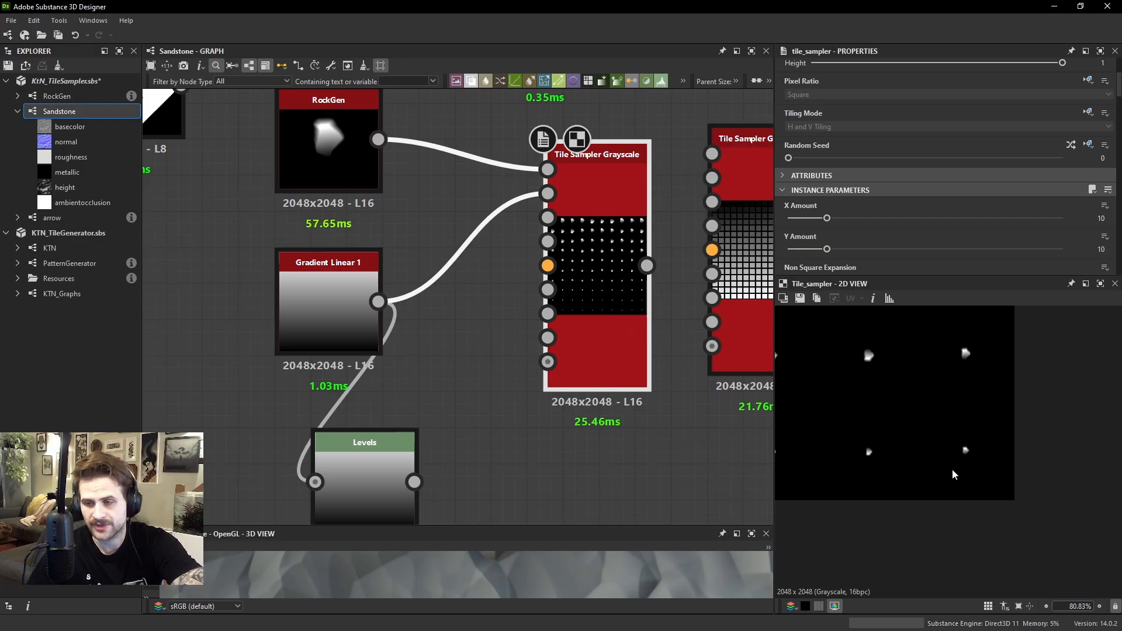
scroll(952, 471, "up", 1)
scroll(939, 470, "down", 6)
middle_click_drag(936, 448, 939, 513)
middle_click_drag(933, 330, 936, 426)
middle_click_drag(907, 377, 914, 431)
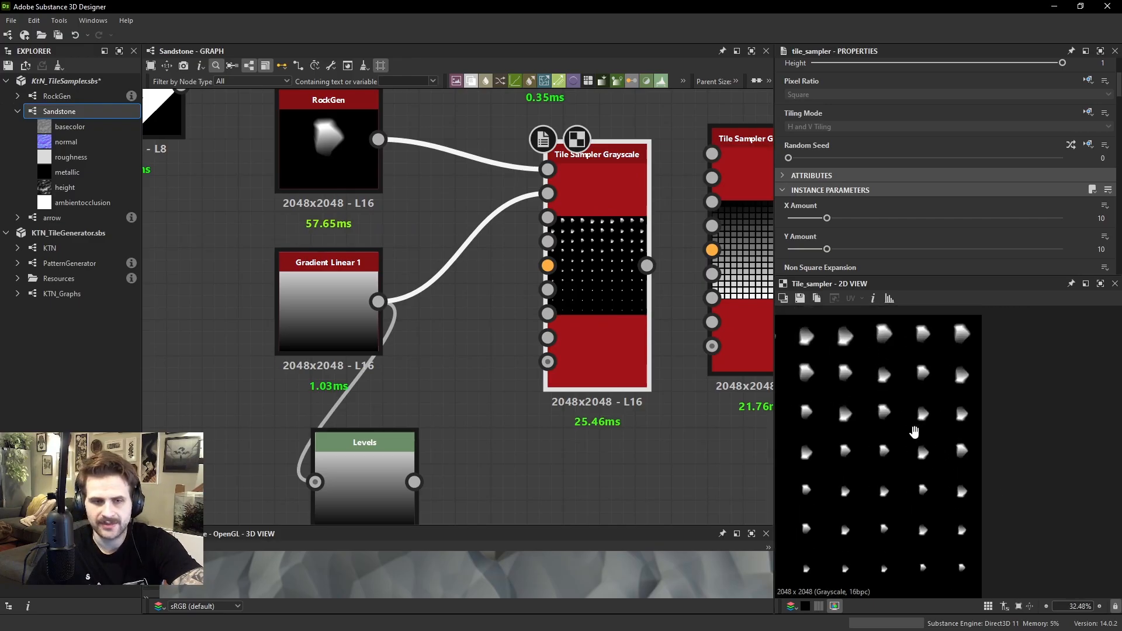
double_click(329, 309)
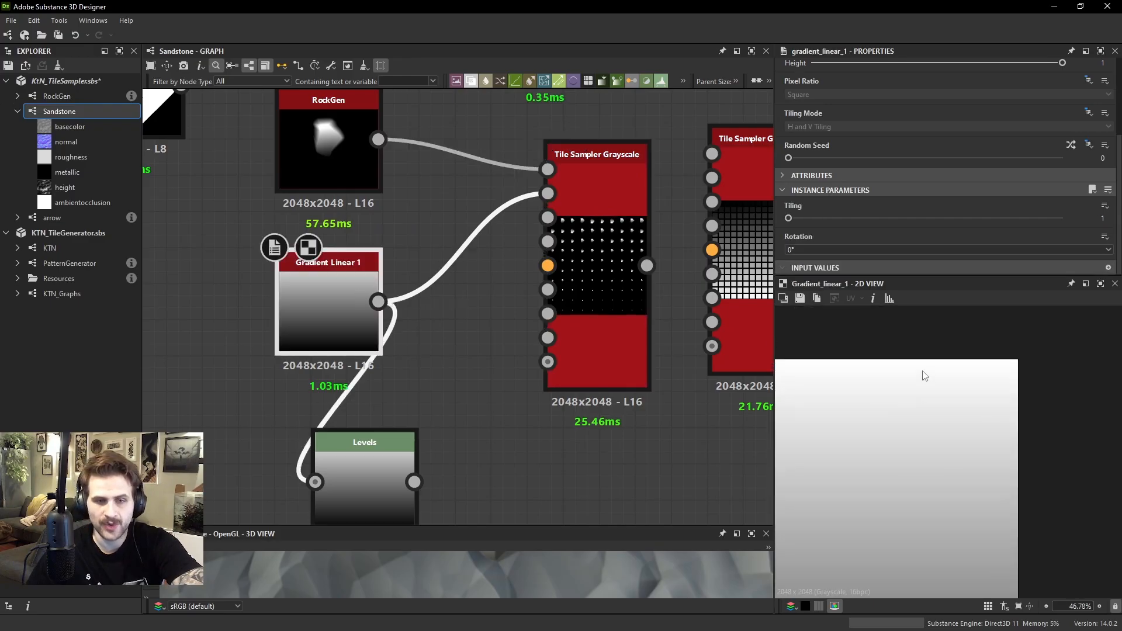
double_click(578, 272)
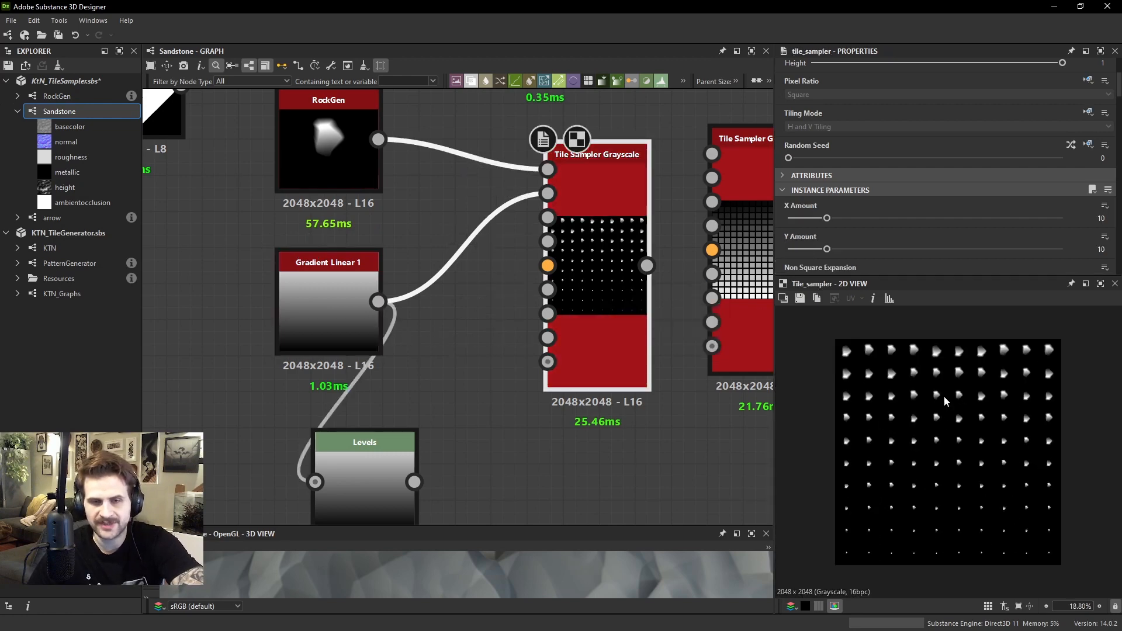
Try the arrow shape as the Tile Sampler's Scale Map Input in place of the gradient
middle_click_drag(493, 359, 596, 387)
scroll(487, 313, "down", 1)
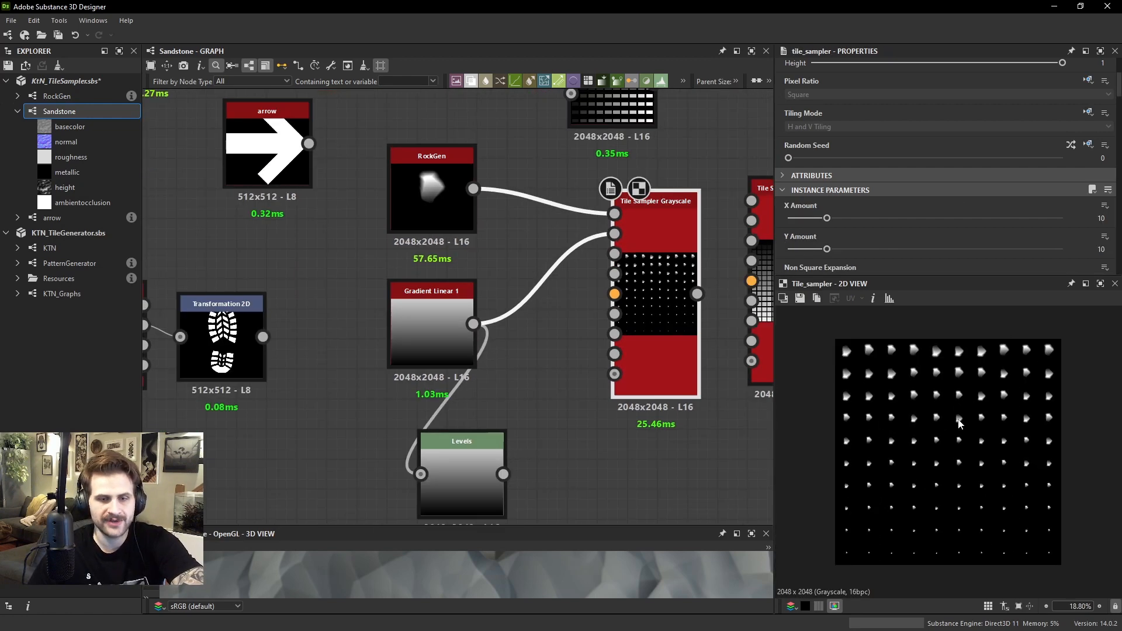
scroll(959, 423, "up", 2)
left_click_drag(308, 144, 633, 236)
scroll(986, 416, "down", 2)
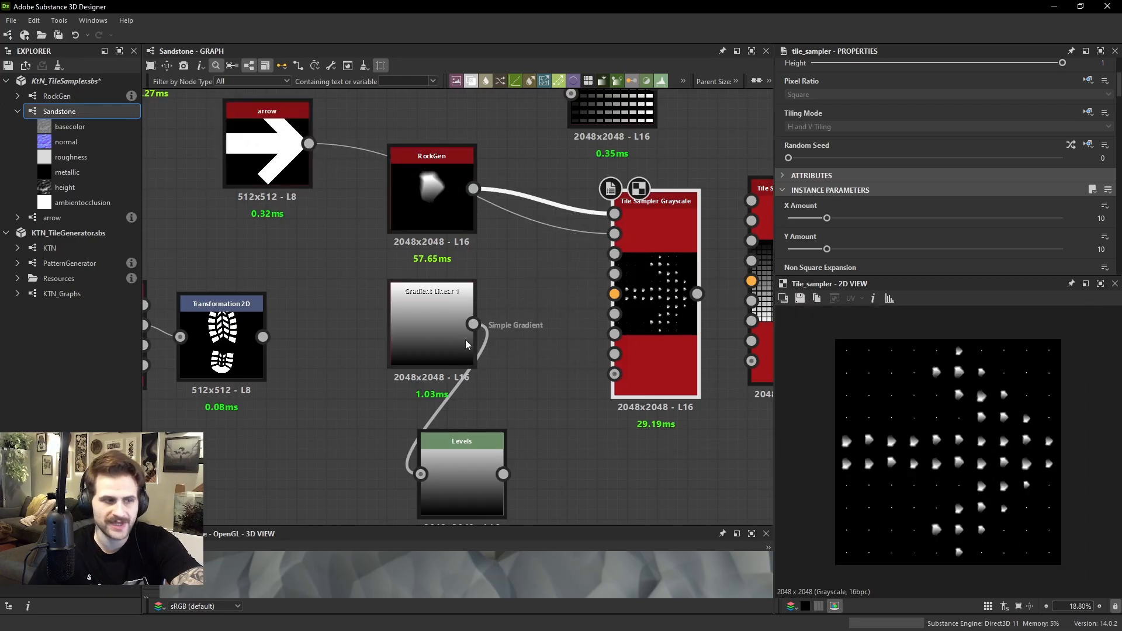
Connect the footprint's Transformation 2D to the Tile Sampler's Scale Map Input and move Gradient Linear 1 beside Levels
left_click_drag(263, 337, 630, 239)
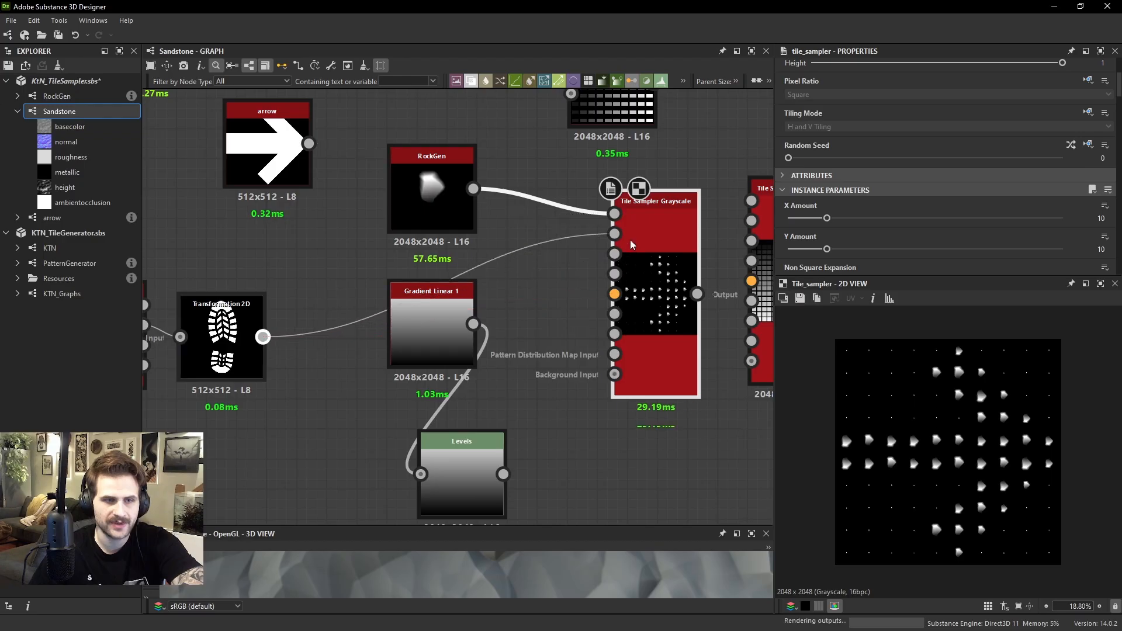
scroll(993, 460, "up", 1)
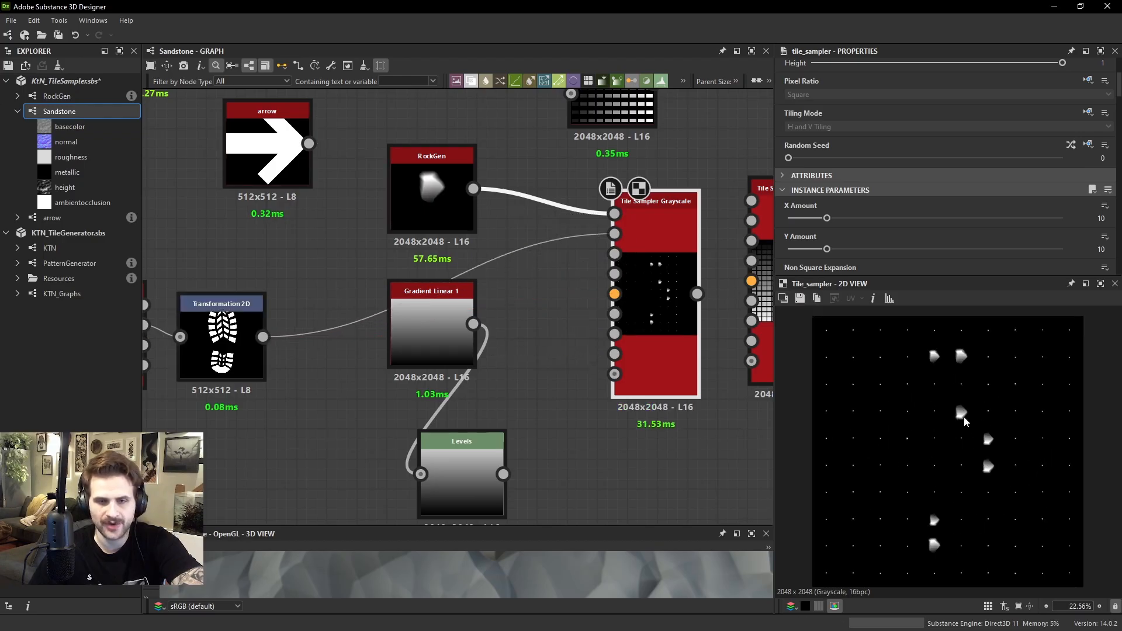
scroll(611, 298, "down", 1)
left_click_drag(462, 331, 387, 456)
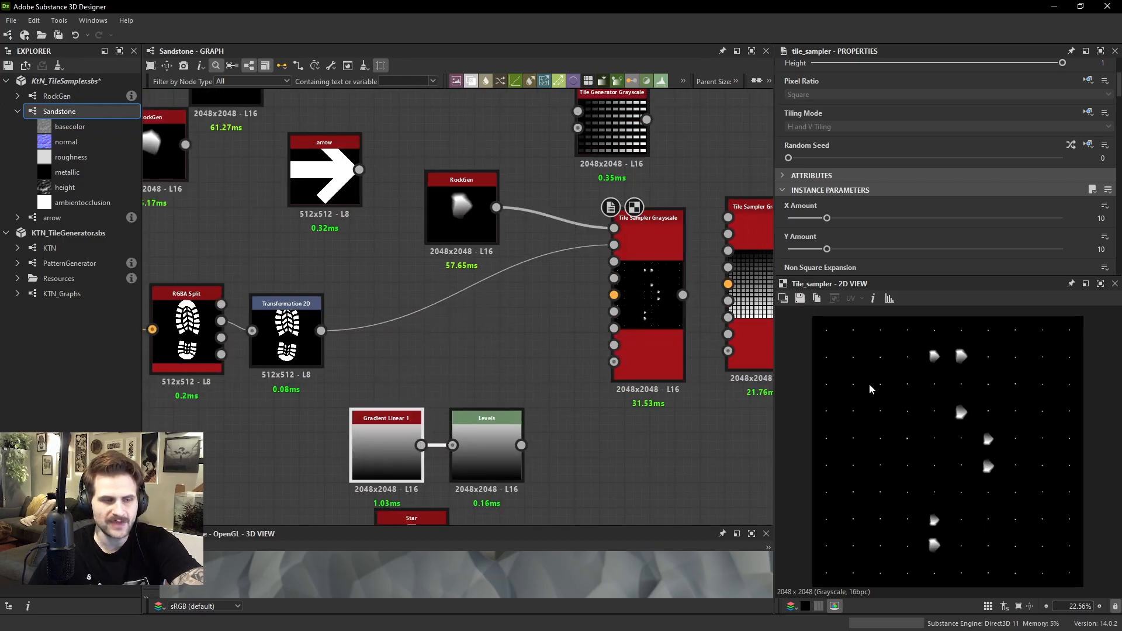
Inspect the enlarged rocks in the Tile Sampler output, then view the Transformation 2D footprint to compare them
scroll(905, 413, "up", 2)
scroll(912, 418, "up", 6)
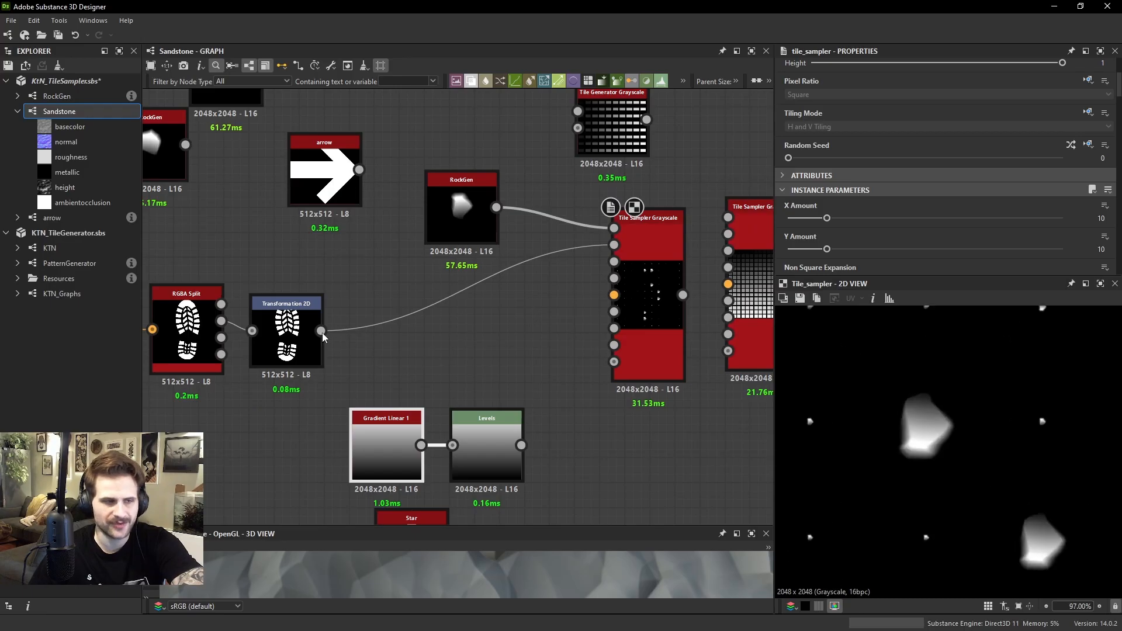
double_click(260, 321)
scroll(887, 421, "up", 6)
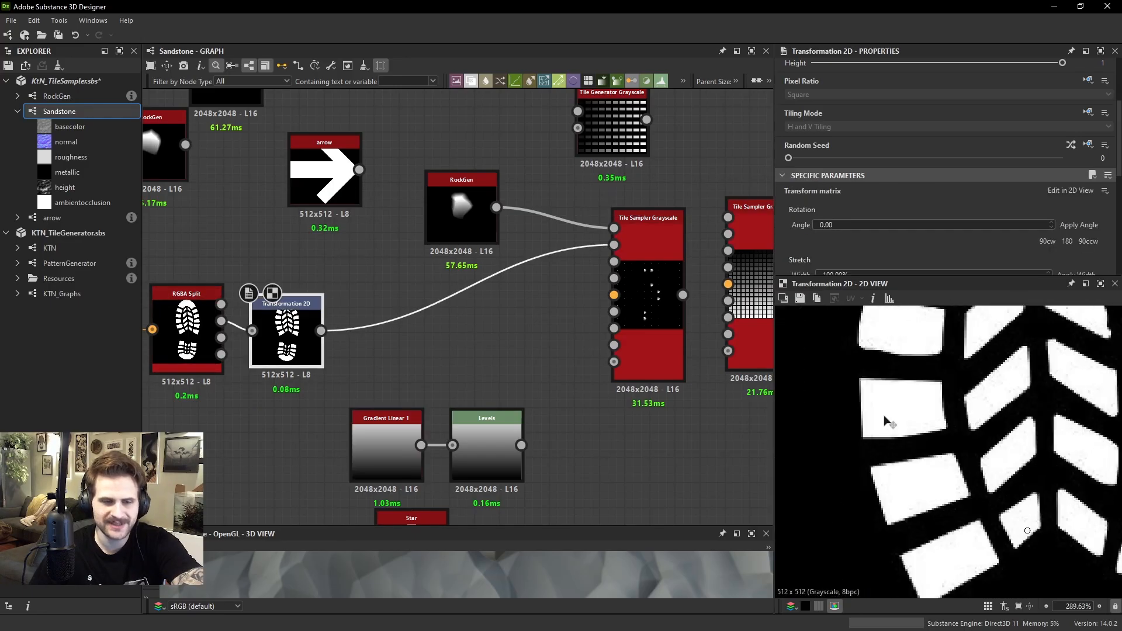
scroll(887, 421, "down", 4)
scroll(280, 263, "down", 1)
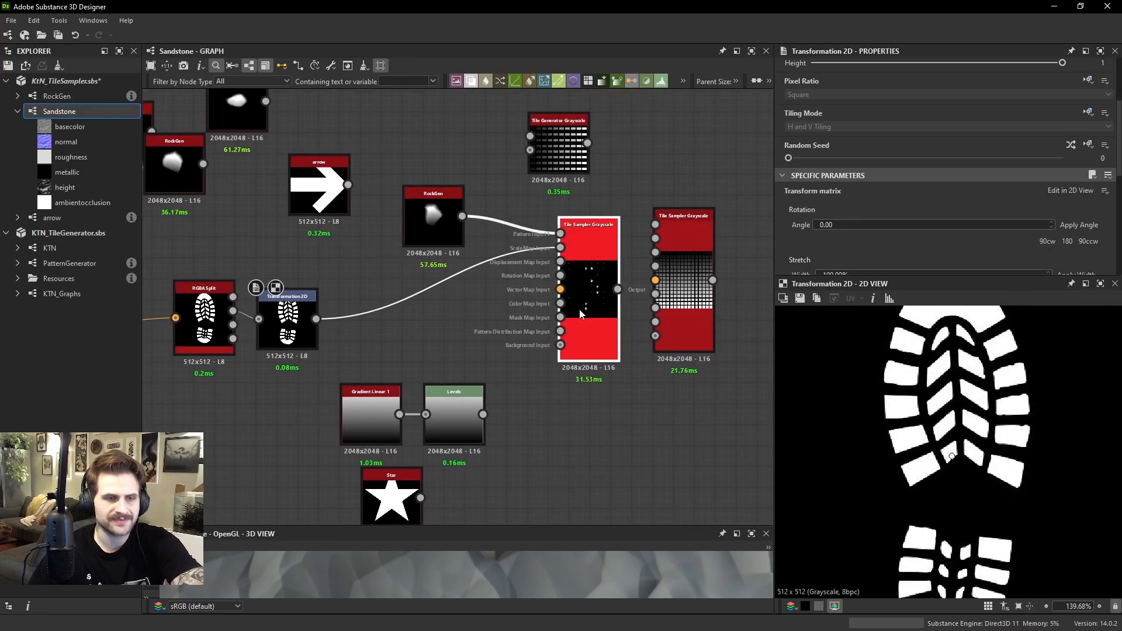
Rearrange the two Tile Sampler nodes to free up space and add a Blend node to the graph
left_click_drag(579, 315, 529, 314)
left_click_drag(673, 326, 694, 272)
left_click(629, 335)
key("space")
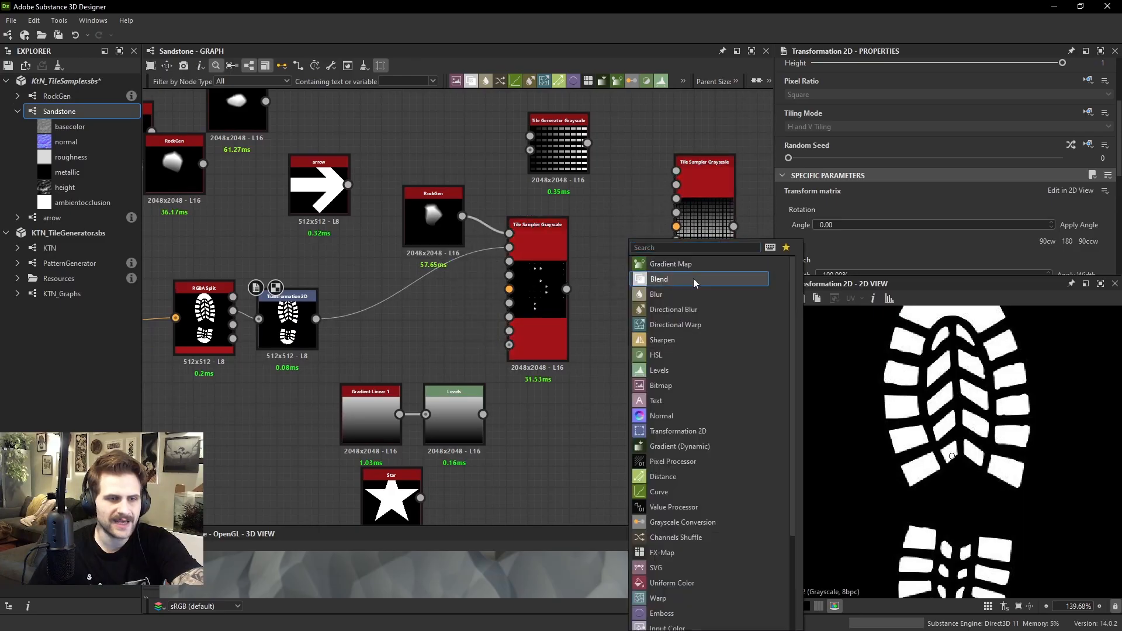
left_click(659, 279)
Position the Blend node below the Tile Sampler, feeding it the sampler as foreground and the Transformation 2D footprint as background
left_click_drag(625, 327, 663, 418)
left_click_drag(566, 289, 634, 411)
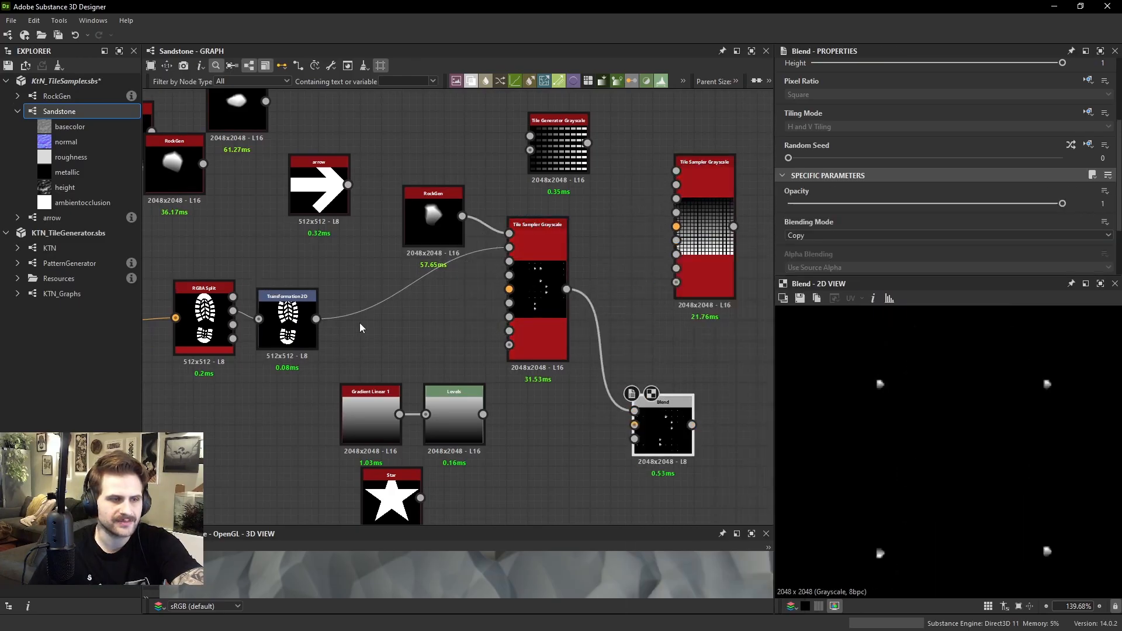
left_click_drag(316, 318, 641, 370)
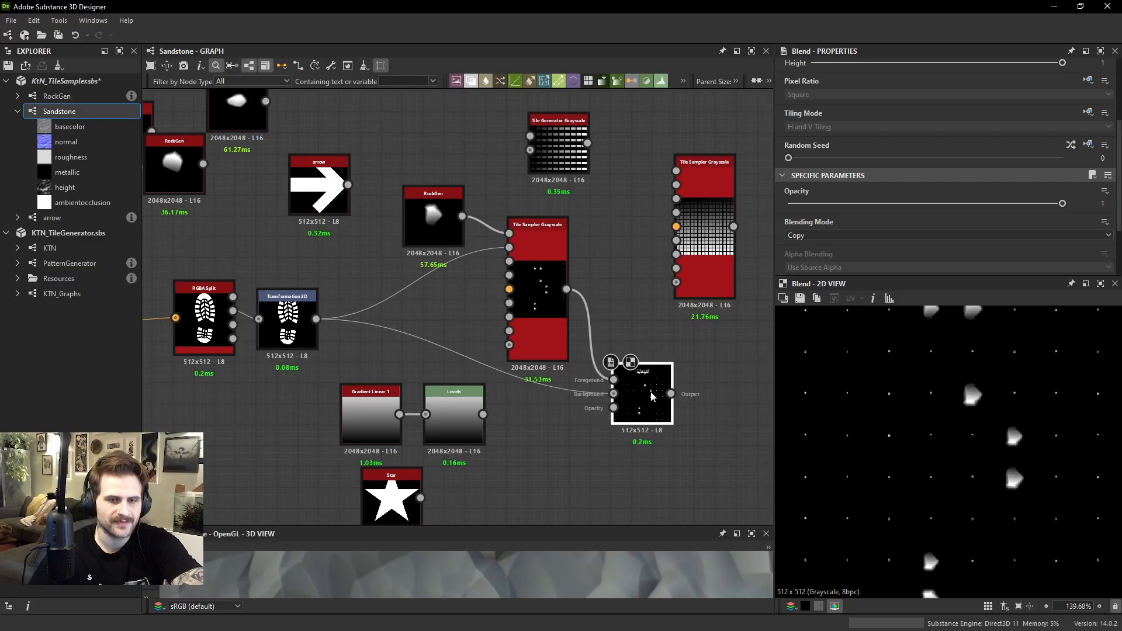
Set the Blend node's Blending Mode to Subtract and inspect where the rocks fall within the footprint
left_click(815, 236)
left_click(815, 267)
scroll(941, 398, "up", 8)
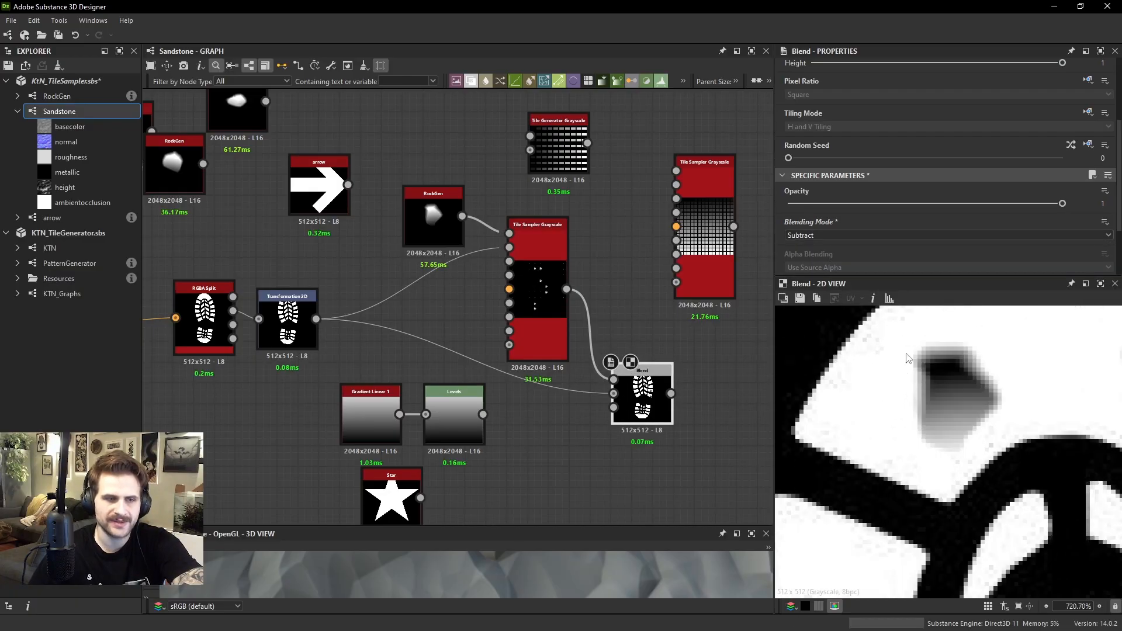
left_click(537, 269)
scroll(928, 477, "down", 6)
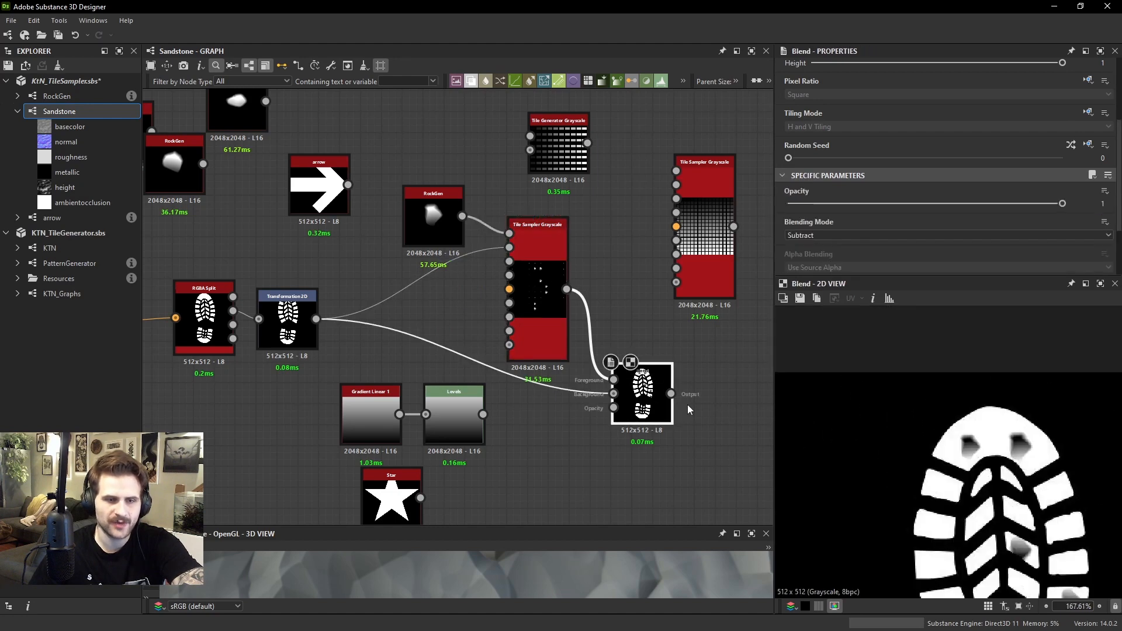
Set the Blend node's Blending Mode to Copy with Opacity about 0.61 and inspect how the rocks line up with the footprint
left_click(813, 235)
left_click(811, 248)
left_click_drag(1031, 203, 955, 204)
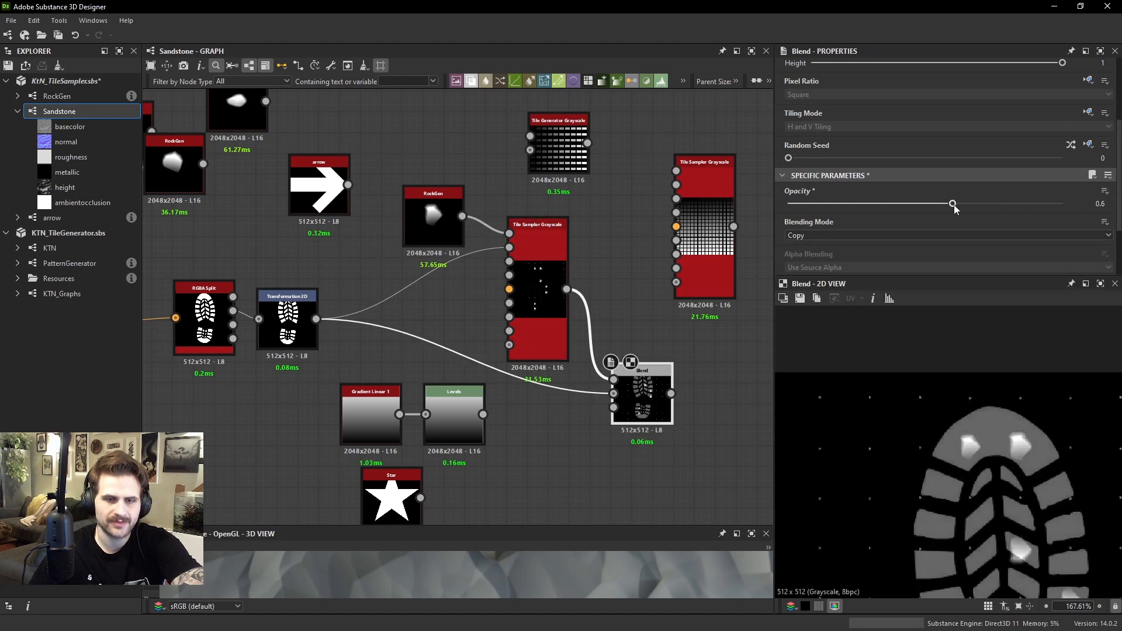
scroll(929, 456, "up", 6)
scroll(926, 401, "down", 3)
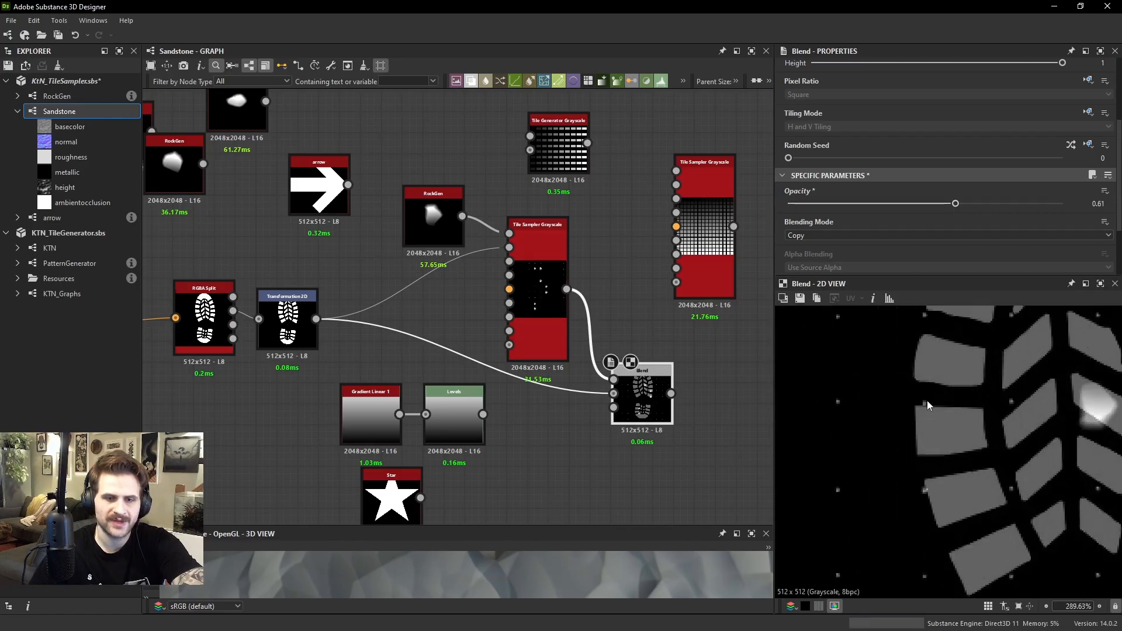
scroll(853, 388, "up", 4)
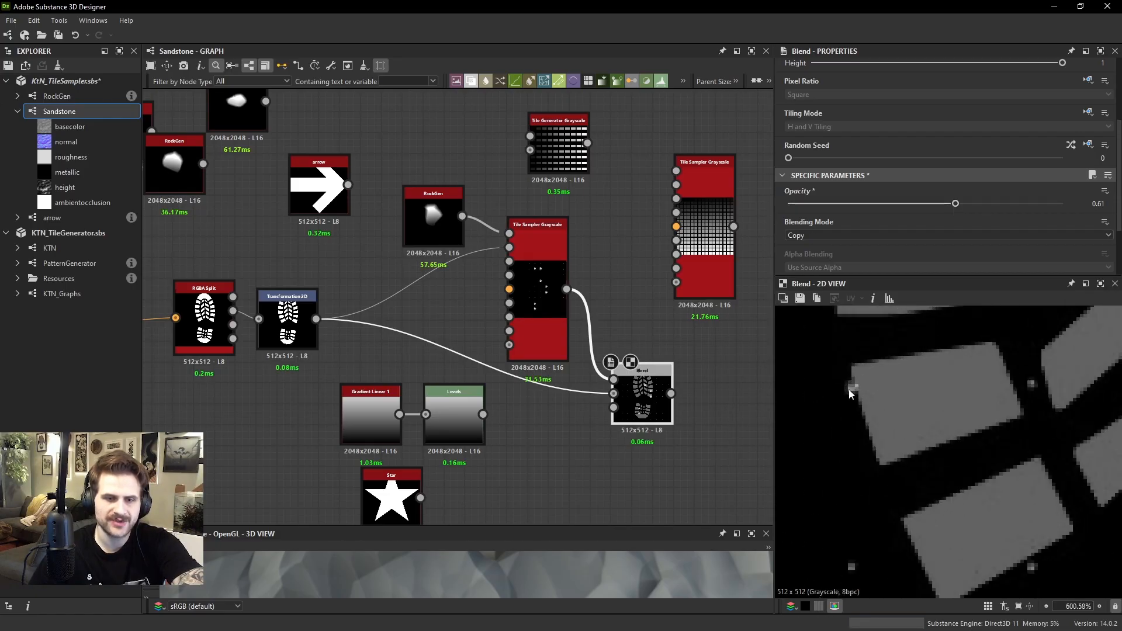
scroll(934, 396, "down", 4)
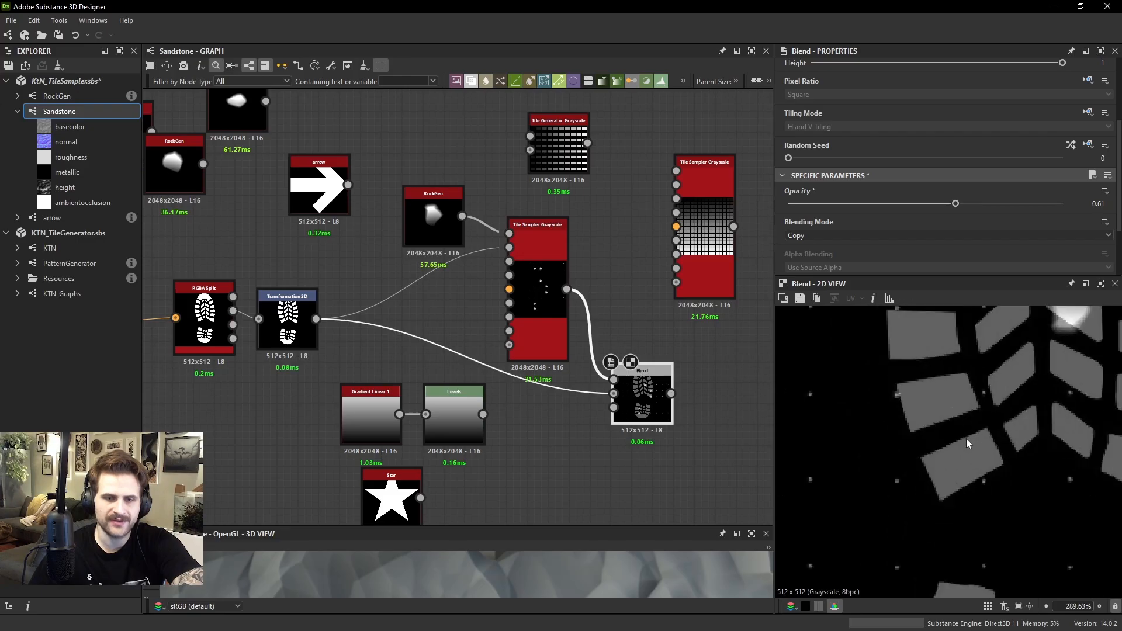
scroll(883, 445, "up", 3)
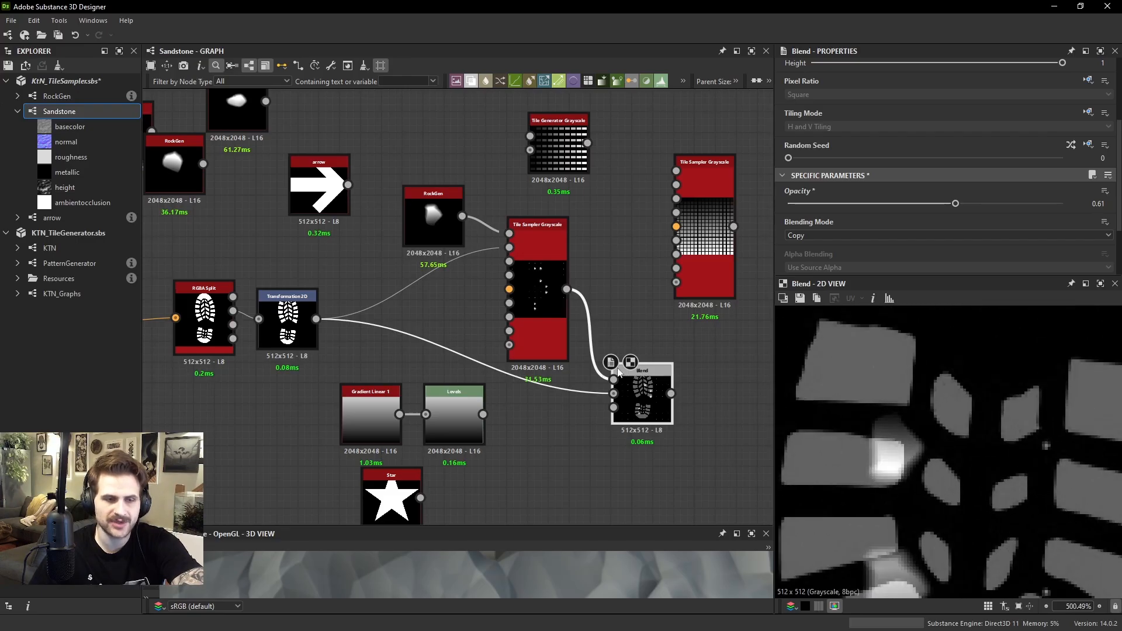
Connect the Levels gradient to the left Tile Sampler's Scale Map Input and view the Blend node's output
left_click(555, 303)
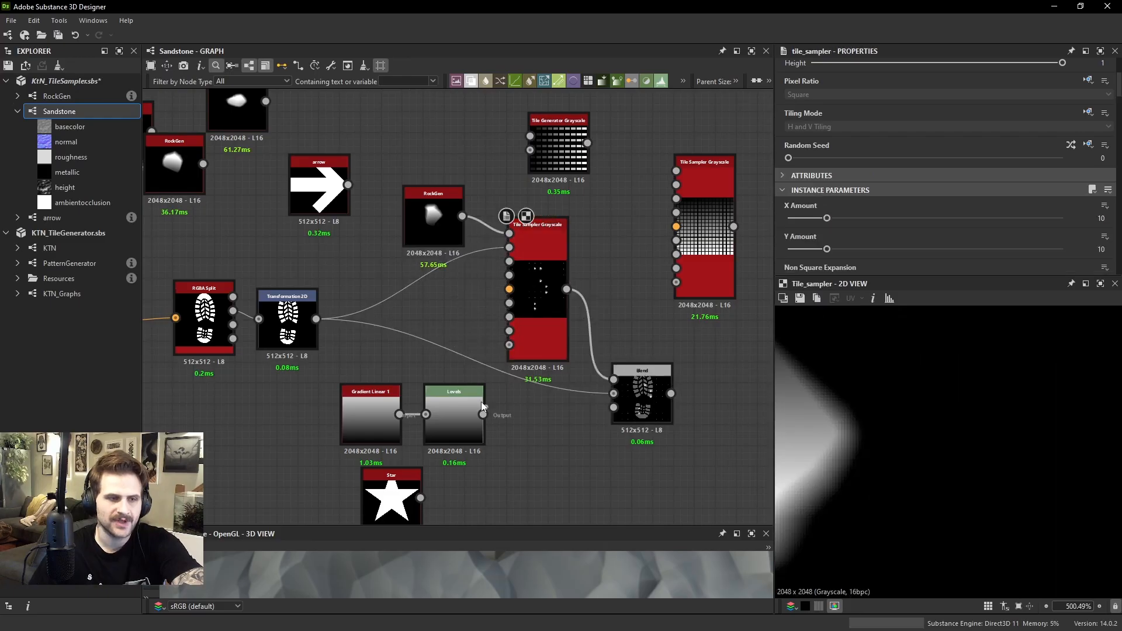
left_click_drag(482, 415, 509, 247)
left_click(640, 396)
double_click(641, 396)
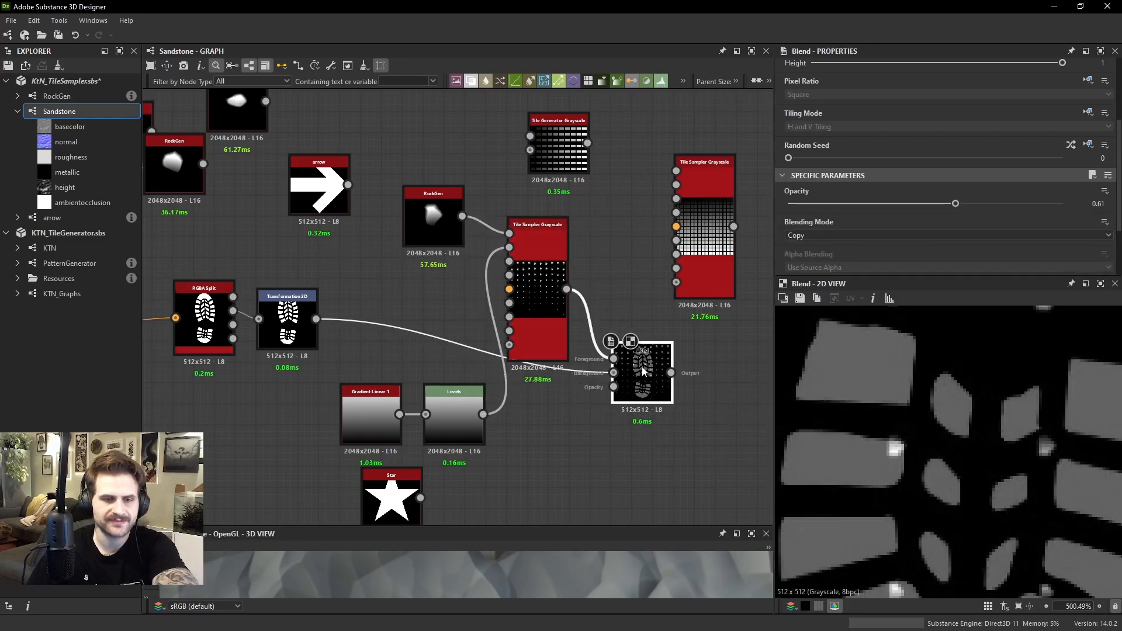
Delete the Blend node and display the Tile Sampler's output
key("Delete")
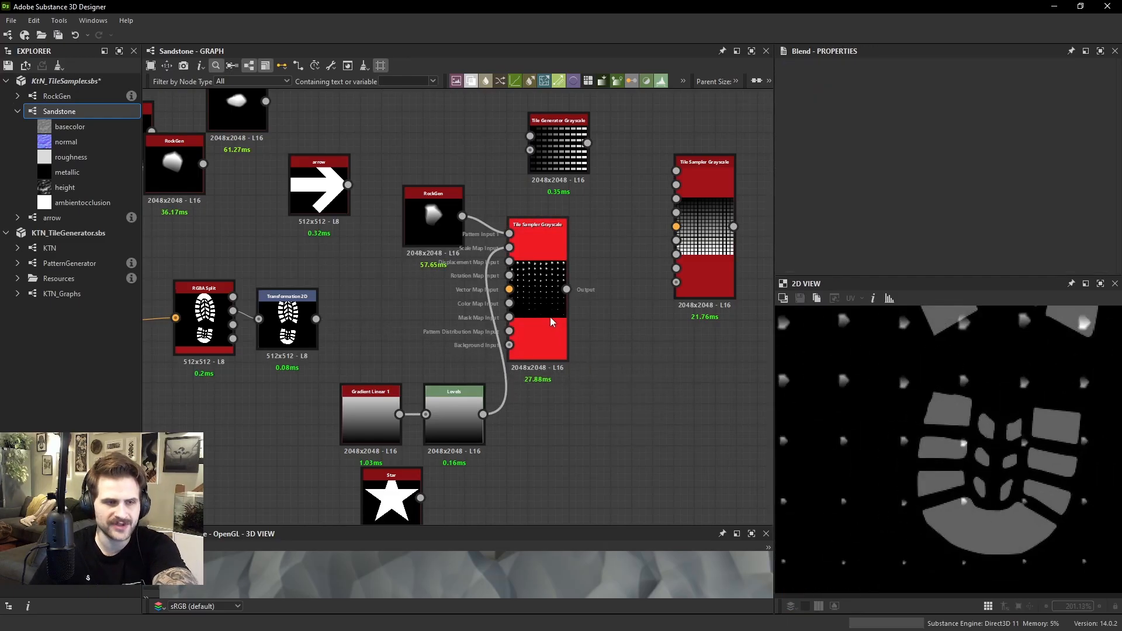
left_click(560, 345)
scroll(956, 439, "down", 5)
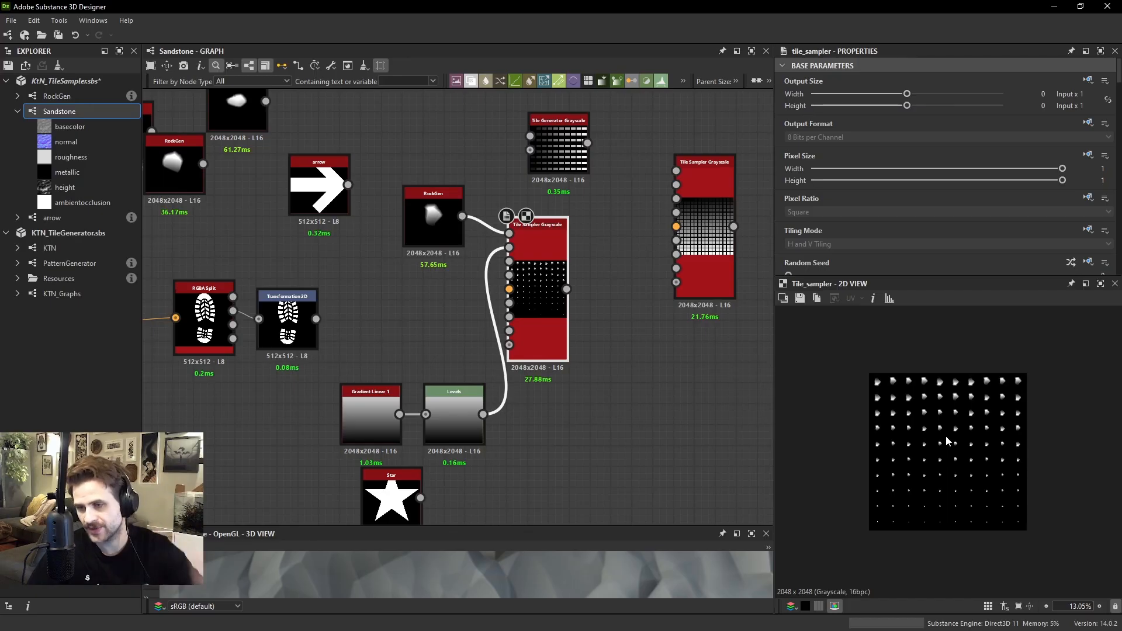
scroll(403, 336, "up", 2)
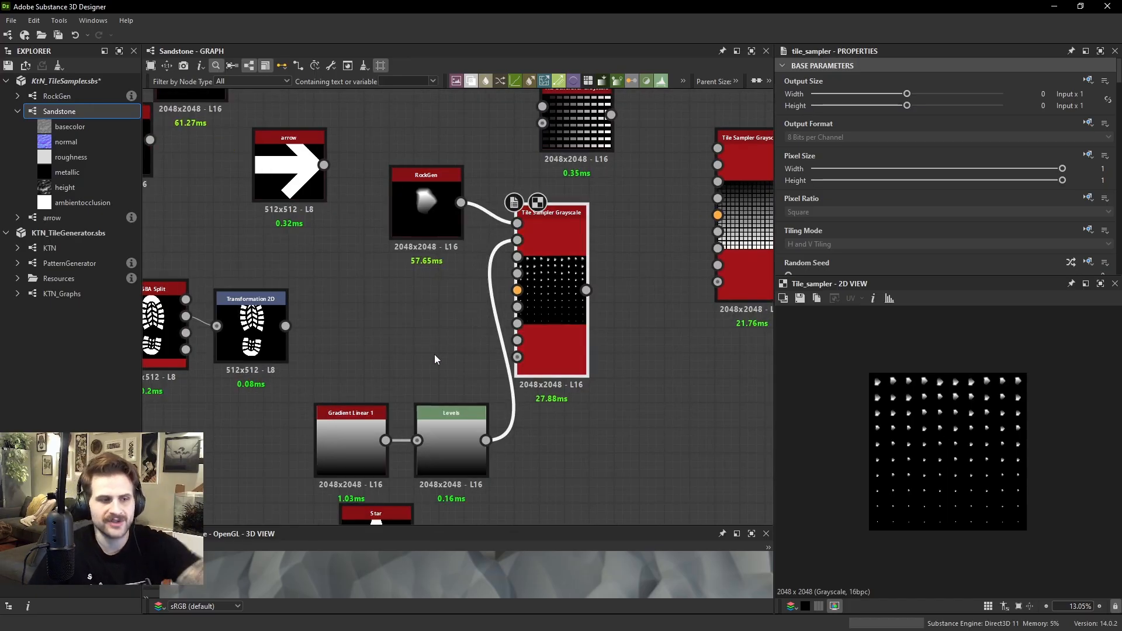
Add a Gaussian Noise node beneath the RockGen node and set its Scale to 7
key("space")
type("gau")
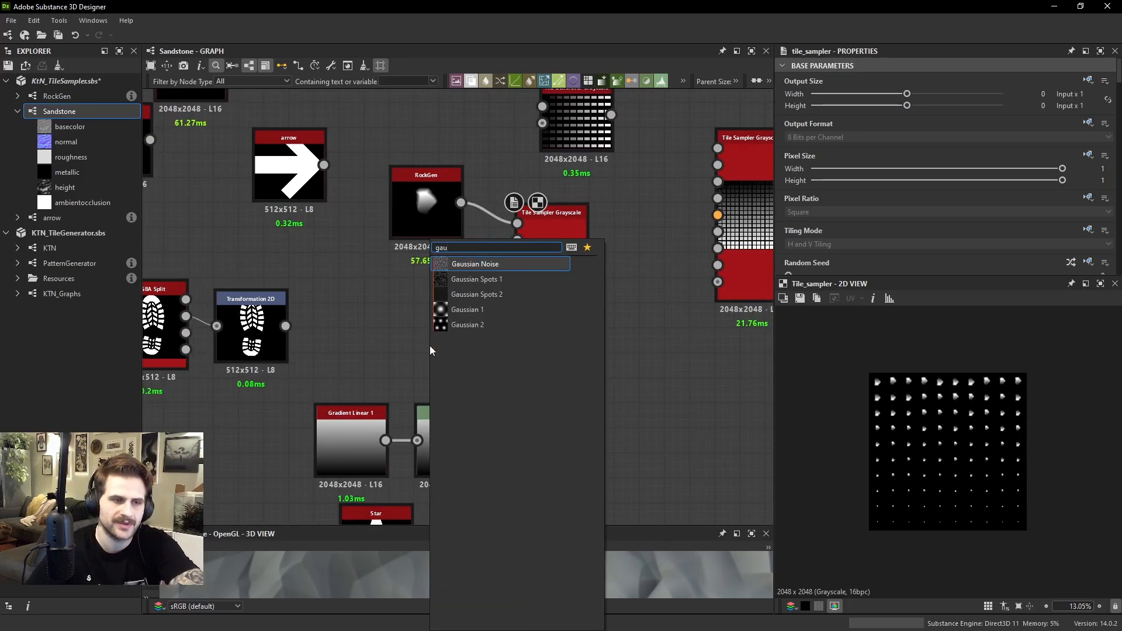
key("Return")
scroll(892, 193, "down", 3)
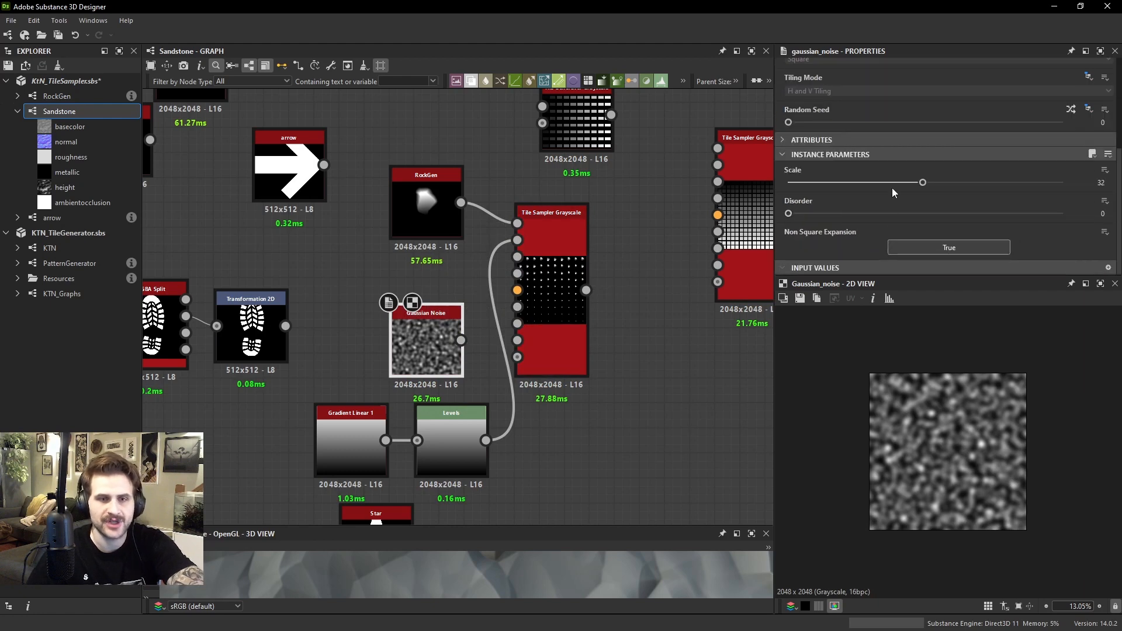
left_click_drag(922, 183, 814, 182)
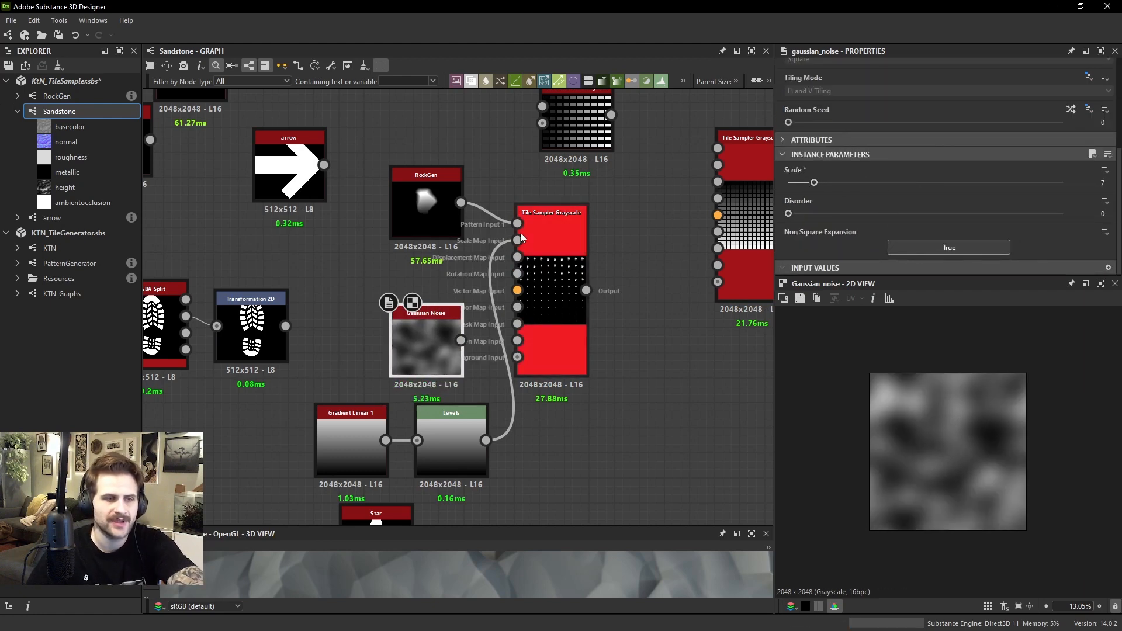
Feed the Gaussian Noise into the Tile Sampler's Scale Map Input, set Scale Map Multiplier to 1 and inspect the rock sizes
left_click_drag(519, 236, 461, 340)
double_click(567, 272)
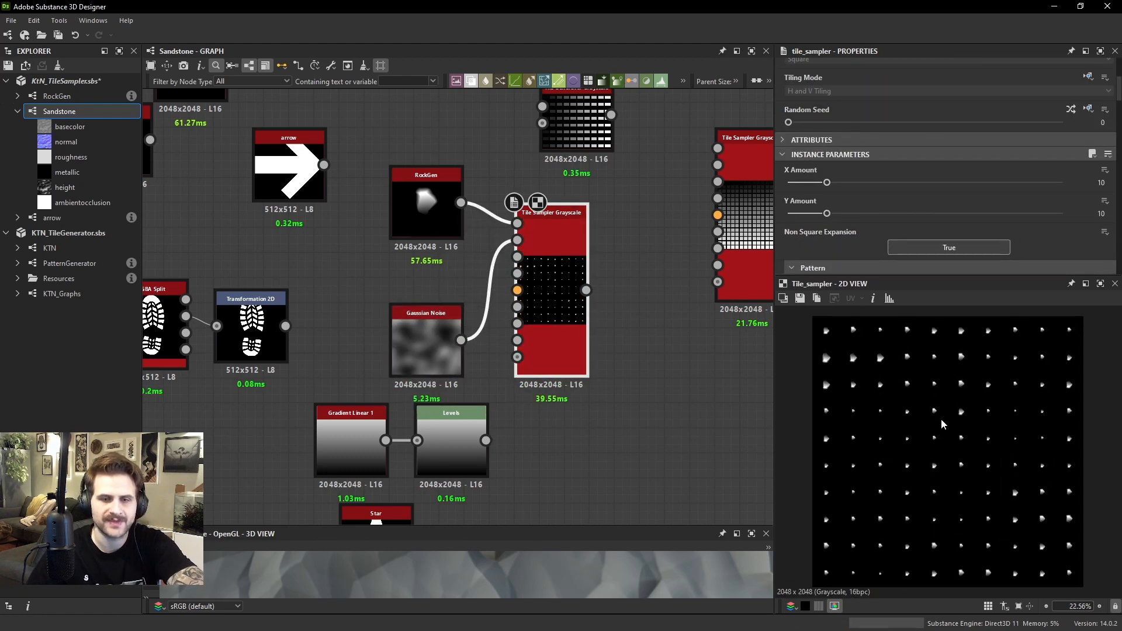
scroll(920, 176, "down", 10)
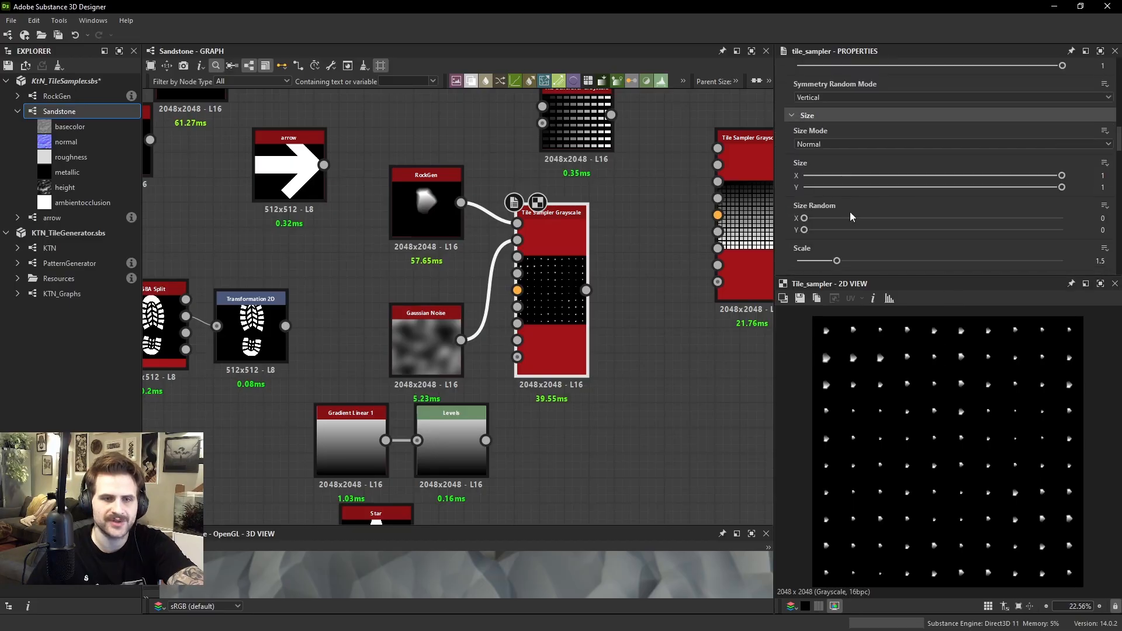
left_click_drag(1029, 217, 1070, 217)
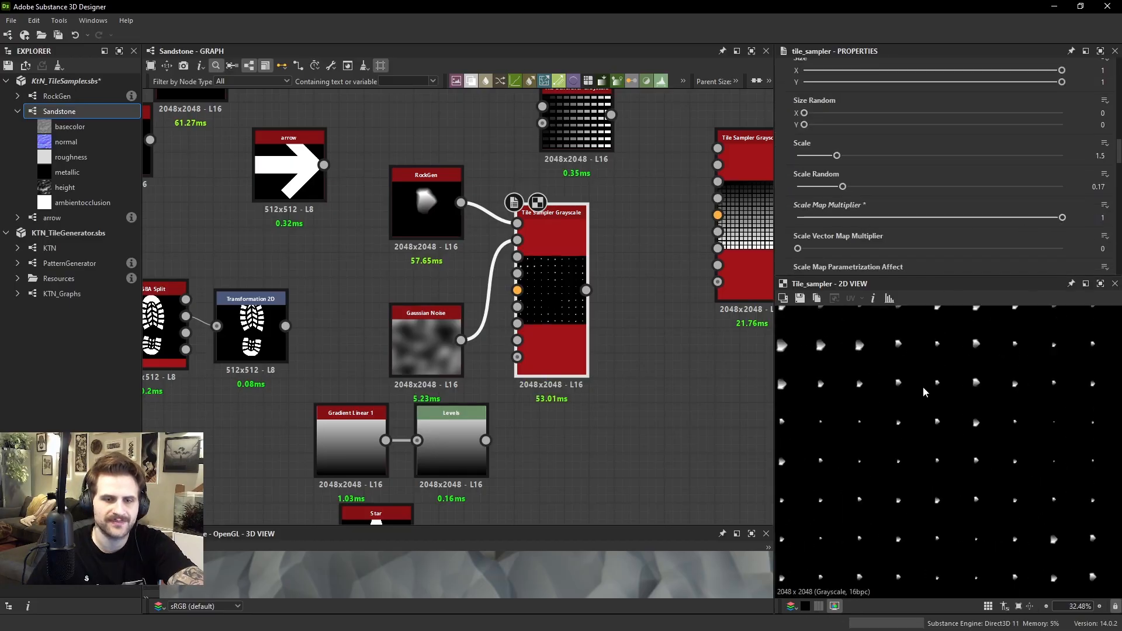
scroll(901, 374, "up", 3)
scroll(853, 345, "down", 3)
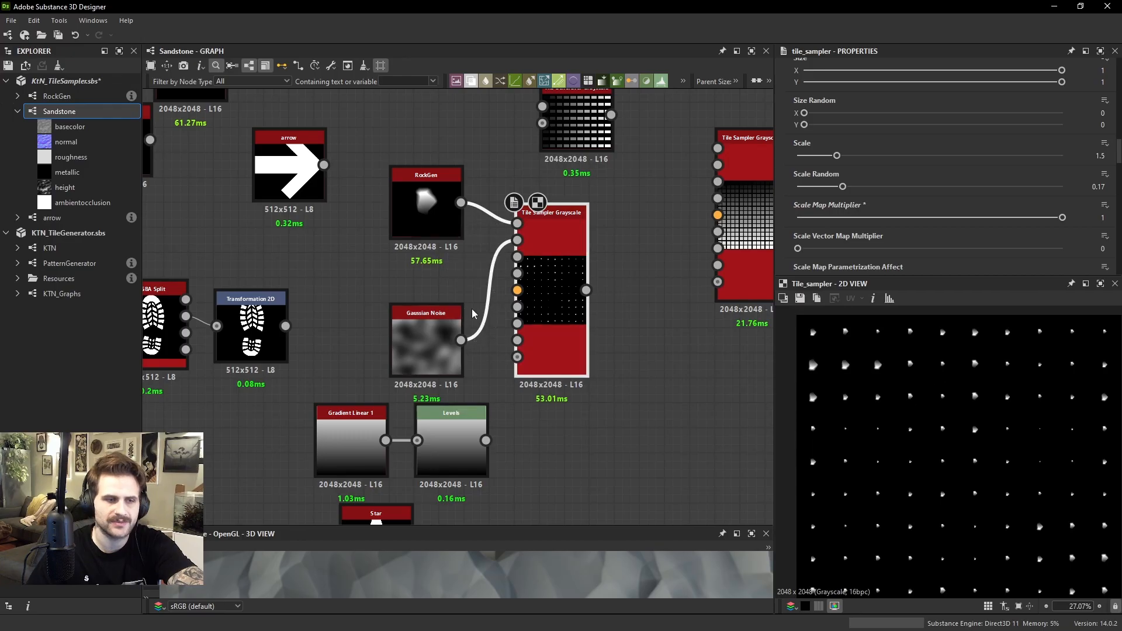
View the Gaussian Noise output and compare its light and dark areas with the rock sizes
double_click(425, 341)
scroll(806, 352, "up", 2)
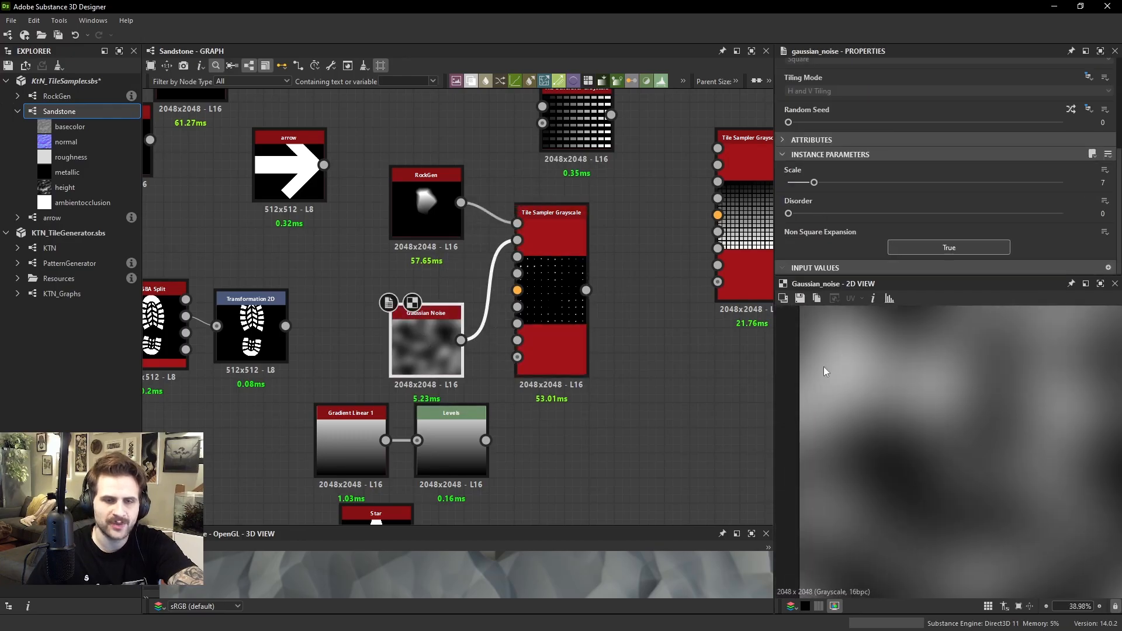
scroll(867, 356, "up", 2)
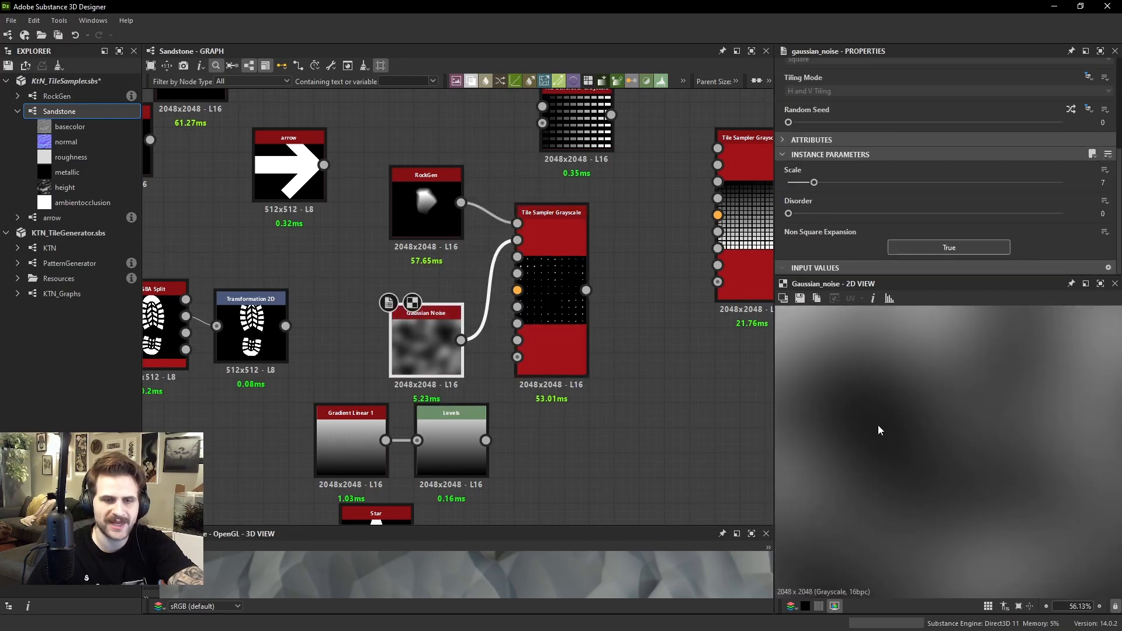
Delete the Gaussian Noise node, reconnect the Levels gradient to the Scale Map Input and display the Tile Sampler
key("Delete")
left_click_drag(485, 440, 517, 240)
double_click(555, 245)
Set the Tile Sampler's Scale Map Parametrization Affect to X and examine the whole pattern
scroll(909, 171, "down", 5)
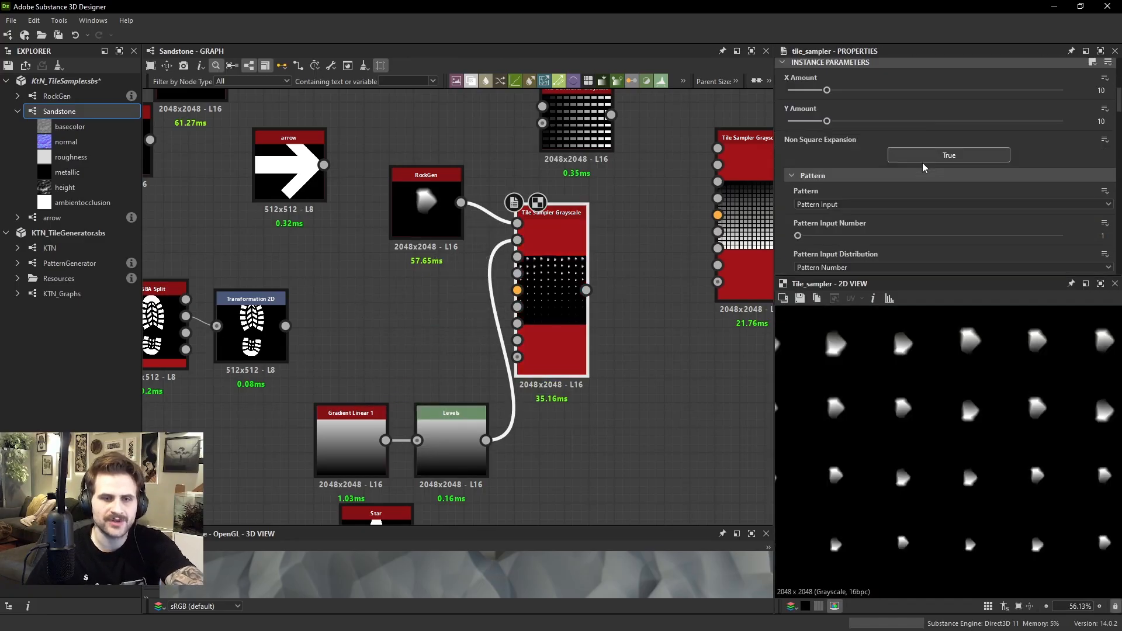
scroll(909, 170, "down", 6)
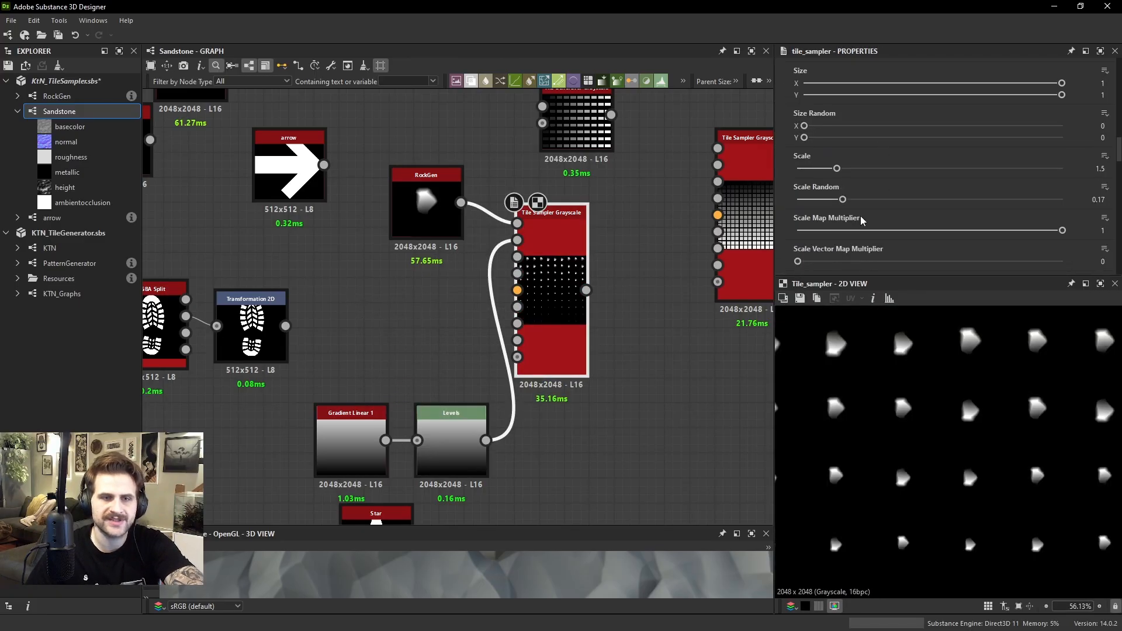
scroll(852, 232, "down", 2)
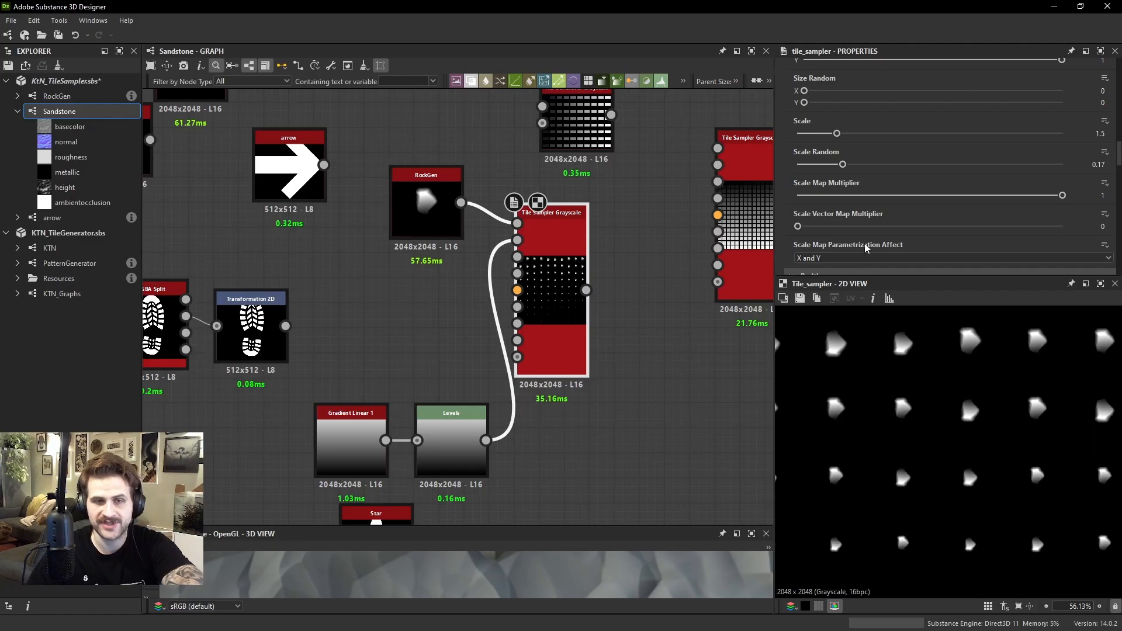
left_click(814, 258)
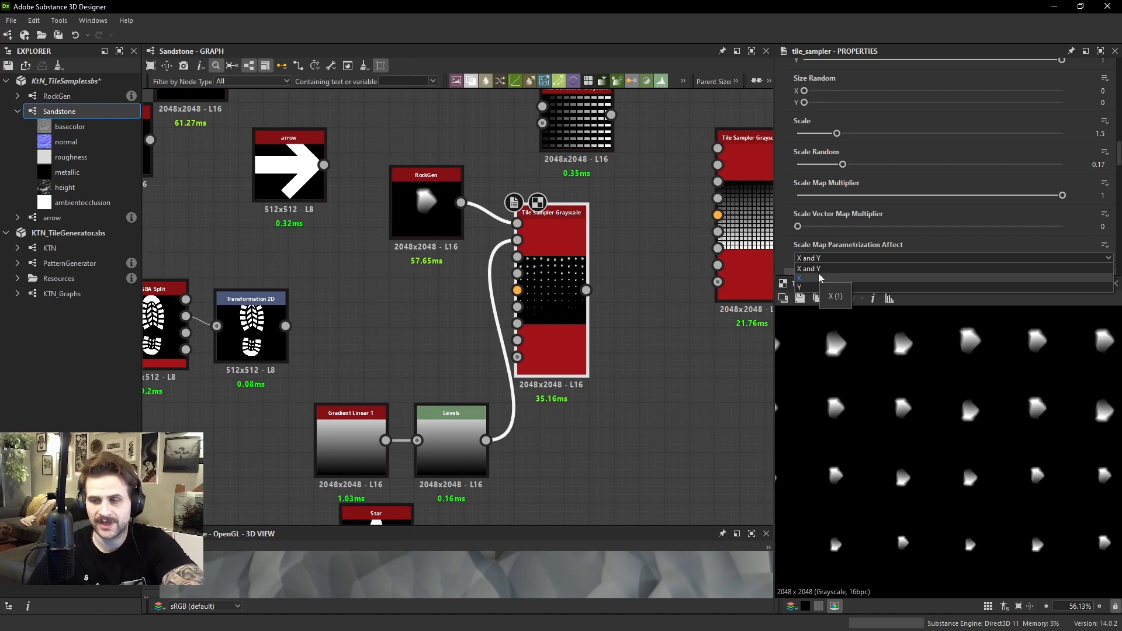
left_click(818, 278)
scroll(958, 397, "down", 5)
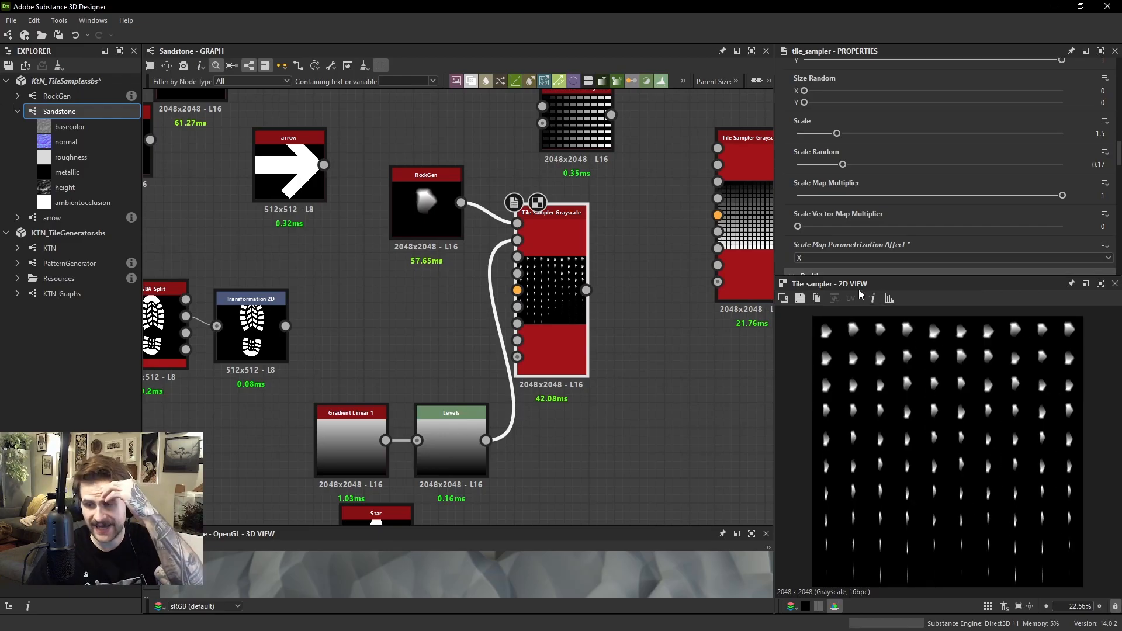
Try Y as the Scale Map Parametrization Affect option, then return it to X and Y
left_click(851, 257)
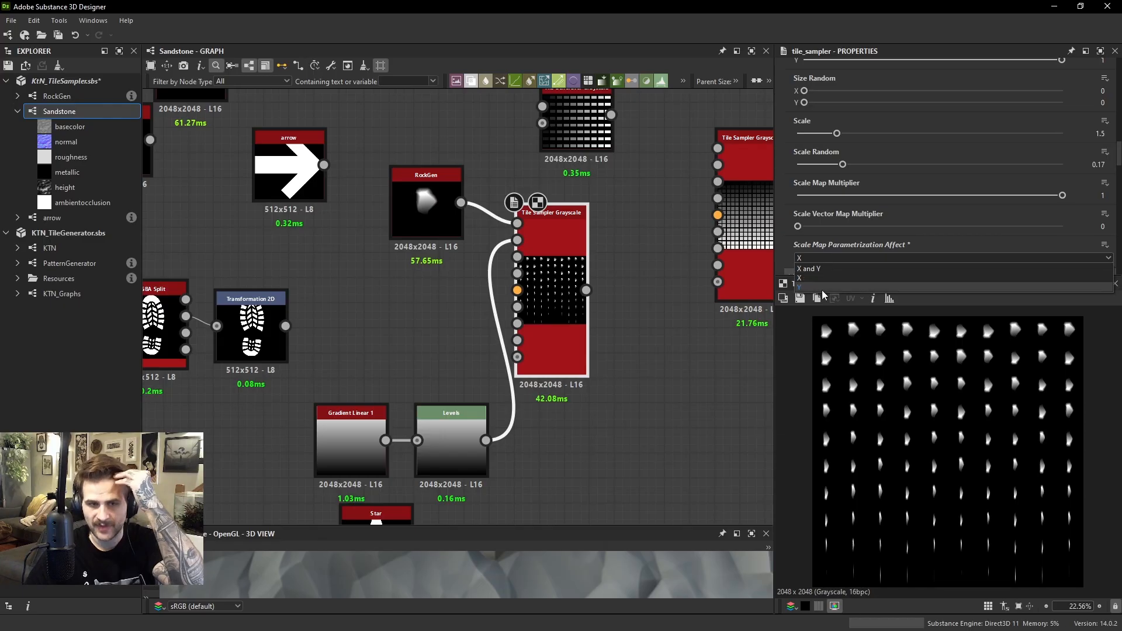
left_click(822, 290)
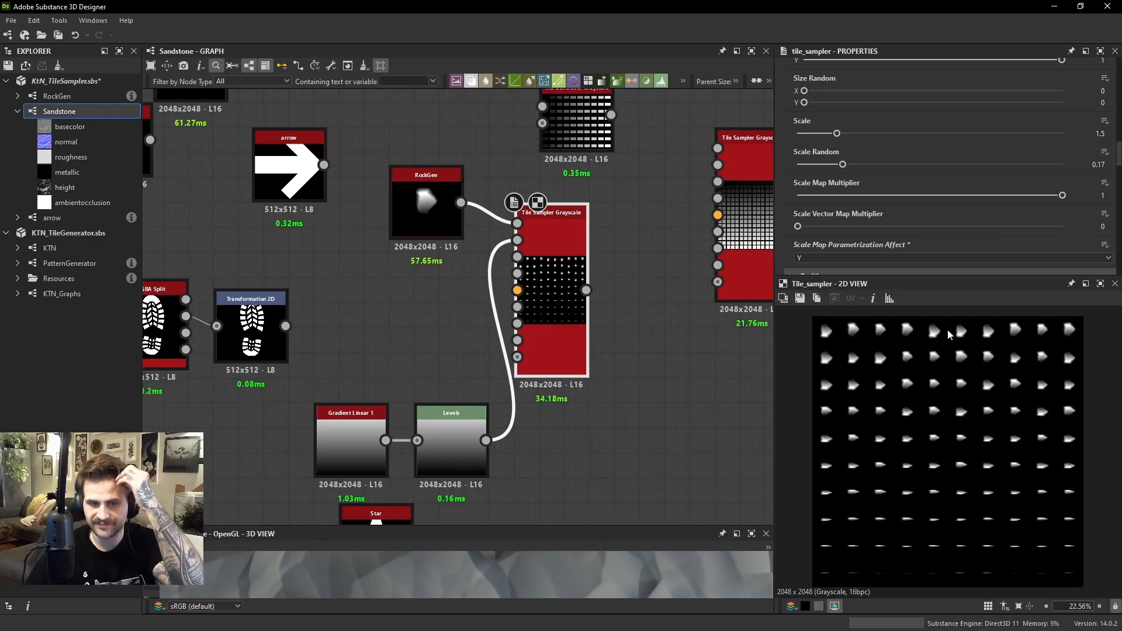
left_click(839, 258)
left_click(814, 267)
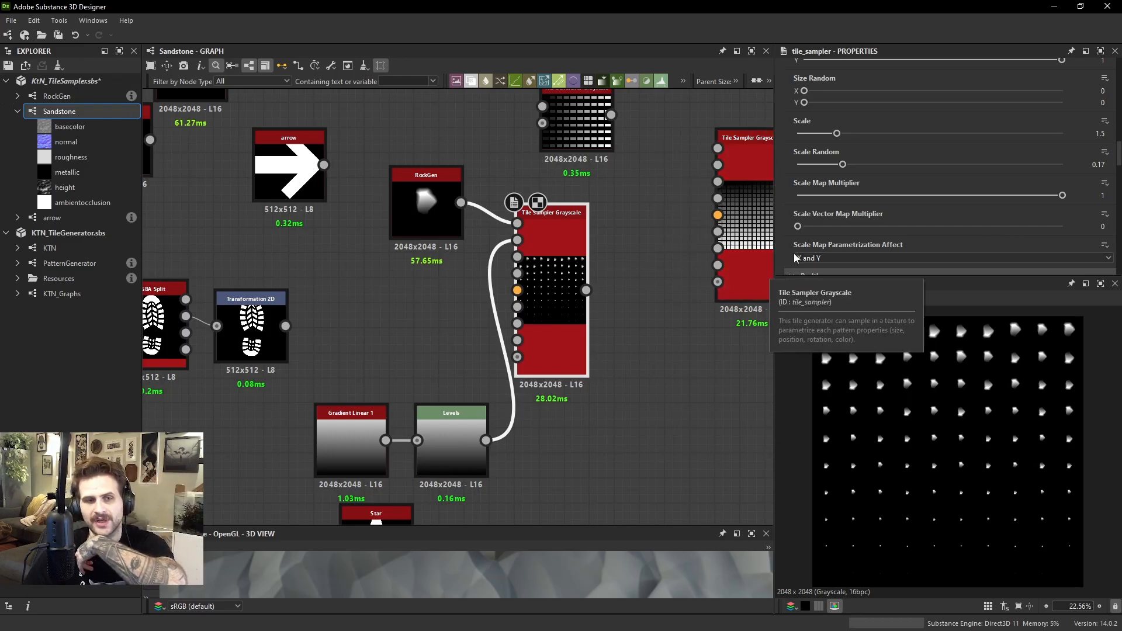
Switch the Scale Map Parametrization Affect to X once more for comparison, then restore X and Y
left_click(827, 257)
left_click(819, 278)
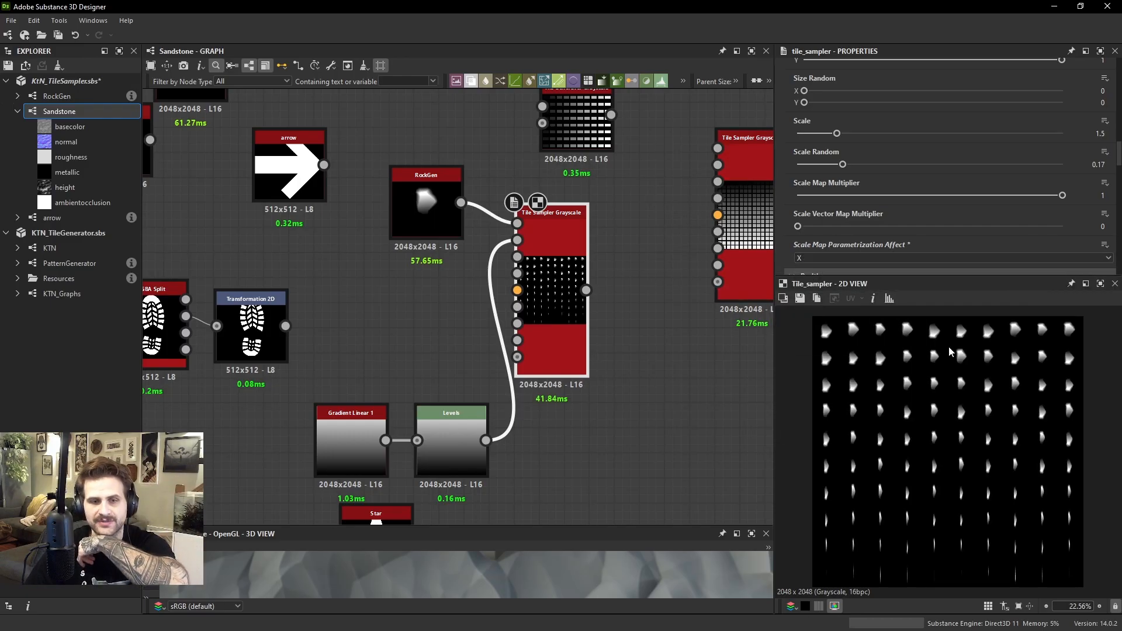
left_click(825, 260)
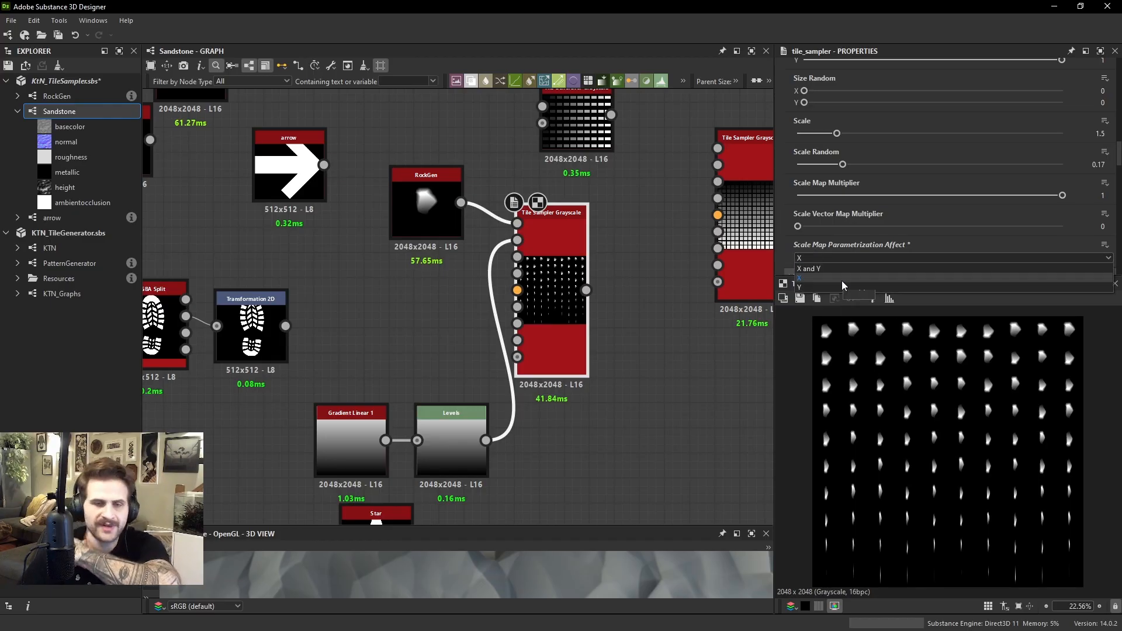
left_click(850, 267)
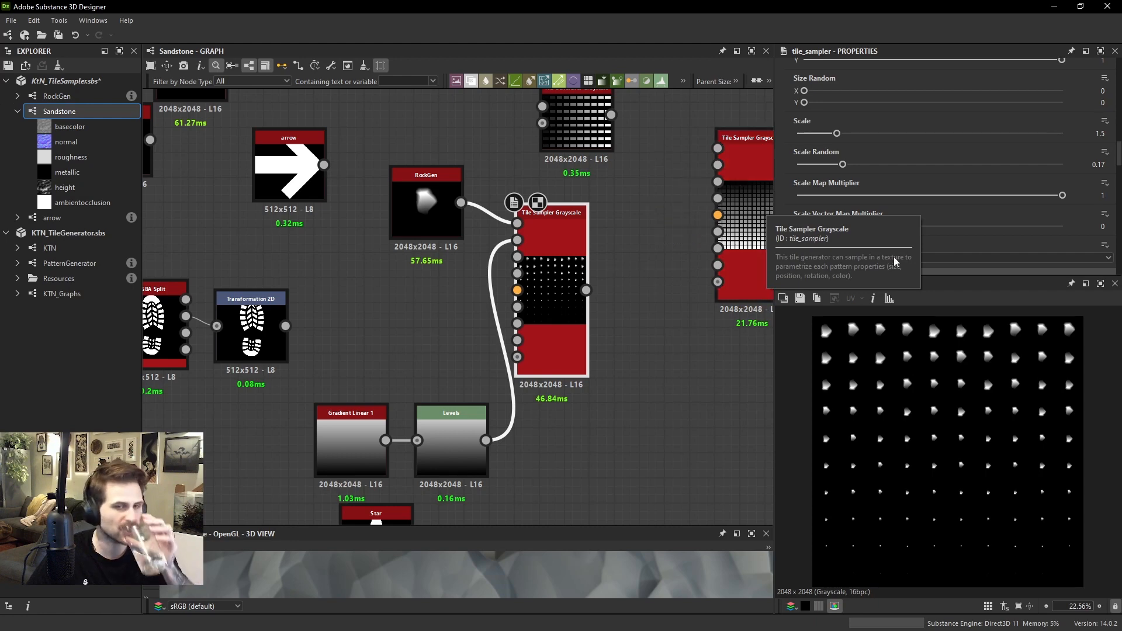
Try a Scale Vector Map Multiplier of 0.14 on the Tile Sampler, then undo the change
scroll(906, 222, "down", 1)
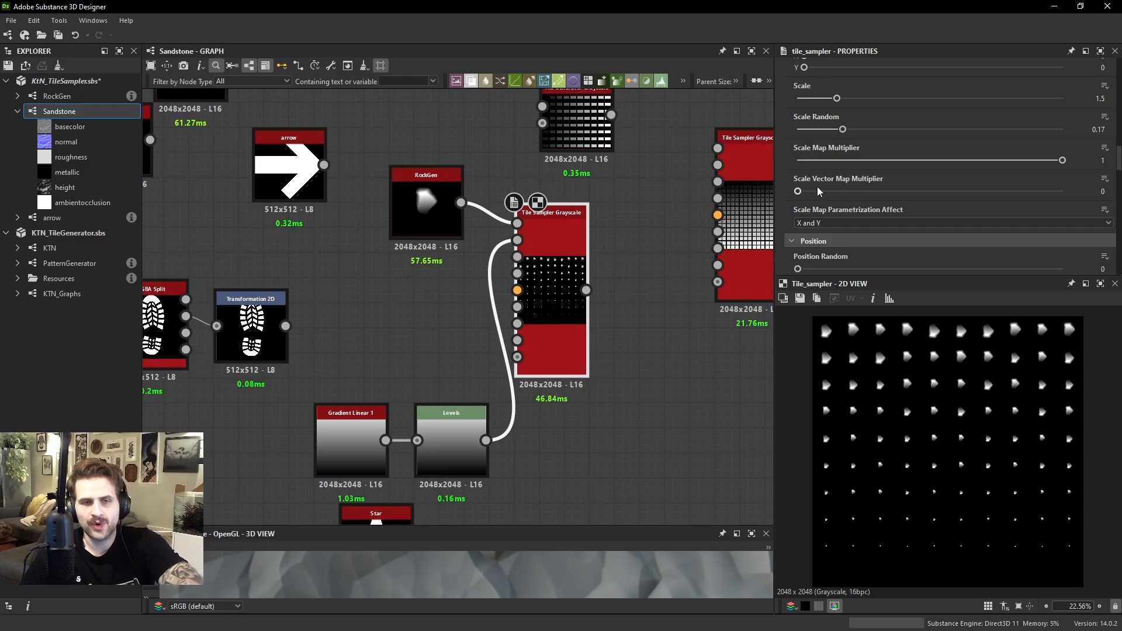
left_click(835, 188)
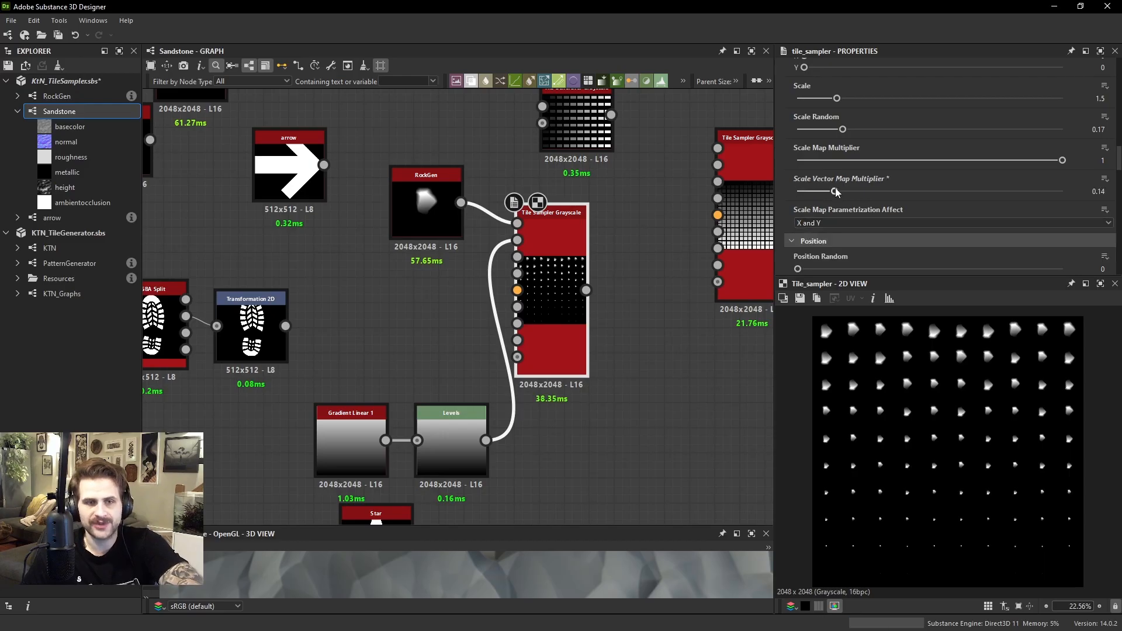
key("ctrl+z")
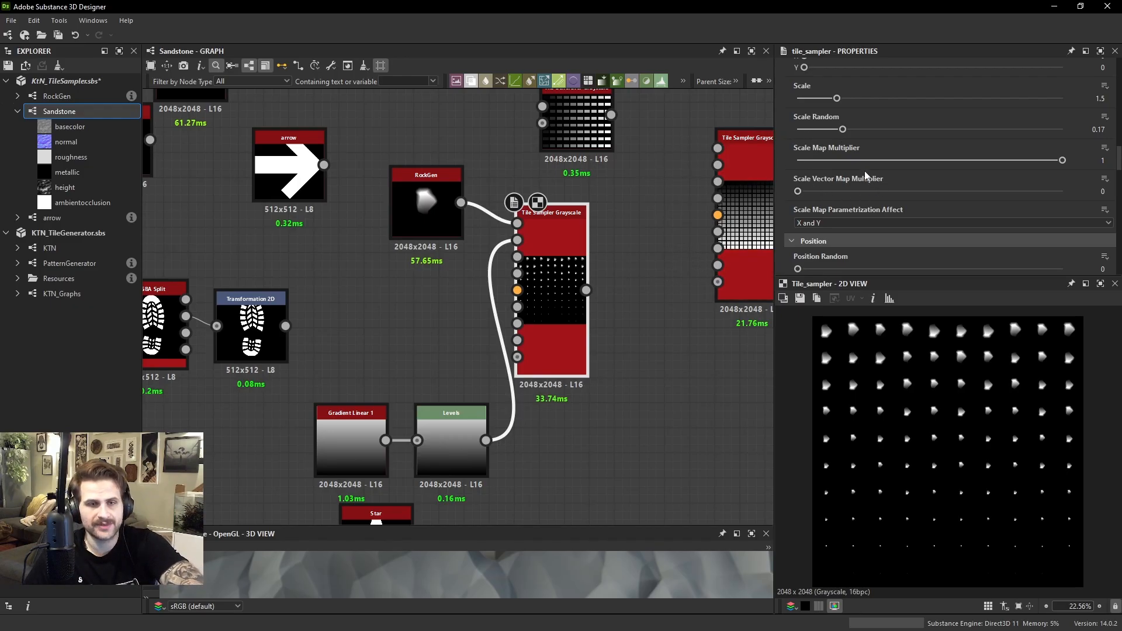
Set the Tile Sampler's Scale Map Multiplier to 0
scroll(850, 163, "down", 3)
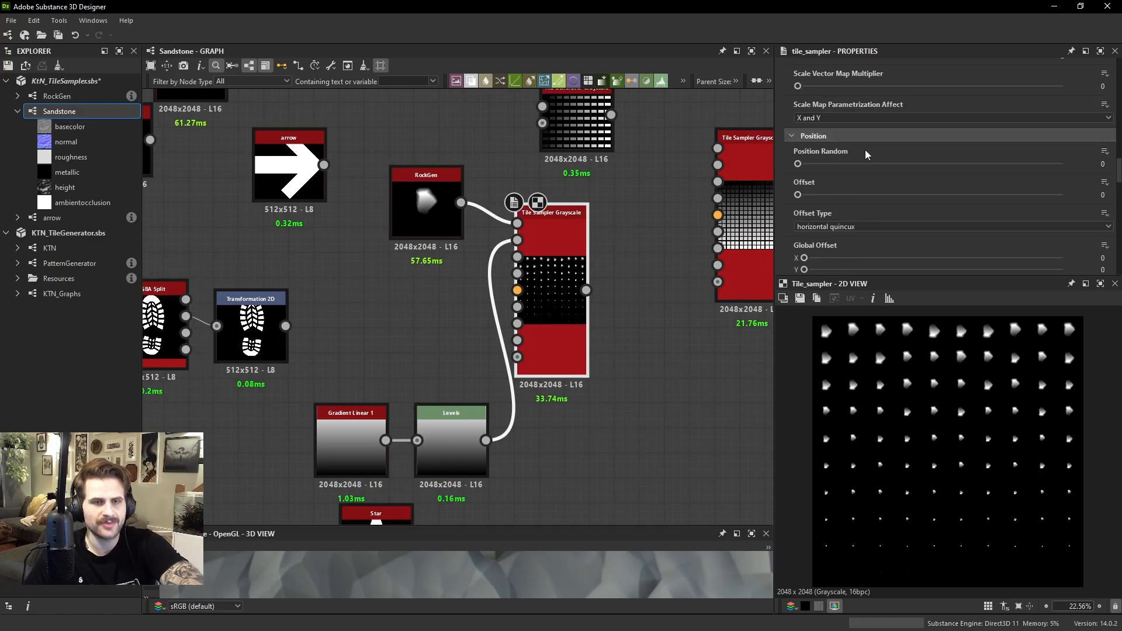
scroll(865, 150, "up", 2)
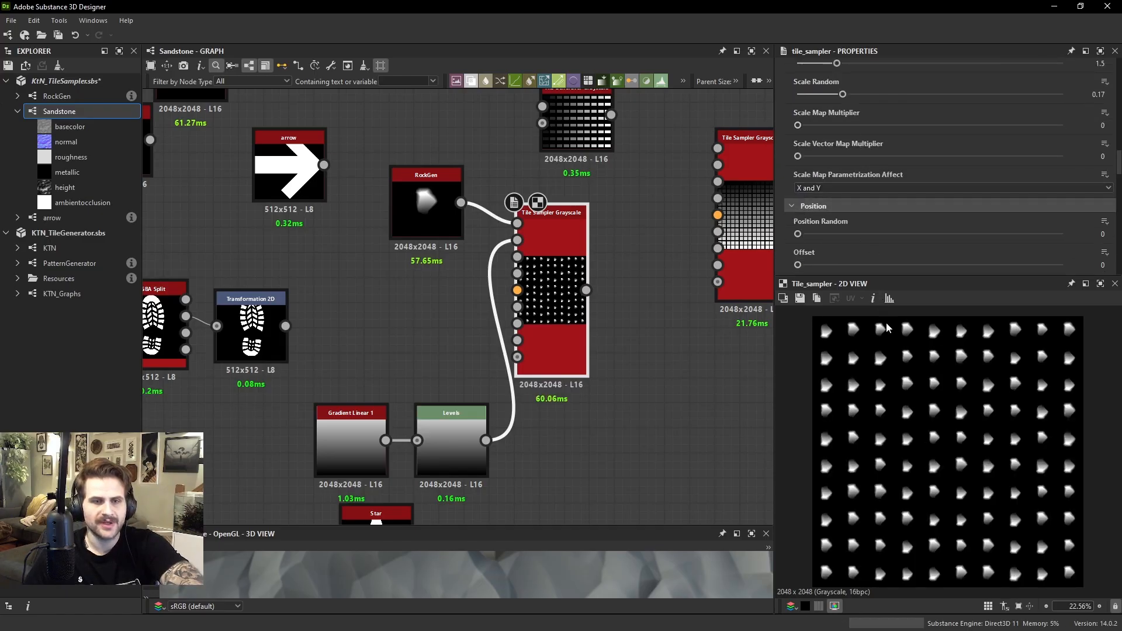
Set the Tile Sampler's Position Random to 0.31
scroll(868, 143, "down", 4)
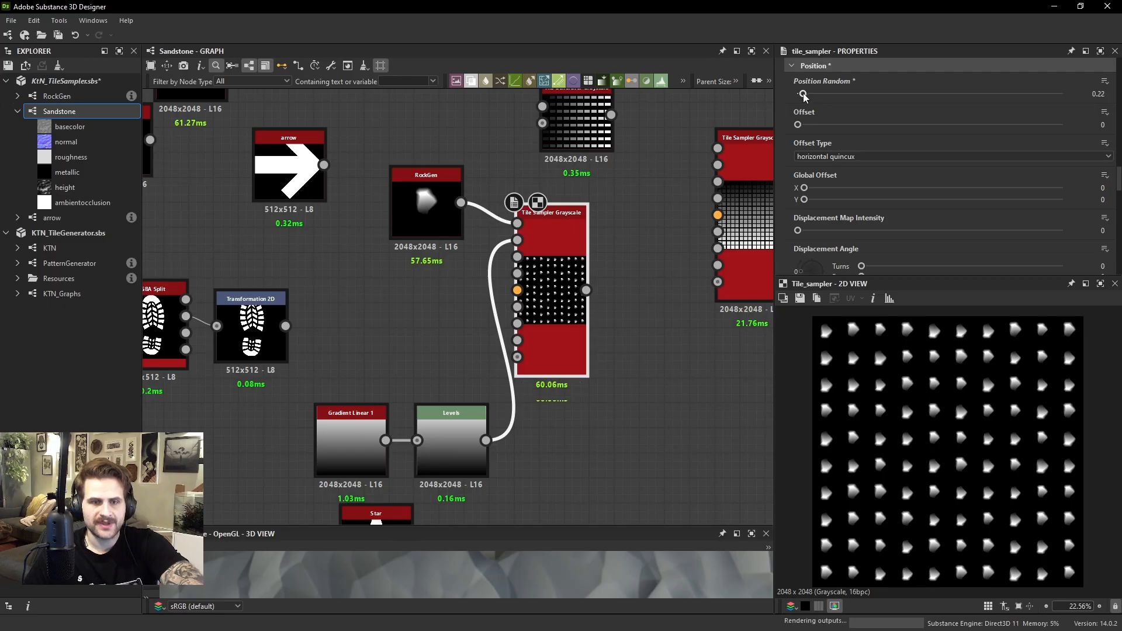
mouse_move(800, 93)
left_mouse_down()
mouse_move(788, 93)
mouse_move(935, 94)
mouse_move(805, 94)
left_mouse_up()
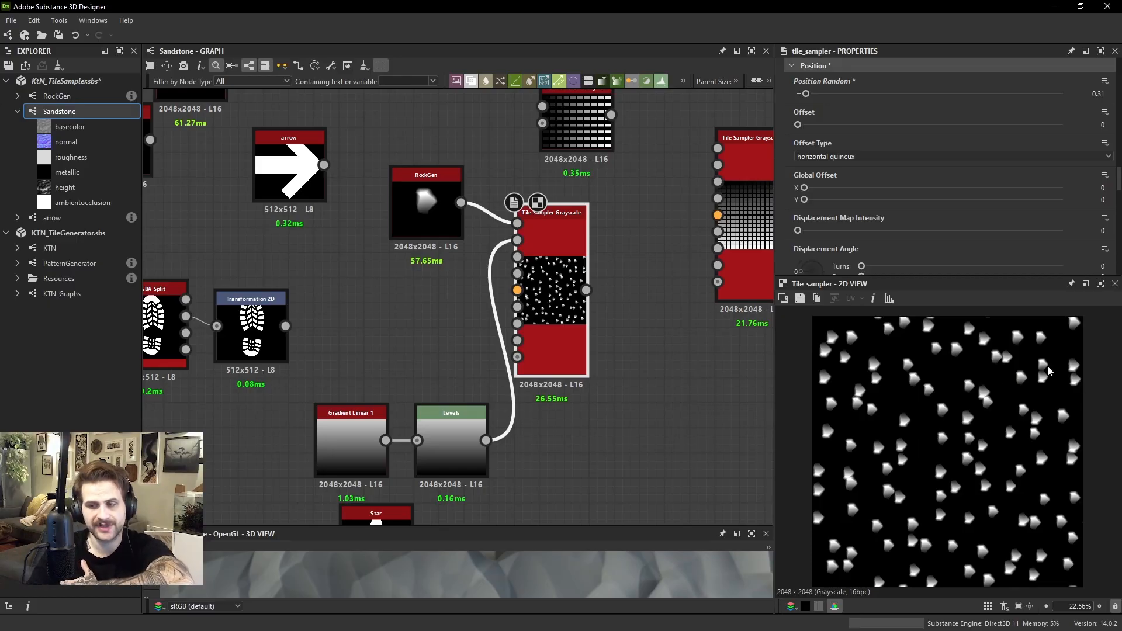
Open the Tile Generator node's parameters and set its Pattern to Paraboloid
middle_click_drag(590, 126, 597, 145)
left_click(597, 144)
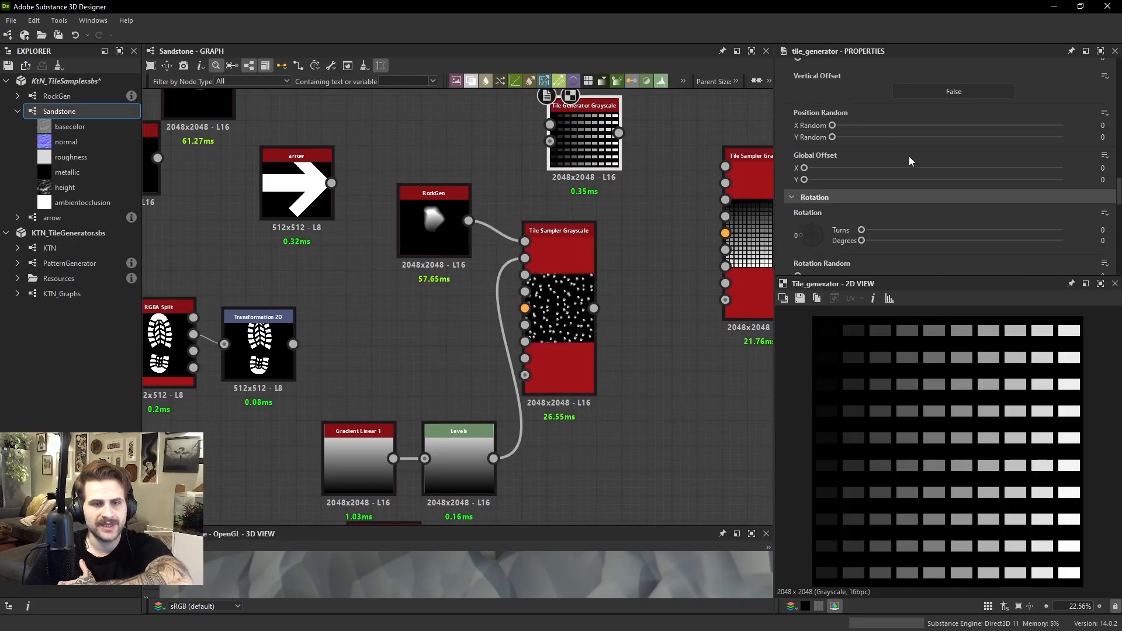
scroll(878, 132, "down", 5)
scroll(846, 157, "up", 7)
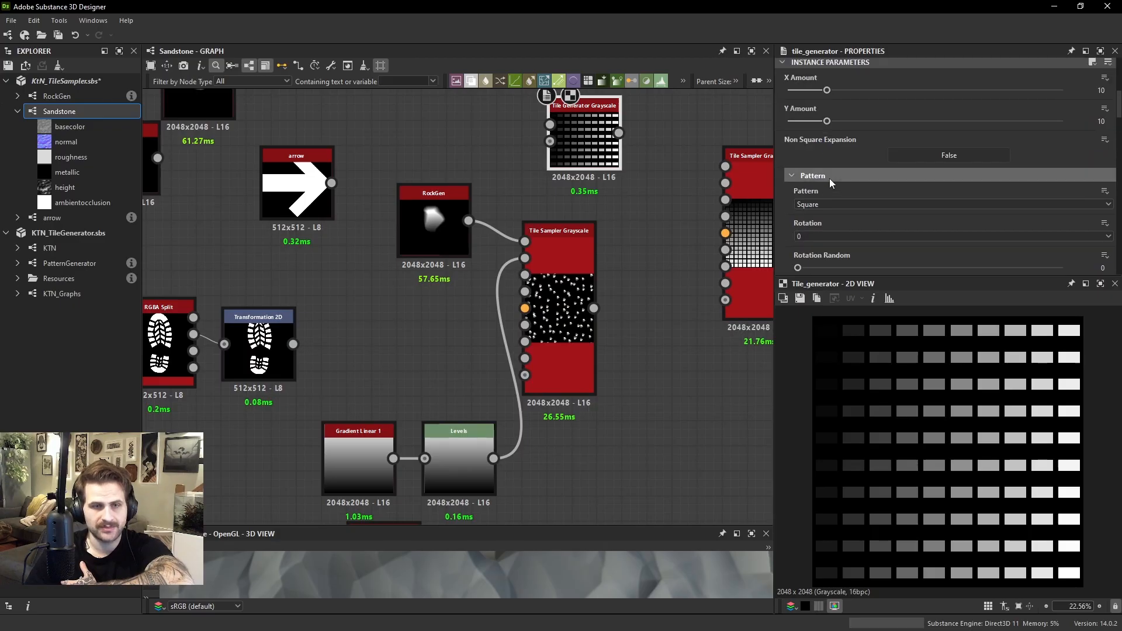
left_click(827, 207)
left_click(818, 209)
left_click(818, 208)
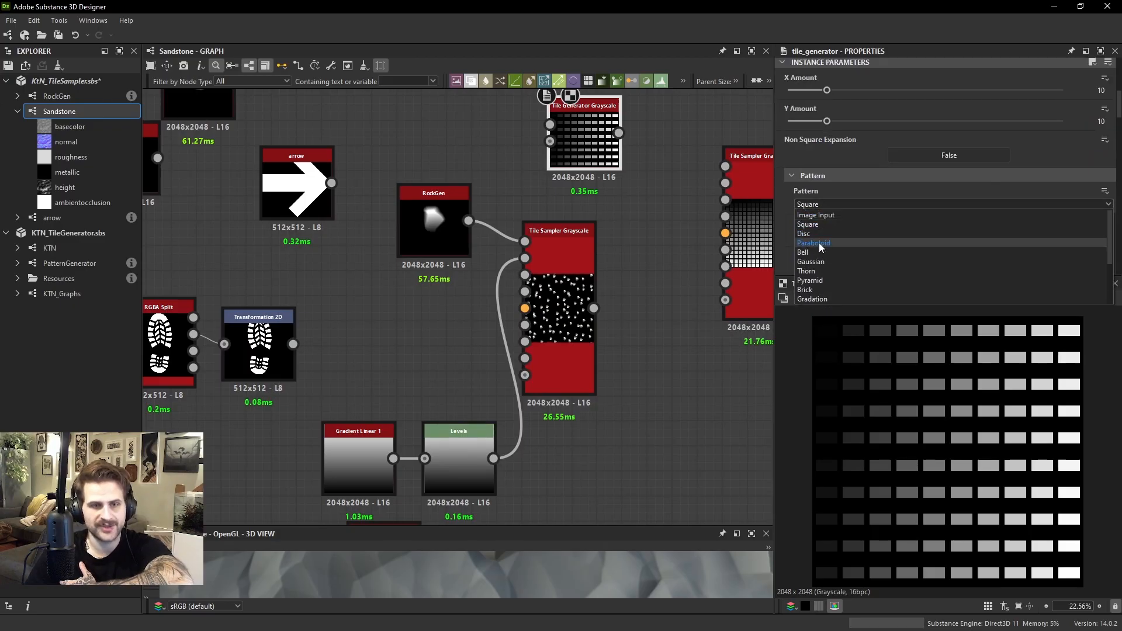
left_click(819, 247)
Turn off Luminance By Number on the Tile Generator
scroll(900, 169, "down", 5)
scroll(875, 174, "down", 10)
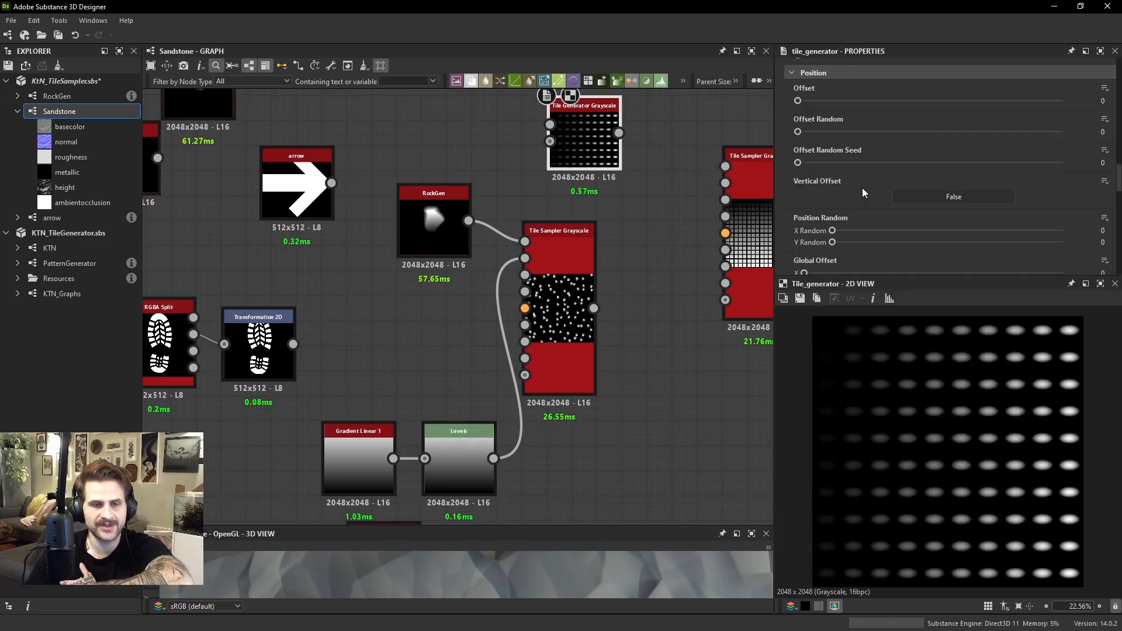
scroll(930, 156, "up", 2)
left_click(935, 130)
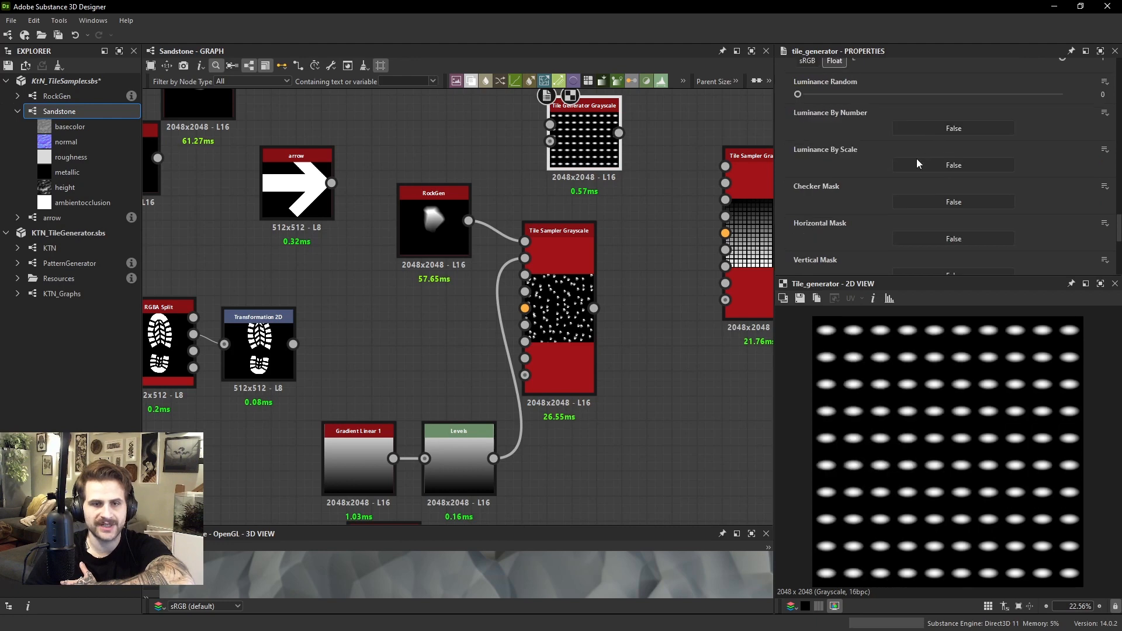
Try a Y Position Random of 0.06 on the Tile Generator, then return it to 0
scroll(831, 190, "up", 15)
scroll(837, 181, "up", 7)
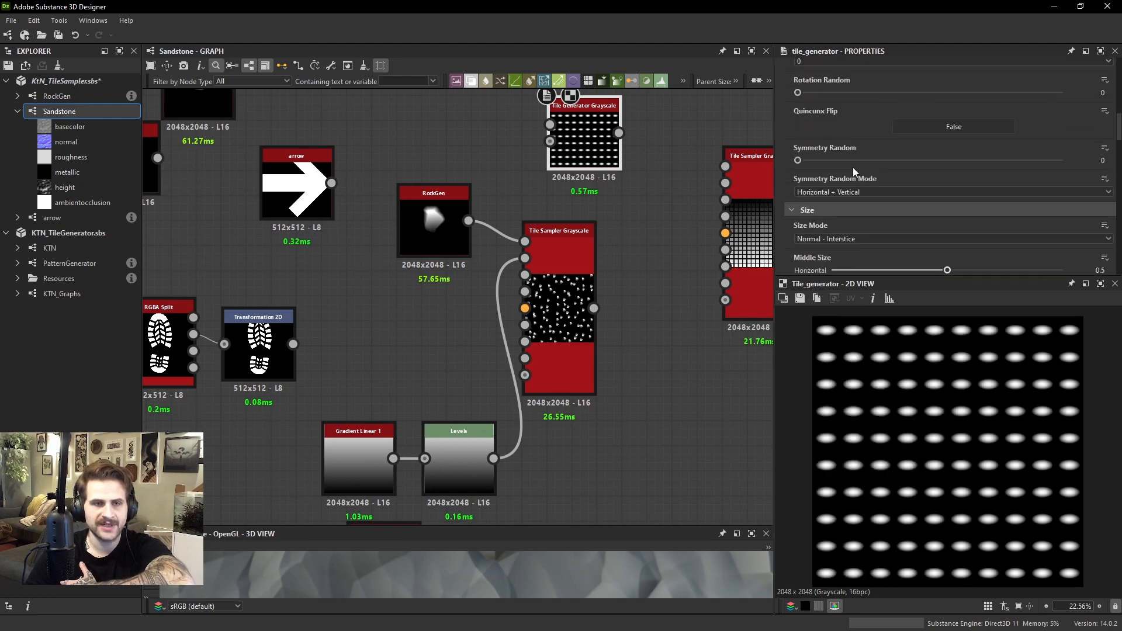
scroll(853, 167, "down", 12)
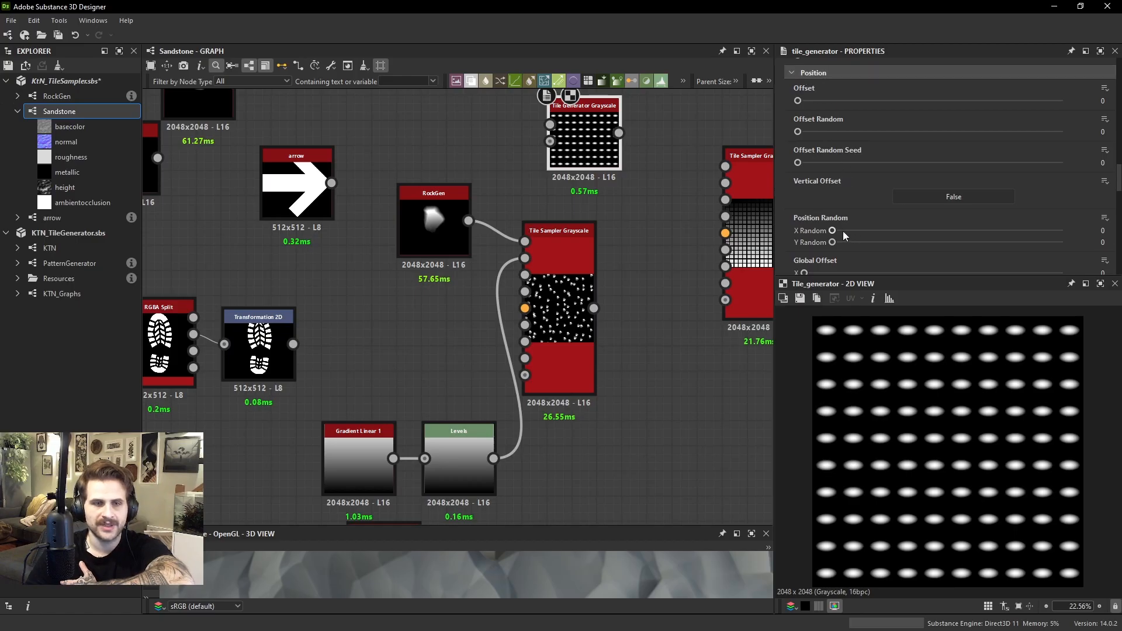
mouse_move(842, 230)
left_mouse_down()
mouse_move(895, 231)
mouse_move(832, 231)
mouse_move(907, 245)
mouse_move(847, 243)
left_mouse_up()
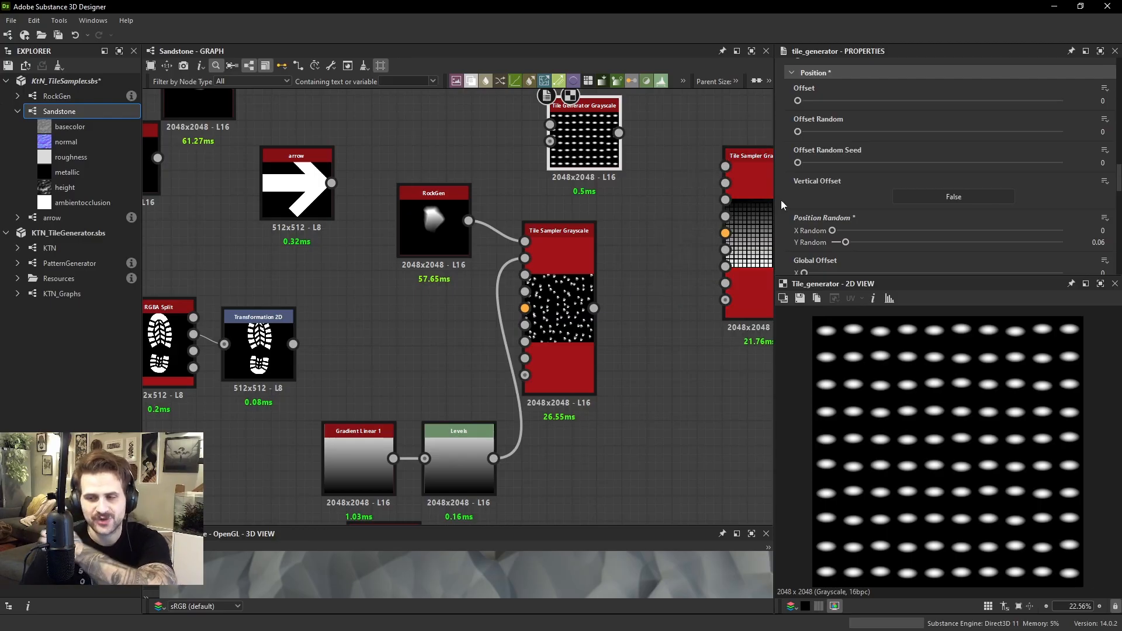
left_click_drag(846, 242, 830, 242)
Reopen the Tile Sampler's parameters, reset Position Random to 0 and set Offset to 0.43
left_click(594, 261)
double_click(595, 264)
left_click_drag(595, 265, 618, 265)
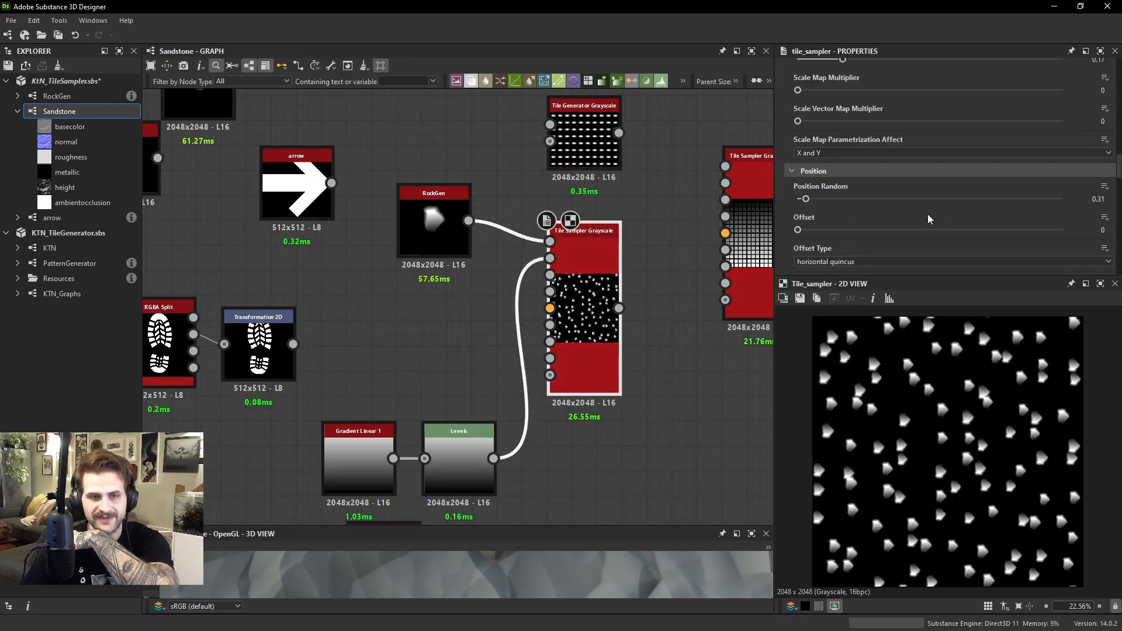
left_click_drag(806, 199, 910, 231)
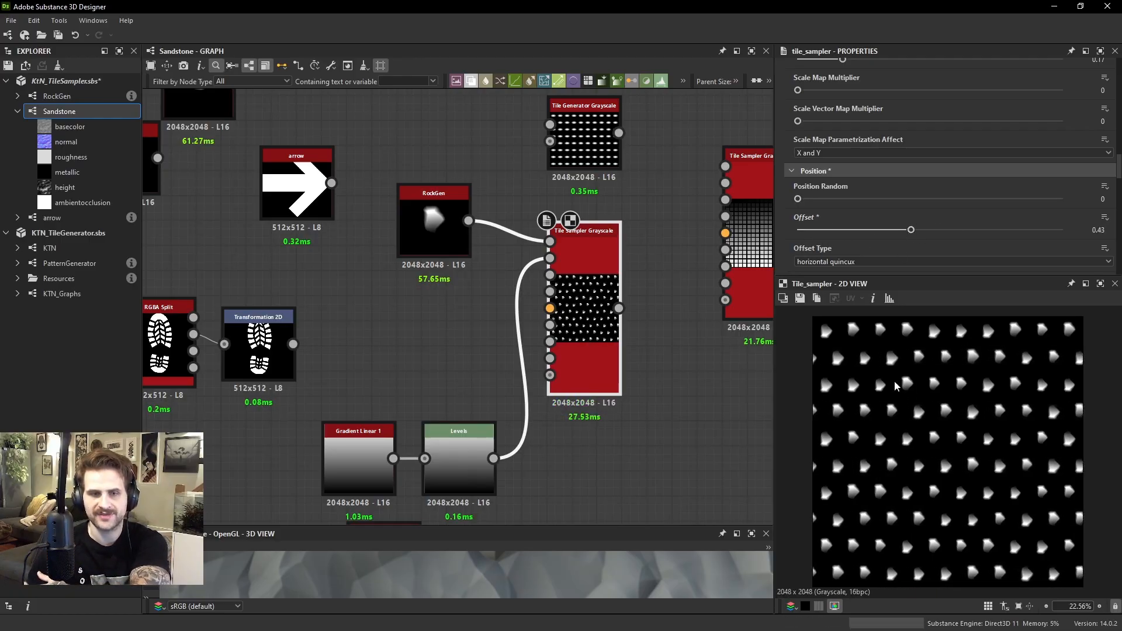
scroll(880, 347, "up", 1)
middle_click_drag(880, 347, 891, 367)
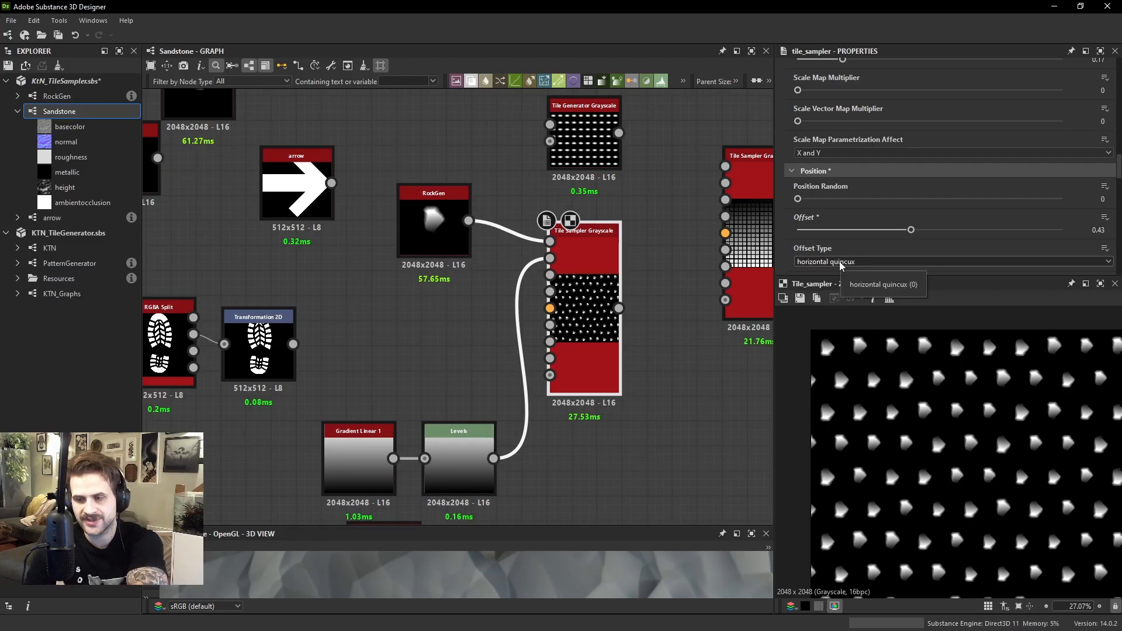
middle_click_drag(886, 369, 909, 402)
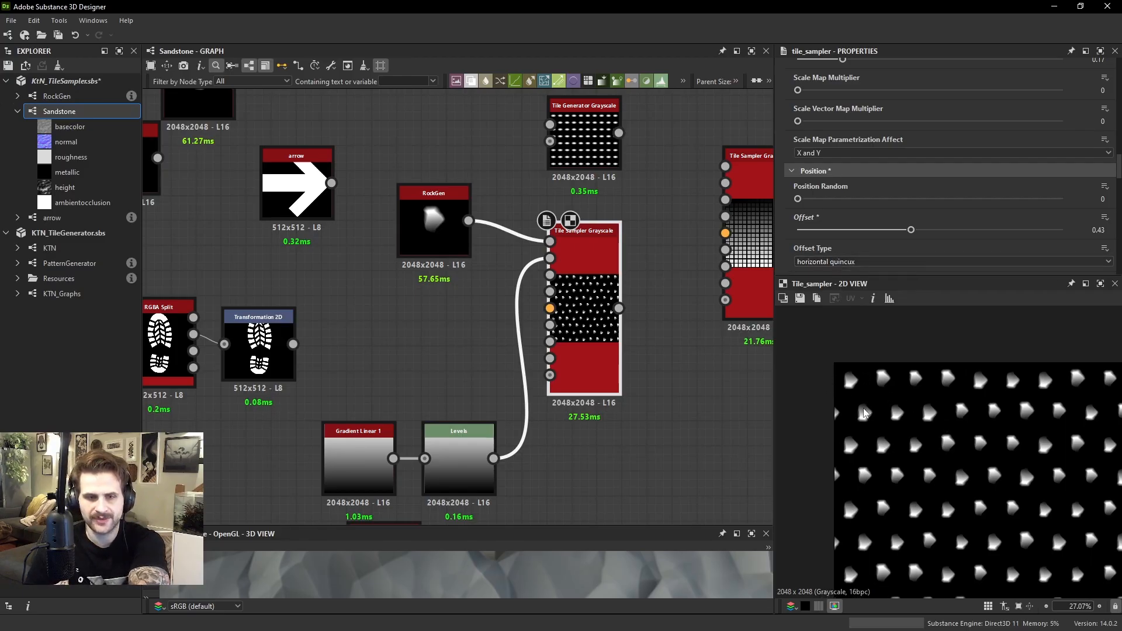
Set the Tile Sampler's Offset to 0.5 and look closely at the shifted rows in the preview
mouse_move(911, 230)
left_mouse_down()
mouse_move(950, 231)
mouse_move(929, 230)
left_mouse_up()
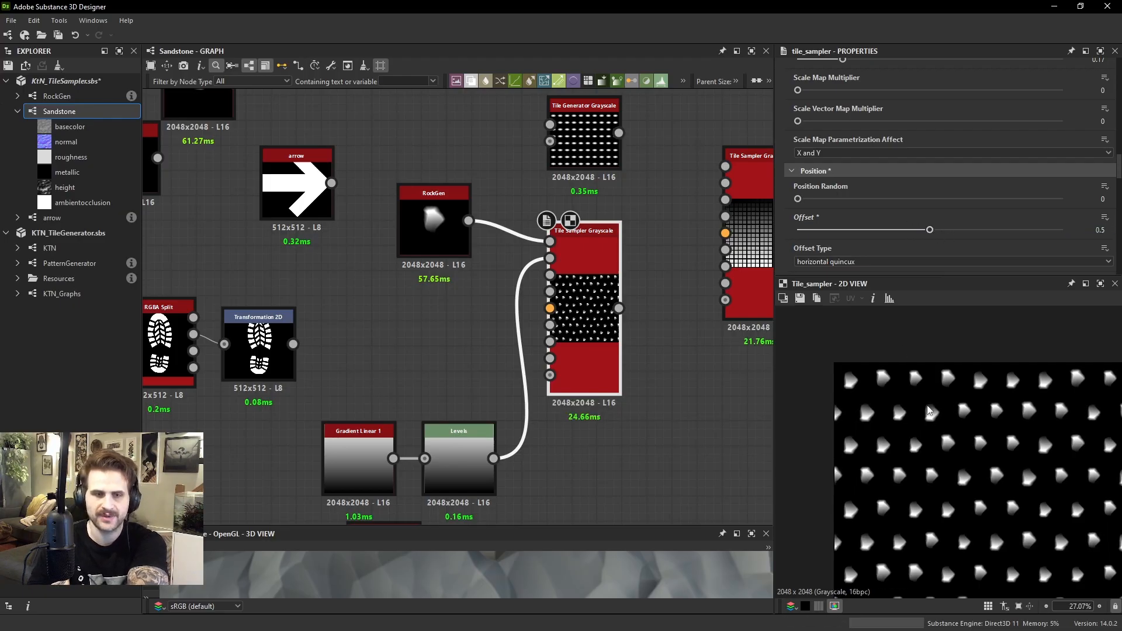
scroll(870, 391, "up", 3)
middle_click_drag(870, 392, 935, 434)
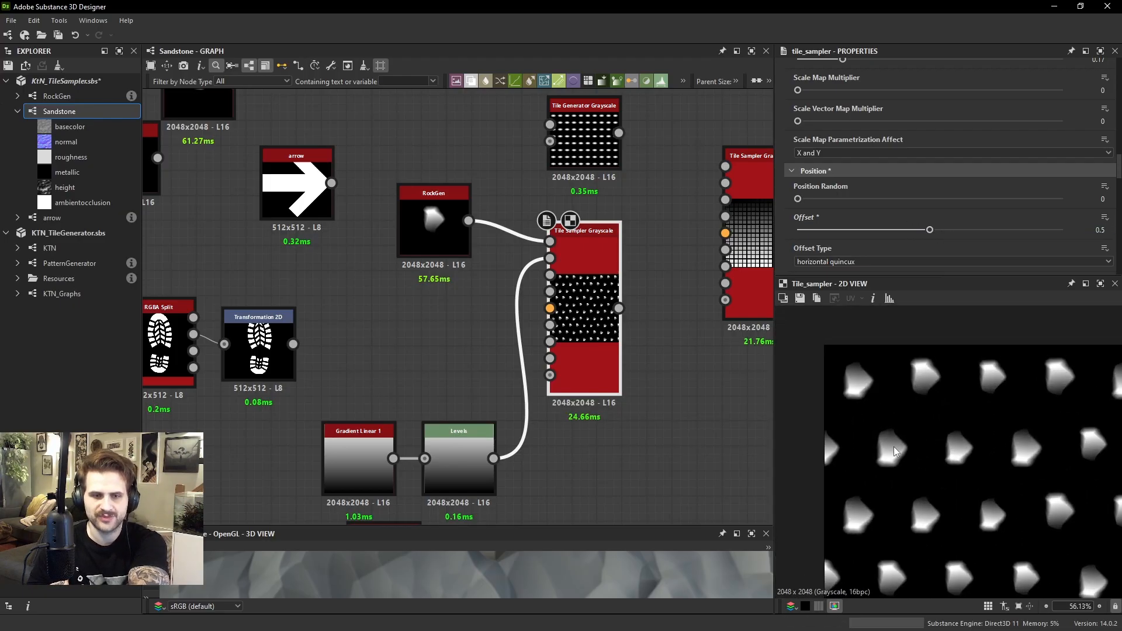
Set the Tile Sampler's Pattern to Pyramid and inspect how the tiles line up between neighbouring rows
scroll(935, 175, "up", 8)
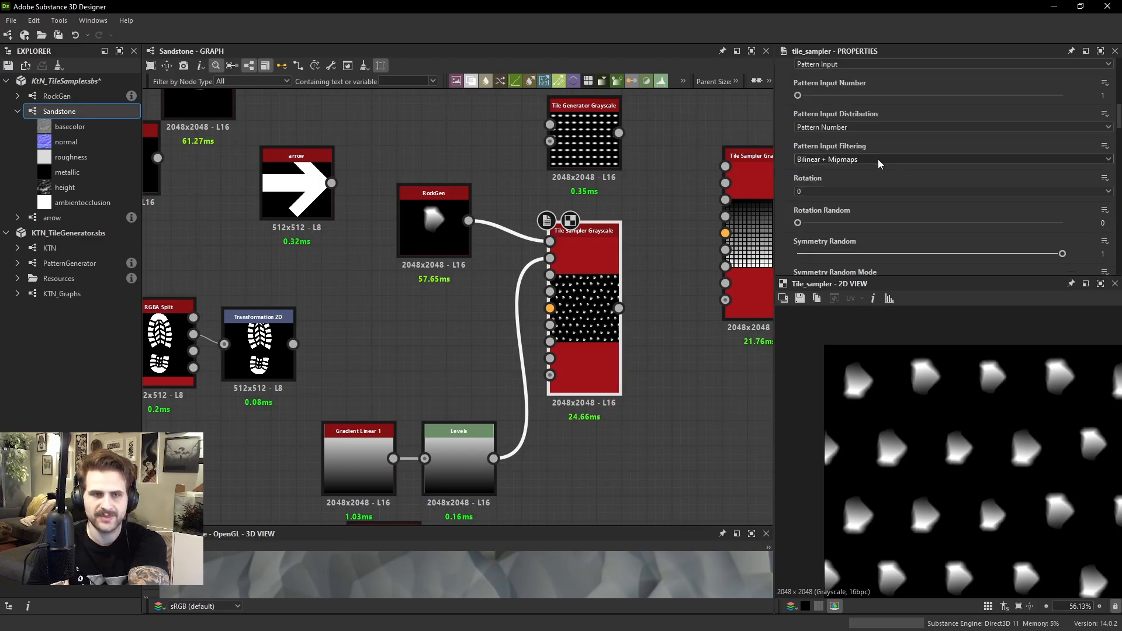
left_click(842, 204)
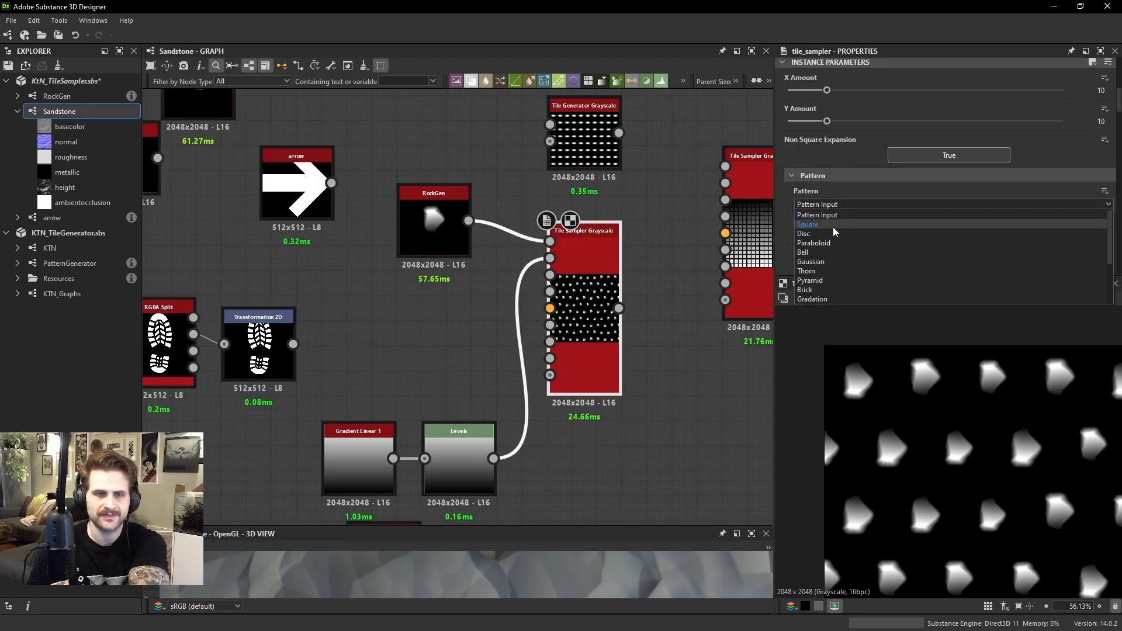
left_click(829, 281)
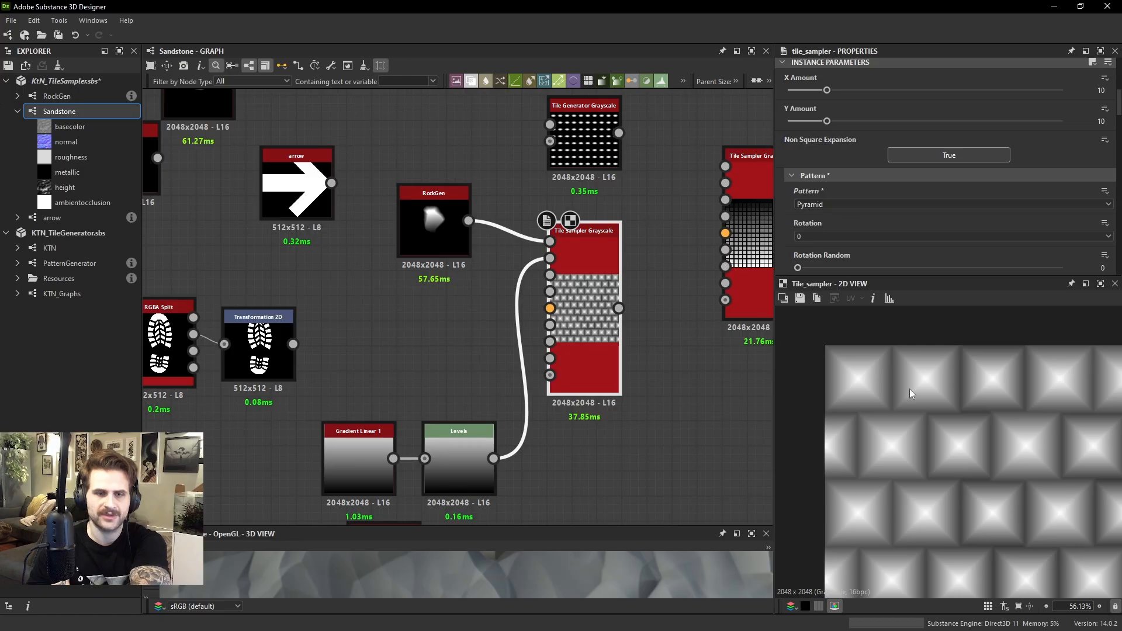
scroll(942, 405, "down", 3)
scroll(962, 394, "up", 4)
middle_click_drag(819, 375, 882, 373)
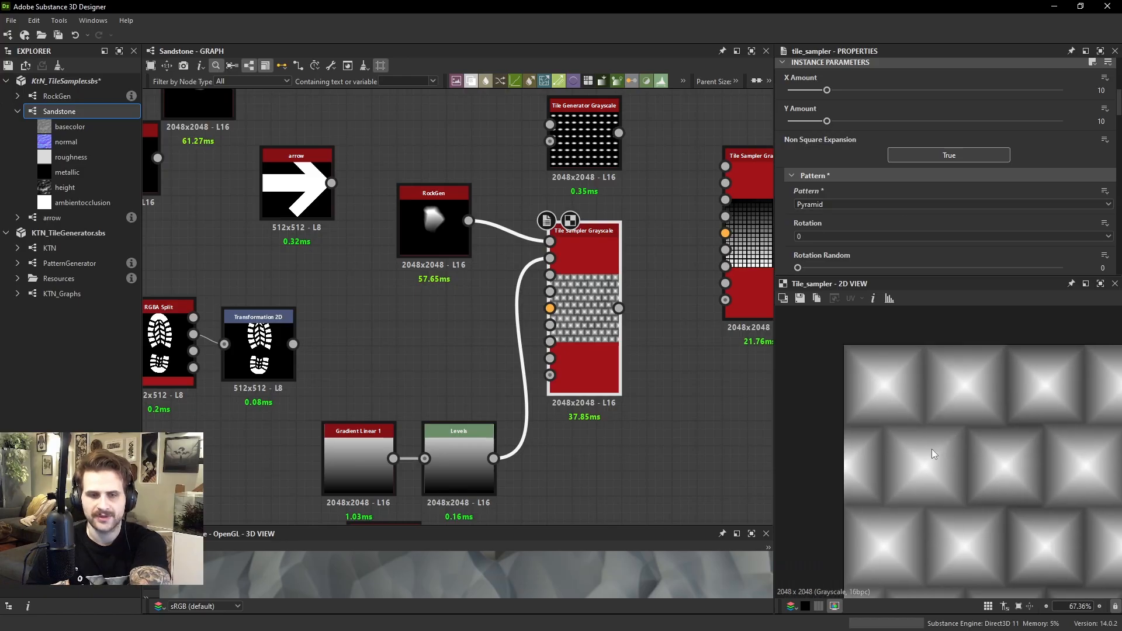
scroll(910, 457, "up", 2)
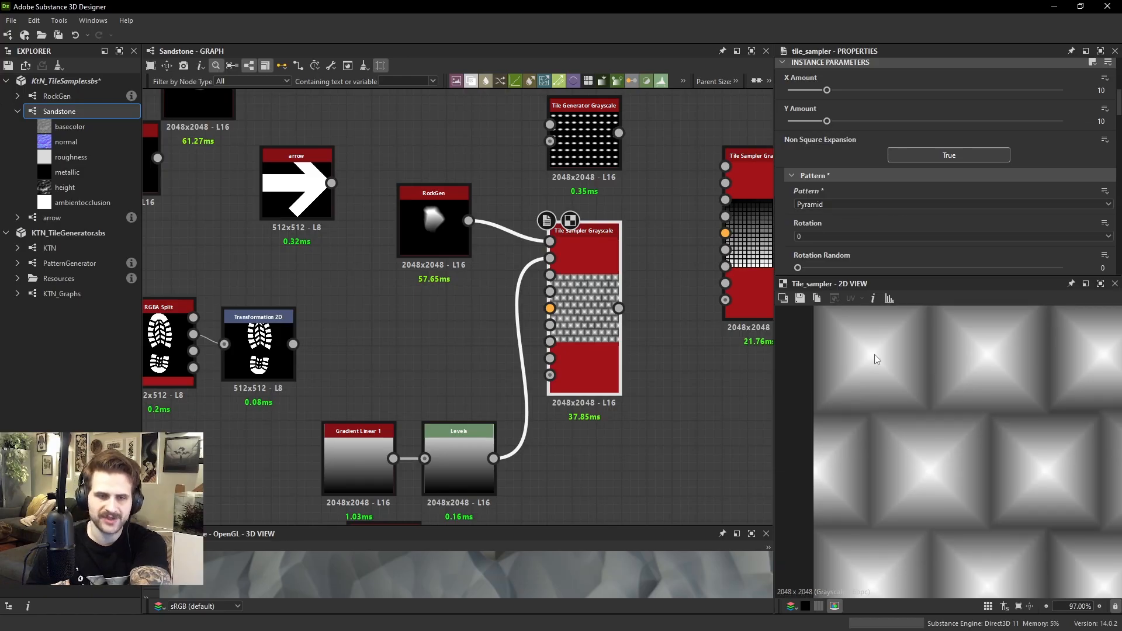
scroll(874, 354, "down", 1)
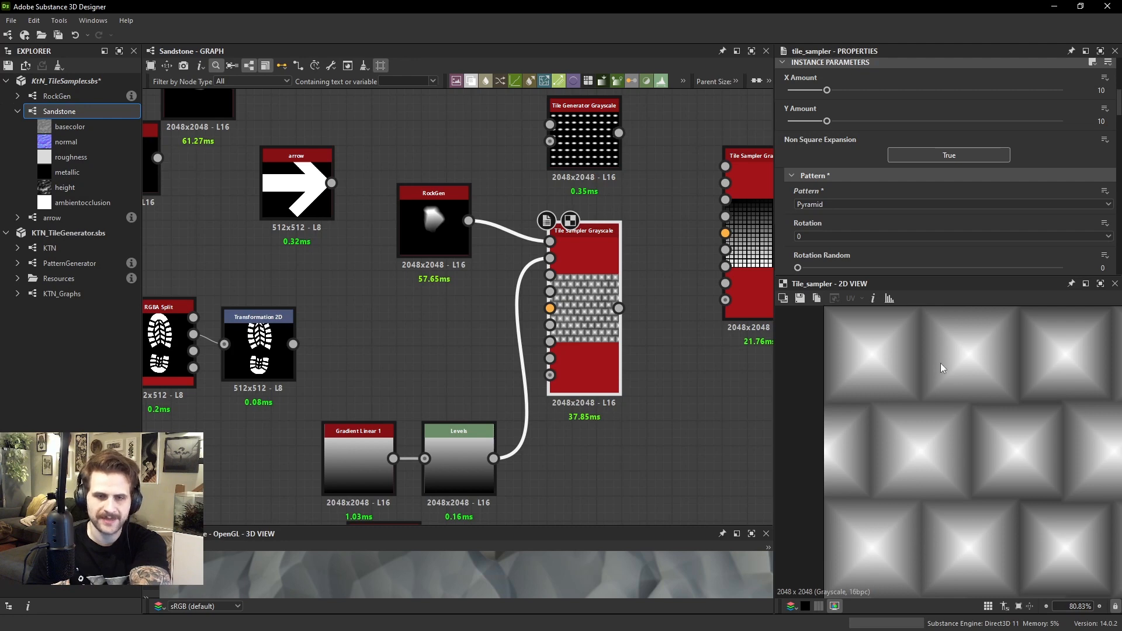
scroll(883, 219, "down", 3)
Switch the Tile Sampler's Offset Type to vertical quincux and set Offset to 0.14
scroll(887, 448, "down", 4)
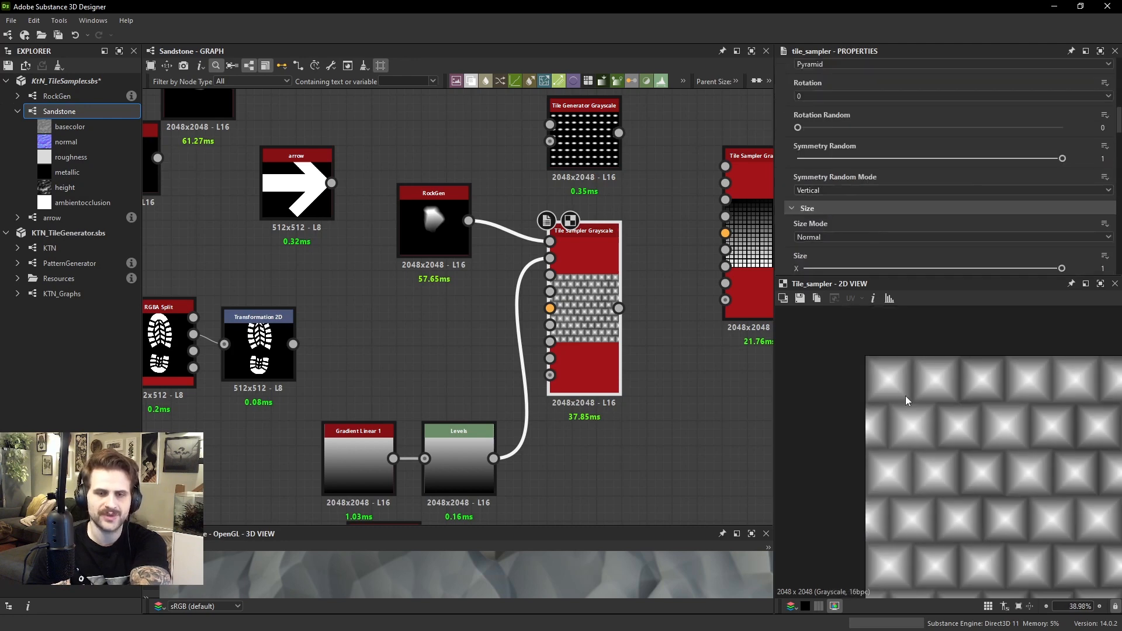
scroll(822, 201, "down", 5)
scroll(829, 198, "down", 1)
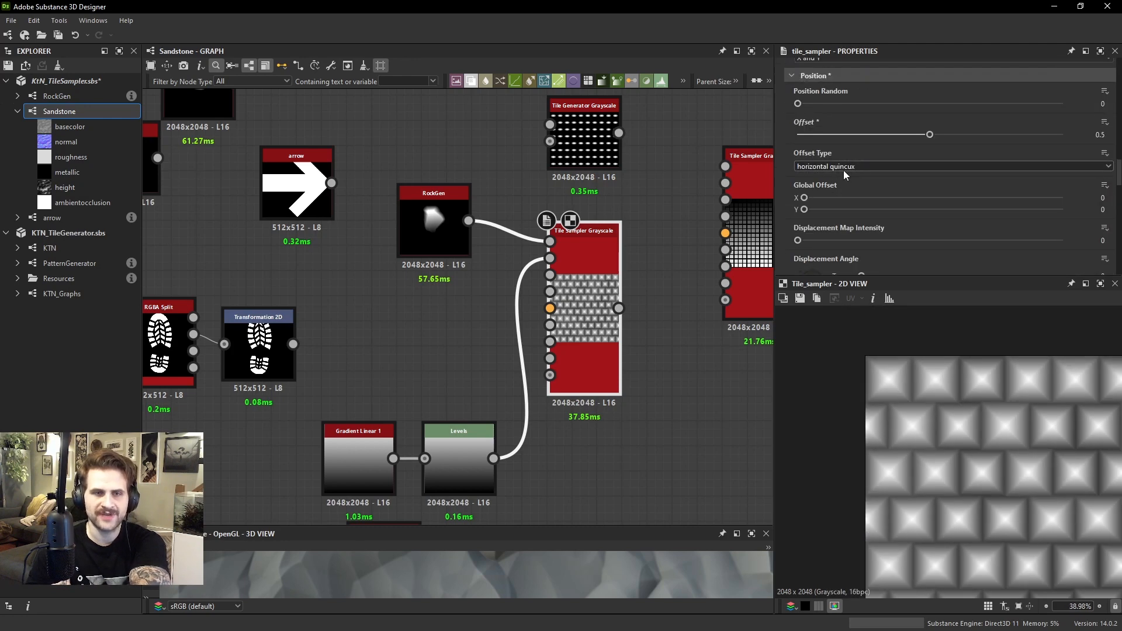
left_click(843, 167)
left_click(836, 182)
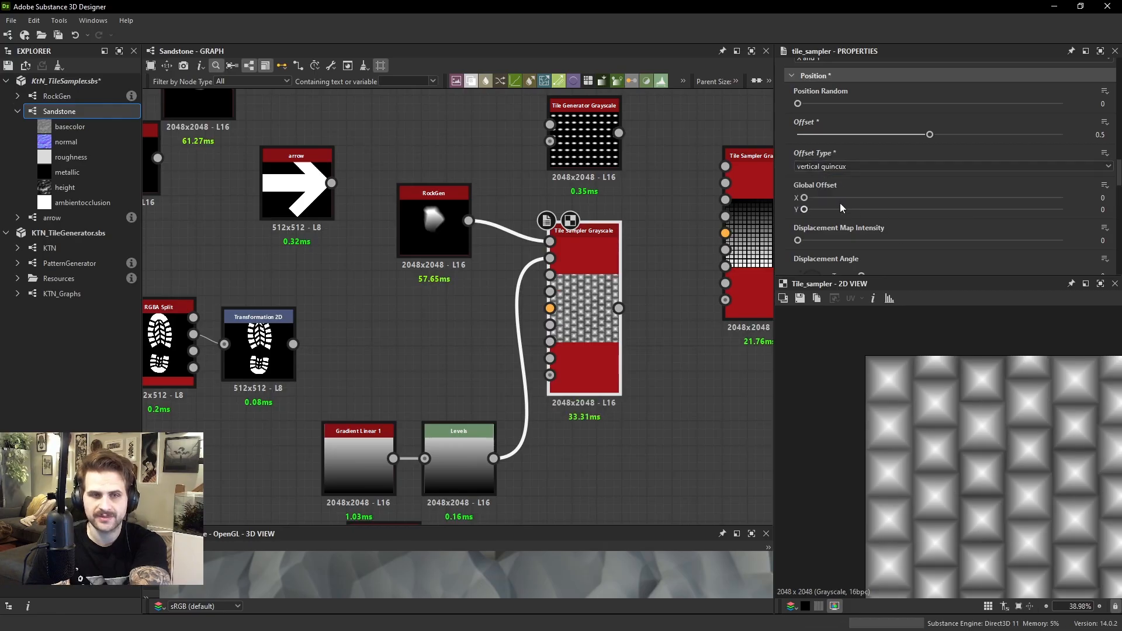
left_click_drag(929, 134, 834, 134)
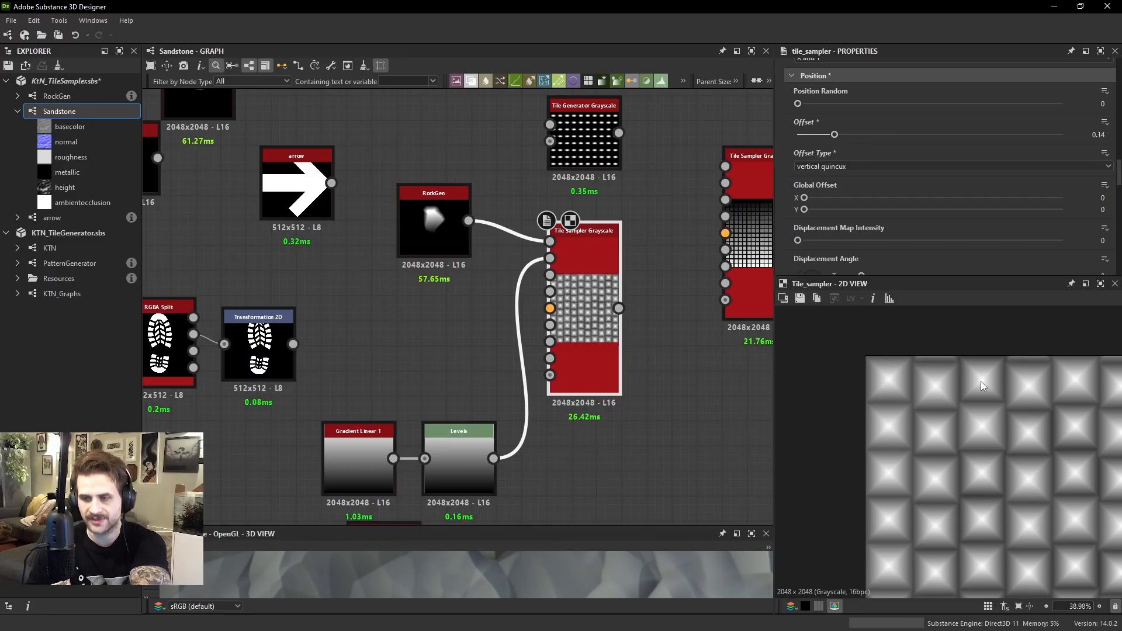
Set the Offset Type back to horizontal quincux for comparison, then change it to horizontal global
left_click(829, 167)
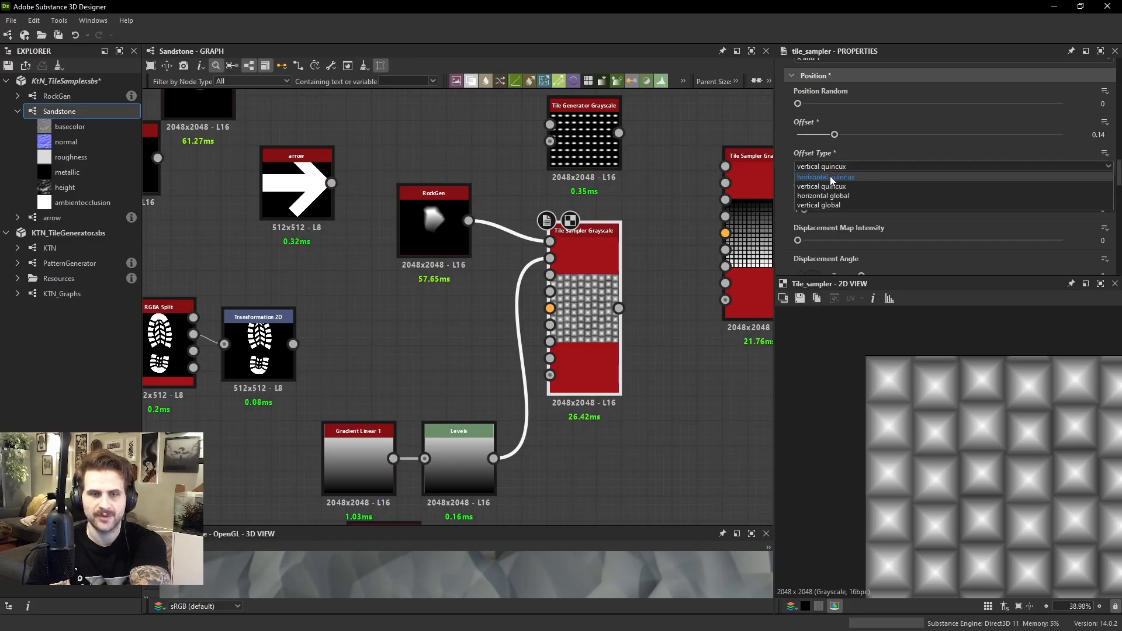
left_click(830, 176)
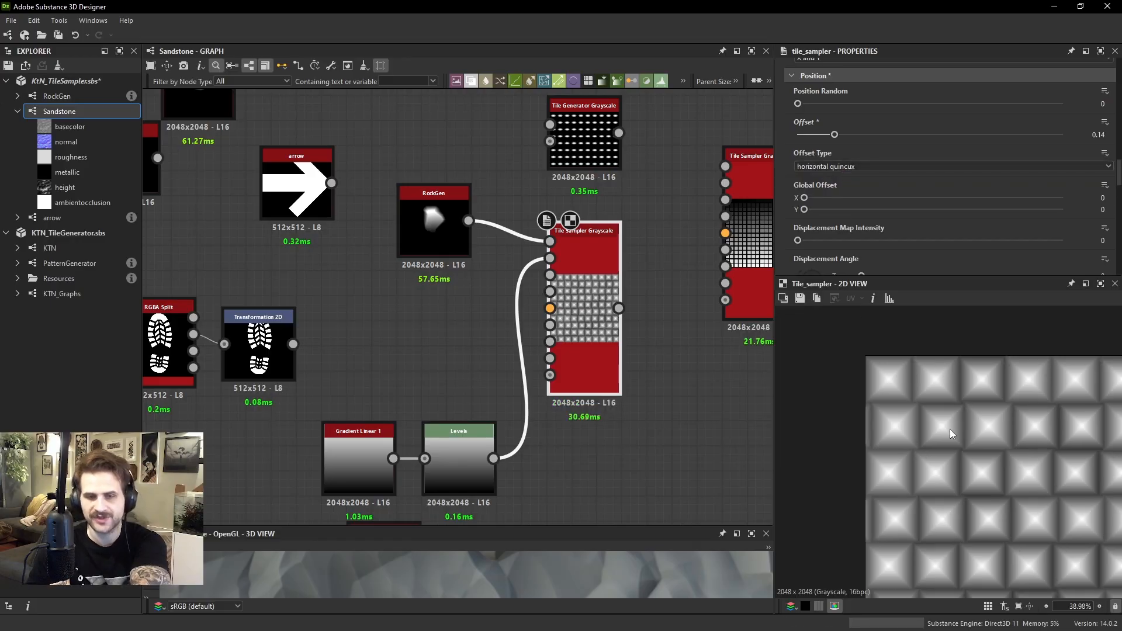
left_click(852, 164)
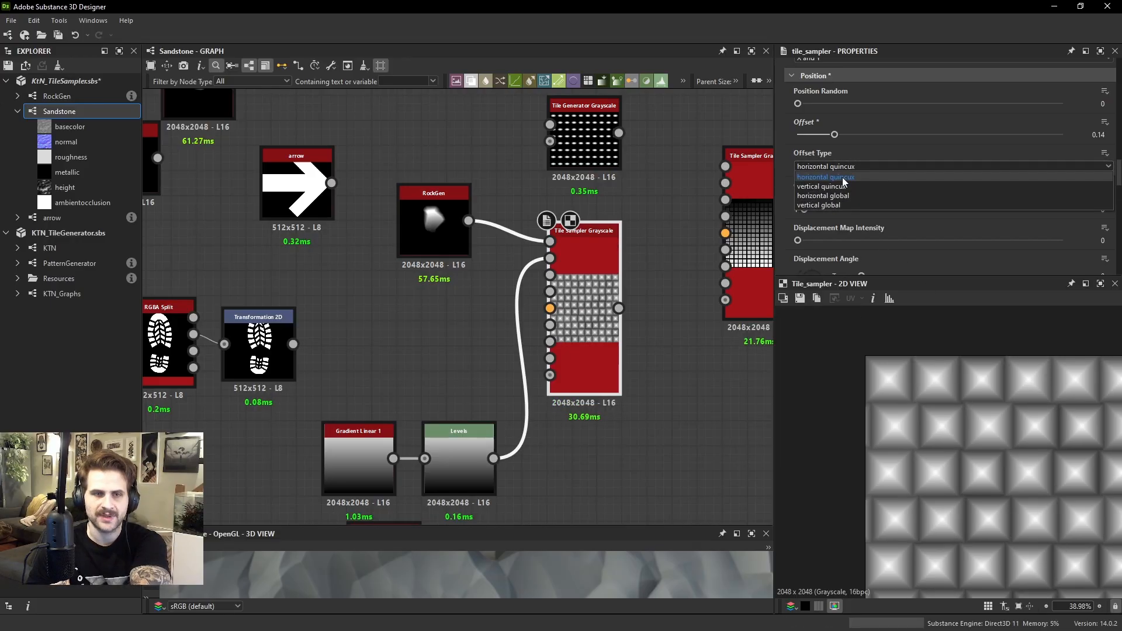
left_click(847, 197)
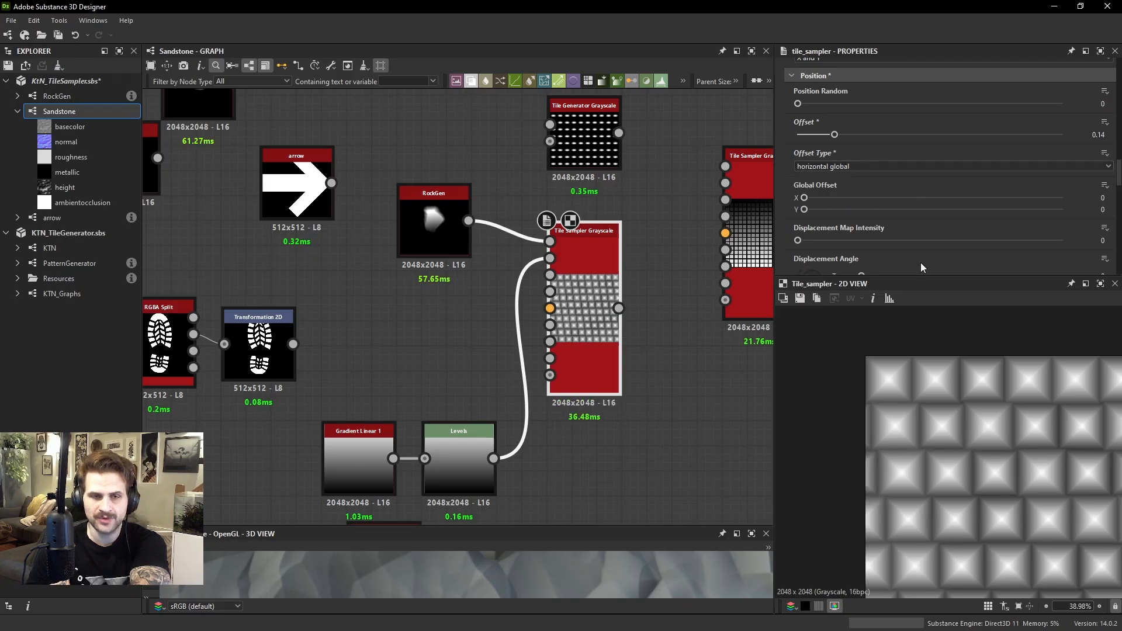
Try Offset values of 0.25 and 0.44 with the whole pattern in view, then set Offset to 0.5
key("f")
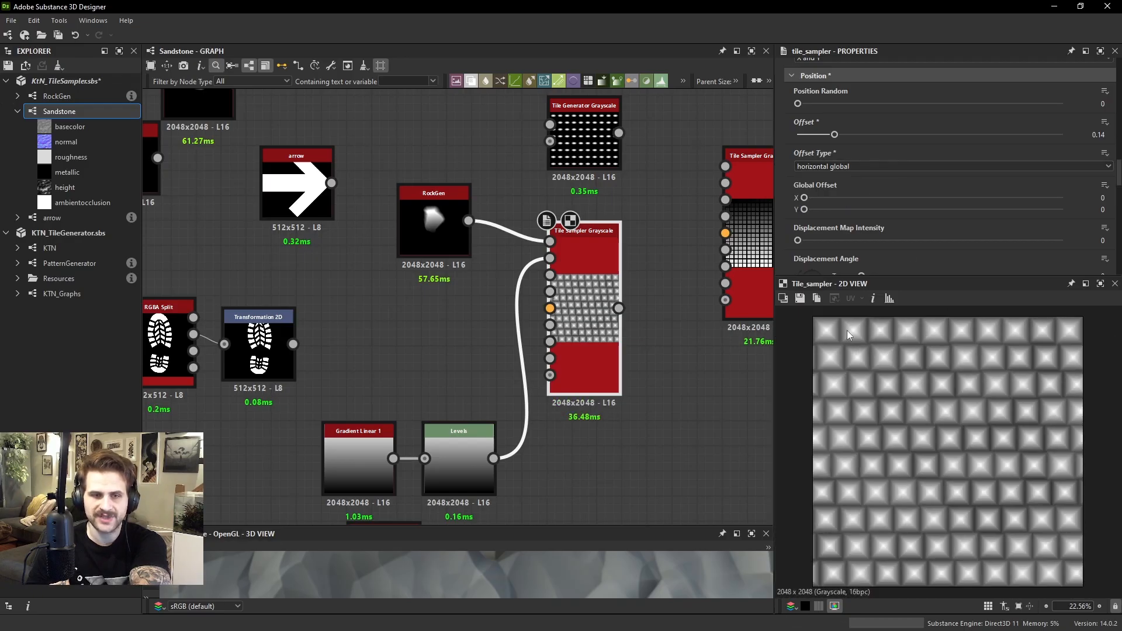
left_click_drag(843, 134, 865, 134)
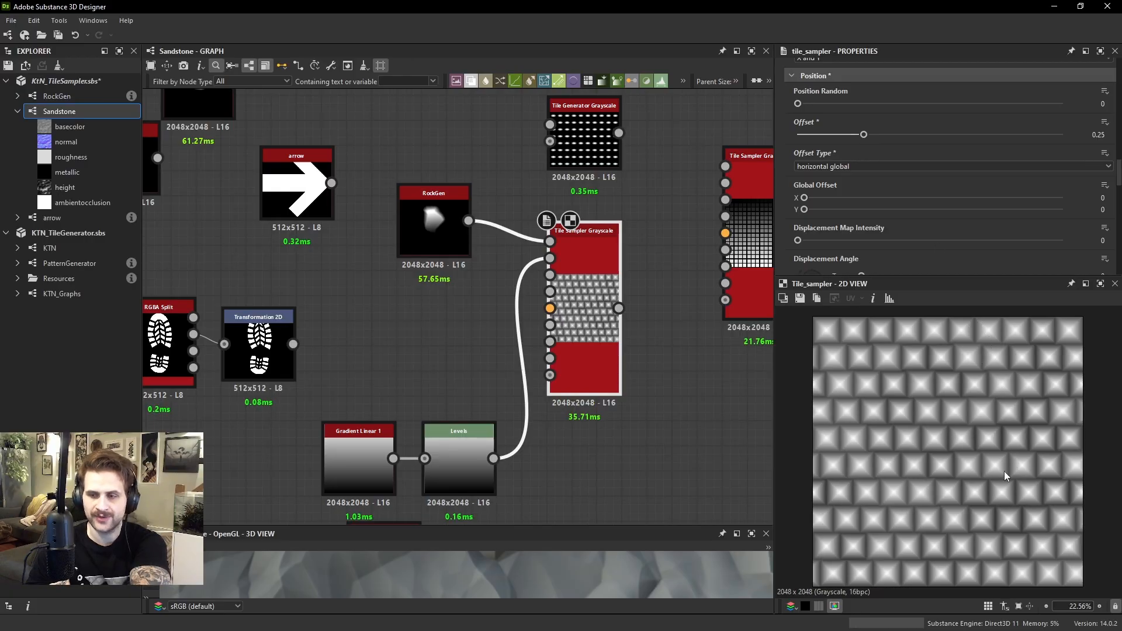
left_click_drag(862, 134, 914, 135)
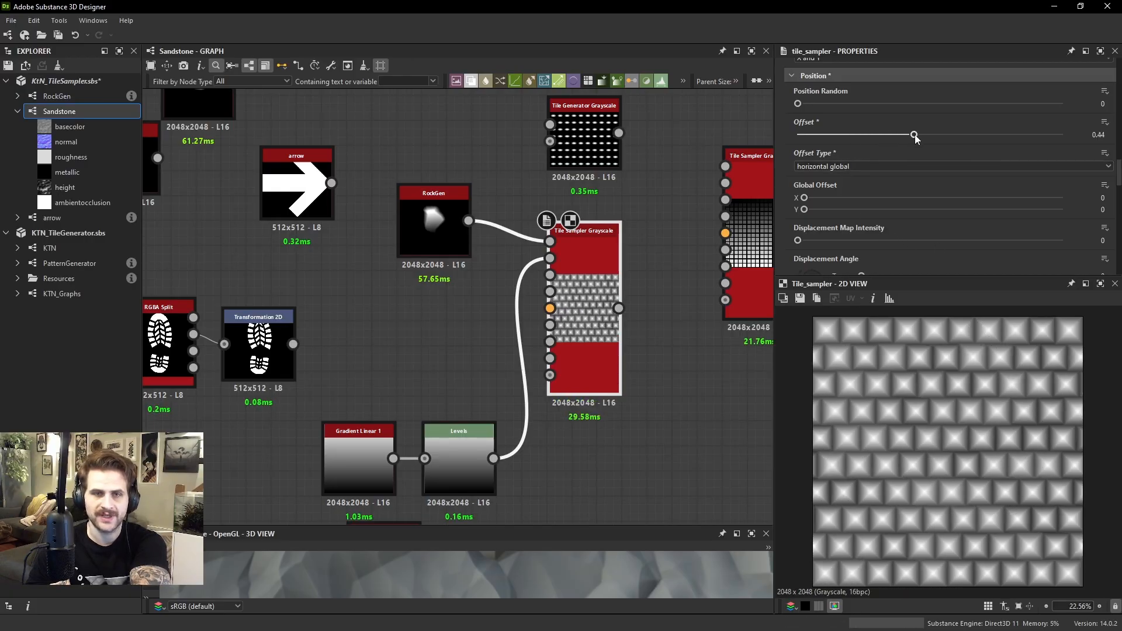
type("0.5")
key("Return")
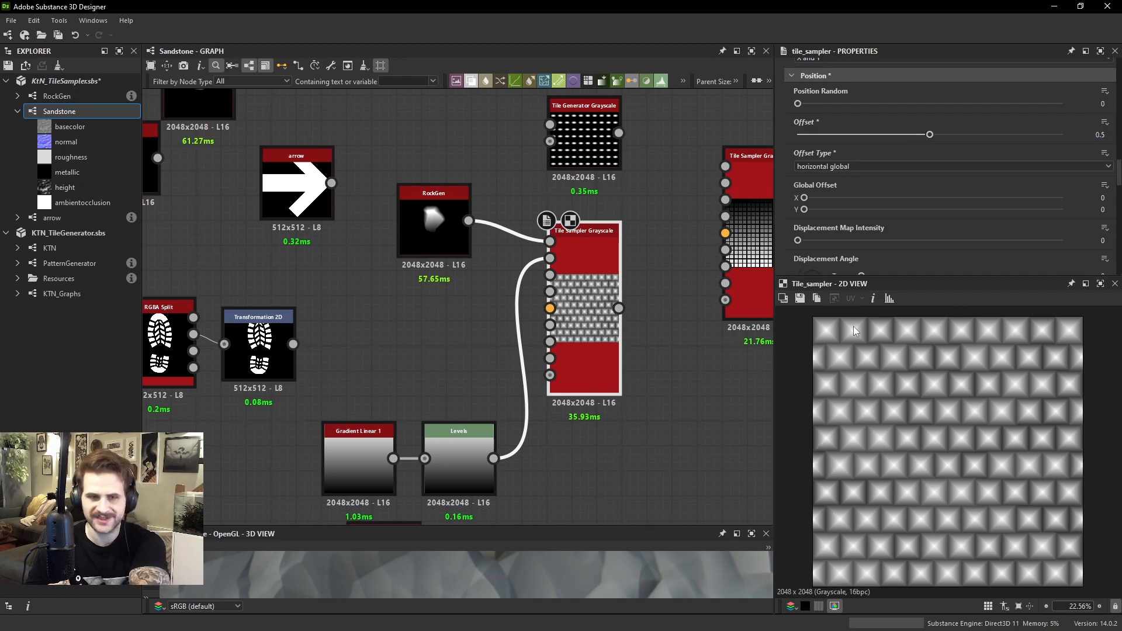
scroll(853, 326, "up", 2)
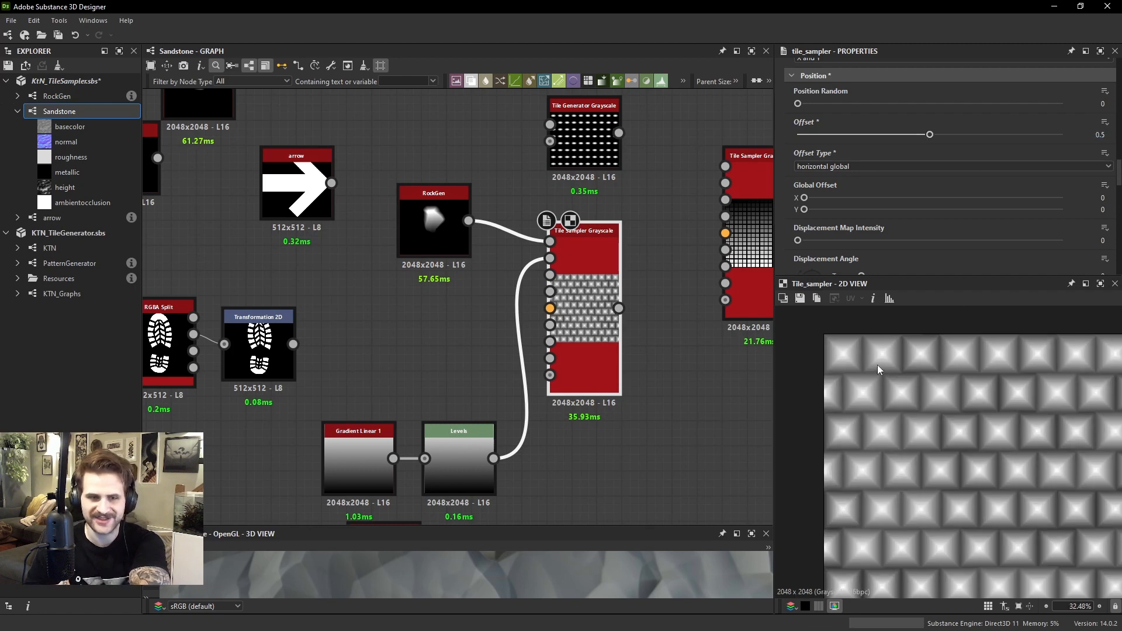
Switch the Tile Sampler's Offset Type to horizontal quincux for comparison and return it to horizontal global
left_click(821, 166)
left_click(843, 173)
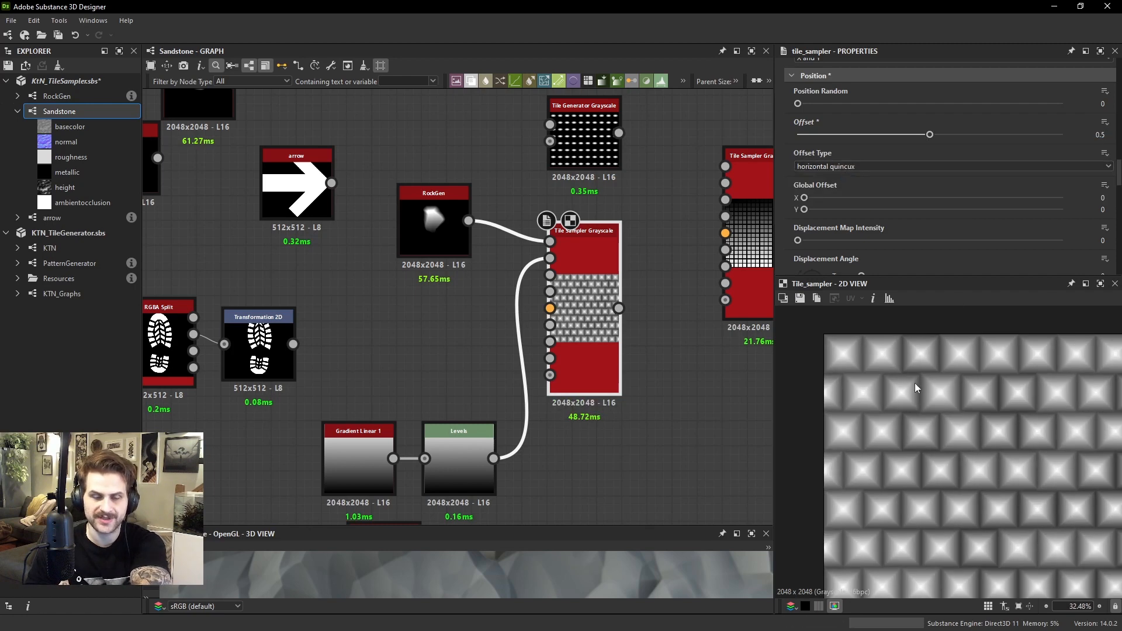
left_click(850, 167)
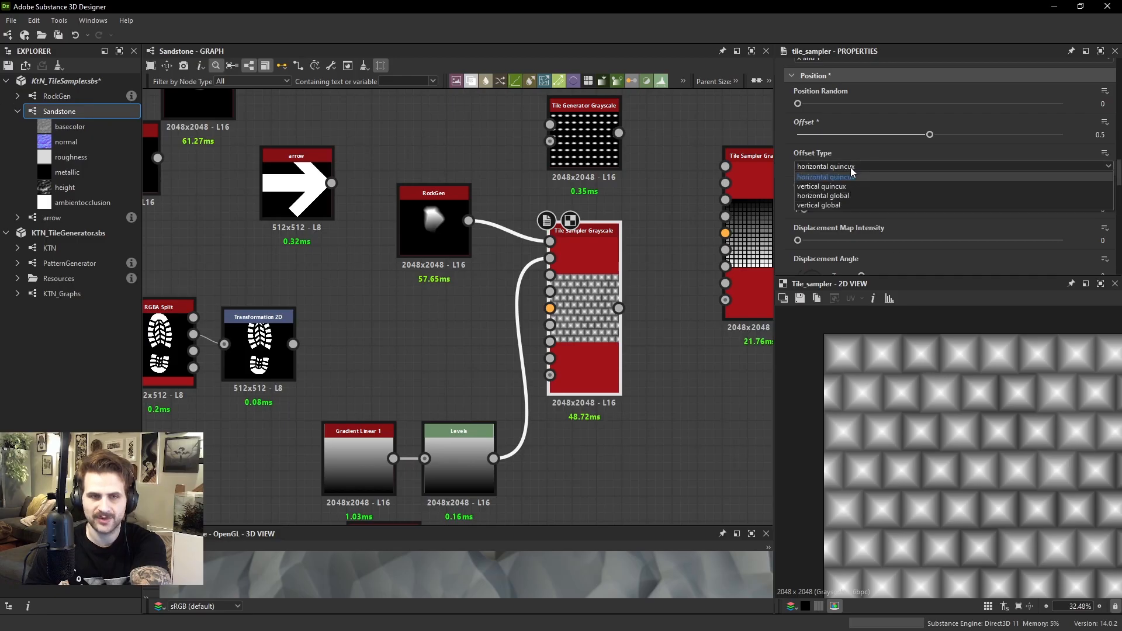
left_click(840, 197)
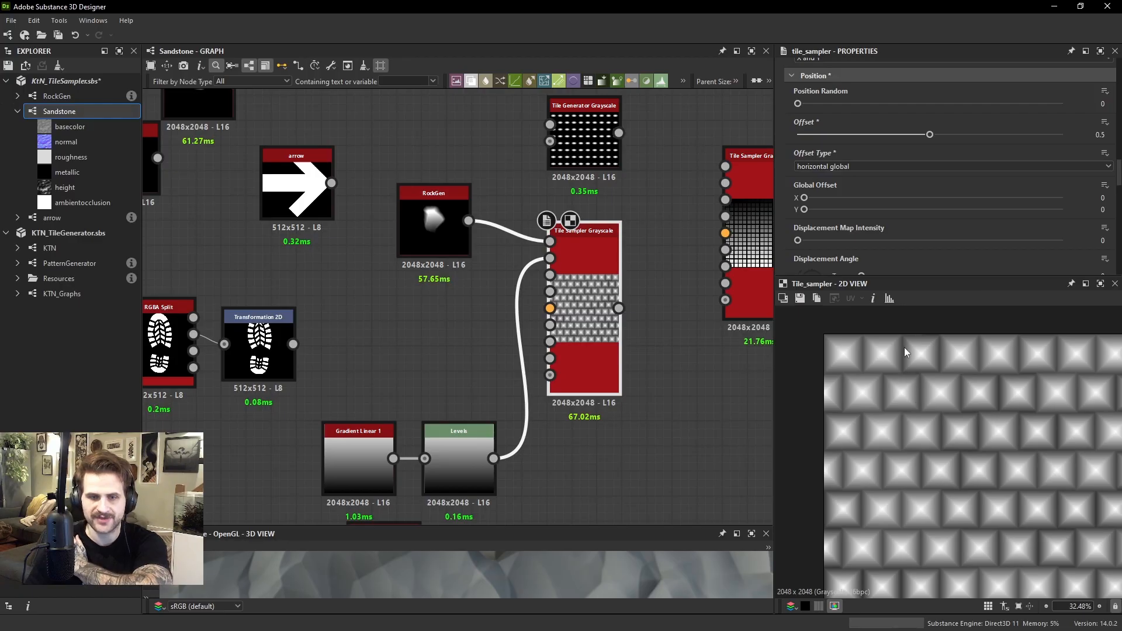
Change the Offset Type to vertical global, reset Offset to 0 and raise it to 0.11 to test the shift
left_click(821, 168)
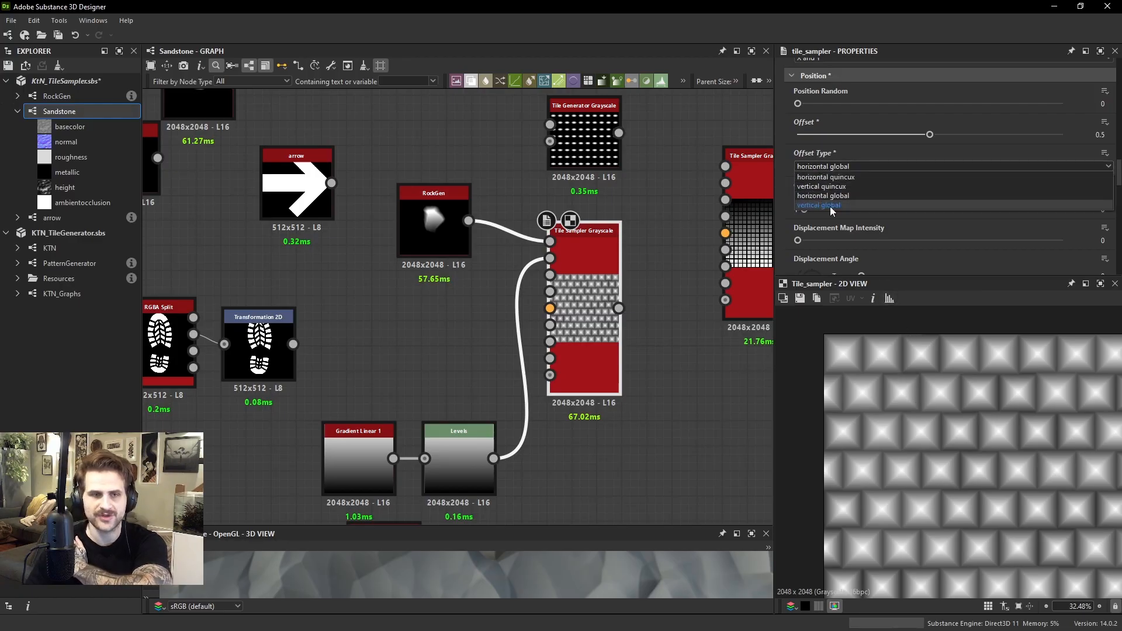
left_click(830, 178)
left_click_drag(930, 129, 797, 134)
scroll(850, 361, "down", 2)
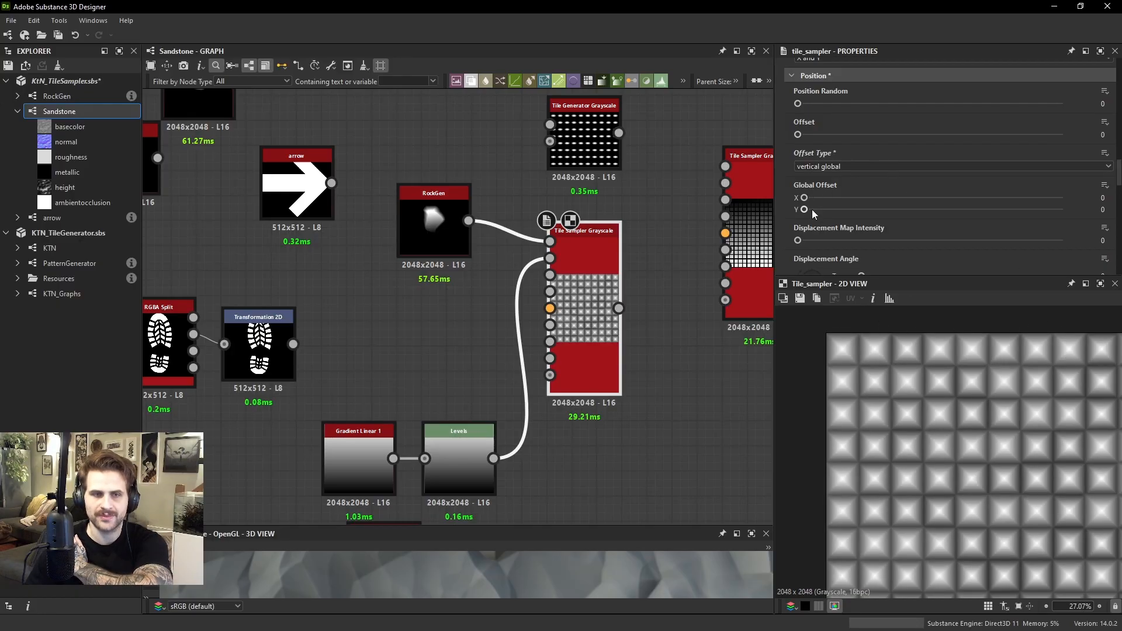
mouse_move(805, 198)
left_mouse_down()
mouse_move(829, 198)
mouse_move(801, 199)
left_mouse_up()
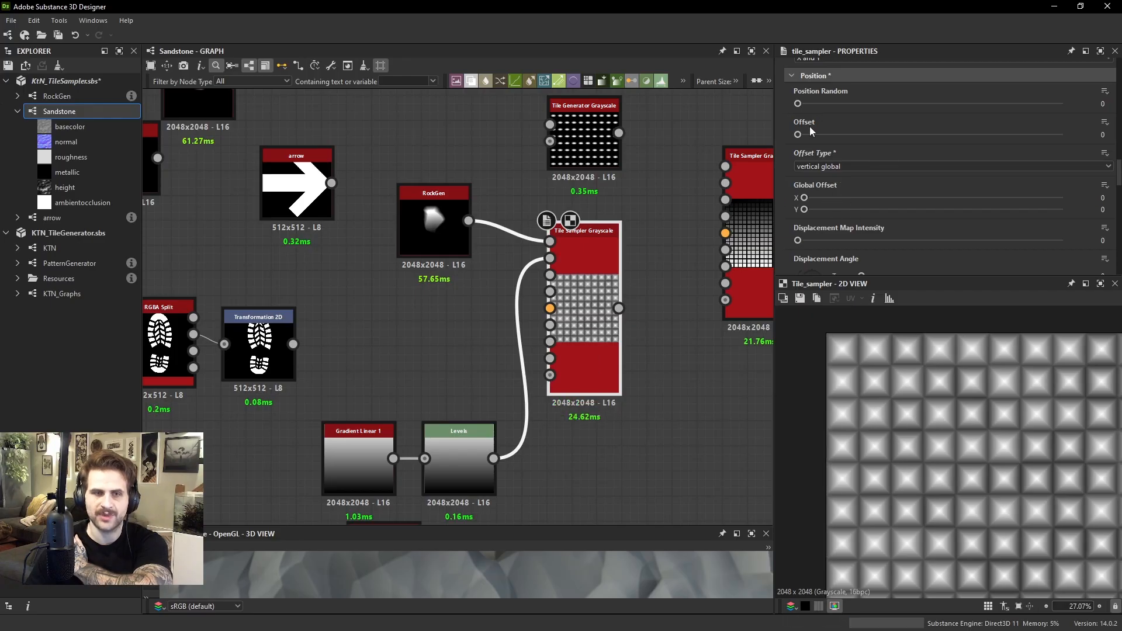
mouse_move(810, 131)
left_mouse_down()
mouse_move(944, 150)
mouse_move(826, 138)
left_mouse_up()
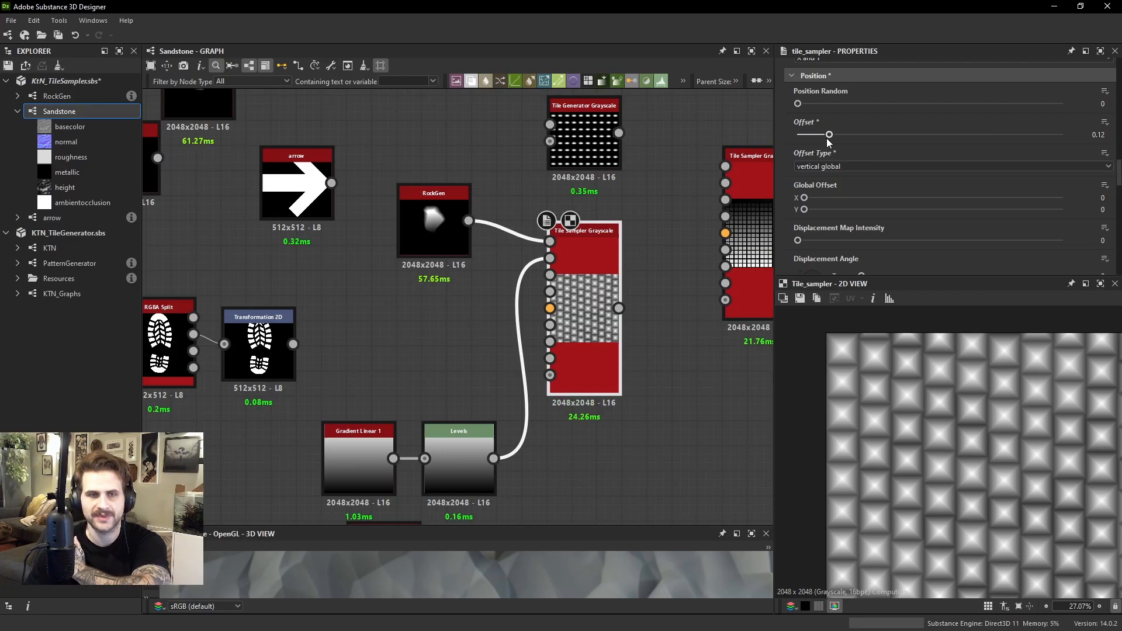
Compare the horizontal quincux and horizontal global Offset Types, and try an Offset of 0.47 with horizontal global
left_click(831, 167)
left_click(819, 178)
left_click(826, 167)
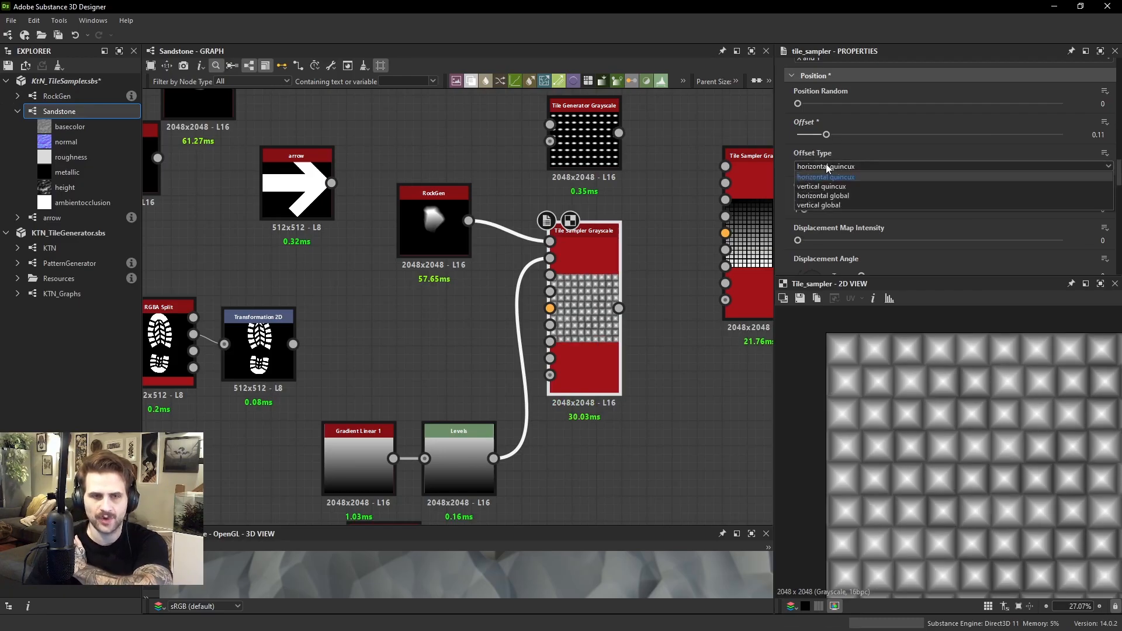
left_click(851, 198)
left_click_drag(826, 135, 921, 135)
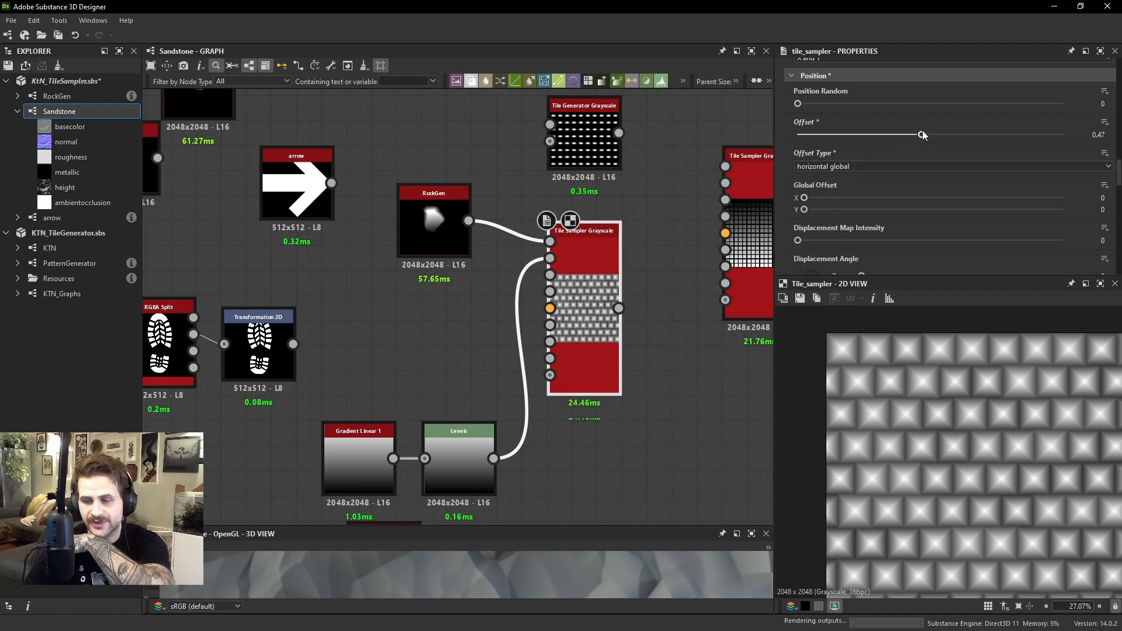
Set the Offset Type to horizontal quincux, try an Offset of 0.51, and reset Offset to 0
left_click(845, 167)
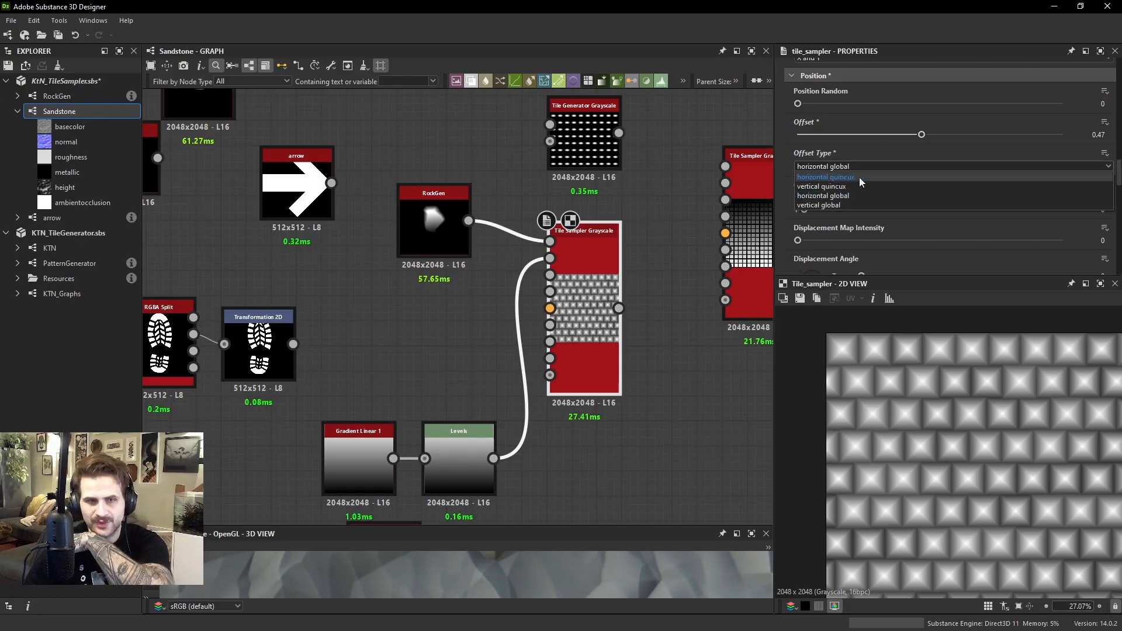
left_click(859, 177)
left_click_drag(922, 134, 932, 133)
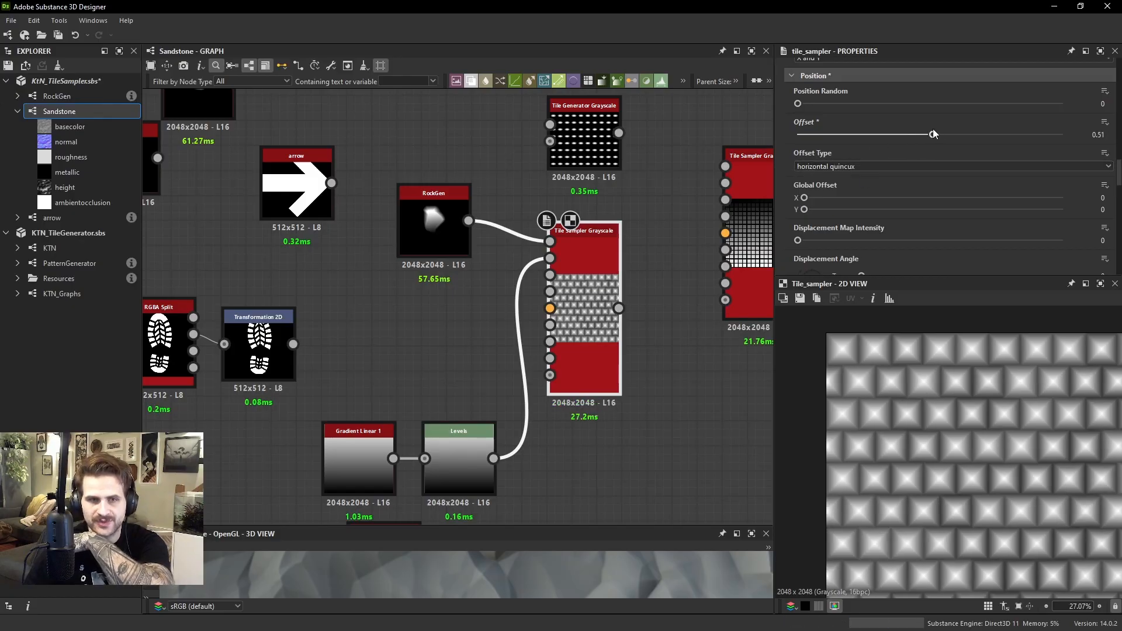
left_click_drag(804, 197, 762, 200)
left_click_drag(902, 132, 709, 134)
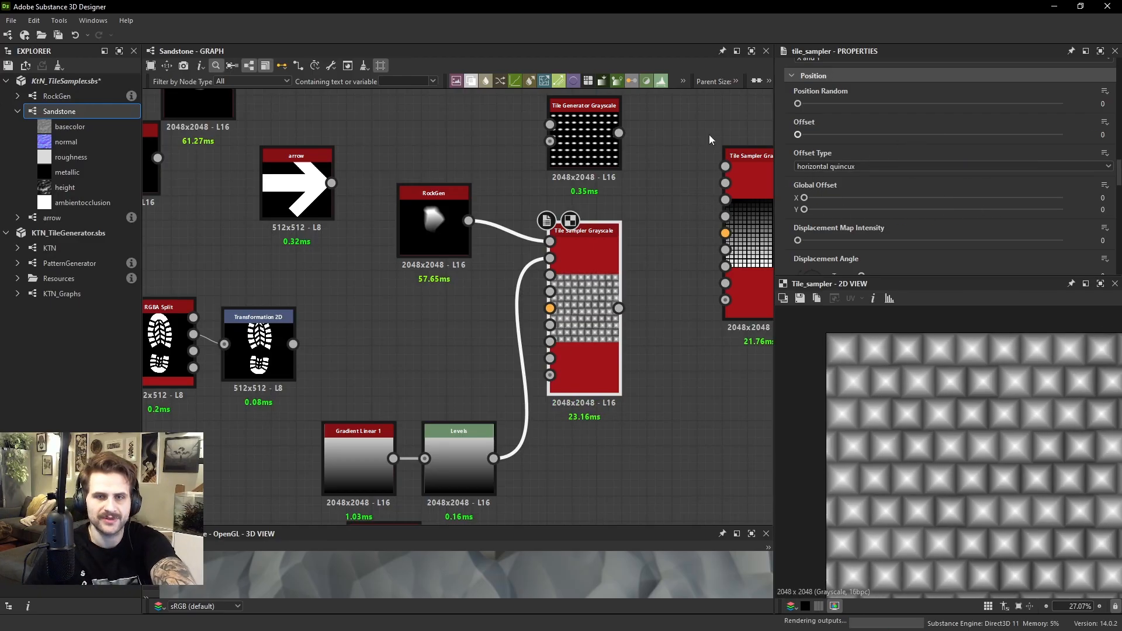
Set the Tile Sampler's Pattern to Pattern Input so the connected rock shape is tiled
scroll(847, 131, "up", 5)
scroll(858, 146, "up", 8)
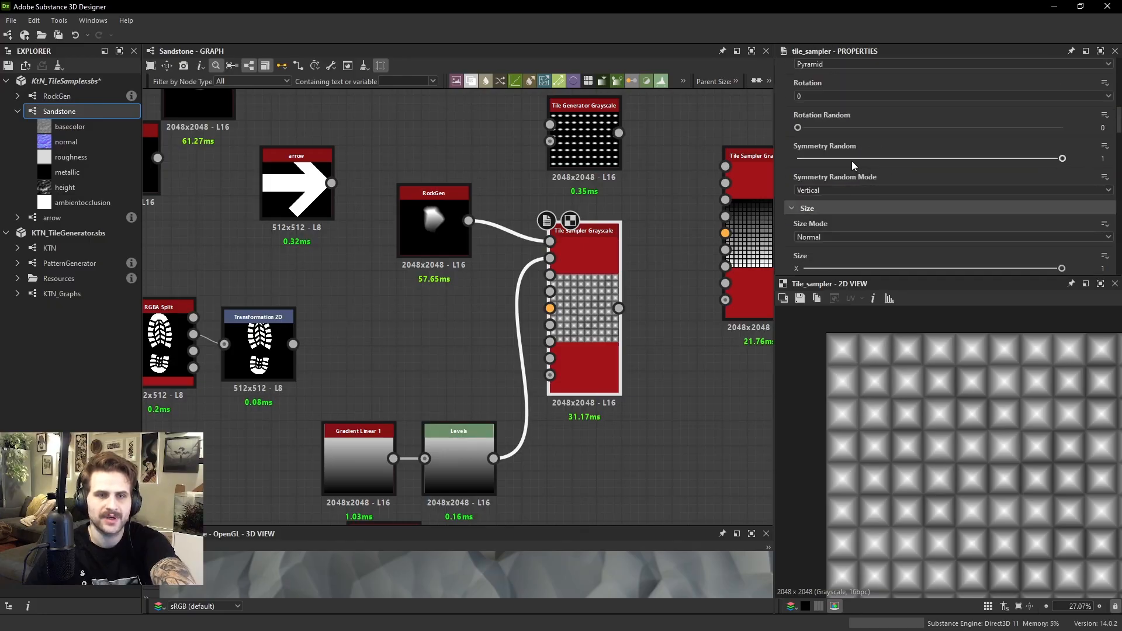
left_click(836, 204)
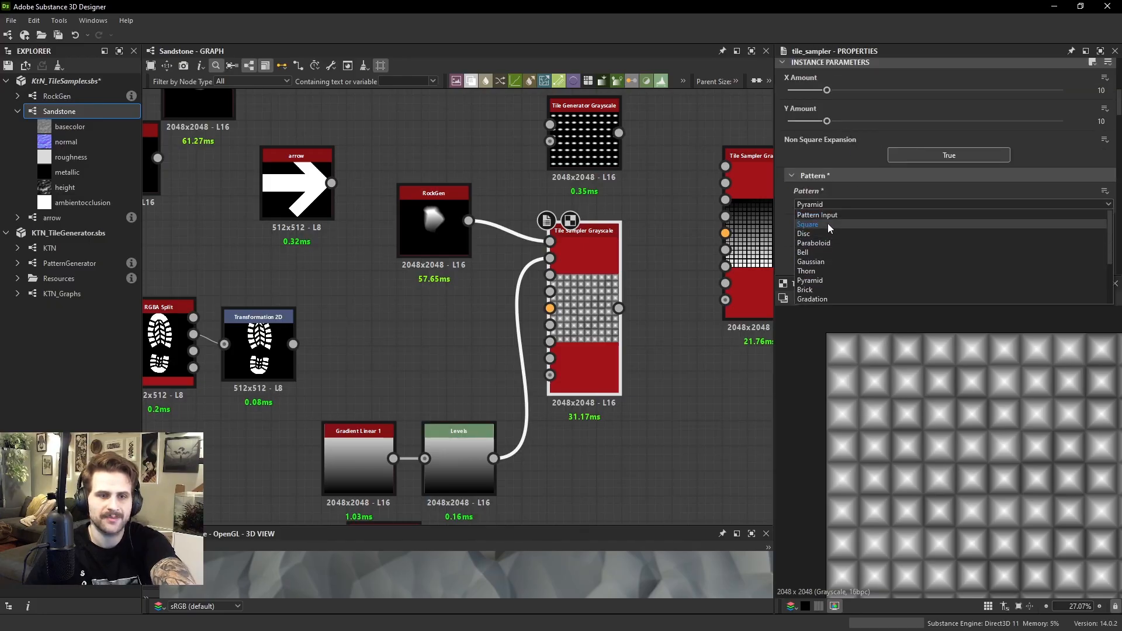
left_click(833, 215)
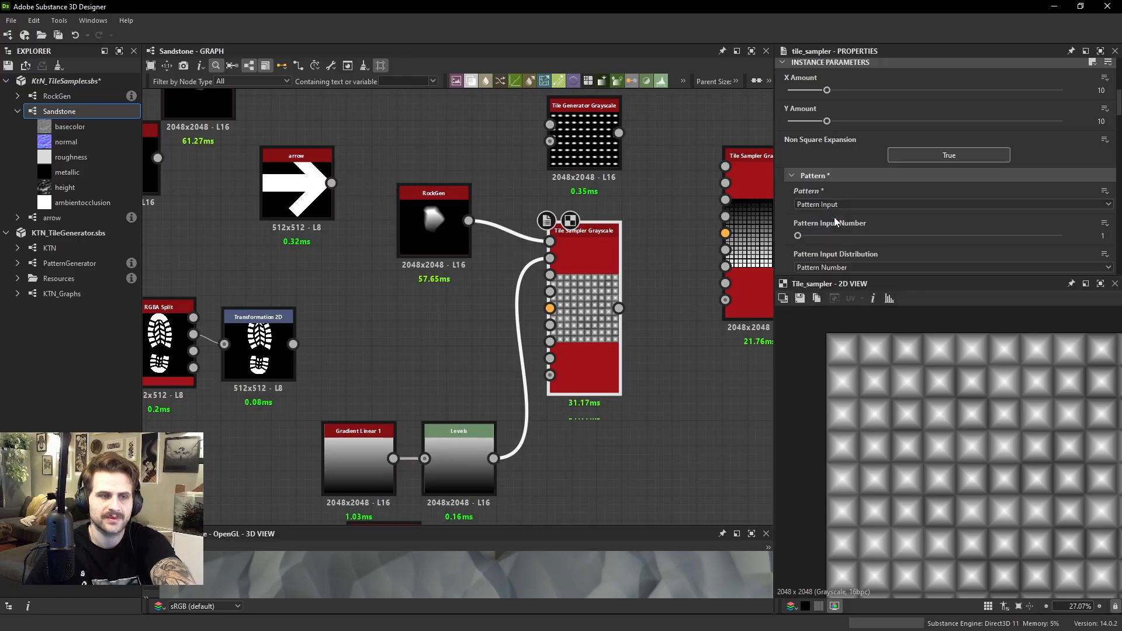
Examine the Tile Sampler's Position settings for Displacement Map Intensity, Displacement Angle and Vector Map Displacement, along with its map inputs
scroll(952, 216, "down", 10)
scroll(937, 166, "down", 4)
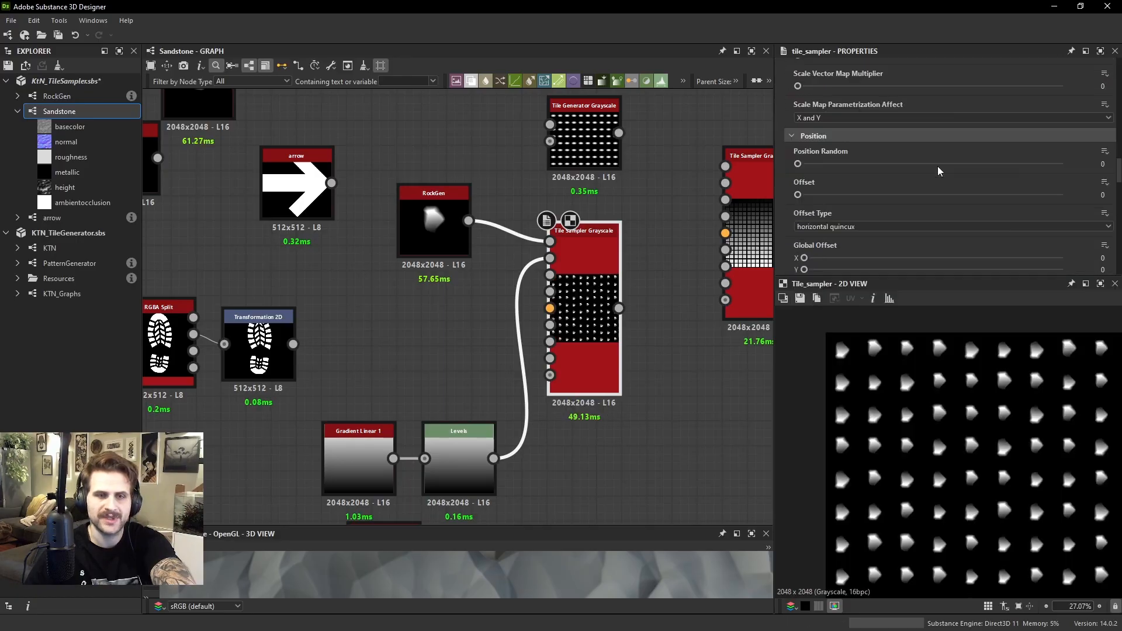
scroll(847, 204, "down", 1)
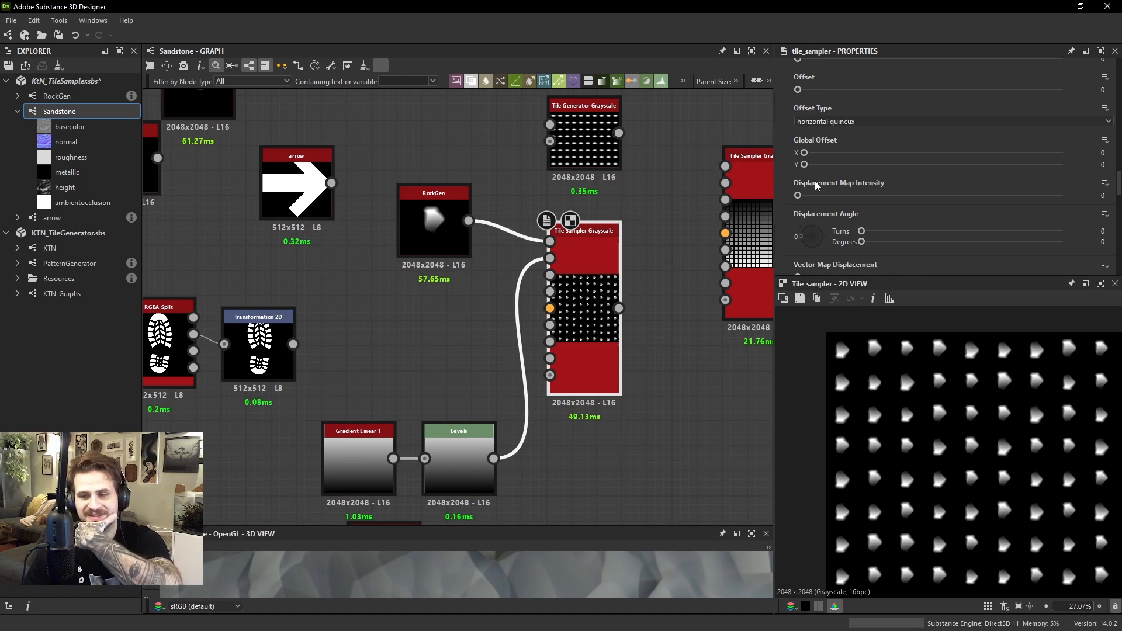
scroll(595, 256, "up", 2)
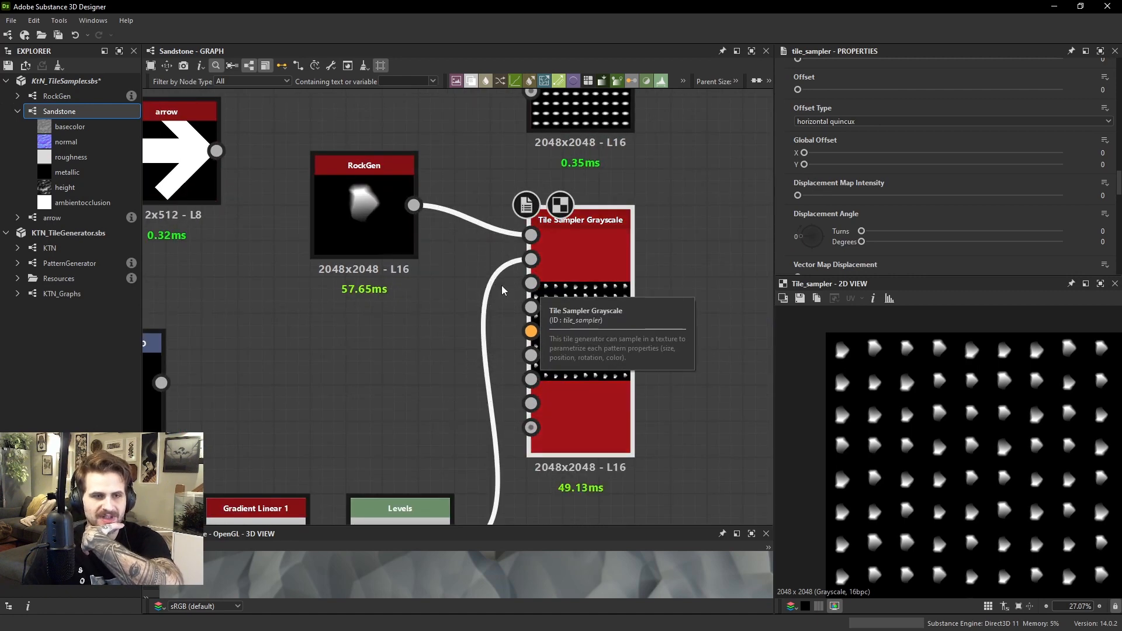
mouse_move(799, 196)
left_mouse_down()
mouse_move(1030, 200)
mouse_move(796, 200)
left_mouse_up()
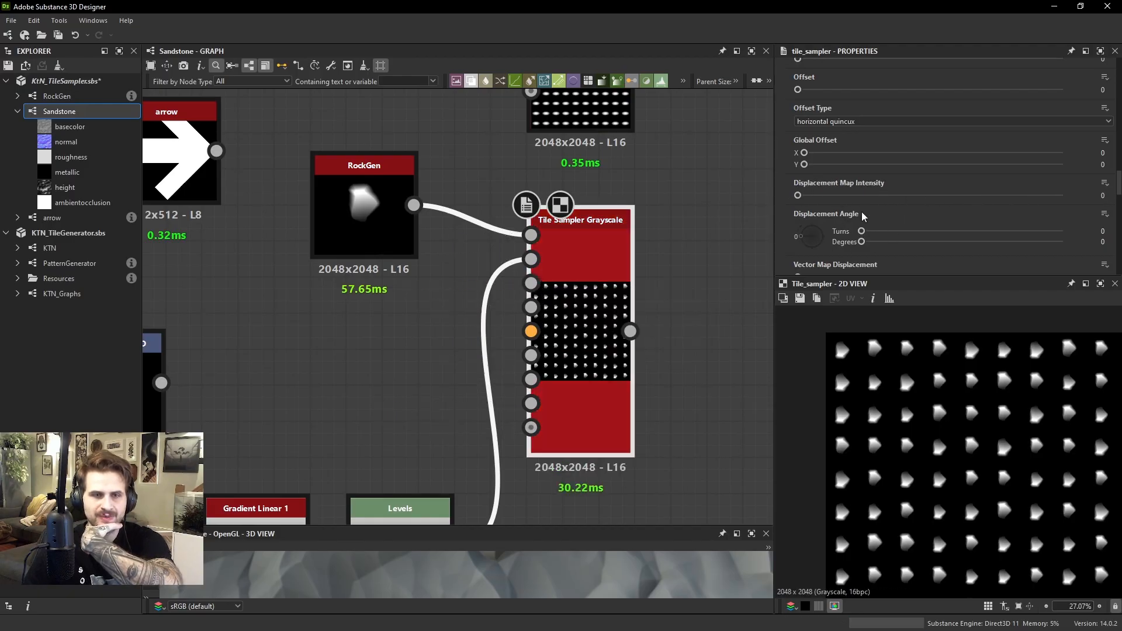
scroll(847, 192, "up", 1)
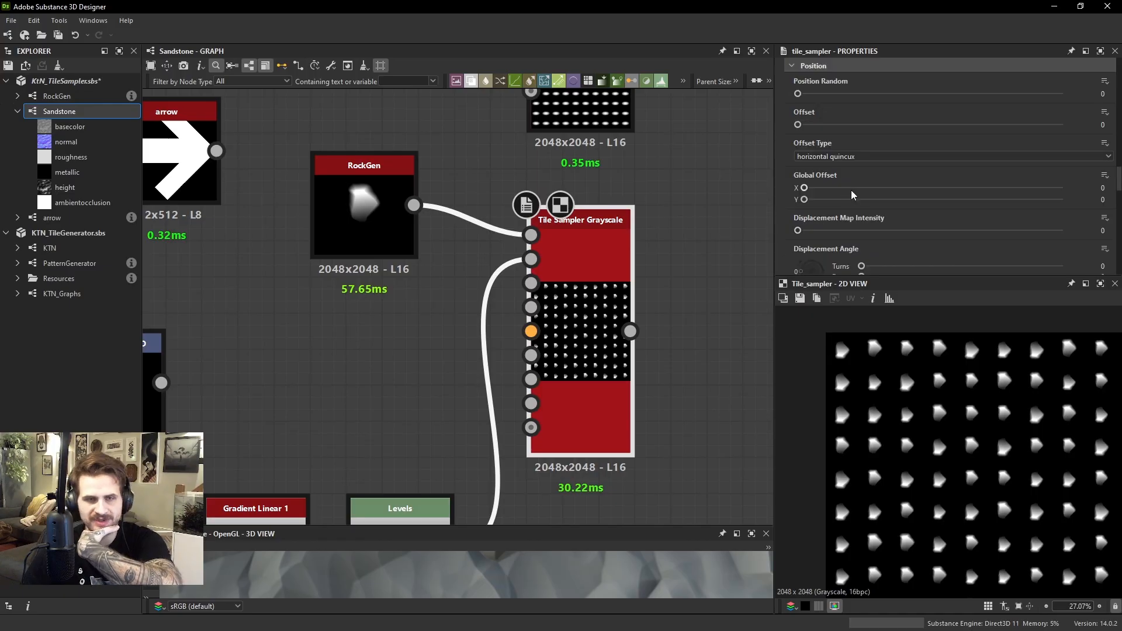
scroll(850, 171, "down", 1)
scroll(866, 174, "down", 1)
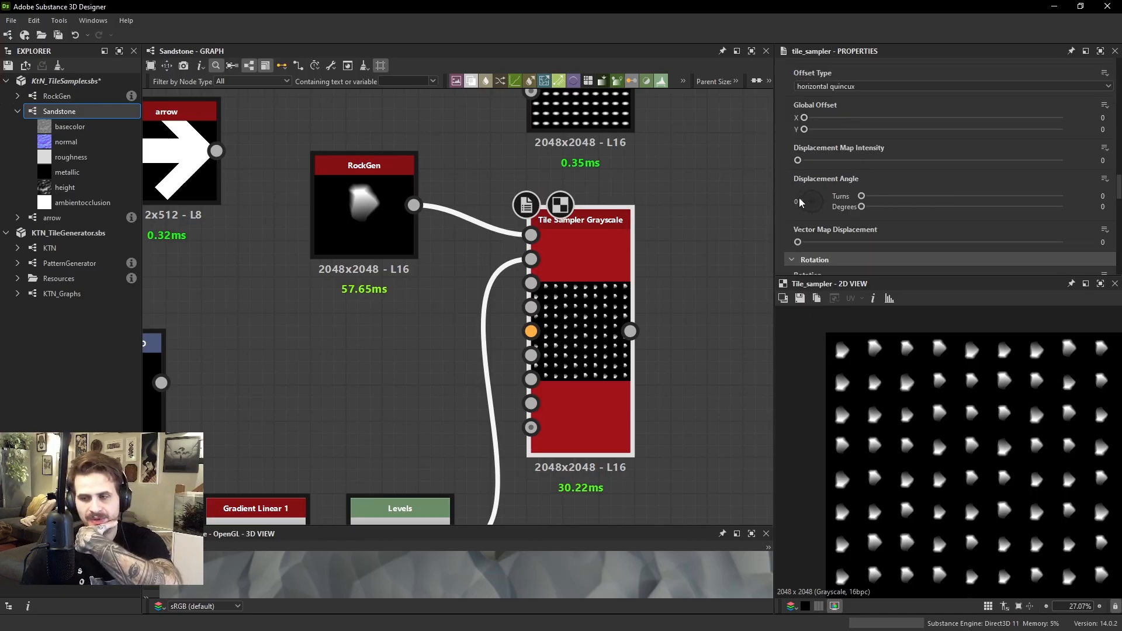
left_click(433, 349)
key("space")
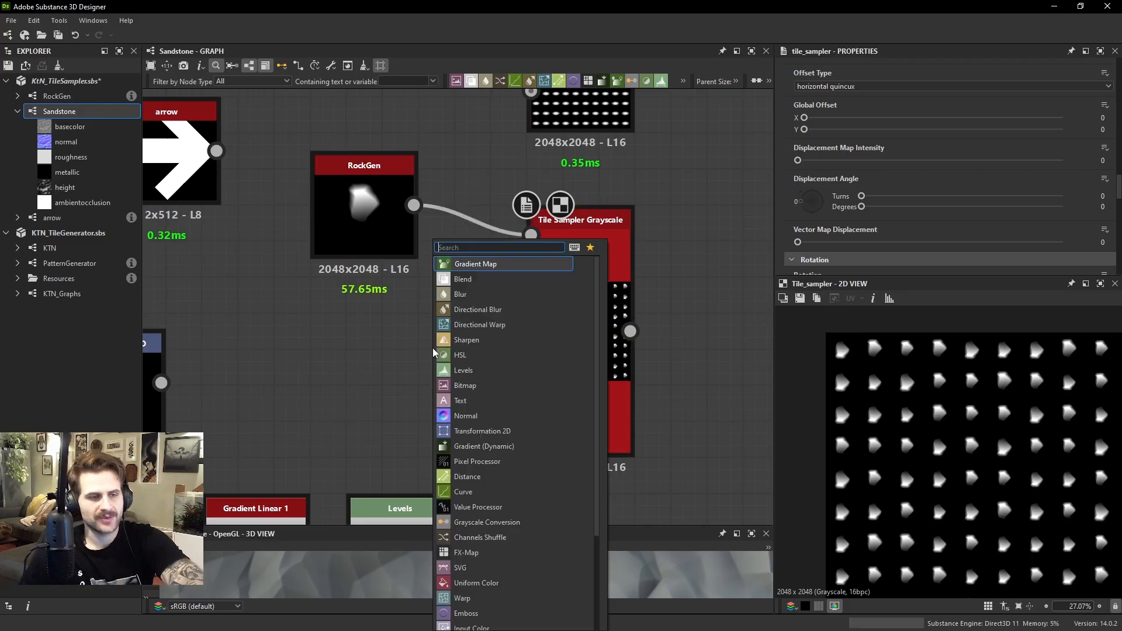
type("u")
key("BackSpace")
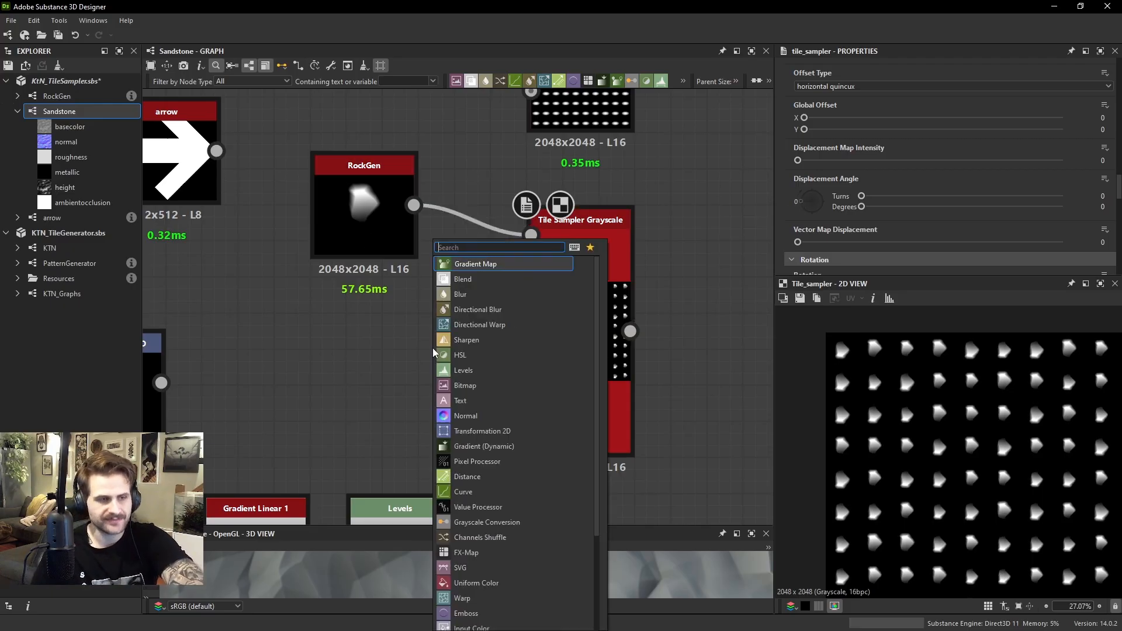
type("sh")
key("BackSpace")
key("BackSpace")
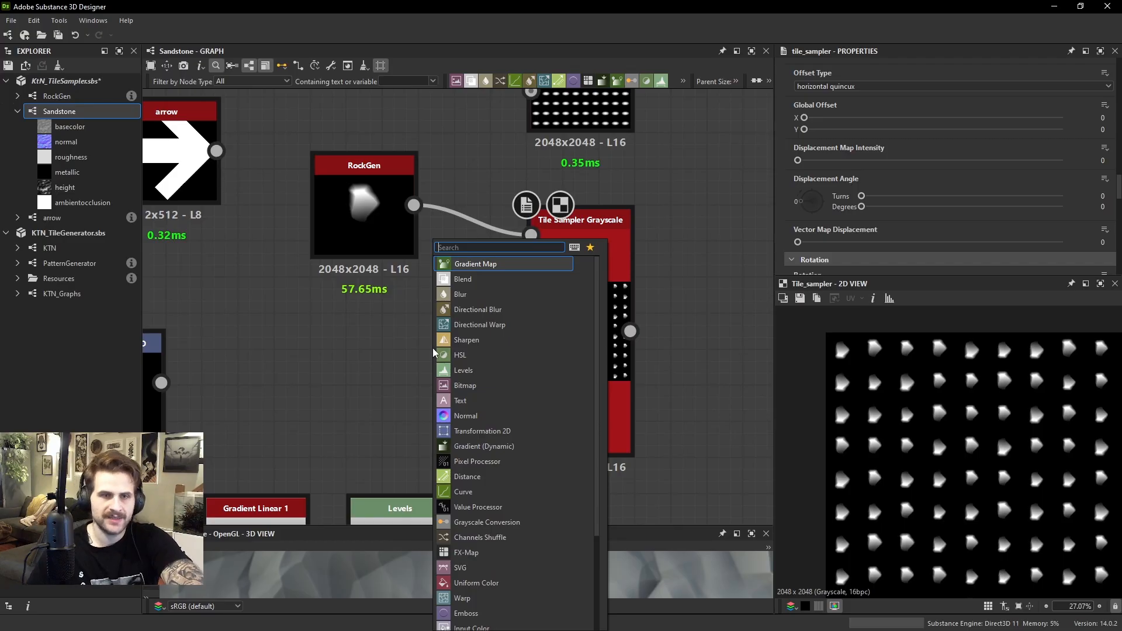
key("Escape")
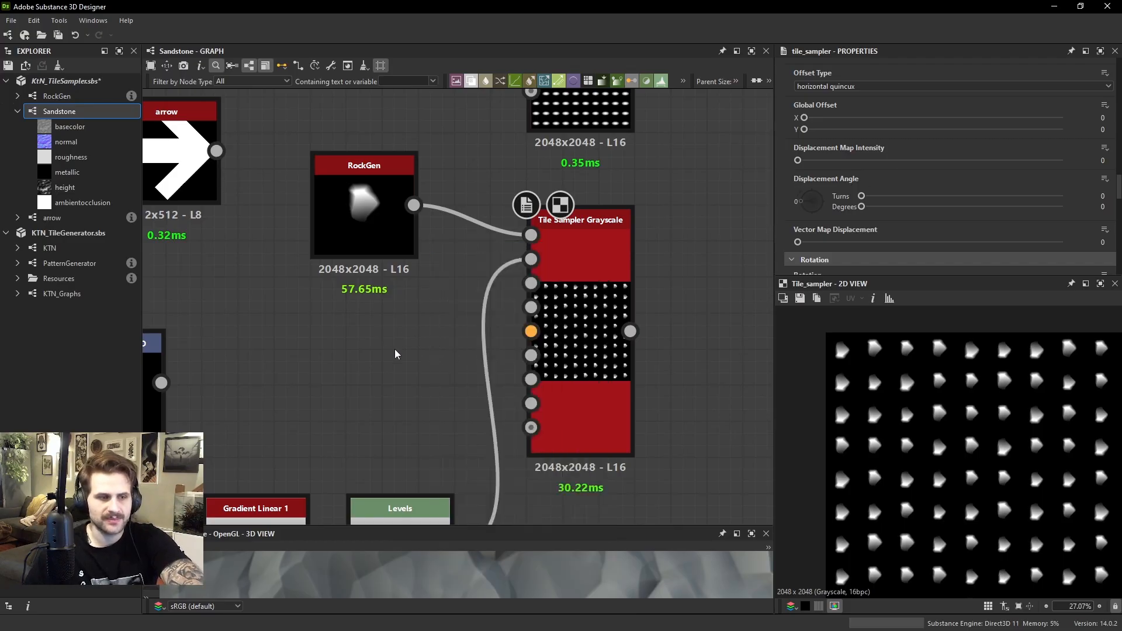
Connect the Gradient Linear 1 node to the Tile Sampler's Displacement Map Input and set Displacement Map Intensity to 0.59
scroll(416, 350, "down", 2)
scroll(531, 301, "up", 2)
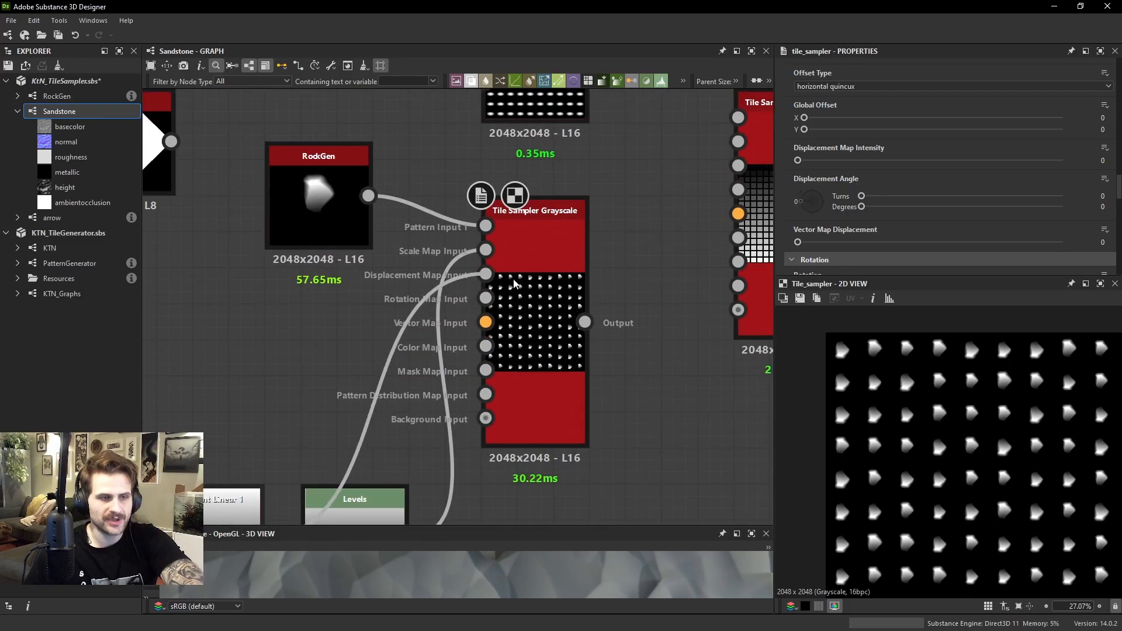
scroll(968, 442, "up", 1)
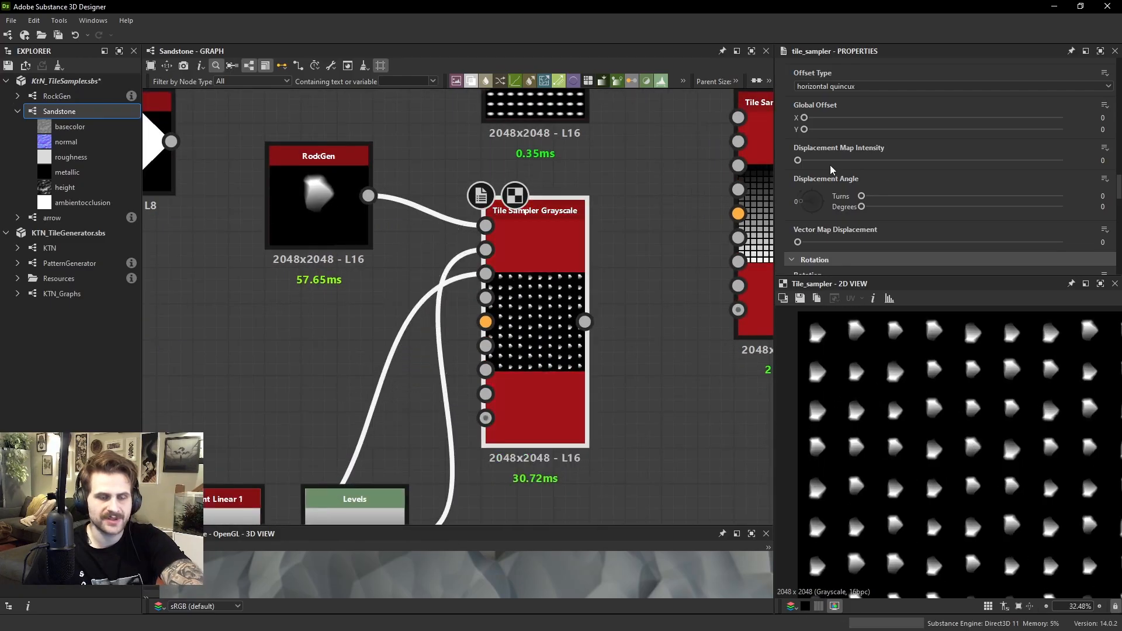
left_click_drag(807, 202, 791, 196)
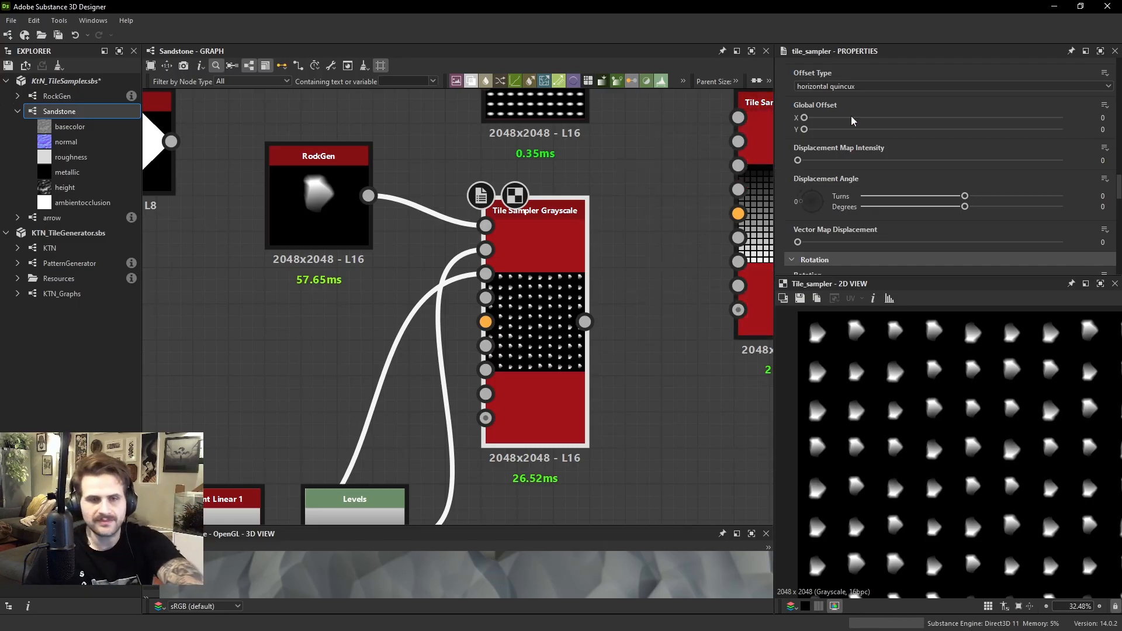
left_click_drag(798, 160, 953, 161)
scroll(1003, 411, "down", 3)
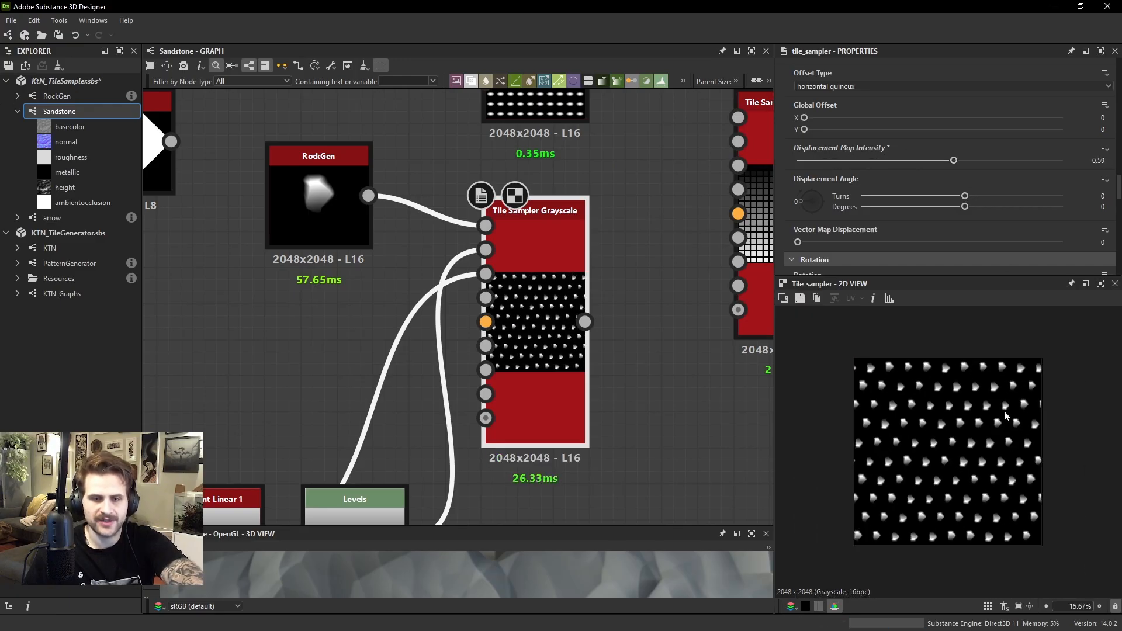
Preview the linear gradient, return to the Tile Sampler's output for comparison, and set Displacement Map Intensity to 0.54
middle_click_drag(478, 286, 494, 254)
double_click(504, 240)
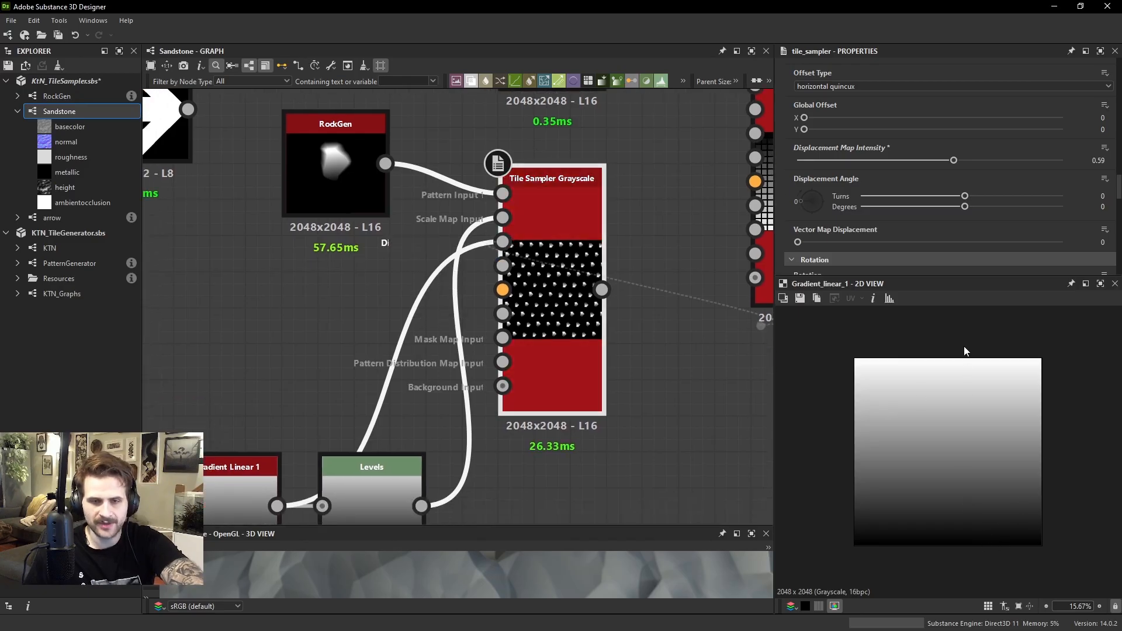
double_click(549, 251)
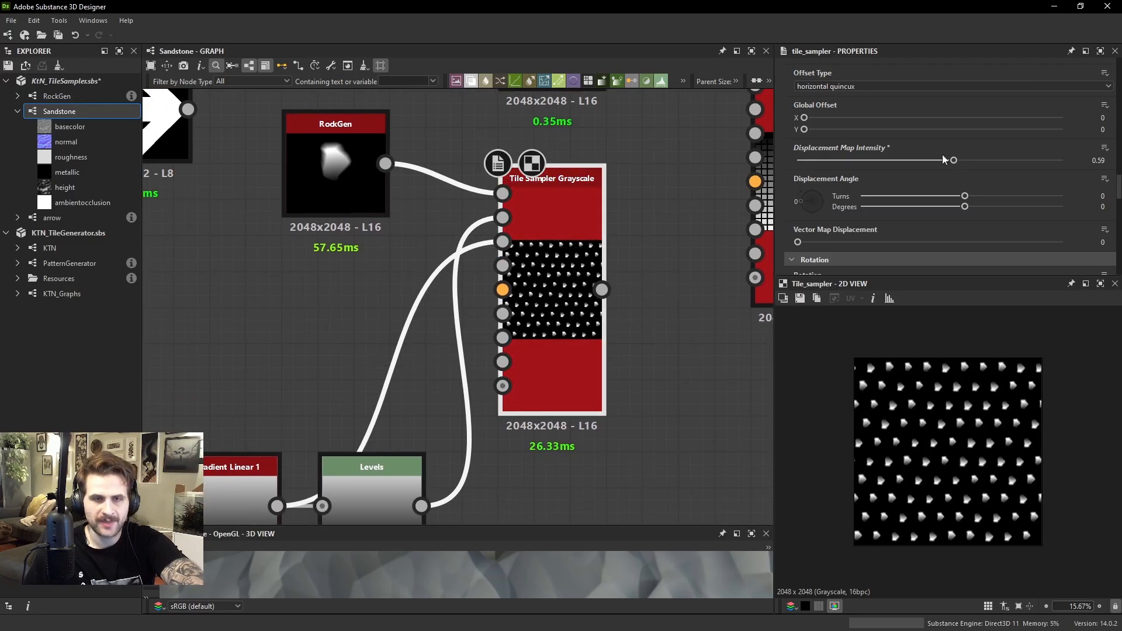
mouse_move(942, 157)
left_mouse_down()
mouse_move(816, 163)
mouse_move(1017, 171)
mouse_move(879, 180)
mouse_move(941, 173)
left_mouse_up()
Delete the Levels node feeding the Scale Map Input and reposition Gradient Linear 1 directly below RockGen
left_click_drag(226, 472, 227, 254)
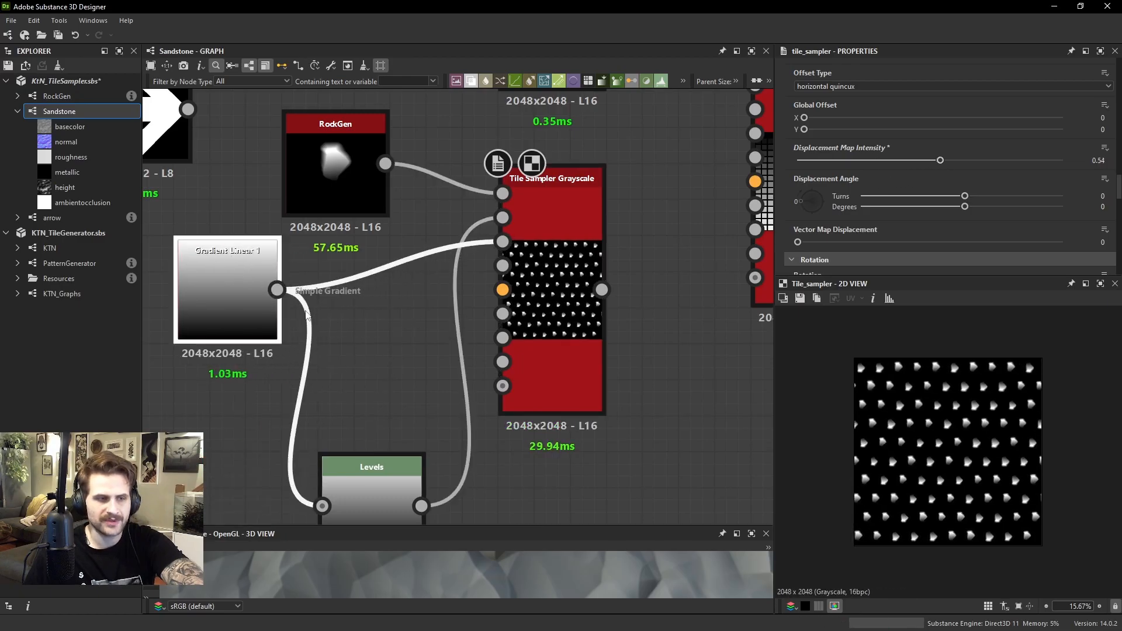
left_click(395, 502)
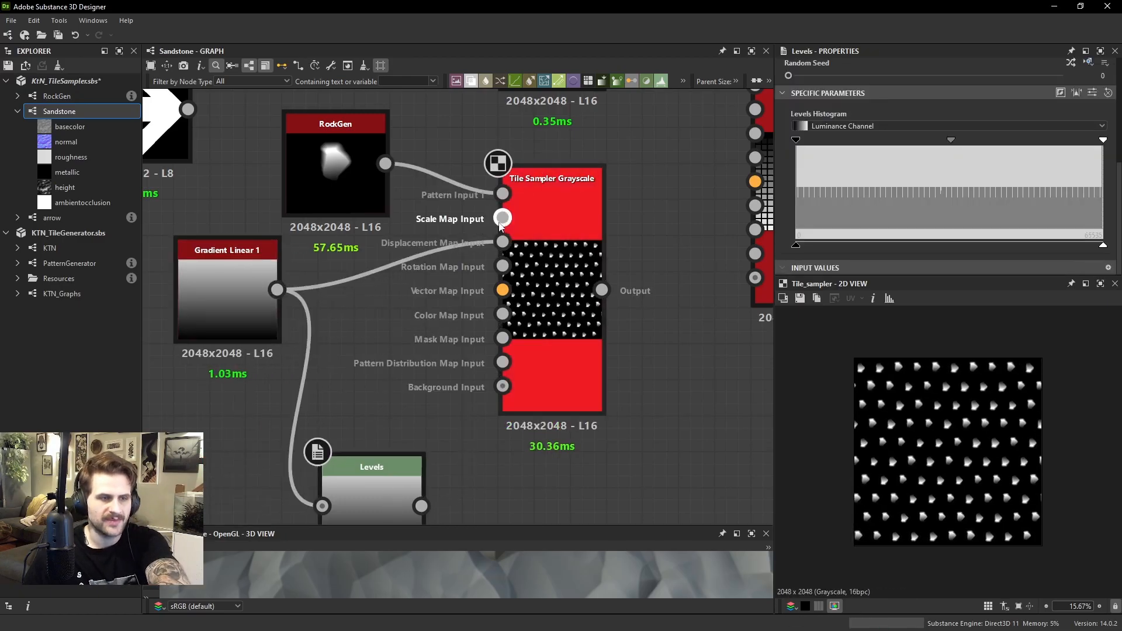
key("Delete")
left_click(251, 296)
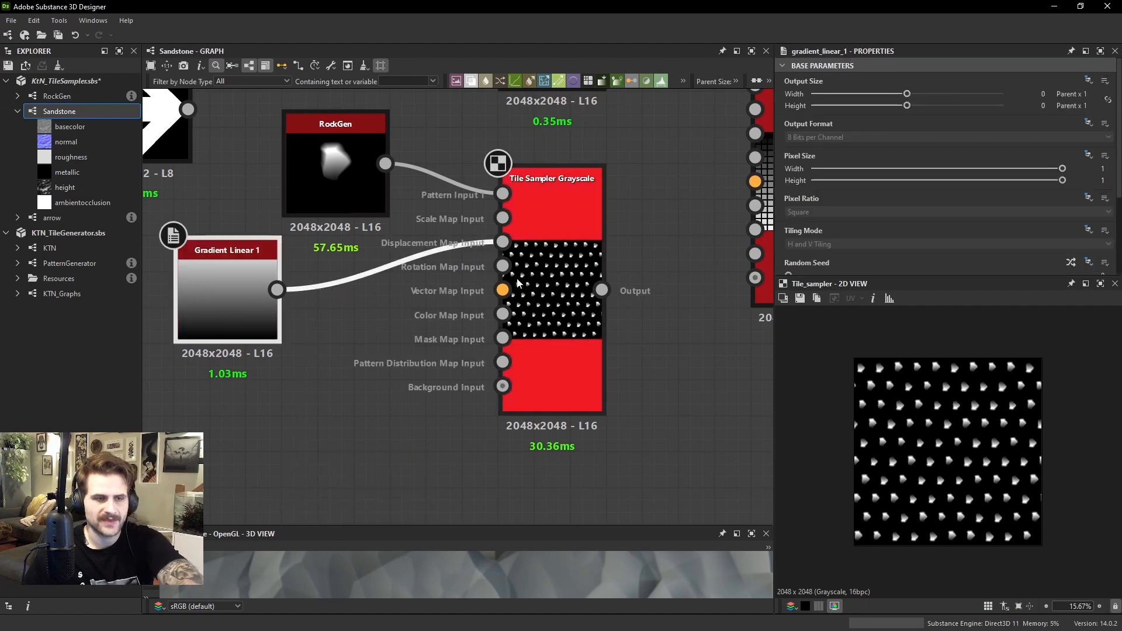
left_click_drag(257, 306, 366, 307)
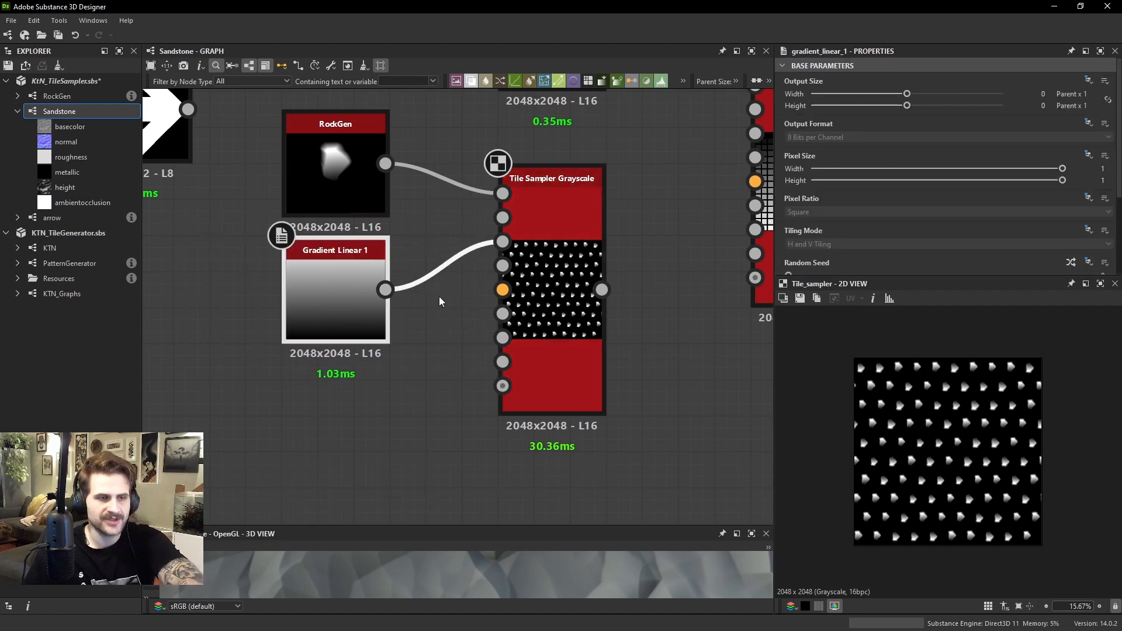
Set the Tile Sampler's Displacement Angle to 270 degrees and vary Displacement Map Intensity from 0.55 down to 0, then 0.15
left_click(514, 265)
scroll(874, 182, "down", 5)
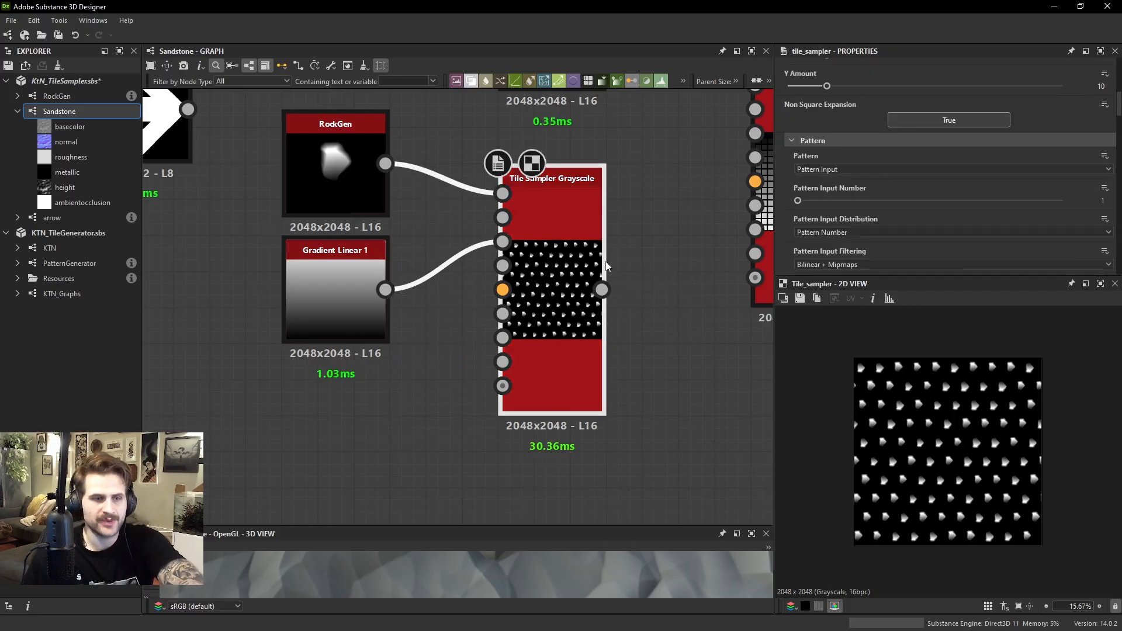
scroll(812, 205, "down", 10)
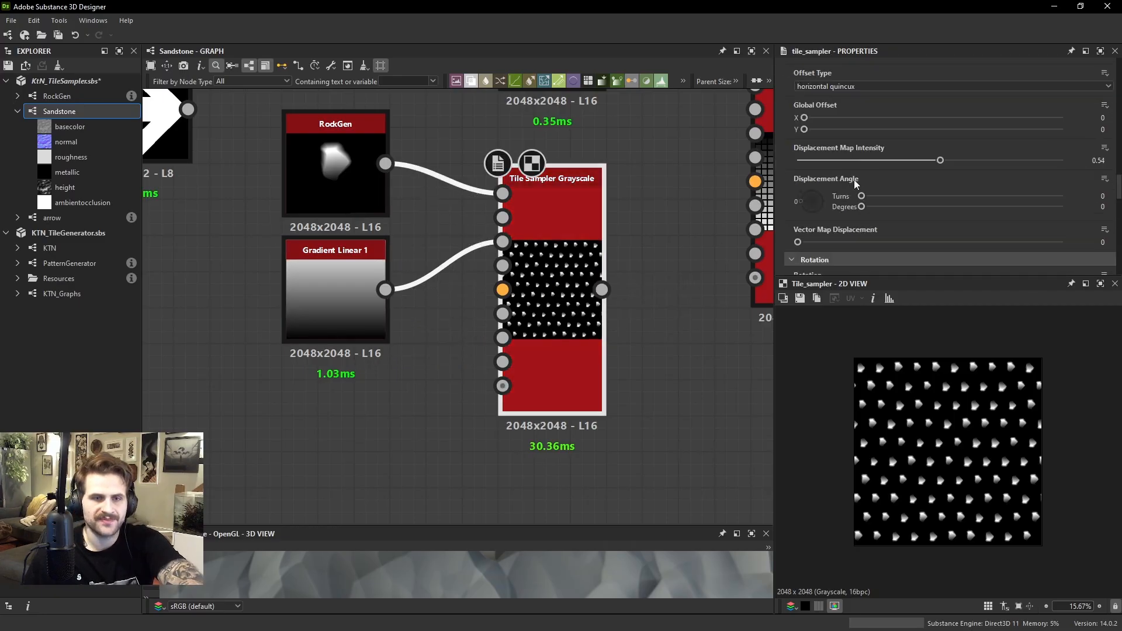
mouse_move(803, 201)
left_mouse_down()
mouse_move(819, 206)
mouse_move(810, 217)
mouse_move(811, 206)
left_mouse_up()
mouse_move(940, 160)
left_mouse_down()
mouse_move(824, 162)
mouse_move(942, 170)
left_mouse_up()
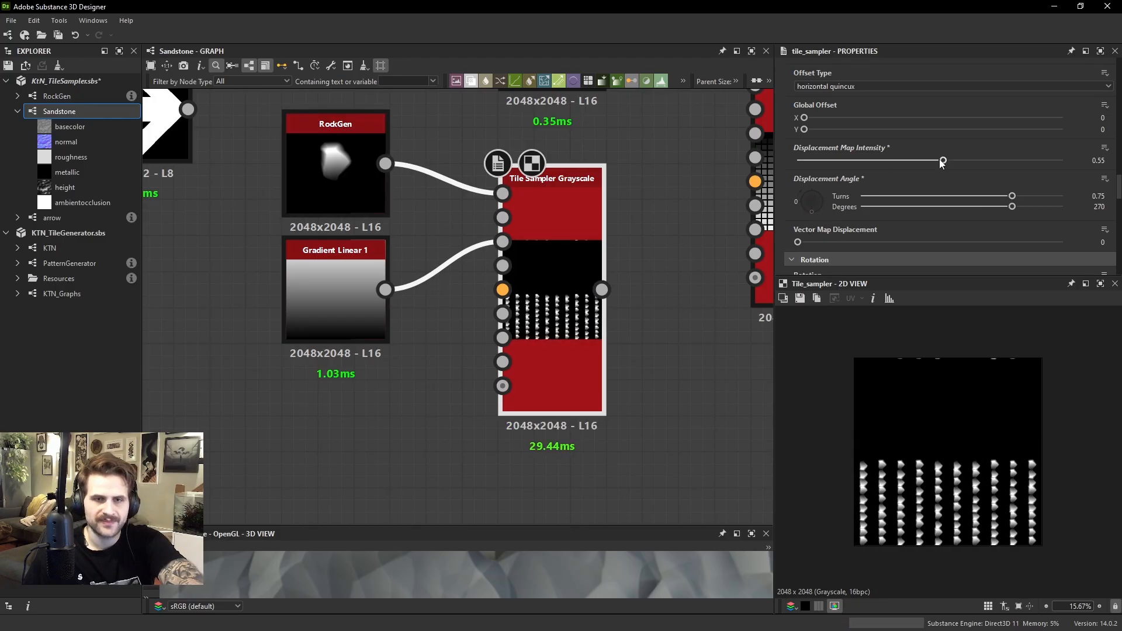
left_click_drag(942, 162, 796, 164)
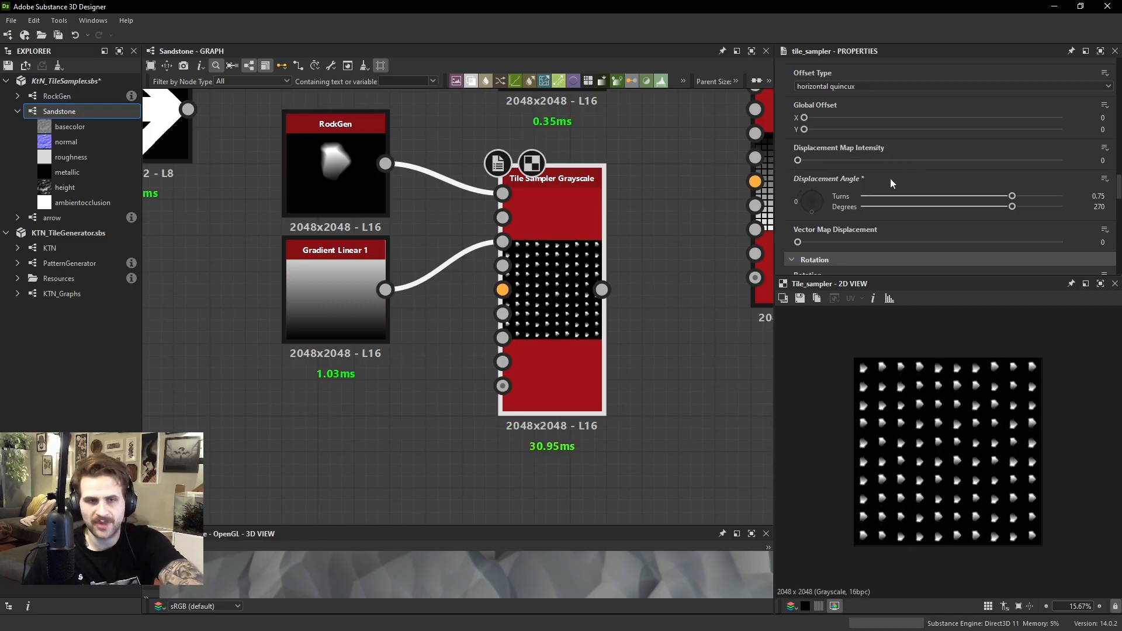
left_click_drag(810, 161, 837, 161)
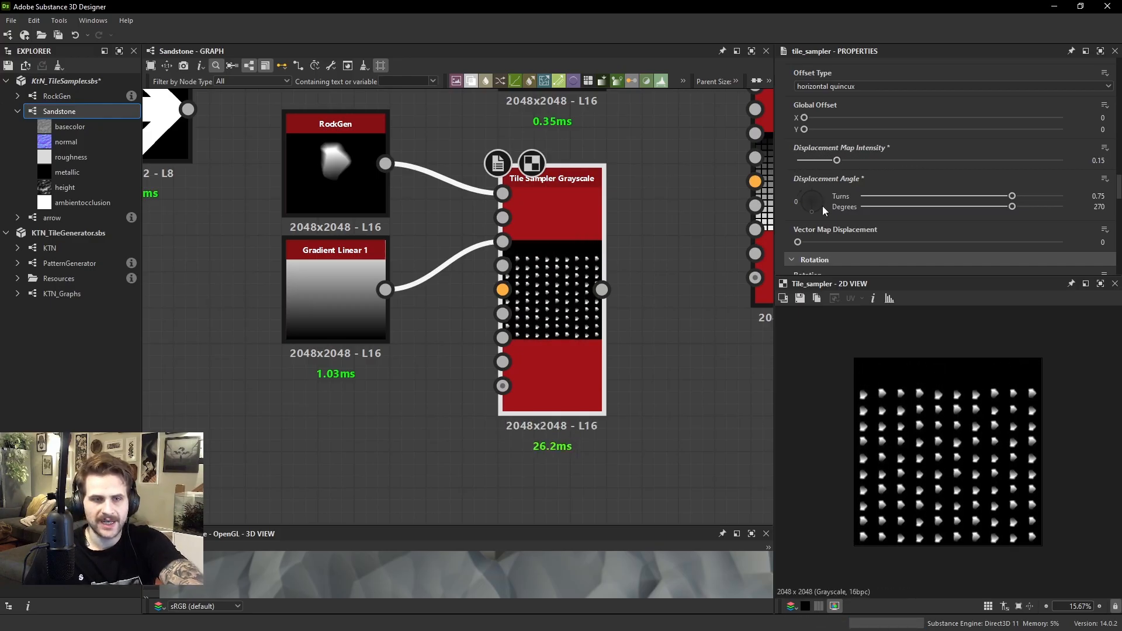
Add a Gaussian Noise node below Gradient Linear 1 and set its Scale to 7
key("space")
type("pay=")
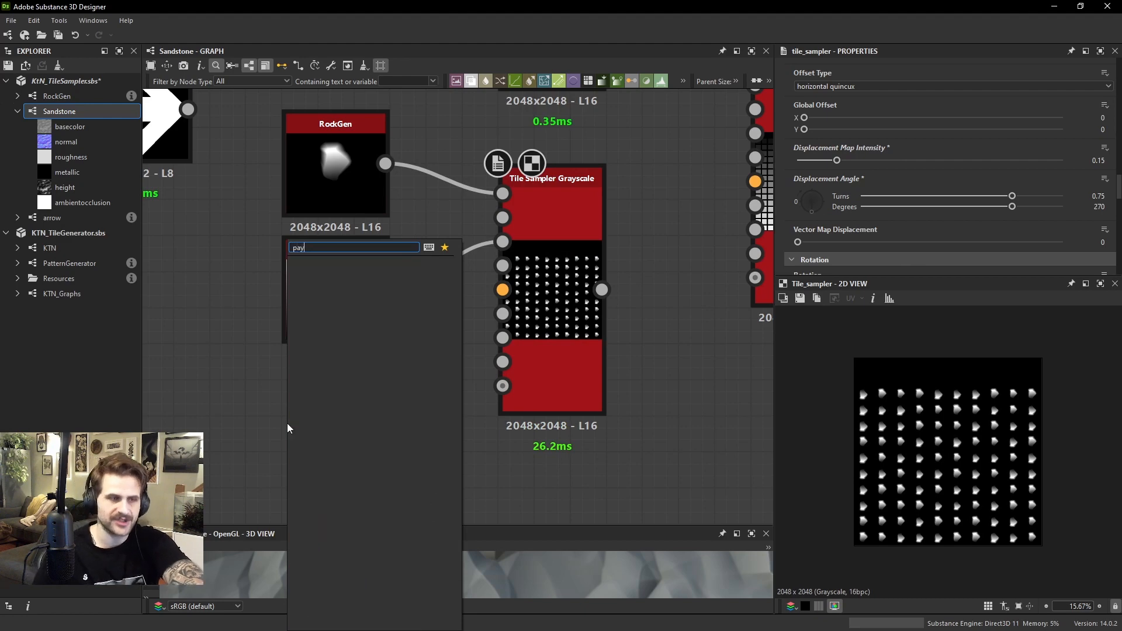
key("BackSpace")
key("BackSpace")
key("BackSpace")
key("BackSpace")
type("gau")
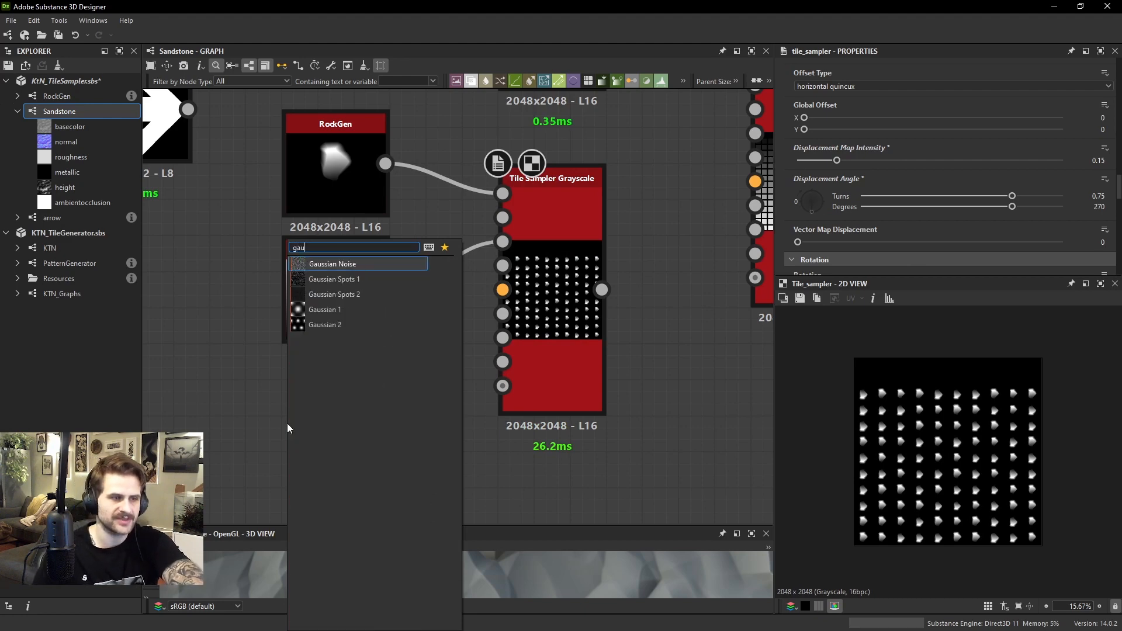
key("Return")
left_click_drag(296, 415, 331, 414)
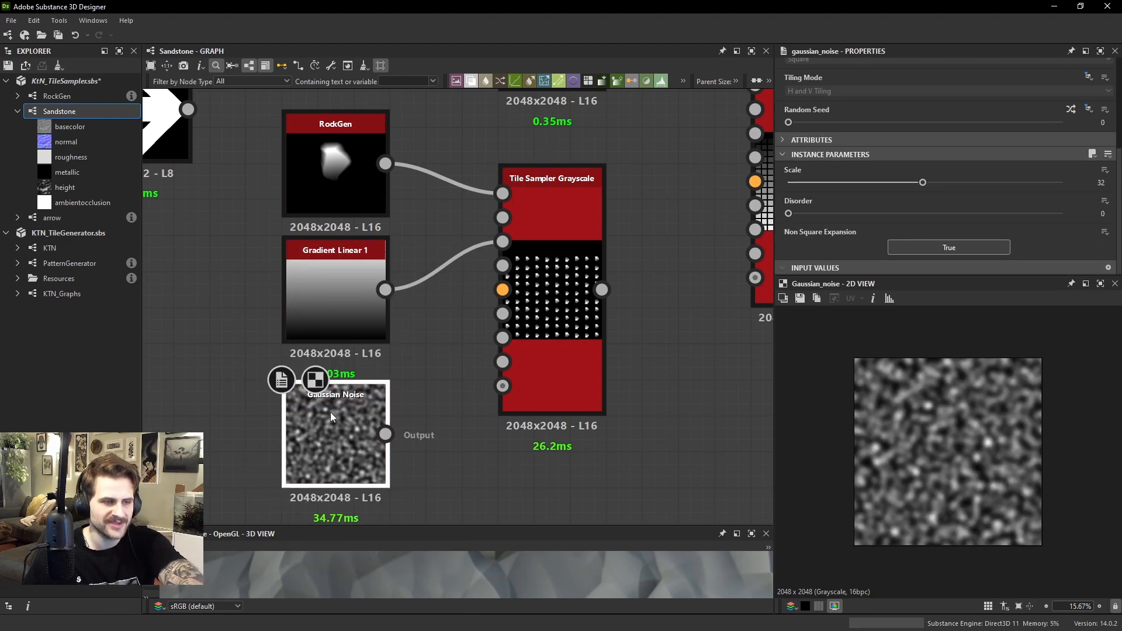
left_click_drag(833, 185, 812, 184)
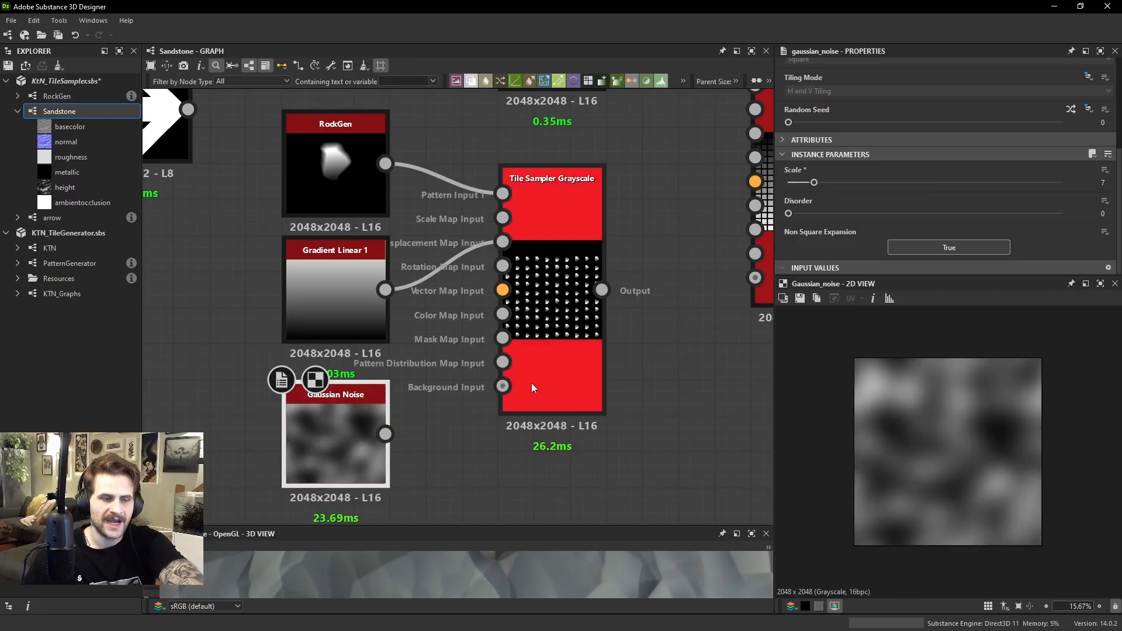
Connect Gaussian Noise to the Tile Sampler's Displacement Map Input in place of the gradient and set Displacement Map Intensity to 0
left_click_drag(385, 433, 510, 253)
left_click(528, 247)
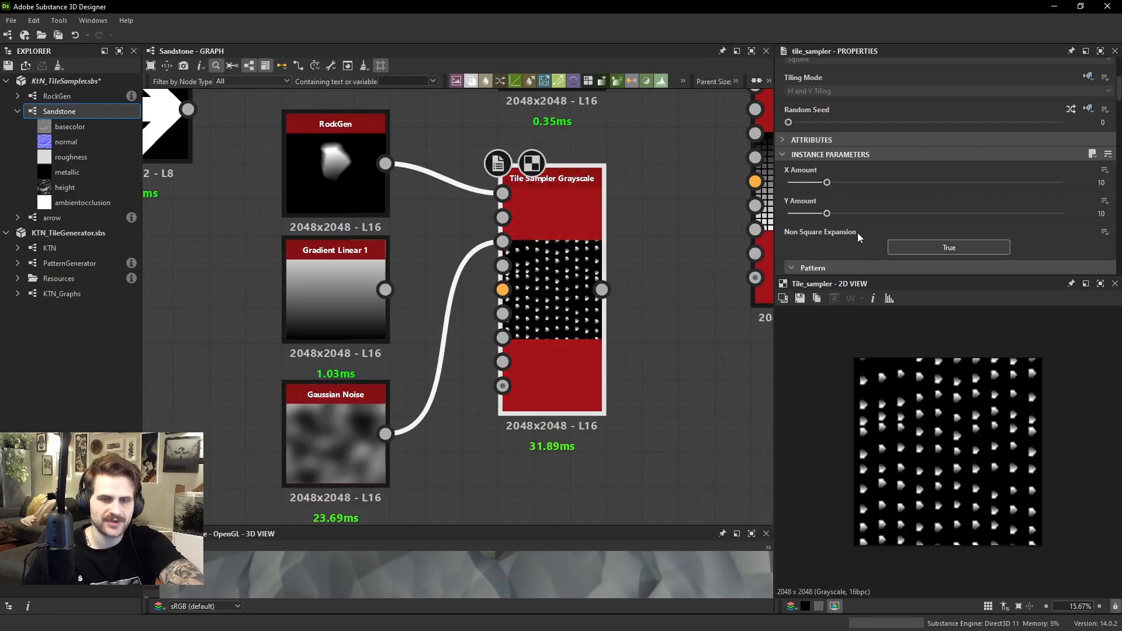
scroll(857, 233, "down", 5)
scroll(874, 159, "down", 10)
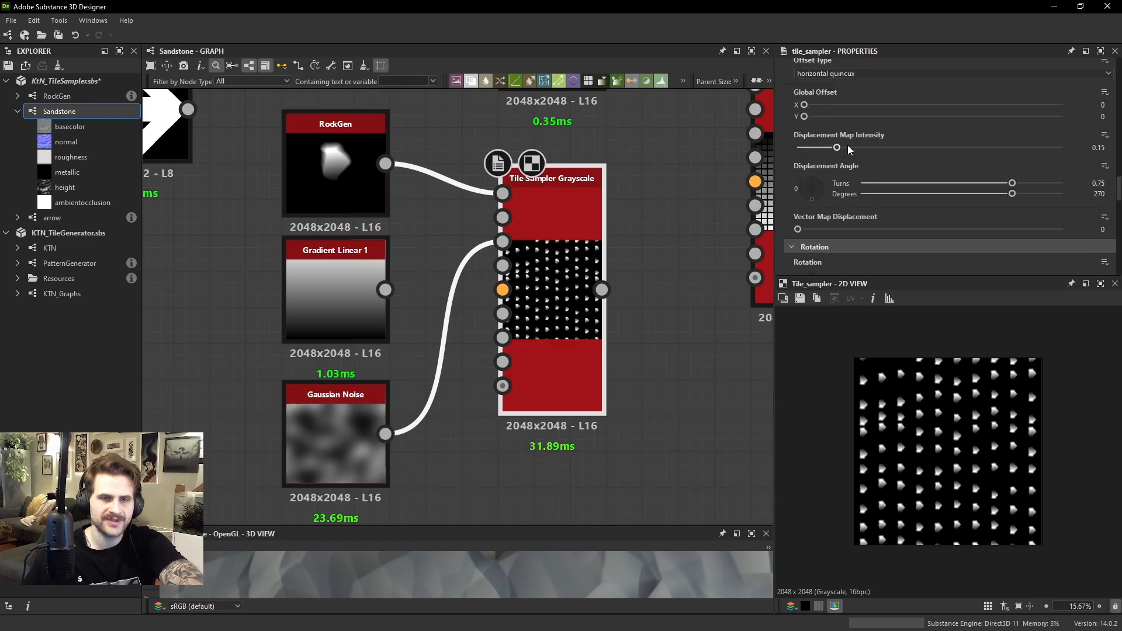
left_click_drag(847, 148, 783, 149)
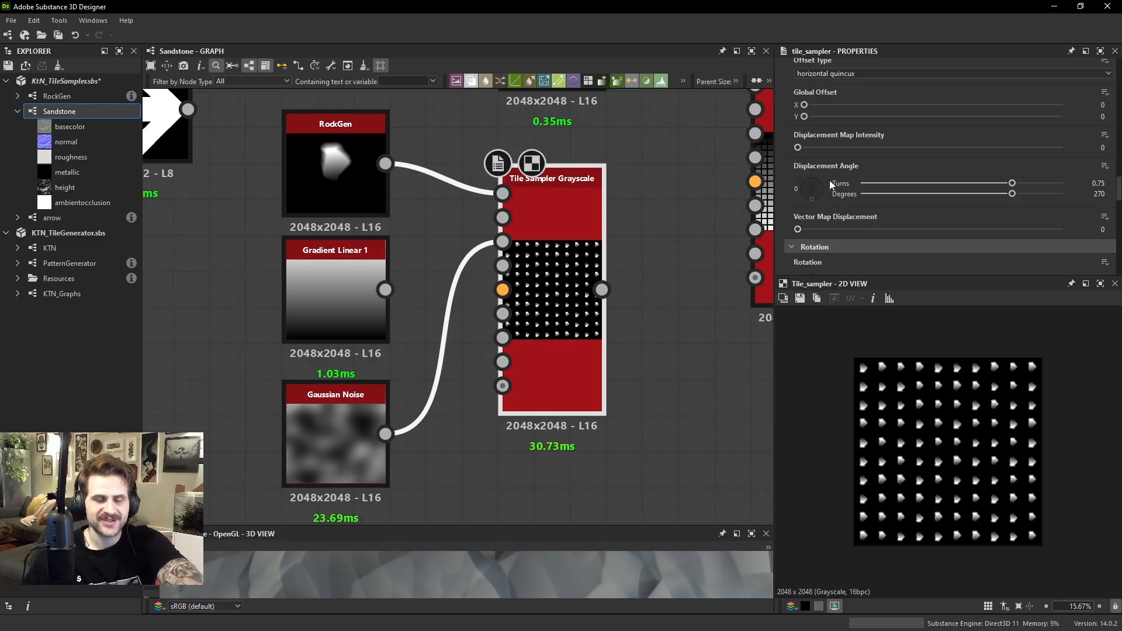
left_click_drag(798, 148, 721, 150)
Test Displacement Map Intensity at 0.37 before resetting it to 0, and set the Displacement Angle to 360 degrees
scroll(507, 293, "up", 3)
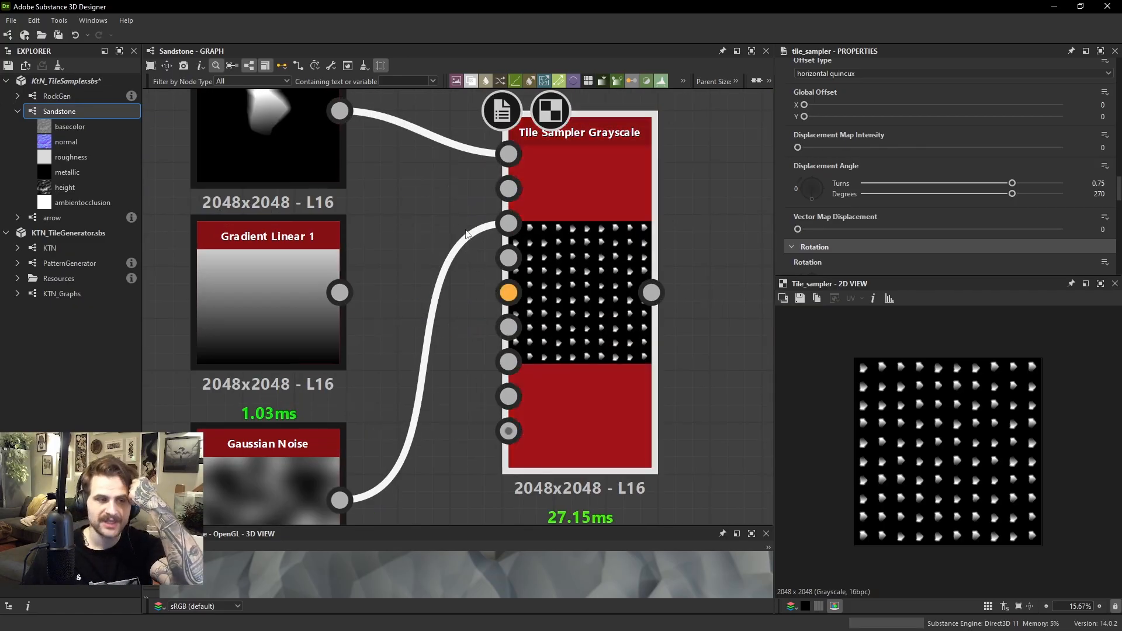
scroll(518, 298, "down", 2)
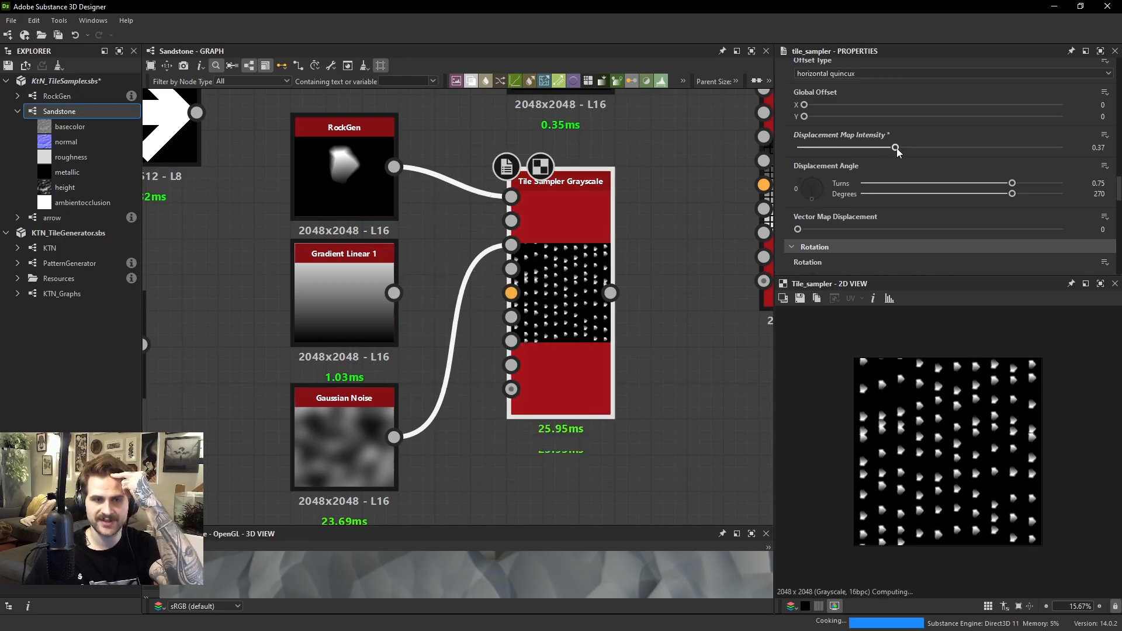
left_click_drag(812, 190, 790, 190)
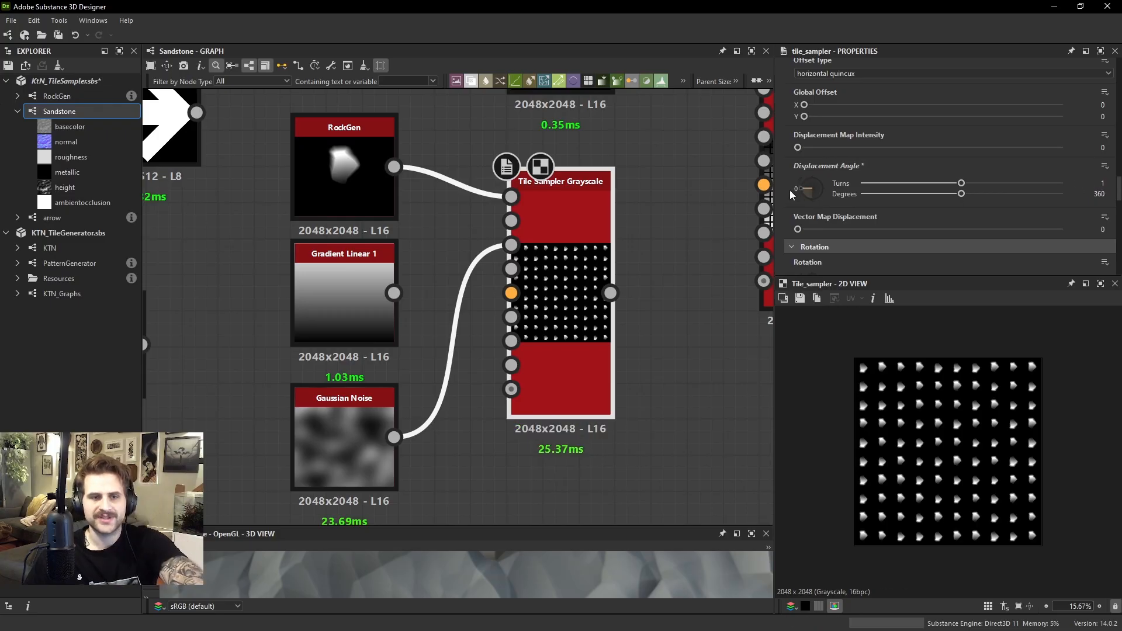
mouse_move(798, 229)
left_mouse_down()
mouse_move(918, 228)
mouse_move(791, 229)
left_mouse_up()
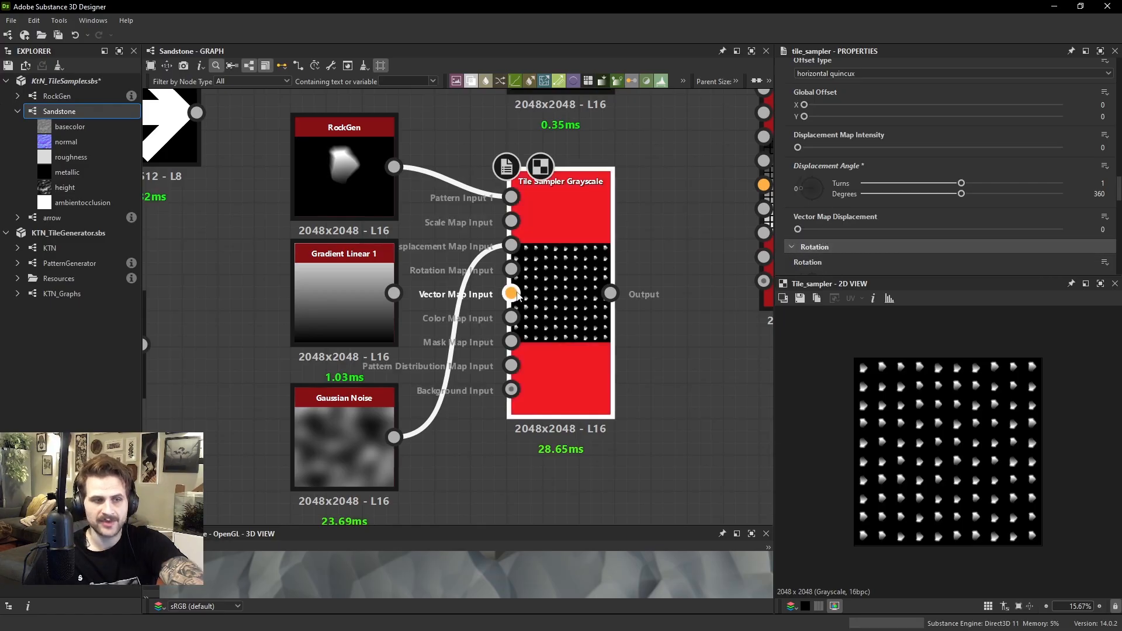
scroll(520, 296, "down", 3)
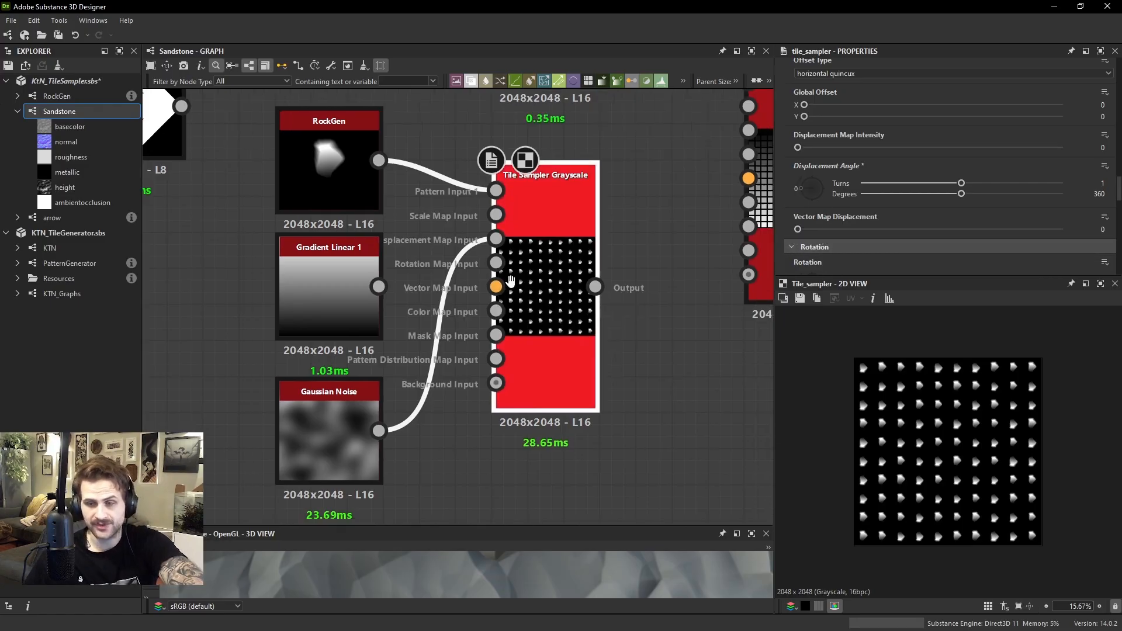
middle_click_drag(804, 169, 779, 169)
Move the Tile Sampler farther from its input nodes and add a Shape node in the space between them
scroll(479, 284, "up", 1)
left_click_drag(478, 267, 578, 231)
left_click(461, 302)
middle_click_drag(436, 290, 487, 332)
key("space")
type("shape")
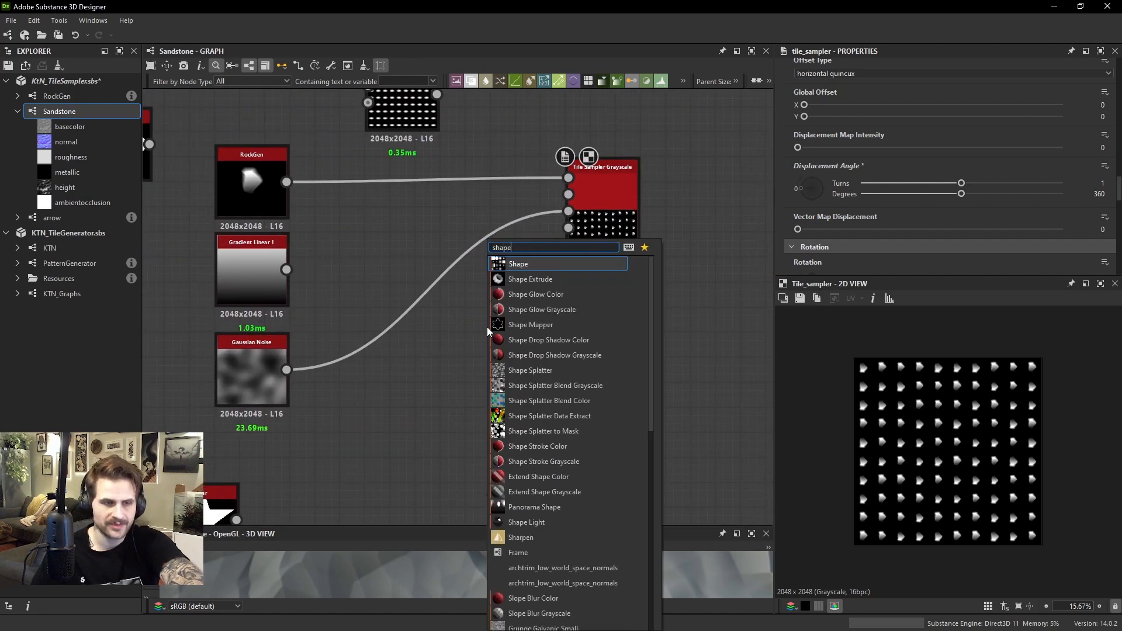
key("Return")
scroll(847, 154, "up", 5)
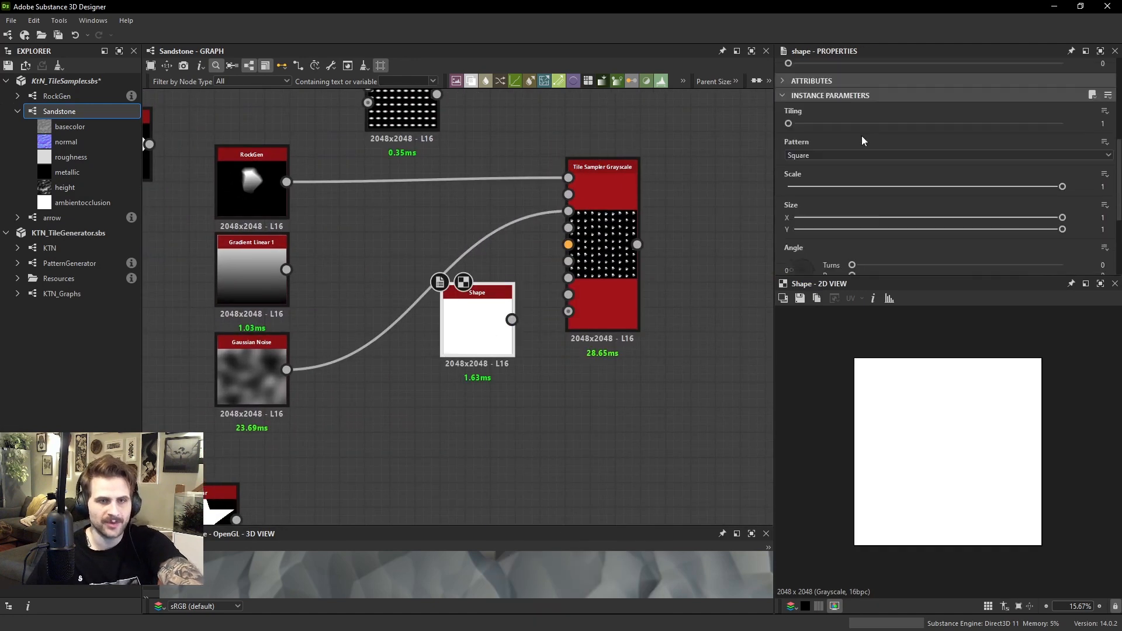
Set the Shape node's Pattern to Gaussian and reposition the node beside Gaussian Noise
left_click(813, 191)
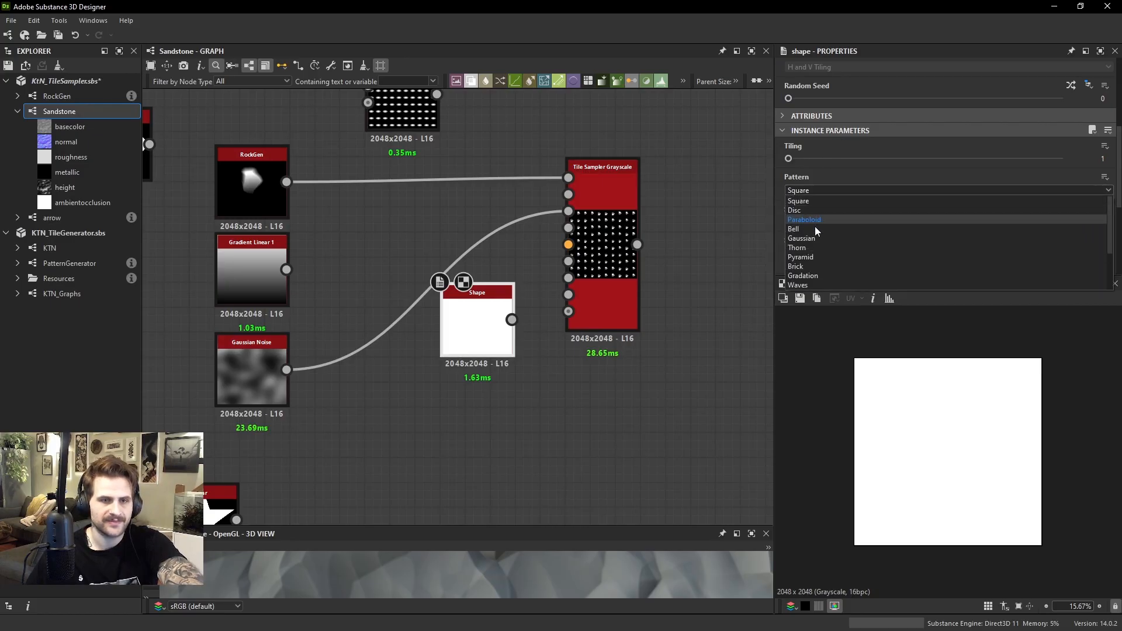
left_click(813, 237)
left_click_drag(472, 331, 398, 405)
Add a Normal Sobel node after the Gaussian Shape and set its Intensity to 20
key("space")
type("n")
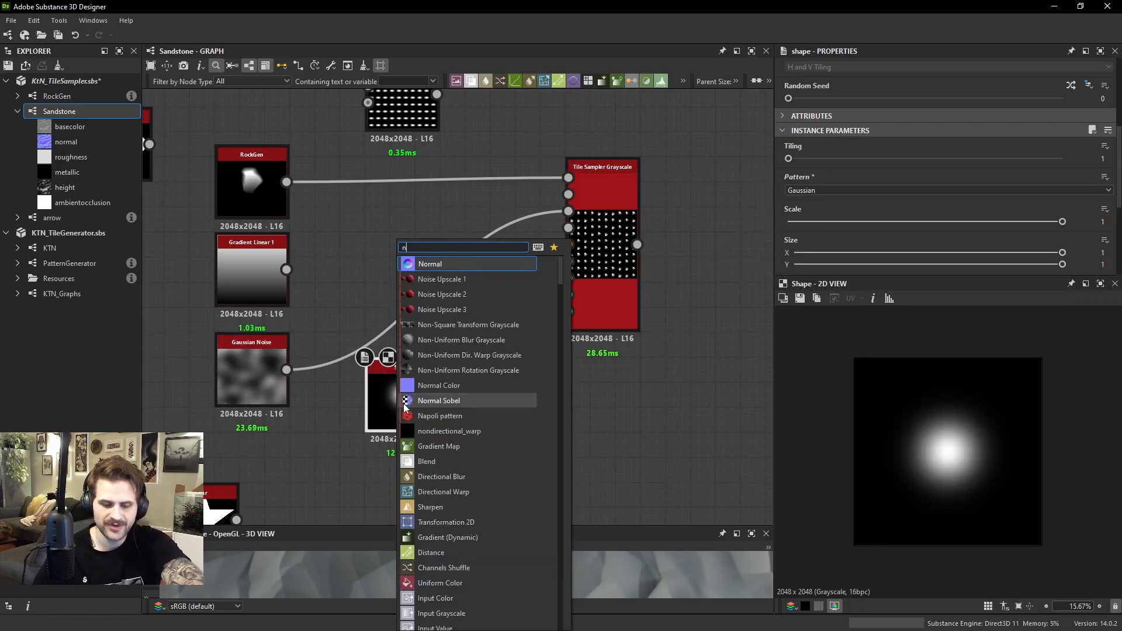
type("ormal sobel")
key("Return")
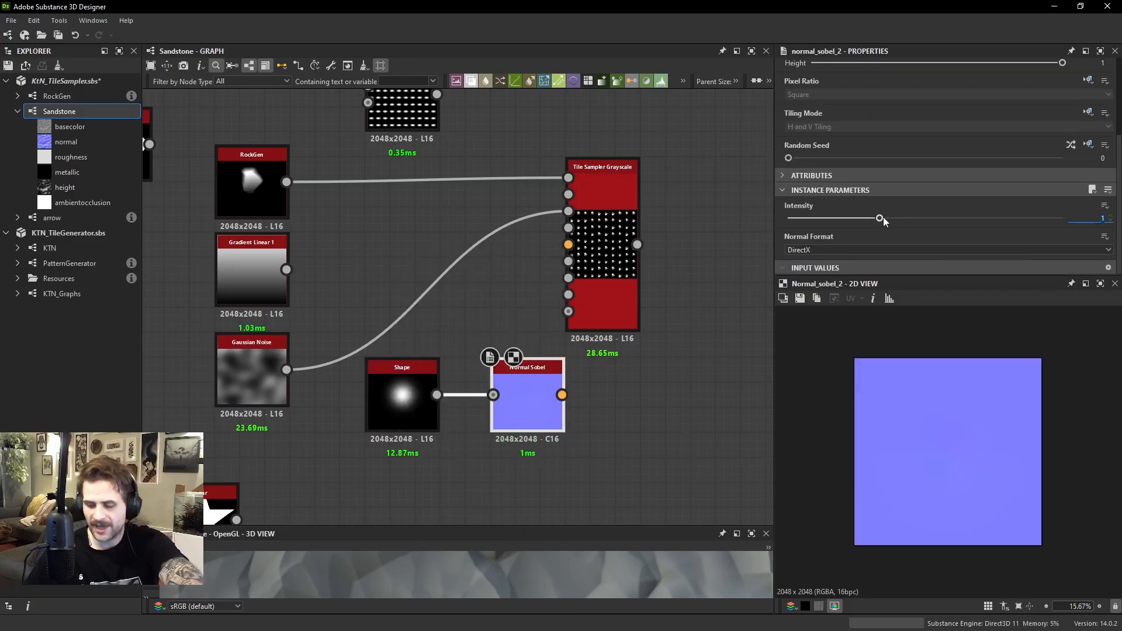
left_click_drag(880, 218, 925, 217)
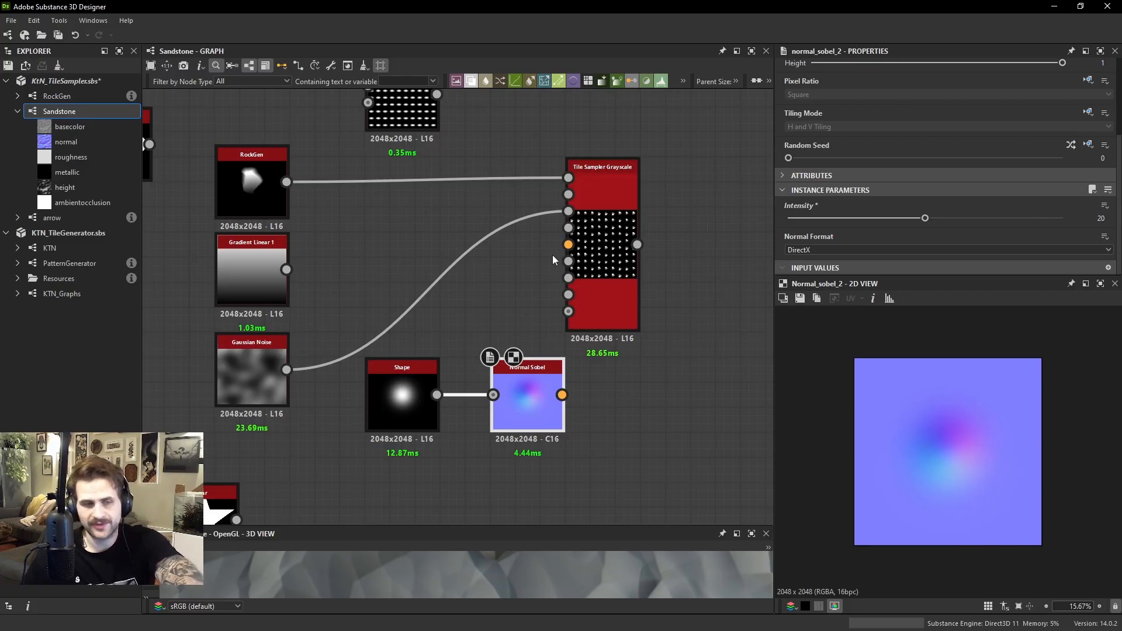
Connect the Normal Sobel output to the Tile Sampler's Vector Map Input and set Vector Map Displacement to 0.34
scroll(568, 244, "up", 1)
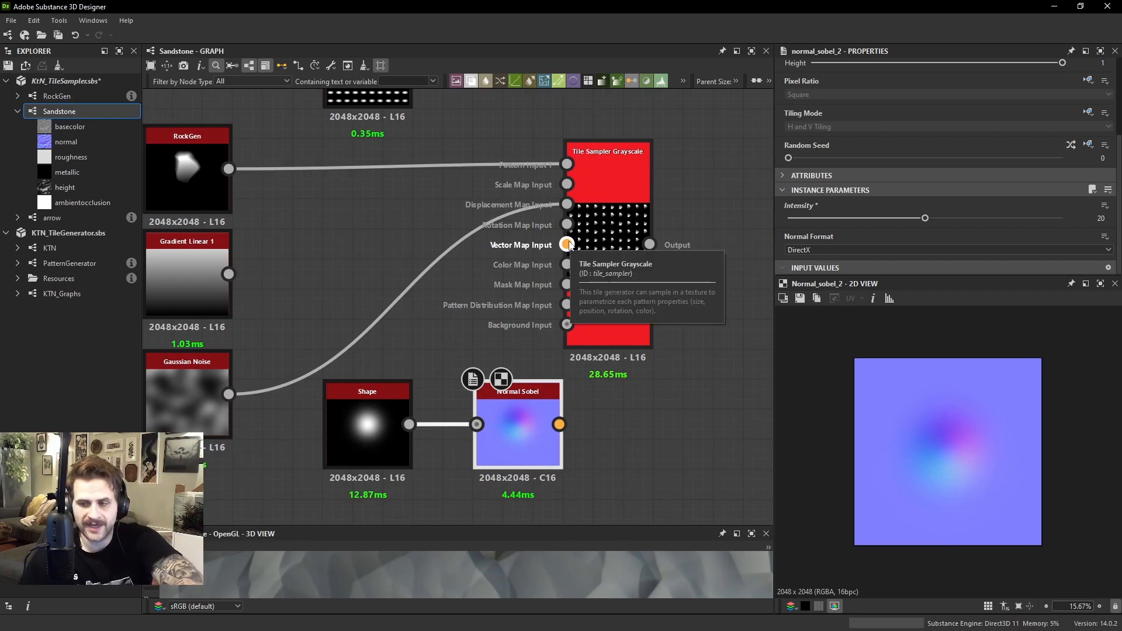
left_click_drag(566, 243, 559, 424)
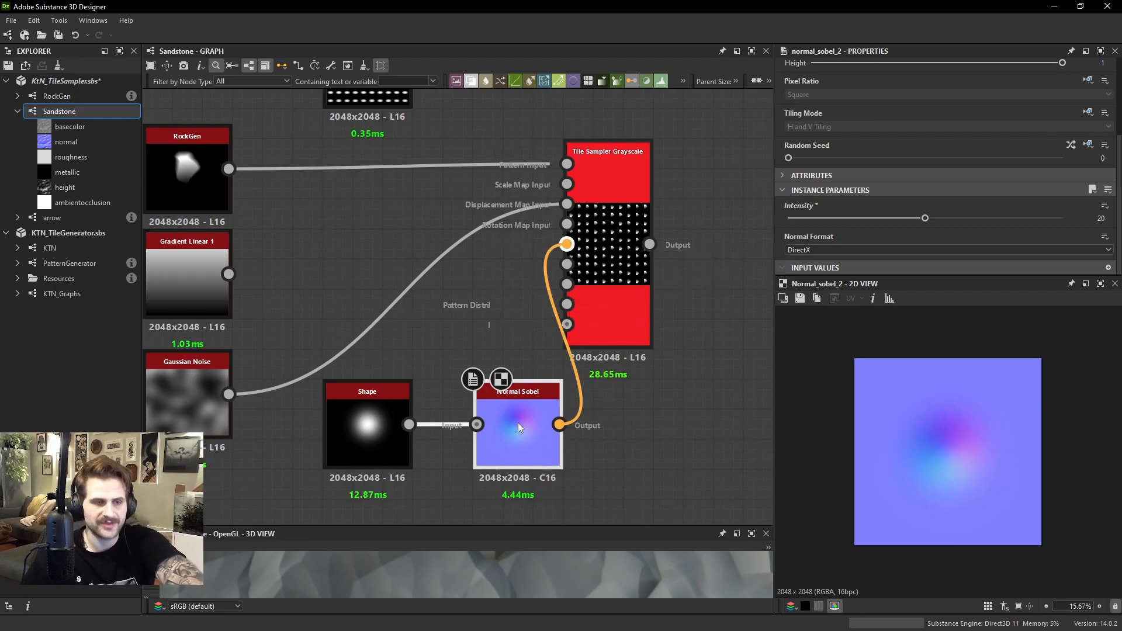
left_click(605, 237)
scroll(947, 186, "down", 10)
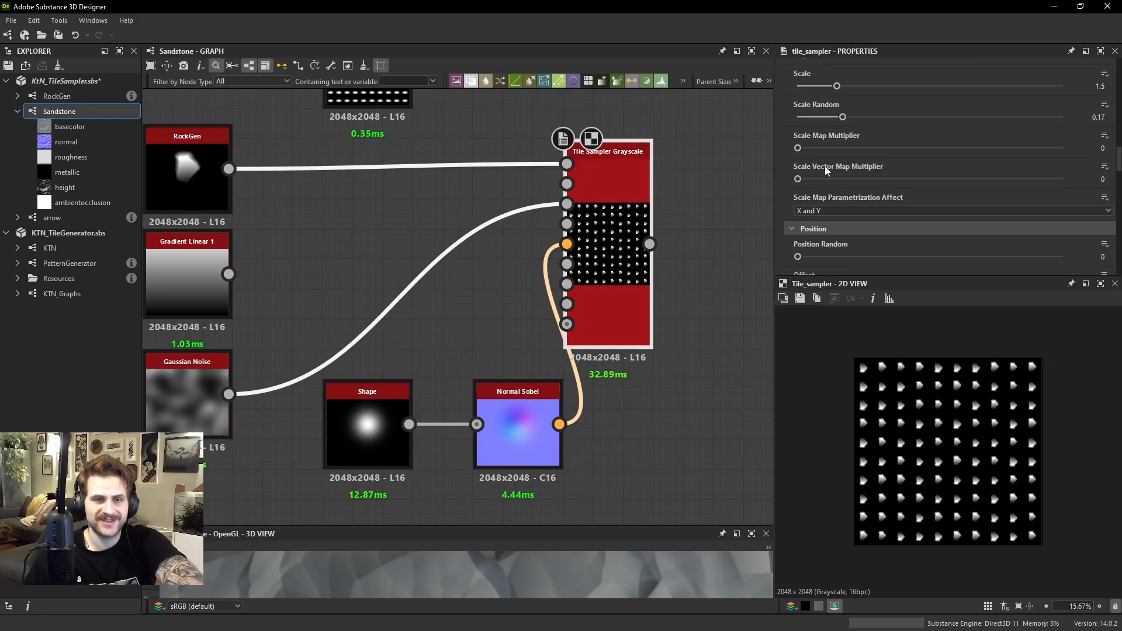
scroll(825, 169, "down", 5)
left_click_drag(798, 230, 886, 246)
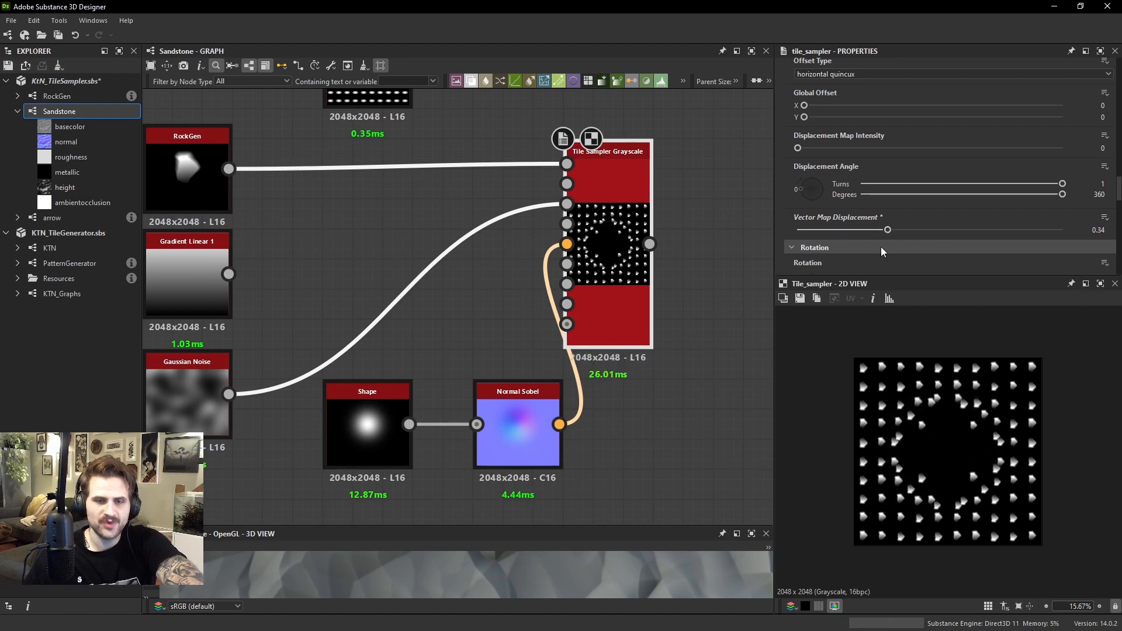
Compare the Gaussian Shape and its Normal Sobel map with the displaced pattern in the Tile Sampler's output
left_click(398, 441)
scroll(977, 450, "up", 5)
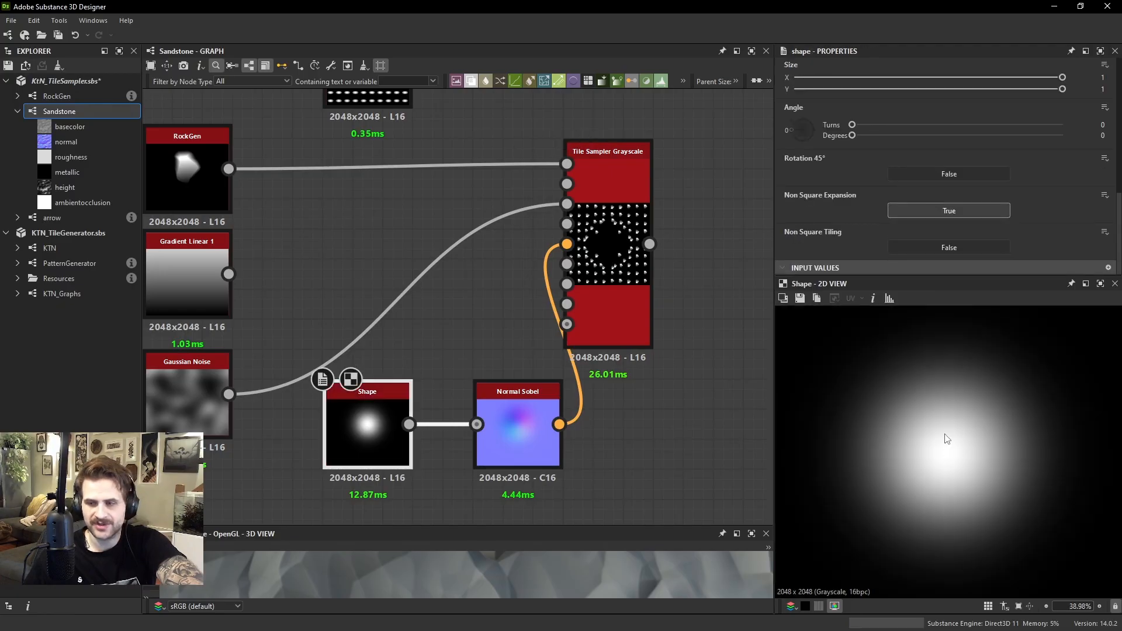
left_click(543, 422)
scroll(982, 432, "down", 2)
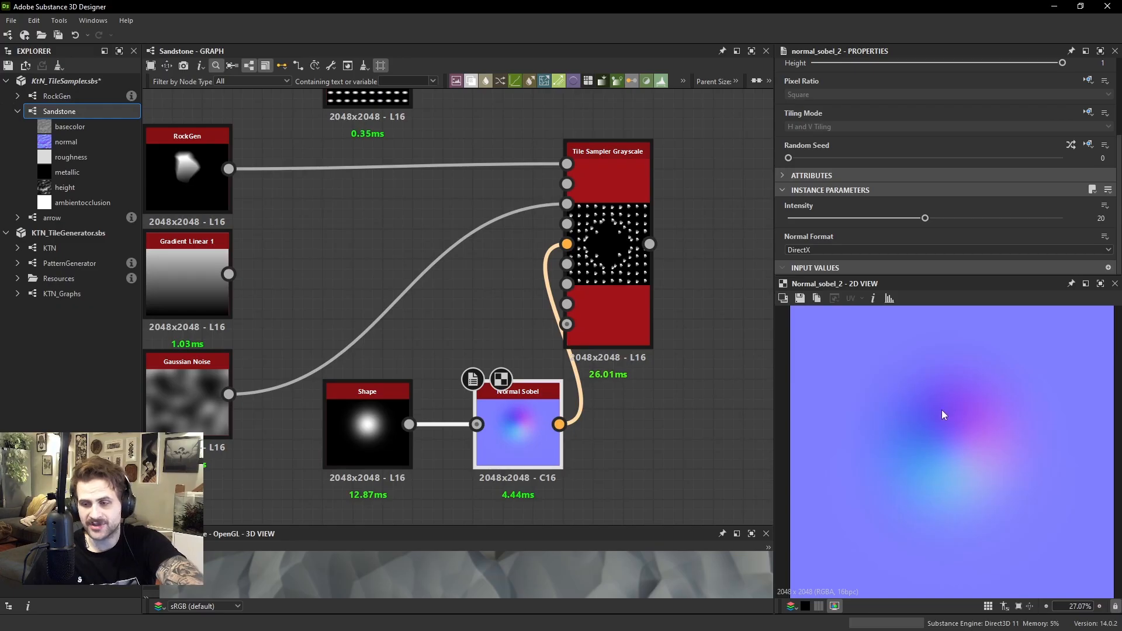
left_click(614, 251)
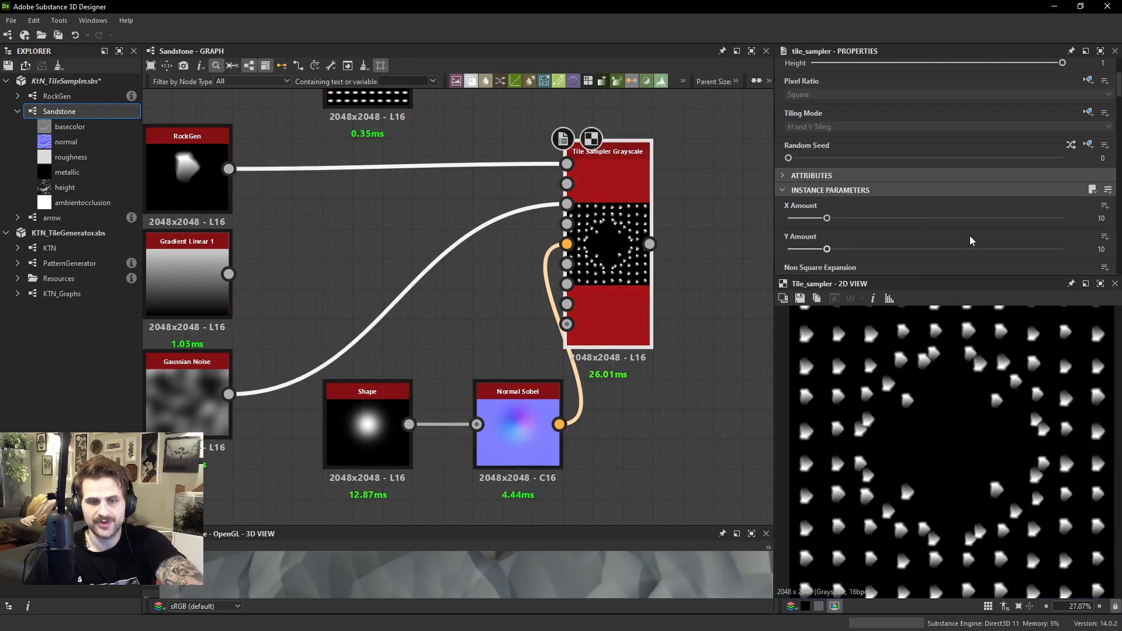
Reset the Tile Sampler's Vector Map Displacement to 0 and preview the Normal Sobel map up close
scroll(906, 218, "down", 5)
scroll(892, 217, "down", 3)
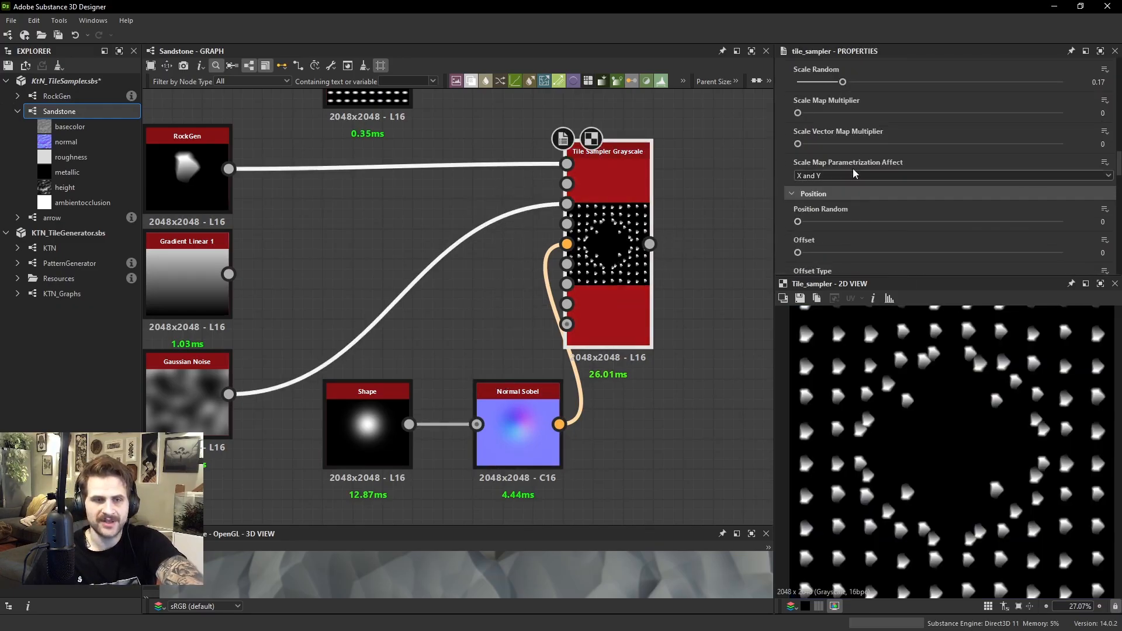
scroll(865, 194, "down", 10)
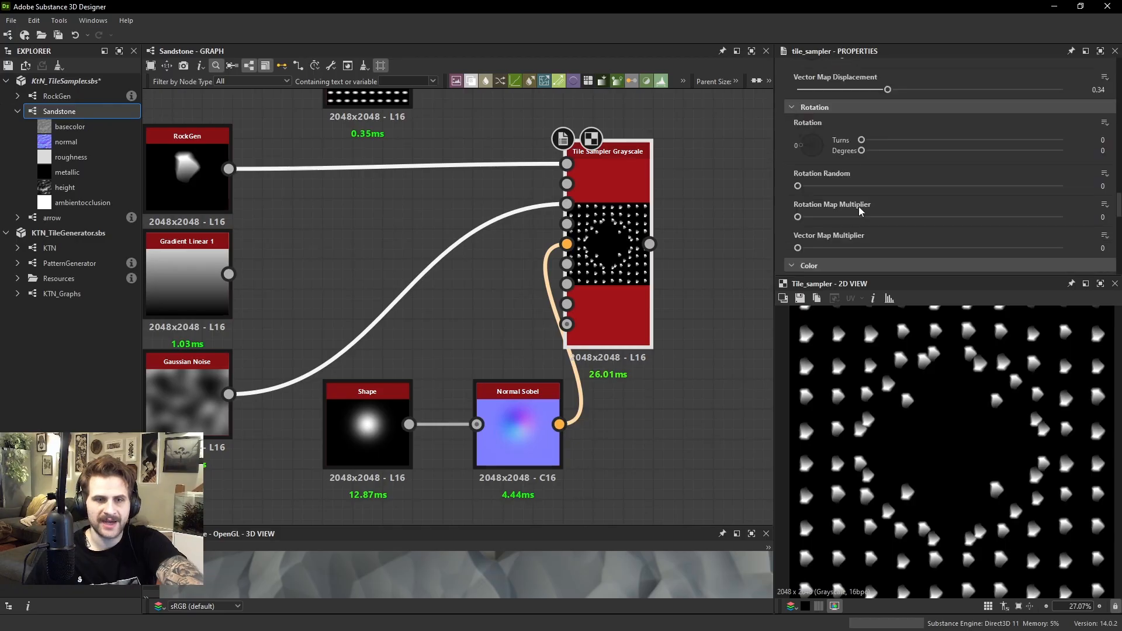
scroll(853, 211, "down", 5)
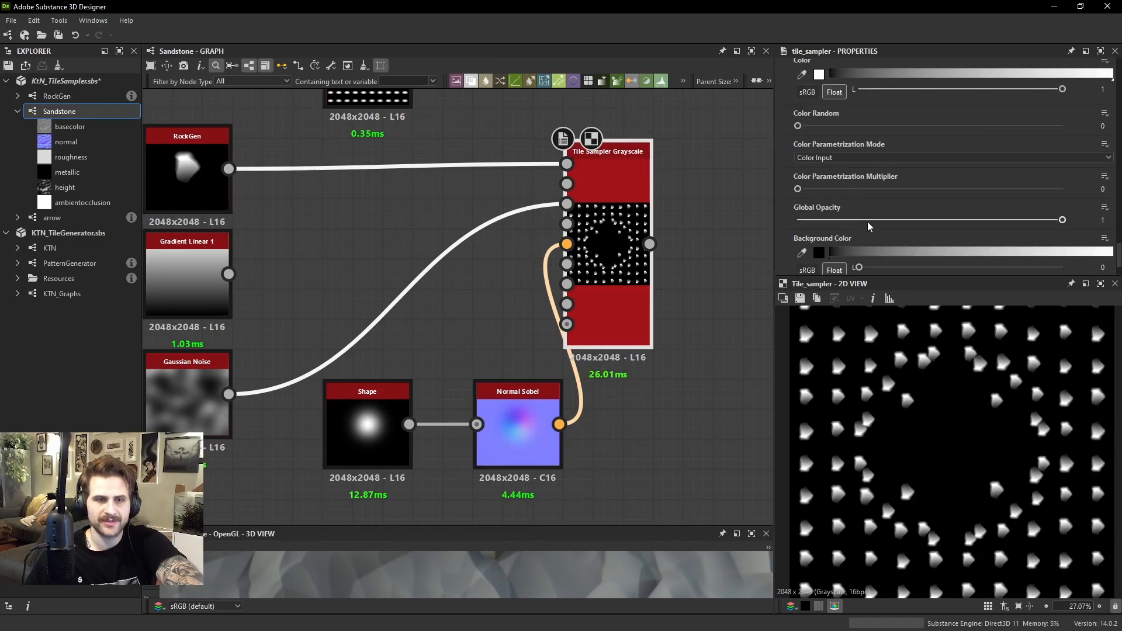
scroll(868, 226, "up", 10)
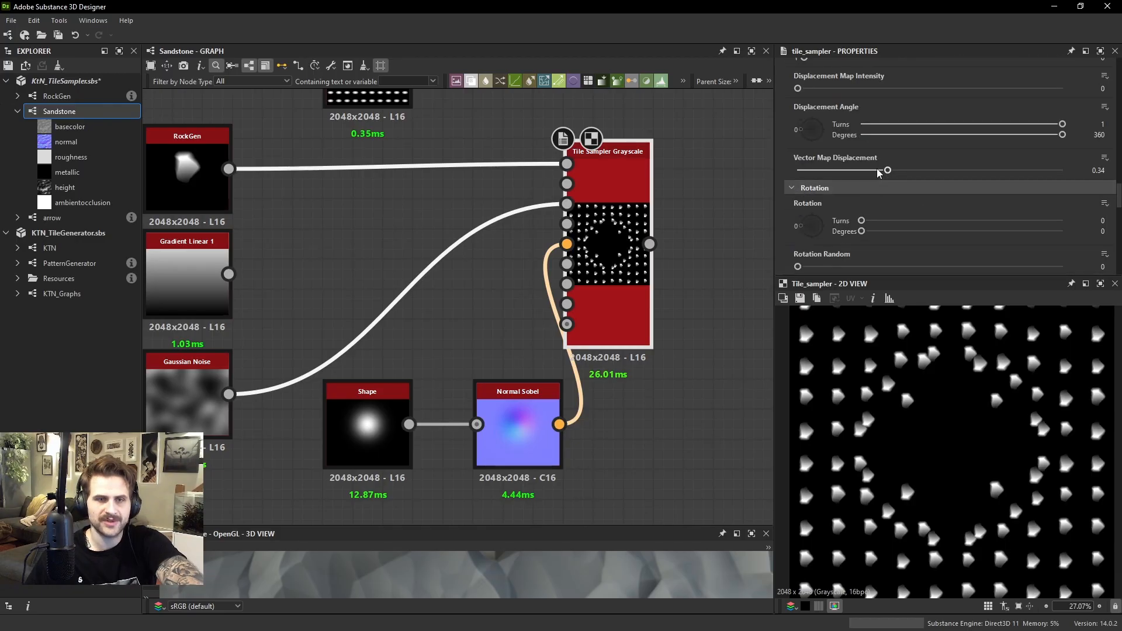
left_click_drag(879, 172, 797, 170)
scroll(928, 425, "up", 3)
double_click(517, 409)
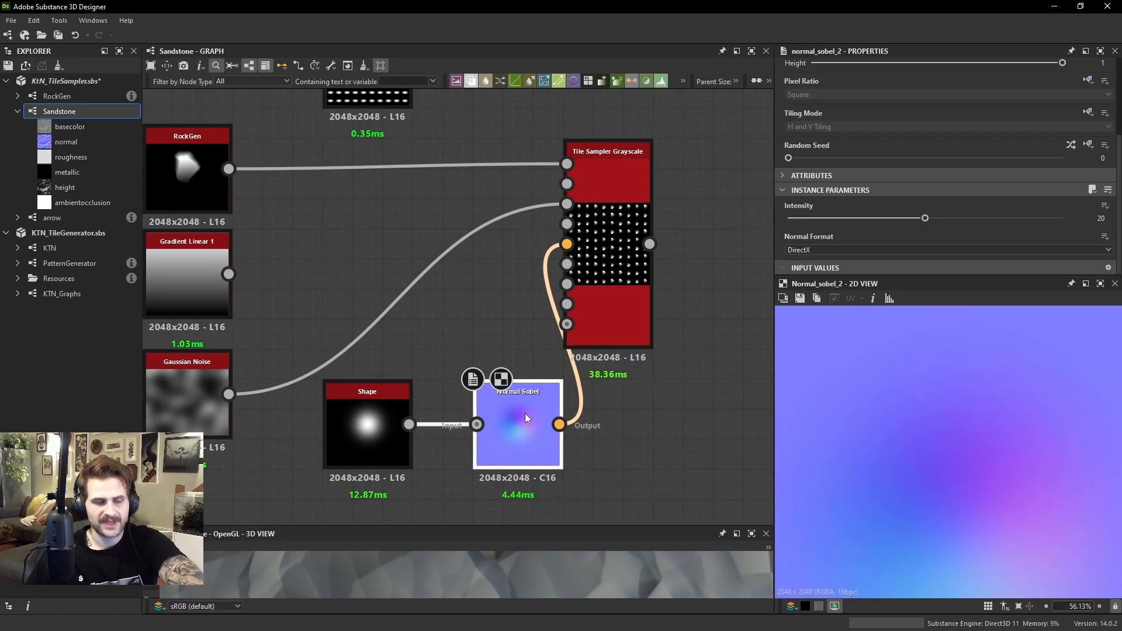
Preview the Tile Sampler's output and vary its Vector Map Displacement, raising it to 0.35 and lowering it to 0.09
left_click(607, 181)
scroll(872, 189, "down", 3)
double_click(608, 187)
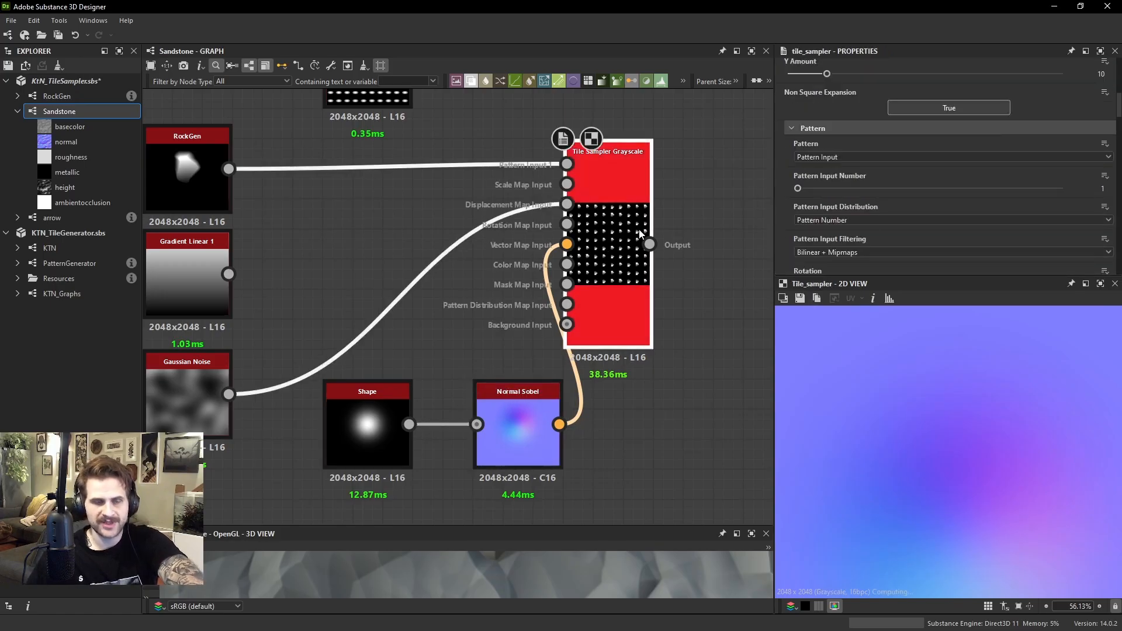
scroll(920, 175, "down", 5)
scroll(919, 163, "down", 5)
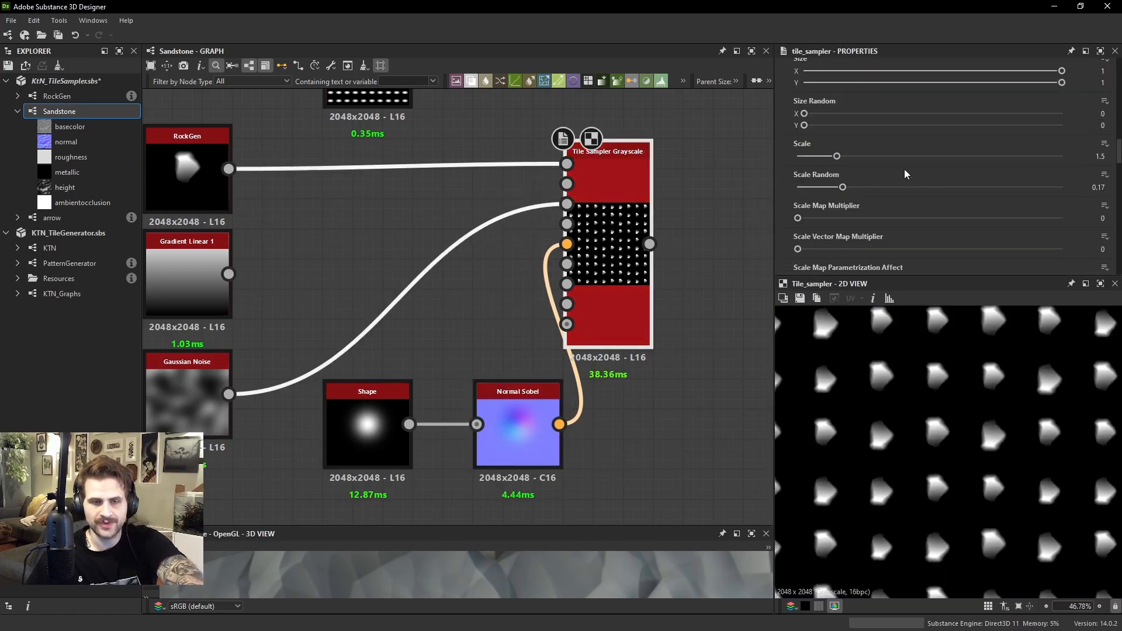
scroll(895, 160, "up", 1)
scroll(862, 139, "down", 5)
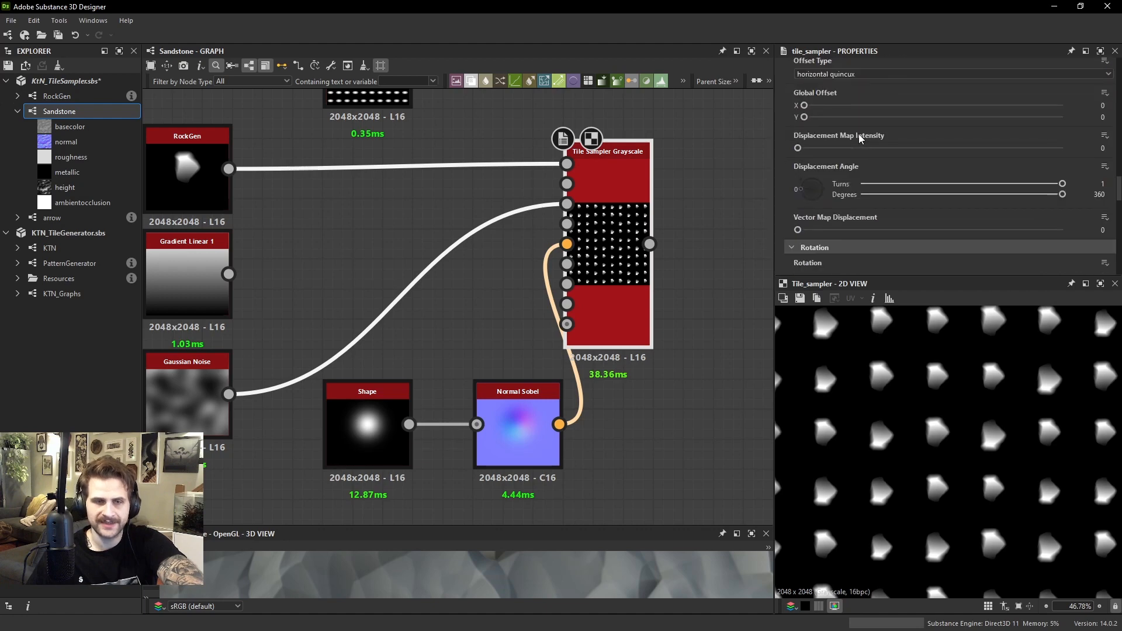
left_click_drag(815, 161, 889, 160)
scroll(957, 458, "down", 3)
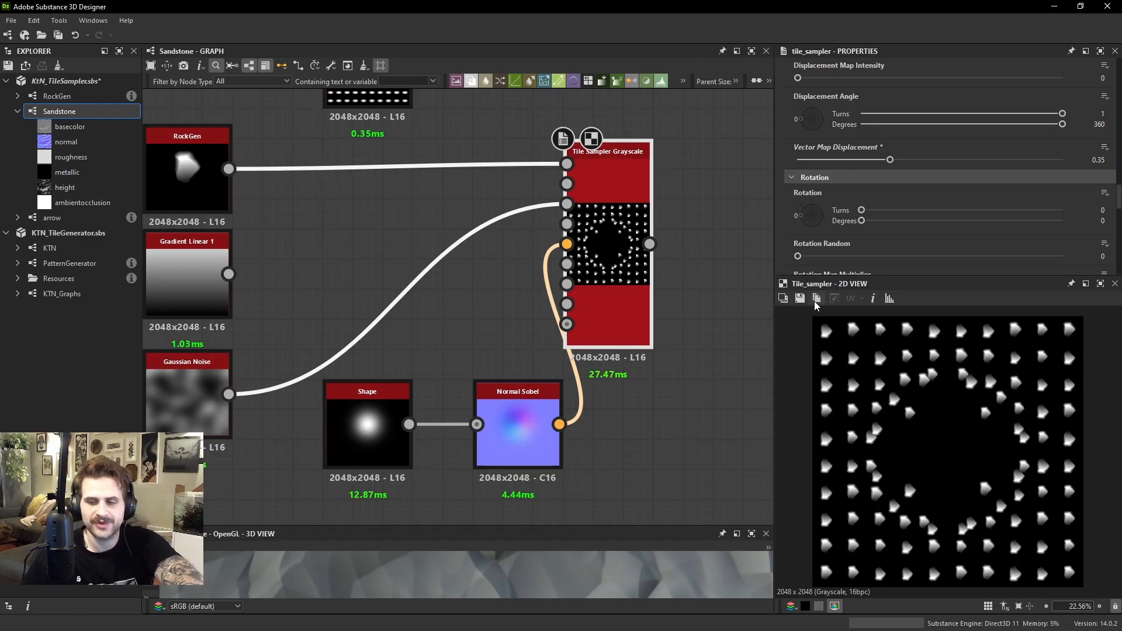
scroll(906, 311, "down", 2)
left_click_drag(903, 162, 835, 160)
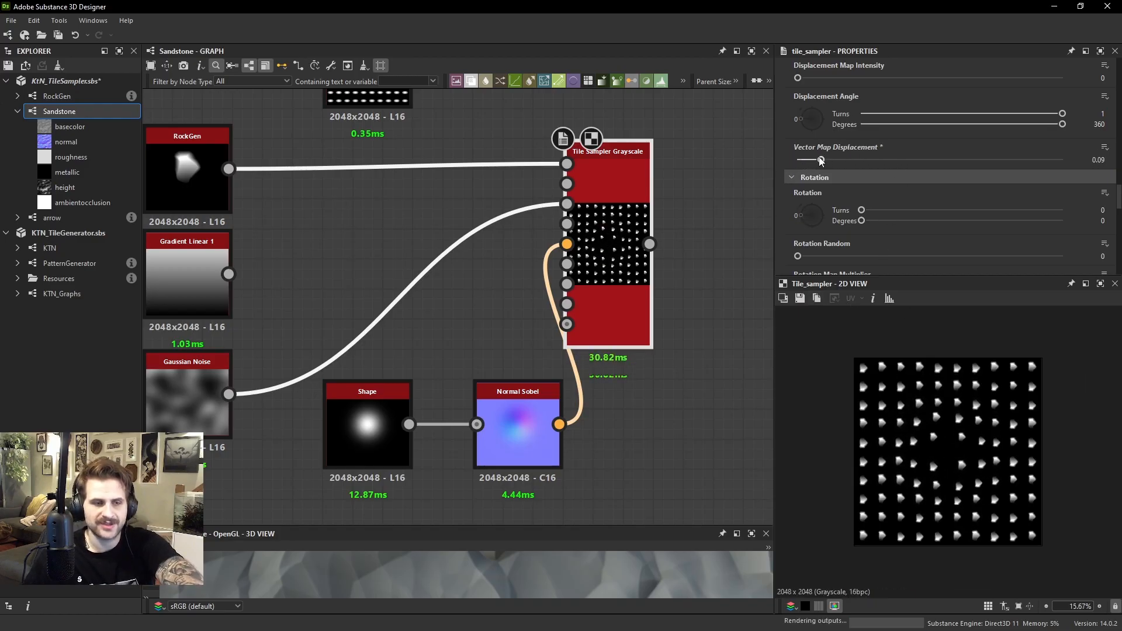
Insert an Invert Grayscale node between the Gaussian Shape and the Normal Sobel
left_click(326, 413)
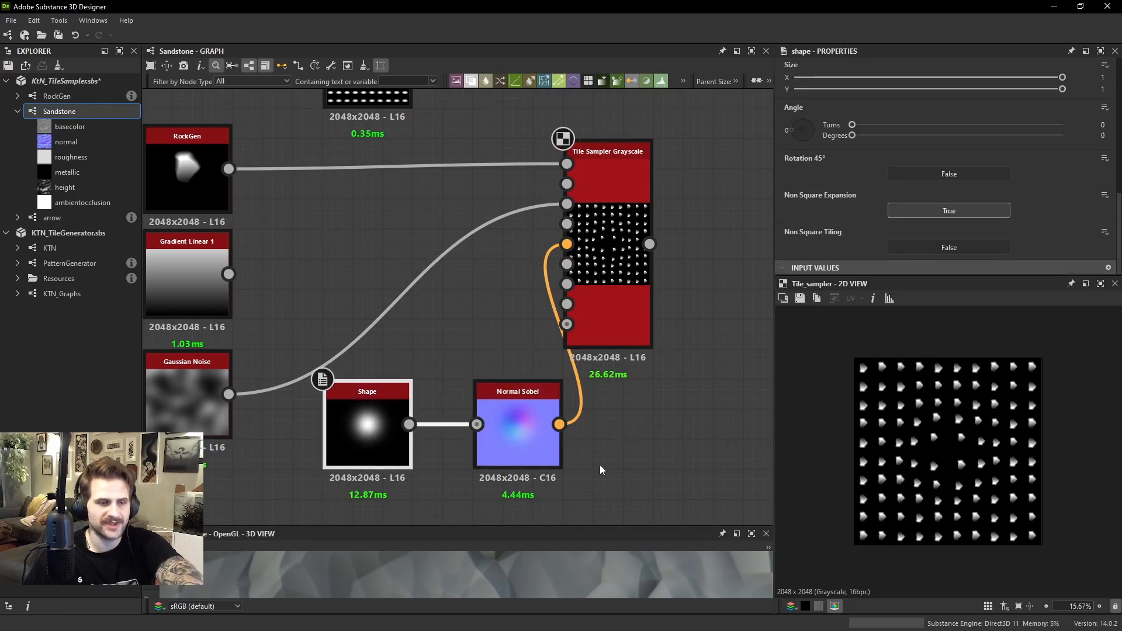
key("space")
type("inv")
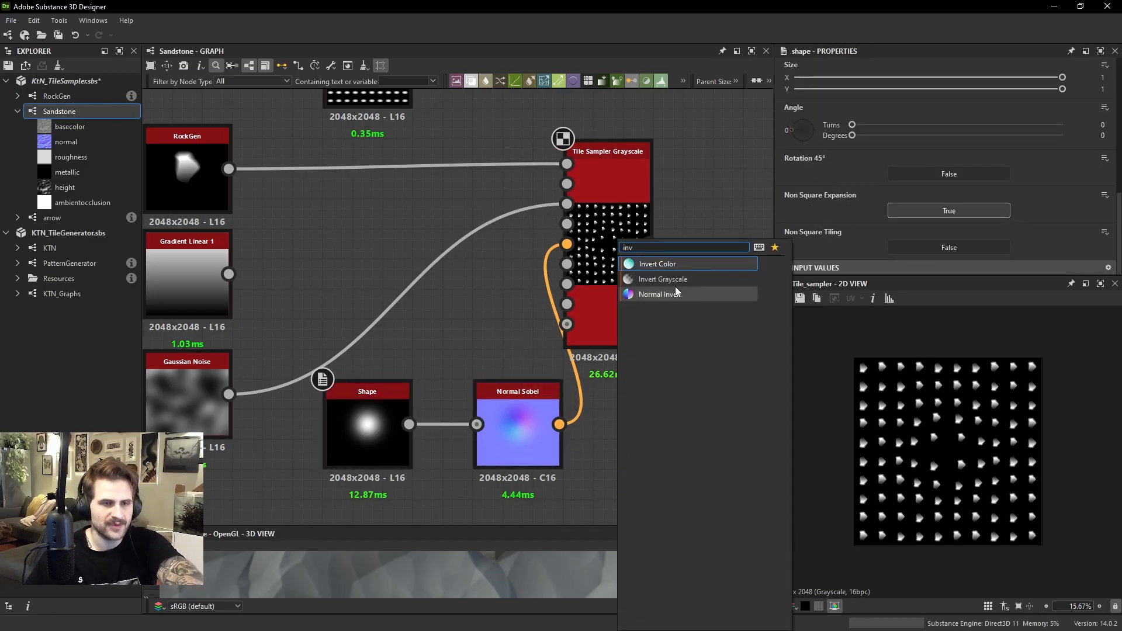
left_click(663, 279)
left_click_drag(609, 450, 394, 432)
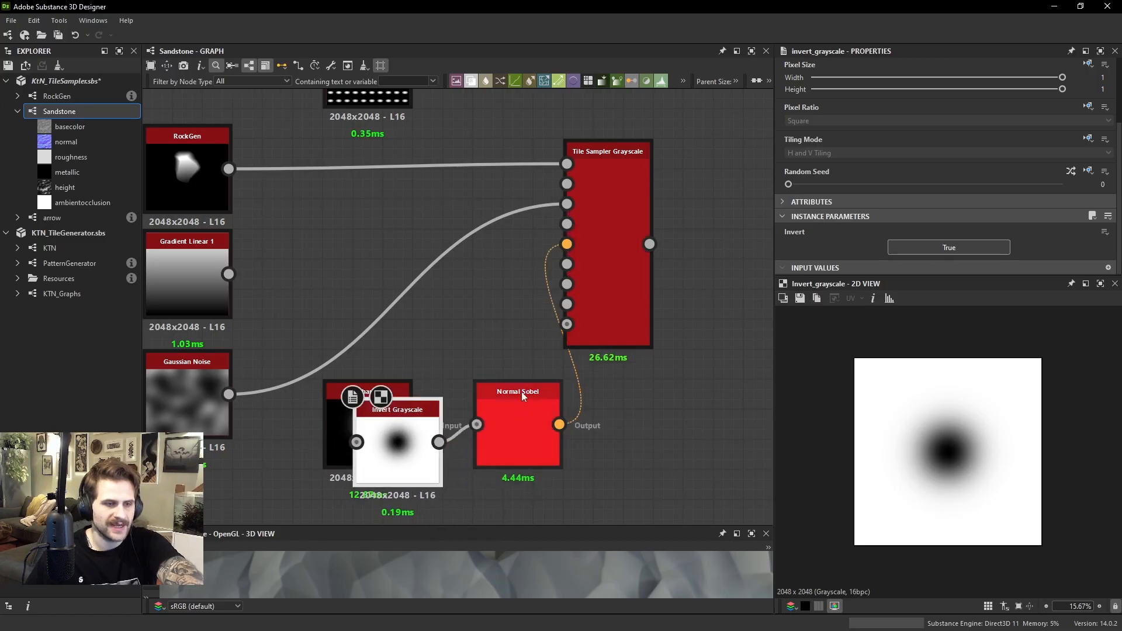
Preview the Tile Sampler with the inverted map and set its Vector Map Displacement to 0.19
double_click(618, 262)
scroll(939, 234, "down", 10)
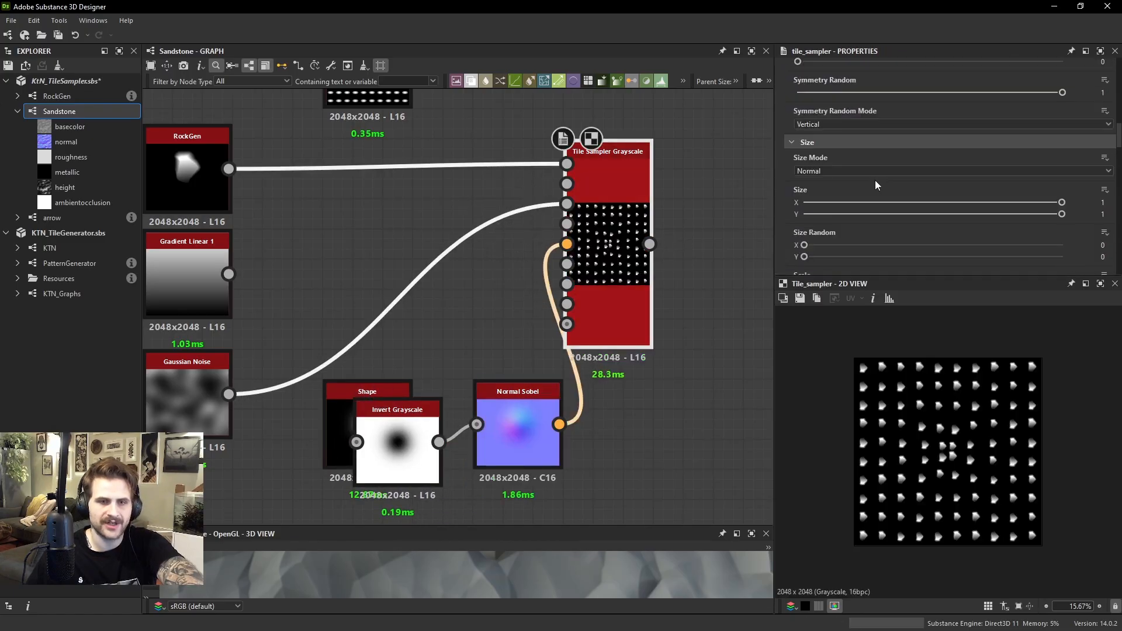
scroll(874, 186, "down", 6)
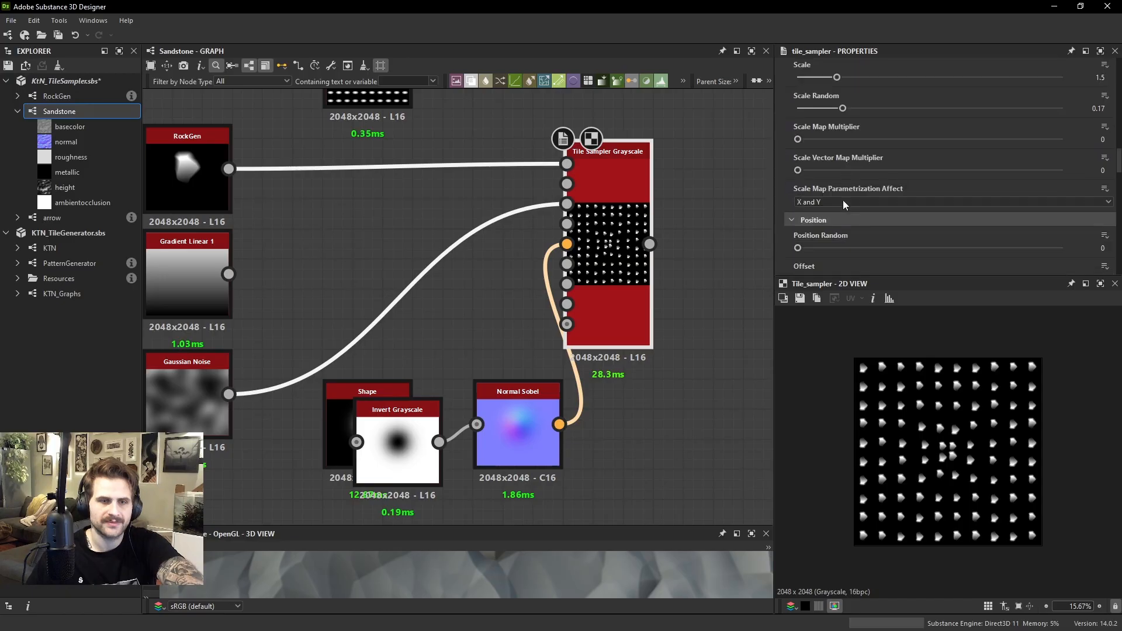
scroll(842, 199, "down", 5)
mouse_move(836, 220)
left_mouse_down()
mouse_move(903, 223)
mouse_move(847, 229)
left_mouse_up()
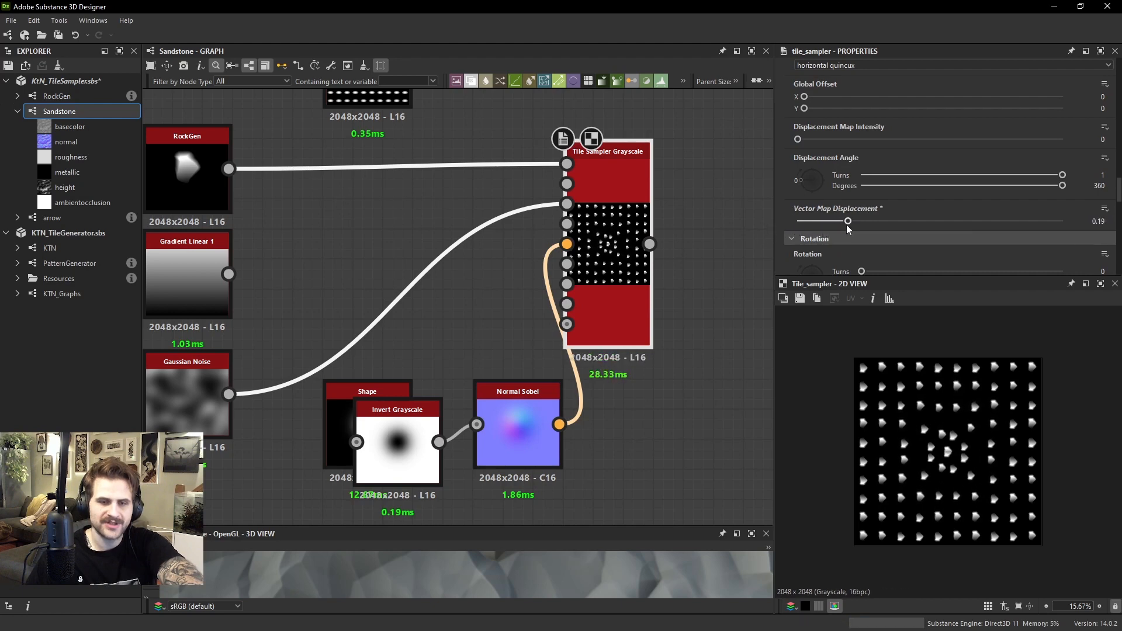
Arrange the Shape, Invert Grayscale and Normal Sobel nodes in a row well below the Tile Sampler
middle_click_drag(517, 367, 570, 295)
scroll(570, 295, "down", 1)
left_click_drag(562, 355, 652, 342)
left_click_drag(487, 357, 562, 343)
left_click_drag(470, 402, 621, 354)
left_click_drag(633, 355, 594, 530)
Add an RGBA Merge node, connect its output to the Tile Sampler's Vector Map Input and place it just below the sampler
key("space")
type("rgba")
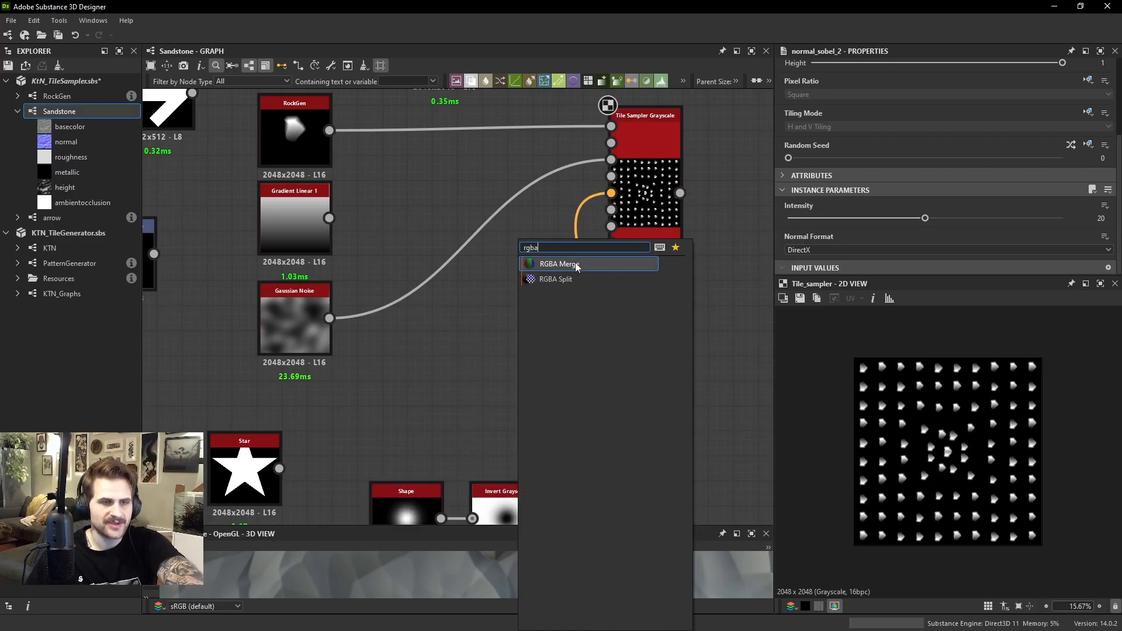
left_click(575, 264)
left_click_drag(534, 311, 620, 195)
left_click(640, 223)
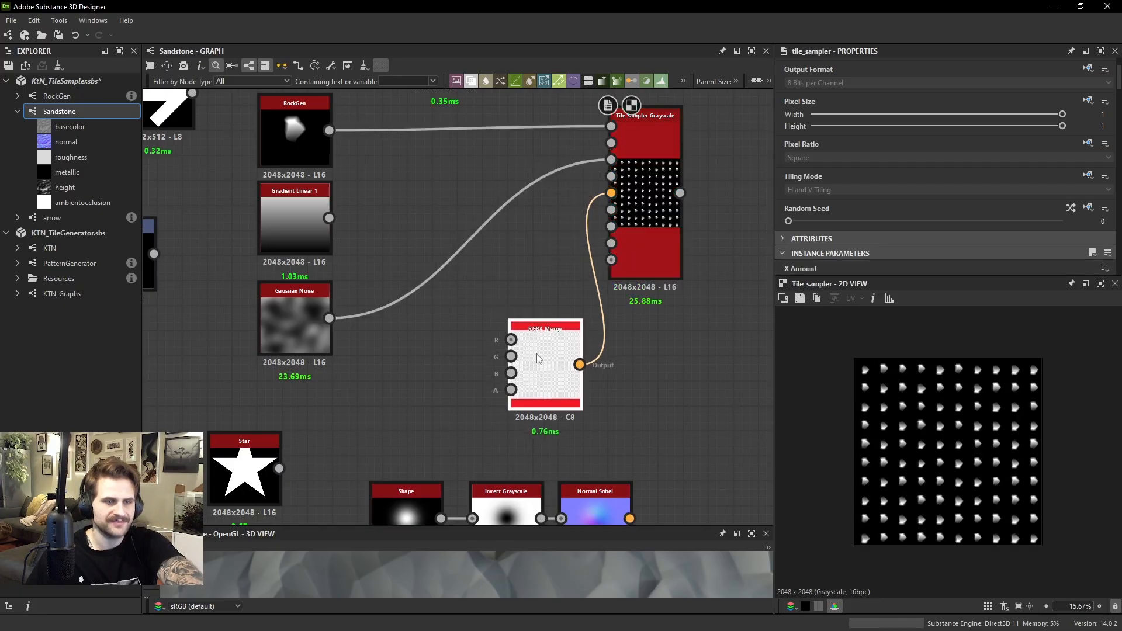
middle_click_drag(618, 258, 657, 239)
left_click_drag(584, 341, 623, 341)
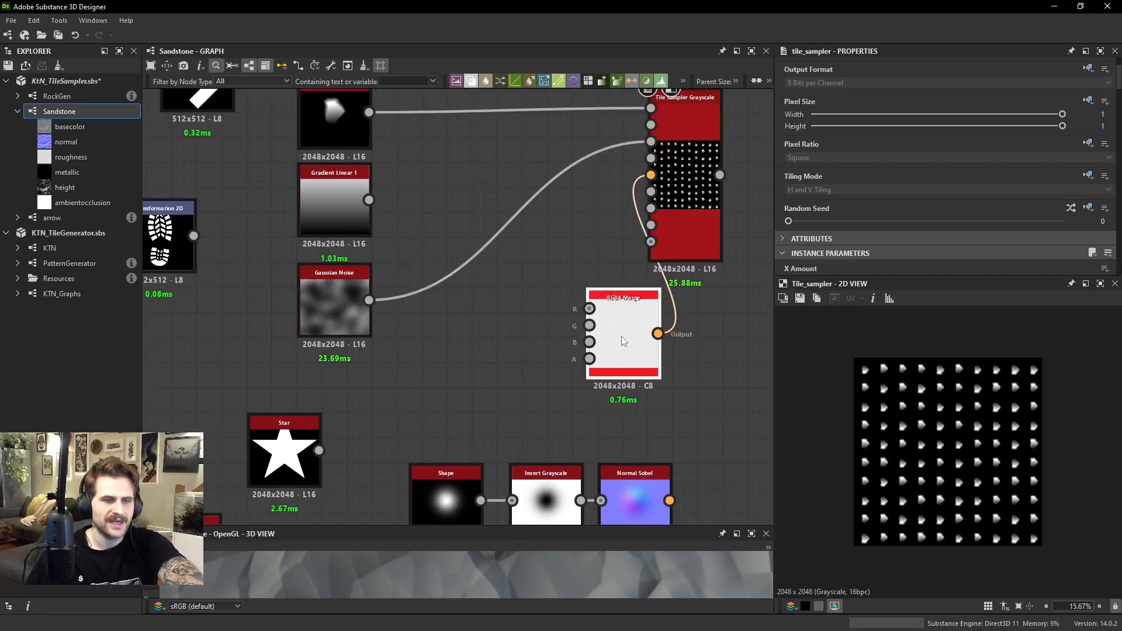
key("space")
type("uyni")
key("Escape")
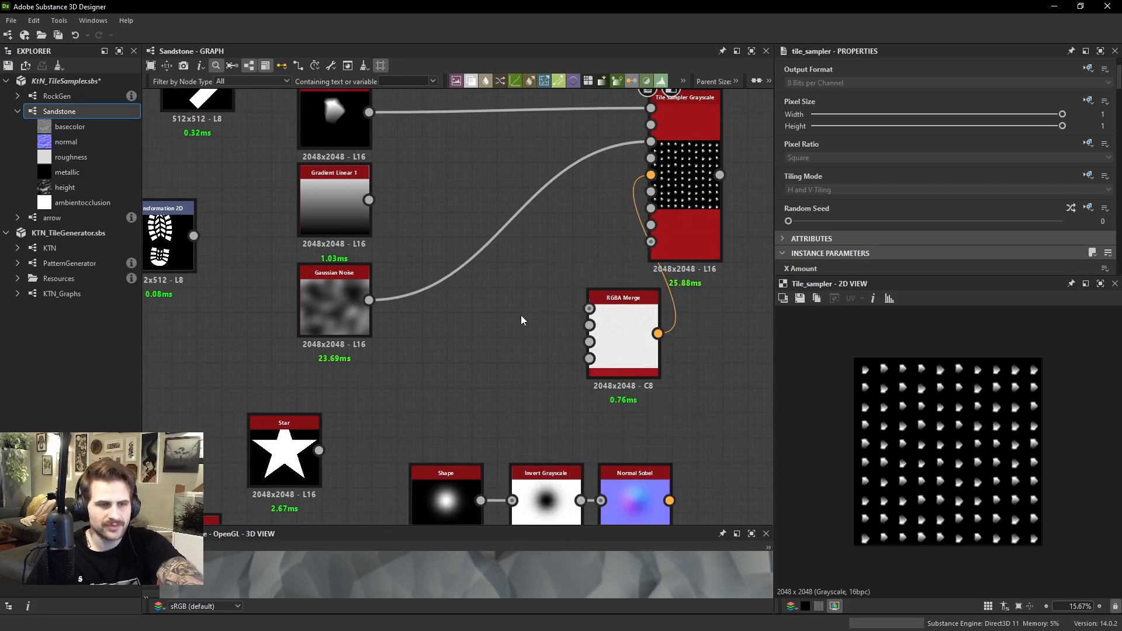
Add a Uniform Color node beside the RGBA Merge and set its Color Mode to Grayscale
key("space")
type("un")
left_click(570, 267)
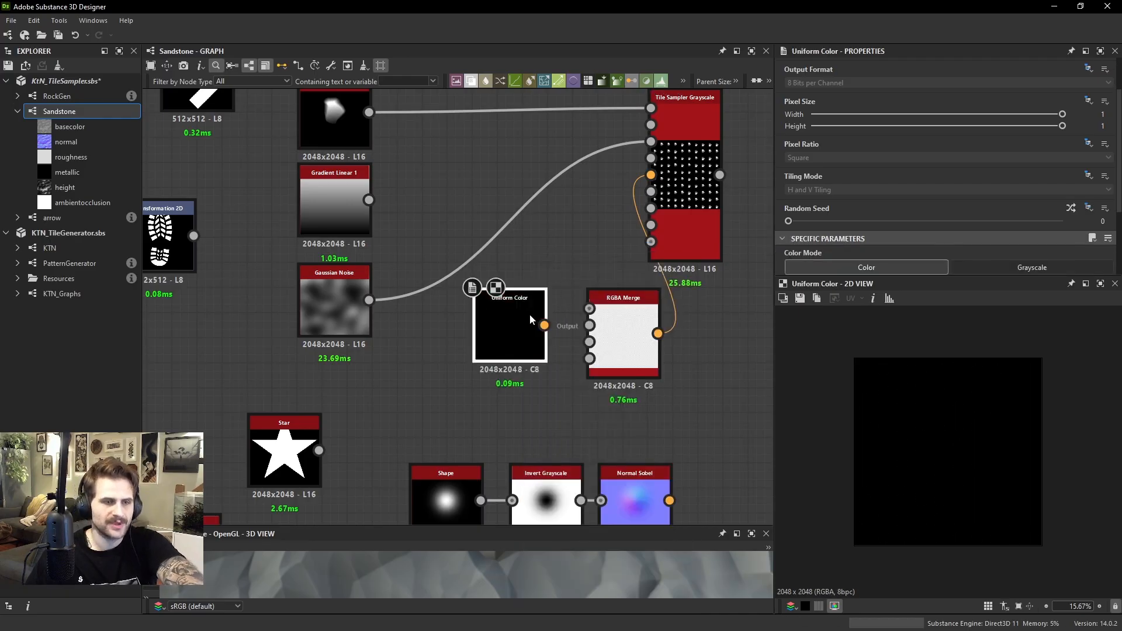
left_click(1011, 267)
scroll(519, 343, "up", 2)
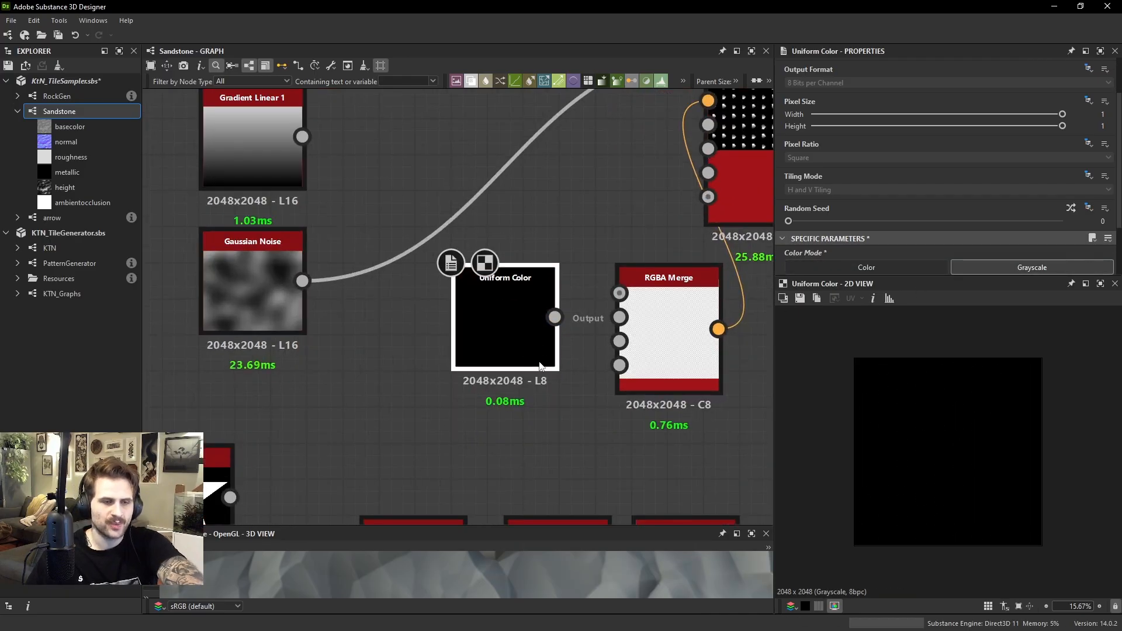
scroll(541, 376, "up", 4)
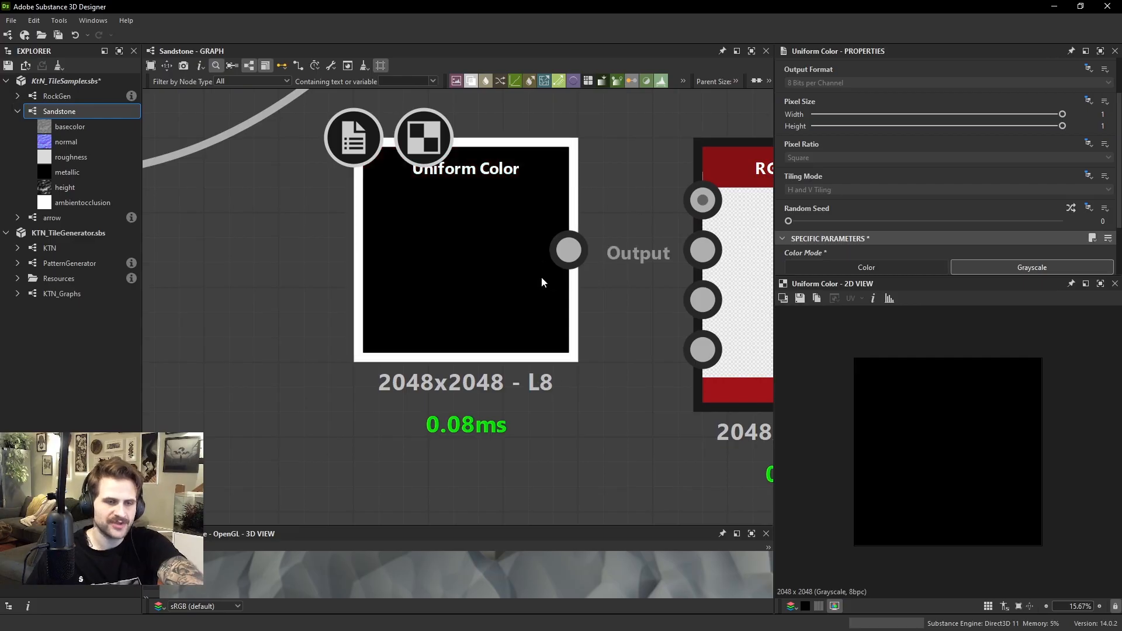
scroll(541, 282, "down", 6)
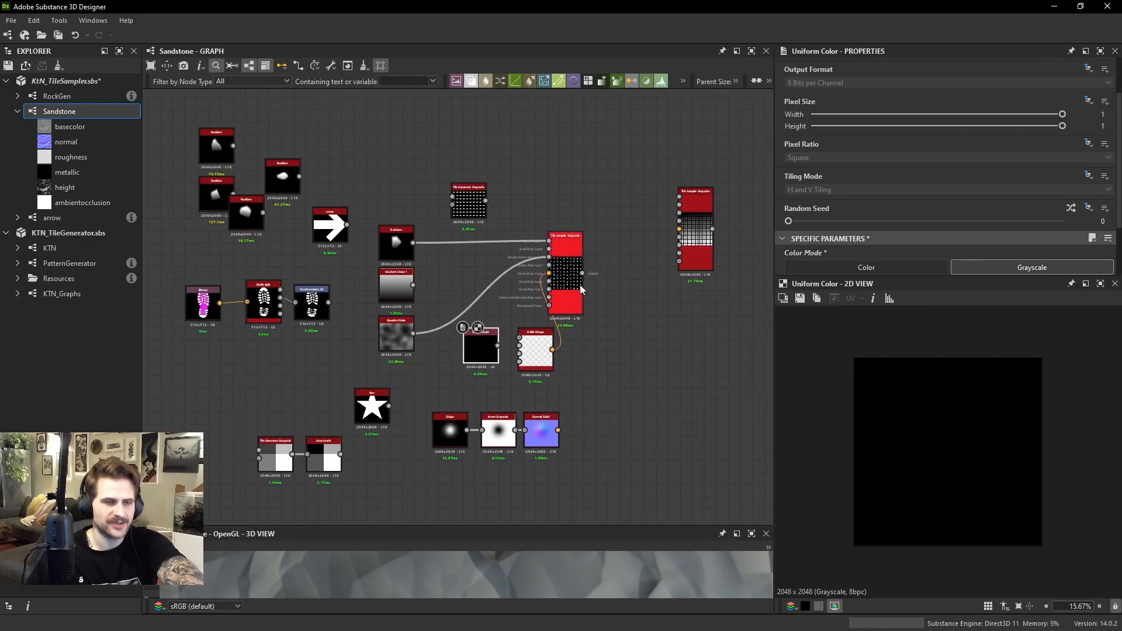
Connect the Uniform Color to the RGBA Merge's R input and a duplicate of it to the G input
scroll(561, 309, "up", 3)
middle_click_drag(510, 329, 518, 322)
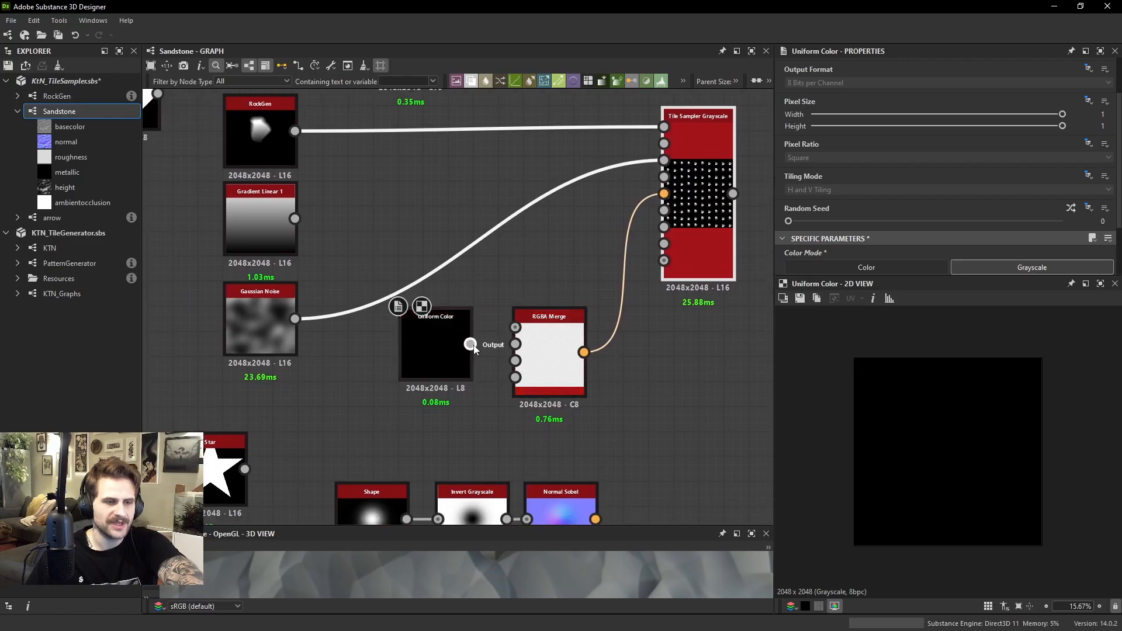
left_click_drag(471, 345, 526, 344)
key("ctrl+d")
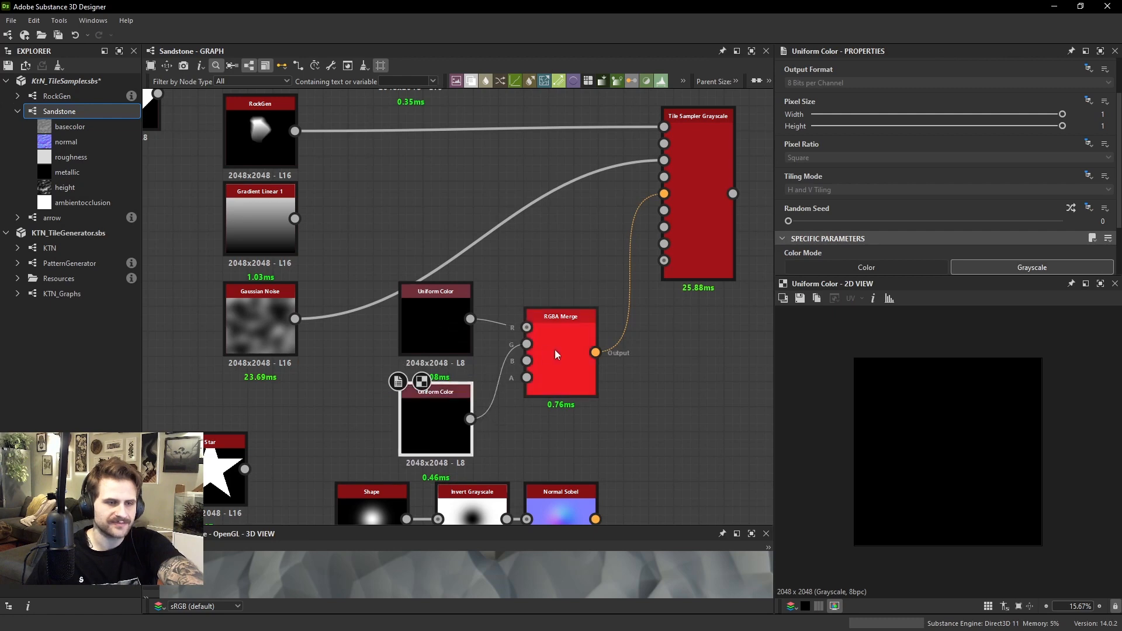
Preview the RGBA Merge output and the two Uniform Color nodes feeding its R and G inputs
left_click(555, 349)
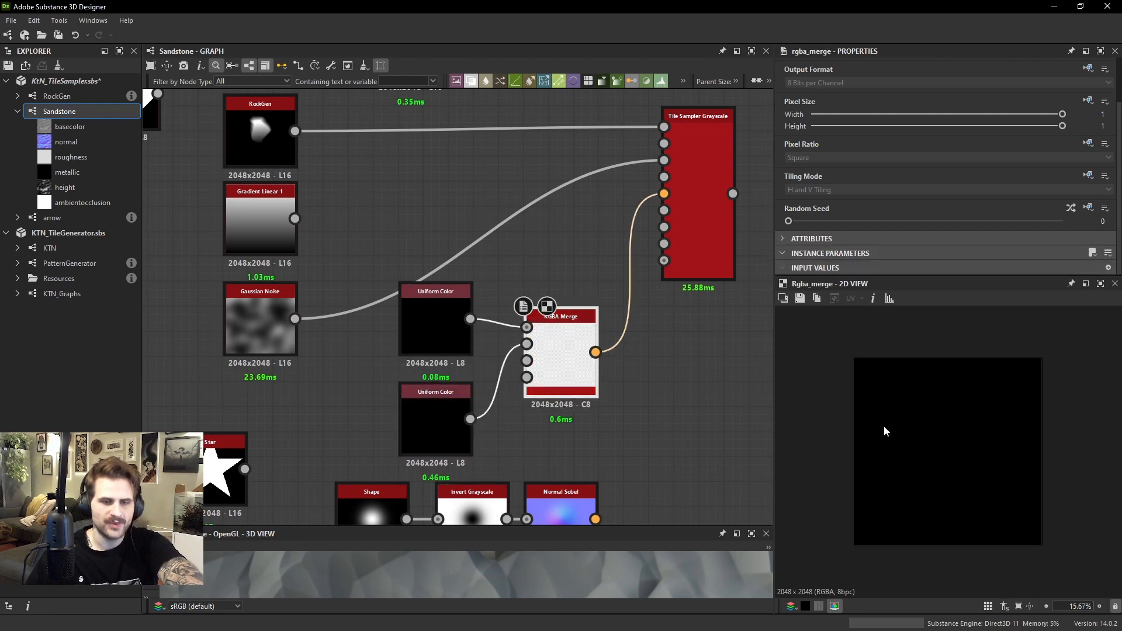
scroll(862, 406, "up", 1)
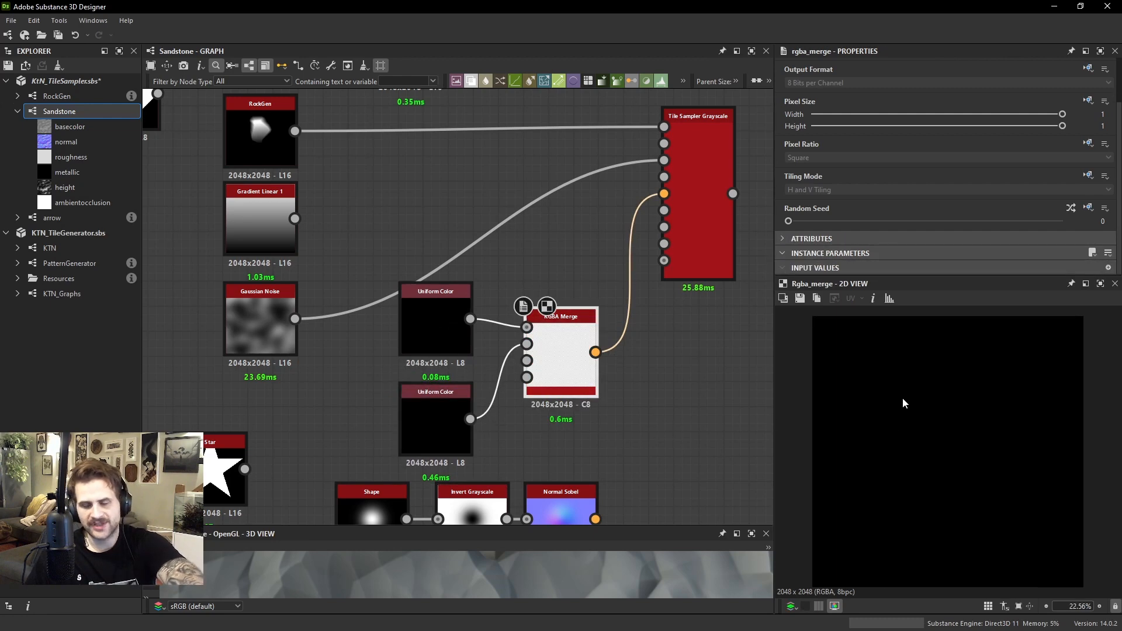
scroll(529, 353, "up", 3)
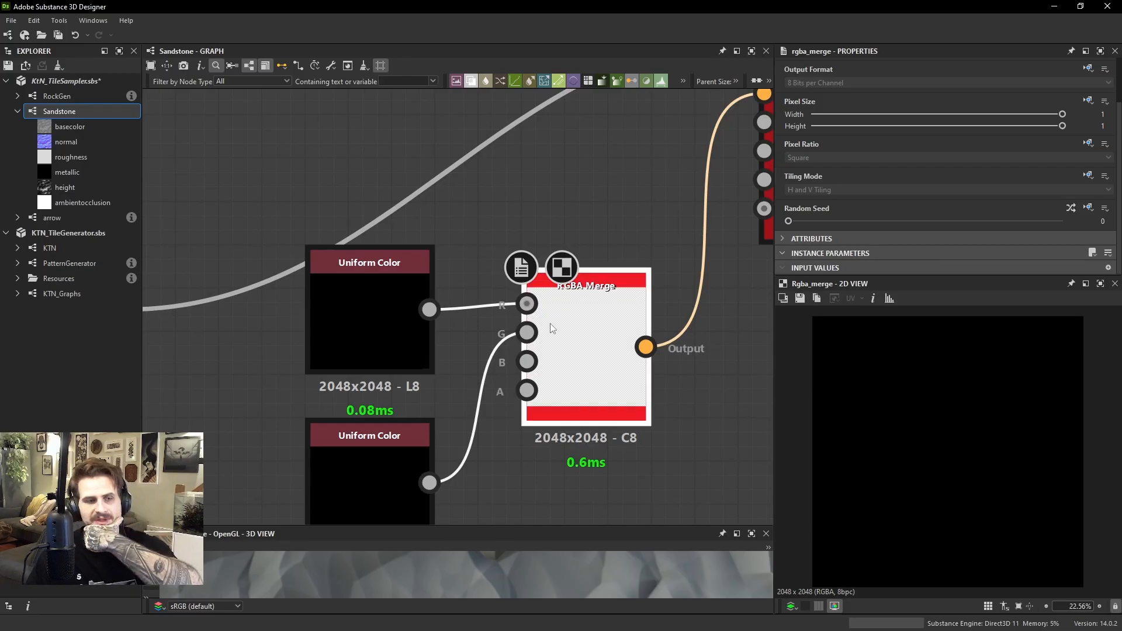
scroll(918, 422, "down", 1)
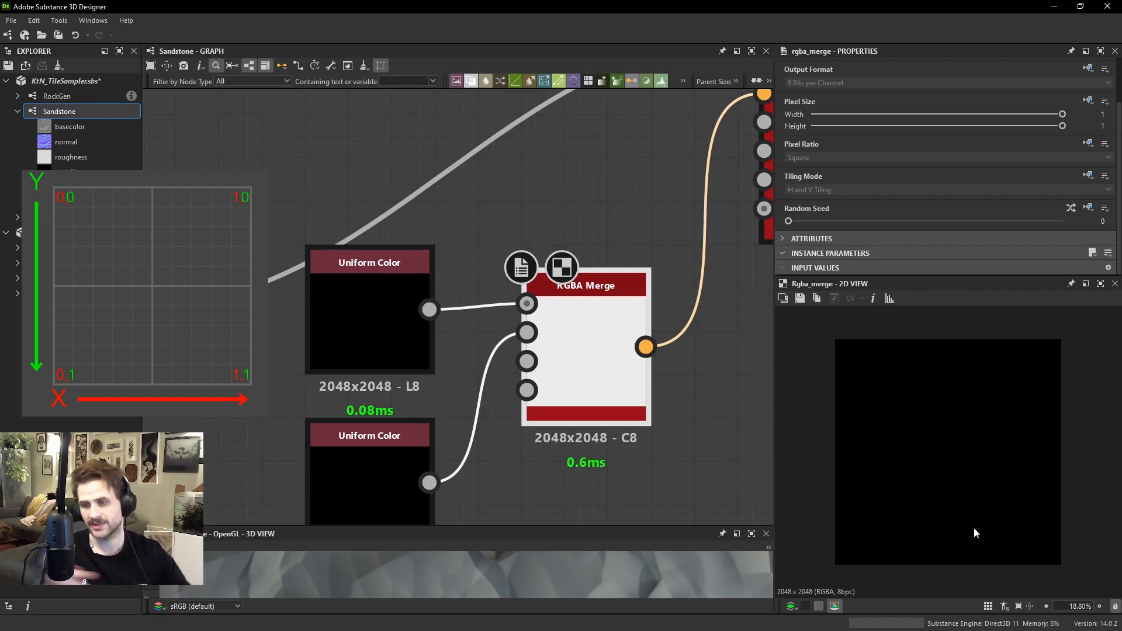
double_click(528, 308)
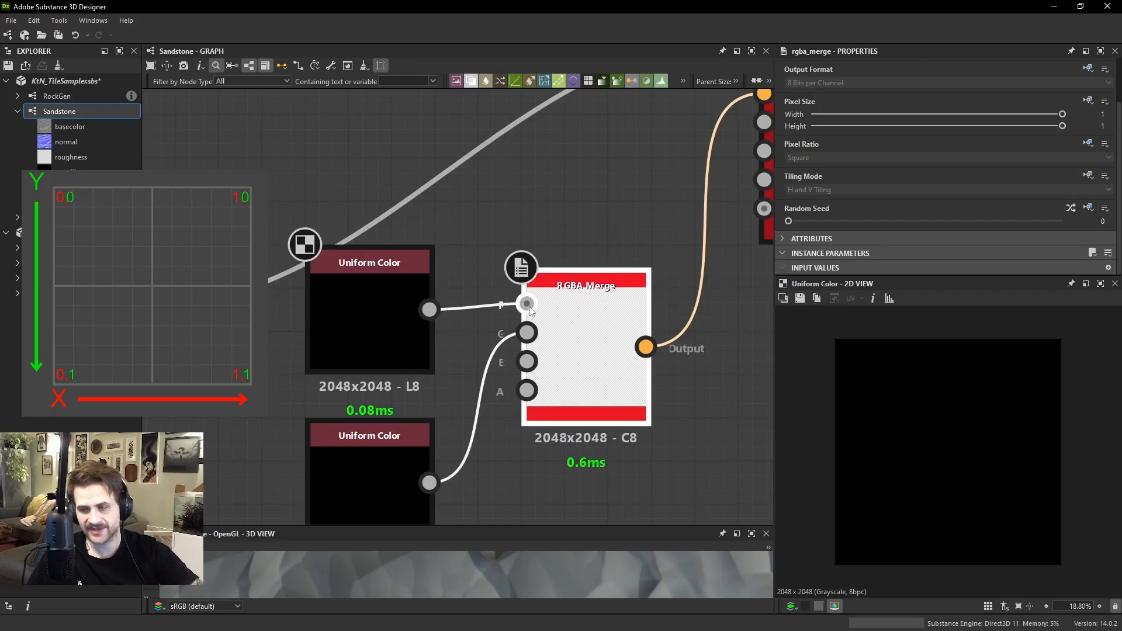
double_click(525, 330)
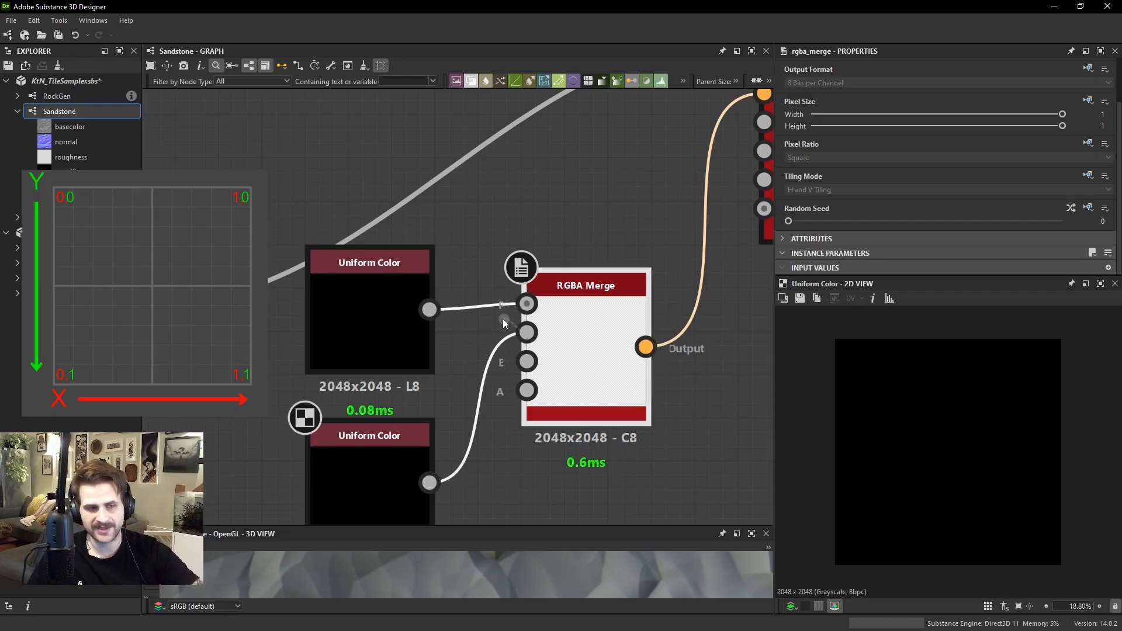
Show the Tile Sampler's output alongside the properties of the Uniform Color feeding R, and widen both views
scroll(502, 318, "down", 2)
double_click(741, 176)
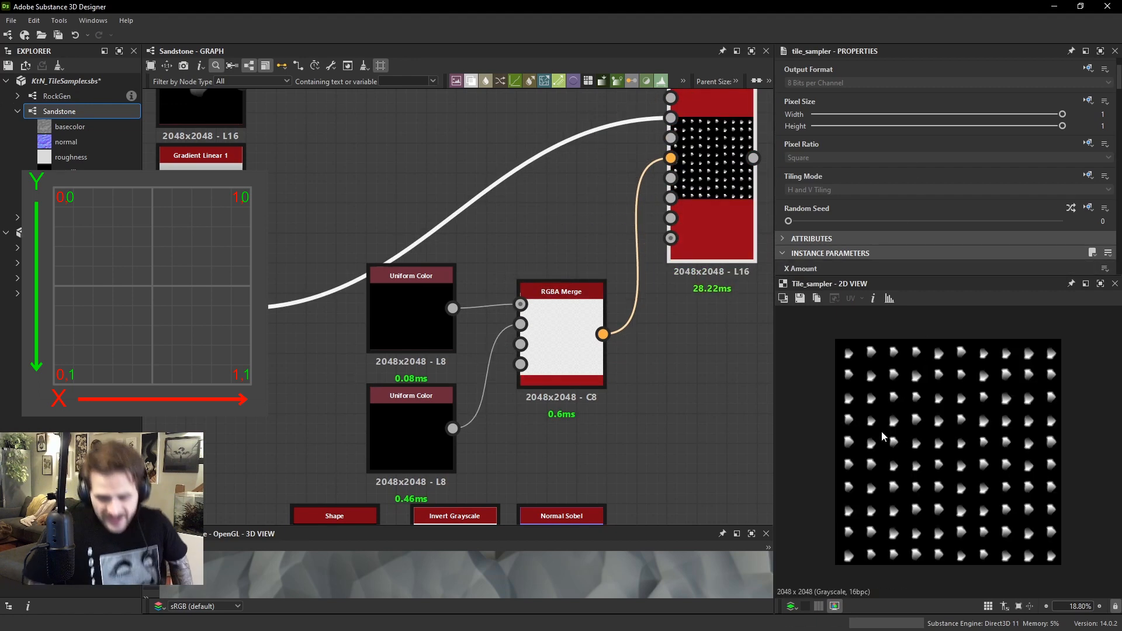
left_click(397, 345)
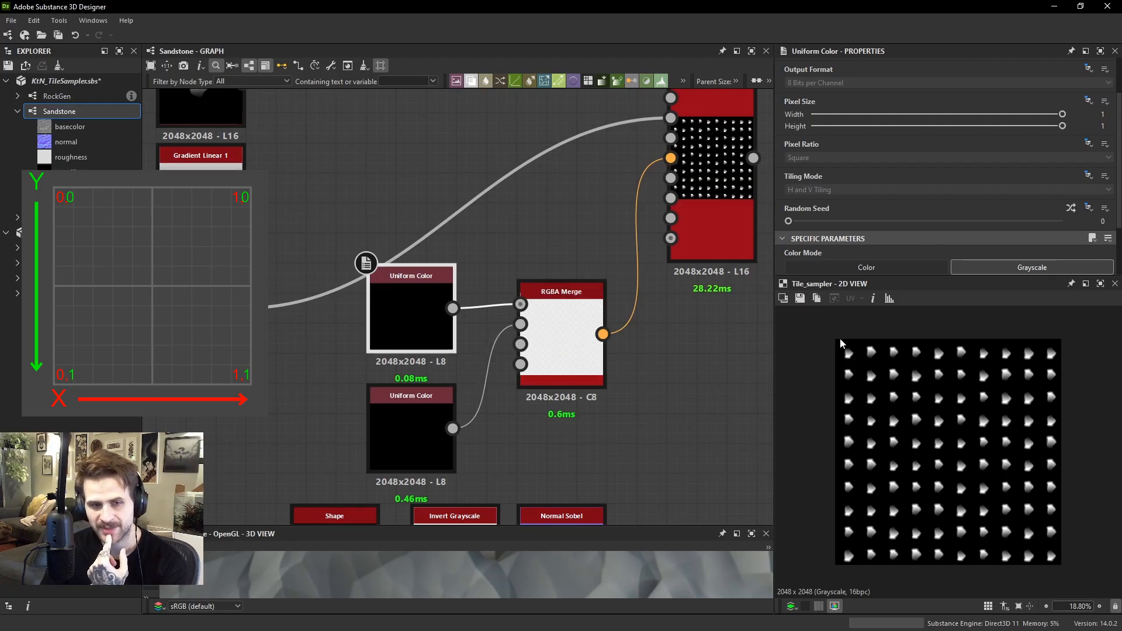
scroll(962, 380, "down", 2)
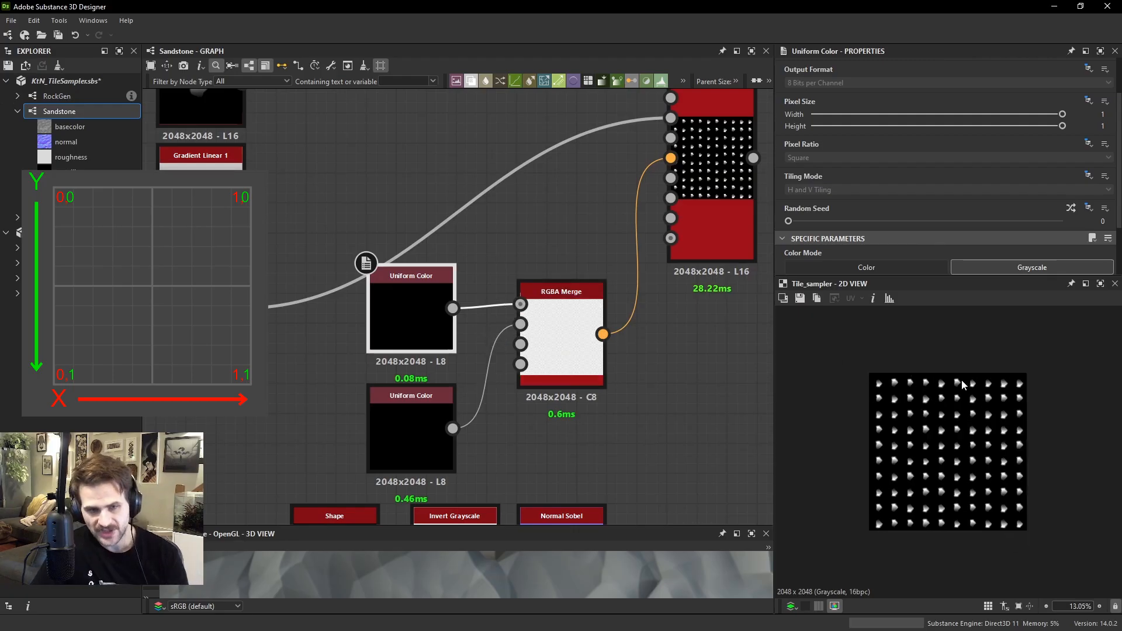
scroll(962, 374, "up", 2)
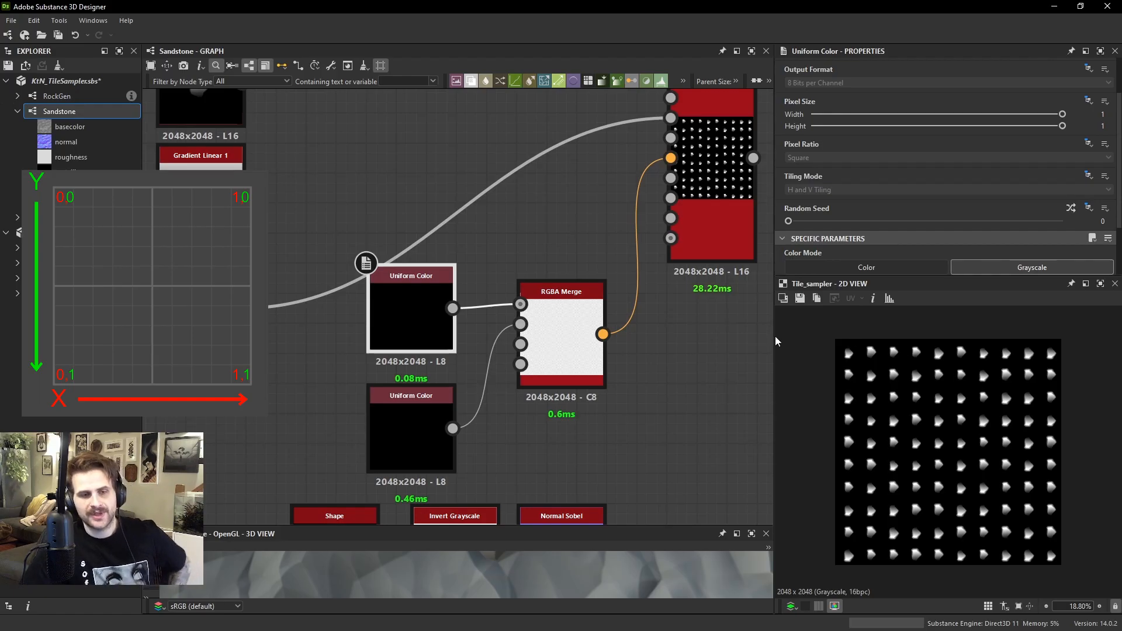
left_click_drag(772, 339, 735, 339)
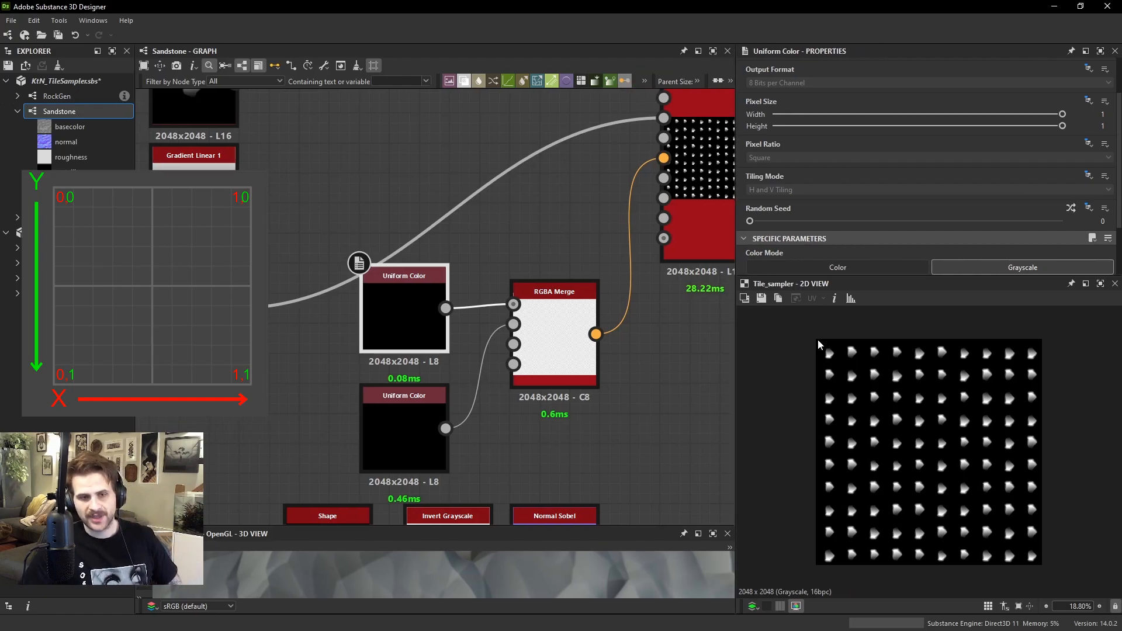
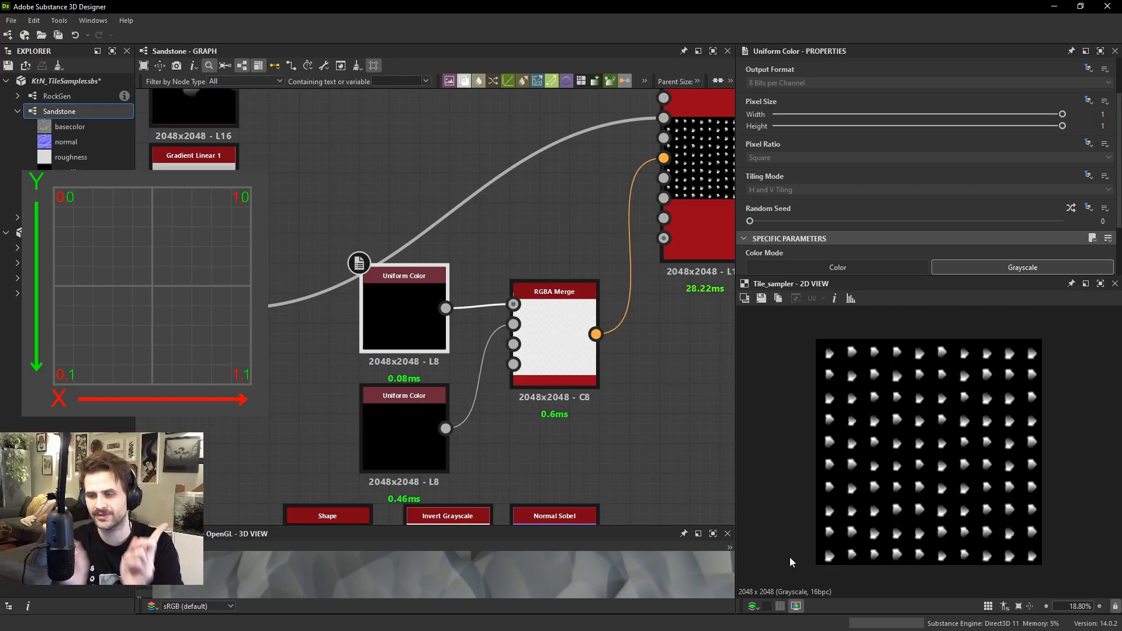
Preview both Uniform Color nodes feeding the RGBA Merge and the Tile Sampler's output
double_click(421, 321)
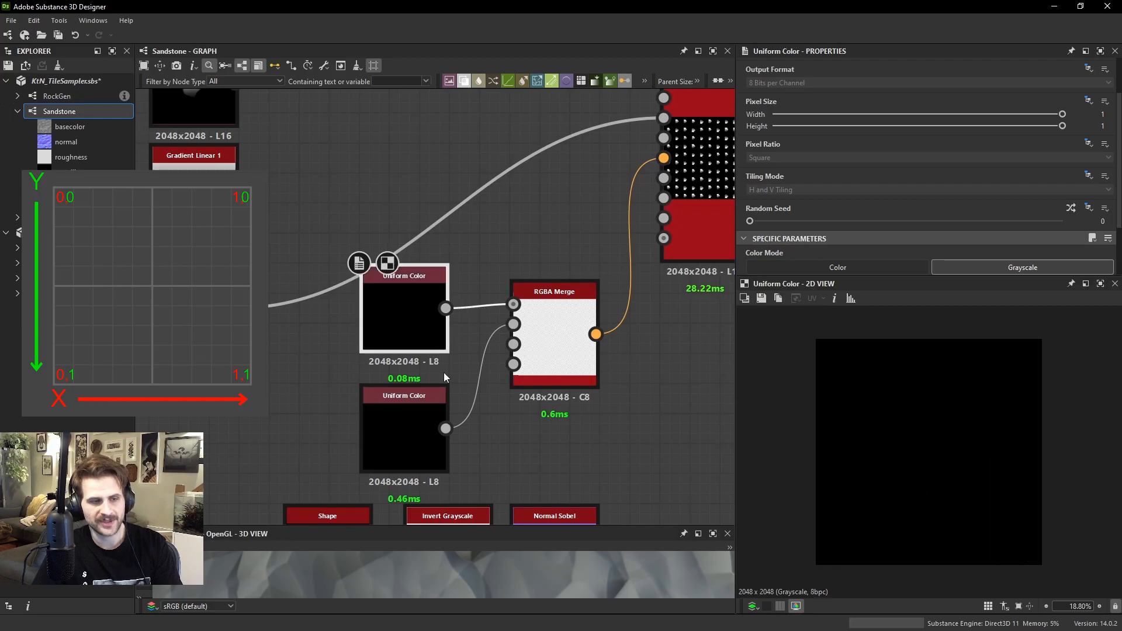
double_click(429, 416)
double_click(707, 215)
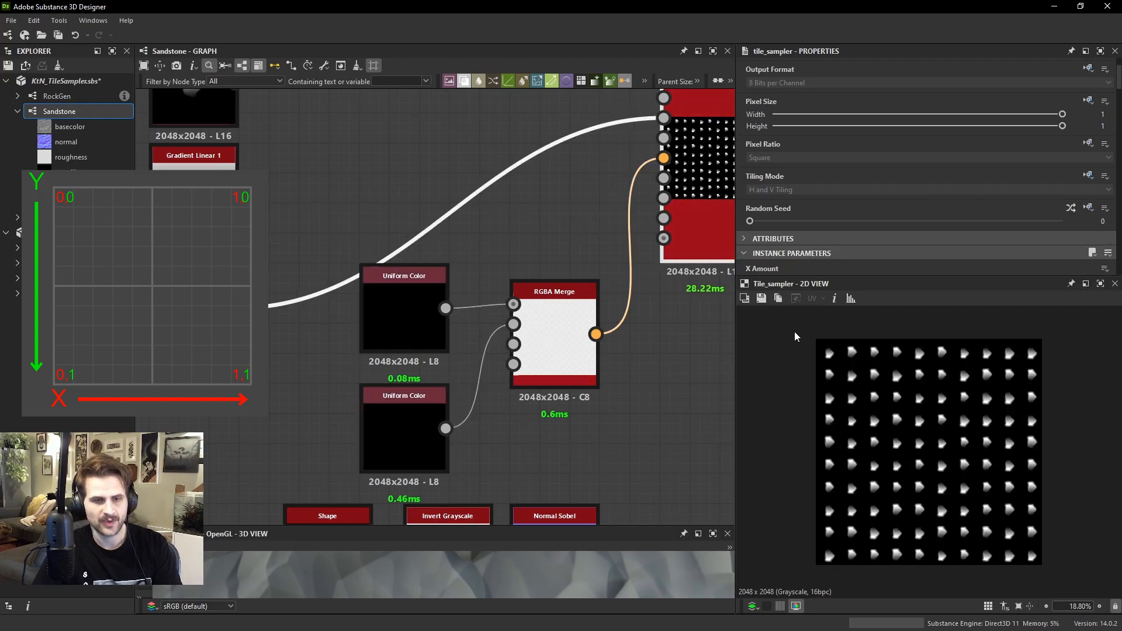
scroll(797, 331, "up", 1)
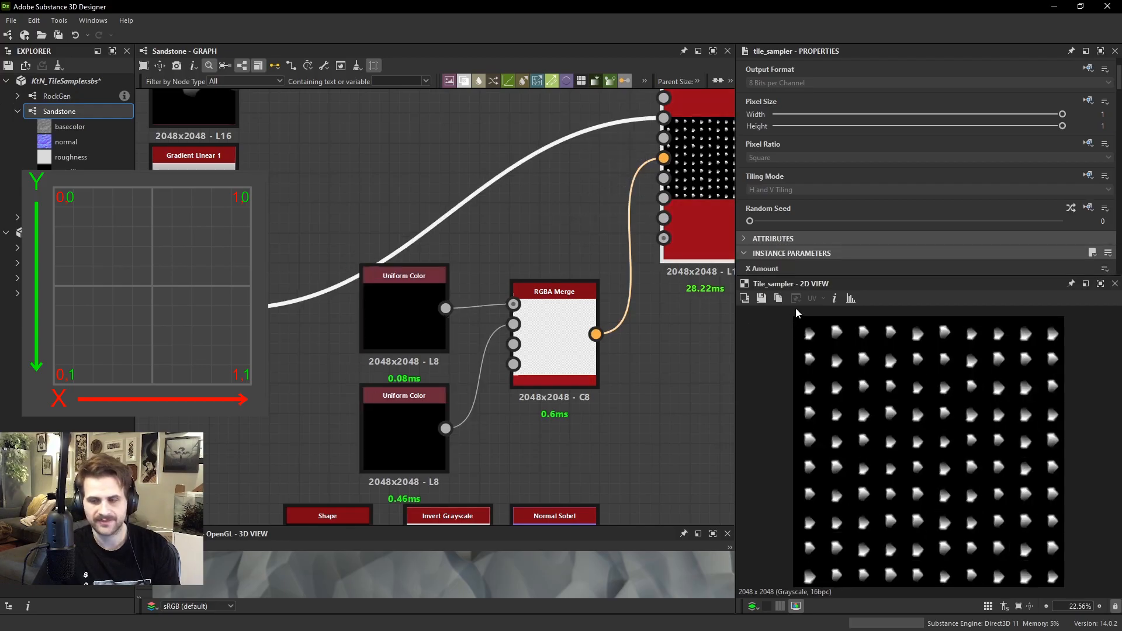
Try the Tile Sampler's Vector Map Displacement with black R and G channels, and reset it to 0
middle_click_drag(562, 160, 548, 190)
scroll(932, 178, "down", 10)
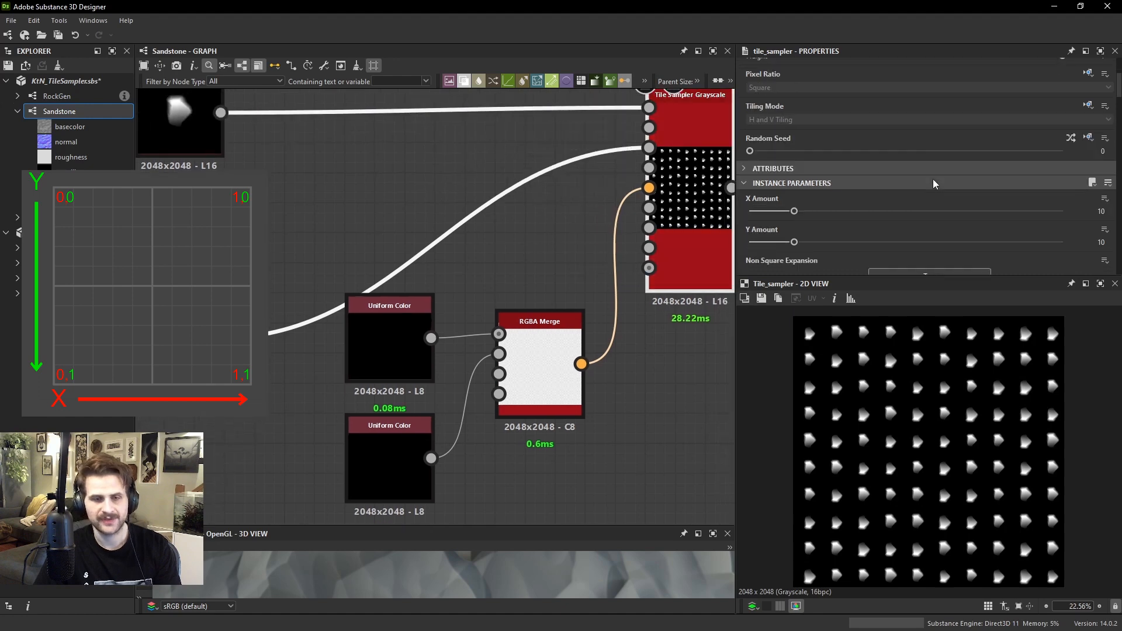
scroll(839, 174, "down", 4)
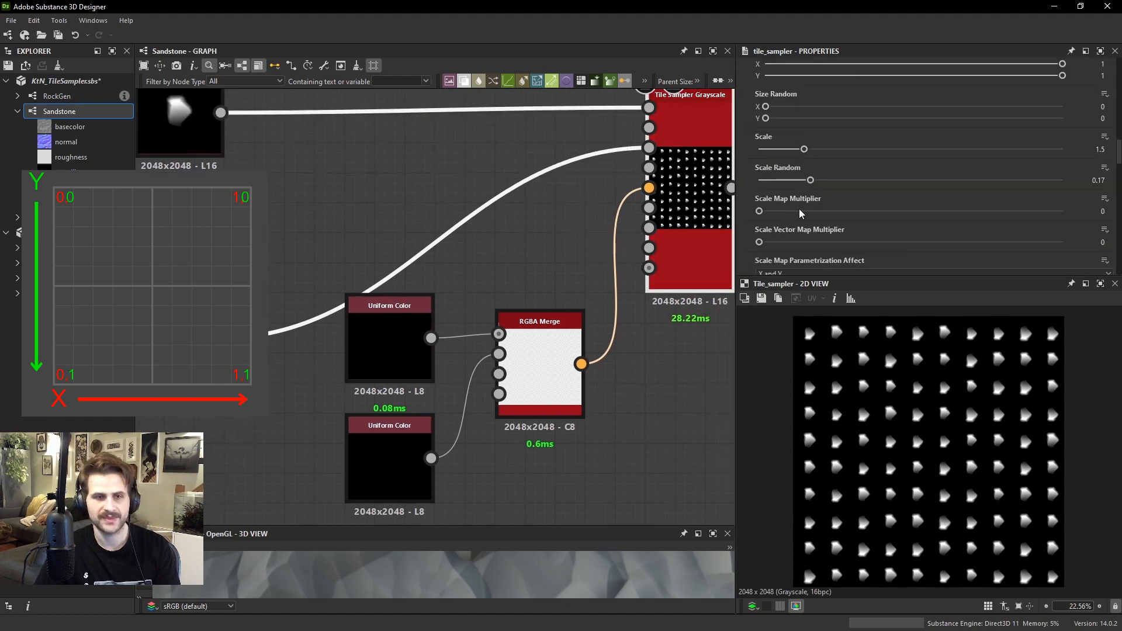
scroll(789, 228, "down", 1)
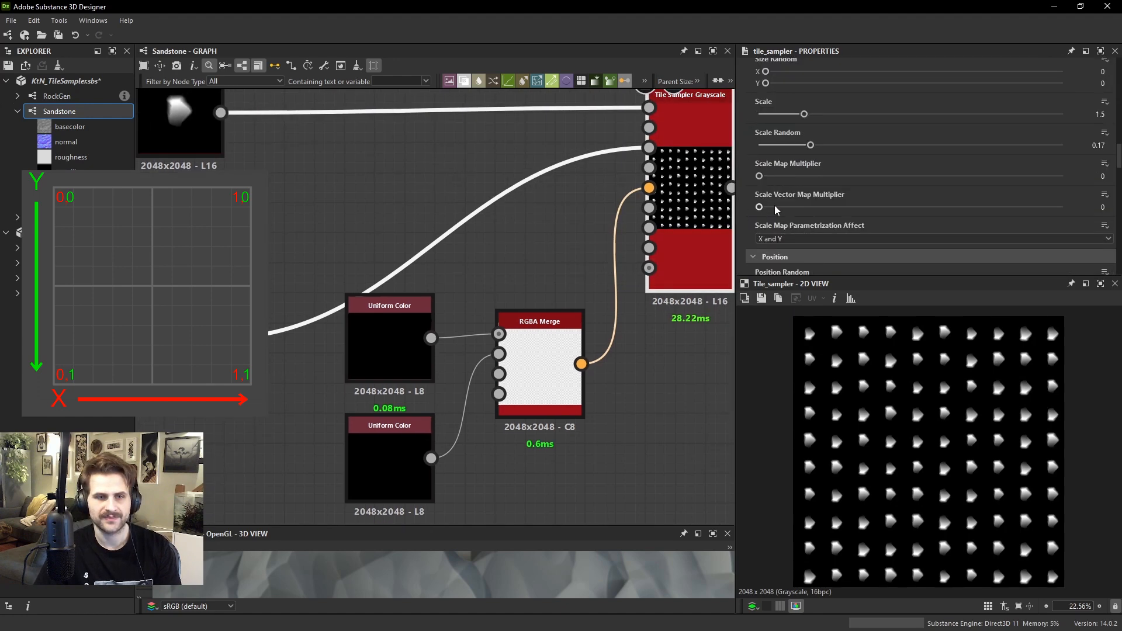
scroll(781, 199, "down", 8)
left_click_drag(816, 223, 735, 217)
Set the Output Color of both Uniform Color nodes feeding R and G to 1 (white)
double_click(418, 334)
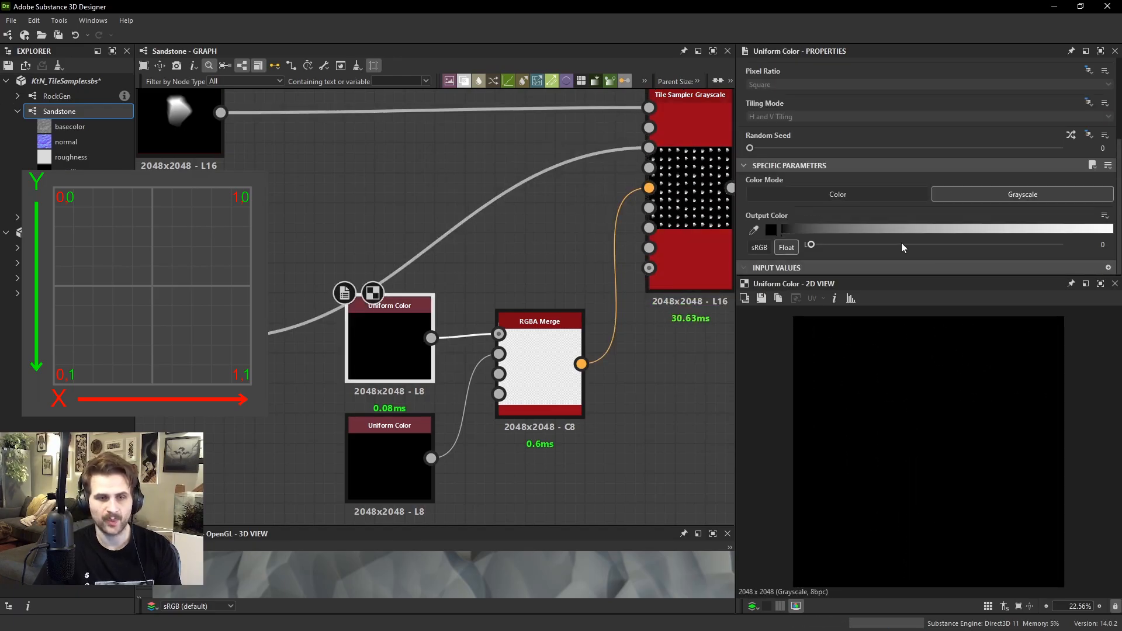
left_click_drag(864, 245, 1067, 246)
double_click(387, 443)
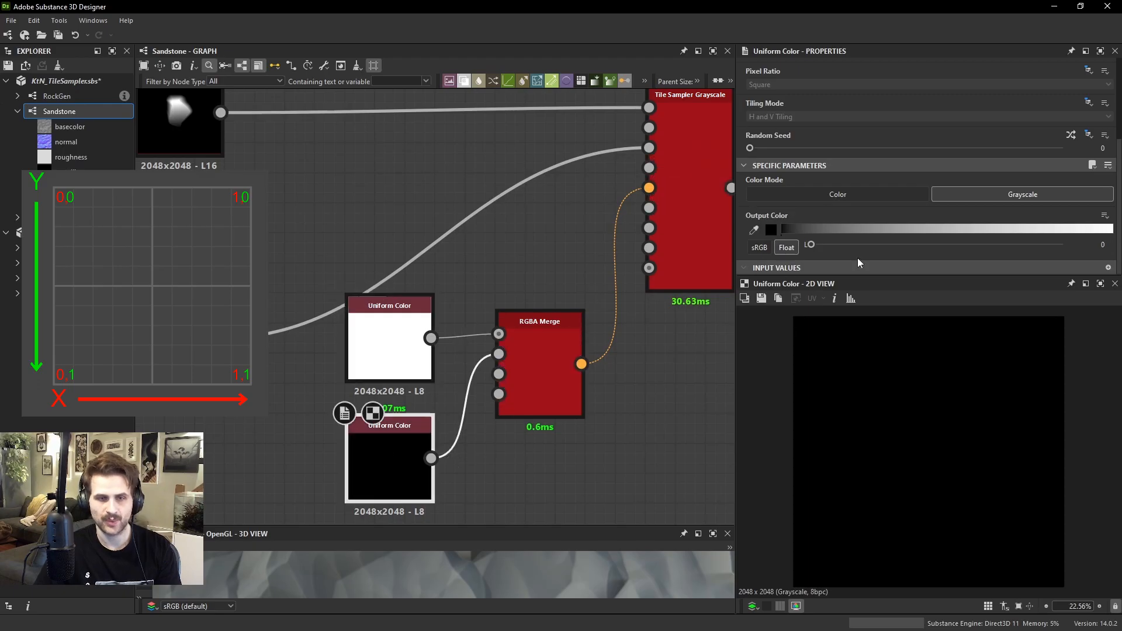
left_click_drag(973, 245, 1066, 245)
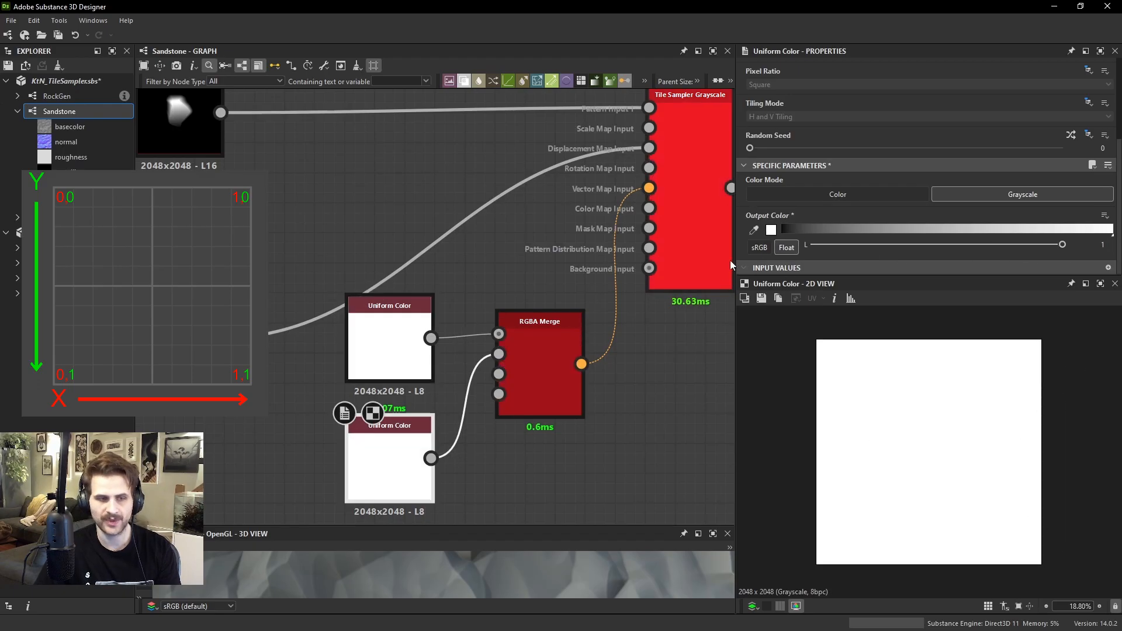
Try the Tile Sampler's Vector Map Displacement with white R and G channels, and reset it to 0
double_click(697, 257)
scroll(935, 158, "down", 5)
scroll(879, 163, "down", 10)
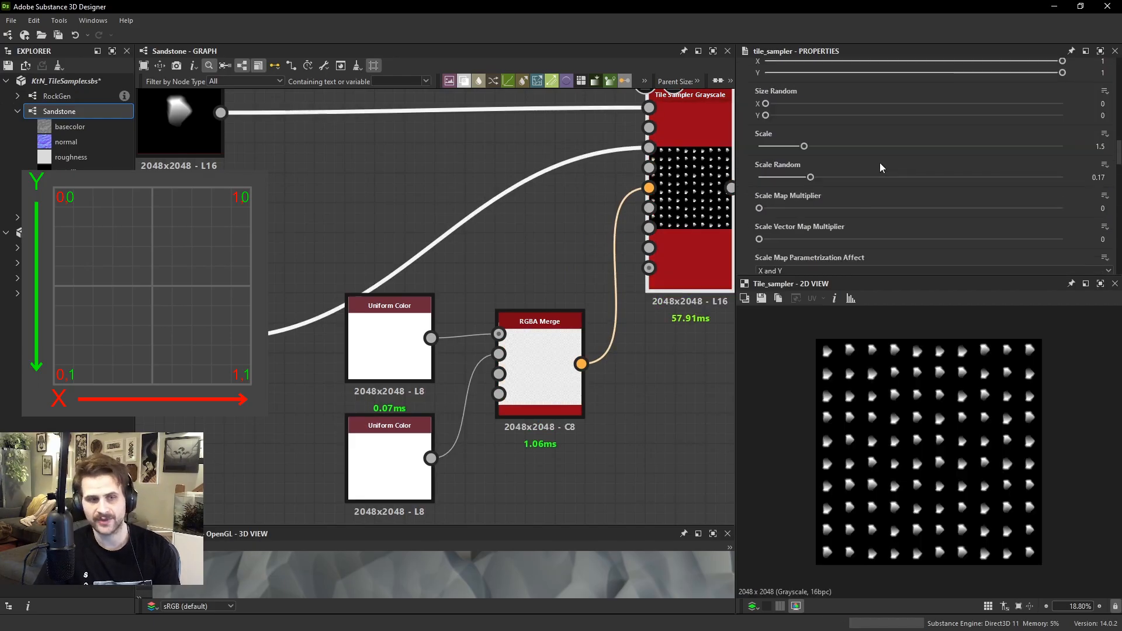
scroll(790, 208, "down", 3)
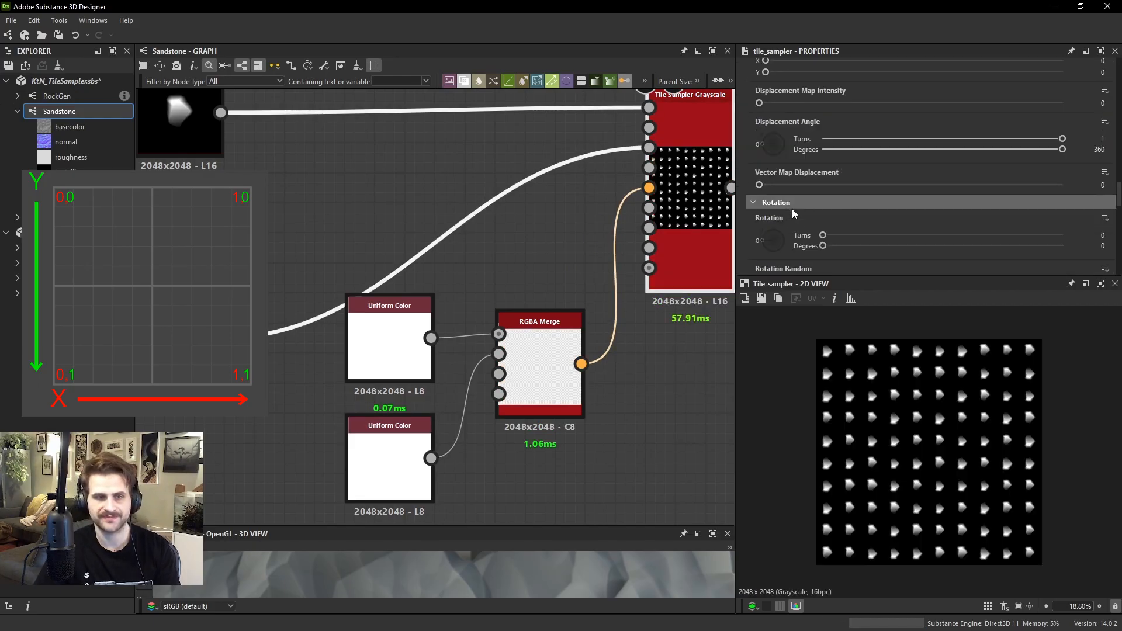
left_click_drag(775, 183, 704, 192)
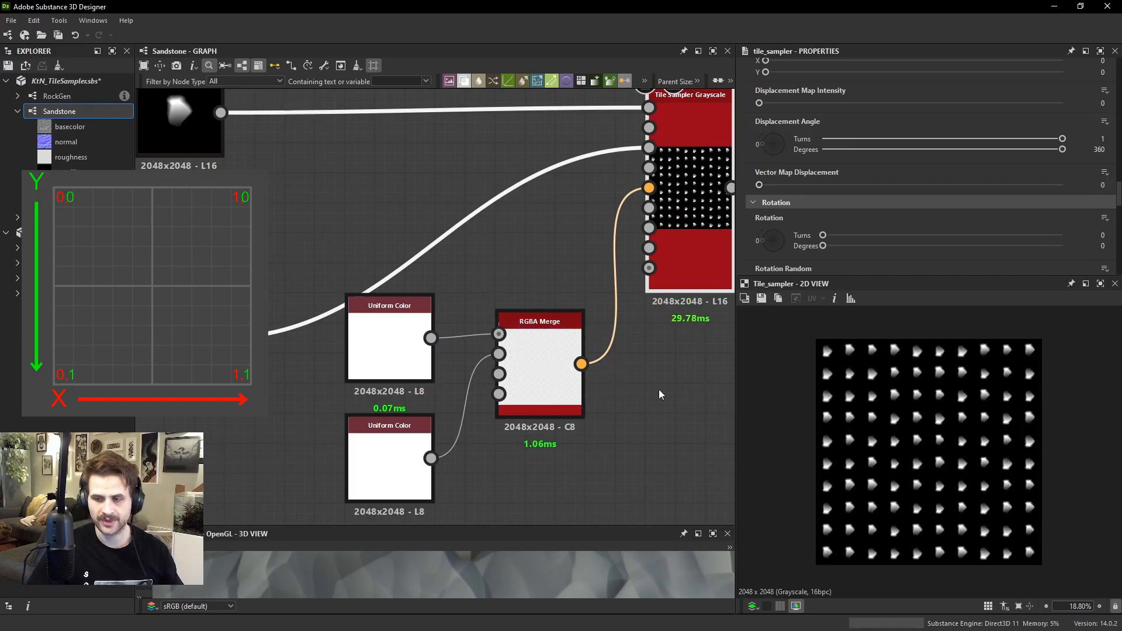
Move the RGBA Merge slightly away from the Uniform Colors, and preview the Uniform Color feeding R and the Tile Sampler
left_click_drag(549, 382, 581, 396)
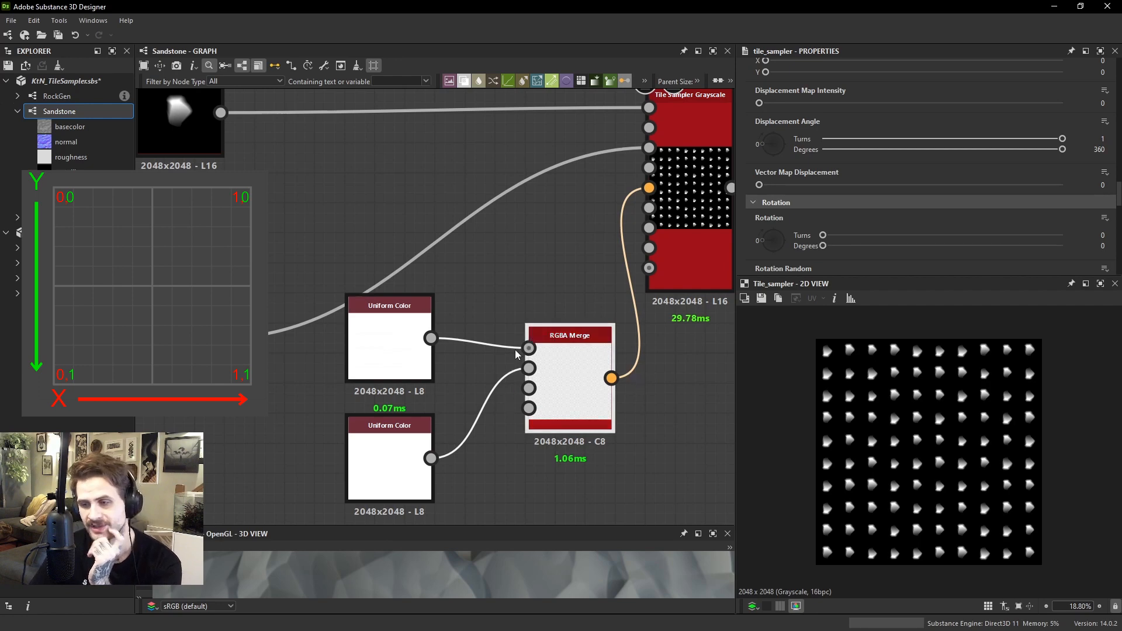
left_click(391, 335)
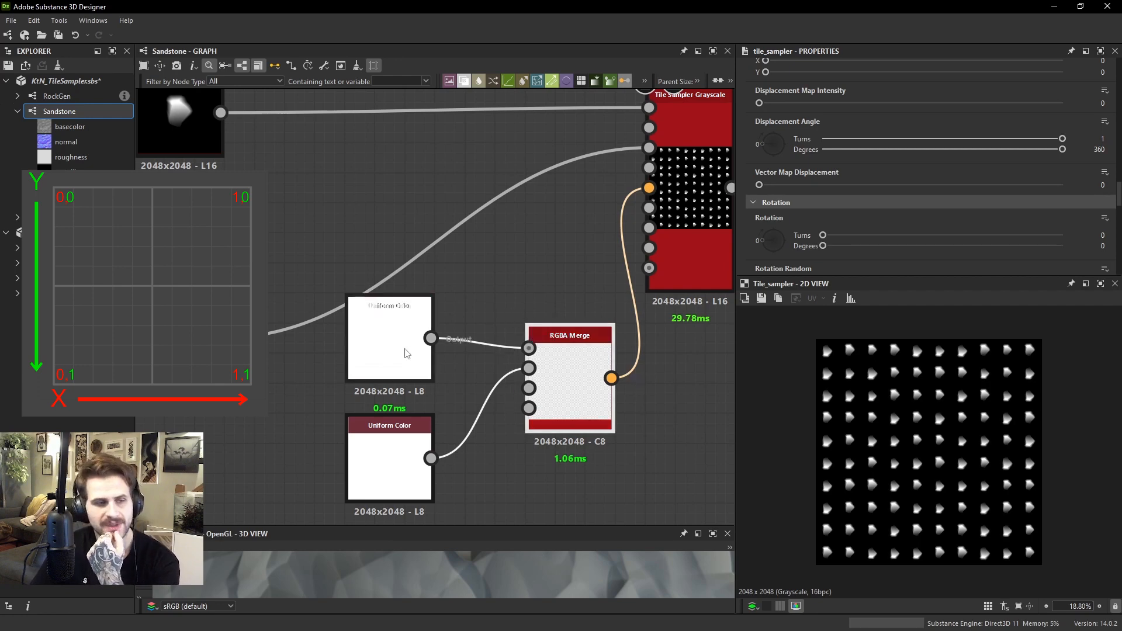
scroll(558, 282, "down", 3)
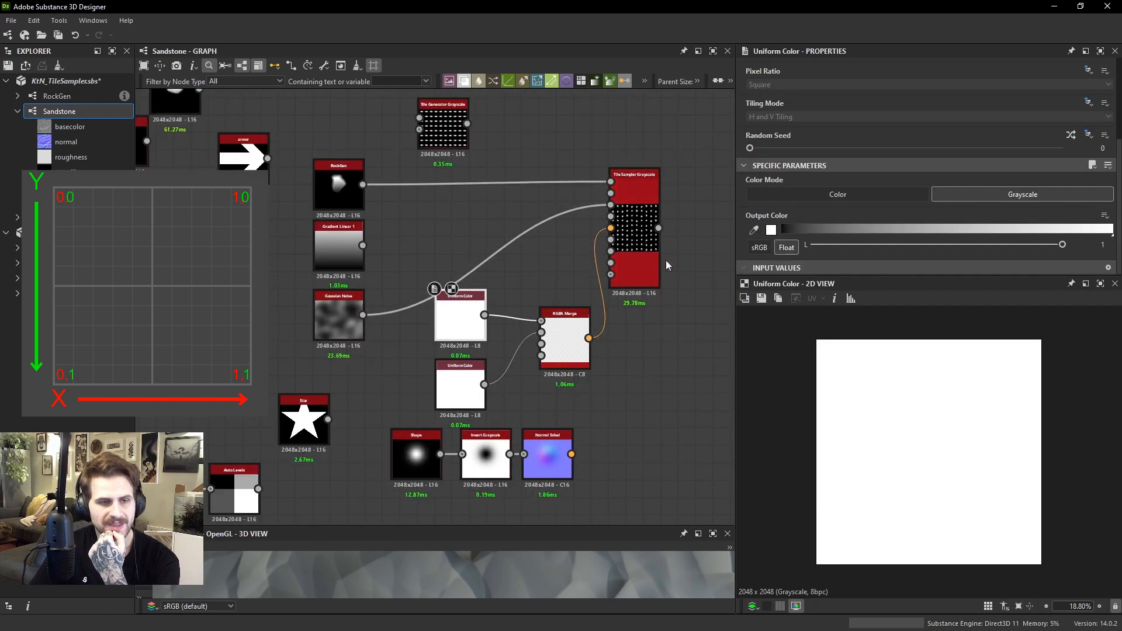
left_click(646, 266)
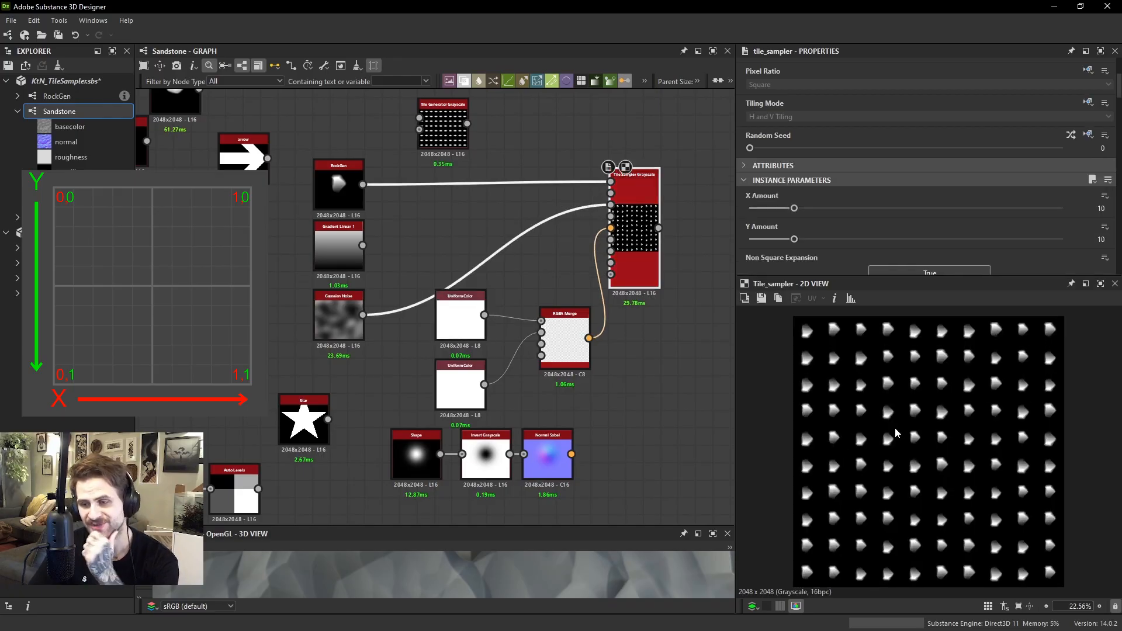
scroll(845, 192, "down", 8)
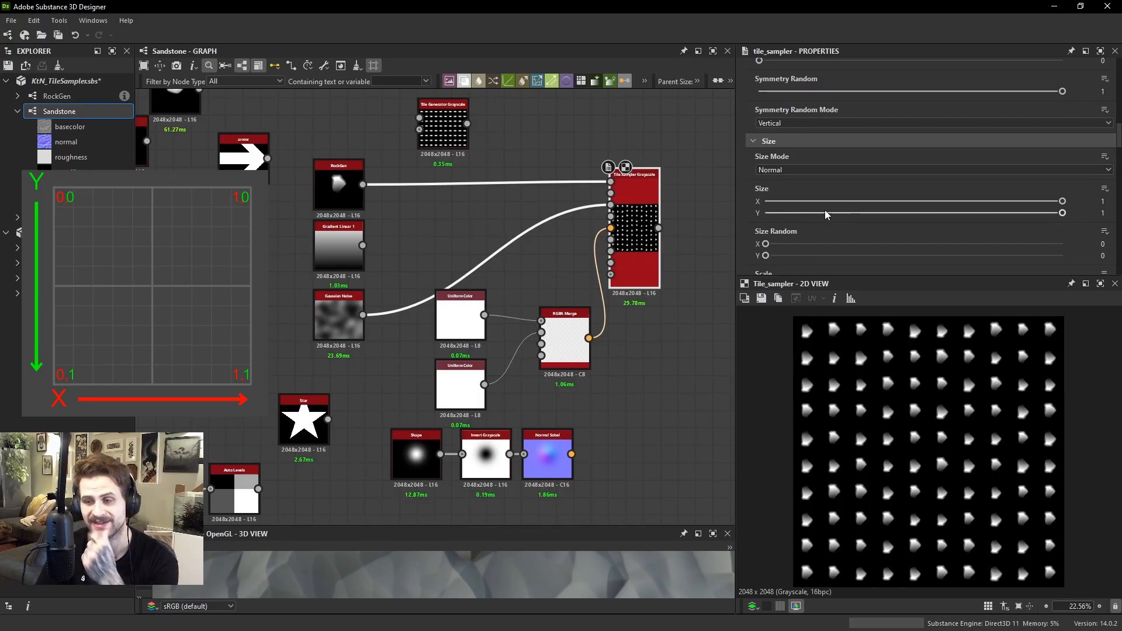
Preview the Tile Generator, look through its size, rotation and color parameters, and briefly try one of its sliders
left_click(442, 126)
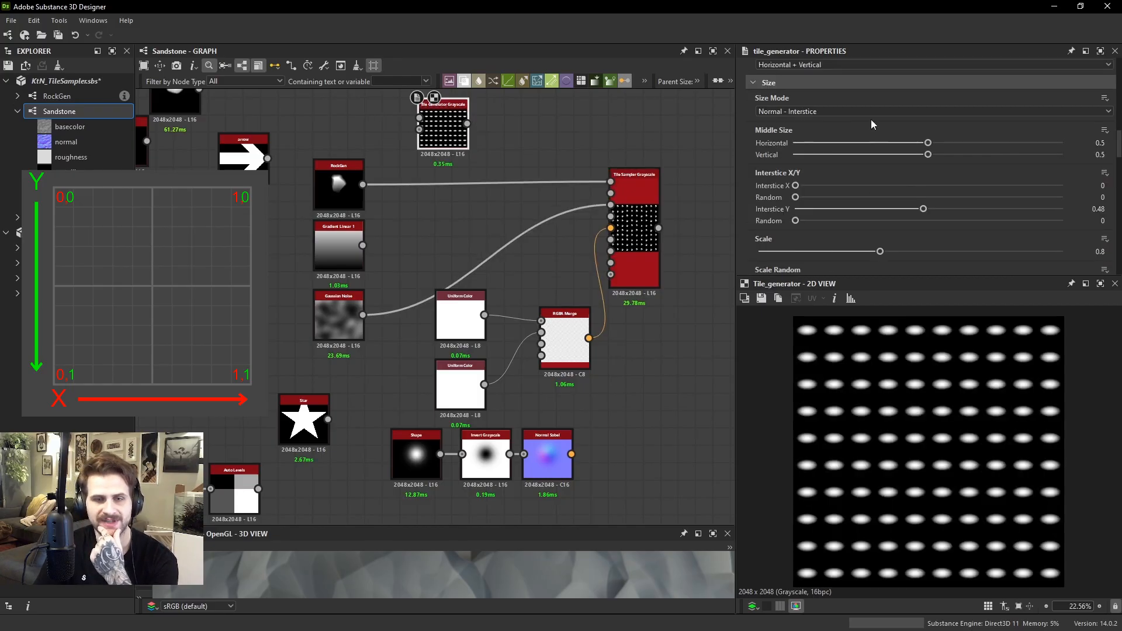
scroll(871, 119, "down", 10)
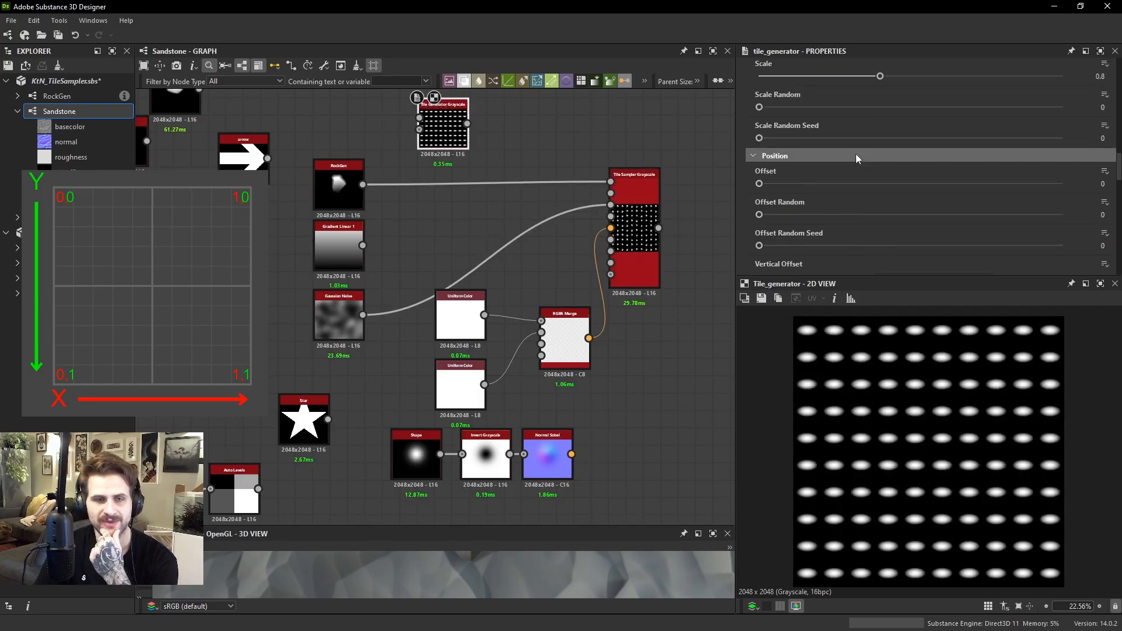
scroll(792, 197, "up", 3)
left_click_drag(809, 139, 692, 173)
Try the Tile Sampler's Position Random for comparison and reset it to 0
left_click(645, 223)
scroll(870, 163, "down", 2)
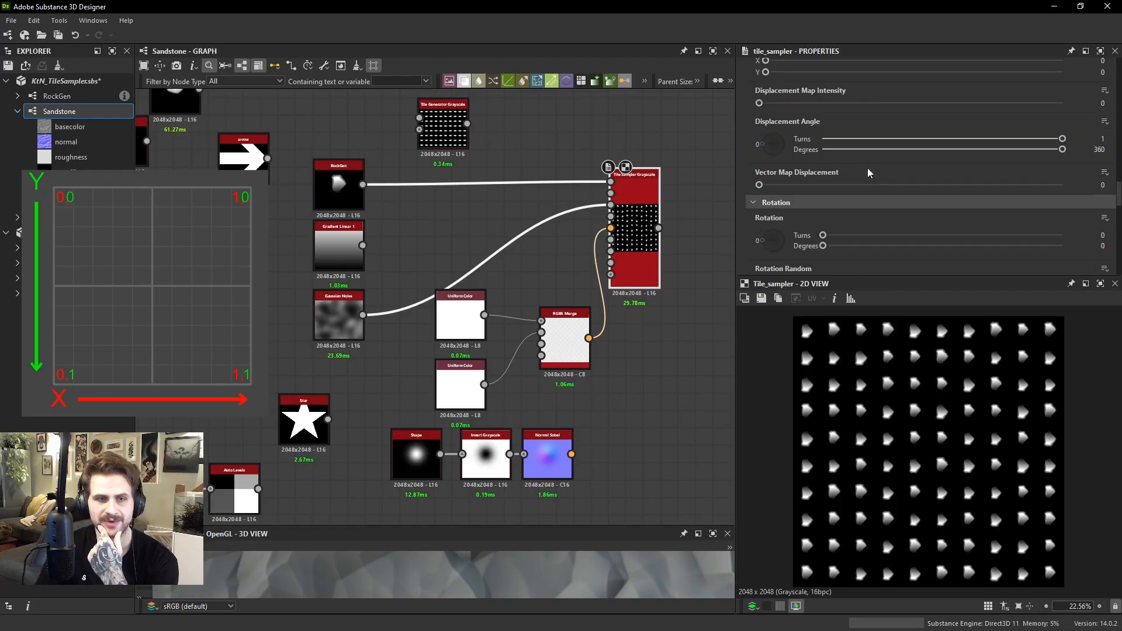
scroll(841, 153, "up", 2)
left_click_drag(773, 107, 718, 120)
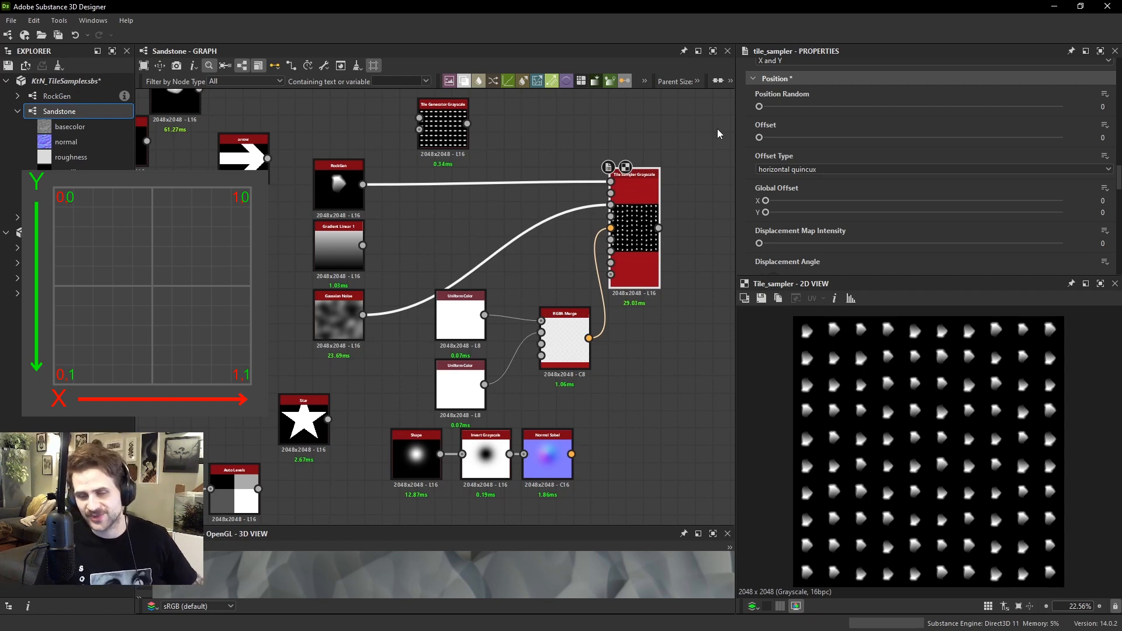
Try the Tile Sampler's Vector Map Multiplier at 0.17 and its Vector Map Displacement, resetting each to 0
scroll(527, 315, "up", 2)
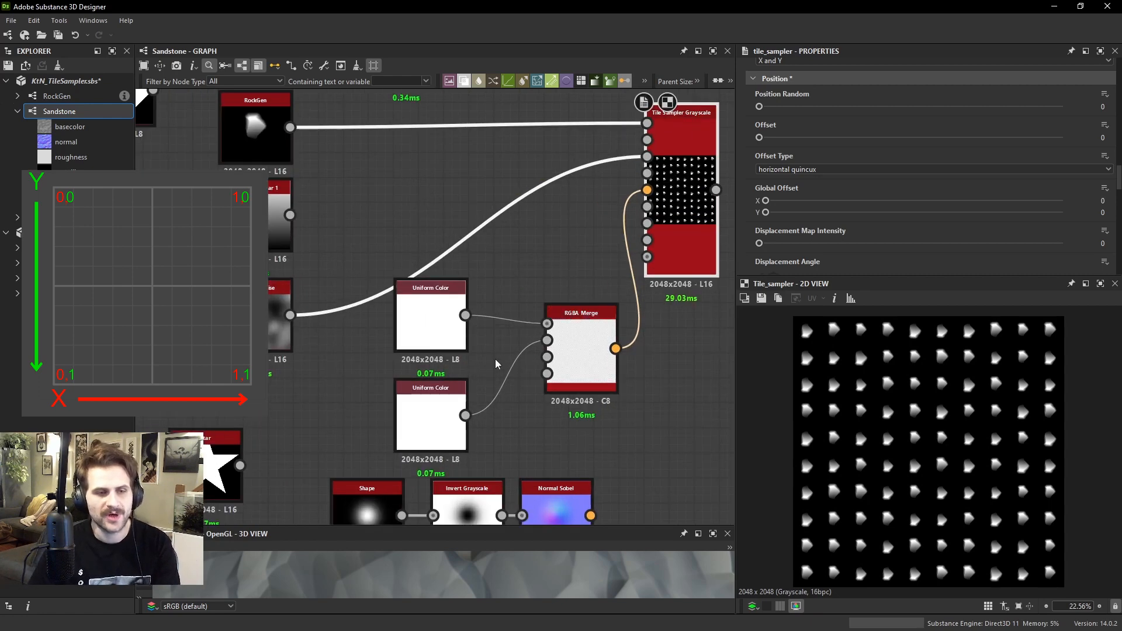
scroll(853, 183, "down", 6)
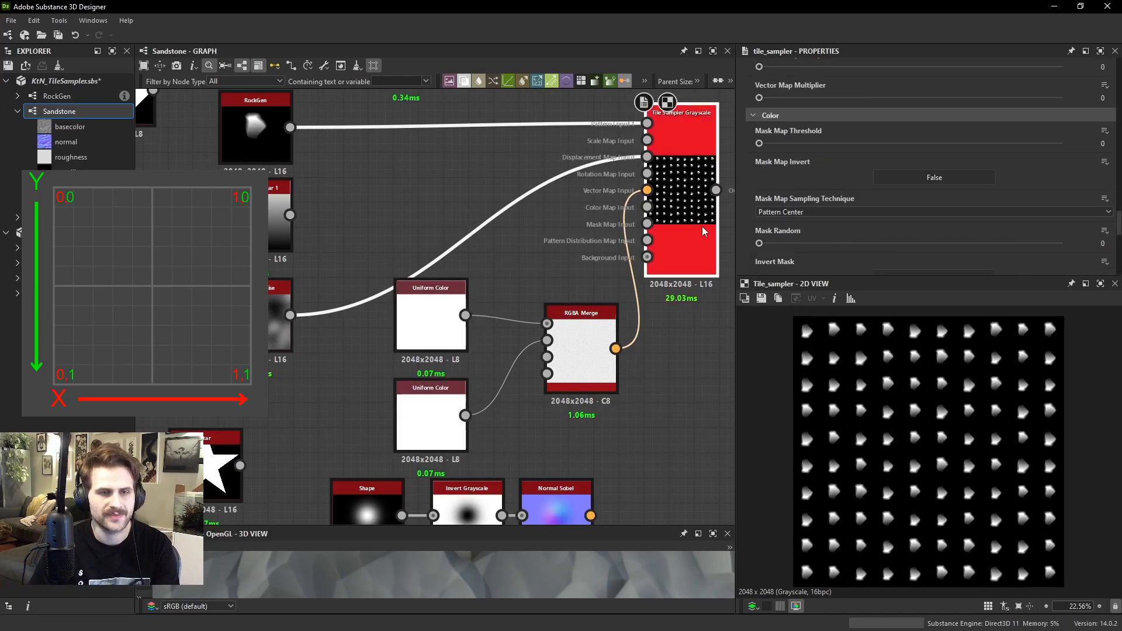
scroll(804, 195, "up", 1)
scroll(804, 187, "down", 2)
scroll(804, 164, "up", 1)
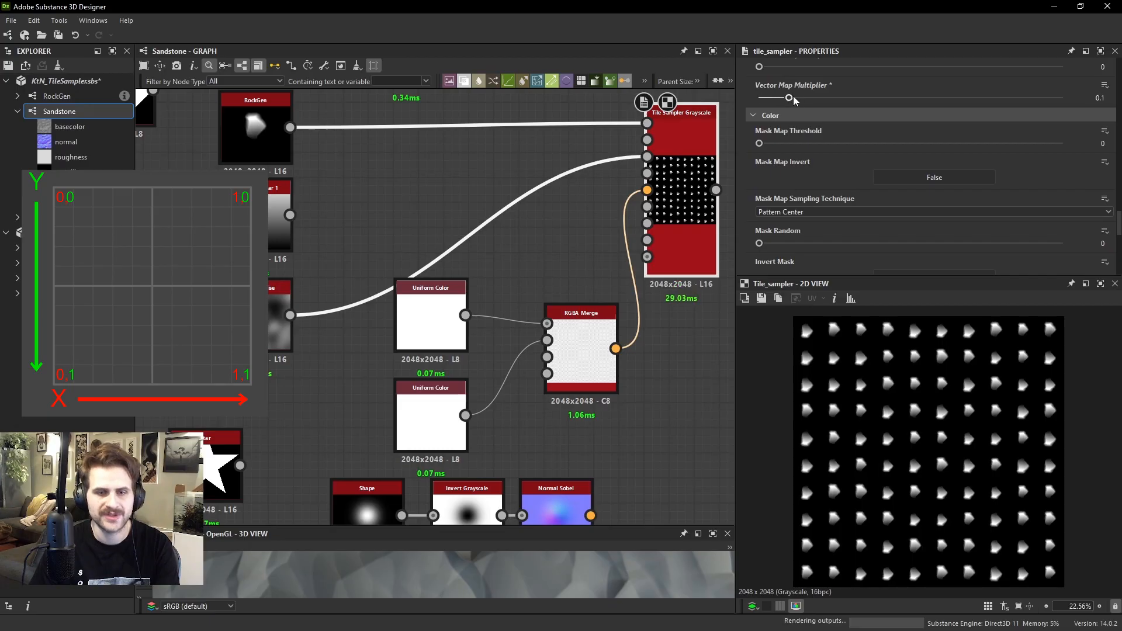
left_click_drag(789, 98, 810, 97)
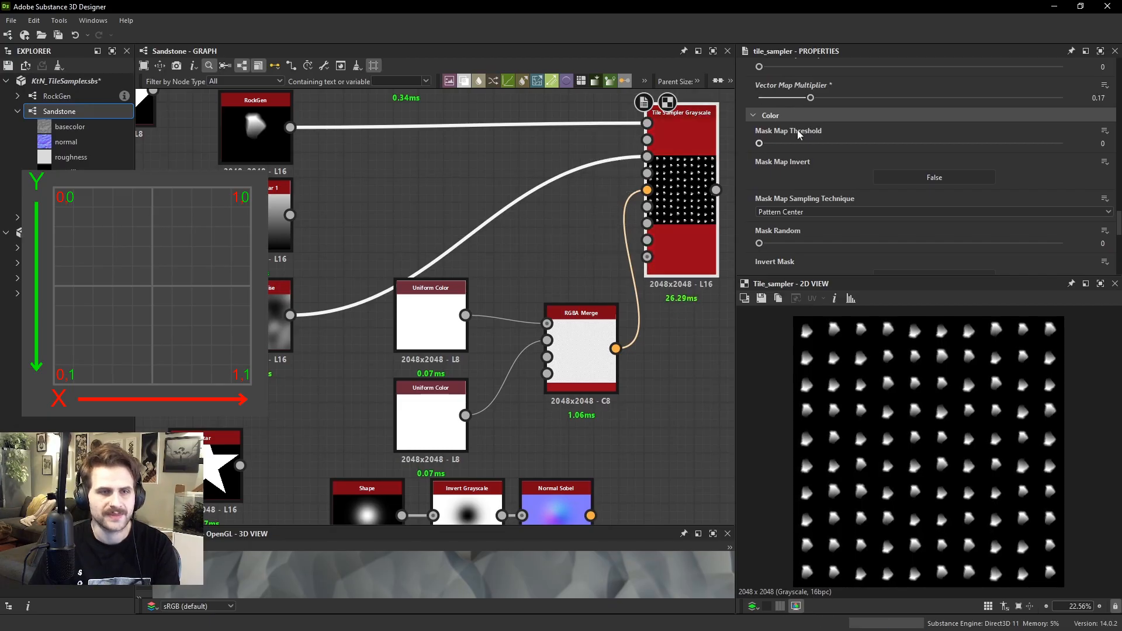
scroll(809, 112, "up", 2)
left_click_drag(811, 167, 716, 169)
scroll(865, 155, "up", 5)
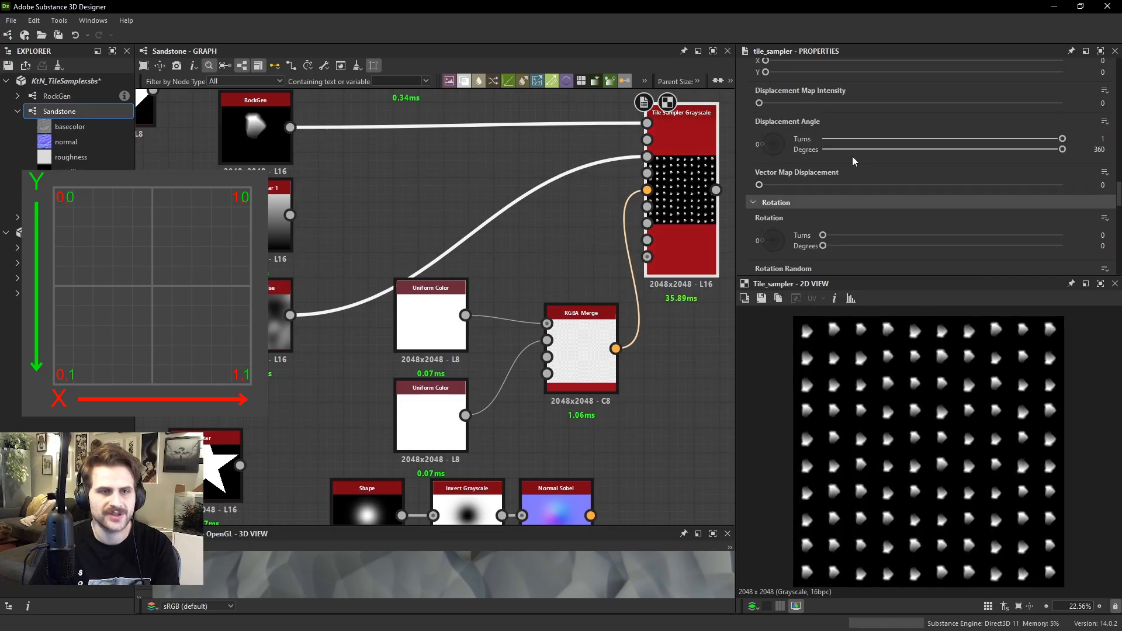
left_click_drag(759, 255, 716, 263)
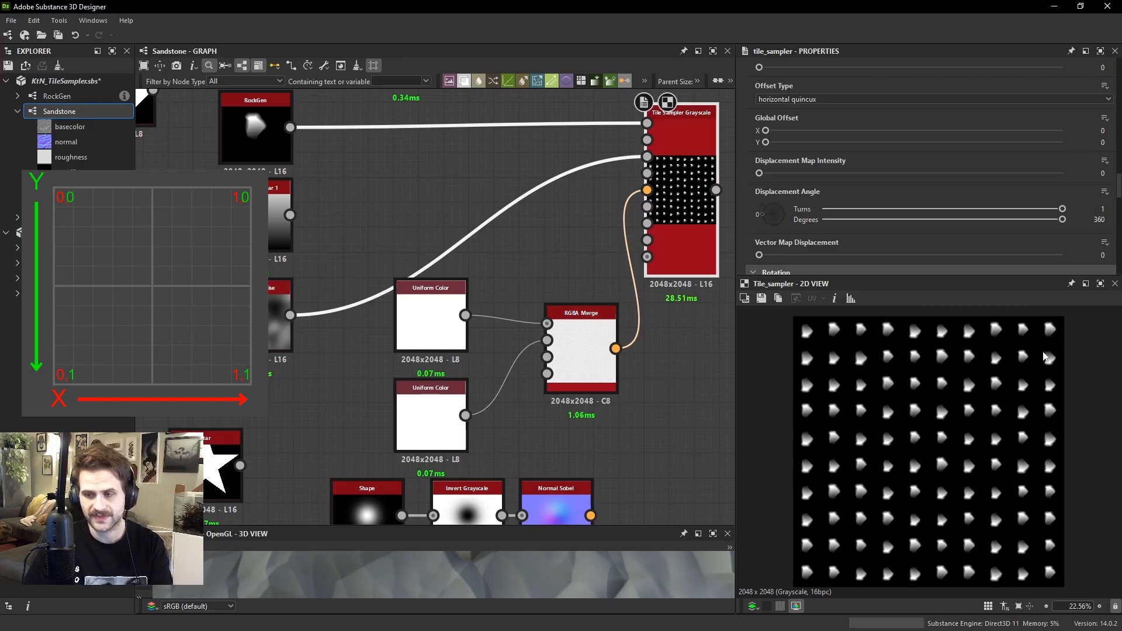
Set the Output Color of the Uniform Color feeding G to 0.5 and preview the RGBA Merge
double_click(429, 423)
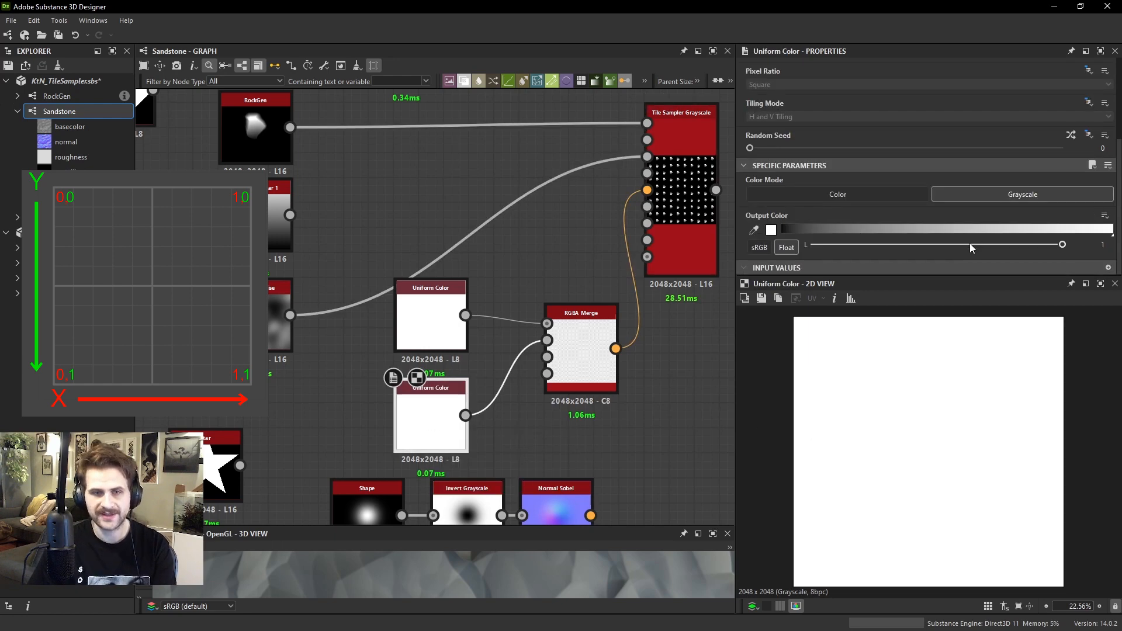
left_click_drag(970, 245, 939, 246)
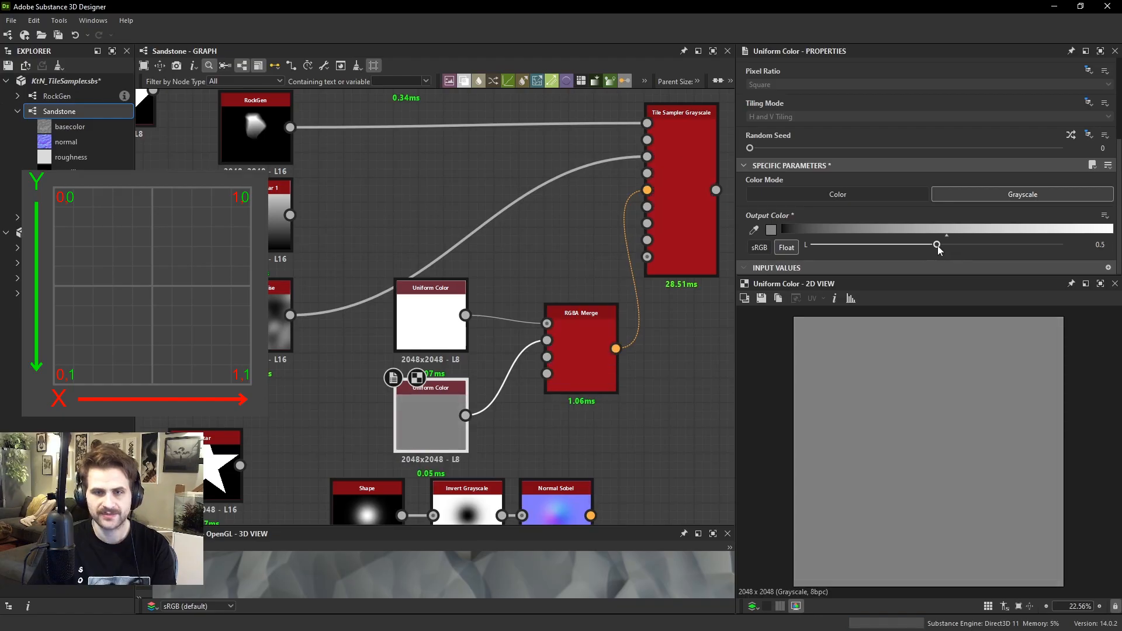
left_click(601, 349)
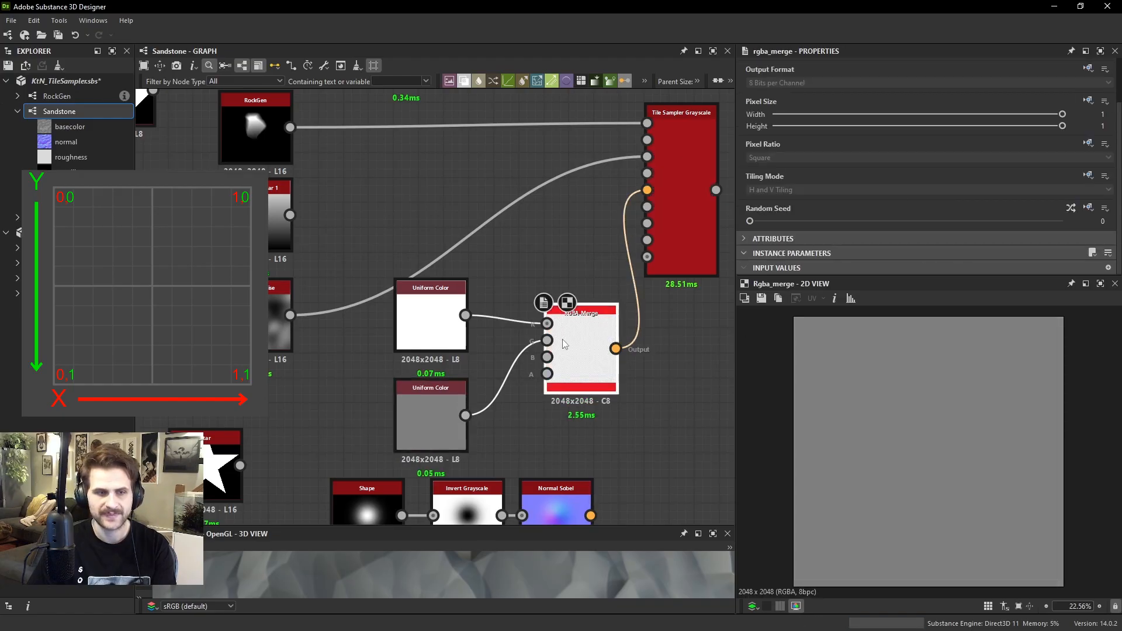
Try the Tile Sampler's Vector Map Displacement with a white R and mid-gray G channel, and reset it to 0
left_click(699, 208)
scroll(887, 185, "down", 5)
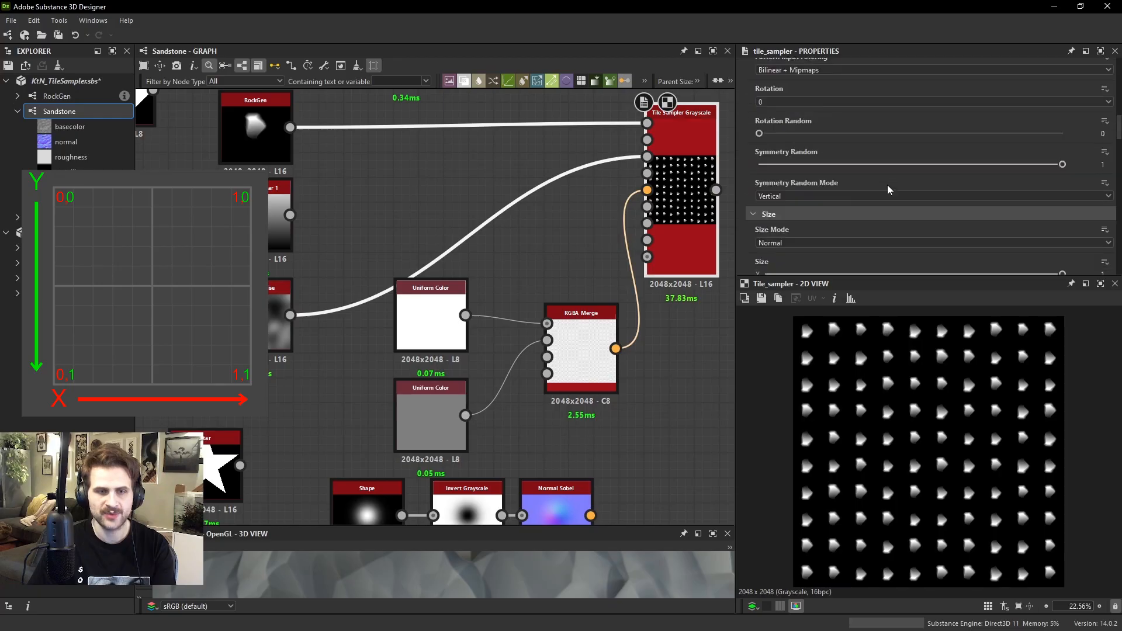
scroll(887, 184, "down", 5)
scroll(793, 174, "down", 8)
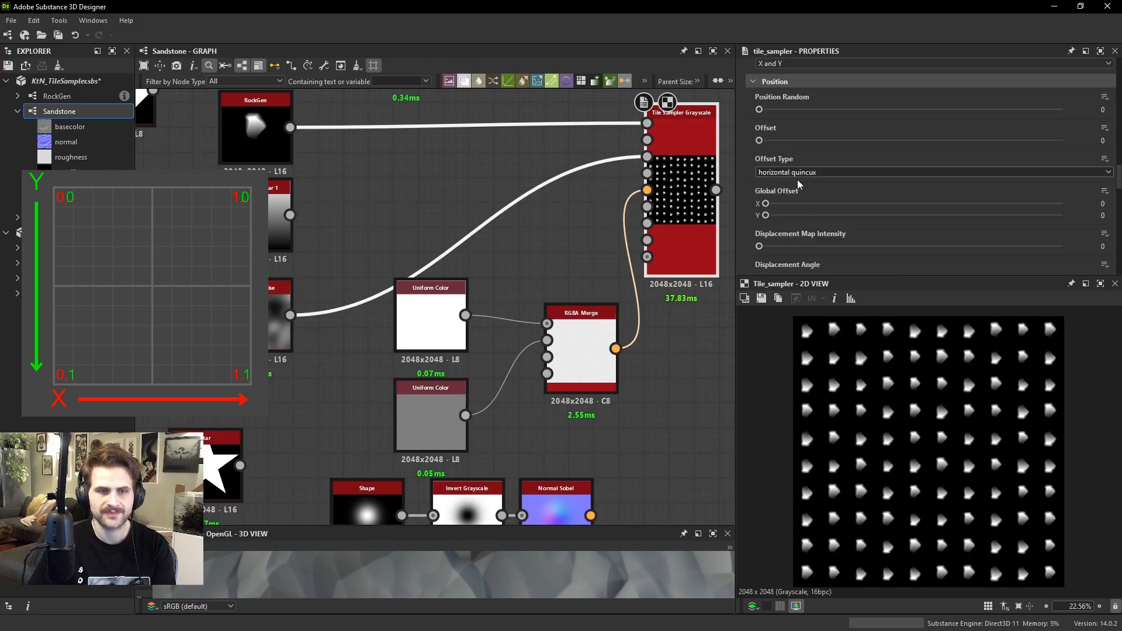
mouse_move(759, 222)
left_mouse_down()
mouse_move(876, 221)
mouse_move(759, 222)
left_mouse_up()
Review the Output Color of the Uniform Colors feeding G and R, and preview the Tile Sampler's output again
left_click(441, 419)
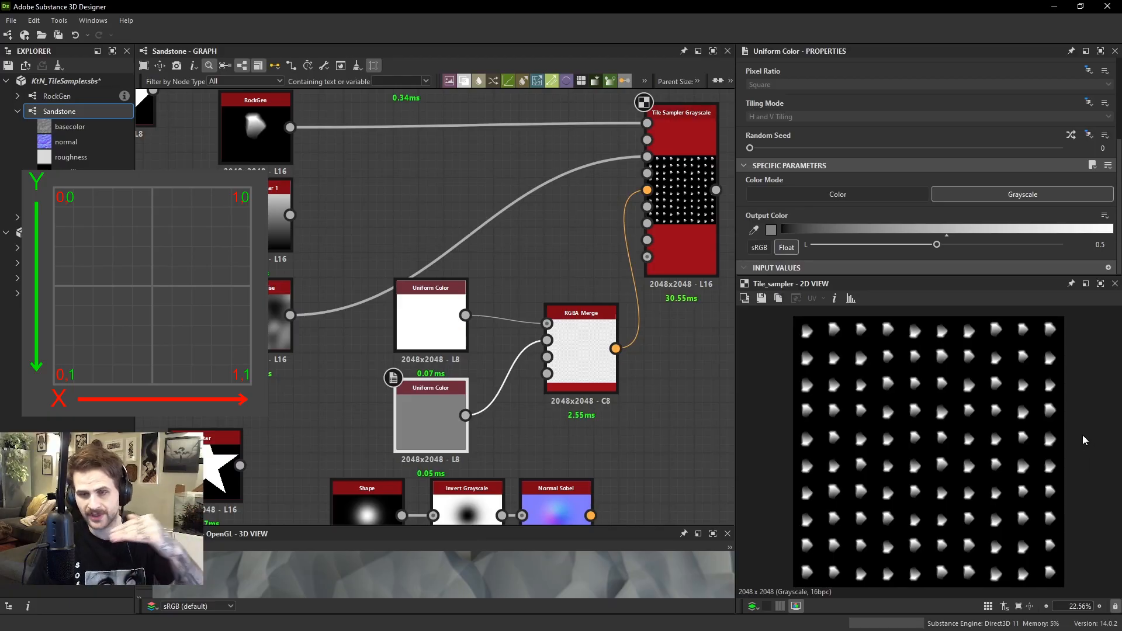
double_click(438, 321)
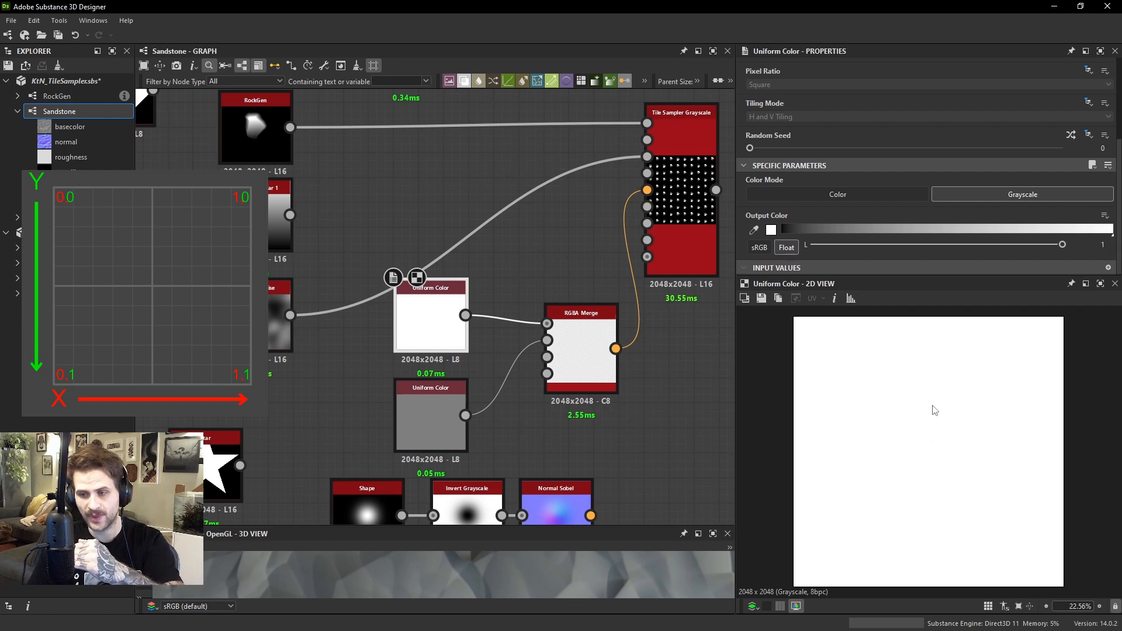
double_click(696, 243)
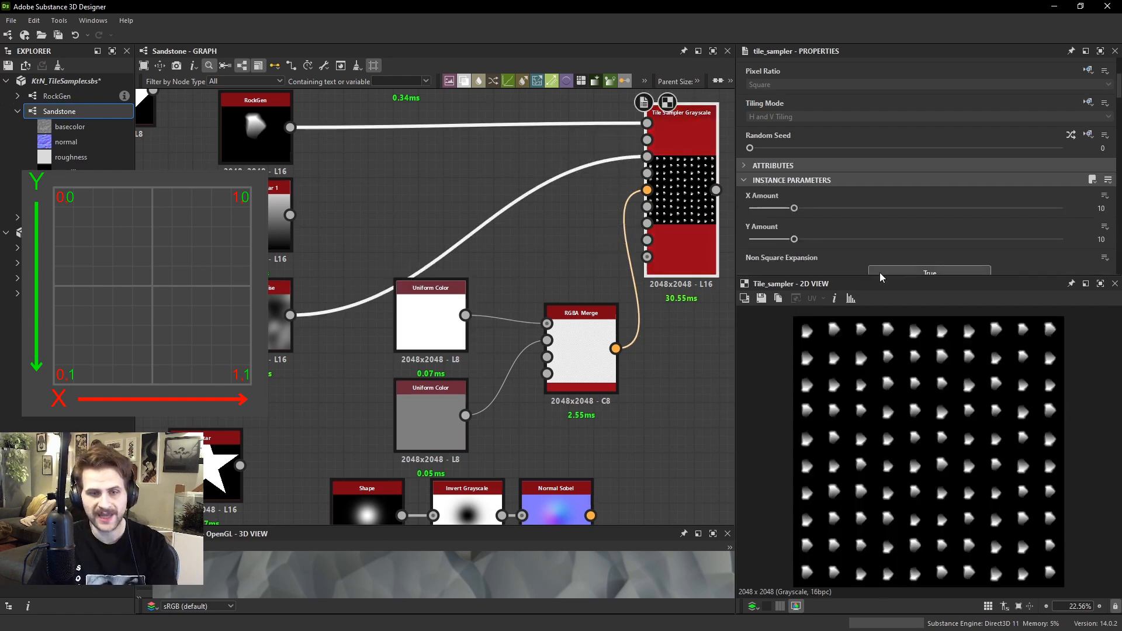
Set the Output Color of the Uniform Color feeding R to 1 and try the Tile Sampler's Vector Map Displacement at 1
left_click(450, 331)
left_click_drag(965, 246, 1064, 244)
left_click(704, 205)
scroll(899, 195, "down", 10)
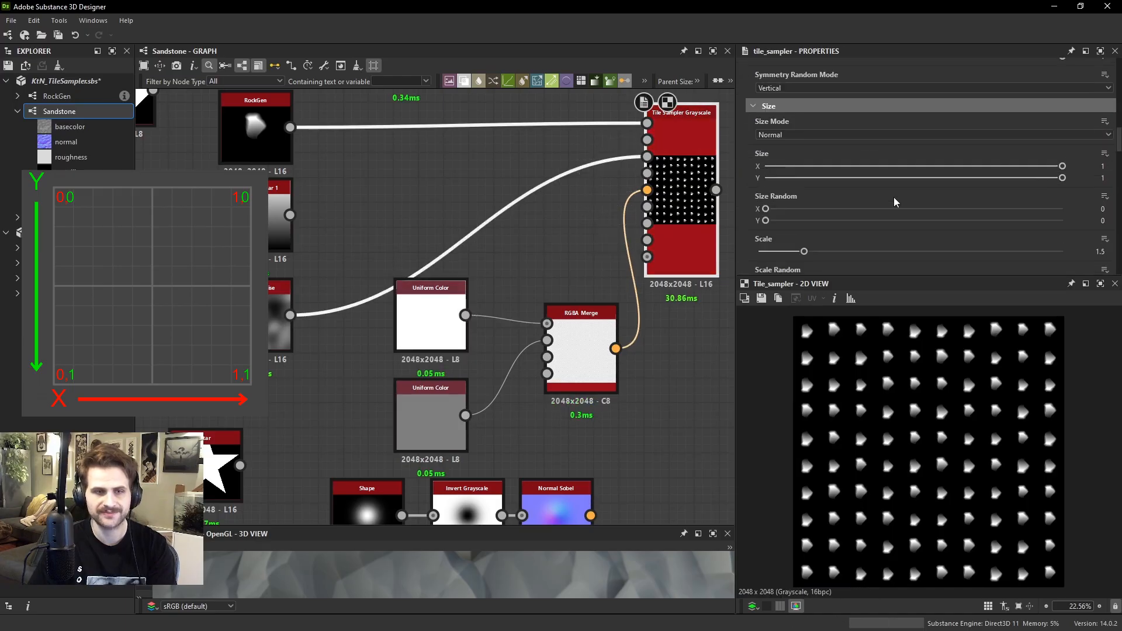
scroll(793, 150, "down", 5)
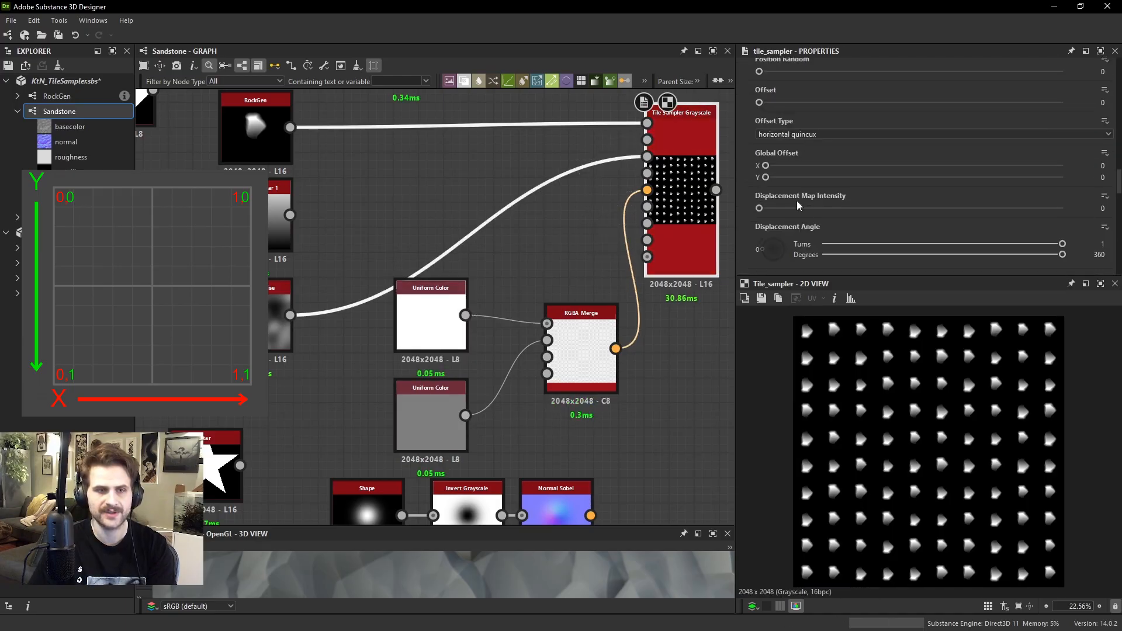
Darken the Output Color of the Uniform Color feeding R to 0.28 and preview that node
left_click(417, 295)
left_click_drag(1006, 243, 882, 263)
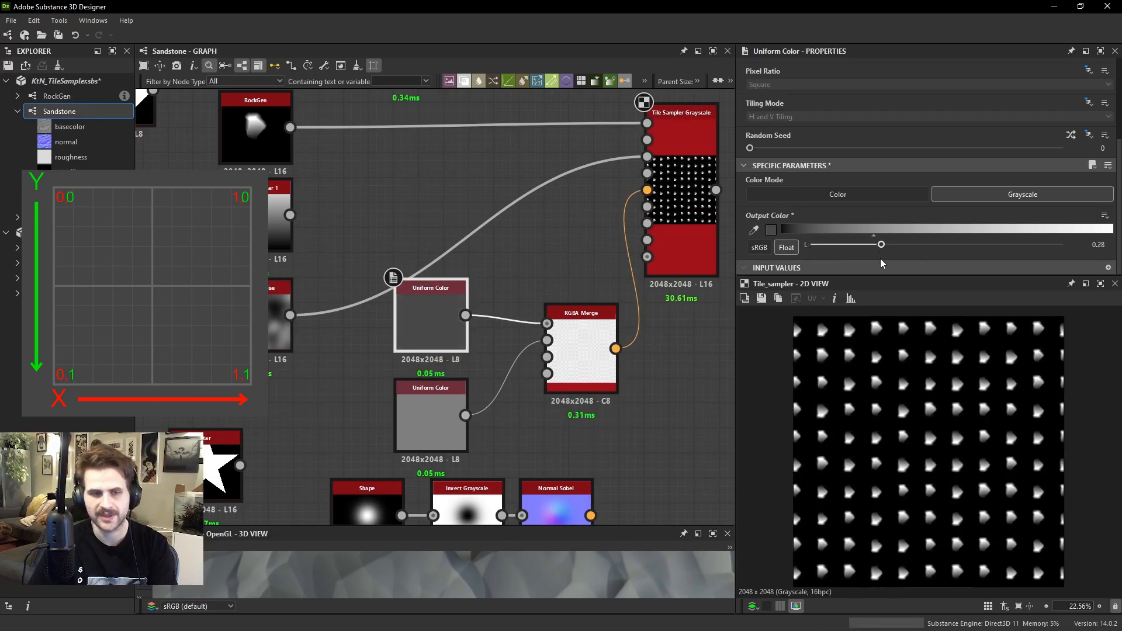
double_click(435, 311)
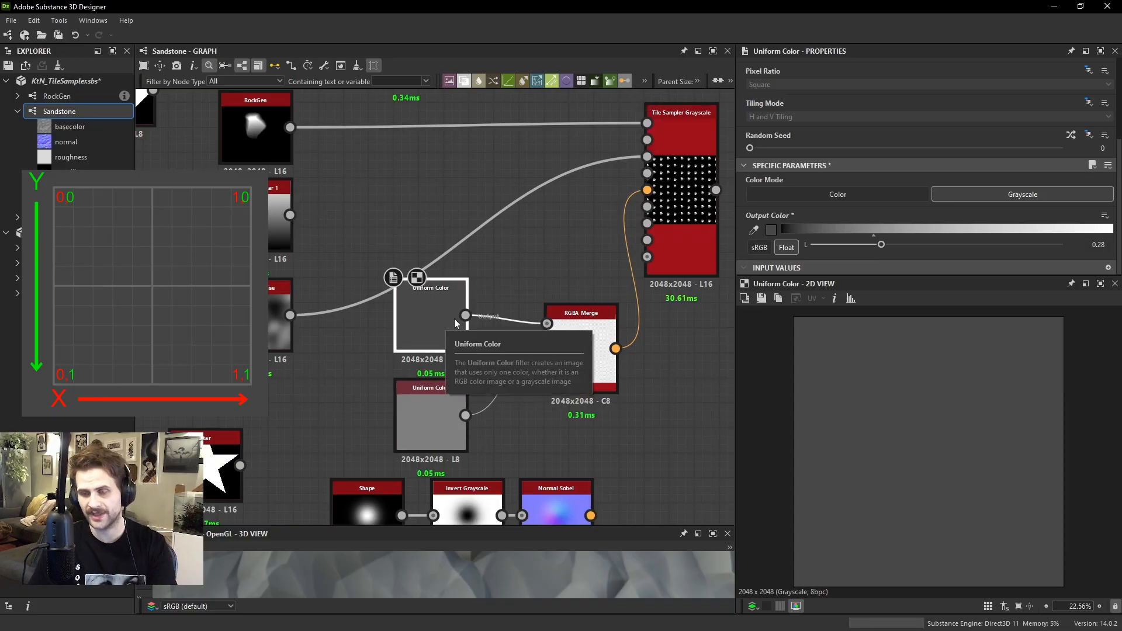
Add an Auto Levels node after the Gaussian Noise, feed it into the RGBA Merge's R input, and preview the merge
left_click(534, 238)
key("space")
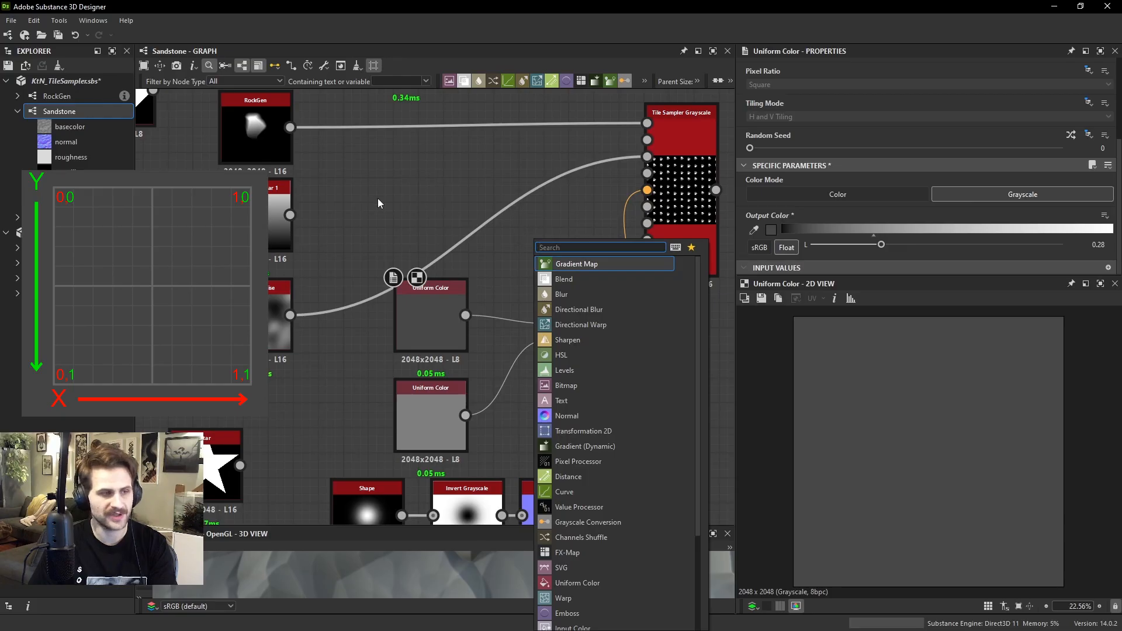
key("Escape")
key("space")
type("auto levels")
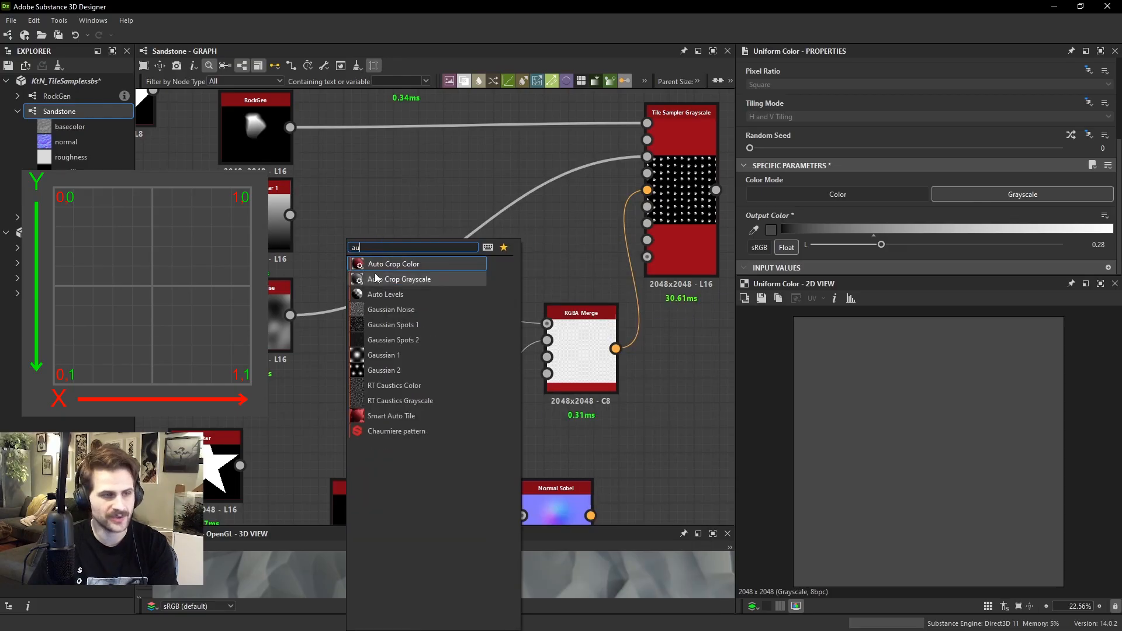
key("Return")
left_click_drag(289, 316, 353, 296)
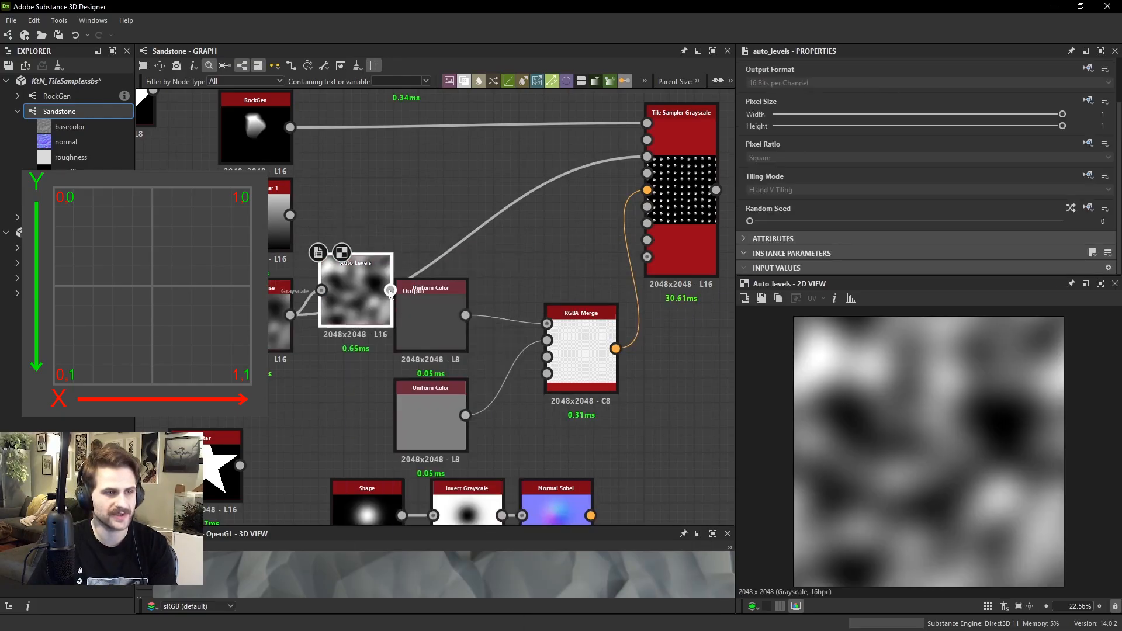
left_click(587, 332)
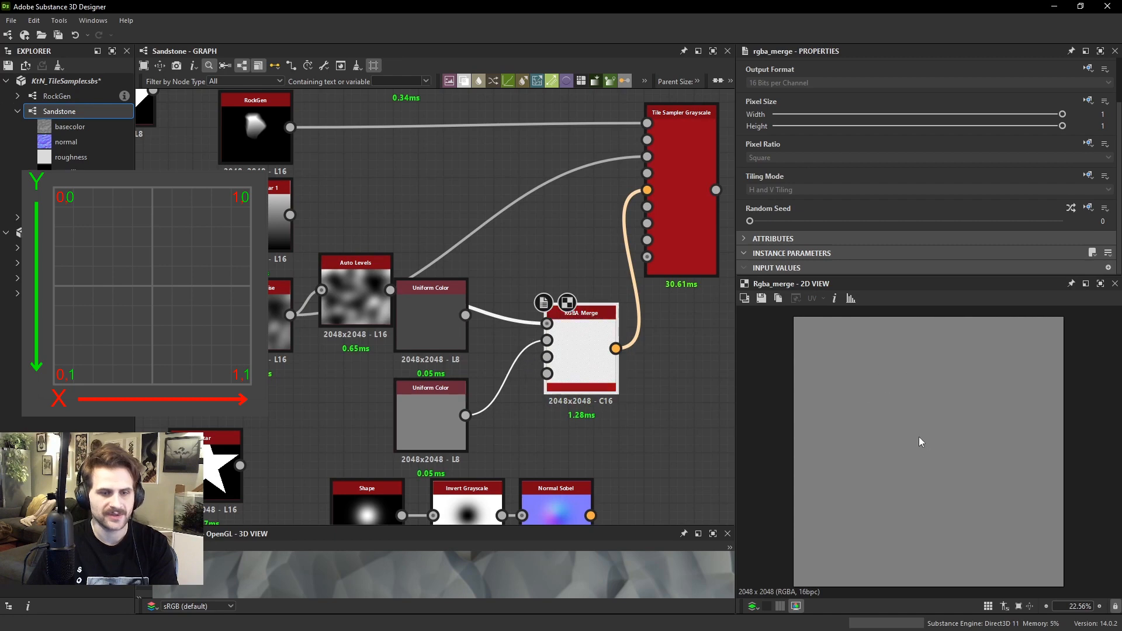
scroll(850, 367, "up", 1)
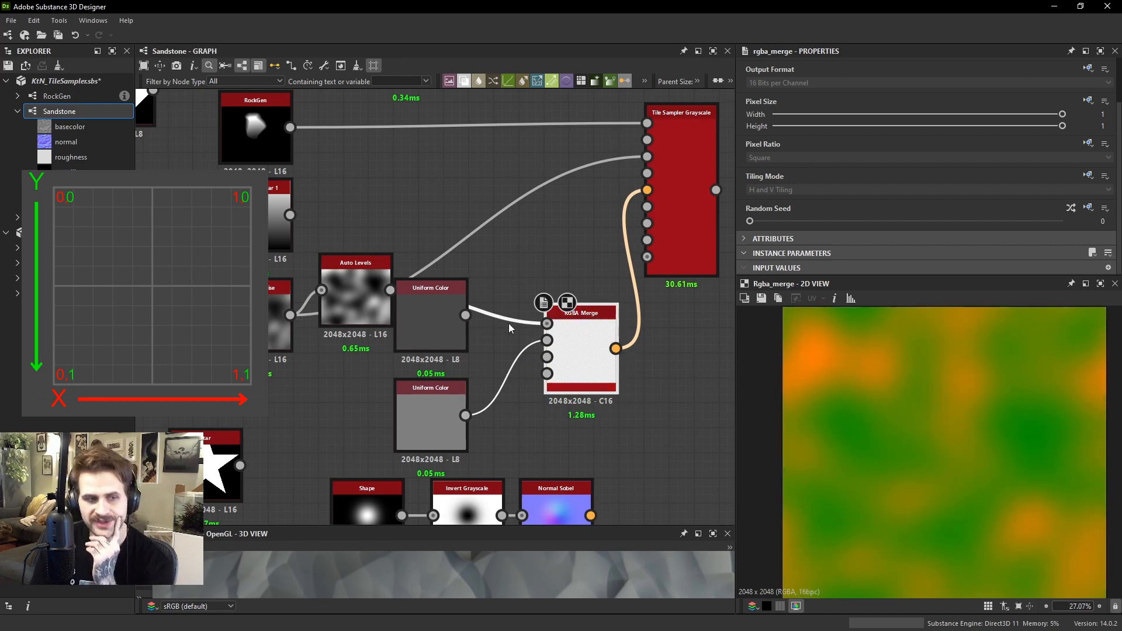
Preview the Auto Levels output used for R and the gray Uniform Color used for G, comparing their values
double_click(546, 323)
scroll(881, 366, "up", 2)
middle_click_drag(875, 361, 881, 376)
scroll(881, 377, "up", 1)
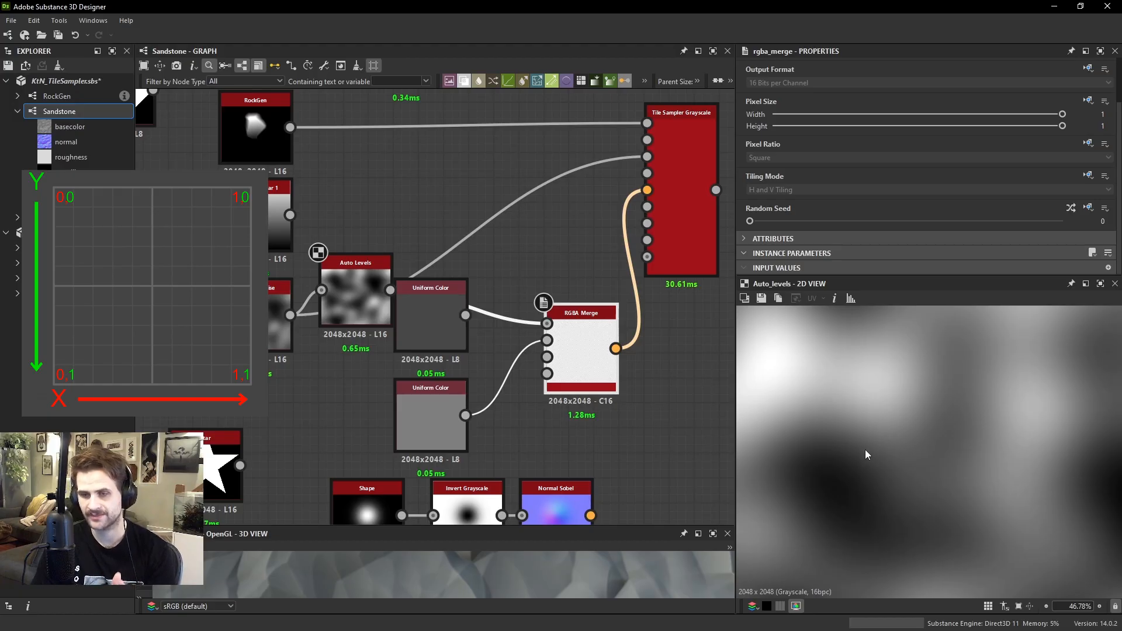
double_click(419, 414)
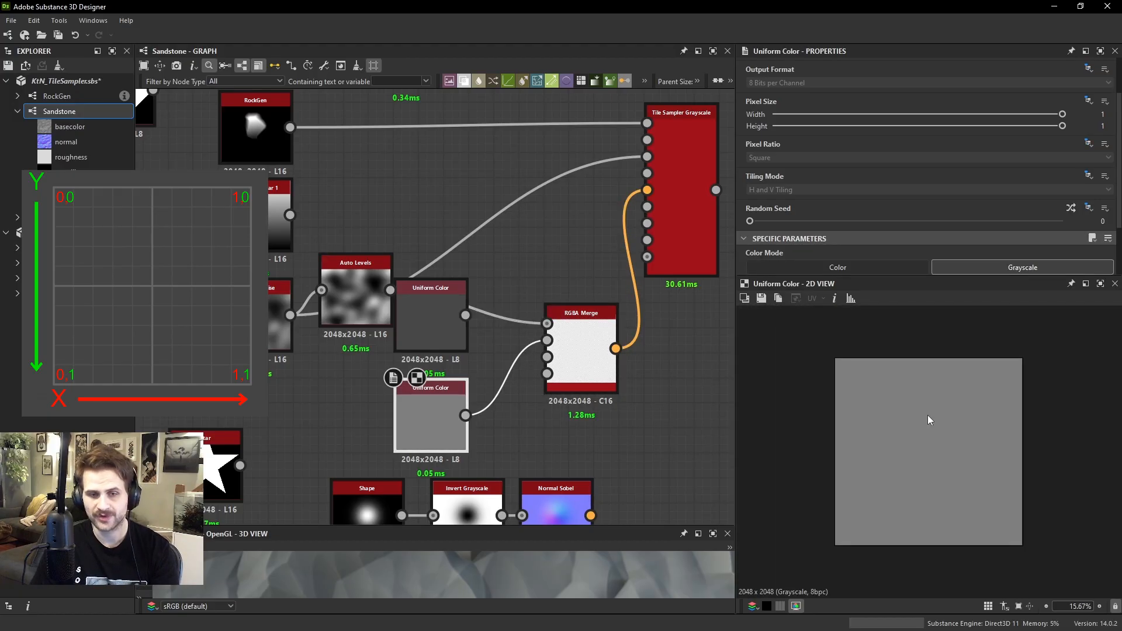
Preview the Tile Sampler with the noise-driven R channel and lower its Vector Map Displacement to 0.06
double_click(665, 176)
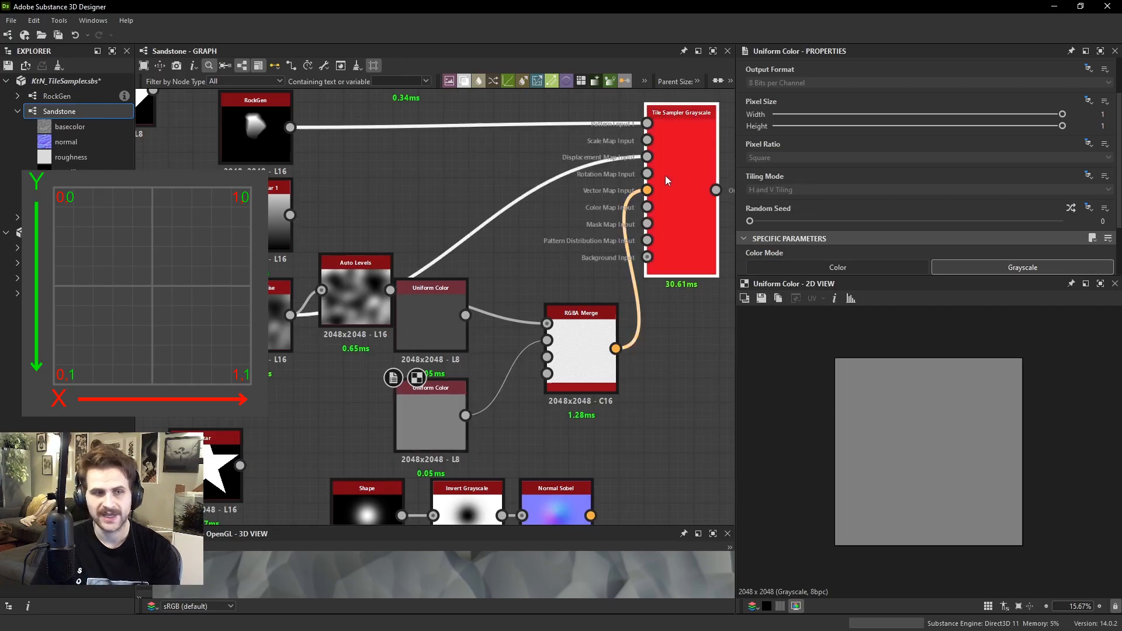
scroll(946, 173, "down", 3)
scroll(935, 176, "down", 10)
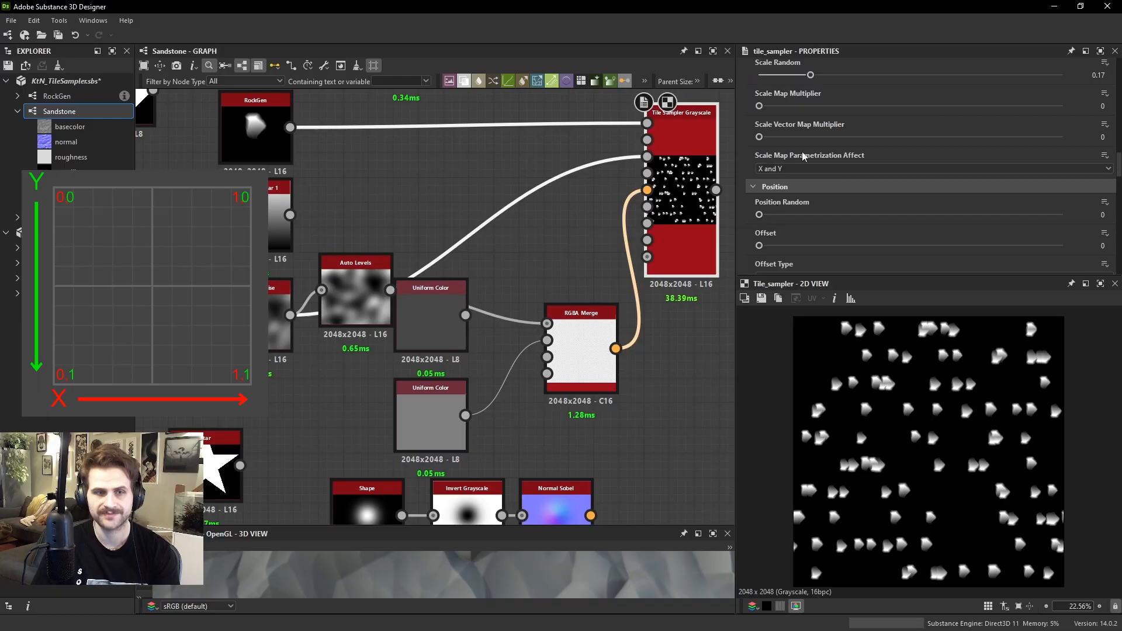
scroll(794, 198, "down", 5)
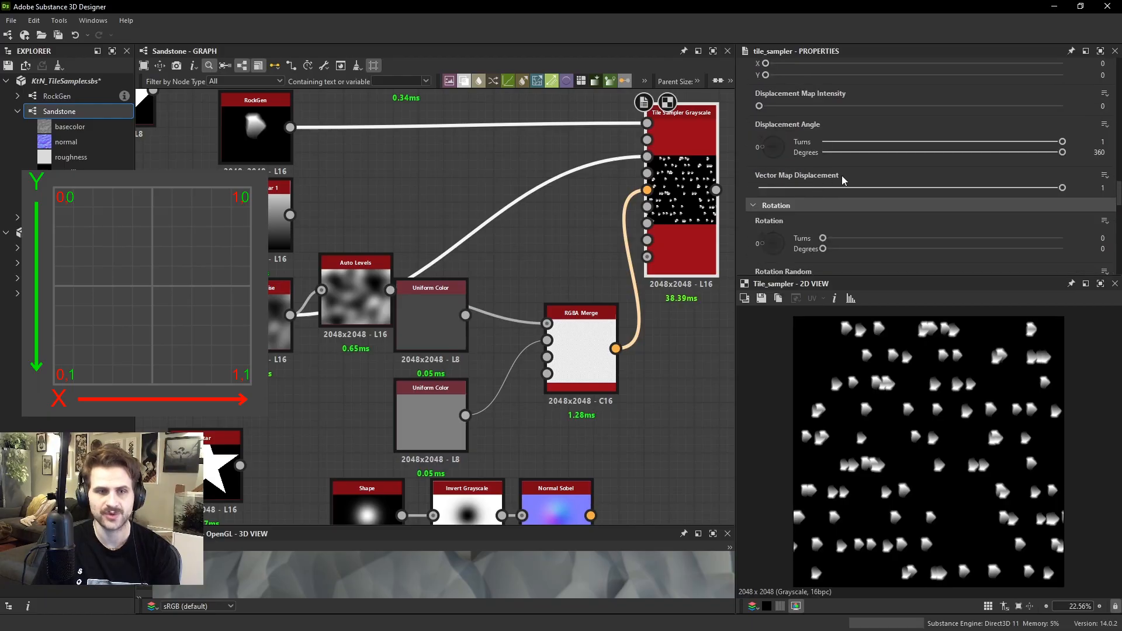
left_click_drag(1062, 188, 781, 170)
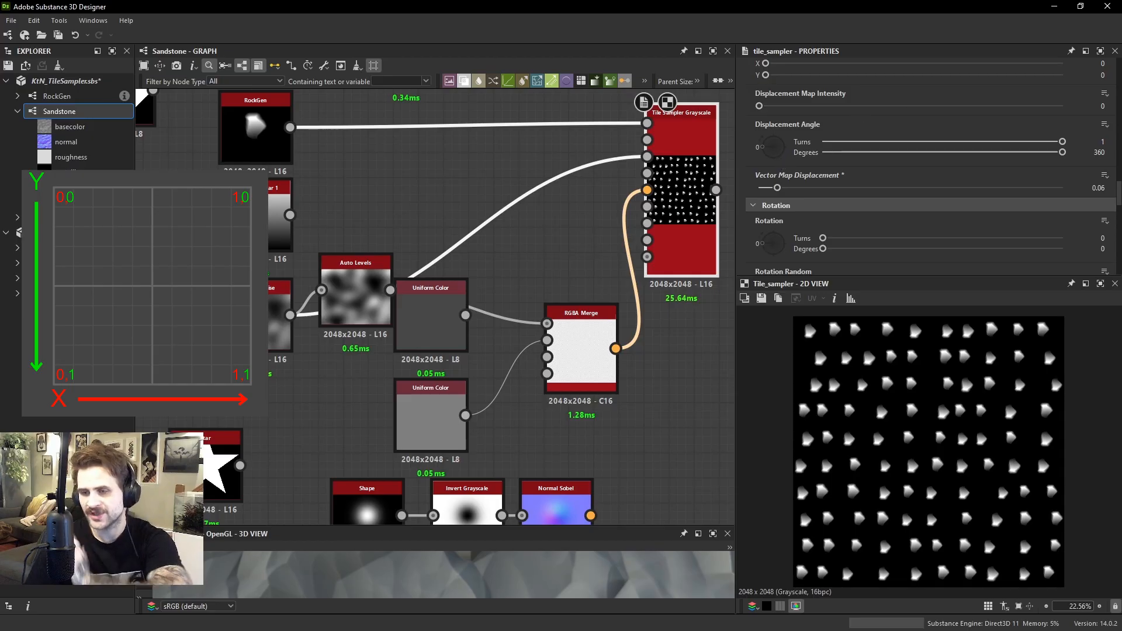
Move the disconnected Uniform Color out of the way and place Auto Levels above the gray Uniform Color
left_click_drag(431, 317, 622, 392)
middle_click_drag(469, 374, 577, 419)
left_click_drag(348, 358, 420, 372)
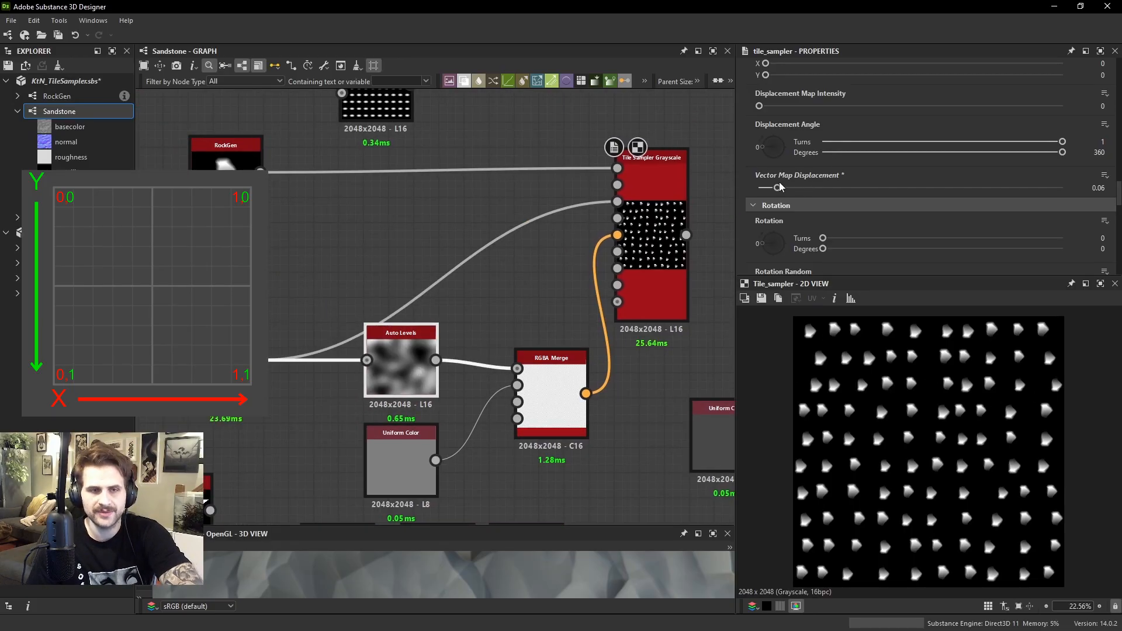
Set the Tile Sampler's Vector Map Displacement to 0.1 and swap the RGBA Merge's R and G inputs
left_click_drag(777, 187, 789, 189)
left_click_drag(468, 340, 487, 429)
scroll(506, 424, "up", 3)
middle_click_drag(457, 358, 485, 304)
scroll(482, 346, "up", 2)
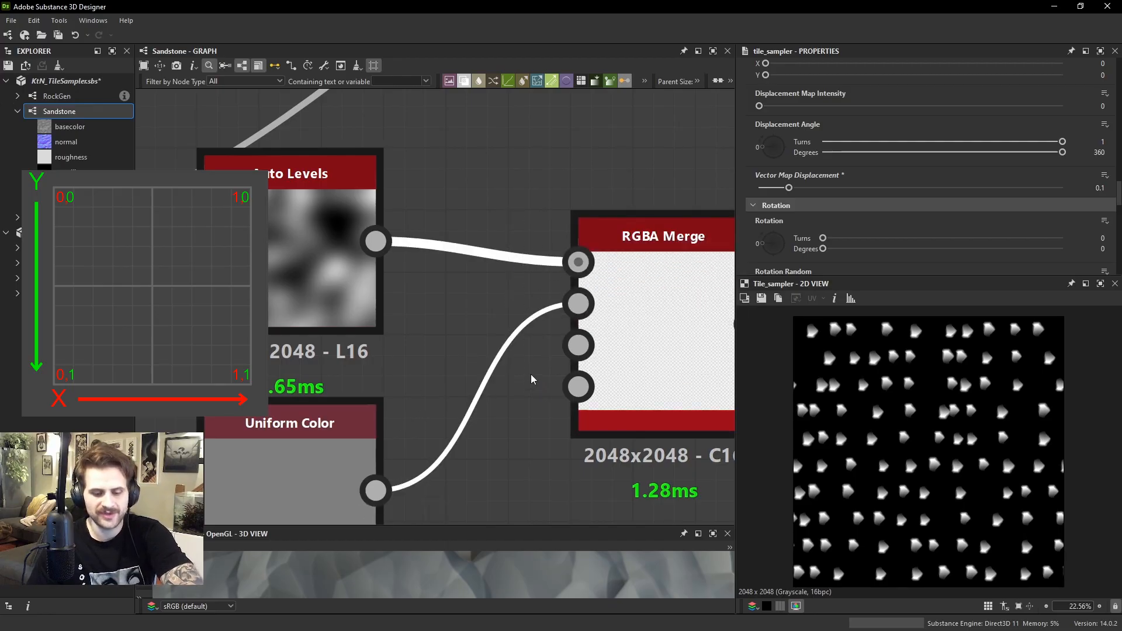
key("x")
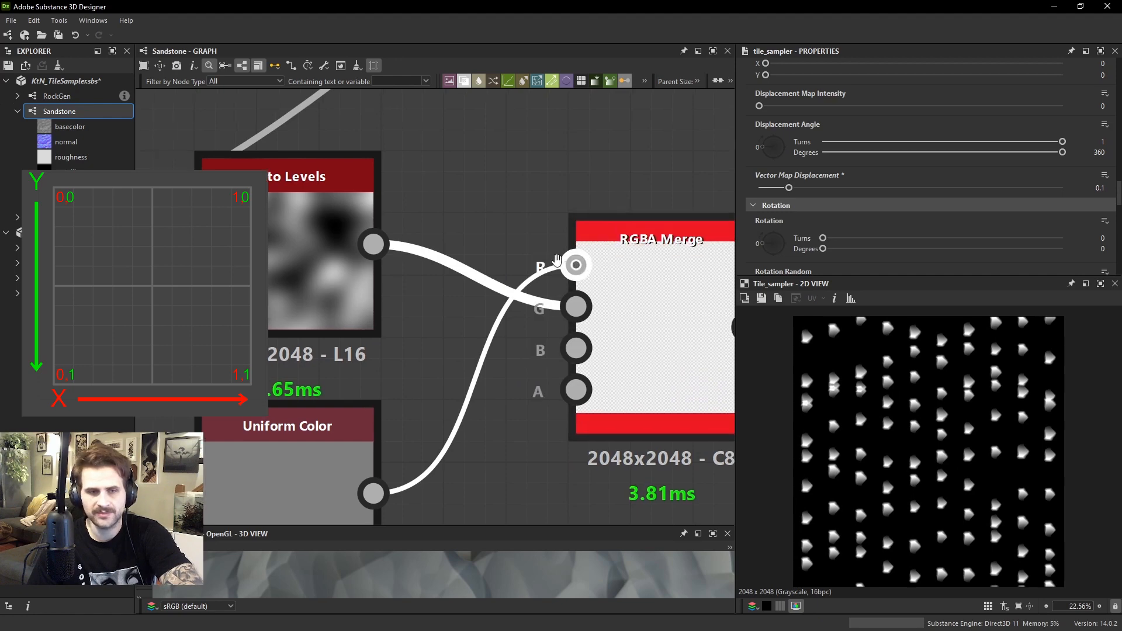
Review the Tile Sampler's output with the noise in G, and preview the gray Uniform Color feeding R
scroll(645, 241, "down", 2)
middle_click_drag(724, 183, 566, 266)
scroll(881, 165, "down", 4)
scroll(863, 170, "down", 6)
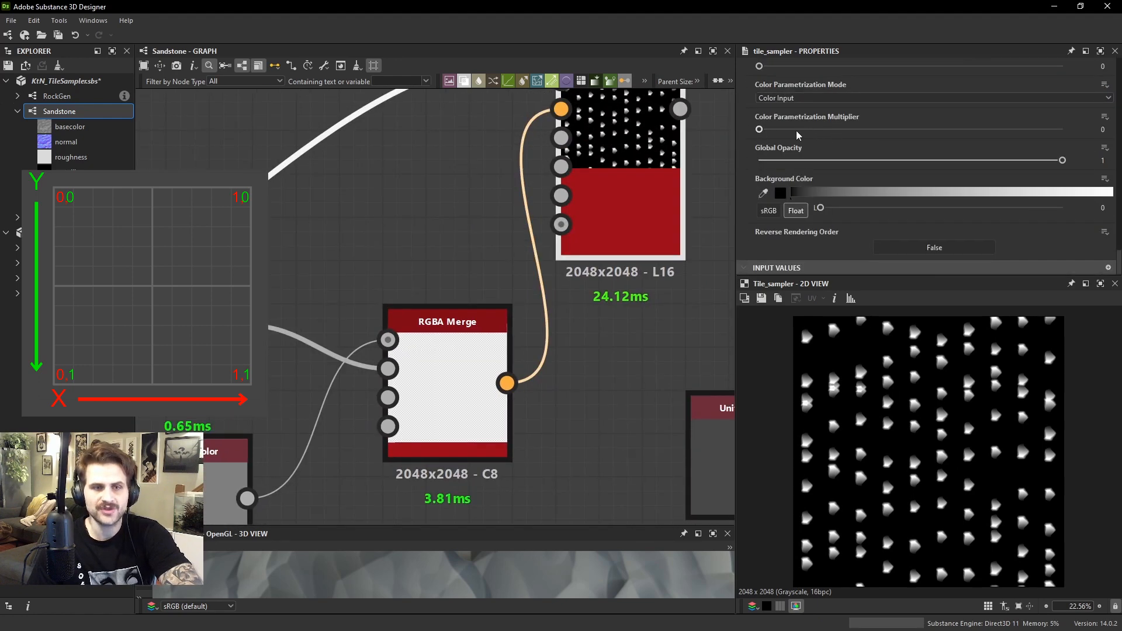
scroll(501, 380, "down", 3)
scroll(436, 349, "up", 1)
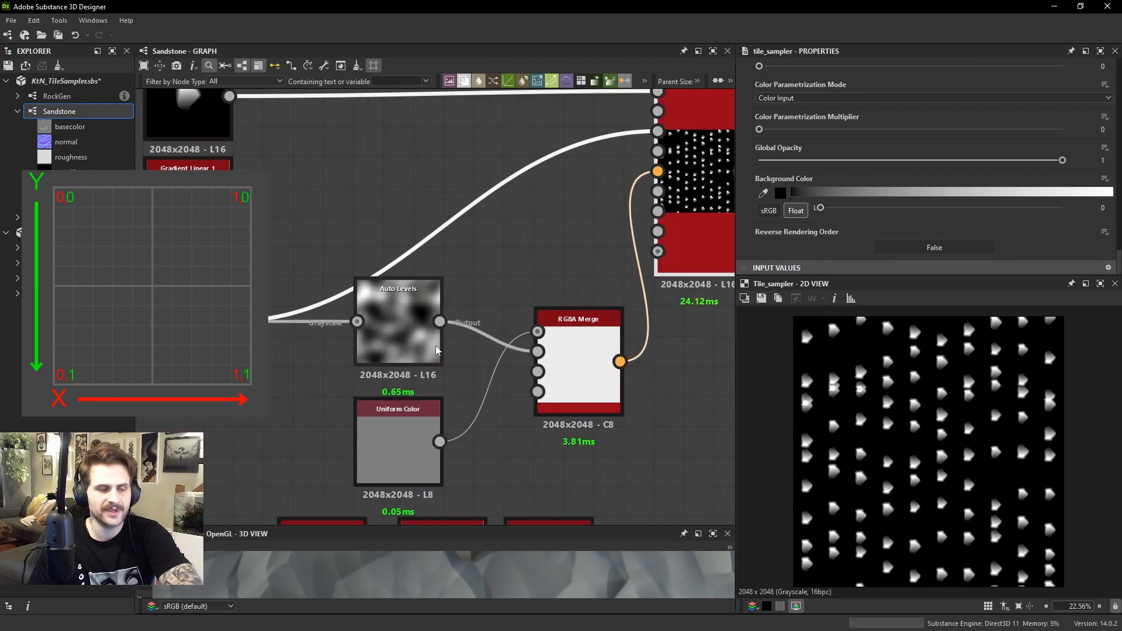
scroll(436, 349, "down", 2)
left_click(421, 400)
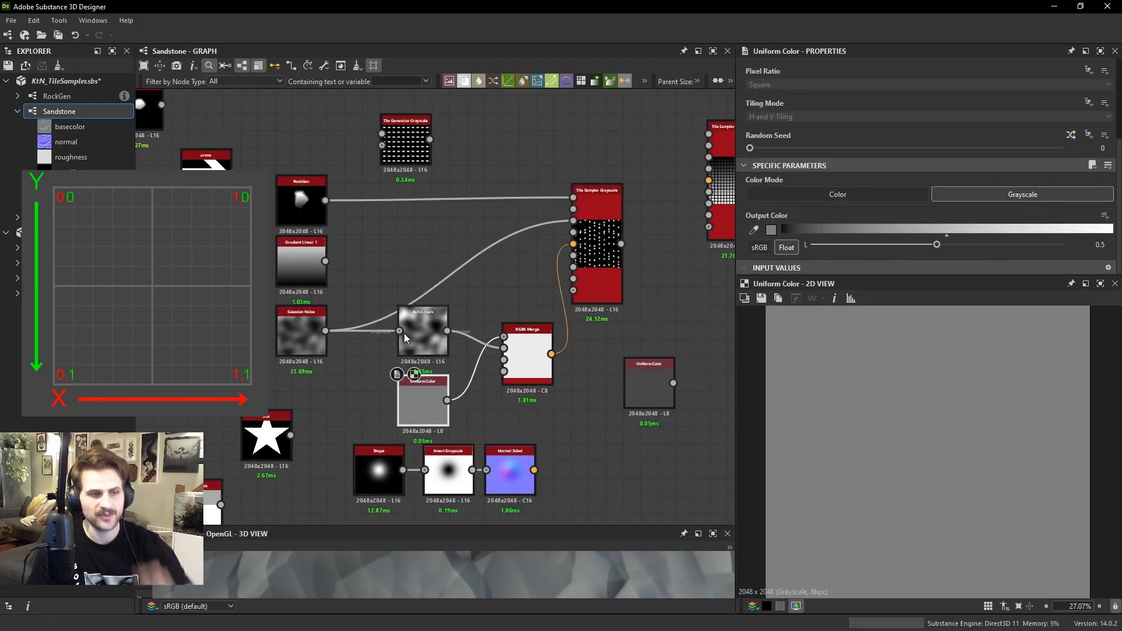
Move the Star node between RockGen and the Tile Sampler, and preview the Auto Levels output
mouse_move(422, 339)
left_mouse_down()
mouse_move(425, 286)
mouse_move(424, 335)
left_mouse_up()
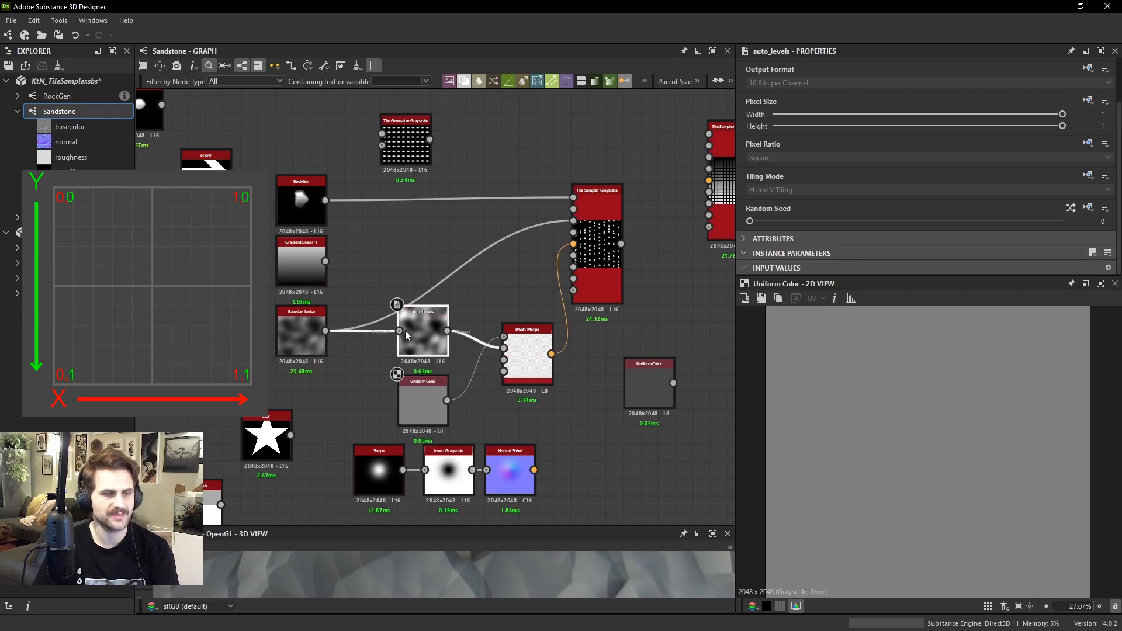
left_click_drag(266, 435, 422, 209)
double_click(432, 333)
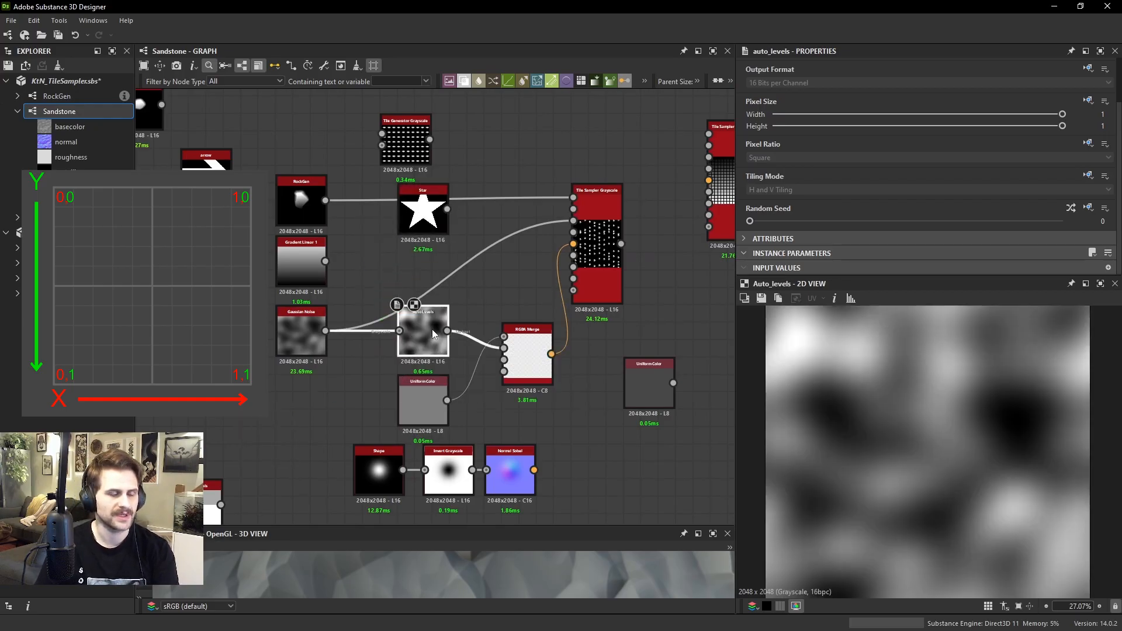
Add a Gradient Linear 1 node and connect its output to the RGBA Merge's R input
scroll(959, 415, "down", 2)
scroll(421, 263, "up", 2)
left_click_drag(426, 356, 402, 358)
key("space")
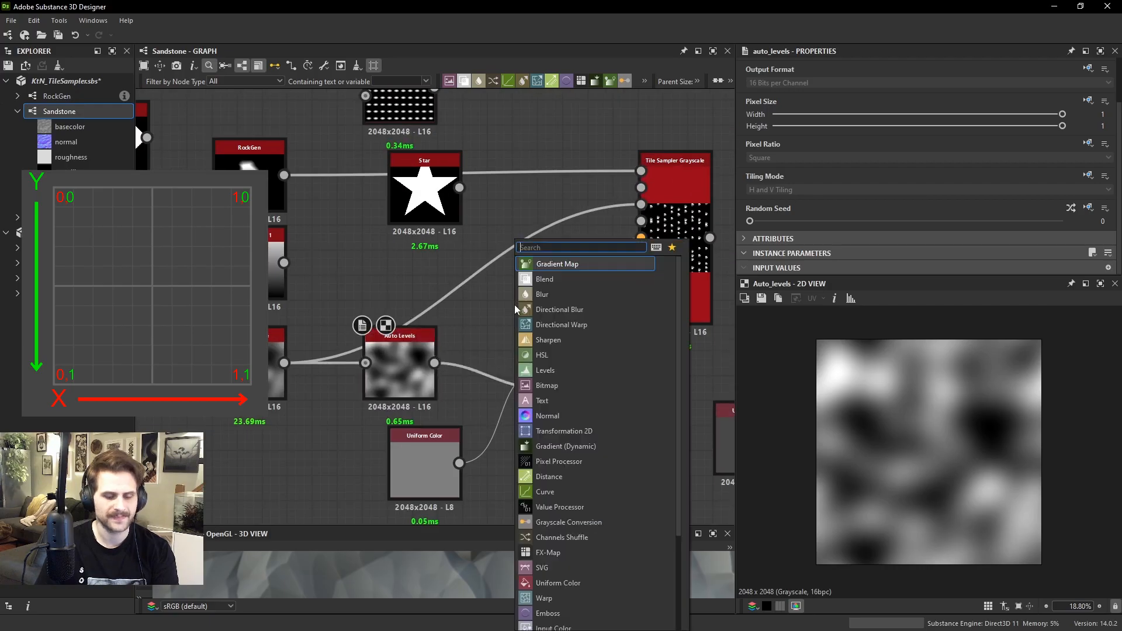
type("grd")
key("BackSpace")
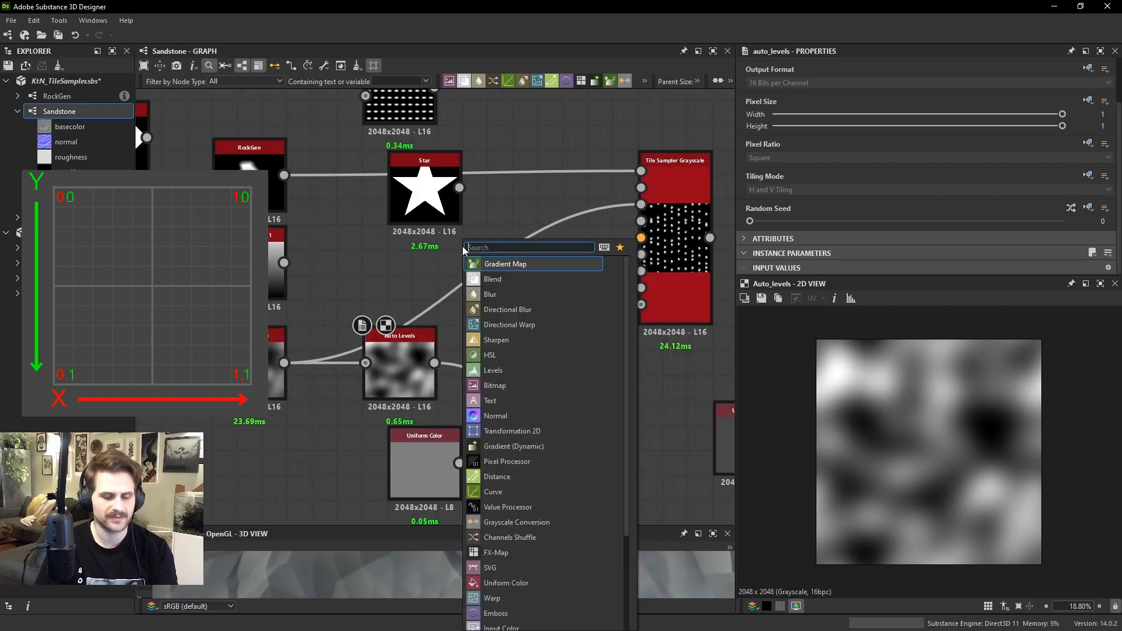
type("ad")
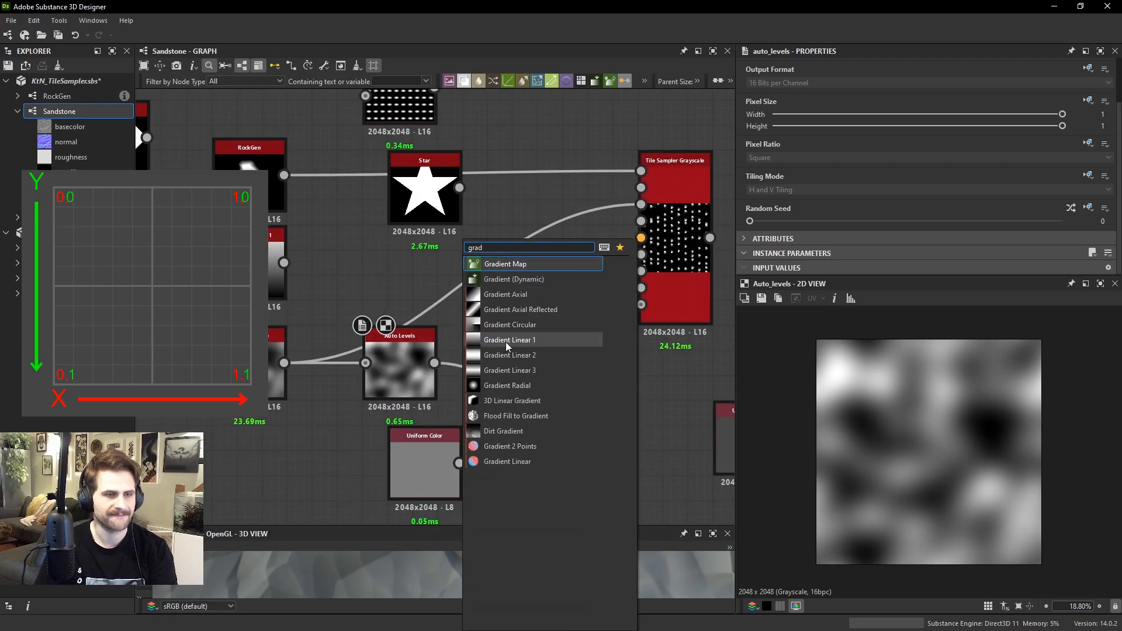
left_click(506, 344)
left_click_drag(413, 361, 401, 361)
left_click_drag(450, 234, 541, 370)
Rotate the new Gradient Linear 1 by 90°, move Auto Levels aside, and connect the gray Uniform Color to the RGBA Merge's G input
scroll(777, 227, "down", 2)
left_click(769, 249)
left_click(754, 270)
left_click_drag(390, 392, 328, 444)
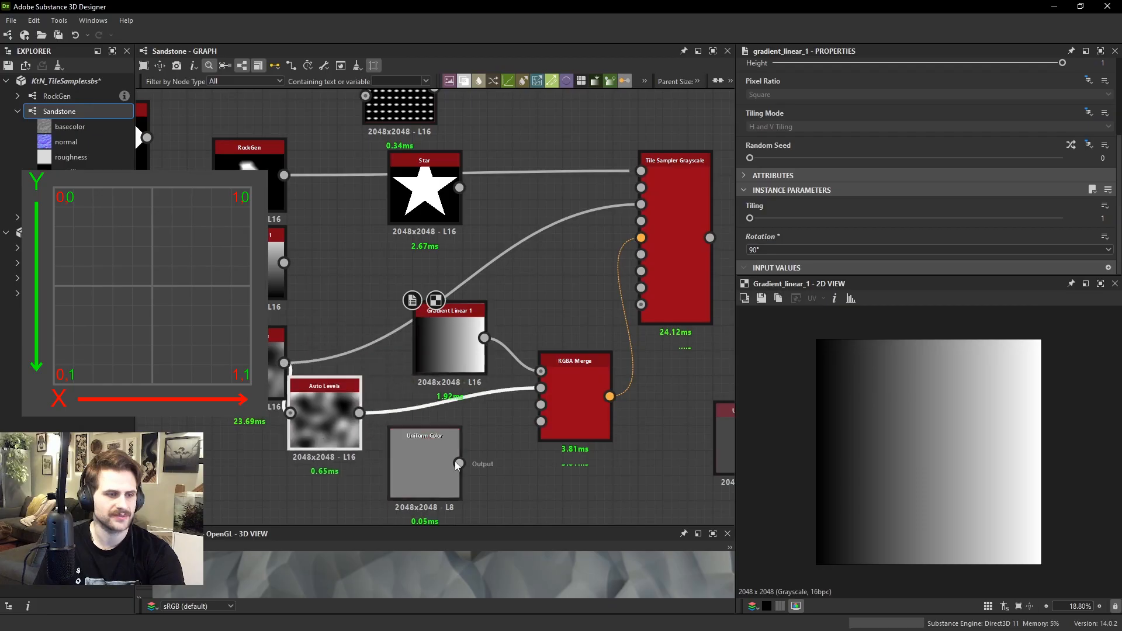
left_click_drag(459, 463, 541, 387)
left_click(450, 350)
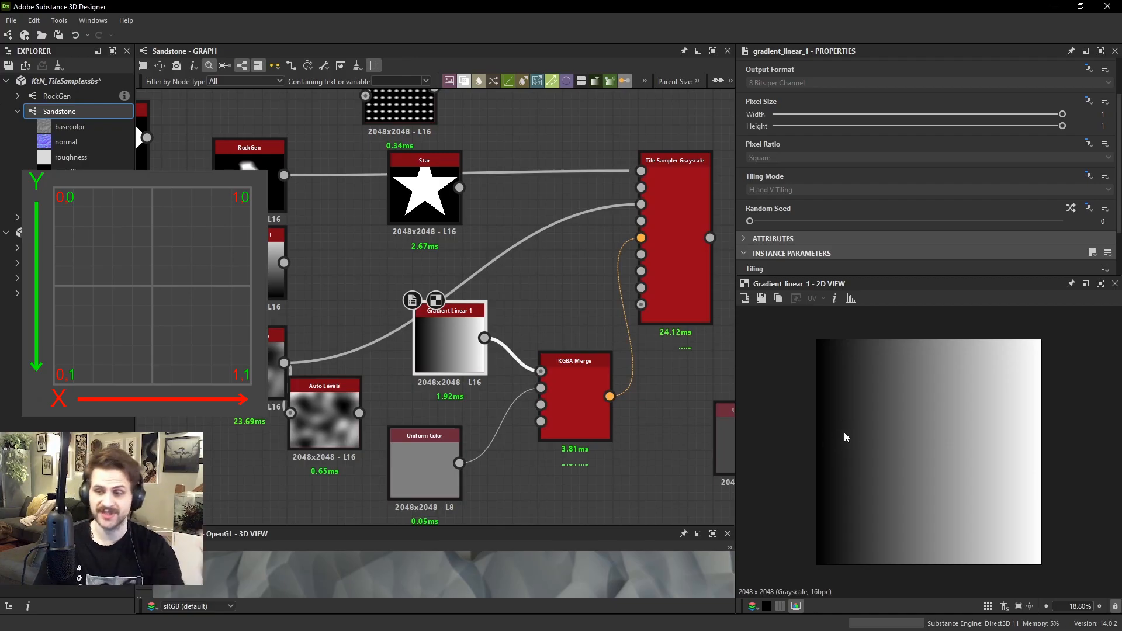
Preview the Tile Sampler with the gradient-driven R channel and reset its Vector Map Displacement to 0
left_click(655, 228)
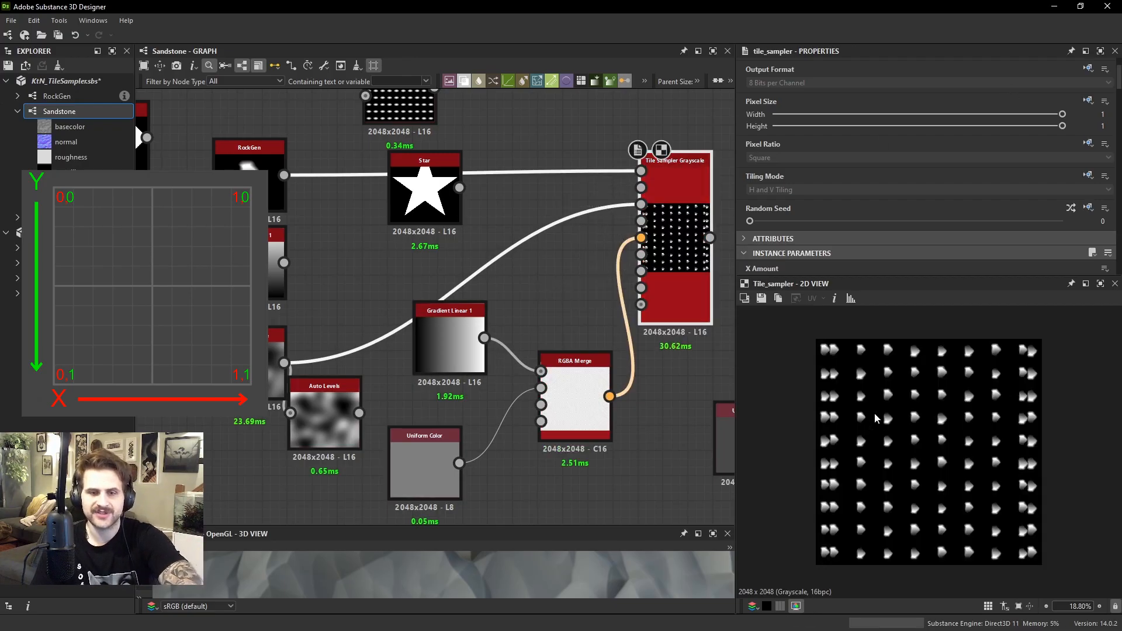
scroll(811, 192, "down", 15)
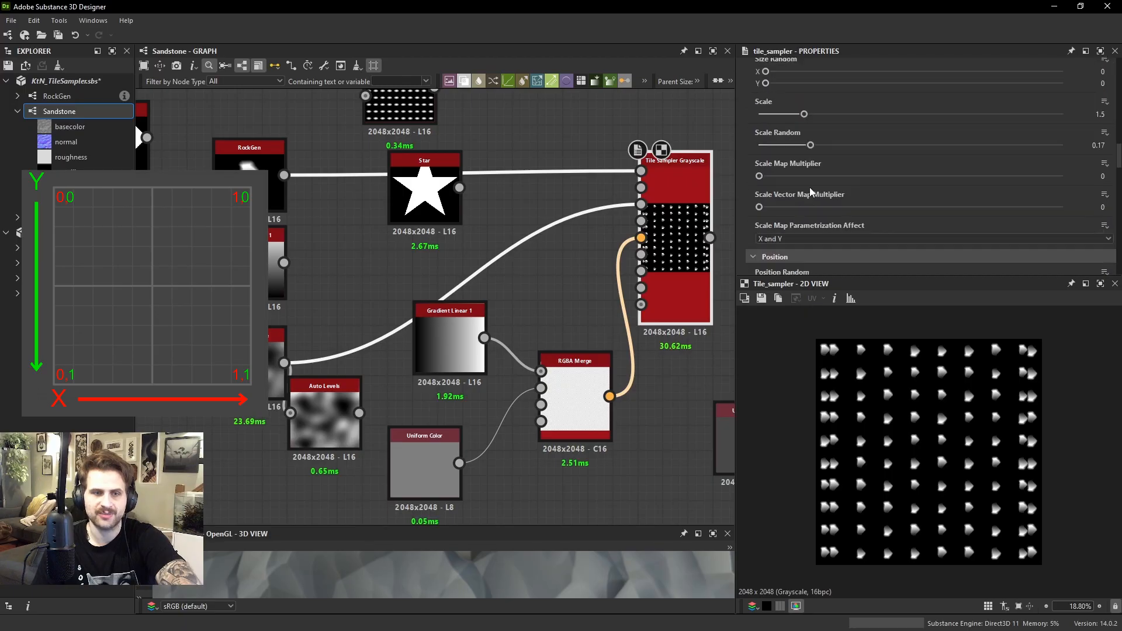
scroll(810, 192, "down", 1)
scroll(777, 185, "down", 2)
scroll(818, 178, "up", 2)
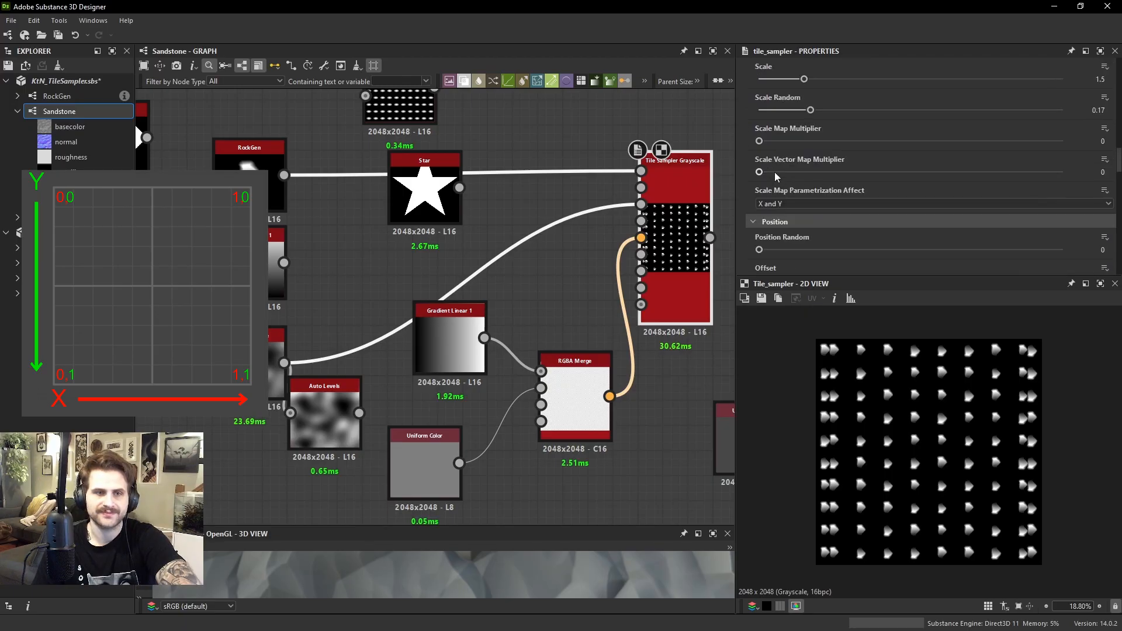
scroll(783, 198, "down", 6)
left_click_drag(788, 257, 739, 256)
left_click(786, 259)
Override the Tile Sampler's Tiling Mode with No Tiling and set its Vector Map Displacement to 0.16
scroll(1012, 153, "up", 4)
scroll(1011, 154, "up", 10)
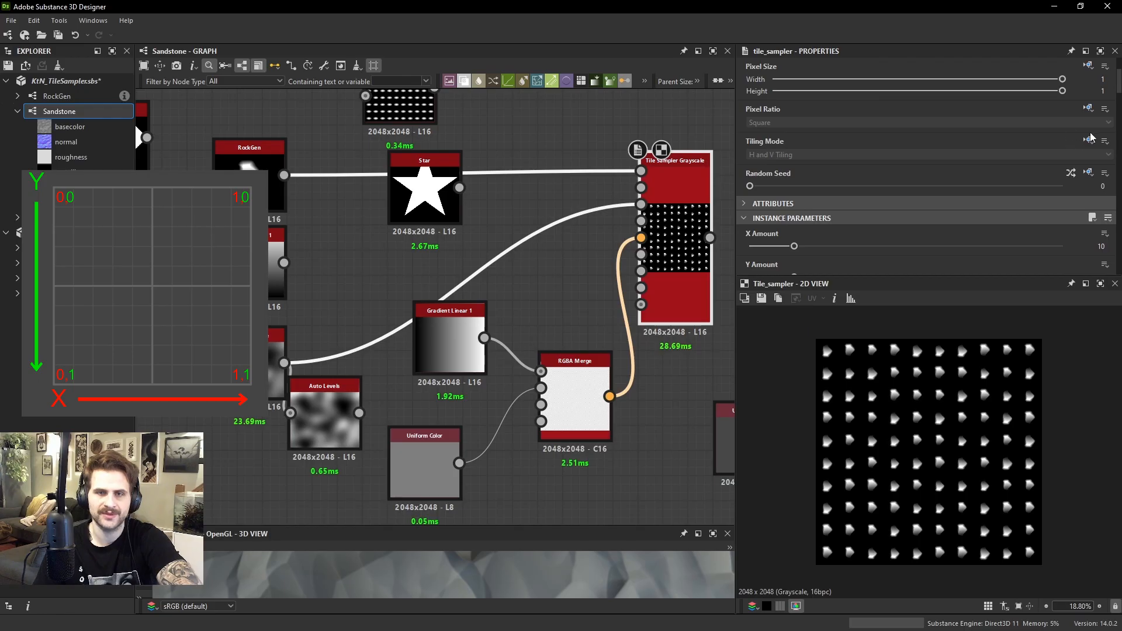
left_click(841, 155)
left_click(905, 197)
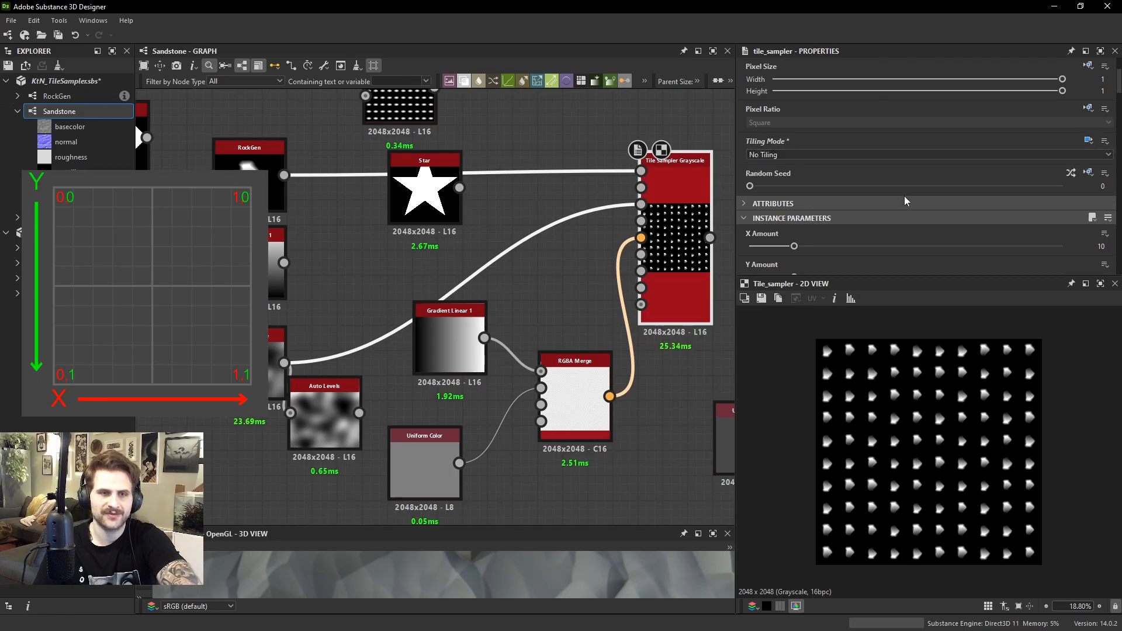
scroll(900, 201, "down", 12)
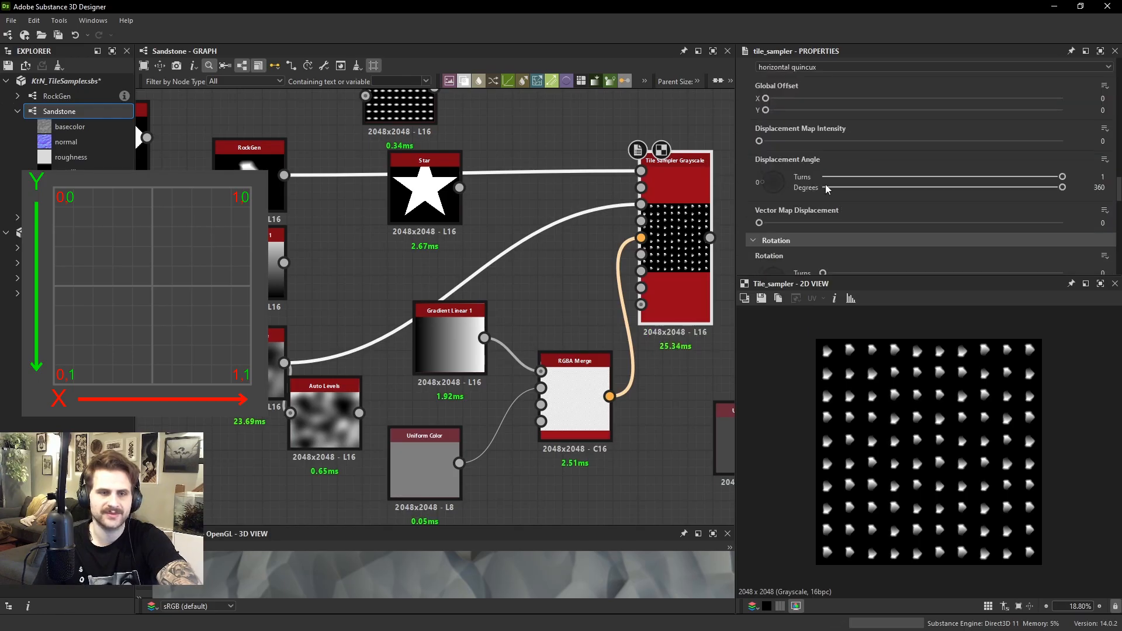
left_click_drag(783, 221, 808, 223)
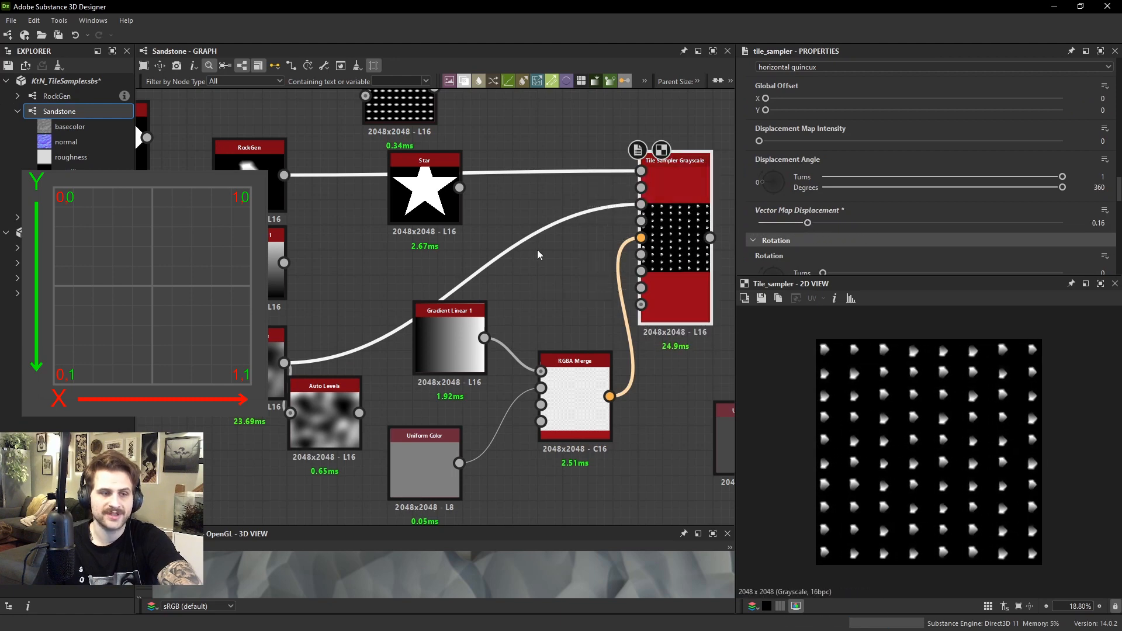
Rotate the Gradient Linear 1 feeding the RGBA Merge's R input to 270° and preview the Tile Sampler
double_click(456, 343)
left_click(760, 250)
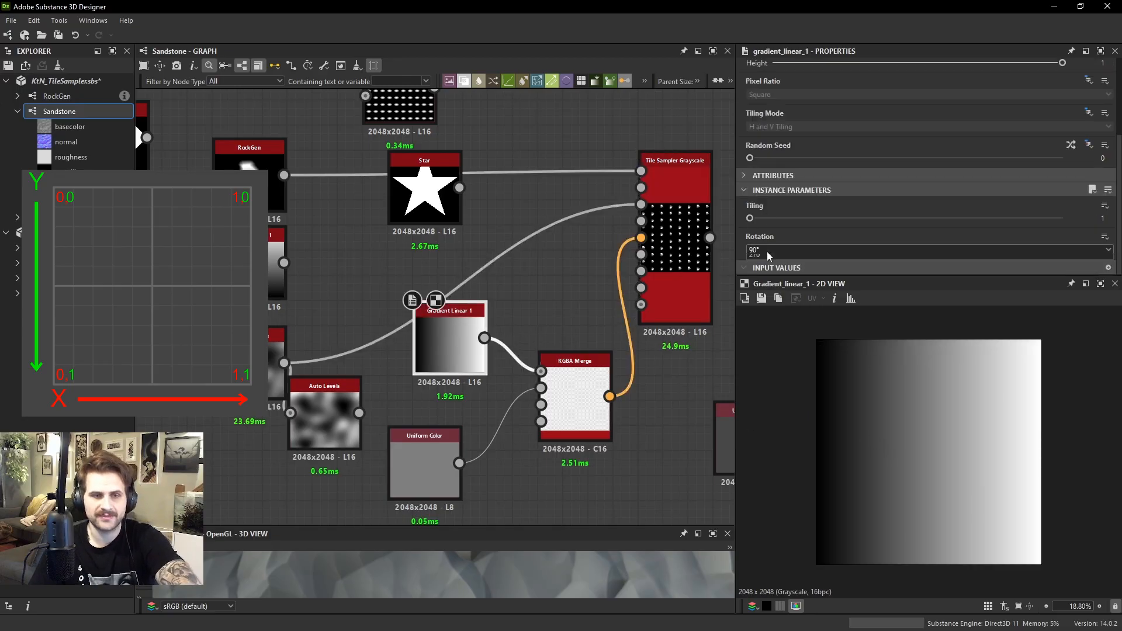
left_click(754, 291)
double_click(674, 246)
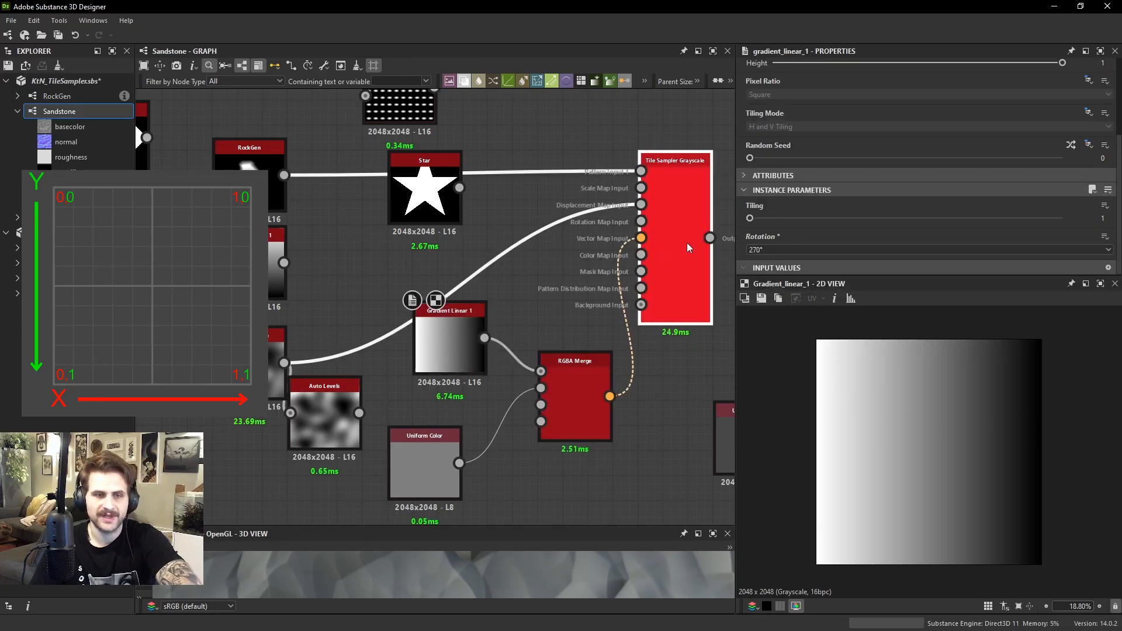
Set the Tile Sampler's Vector Map Displacement to 0.24
scroll(816, 219, "down", 10)
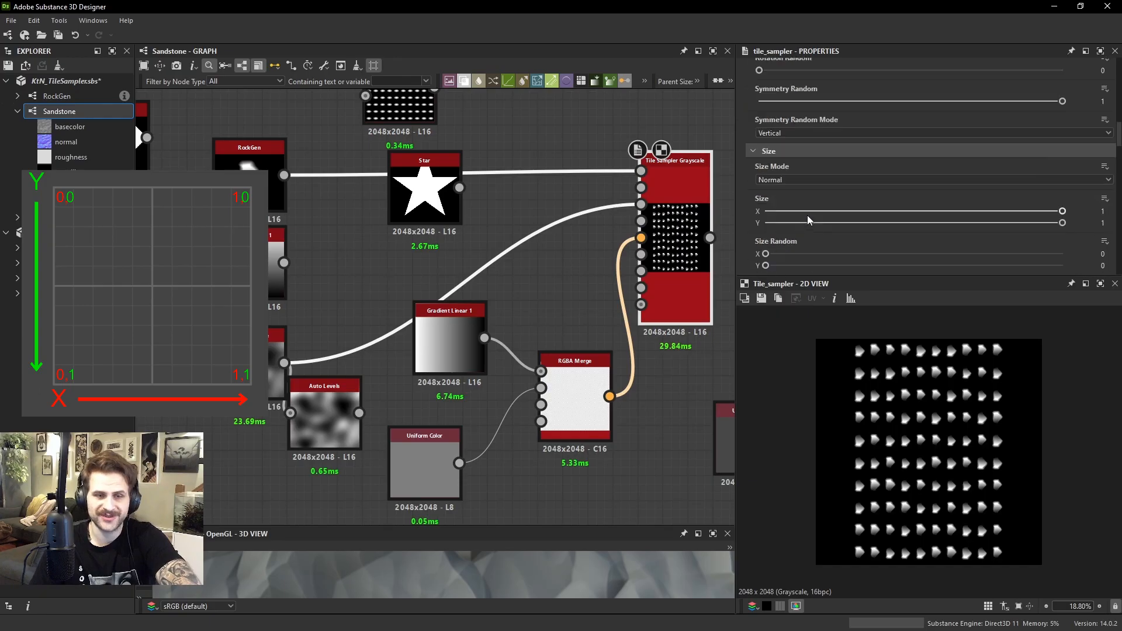
scroll(810, 210, "down", 5)
mouse_move(809, 264)
left_mouse_down()
mouse_move(854, 264)
mouse_move(792, 264)
mouse_move(831, 264)
left_mouse_up()
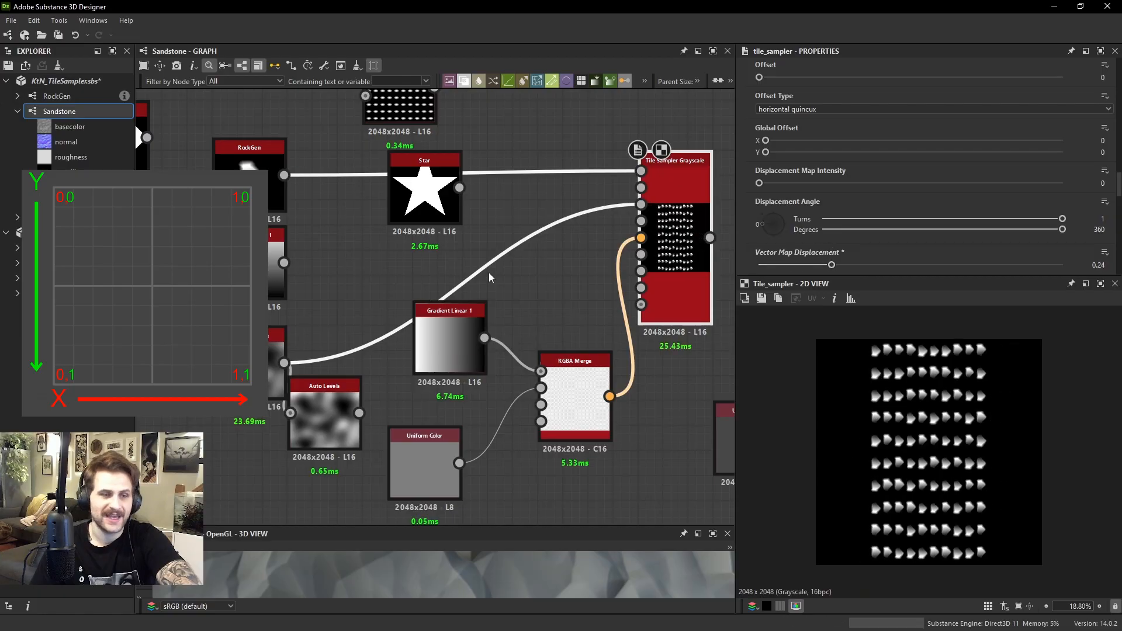
Add a Levels node between Gradient Linear 1 and the RGBA Merge's R input
key("space")
type("le")
key("Return")
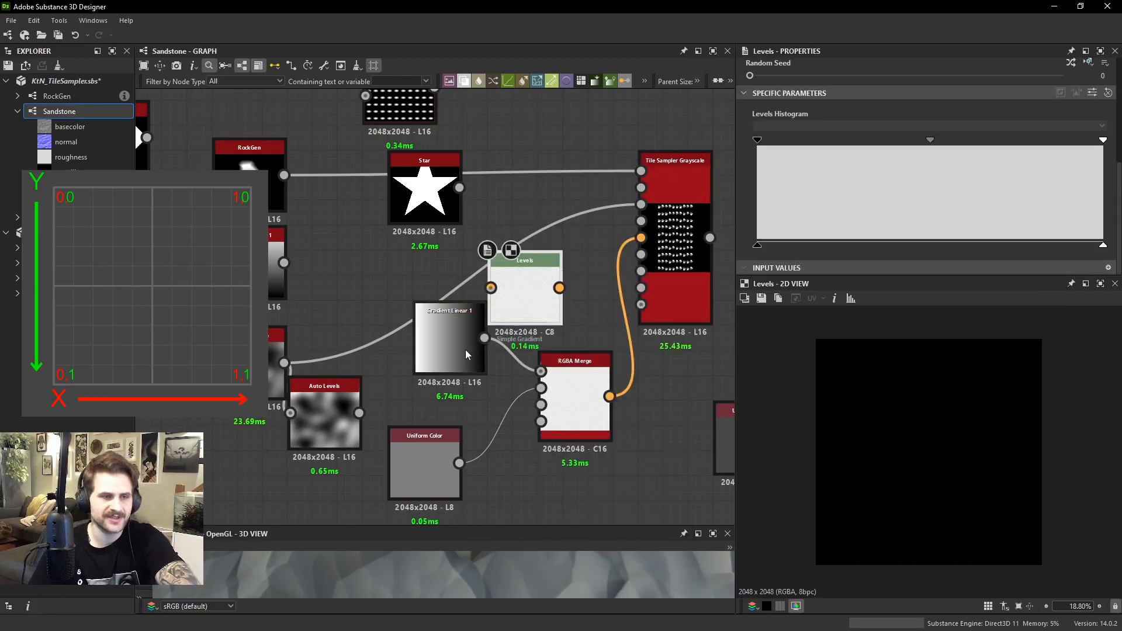
left_click_drag(559, 288, 541, 371)
Preview the Tile Sampler and shift the Levels midtone slightly toward the dark end of the histogram
double_click(695, 288)
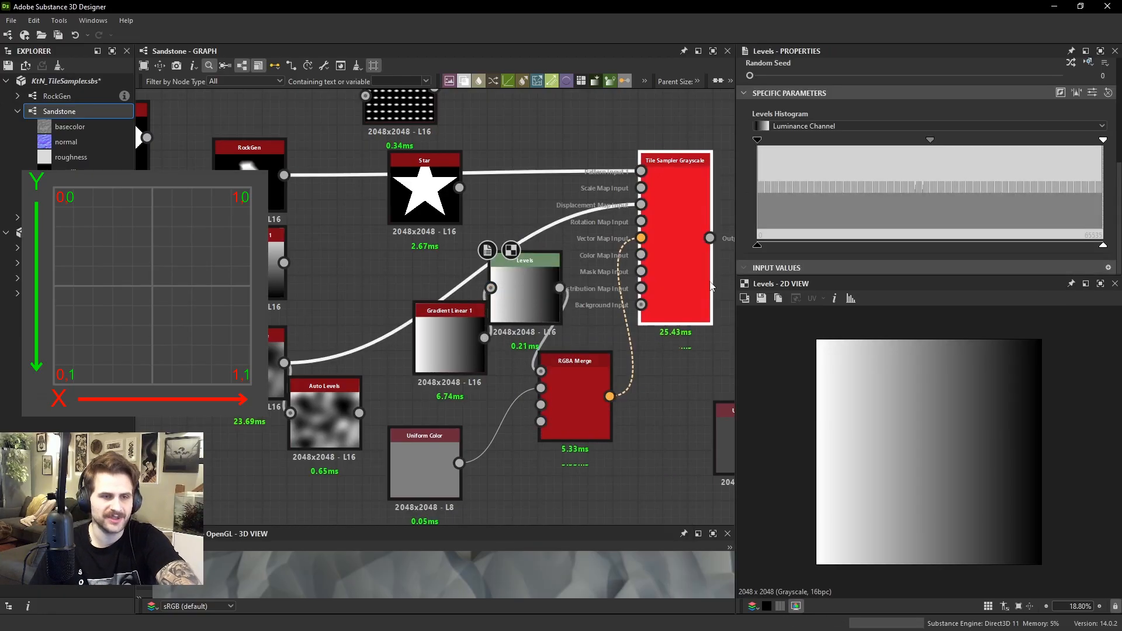
left_click(525, 261)
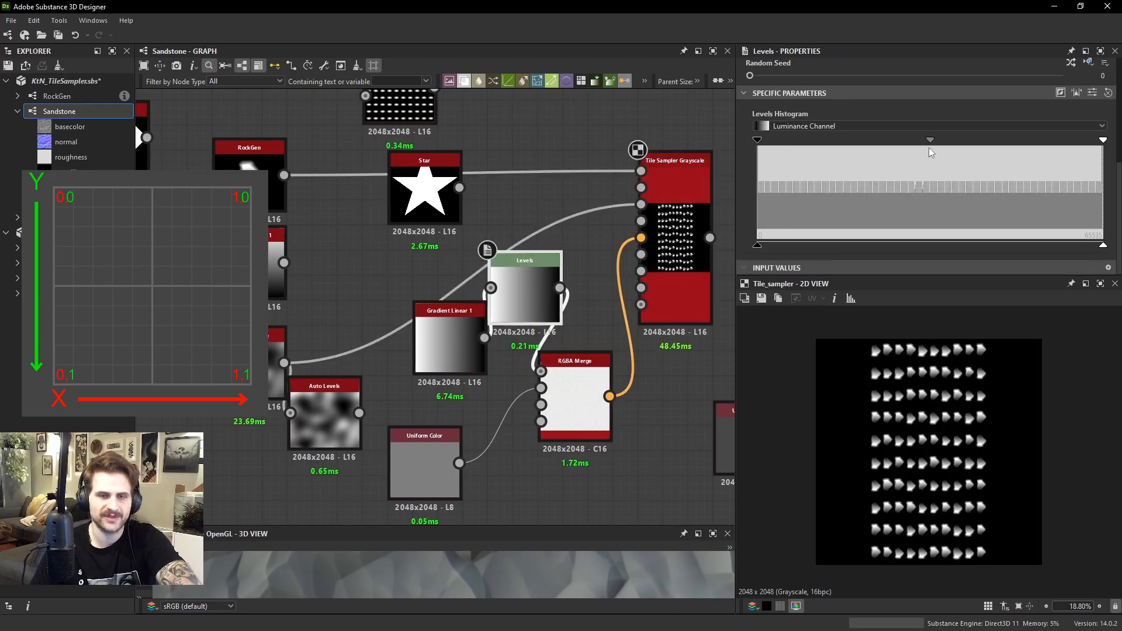
left_click_drag(930, 141, 921, 178)
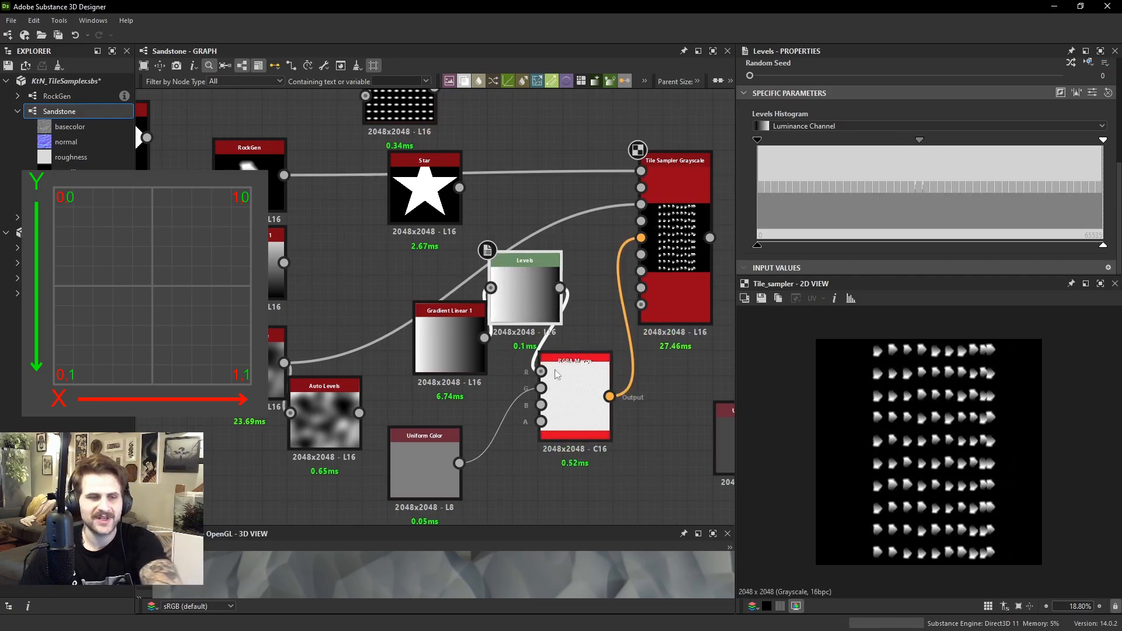
Rearrange the Gradient Linear 1, Levels and RGBA Merge nodes in a row and preview the RGBA Merge
left_click_drag(462, 345, 438, 370)
left_click_drag(593, 380, 600, 406)
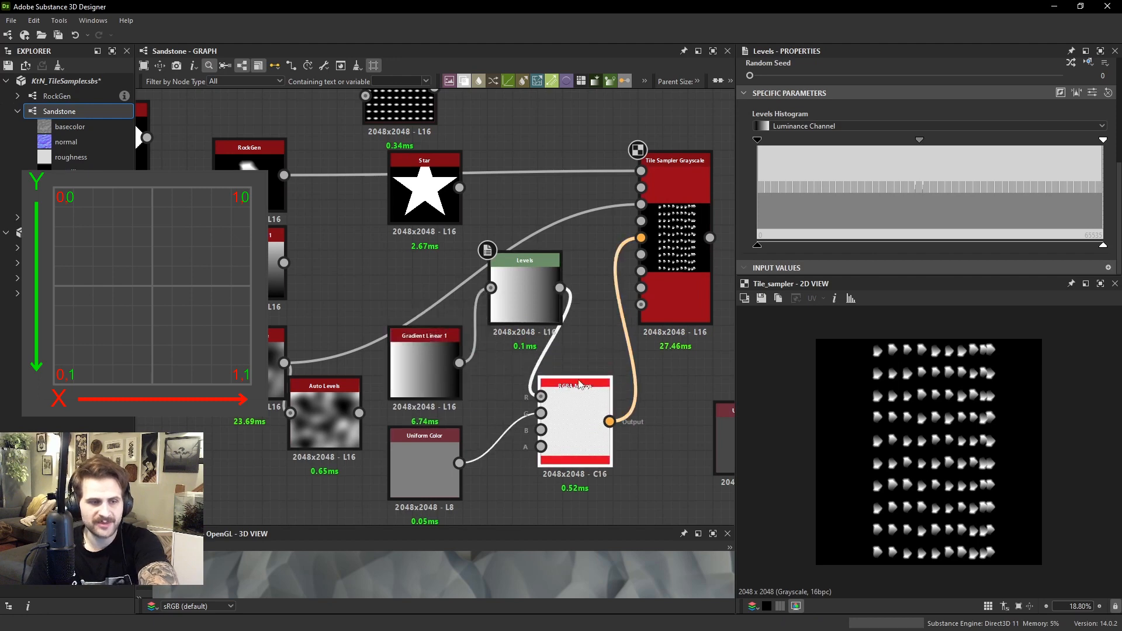
left_click_drag(536, 301, 610, 411)
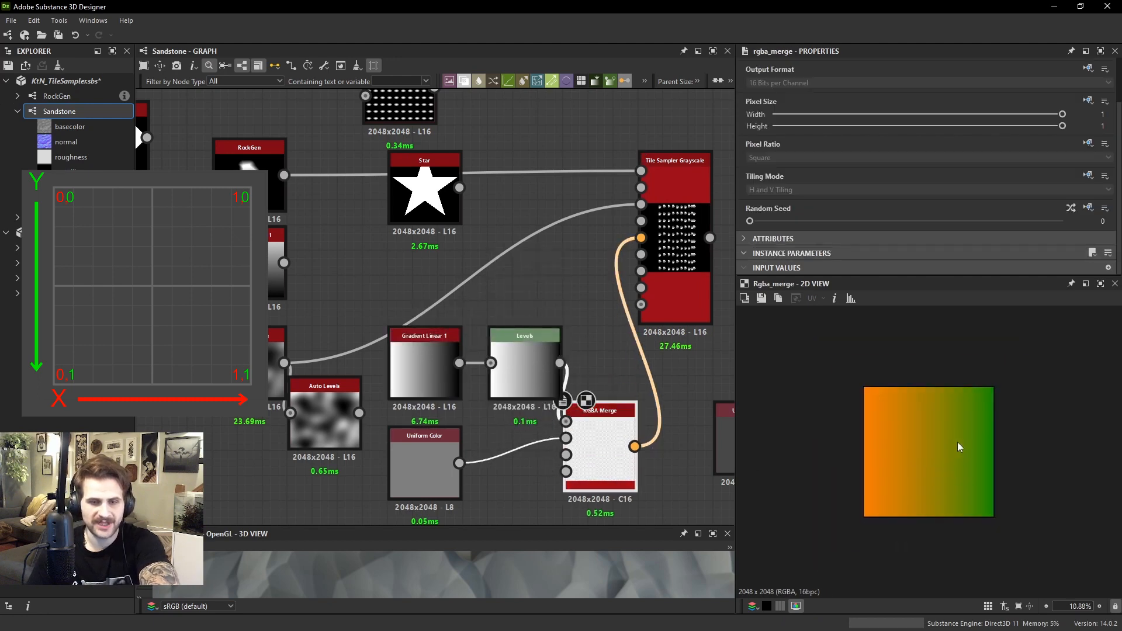
Delete the Gradient Linear 1, Levels, Uniform Color and RGBA Merge nodes that feed the vector map
scroll(403, 409, "up", 1)
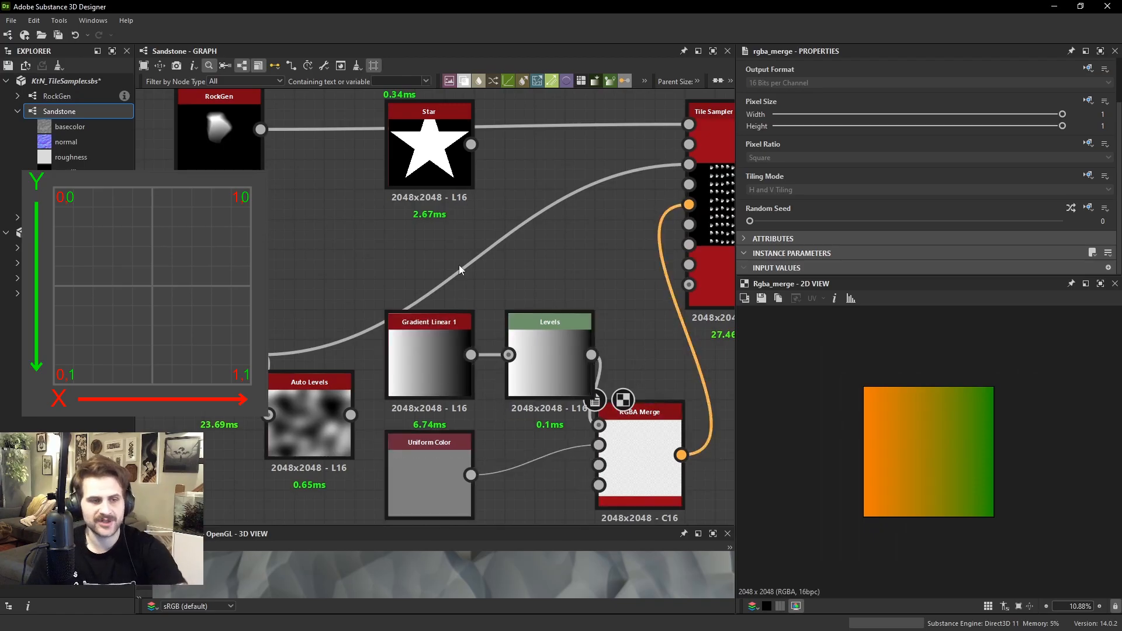
left_click_drag(454, 297, 632, 451)
key("Delete")
Add a Normal Sobel node connected to the Auto Levels output and set its Intensity to 50
key("space")
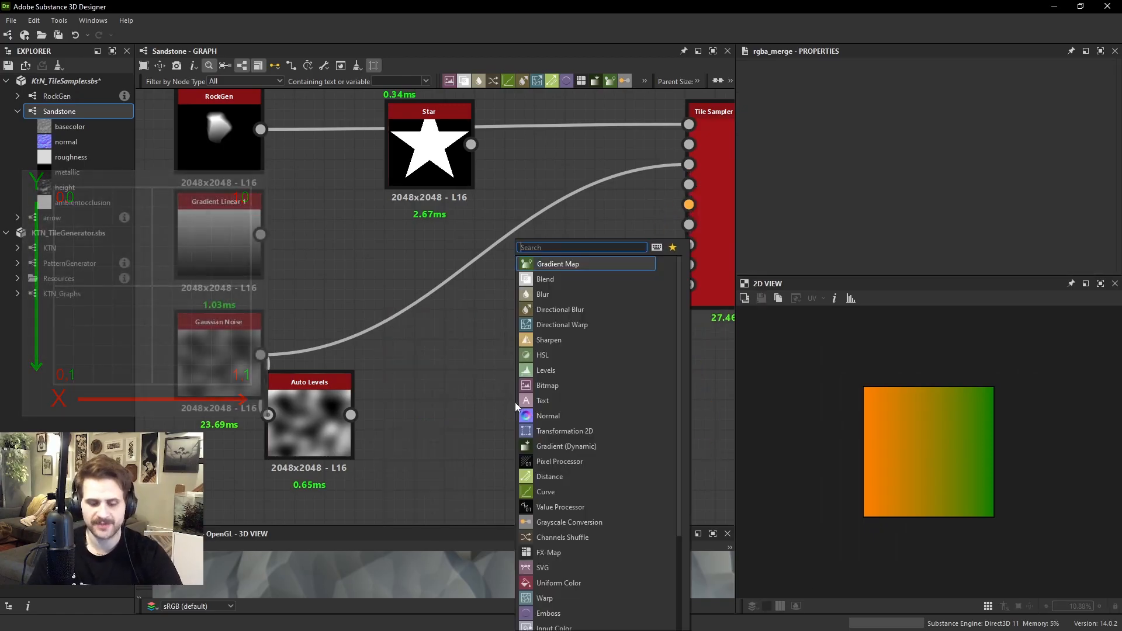
type("n")
type("ormal sobel")
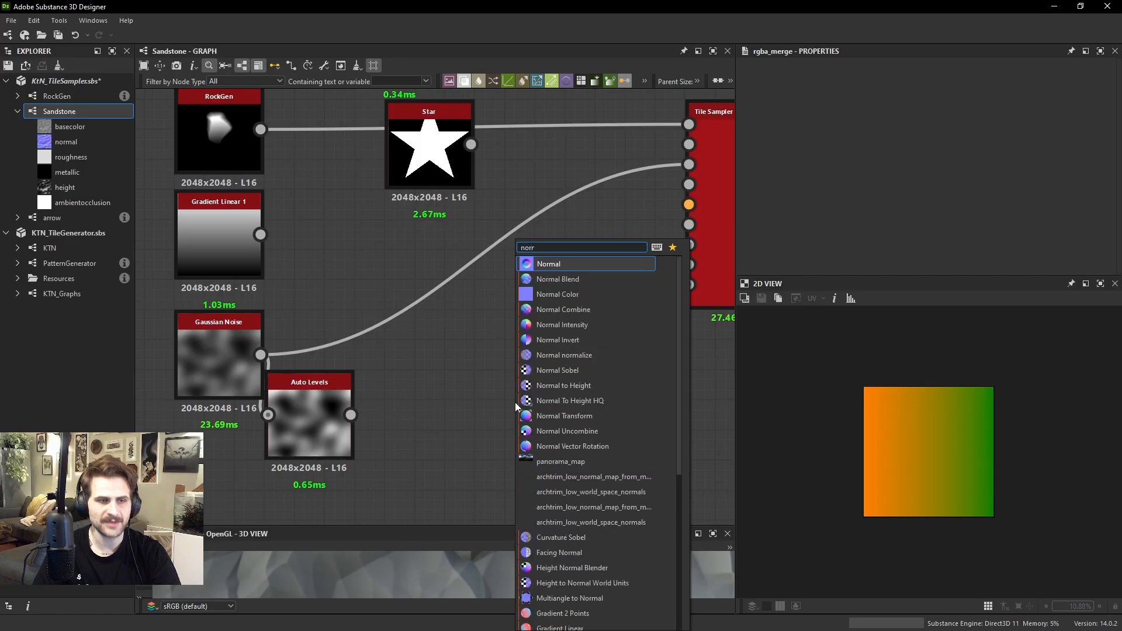
key("Return")
left_click_drag(509, 399, 464, 405)
scroll(881, 232, "down", 3)
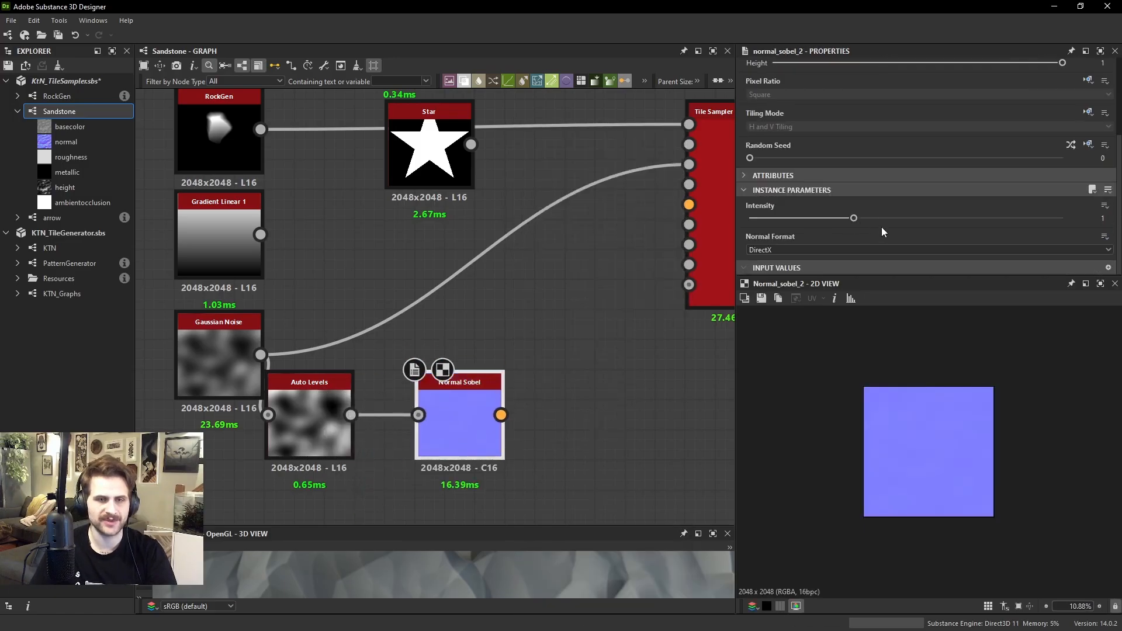
type("50")
key("Return")
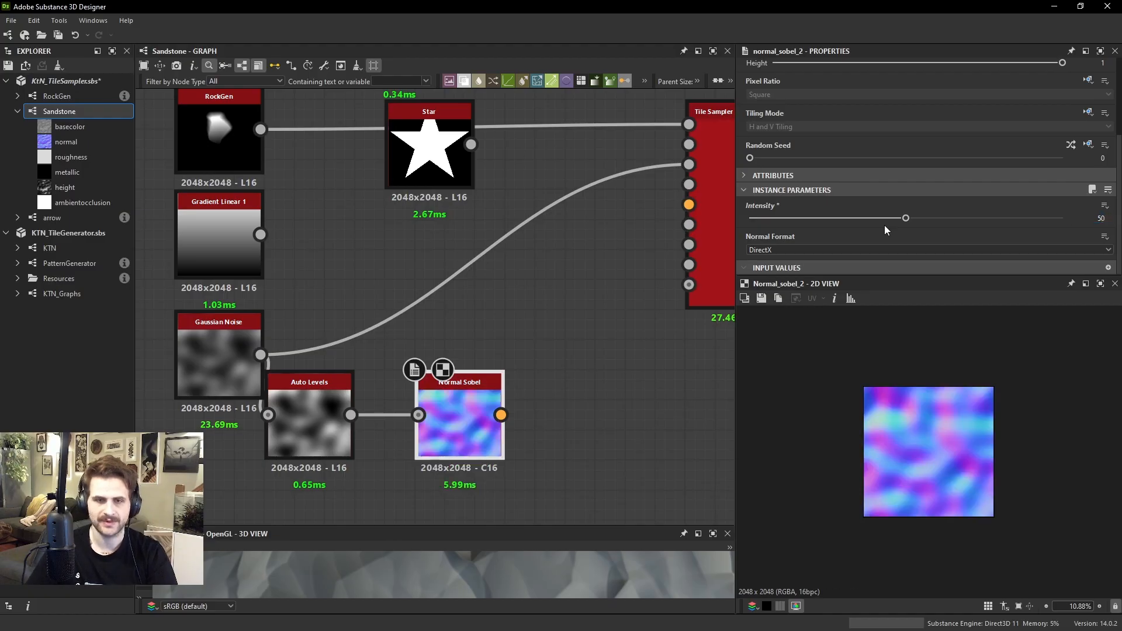
Examine the Normal Sobel's red and green channels separately in the 2D view
scroll(972, 433, "up", 3)
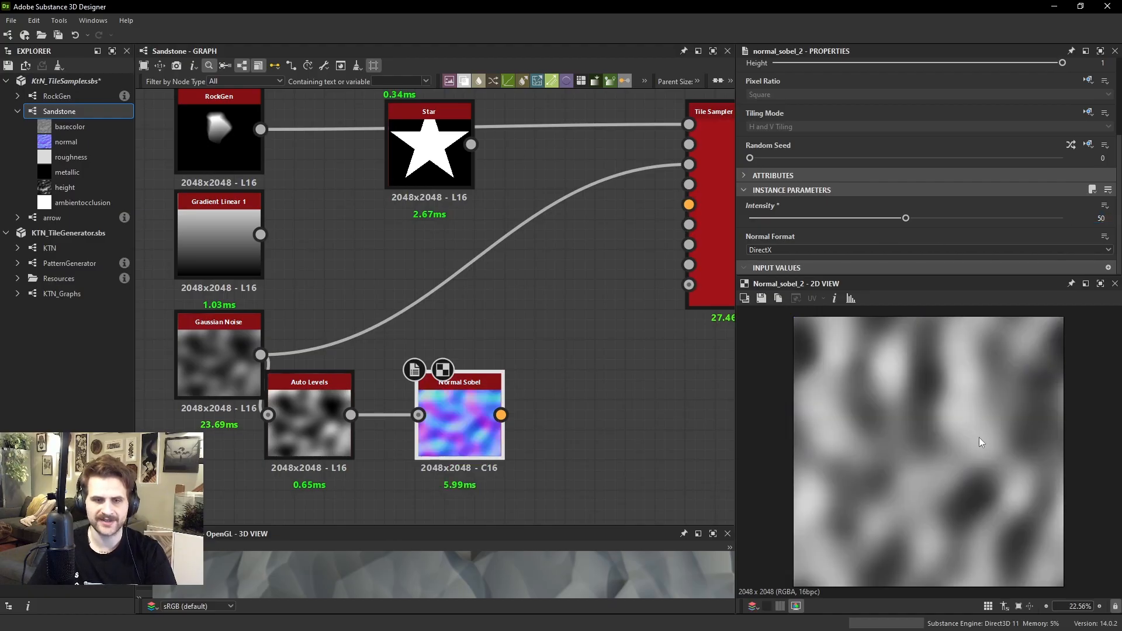
scroll(963, 422, "up", 2)
scroll(934, 417, "down", 3)
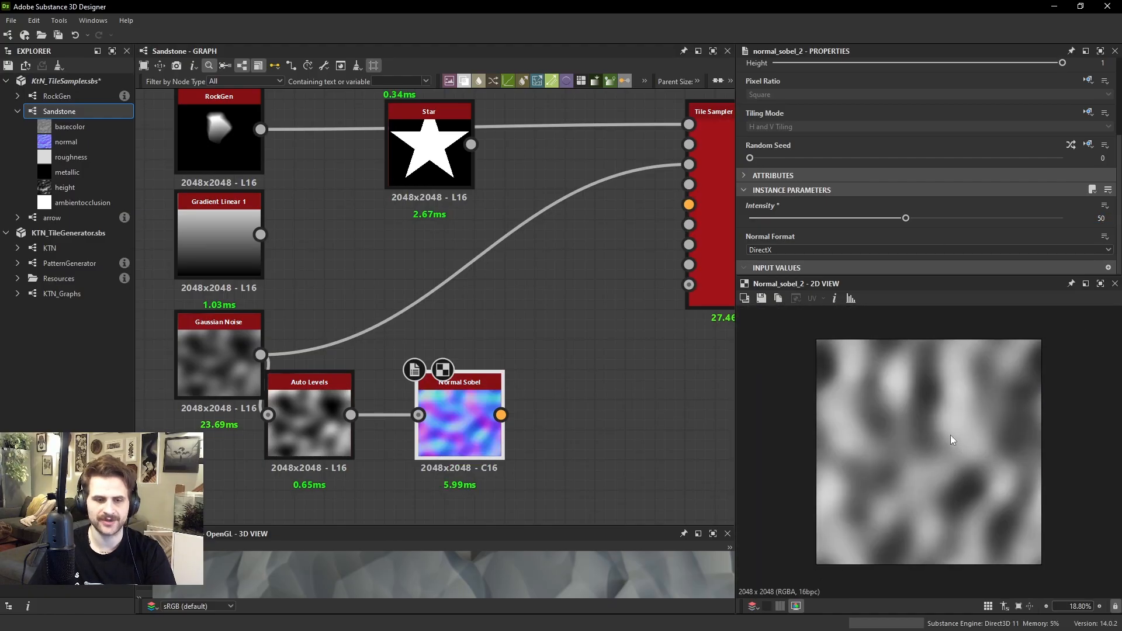
scroll(950, 435, "up", 3)
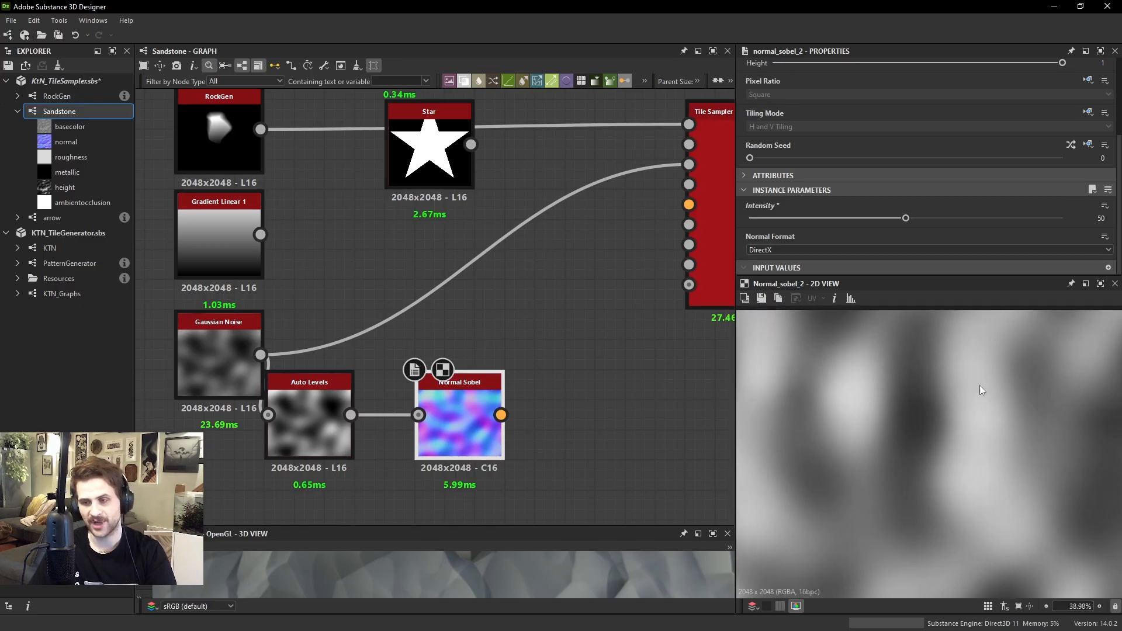
scroll(984, 398, "up", 2)
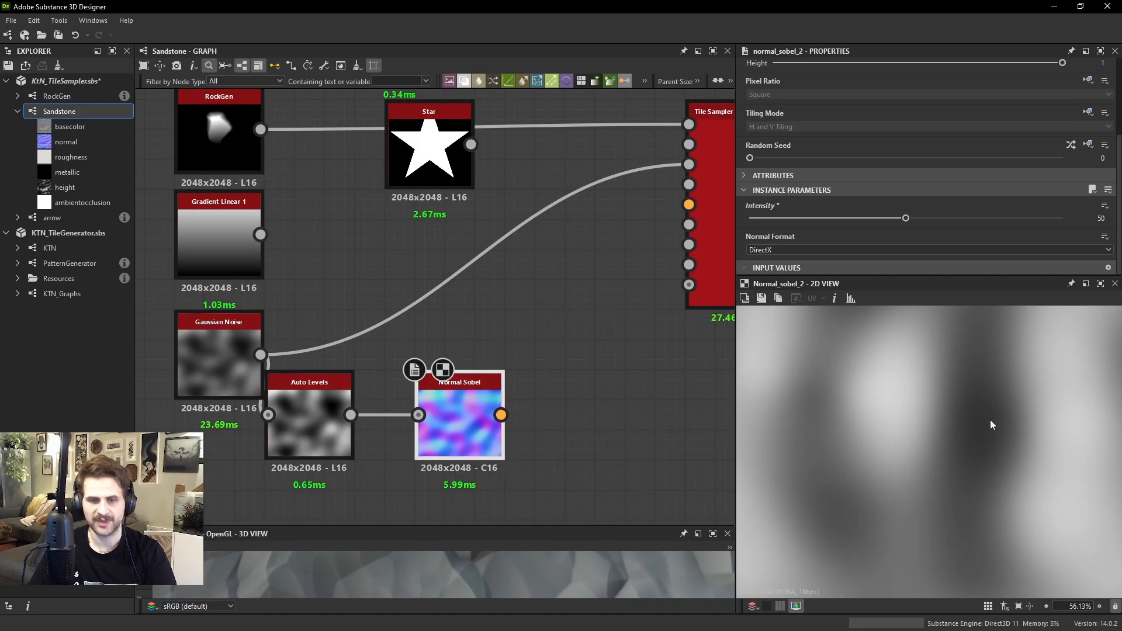
scroll(986, 419, "down", 2)
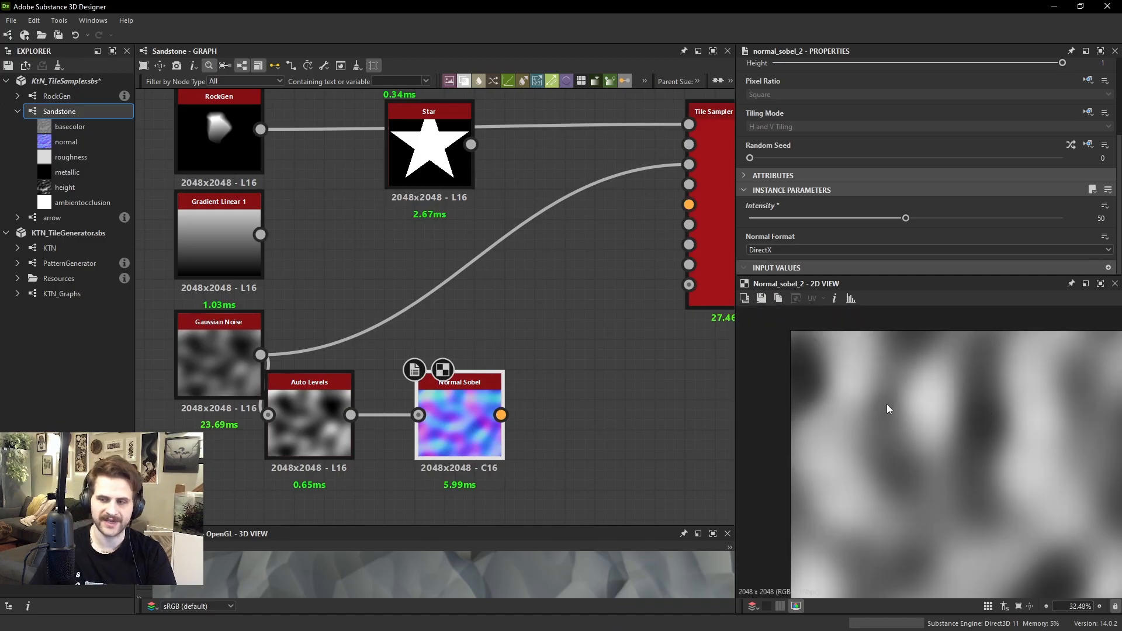
key("g")
middle_click_drag(918, 415, 927, 433)
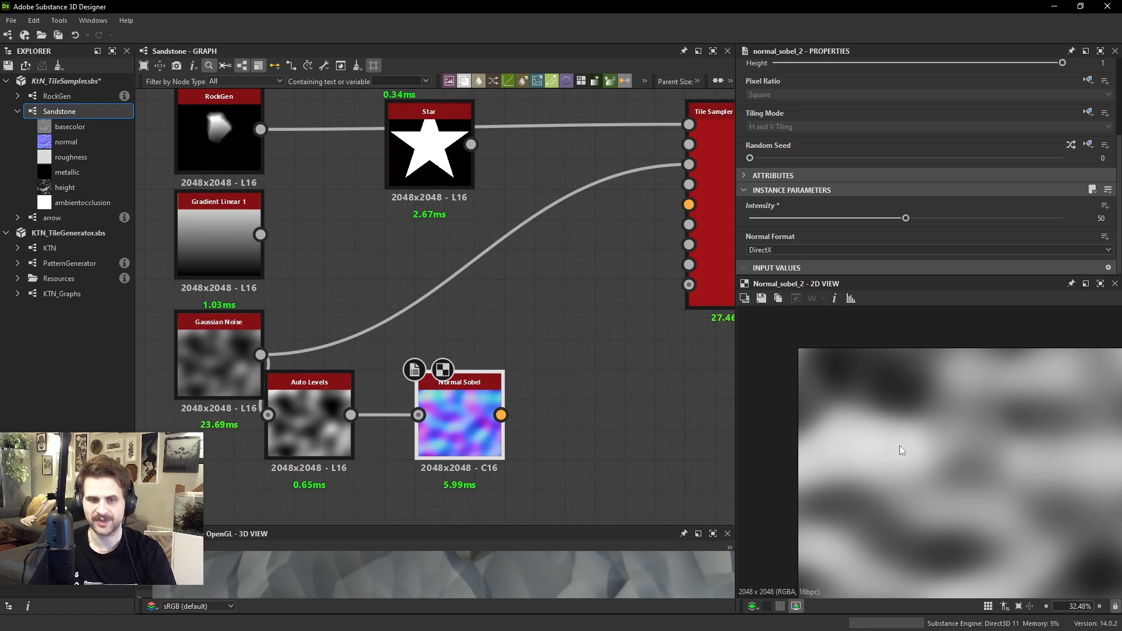
Connect the Normal Sobel to the Tile Sampler's Vector Map Input and bring Vector Map Displacement down to 0
left_click_drag(501, 415, 716, 205)
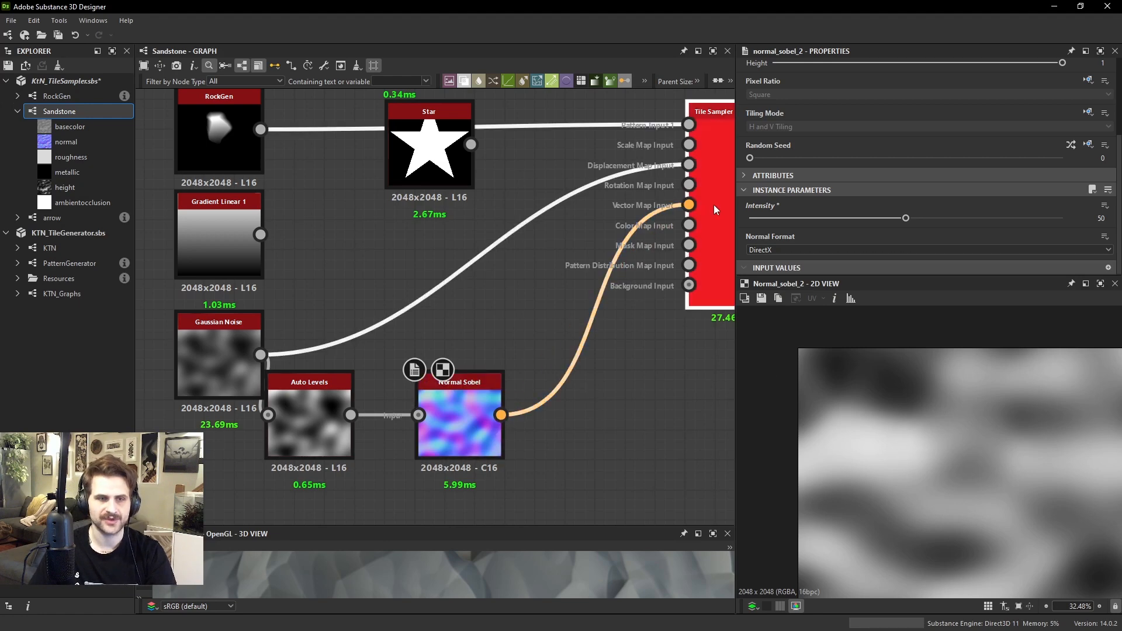
left_click(713, 204)
scroll(967, 177, "down", 2)
scroll(966, 177, "down", 8)
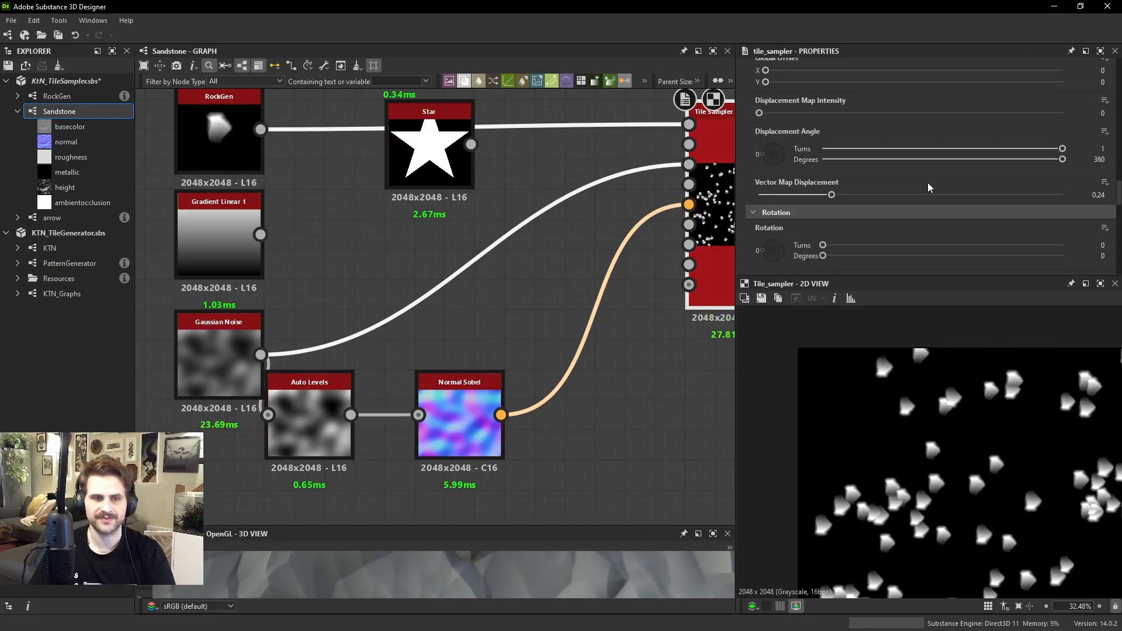
left_click_drag(831, 160, 761, 167)
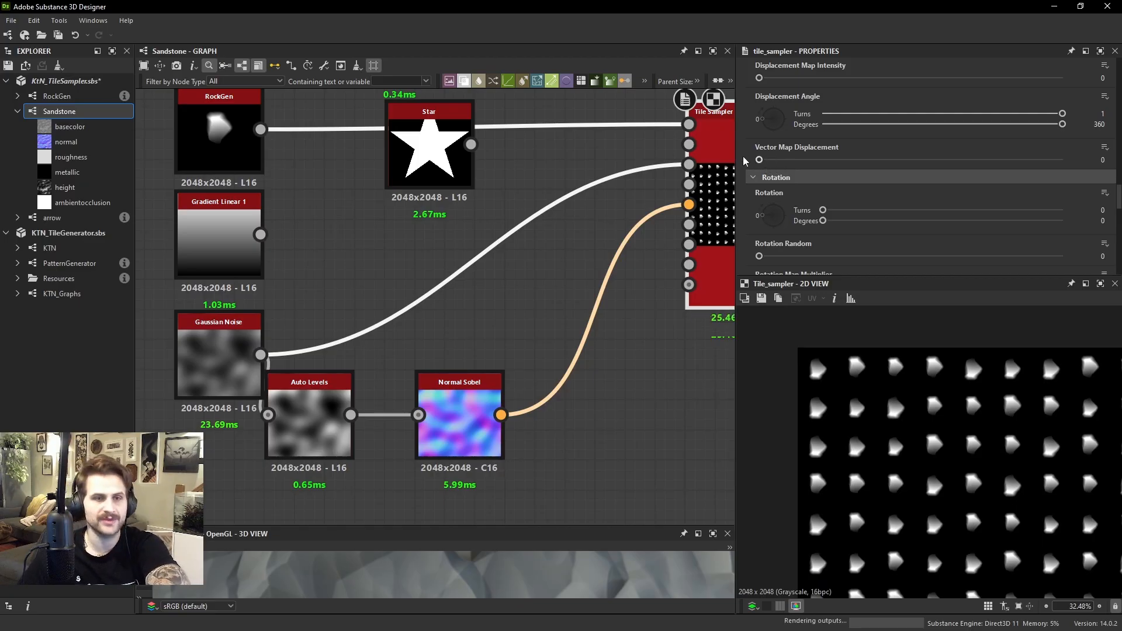
Delete the Auto Levels and Normal Sobel nodes feeding the Tile Sampler's vector map
scroll(569, 258, "down", 4)
scroll(579, 270, "up", 1)
left_click_drag(546, 302, 427, 345)
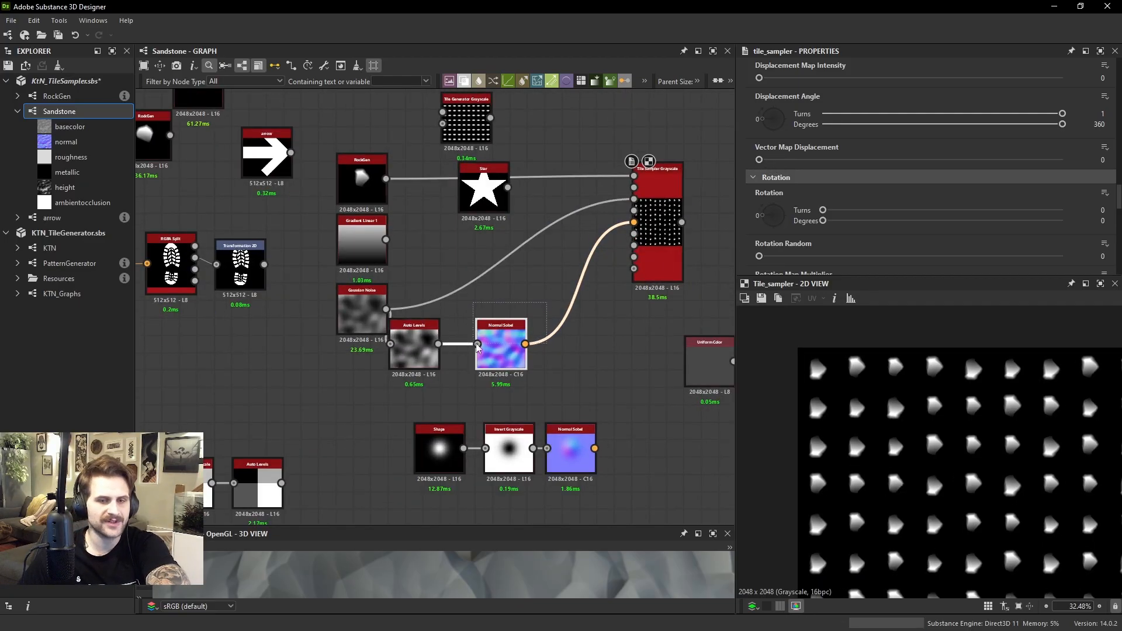
key("Delete")
Move the Tile Sampler closer to its input nodes and place the Tile Generator directly above it
left_click_drag(641, 245, 609, 248)
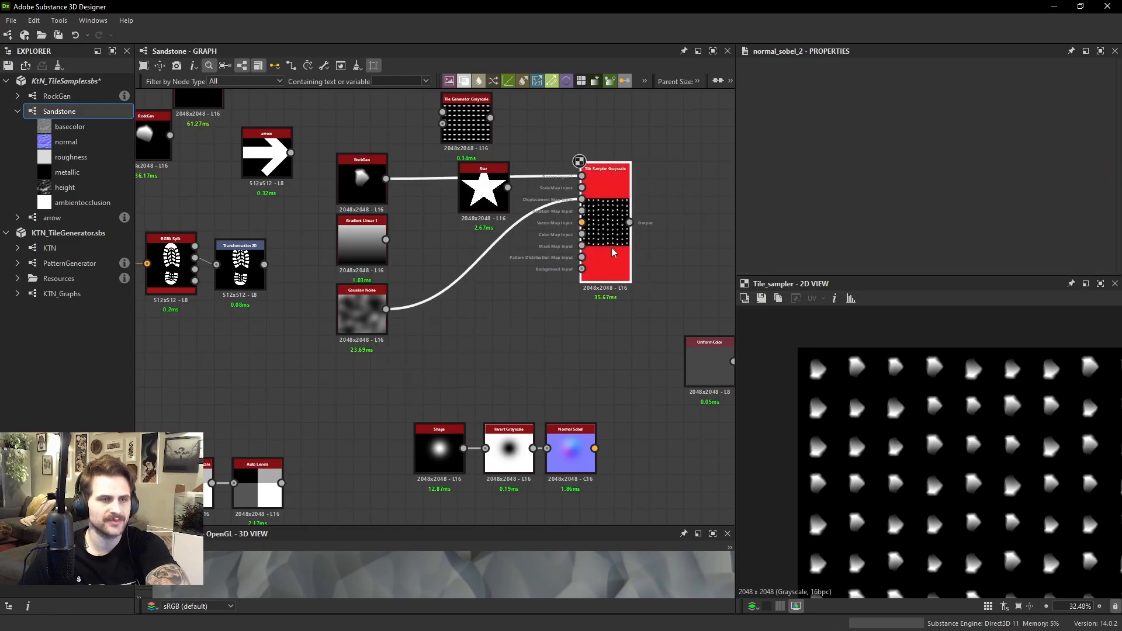
middle_click_drag(463, 122, 440, 170)
scroll(440, 170, "down", 4)
left_click_drag(440, 171, 519, 162)
Delete the unconnected spare Tile Sampler and the leftover Uniform Color node
left_click_drag(591, 138, 680, 265)
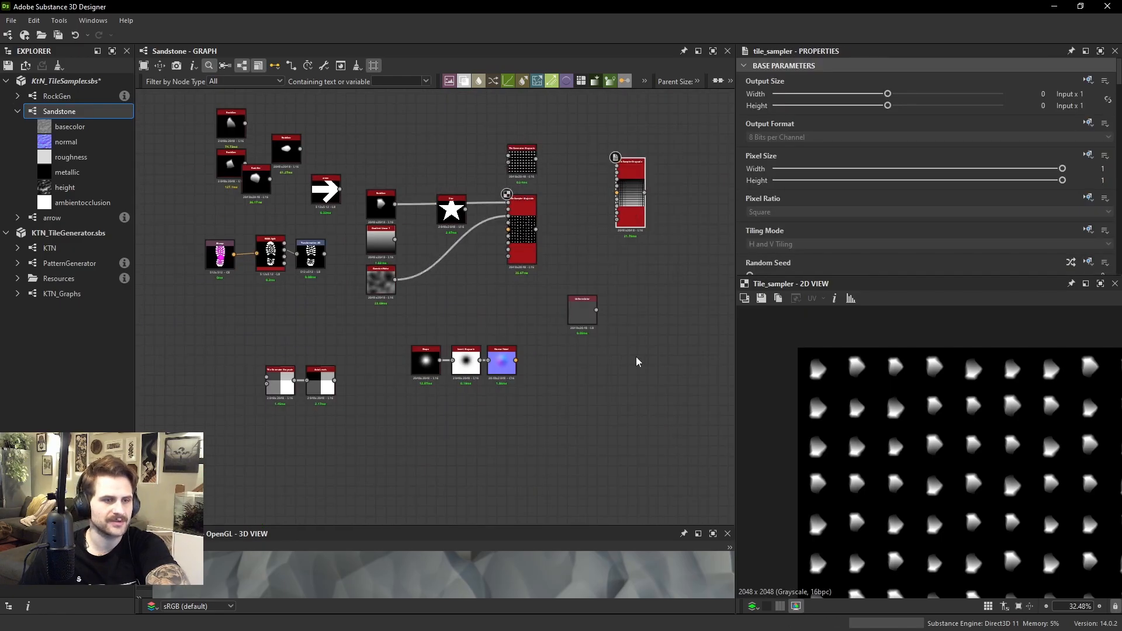
key("Delete")
left_click_drag(635, 345, 503, 288)
key("Delete")
Try a Rotation of about 34.26° on the Tile Sampler's pattern and reset it to 0
scroll(491, 187, "up", 6)
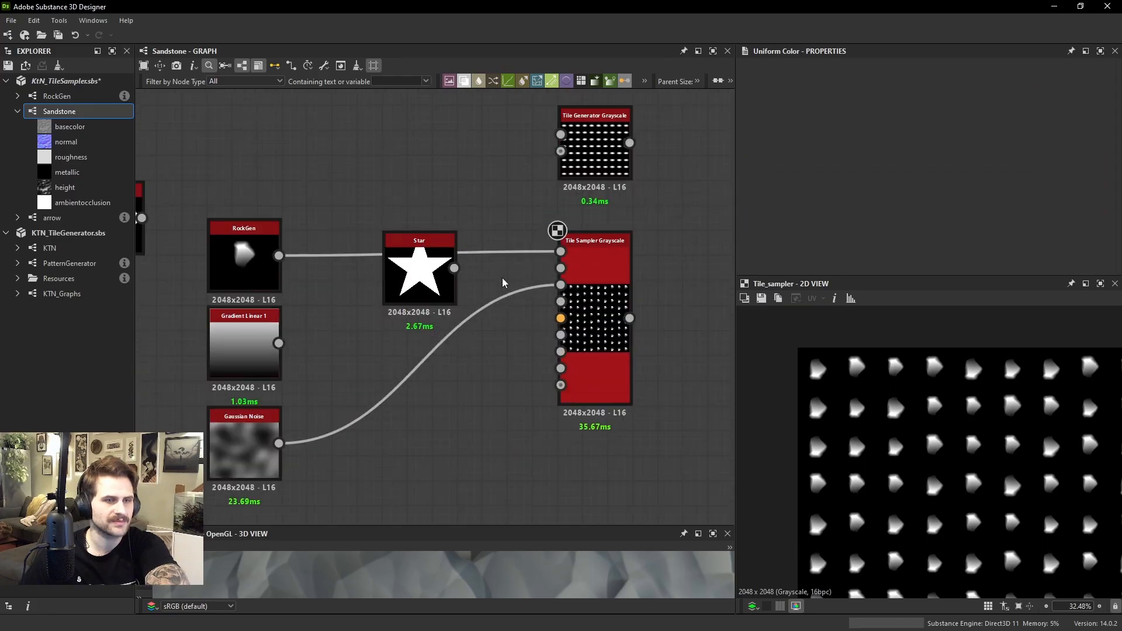
left_click(613, 212)
scroll(862, 161, "down", 4)
scroll(853, 164, "down", 10)
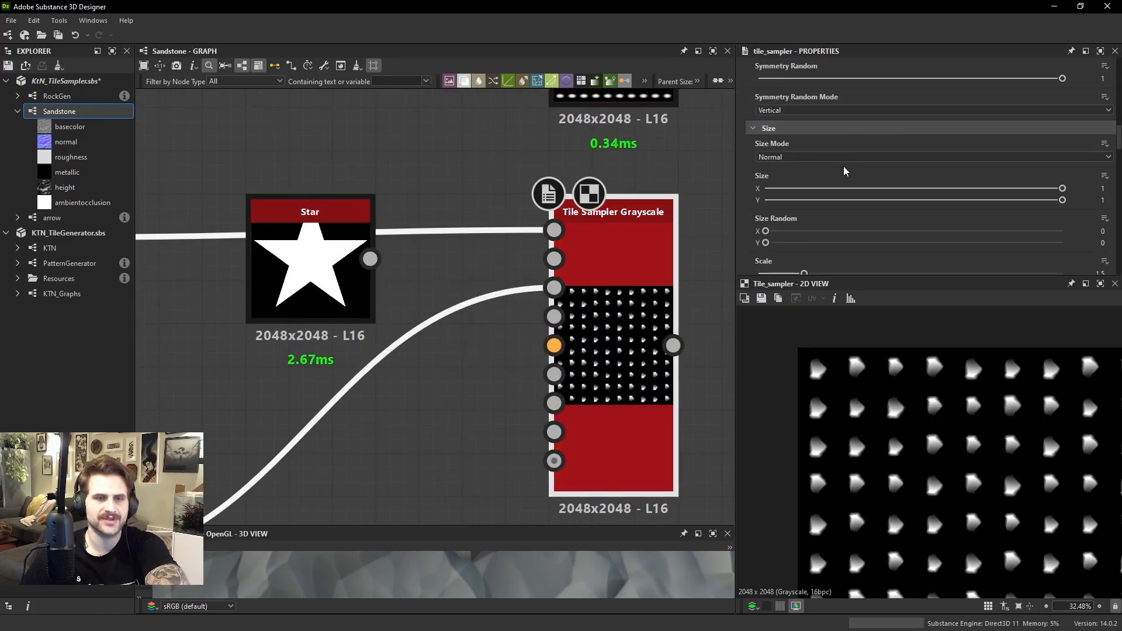
scroll(841, 156, "down", 5)
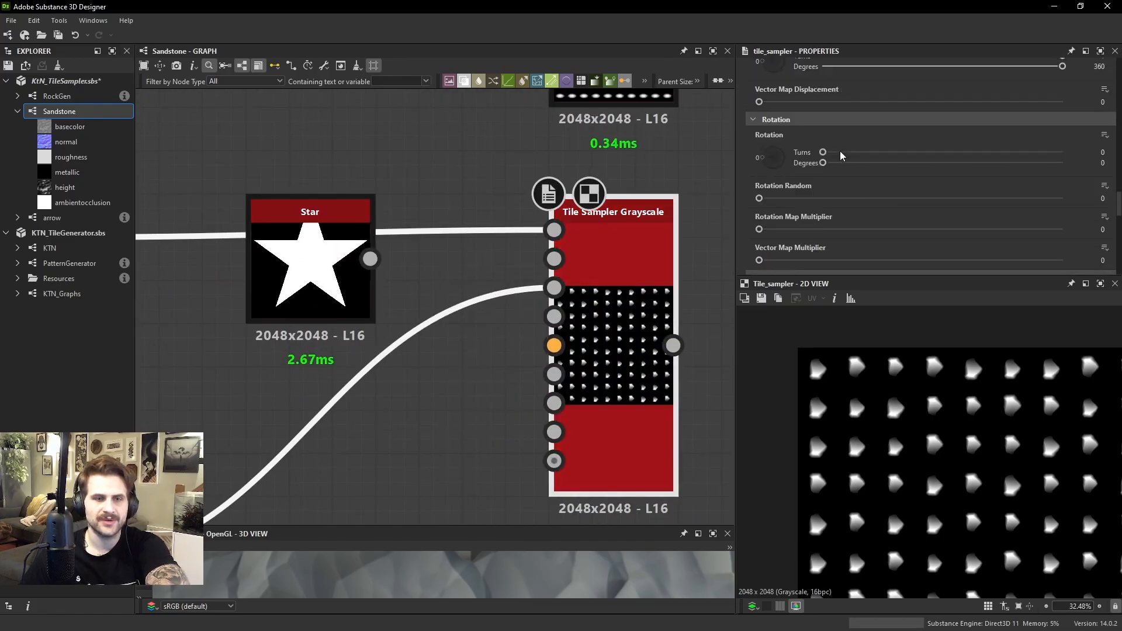
scroll(827, 170, "up", 5)
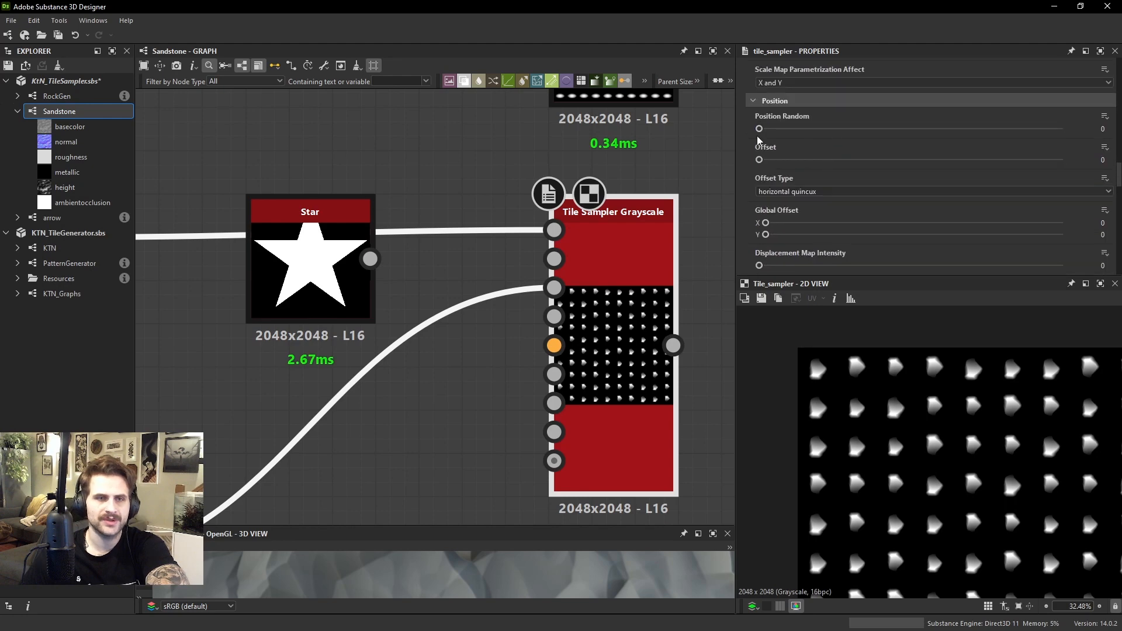
scroll(759, 135, "down", 5)
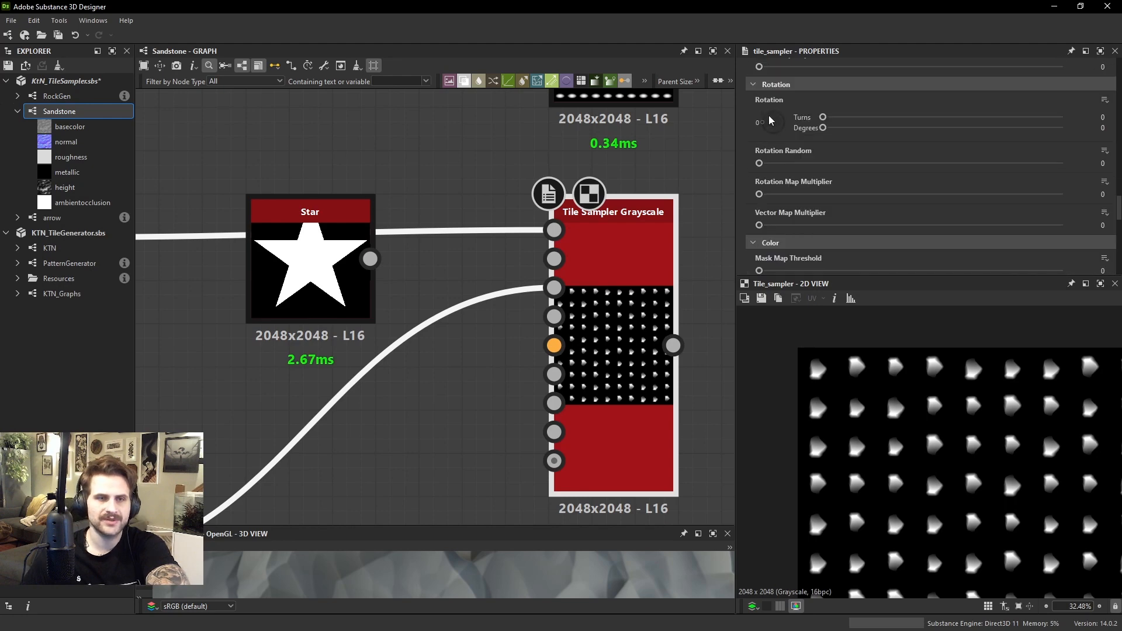
mouse_move(762, 126)
left_mouse_down()
mouse_move(782, 111)
mouse_move(780, 133)
mouse_move(782, 108)
mouse_move(752, 108)
left_mouse_up()
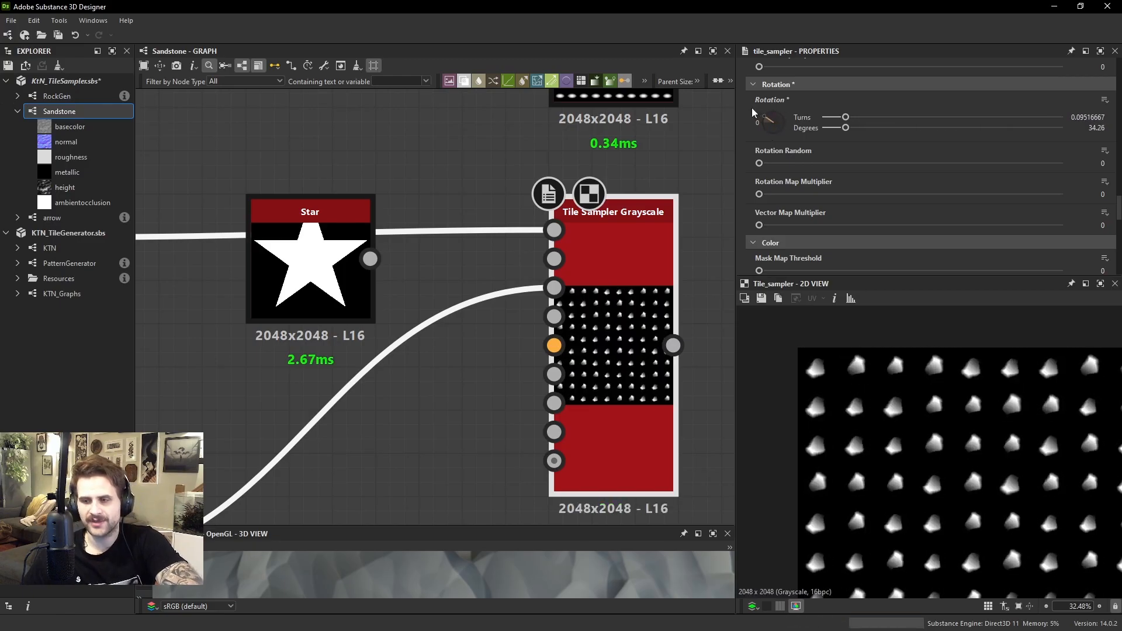
mouse_move(752, 108)
left_mouse_down()
mouse_move(756, 93)
mouse_move(733, 118)
left_mouse_up()
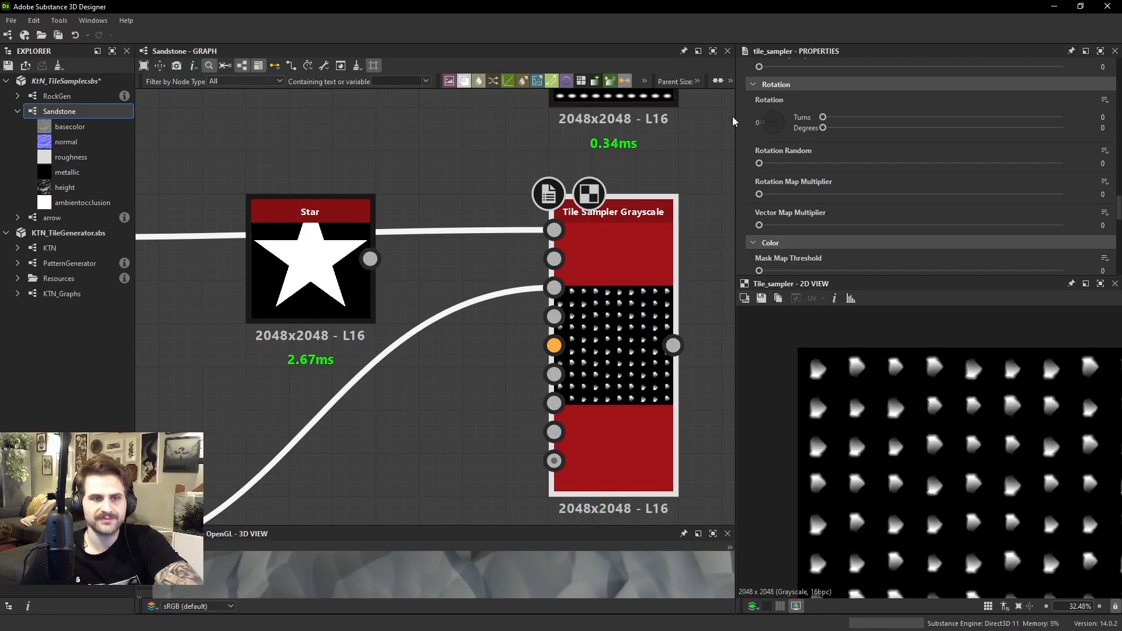
Raise the Tile Sampler's Rotation Random to the slider's maximum
left_click_drag(759, 163, 1100, 160)
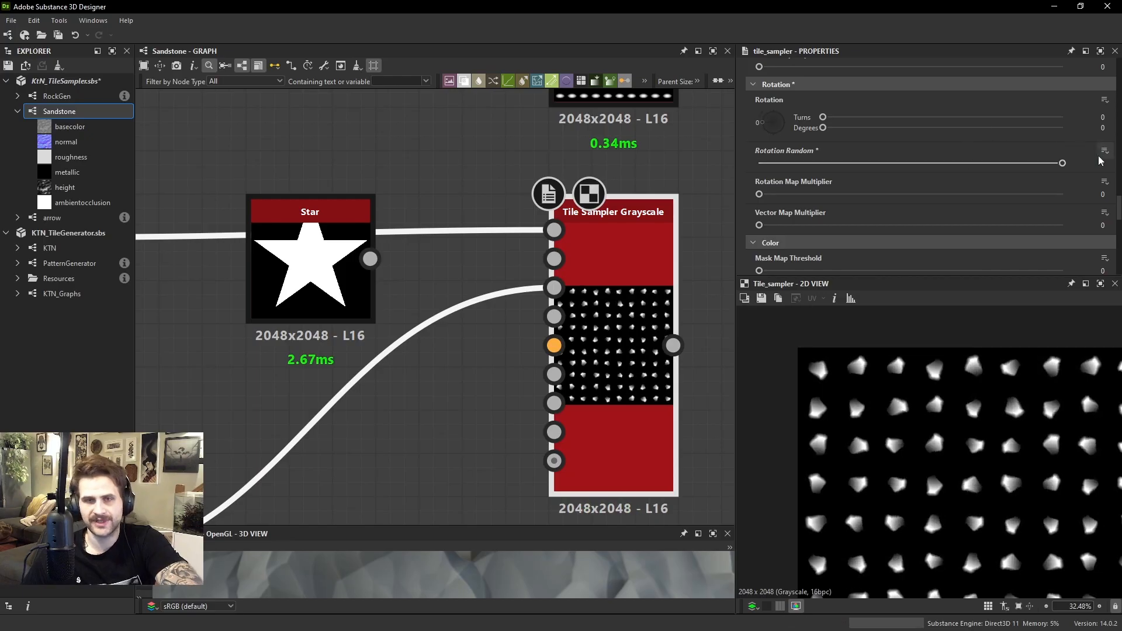
Reset the Tile Sampler's Rotation Random to 0 and review the resulting rock pattern
scroll(911, 375, "up", 2)
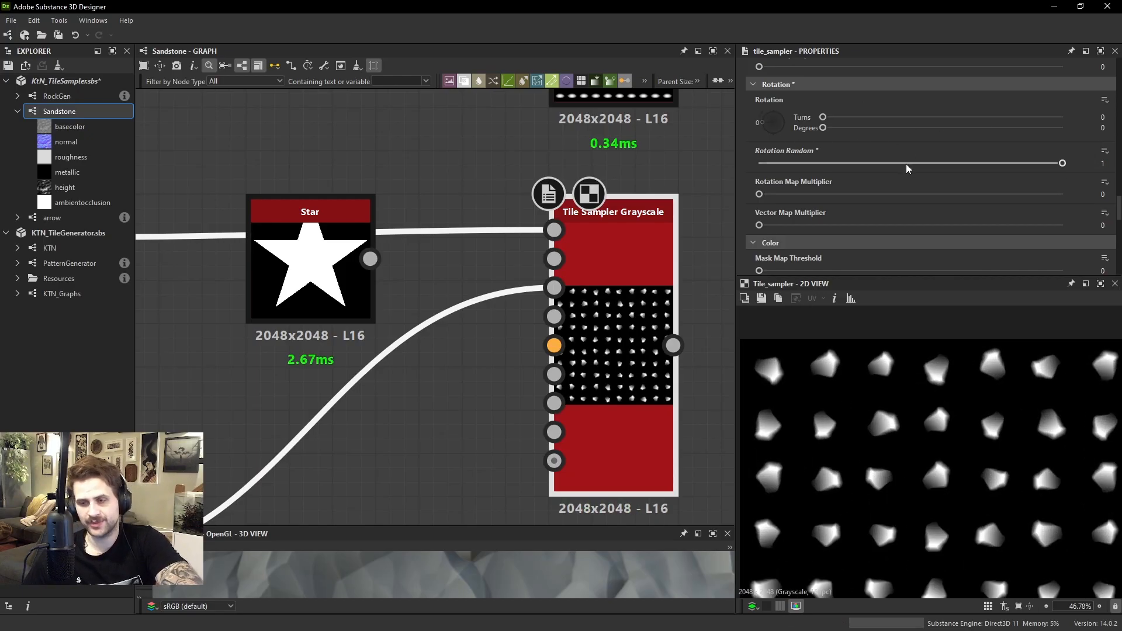
left_click_drag(1016, 164, 752, 166)
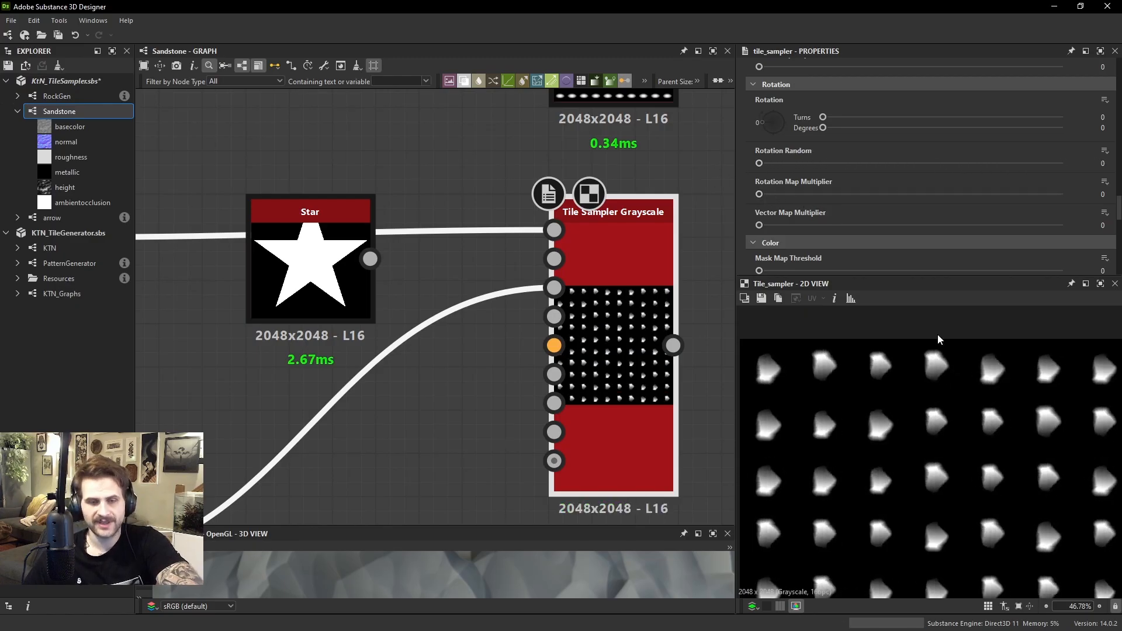
left_click_drag(764, 164, 639, 169)
scroll(823, 362, "down", 3)
scroll(477, 336, "down", 5)
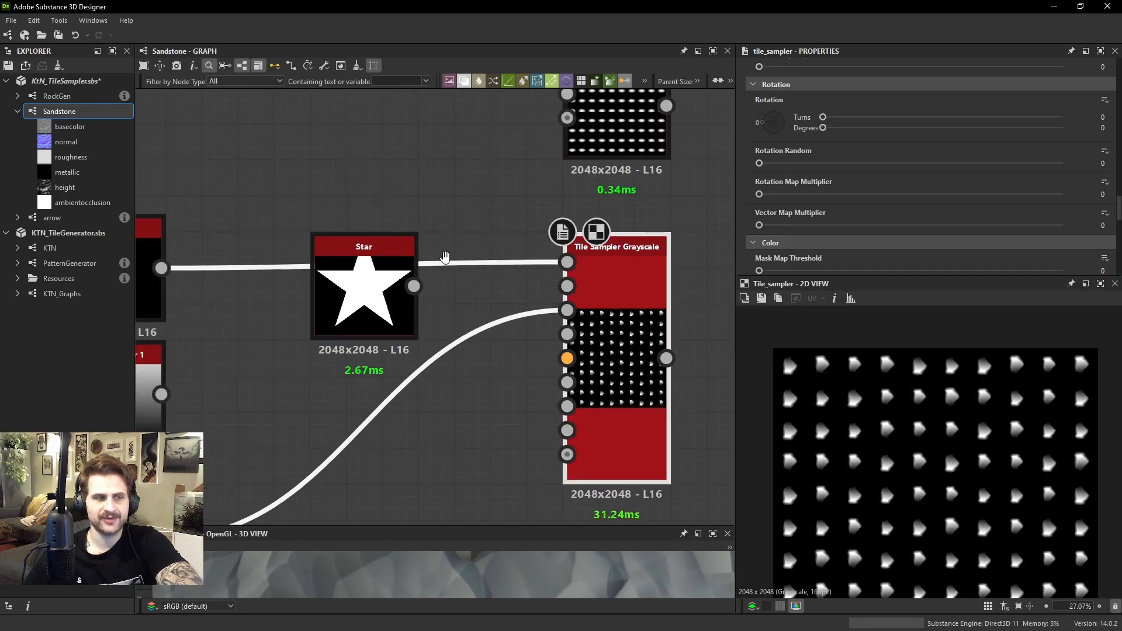
Feed the arrow node into the Tile Sampler's Pattern Input 1 and delete the Gaussian Noise connection to its Displacement Map Input
left_click_drag(420, 309, 379, 239)
left_click_drag(265, 283, 488, 311)
scroll(316, 266, "up", 1)
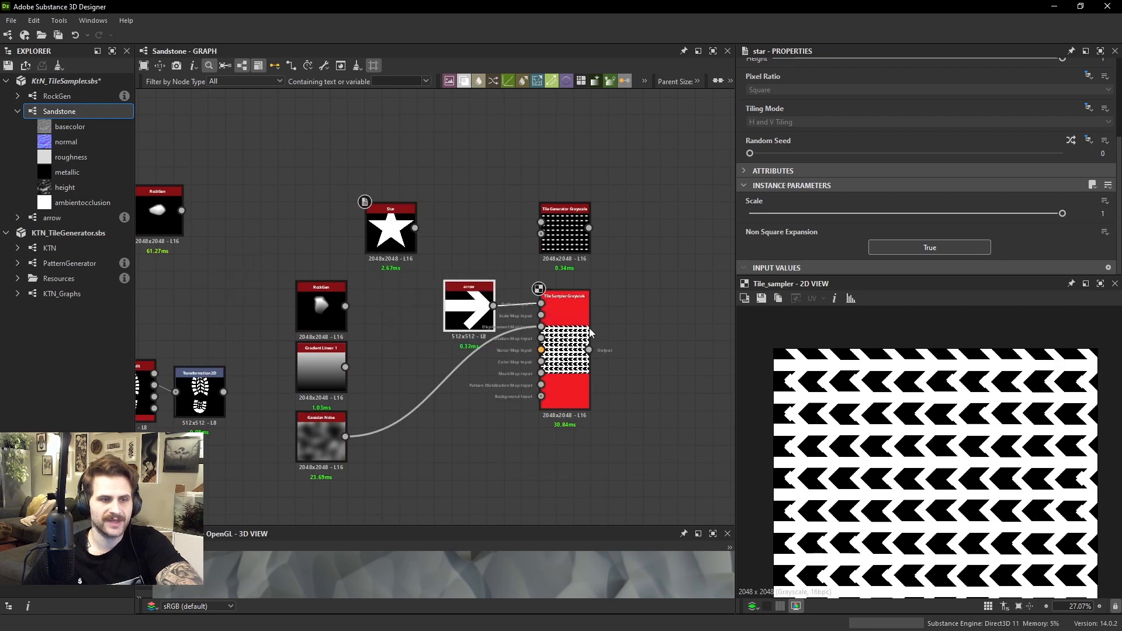
scroll(510, 332, "up", 1)
left_click(507, 332)
key("Delete")
Set the Tile Sampler's Scale to 0.79 so the arrows stop overlapping
left_click(570, 309)
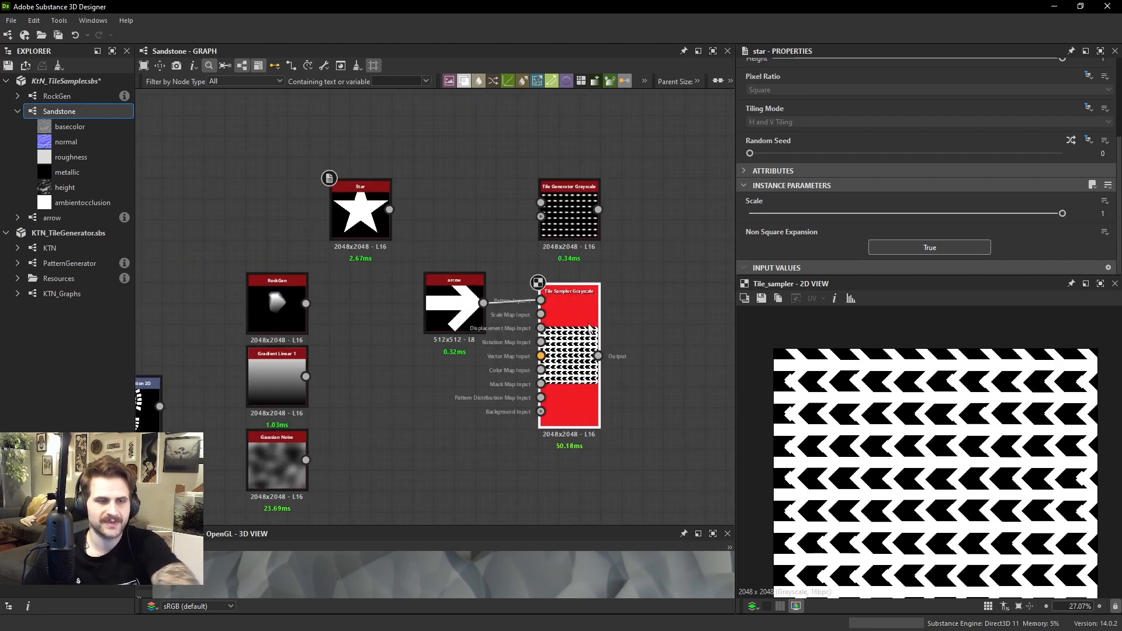
scroll(916, 219, "down", 10)
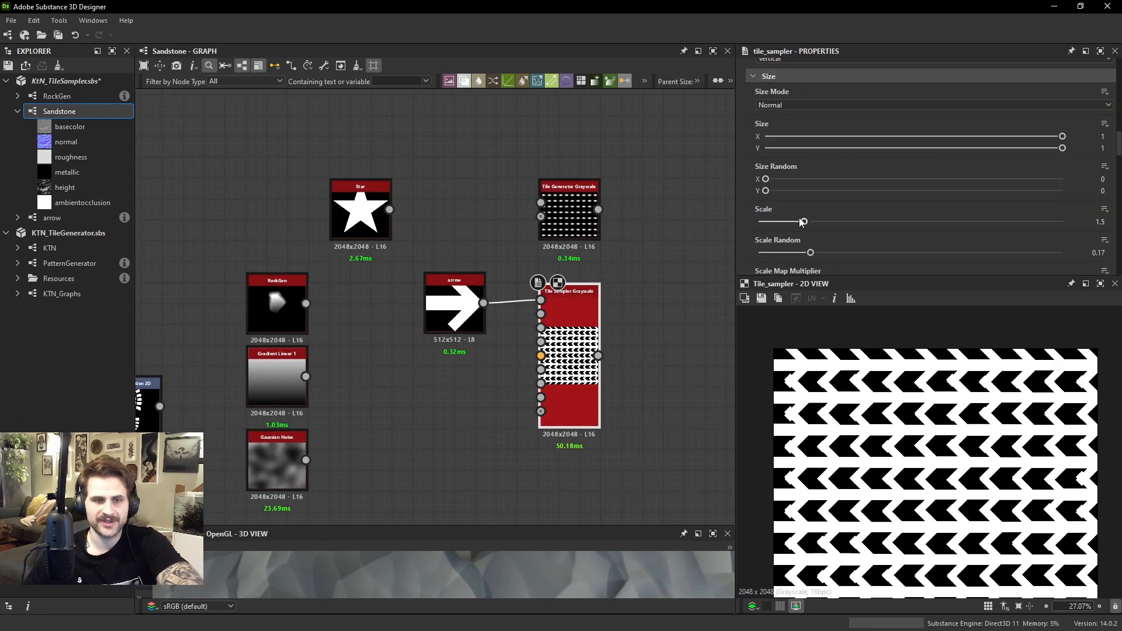
left_click_drag(802, 222, 784, 224)
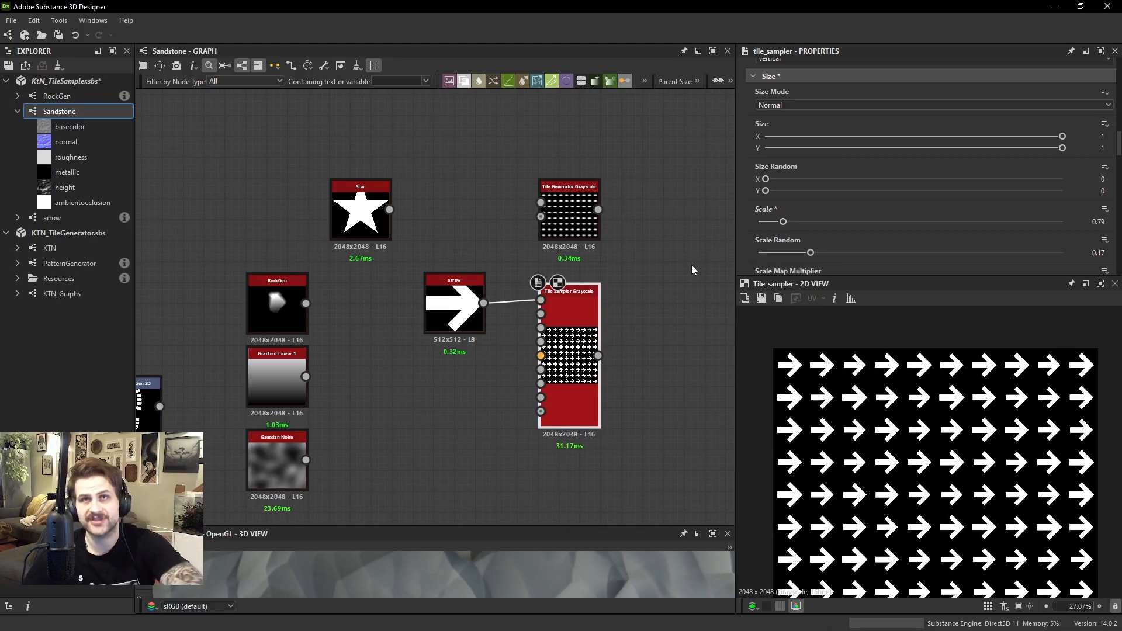
scroll(739, 319, "up", 1)
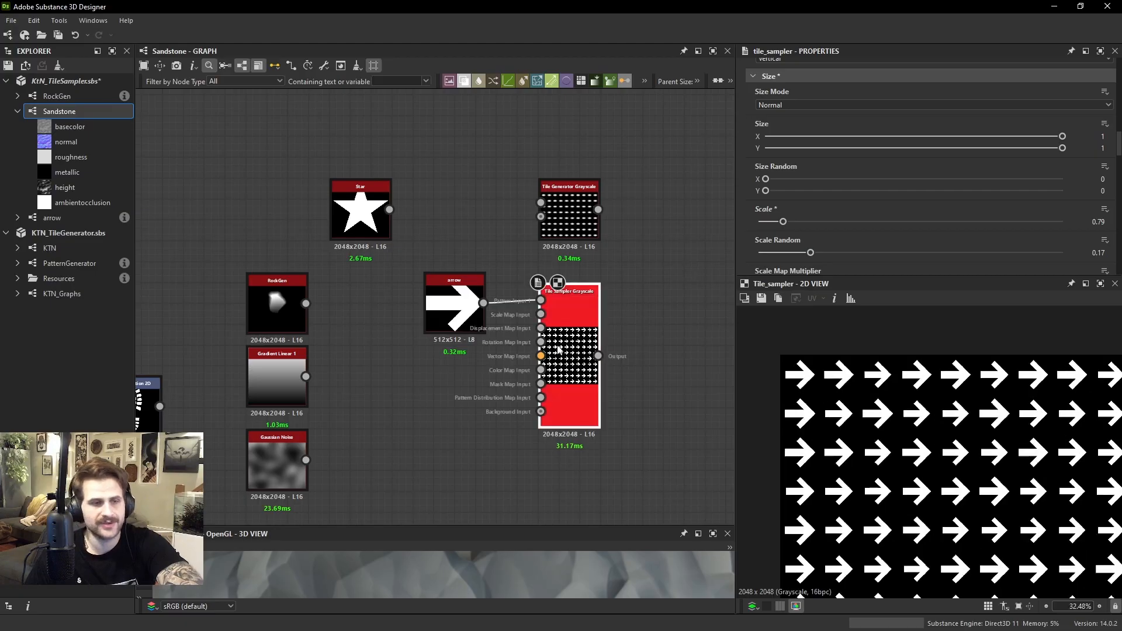
Connect Gradient Linear 1 to the Tile Sampler's Rotation Map Input and set the Rotation Map Multiplier to 0.1
scroll(555, 355, "up", 2)
left_click_drag(305, 377, 533, 336)
scroll(867, 318, "down", 3)
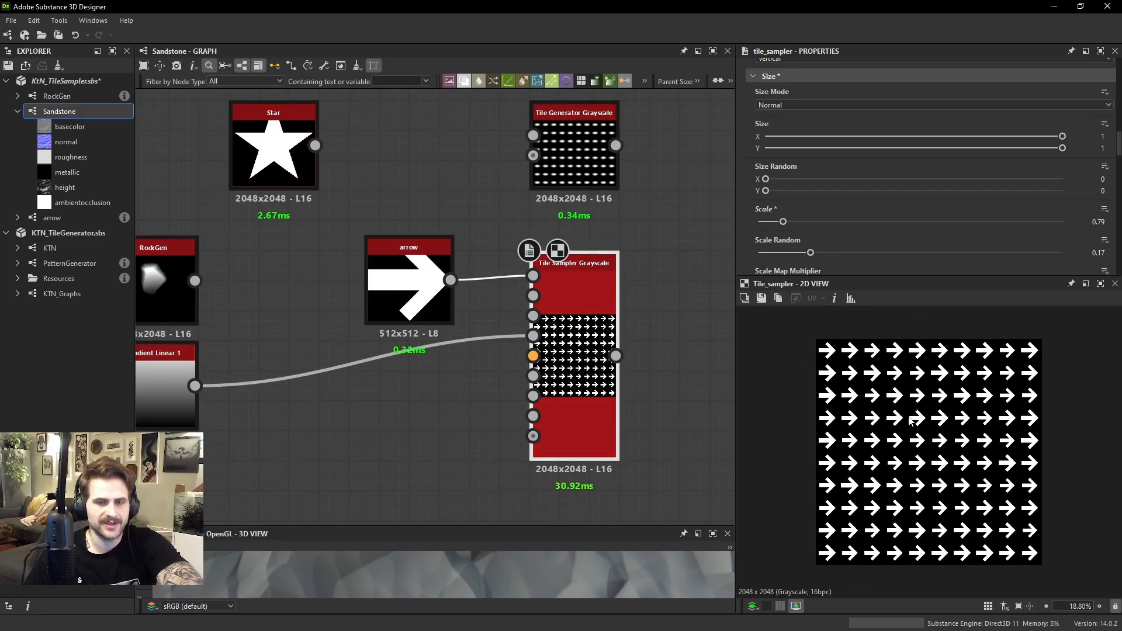
scroll(861, 205, "down", 5)
scroll(840, 183, "down", 3)
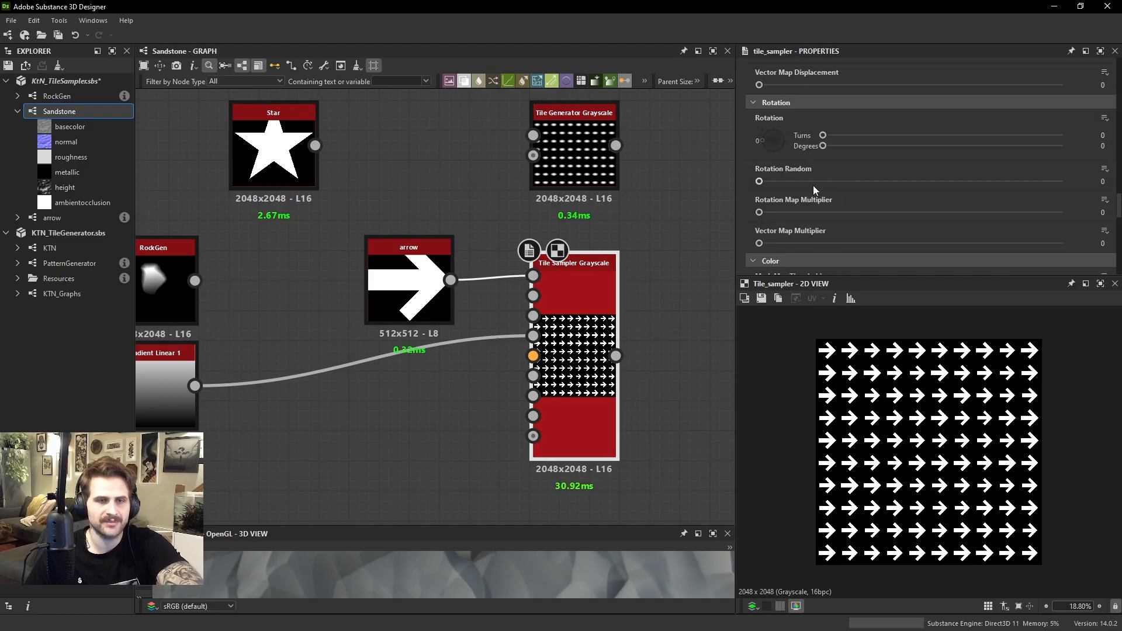
left_click_drag(759, 212, 789, 212)
Try a Rotation Map Multiplier of 0.2 and inspect the arrow angles down to the lowest row
scroll(897, 345, "up", 3)
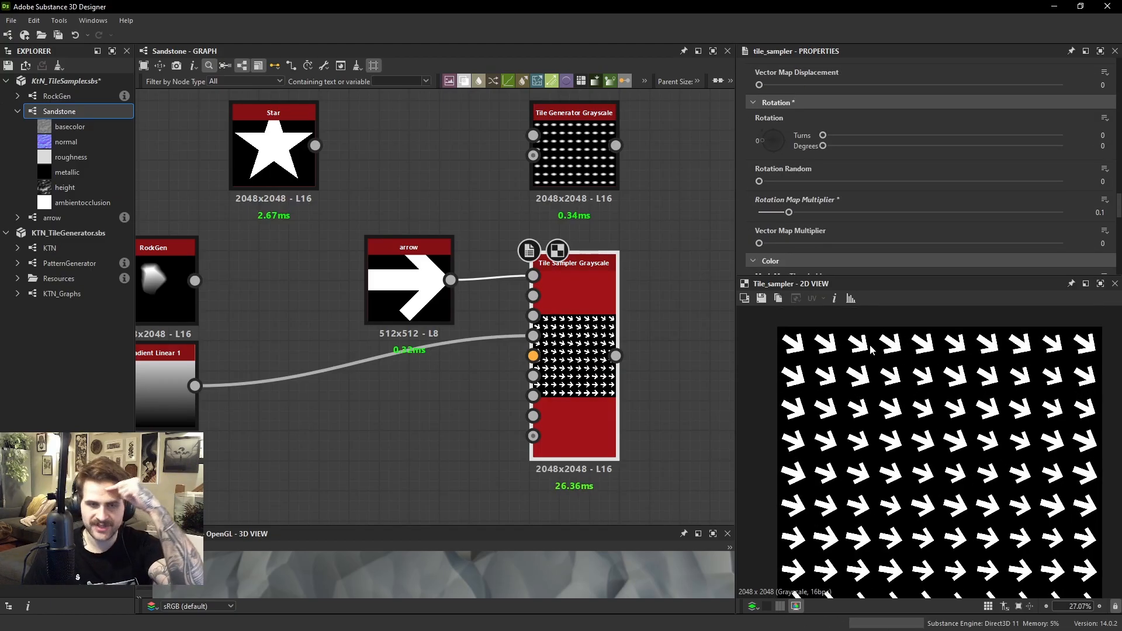
scroll(843, 347, "up", 1)
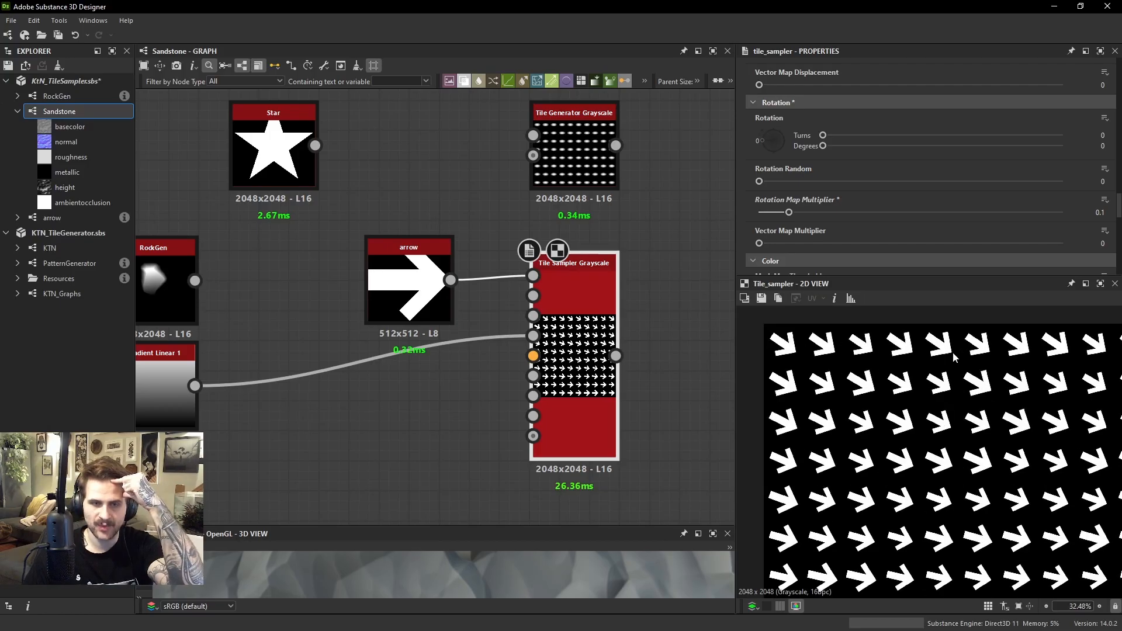
left_click_drag(799, 213, 819, 213)
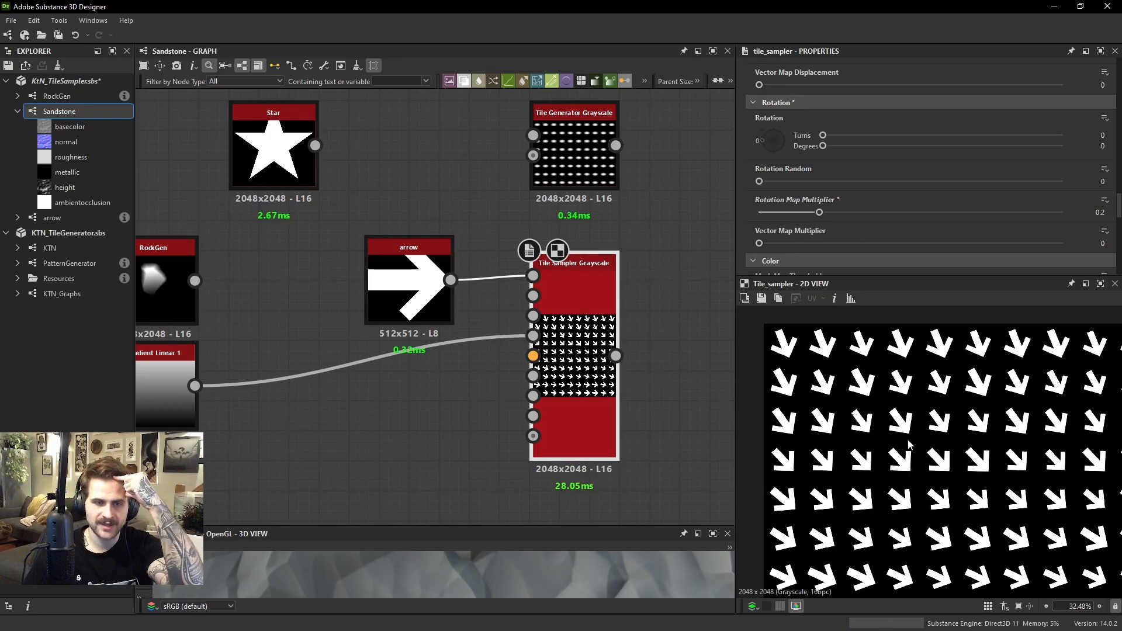
scroll(918, 459, "down", 1)
middle_click_drag(919, 459, 884, 370)
scroll(924, 555, "up", 6)
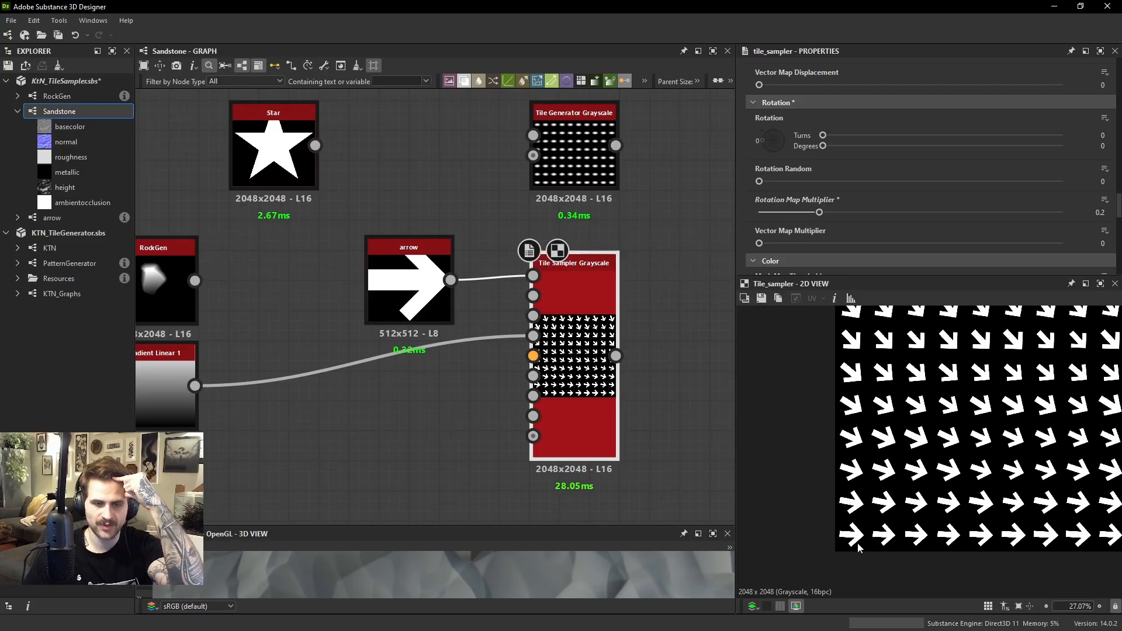
scroll(879, 520, "up", 1)
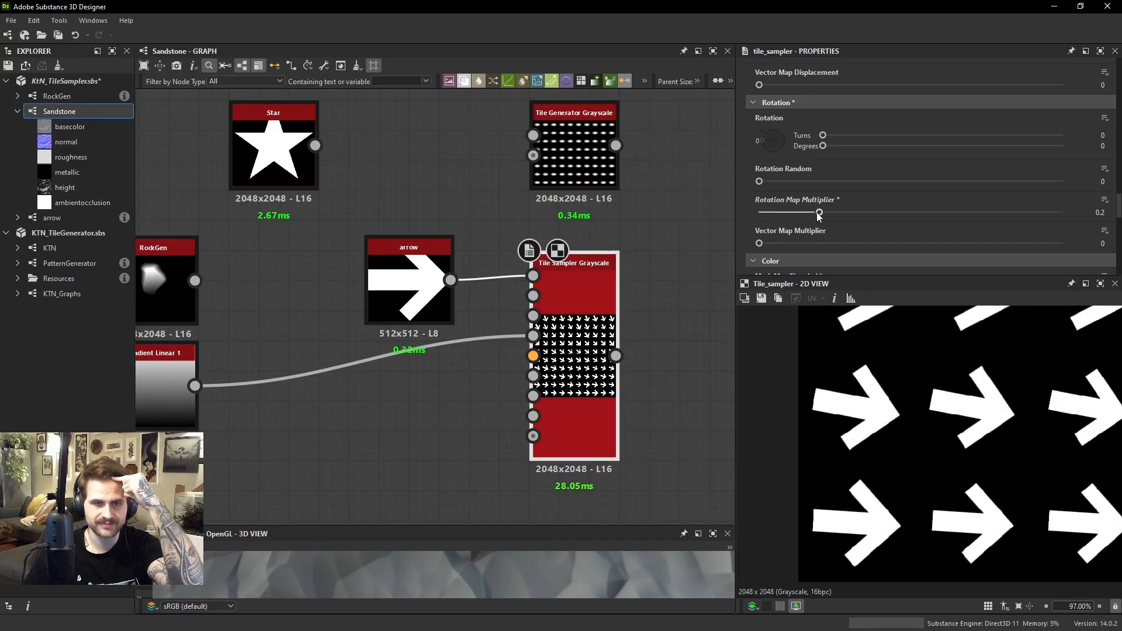
scroll(876, 549, "up", 2)
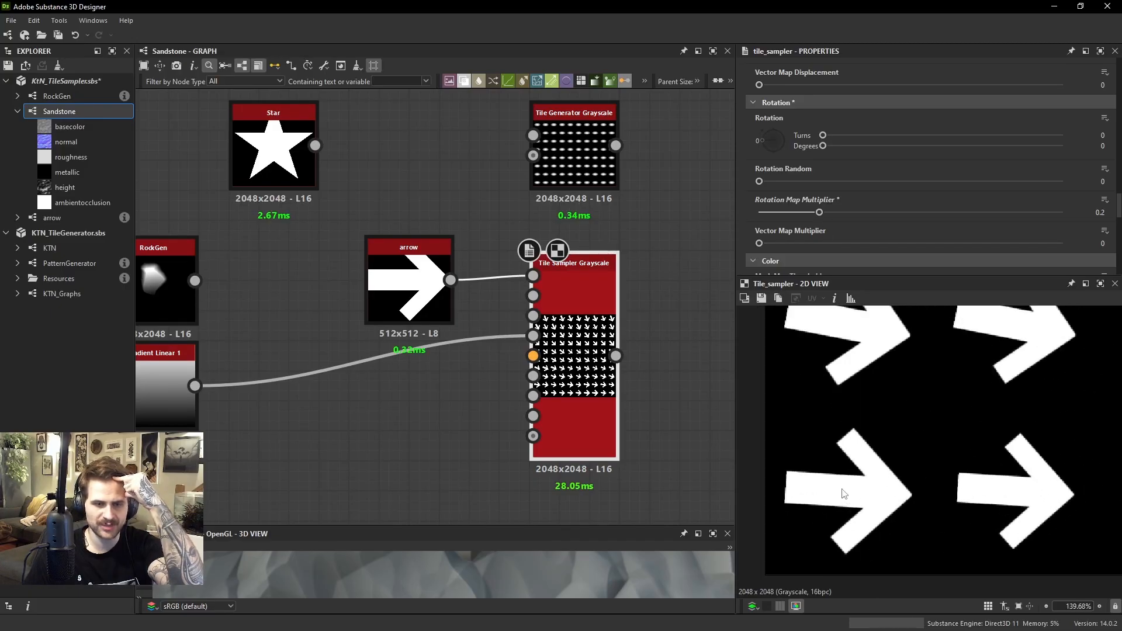
Check the dark end of Gradient Linear 1 with the histogram, then hide the histogram again
left_click(168, 398)
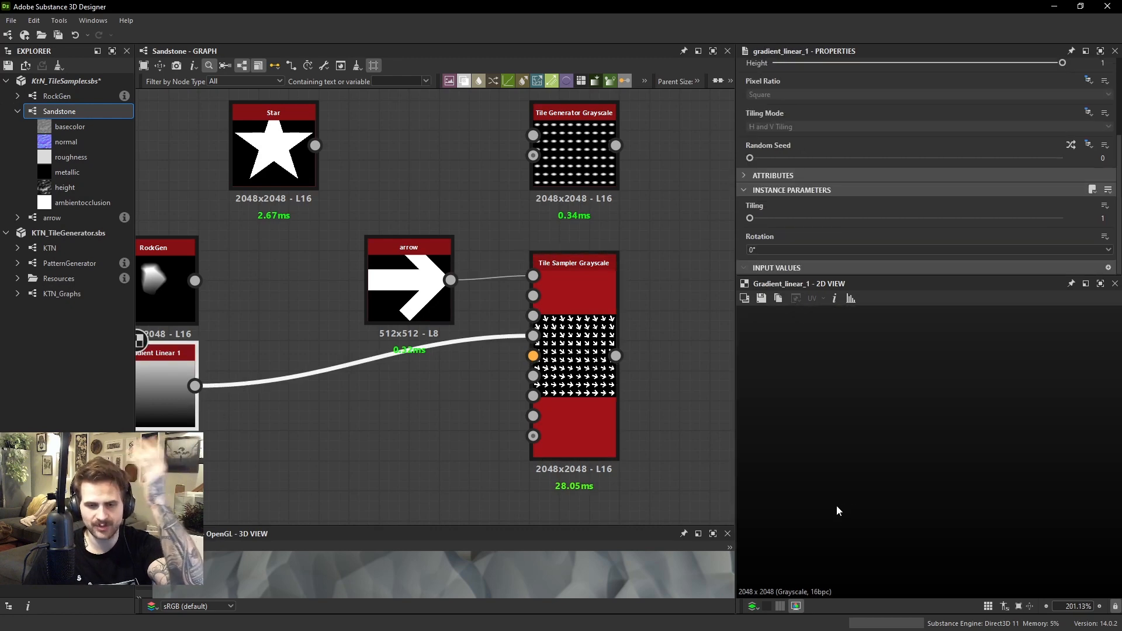
left_click(850, 300)
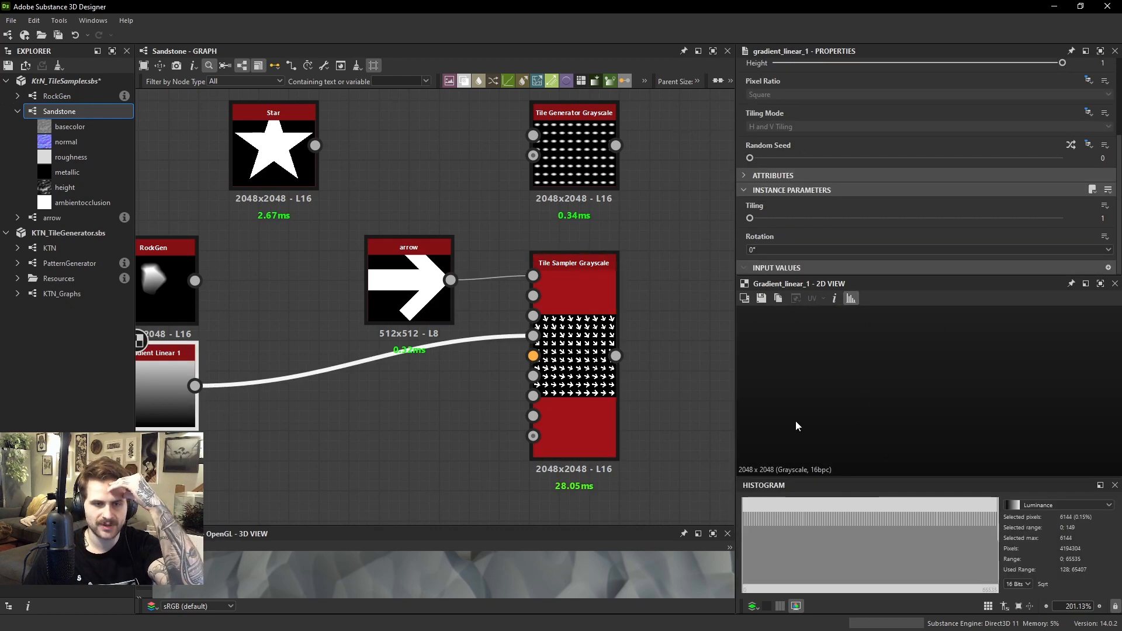
scroll(808, 426, "down", 2)
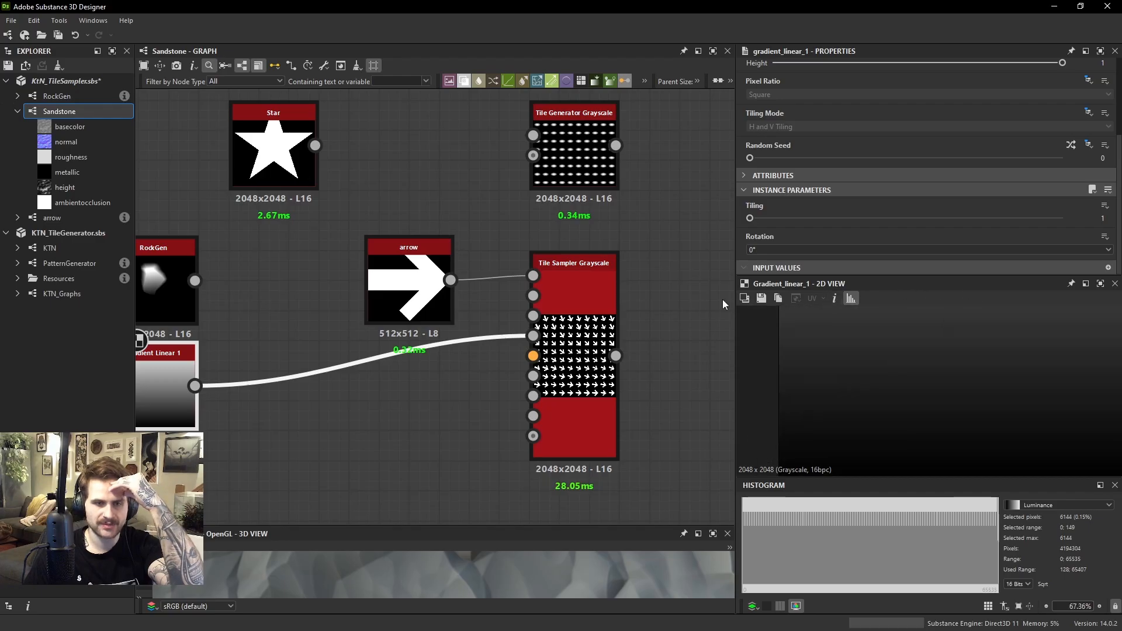
left_click(850, 298)
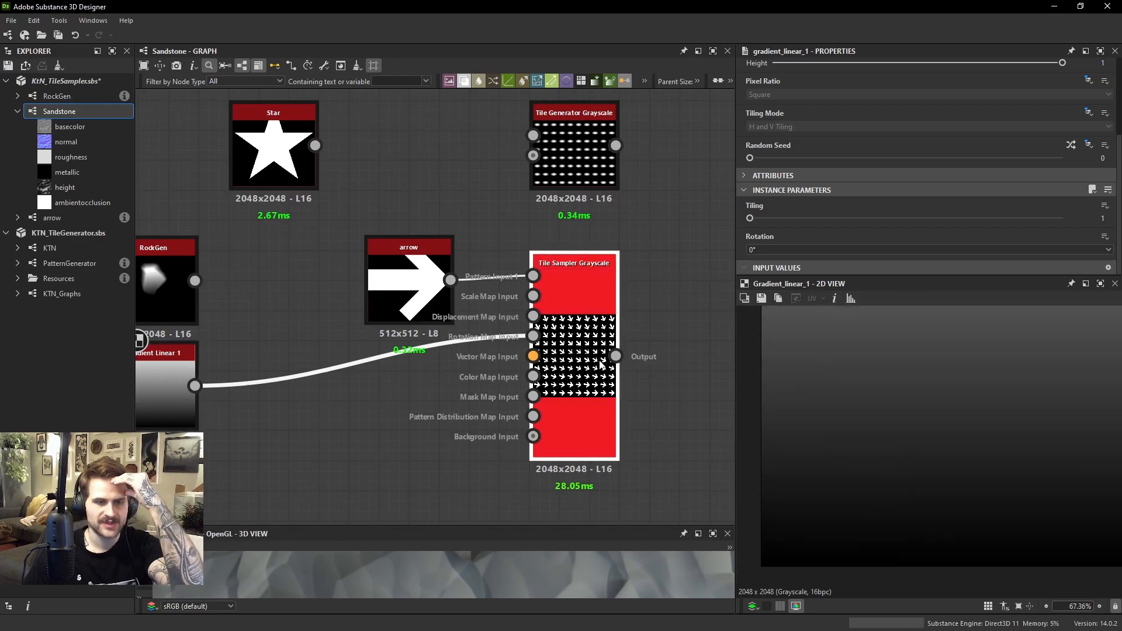
Try a Rotation Map Multiplier of 0.53 on the Tile Sampler, view the whole arrow pattern, and reset the multiplier to 0
double_click(602, 363)
scroll(906, 500, "down", 2)
scroll(882, 463, "up", 1)
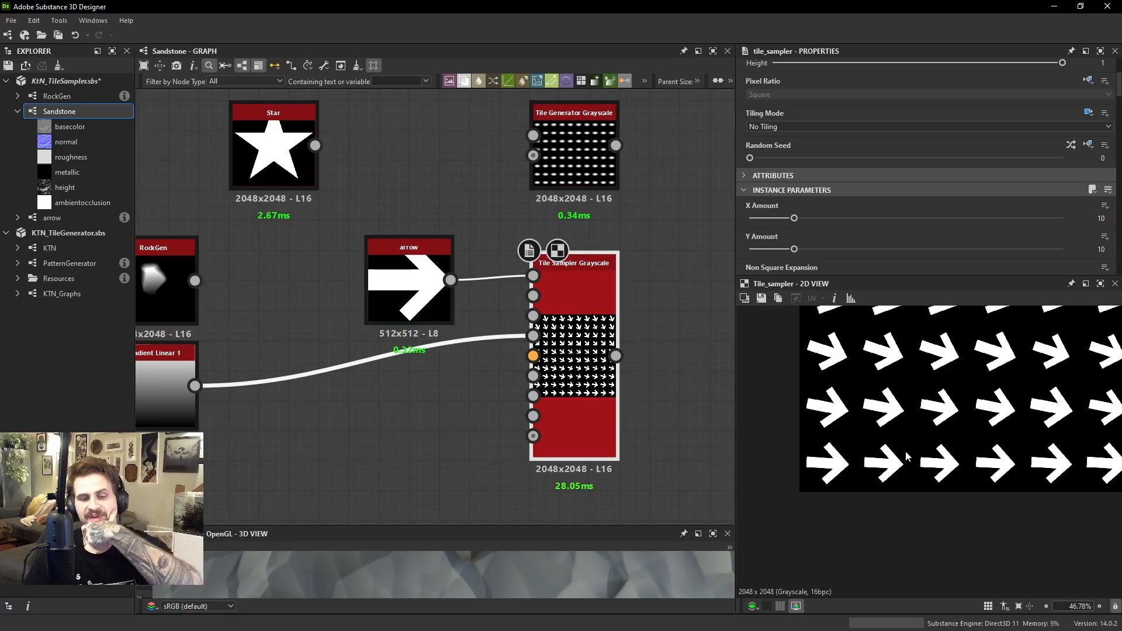
scroll(903, 202, "down", 15)
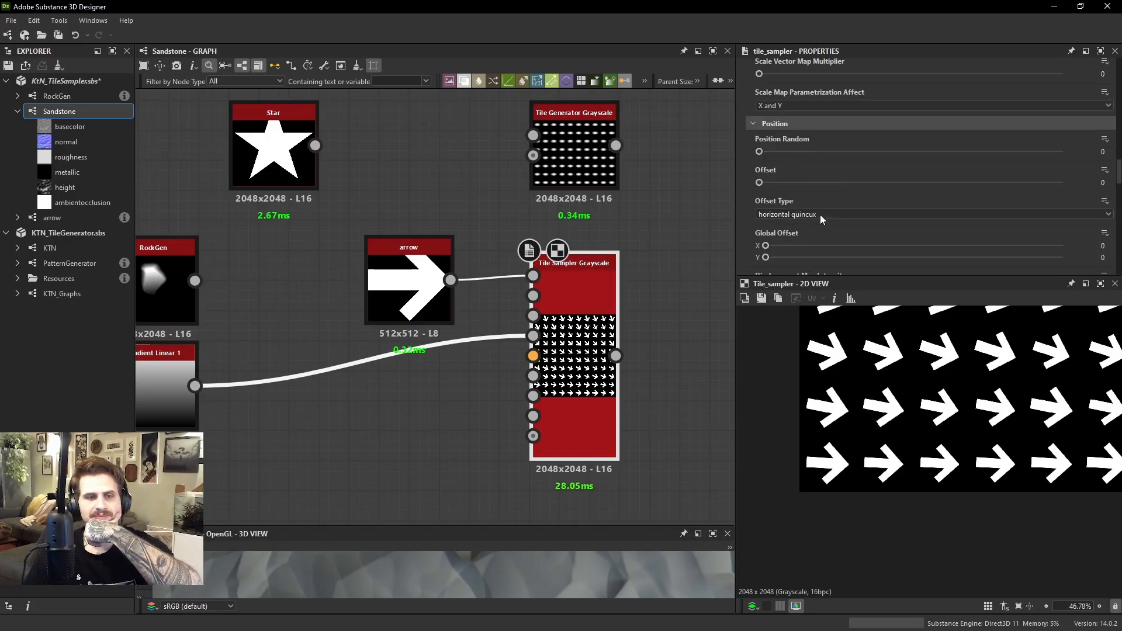
scroll(819, 215, "down", 6)
left_click_drag(818, 216, 917, 230)
scroll(972, 387, "down", 2)
key("f")
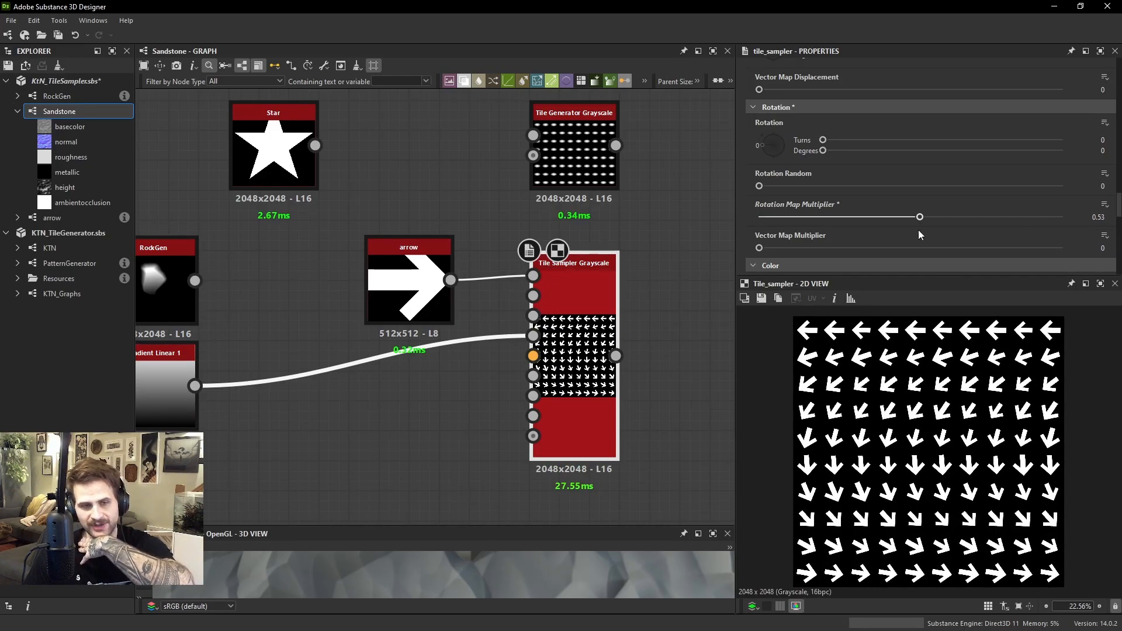
left_click_drag(917, 230, 752, 223)
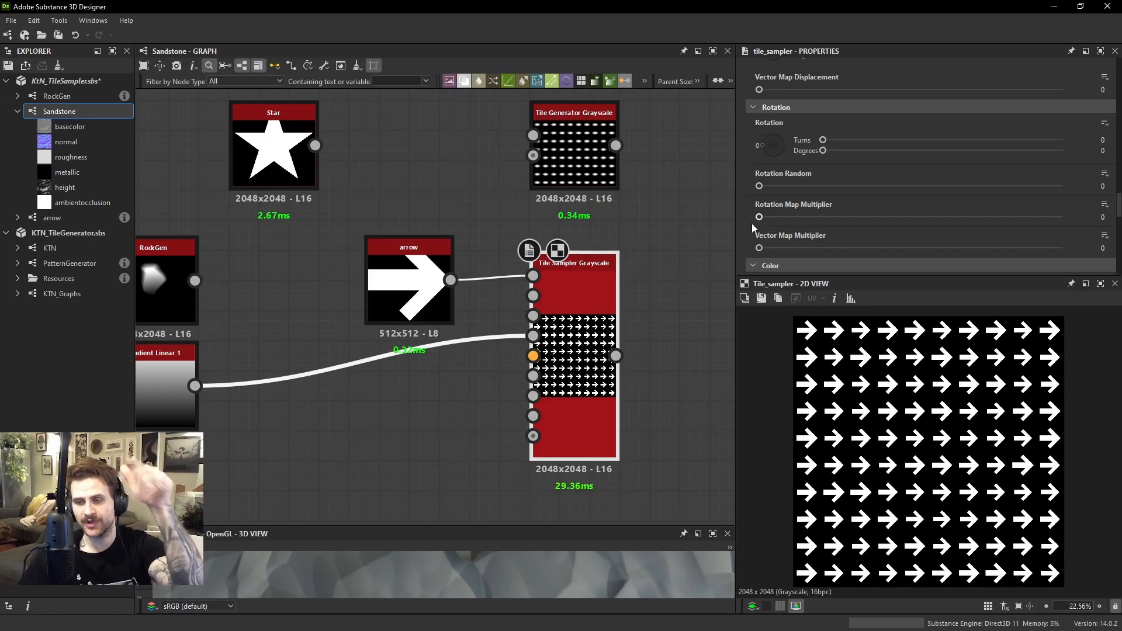
left_click_drag(759, 217, 741, 201)
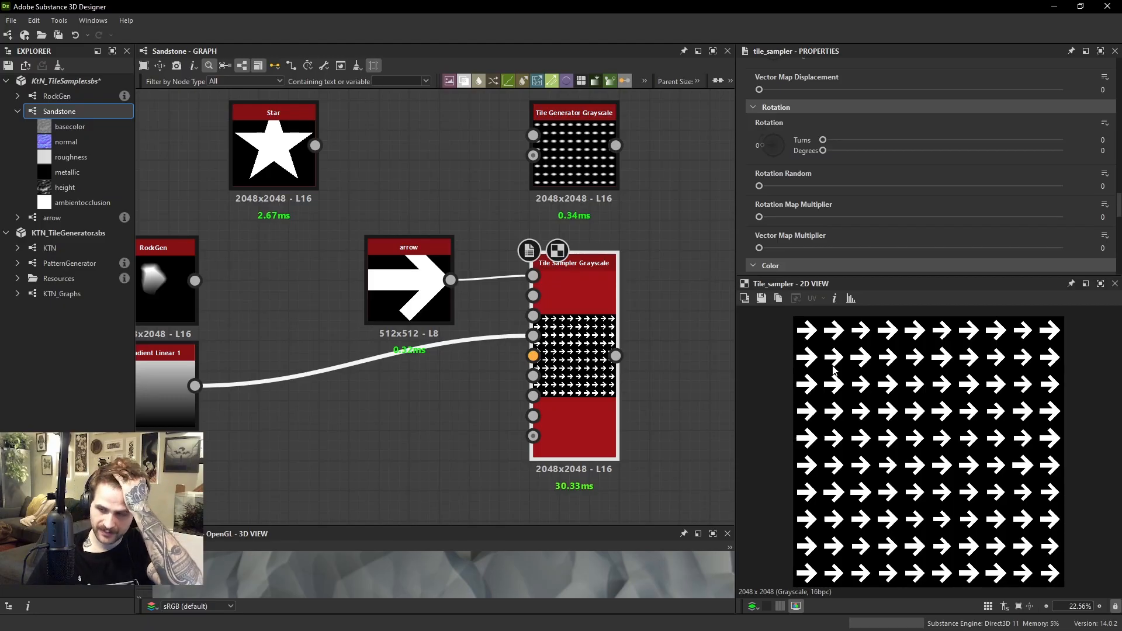
scroll(925, 435, "up", 2)
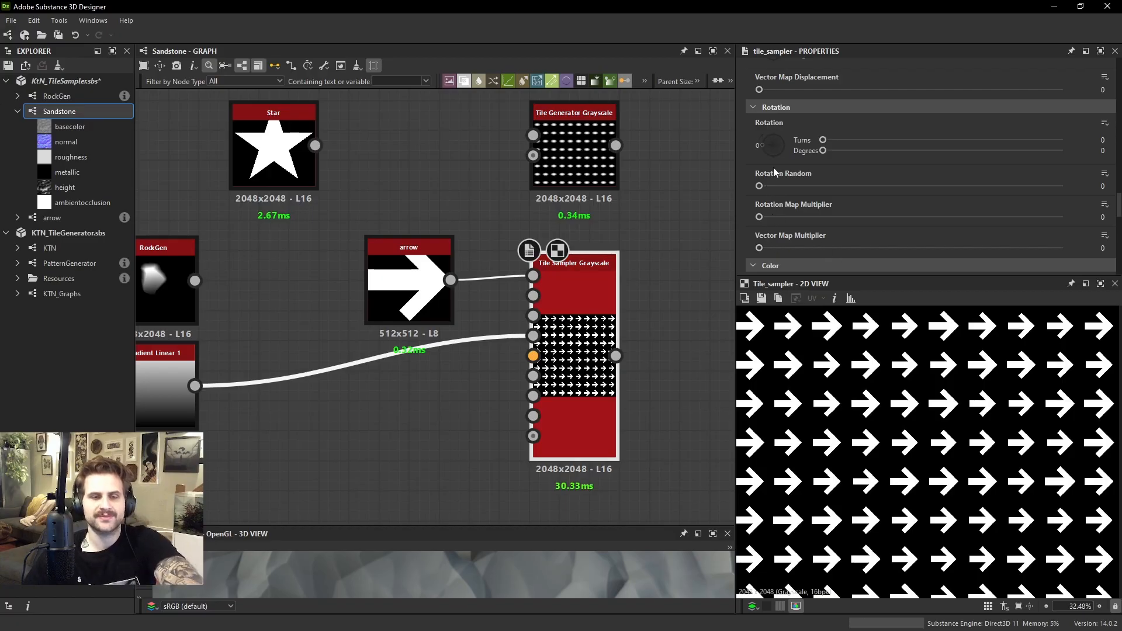
Set the Rotation Map Multiplier to 0.38 and compare the arrow directions with the Gradient Linear 1 image
left_click_drag(806, 221, 875, 226)
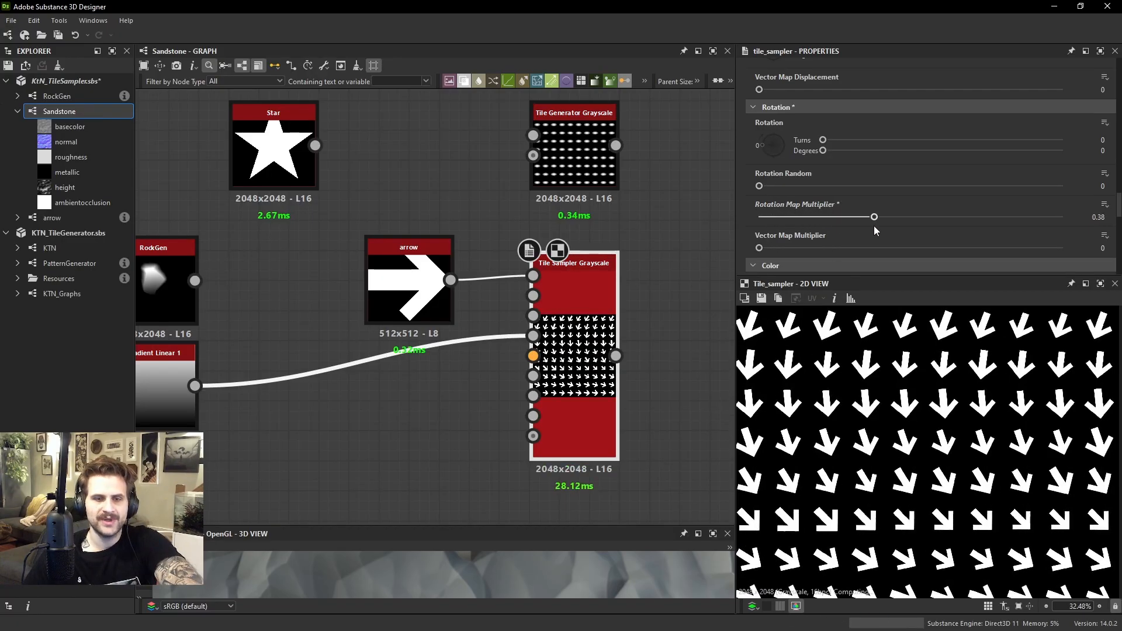
middle_click_drag(842, 408, 976, 493)
double_click(180, 390)
scroll(911, 403, "down", 2)
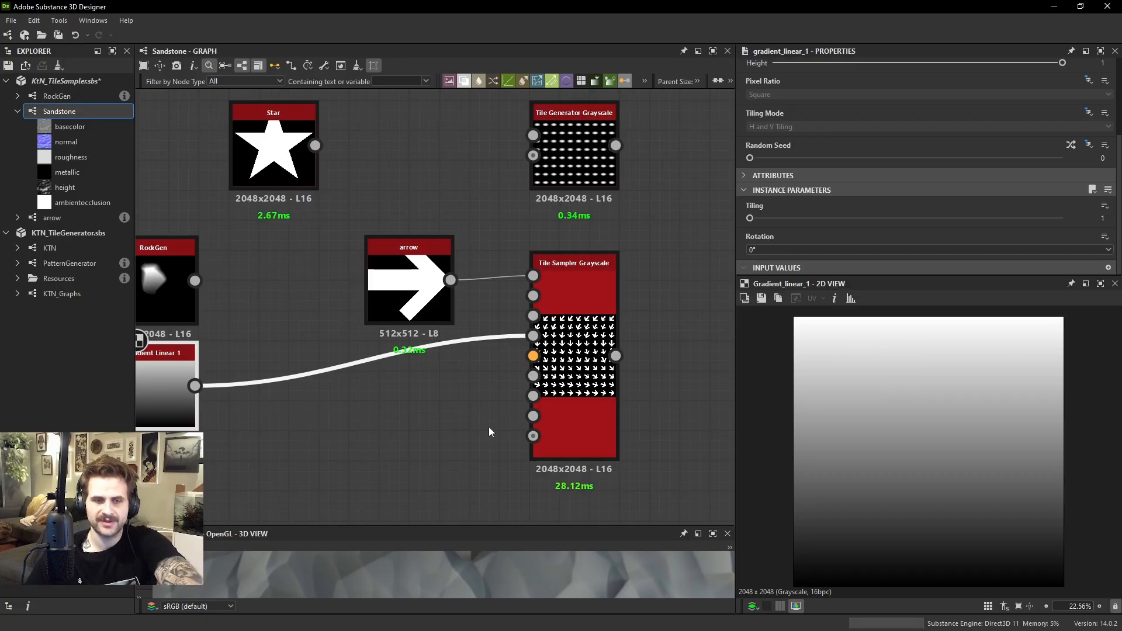
Add a White Noise Fast node and connect it to the Tile Sampler's Rotation Map Input in place of the gradient
key("space")
type("white")
key("Return")
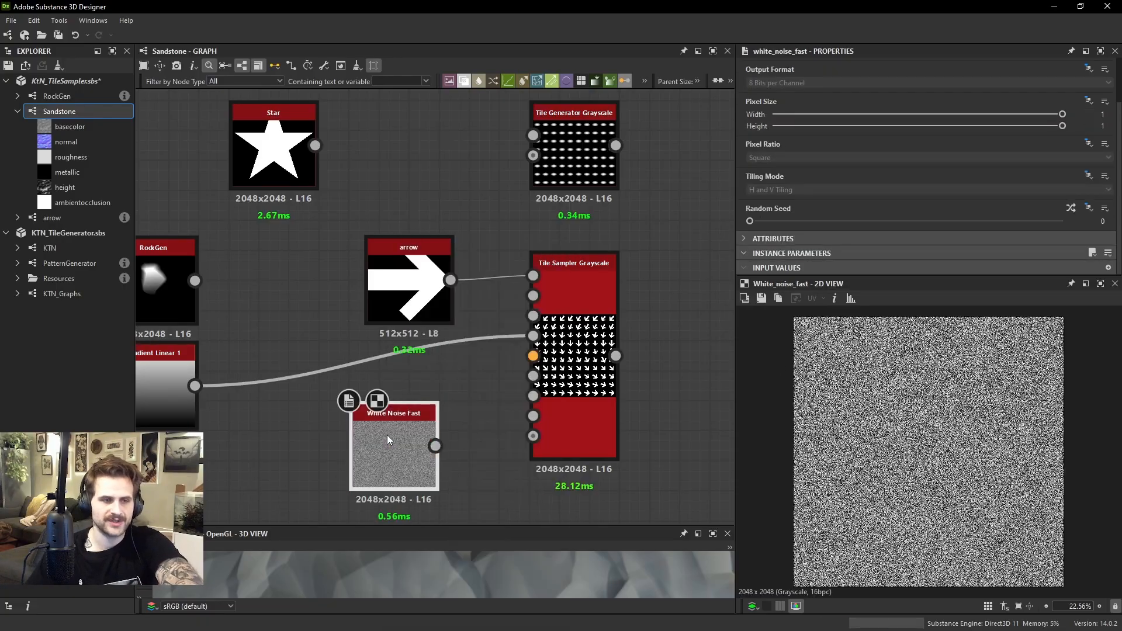
scroll(870, 394, "up", 9)
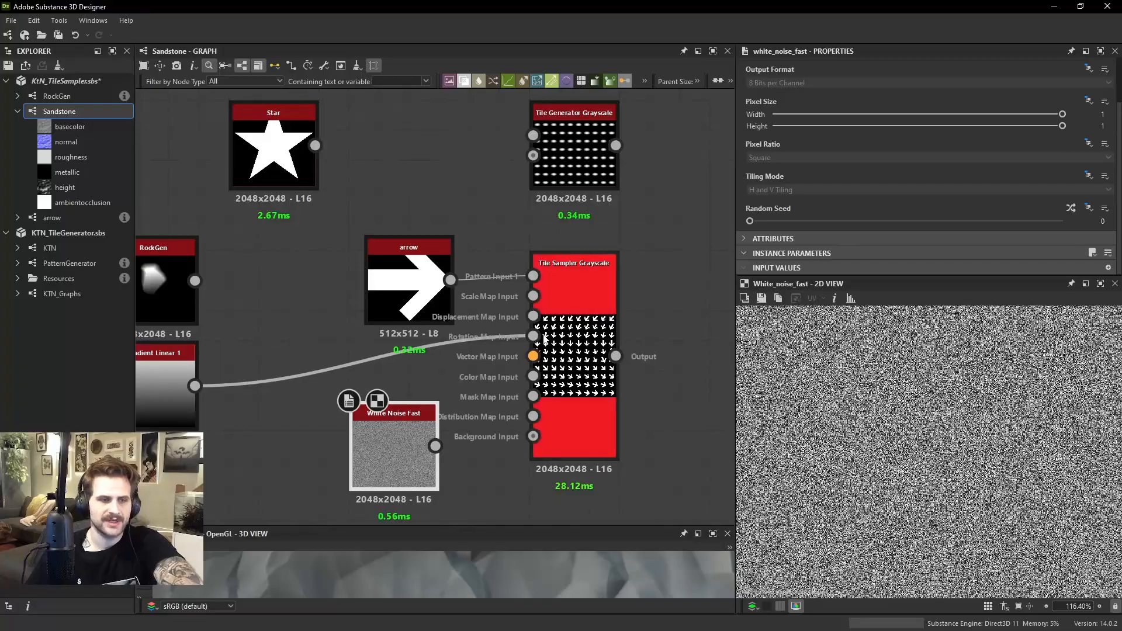
left_click_drag(533, 336, 435, 446)
left_click(601, 363)
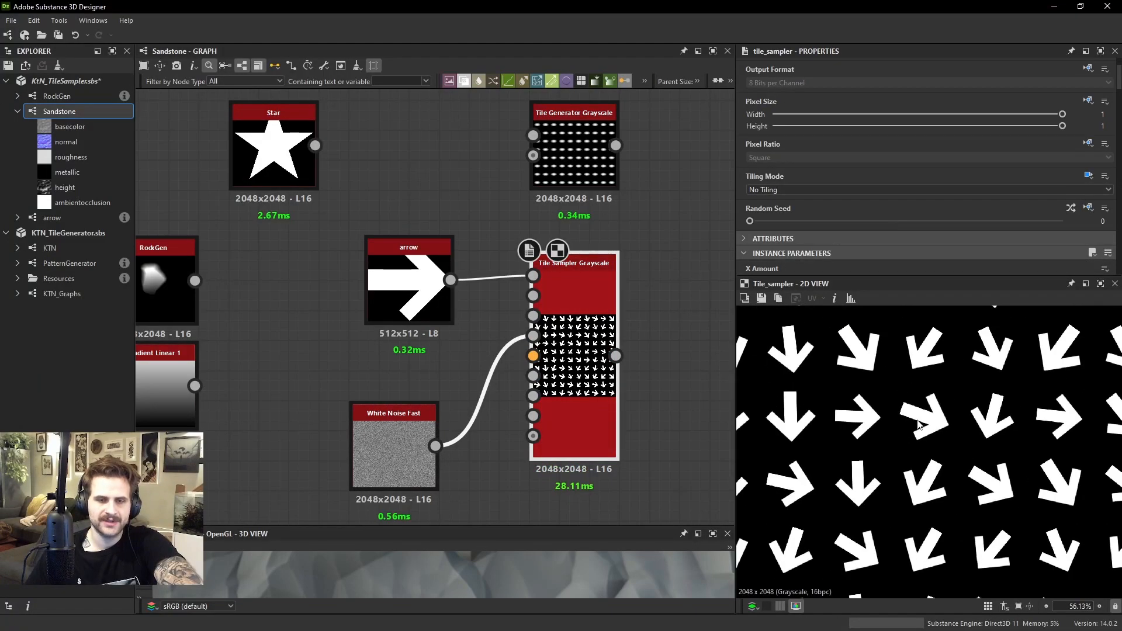
Try a Rotation Map Multiplier of 1 with the noise, reset it to 0, and set Rotation Random to 1 for comparison
scroll(918, 424, "down", 4)
scroll(930, 189, "down", 15)
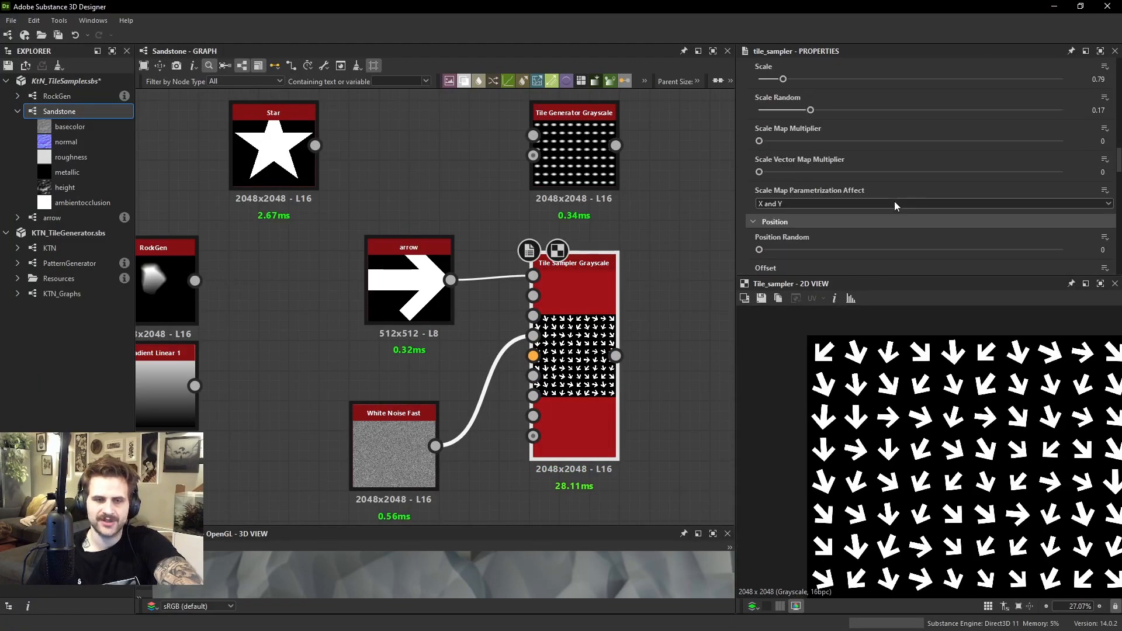
scroll(893, 201, "down", 6)
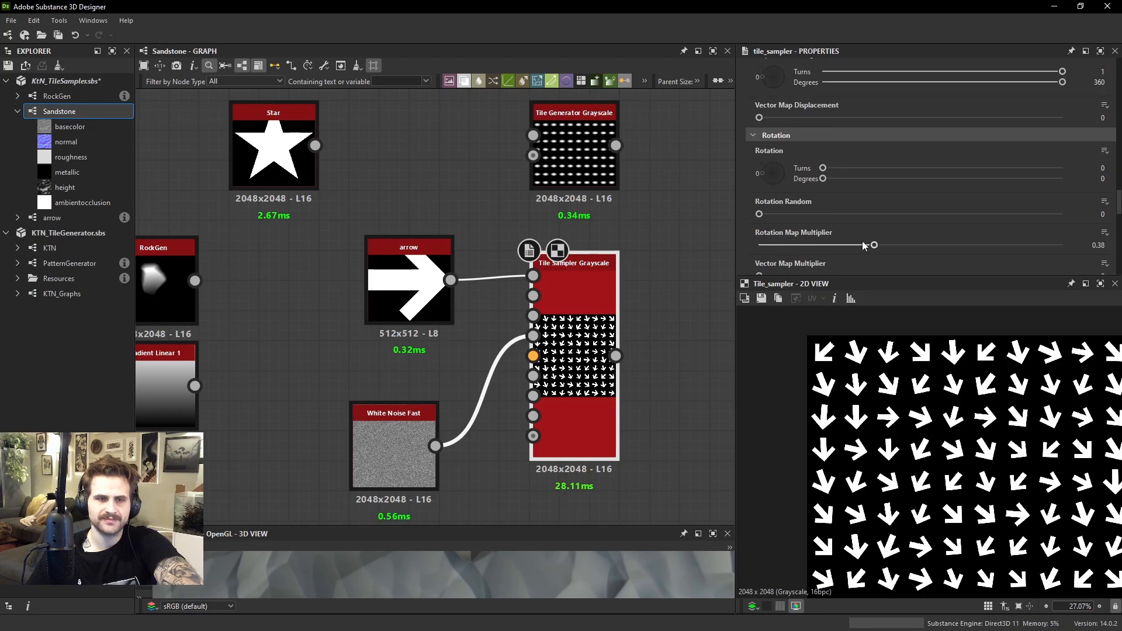
scroll(863, 246, "down", 2)
left_click_drag(874, 175, 1062, 175)
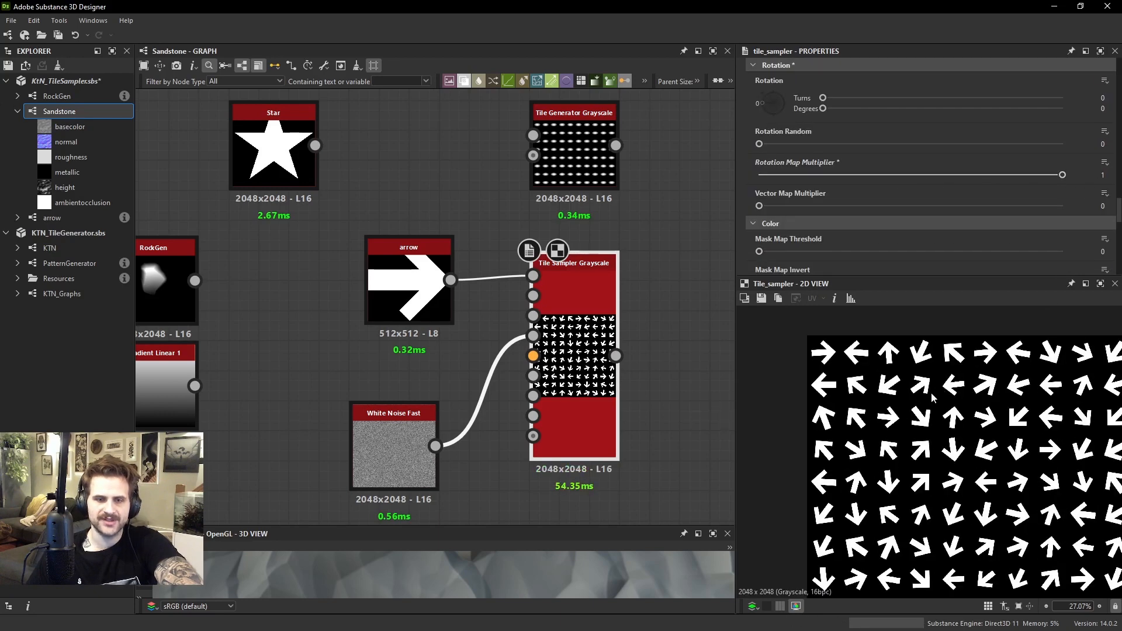
left_click_drag(815, 175, 1062, 143)
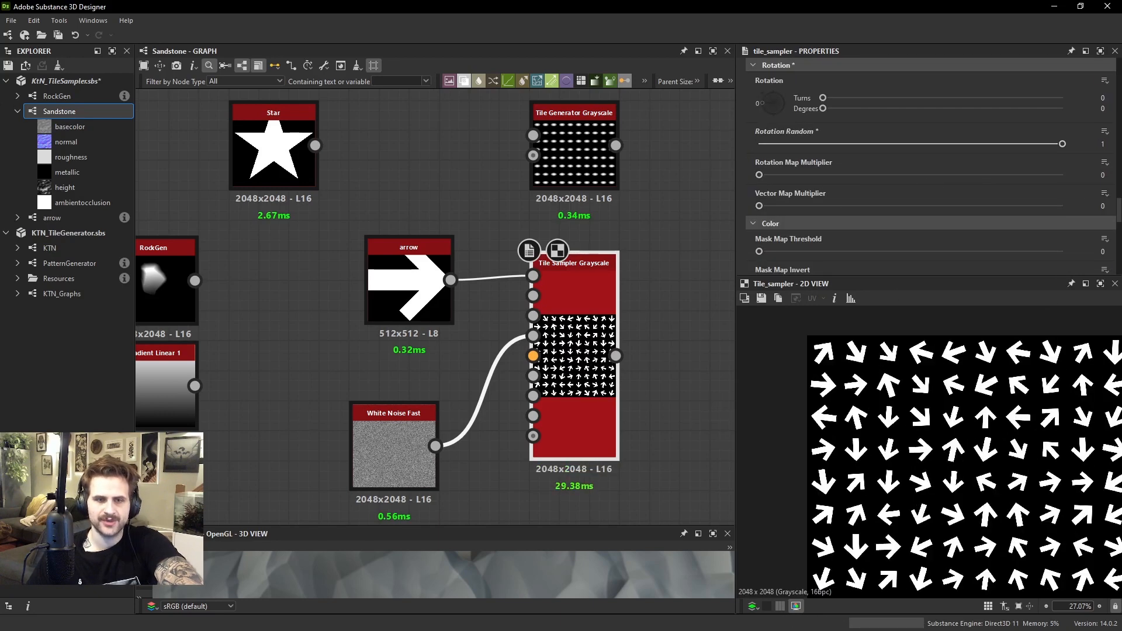
Undo the last Rotation Random and Rotation Map Multiplier changes and inspect the White Noise Fast pixels up close
key("ctrl+z")
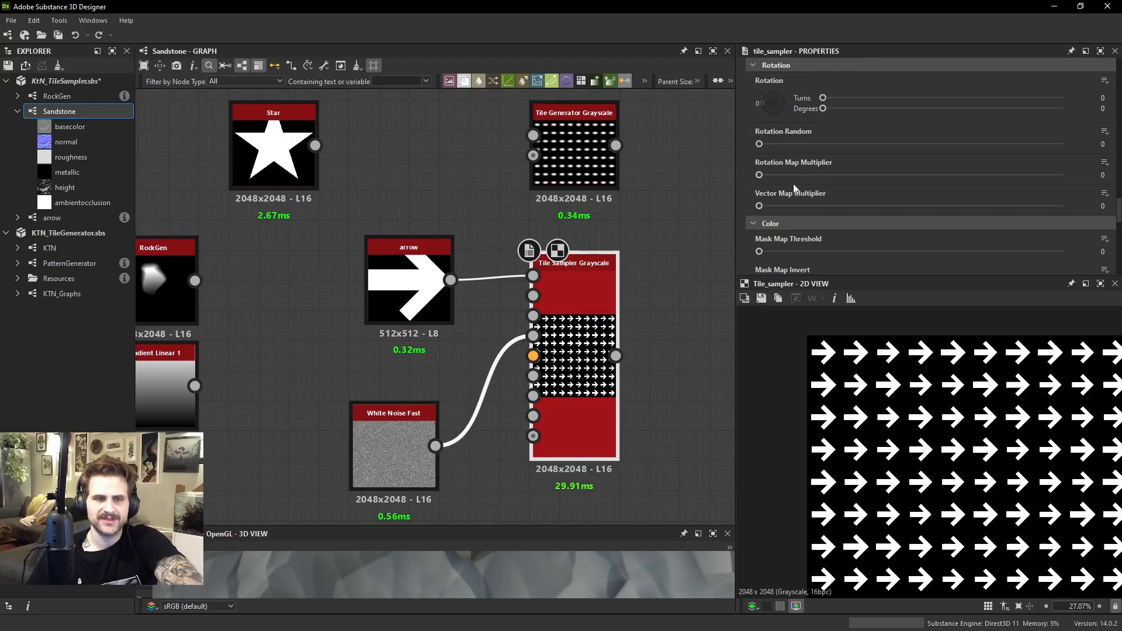
key("ctrl+z")
scroll(869, 348, "up", 4)
scroll(869, 349, "up", 2)
left_click(368, 461)
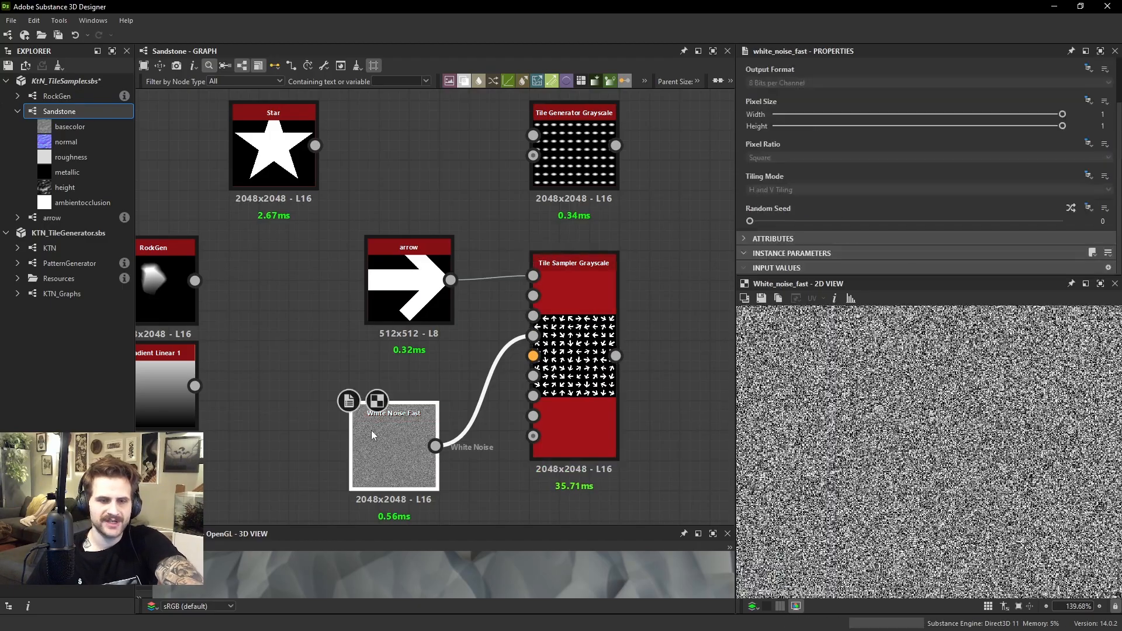
scroll(888, 385, "up", 5)
scroll(888, 384, "up", 5)
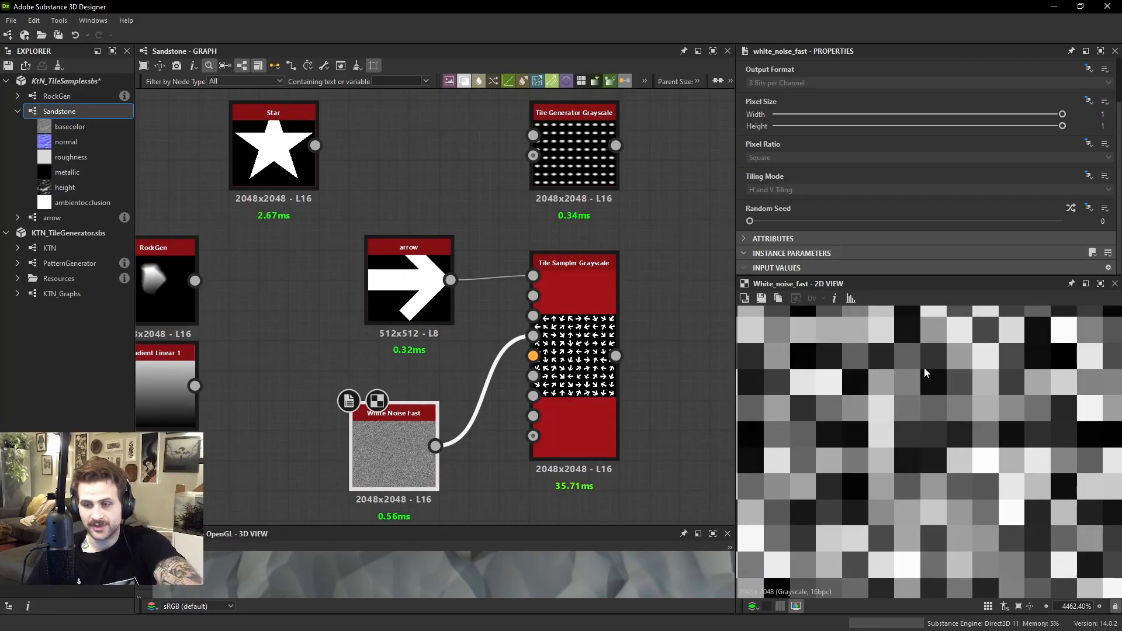
scroll(856, 399, "down", 2)
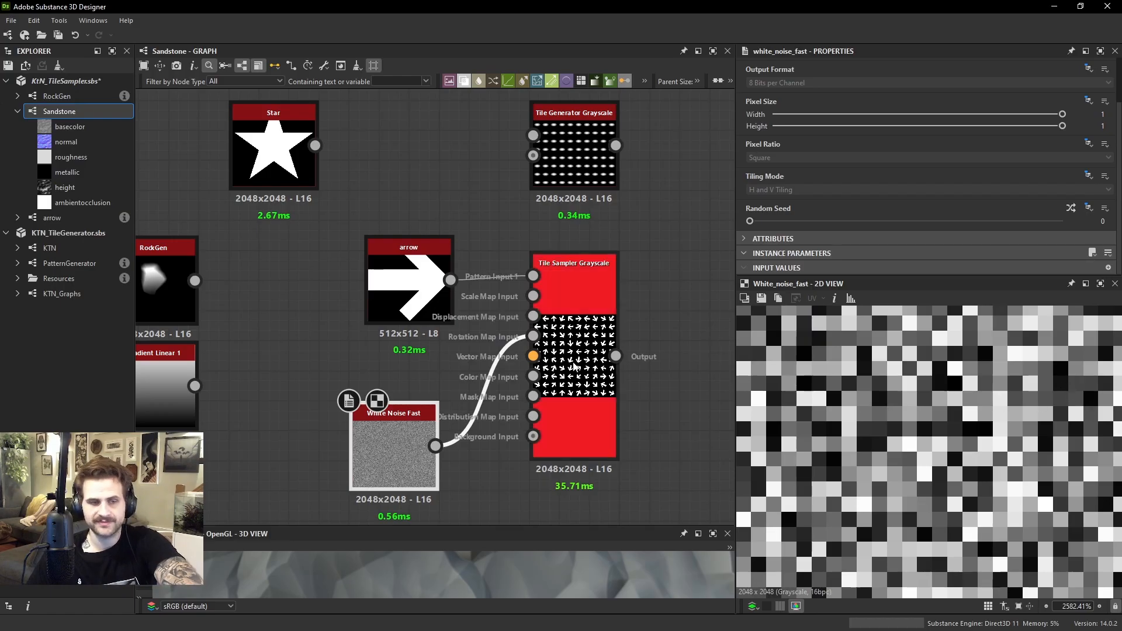
left_click(575, 427)
middle_click_drag(503, 504, 572, 461)
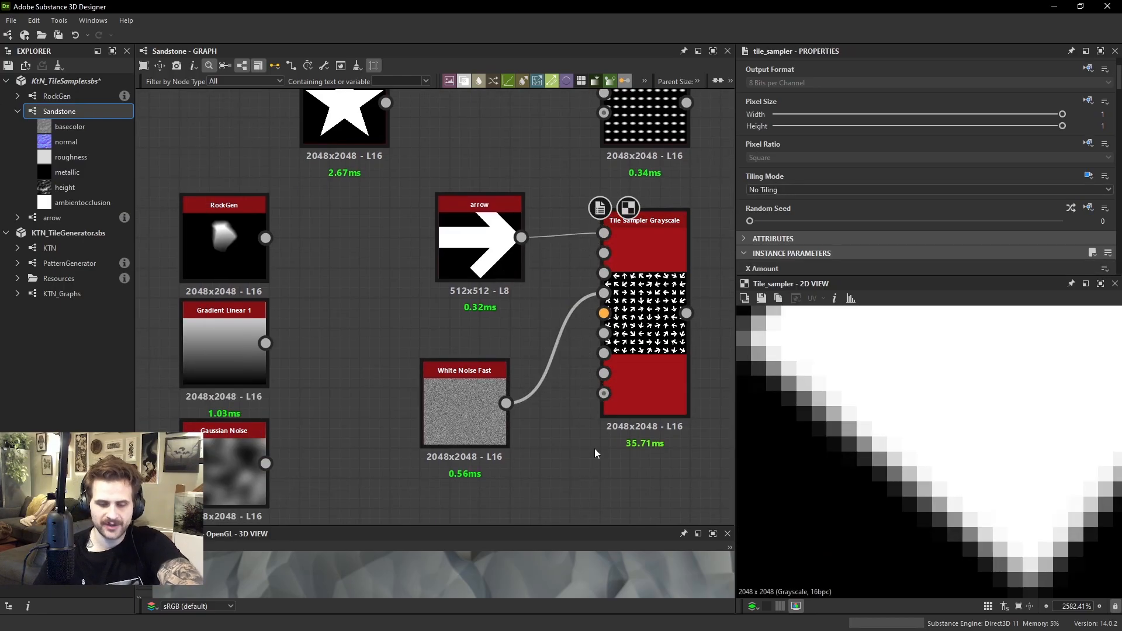
key("space")
type("gau")
key("Return")
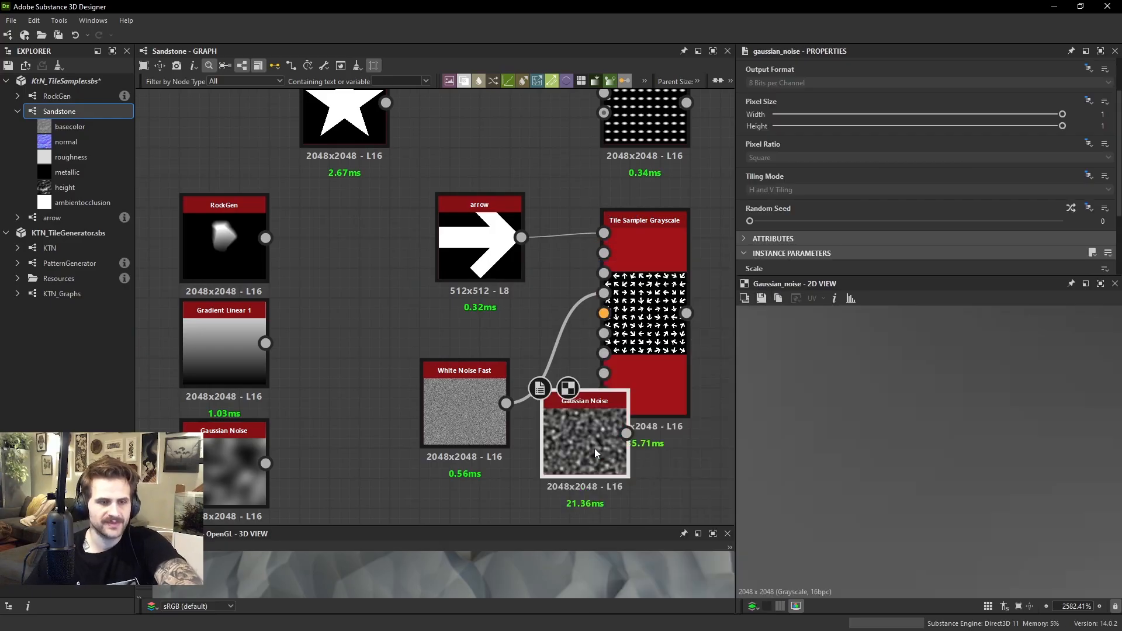
left_click_drag(607, 432, 577, 433)
key("Delete")
Connect the existing Gaussian Noise node to the Tile Sampler's Rotation Map Input in place of the white noise and view the noise image
left_click(236, 454)
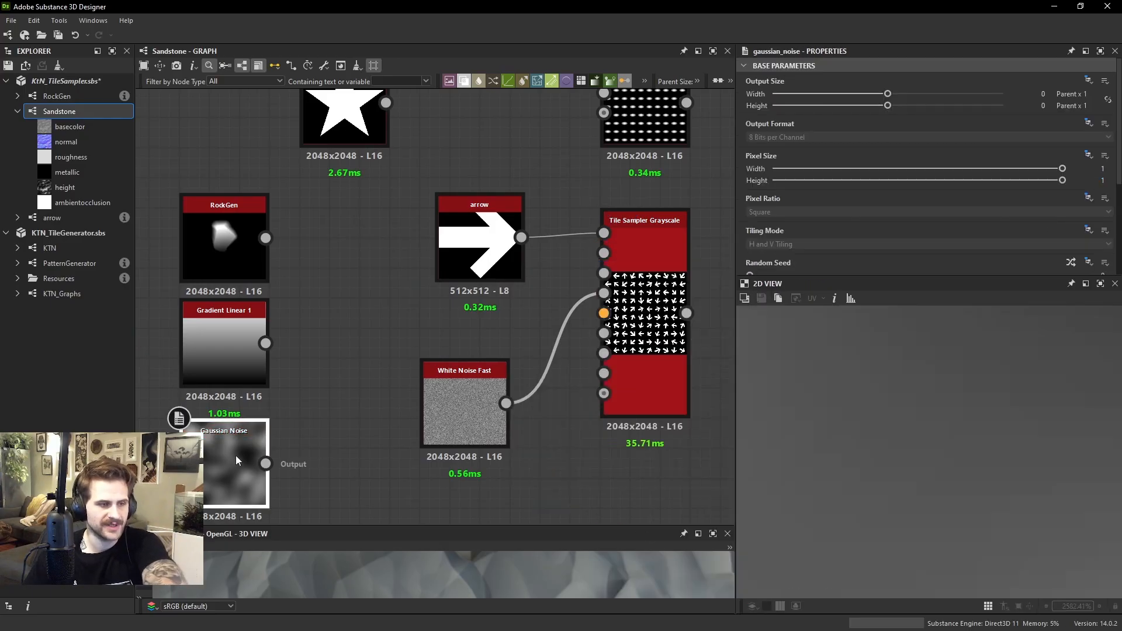
left_click_drag(265, 463, 604, 293)
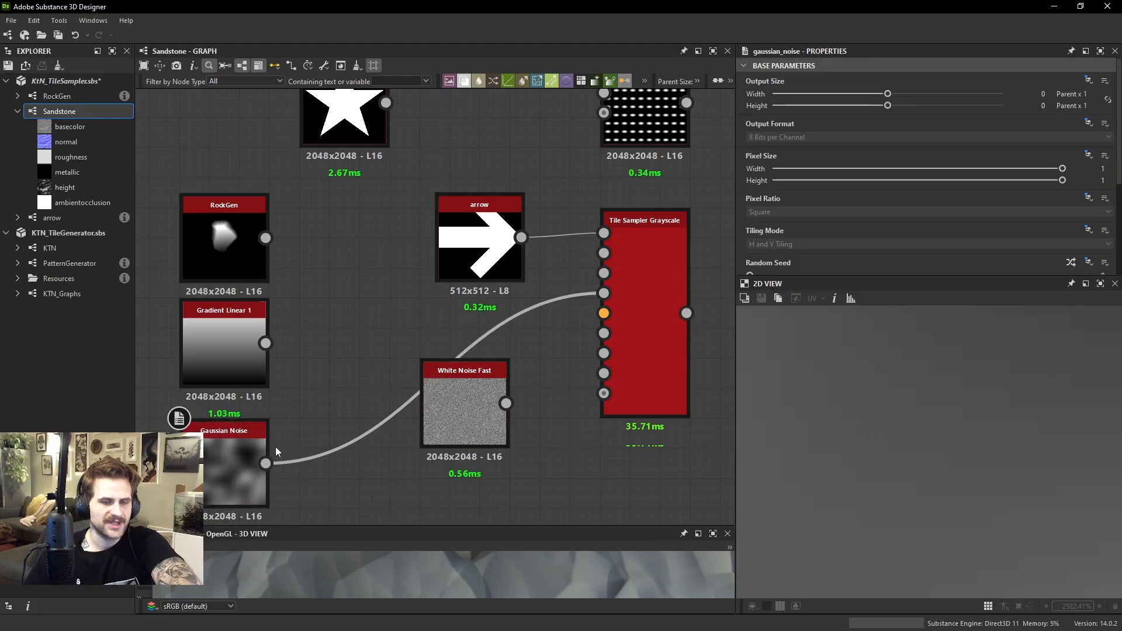
scroll(172, 462, "down", 4)
double_click(207, 462)
scroll(853, 403, "down", 3)
scroll(921, 426, "down", 10)
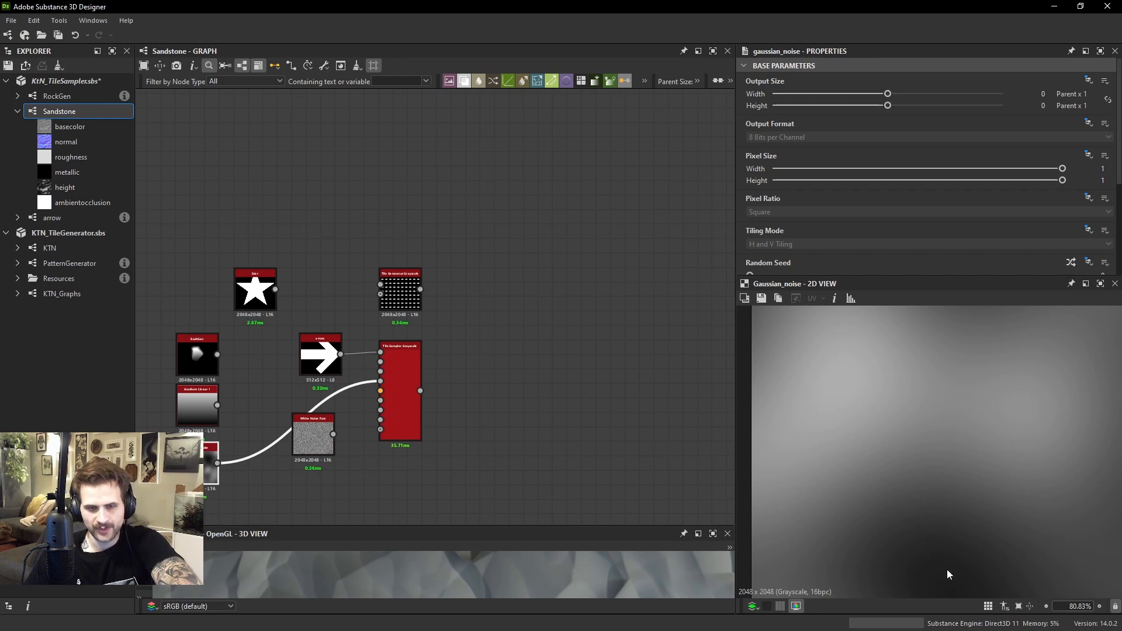
Examine how the Gaussian Noise rotates neighbouring arrows in the Tile Sampler output
double_click(408, 395)
scroll(967, 421, "up", 2)
scroll(967, 421, "down", 5)
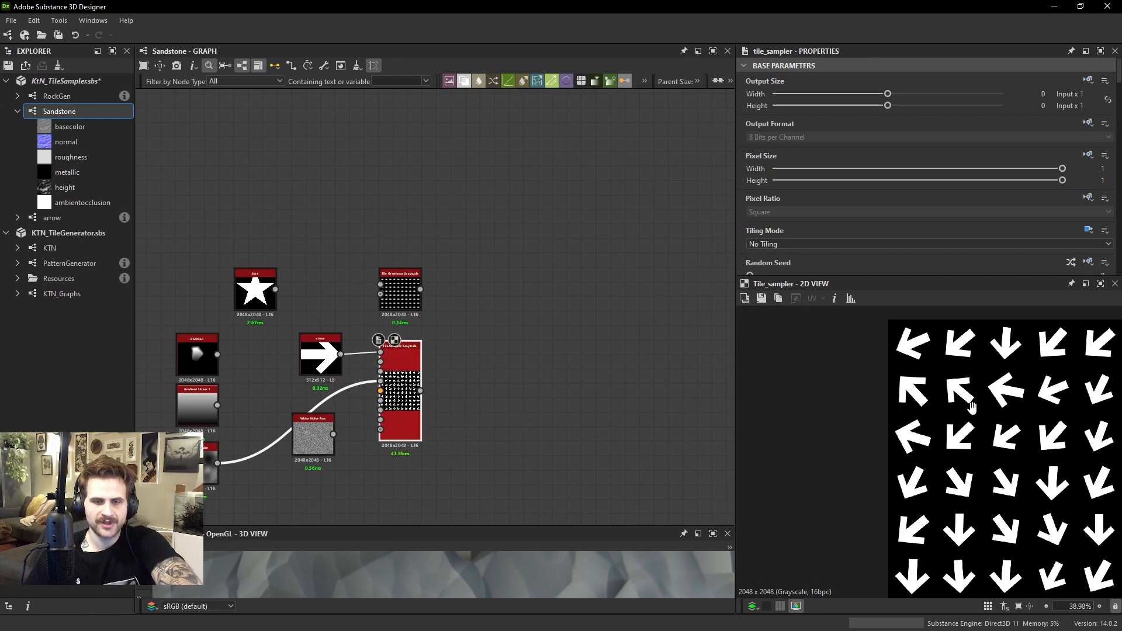
scroll(951, 425, "up", 2)
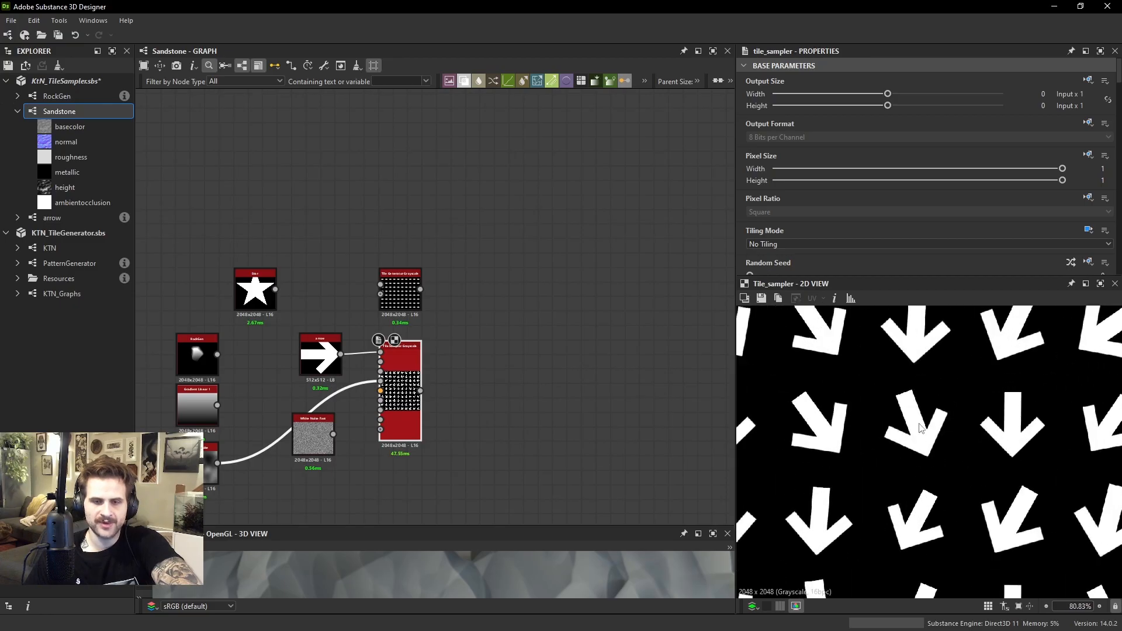
scroll(980, 445, "down", 5)
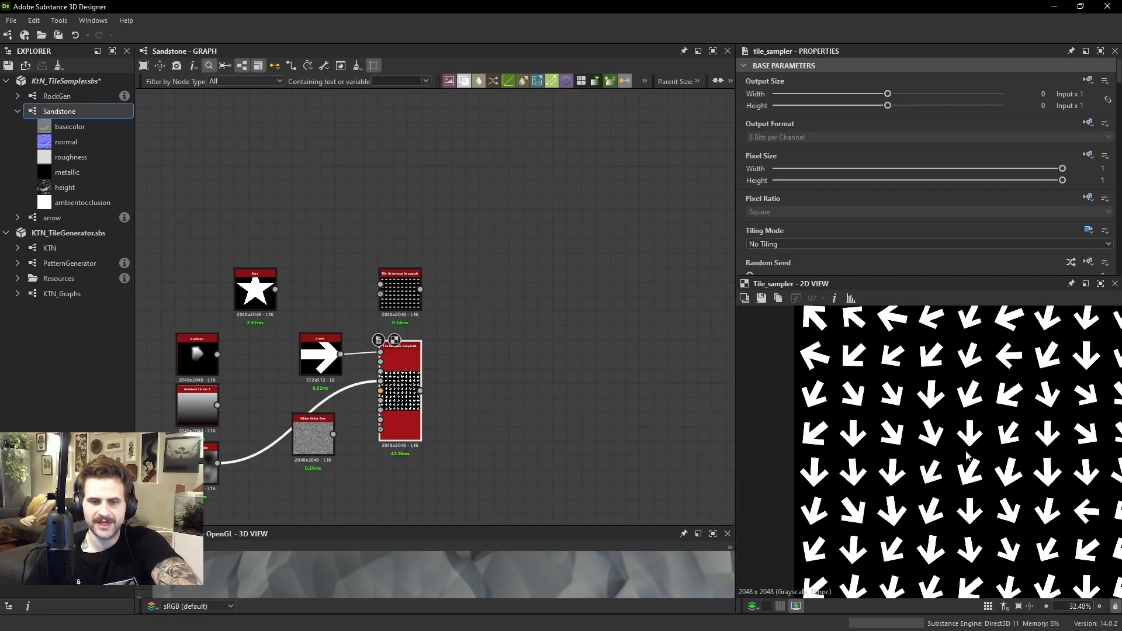
scroll(955, 397, "up", 3)
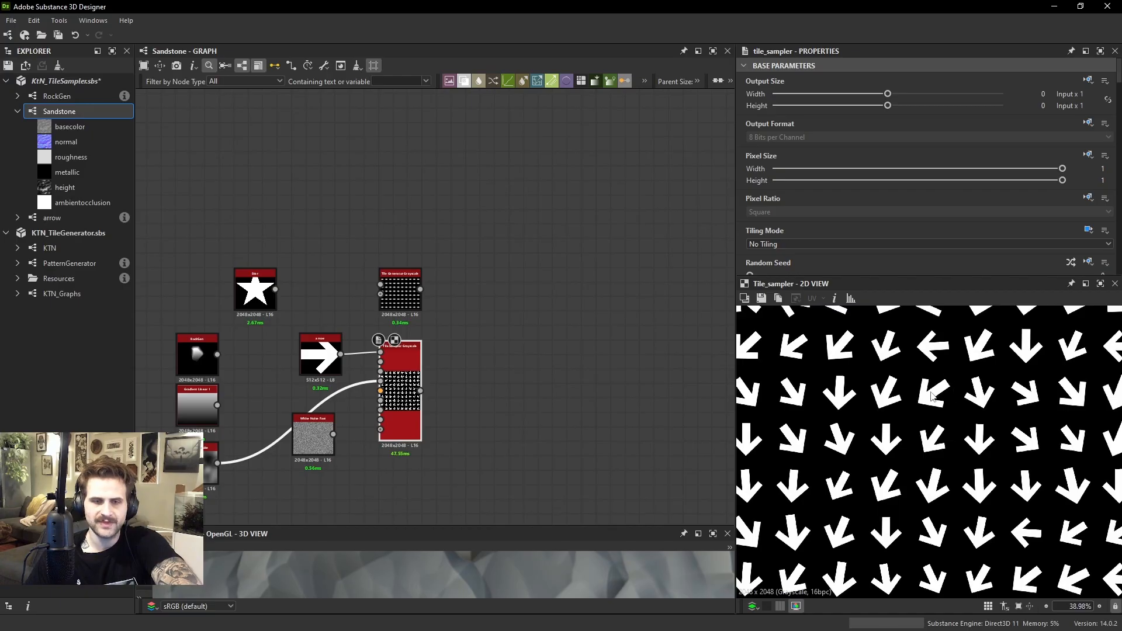
scroll(944, 390, "up", 2)
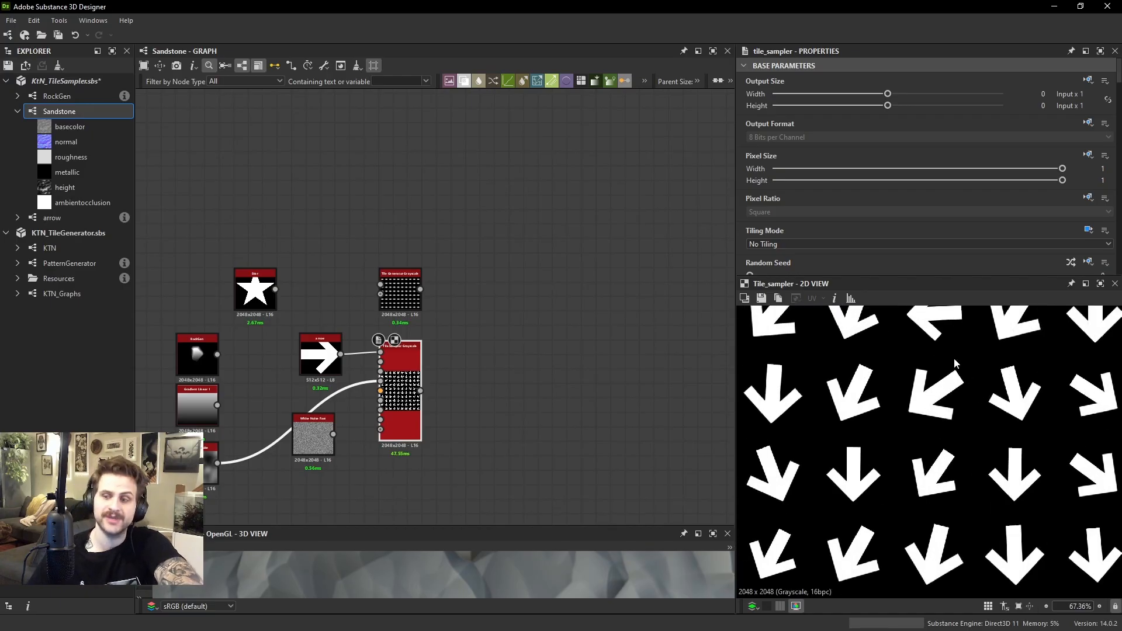
Set the Tile Sampler's X Amount and Y Amount to 19 and view the denser arrow pattern
scroll(836, 186, "down", 3)
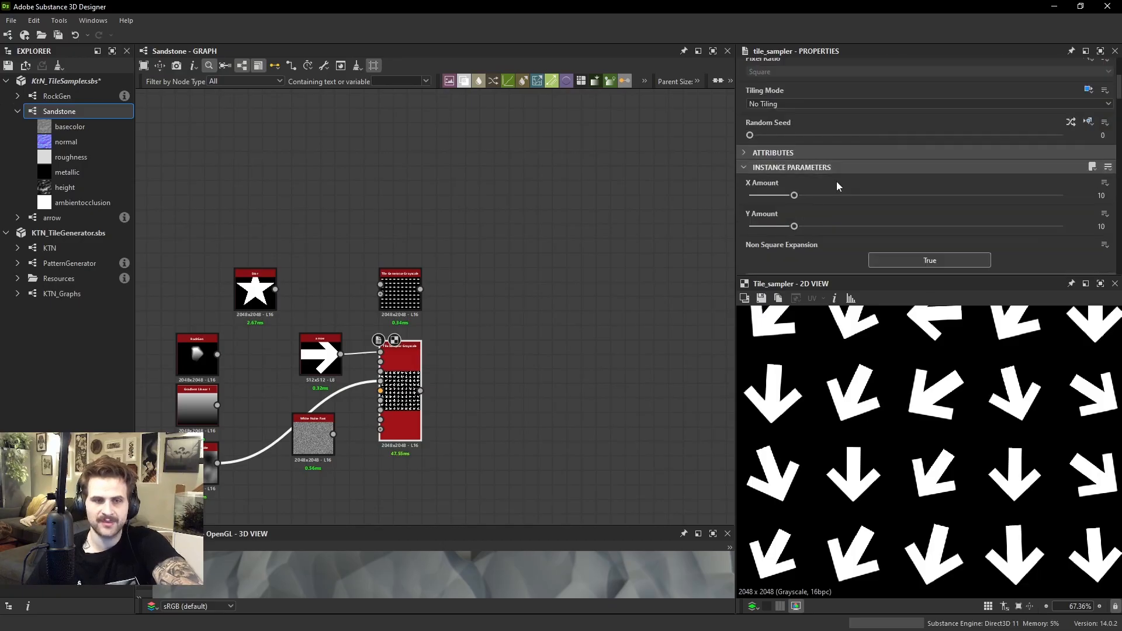
left_click_drag(802, 200, 838, 196)
left_click(838, 227)
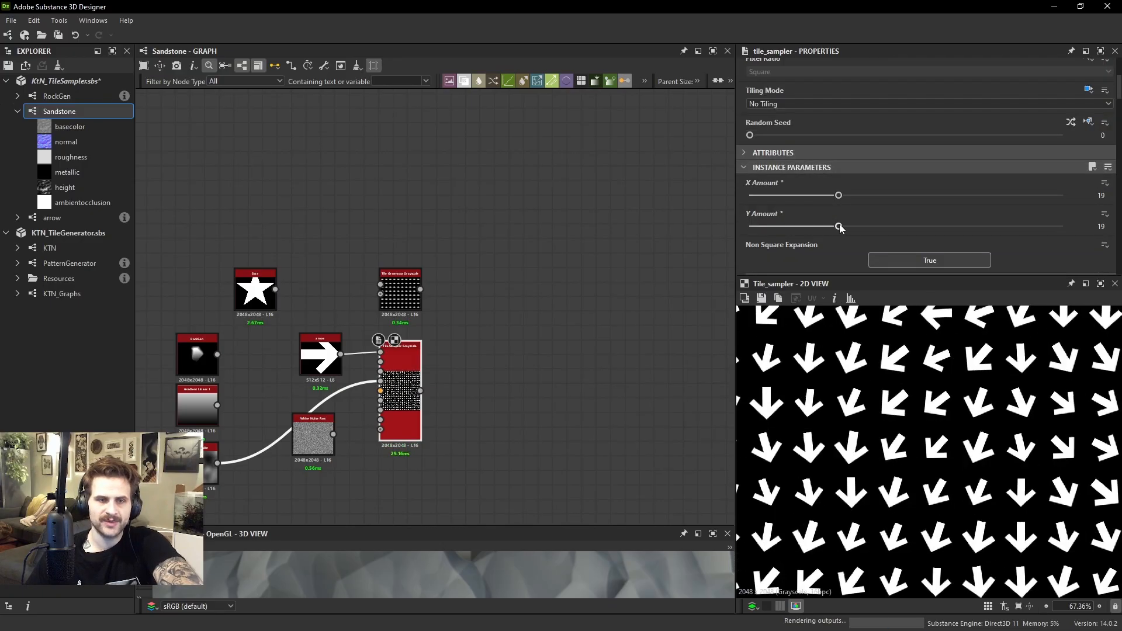
scroll(980, 441, "down", 4)
scroll(980, 441, "up", 5)
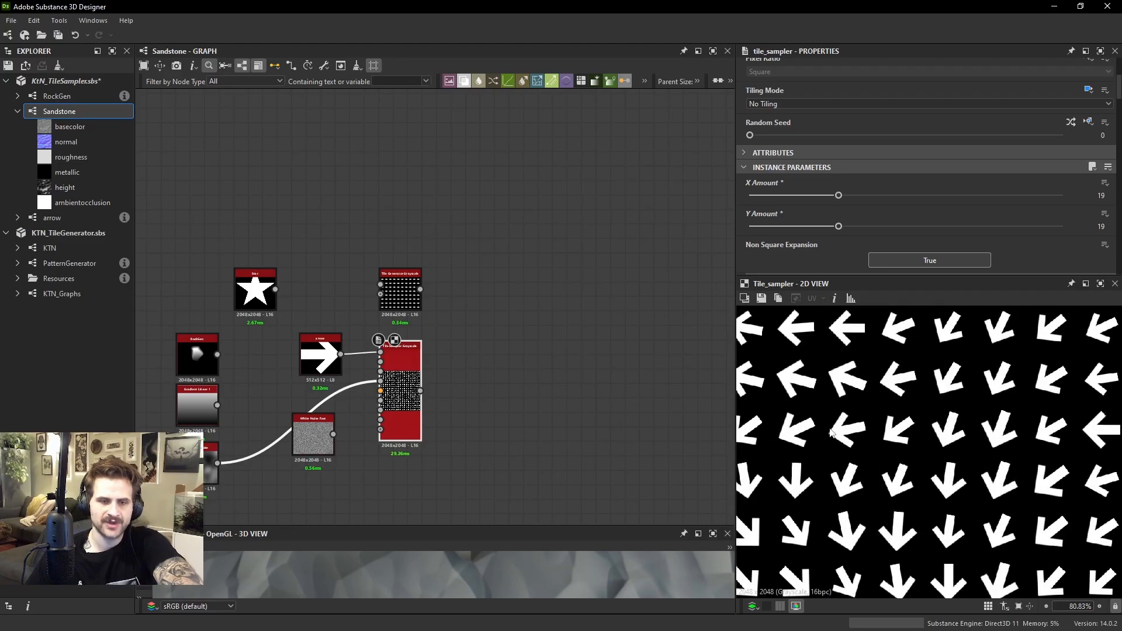
middle_click_drag(768, 430, 864, 377)
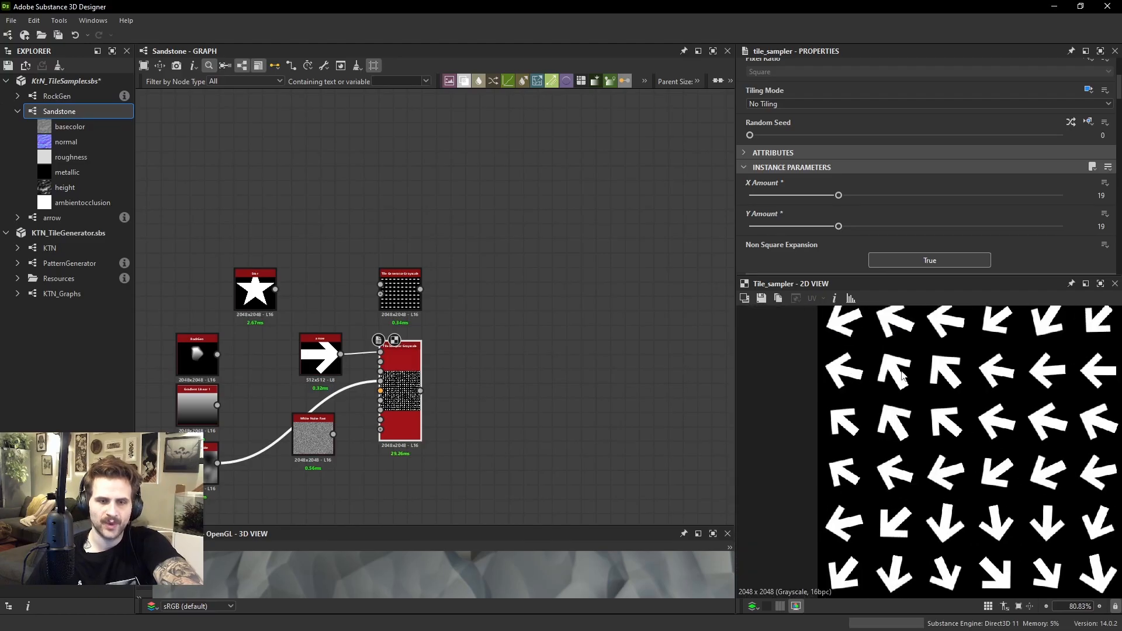
View the Gaussian Noise image to compare its light and dark areas with the arrow directions
double_click(200, 464)
scroll(940, 373, "down", 2)
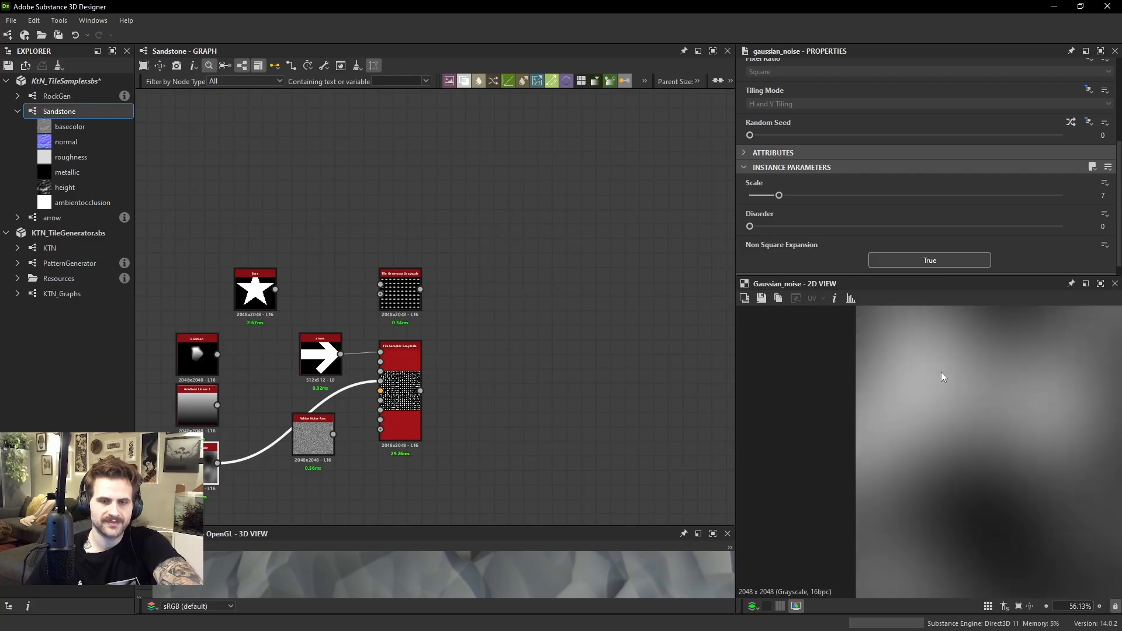
scroll(940, 377, "down", 4)
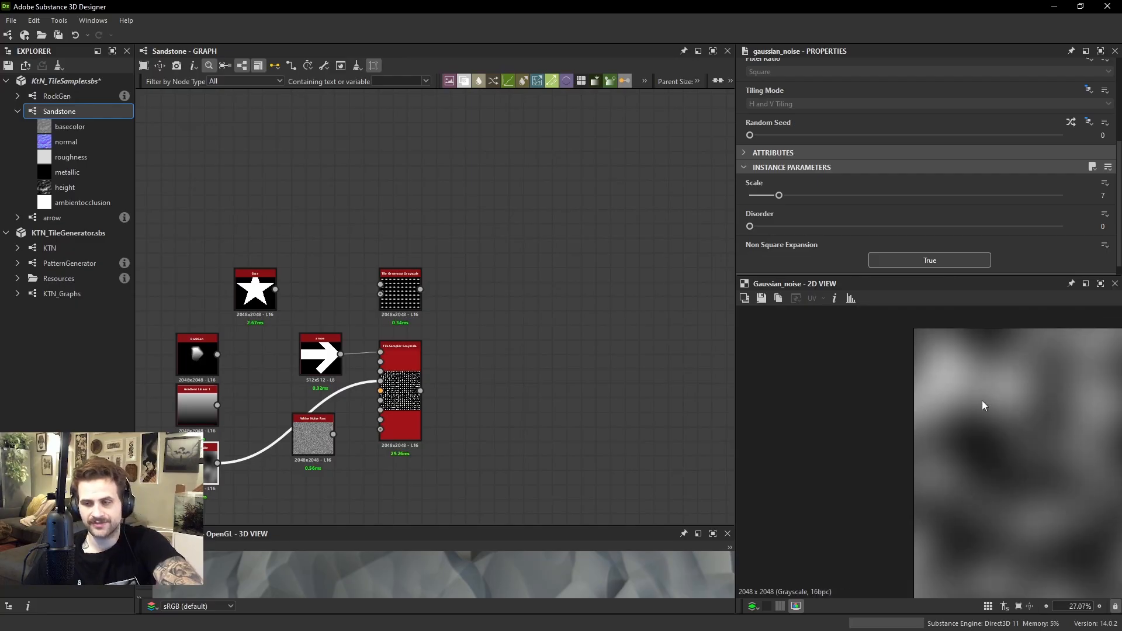
Try White Noise Fast on the Tile Sampler's Rotation Map Input for comparison and reconnect the Gaussian Noise
middle_click_drag(207, 465, 278, 449)
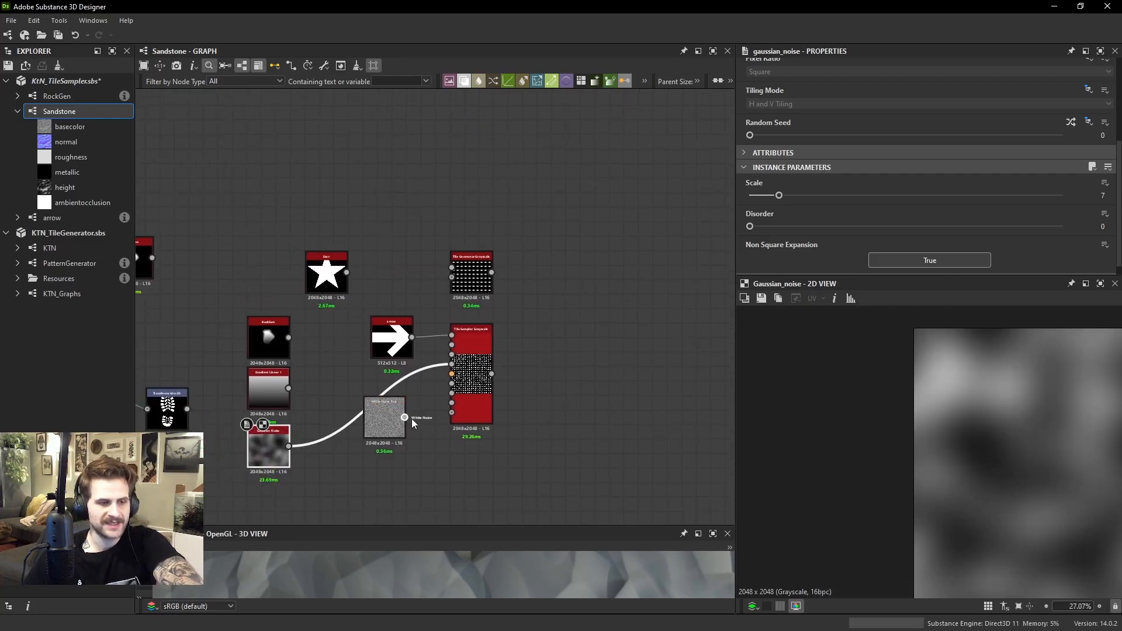
left_click_drag(404, 417, 452, 364)
double_click(471, 404)
scroll(940, 389, "up", 7)
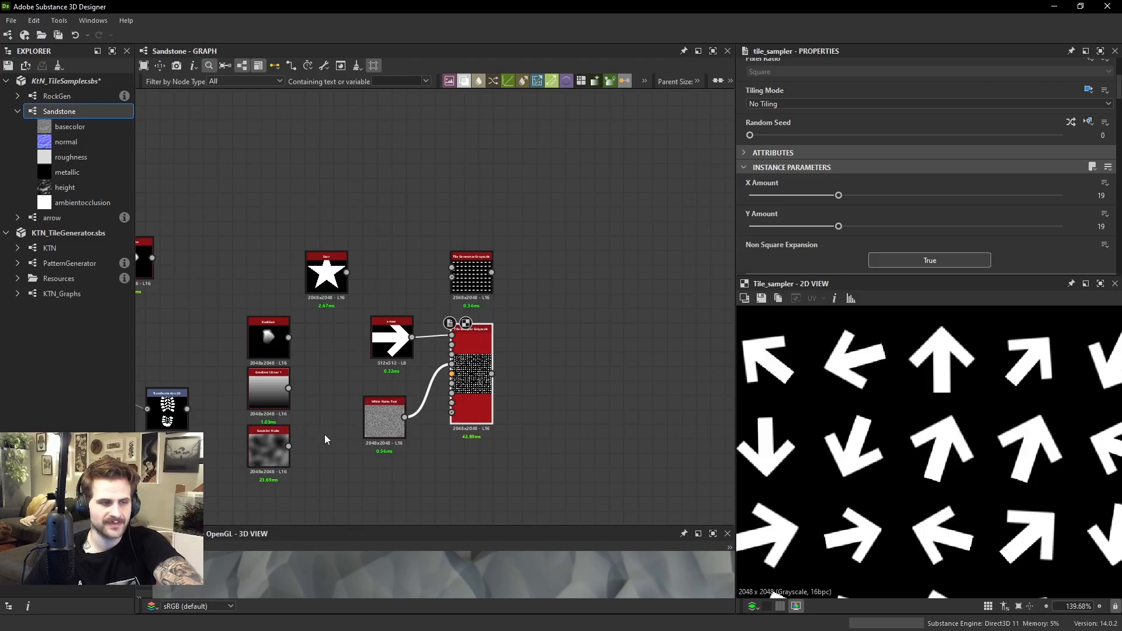
left_click_drag(290, 446, 452, 364)
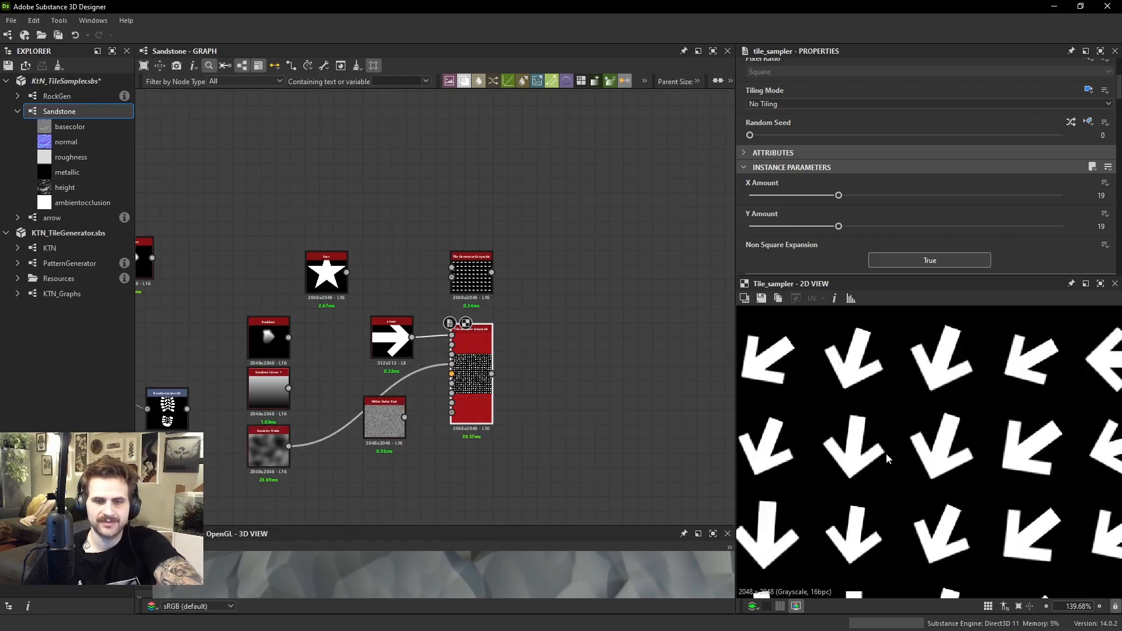
scroll(888, 438, "down", 3)
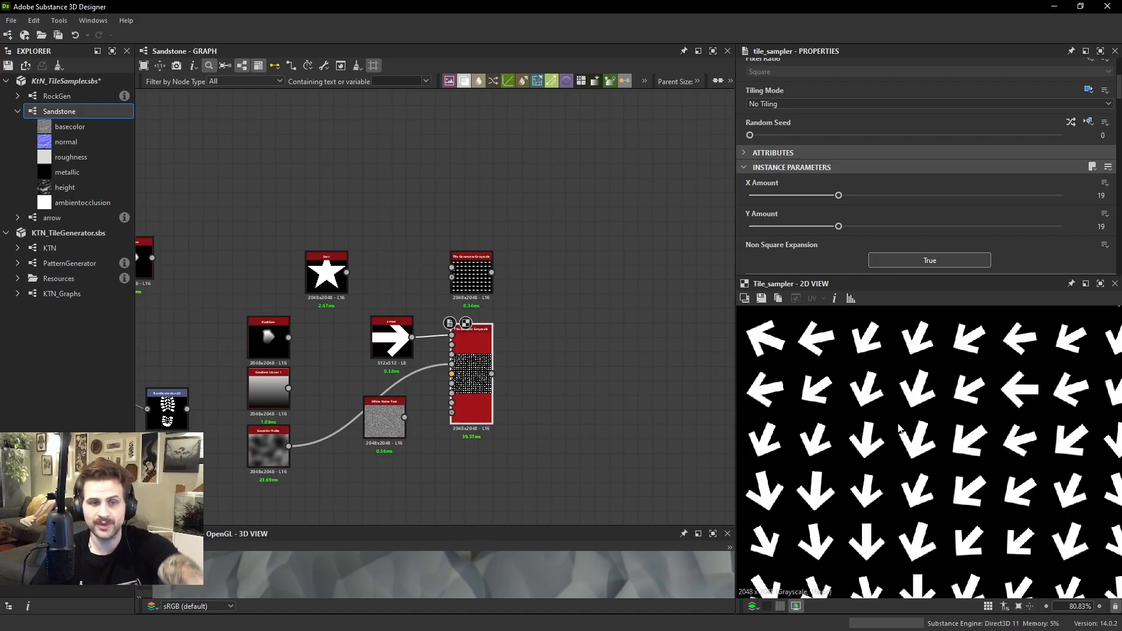
Try a Rotation Map Multiplier of 0 with the Vector Map Multiplier at 0, and restore the Rotation Map Multiplier to 1
scroll(923, 210, "down", 10)
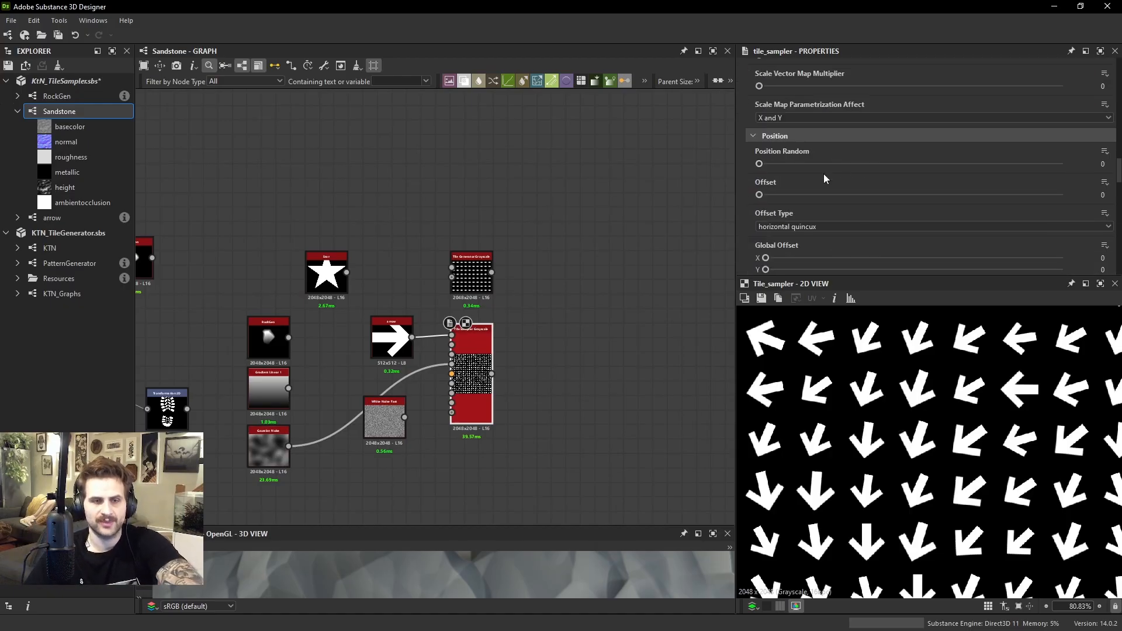
scroll(804, 149, "down", 3)
scroll(820, 125, "up", 3)
scroll(820, 125, "down", 6)
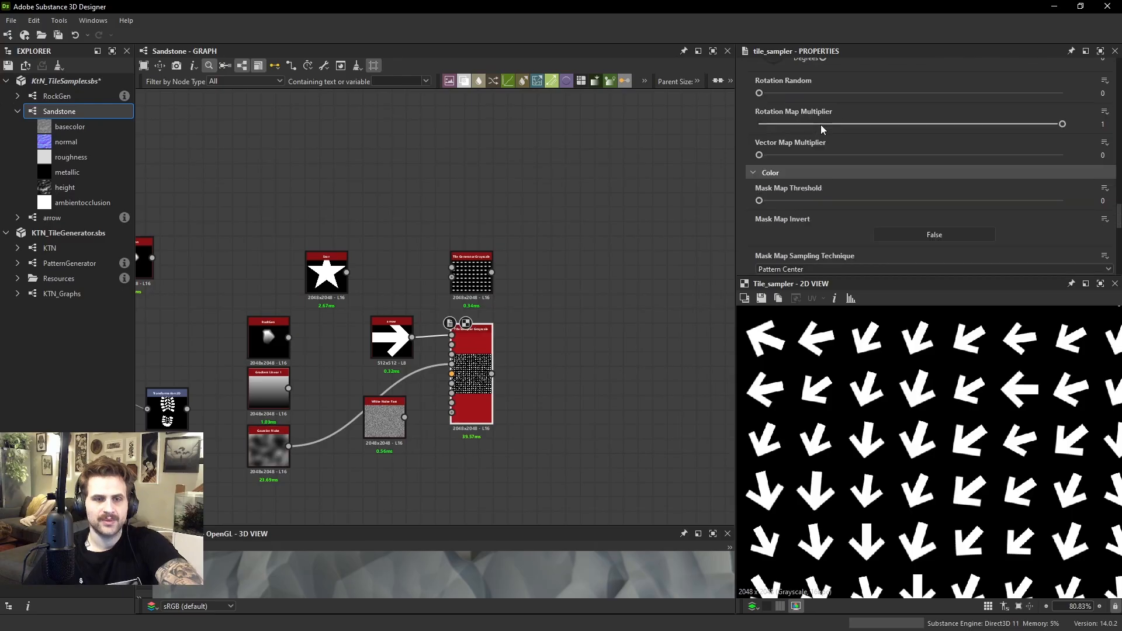
scroll(819, 126, "down", 6)
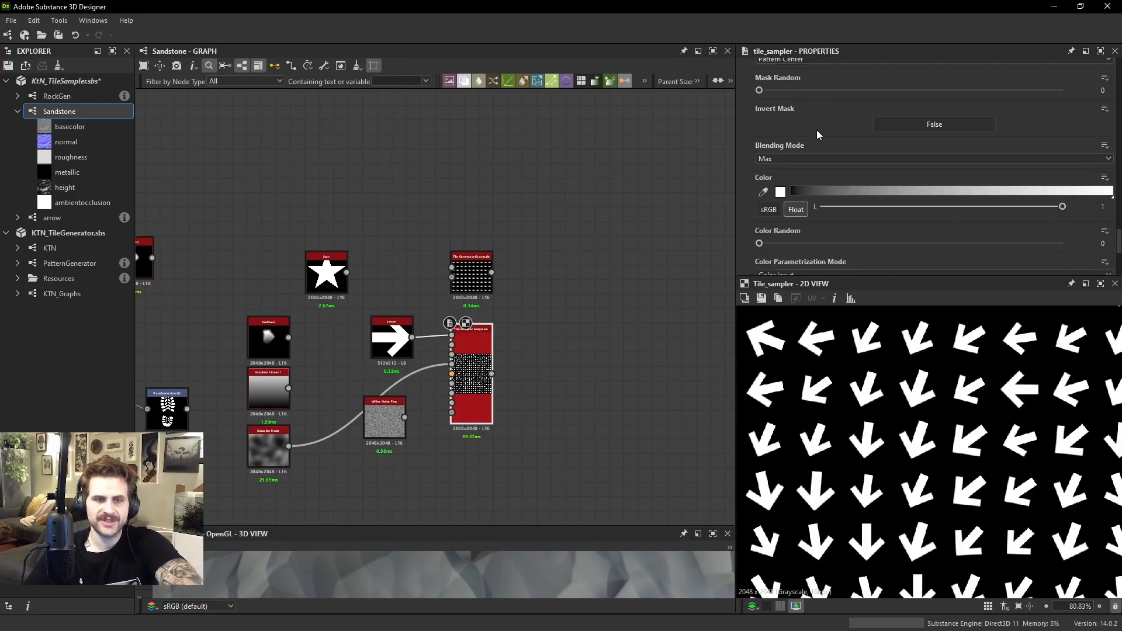
scroll(817, 144, "down", 2)
scroll(812, 195, "up", 8)
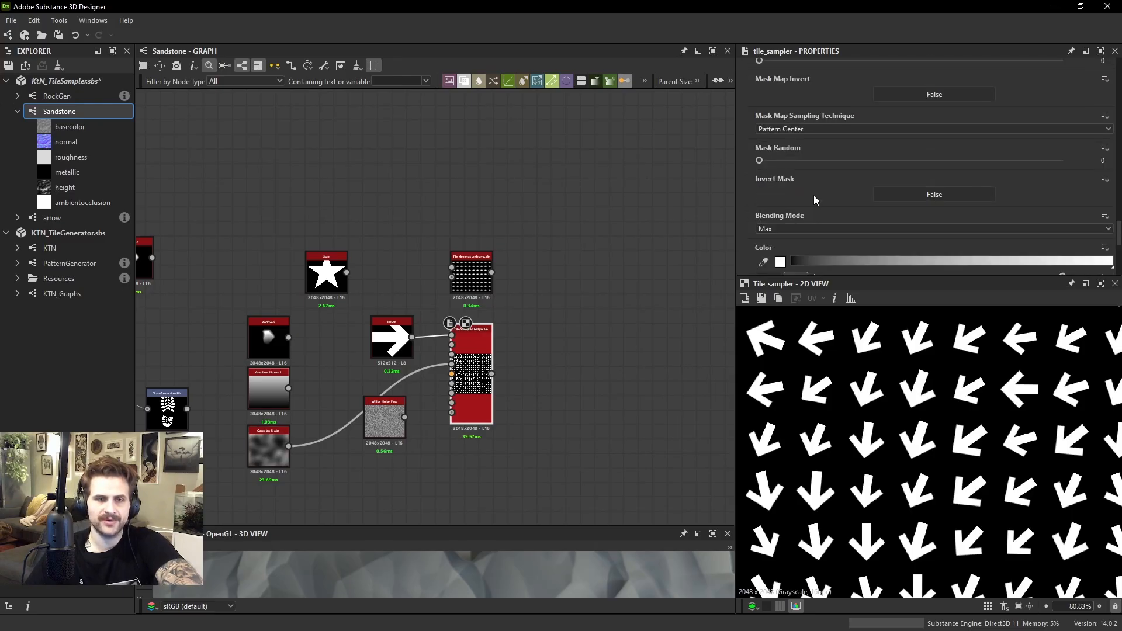
left_click_drag(805, 162, 741, 156)
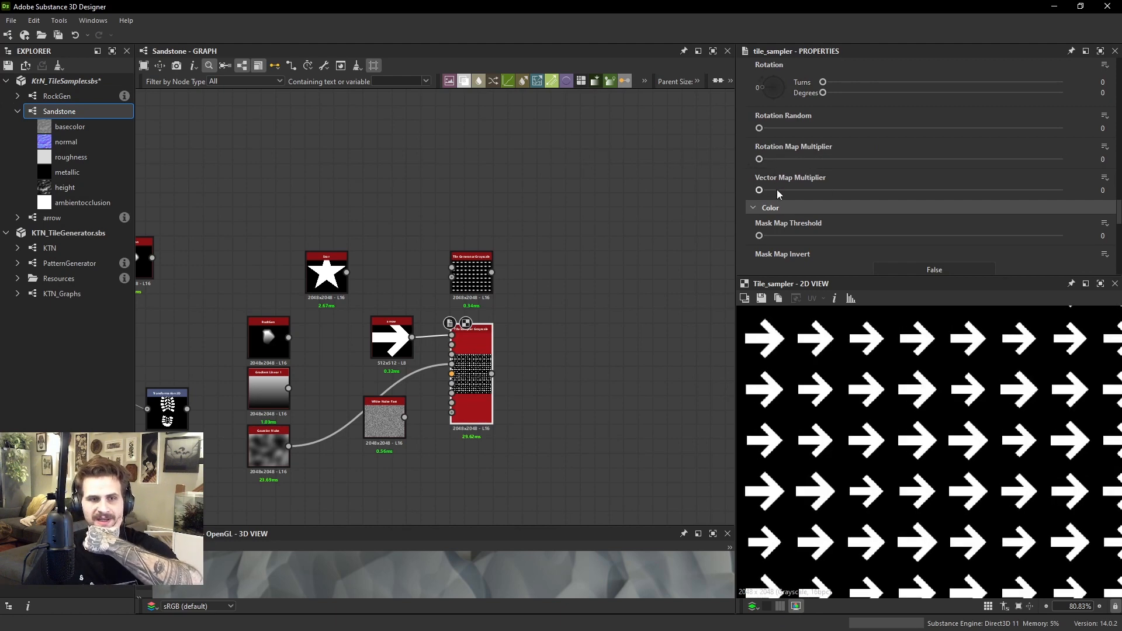
left_click_drag(777, 190, 741, 188)
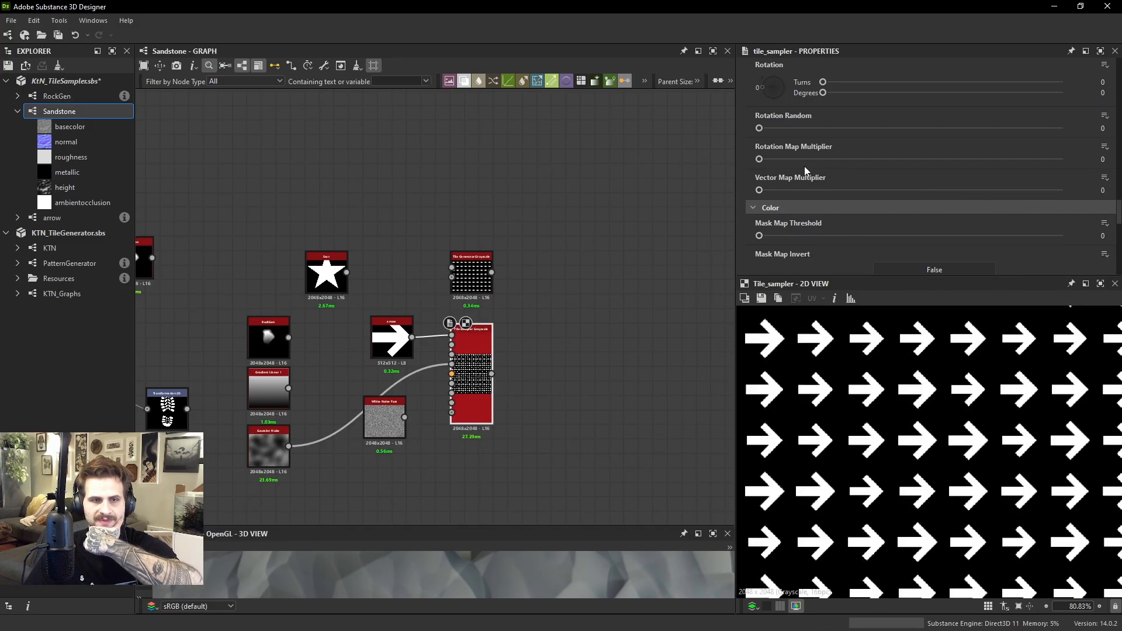
left_click_drag(796, 160, 1069, 161)
View the Gaussian Noise image and delete the White Noise Fast node from the graph
double_click(261, 441)
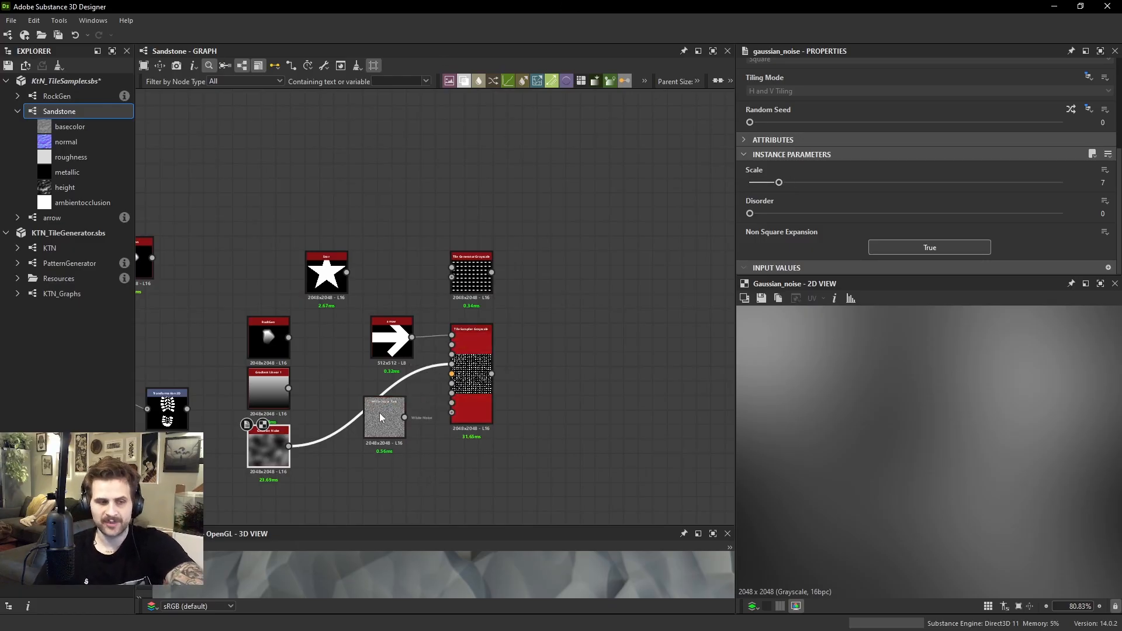
left_click_drag(380, 416, 321, 445)
key("Delete")
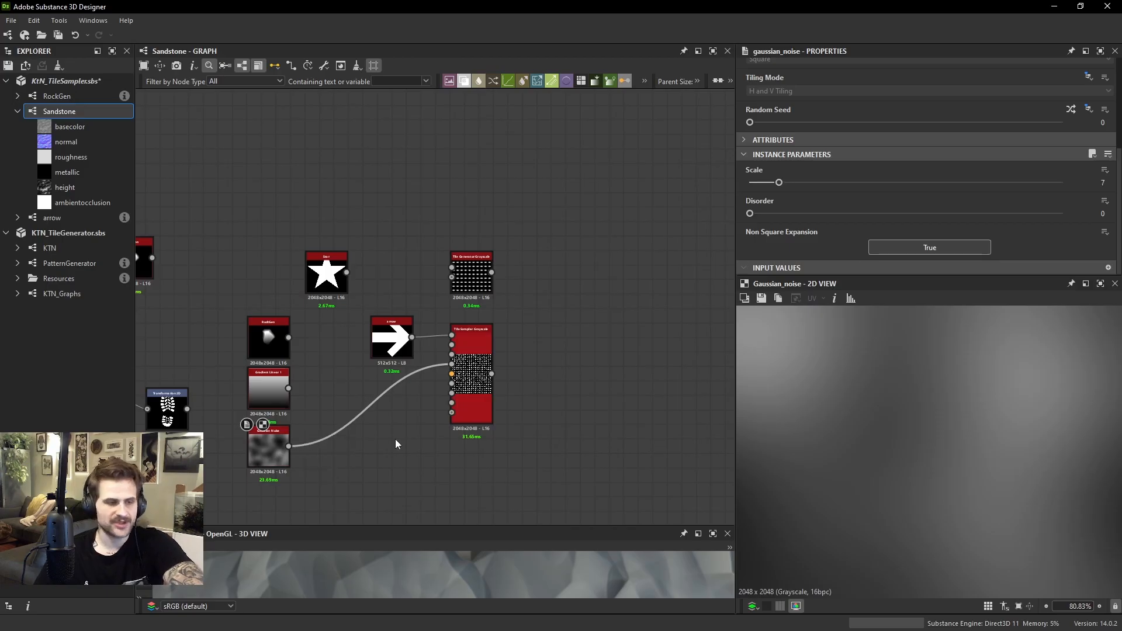
Add an RGBA Merge node to the graph below the Tile Sampler
scroll(394, 441, "up", 4)
key("space")
type("rgb")
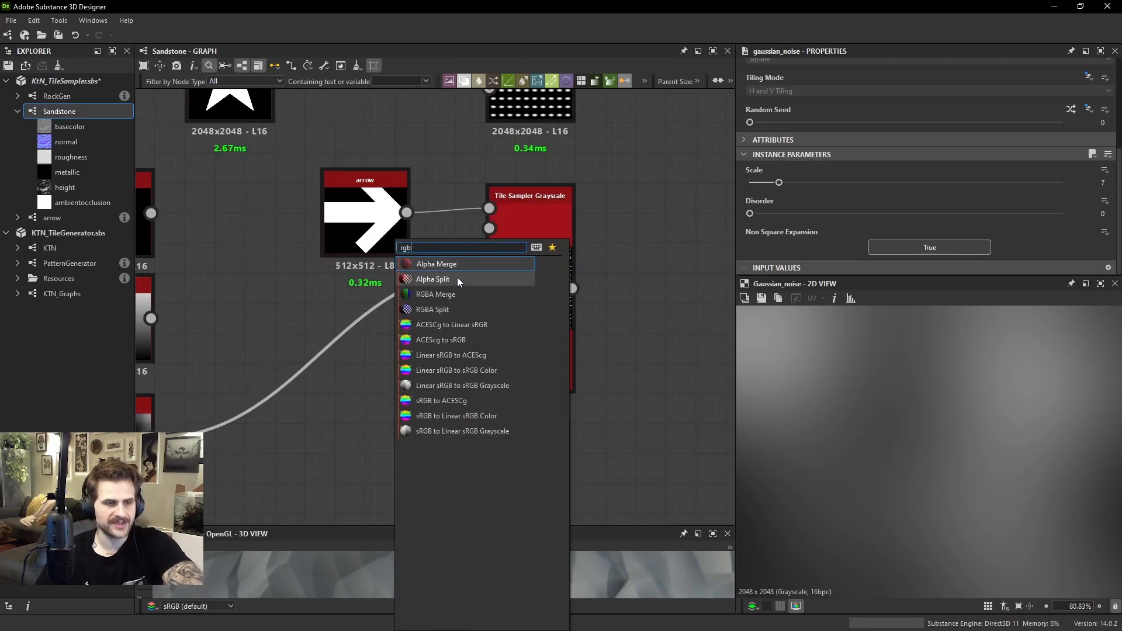
left_click(455, 296)
middle_click_drag(394, 410, 523, 360)
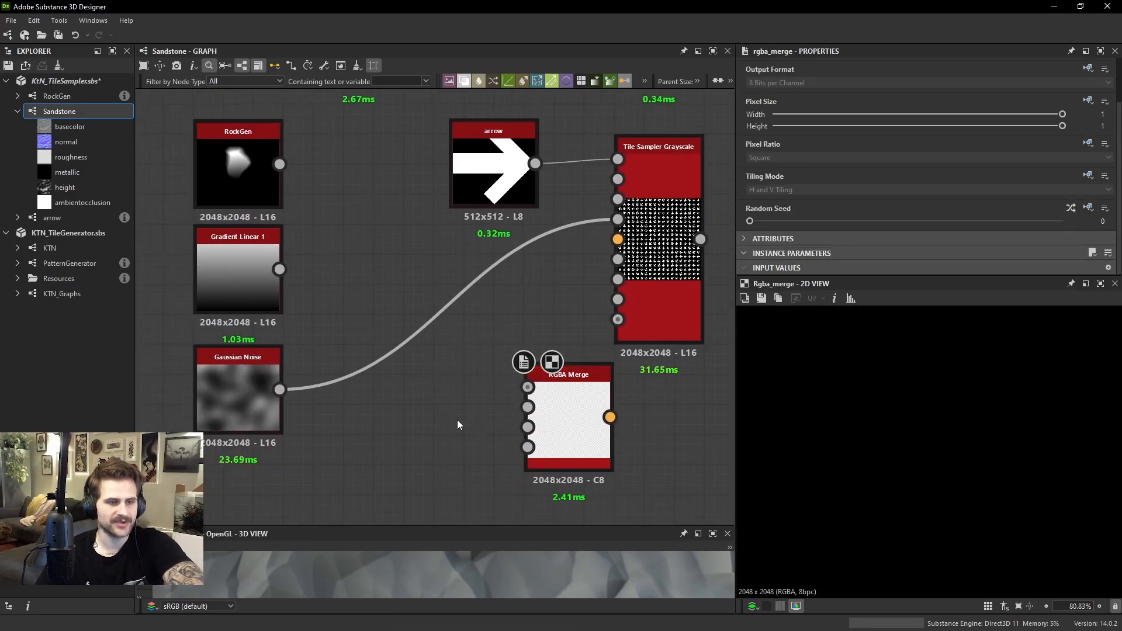
Add a Uniform Color node beside the RGBA Merge node's inputs
key("space")
type("uniform")
key("Return")
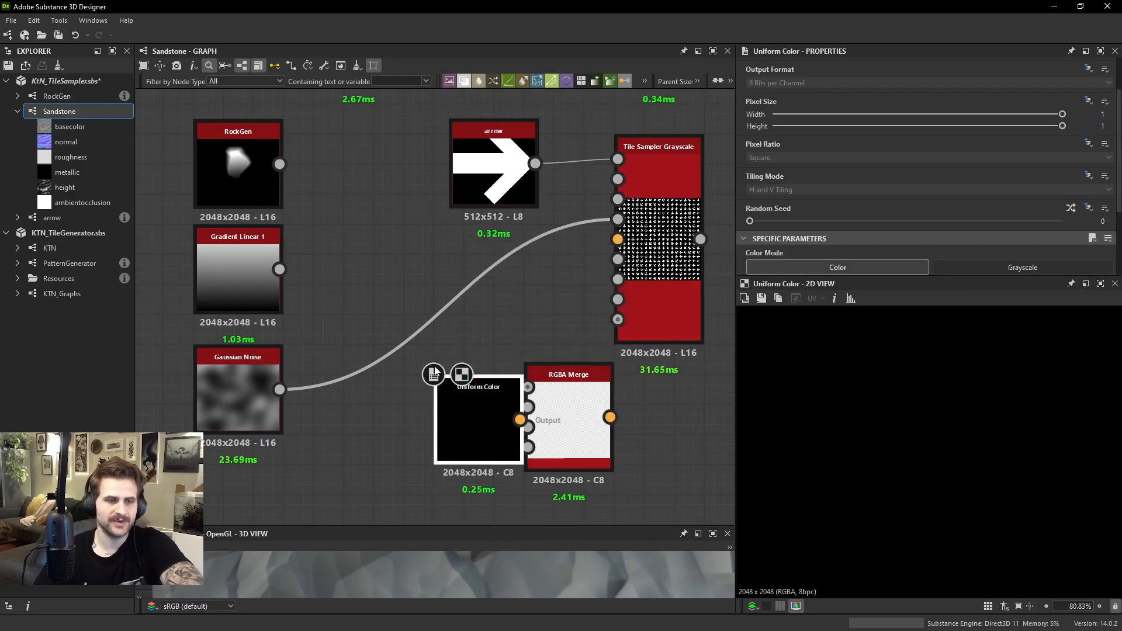
Set the Uniform Color node to grayscale and connect it to the R input of the RGBA Merge
left_click(941, 270)
scroll(464, 387, "down", 1)
left_click_drag(464, 387, 517, 395)
Duplicate the Uniform Color node below the original, connect the copy to the RGBA Merge's G input, and view the merge
key("ctrl+d")
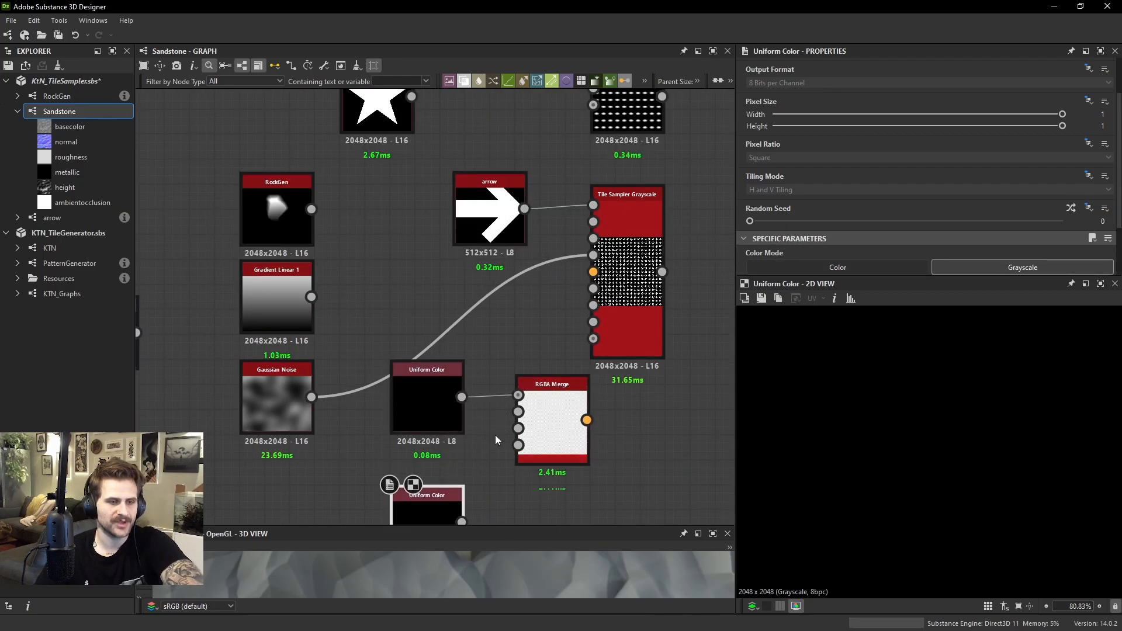
middle_click_drag(496, 435, 504, 382)
left_click_drag(526, 359, 450, 419)
scroll(555, 354, "down", 1)
double_click(560, 352)
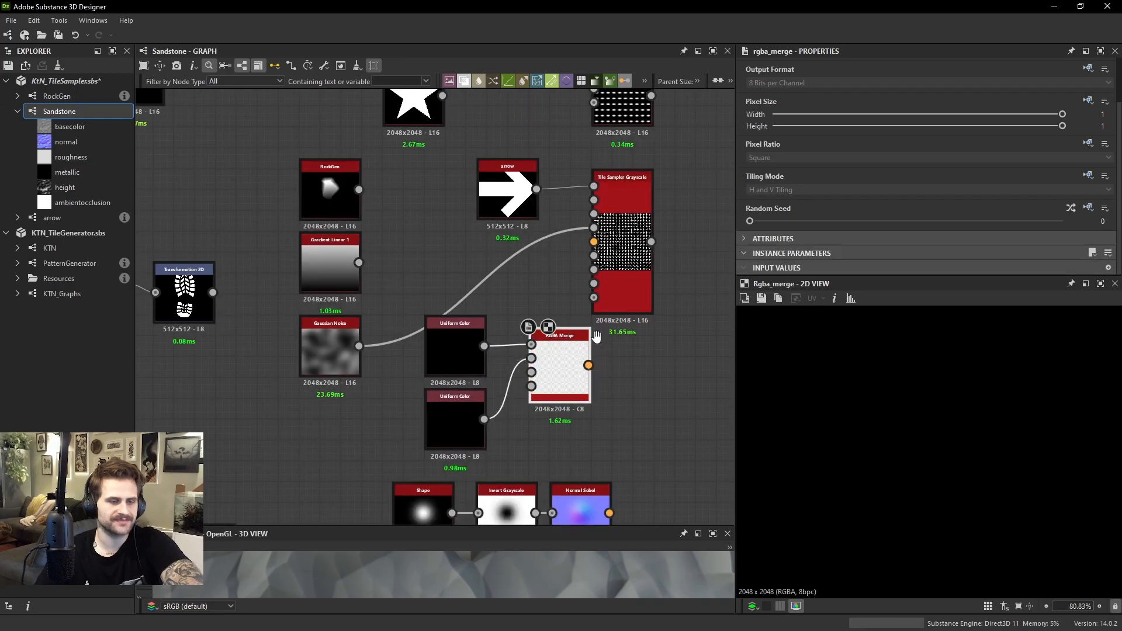
Connect the RGBA Merge output to the Tile Sampler's Vector Map Input and view the Tile Sampler
middle_click_drag(596, 337, 546, 371)
left_click_drag(544, 276, 538, 399)
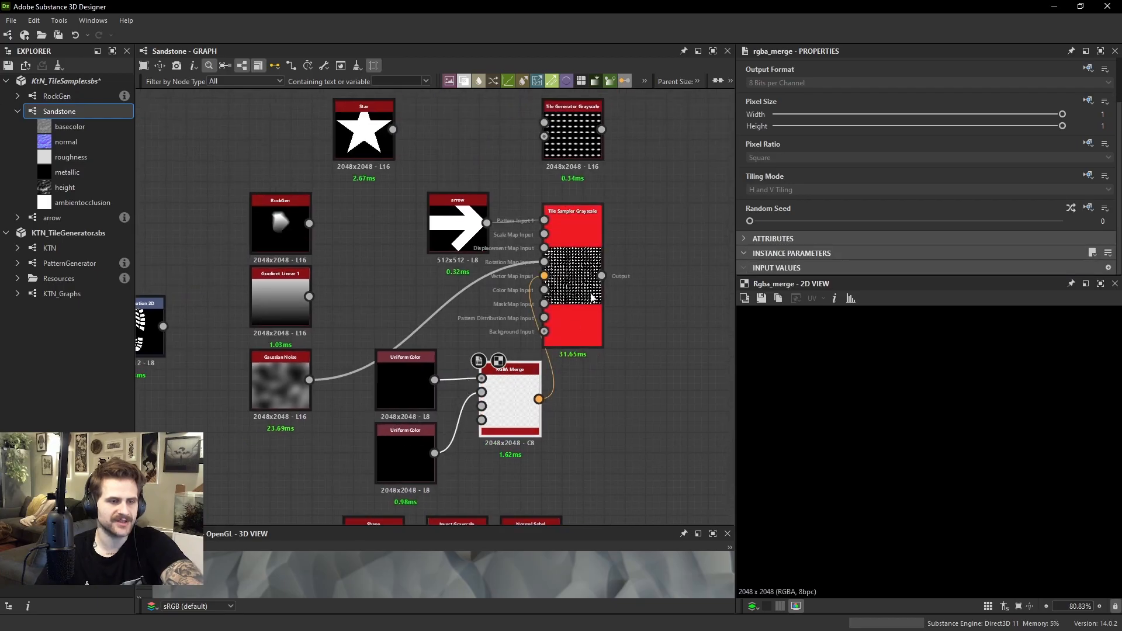
double_click(584, 292)
Set the Tile Sampler's Rotation Map Multiplier to 0 and its Vector Map Multiplier to 1, and inspect the arrows
scroll(874, 134, "down", 6)
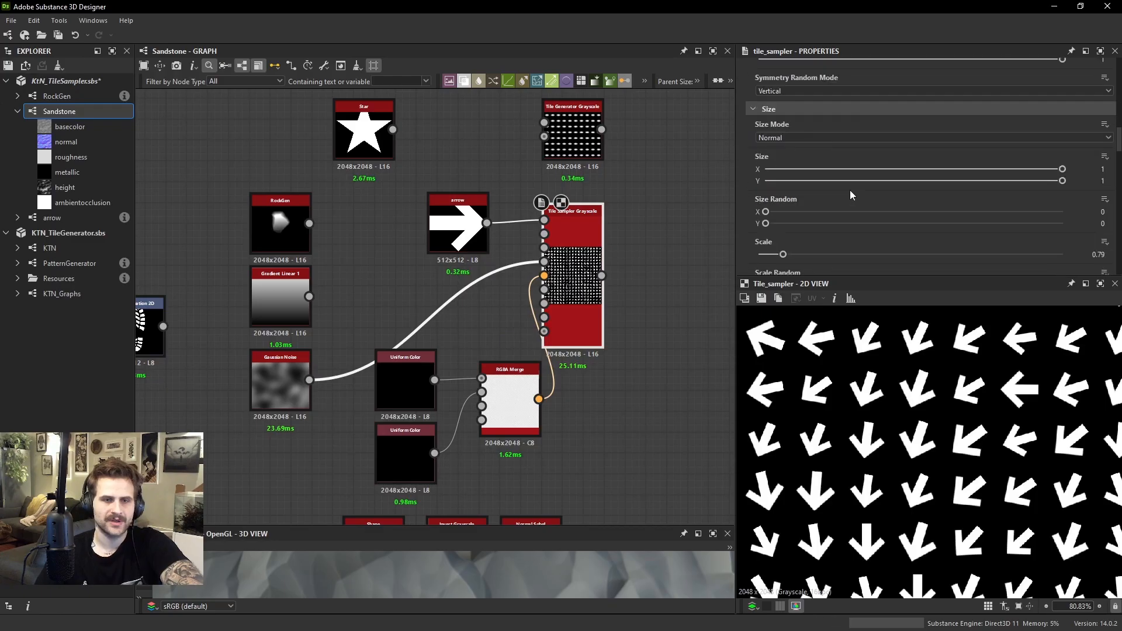
scroll(812, 192, "down", 8)
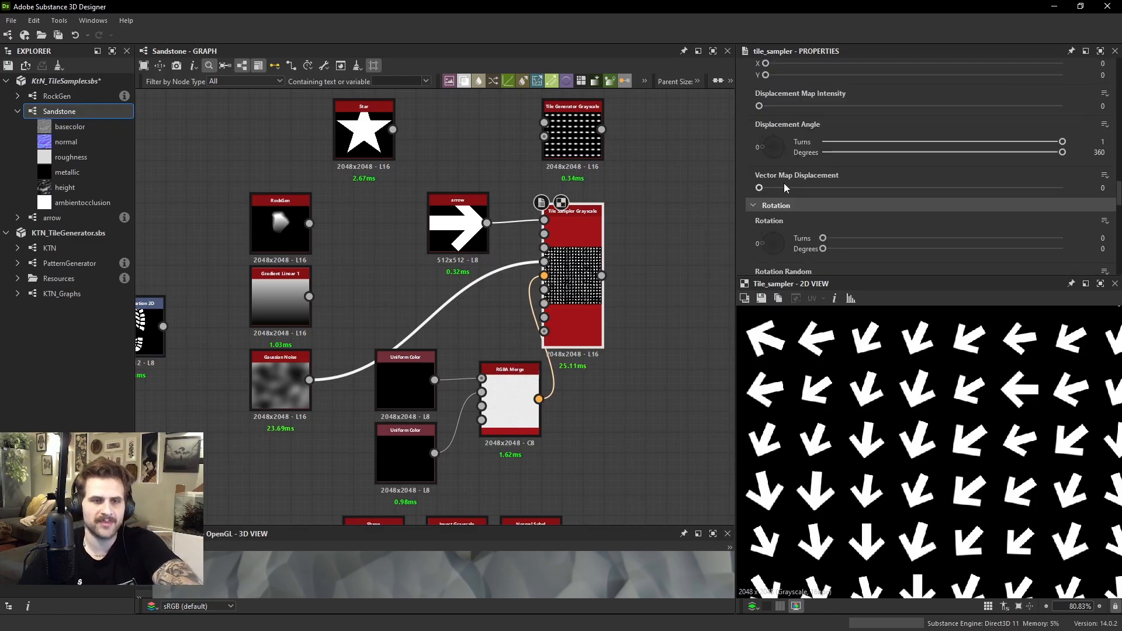
scroll(784, 187, "down", 3)
left_click_drag(809, 211, 700, 220)
left_click_drag(770, 243, 1063, 243)
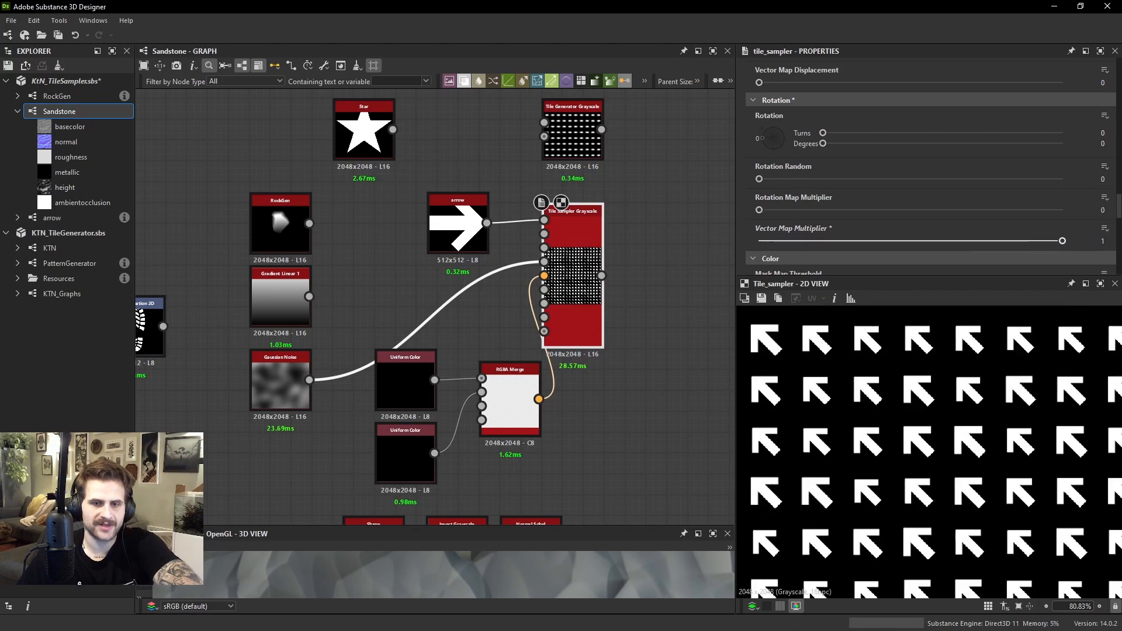
scroll(937, 397, "down", 5)
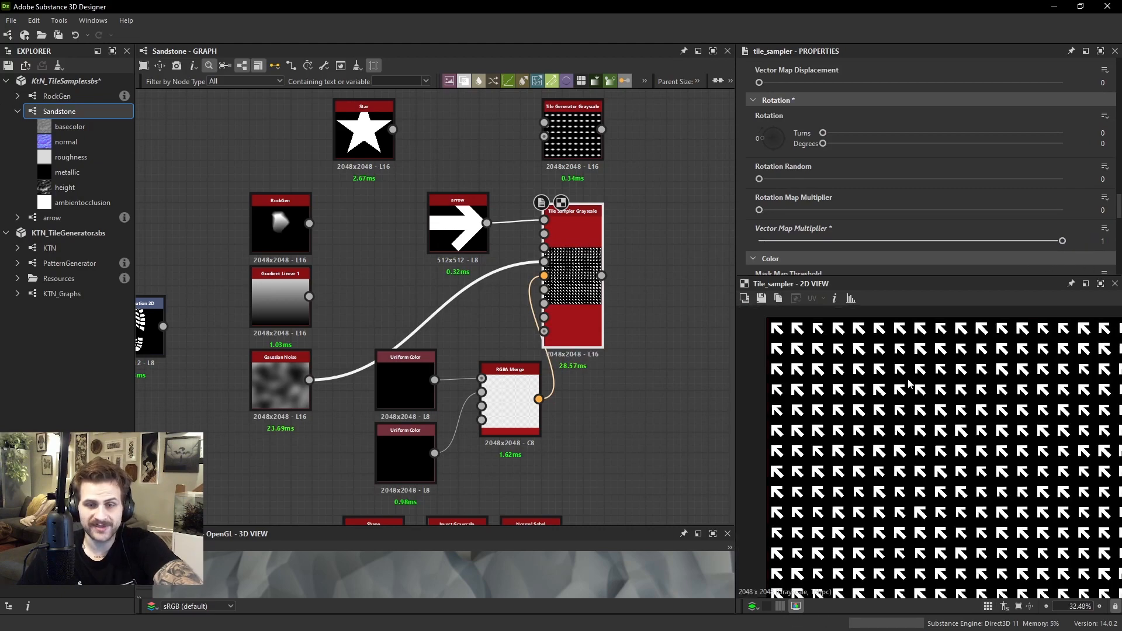
scroll(760, 349, "up", 3)
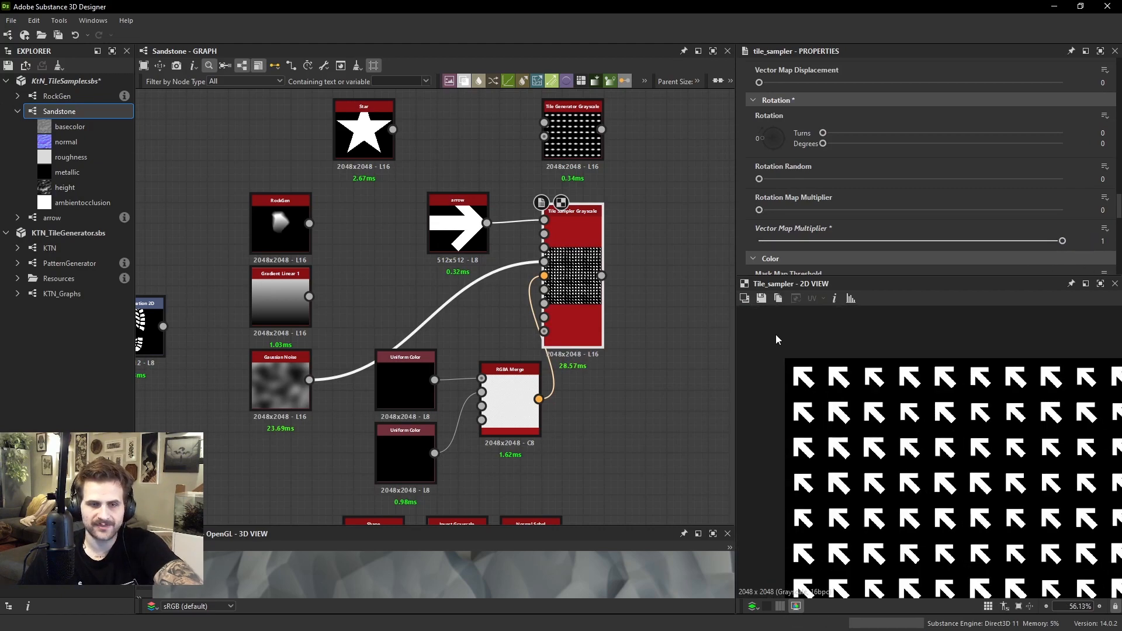
Set the output color of the lower Uniform Color node to 1 and inspect the arrow pattern
mouse_move(418, 381)
left_mouse_down()
mouse_move(422, 361)
mouse_move(421, 376)
left_mouse_up()
mouse_move(409, 458)
left_mouse_down()
mouse_move(409, 447)
mouse_move(409, 468)
left_mouse_up()
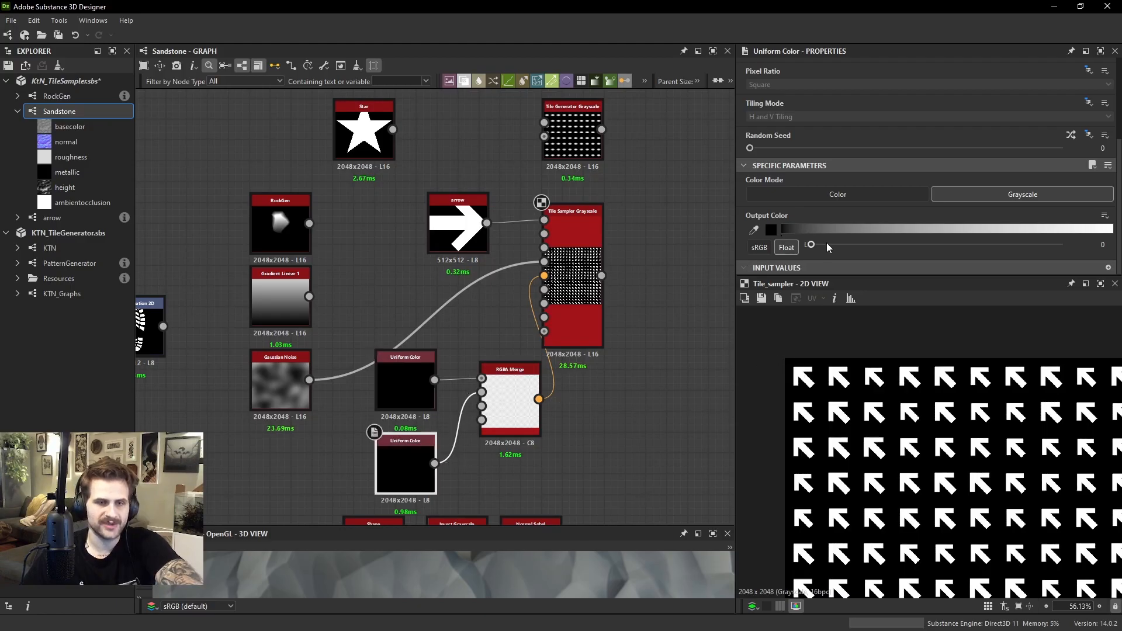
left_click_drag(826, 244, 1062, 245)
middle_click_drag(821, 526, 869, 327)
scroll(838, 440, "down", 1)
middle_click_drag(836, 441, 832, 362)
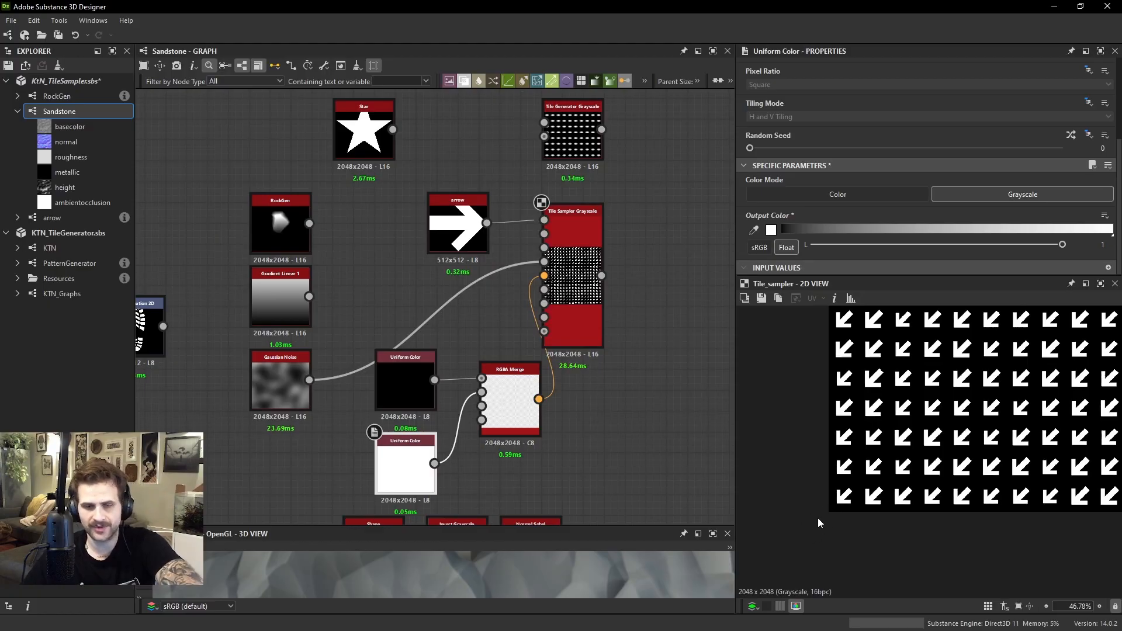
scroll(818, 518, "down", 2)
Swap the two Uniform Color connections between the R and G inputs of the RGBA Merge and inspect the arrows
left_click(427, 389)
left_click_drag(460, 379, 459, 421)
key("x")
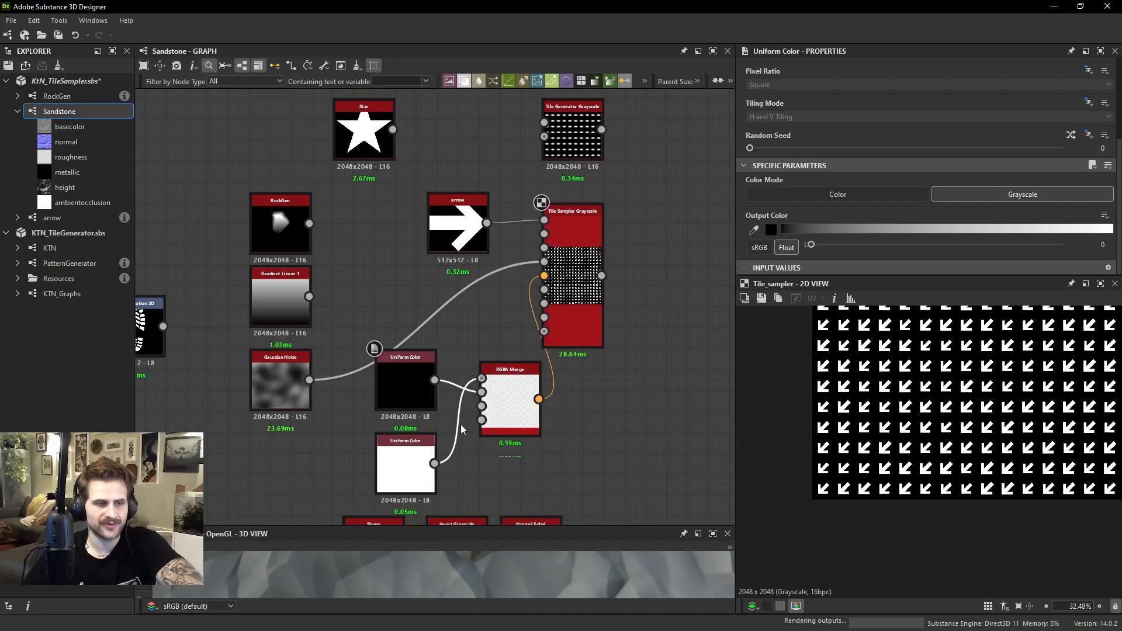
scroll(975, 350, "up", 1)
middle_click_drag(1051, 327, 900, 438)
scroll(974, 362, "up", 4)
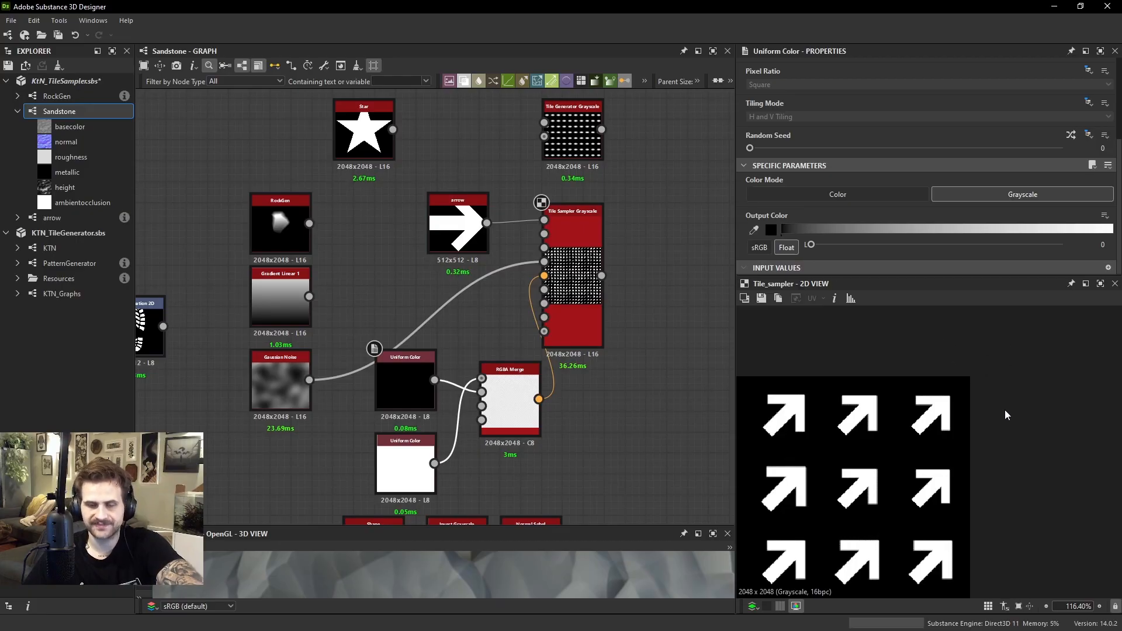
scroll(1004, 412, "down", 4)
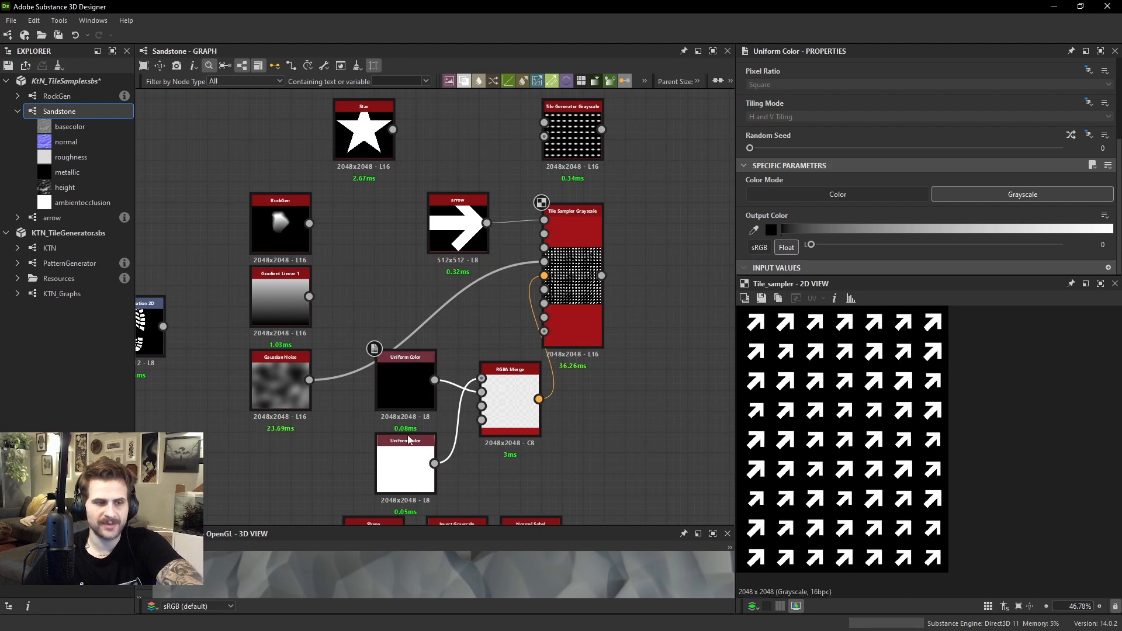
Set the output color of the upper Uniform Color node to 1 and inspect the arrow directions
left_click(405, 382)
left_click_drag(809, 244, 1062, 244)
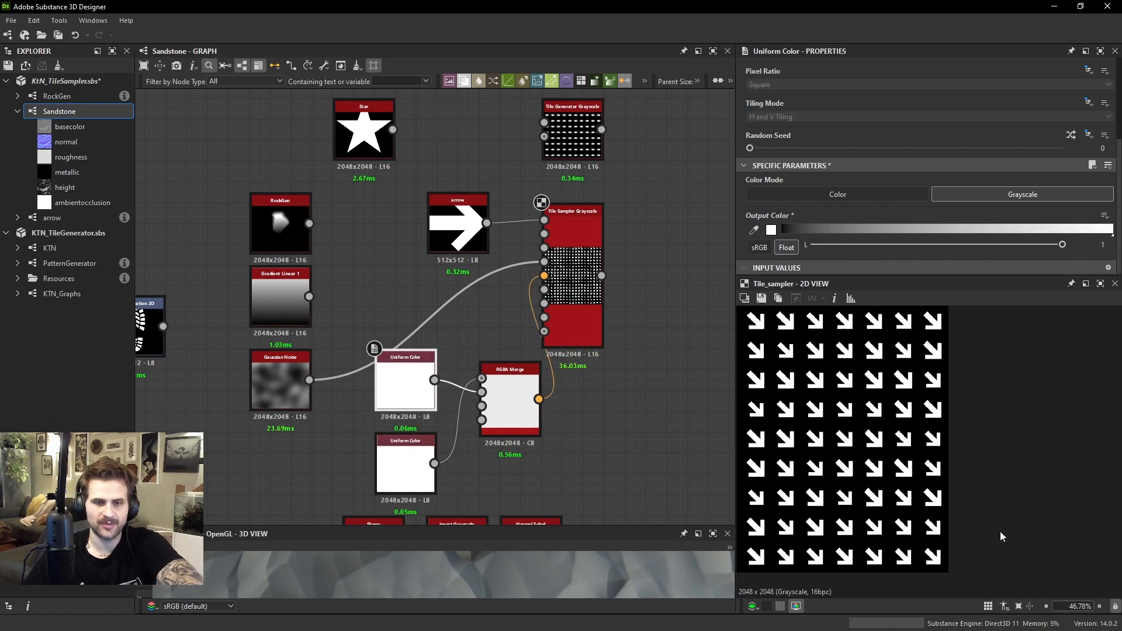
scroll(915, 449, "up", 2)
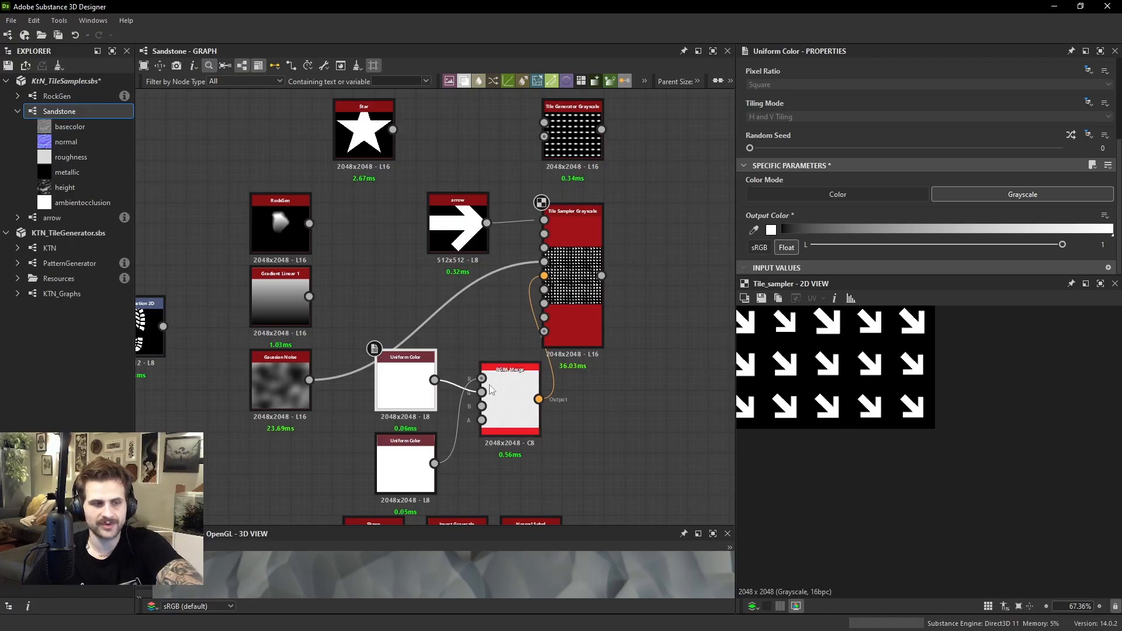
scroll(566, 374, "down", 3)
scroll(561, 386, "up", 3)
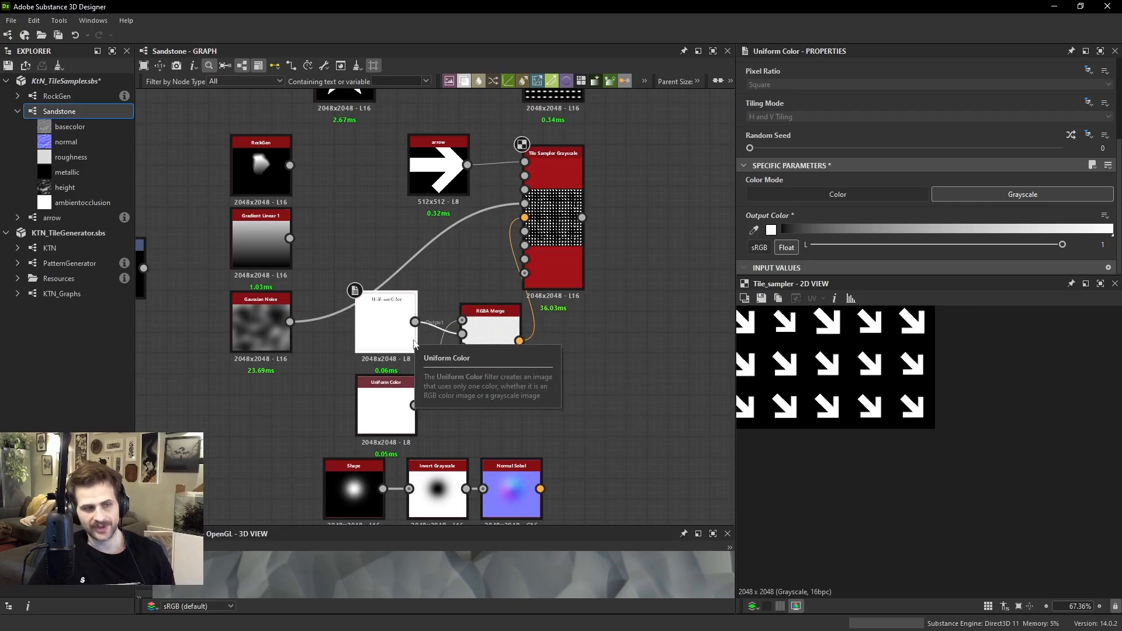
Move Gradient Linear 1 above the Uniform Color nodes, set its rotation to 90°, and connect it to the RGBA Merge's R input
left_click(434, 290)
key("space")
left_click(426, 249)
left_click_drag(283, 245, 407, 246)
left_click(766, 250)
left_click(766, 268)
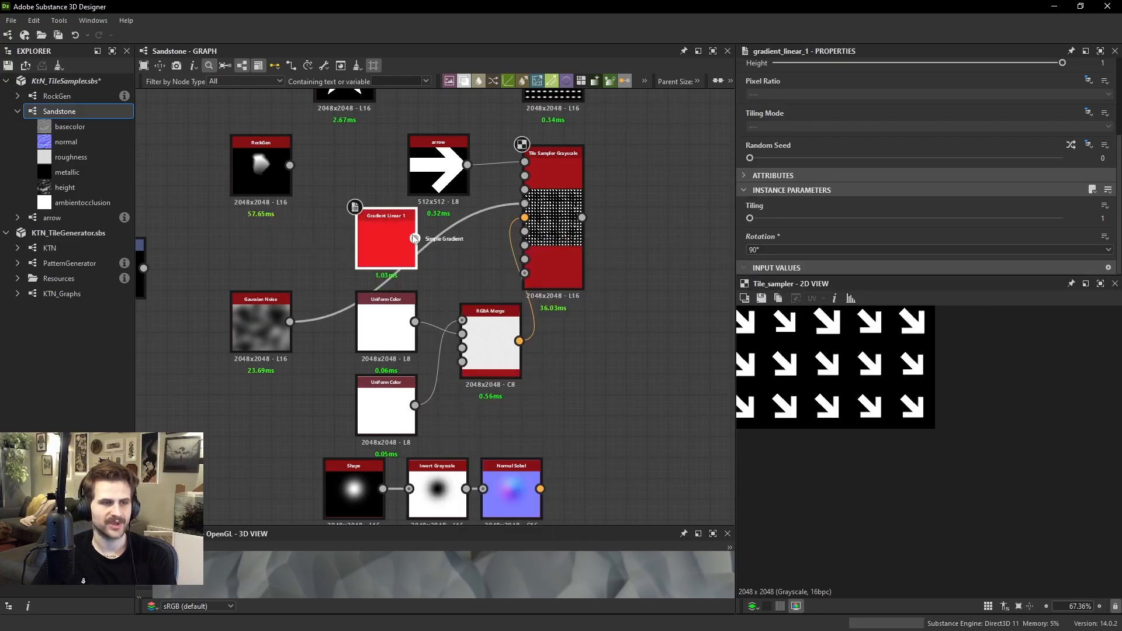
double_click(387, 240)
left_click_drag(415, 238, 462, 319)
Set the output color of the Uniform Color node feeding the RGBA Merge's G input to 0.5
left_click_drag(380, 321, 380, 341)
double_click(378, 339)
left_click(500, 311)
left_click(376, 352)
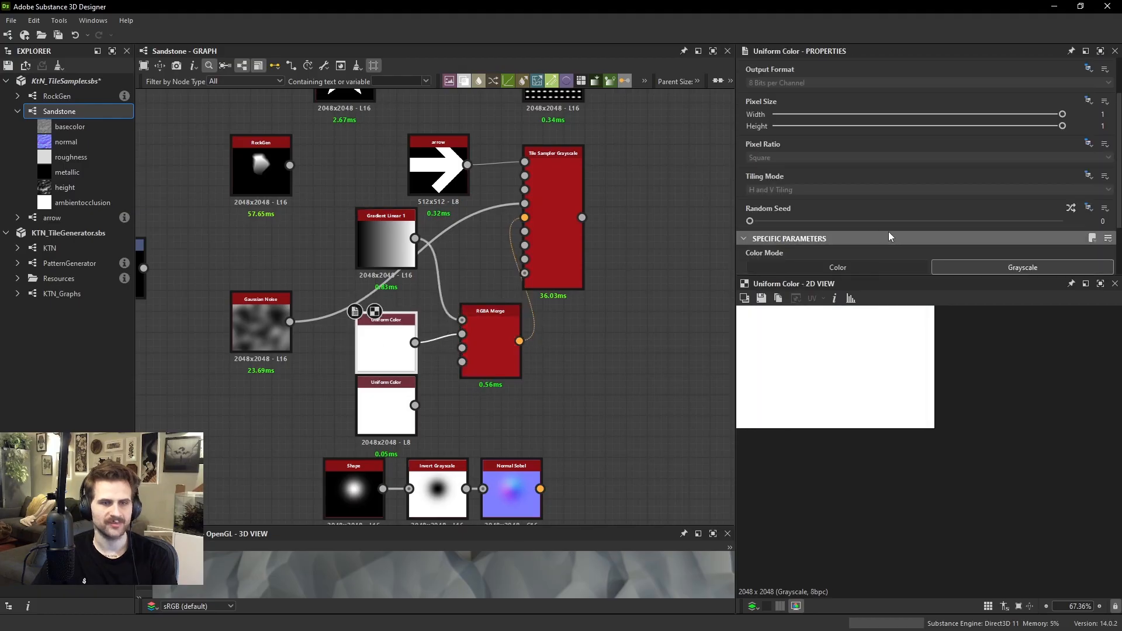
scroll(910, 244, "down", 3)
right_click(910, 245)
type("0.5")
key("Return")
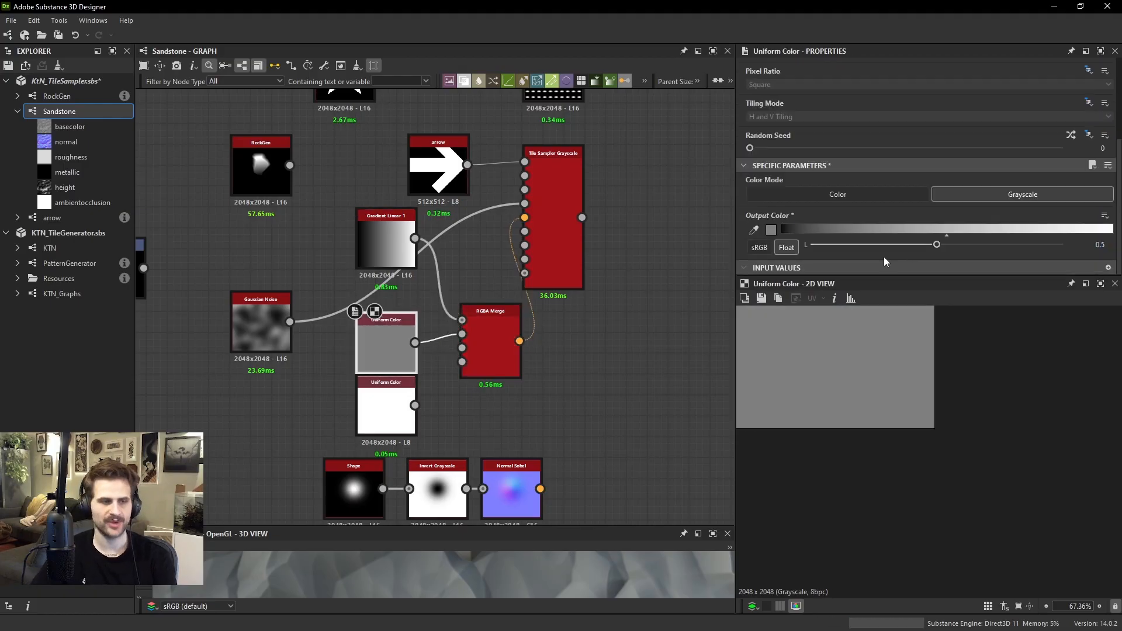
View the flat Uniform Color image, the Tile Sampler output and the Gradient Linear 1 image to compare them
middle_click_drag(930, 339, 946, 436)
scroll(945, 437, "down", 3)
middle_click_drag(919, 368, 928, 400)
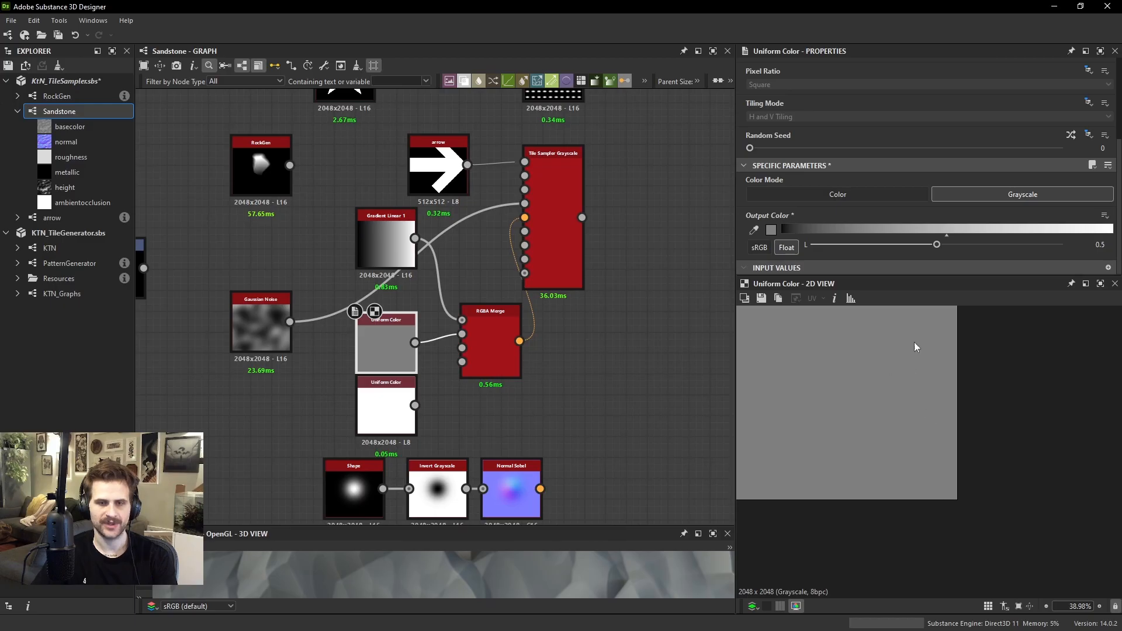
mouse_move(915, 347)
middle_mouse_down()
mouse_move(921, 368)
mouse_move(1057, 361)
middle_mouse_up()
middle_click_drag(862, 361, 964, 417)
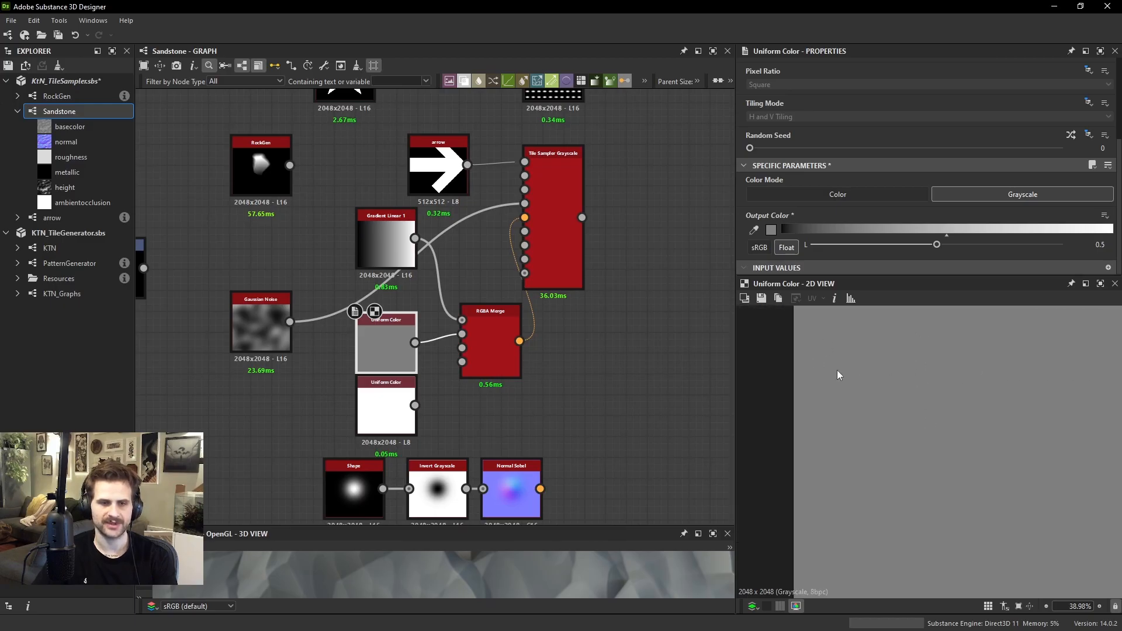
middle_click_drag(837, 377, 815, 373)
double_click(553, 252)
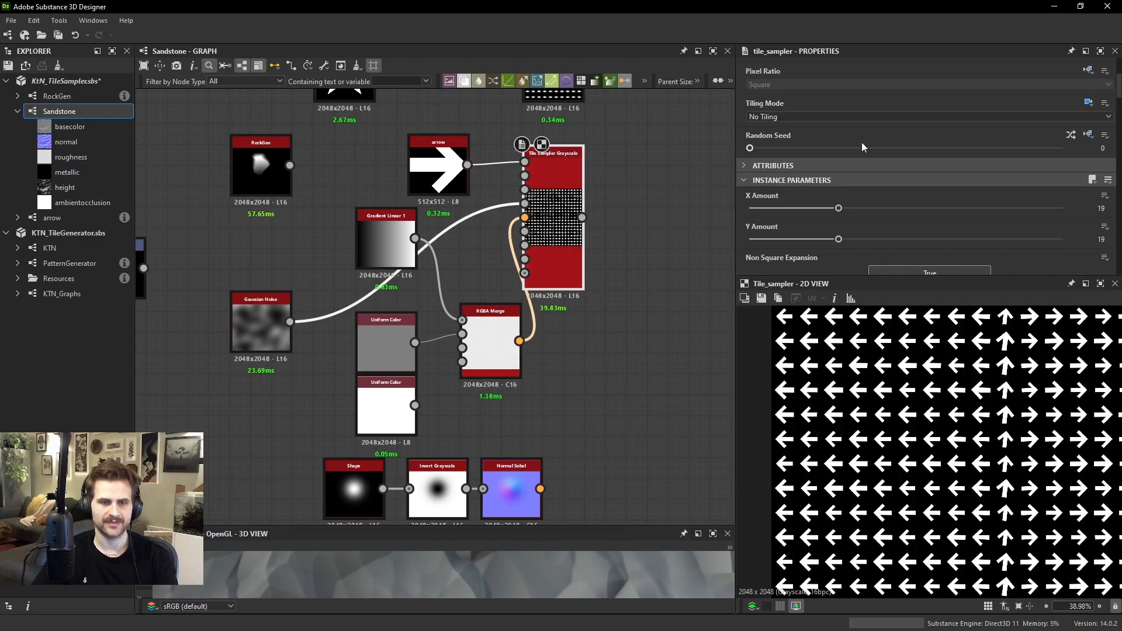
double_click(386, 246)
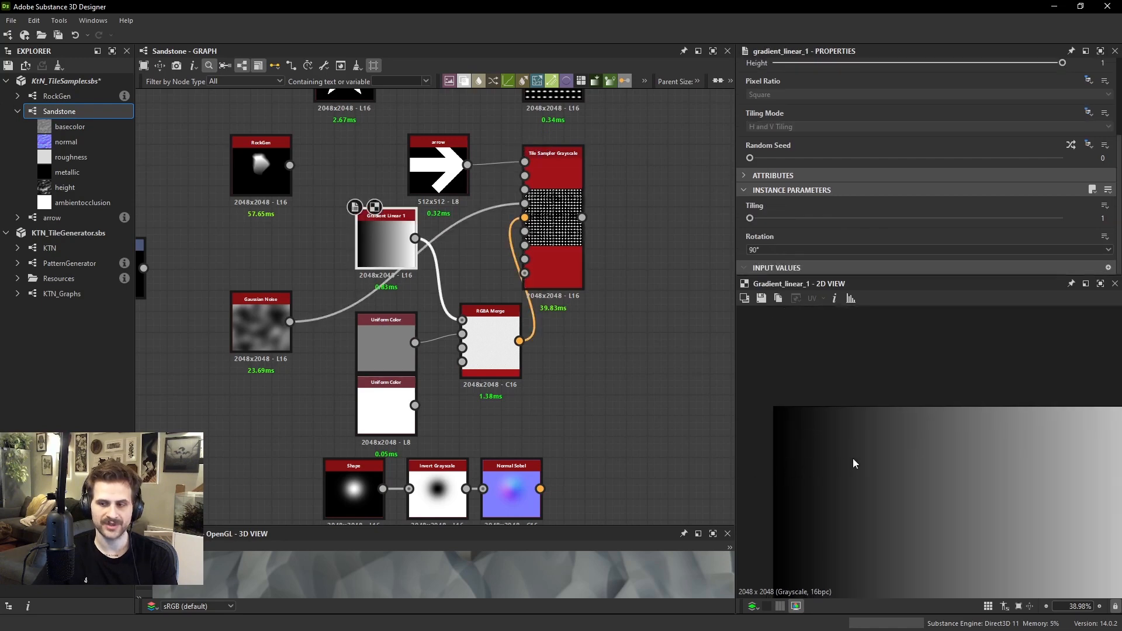
scroll(915, 463, "down", 1)
middle_click_drag(917, 463, 678, 477)
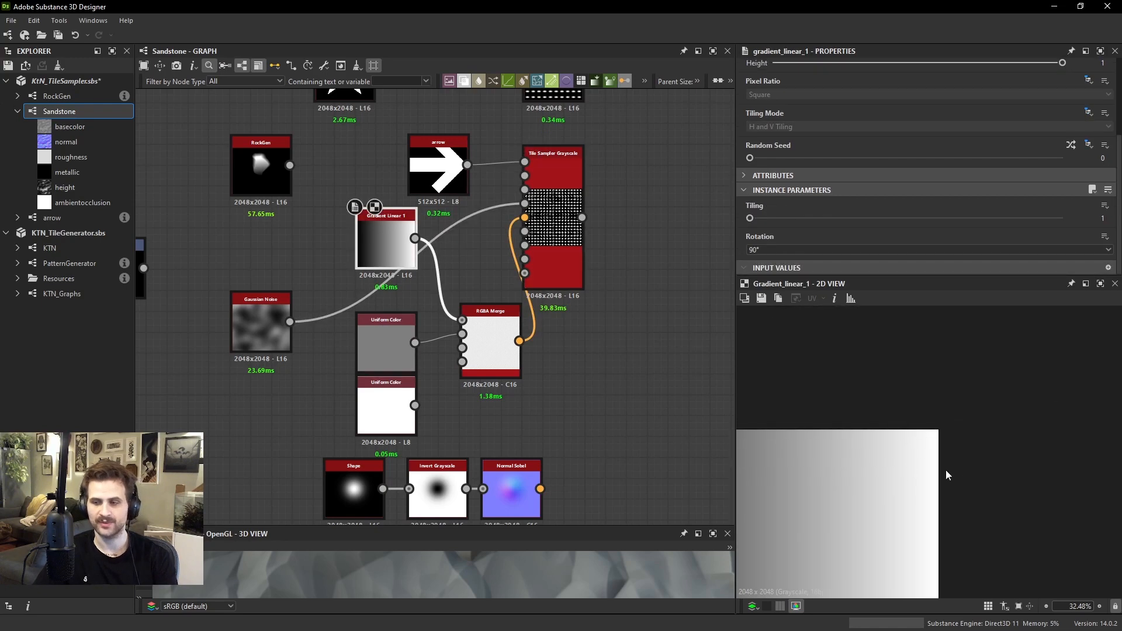
Examine the arrow directions across the whole width of the Tile Sampler output
double_click(562, 281)
scroll(899, 169, "down", 5)
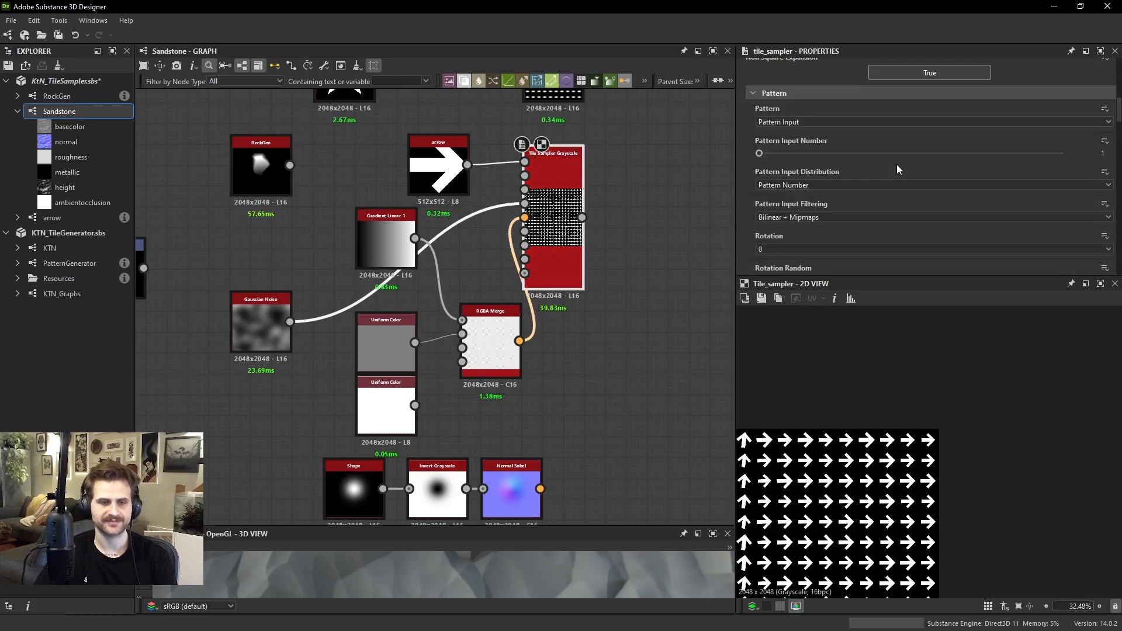
middle_click_drag(947, 420, 934, 409)
scroll(929, 403, "down", 2)
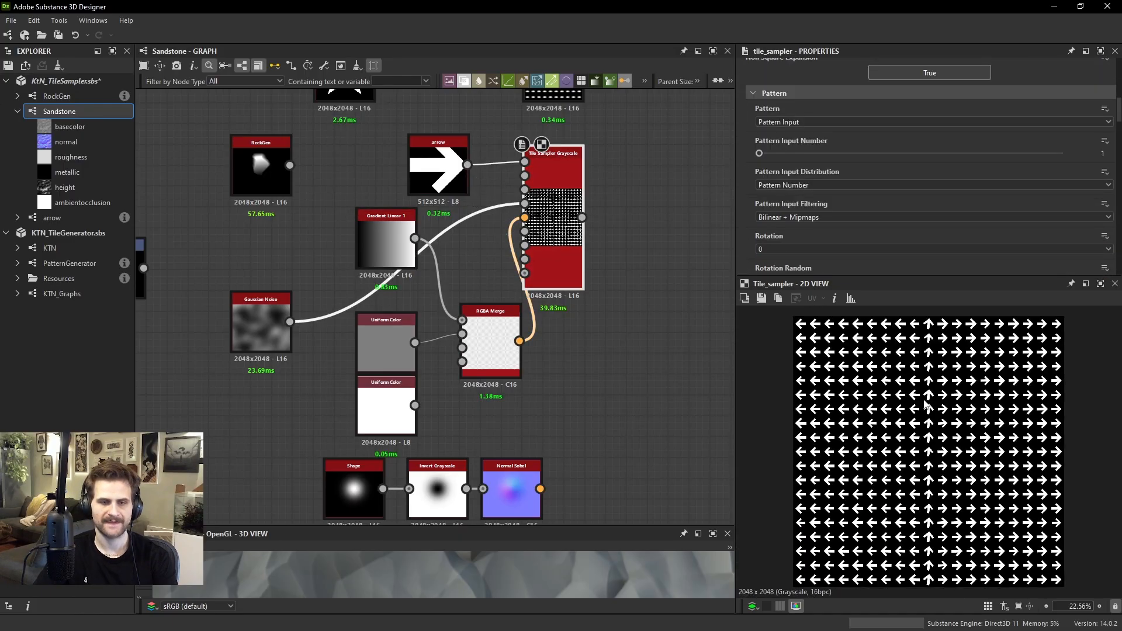
scroll(926, 404, "up", 3)
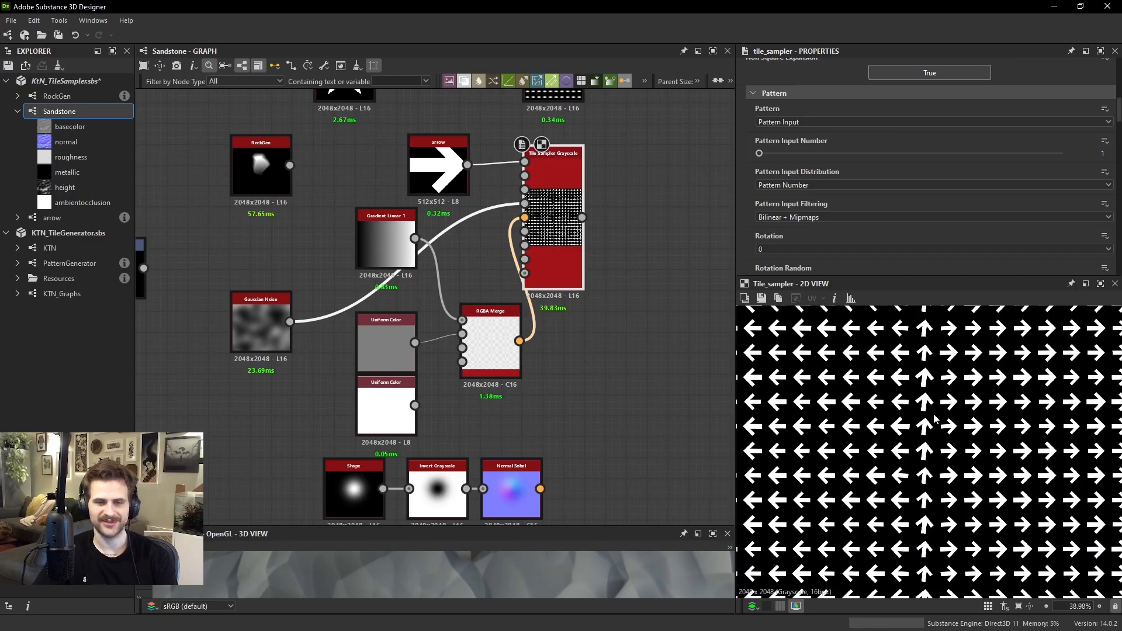
middle_click_drag(934, 419, 910, 462)
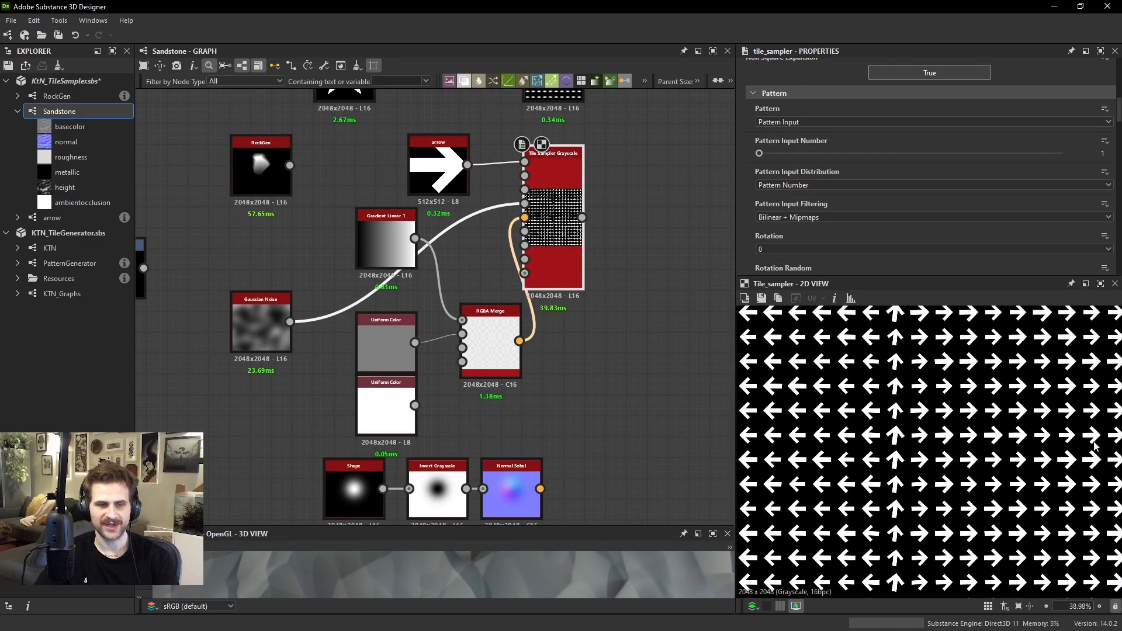
scroll(1049, 437, "down", 2)
scroll(985, 420, "up", 1)
middle_click_drag(983, 418, 985, 419)
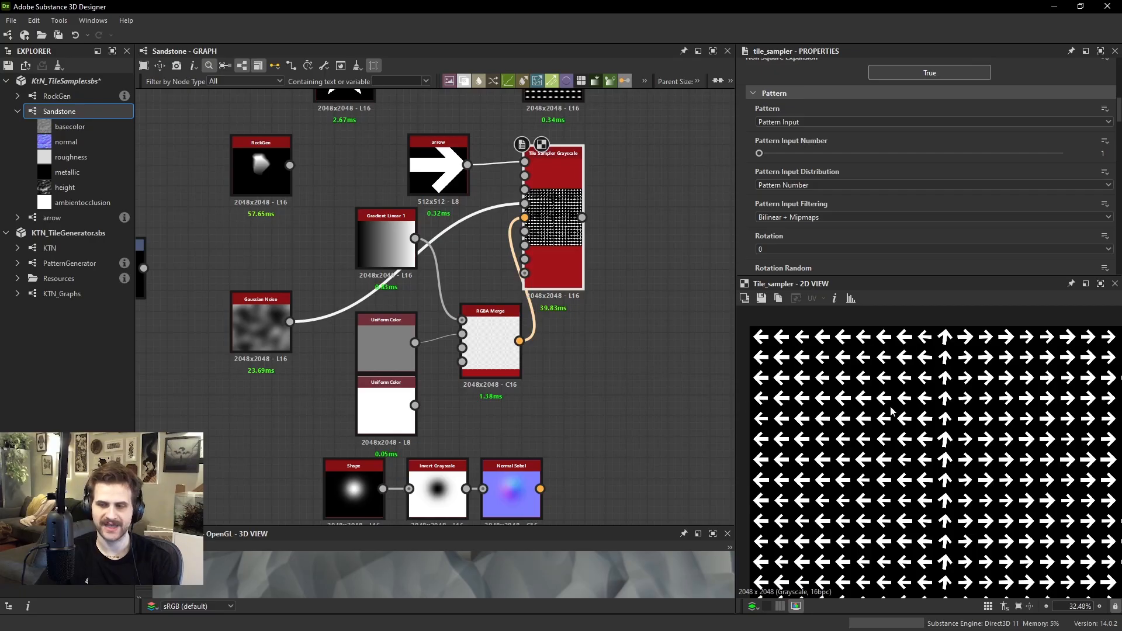
scroll(919, 360, "up", 3)
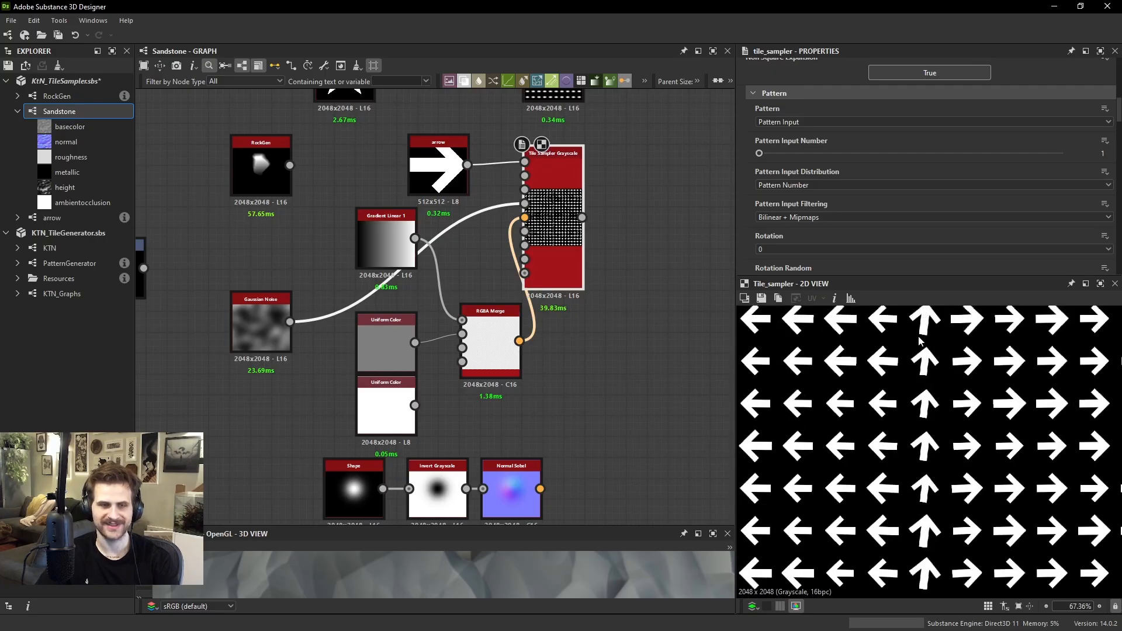
View the Gradient Linear 1 and RGBA Merge images, and compare them with the full Tile Sampler output
left_click(379, 240)
middle_click_drag(956, 401, 954, 476)
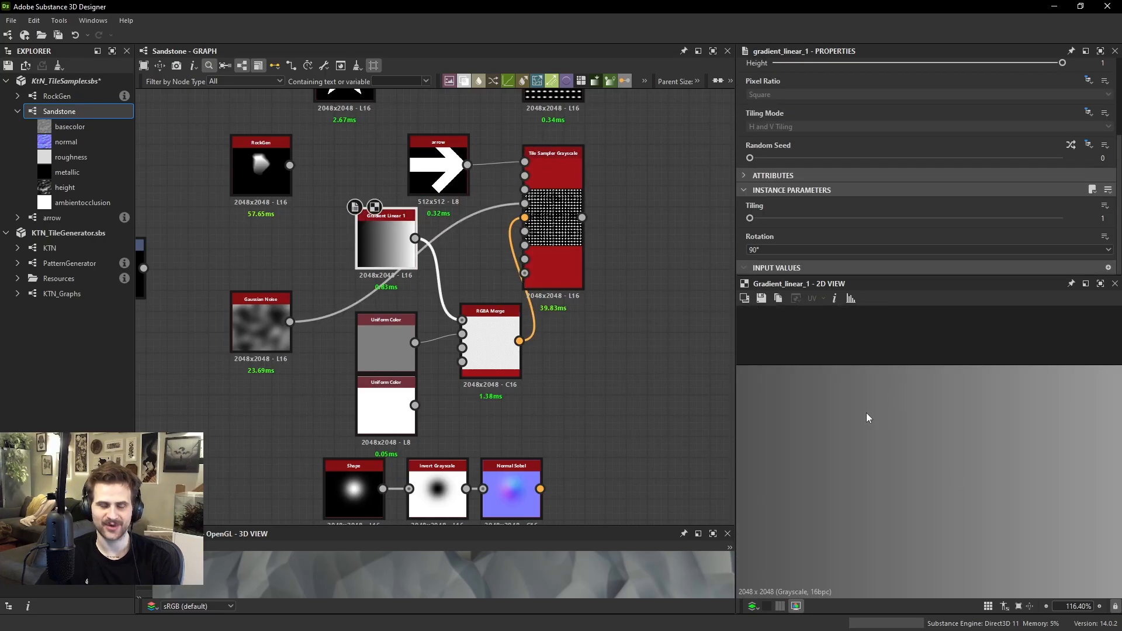
double_click(504, 316)
scroll(942, 409, "down", 1)
double_click(583, 221)
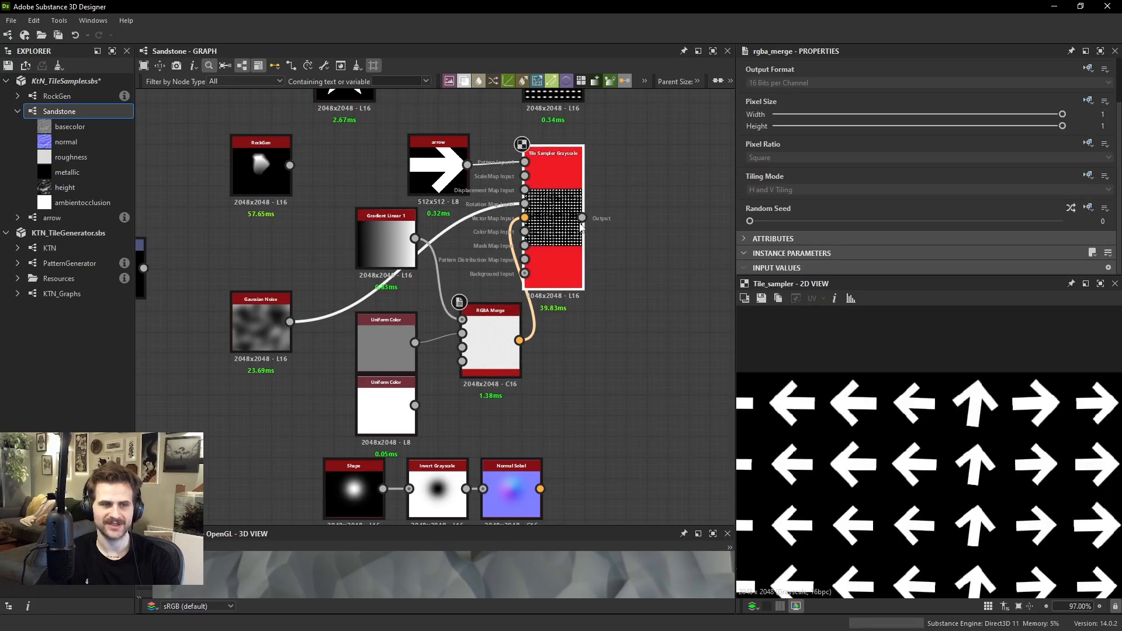
scroll(948, 407, "down", 1)
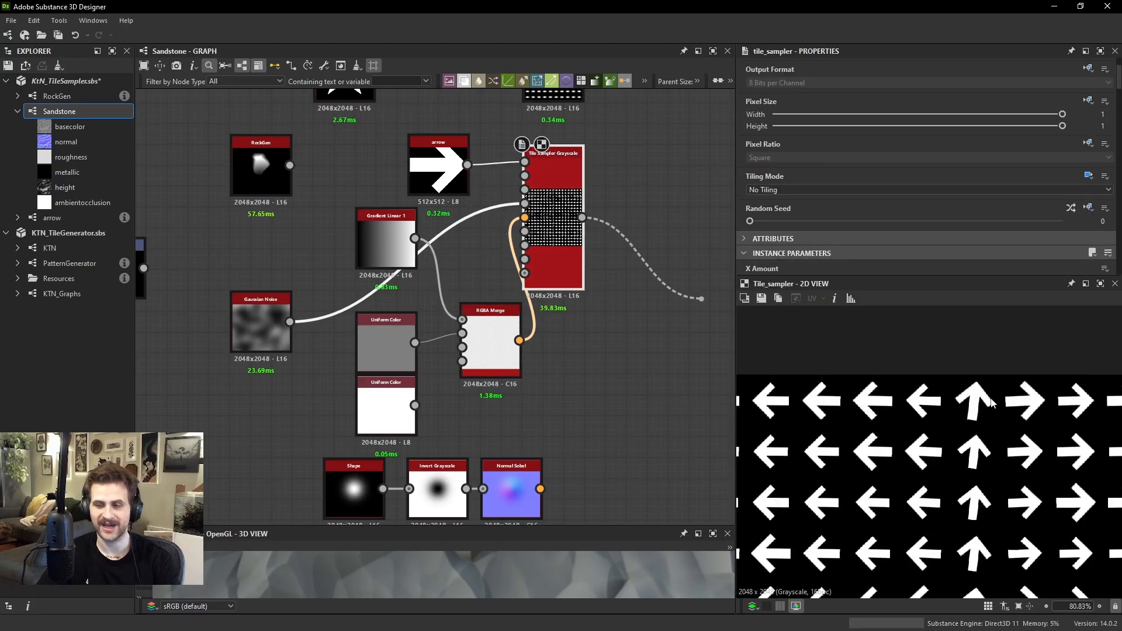
scroll(991, 402, "down", 5)
scroll(960, 371, "down", 2)
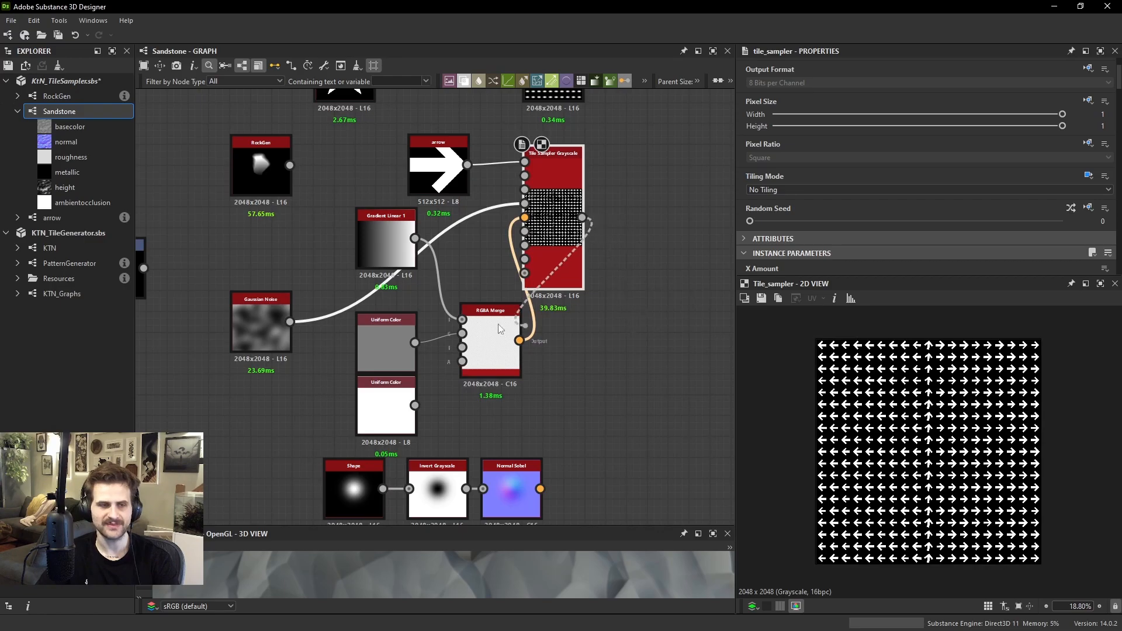
Move the gradient, Uniform Color and RGBA Merge nodes aside, and connect the Normal Sobel output to the Tile Sampler's vector map input
left_click_drag(380, 255, 302, 290)
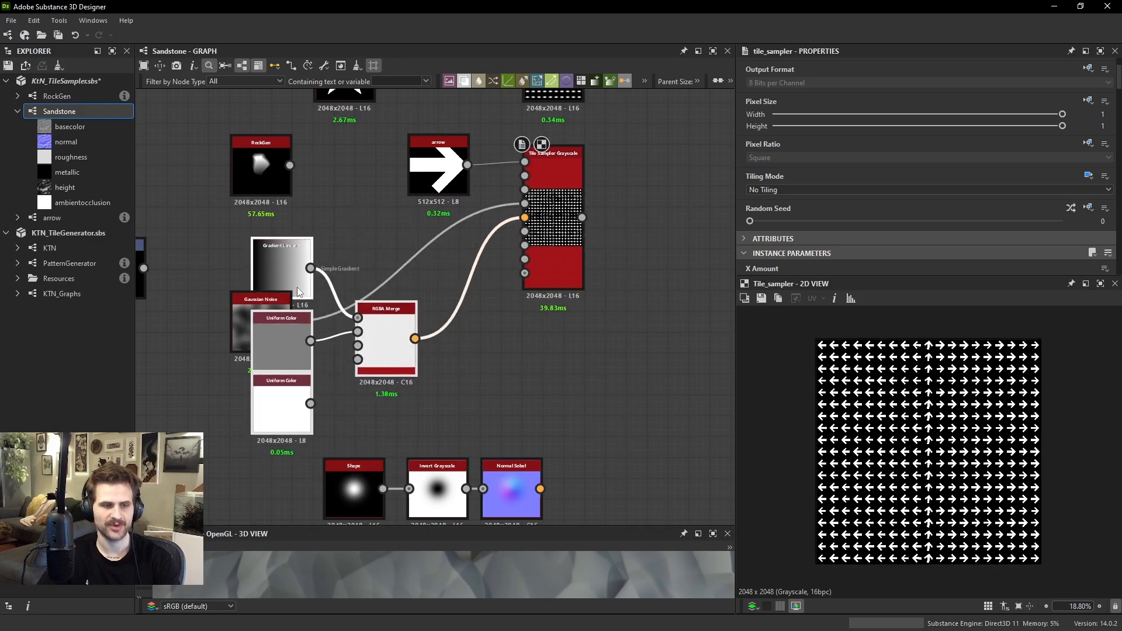
left_click_drag(540, 488, 525, 217)
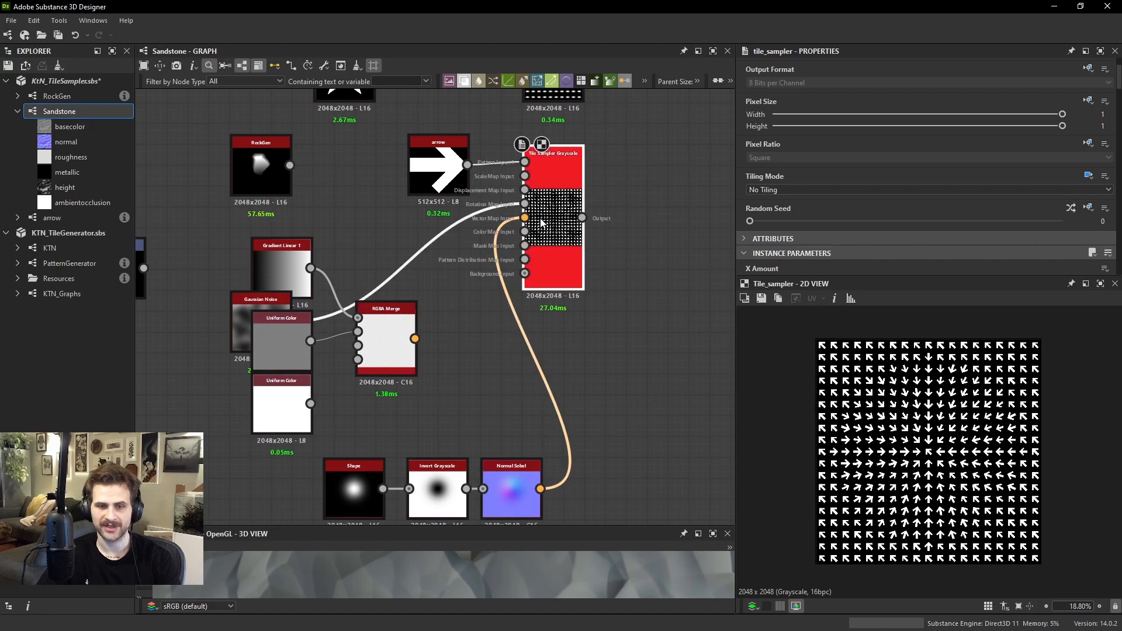
scroll(945, 440, "up", 4)
scroll(945, 439, "down", 4)
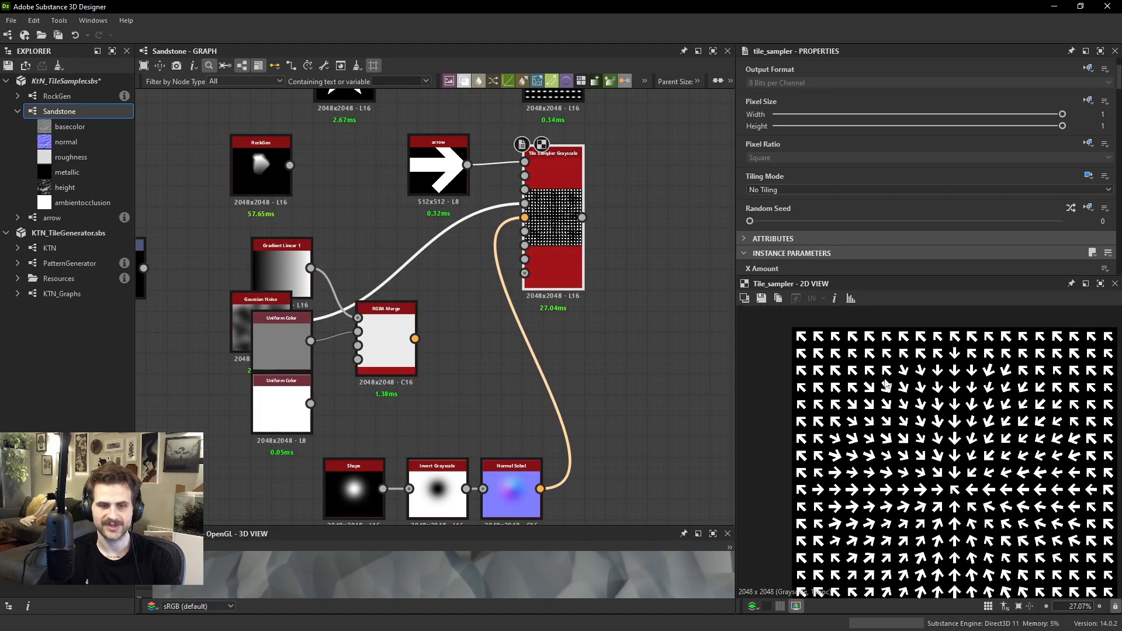
scroll(894, 397, "up", 4)
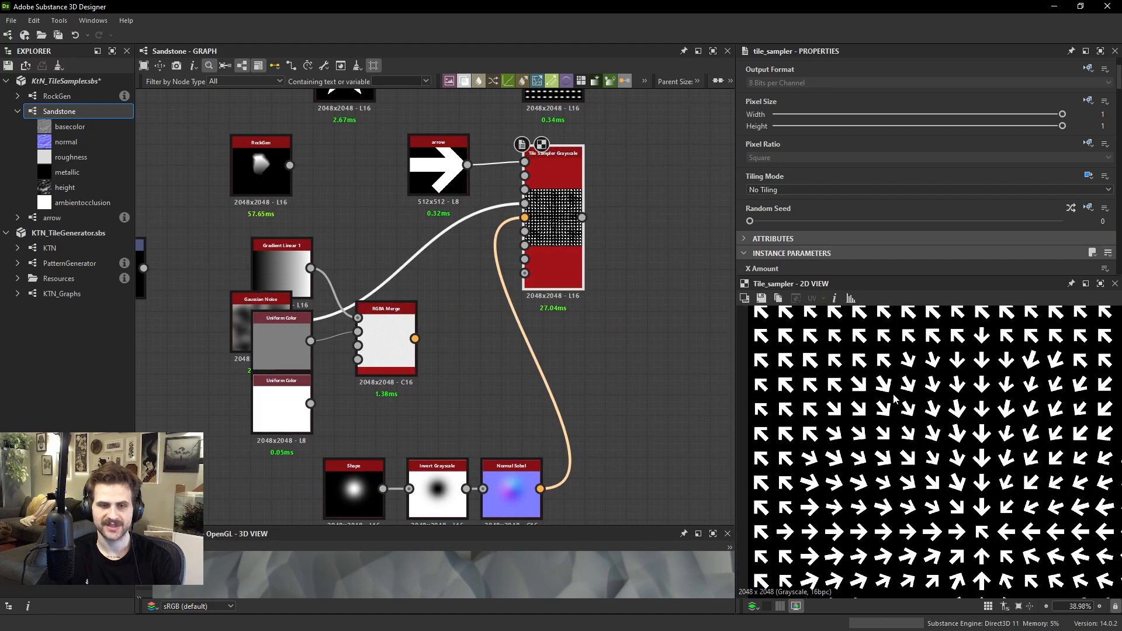
View the Normal Sobel image and the Tile Sampler output alternately to compare the normal map with the arrow directions
double_click(483, 517)
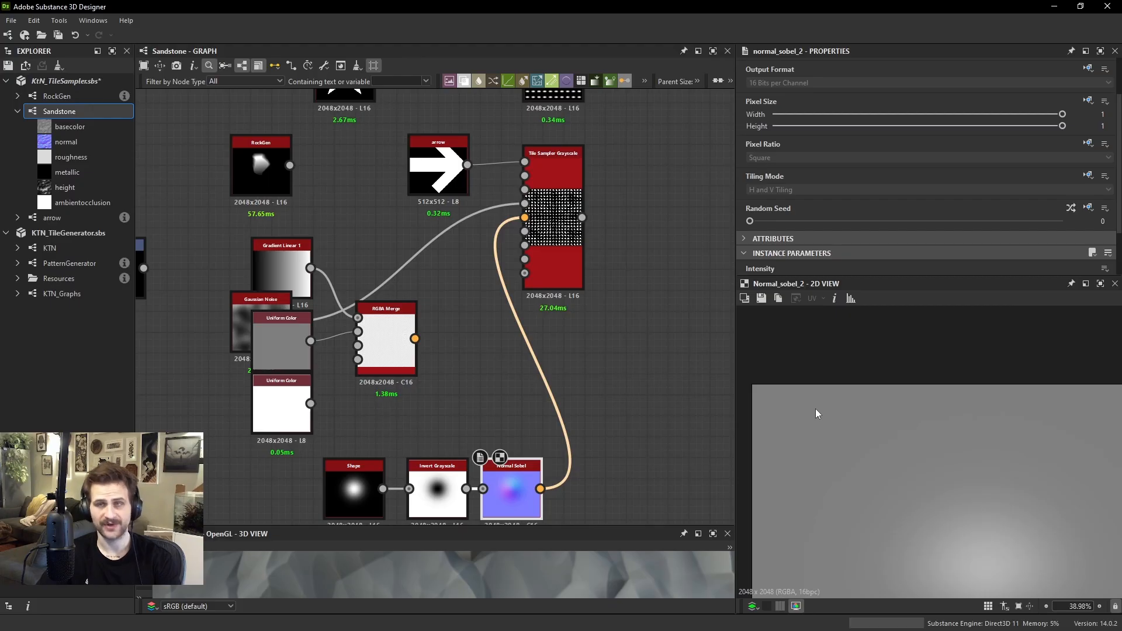
scroll(829, 412, "down", 3)
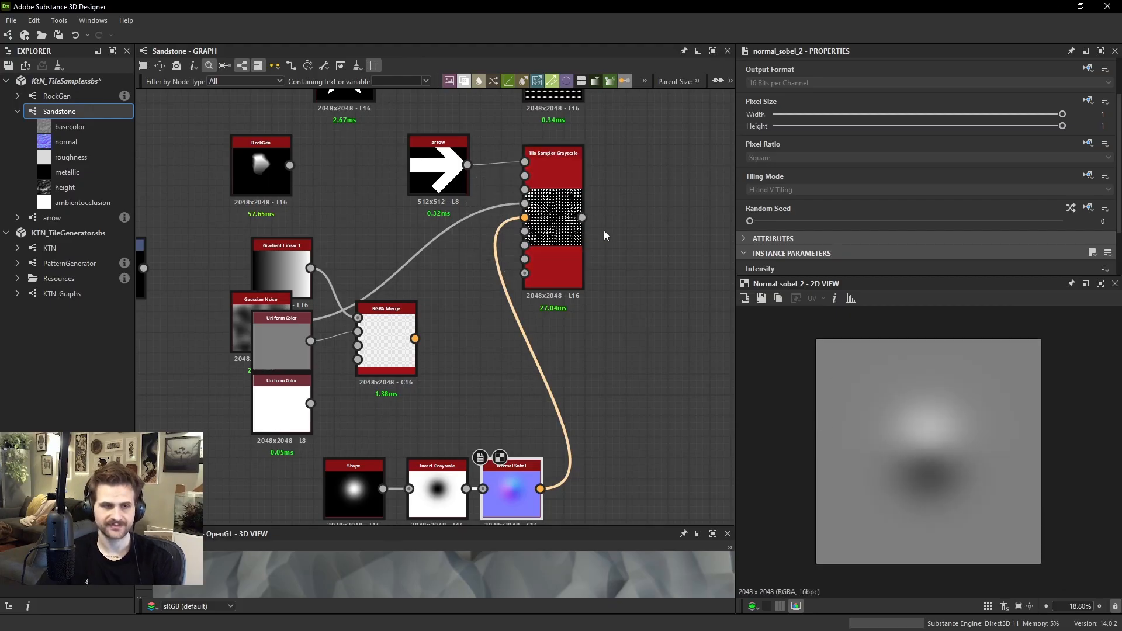
left_click(554, 236)
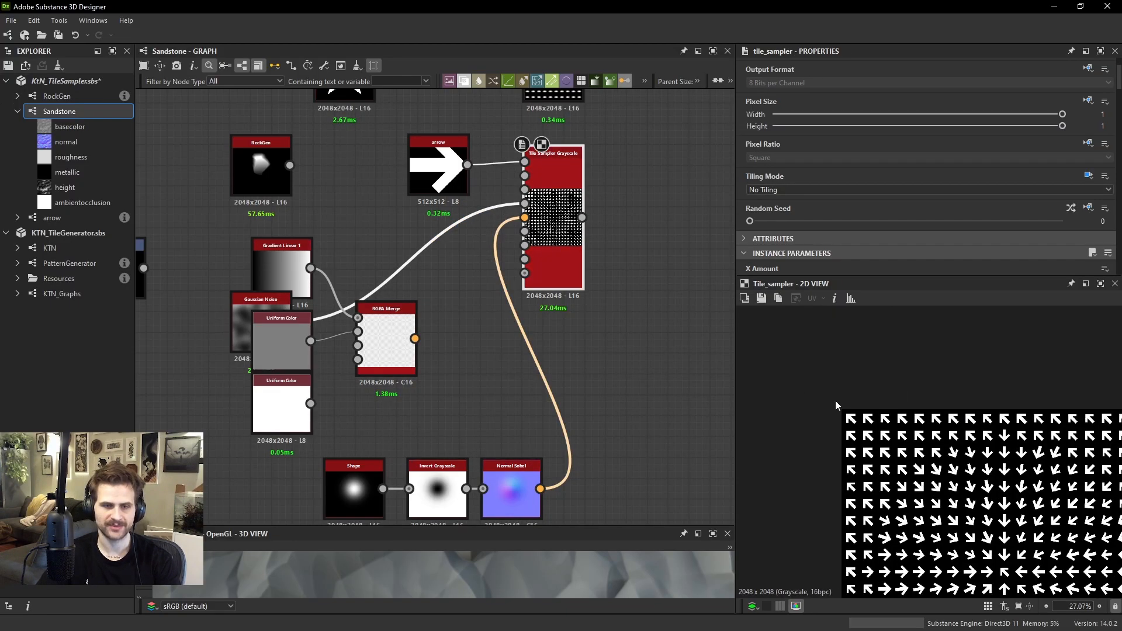
scroll(1004, 480, "up", 1)
middle_click_drag(1050, 565, 969, 461)
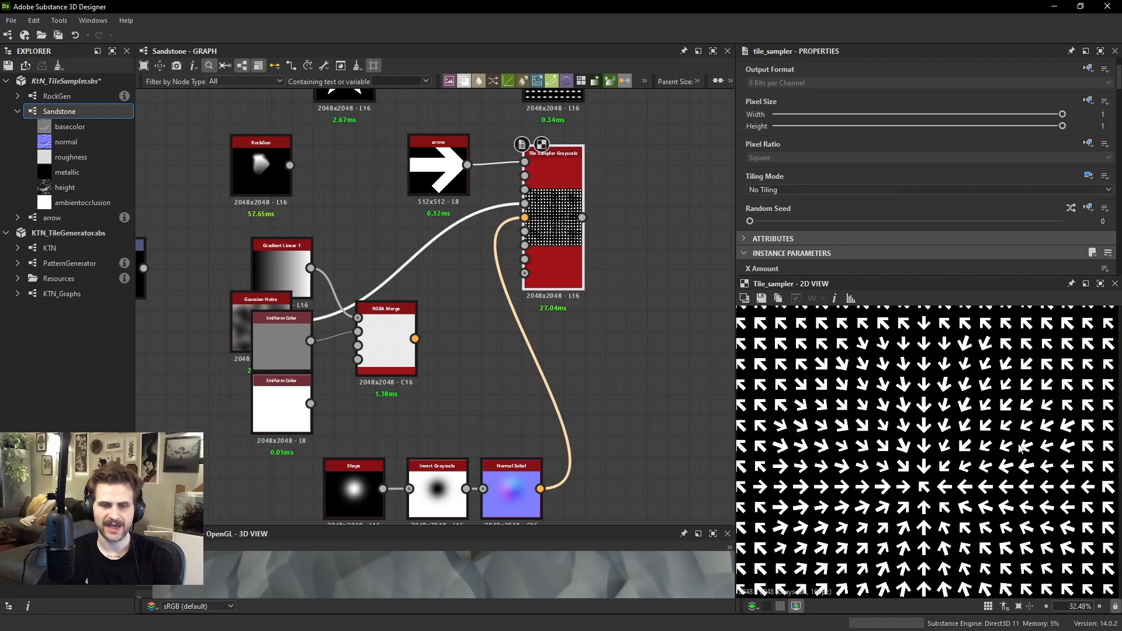
left_click(523, 497)
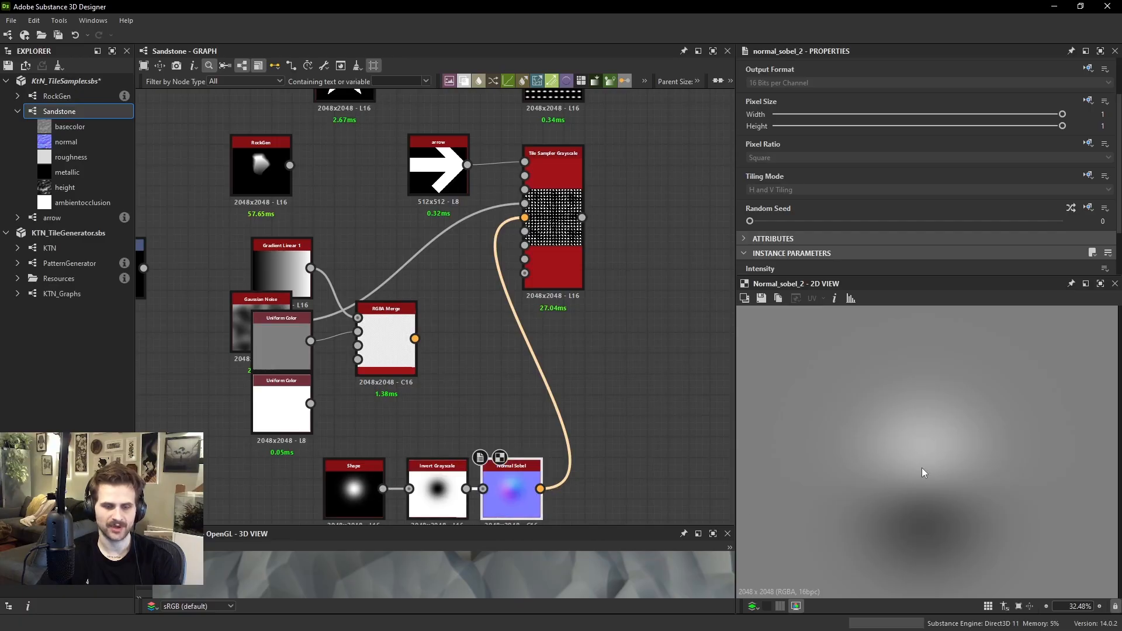
key("c")
left_click(572, 245)
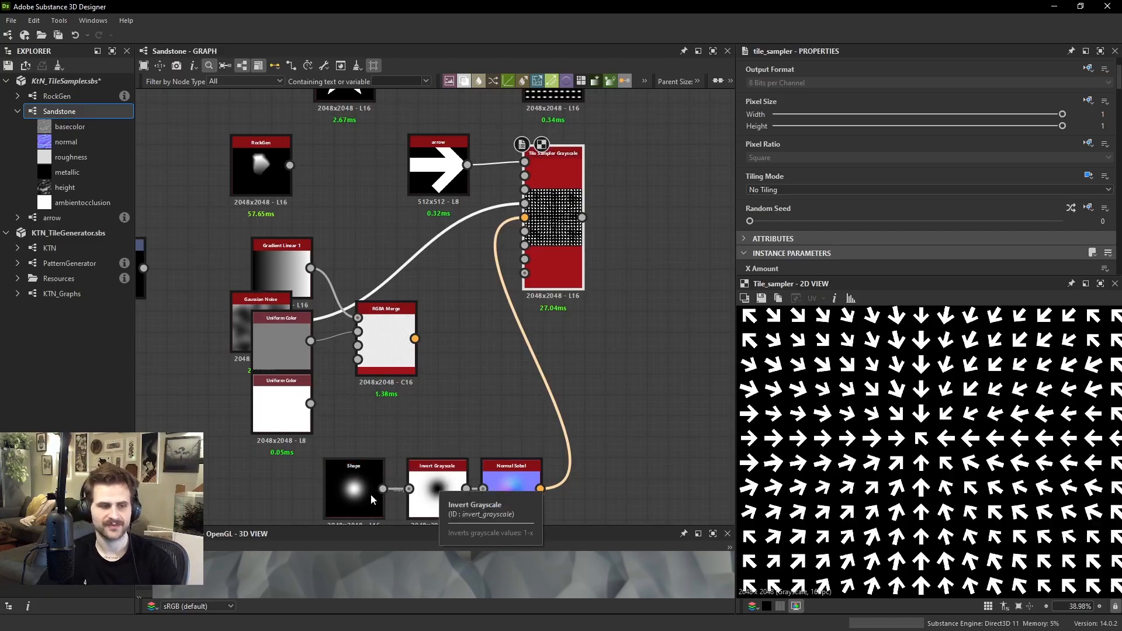
Connect the Shape directly to the Normal Sobel and delete the Invert Grayscale node, checking the arrow directions in the Tile Sampler output
left_click_drag(382, 489, 472, 440)
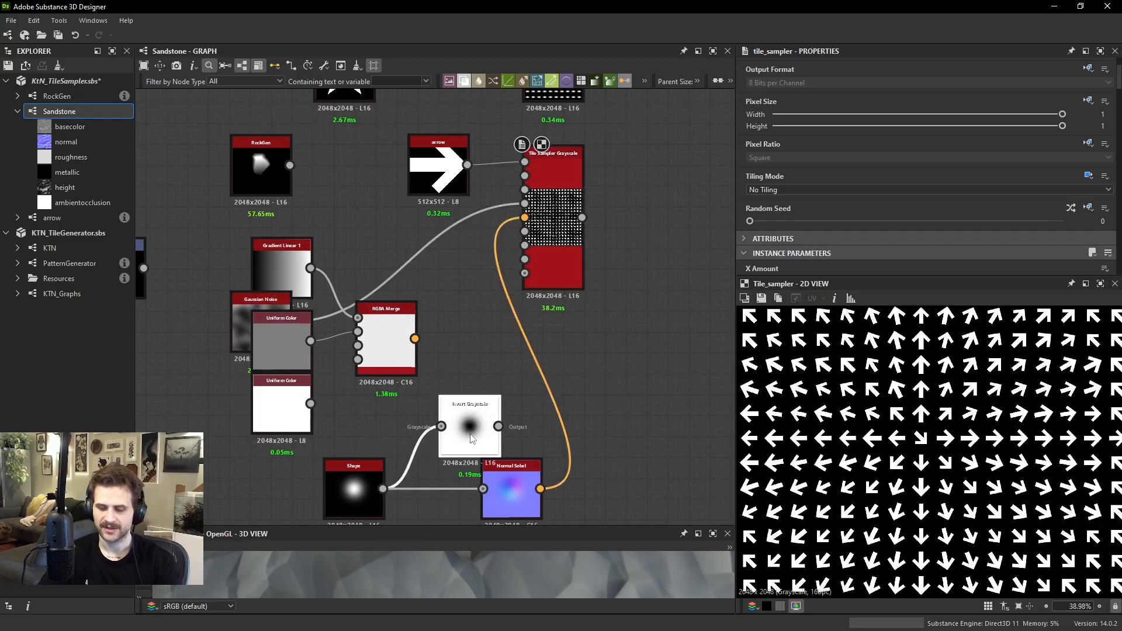
key("Delete")
scroll(925, 390, "down", 2)
scroll(951, 439, "up", 2)
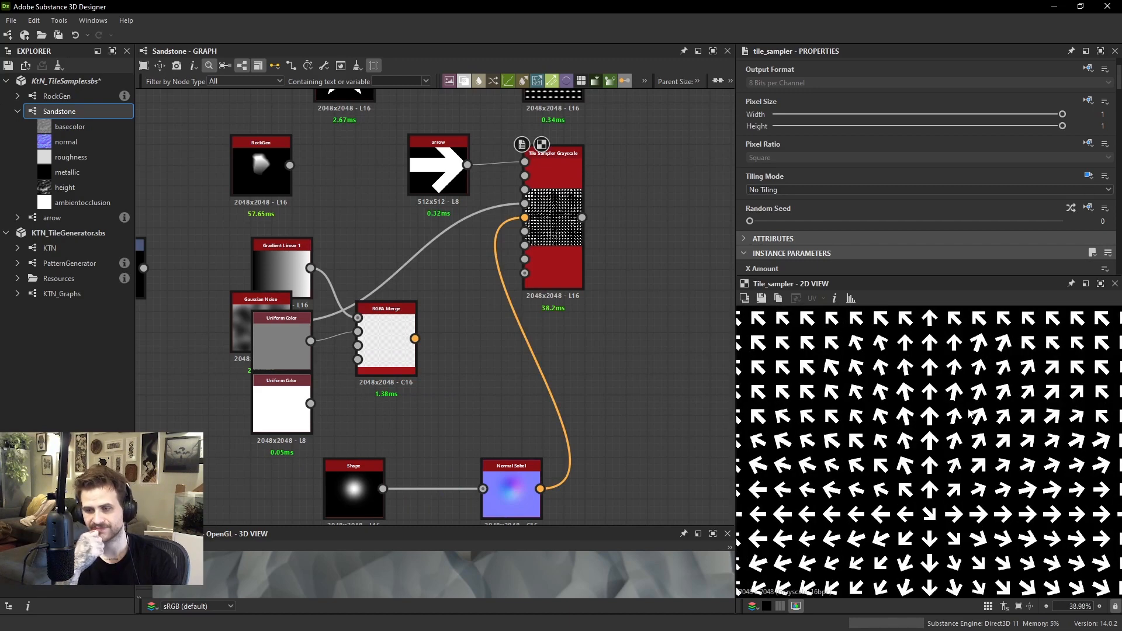
scroll(955, 478, "down", 3)
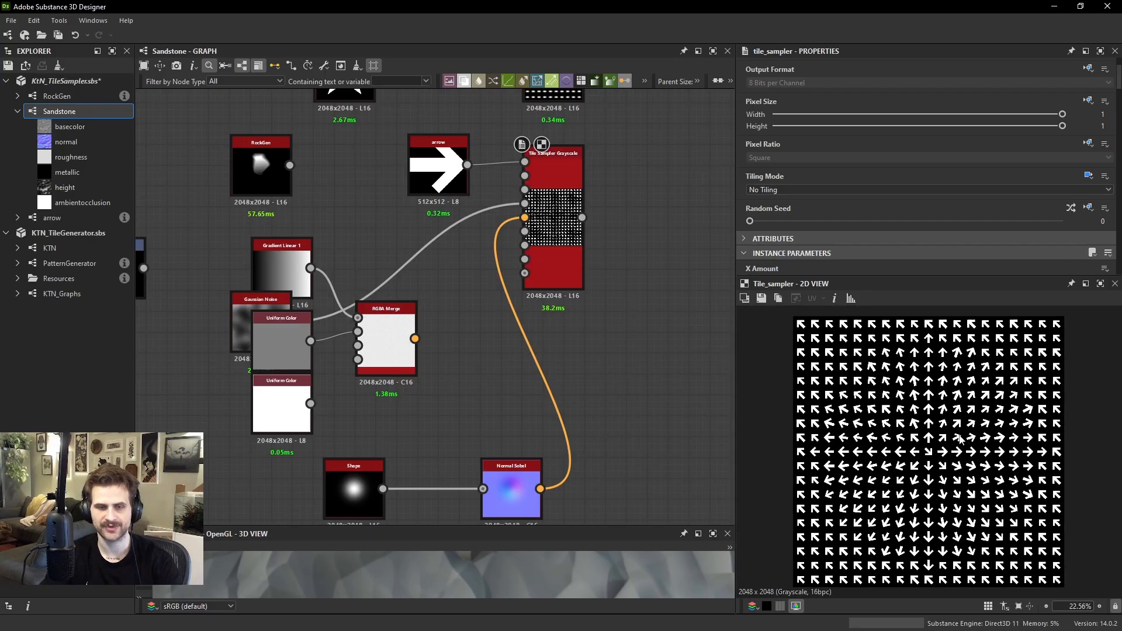
scroll(983, 454, "up", 4)
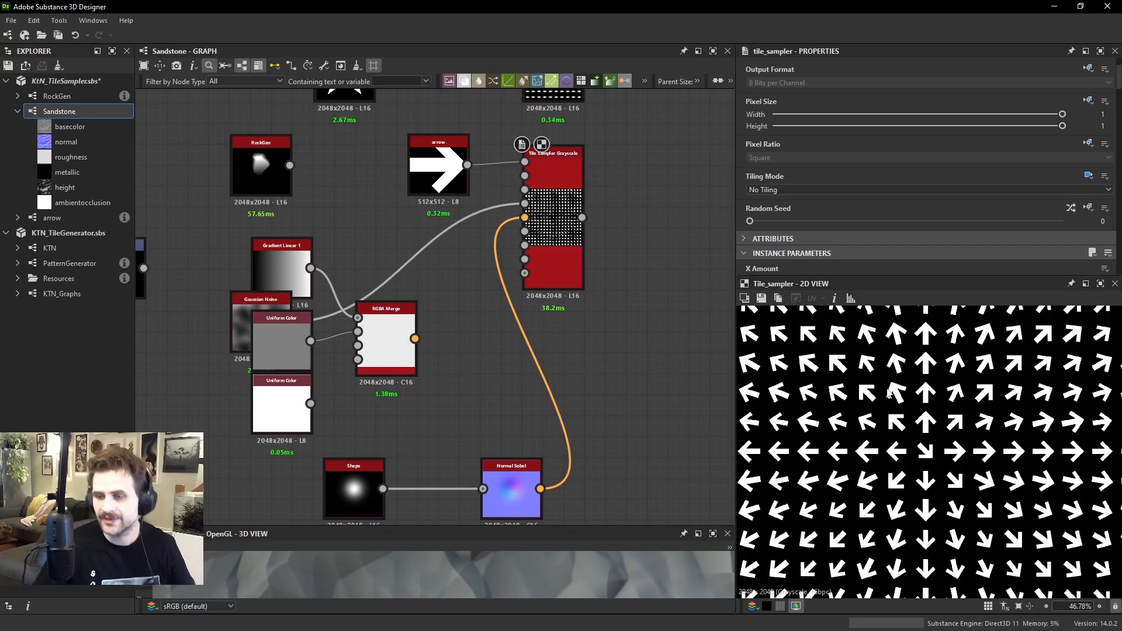
scroll(593, 278, "up", 1)
Set the Tile Sampler's Vector Map Multiplier to 0 and remove the link from the Normal Sobel to its vector map input
left_click(573, 259)
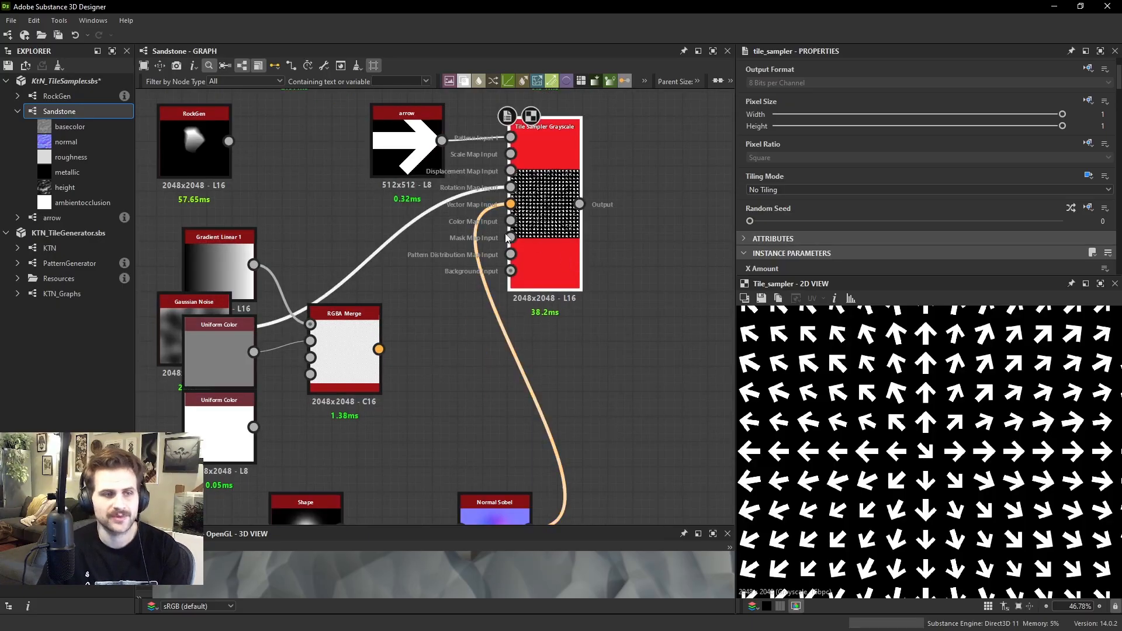
scroll(966, 237, "down", 10)
scroll(847, 176, "down", 6)
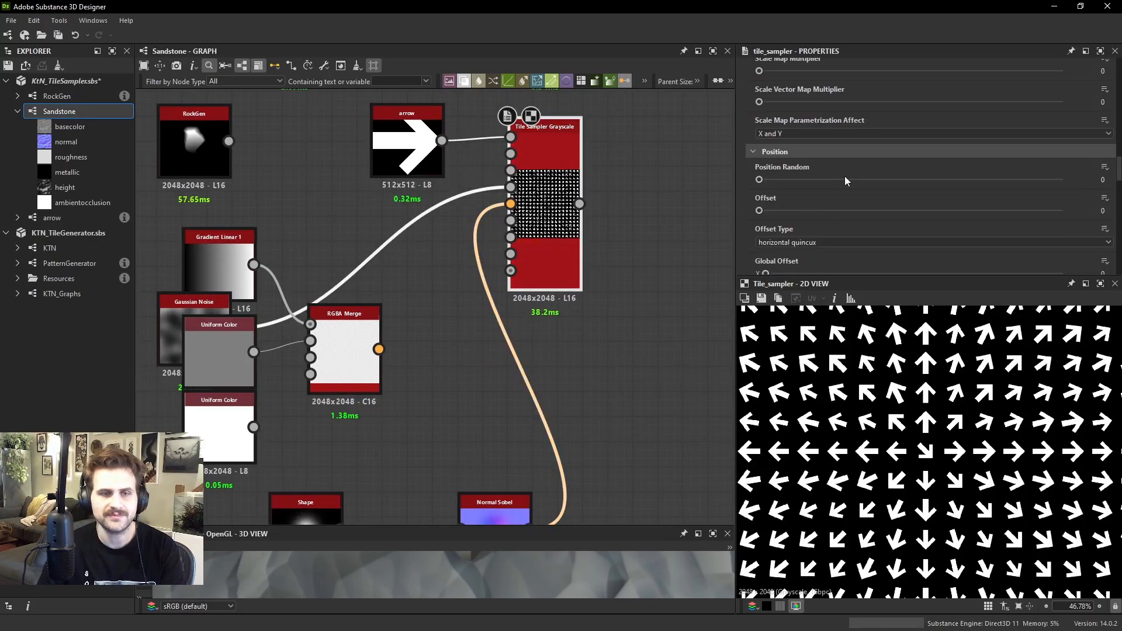
left_click_drag(819, 171, 742, 166)
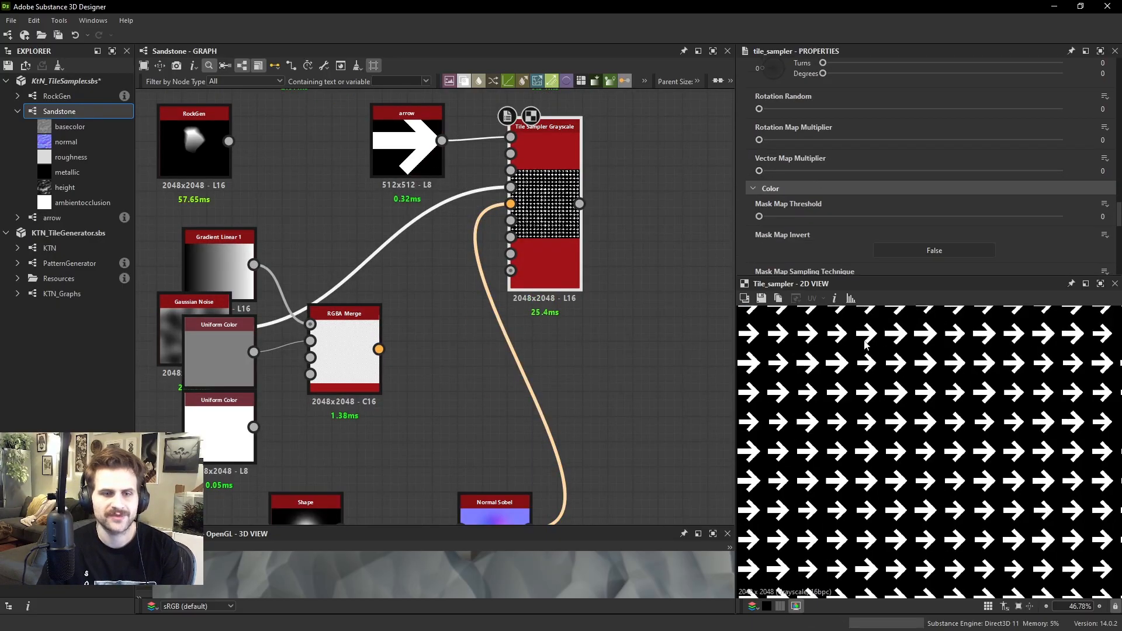
scroll(773, 156, "down", 3)
key("Delete")
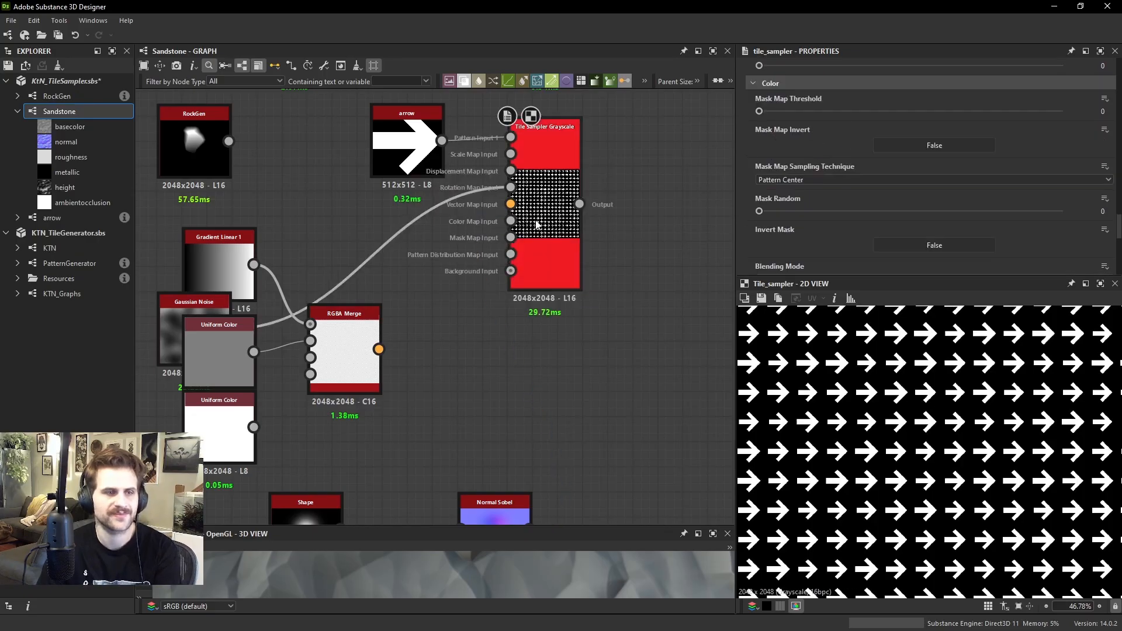
Pull the Gaussian Noise node out from behind the Uniform Color nodes and delete it
left_click_drag(345, 353, 370, 352)
middle_click_drag(257, 304, 339, 306)
left_click_drag(265, 329, 453, 222)
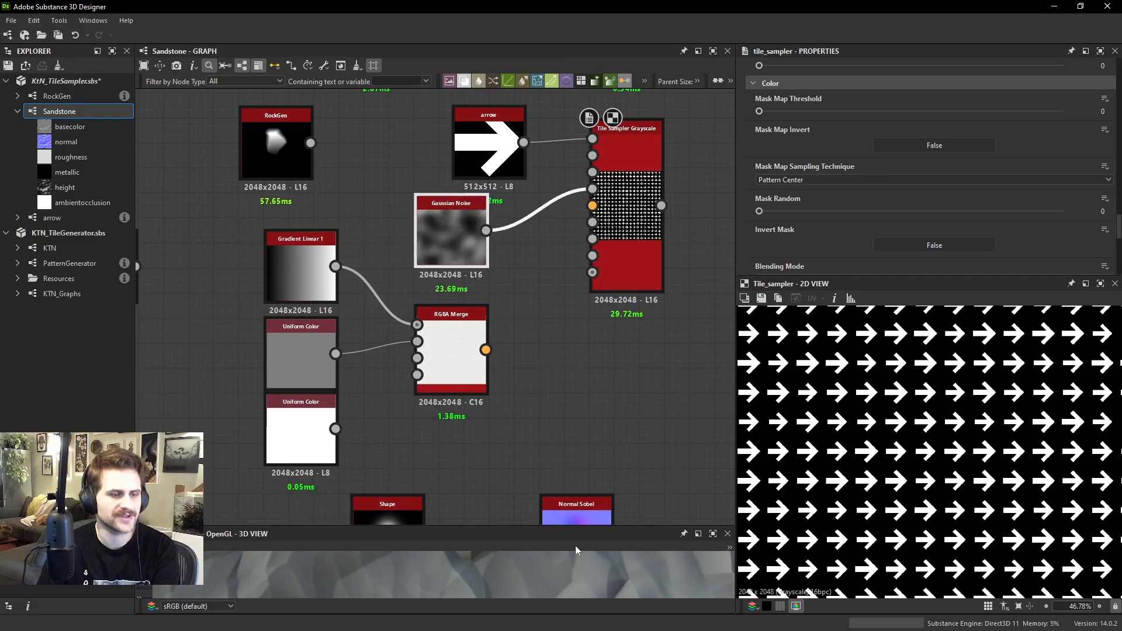
middle_click_drag(534, 272, 470, 353)
left_click(586, 276)
left_click(401, 312)
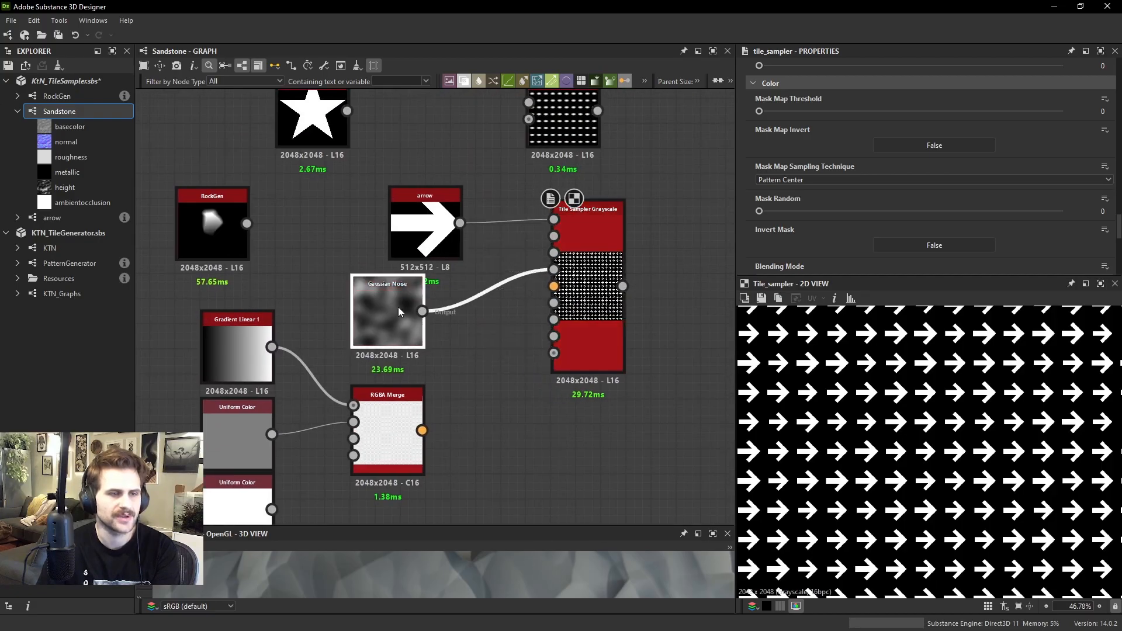
key("Delete")
Raise the Tile Sampler's Mask Random to 0.36 and inspect which arrows are removed from the pattern
left_click(594, 279)
scroll(868, 177, "down", 10)
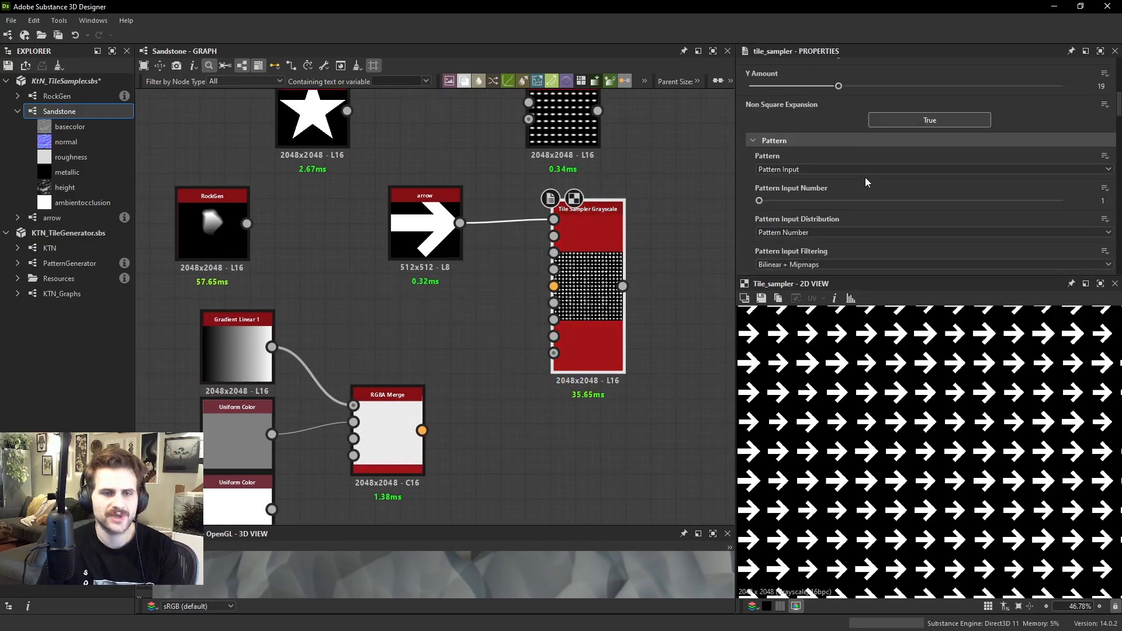
scroll(846, 171, "down", 10)
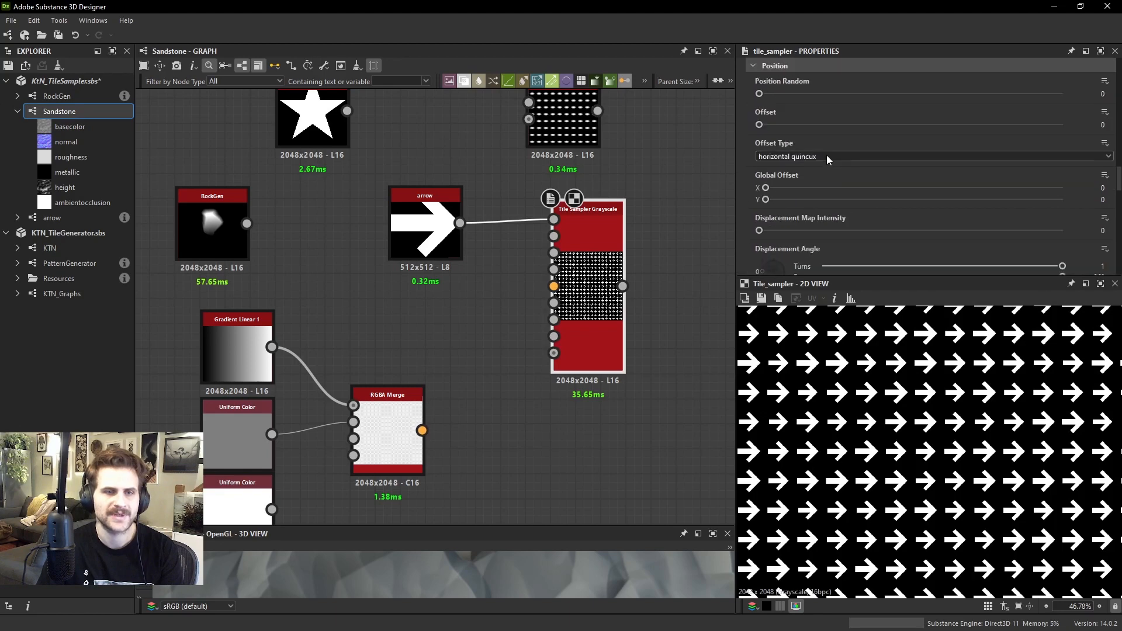
scroll(826, 131, "down", 3)
scroll(825, 142, "up", 6)
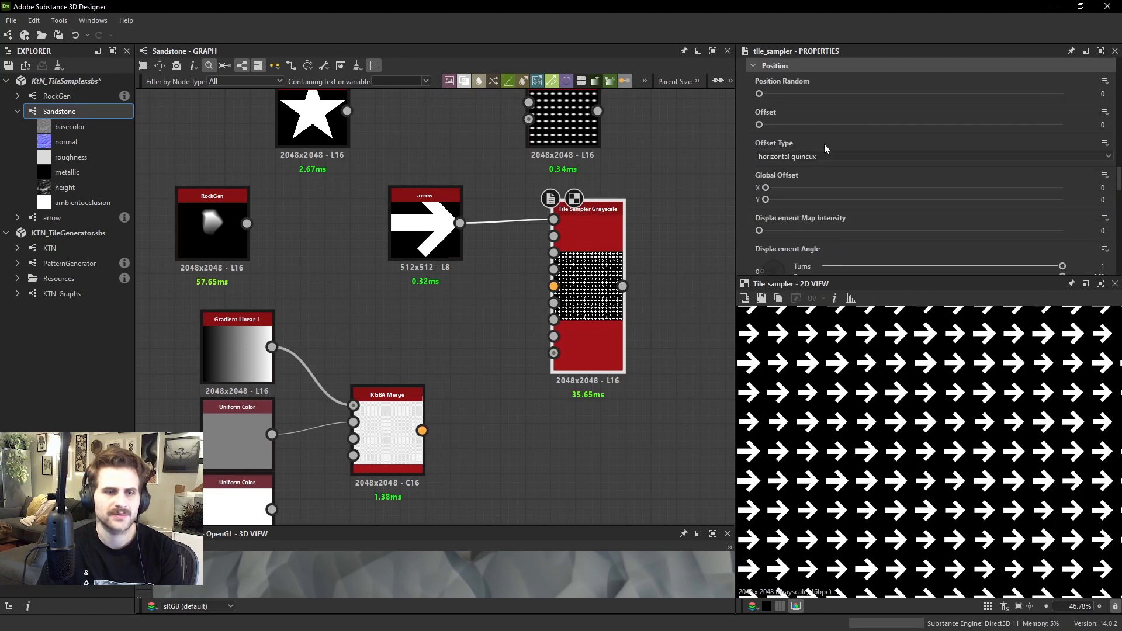
scroll(823, 146, "down", 10)
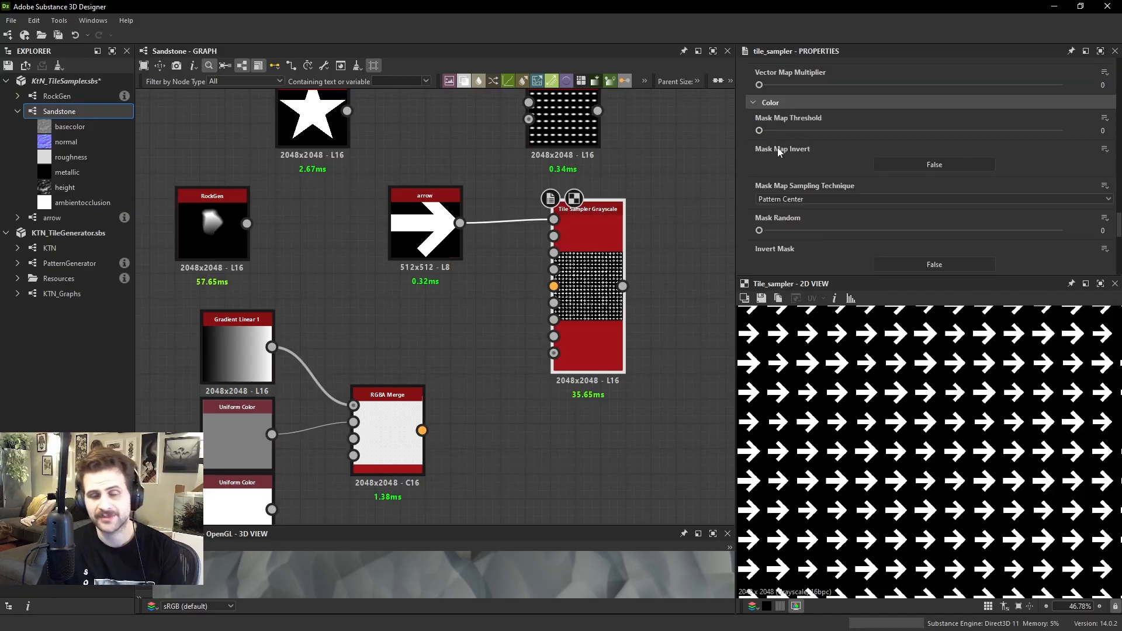
scroll(792, 125, "up", 1)
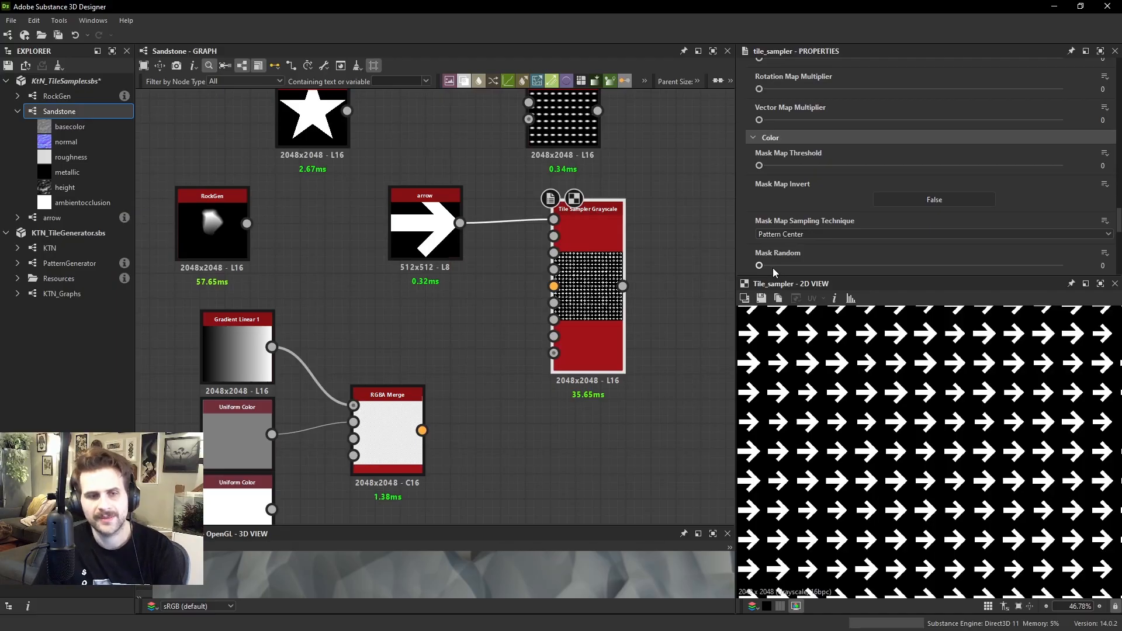
left_click_drag(771, 266, 868, 260)
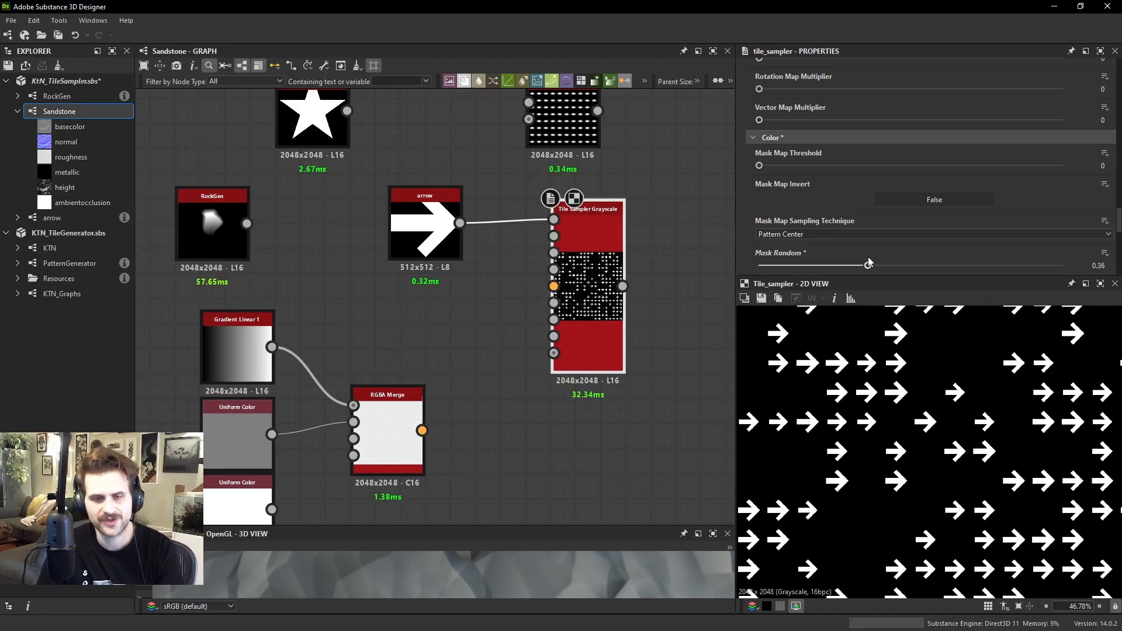
scroll(935, 435, "down", 2)
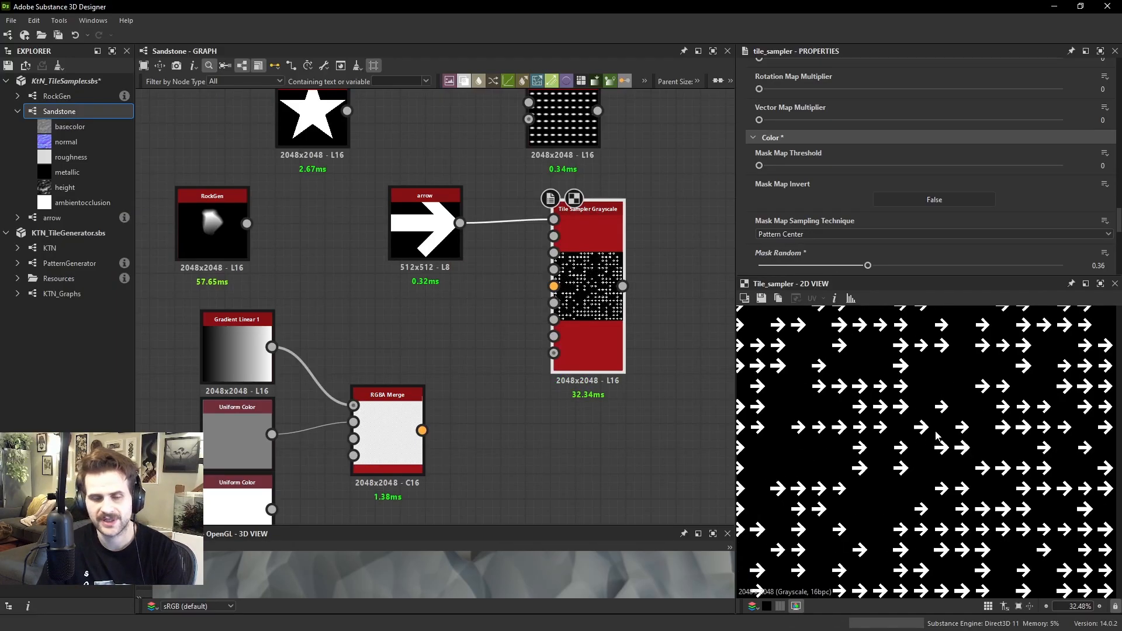
scroll(935, 435, "down", 3)
scroll(935, 435, "up", 4)
Set the Tile Sampler's Mask Random to 0.5 and check the whole output
left_click(894, 266)
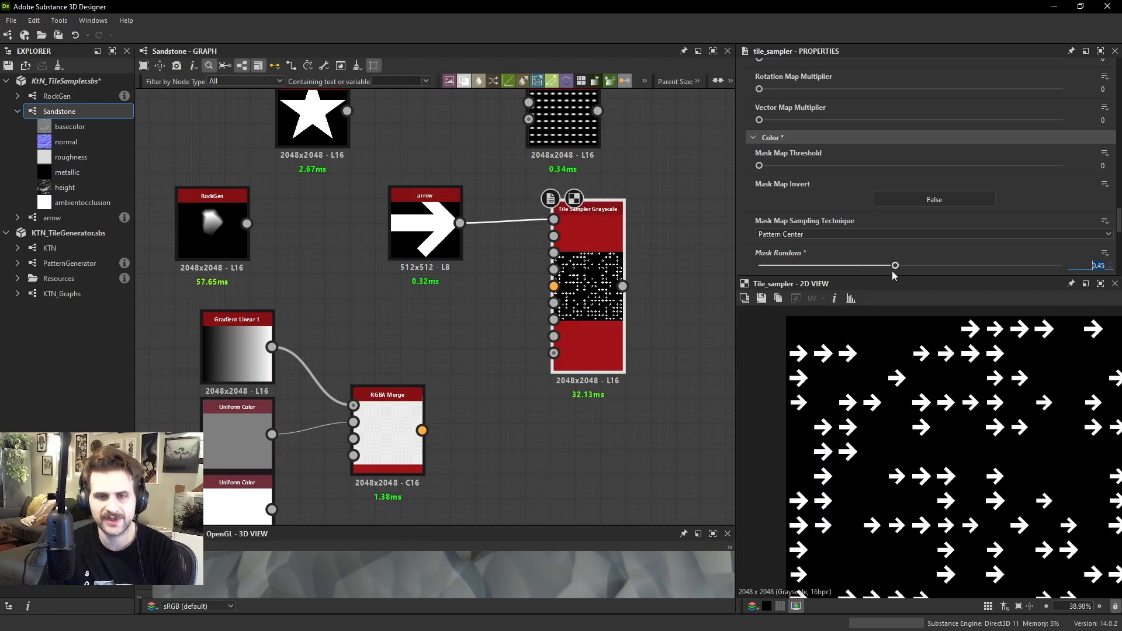
type("0.5")
key("Return")
scroll(847, 333, "up", 2)
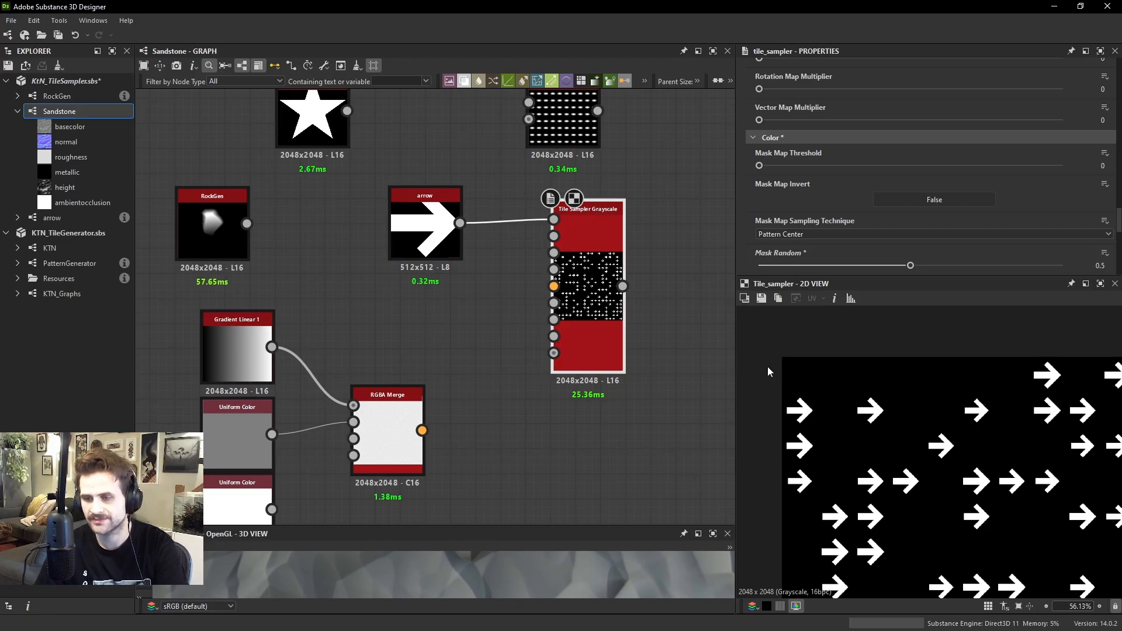
scroll(780, 381, "down", 3)
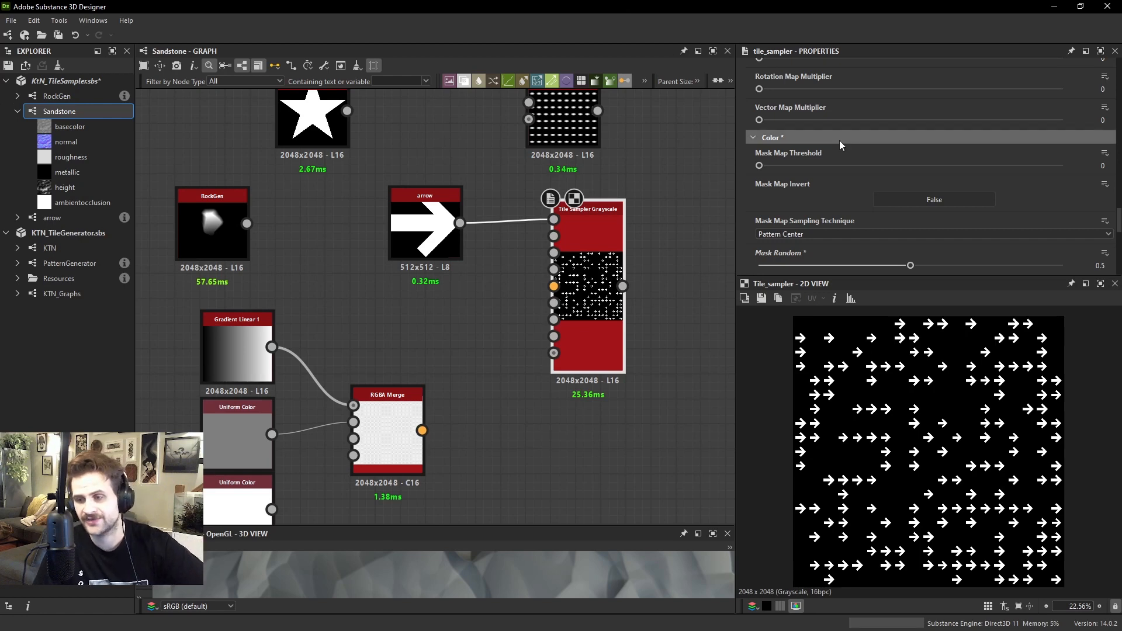
Set the Tile Sampler's X Amount and Y Amount to 2
scroll(903, 111, "up", 1)
scroll(903, 111, "up", 10)
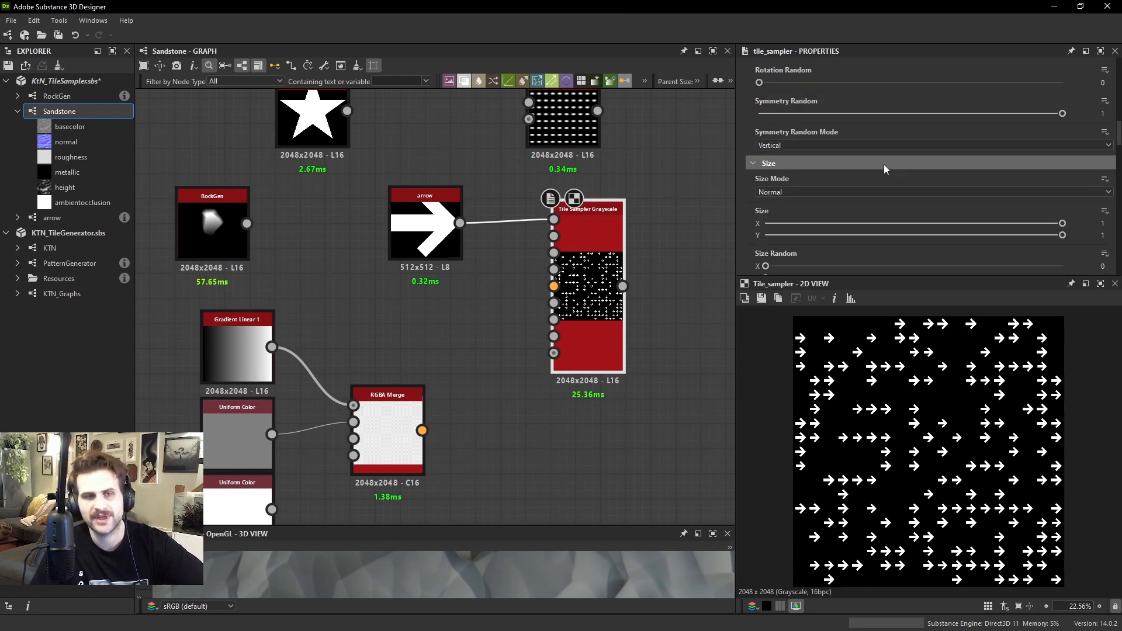
left_click_drag(837, 125, 754, 126)
left_click(759, 156)
scroll(928, 450, "down", 3)
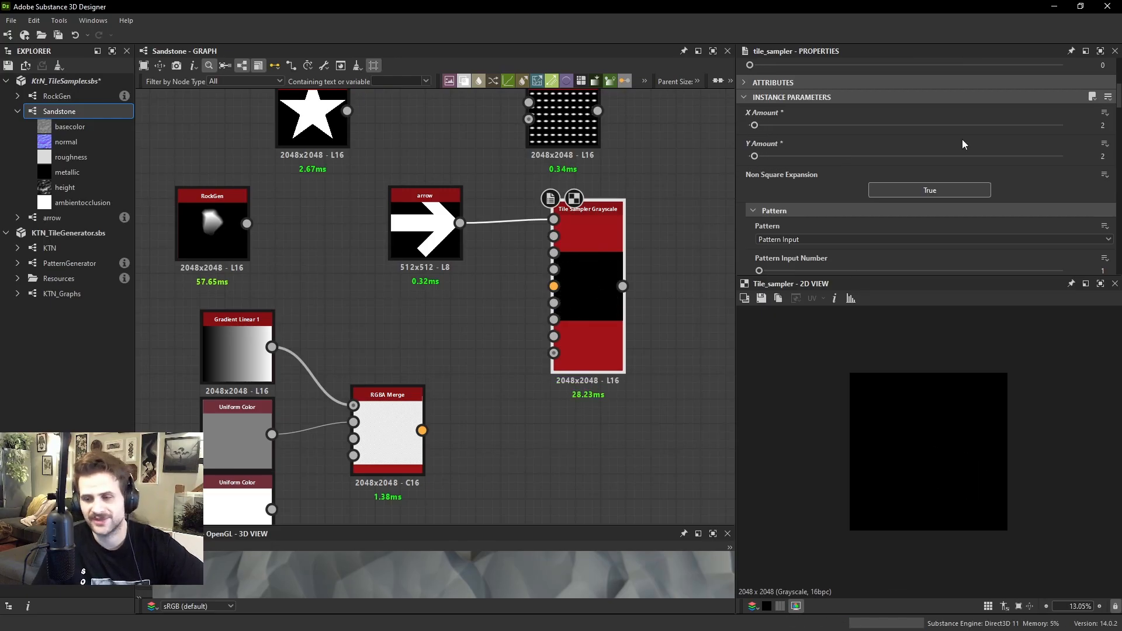
Vary the Tile Sampler's Mask Random on the 2 by 2 grid and finish at 0.5
scroll(958, 153, "down", 5)
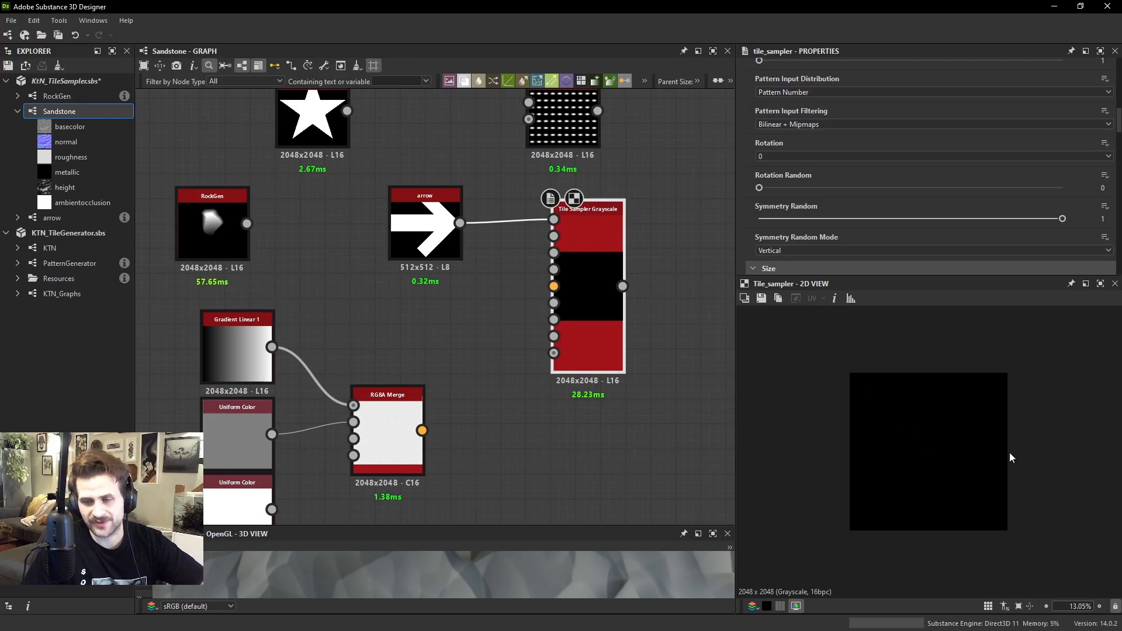
scroll(942, 218, "down", 5)
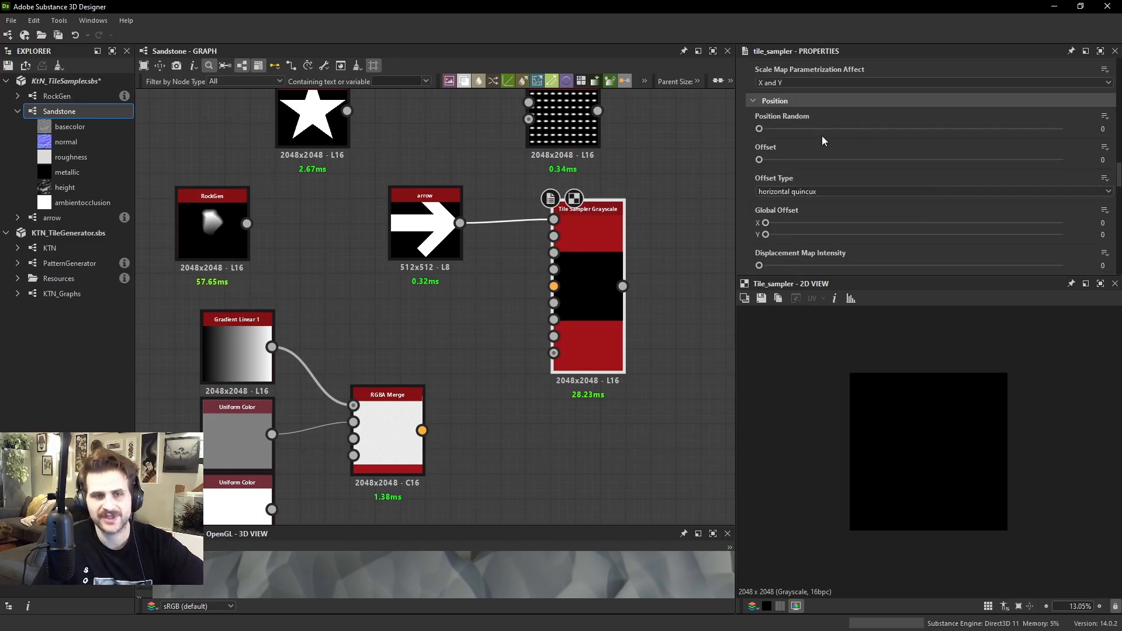
scroll(835, 146, "down", 6)
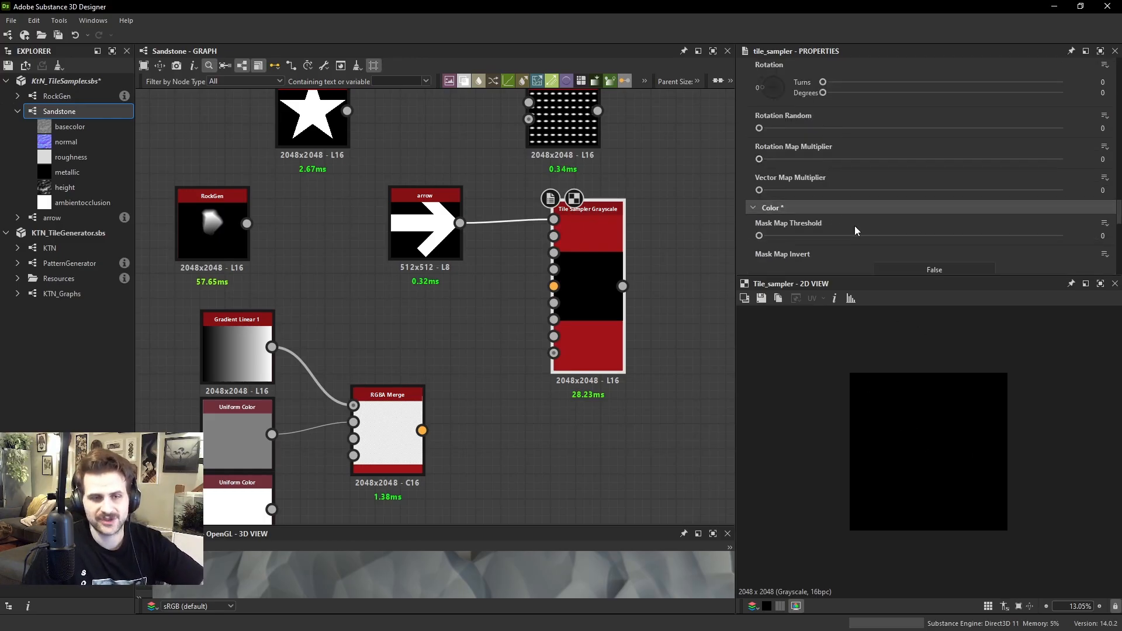
scroll(855, 225, "down", 5)
left_click_drag(850, 204, 910, 196)
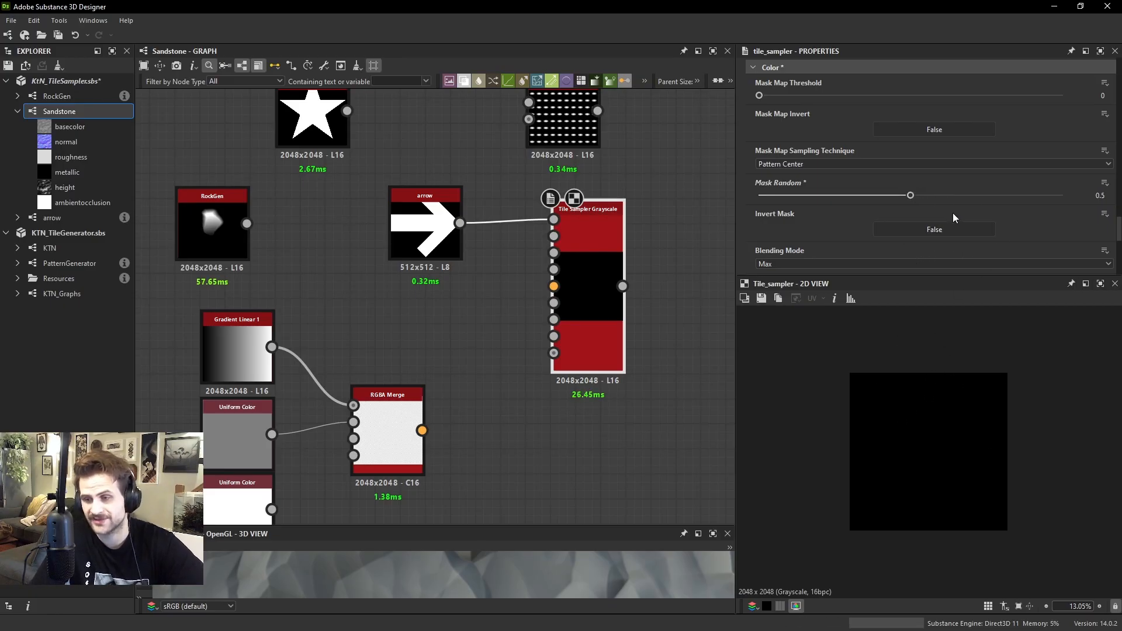
Increase the Tile Sampler's X Amount to 10 and Y Amount to 37
scroll(905, 183, "up", 15)
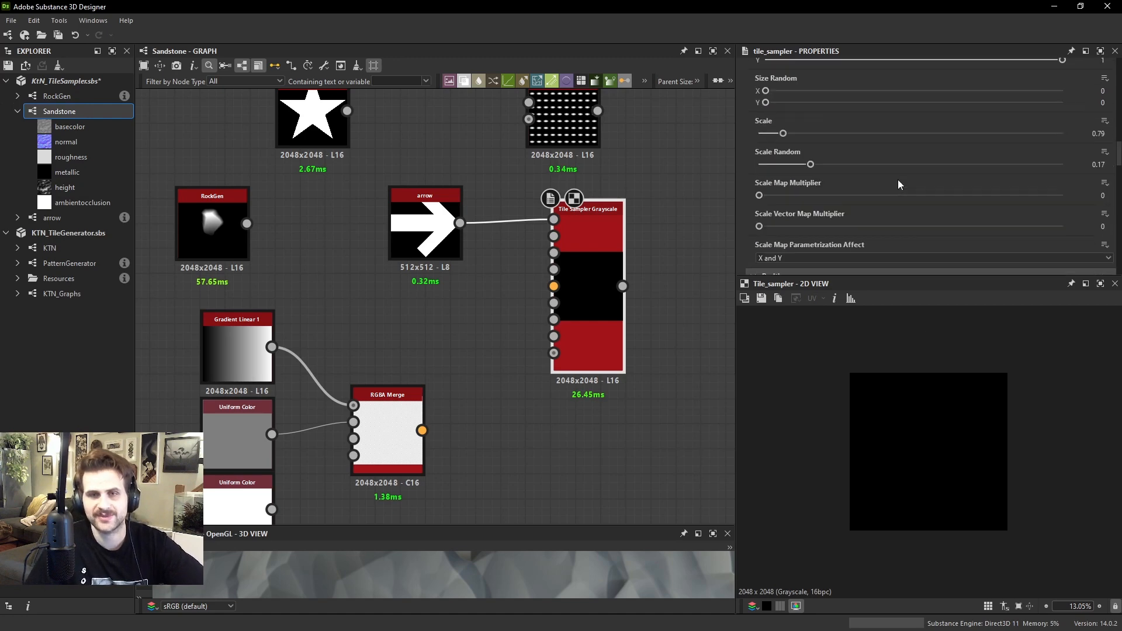
scroll(913, 164, "down", 3)
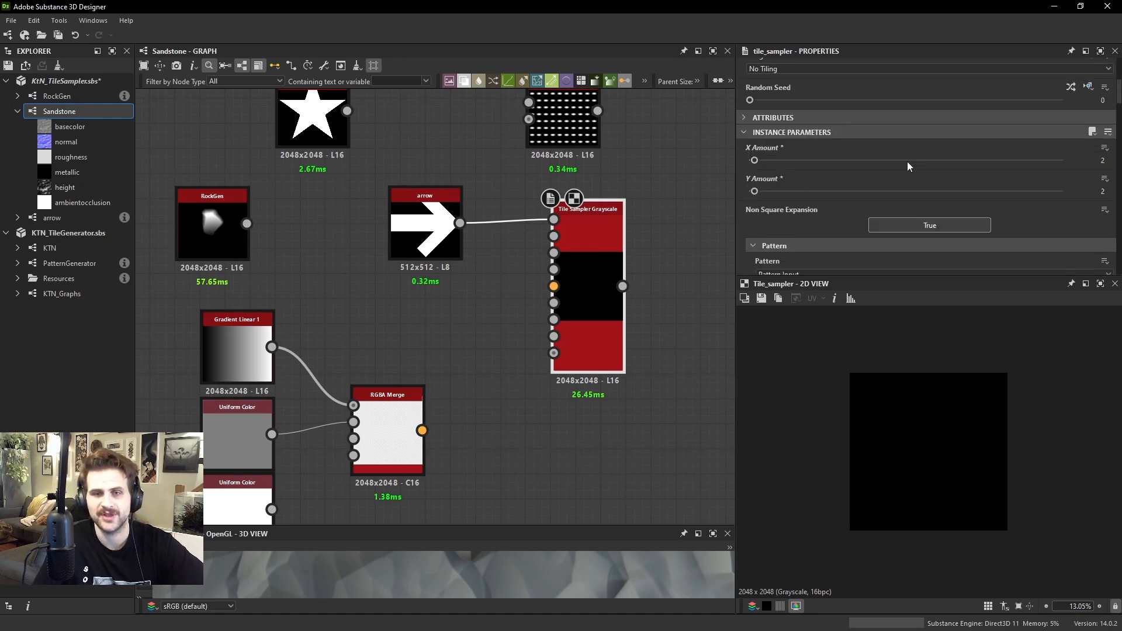
left_click_drag(906, 161, 928, 195)
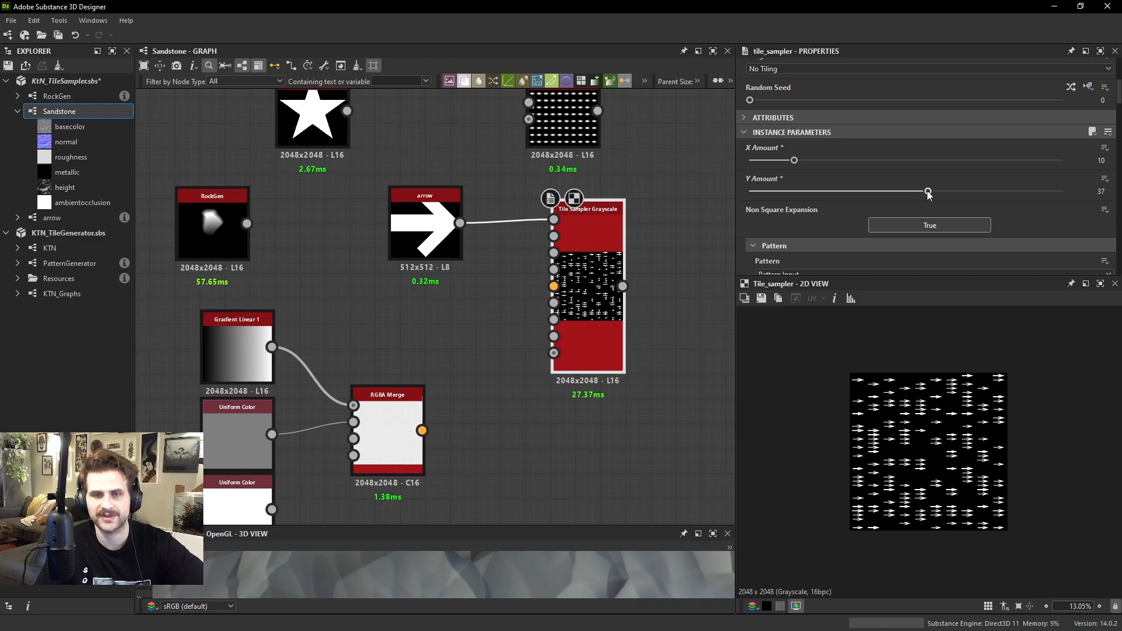
Set the Tile Sampler's Y Amount and X Amount to 40 and inspect the randomly masked arrows up close
type("40")
key("Return")
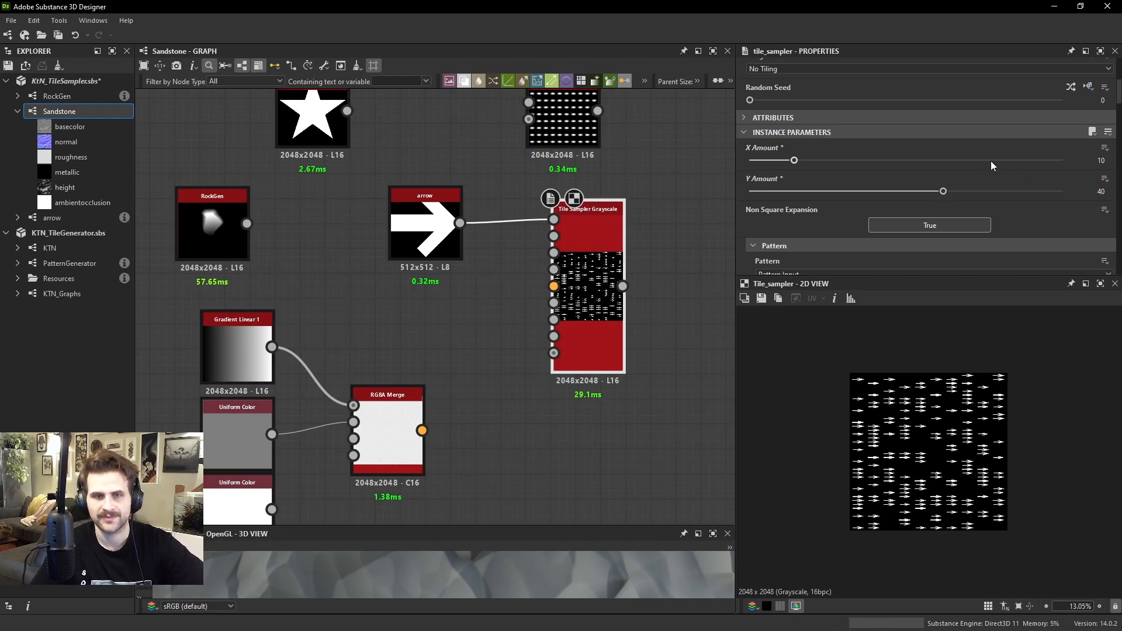
left_click_drag(1105, 160, 1019, 177)
type("40")
key("Return")
scroll(950, 420, "up", 3)
scroll(952, 423, "up", 4)
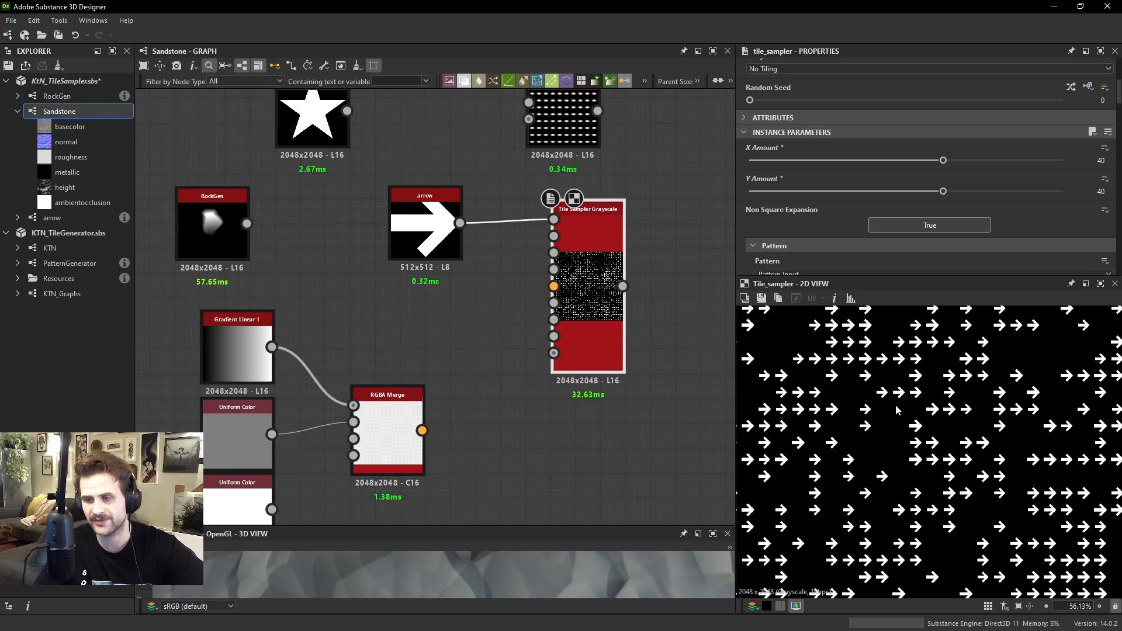
Undo the last two tile amount changes, set Y Amount to 10 and view the whole arrow grid
key("ctrl+z")
key("ctrl+z")
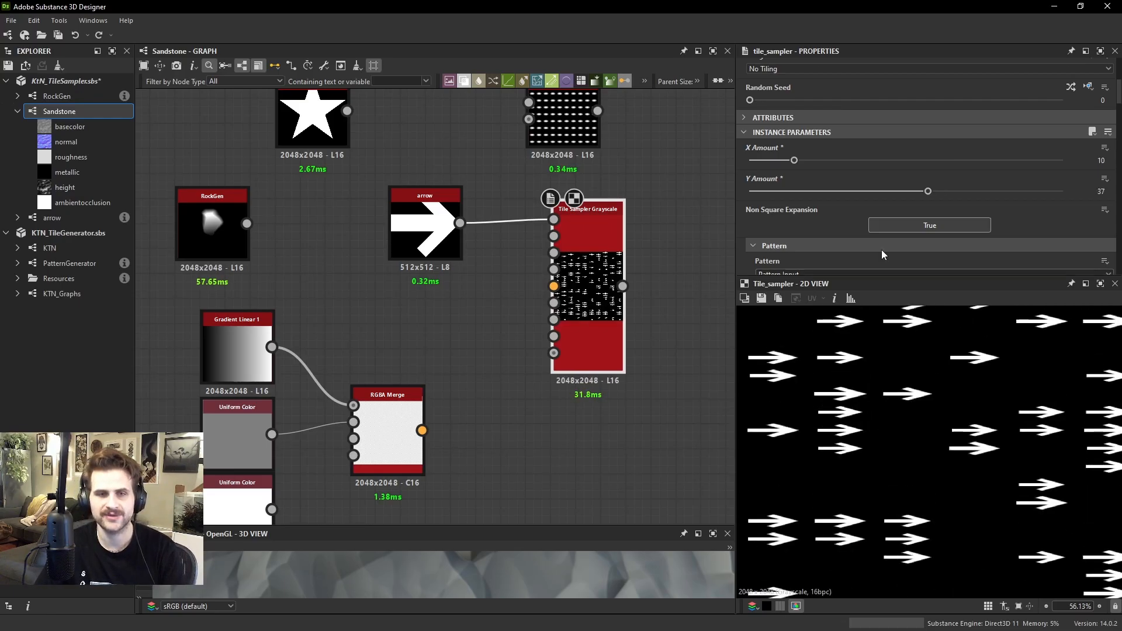
left_click_drag(818, 189, 793, 190)
scroll(929, 385, "down", 5)
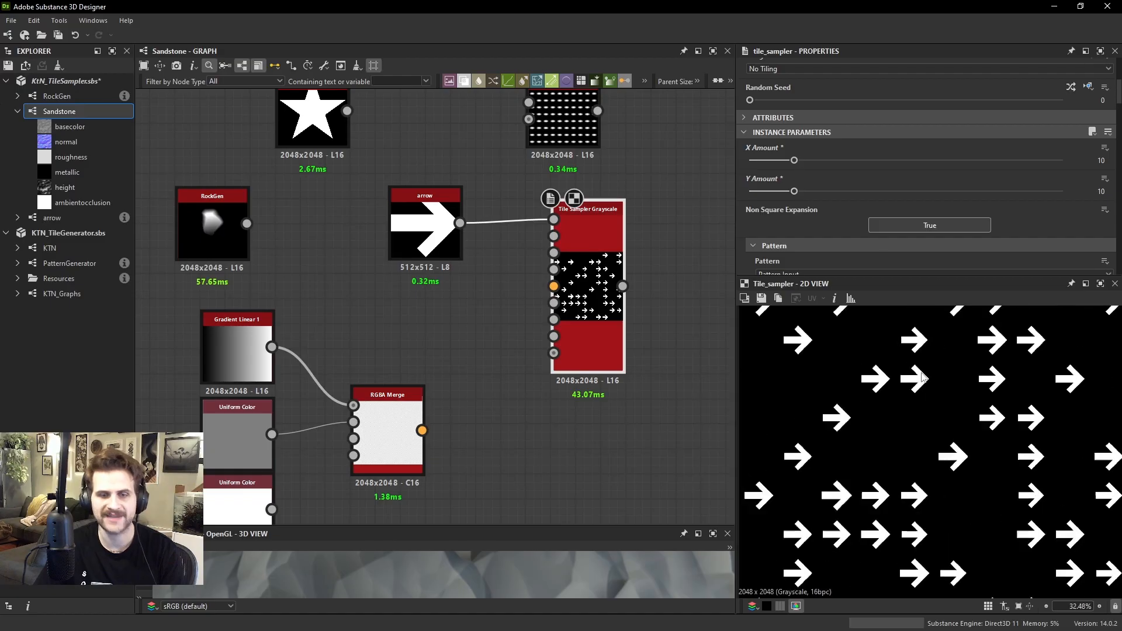
scroll(988, 144, "down", 3)
Reduce the Tile Sampler's Mask Random to 0 in the Color section
scroll(955, 154, "down", 10)
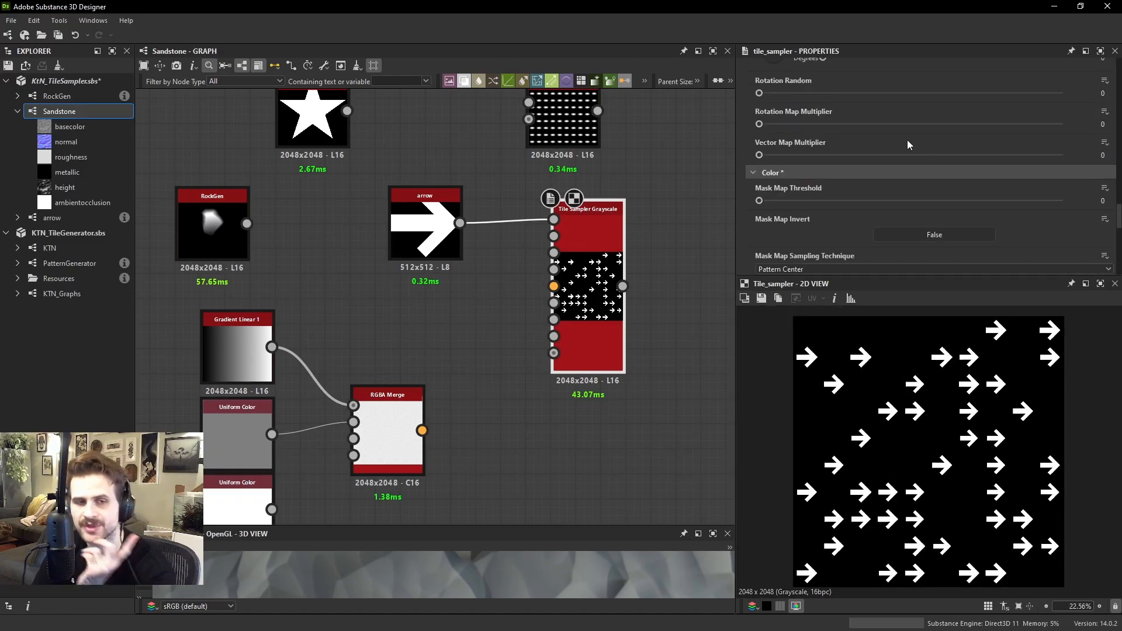
scroll(792, 178, "down", 2)
left_click_drag(842, 230, 752, 224)
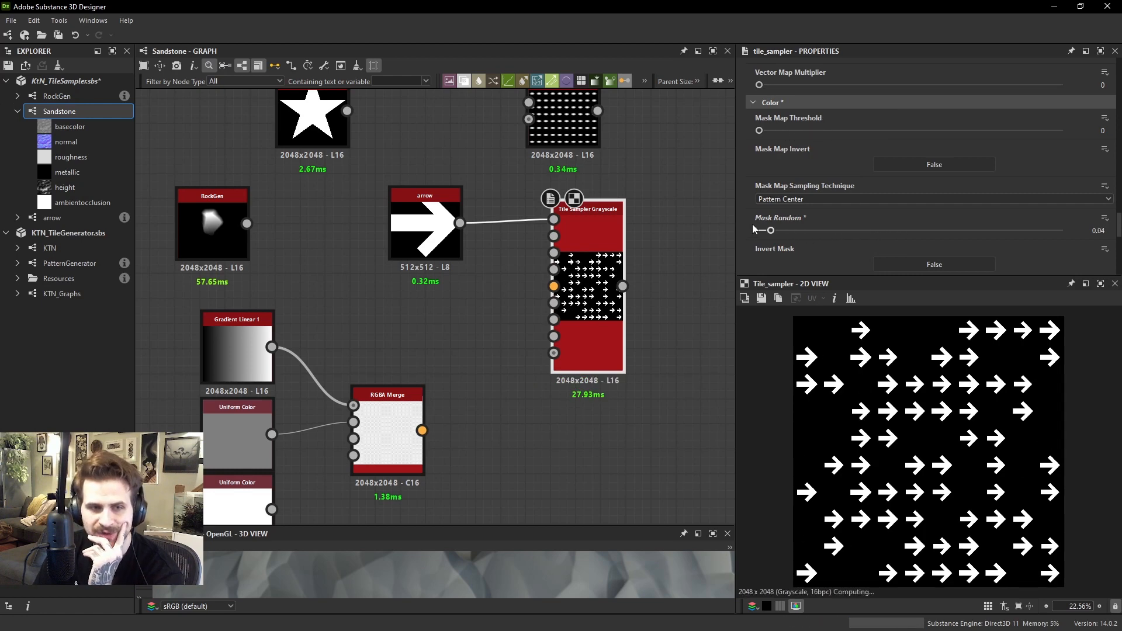
Connect the Gradient Linear 1 output to the Tile Sampler's mask map input
scroll(515, 324, "up", 4)
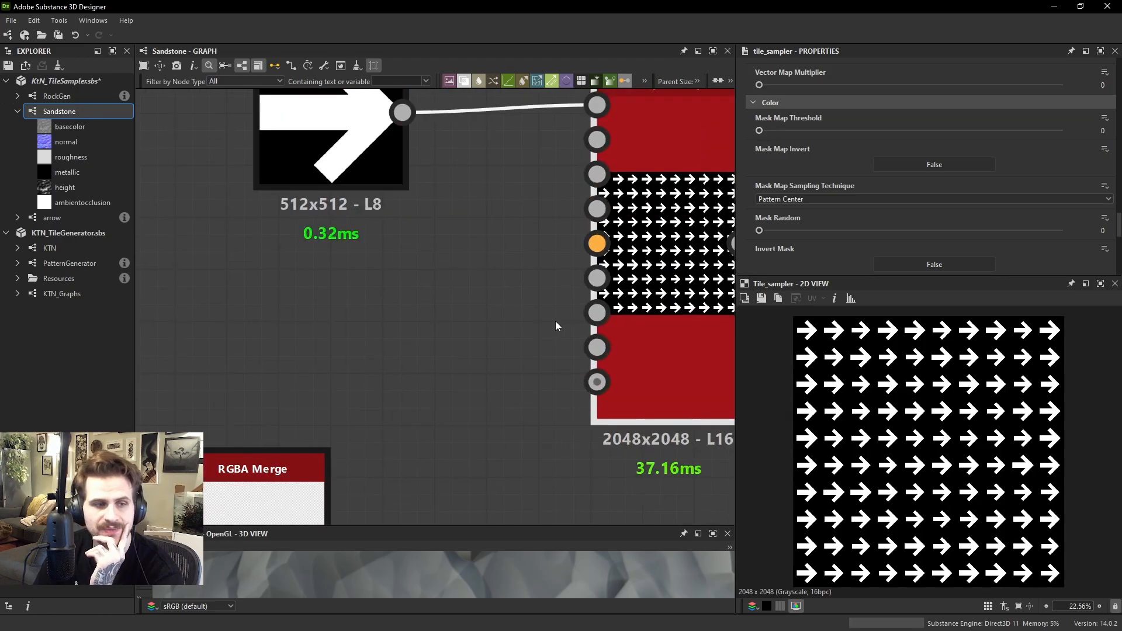
scroll(532, 322, "down", 5)
left_click_drag(596, 313, 326, 339)
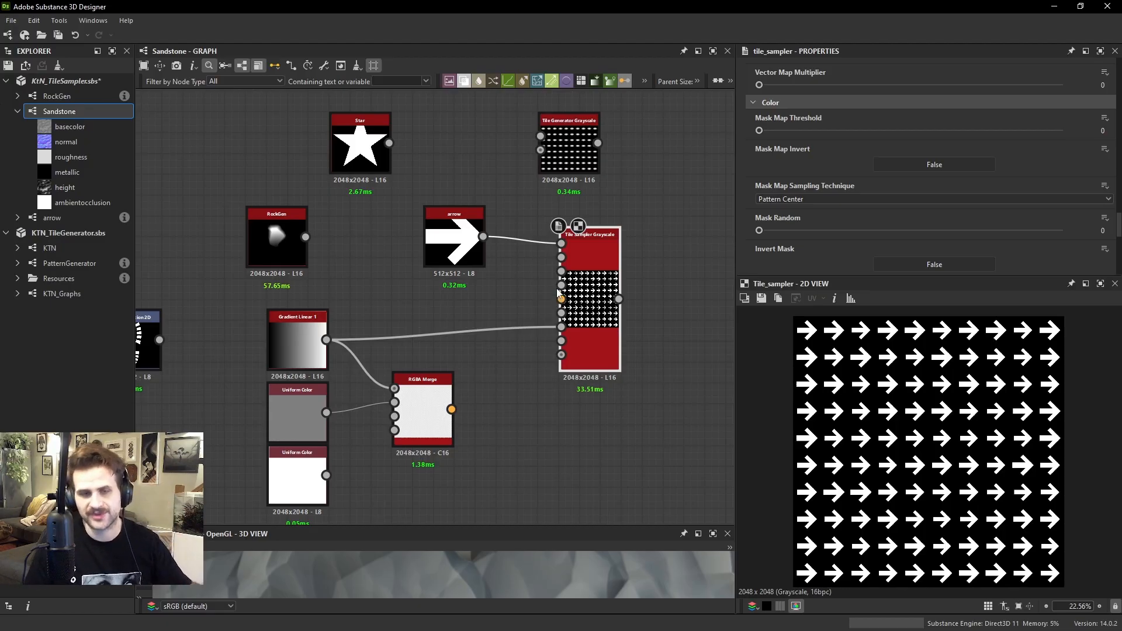
Try the Mask Map Threshold with the gradient mask and bring it back to 0
scroll(831, 205, "down", 5)
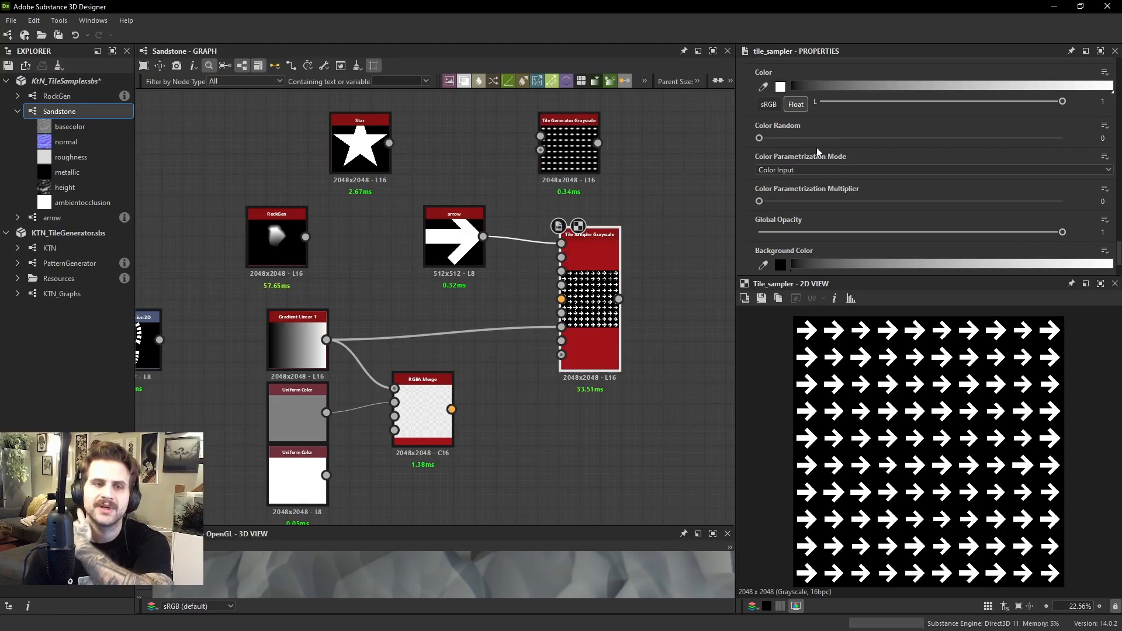
scroll(806, 132, "up", 6)
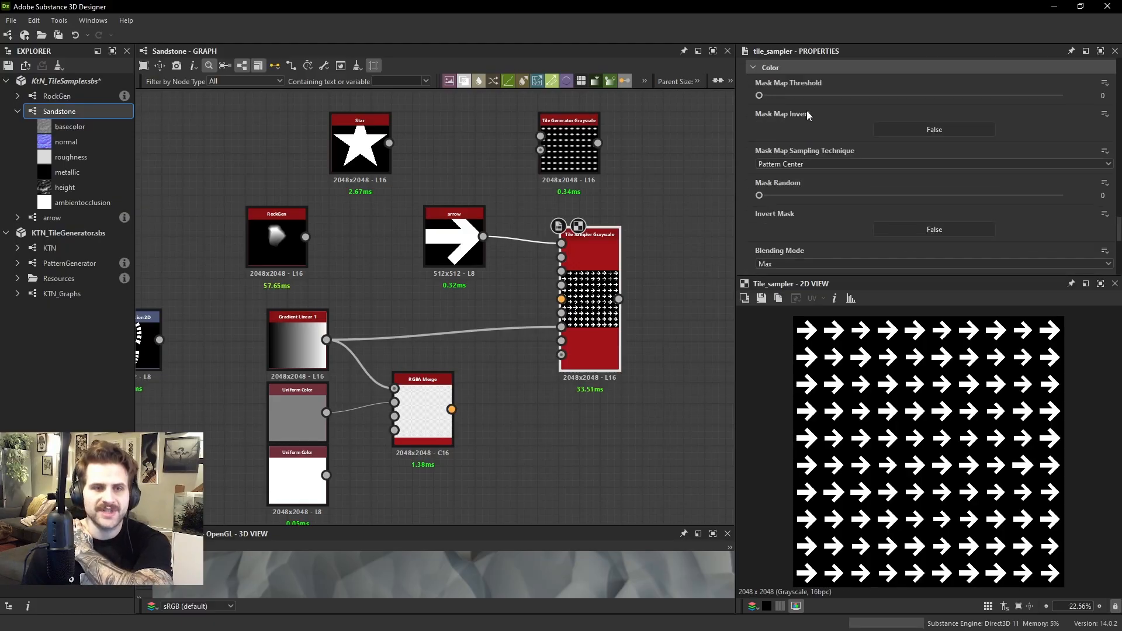
left_click_drag(779, 96, 757, 108)
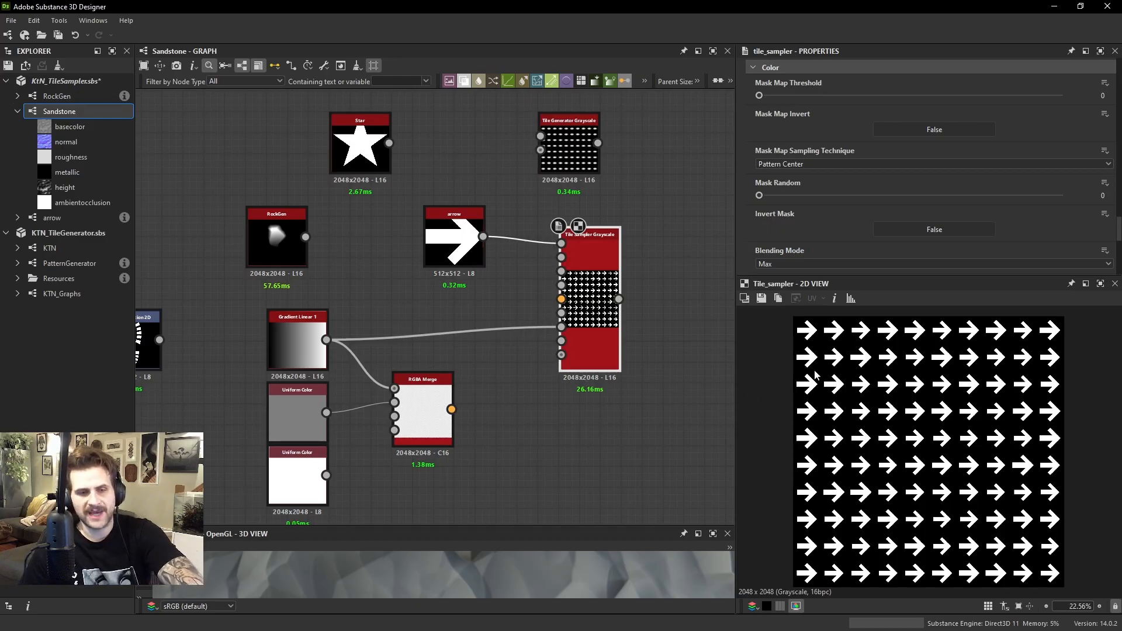
Preview the Gradient Linear 1 node and compare it with the Tile Sampler's arrow grid
left_click_drag(298, 342, 298, 333)
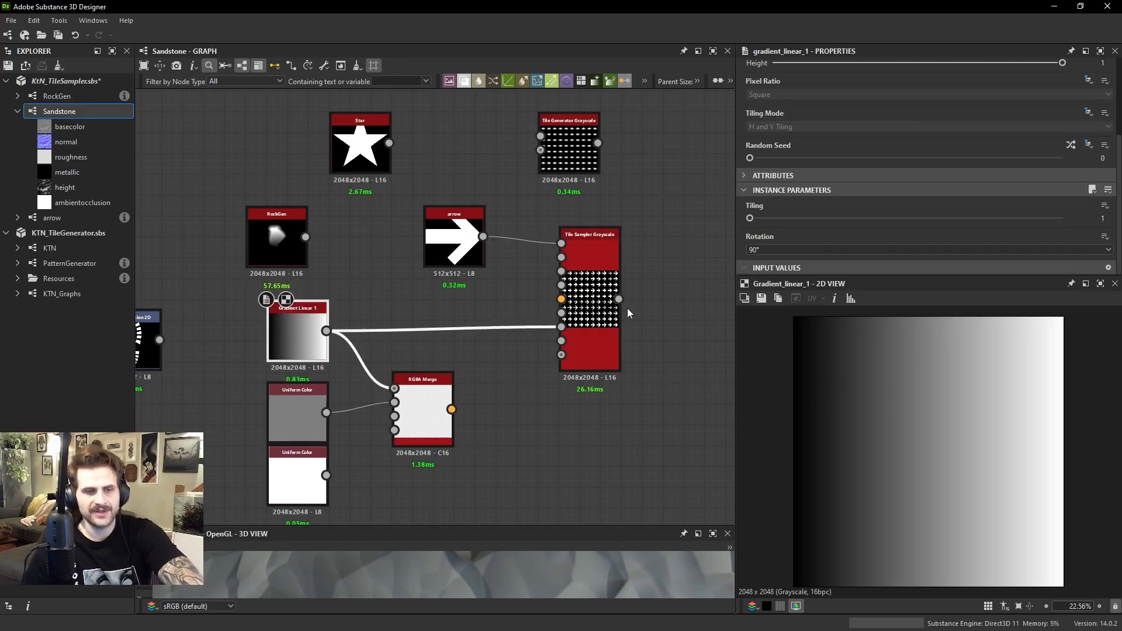
left_click(605, 309)
scroll(927, 198, "down", 5)
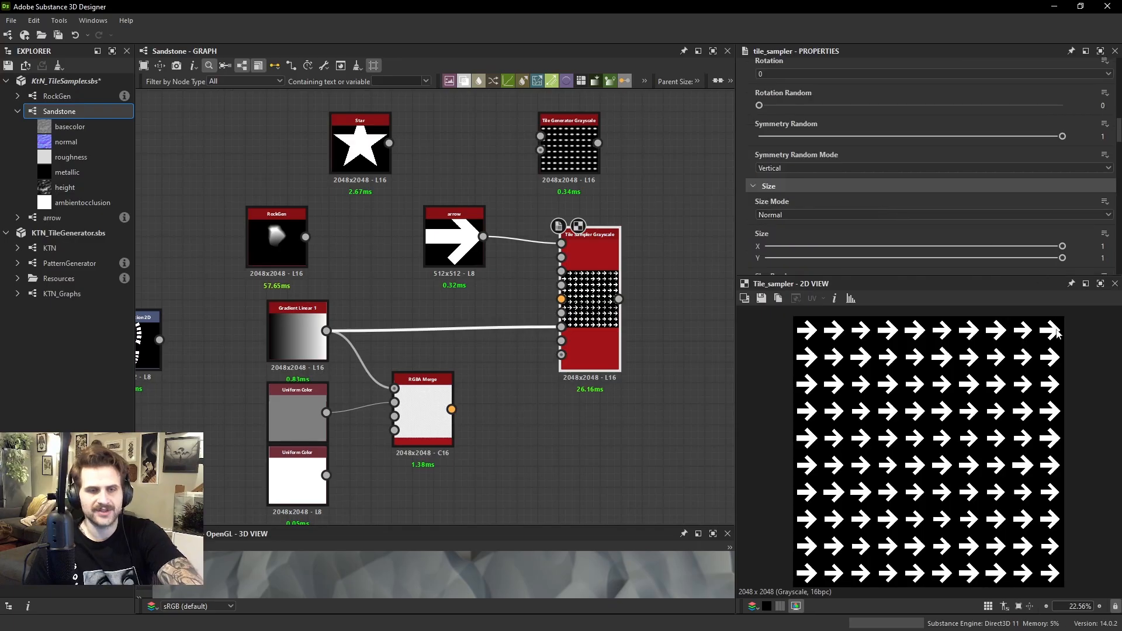
scroll(872, 160, "up", 10)
Raise the Tile Sampler's Mask Map Threshold to 0.52 so the gradient masks out arrows
scroll(790, 188, "down", 6)
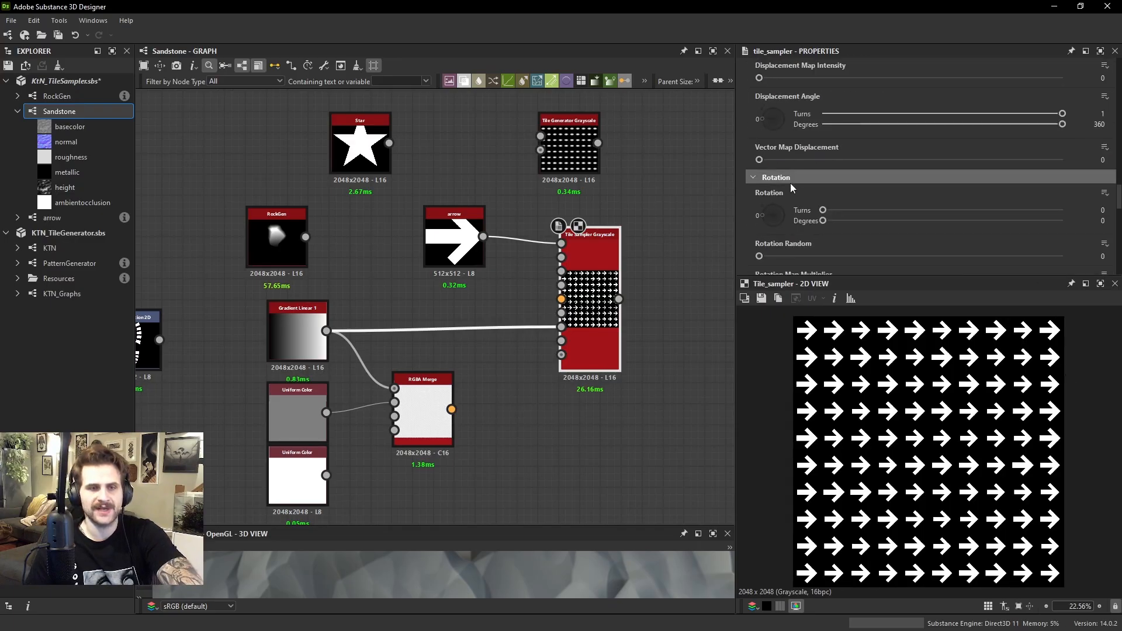
scroll(789, 183, "down", 3)
mouse_move(759, 259)
left_mouse_down()
mouse_move(793, 259)
mouse_move(759, 259)
left_mouse_up()
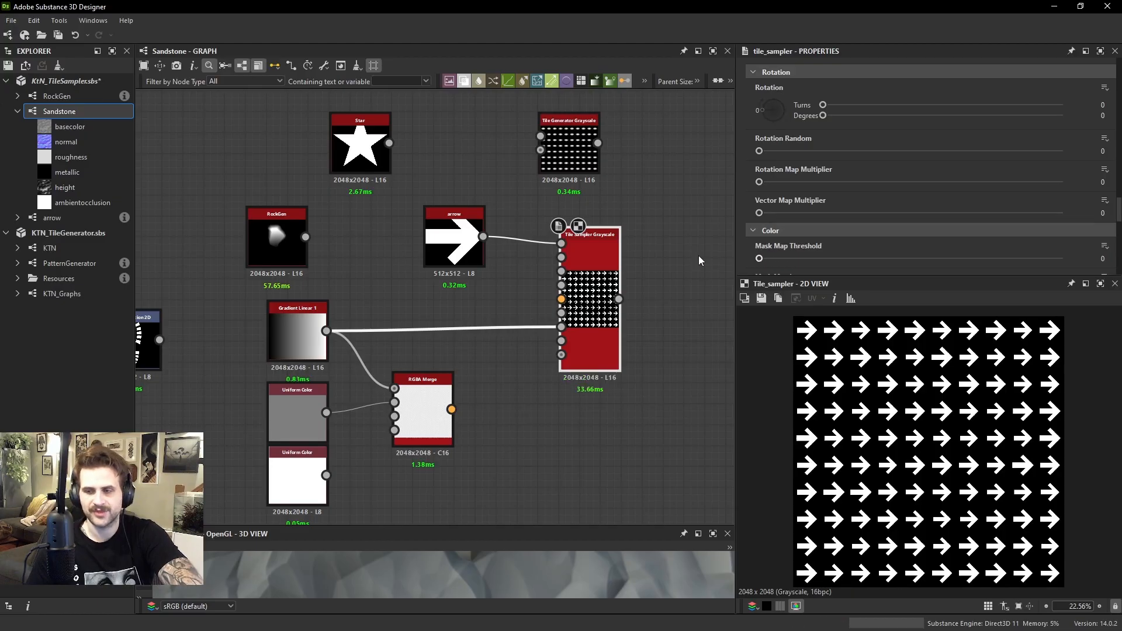
left_click_drag(783, 258, 916, 257)
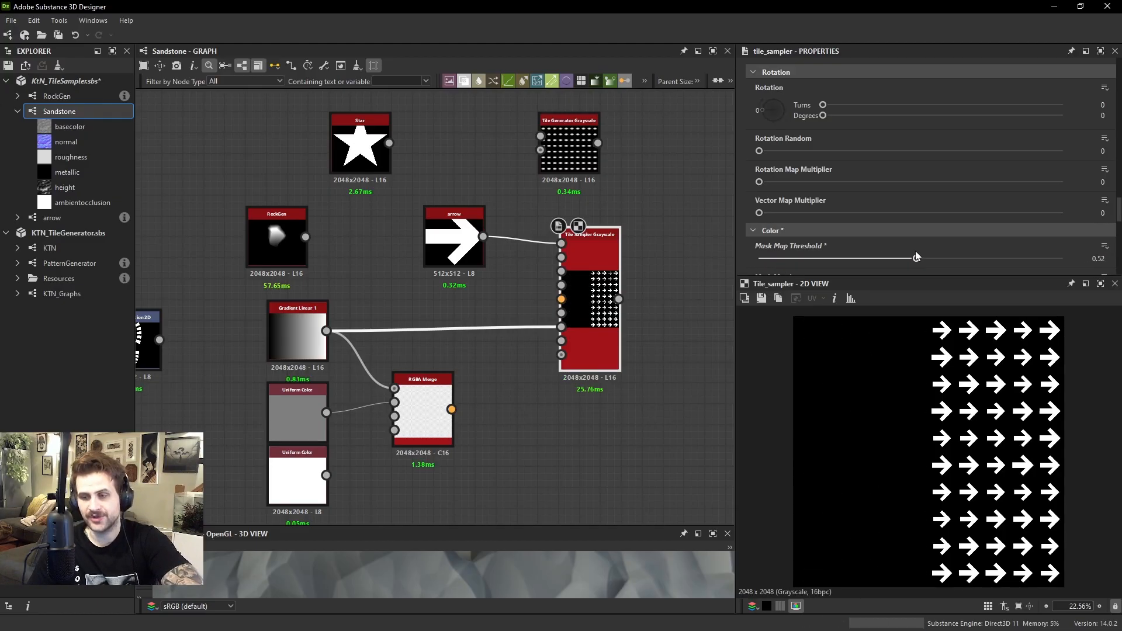
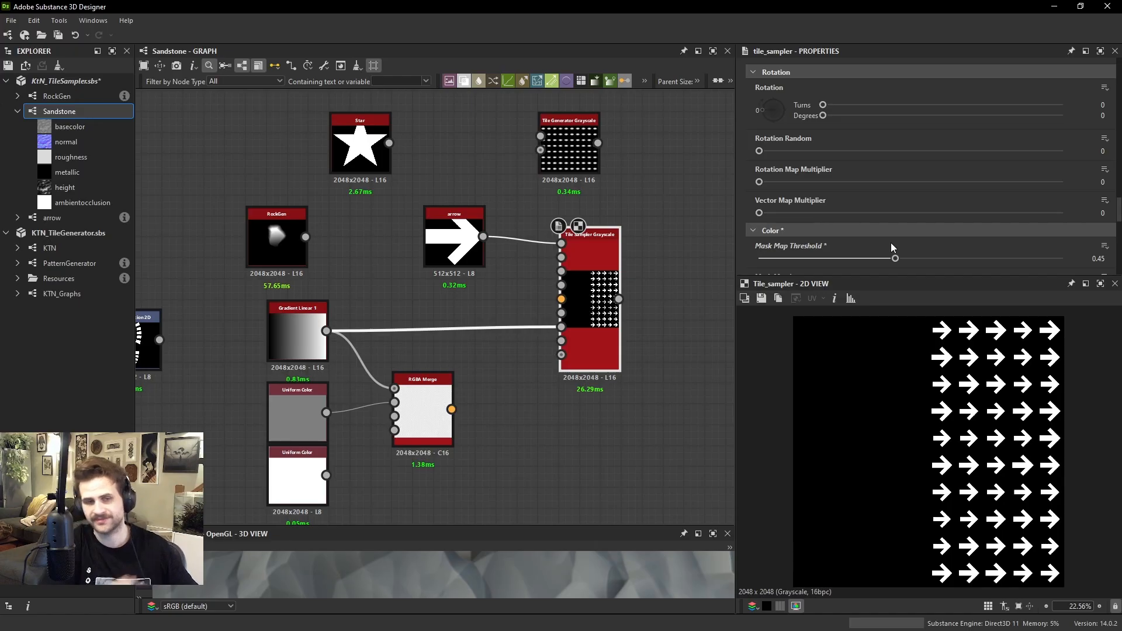
Lower the Tile Sampler's Mask Map Threshold to 0.33 so more arrow columns return
scroll(882, 216, "down", 2)
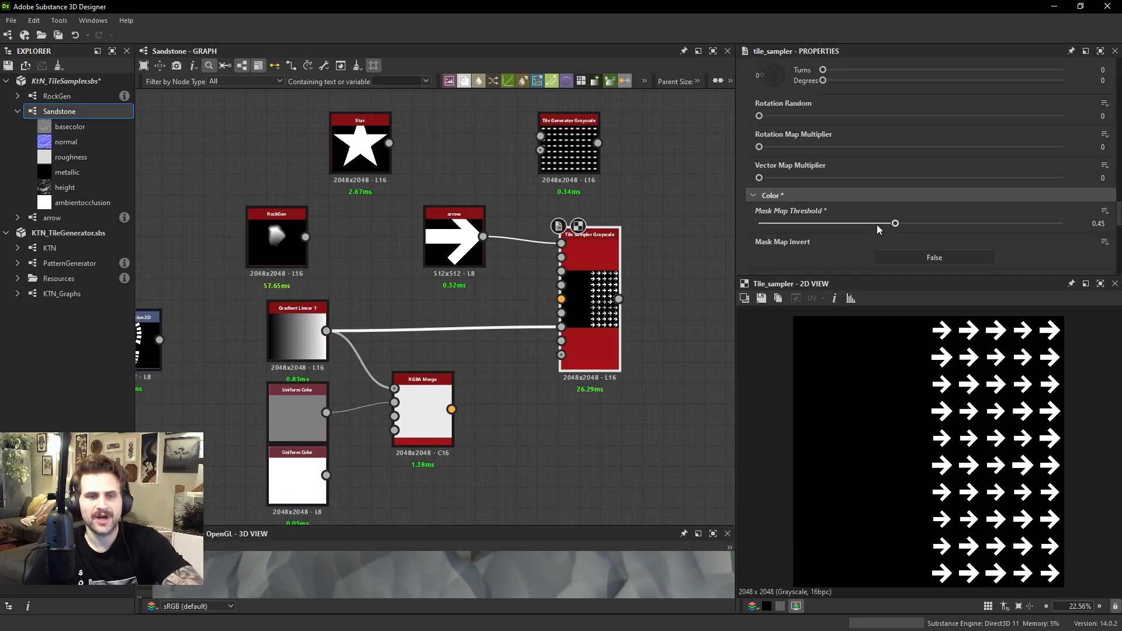
left_click_drag(879, 225, 858, 223)
Add a Gaussian Noise node and connect it to the Tile Sampler's mask map input in place of the gradient
scroll(374, 316, "down", 3)
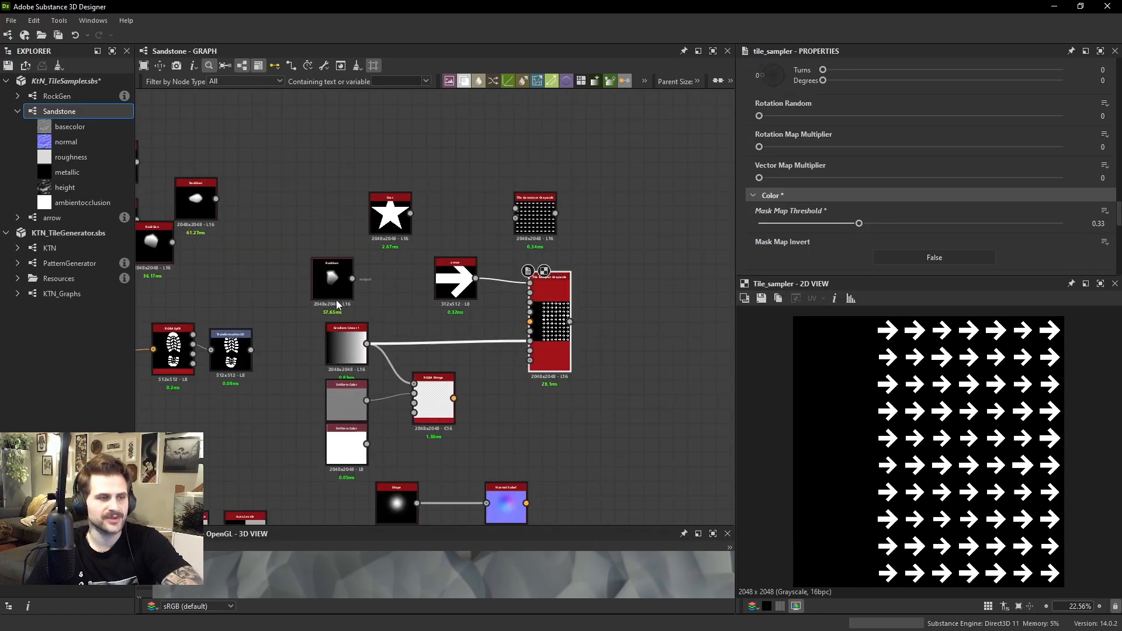
scroll(337, 304, "down", 2)
scroll(489, 254, "up", 3)
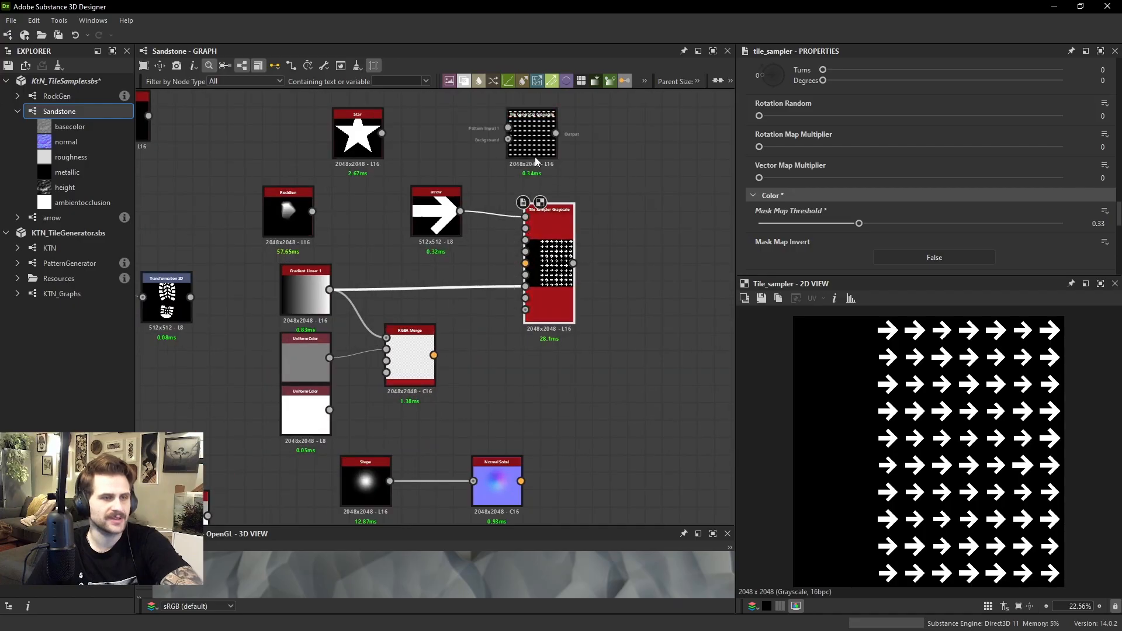
scroll(435, 274, "down", 3)
scroll(460, 304, "up", 4)
key("space")
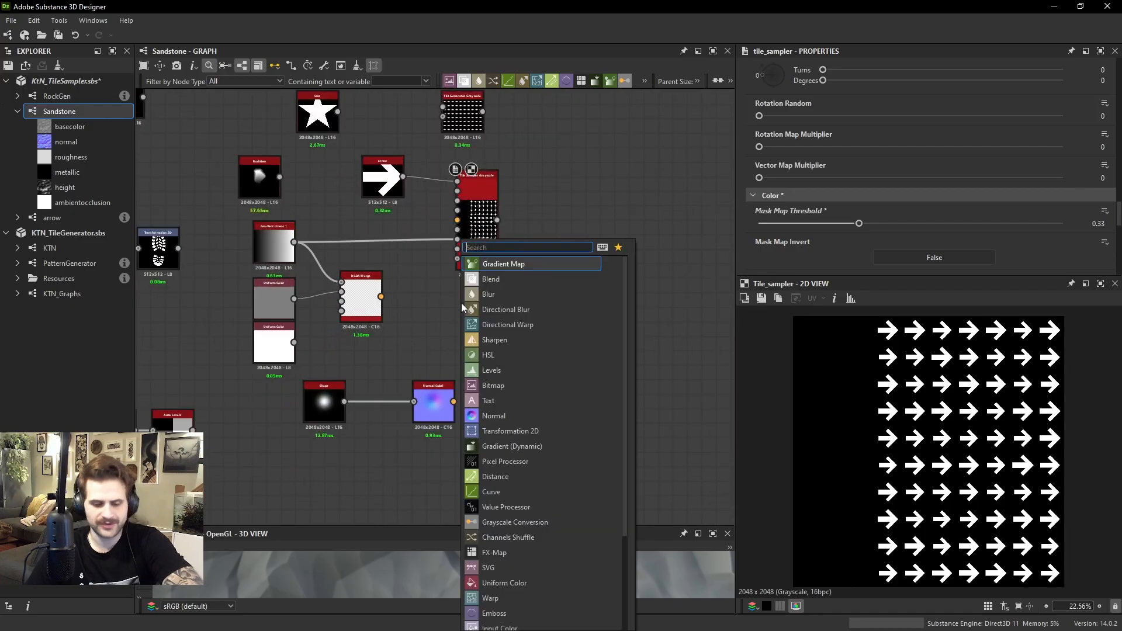
type("gaus")
left_click(504, 264)
scroll(458, 243, "up", 3)
left_click_drag(458, 236, 451, 306)
left_click_drag(462, 327, 412, 327)
Set the Gaussian Noise scale to 7 and preview the Tile Sampler's masked arrow pattern
left_click_drag(786, 183, 778, 183)
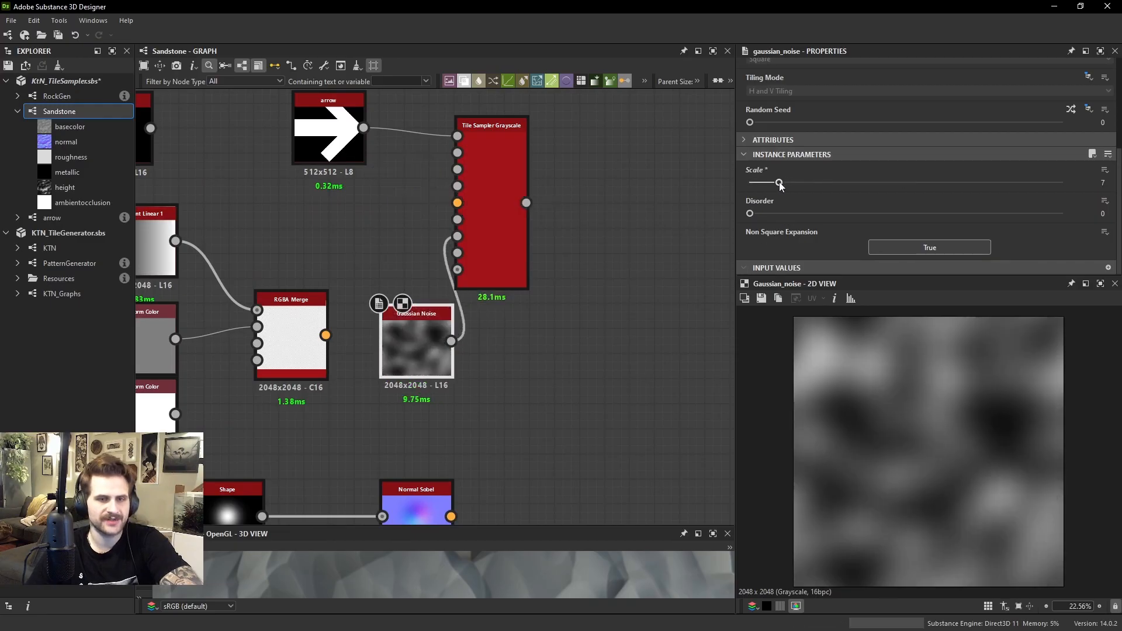
double_click(513, 214)
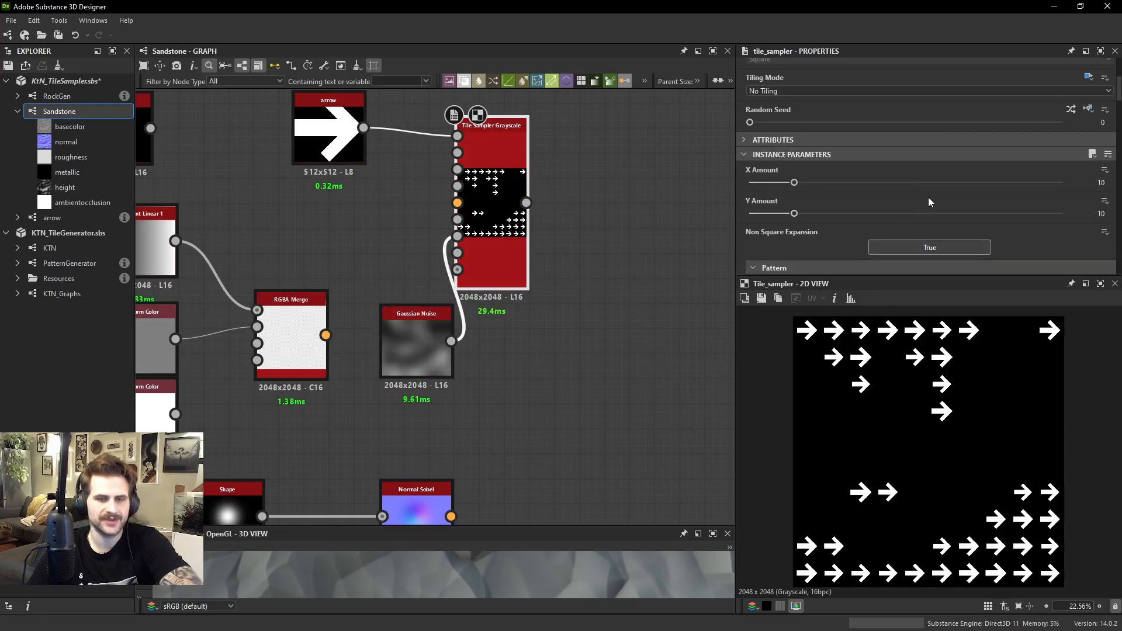
Try a Mask Map Threshold of 0.36 with Mask Random at 0.51, and bring both back to 0
scroll(929, 198, "down", 3)
scroll(904, 211, "down", 15)
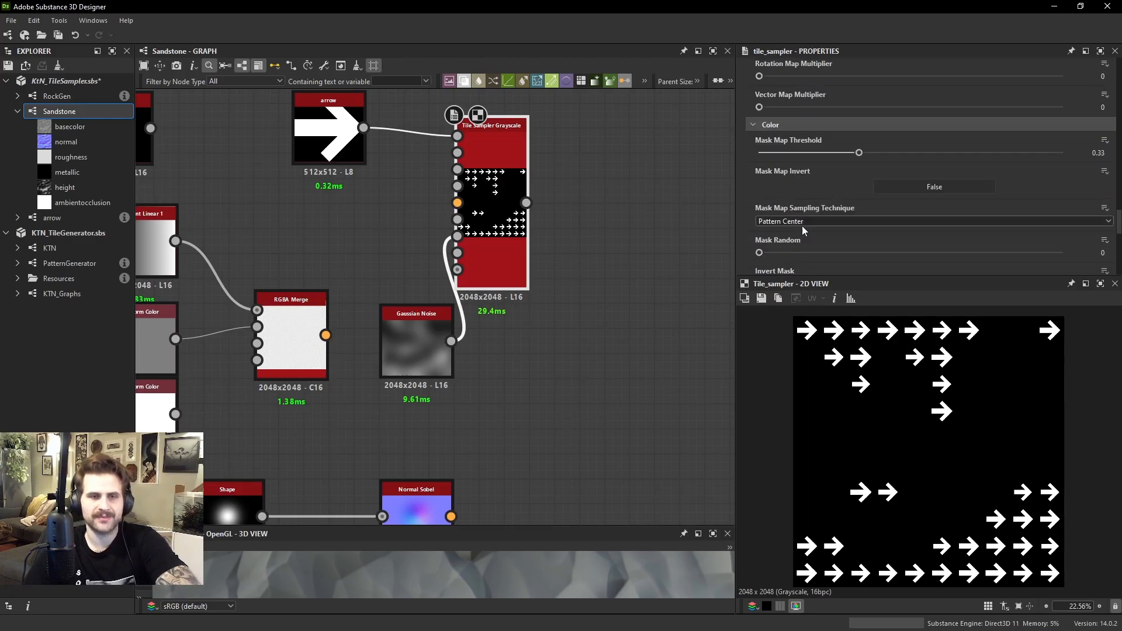
left_click_drag(859, 152, 869, 153)
left_click_drag(781, 254, 915, 253)
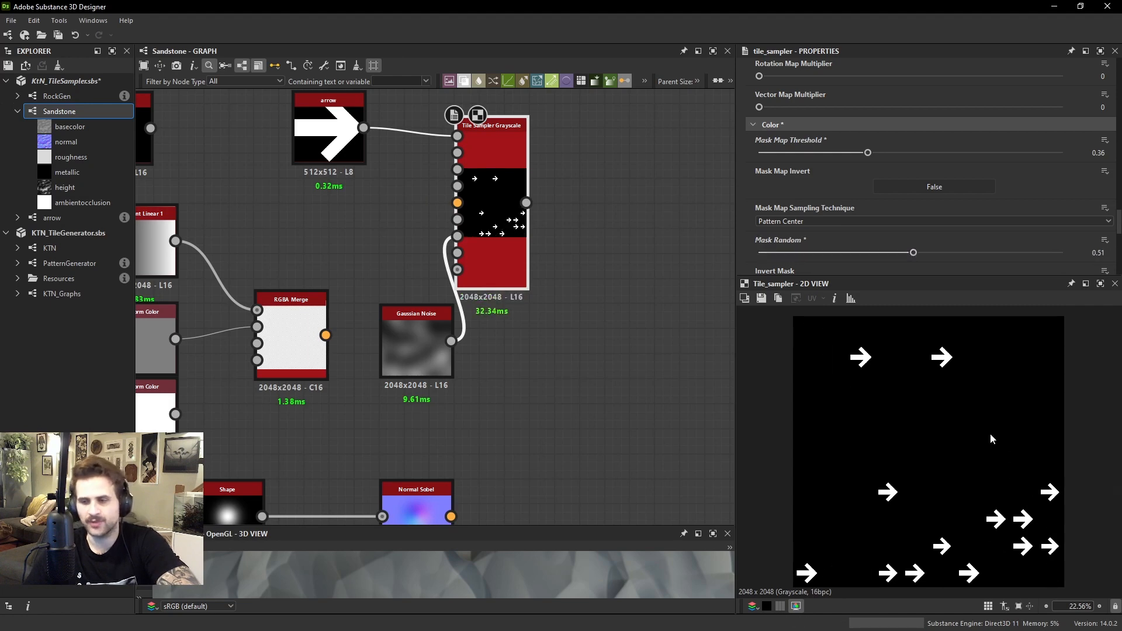
left_click_drag(875, 253, 755, 253)
left_click_drag(825, 154, 754, 153)
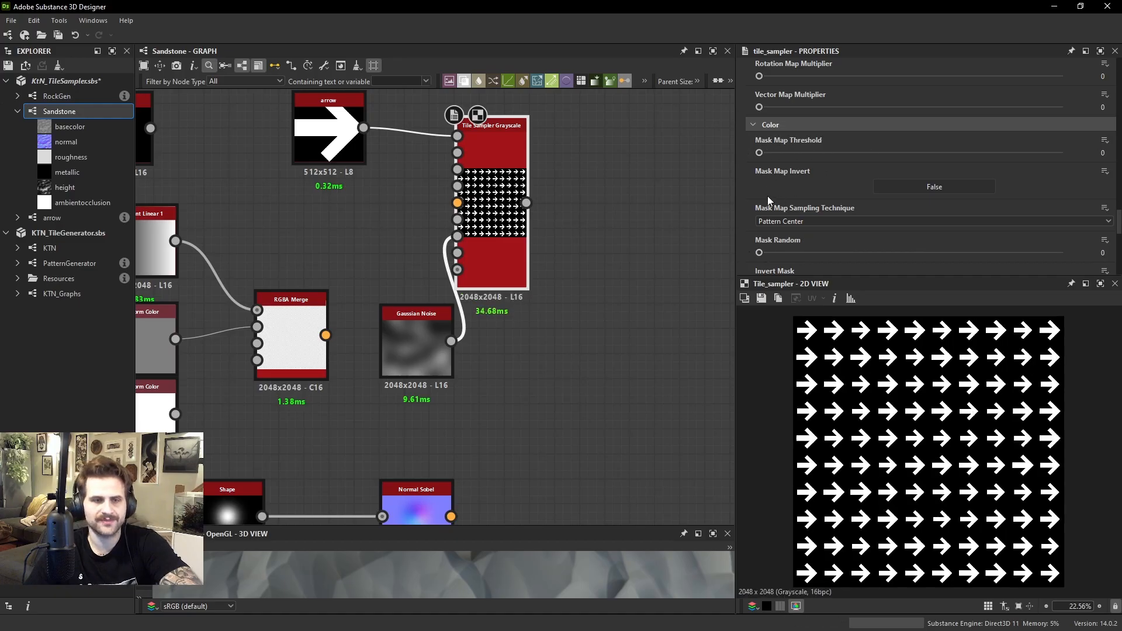
Try Invert Mask on and off at a Mask Map Threshold of 0.3, and return the threshold to 0
scroll(774, 207, "down", 2)
middle_click_drag(525, 181, 530, 224)
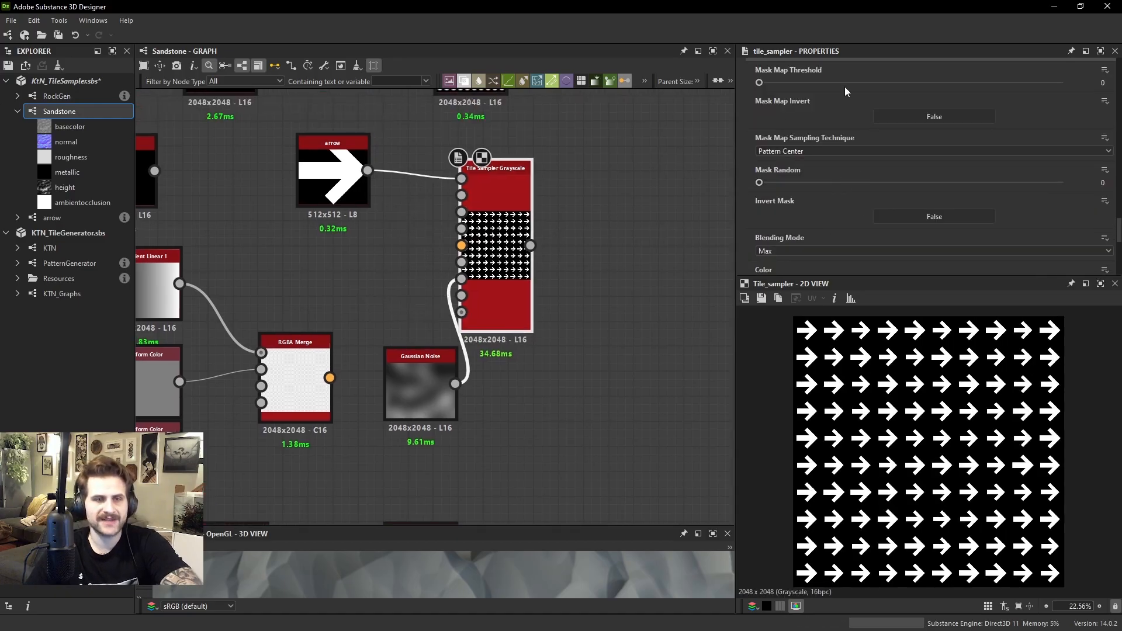
left_click_drag(827, 80, 850, 82)
left_click(918, 215)
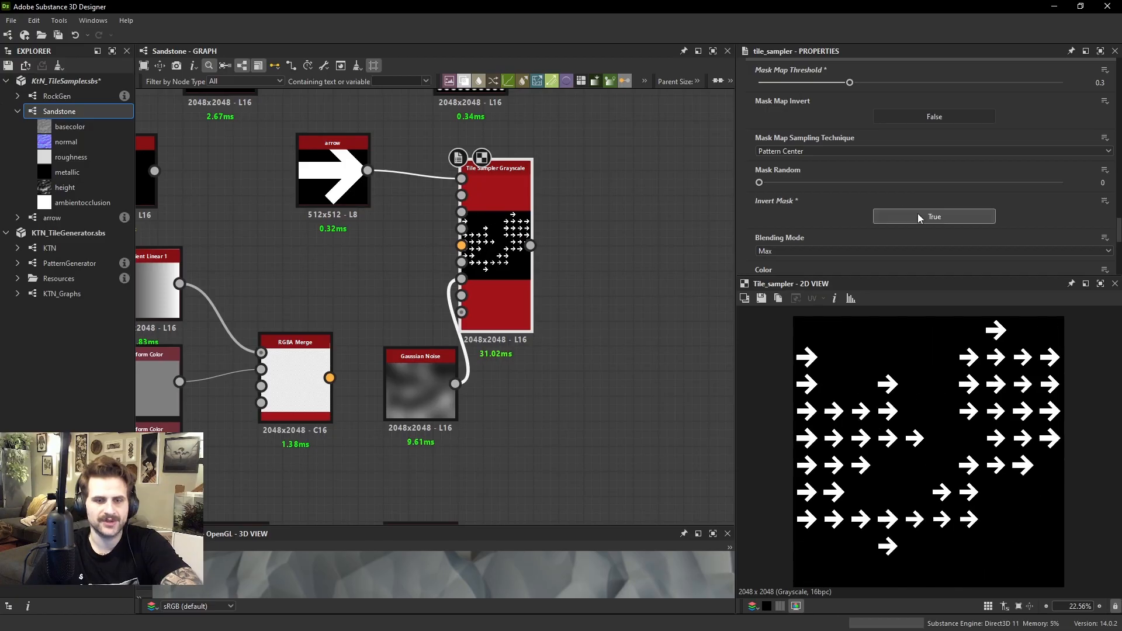
left_click(918, 215)
left_click(918, 216)
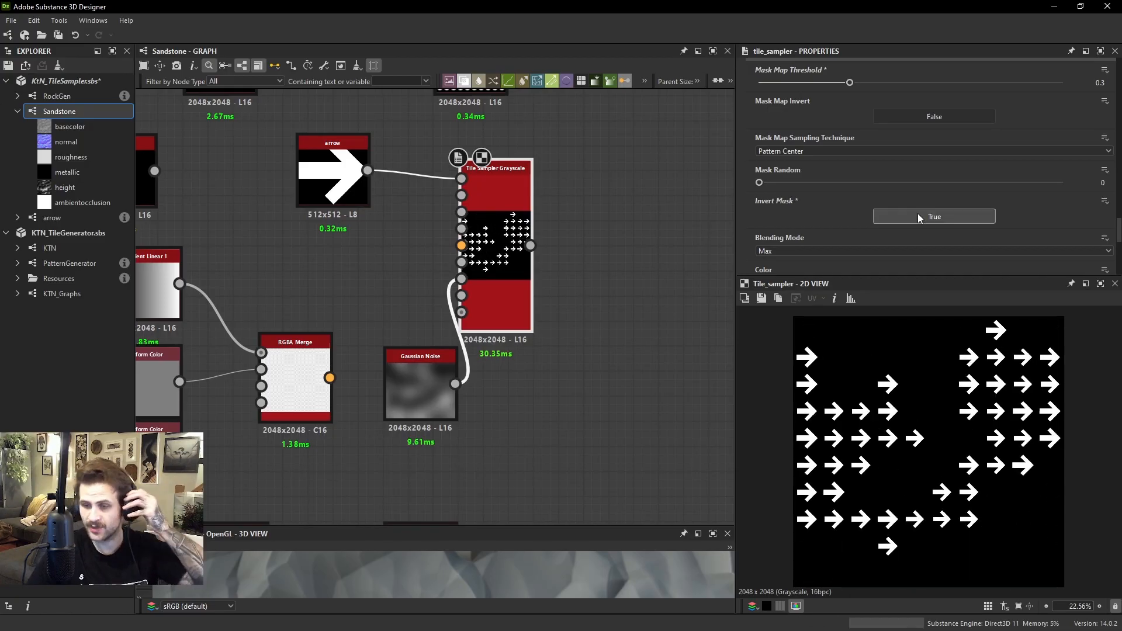
left_click(918, 216)
left_click(917, 216)
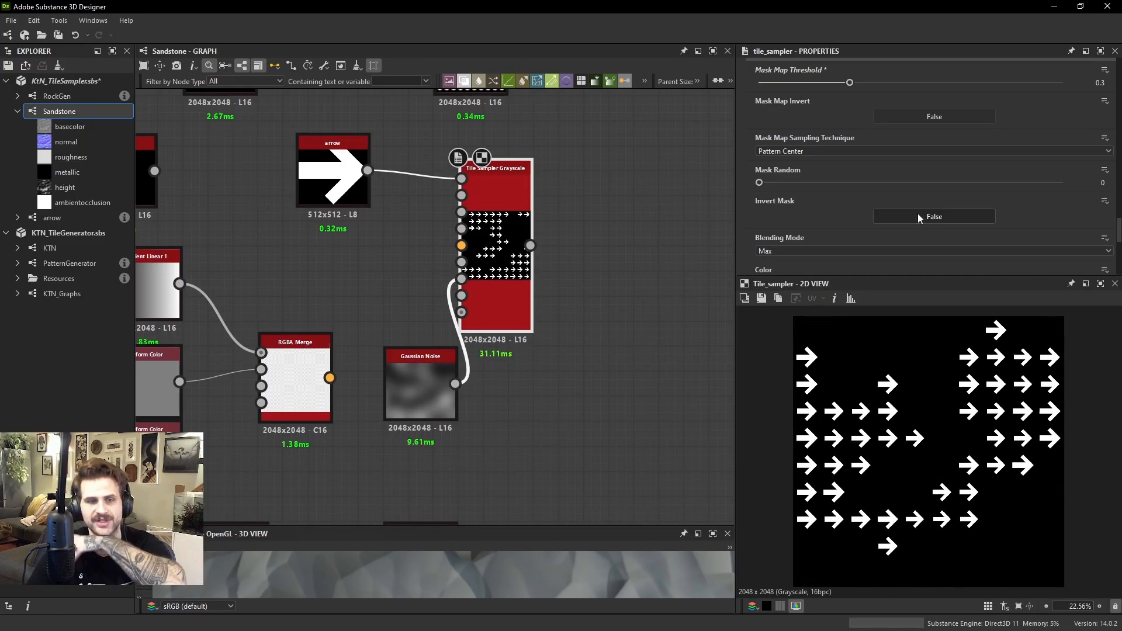
left_click(917, 216)
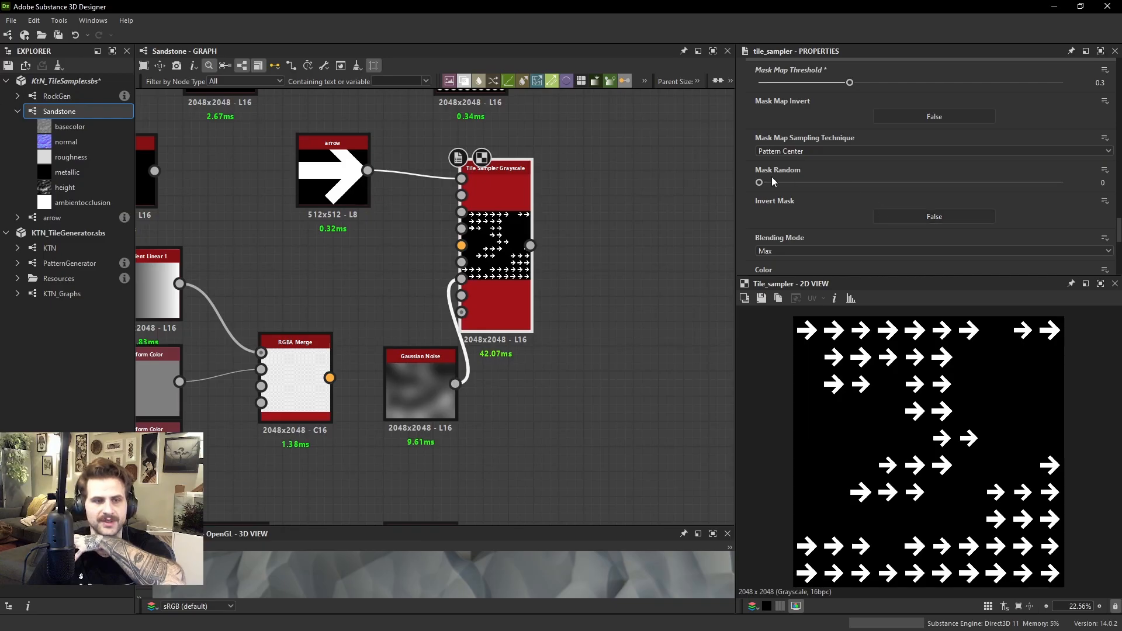
left_click_drag(849, 82, 758, 83)
Review the Tile Sampler's Blending Mode options and keep it on Max
scroll(792, 115, "up", 1)
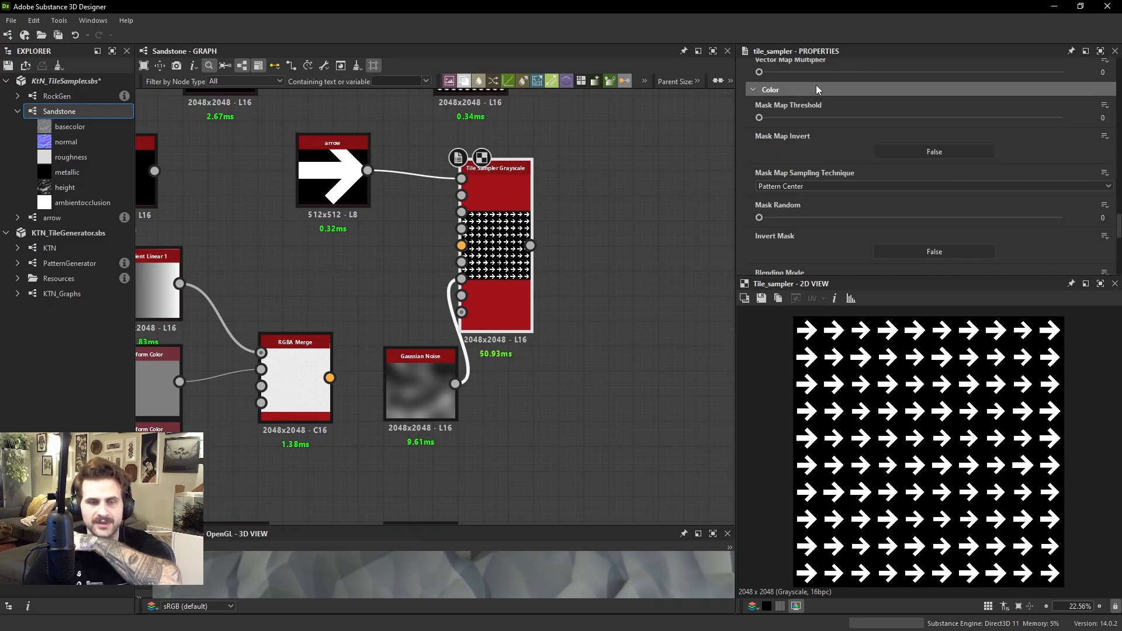
scroll(794, 140, "down", 2)
scroll(881, 229, "down", 2)
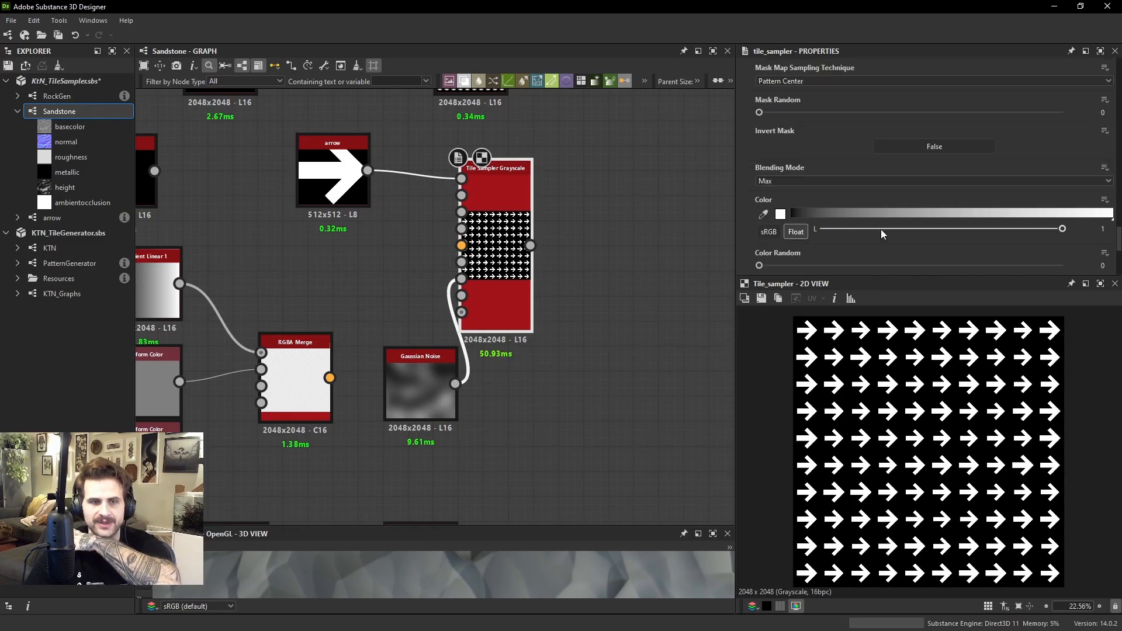
scroll(911, 388, "up", 2)
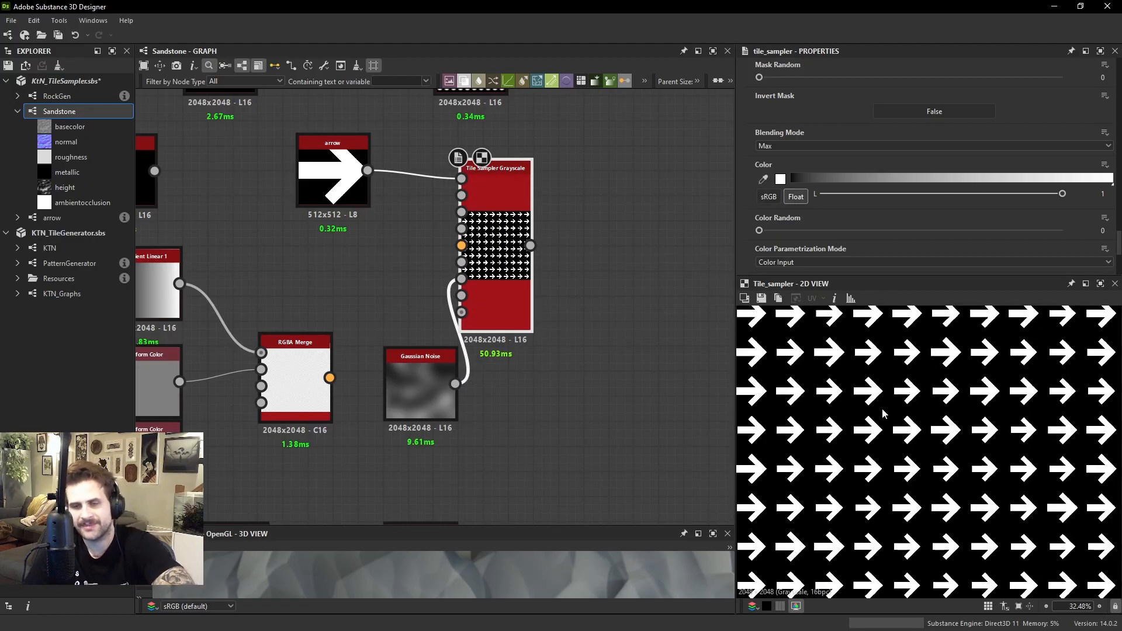
left_click(799, 144)
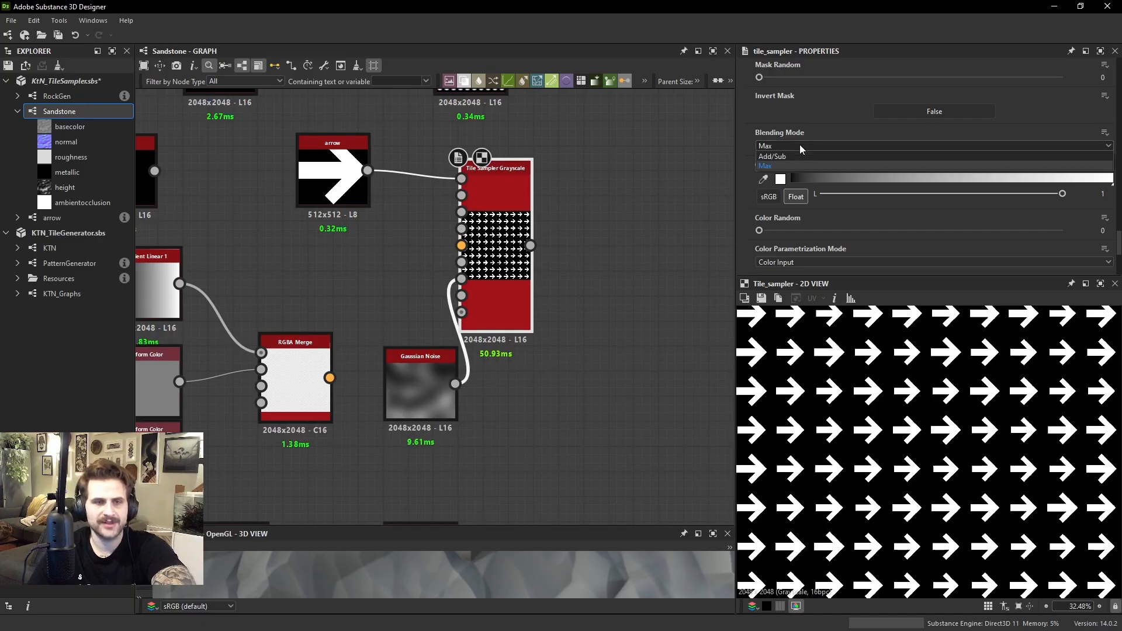
left_click(780, 168)
Connect the RockGen output to the Tile Sampler's pattern input in place of the arrow
middle_click_drag(483, 217, 559, 285)
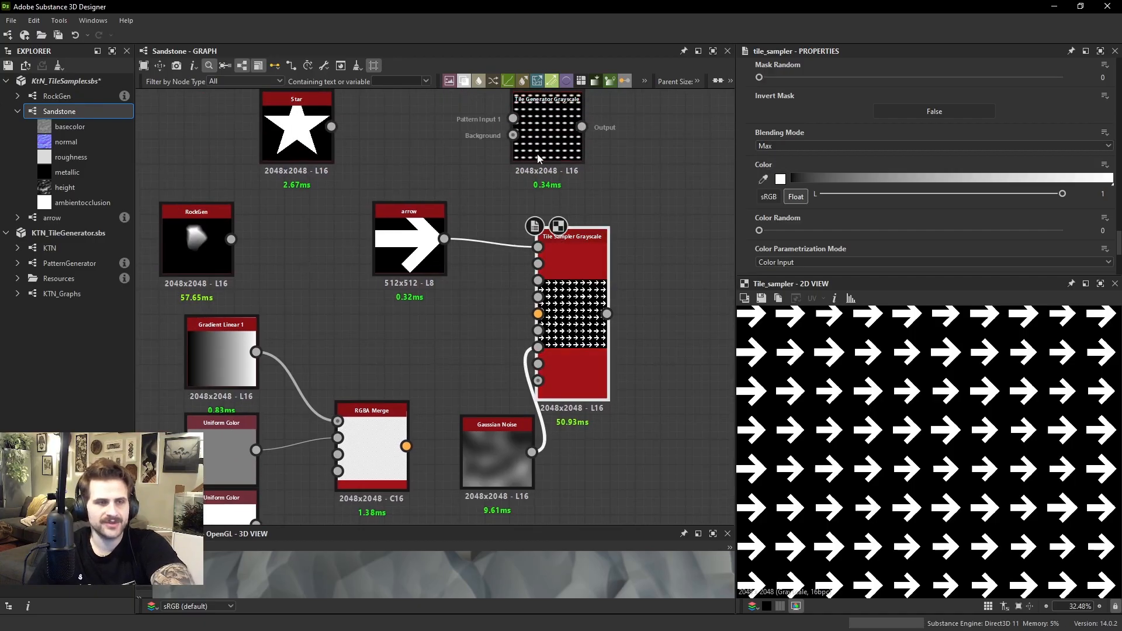
left_click_drag(231, 239, 538, 247)
Enlarge the rocks so they overlap by setting Scale to 3.79 and Scale Random to 0.17
scroll(888, 162, "up", 3)
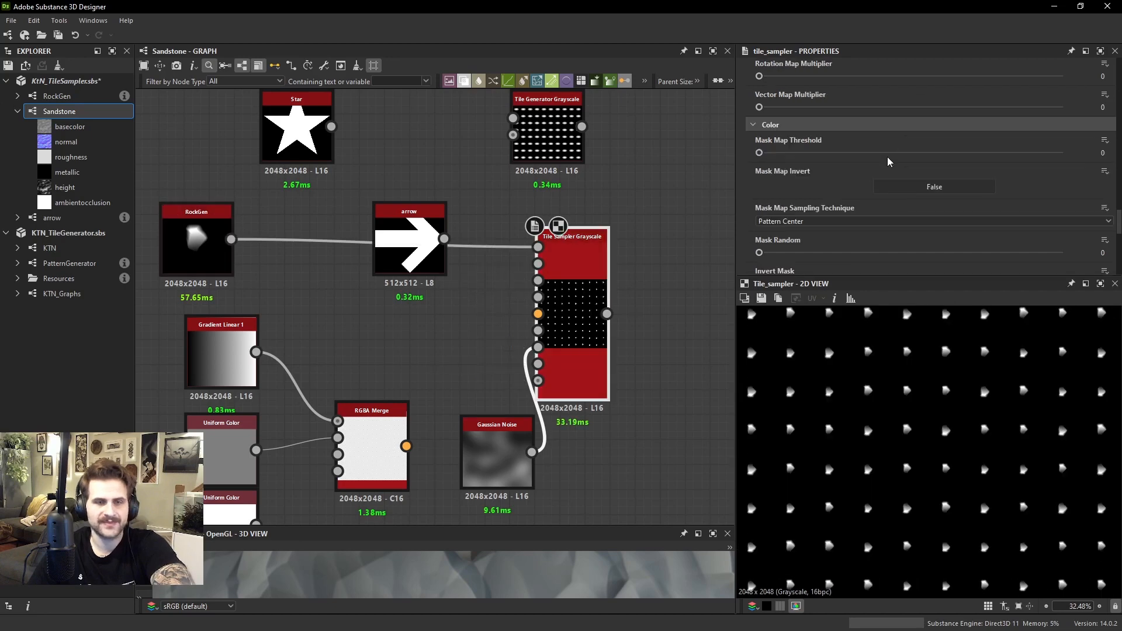
scroll(887, 162, "up", 6)
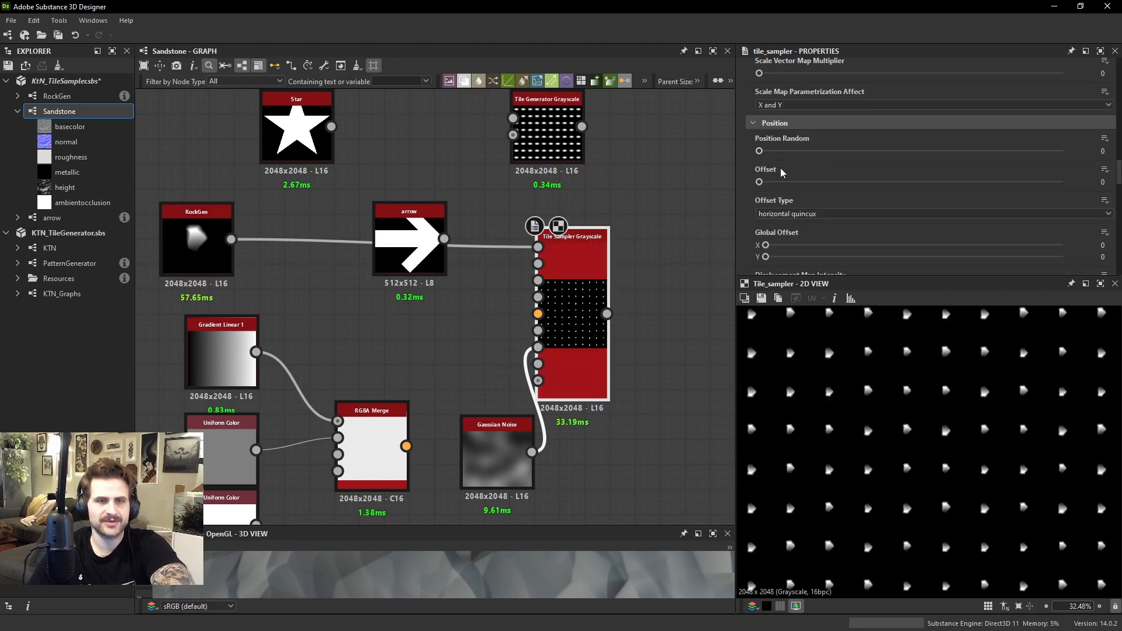
scroll(781, 172, "up", 3)
left_click_drag(789, 156, 873, 156)
Compare how the overlapping rocks blend by trying Add/Sub as the Blending Mode and returning to Max
scroll(867, 370, "up", 3)
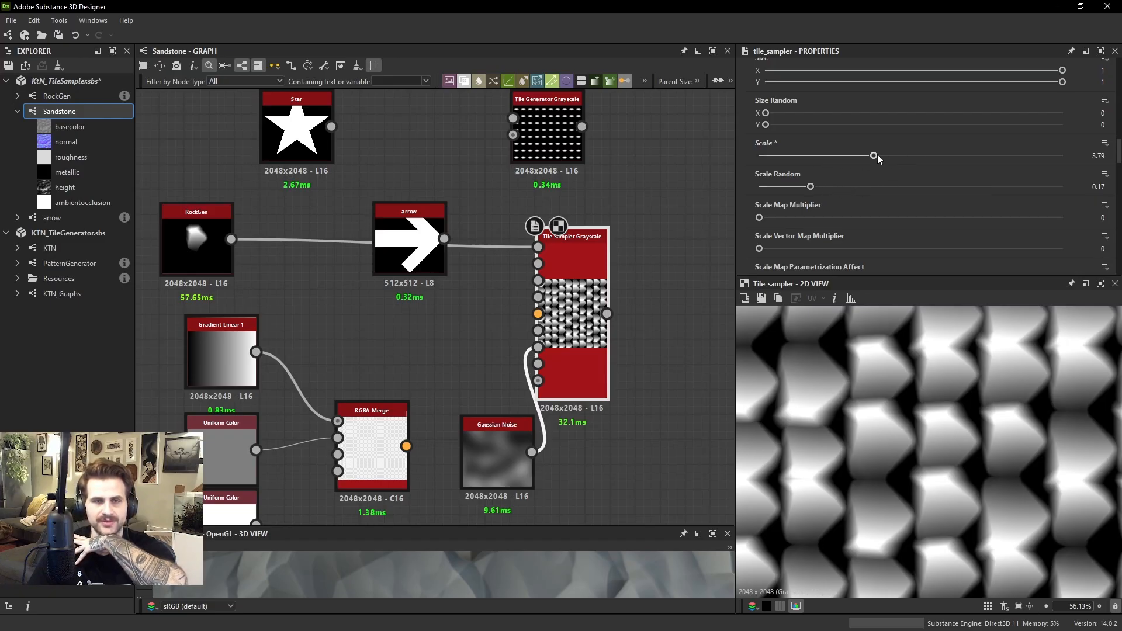
scroll(875, 397, "up", 3)
scroll(877, 415, "up", 4)
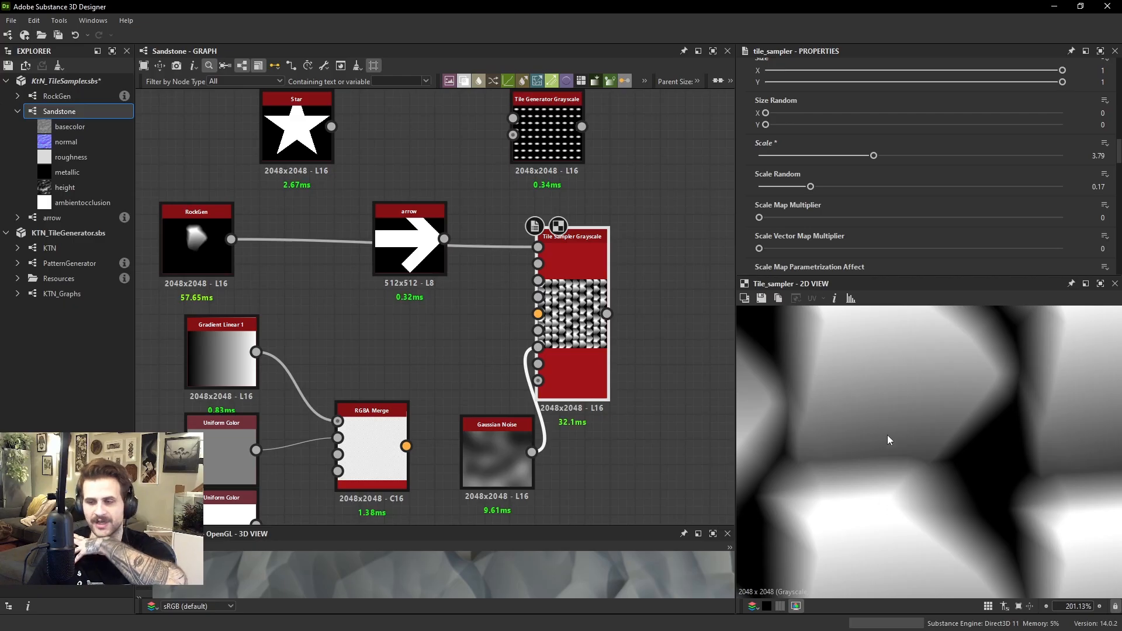
scroll(889, 434, "down", 4)
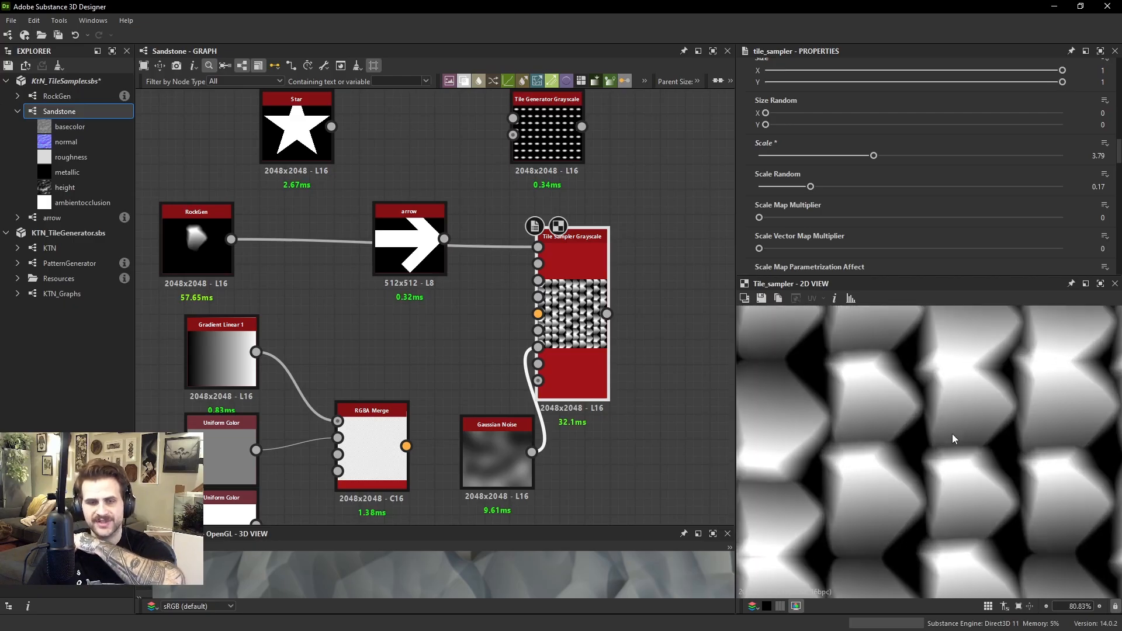
scroll(979, 166, "down", 5)
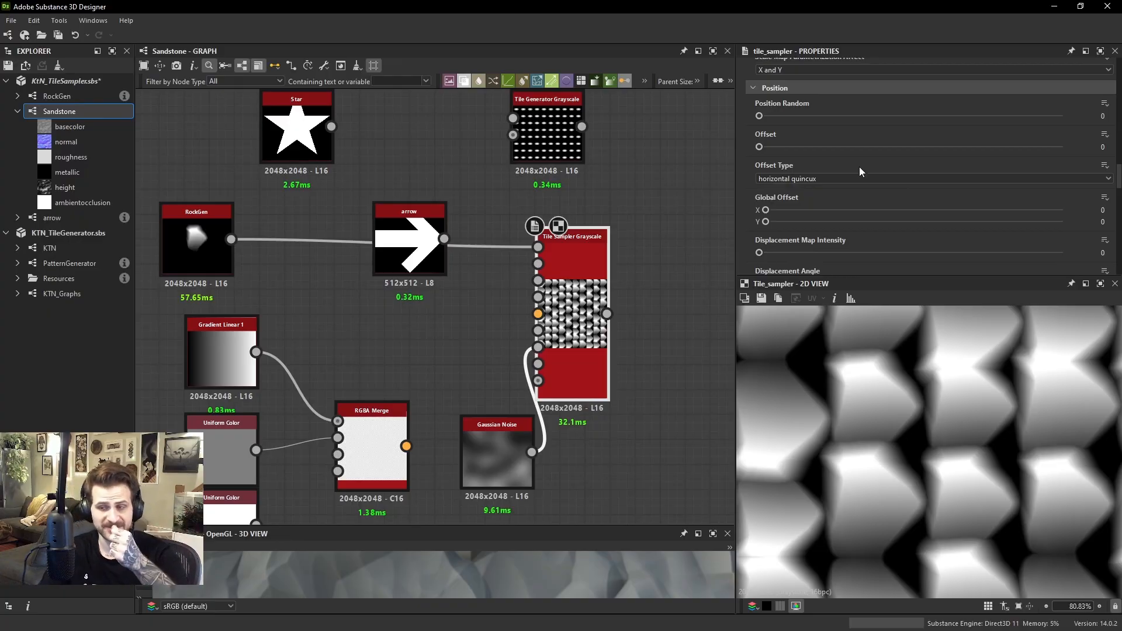
scroll(849, 174, "down", 5)
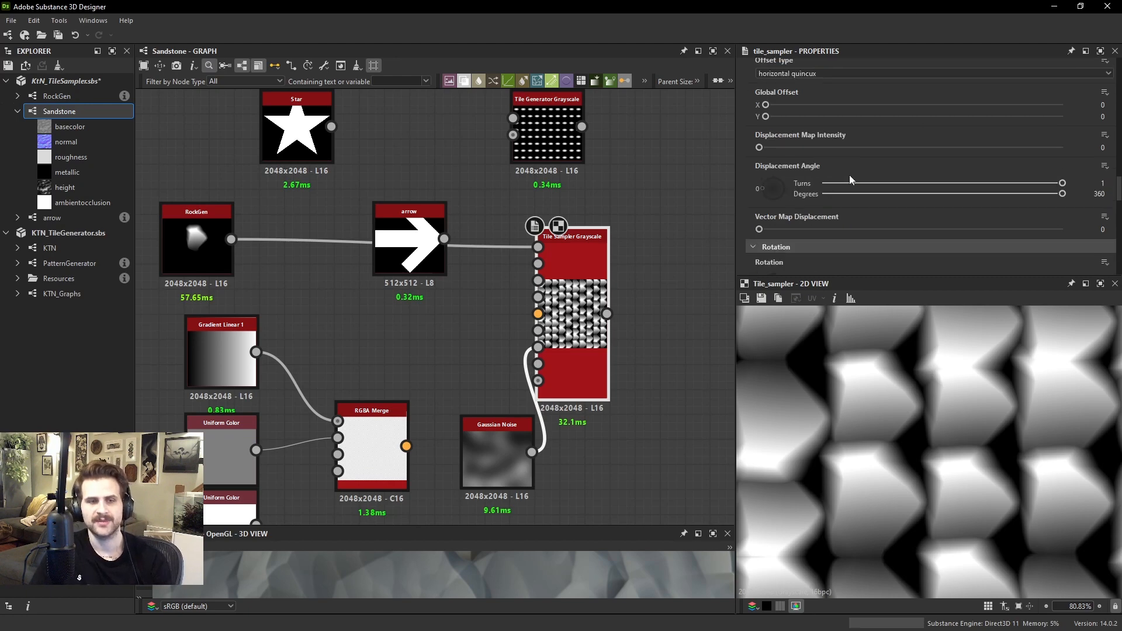
scroll(850, 174, "down", 5)
left_click(795, 181)
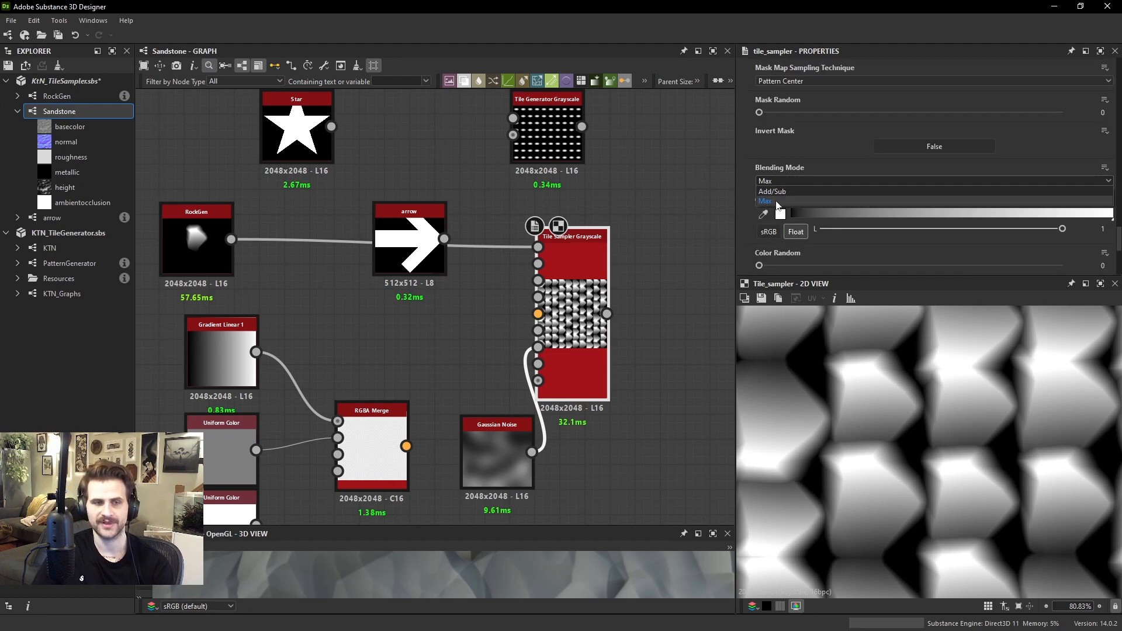
left_click(774, 188)
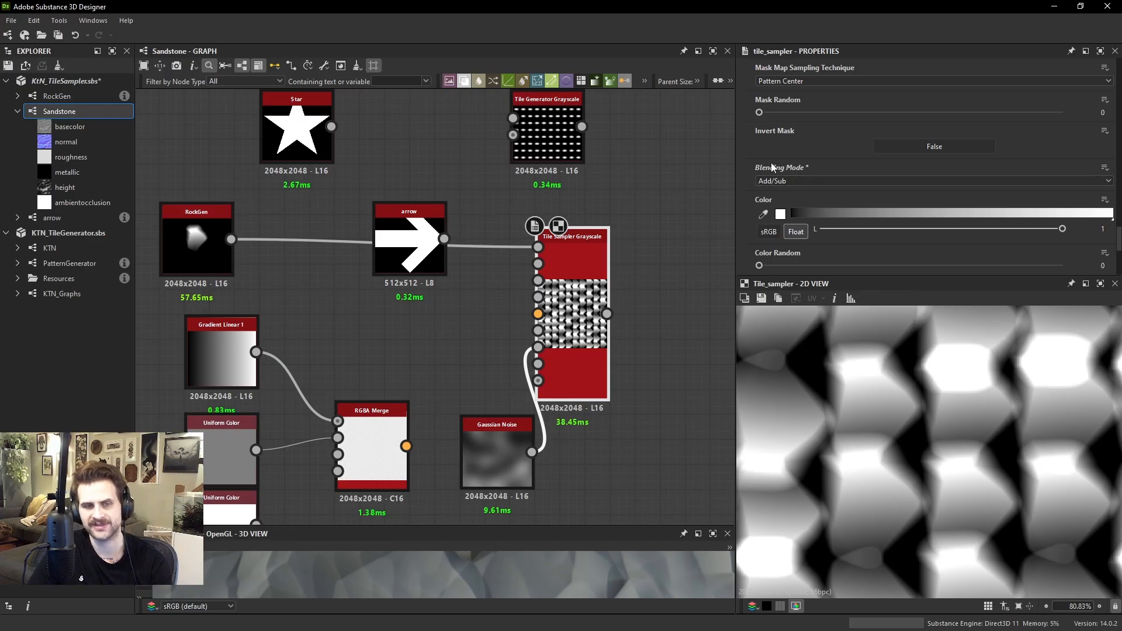
left_click(777, 181)
left_click(783, 195)
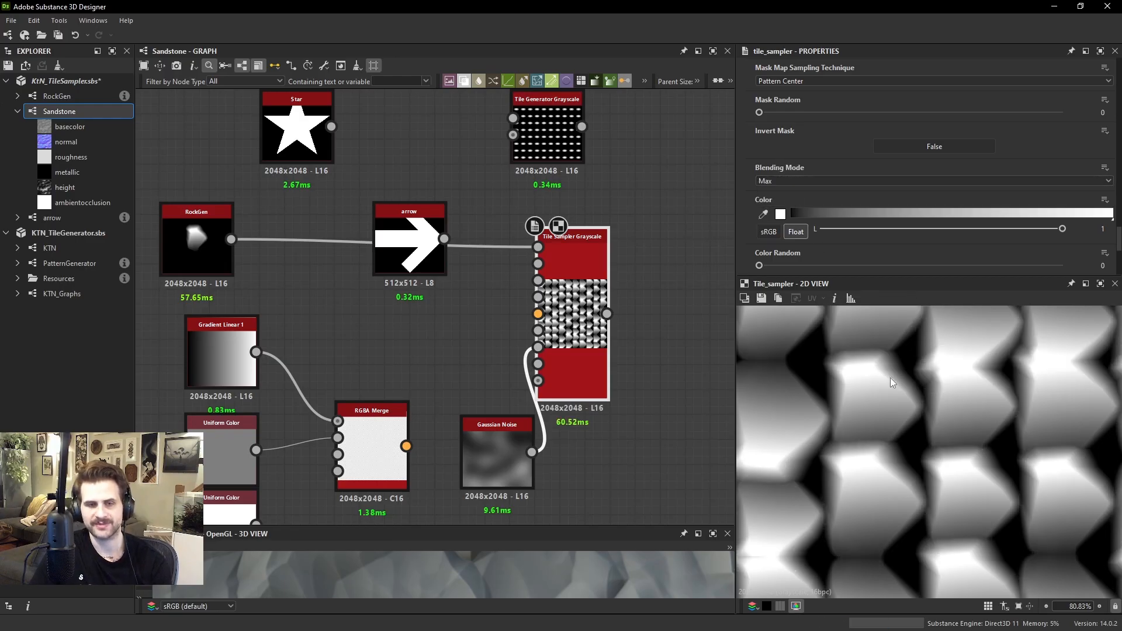
Try Color Random at 0.87 on the rock pattern and bring it back to 0
scroll(819, 125, "down", 4)
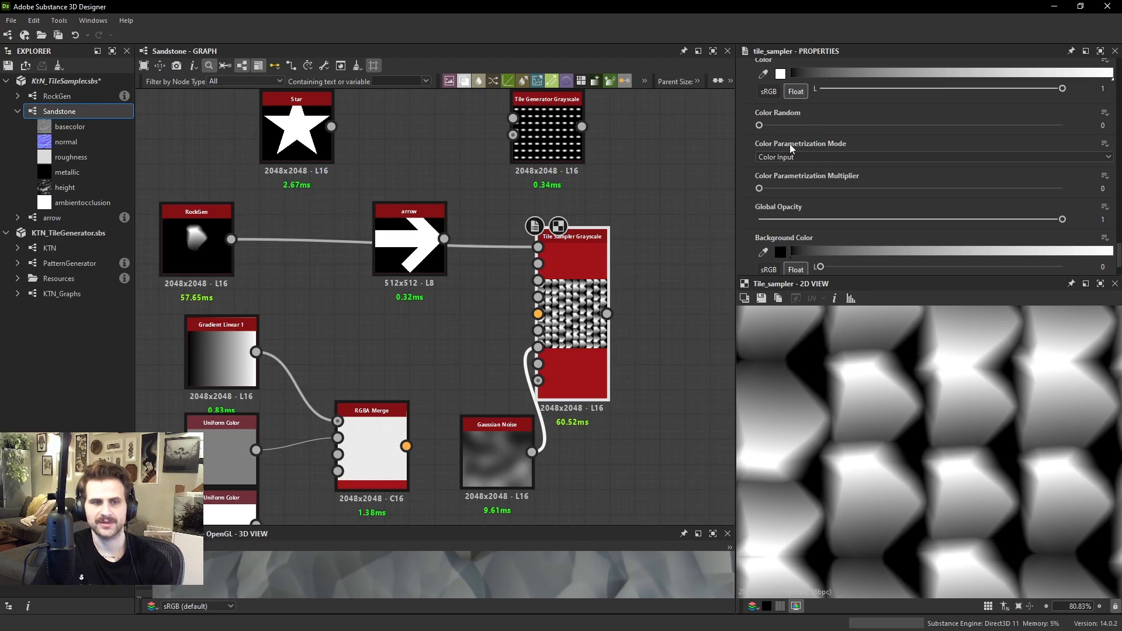
left_click_drag(770, 125, 1021, 127)
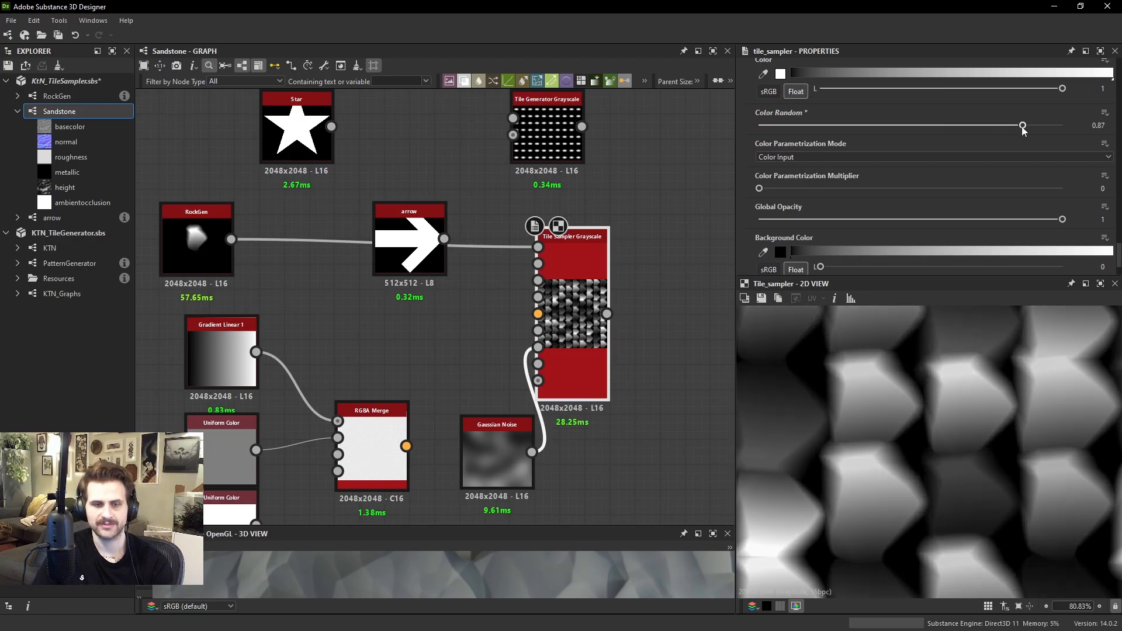
scroll(959, 414, "down", 3)
scroll(961, 416, "down", 3)
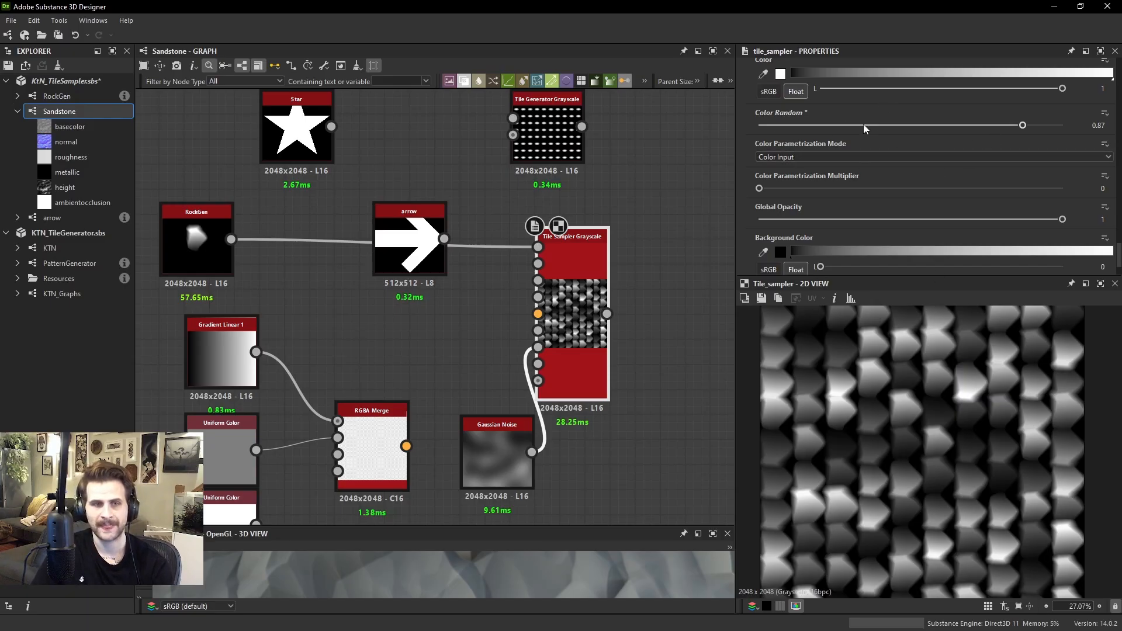
left_click_drag(863, 124, 685, 116)
Examine the Tile Sampler's Color Parametrization Mode options and leave the mode at Color Input
scroll(845, 163, "down", 3)
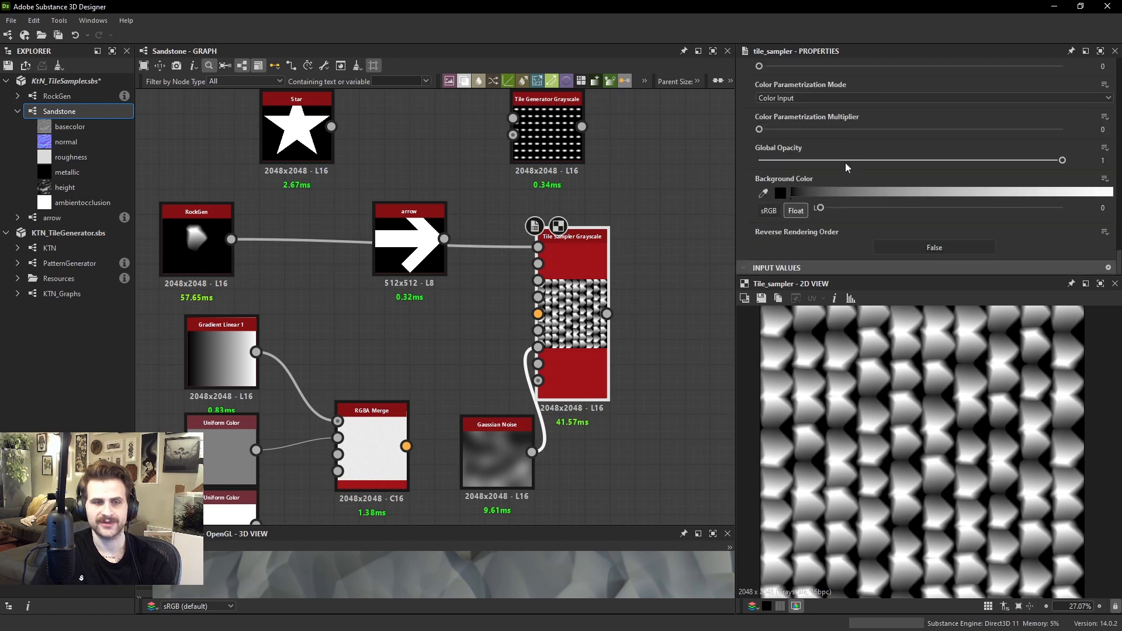
scroll(823, 166, "up", 4)
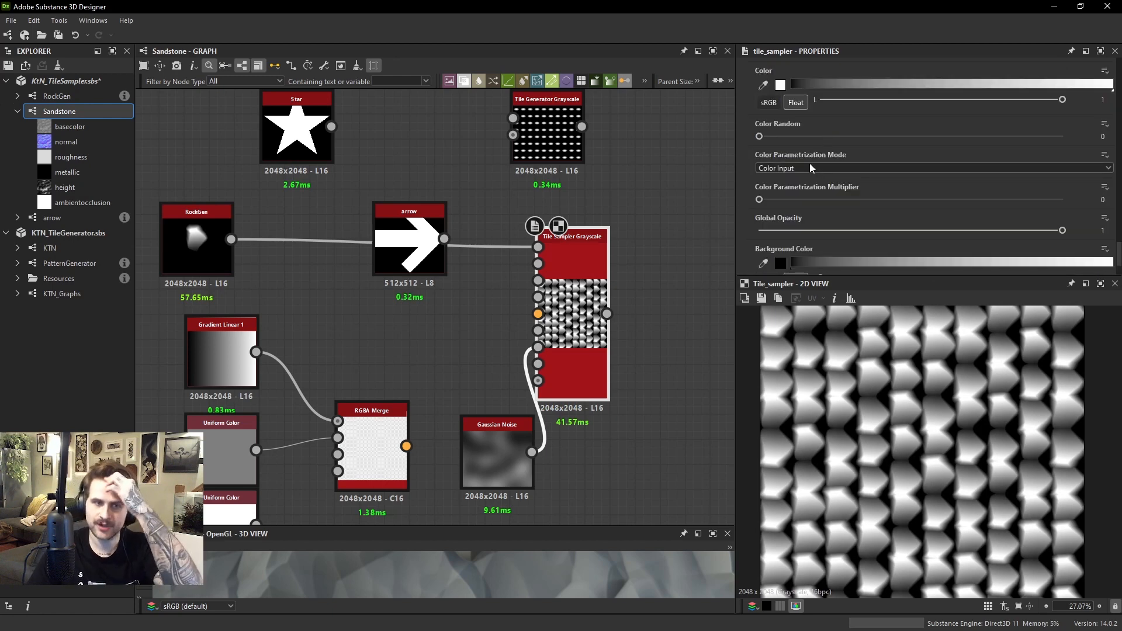
left_click_drag(571, 304, 641, 292)
scroll(621, 291, "down", 1)
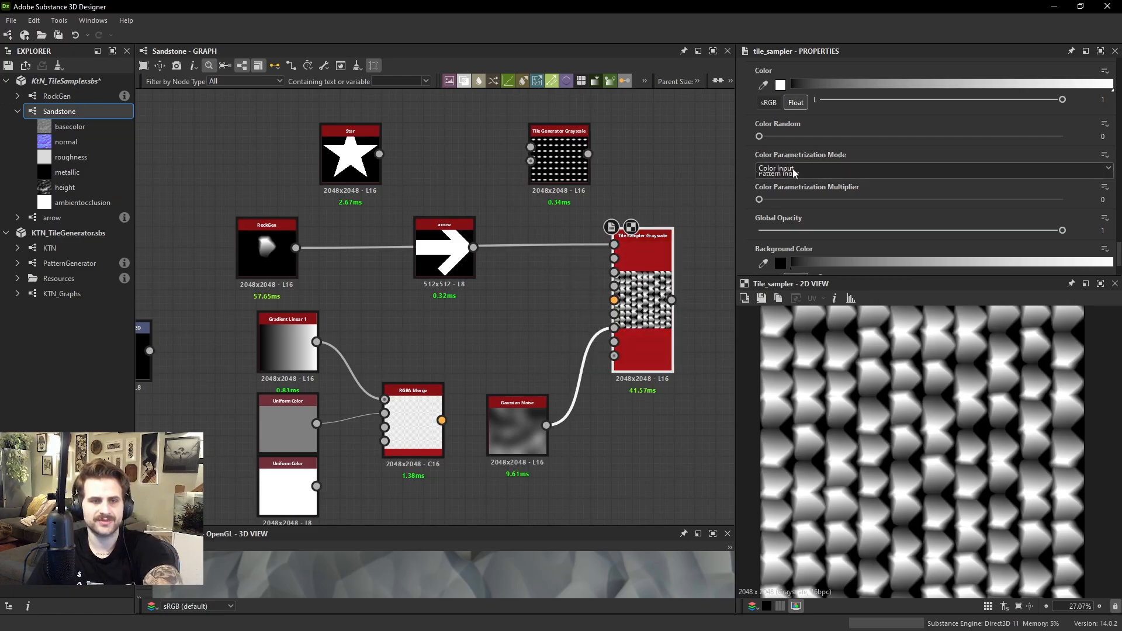
left_click(792, 168)
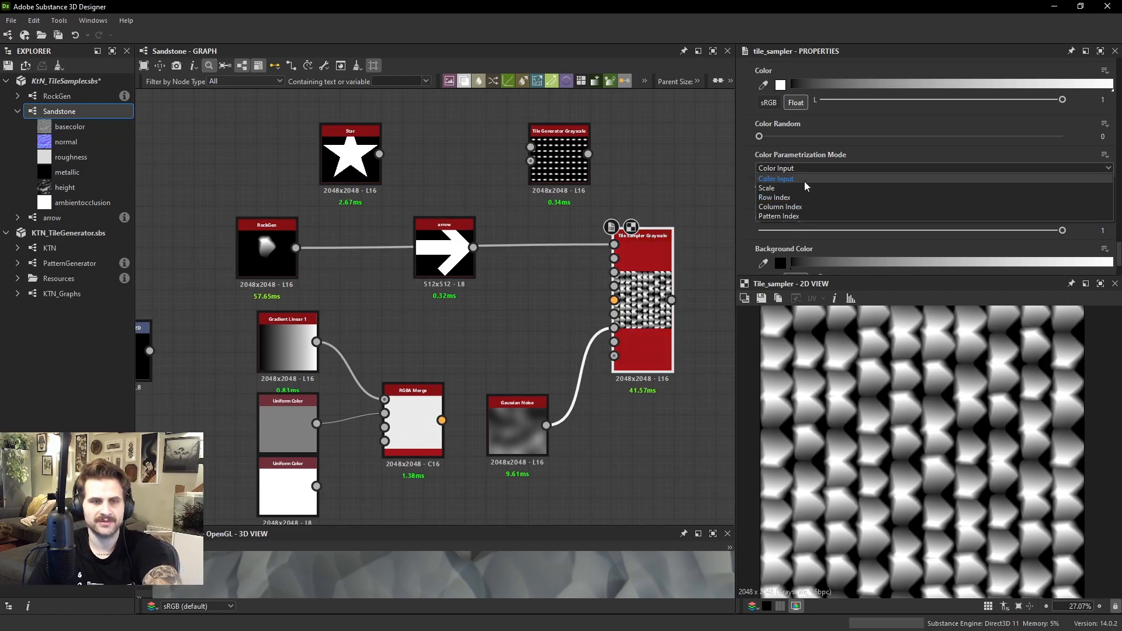
left_click(792, 149)
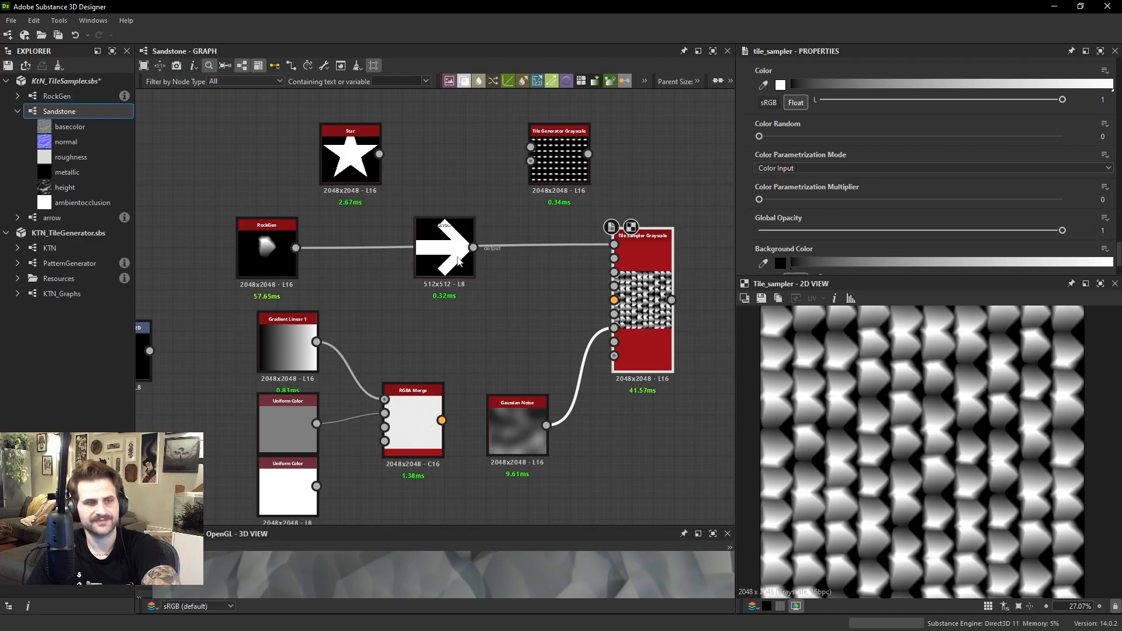
Move the arrow node up out of the way, connect the Star to the Tile Sampler's pattern input, and place it beside the sampler
left_click_drag(440, 248, 451, 134)
left_click_drag(478, 188, 613, 245)
left_click_drag(353, 157, 457, 229)
Reduce the Tile Sampler's Scale to 0.71 so the stars stand apart
left_click(643, 297)
scroll(895, 179, "down", 1)
scroll(896, 179, "down", 5)
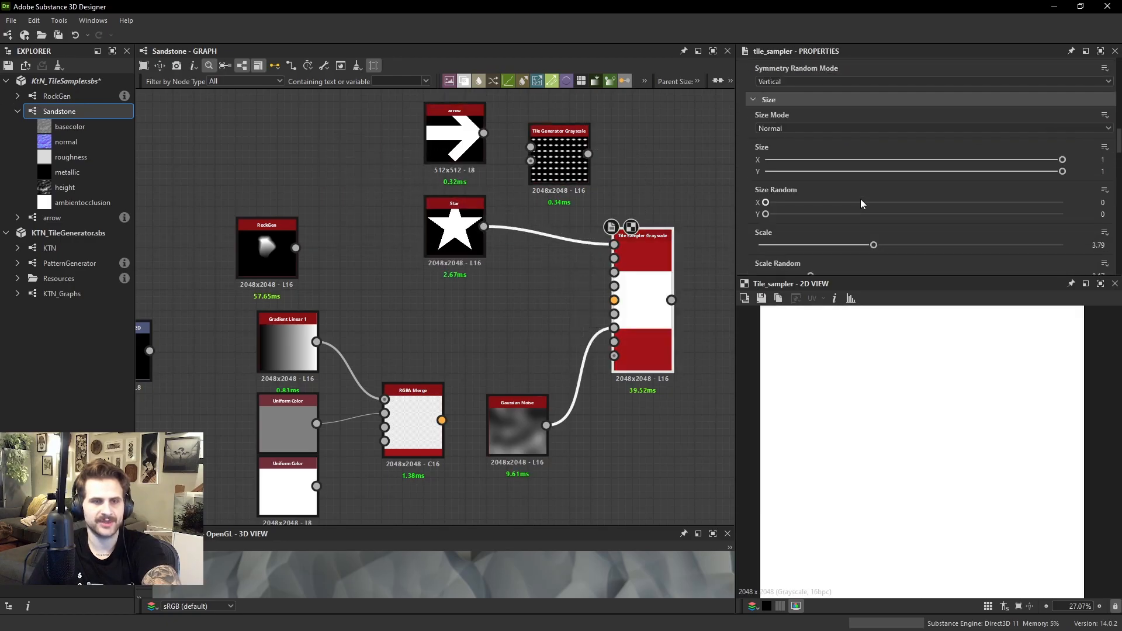
left_click_drag(861, 245, 780, 246)
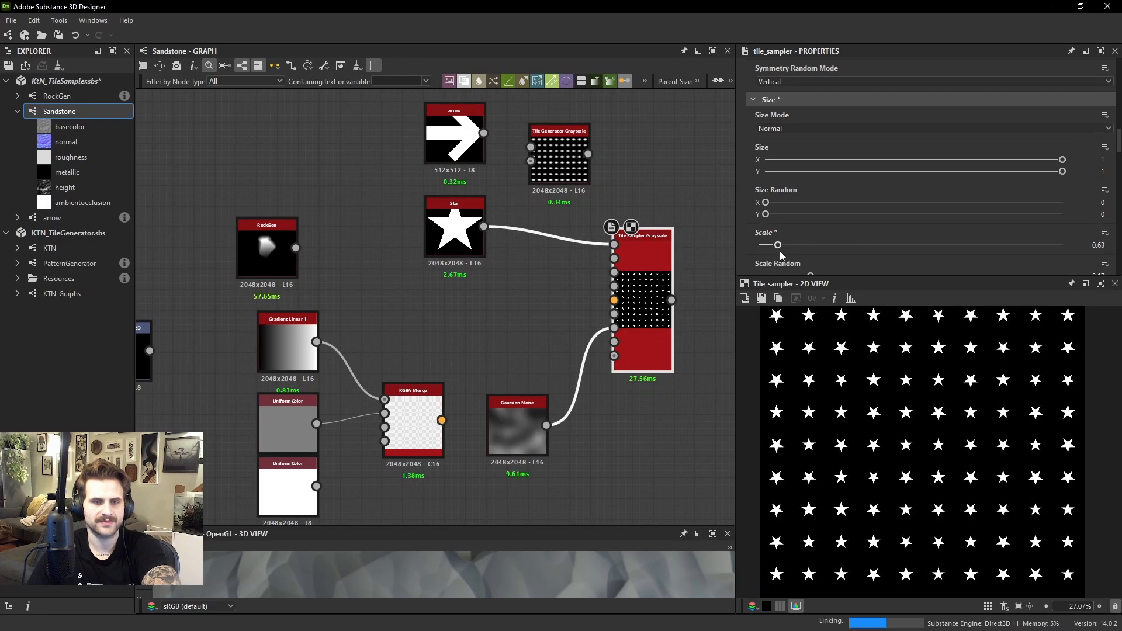
scroll(829, 186, "up", 3)
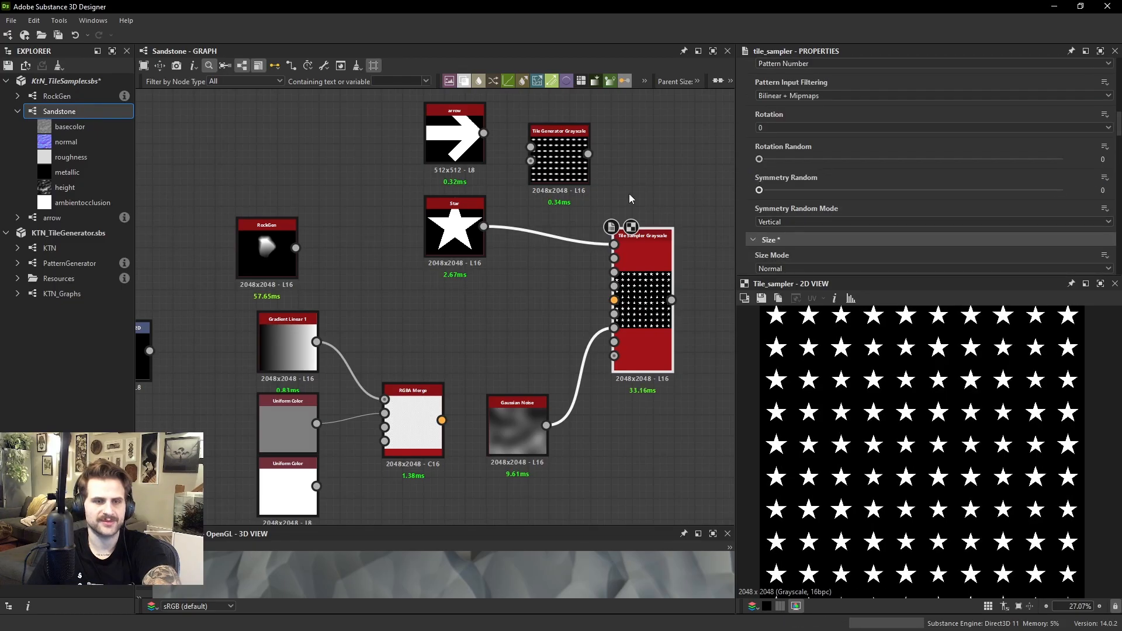
Set the Color Parametrization Mode to Scale and its Color Parametrization Multiplier to 1
scroll(929, 140, "down", 8)
scroll(911, 145, "down", 5)
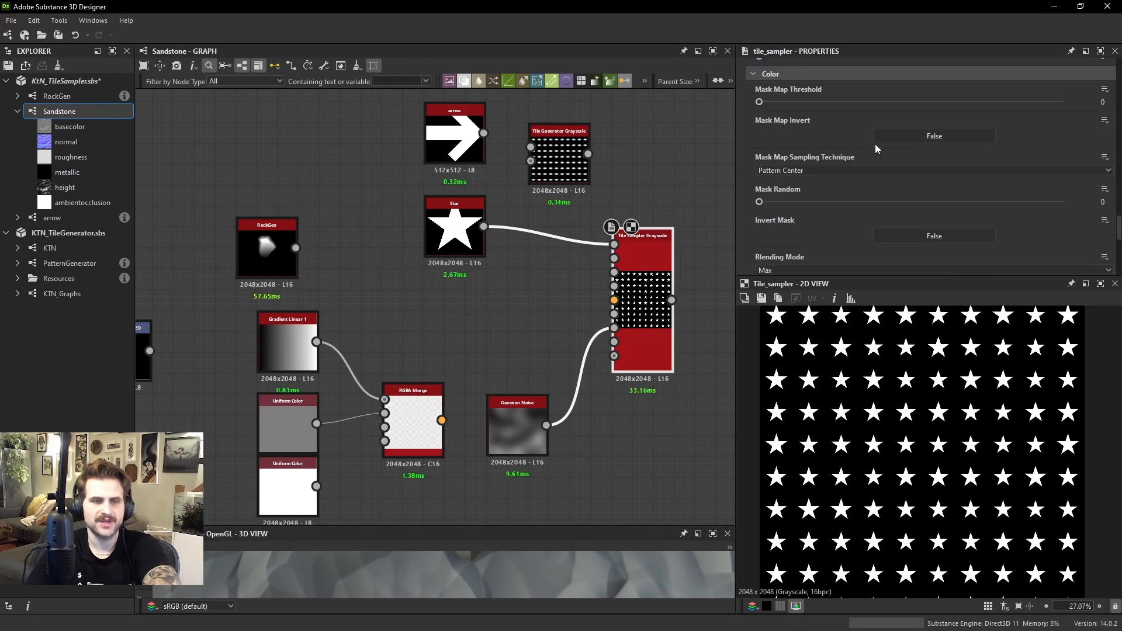
scroll(826, 175, "down", 2)
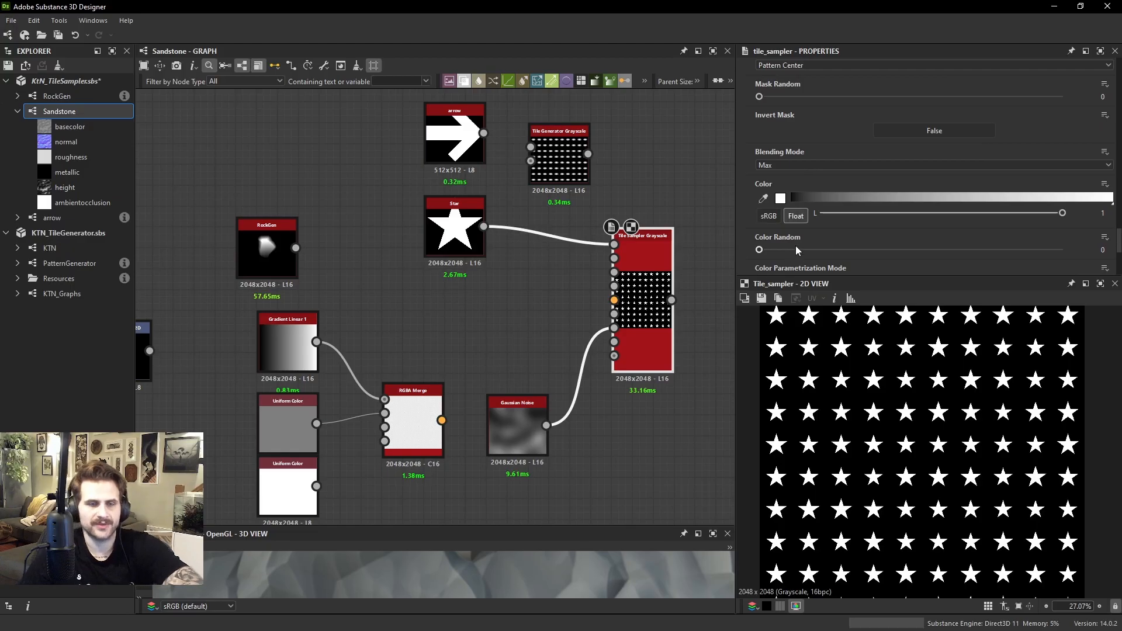
scroll(795, 239, "down", 2)
left_click(807, 212)
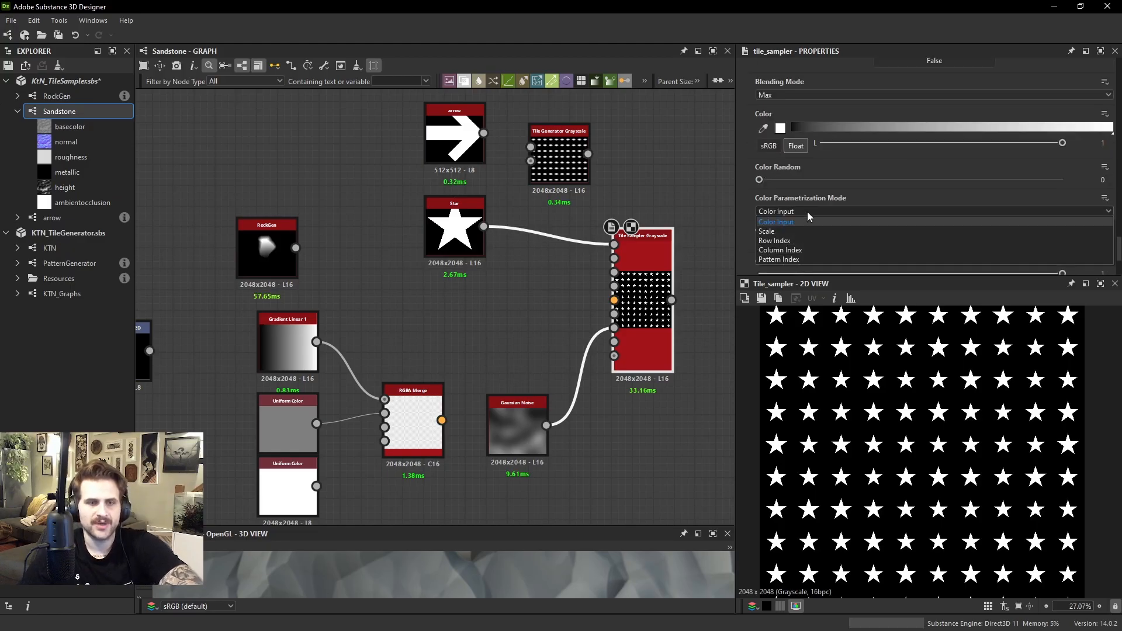
left_click(805, 212)
left_click(801, 211)
left_click(772, 231)
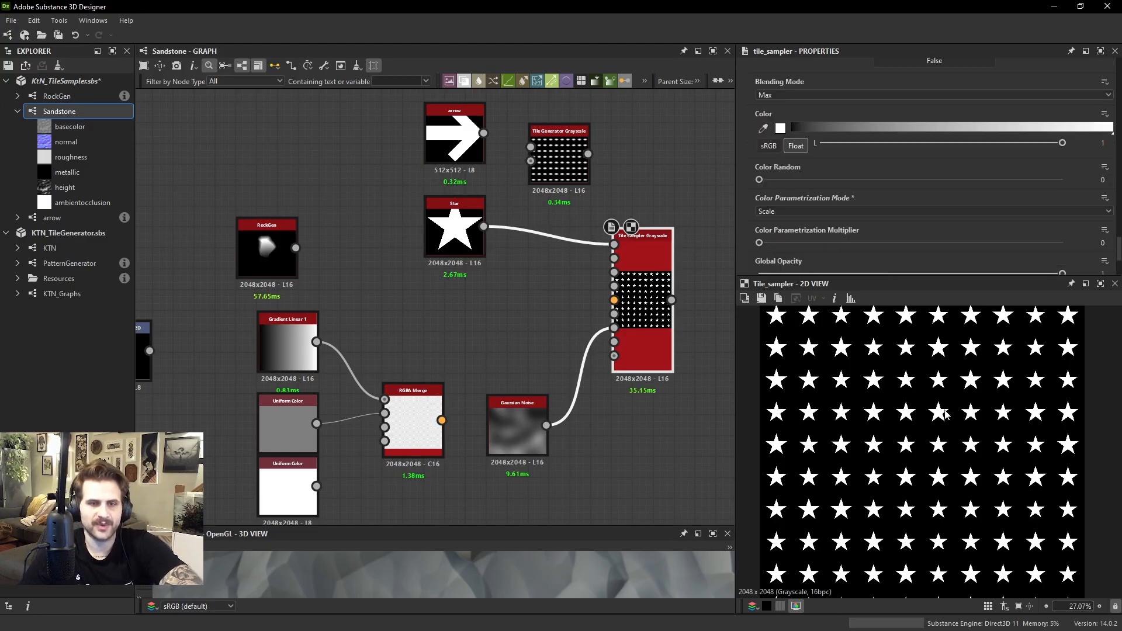
left_click_drag(773, 242, 1062, 242)
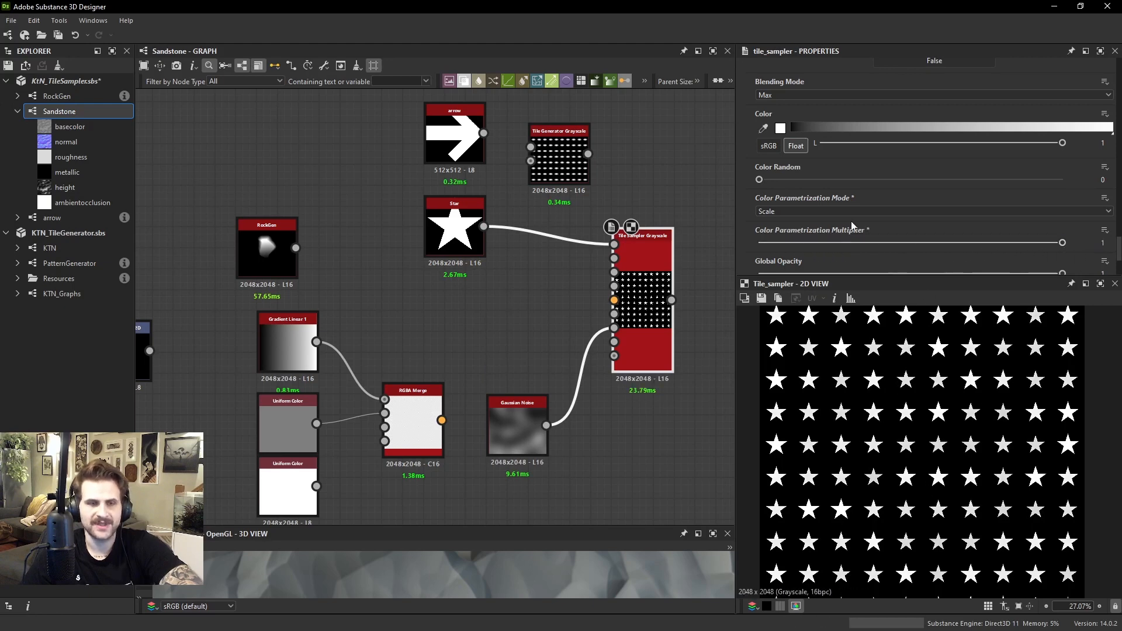
Inspect the stars' brightness up close and raise Scale Random to 0.8 to exaggerate the size-driven color differences
scroll(770, 215, "up", 2)
scroll(778, 244, "down", 2)
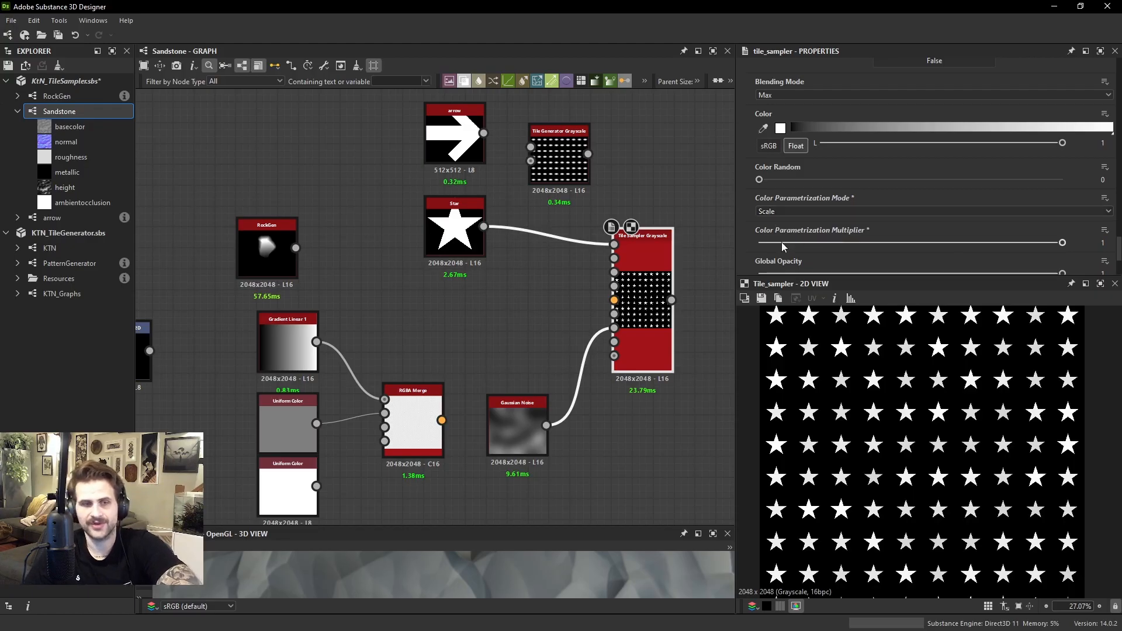
scroll(844, 409, "up", 2)
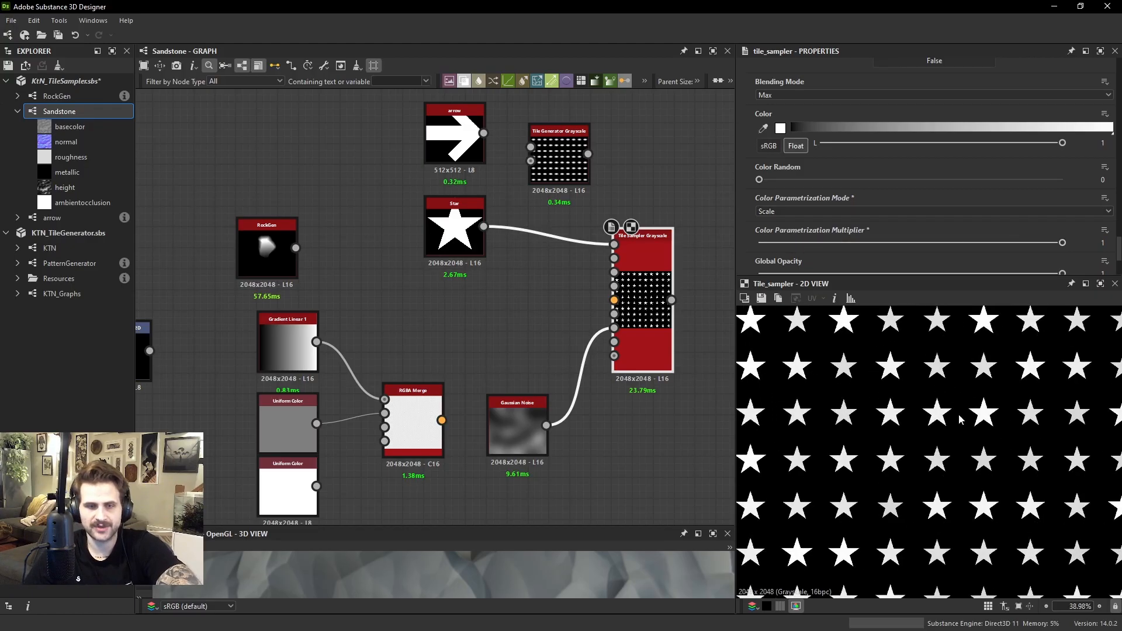
scroll(845, 409, "up", 3)
scroll(821, 205, "up", 3)
scroll(820, 202, "up", 10)
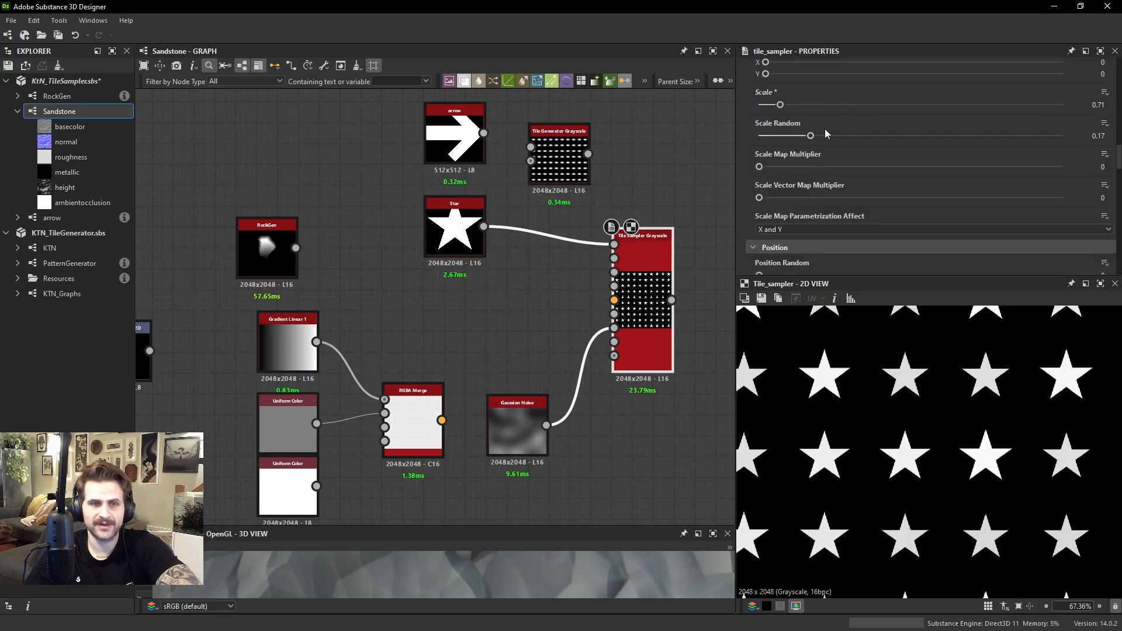
left_click_drag(822, 138, 1001, 132)
scroll(975, 415, "down", 4)
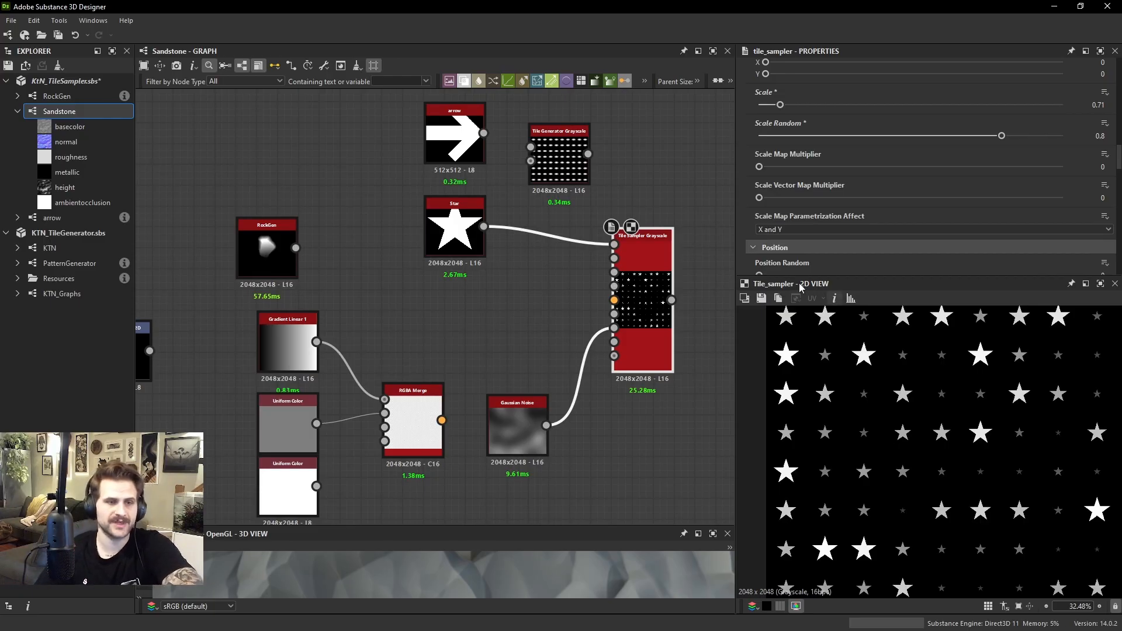
Connect RockGen to the Tile Sampler's pattern input and inspect the brightness of large and small rocks up close
left_click_drag(296, 248, 614, 244)
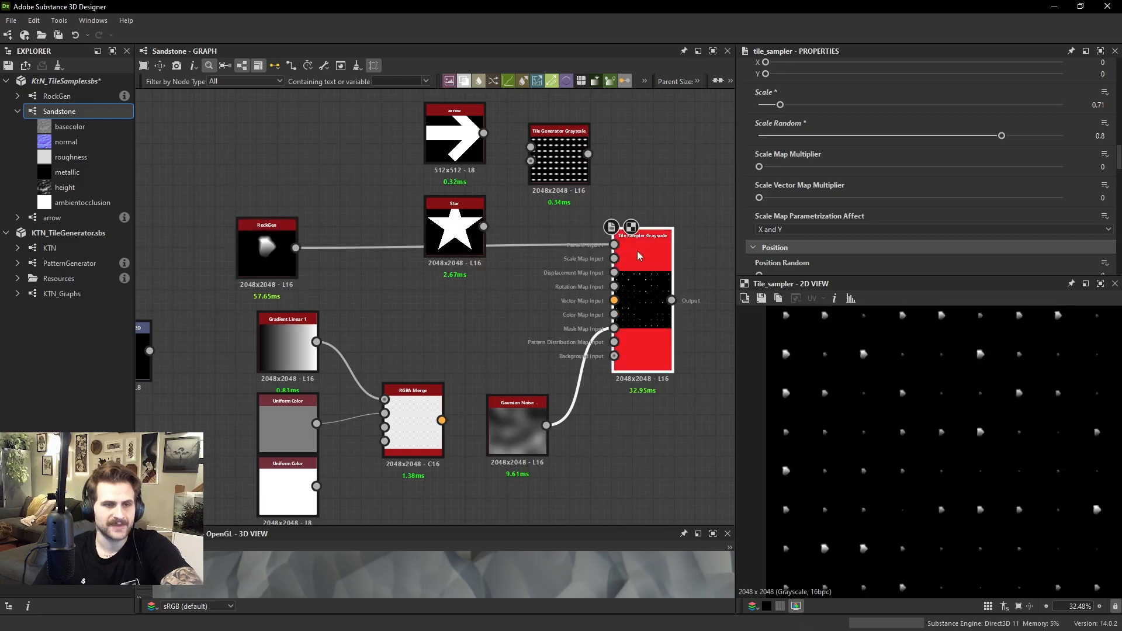
scroll(990, 407, "up", 5)
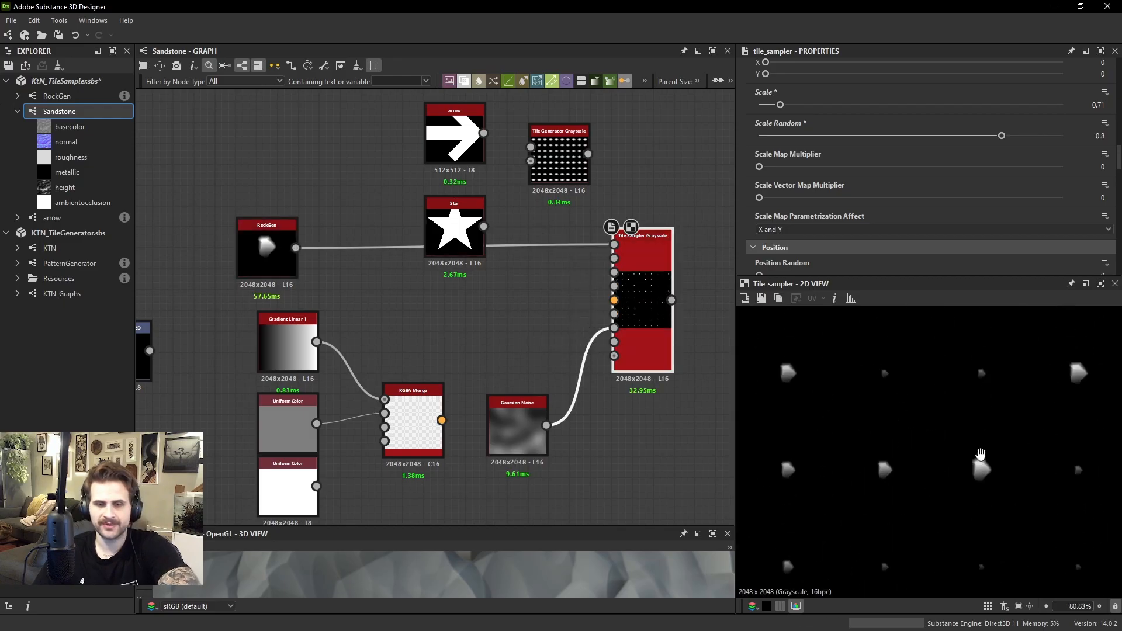
scroll(870, 412, "up", 3)
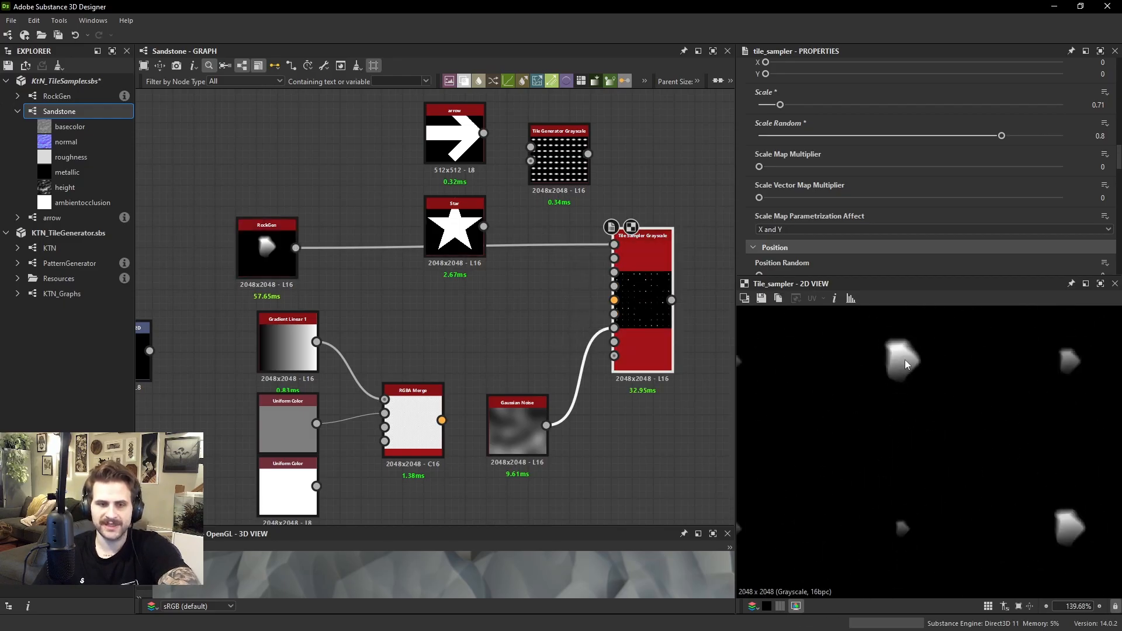
middle_click_drag(905, 361, 913, 373)
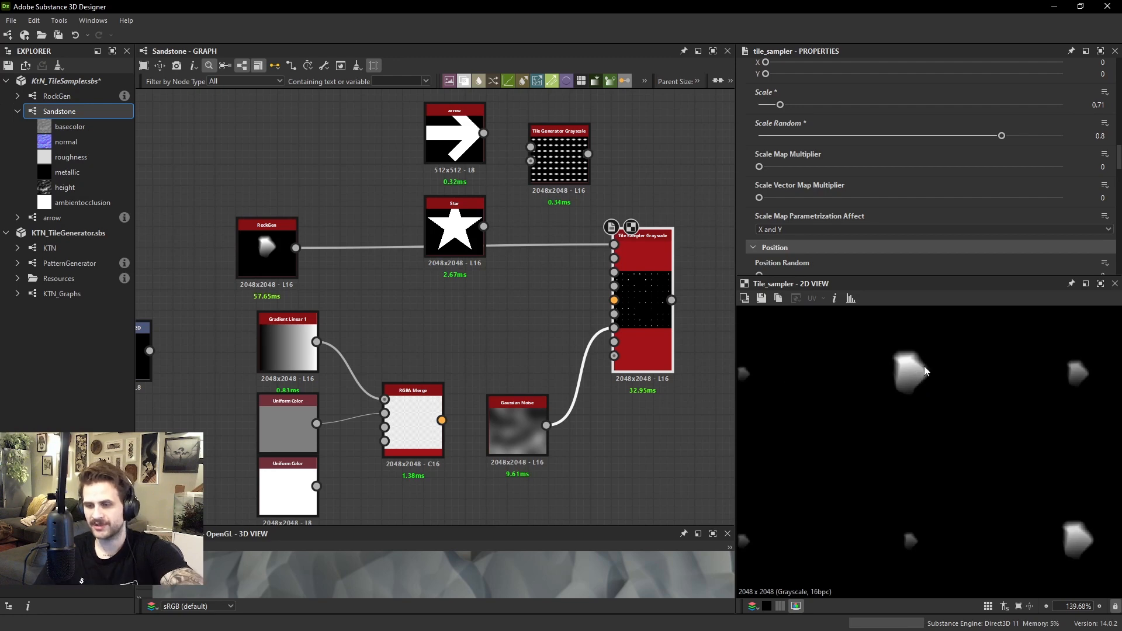
scroll(914, 538, "up", 1)
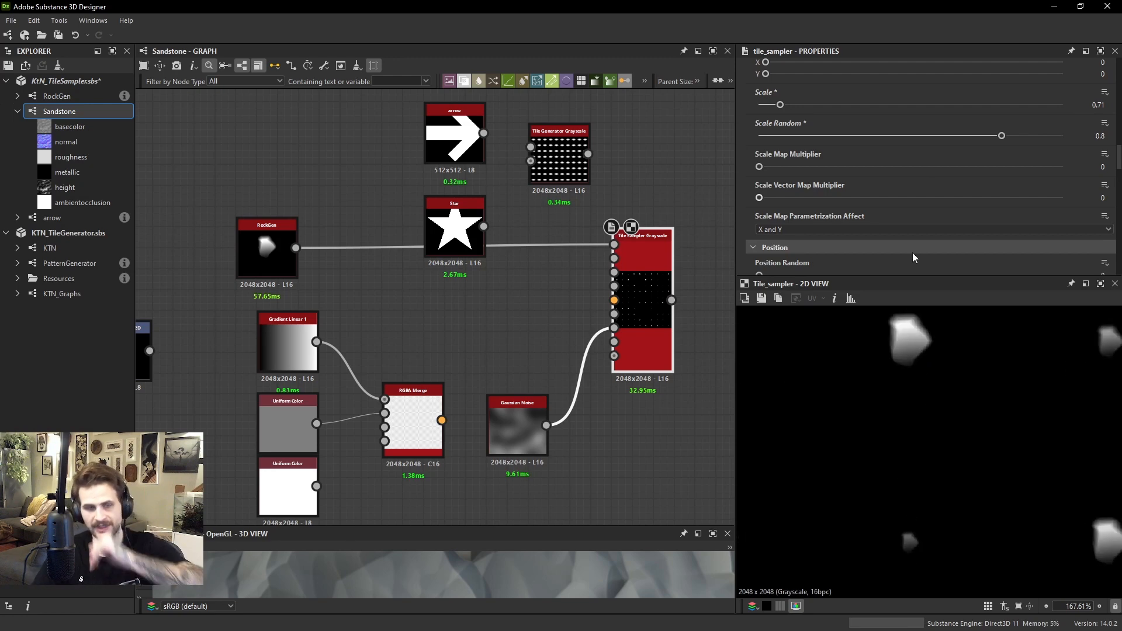
scroll(915, 526, "down", 8)
scroll(973, 472, "up", 9)
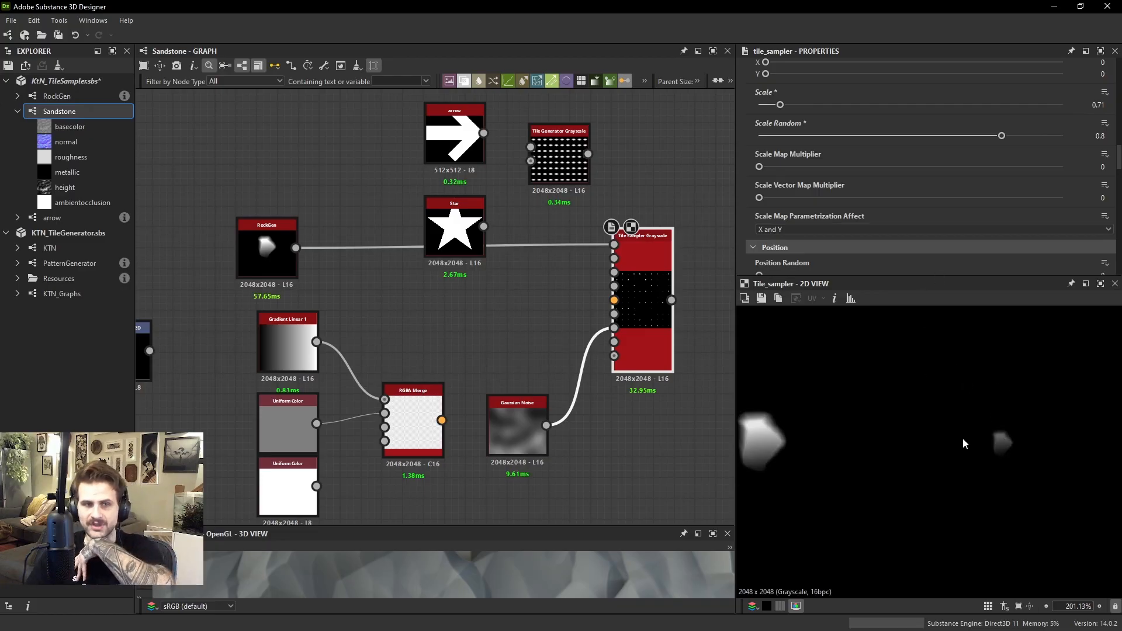
Lower the rock pattern's Scale Random to 0.65
scroll(850, 177, "up", 2)
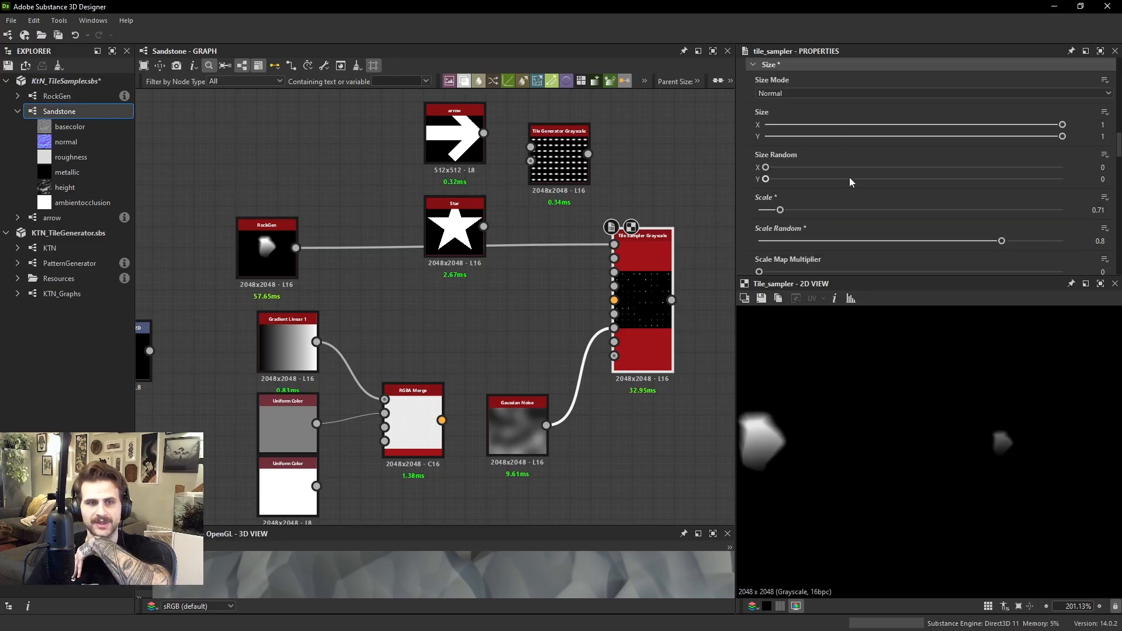
scroll(850, 163, "down", 2)
left_click_drag(1002, 136, 963, 142)
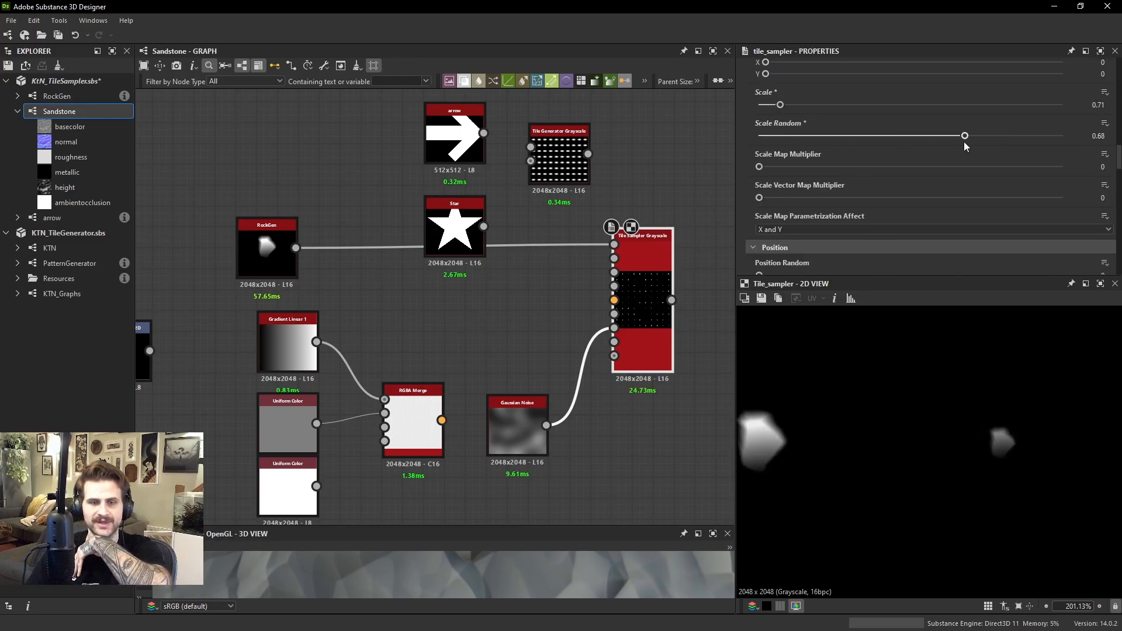
scroll(874, 154, "down", 4)
scroll(871, 139, "up", 3)
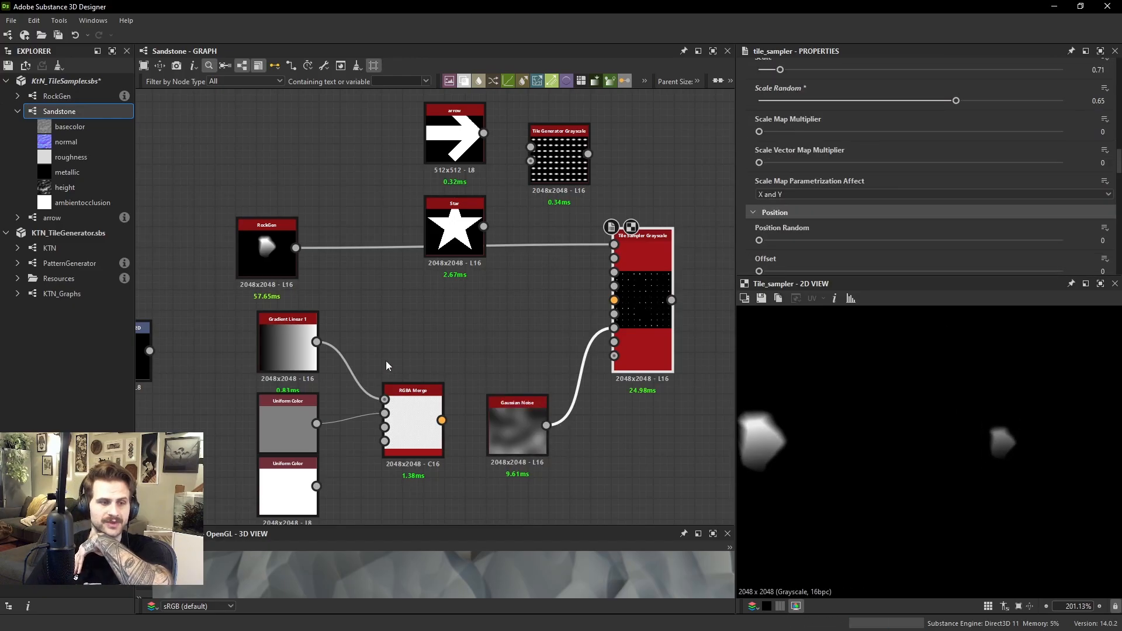
Connect Gaussian Noise to the Tile Sampler's scale map input, then set Scale Random to 0 and Scale Map Multiplier to 0.88
left_click(516, 413)
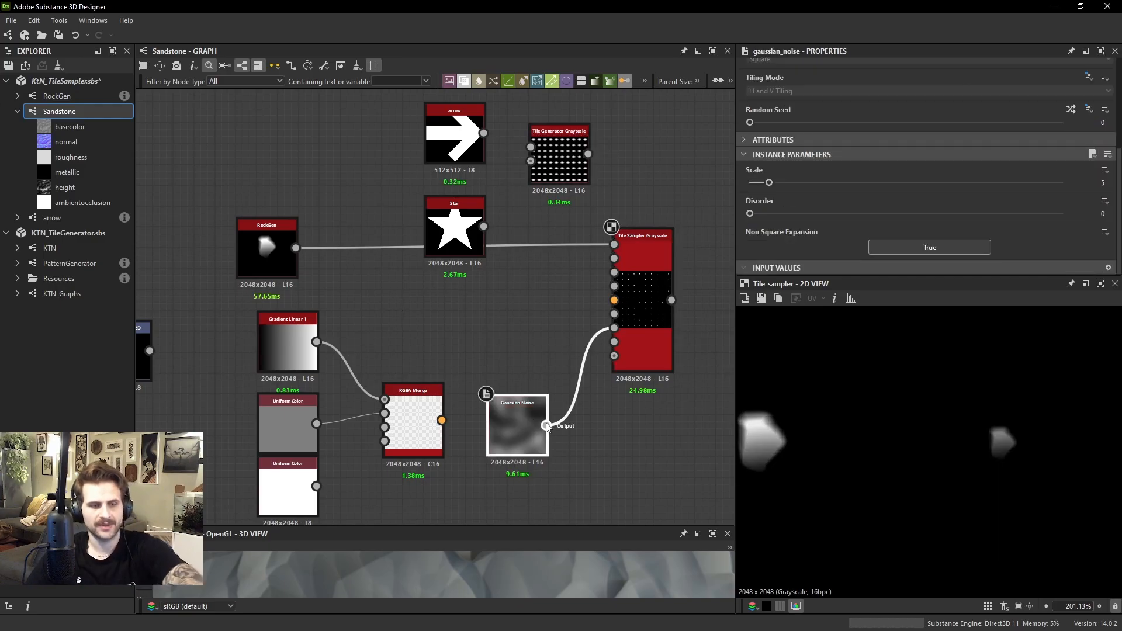
left_click_drag(547, 426, 618, 258)
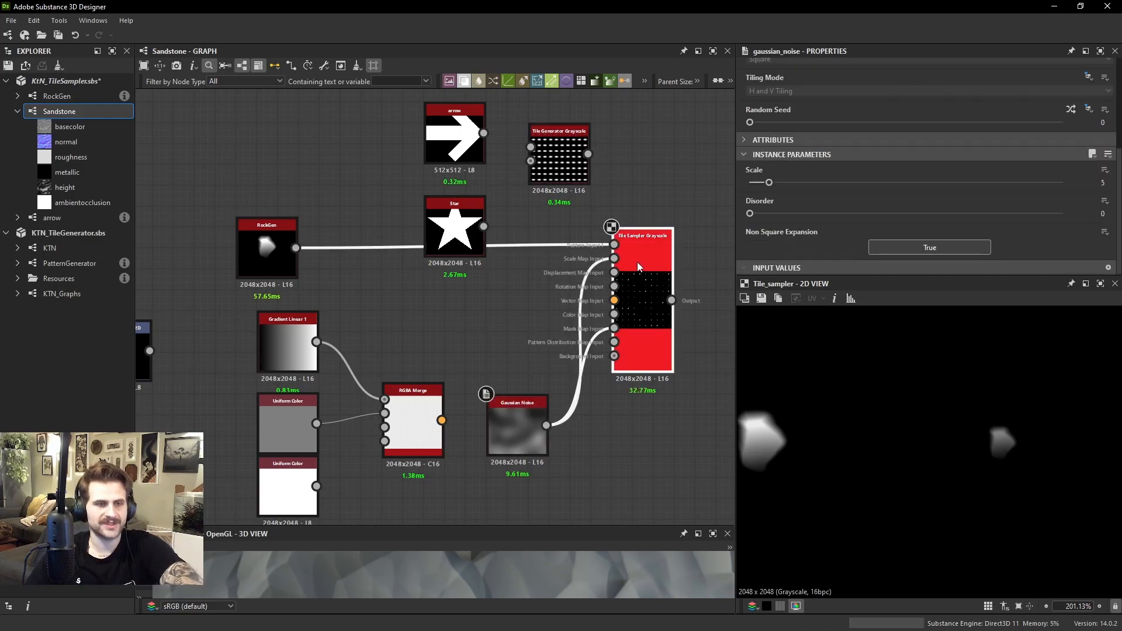
left_click(637, 261)
scroll(853, 193, "down", 6)
left_click_drag(958, 221, 1025, 257)
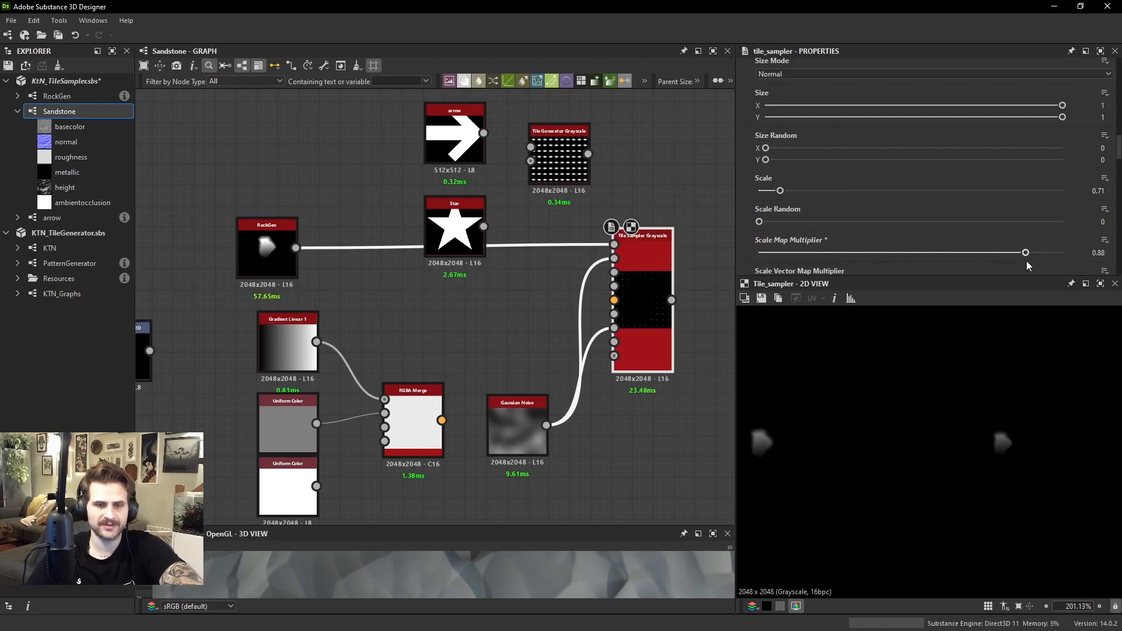
Try Scale at 2.79 and Scale Map Multiplier at 1, and examine how the noise drives rock size and brightness
scroll(958, 418, "down", 5)
scroll(641, 268, "up", 2)
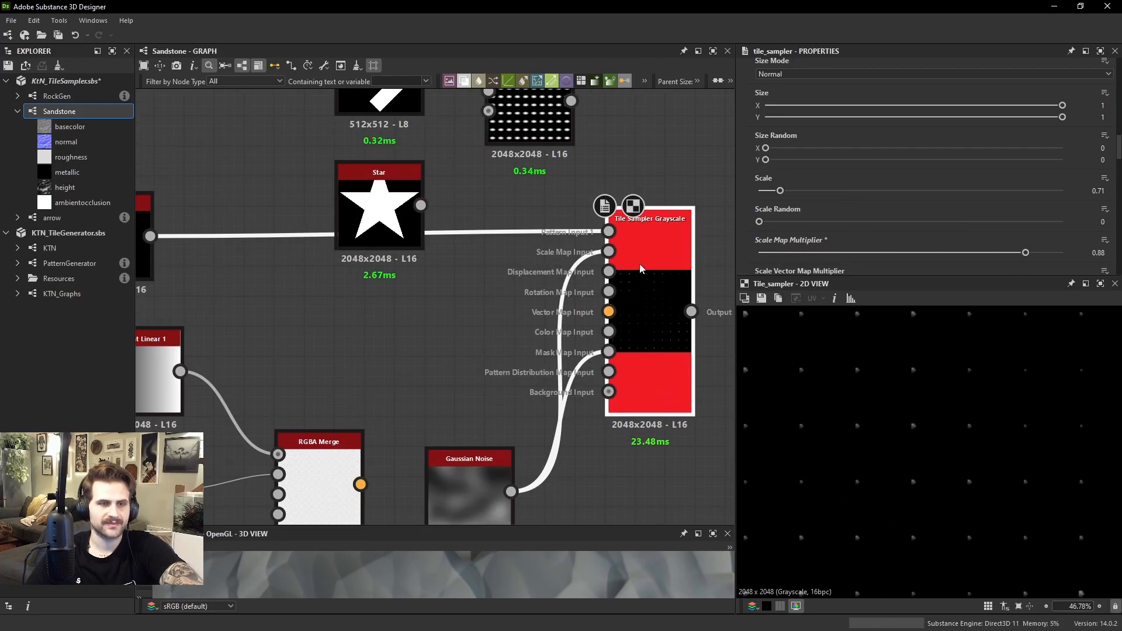
scroll(797, 233, "down", 2)
left_click_drag(780, 155, 843, 158)
left_click_drag(1023, 219, 1063, 218)
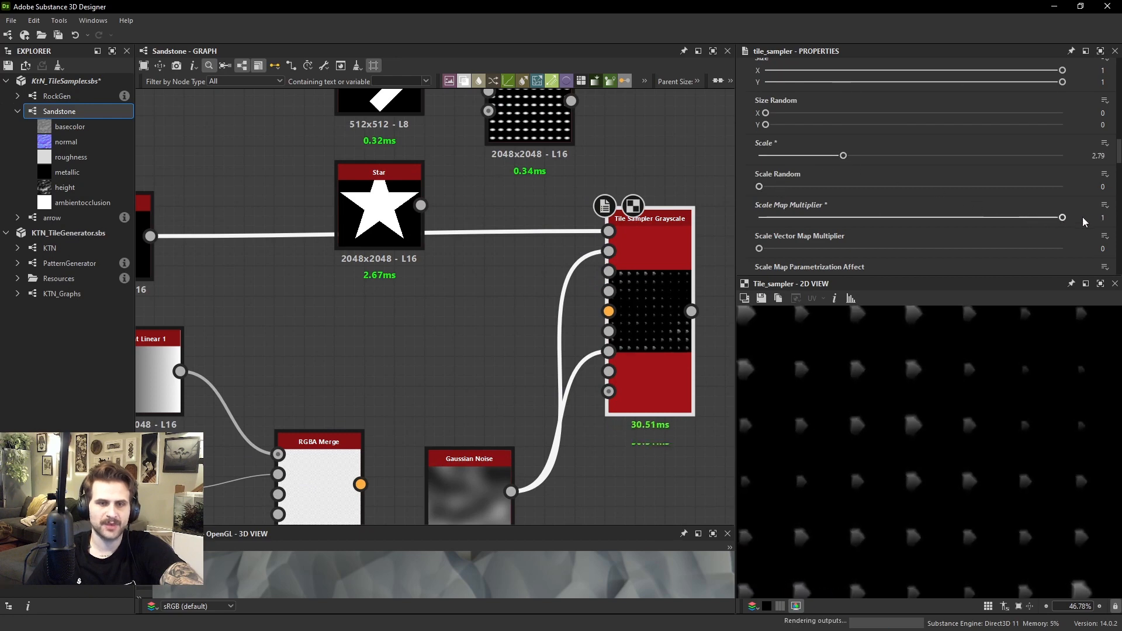
scroll(906, 370, "down", 3)
scroll(997, 504, "up", 1)
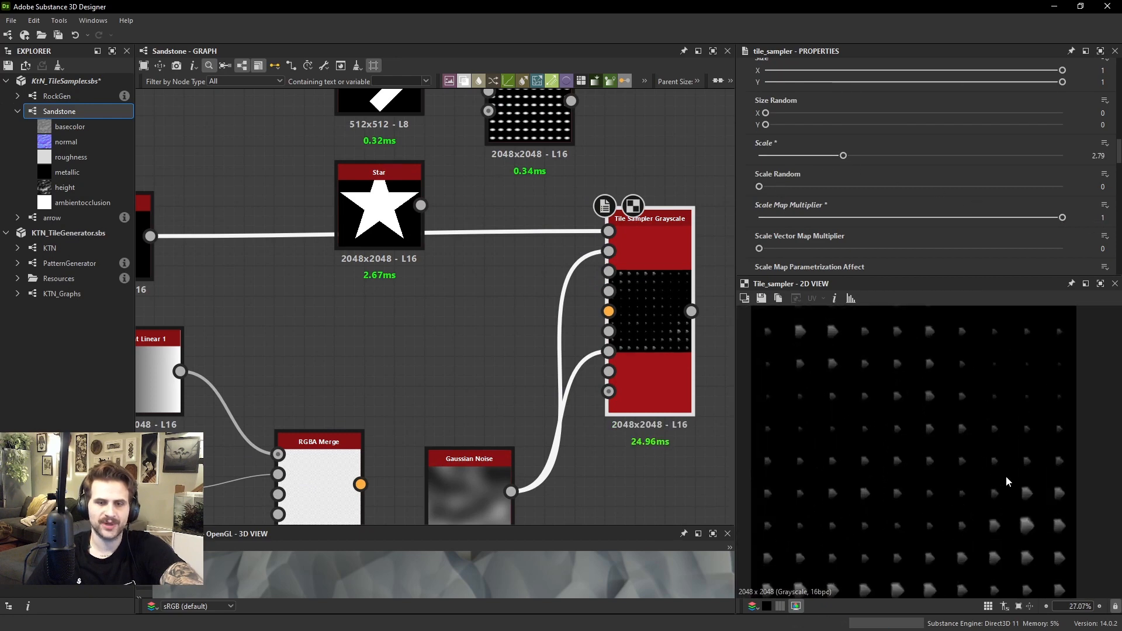
scroll(1027, 454, "down", 1)
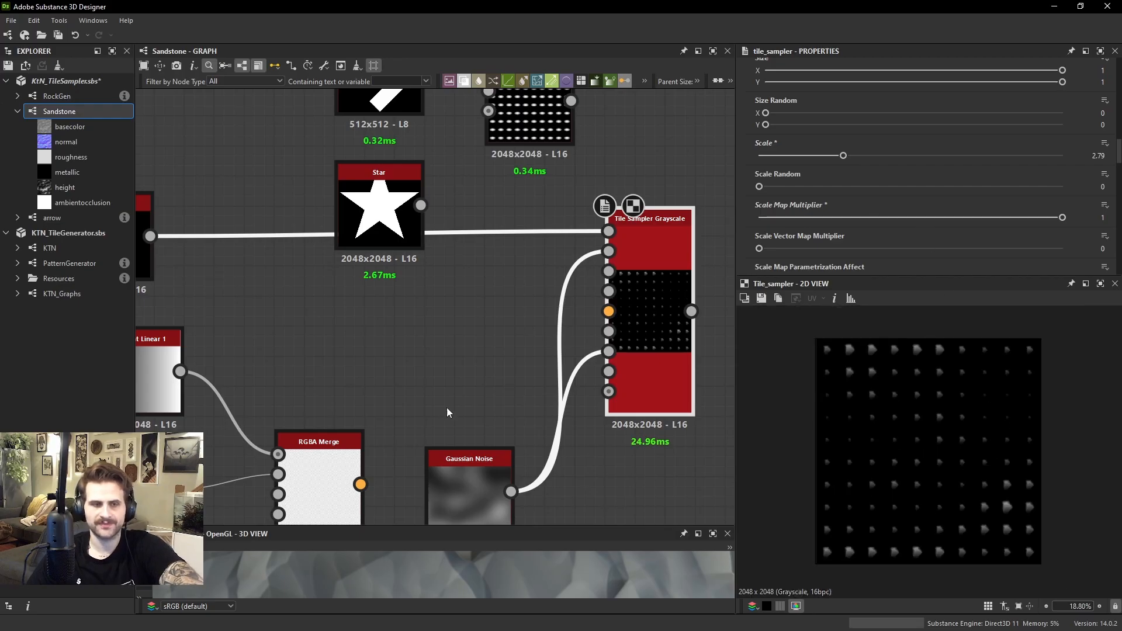
middle_click_drag(447, 409, 452, 366)
scroll(1008, 416, "up", 1)
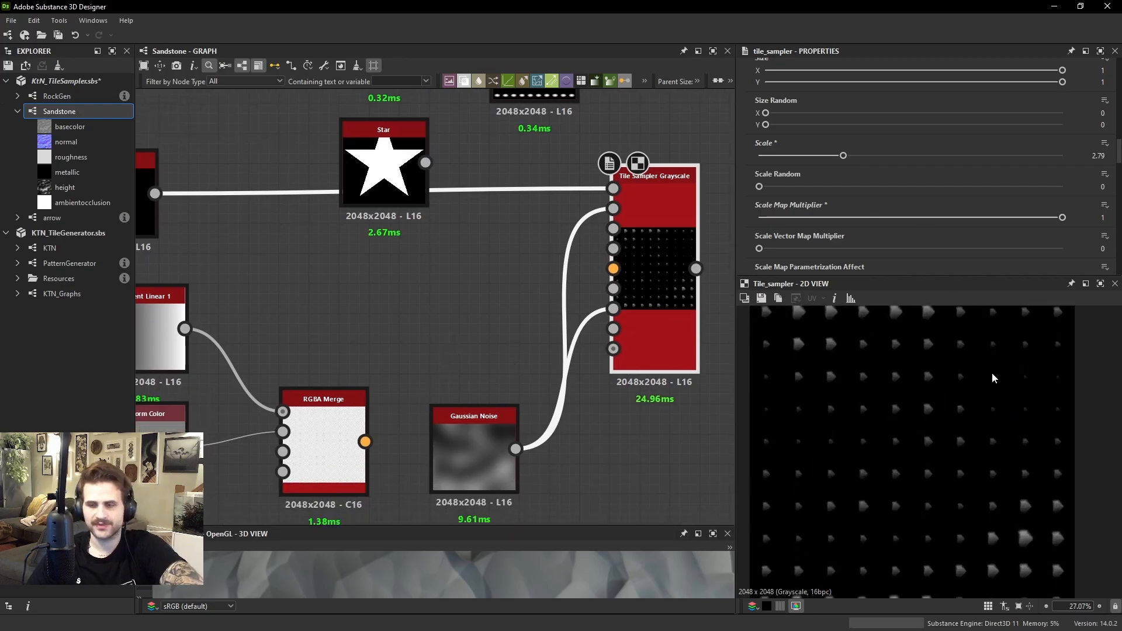
Undo the last Scale Map Multiplier and Scale changes
key("ctrl+z")
scroll(871, 167, "down", 3)
key("ctrl+z")
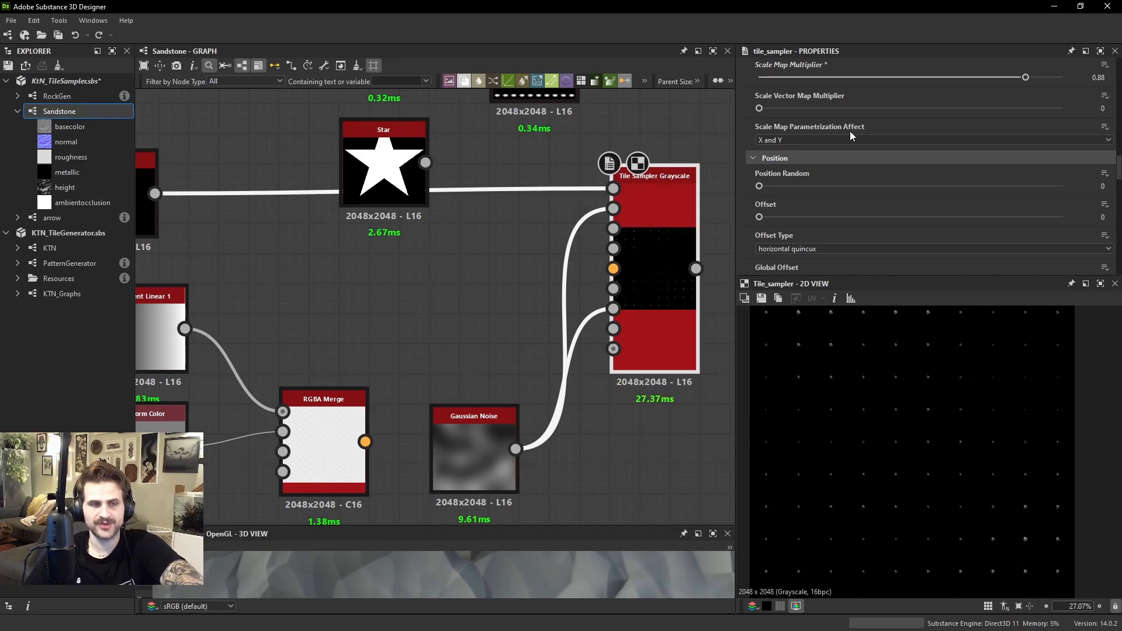
Undo the remaining scale map edits, including the Gaussian Noise connection to the Tile Sampler's scale map input
key("ctrl+z")
key("ctrl+z")
scroll(869, 170, "down", 1)
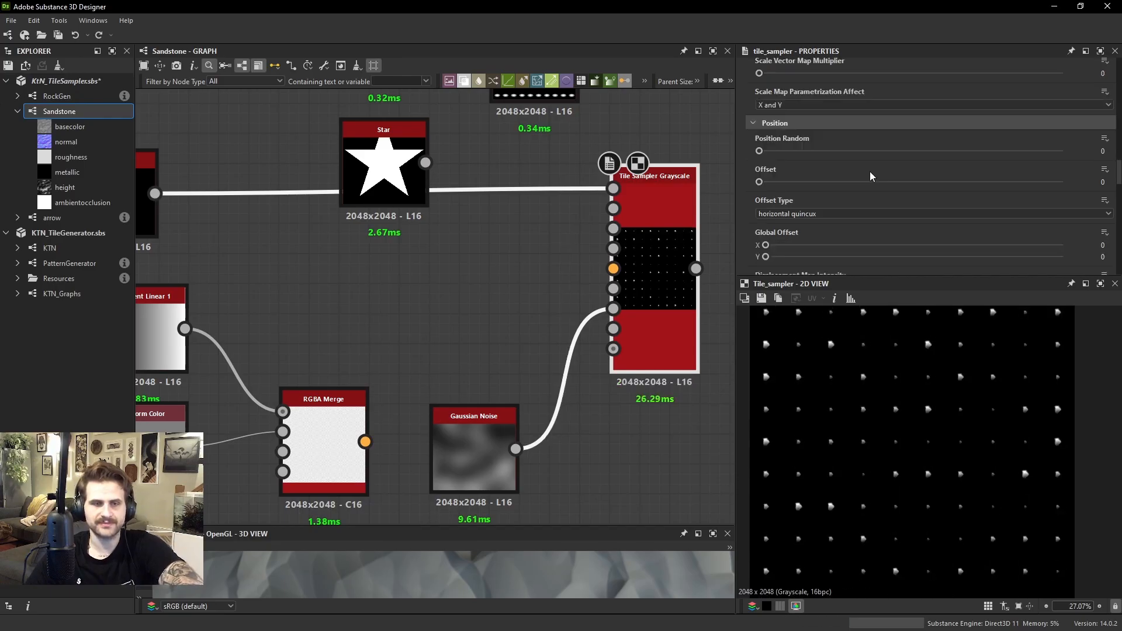
Set the Tile Sampler's Color Parametrization Mode to Row Index and lower its Color Parametrization Multiplier to 0
scroll(869, 170, "down", 6)
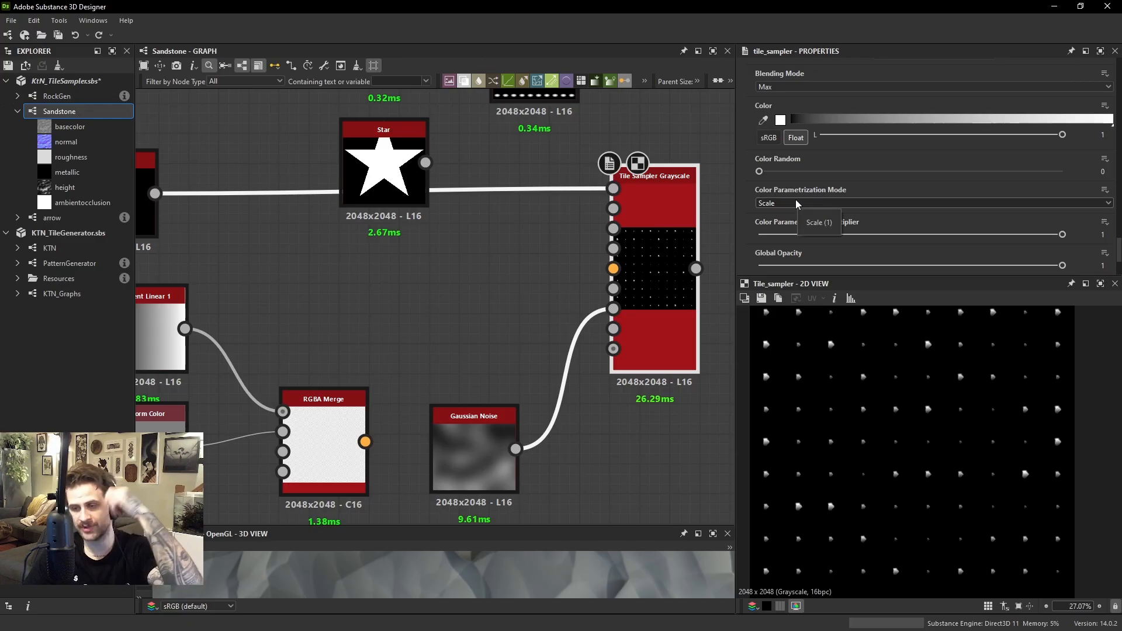
left_click(796, 202)
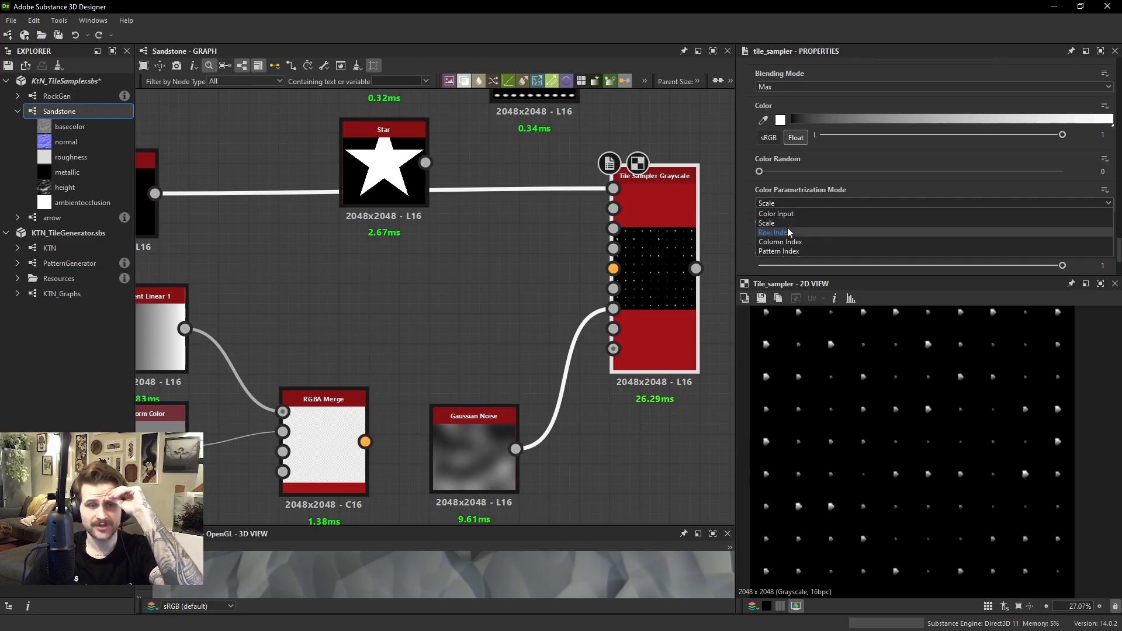
left_click(787, 232)
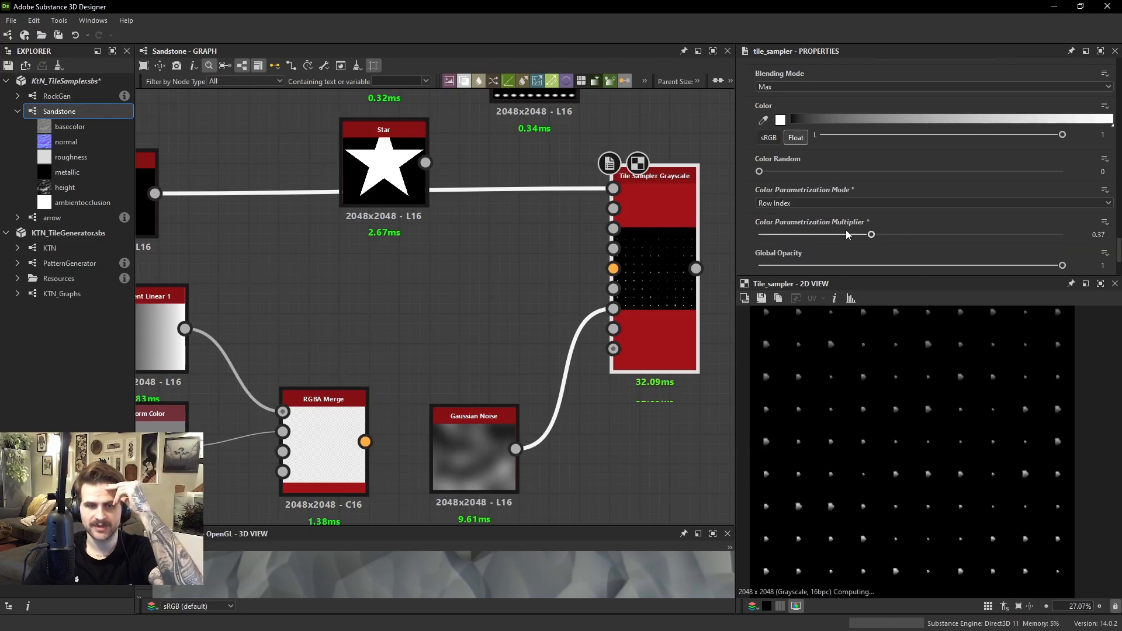
Set the rock pattern's Scale Random to 0 and its Scale to 1.38
scroll(894, 177, "up", 10)
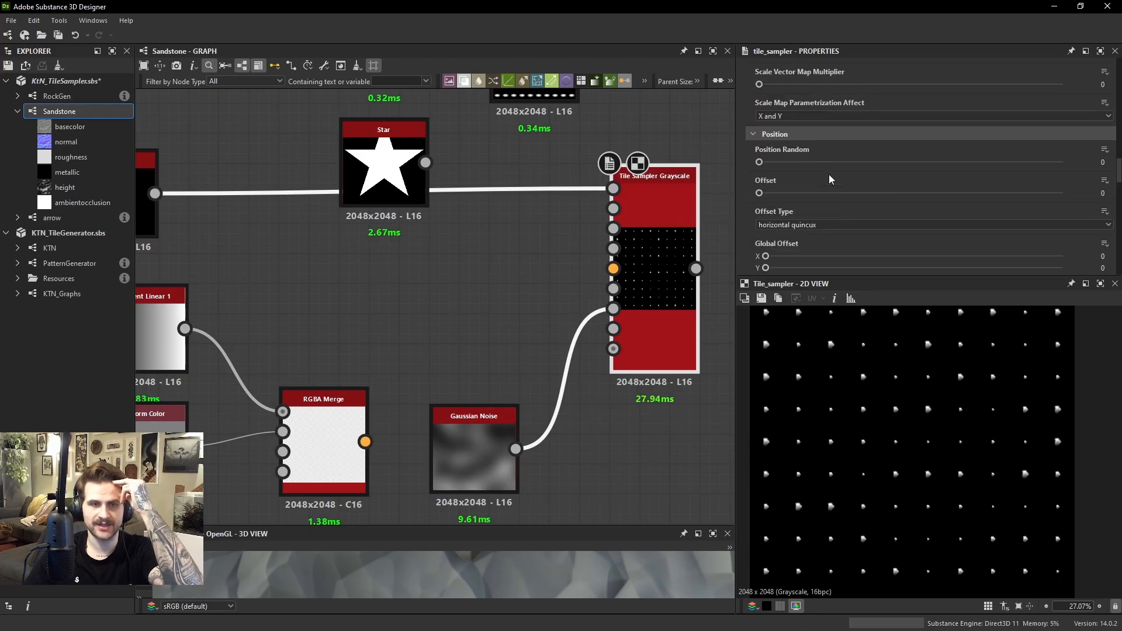
left_click_drag(804, 128, 801, 95)
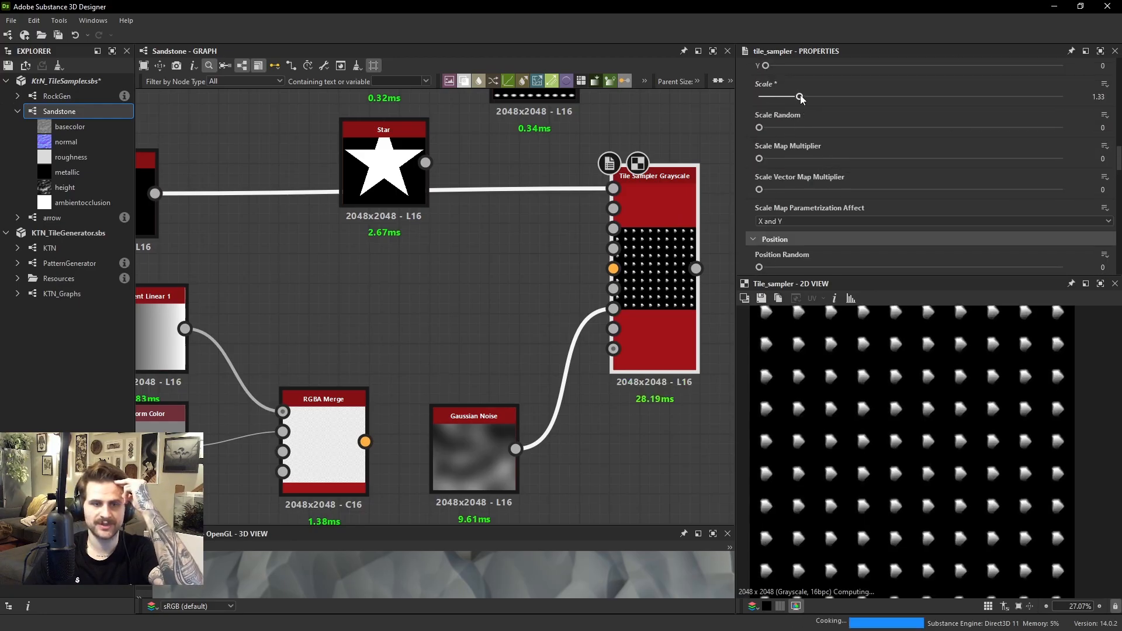
Raise the Color Parametrization Multiplier to 1 and examine how brightness changes from row to row
scroll(986, 144, "down", 2)
scroll(909, 173, "down", 10)
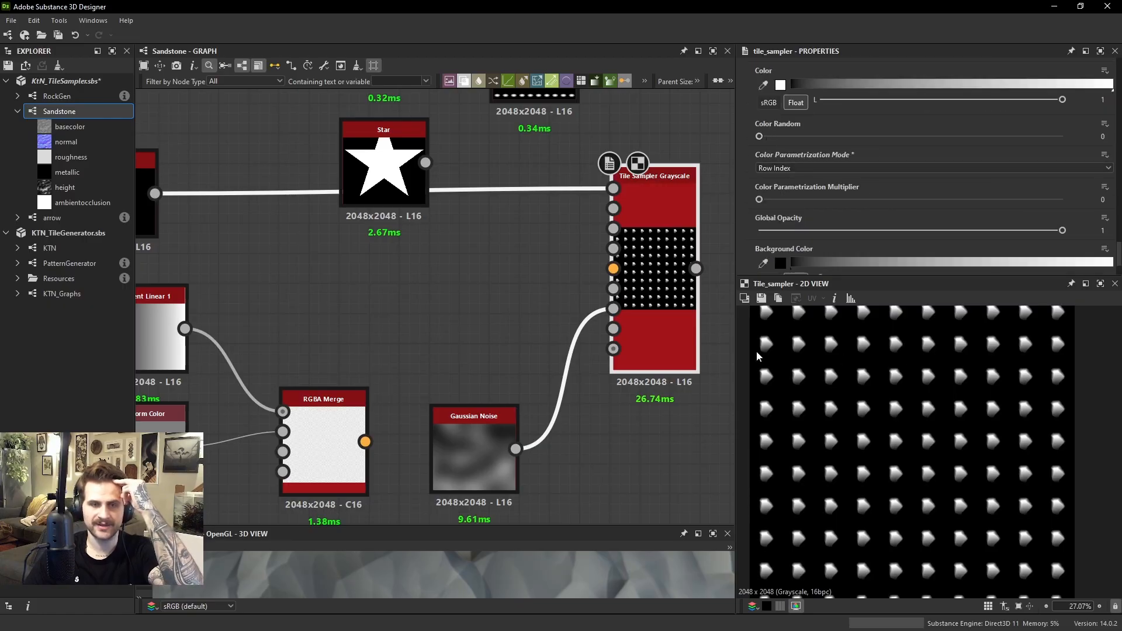
middle_click_drag(823, 308, 861, 375)
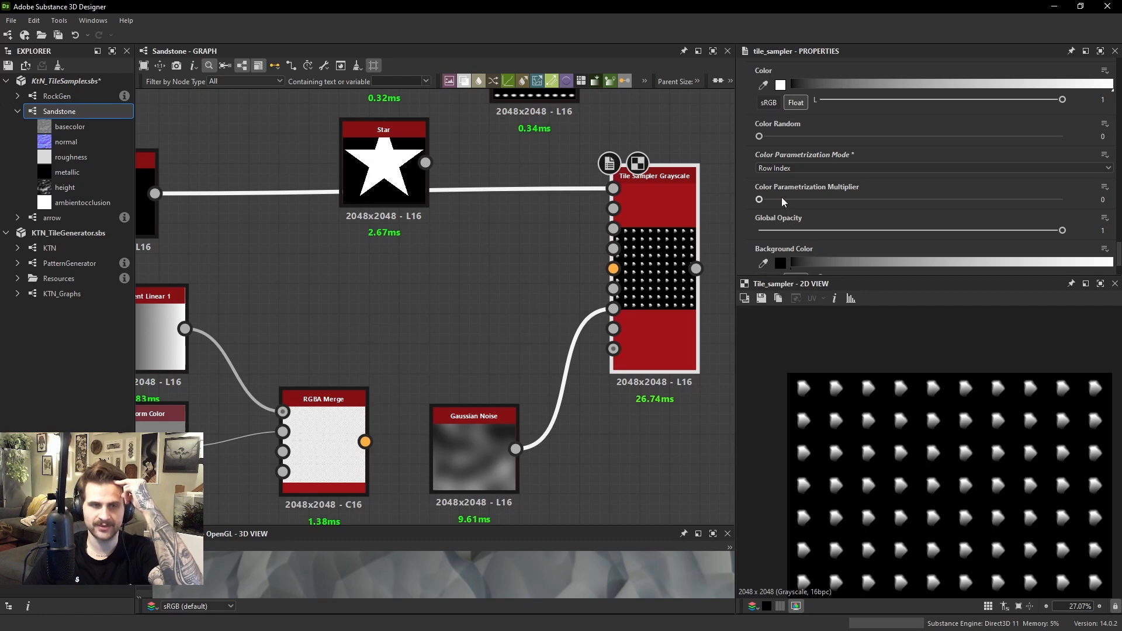
left_click_drag(760, 199, 1099, 228)
key("f")
scroll(833, 342, "up", 2)
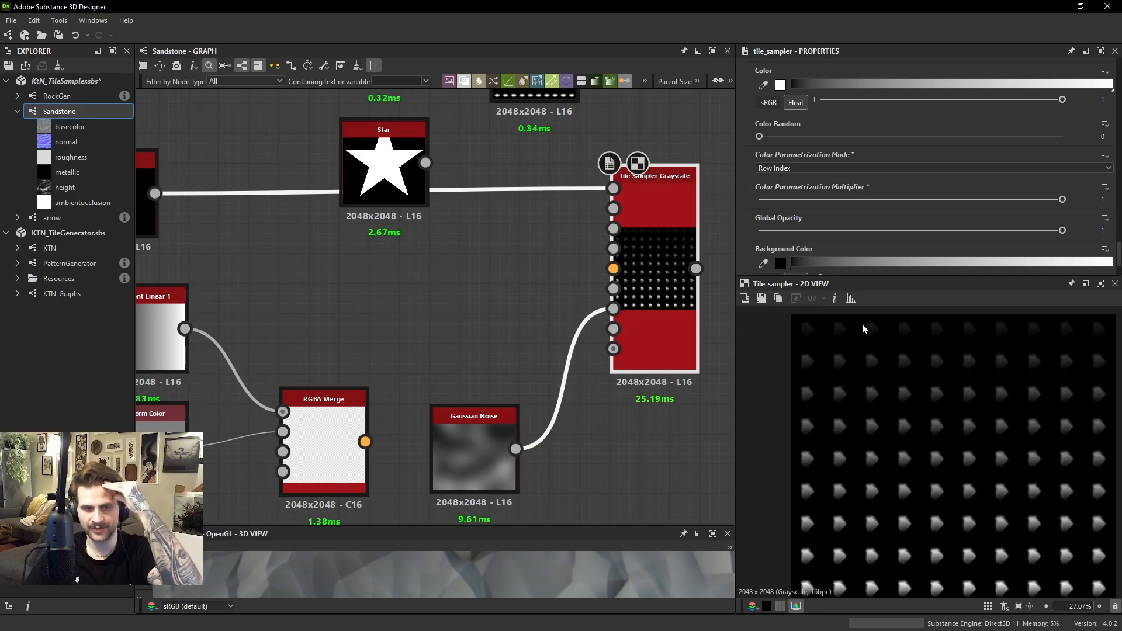
middle_click_drag(941, 415, 916, 306)
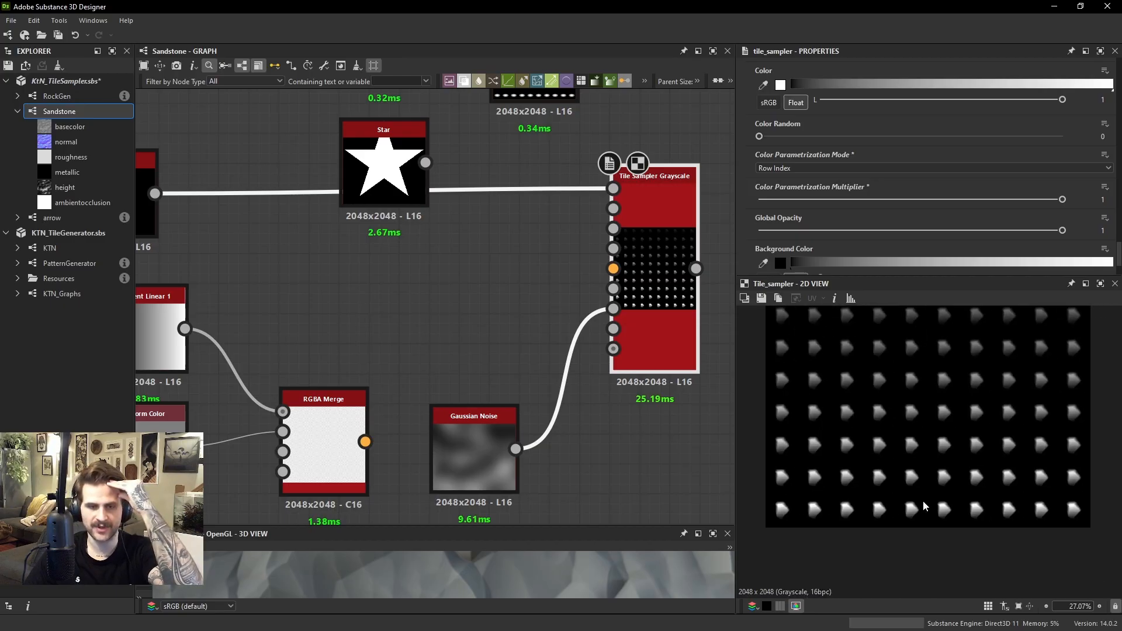
Switch Color Parametrization Mode to Column Index and examine the brightness across the columns
left_click(818, 168)
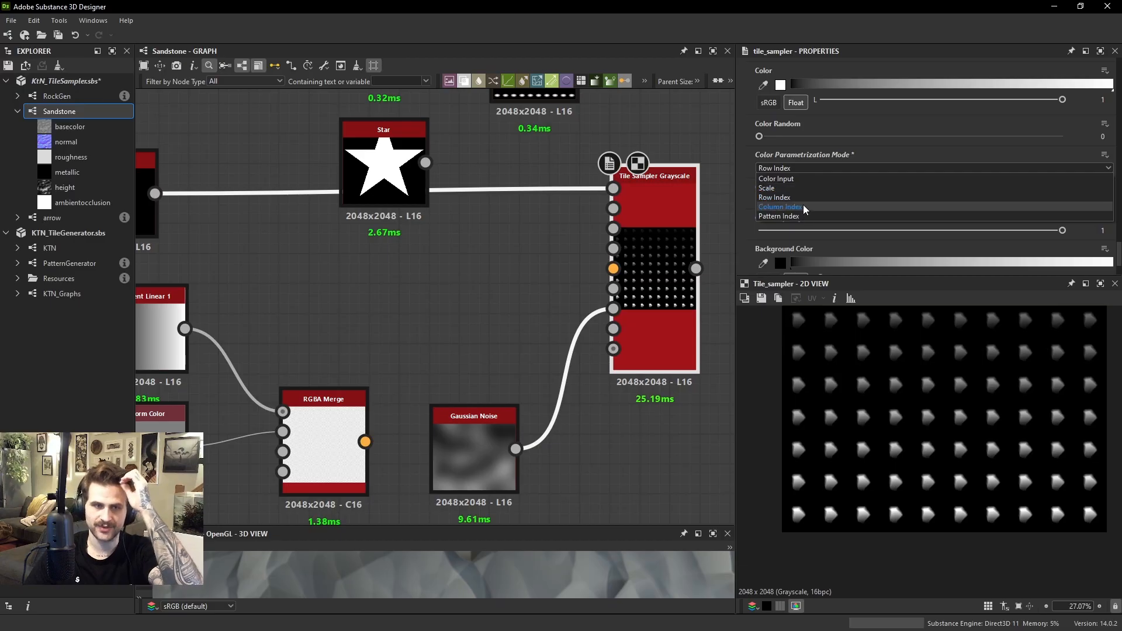
left_click(802, 189)
middle_click_drag(925, 371, 899, 382)
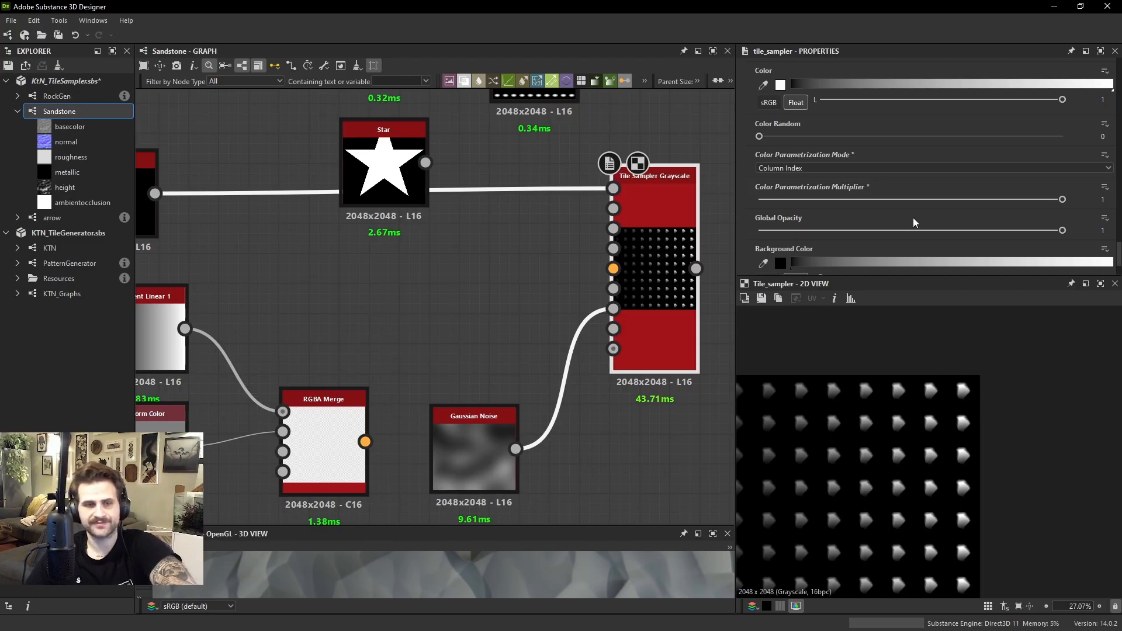
Switch Color Parametrization Mode to Pattern Index and examine the brightness progression from the first rock to the last
left_click(815, 168)
left_click(778, 216)
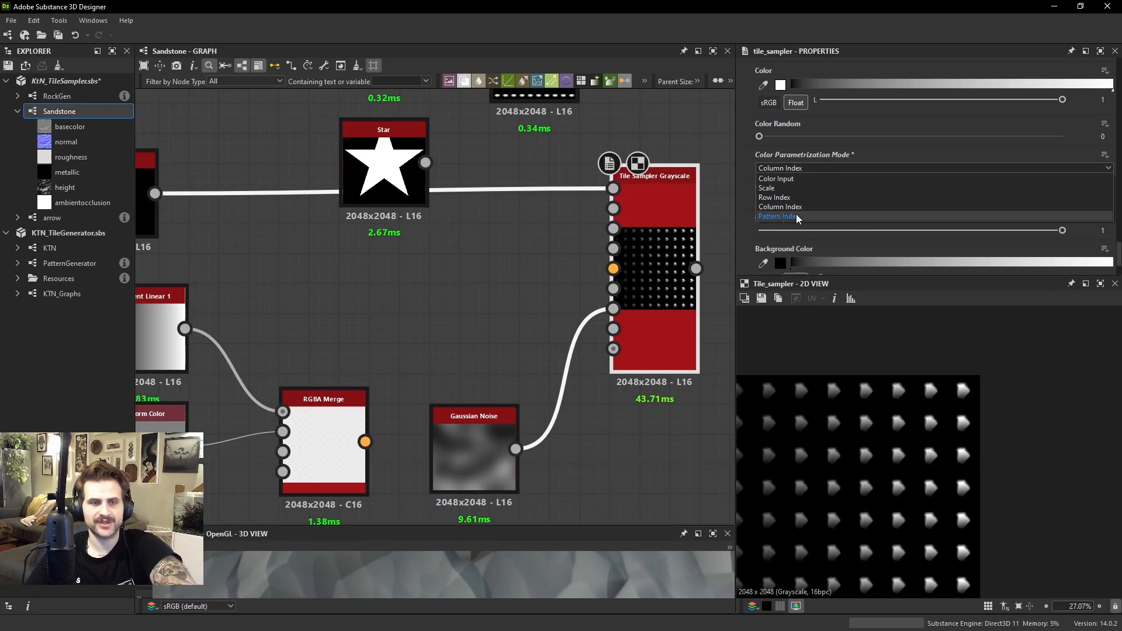
scroll(955, 406, "down", 3)
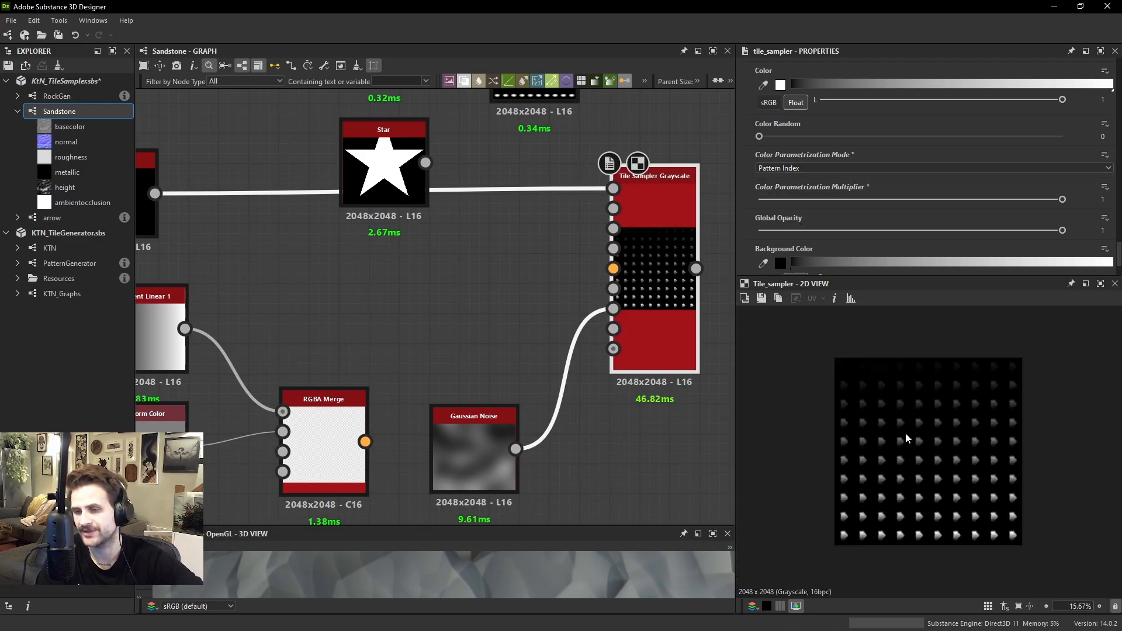
scroll(864, 376, "up", 2)
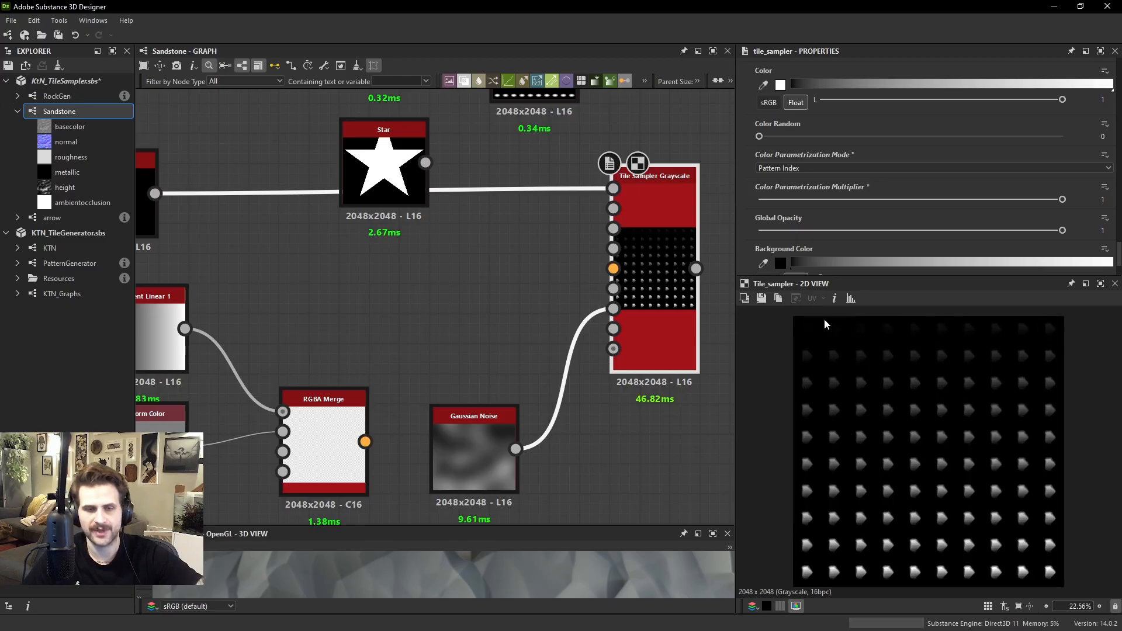
scroll(824, 325, "up", 4)
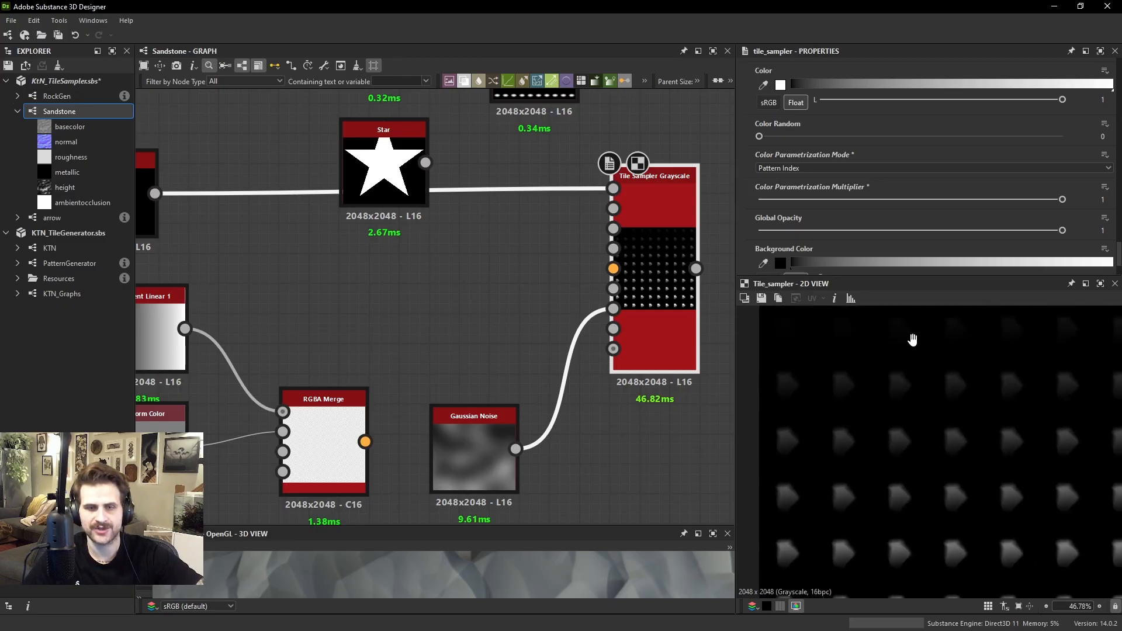
scroll(909, 333, "down", 3)
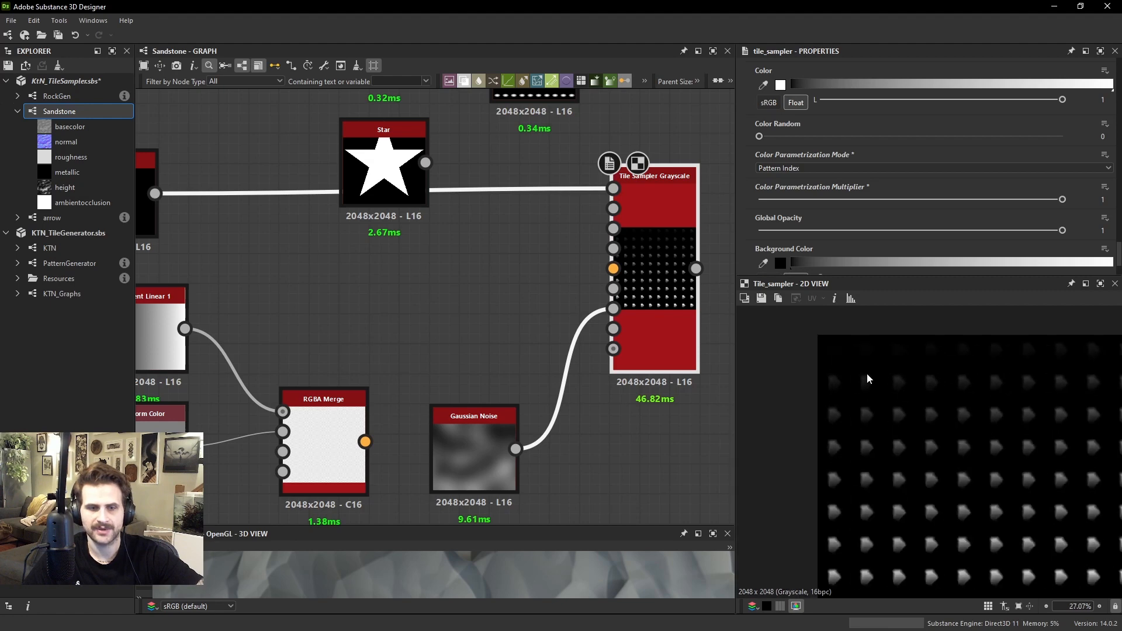
middle_click_drag(1029, 392, 964, 330)
mouse_move(1056, 502)
middle_mouse_down()
mouse_move(1044, 456)
mouse_move(1046, 496)
middle_mouse_up()
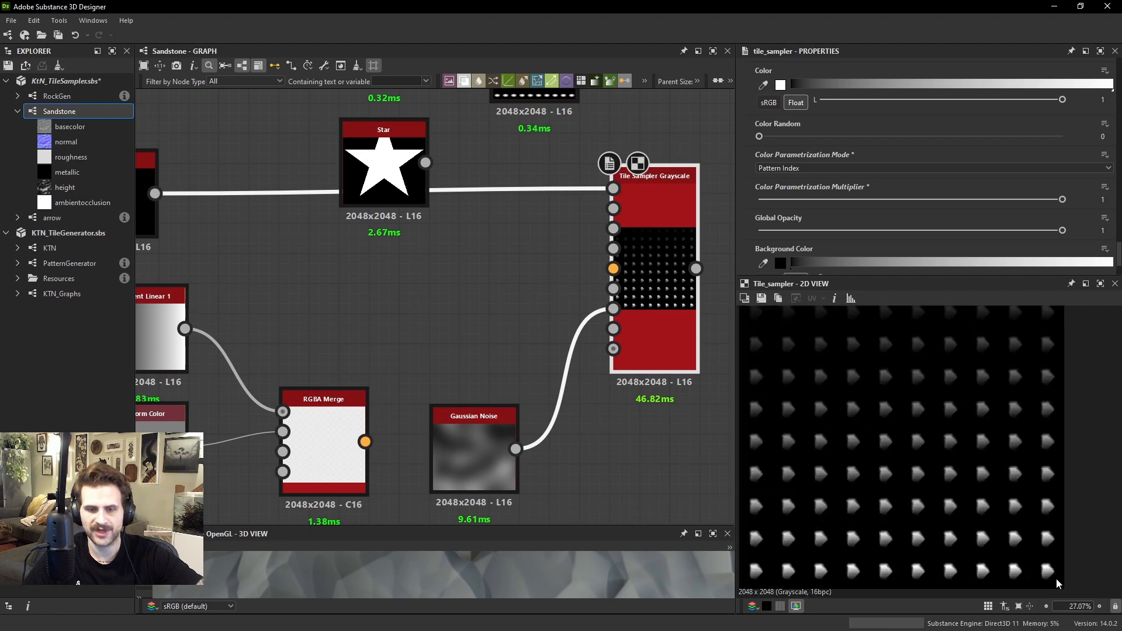
middle_click_drag(1052, 578, 1038, 547)
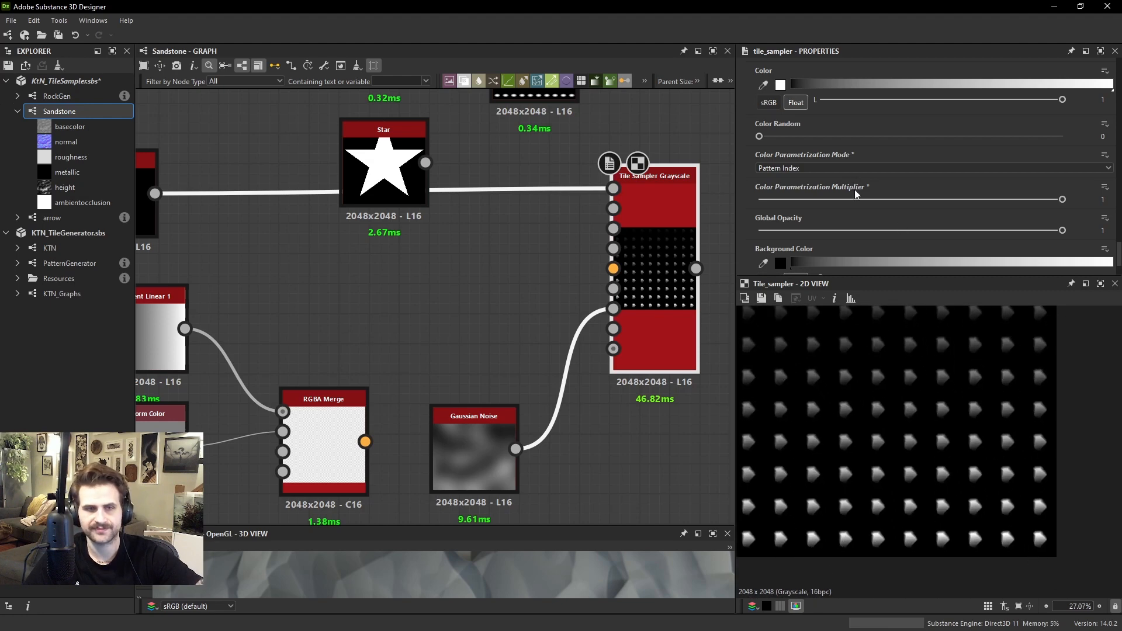
Set Color Parametrization Mode to Color Input and connect Gaussian Noise to the Tile Sampler's color map input
left_click(833, 166)
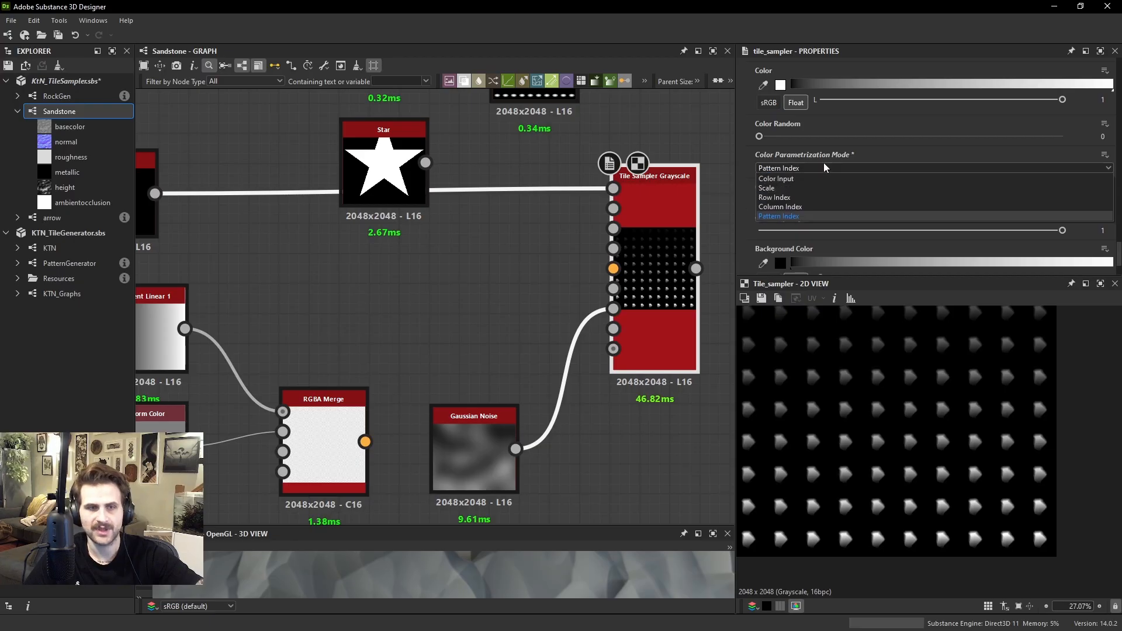
left_click(793, 179)
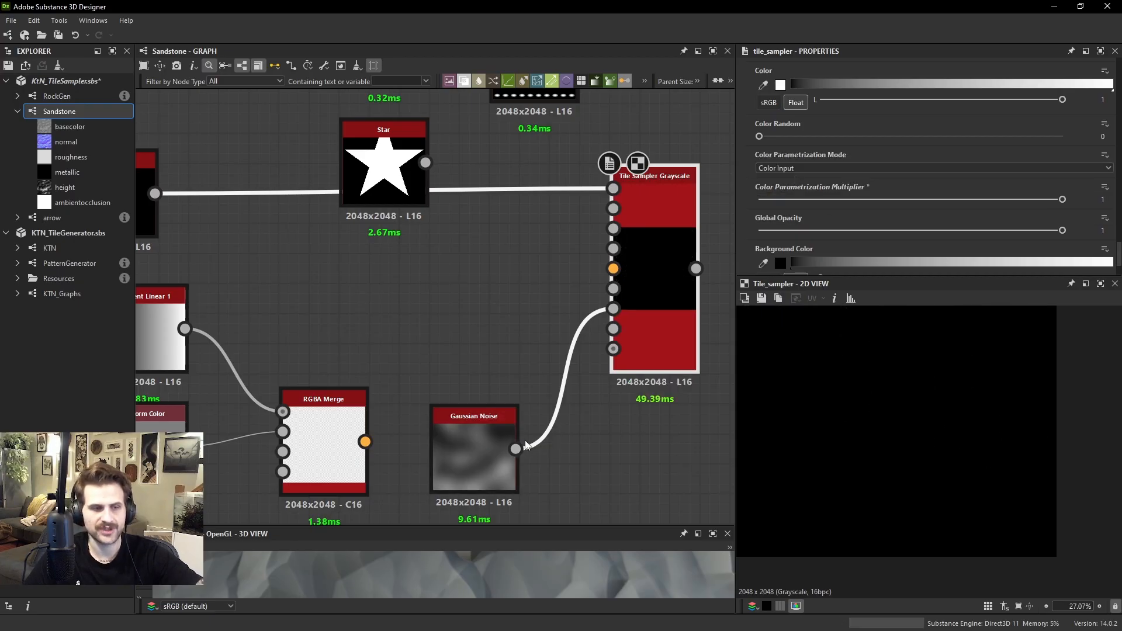
left_click_drag(613, 289, 500, 454)
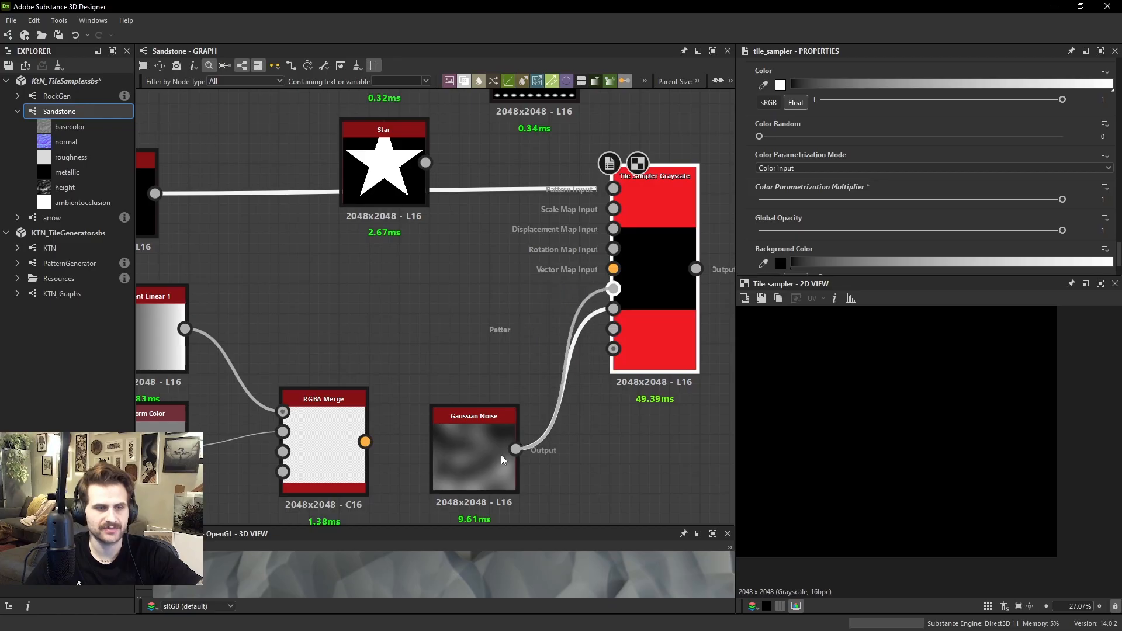
scroll(935, 398, "down", 3)
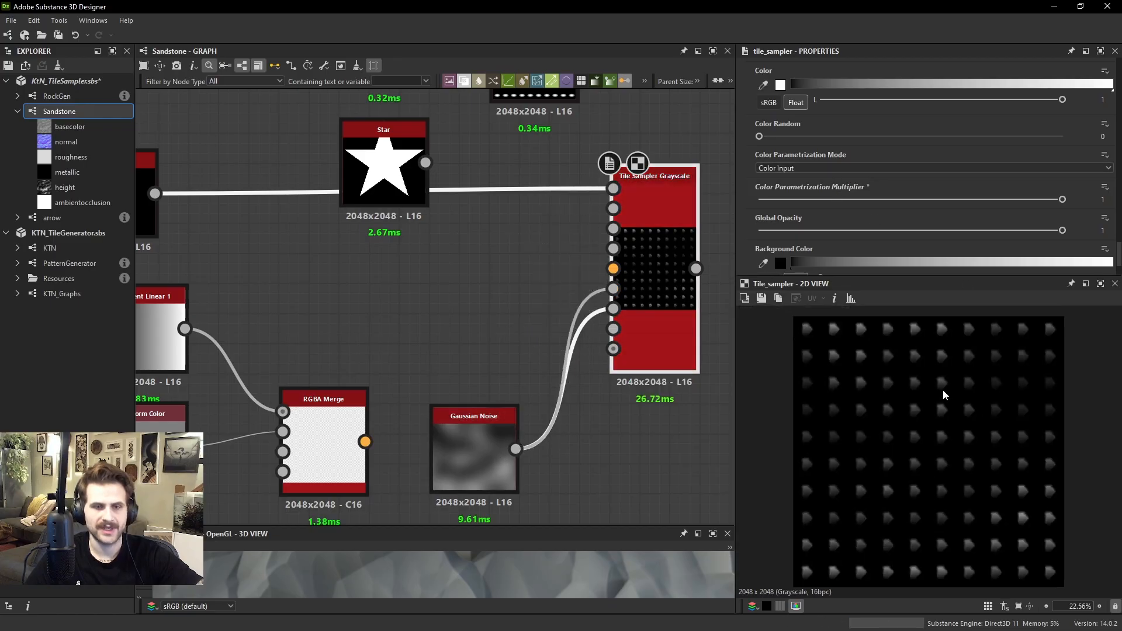
Move the Gaussian Noise node up, set its Scale to 10, and compare the noise with the Tile Sampler output
left_click_drag(498, 465, 467, 374)
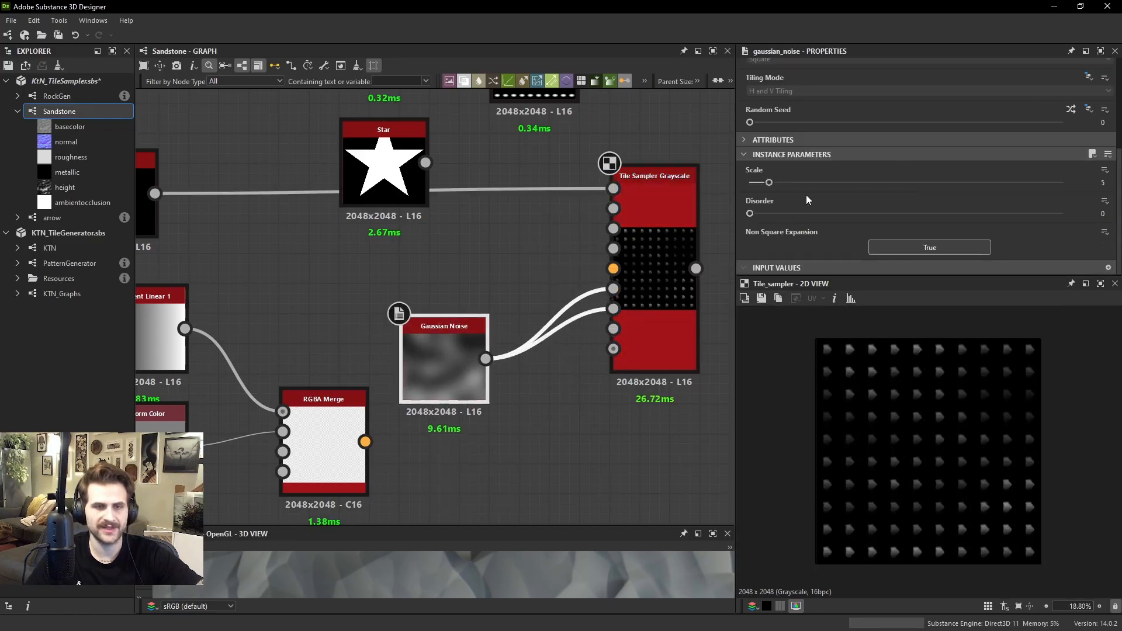
mouse_move(793, 183)
left_mouse_down()
mouse_move(863, 183)
mouse_move(793, 182)
left_mouse_up()
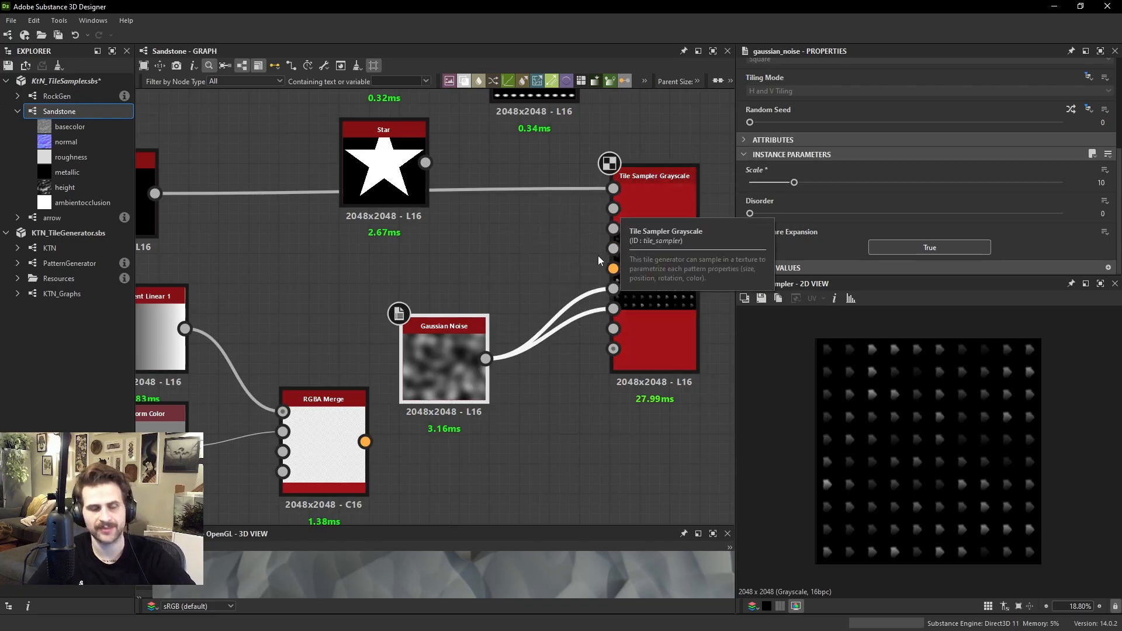
double_click(488, 358)
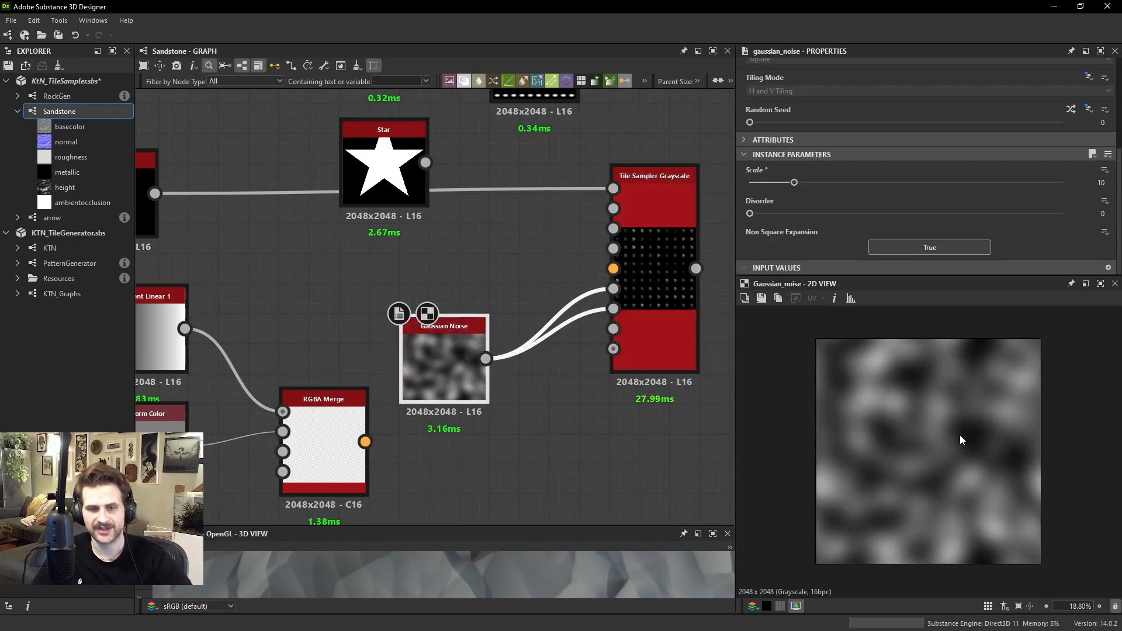
double_click(695, 268)
Try different Global Opacity and Background Color values on the Tile Sampler, then restore them to 1 and 0
scroll(870, 174, "down", 5)
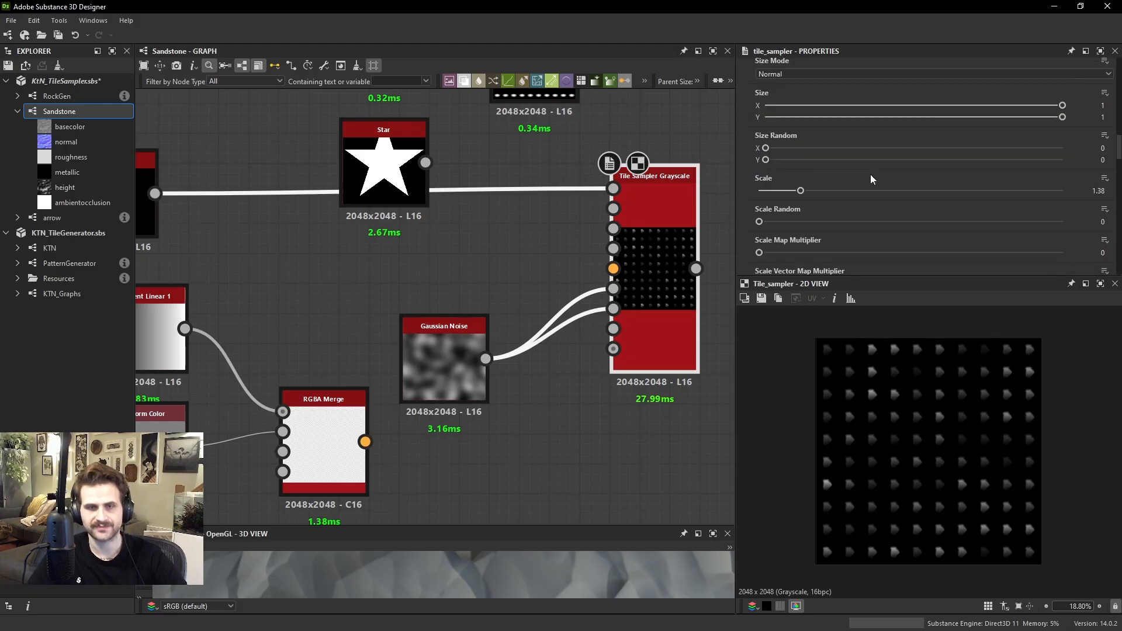
scroll(853, 169, "down", 3)
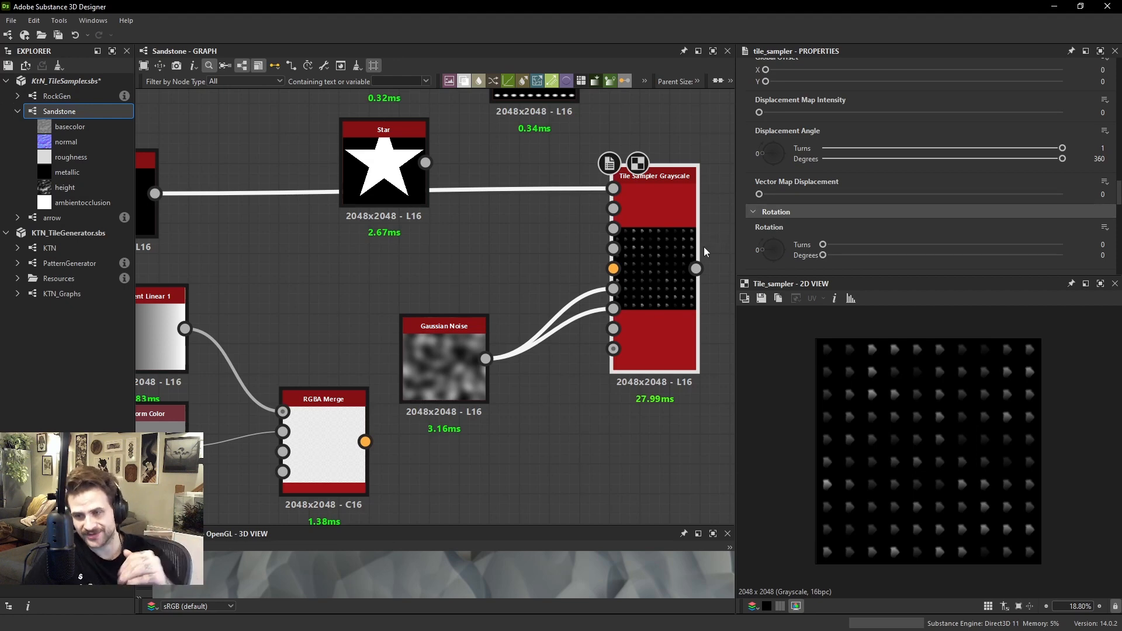
scroll(841, 140, "down", 3)
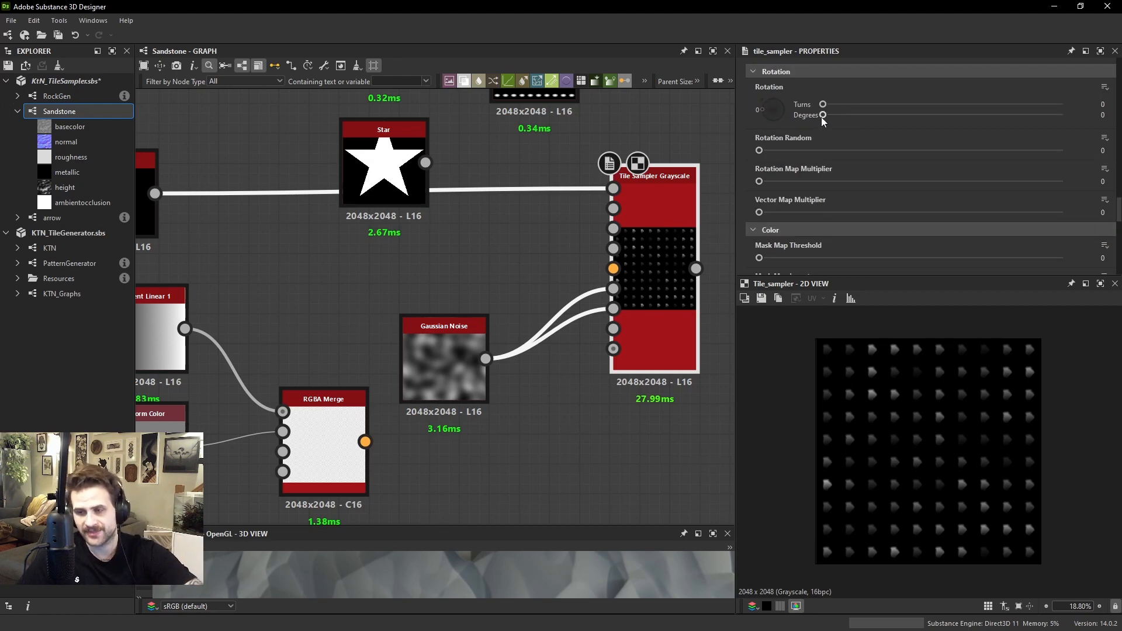
scroll(836, 140, "down", 8)
scroll(835, 168, "down", 1)
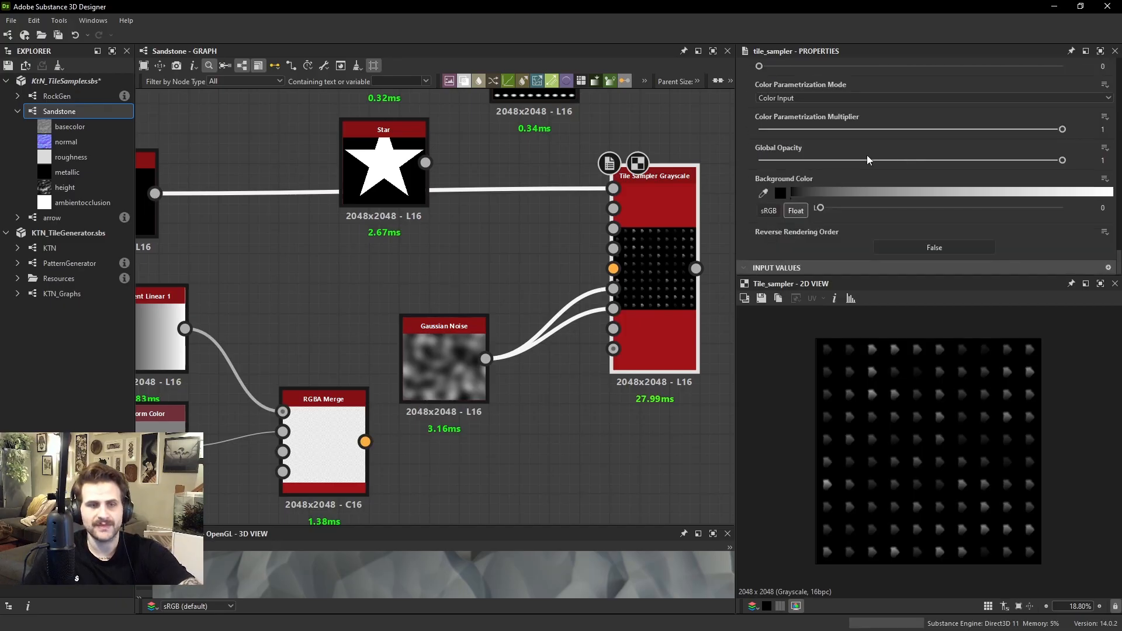
left_click_drag(856, 161, 1066, 163)
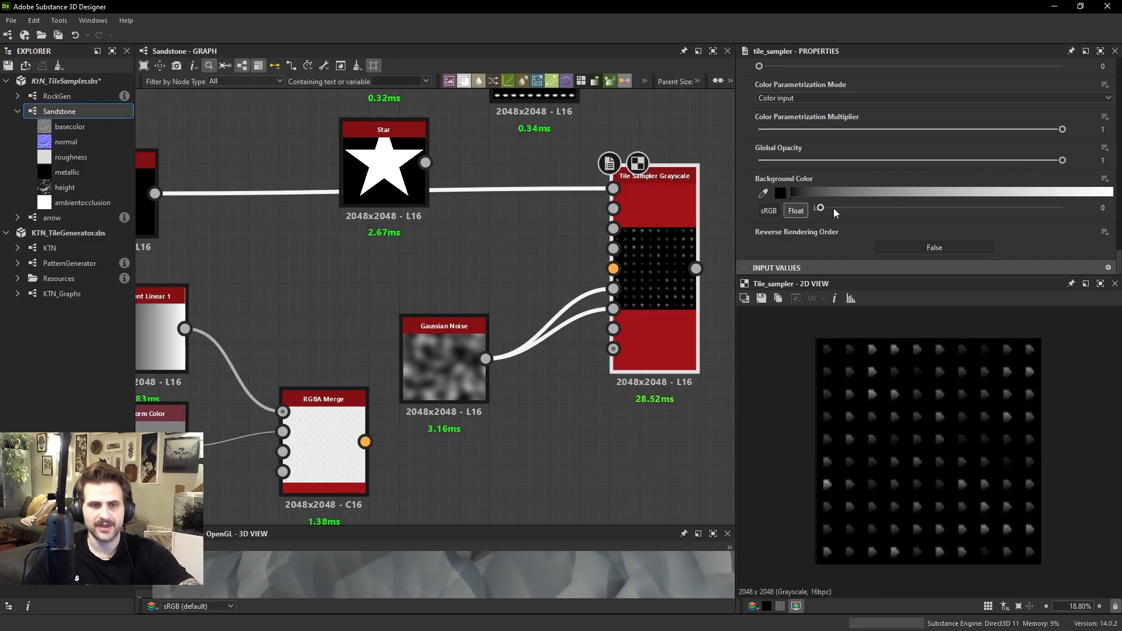
mouse_move(834, 208)
left_mouse_down()
mouse_move(916, 208)
mouse_move(819, 209)
left_mouse_up()
scroll(965, 369, "up", 8)
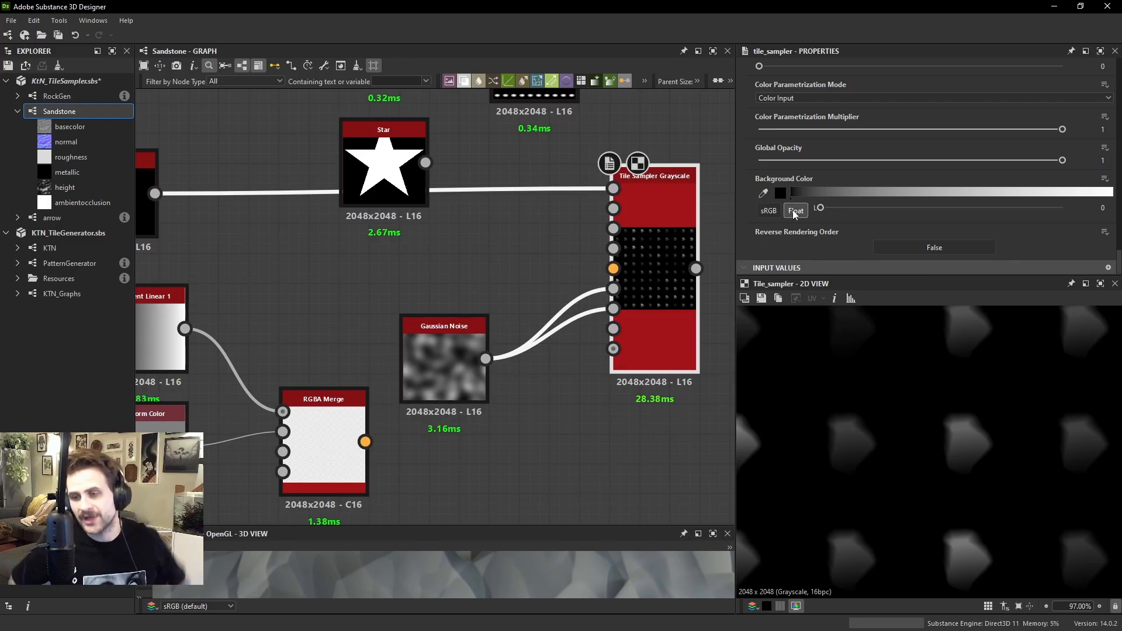
Set the Tile Sampler's Color Parametrization Mode back to Pattern Index
scroll(819, 114, "up", 2)
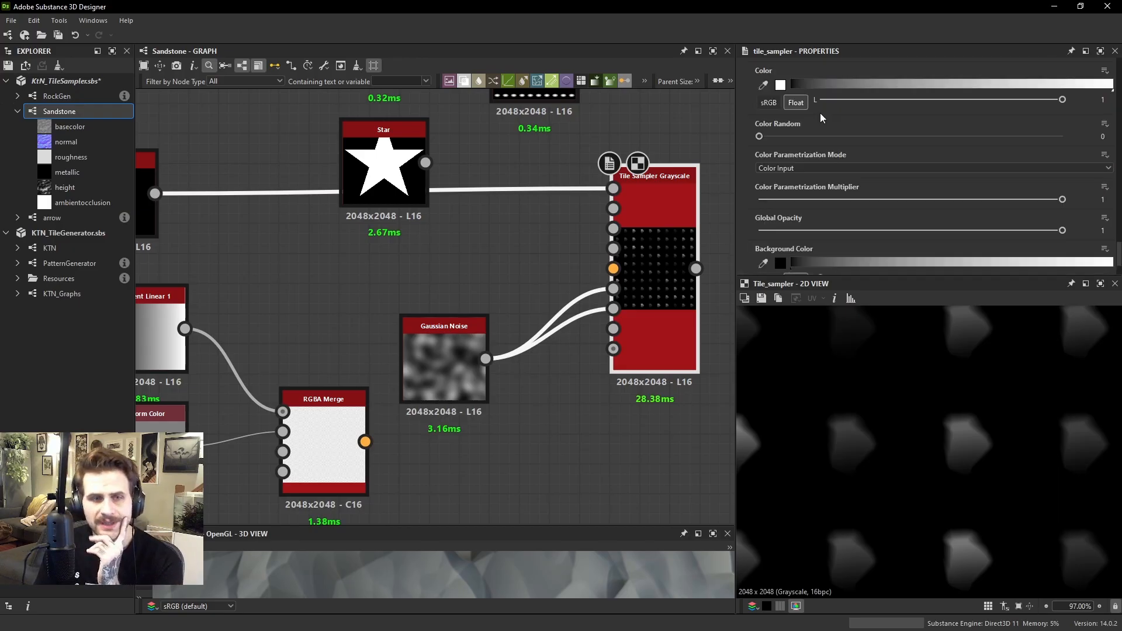
left_click(804, 167)
left_click(805, 187)
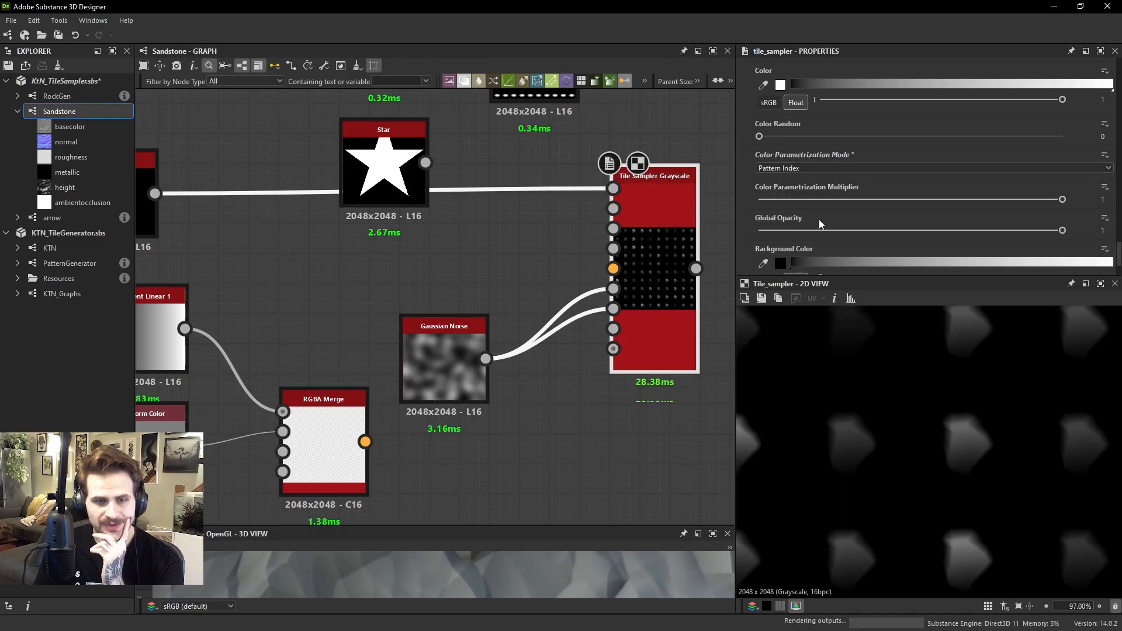
scroll(968, 411, "down", 4)
scroll(870, 156, "down", 2)
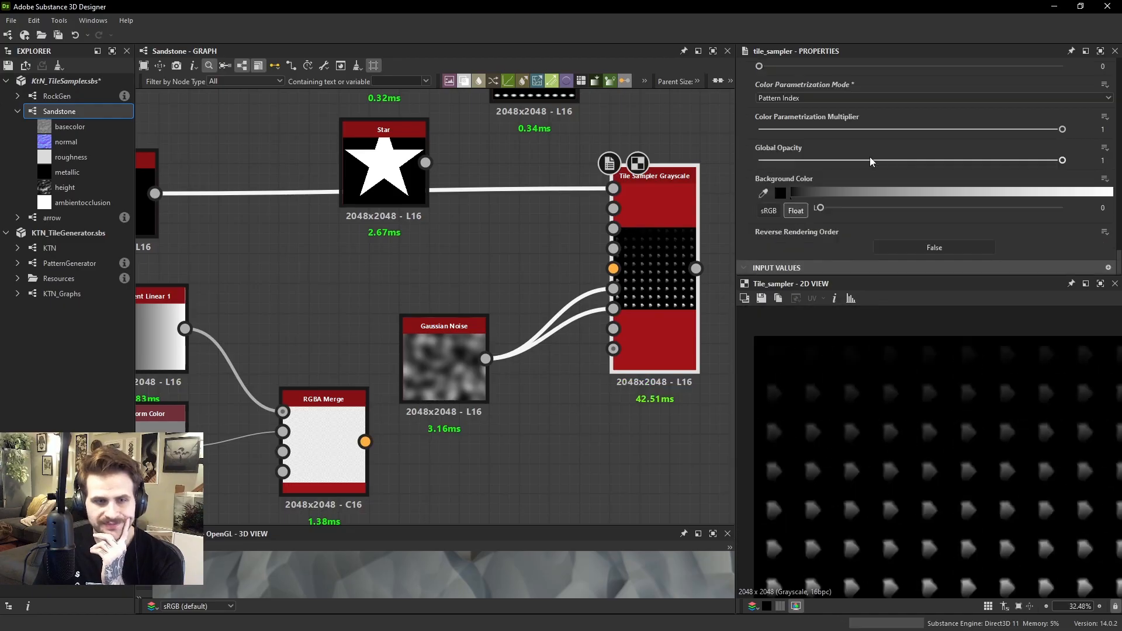
Try Reverse Rendering Order on the Tile Sampler, comparing True with False, and leave it set to False
left_click(936, 249)
scroll(948, 403, "down", 3)
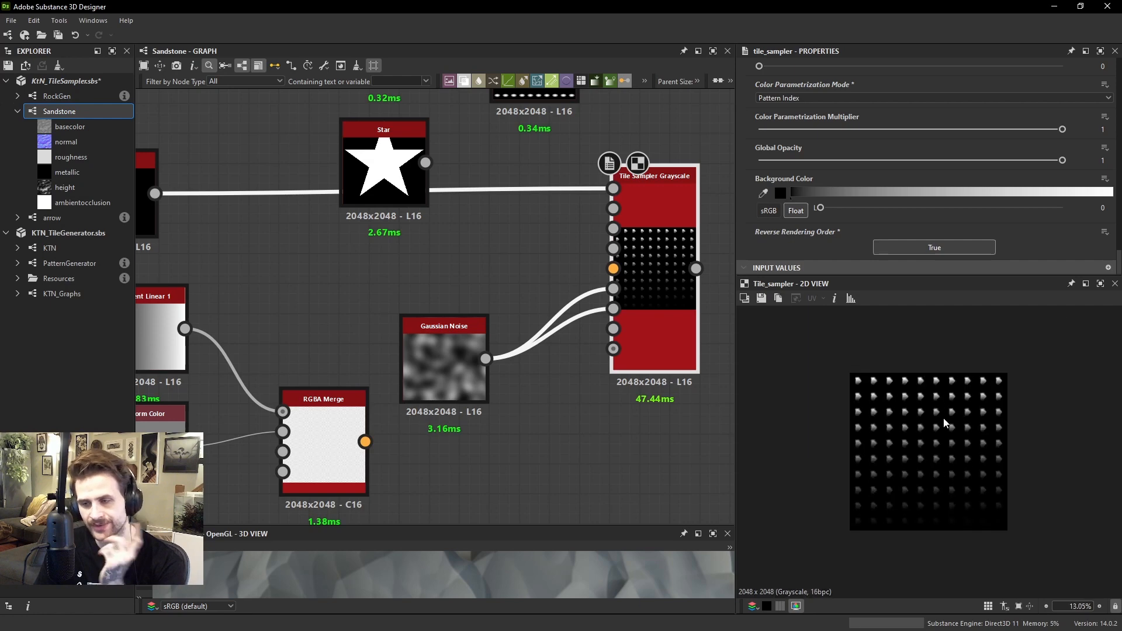
scroll(929, 393, "up", 2)
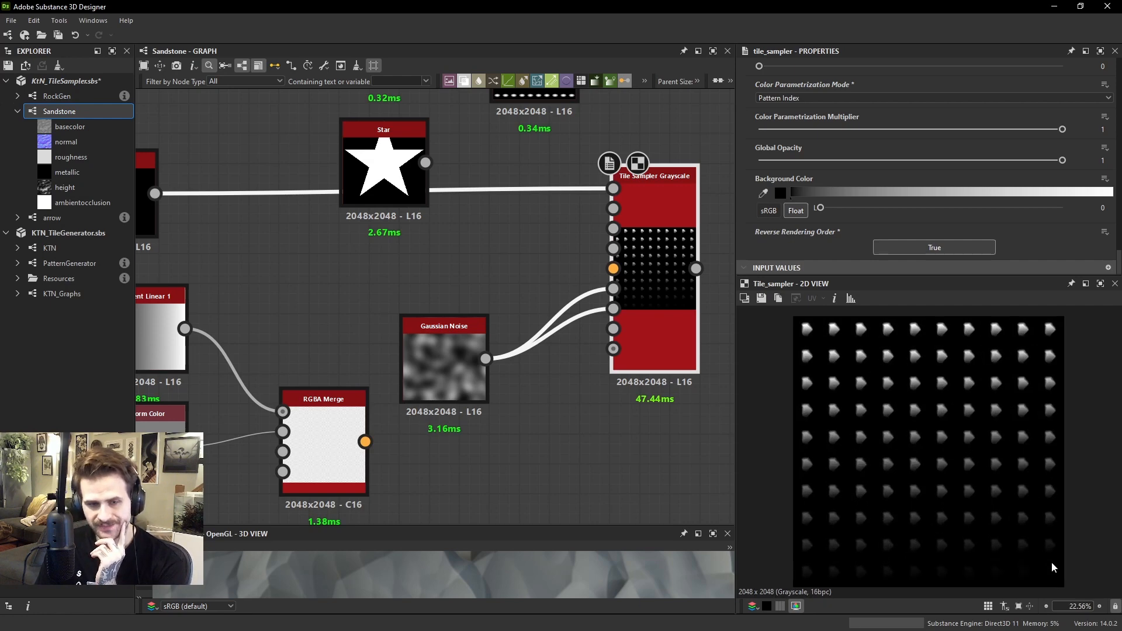
left_click(915, 245)
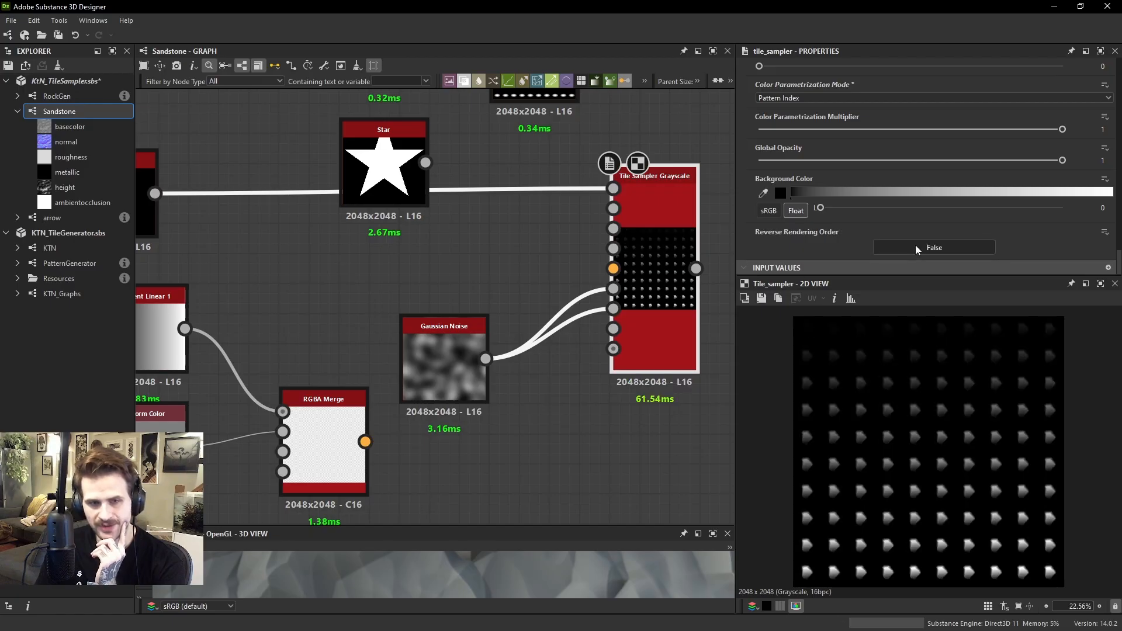
left_click(914, 244)
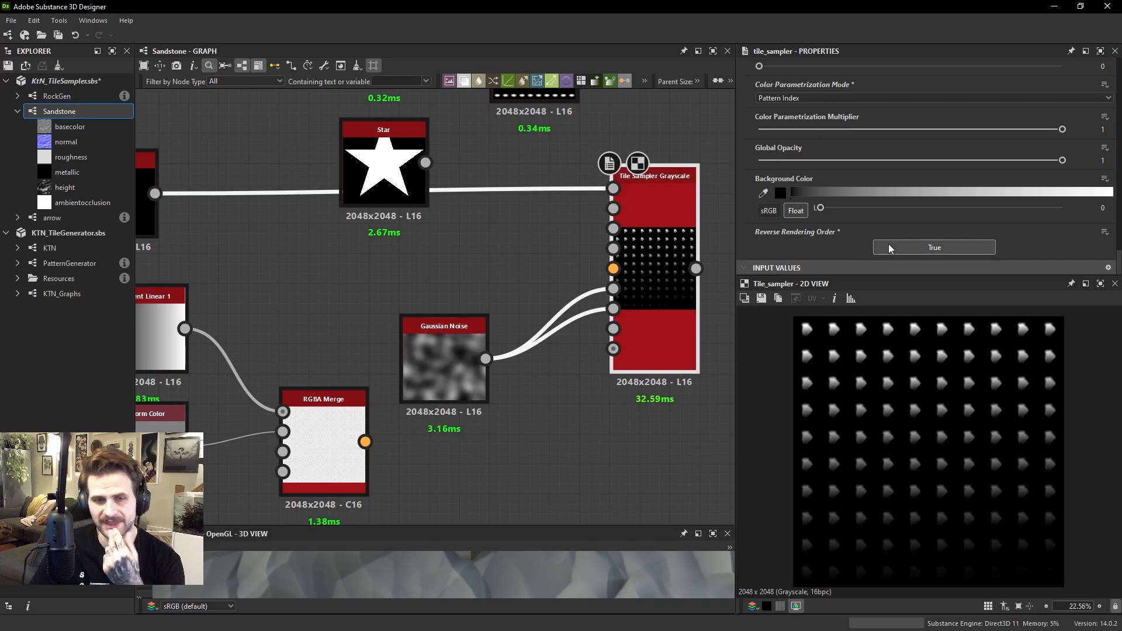
left_click(896, 245)
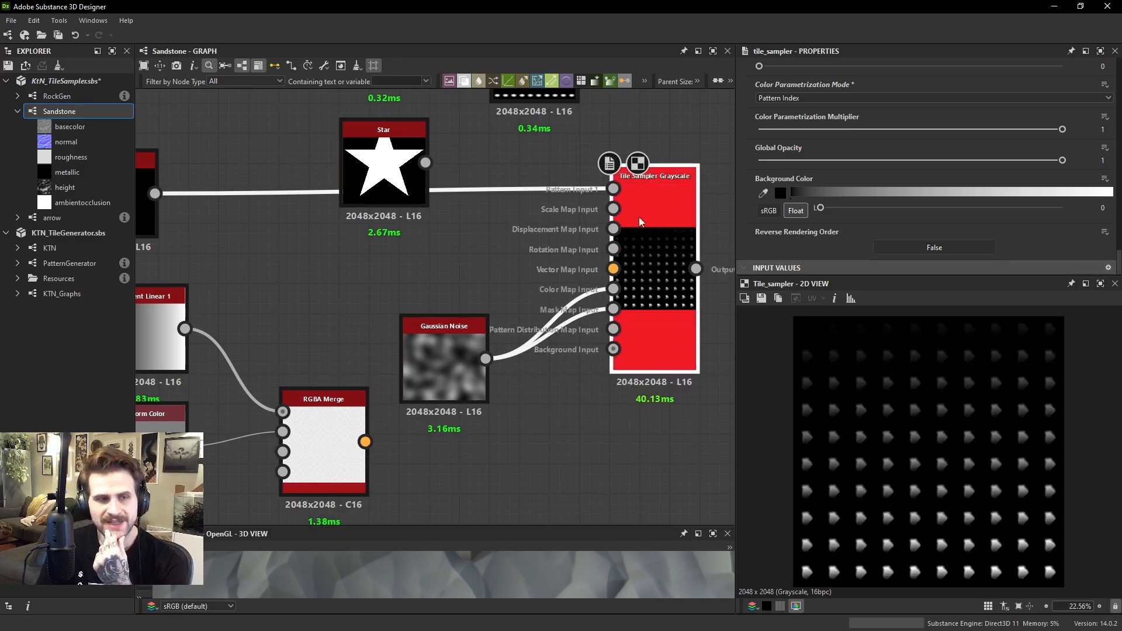
Try the Tile Sampler's Scale Random and Position Random parameters, returning both to 0
middle_click_drag(639, 216, 525, 241)
scroll(1040, 228, "up", 8)
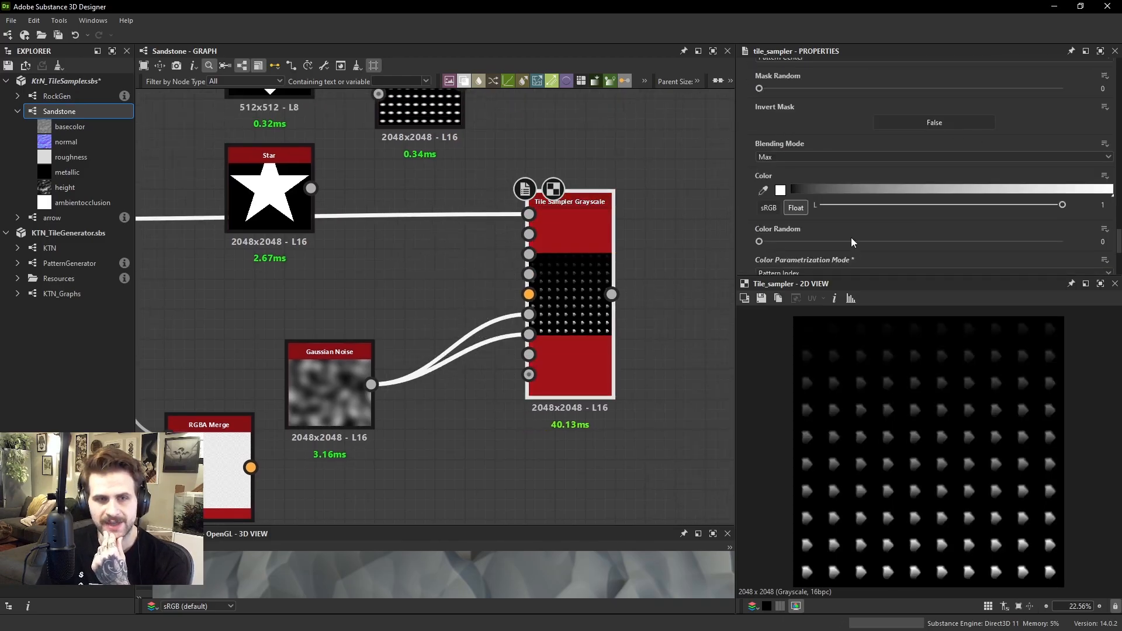
scroll(829, 146, "up", 5)
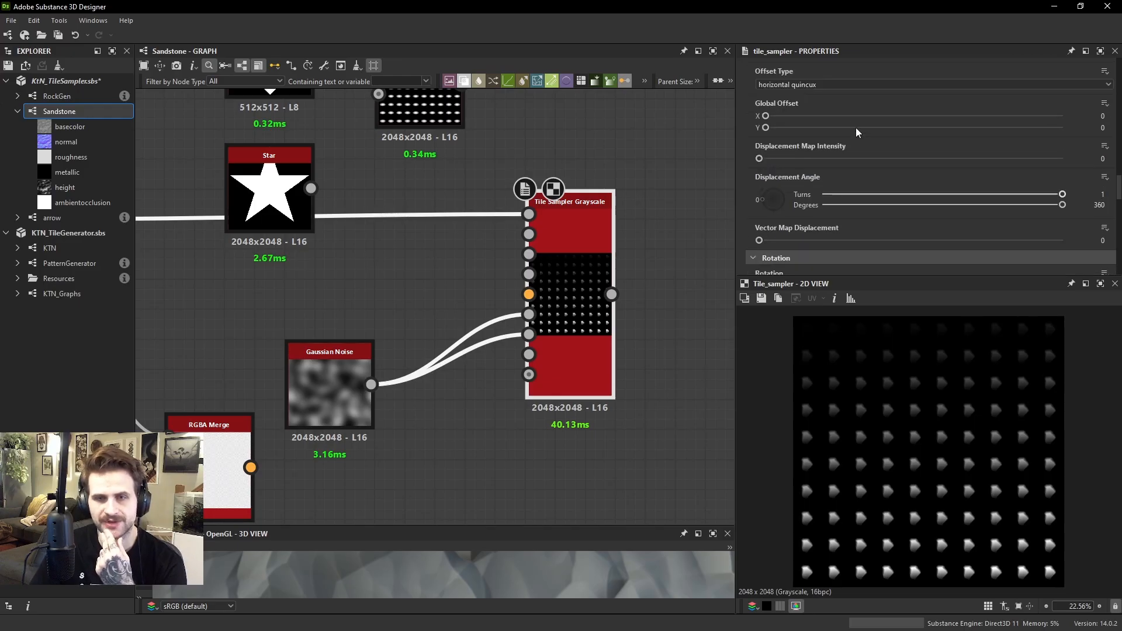
scroll(522, 265, "up", 3)
left_click_drag(562, 237, 609, 239)
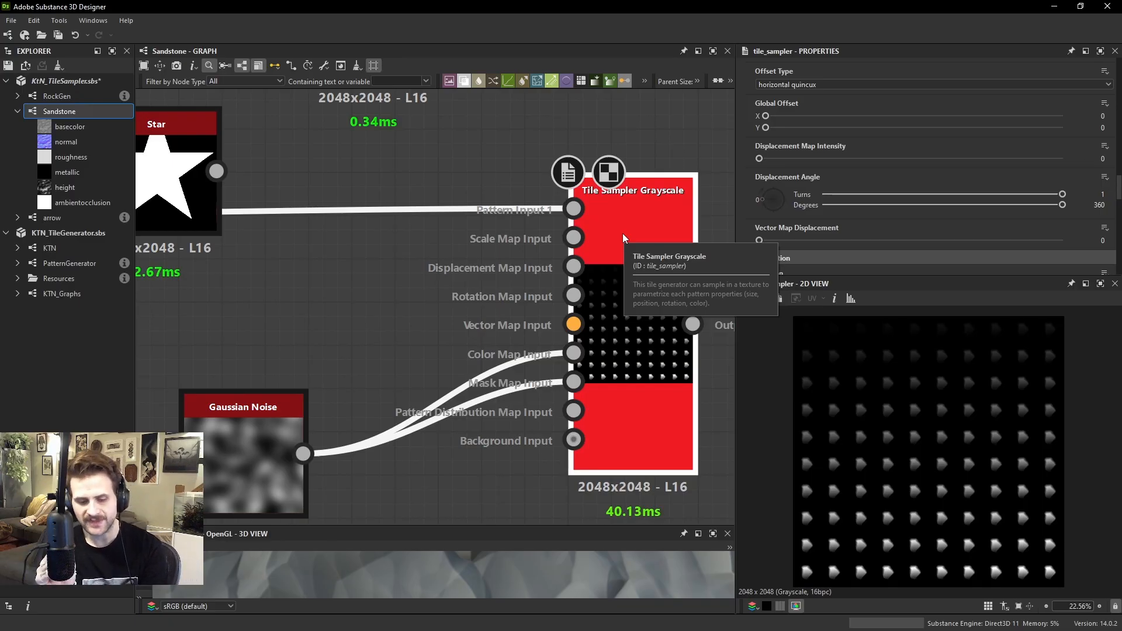
scroll(778, 122, "down", 8)
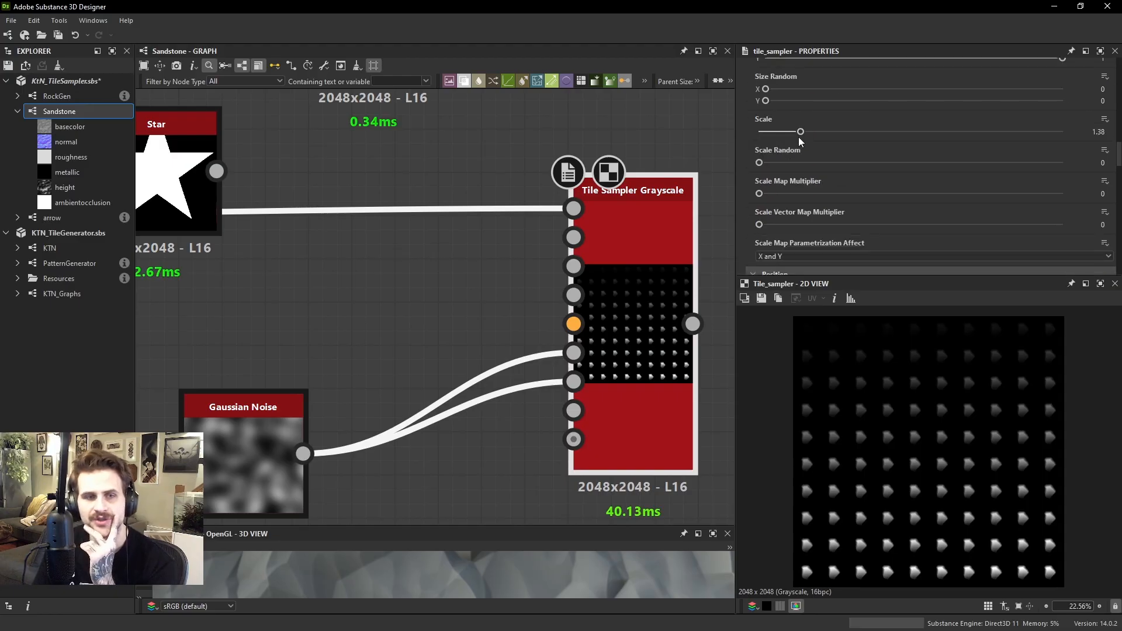
left_click_drag(806, 160, 751, 154)
scroll(794, 157, "down", 3)
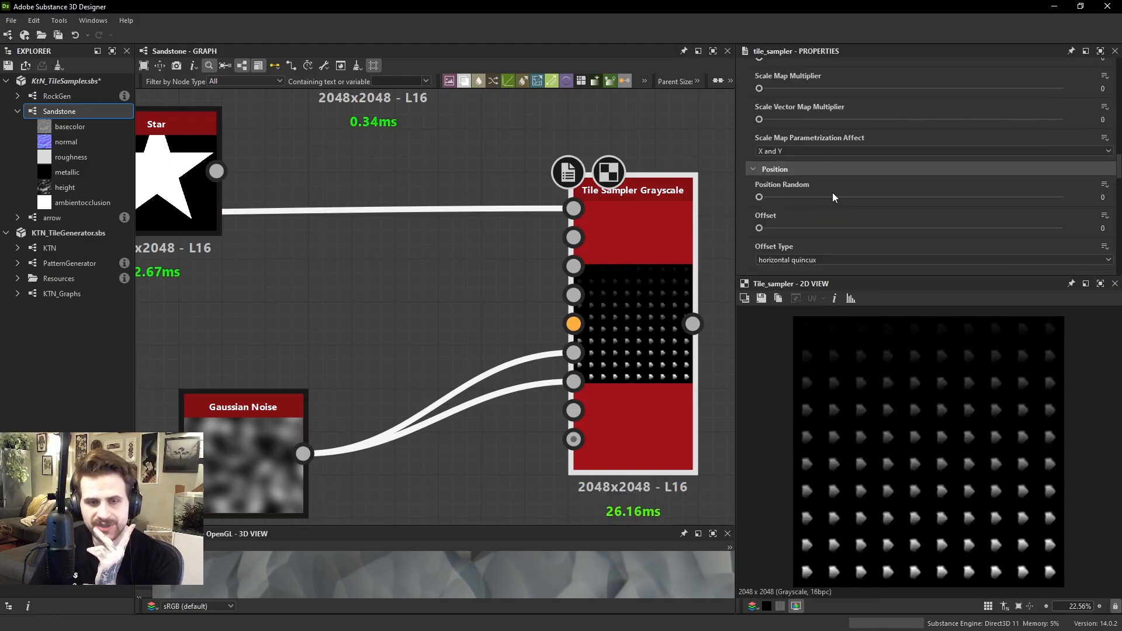
left_click_drag(832, 197, 753, 196)
Move the Gaussian Noise and Tile Sampler nodes closer together and compare their outputs in the 2D view
left_click_drag(253, 426, 295, 426)
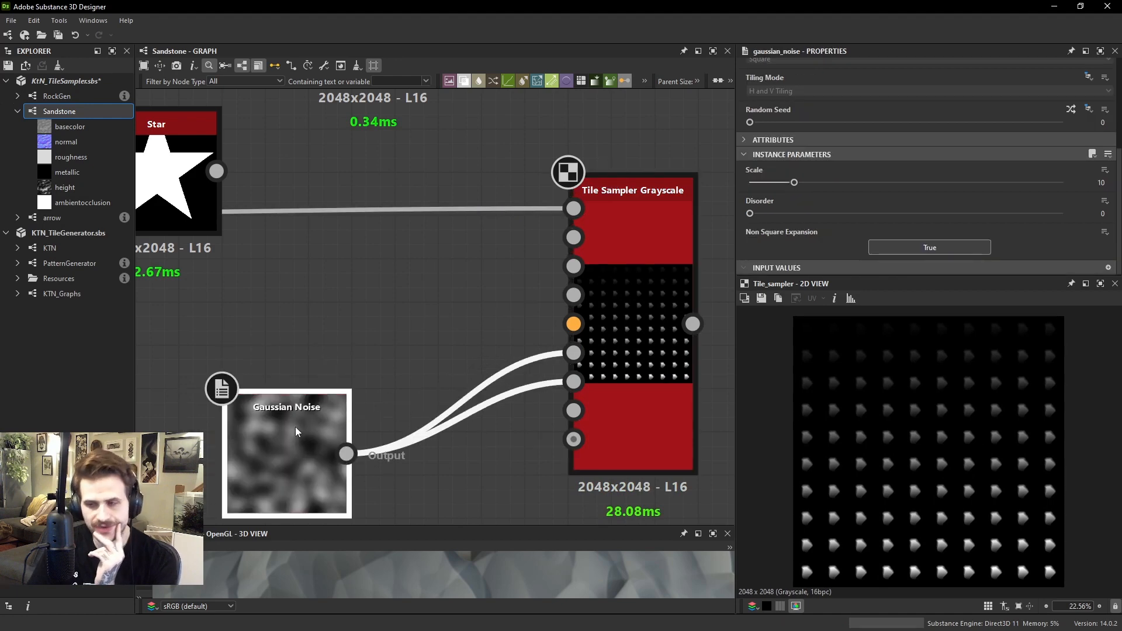
double_click(295, 426)
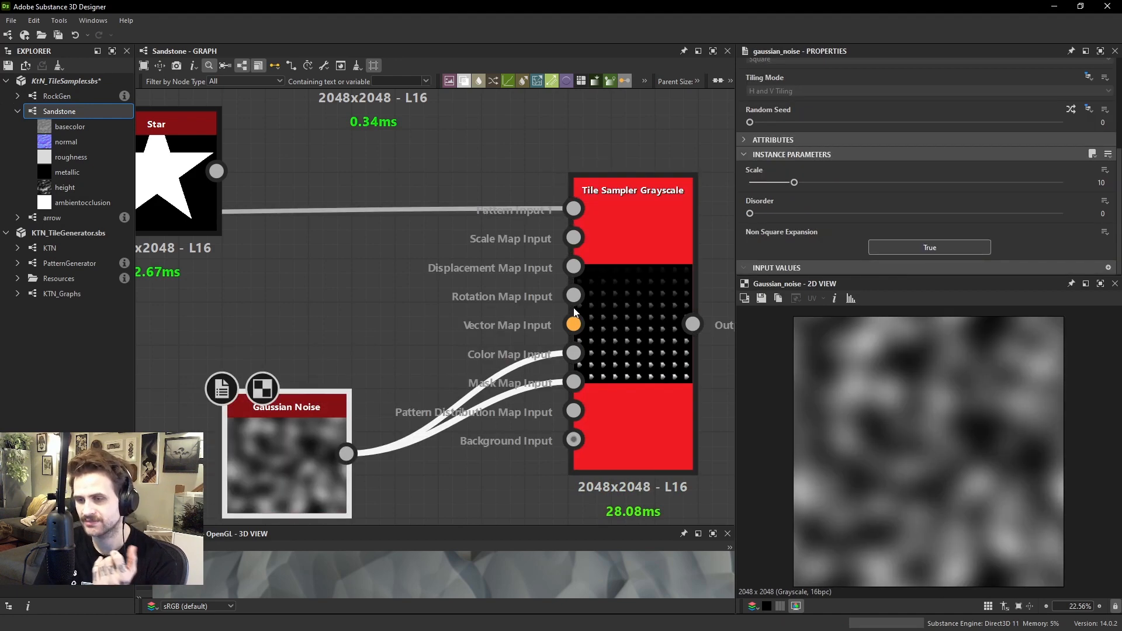
double_click(645, 283)
left_click_drag(645, 283, 559, 292)
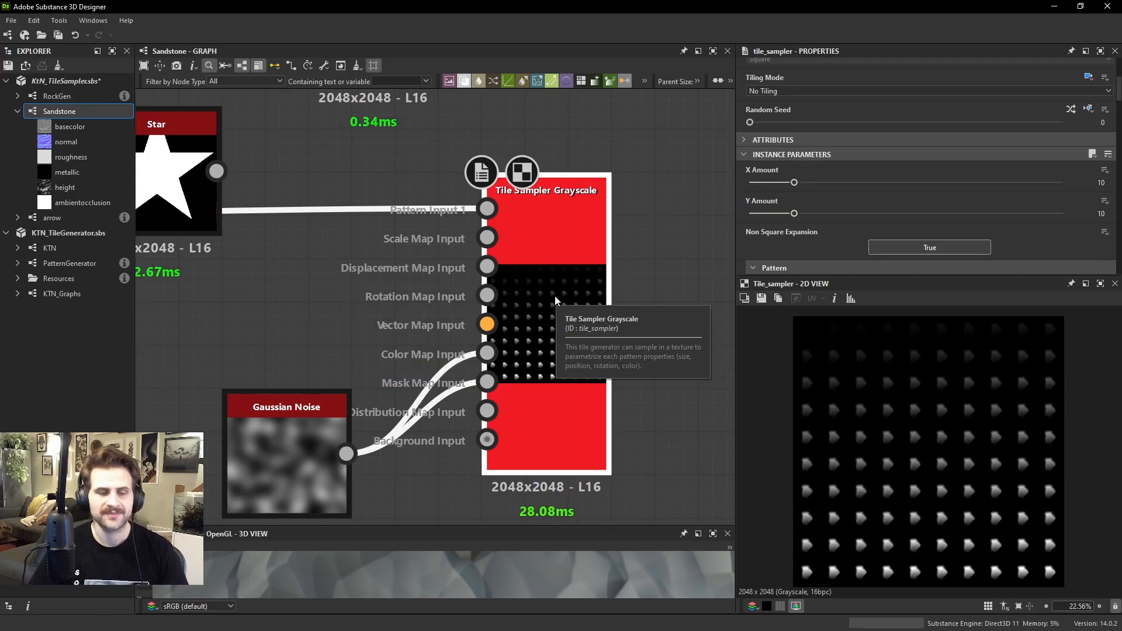
Delete the Gaussian Noise node feeding the Tile Sampler's color and mask map inputs
scroll(266, 412, "down", 2)
left_click(254, 414)
key("Delete")
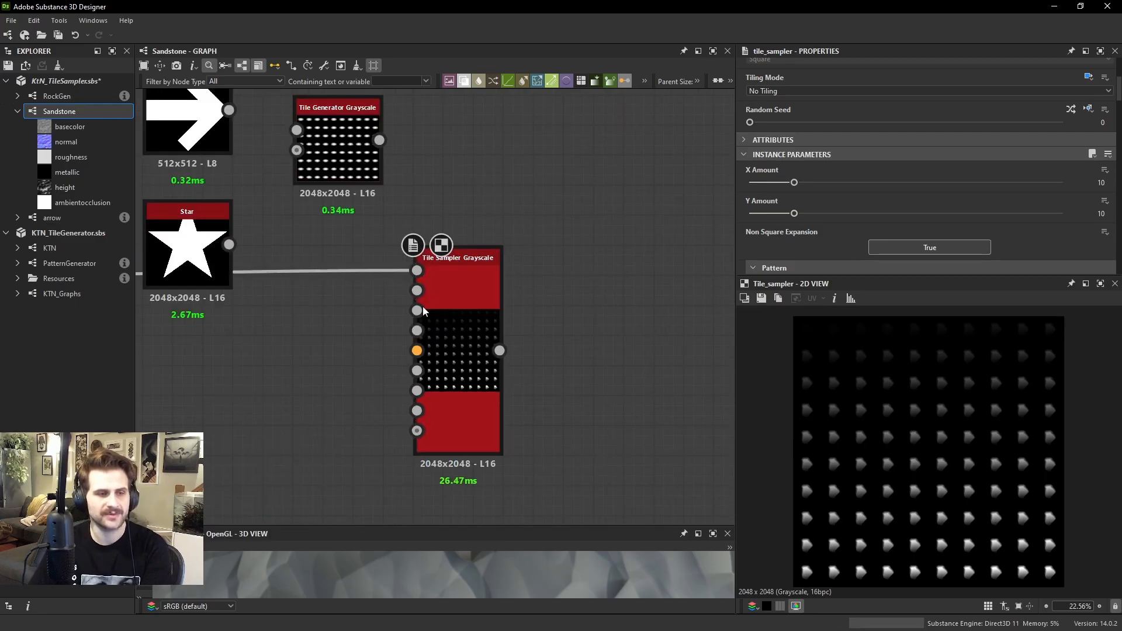
Preview the Tile Generator and connect the Star node to the first pattern inputs of the Tile Generator and Tile Sampler
middle_click_drag(426, 178, 467, 242)
left_click(385, 219)
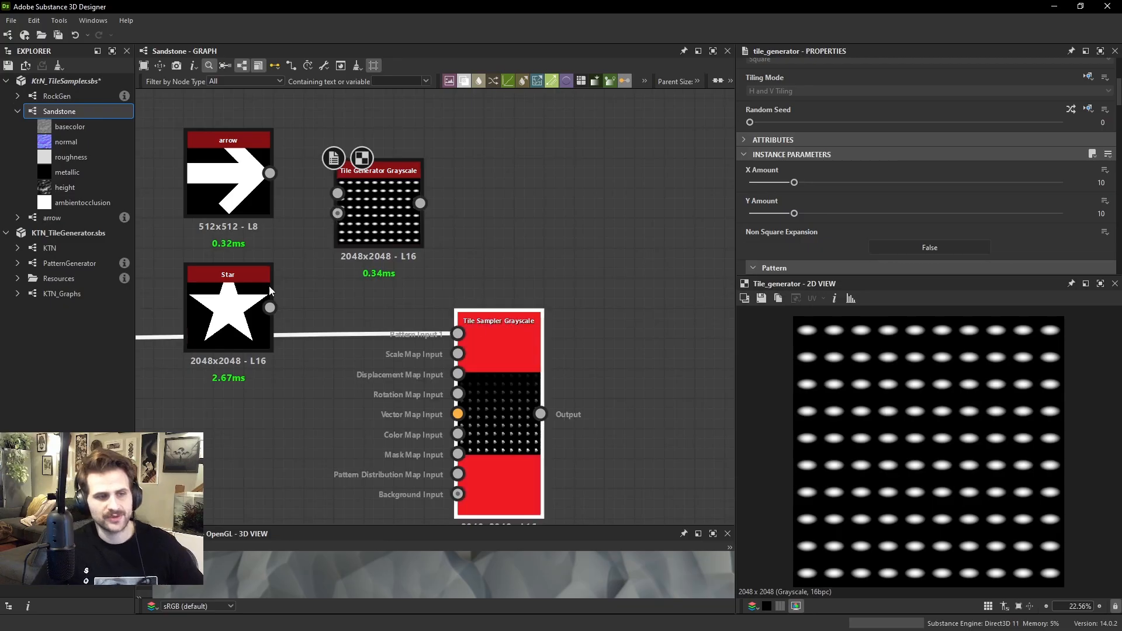
left_click_drag(270, 308, 502, 334)
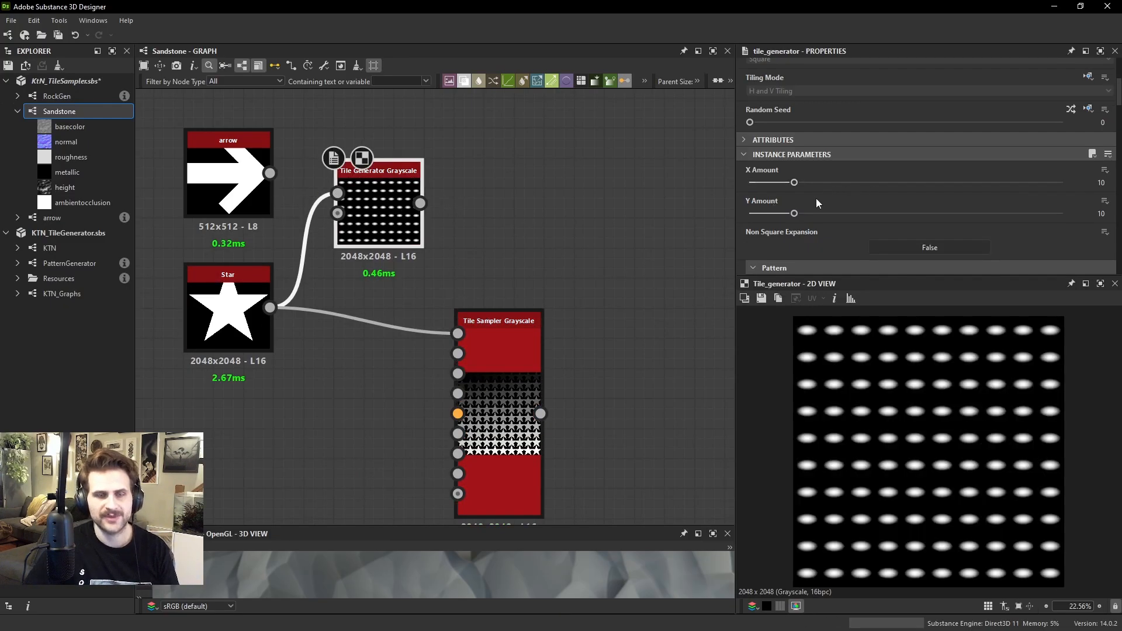
Set the Tile Generator's Pattern to Square
scroll(815, 198, "down", 3)
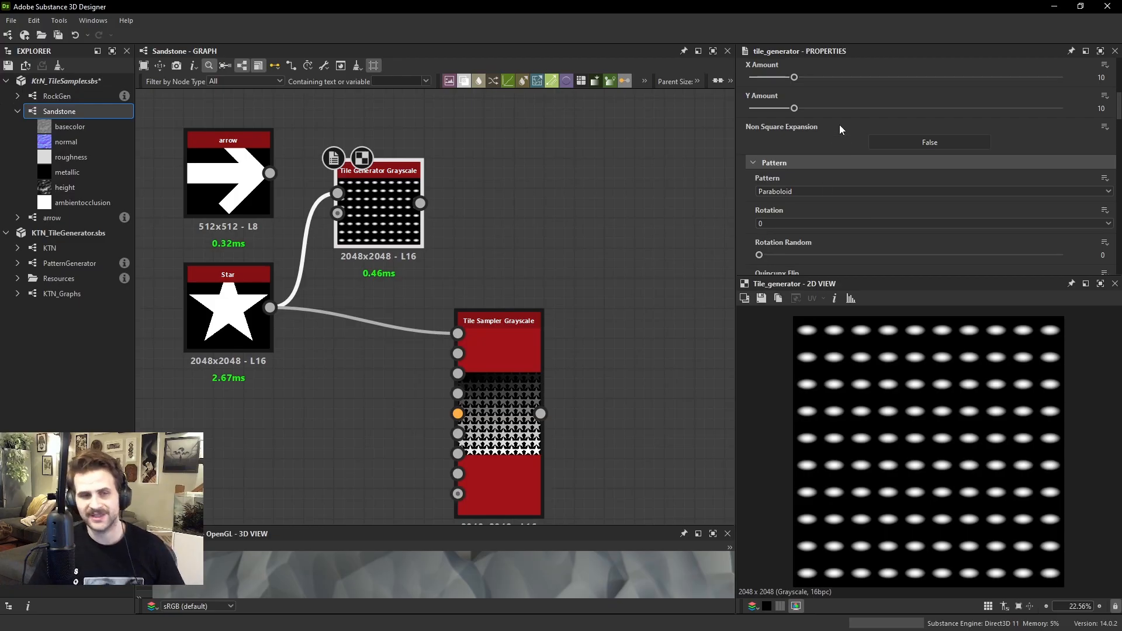
left_click(802, 192)
left_click(783, 216)
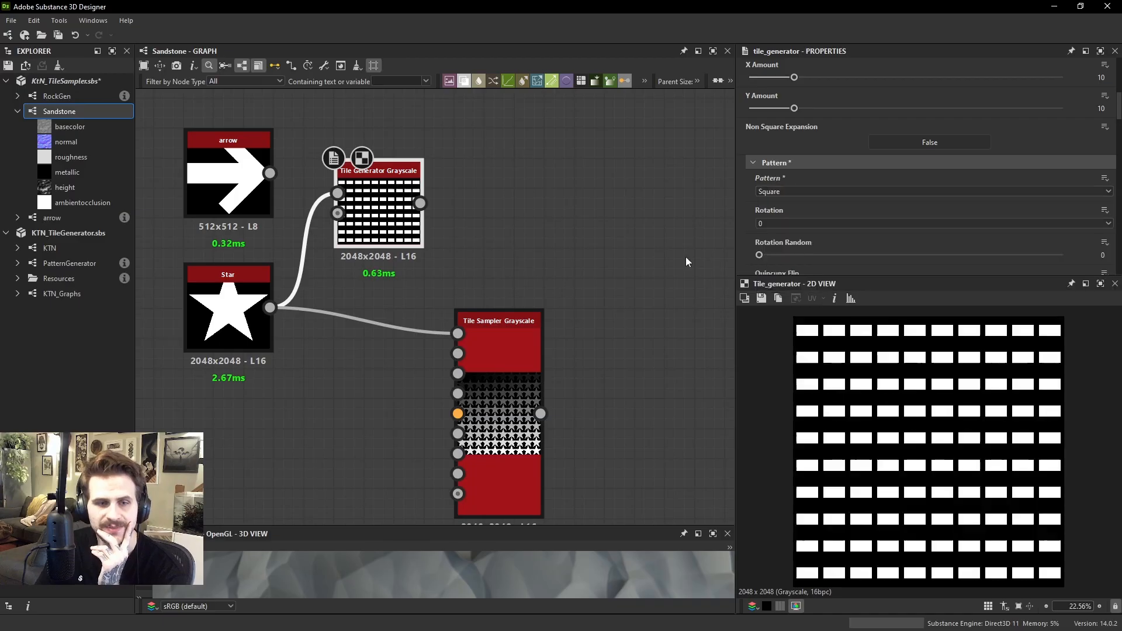
Set the Tile Sampler's Pattern to Square and go to its Mask and Color parameters
left_click(517, 333)
left_click(776, 201)
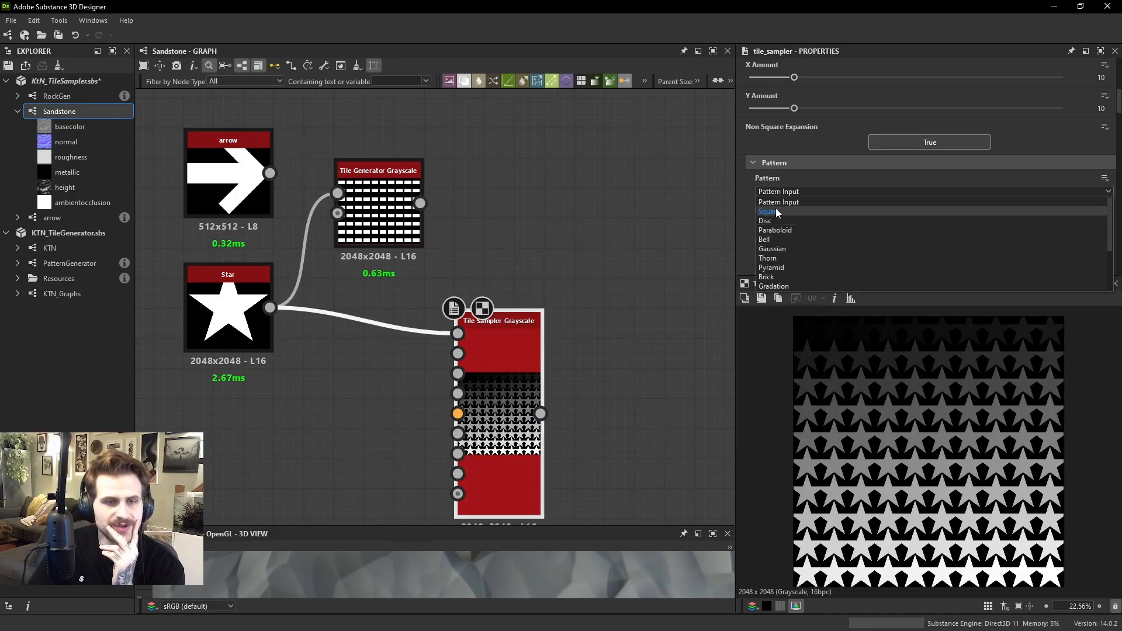
left_click(776, 207)
scroll(867, 190, "down", 8)
left_click(812, 190)
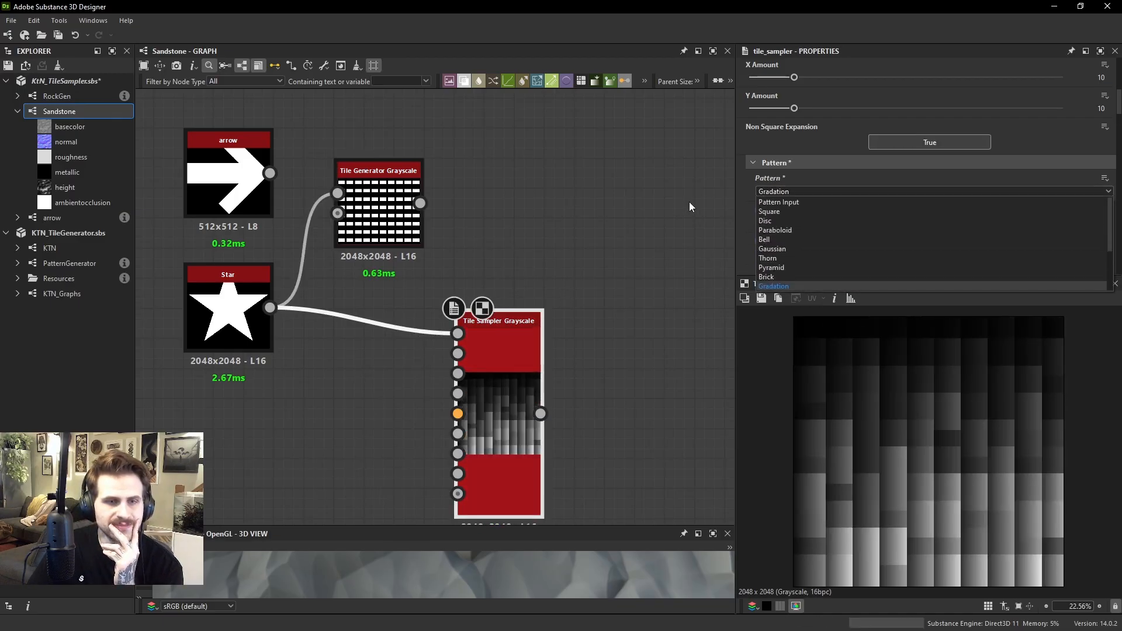
left_click(807, 210)
scroll(829, 231, "down", 10)
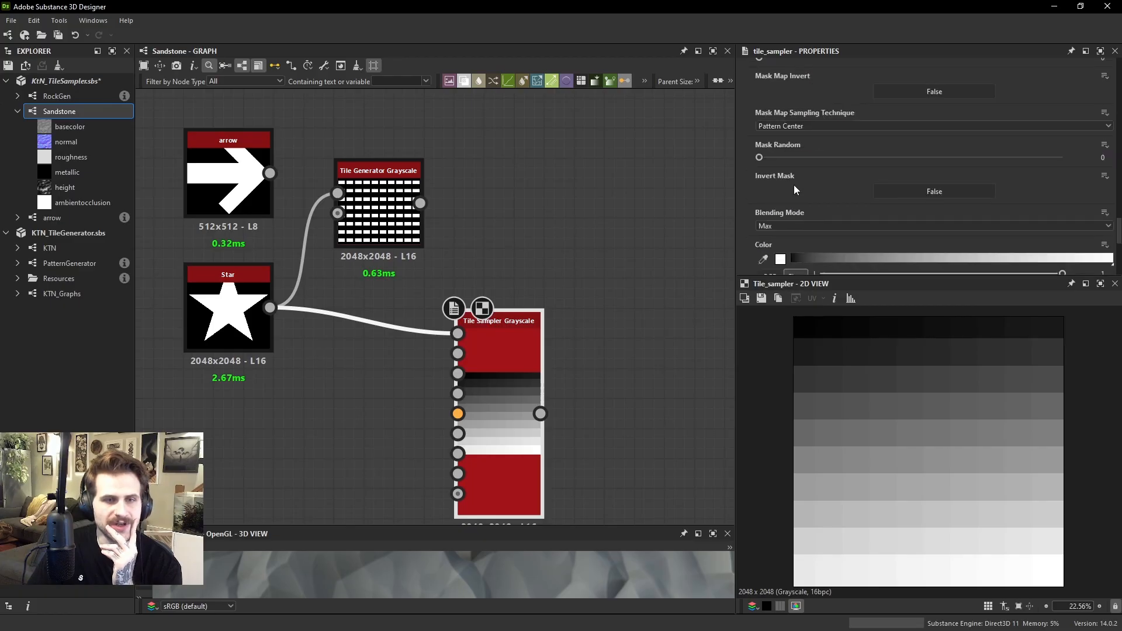
Add a new Tile Generator Grayscale node in the empty graph area above the existing Tile Sampler
middle_click_drag(620, 187, 580, 253)
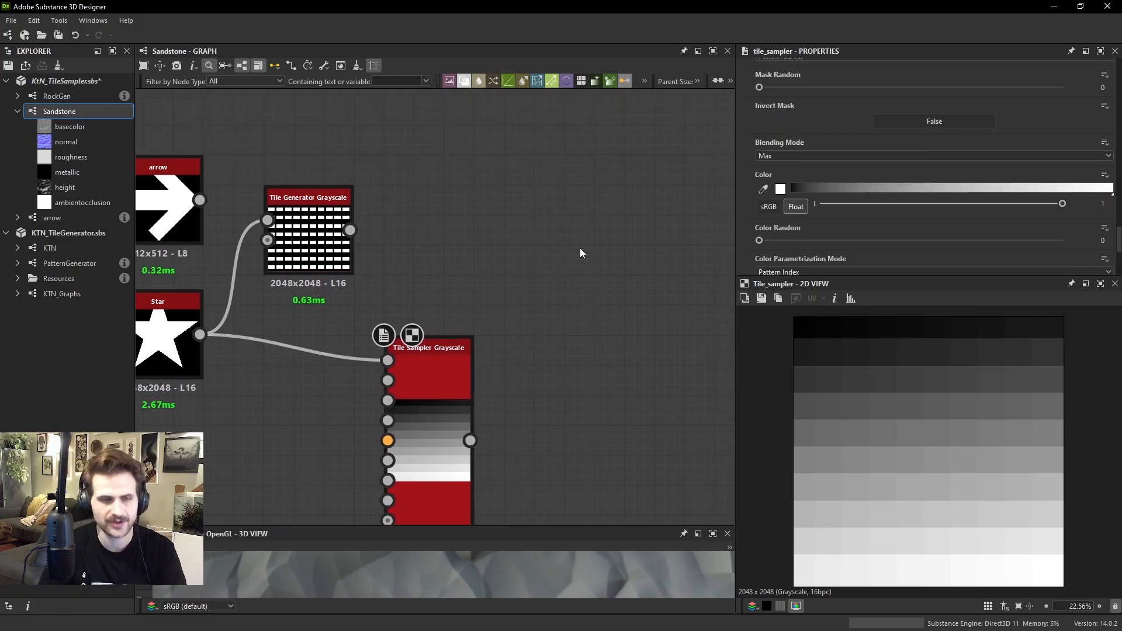
key("space")
type("tile")
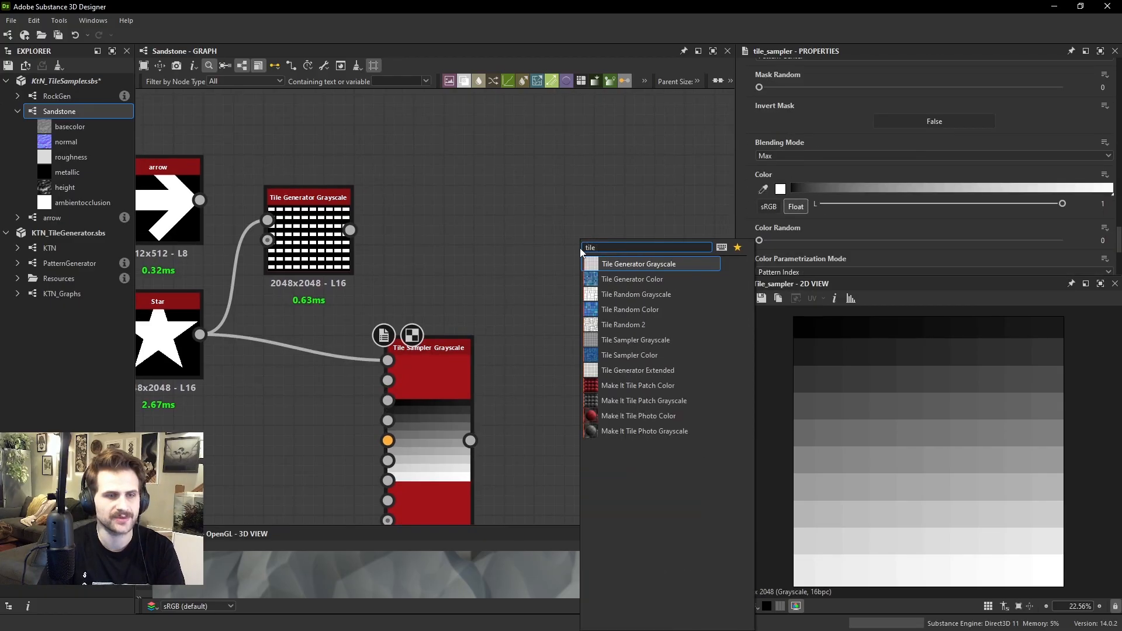
key("Return")
middle_click_drag(504, 270, 302, 362)
left_click_drag(368, 346, 398, 195)
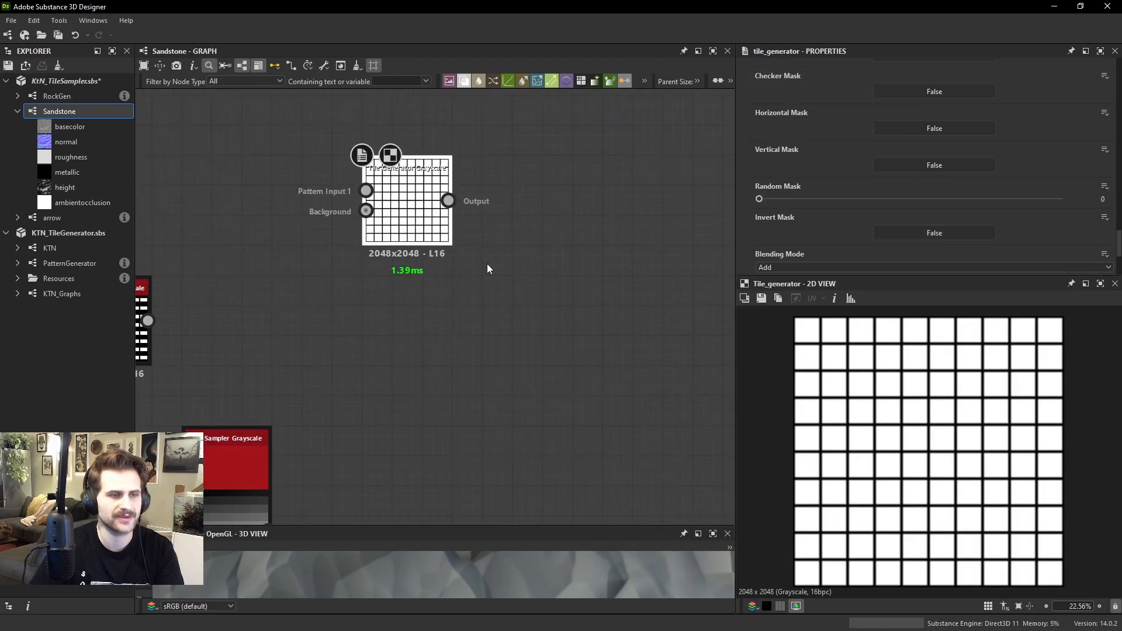
Add a new Tile Sampler Grayscale node and place it beside and slightly below the new Tile Generator
key("space")
type("tile samp")
key("Return")
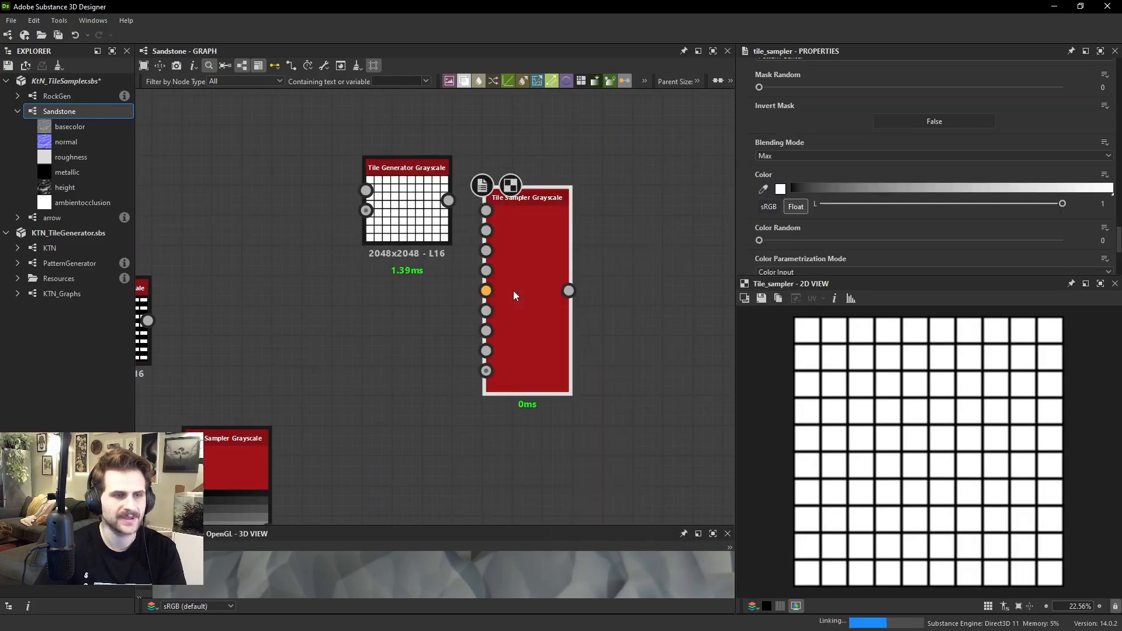
left_click_drag(548, 256, 548, 286)
Set Checker Mask to True on the new Tile Generator and inspect the resulting pattern up close
scroll(451, 209, "up", 2)
double_click(418, 201)
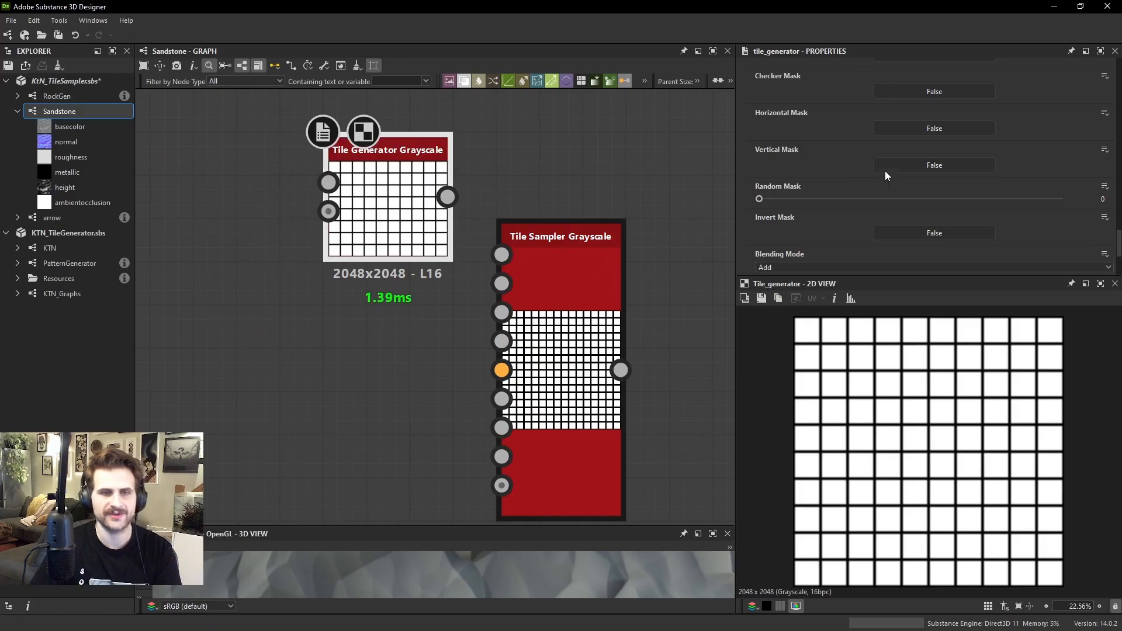
scroll(886, 167, "up", 1)
scroll(934, 146, "up", 4)
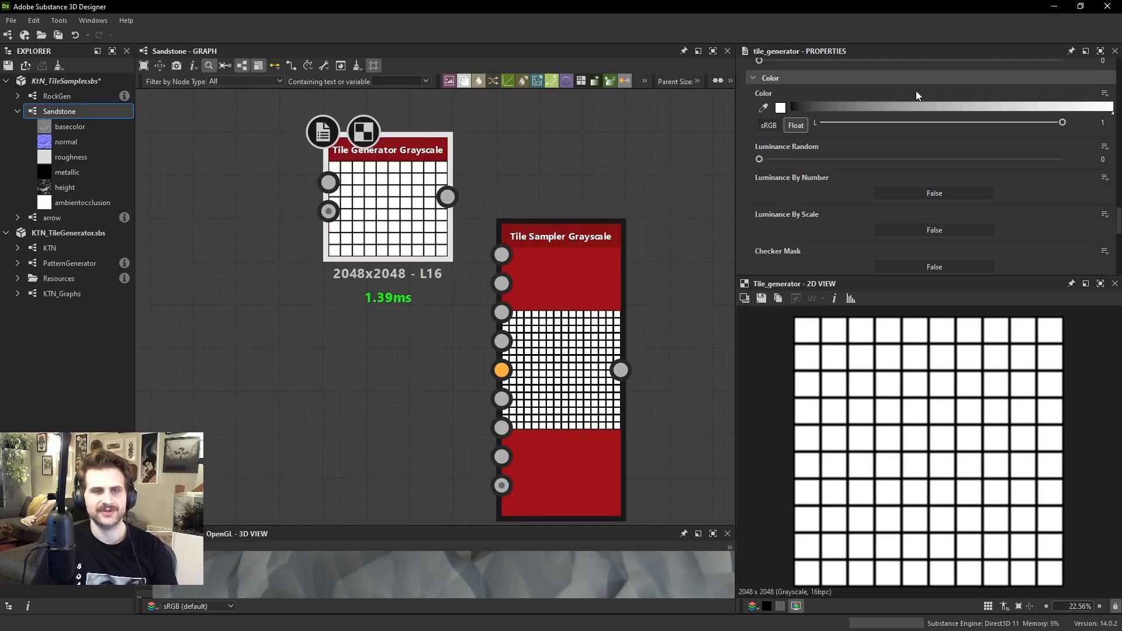
scroll(903, 149, "down", 2)
left_click(934, 196)
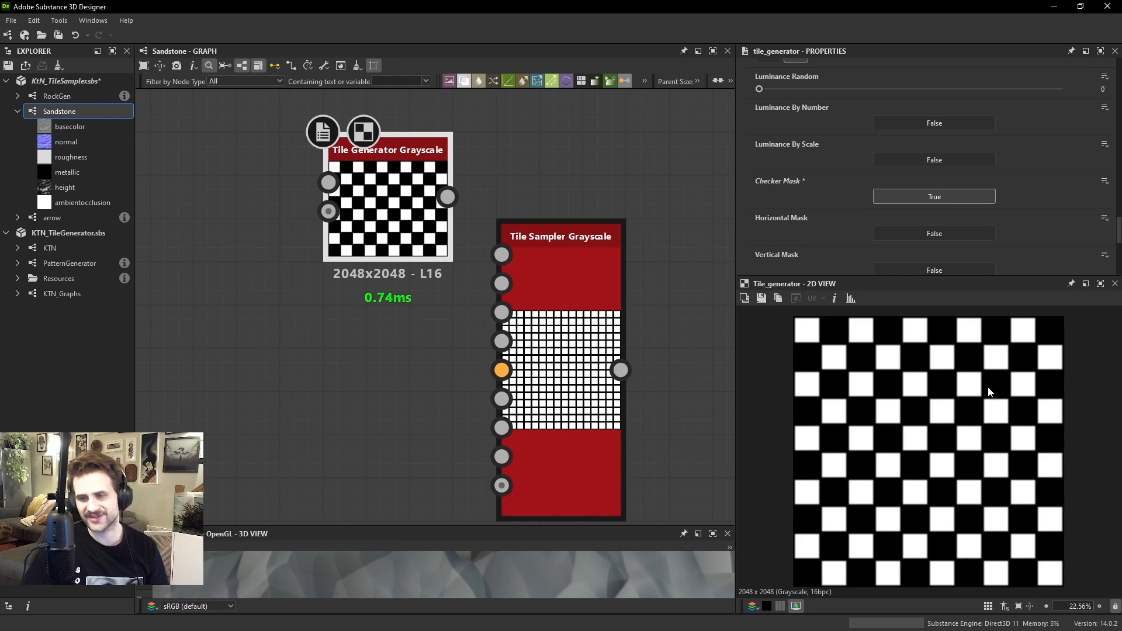
scroll(868, 332, "up", 2)
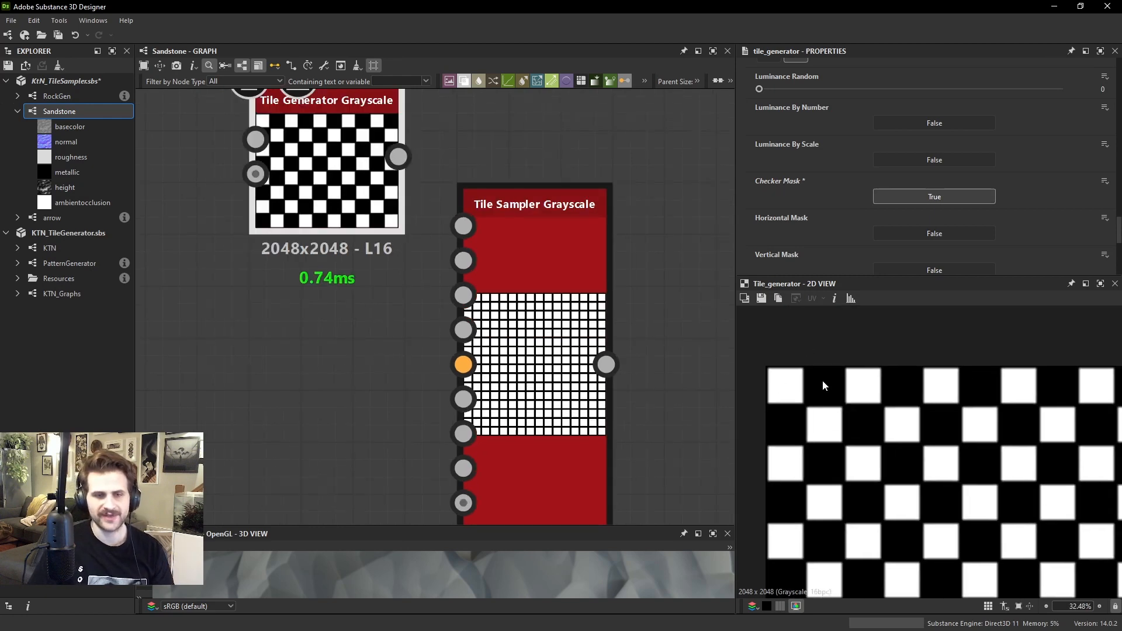
middle_click_drag(1037, 388, 946, 374)
Move the new Tile Sampler farther from the Tile Generator and review its Color, Mask and Pattern parameters
left_click(558, 248)
scroll(961, 167, "down", 10)
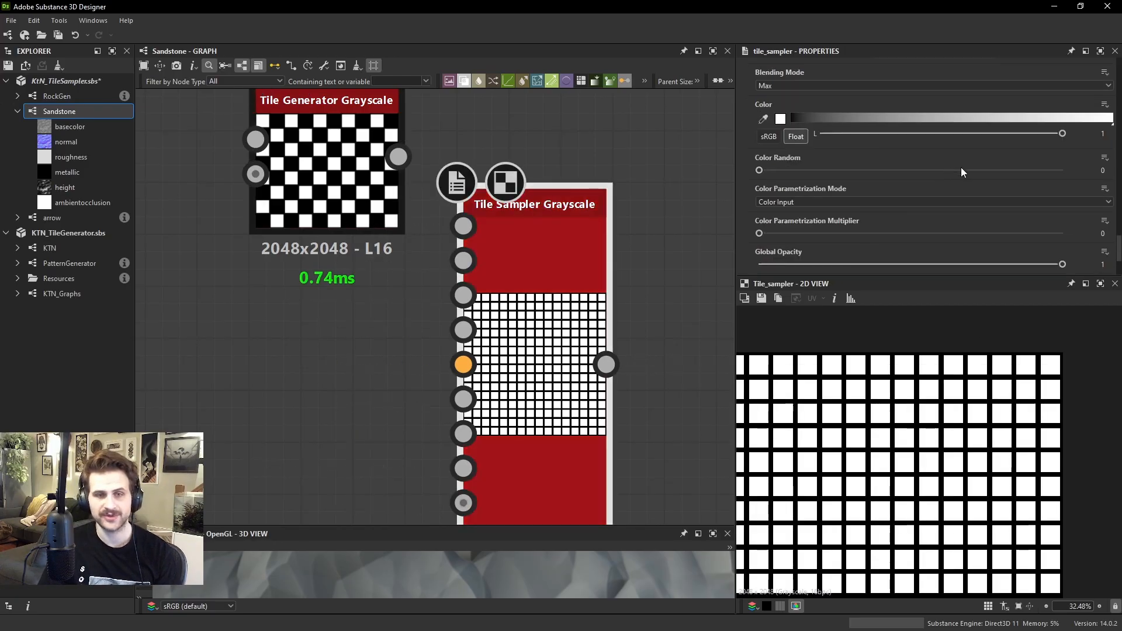
scroll(868, 191, "up", 5)
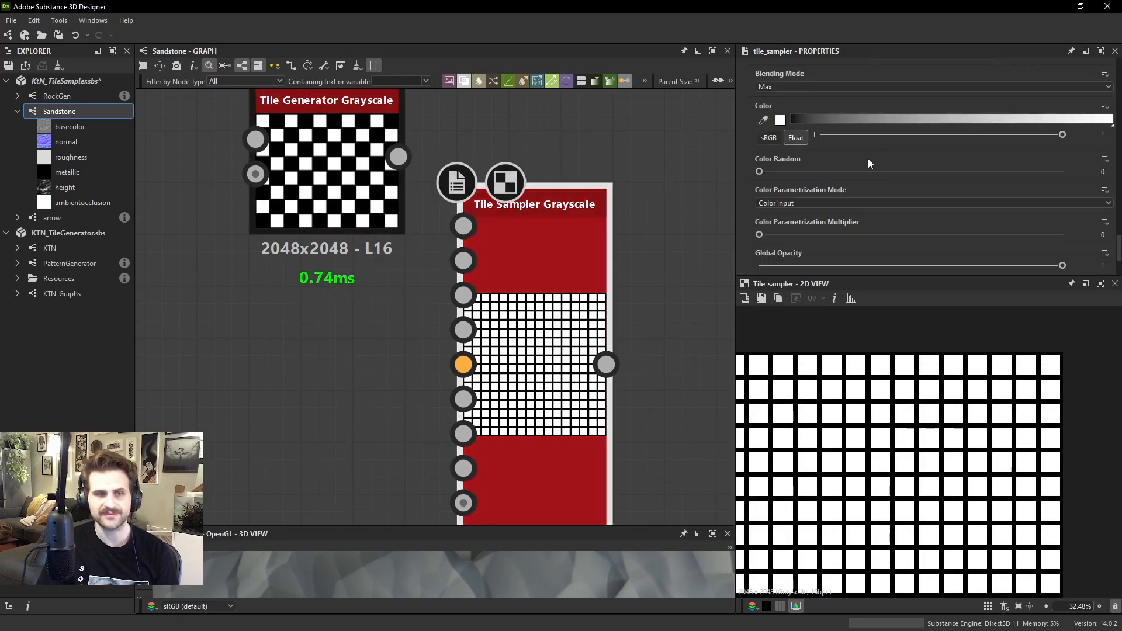
scroll(871, 203, "up", 1)
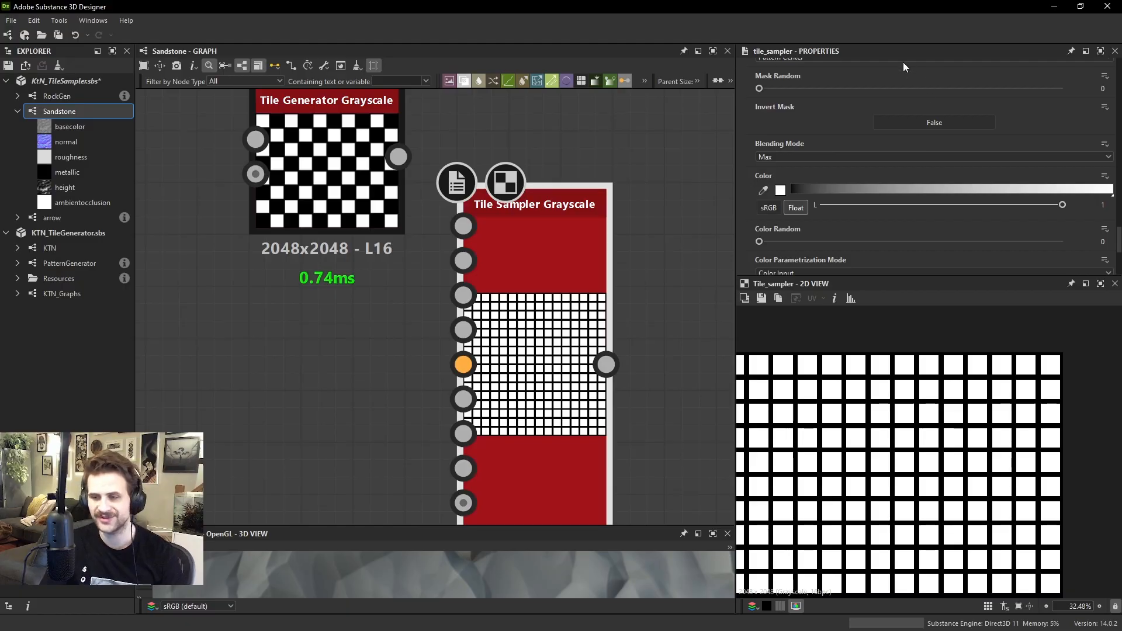
left_click_drag(515, 258, 640, 265)
scroll(639, 264, "down", 2)
middle_click_drag(639, 264, 474, 295)
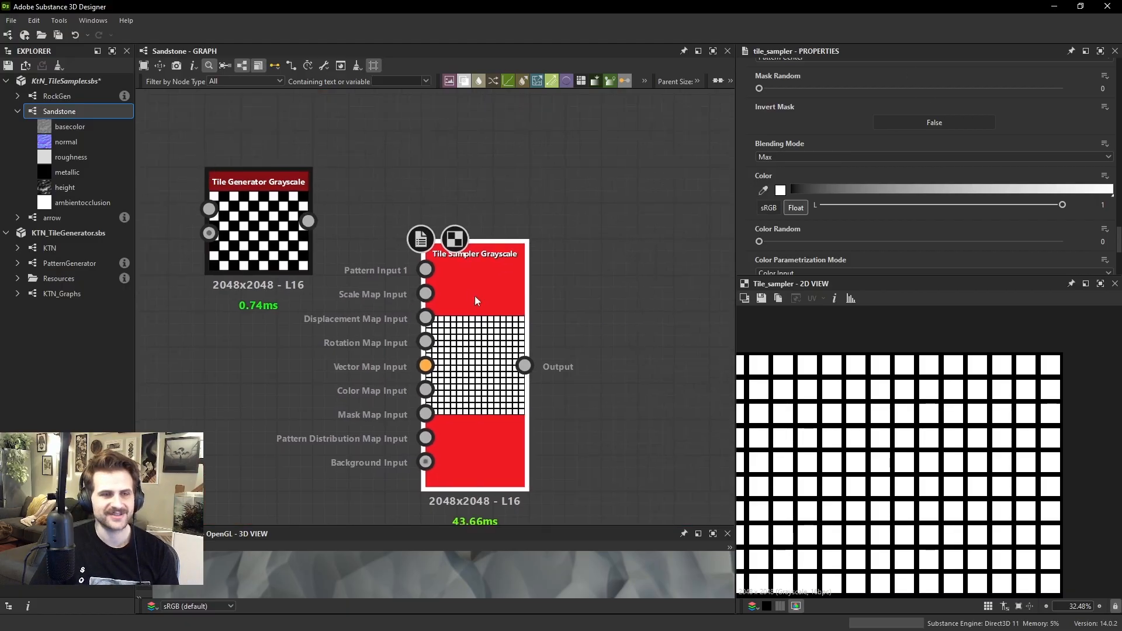
left_click_drag(475, 296, 553, 293)
scroll(883, 171, "up", 13)
scroll(886, 171, "up", 12)
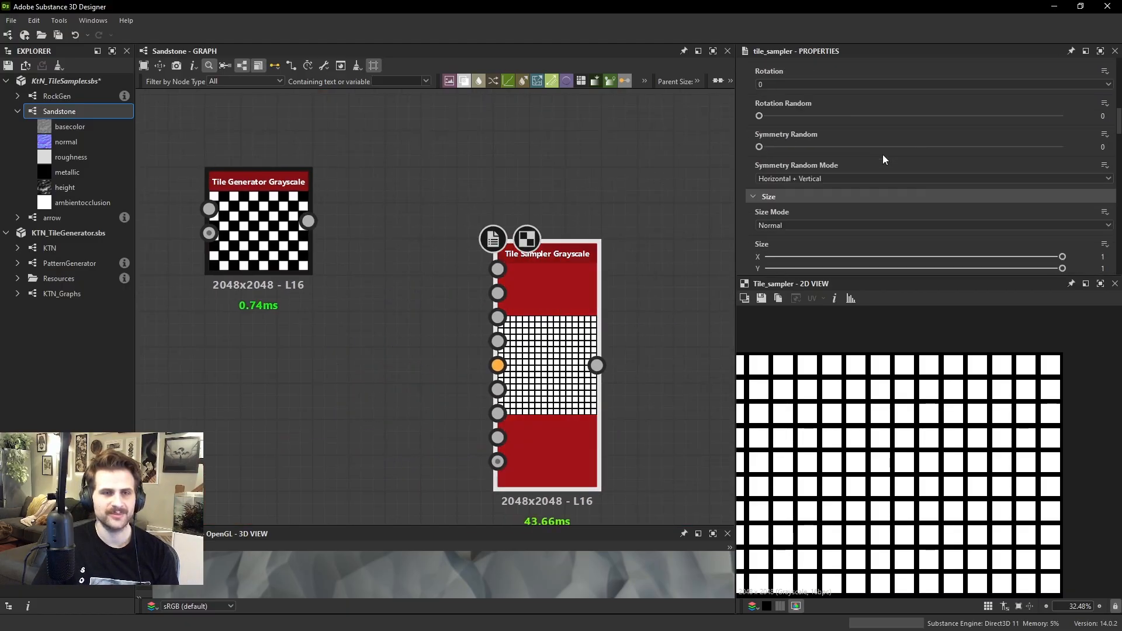
scroll(776, 122, "up", 3)
scroll(782, 164, "down", 3)
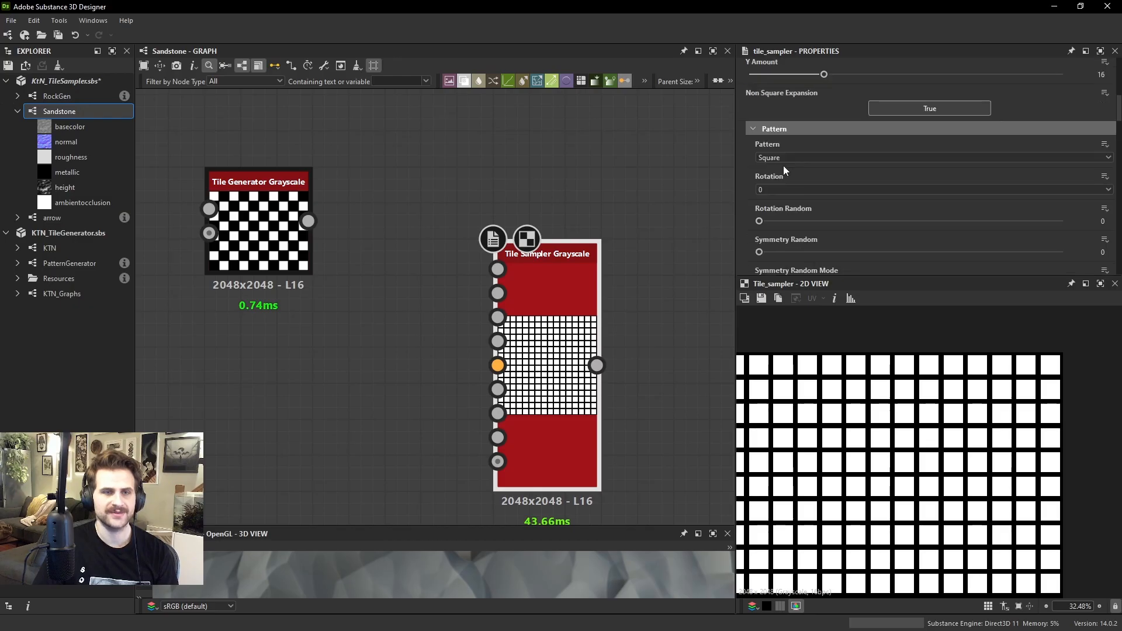
Set the new Tile Sampler's Pattern to Pattern Input and move the node farther from the Tile Generator
left_click(777, 156)
left_click(777, 168)
left_click_drag(539, 290, 628, 292)
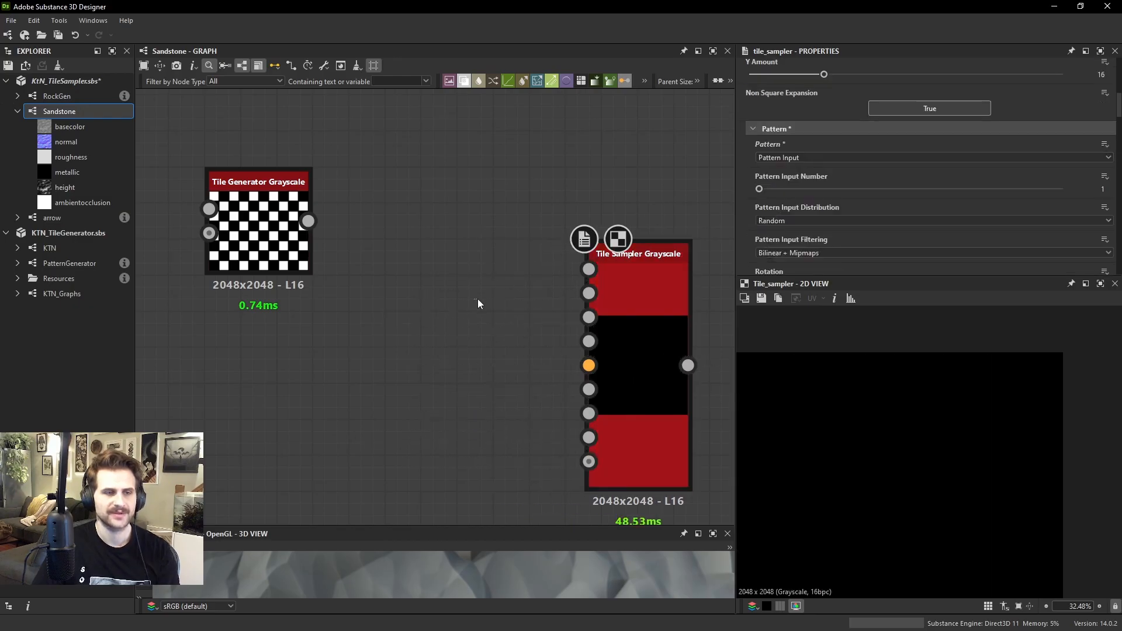
Add a Shape node, connect it to the Tile Sampler's Pattern Input 1, and preview the sampler's output
key("space")
type("shap")
key("Return")
left_click_drag(479, 303, 496, 301)
left_click_drag(542, 293, 588, 270)
double_click(609, 312)
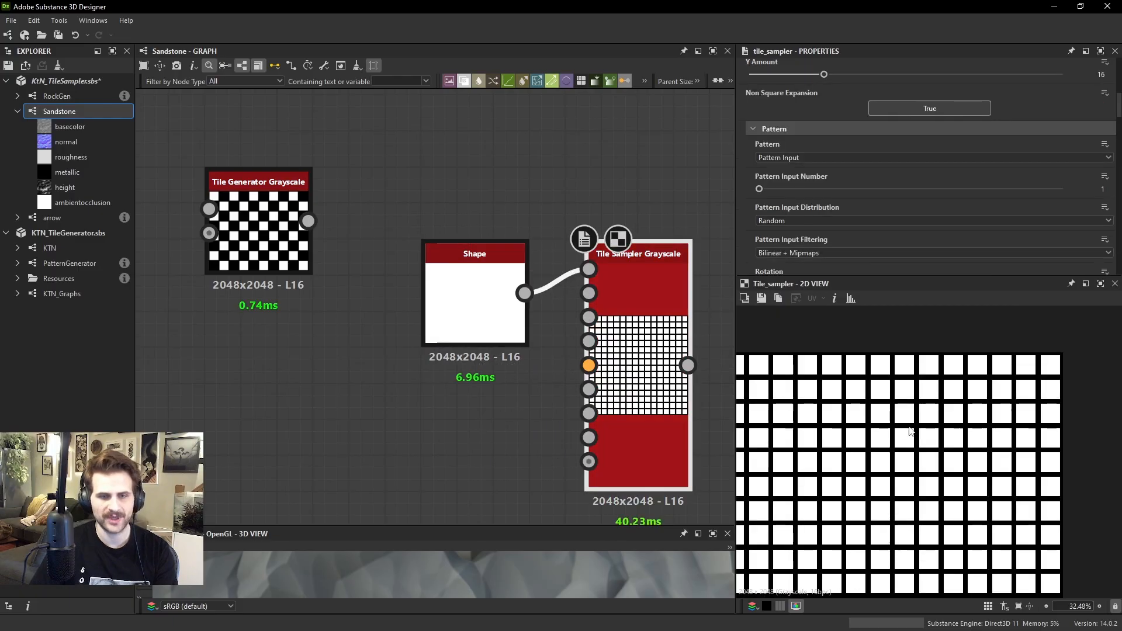
Set the Tile Sampler's Pattern Input Number to 2 and move the Shape node up, clear of the input labels
left_click(783, 188)
scroll(601, 272, "up", 2)
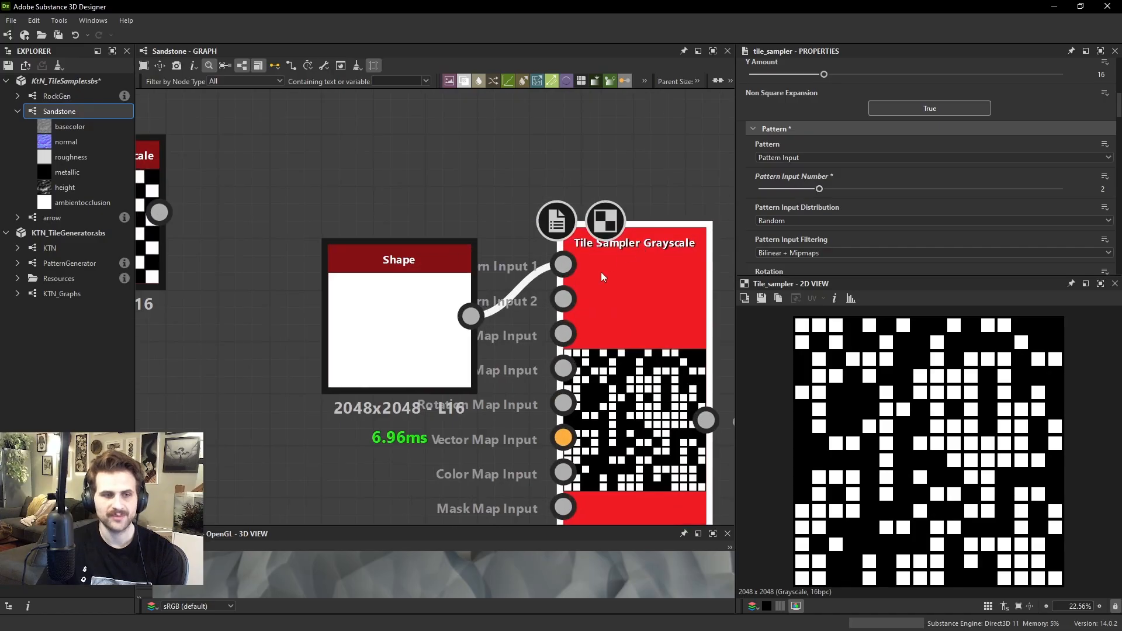
left_click_drag(378, 350, 349, 246)
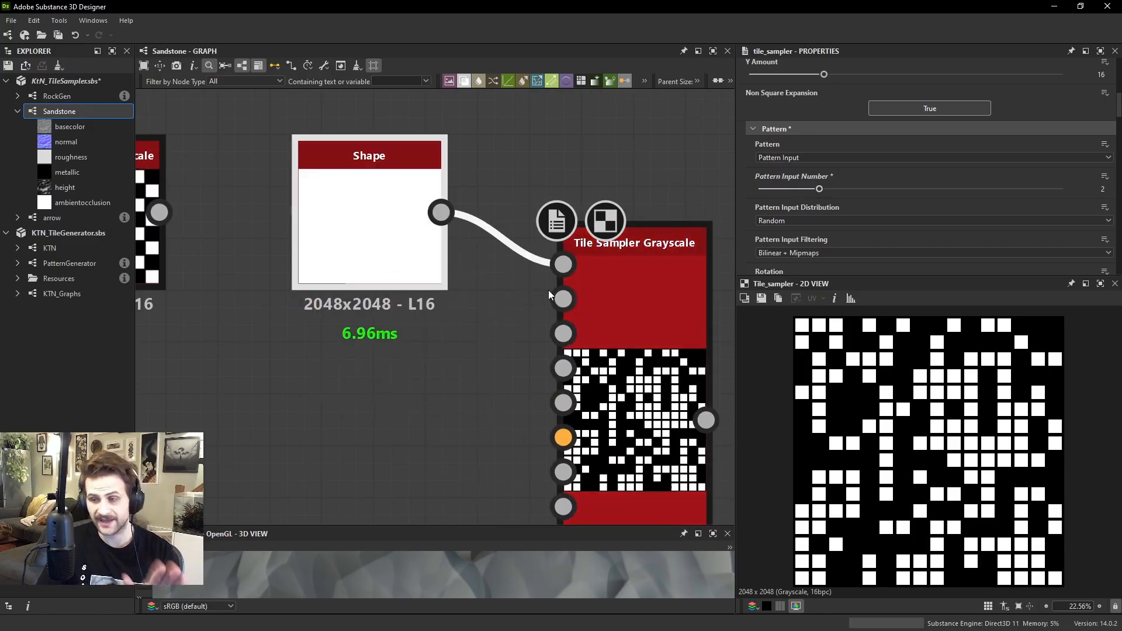
Set the Tile Sampler's Pattern Input Distribution to Pattern Number
left_click(616, 282)
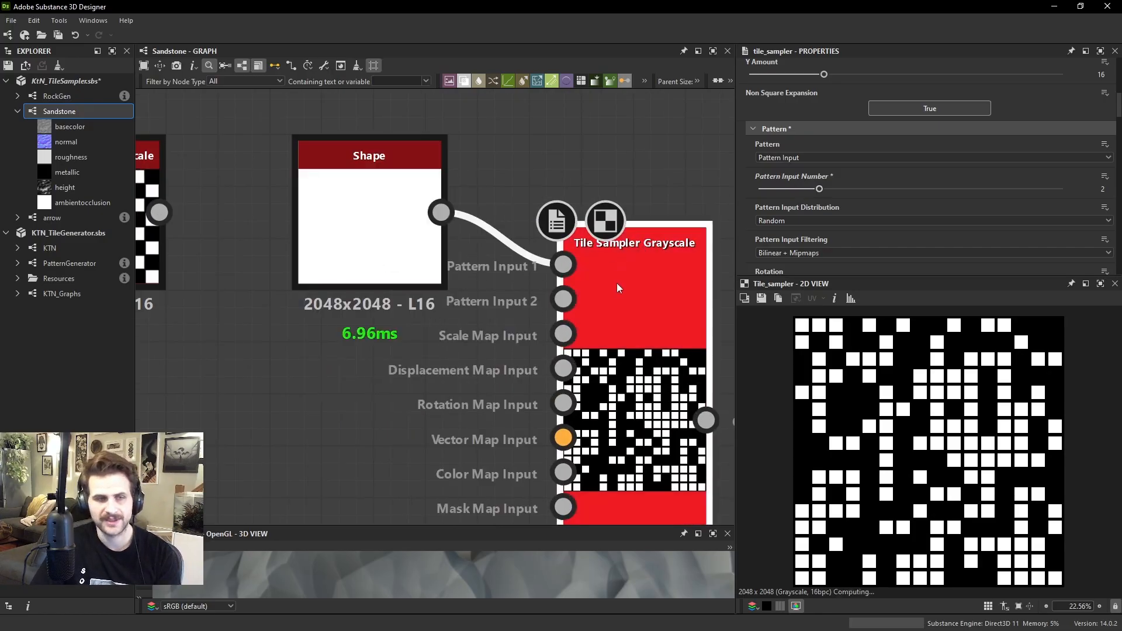
scroll(906, 175, "down", 2)
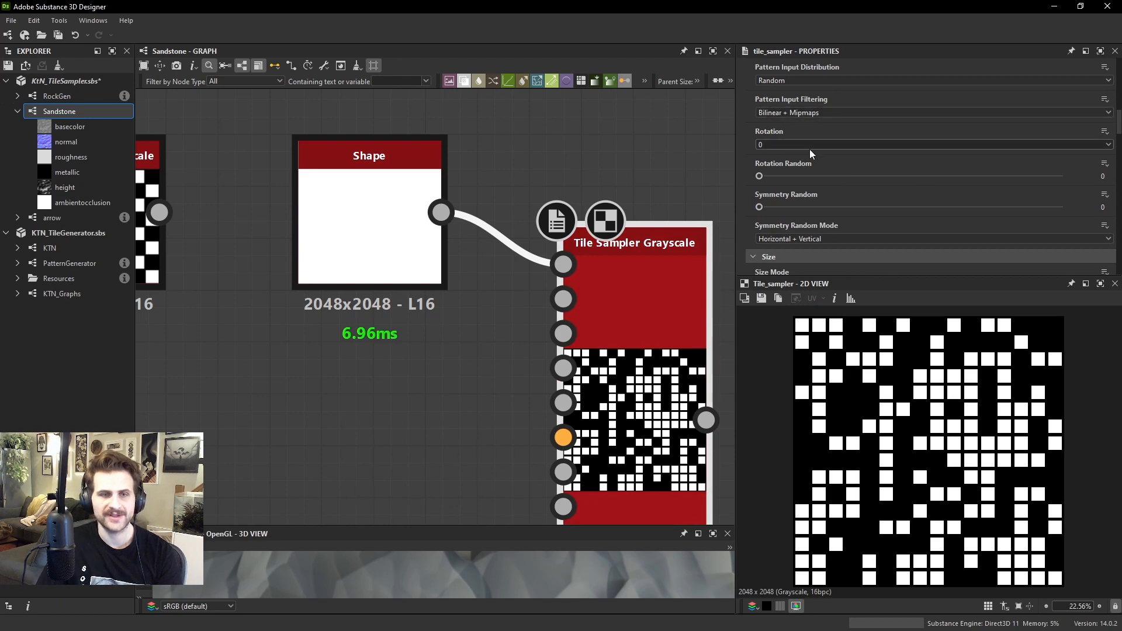
scroll(815, 164, "up", 2)
left_click(788, 221)
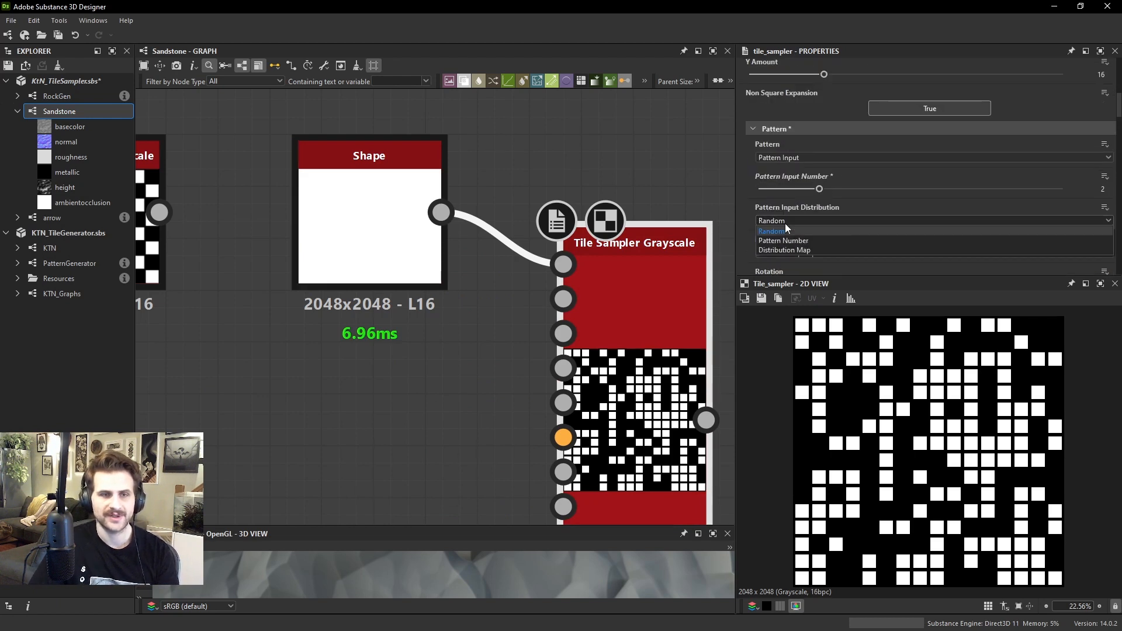
left_click(786, 238)
Set the Tile Sampler's position Offset to 1 so the tile columns alternate as a checkerboard
scroll(786, 238, "down", 6)
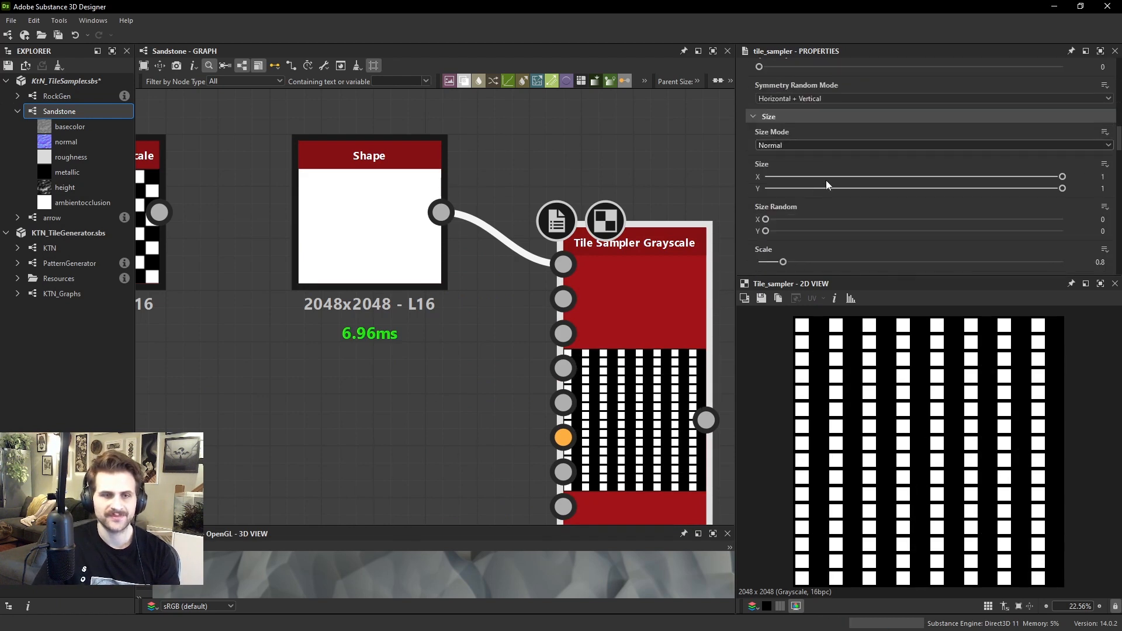
scroll(815, 236, "down", 1)
left_click(807, 253)
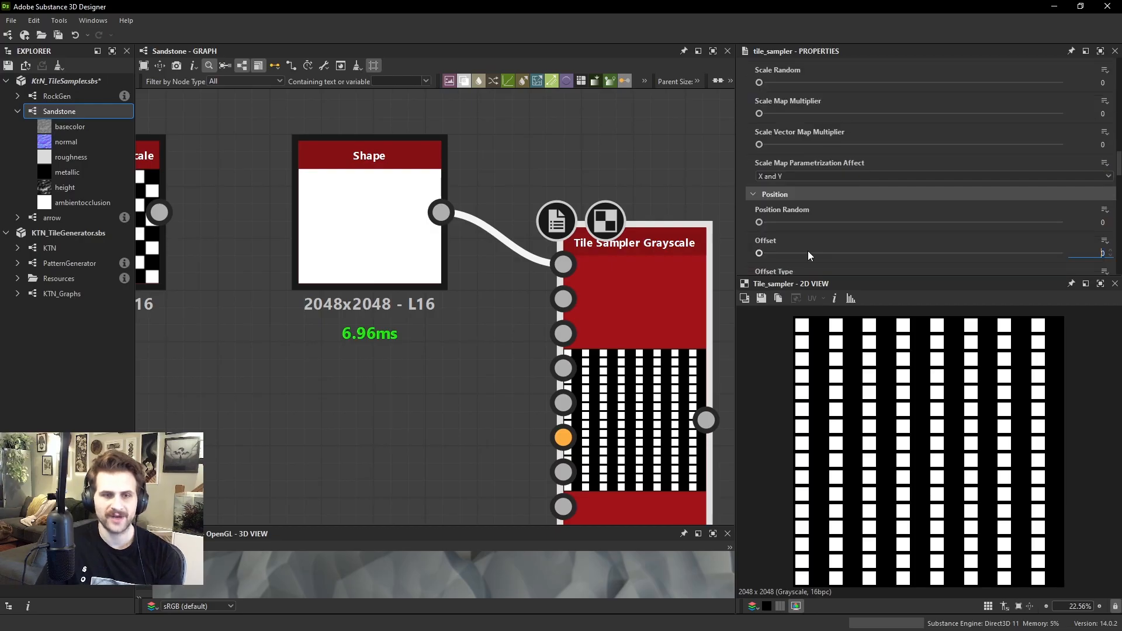
type("0.5")
key("Return")
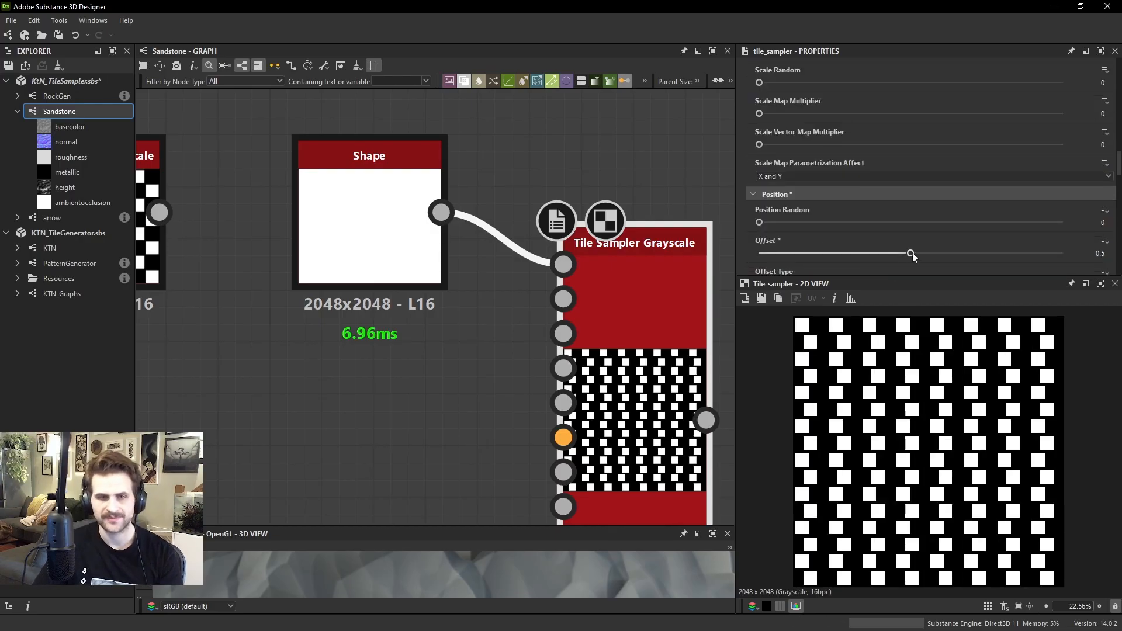
left_click_drag(913, 252, 1096, 259)
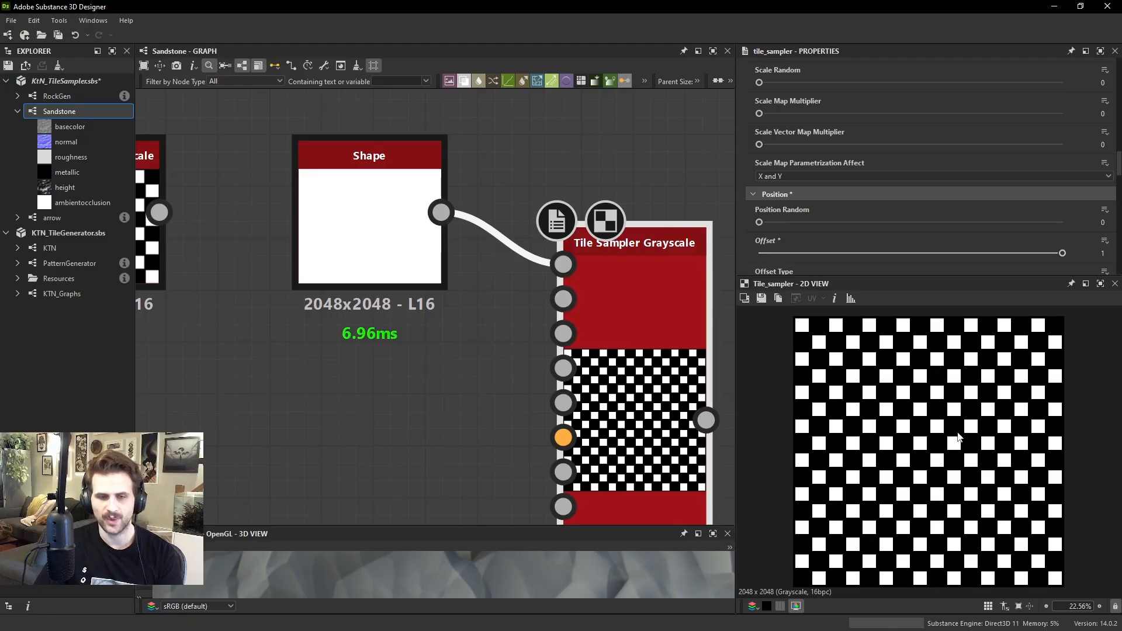
Set the Tile Sampler's Scale to 1 so the squares fill their cells
scroll(957, 433, "up", 1)
scroll(848, 151, "up", 2)
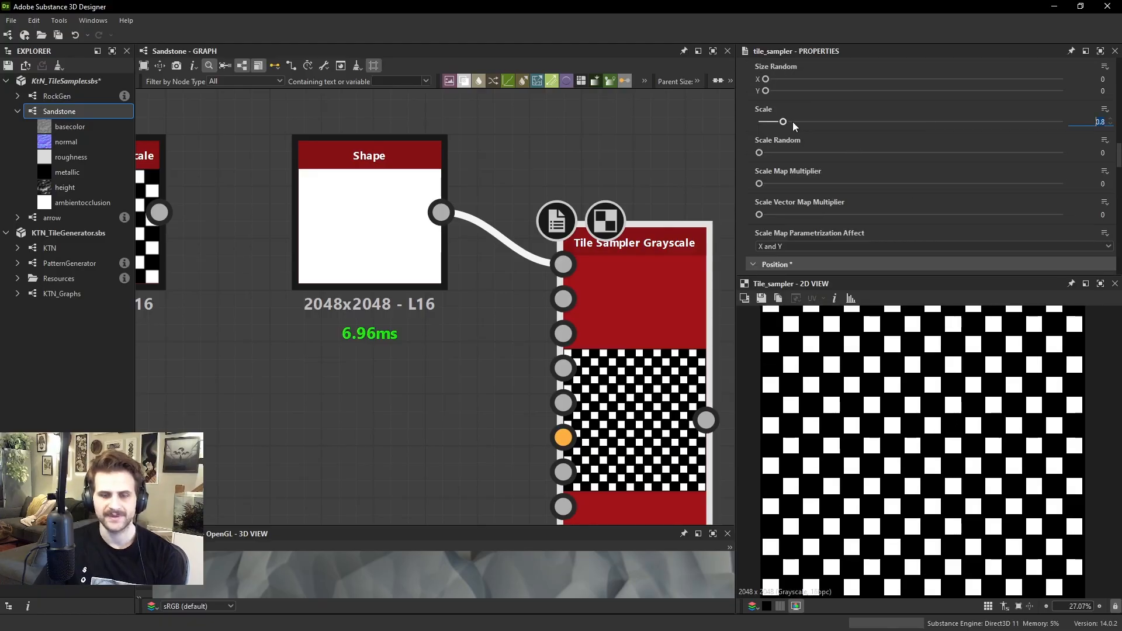
type("1")
key("Return")
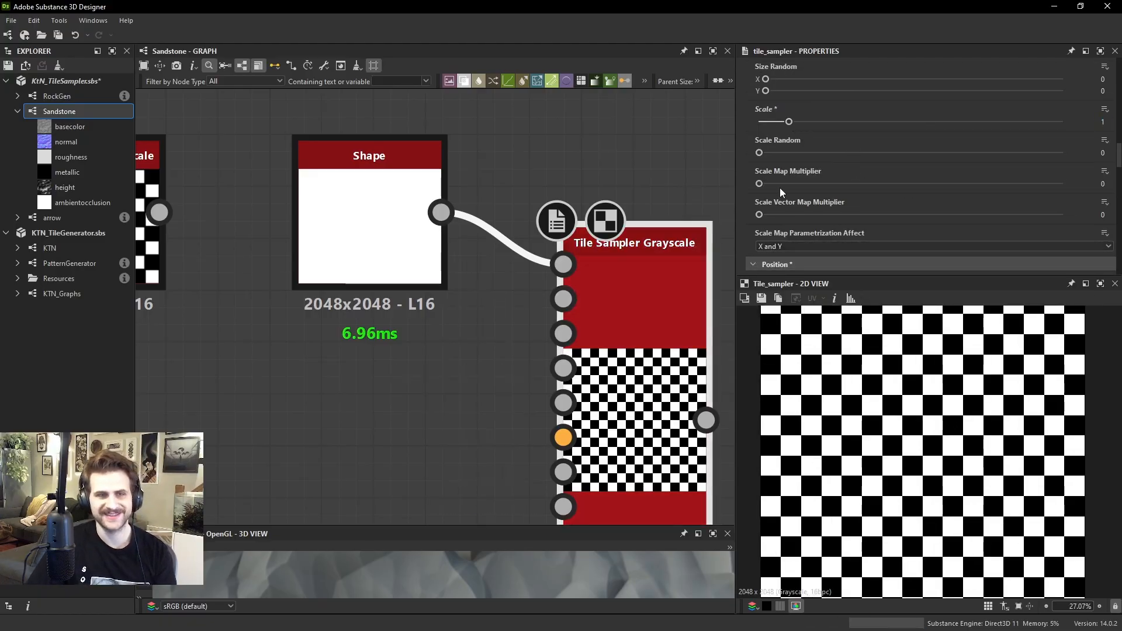
Compare the checker patterns of the Tile Sampler and the Tile Generator up close in the 2D preview
scroll(573, 300, "up", 2)
left_click_drag(559, 289, 890, 376)
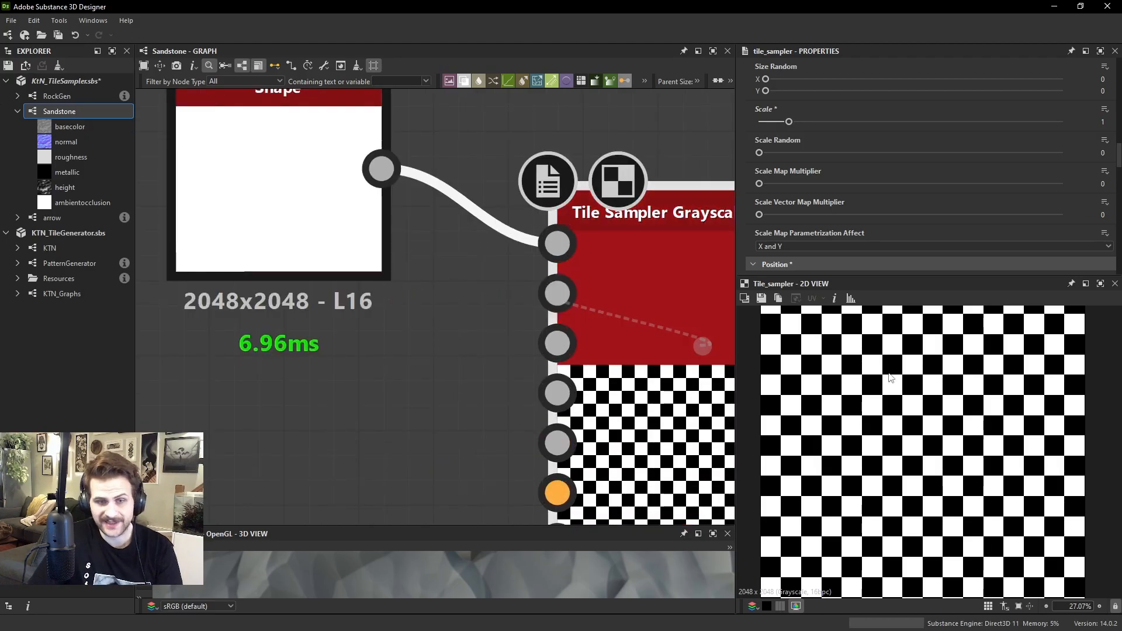
scroll(903, 399, "up", 4)
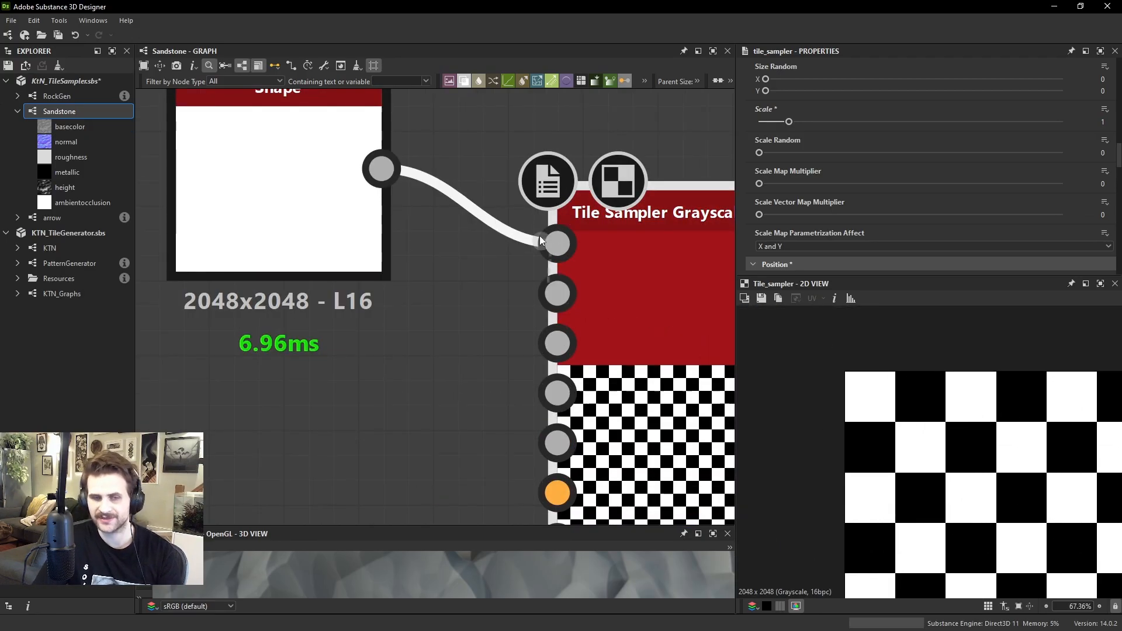
left_click_drag(644, 254, 649, 279)
scroll(654, 290, "down", 4)
double_click(401, 257)
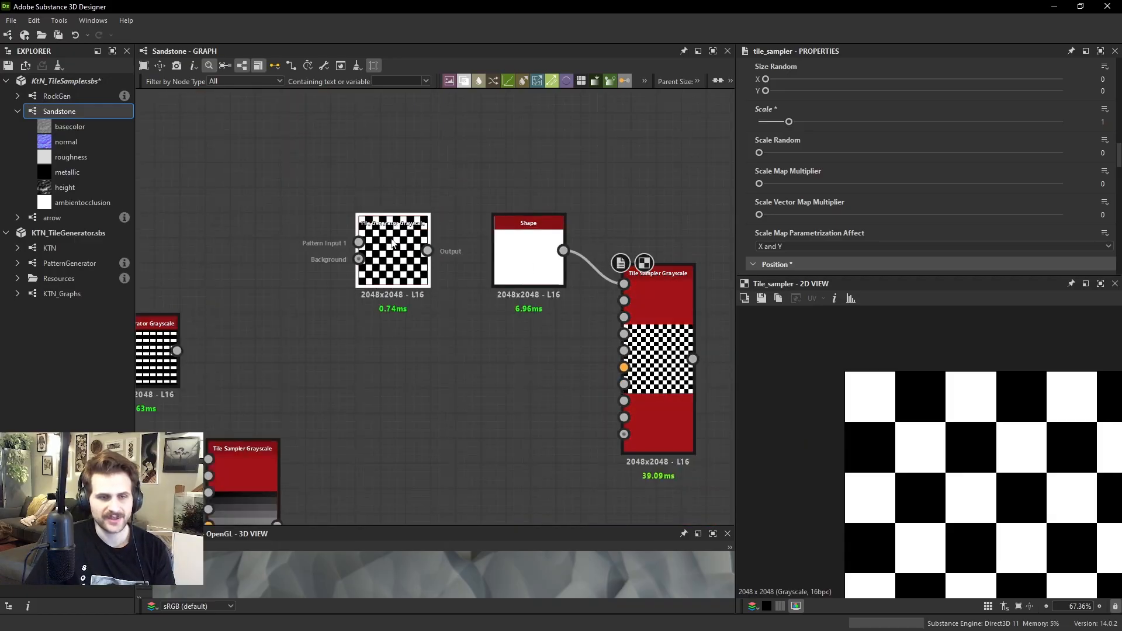
double_click(631, 316)
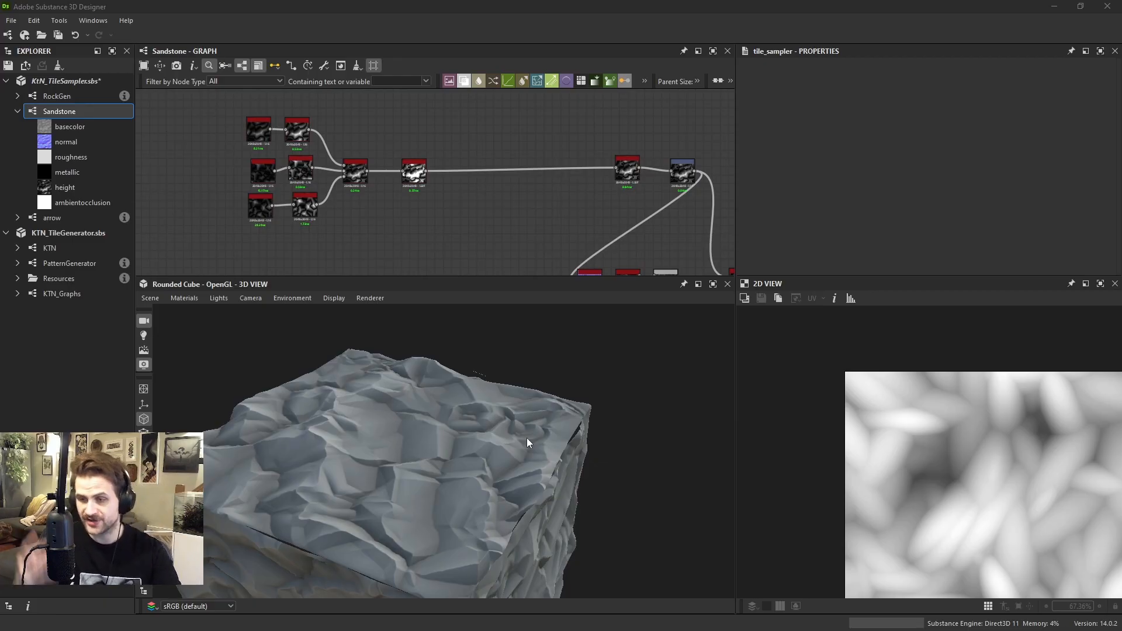
Preview the Sandstone graph's Non-Uniform Directional Warp, HDRMult and first Auto Levels nodes in sequence
scroll(555, 202, "down", 4)
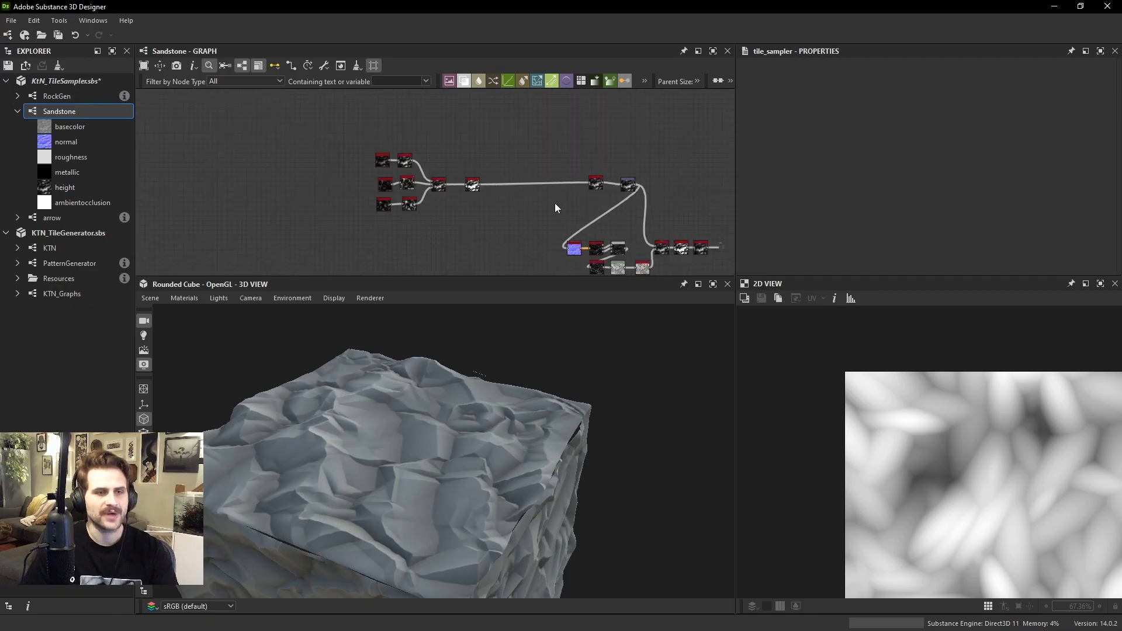
left_click_drag(569, 409, 479, 409)
scroll(357, 159, "up", 5)
double_click(495, 245)
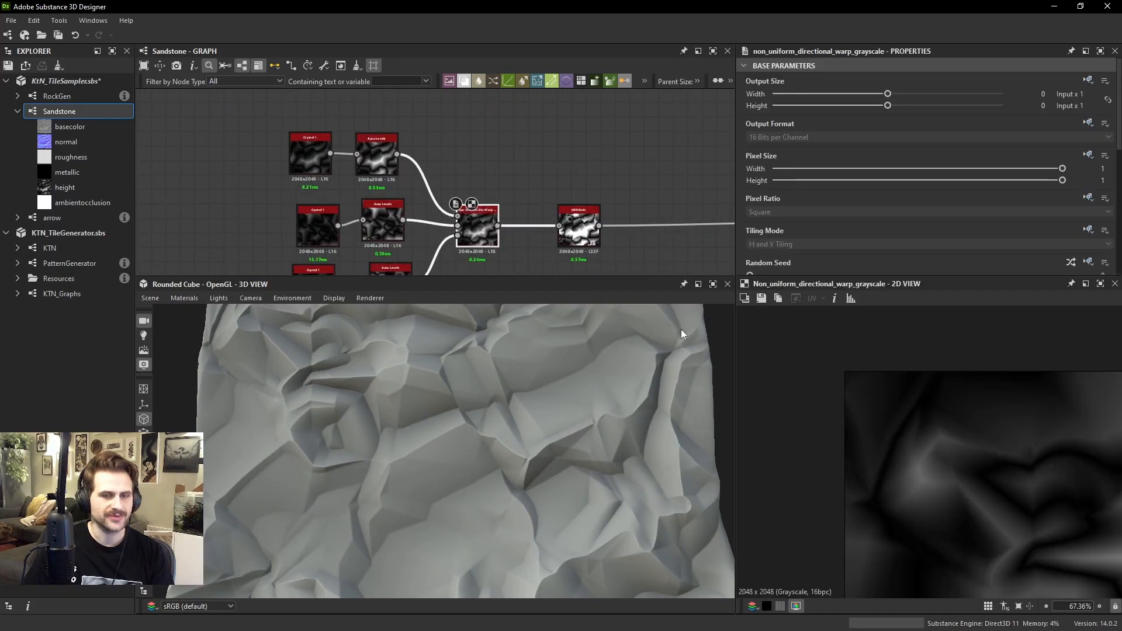
scroll(987, 451, "down", 3)
double_click(580, 225)
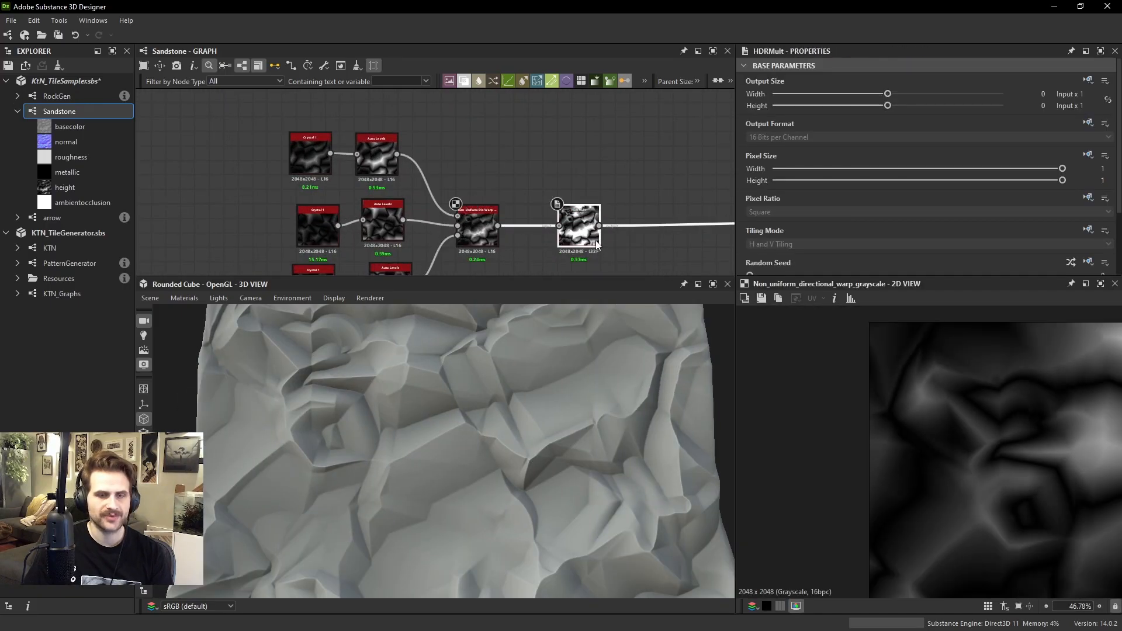
scroll(580, 225, "down", 2)
middle_click_drag(618, 222, 329, 190)
scroll(567, 184, "up", 3)
double_click(525, 193)
left_click_drag(526, 193, 518, 200)
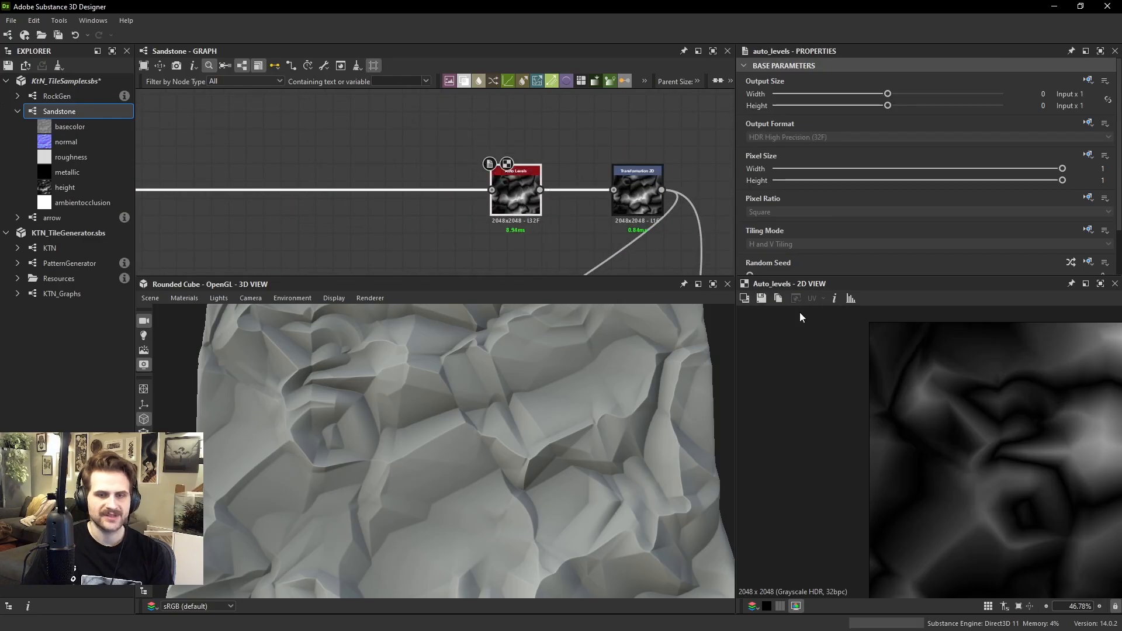
key("f")
Preview the Non-Uniform Blur, HDRMult and final Auto Levels nodes leading to the Cliffs output
middle_click_drag(606, 140, 535, 23)
scroll(621, 203, "down", 2)
middle_click_drag(638, 264, 618, 219)
scroll(618, 220, "up", 2)
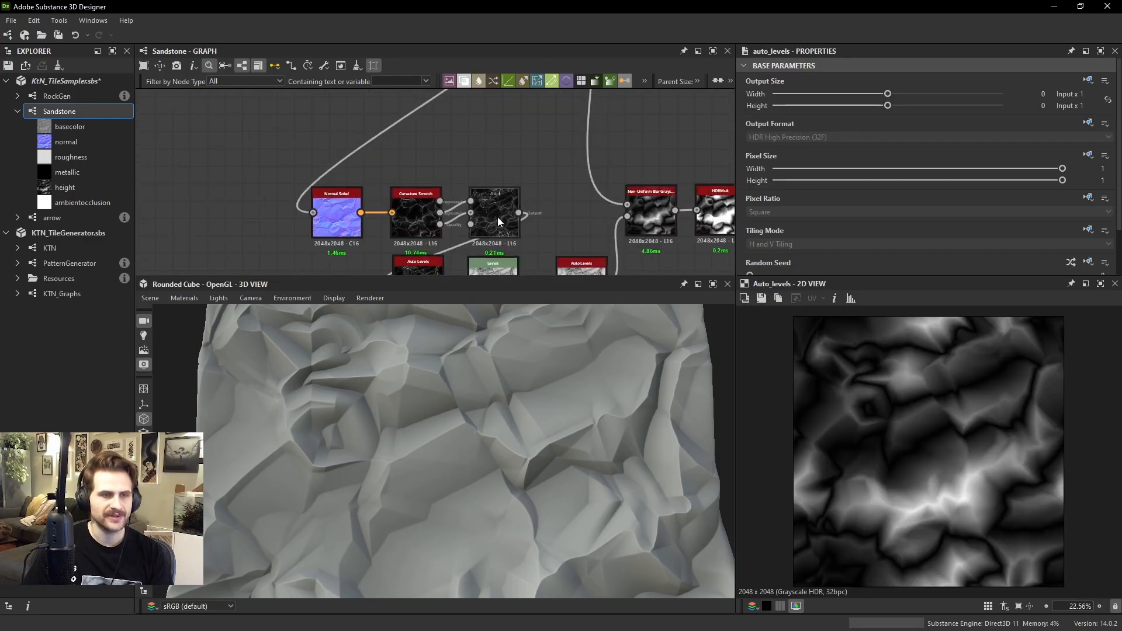
middle_click_drag(497, 216, 429, 211)
double_click(585, 210)
scroll(930, 403, "up", 3)
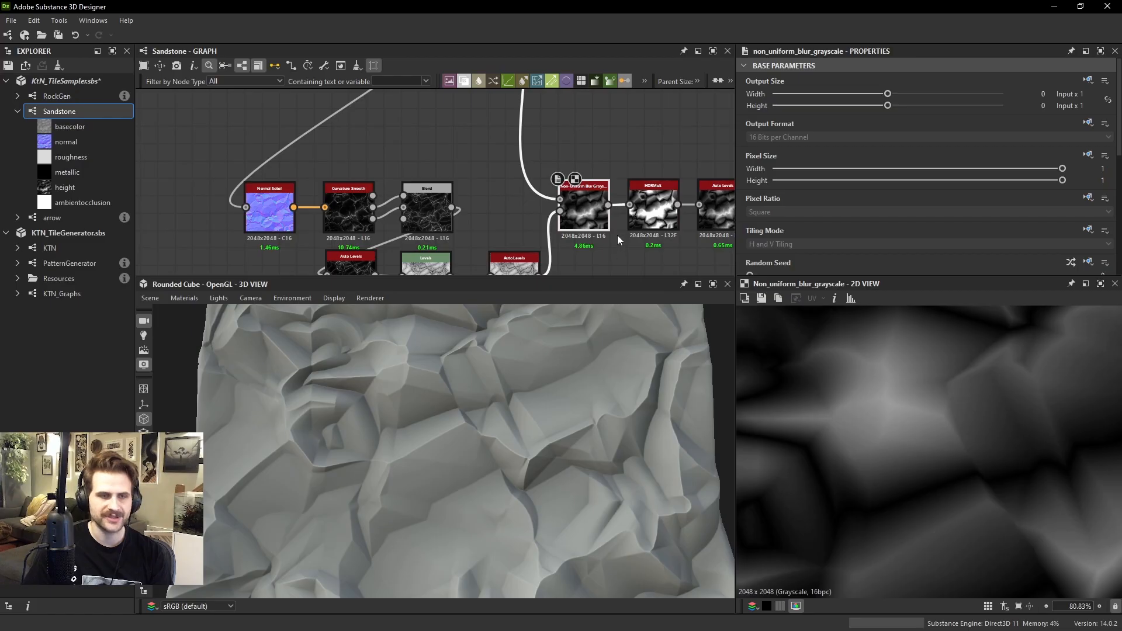
double_click(650, 211)
middle_click_drag(692, 209, 612, 208)
double_click(643, 199)
scroll(939, 432, "down", 4)
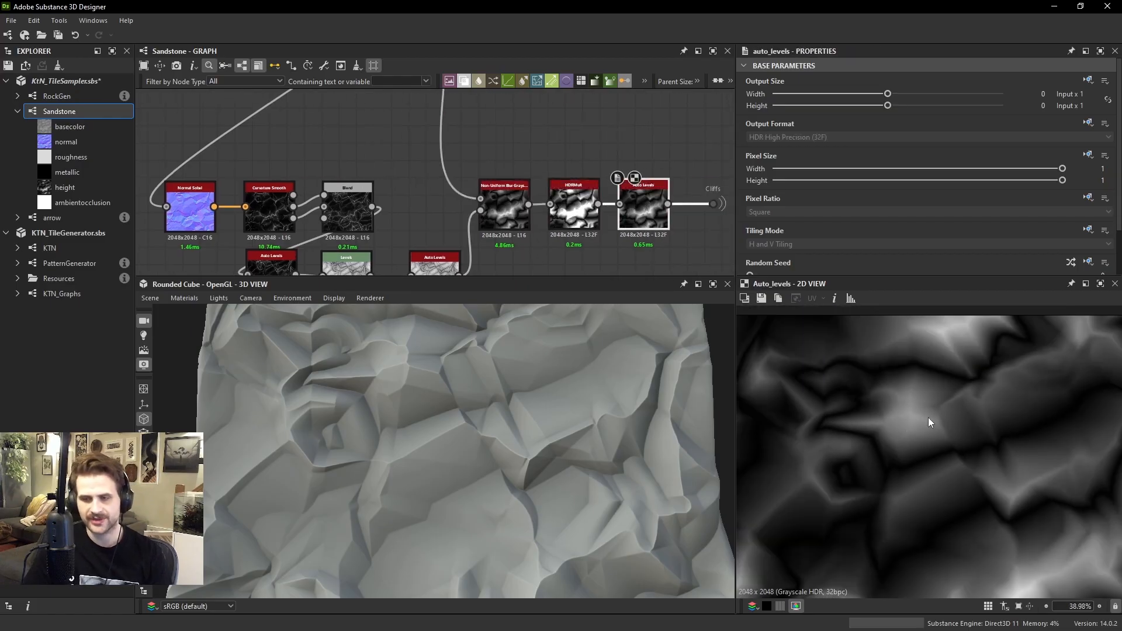
Inspect the displaced rock surface on the rounded cube from above and from a low angle
left_click_drag(548, 416, 545, 439)
scroll(545, 440, "down", 3)
scroll(545, 440, "up", 1)
mouse_move(545, 440)
right_mouse_down("ctrl+shift")
mouse_move(521, 435)
mouse_move(568, 433)
mouse_move(545, 433)
right_mouse_up("ctrl+shift")
scroll(541, 423, "up", 6)
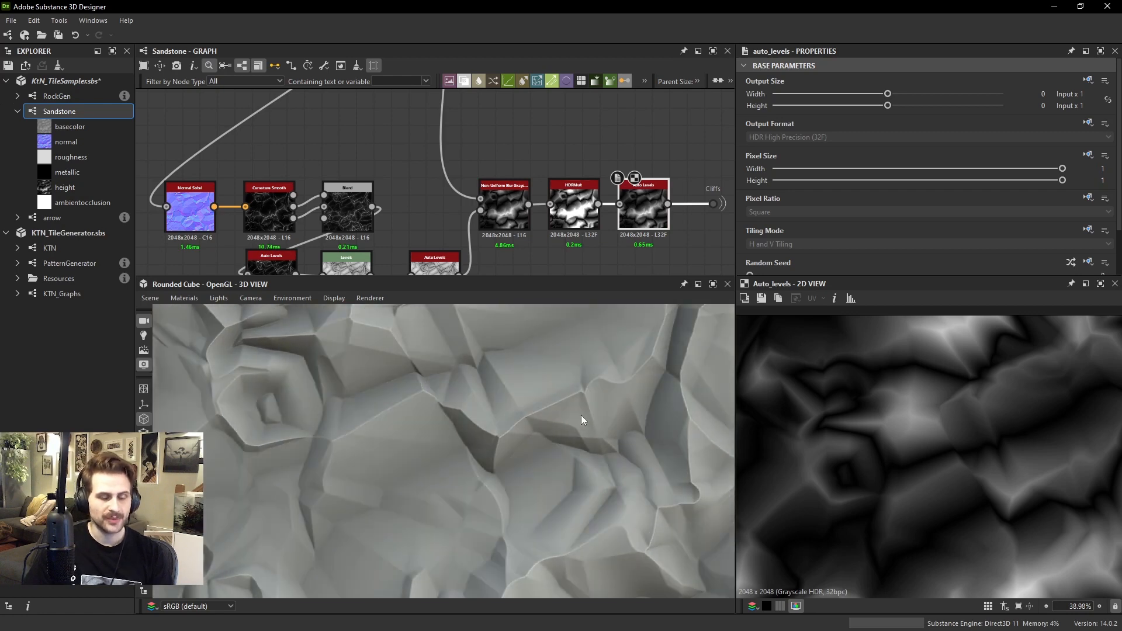
left_click_drag(581, 416, 393, 448)
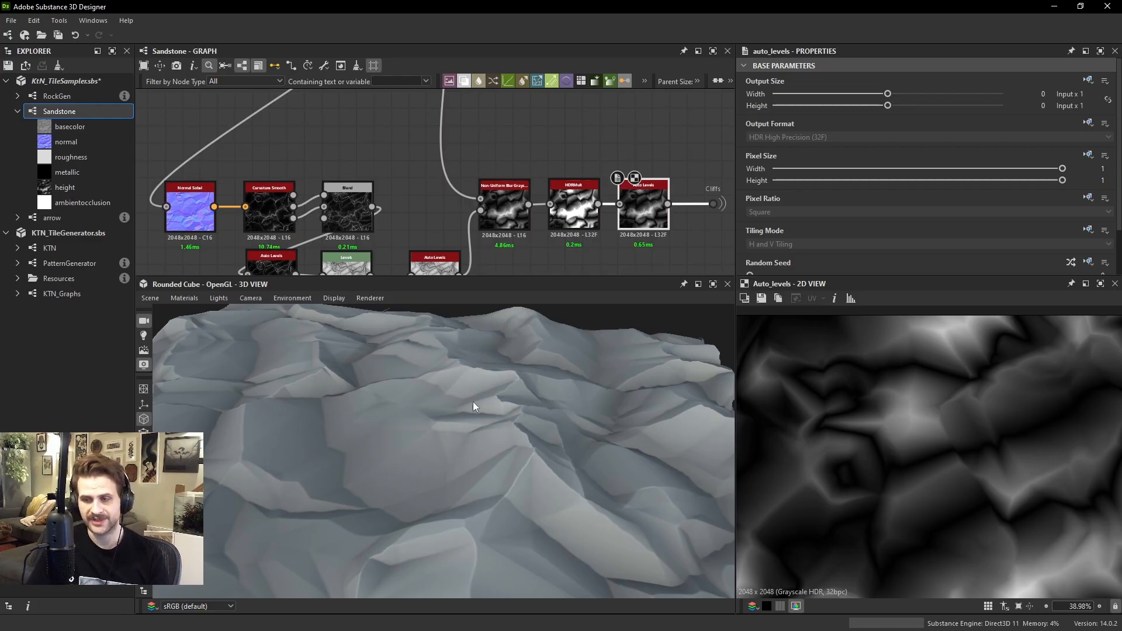
Add a Tile Sampler Grayscale node in the empty graph area below the HDRMult and Auto Levels connection
scroll(350, 163, "down", 5)
middle_click_drag(346, 163, 554, 232)
scroll(453, 168, "up", 2)
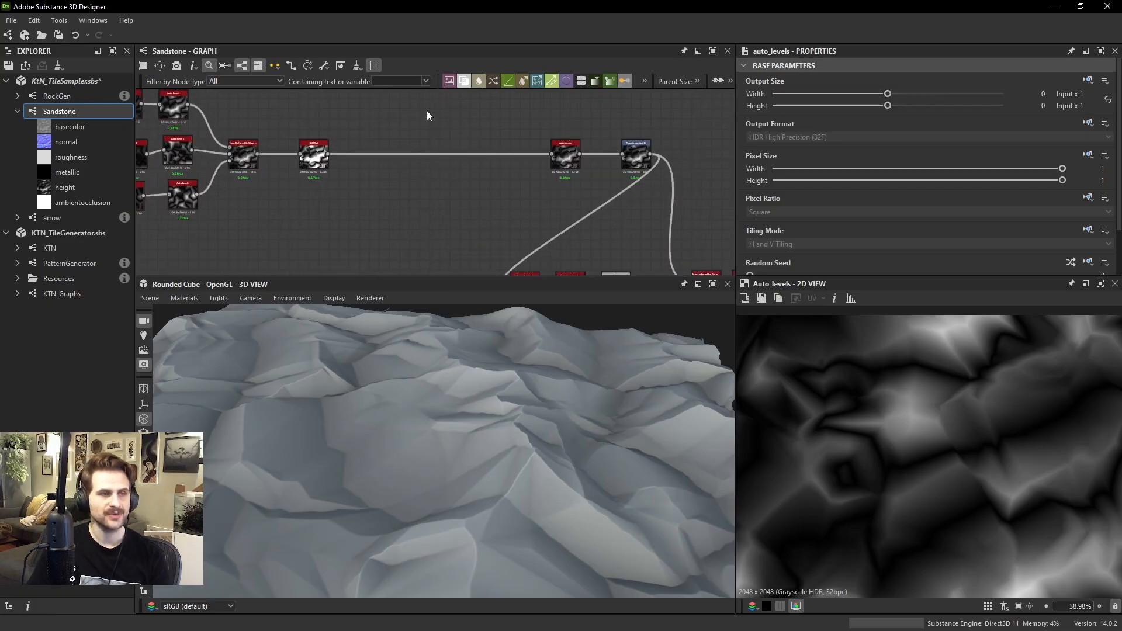
scroll(496, 195, "up", 2)
key("space")
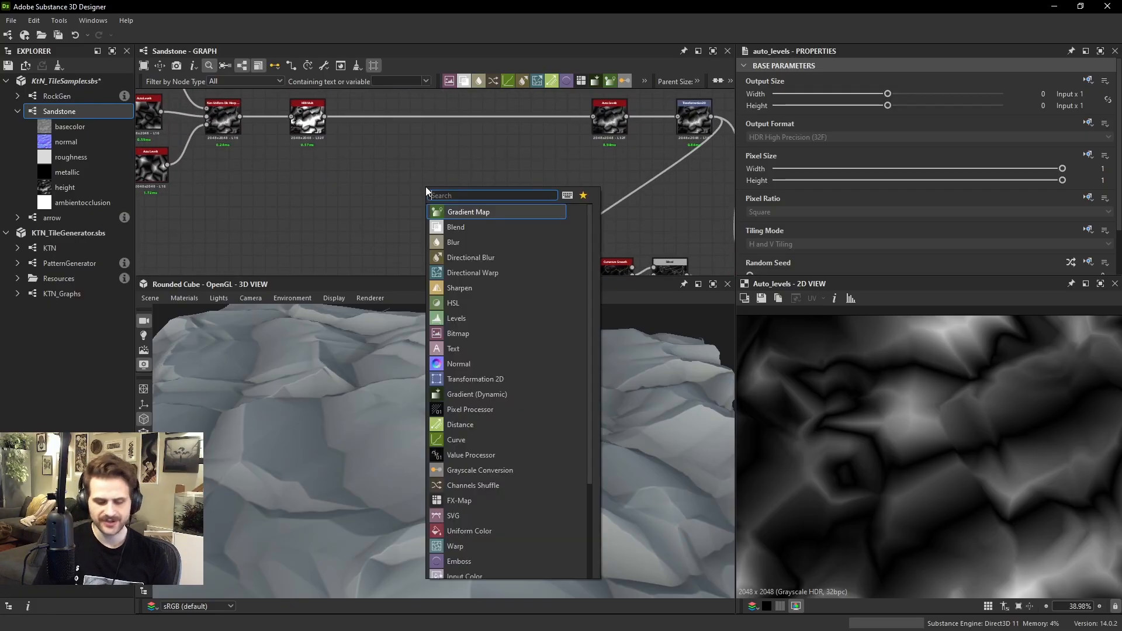
type("tile sa")
key("Return")
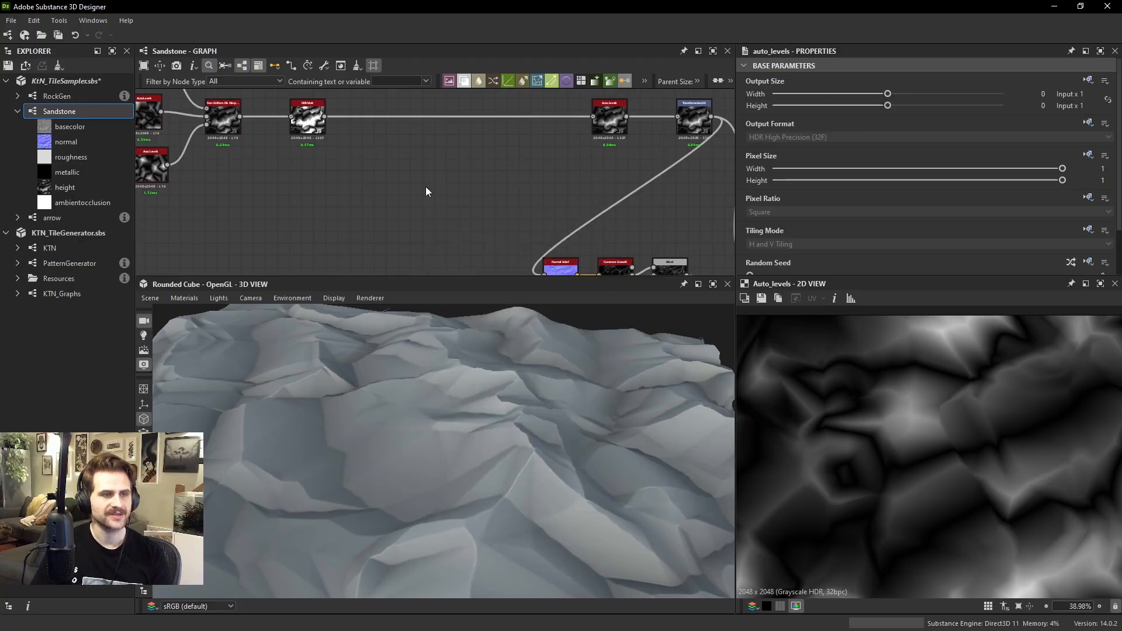
left_click_drag(427, 190, 402, 240)
middle_click_drag(288, 233, 404, 166)
Add a Shape node on the input side of the new Tile Sampler and open its Pattern options
key("space")
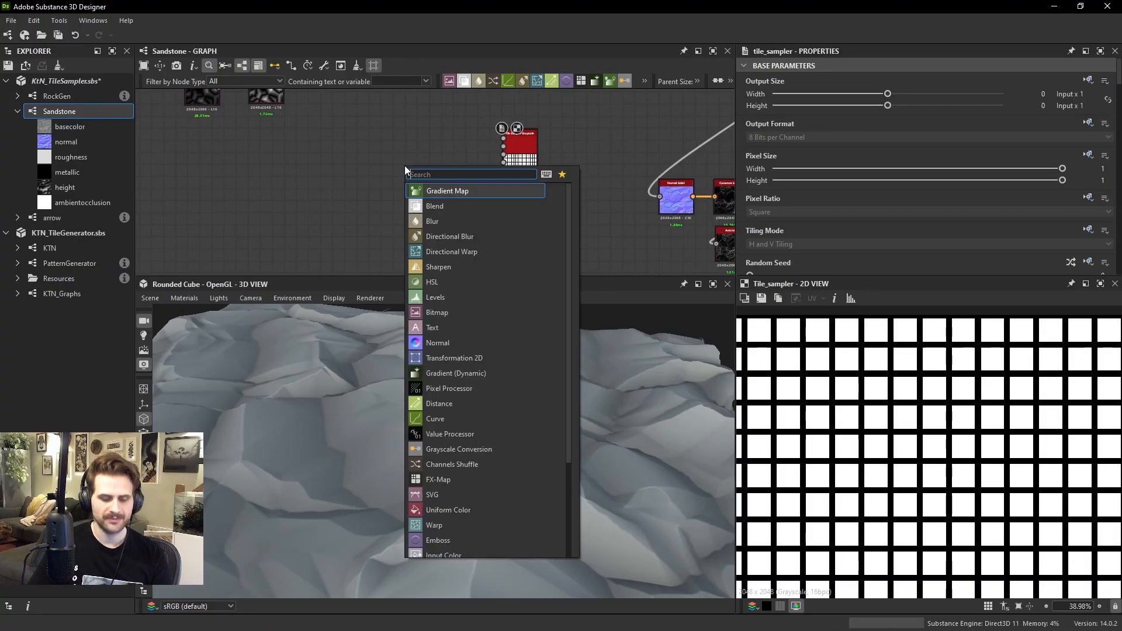
type("shape")
key("Return")
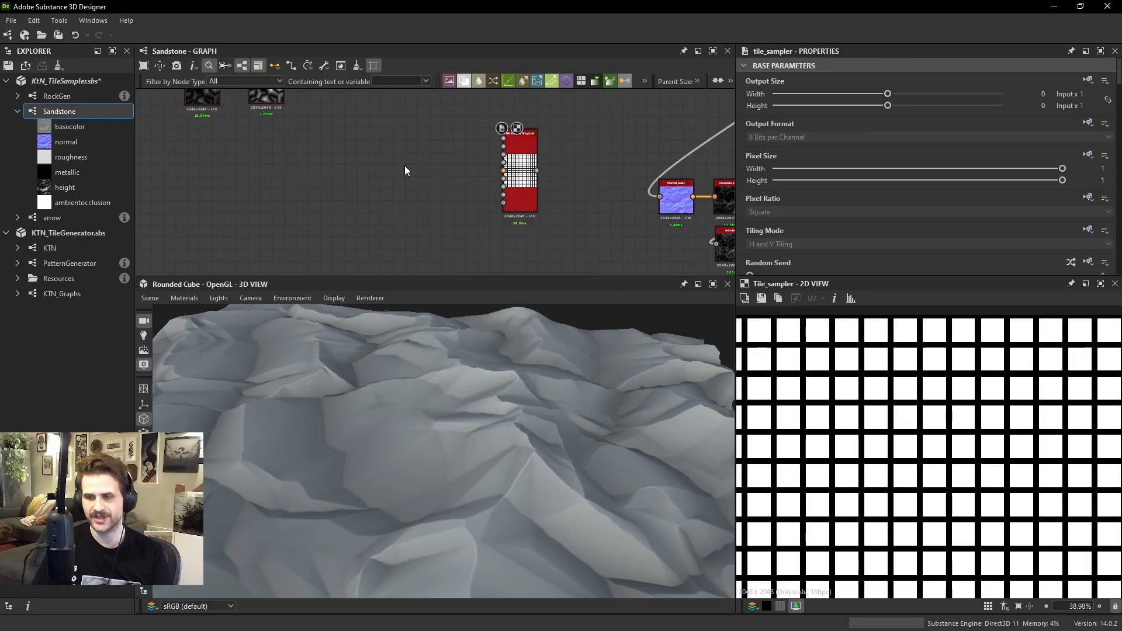
left_click_drag(399, 176, 375, 175)
scroll(817, 198, "down", 3)
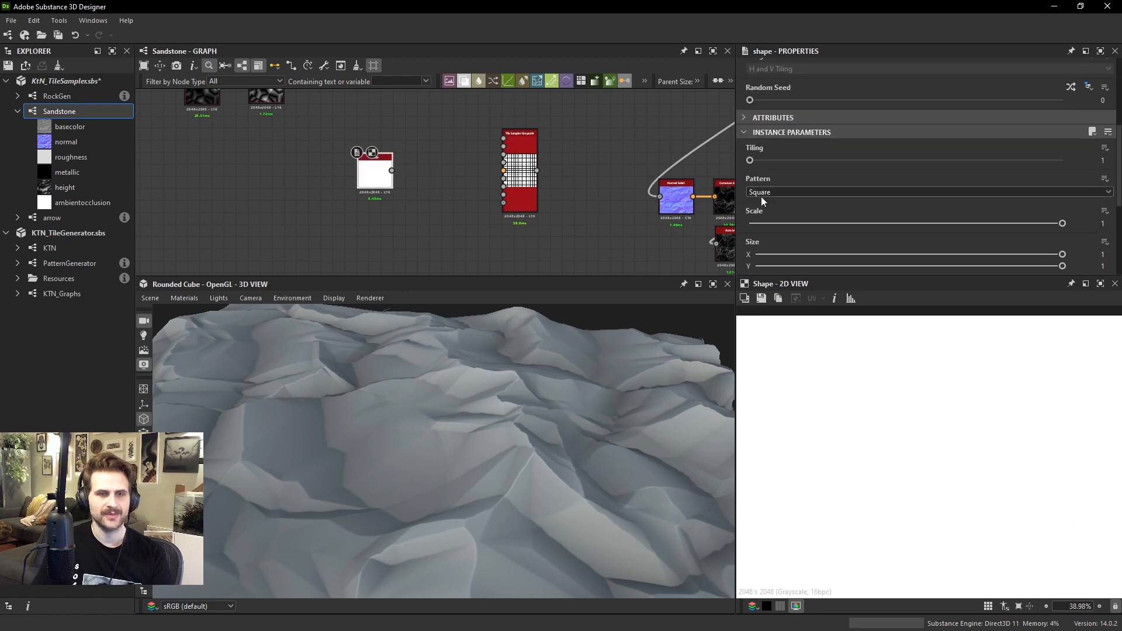
left_click(760, 193)
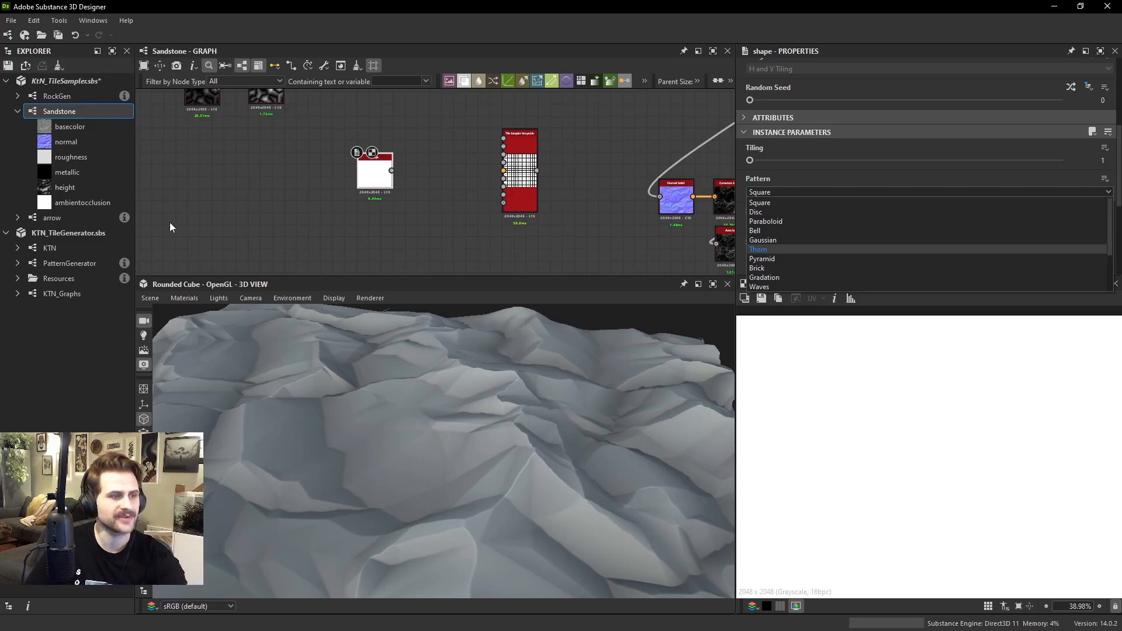
Set the default 3D material's Tessellation Factor to 16 and its Height Scale to 7.71
left_click(184, 298)
mouse_move(196, 312)
mouse_move(292, 327)
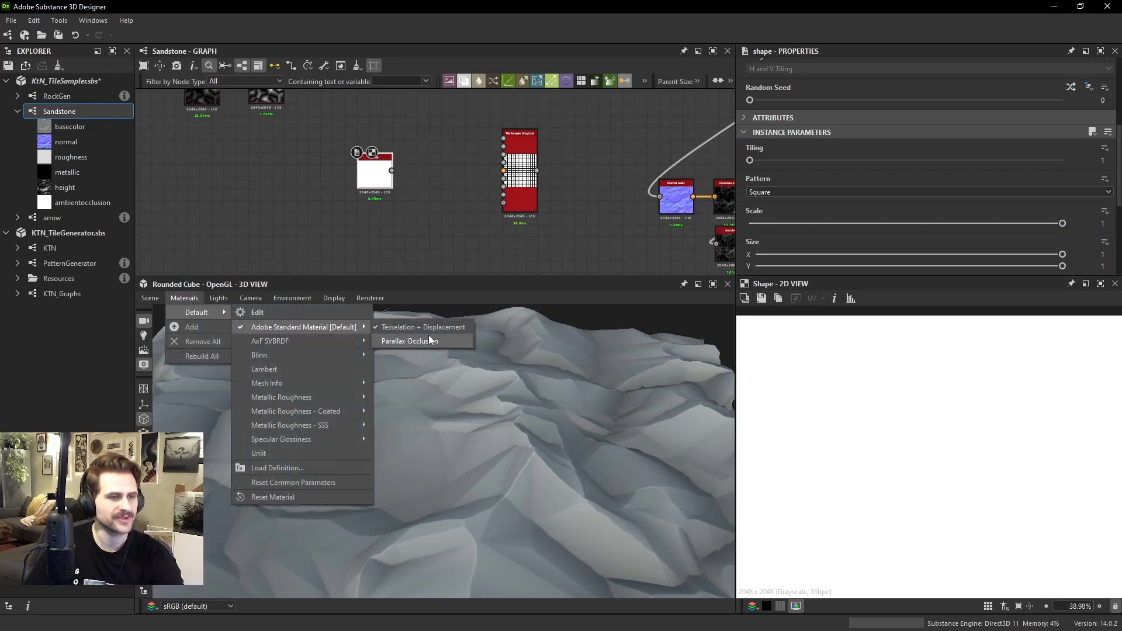
left_click(428, 340)
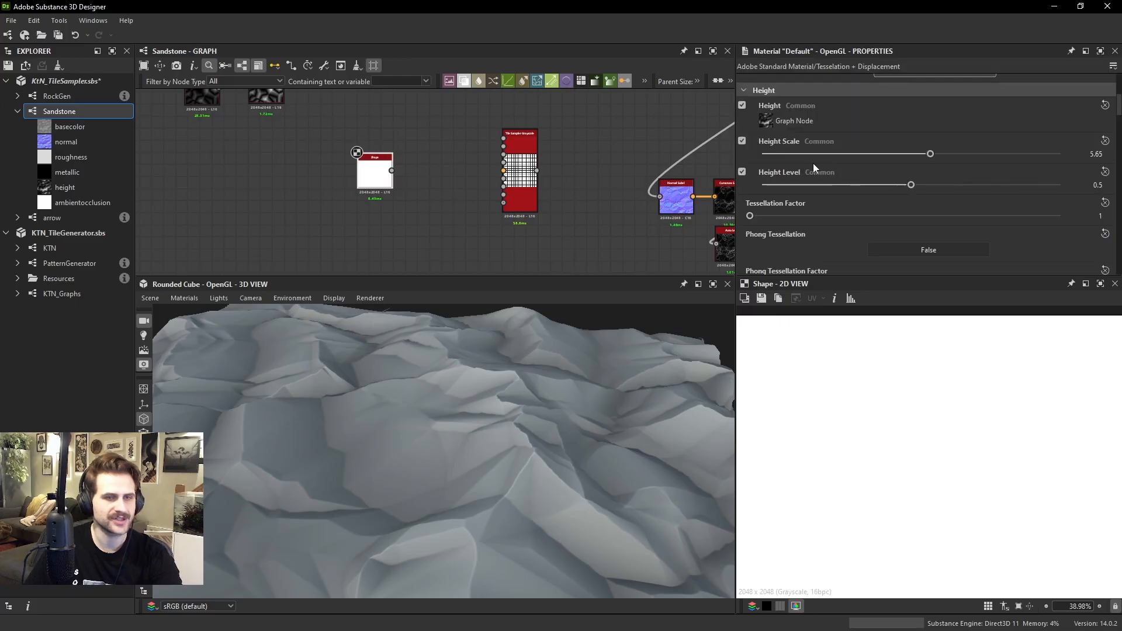
left_click_drag(781, 217, 1003, 236)
left_click_drag(295, 438, 323, 426)
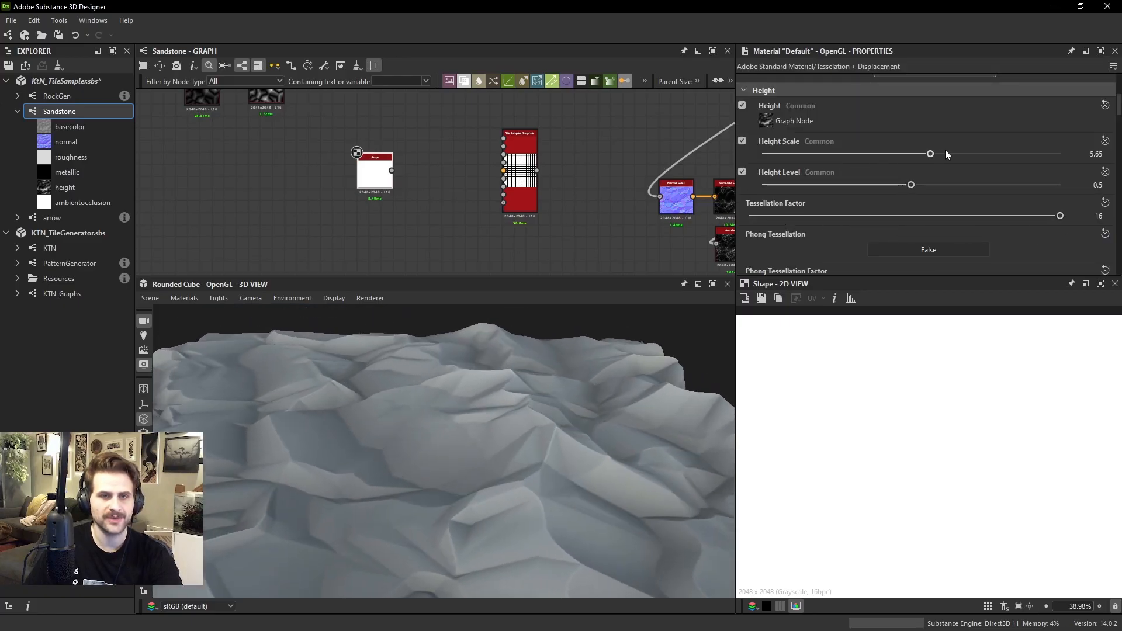
left_click_drag(946, 153, 991, 153)
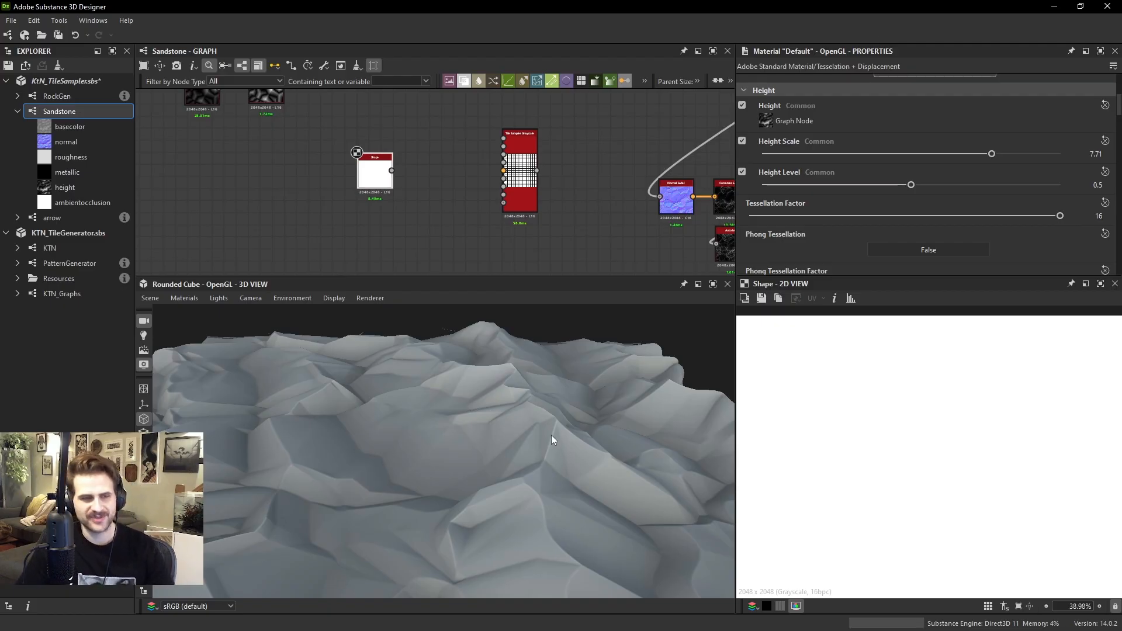
Set the new Shape node's Pattern to Paraboloid
scroll(386, 120, "up", 2)
left_click(342, 154)
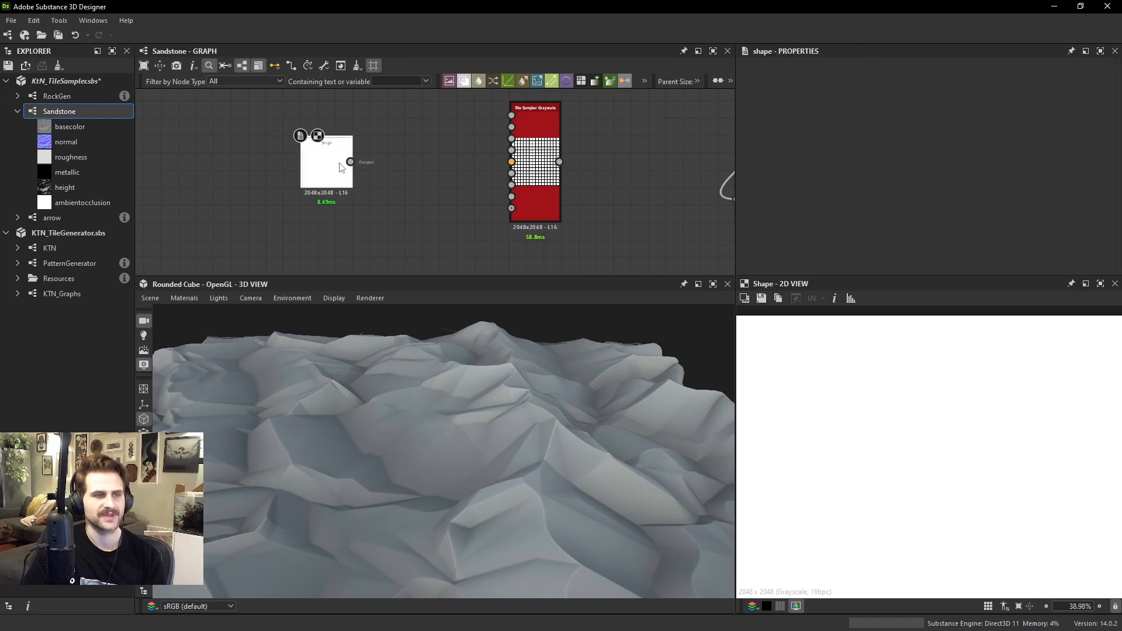
scroll(823, 186, "down", 5)
left_click(781, 225)
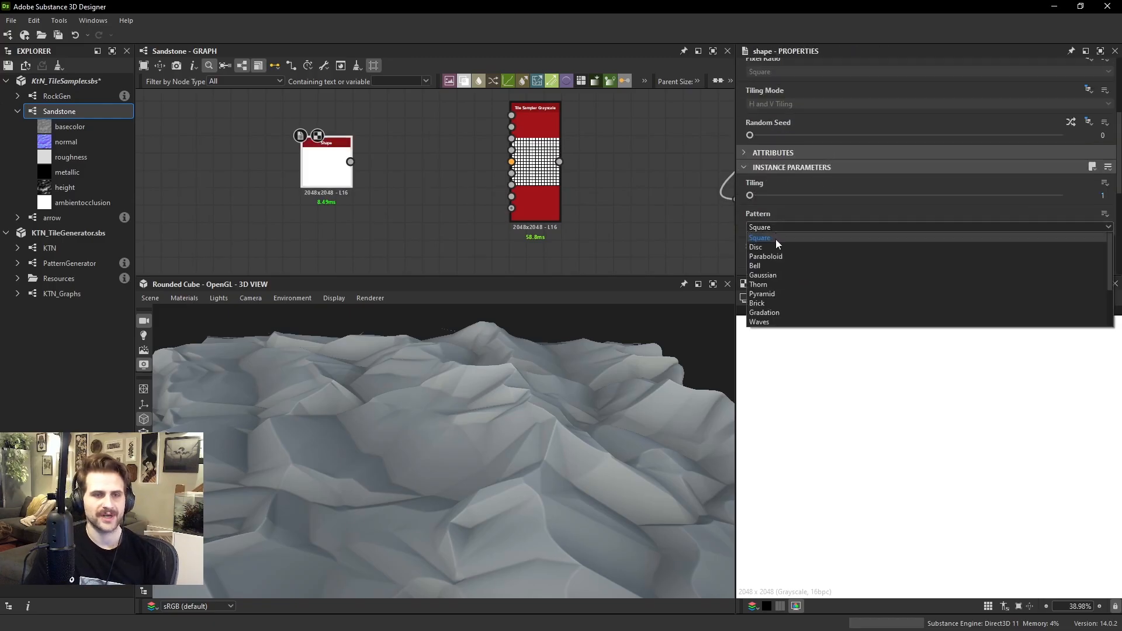
left_click(776, 258)
Add a Blend node between the Shape and the Tile Sampler, with the Shape as its background input
scroll(448, 182, "up", 1)
key("space")
left_click(471, 197)
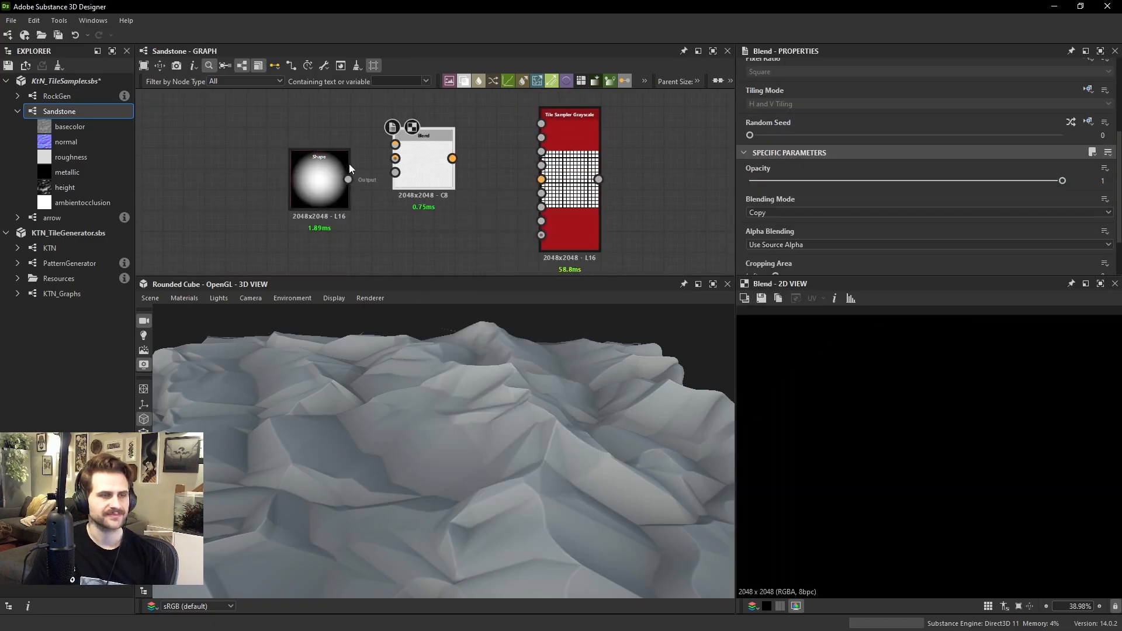
left_click_drag(349, 180, 411, 170)
middle_click_drag(355, 118, 377, 170)
Add a Gradient Linear 1 node above the Shape and connect it to the Blend's foreground input
key("space")
type("gra")
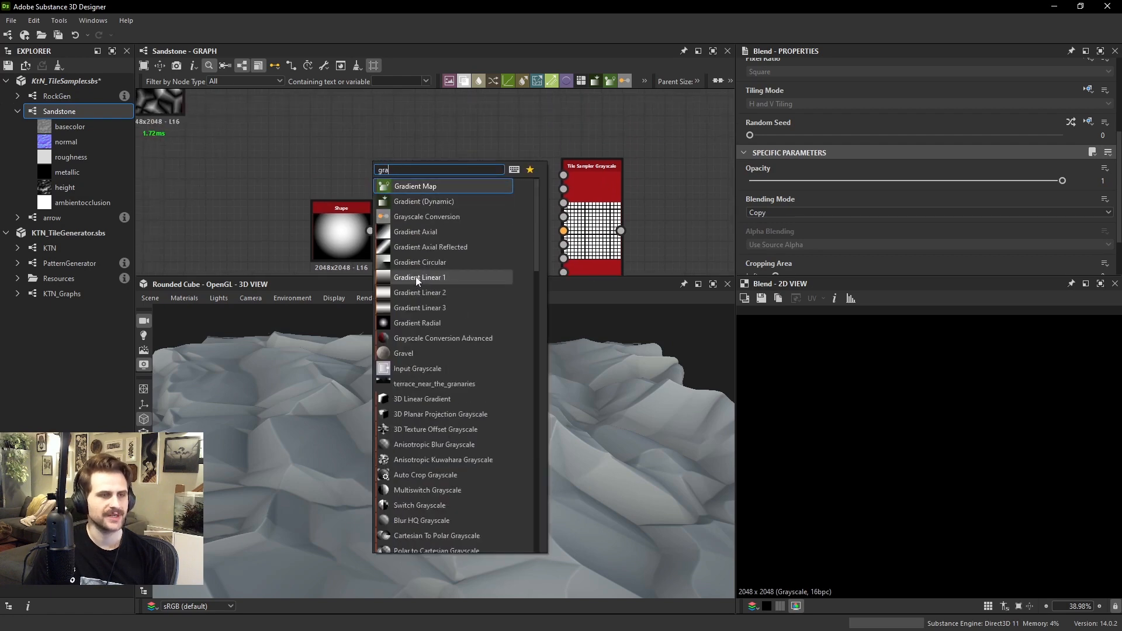
left_click(415, 276)
mouse_move(352, 169)
left_mouse_down()
mouse_move(341, 147)
mouse_move(353, 160)
left_mouse_up()
Set the Blending Mode of the gradient and Shape Blend to Multiply
left_click(445, 234)
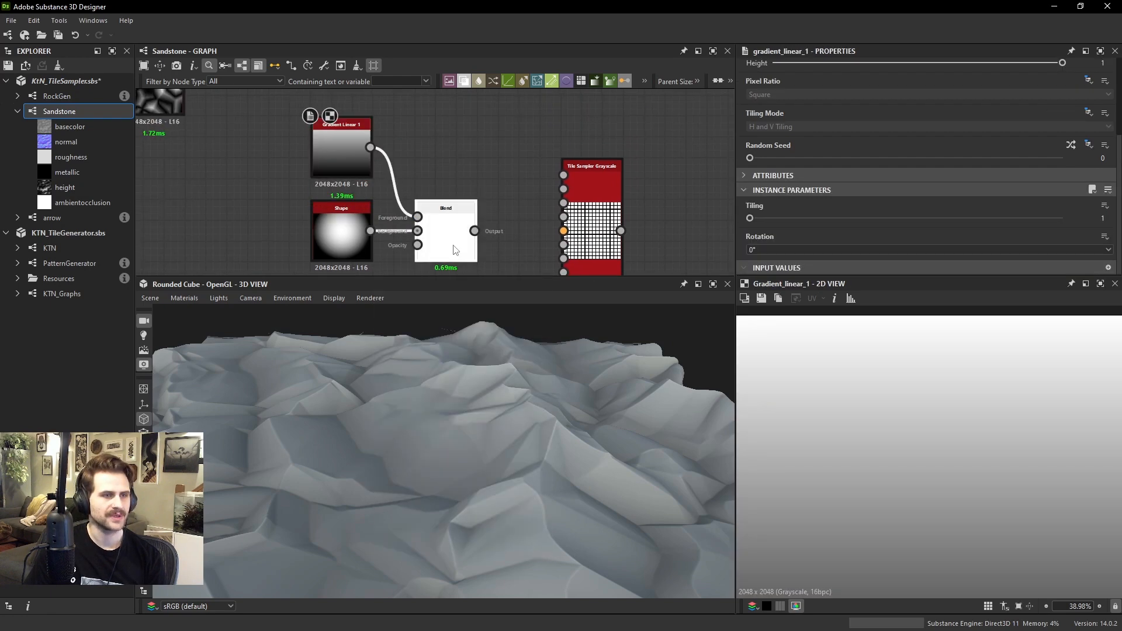
left_click(765, 234)
left_click(771, 268)
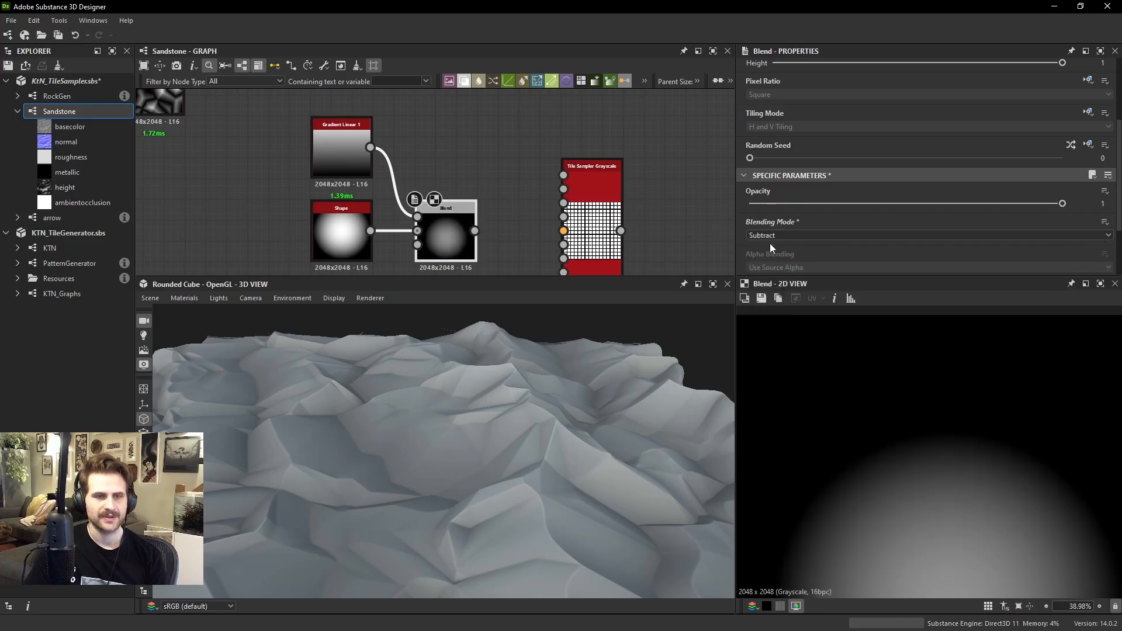
left_click(771, 237)
left_click(769, 273)
scroll(885, 433, "down", 5)
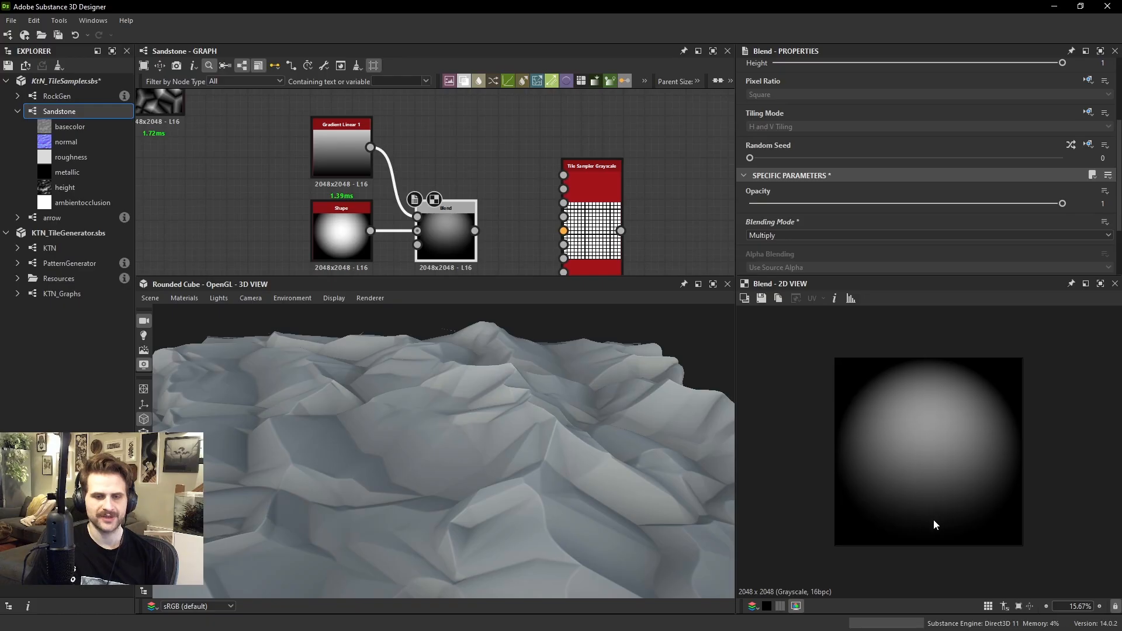
Add an Auto Levels node fed by the Multiply Blend's output
key("space")
type("auto")
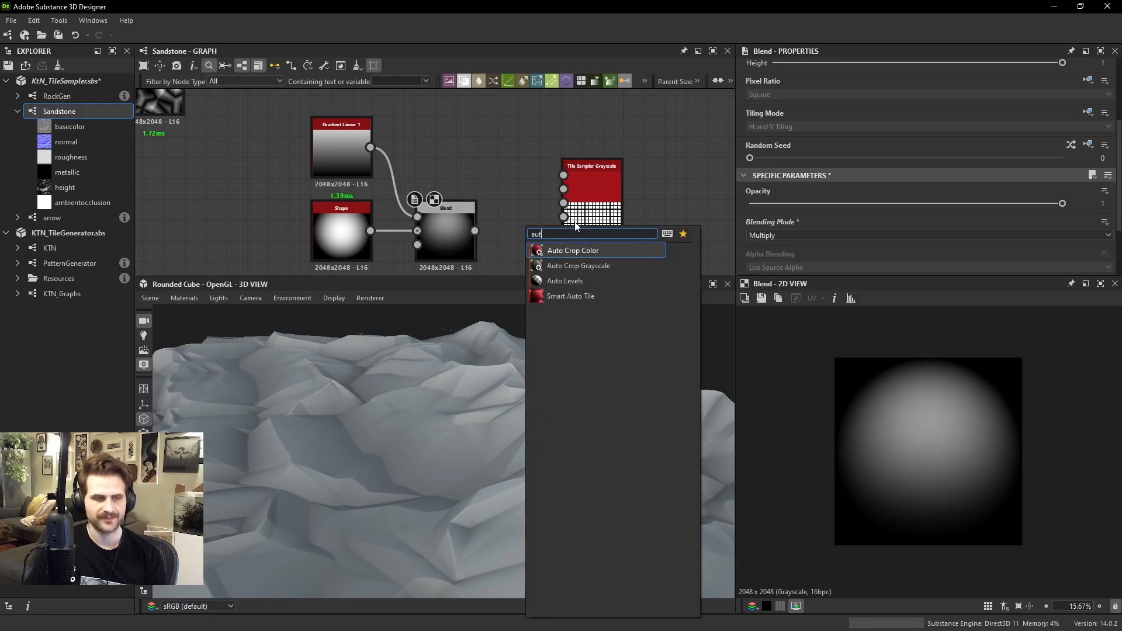
left_click(569, 278)
left_click_drag(475, 230, 501, 231)
Move the four shape-building nodes away from the Tile Sampler and connect Auto Levels to its Pattern Input 1
scroll(481, 206, "down", 1)
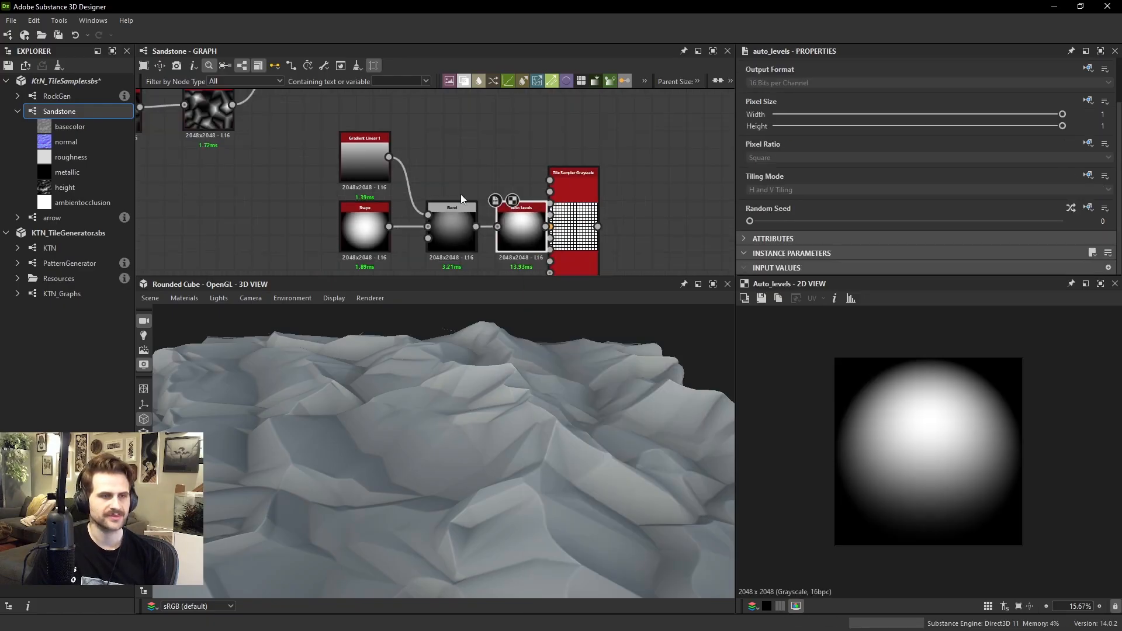
left_click_drag(293, 131, 504, 238)
middle_click_drag(524, 232, 503, 182)
left_click_drag(503, 182, 433, 216)
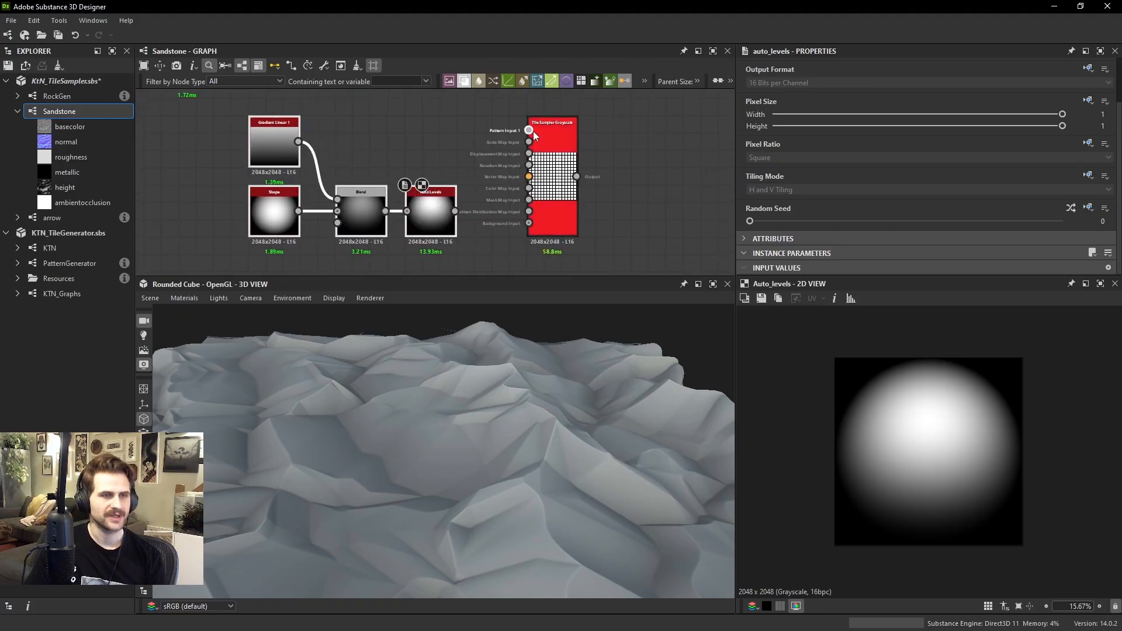
left_click_drag(528, 130, 478, 187)
Set the Tile Sampler's Pattern to Pattern Input and examine the tiled result
left_click(550, 176)
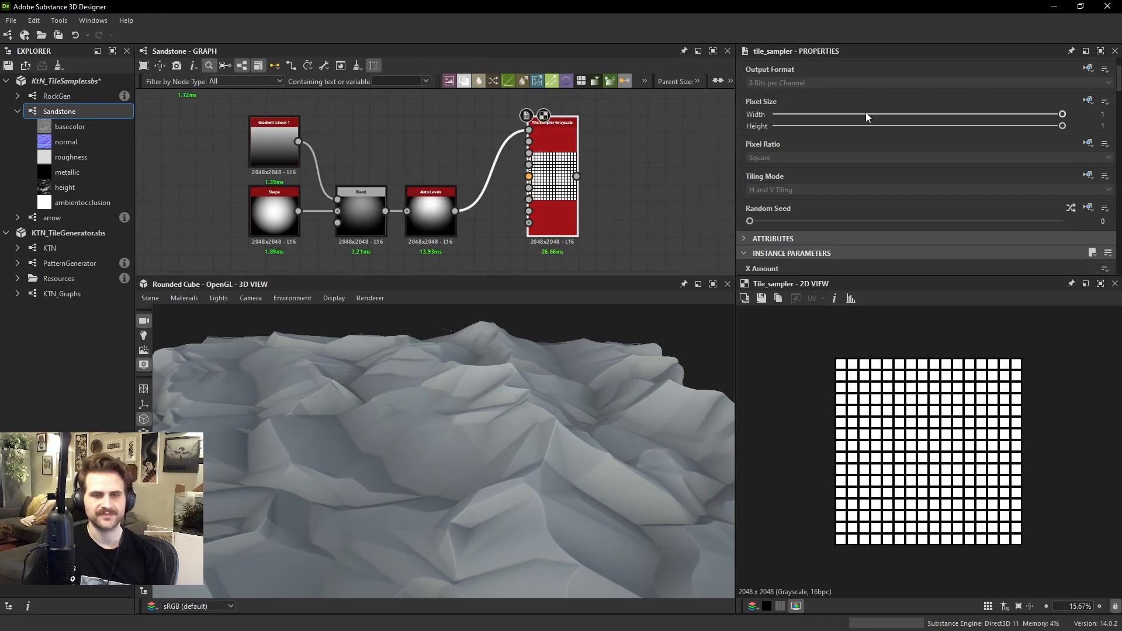
scroll(857, 166, "down", 5)
left_click(792, 220)
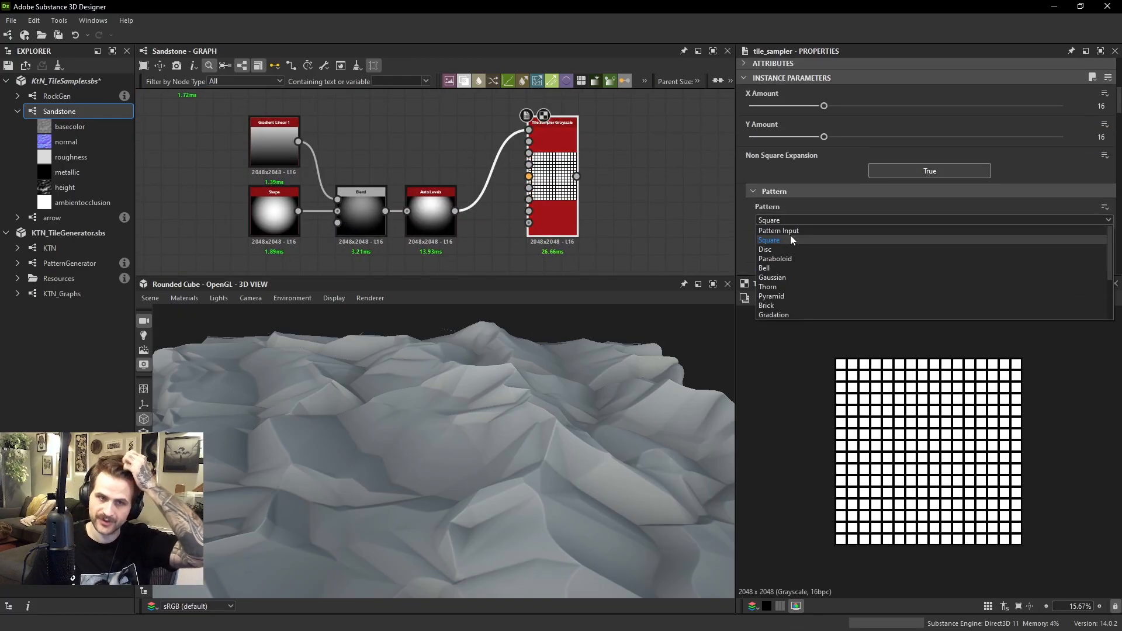
left_click(795, 233)
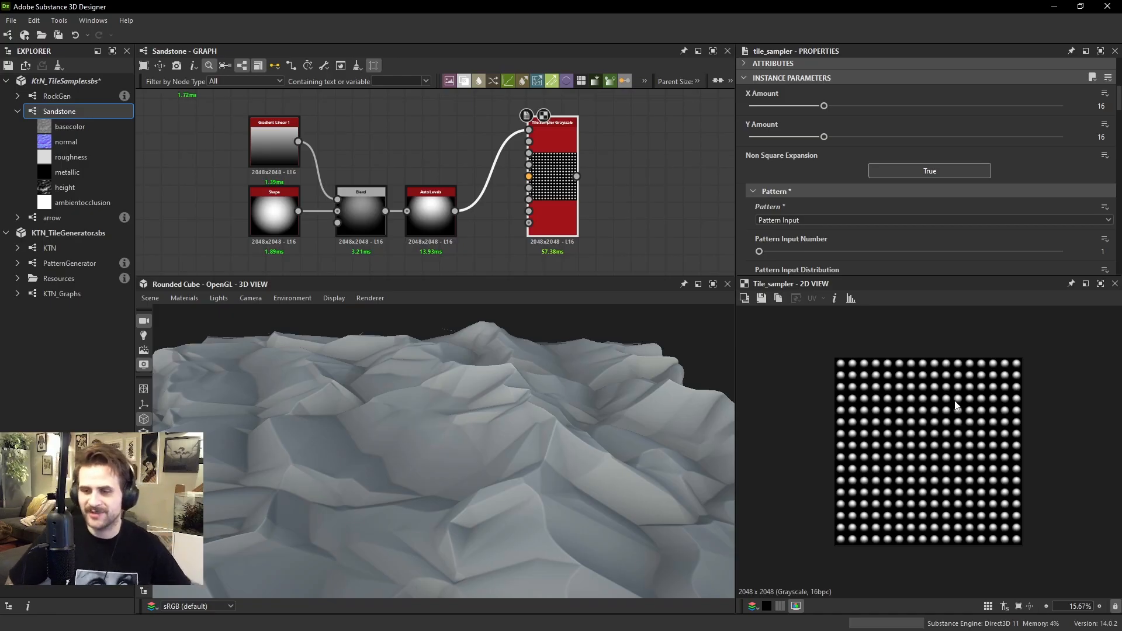
scroll(878, 381, "up", 2)
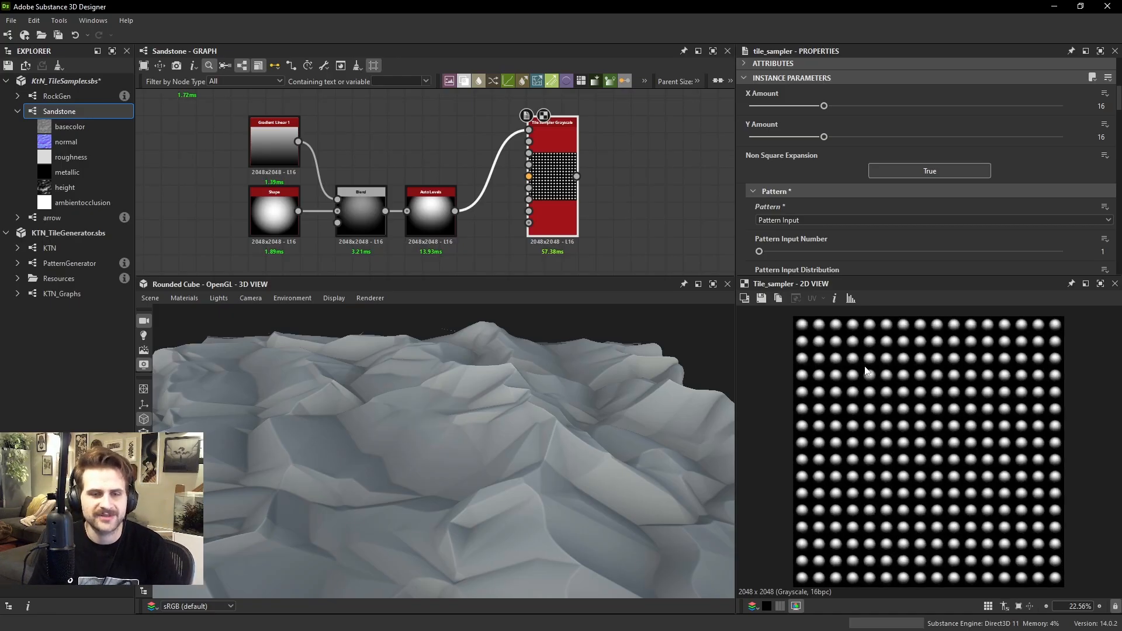
Add a Blend node after HDRMult, with HDRMult as its background and the Tile Sampler as its foreground
scroll(701, 228, "down", 4)
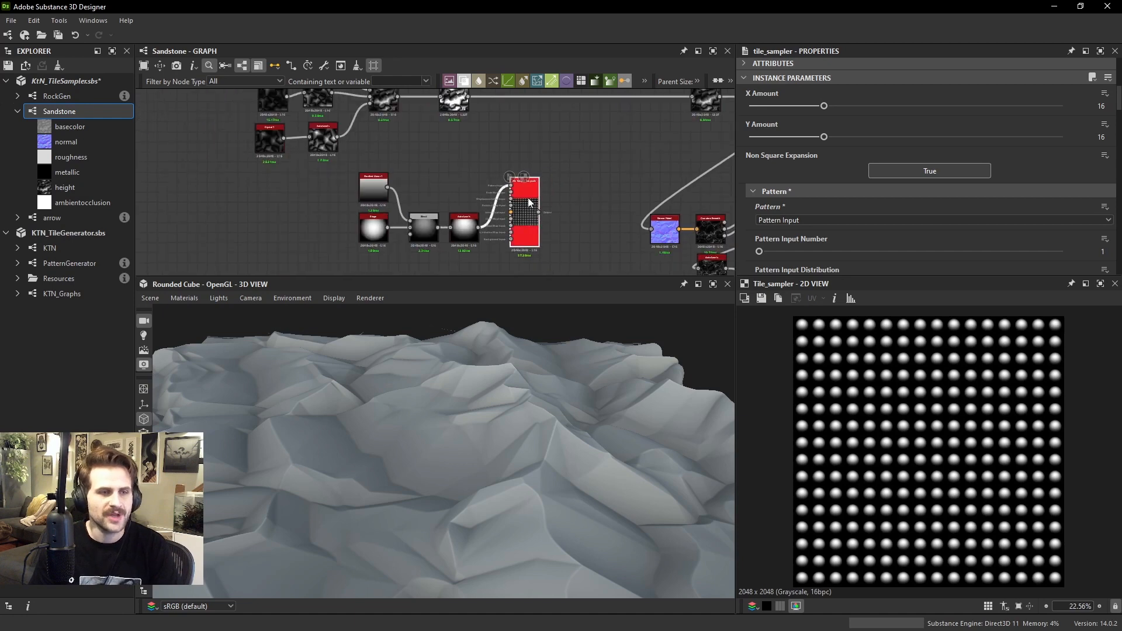
middle_click_drag(582, 146, 577, 184)
key("space")
left_click(611, 204)
scroll(490, 158, "up", 2)
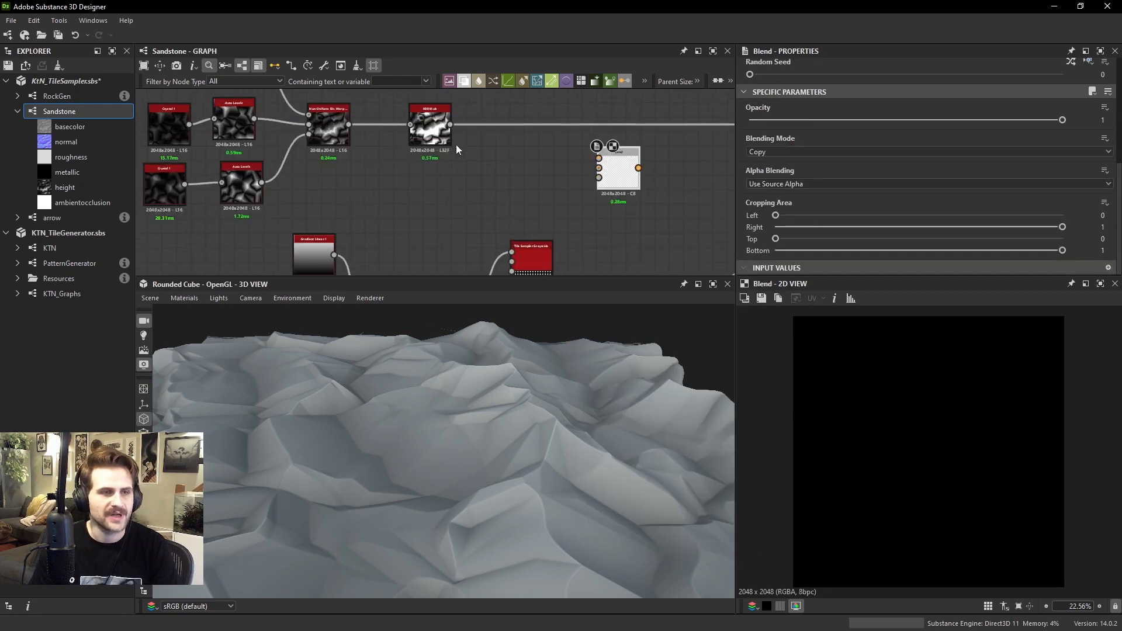
scroll(593, 191, "down", 2)
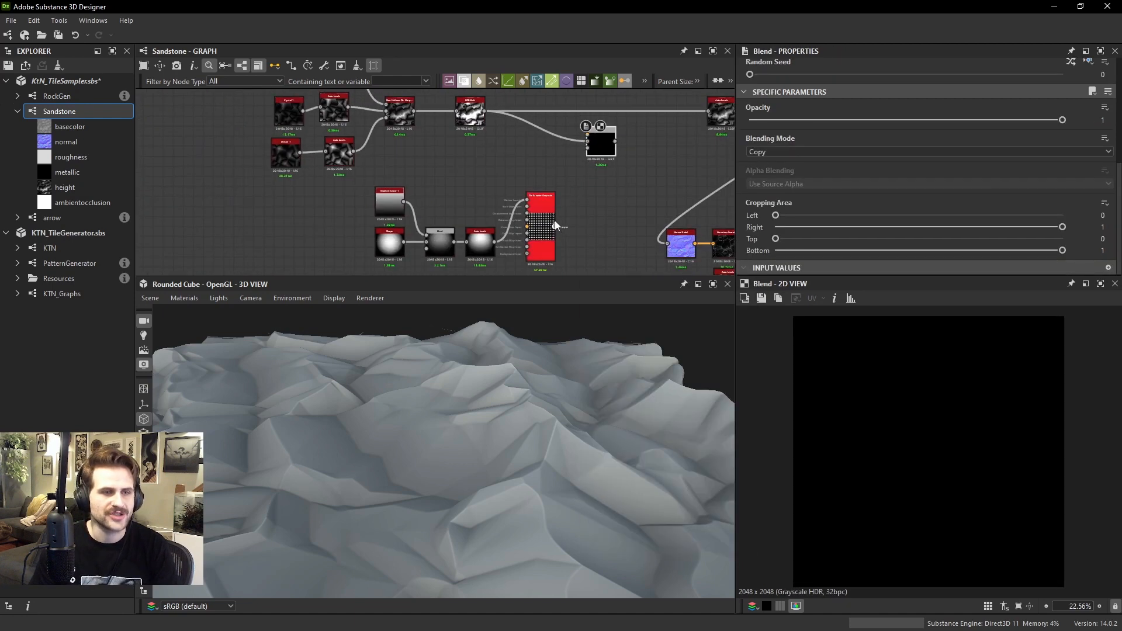
left_click_drag(555, 226, 605, 136)
Set the new Blend to Subtract and route its output into the Auto Levels node downstream of HDRMult
left_click(783, 152)
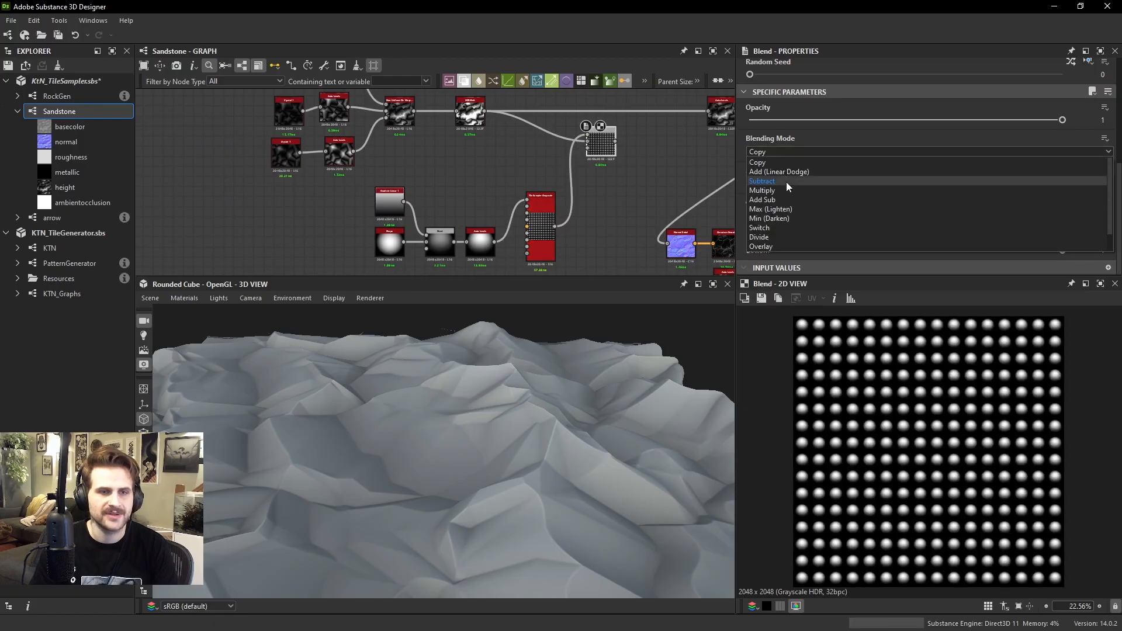
left_click(761, 181)
scroll(567, 164, "up", 3)
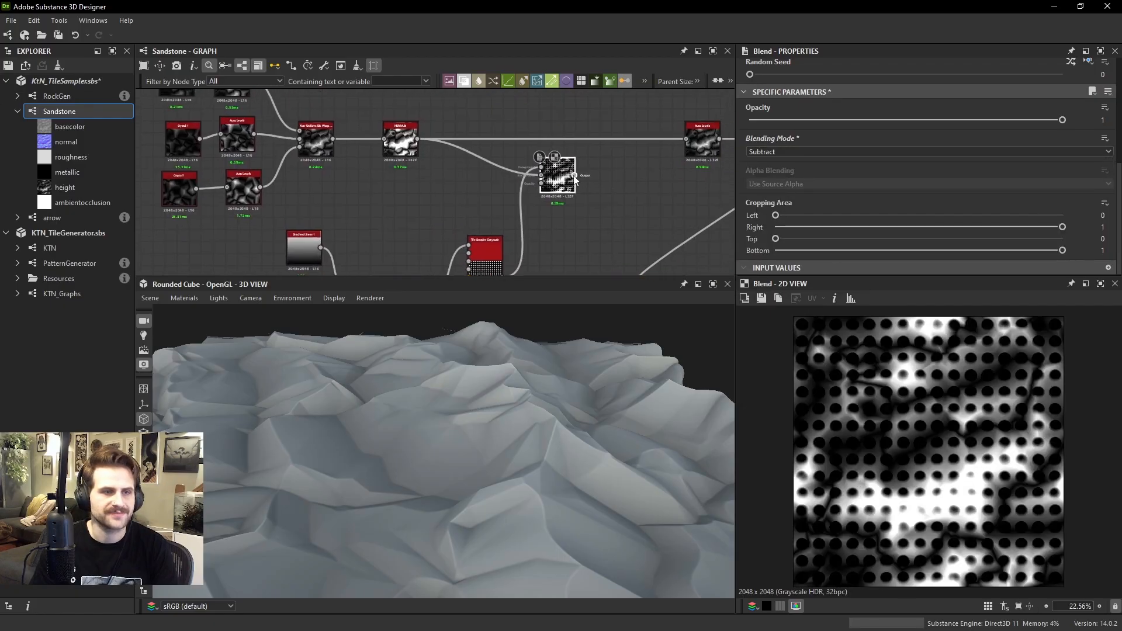
left_click_drag(707, 148, 707, 148)
left_click_drag(509, 416, 537, 439)
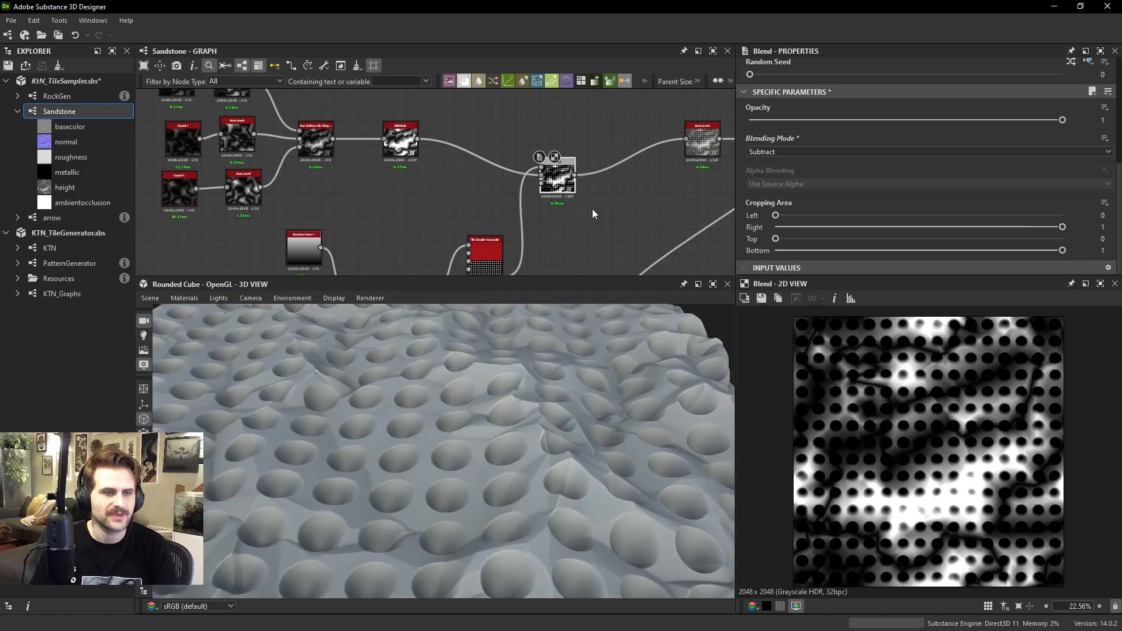
Set the Subtract Blend's Opacity to 0.13 and inspect the dents on the displaced rock
left_click(758, 120)
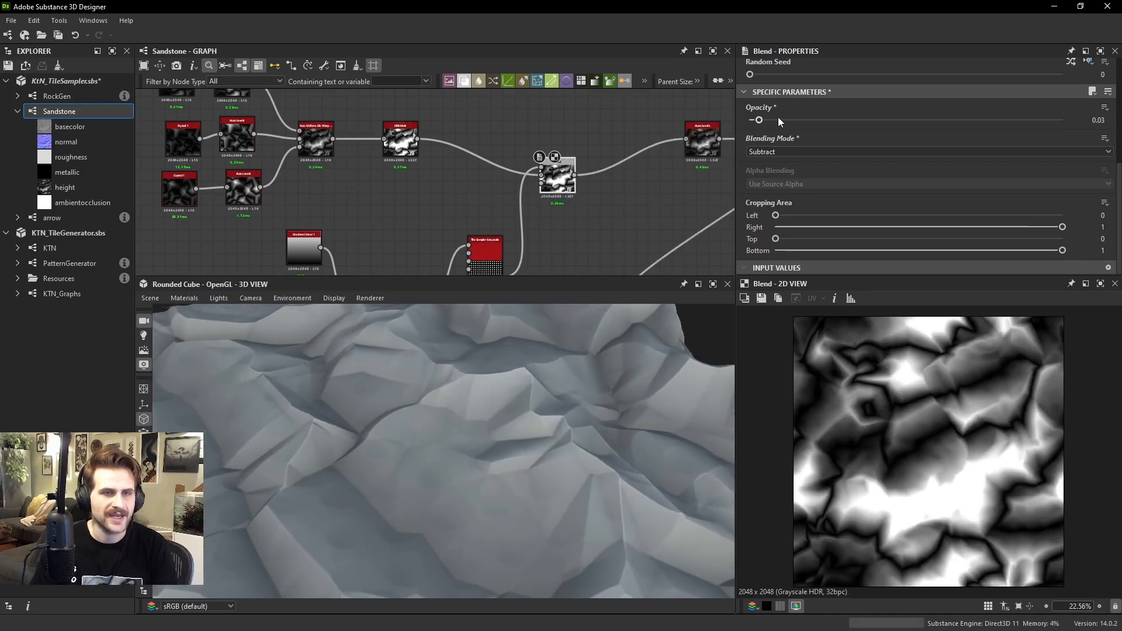
left_click(778, 119)
left_click_drag(777, 120, 790, 120)
mouse_move(605, 397)
left_mouse_down()
mouse_move(598, 355)
mouse_move(554, 369)
mouse_move(587, 376)
mouse_move(532, 381)
mouse_move(507, 415)
mouse_move(488, 412)
mouse_move(405, 286)
left_mouse_up()
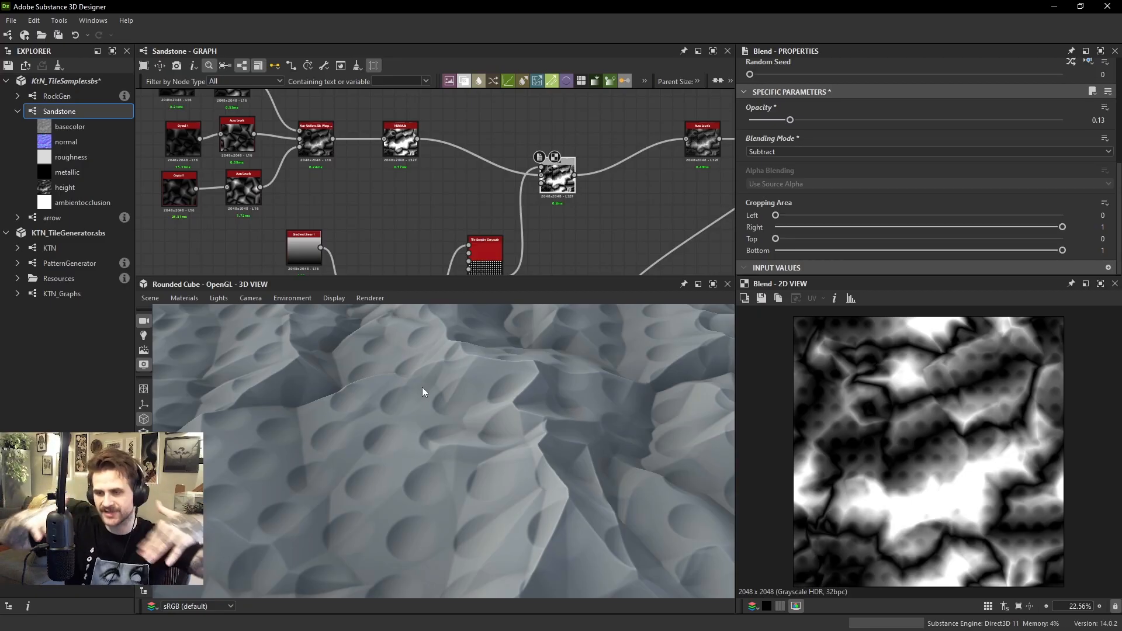
Set the Tile Sampler's Size to X 0.73 and Y 2.83, and inspect the stretched pattern on the rock
middle_click_drag(484, 272, 447, 122)
double_click(447, 123)
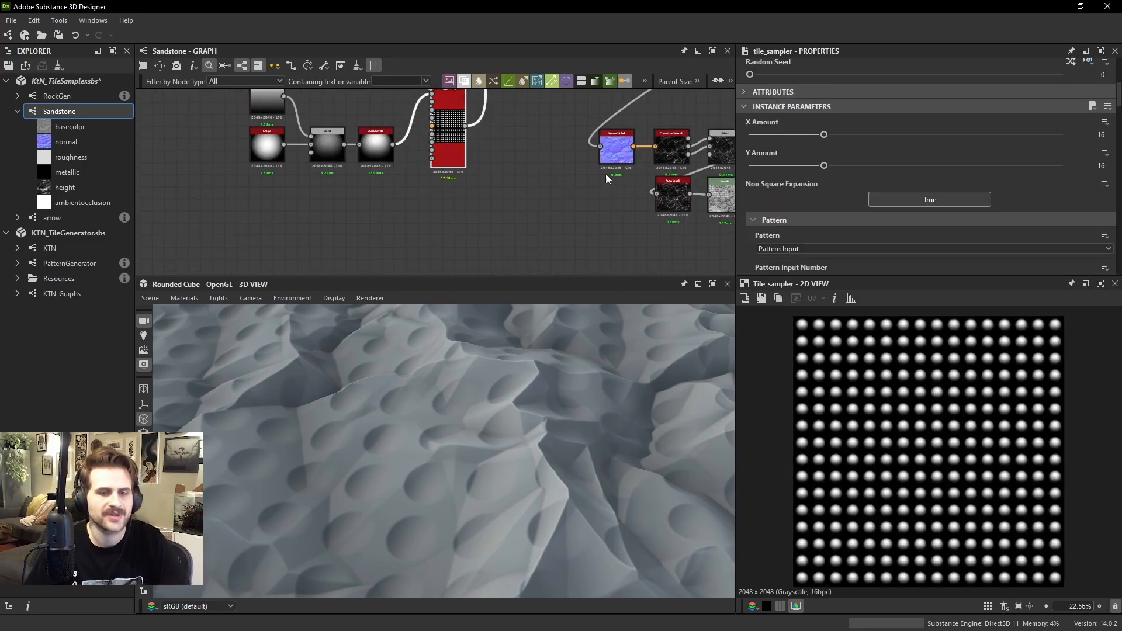
scroll(864, 355, "up", 2)
scroll(890, 187, "down", 5)
scroll(858, 213, "down", 4)
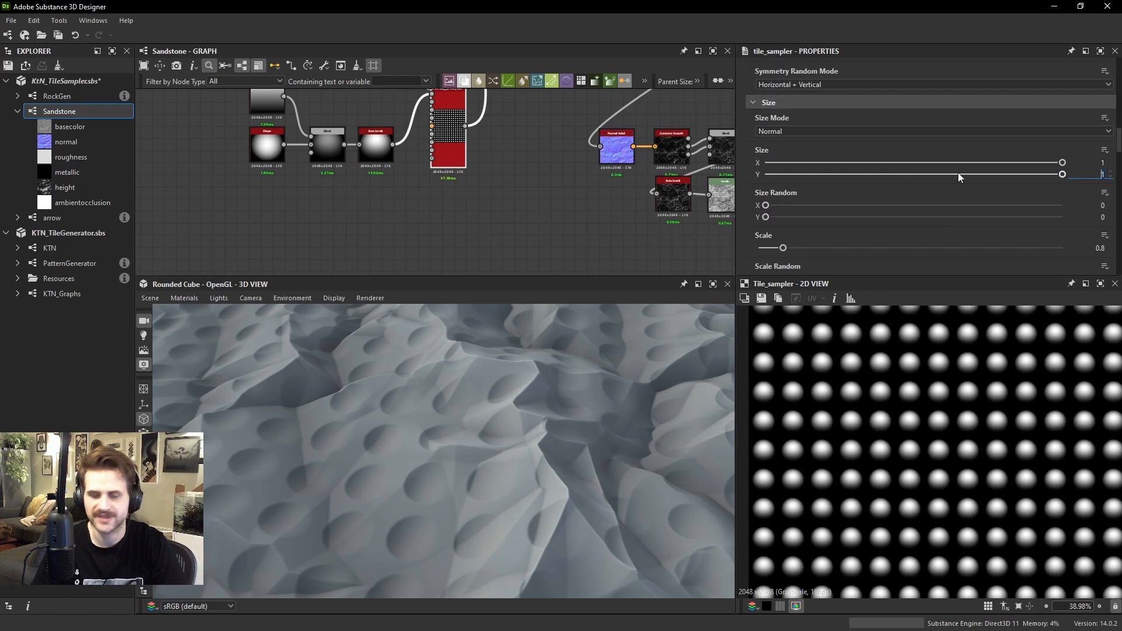
mouse_move(958, 173)
left_mouse_down()
mouse_move(1030, 174)
mouse_move(975, 175)
left_mouse_up()
left_click_drag(1062, 163, 984, 163)
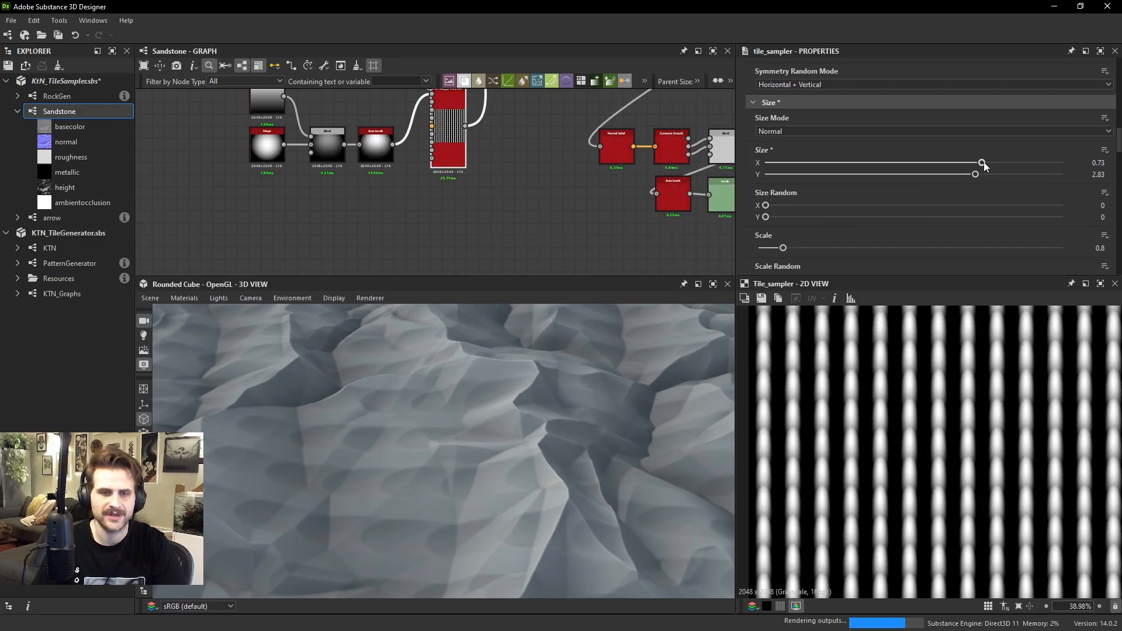
left_click_drag(493, 409, 536, 352)
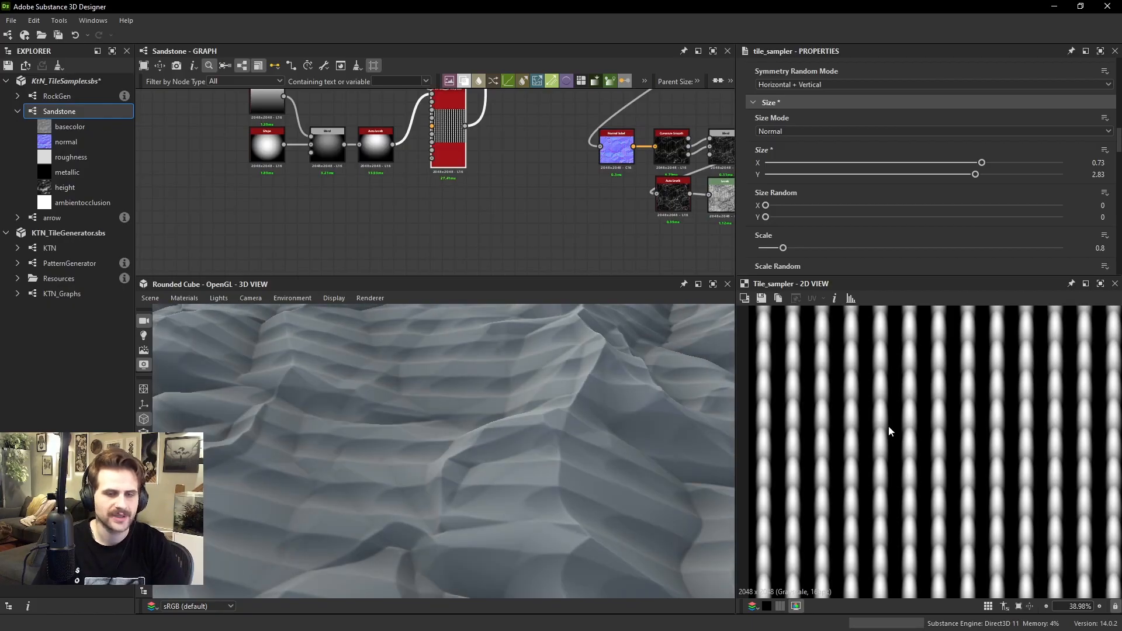
scroll(916, 395, "down", 3)
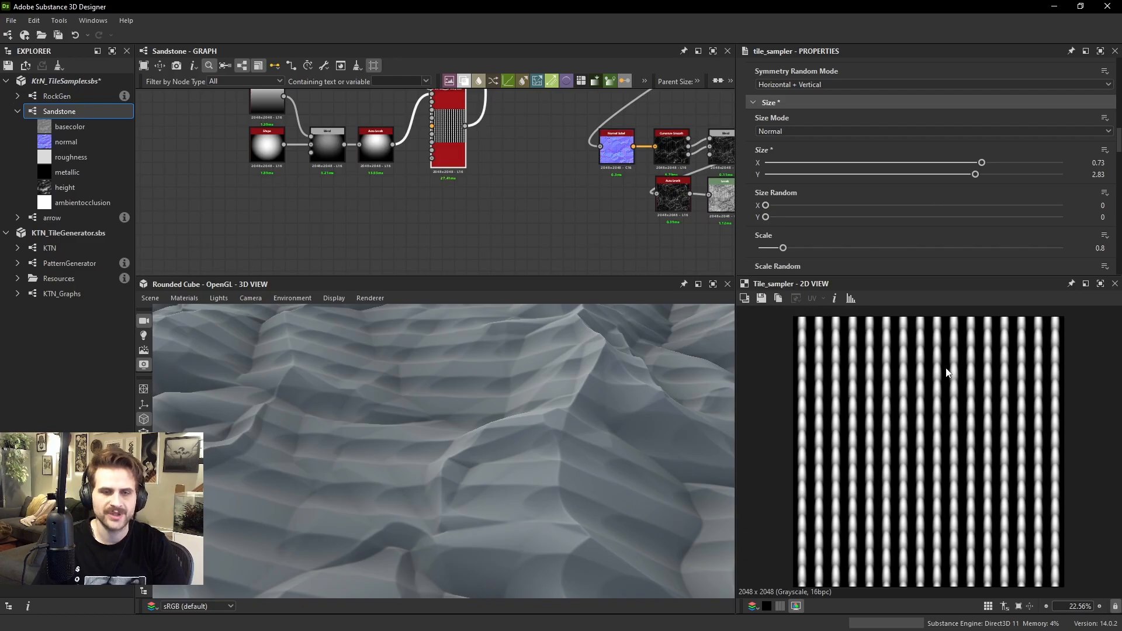
left_click_drag(586, 401, 559, 419)
left_click_drag(480, 361, 447, 388)
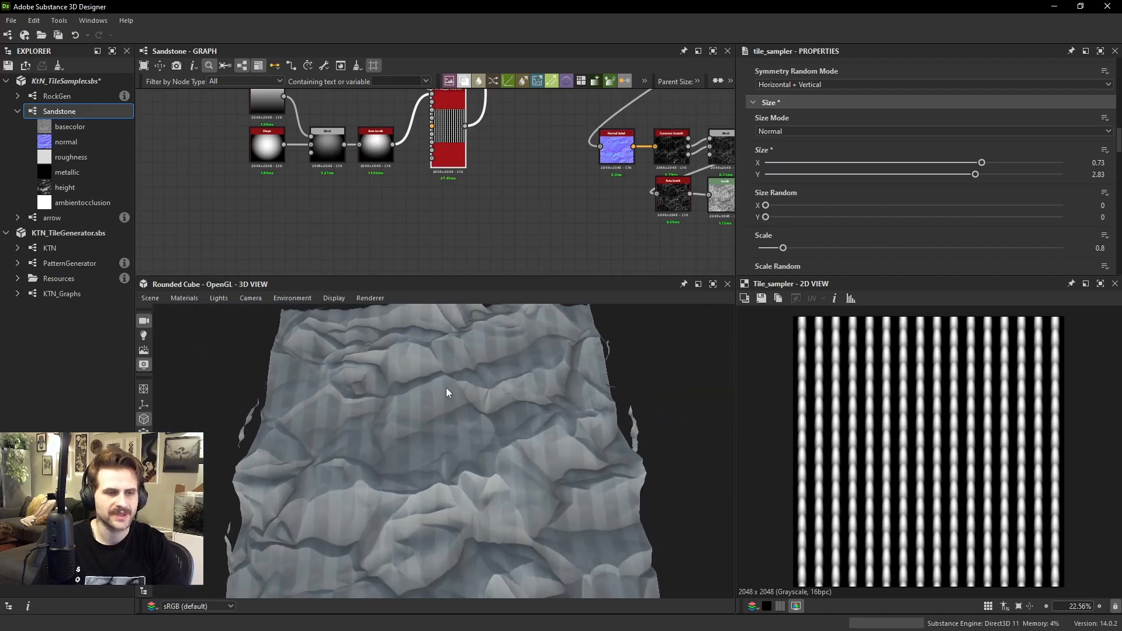
Set the Tile Sampler's Rotation Random to 1 and inspect the chipped rock surface up close
scroll(816, 212, "down", 5)
scroll(799, 213, "down", 4)
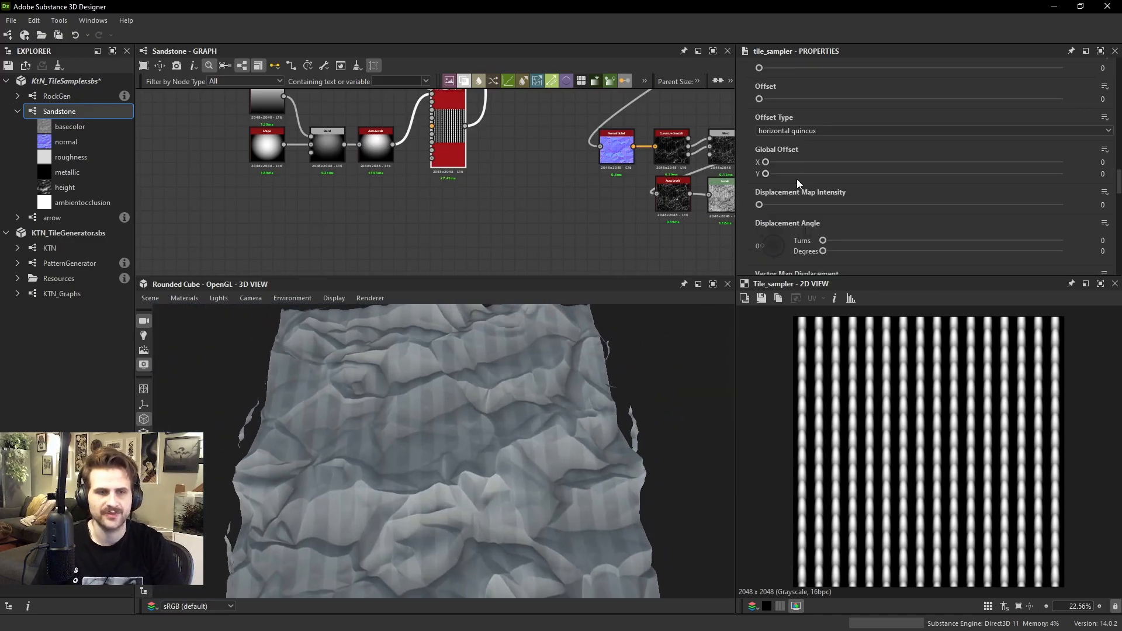
left_click_drag(788, 242, 1062, 243)
left_click_drag(464, 478, 485, 423)
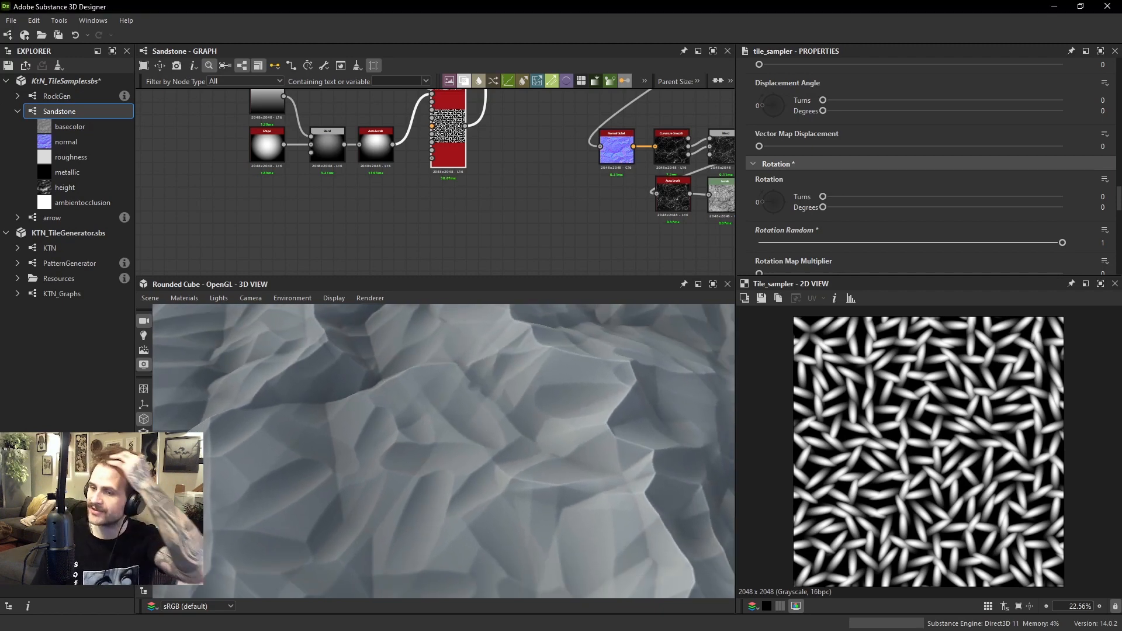
left_click_drag(683, 465, 493, 483)
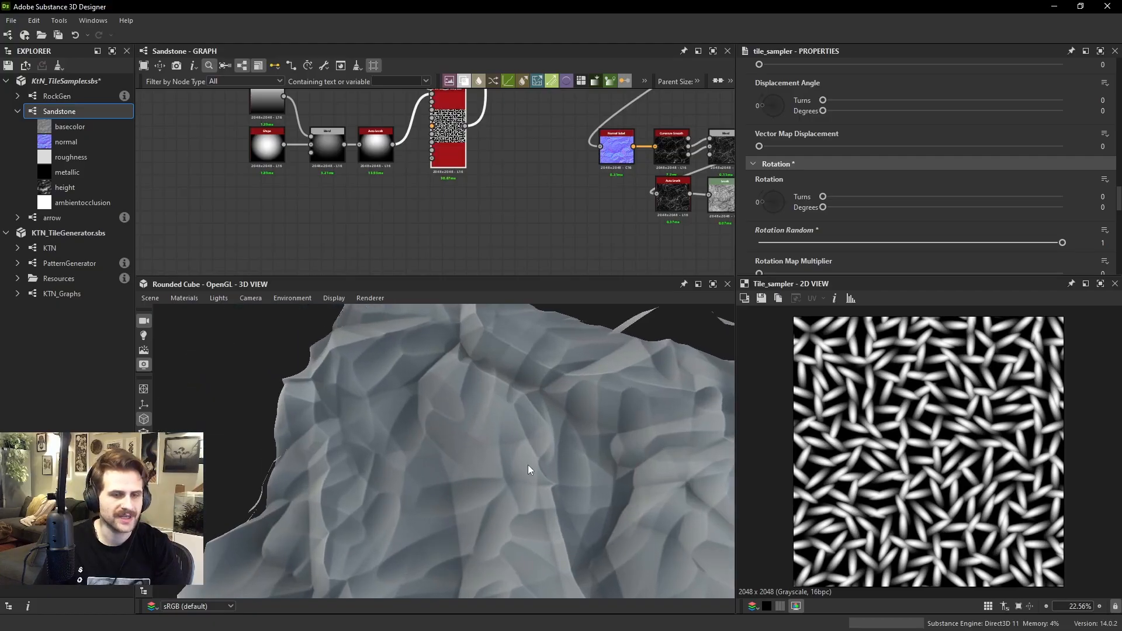
Set the Tile Sampler's X Amount and Y Amount to 32 and inspect the denser chips on the rock
scroll(892, 174, "up", 10)
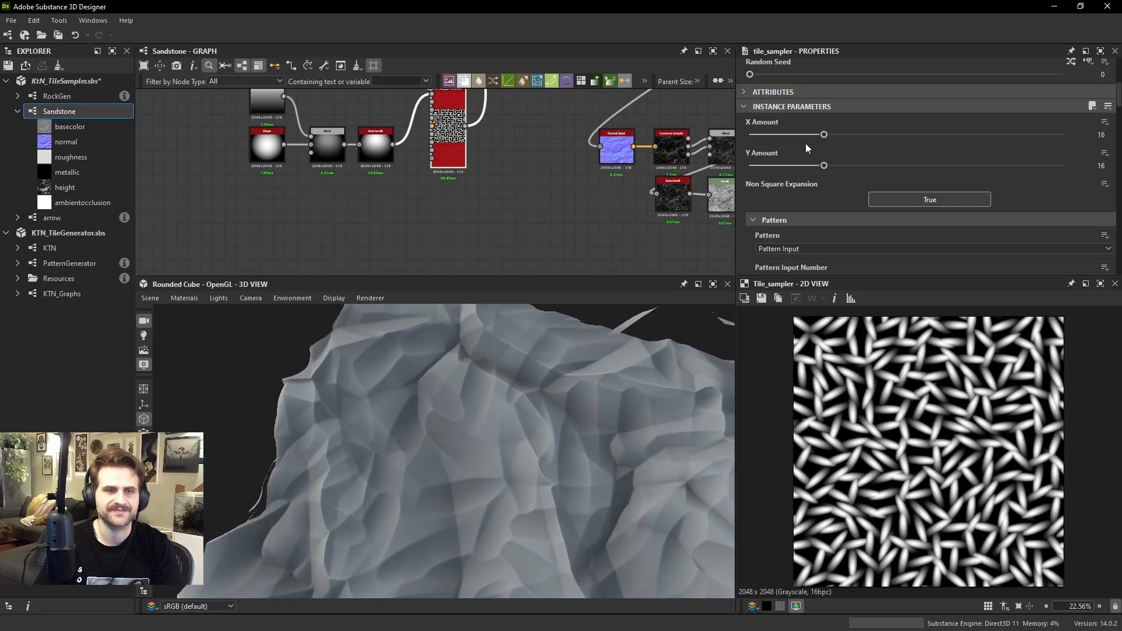
scroll(806, 147, "up", 2)
left_click_drag(825, 204, 904, 205)
left_click(869, 236)
left_click(899, 204)
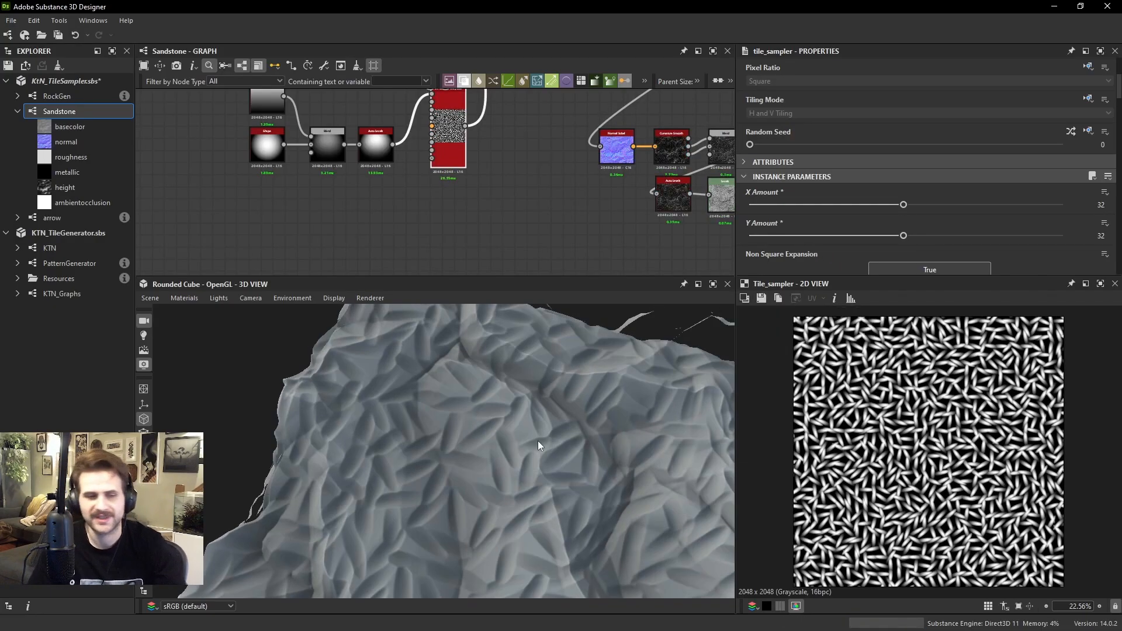
left_click_drag(538, 444, 391, 454)
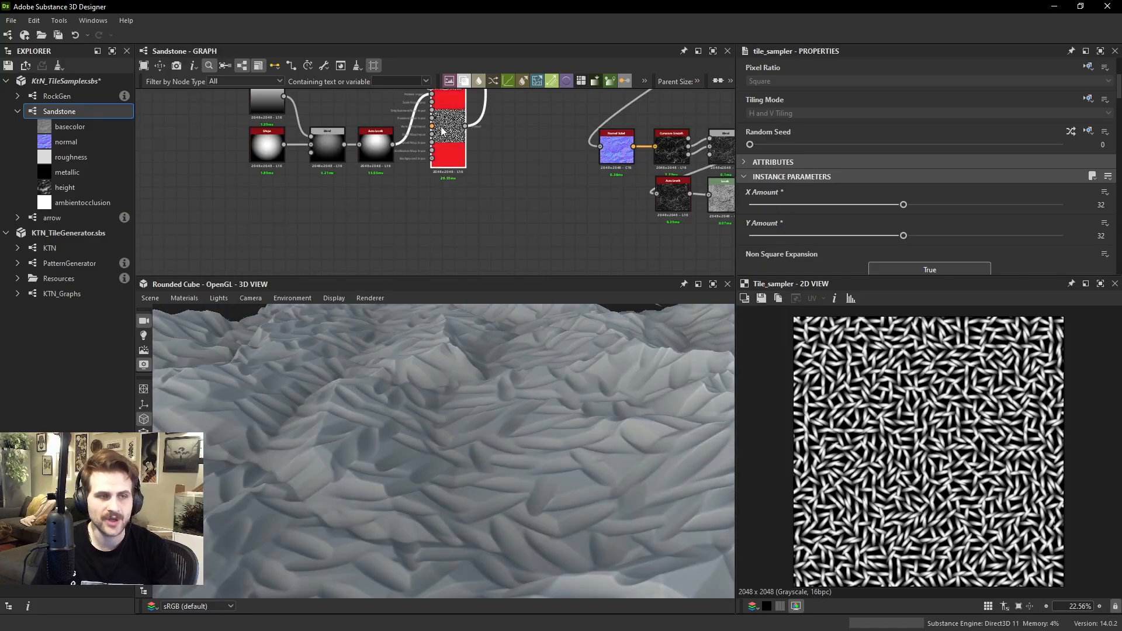
Add a Normal Sobel node below HDRMult and feed it from the HDRMult output
middle_click_drag(442, 130, 482, 275)
left_click(417, 143)
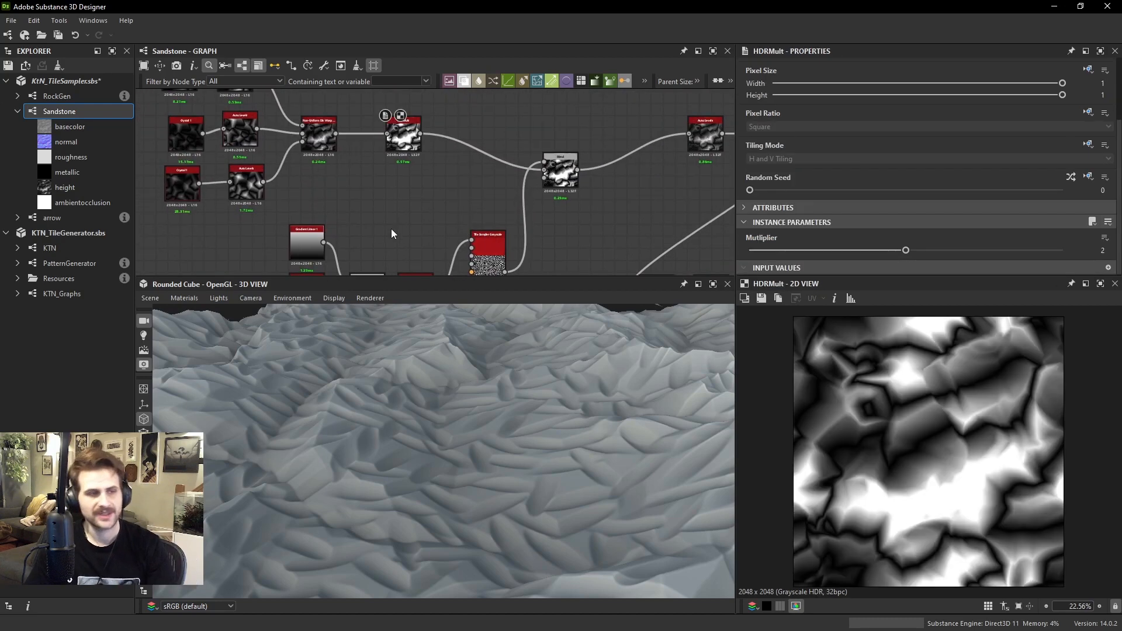
key("space")
type("n")
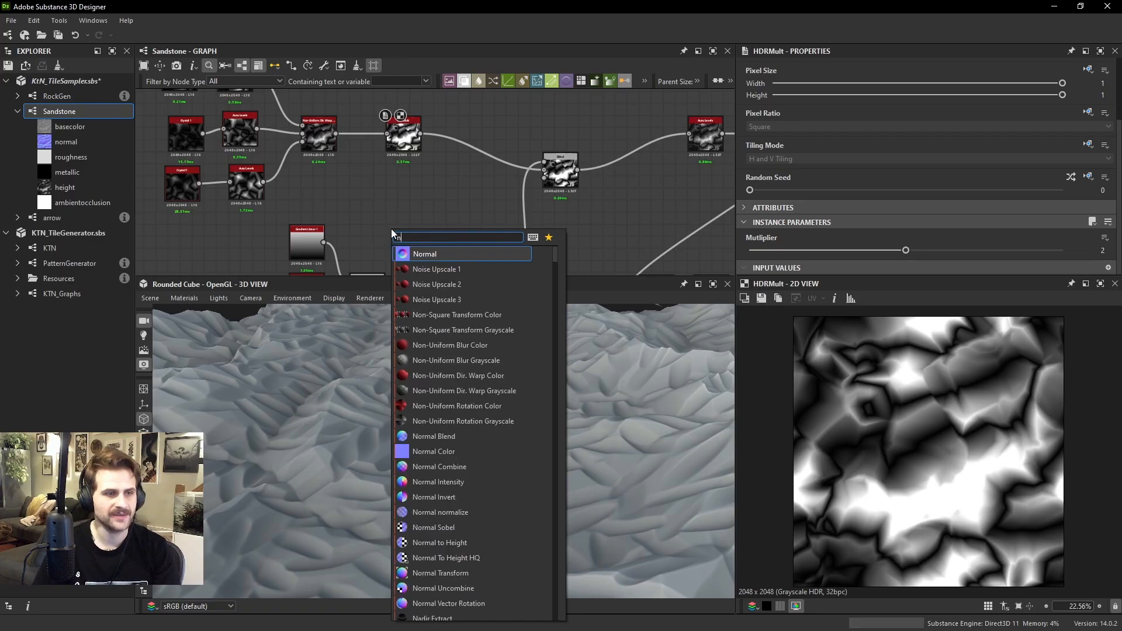
type("ormal so")
key("Return")
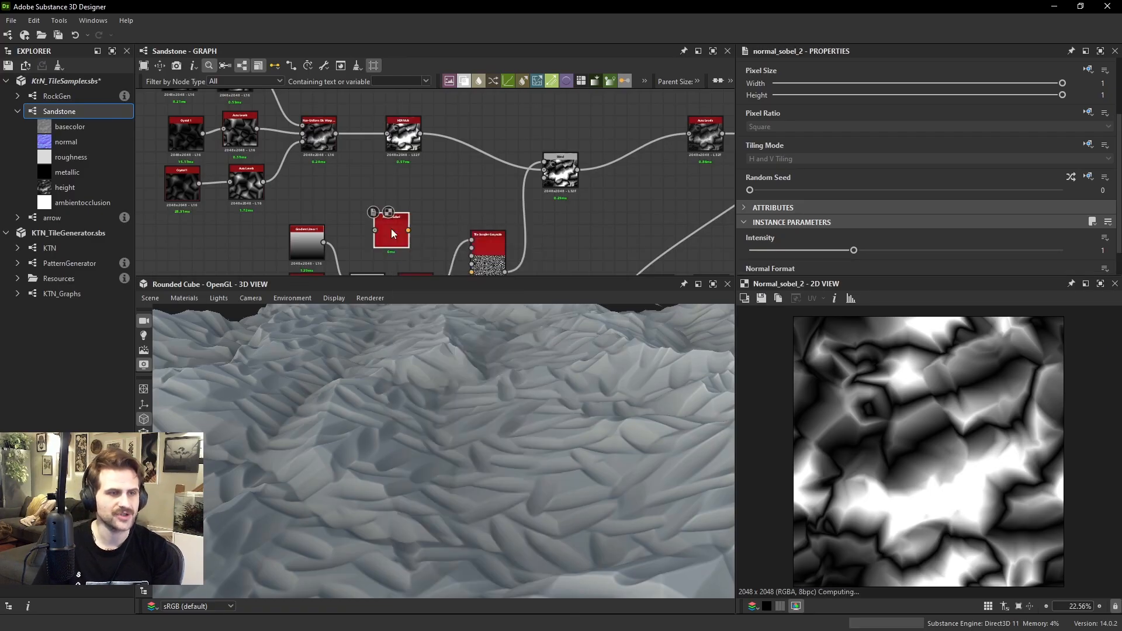
left_click(420, 141)
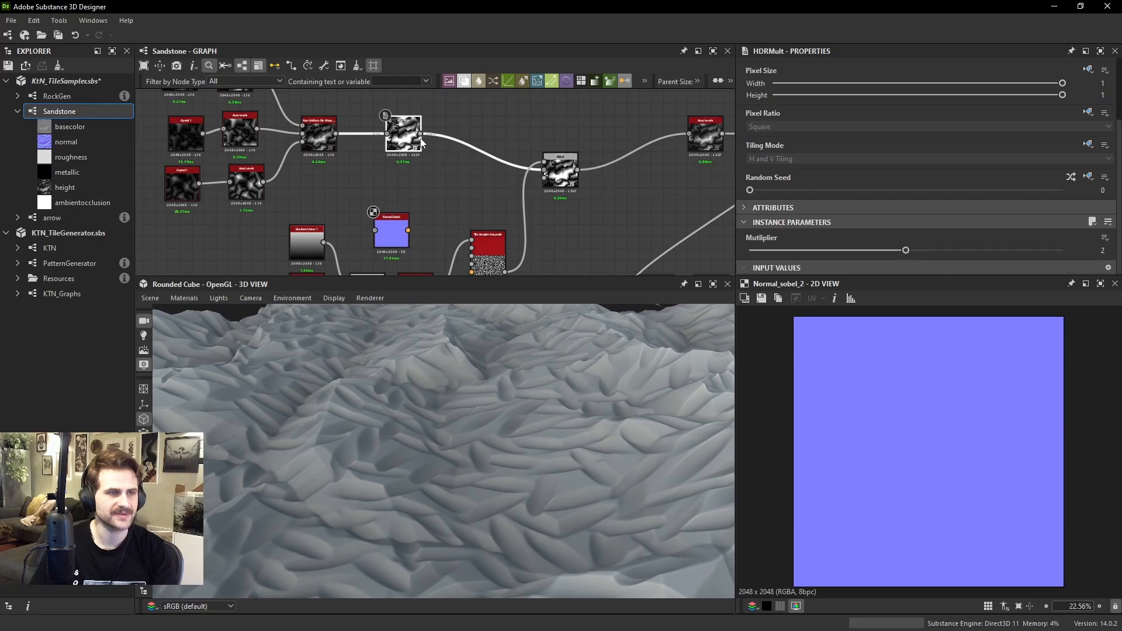
left_click(399, 234)
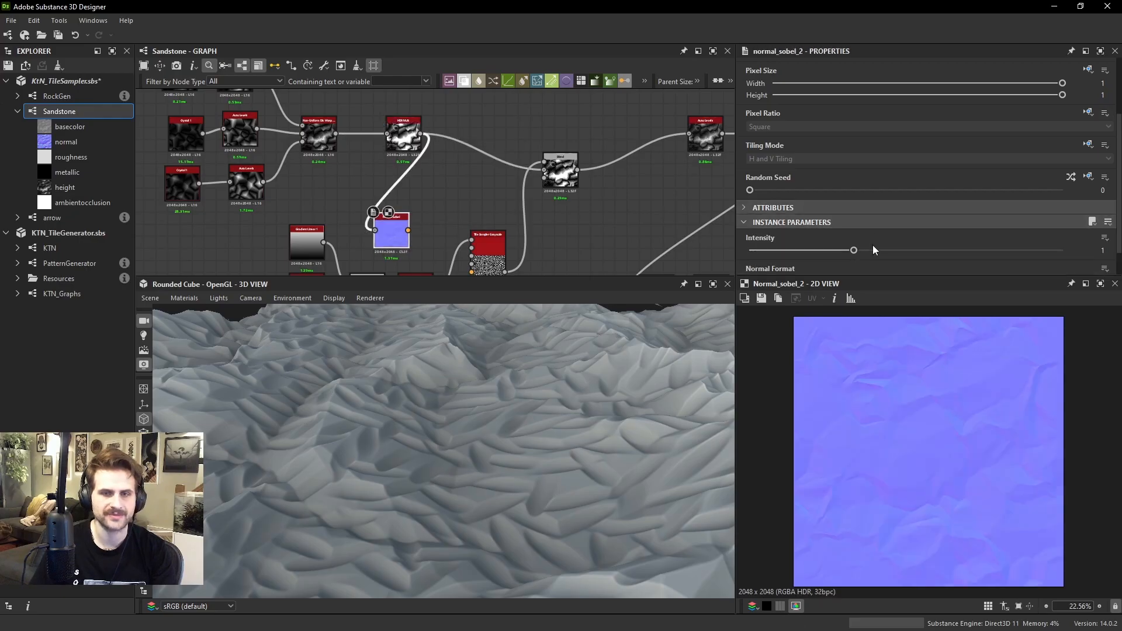
Set the Normal Sobel's Intensity to 20 and inspect the resulting normal map up close
left_click_drag(863, 254, 756, 334)
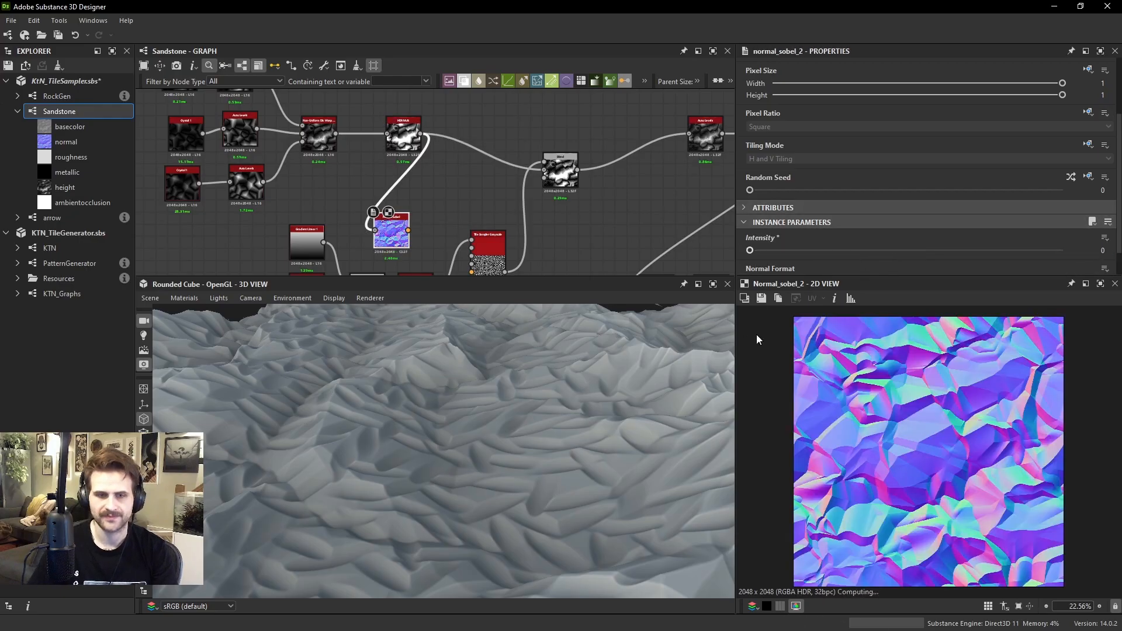
type("20")
key("Return")
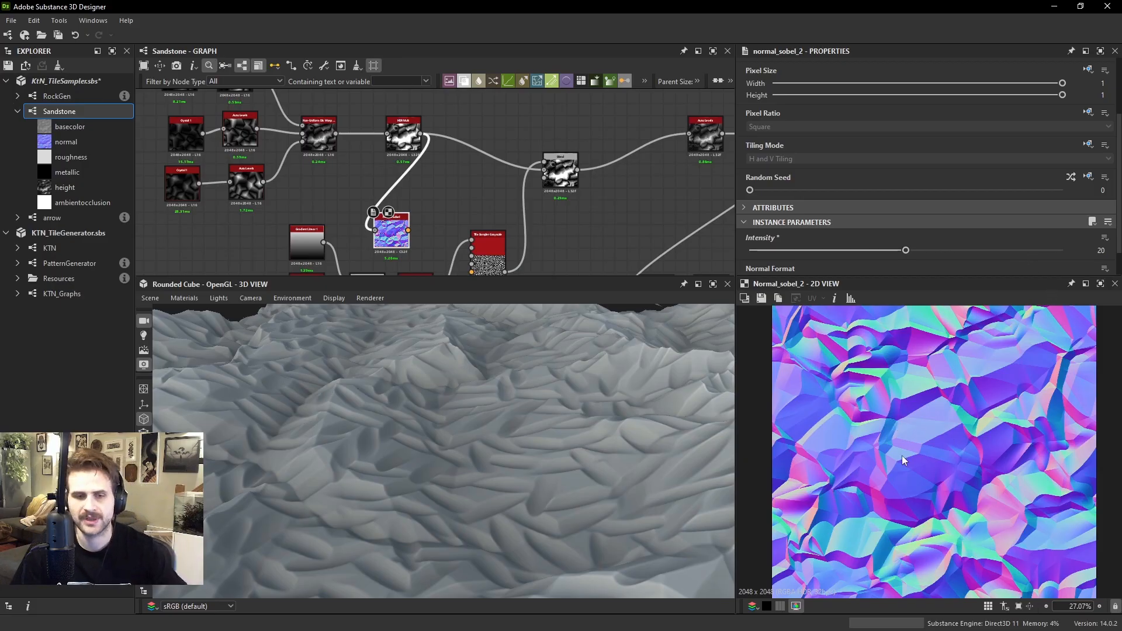
scroll(906, 409, "up", 5)
middle_click_drag(931, 417, 924, 462)
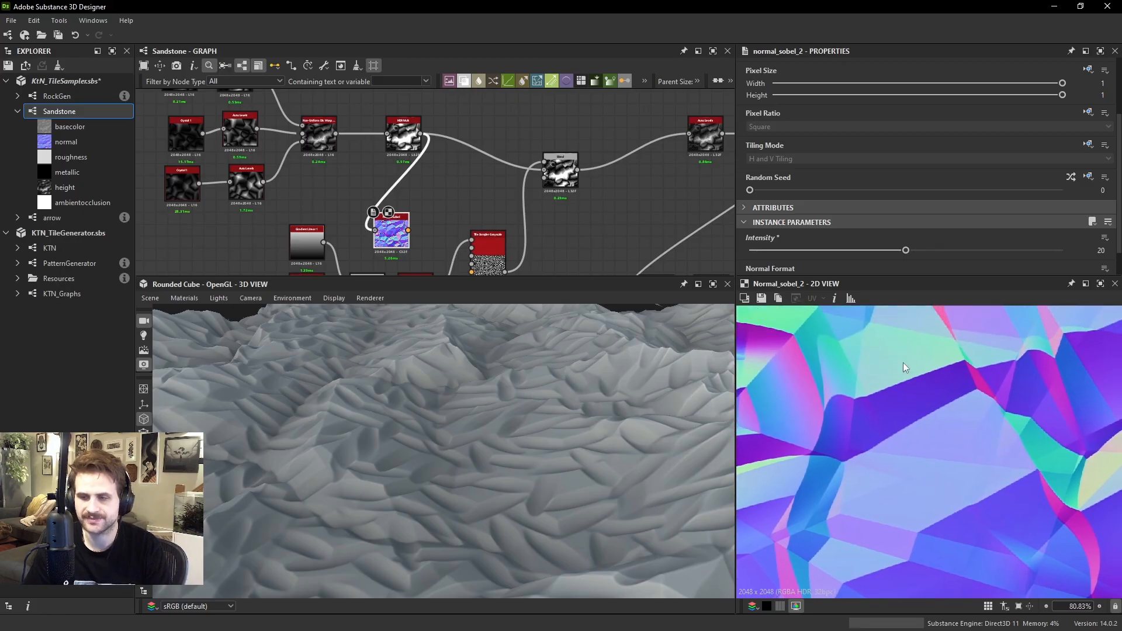
Move the Normal Sobel above HDRMult and add a Tile Sampler Grayscale node beside it
scroll(435, 229, "down", 3)
left_click_drag(470, 150, 476, 156)
middle_click_drag(476, 156, 466, 190)
left_click(548, 166)
key("space")
type("tile s")
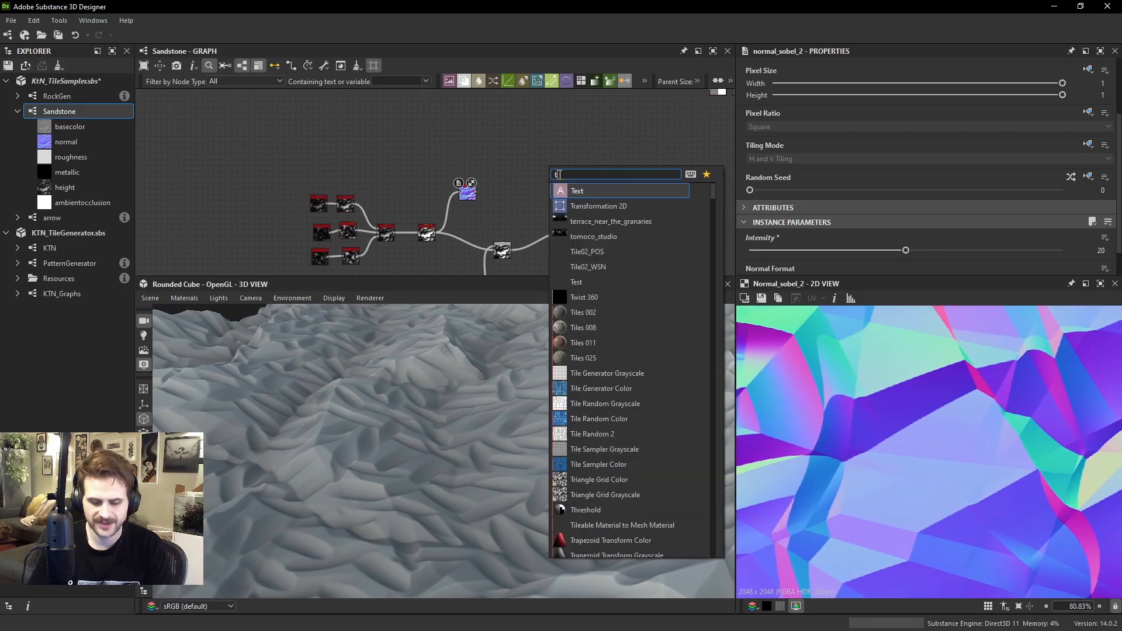
key("Return")
scroll(560, 174, "up", 2)
left_click_drag(546, 162, 492, 176)
scroll(492, 176, "up", 1)
middle_click_drag(493, 174, 492, 200)
scroll(490, 171, "down", 1)
scroll(491, 171, "down", 3)
left_click_drag(490, 171, 649, 176)
scroll(649, 176, "down", 3)
middle_click_drag(649, 175, 369, 155)
left_click_drag(369, 156, 461, 198)
scroll(524, 158, "up", 2)
middle_click_drag(462, 198, 555, 179)
left_click_drag(555, 179, 411, 133)
middle_click_drag(410, 133, 515, 147)
left_click_drag(514, 148, 399, 146)
scroll(395, 143, "up", 5)
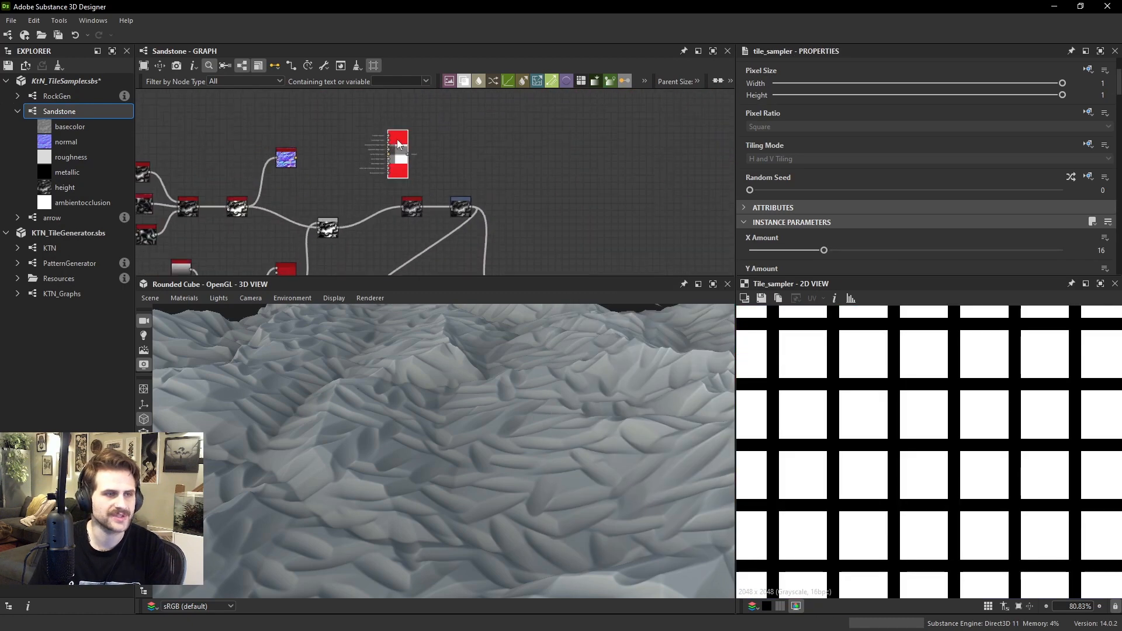
Bring the arrow node over and place it between the Normal Sobel and the new Tile Sampler
middle_click_drag(388, 135, 445, 178)
scroll(379, 136, "down", 4)
middle_click_drag(382, 138, 328, 248)
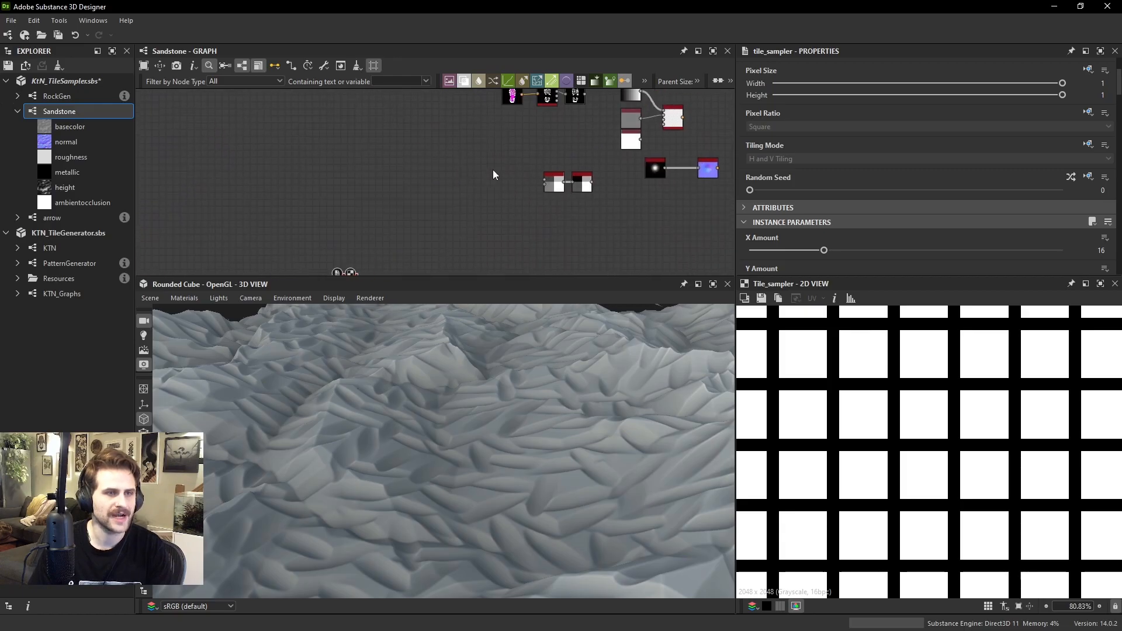
scroll(613, 141, "down", 2)
middle_click_drag(615, 142, 592, 191)
left_click_drag(638, 104, 317, 249)
middle_click_drag(317, 249, 405, 91)
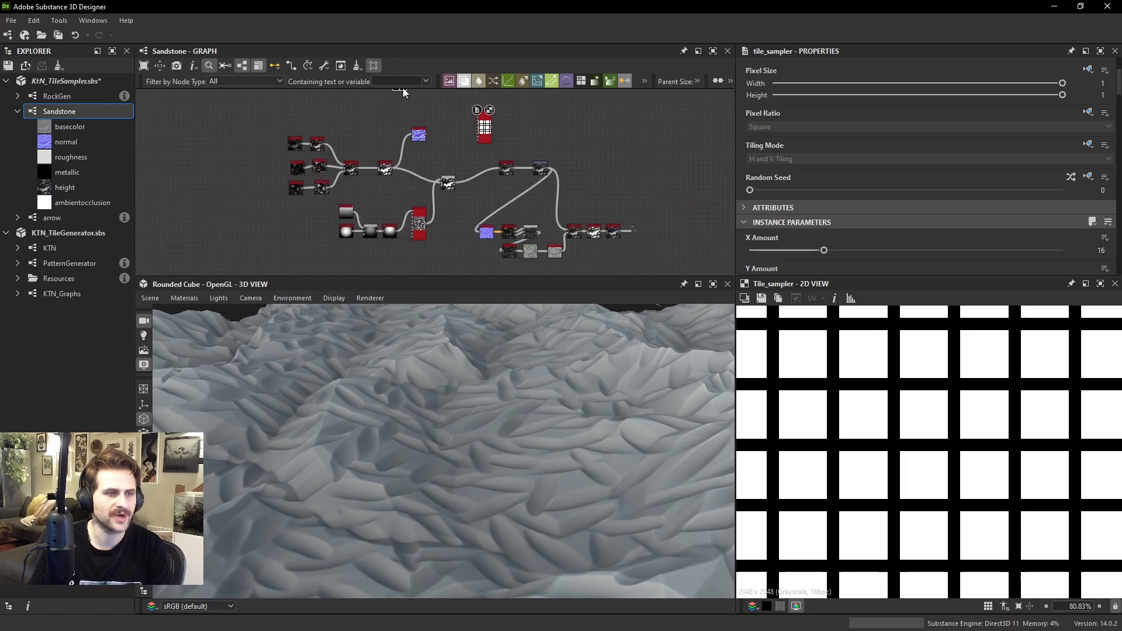
left_click_drag(406, 92, 437, 131)
scroll(439, 132, "up", 3)
scroll(444, 138, "up", 3)
middle_click_drag(443, 138, 360, 197)
left_click_drag(360, 197, 389, 151)
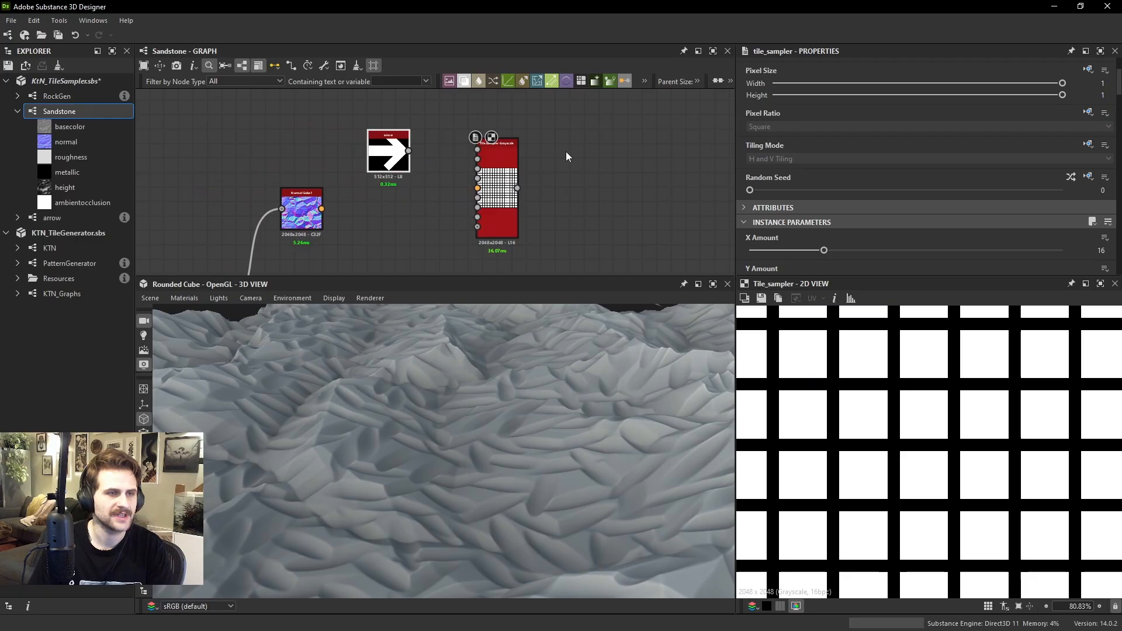
Connect the arrow to the Tile Sampler's Pattern Input 1 and the Normal Sobel to its Vector Map Input
left_click_drag(477, 149, 402, 148)
left_click(496, 153)
left_click_drag(312, 210, 490, 185)
scroll(409, 205, "up", 1)
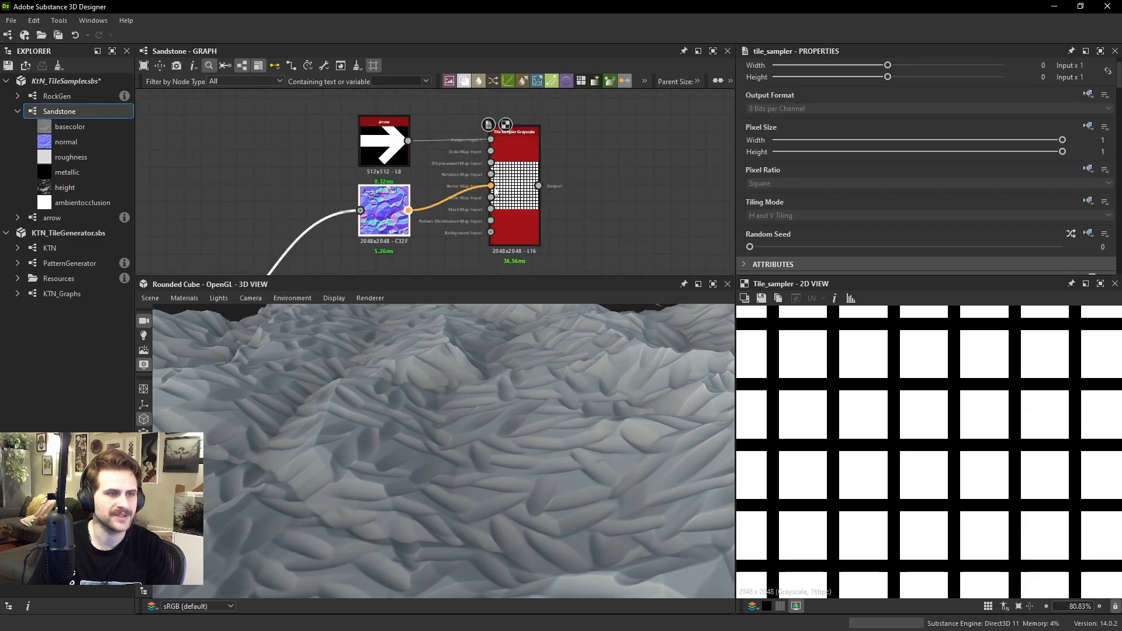
Set the new Tile Sampler's Pattern to Pattern Input and its X Amount and Y Amount to 32
scroll(784, 199, "down", 5)
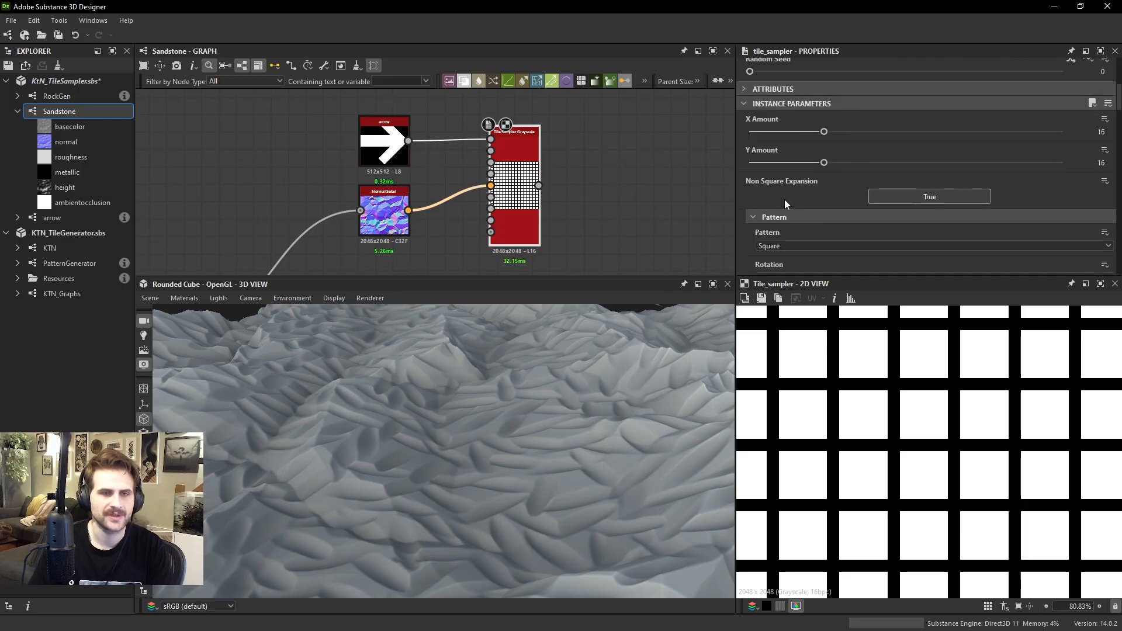
left_click(785, 246)
left_click(783, 254)
scroll(985, 383, "down", 5)
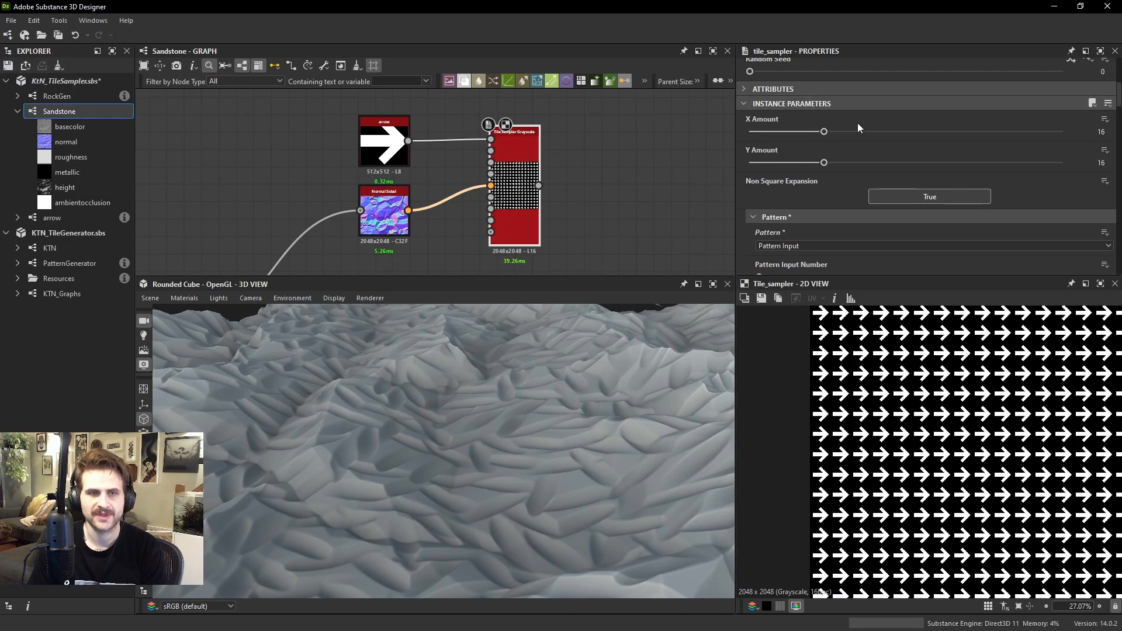
type("32")
key("Tab")
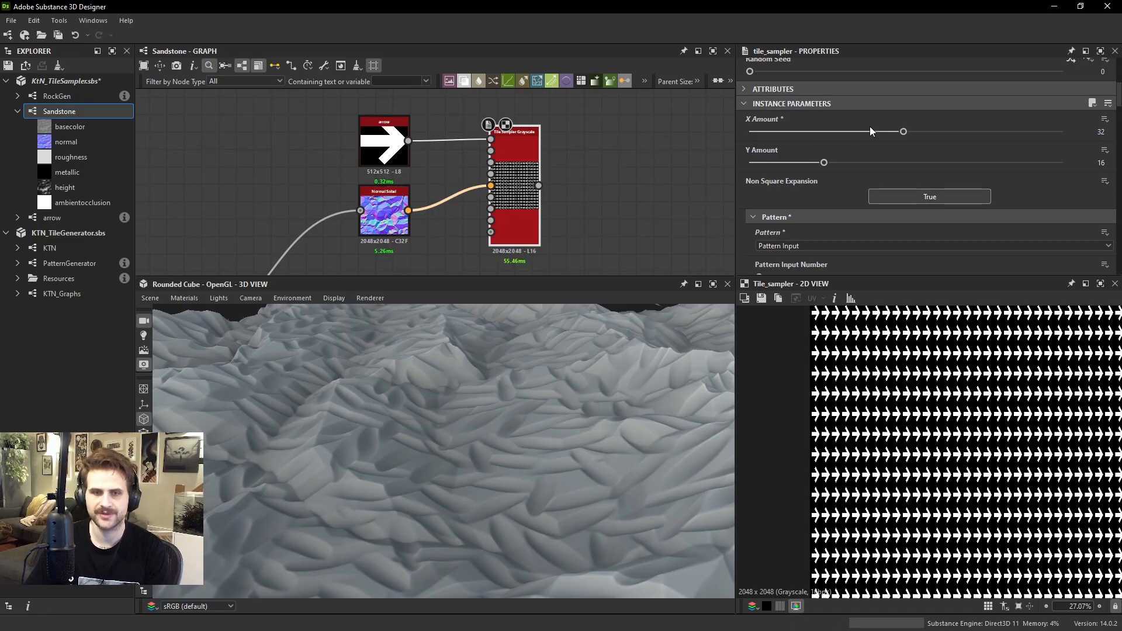
type("32")
key("Tab")
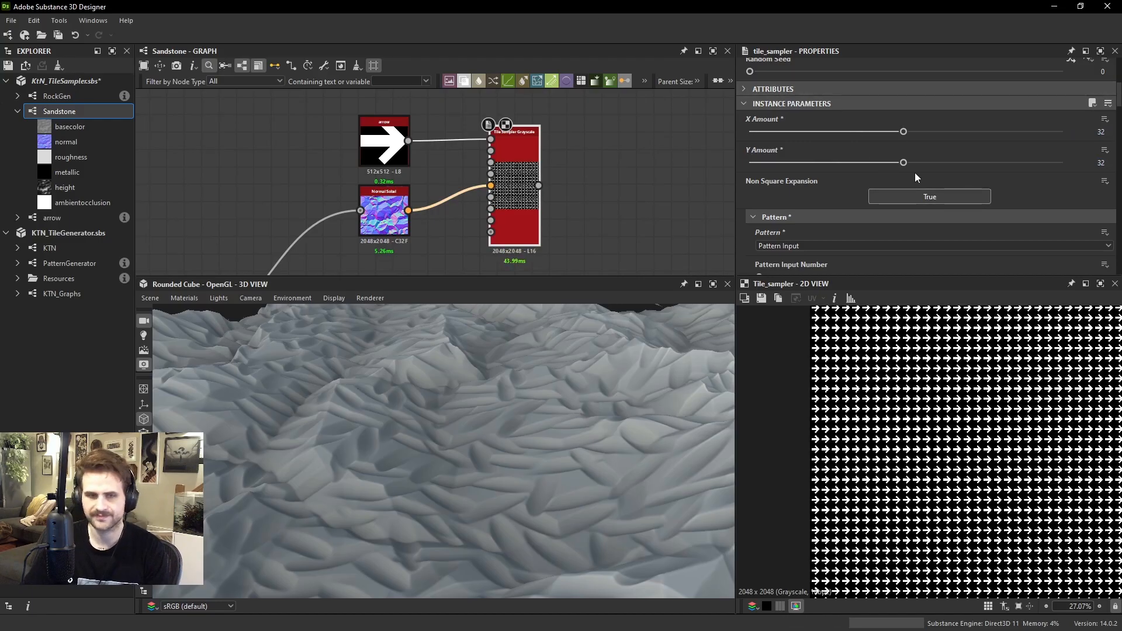
Set the arrow Tile Sampler's rotation Vector Map Multiplier to 1
scroll(830, 214, "down", 3)
scroll(790, 218, "down", 10)
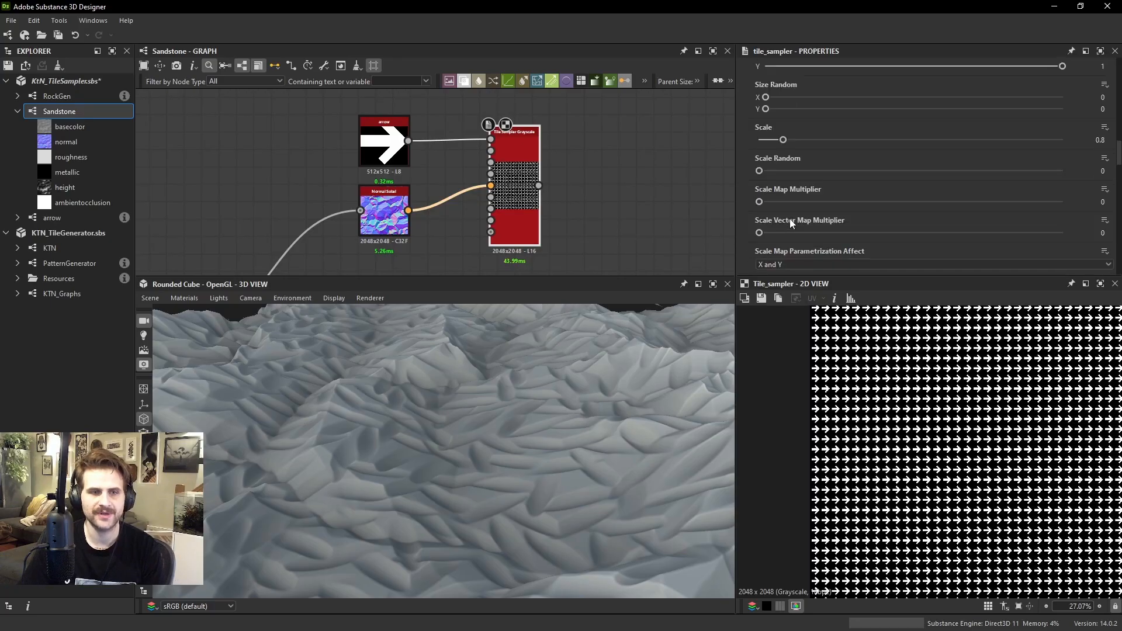
scroll(793, 99, "up", 1)
scroll(794, 99, "down", 5)
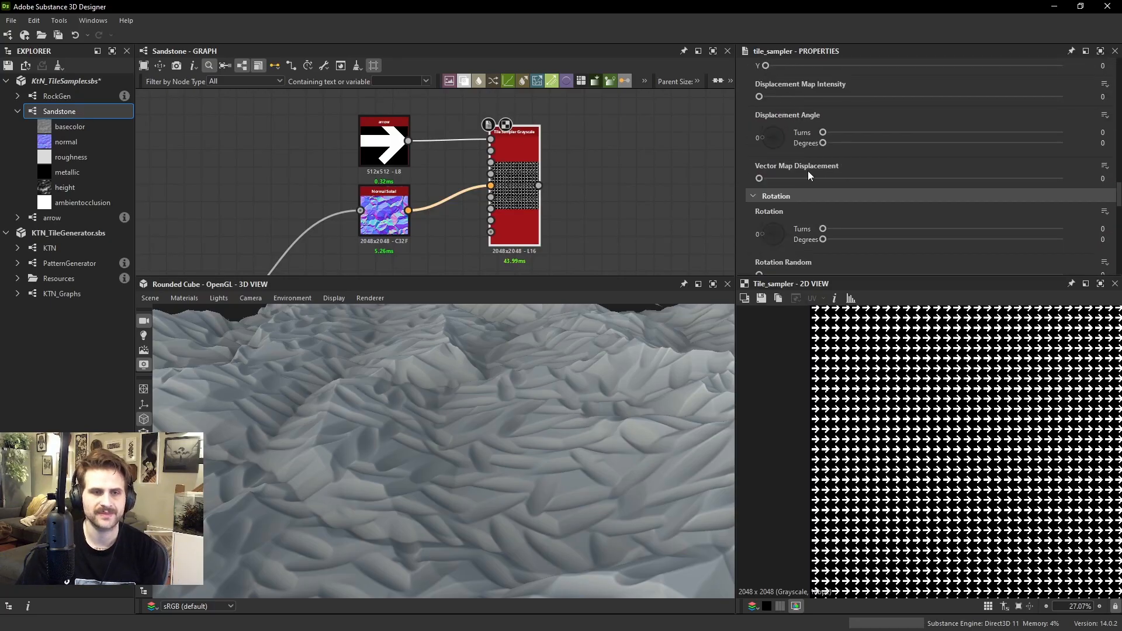
left_click_drag(759, 197, 1062, 196)
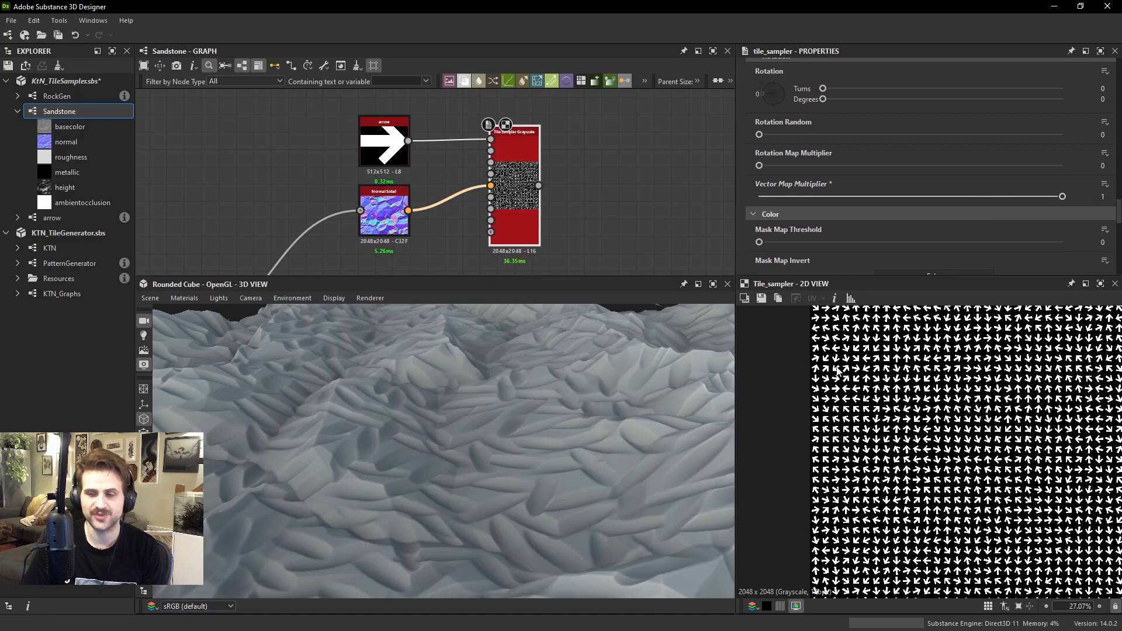
Move the arrow, Normal Sobel and Tile Sampler nodes next to the magenta overlay Blends near the graph outputs
scroll(432, 187, "down", 5)
left_click_drag(467, 213, 466, 213)
left_click_drag(463, 210, 724, 200)
middle_click_drag(721, 198, 168, 181)
left_click_drag(245, 192, 448, 243)
scroll(439, 247, "up", 2)
scroll(450, 246, "up", 3)
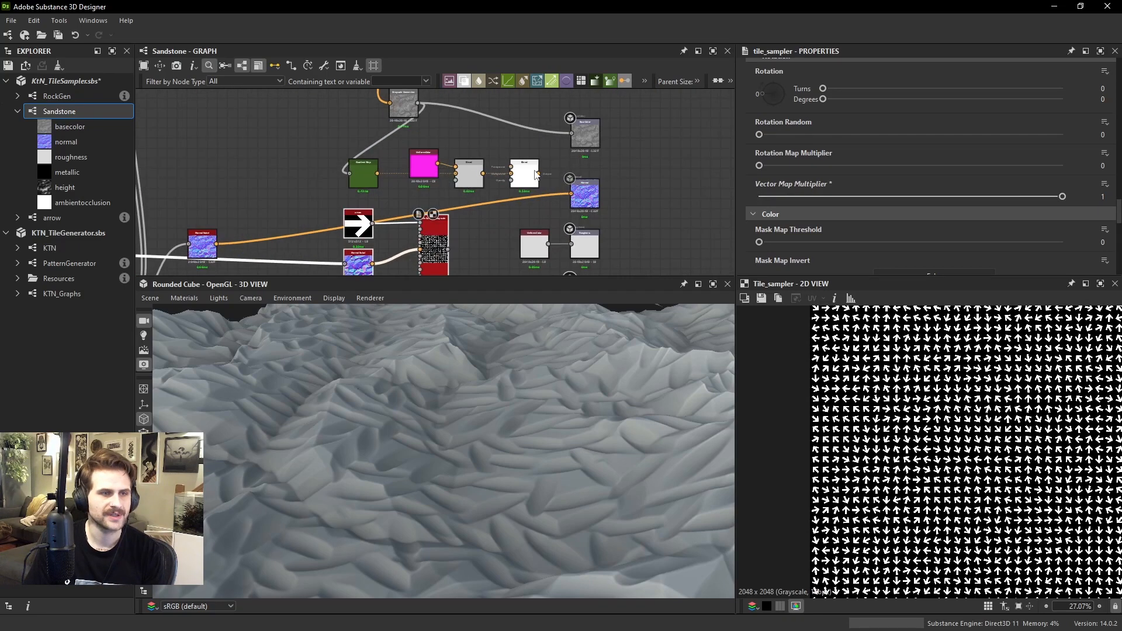
Mask the magenta overlay Blend with the arrow Tile Sampler and route the final overlay Blend into the Base Color output
left_click(479, 186)
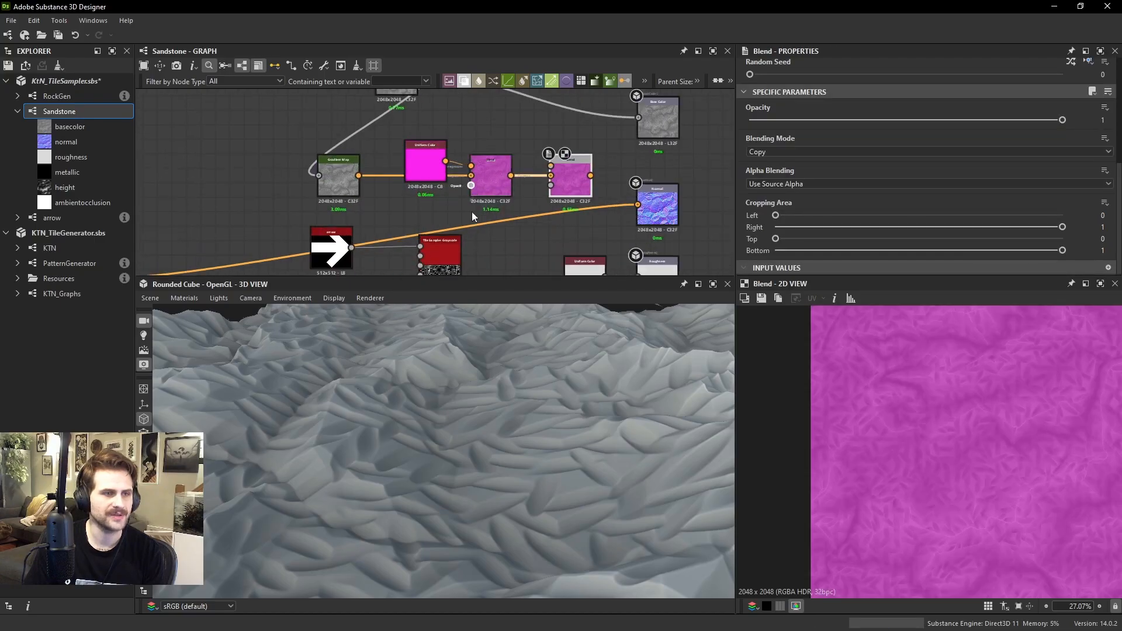
middle_click_drag(471, 213, 474, 153)
left_click_drag(462, 223, 473, 123)
scroll(972, 392, "up", 6)
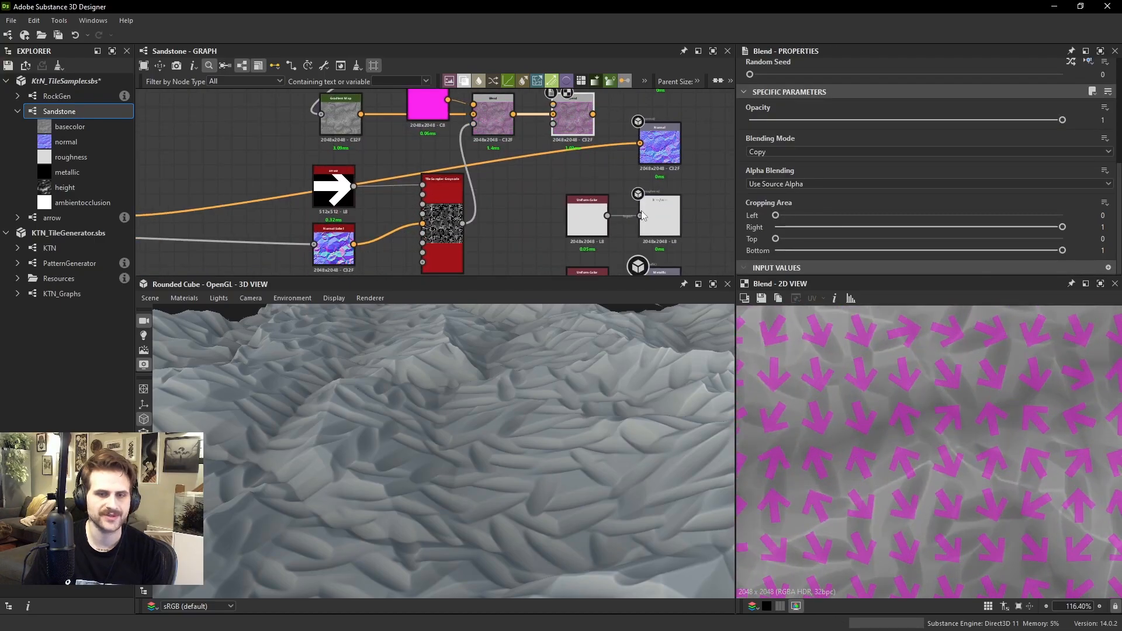
middle_click_drag(643, 216, 620, 251)
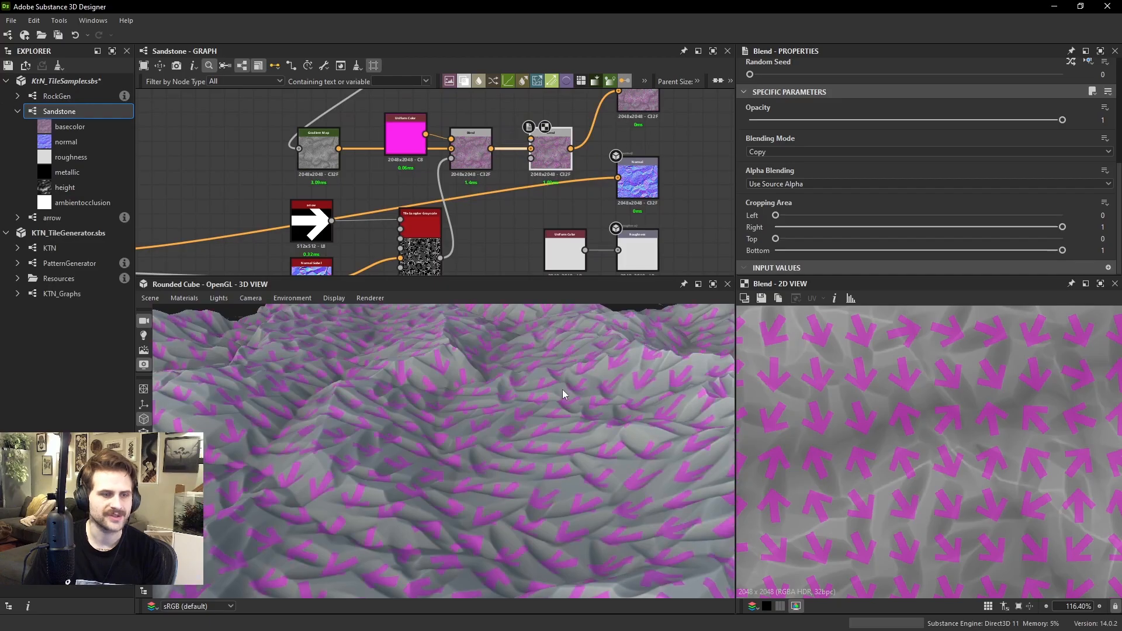
Set the Opacity of the Subtract Blend after HDRMult to 0
scroll(266, 185, "down", 5)
scroll(377, 194, "up", 4)
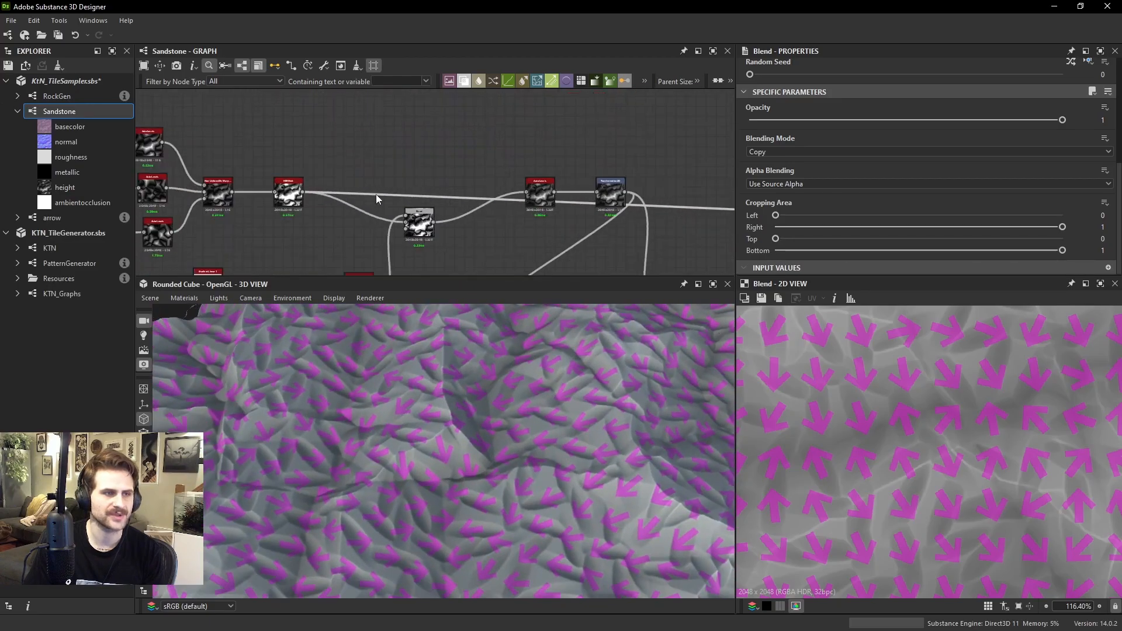
double_click(411, 228)
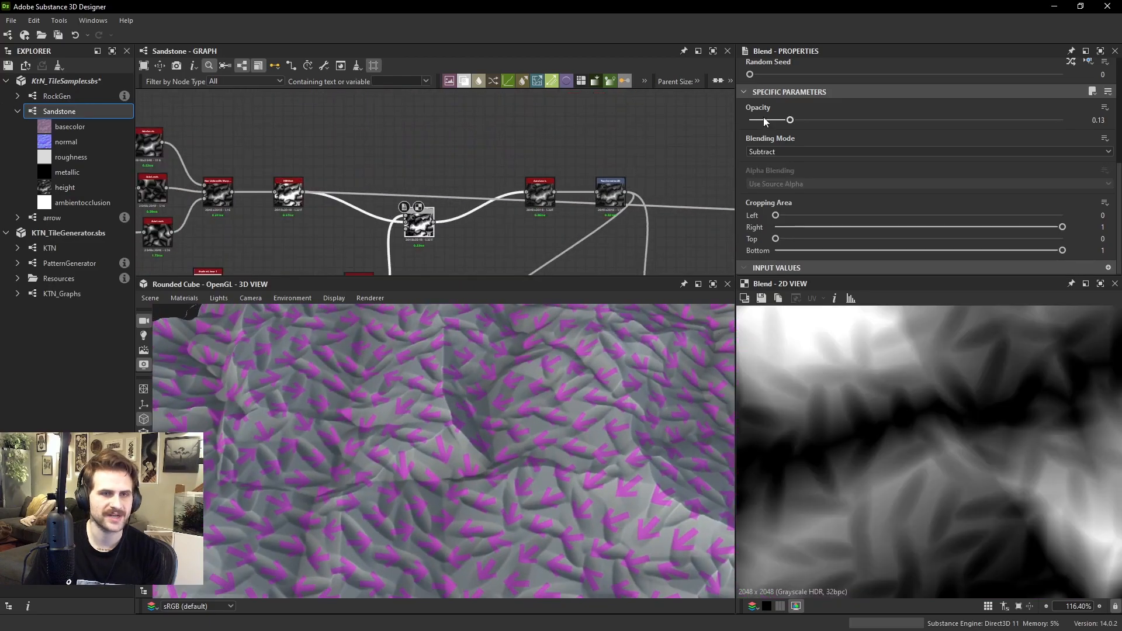
left_click_drag(764, 122, 750, 120)
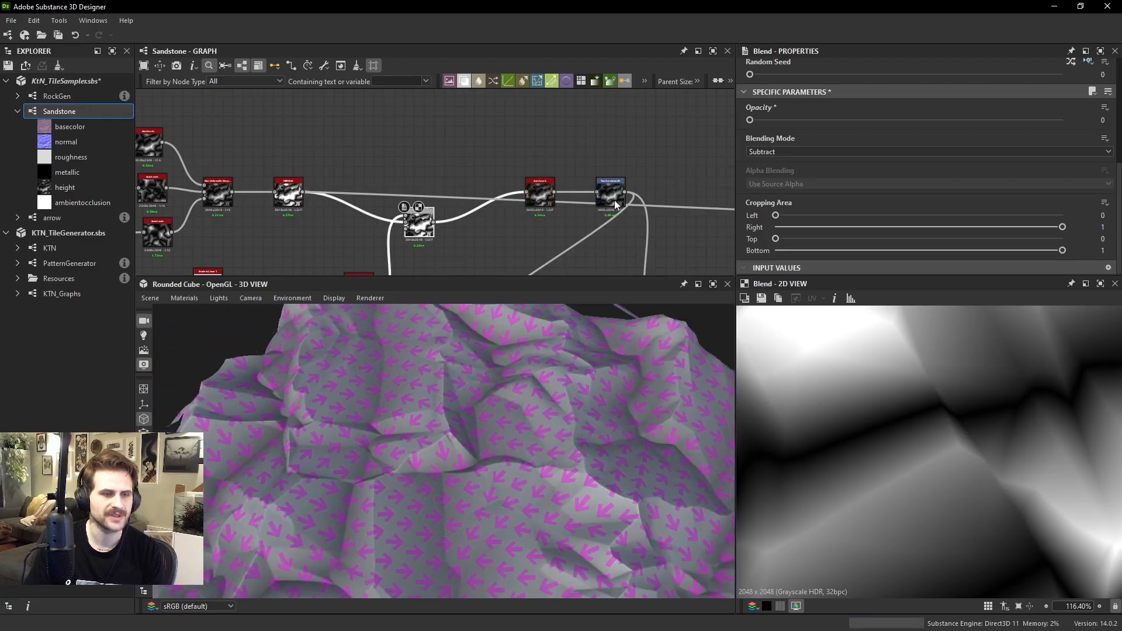
Preview the magenta overlay Blend and examine how the arrows are oriented along the rock's slopes and ridges
middle_click_drag(615, 202, 355, 240)
scroll(536, 183, "down", 2)
middle_click_drag(535, 183, 233, 201)
scroll(347, 179, "down", 2)
scroll(607, 198, "up", 6)
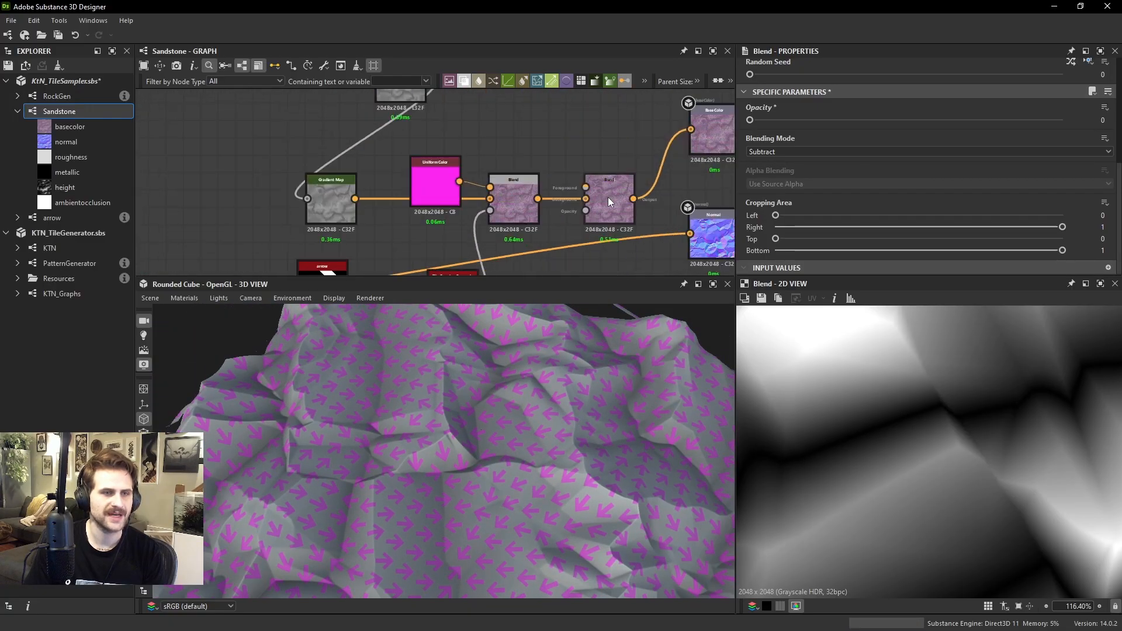
double_click(528, 194)
scroll(896, 383, "down", 3)
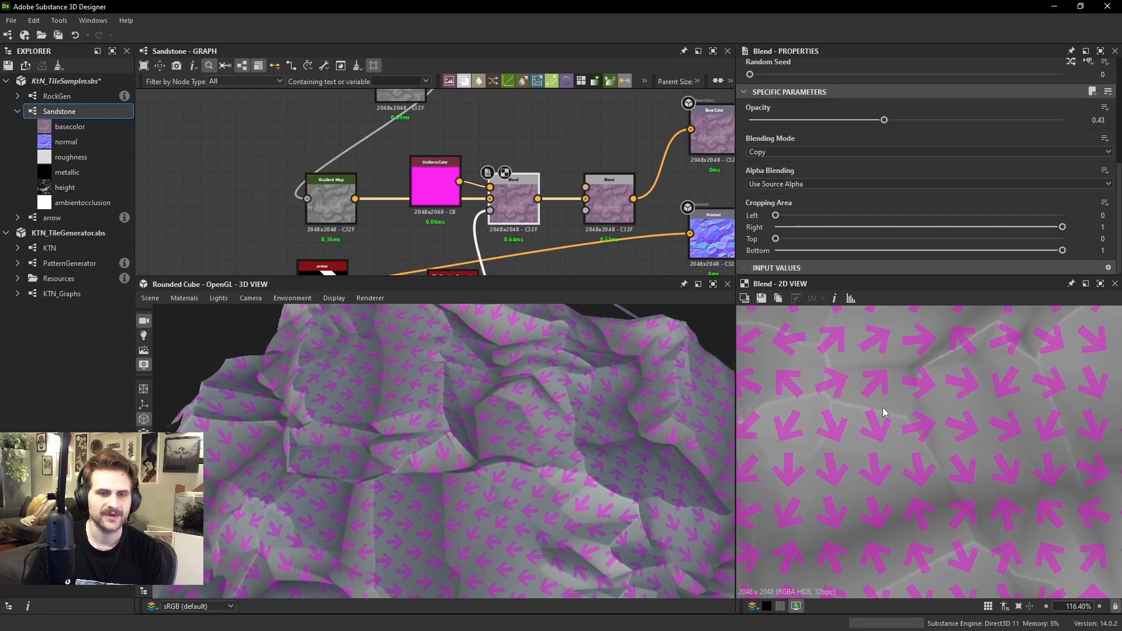
scroll(890, 419, "up", 1)
middle_click_drag(889, 419, 924, 531)
scroll(926, 457, "down", 2)
middle_click_drag(918, 392, 938, 350)
scroll(910, 396, "down", 4)
scroll(847, 418, "up", 4)
middle_click_drag(847, 418, 918, 478)
scroll(862, 481, "up", 4)
middle_click_drag(883, 418, 870, 415)
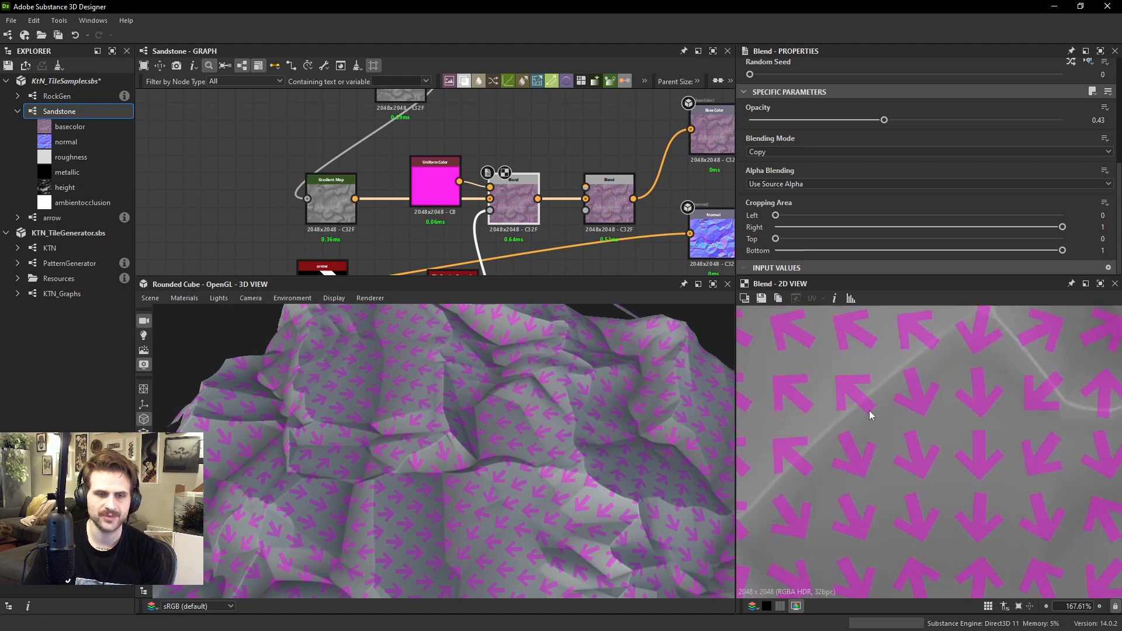
middle_click_drag(895, 493, 863, 440)
scroll(891, 516, "down", 3)
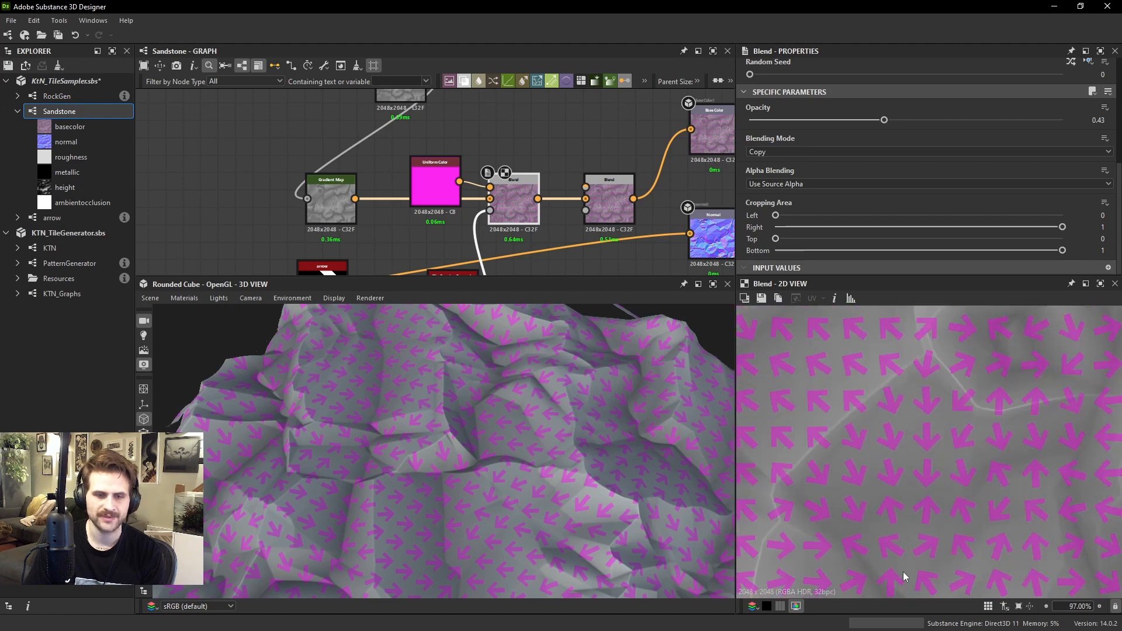
Examine how the arrows change direction over a wider area of the magenta overlay in the 2D preview
scroll(889, 476, "down", 1)
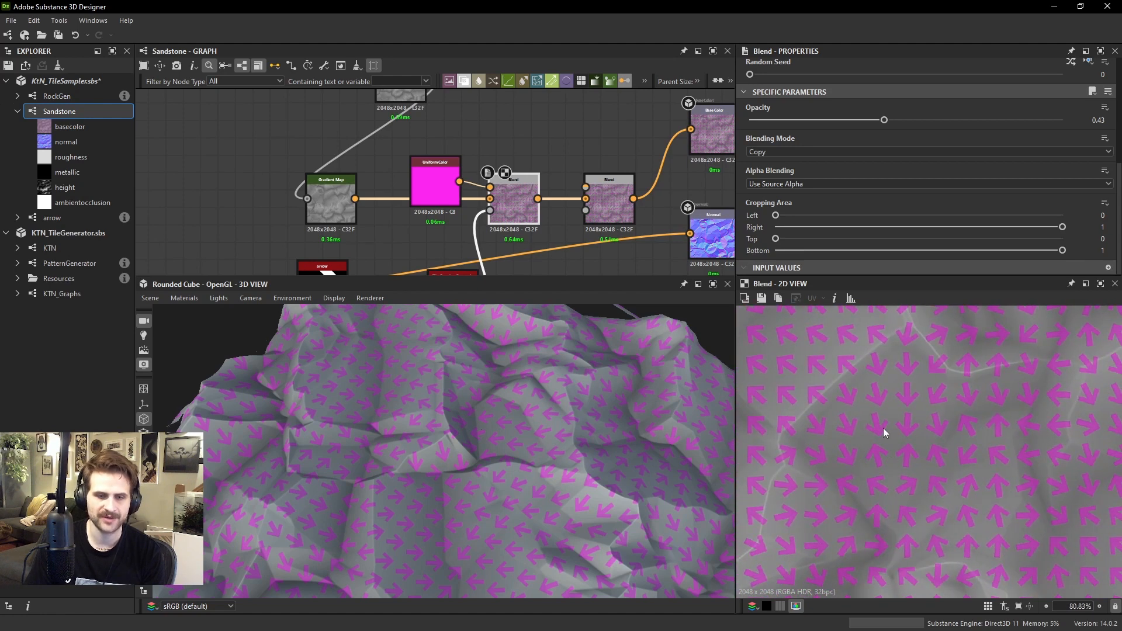
middle_click_drag(883, 429, 918, 471)
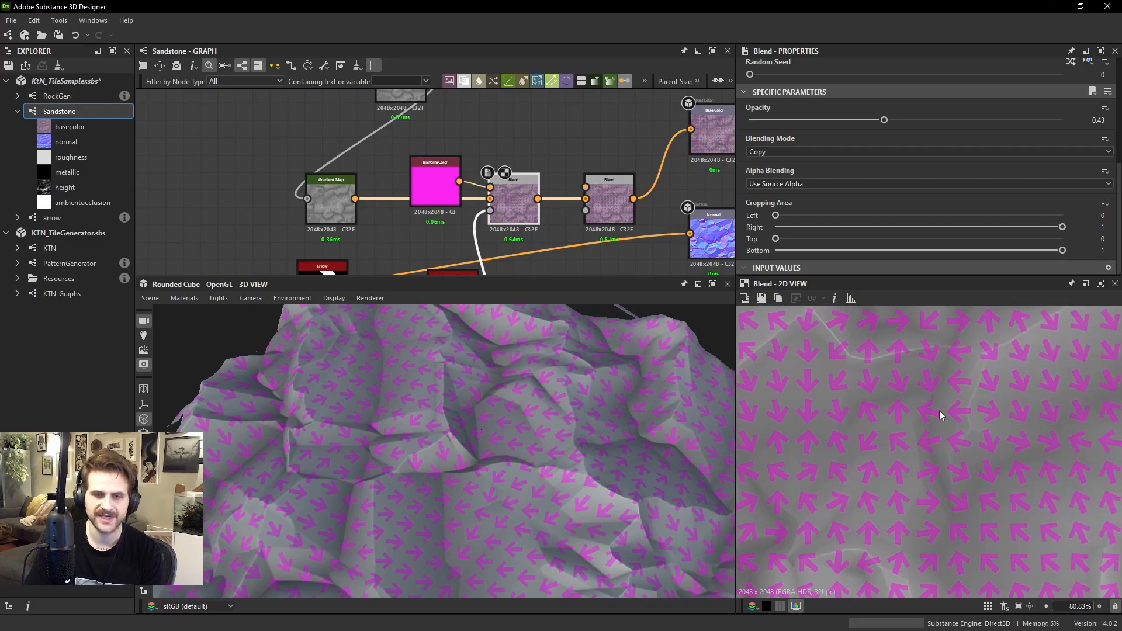
scroll(939, 415, "down", 2)
Stretch the arrow Tile Sampler's pattern by setting Size X to 1.3 and Y to 0.51, and inspect the arrows close up on the rock
middle_click_drag(458, 198, 537, 88)
scroll(520, 166, "down", 1)
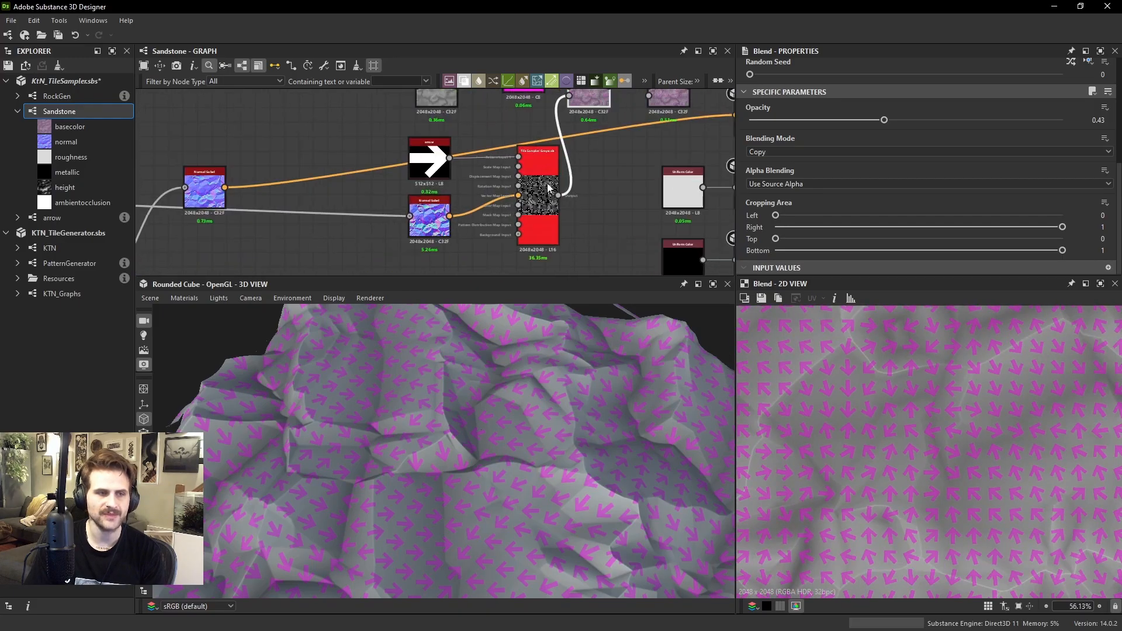
double_click(539, 194)
scroll(802, 195, "down", 10)
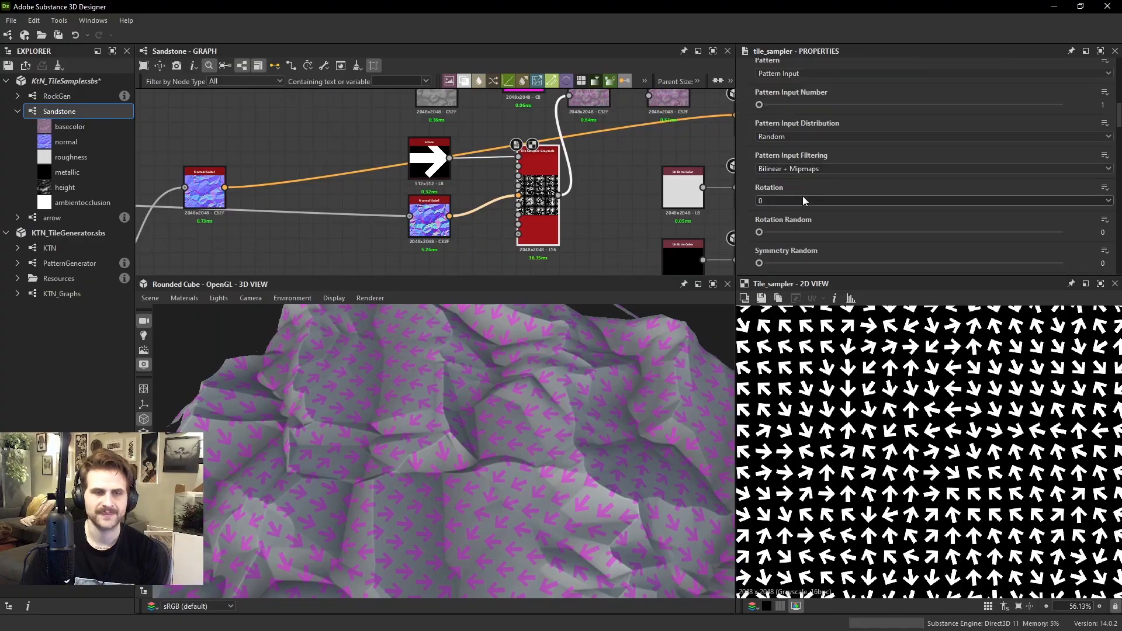
scroll(801, 167, "down", 1)
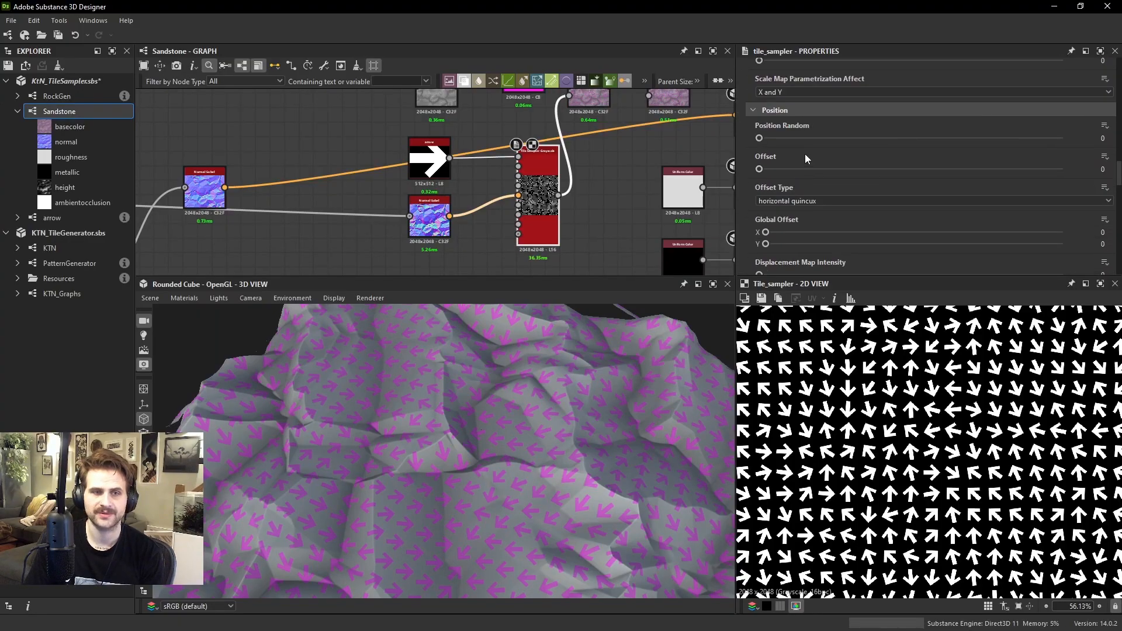
scroll(804, 153, "down", 1)
scroll(801, 151, "up", 4)
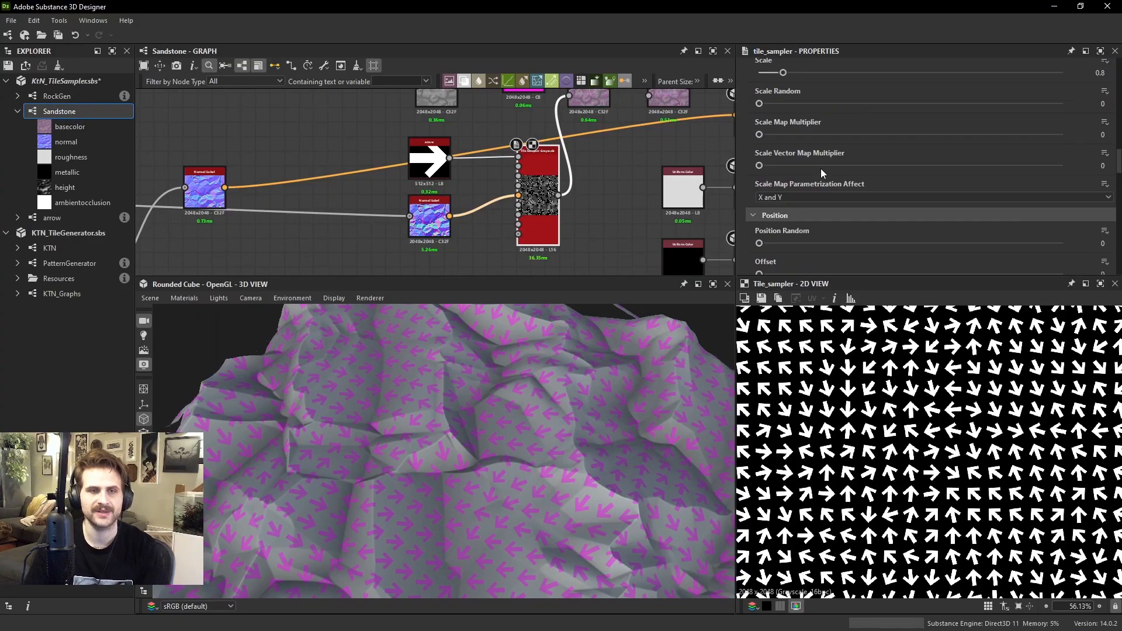
scroll(776, 113, "up", 1)
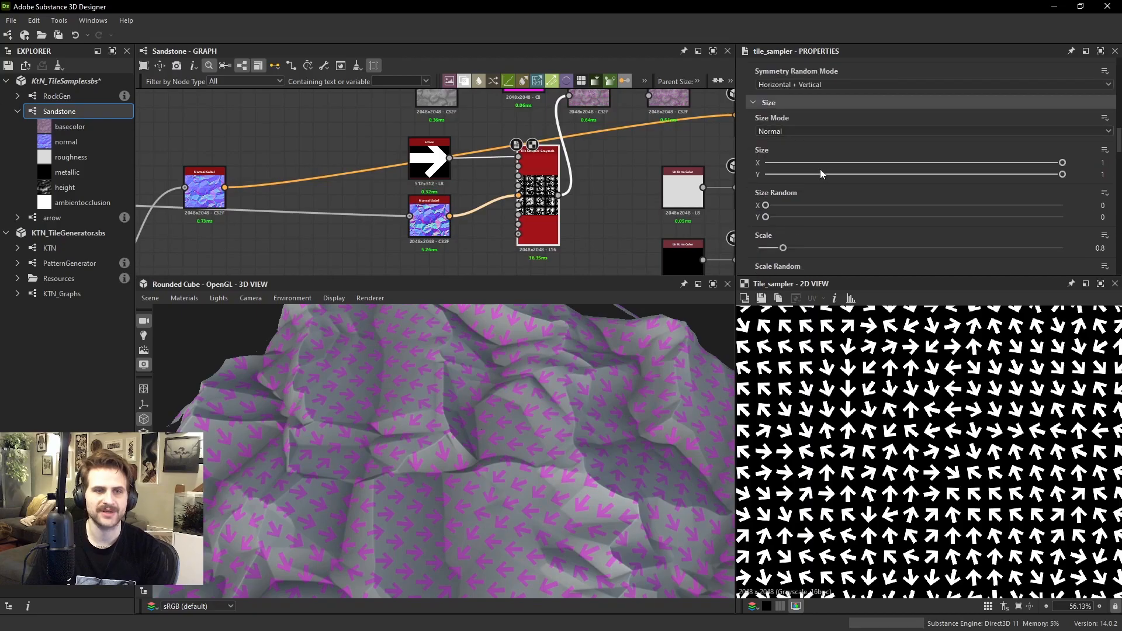
right_click(834, 164)
type("2")
key("Return")
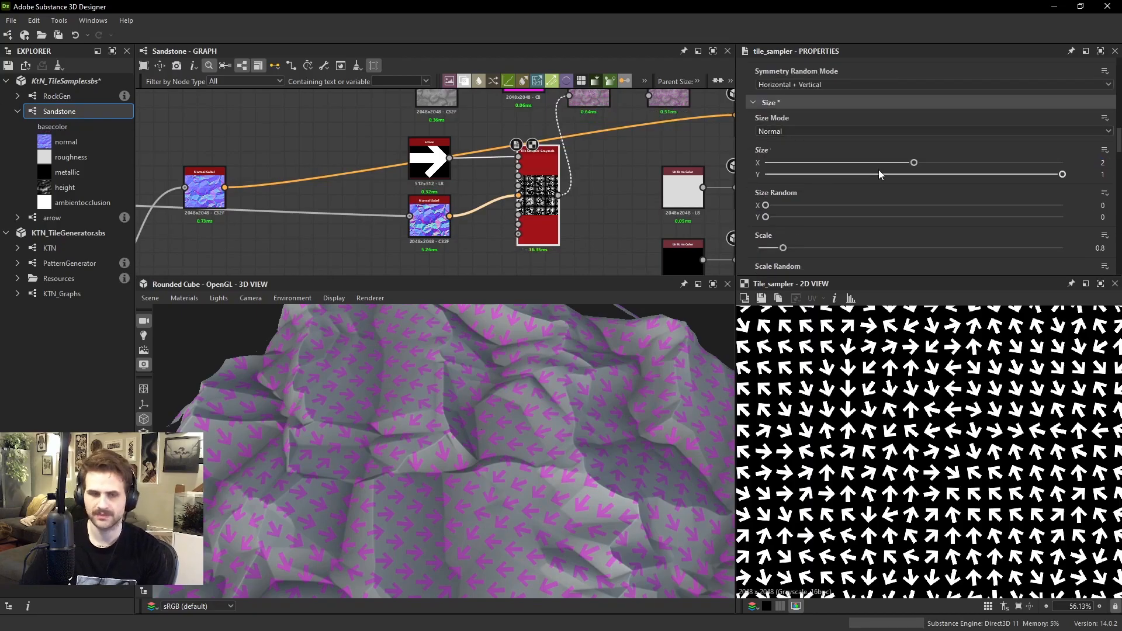
left_click_drag(1013, 176, 920, 175)
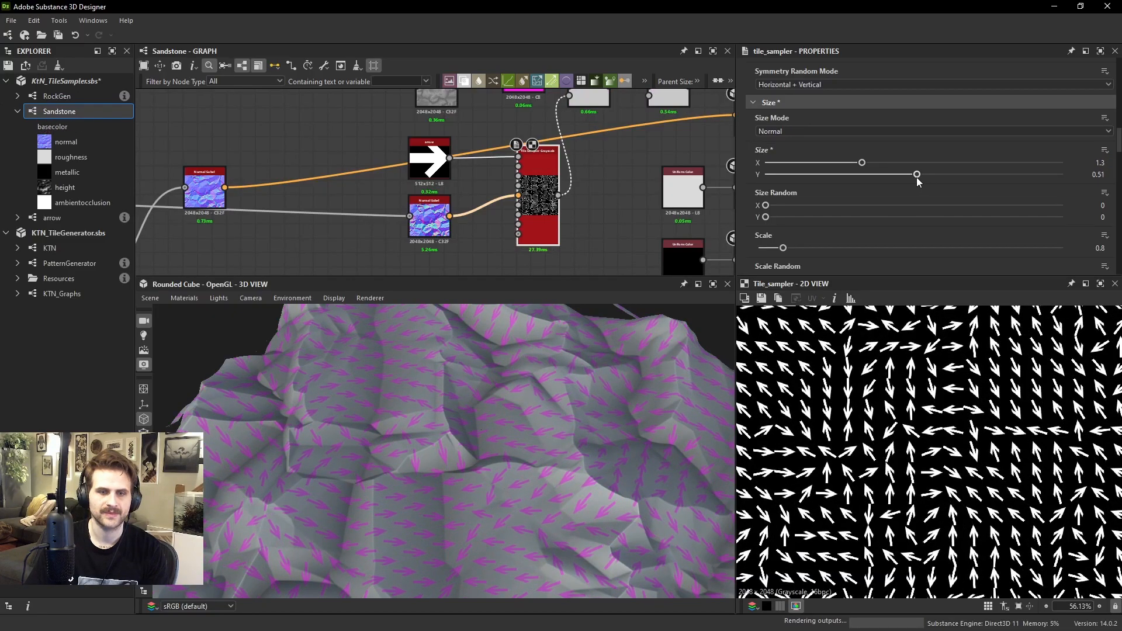
left_click_drag(531, 447, 480, 486)
scroll(496, 506, "up", 4)
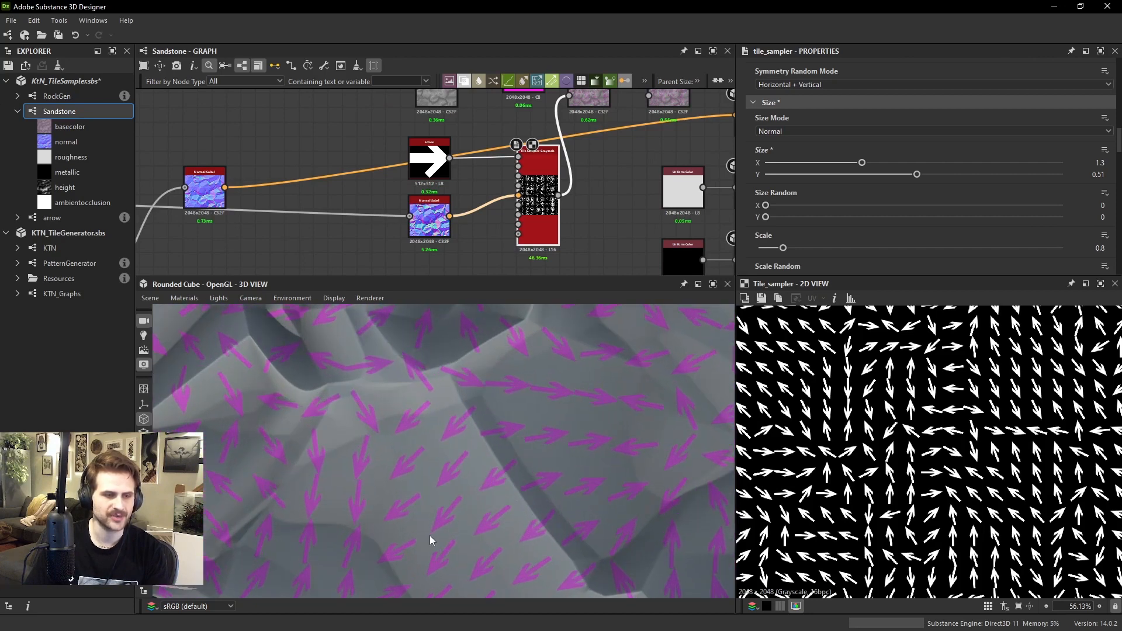
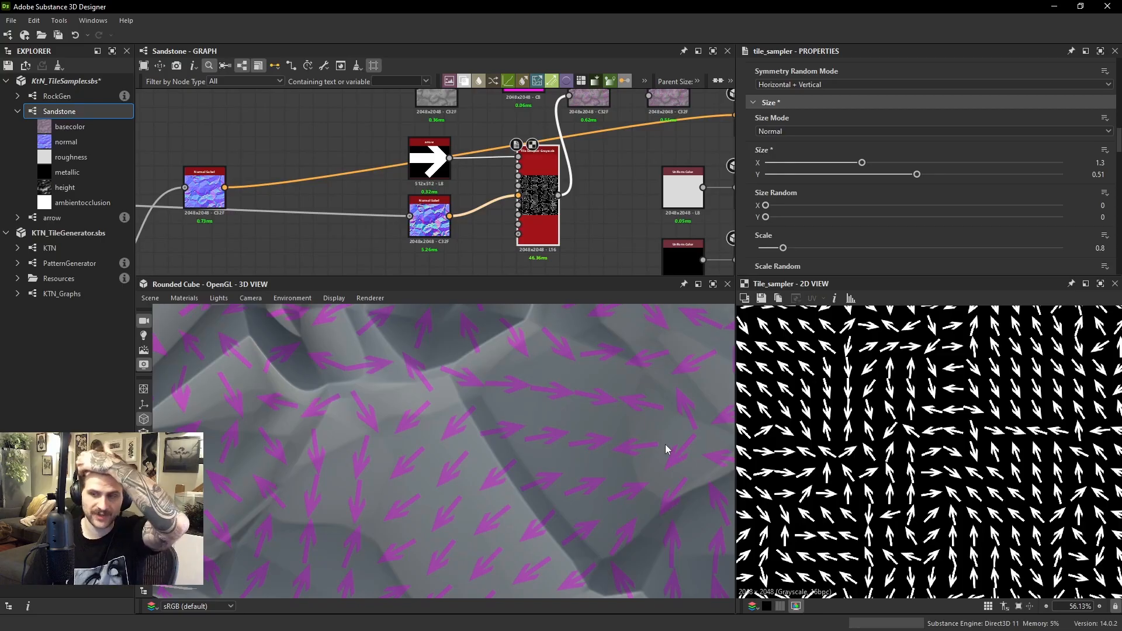
Connect the Gradient Map output directly to the base color output, bypassing the magenta arrow overlay
middle_click_drag(555, 137, 534, 168)
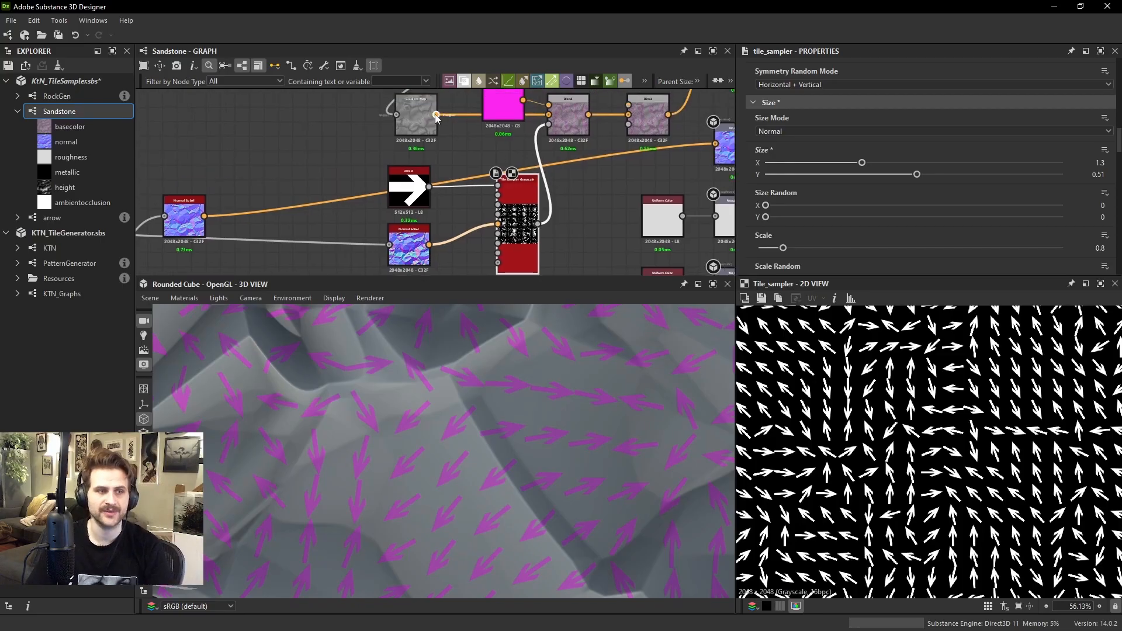
middle_click_drag(434, 115, 429, 147)
scroll(431, 150, "down", 1)
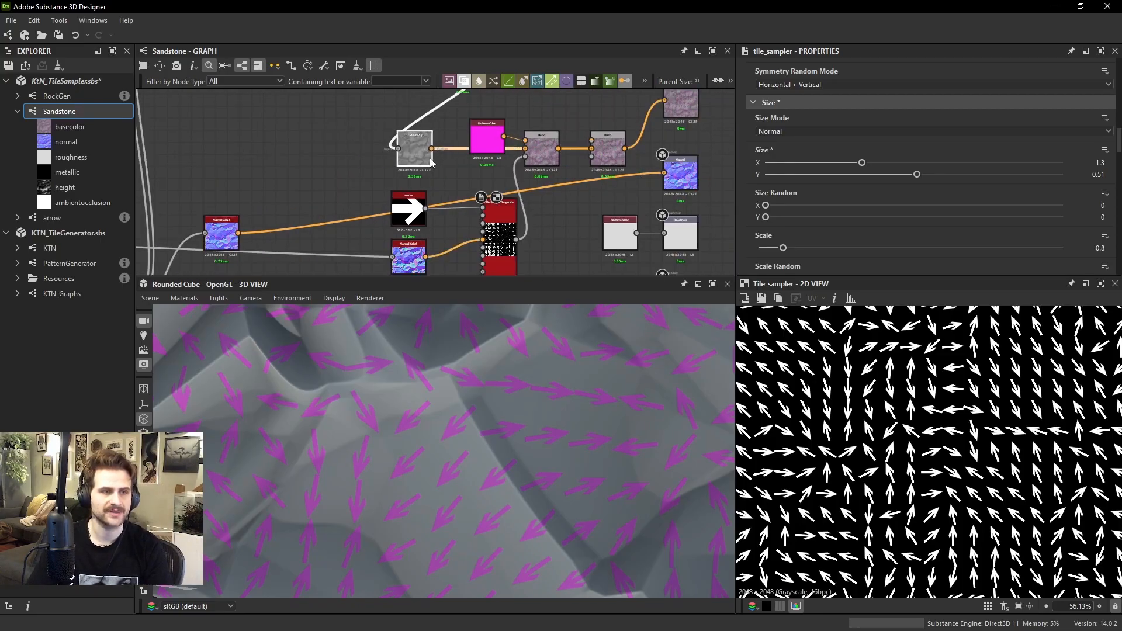
left_click(433, 152)
double_click(691, 179)
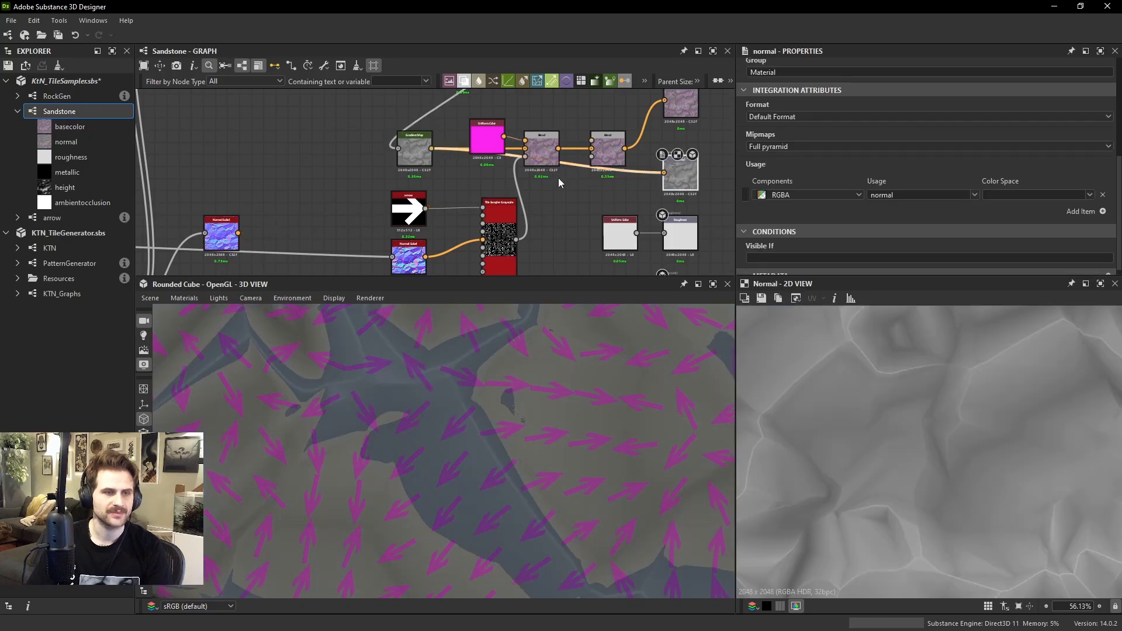
left_click_drag(670, 113, 682, 101)
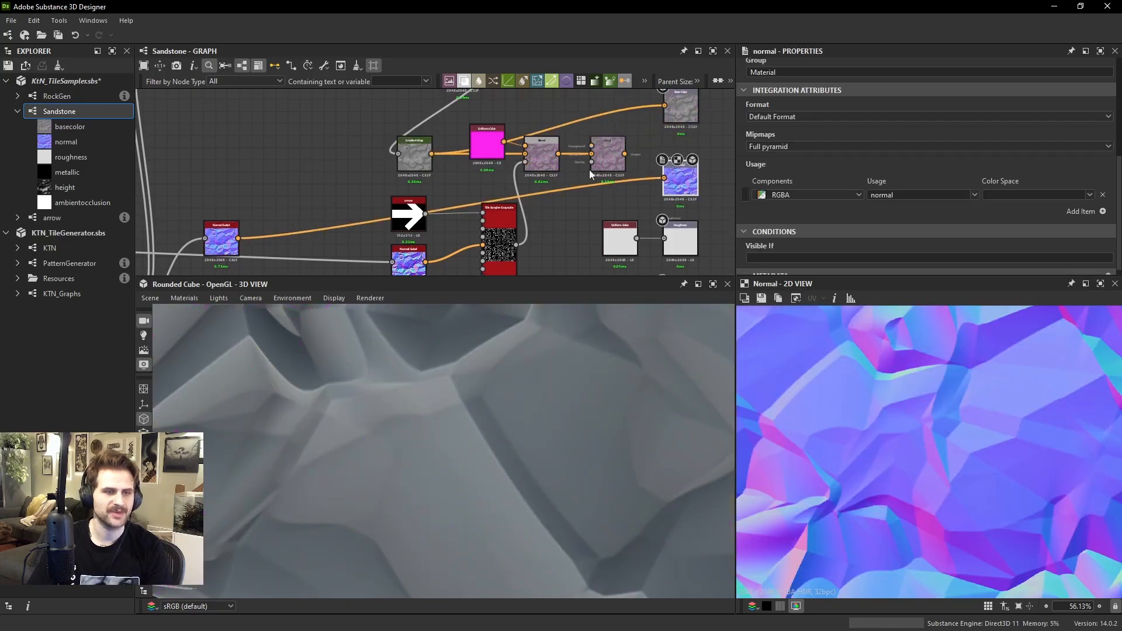
Set the opacity of the Subtract Blend that applies the Tile Sampler pattern to the height to 0.12
scroll(529, 170, "down", 3)
middle_click_drag(398, 190, 467, 167)
scroll(293, 194, "down", 1)
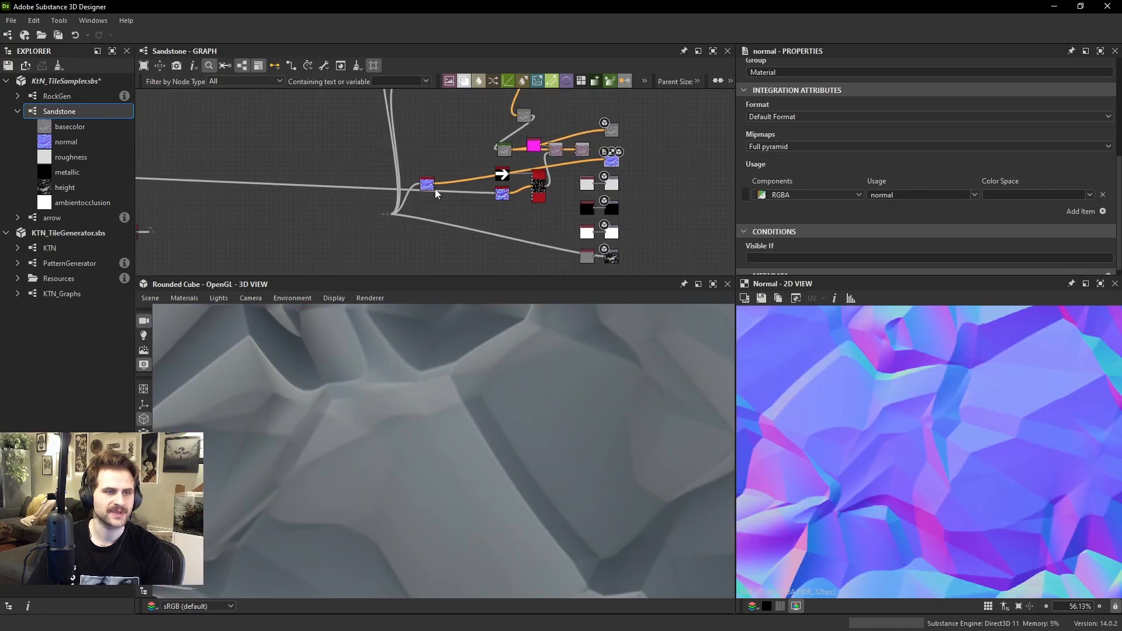
middle_click_drag(293, 194, 710, 154)
middle_click_drag(375, 177, 454, 172)
scroll(454, 172, "up", 2)
scroll(454, 172, "up", 3)
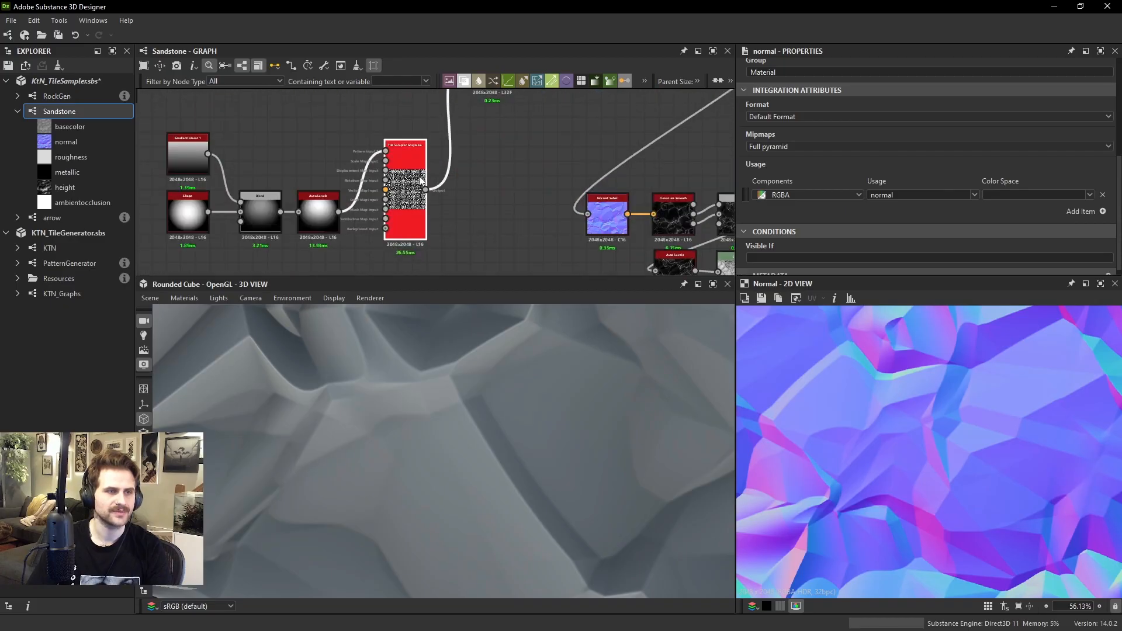
double_click(421, 181)
middle_click_drag(514, 77, 514, 173)
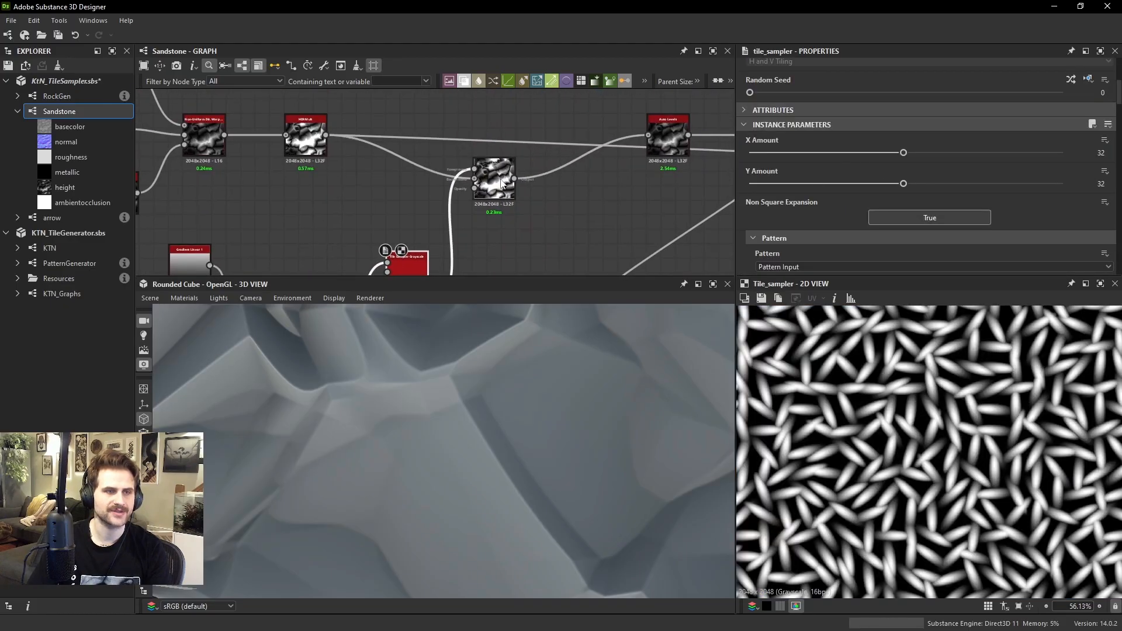
double_click(498, 186)
left_click(787, 138)
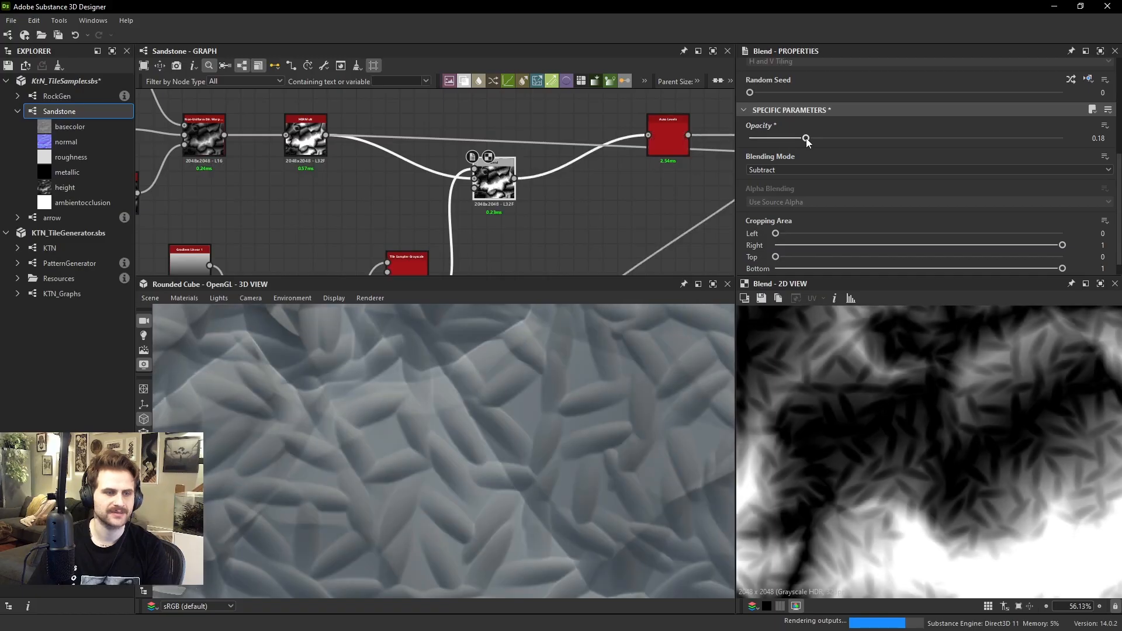
Add a Normal Sobel node above the pattern shape nodes and feed it from the HDRMult node's output
middle_click_drag(415, 238, 465, 166)
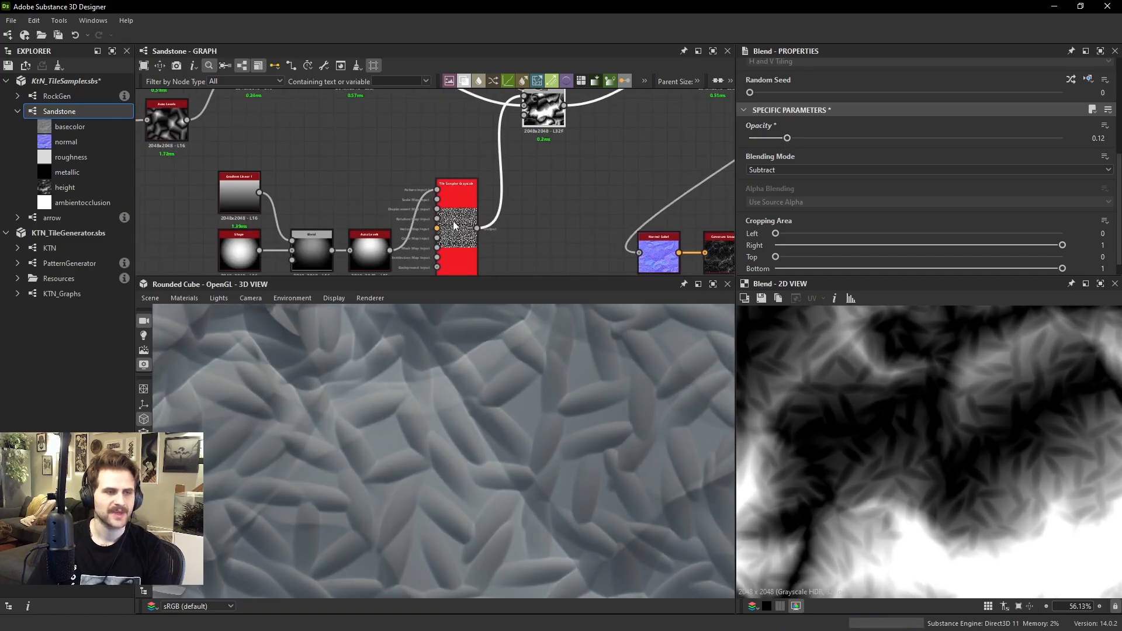
double_click(455, 226)
scroll(861, 172, "down", 5)
scroll(492, 192, "down", 3)
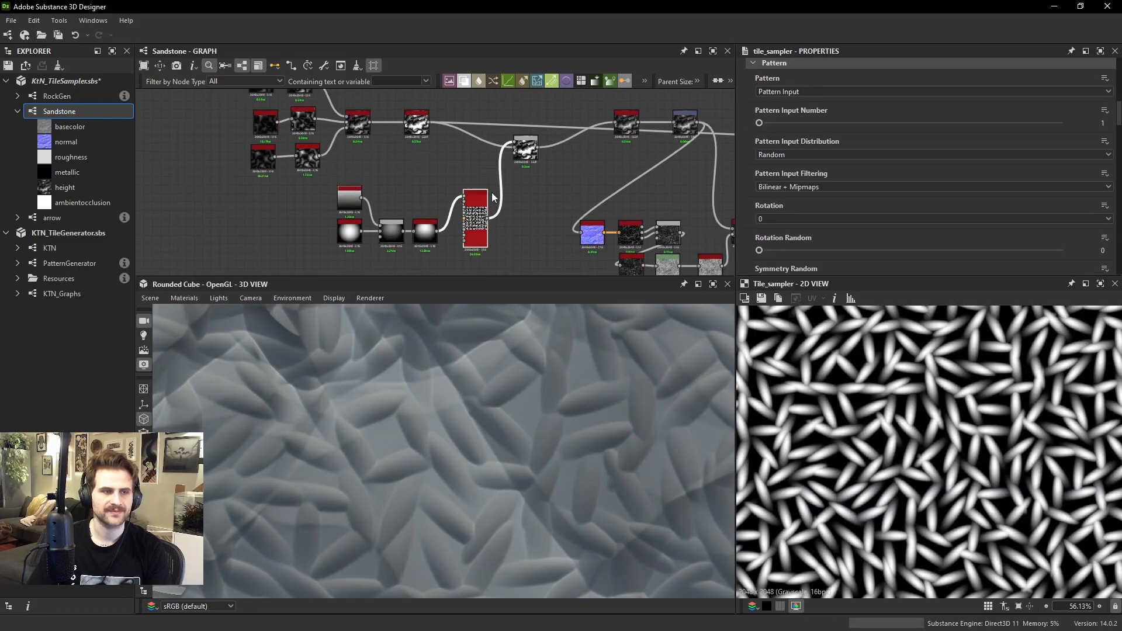
key("space")
type("normal so")
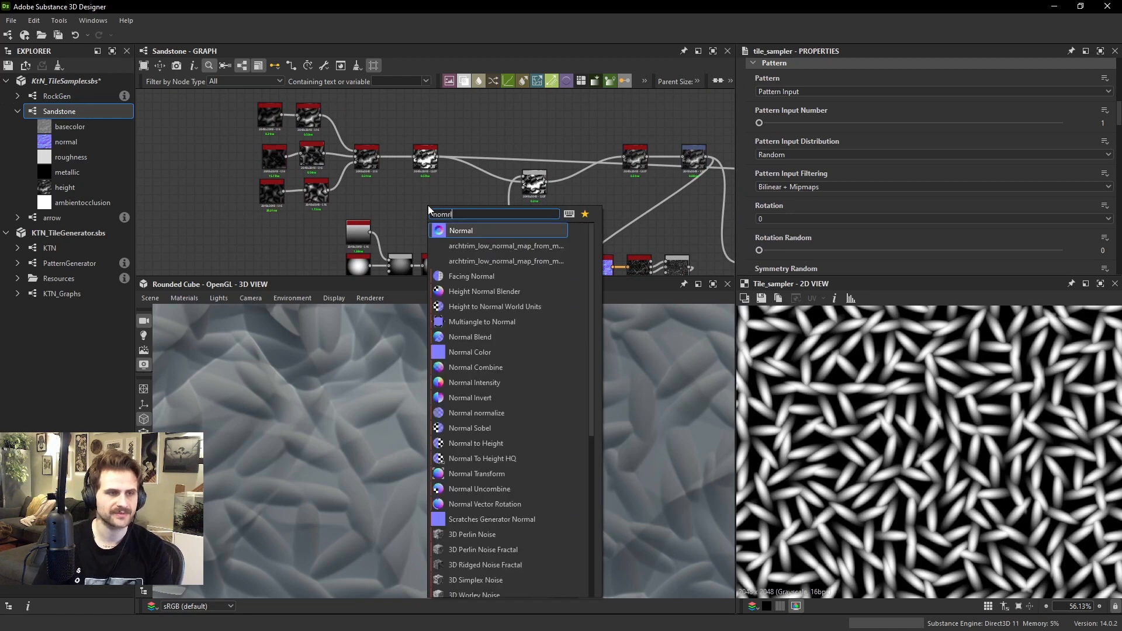
key("Return")
scroll(571, 186, "up", 1)
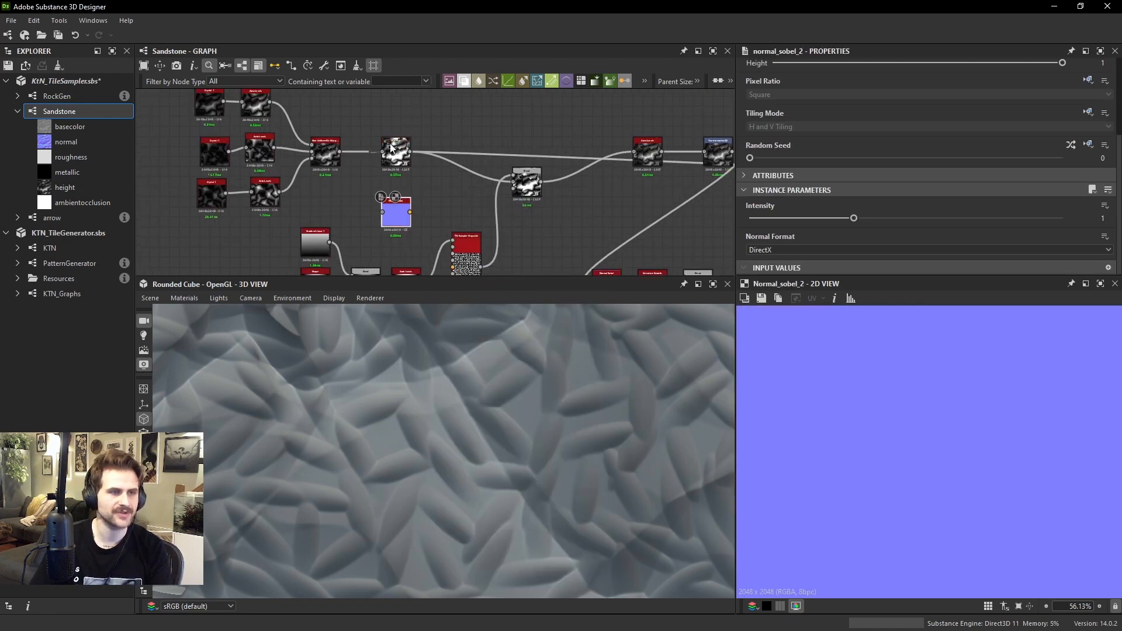
left_click(409, 153)
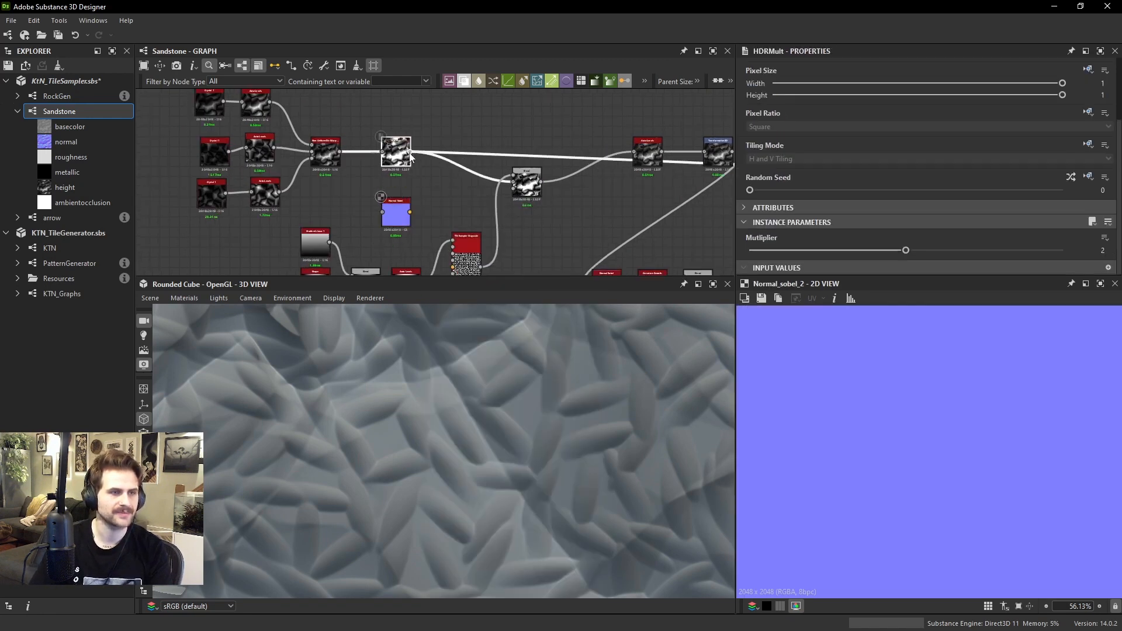
Set the new Normal Sobel node's intensity to 20
left_click(403, 212)
type("20")
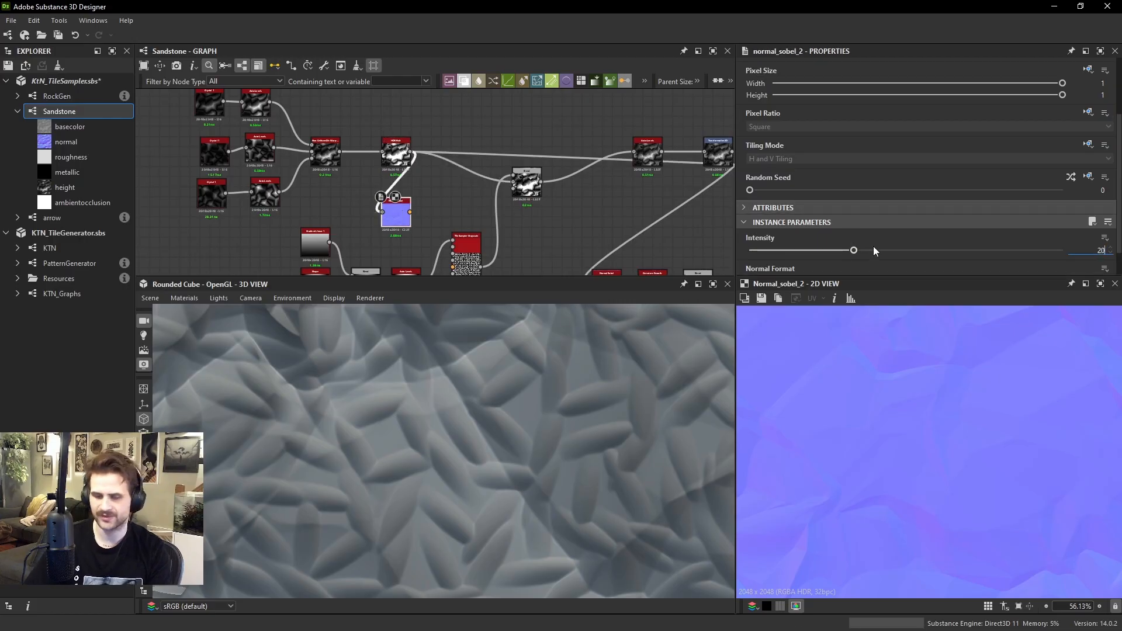
key("Return")
Connect the new Normal Sobel output to the vector map input of the height pattern's Tile Sampler
scroll(952, 447, "down", 2)
middle_click_drag(480, 216, 468, 142)
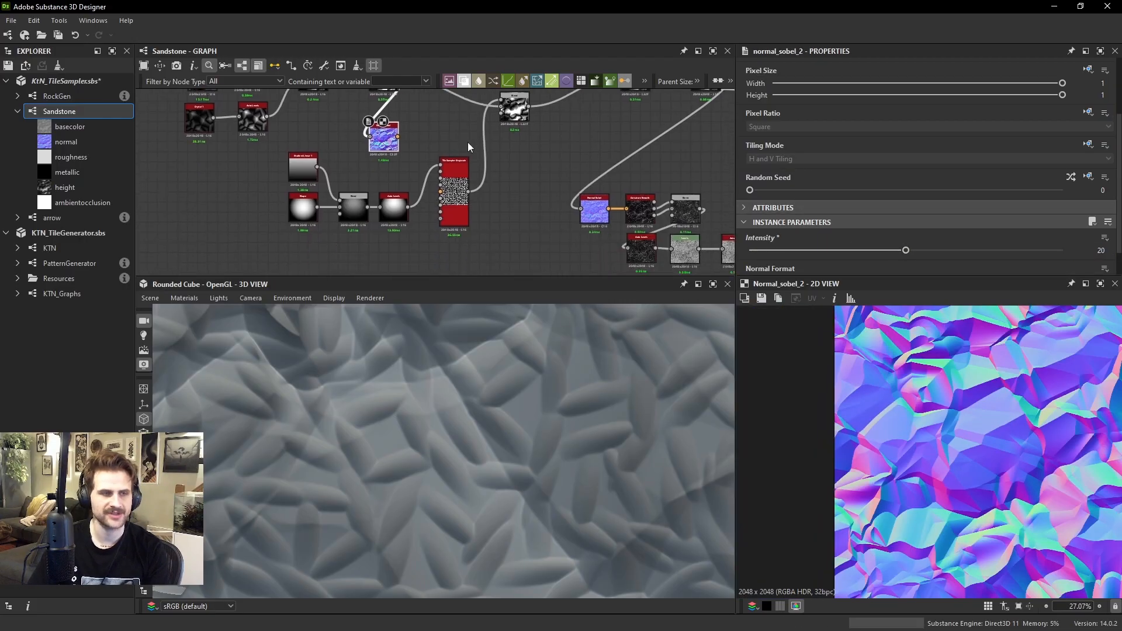
scroll(381, 136, "up", 2)
left_click(486, 216)
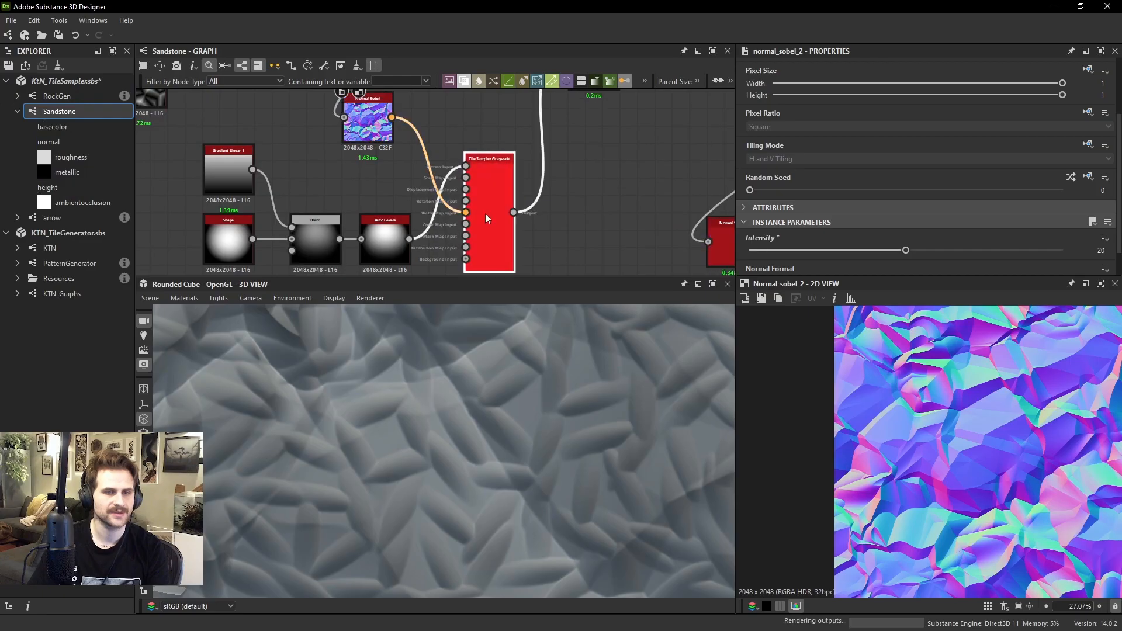
Raise the height pattern Tile Sampler's Vector Map Multiplier to 1 in its rotation settings
scroll(860, 162, "down", 6)
scroll(809, 202, "down", 15)
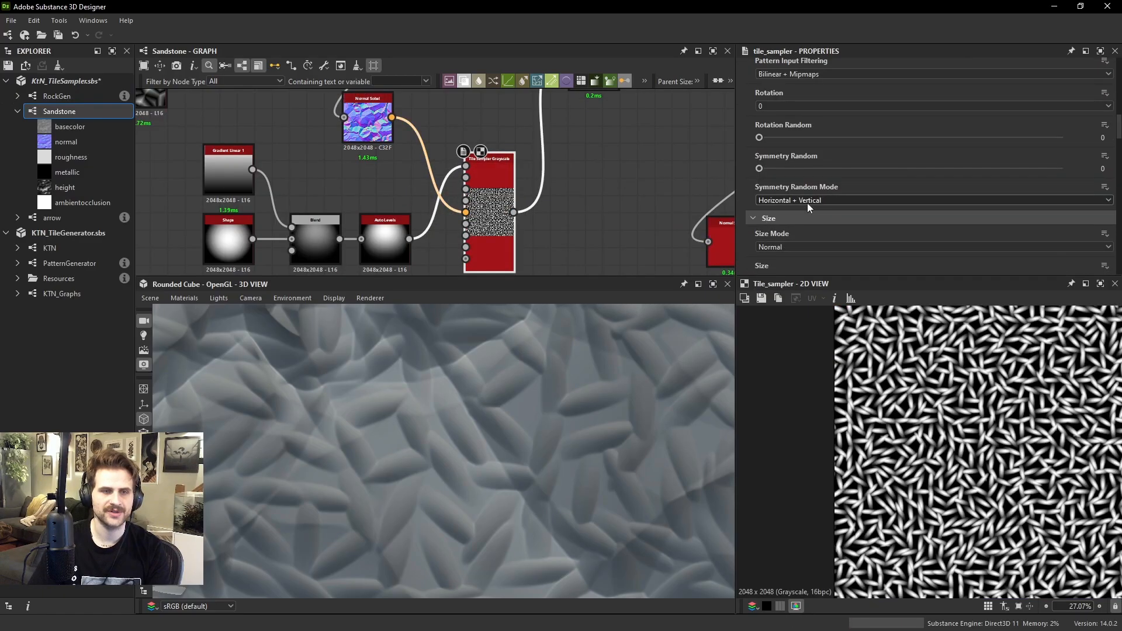
scroll(810, 201, "down", 10)
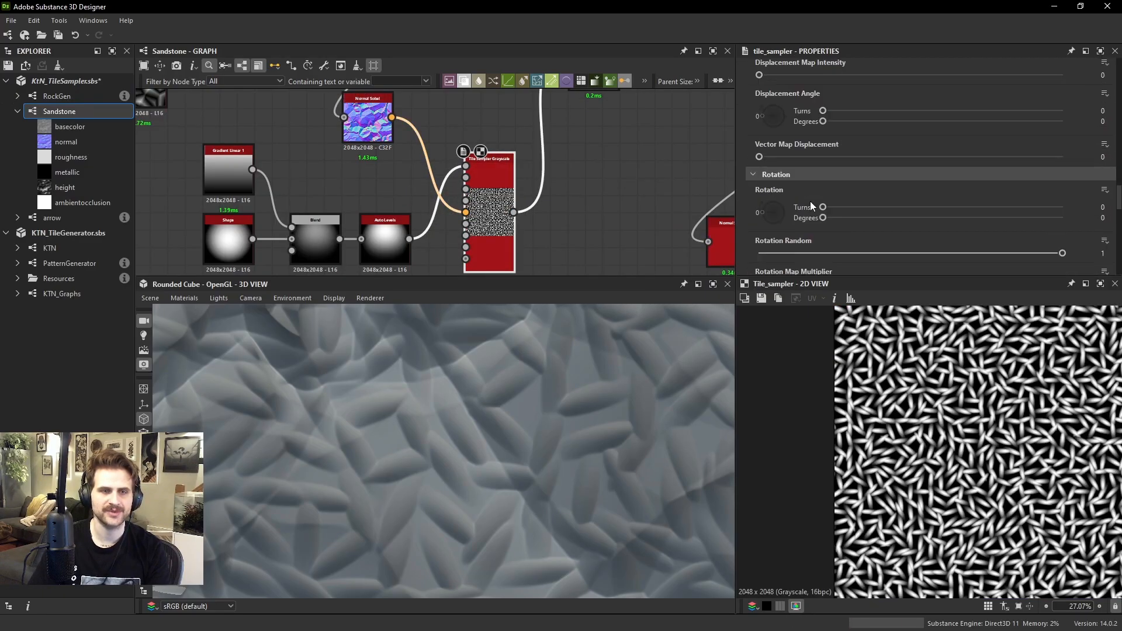
left_click_drag(759, 140, 1088, 174)
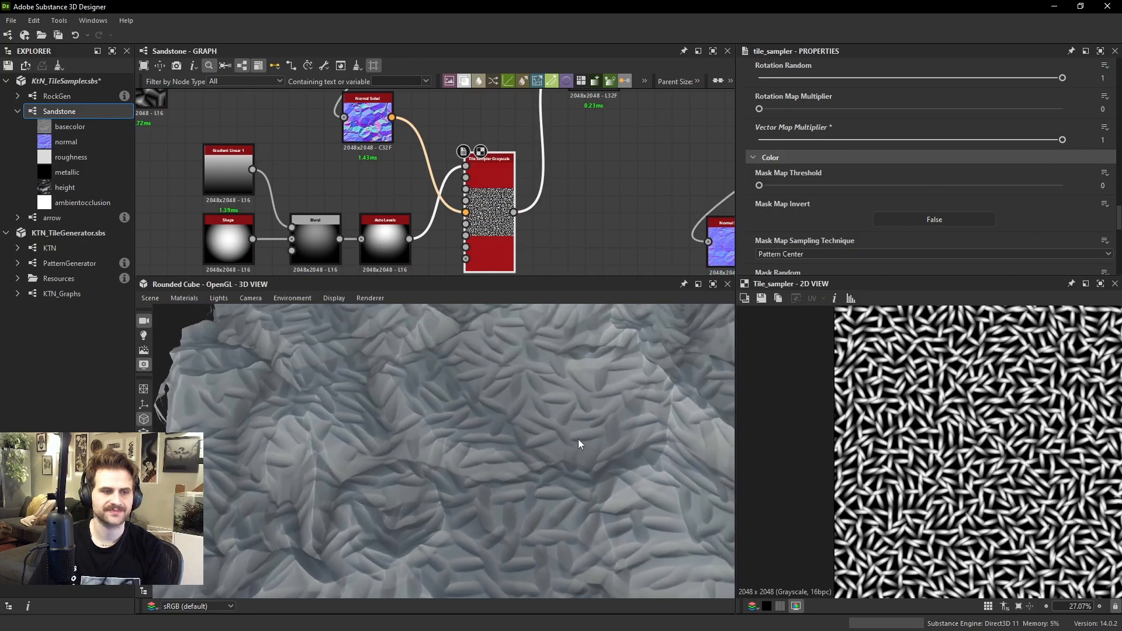
Examine the patterned rock surface in the 3D view and the Auto Levels shape feeding the Tile Sampler
left_click_drag(578, 495, 500, 459)
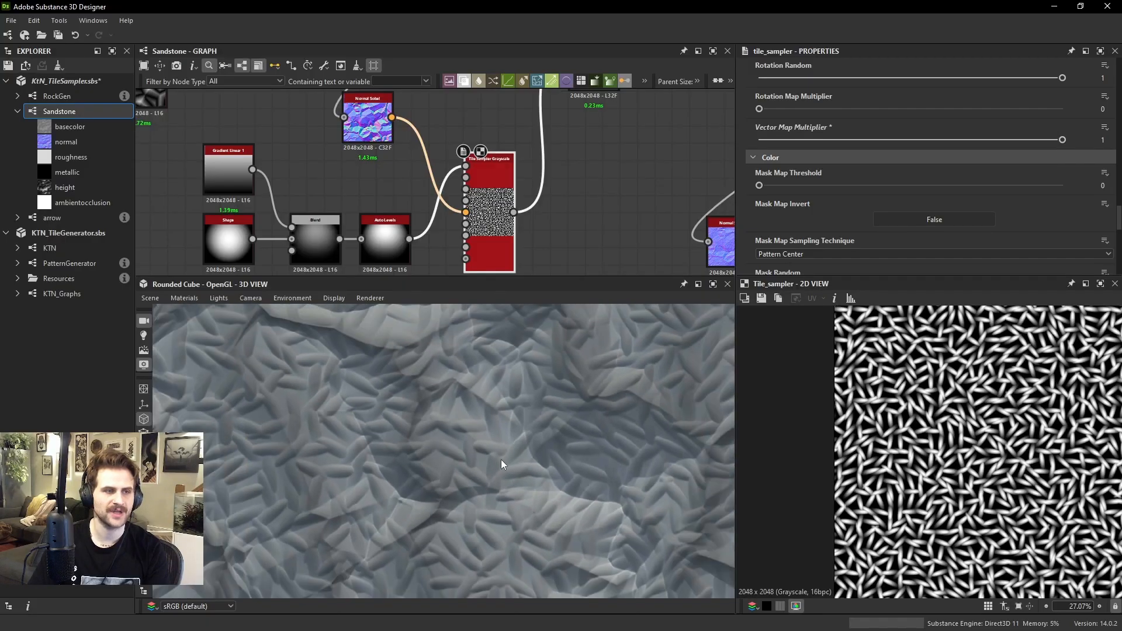
scroll(502, 455, "down", 2)
middle_click_drag(619, 428, 479, 432)
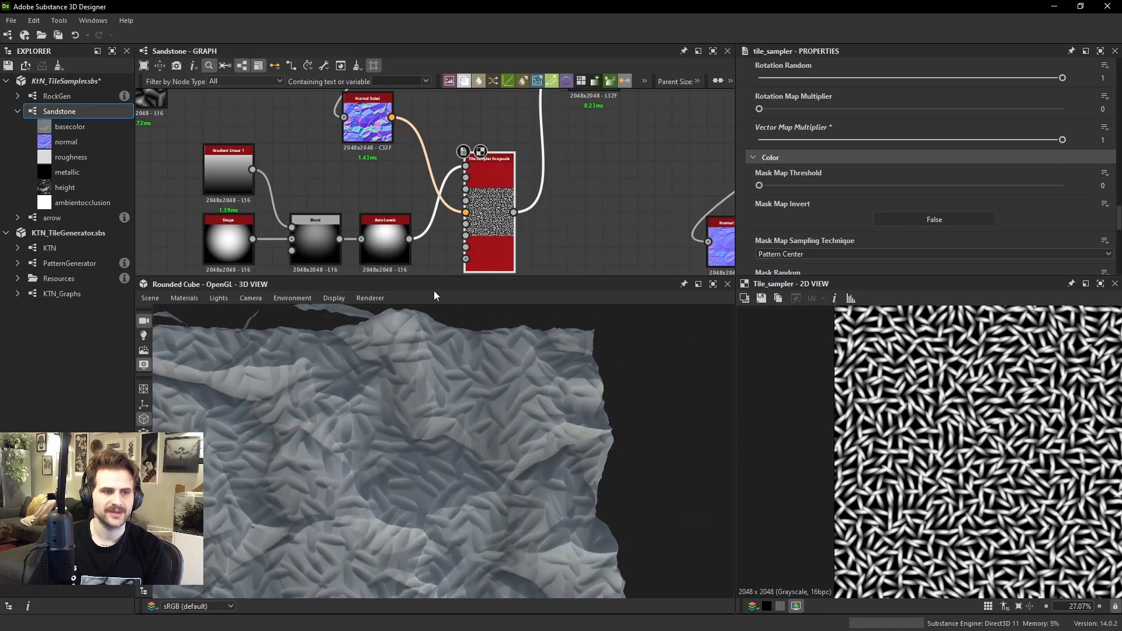
left_click_drag(473, 450, 422, 462)
scroll(436, 187, "down", 1)
middle_click_drag(447, 102, 405, 187)
scroll(406, 187, "down", 2)
middle_click_drag(377, 263, 424, 183)
scroll(423, 183, "up", 4)
left_click(422, 179)
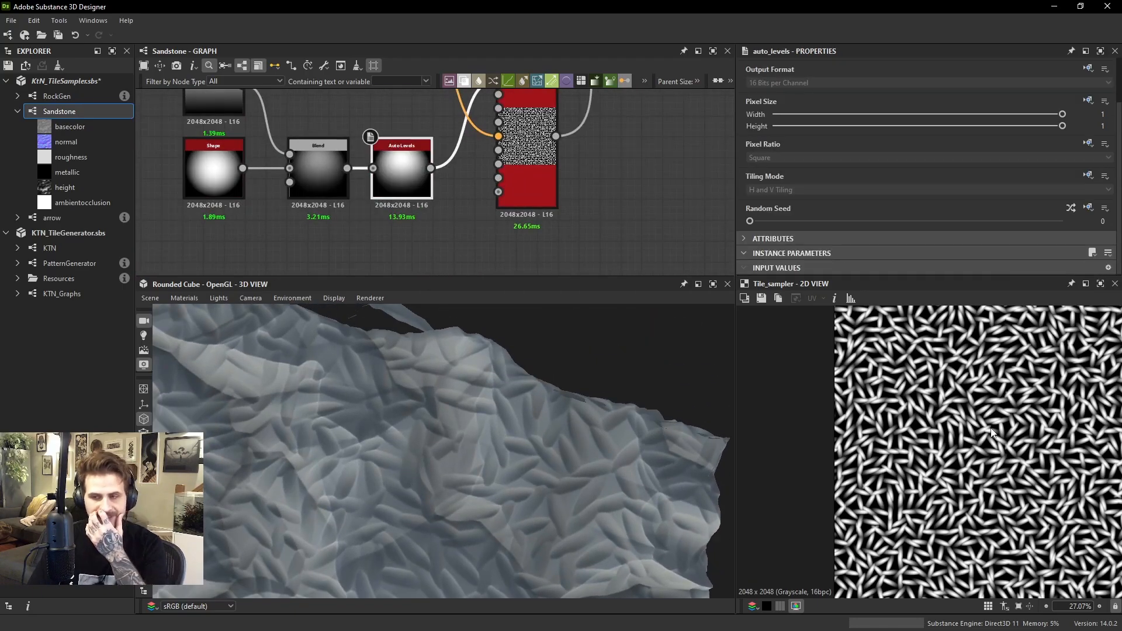
Preview the arrow node and reconnect the arrow overlay's final Blend to the base color output
scroll(666, 240, "down", 3)
middle_click_drag(666, 134, 246, 175)
scroll(448, 173, "down", 3)
scroll(533, 196, "up", 3)
double_click(460, 209)
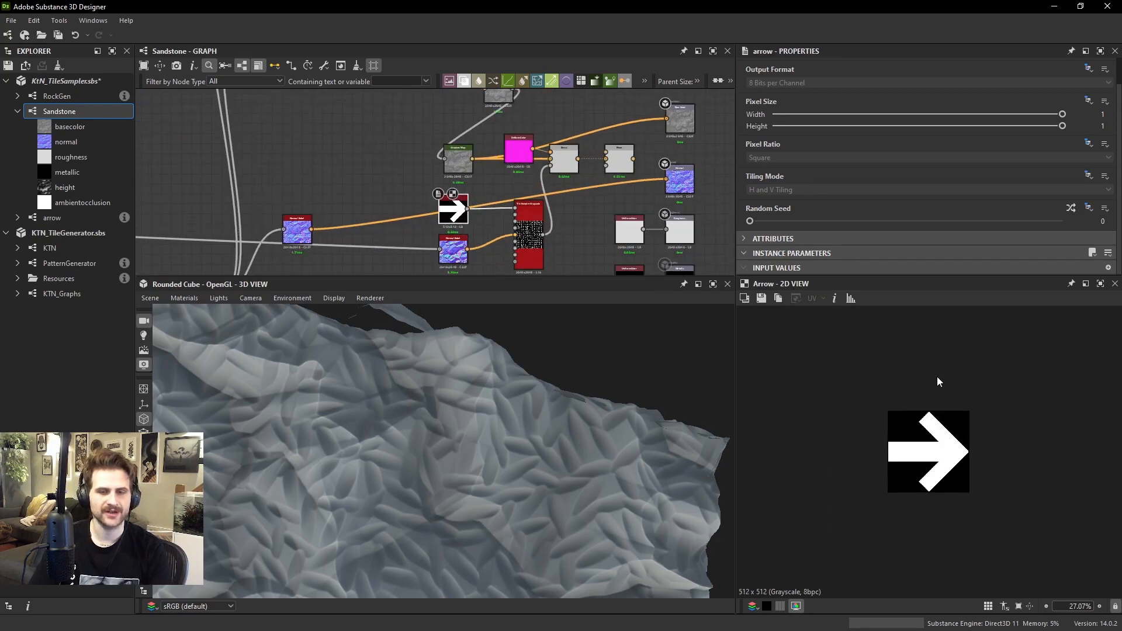
scroll(559, 203, "up", 1)
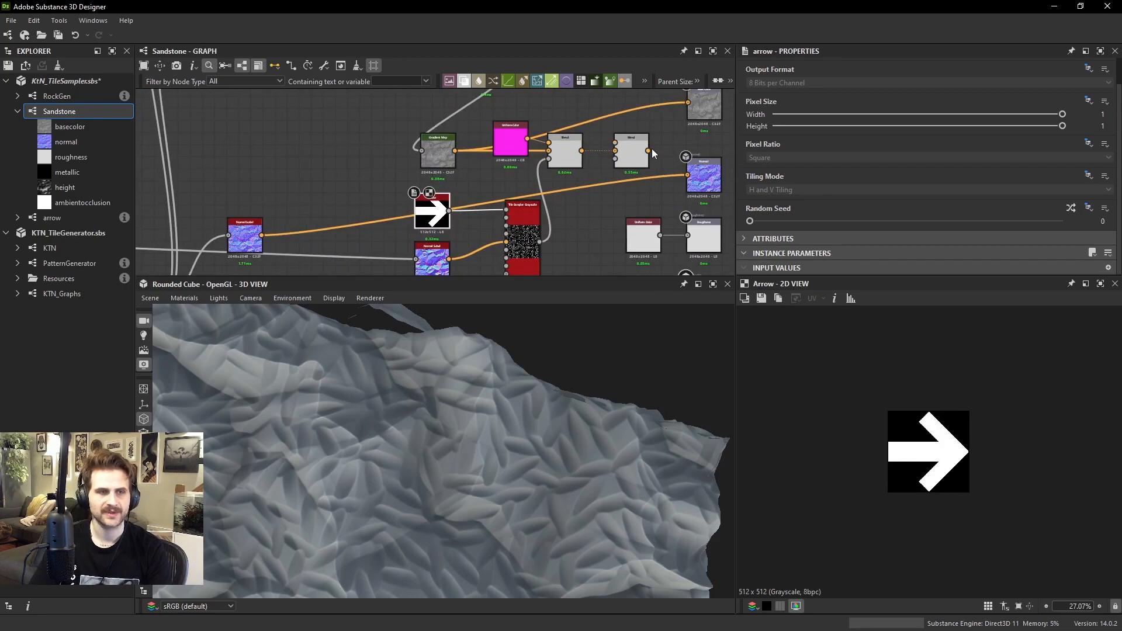
left_click_drag(648, 150, 688, 102)
Set the rotation of the arrow pattern's Tile Sampler to 0.25 turns (90 degrees)
left_click_drag(531, 366, 396, 426)
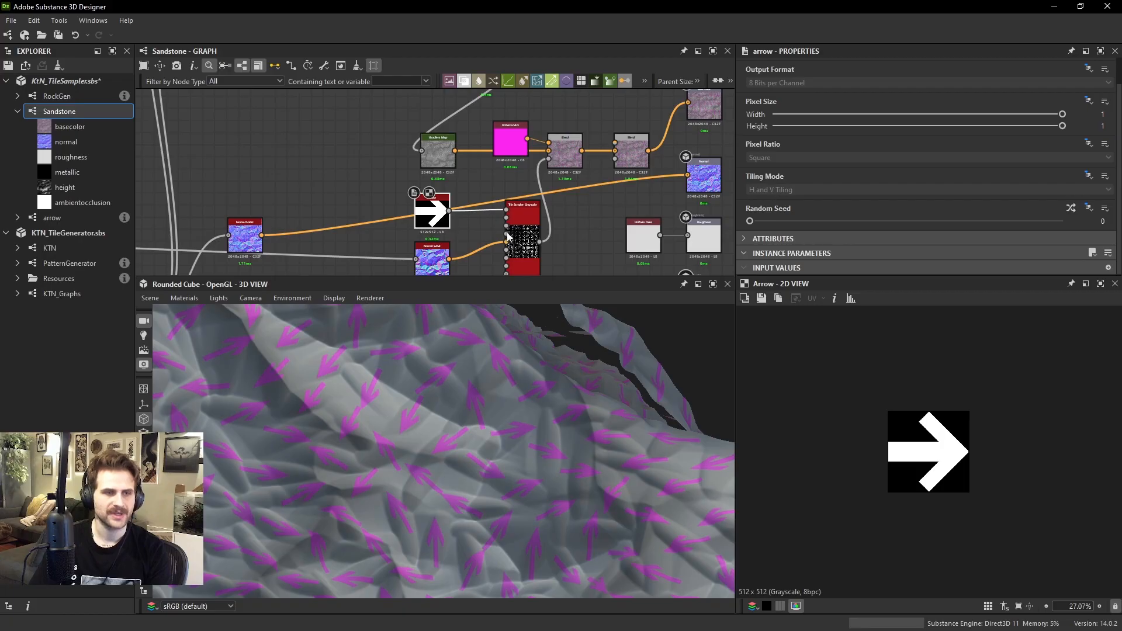
scroll(785, 183, "down", 20)
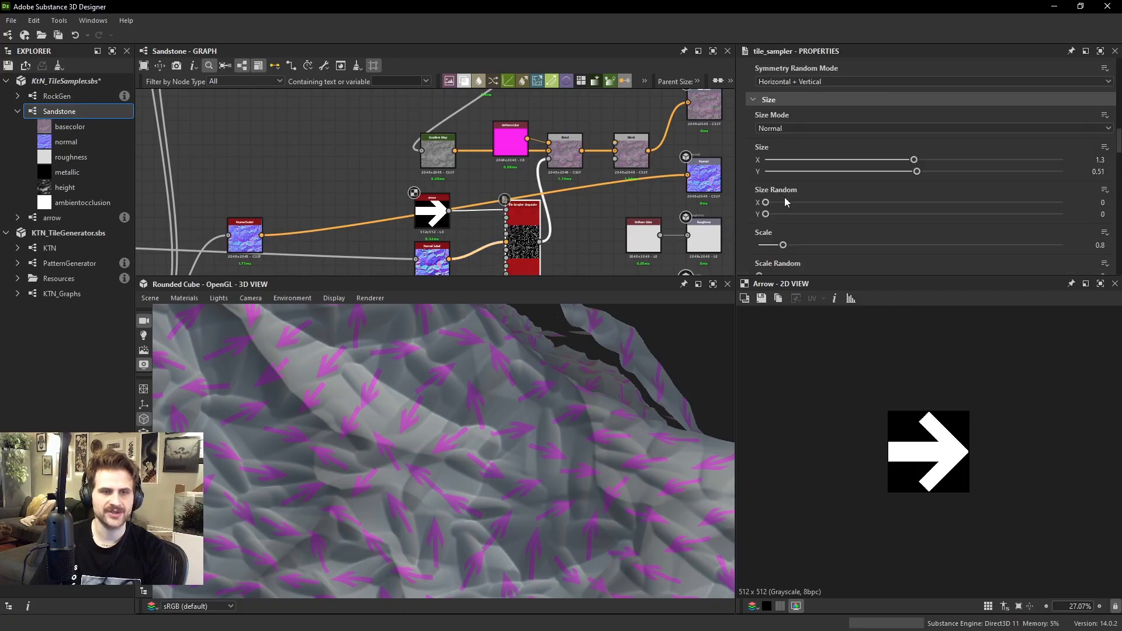
scroll(783, 198, "down", 6)
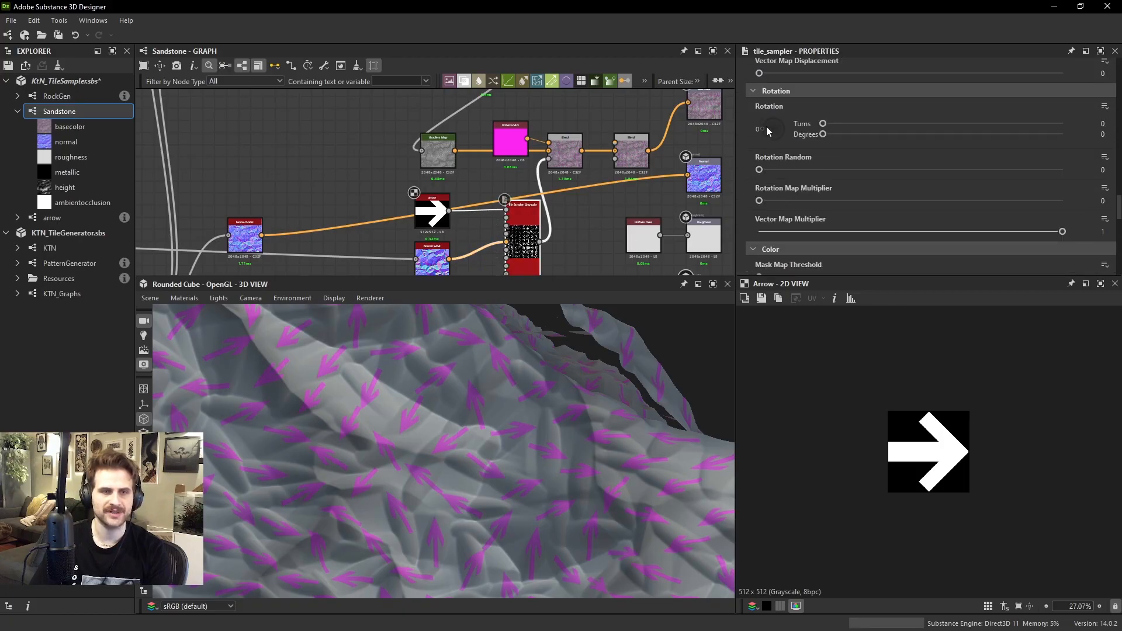
left_click(769, 119)
Inspect the rotated arrows on the rock, then connect the Gradient Map directly to the base color output again
left_click_drag(485, 314, 475, 418)
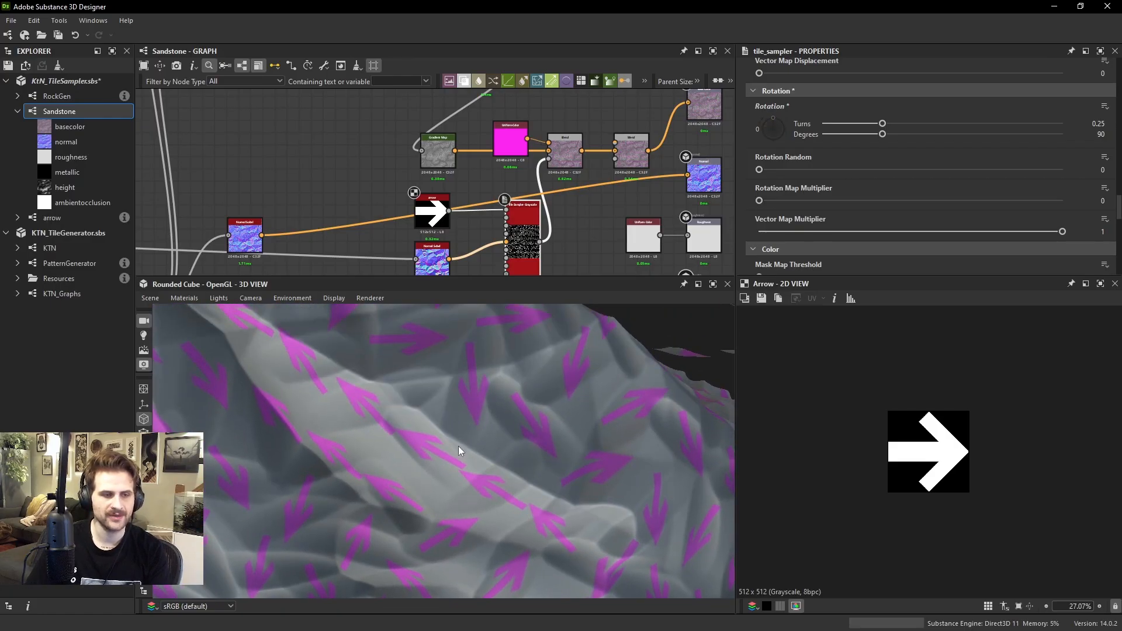
left_click_drag(485, 473, 519, 530)
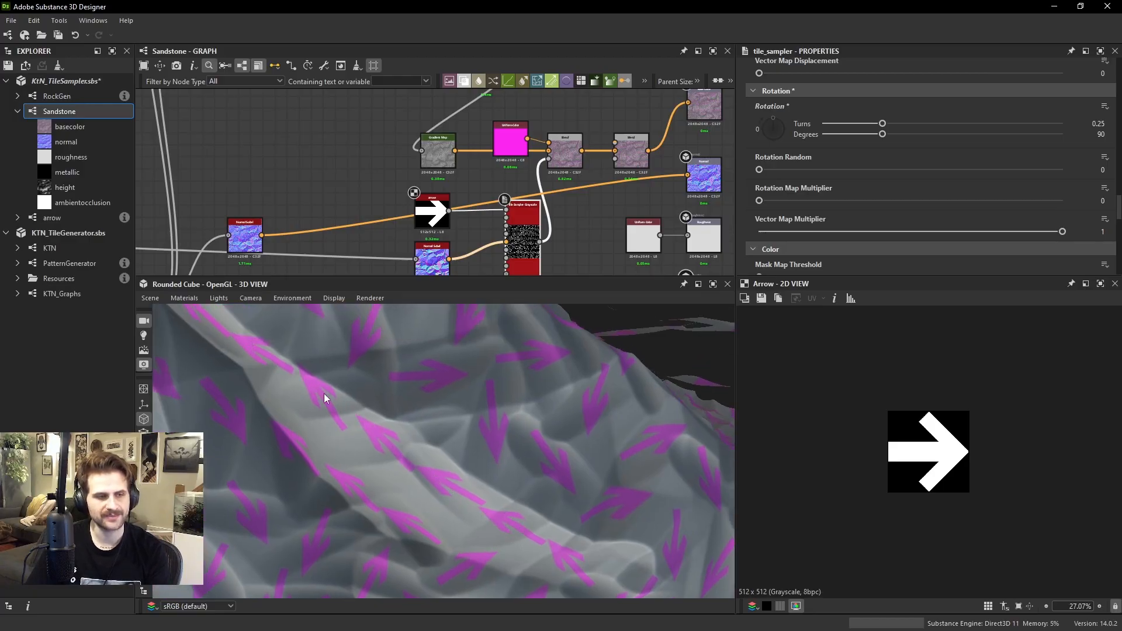
left_click_drag(473, 485, 394, 391)
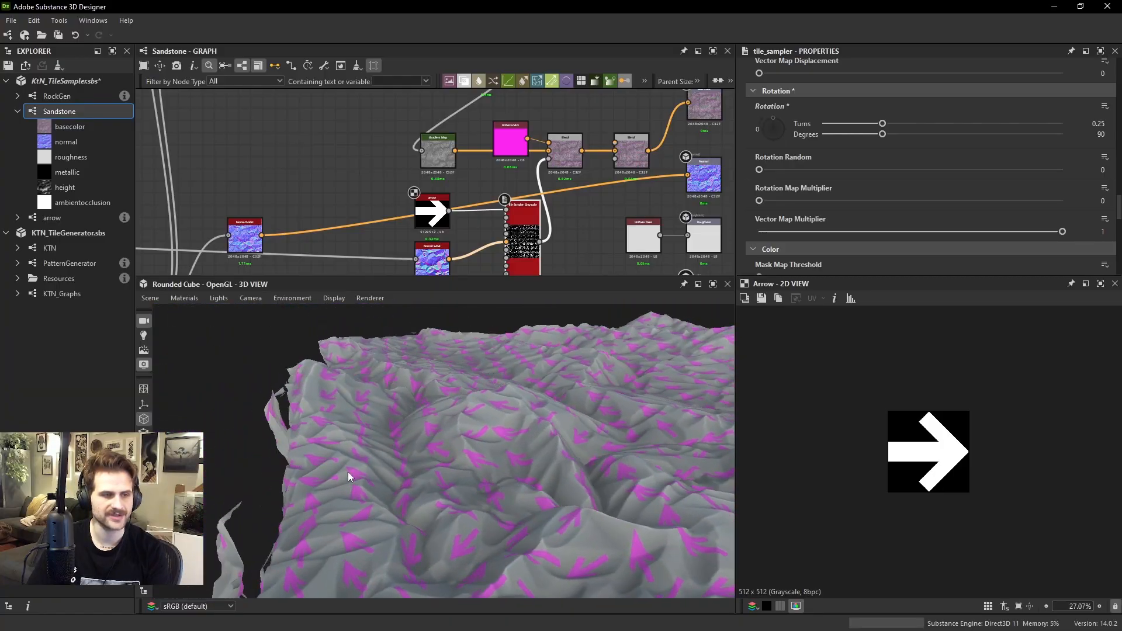
left_click_drag(348, 473, 325, 460)
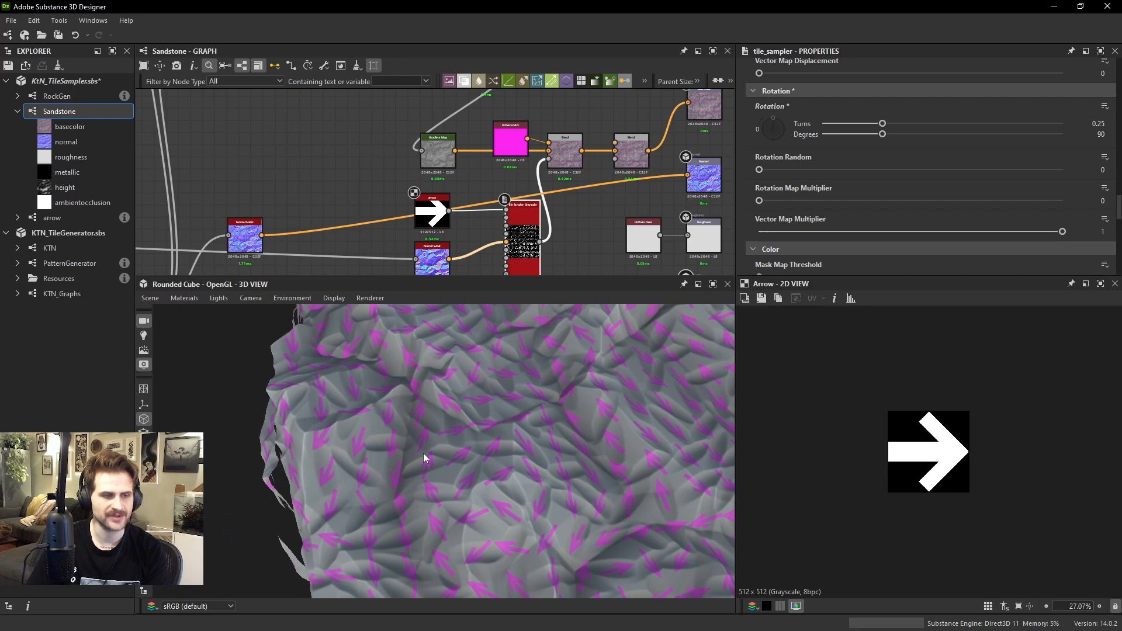
left_click(442, 215)
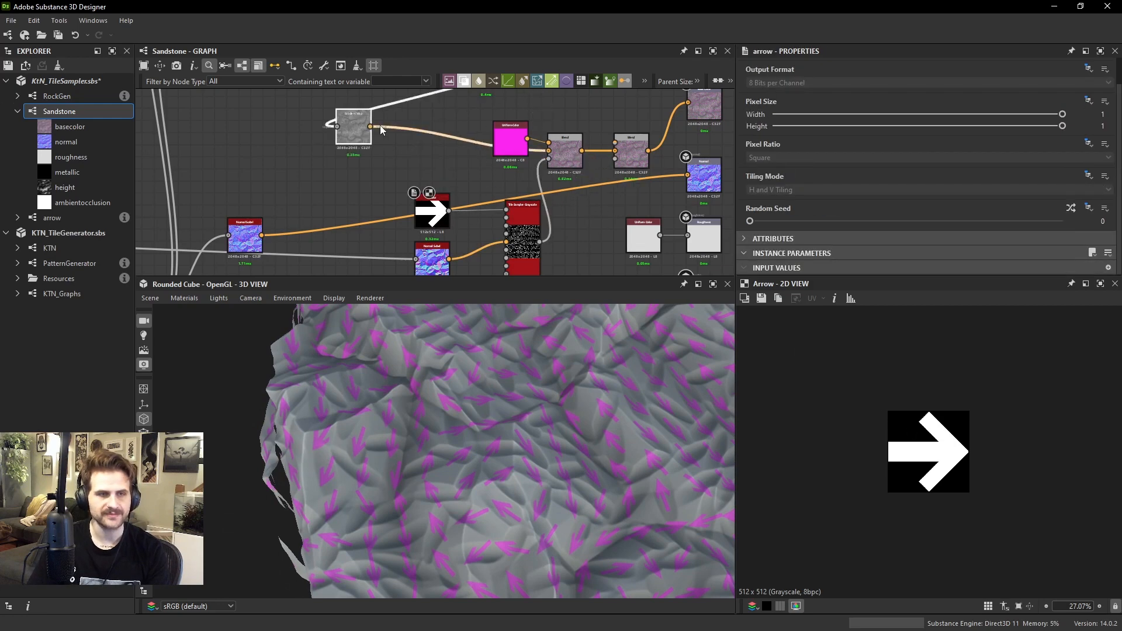
left_click_drag(444, 153, 687, 105)
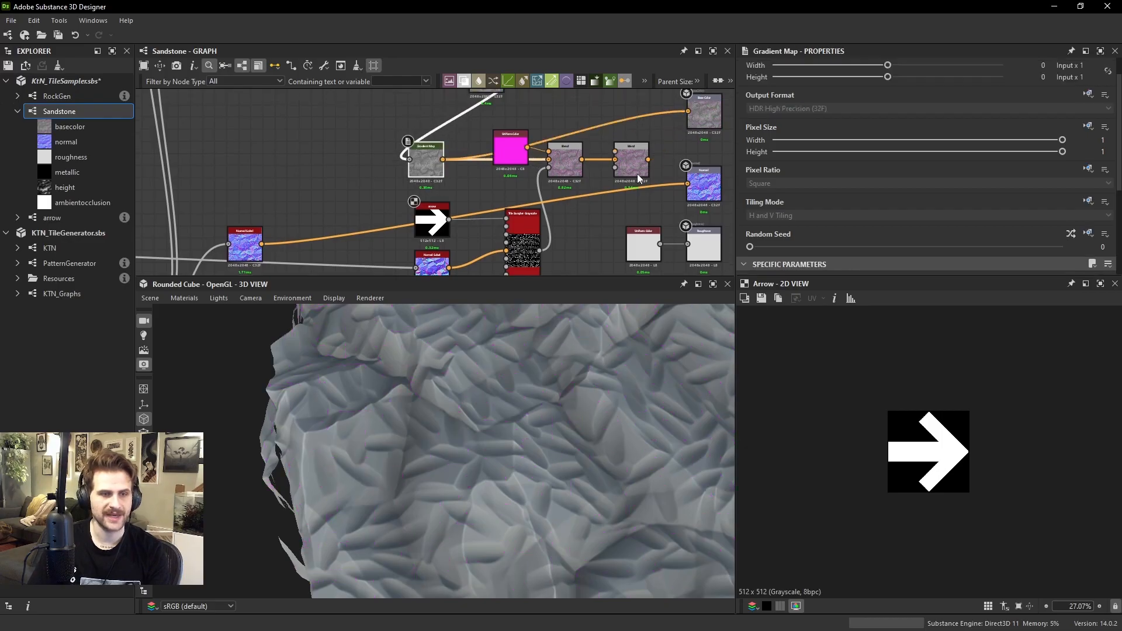
Display the Auto Levels shape that feeds the height pattern's Tile Sampler in the 2D view
scroll(391, 154, "down", 4)
middle_click_drag(146, 169, 252, 156)
scroll(412, 243, "up", 5)
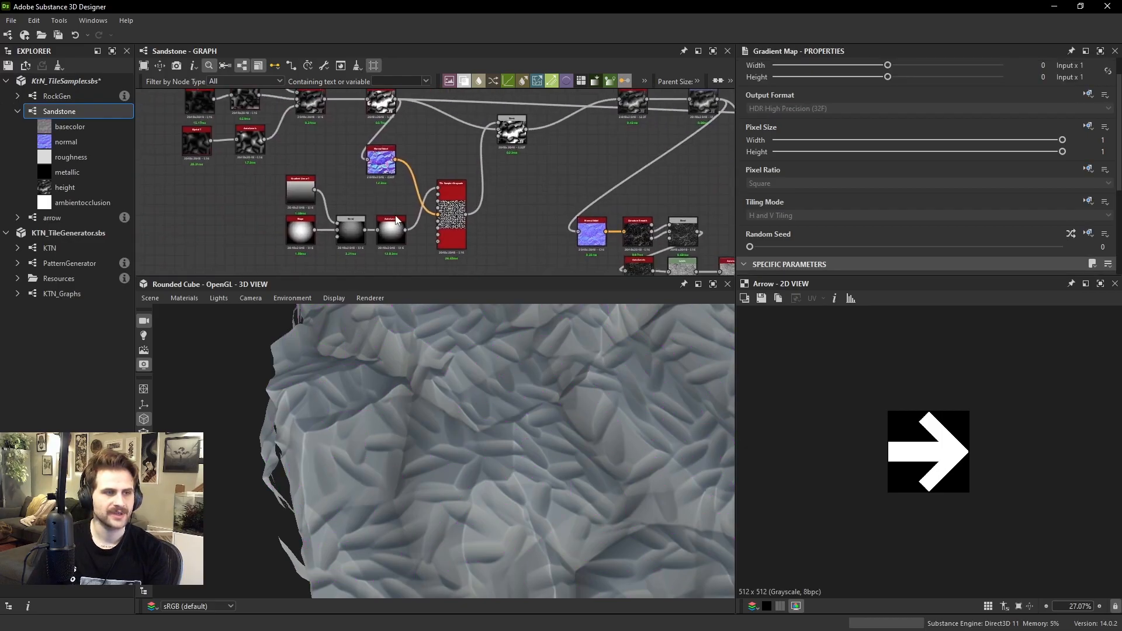
left_click(390, 239)
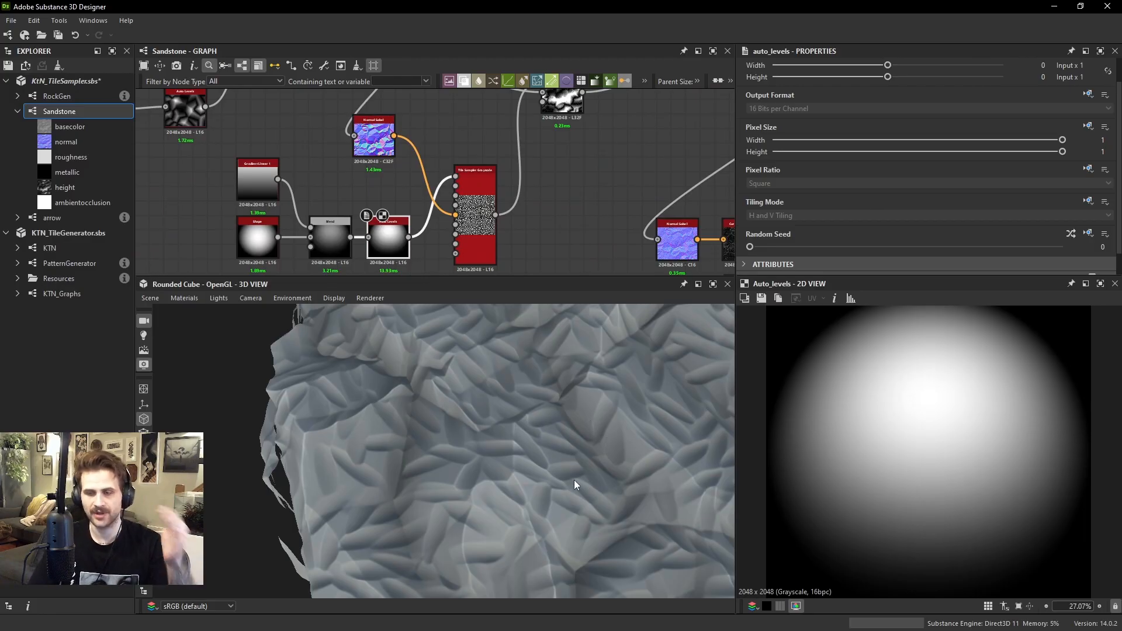
Try a 0.25-turn rotation on the height pattern's Tile Sampler, settling on 0.75 turns (270 degrees)
left_click(486, 224)
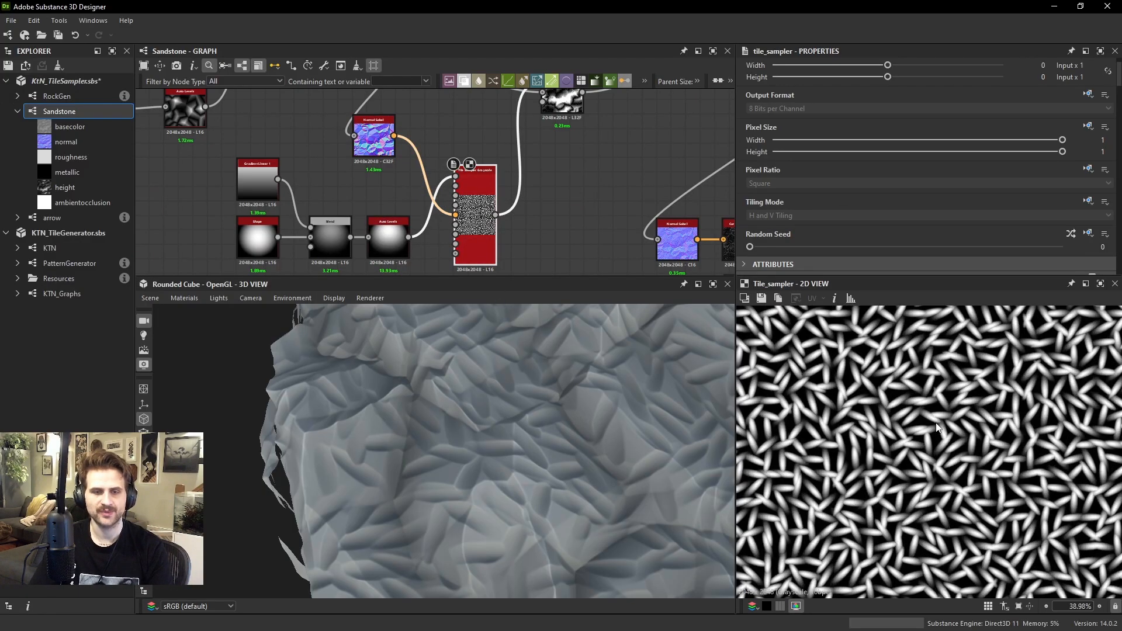
scroll(839, 161, "down", 5)
scroll(812, 202, "down", 5)
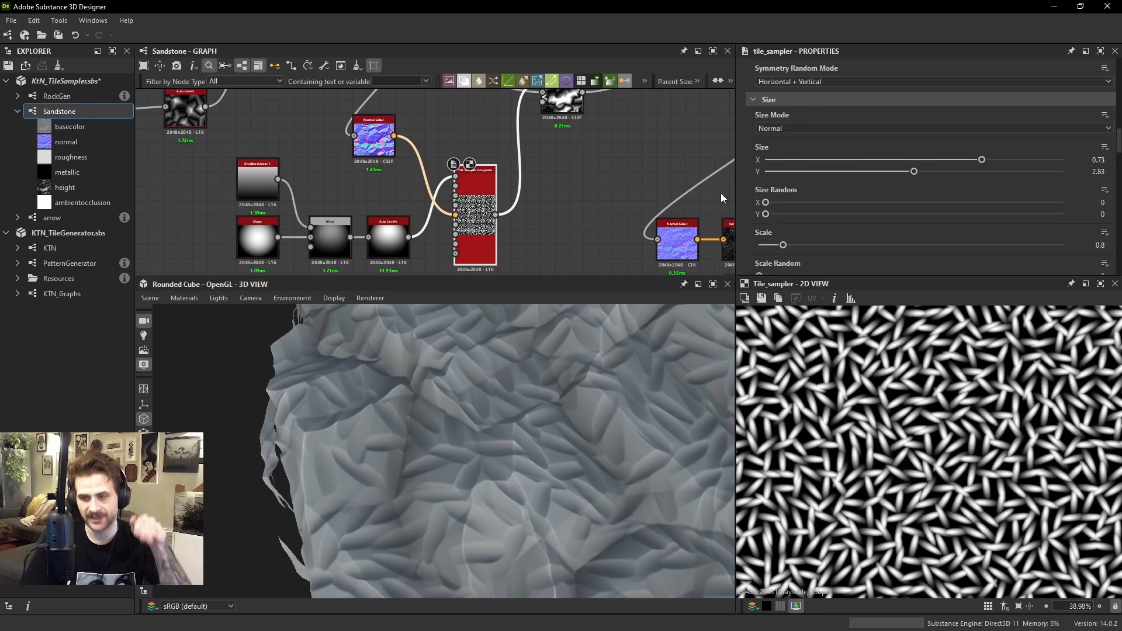
scroll(805, 197, "down", 5)
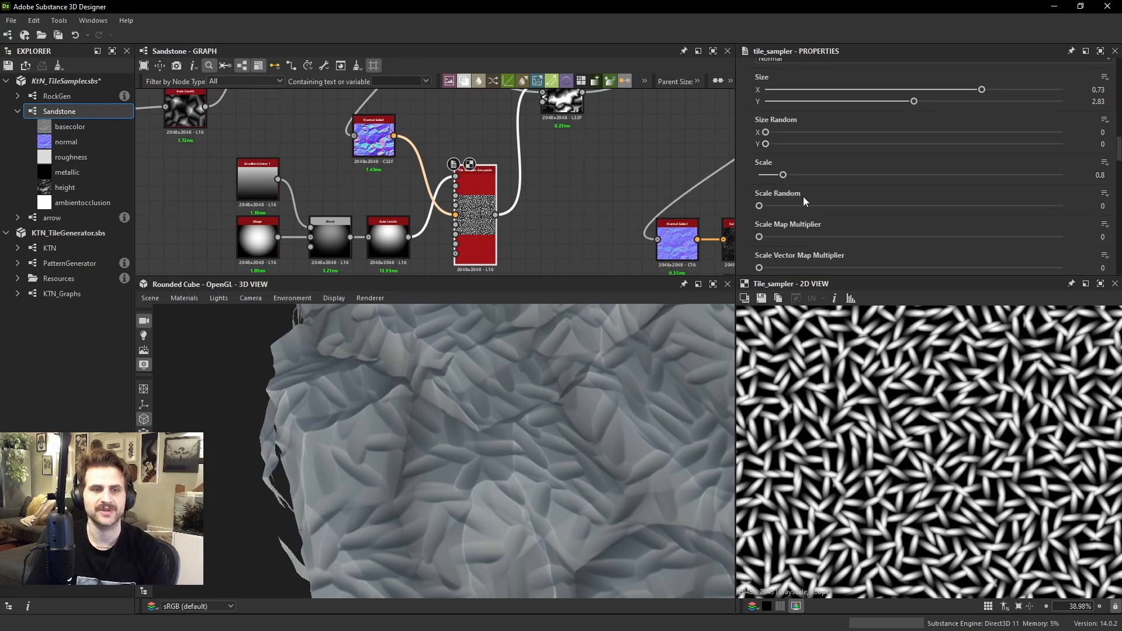
scroll(832, 195, "up", 10)
scroll(832, 195, "down", 5)
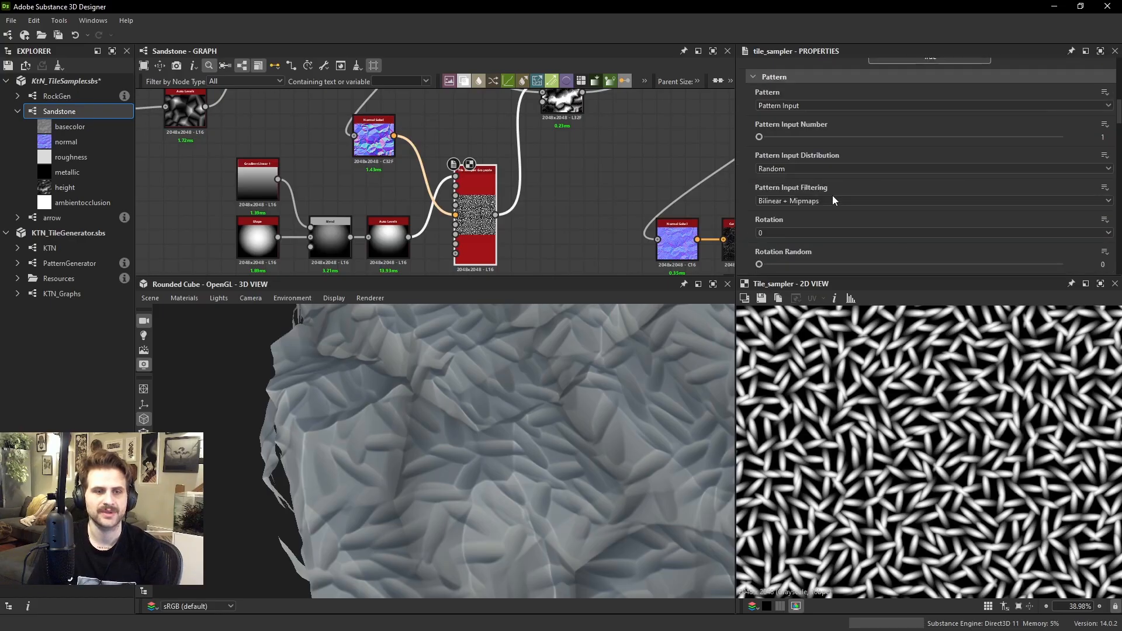
scroll(832, 196, "down", 5)
scroll(790, 177, "up", 1)
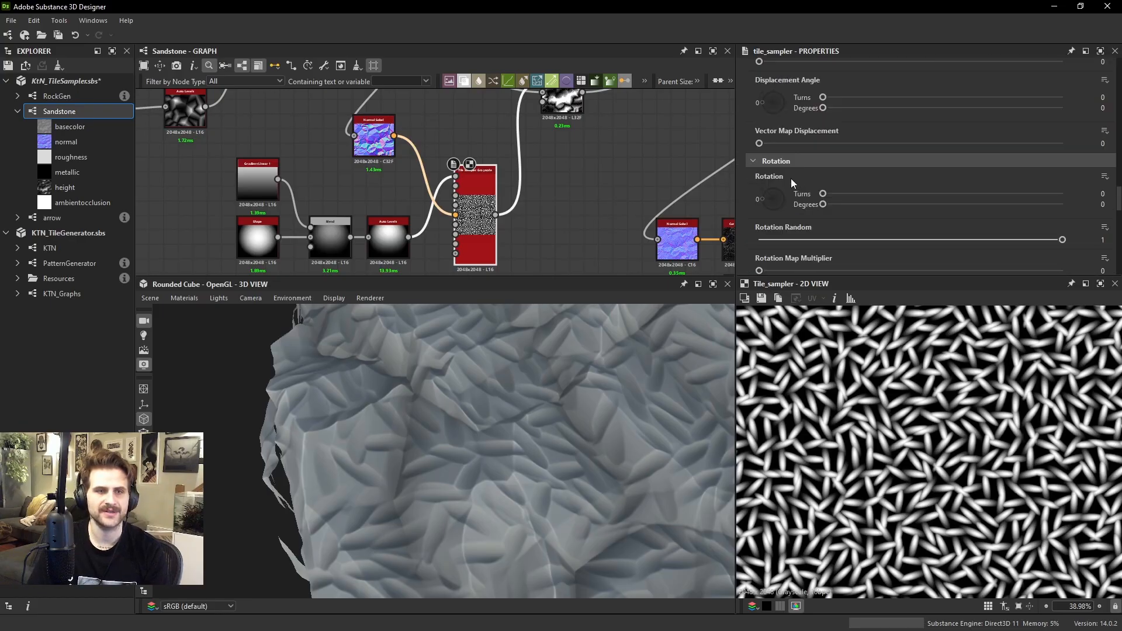
left_click_drag(767, 190, 770, 187)
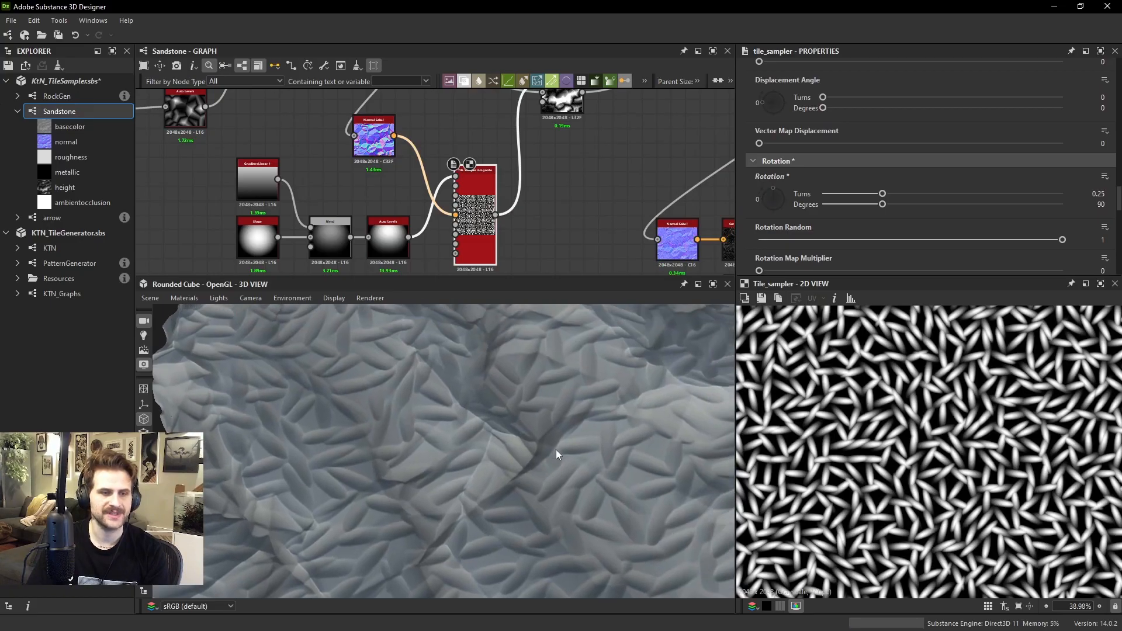
left_click_drag(543, 495, 584, 398)
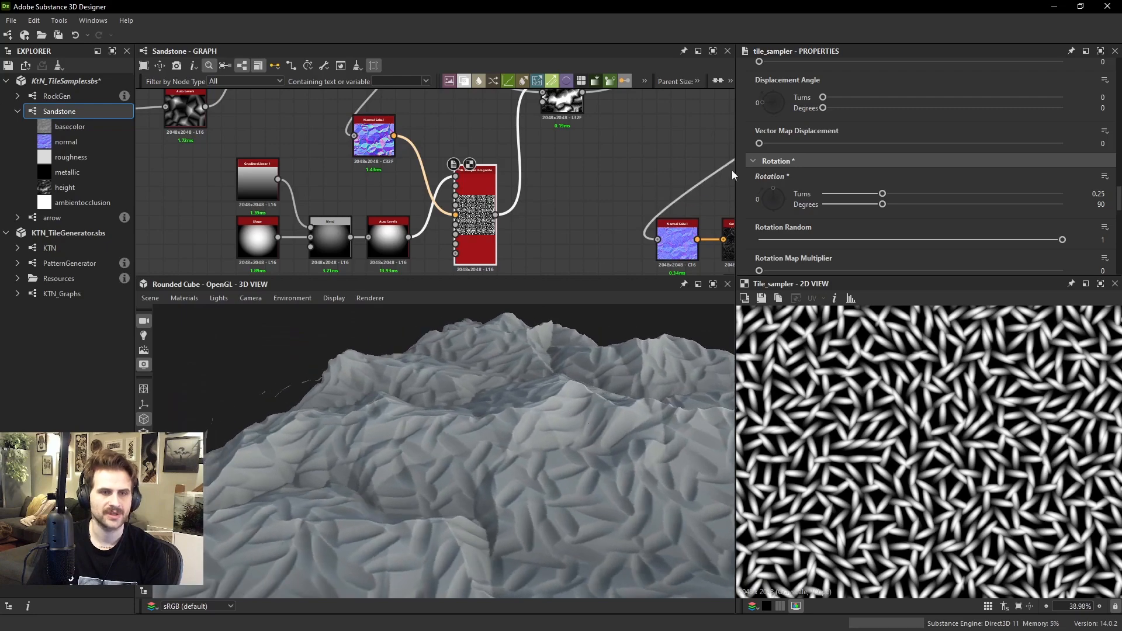
left_click_drag(771, 192, 774, 213)
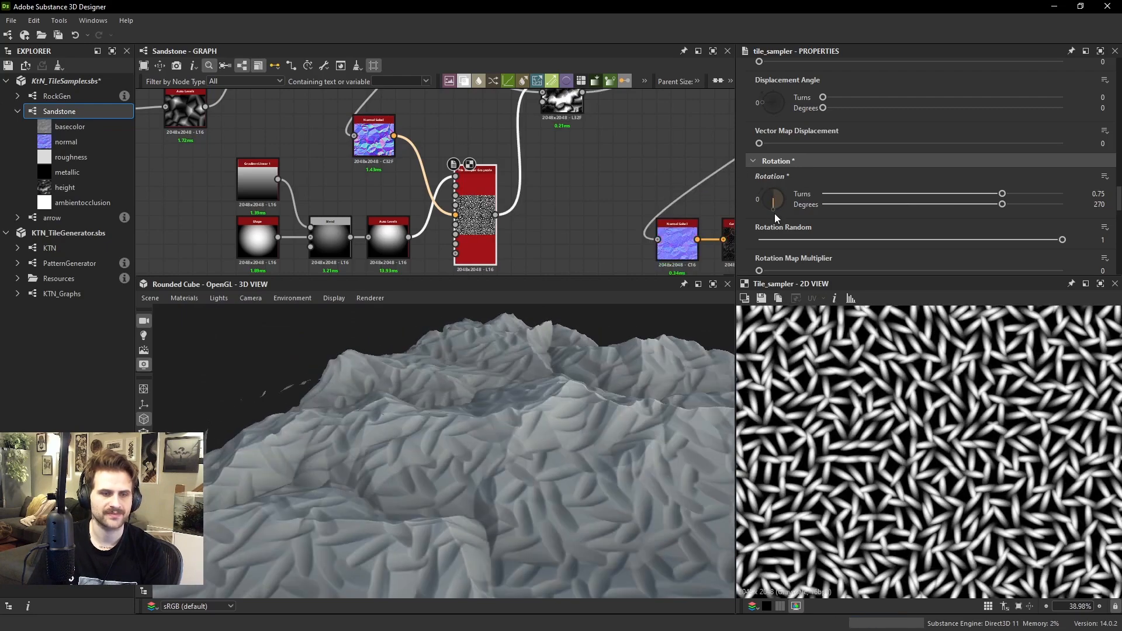
left_click_drag(522, 420, 482, 433)
Raise the Scale of the height pattern's Tile Sampler to 1.33 and check the rock surface
scroll(909, 188, "up", 15)
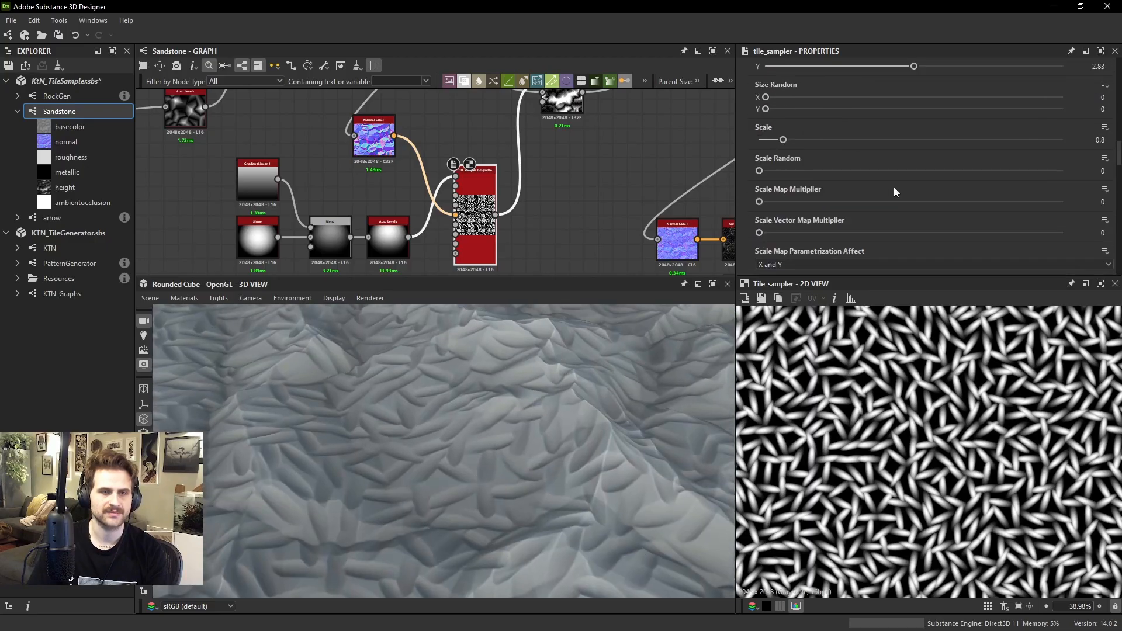
scroll(830, 222, "down", 2)
left_click_drag(790, 207, 798, 211)
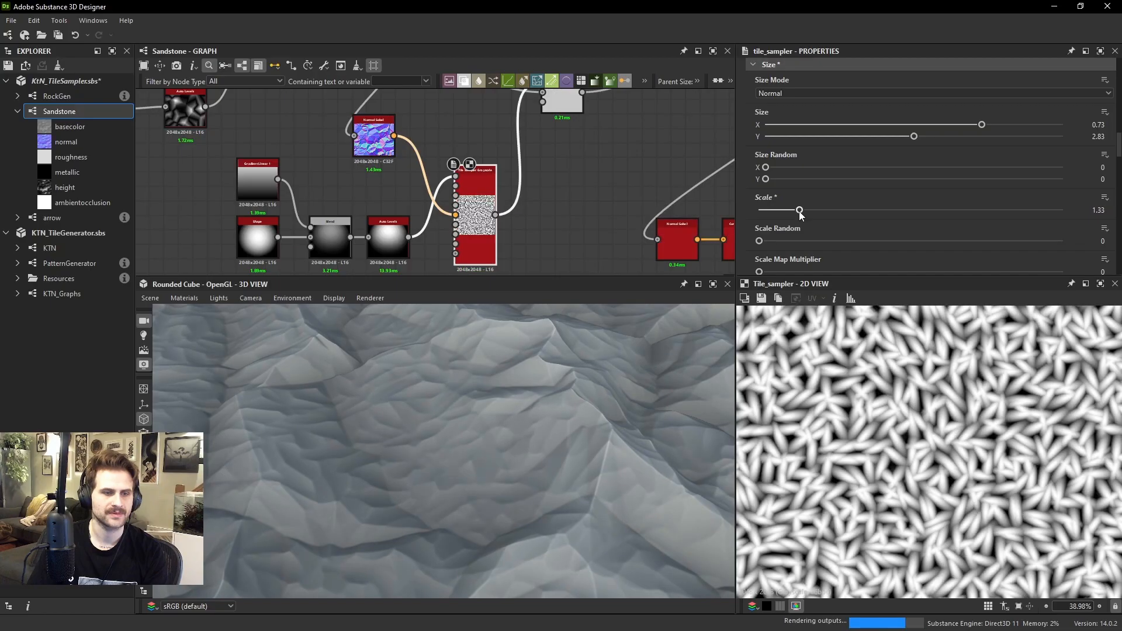
scroll(643, 388, "down", 3)
left_click_drag(643, 388, 628, 409)
Set the Tile Sampler's X Amount to 23 and lower its Y Amount to match for larger shapes
scroll(935, 218, "up", 5)
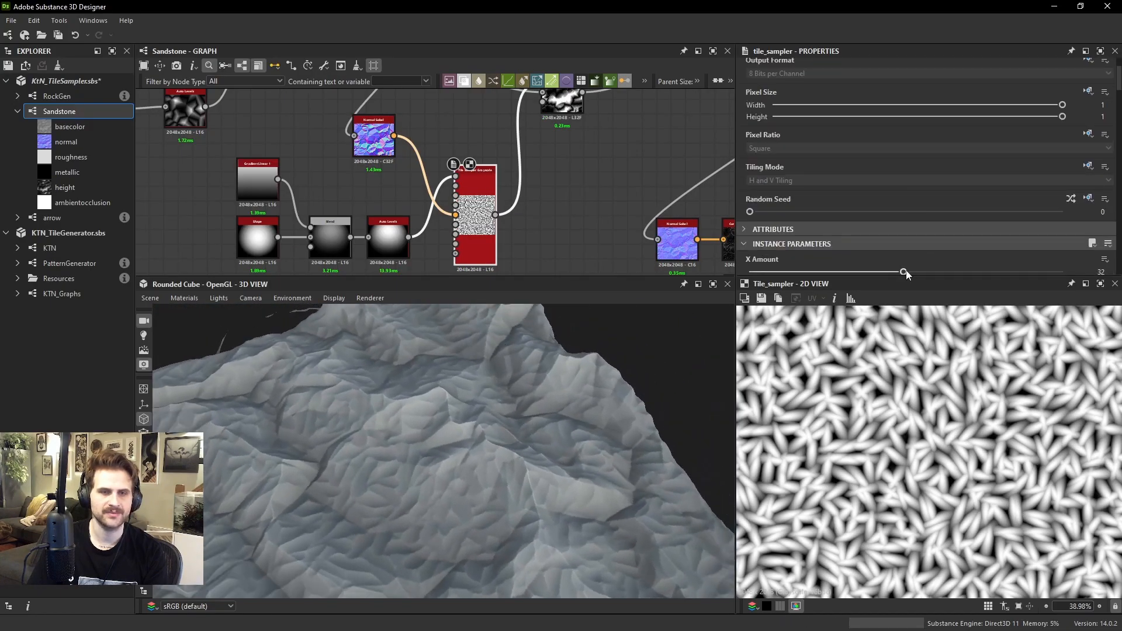
left_click_drag(906, 274, 859, 233)
scroll(868, 234, "down", 3)
left_click_drag(518, 438, 563, 419)
scroll(812, 234, "down", 5)
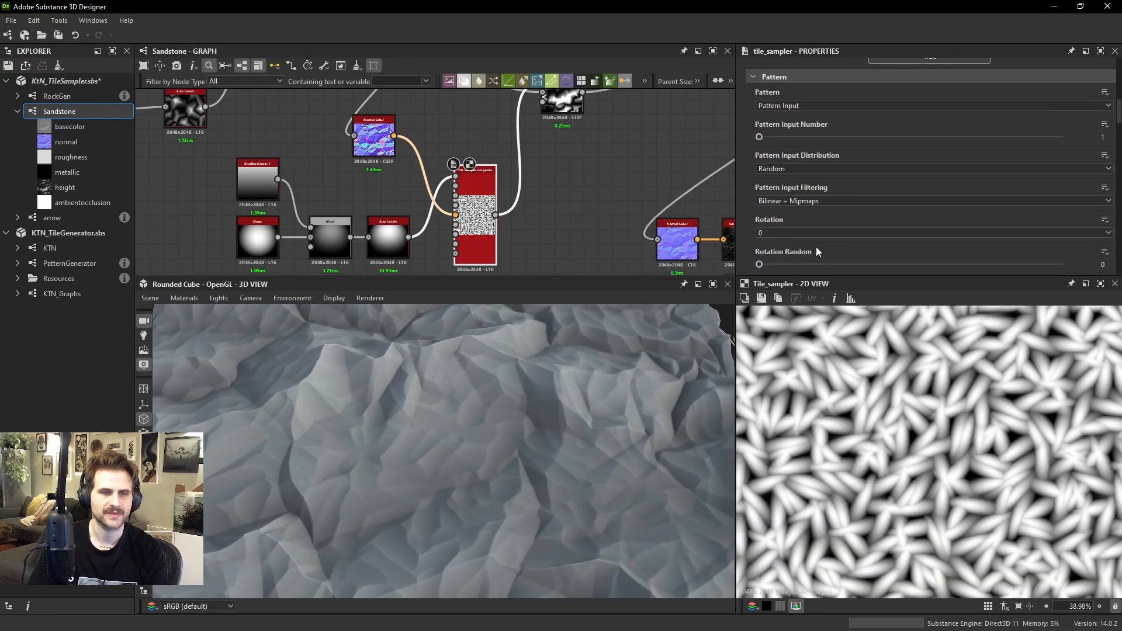
scroll(815, 246, "down", 5)
Examine the outputs of the subtracting Blend and its following Auto Levels in the 2D view and on the rock
middle_click_drag(488, 235, 479, 287)
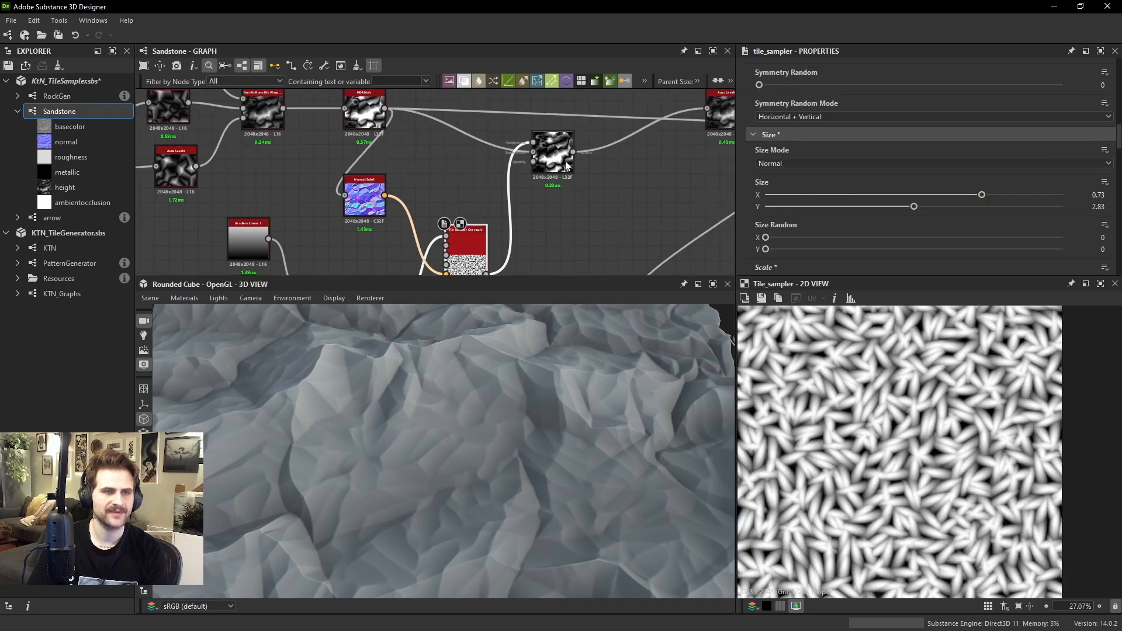
left_click(552, 153)
scroll(918, 415, "up", 5)
scroll(909, 438, "up", 5)
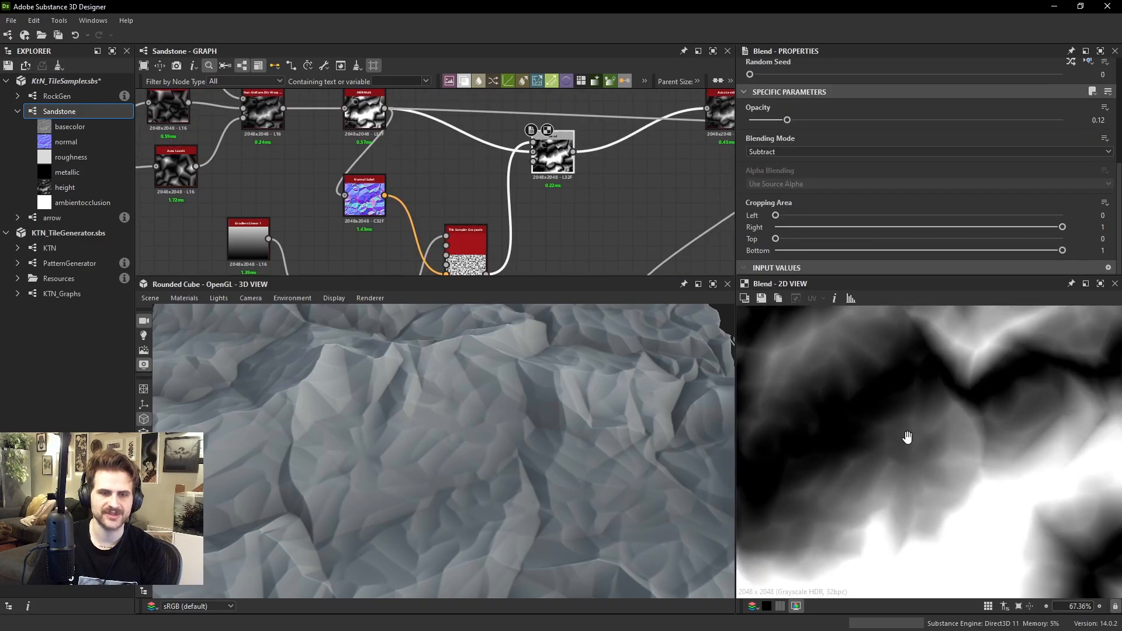
scroll(904, 441, "down", 2)
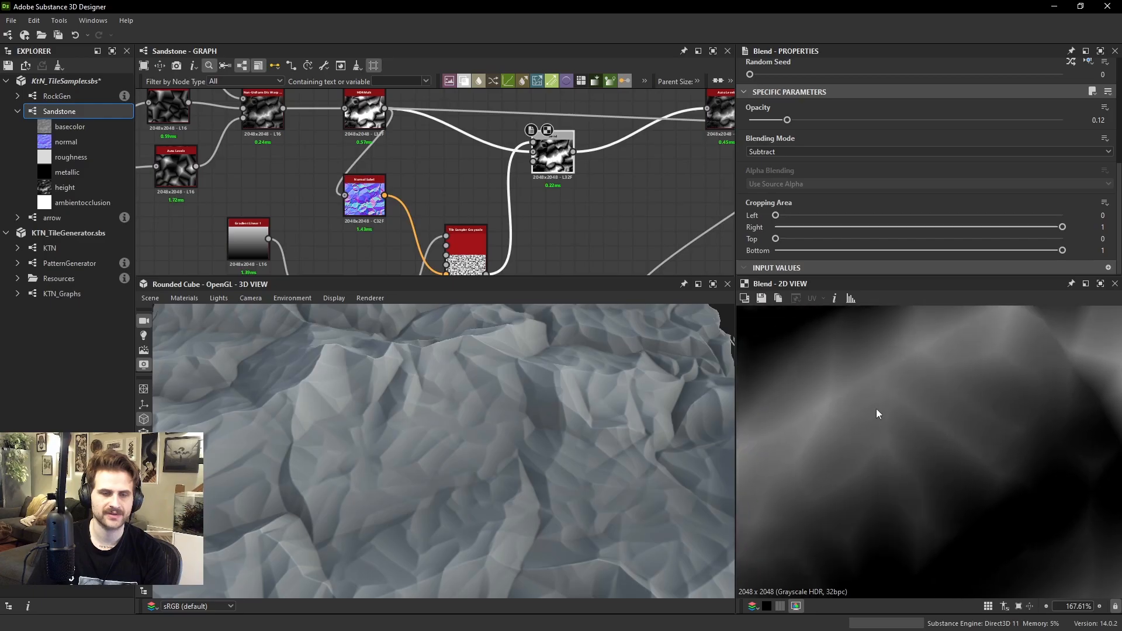
middle_click_drag(642, 208, 583, 219)
left_click(668, 120)
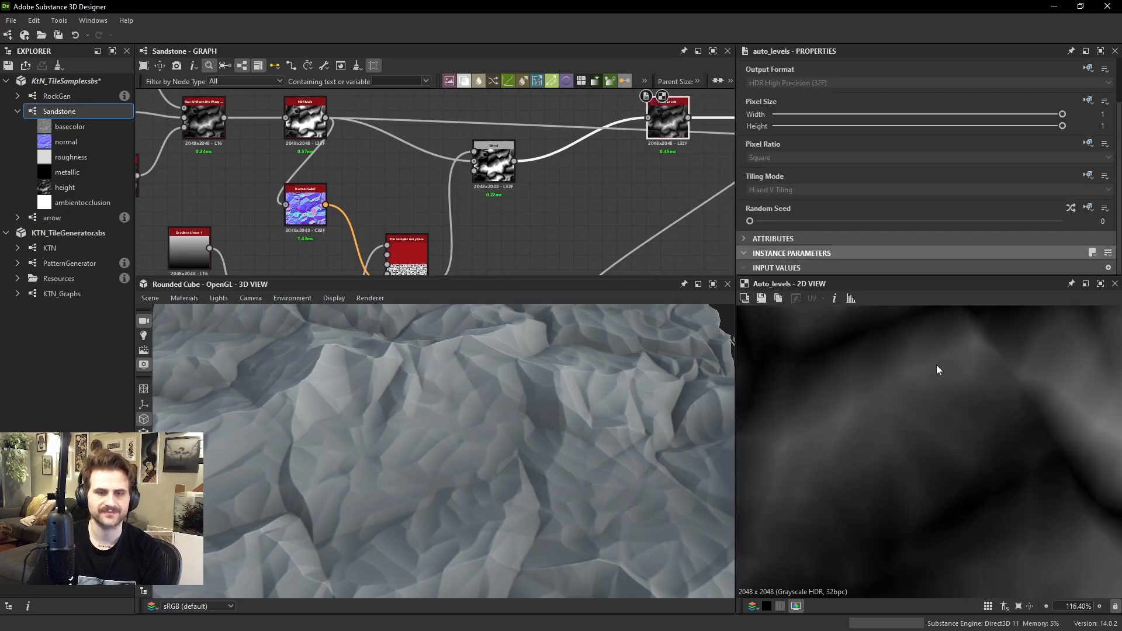
scroll(912, 438, "down", 3)
scroll(918, 480, "up", 4)
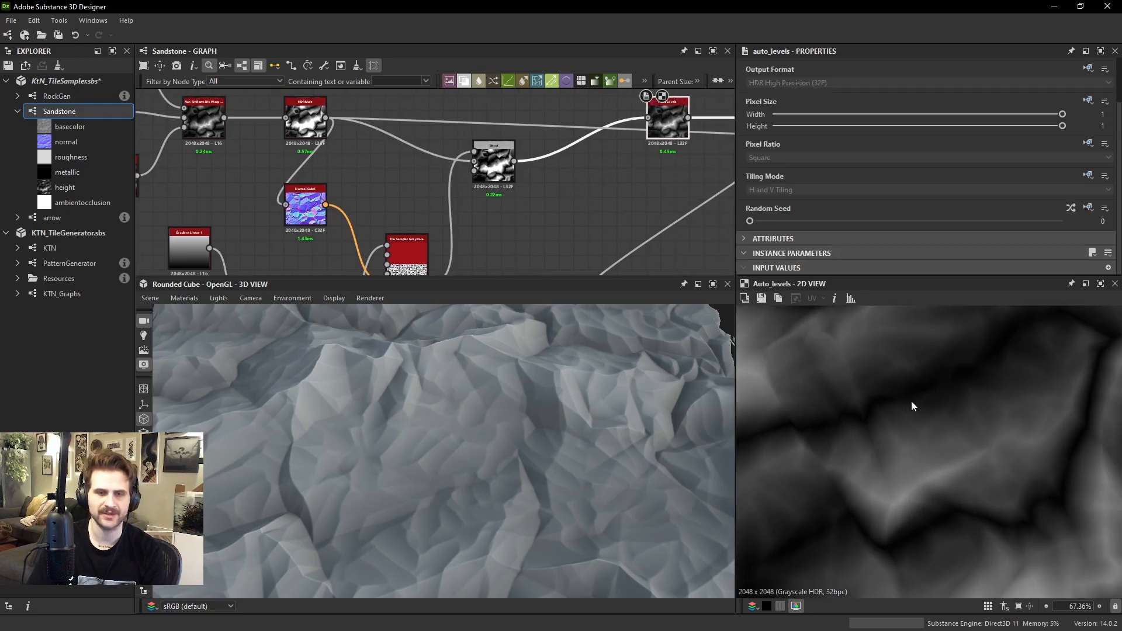
left_click_drag(638, 450, 510, 403)
Reopen the height pattern's Tile Sampler and review its parameters alongside the rock's surface detail
middle_click_drag(425, 212, 529, 120)
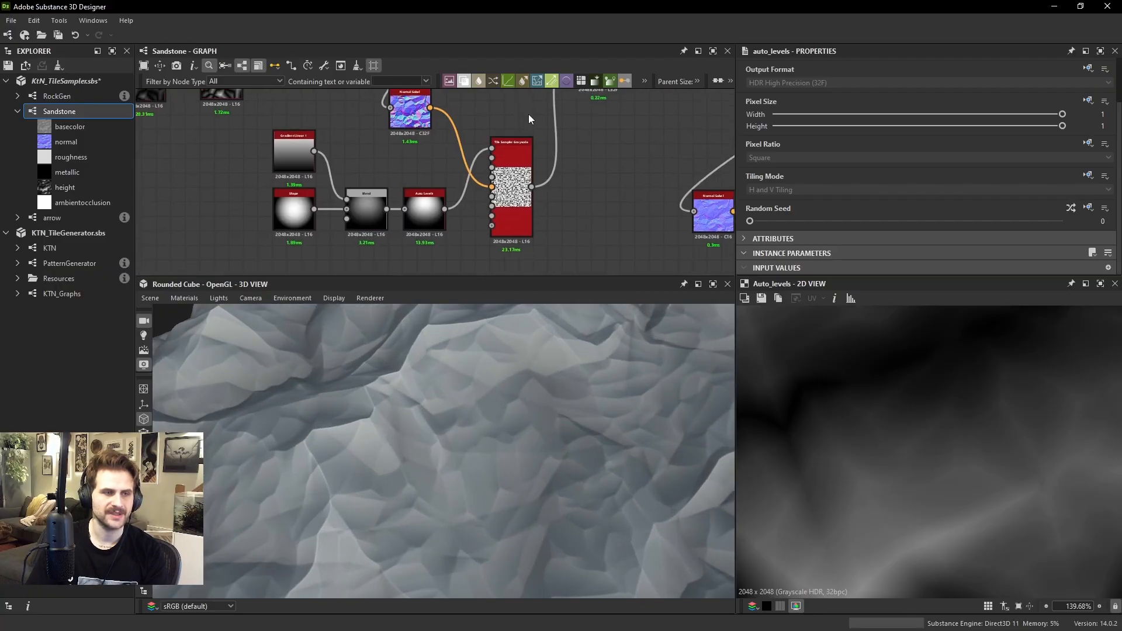
double_click(515, 192)
scroll(490, 193, "down", 2)
left_click_drag(500, 198, 524, 199)
scroll(931, 388, "down", 3)
scroll(895, 147, "down", 10)
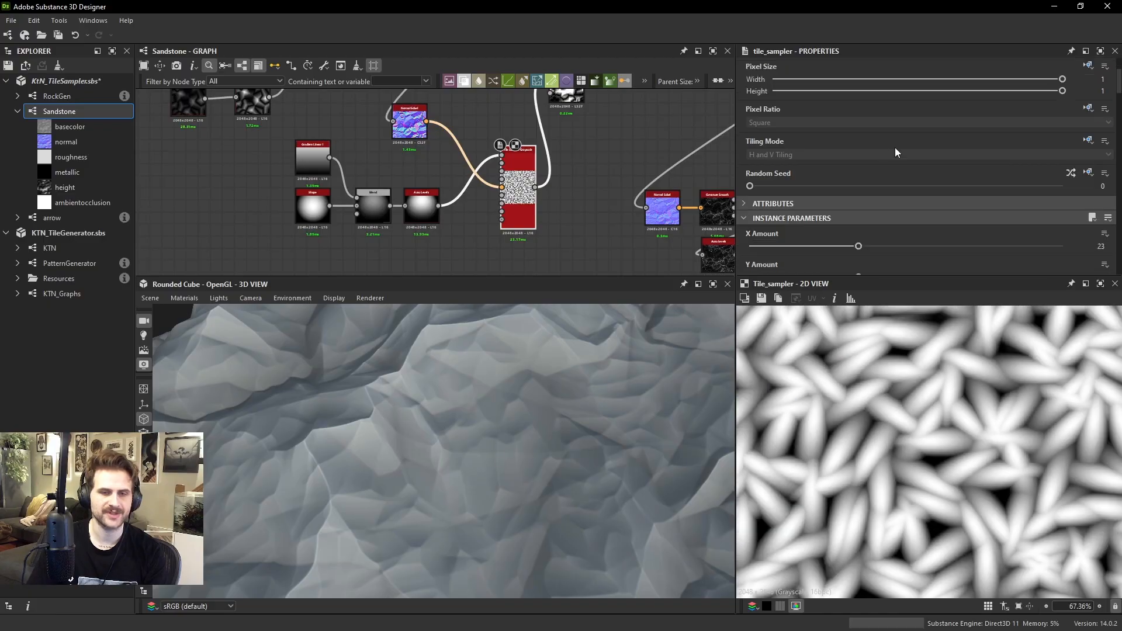
scroll(912, 192, "down", 10)
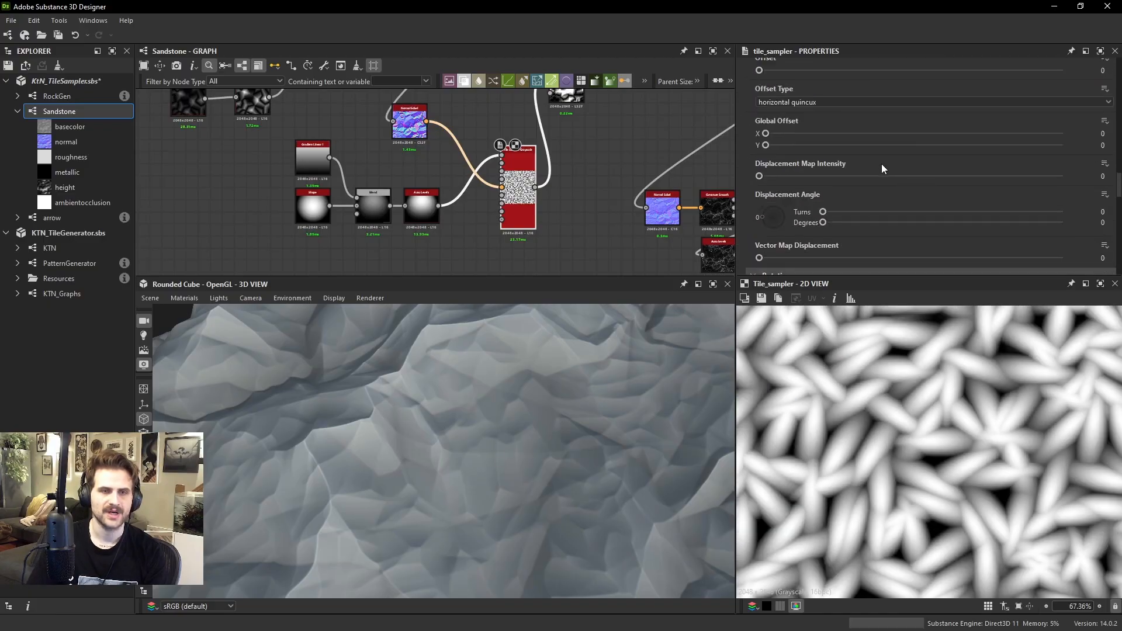
left_click_drag(654, 380, 561, 460)
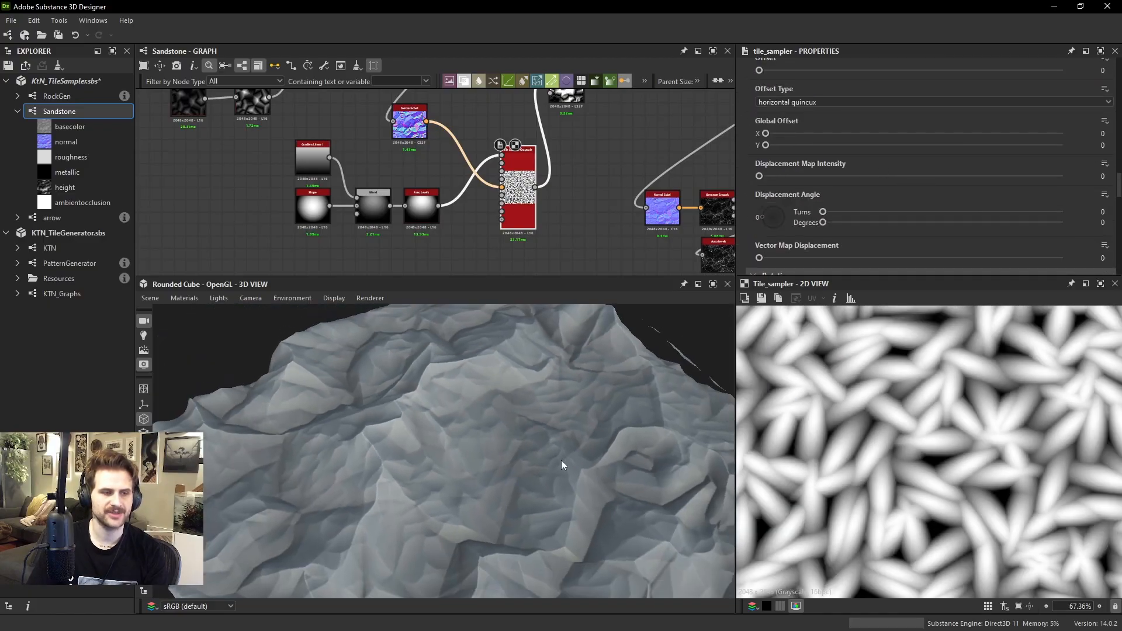
left_click_drag(396, 476, 287, 386)
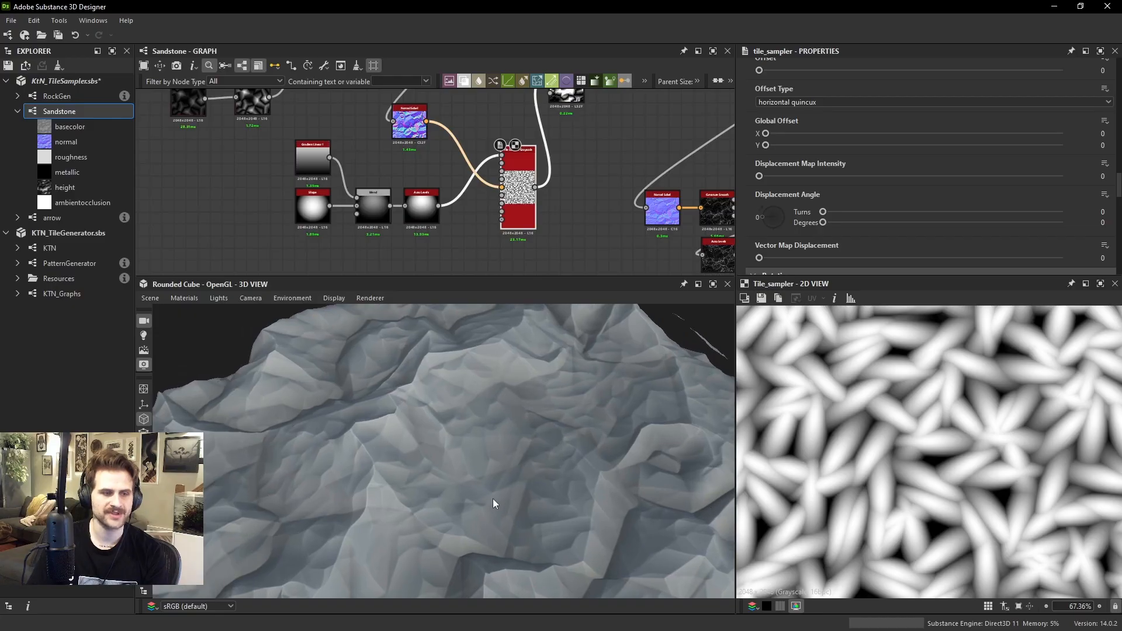
scroll(890, 134, "down", 8)
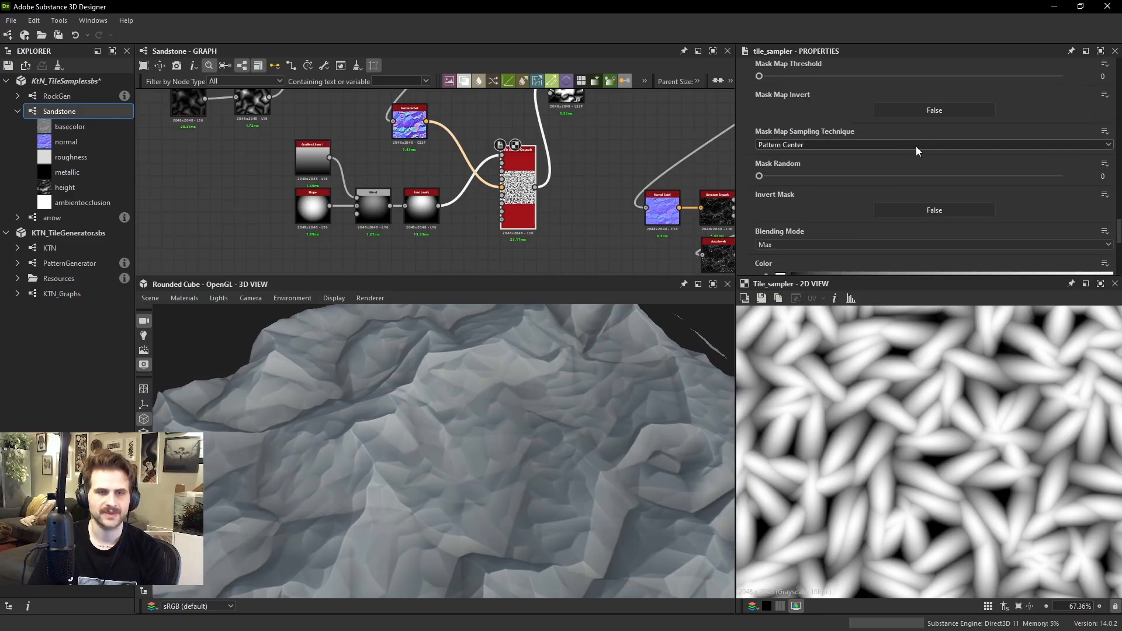
scroll(916, 146, "up", 5)
scroll(923, 146, "up", 8)
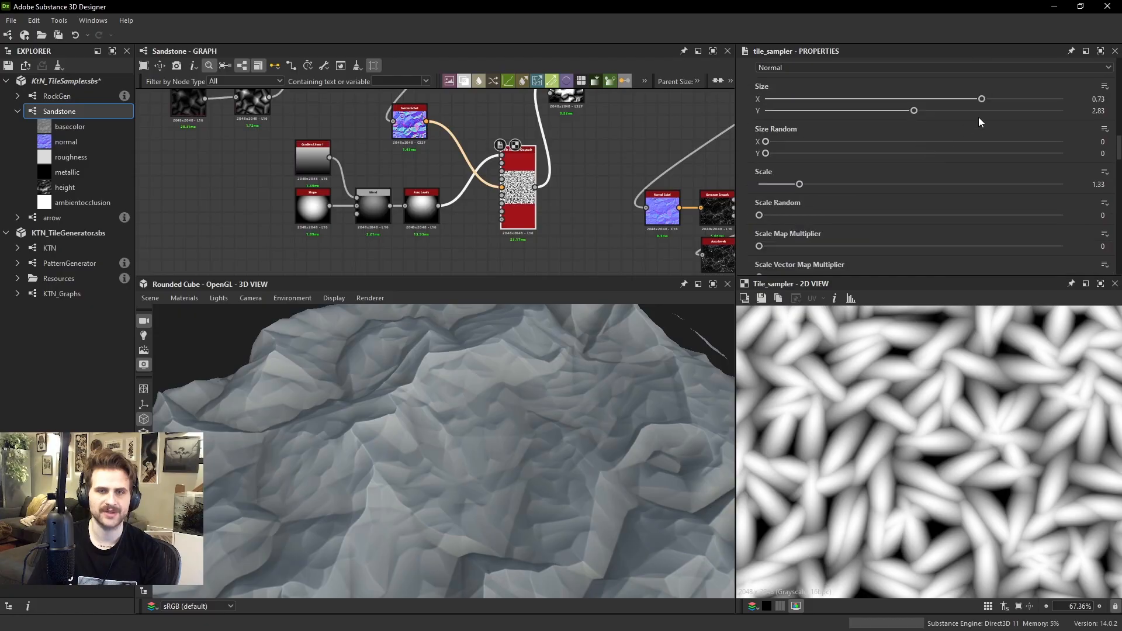
Try narrower and wider pattern sizes on the Tile Sampler, including X at 0.51, ending with X and Y both at 1
mouse_move(915, 111)
left_mouse_down()
mouse_move(939, 109)
mouse_move(914, 109)
left_mouse_up()
left_click(918, 100)
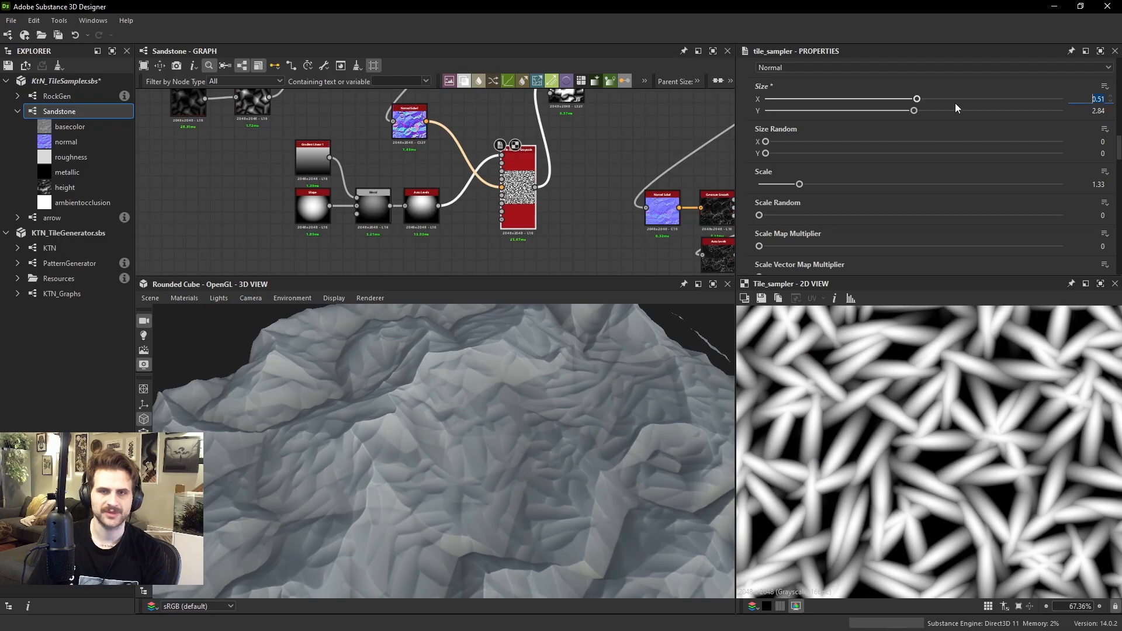
left_click_drag(955, 101, 1017, 99)
left_click_drag(913, 111, 1016, 108)
key("ctrl+z")
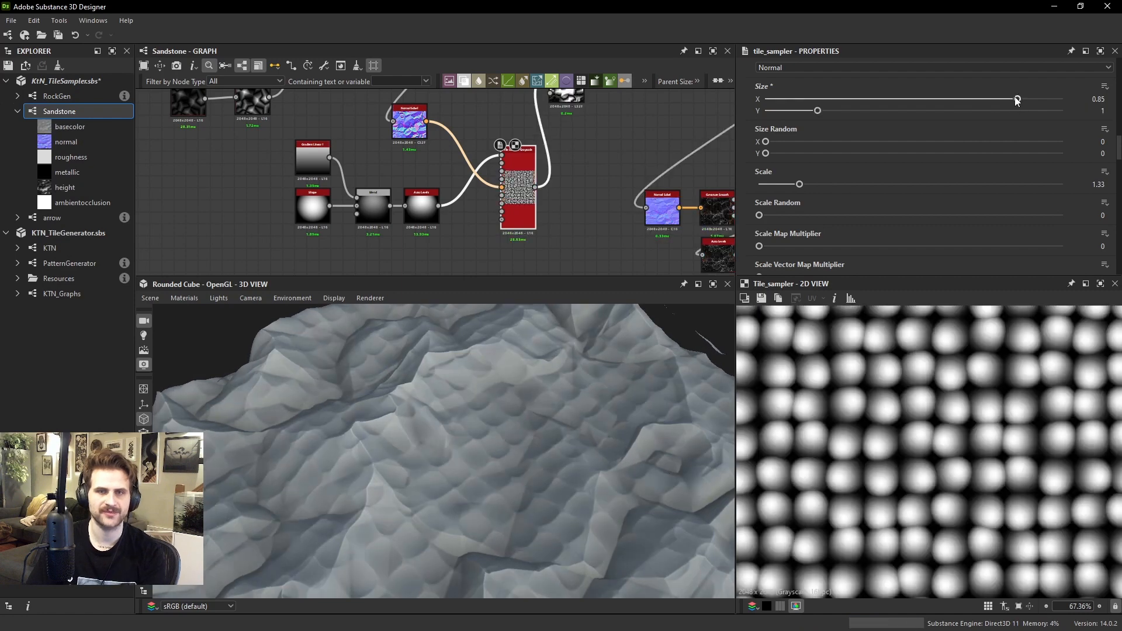
double_click(1017, 99)
key("Return")
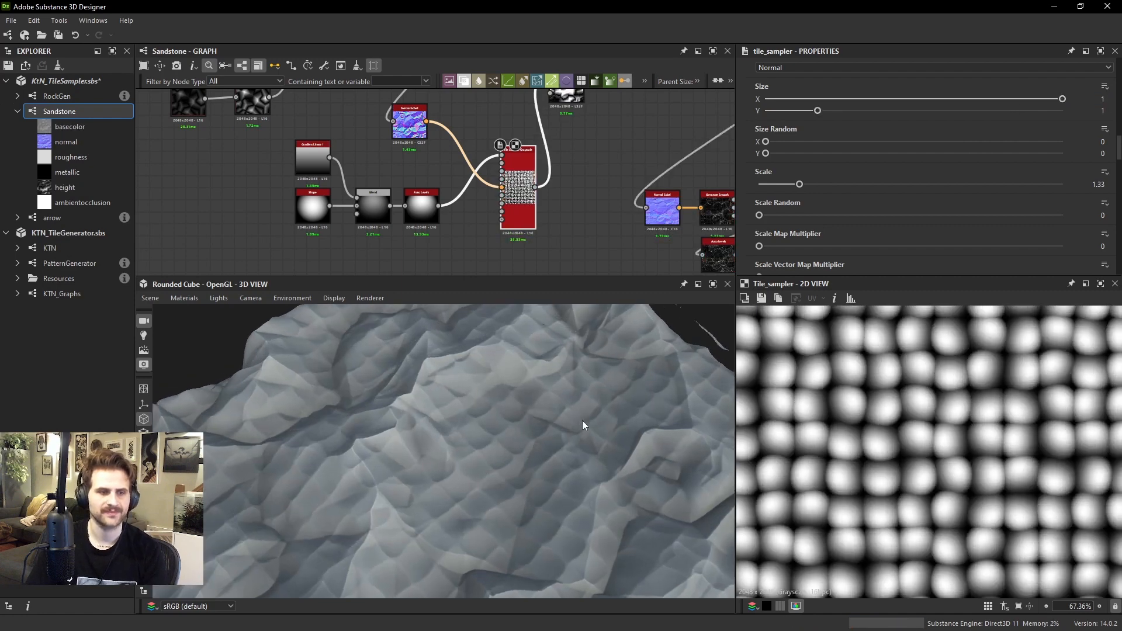
Inspect the rounded pattern on the rock and set the Tile Sampler's Rotation Random to 0
left_click_drag(581, 420, 489, 405)
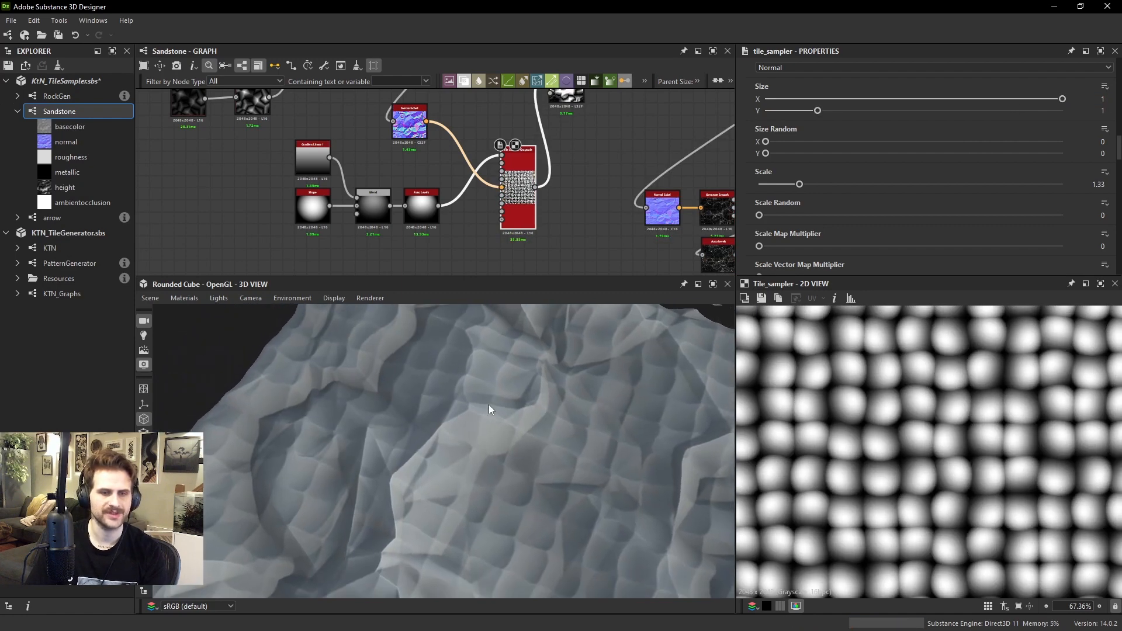
scroll(816, 164, "down", 10)
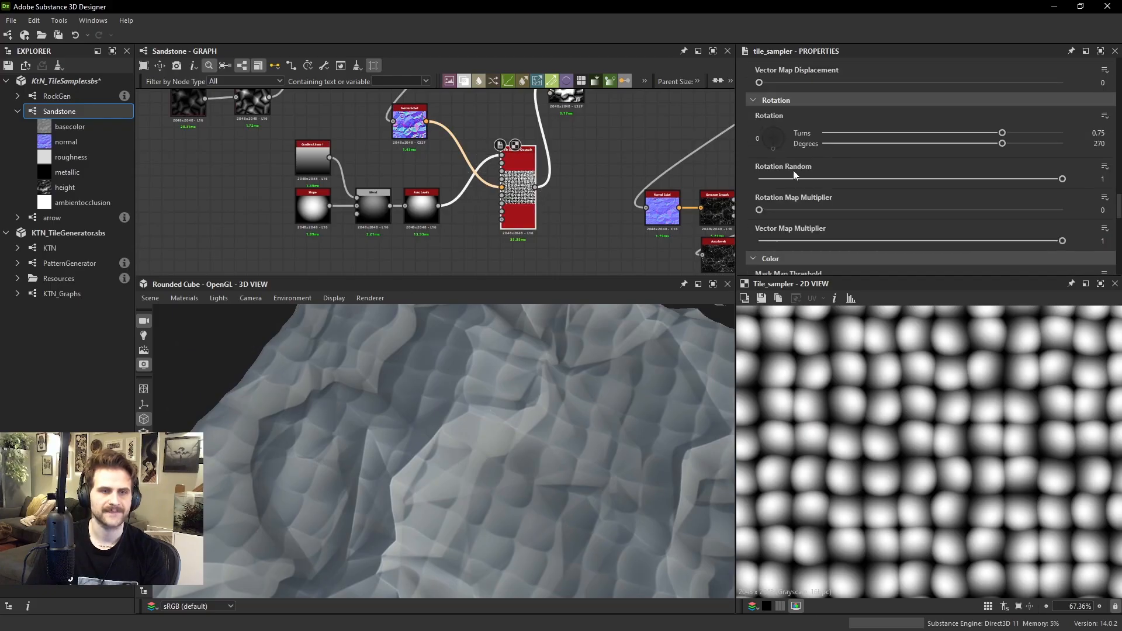
left_click(754, 180)
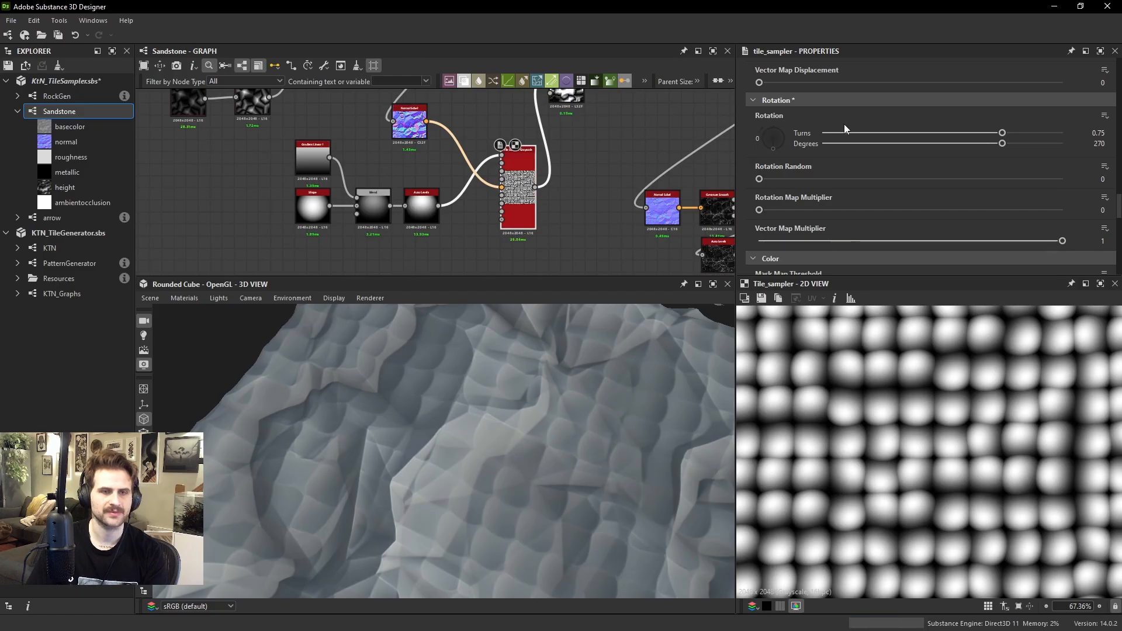
Set the Tile Sampler's Size to X 0.65 and Y 3.4, and raise its Scale to 1.44
scroll(847, 125, "up", 8)
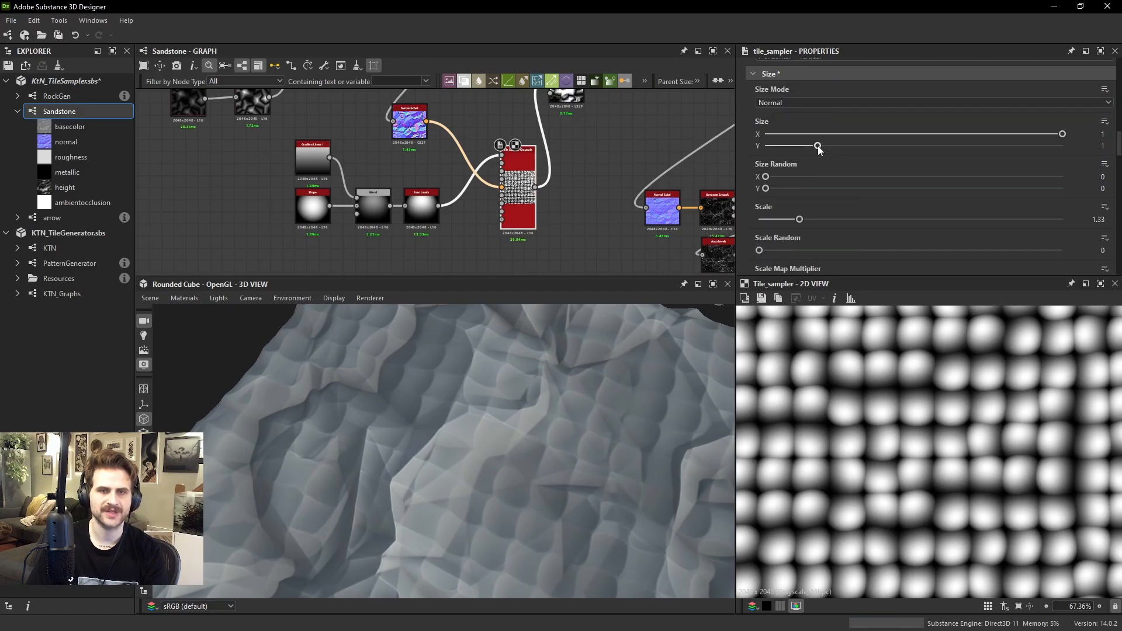
left_click_drag(820, 146, 943, 146)
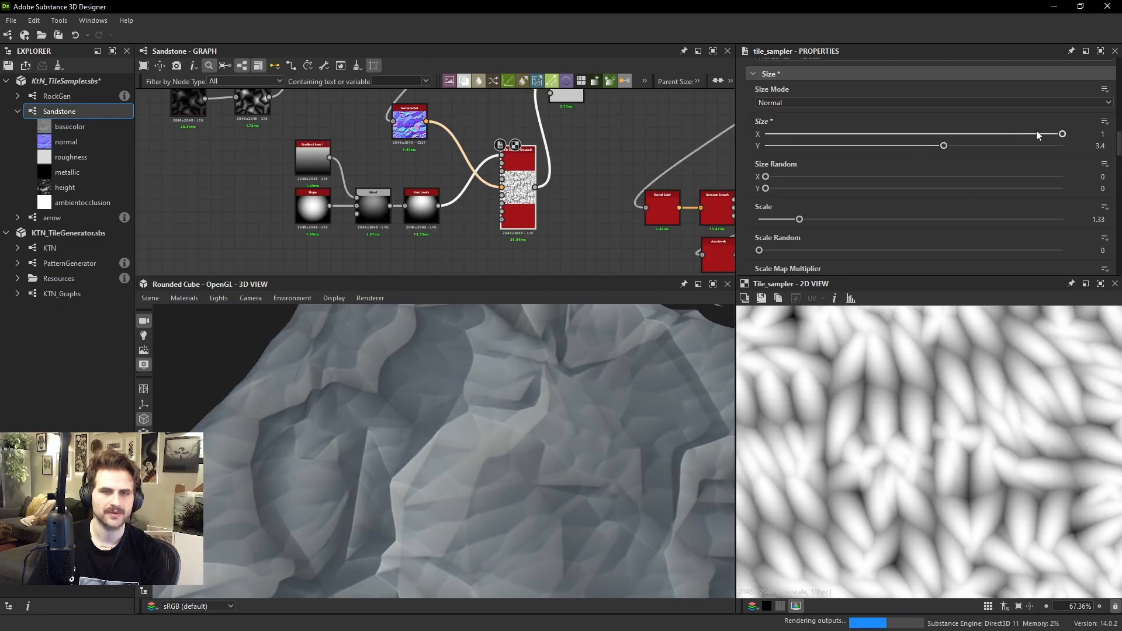
left_click_drag(1038, 135, 959, 142)
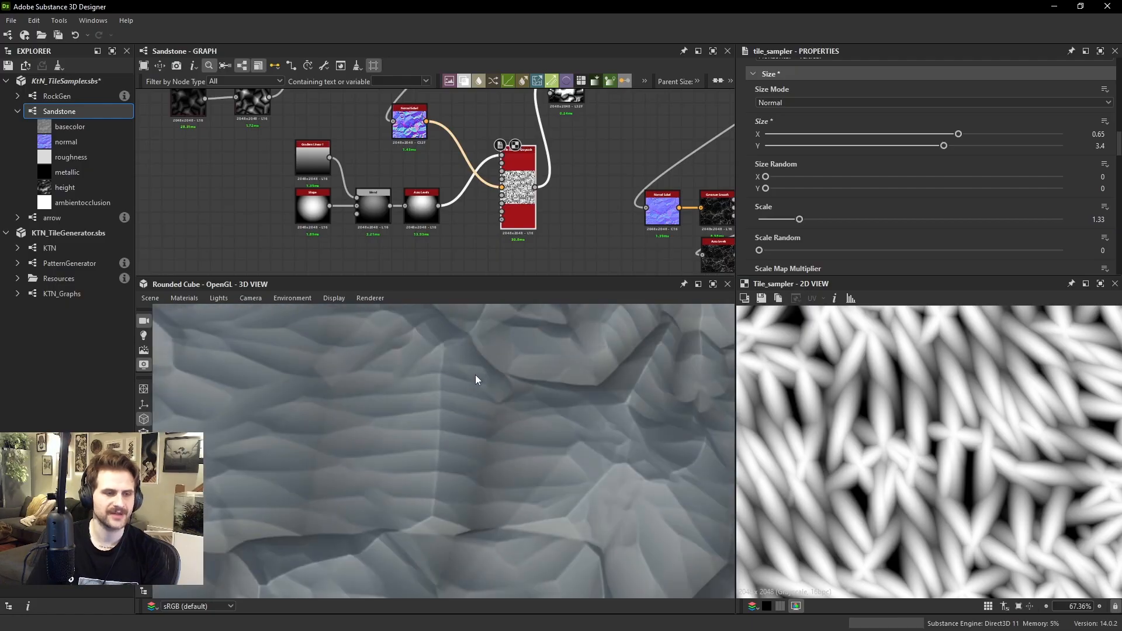
left_click_drag(489, 419, 786, 193)
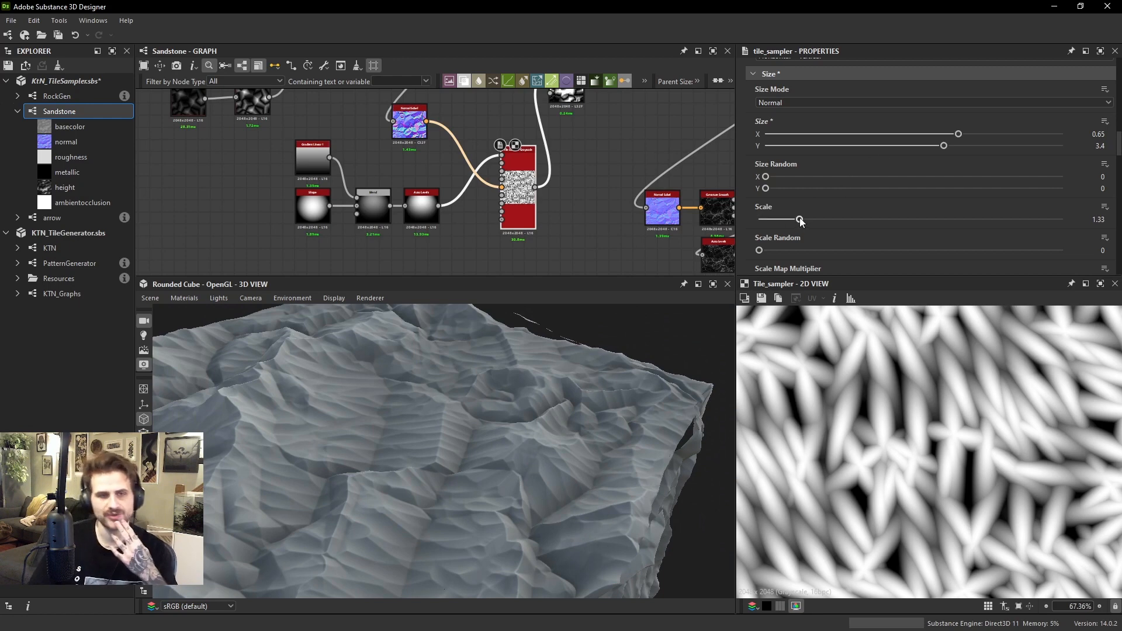
mouse_move(799, 220)
left_mouse_down()
mouse_move(810, 216)
mouse_move(800, 221)
left_mouse_up()
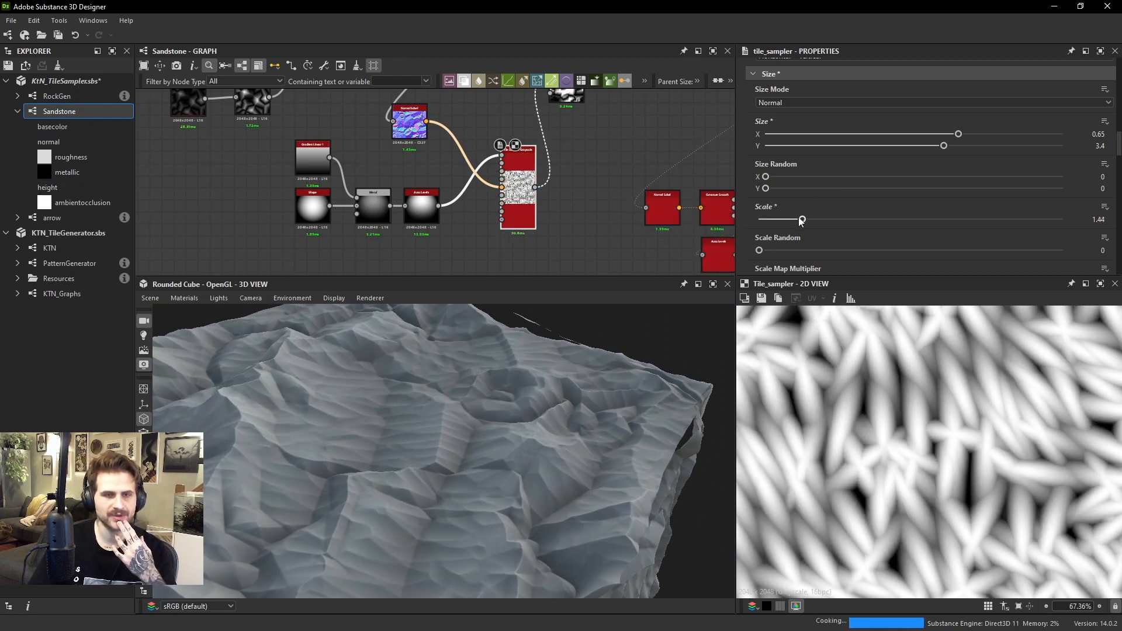
Set the height pattern Tile Sampler's X Amount and Y Amount to 29 and inspect the pattern on the rock
scroll(868, 188, "up", 10)
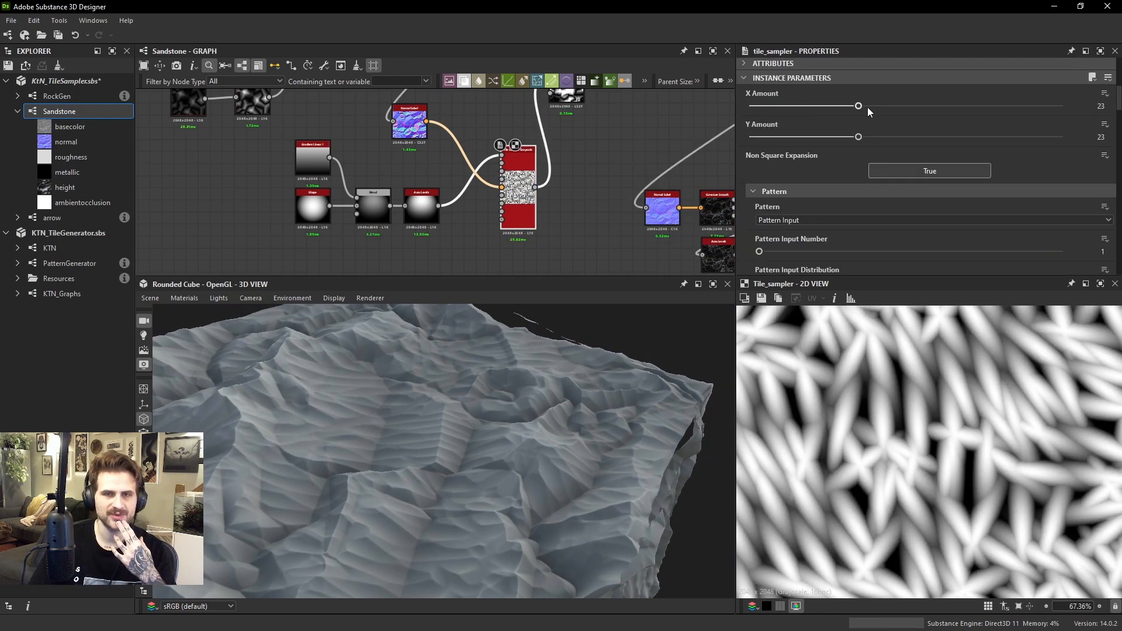
mouse_move(867, 107)
left_mouse_down()
mouse_move(879, 107)
mouse_move(878, 139)
mouse_move(888, 106)
left_mouse_up()
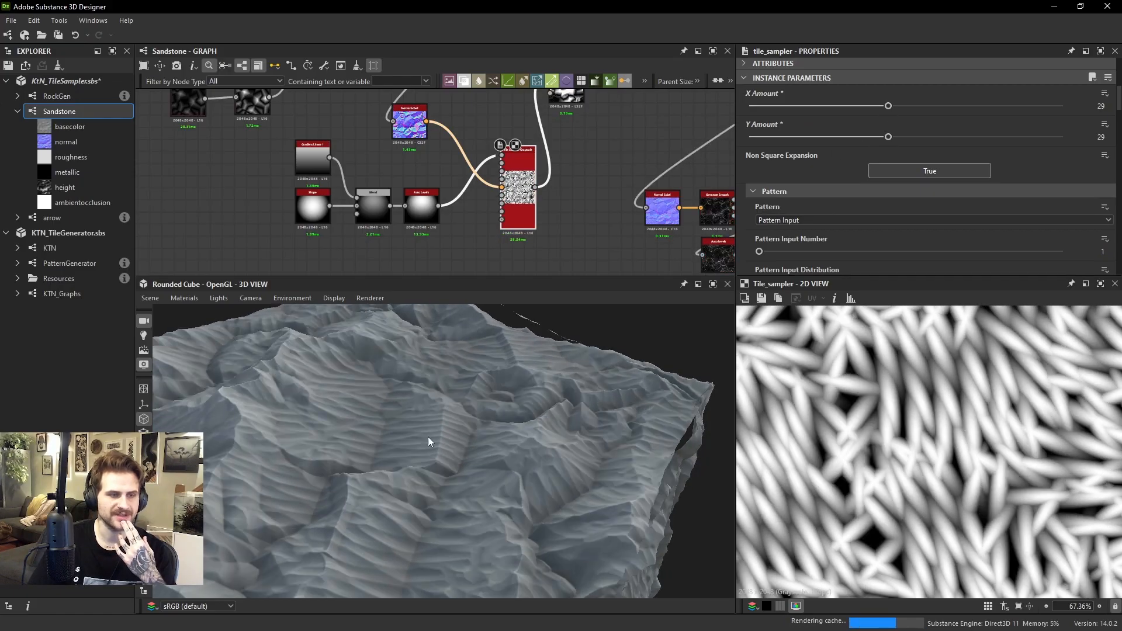
mouse_move(440, 411)
left_mouse_down()
mouse_move(457, 471)
mouse_move(288, 429)
mouse_move(393, 412)
mouse_move(442, 429)
left_mouse_up()
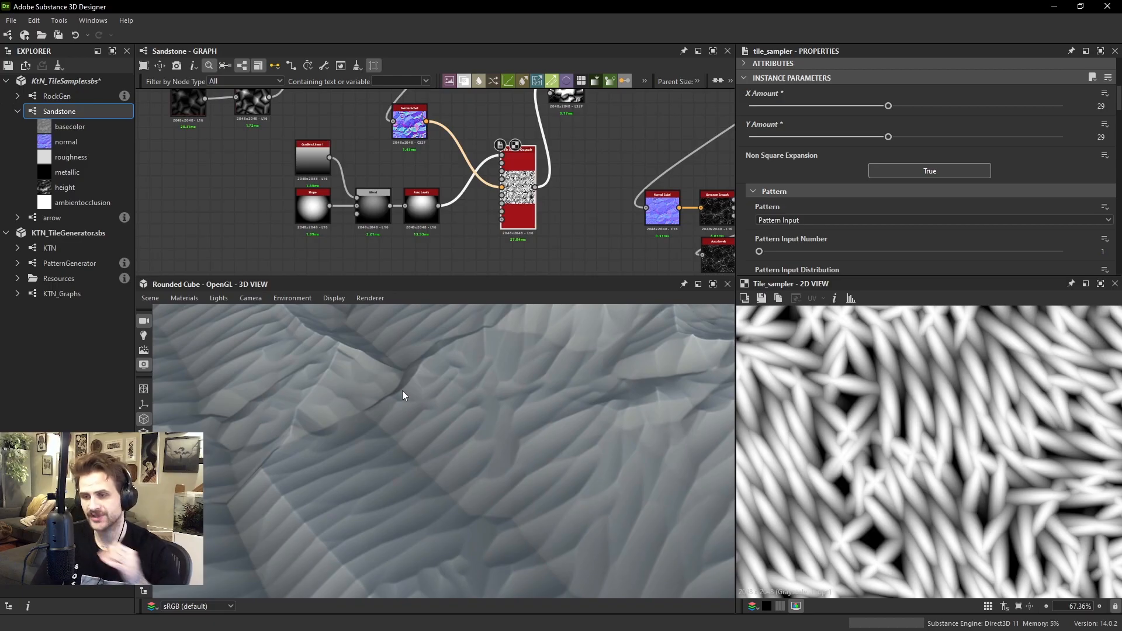
scroll(515, 201, "up", 2)
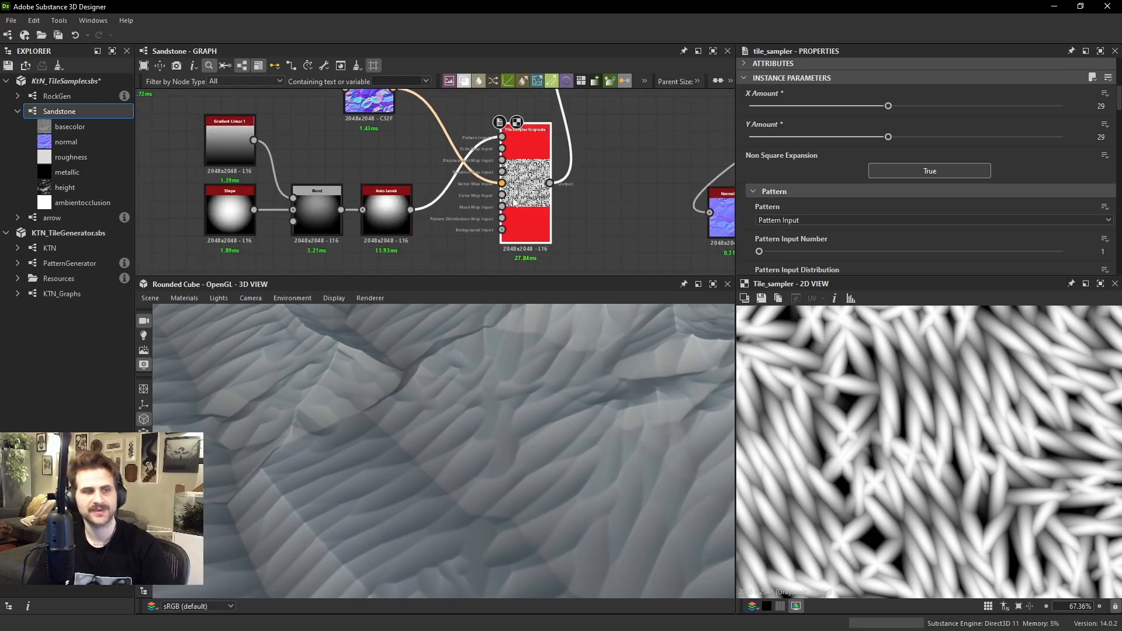
middle_click_drag(520, 184, 561, 192)
key("f")
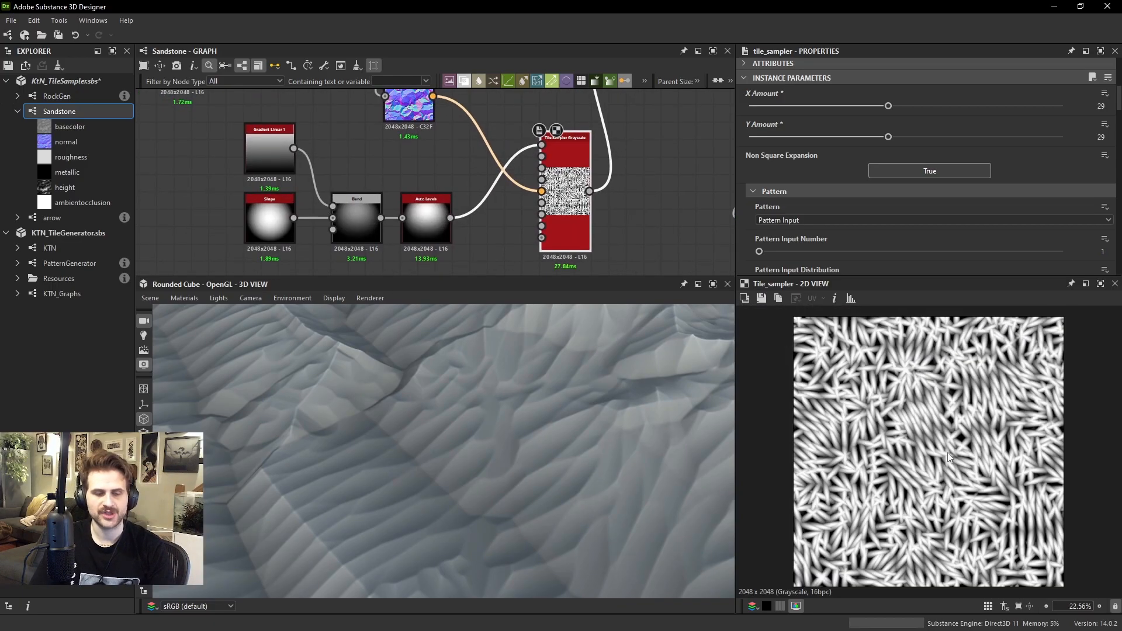
scroll(913, 449, "up", 2)
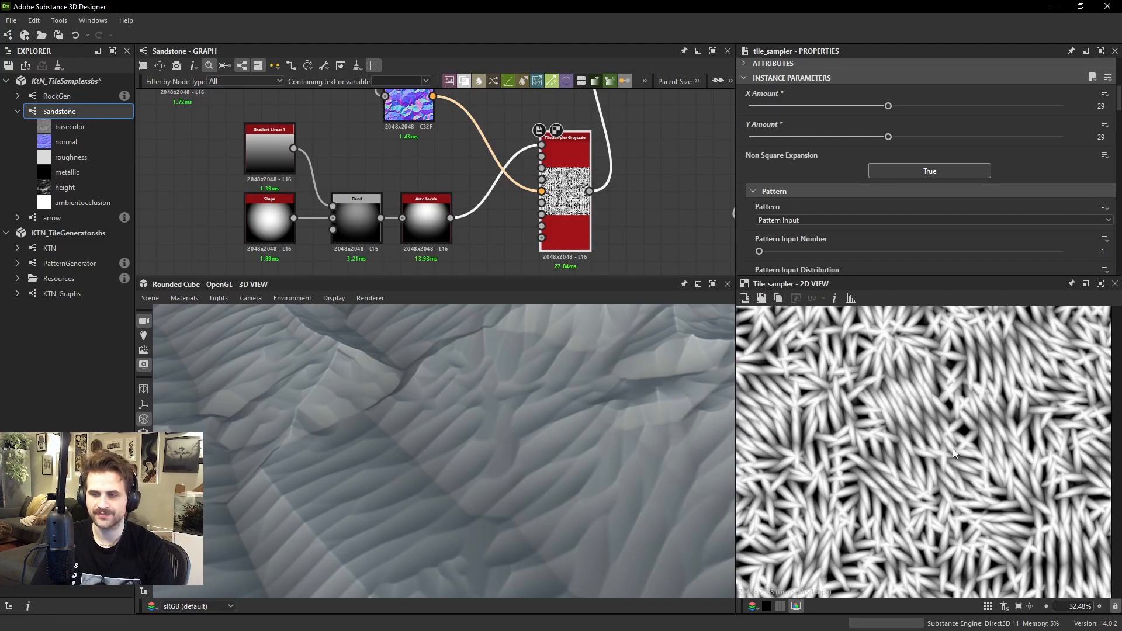
scroll(867, 484, "up", 2)
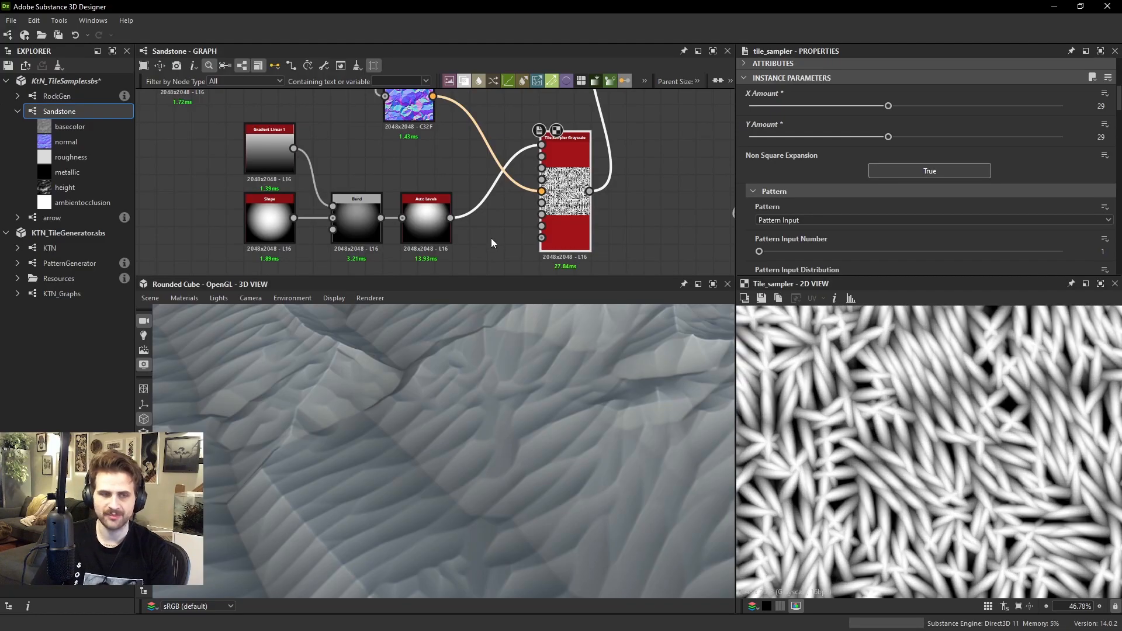
Connect the Non Uniform Directional Warp's output to the Color Map Input of the height pattern's Tile Sampler
middle_click_drag(455, 152, 489, 245)
double_click(452, 113)
scroll(425, 119, "down", 2)
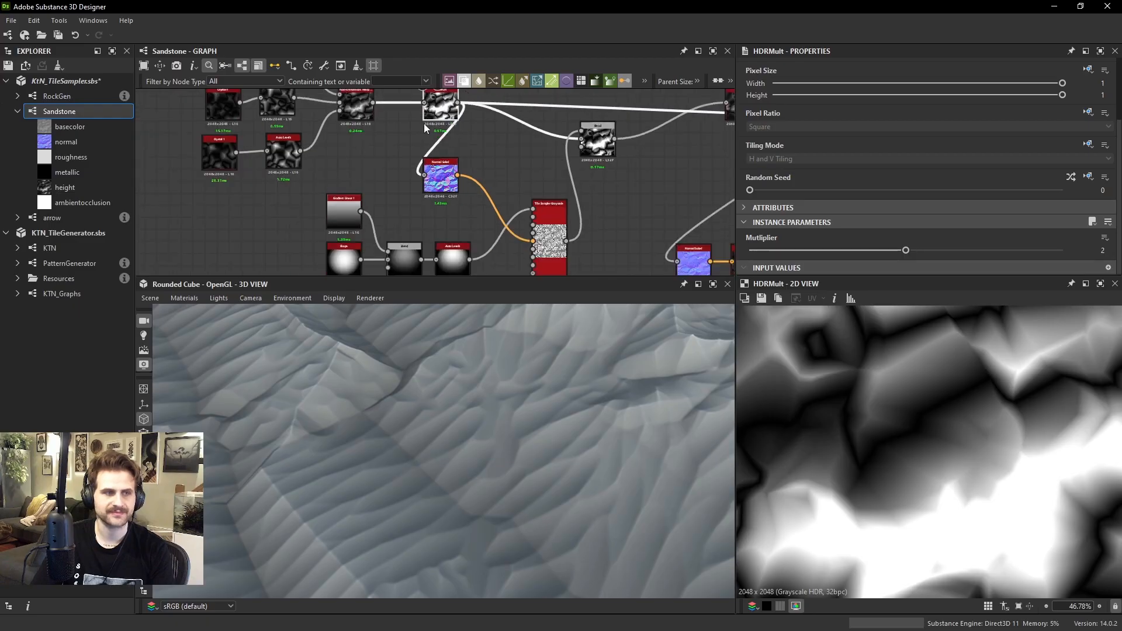
scroll(369, 107, "up", 2)
middle_click_drag(515, 249, 446, 134)
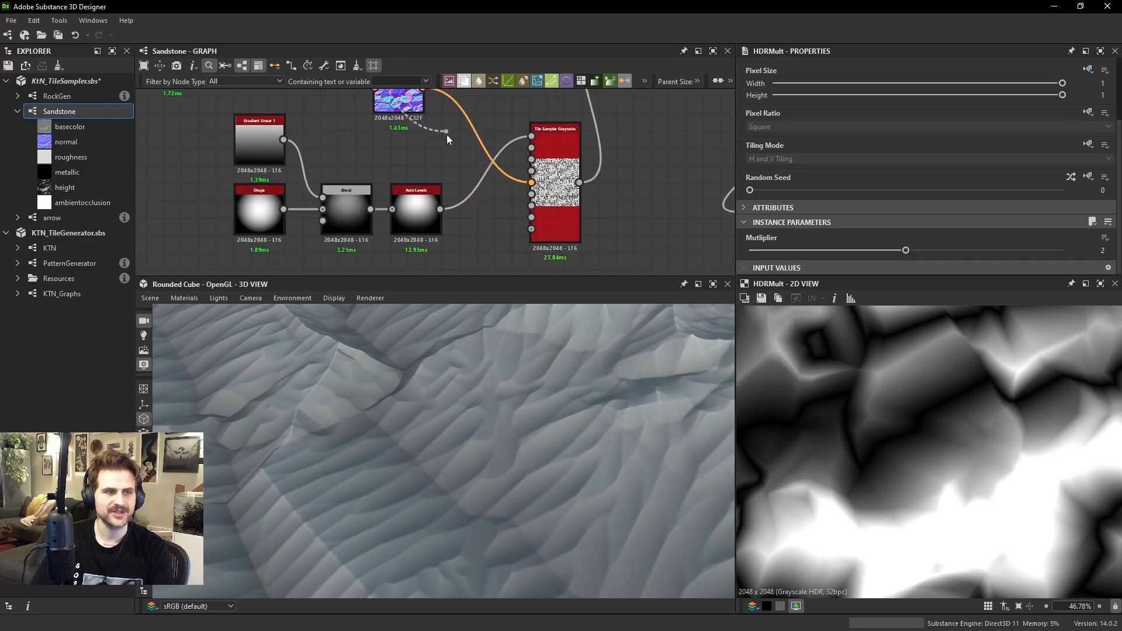
left_click(529, 207)
scroll(534, 209, "up", 3)
scroll(536, 211, "up", 1)
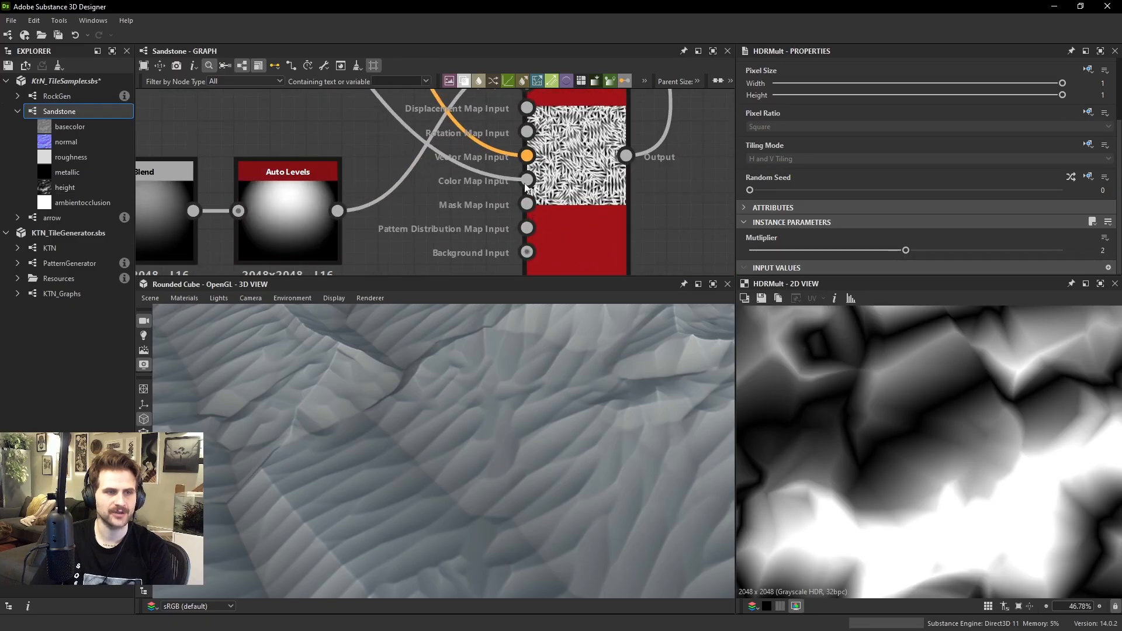
left_click(528, 183)
Keep the Tile Sampler's Color Parametrization Mode on Color Input and set its Color Parametrization Multiplier to 0.85
double_click(575, 179)
scroll(920, 158, "down", 12)
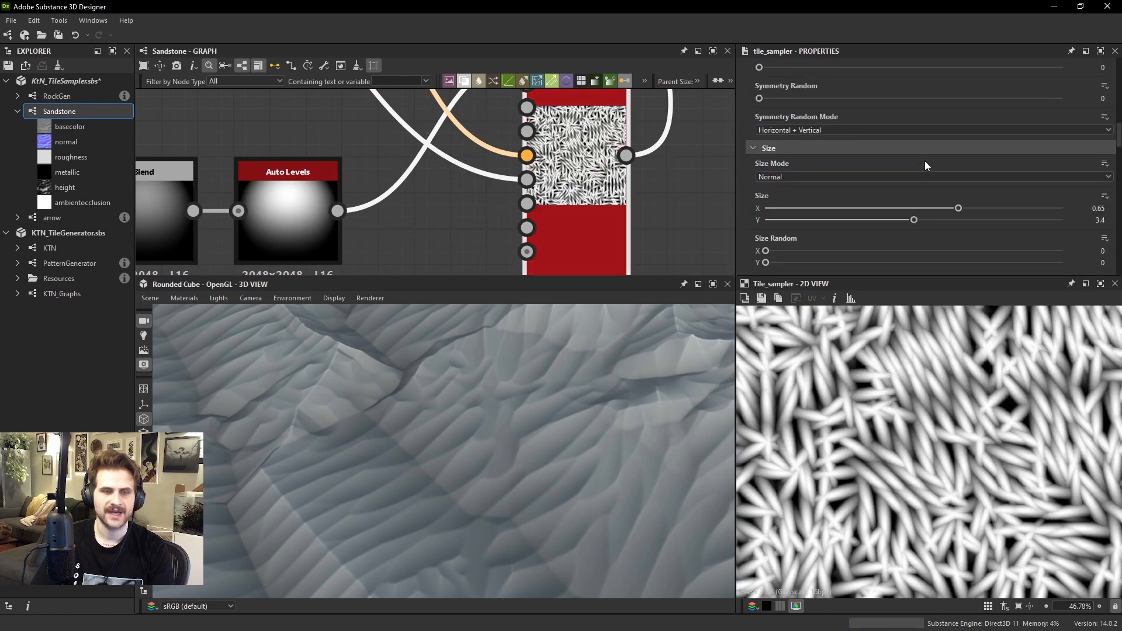
scroll(902, 182, "down", 10)
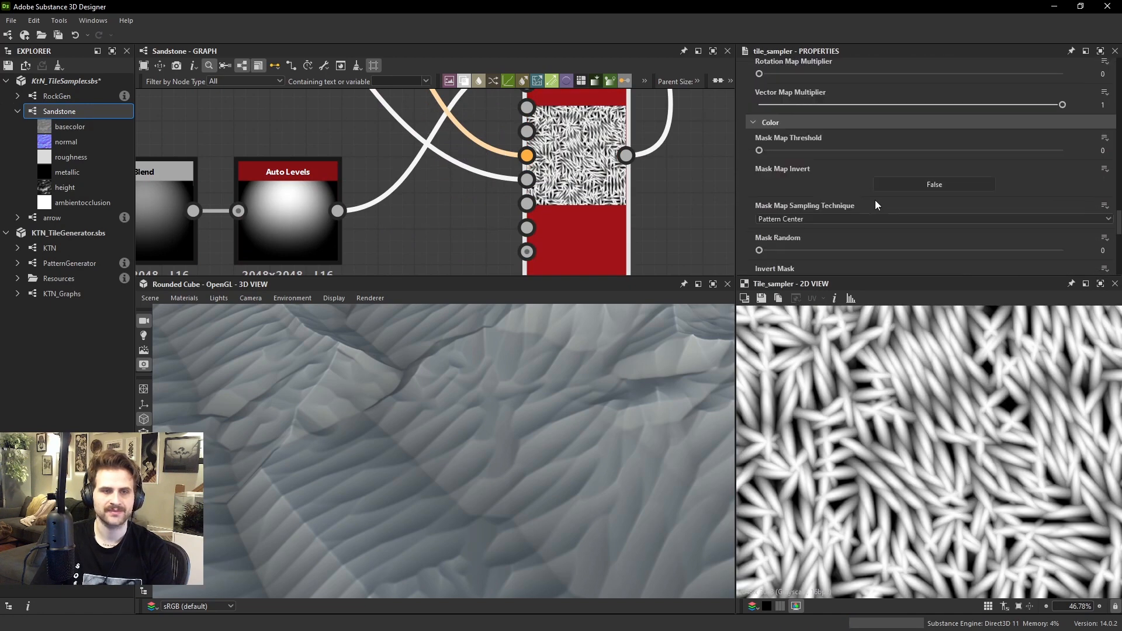
scroll(806, 201, "down", 3)
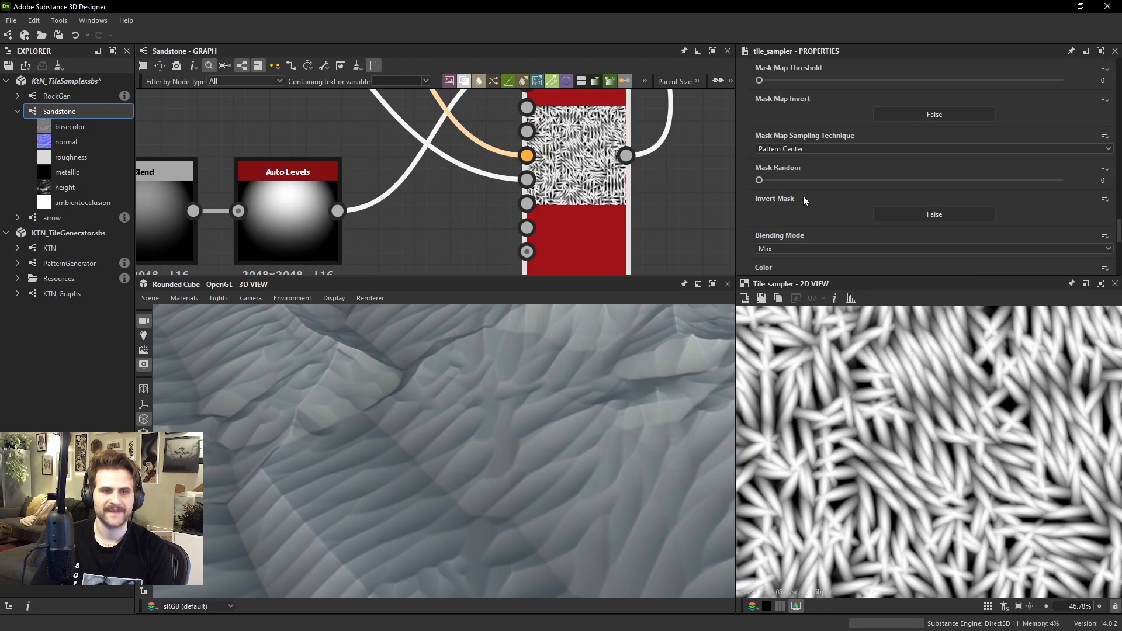
scroll(784, 195, "down", 4)
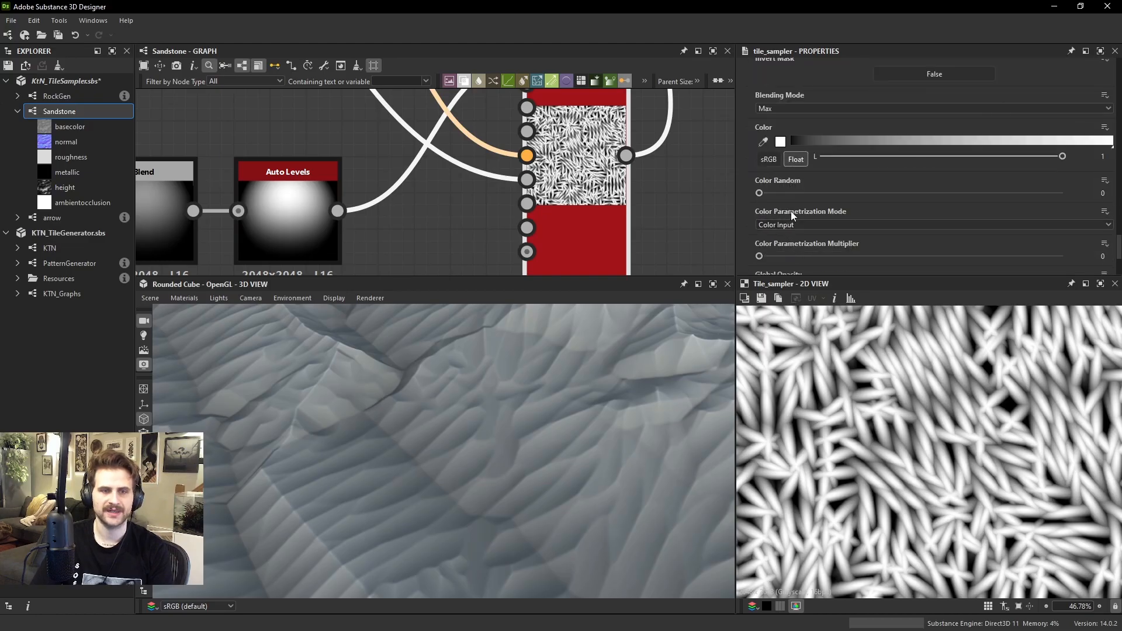
left_click(797, 226)
left_click(790, 234)
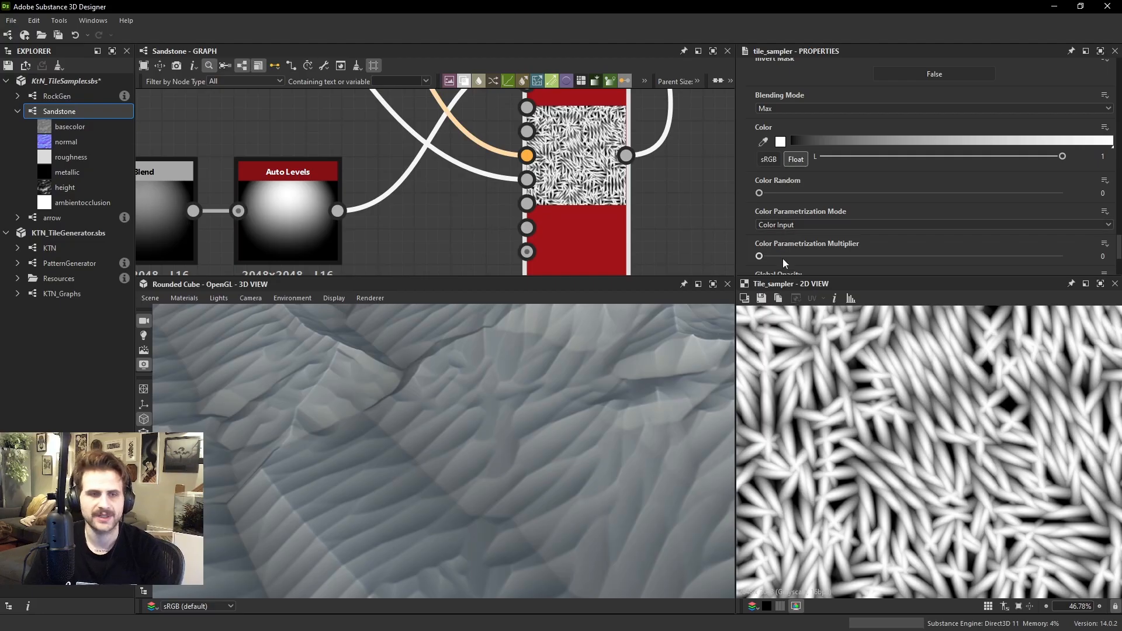
left_click_drag(783, 258, 1018, 273)
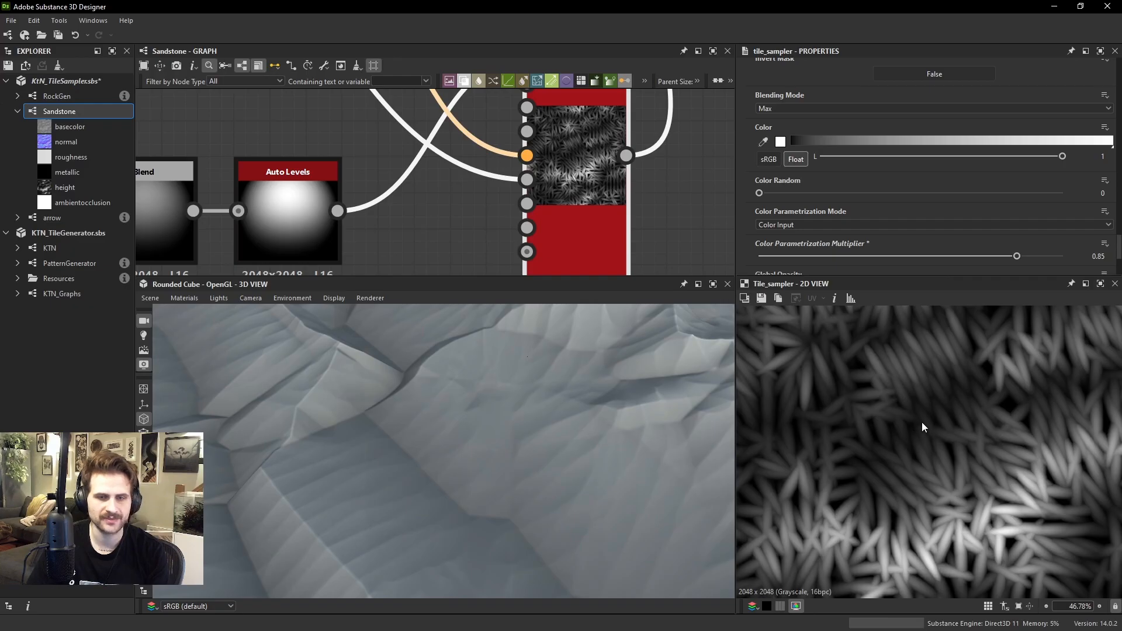
Examine the brightness variation across the tile pattern and the rock surface from several angles
key("f")
scroll(946, 503, "up", 3)
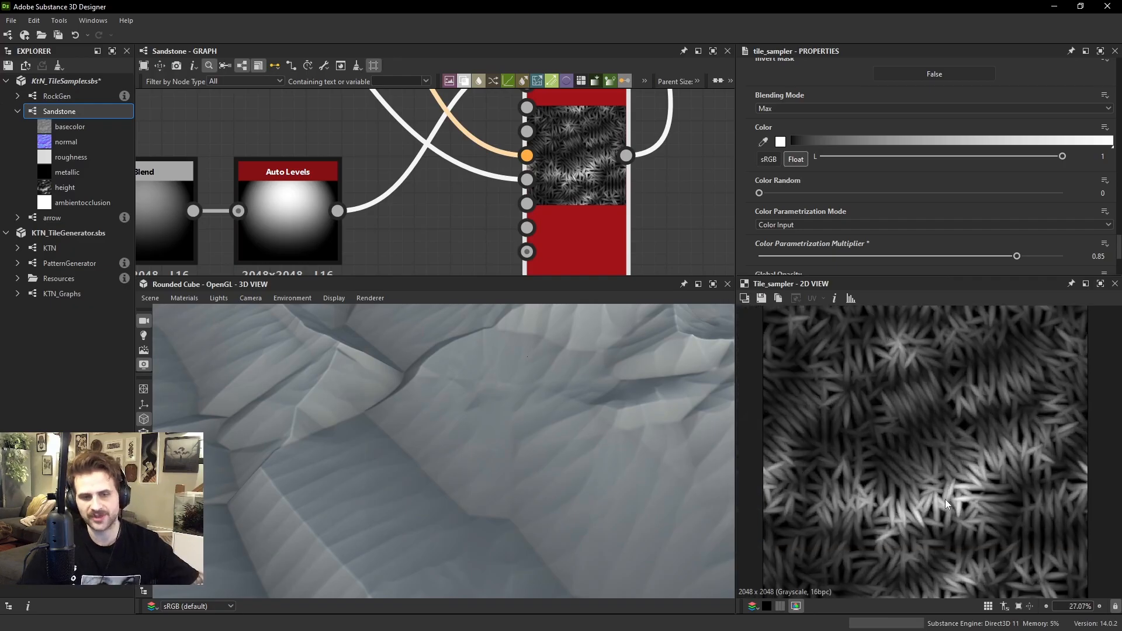
scroll(594, 388, "down", 5)
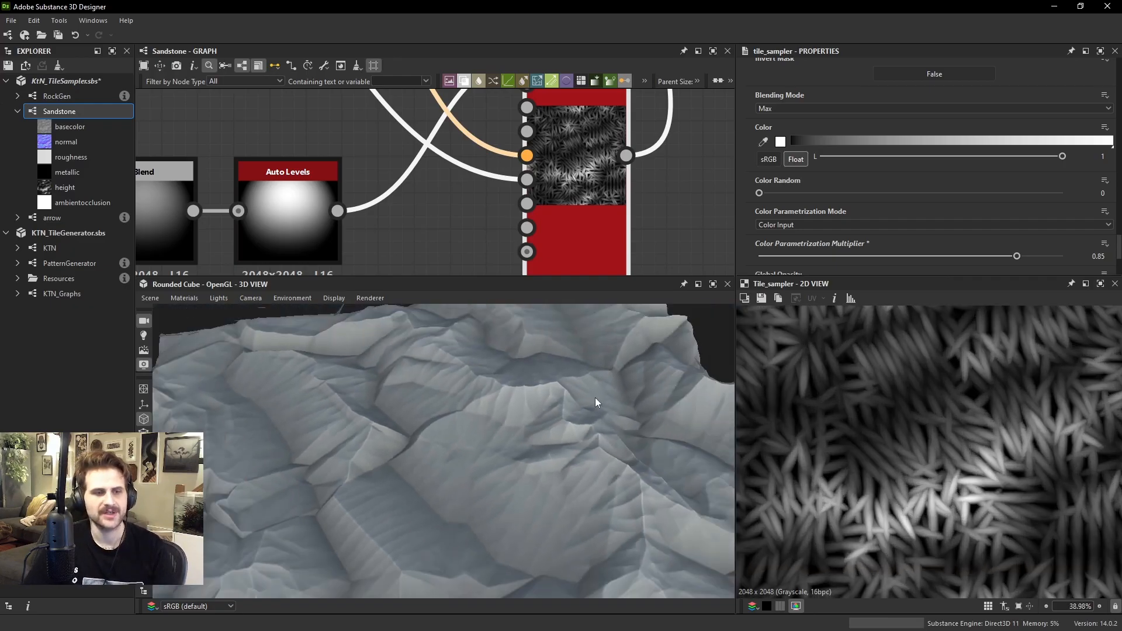
left_click_drag(594, 402, 549, 469)
left_click_drag(370, 496, 608, 467)
right_click_drag(607, 465, 930, 431, "ctrl+shift")
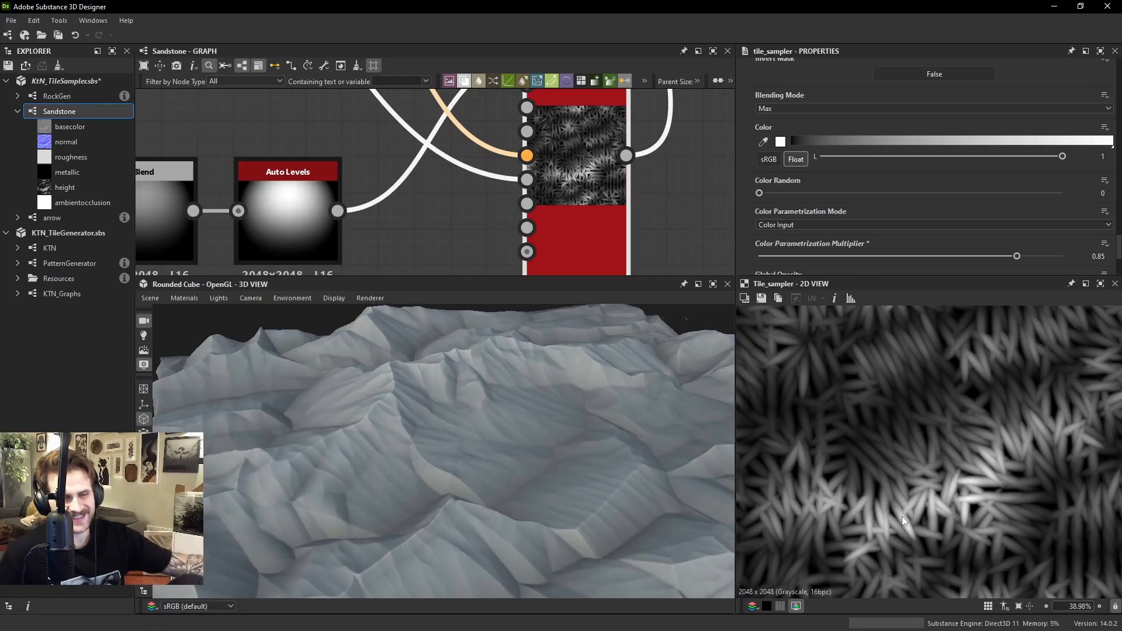
left_click_drag(598, 466, 507, 401)
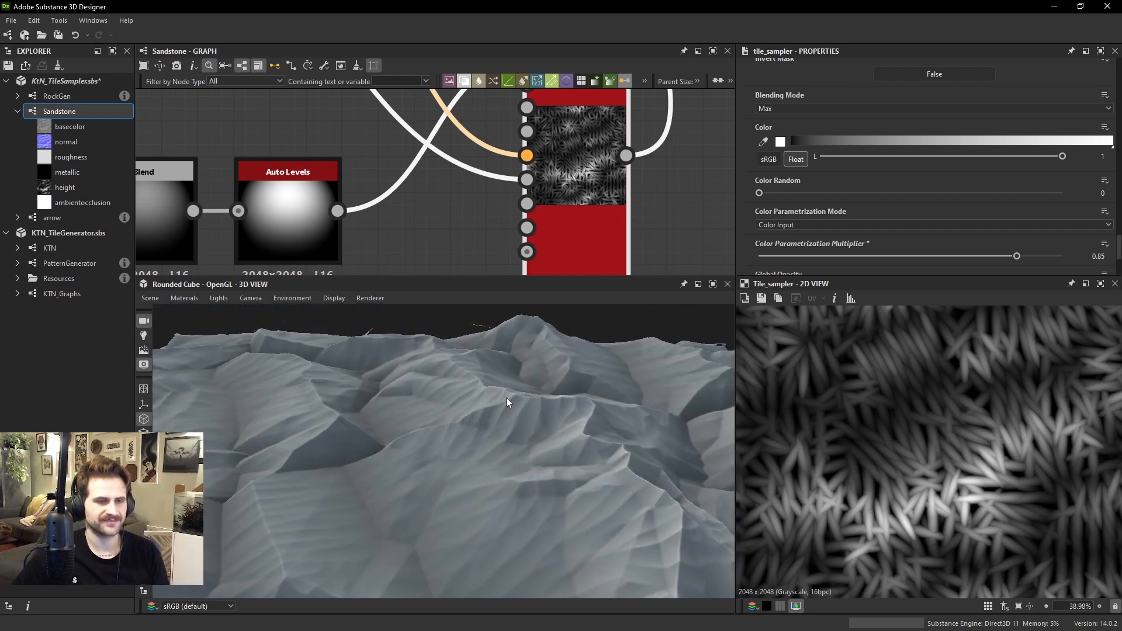
Set the Tile Sampler's Size Y to 2.36 and its Scale to 1.96
scroll(812, 173, "down", 10)
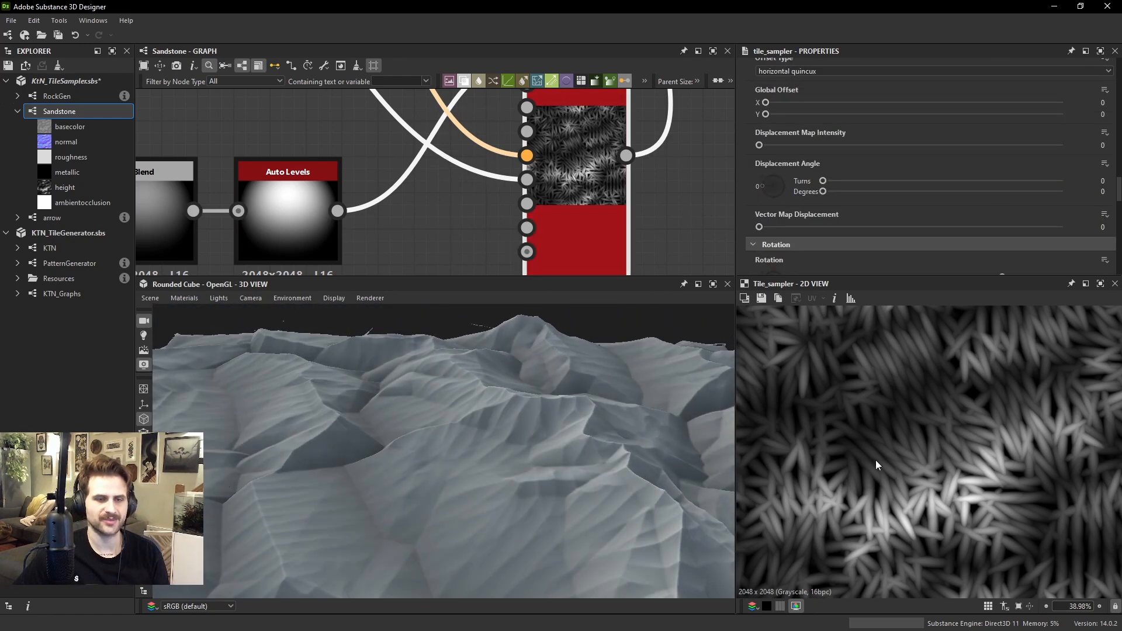
scroll(897, 432, "up", 1)
scroll(843, 135, "up", 10)
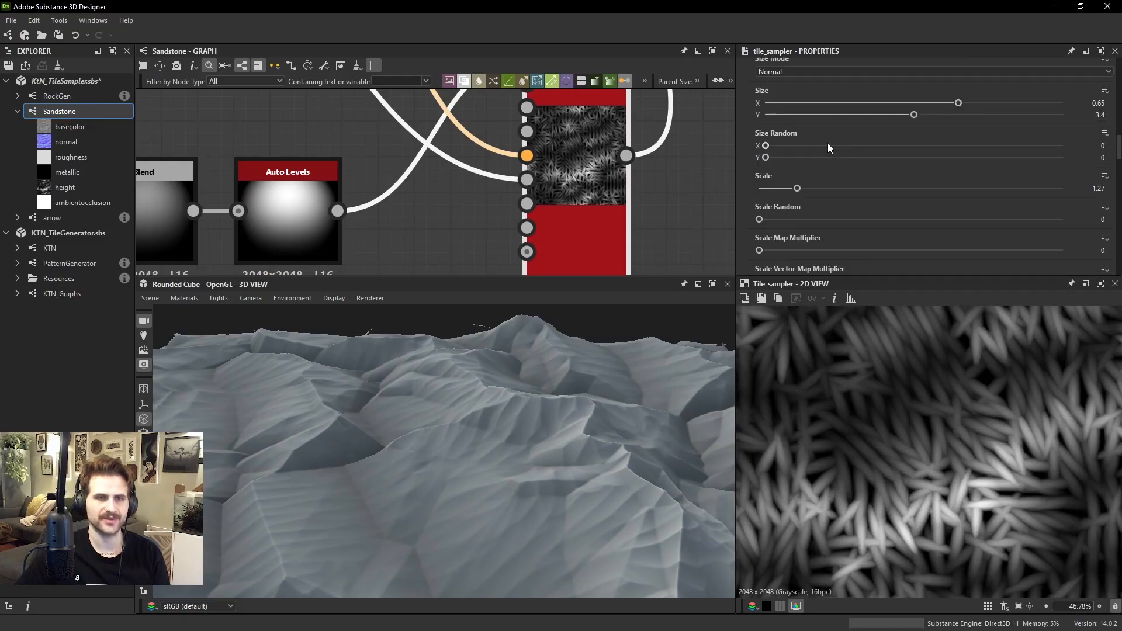
left_click_drag(915, 149, 869, 153)
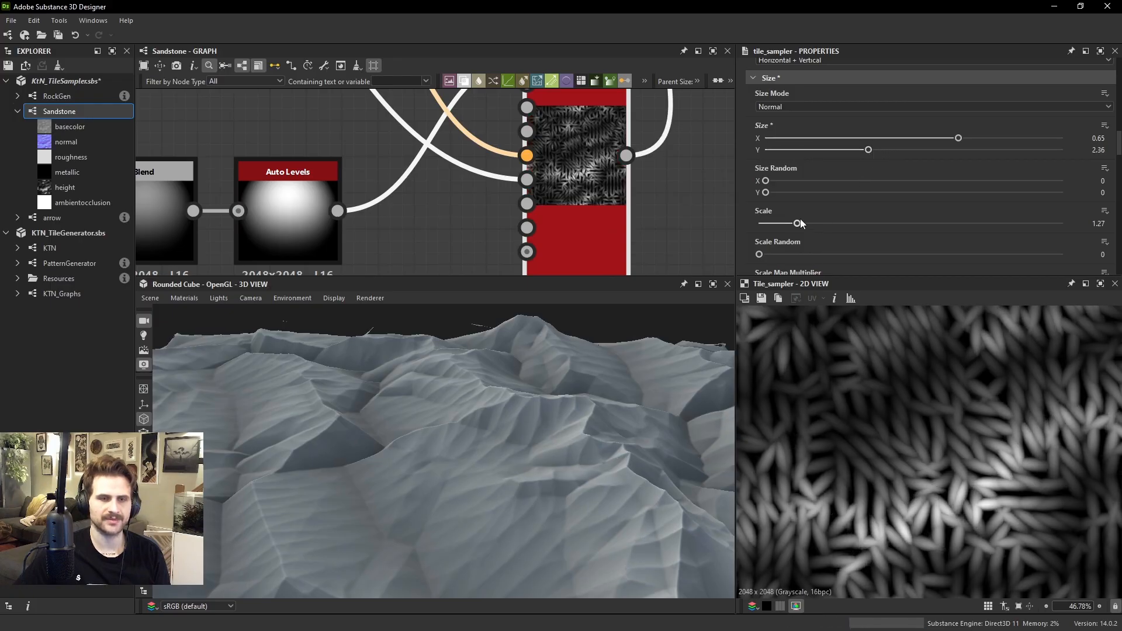
left_click_drag(797, 223, 818, 226)
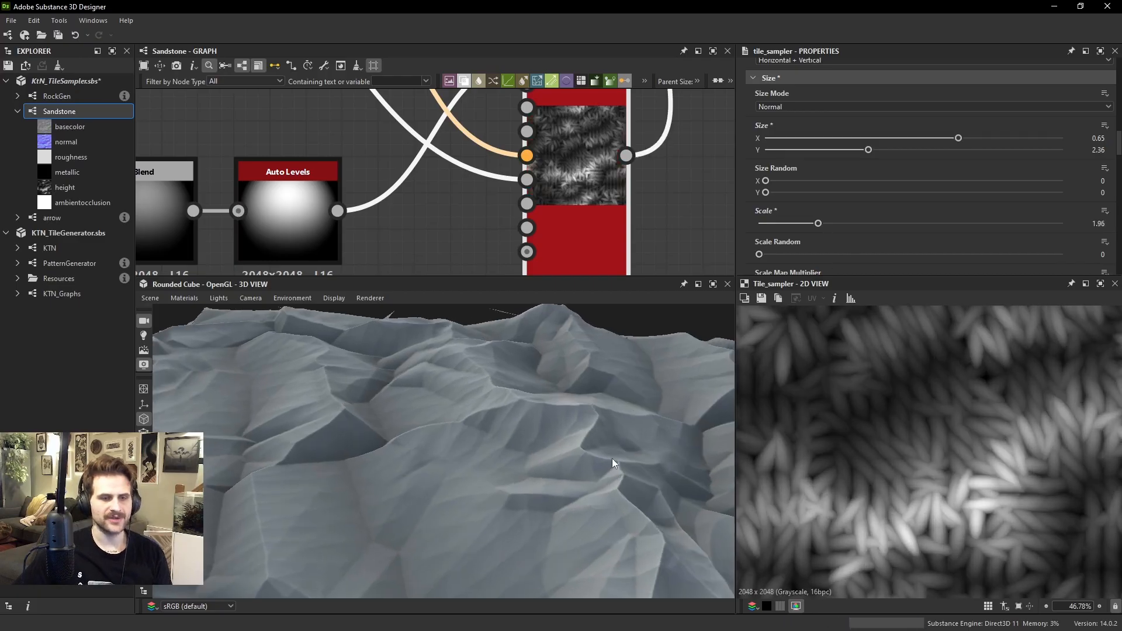
Compare the Tile Sampler's pattern up close with the warped height map feeding its Color Map Input
scroll(921, 549, "up", 2)
scroll(923, 542, "down", 6)
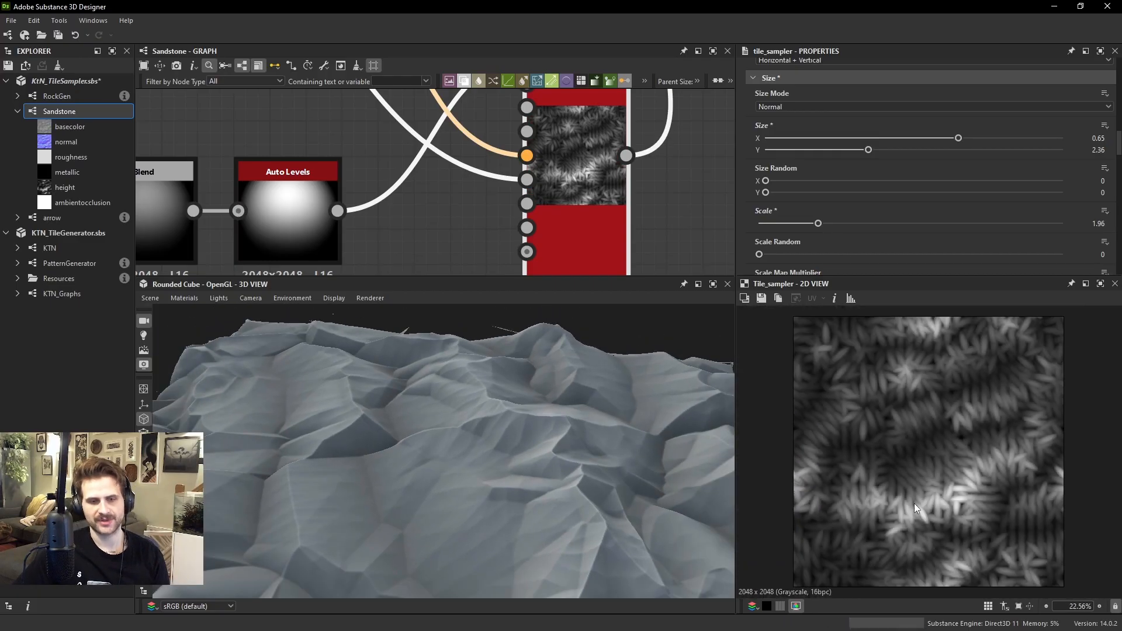
scroll(935, 497, "up", 5)
middle_click_drag(963, 486, 942, 445)
middle_click_drag(477, 167, 480, 183)
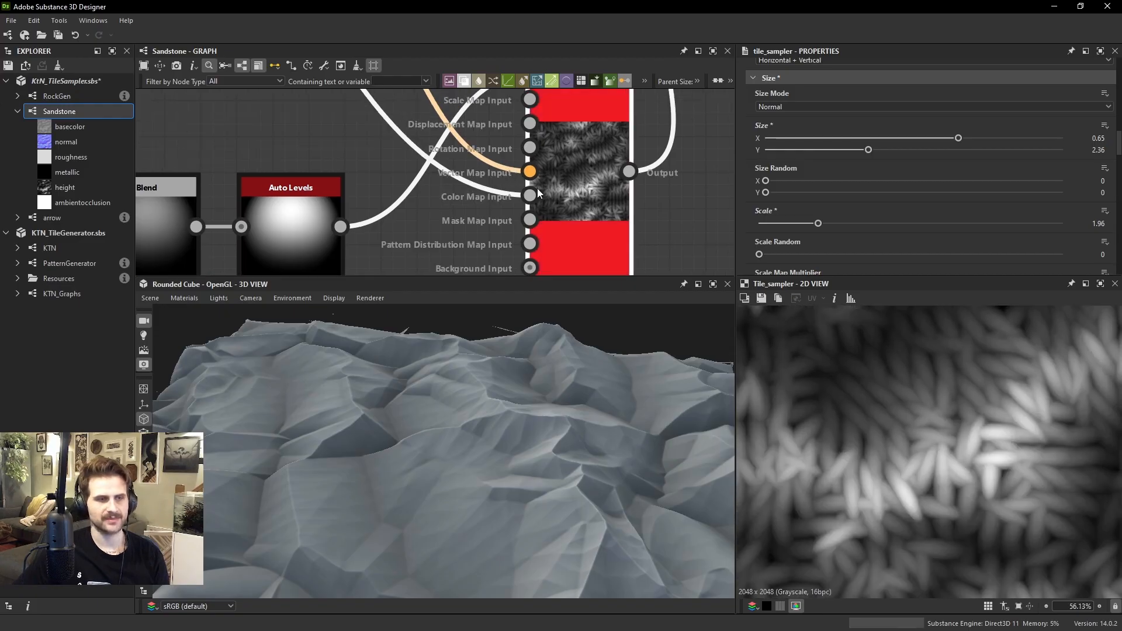
double_click(530, 195)
scroll(928, 466, "up", 5)
middle_click_drag(929, 466, 935, 413)
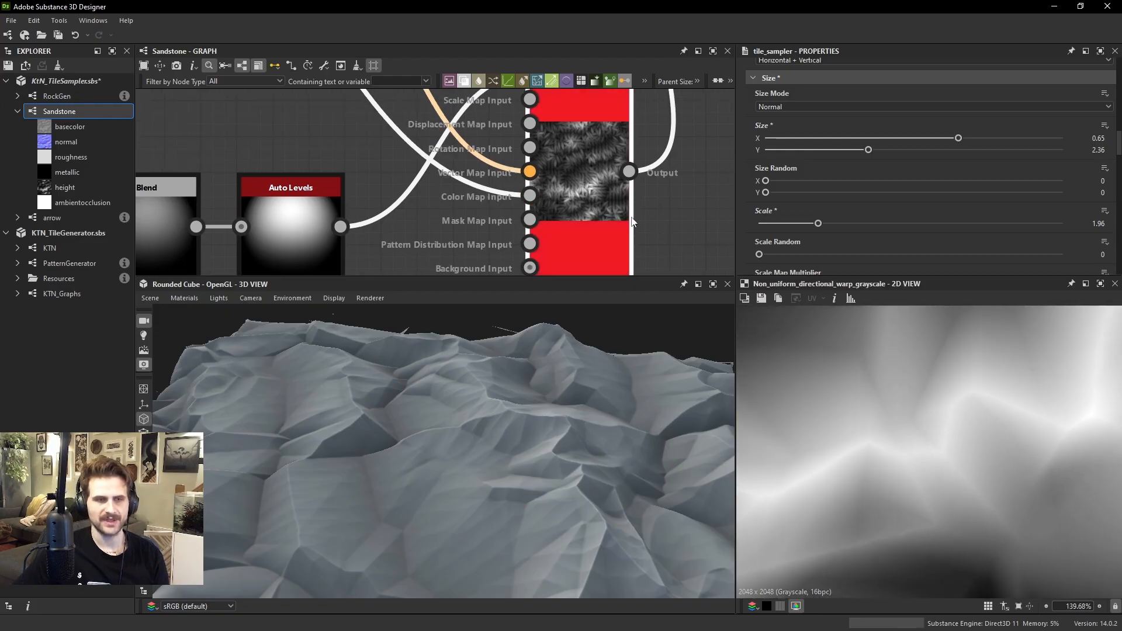
double_click(629, 221)
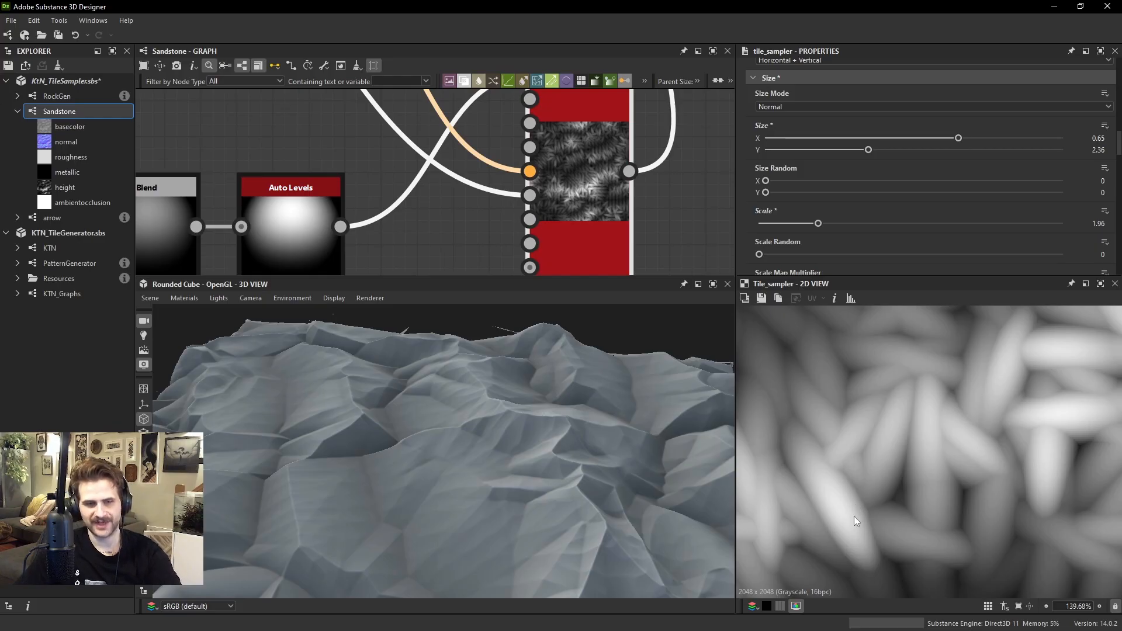
double_click(530, 195)
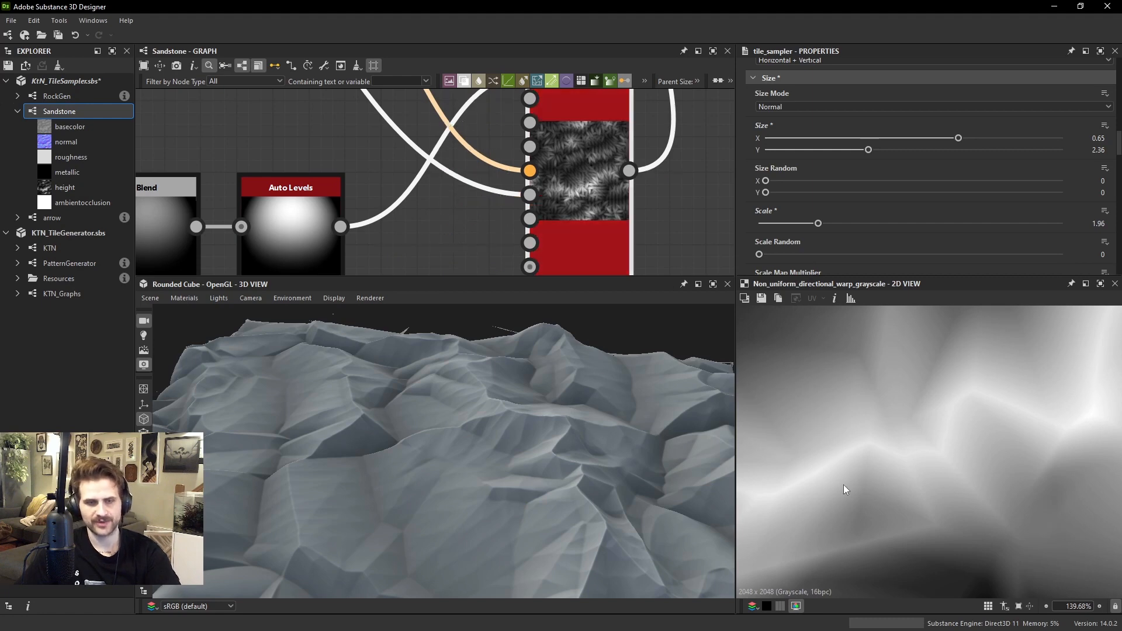
double_click(580, 169)
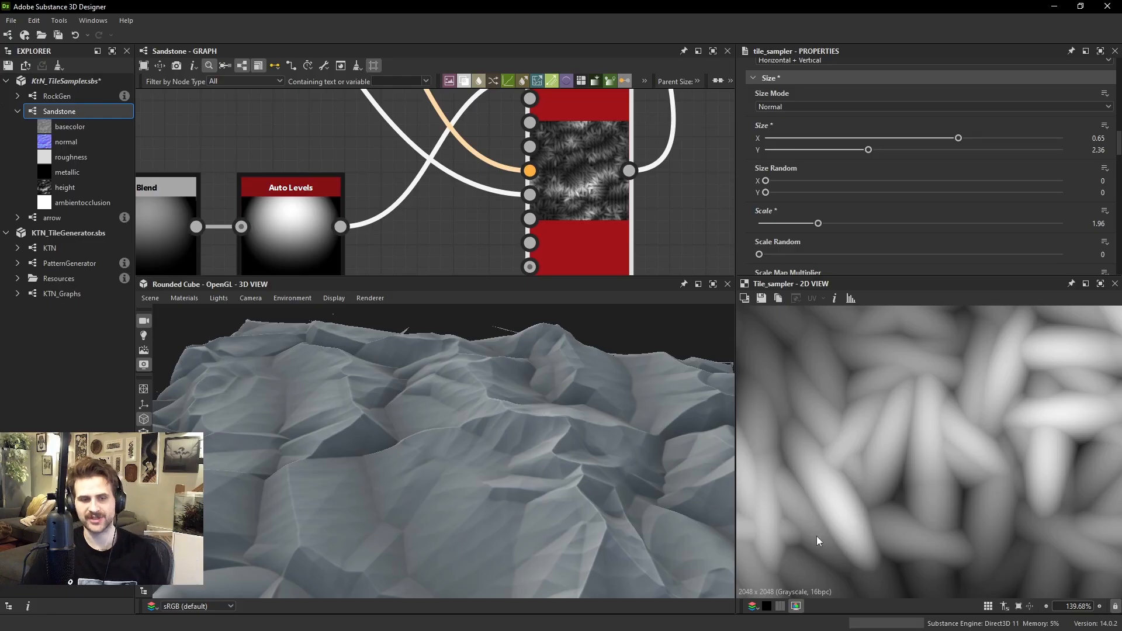
Set the Tile Sampler's Size X and Y both to 1
left_click(868, 150)
type("1")
left_click(899, 139)
type("1")
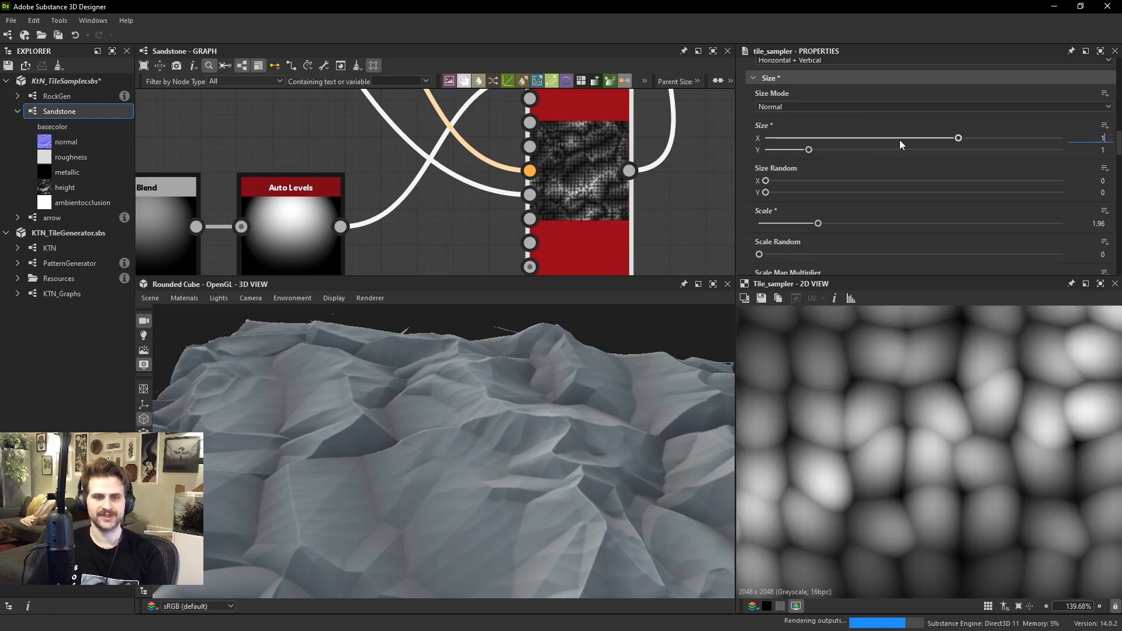
key("Return")
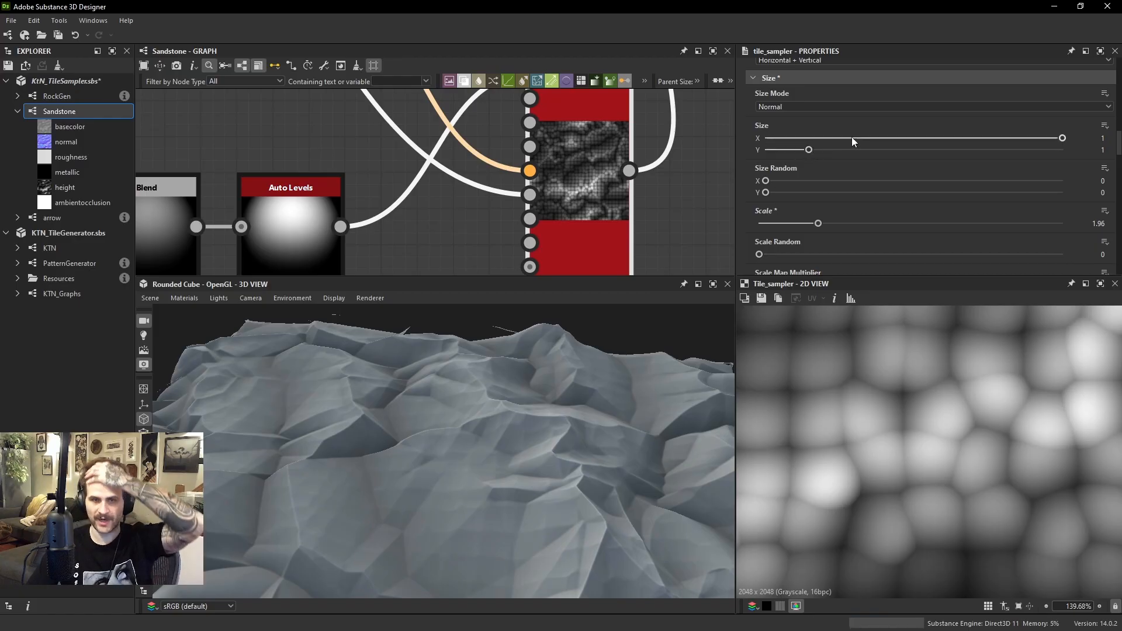
Examine the Non Uniform Directional Warp node's height map alongside the rock's ridges
scroll(529, 131, "down", 2)
middle_click_drag(529, 131, 600, 261)
scroll(569, 201, "down", 1)
middle_click_drag(407, 116, 487, 186)
left_click(442, 157)
double_click(442, 154)
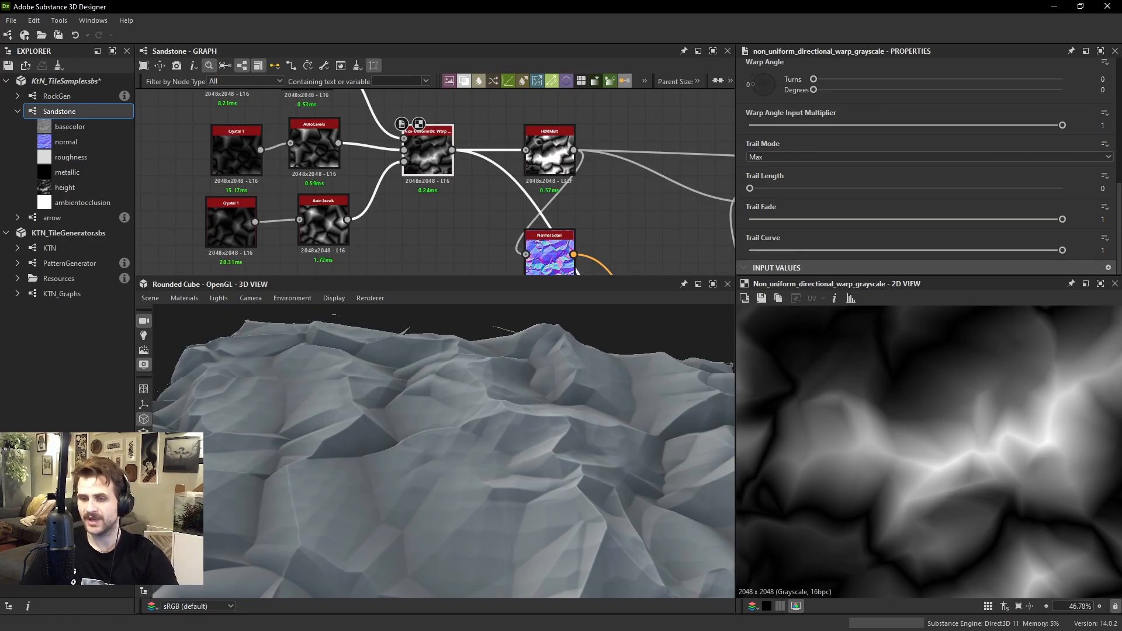
left_click_drag(456, 487, 516, 402)
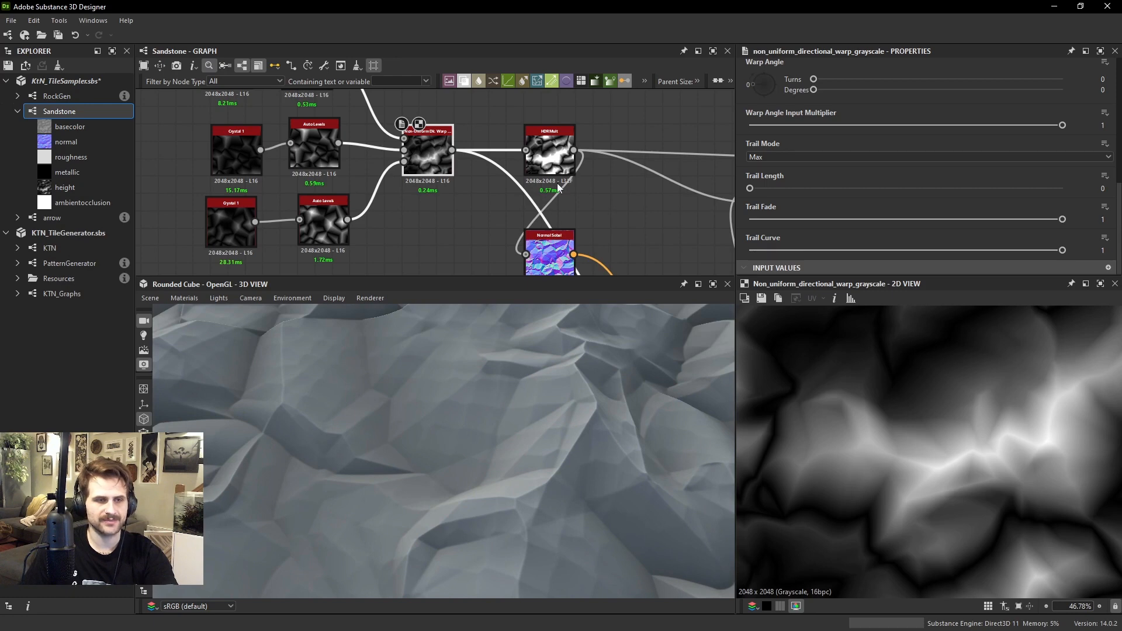
Compare the Auto Levels pattern shape with the Tile Sampler's rounded output
middle_click_drag(524, 271, 498, 156)
double_click(542, 244)
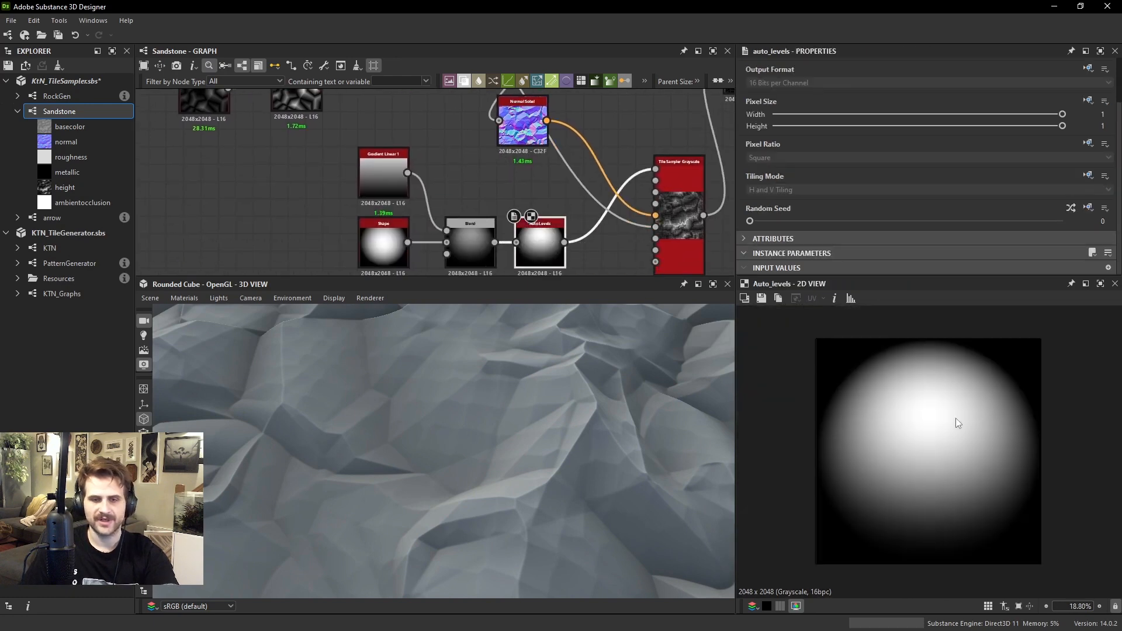
double_click(671, 203)
scroll(956, 442, "up", 4)
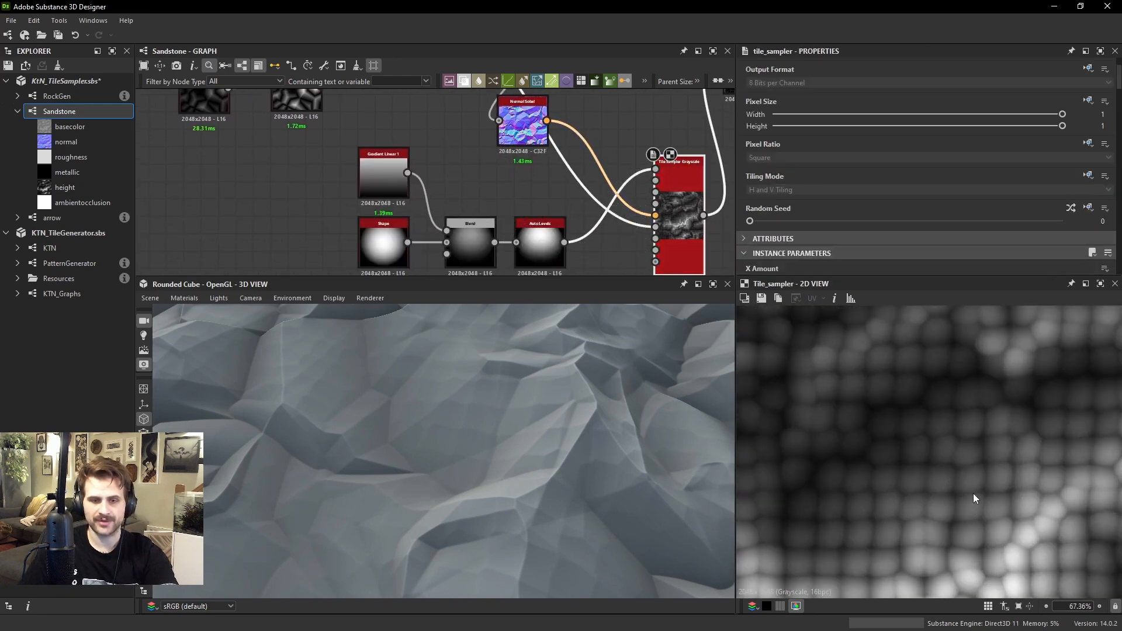
Connect the Non Uniform Directional Warp output to the Tile Sampler's Scale Map Input
middle_click_drag(1027, 530, 930, 460)
scroll(930, 460, "up", 1)
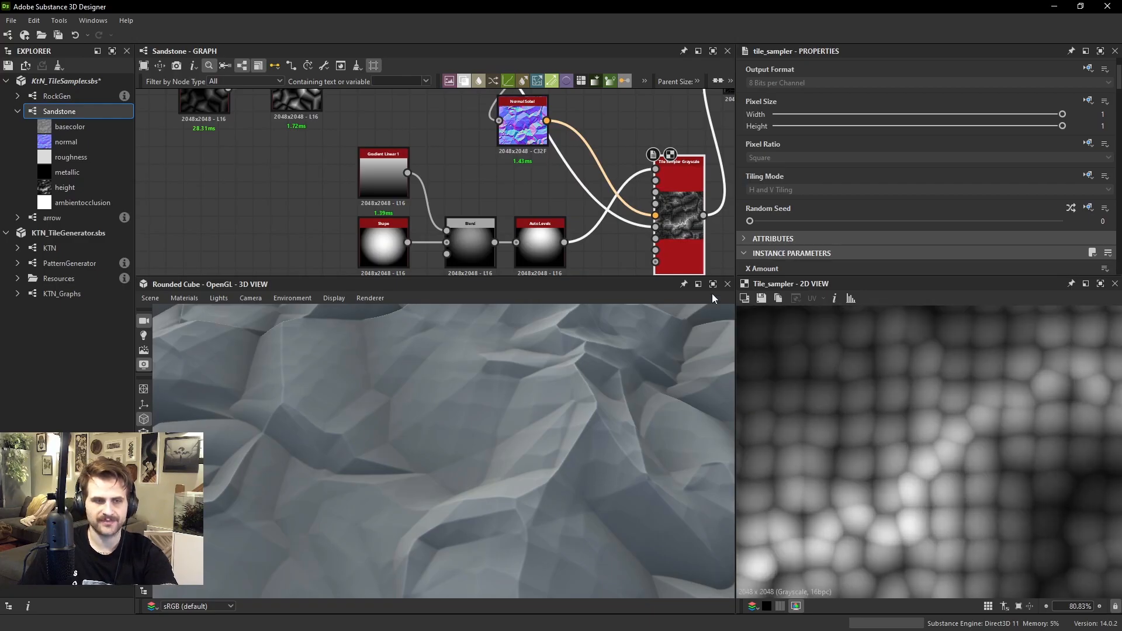
middle_click_drag(480, 137, 489, 211)
left_click(432, 98)
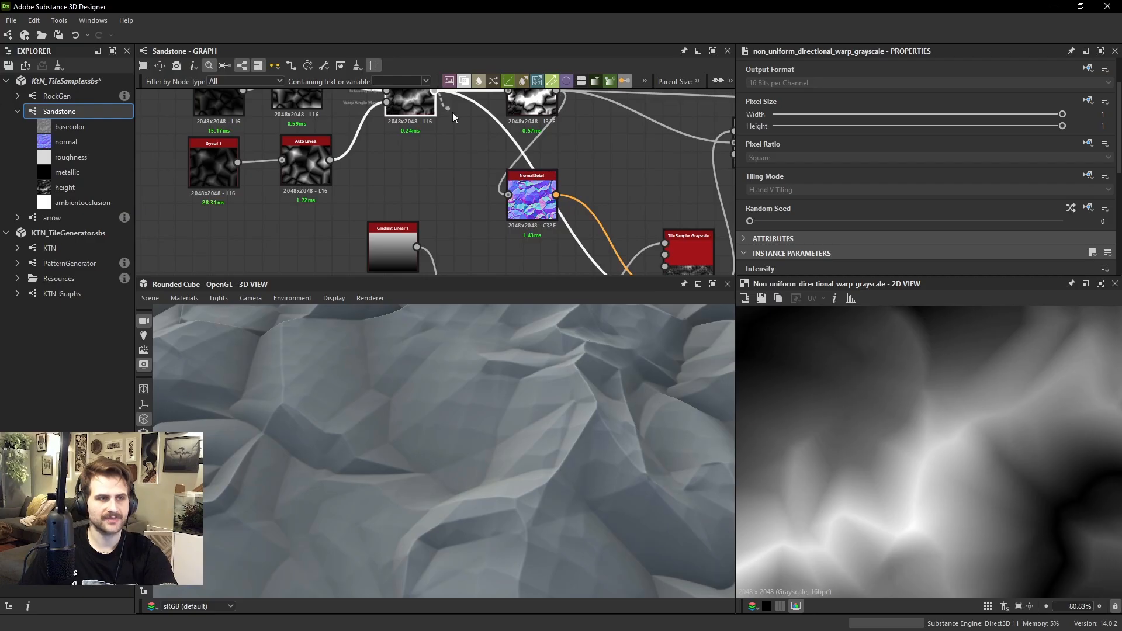
middle_click_drag(578, 204, 478, 219)
scroll(510, 156, "up", 3)
left_click(560, 168)
scroll(597, 177, "down", 3)
left_click_drag(477, 219, 465, 243)
middle_click_drag(466, 242, 461, 188)
scroll(461, 188, "down", 2)
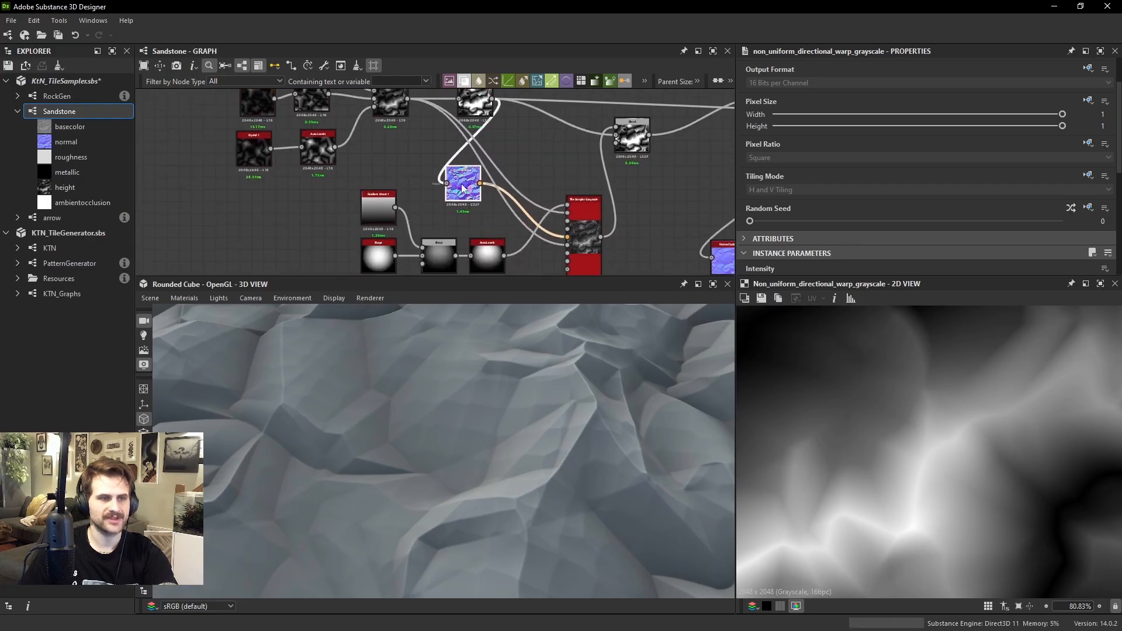
Rearrange the Tile Sampler's input nodes so the Normal Sobel sits below the Shape, Blend and Auto Levels chain
left_click_drag(462, 184, 485, 209)
middle_click_drag(425, 214, 437, 175)
left_click_drag(353, 165, 503, 214)
left_click(462, 153)
left_click_drag(498, 168, 498, 257)
left_click_drag(344, 159, 496, 164)
scroll(570, 170, "up", 2)
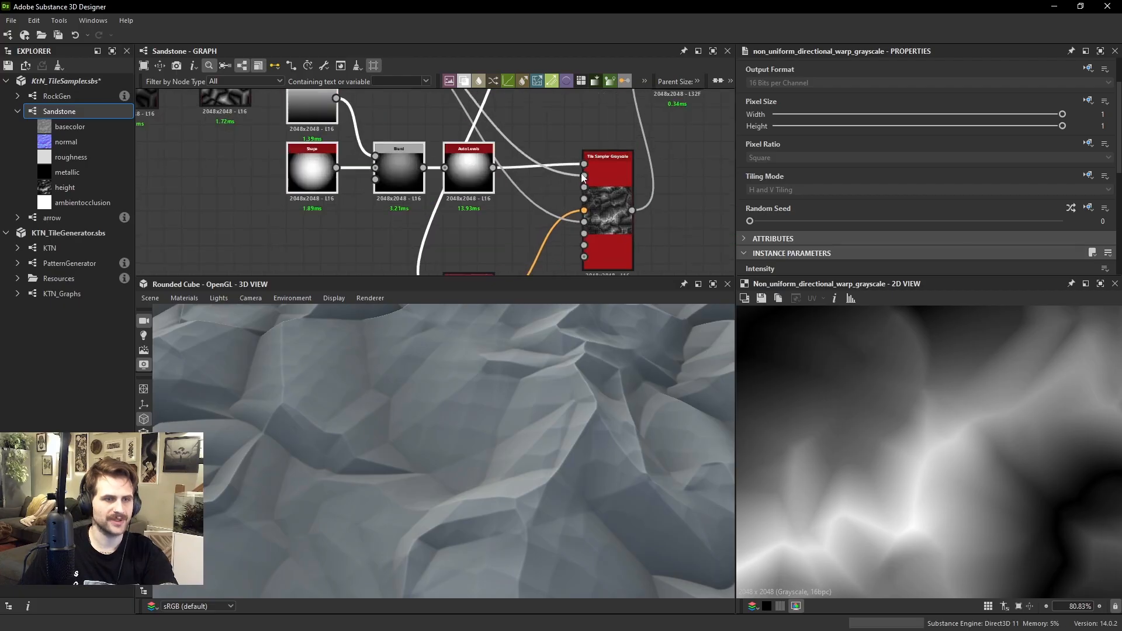
scroll(584, 174, "up", 1)
scroll(531, 239, "down", 2)
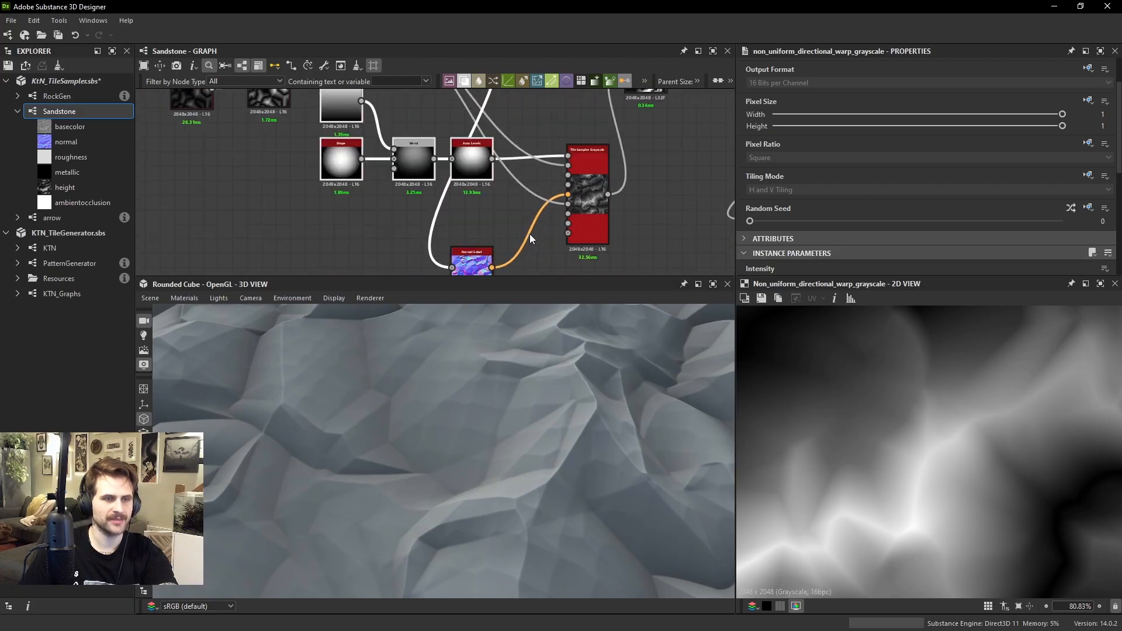
left_click_drag(471, 260, 471, 209)
scroll(571, 213, "up", 2)
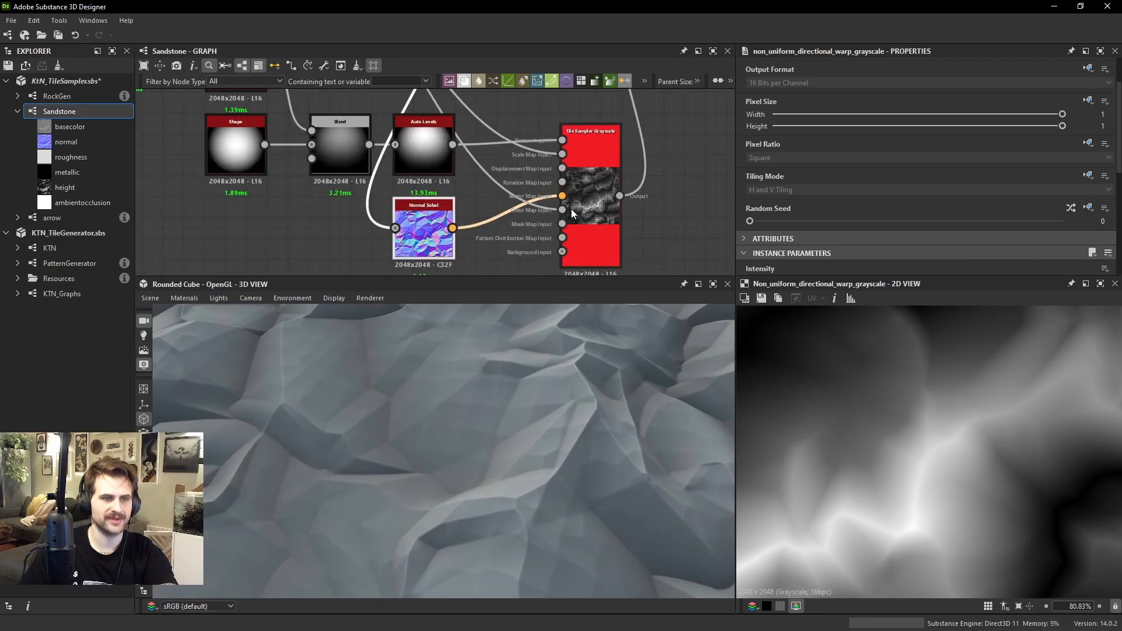
Set the Tile Sampler's Scale Map Multiplier to 0.74
left_click(589, 188)
scroll(888, 169, "down", 5)
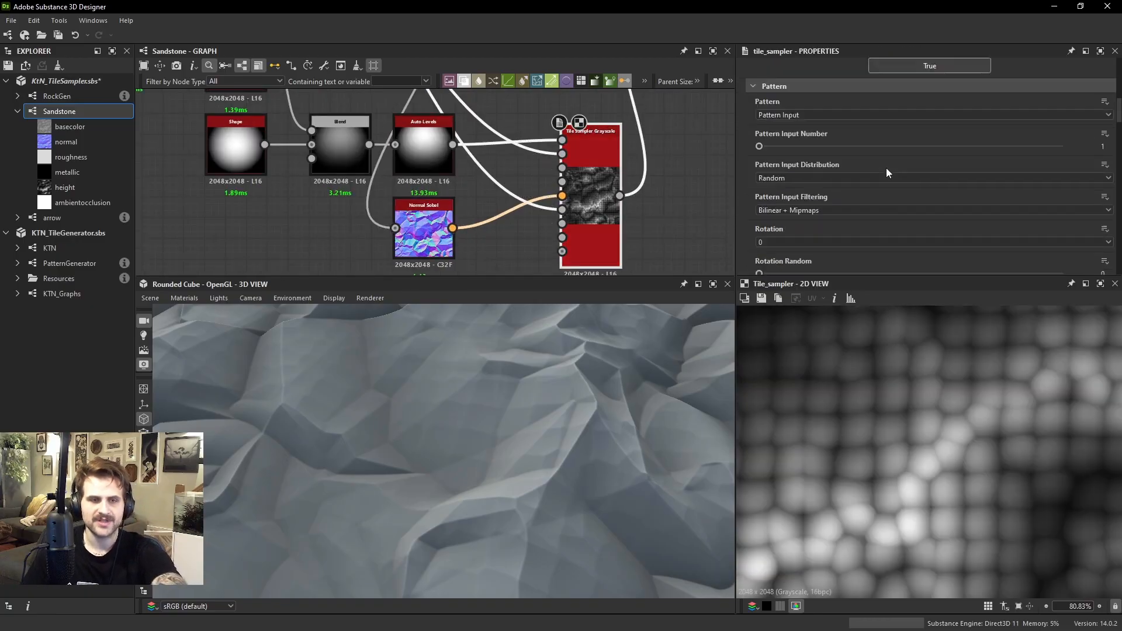
scroll(794, 202, "down", 5)
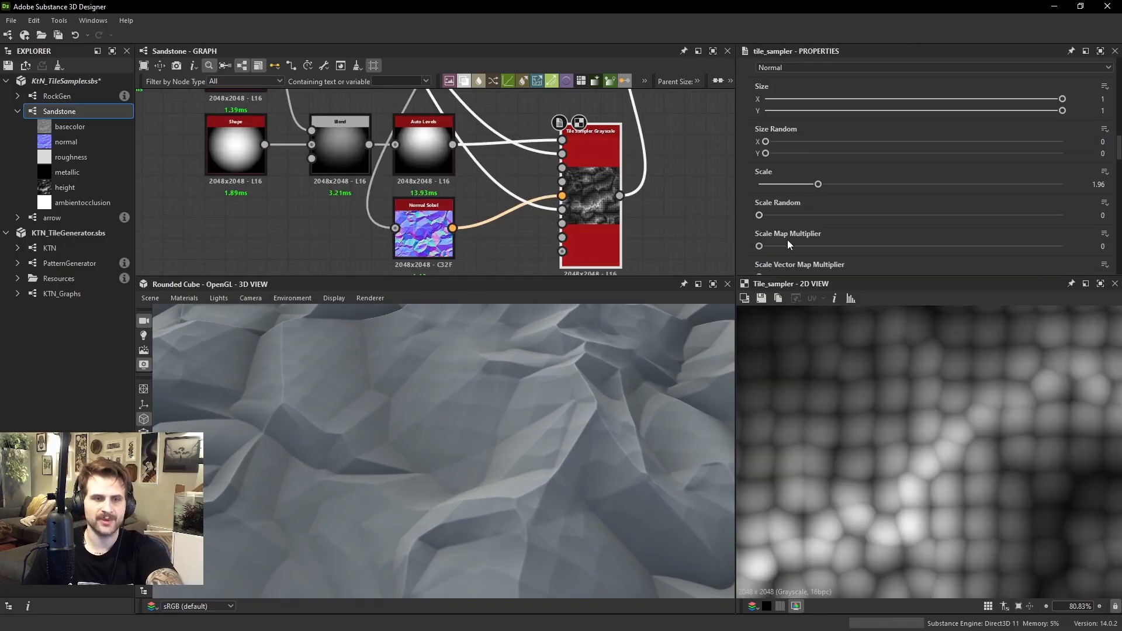
left_click_drag(777, 246, 983, 246)
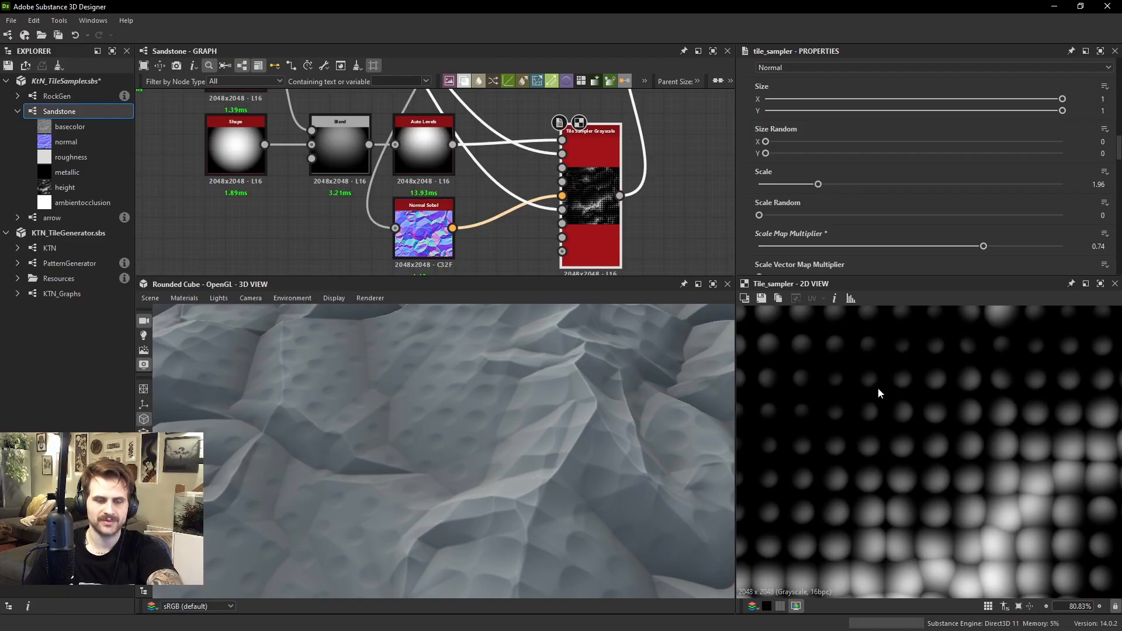
Examine how the height map scales the Tile Sampler's shapes along the ridges and in the valleys
scroll(877, 387, "down", 5)
scroll(879, 392, "up", 4)
middle_click_drag(802, 319, 842, 373)
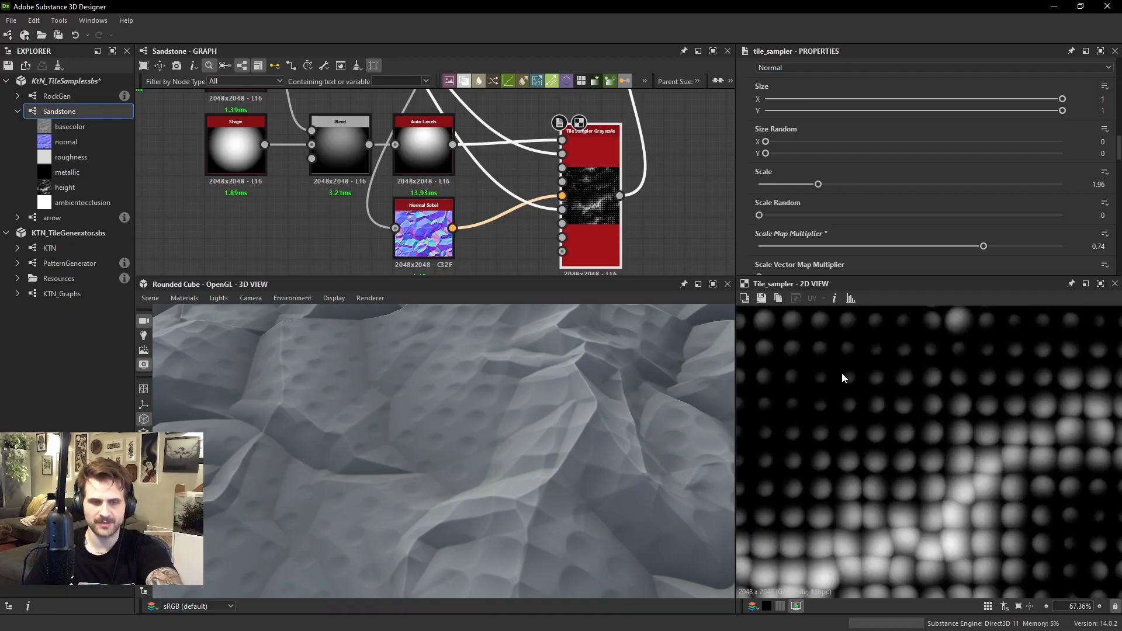
scroll(832, 563, "down", 3)
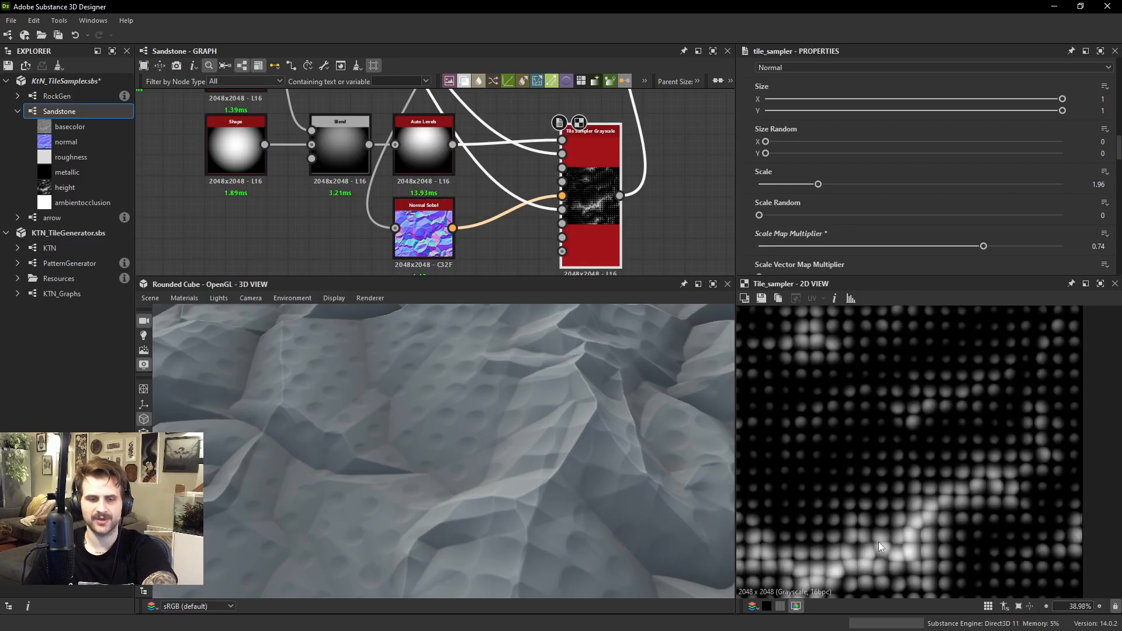
middle_click_drag(949, 513, 971, 452)
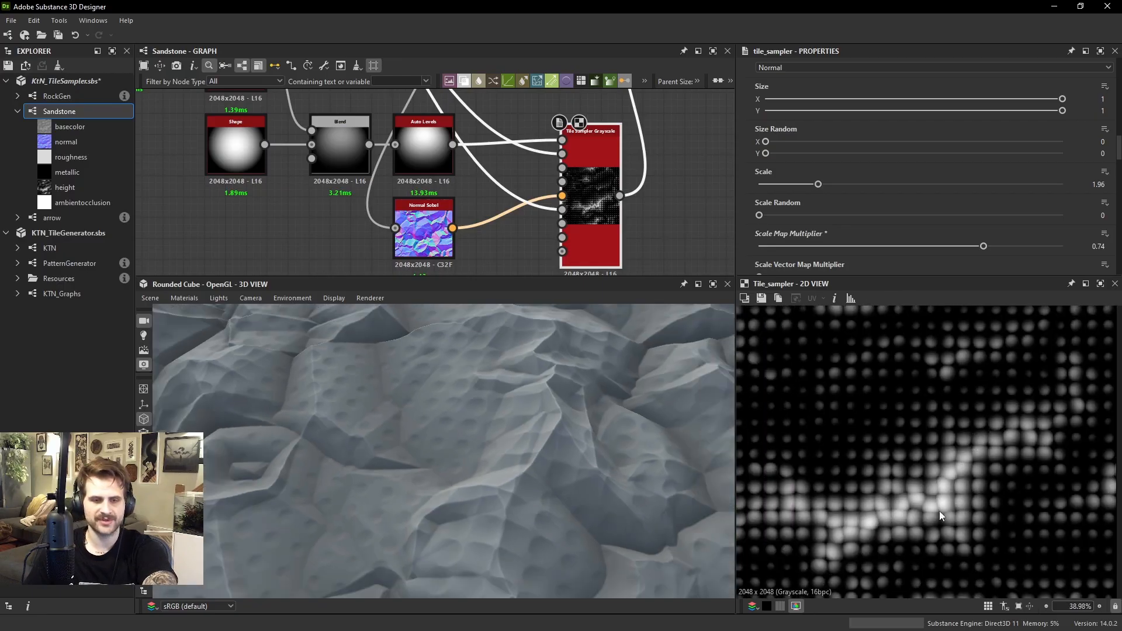
scroll(932, 507, "up", 3)
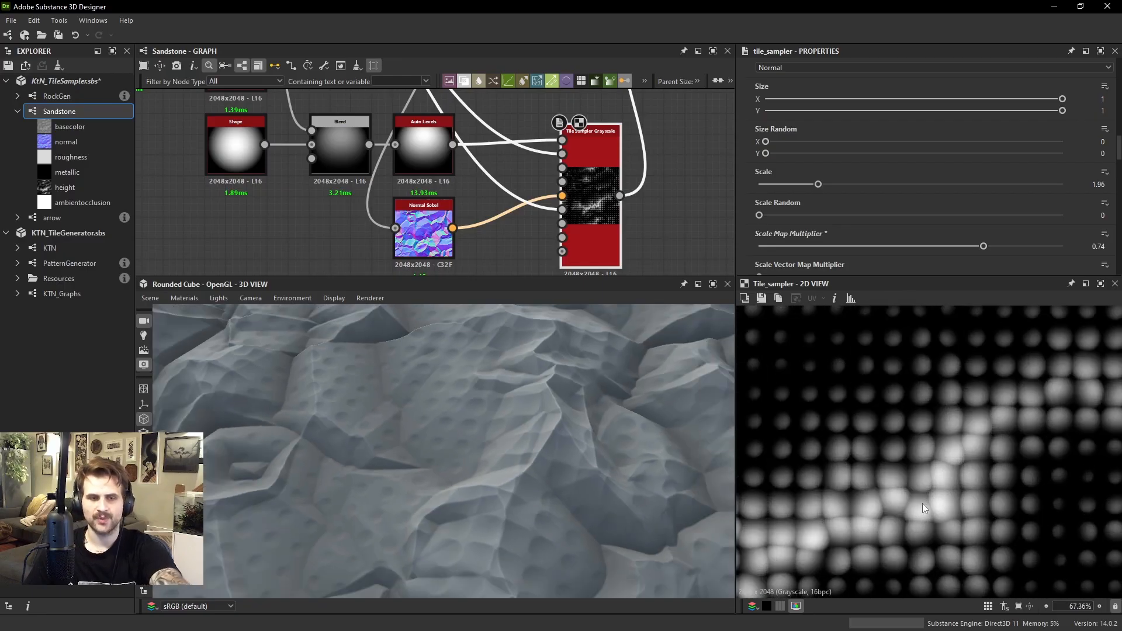
middle_click_drag(927, 453, 909, 454)
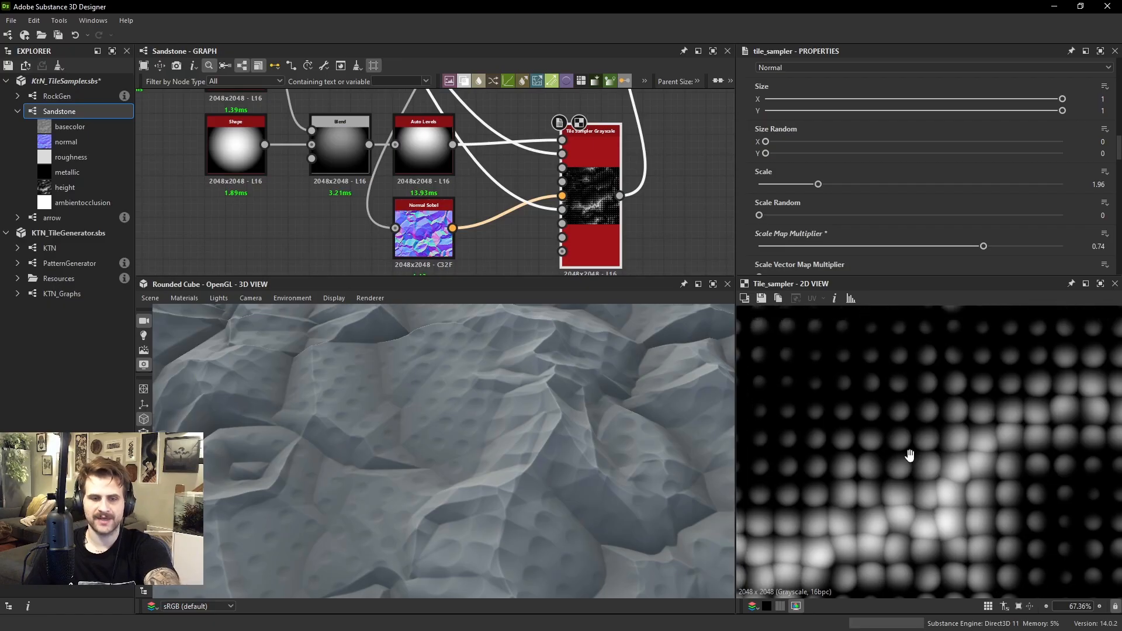
Set the Tile Sampler's Scale Map Parametrization Affect to X and inspect the resulting pattern
scroll(837, 202, "down", 2)
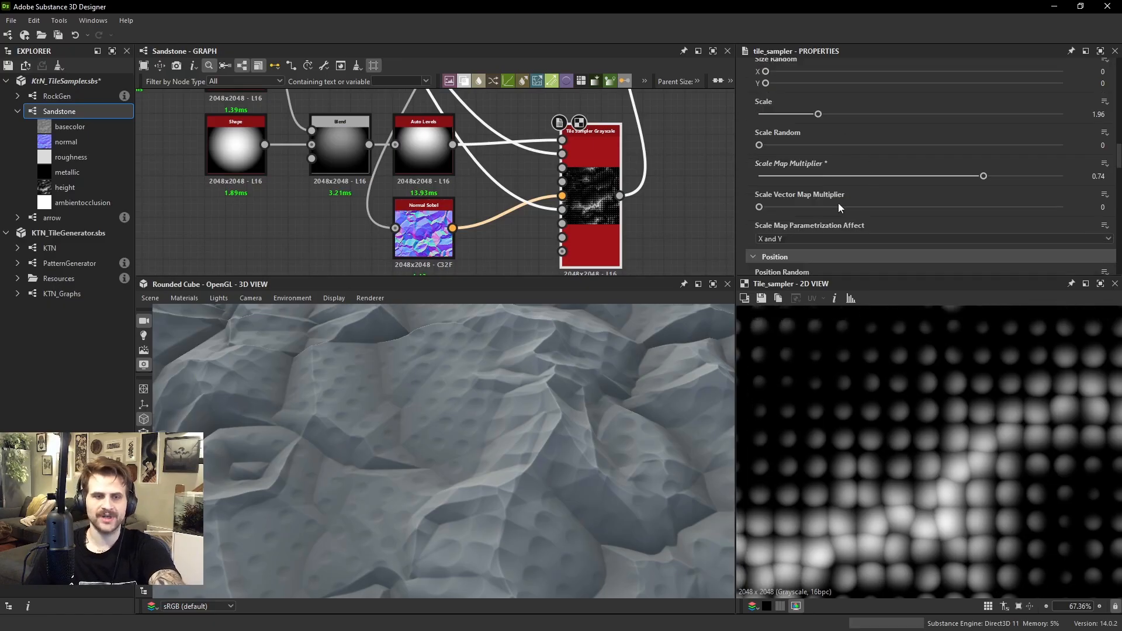
left_click(782, 237)
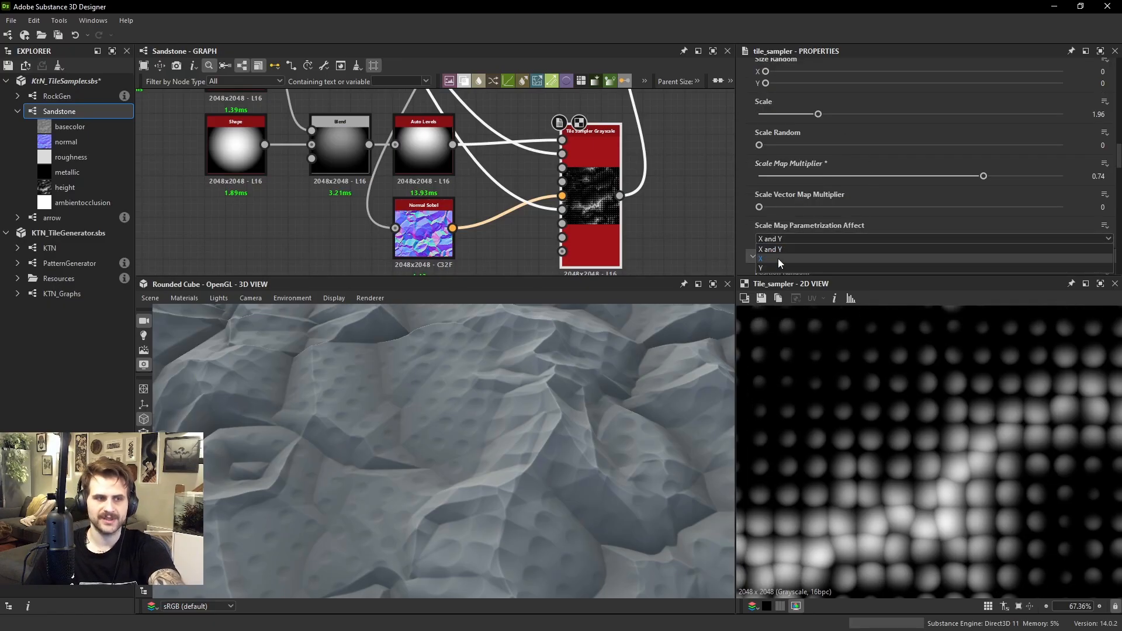
left_click(774, 258)
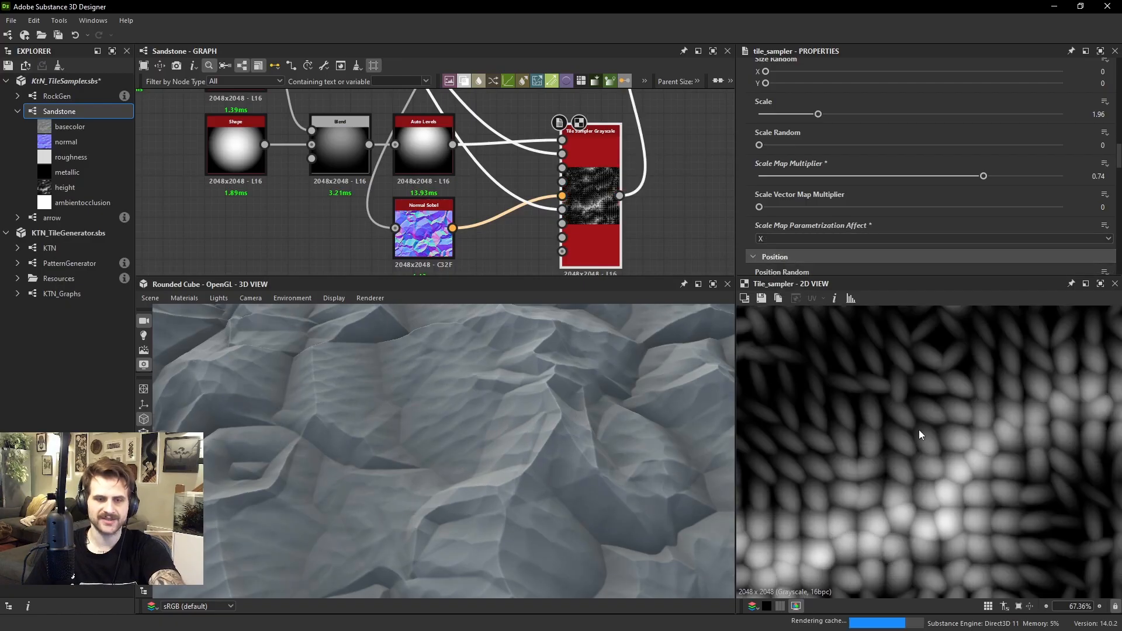
middle_click_drag(938, 460, 973, 503)
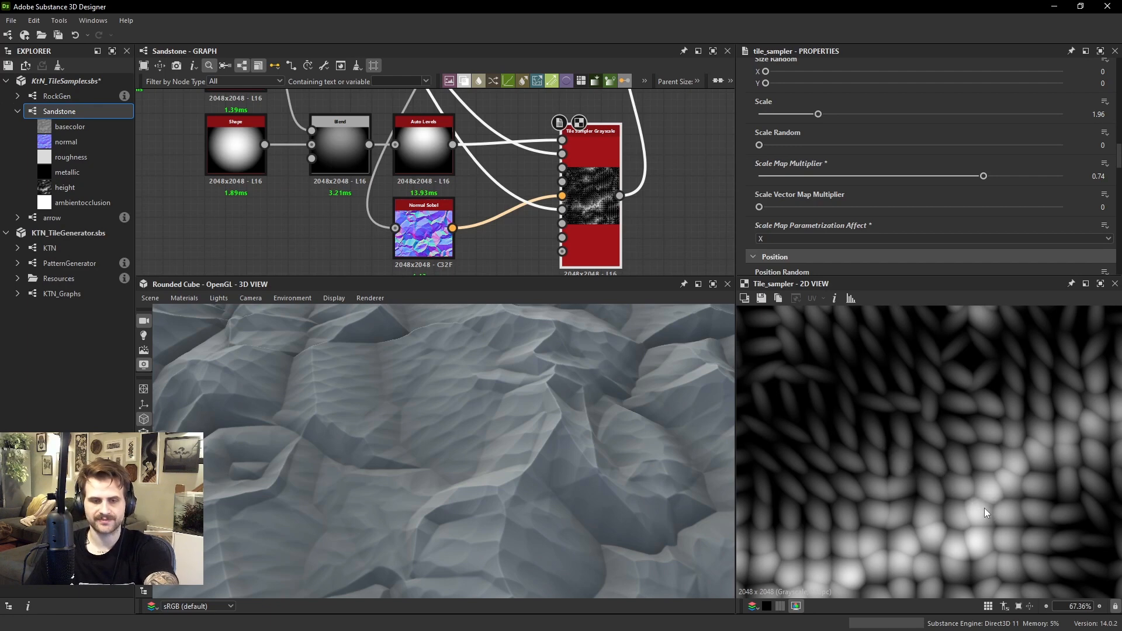
Insert an Invert Grayscale node into the Tile Sampler's Color Map Input connection and view the sampler's output
key("space")
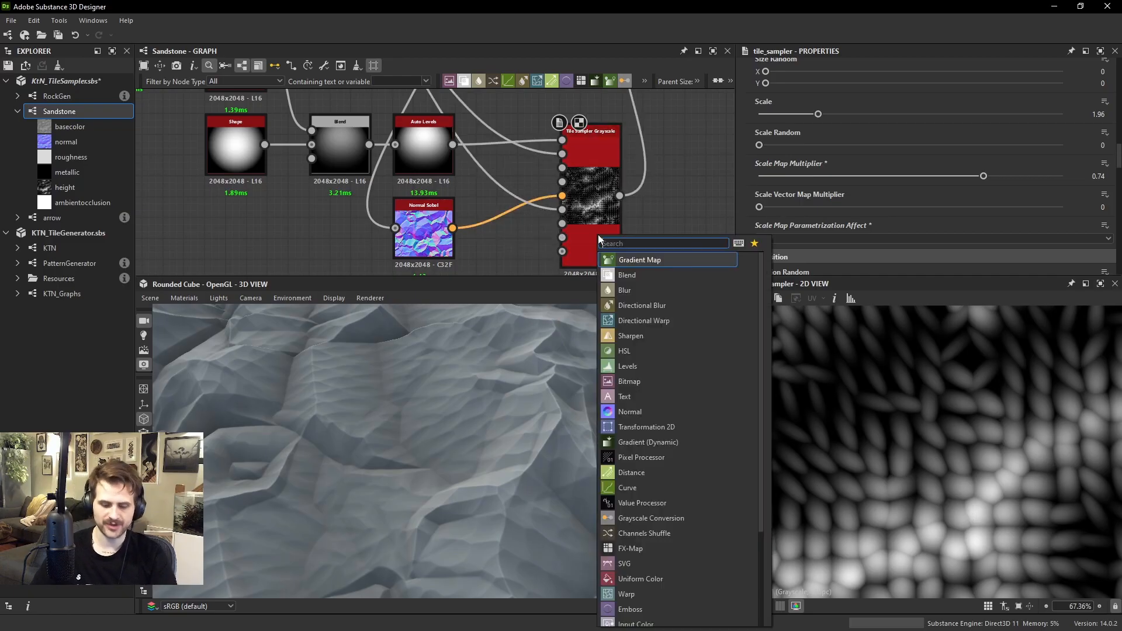
type("inv")
left_click(642, 275)
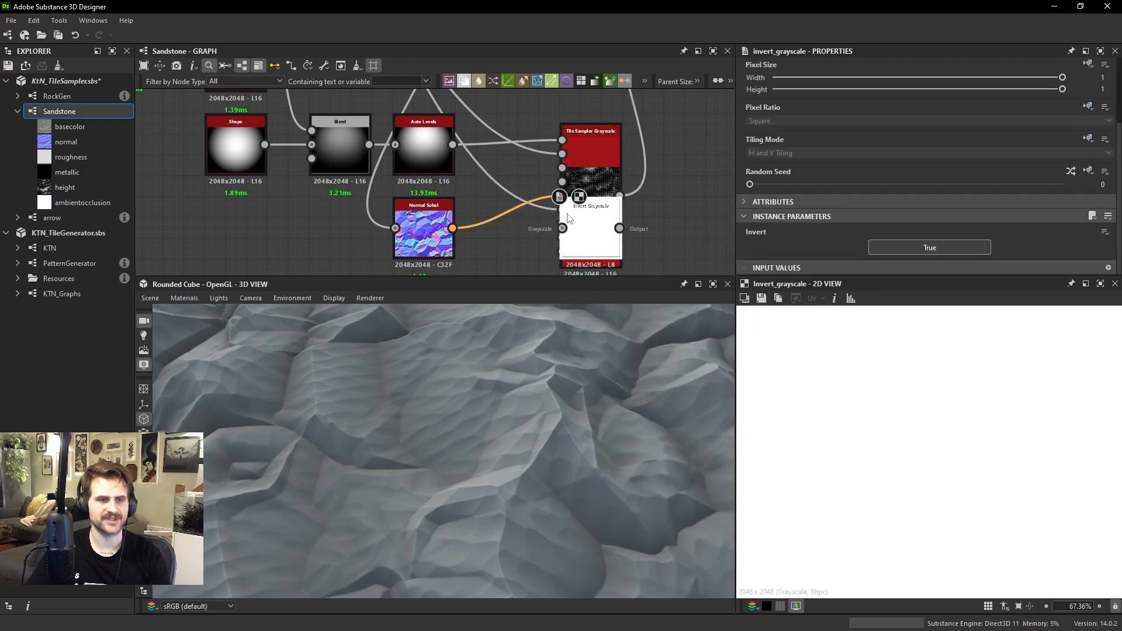
left_click_drag(591, 245, 561, 209)
double_click(587, 208)
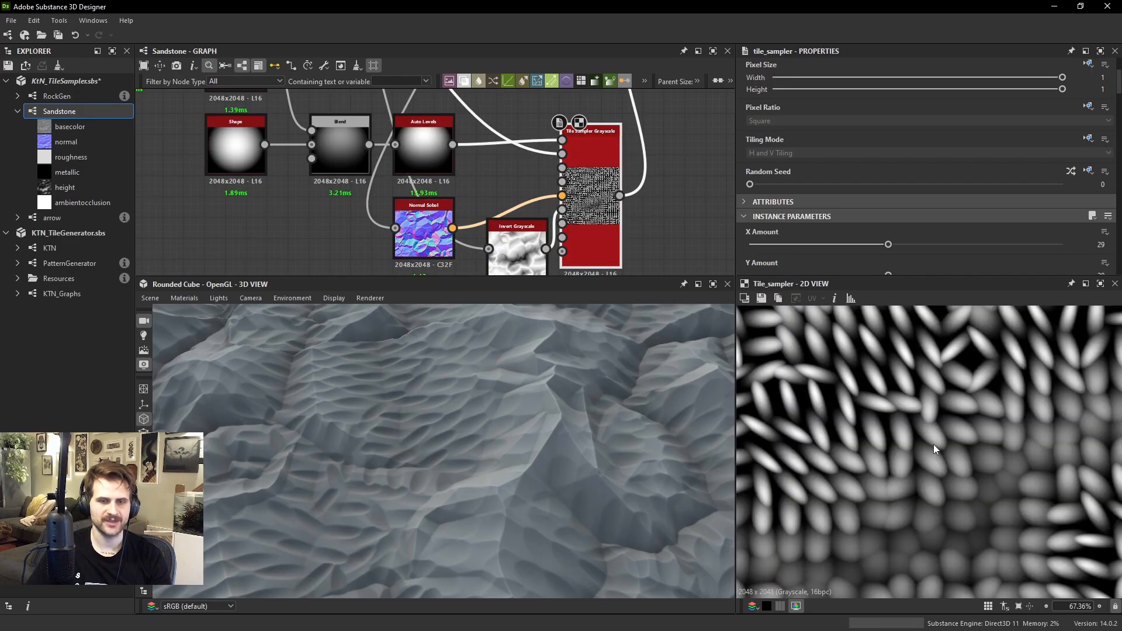
Try a Tile Sampler Scale of 3.88, inspect the pattern, and undo the change
scroll(878, 398, "down", 1)
scroll(879, 406, "up", 1)
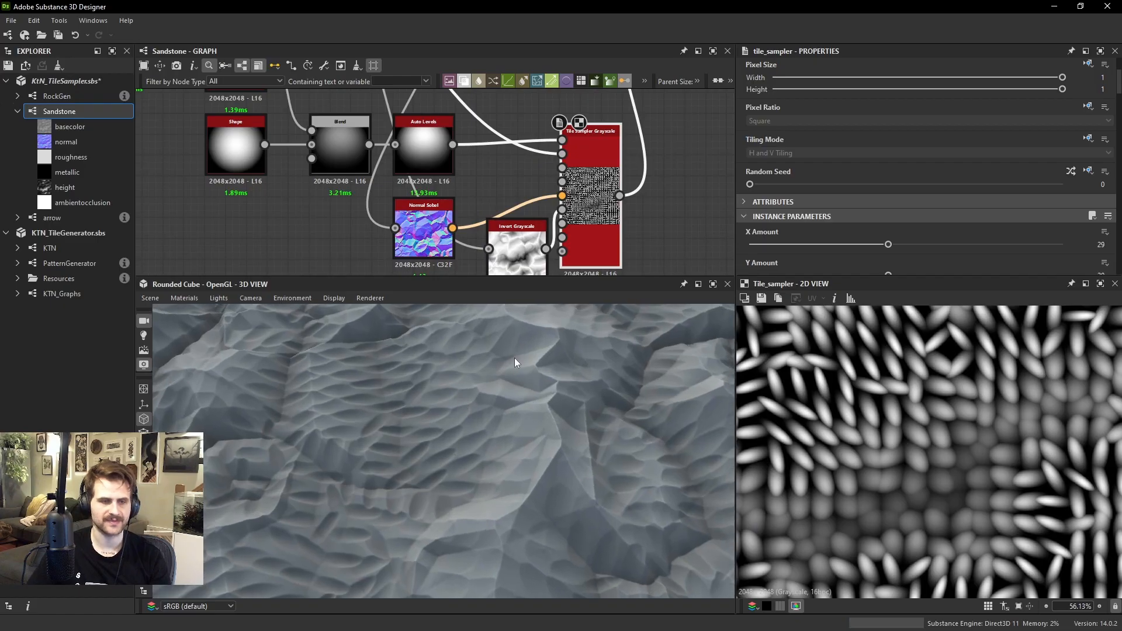
scroll(912, 173, "down", 8)
scroll(830, 211, "down", 3)
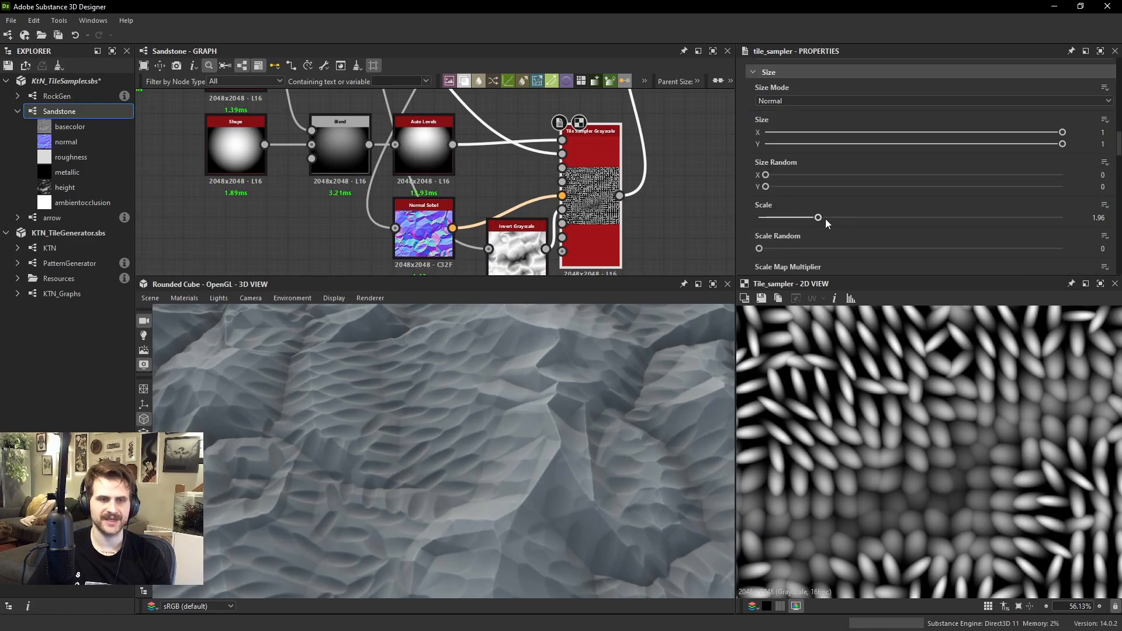
left_click_drag(818, 217, 876, 215)
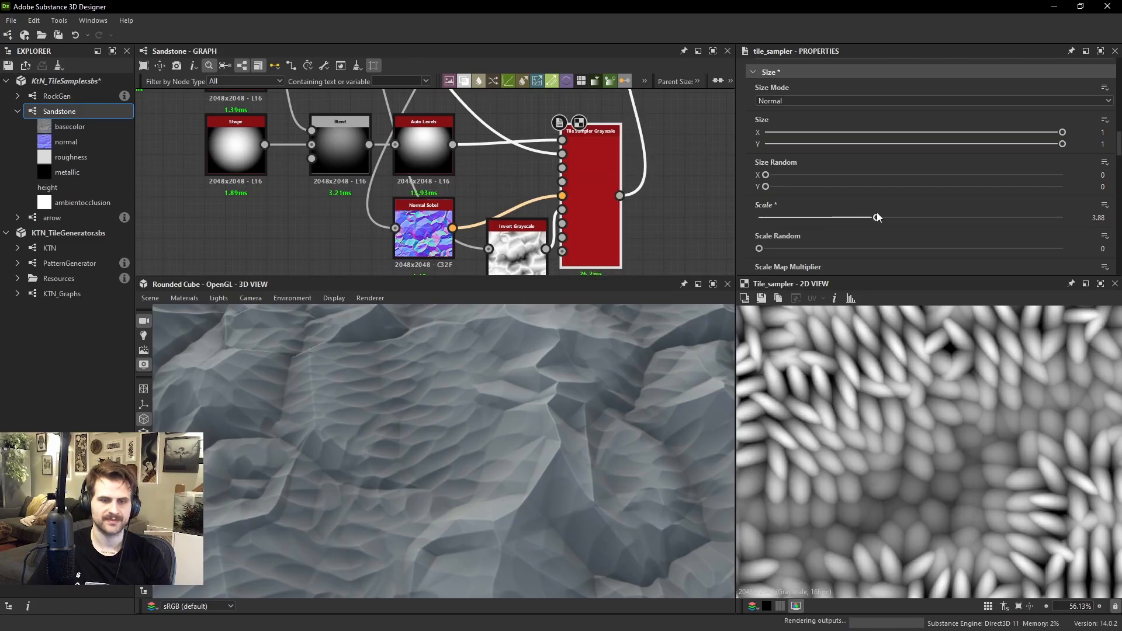
scroll(942, 387, "down", 3)
scroll(593, 208, "up", 3)
scroll(593, 207, "down", 4)
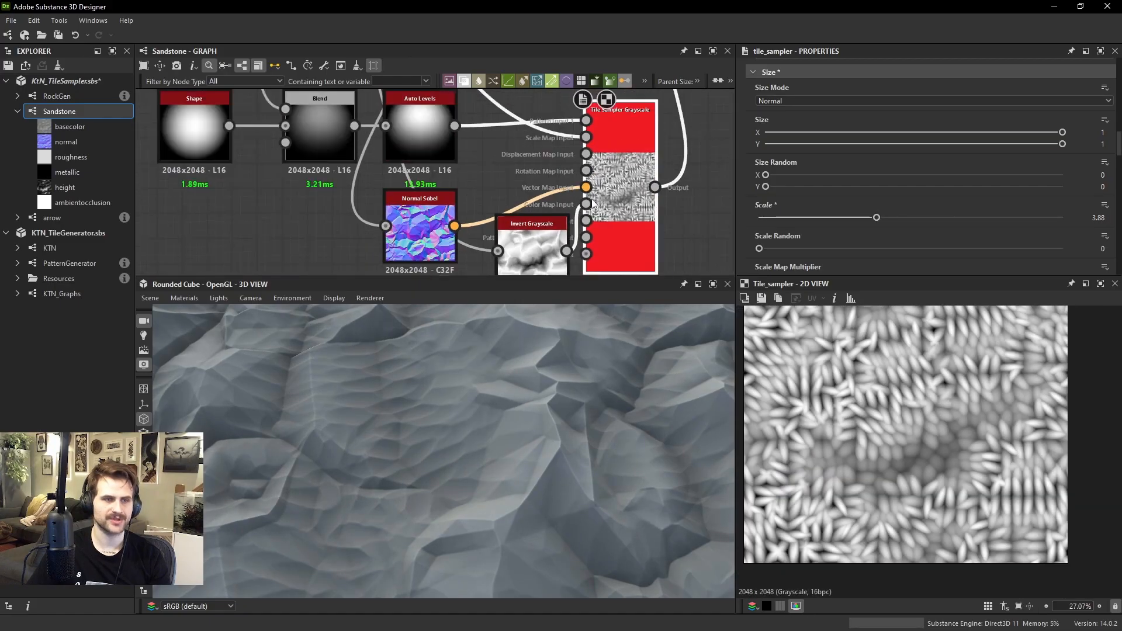
key("ctrl+z")
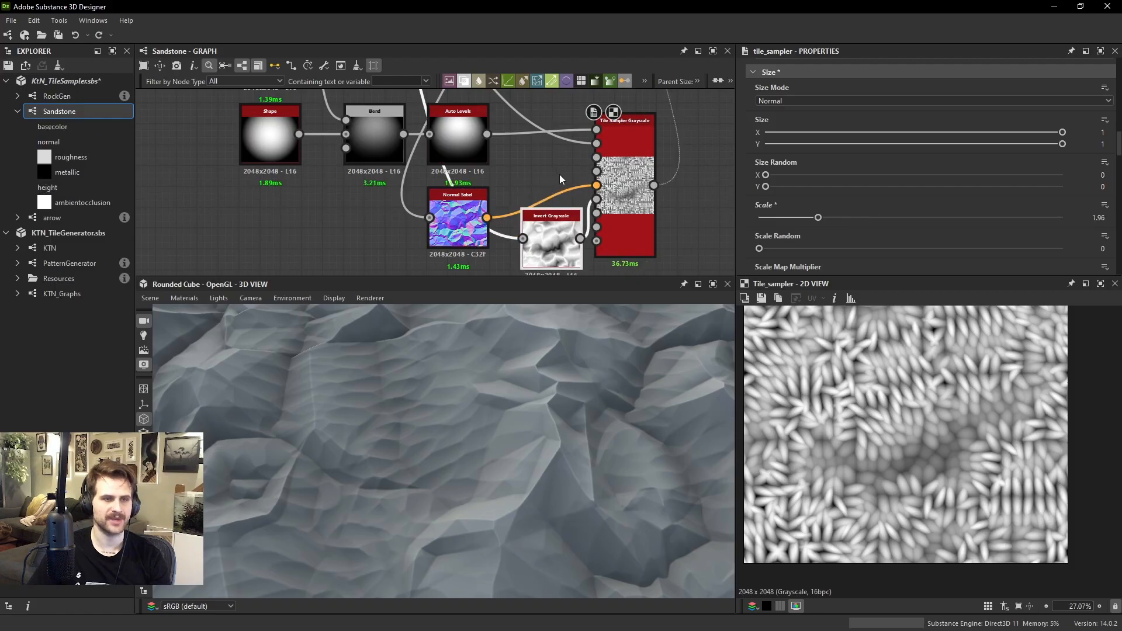
Move the Invert Grayscale node from the Color Map Input connection to the Scale Map Input connection and view the Tile Sampler
left_click_drag(562, 240, 555, 111)
middle_click_drag(554, 111, 546, 175)
left_click_drag(546, 175, 544, 146)
left_click_drag(587, 208, 542, 164)
double_click(540, 152)
double_click(619, 235)
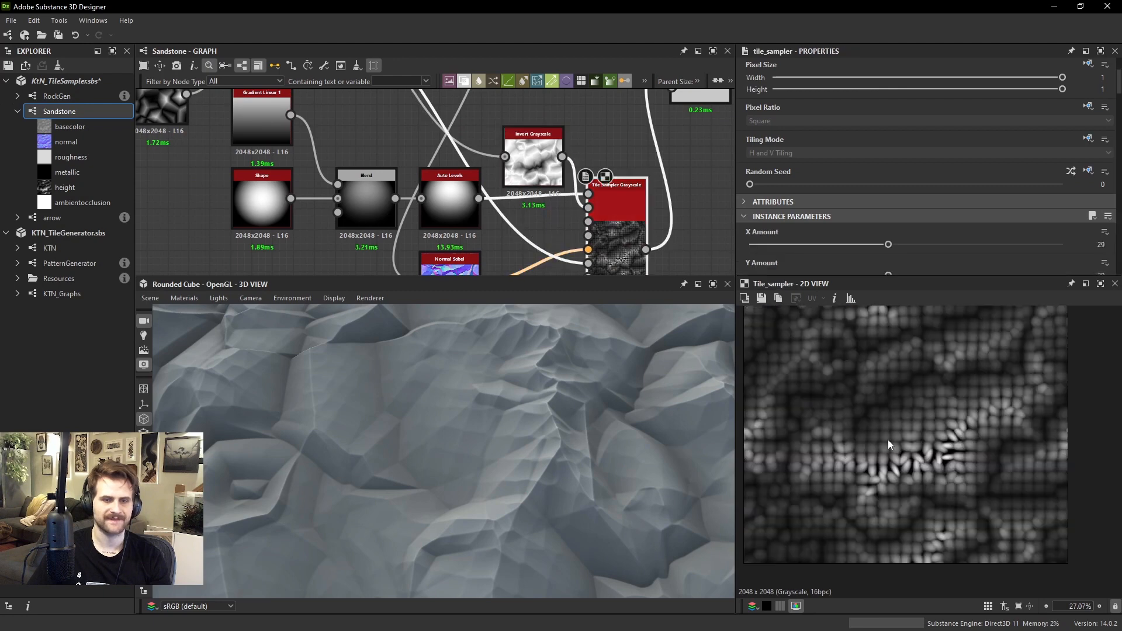
Set the Tile Sampler's Scale Map Multiplier to 0.79 while checking the inverted scaling
scroll(888, 439, "up", 3)
scroll(909, 162, "down", 5)
scroll(904, 163, "down", 10)
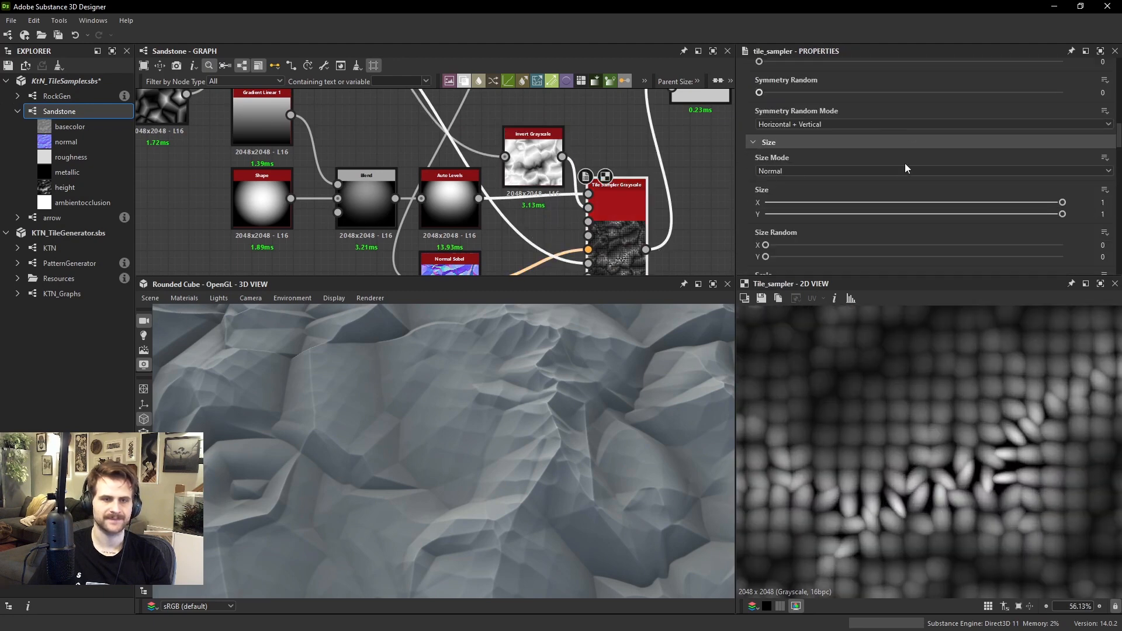
mouse_move(984, 210)
left_mouse_down()
mouse_move(1019, 210)
mouse_move(997, 210)
left_mouse_up()
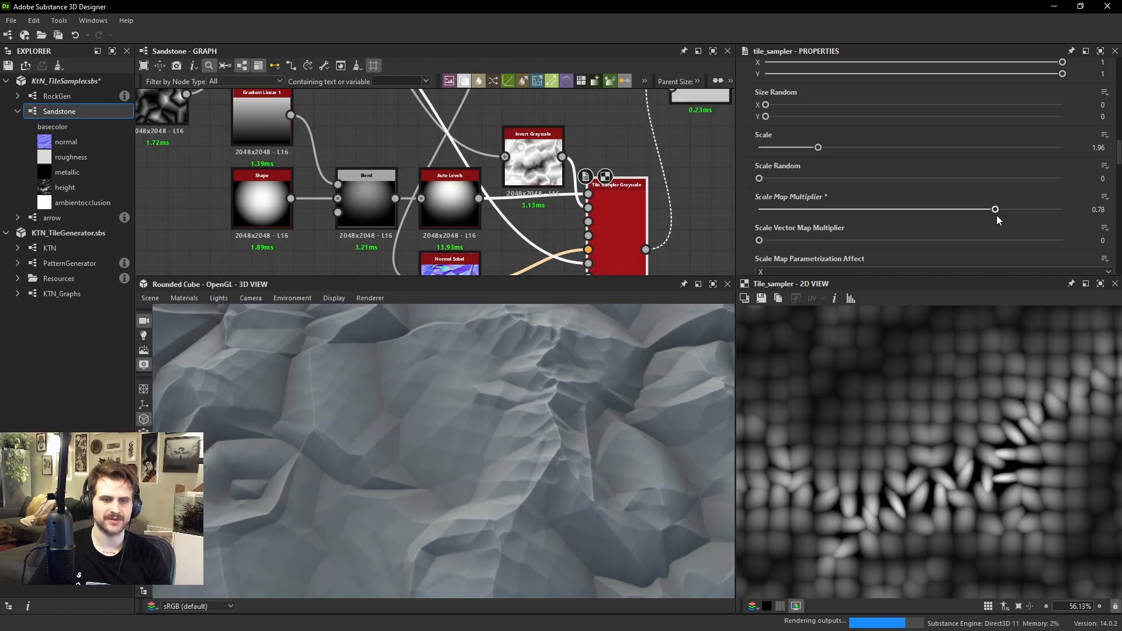
Reconnect the warped height map directly to the Scale Map Input and delete the Invert Grayscale node
left_click_drag(505, 157, 591, 206, "ctrl+shift")
left_click(600, 150)
left_click(558, 167)
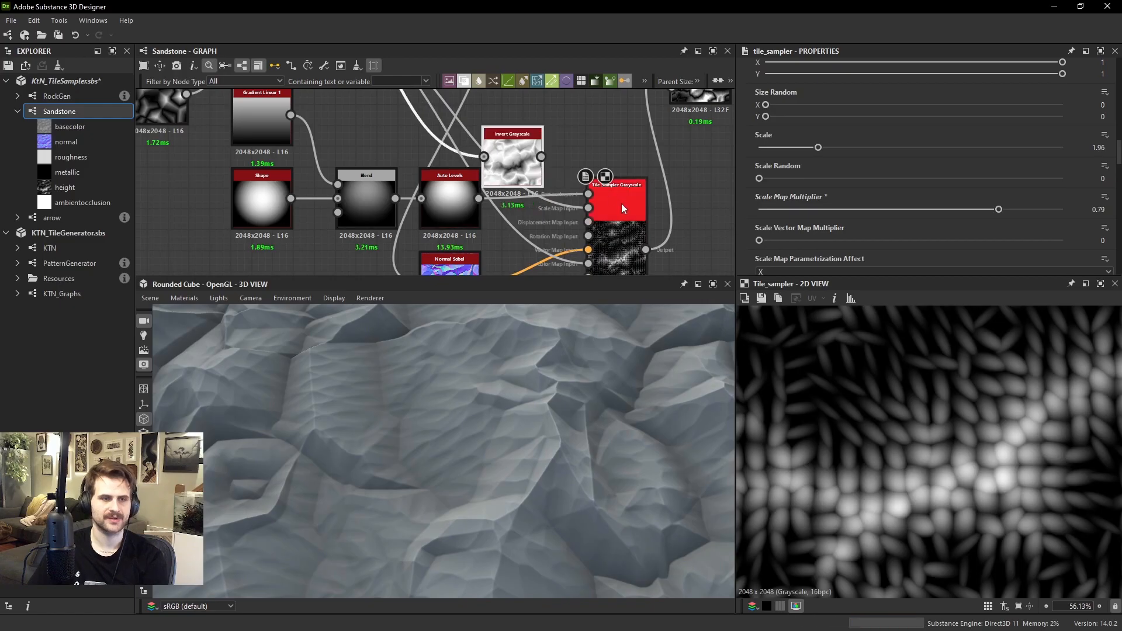
key("Delete")
Set the Tile Sampler's Scale to 2.38 and its Scale Map Multiplier to 0.51
left_click(622, 203)
mouse_move(820, 147)
left_mouse_down()
mouse_move(875, 153)
mouse_move(831, 166)
left_mouse_up()
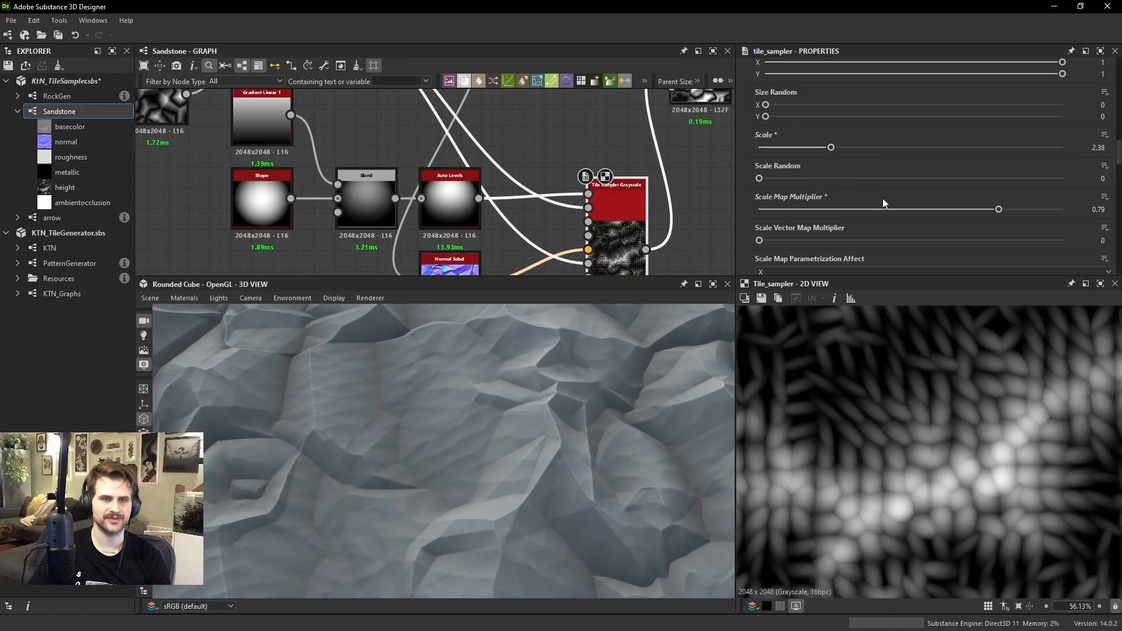
left_click_drag(881, 208, 913, 208)
Switch the Tile Sampler's Scale Map Parametrization Affect to Y
left_click(788, 272)
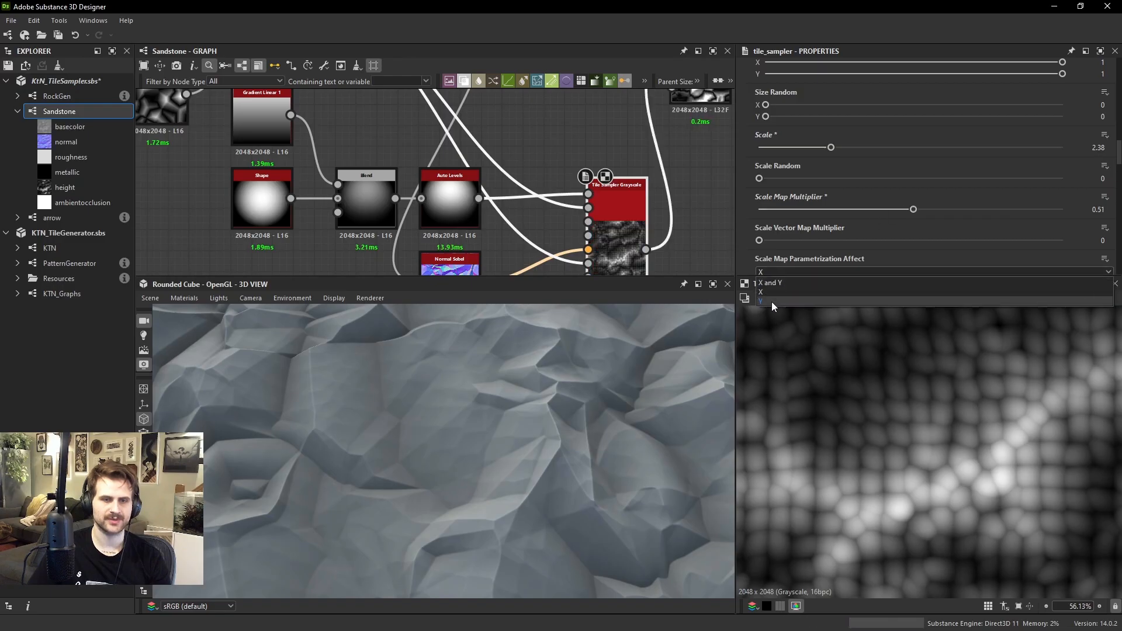
left_click(771, 302)
scroll(813, 237, "down", 1)
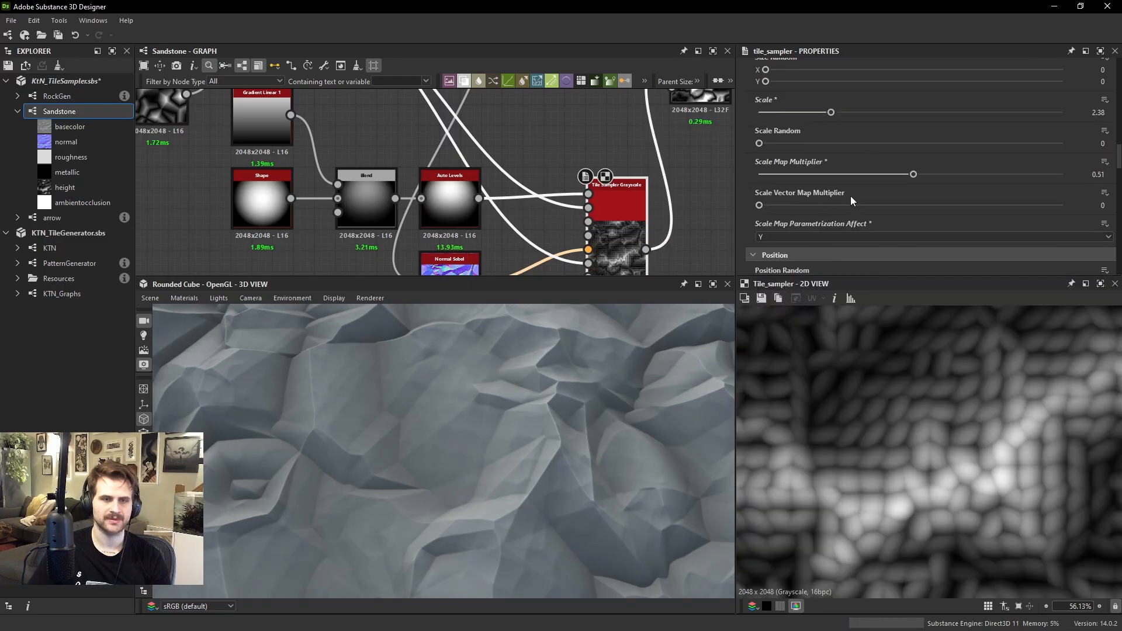
Set the Scale Map Multiplier to 0.62 and the Scale Map Parametrization Affect to X and Y
left_click_drag(913, 174, 946, 175)
left_click(786, 237)
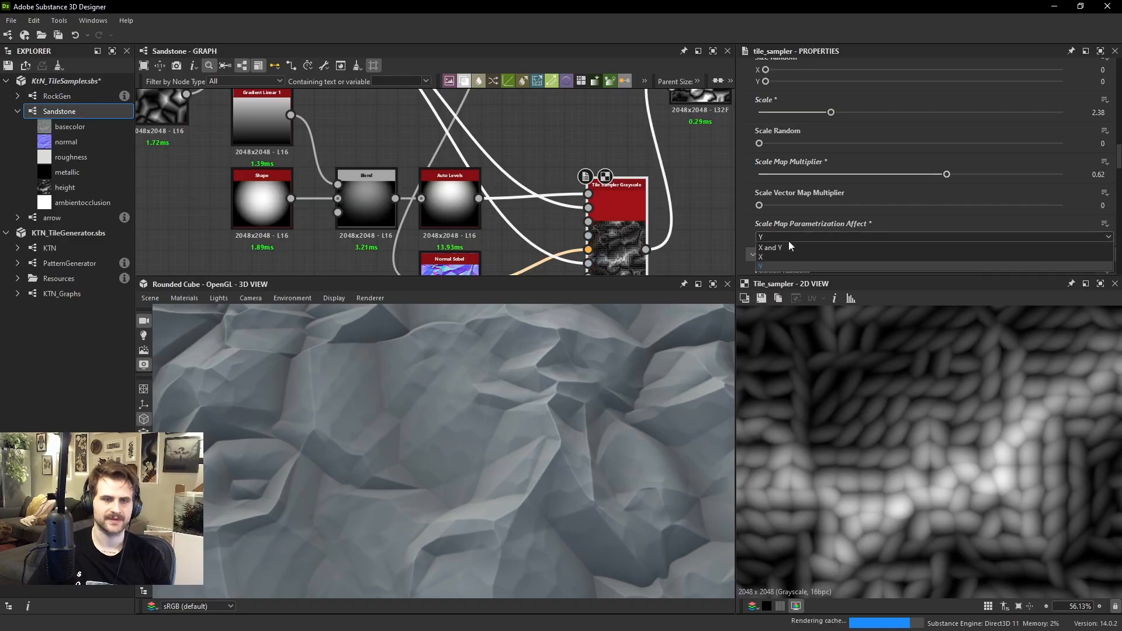
left_click(786, 246)
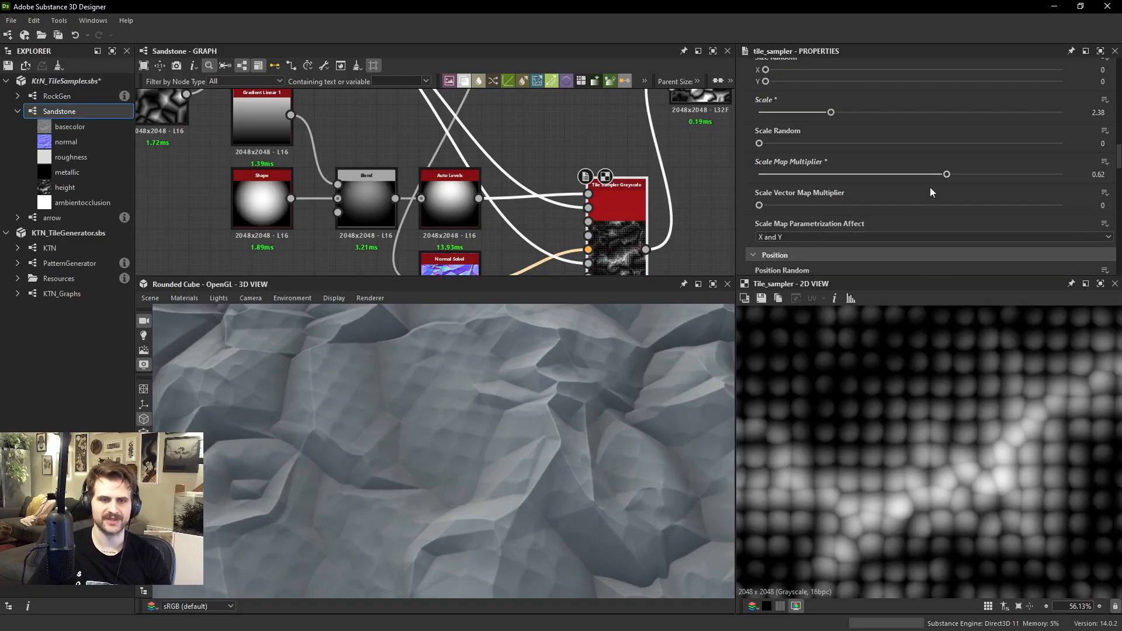
Set the Tile Sampler's Scale to 3.17 and its Size Y to 1.94 for elongated shapes
left_click_drag(832, 113, 854, 112)
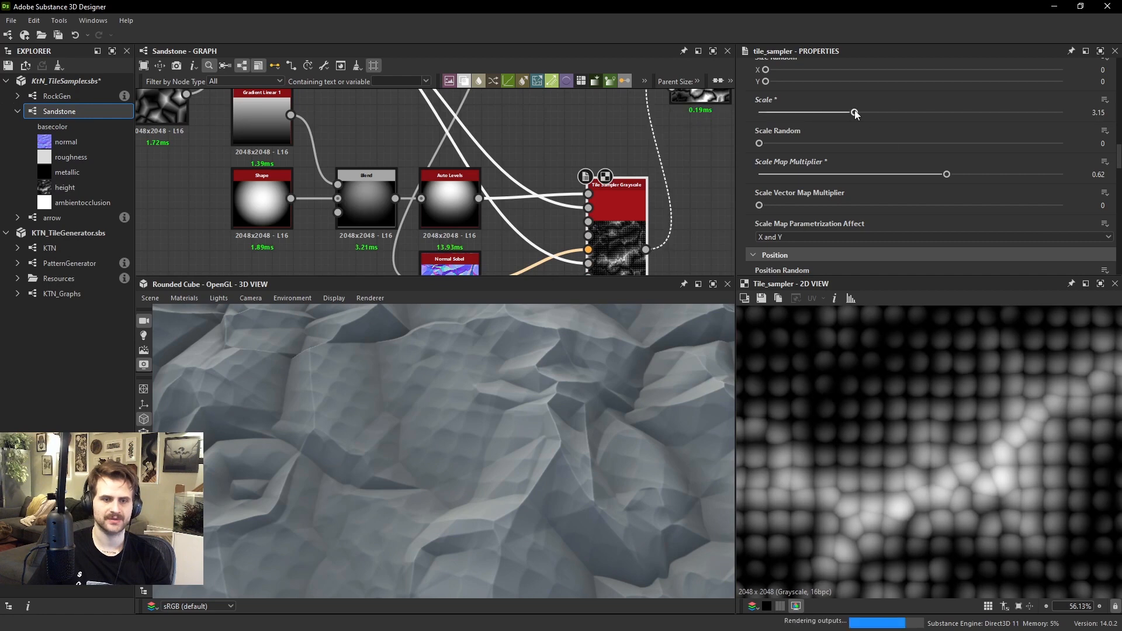
scroll(859, 123, "up", 3)
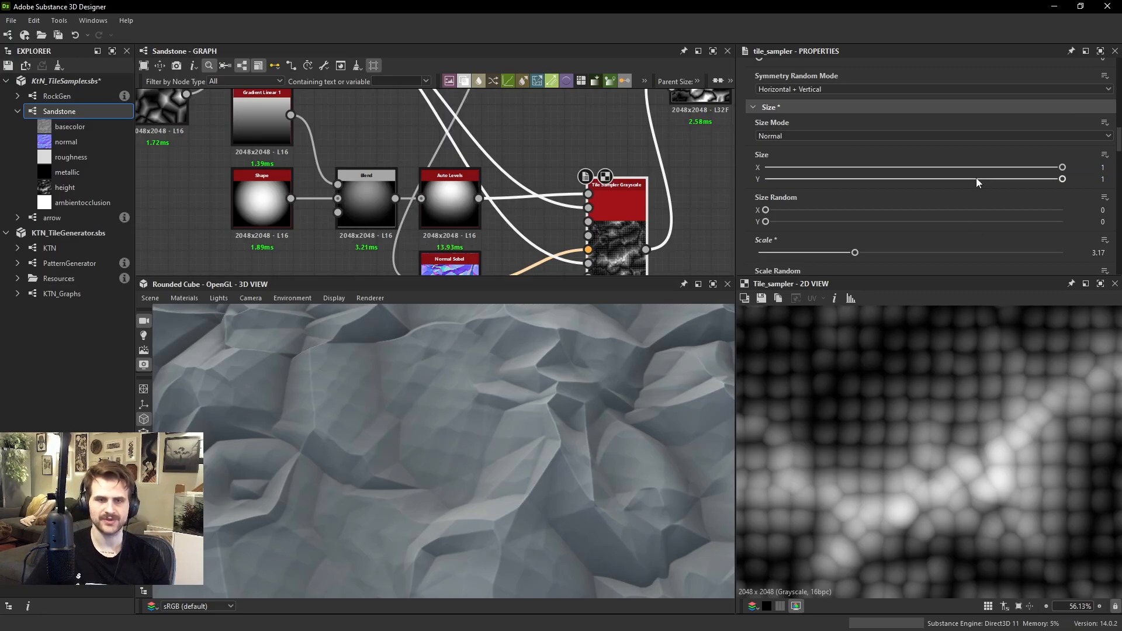
mouse_move(975, 177)
left_mouse_down()
mouse_move(918, 177)
mouse_move(958, 181)
left_mouse_up()
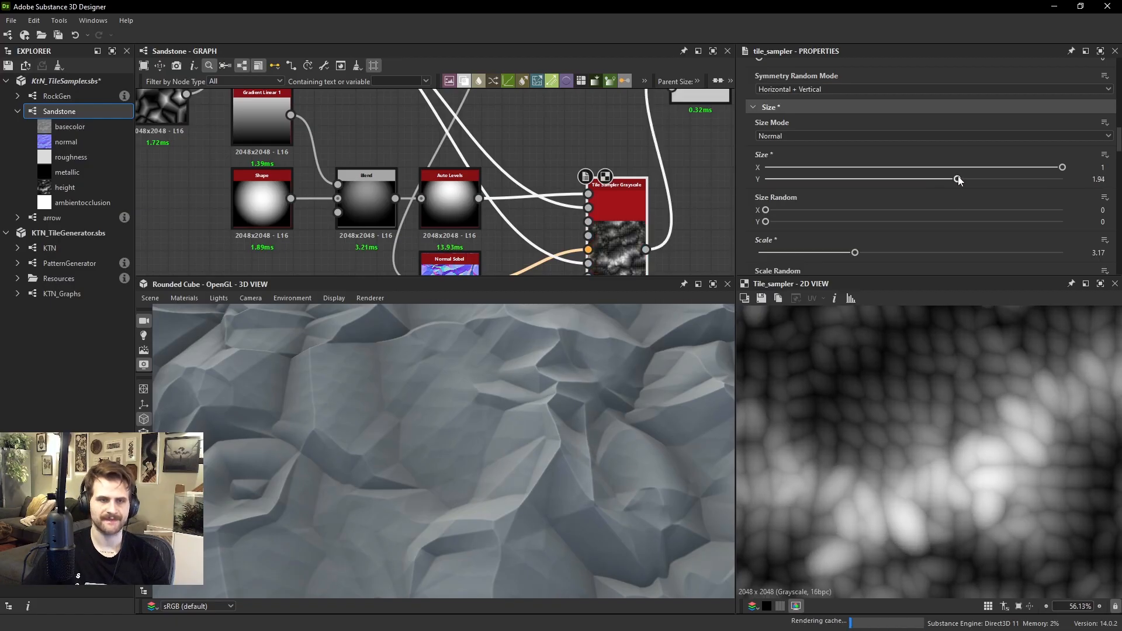
Limit the Scale Map Parametrization Affect to X, with Scale Map Multiplier at 0.57 and Scale at 3.23
scroll(882, 209, "down", 2)
left_click_drag(948, 245, 933, 244)
scroll(900, 234, "down", 1)
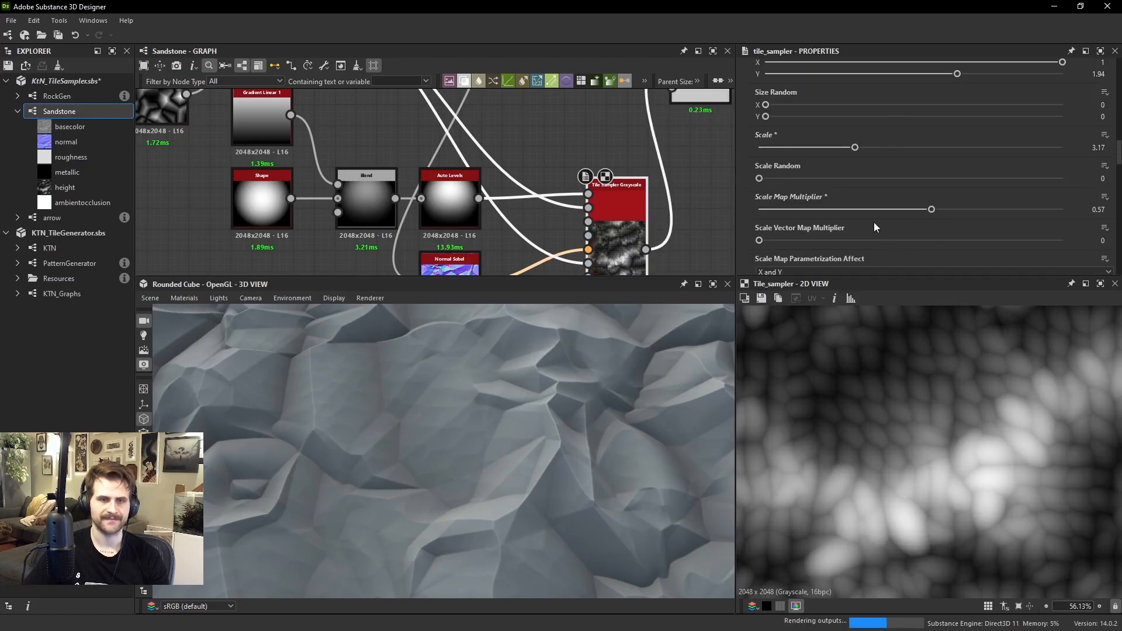
left_click(790, 272)
left_click(780, 292)
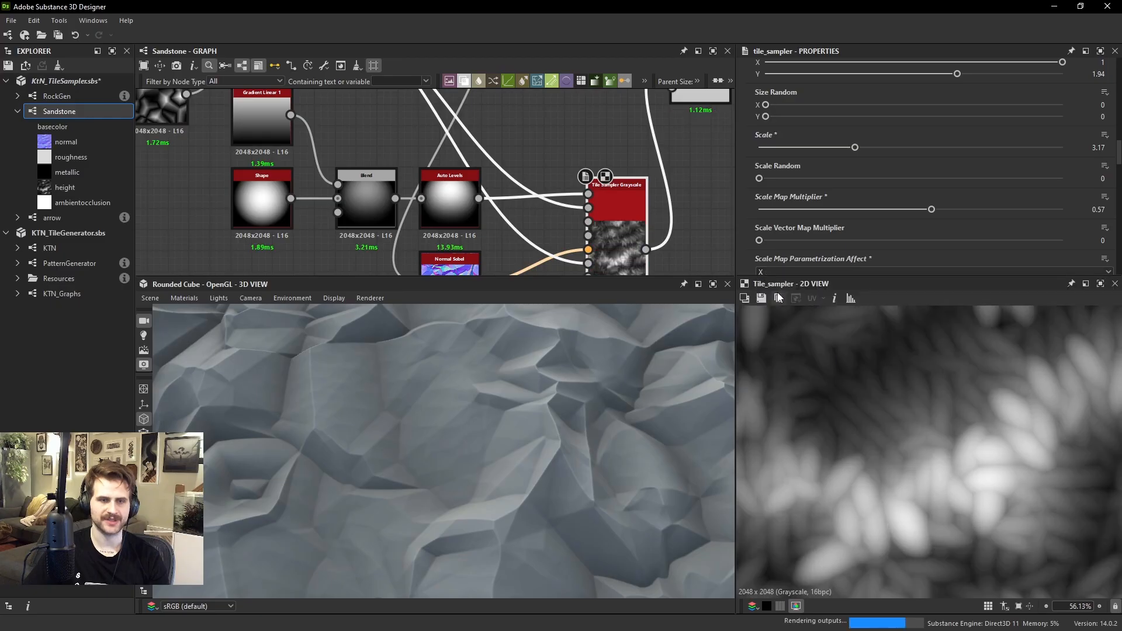
left_click_drag(855, 148, 856, 148)
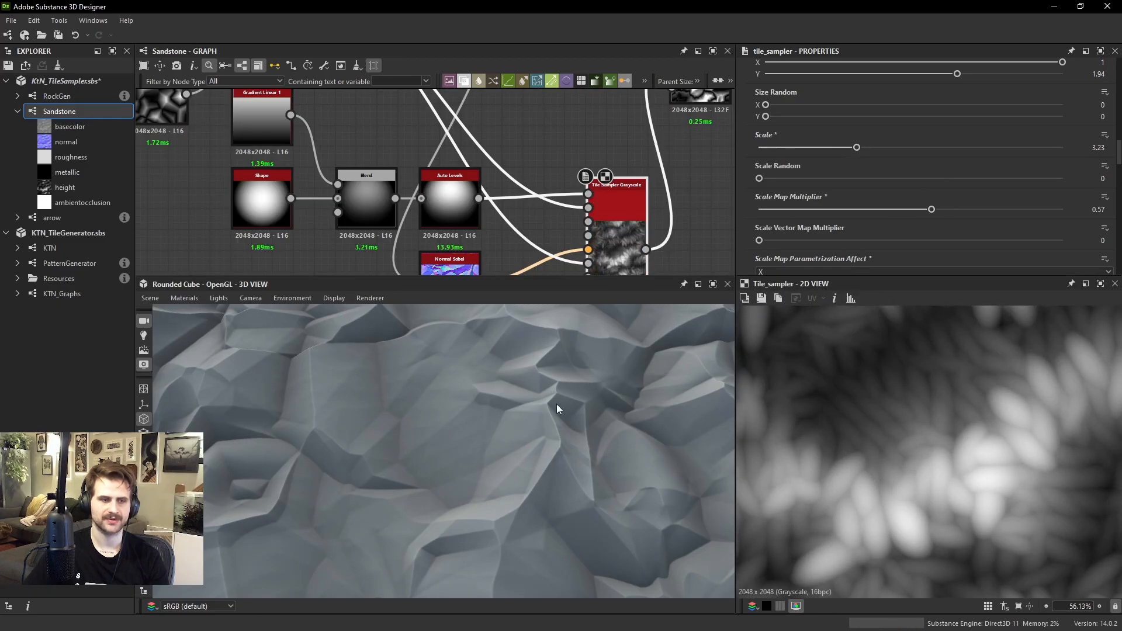
Set the opacity of the Subtract Blend node that receives the Tile Sampler output to 0.45
left_click_drag(557, 404, 578, 359)
middle_click_drag(672, 135, 606, 181)
double_click(644, 115)
left_click_drag(787, 120, 890, 131)
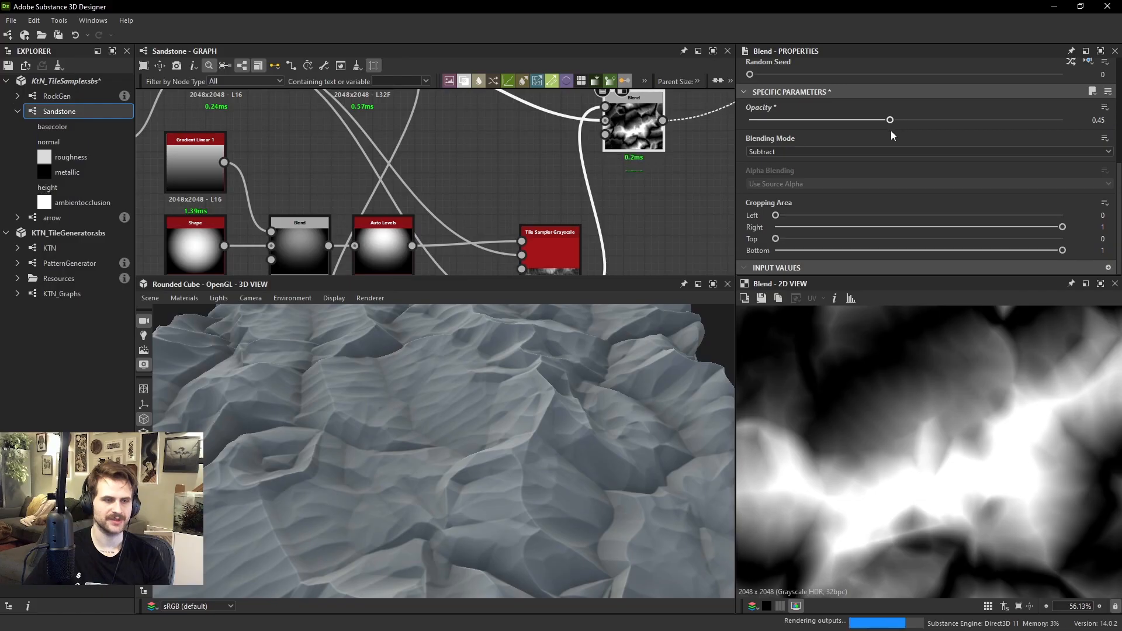
left_click_drag(622, 389, 651, 433)
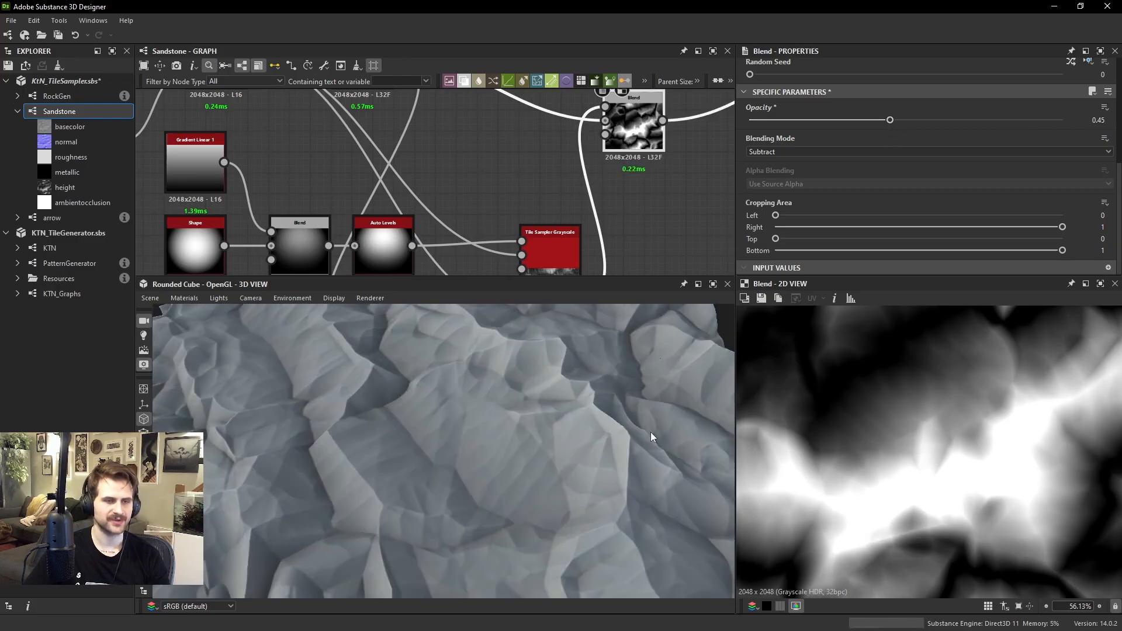
scroll(931, 489, "up", 3)
Reopen the Tile Sampler node and examine its elongated pattern up close and across the 3D rock surface
double_click(555, 249)
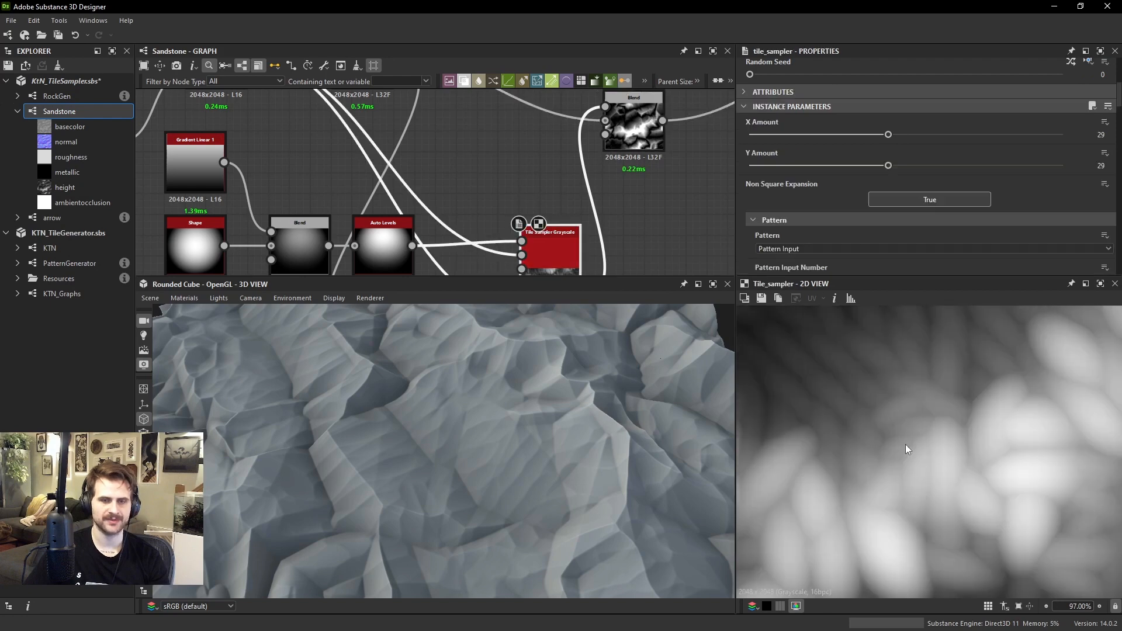
scroll(952, 464, "down", 2)
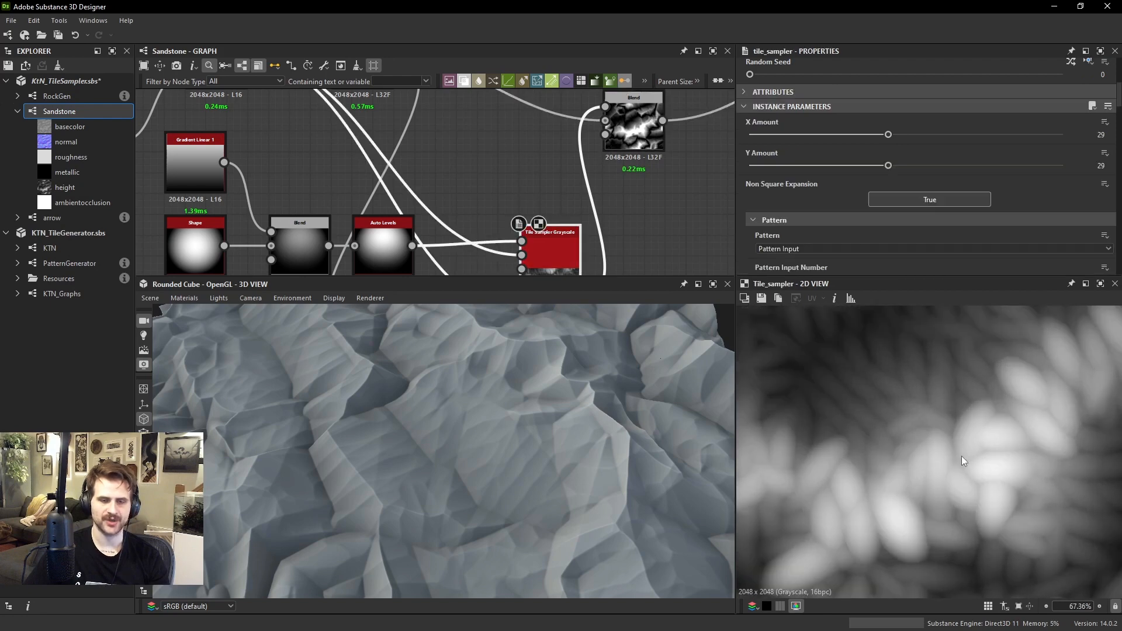
scroll(898, 434, "up", 3)
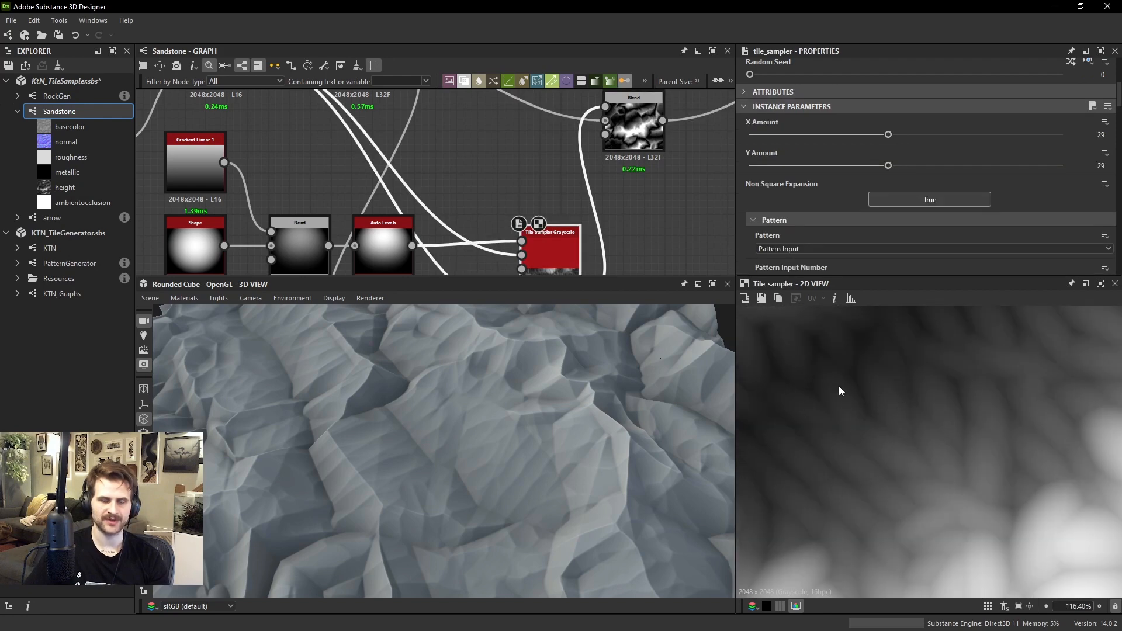
scroll(914, 388, "down", 2)
middle_click_drag(558, 248, 569, 149)
scroll(569, 149, "down", 1)
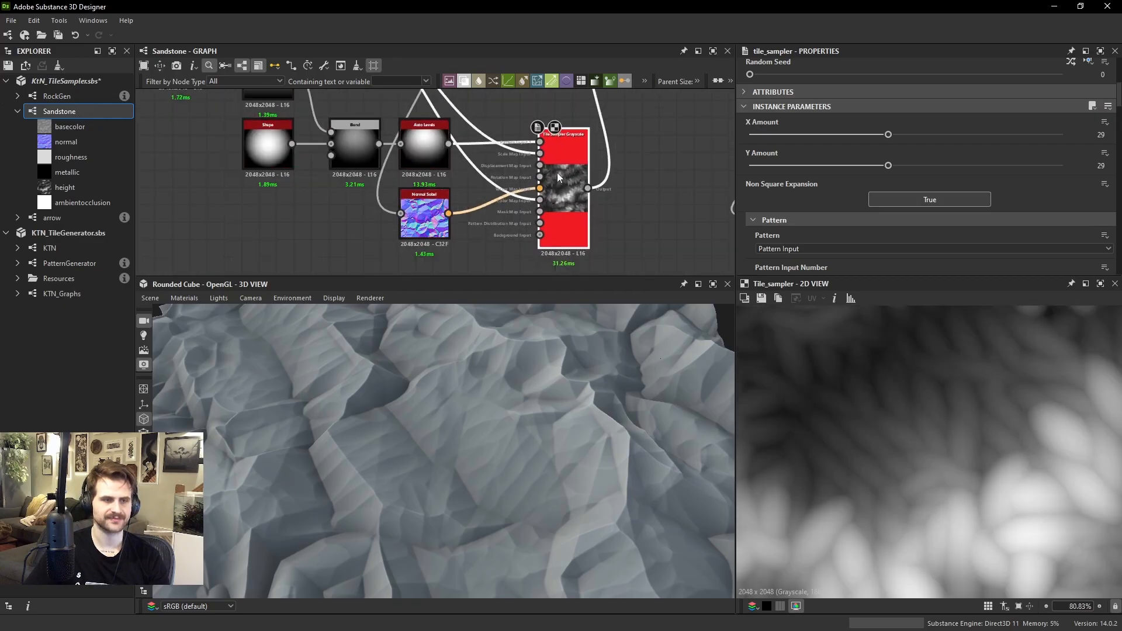
left_click_drag(557, 174, 539, 181)
scroll(591, 390, "down", 2)
right_click_drag(589, 387, 372, 361, "ctrl+shift")
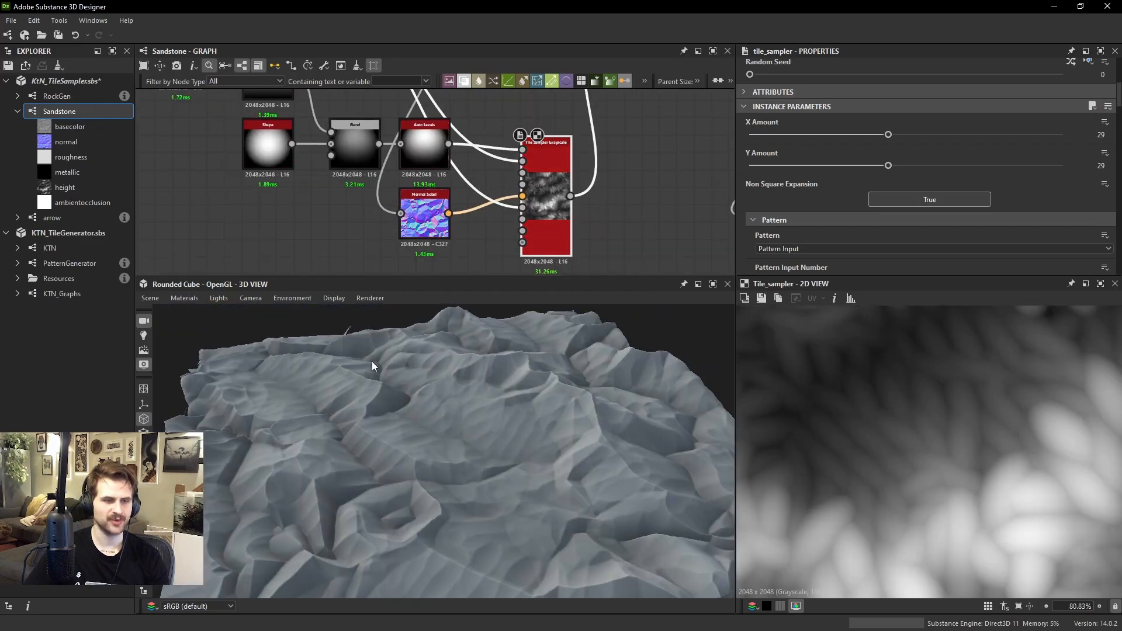
Set the Tile Sampler's Scale Random to 0.42 and its Scale Map Multiplier to 0.75
scroll(866, 132, "down", 10)
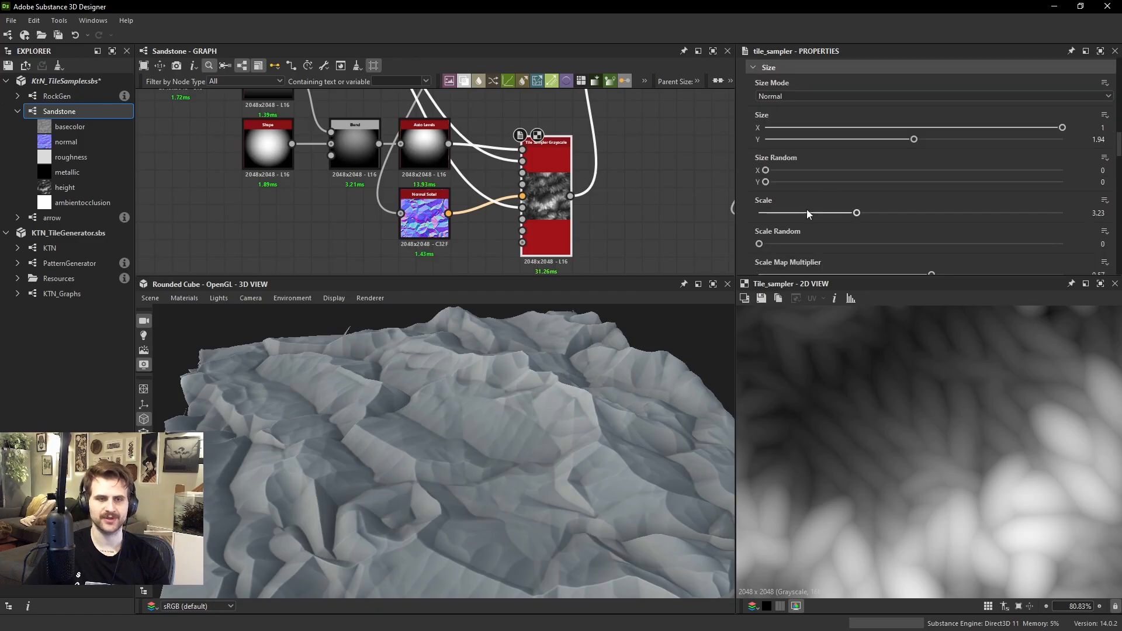
left_click_drag(759, 243, 882, 255)
scroll(884, 254, "down", 2)
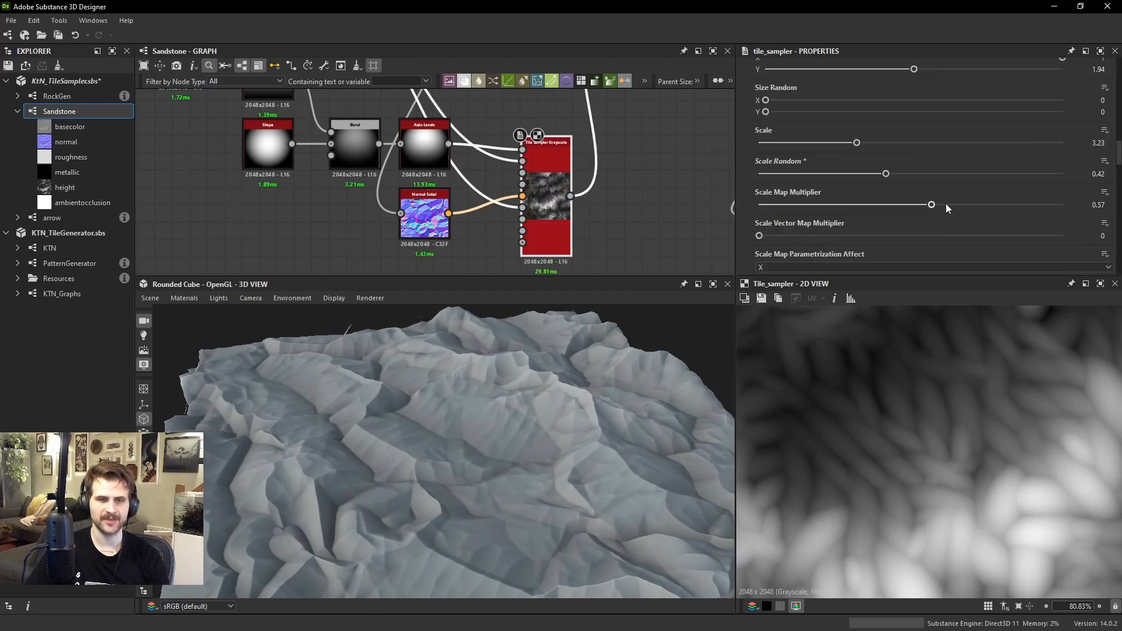
left_click_drag(946, 205, 987, 200)
scroll(885, 373, "up", 2)
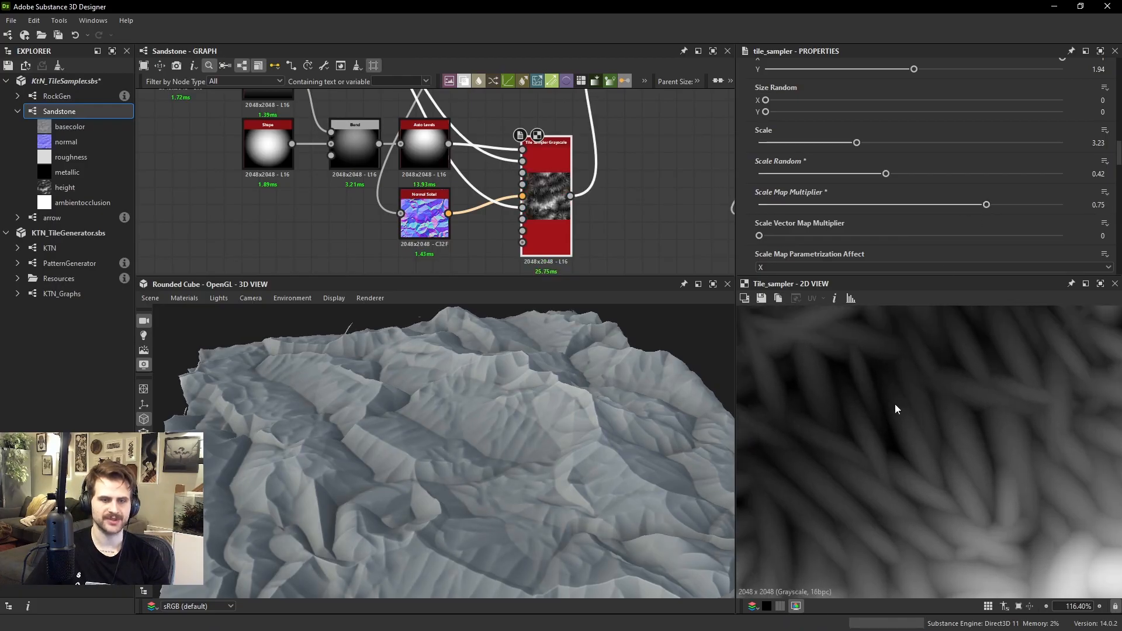
scroll(564, 444, "up", 5)
left_click_drag(488, 475, 522, 404)
scroll(479, 377, "down", 3)
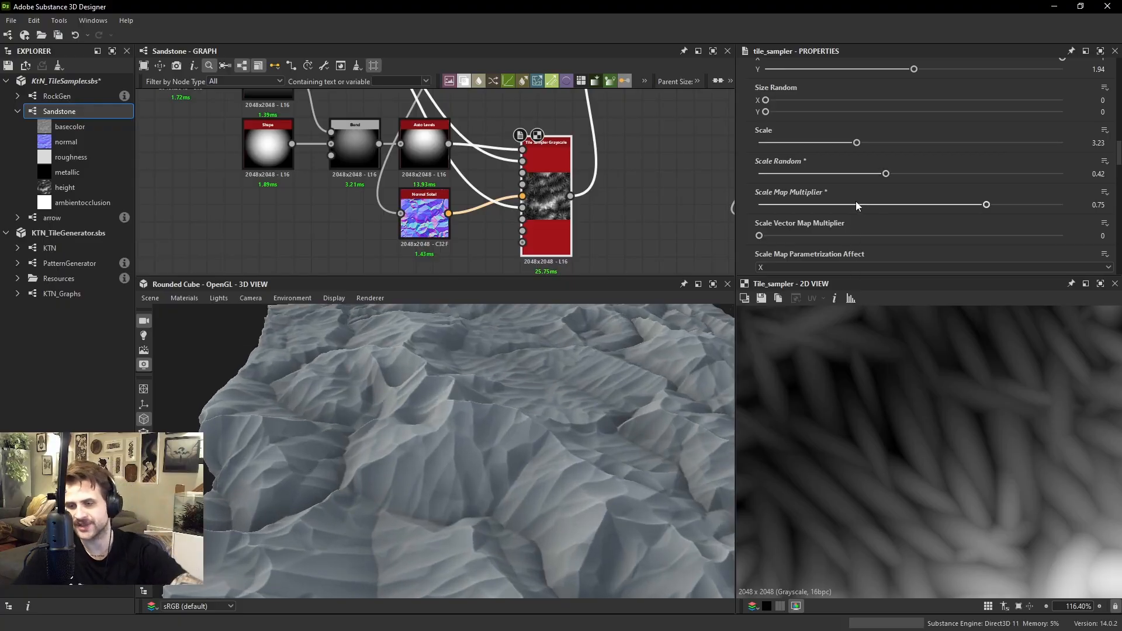
Set the Tile Sampler's Color Random to 0.22 to vary the height of the shapes
scroll(832, 171, "down", 3)
scroll(835, 175, "down", 10)
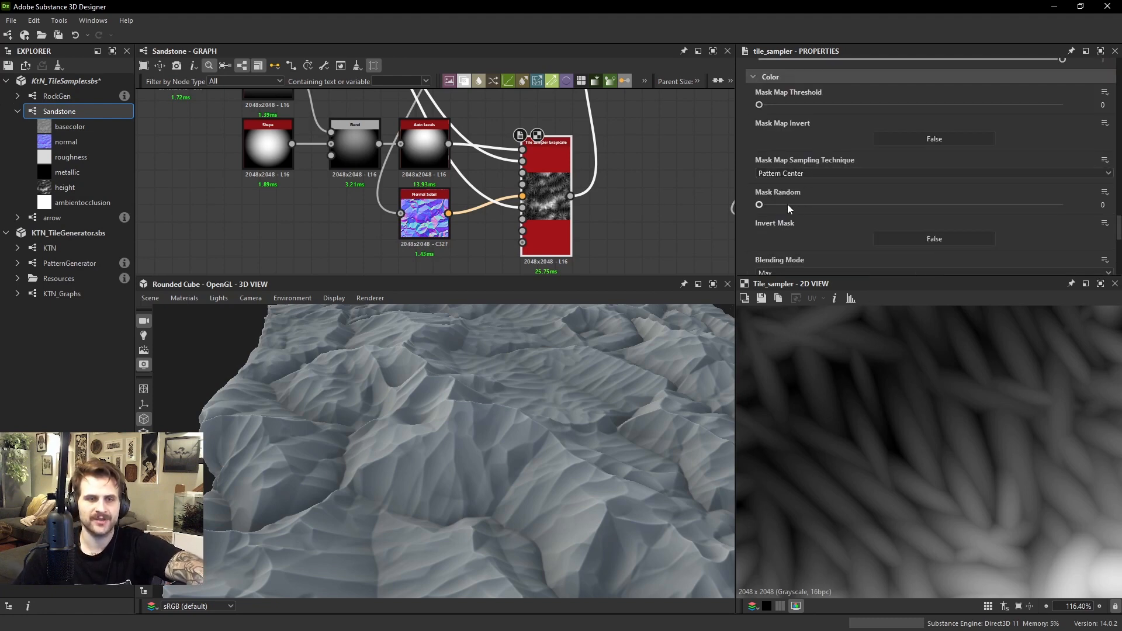
scroll(805, 226, "down", 1)
scroll(794, 173, "up", 1)
scroll(798, 151, "down", 6)
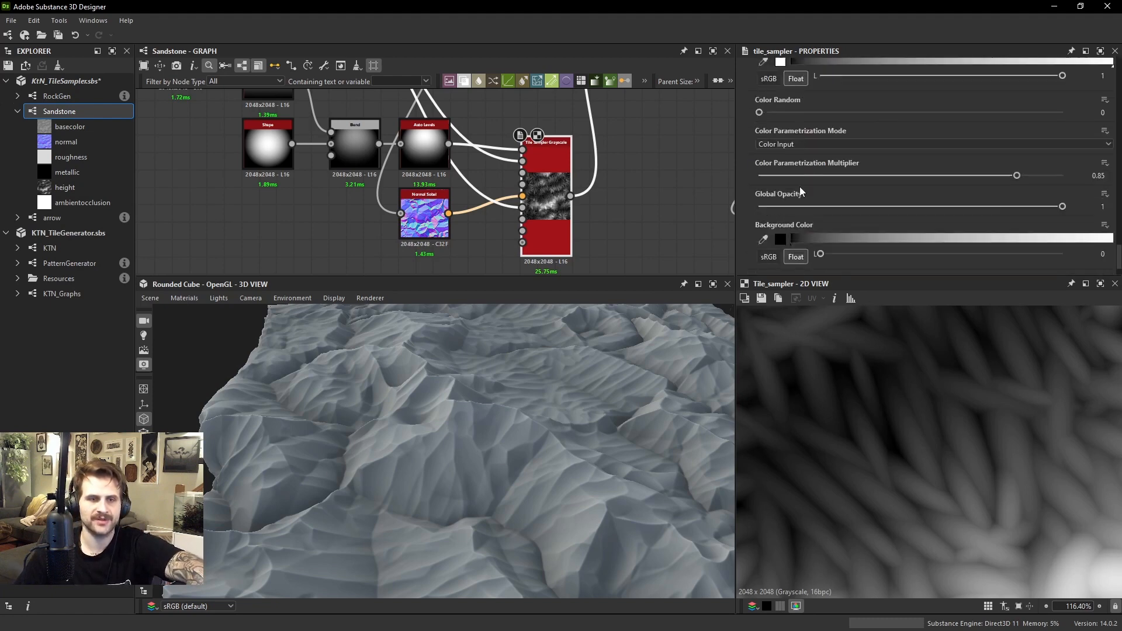
scroll(943, 391, "down", 6)
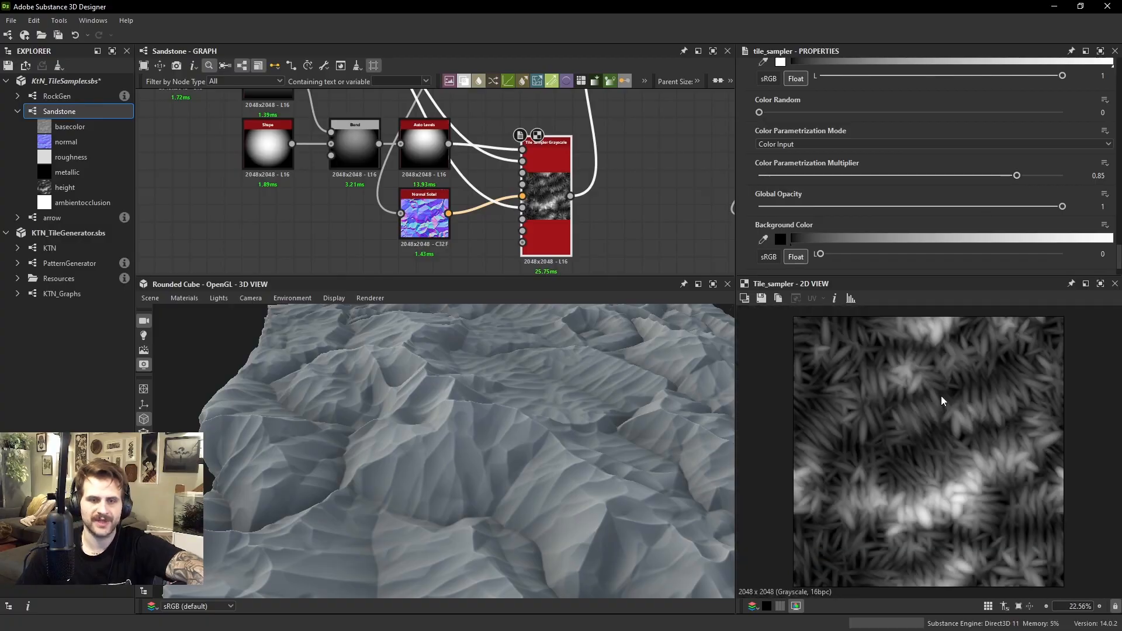
scroll(935, 439, "up", 5)
scroll(996, 545, "down", 1)
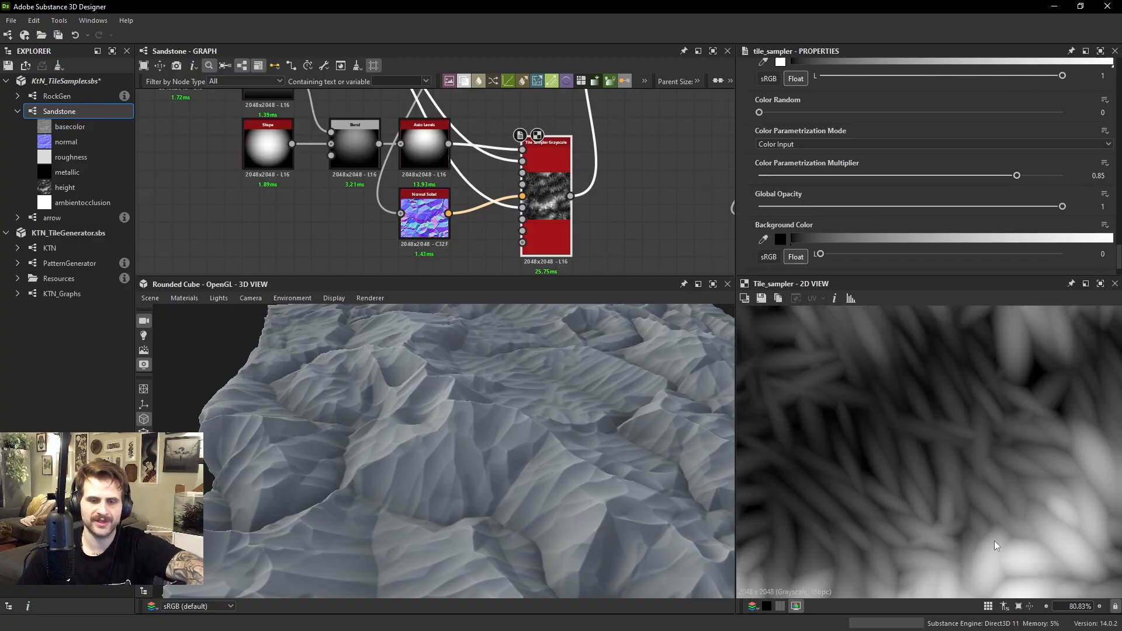
left_click_drag(787, 110, 825, 120)
left_click_drag(713, 306, 567, 469)
scroll(824, 224, "up", 2)
Set the Tile Sampler's Rotation Random to 0.04 for slight variation in shape direction
scroll(584, 461, "up", 4)
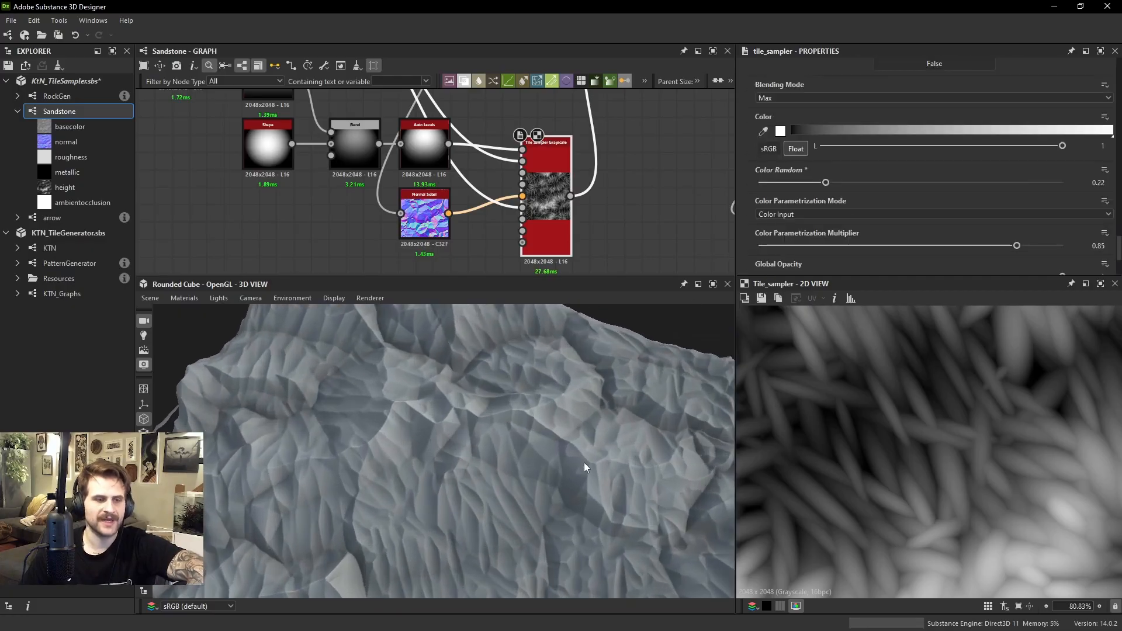
scroll(913, 164, "up", 15)
scroll(786, 184, "down", 3)
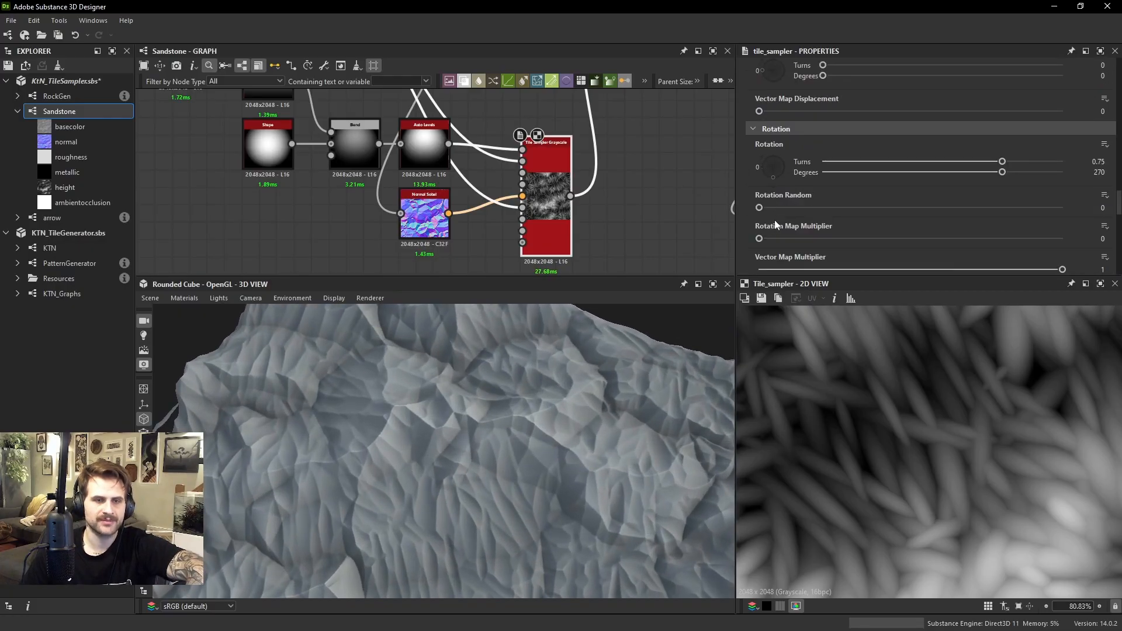
left_click_drag(763, 209, 771, 209)
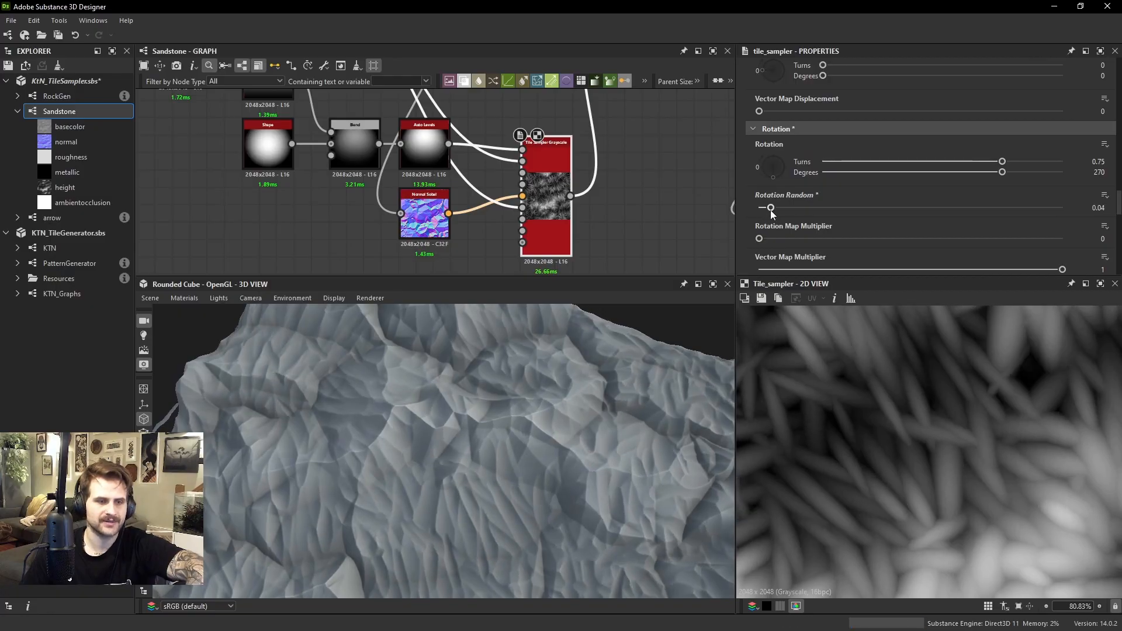
left_click_drag(570, 426, 491, 394)
right_click_drag(491, 389, 553, 384, "ctrl+shift")
Set the Tile Sampler's Color Parametrization Multiplier to 1
scroll(876, 194, "down", 3)
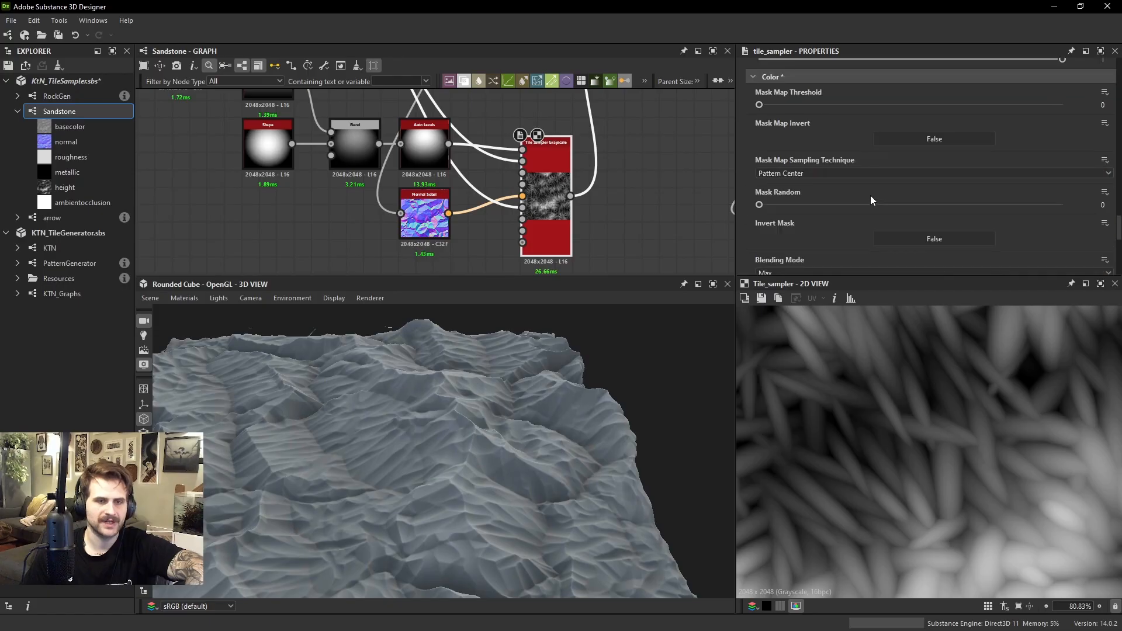
scroll(859, 152, "down", 2)
scroll(870, 240, "down", 2)
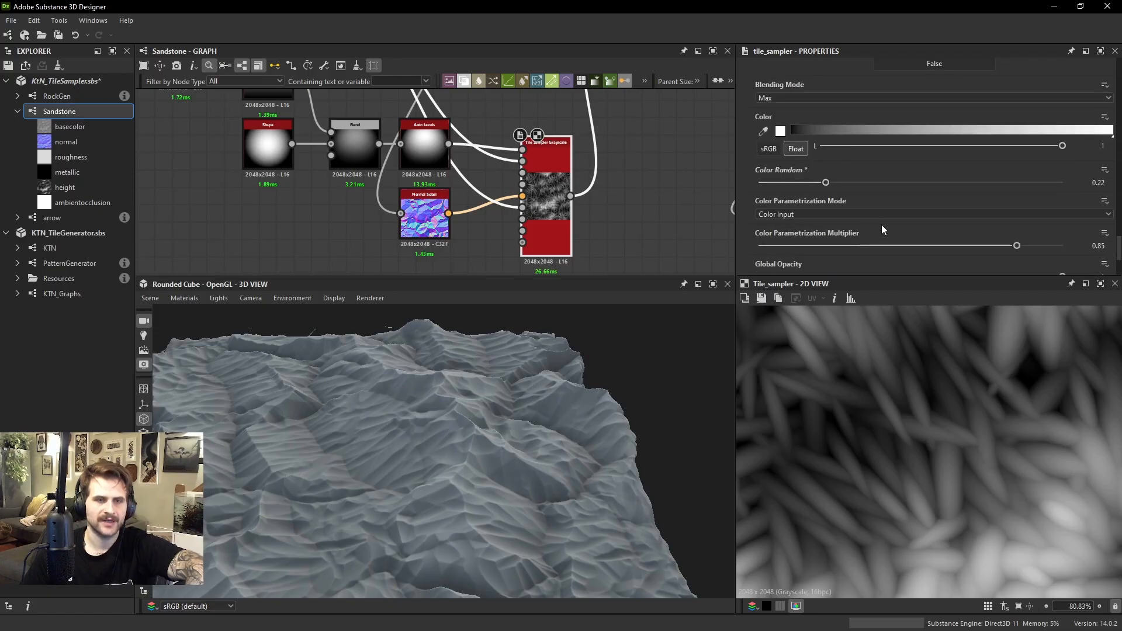
left_click_drag(1024, 244, 1088, 248)
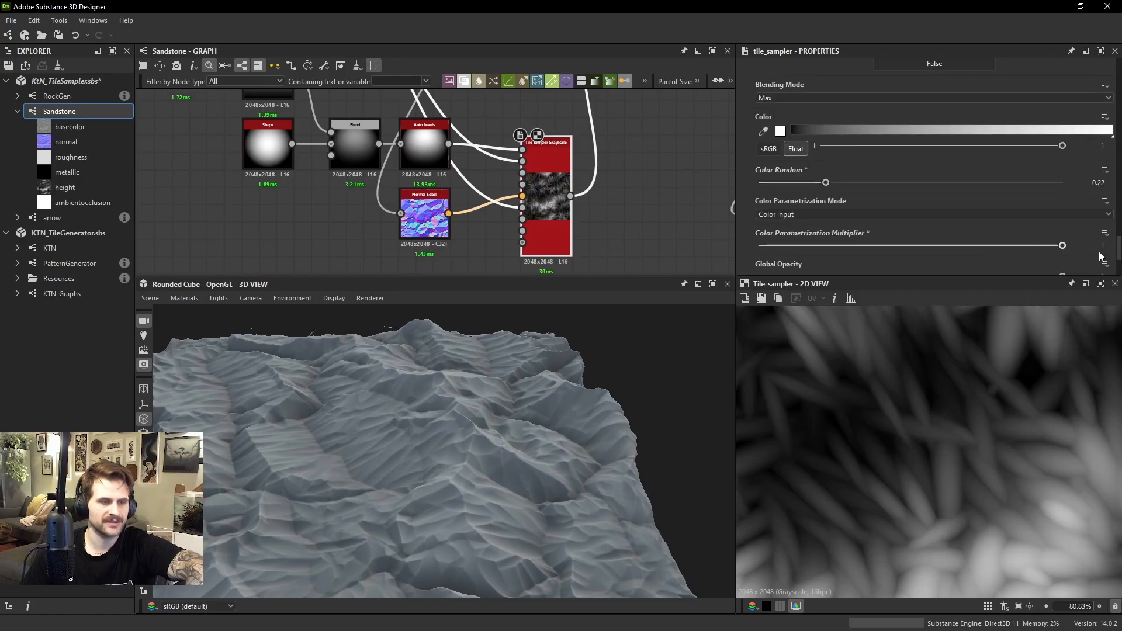
left_click_drag(433, 446, 409, 417)
Set the Tile Sampler's Scale to 4.17 for larger overlapping shapes
scroll(479, 441, "up", 2)
scroll(876, 146, "up", 10)
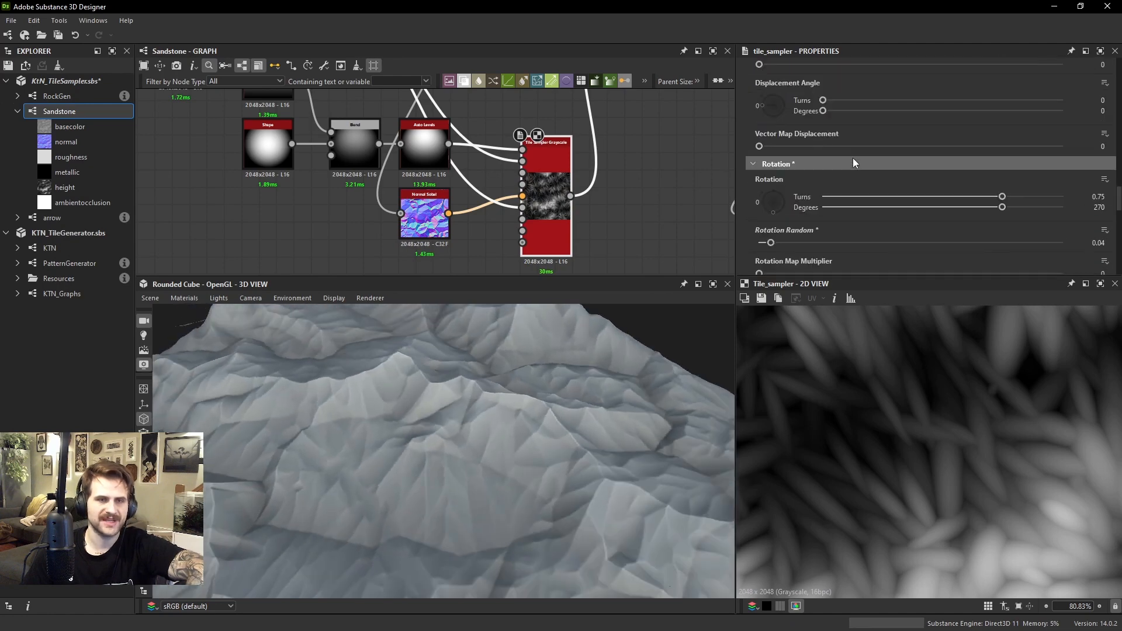
scroll(826, 160, "up", 5)
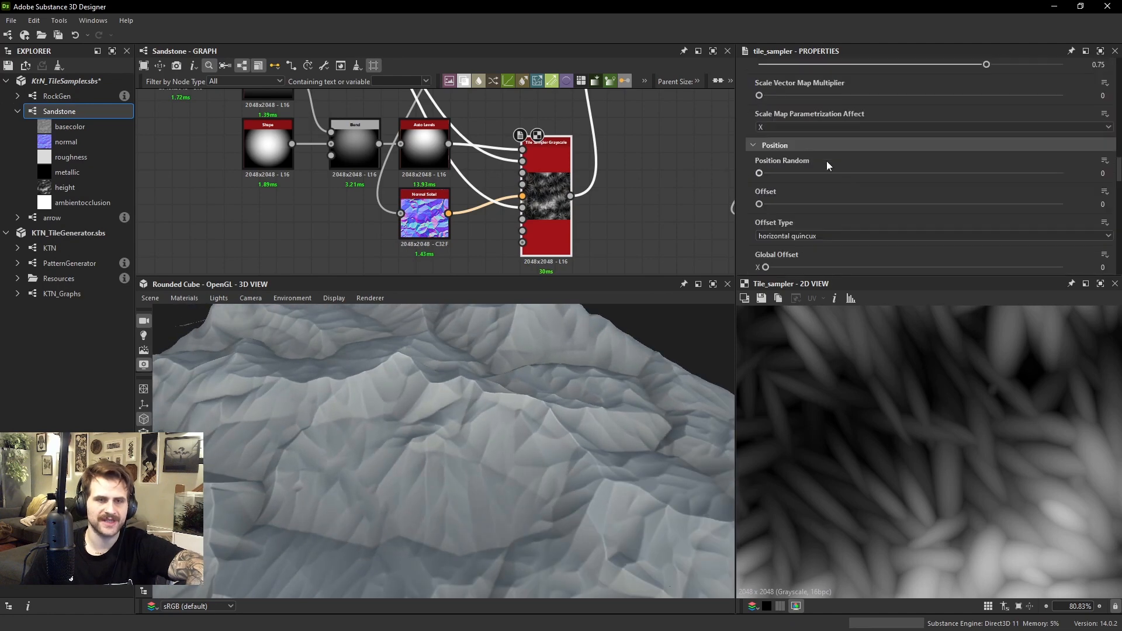
left_click_drag(857, 108, 886, 107)
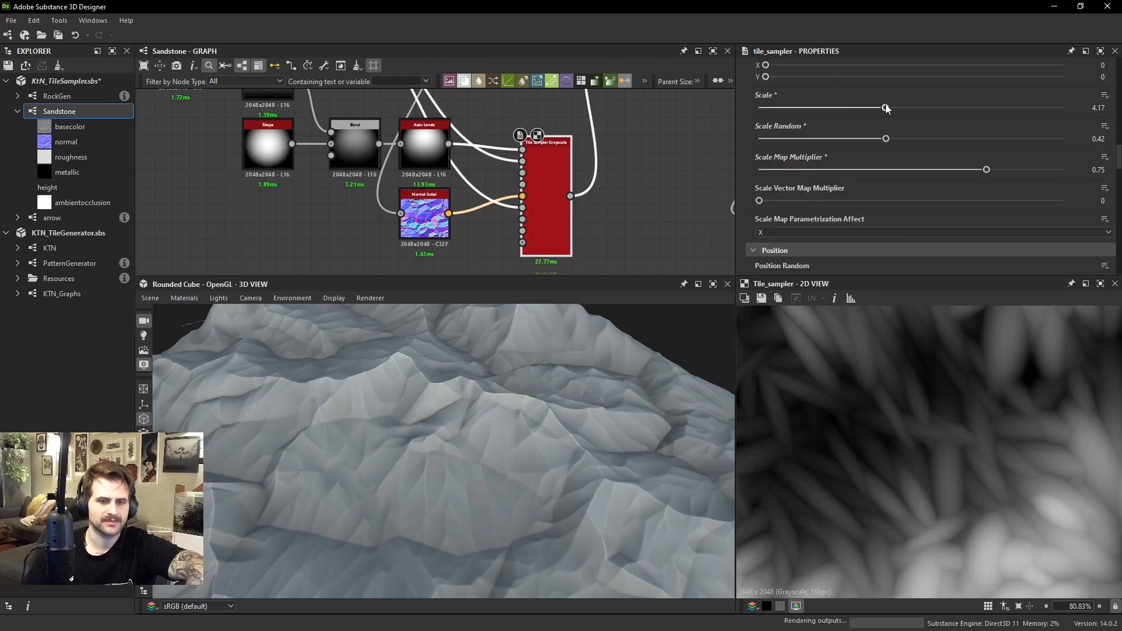
Examine the enlarged pattern in the full 2D texture and inspect the rock's directional detail in 3D
scroll(969, 391, "down", 6)
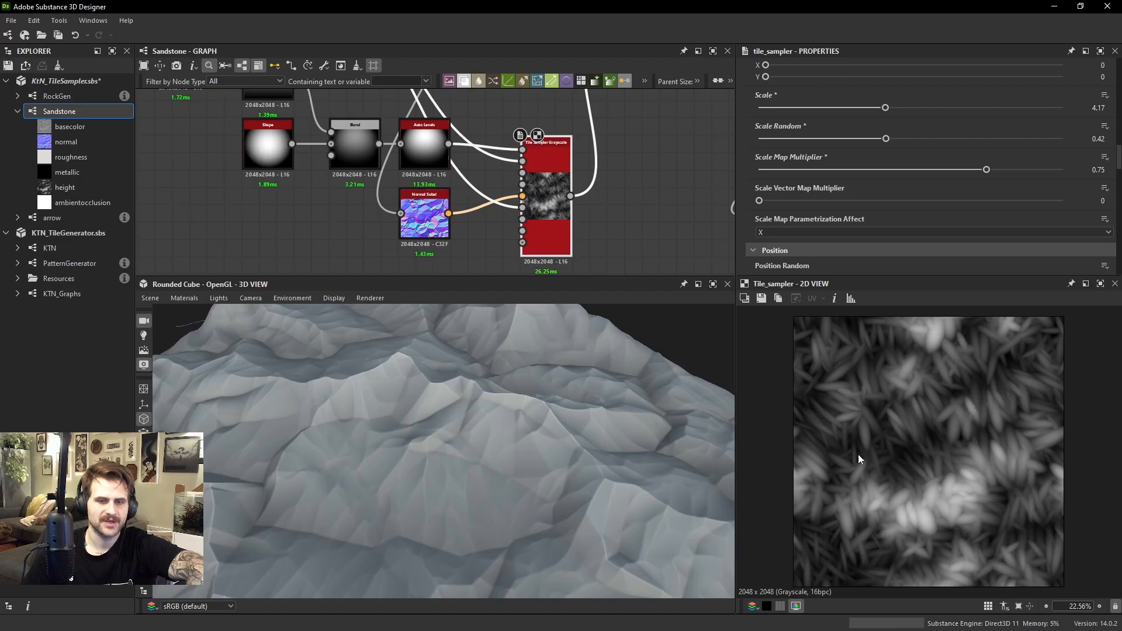
scroll(857, 455, "up", 2)
left_click_drag(292, 475, 529, 416)
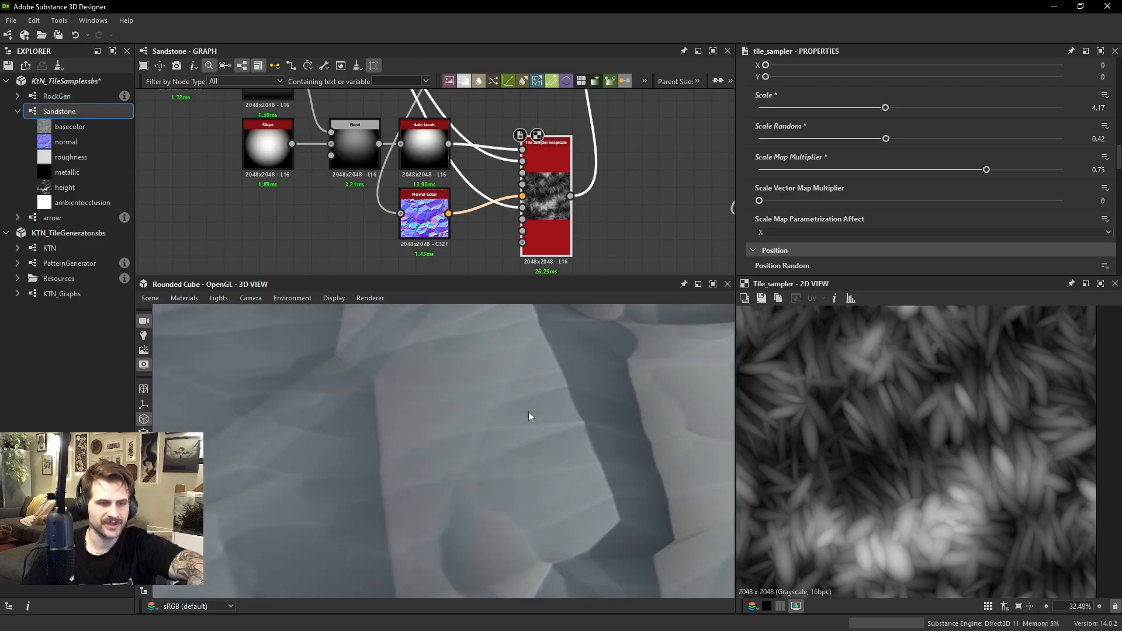
left_click_drag(431, 412, 517, 420)
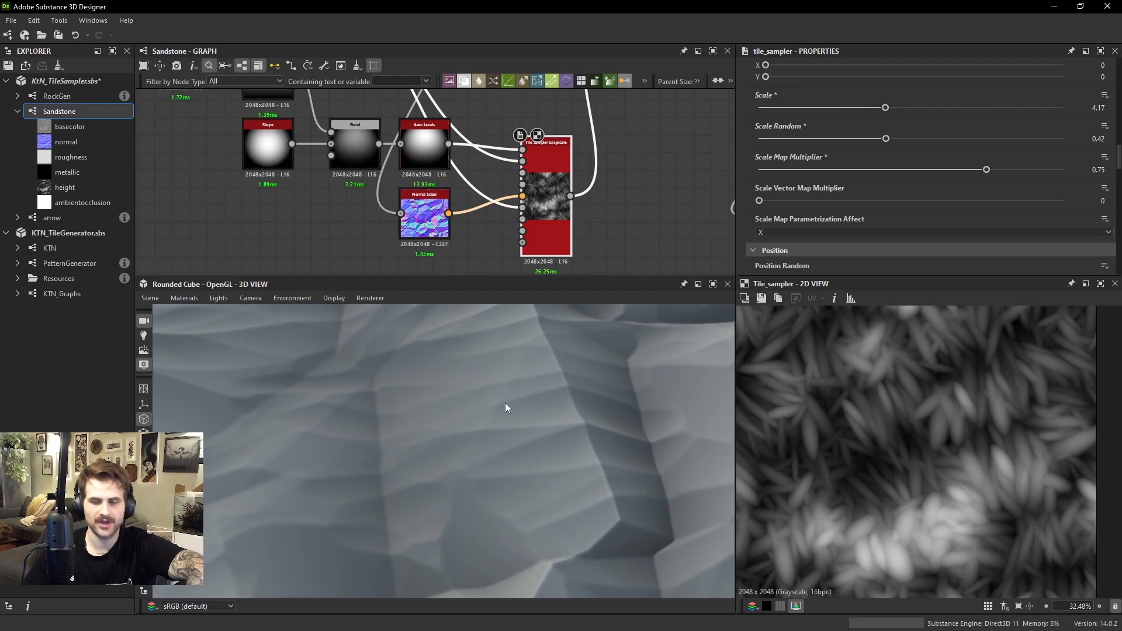
left_click_drag(545, 372, 435, 501)
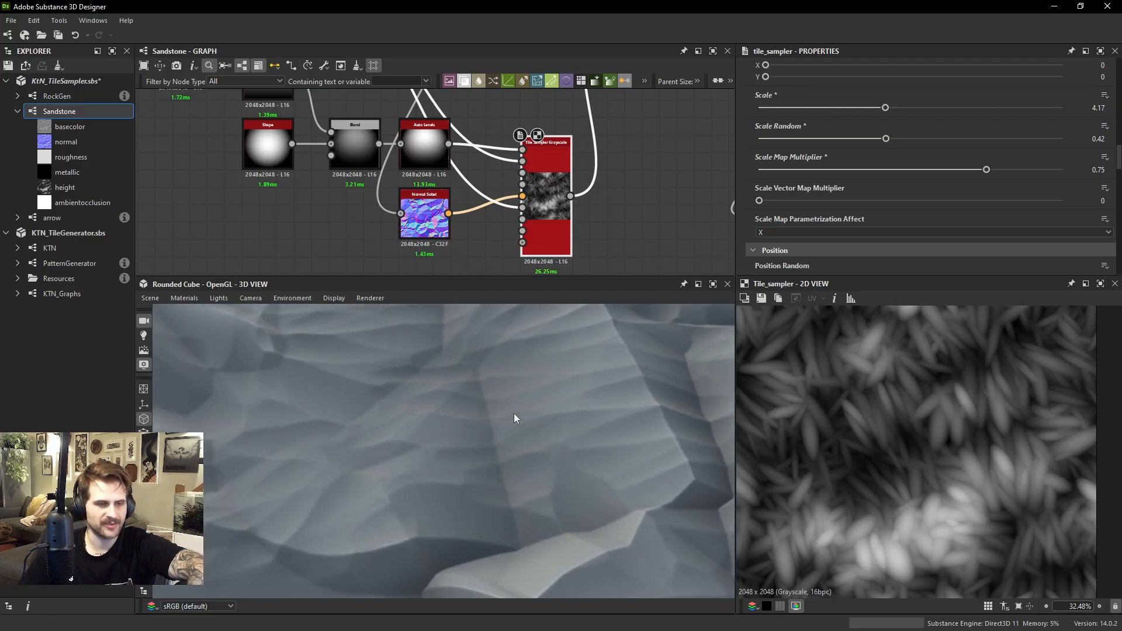
left_click_drag(514, 418, 475, 388)
right_click_drag(475, 388, 418, 398, "ctrl+shift")
middle_click_drag(585, 220, 516, 334)
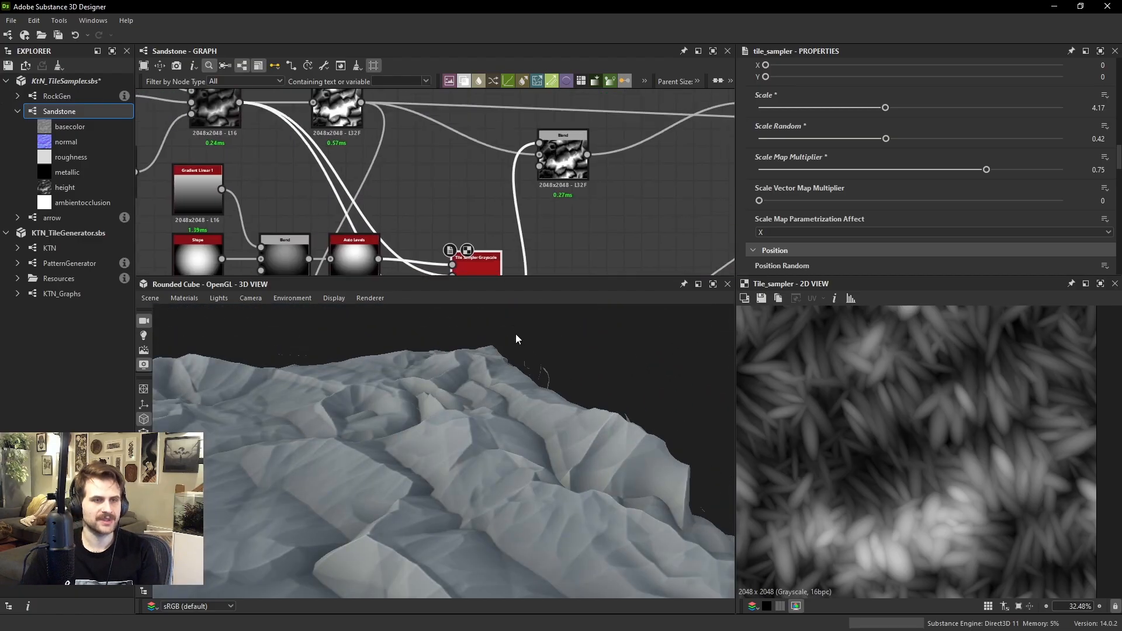
scroll(497, 228, "down", 2)
scroll(535, 182, "up", 1)
left_click_drag(550, 179, 606, 177)
left_click(488, 211)
key("space")
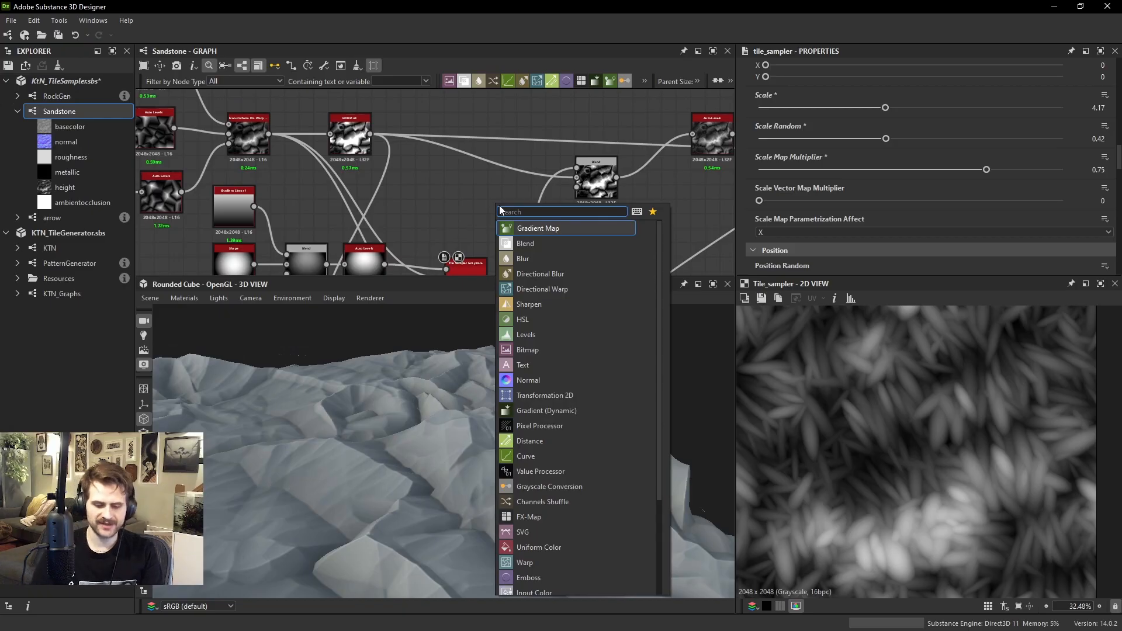
type("dir")
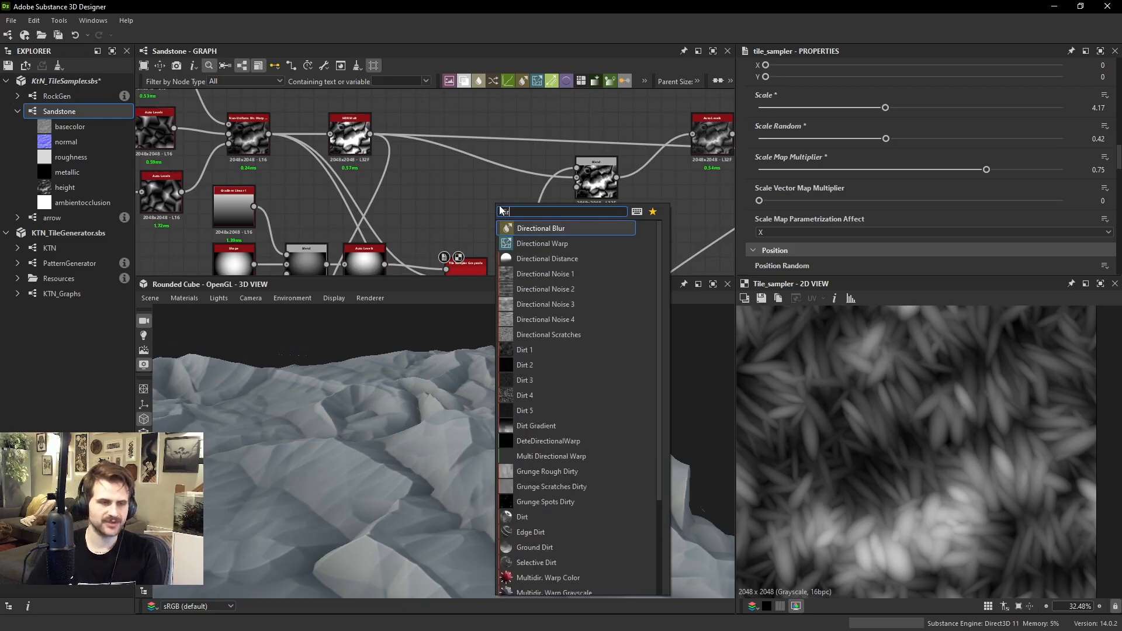
left_click(598, 592)
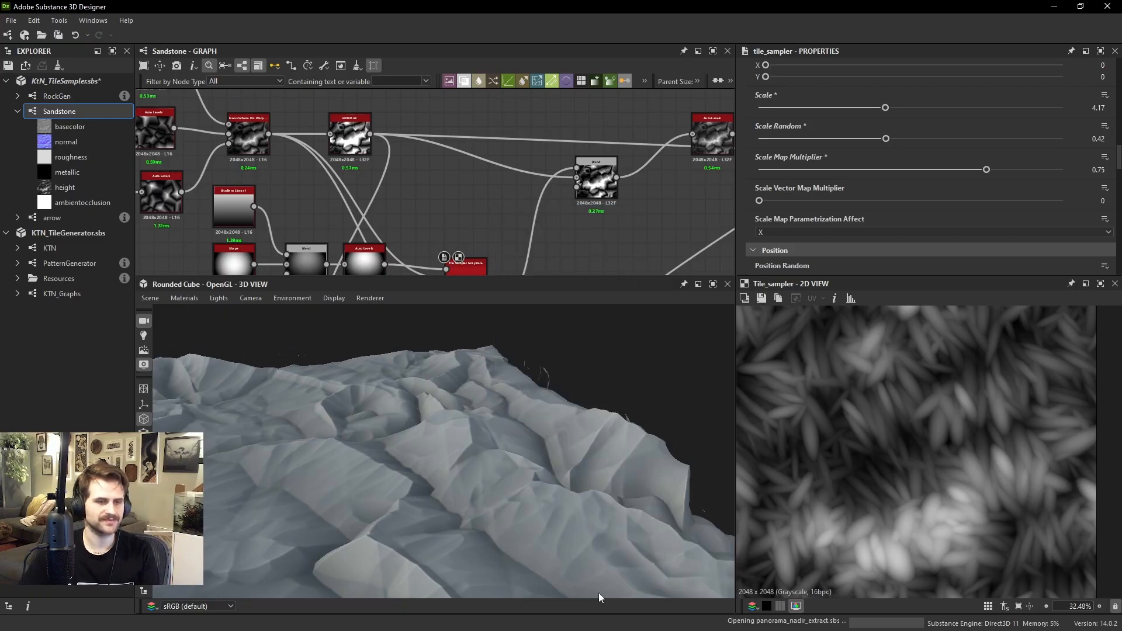
scroll(514, 234, "up", 2)
key("ctrl+z")
key("space")
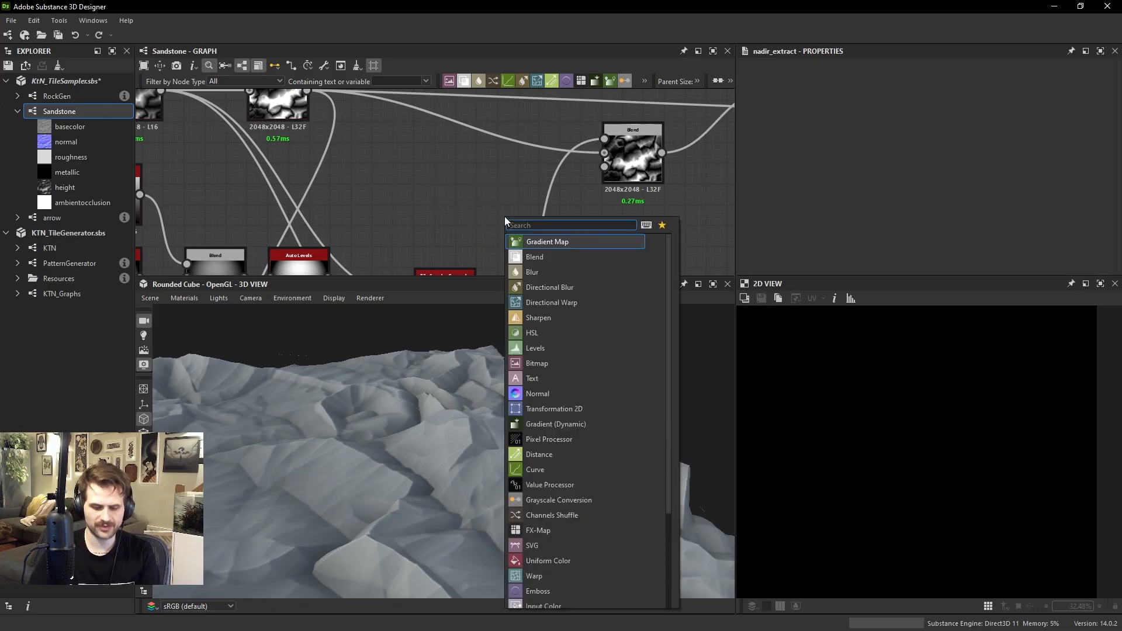
type("multi")
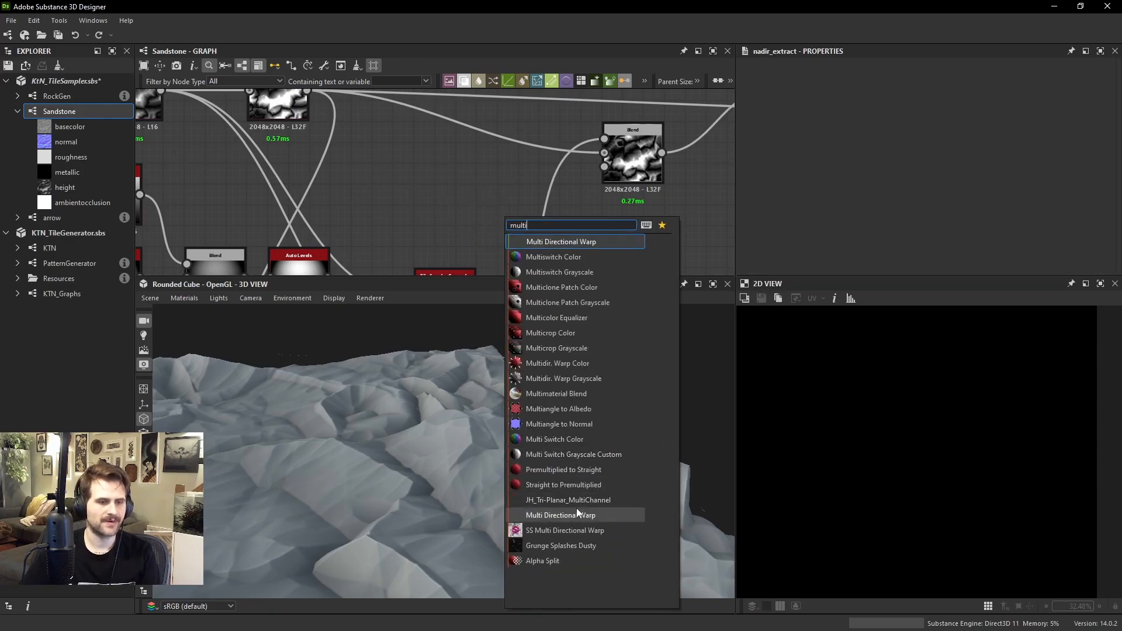
left_click(589, 515)
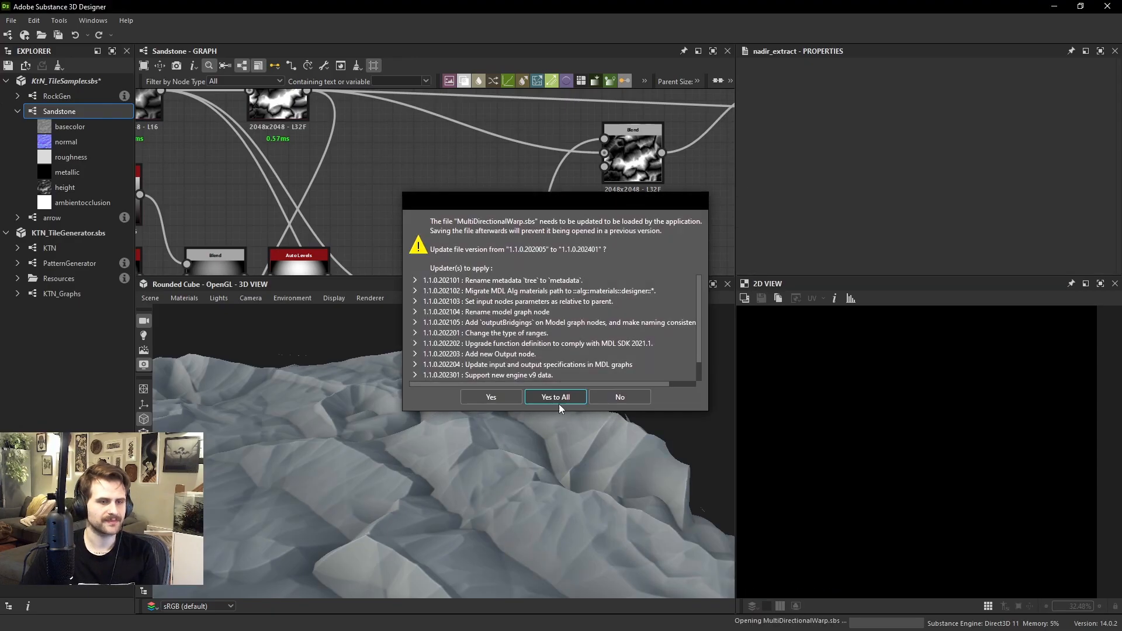
left_click(559, 397)
left_click(555, 390)
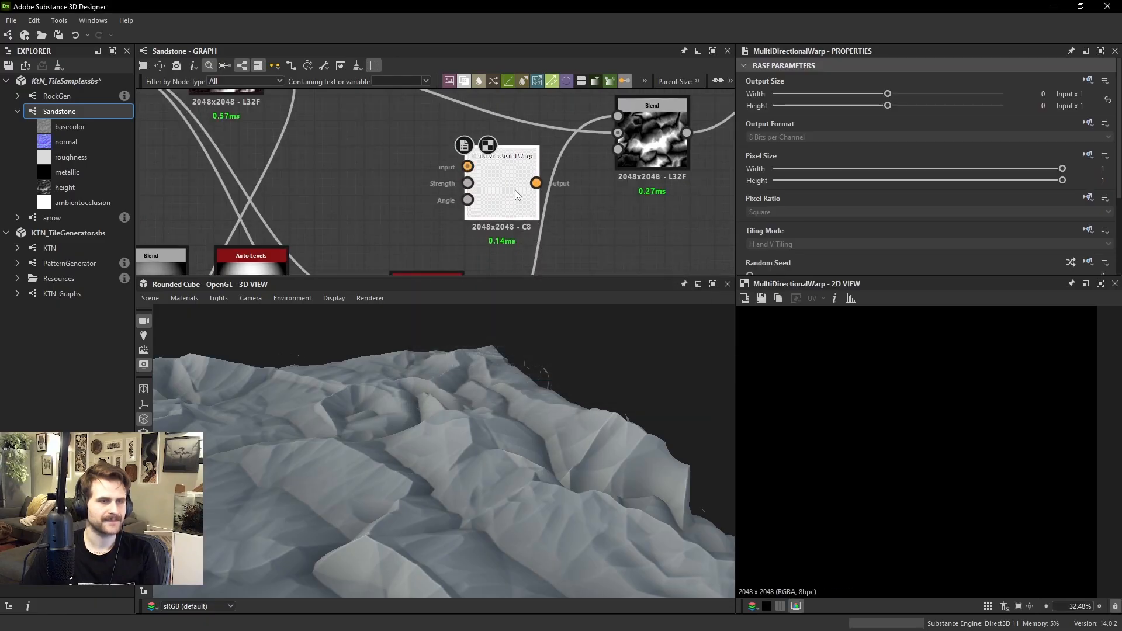
Add a Multidir. Warp Grayscale node and place it just ahead of the Blend that combines the tile pattern
key("space")
type("mult")
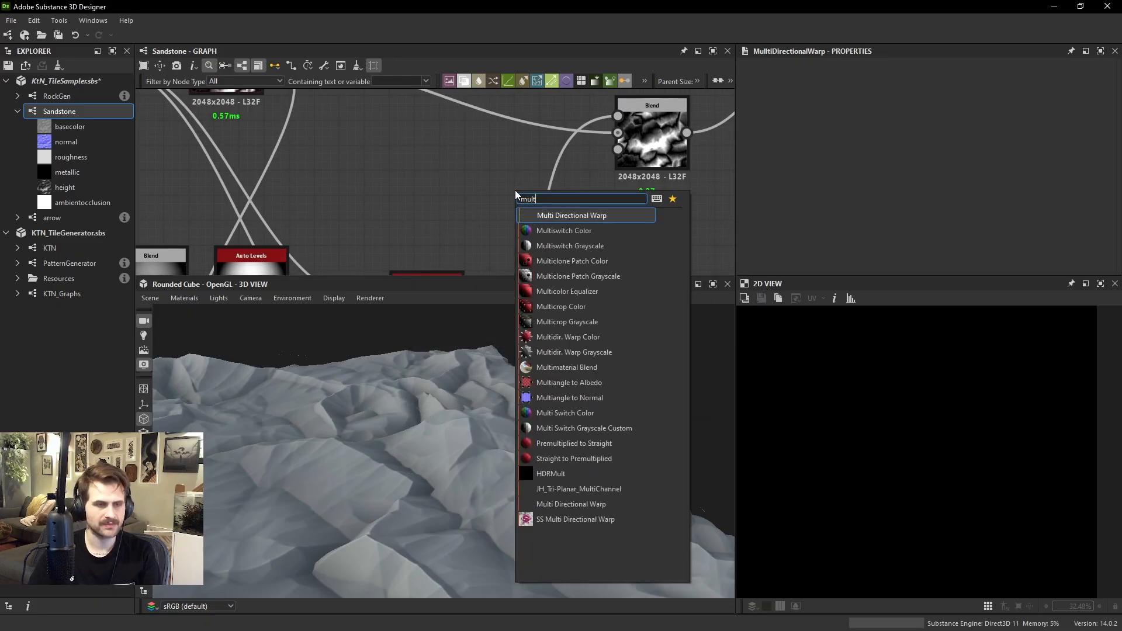
left_click(588, 351)
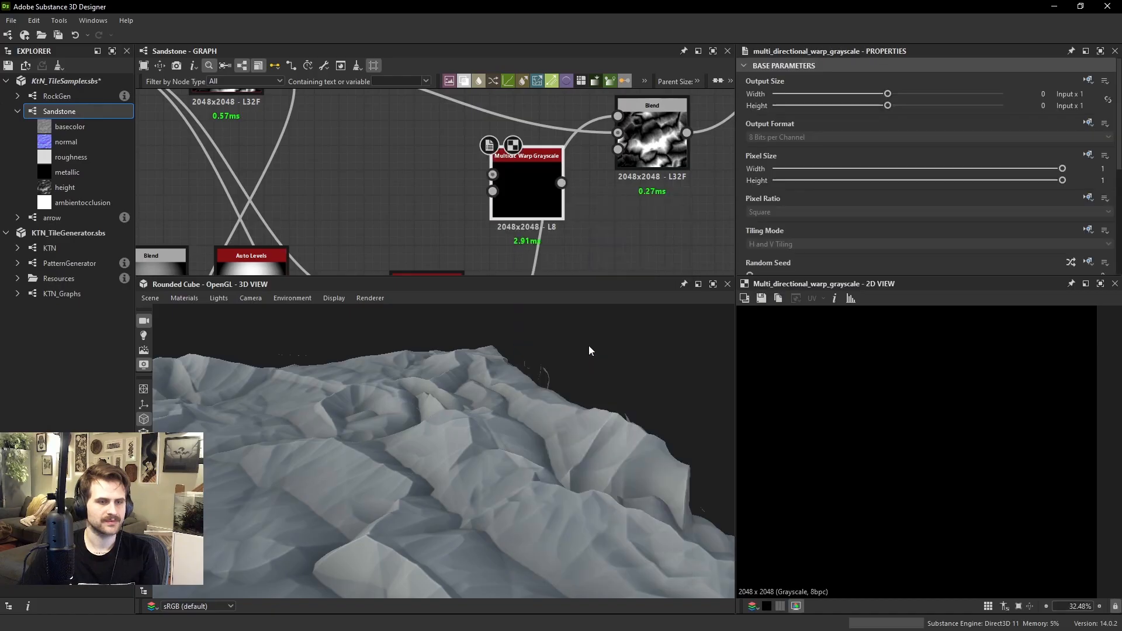
scroll(537, 163, "down", 3)
middle_click_drag(538, 165, 525, 211)
Feed the main height shape into the warp node's input and the Tile Sampler's output into its intensity input
left_click_drag(365, 150, 499, 219)
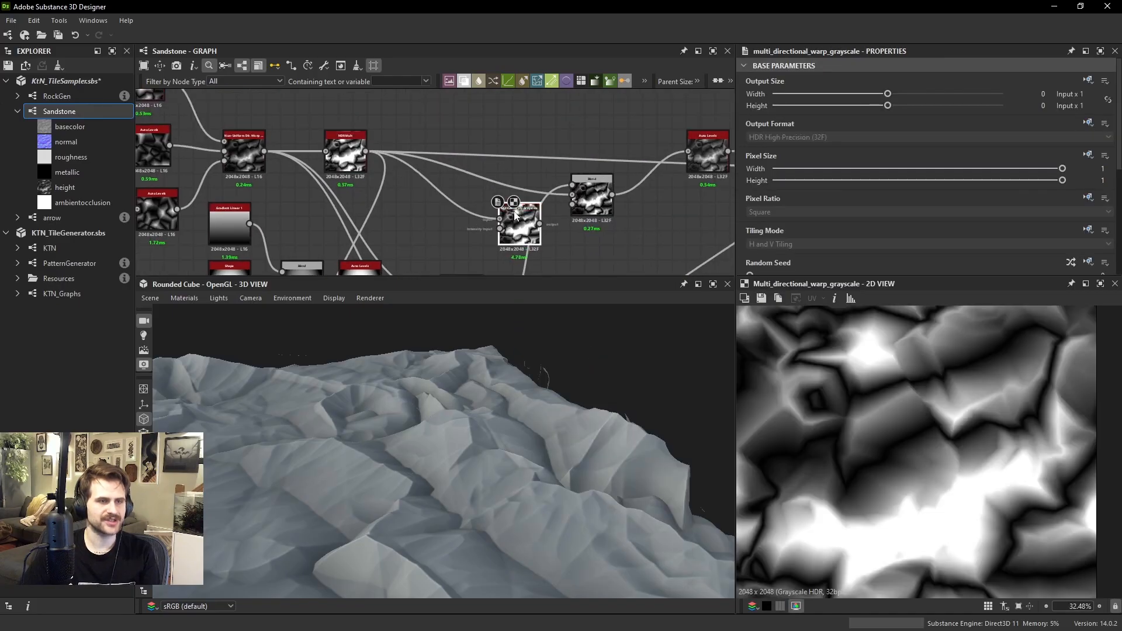
middle_click_drag(521, 252, 499, 207)
middle_click_drag(461, 239, 454, 203)
left_click_drag(442, 226, 471, 145)
middle_click_drag(494, 166, 509, 235)
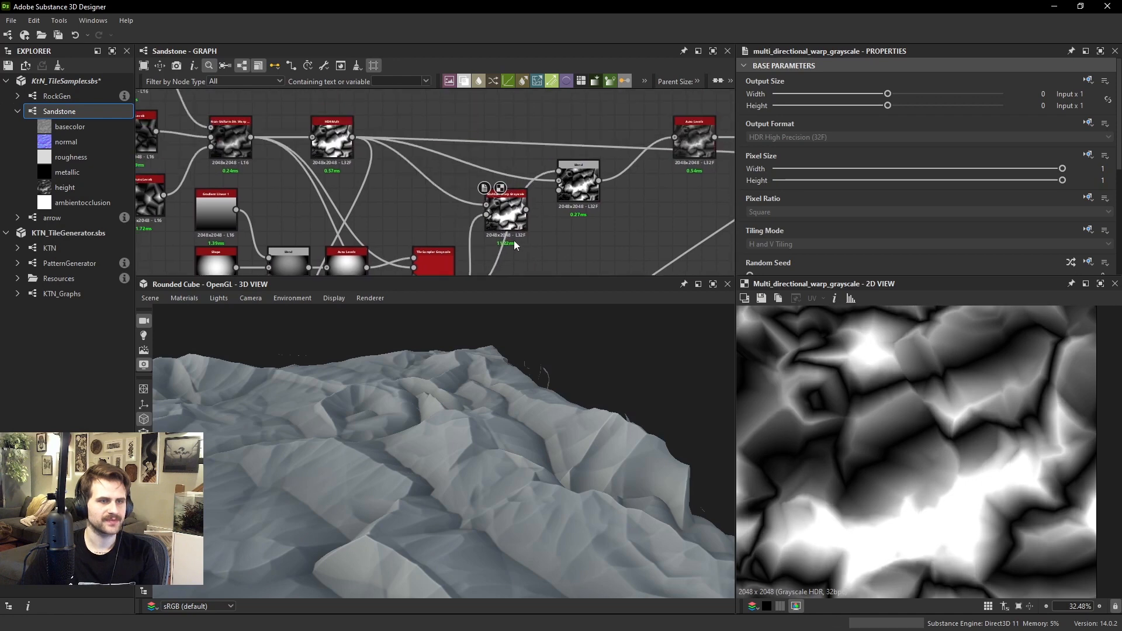
left_click_drag(503, 217, 475, 188)
Set the Multidir. Warp Grayscale node's Mode to Chain
scroll(899, 434, "up", 1)
scroll(849, 166, "down", 5)
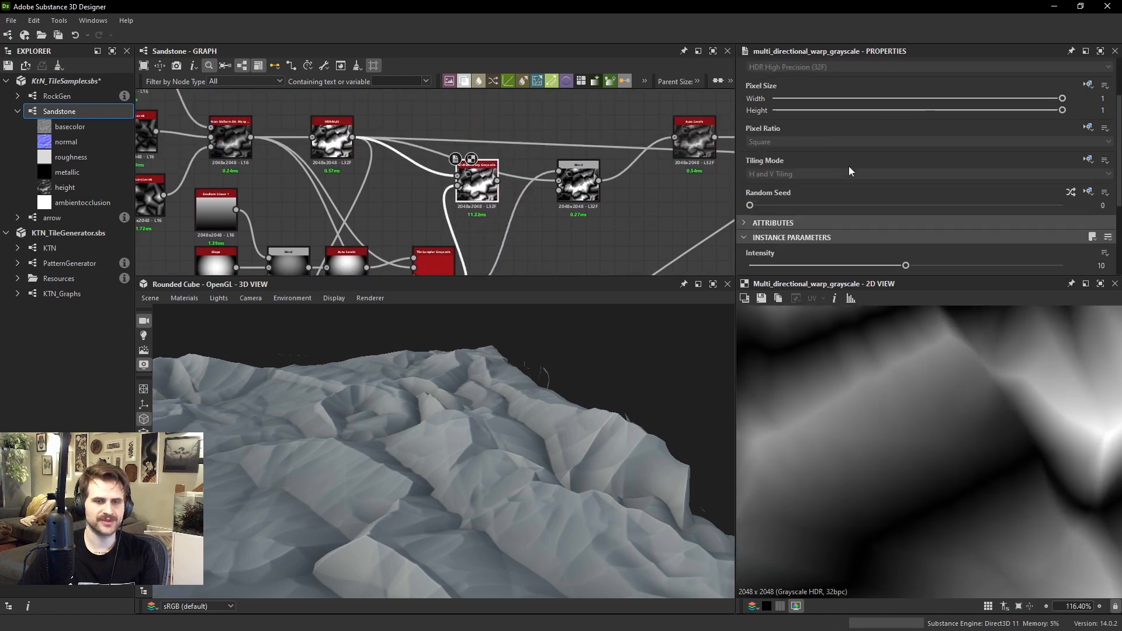
left_click(783, 216)
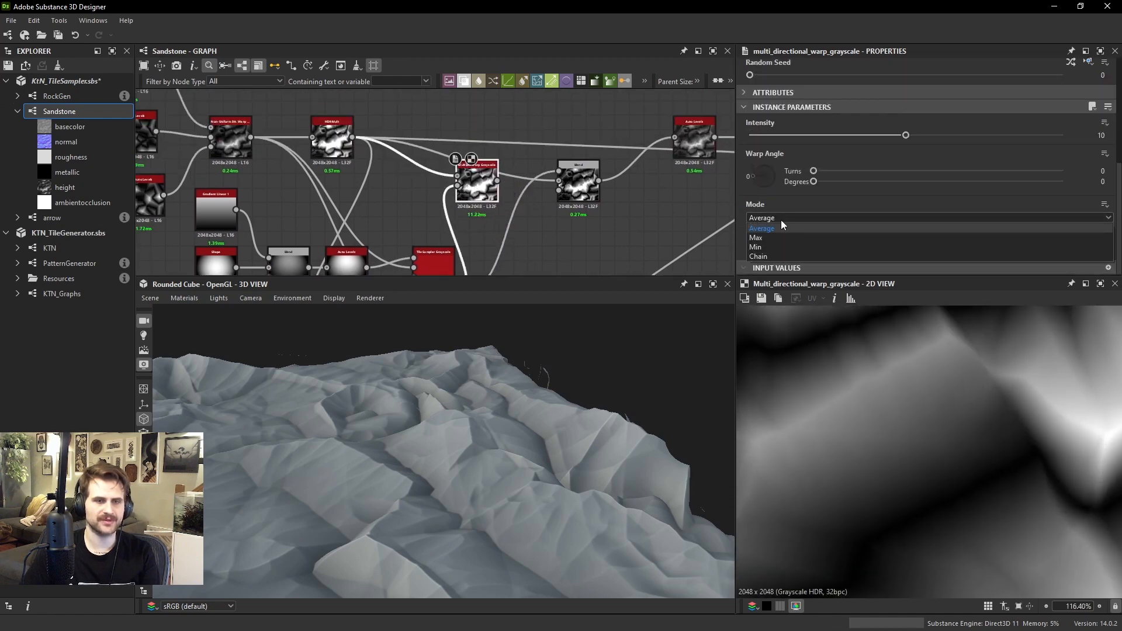
left_click(773, 256)
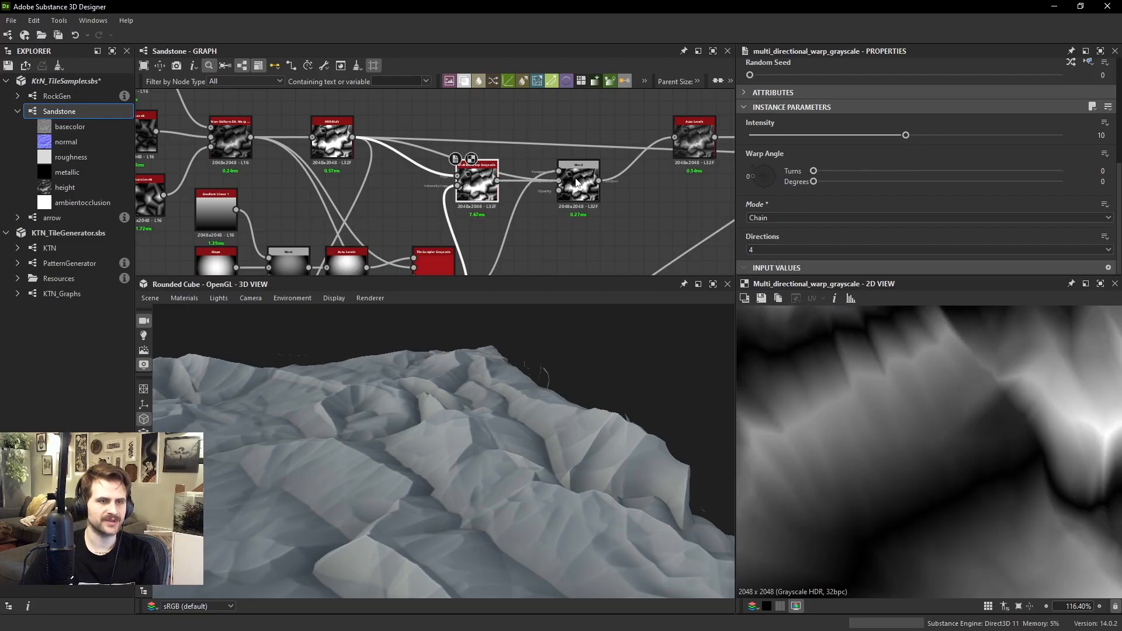
Connect the warp's output to the Blend in place of the unwarped height and inspect the rock in 3D
left_click_drag(576, 182, 575, 183)
left_click_drag(486, 475, 538, 413)
scroll(519, 461, "up", 5)
scroll(541, 447, "down", 3)
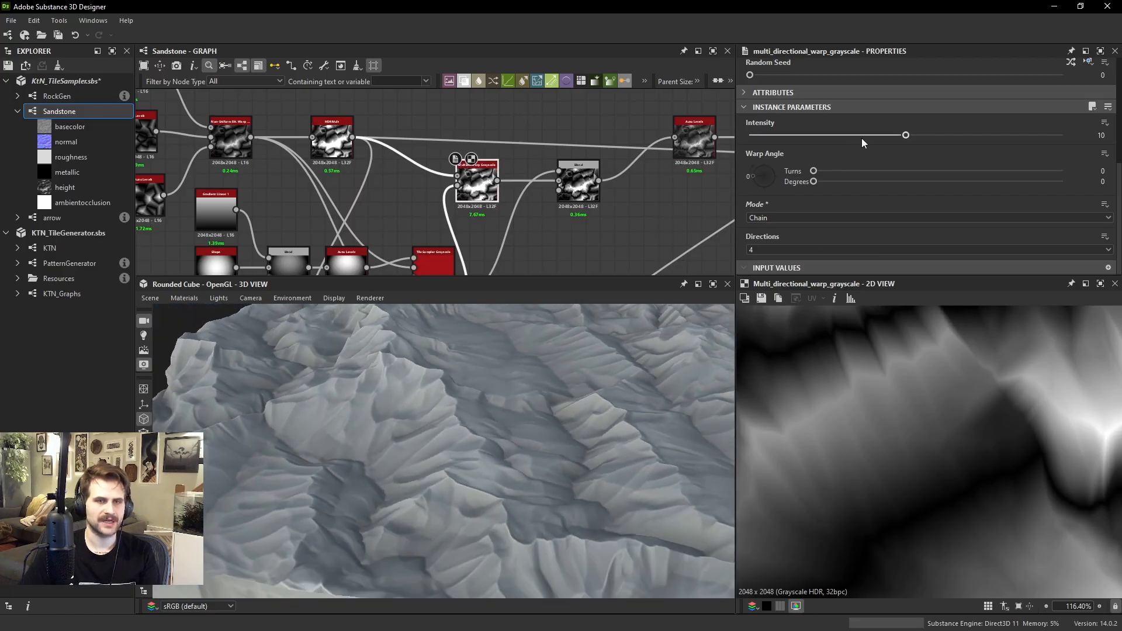
Set the Multidir. Warp Grayscale node's Intensity to 4.63 and inspect the surface in 3D
left_click_drag(861, 136, 823, 136)
left_click_drag(628, 425, 571, 358)
right_click_drag(570, 359, 482, 377, "ctrl+shift")
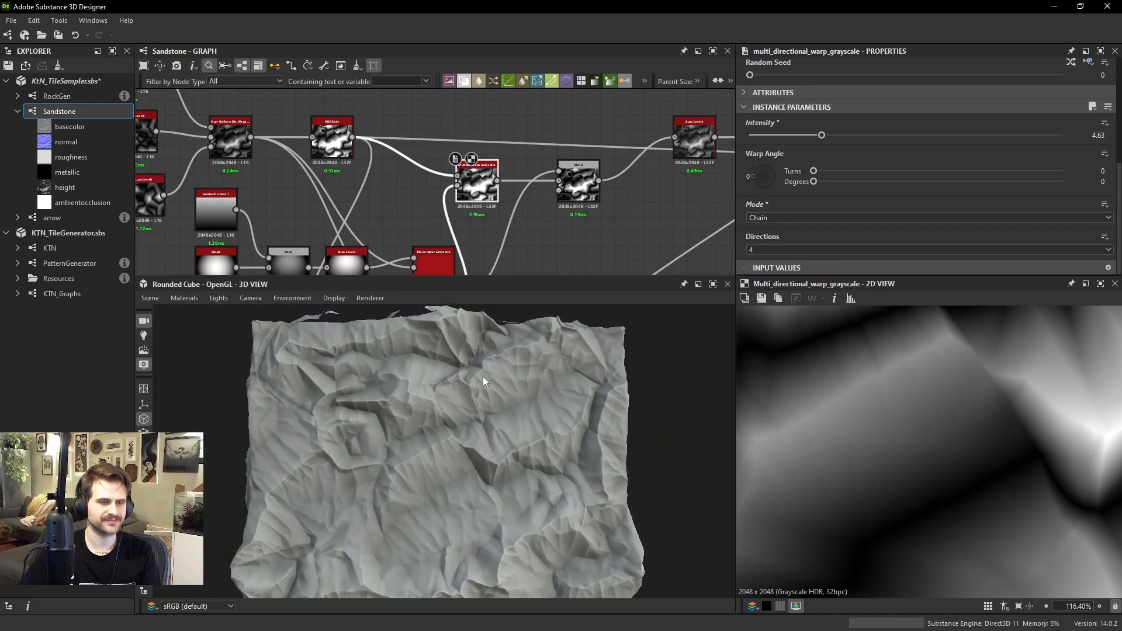
left_click_drag(529, 470, 495, 487)
Set the Opacity of the Subtract Blend after the warp to 0.26 and inspect the rock in 3D
left_click(562, 181)
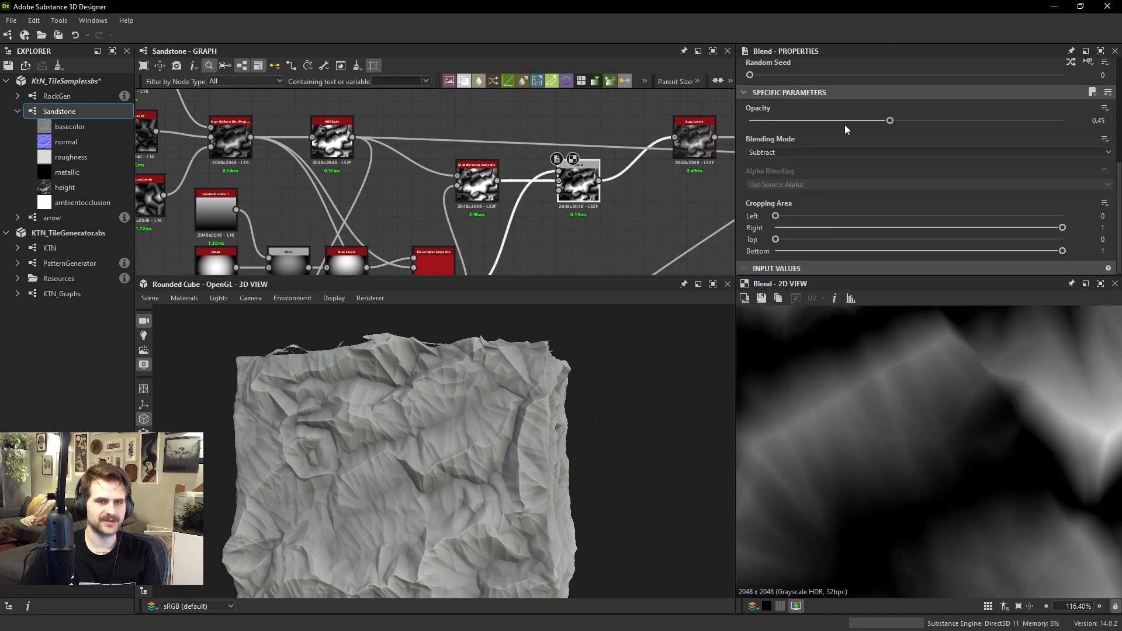
left_click_drag(888, 120, 830, 120)
left_click_drag(549, 380, 504, 414)
scroll(483, 443, "up", 3)
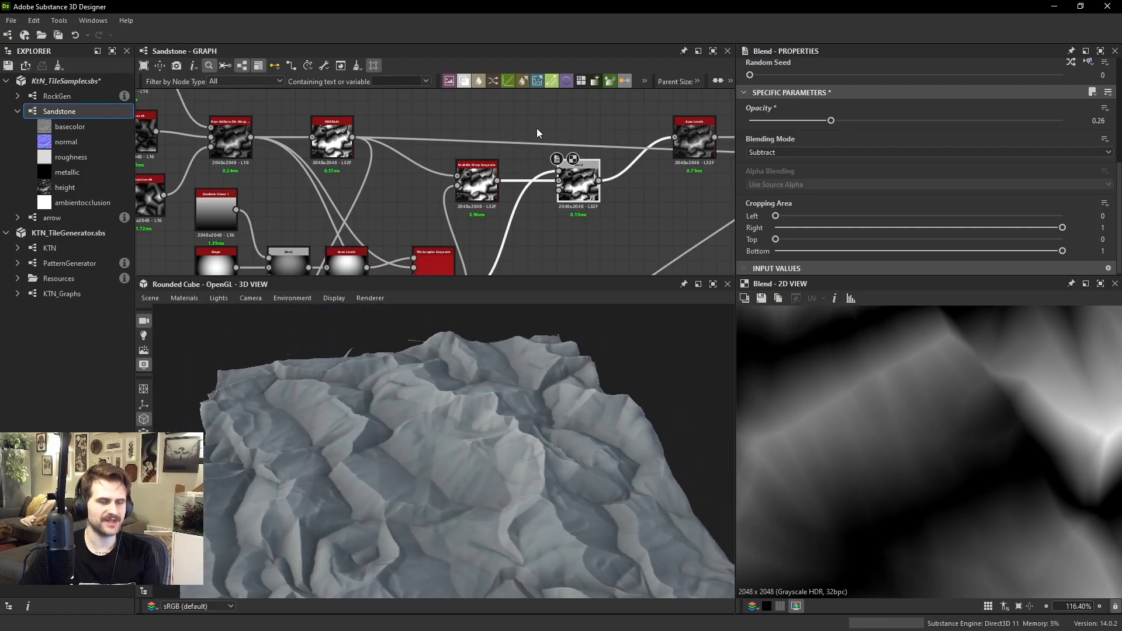
Preview the last Auto Levels node of the height chain in 2D and examine the resulting height texture
scroll(537, 128, "down", 2)
middle_click_drag(566, 152, 316, 157)
scroll(542, 195, "down", 3)
double_click(558, 234)
scroll(937, 423, "down", 3)
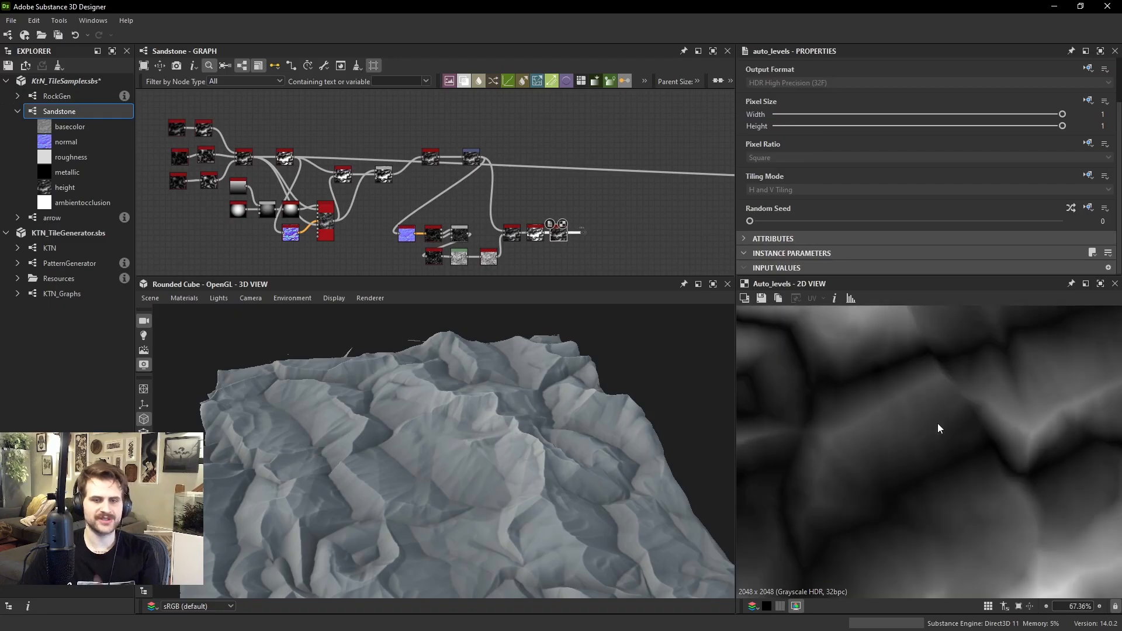
scroll(968, 457, "down", 1)
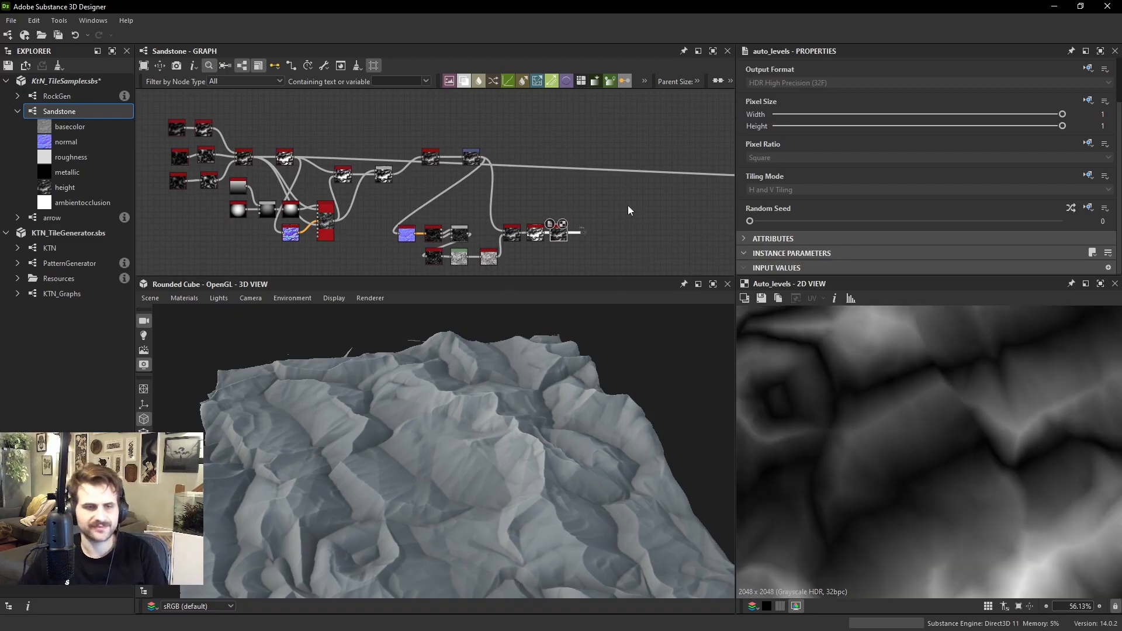
Connect the last Blend of the orange color branch to the basecolor output so the 3D model shows the color
middle_click_drag(637, 143, 428, 195)
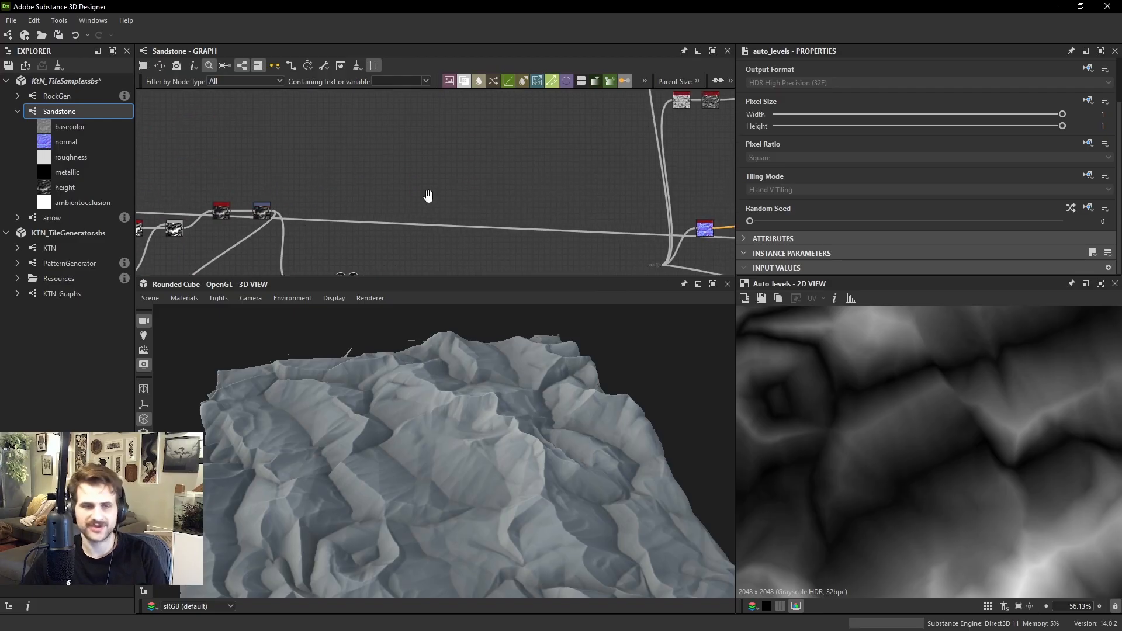
scroll(517, 140, "down", 4)
scroll(564, 149, "up", 4)
middle_click_drag(620, 144, 520, 205)
scroll(587, 116, "up", 2)
middle_click_drag(588, 114, 527, 167)
scroll(555, 206, "down", 1)
double_click(489, 153)
double_click(568, 211)
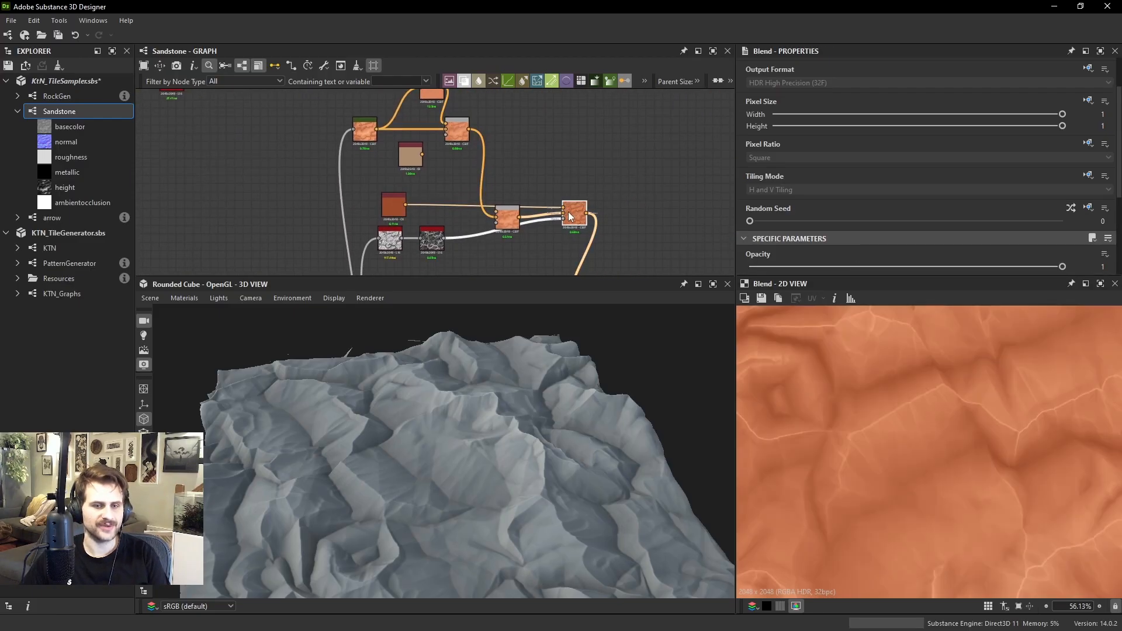
middle_click_drag(568, 211, 543, 162)
left_click(562, 163)
middle_click_drag(625, 231, 635, 192)
left_click(683, 210)
left_click_drag(654, 244, 645, 234)
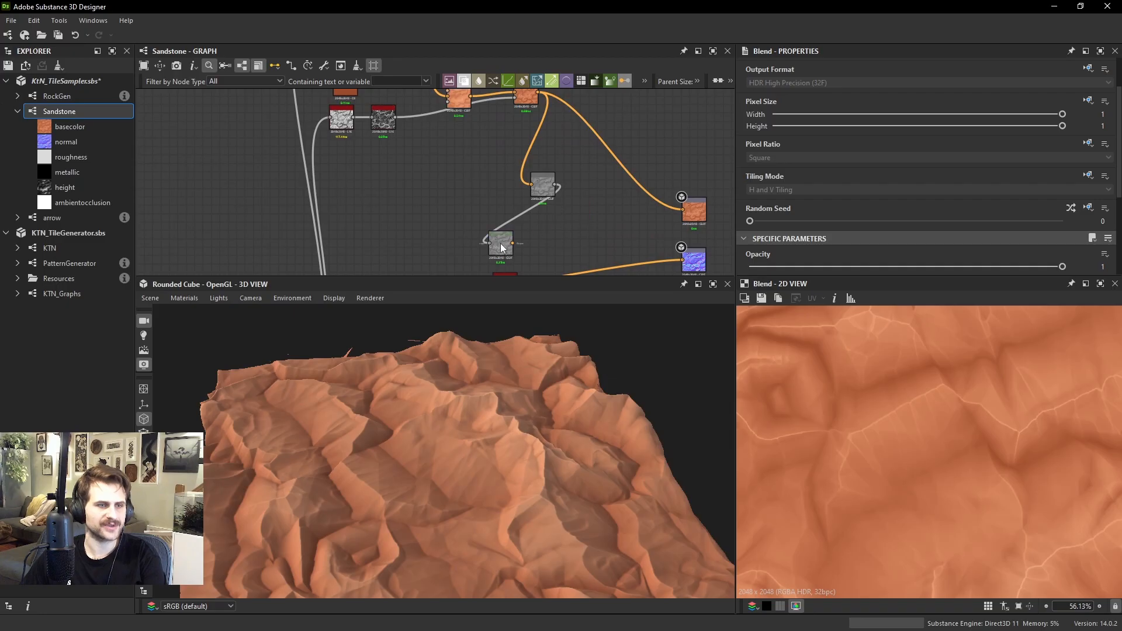
Examine the Gradient Map and the color Blends in 2D, and inspect the colored rock in 3D
middle_click_drag(478, 120, 360, 115)
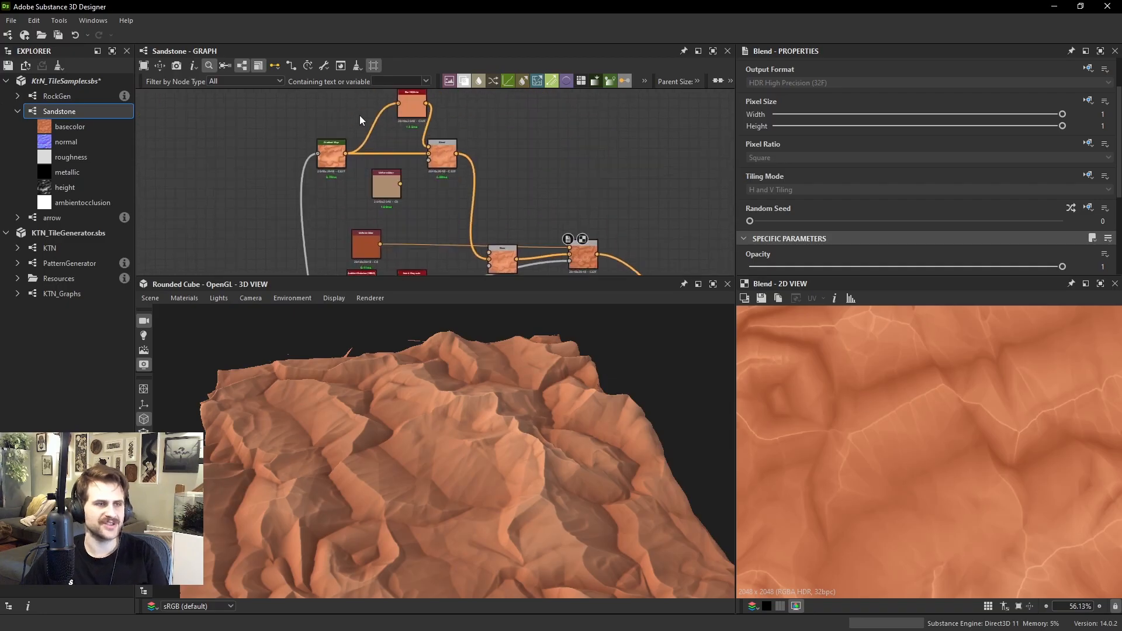
double_click(342, 152)
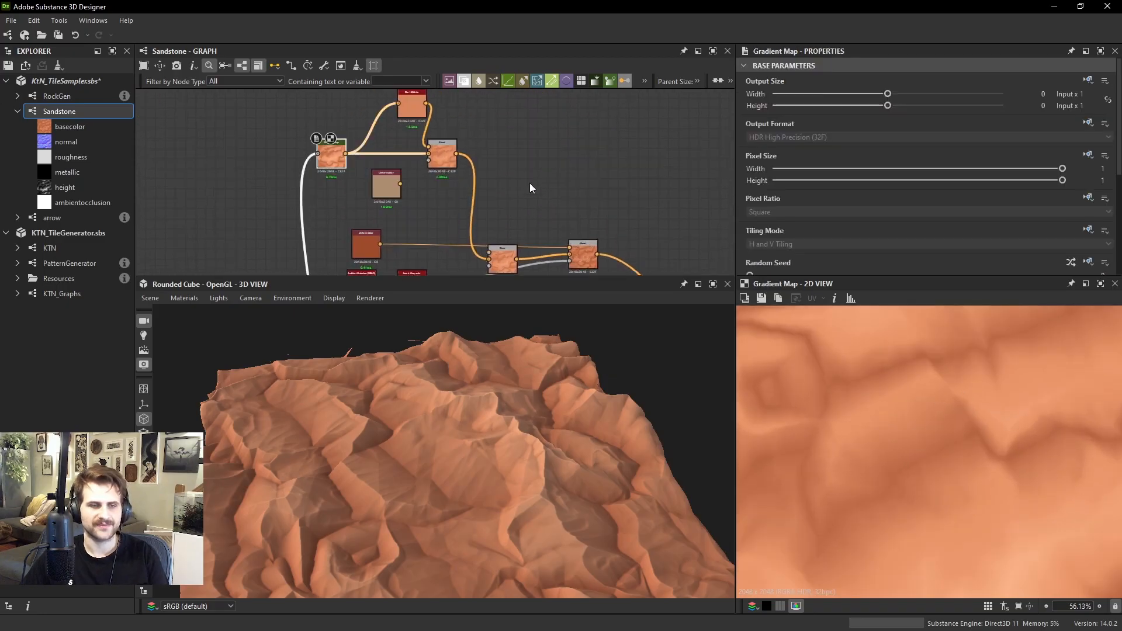
scroll(886, 197, "down", 2)
scroll(887, 199, "down", 2)
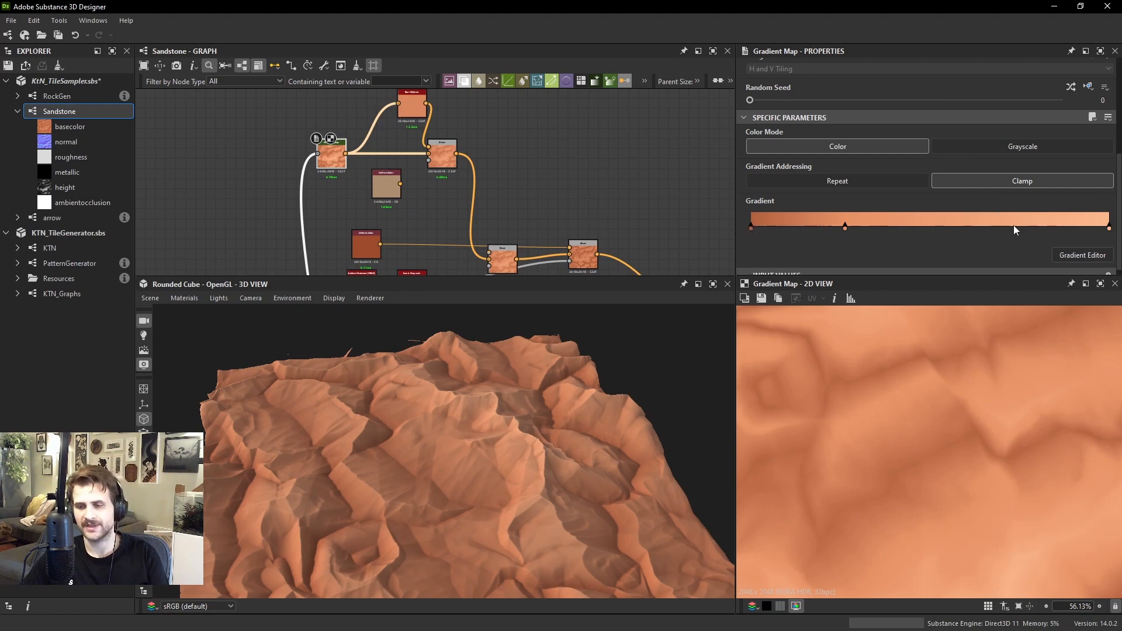
double_click(502, 247)
middle_click_drag(502, 247, 479, 206)
double_click(572, 215)
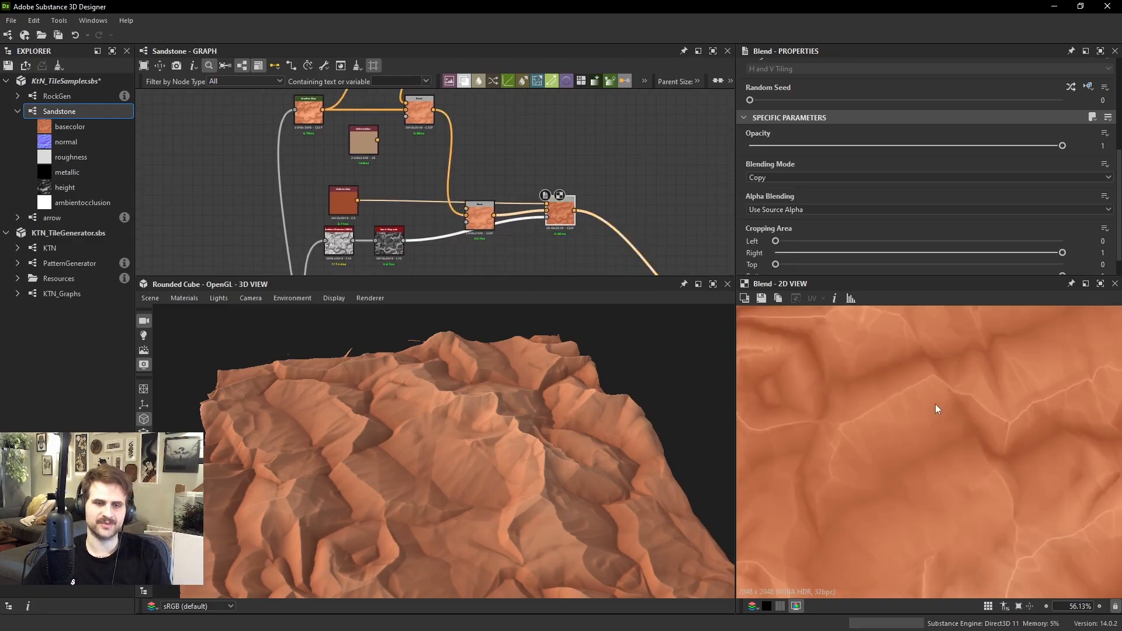
scroll(934, 405, "up", 2)
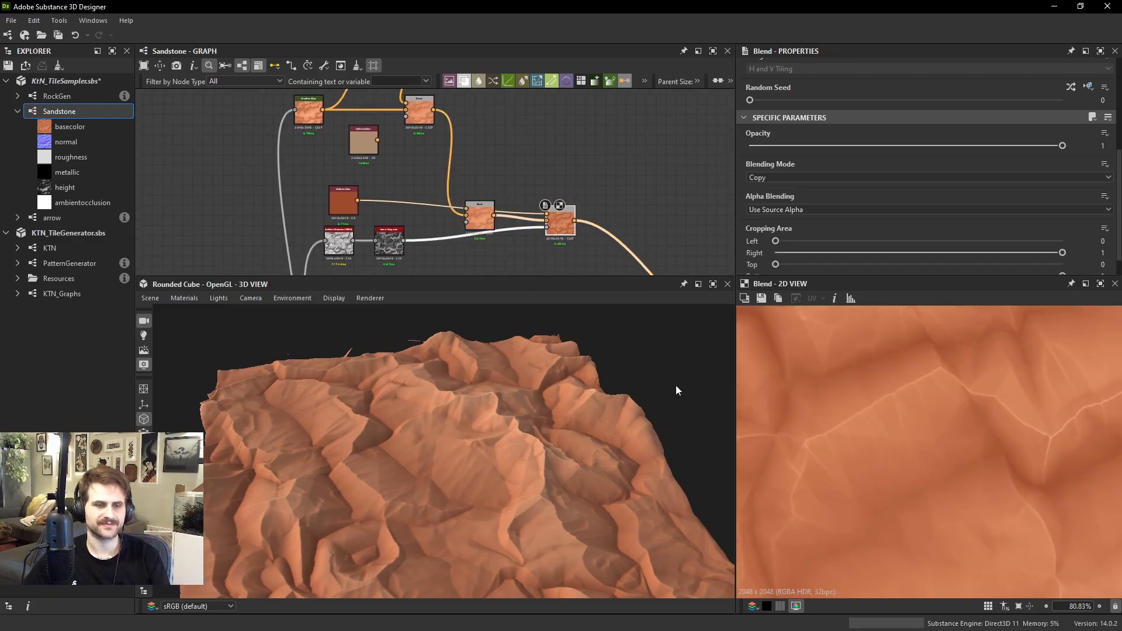
mouse_move(676, 384)
left_mouse_down()
mouse_move(559, 391)
mouse_move(550, 367)
mouse_move(587, 359)
mouse_move(641, 380)
mouse_move(595, 366)
mouse_move(632, 365)
mouse_move(612, 380)
mouse_move(613, 397)
left_mouse_up()
scroll(559, 390, "up", 4)
scroll(617, 375, "down", 2)
Set the Multidir. Warp Grayscale node's Intensity to 2.65
middle_click_drag(431, 155, 598, 104)
scroll(598, 104, "down", 2)
middle_click_drag(300, 110, 443, 146)
left_click_drag(443, 328, 295, 453)
scroll(528, 193, "up", 3)
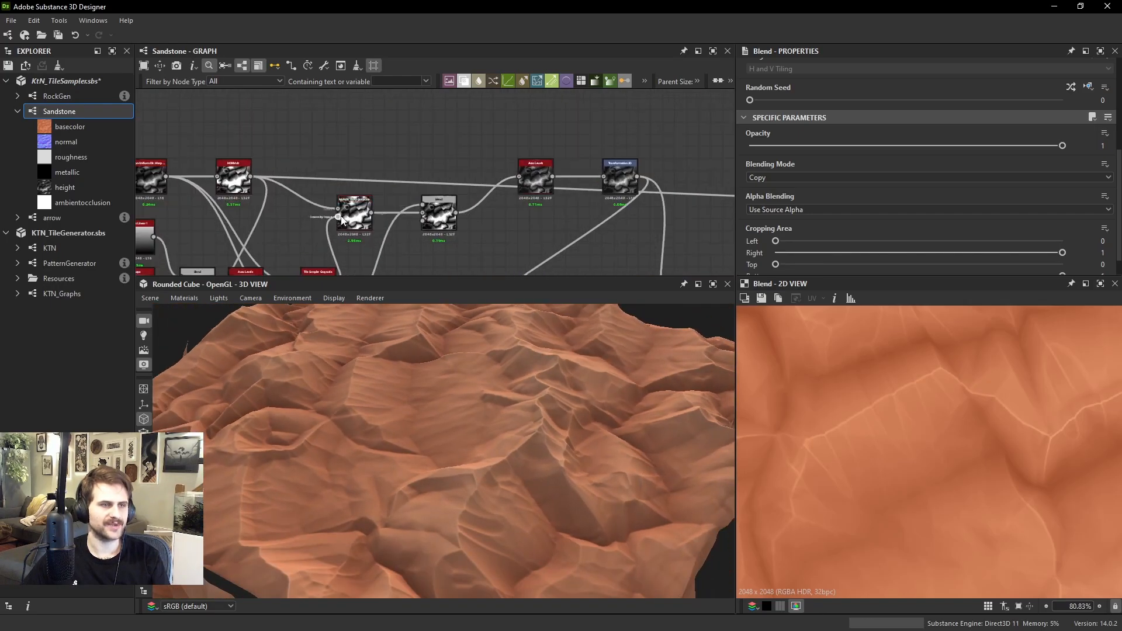
double_click(343, 219)
mouse_move(807, 165)
left_mouse_down()
mouse_move(780, 162)
mouse_move(793, 163)
left_mouse_up()
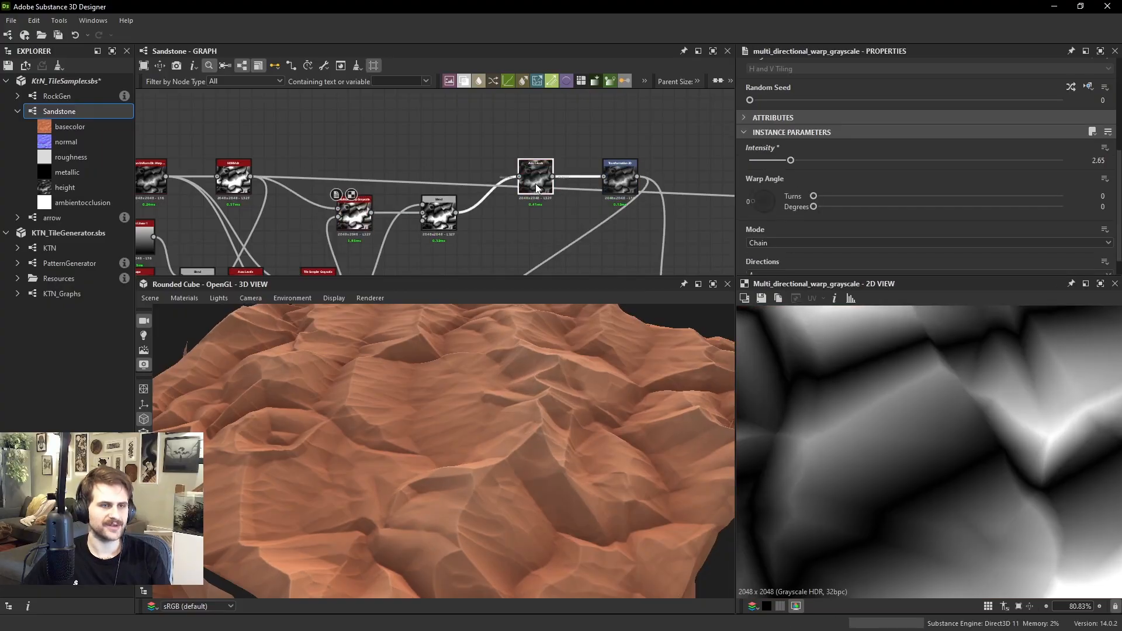
Set the Opacity of the Subtract Blend after the warp to 0.47 and inspect the colored surface in 3D
double_click(536, 187)
left_click_drag(536, 187, 531, 185)
double_click(444, 216)
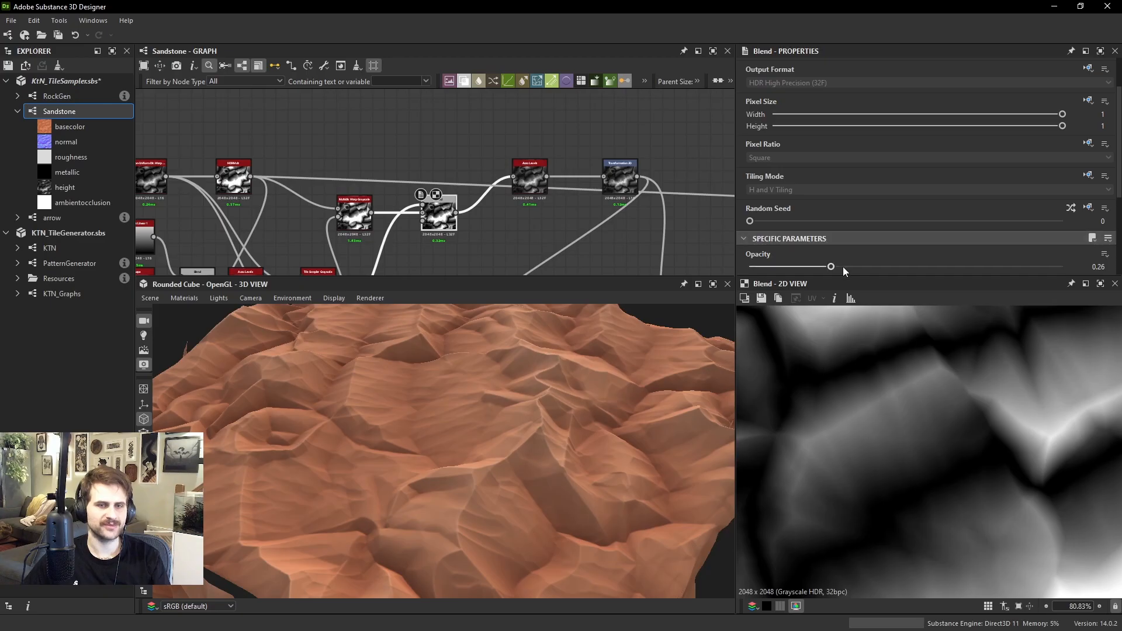
left_click_drag(840, 267, 897, 267)
scroll(328, 457, "down", 4)
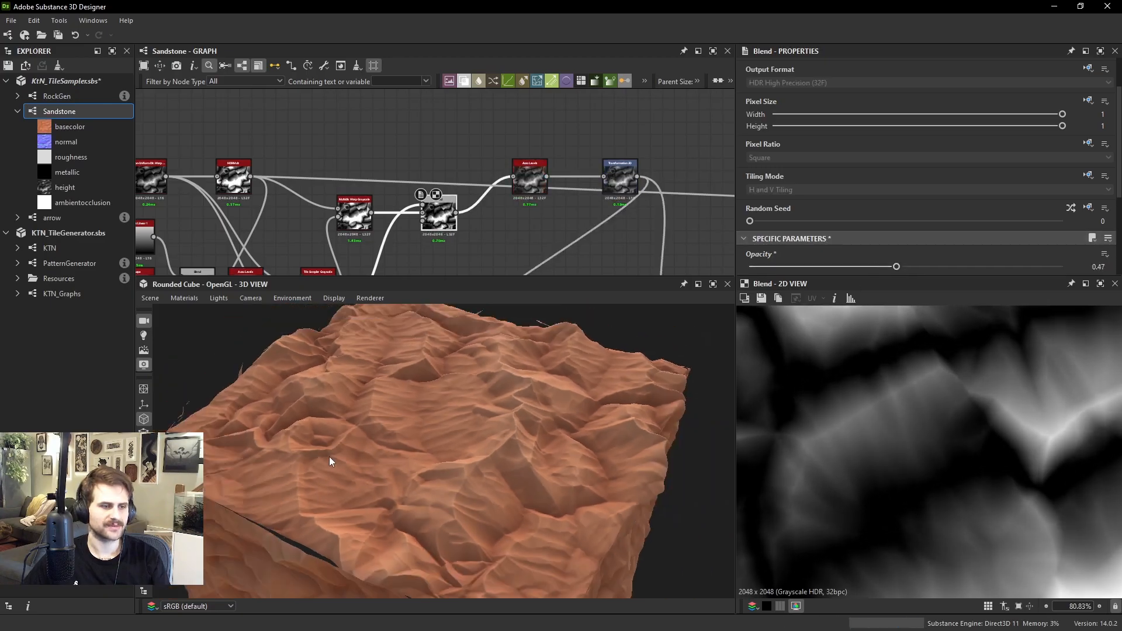
Set the directional detail Tile Sampler's Size Y to 1.43 and Scale to 4.81, and inspect the surface in 3D
middle_click_drag(332, 273, 362, 206)
left_click(362, 210)
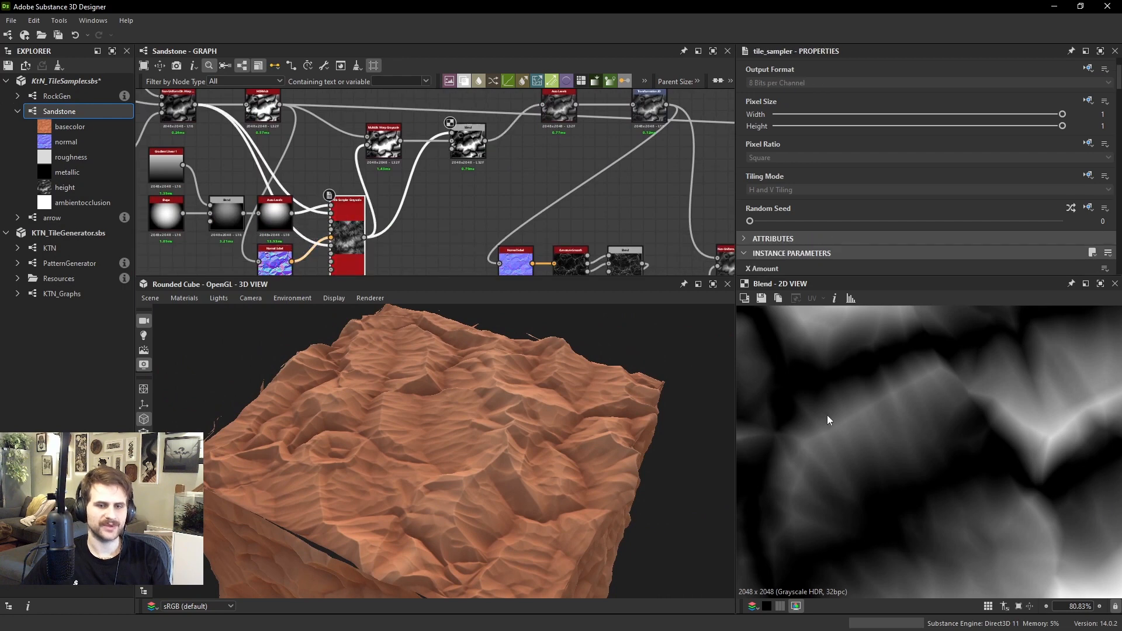
double_click(361, 251)
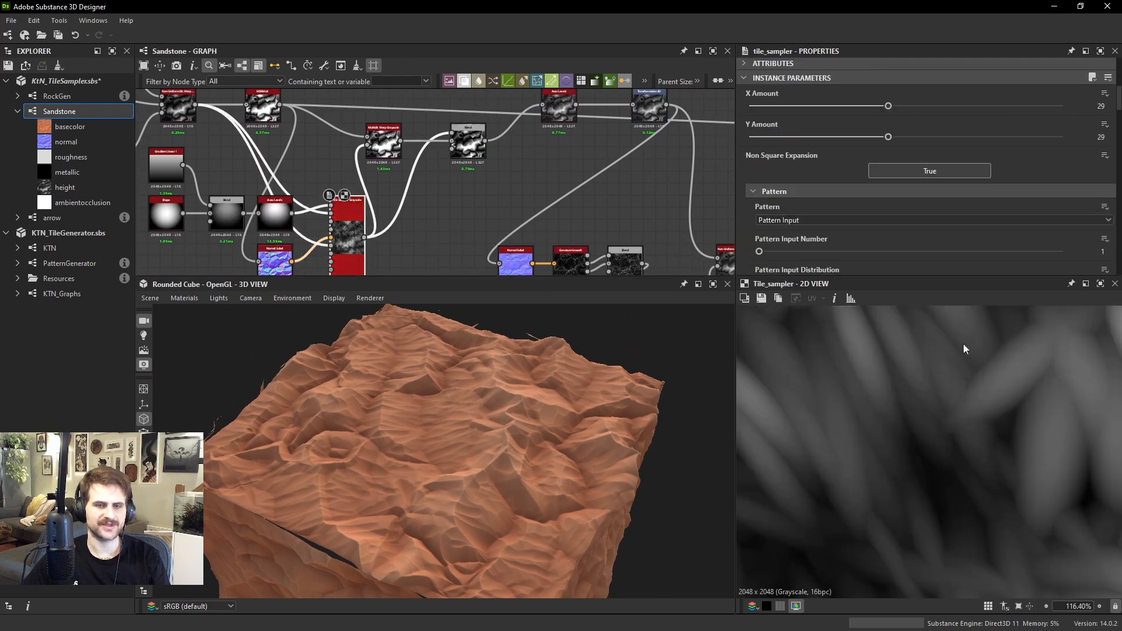
scroll(858, 184, "down", 10)
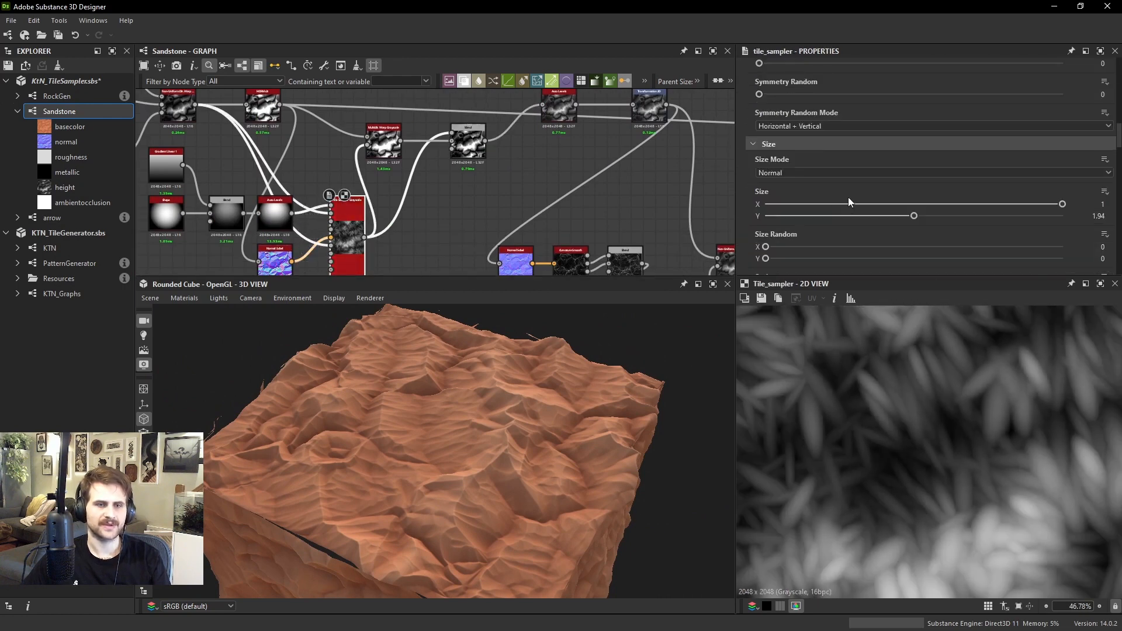
left_click_drag(914, 146, 875, 147)
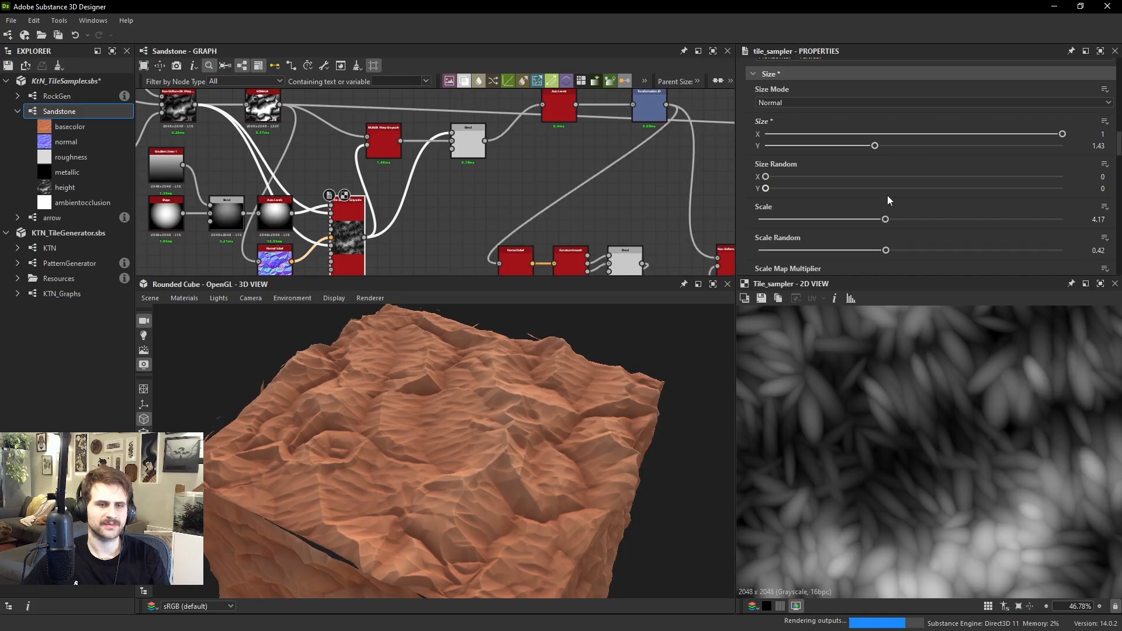
mouse_move(885, 219)
left_mouse_down()
mouse_move(925, 221)
mouse_move(905, 220)
left_mouse_up()
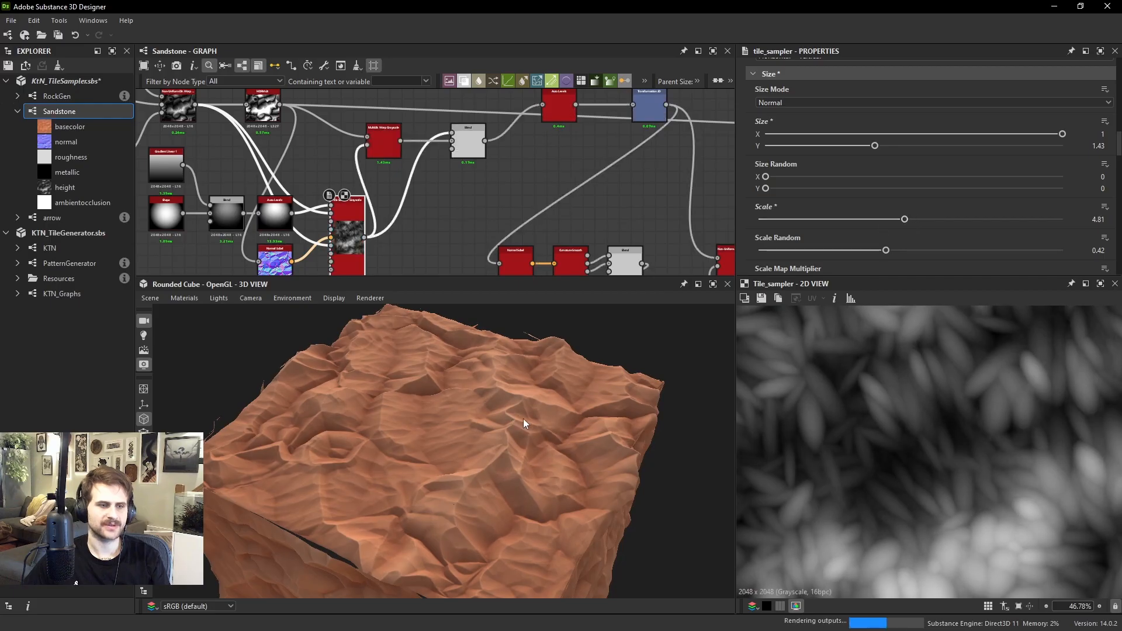
left_click_drag(524, 418, 442, 403)
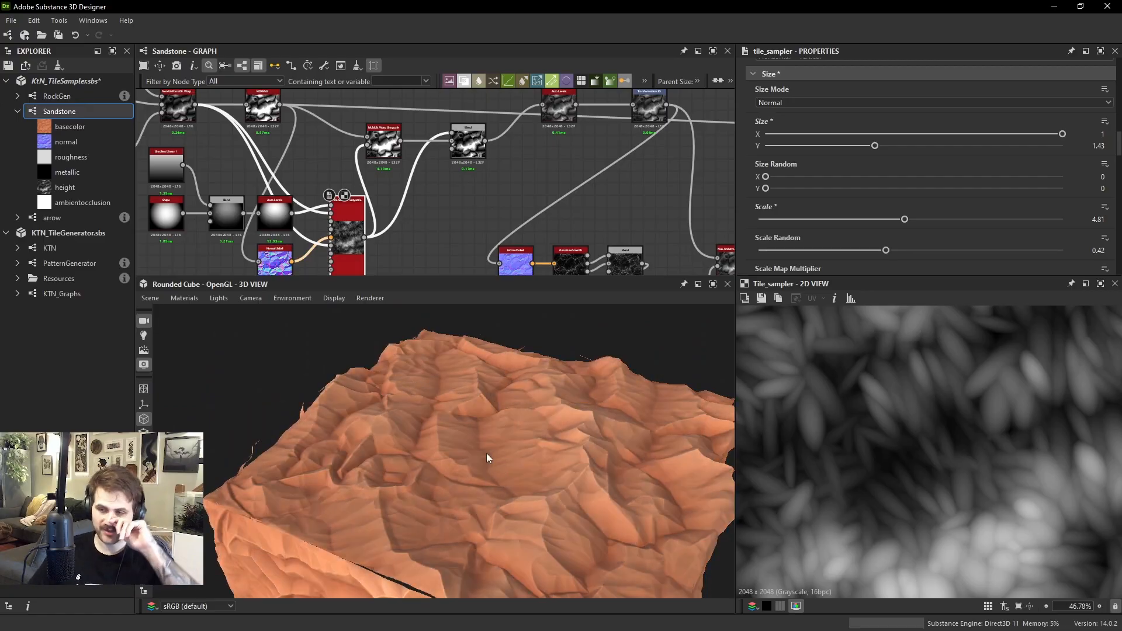
left_click_drag(557, 419, 528, 410)
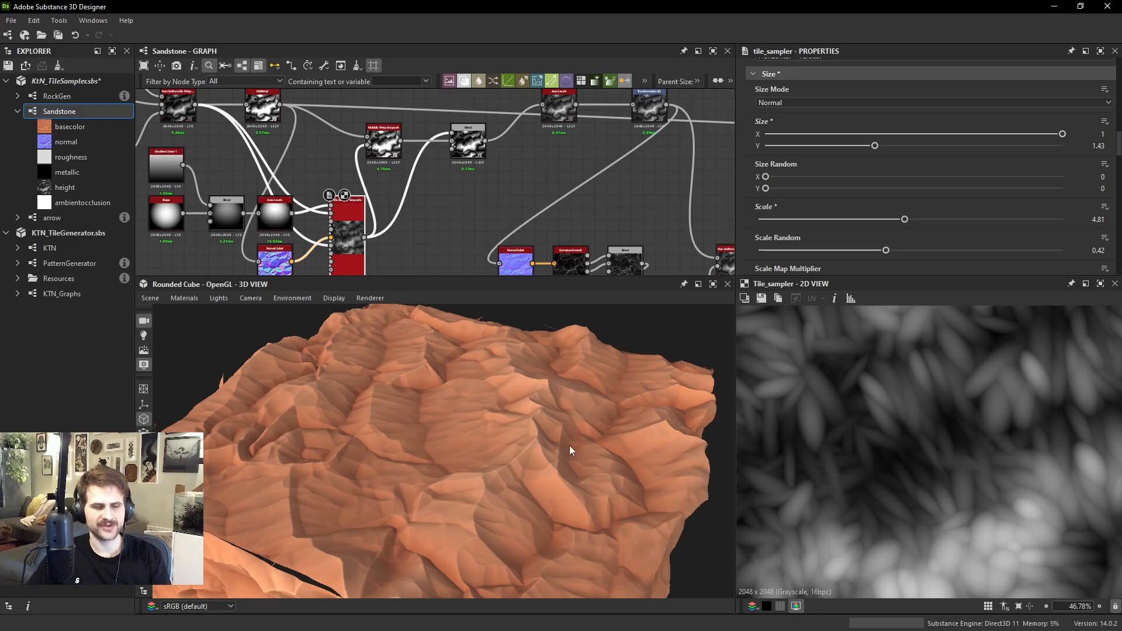
left_click_drag(571, 450, 538, 424)
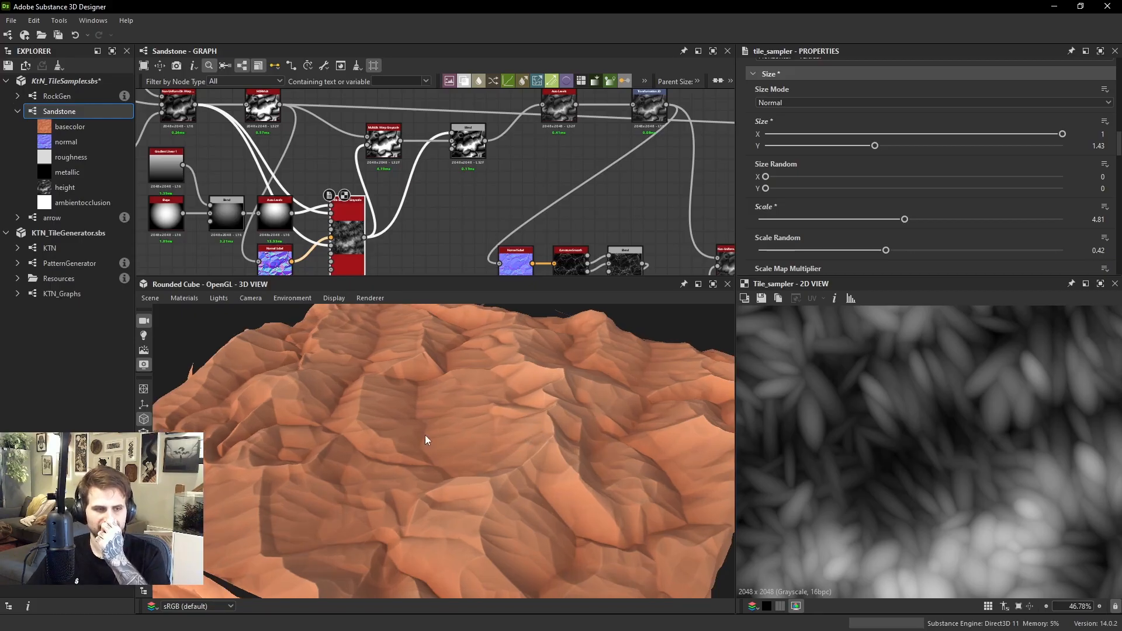
Add a RockGen node in the empty graph area above the long height connection and preview it in 2D
scroll(558, 201, "down", 8)
middle_click_drag(590, 203, 380, 166)
middle_click_drag(443, 139, 509, 153)
left_click_drag(200, 133, 420, 211)
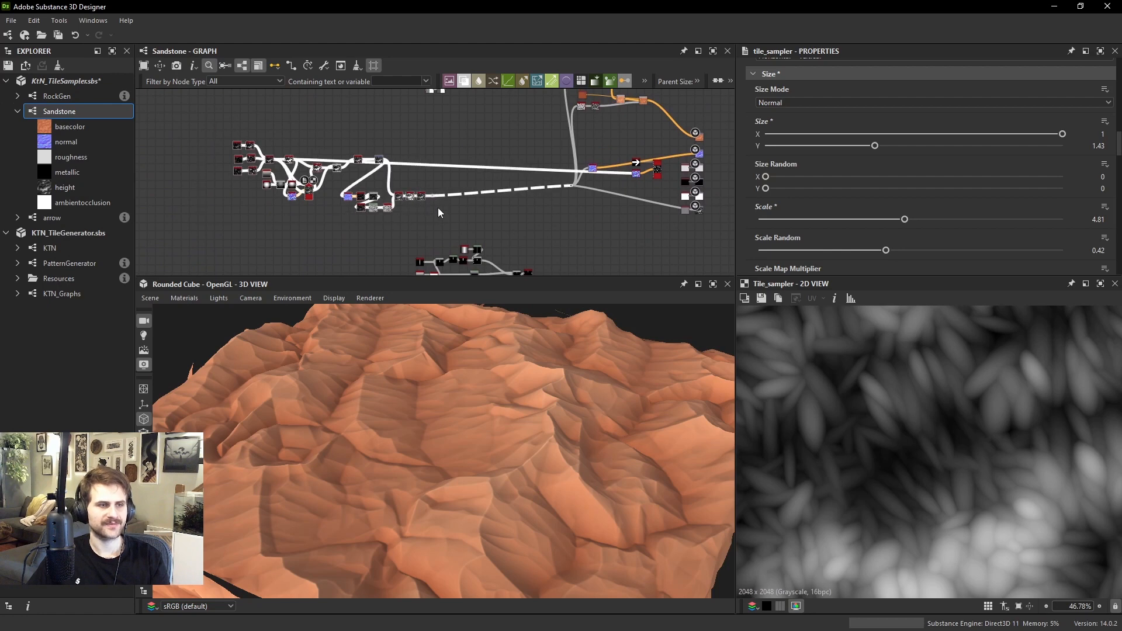
scroll(245, 150, "up", 3)
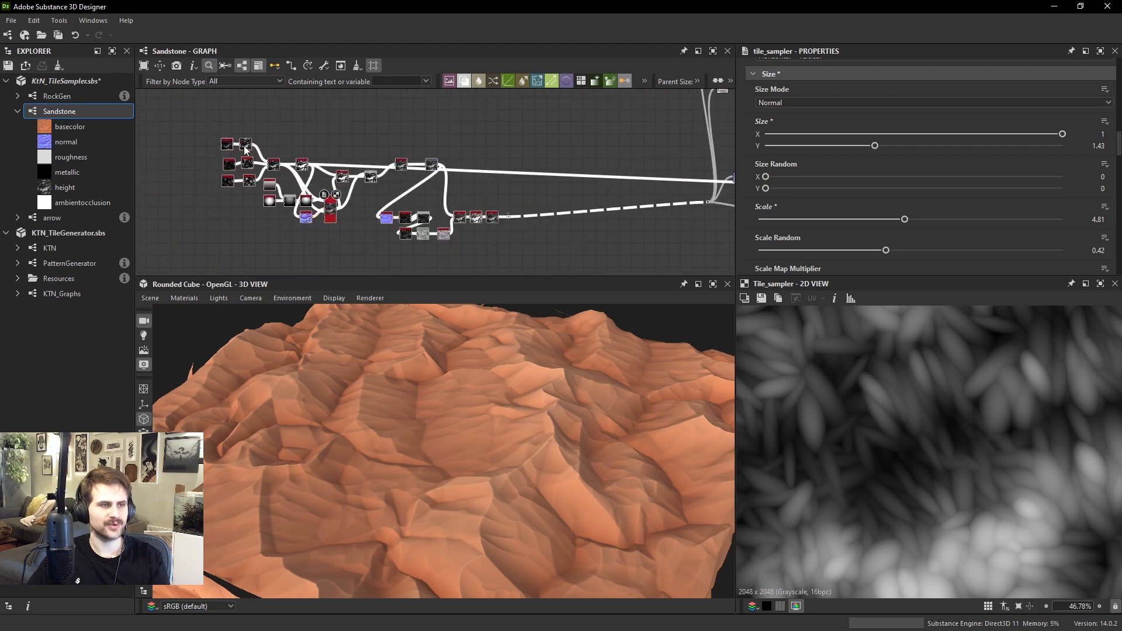
scroll(487, 188, "up", 4)
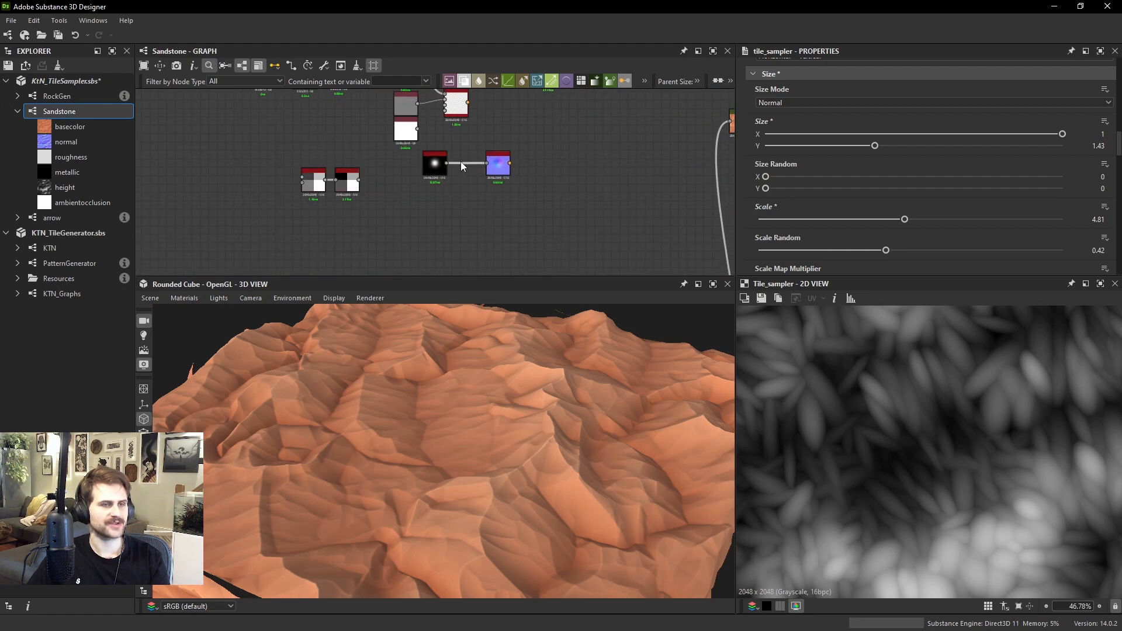
scroll(461, 161, "down", 1)
middle_click_drag(435, 122, 441, 210)
scroll(426, 147, "up", 1)
left_click_drag(541, 229, 411, 168)
scroll(429, 138, "down", 2)
double_click(410, 168)
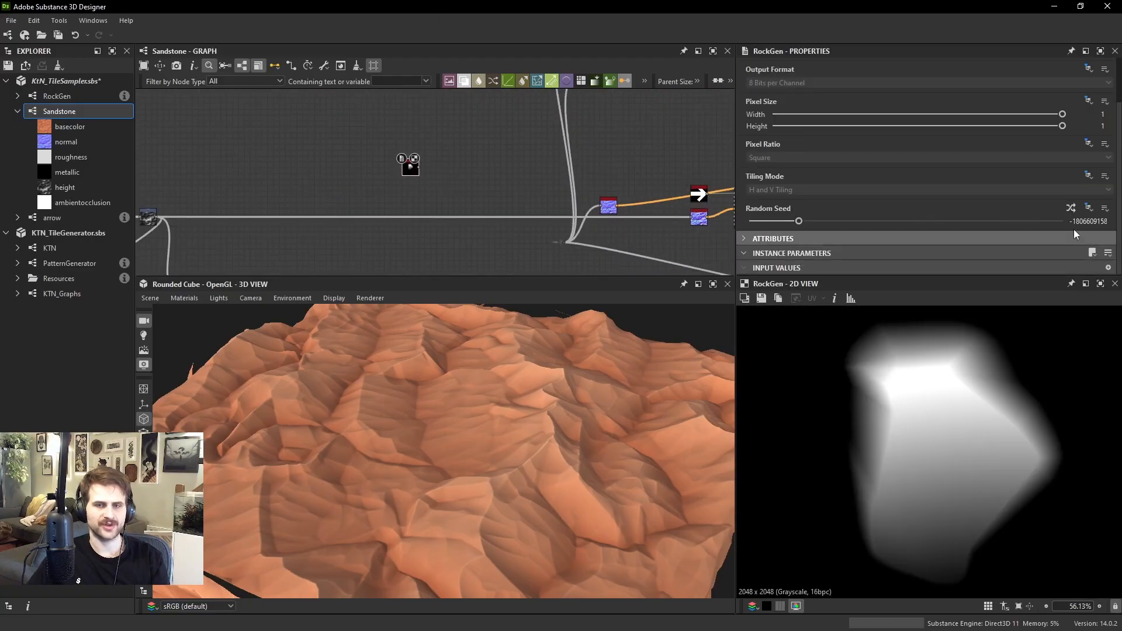
left_click(1074, 208)
left_click(1074, 208)
left_click(1073, 208)
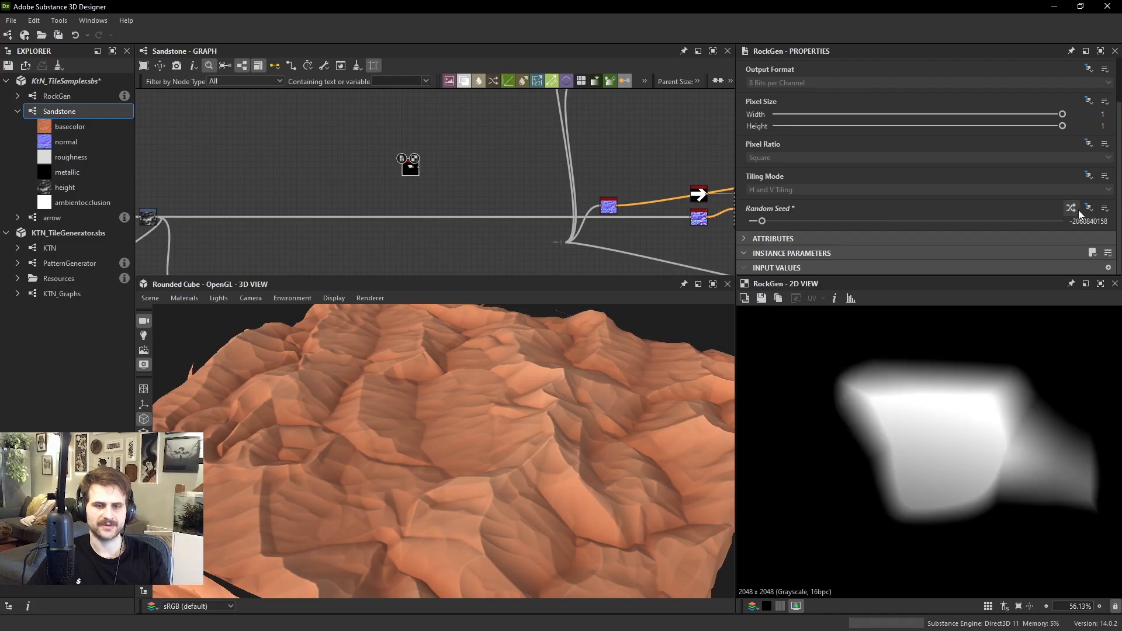
left_click(1073, 209)
left_click(1074, 211)
left_click(1075, 213)
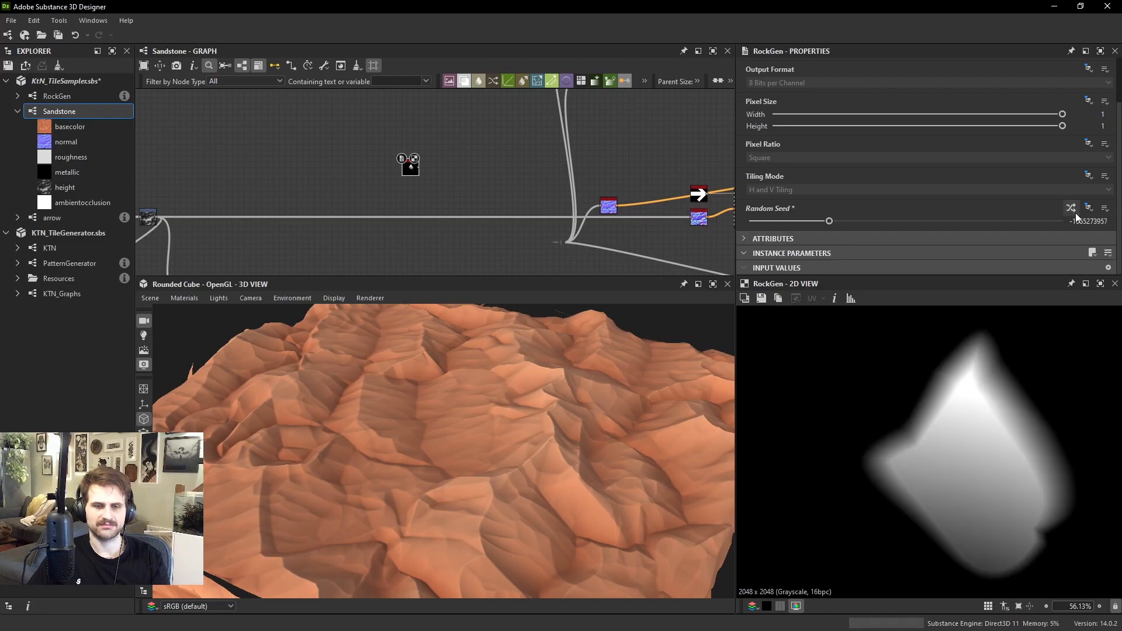
left_click(1075, 213)
scroll(1055, 444, "down", 2)
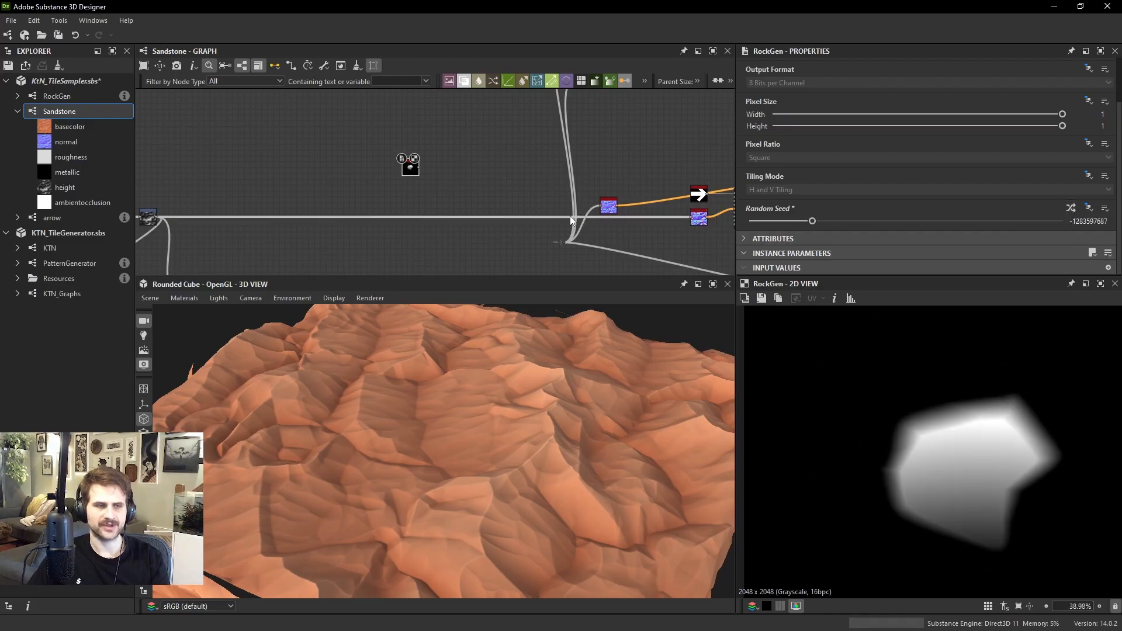
Add a Tile Sampler Grayscale node beside the RockGen node and connect the rock to its pattern input
scroll(570, 215, "up", 1)
key("space")
type("tile sa")
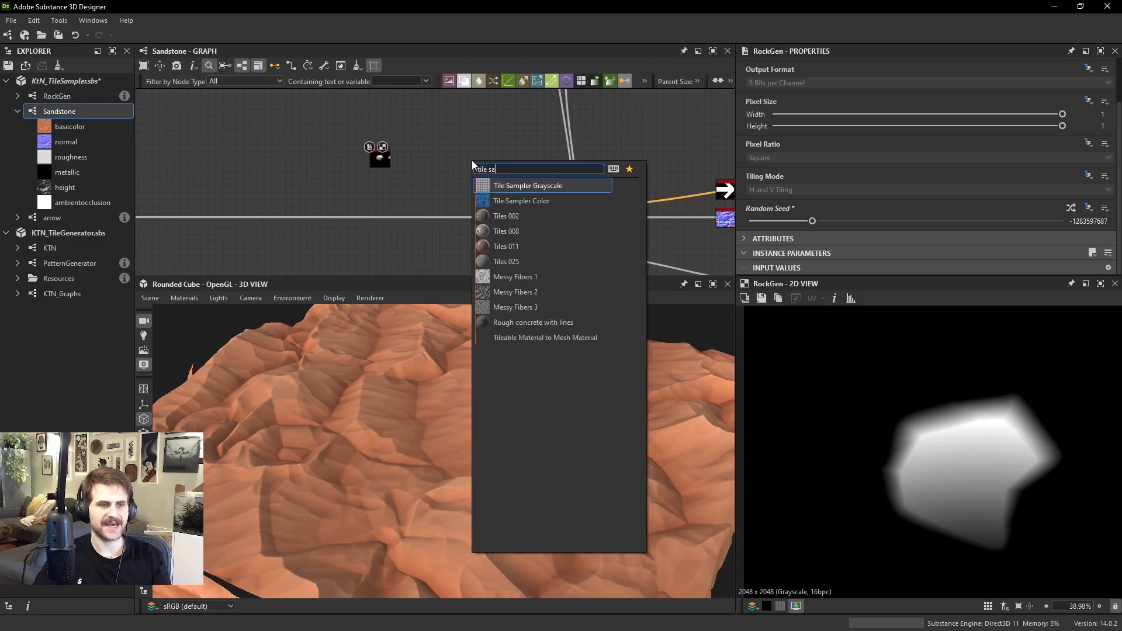
key("Return")
scroll(442, 166, "up", 3)
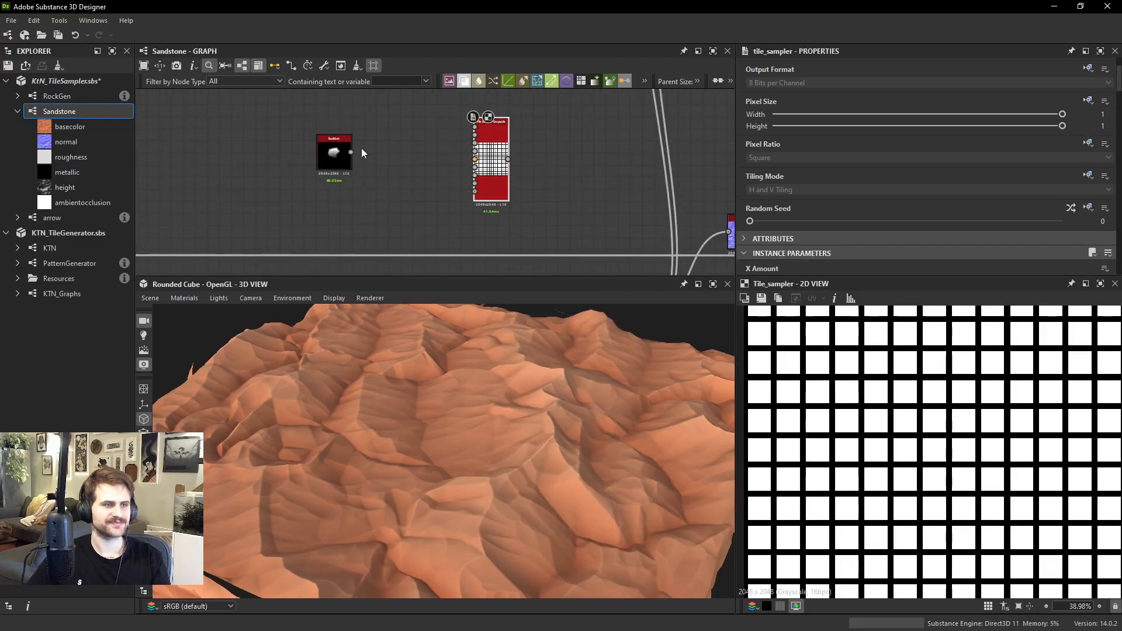
left_click_drag(490, 121, 430, 148)
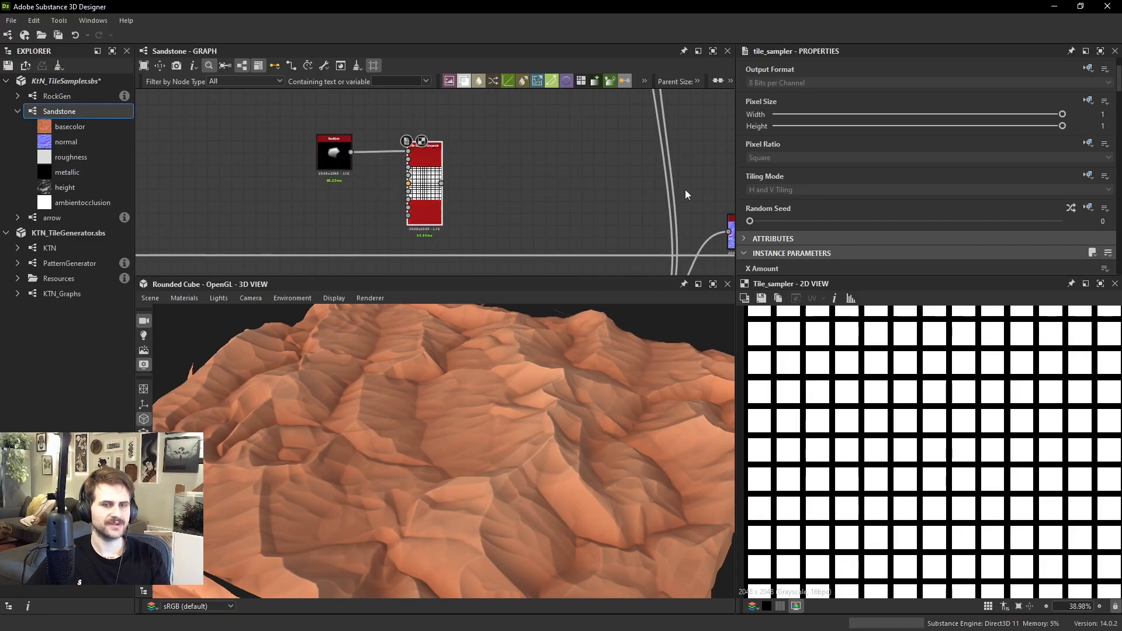
Set the new Tile Sampler's Pattern to Pattern Input and look through its size parameters
scroll(768, 173, "down", 5)
left_click(786, 184)
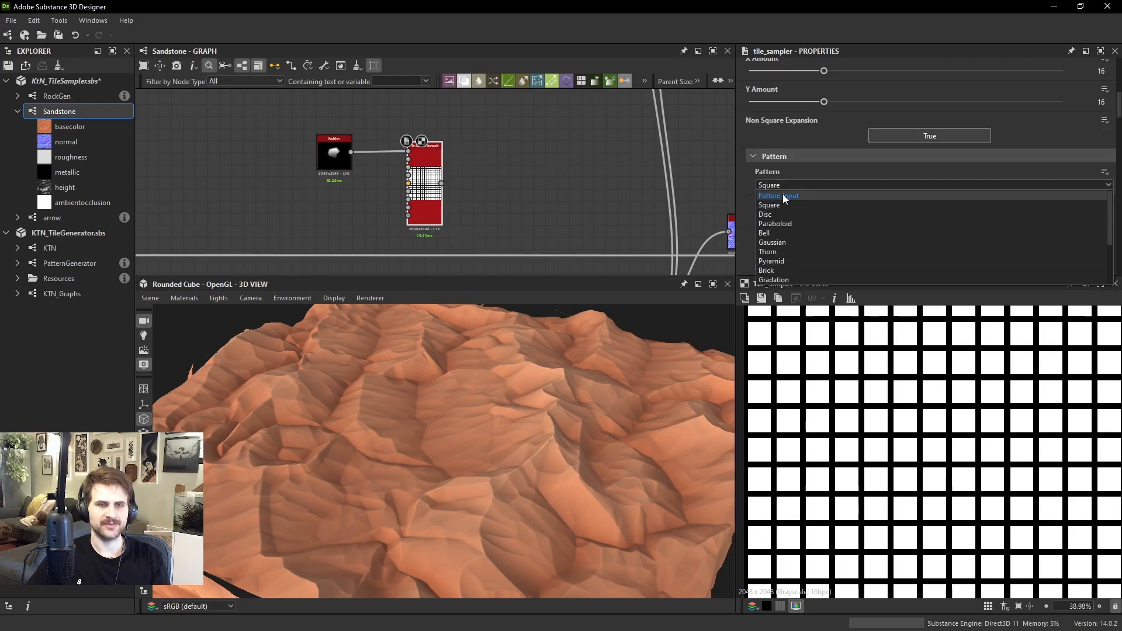
left_click(783, 194)
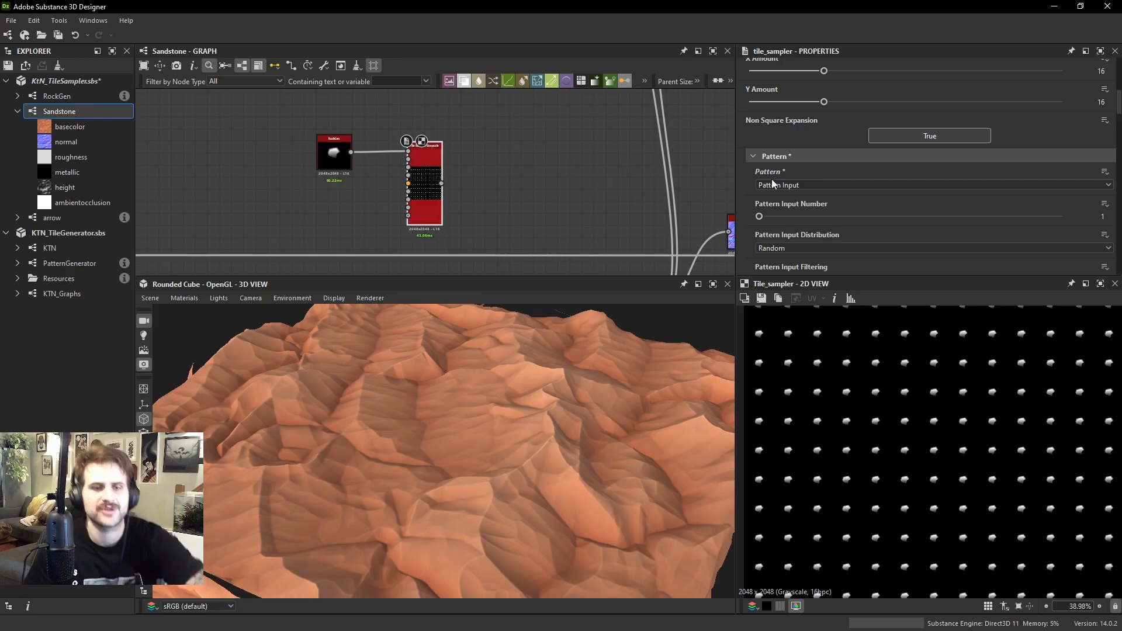
scroll(832, 213, "down", 6)
scroll(811, 188, "down", 3)
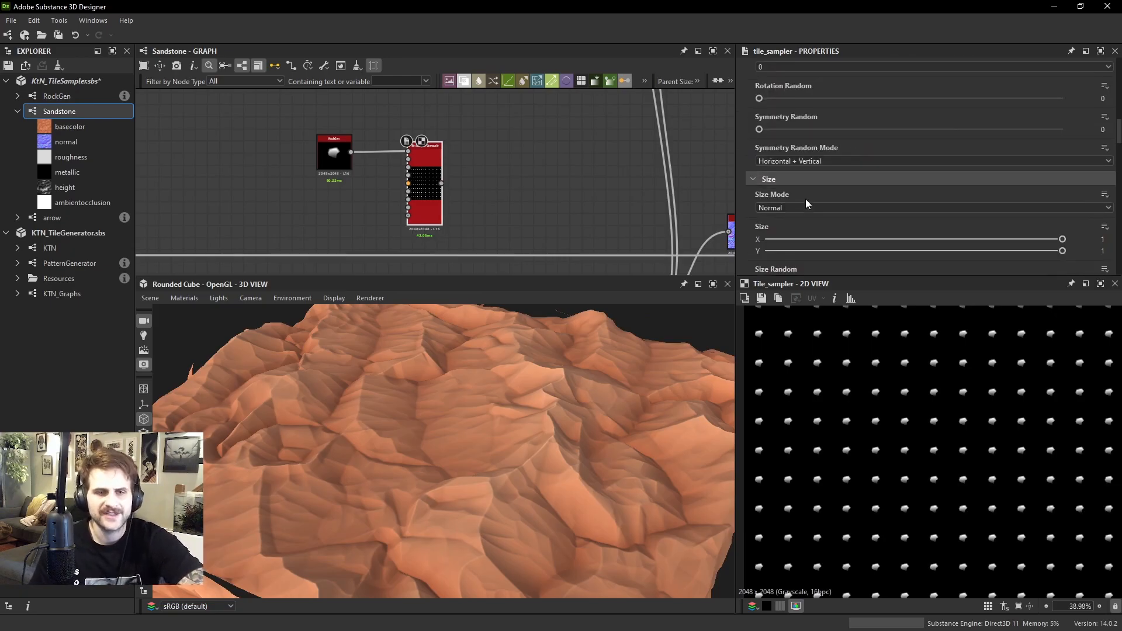
mouse_move(794, 251)
left_mouse_down()
mouse_move(818, 255)
mouse_move(804, 261)
left_mouse_up()
scroll(494, 169, "down", 2)
Add a Blend node with the rock Tile Sampler as foreground and the sandstone height as background
left_click(488, 167)
middle_click_drag(485, 191, 539, 180)
scroll(480, 175, "down", 1)
key("space")
left_click(561, 252)
scroll(277, 193, "up", 3)
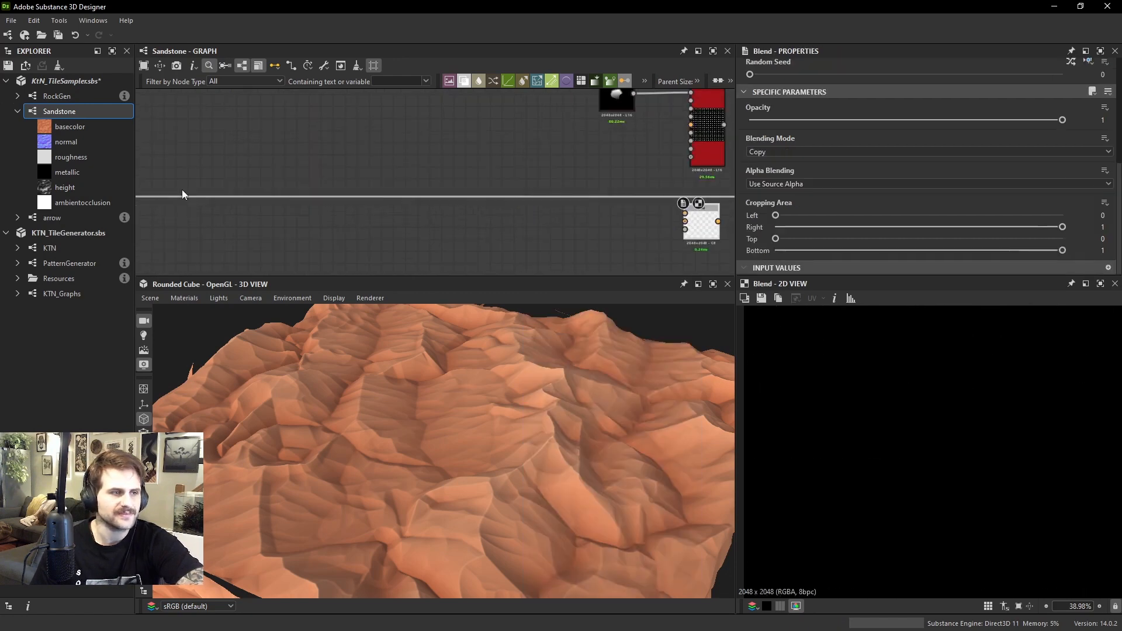
middle_click_drag(155, 188, 250, 192)
left_click_drag(178, 202, 612, 222)
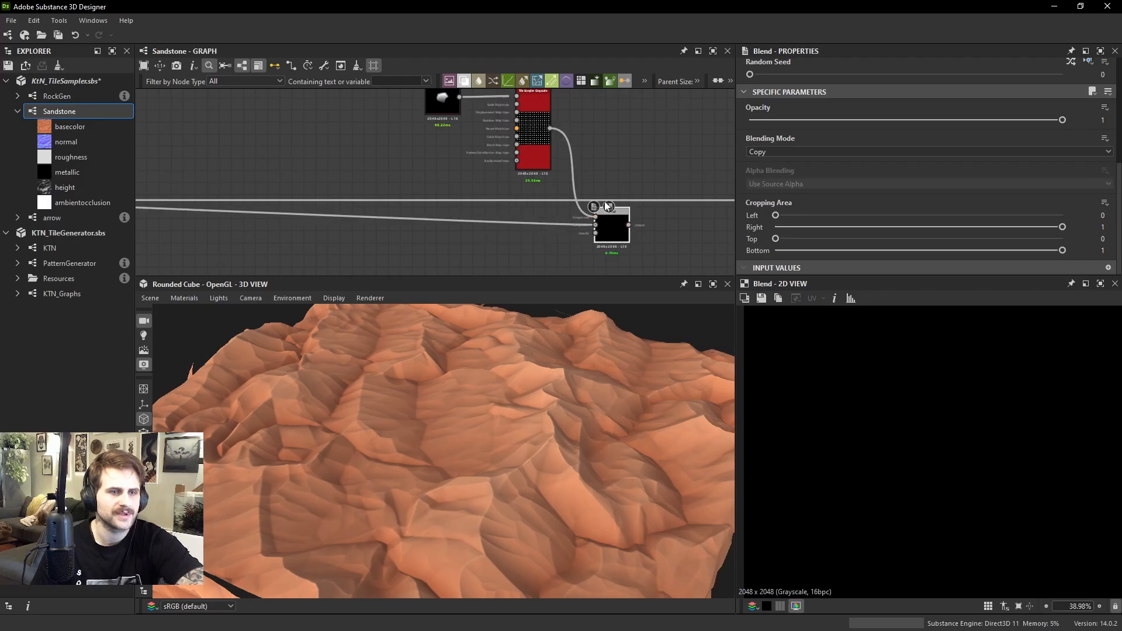
Set the new Blend's Blending Mode to Max (Lighten) and check the rocks over the height in 2D
left_click(810, 151)
left_click(791, 209)
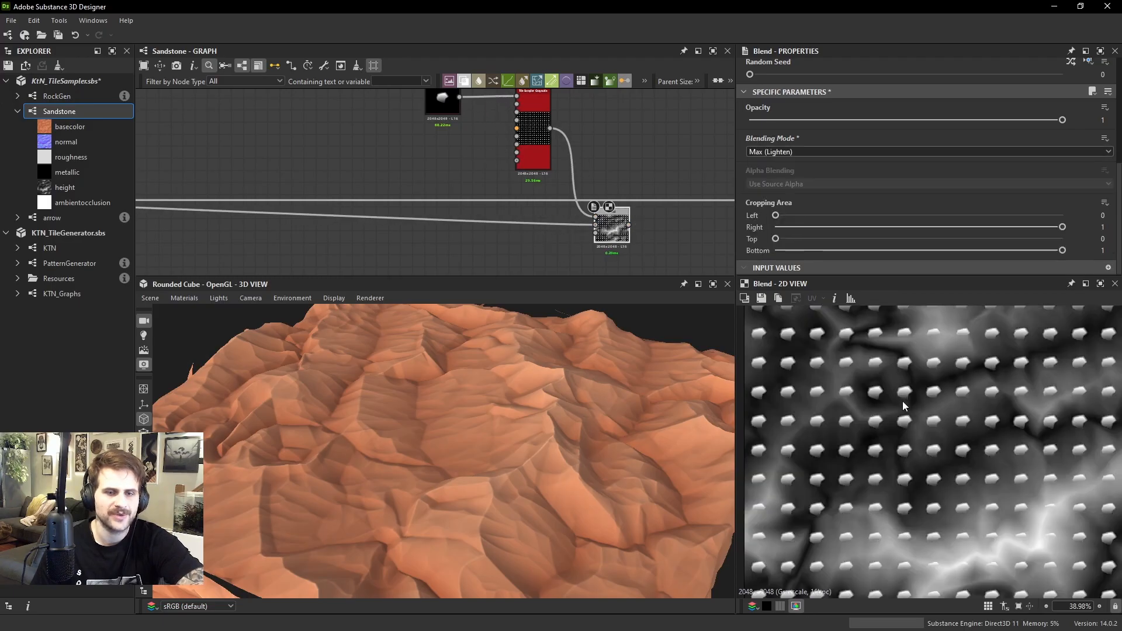
scroll(902, 401, "up", 2)
Connect the rock Blend's output to the dot node feeding the material outputs and check the scattered rocks in 3D
middle_click_drag(610, 175, 486, 188)
left_click_drag(503, 234, 491, 221)
scroll(502, 225, "down", 1)
middle_click_drag(502, 225, 471, 212)
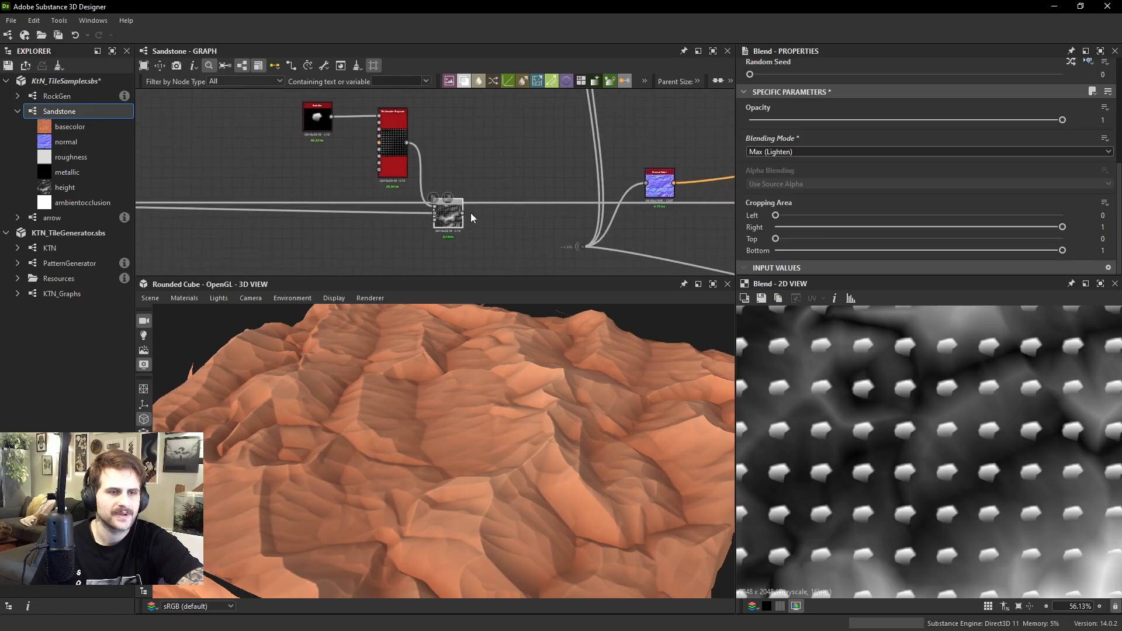
scroll(492, 211, "down", 2)
scroll(493, 212, "up", 2)
left_click_drag(461, 212, 577, 248)
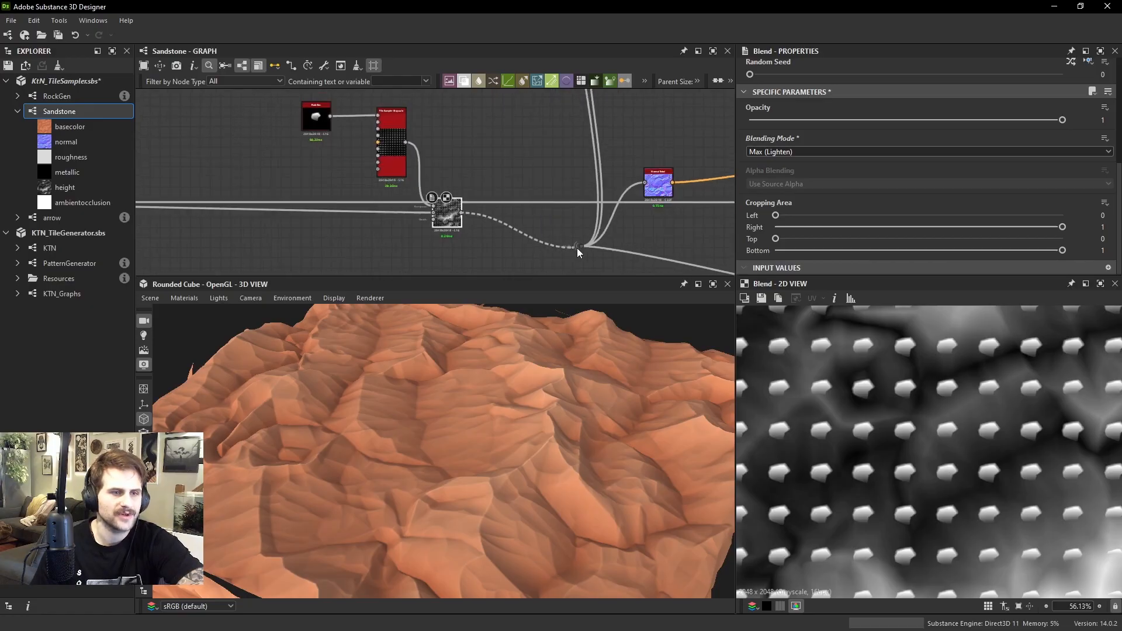
scroll(587, 251, "up", 1)
middle_click_drag(491, 197, 504, 198)
left_click_drag(432, 211, 409, 224)
scroll(928, 436, "up", 3)
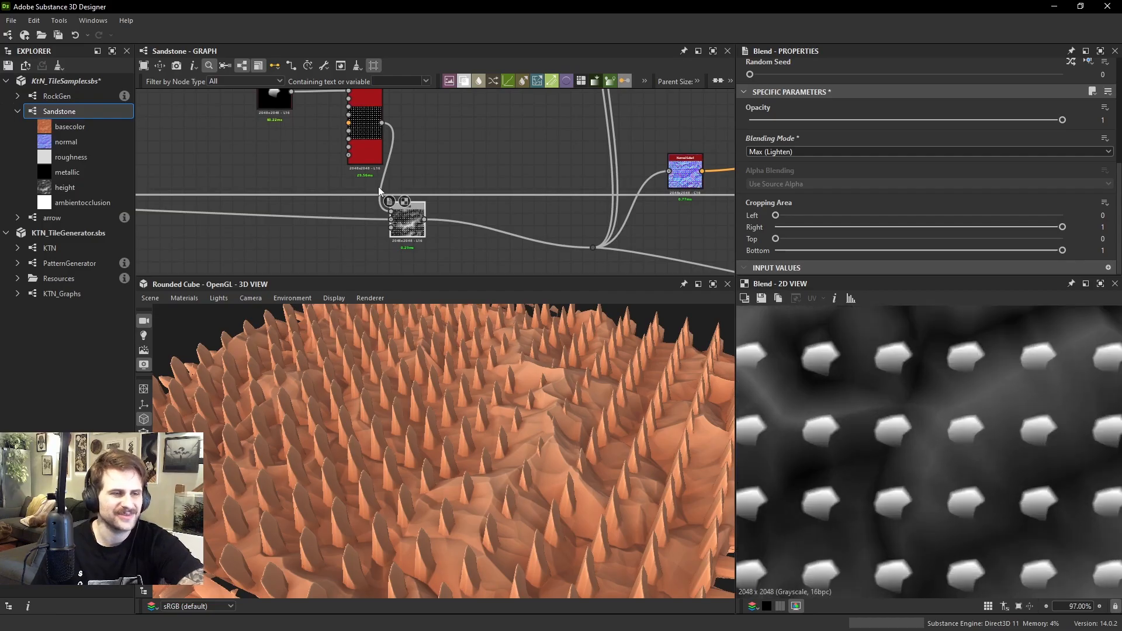
Add a Levels node fed by the rock Tile Sampler, making room for it before the Max (Lighten) Blend
left_click_drag(425, 221, 479, 221)
left_click(436, 157)
key("space")
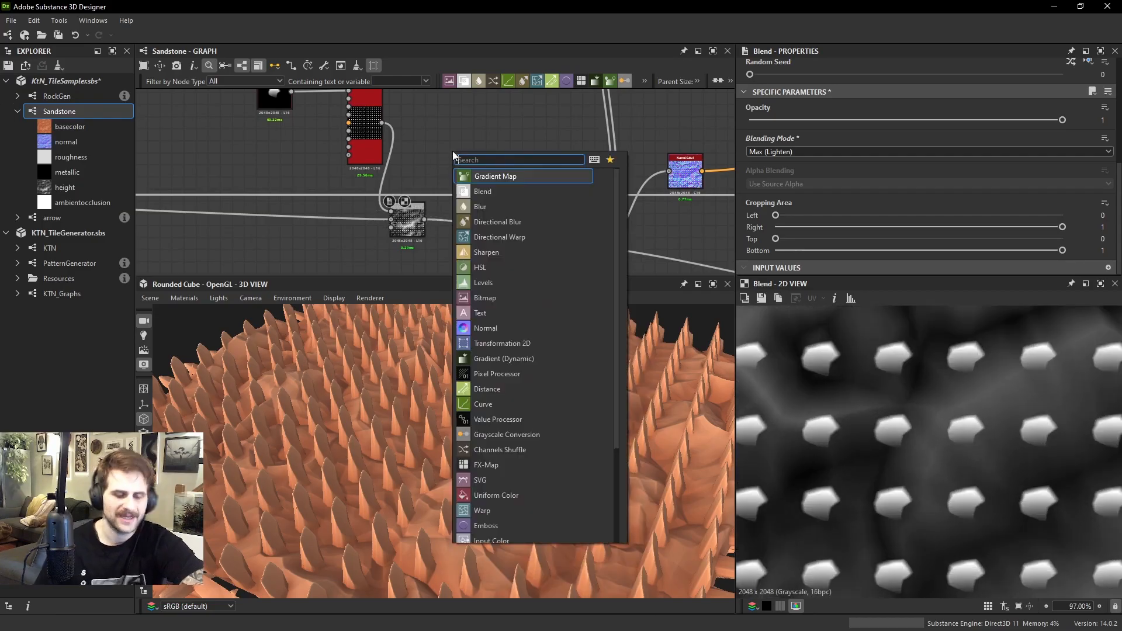
type("lev")
key("Return")
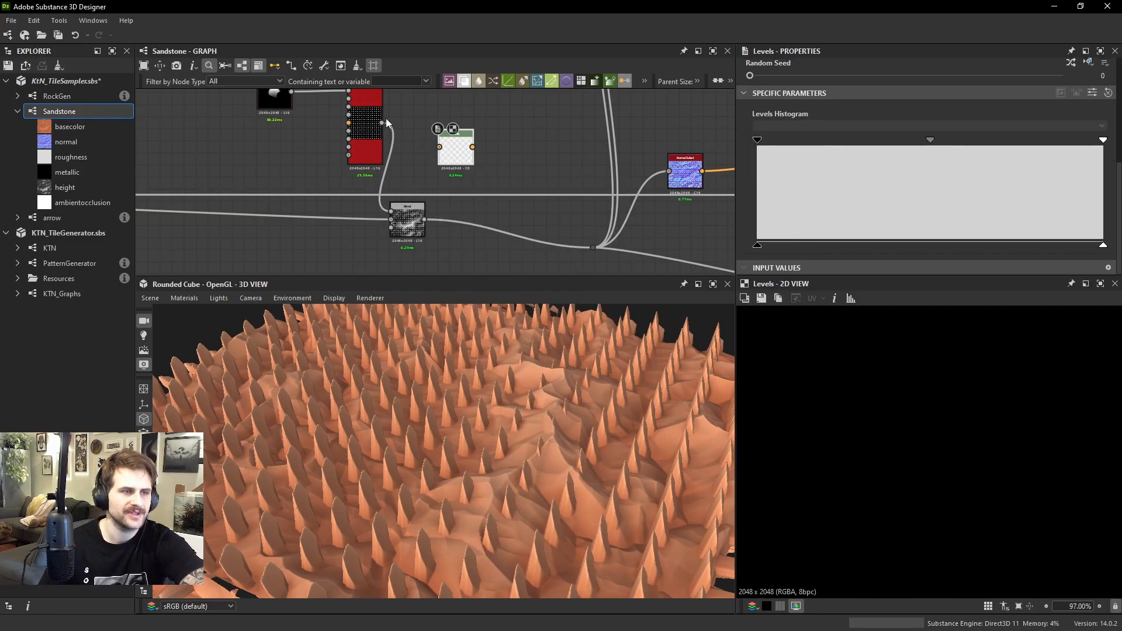
left_click_drag(385, 122, 456, 150)
left_click_drag(413, 222, 454, 223)
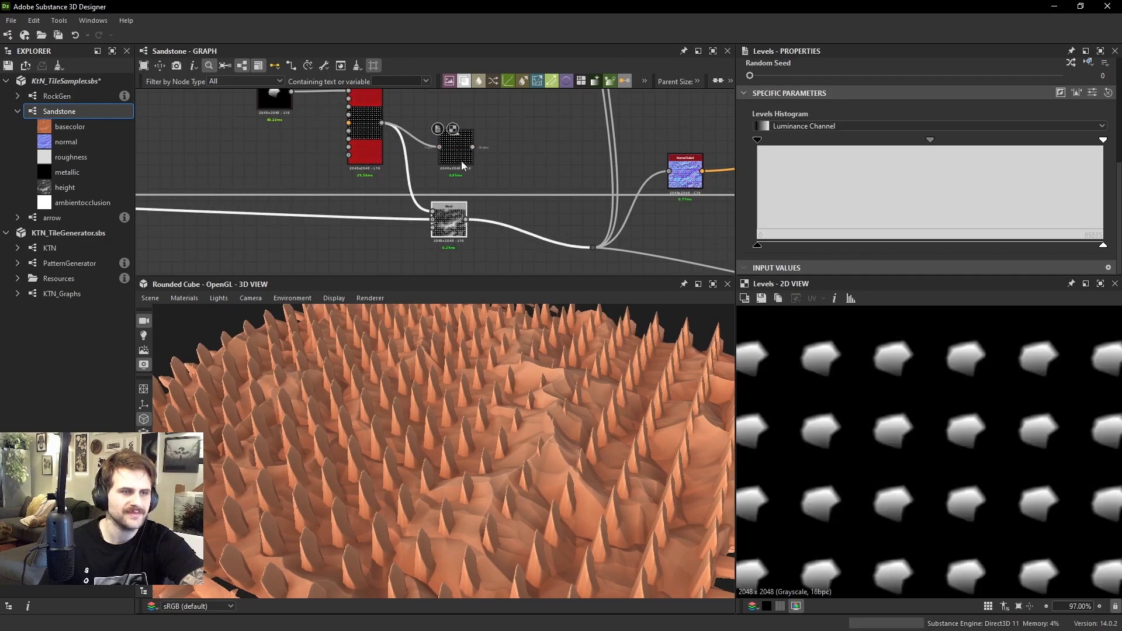
Lower the Levels output white to a little over a third of the range and feed it into the rock Blend's foreground
left_click_drag(1103, 246, 885, 246)
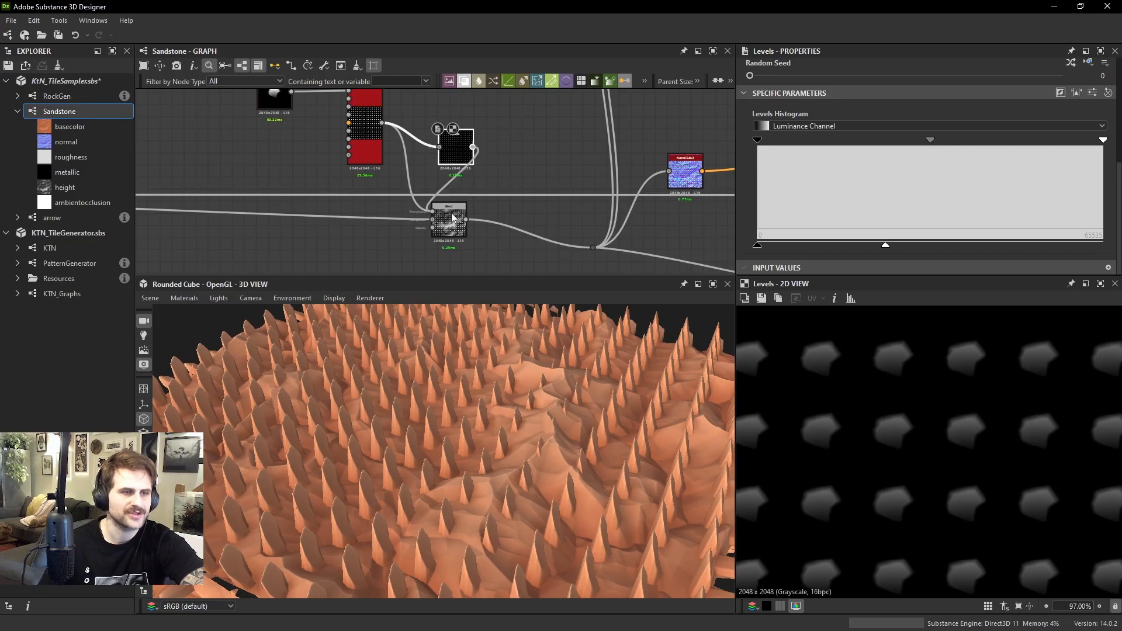
double_click(451, 219)
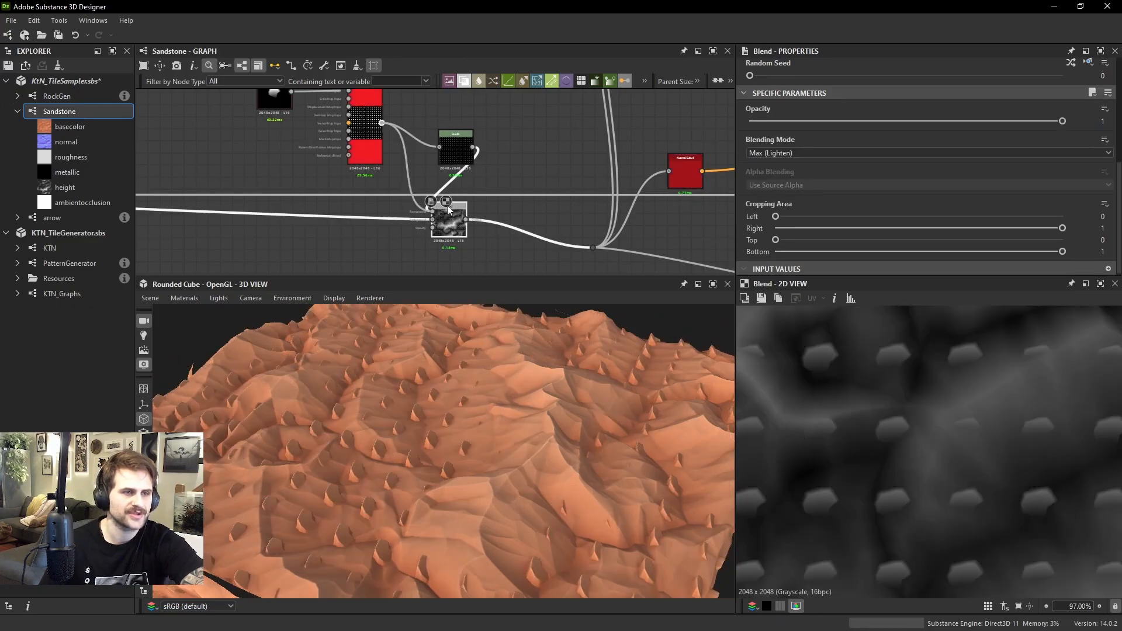
Try a lower Opacity on the Max (Lighten) Blend, undo it, and reconnect the Levels node to its foreground
left_click_drag(911, 121, 788, 123)
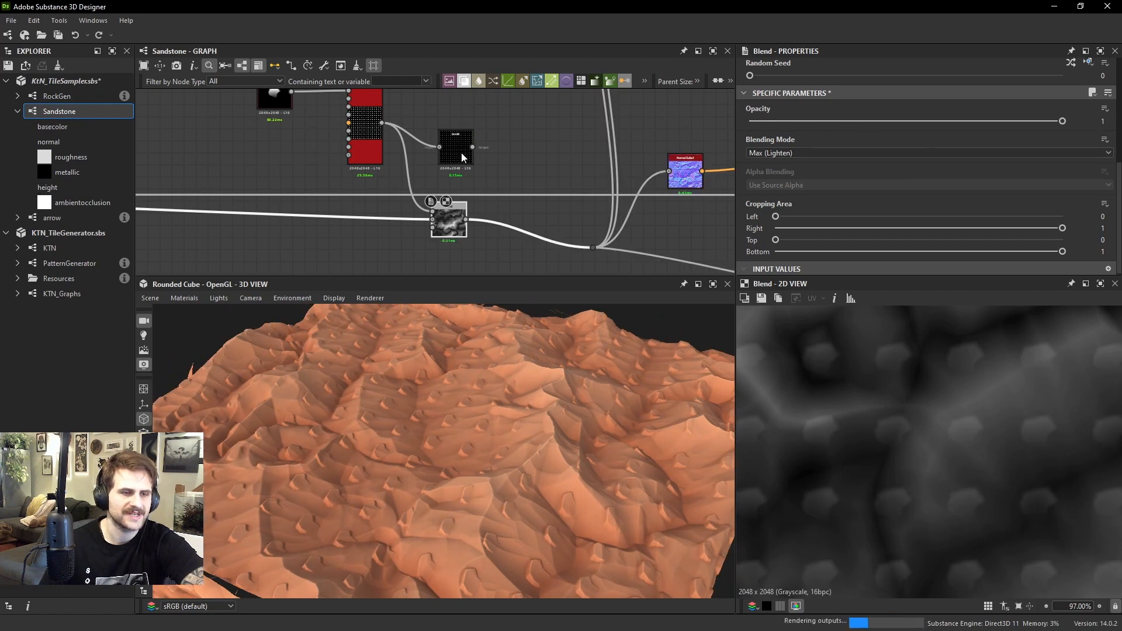
left_click_drag(473, 147, 432, 211)
Lower the Levels output white further, to a little under a third of the range, to flatten the rocks
left_click(458, 143)
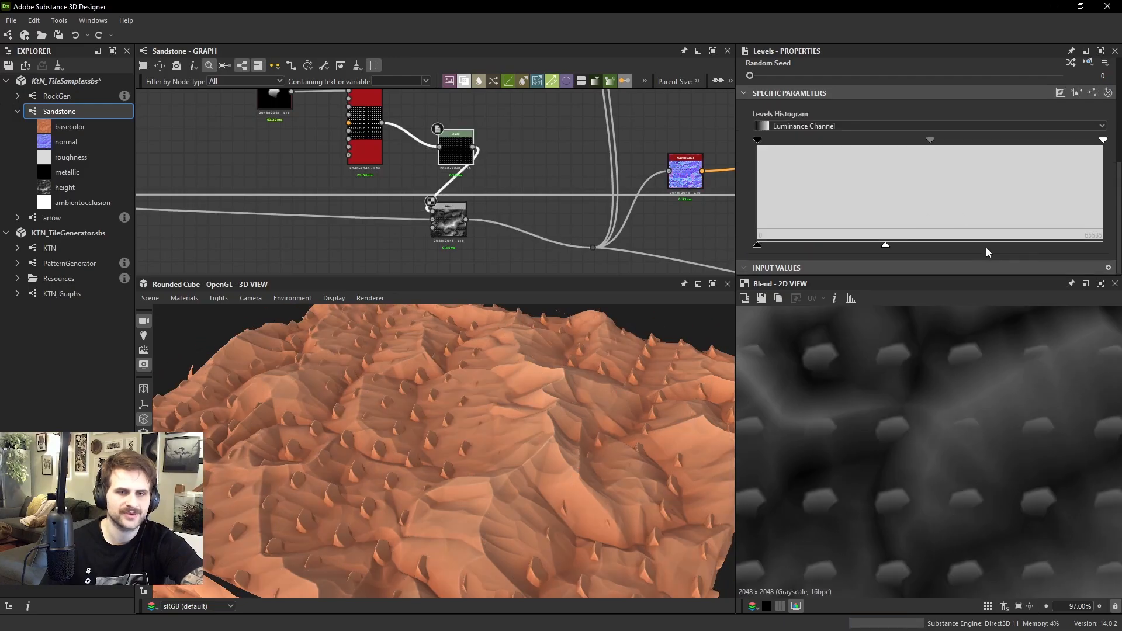
left_click_drag(883, 246, 857, 245)
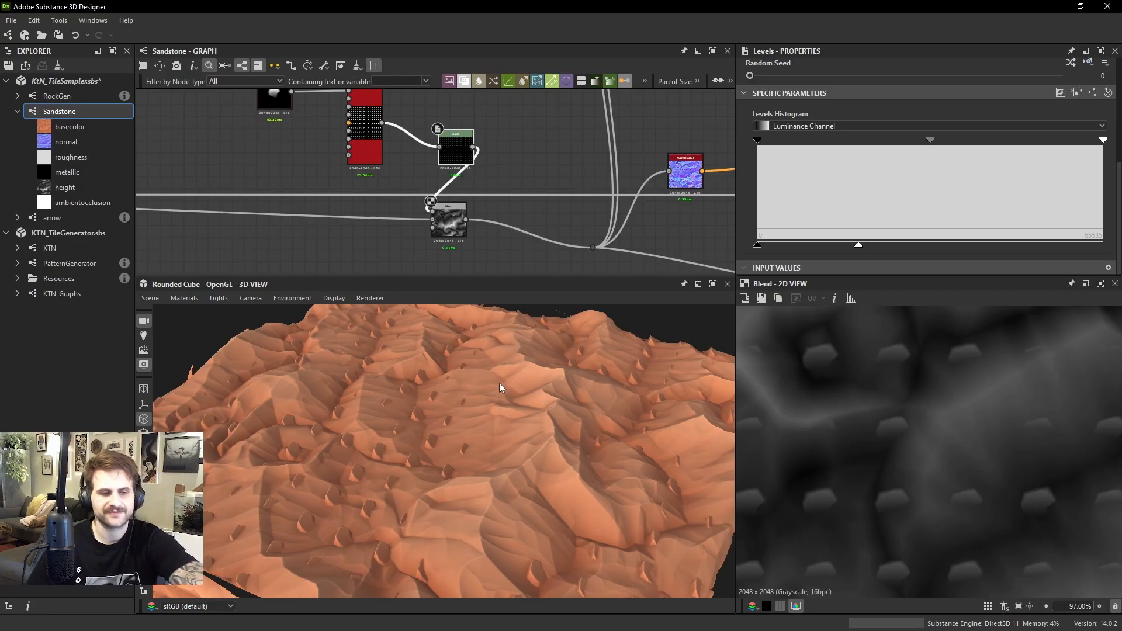
Examine how the flattened rocks meet the sandstone slopes in the Max (Lighten) Blend's height map
scroll(938, 395, "down", 5)
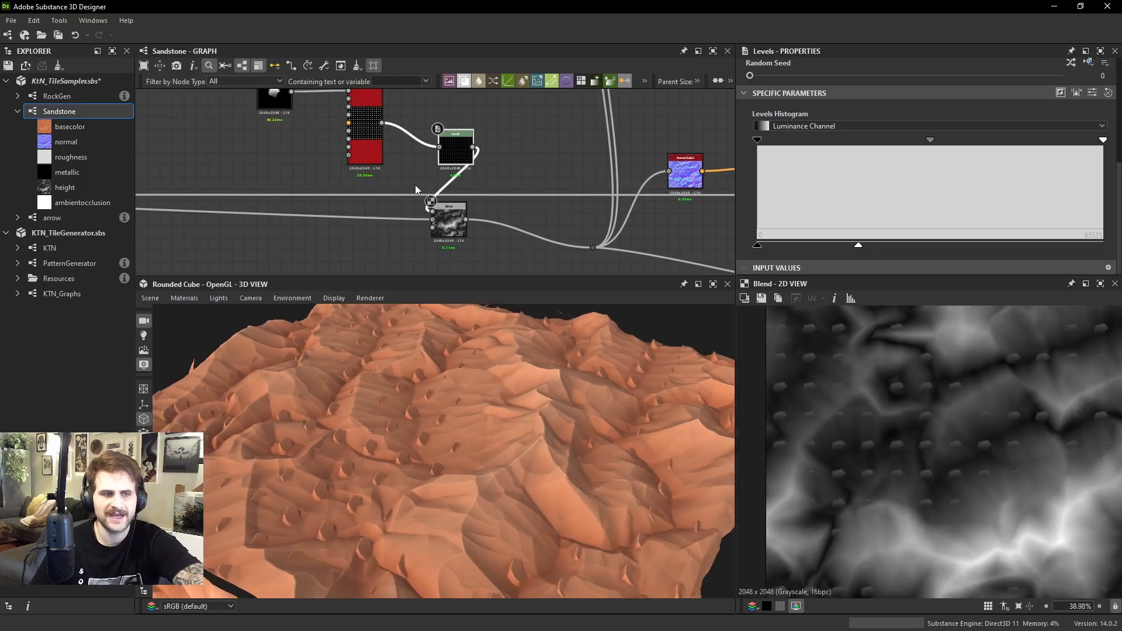
scroll(930, 418, "up", 5)
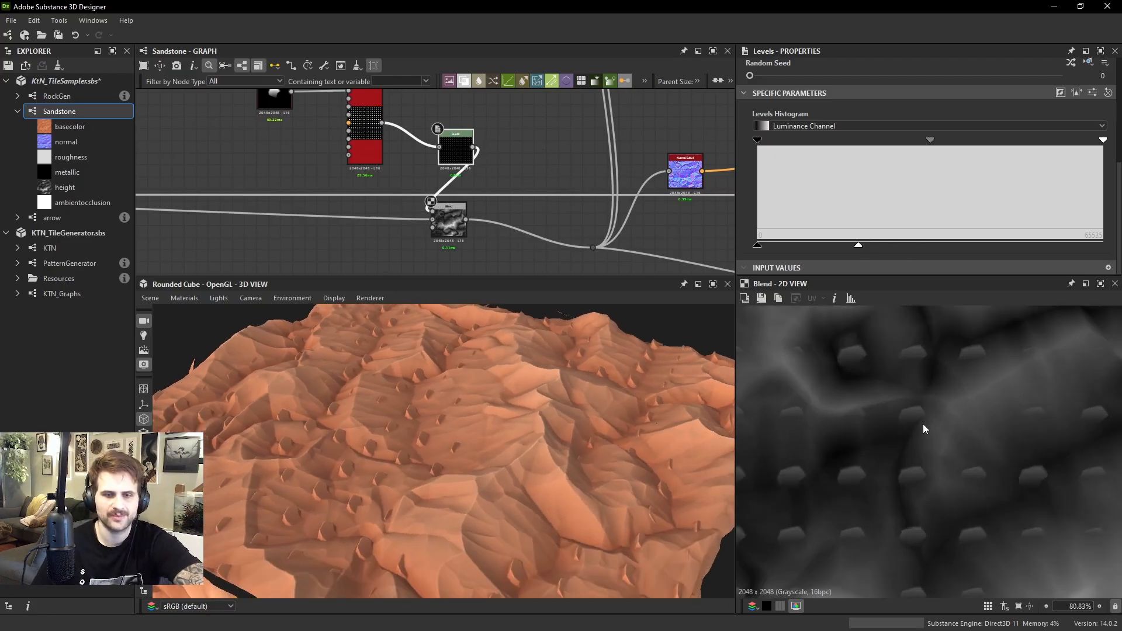
scroll(955, 485, "down", 4)
middle_click_drag(964, 479, 947, 429)
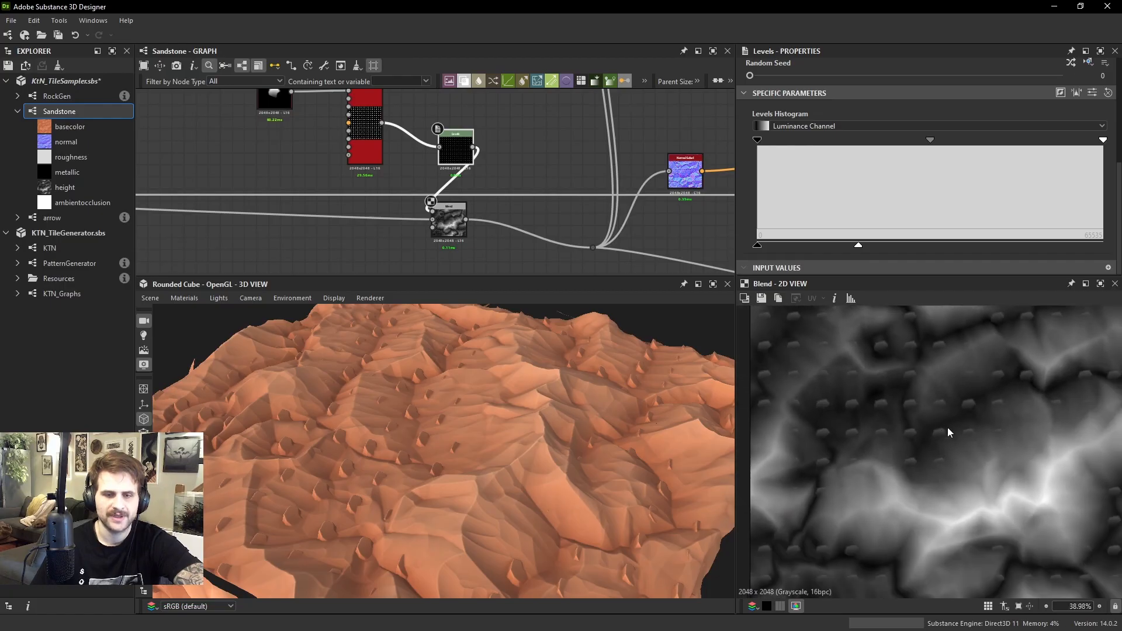
scroll(893, 424, "up", 3)
scroll(926, 497, "up", 1)
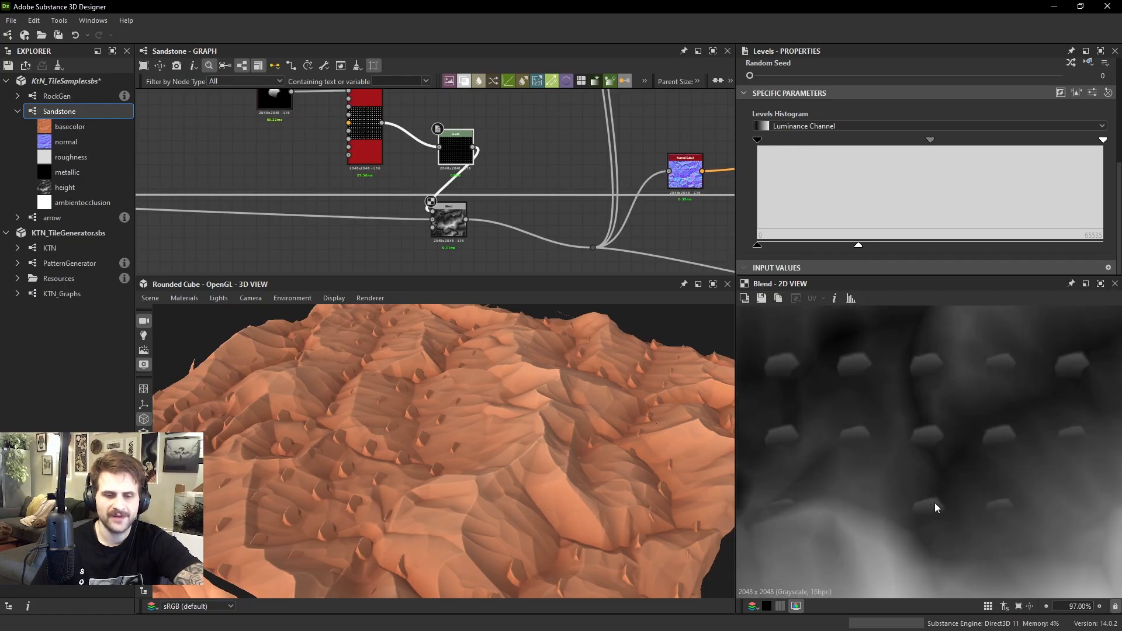
scroll(879, 430, "up", 3)
scroll(899, 483, "down", 3)
scroll(884, 491, "up", 6)
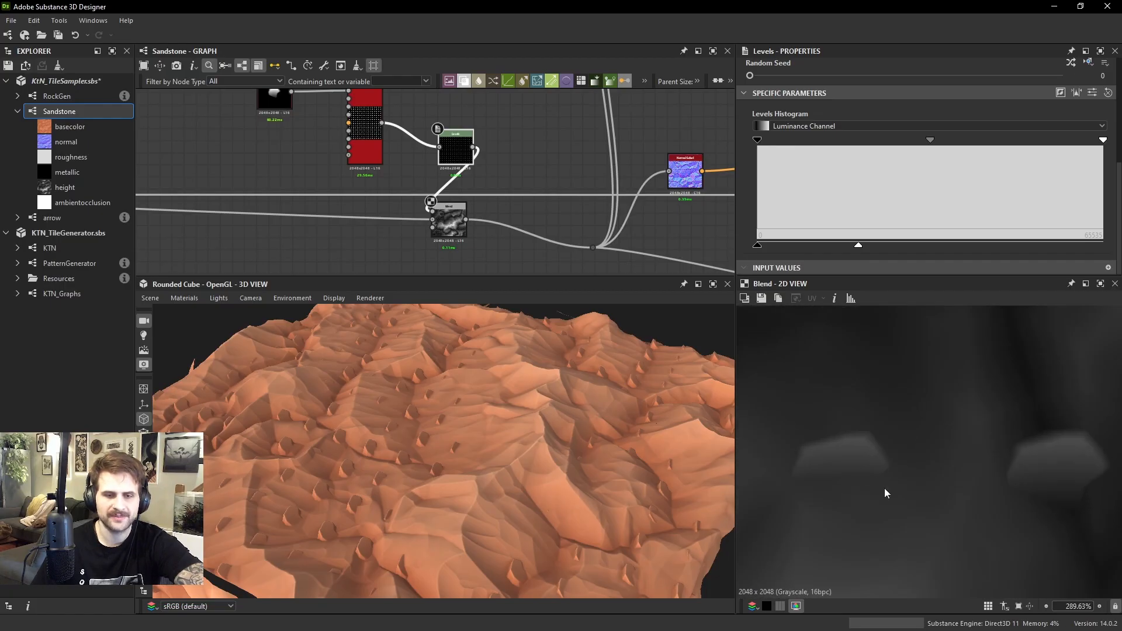
left_click(451, 221)
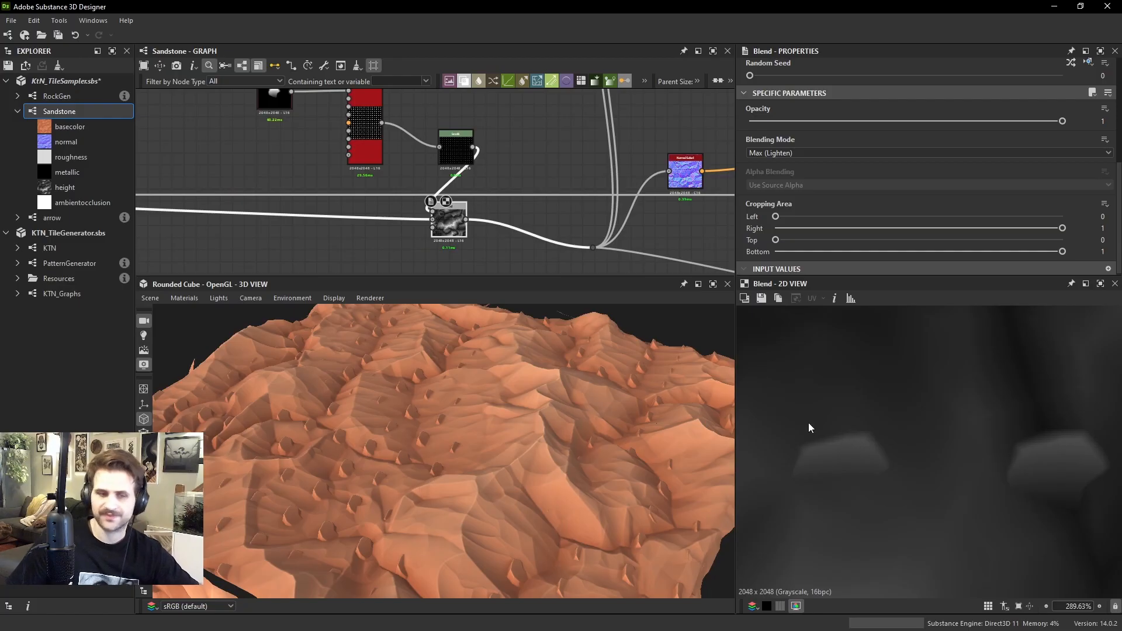
scroll(890, 454, "down", 5)
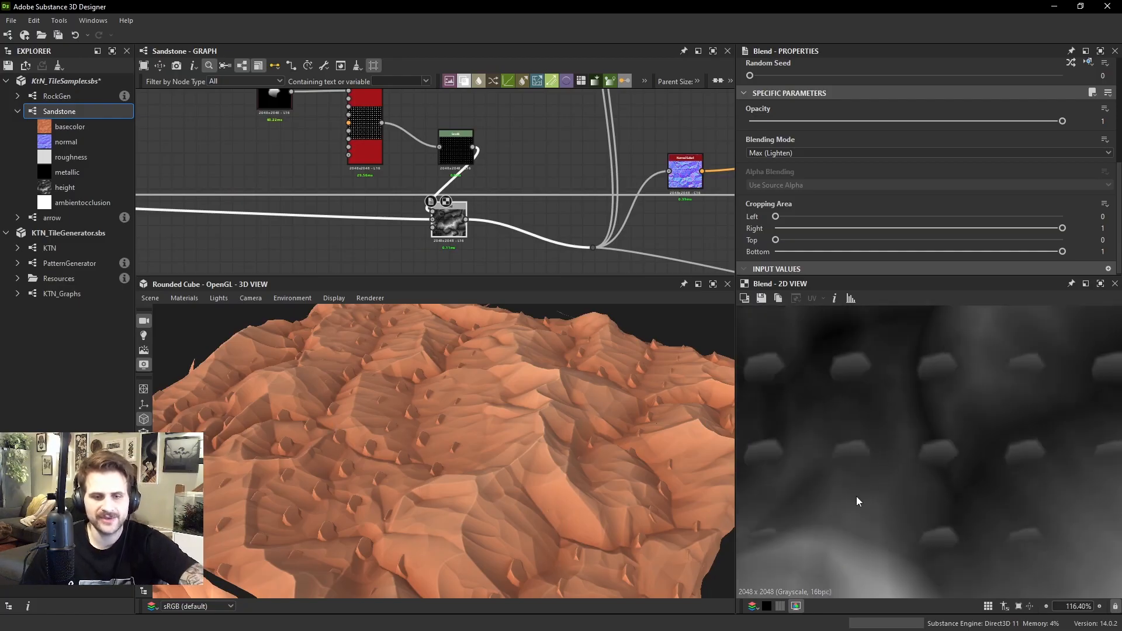
scroll(875, 441, "up", 1)
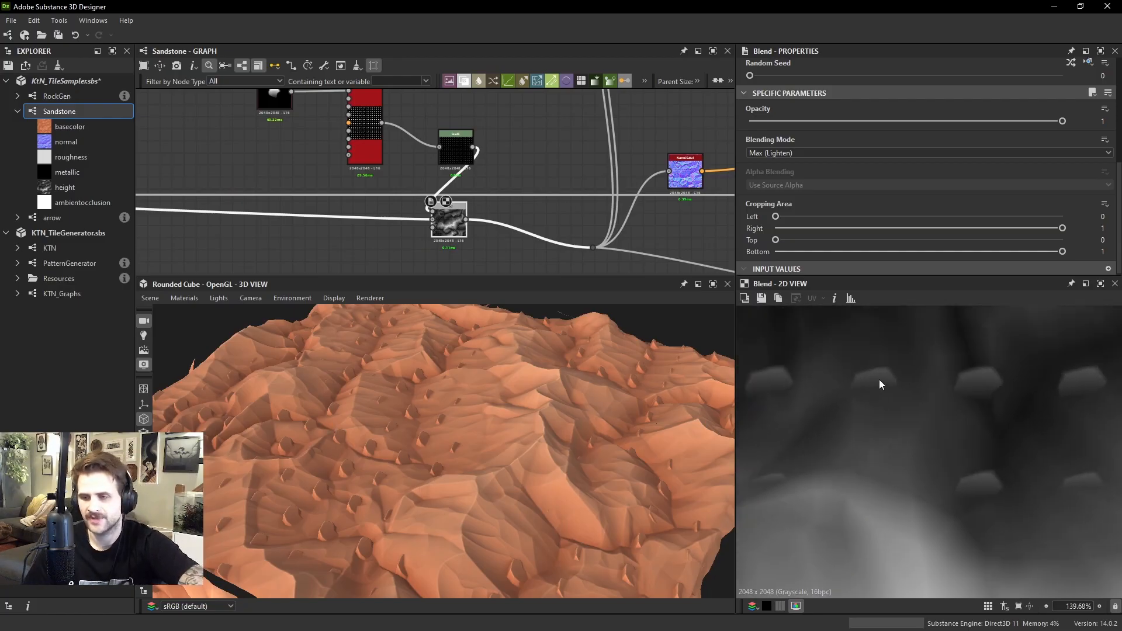
middle_click_drag(783, 489, 914, 494)
scroll(883, 476, "up", 1)
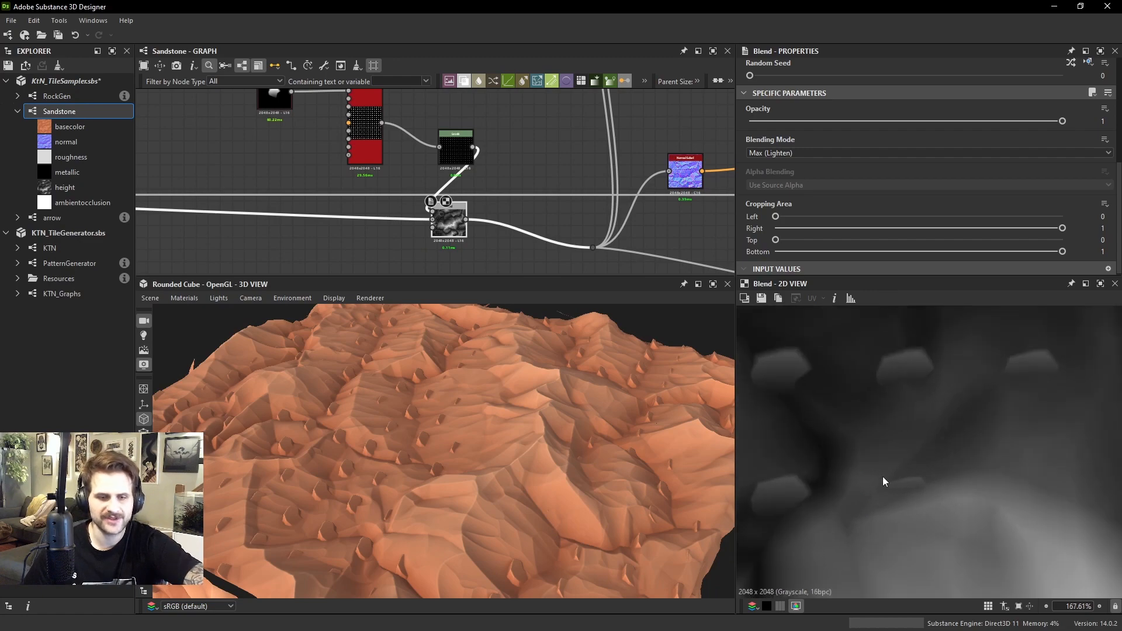
scroll(460, 454, "down", 3)
Compare the rocks in the blended height map with how they protrude from the displaced terrain in the 3D preview
left_click_drag(460, 454, 444, 422)
middle_click_drag(791, 369, 797, 391)
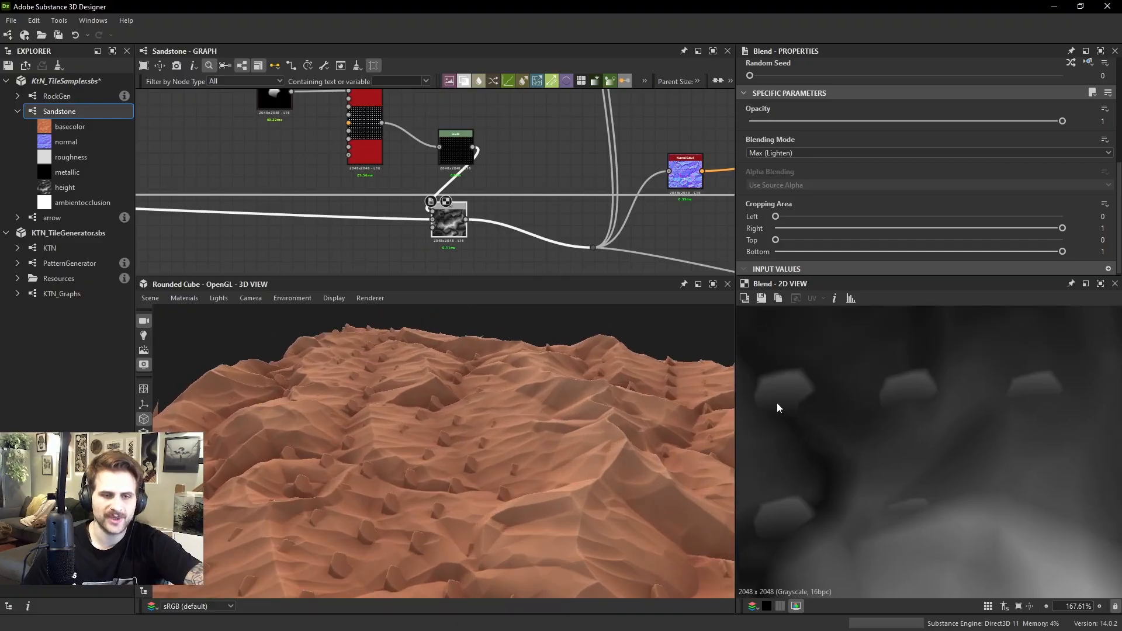
scroll(875, 449, "down", 2)
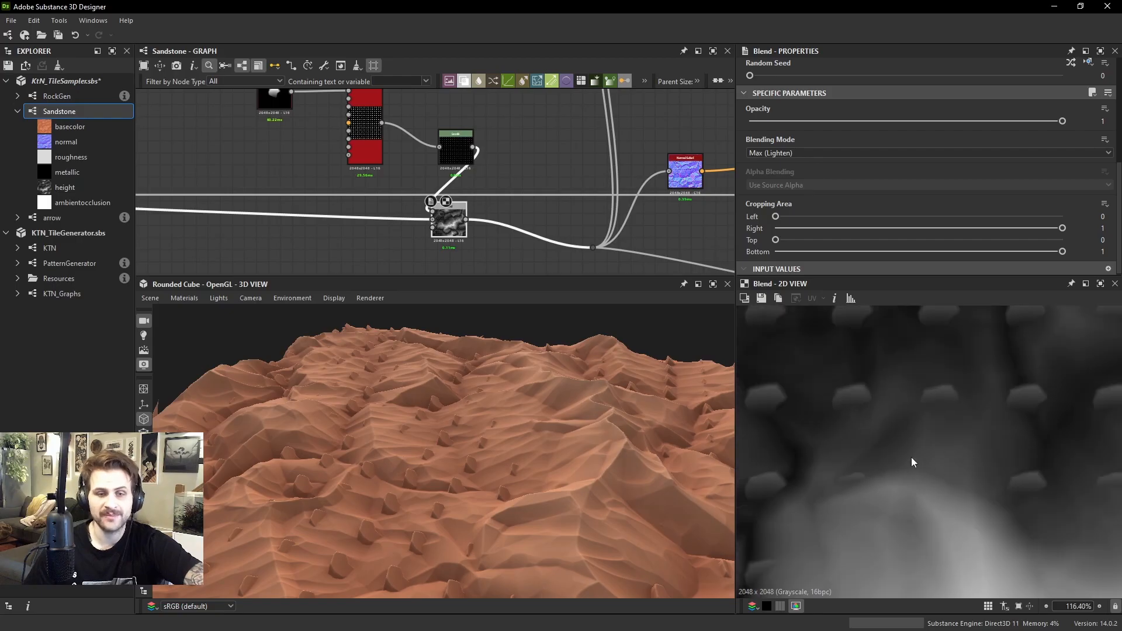
scroll(929, 483, "up", 1)
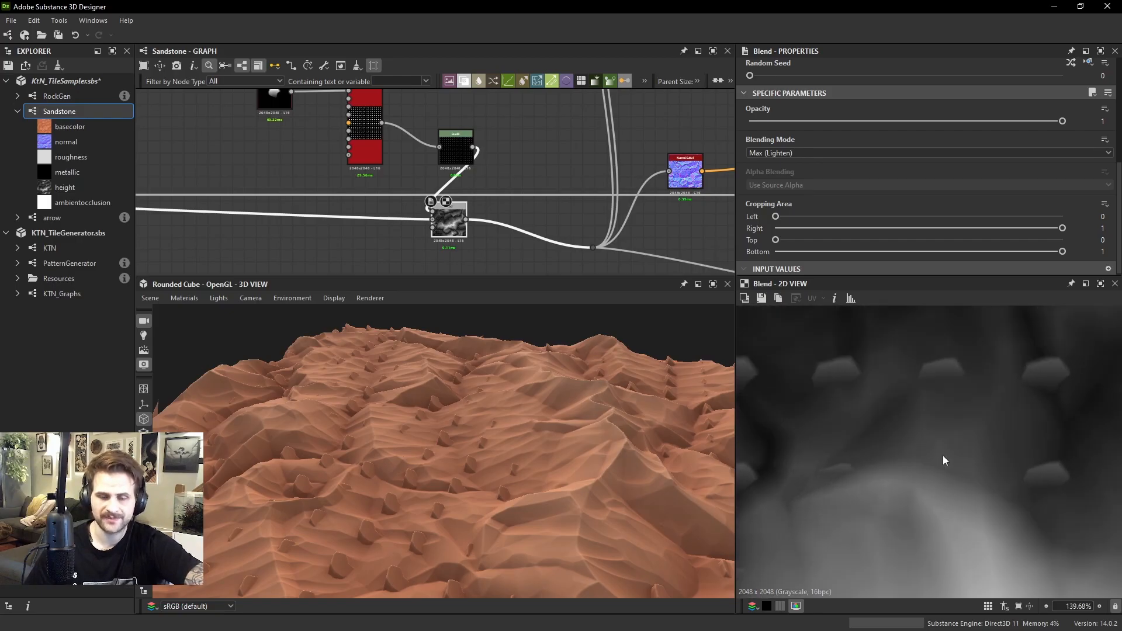
middle_click_drag(951, 324, 960, 409)
middle_click_drag(906, 373, 904, 428)
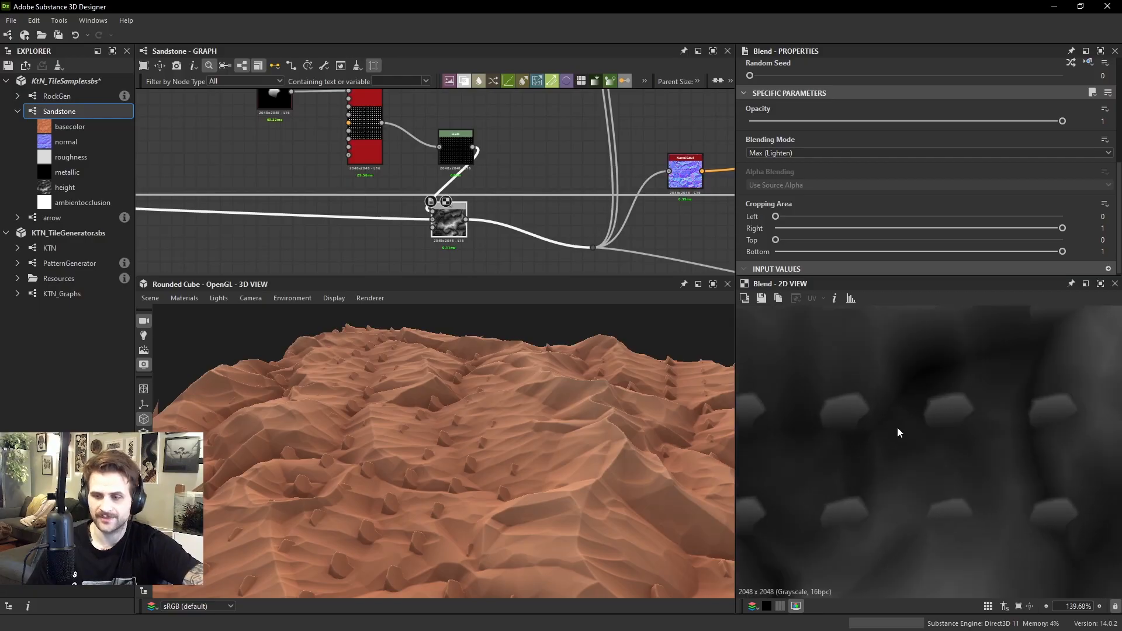
left_click_drag(592, 433, 584, 429)
right_click_drag(584, 429, 474, 418, "ctrl+shift")
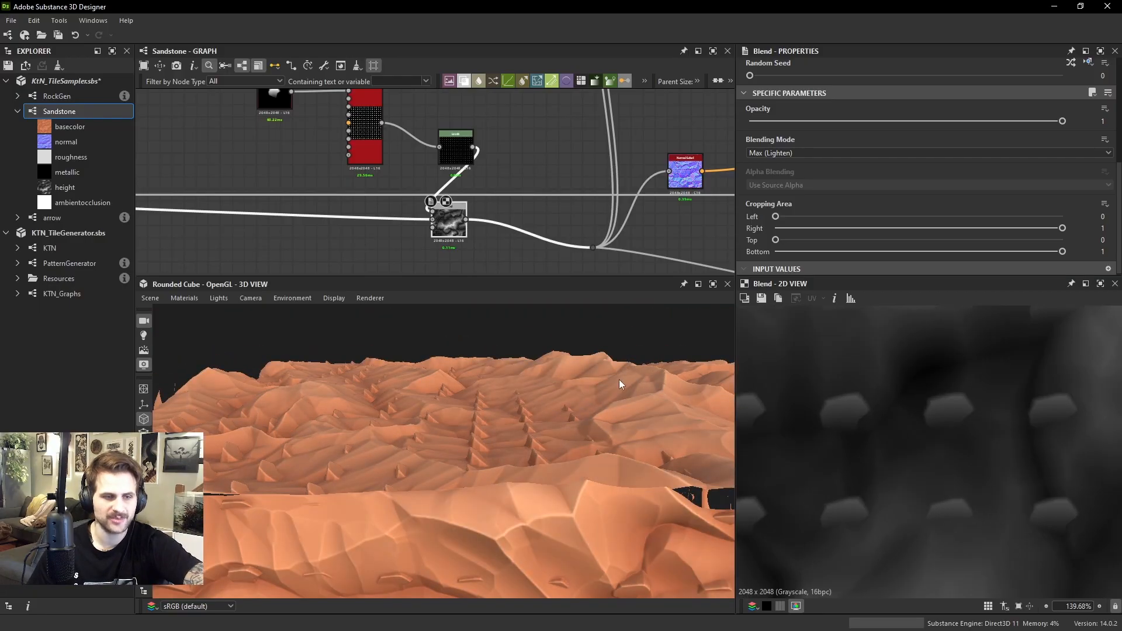
Add a dot on the sandstone height link, connect it to the rock Tile Sampler's Color Map Input, and preview the sampler
middle_click_drag(302, 148, 491, 184)
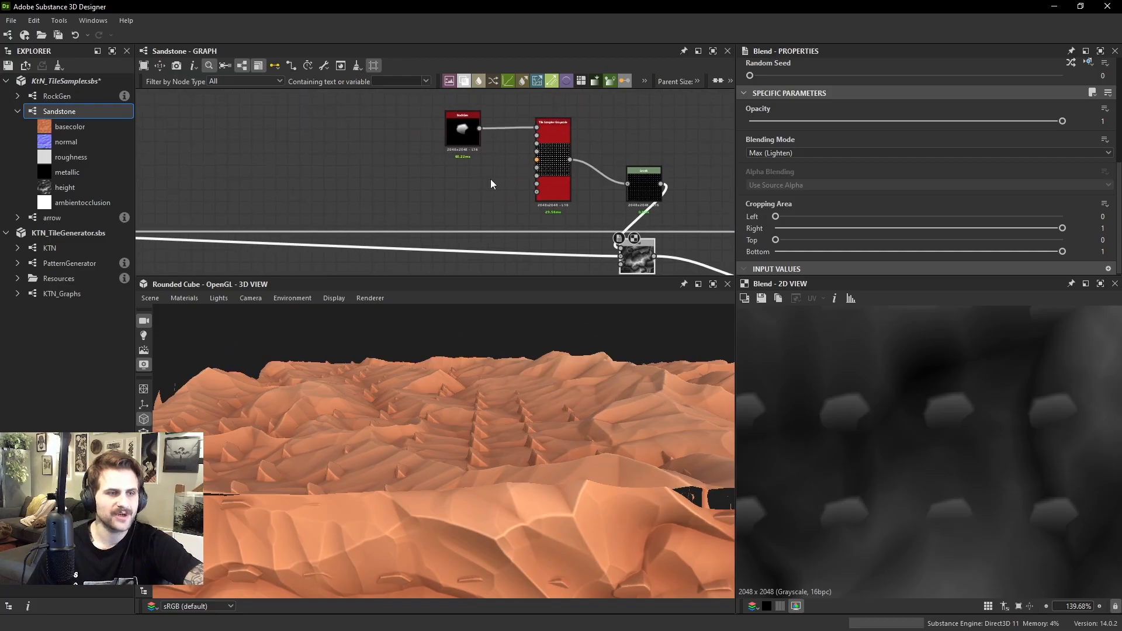
double_click(440, 250)
left_click_drag(438, 251, 536, 168)
scroll(536, 167, "up", 4)
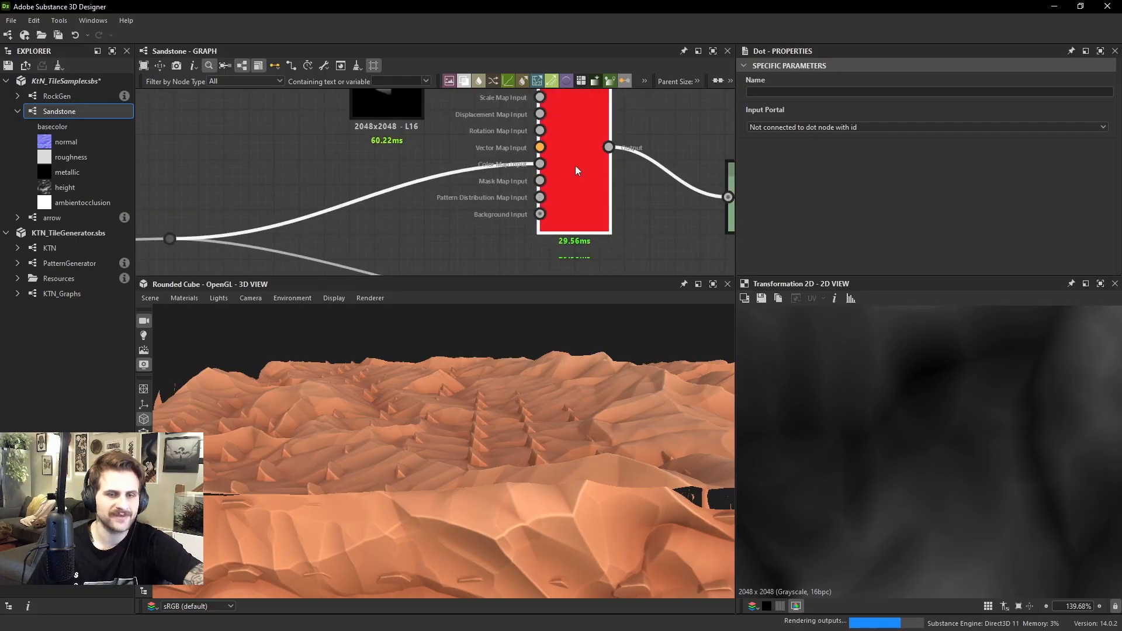
double_click(575, 170)
scroll(547, 144, "down", 2)
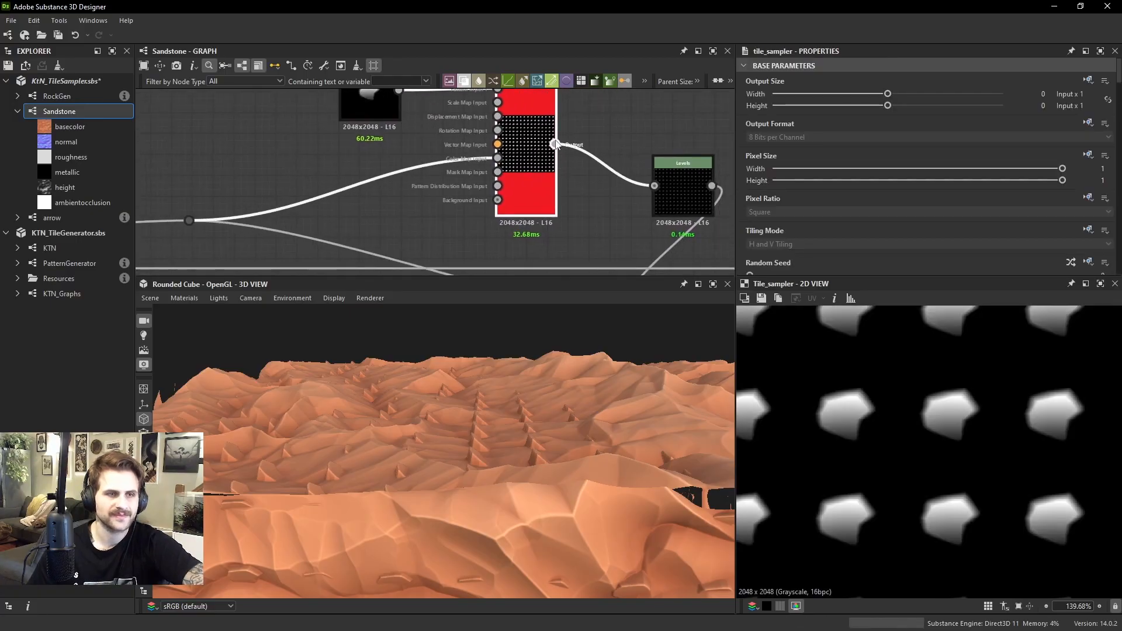
Connect the rock Tile Sampler's output directly to the Max (Lighten) Blend's foreground and delete the Levels node
scroll(614, 196, "down", 2)
left_click_drag(555, 144, 638, 260)
left_click_drag(657, 195, 656, 164)
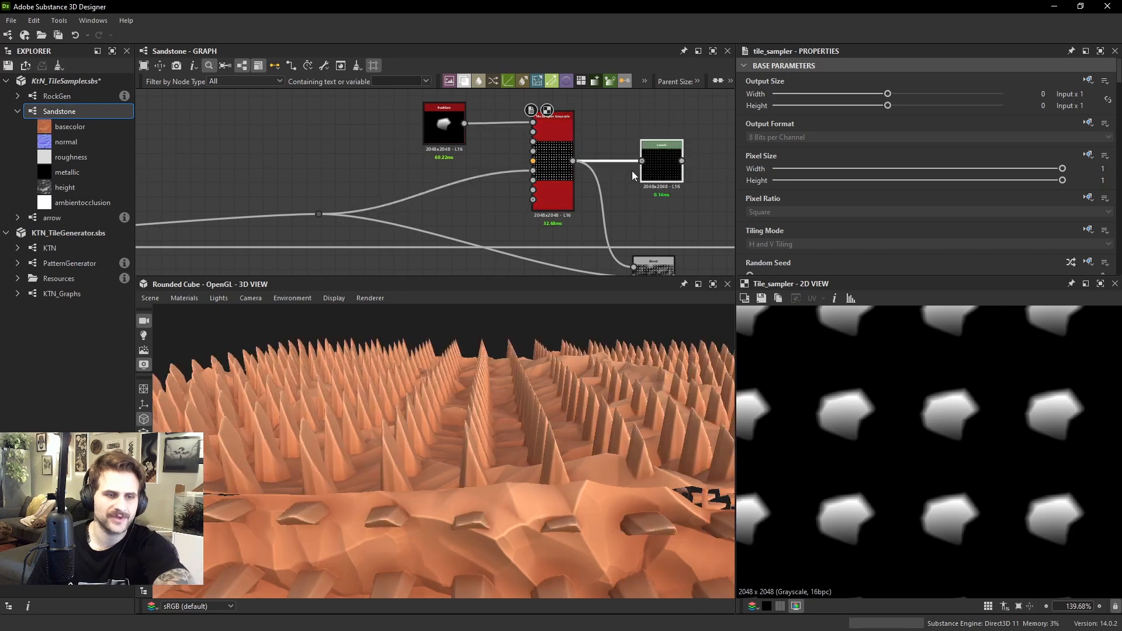
key("Delete")
Compare the rock Tile Sampler's output with the sandstone height map feeding its Color Map Input
left_click(568, 187)
scroll(916, 437, "down", 3)
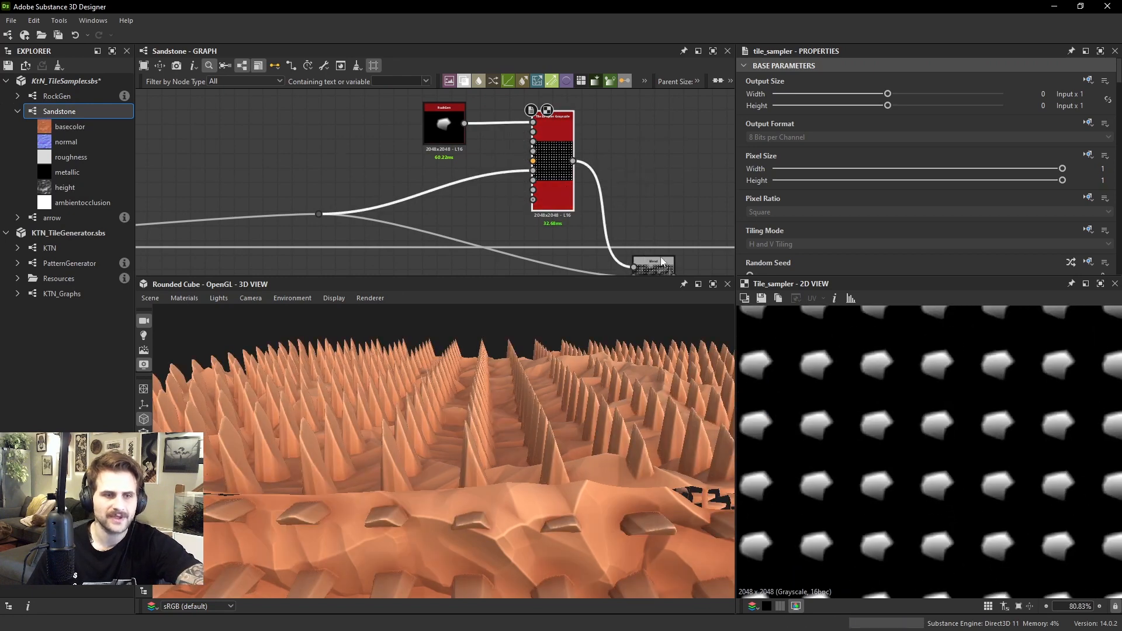
scroll(893, 191, "down", 3)
scroll(893, 191, "down", 2)
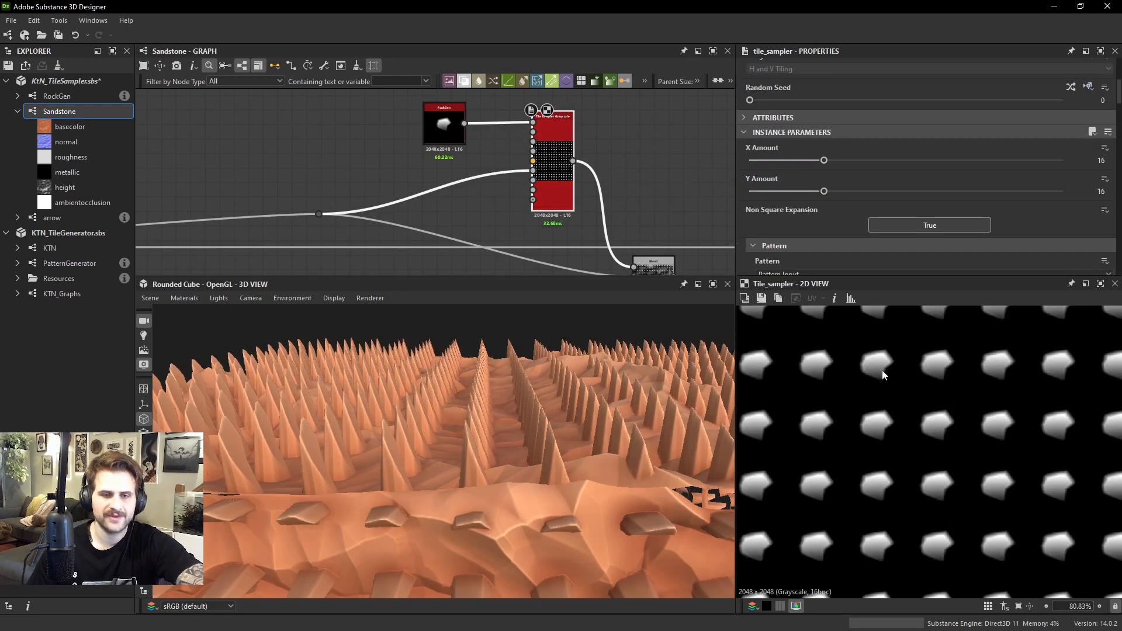
scroll(883, 375, "up", 3)
double_click(534, 170)
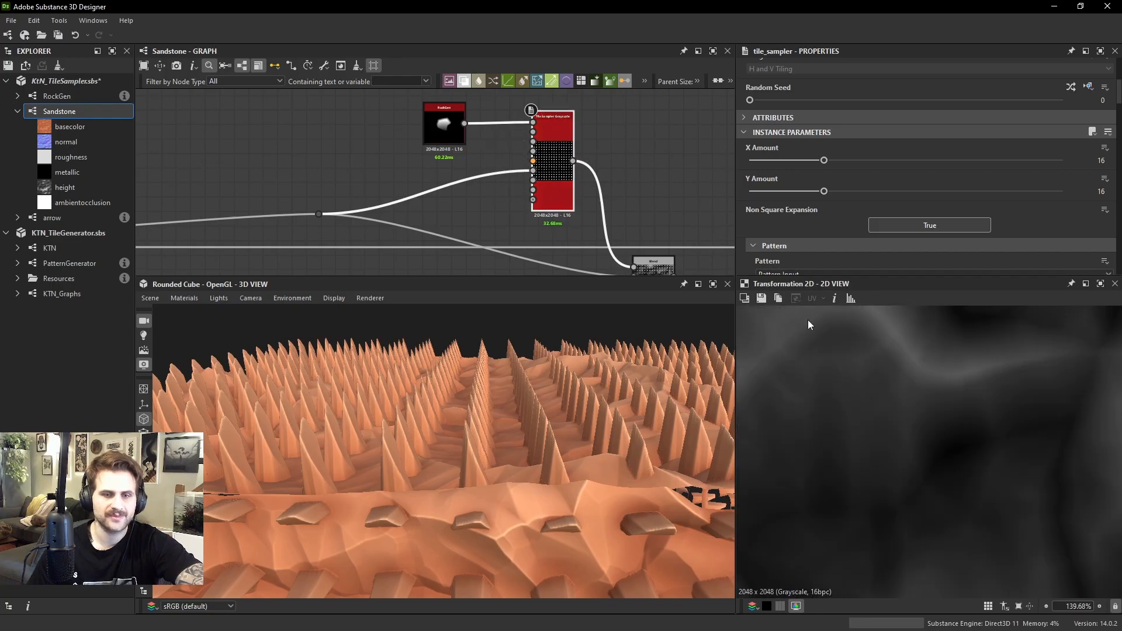
scroll(940, 428, "down", 5)
double_click(559, 187)
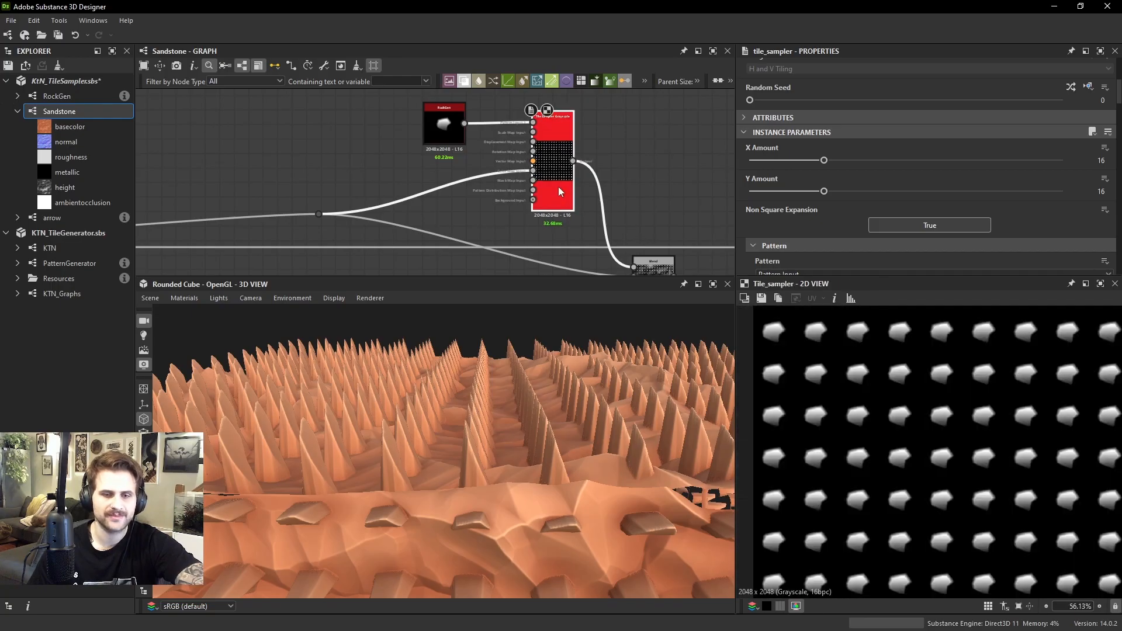
Keep the rock Tile Sampler's Color Parametrization Mode on Color Input and set its Color Parametrization Multiplier to 0.88
scroll(882, 156, "down", 6)
scroll(868, 175, "down", 12)
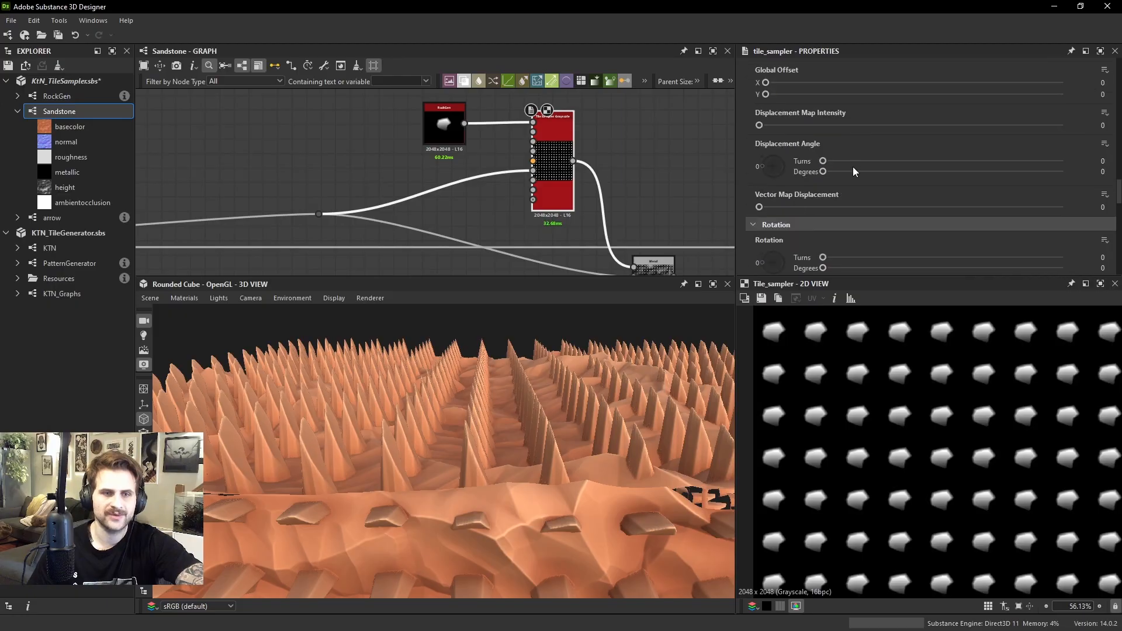
scroll(832, 177, "down", 1)
scroll(815, 168, "up", 2)
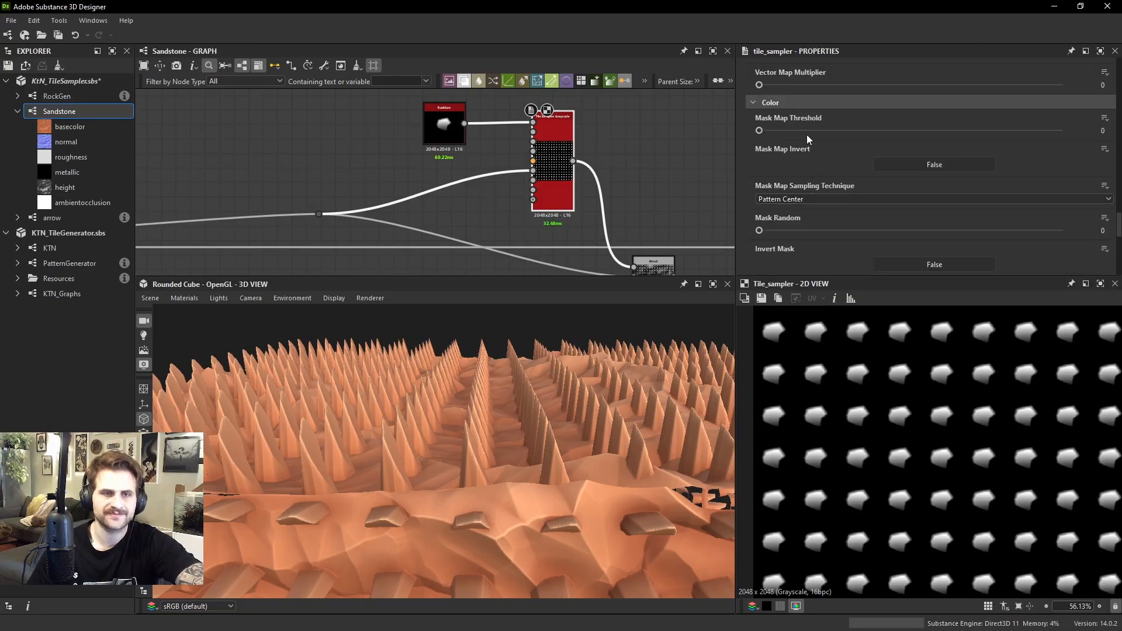
scroll(796, 185, "down", 5)
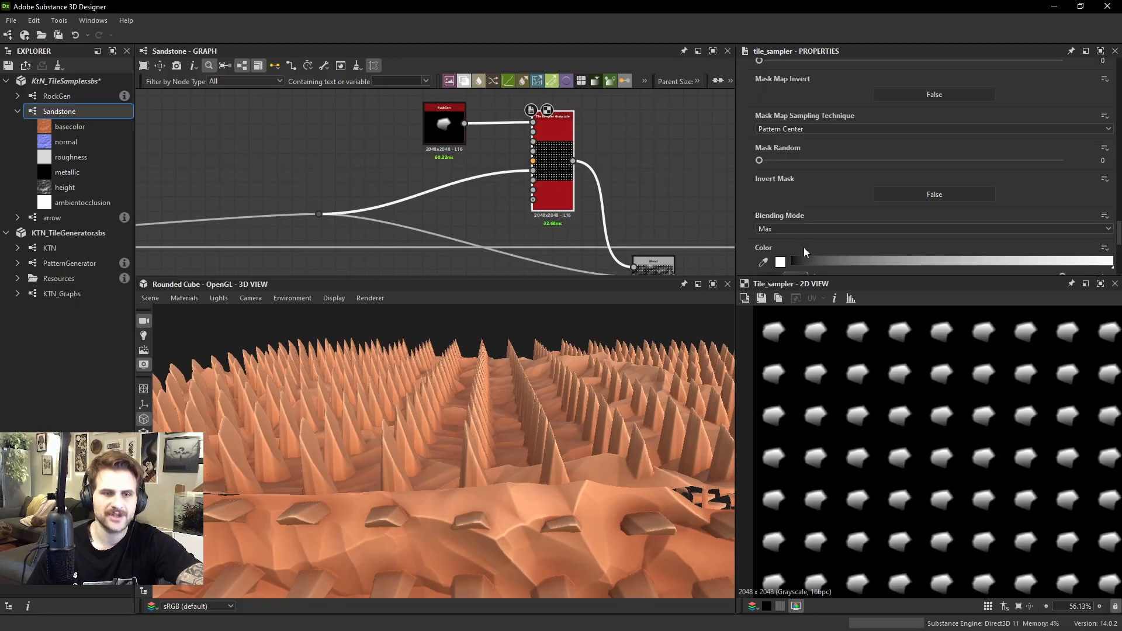
left_click(810, 241)
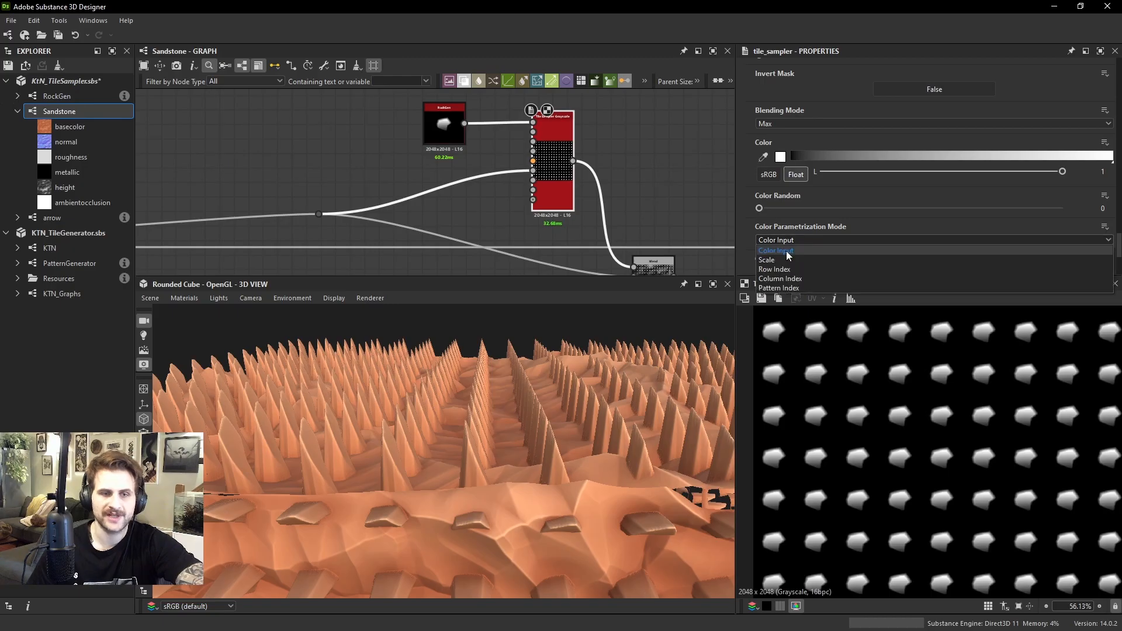
left_click(786, 250)
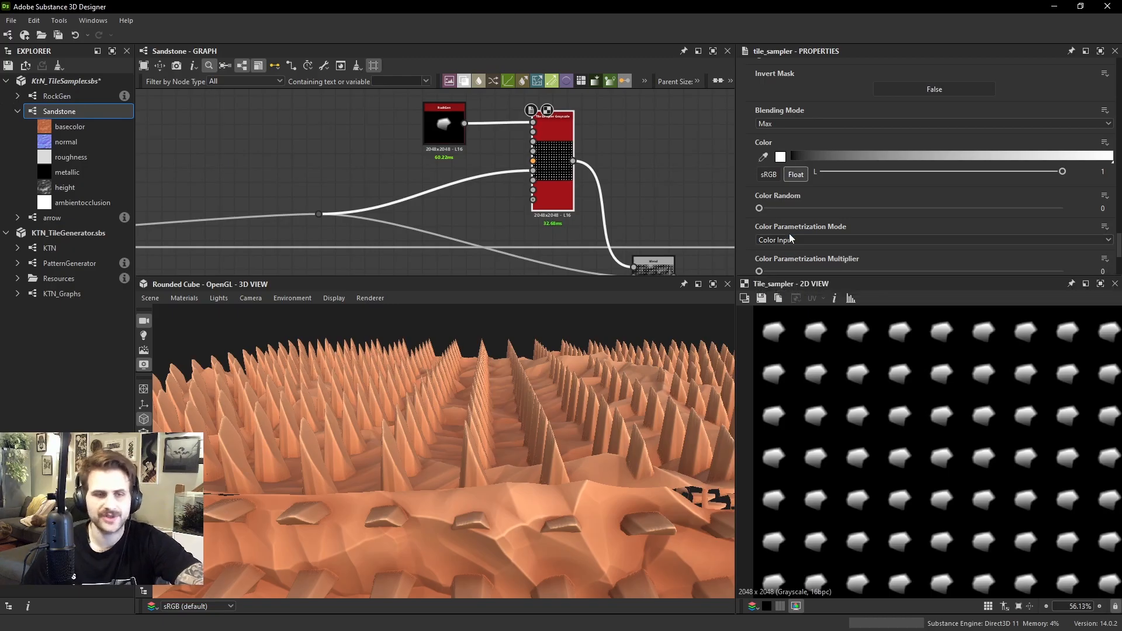
left_click_drag(787, 269, 1026, 273)
scroll(993, 458, "down", 2)
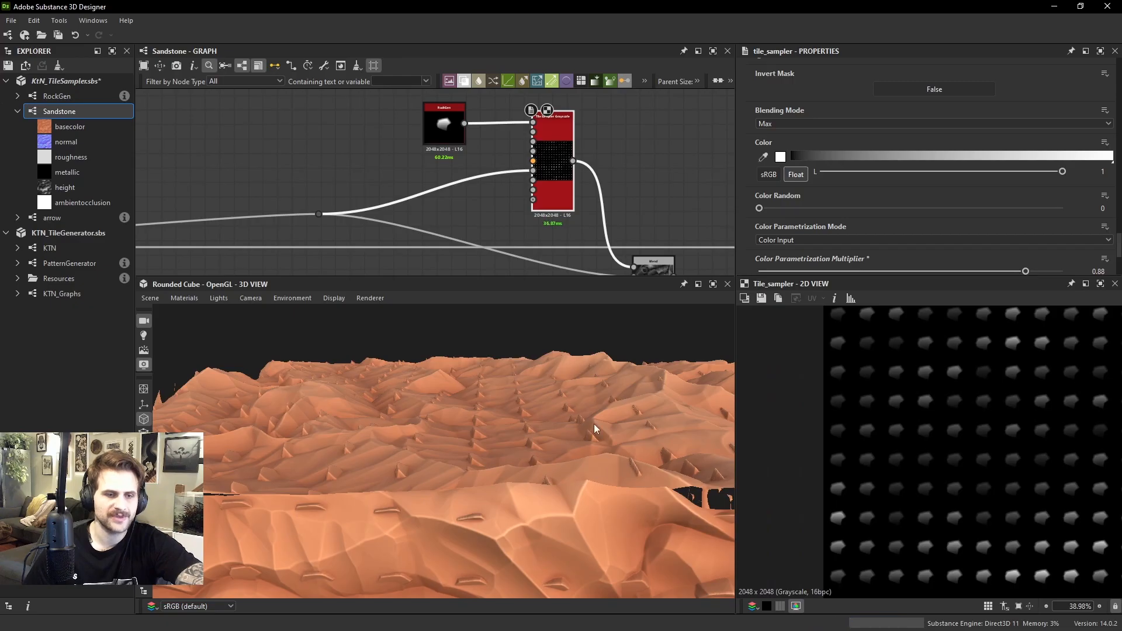
Inspect the height-driven rocks on the 3D terrain and in the Max (Lighten) Blend's output
left_click_drag(593, 423, 569, 422)
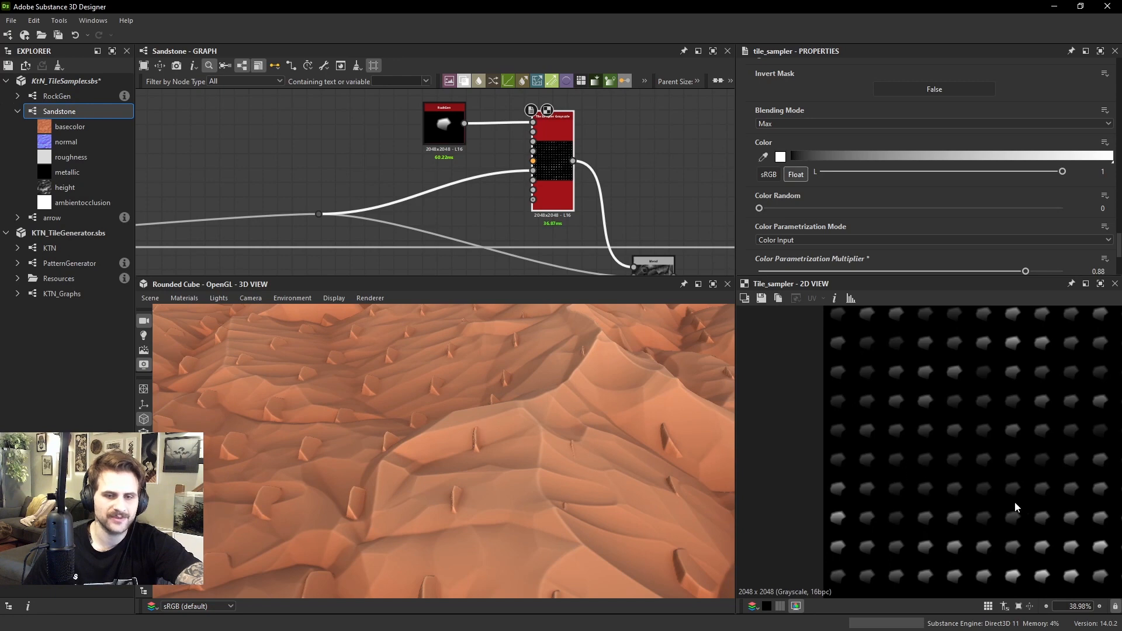
left_click_drag(310, 419, 363, 394)
scroll(614, 198, "down", 2)
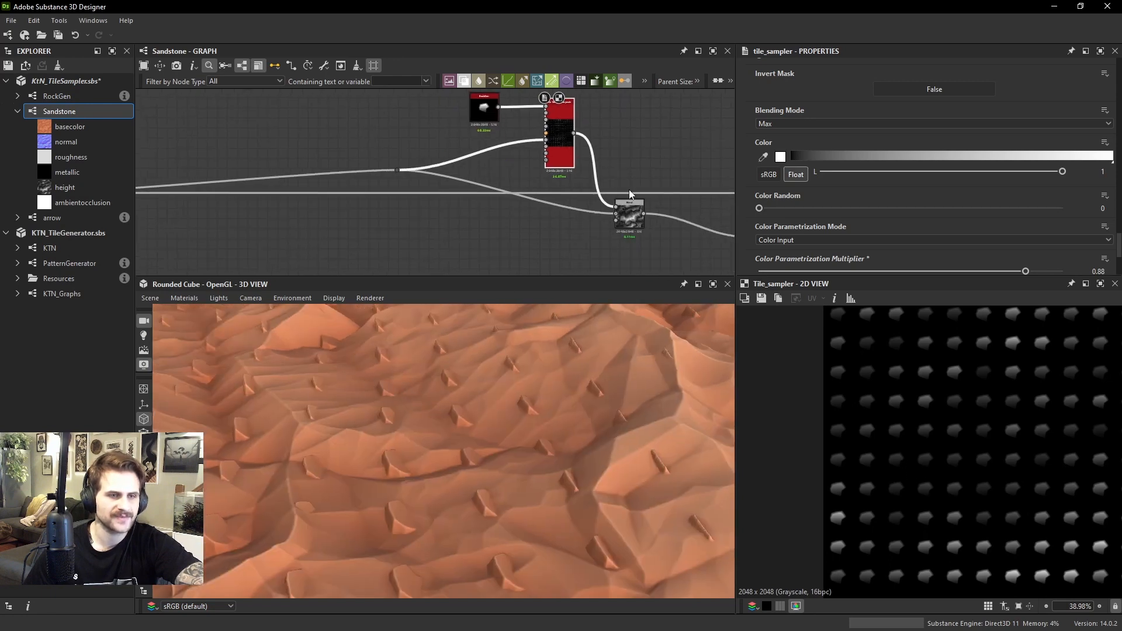
left_click(619, 208)
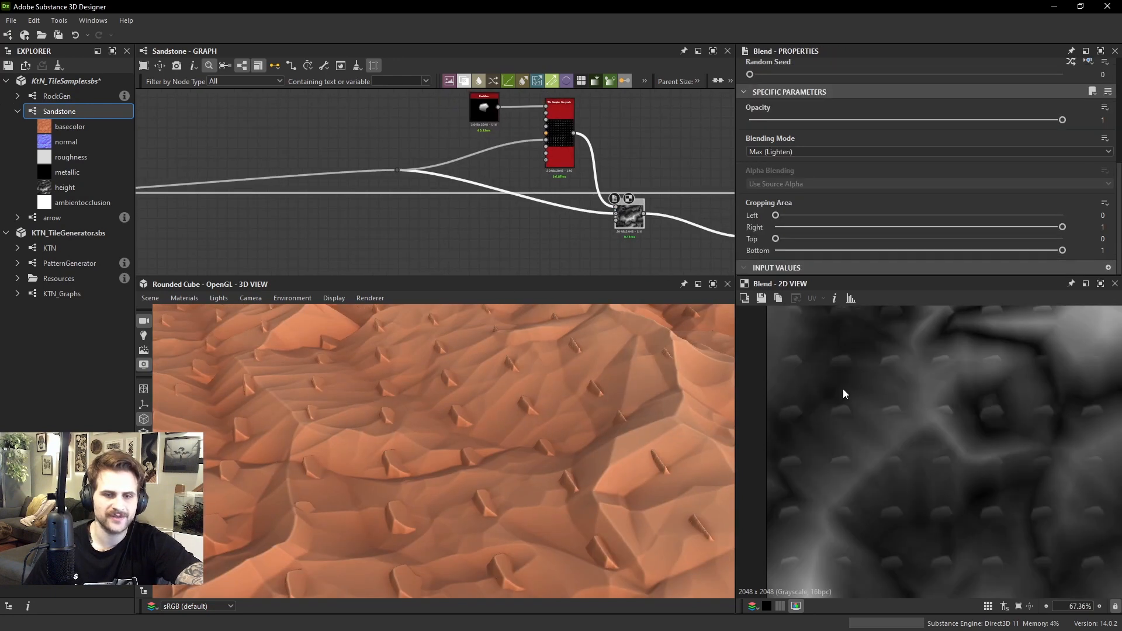
scroll(528, 406, "down", 4)
left_click_drag(513, 386, 652, 384)
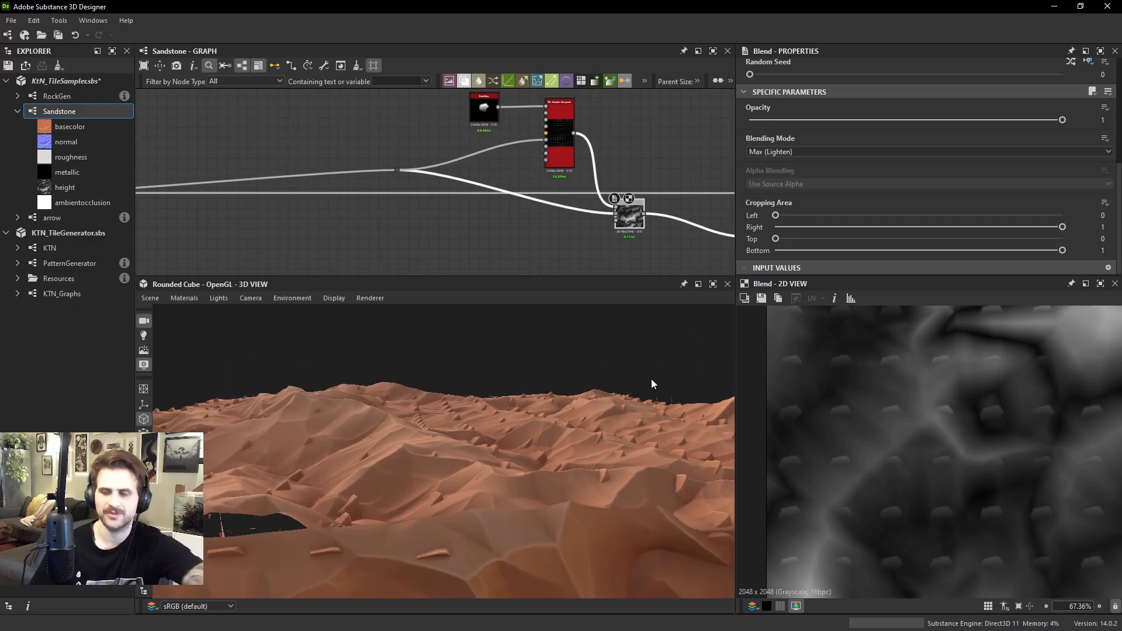
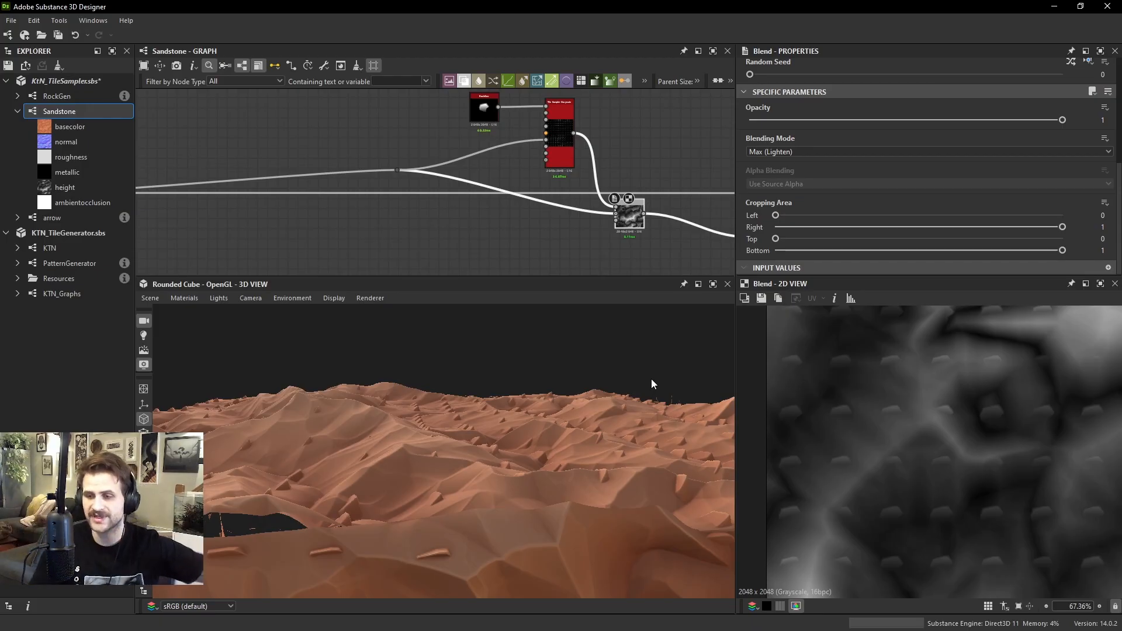
Set the rock Tile Sampler's Symmetry Random to 1
scroll(969, 383, "up", 5)
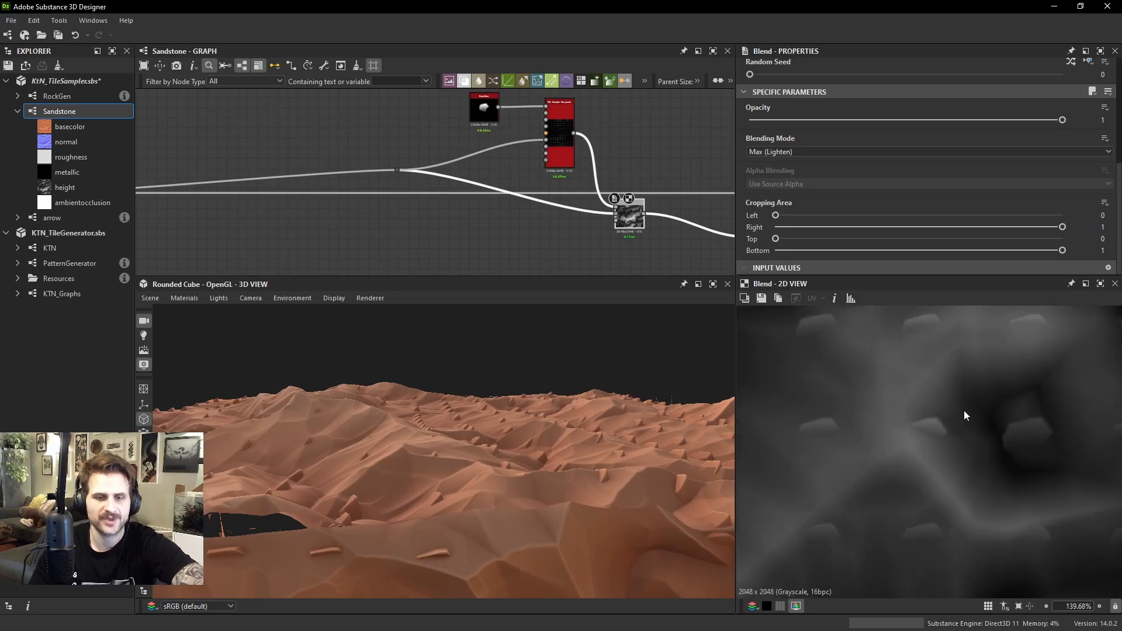
middle_click_drag(531, 141, 545, 165)
left_click(573, 156)
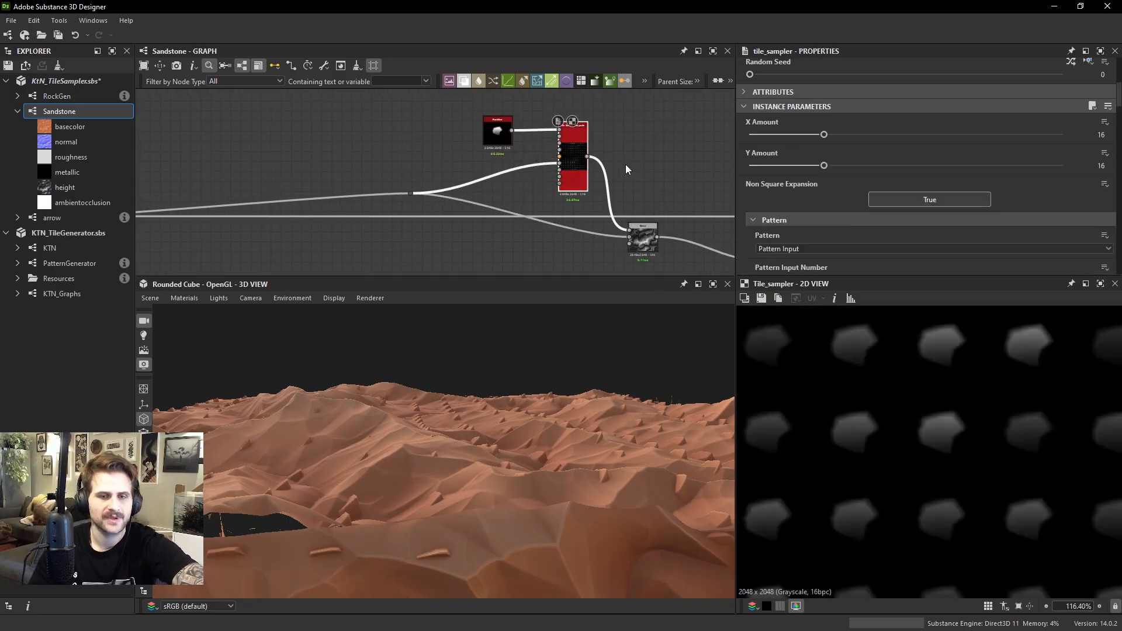
left_click_drag(601, 392, 642, 453)
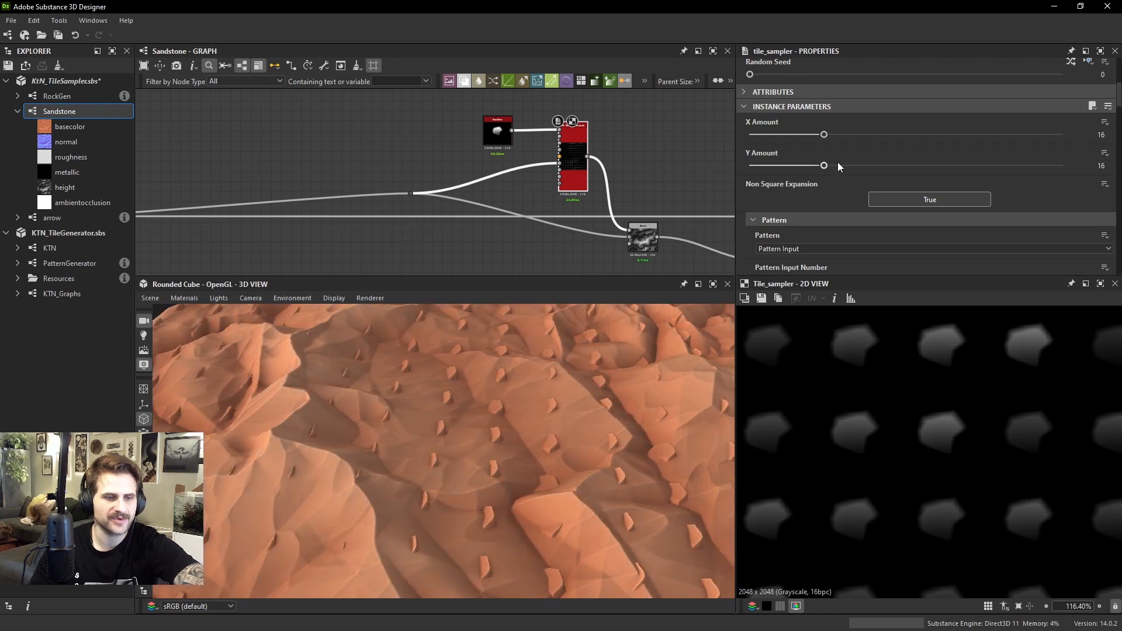
scroll(794, 216, "down", 4)
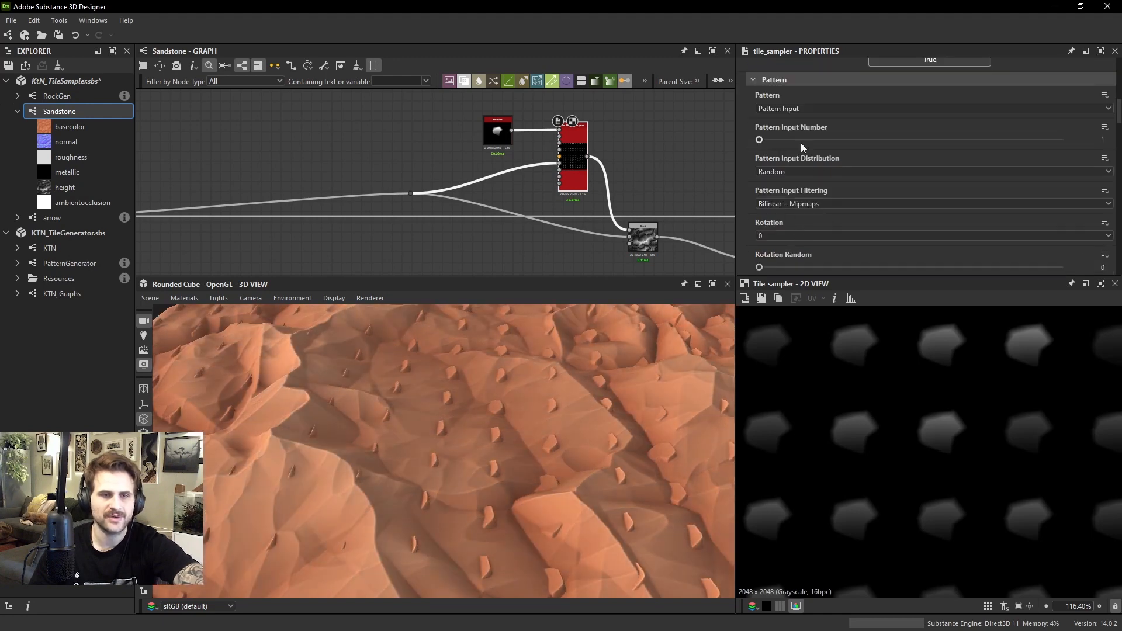
scroll(805, 149, "up", 3)
scroll(808, 151, "down", 6)
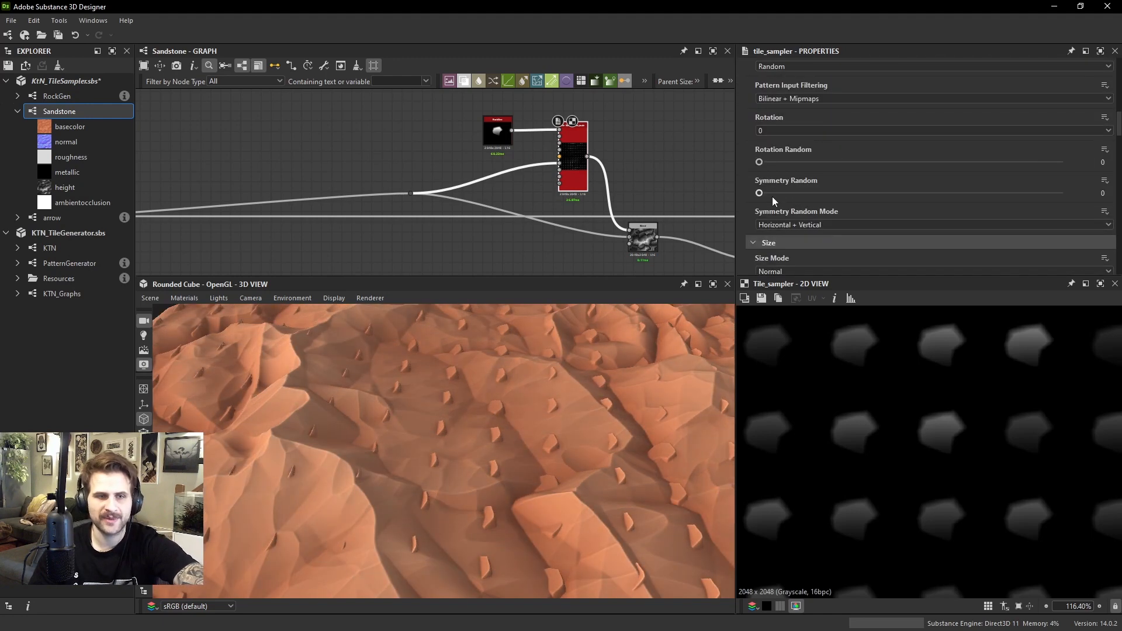
left_click_drag(760, 192, 1060, 193)
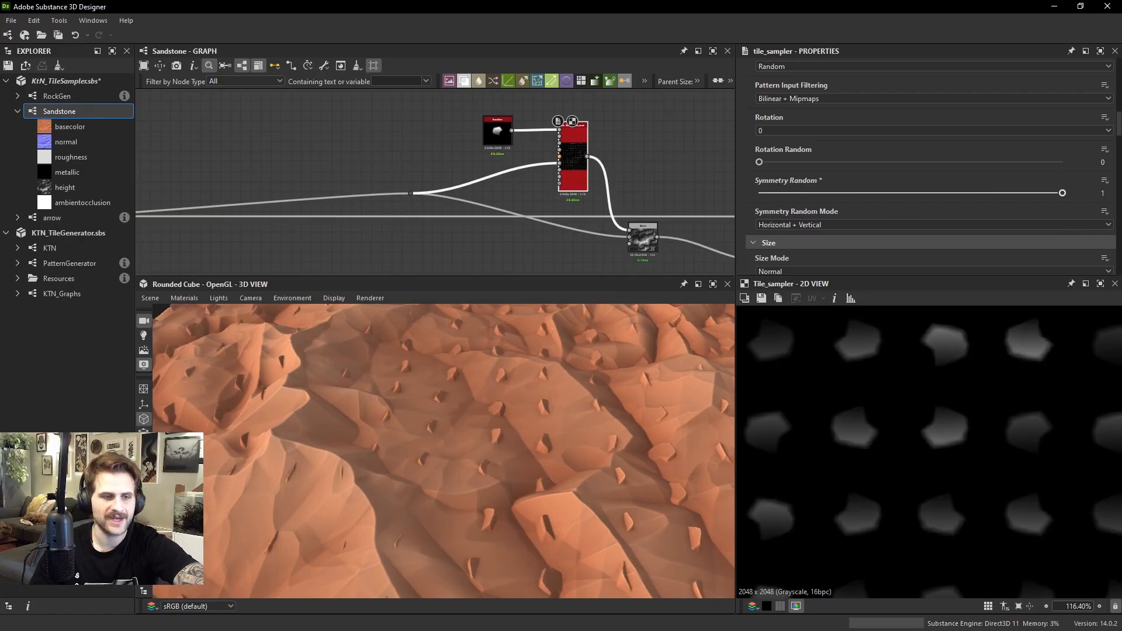
Check the mirrored rocks on the terrain and set the rock Tile Sampler's Rotation Random to 1
left_click_drag(575, 396, 438, 413)
scroll(880, 416, "down", 2)
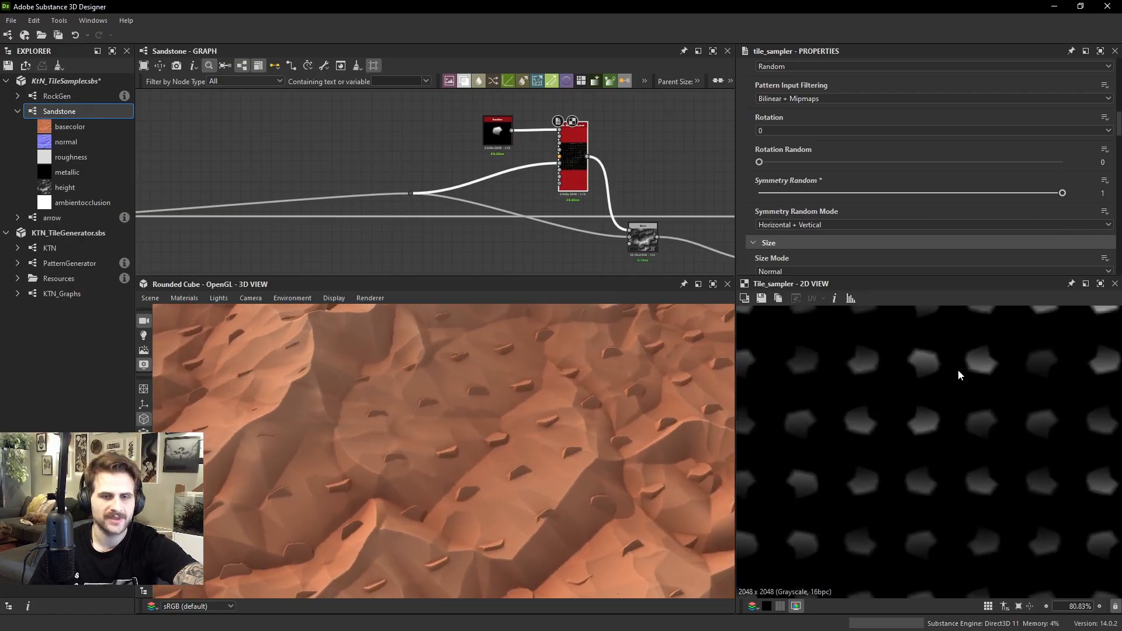
left_click_drag(561, 388, 608, 374)
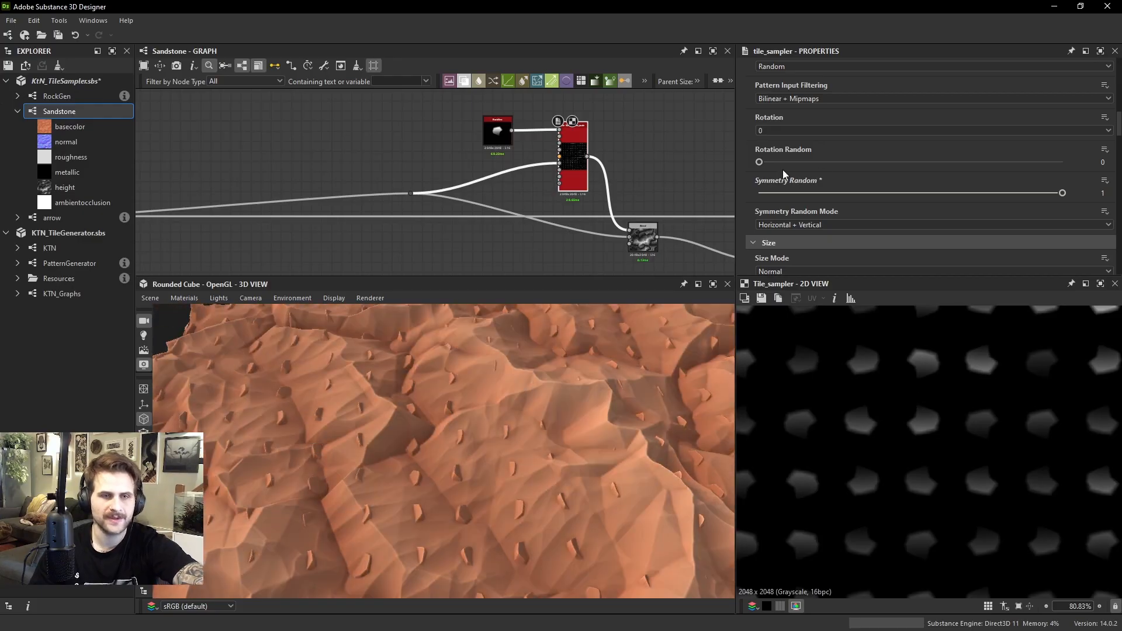
left_click_drag(778, 167, 1061, 163)
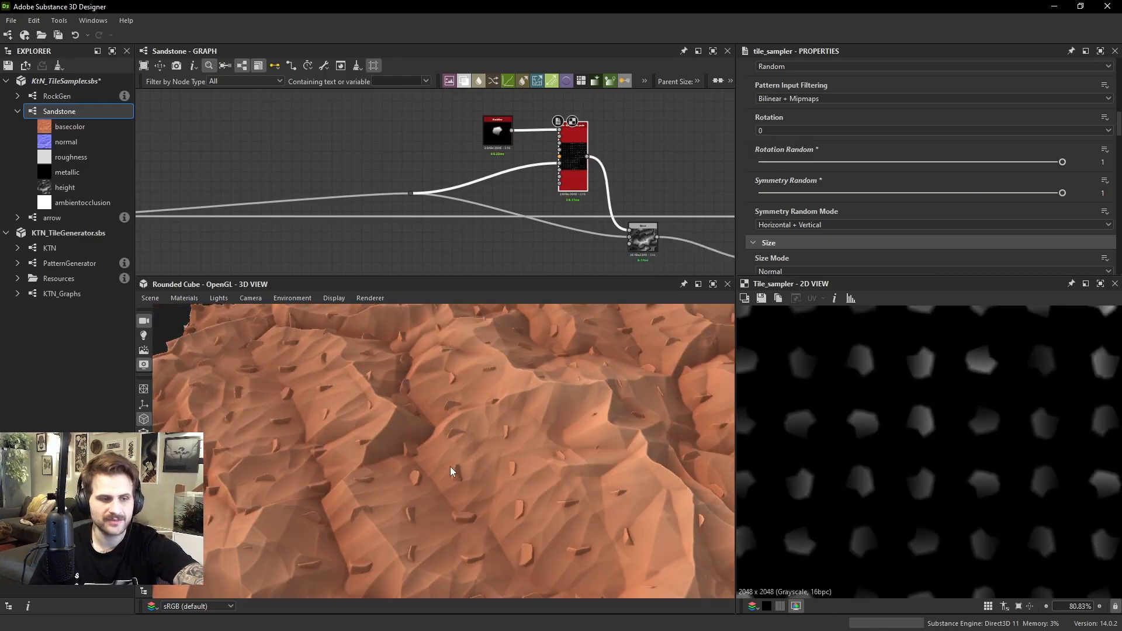
left_click_drag(449, 466, 533, 401)
Set the rock Tile Sampler's Scale Random to 0.15 and its Position Random to 0.25
scroll(842, 208, "down", 3)
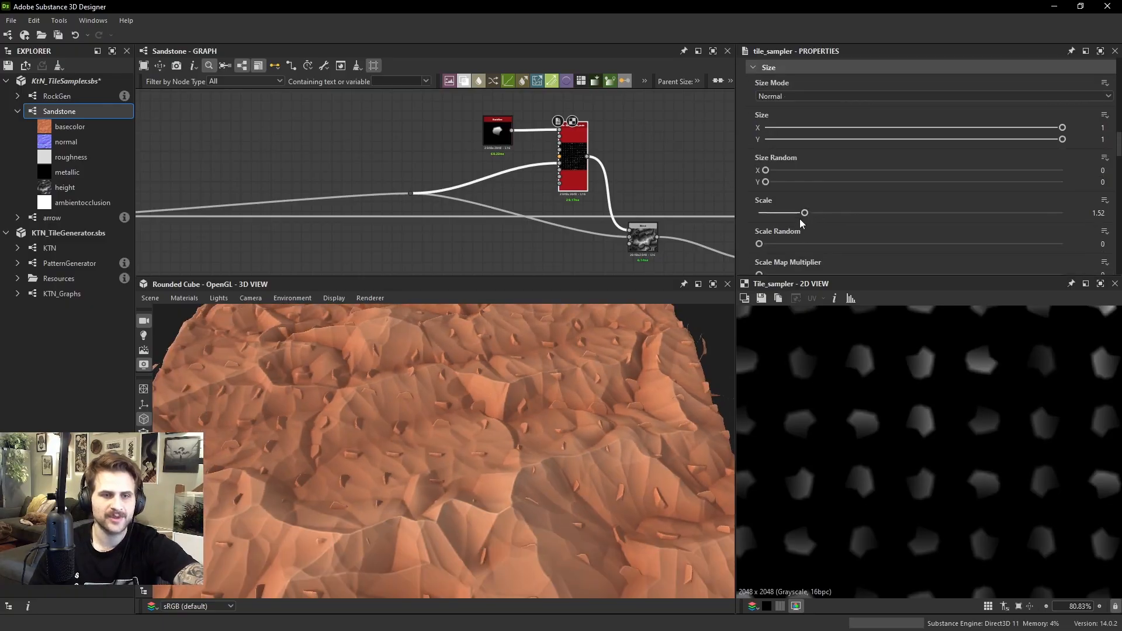
left_click_drag(760, 244, 805, 246)
scroll(842, 230, "down", 5)
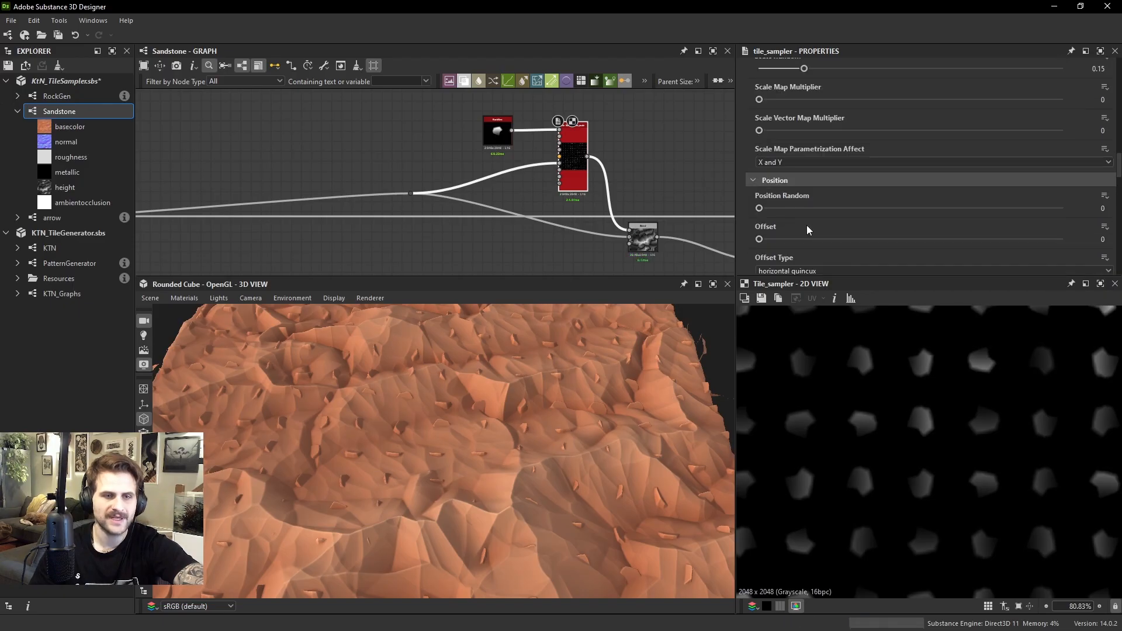
left_click_drag(758, 209, 766, 210)
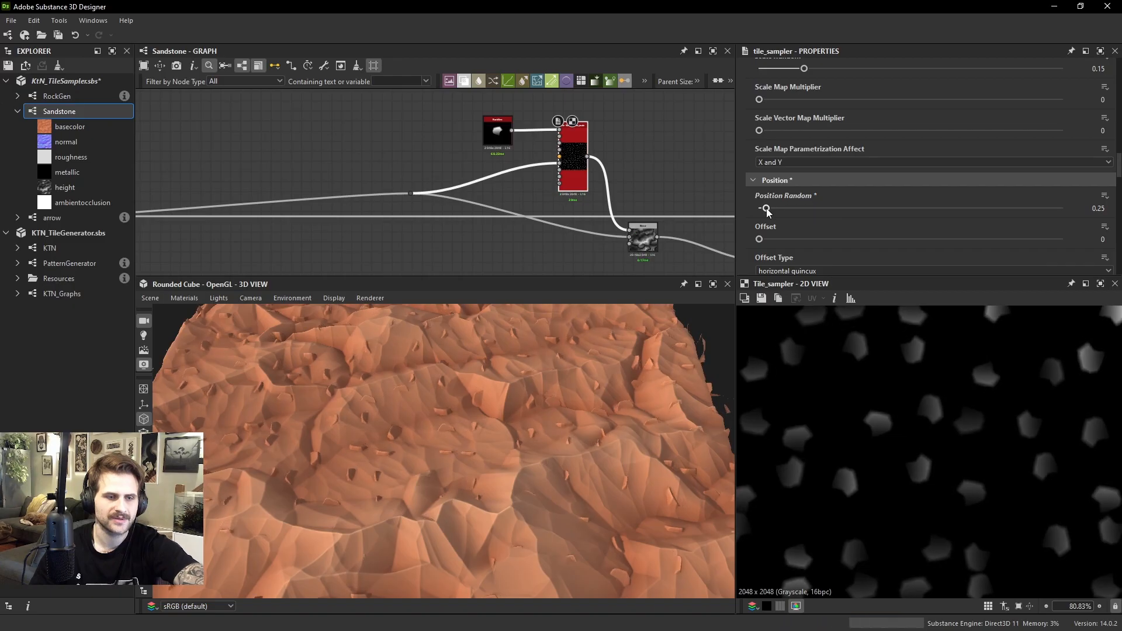
left_click_drag(503, 413, 461, 444)
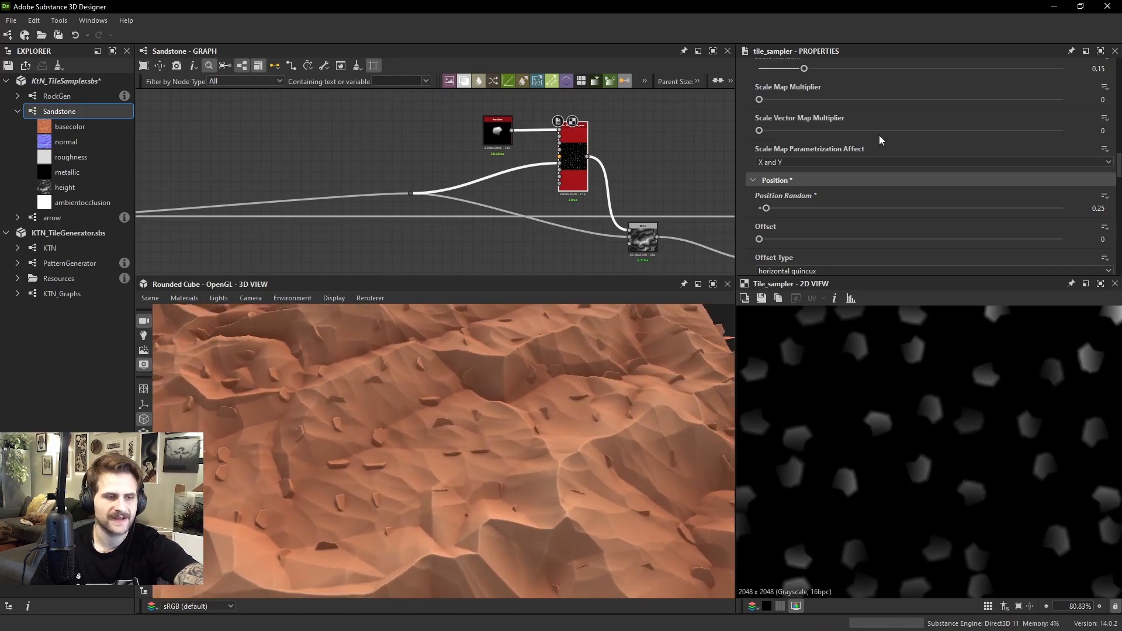
Set the rock Tile Sampler's Color Parametrization Multiplier to 0.73 and check the rocks on the 3D terrain
scroll(900, 149, "down", 3)
scroll(902, 153, "down", 5)
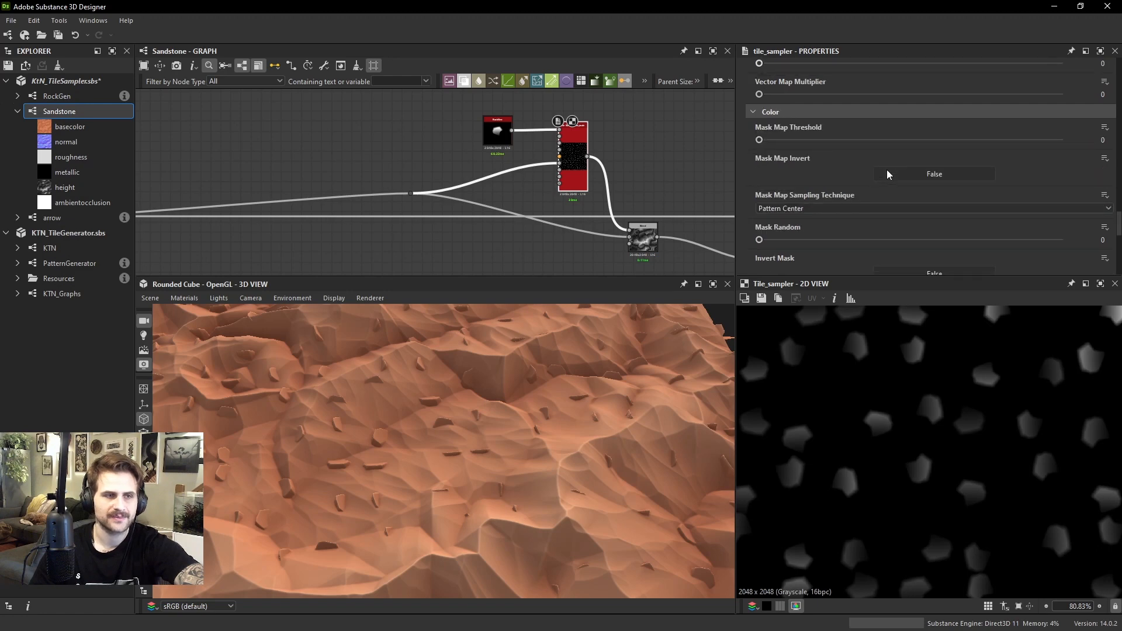
scroll(886, 171, "down", 3)
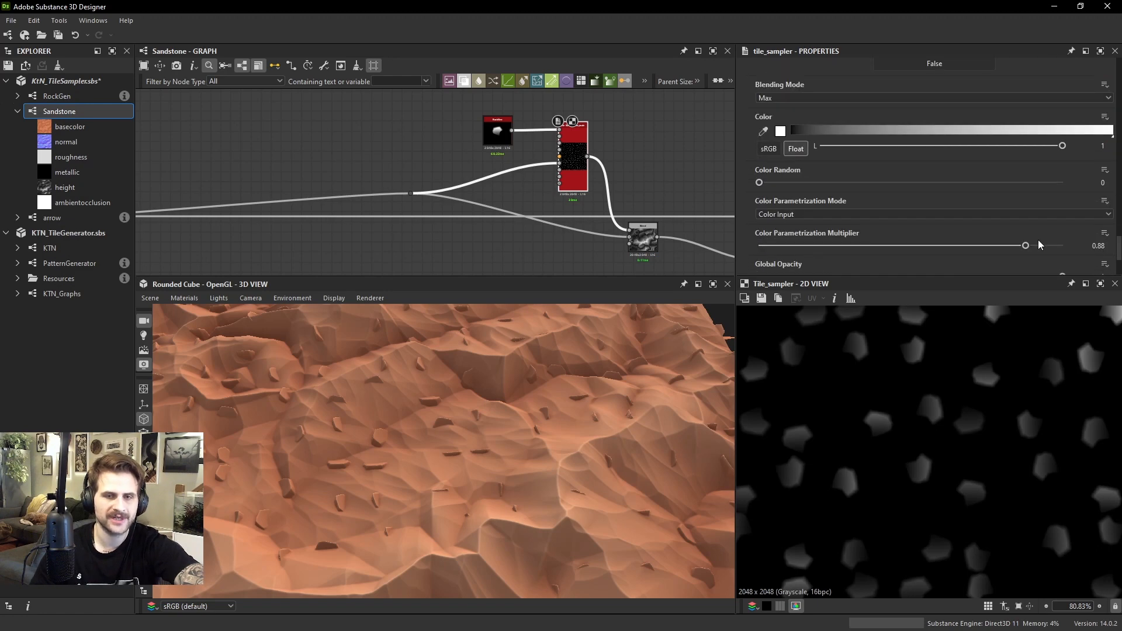
left_click_drag(1044, 250, 979, 247)
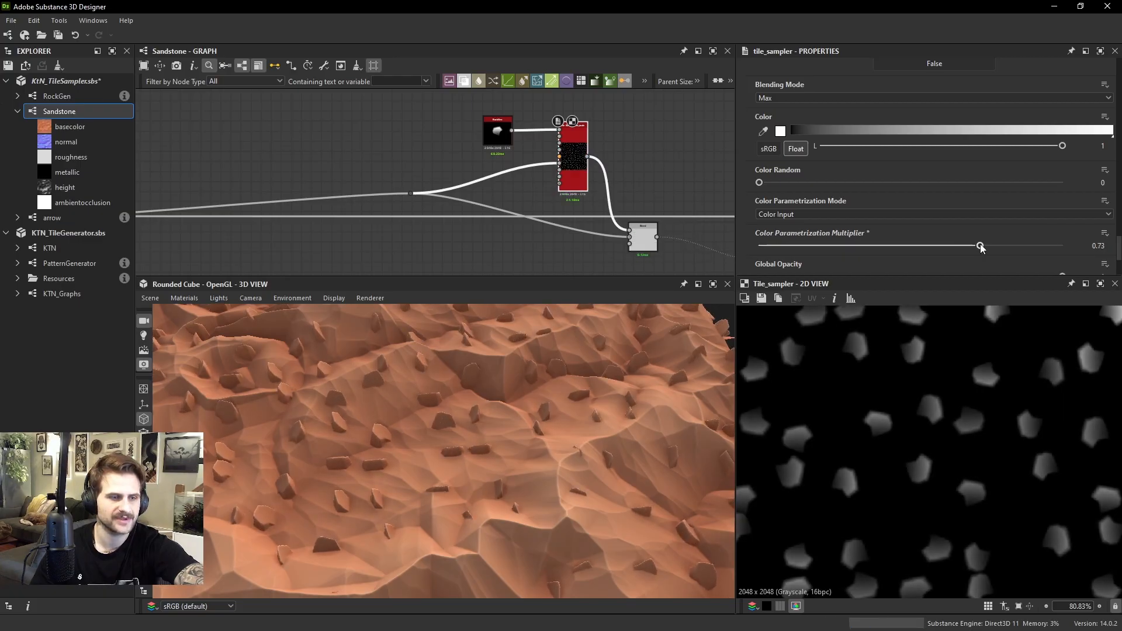
left_click_drag(583, 387, 641, 380)
mouse_move(642, 379)
right_mouse_down("ctrl+shift")
mouse_move(715, 387)
mouse_move(624, 380)
mouse_move(648, 362)
right_mouse_up("ctrl+shift")
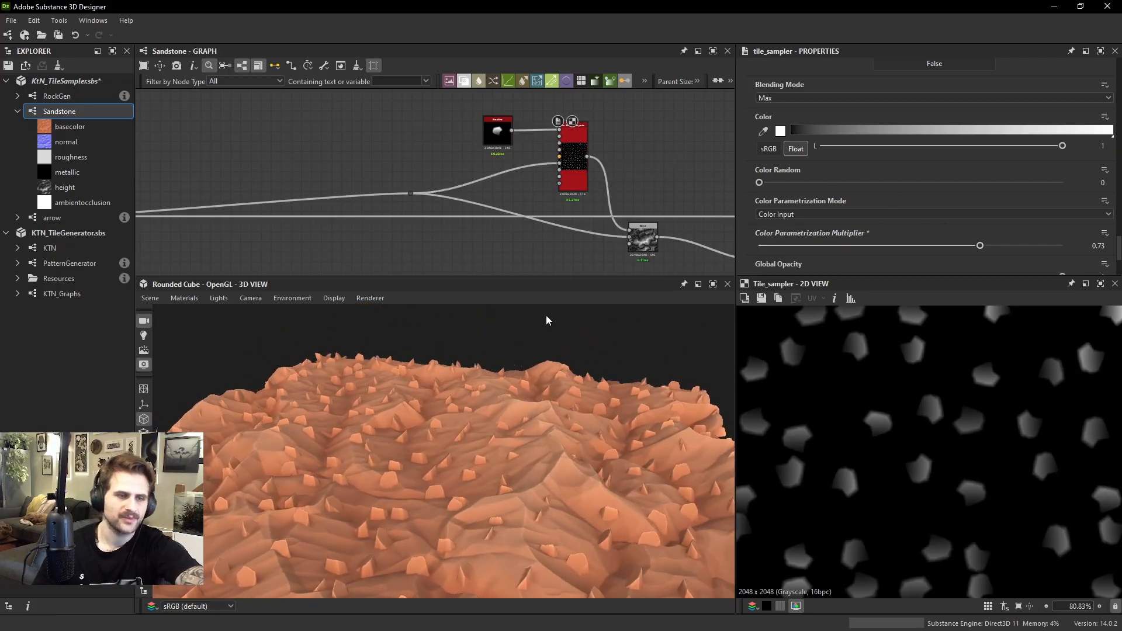
Preview the RockGen node's output and examine the shape of the single rock
double_click(497, 132)
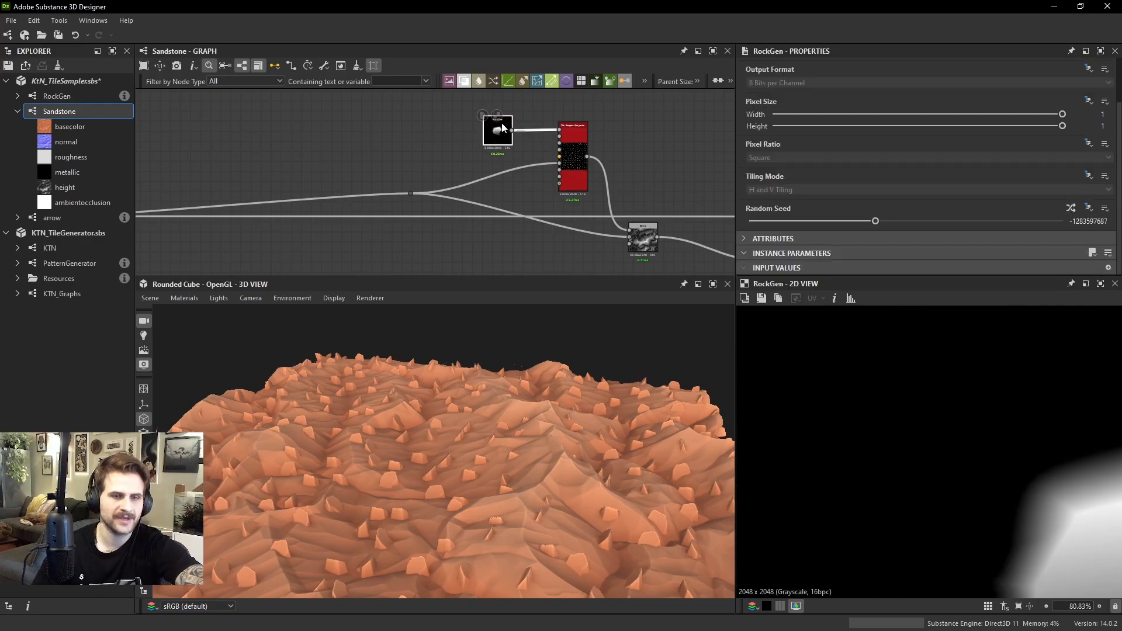
scroll(1049, 495, "down", 3)
middle_click_drag(1049, 496, 937, 450)
key("f")
scroll(958, 447, "up", 1)
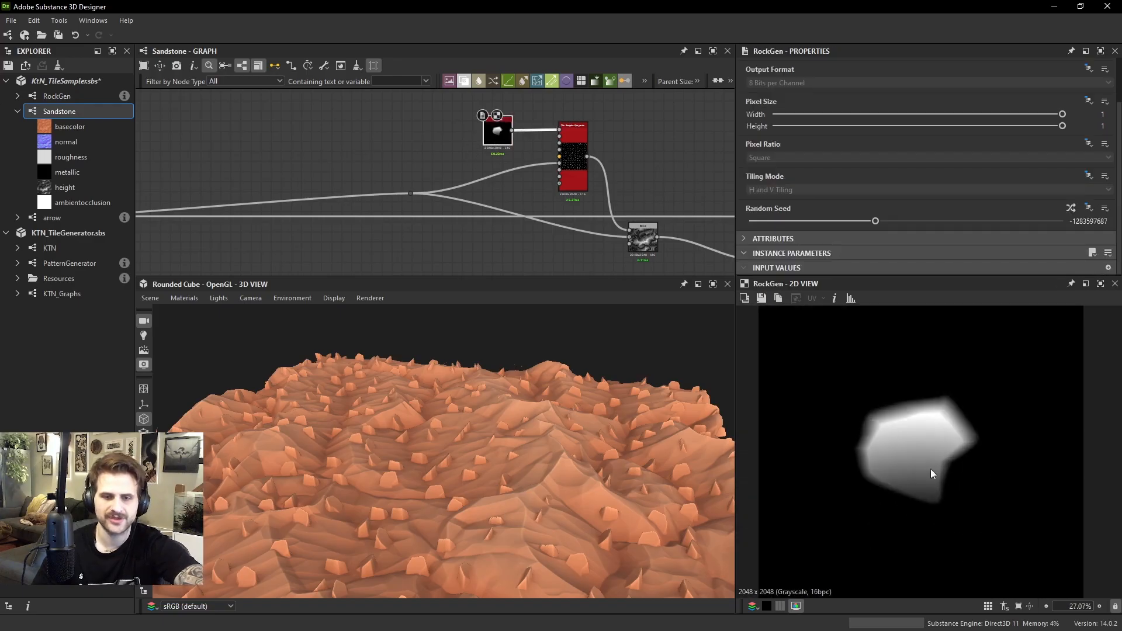
scroll(488, 206, "up", 2)
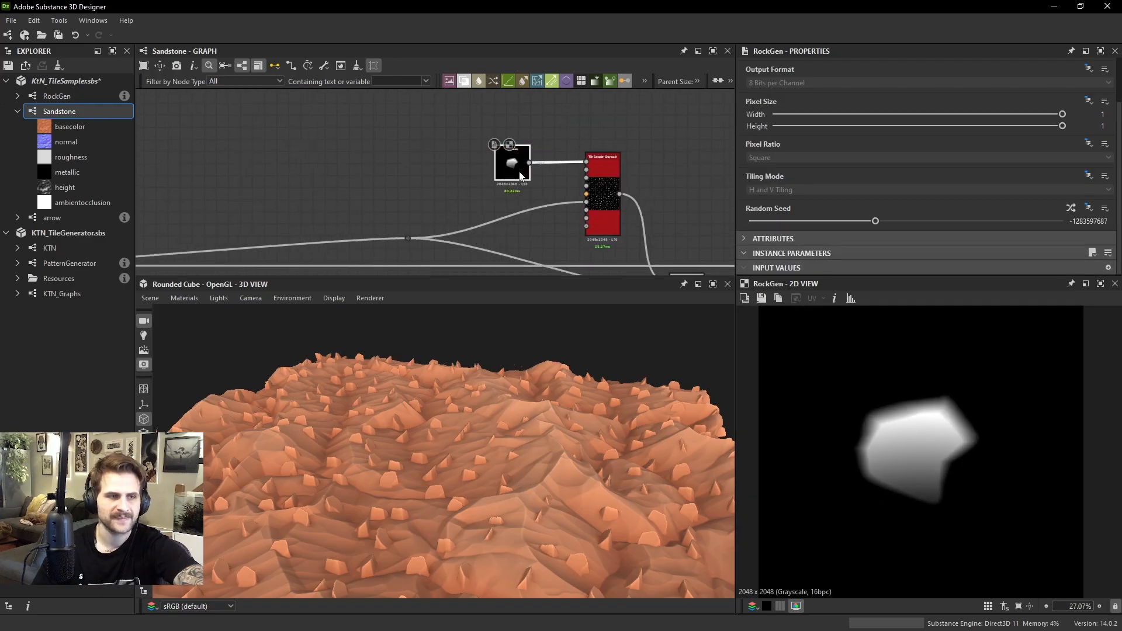
scroll(362, 163, "down", 1)
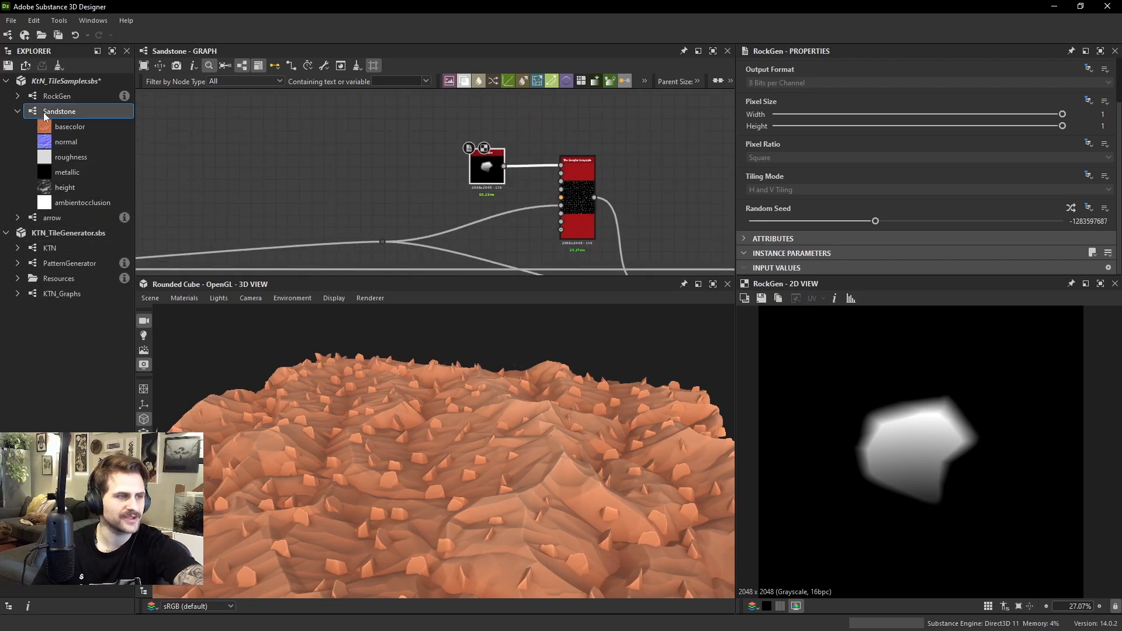
Open the RockGen graph and inspect the Gradient Linear 1 node and the Blend it feeds
left_click(57, 96)
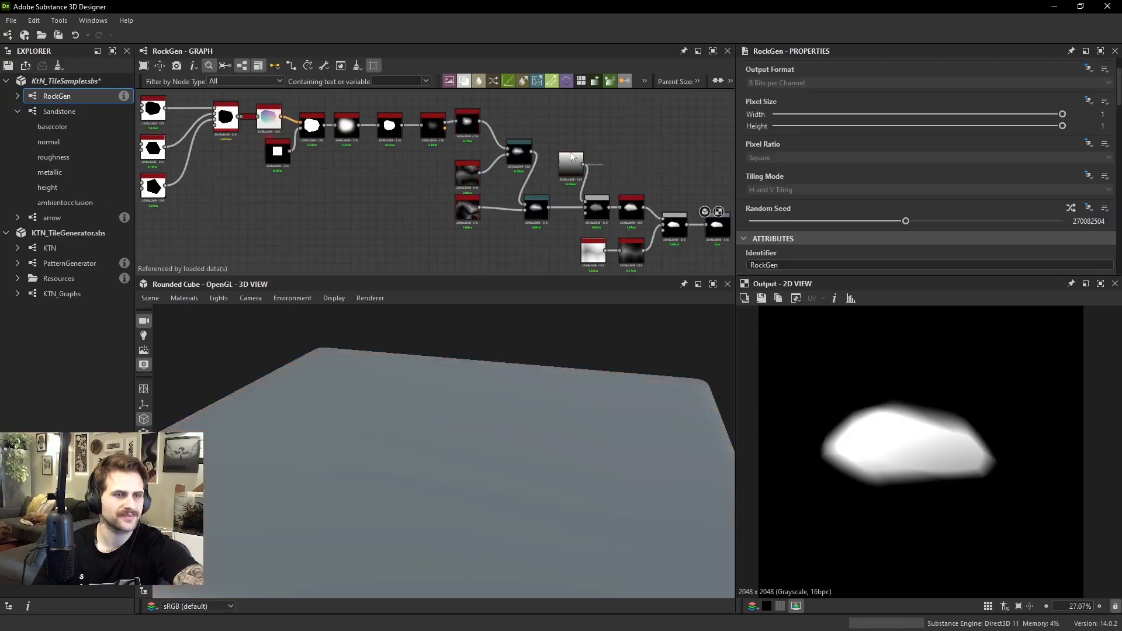
middle_click_drag(604, 170, 492, 161)
scroll(500, 196, "up", 4)
scroll(500, 197, "up", 1)
scroll(416, 154, "down", 2)
middle_click_drag(408, 117, 422, 135)
double_click(380, 120)
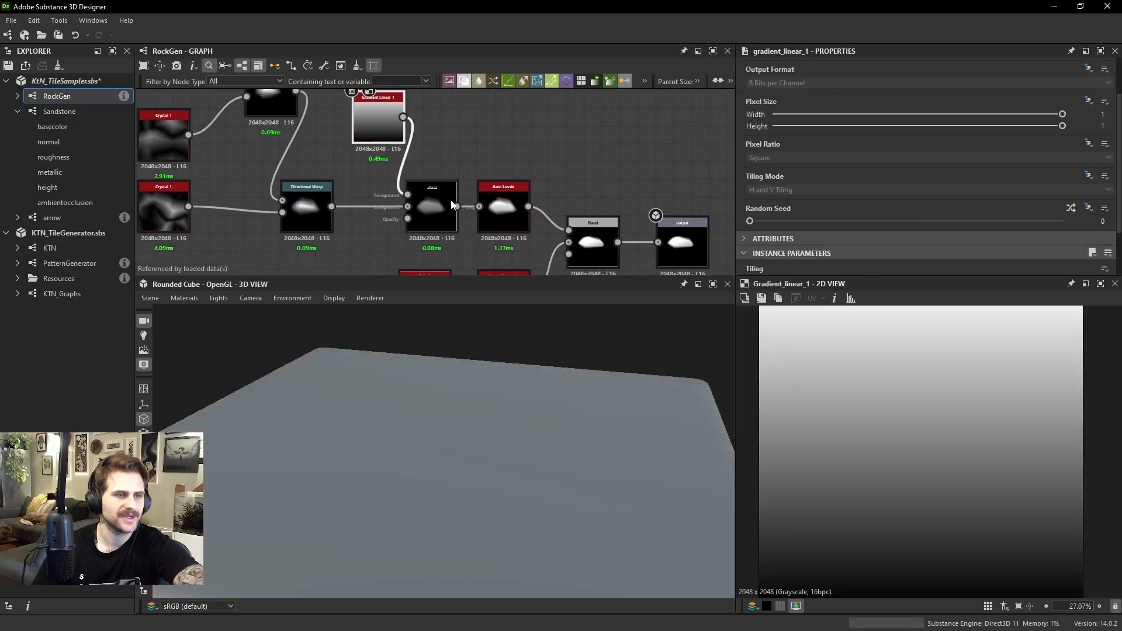
double_click(425, 195)
mouse_move(1062, 266)
left_mouse_down()
mouse_move(819, 267)
mouse_move(1062, 267)
left_mouse_up()
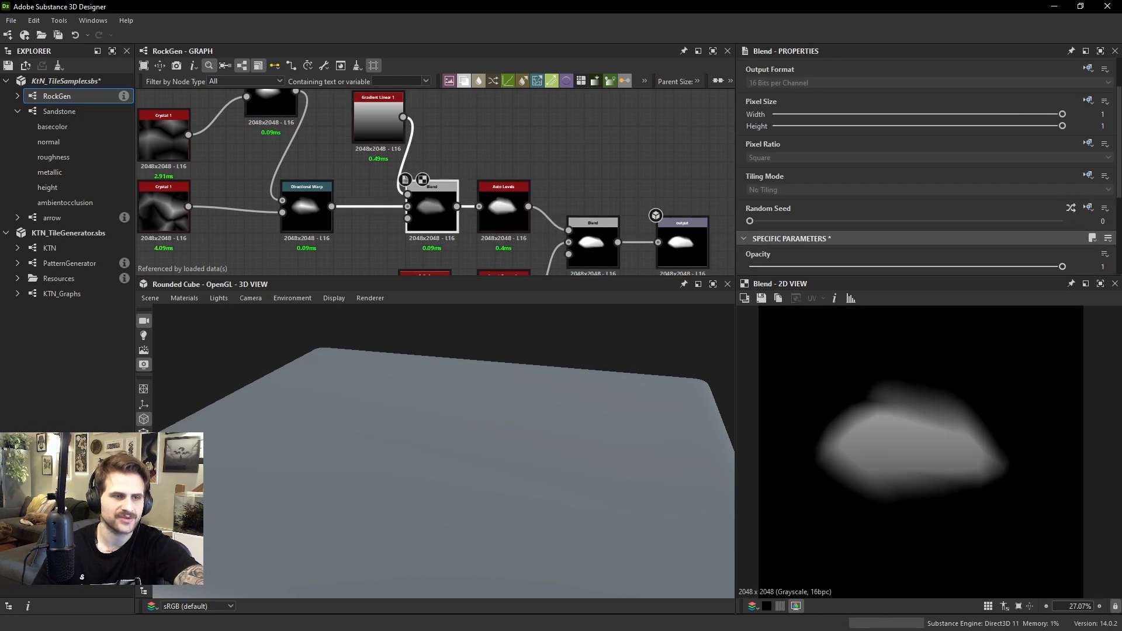
Insert a Levels node between Gradient Linear 1 and the foreground input of the Blend, and preview its output
middle_click_drag(451, 133, 442, 159)
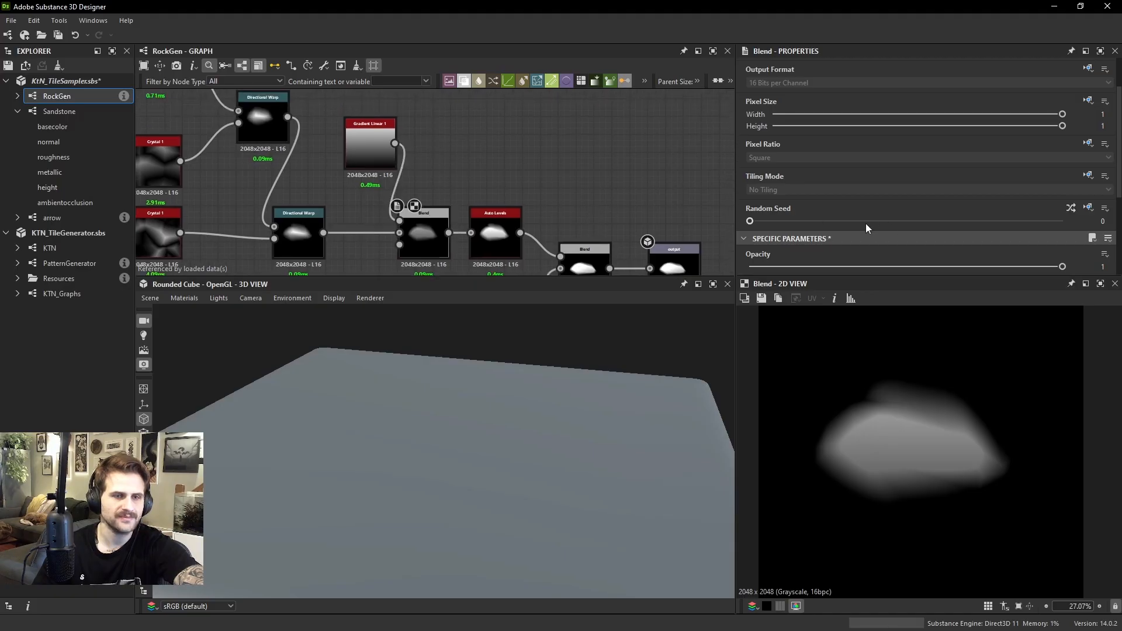
key("space")
left_click(474, 141)
key("space")
type("le")
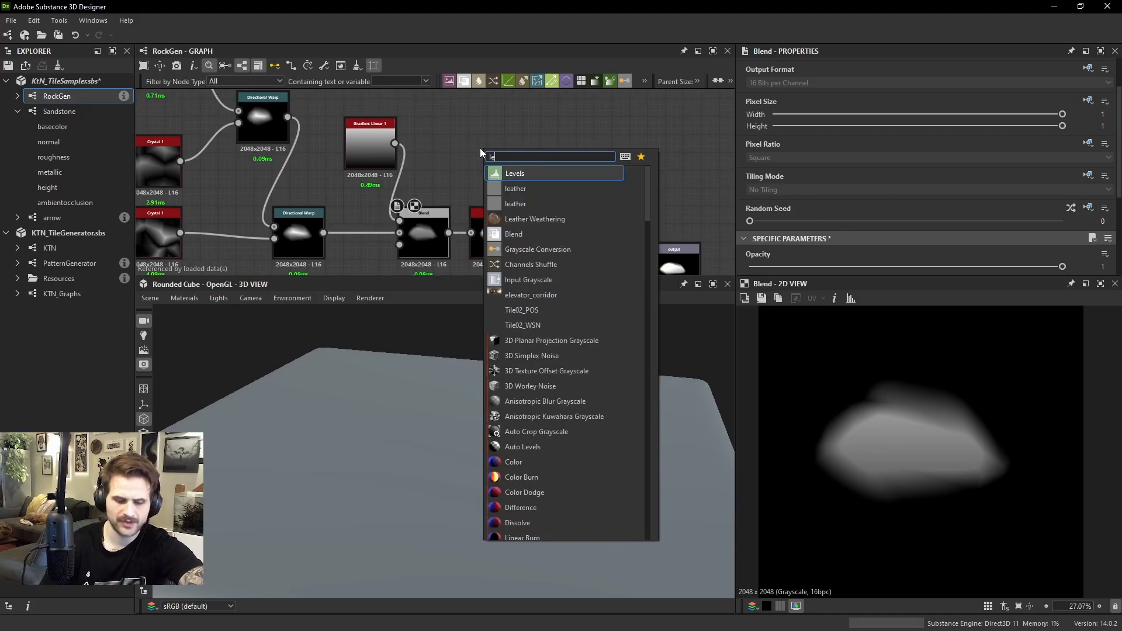
key("Return")
left_click_drag(395, 143, 427, 217)
double_click(426, 221)
double_click(479, 150)
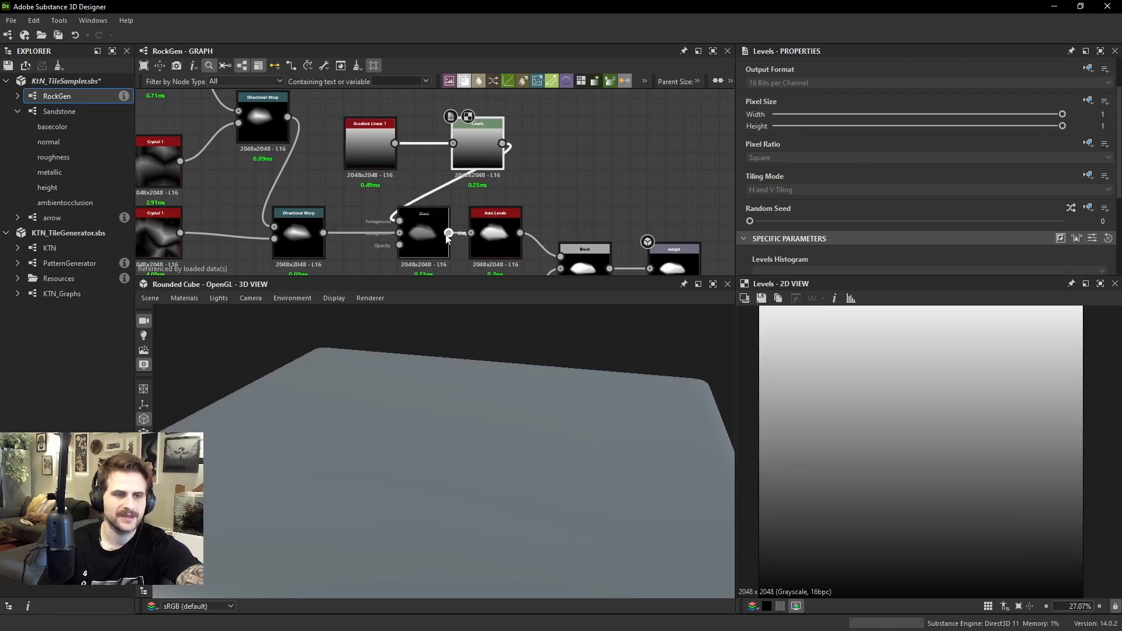
Try raising the new Levels node's output black point in the histogram while previewing the gradient Blend
double_click(433, 229)
left_click(474, 158)
scroll(987, 193, "down", 3)
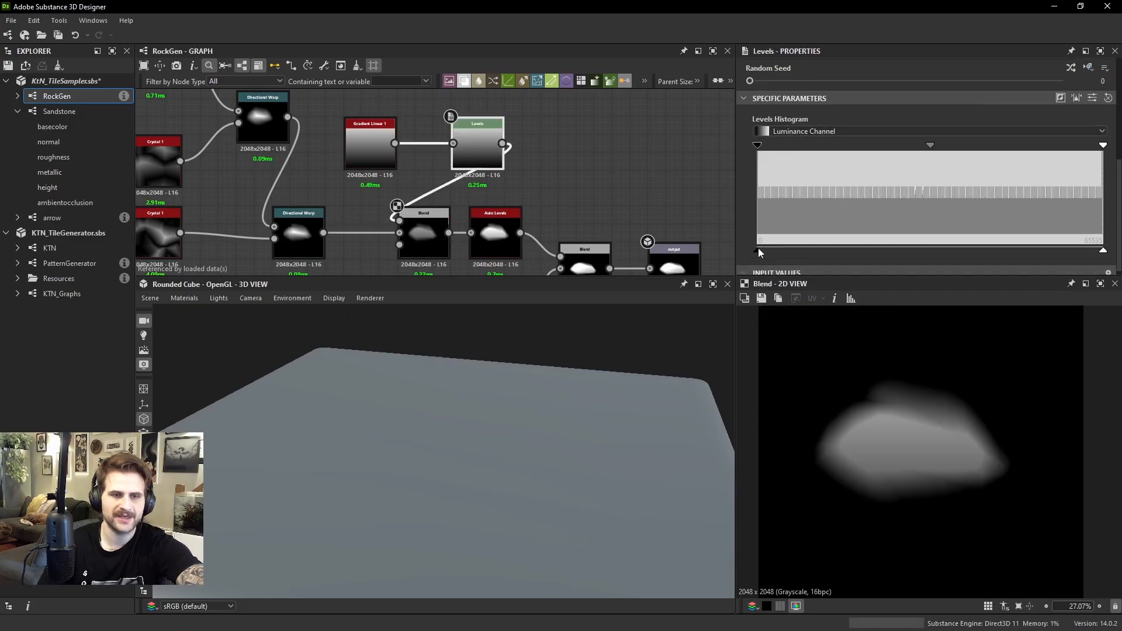
left_click_drag(815, 251, 570, 215)
middle_click_drag(606, 154, 601, 158)
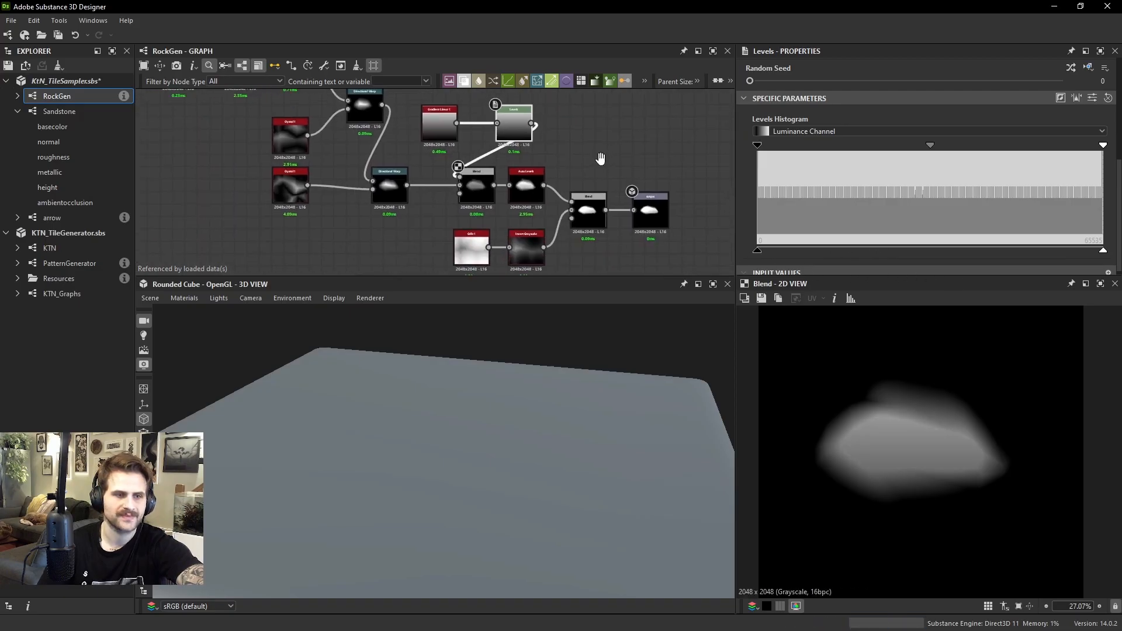
scroll(765, 254, "up", 1)
scroll(766, 250, "down", 2)
left_click_drag(761, 246, 713, 246)
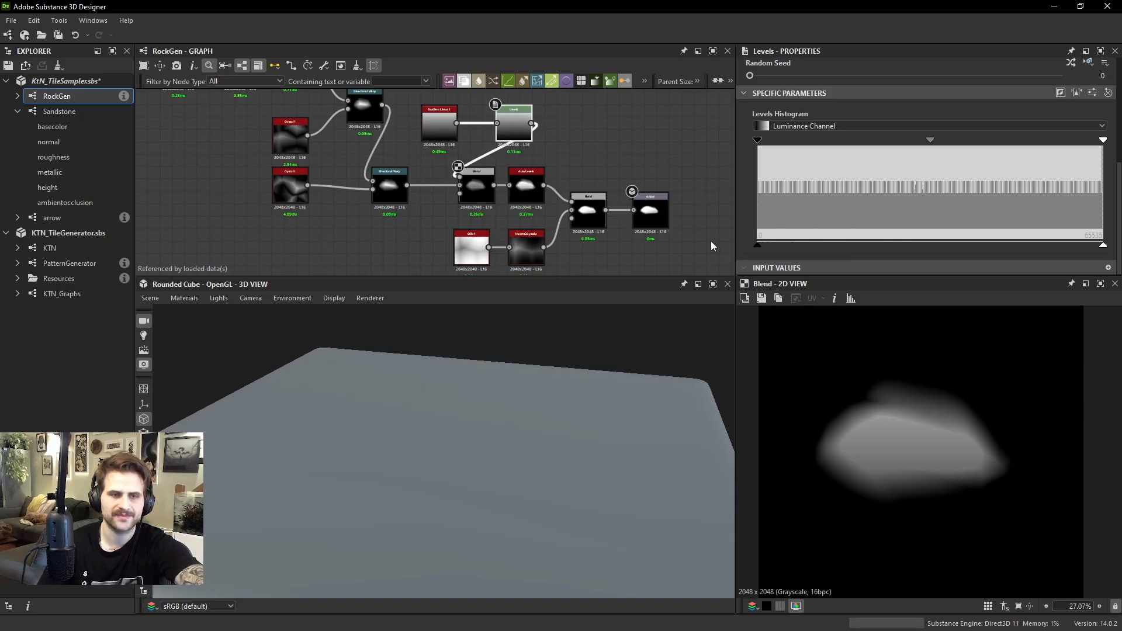
Show the Levels node's parameters as sliders and test Level Out Low, returning it to 0
left_click(1088, 93)
scroll(908, 170, "down", 2)
left_click(781, 174)
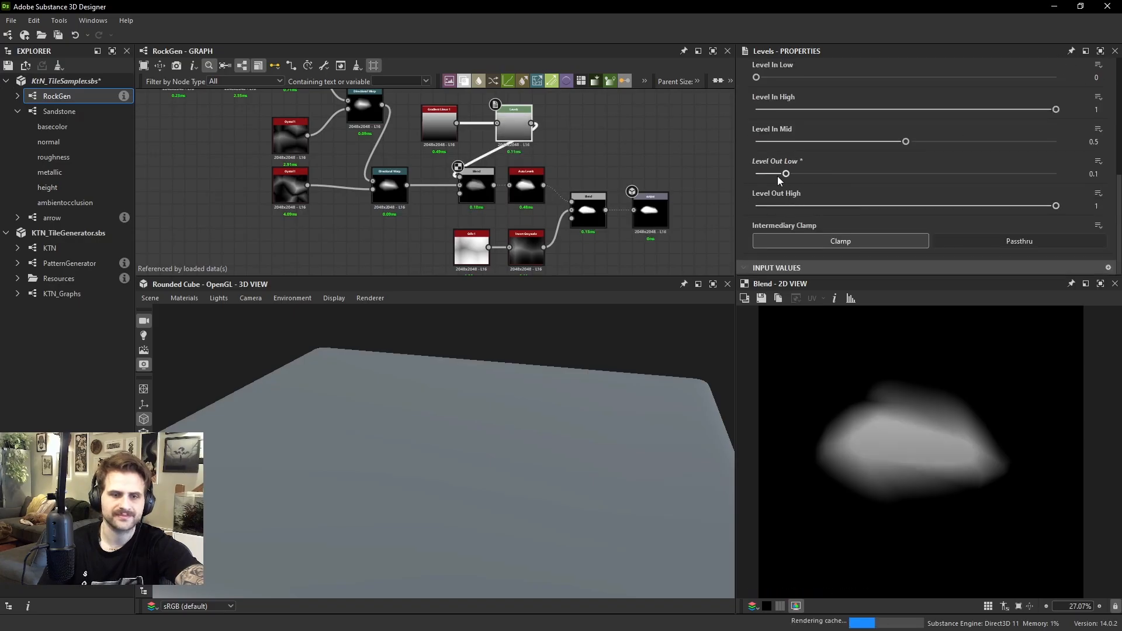
left_click_drag(777, 176, 750, 177)
Start exposing the Levels node's Level Out Low value as a graph parameter with the identifier Pebble_Roundness
left_click(1098, 165)
left_click(1078, 175)
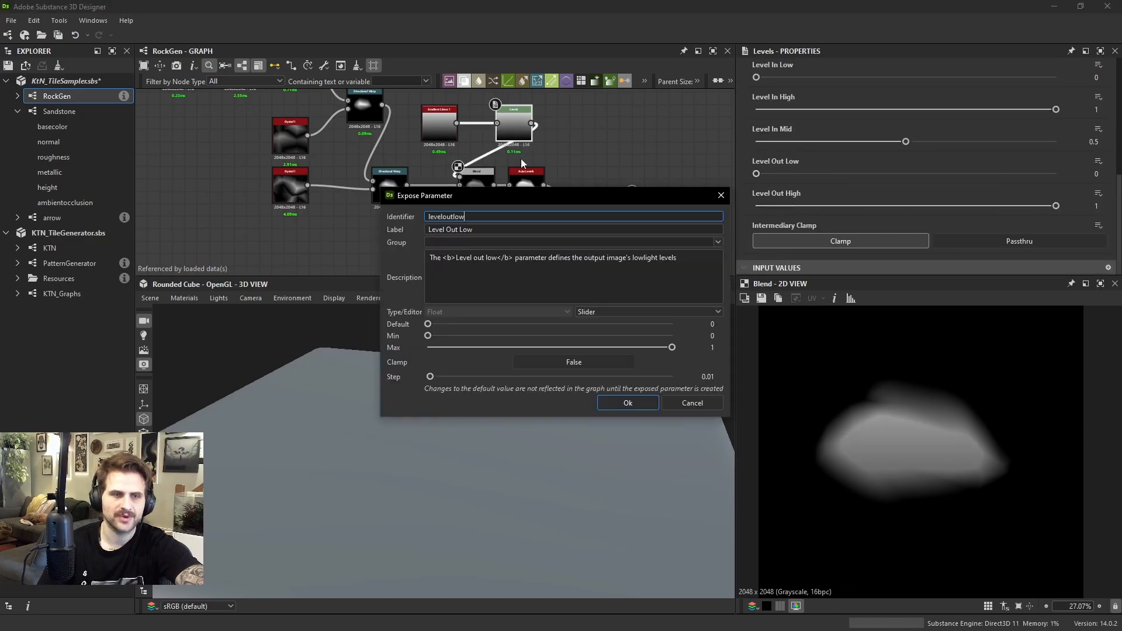
type("Pebble Rougn")
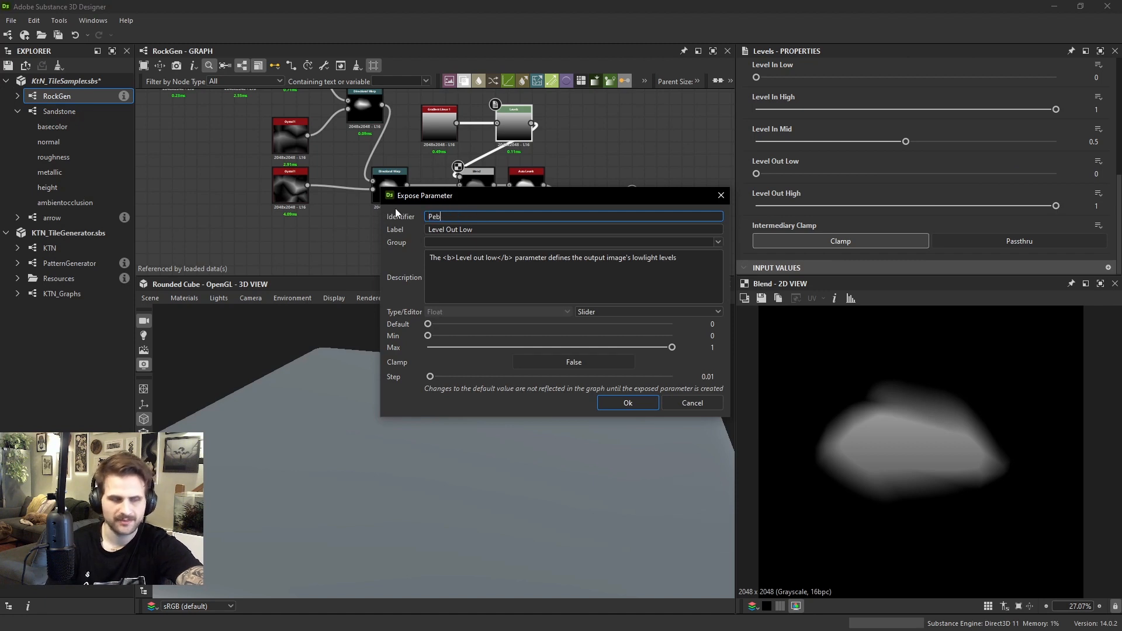
key("BackSpace")
key("BackSpace")
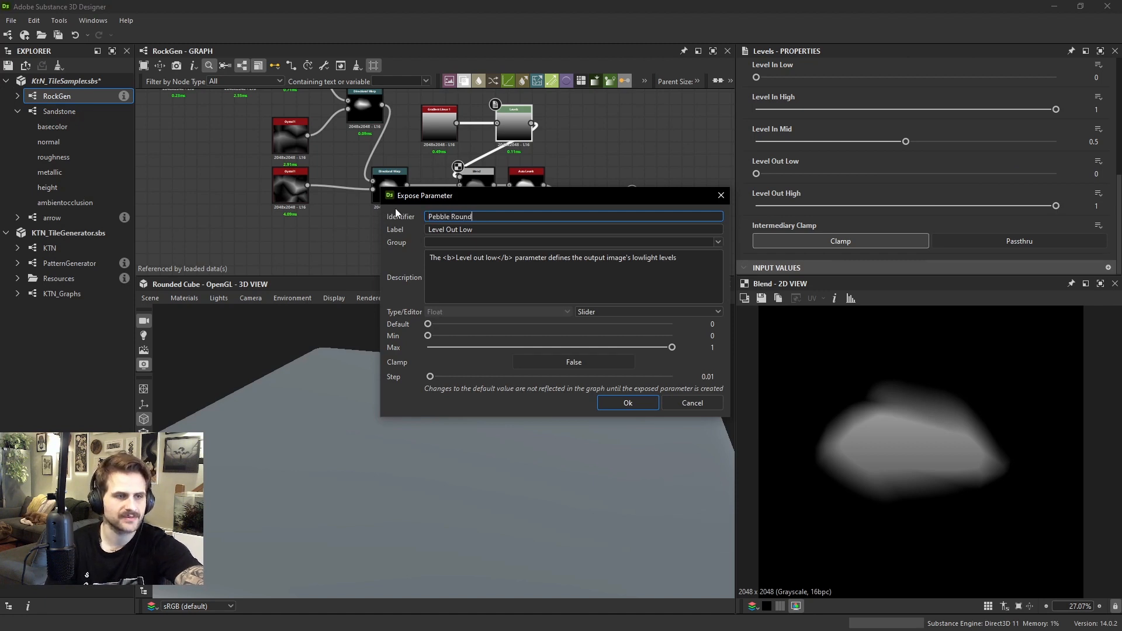
type("ndness")
key("Tab")
Label the exposed parameter "Pebble Roundness" and create it
type("R")
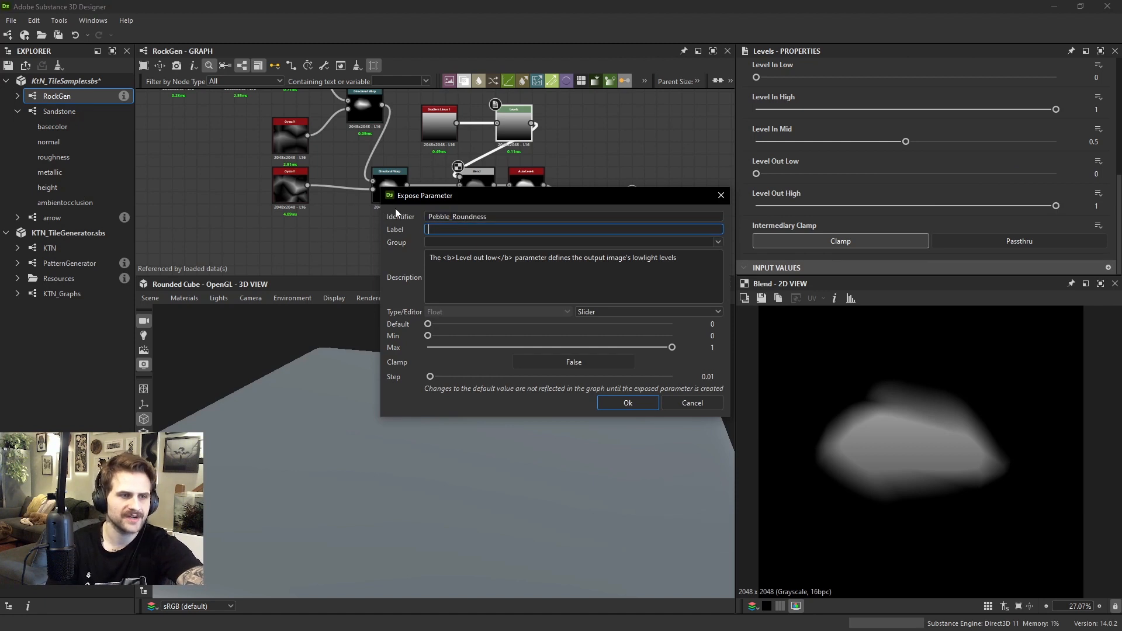
type("Pebble R")
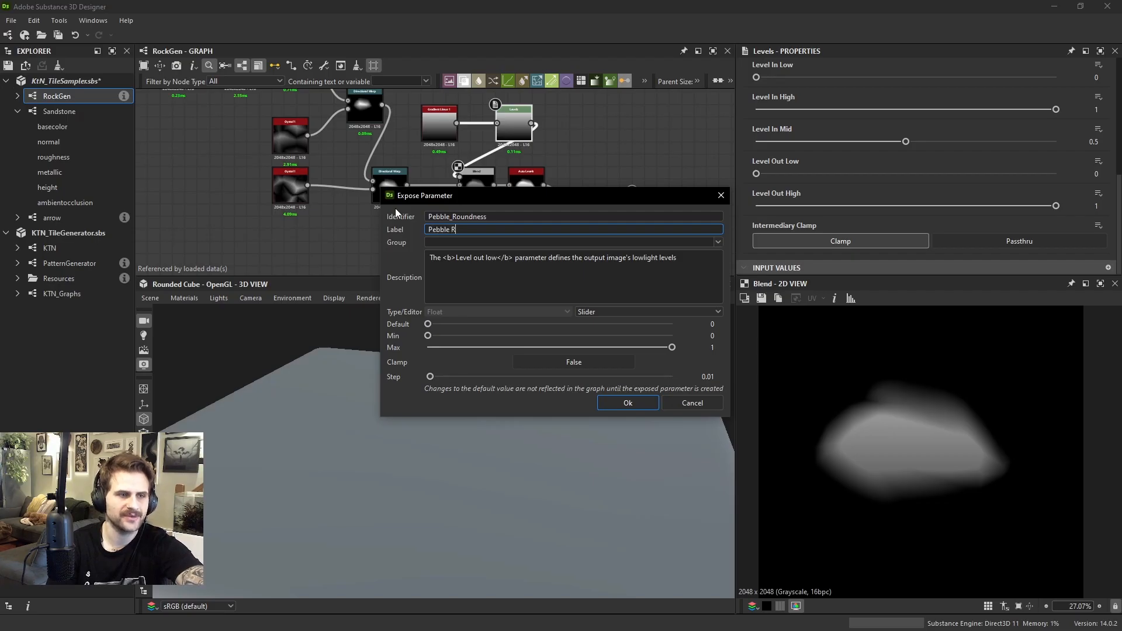
type("-o")
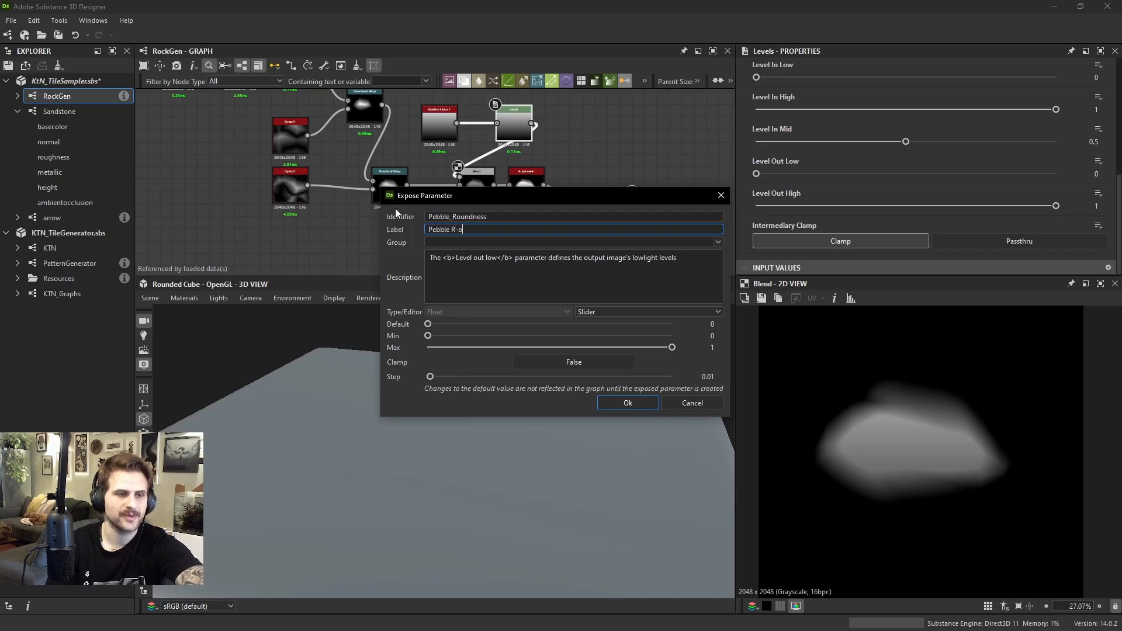
key("BackSpace")
key("BackSpace")
type("oundne")
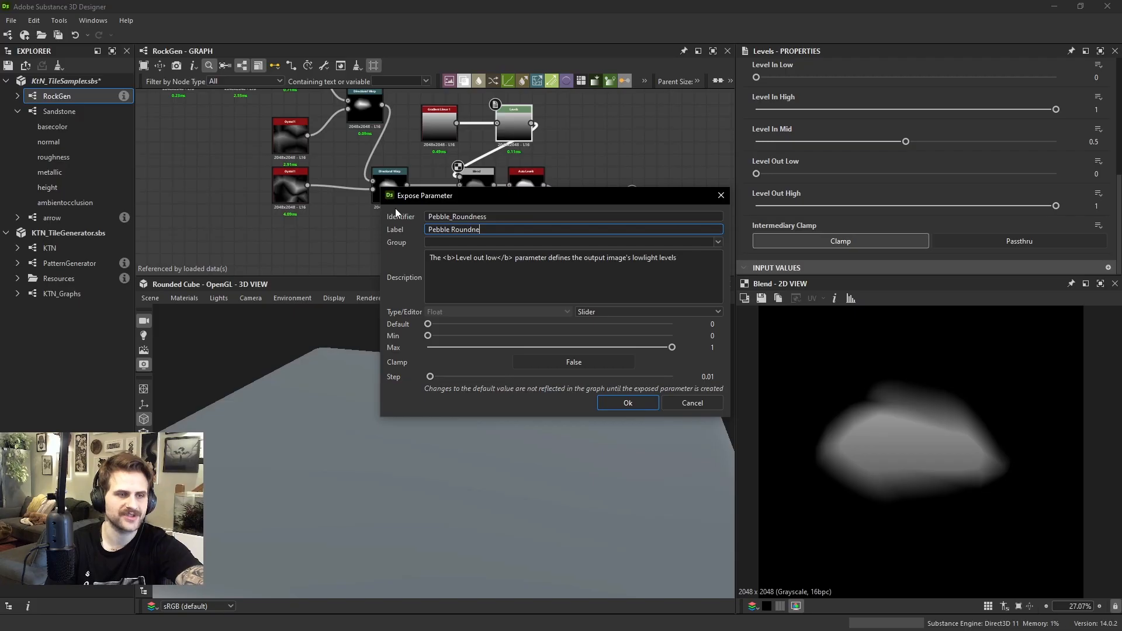
type("ss")
key("Return")
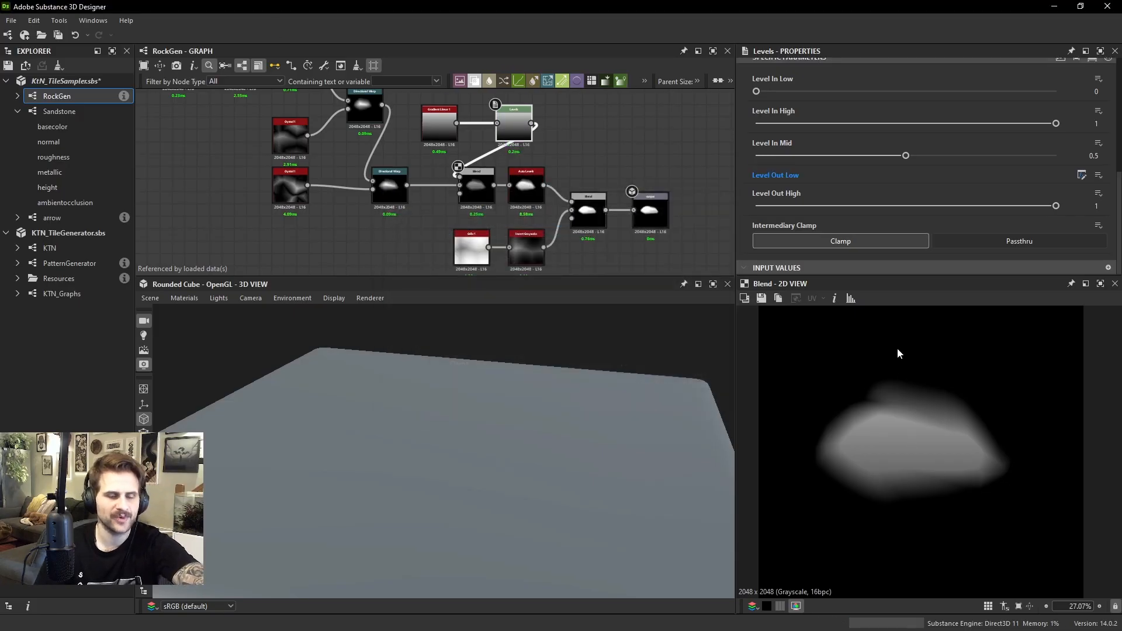
Open the Sandstone graph and set the default material's Height Scale to 7.14 and Tessellation Factor to 16
left_click(72, 115)
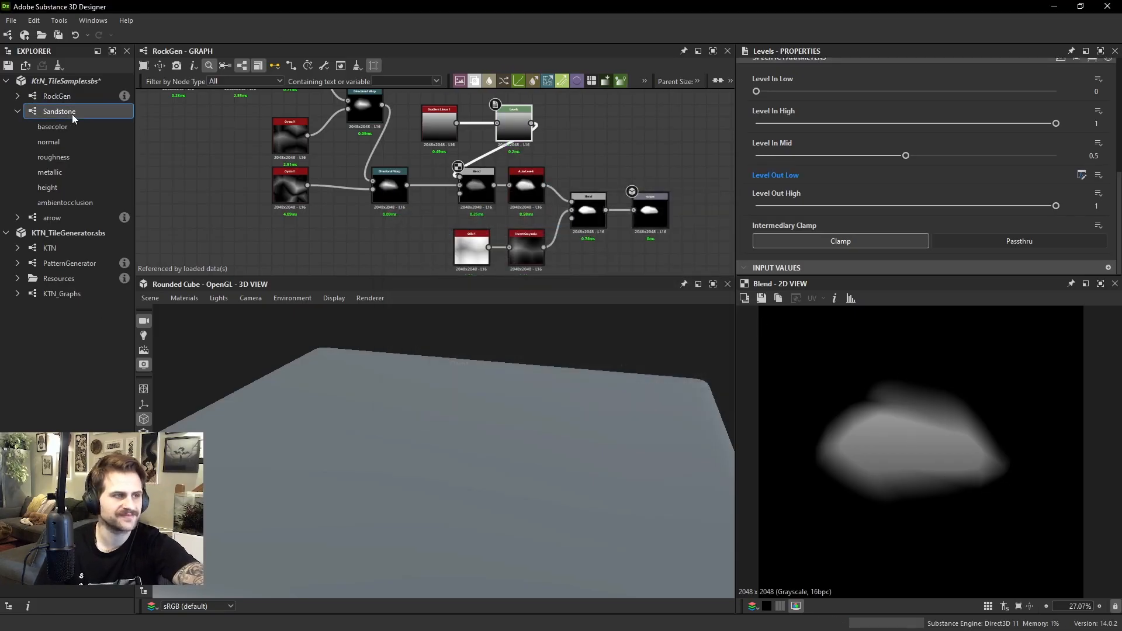
scroll(461, 178, "up", 8)
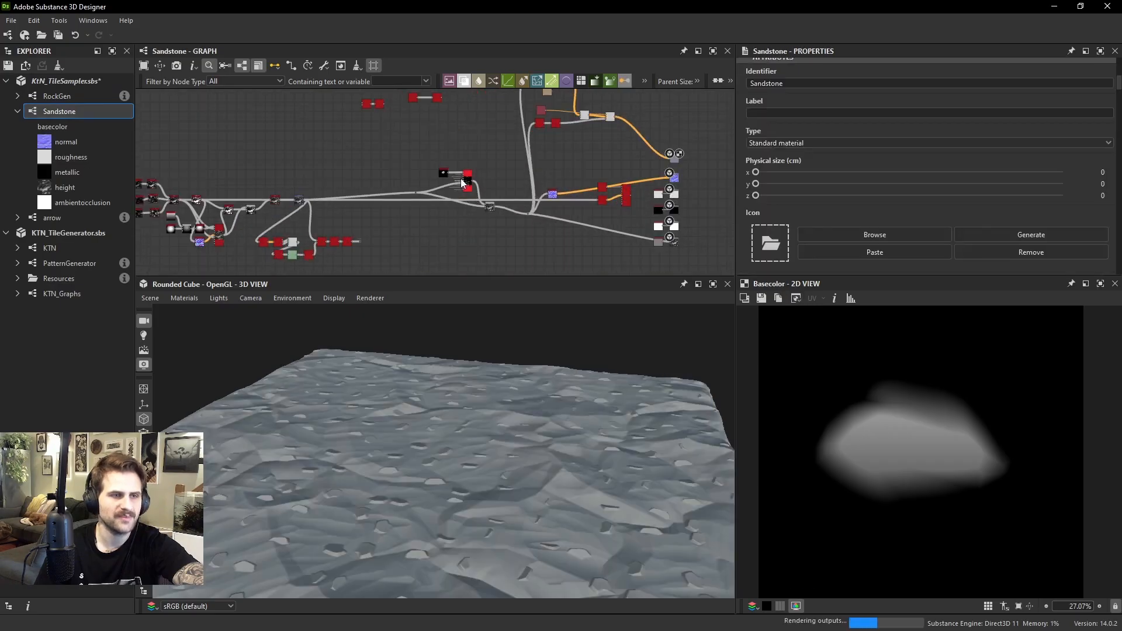
left_click(184, 298)
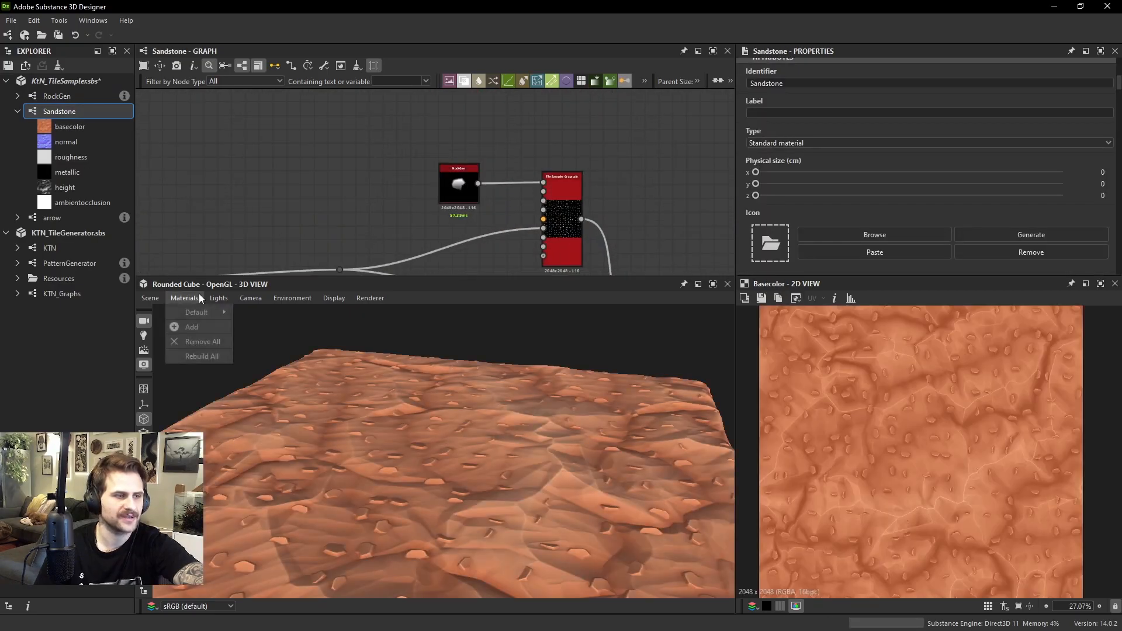
mouse_move(199, 312)
mouse_move(318, 328)
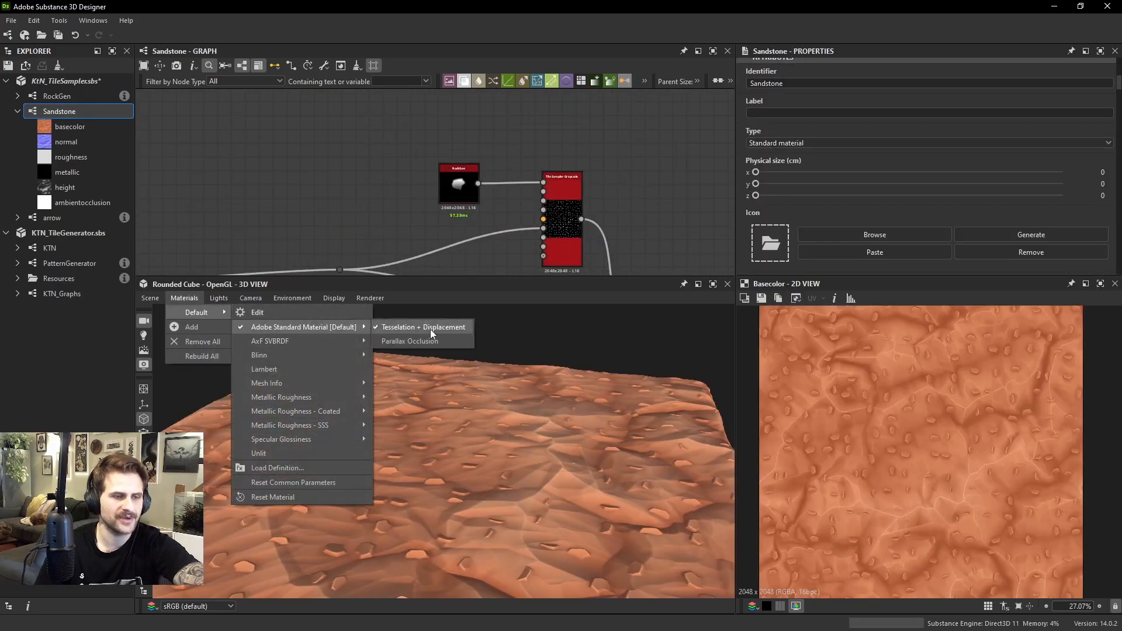
left_click(432, 327)
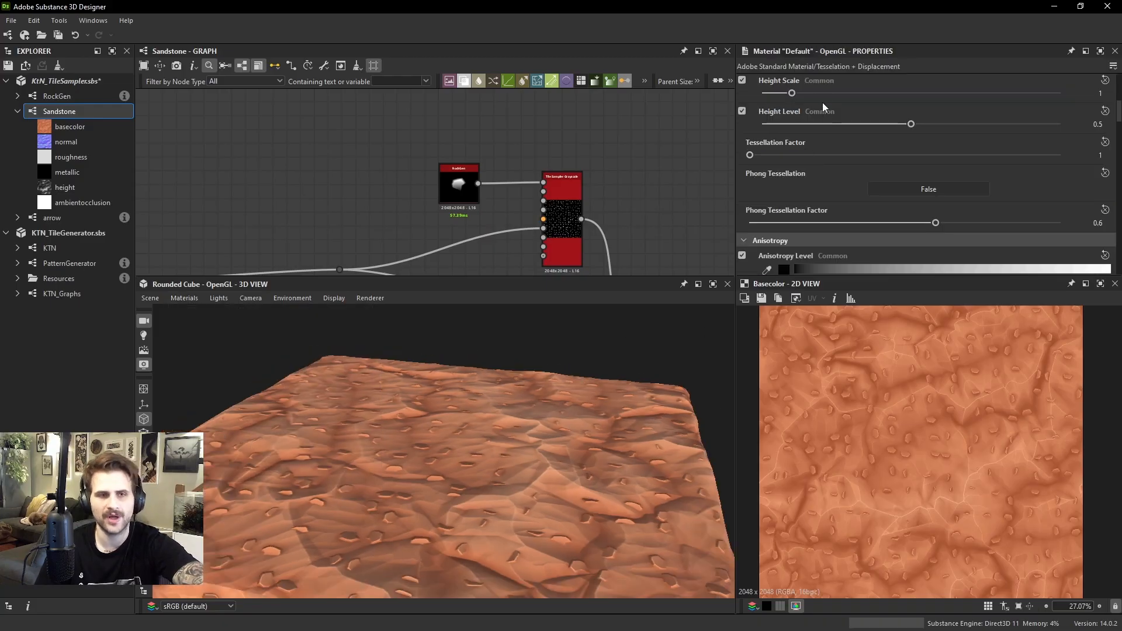
left_click_drag(830, 93, 983, 89)
left_click_drag(750, 155, 1059, 155)
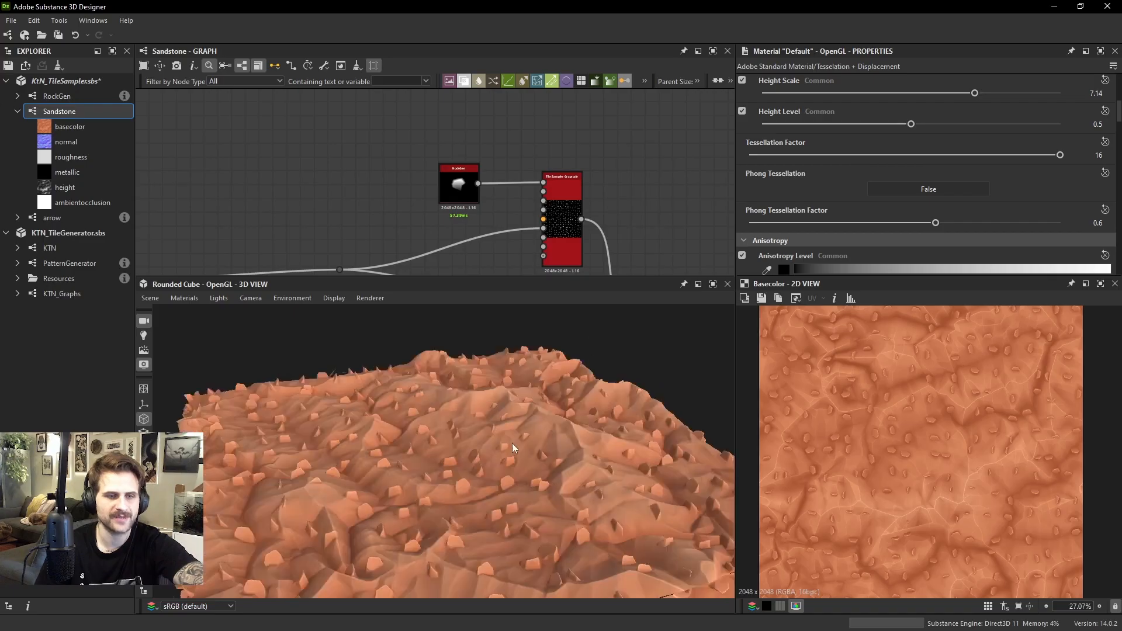
left_click_drag(512, 447, 618, 427)
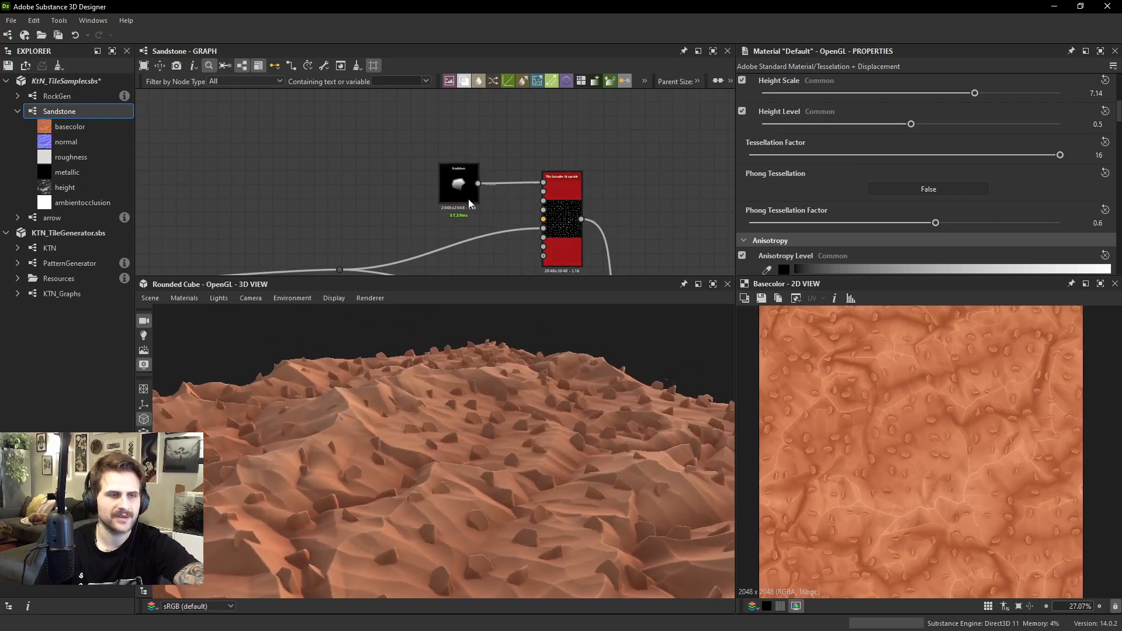
Set Pebble Roundness to 0.26 on the RockGen node and check the rocks in the 3D view
double_click(470, 202)
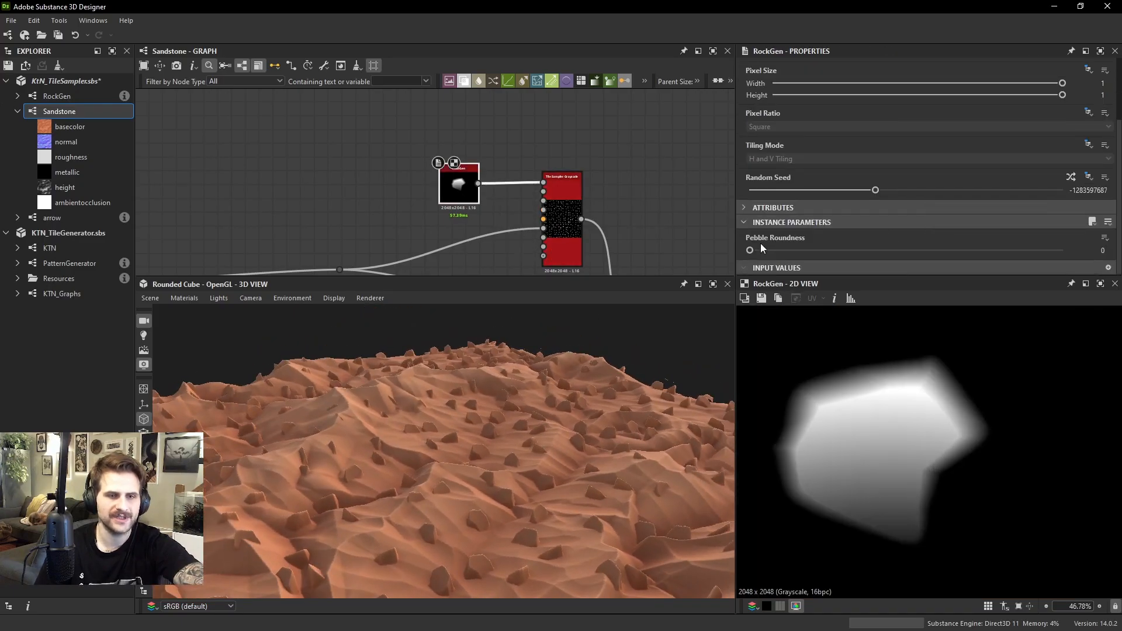
left_click_drag(767, 252, 831, 257)
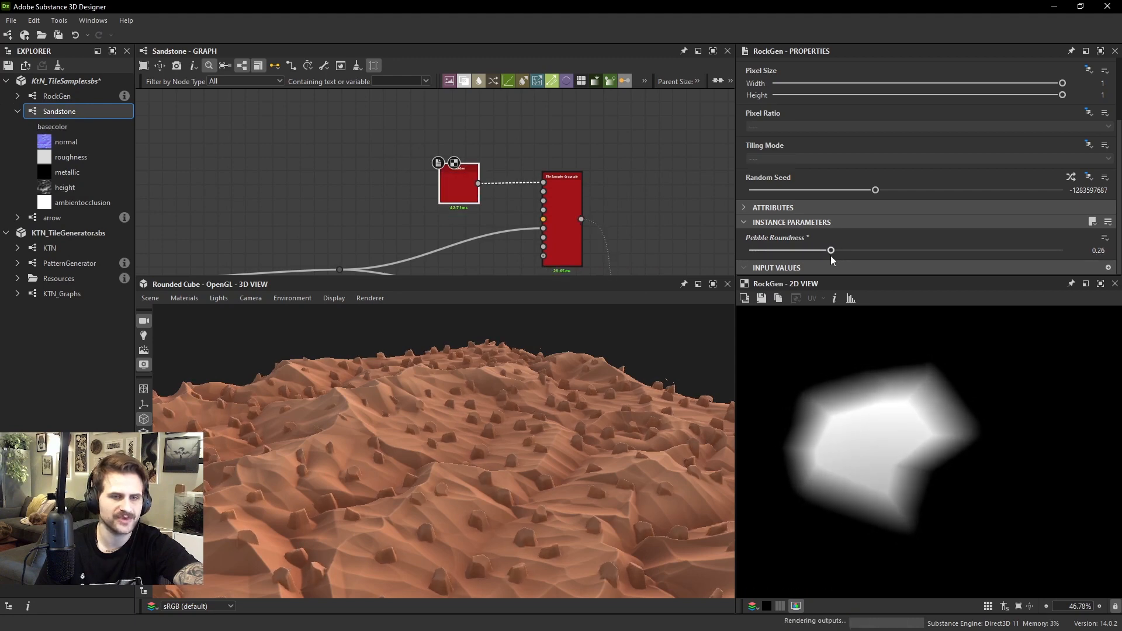
left_click_drag(548, 458, 555, 424)
Preview the Blend of rocks and terrain, and add a Levels node fed by the Tile Sampler Grayscale output
middle_click_drag(611, 208, 555, 143)
middle_click_drag(599, 198, 580, 141)
double_click(577, 214)
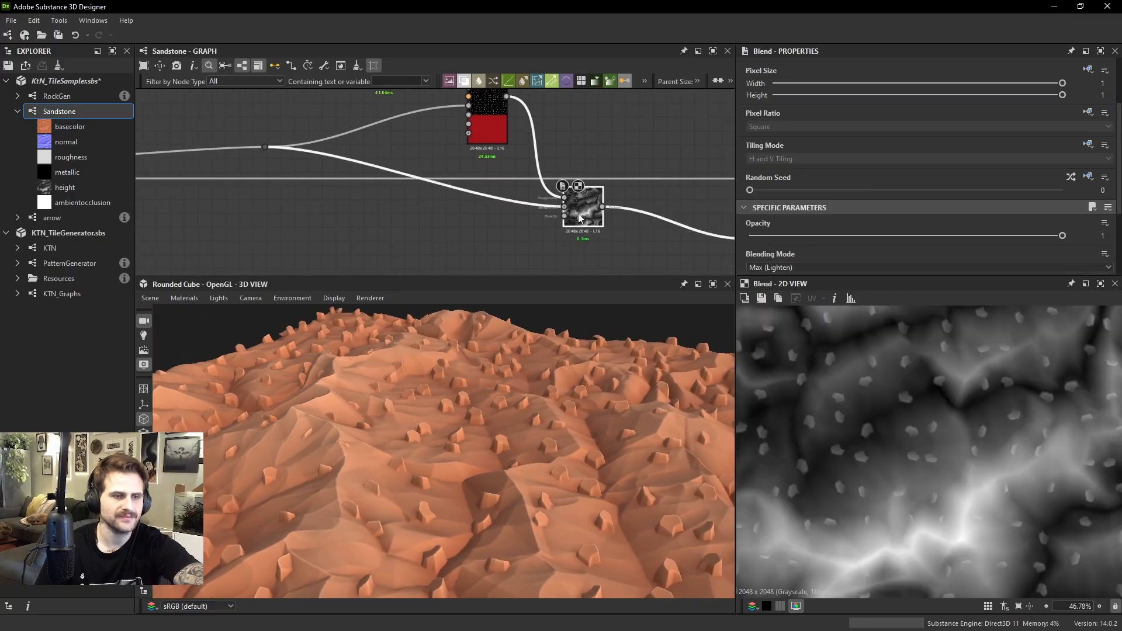
left_click_drag(581, 495, 540, 315)
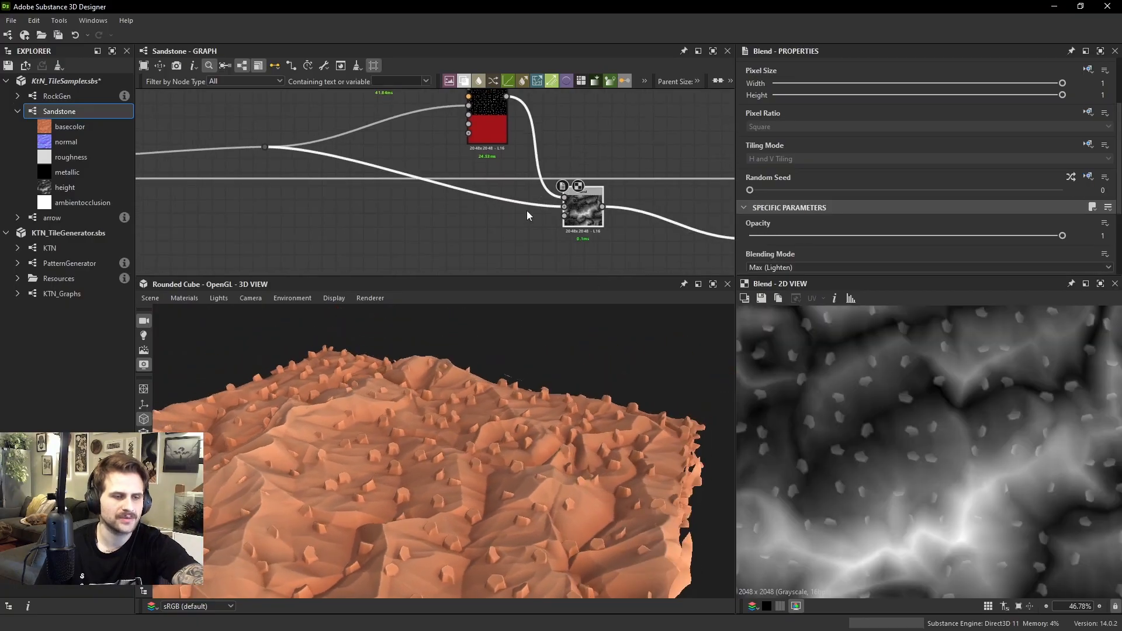
key("space")
type("lev")
key("Return")
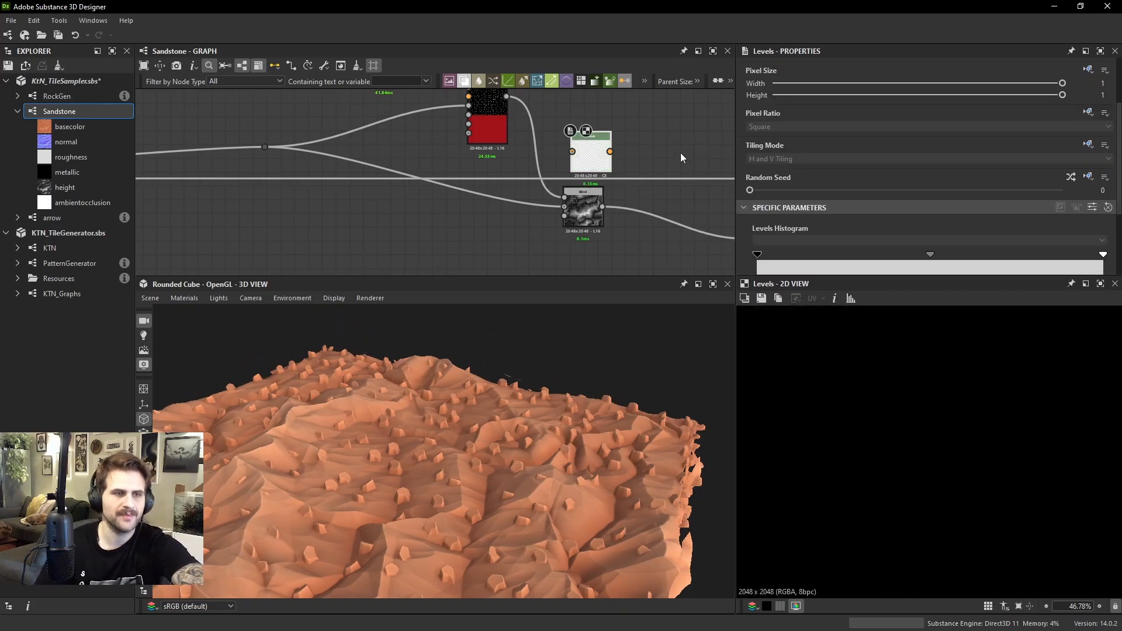
middle_click_drag(680, 153, 618, 190)
left_click_drag(442, 133, 520, 164)
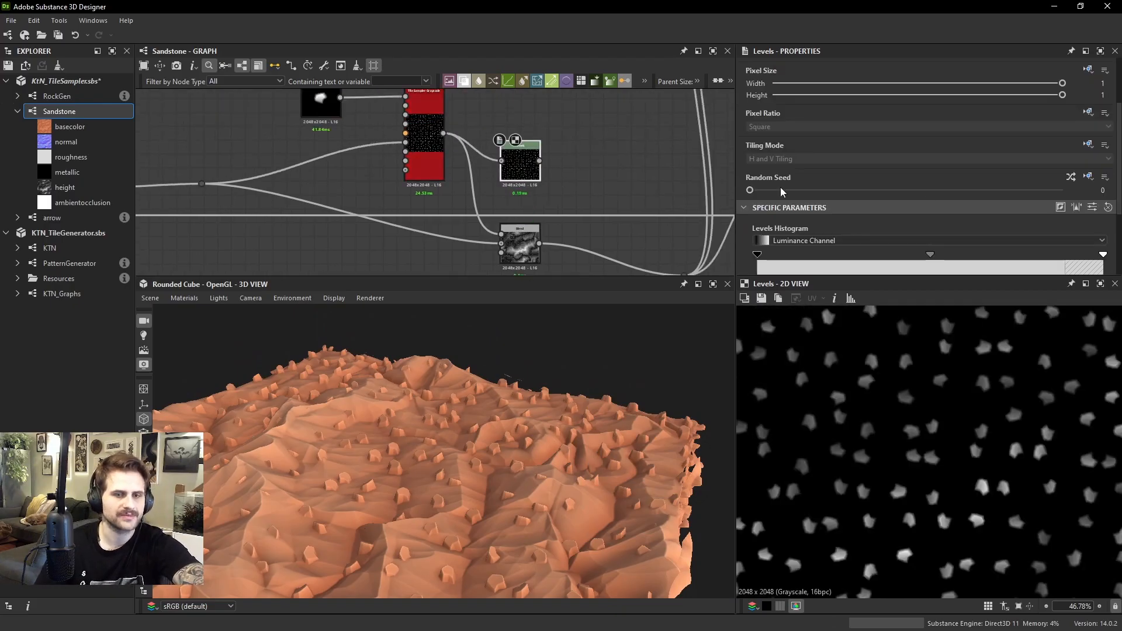
Lower the Levels node's output white point to about two thirds and connect the node to the Blend's foreground input
scroll(1071, 235, "down", 3)
left_click_drag(1103, 246, 990, 245)
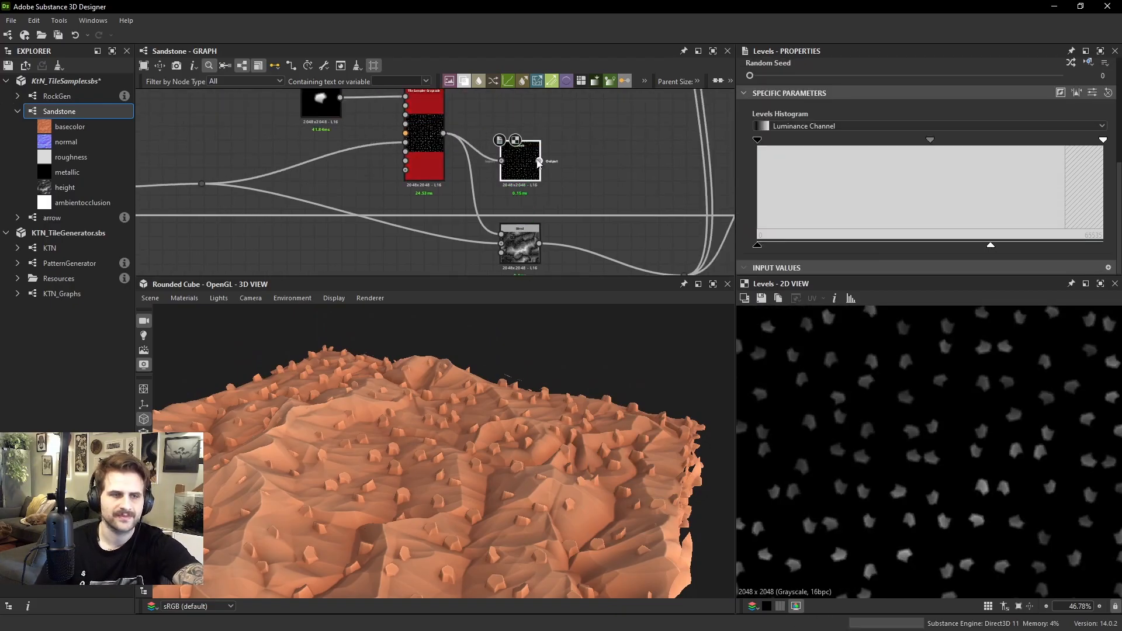
left_click_drag(512, 235, 536, 239)
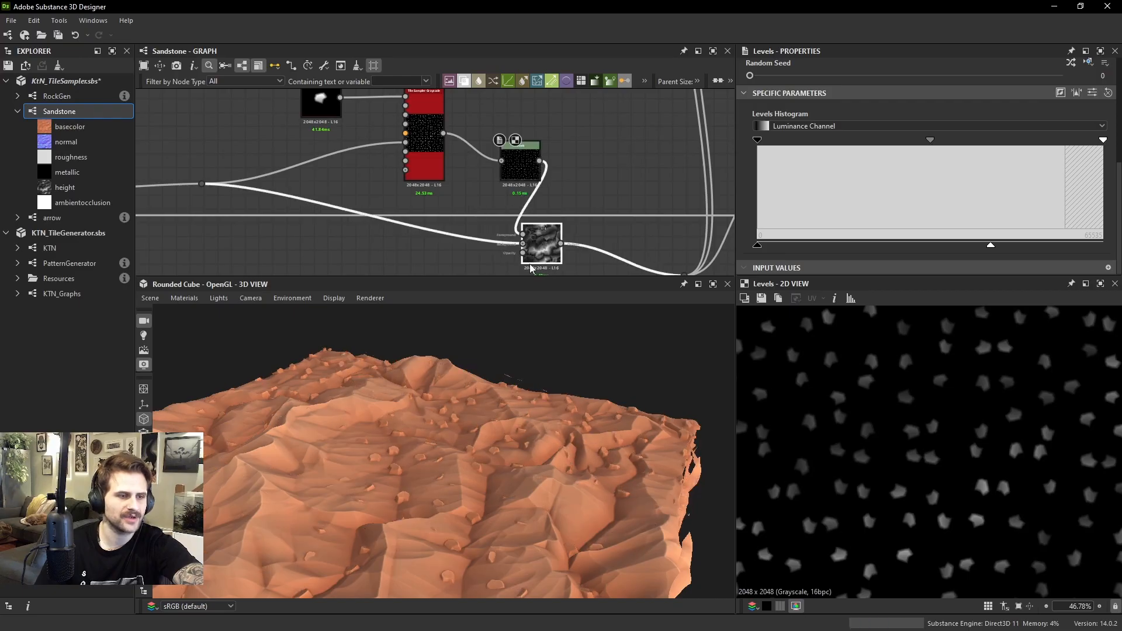
Raise the Levels node's output white point slightly while checking the rock heights in the 3D view
left_click_drag(529, 377, 491, 416)
scroll(528, 419, "down", 3)
scroll(566, 428, "up", 5)
left_click_drag(990, 246, 1002, 245)
scroll(481, 414, "down", 3)
left_click_drag(481, 415, 520, 388)
scroll(519, 388, "down", 4)
scroll(555, 230, "down", 4)
Add a second Blend node and feed the output of the Max (Lighten) Blend into its background input
middle_click_drag(554, 230, 478, 197)
scroll(467, 205, "up", 1)
mouse_move(478, 196)
left_mouse_down()
mouse_move(446, 205)
mouse_move(464, 203)
left_mouse_up()
scroll(929, 457, "up", 1)
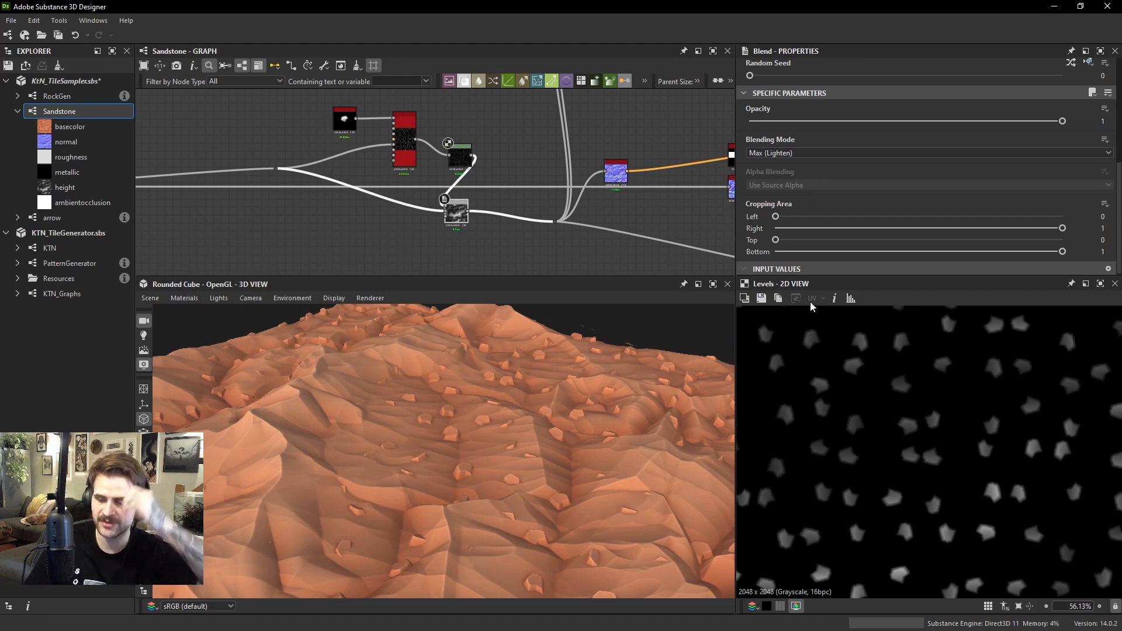
scroll(503, 236, "up", 4)
left_click(492, 213)
key("space")
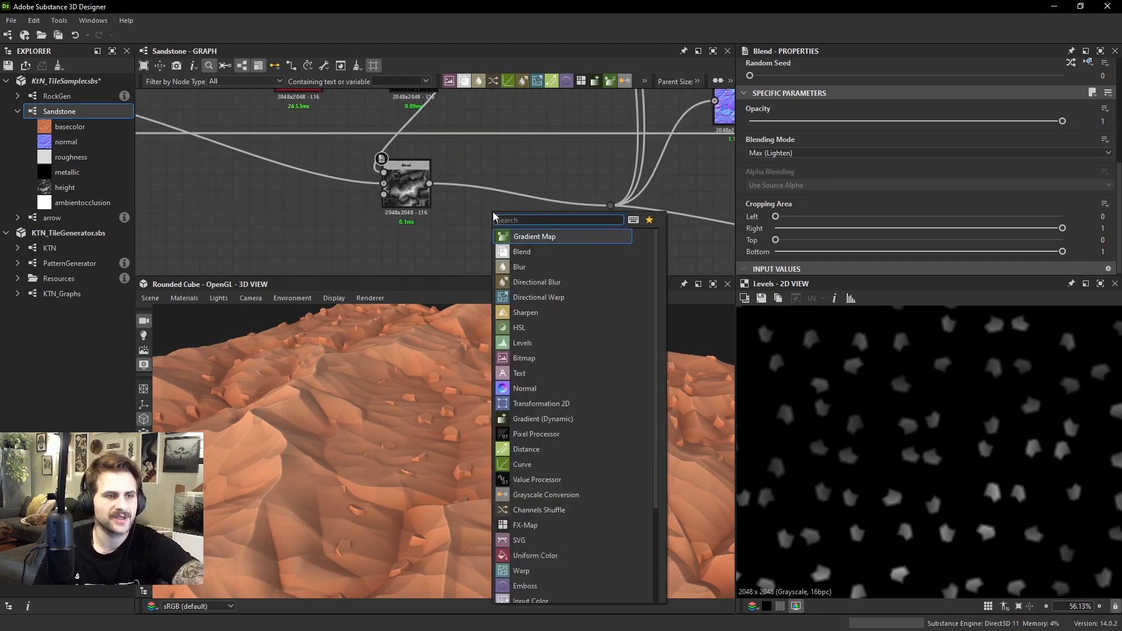
left_click(528, 251)
left_click(426, 188)
mouse_move(510, 223)
left_mouse_down()
mouse_move(493, 219)
mouse_move(500, 242)
left_mouse_up()
scroll(498, 237, "down", 3)
middle_click_drag(491, 213, 498, 243)
scroll(391, 161, "up", 1)
scroll(412, 215, "down", 1)
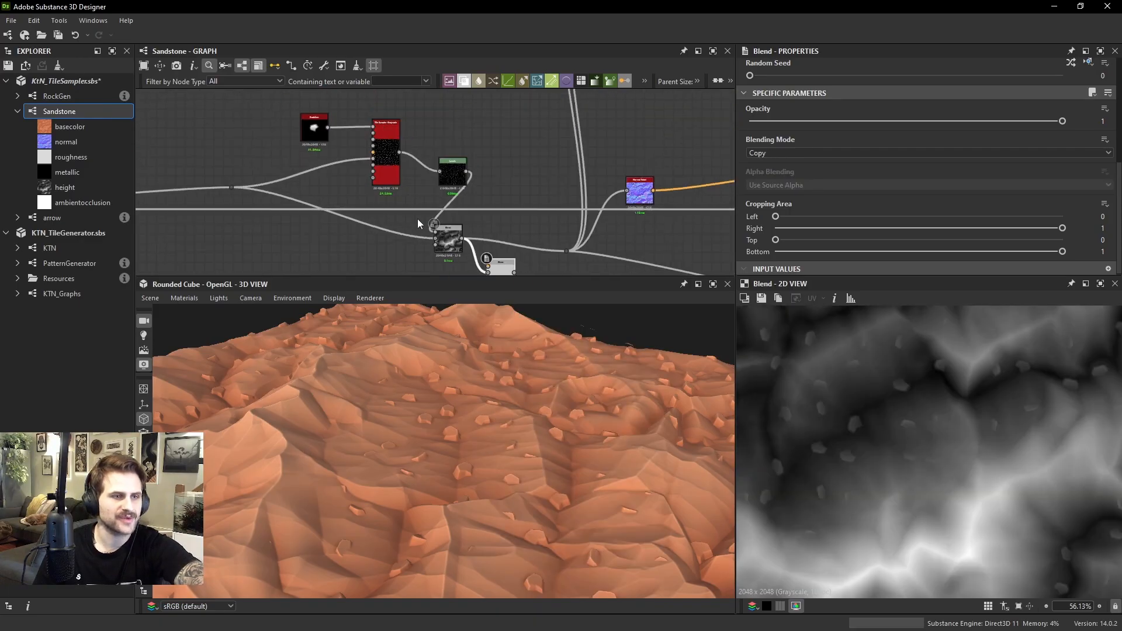
Connect the terrain height without rocks to the new Blend's foreground and set its blending mode to Subtract
middle_click_drag(417, 219, 410, 194)
left_click_drag(229, 163, 481, 246)
scroll(489, 241, "up", 1)
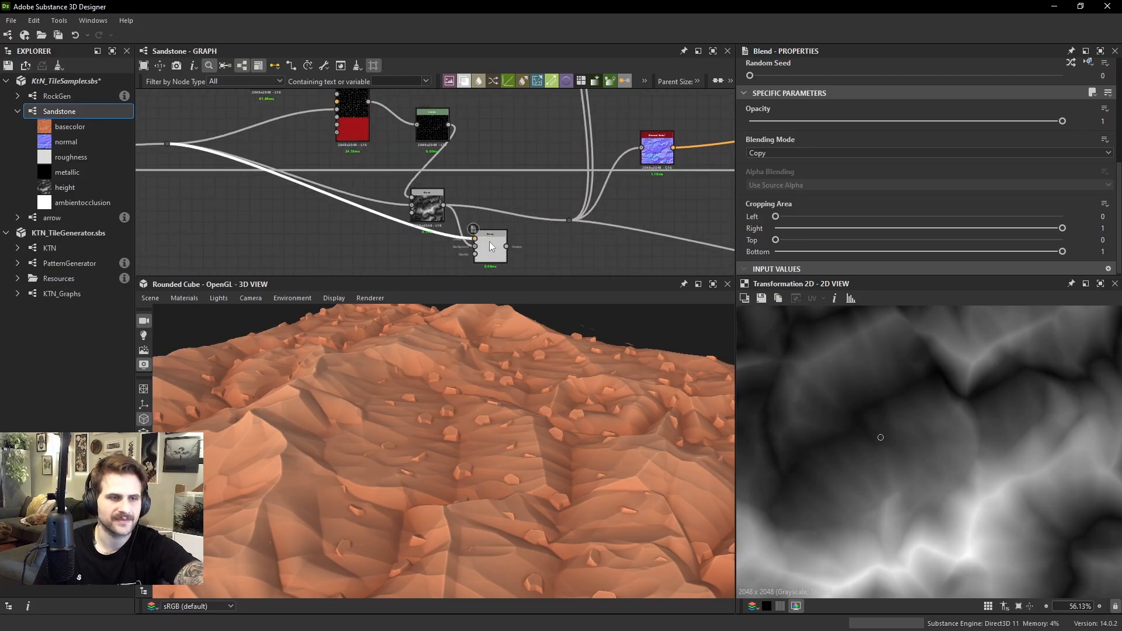
left_click(787, 153)
left_click(772, 185)
scroll(903, 366, "up", 1)
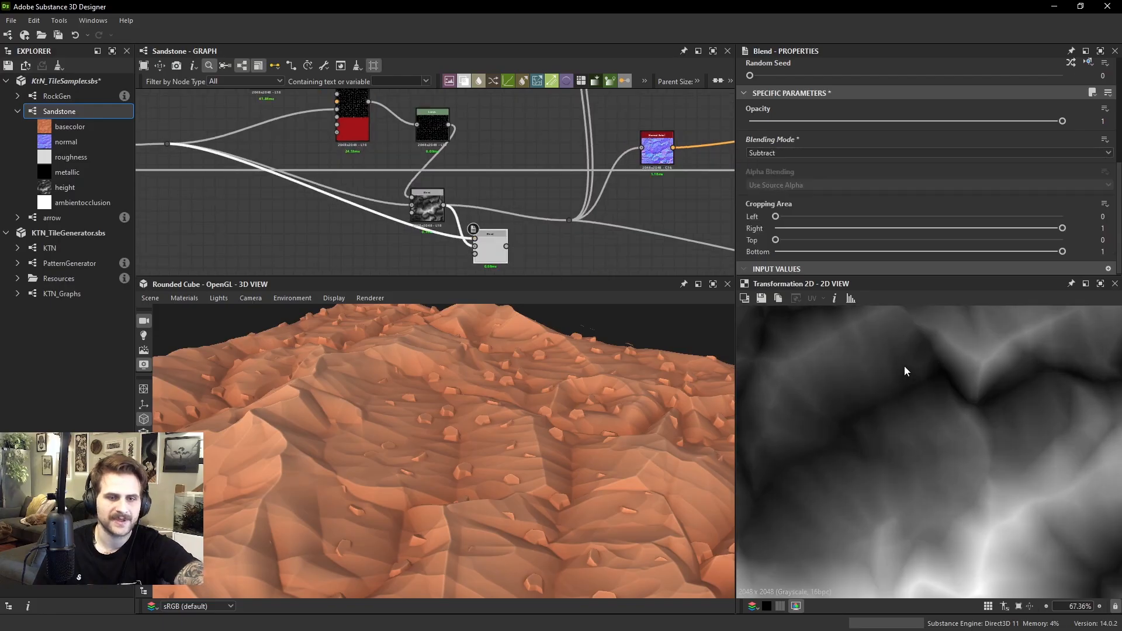
Preview the Subtract Blend's output and compare it with the terrain height feeding it
double_click(492, 249)
scroll(924, 393, "down", 1)
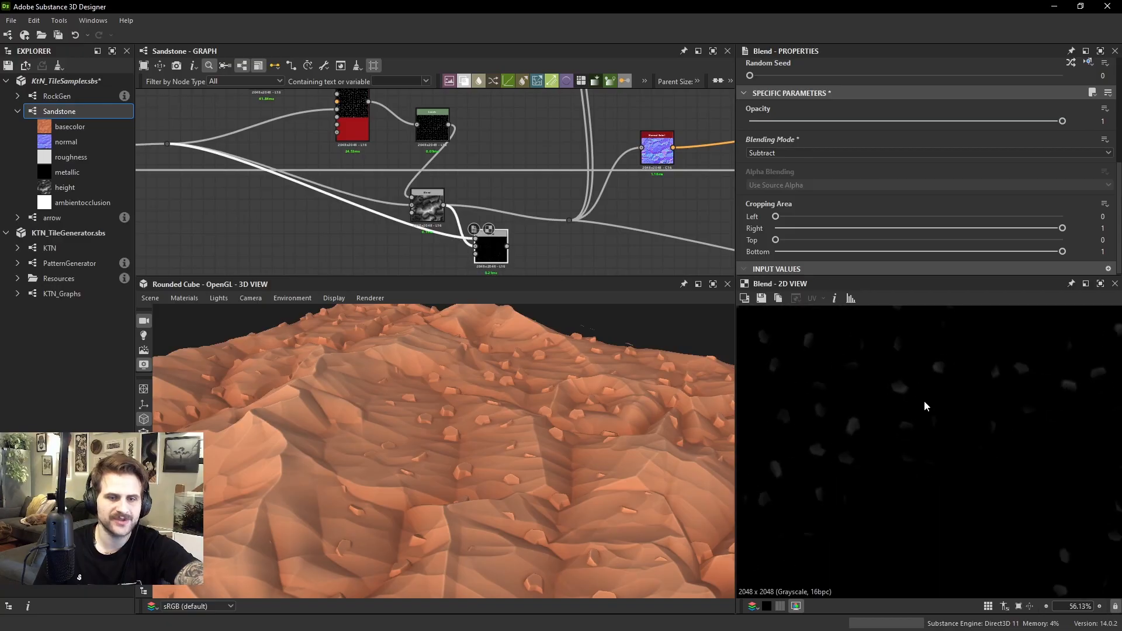
left_click_drag(484, 250, 473, 262)
double_click(437, 222)
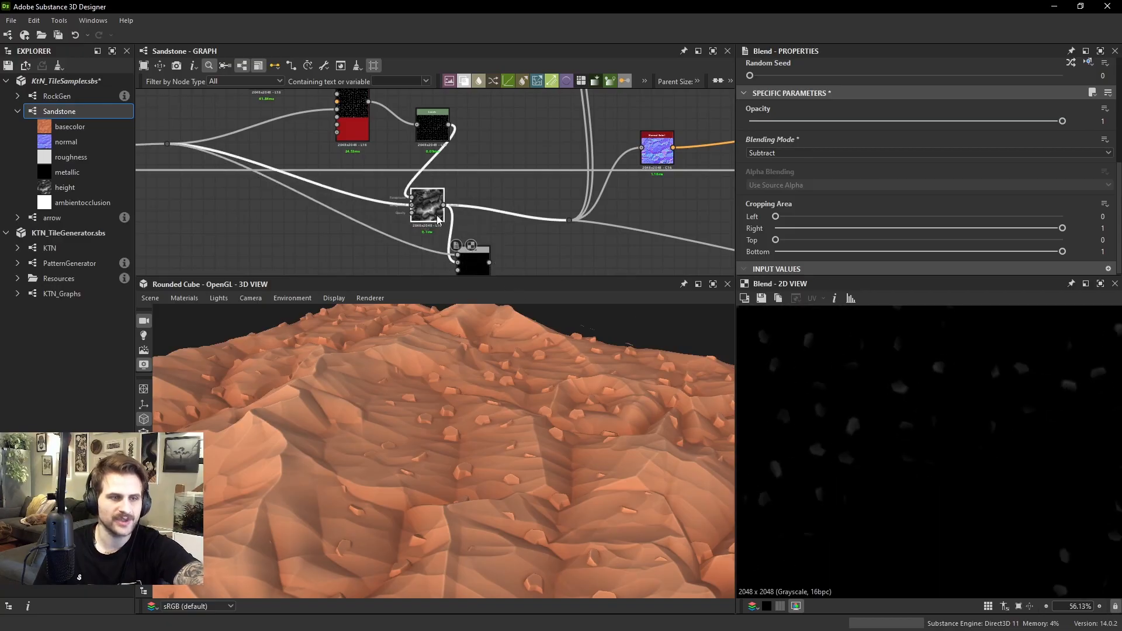
middle_click_drag(172, 141, 183, 97)
double_click(255, 171)
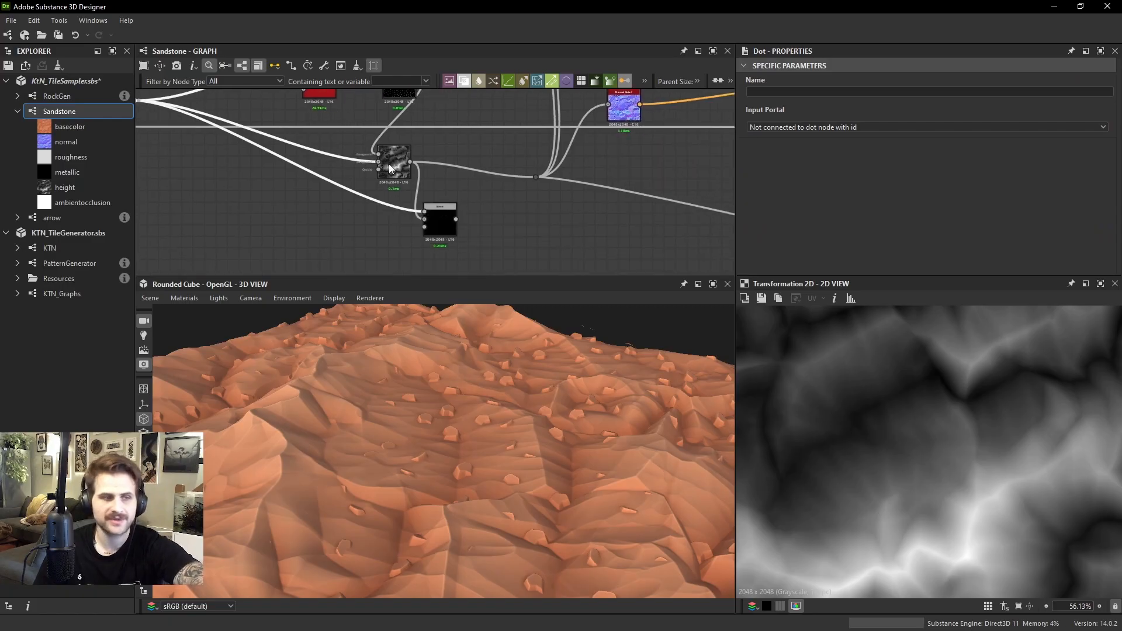
double_click(439, 220)
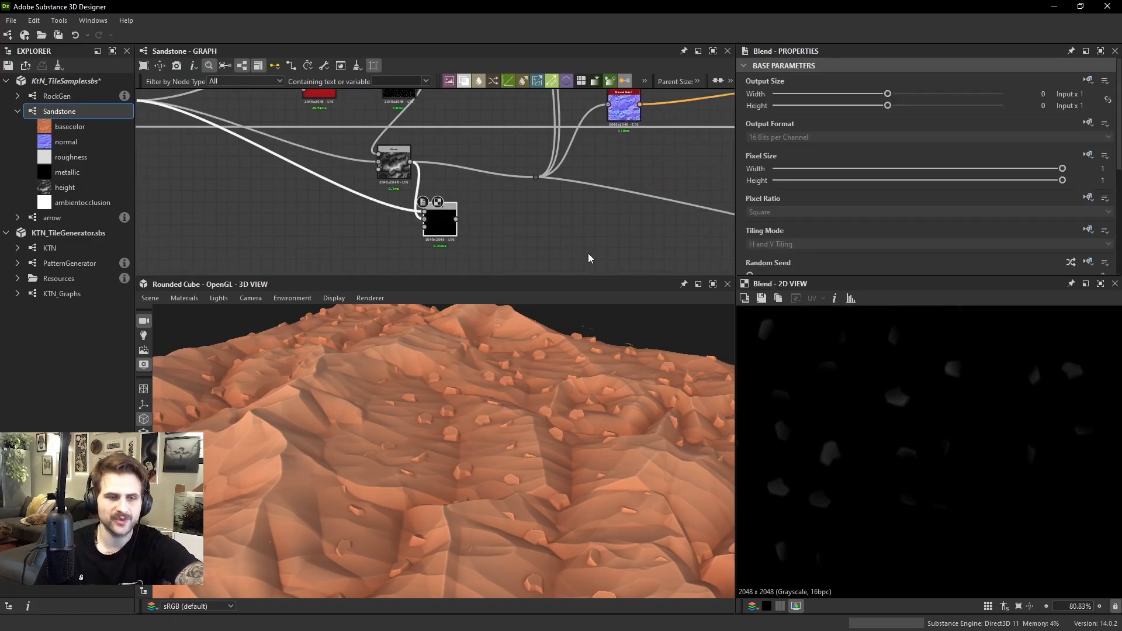
Add a Histogram Scan node connected to the Subtract Blend's output and show its instance parameters
key("space")
type("hiws")
left_click(487, 207)
key("space")
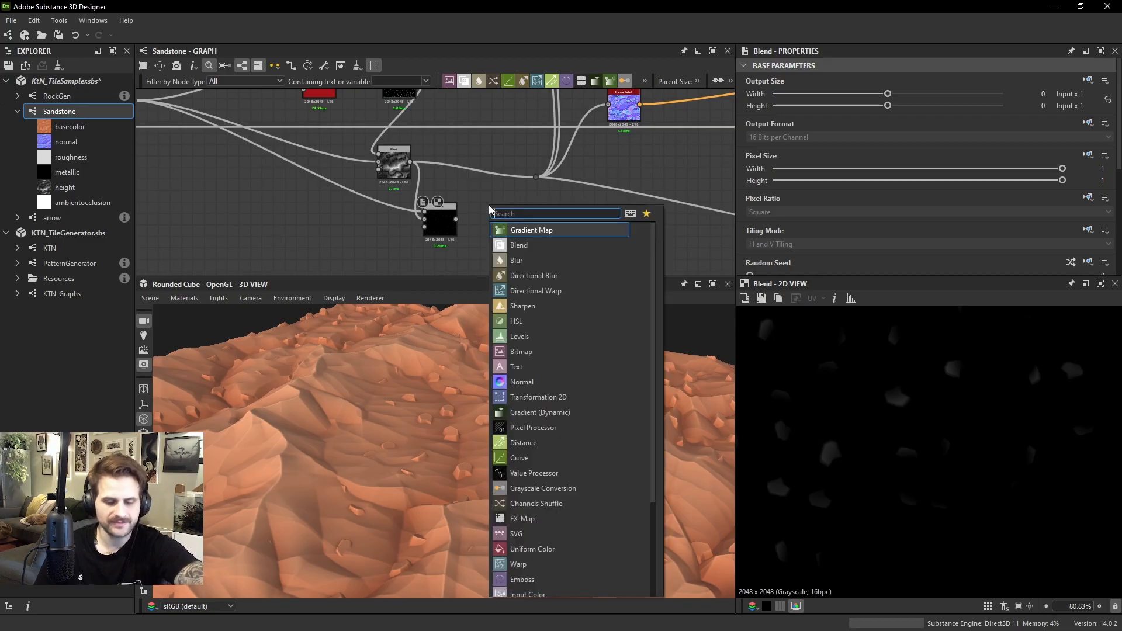
type("hi")
left_click(533, 274)
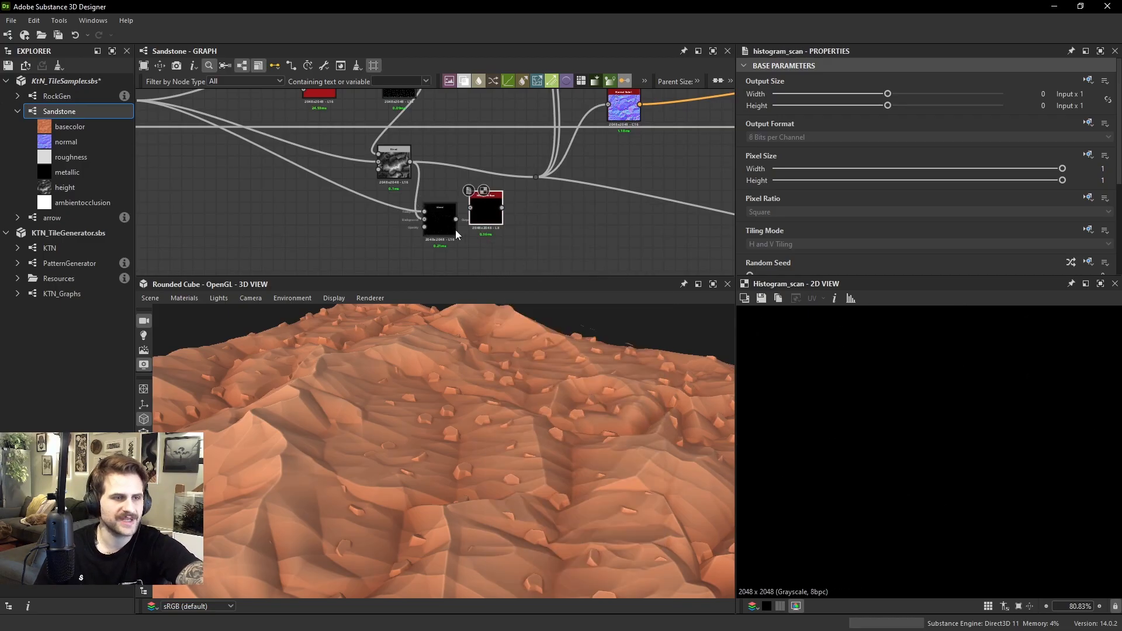
left_click_drag(488, 206, 490, 224)
scroll(808, 223, "down", 3)
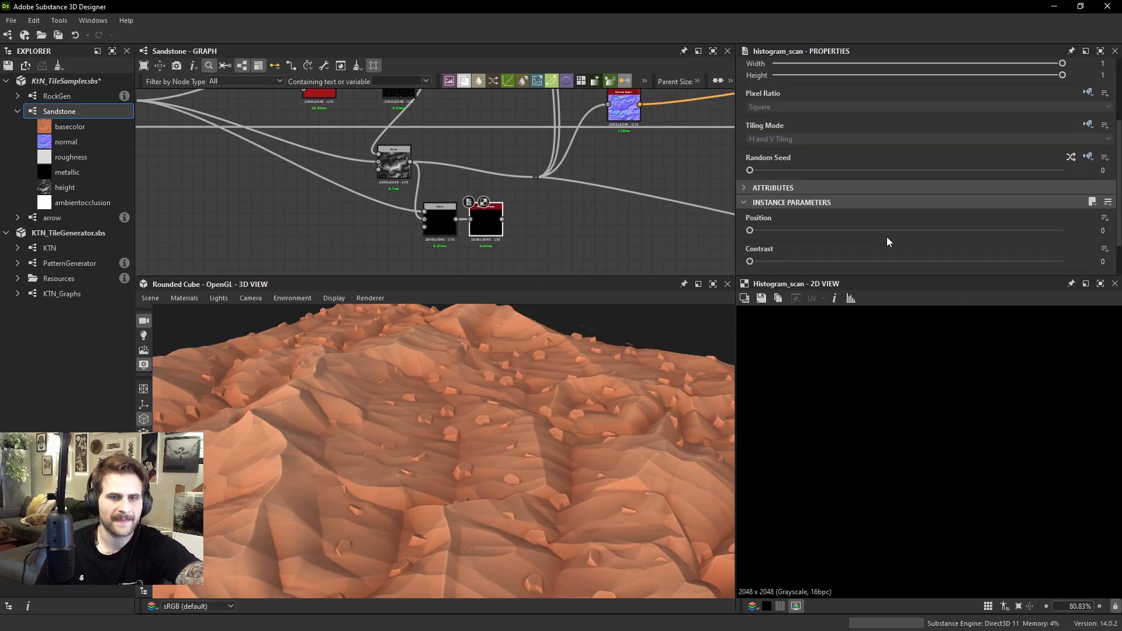
Set the Histogram Scan's Position and Contrast both to 1 to turn the height difference into a solid rock mask
left_click_drag(750, 230, 1081, 234)
left_click_drag(750, 262, 1114, 263)
scroll(947, 412, "down", 5)
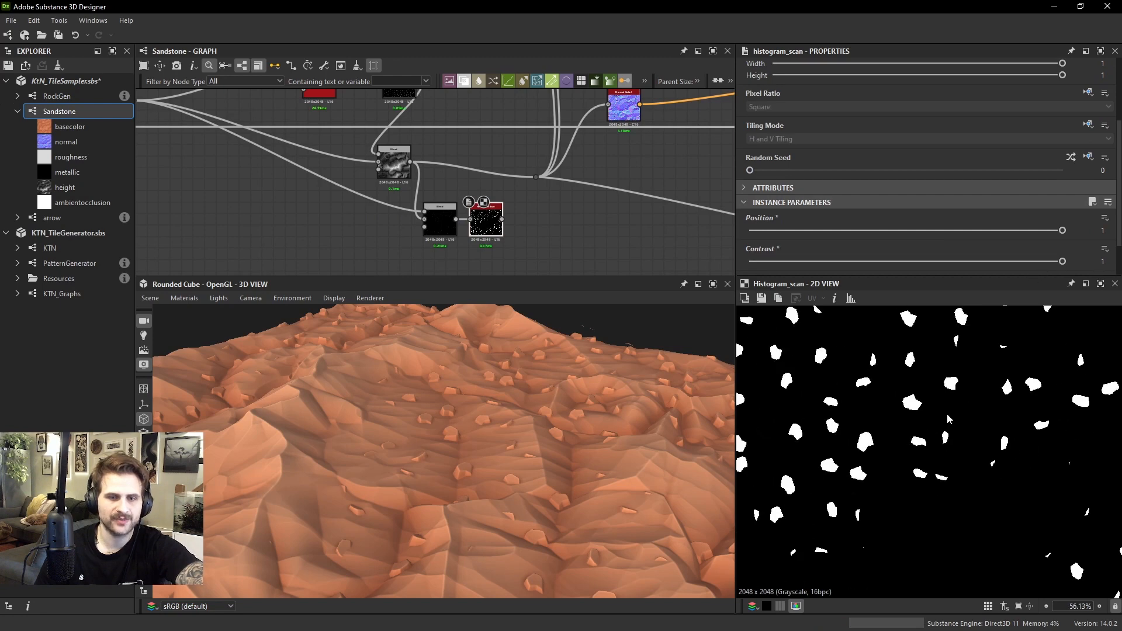
middle_click_drag(600, 200, 605, 197)
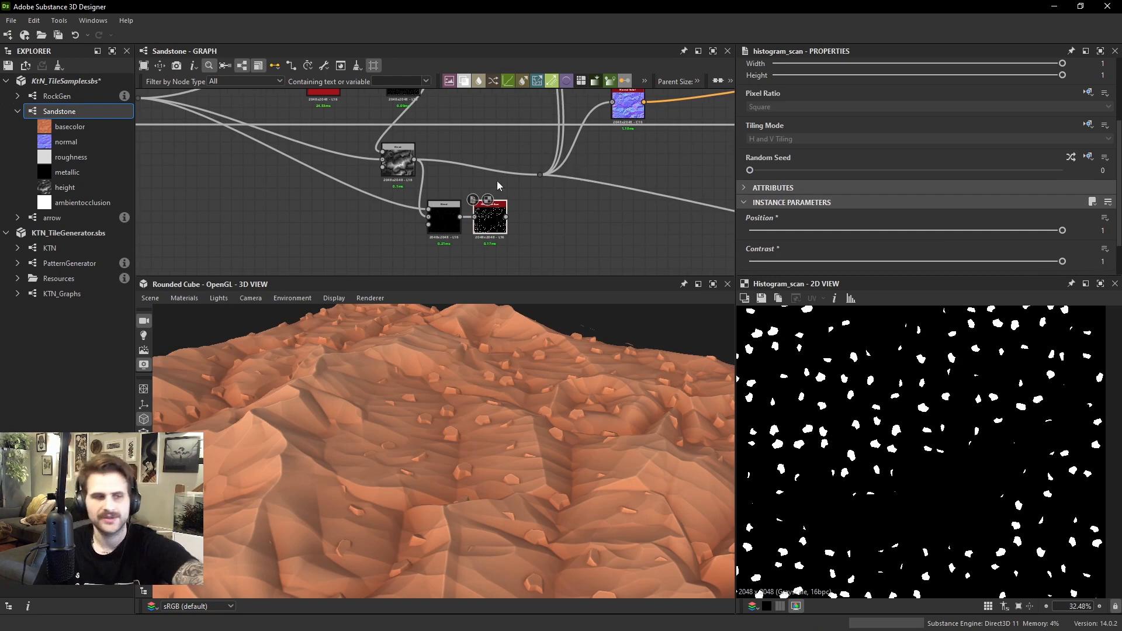
Add a Blend node to the base color chain, with the last gradient color Blend as background and the tan Uniform Color as foreground
scroll(499, 220, "up", 1)
scroll(507, 204, "down", 1)
middle_click_drag(575, 107, 549, 218)
scroll(549, 219, "down", 3)
mouse_move(555, 140)
middle_mouse_down()
mouse_move(513, 188)
mouse_move(507, 222)
middle_mouse_up()
mouse_move(553, 114)
middle_mouse_down()
mouse_move(542, 153)
mouse_move(555, 174)
middle_mouse_up()
scroll(556, 176, "up", 3)
key("space")
key("Escape")
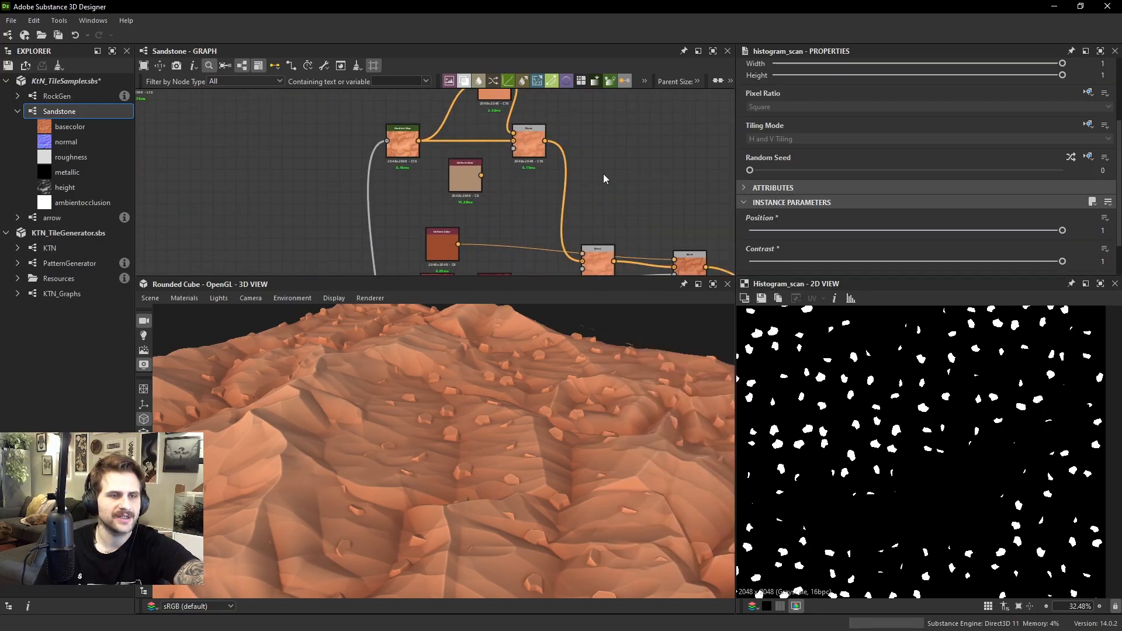
key("space")
left_click(642, 222)
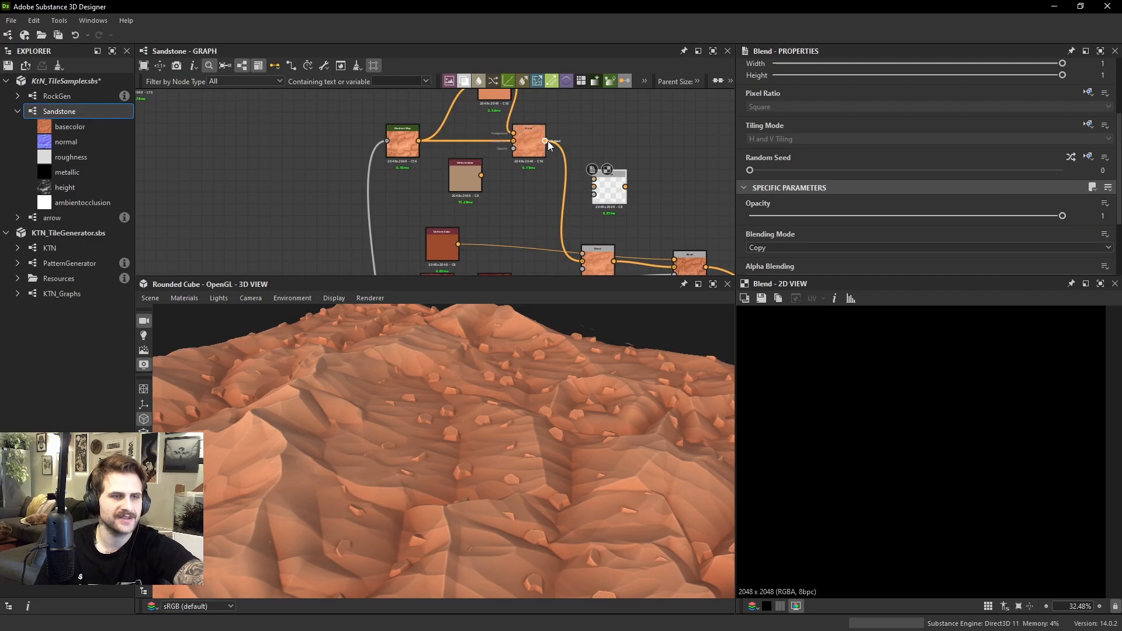
left_click_drag(601, 172, 594, 187)
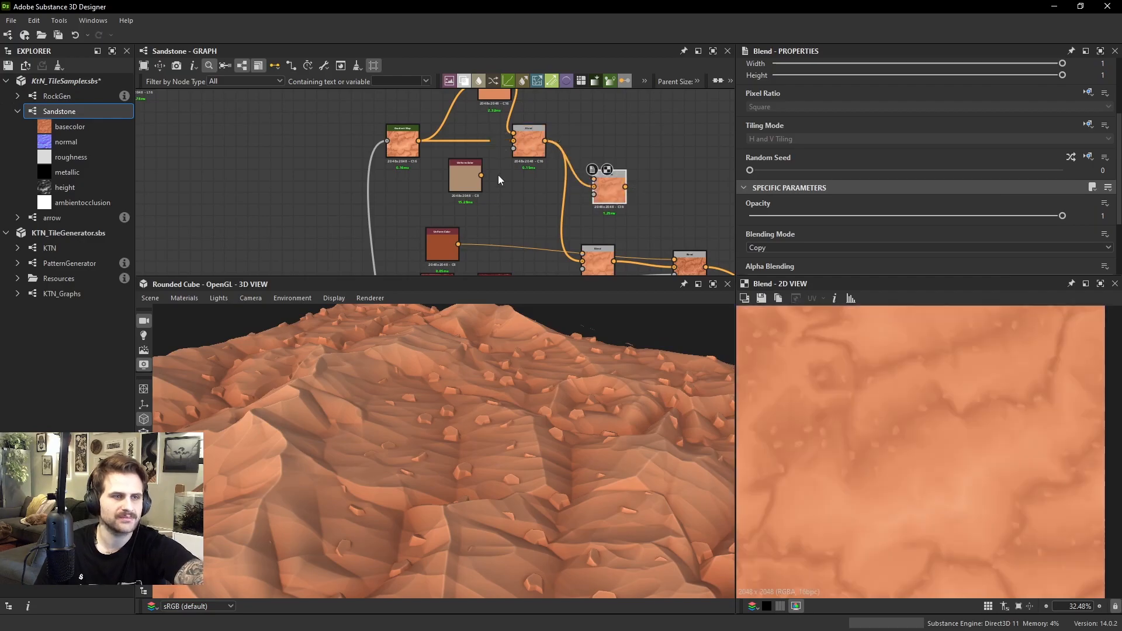
left_click_drag(510, 167, 607, 185)
Add a Dot node to the Histogram Scan's output and name it Rock_Mask
scroll(607, 187, "down", 4)
middle_click_drag(606, 187, 554, 140)
middle_click_drag(544, 248, 499, 143)
scroll(461, 172, "up", 6)
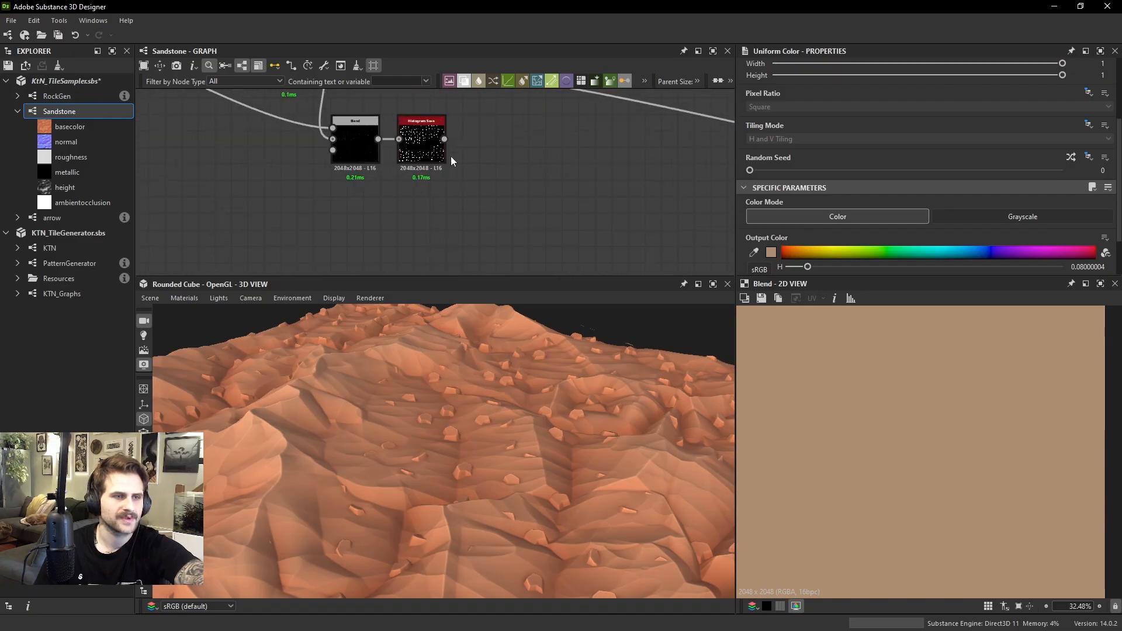
left_click_drag(478, 136, 490, 138)
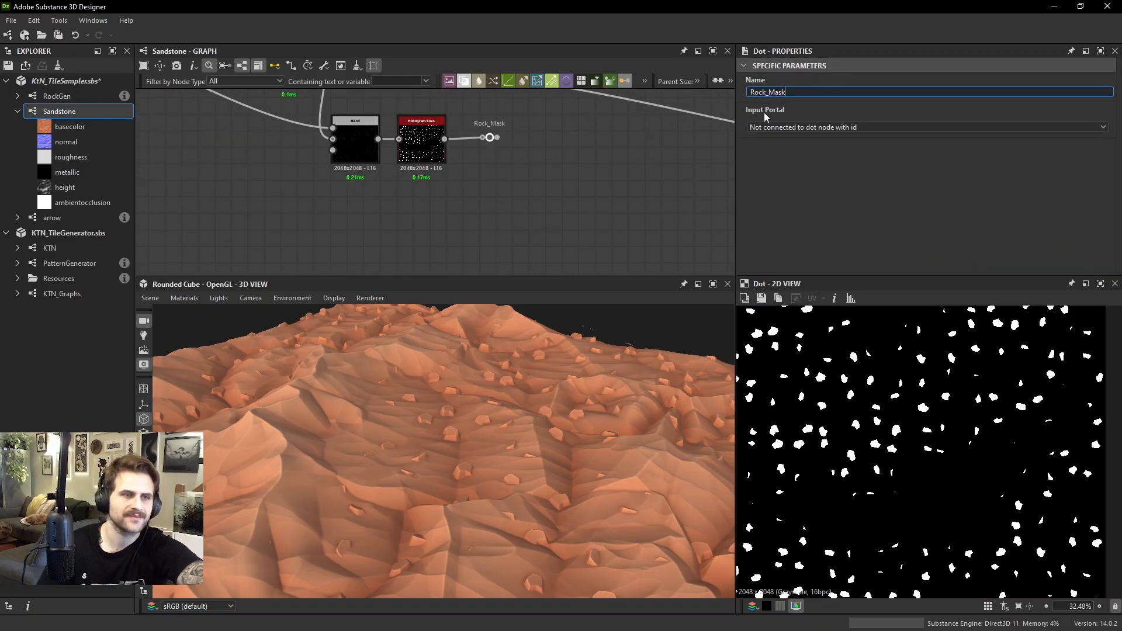
key("Return")
scroll(458, 139, "up", 2)
left_click_drag(420, 137, 497, 215)
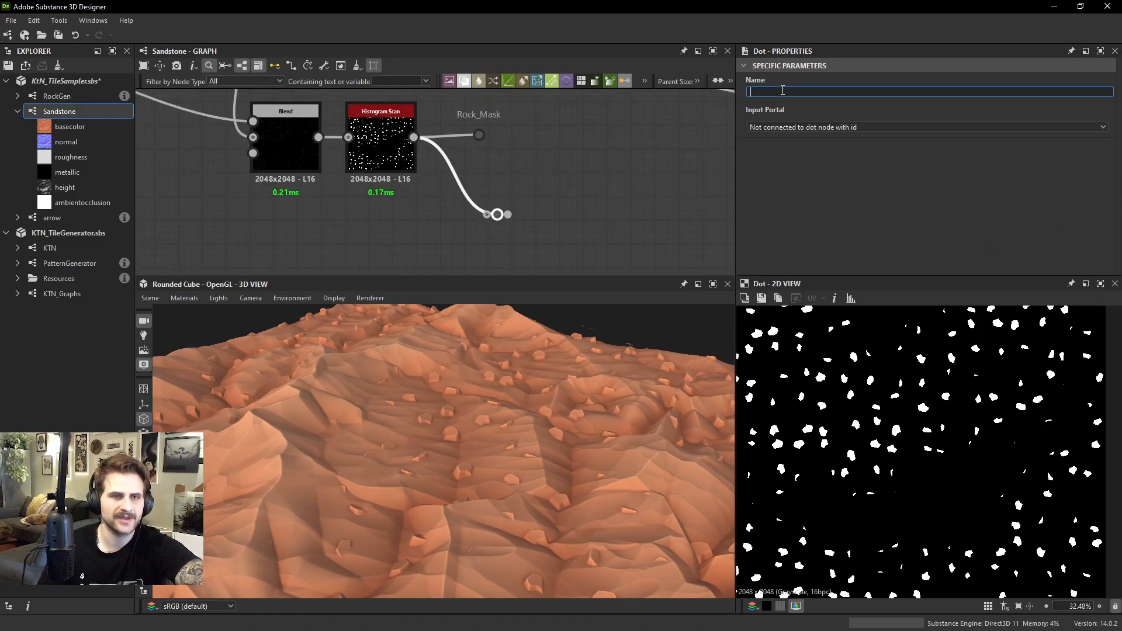
key("Delete")
Add a separate Dot node and set its input portal to Rock_Mask
key("space")
type("b")
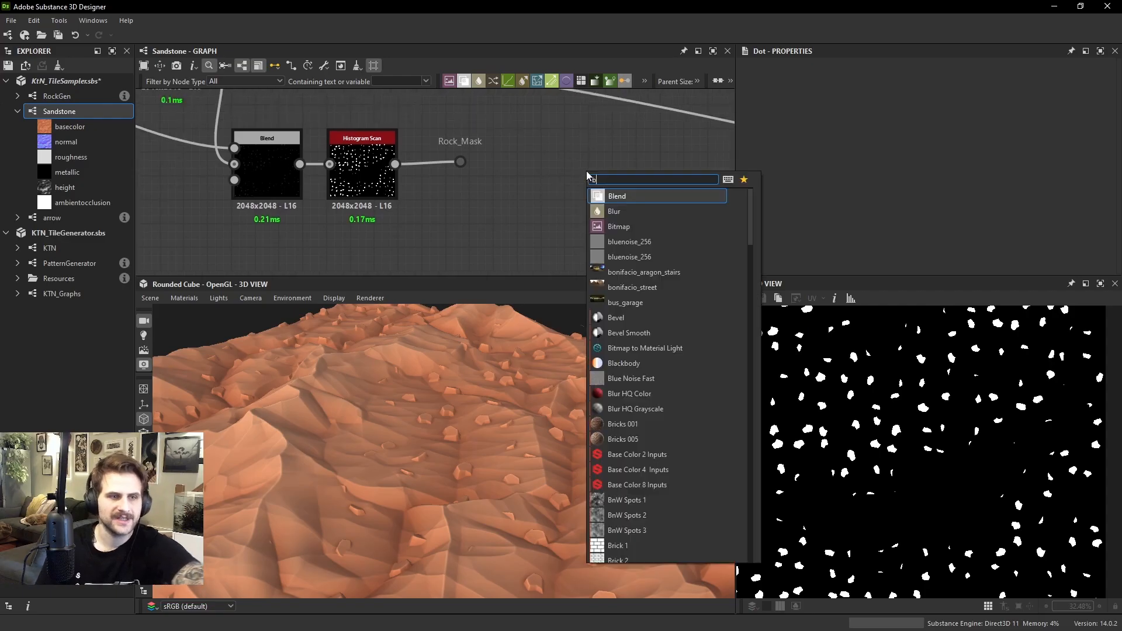
key("BackSpace")
type("dot")
key("Return")
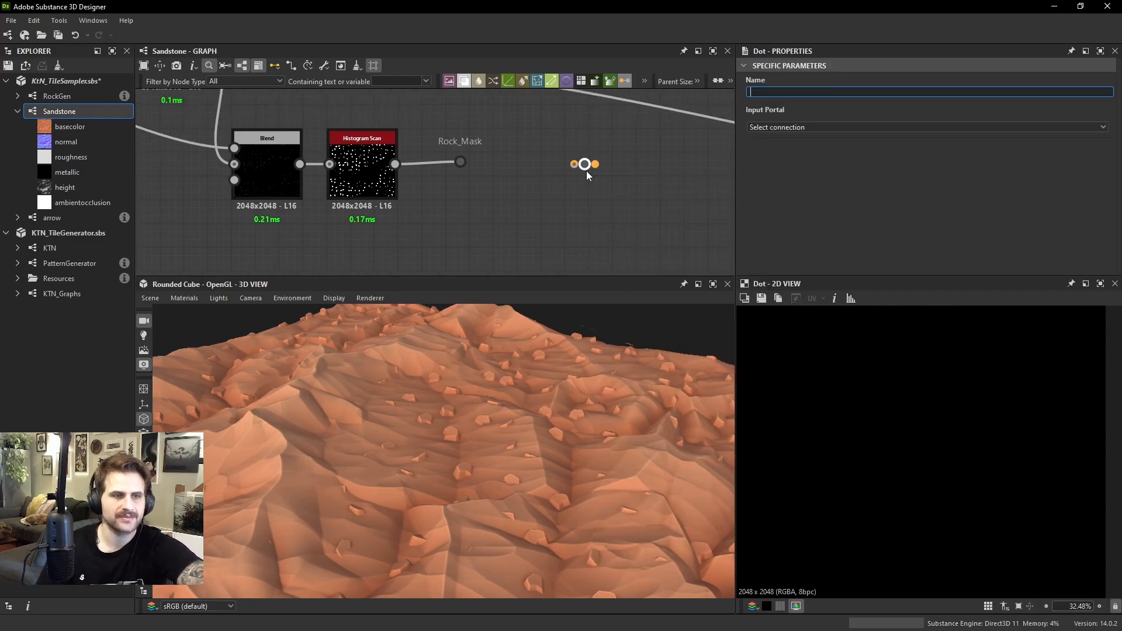
left_click(783, 127)
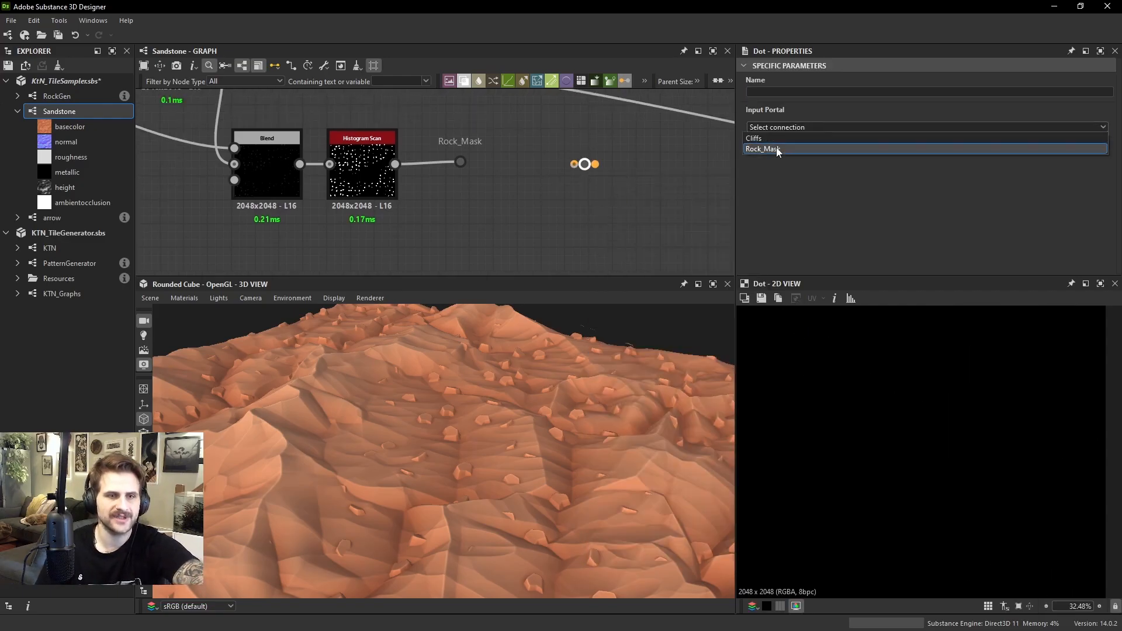
left_click(777, 149)
Move the Rock_Mask portal Dot beside the new base color Blend and connect it to the Blend's opacity mask input
scroll(550, 202, "down", 4)
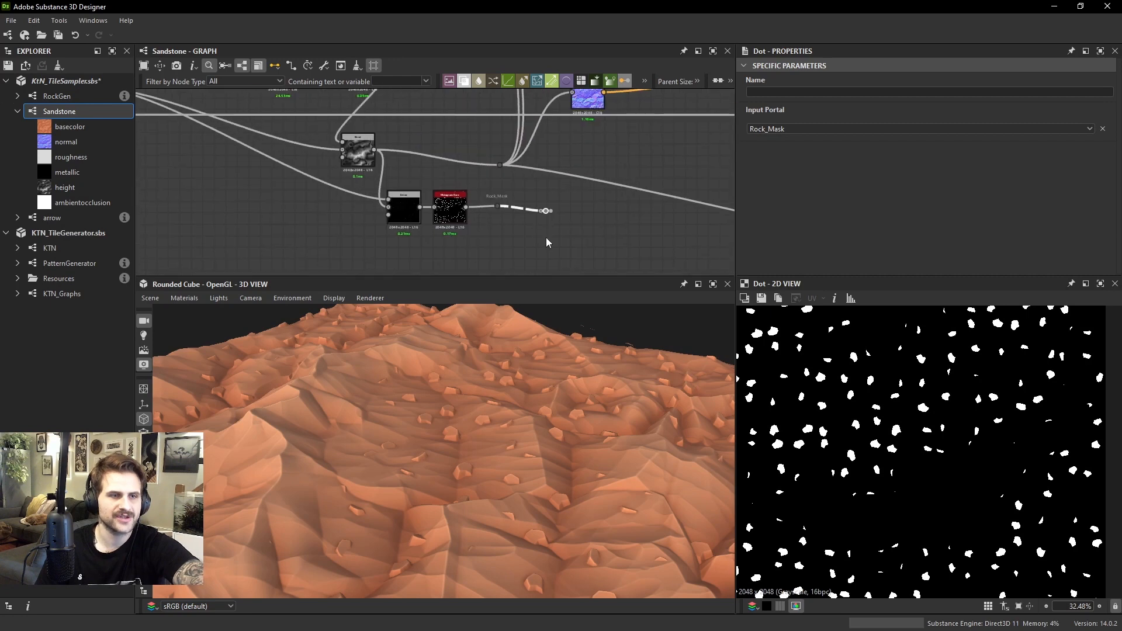
scroll(559, 167, "down", 1)
left_click_drag(546, 211, 542, 304)
middle_click_drag(538, 208, 542, 303)
scroll(506, 255, "down", 3)
left_click_drag(542, 303, 480, 242)
scroll(496, 248, "up", 2)
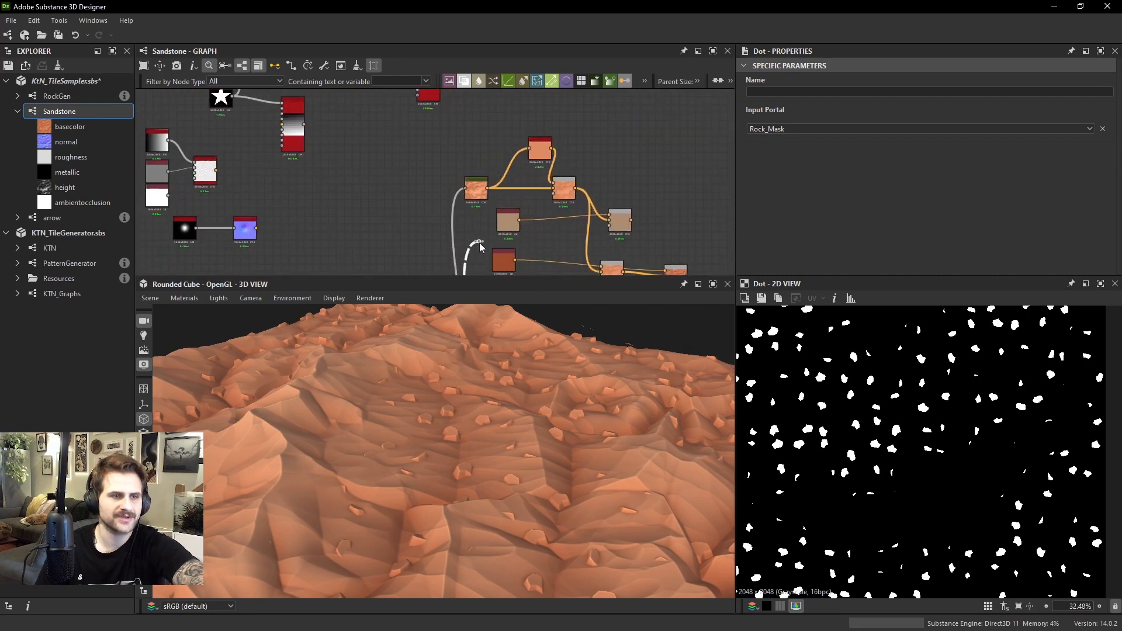
scroll(558, 234, "up", 3)
left_click_drag(556, 236, 639, 236)
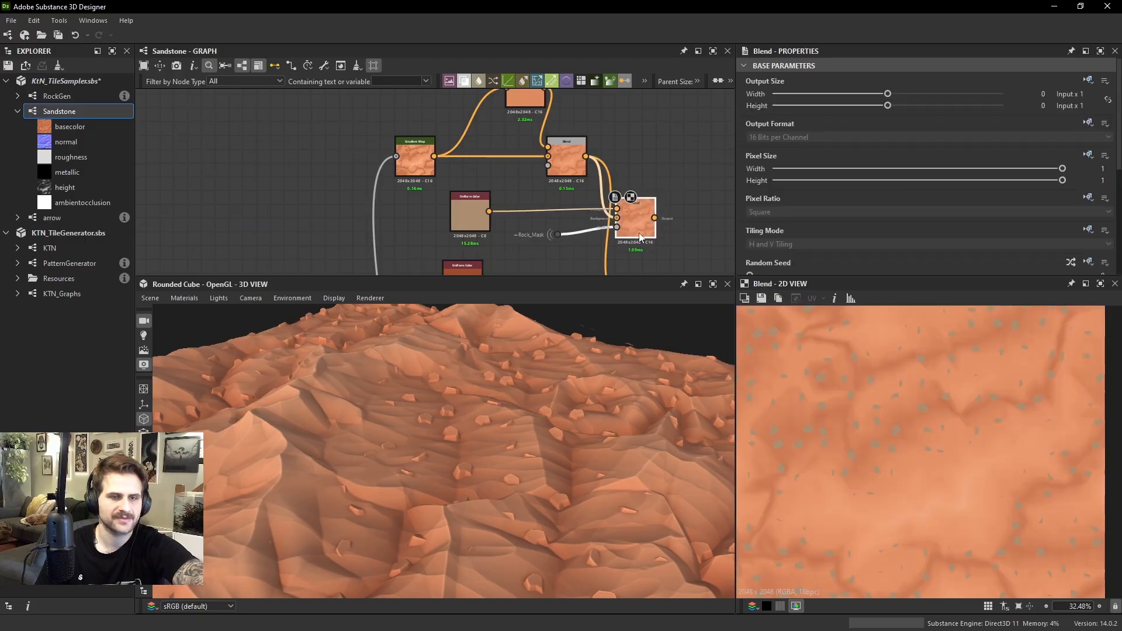
Feed the masked rock Blend into the following base color Blend in place of the earlier Blend, and check the rocks in 3D
left_click_drag(586, 156, 649, 218, "shift")
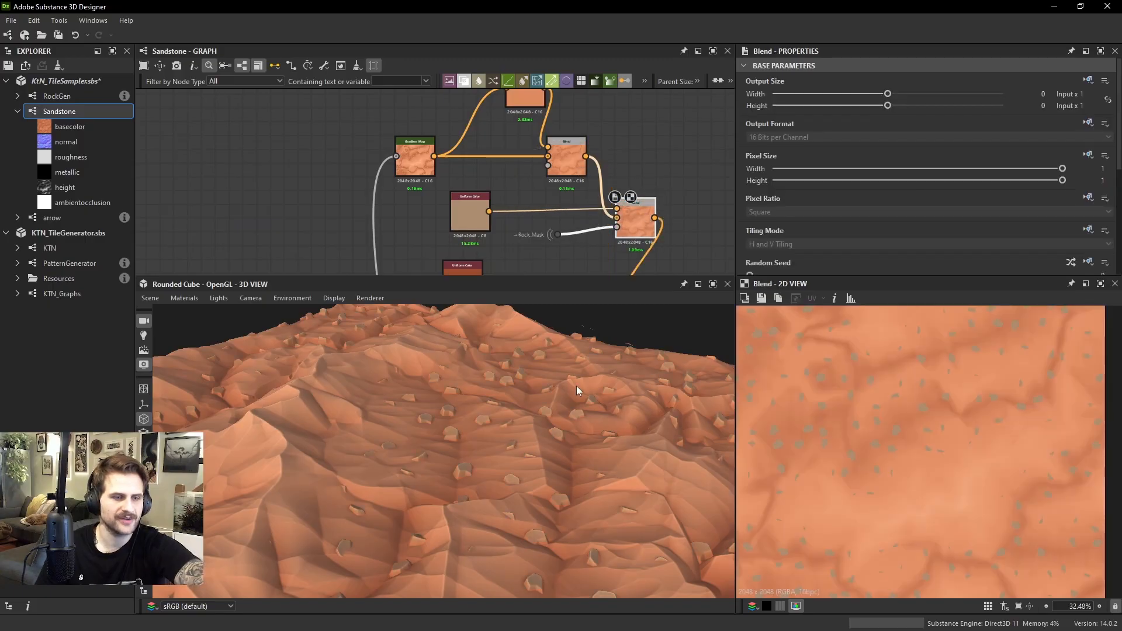
left_click_drag(576, 386, 547, 374)
scroll(536, 420, "up", 5)
scroll(550, 391, "down", 5)
Adjust the rocks' Uniform Color to red 0.71, green about 0.588 and blue 0.53, checking it on the 3D terrain
left_click(467, 219)
scroll(914, 216, "down", 3)
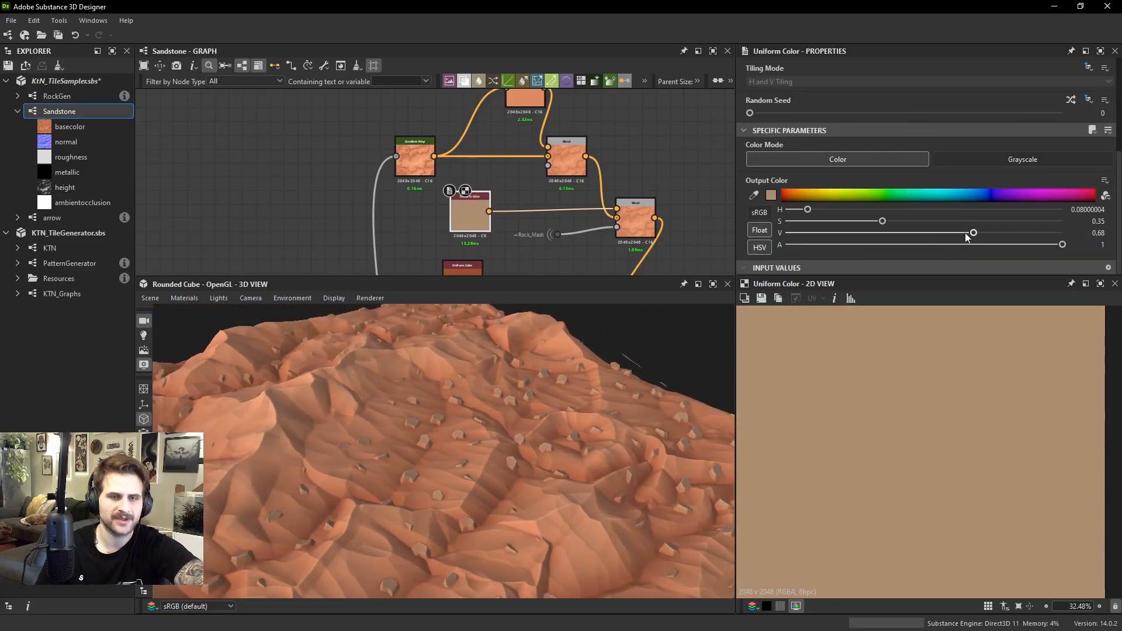
left_click_drag(978, 235, 973, 235)
left_click_drag(883, 222, 932, 234)
left_click(762, 248)
scroll(590, 409, "down", 5)
left_click_drag(476, 427, 462, 462)
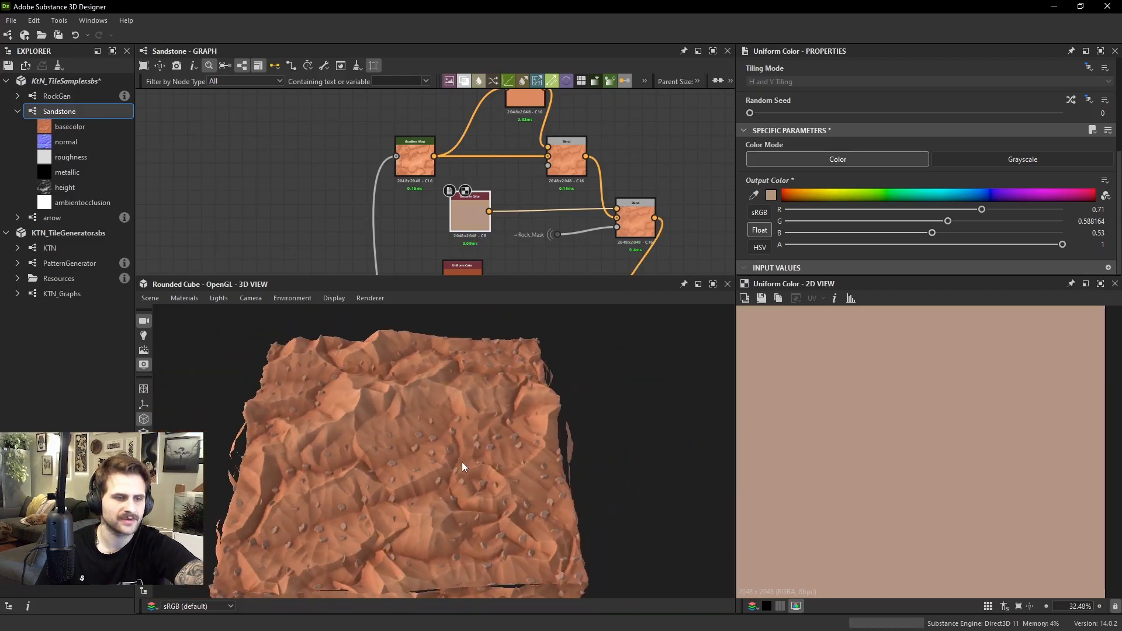
Preview the masked rock Blend and compare it with the final base color Blend containing the inverted ambient occlusion
scroll(479, 461, "up", 5)
double_click(625, 229)
scroll(929, 416, "up", 6)
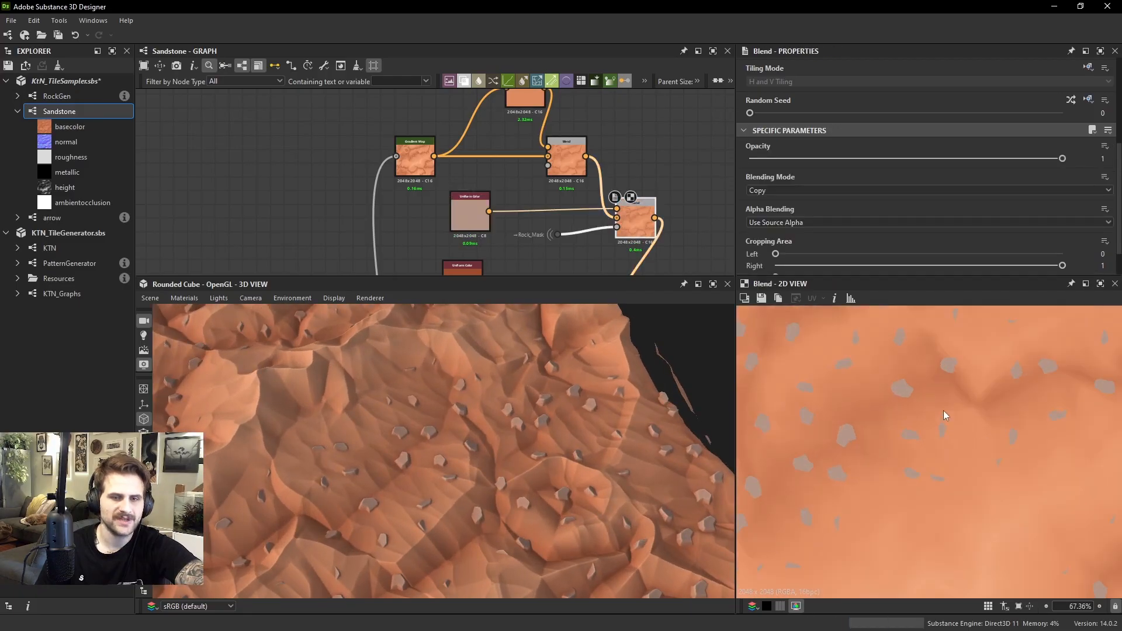
middle_click_drag(664, 199, 590, 170)
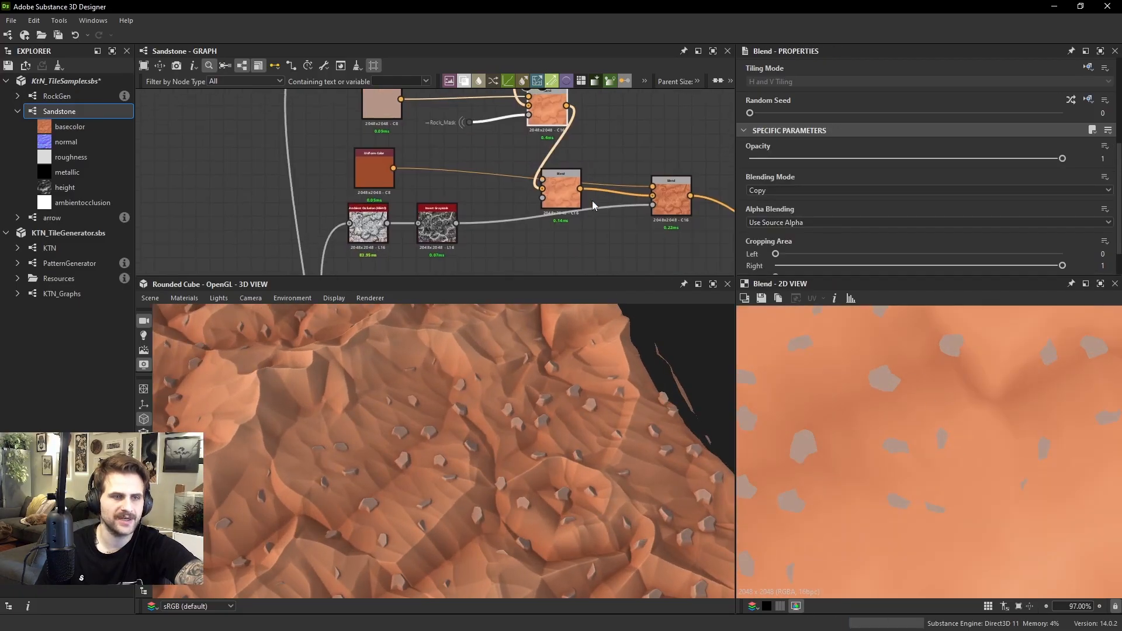
double_click(672, 188)
middle_click_drag(475, 153, 468, 173)
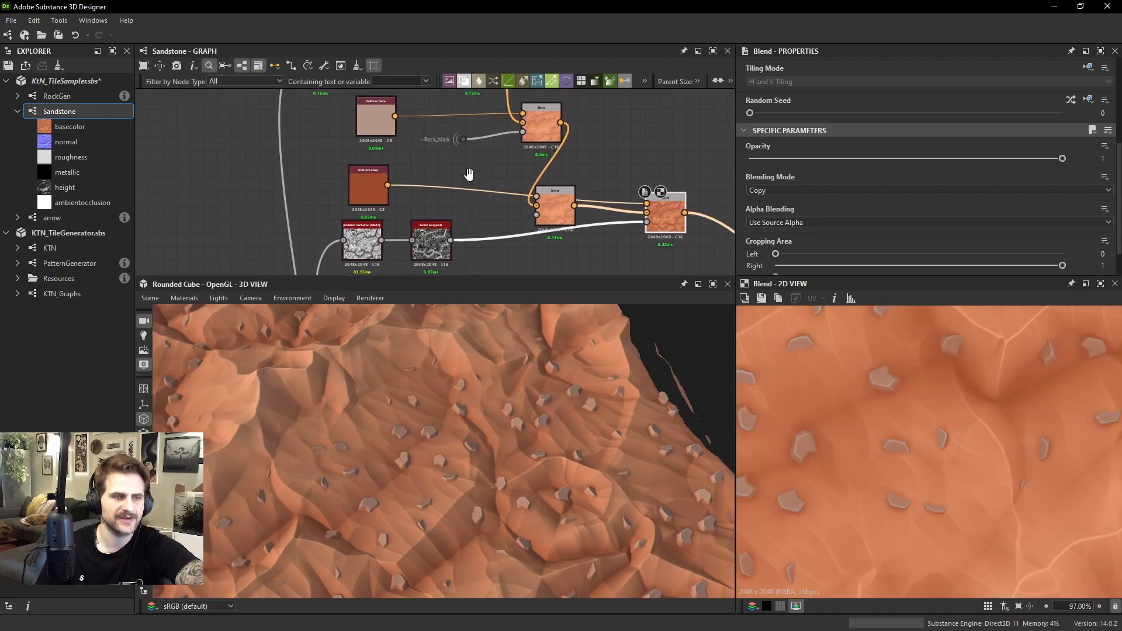
scroll(485, 161, "down", 1)
scroll(589, 190, "up", 1)
double_click(531, 127)
middle_click_drag(532, 131, 567, 204)
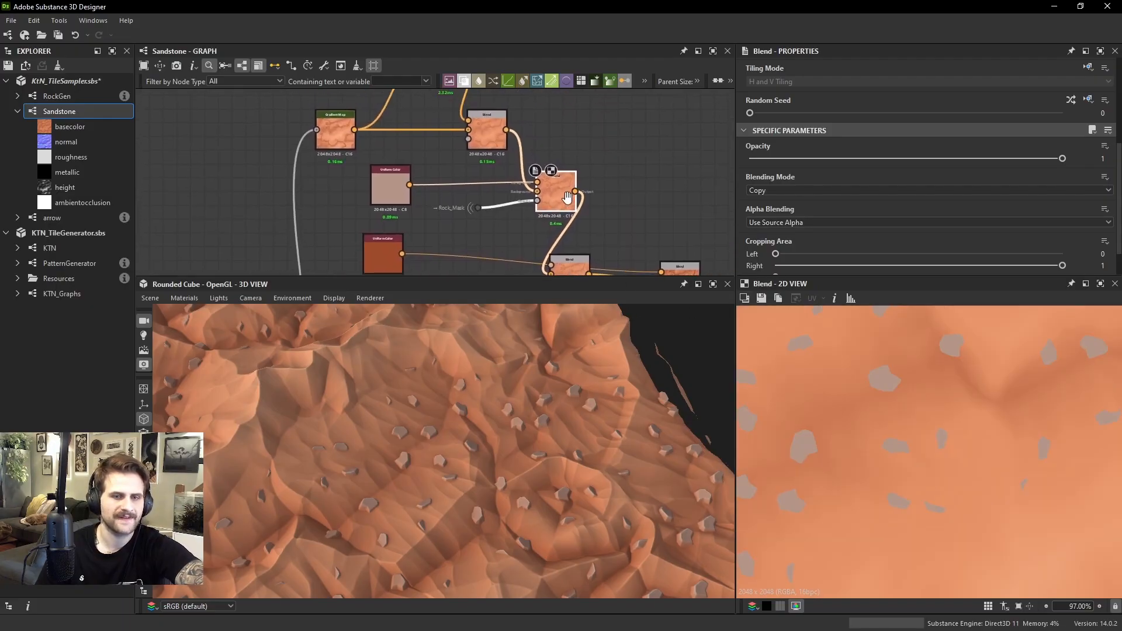
Refine the rocks' Uniform Color with green 0.59 and blue 0.52, and set its saturation to 0.24 and value to 0.77
scroll(532, 161, "up", 1)
left_click(380, 202)
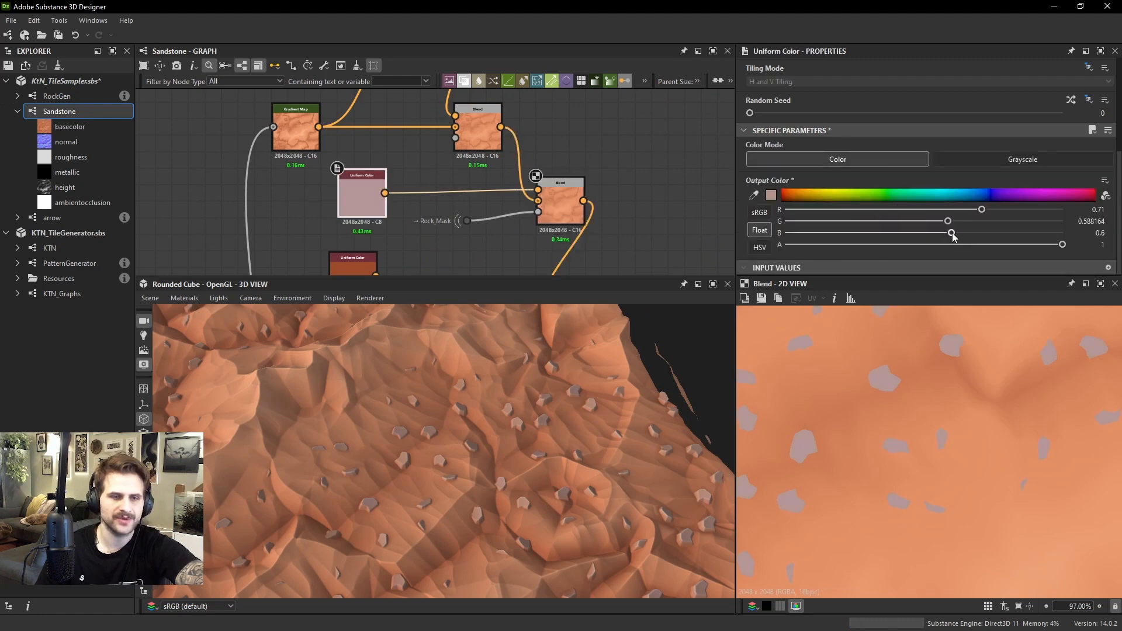
left_click_drag(932, 232, 949, 222)
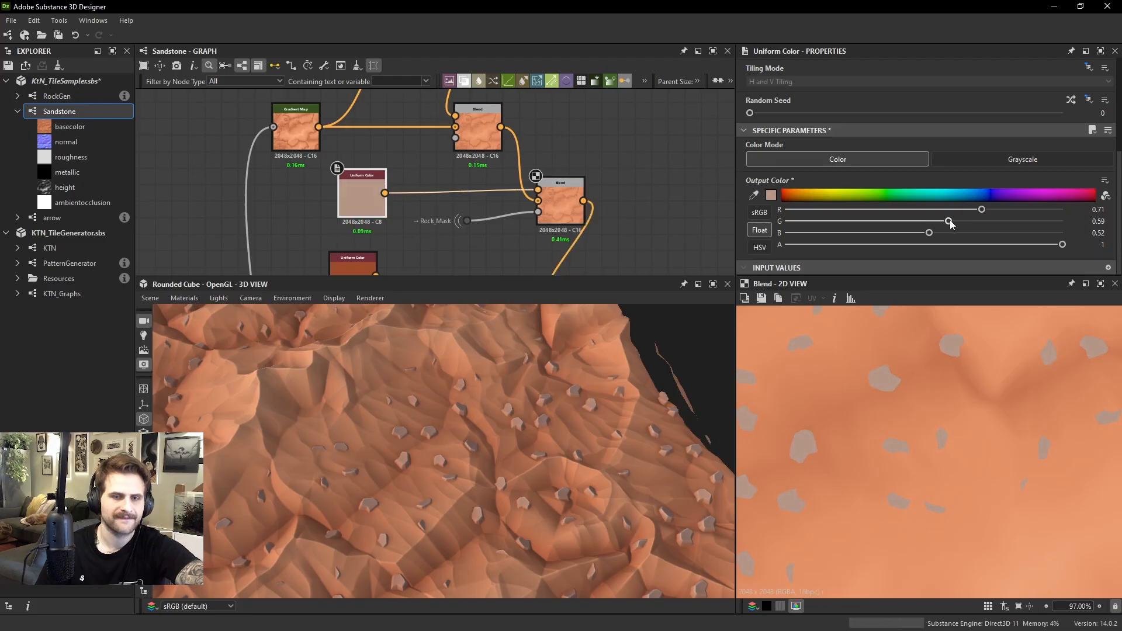
left_click(759, 247)
left_click_drag(982, 232, 852, 222)
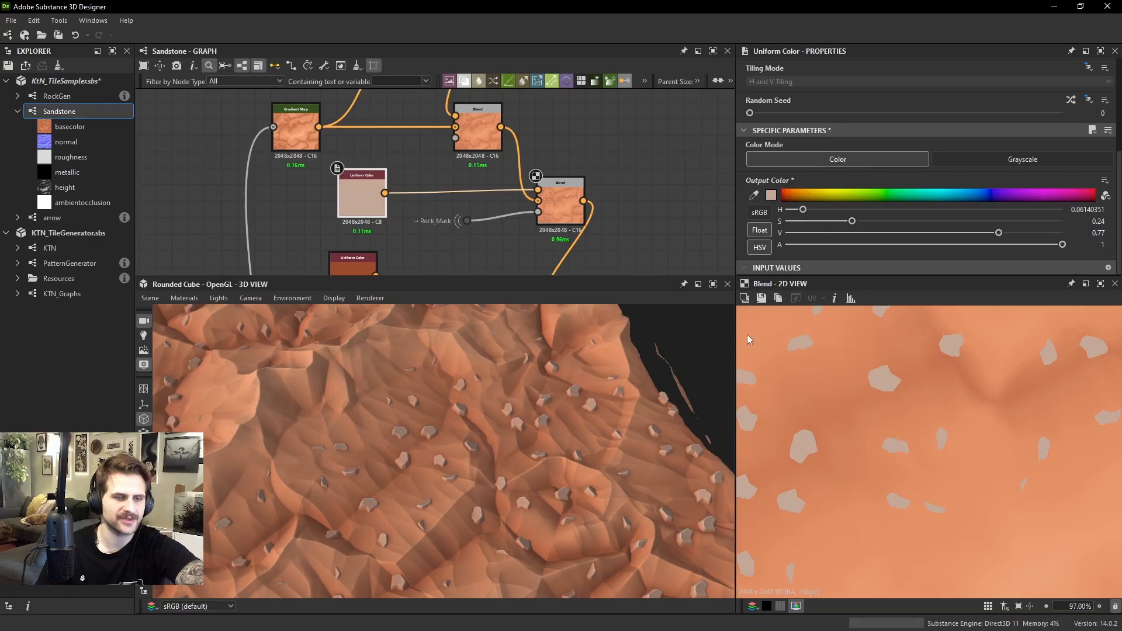
Examine the recolored rocks on the 3D terrain from several angles and distances
left_click_drag(701, 356, 560, 407)
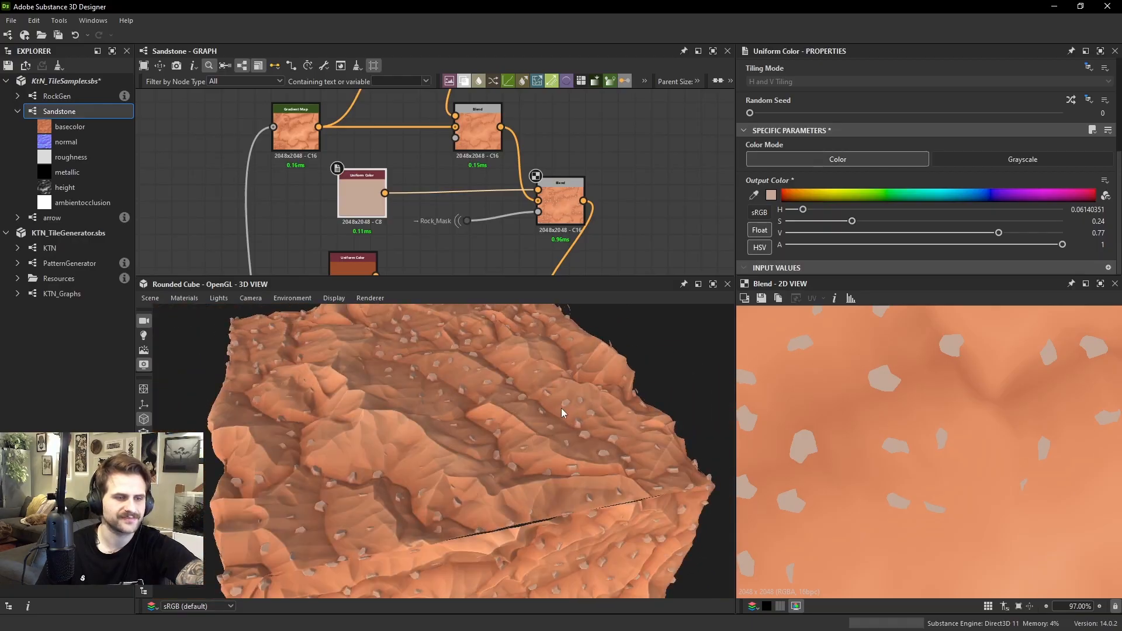
scroll(453, 219, "down", 5)
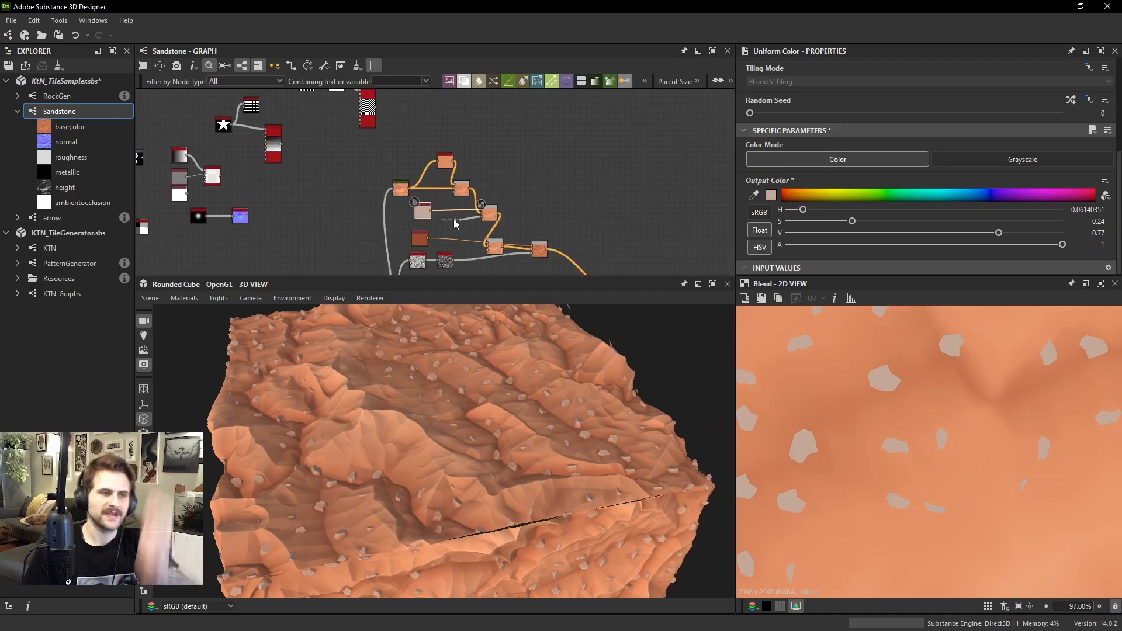
middle_click_drag(453, 219, 484, 161)
scroll(544, 336, "up", 5)
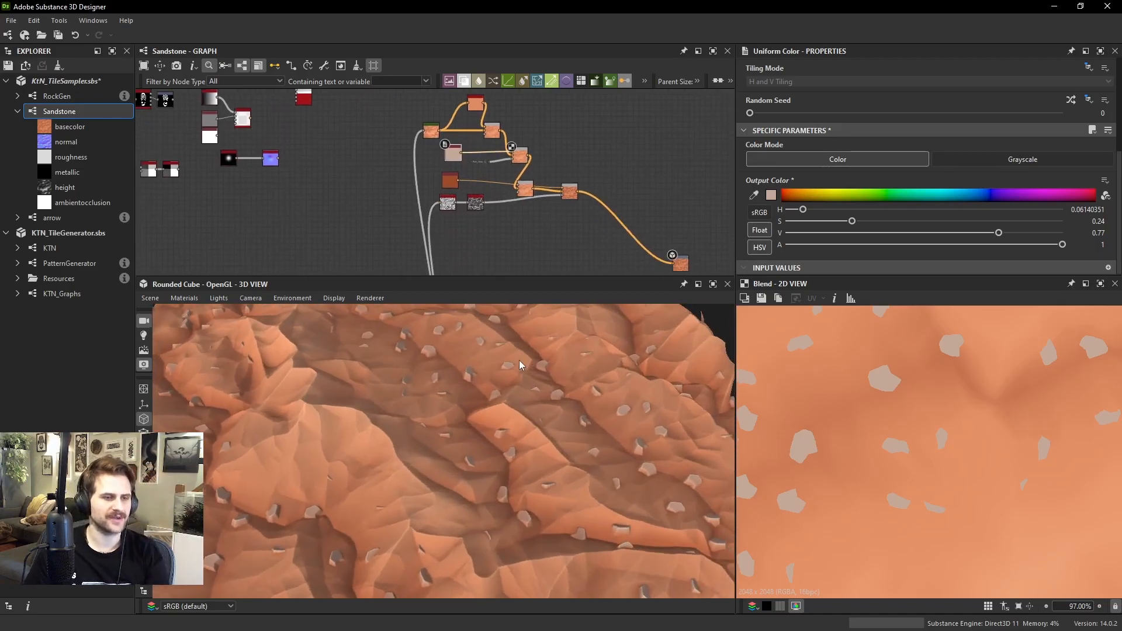
left_click_drag(519, 360, 460, 445)
left_click_drag(480, 453, 469, 415)
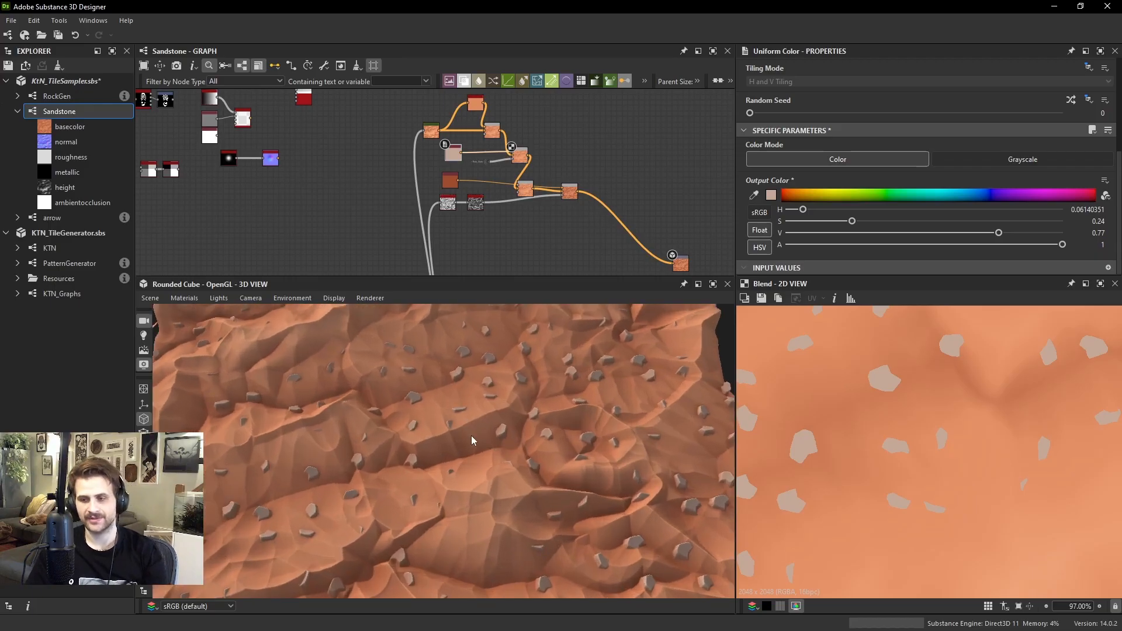
left_click_drag(509, 482, 511, 411)
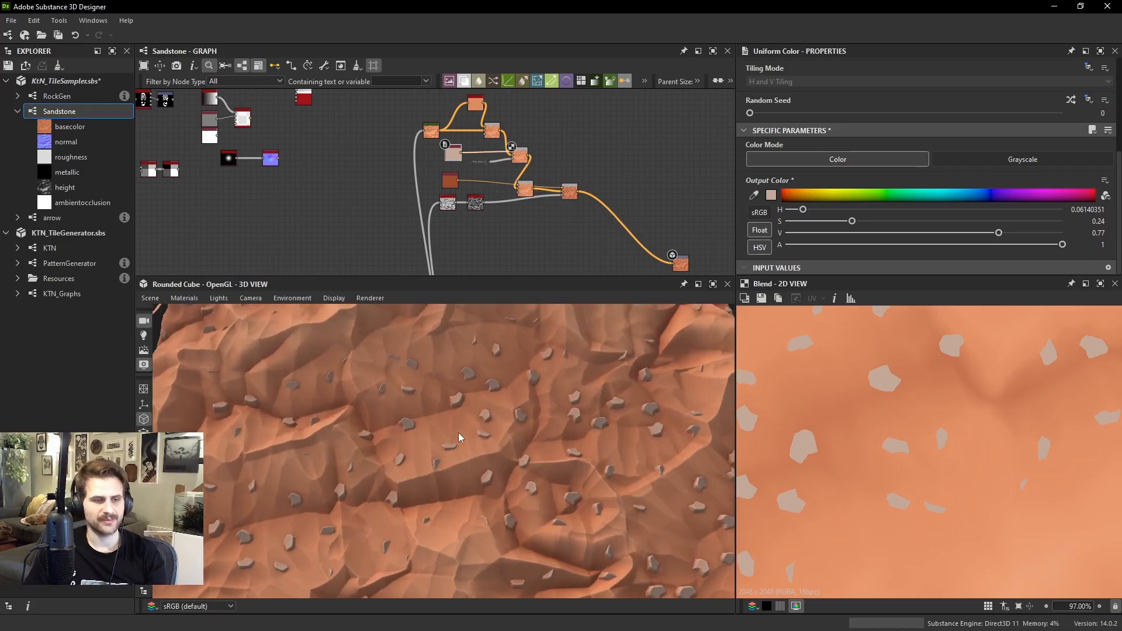
left_click_drag(440, 395, 498, 448)
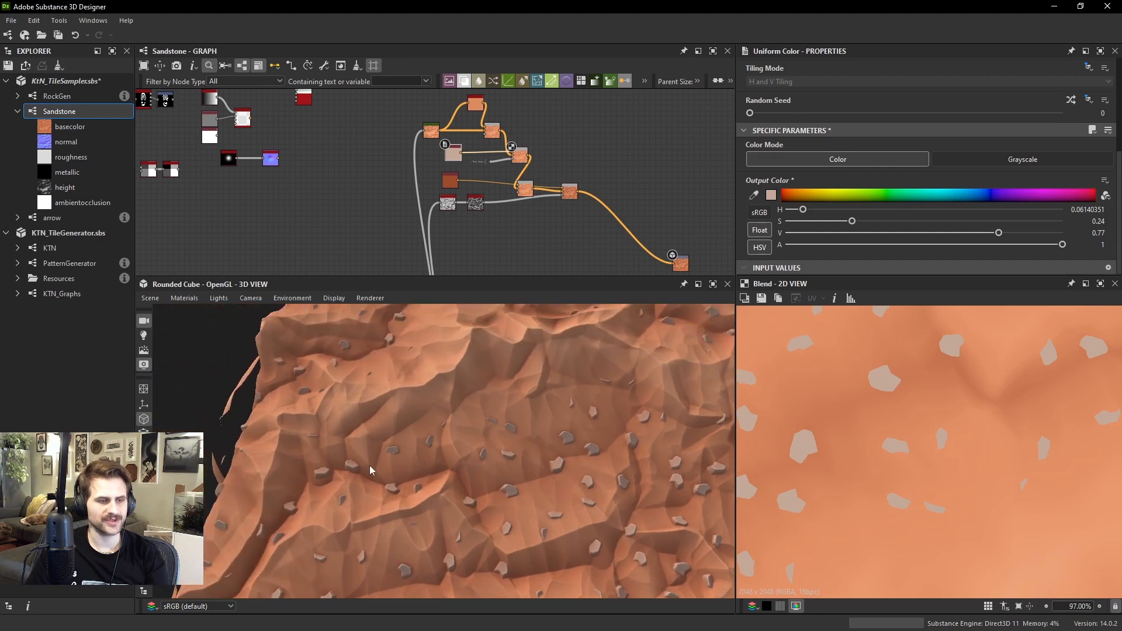
Move the Dot node on the terrain height connection further back from the rock scattering node
scroll(397, 248, "down", 5)
scroll(415, 177, "up", 5)
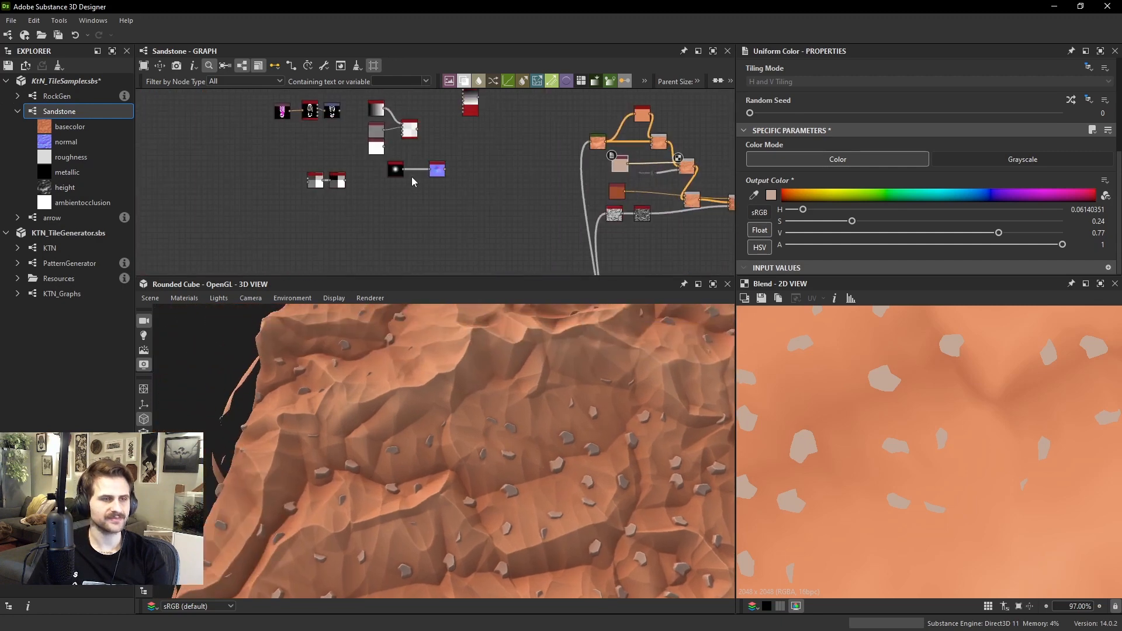
scroll(439, 173, "down", 3)
scroll(457, 163, "up", 4)
scroll(456, 162, "down", 5)
scroll(444, 192, "up", 6)
middle_click_drag(409, 260, 405, 162)
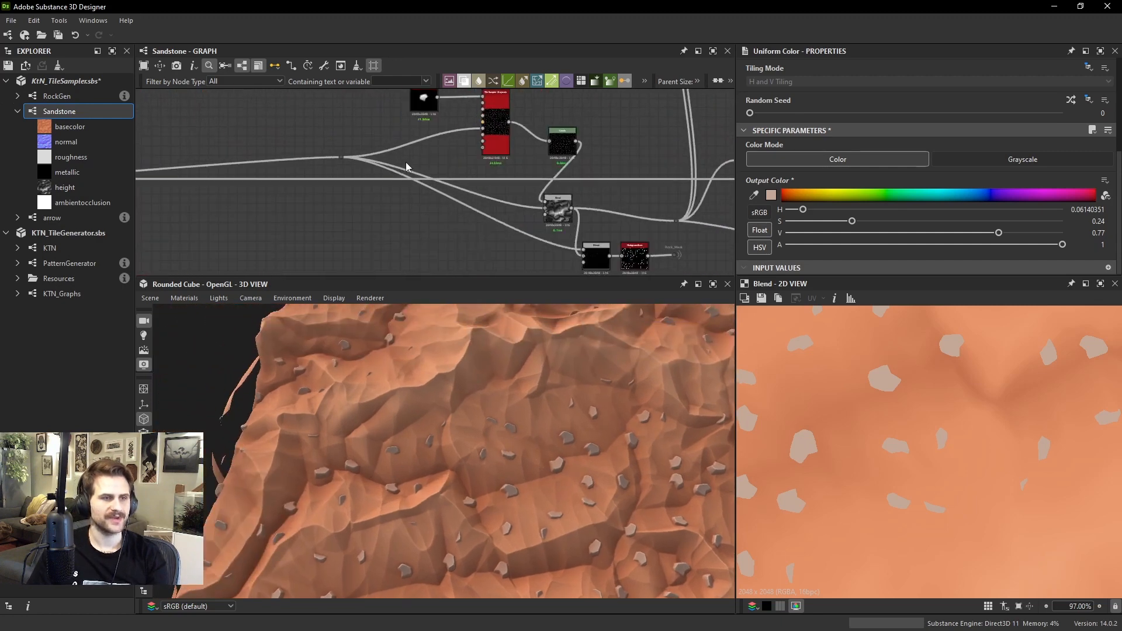
scroll(405, 162, "up", 1)
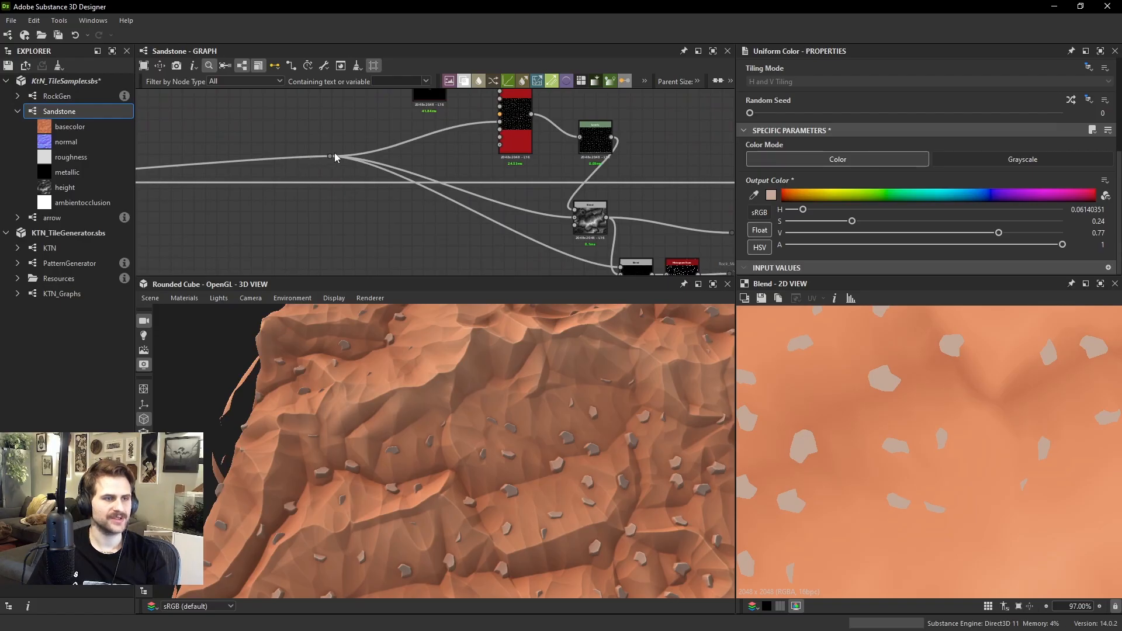
left_click_drag(331, 155, 291, 167)
Add a Normal Sobel node above the terrain height's Dot node
left_click(330, 133)
key("space")
type("nor")
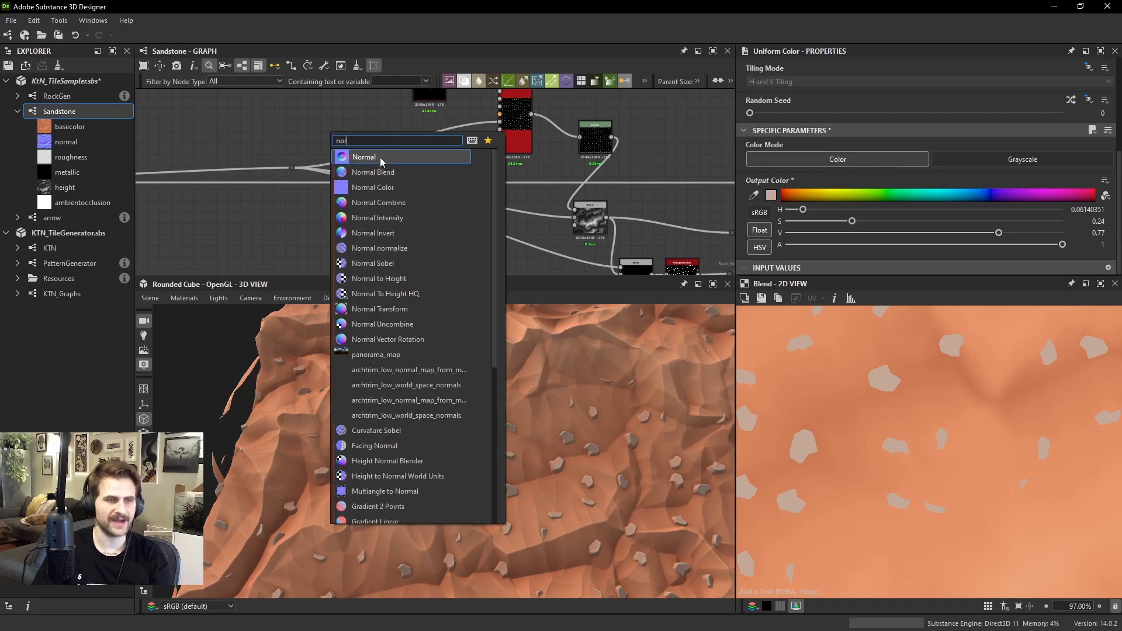
type("mal so")
key("Return")
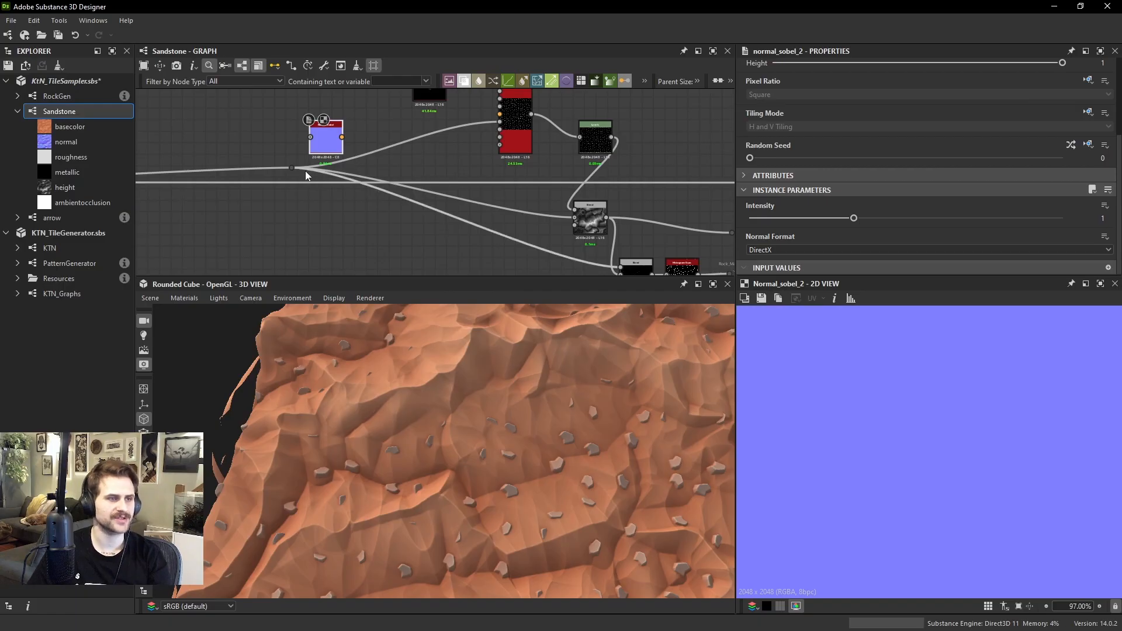
Feed the terrain height from the Dot node into the Normal Sobel node and set its Intensity to 30
left_click_drag(293, 167, 311, 138)
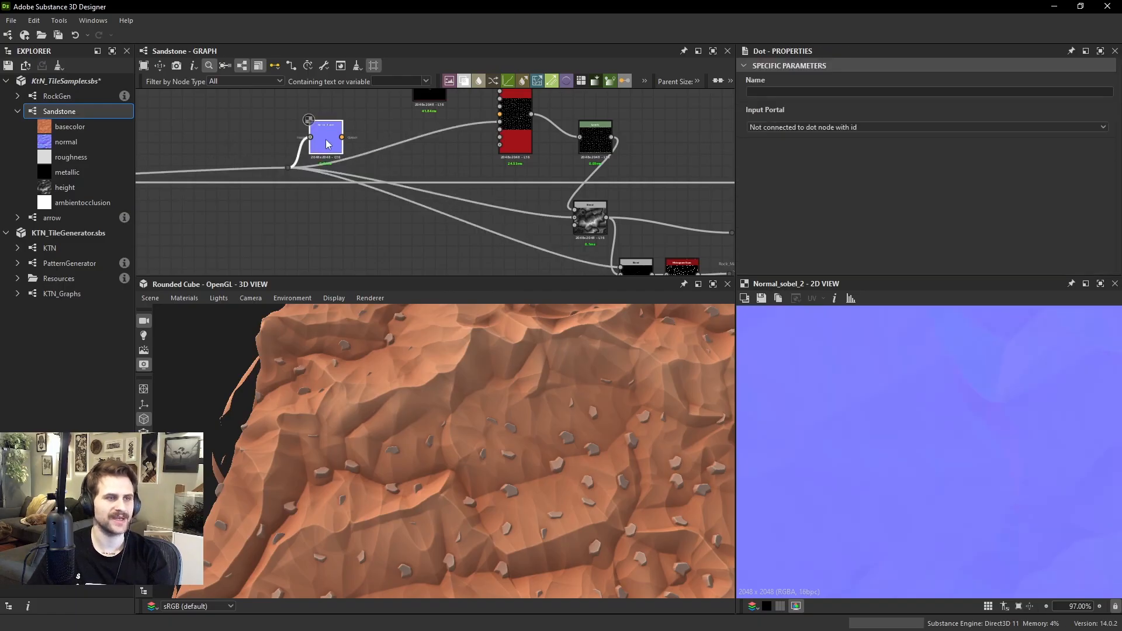
left_click(326, 142)
scroll(876, 169, "down", 5)
left_click(903, 219)
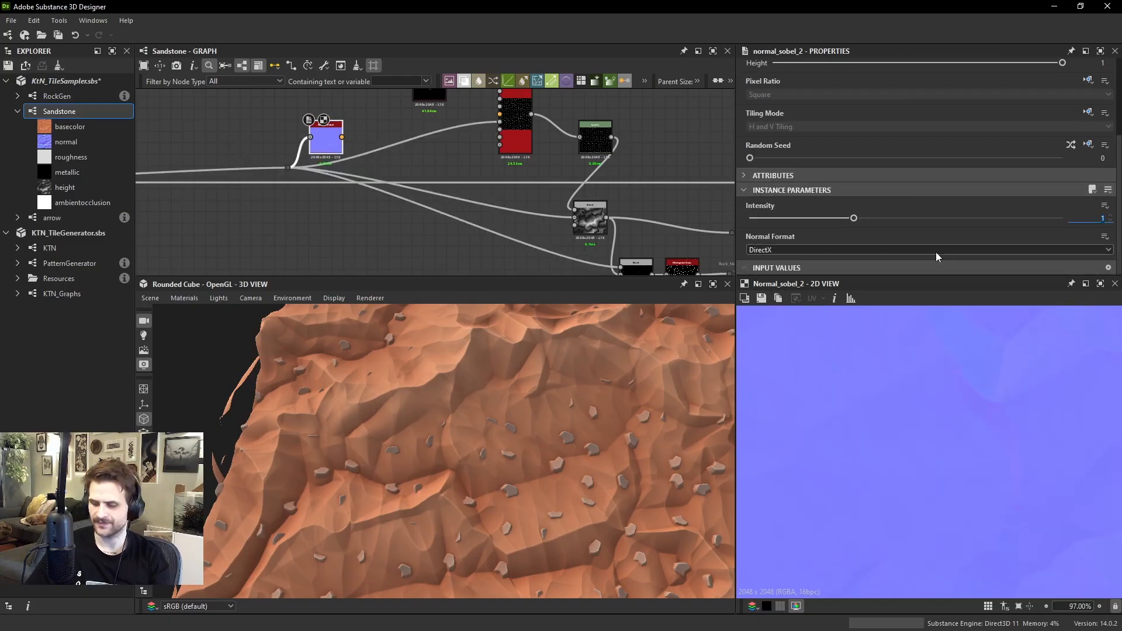
type("0")
key("Return")
left_click(969, 219)
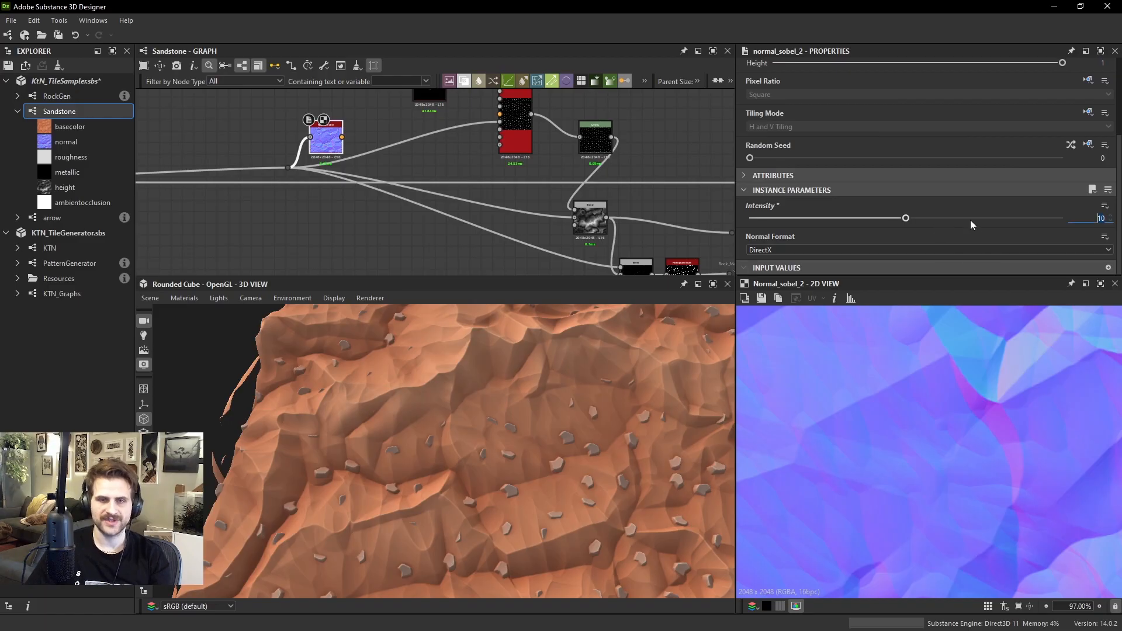
type("30")
key("Return")
Connect the Normal Sobel output to the Vector Map Input of the rocks' Tile Sampler Grayscale node
scroll(421, 152, "up", 2)
middle_click_drag(418, 153, 424, 202)
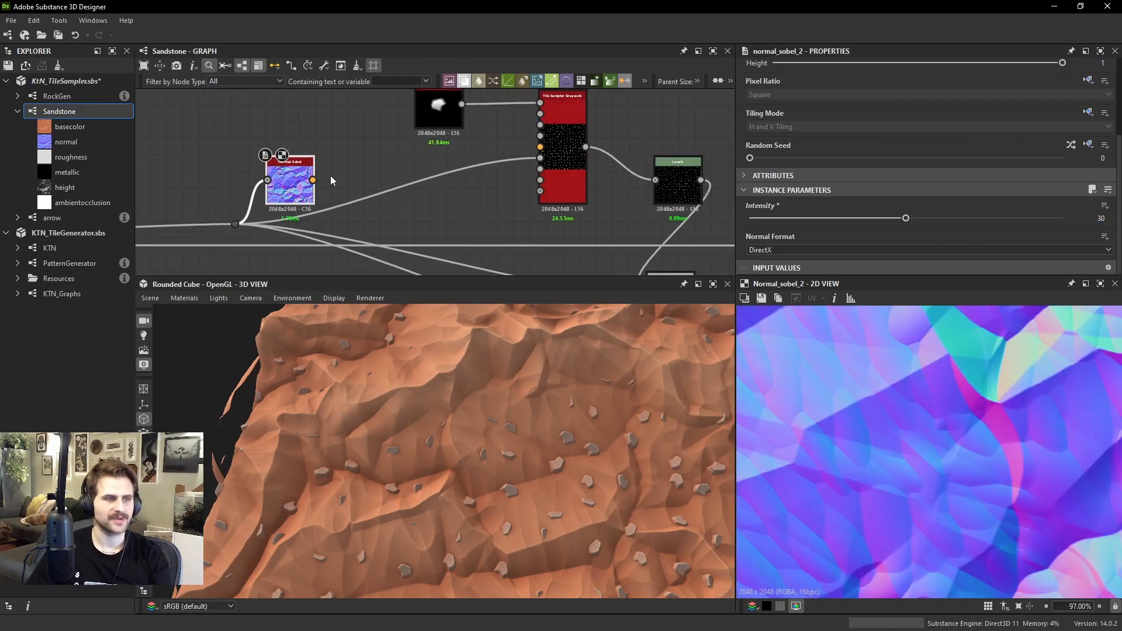
left_click(314, 180)
middle_click_drag(537, 119, 519, 169)
left_click_drag(539, 194, 537, 196)
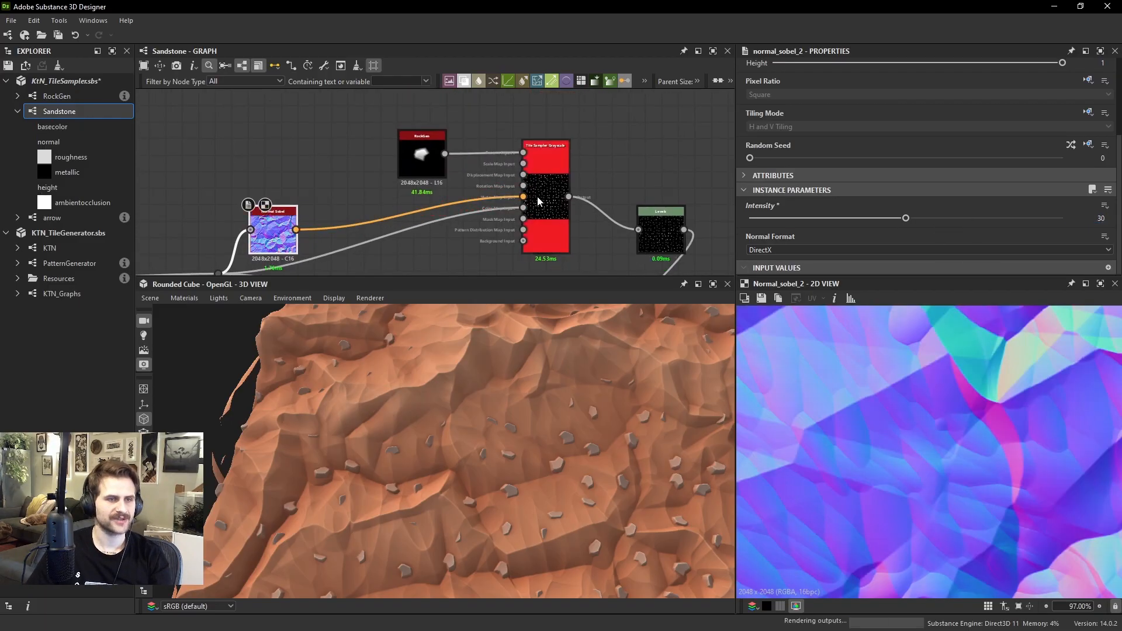
Set the rock Tile Sampler's Vector Map Displacement to 0.06 and check the shifted rocks on the 3D terrain
double_click(537, 196)
scroll(899, 134, "down", 5)
scroll(857, 170, "down", 10)
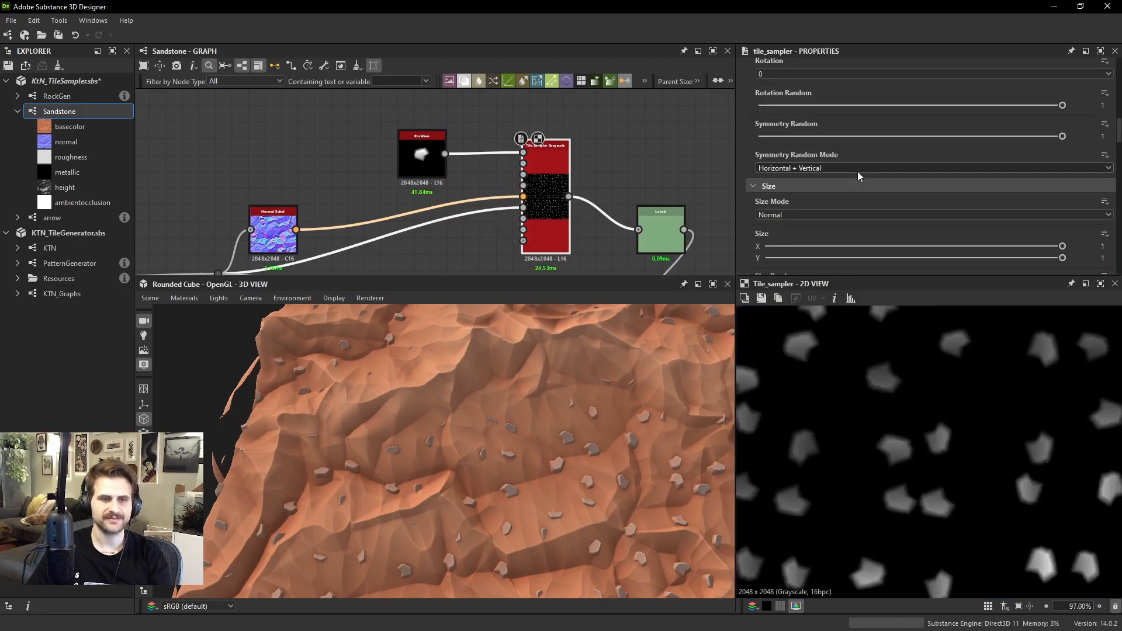
scroll(807, 187, "down", 3)
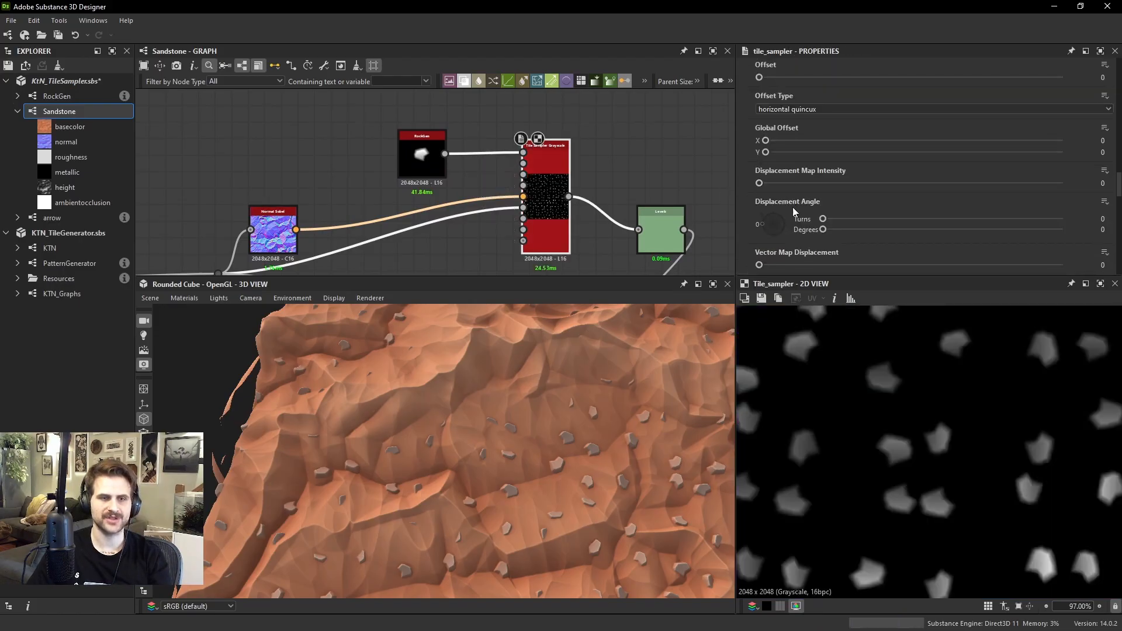
left_click(770, 194)
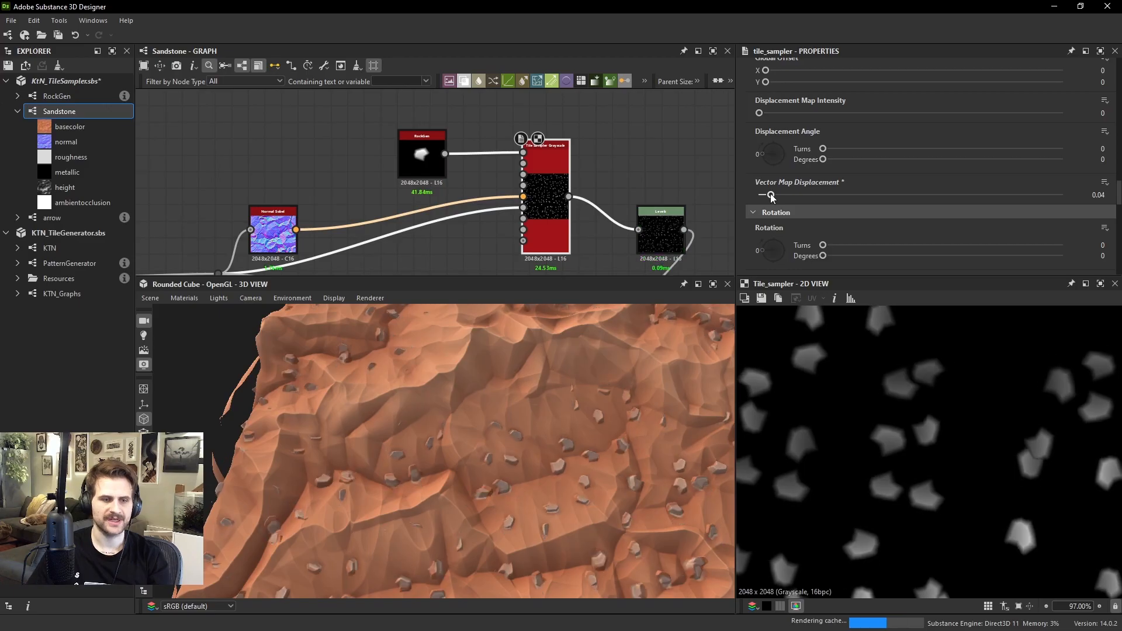
left_click_drag(771, 196, 778, 195)
left_click_drag(534, 412, 543, 461)
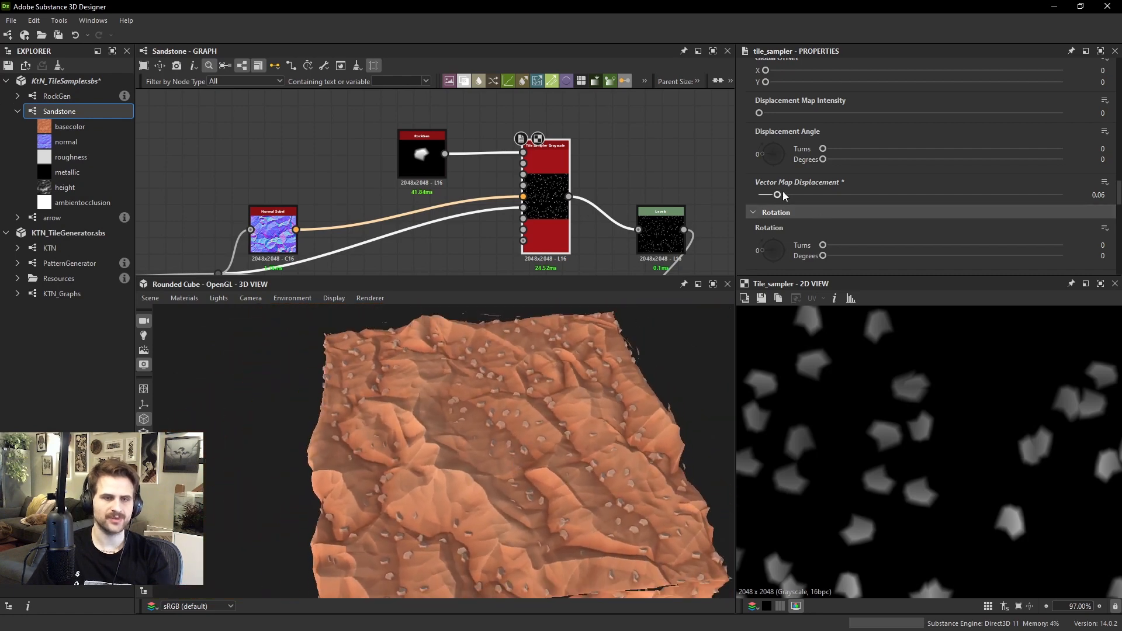
Raise the Vector Map Displacement to 0.17 and inspect how the rocks cluster on the 3D terrain
left_click_drag(783, 195, 809, 194)
scroll(626, 428, "up", 2)
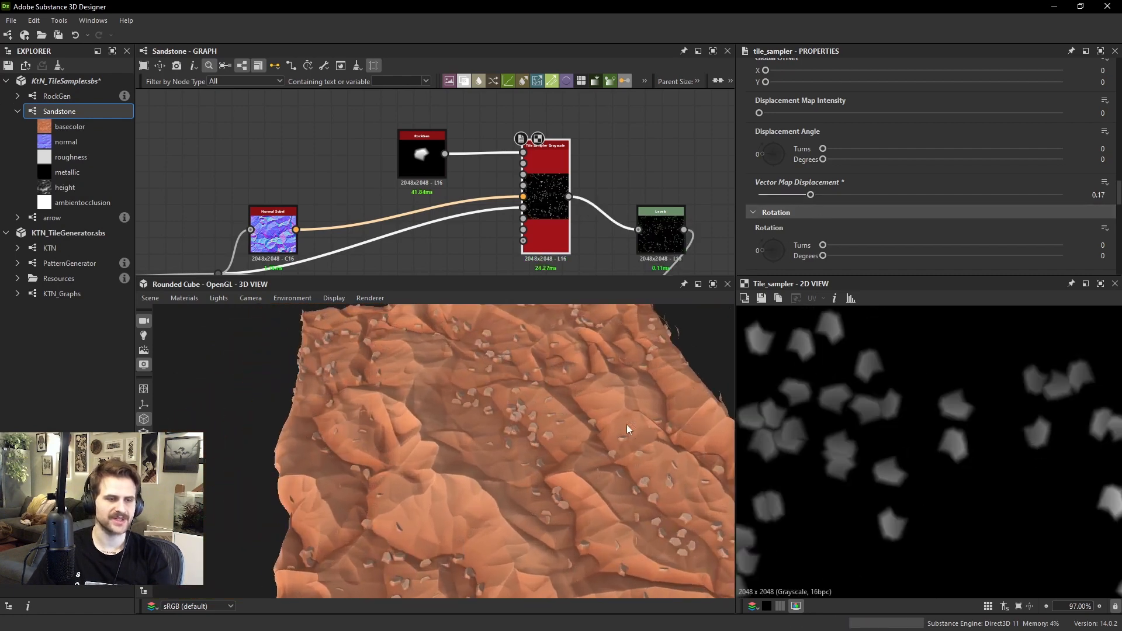
left_click_drag(627, 425, 449, 446)
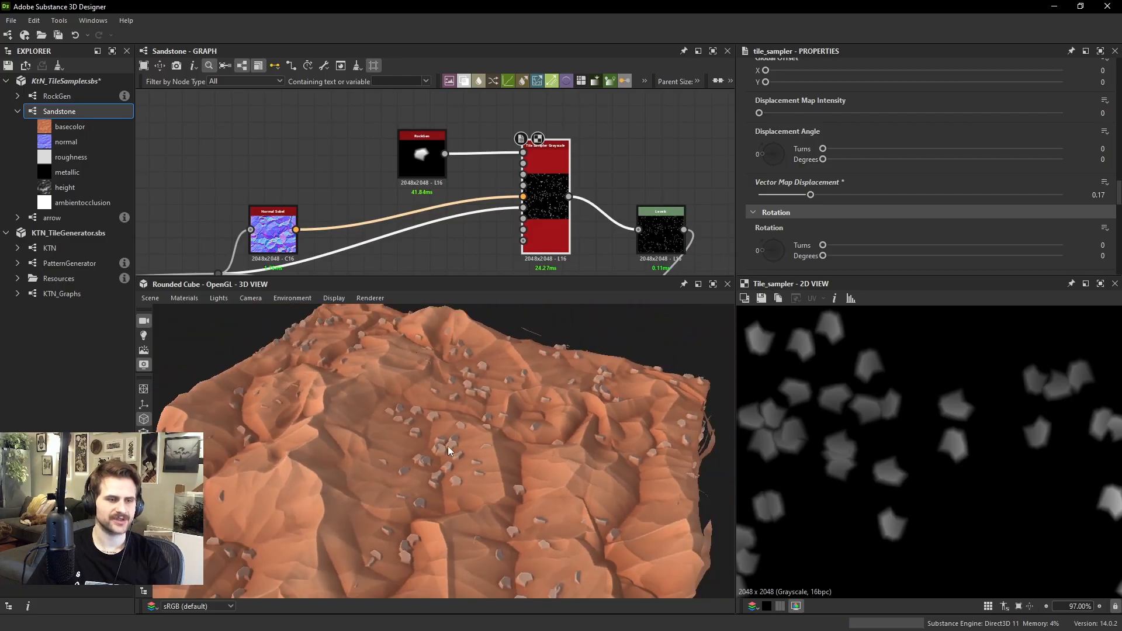
left_click_drag(576, 452, 449, 440)
left_click_drag(449, 385, 427, 444)
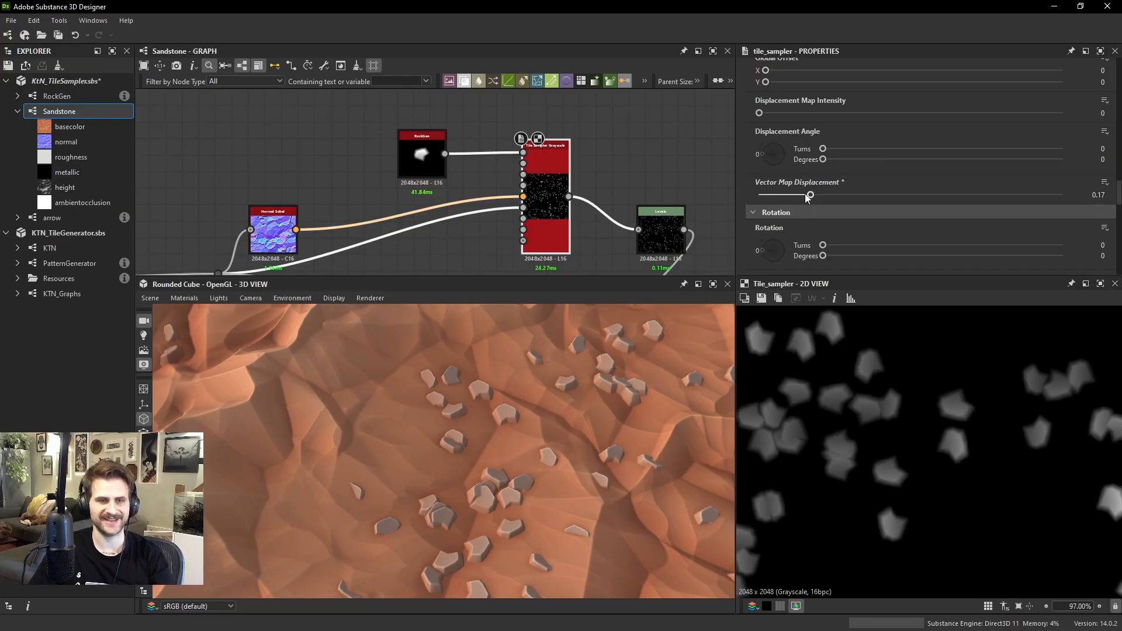
Compare the rock placement at Vector Map Displacement values of 0 and 0.69
left_click_drag(810, 194, 759, 195)
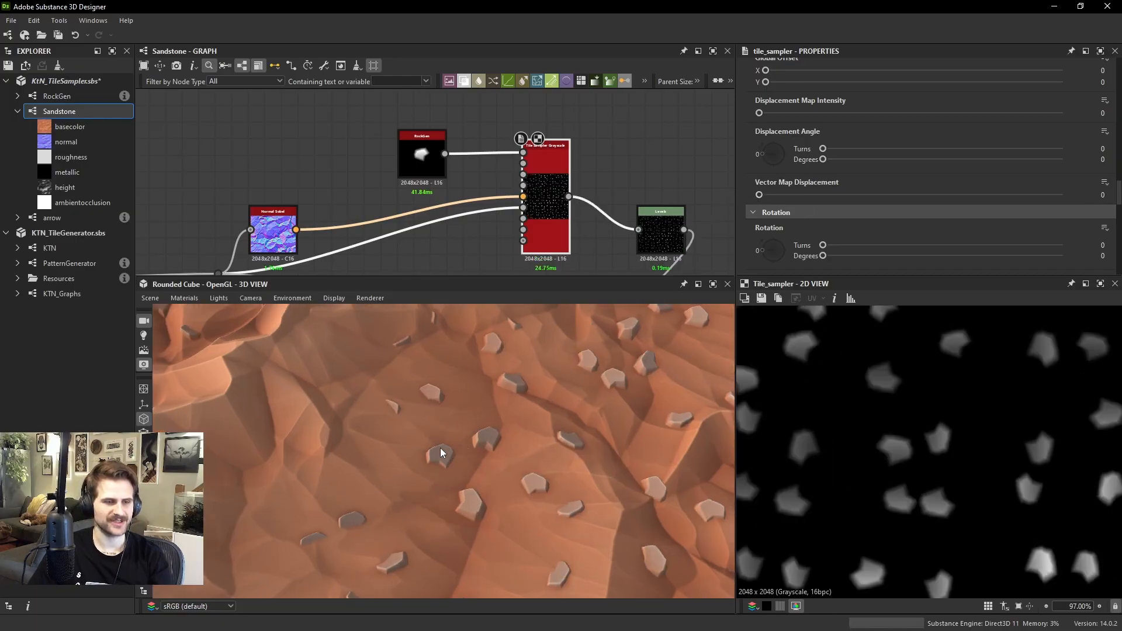
left_click_drag(759, 195, 969, 204)
scroll(561, 425, "down", 5)
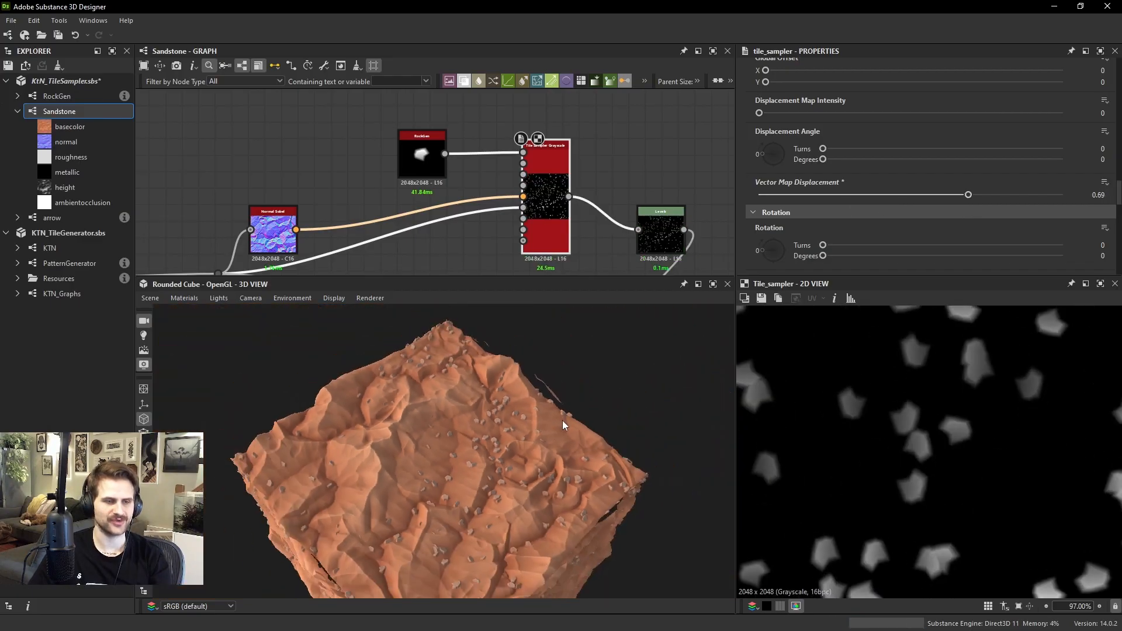
scroll(563, 424, "up", 4)
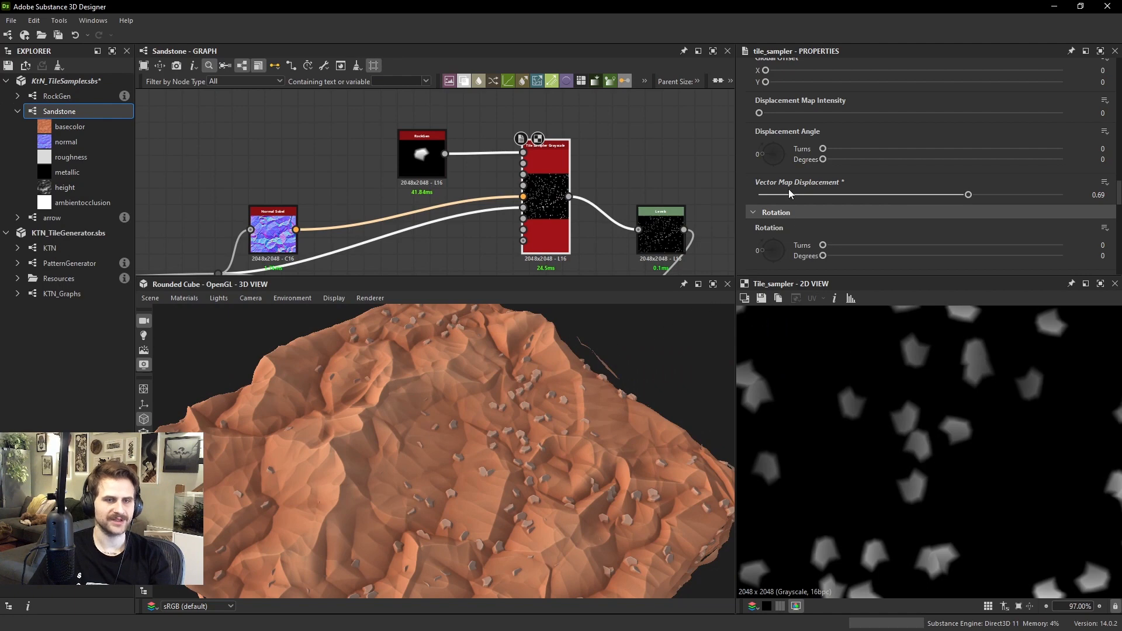
Reset the Vector Map Displacement to 0, compare the rocks on the terrain, and raise it gradually to 0.08
left_click_drag(818, 195, 720, 191)
scroll(501, 447, "up", 2)
left_click_drag(500, 446, 474, 453)
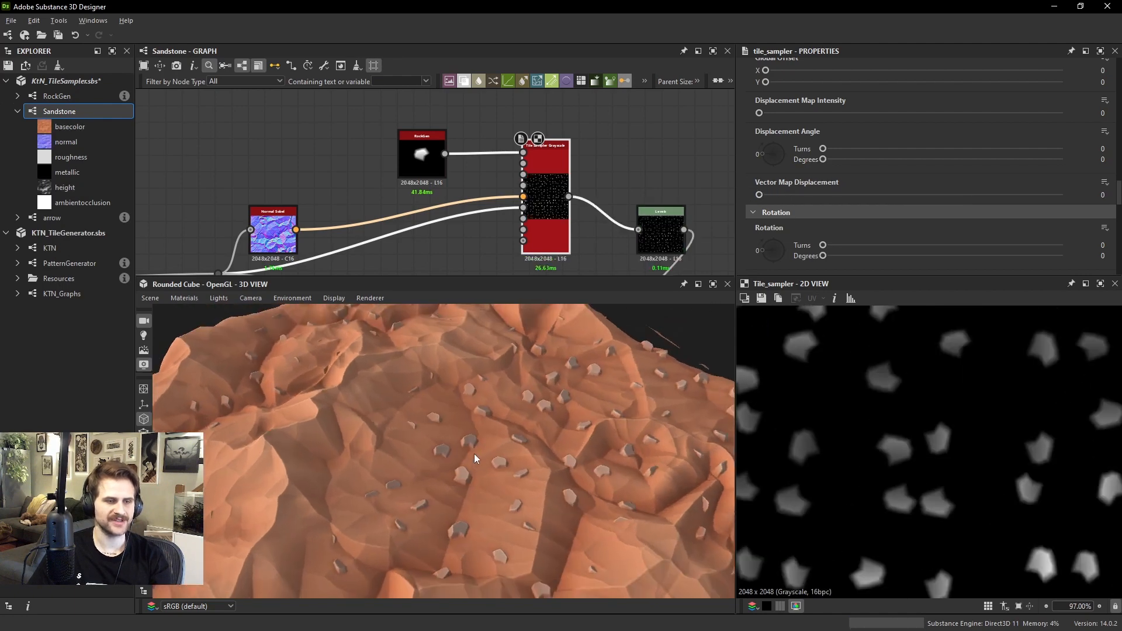
scroll(474, 458, "up", 3)
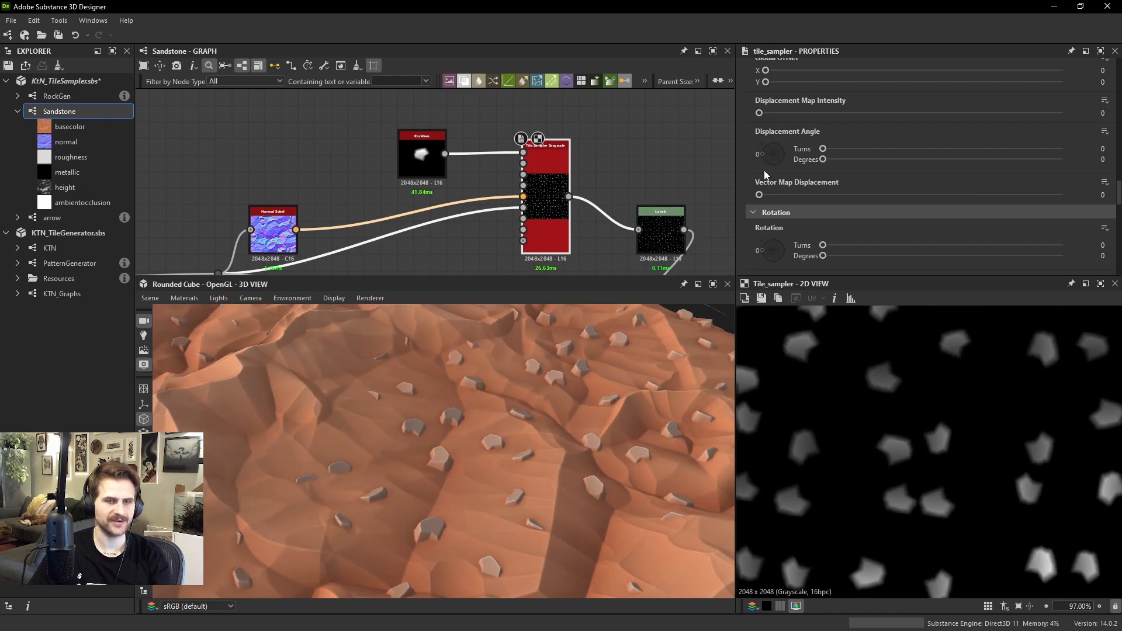
left_click_drag(759, 195, 761, 194)
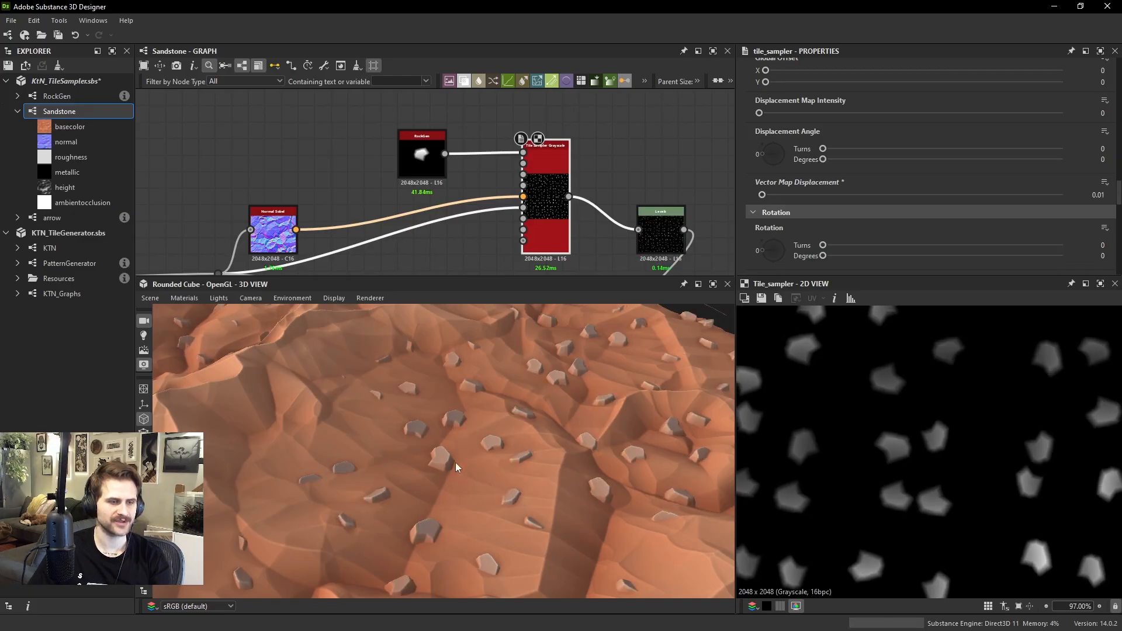
left_click_drag(764, 194, 783, 195)
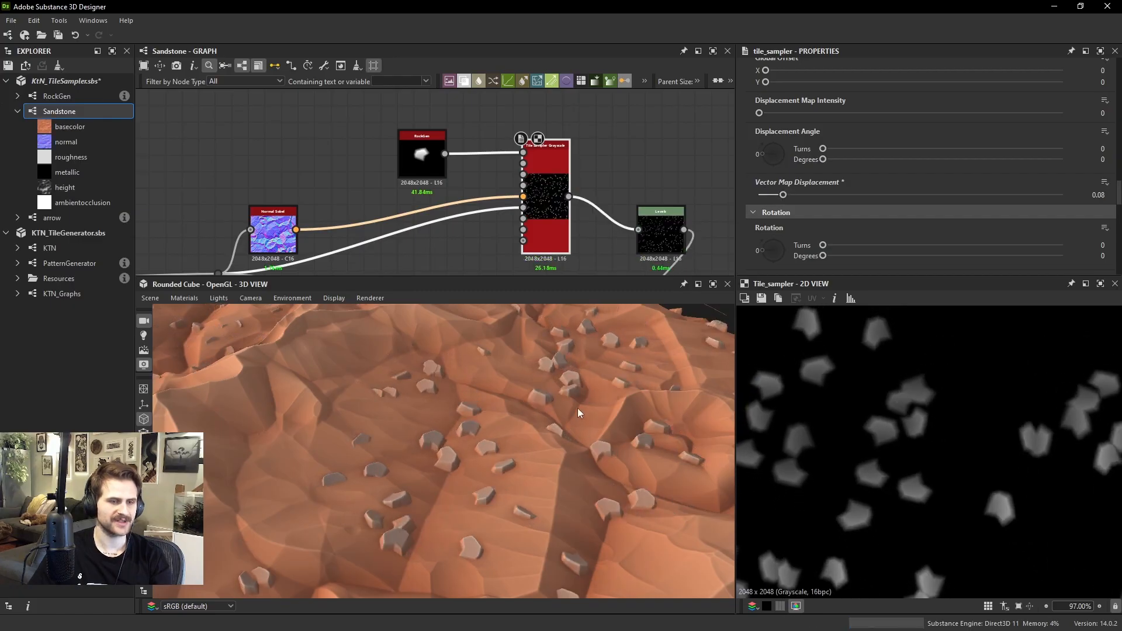
Examine the displaced rocks on the 3D terrain from above, from a low angle and at several distances
scroll(549, 420, "down", 8)
left_click_drag(568, 425, 495, 388)
scroll(540, 429, "up", 5)
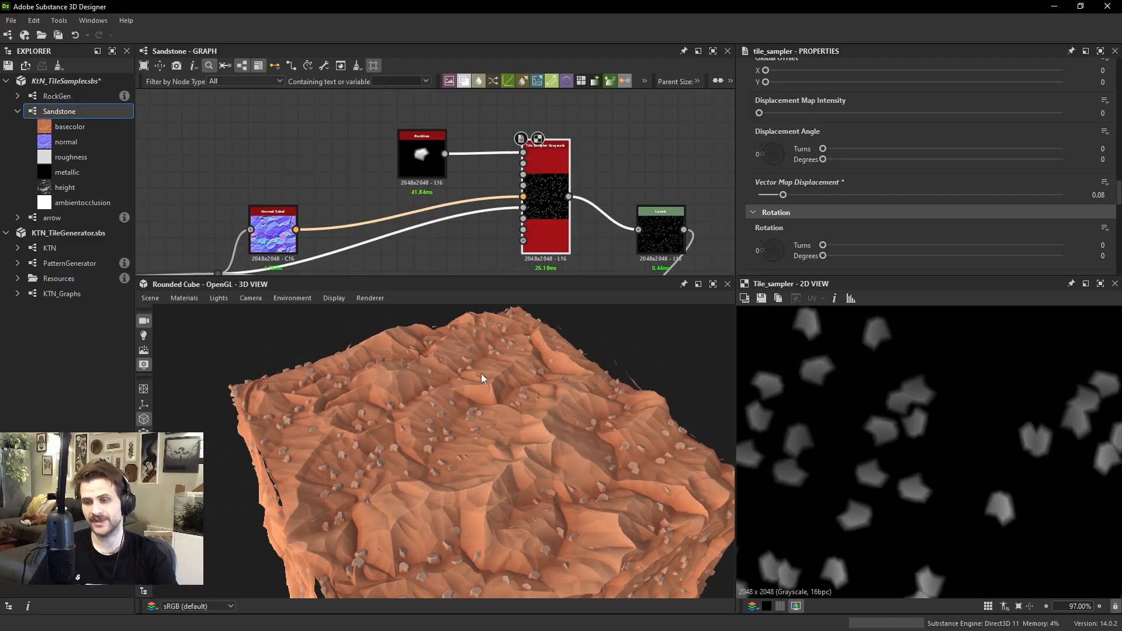
left_click_drag(564, 461, 505, 251)
scroll(555, 450, "up", 4)
left_click_drag(572, 365, 585, 432)
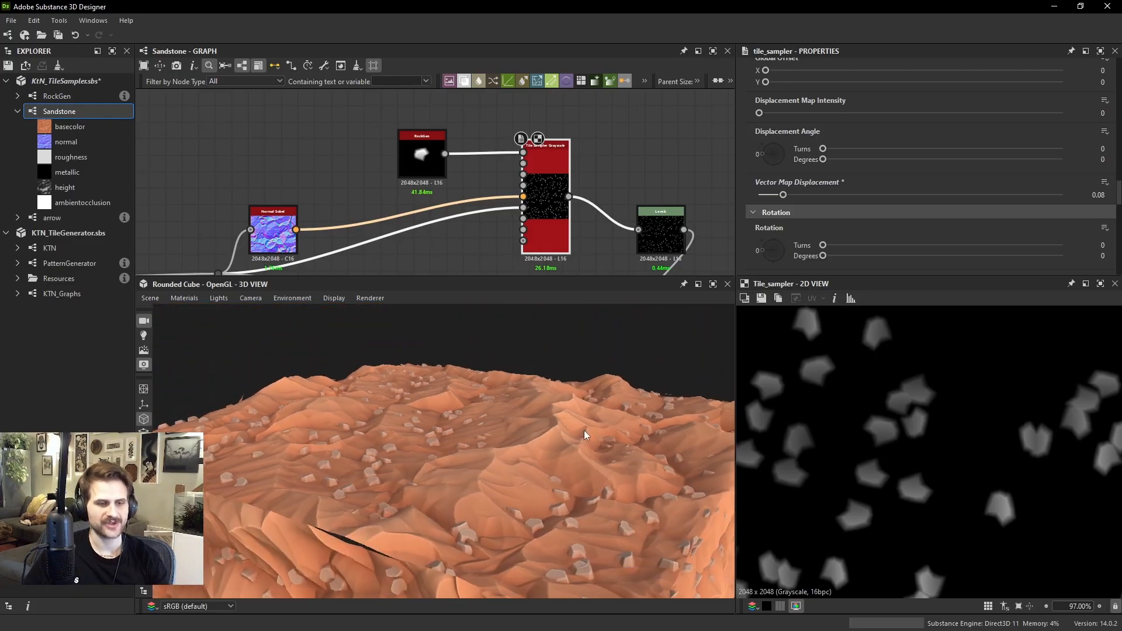
left_click_drag(499, 486, 467, 283)
Connect the terrain height's Dot node to the Mask Map Input of the rocks' Tile Sampler
middle_click_drag(391, 181, 434, 153)
scroll(434, 154, "down", 1)
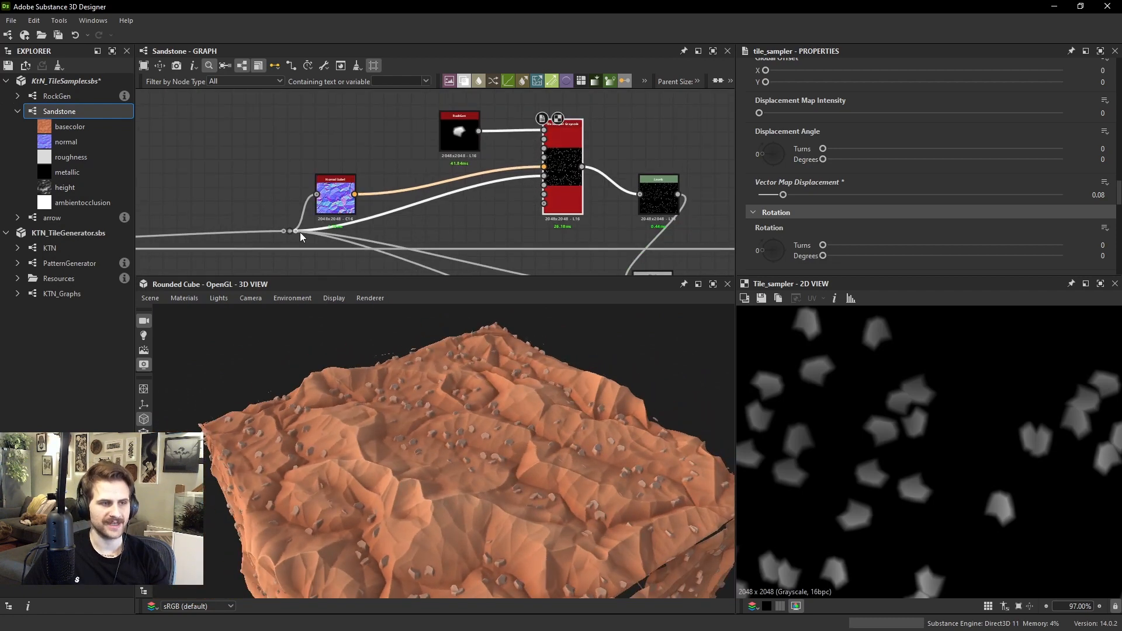
scroll(544, 191, "up", 2)
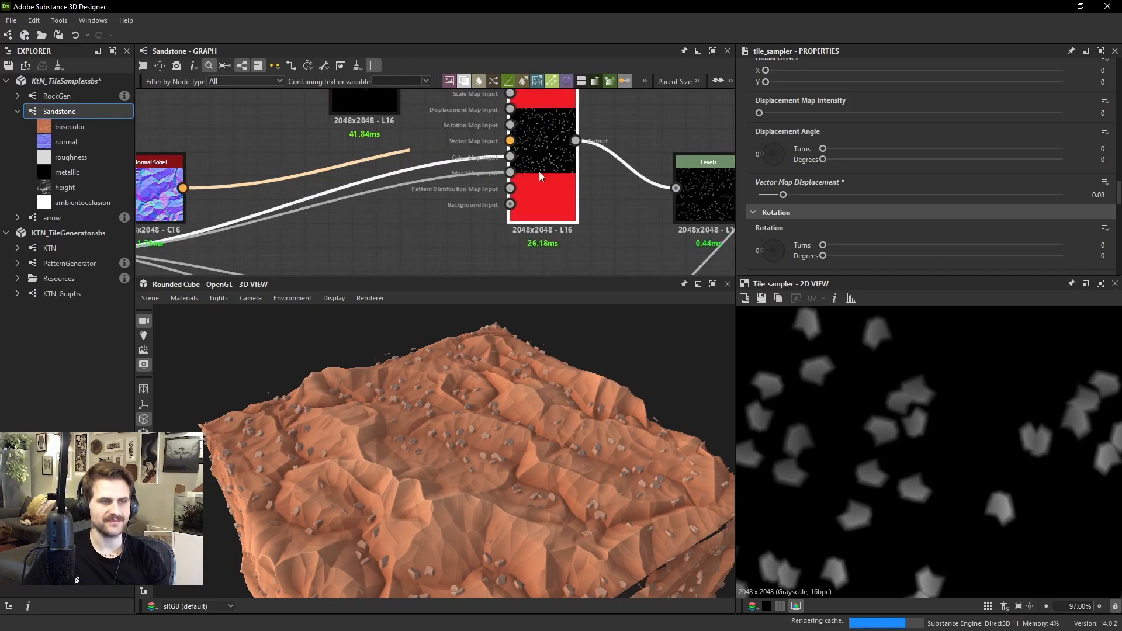
Set the rock Tile Sampler's Mask Map Threshold to 0.26
scroll(882, 149, "down", 3)
scroll(882, 153, "down", 2)
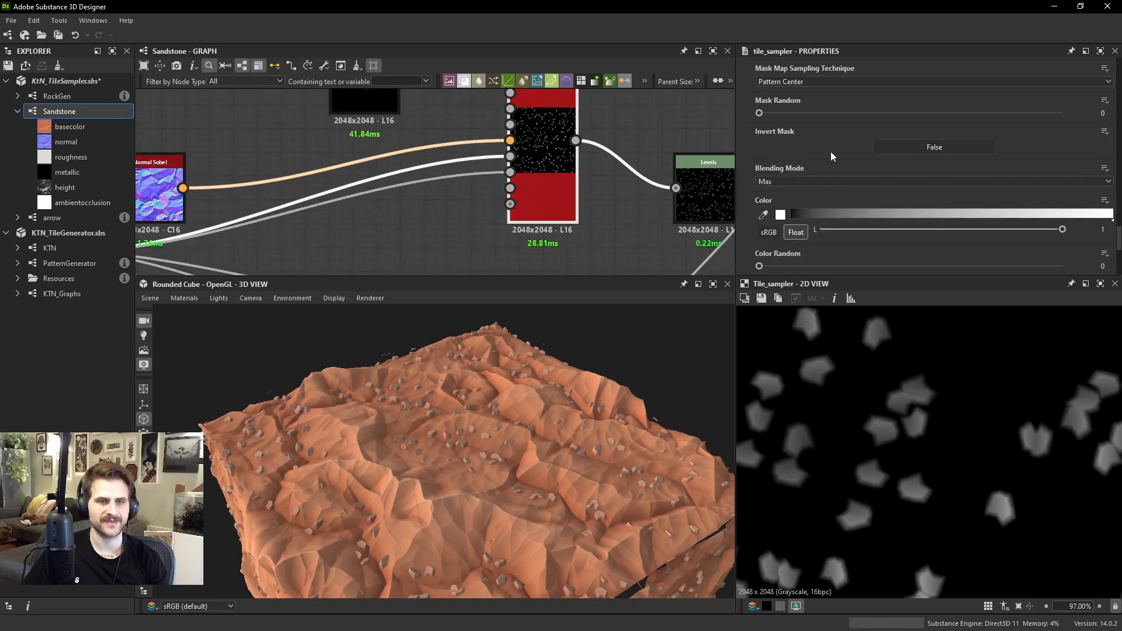
scroll(830, 152, "up", 3)
left_click_drag(772, 117, 837, 118)
scroll(954, 478, "down", 5)
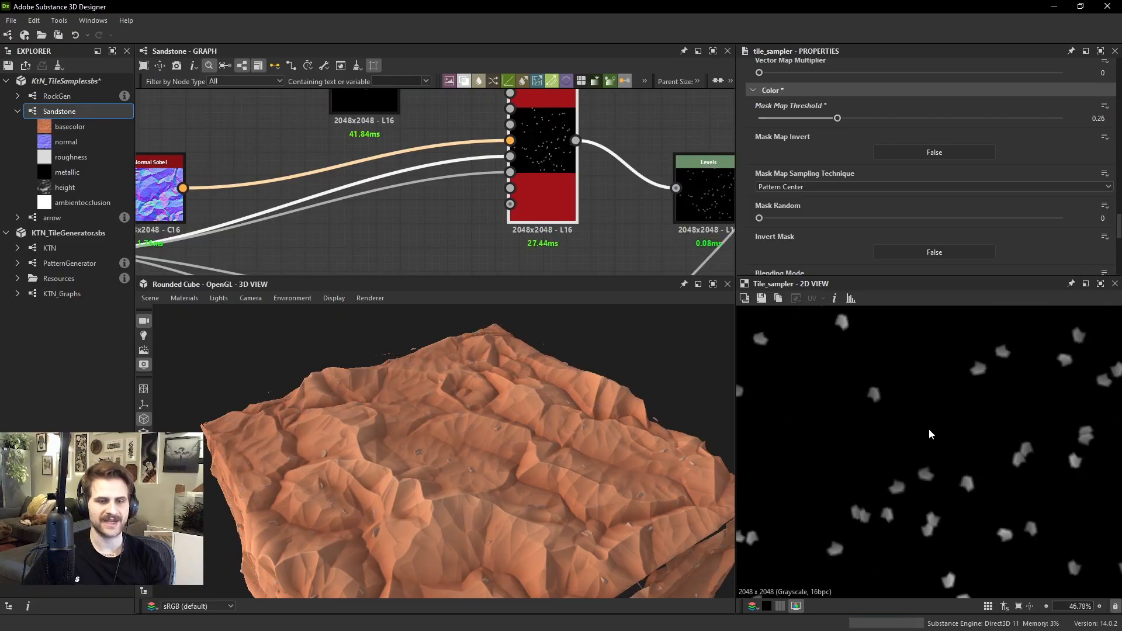
Preview the terrain height feeding the mask input, reduce the Mask Map Threshold to 0.04, and preview the scattered rocks
double_click(499, 174)
scroll(956, 465, "up", 2)
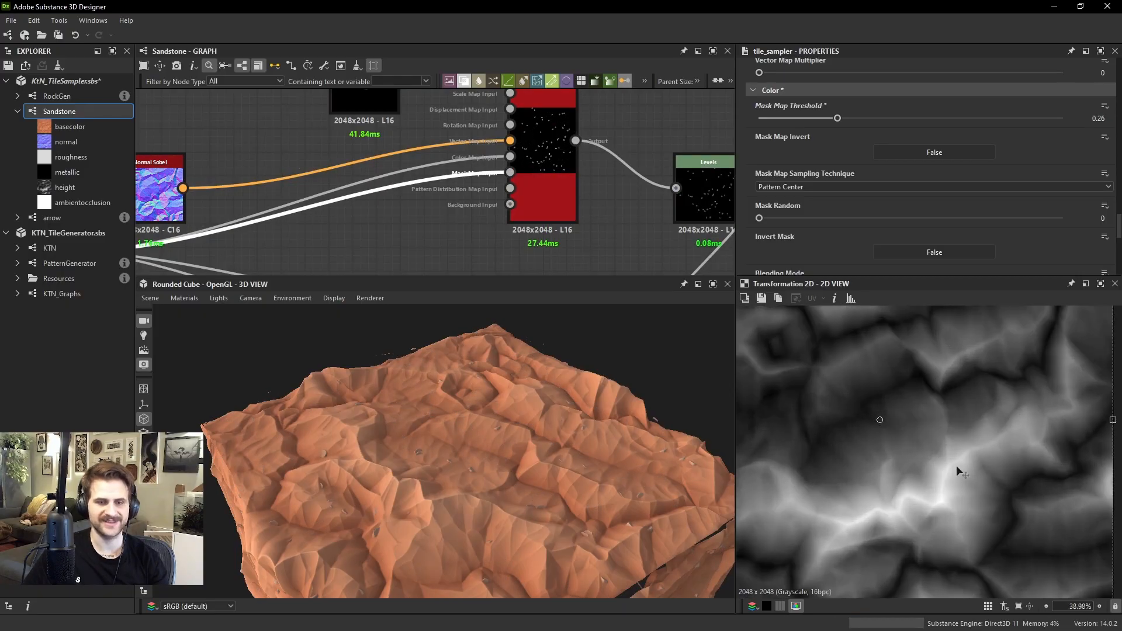
scroll(944, 397, "up", 4)
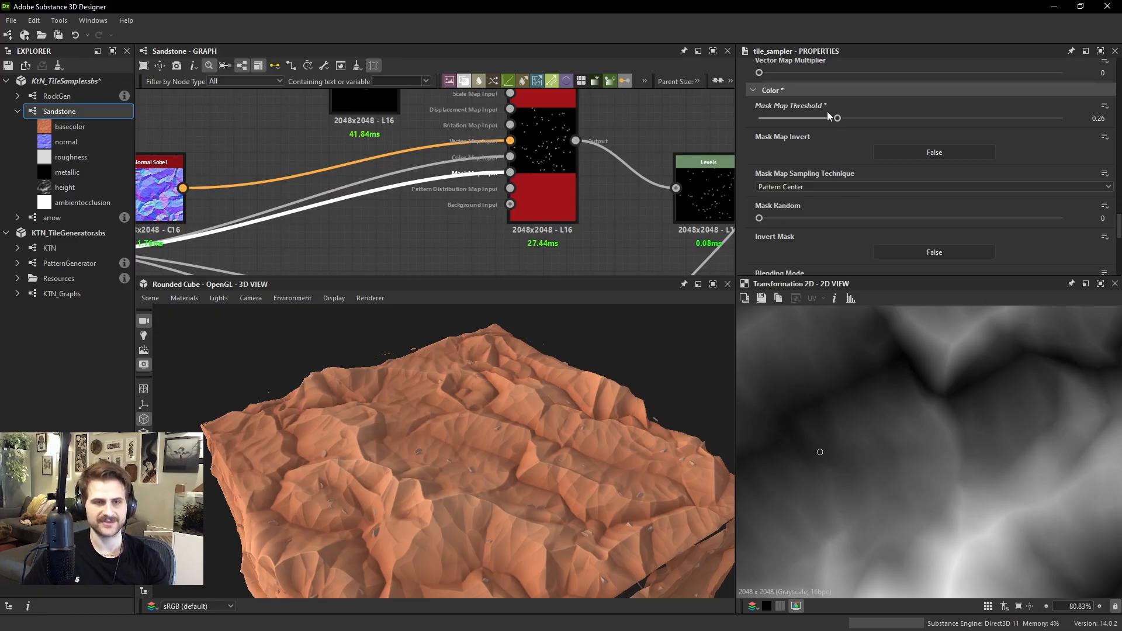
left_click_drag(826, 115, 765, 117)
double_click(555, 166)
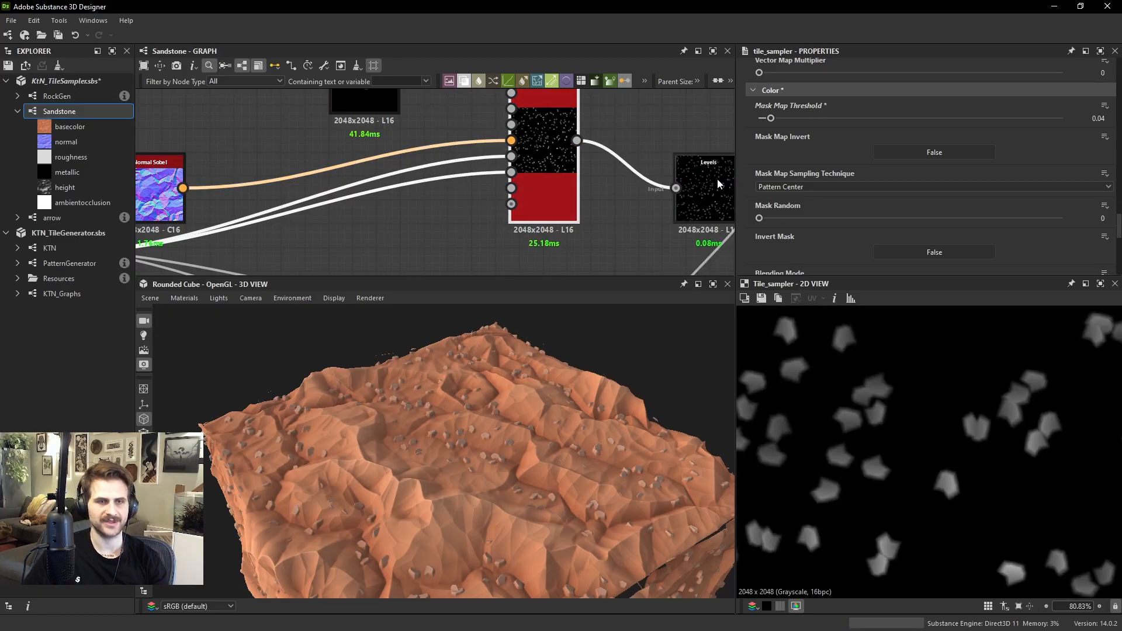
Preview the Blend node that combines the rocks with the terrain height
left_click(703, 188)
scroll(702, 186, "down", 2)
middle_click_drag(702, 187, 641, 132)
double_click(638, 242)
Invert the rock Tile Sampler's mask map and set the Mask Map Threshold to 0.83
middle_click_drag(511, 94, 507, 143)
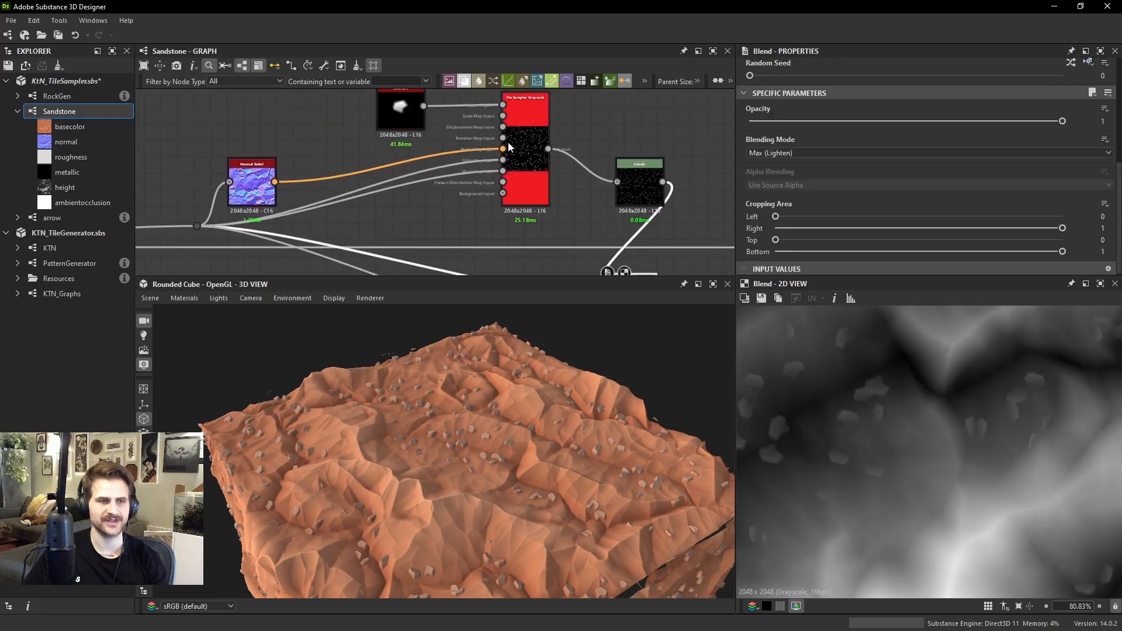
left_click(524, 140)
scroll(838, 158, "down", 5)
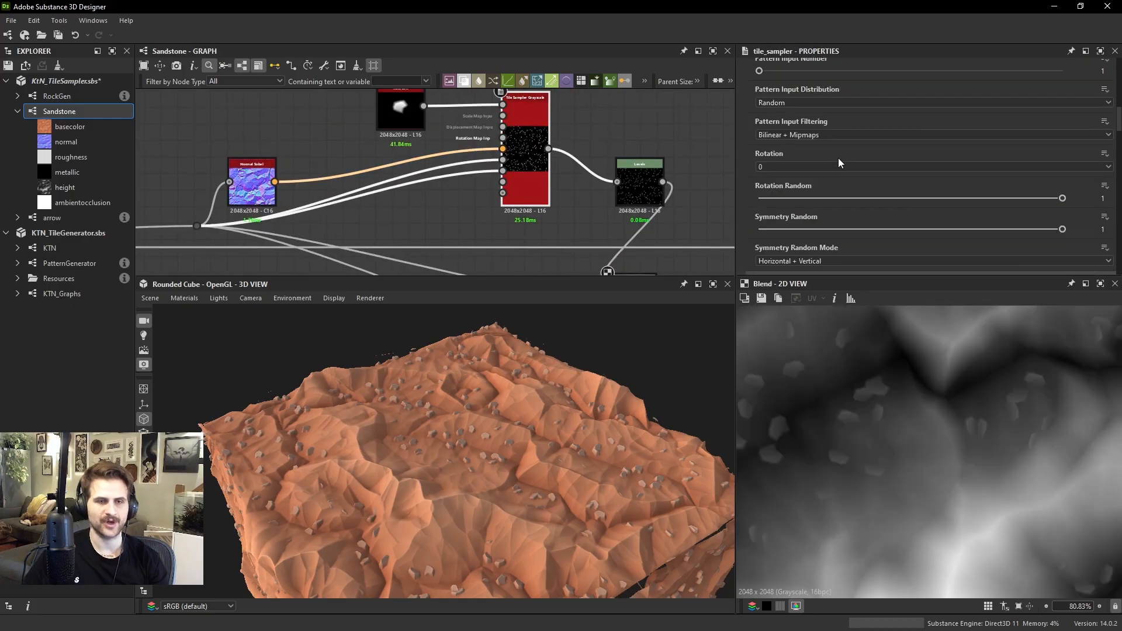
scroll(838, 158, "down", 8)
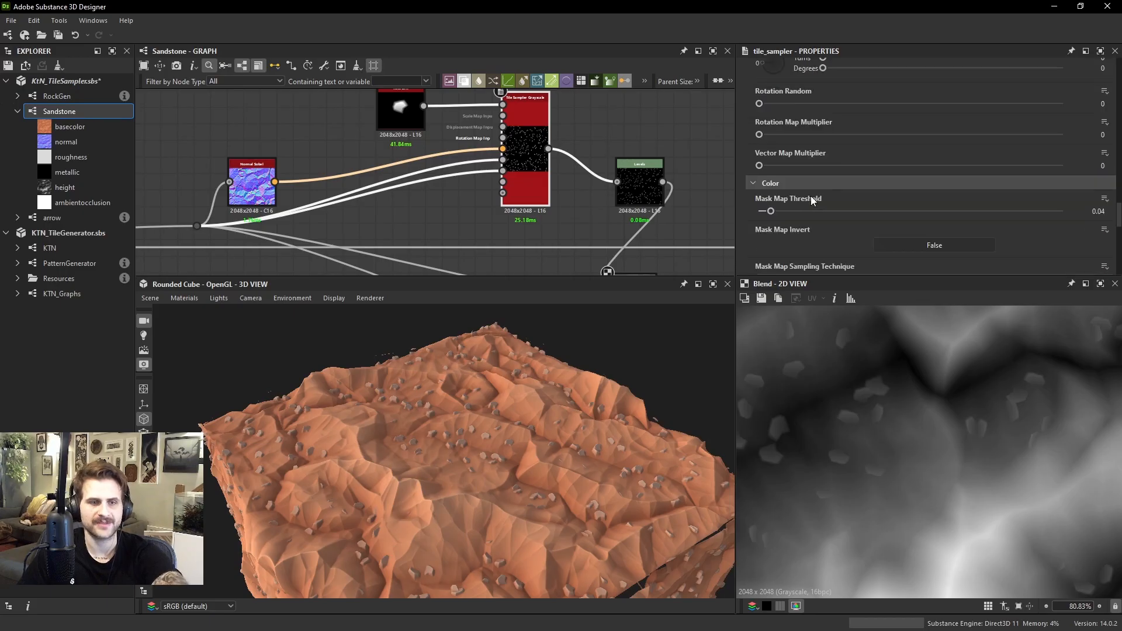
mouse_move(770, 211)
left_mouse_down()
mouse_move(810, 211)
mouse_move(757, 216)
left_mouse_up()
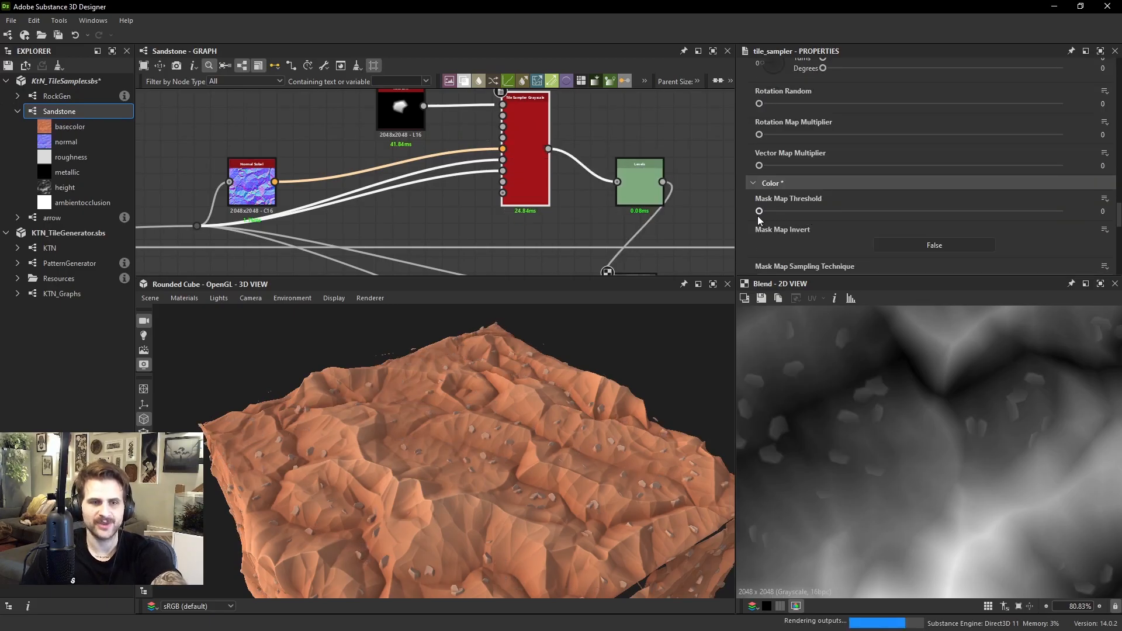
left_click(937, 245)
left_click_drag(759, 211, 1009, 226)
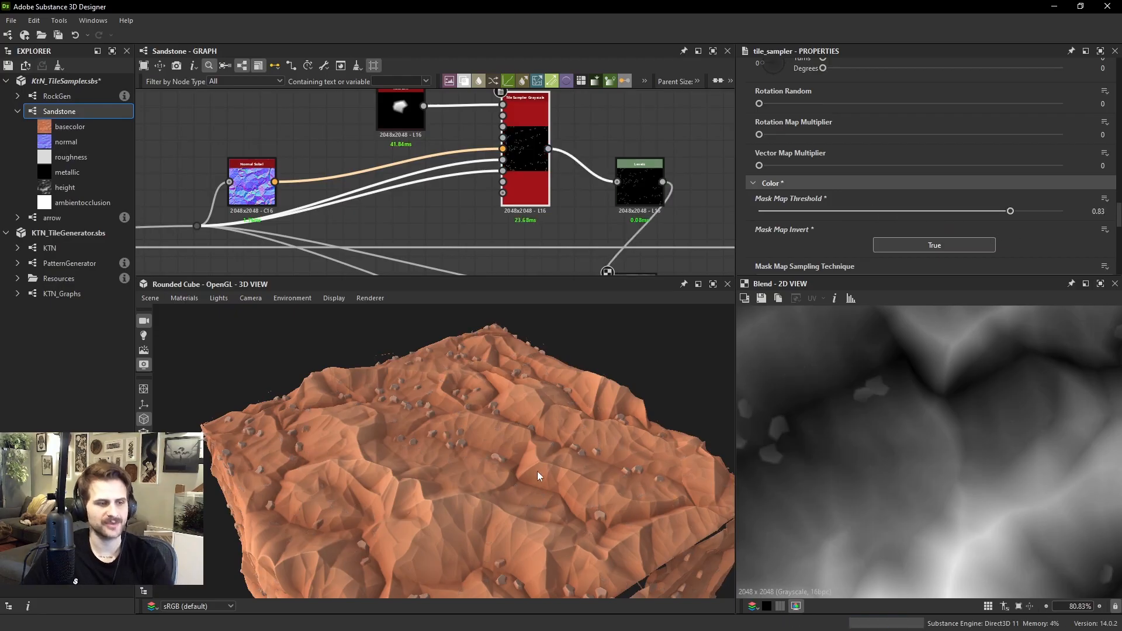
Inspect the masked rocks up close, compare them with the Mask Map Threshold at 0, and set it to 0.81
left_click_drag(538, 471, 420, 409)
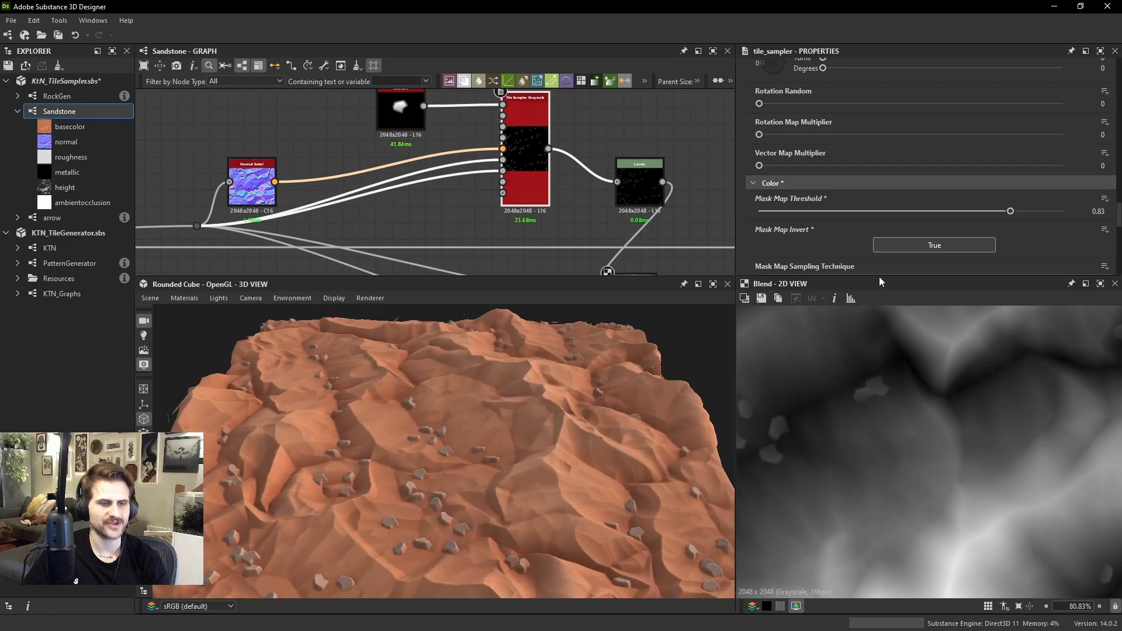
left_click_drag(1010, 211, 758, 211)
left_click_drag(488, 370, 364, 416)
left_click_drag(788, 211, 1005, 219)
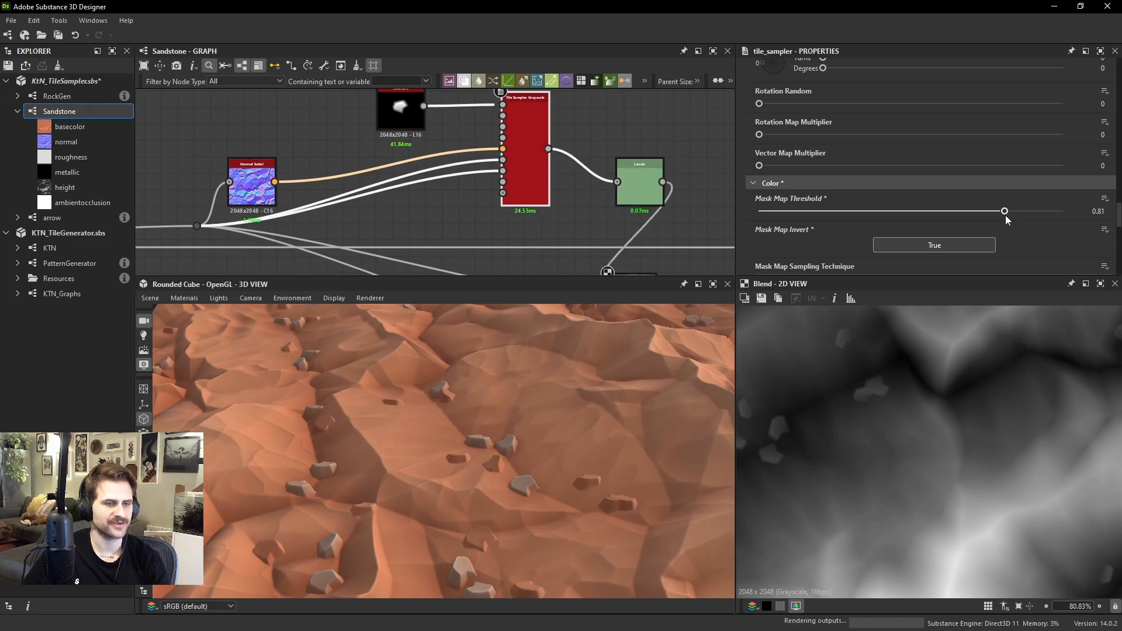
Set the rock Tile Sampler's Mask Random to 0.18 and inspect the rock scatter across the terrain
scroll(543, 398, "down", 3)
left_click_drag(543, 398, 553, 451)
scroll(571, 447, "down", 4)
scroll(552, 451, "up", 4)
scroll(841, 178, "down", 3)
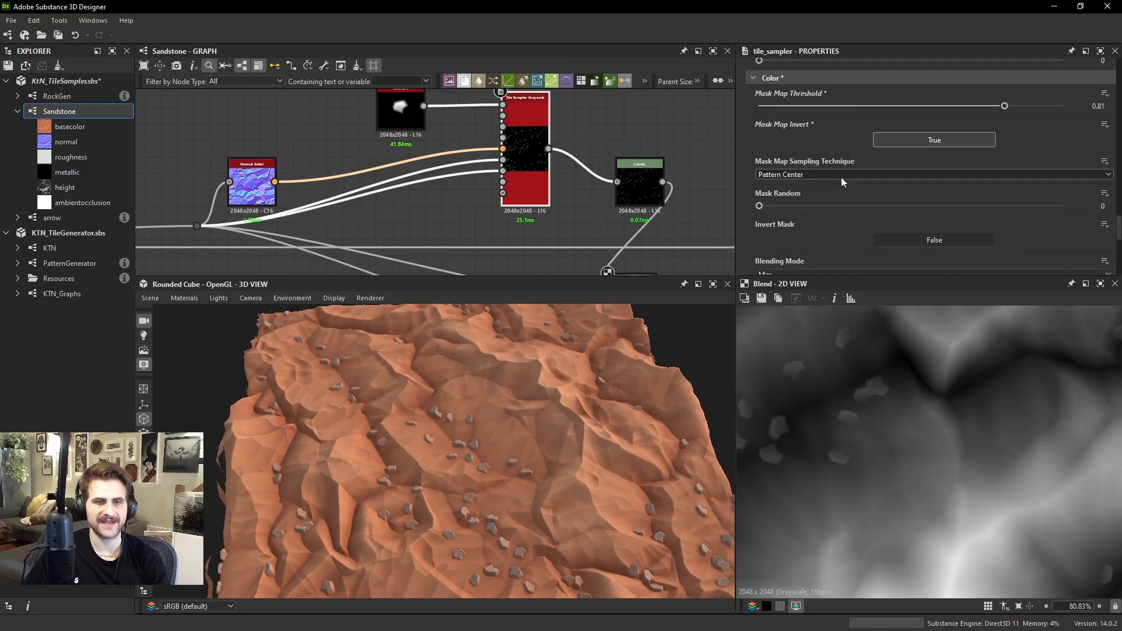
left_click_drag(758, 205, 813, 206)
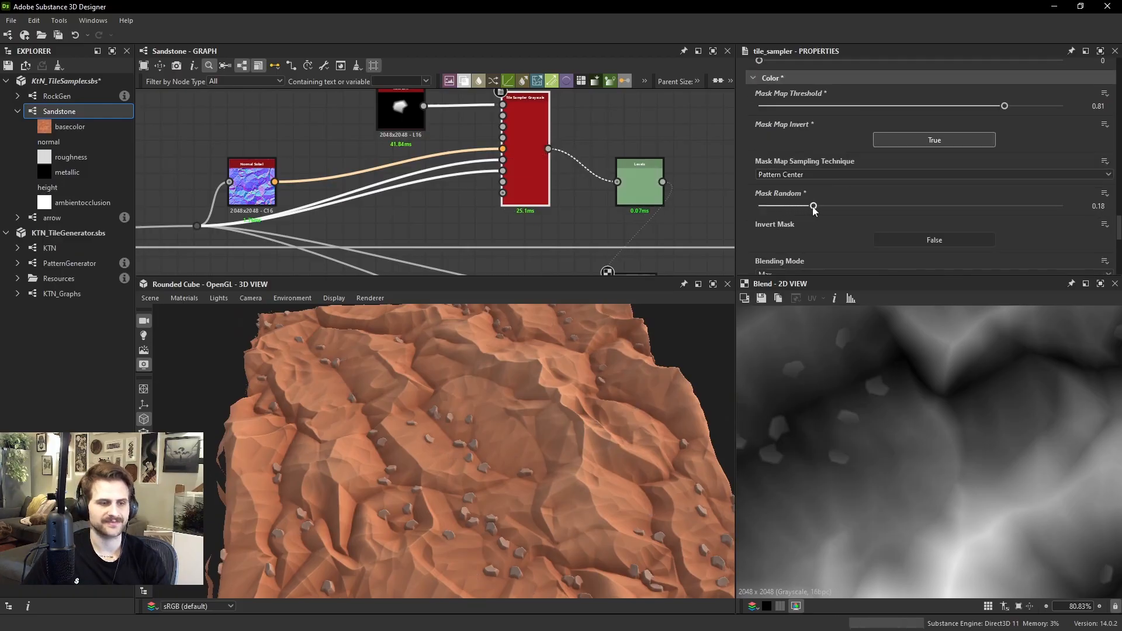
left_click_drag(623, 445, 418, 401)
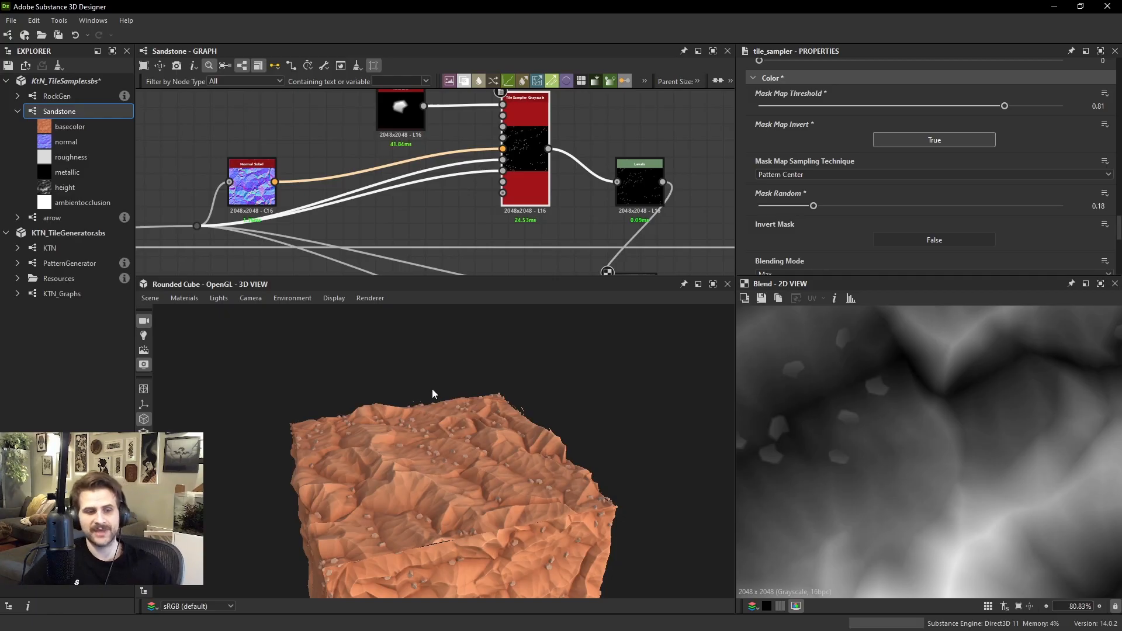
scroll(485, 419, "up", 6)
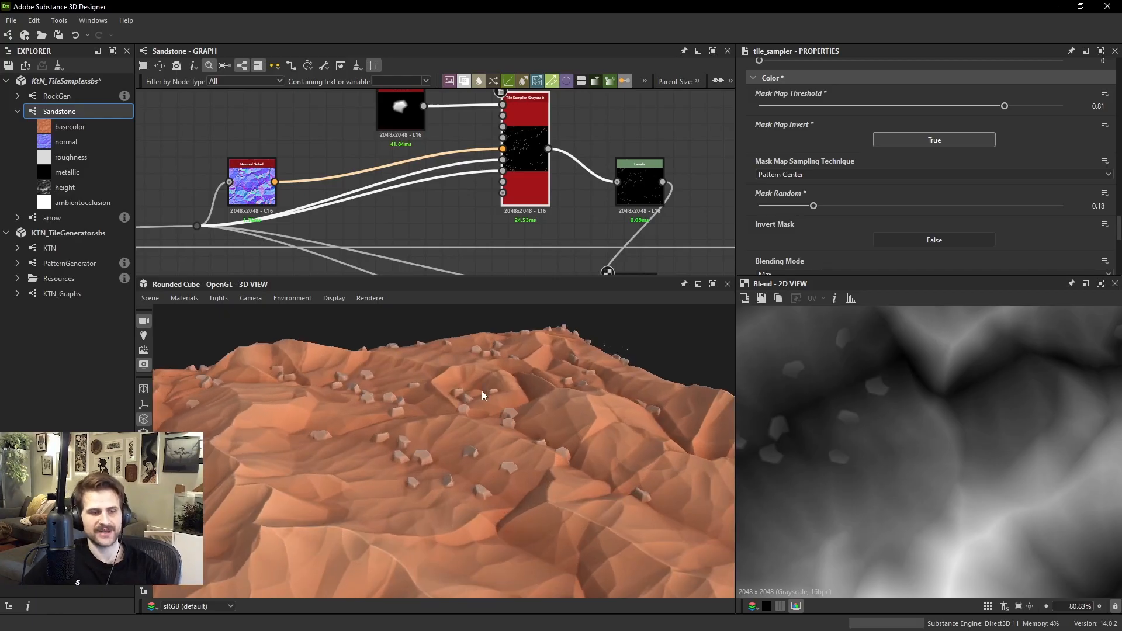
left_click_drag(514, 389, 514, 418)
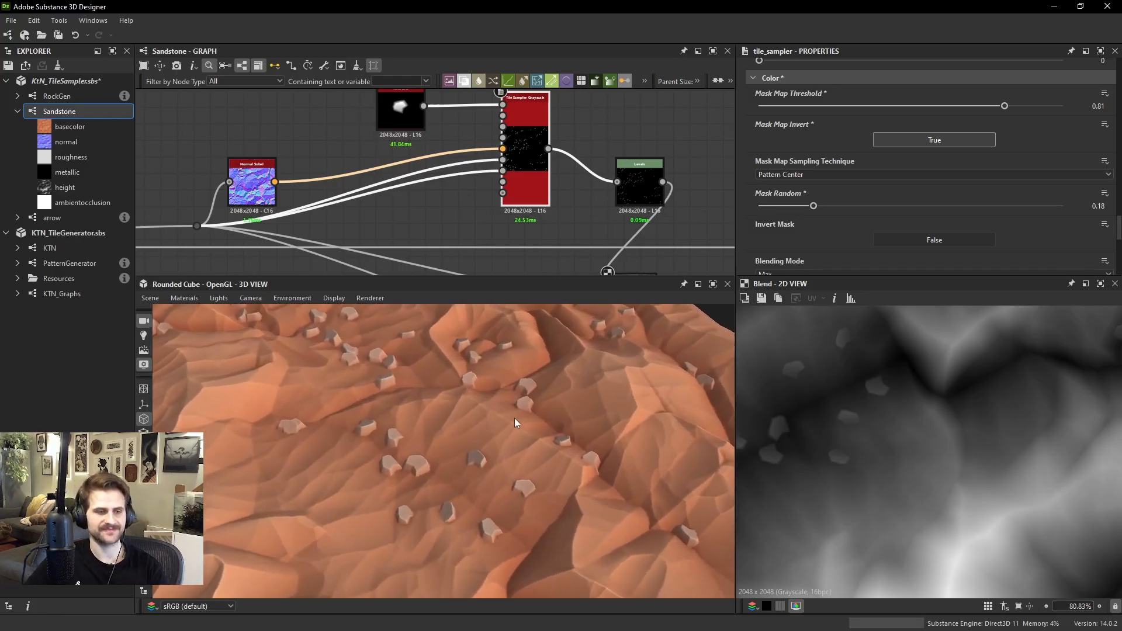
scroll(509, 419, "up", 4)
scroll(407, 222, "down", 3)
Preview the RockGen node feeding the Tile Sampler and show its parameters
middle_click_drag(411, 156, 437, 208)
scroll(437, 208, "up", 2)
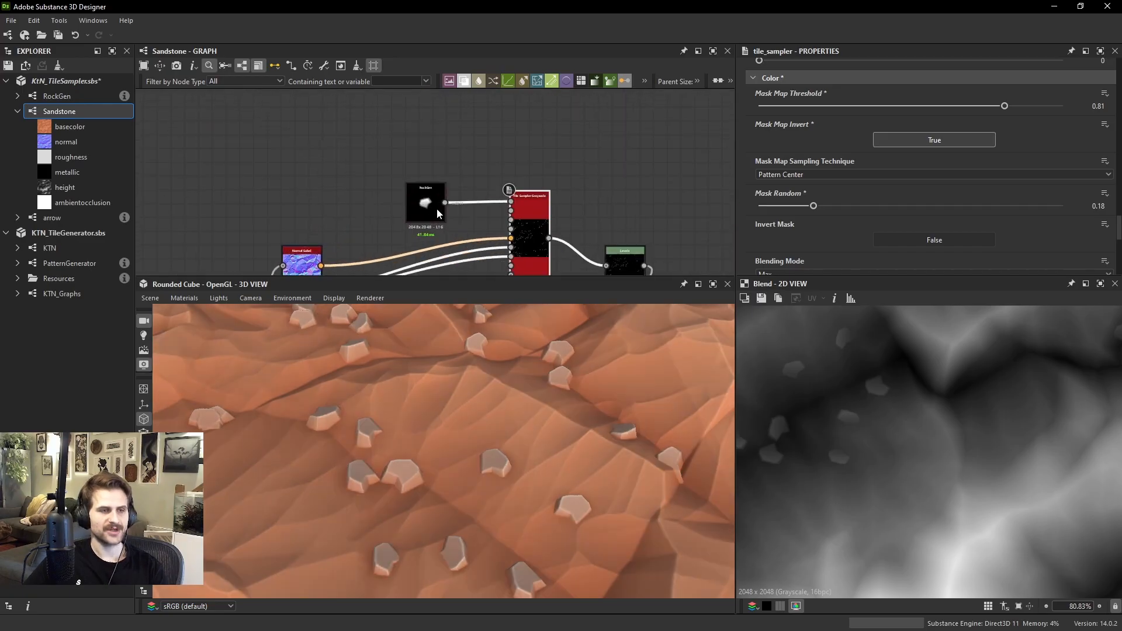
left_click_drag(436, 208, 378, 149)
scroll(398, 146, "up", 2)
double_click(381, 150)
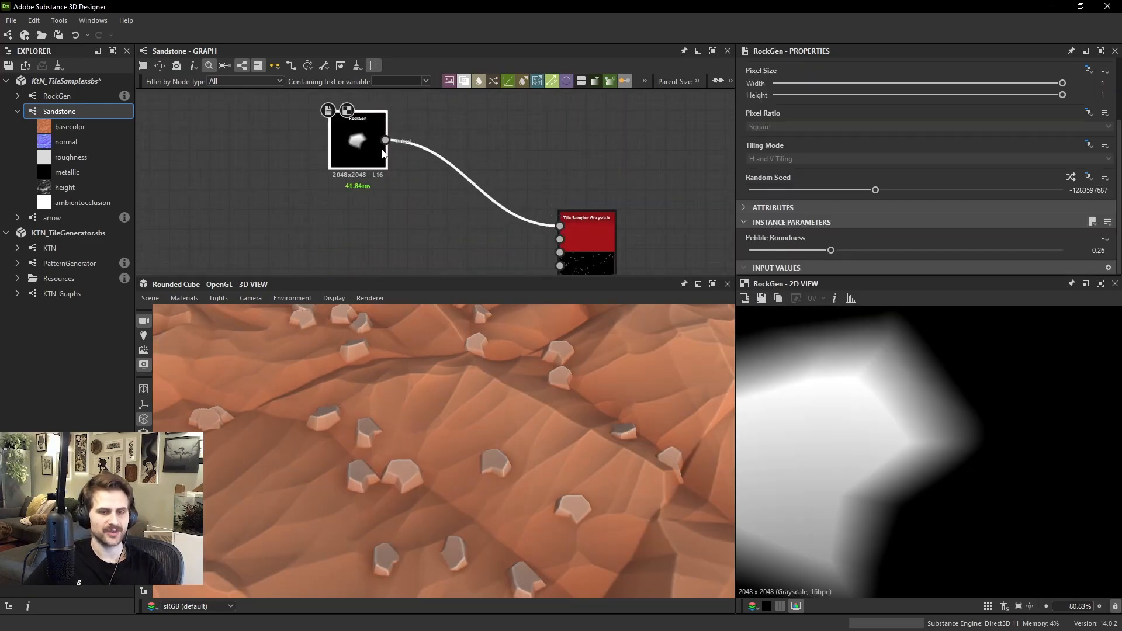
key("Page_Up")
scroll(467, 168, "down", 5)
key("f")
scroll(466, 165, "up", 2)
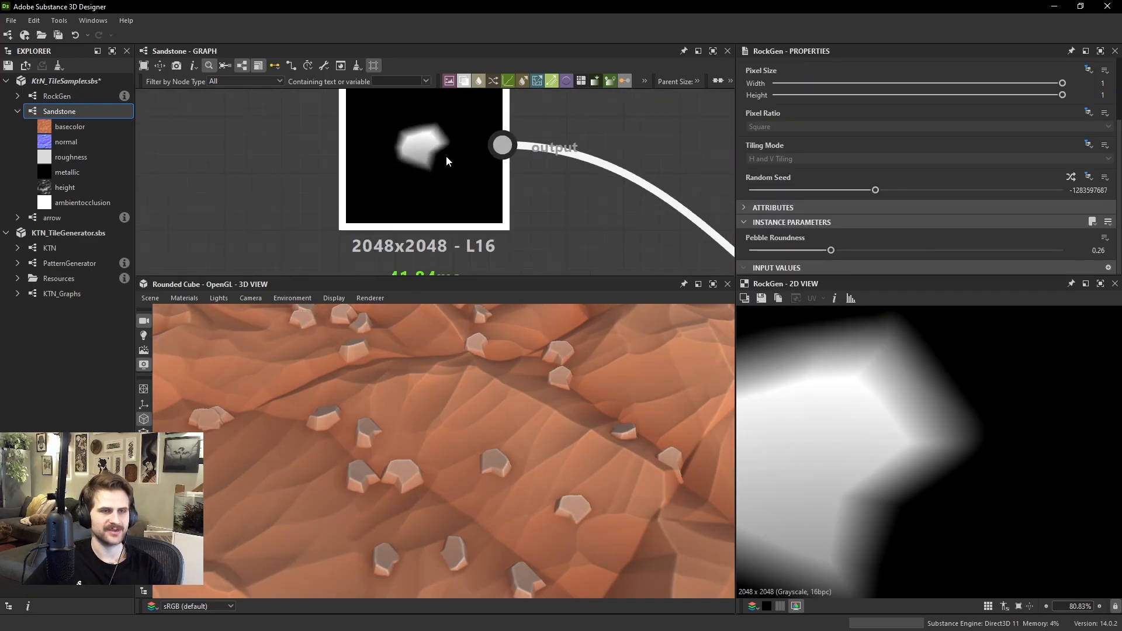
Try several random seeds on the RockGen node and set its Pebble Roundness to 0.14
left_click(1070, 177)
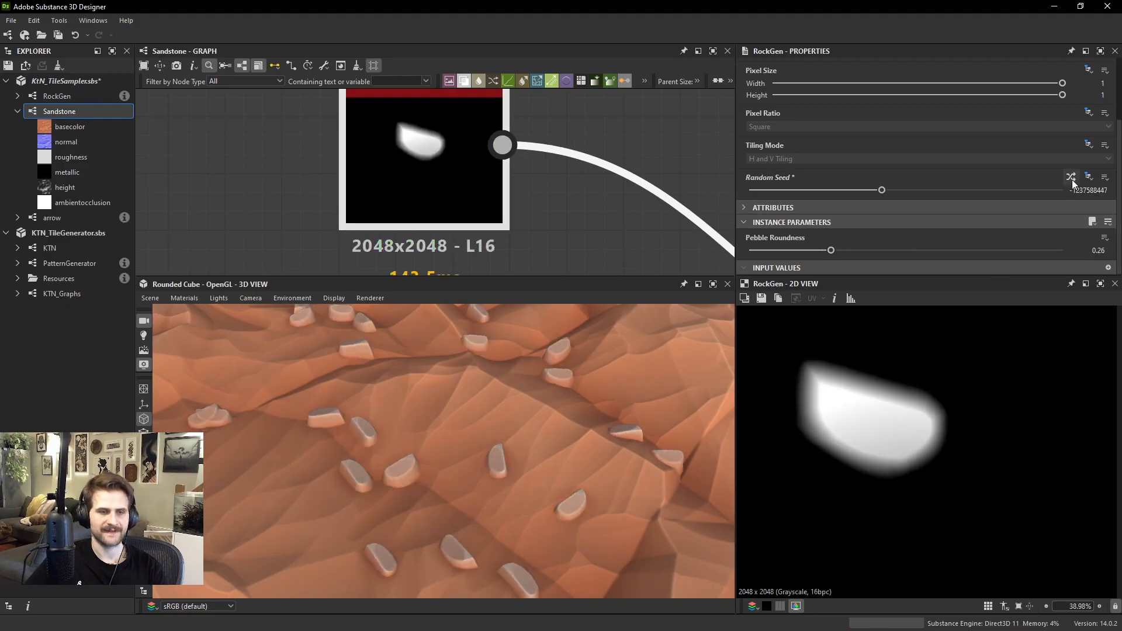
left_click(1070, 177)
left_click(1070, 176)
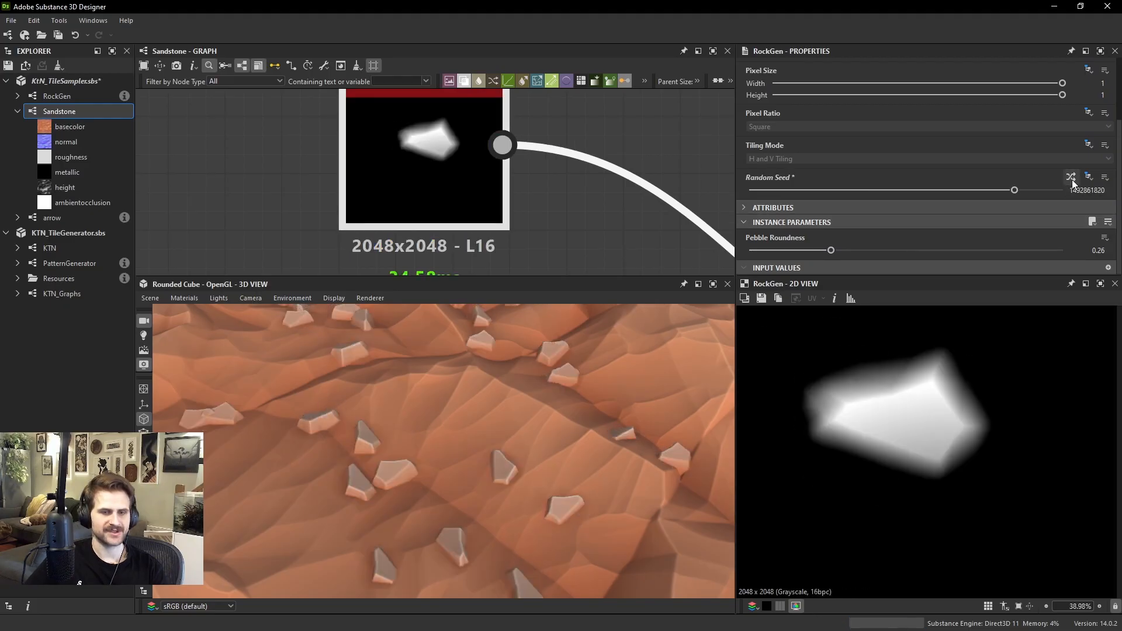
left_click(1071, 180)
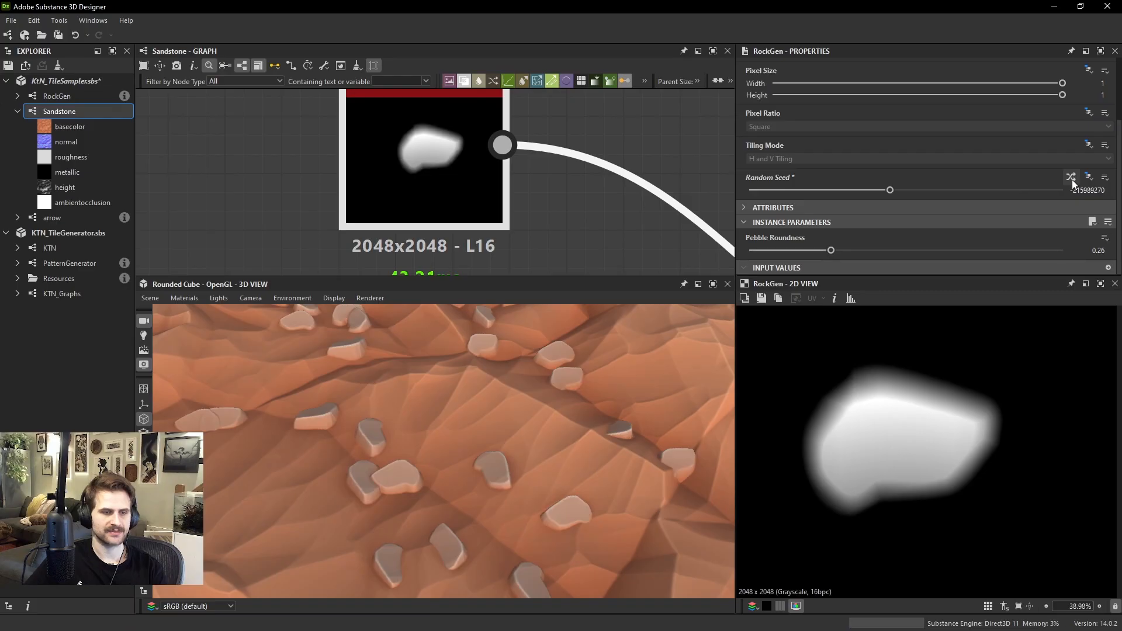
left_click(1071, 180)
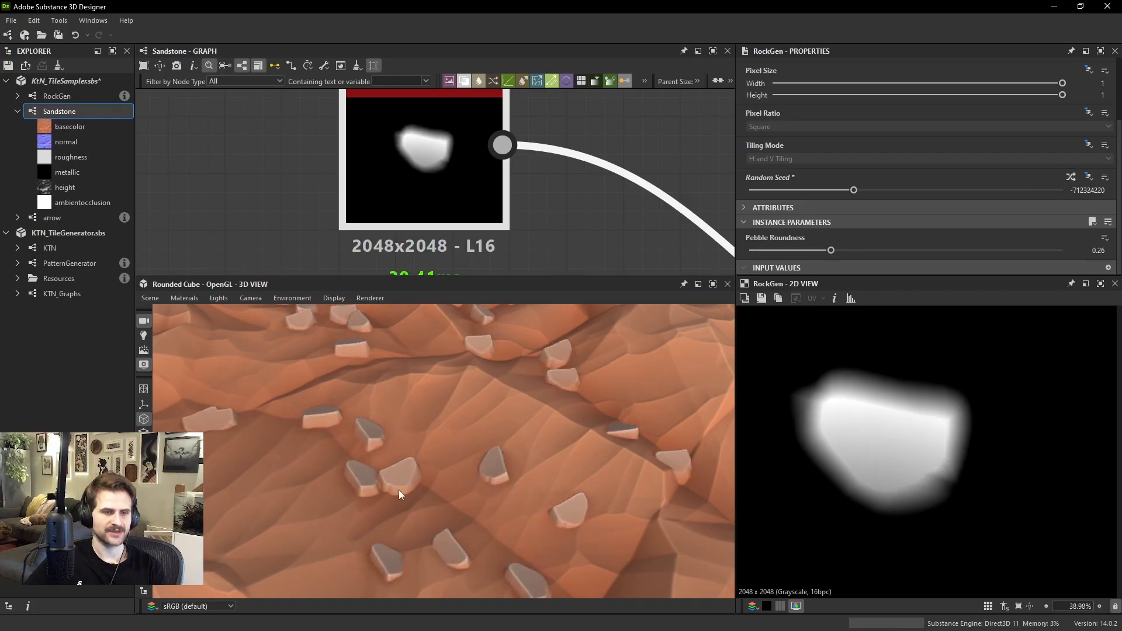
left_click_drag(398, 489, 446, 386)
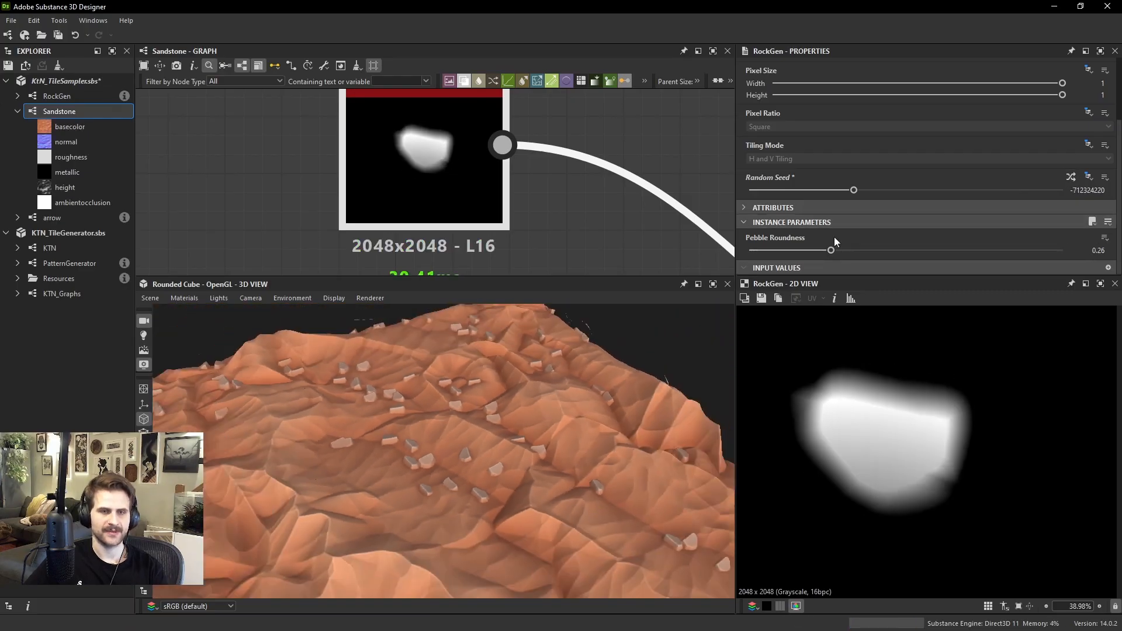
left_click_drag(830, 250, 794, 251)
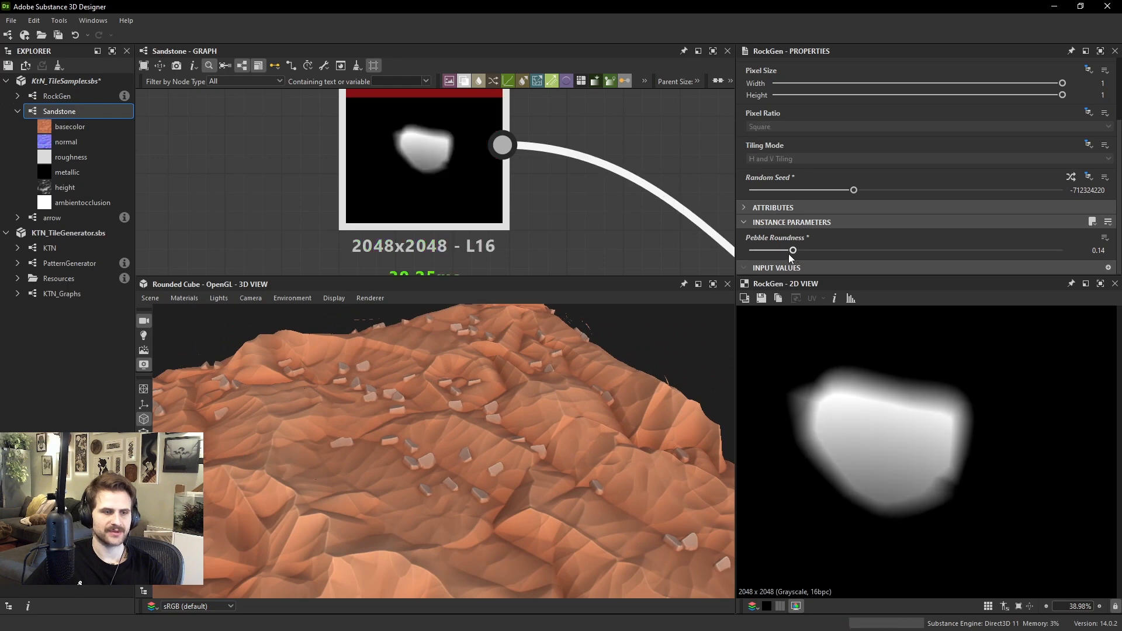
Randomize the RockGen seed until the angular rock shape of seed -489040358 appears, and check it on the terrain
left_click(1071, 177)
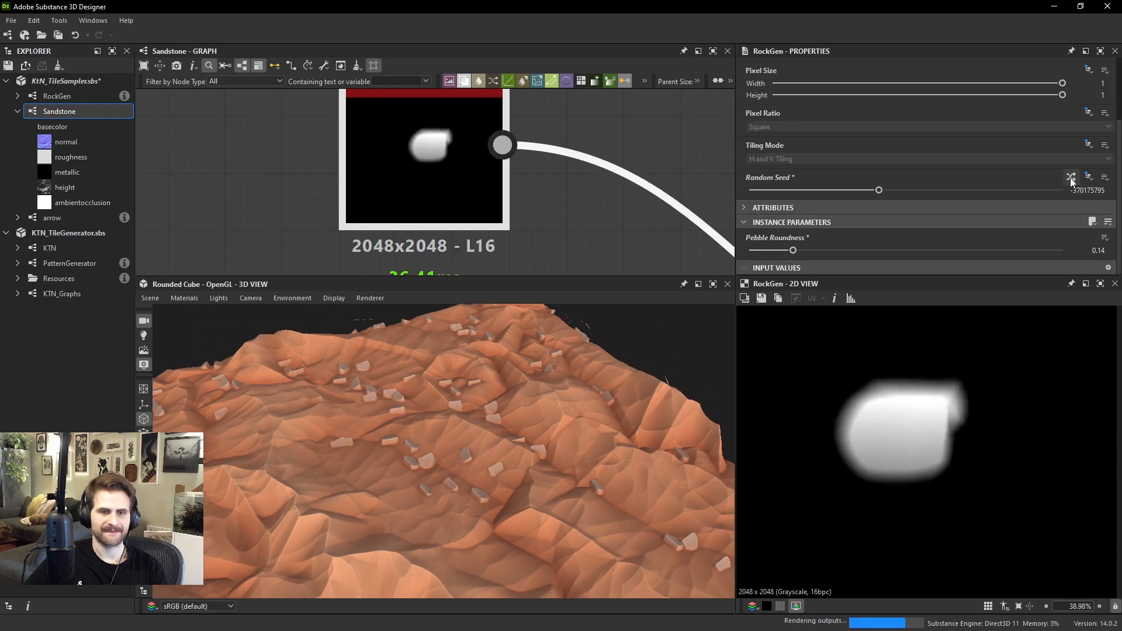
left_click(1070, 178)
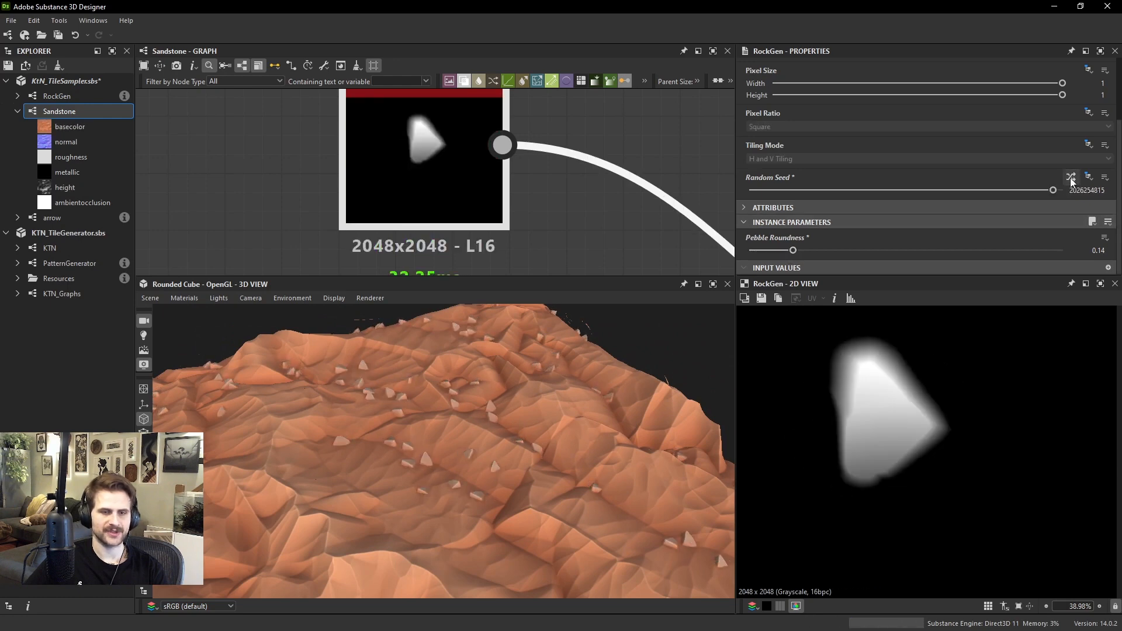
left_click(1070, 177)
left_click(1070, 178)
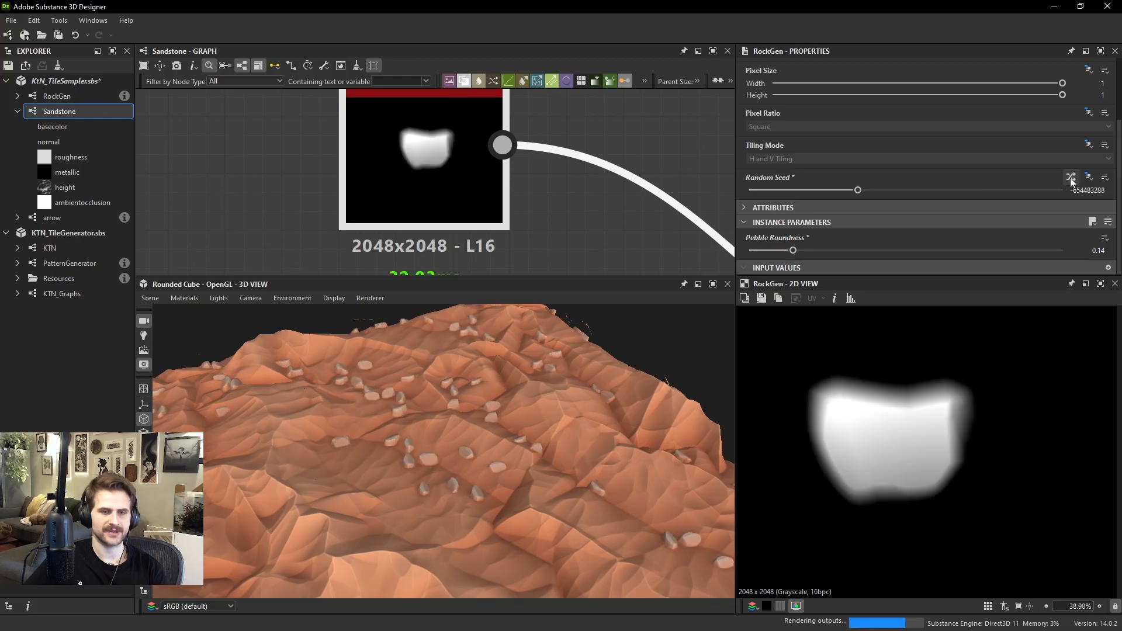
left_click(1070, 178)
left_click(1071, 178)
left_click(1070, 178)
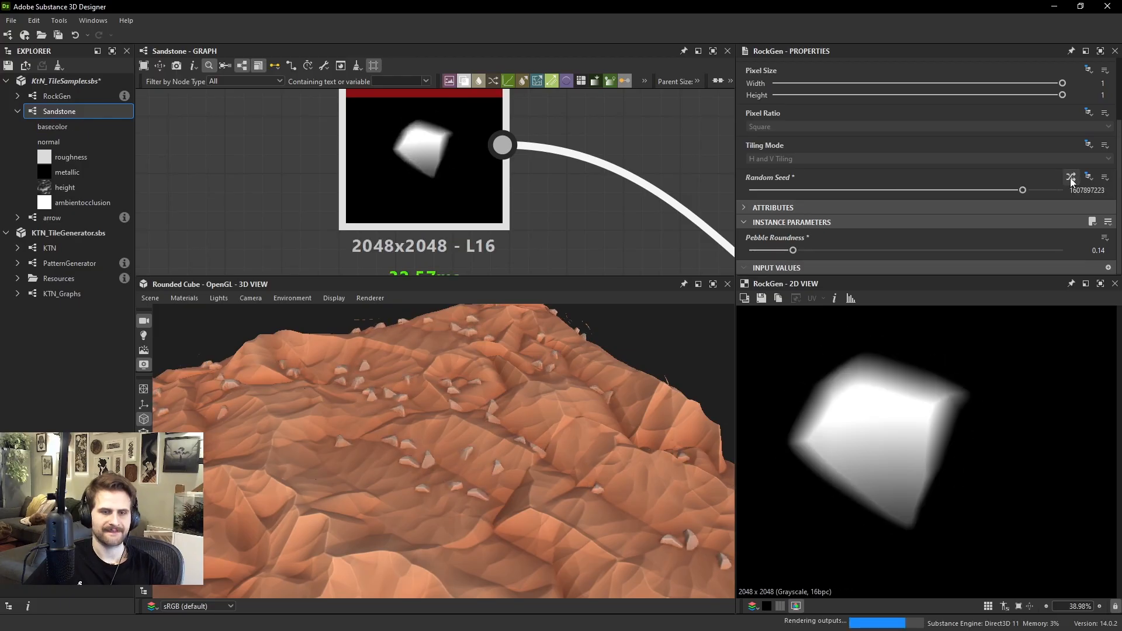
left_click(1070, 178)
left_click(1070, 178)
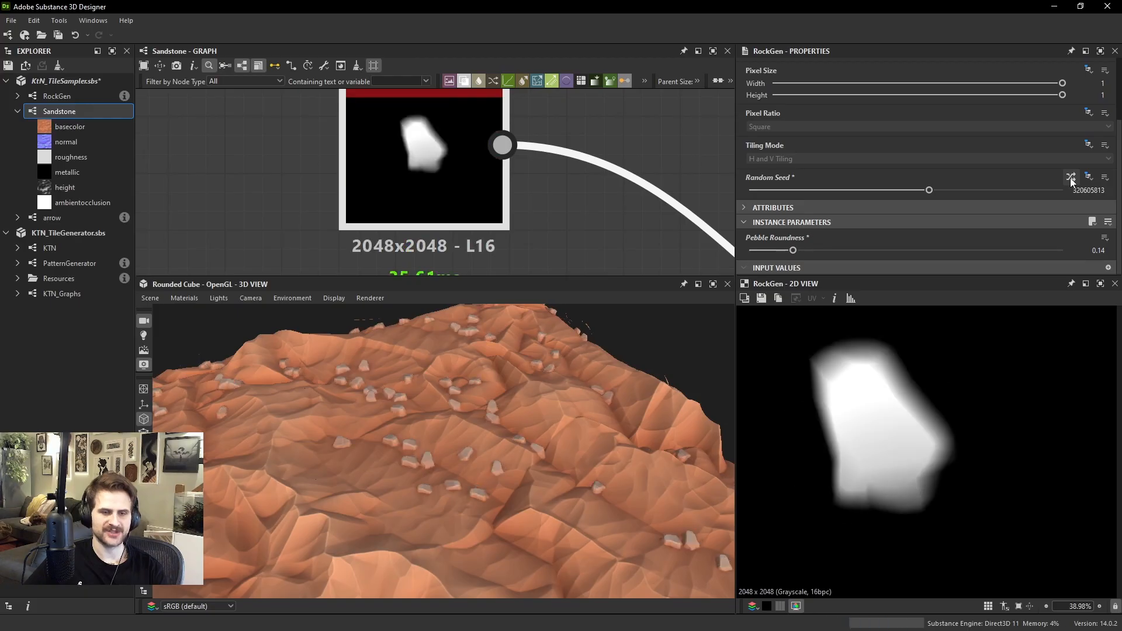
left_click(1070, 178)
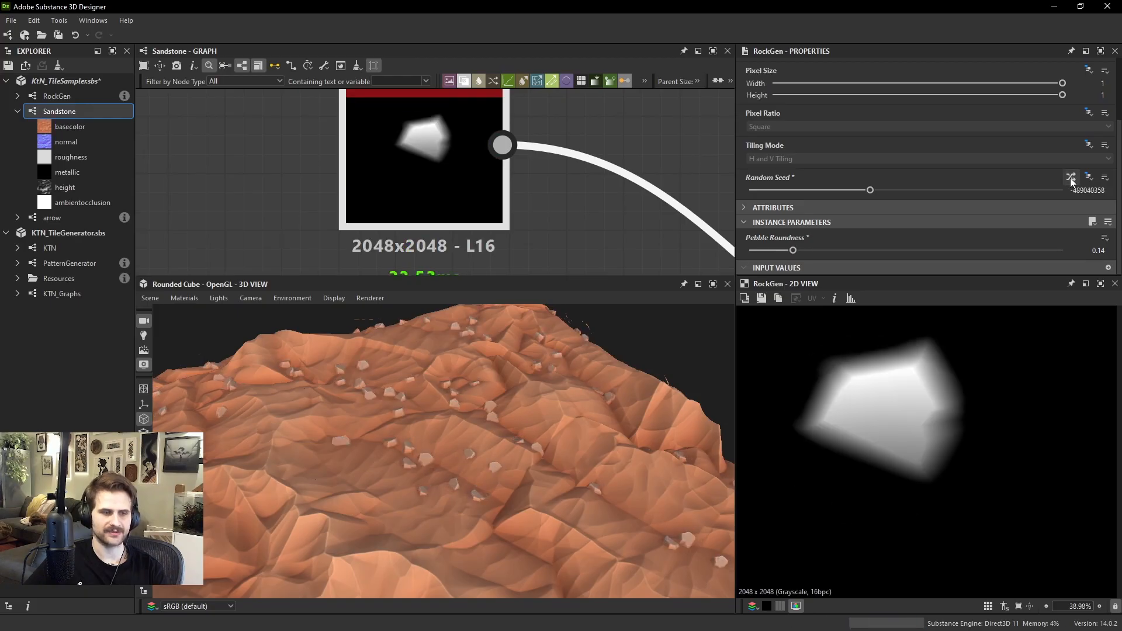
scroll(493, 418, "down", 3)
left_click_drag(493, 419, 578, 416)
scroll(579, 416, "up", 5)
scroll(466, 233, "down", 4)
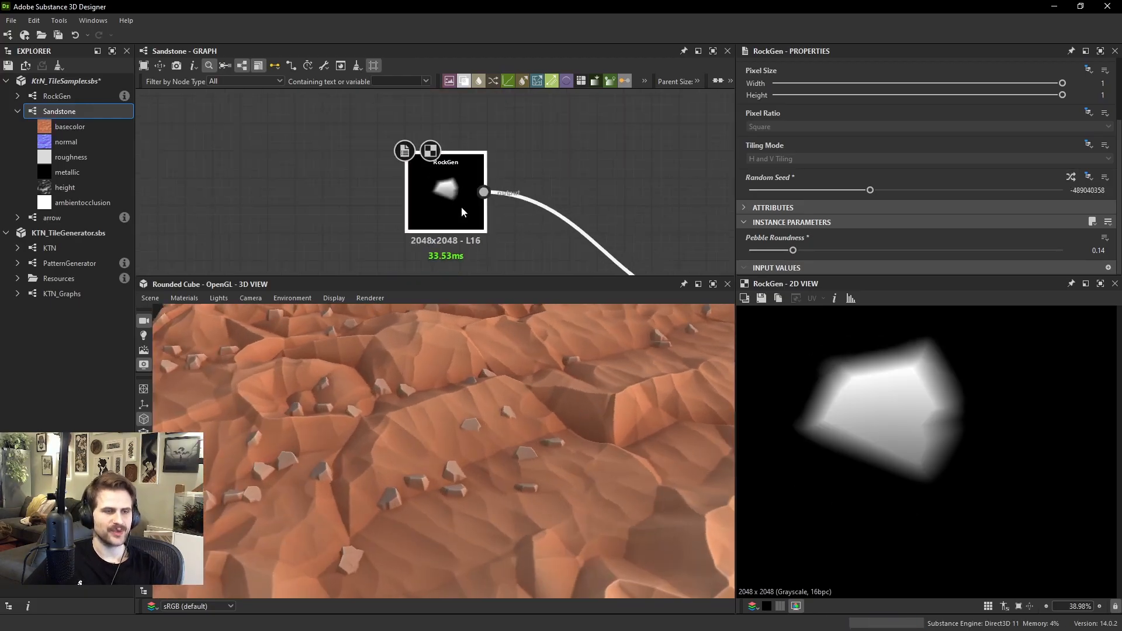
Duplicate the RockGen node below the original and randomize the copy's seed for a second rock shape
key("ctrl+d")
left_click_drag(461, 208, 435, 212)
scroll(439, 177, "down", 4)
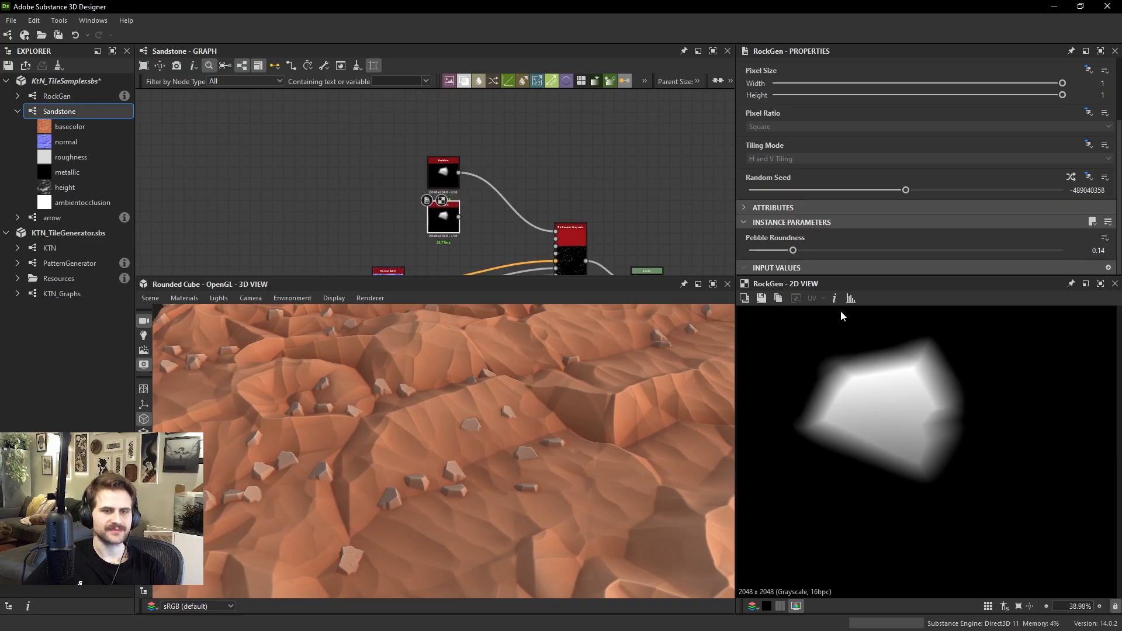
scroll(841, 312, "up", 2)
left_click(1071, 177)
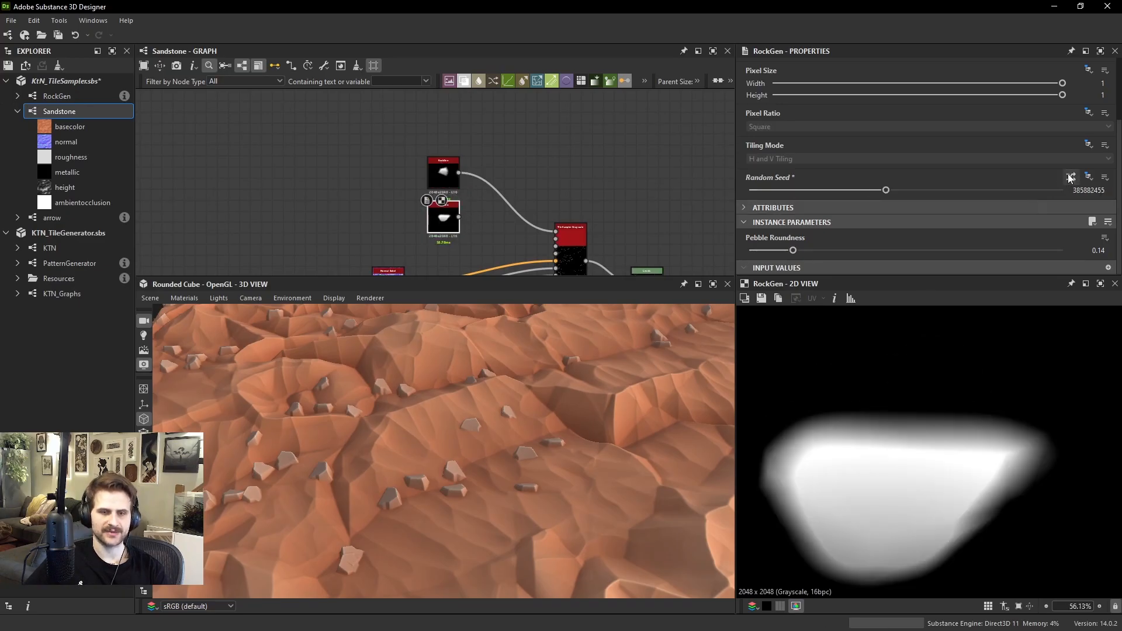
Set the rock Tile Sampler's Pattern Input Number to 2 and connect the second RockGen node to it
middle_click_drag(561, 214, 592, 180)
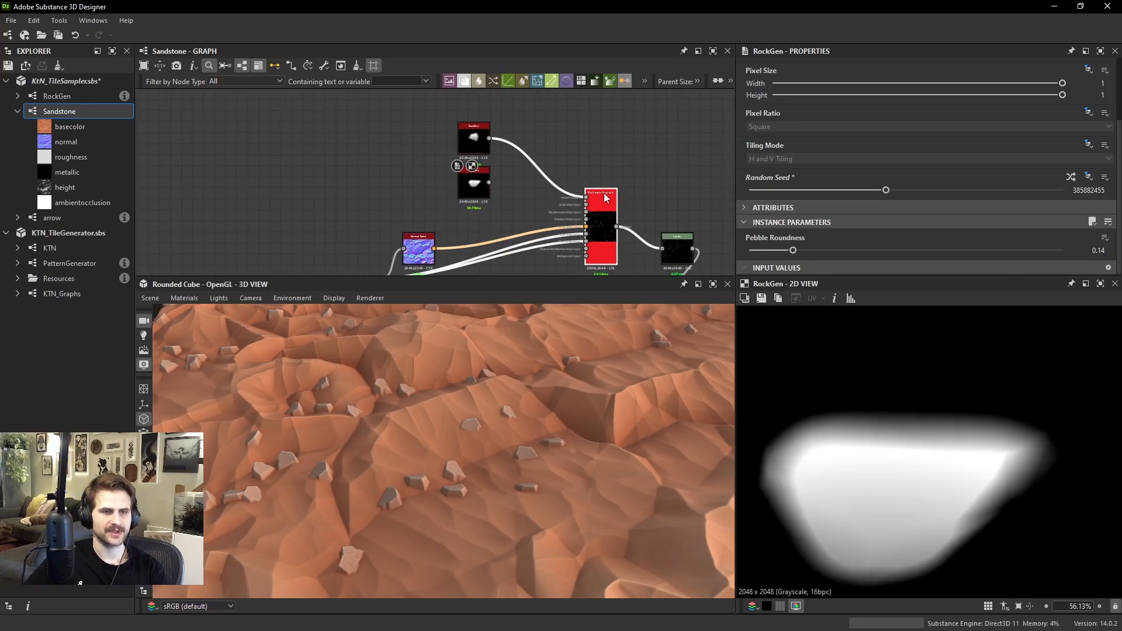
double_click(603, 198)
scroll(773, 212, "down", 5)
scroll(788, 222, "down", 3)
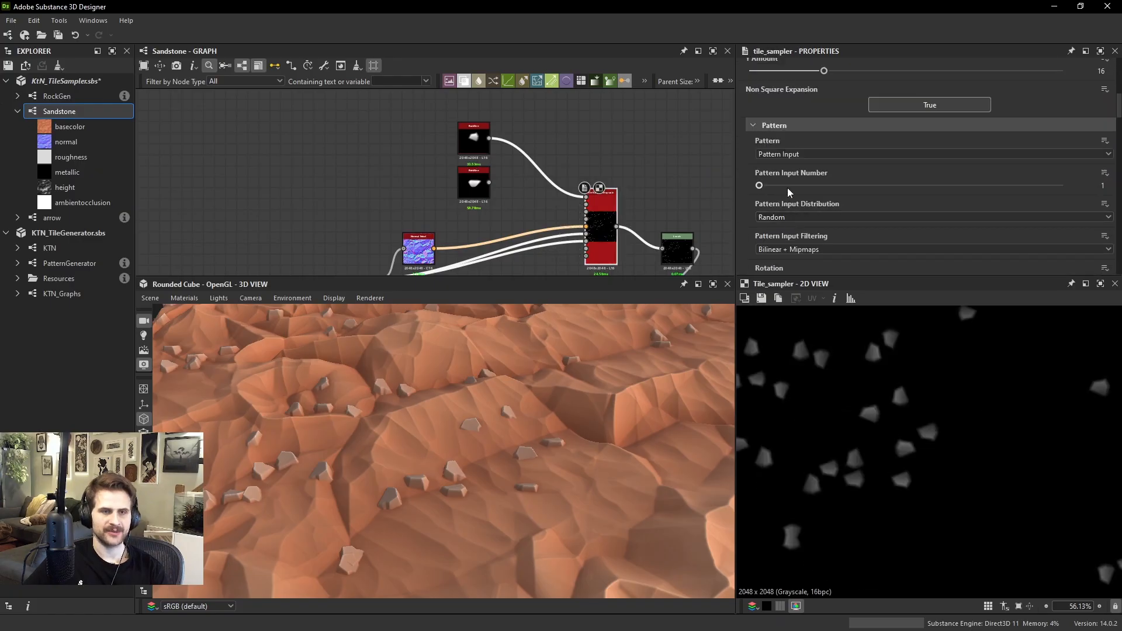
left_click_drag(787, 185, 819, 185)
scroll(592, 202, "up", 2)
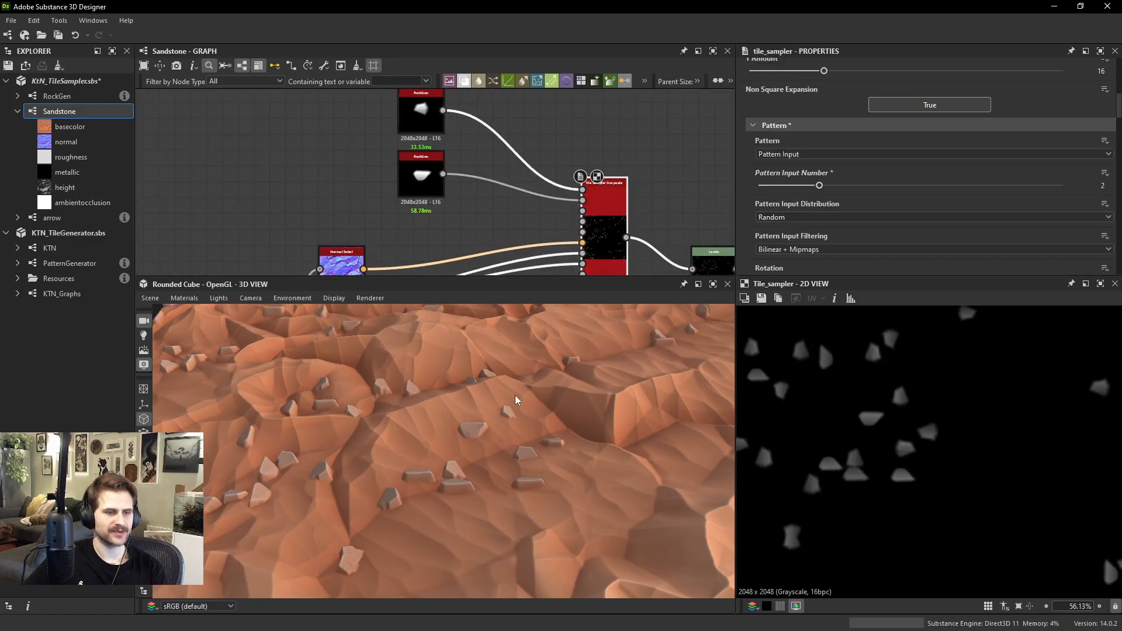
left_click_drag(515, 396, 400, 419)
scroll(399, 419, "down", 3)
Duplicate the second RockGen node and randomize the copy's seed to -34872613 for a third rock shape
middle_click_drag(446, 227, 445, 259)
left_click_drag(450, 258, 409, 158)
left_click_drag(442, 228, 417, 206)
left_click(434, 152)
key("ctrl+c")
key("ctrl+v")
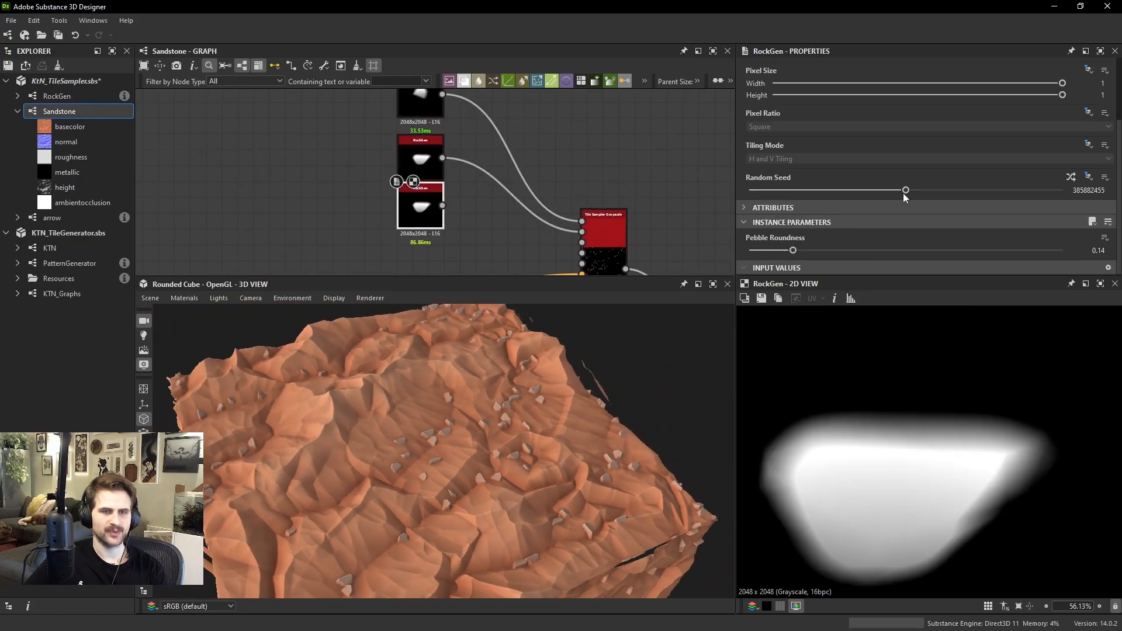
left_click(1069, 178)
left_click(1070, 178)
left_click(1070, 178)
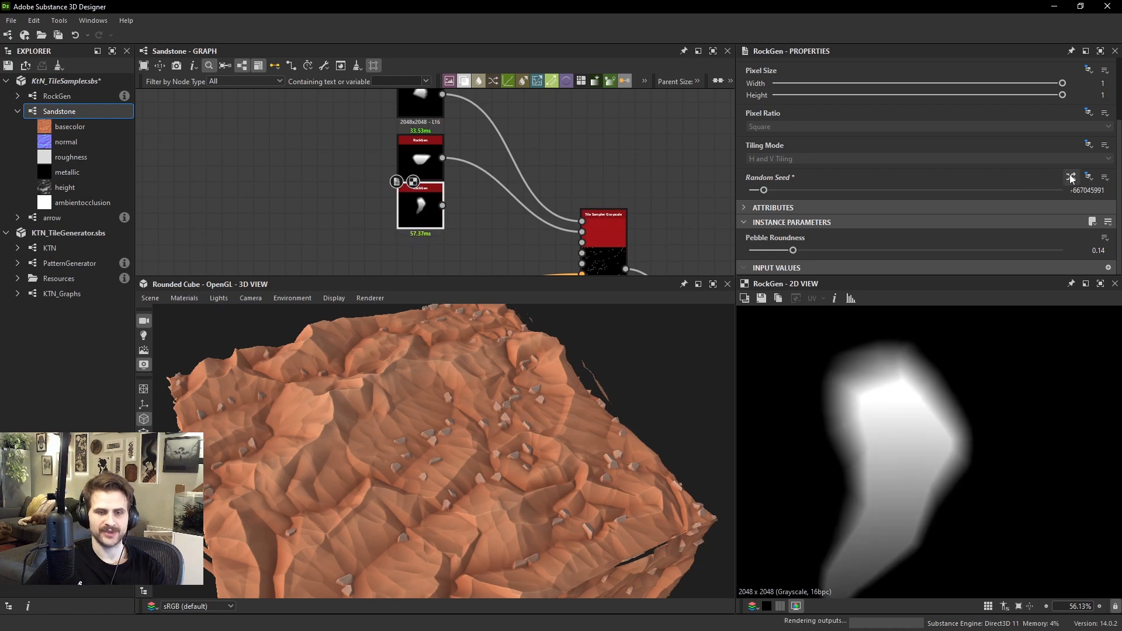
left_click(1069, 178)
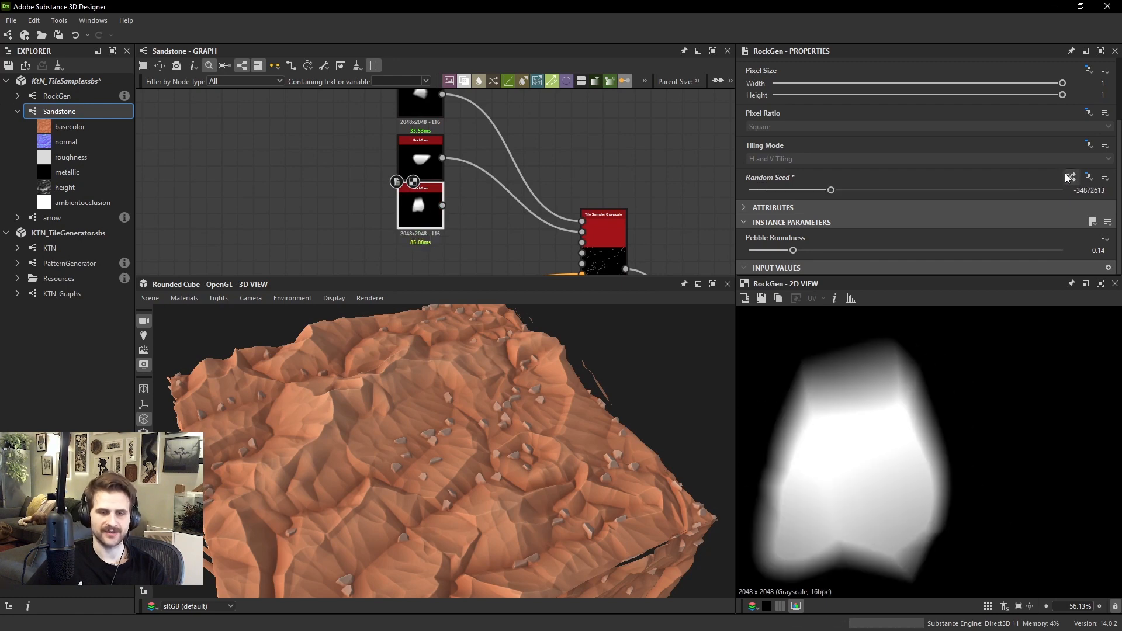
Set the rock Tile Sampler's Pattern Input Number to 3 and connect the third RockGen node to it
double_click(588, 248)
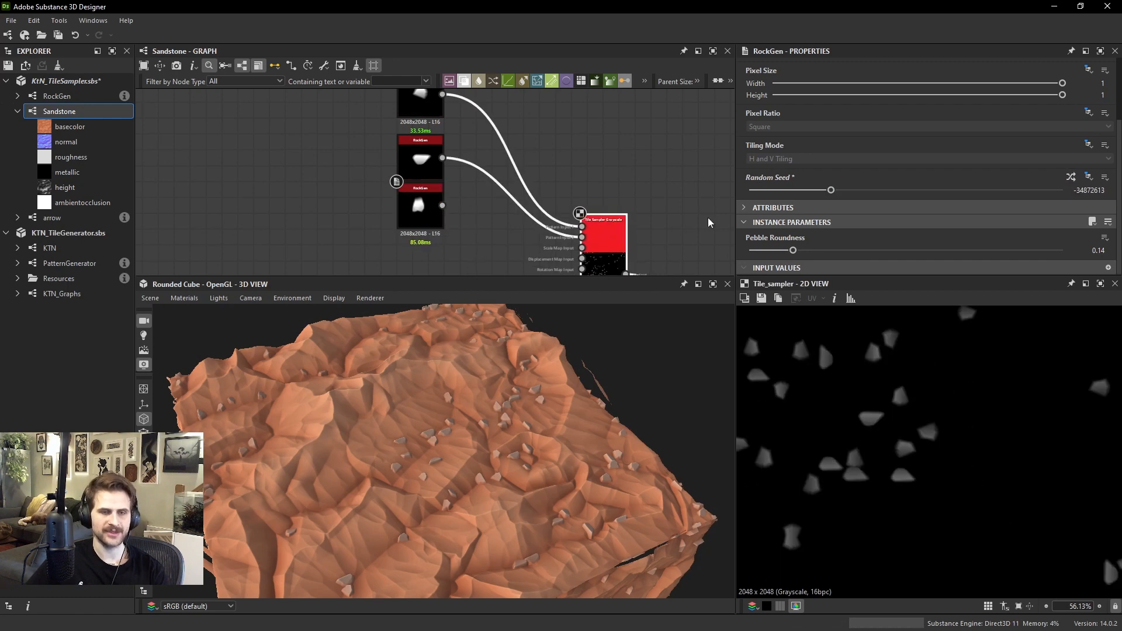
scroll(817, 177, "down", 5)
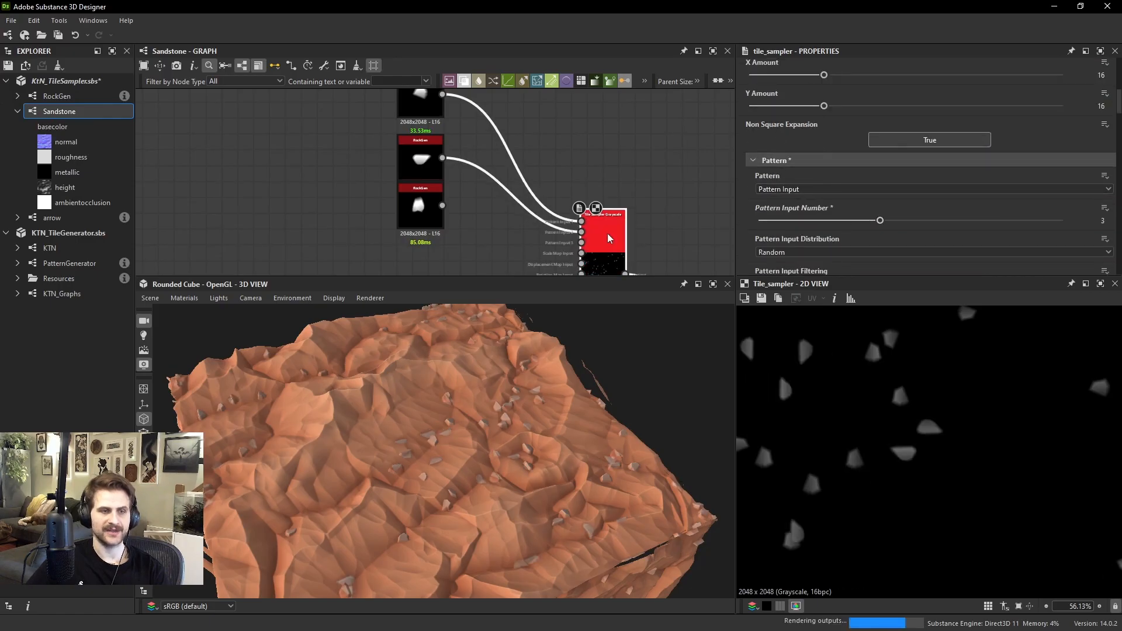
double_click(440, 214)
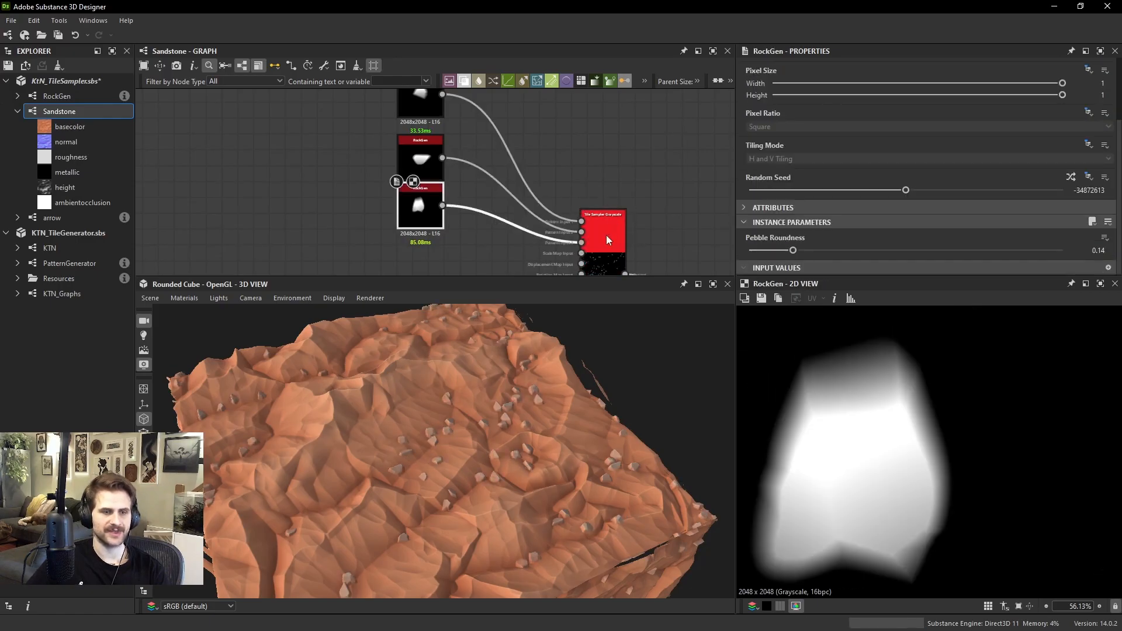
Add a Tile Sampler Color node beside the RockGen nodes and set its Pattern to Pattern Input
middle_click_drag(664, 153, 574, 246)
key("space")
type("tile sa")
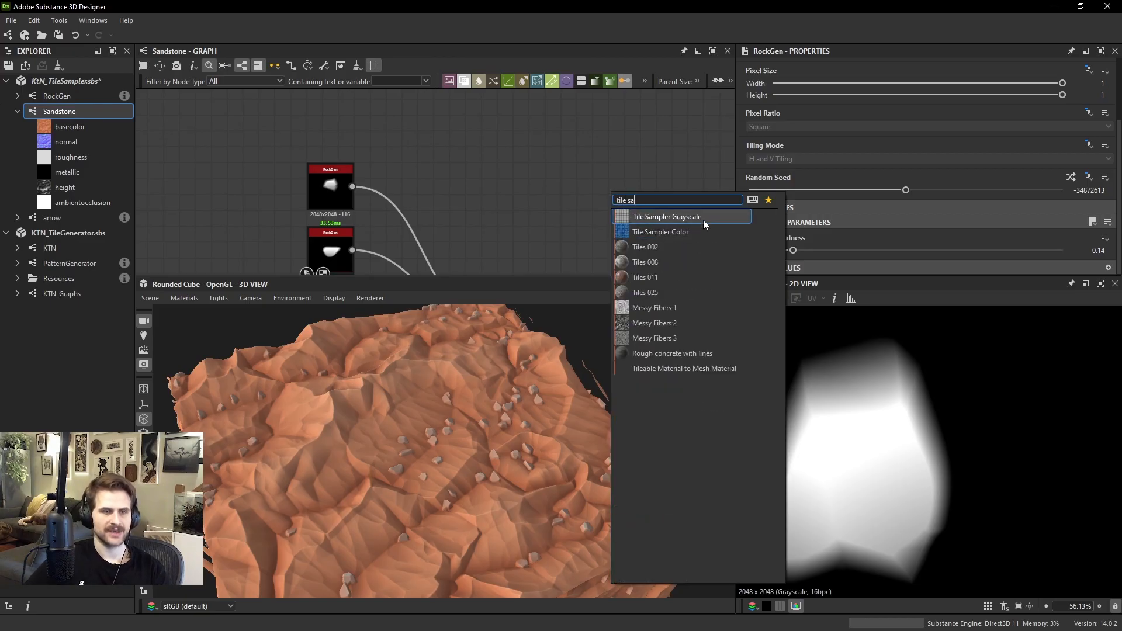
left_click(680, 231)
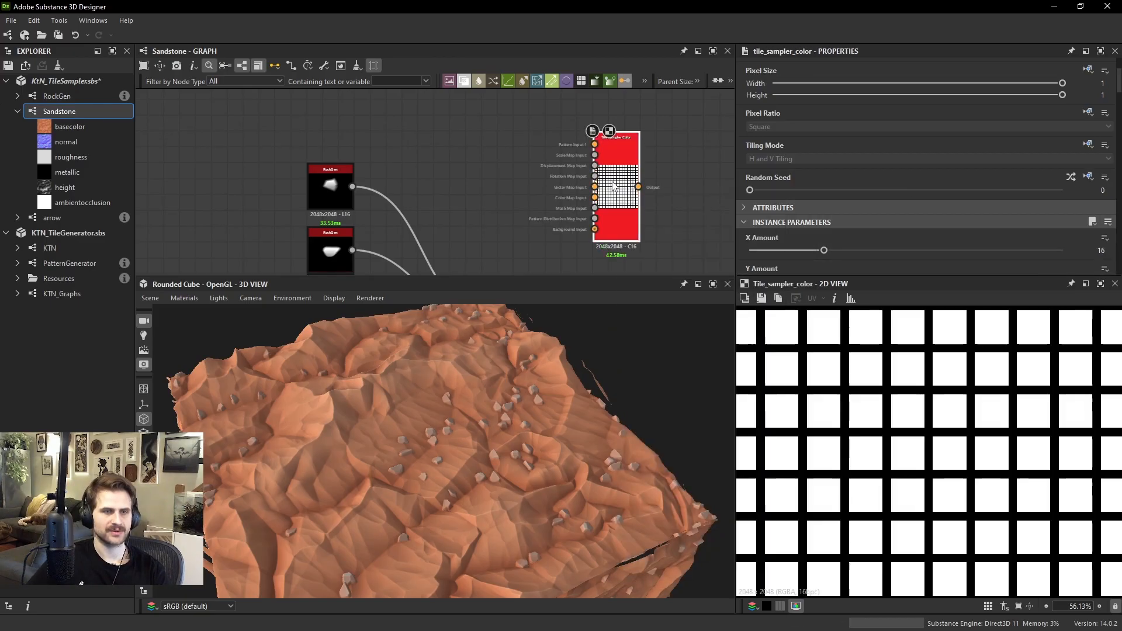
scroll(827, 205, "down", 5)
left_click(779, 224)
left_click(779, 237)
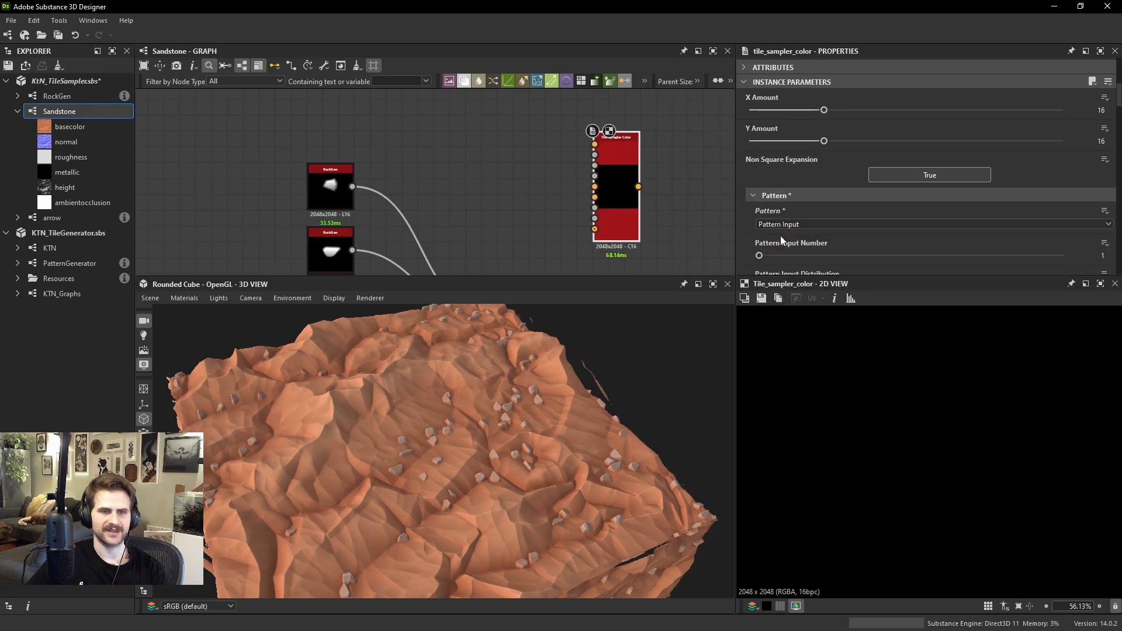
Set the Tile Sampler Color's Pattern Input Number to 6 and add a Tile Generator Extended node, accepting its file format update
left_click_drag(780, 255, 1050, 259)
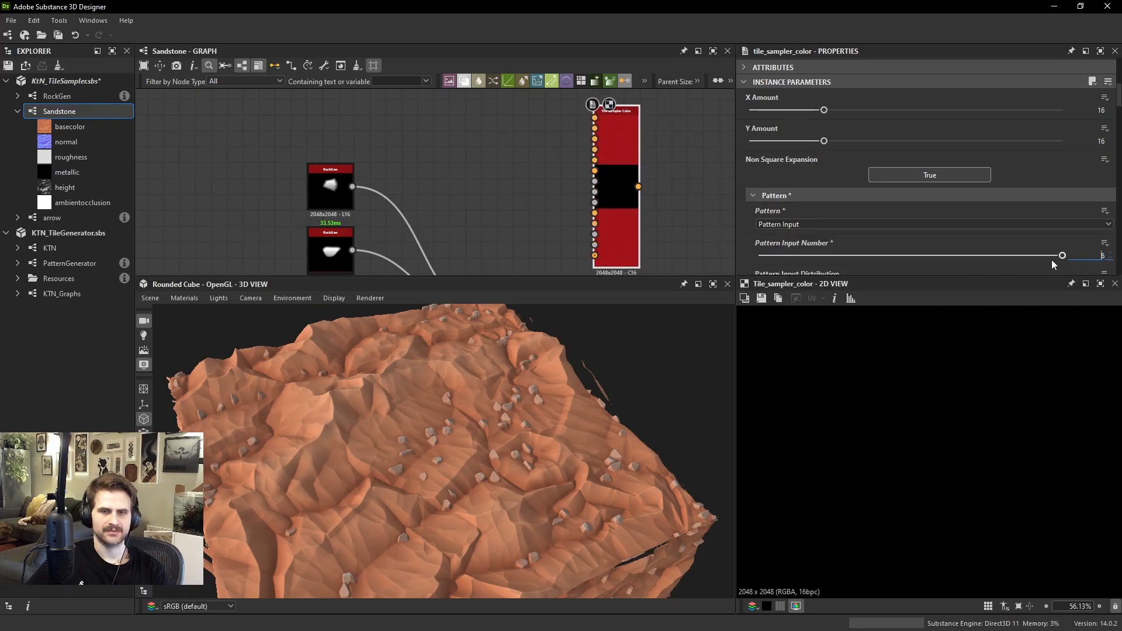
key("space")
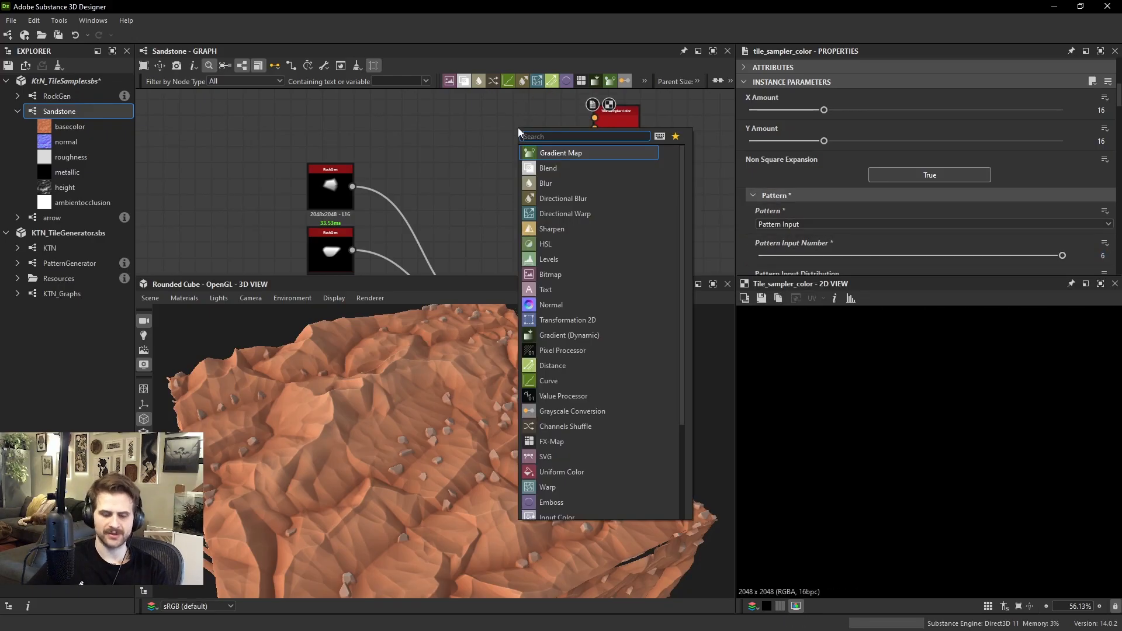
type("tile sa")
key("BackSpace")
key("BackSpace")
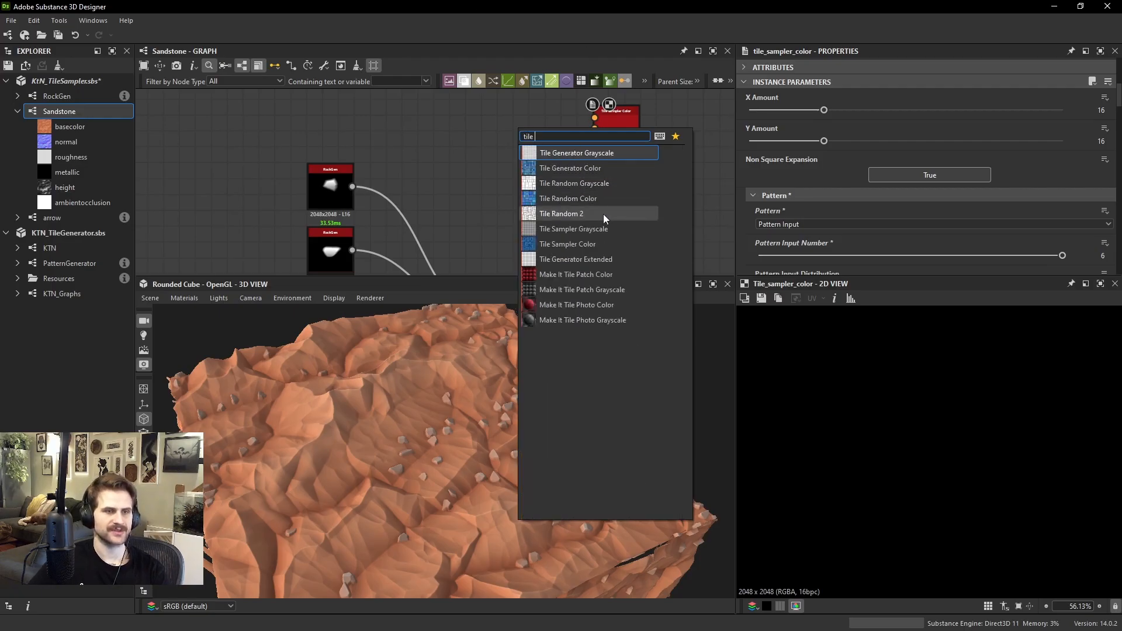
left_click(601, 257)
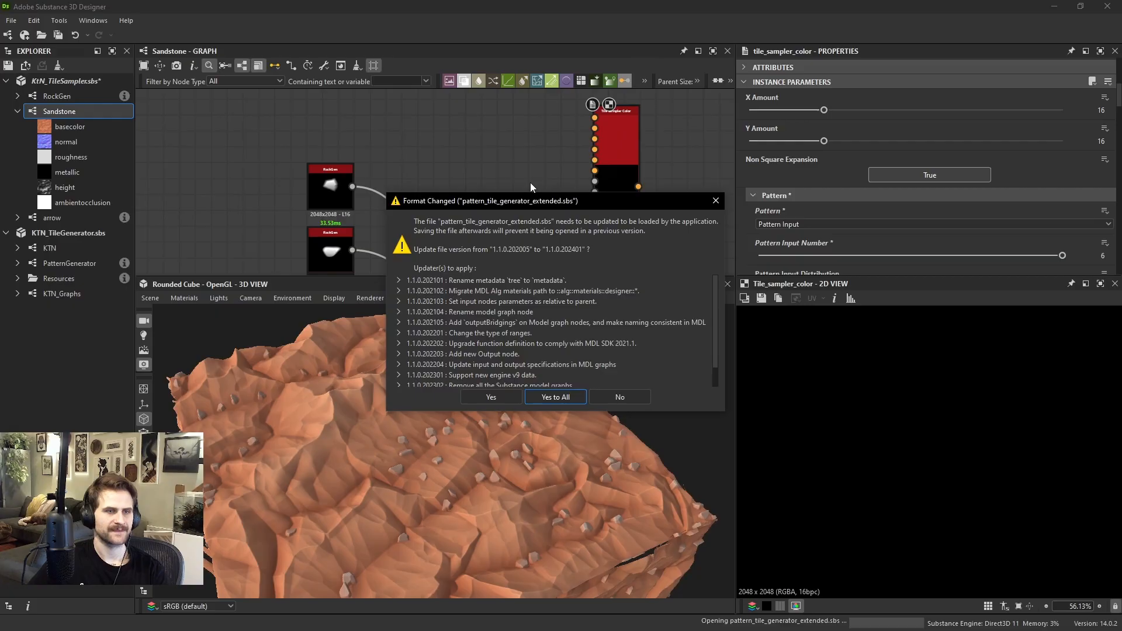
left_click(560, 398)
left_click(558, 390)
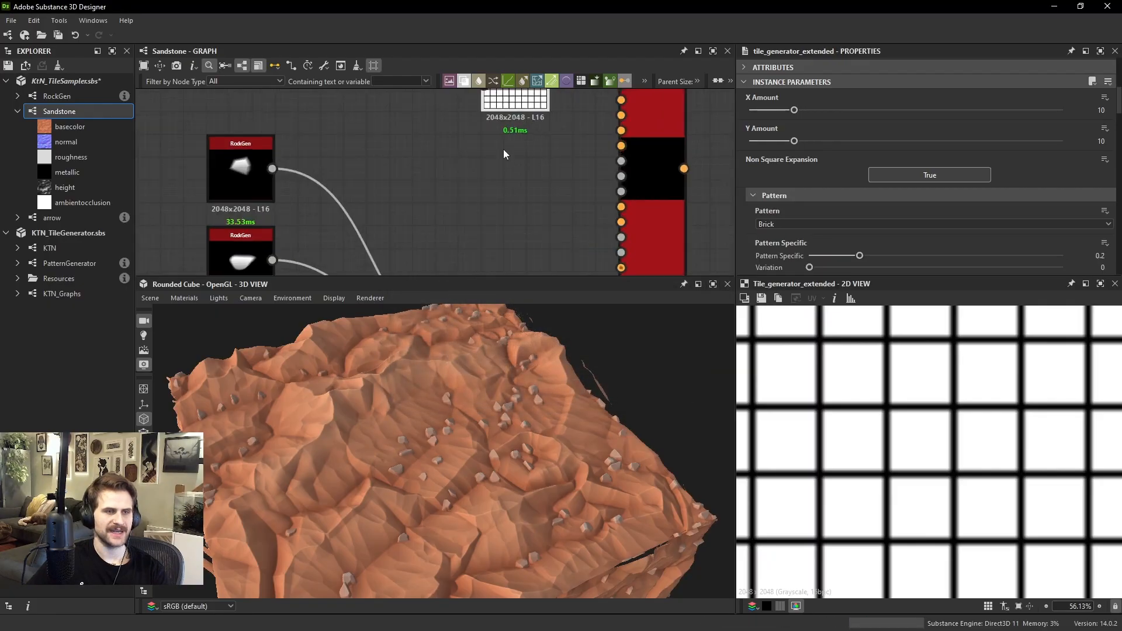
Set the Tile Generator Extended's Pattern to Image Input and its Pattern Input Number to 24
left_click(772, 224)
left_click(778, 233)
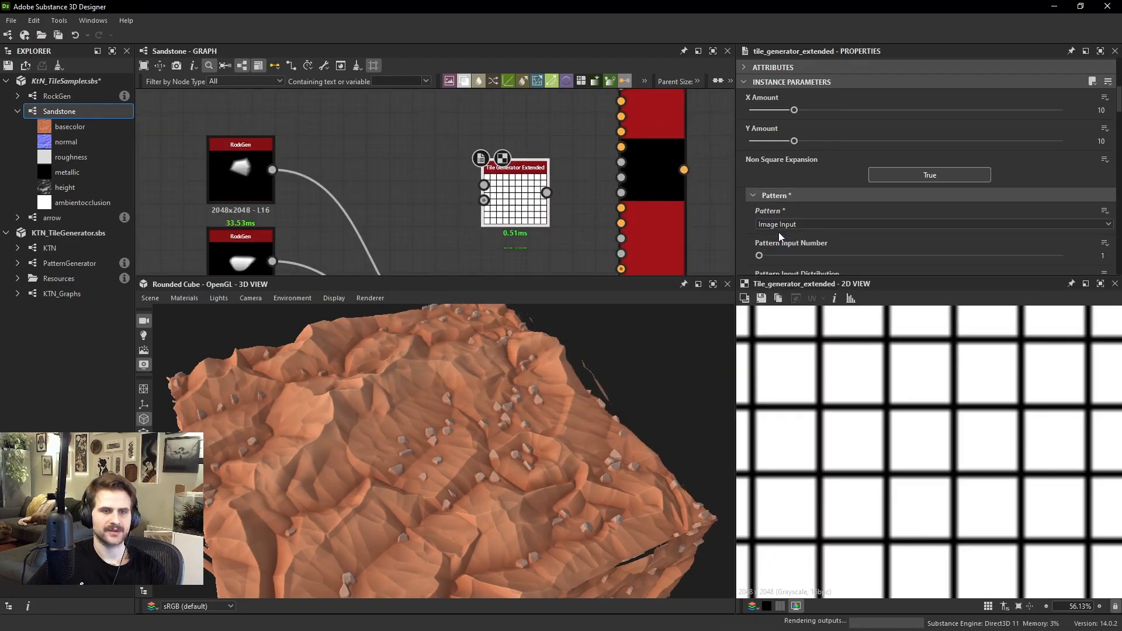
left_click_drag(784, 254, 1101, 274)
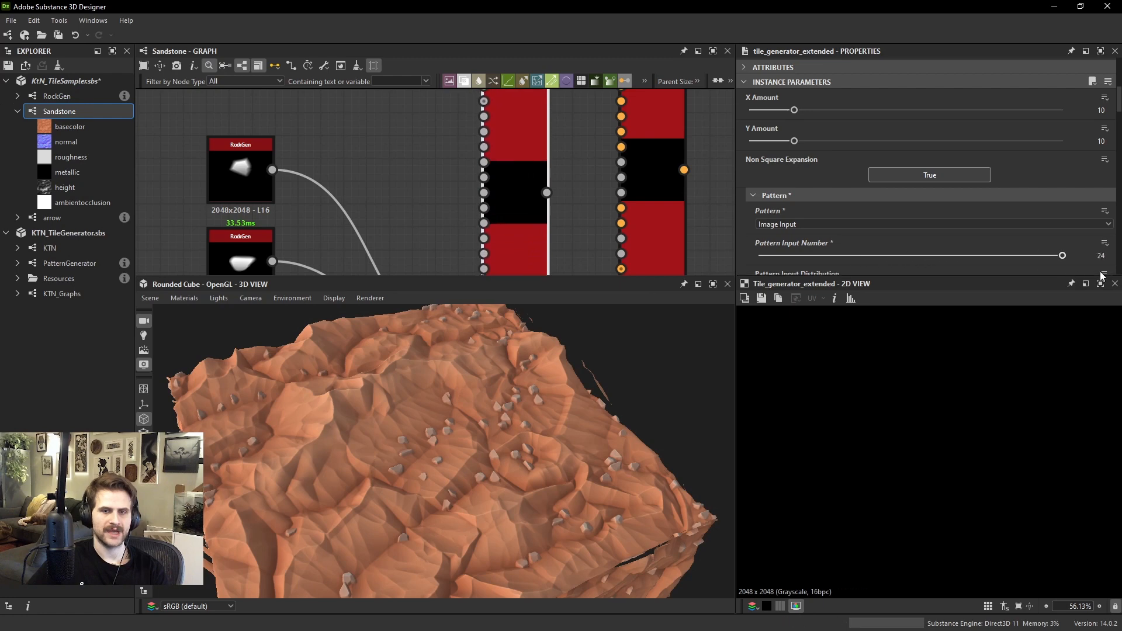
Delete the Tile Generator Extended and Tile Sampler Color nodes from the Sandstone graph
scroll(531, 212, "down", 4)
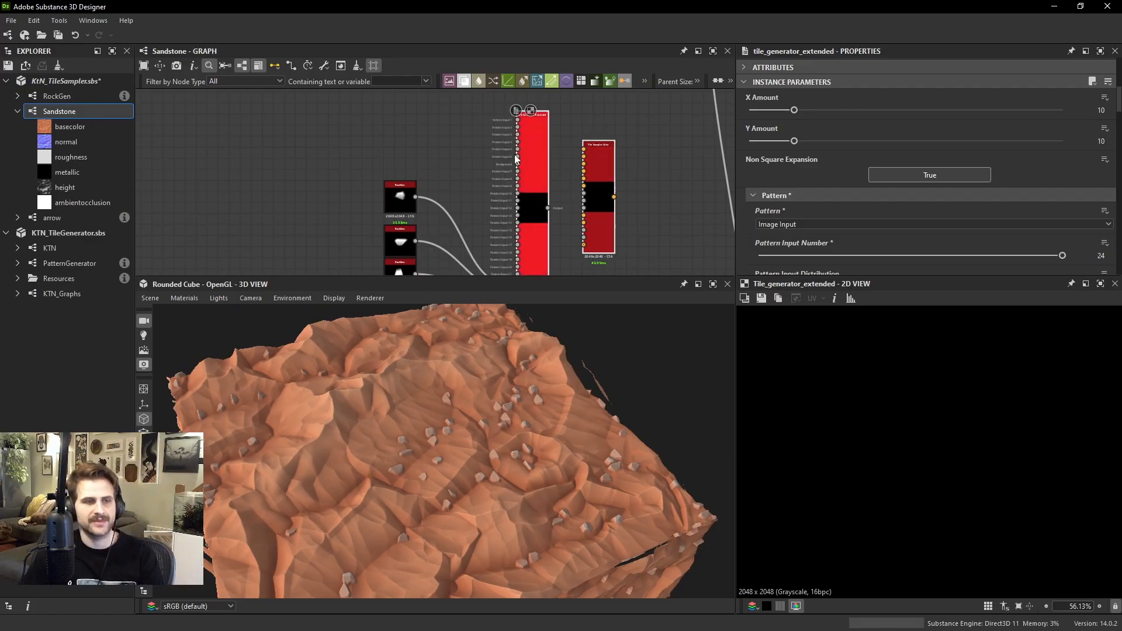
key("Delete")
scroll(506, 236, "down", 1)
middle_click_drag(506, 236, 508, 98)
scroll(508, 98, "up", 1)
middle_click_drag(464, 220, 470, 271)
Duplicate the third RockGen node and place the copy directly below it in the column
double_click(412, 185)
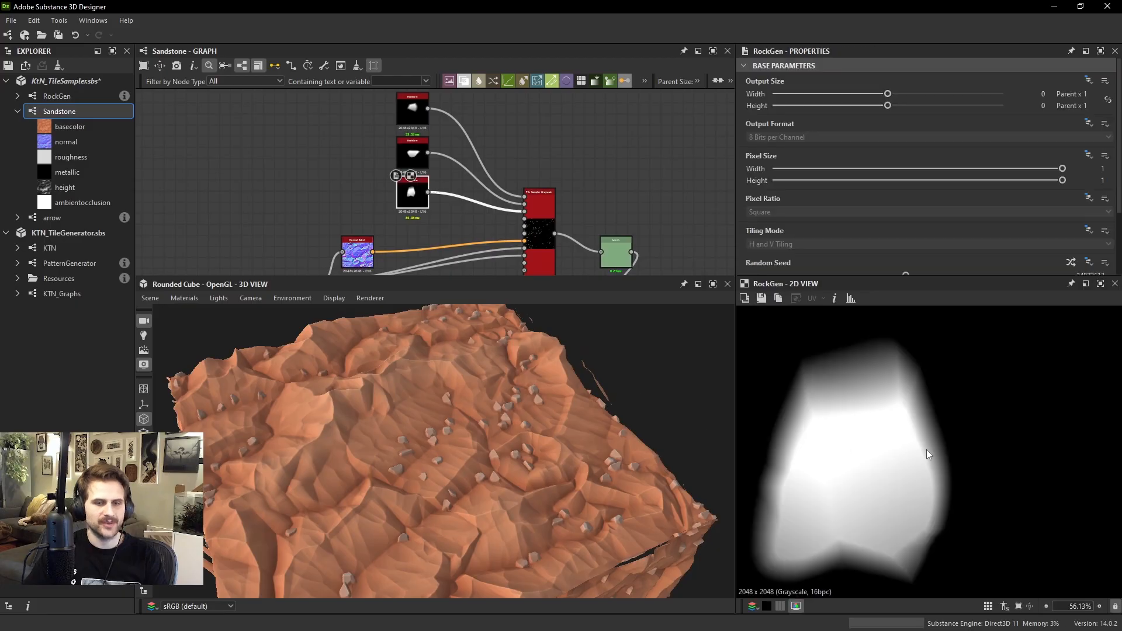
scroll(928, 453, "down", 3)
middle_click_drag(534, 218, 540, 285)
left_click_drag(370, 135, 427, 250)
mouse_move(426, 253)
left_mouse_down()
mouse_move(423, 220)
mouse_move(429, 243)
left_mouse_up()
left_click(390, 222)
left_click(420, 227)
key("ctrl+d")
left_click_drag(429, 219, 418, 263)
middle_click_drag(418, 263, 426, 222)
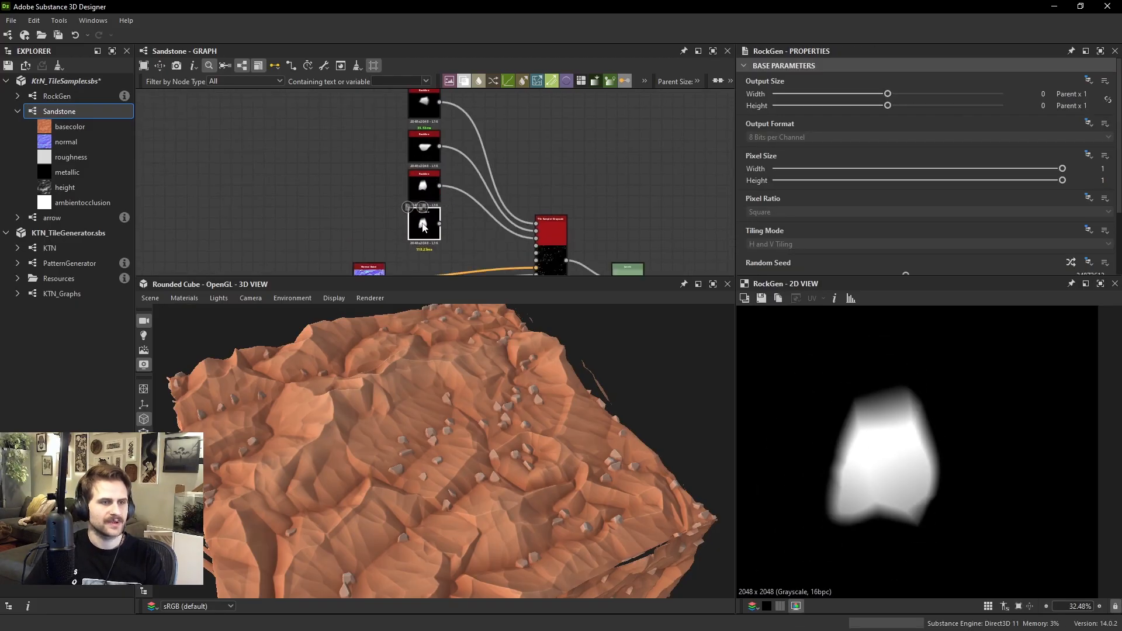
scroll(1025, 254, "down", 2)
left_click(1071, 192)
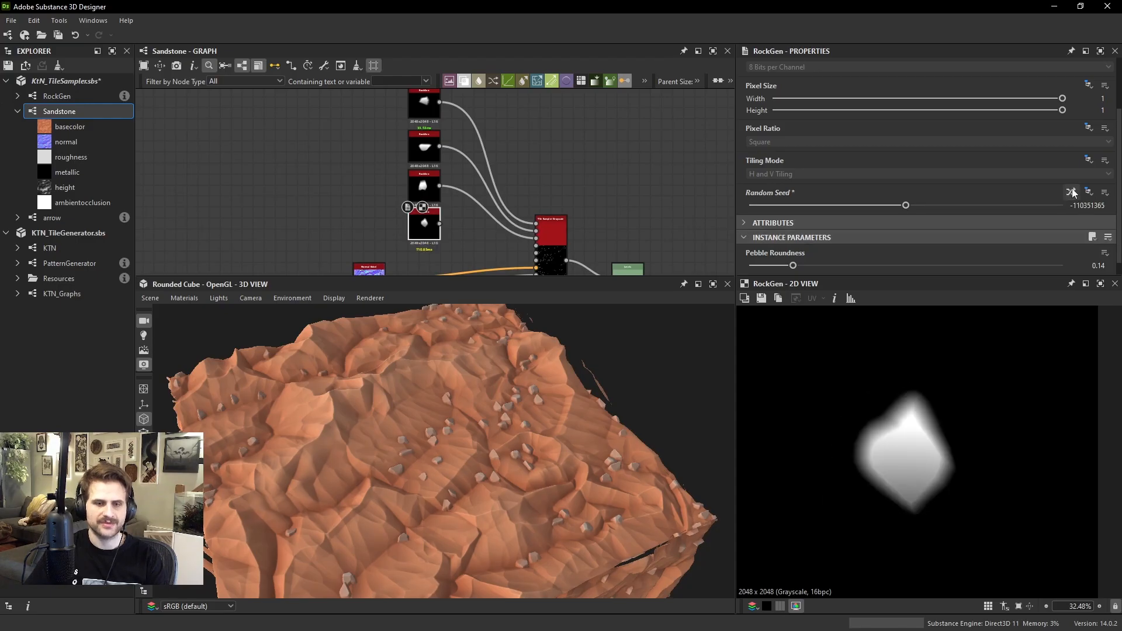
left_click(1071, 192)
left_click(1072, 192)
left_click(1073, 193)
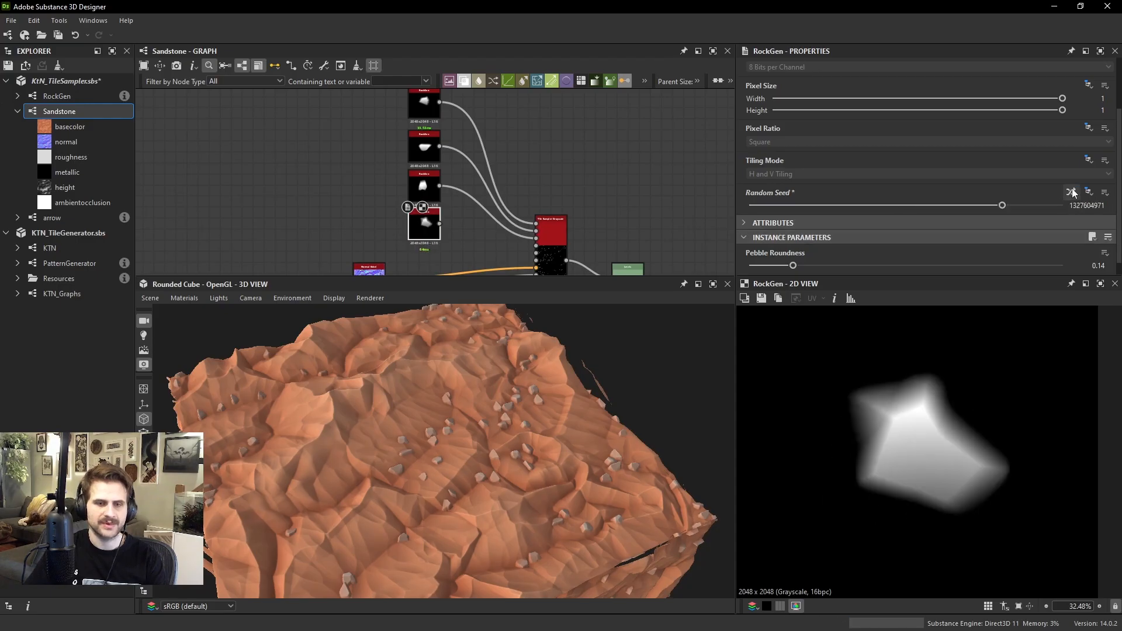
left_click(1073, 192)
left_click(1073, 193)
left_click(1072, 193)
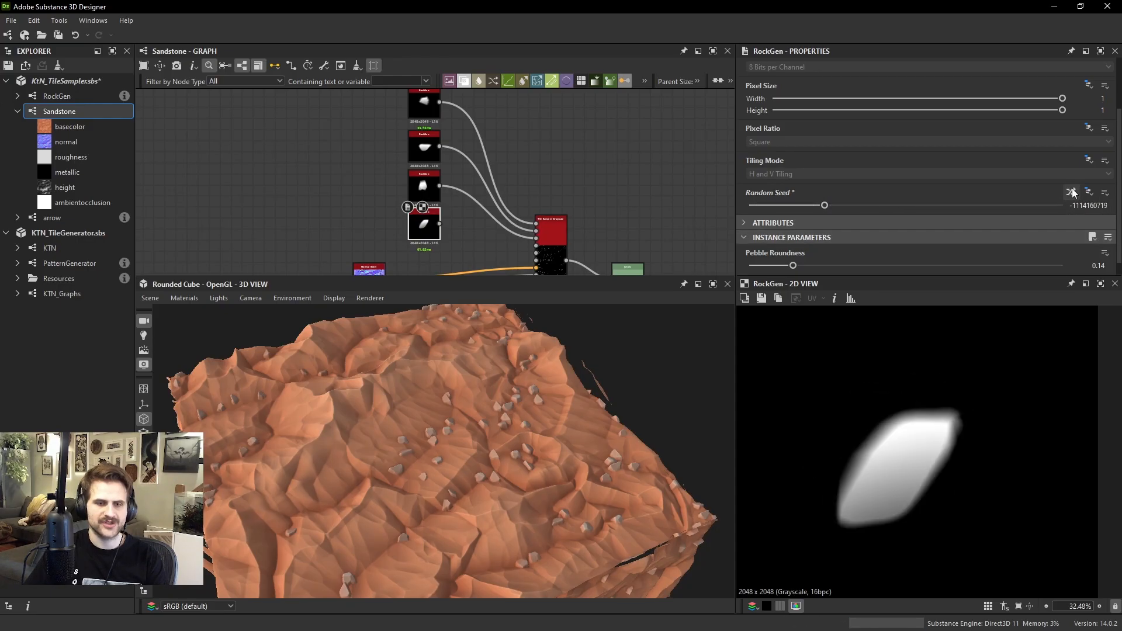
left_click(1073, 192)
left_click(1073, 193)
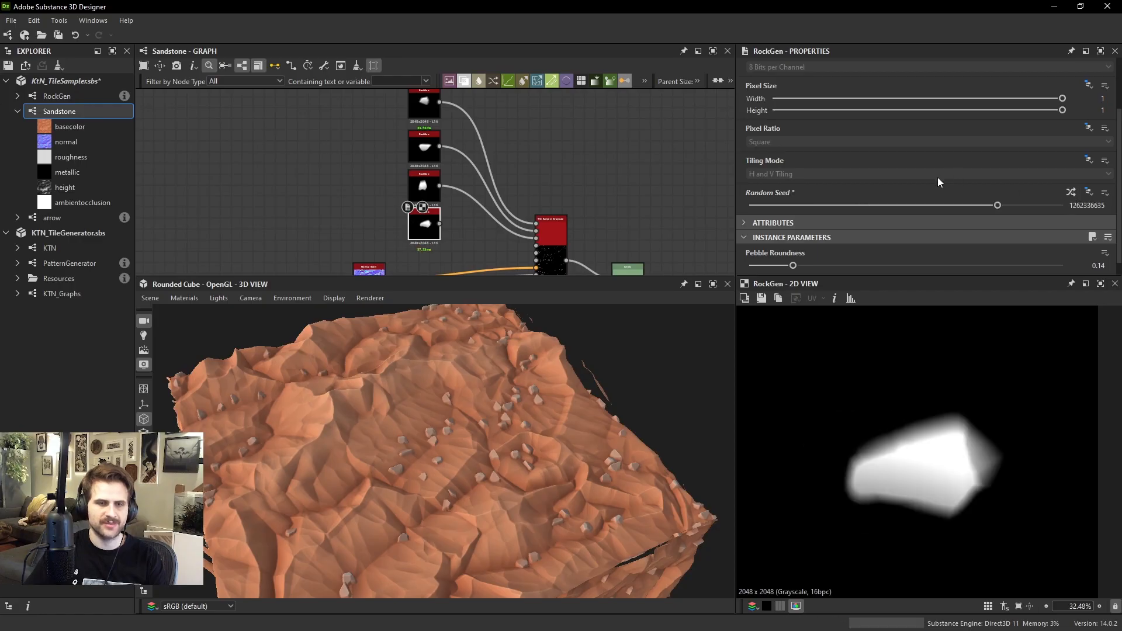
scroll(912, 193, "down", 1)
left_click_drag(805, 251, 709, 247)
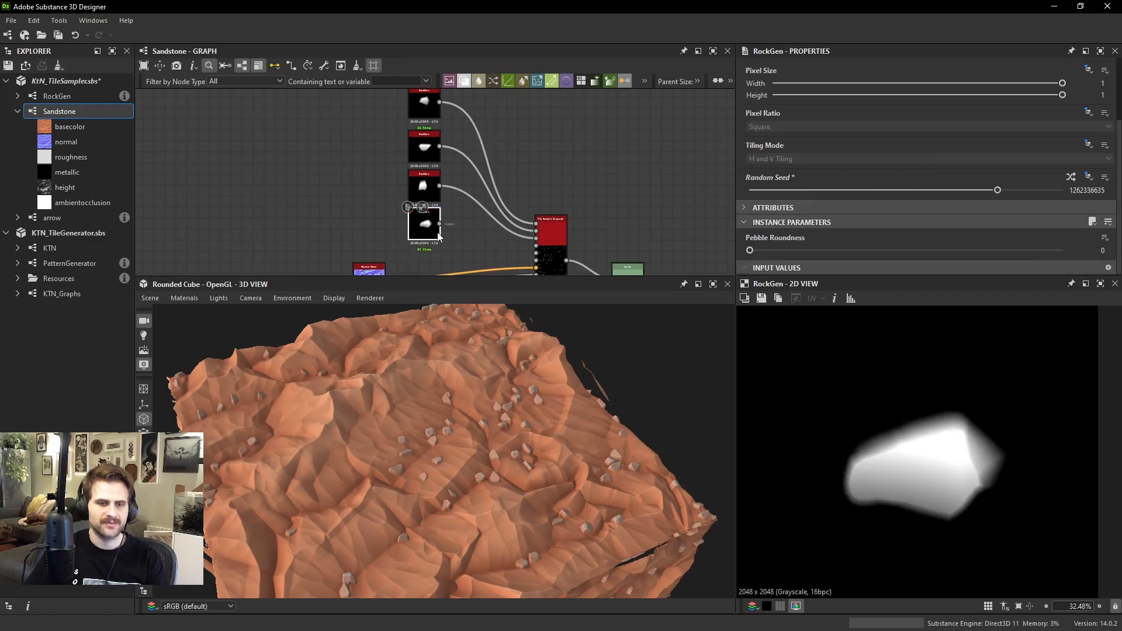
Set the rock Tile Sampler's Pattern Input Number to 4 and connect the fourth RockGen node to it
scroll(438, 236, "up", 3)
double_click(636, 229)
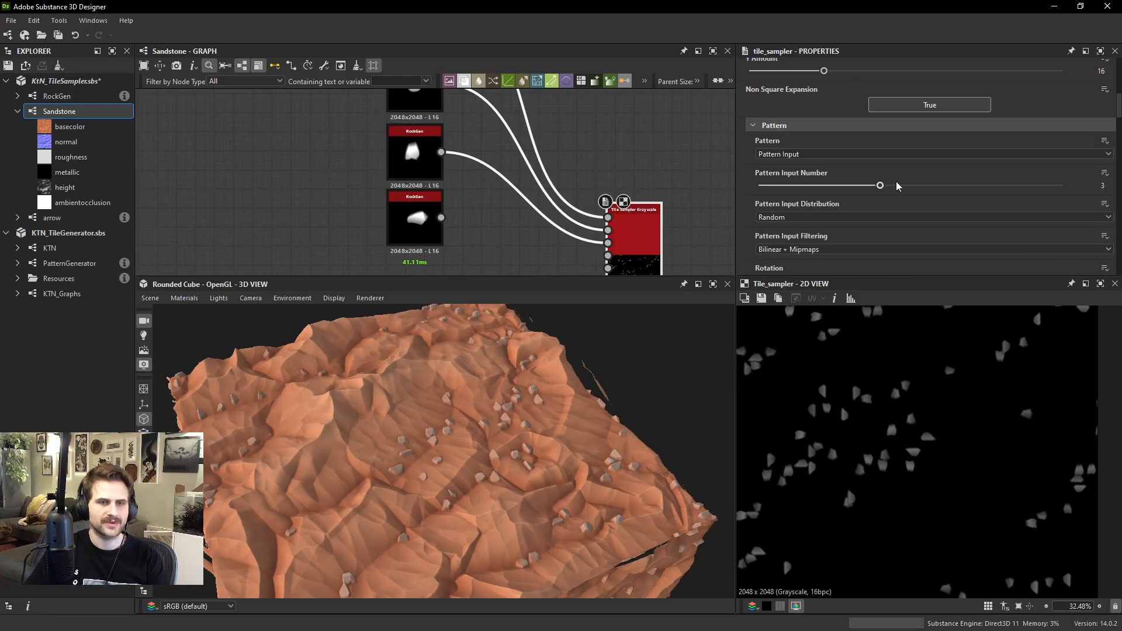
left_click_drag(897, 186, 929, 185)
left_click_drag(607, 250, 429, 202)
double_click(419, 220)
scroll(424, 223, "down", 3)
left_click(430, 183)
key("ctrl+v")
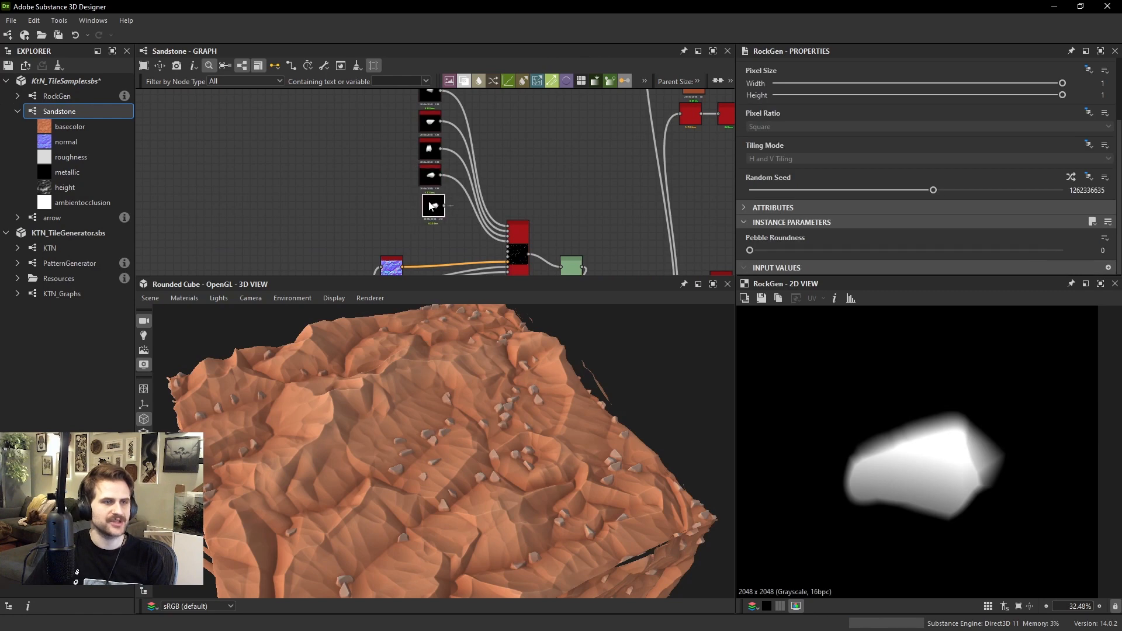
left_click(1064, 177)
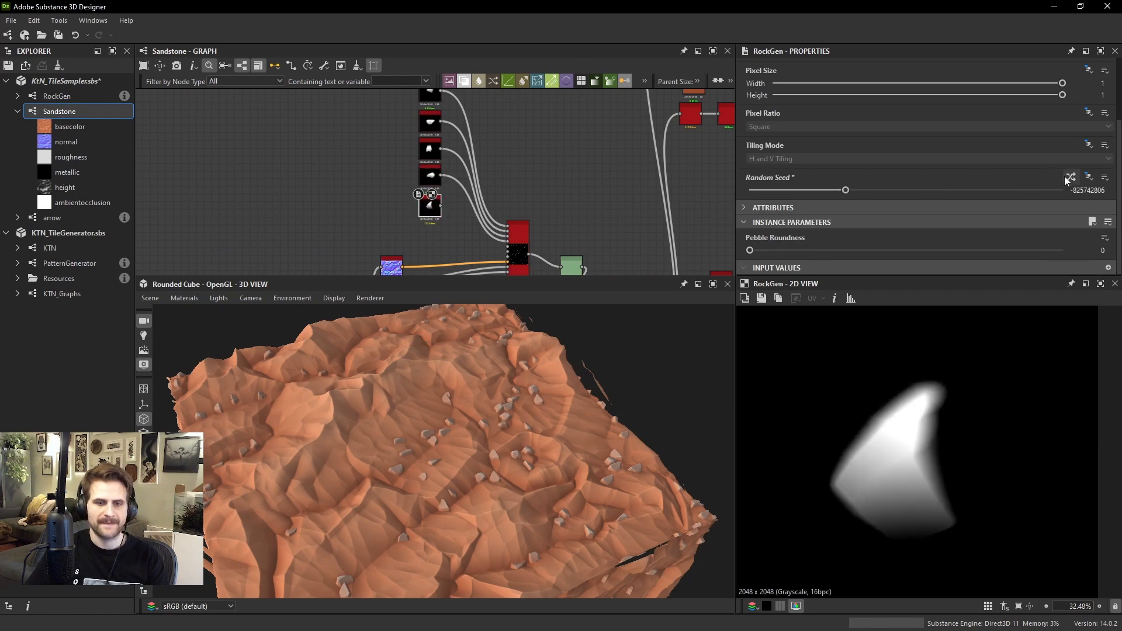
left_click(1064, 177)
left_click(1064, 177)
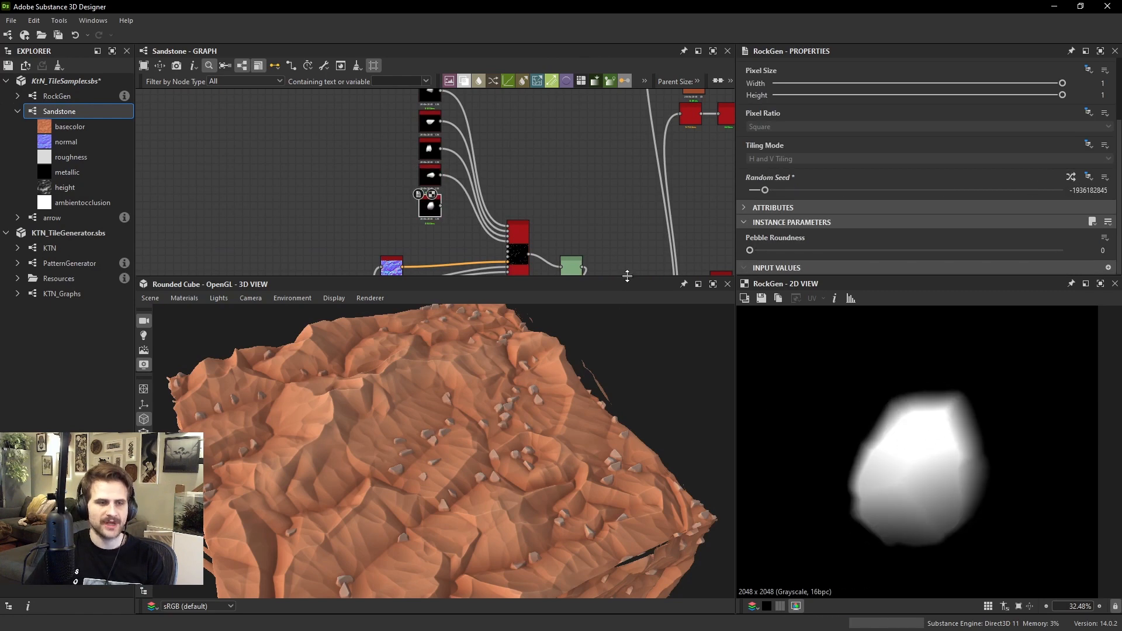
Set the rock Tile Sampler's Pattern Input Number to 5 and connect the fifth RockGen node to it
scroll(555, 237, "up", 3)
double_click(597, 239)
scroll(867, 217, "down", 5)
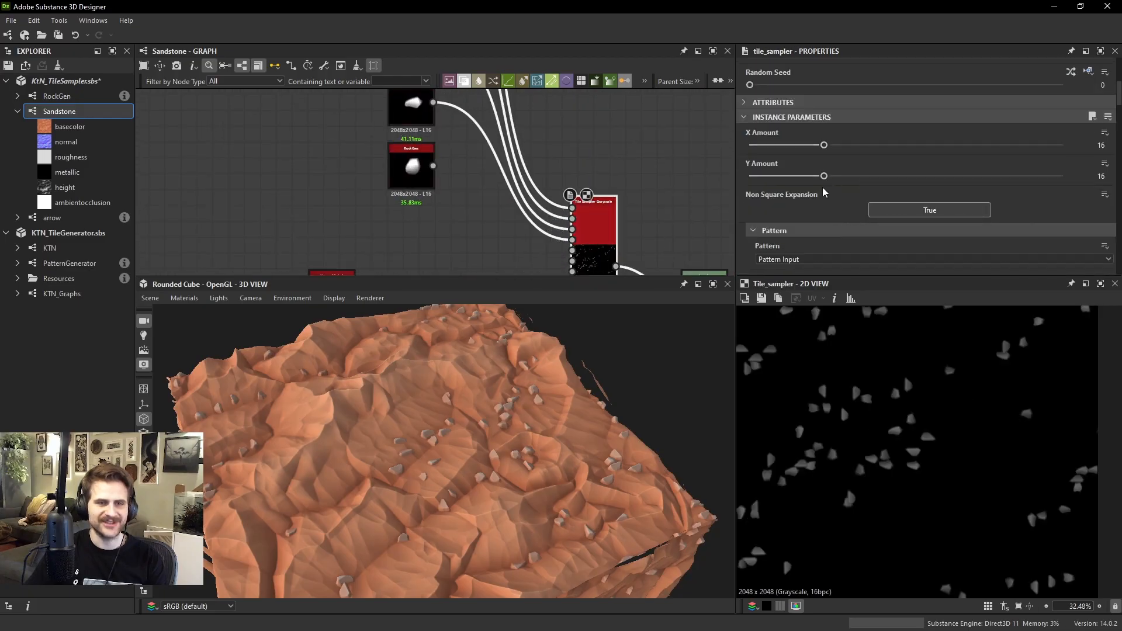
left_click(973, 188)
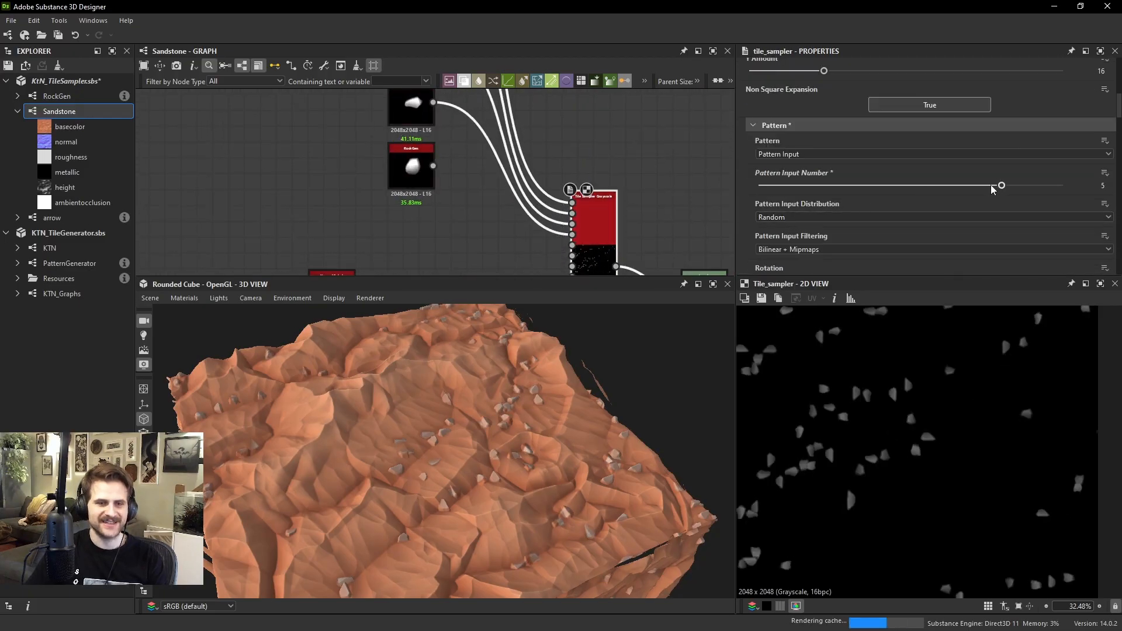
left_click_drag(572, 245, 421, 168)
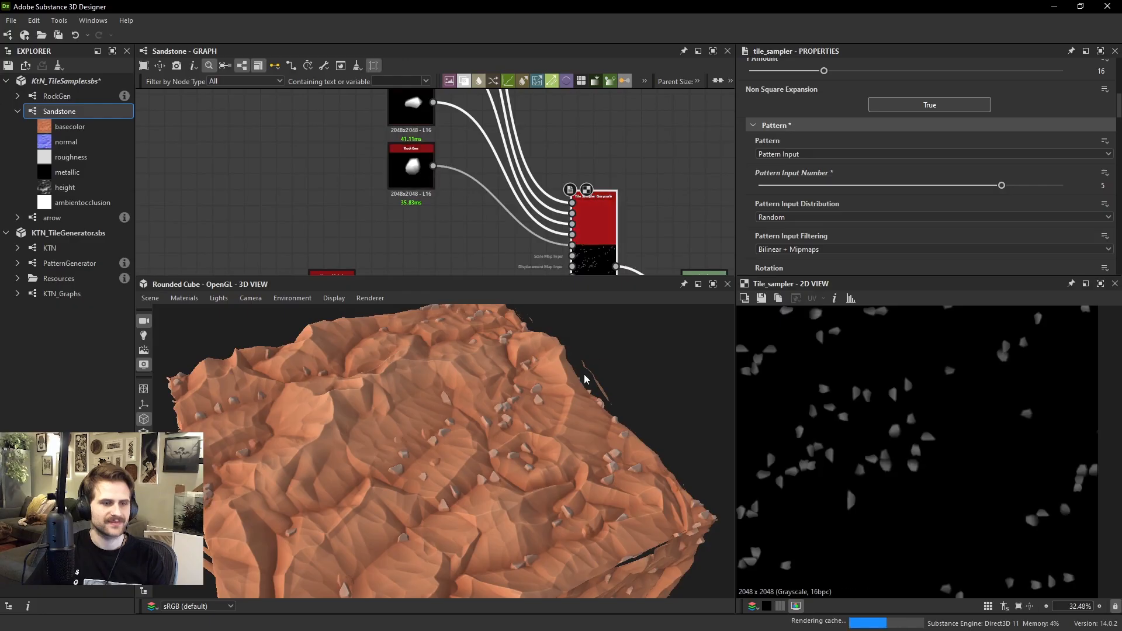
Examine the rock shapes scattered over the sandstone terrain from several angles in the 3D view
left_click_drag(584, 374, 489, 421)
scroll(444, 416, "up", 5)
left_click_drag(408, 411, 645, 375)
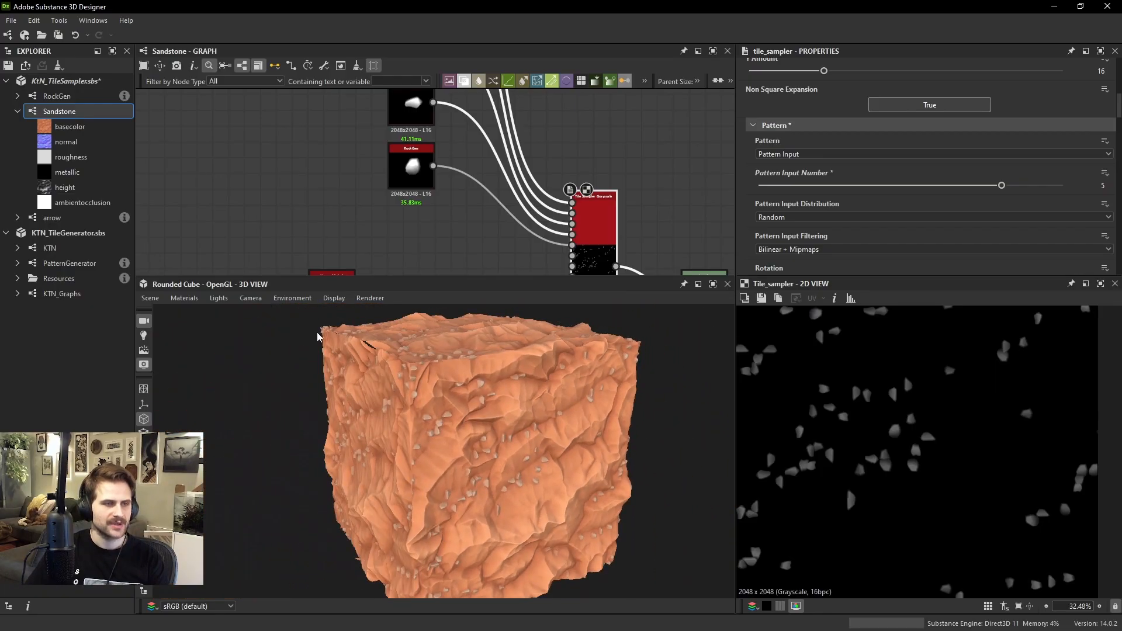
left_click(150, 298)
left_click(508, 374)
left_click_drag(508, 374, 509, 455)
scroll(603, 436, "up", 2)
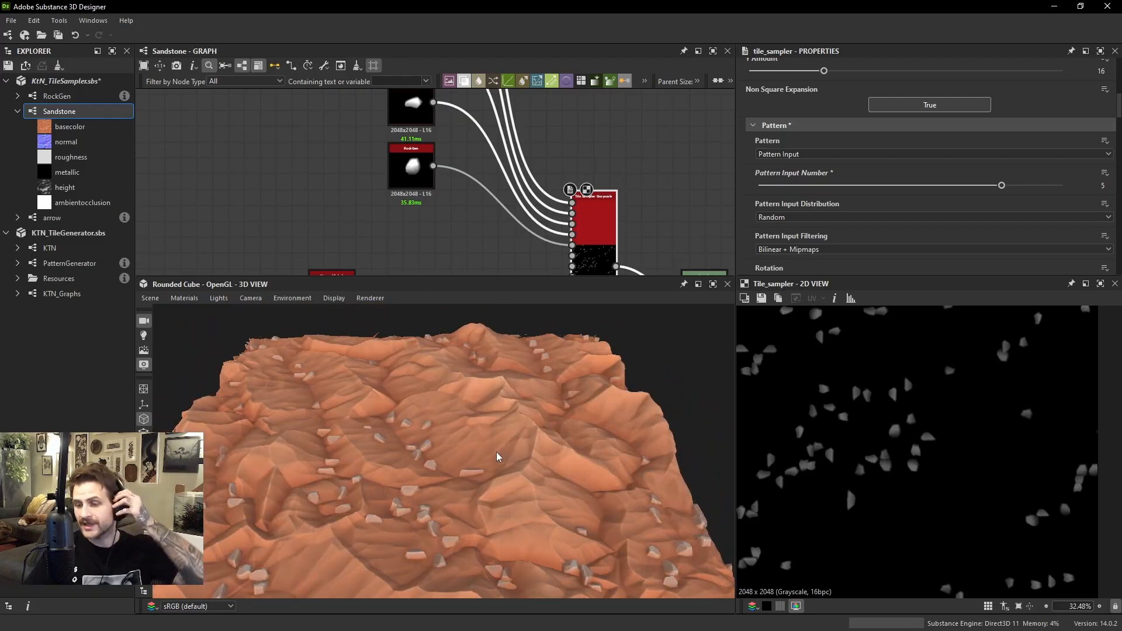
left_click_drag(504, 510, 485, 521)
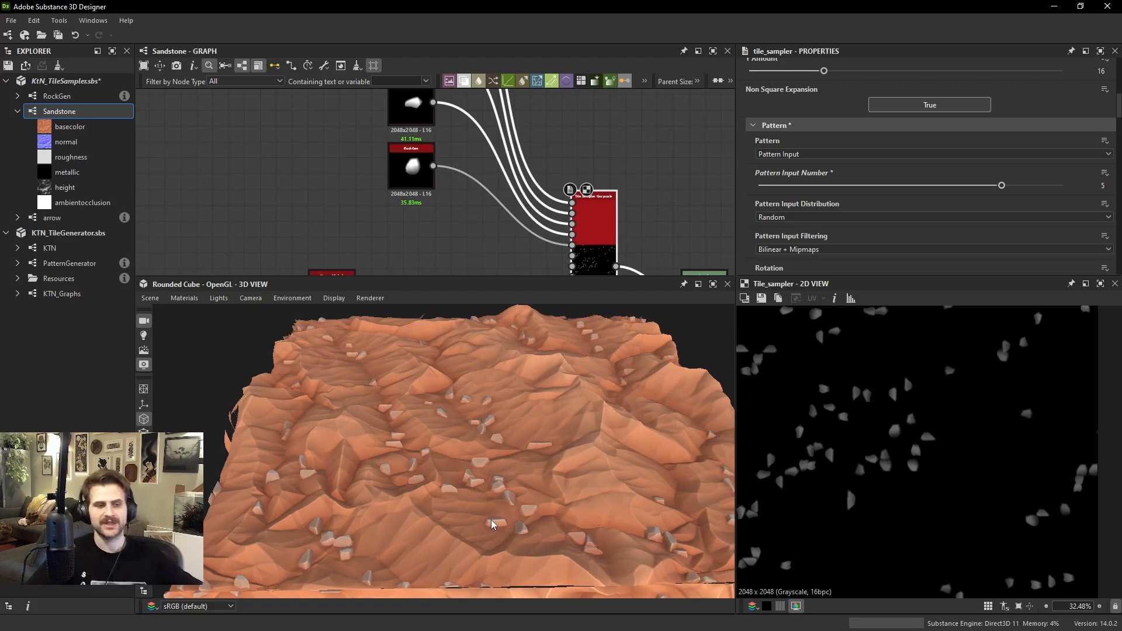
left_click_drag(546, 466, 503, 485)
Align the five RockGen nodes above the Normal node and move the rock Tile Sampler closer to them
scroll(595, 259, "down", 5)
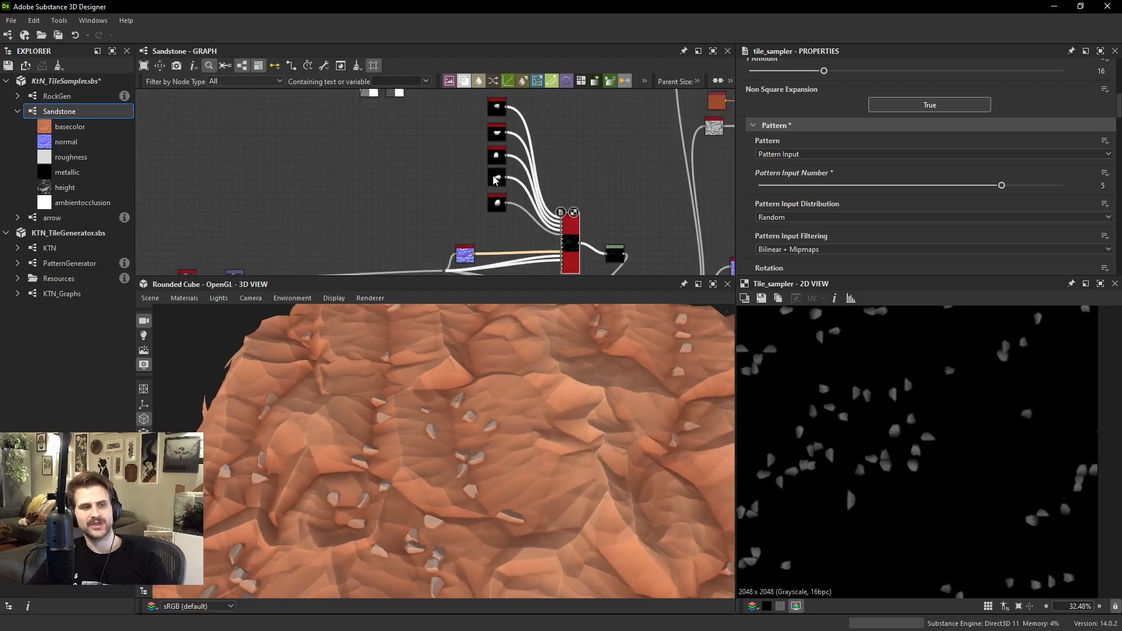
left_click_drag(466, 145, 486, 219)
left_click_drag(485, 218, 463, 236)
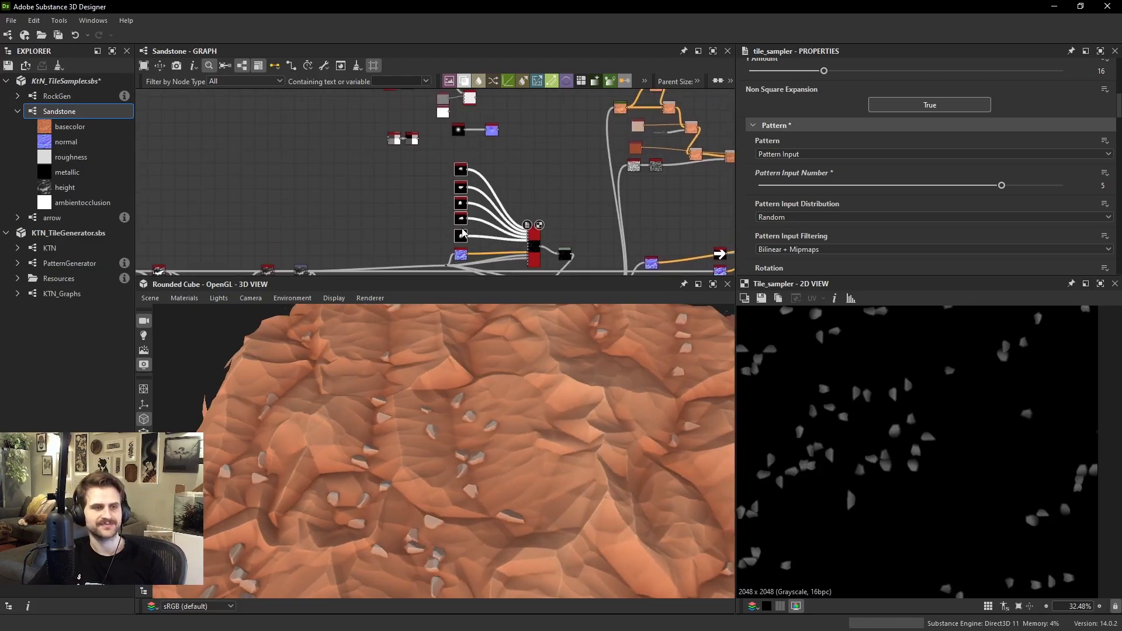
middle_click_drag(546, 234, 555, 179)
scroll(548, 198, "up", 2)
left_click_drag(540, 206, 503, 194)
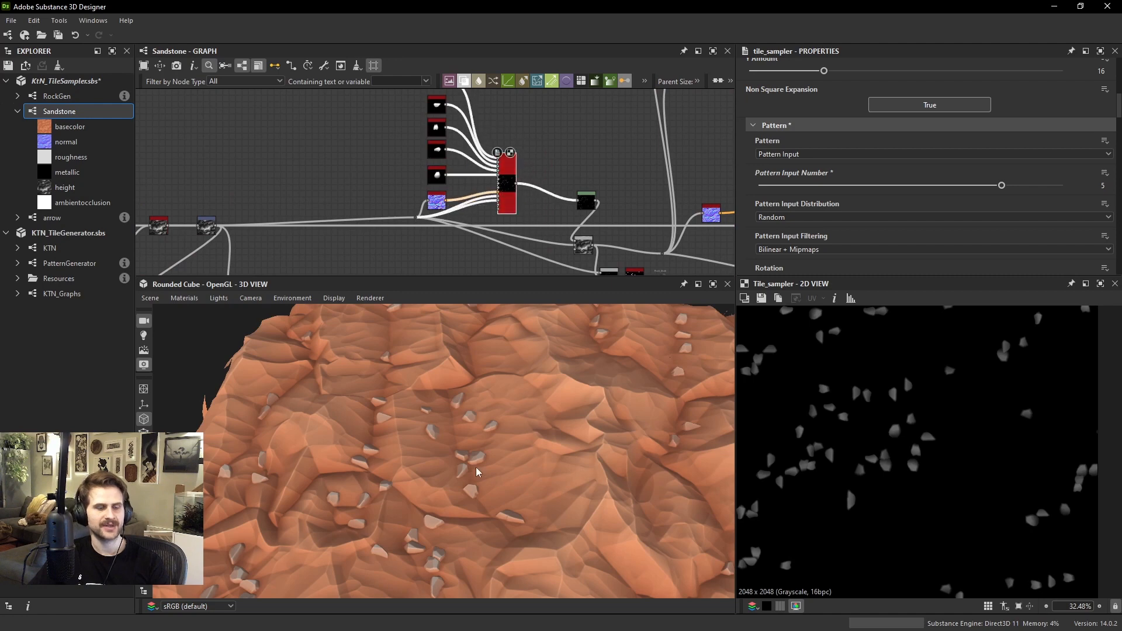
Move the Dot node that feeds the height into the rock Tile Sampler slightly below the main connection line
scroll(506, 501, "down", 1)
scroll(474, 475, "up", 2)
left_click_drag(473, 461, 459, 435)
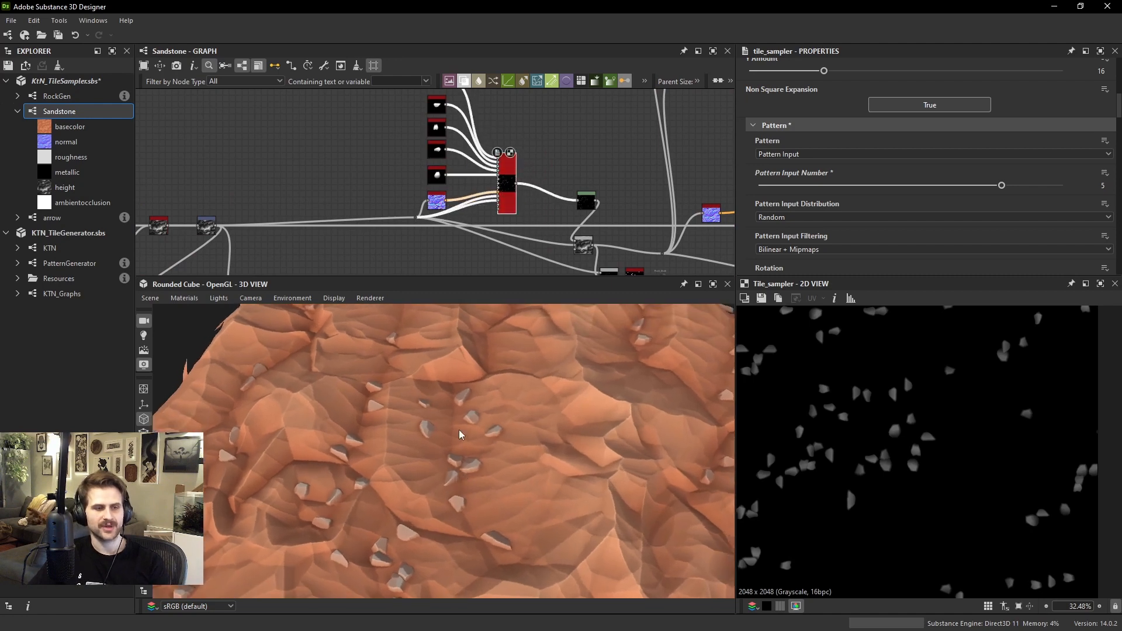
scroll(450, 228, "up", 3)
scroll(358, 217, "down", 3)
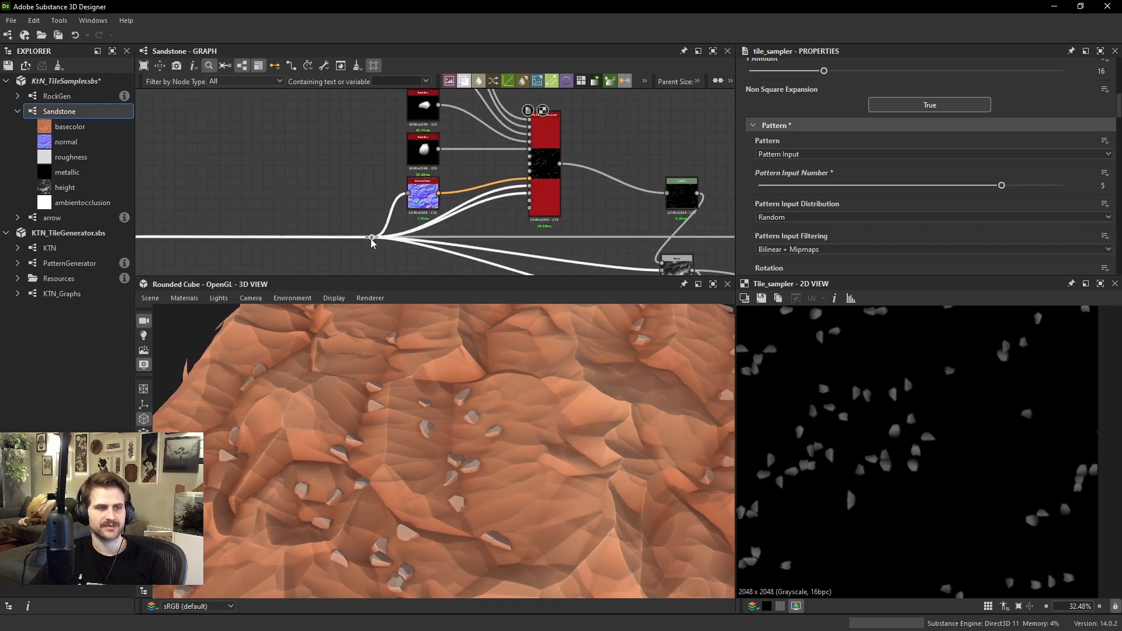
middle_click_drag(357, 217, 367, 212)
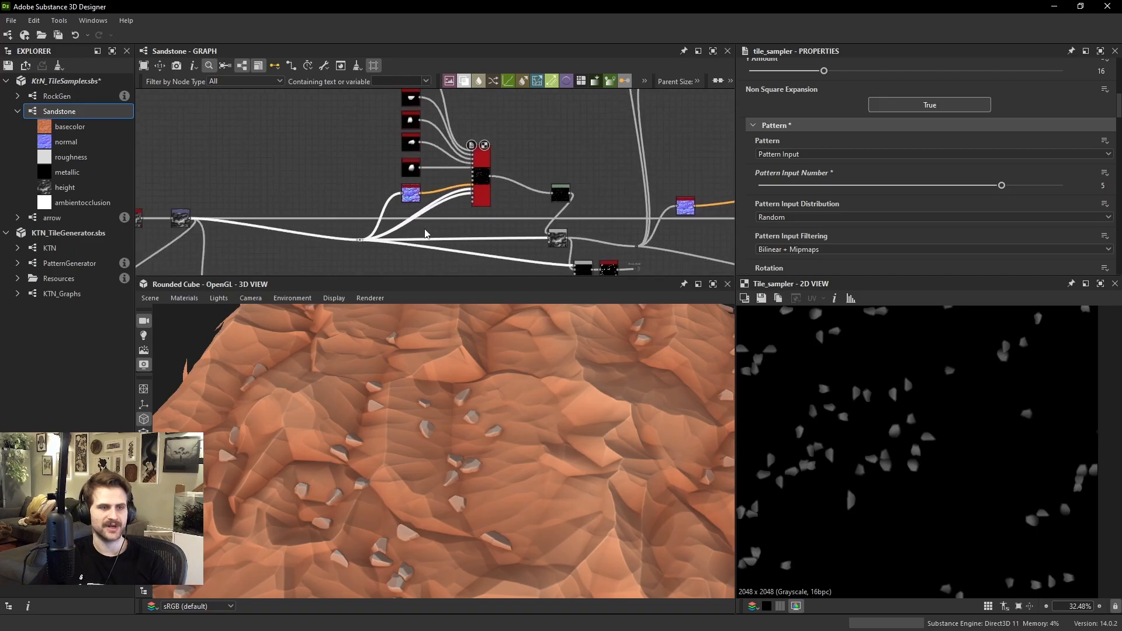
scroll(488, 165, "up", 2)
Add a second Tile Sampler Grayscale below the rock Tile Sampler, with Pattern Input as its pattern and a Pattern Input Number of 4
left_click(490, 165)
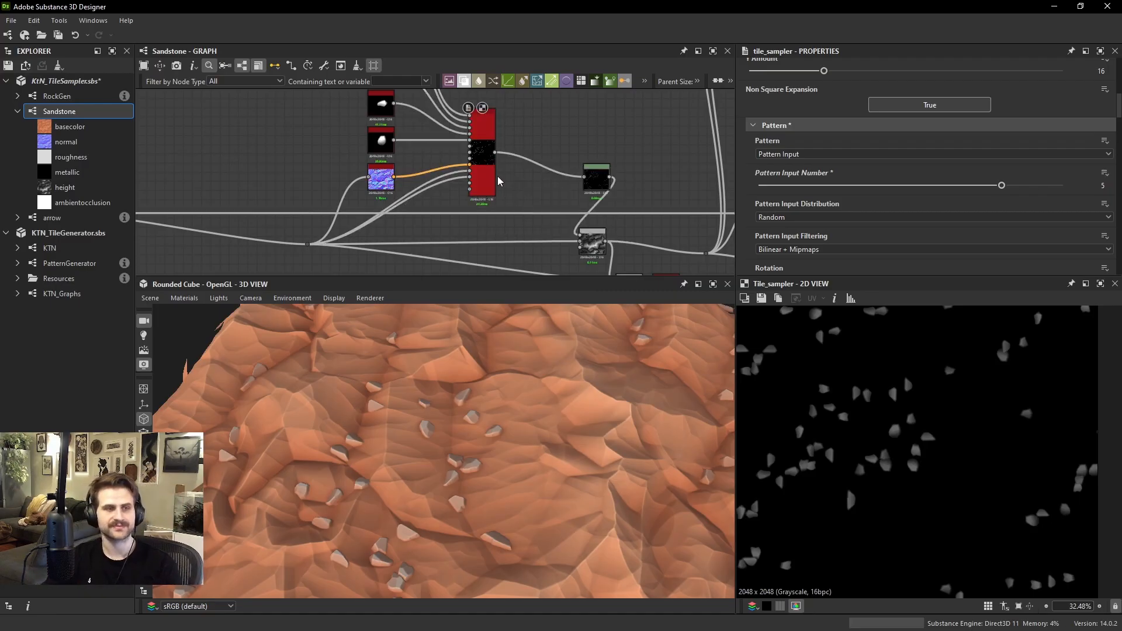
left_click(530, 231)
key("space")
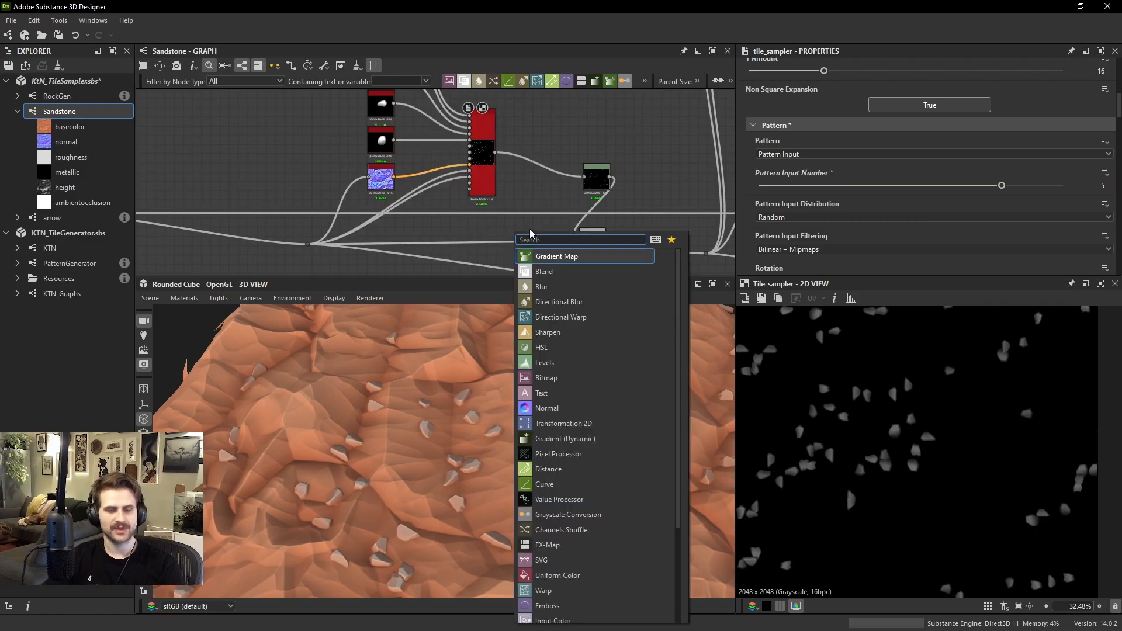
type("tile sa")
key("Return")
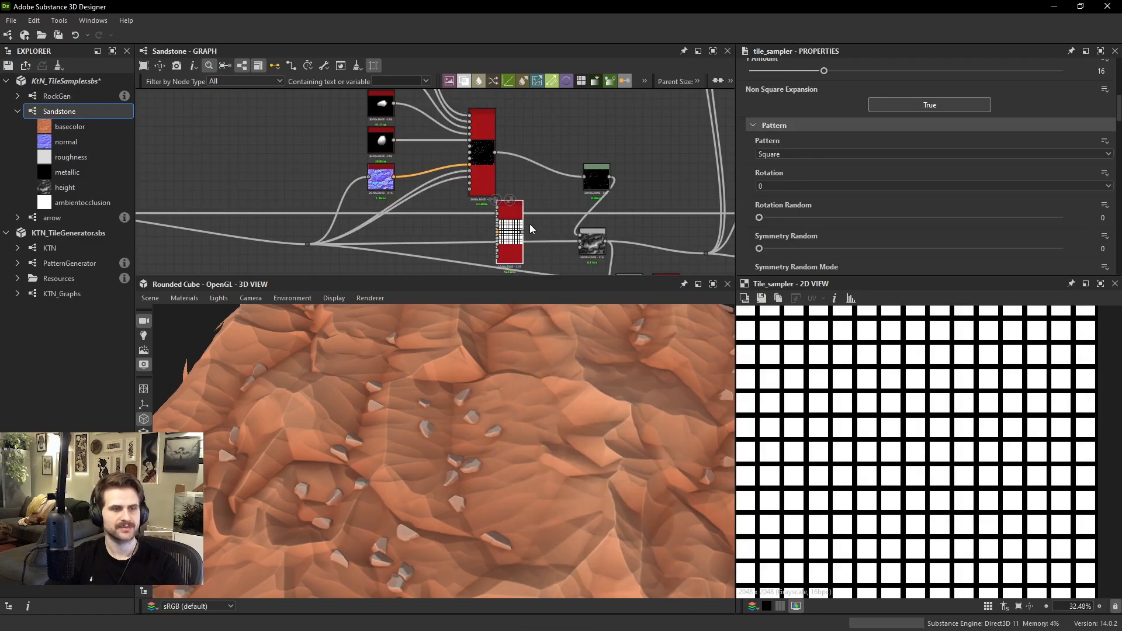
left_click_drag(527, 213, 471, 257)
left_click(798, 154)
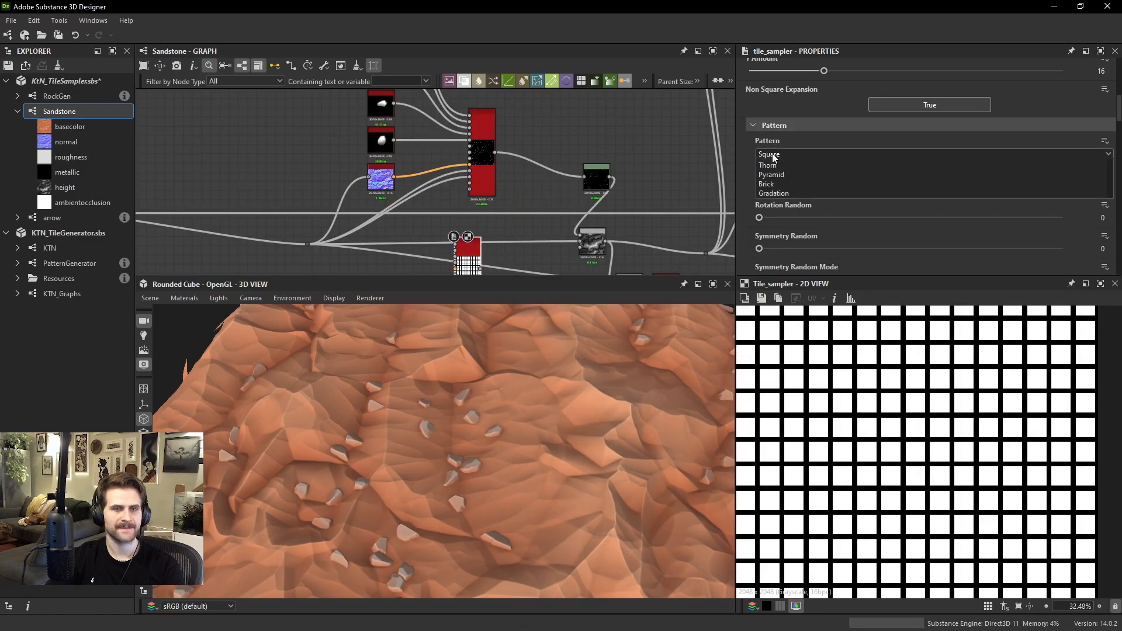
left_click(783, 165)
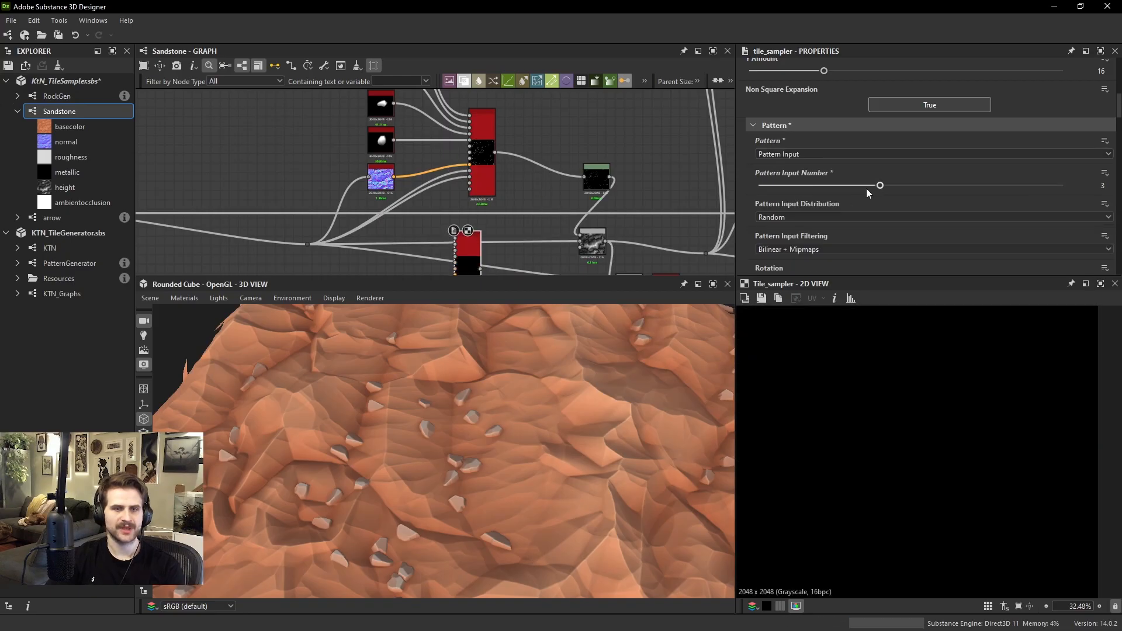
Connect the topmost RockGen node to the first pattern input of the new Tile Sampler
middle_click_drag(467, 145, 461, 257)
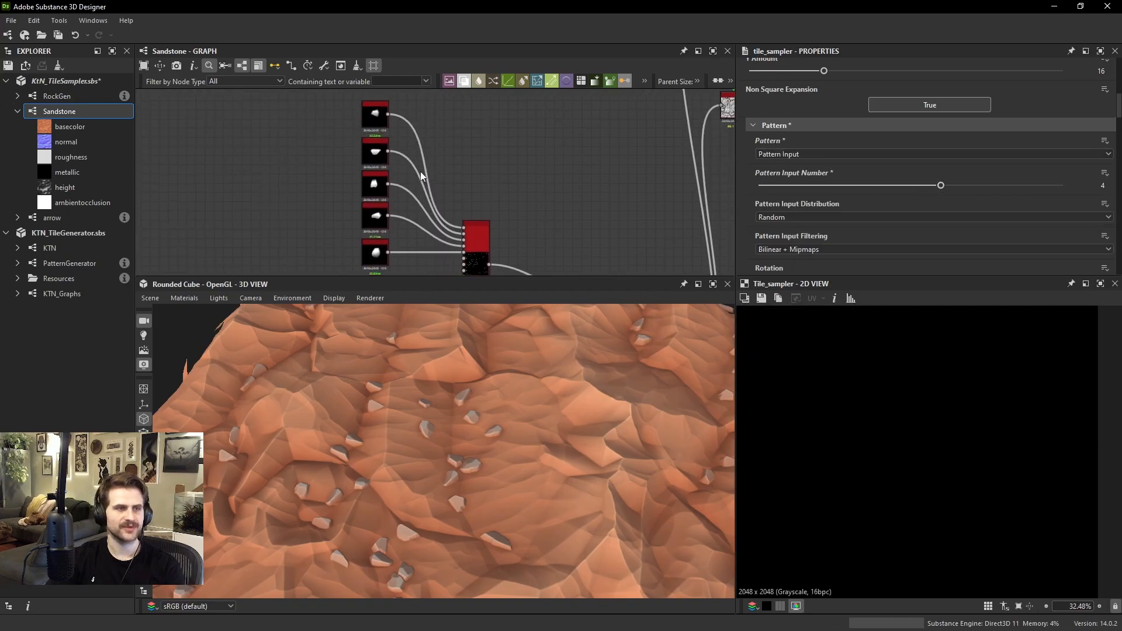
left_click(388, 115)
middle_click_drag(444, 202, 455, 118)
middle_click_drag(462, 248, 471, 210)
scroll(469, 221, "up", 3)
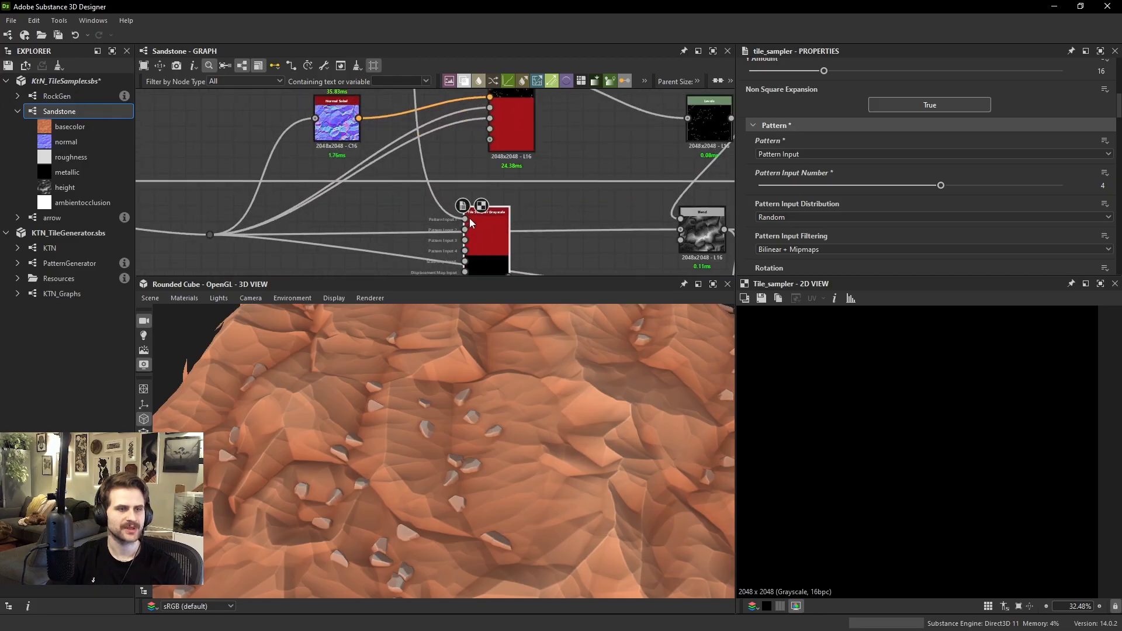
left_click(471, 221)
Connect the second and third RockGen nodes to the second and third pattern inputs of the new Tile Sampler
middle_click_drag(438, 161, 429, 297)
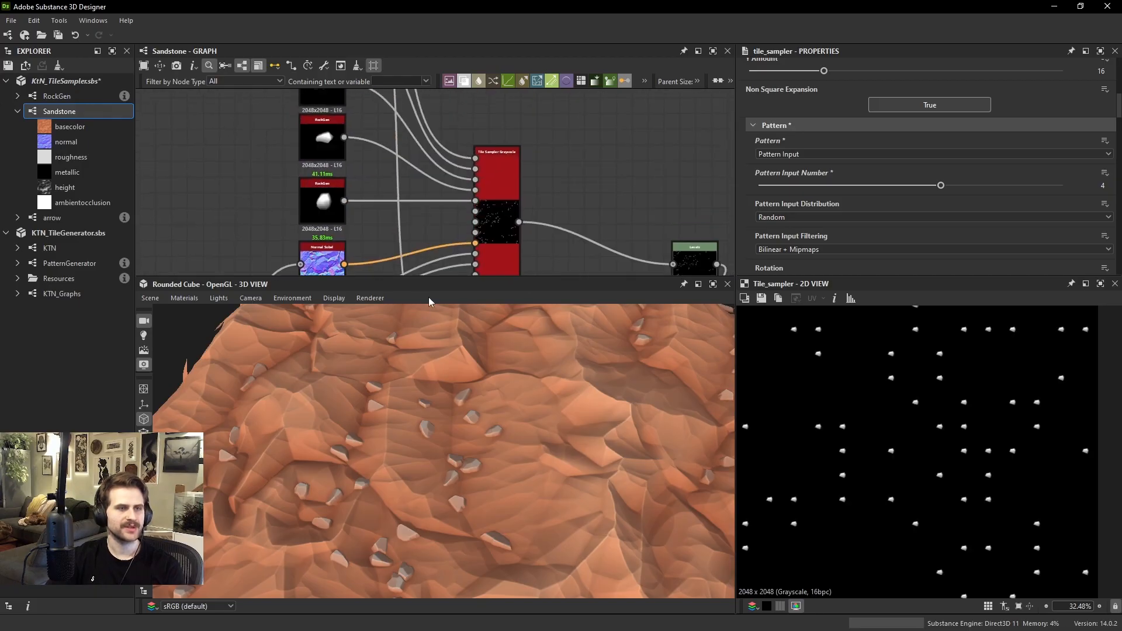
middle_click_drag(383, 119, 387, 203)
middle_click_drag(361, 166, 360, 175)
left_click(353, 115)
left_click(352, 172)
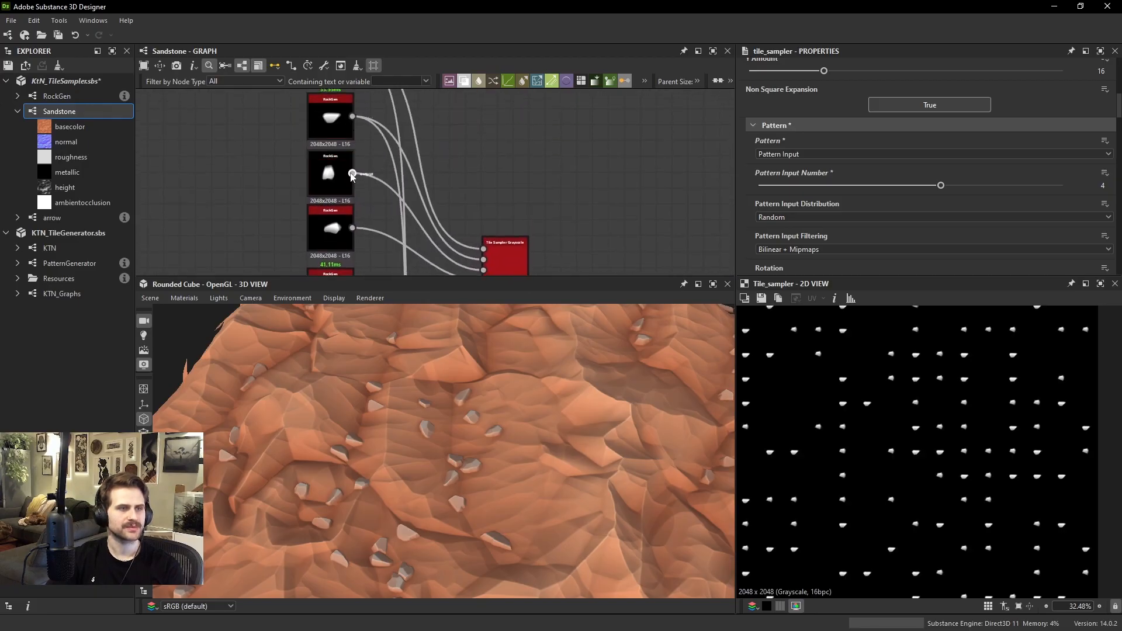
middle_click_drag(462, 246, 469, 109)
middle_click_drag(452, 263, 471, 195)
scroll(482, 255, "down", 1)
left_click(486, 270)
middle_click_drag(486, 271, 494, 229)
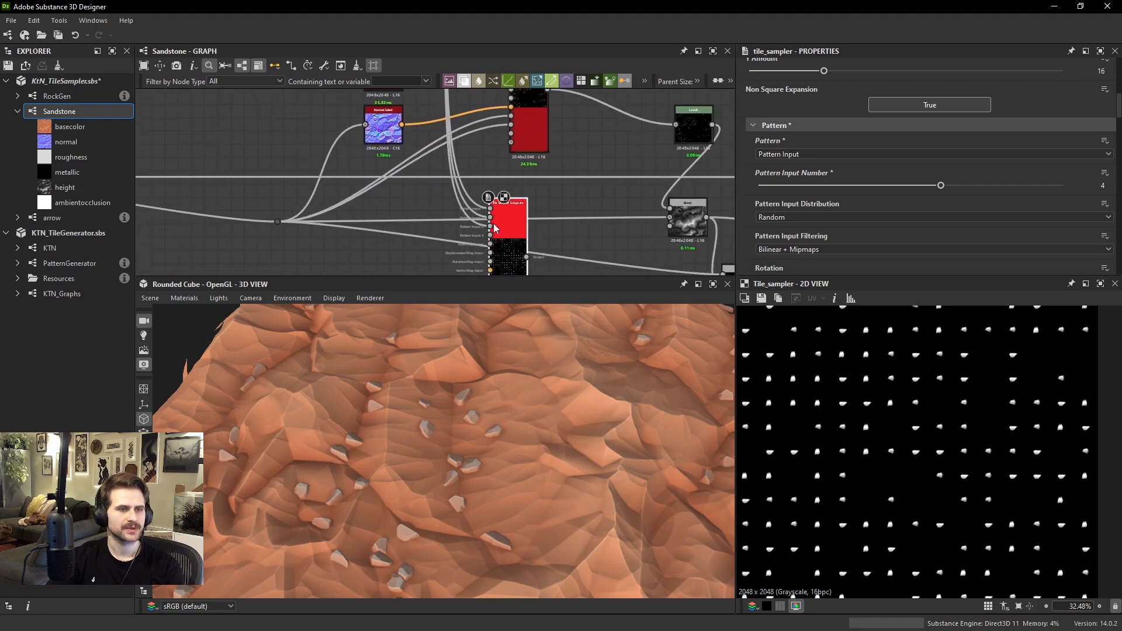
Connect the lowest RockGen node, just above the Normal node, to the fourth pattern input of the new Tile Sampler
middle_click_drag(435, 106, 443, 276)
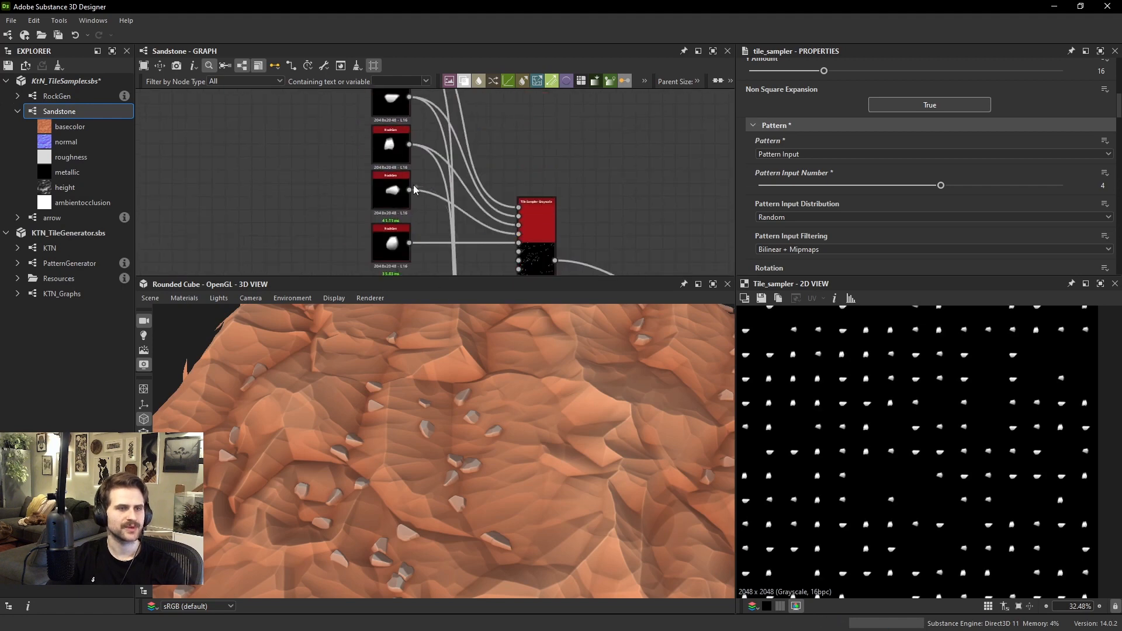
left_click(395, 228)
scroll(395, 228, "down", 2)
middle_click_drag(460, 224, 465, 111)
scroll(495, 229, "up", 3)
scroll(908, 413, "up", 3)
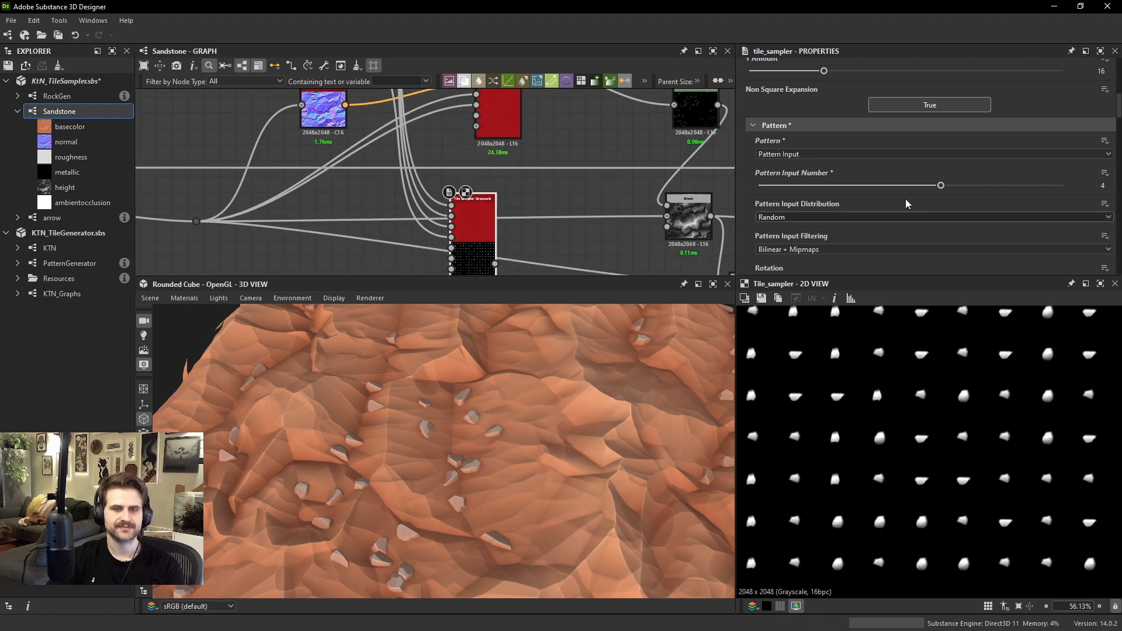
Set the new Tile Sampler's X Amount and Y Amount to 32
scroll(908, 175, "up", 3)
left_click_drag(863, 146, 900, 160)
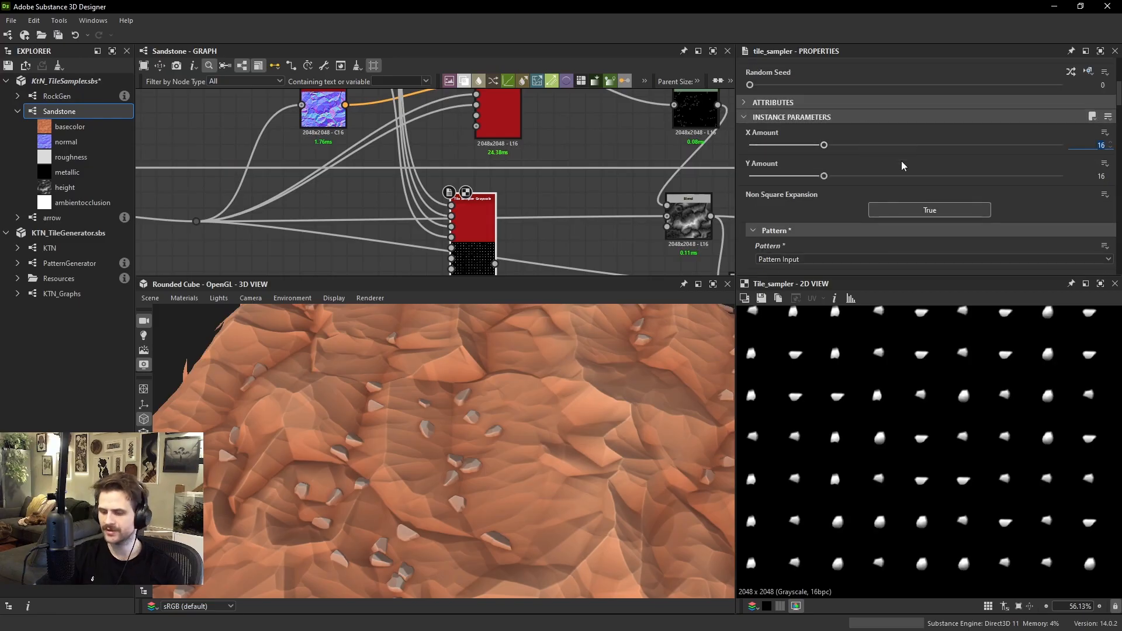
left_click(925, 177)
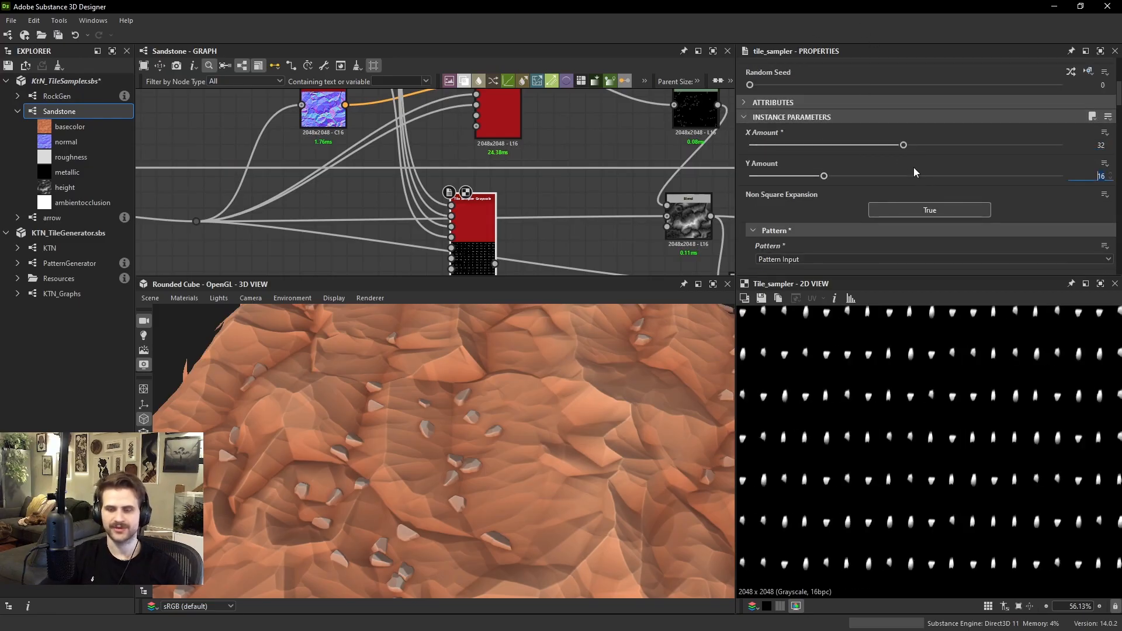
Set the new Tile Sampler's X Amount and Y Amount to 48
left_click_drag(1104, 145, 1007, 215)
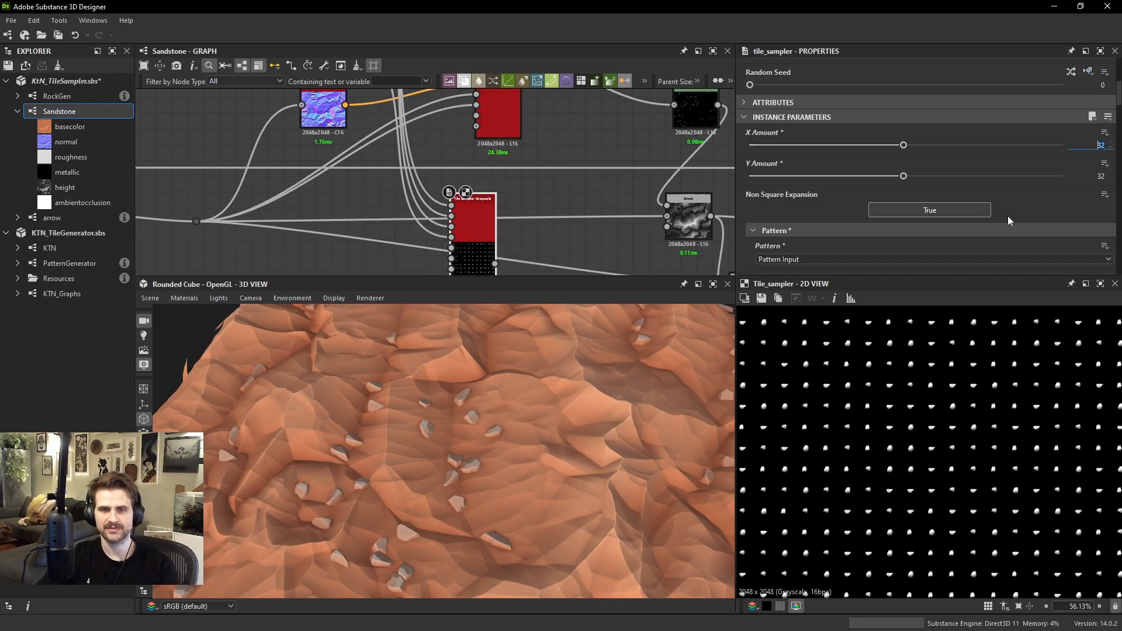
type("48")
key("Return")
left_click(894, 176)
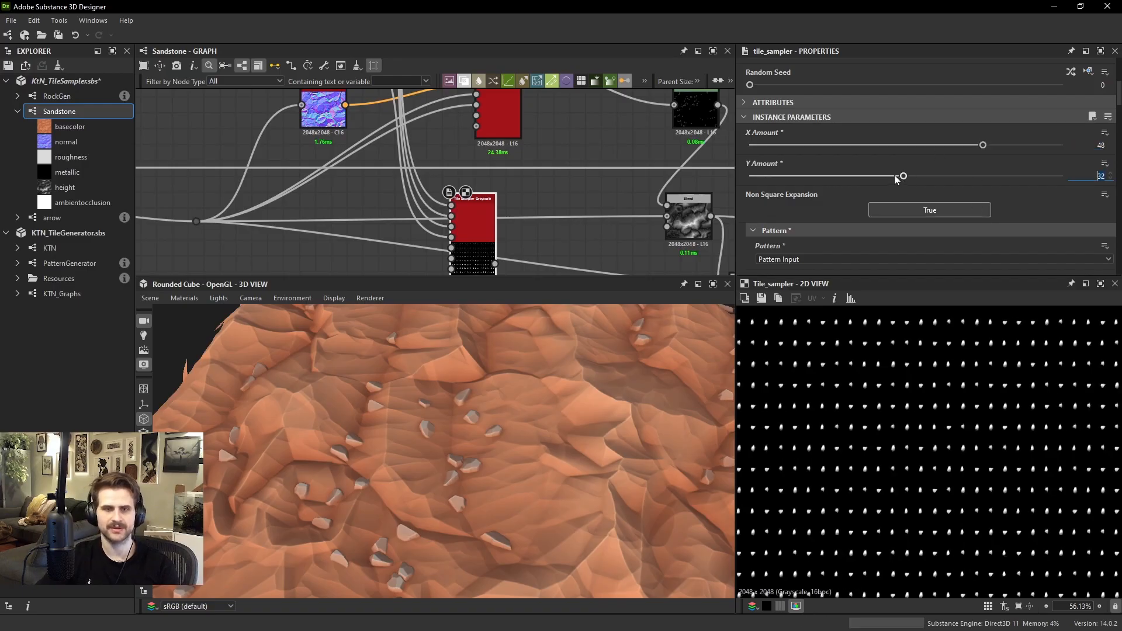
type("341")
key("Return")
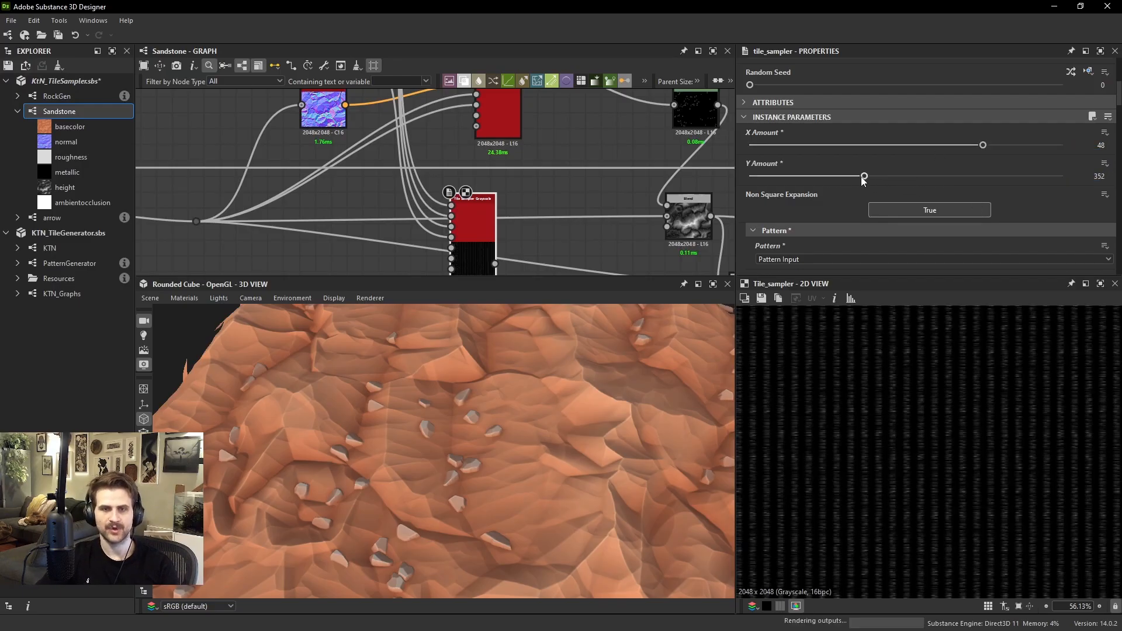
type("48")
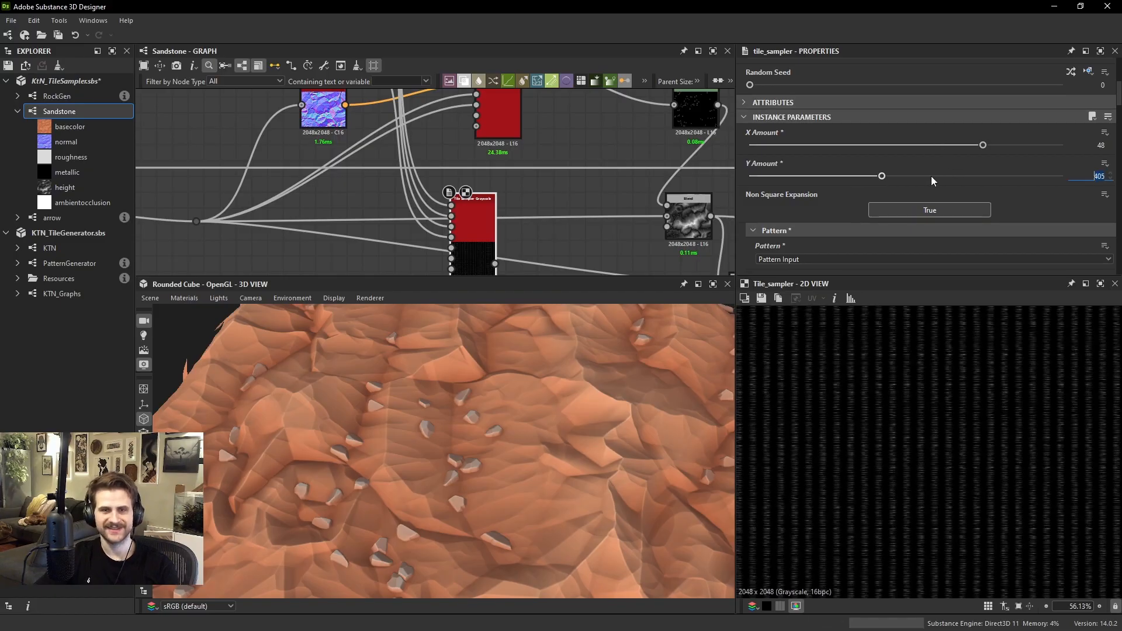
key("Return")
Increase the new Tile Sampler's Scale to 1.4
scroll(874, 457, "down", 7)
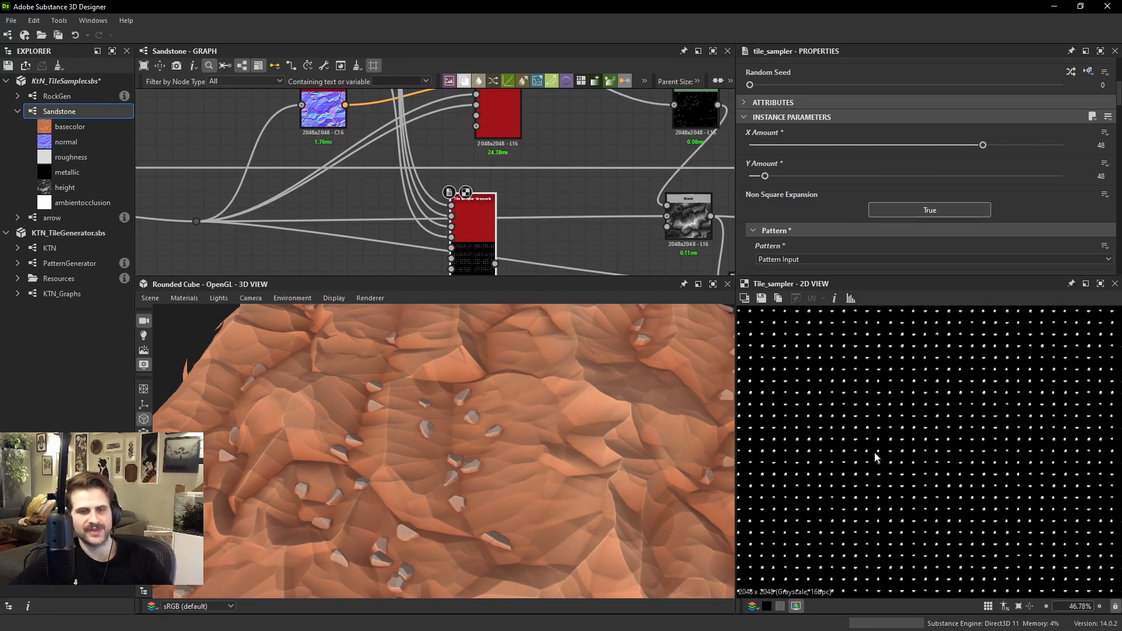
scroll(972, 435, "up", 6)
scroll(962, 412, "up", 5)
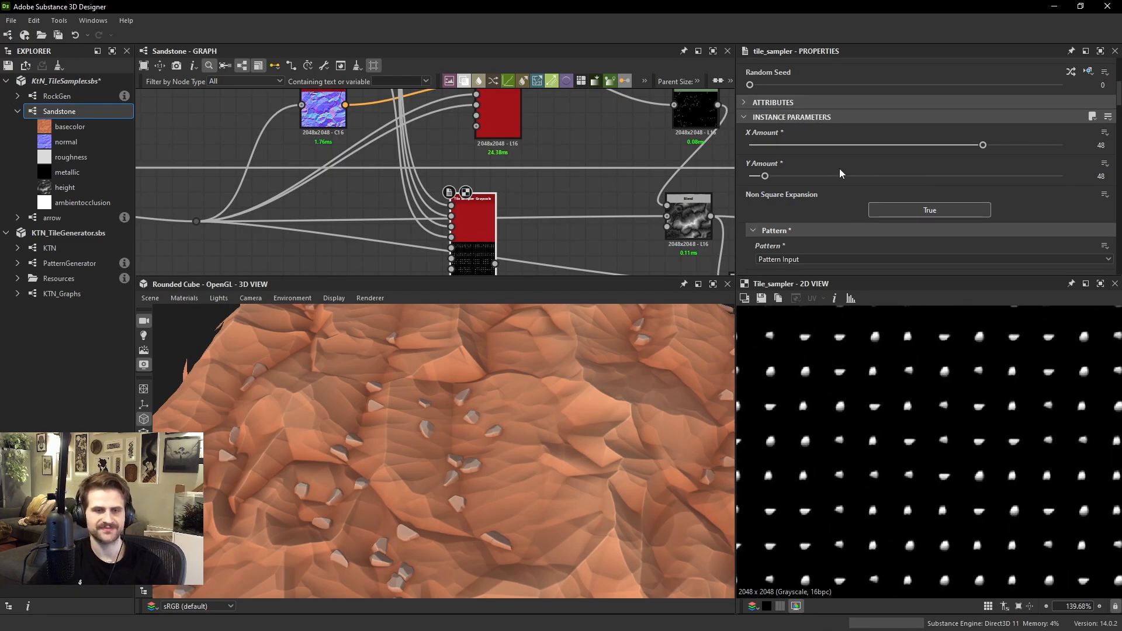
scroll(839, 168, "down", 5)
scroll(819, 219, "down", 4)
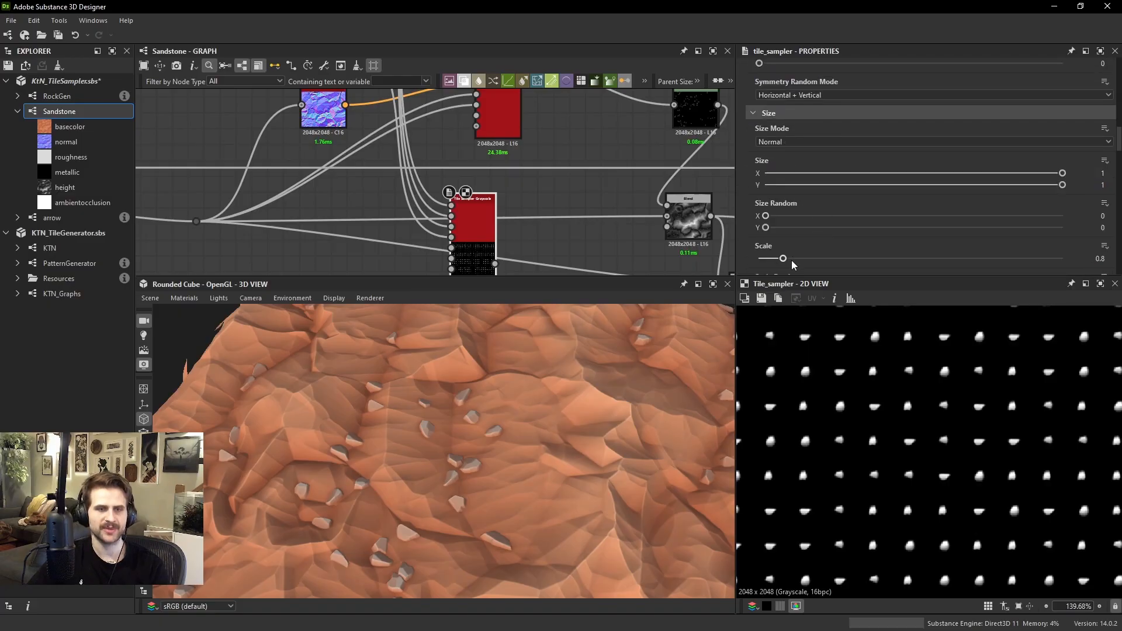
left_click_drag(792, 261, 803, 261)
Examine the new Tile Sampler's map inputs and the rock Tile Sampler's scattered output in the 2D view
scroll(521, 236, "down", 2)
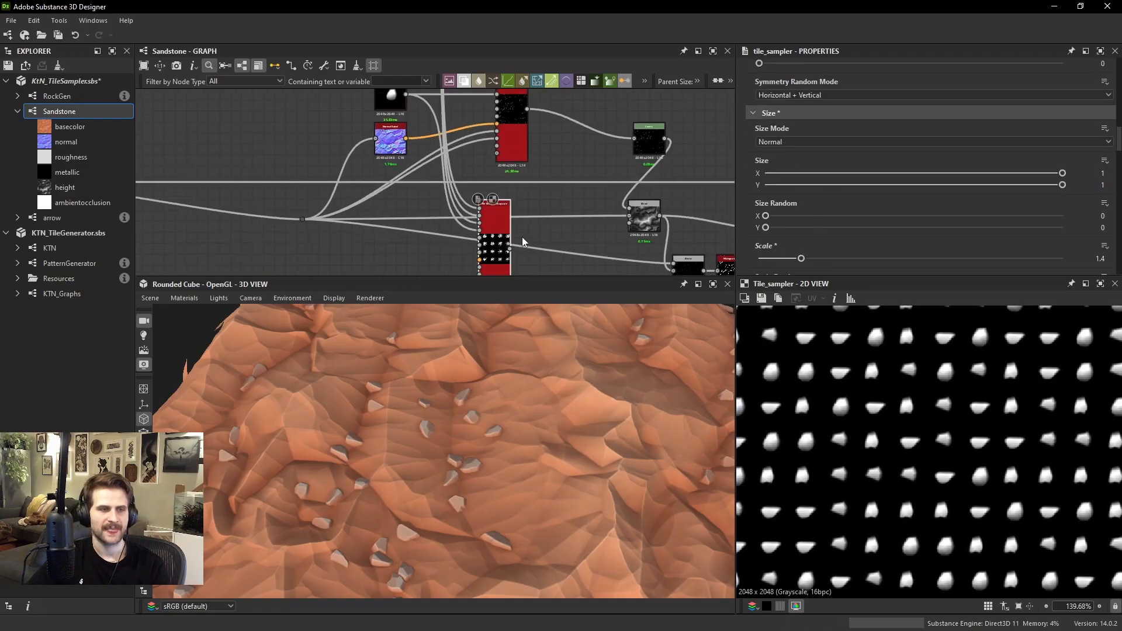
scroll(498, 228, "up", 5)
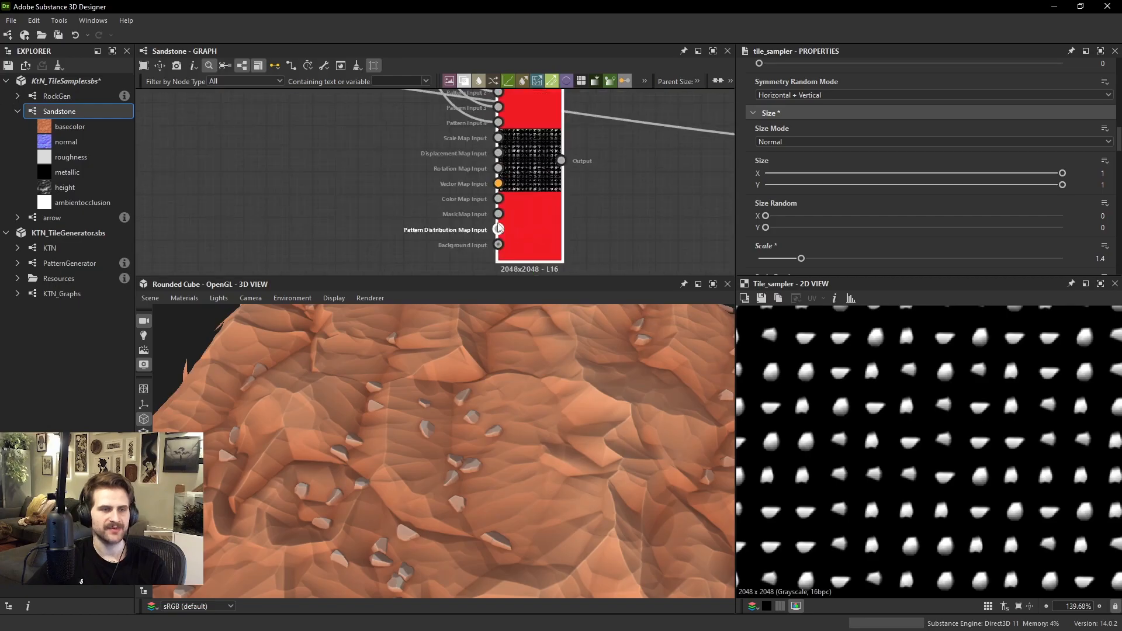
scroll(499, 214, "down", 5)
middle_click_drag(555, 190, 523, 261)
scroll(490, 144, "up", 2)
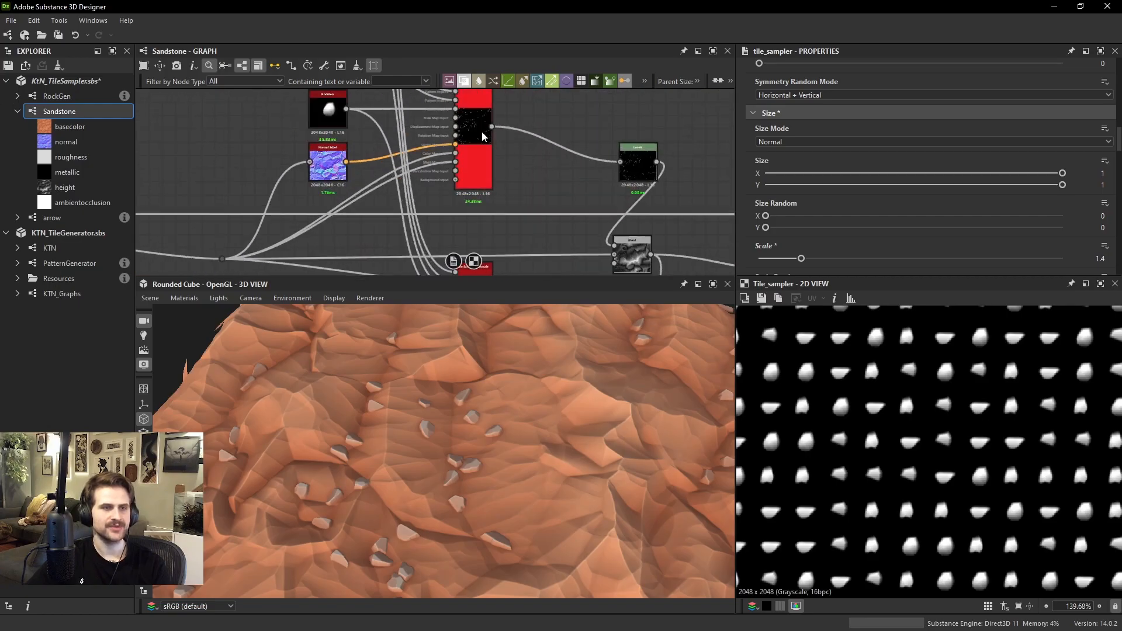
left_click(482, 132)
scroll(917, 427, "down", 12)
scroll(910, 419, "up", 3)
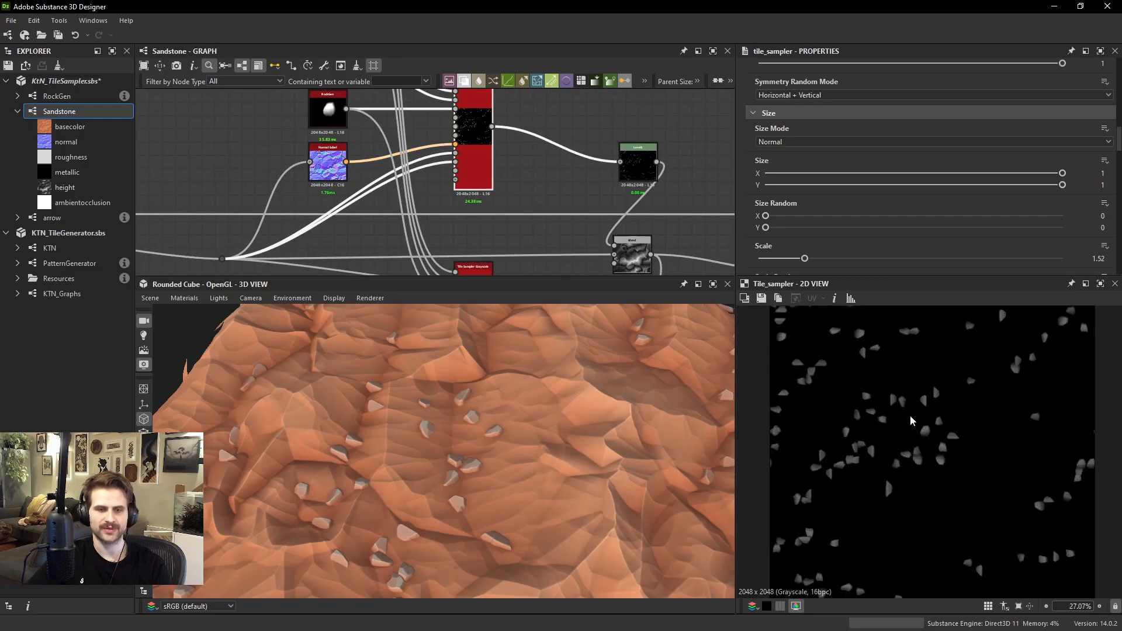
Add an Auto Levels node beside the new Tile Sampler
middle_click_drag(459, 154, 498, 49)
key("space")
type("aut")
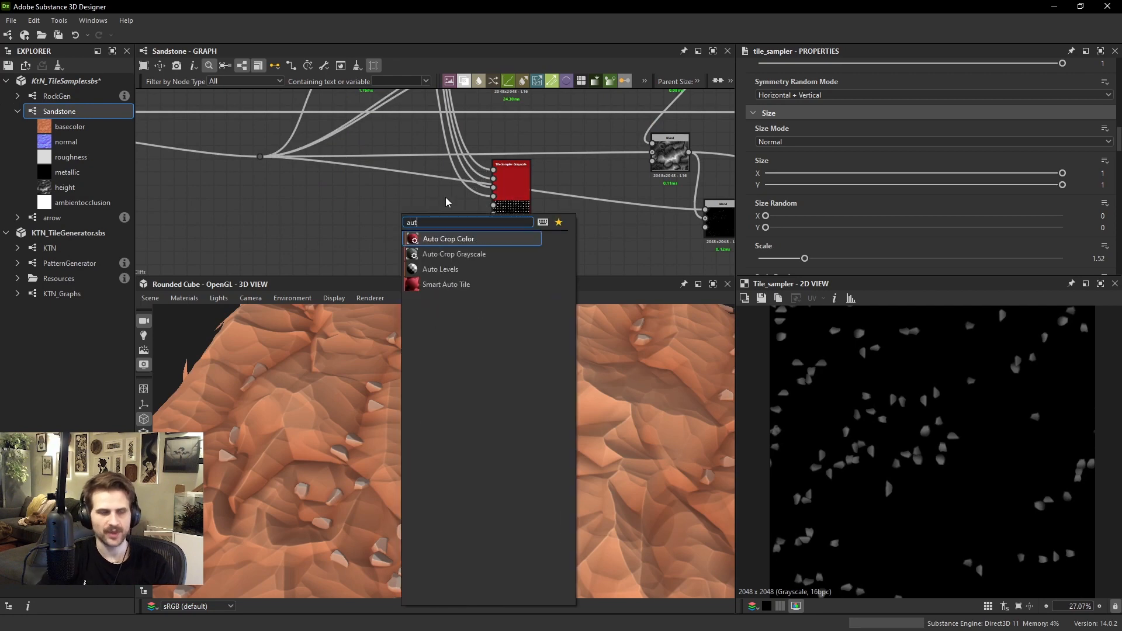
key("Down")
key("Down")
key("Return")
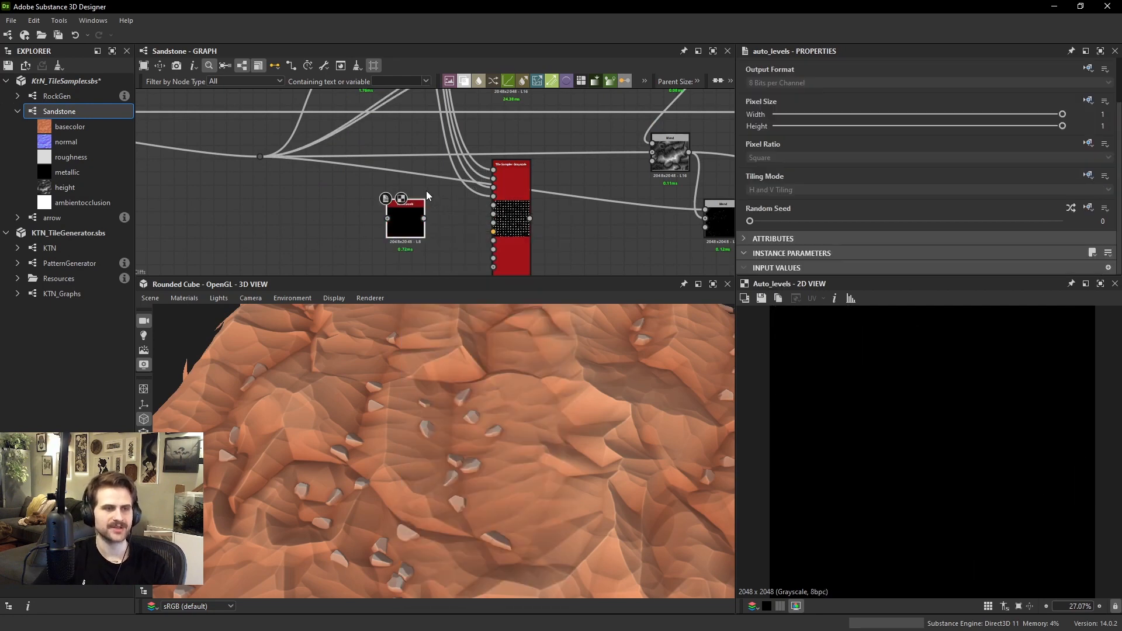
Feed the rock Tile Sampler's output into the Auto Levels node and move that node further from the new Tile Sampler
middle_click_drag(575, 94, 531, 196)
left_click(486, 128)
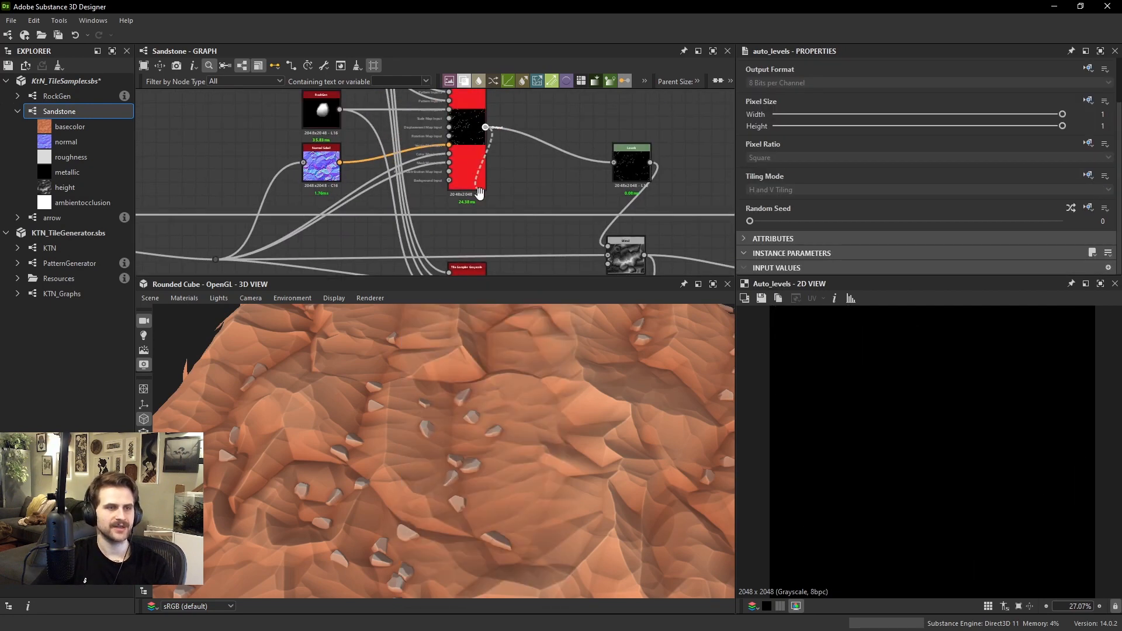
middle_click_drag(453, 240, 512, 87)
left_click(429, 167)
left_click_drag(428, 168, 374, 207)
scroll(947, 431, "up", 2)
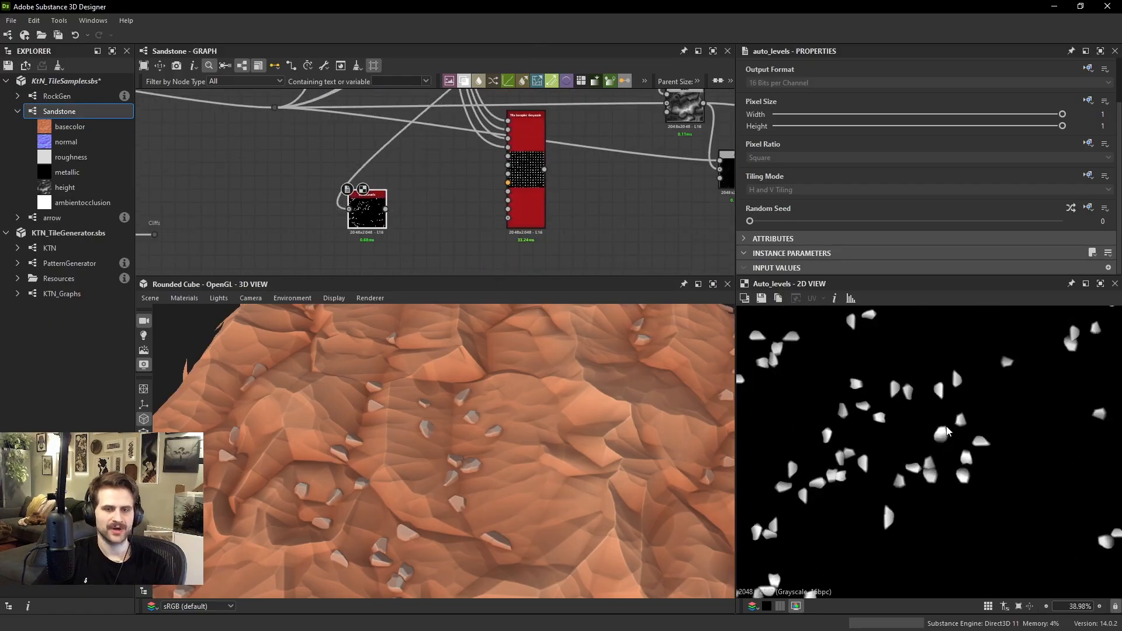
Add a Blur HQ Grayscale node after the Auto Levels node and set its Intensity to 6.48
key("space")
type("blur")
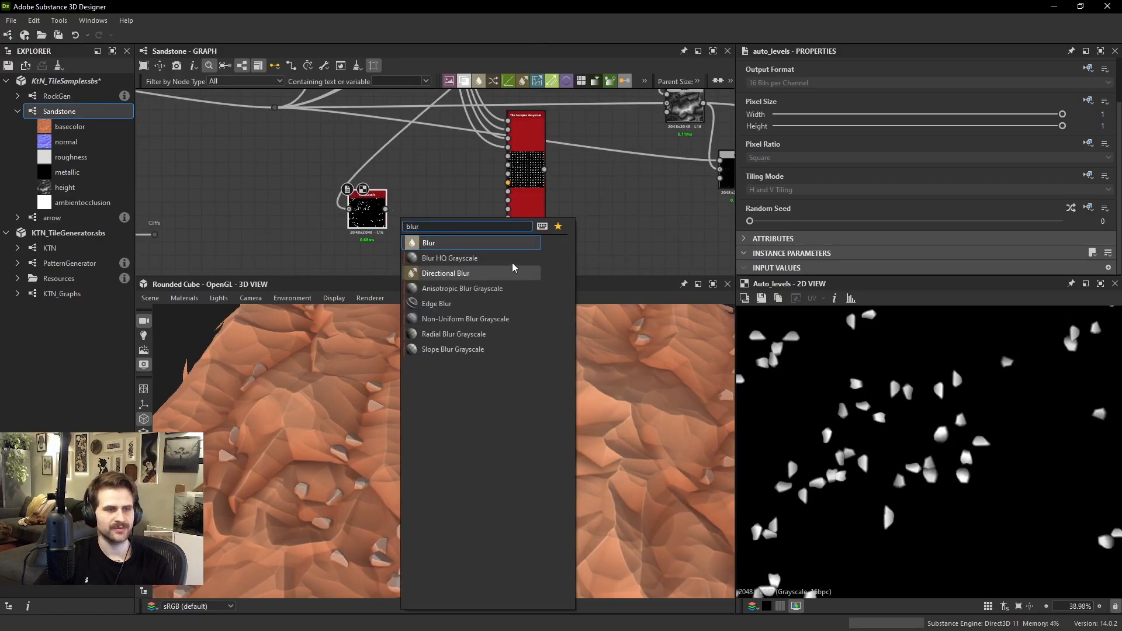
left_click(504, 258)
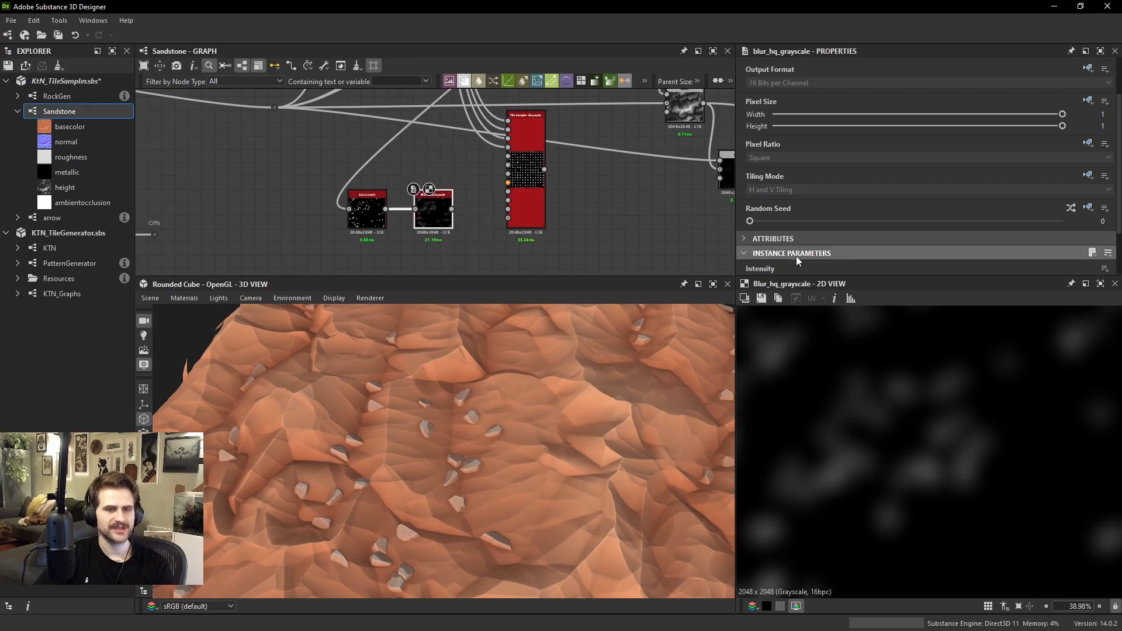
scroll(849, 237, "down", 2)
mouse_move(862, 221)
left_mouse_down()
mouse_move(771, 219)
mouse_move(881, 219)
left_mouse_up()
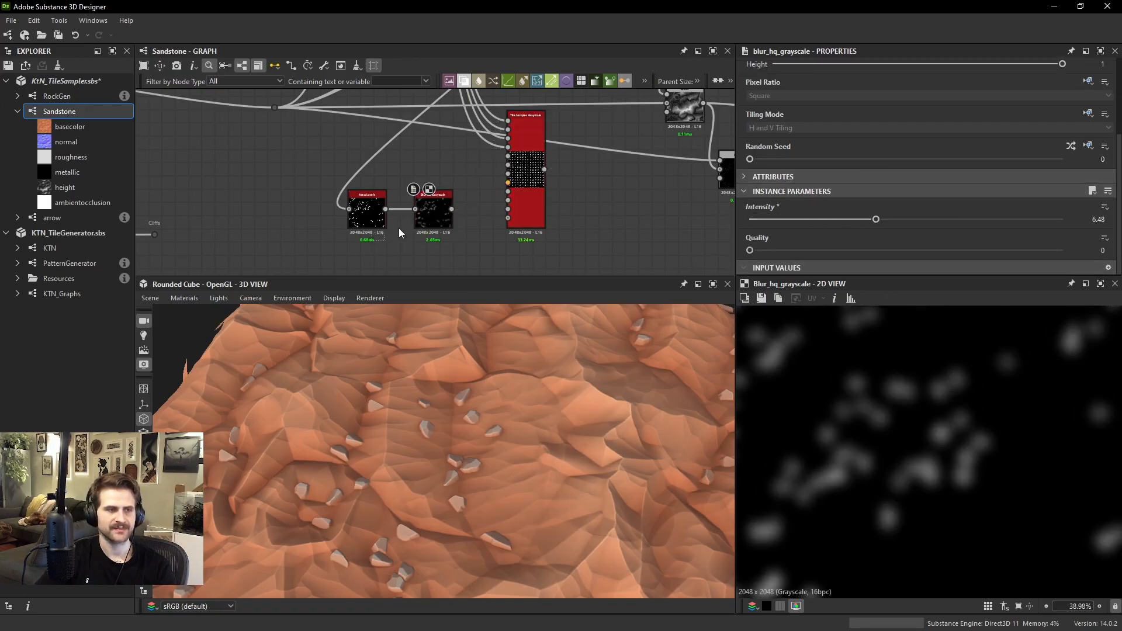
Add another Auto Levels node after the blur and connect it to the new Tile Sampler's Mask Map Input
left_click_drag(437, 209, 385, 209)
key("space")
type("aut")
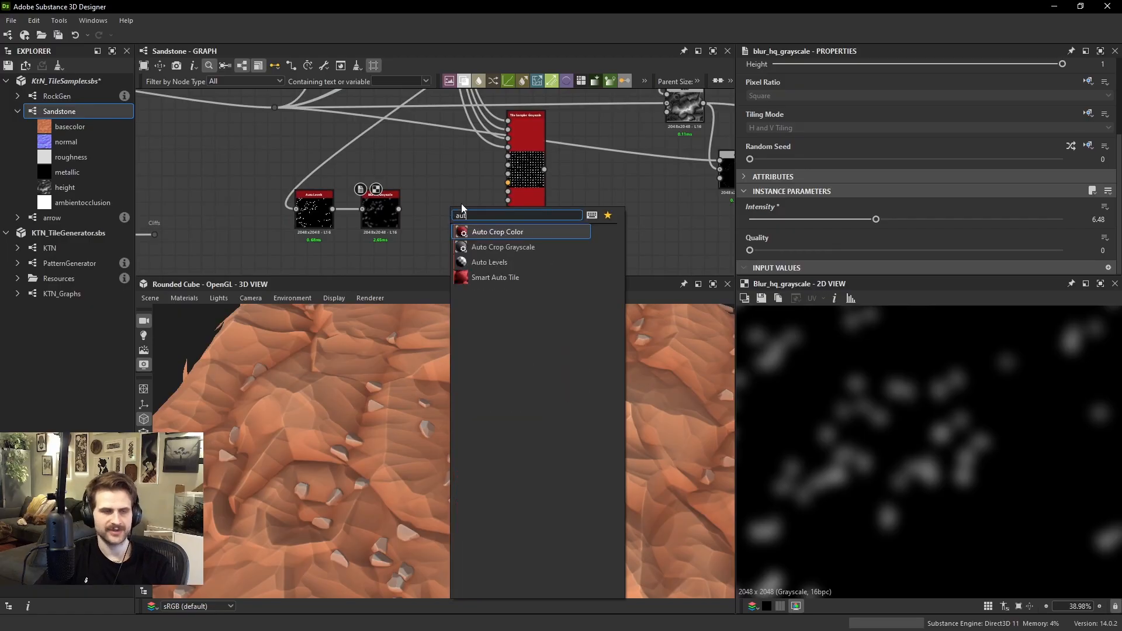
left_click(482, 263)
scroll(520, 190, "up", 3)
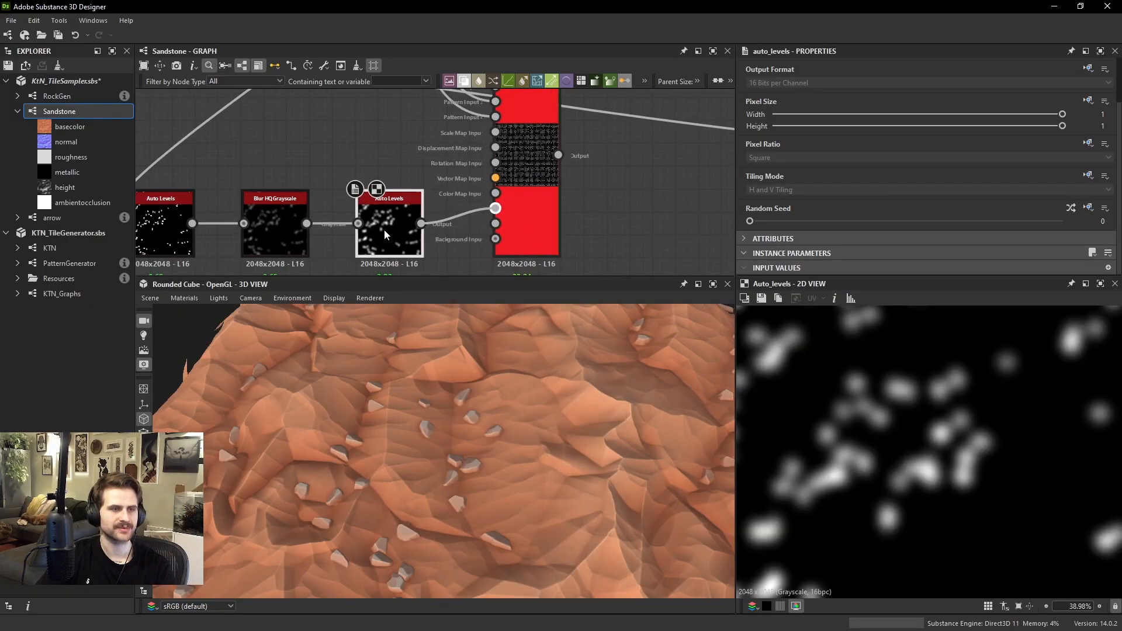
Raise the mask threshold of the new Tile Sampler so its small rocks remain only around the larger ones
left_click(539, 206)
scroll(882, 195, "down", 8)
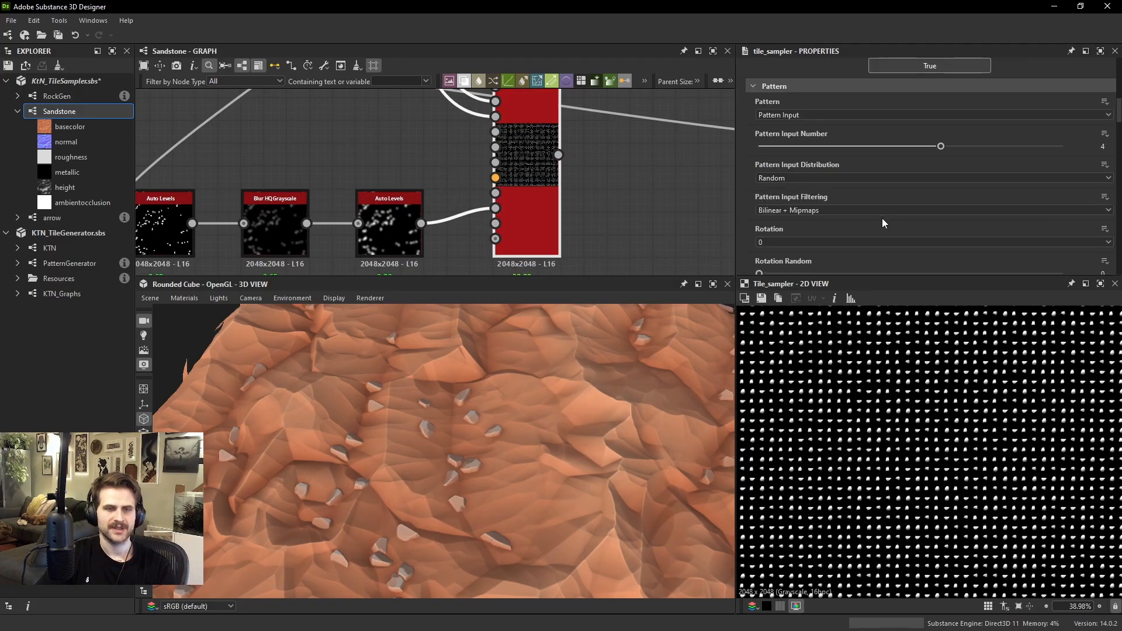
scroll(883, 223, "down", 12)
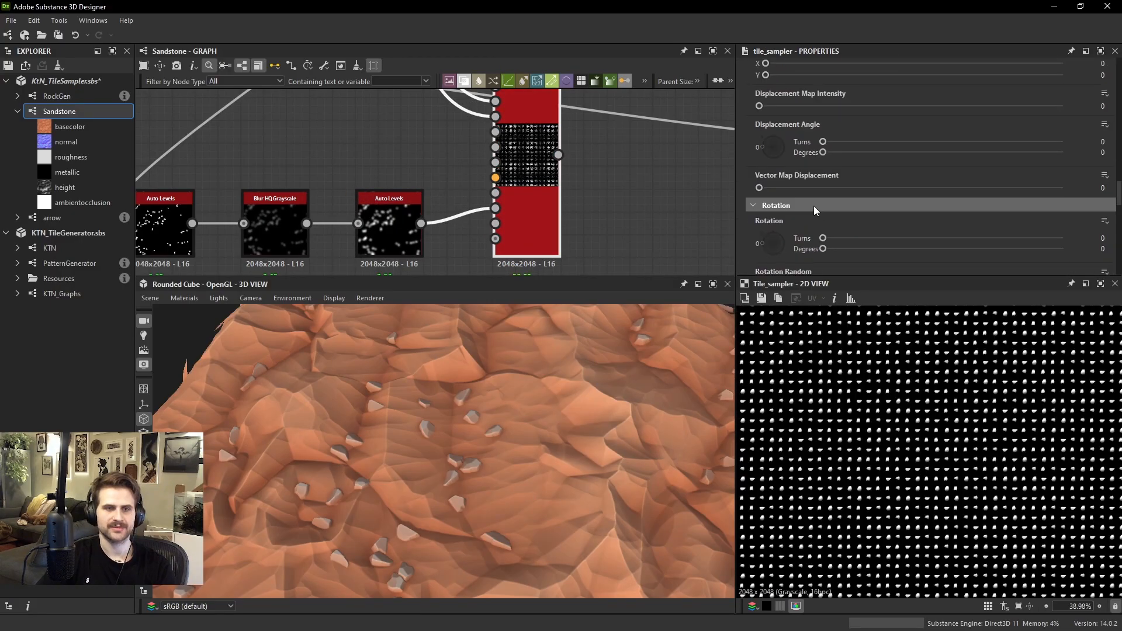
scroll(815, 207, "down", 5)
left_click_drag(782, 146, 843, 153)
Preview the large rocks' Levels node and shift it aside to make room beside the first Tile Sampler
key("f")
scroll(610, 186, "down", 1)
middle_click_drag(583, 198, 533, 244)
scroll(533, 244, "down", 2)
middle_click_drag(601, 181, 525, 211)
scroll(524, 211, "down", 4)
scroll(565, 183, "up", 3)
left_click_drag(562, 141, 502, 122)
double_click(495, 111)
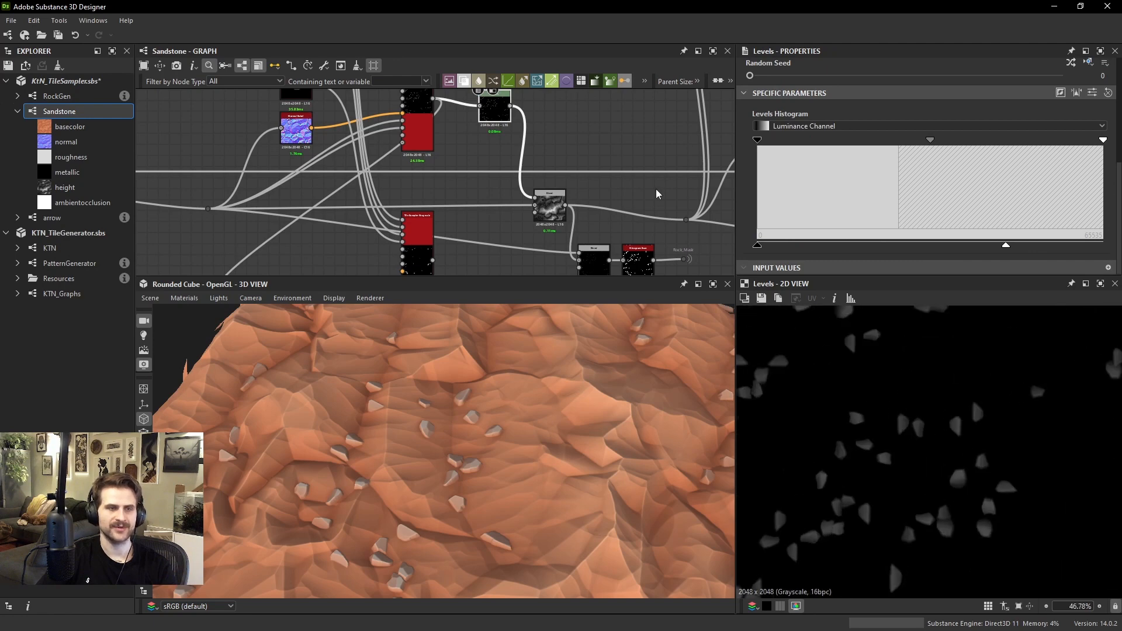
middle_click_drag(512, 127, 501, 158)
left_click_drag(480, 142, 512, 133)
Add a Blend node combining the outputs of both rock Tile Samplers and set its Blending Mode to Max (Lighten)
left_click(476, 169)
key("space")
left_click(506, 208)
left_click_drag(422, 129, 459, 162)
left_click_drag(459, 170, 430, 248)
middle_click_drag(428, 251, 441, 207)
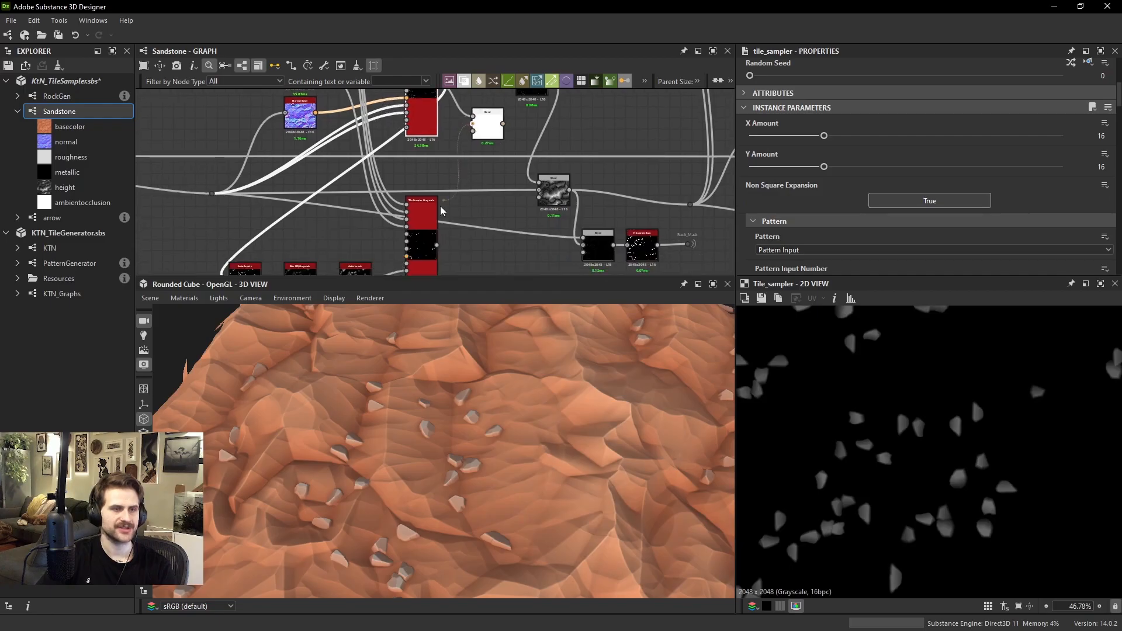
left_click(477, 139)
left_click(785, 153)
left_click(793, 205)
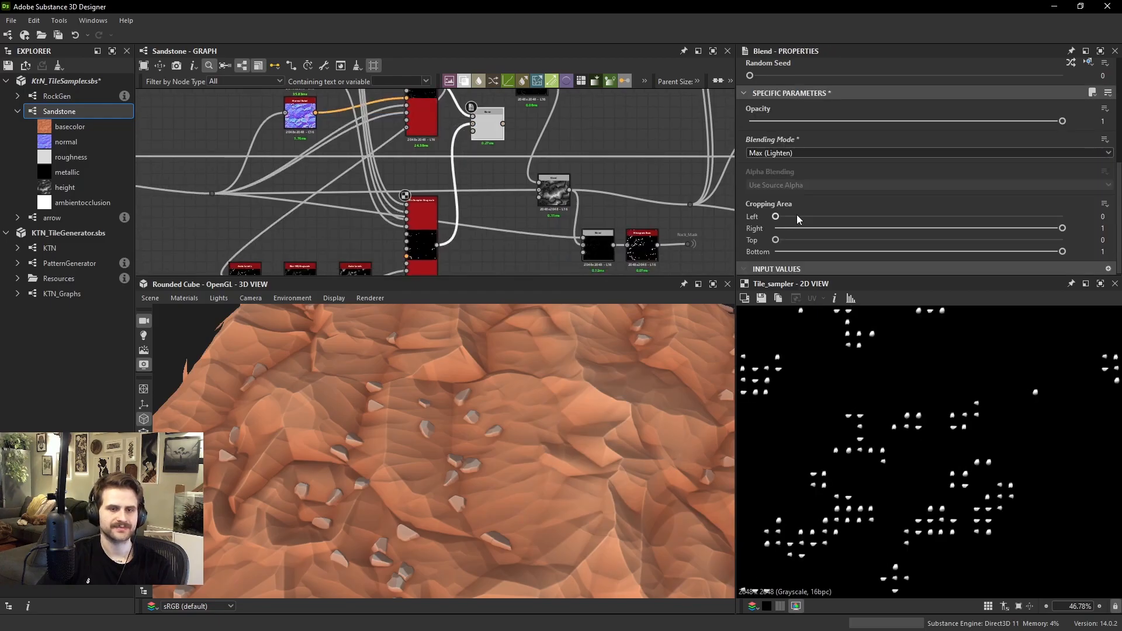
Add a Levels node fed by the small-rock Tile Sampler, lower its output white level and place it below the Blend node
middle_click_drag(492, 128, 480, 214)
double_click(485, 163)
key("space")
type("lev")
key("Return")
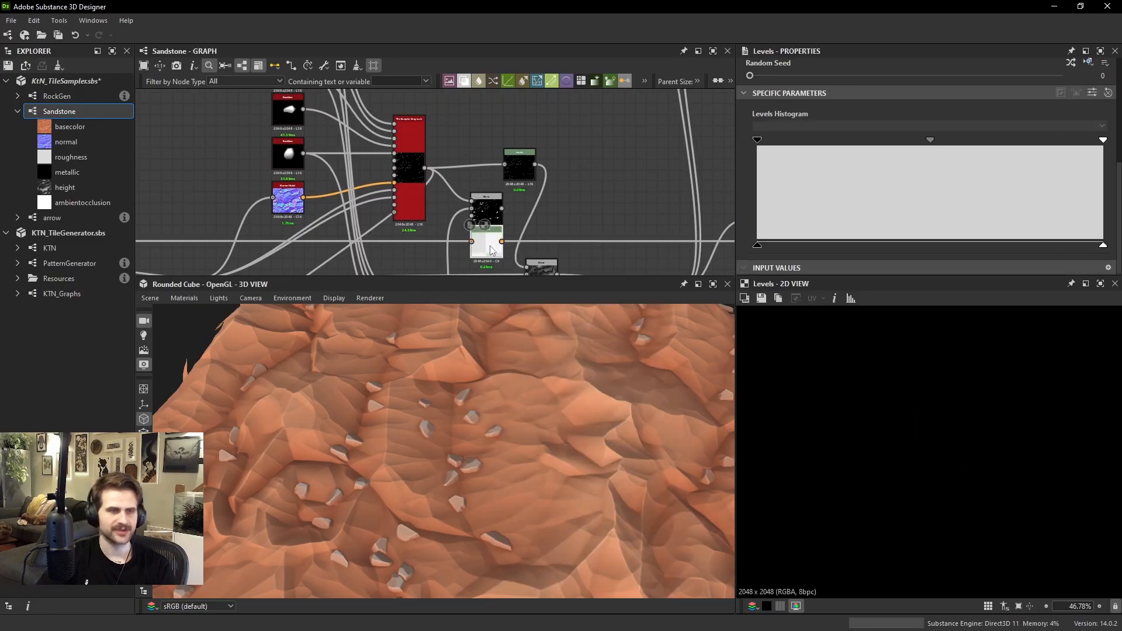
middle_click_drag(548, 215, 542, 119)
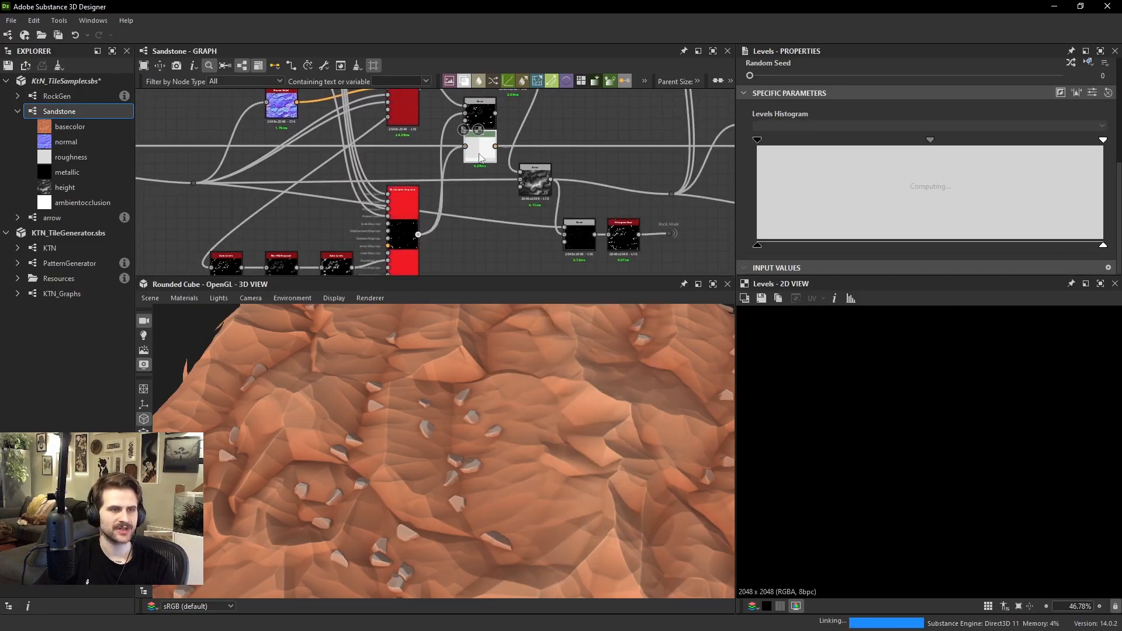
left_click_drag(479, 158, 484, 185)
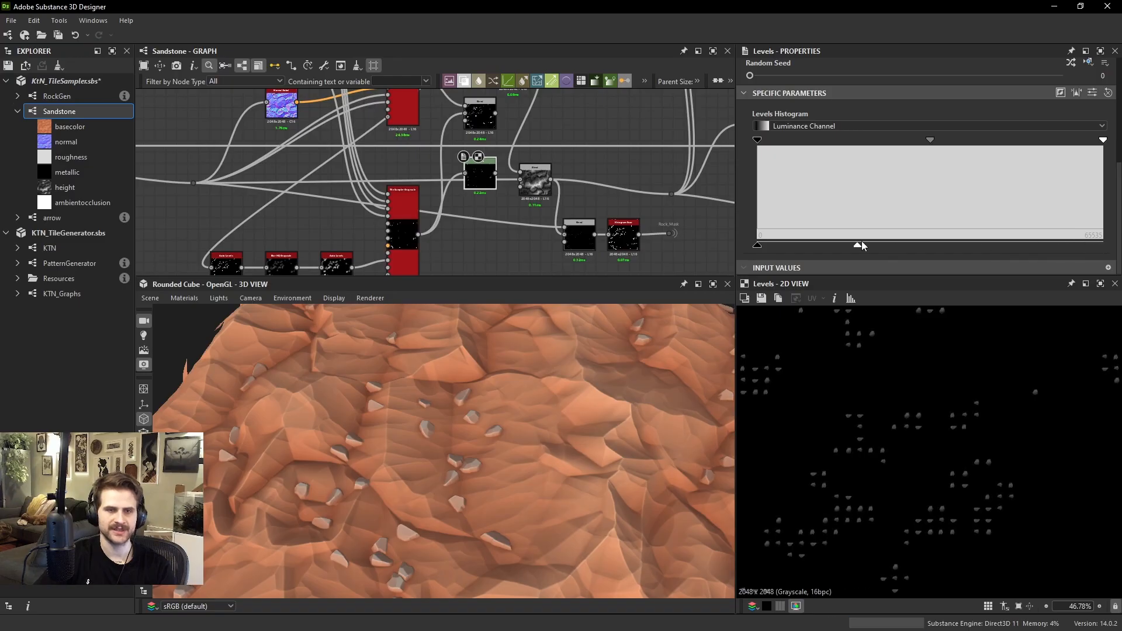
Feed both rock Levels nodes into the Max (Lighten) Blend and connect its output to the terrain Blend node
middle_click_drag(577, 149, 570, 188)
scroll(570, 189, "up", 1)
left_click_drag(465, 159, 527, 146)
middle_click_drag(517, 143, 502, 178)
left_click_drag(485, 135, 419, 145)
left_click_drag(436, 246, 434, 201)
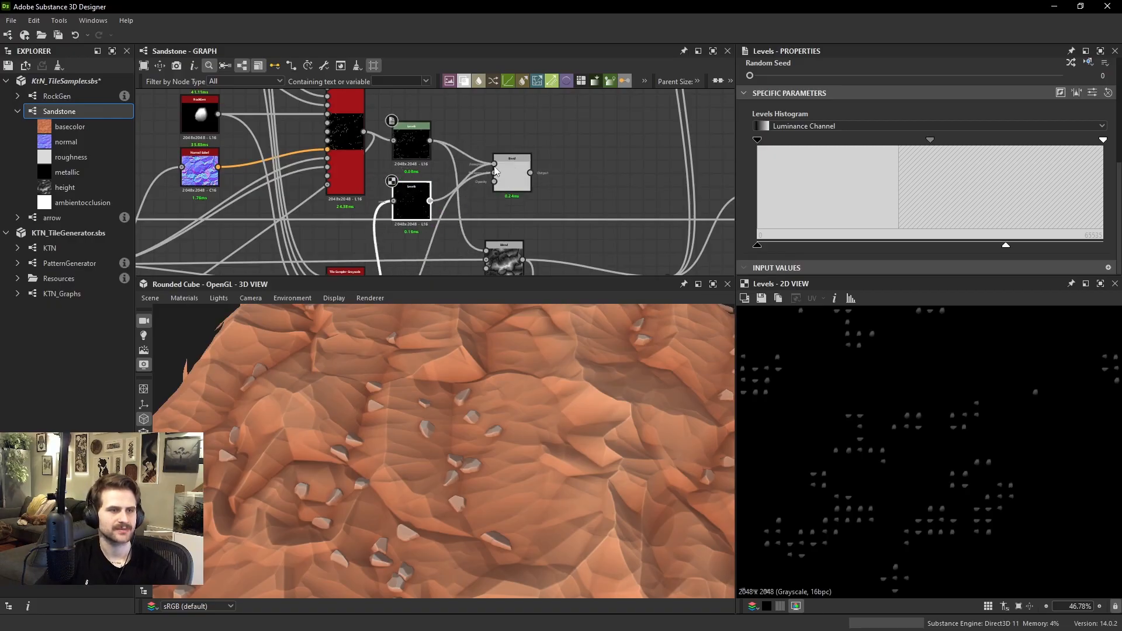
left_click_drag(512, 182, 503, 178)
scroll(899, 450, "up", 5)
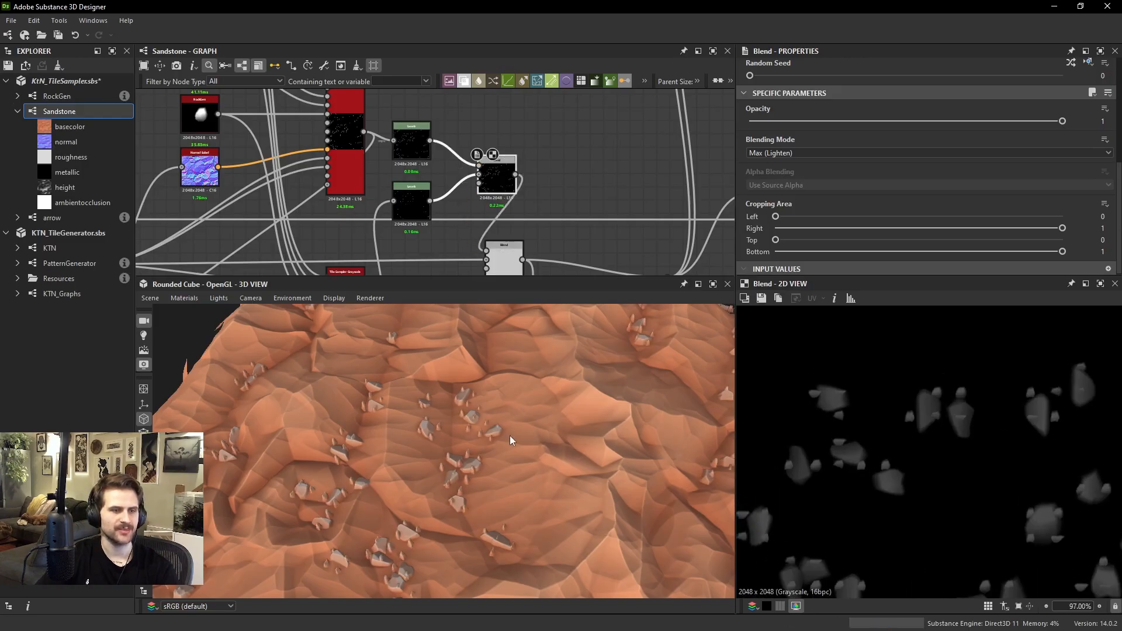
Examine how the small rocks cluster around the larger ones on the terrain and in the blended rock map
left_click_drag(509, 436, 414, 454)
scroll(506, 440, "down", 3)
scroll(499, 464, "up", 3)
scroll(437, 495, "up", 4)
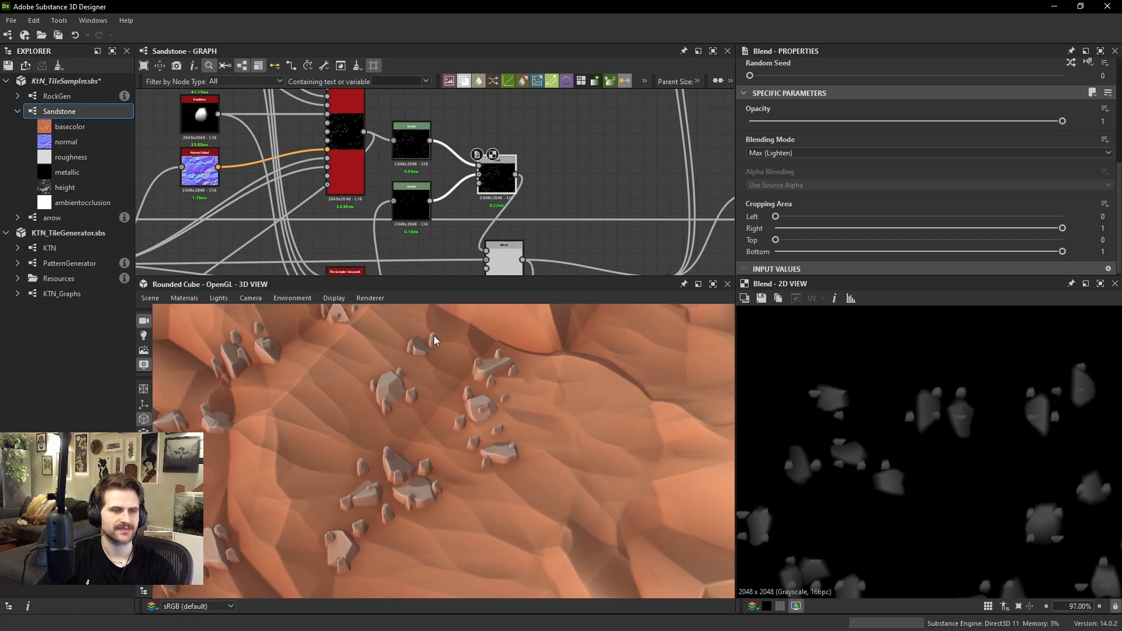
scroll(410, 229, "down", 5)
middle_click_drag(410, 229, 486, 132)
scroll(422, 214, "up", 3)
scroll(837, 459, "up", 1)
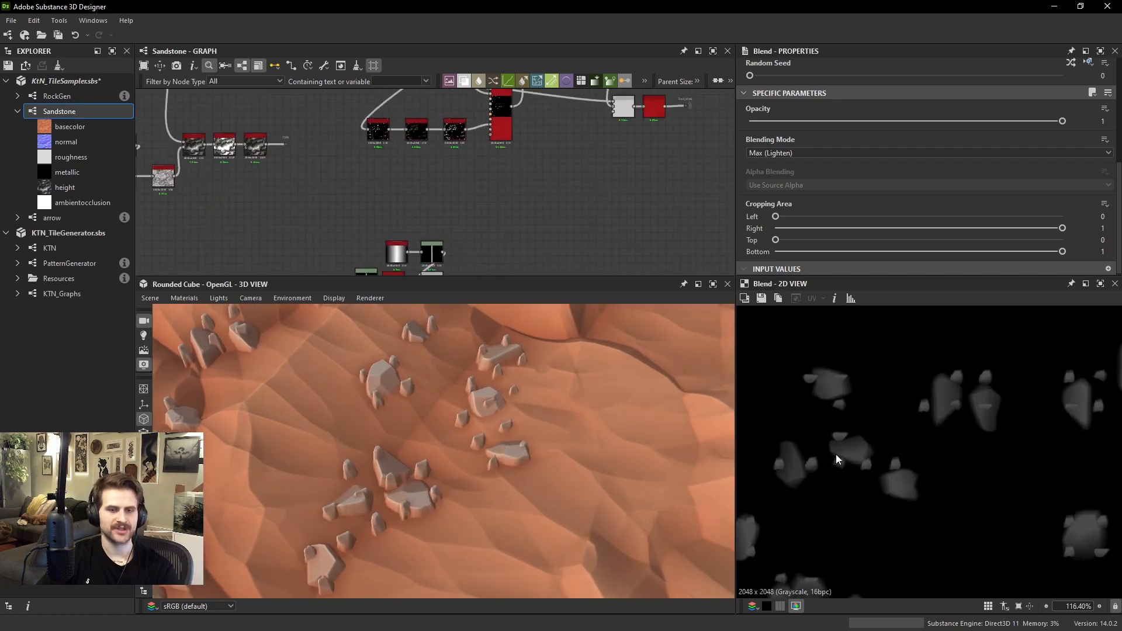
Set the Intensity of the mask's Blur HQ Grayscale node to 9.34 to spread the small rocks further
scroll(446, 162, "down", 2)
scroll(442, 170, "up", 2)
left_click(429, 178)
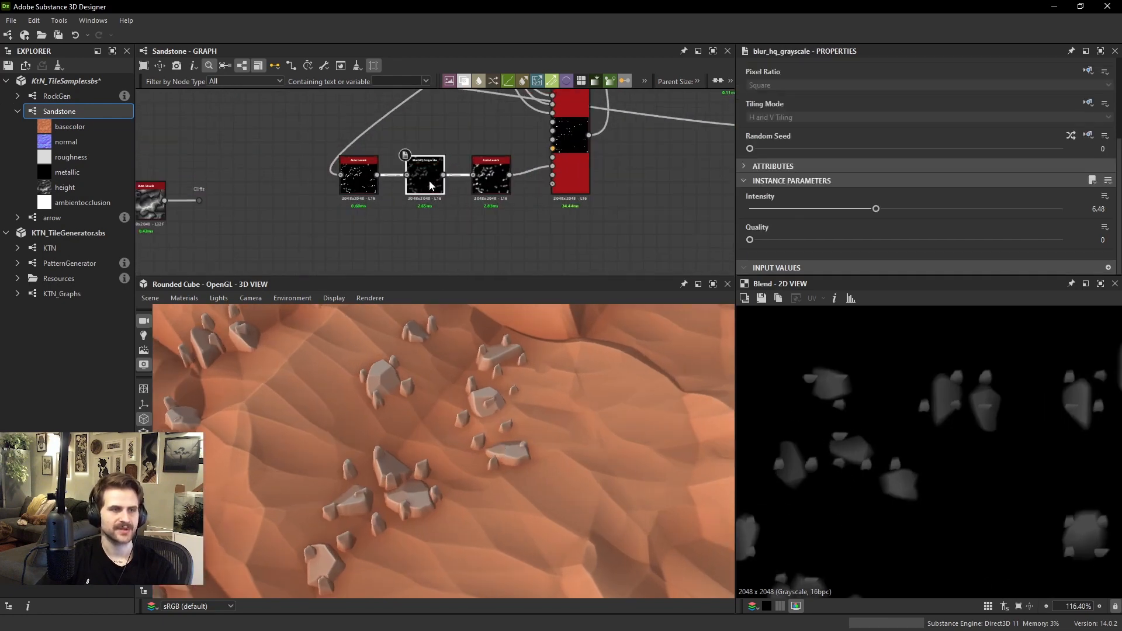
double_click(425, 175)
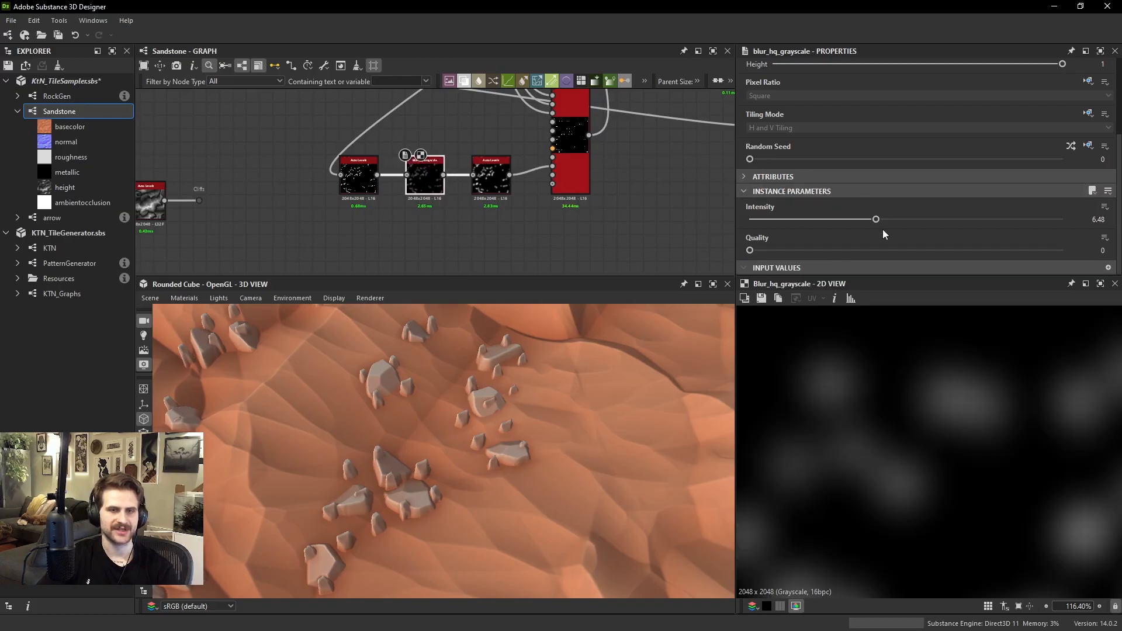
left_click_drag(891, 221, 931, 219)
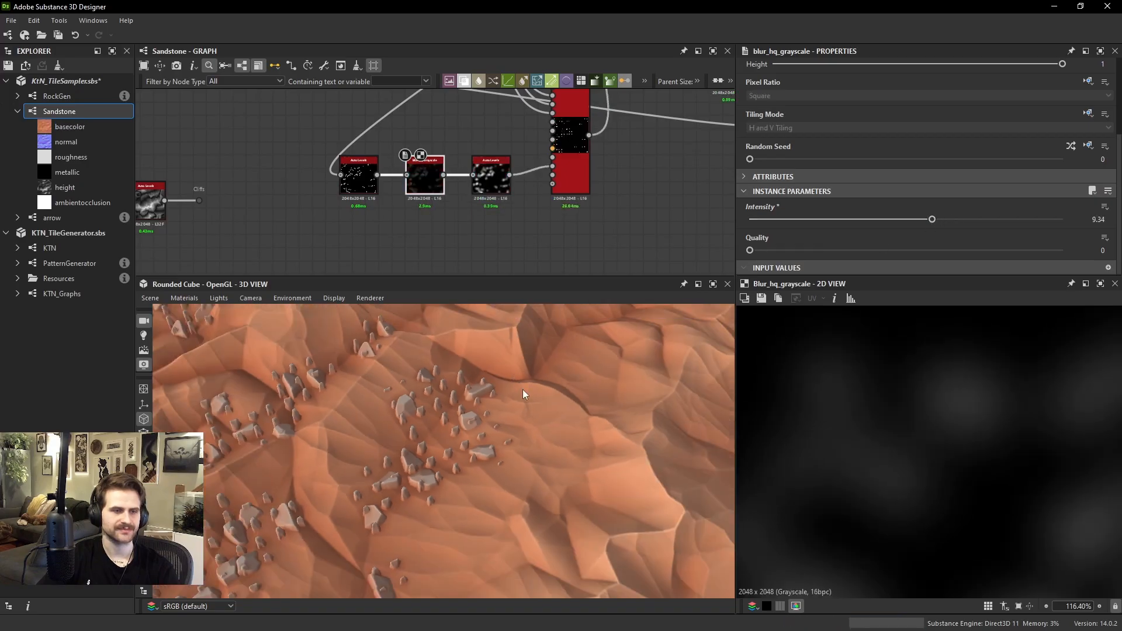
Connect the shared terrain height reroute point to the Color Map Input of the small-rock Tile Sampler
scroll(520, 403, "down", 5)
left_click_drag(509, 423, 442, 434)
scroll(489, 428, "up", 5)
middle_click_drag(548, 171, 526, 220)
scroll(457, 435, "up", 5)
left_click_drag(457, 435, 430, 431)
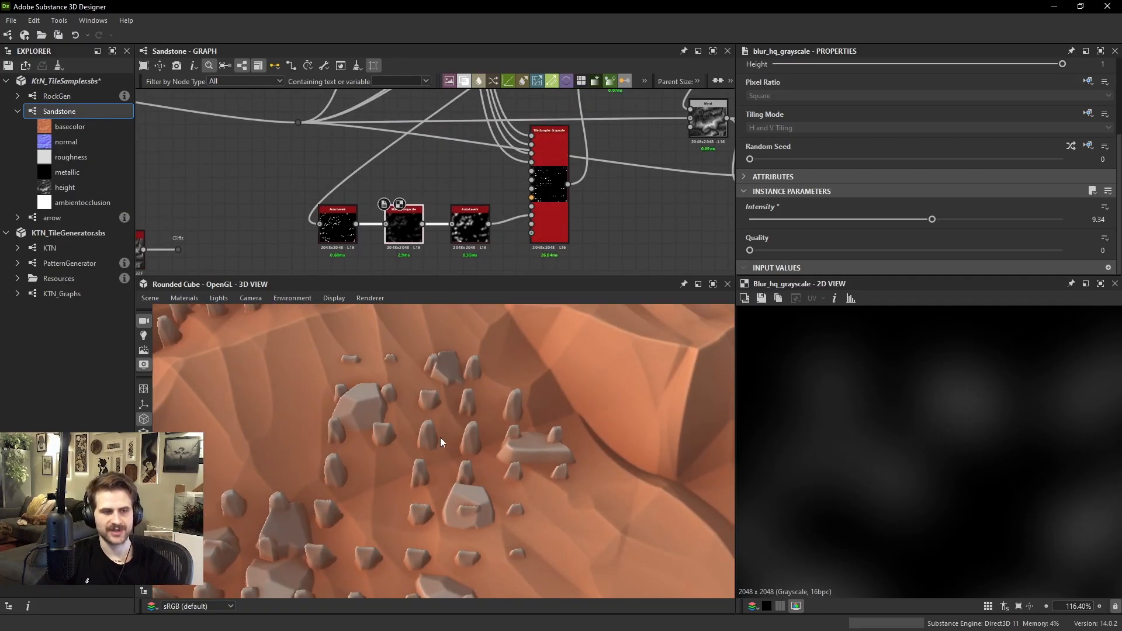
scroll(526, 110, "down", 3)
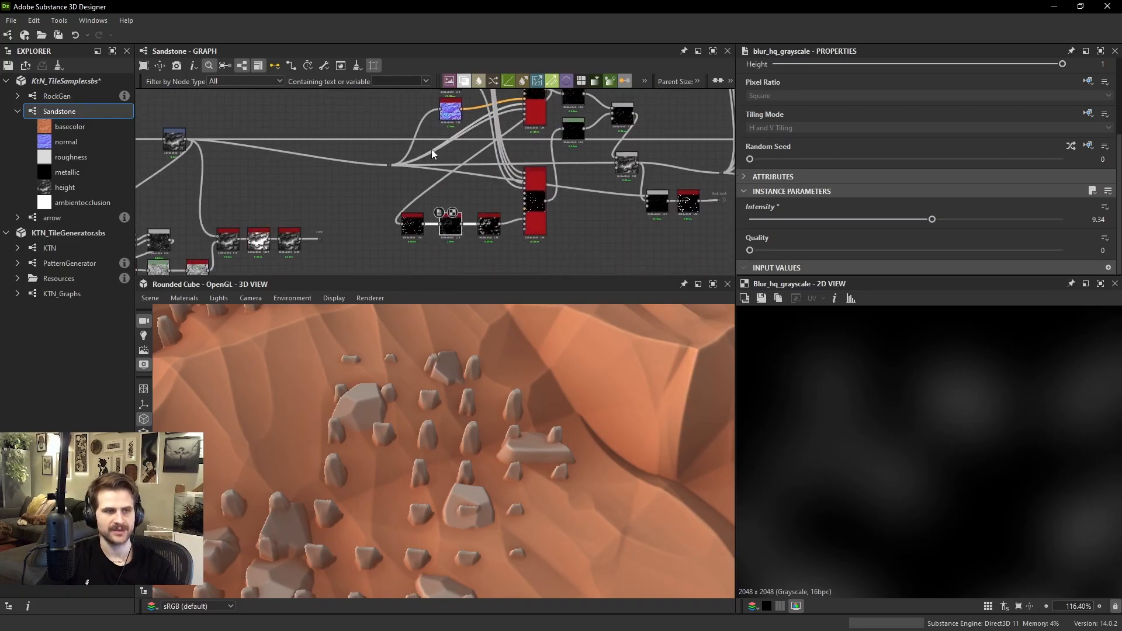
scroll(409, 158, "up", 3)
middle_click_drag(557, 209, 451, 192)
scroll(501, 226, "up", 4)
left_click(505, 231)
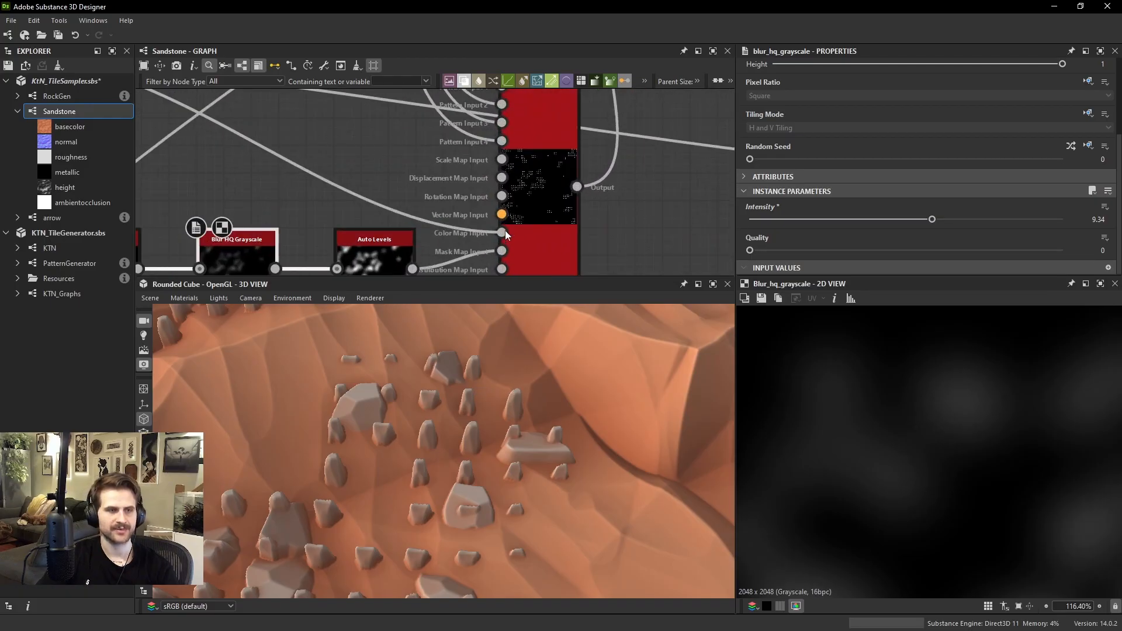
Select the small-rock Tile Sampler and bring up its color parametrization parameters
left_click(538, 219)
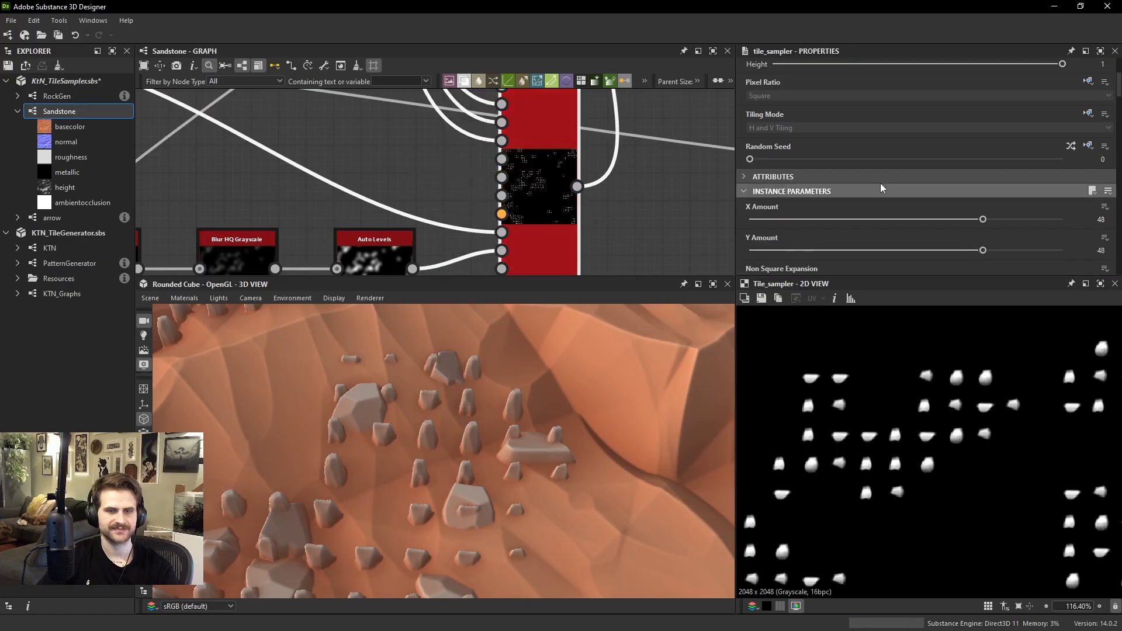
scroll(888, 175, "down", 5)
scroll(892, 173, "down", 15)
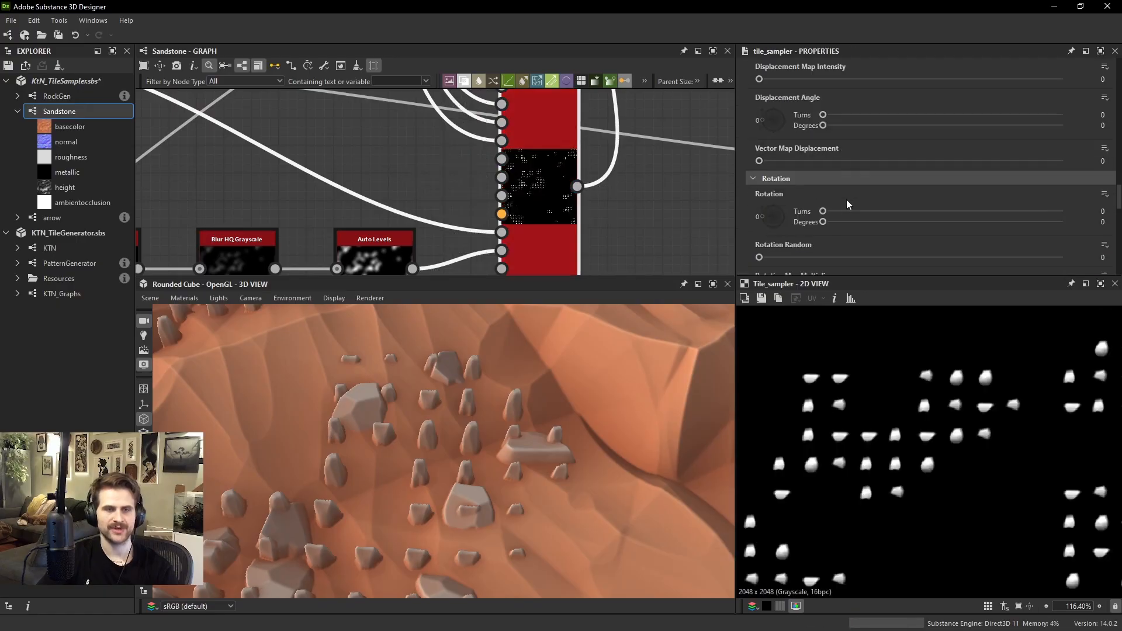
scroll(846, 199, "down", 5)
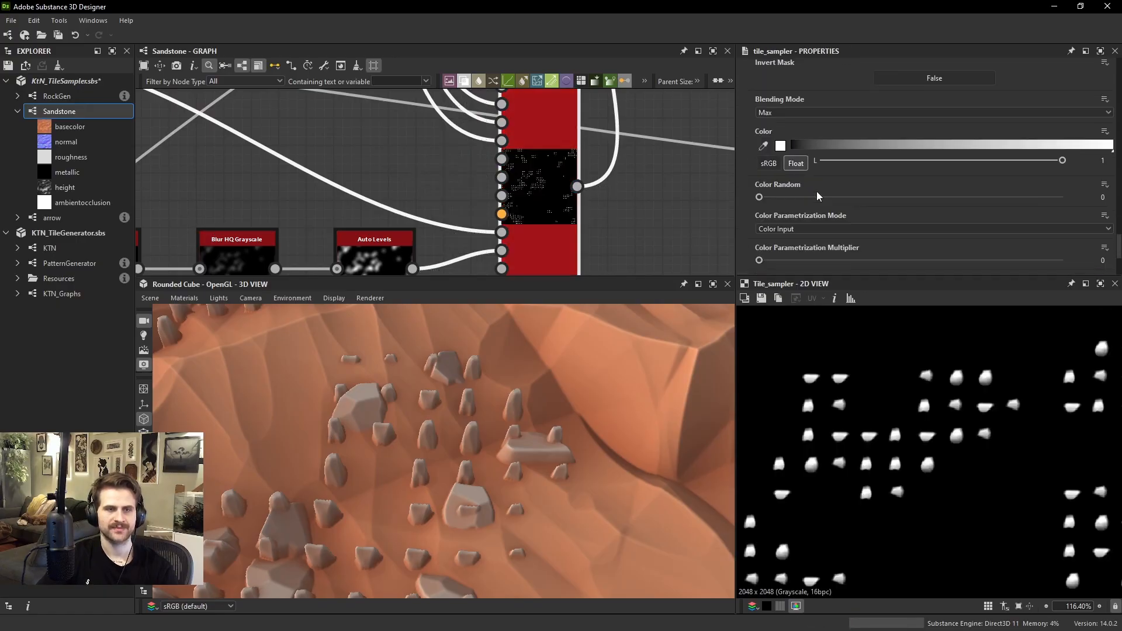
scroll(800, 163, "down", 1)
scroll(792, 158, "up", 4)
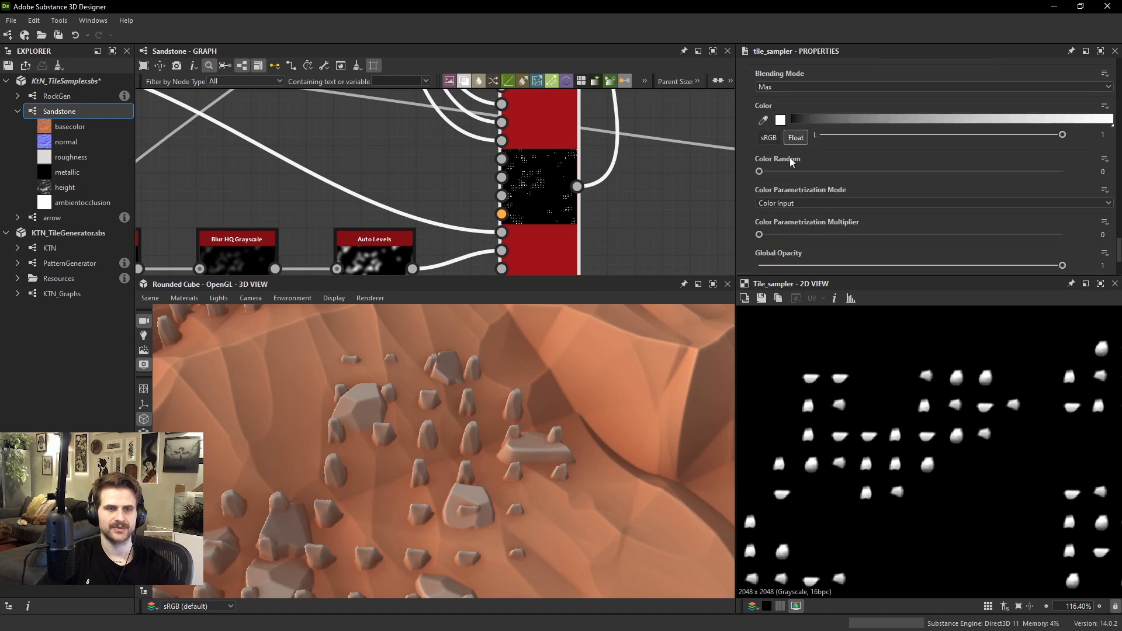
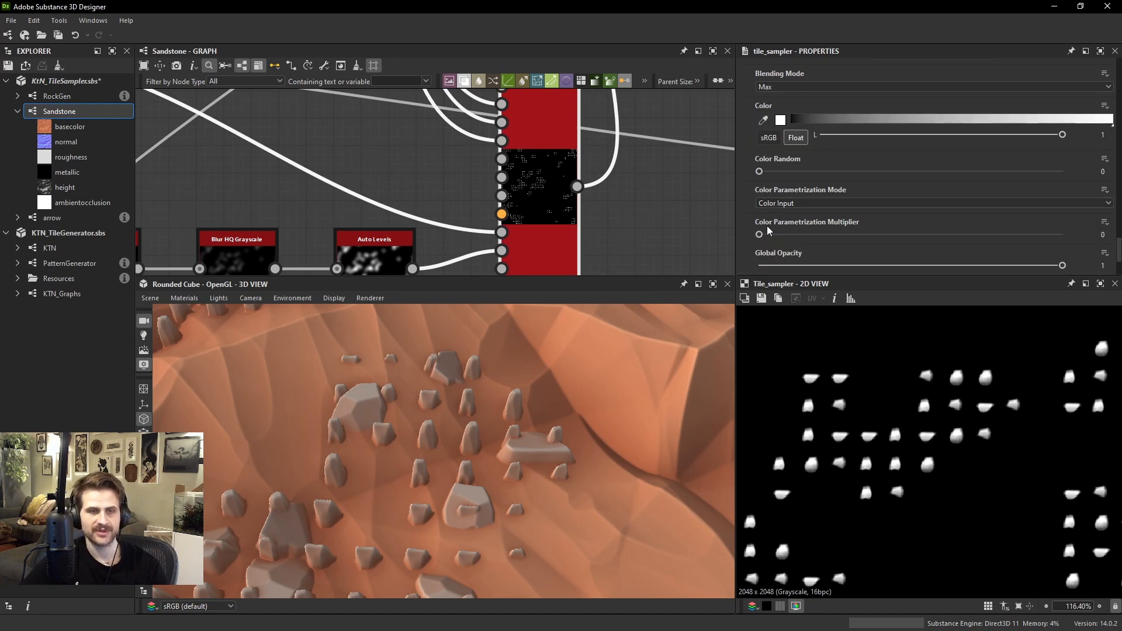
Set the small-rock Tile Sampler's Color Parametrization Multiplier to about 0.88 and adjust the output white level of the Levels node it feeds
left_click_drag(790, 236, 1027, 241)
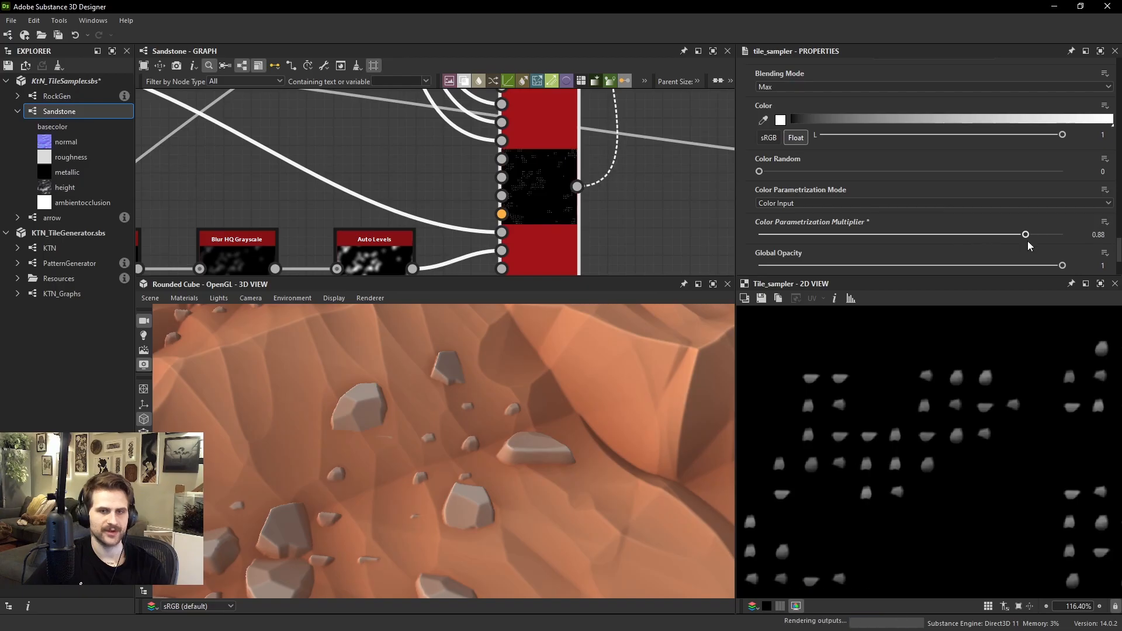
scroll(609, 196, "down", 2)
middle_click_drag(631, 99, 587, 188)
left_click(597, 165)
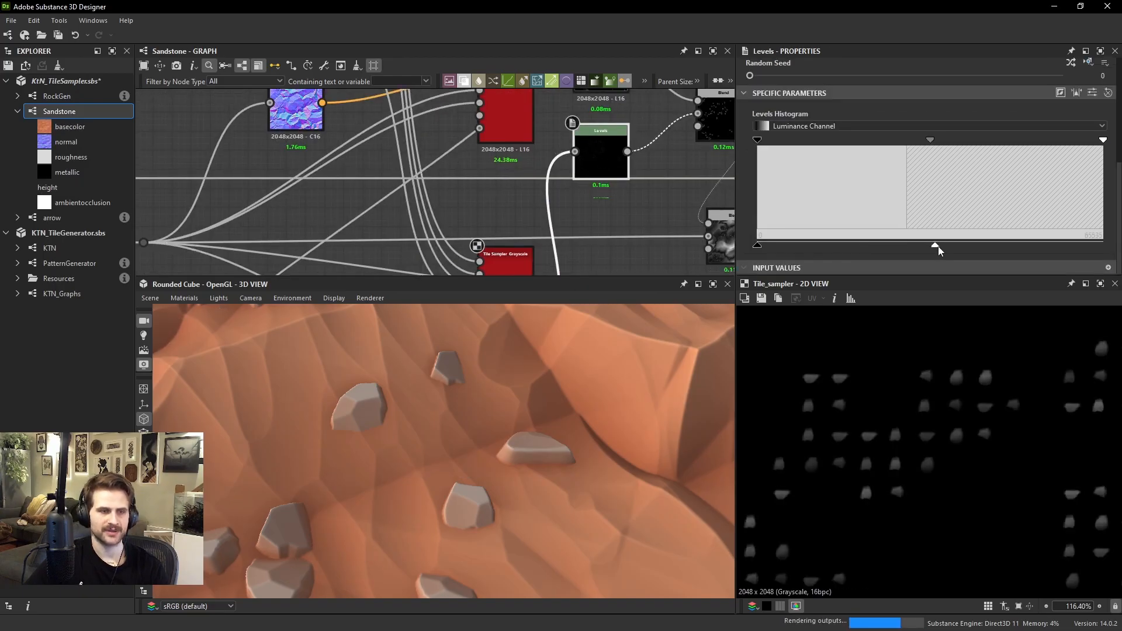
mouse_move(984, 245)
left_mouse_down()
mouse_move(1022, 238)
mouse_move(995, 245)
left_mouse_up()
left_click_drag(582, 321, 492, 327)
Set both Rotation Random and Symmetry Random of the small-rock Tile Sampler to 1
left_click(512, 264)
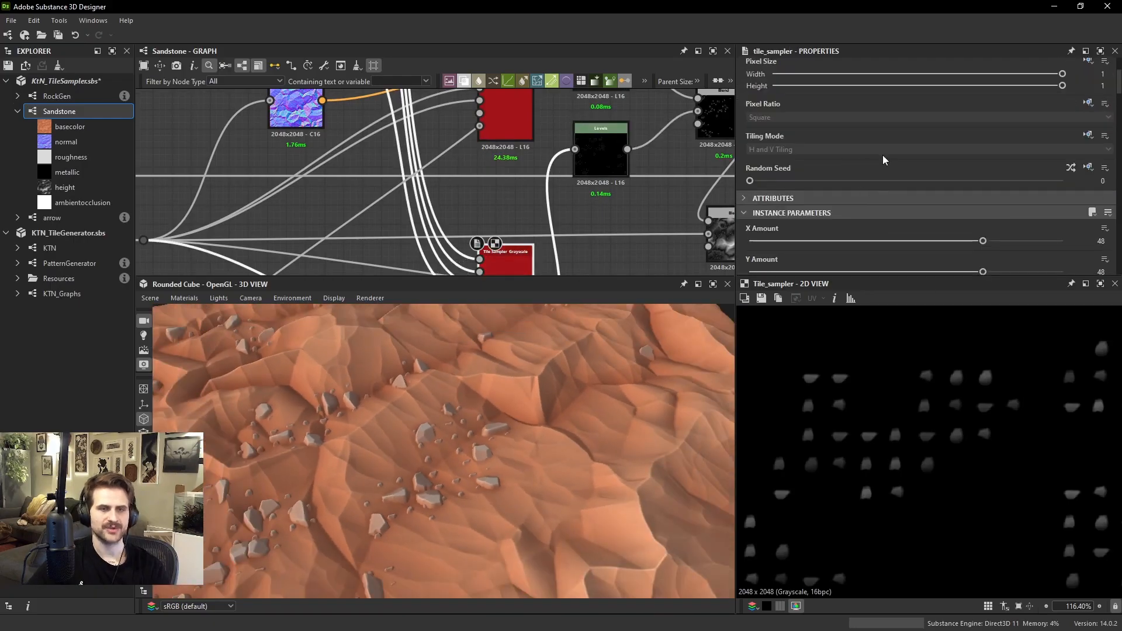
scroll(864, 175, "down", 5)
scroll(874, 152, "up", 2)
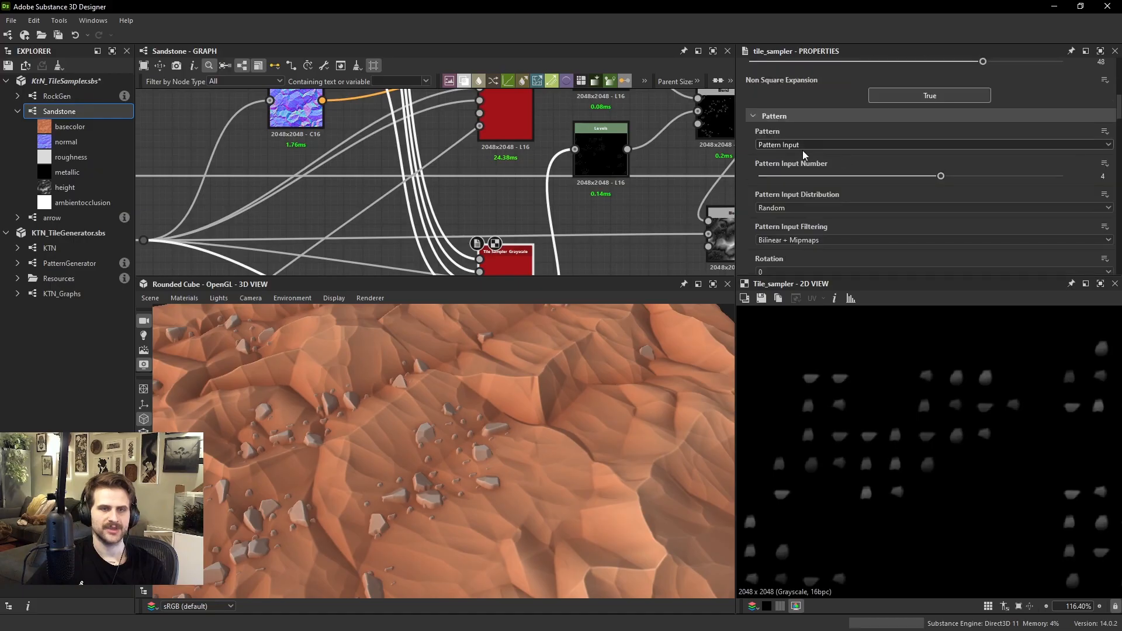
scroll(802, 150, "down", 2)
left_click_drag(780, 234, 1091, 266)
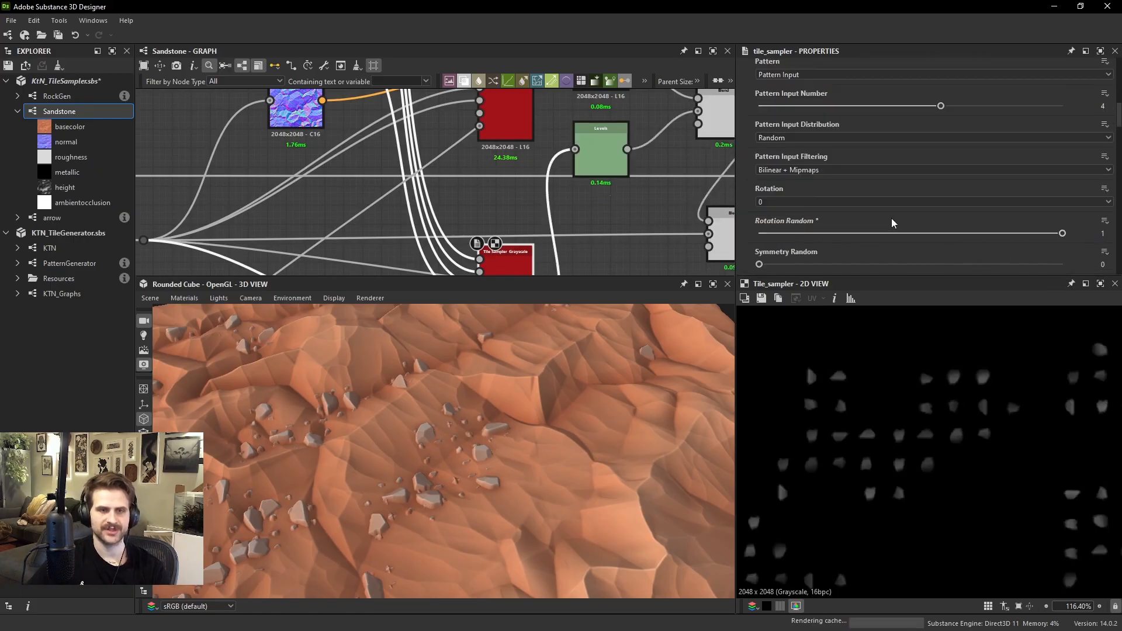
left_click_drag(800, 266, 1116, 304)
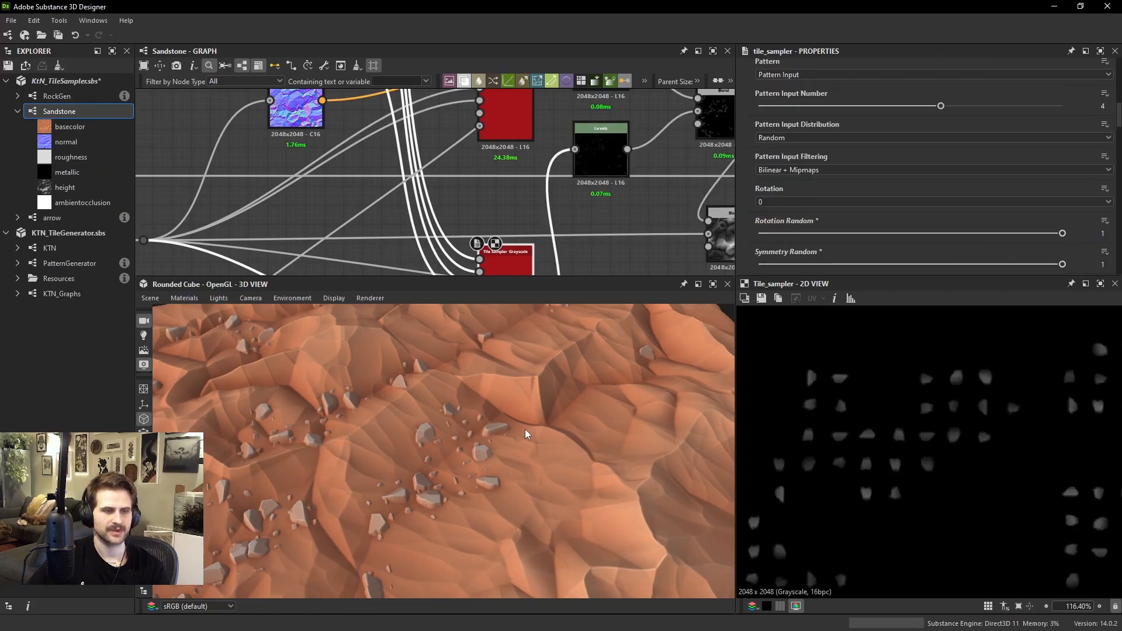
left_click_drag(526, 435, 434, 440)
Lower the output white level slightly on the Levels node after the small-rock Tile Sampler to reduce the small rocks' height
scroll(433, 440, "up", 4)
middle_click_drag(594, 234, 550, 101)
left_click(556, 166)
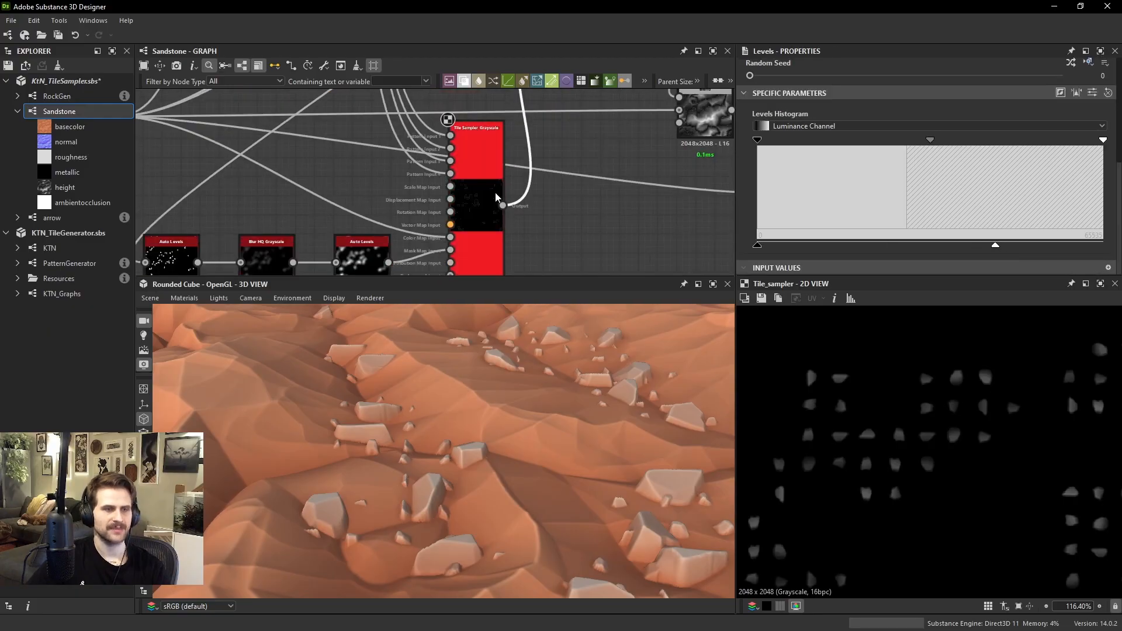
left_click_drag(967, 250, 983, 247)
left_click_drag(575, 356, 418, 437)
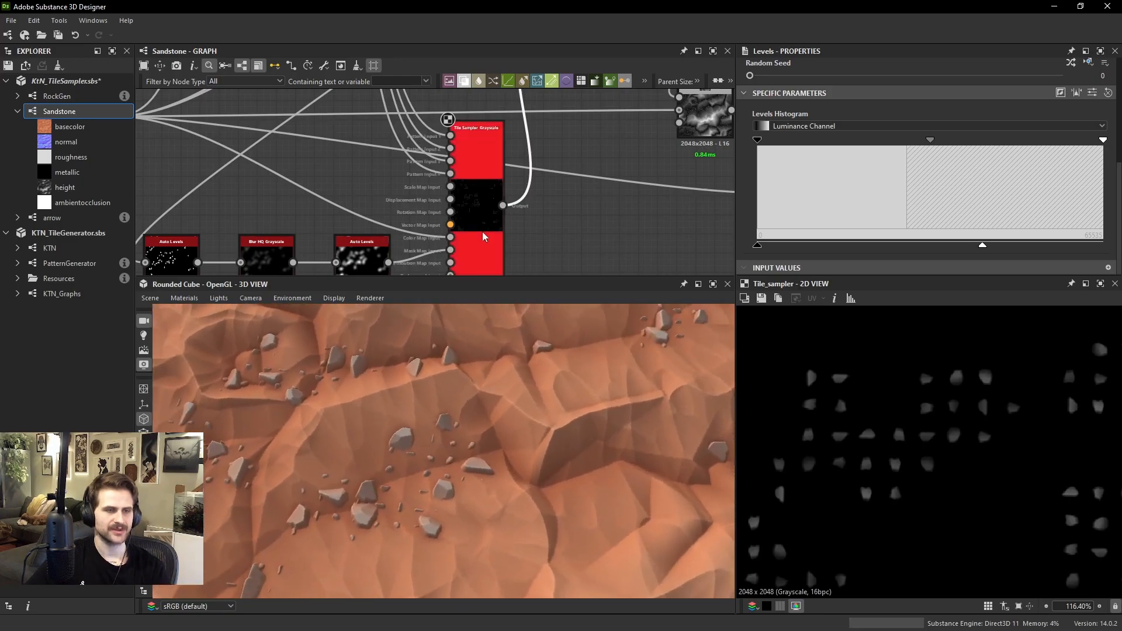
Set Position Random of the small-rock Tile Sampler to 0.62 to break up the grid-like placement around the larger rocks
left_click(484, 237)
right_click_drag(436, 441, 363, 514)
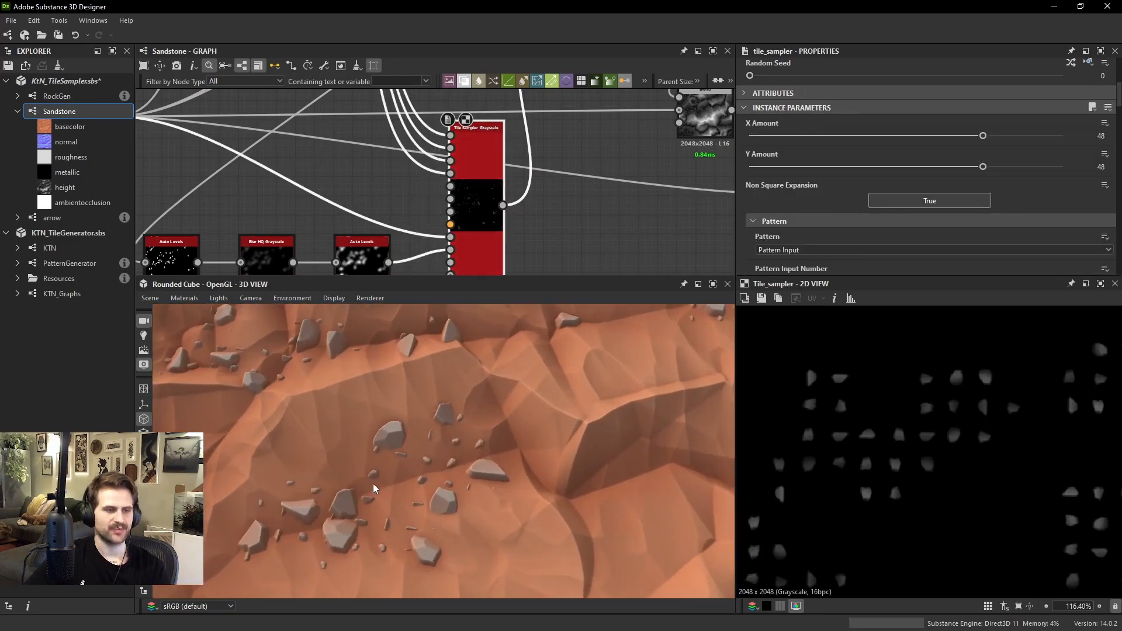
middle_click_drag(375, 486, 491, 496)
right_click_drag(491, 497, 535, 522)
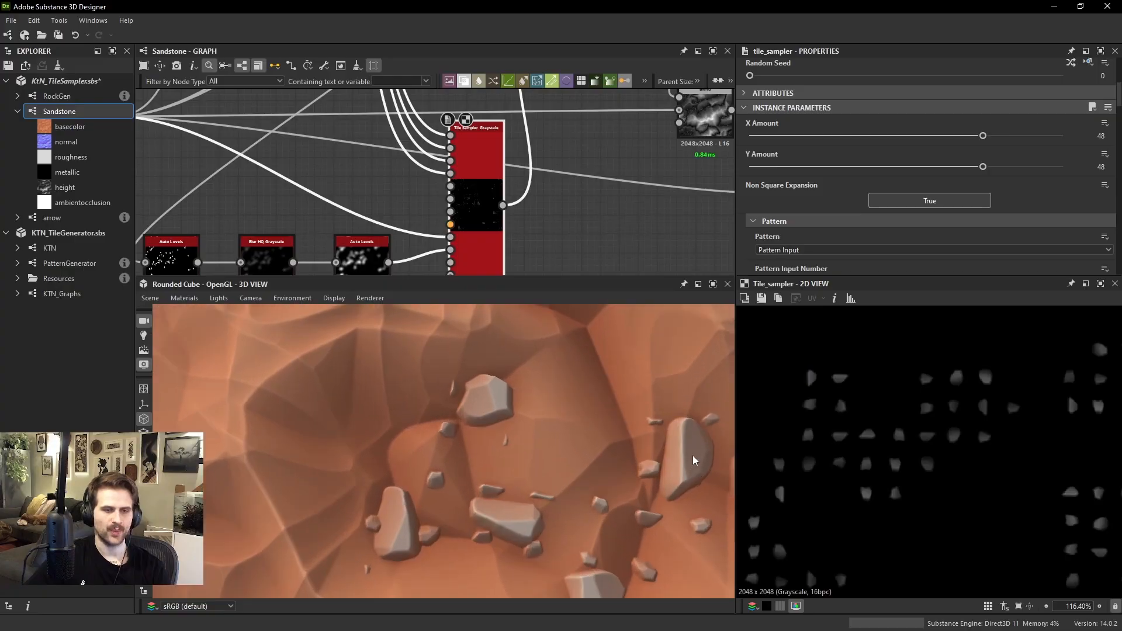
right_click_drag(505, 468, 496, 435)
middle_click_drag(501, 514, 490, 427)
right_click_drag(490, 428, 470, 447)
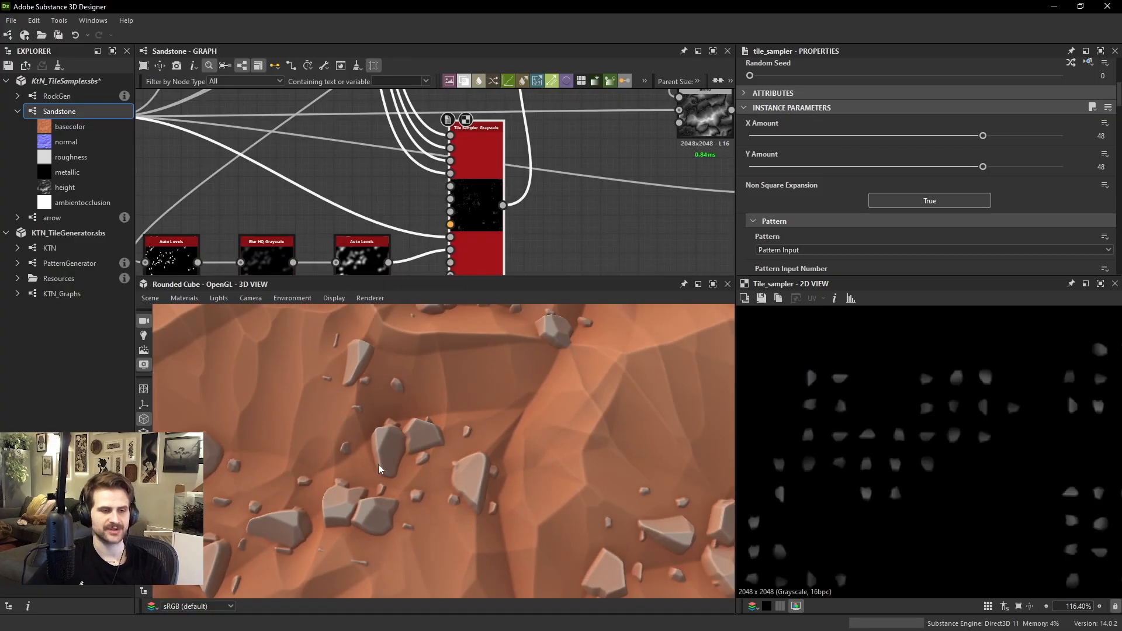
middle_click_drag(417, 493, 465, 491)
scroll(817, 193, "down", 8)
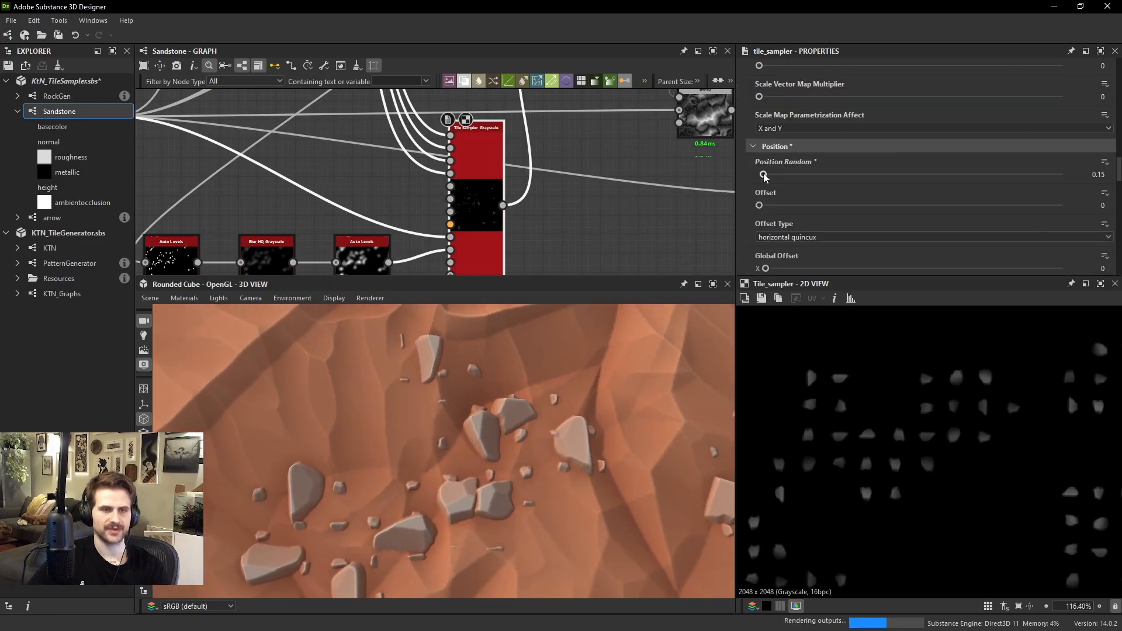
left_click_drag(764, 176, 778, 176)
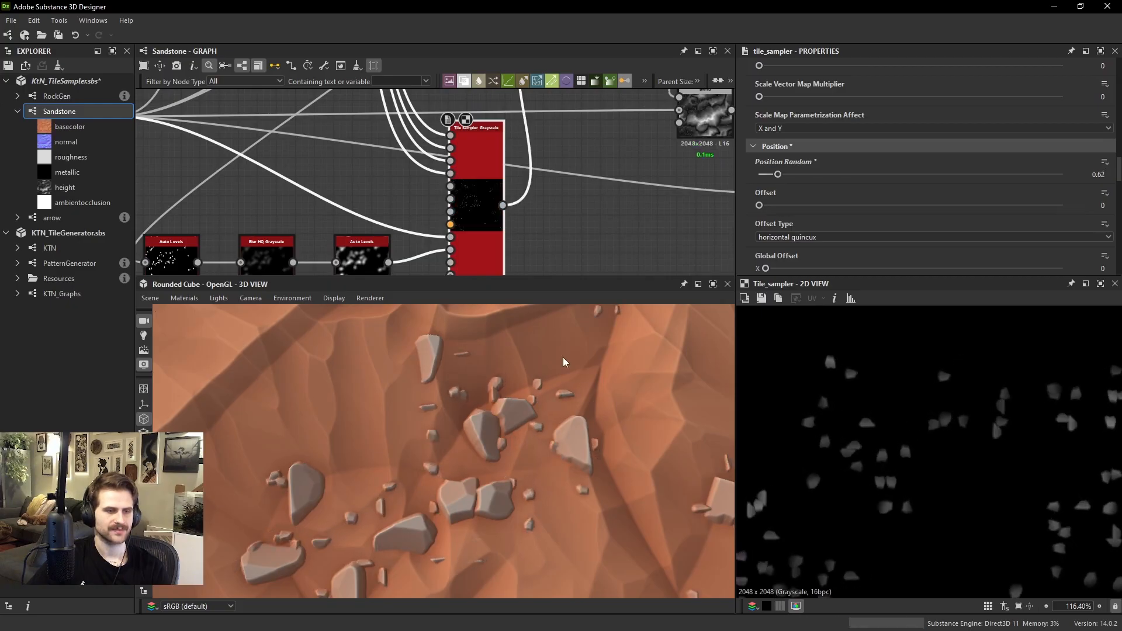
left_click_drag(564, 363, 565, 401)
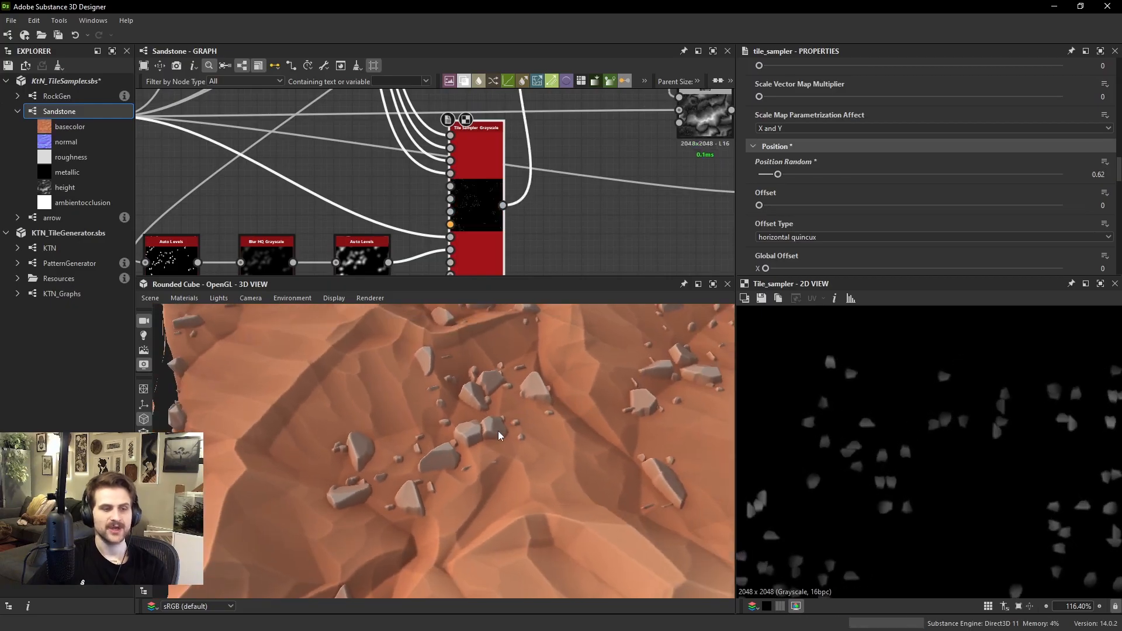
left_click_drag(499, 435, 474, 406)
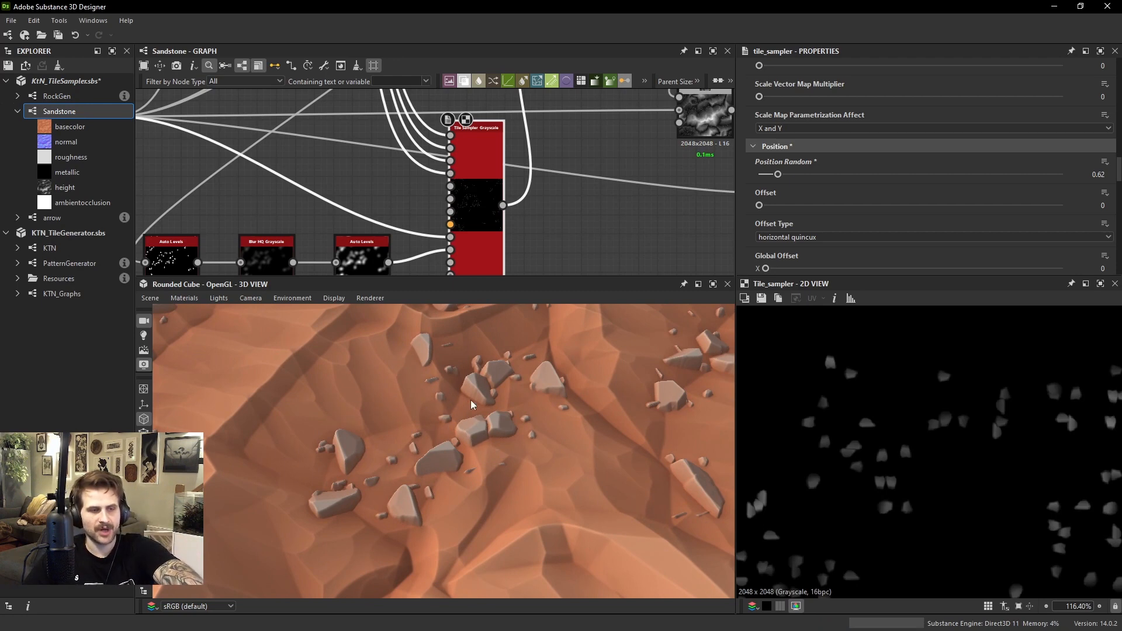
Connect the Auto Levels node after the mask's Blur HQ Grayscale to the Scale Map Input of the small-rock Tile Sampler
scroll(542, 408, "down", 2)
middle_click_drag(256, 186, 338, 144)
double_click(364, 212)
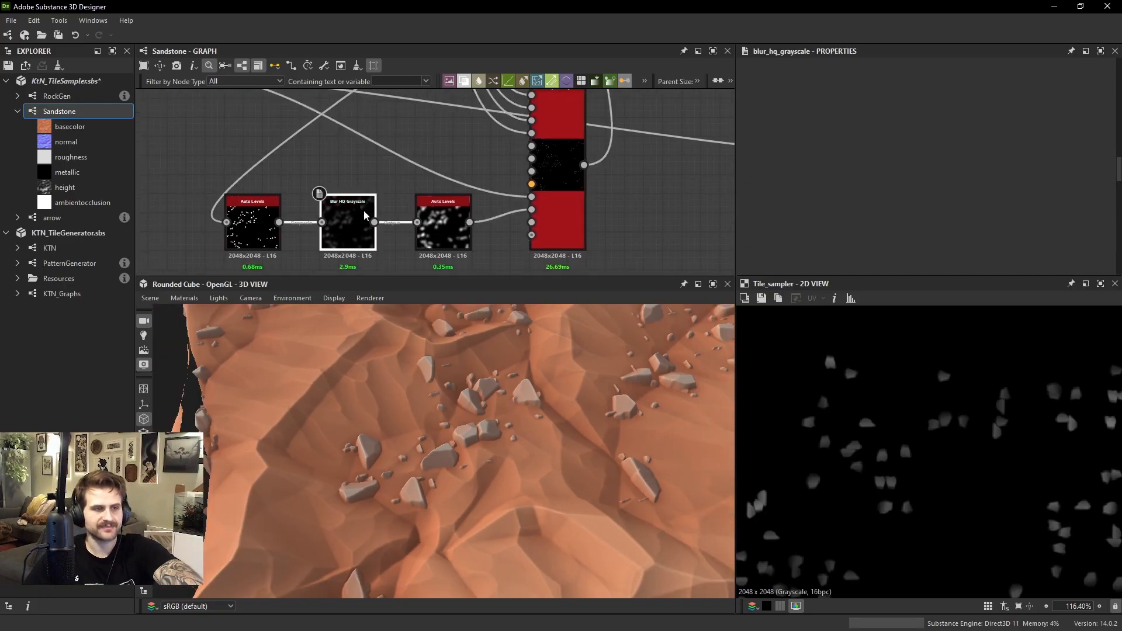
double_click(462, 219)
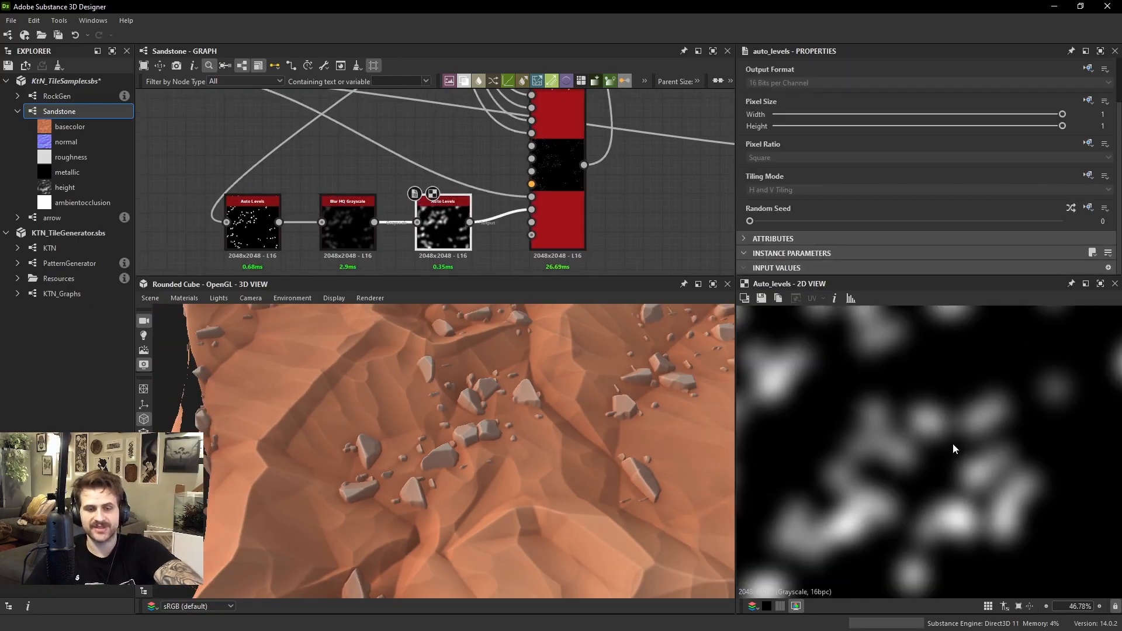
scroll(489, 215, "up", 2)
middle_click_drag(552, 124, 544, 180)
left_click(563, 182)
double_click(563, 186)
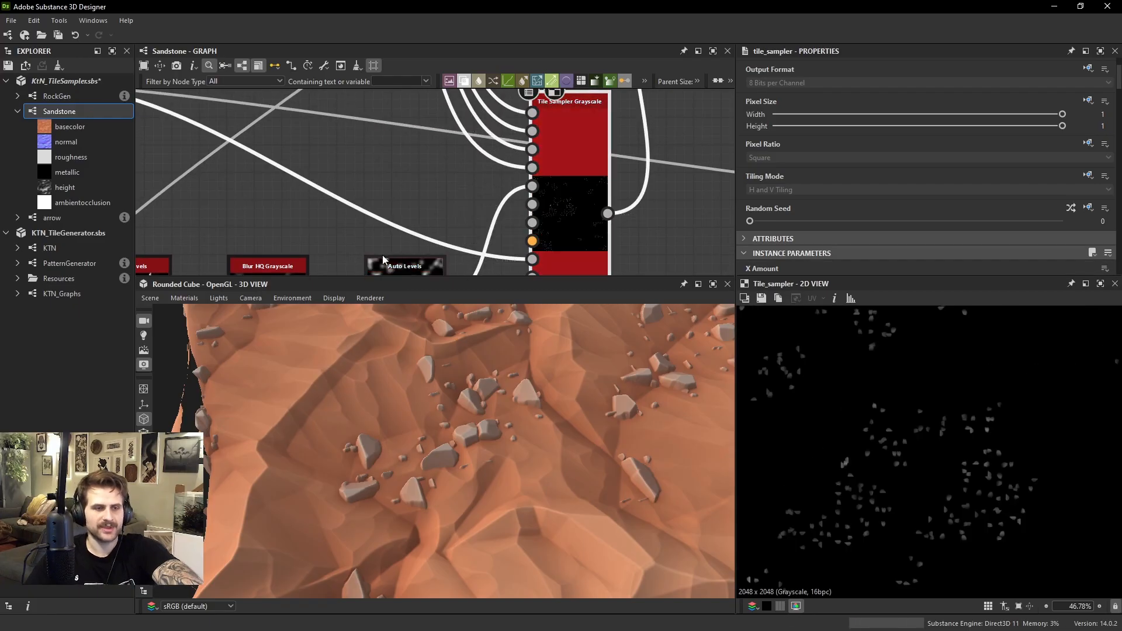
Compare the blurred Auto Levels mask with the small-rock Tile Sampler's output in the 2D view
double_click(385, 263)
scroll(891, 432, "up", 5)
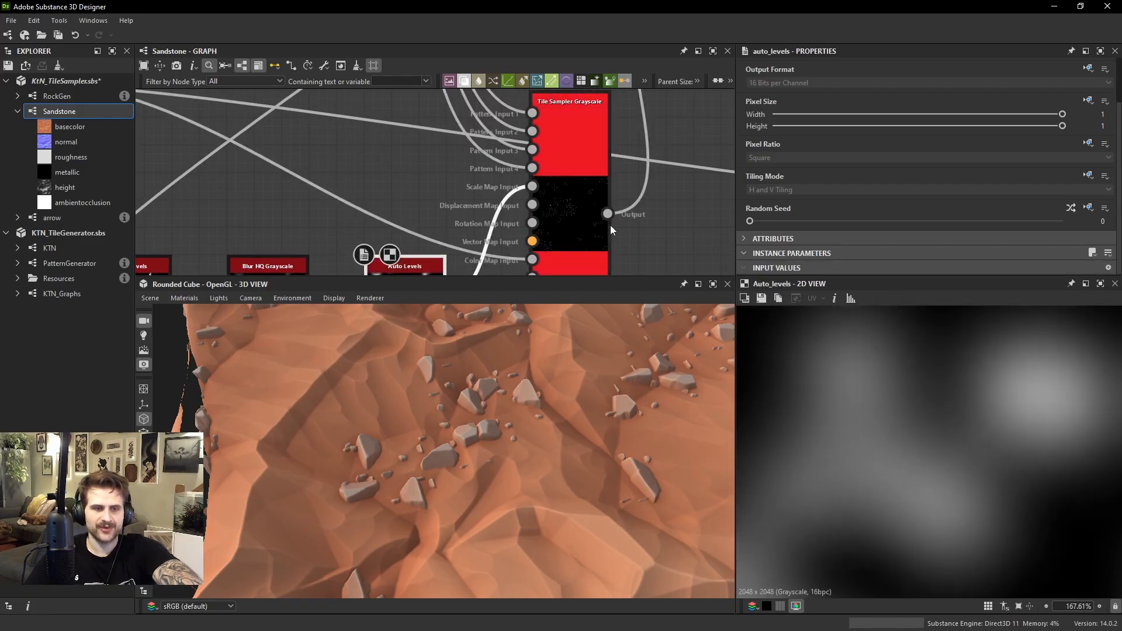
double_click(595, 216)
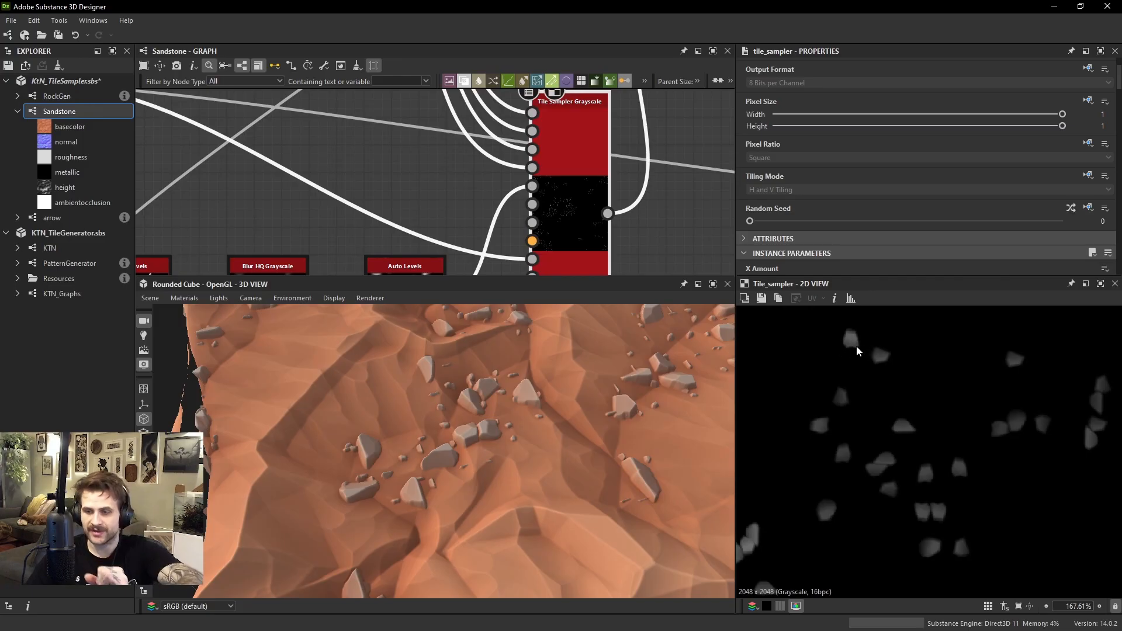
scroll(857, 345, "down", 1)
middle_click_drag(464, 259, 490, 203)
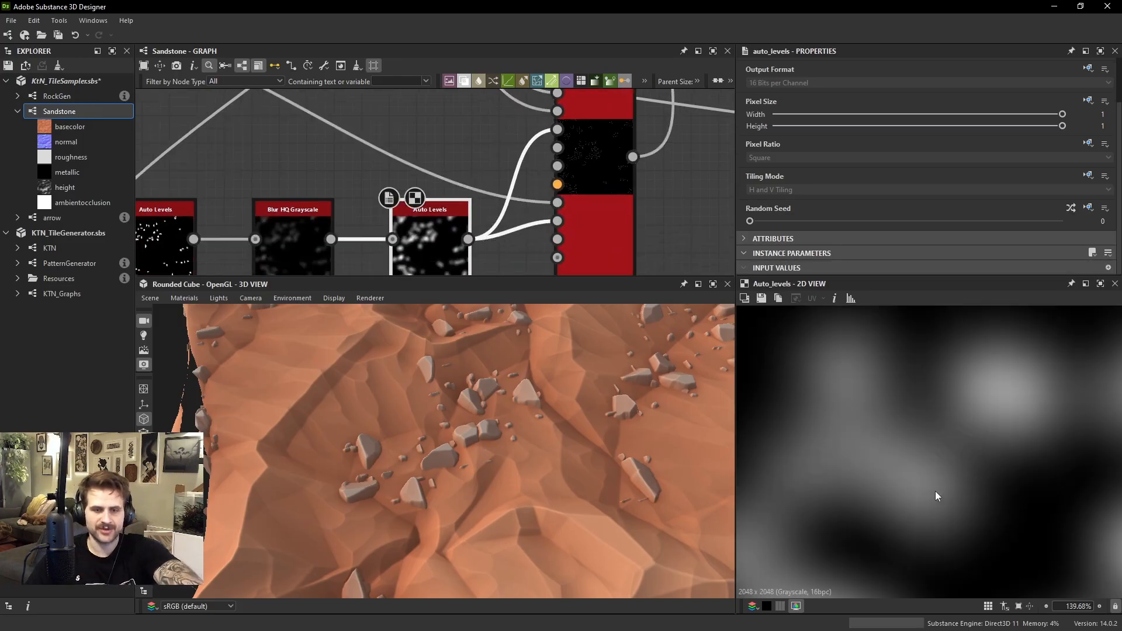
scroll(936, 496, "up", 2)
Set the small-rock Tile Sampler's Scale Map Multiplier to 0.79 and its Scale to 2.96
left_click(626, 217)
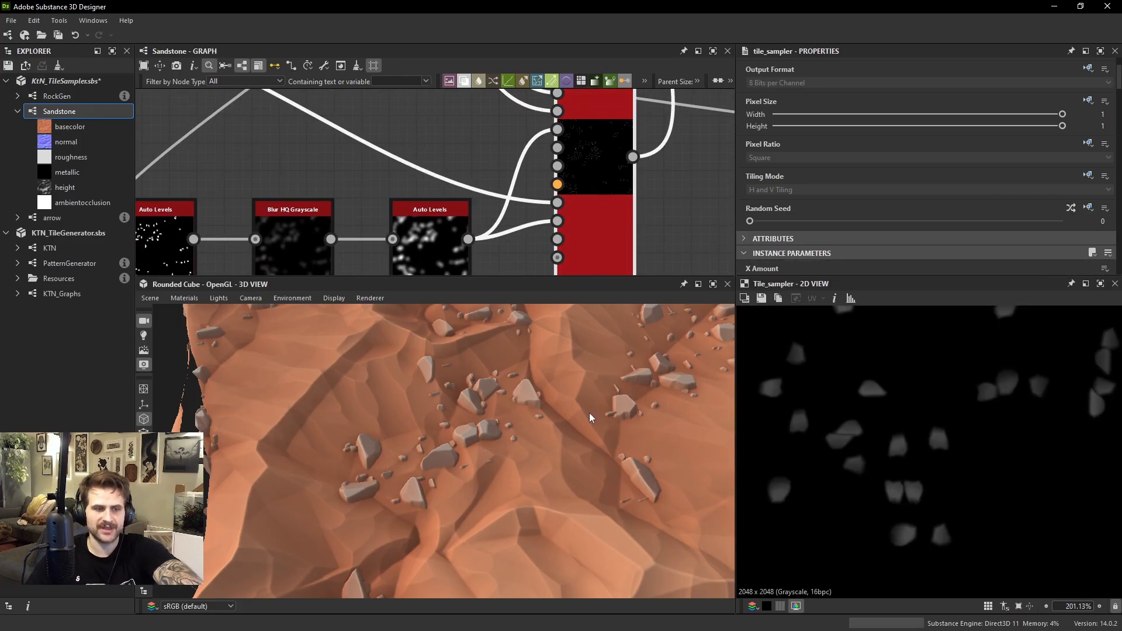
scroll(586, 419, "up", 5)
scroll(874, 187, "down", 10)
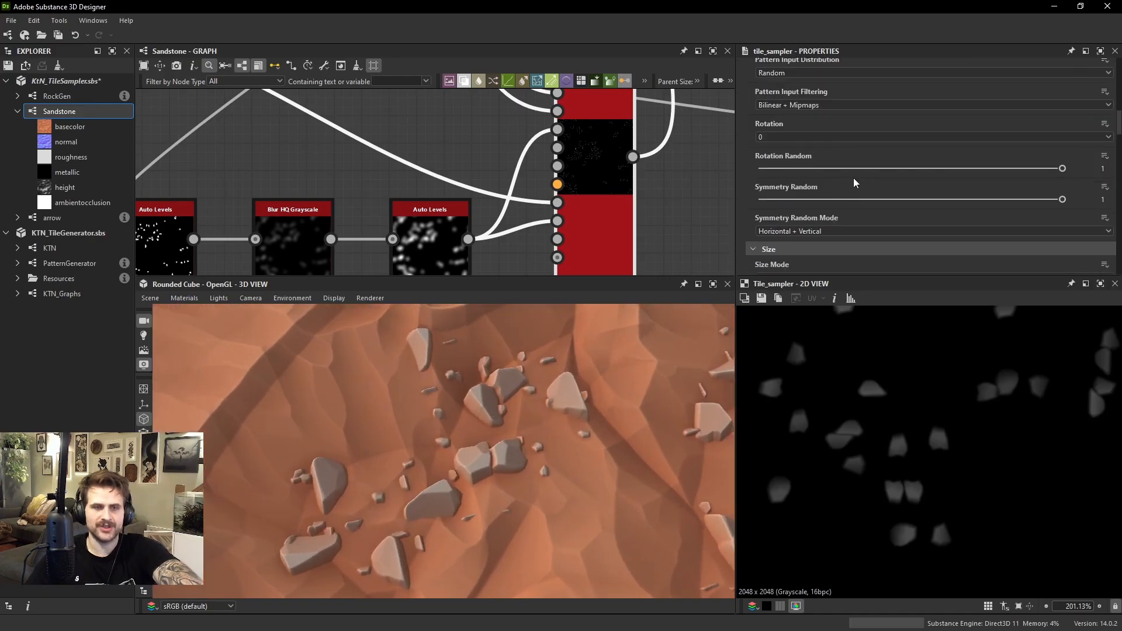
scroll(809, 202, "down", 2)
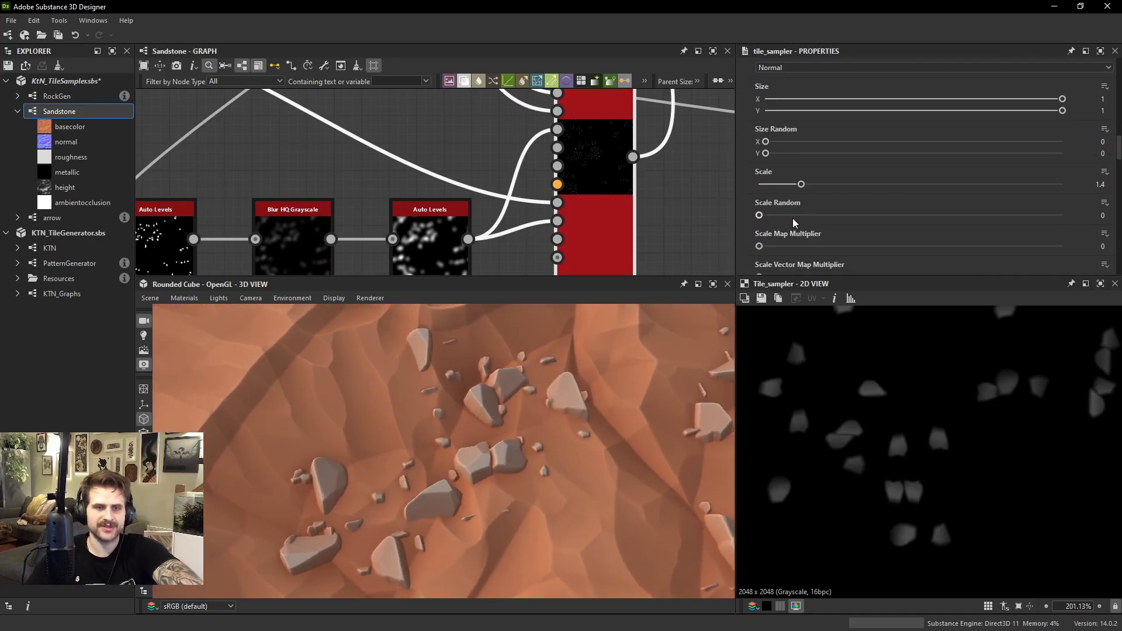
left_click_drag(787, 242, 998, 269)
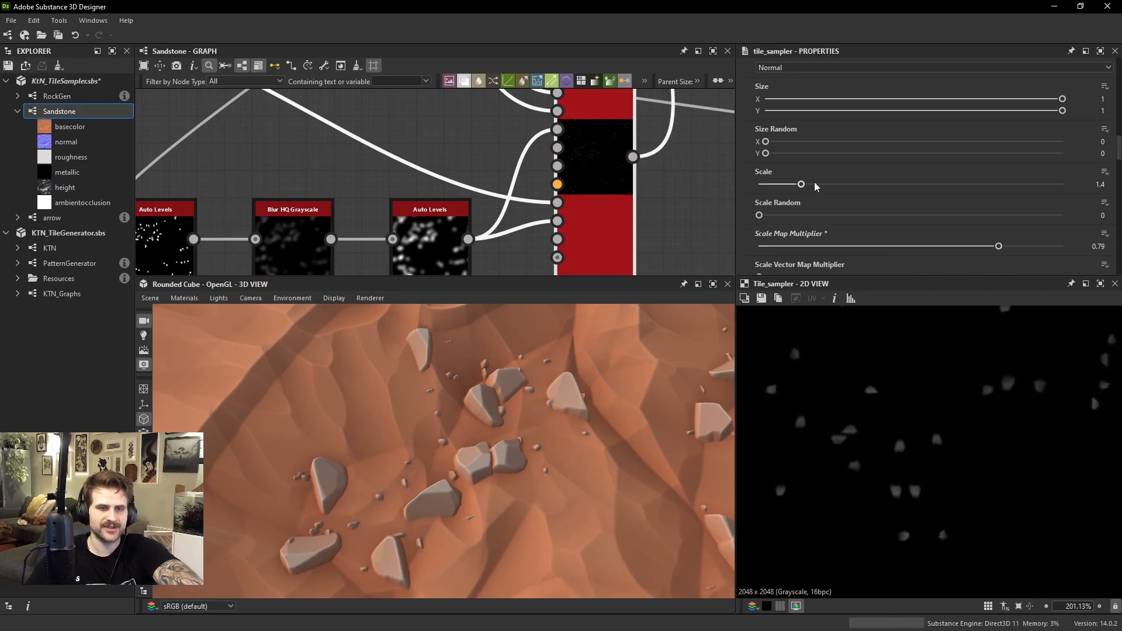
left_click_drag(800, 184, 849, 186)
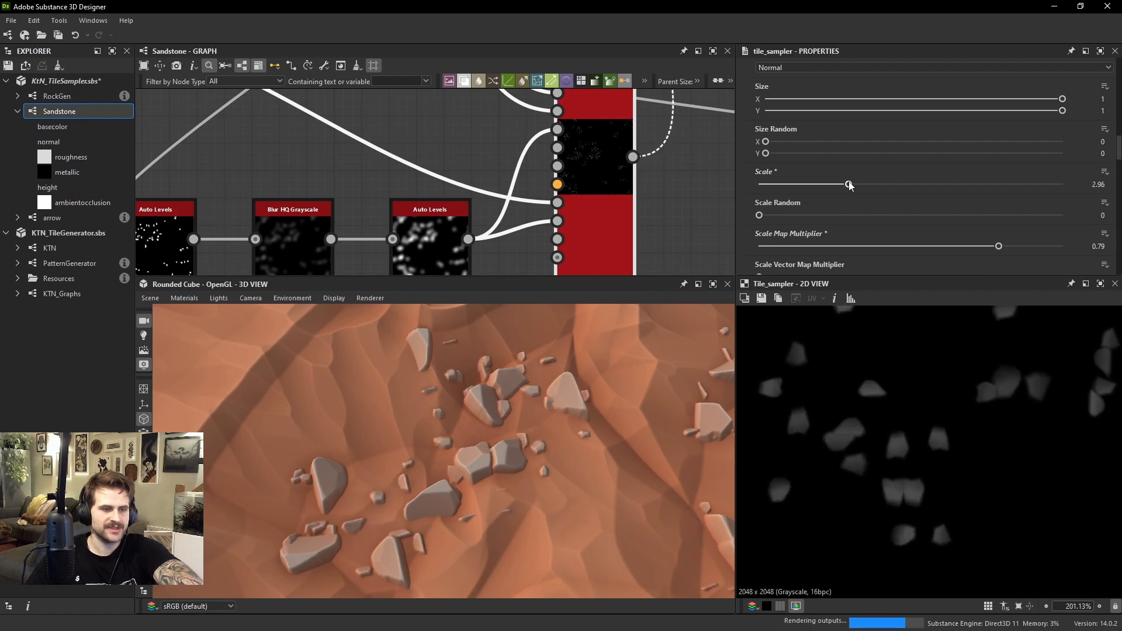
left_click_drag(563, 377, 308, 484)
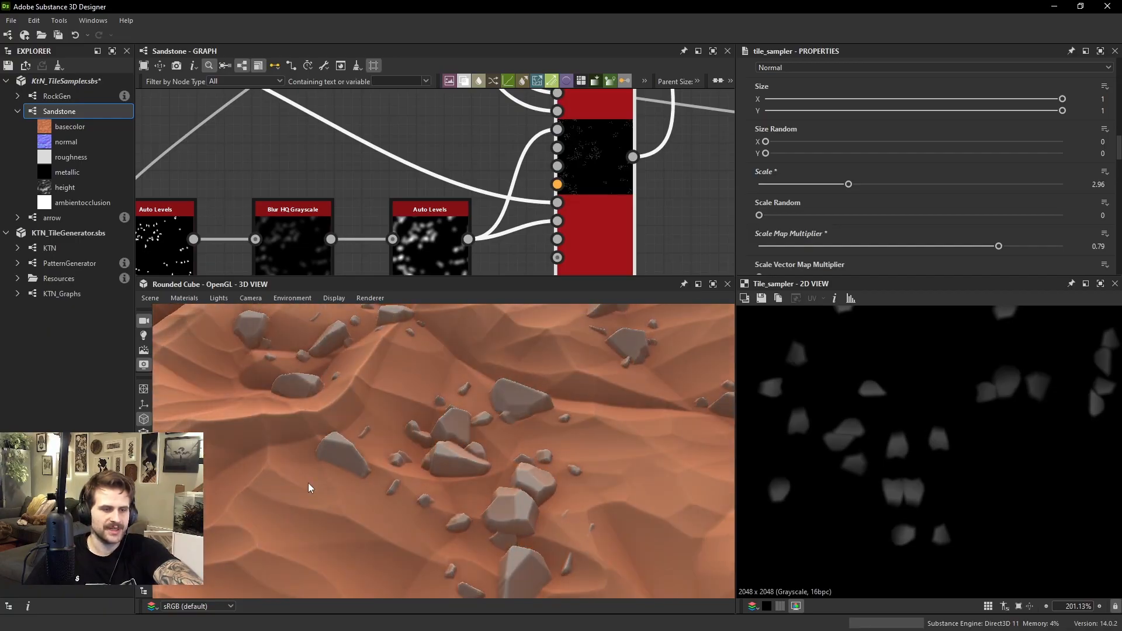
right_click_drag(488, 460, 419, 458, "ctrl+shift")
left_click_drag(580, 451, 692, 475)
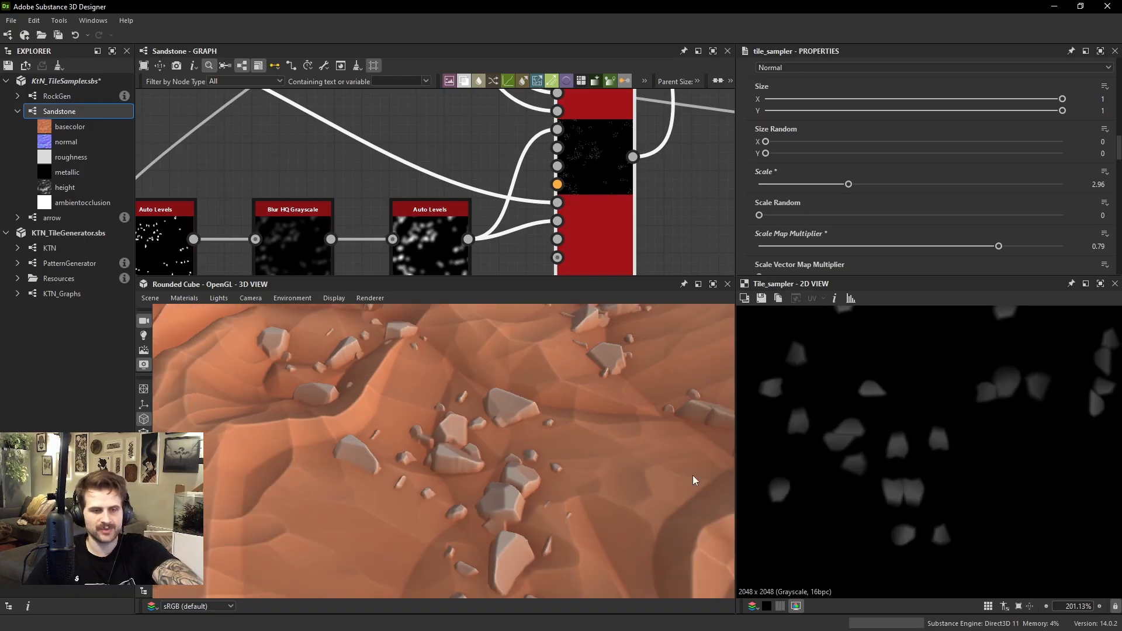
Preview the Max (Lighten) Blend of large and small rocks in the 2D view and check their relative sizes
scroll(588, 125, "down", 3)
left_click(537, 138)
double_click(620, 102)
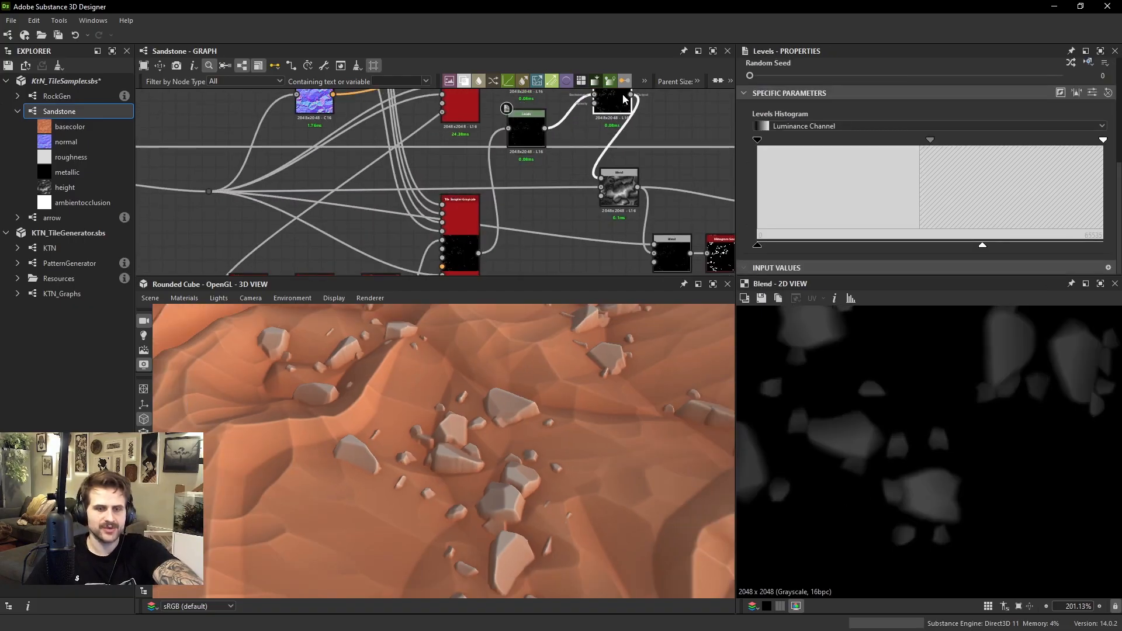
scroll(888, 388, "down", 4)
middle_click_drag(888, 388, 837, 312)
Set the small-rock Tile Sampler's Scale Map Multiplier to 1 so the mask fully drives the rock size
middle_click_drag(517, 214, 534, 156)
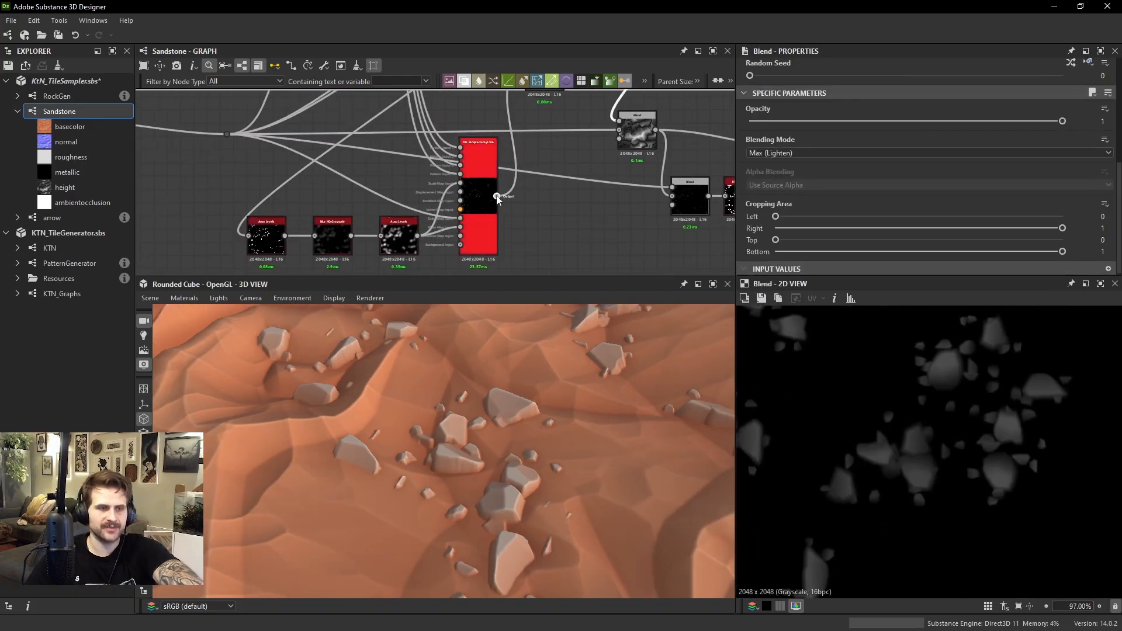
left_click(479, 169)
scroll(941, 184, "down", 2)
scroll(844, 171, "down", 3)
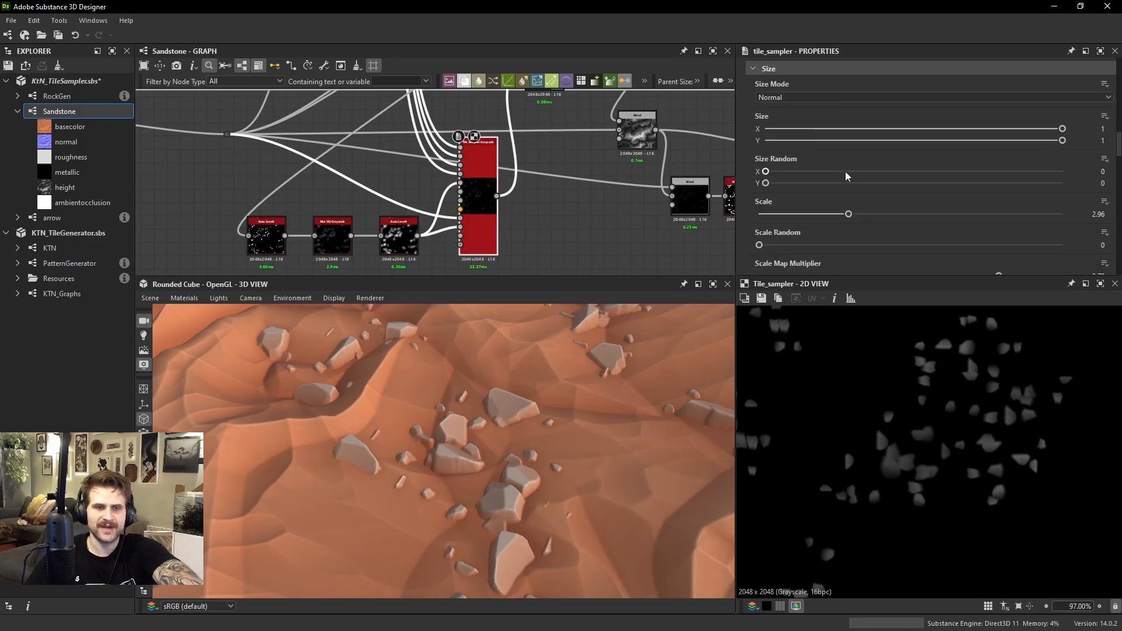
scroll(861, 230, "down", 2)
left_click_drag(954, 206, 1074, 203)
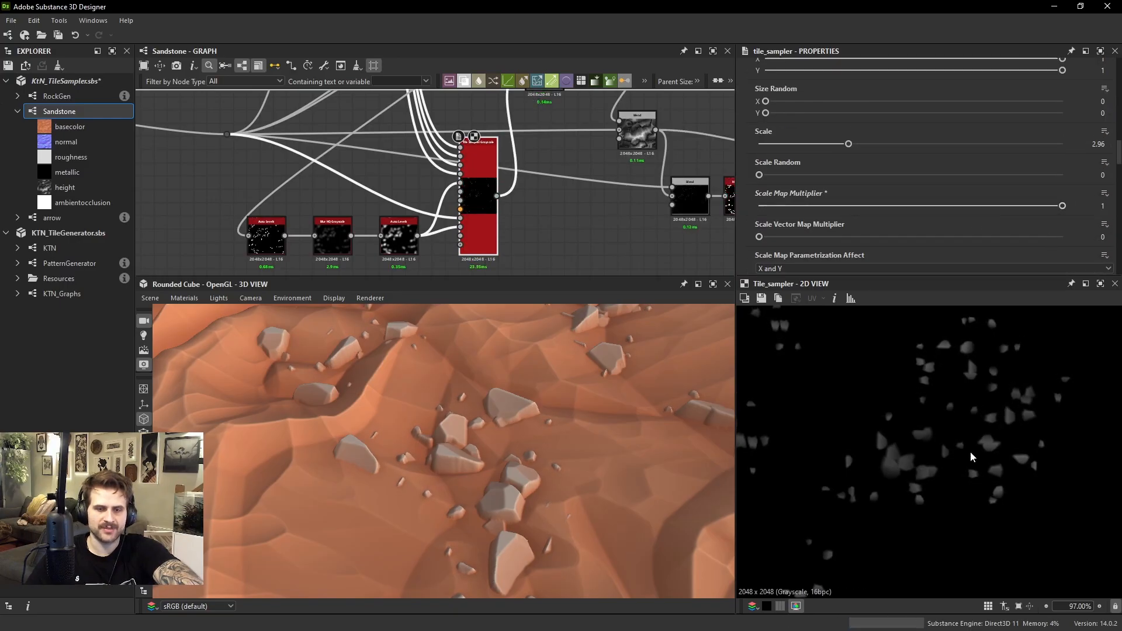
left_click_drag(634, 380, 640, 327)
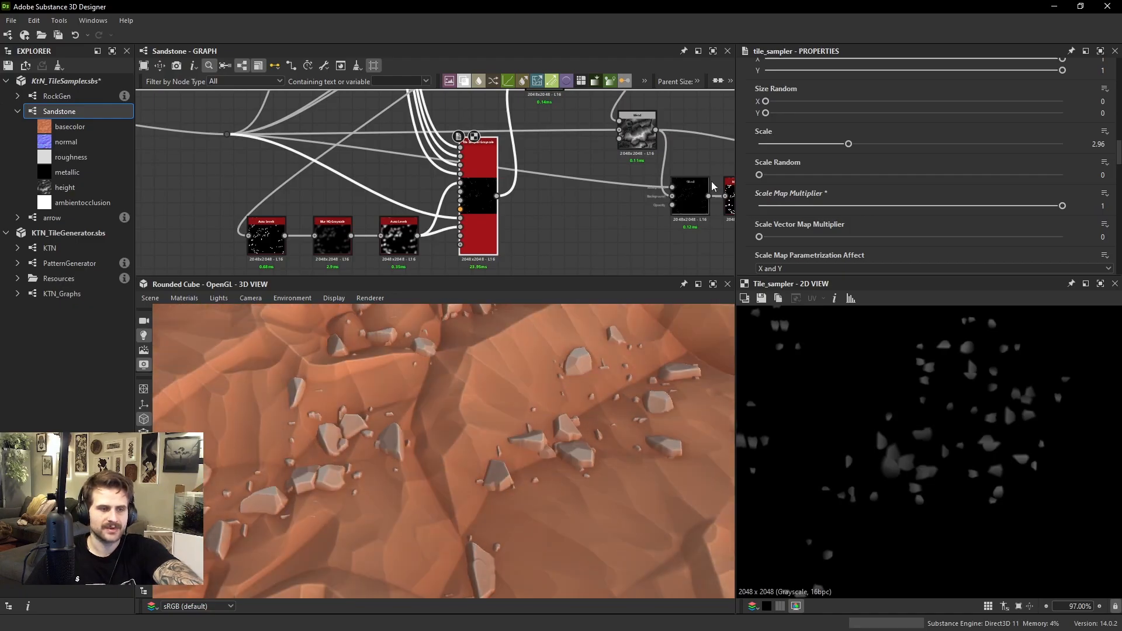
Set the small-rock Tile Sampler's Scale Random to 0.25 and its Scale to 4.73
left_click_drag(845, 143, 878, 145)
scroll(658, 384, "down", 4)
left_click_drag(657, 384, 517, 427)
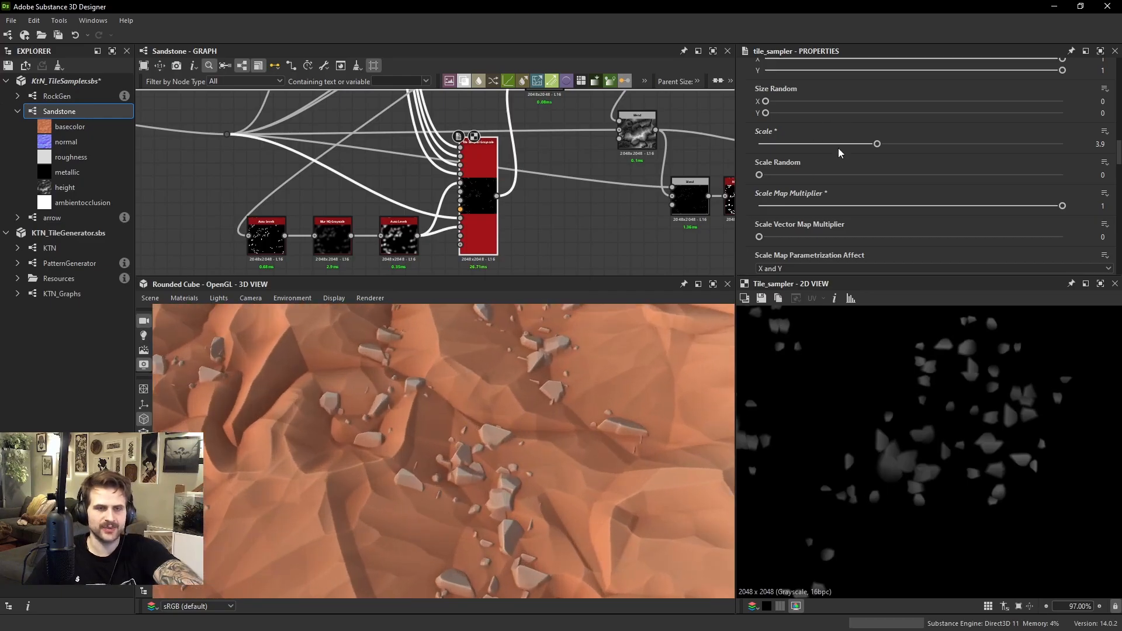
left_click_drag(761, 175, 837, 175)
left_click_drag(876, 143, 904, 146)
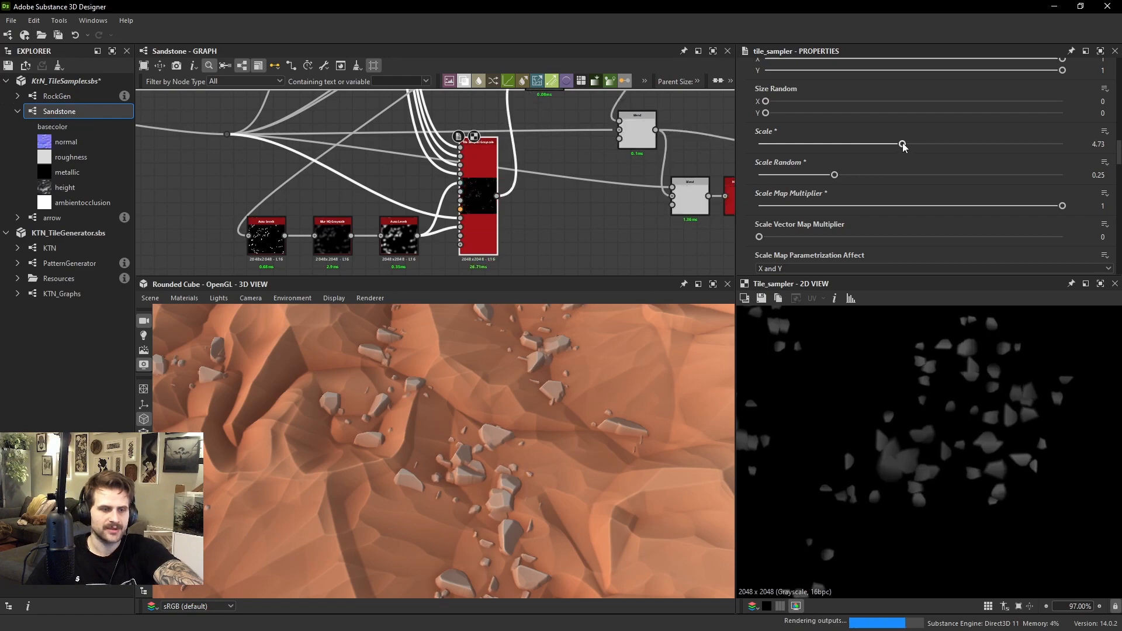
Examine the mix of large and small rocks on the terrain in the 3D view, from afar and close up
left_click_drag(500, 433, 604, 452)
right_click_drag(604, 452, 463, 427, "ctrl+shift")
left_click_drag(464, 427, 459, 397)
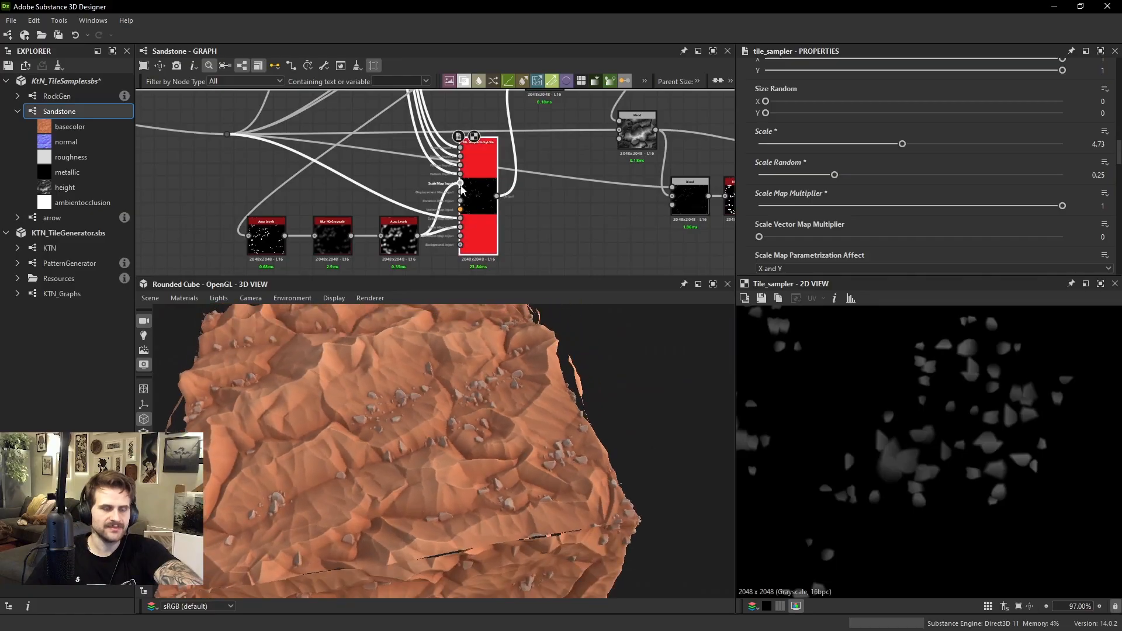
scroll(462, 189, "up", 2)
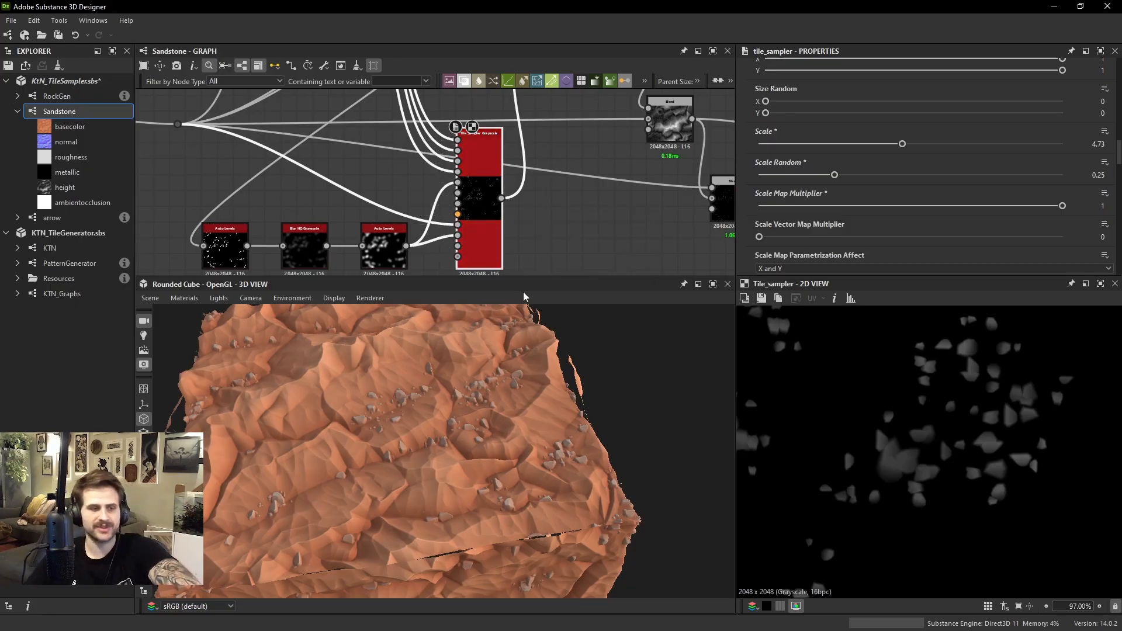
left_click_drag(523, 384, 467, 395)
scroll(467, 395, "down", 2)
scroll(488, 166, "down", 4)
scroll(519, 185, "down", 5)
middle_click_drag(518, 184, 512, 121)
scroll(512, 122, "up", 2)
scroll(514, 430, "up", 5)
left_click_drag(513, 405, 565, 502)
scroll(480, 444, "up", 4)
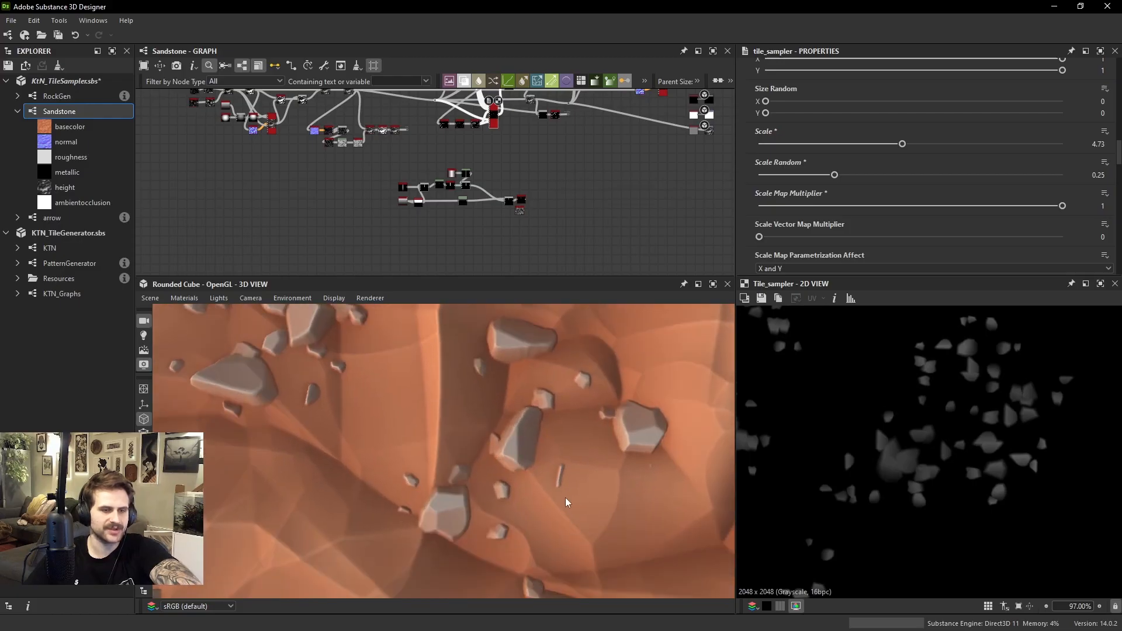
scroll(471, 202, "up", 10)
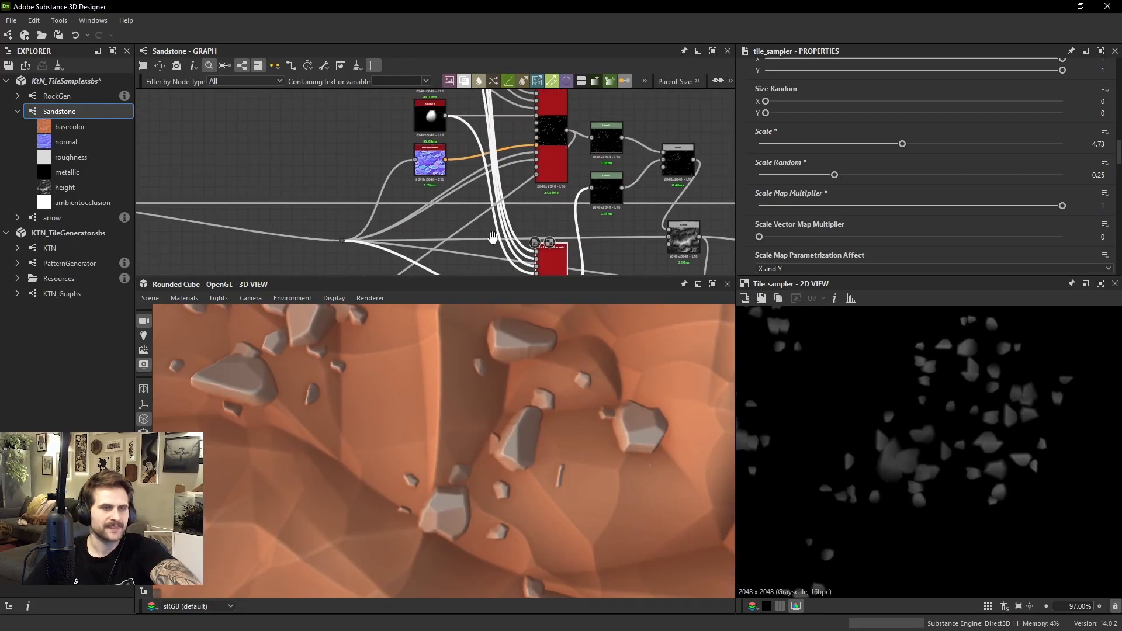
Rewire the RockGen pattern inputs of the small-rock Tile Sampler to replace the thin sliver-like rock
double_click(456, 137)
middle_click_drag(461, 130, 467, 177)
scroll(467, 181, "down", 2)
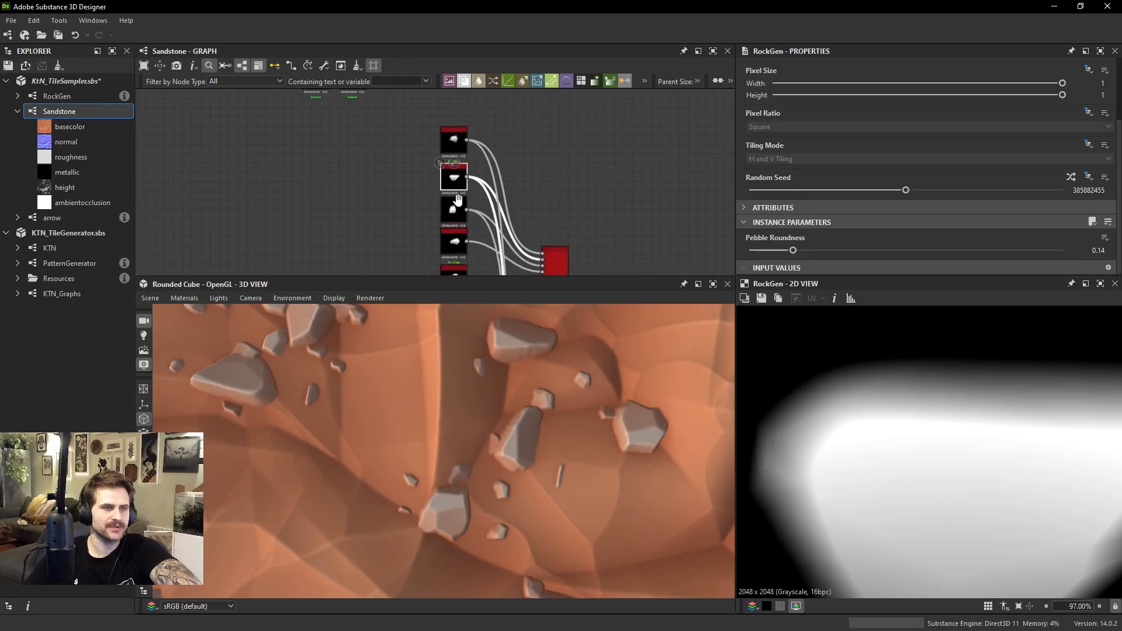
middle_click_drag(467, 247, 461, 216)
scroll(497, 182, "down", 1)
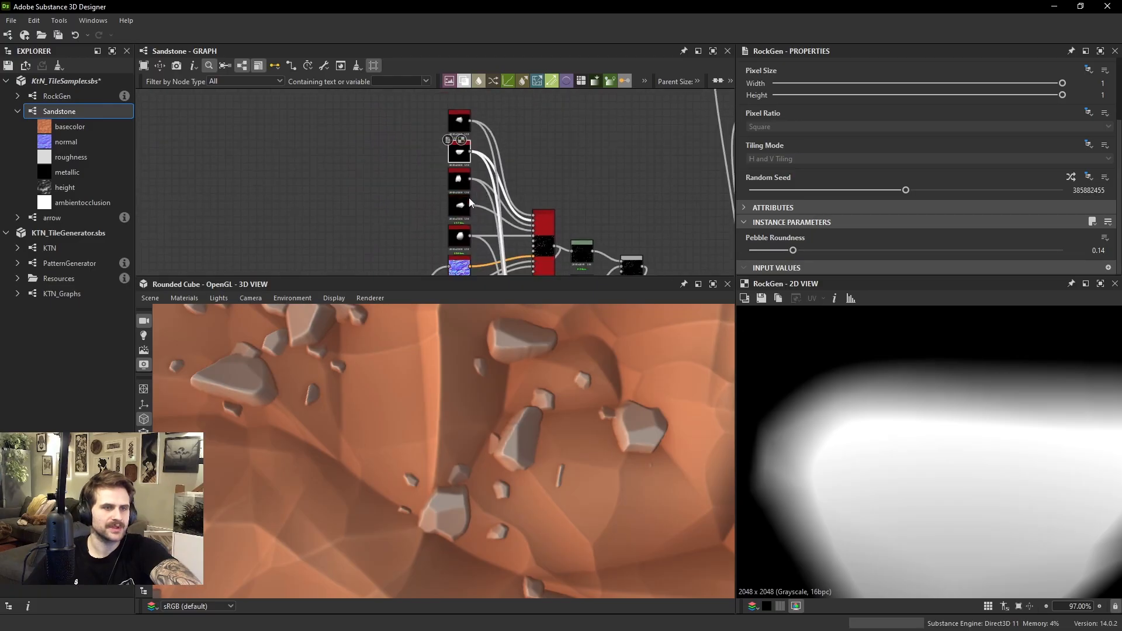
middle_click_drag(525, 266, 517, 190)
scroll(525, 245, "up", 2)
middle_click_drag(517, 266, 517, 261)
left_click(518, 264)
middle_click_drag(459, 129, 471, 241)
left_click(441, 187)
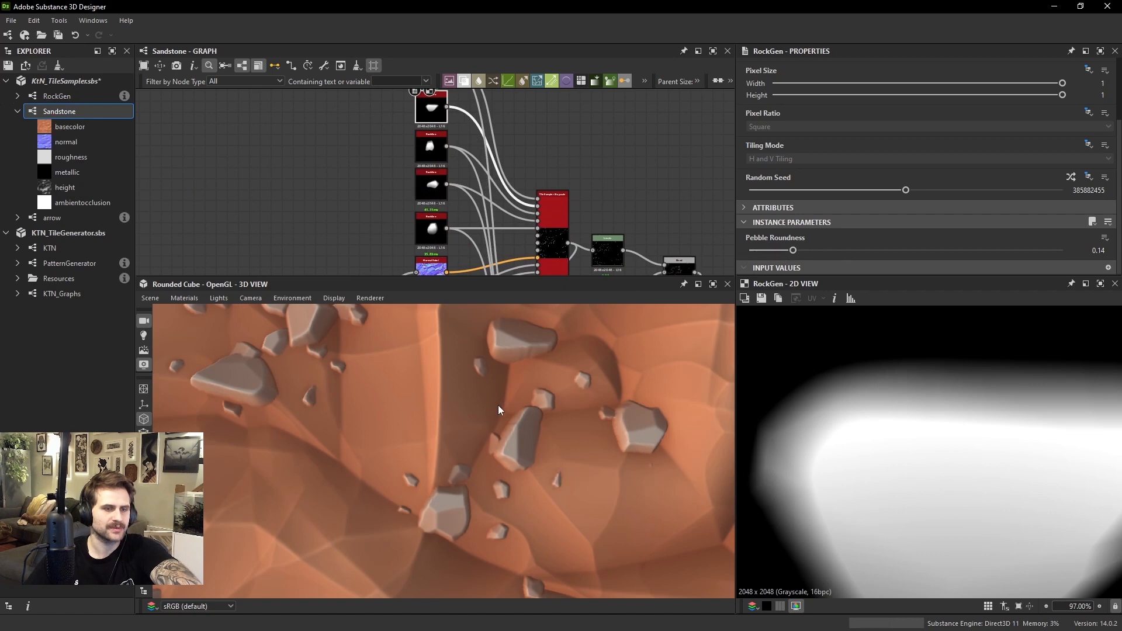
Inspect the rock scatter across the whole sandstone cube from several angles in the 3D view
scroll(498, 408, "down", 6)
left_click_drag(493, 451, 531, 370)
scroll(559, 388, "up", 2)
scroll(556, 391, "down", 5)
scroll(461, 416, "up", 5)
left_click_drag(462, 416, 633, 444)
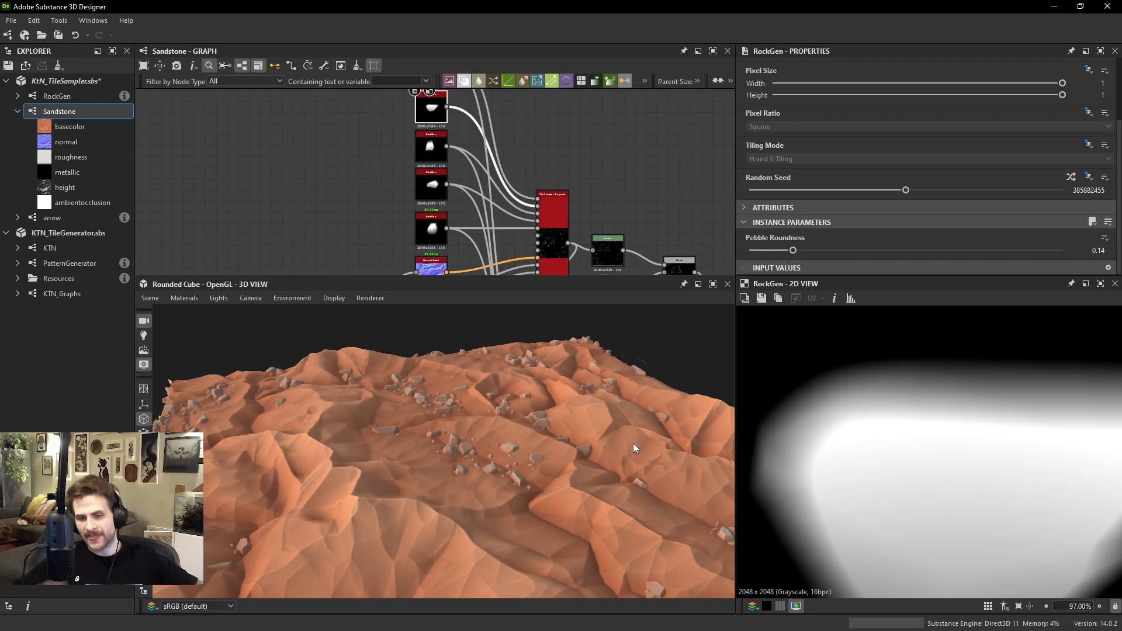
scroll(572, 412, "down", 5)
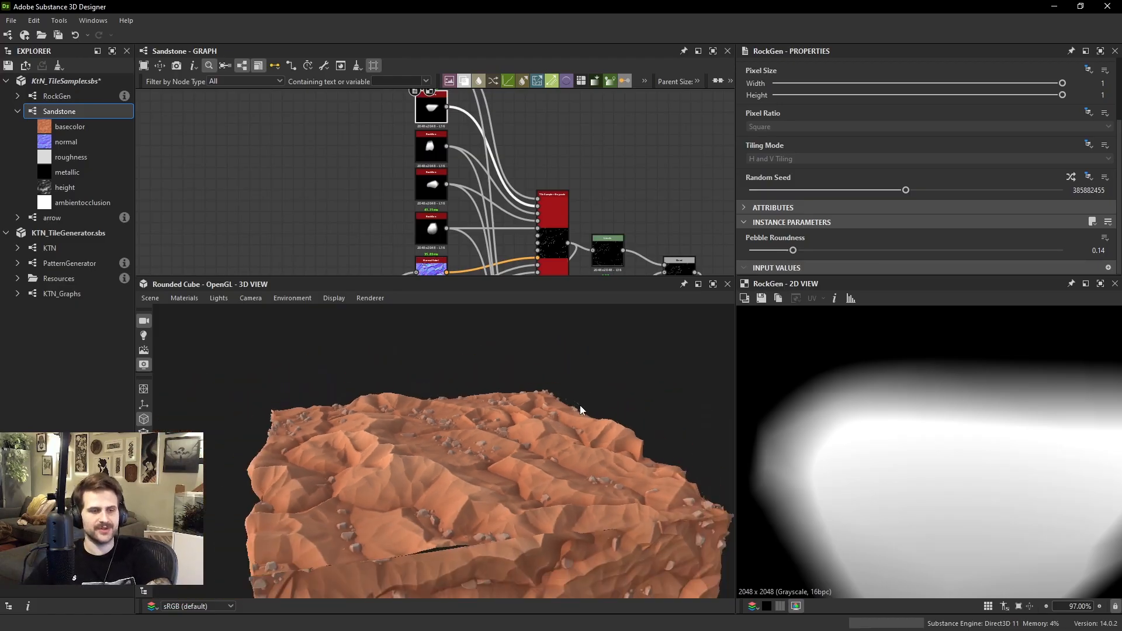
left_click_drag(579, 405, 498, 405)
scroll(401, 398, "up", 3)
right_click_drag(497, 405, 459, 413, "ctrl+shift")
scroll(437, 416, "down", 3)
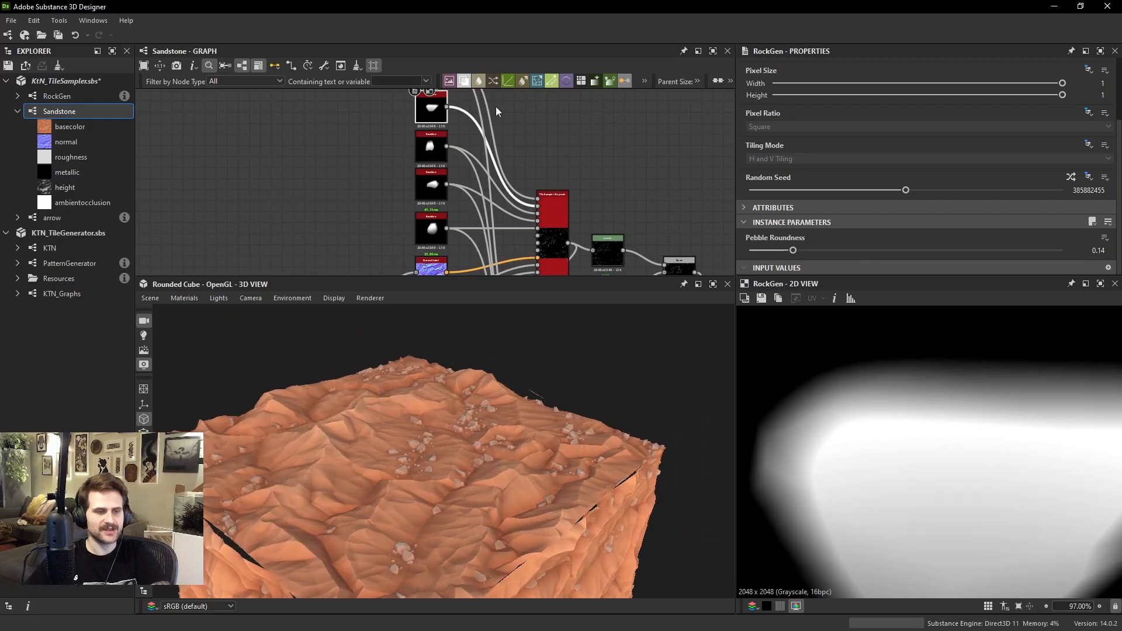
Preview the blade shape from the Auto Levels node of the separate node group below the rock network
scroll(500, 126, "down", 3)
middle_click_drag(568, 209, 438, 157)
scroll(435, 152, "down", 2)
middle_click_drag(383, 263, 392, 186)
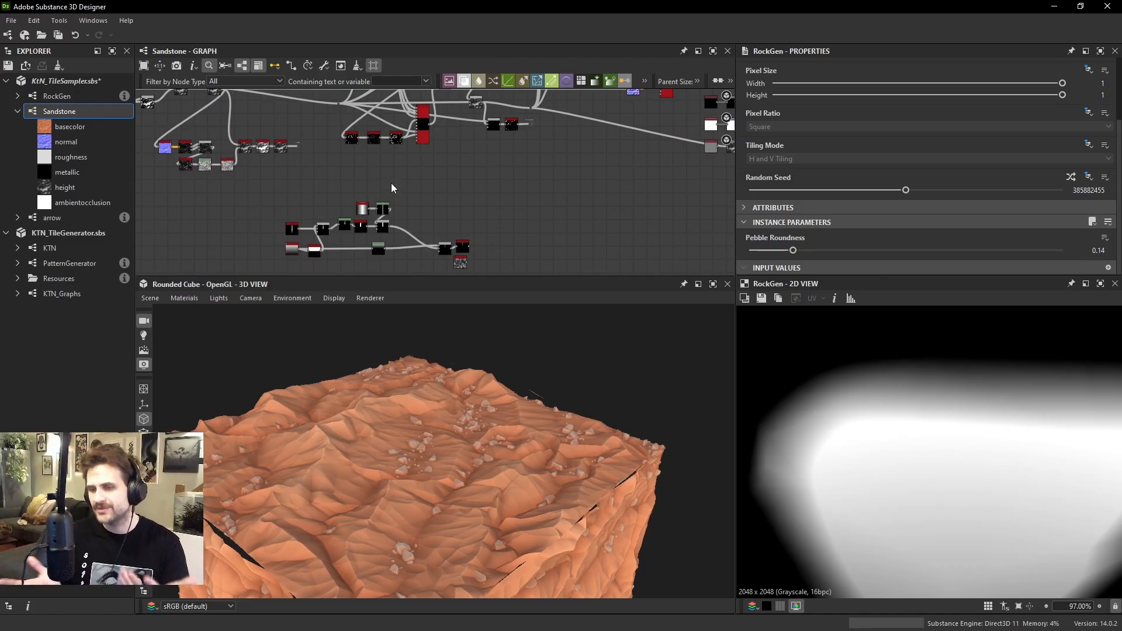
scroll(480, 240, "up", 4)
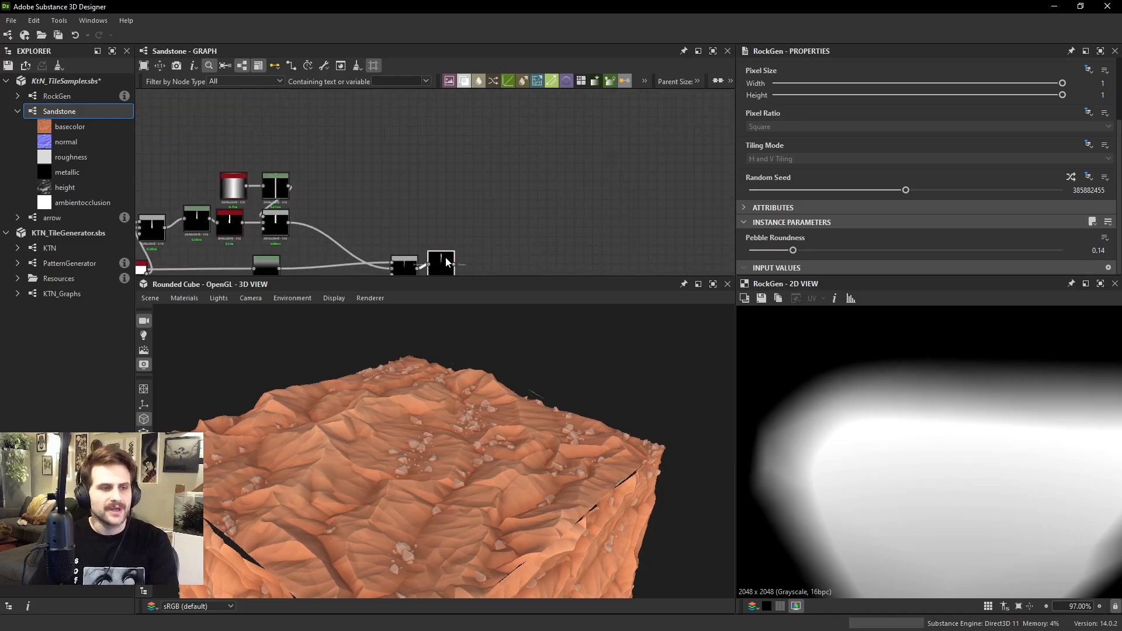
left_click(440, 262)
scroll(1010, 420, "down", 5)
scroll(947, 359, "up", 2)
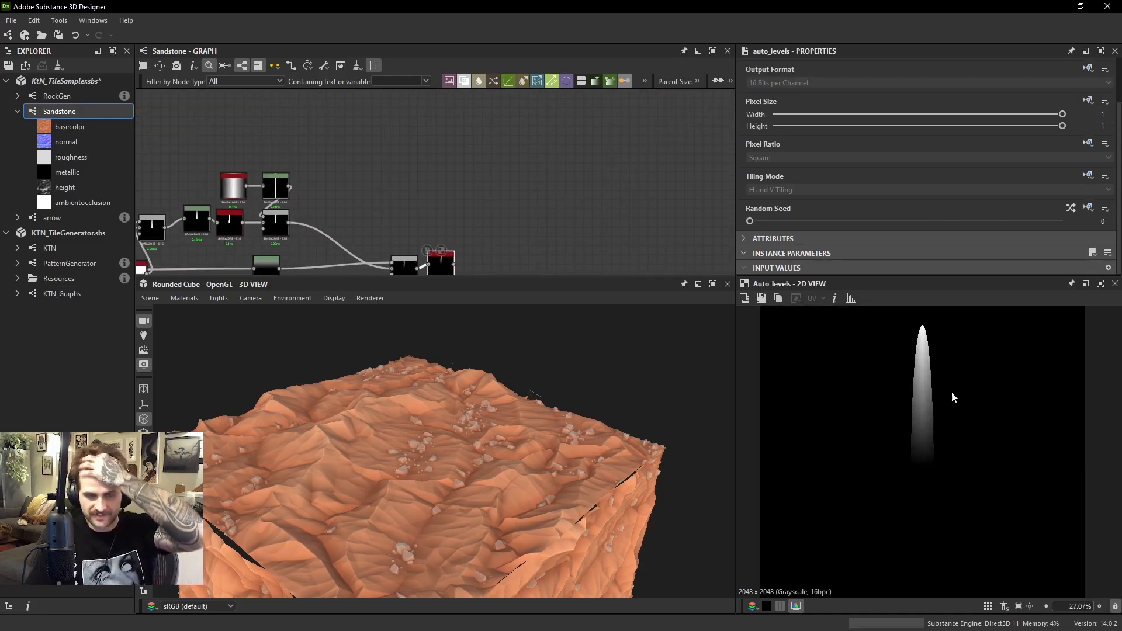
Add a Tile Sampler, feed the Auto Levels blade shape into its pattern input, and set Pattern to Pattern Input
key("space")
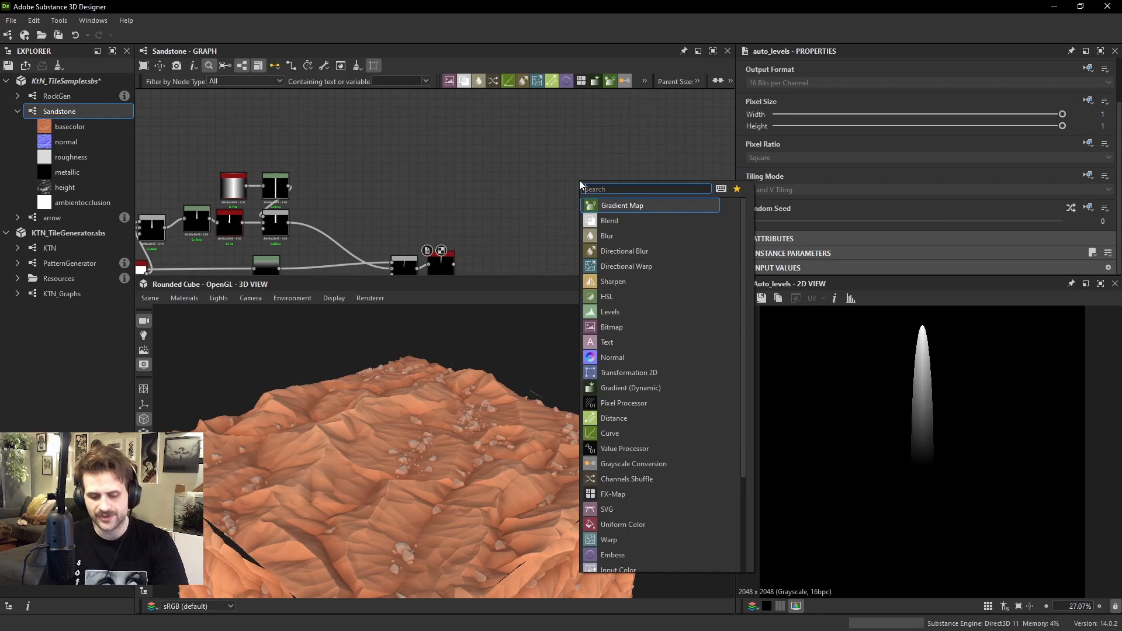
type("tile sampler")
key("Return")
scroll(496, 255, "up", 1)
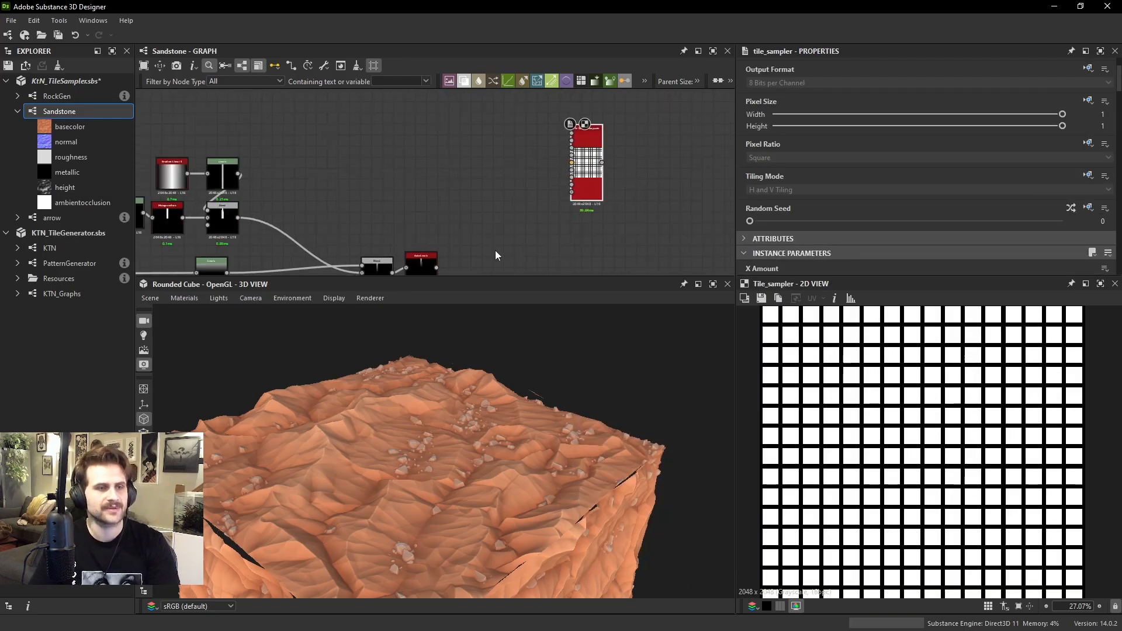
left_click_drag(437, 268, 571, 133)
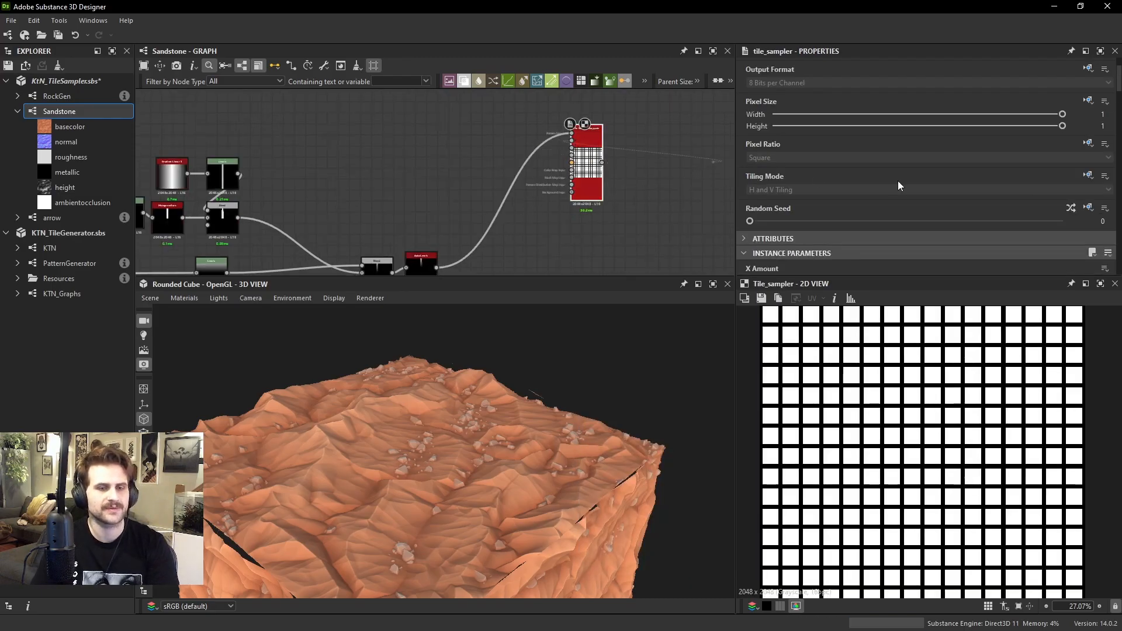
scroll(897, 181, "down", 5)
left_click(800, 220)
left_click(818, 240)
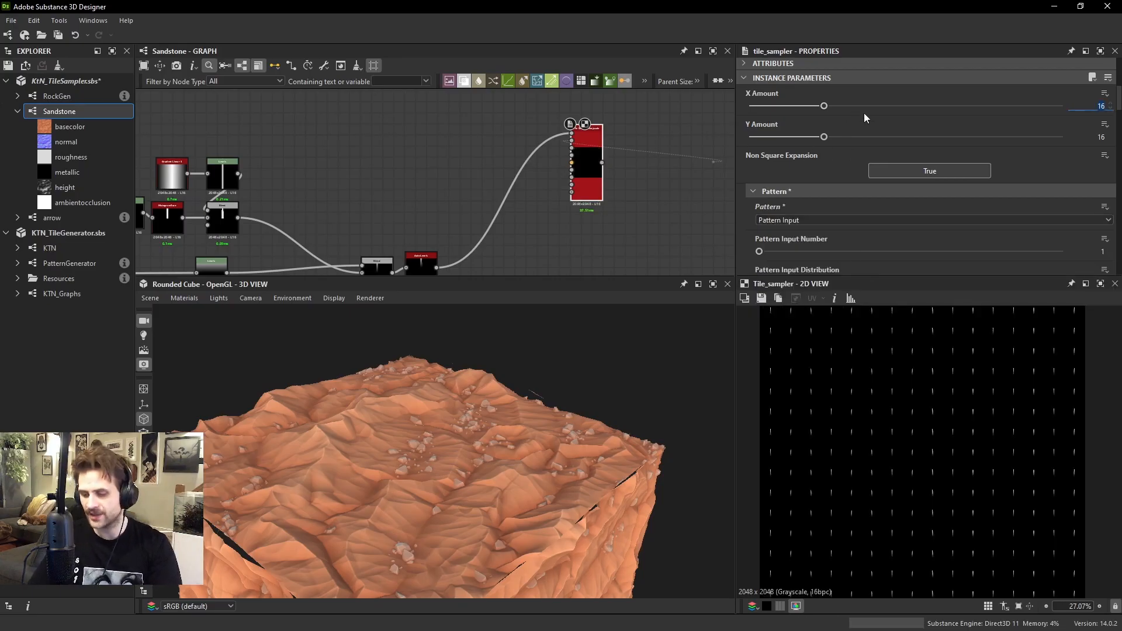
Set the blade Tile Sampler's X Amount and Y Amount to 96
type("96")
key("Return")
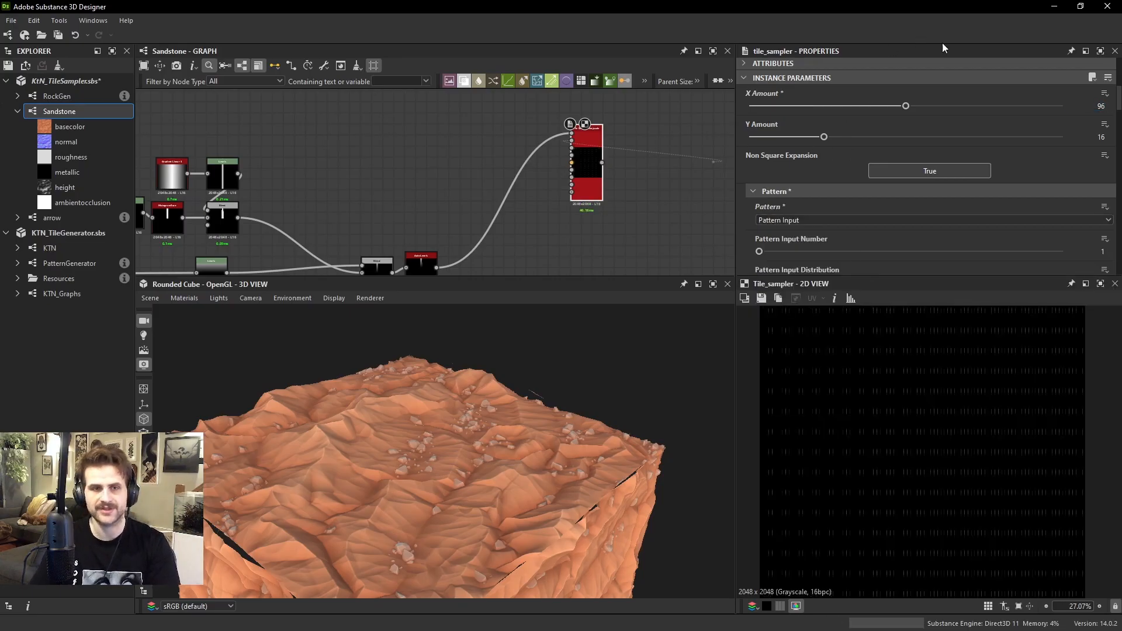
left_click(908, 138)
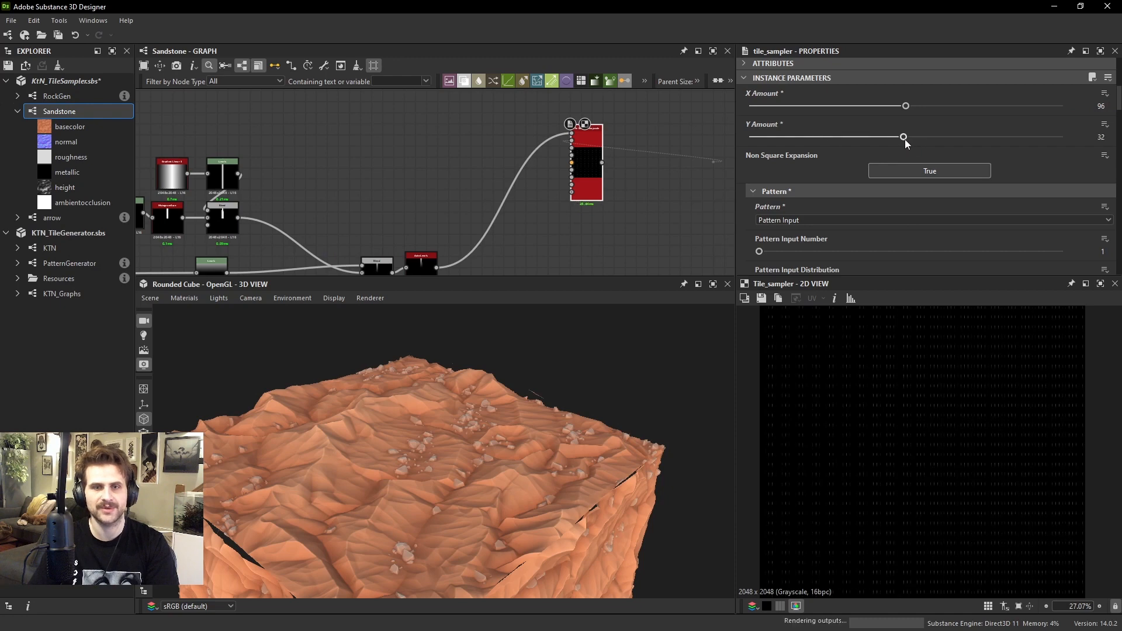
key("Tab")
type("96")
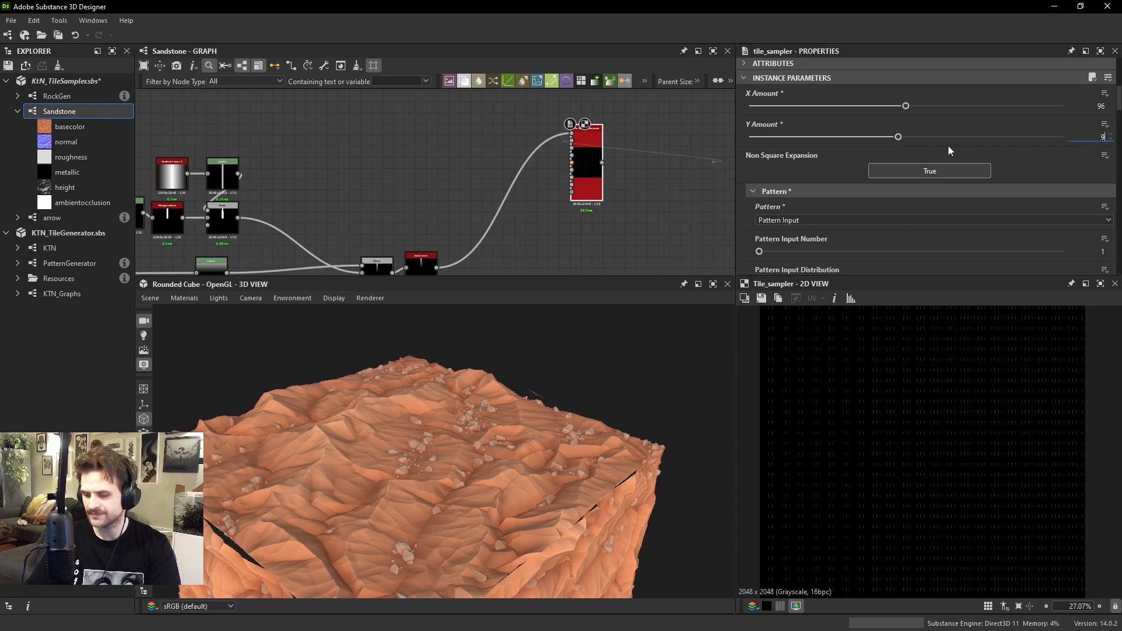
key("Return")
Set the blade Tile Sampler's Scale to 6.46 and check the enlarged blades in the 2D view
scroll(918, 221, "down", 10)
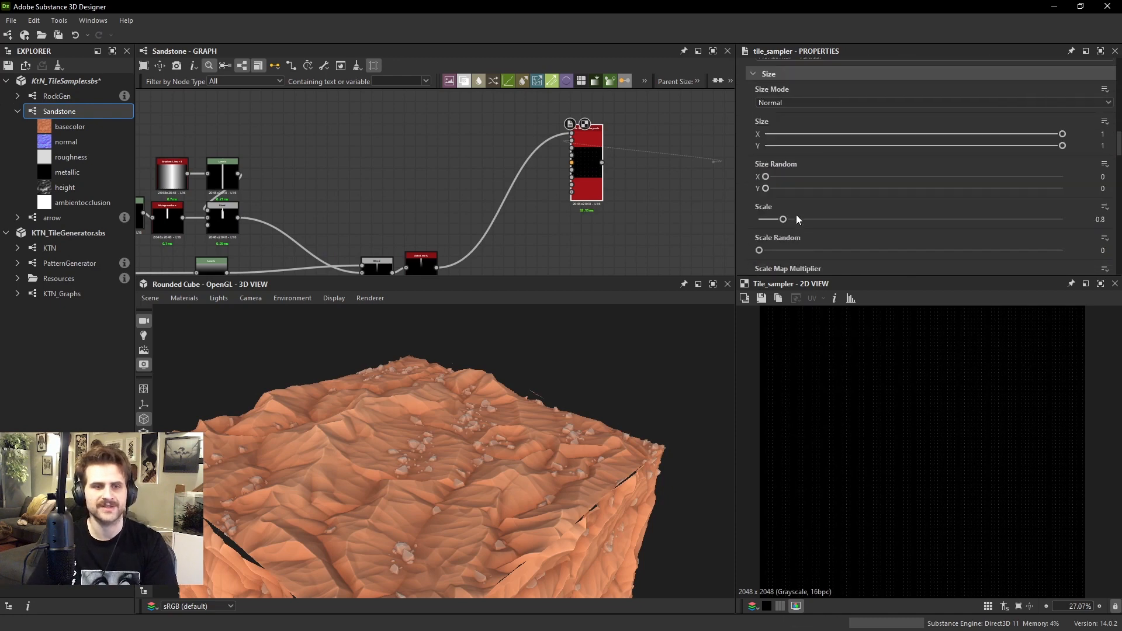
left_click(795, 219)
left_click_drag(796, 219, 941, 216)
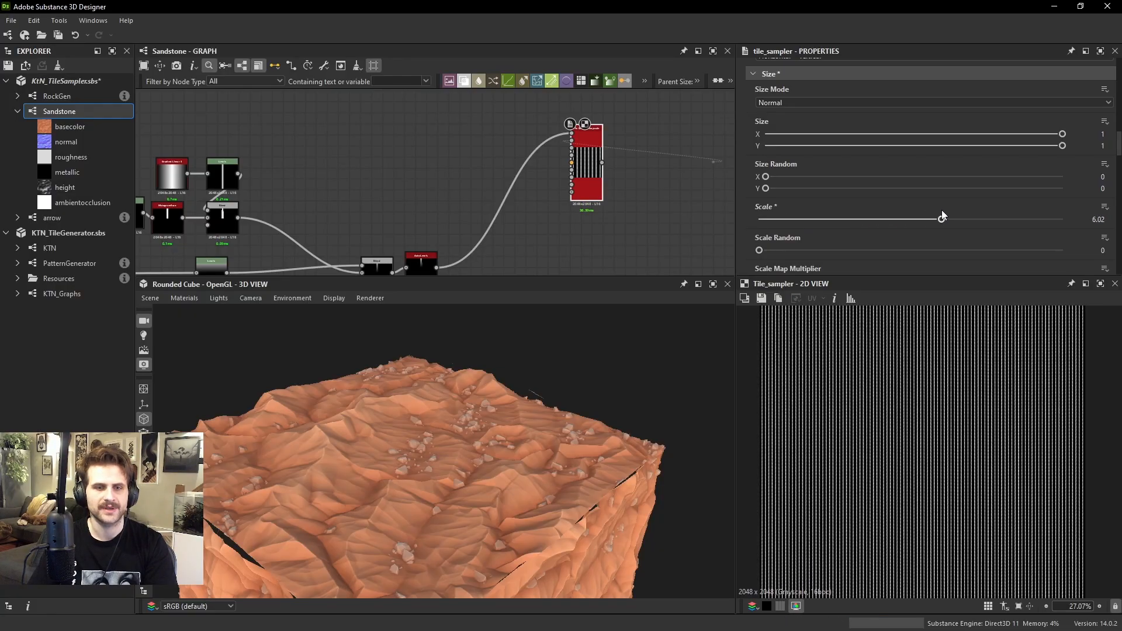
scroll(930, 366, "up", 10)
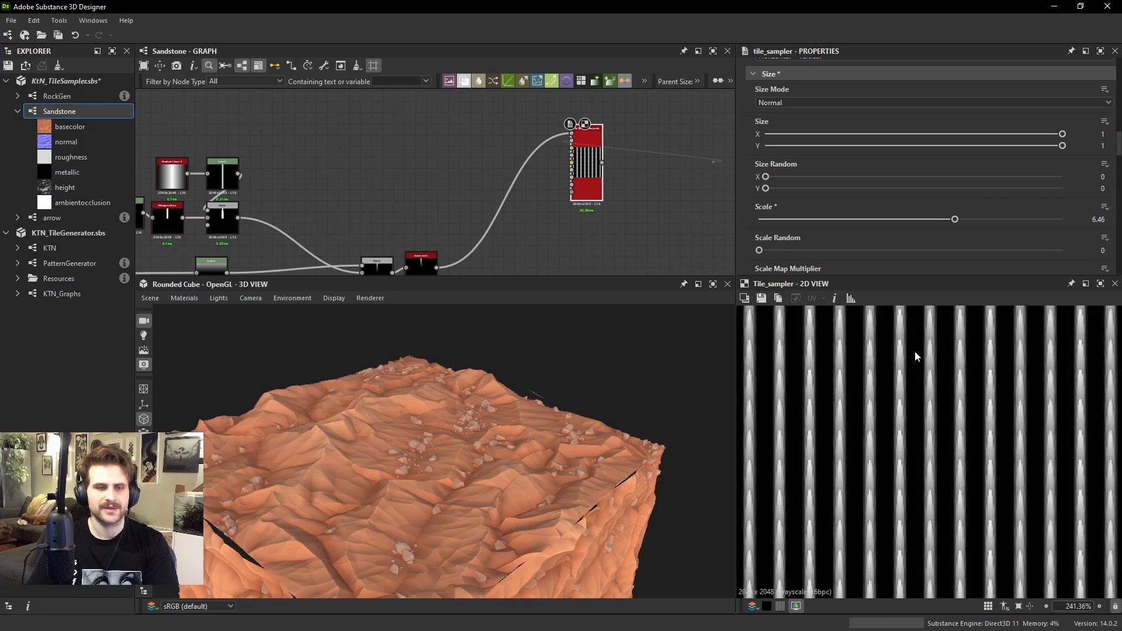
Move the blade Tile Sampler closer to the rock network and add a Blend node beyond the rock mask nodes
scroll(602, 153, "down", 3)
middle_click_drag(595, 153, 555, 196)
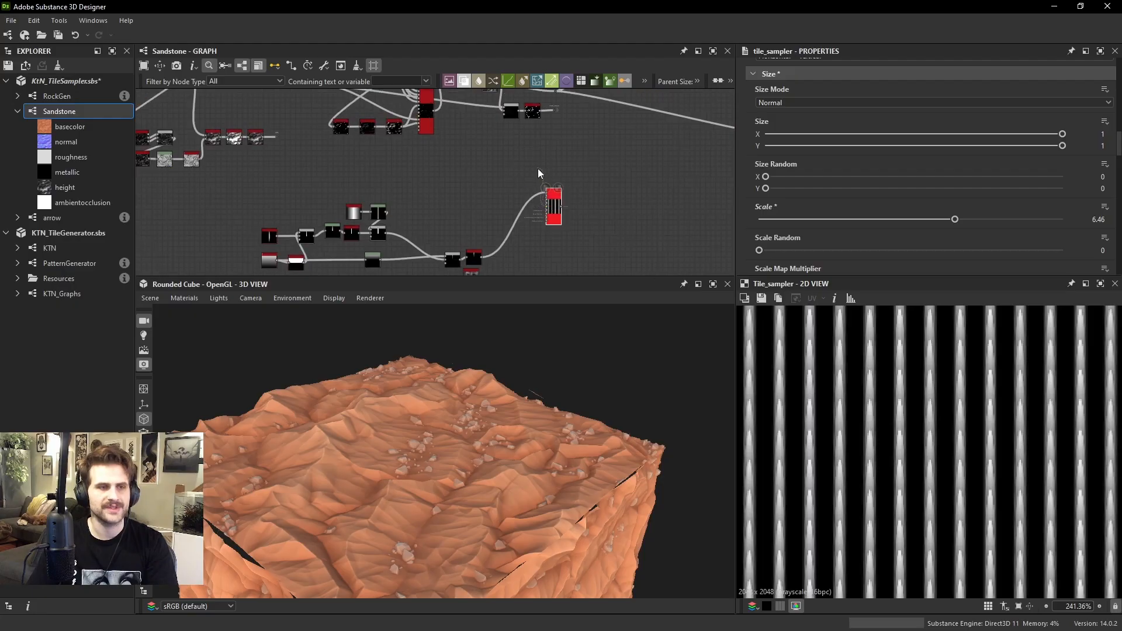
left_click_drag(555, 207, 555, 175)
middle_click_drag(555, 175, 533, 218)
left_click_drag(533, 218, 529, 230)
scroll(590, 161, "up", 2)
key("space")
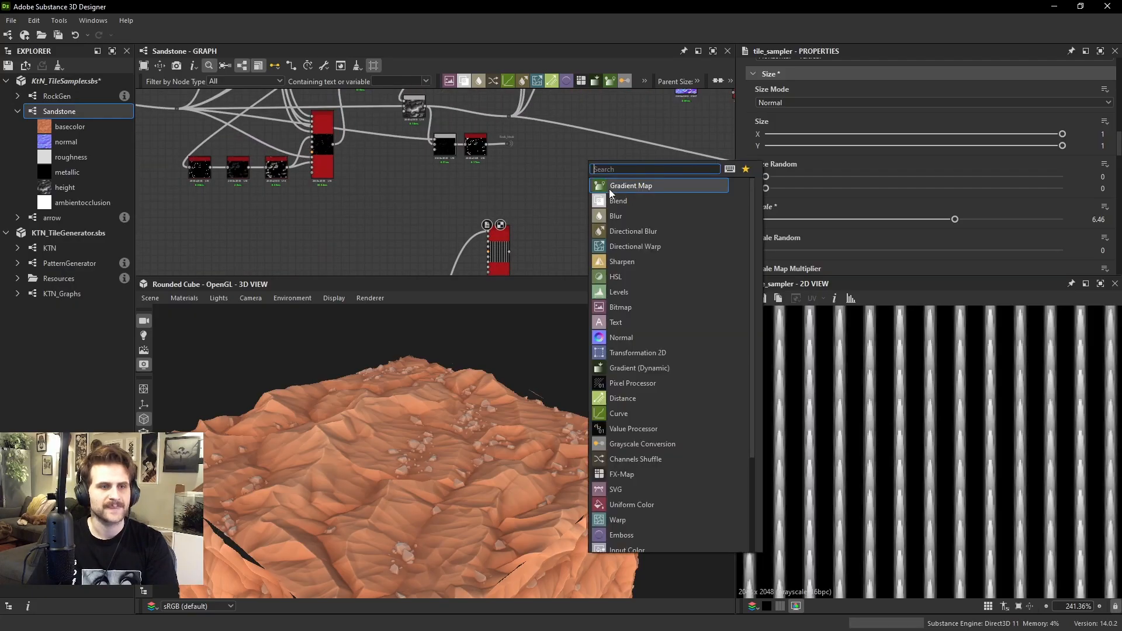
left_click(611, 199)
middle_click_drag(516, 143, 519, 159)
left_click_drag(517, 159, 555, 154)
middle_click_drag(590, 139, 527, 188)
Shift the colour, normal and output nodes together with the new Blend farther right to make room in the graph
scroll(527, 189, "down", 3)
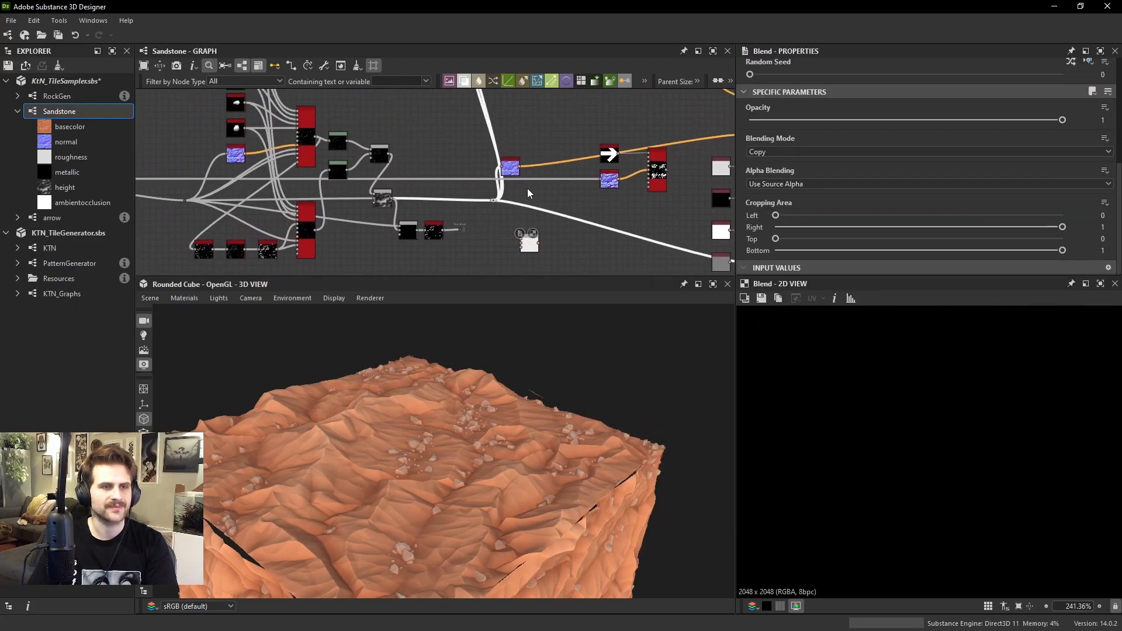
middle_click_drag(543, 133, 507, 192)
scroll(520, 180, "down", 3)
left_click_drag(469, 105, 593, 190)
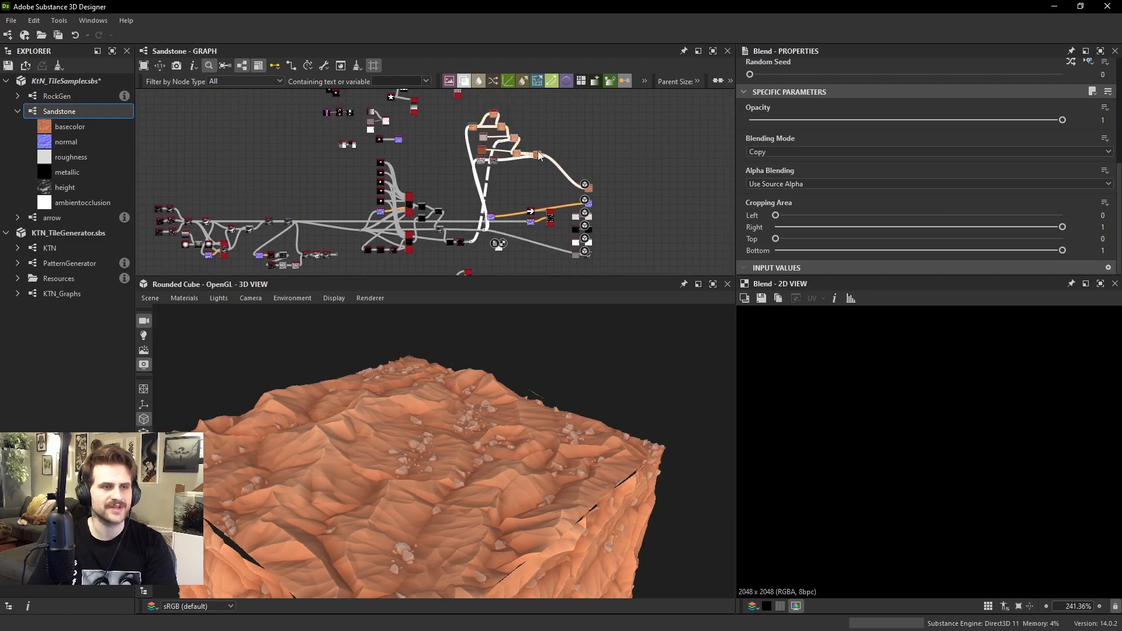
left_click_drag(535, 157, 566, 171)
key("ctrl+z")
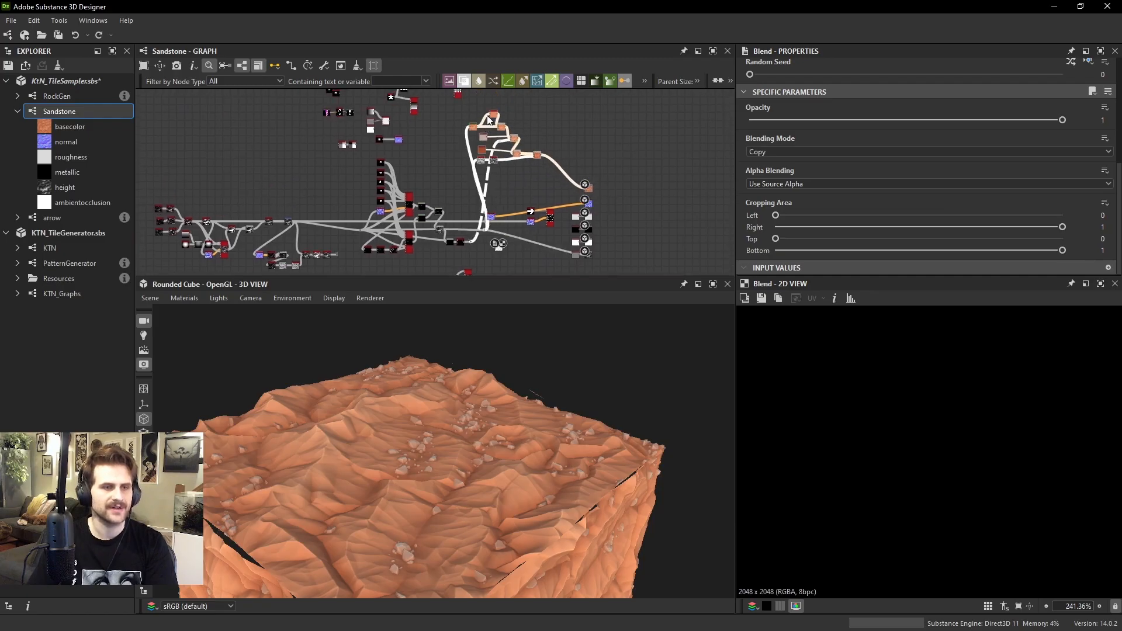
left_click_drag(621, 257, 598, 270)
left_click(473, 125)
left_click_drag(498, 228, 543, 226)
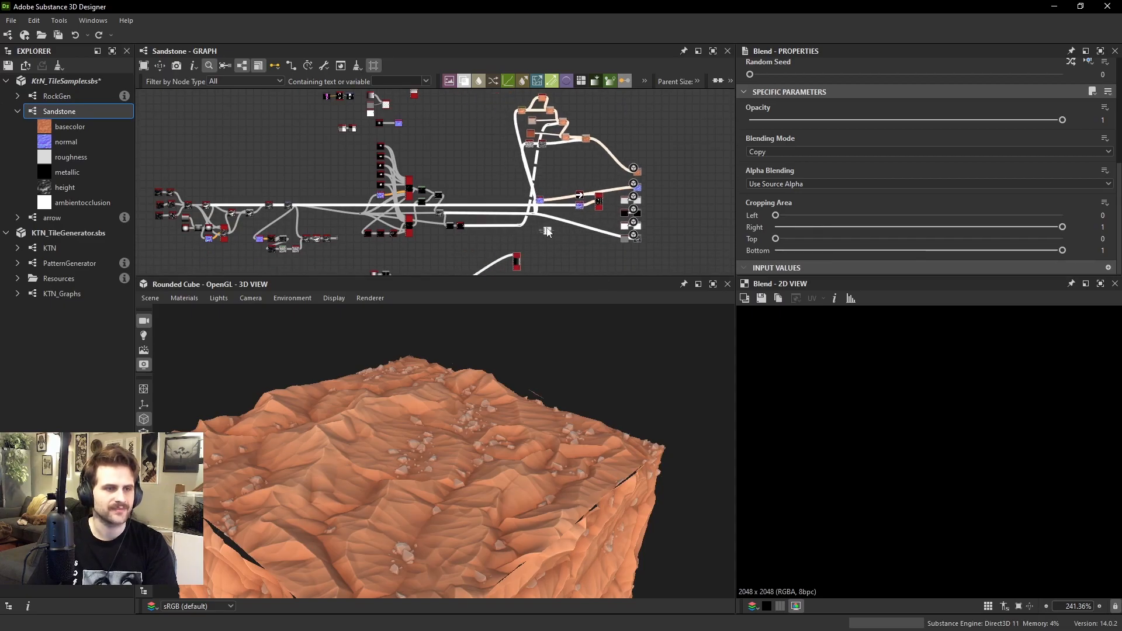
left_click(533, 249)
Move the rock mask portal dot back beside the node that feeds it
scroll(528, 253, "up", 3)
middle_click_drag(526, 256, 539, 192)
left_click_drag(528, 207, 478, 219)
scroll(532, 130, "up", 5)
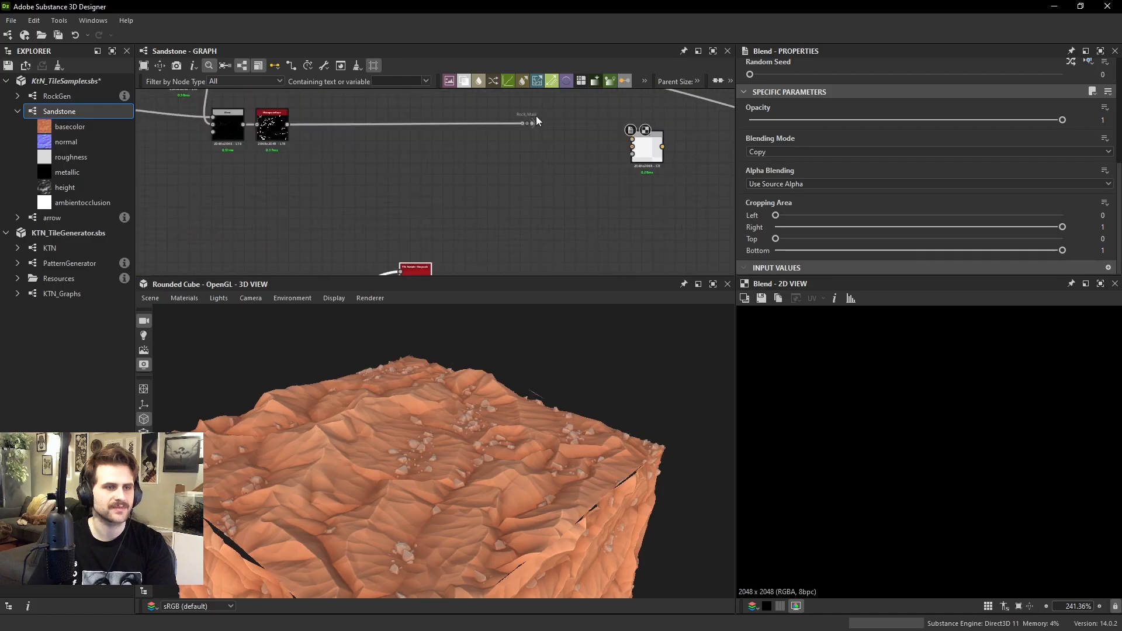
left_click_drag(524, 127, 383, 134)
scroll(557, 132, "down", 1)
middle_click_drag(382, 135, 468, 154)
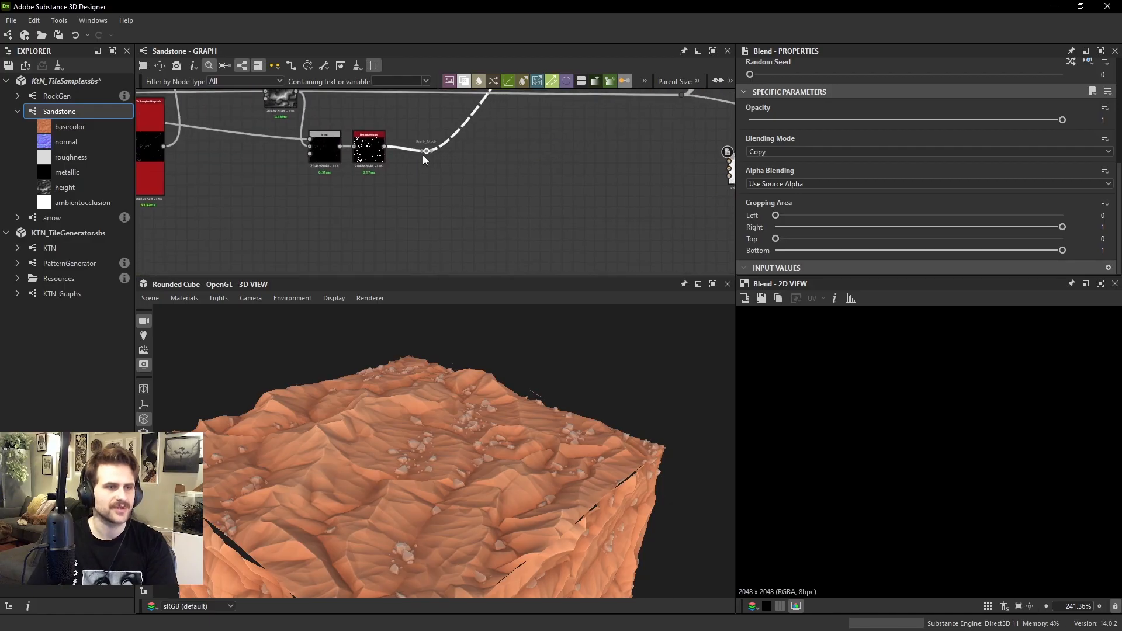
left_click_drag(423, 156, 409, 150)
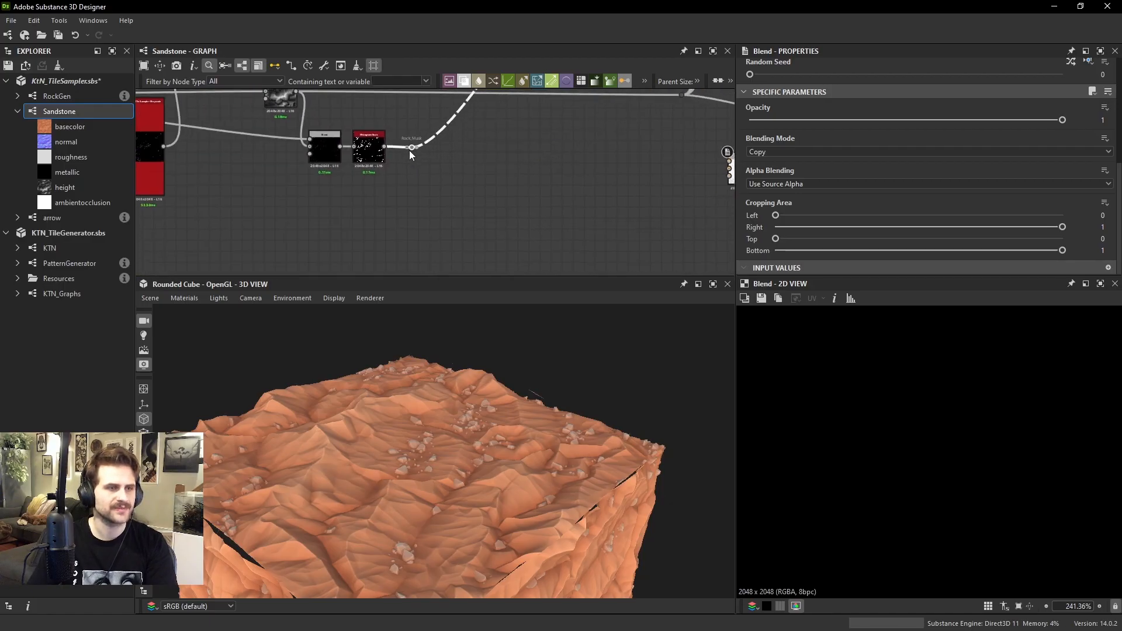
scroll(414, 162, "down", 1)
Branch a new dot node off the rock-layer height junction and name it Rock_Height
middle_click_drag(415, 163, 607, 126)
middle_click_drag(192, 99, 479, 216)
scroll(507, 198, "up", 2)
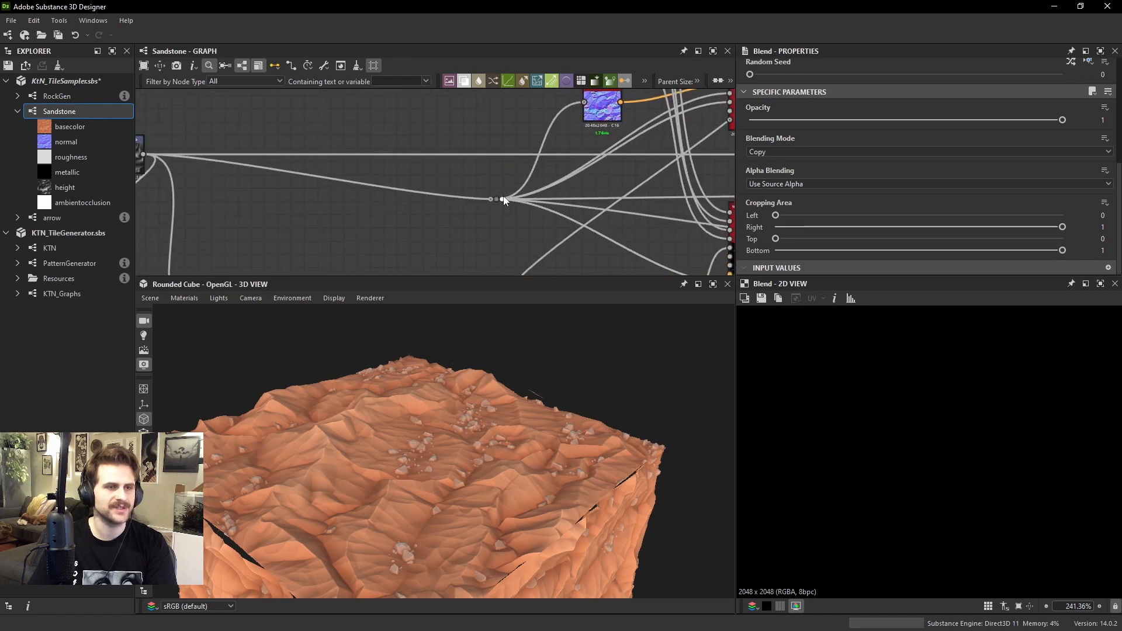
left_click(497, 199)
left_click_drag(495, 241, 495, 237)
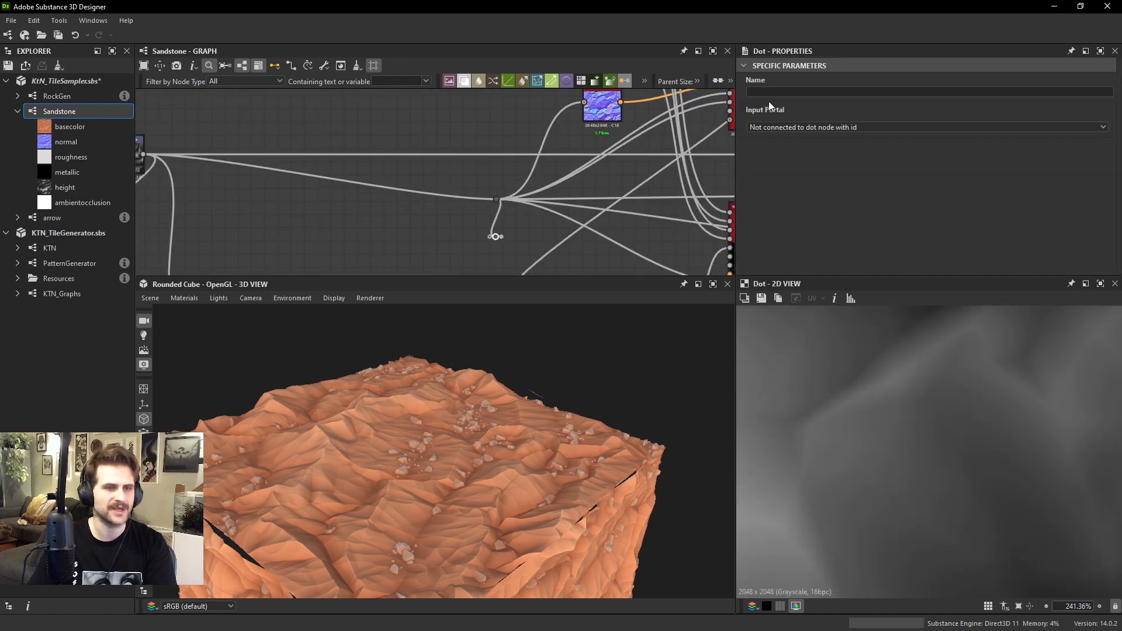
type("Rock H")
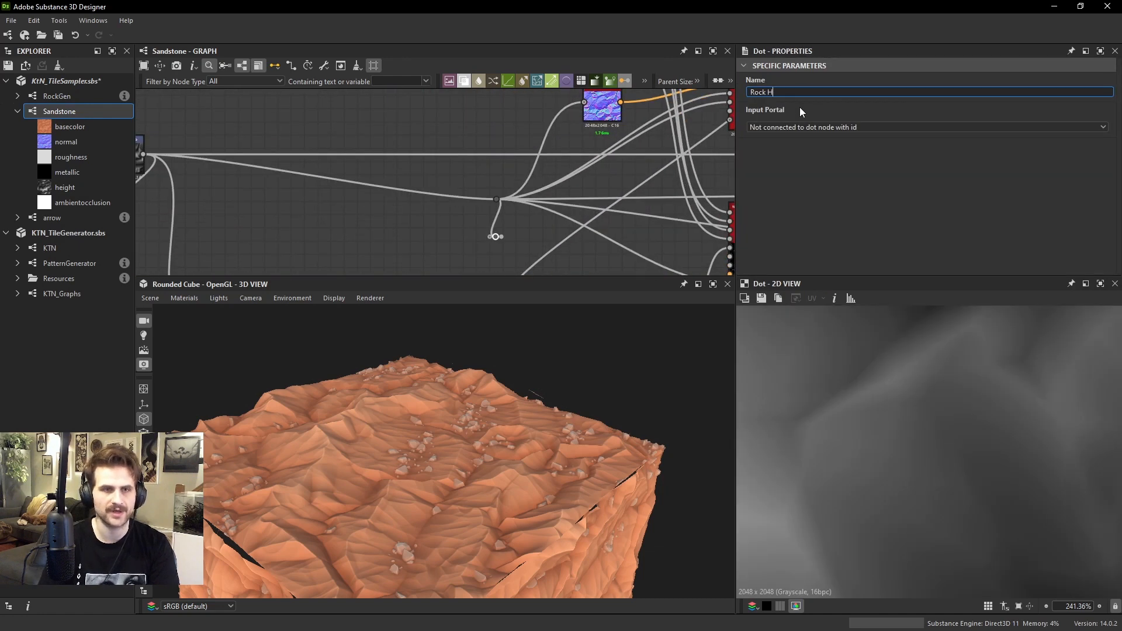
type("eight")
key("Return")
Add a dot node beside the blade Tile Sampler, link it to the Rock_Height portal and connect it to the Color Map Input
scroll(552, 206, "down", 5)
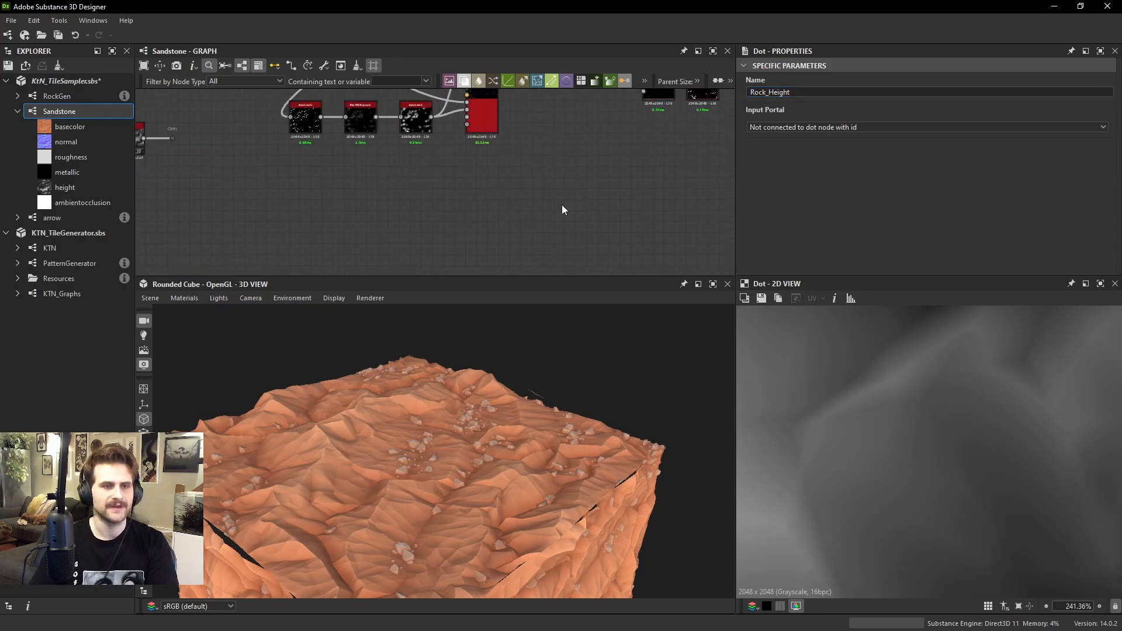
scroll(583, 176, "up", 6)
key("space")
type("do")
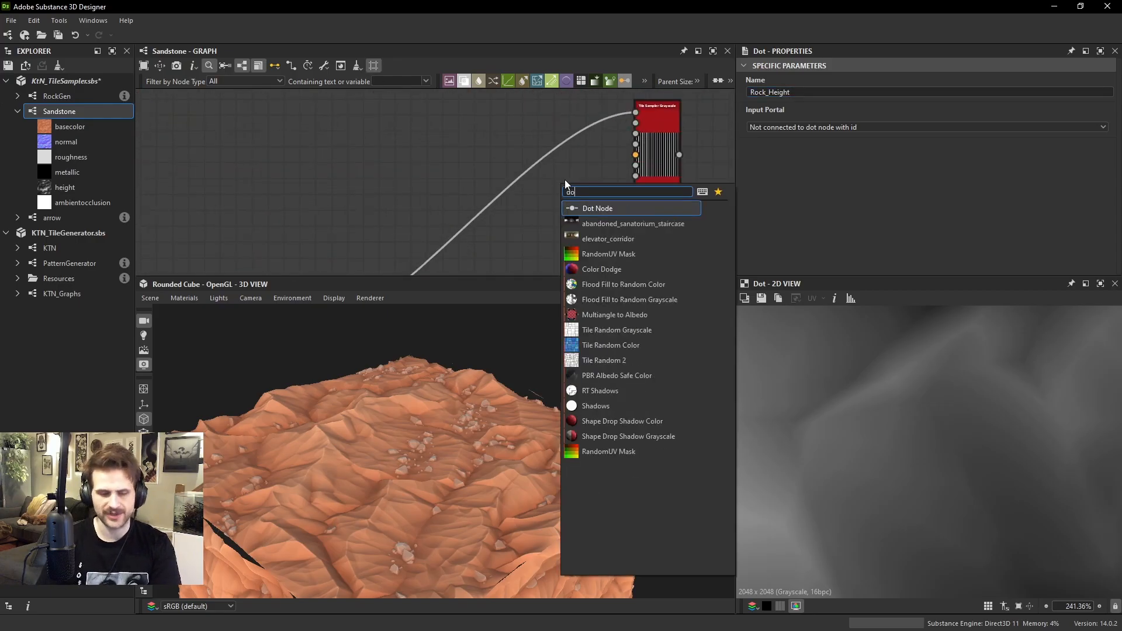
key("Return")
left_click(763, 128)
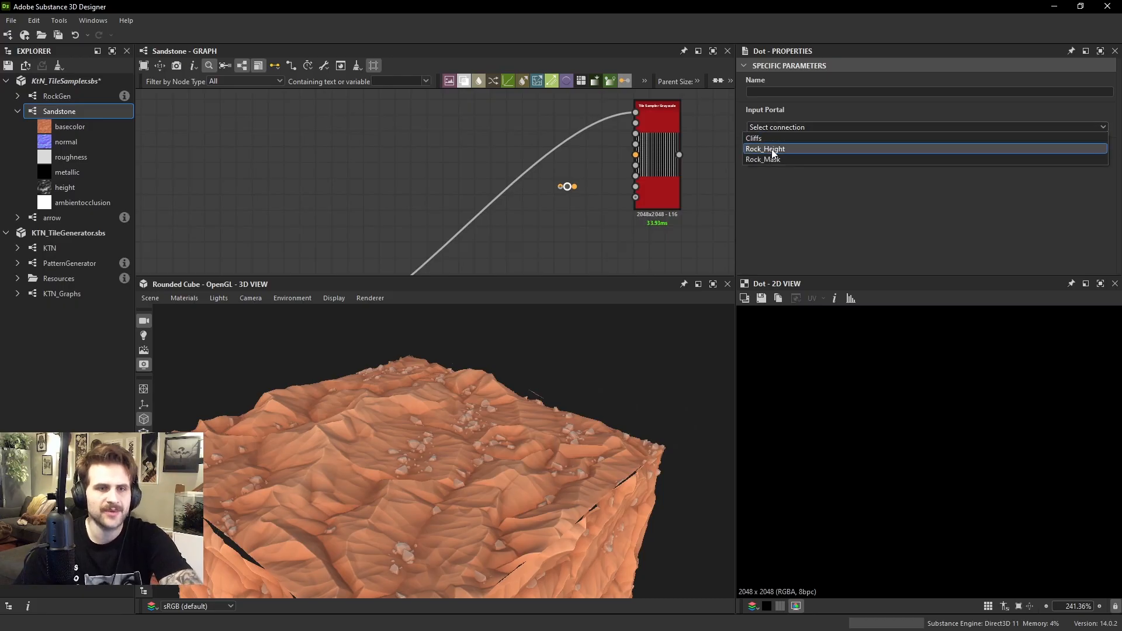
left_click(766, 149)
scroll(649, 173, "up", 3)
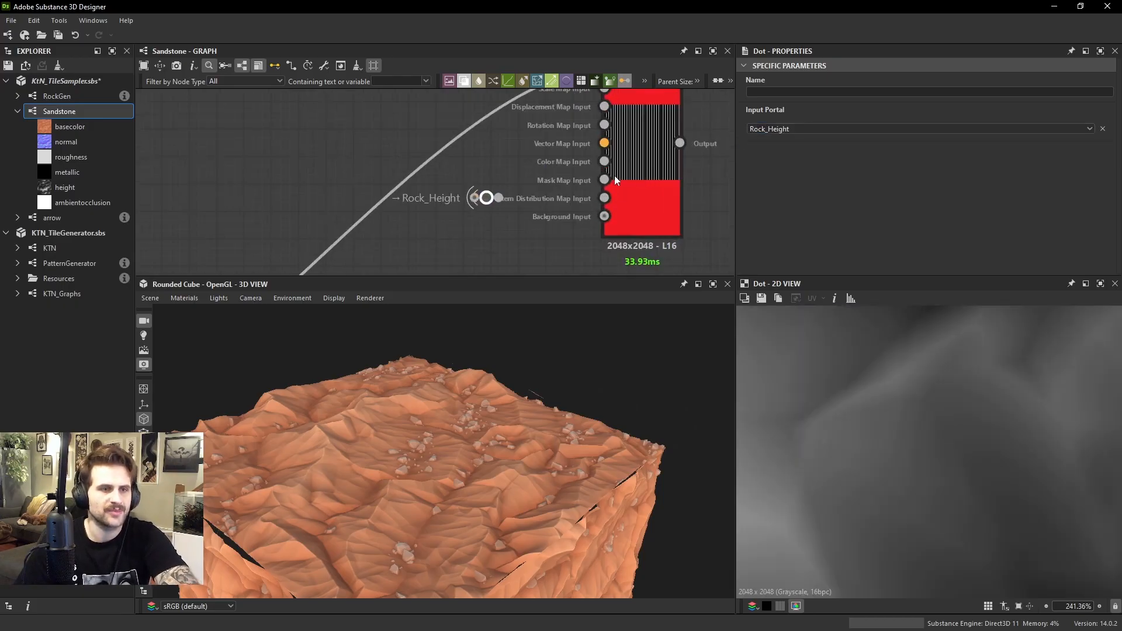
left_click_drag(604, 161, 499, 197)
Set the blade Tile Sampler's Color Parametrization Multiplier to 0.92 and check the result in the 2D view
left_click(657, 156)
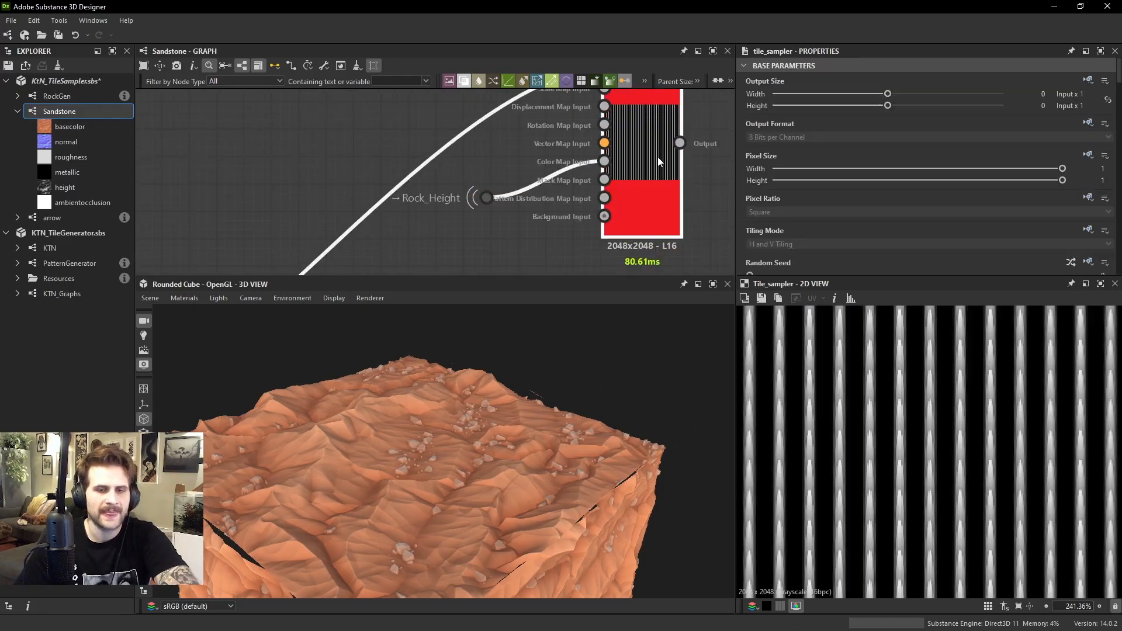
scroll(922, 166, "down", 5)
scroll(882, 177, "down", 10)
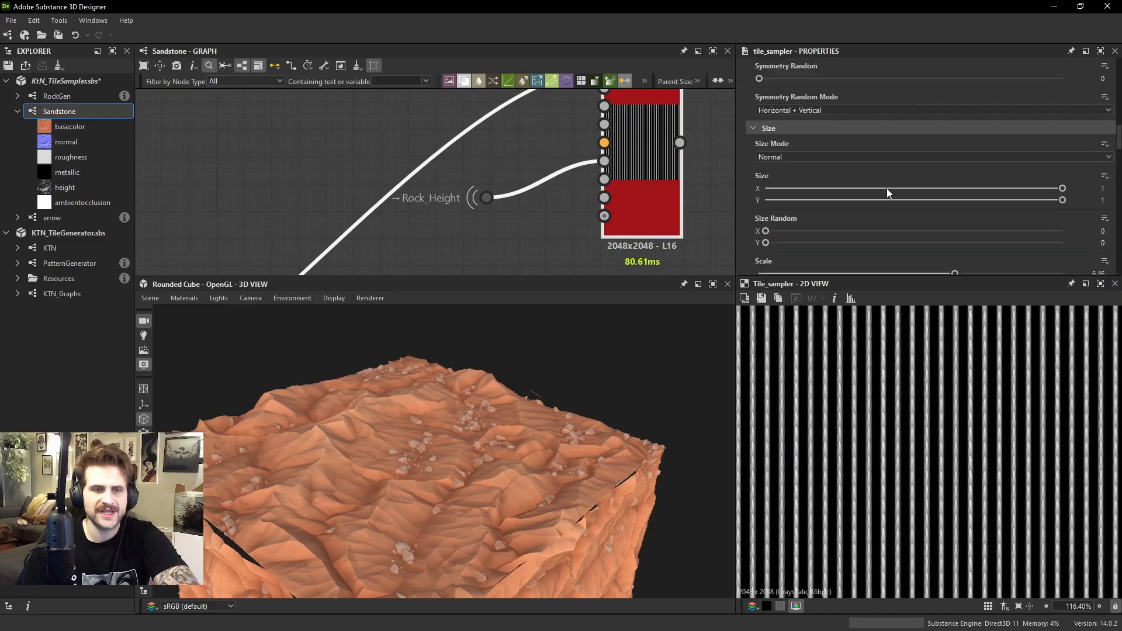
scroll(829, 193, "down", 10)
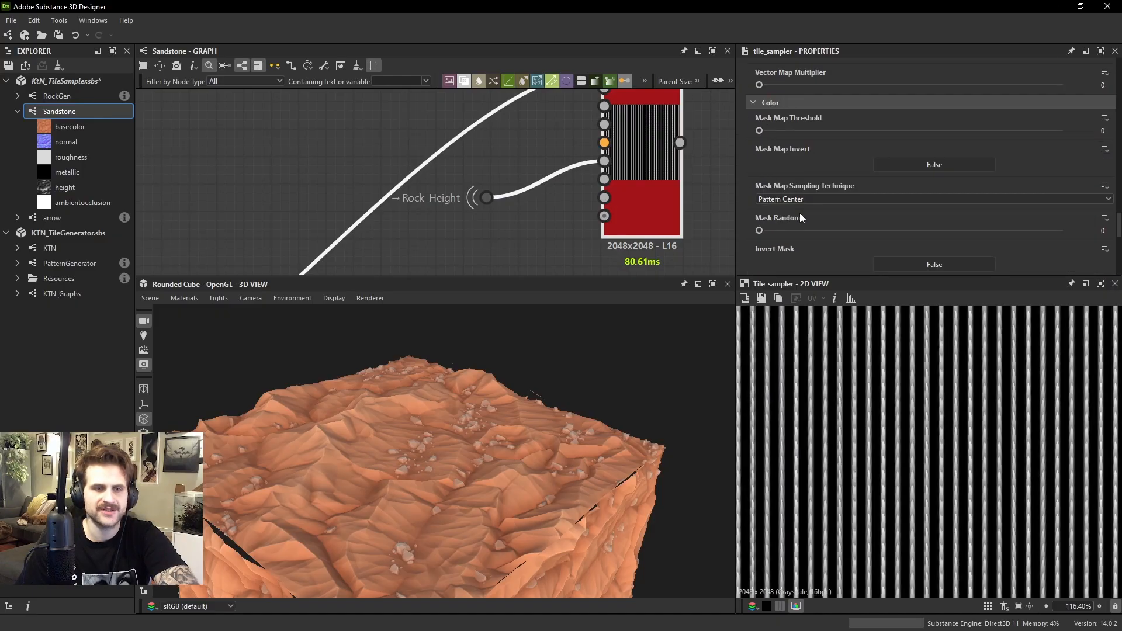
scroll(792, 169, "down", 3)
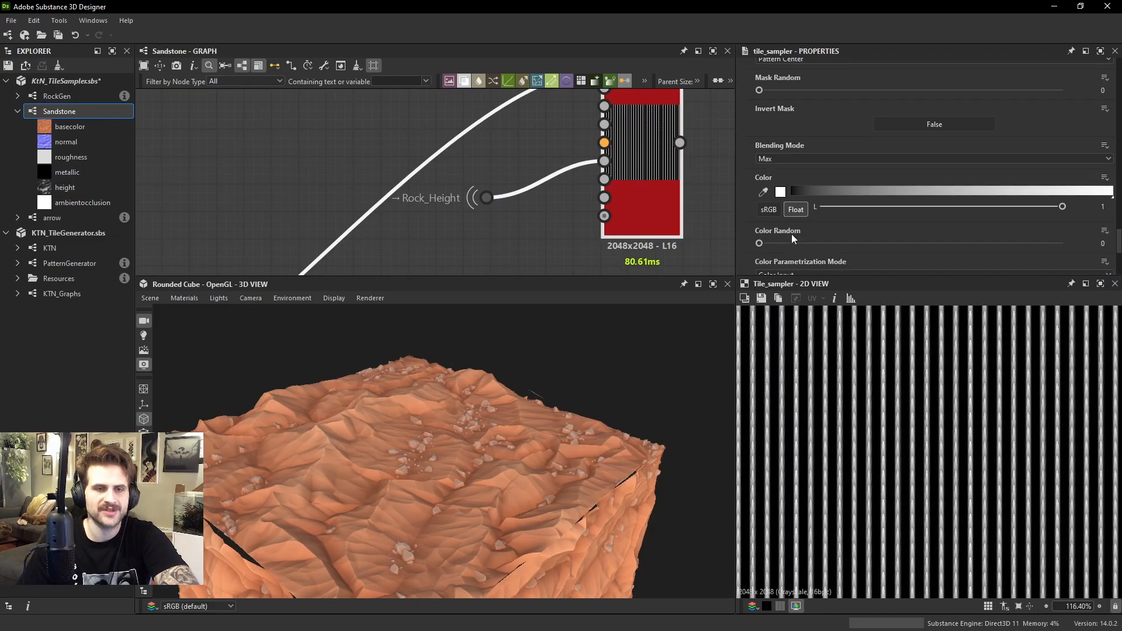
scroll(785, 239, "down", 3)
left_click_drag(791, 198, 1048, 214)
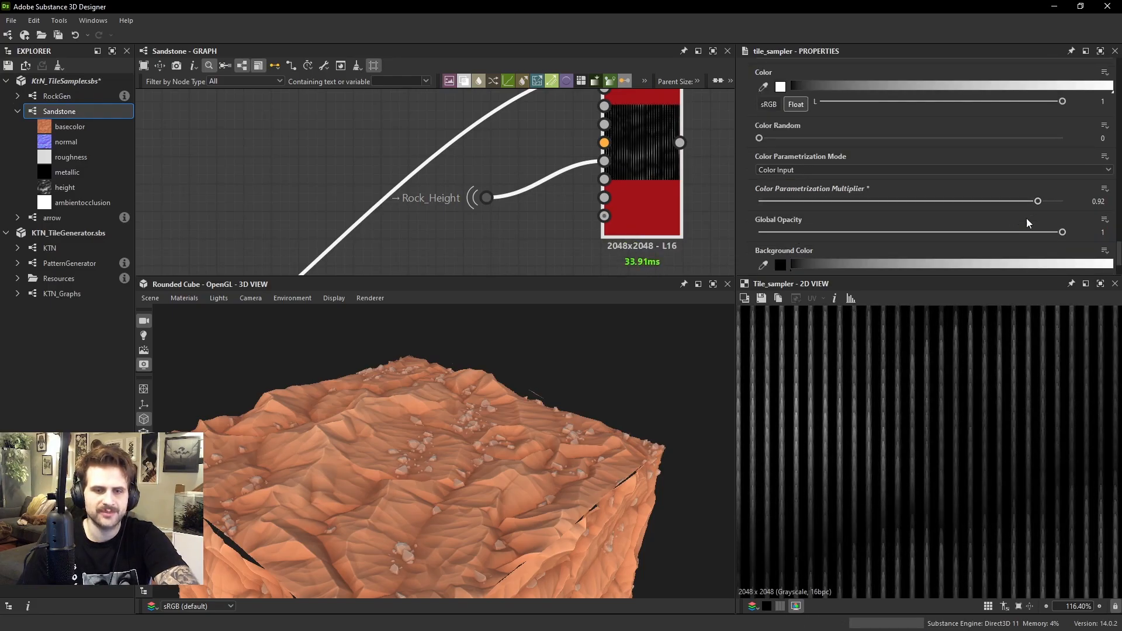
scroll(999, 468, "down", 5)
scroll(990, 425, "up", 2)
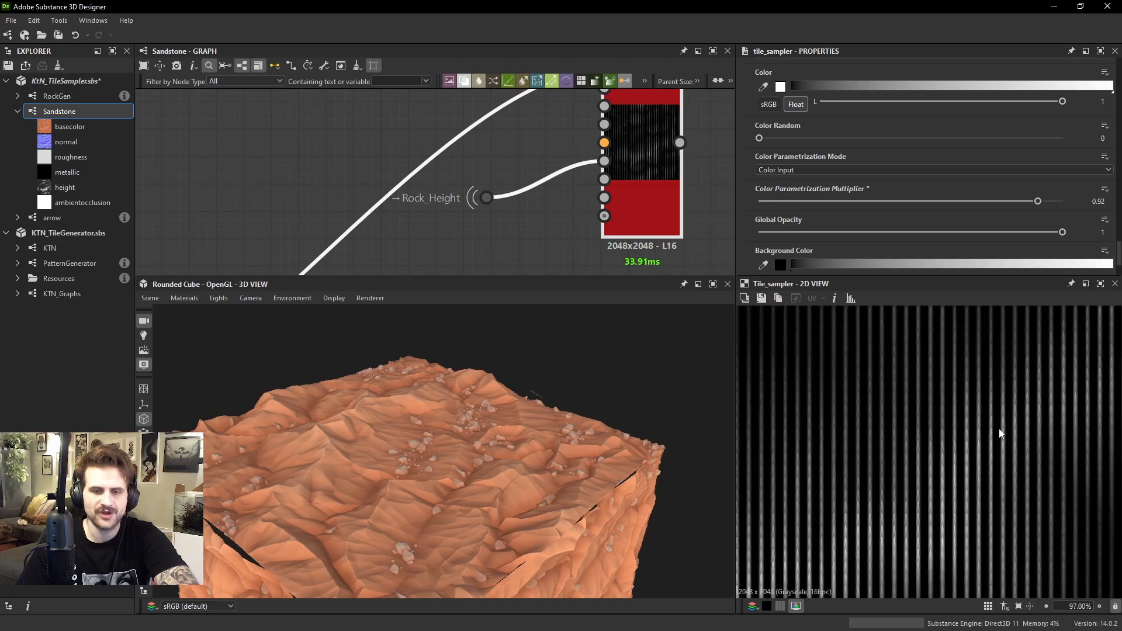
Set the blade Tile Sampler's Position Random to 0.77 to scatter the blades
scroll(807, 201, "down", 10)
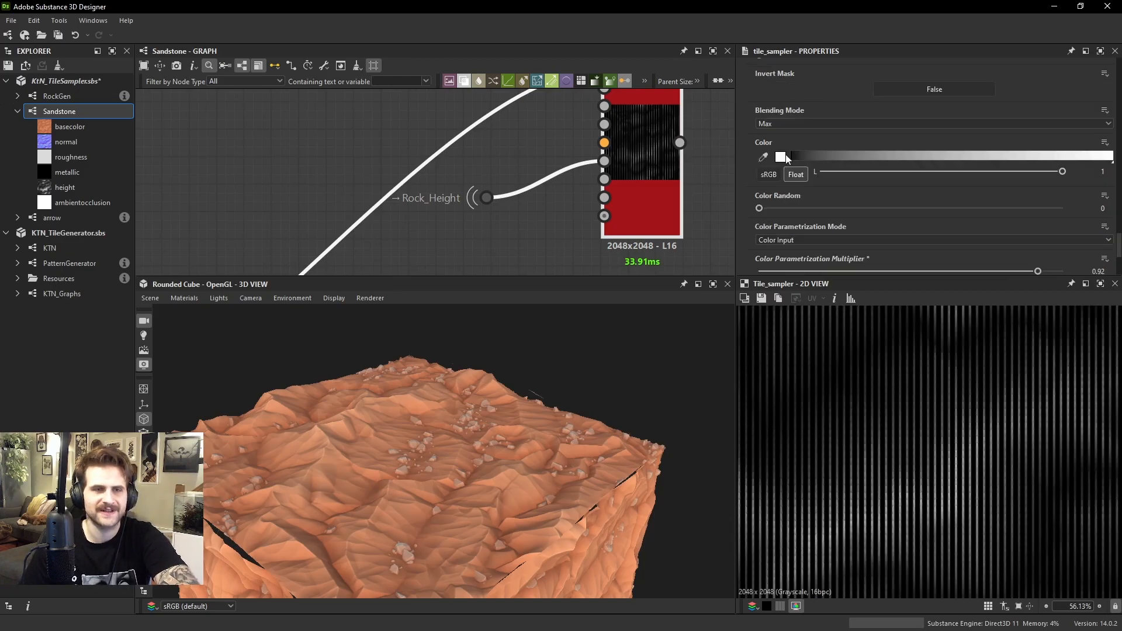
scroll(808, 104, "up", 3)
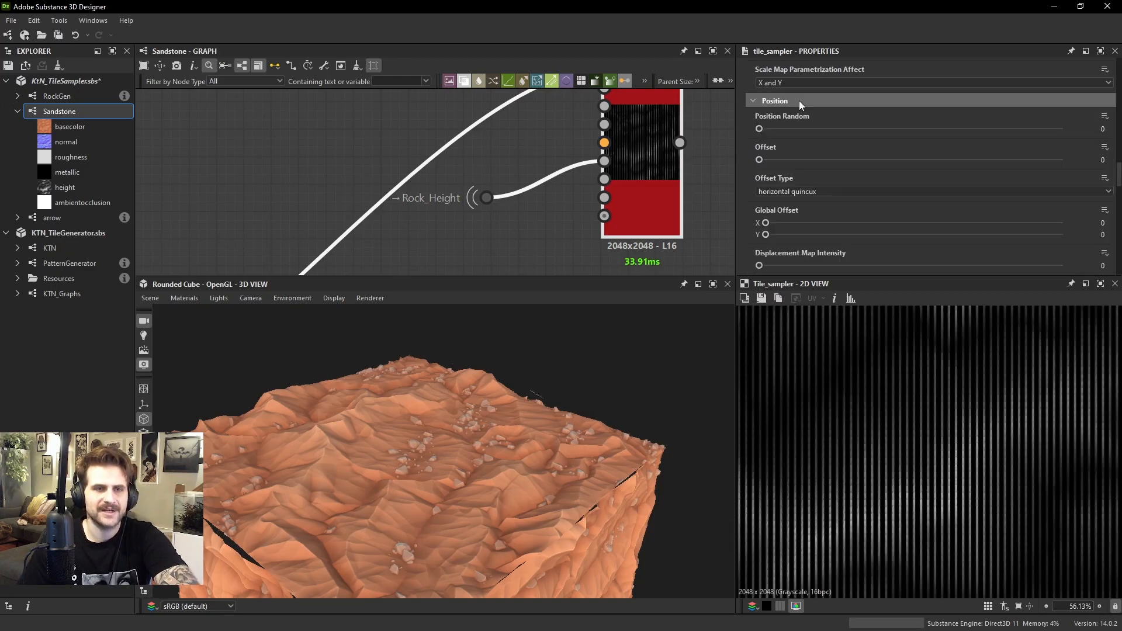
left_click_drag(775, 129, 781, 129)
scroll(800, 362, "down", 2)
scroll(686, 314, "down", 1)
Add a Blend node after the rock height blend, feeding it the terrain height as background and the blade Tile Sampler as foreground
scroll(675, 195, "down", 6)
scroll(667, 166, "down", 3)
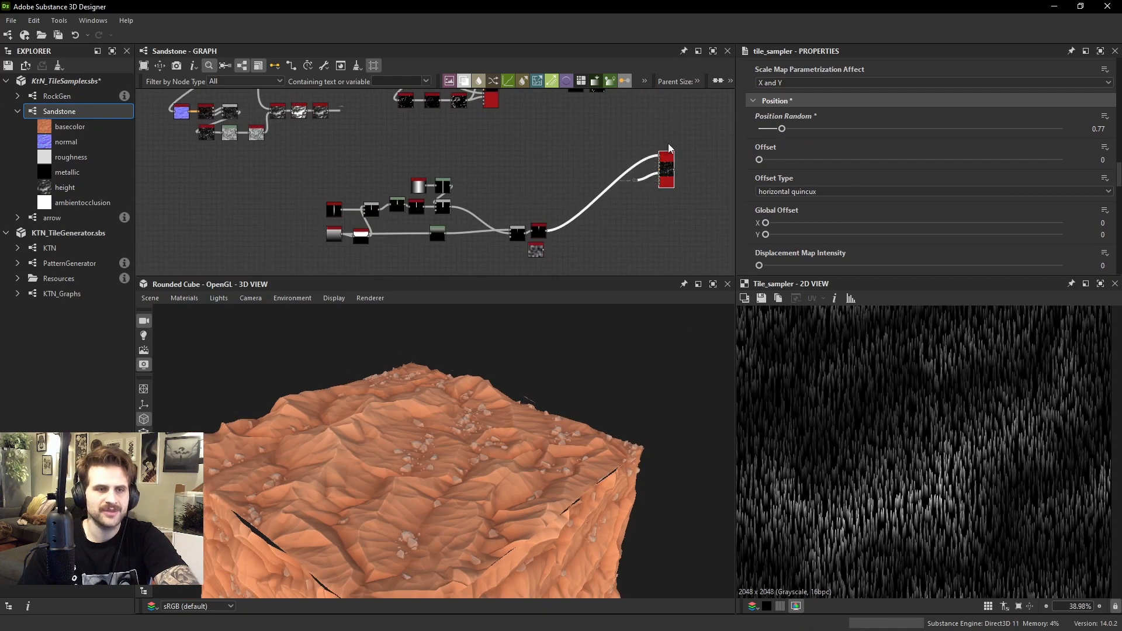
middle_click_drag(668, 142, 604, 198)
scroll(605, 198, "up", 2)
middle_click_drag(680, 190, 610, 204)
key("space")
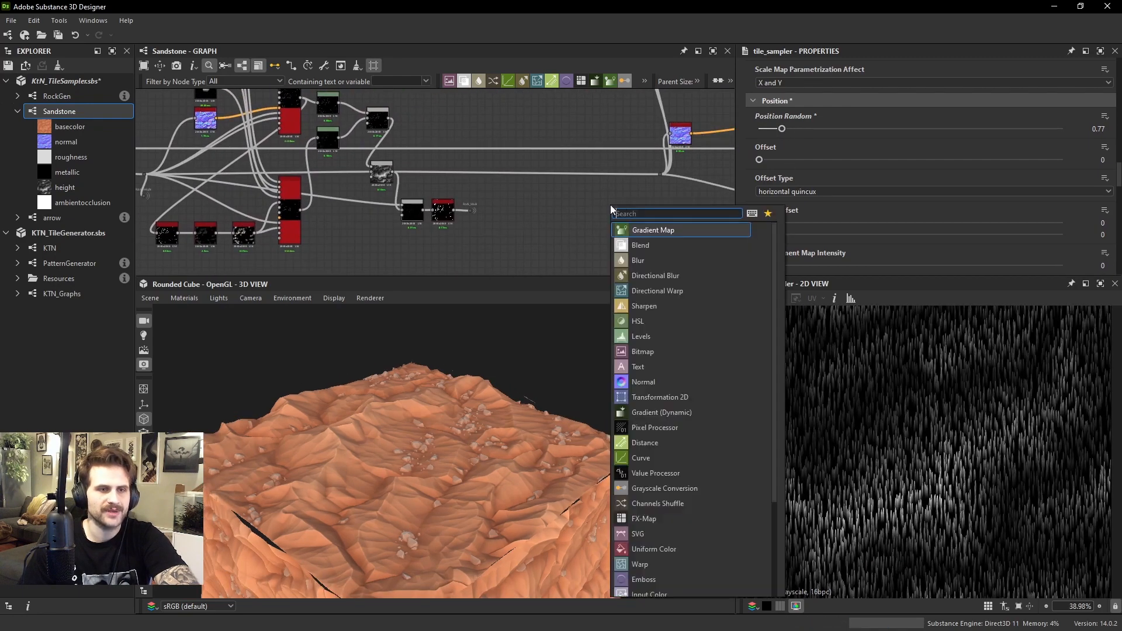
left_click(640, 245)
scroll(390, 172, "up", 1)
left_click_drag(386, 171, 640, 201)
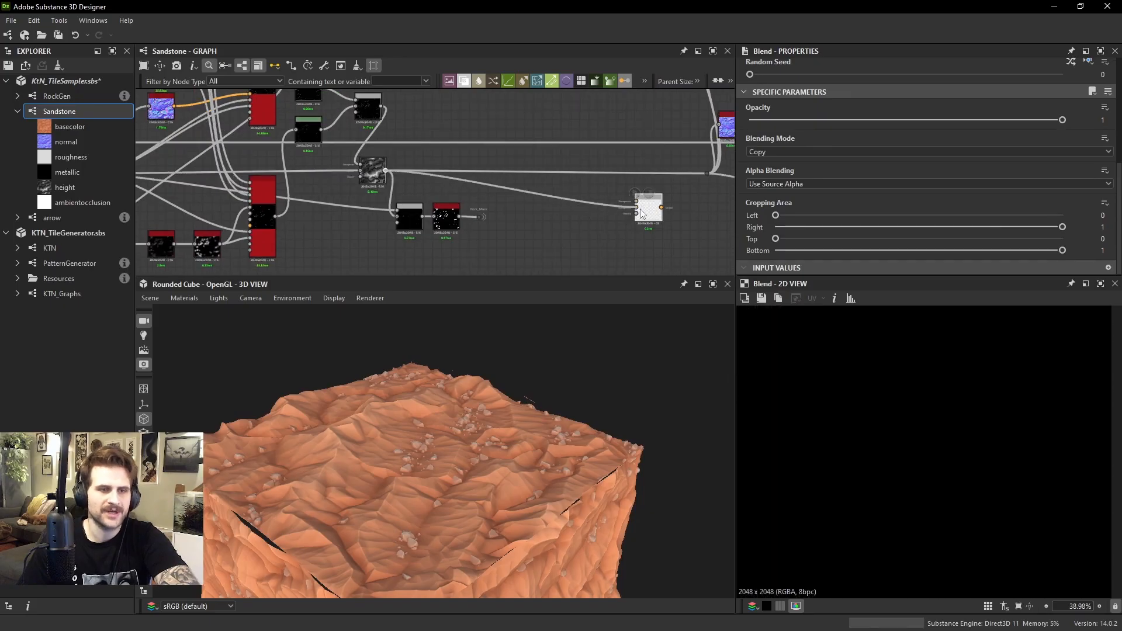
middle_click_drag(641, 214, 651, 105)
left_click_drag(589, 252, 632, 159)
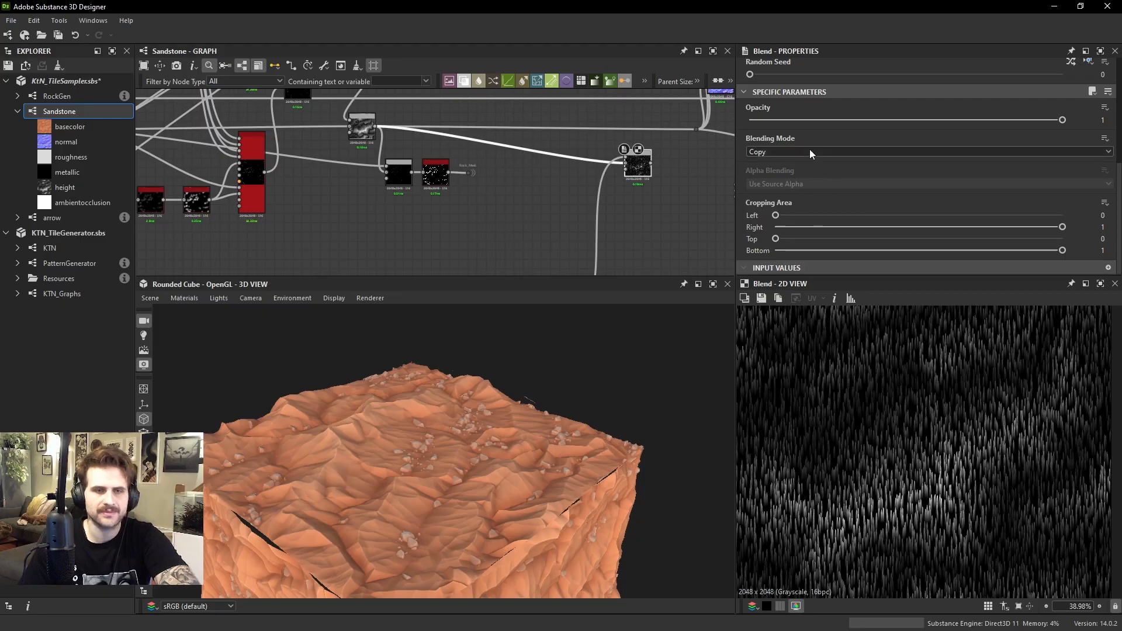
Set the new Blend's mode to Max (Lighten) and examine the blades on the terrain in the 2D view
left_click(808, 152)
left_click(798, 209)
scroll(924, 427, "up", 3)
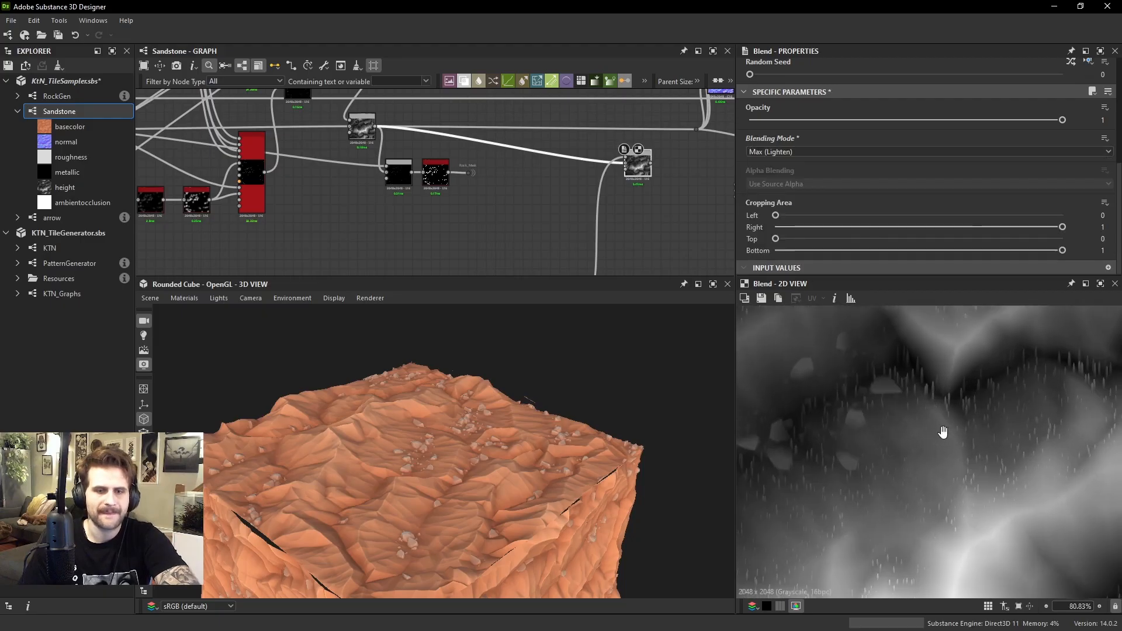
scroll(942, 432, "up", 2)
Connect the new Blend to the dot feeding the normal and output nodes, and inspect the blades in the 3D view
middle_click_drag(665, 183, 646, 221)
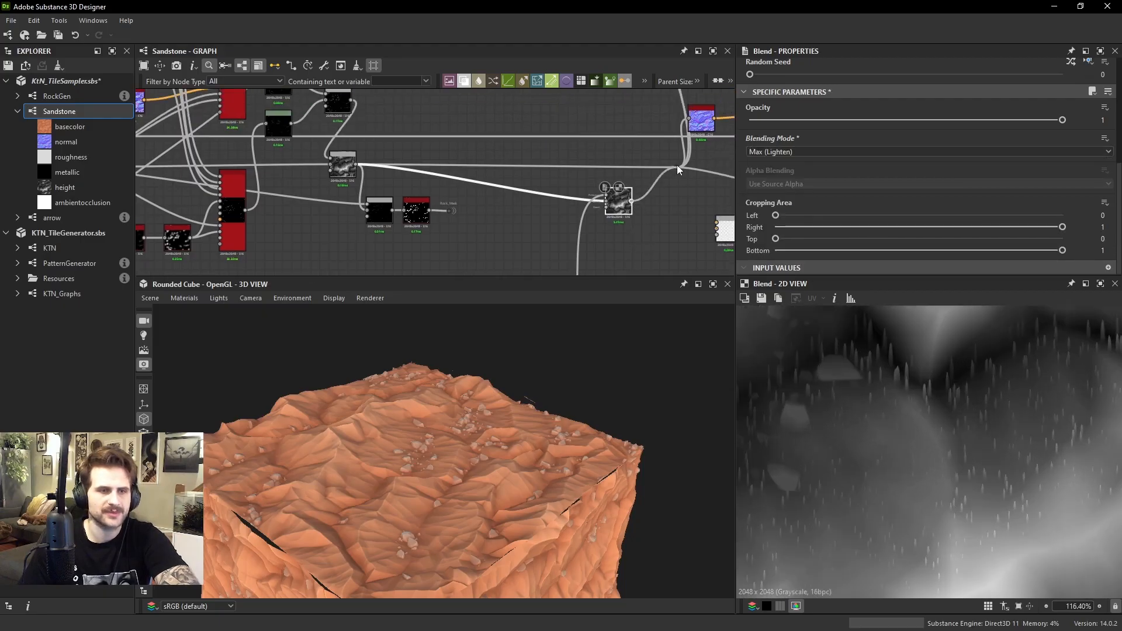
left_click_drag(676, 166, 676, 167)
left_click_drag(622, 209, 619, 190)
scroll(490, 453, "up", 5)
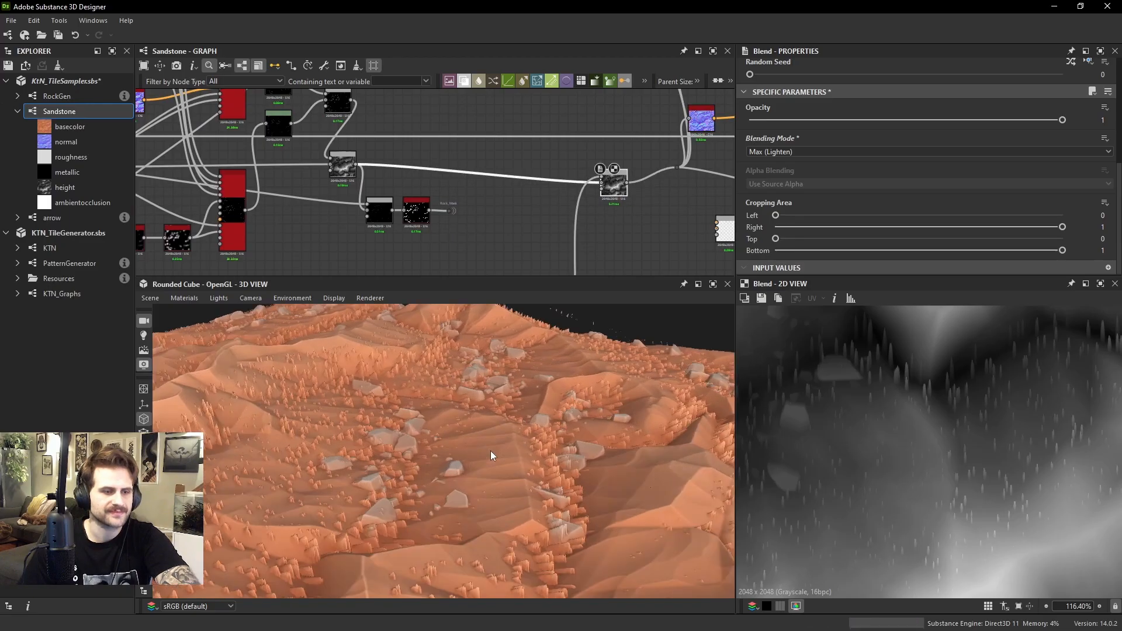
left_click_drag(489, 451, 545, 354)
Make room beyond the blade Tile Sampler and add a Levels node there
scroll(508, 185, "down", 5)
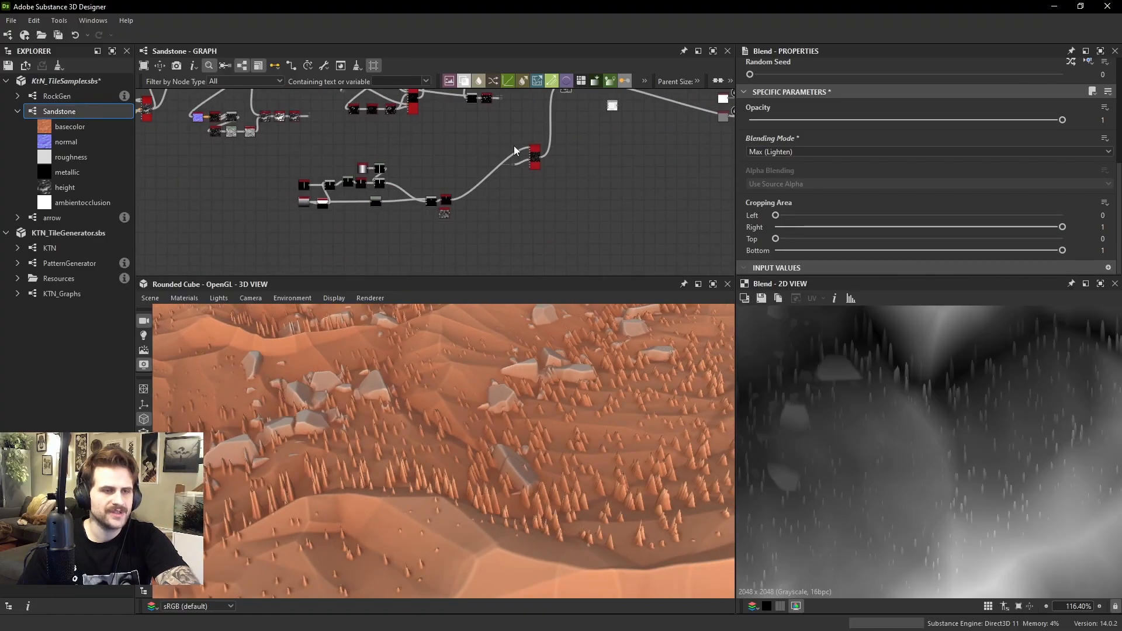
scroll(514, 151, "up", 5)
middle_click_drag(575, 141, 532, 193)
key("space")
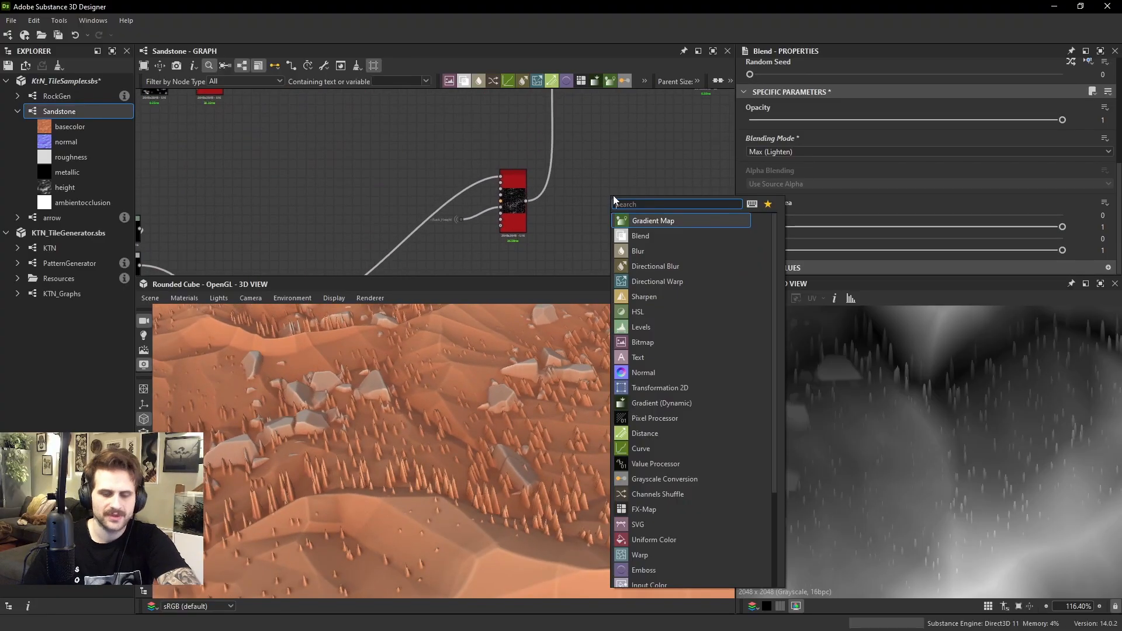
type("le")
key("Return")
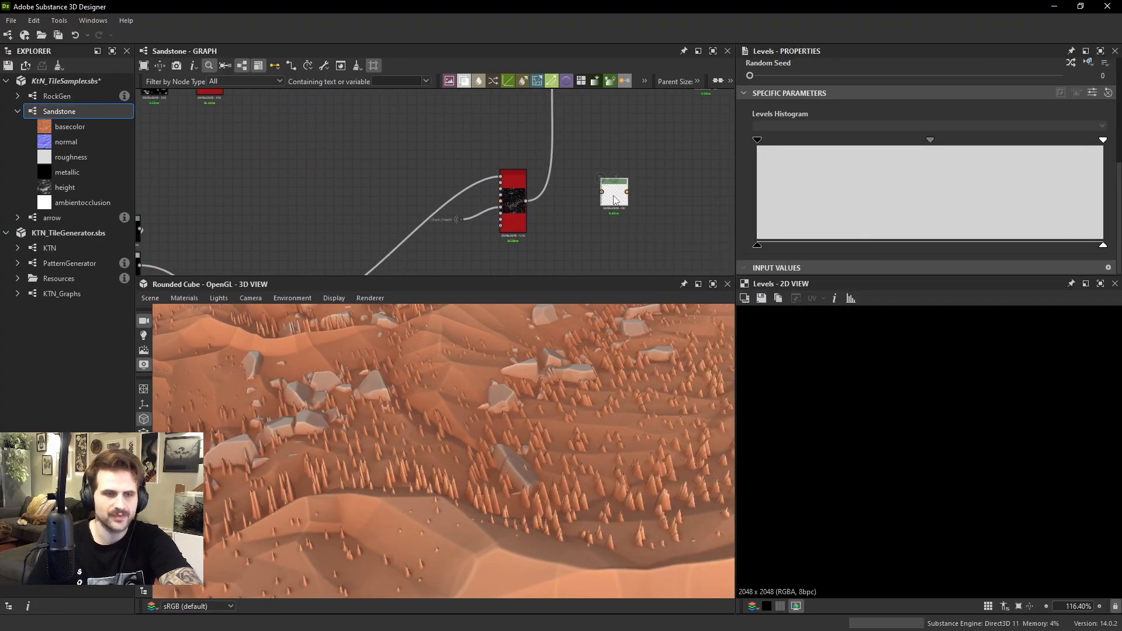
Move the Rock_Height portal dot farther from the blade Tile Sampler and inspect the blades from another angle
left_click(460, 220)
scroll(460, 223, "up", 1)
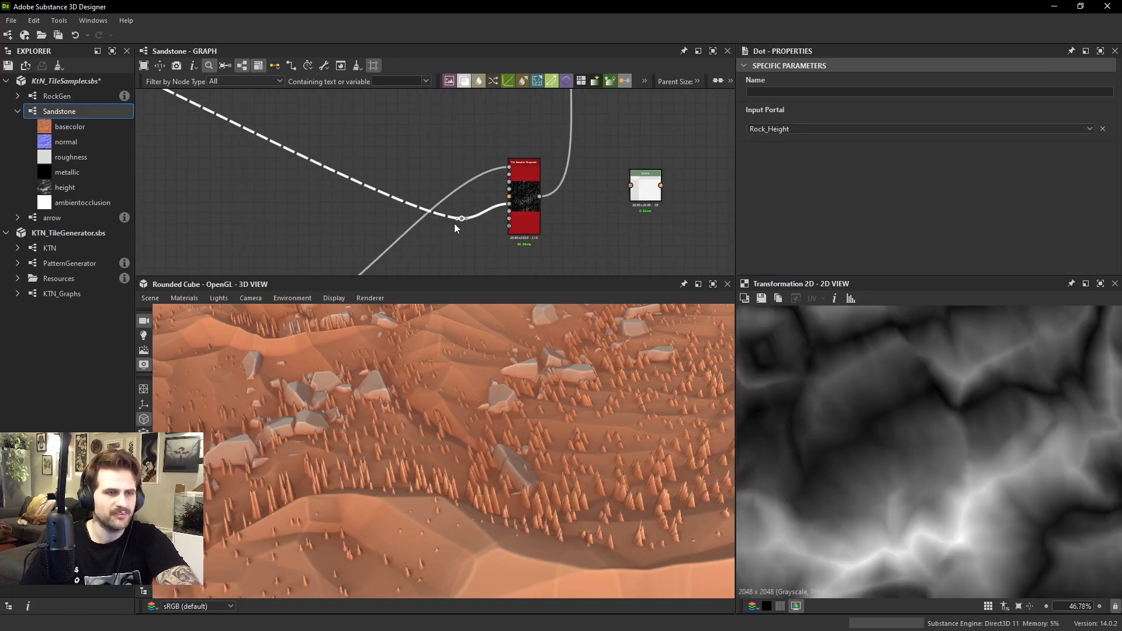
left_click_drag(462, 219, 436, 220)
left_click_drag(582, 450, 560, 402)
middle_click_drag(462, 220, 467, 211)
Insert a second Levels node between the Rock_Height dot and the Tile Sampler's Color Map Input
key("space")
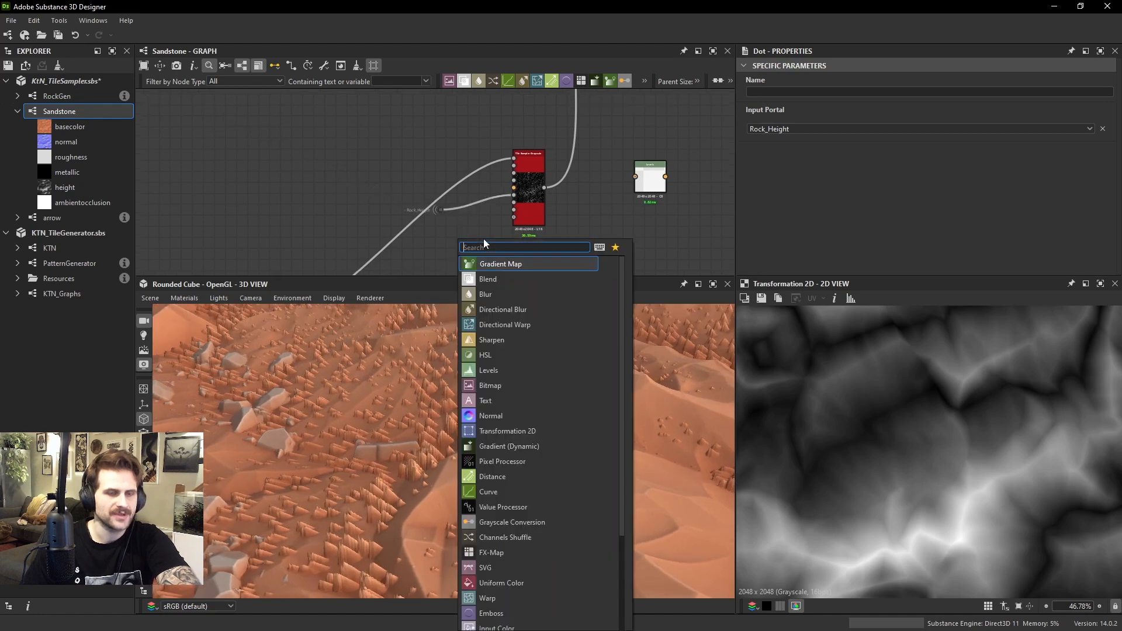
type("levels")
key("Return")
scroll(432, 214, "up", 2)
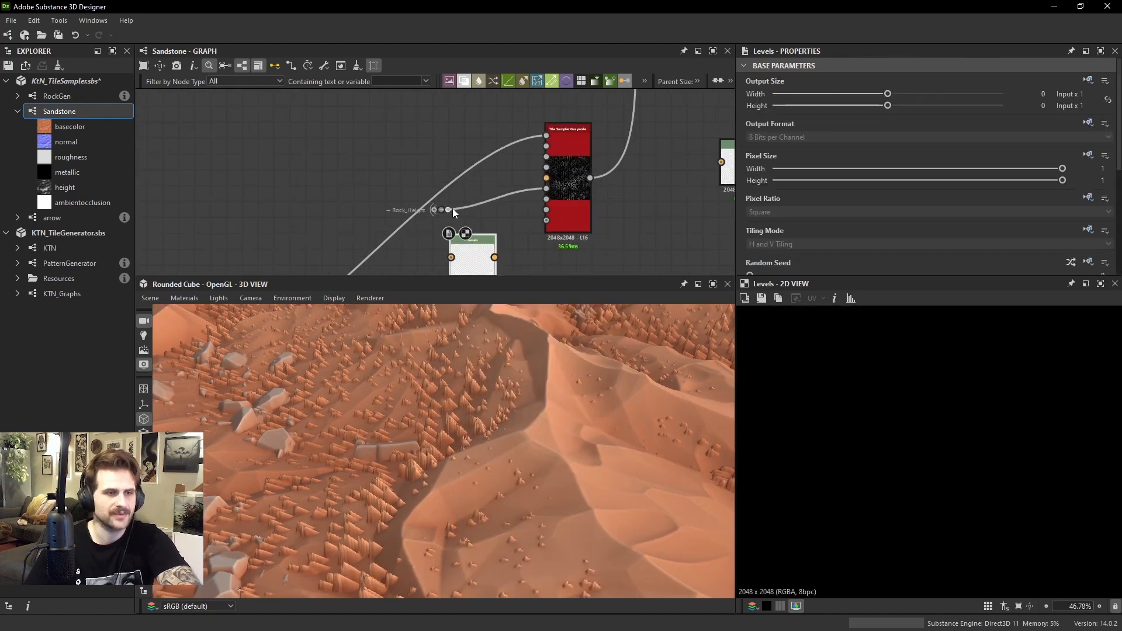
left_click_drag(442, 209, 508, 210)
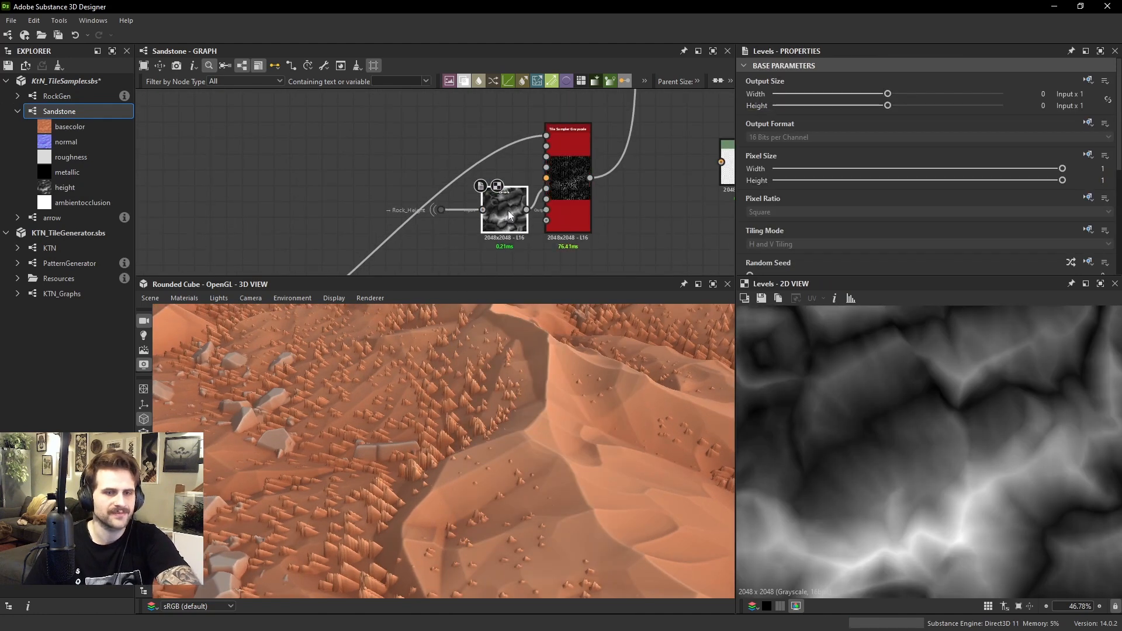
Brighten the midtones of the Levels feeding the Color Map Input and check the taller blades in 3D
scroll(945, 233, "down", 3)
left_click_drag(930, 169, 913, 174)
scroll(591, 403, "down", 3)
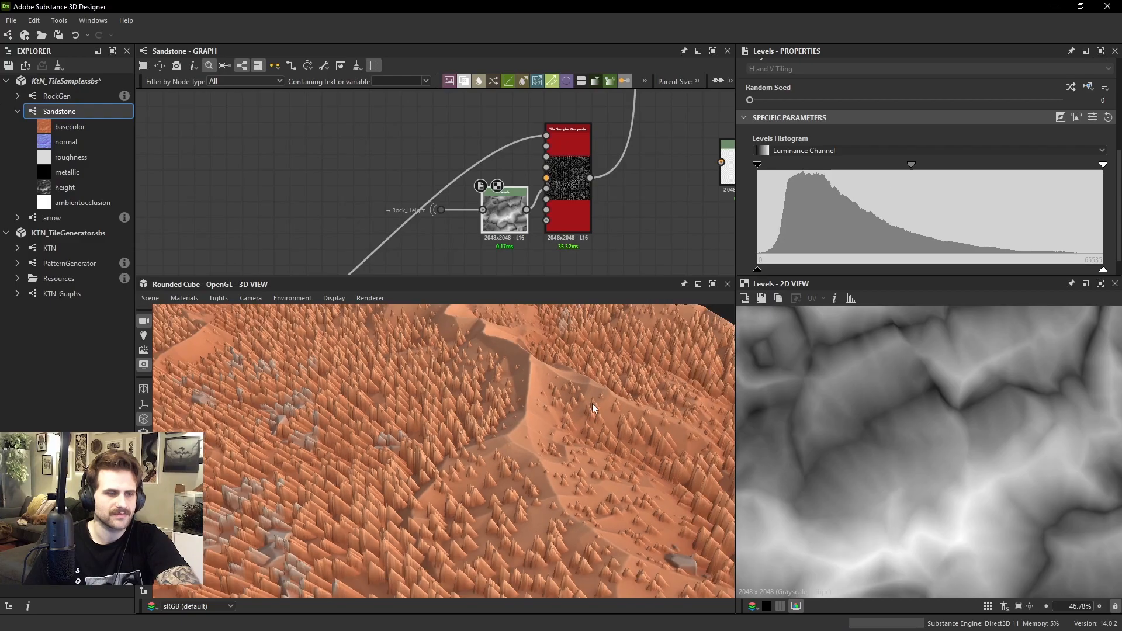
left_click_drag(591, 403, 597, 377)
Connect the blade Tile Sampler to the spare Levels node and lower its output white level to about one third
middle_click_drag(683, 125, 600, 191)
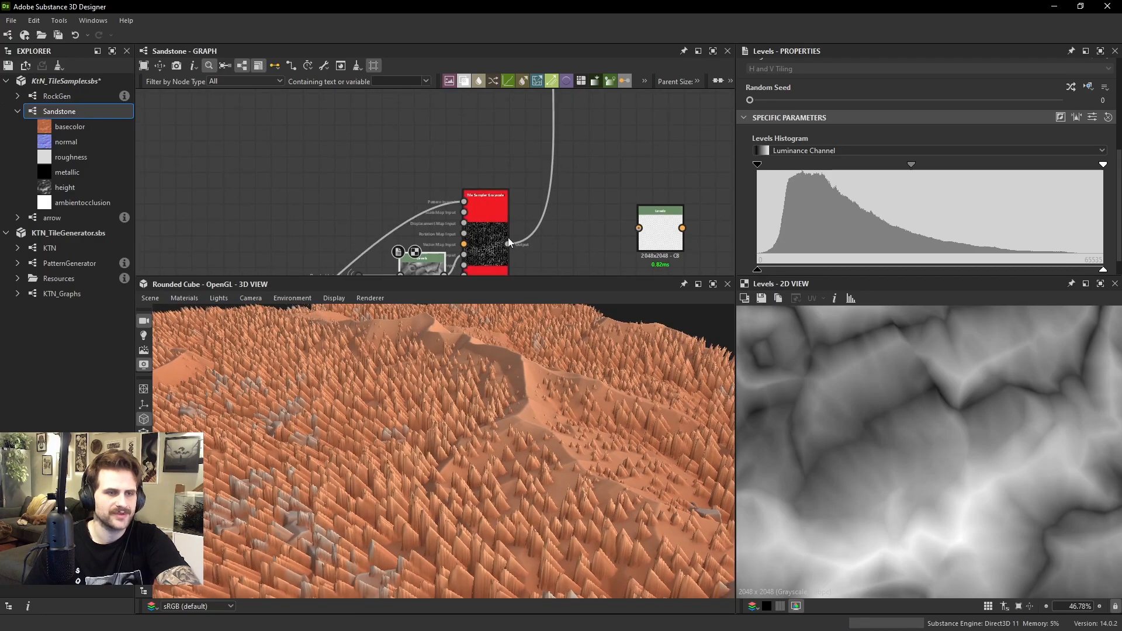
left_click_drag(509, 243, 586, 245)
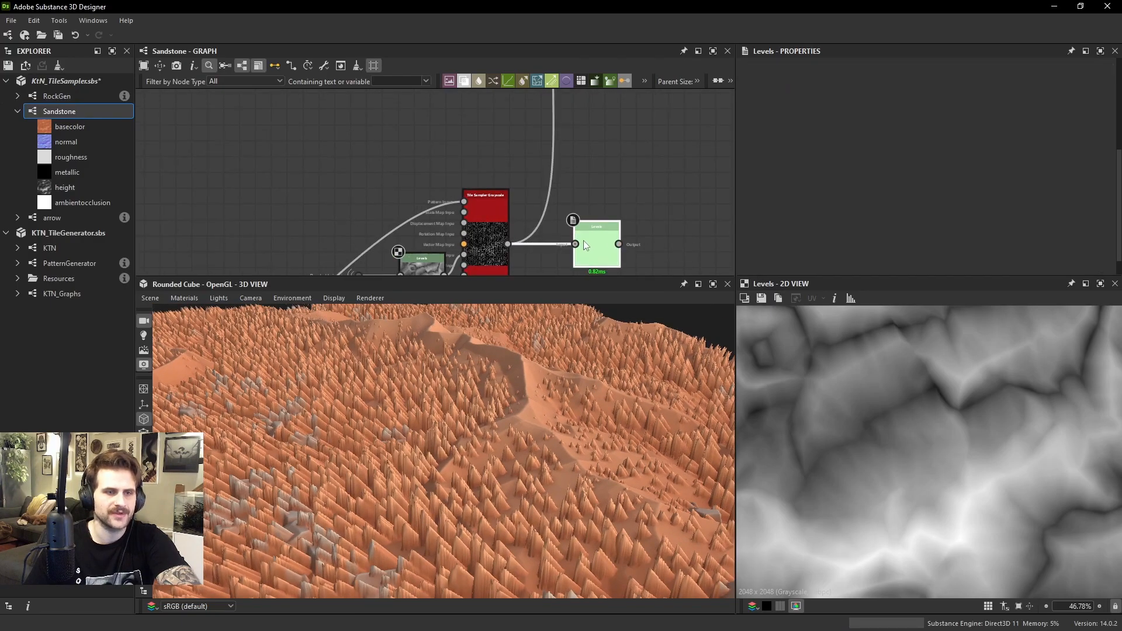
double_click(586, 245)
scroll(1040, 248, "down", 1)
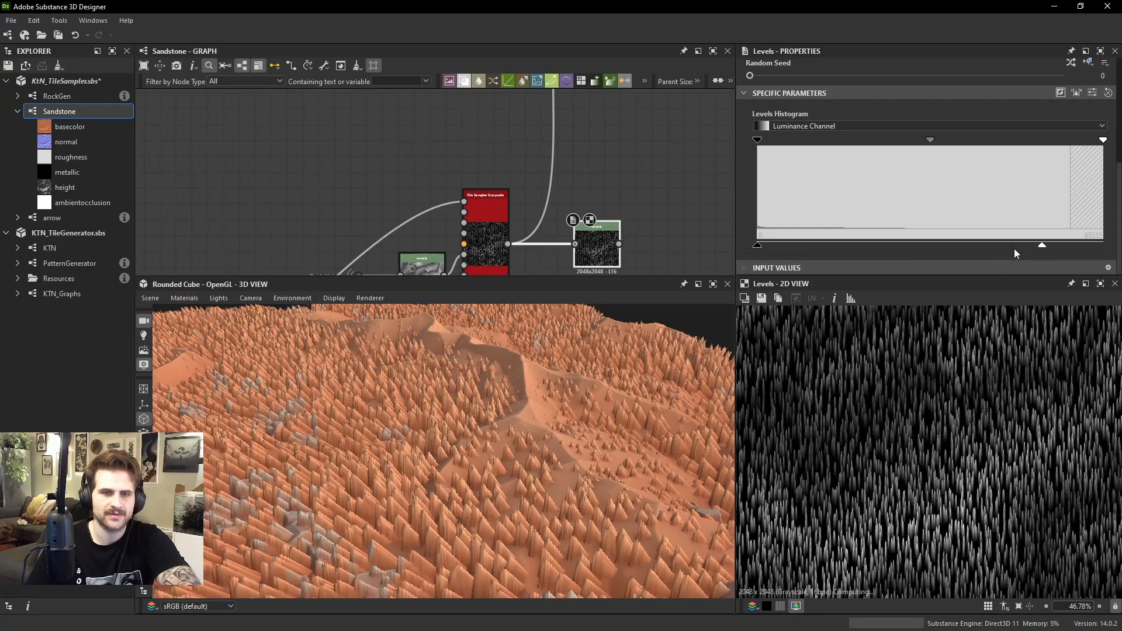
left_click_drag(1015, 249, 872, 245)
Connect the darkened blade Levels to the height Blend's foreground in place of the direct Tile Sampler link
scroll(601, 233, "down", 1)
left_click_drag(620, 249, 622, 235)
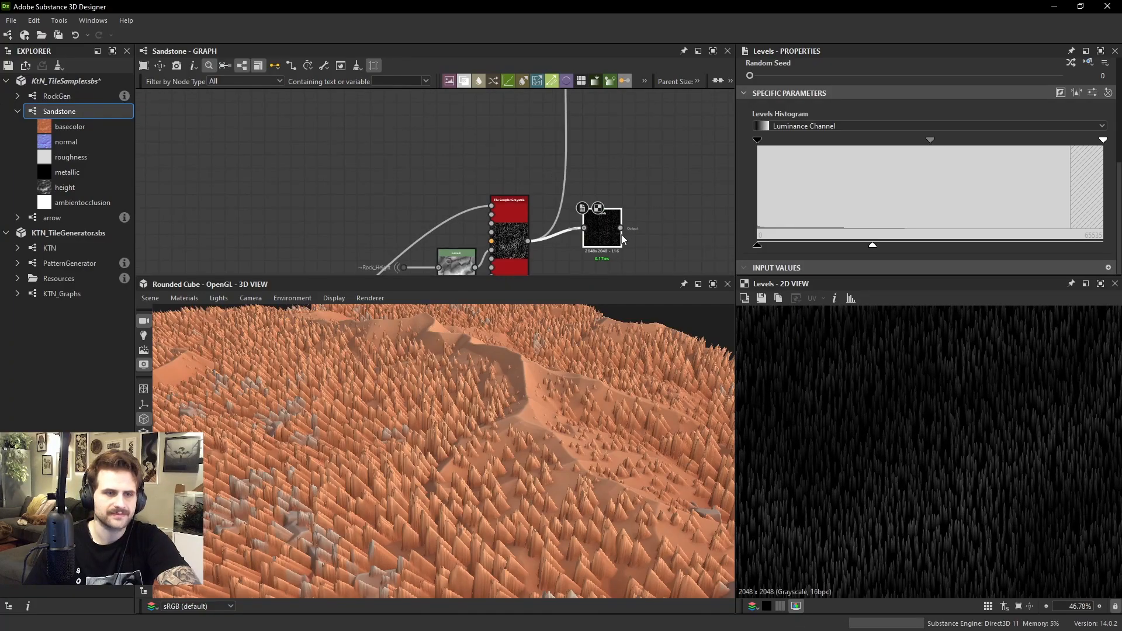
scroll(621, 246, "down", 3)
scroll(502, 215, "up", 3)
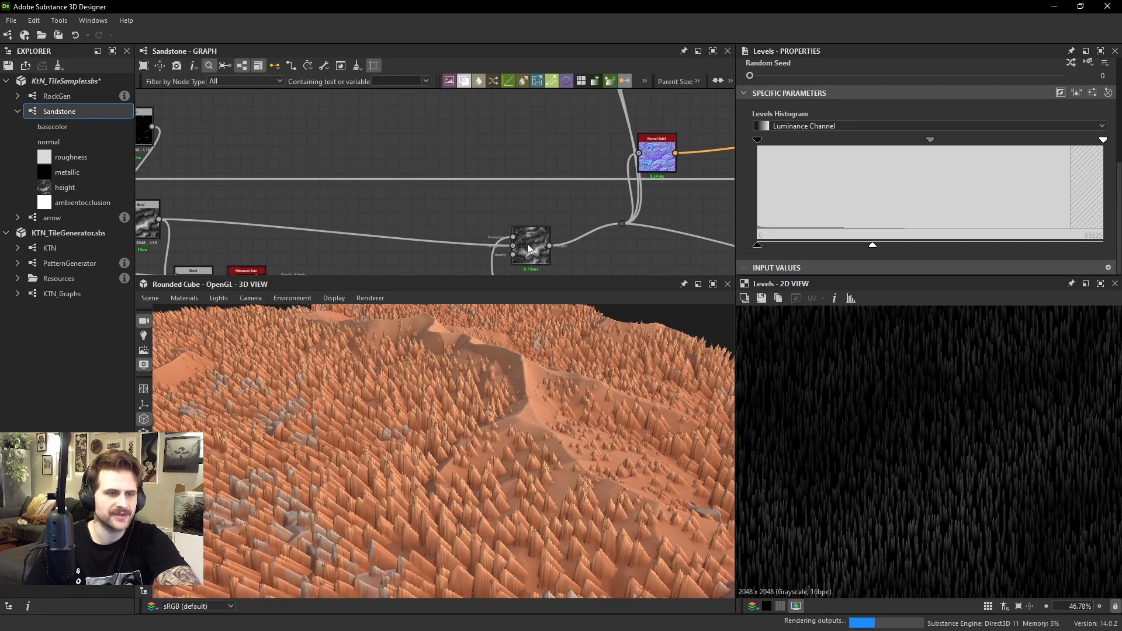
Preview the height Blend with the blades on the terrain and raise the blade Levels' output white level to about 60 percent
double_click(528, 248)
left_click_drag(458, 388, 550, 464)
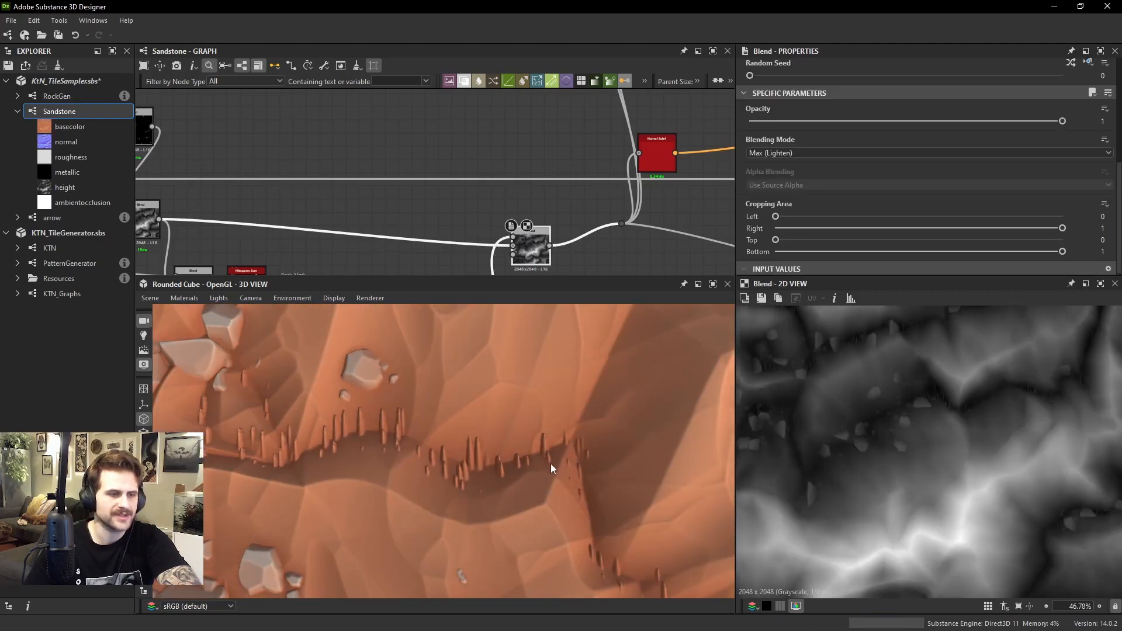
scroll(478, 238, "down", 4)
middle_click_drag(454, 215, 478, 119)
scroll(481, 183, "up", 2)
scroll(510, 446, "up", 1)
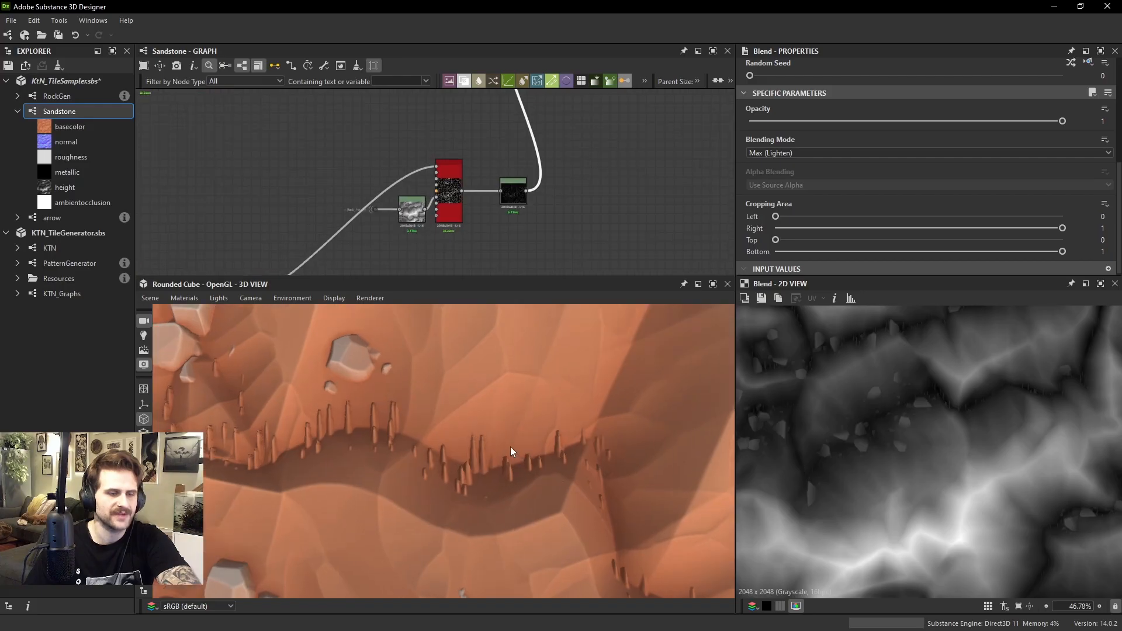
scroll(510, 446, "down", 3)
left_click_drag(510, 446, 514, 457)
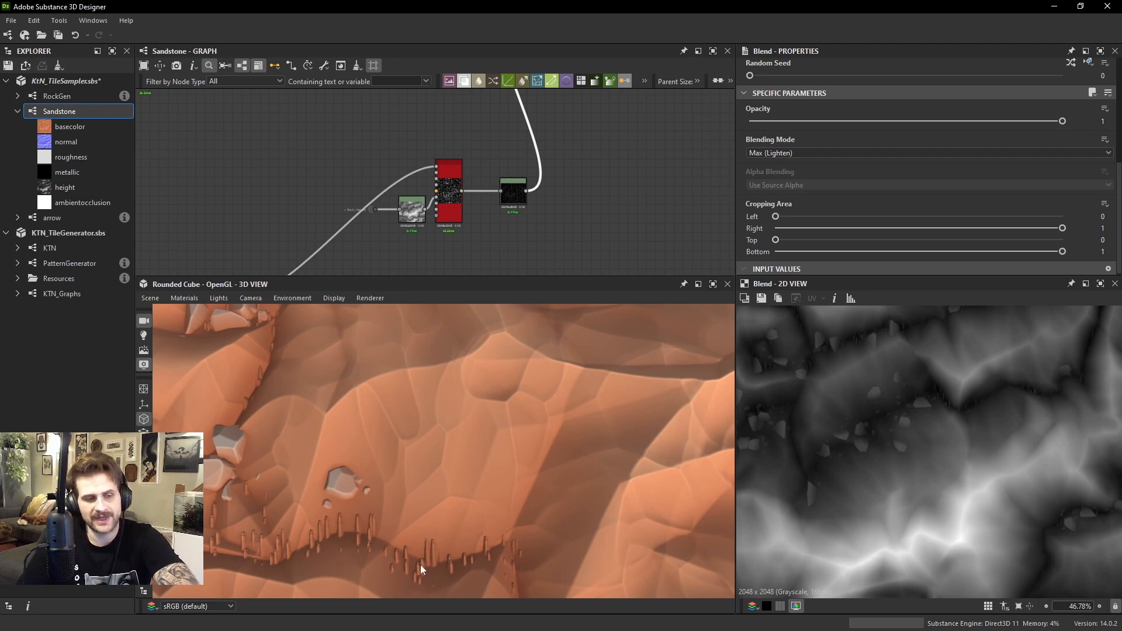
left_click_drag(412, 552, 423, 461)
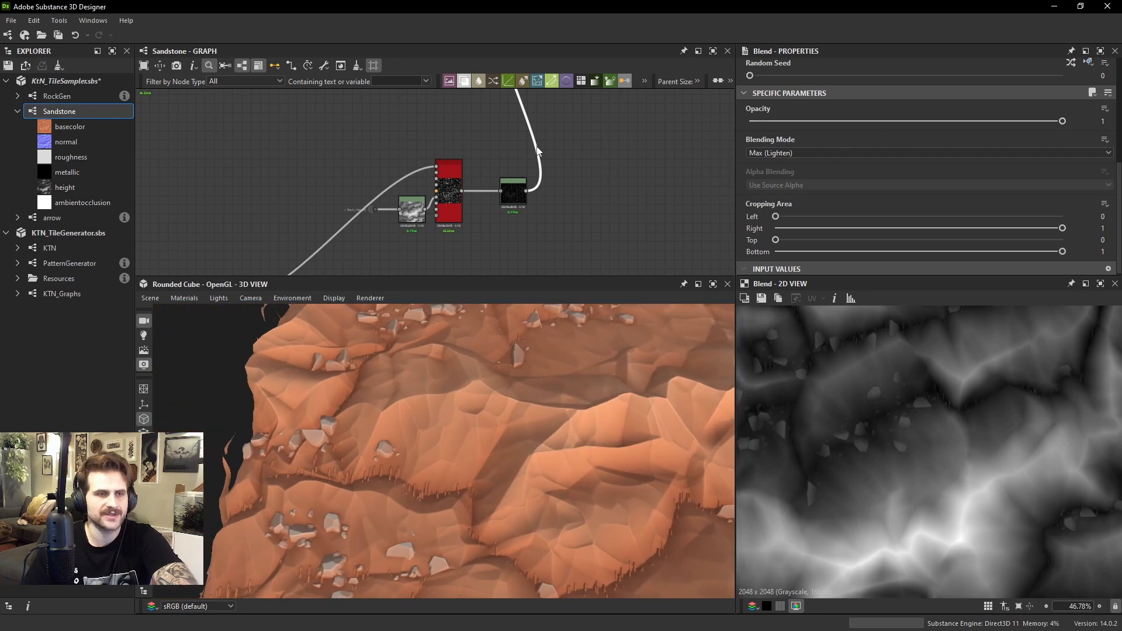
left_click(513, 191)
left_click_drag(1102, 245, 954, 246)
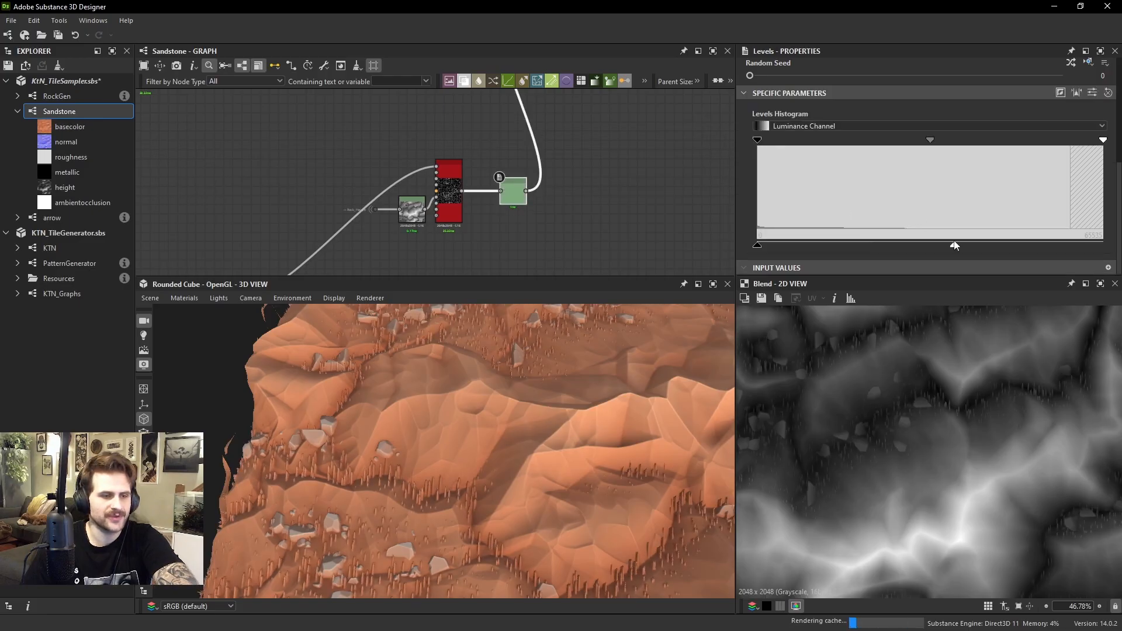
Set the opacity of the Max (Lighten) height Blend to 0.49 and check the blades on the terrain in 3D
middle_click_drag(519, 91, 510, 205)
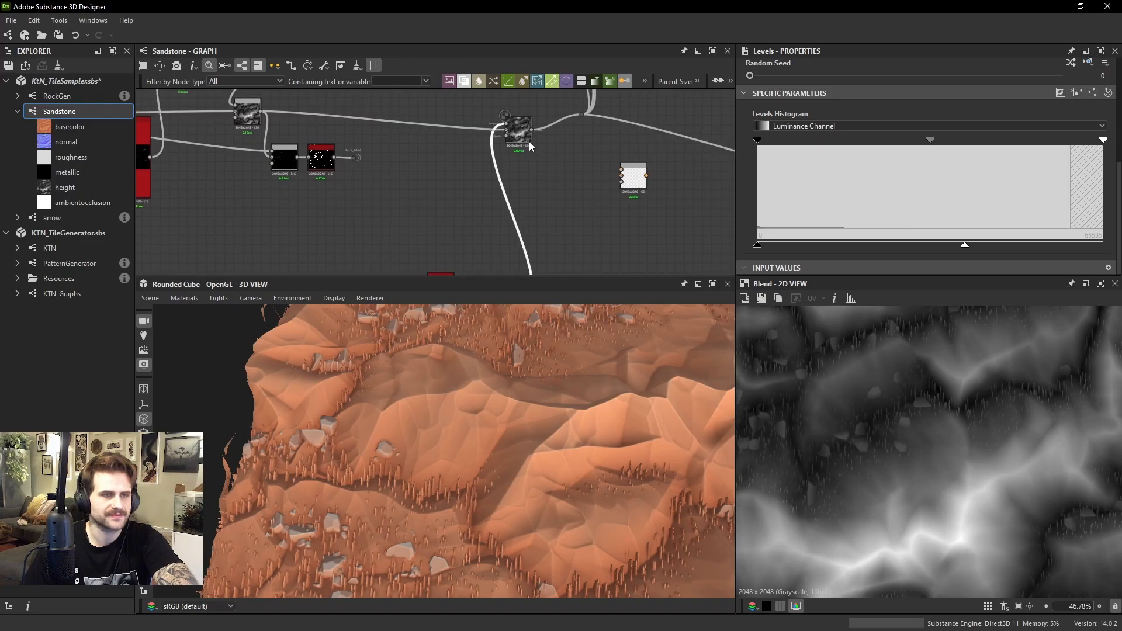
left_click(528, 141)
left_click_drag(947, 121, 903, 121)
left_click_drag(590, 412, 563, 486)
right_click_drag(562, 486, 491, 403)
mouse_move(492, 403)
left_mouse_down()
mouse_move(390, 377)
mouse_move(577, 384)
mouse_move(524, 381)
mouse_move(534, 293)
mouse_move(493, 366)
mouse_move(486, 417)
left_mouse_up()
scroll(452, 382, "up", 5)
scroll(520, 378, "down", 5)
scroll(484, 386, "down", 3)
Display the blade Tile Sampler's output in 2D and examine the blades' direction around the rocks in 3D
middle_click_drag(325, 178, 452, 55)
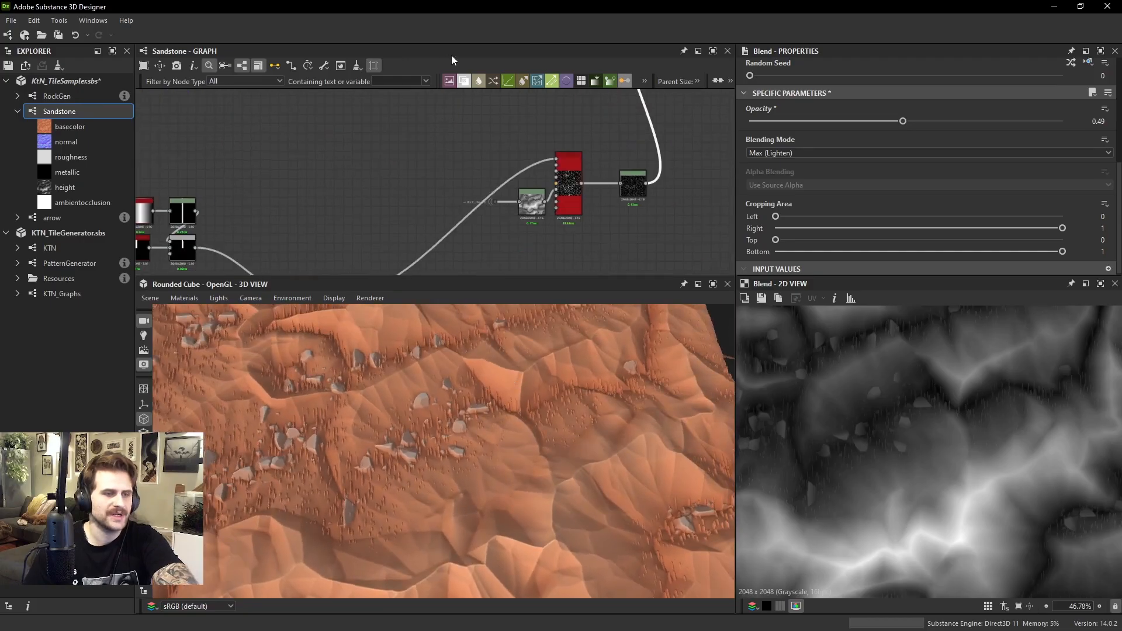
scroll(564, 227, "down", 1)
middle_click_drag(566, 227, 528, 150)
scroll(528, 149, "up", 2)
left_click(528, 142)
double_click(529, 143)
scroll(914, 434, "up", 4)
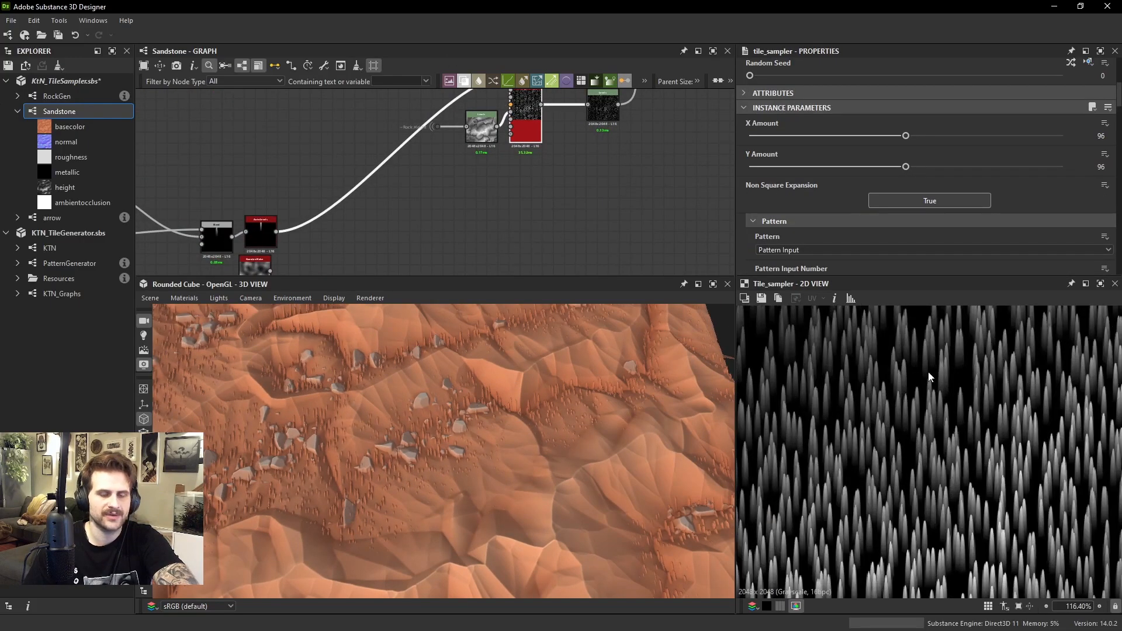
left_click_drag(467, 462, 517, 409)
scroll(448, 171, "up", 1)
middle_click_drag(447, 172, 436, 205)
left_click_drag(523, 445, 396, 480)
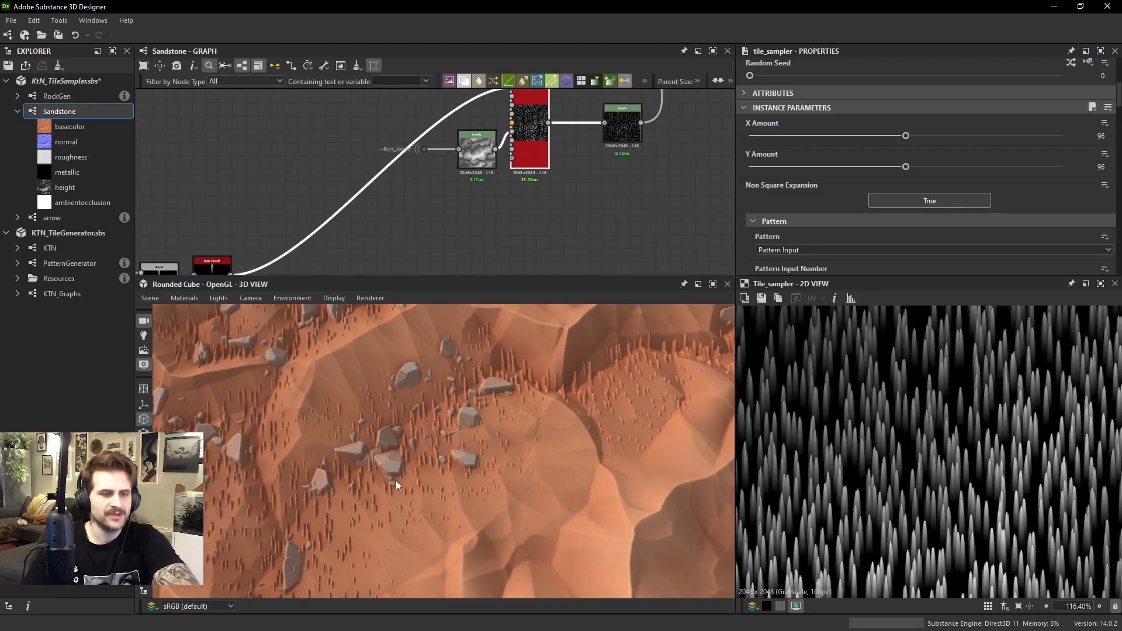
Add a Gaussian Noise node beside the blade Tile Sampler and set its scale to 15
middle_click_drag(405, 180, 401, 201)
key("space")
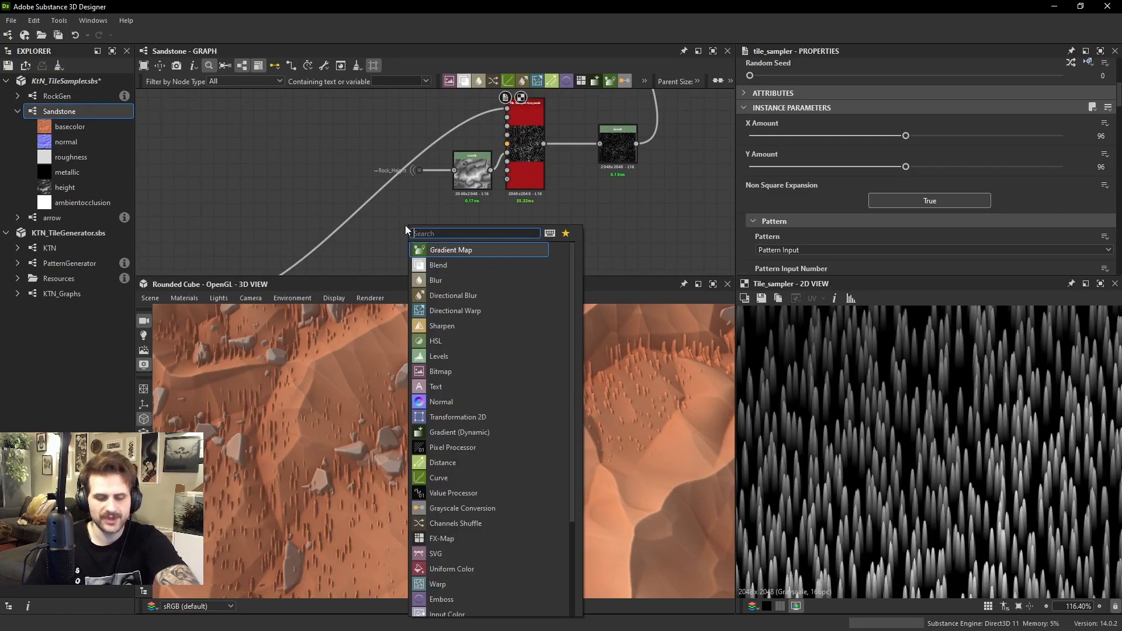
type("gau")
left_click(454, 246)
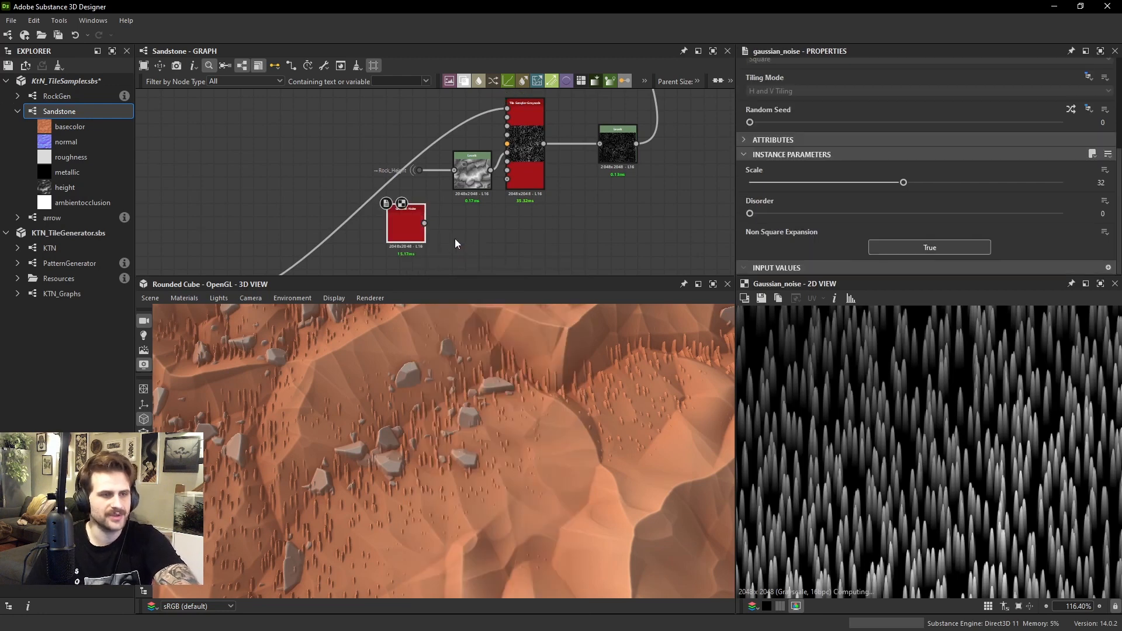
left_click_drag(422, 239, 425, 95)
middle_click_drag(424, 95, 421, 134)
left_click_drag(420, 137, 412, 155)
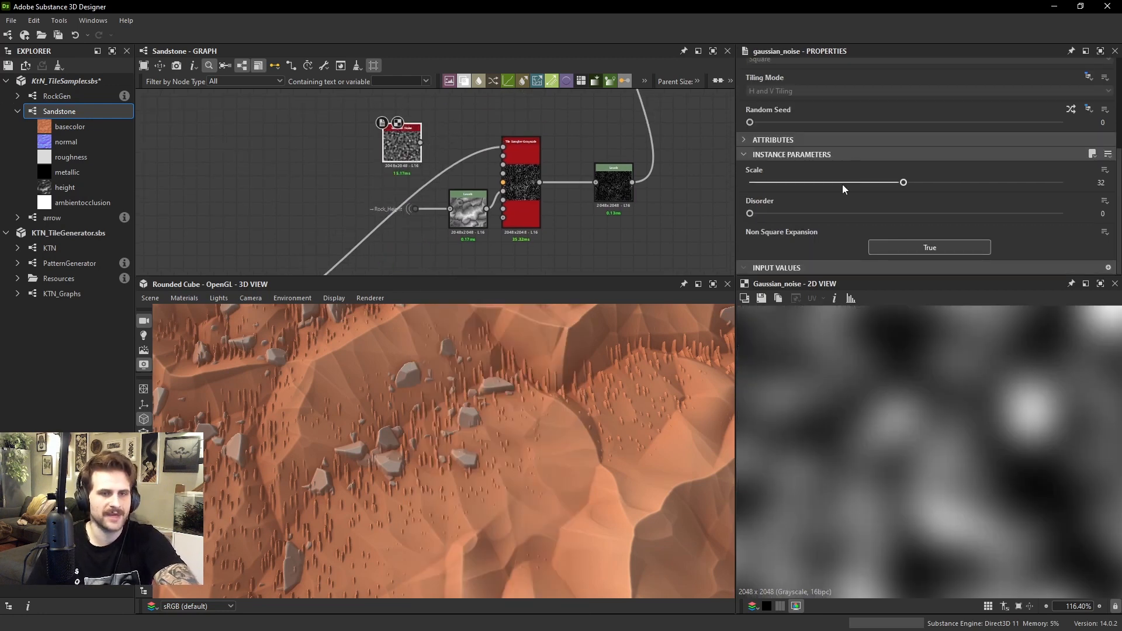
left_click_drag(842, 184, 819, 184)
Connect the Gaussian Noise to the Tile Sampler's Rotation Map Input and set the Rotation Map Multiplier to 0.7
scroll(482, 160, "up", 3)
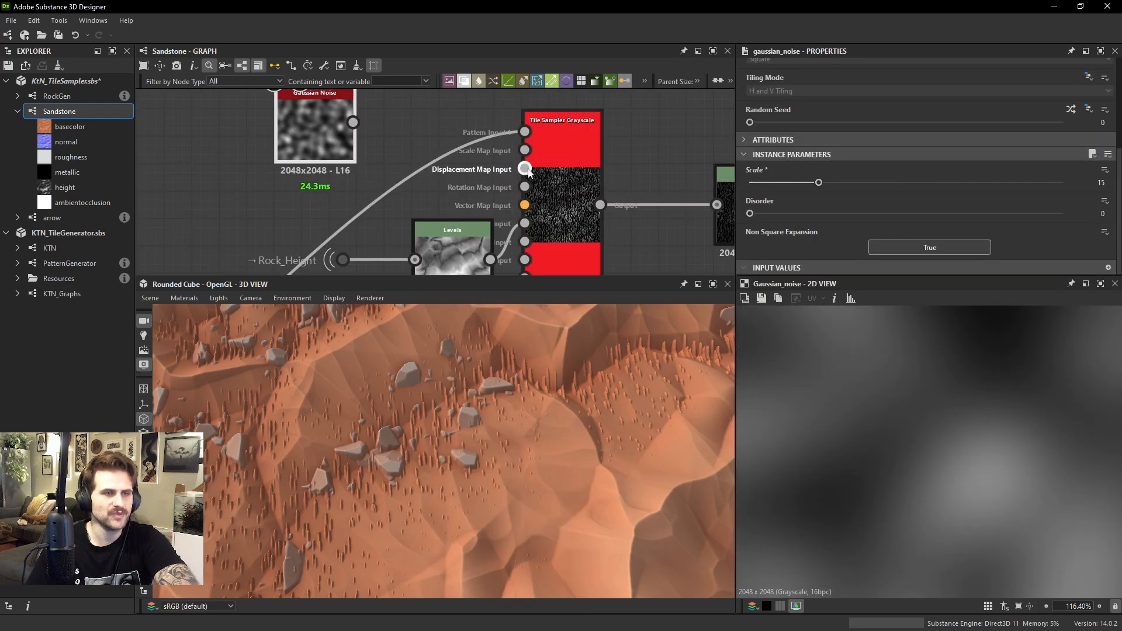
left_click_drag(525, 169, 353, 123)
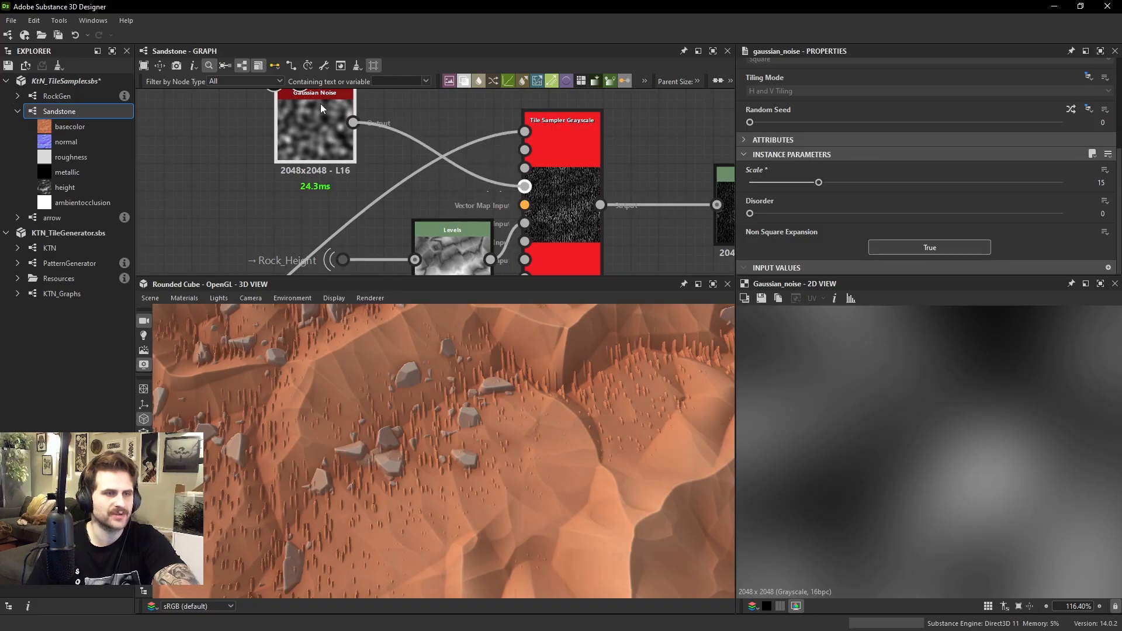
left_click(571, 226)
scroll(917, 206, "down", 1)
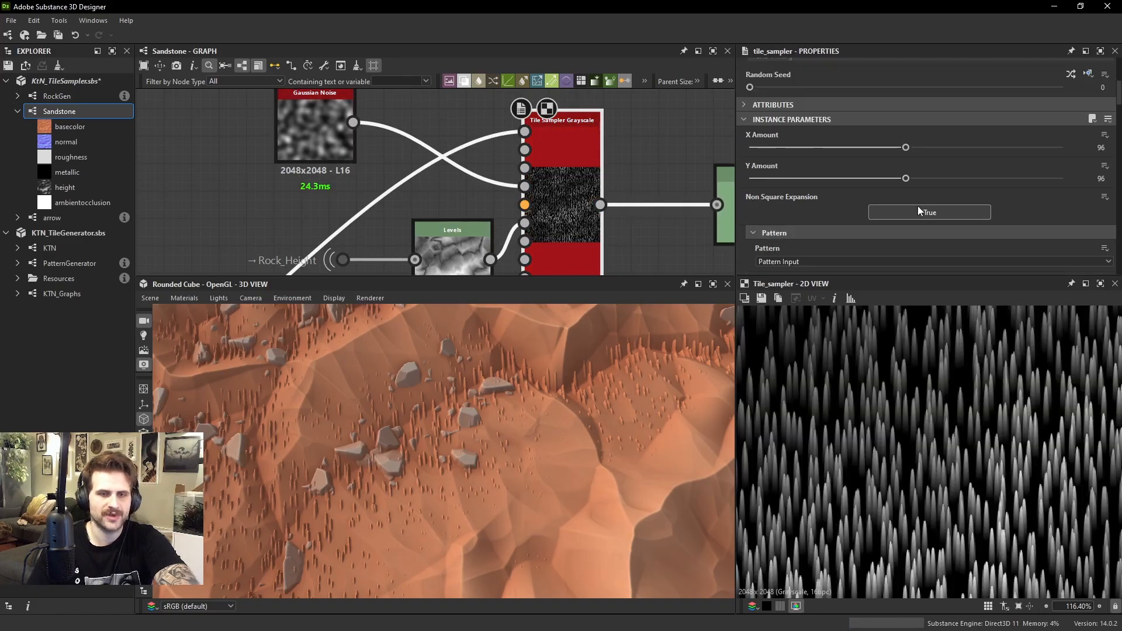
scroll(792, 199, "down", 5)
scroll(805, 219, "down", 6)
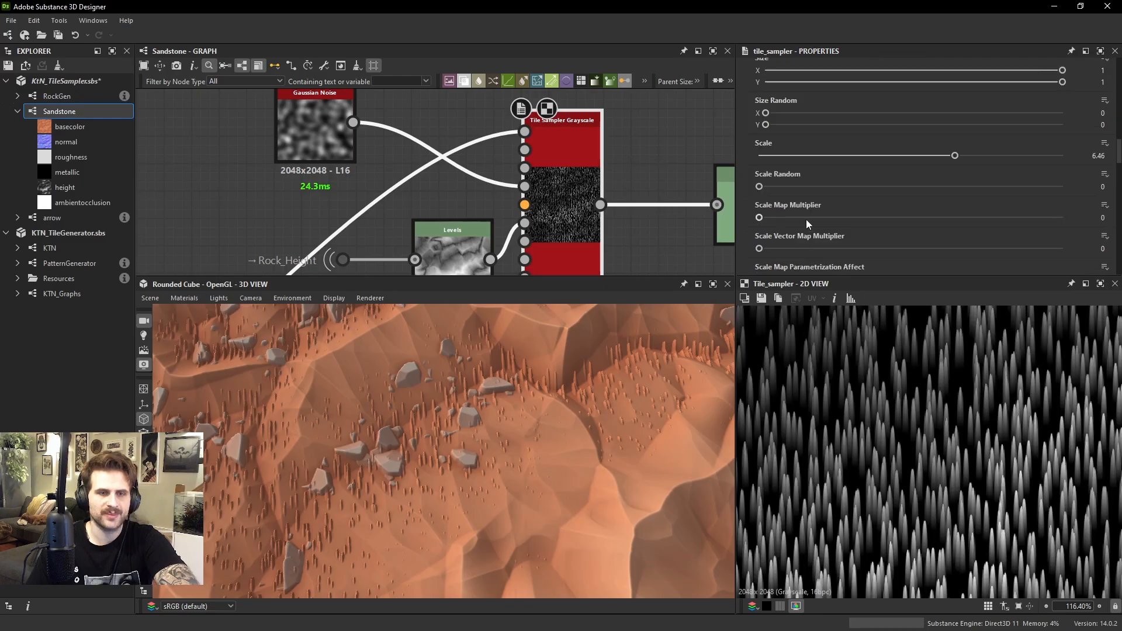
scroll(779, 230, "down", 4)
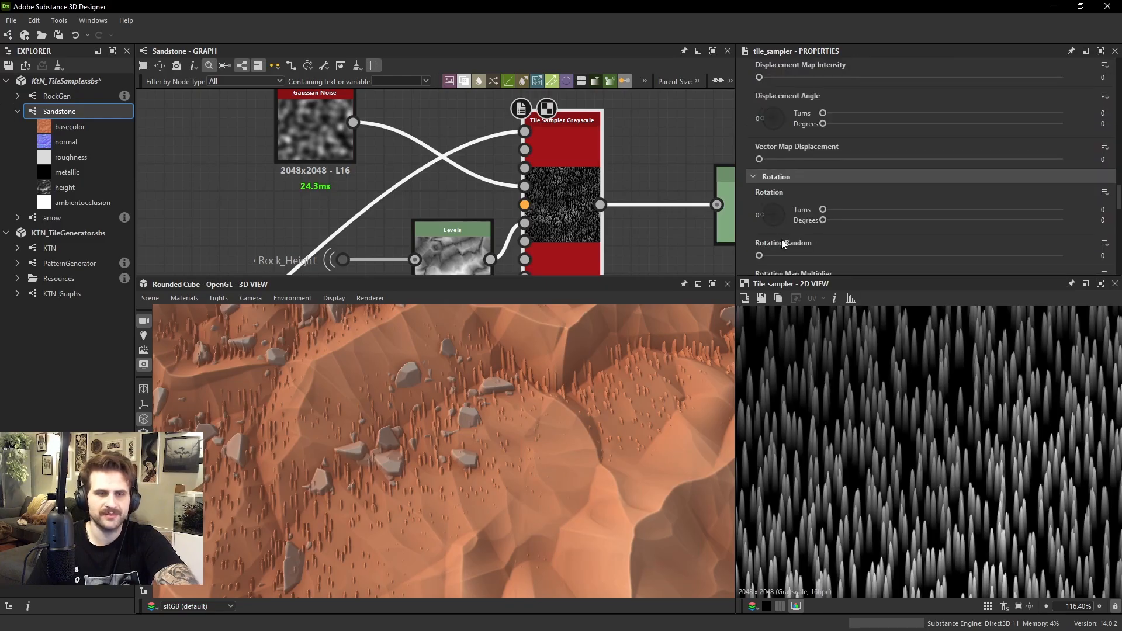
left_click_drag(759, 216, 970, 230)
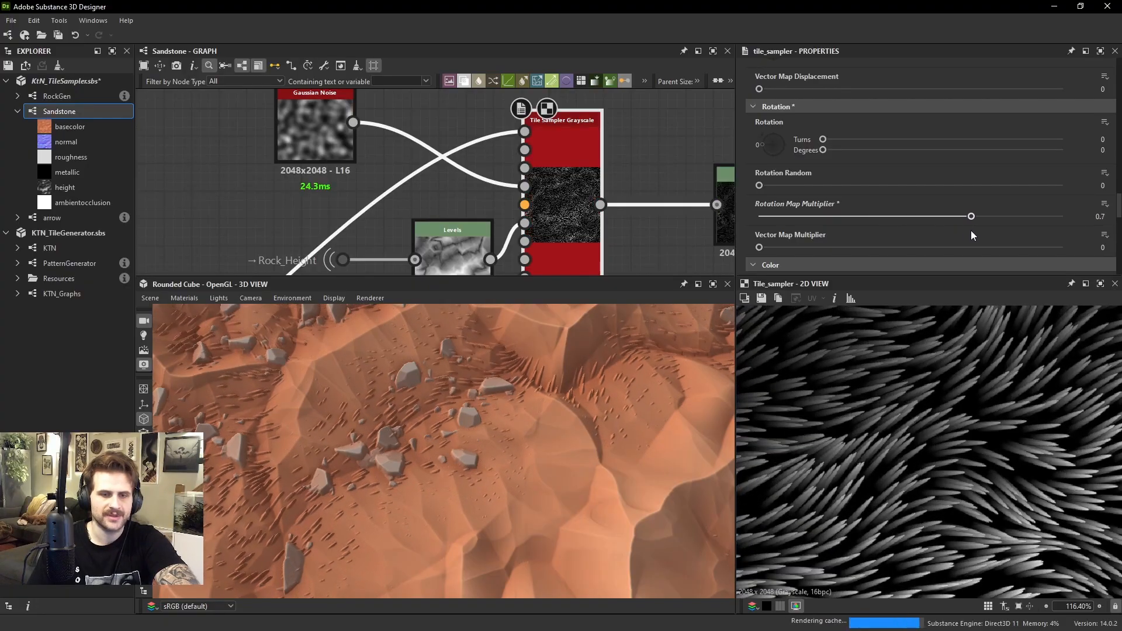
Examine the rotated blades up close in 2D and around the rocks and slopes in 3D
scroll(917, 412, "down", 4)
scroll(879, 383, "up", 8)
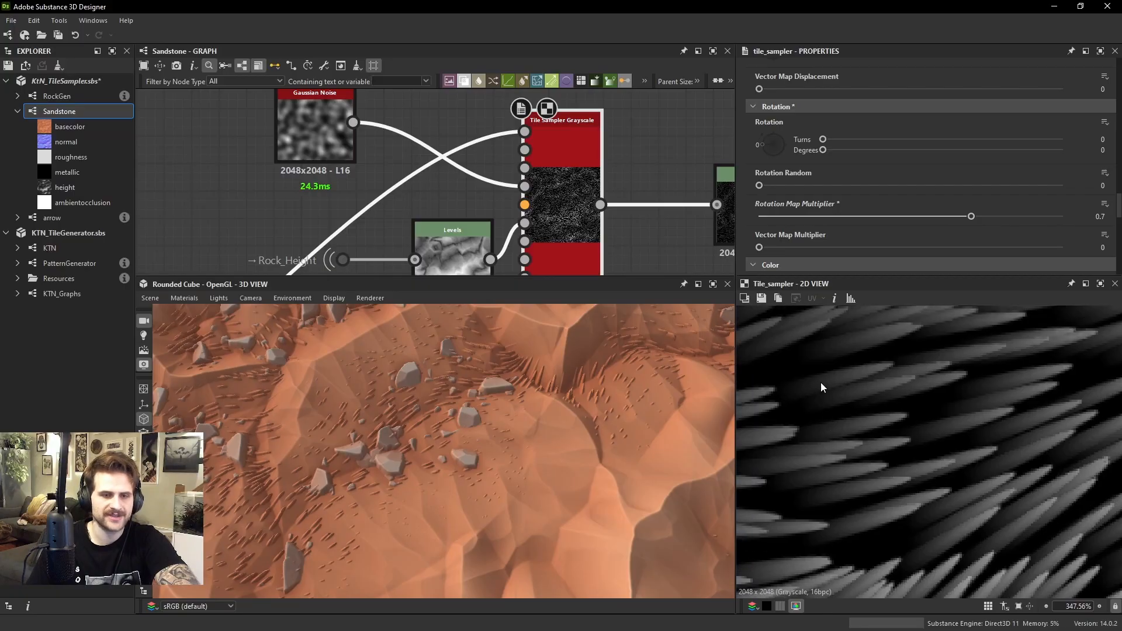
left_click_drag(713, 346, 331, 445)
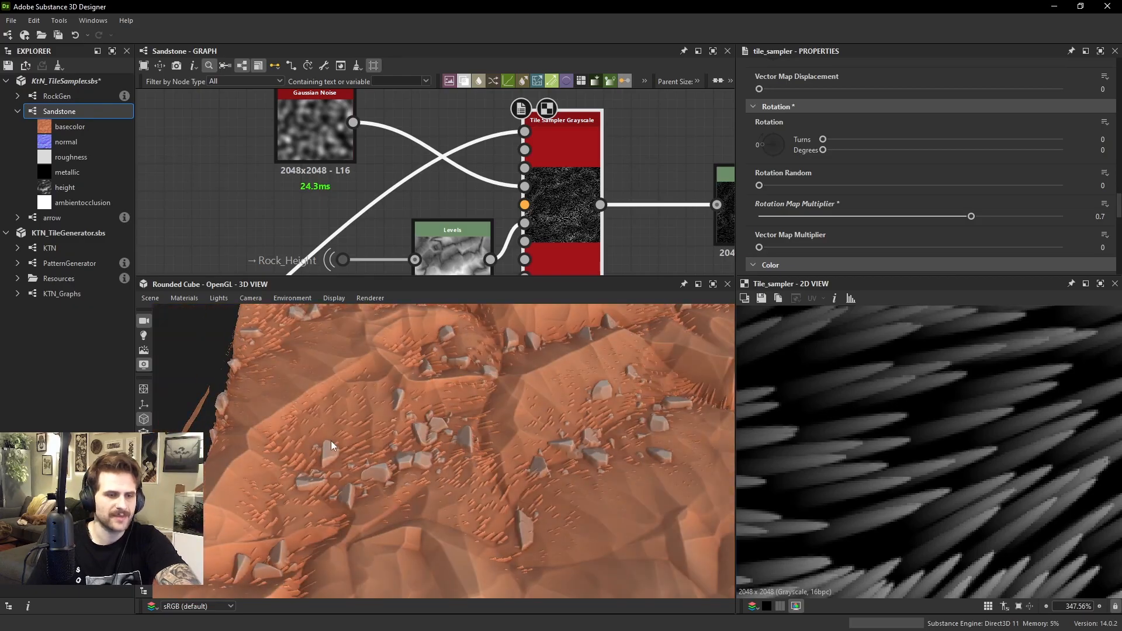
left_click_drag(510, 442, 562, 401)
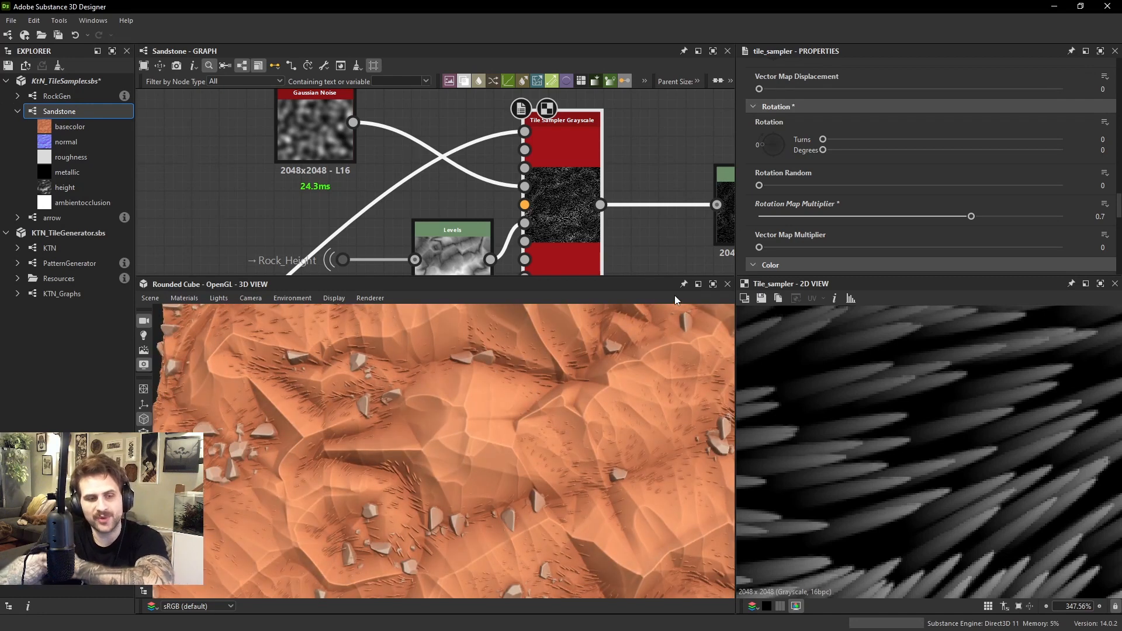
left_click_drag(437, 445, 481, 433)
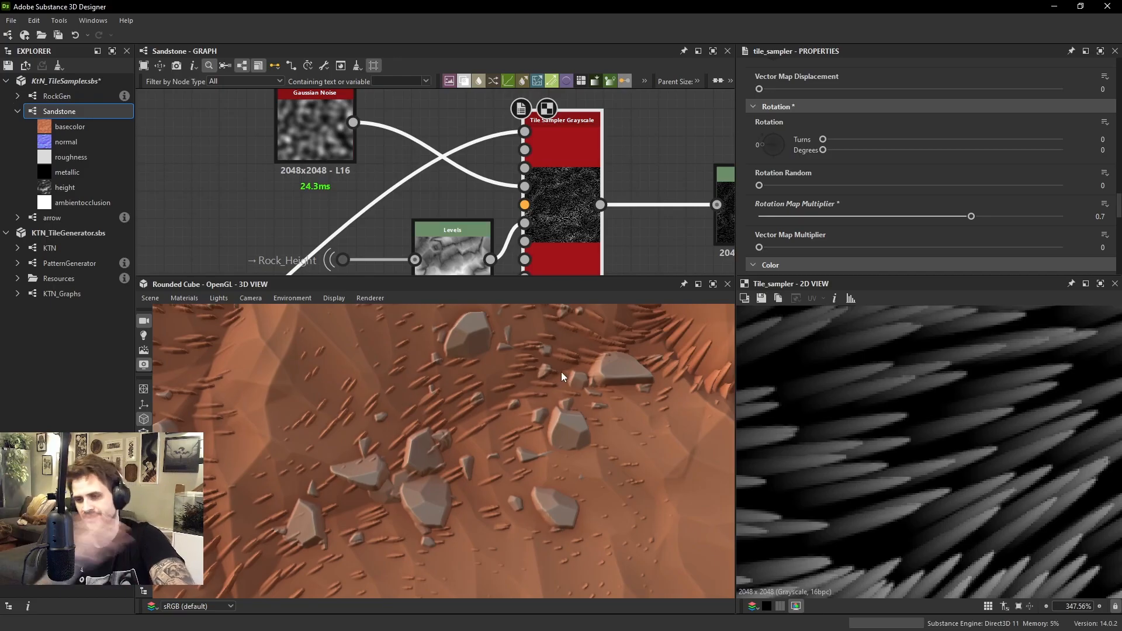
scroll(410, 410, "down", 2)
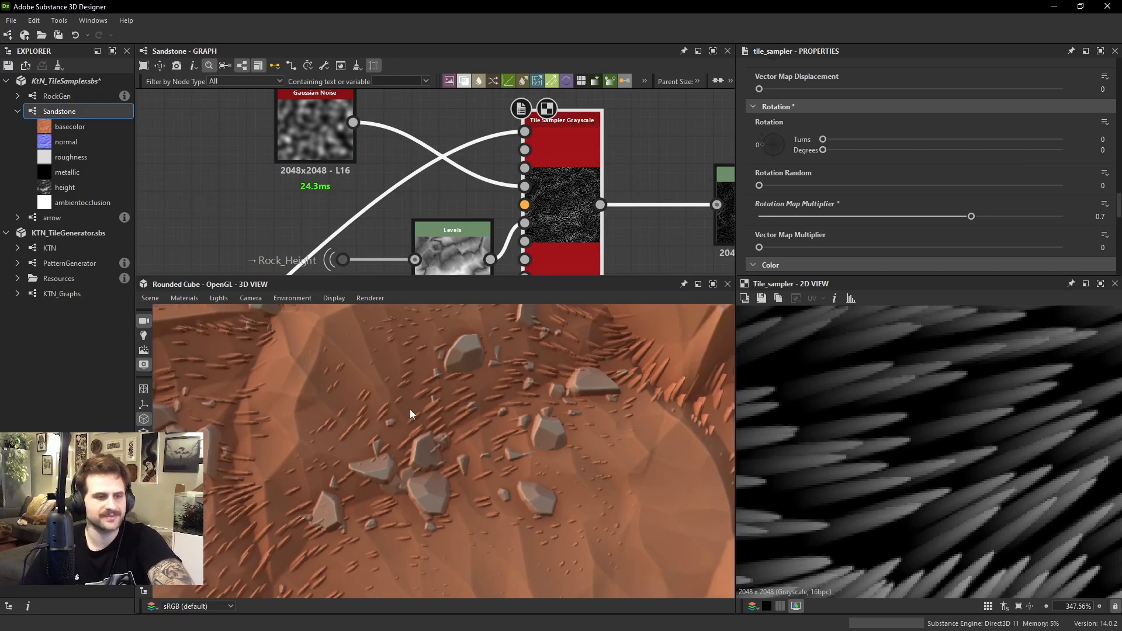
left_click_drag(410, 413, 538, 416)
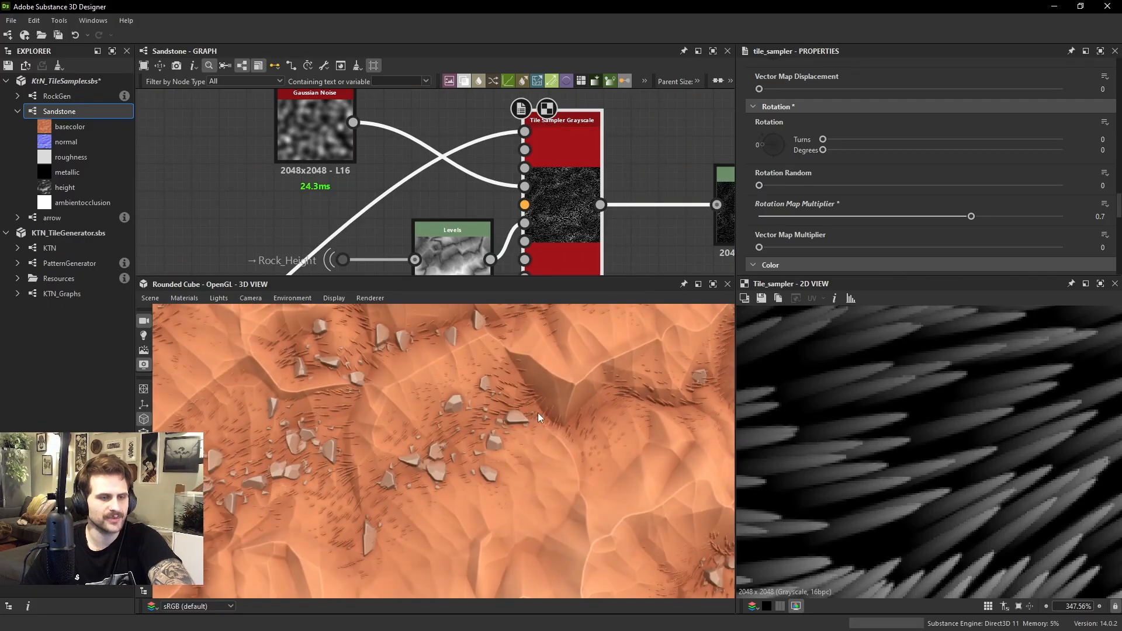
Set the blade Tile Sampler's Scale Random to 0.15 and its Scale to 8.29
scroll(882, 146, "up", 8)
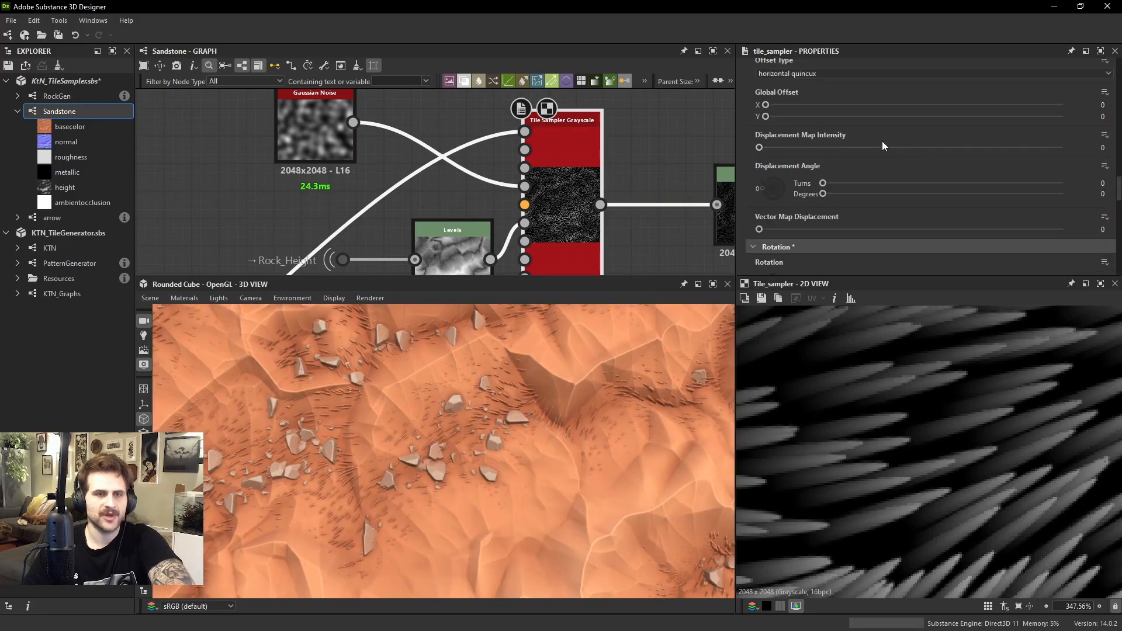
left_click_drag(758, 186, 804, 186)
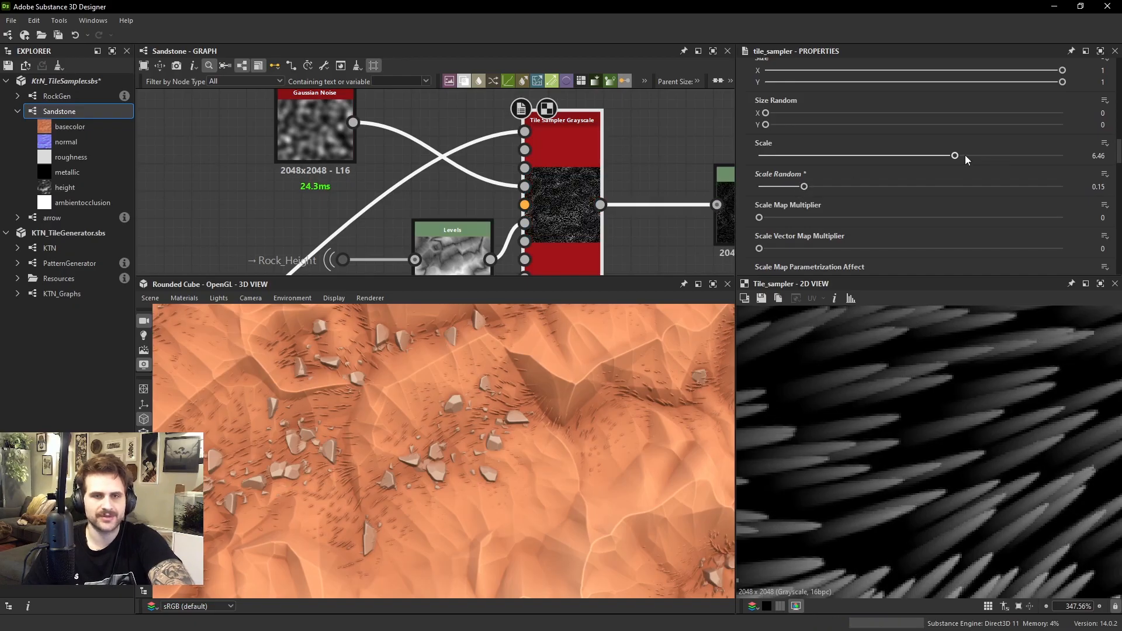
left_click_drag(966, 156, 1003, 156)
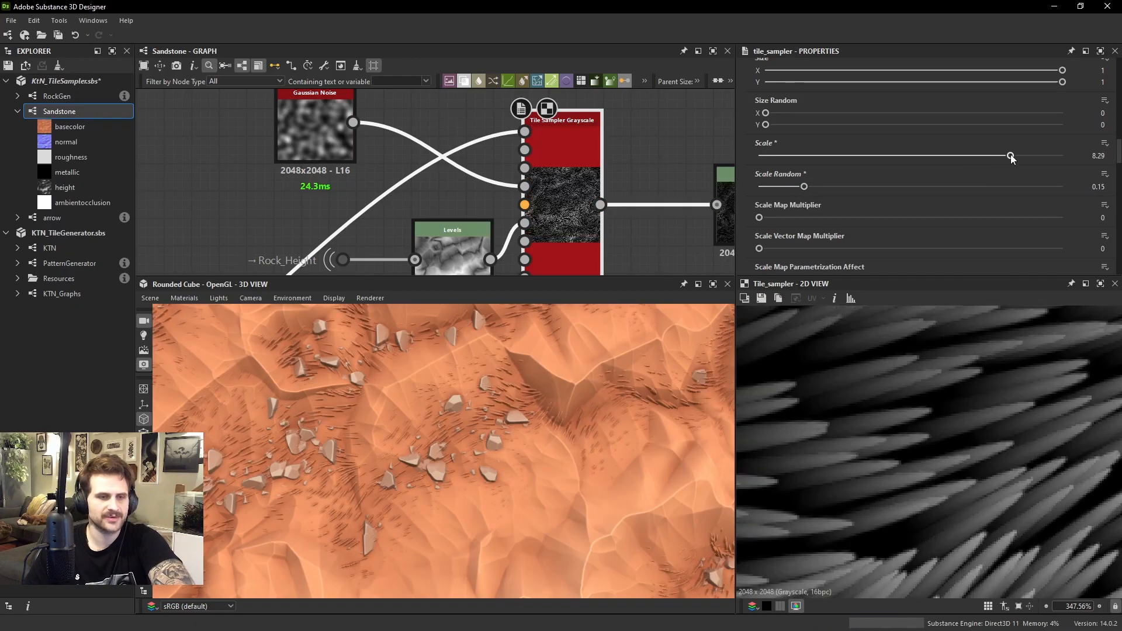
scroll(896, 197, "down", 10)
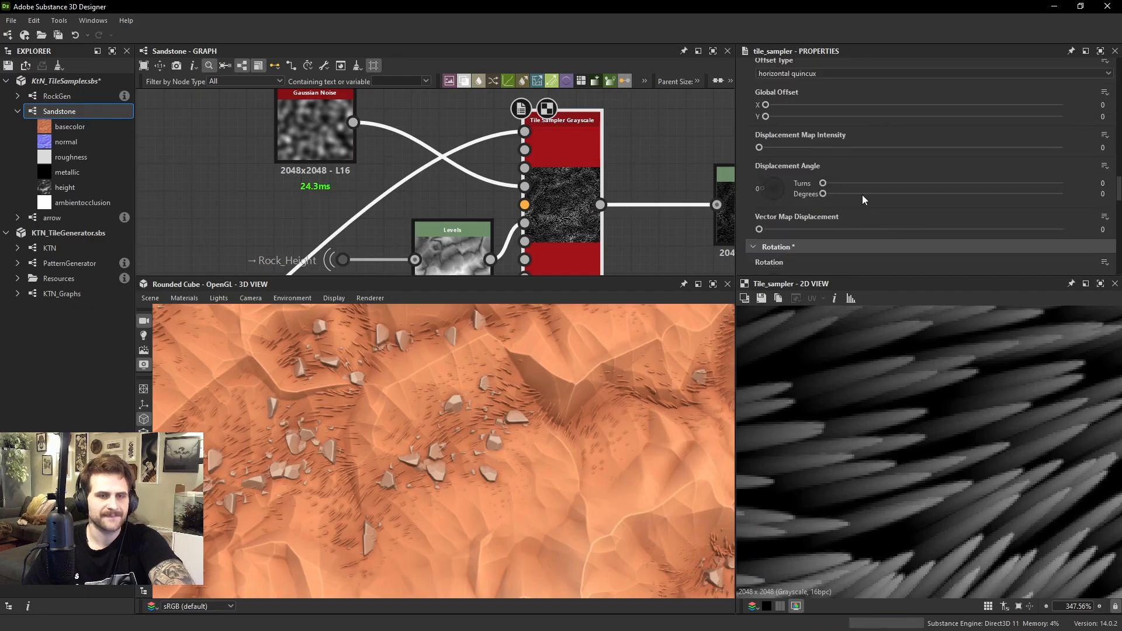
scroll(956, 461, "down", 3)
scroll(987, 471, "down", 3)
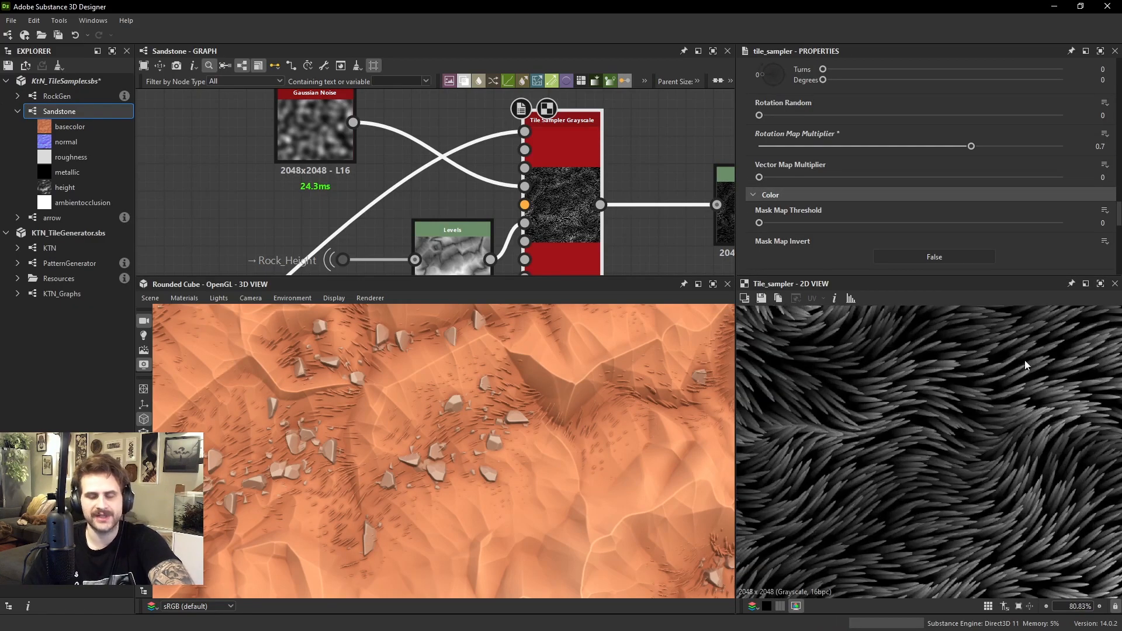
scroll(552, 187, "down", 1)
Add a new Blend node below the height Blend and connect the height Blend's output to its background input
middle_click_drag(552, 187, 385, 190)
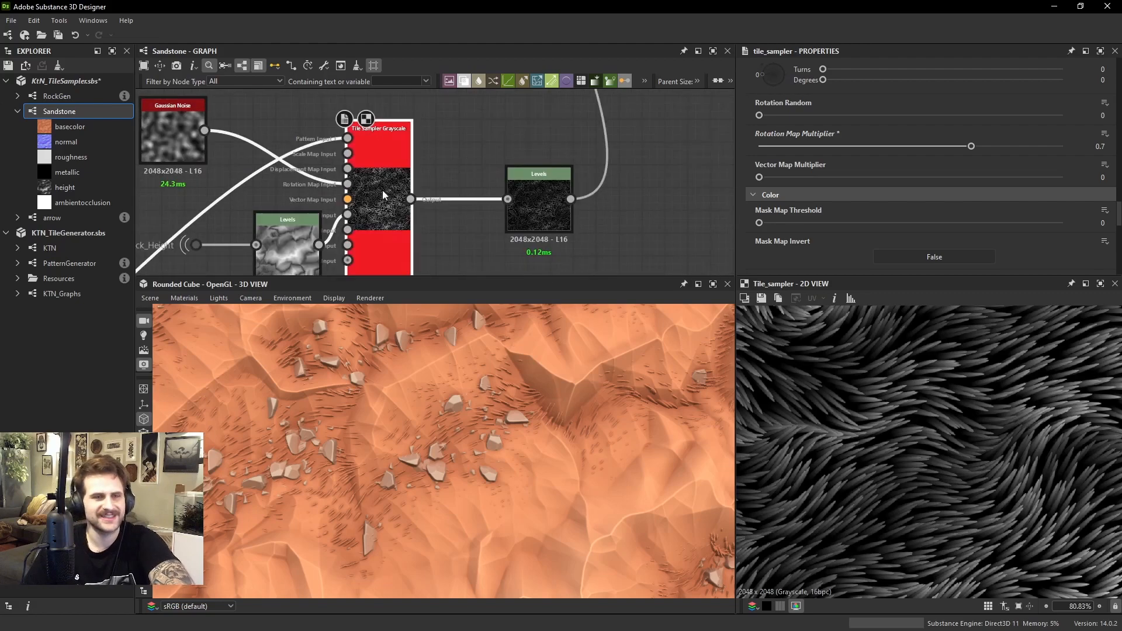
scroll(409, 182, "down", 3)
middle_click_drag(514, 117, 479, 179)
left_click_drag(479, 182, 393, 167)
double_click(441, 176)
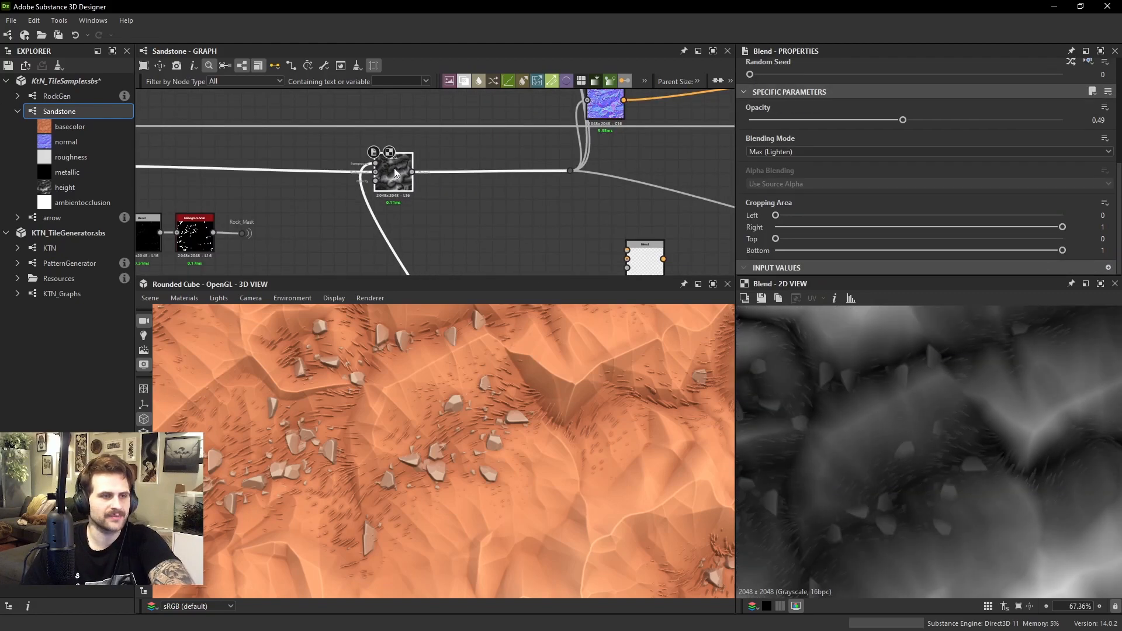
key("space")
left_click(461, 250)
scroll(443, 216, "up", 1)
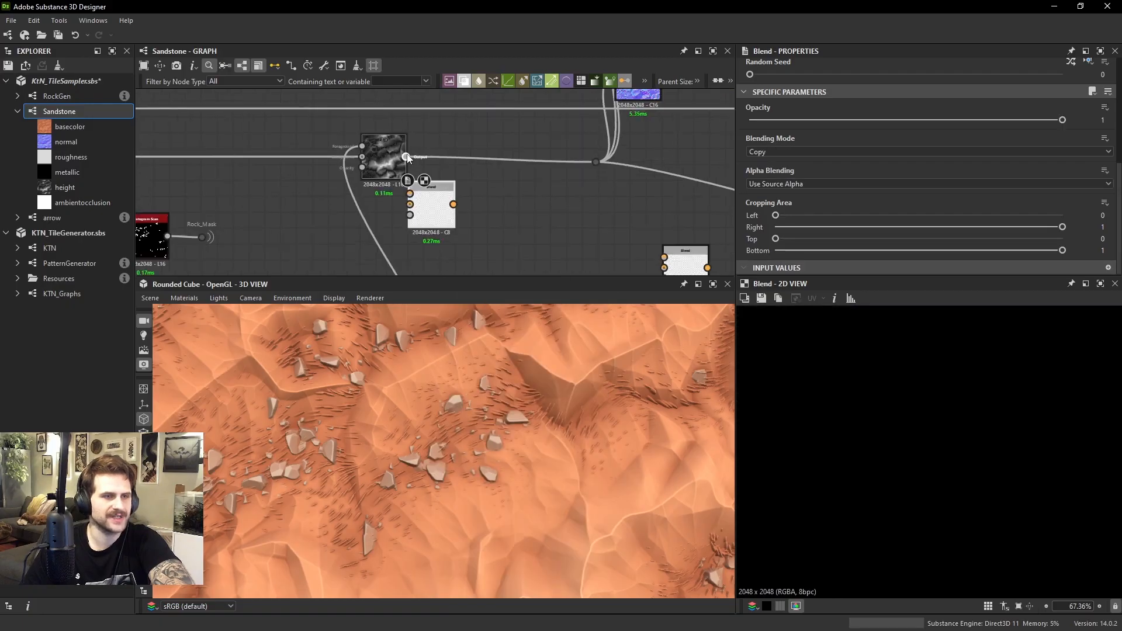
left_click_drag(425, 200, 454, 231)
scroll(454, 230, "up", 1)
Connect the earlier rock height Blend to the new Blend's foreground and set its Blending Mode to Subtract
left_click(391, 164)
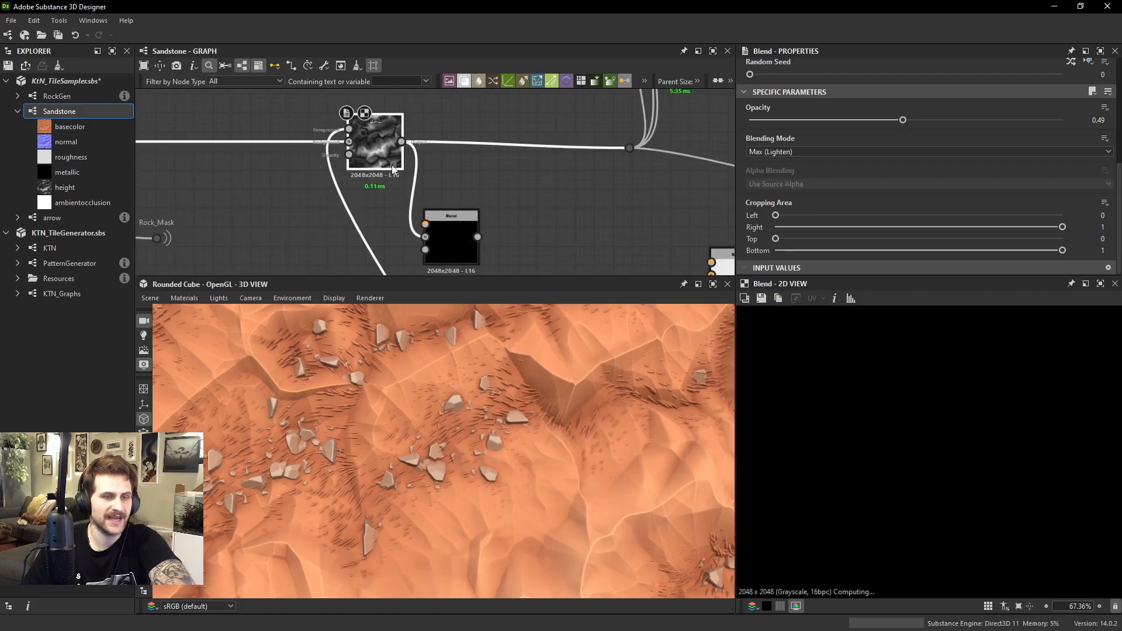
scroll(919, 438, "up", 1)
scroll(373, 199, "down", 2)
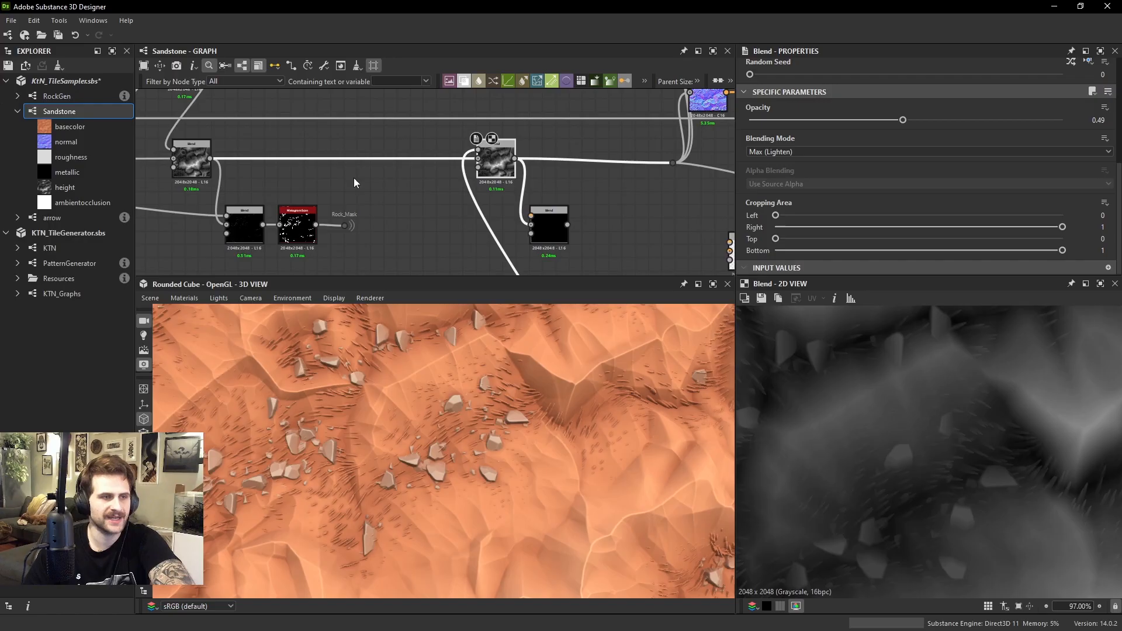
left_click(204, 155)
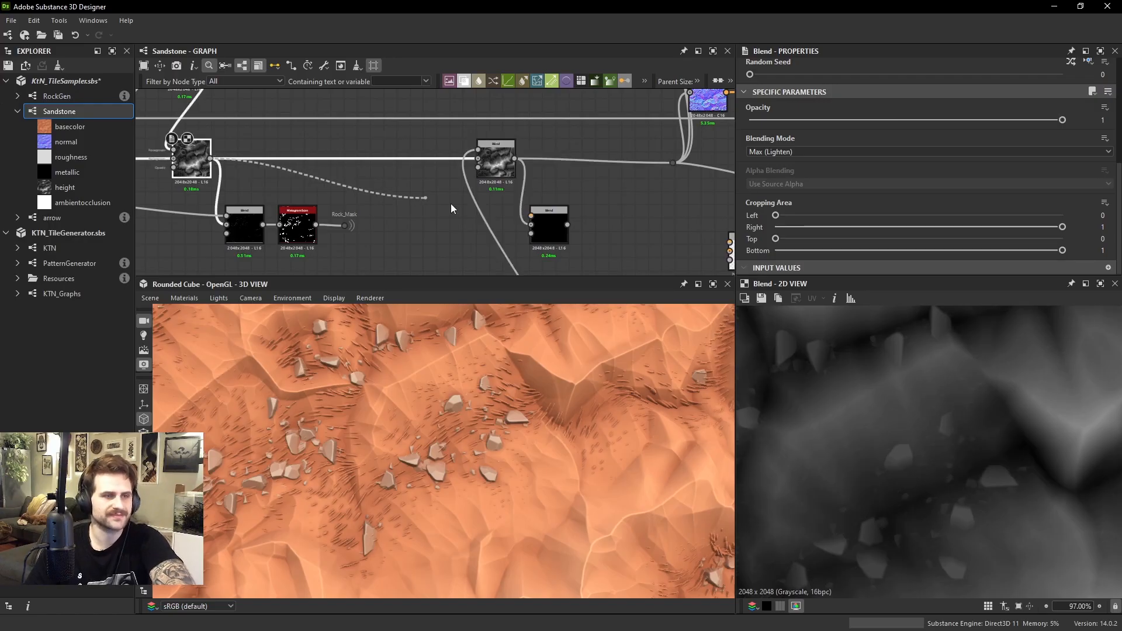
left_click_drag(453, 208, 530, 216)
left_click(549, 219)
left_click(790, 152)
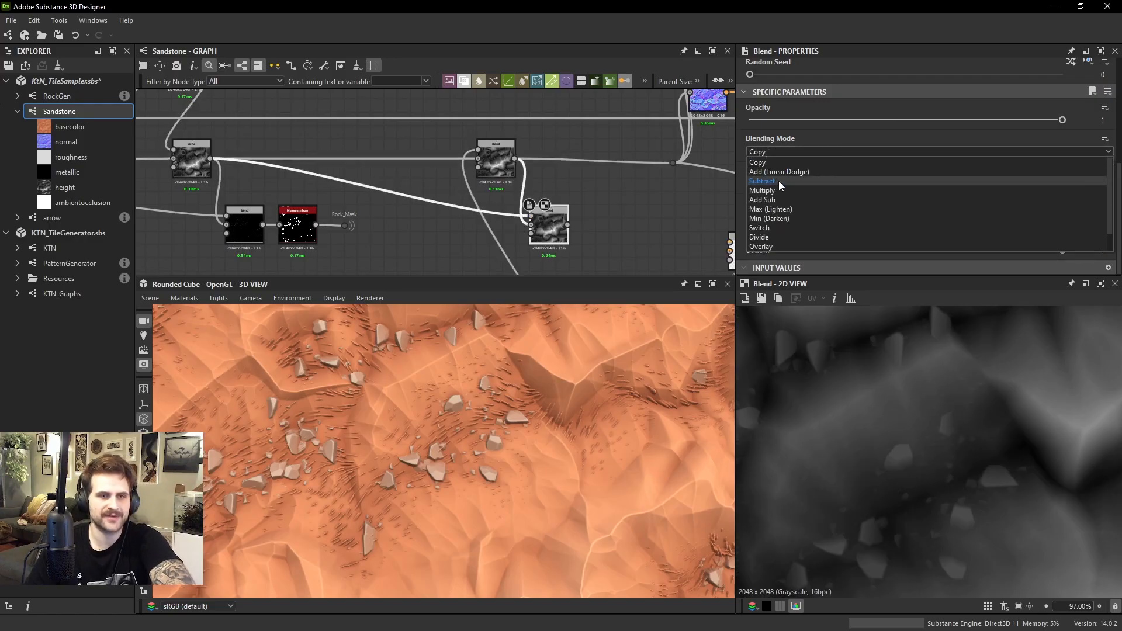
left_click(779, 181)
key("space")
type("hi")
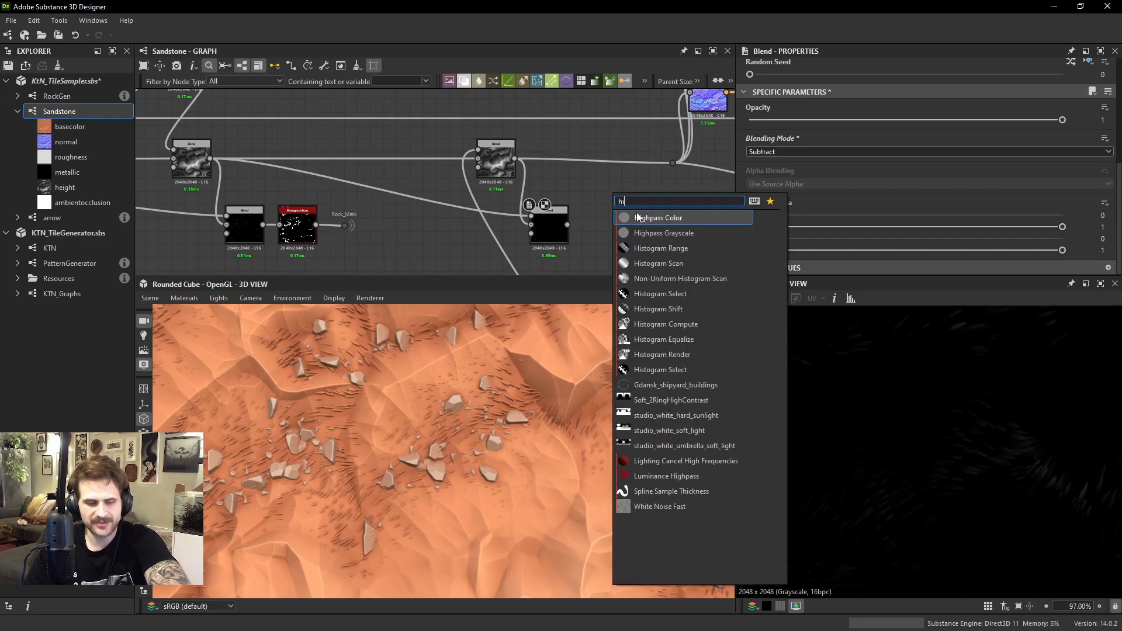
left_click(677, 248)
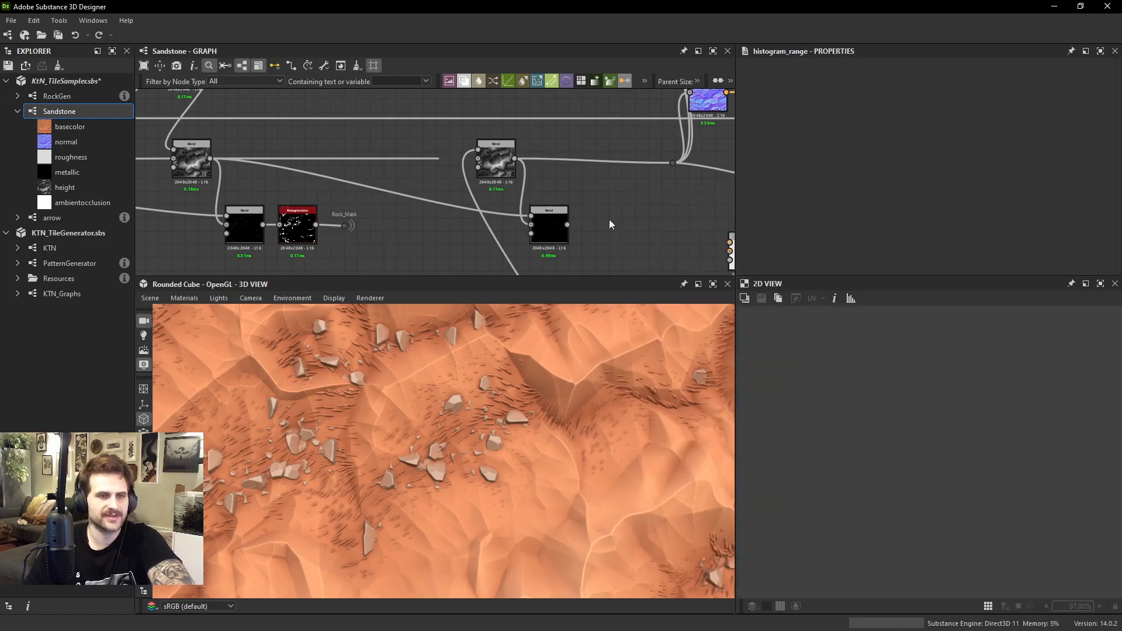
Add a Histogram Scan after the Subtract Blend, connect the two, and set the scan's Position to 1
key("space")
type("his")
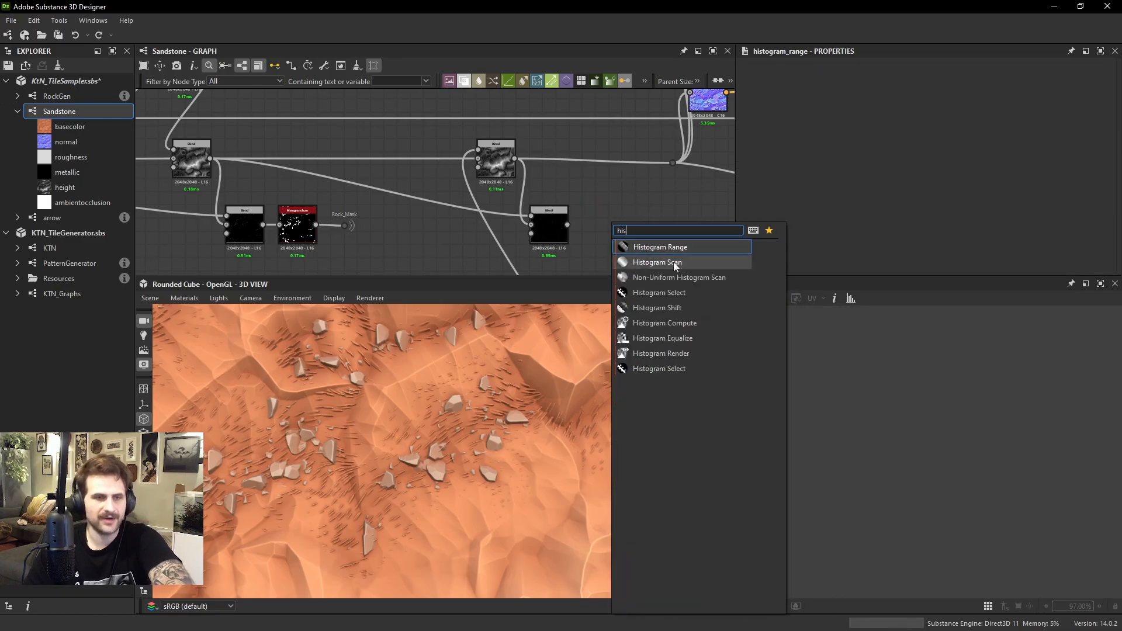
left_click(673, 264)
scroll(573, 222, "up", 3)
left_click_drag(562, 227, 648, 226)
scroll(812, 219, "down", 3)
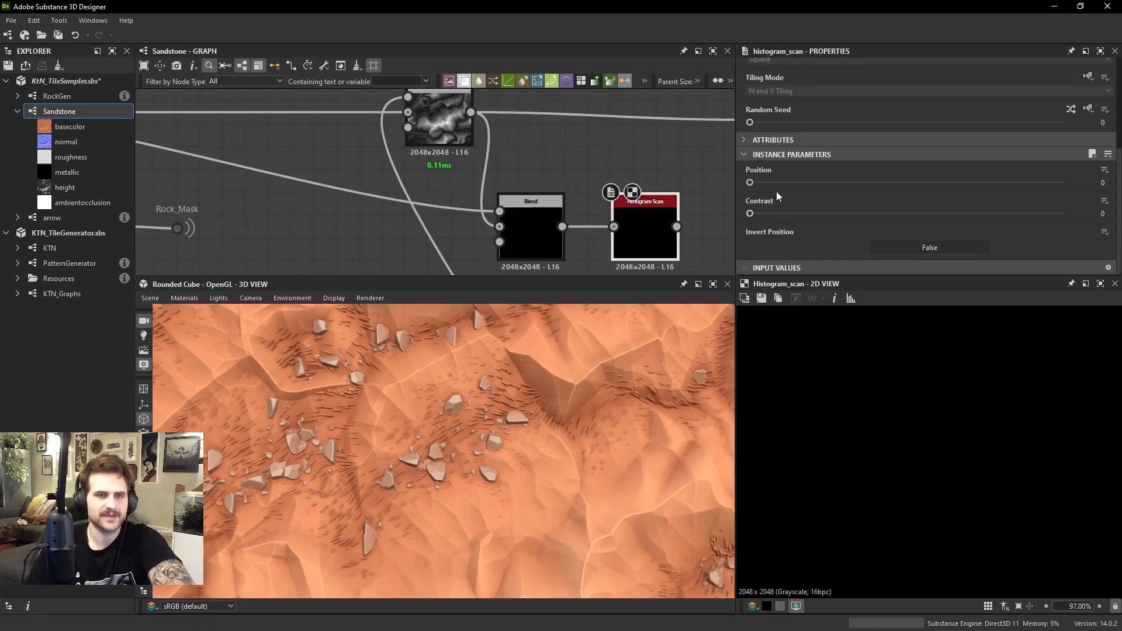
left_click_drag(914, 185, 1064, 201)
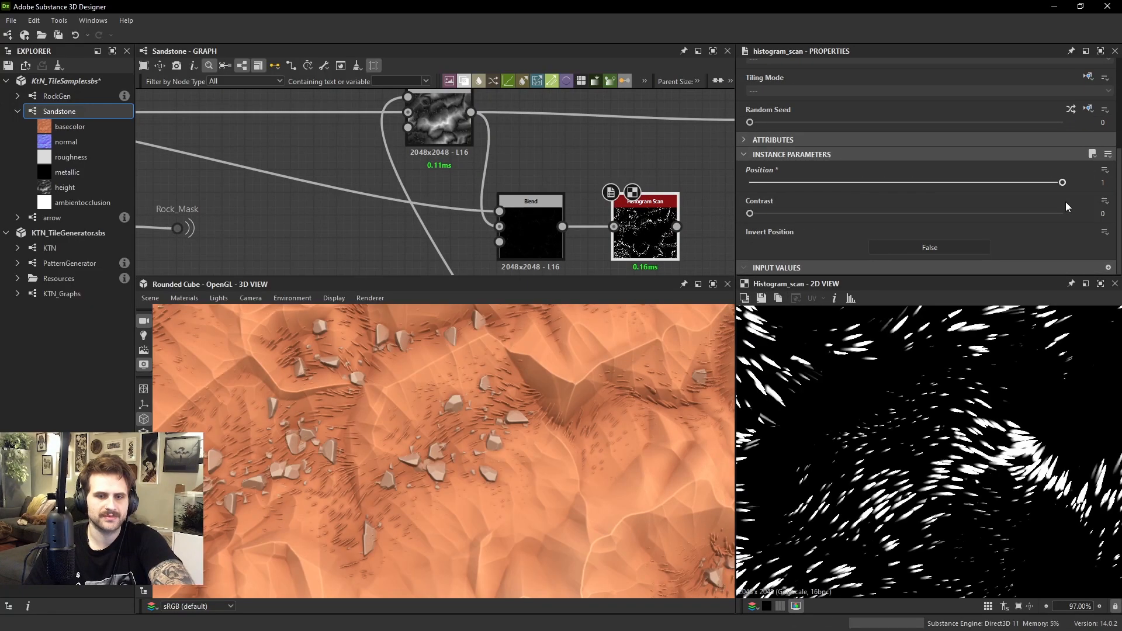
scroll(919, 412, "down", 3)
scroll(918, 412, "down", 6)
scroll(964, 409, "up", 4)
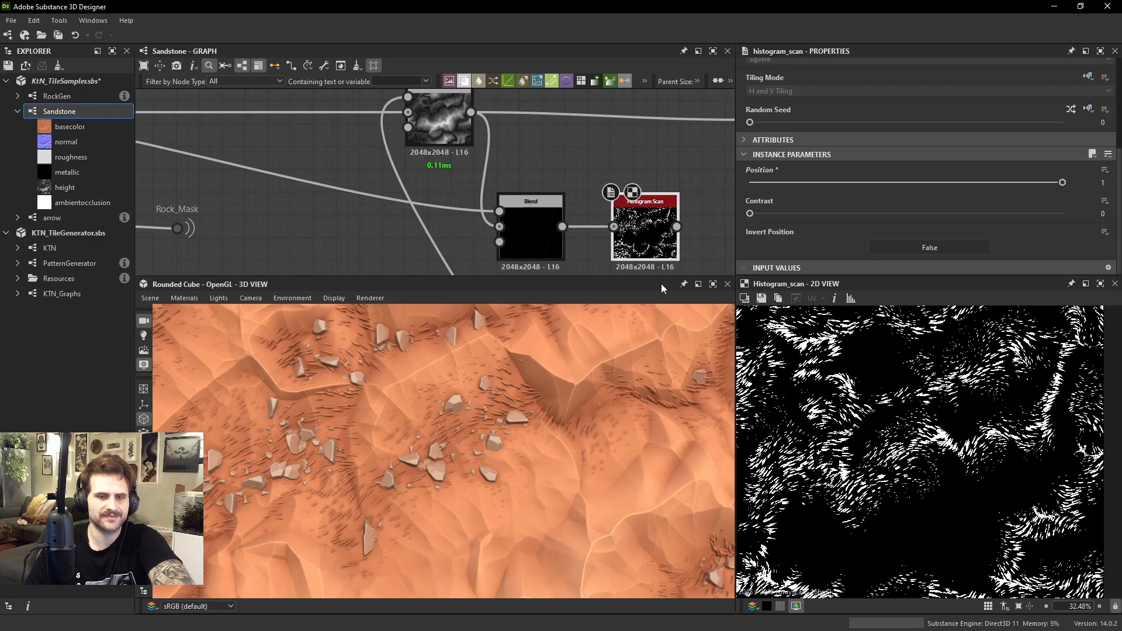
Add a dot node on the new Histogram Scan's output and name it Grass_Mask
scroll(674, 243, "down", 4)
scroll(664, 236, "down", 4)
middle_click_drag(667, 193, 602, 192)
scroll(668, 187, "down", 4)
scroll(606, 188, "up", 4)
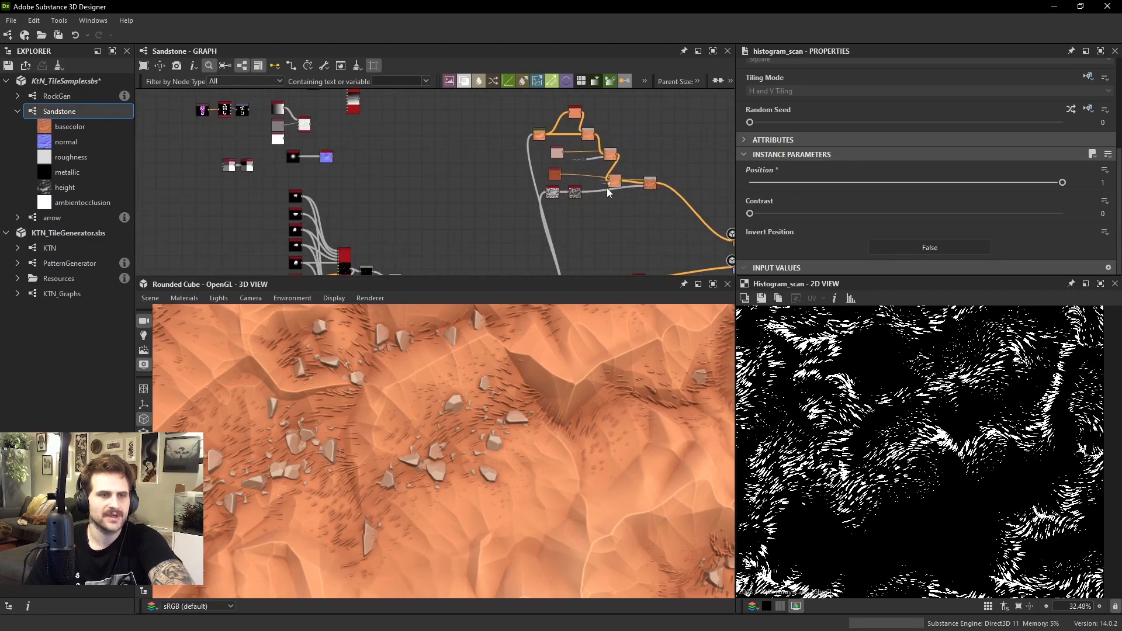
scroll(606, 187, "down", 3)
middle_click_drag(607, 251, 584, 203)
scroll(584, 203, "up", 4)
scroll(575, 197, "up", 3)
left_click_drag(553, 168, 552, 164)
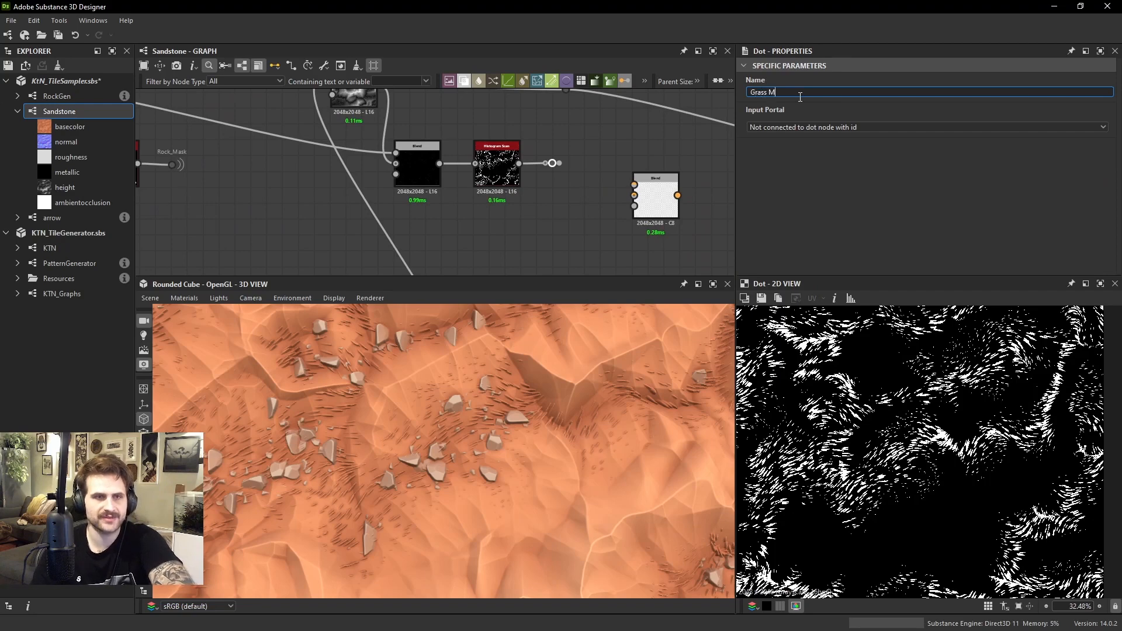
scroll(467, 210, "down", 6)
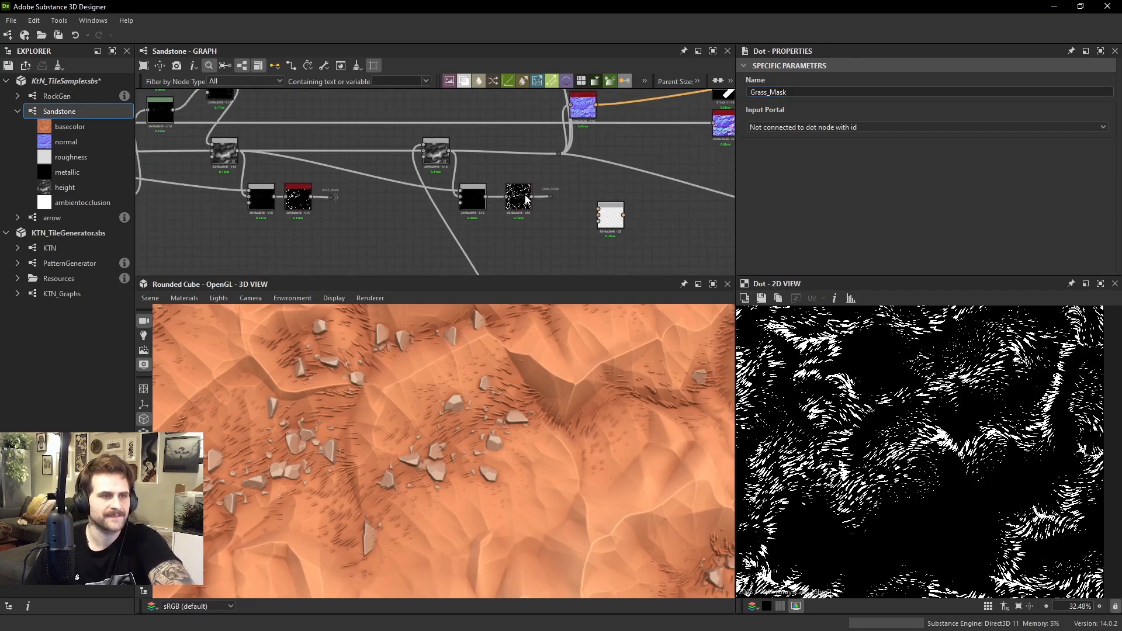
Add a Blend node in the base color chain below the Rock_Mask Blend and connect that Blend's output to its background
scroll(504, 176, "up", 6)
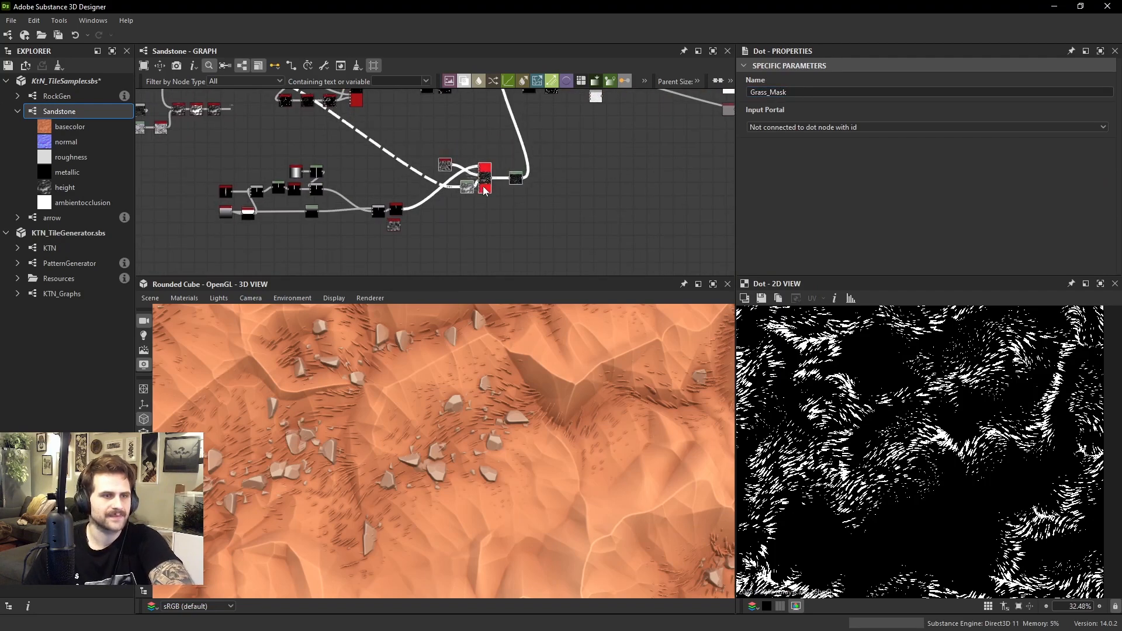
middle_click_drag(533, 161, 517, 198)
scroll(546, 199, "up", 4)
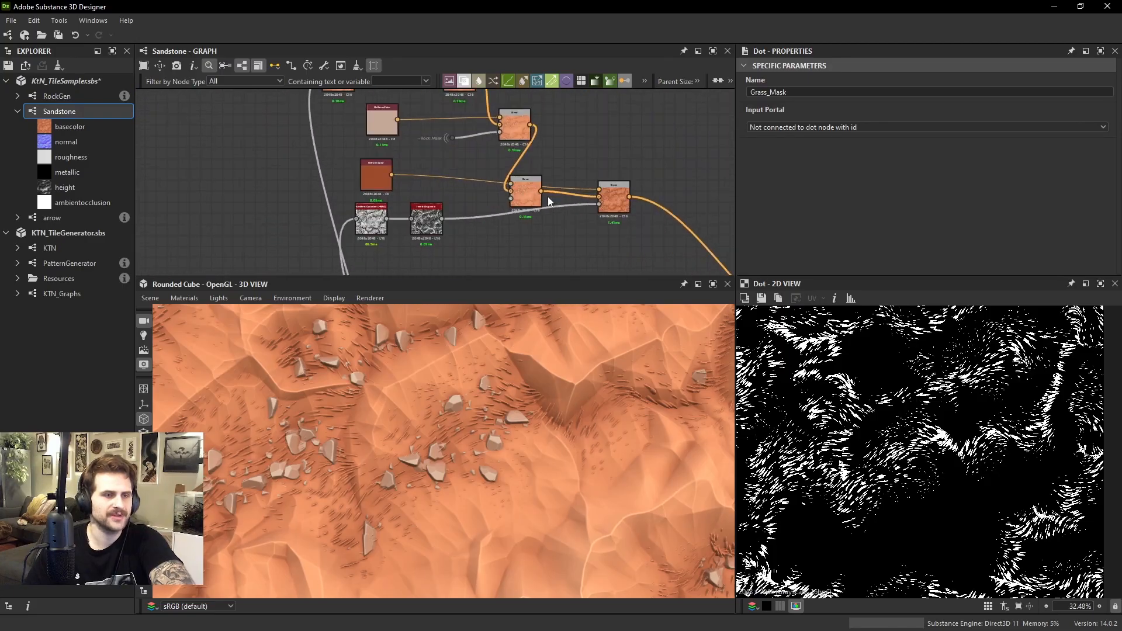
mouse_move(524, 185)
left_mouse_down()
mouse_move(555, 180)
mouse_move(538, 193)
left_mouse_up()
scroll(540, 188, "down", 2)
middle_click_drag(517, 125, 552, 245)
left_click_drag(324, 111, 547, 253)
scroll(510, 206, "down", 1)
left_click_drag(538, 249, 595, 223)
right_click(528, 201)
left_click(537, 215)
scroll(508, 221, "up", 4)
middle_click_drag(594, 223, 602, 176)
left_click_drag(602, 176, 622, 199)
left_click(450, 206)
key("space")
type("u")
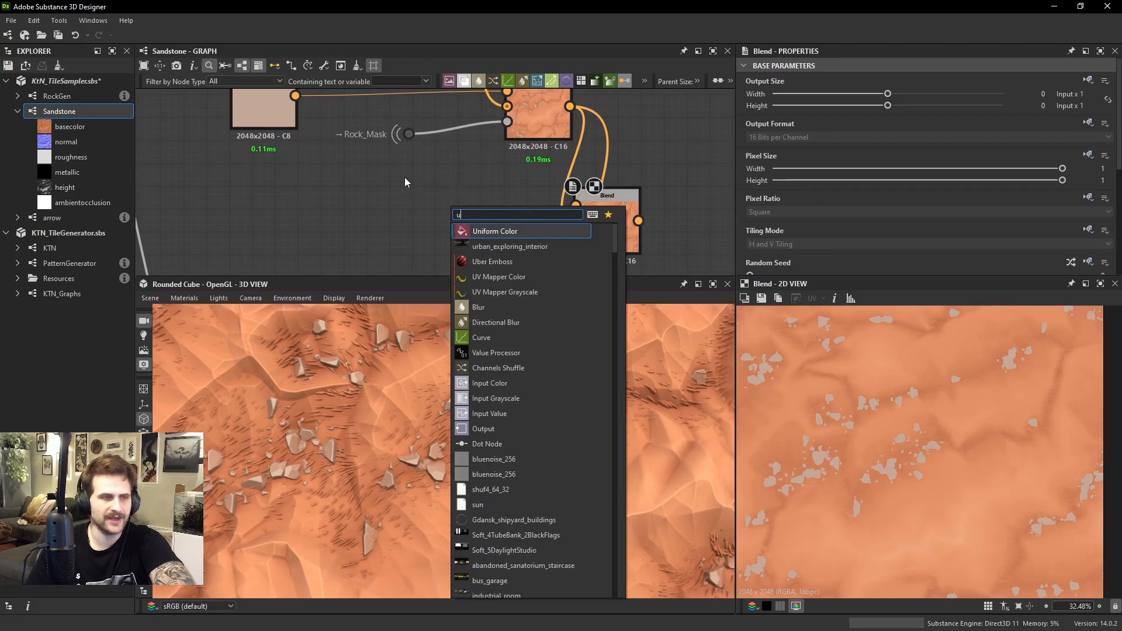
key("Escape")
Duplicate the rock's Uniform Color, place the copy beside the new Blend, and set its color to H 0.26, S 0.29, V 0.68
left_click(280, 114)
key("ctrl+d")
left_click_drag(289, 138, 390, 214)
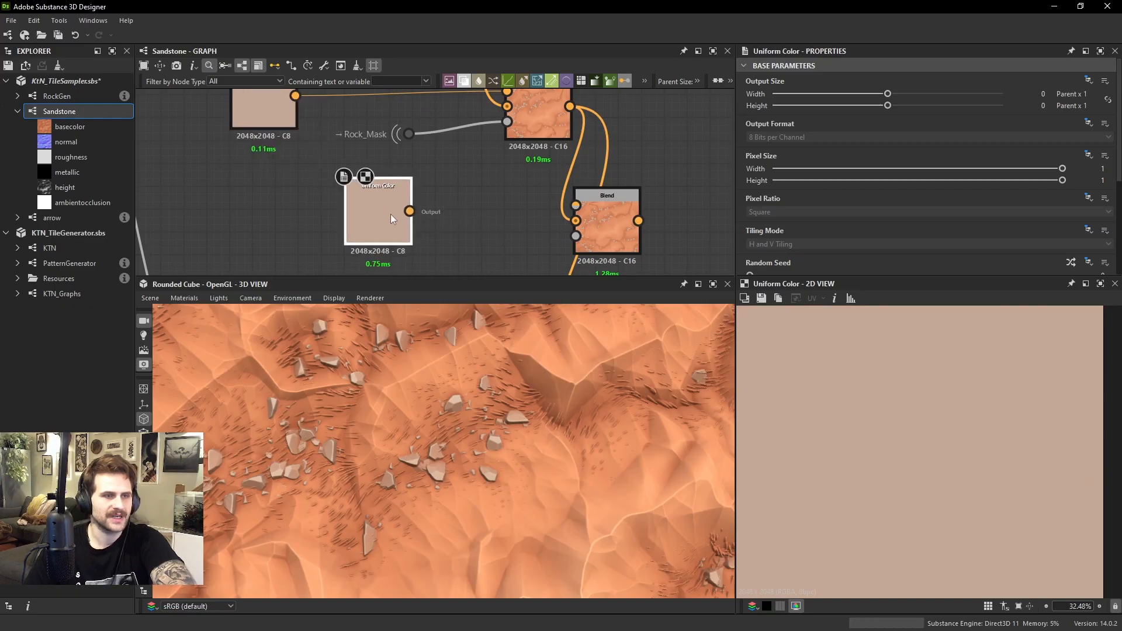
scroll(872, 206, "down", 5)
left_click_drag(803, 210, 861, 209)
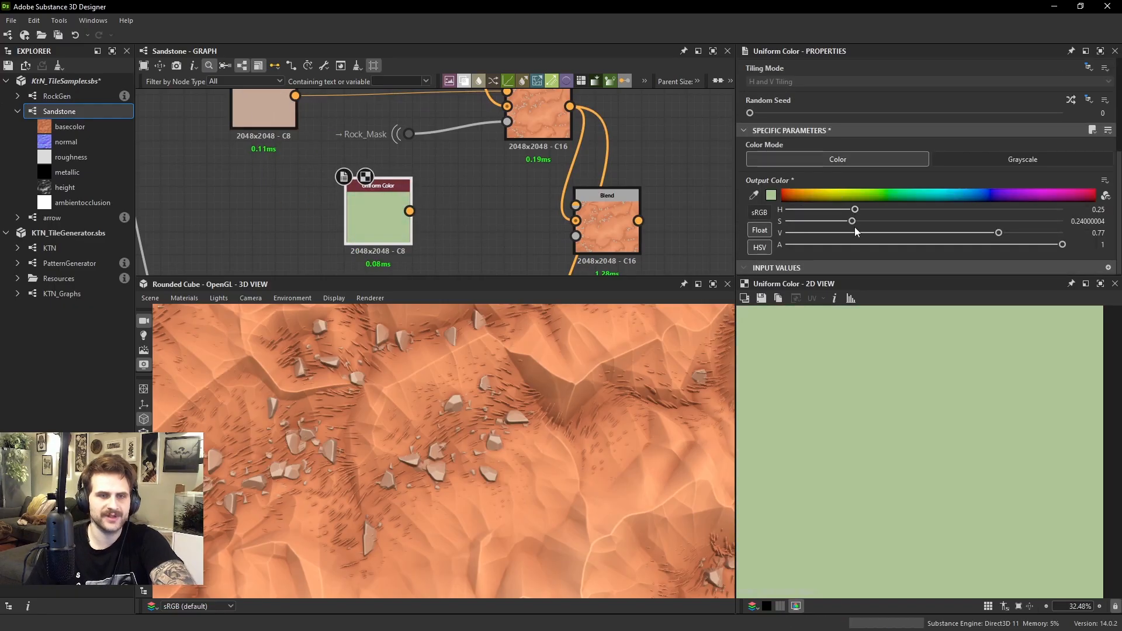
left_click(855, 200)
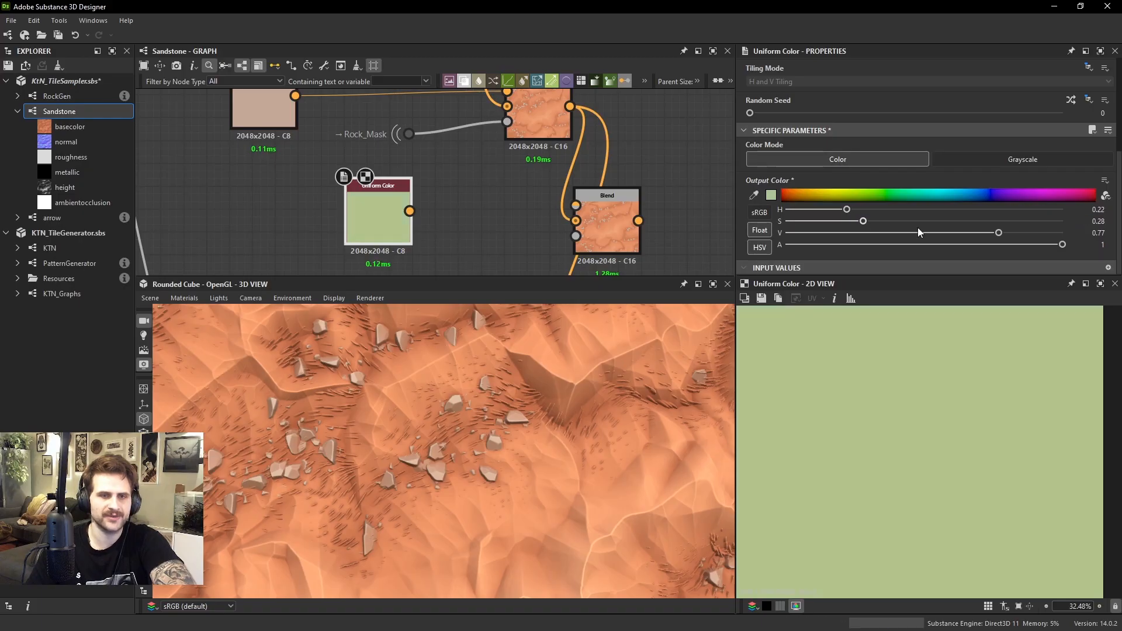
left_click_drag(999, 233, 972, 233)
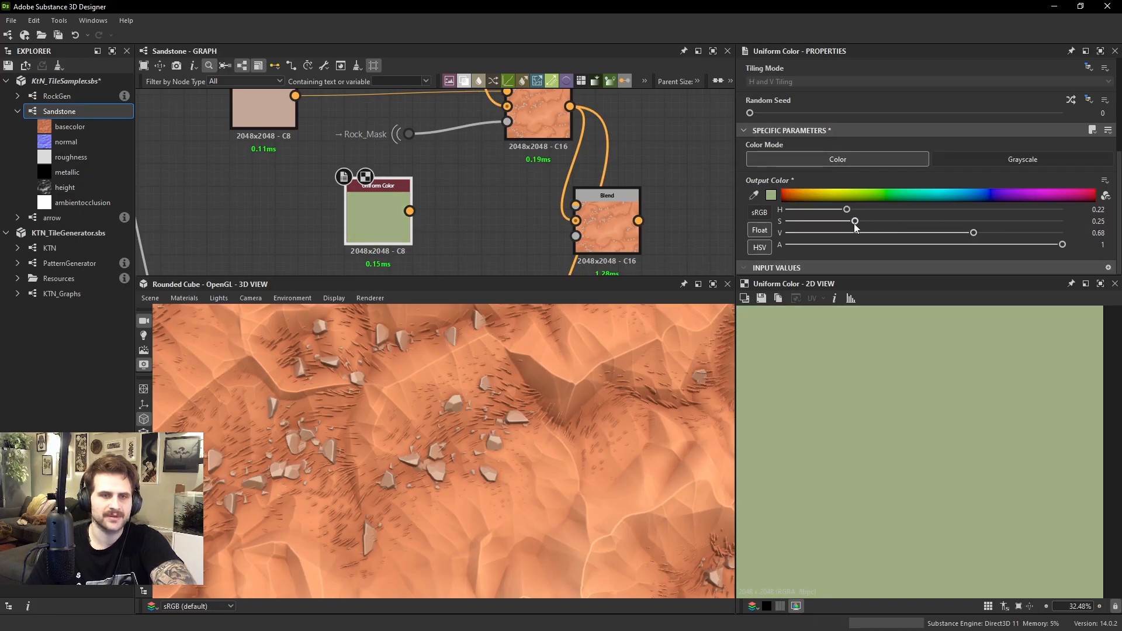
left_click_drag(868, 225, 857, 210)
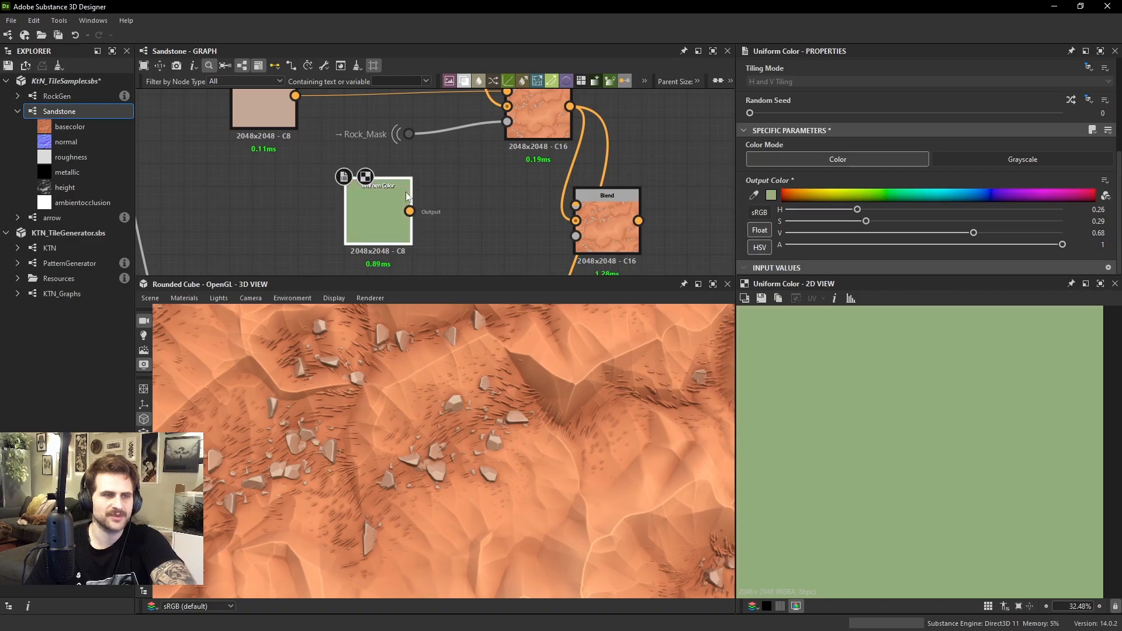
Connect the green Uniform Color to the new Blend's foreground and feed its opacity from a dot node with Input Portal Grass_Mask
left_click_drag(409, 211, 575, 205)
left_click(602, 202)
middle_click_drag(454, 266, 461, 205)
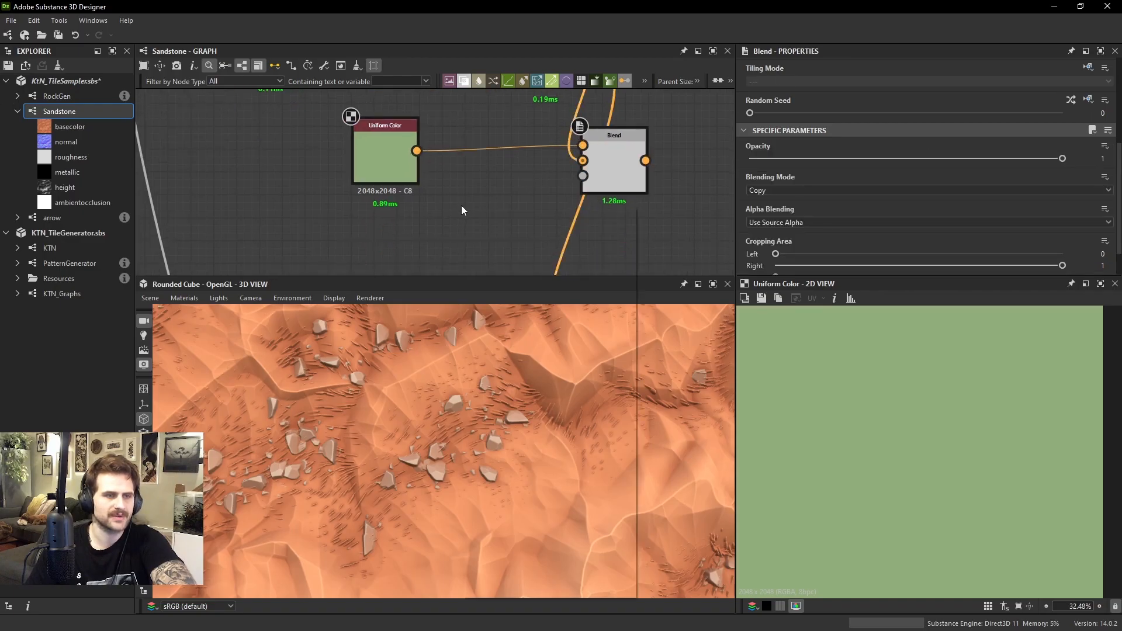
key("space")
type("dot")
key("Return")
left_click(786, 128)
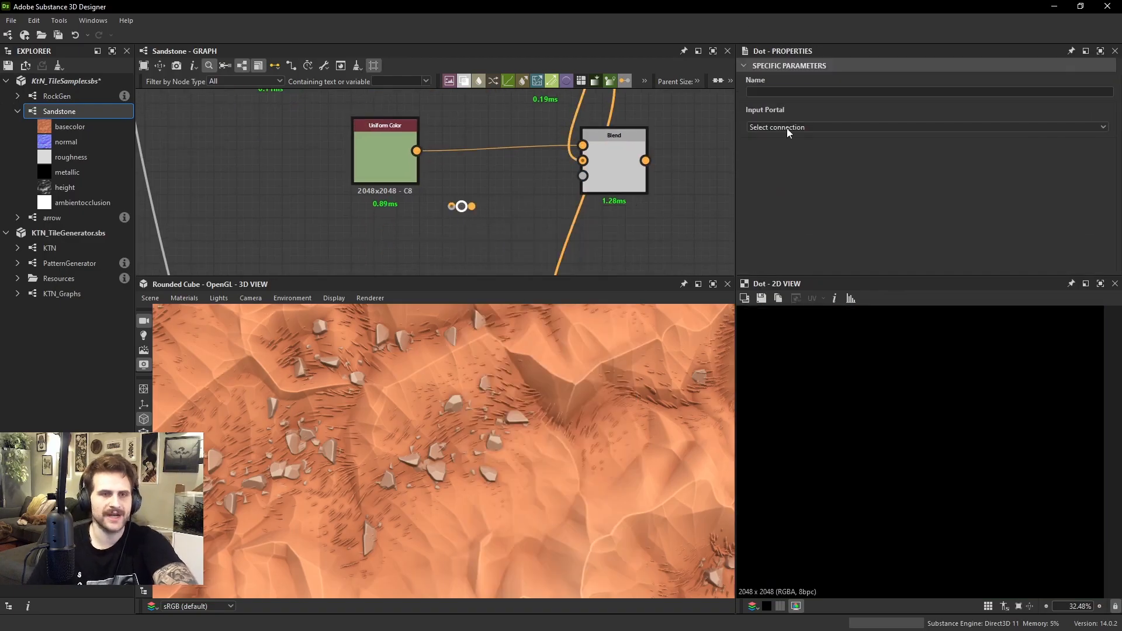
left_click(787, 148)
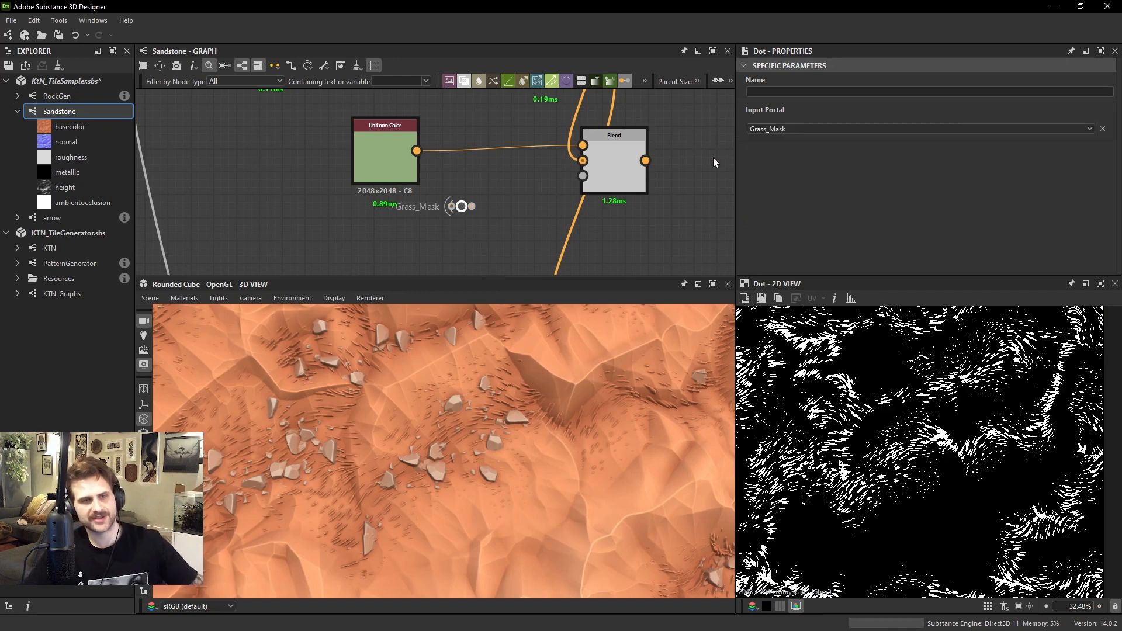
left_click_drag(580, 191, 583, 177)
Preview the grass color Blend and route its output into the downstream base color Blend
double_click(613, 177)
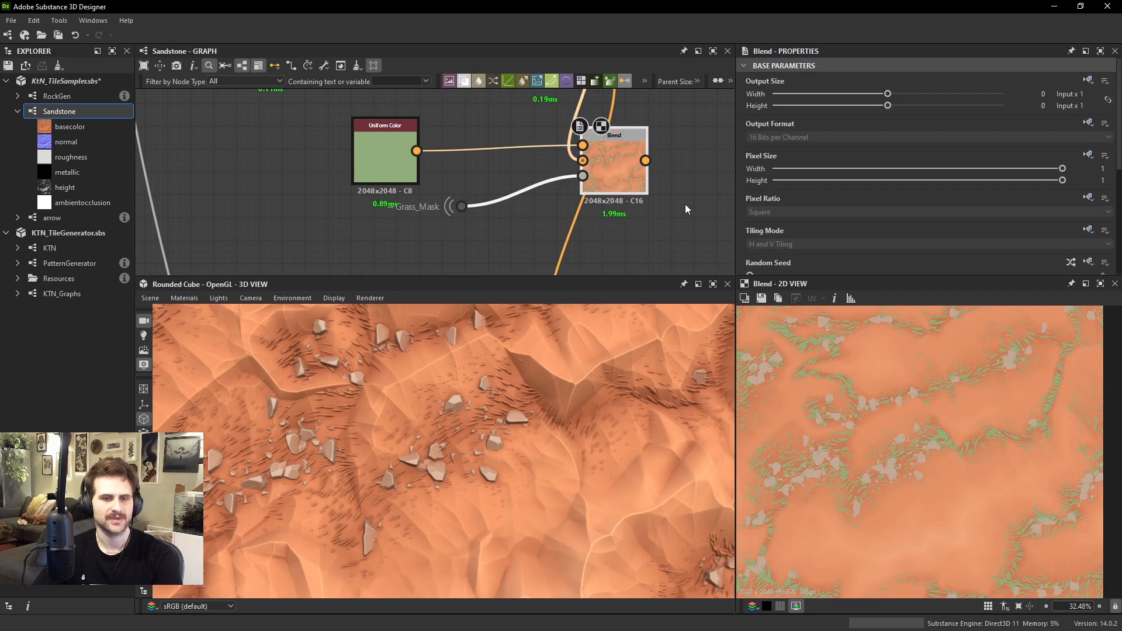
middle_click_drag(592, 176, 547, 290)
left_click_drag(533, 161, 602, 272, "shift")
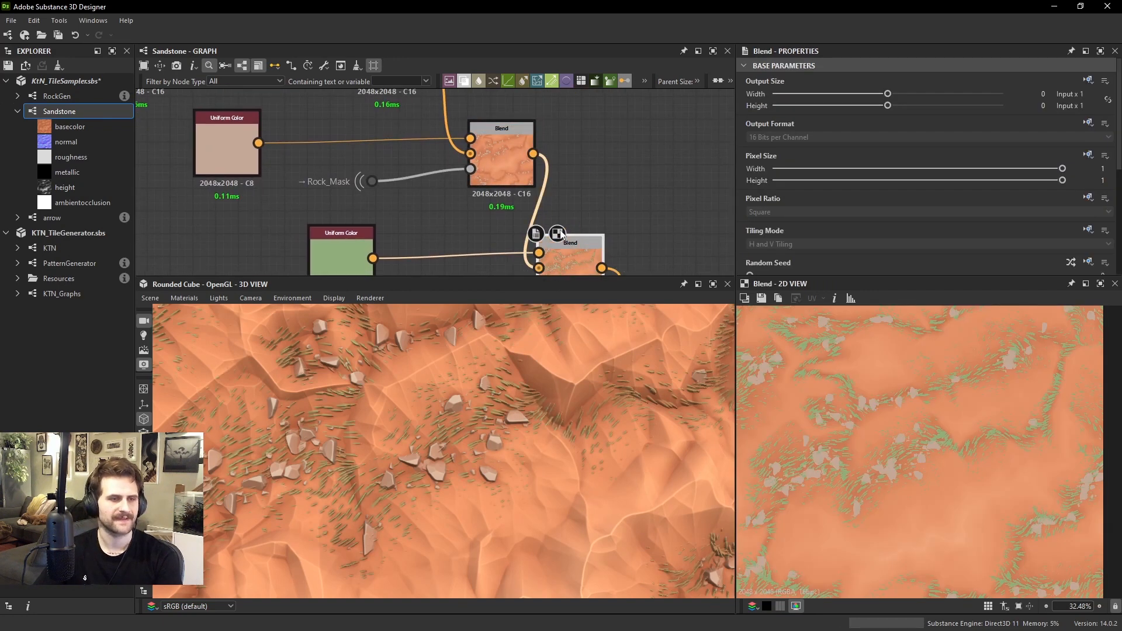
Examine the green grass blades around the rocks and slopes in the 3D view, up close and from afar
left_click_drag(521, 431, 534, 408)
scroll(527, 414, "down", 5)
scroll(524, 459, "up", 5)
scroll(511, 414, "up", 4)
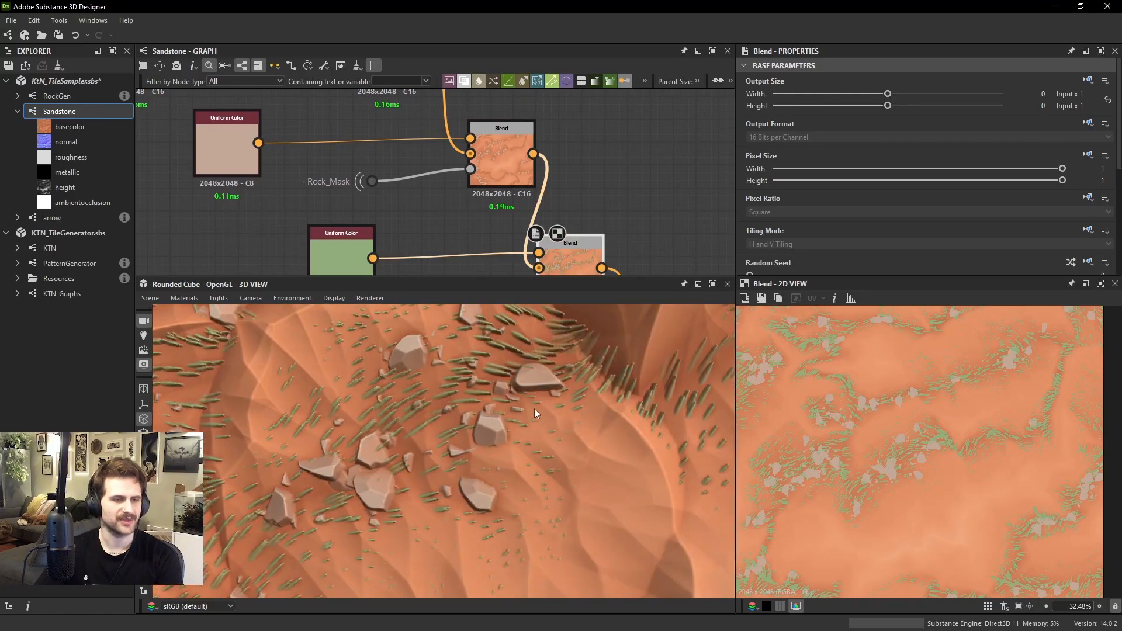
scroll(462, 387, "down", 5)
mouse_move(463, 387)
left_mouse_down()
mouse_move(523, 376)
mouse_move(444, 372)
mouse_move(452, 370)
left_mouse_up()
scroll(452, 370, "down", 2)
scroll(464, 371, "up", 5)
Recolor the grass Uniform Color to a dry yellow-brown with H 0.1205936, S 0.59 and V 0.6, and check it in 3D
left_click(352, 257)
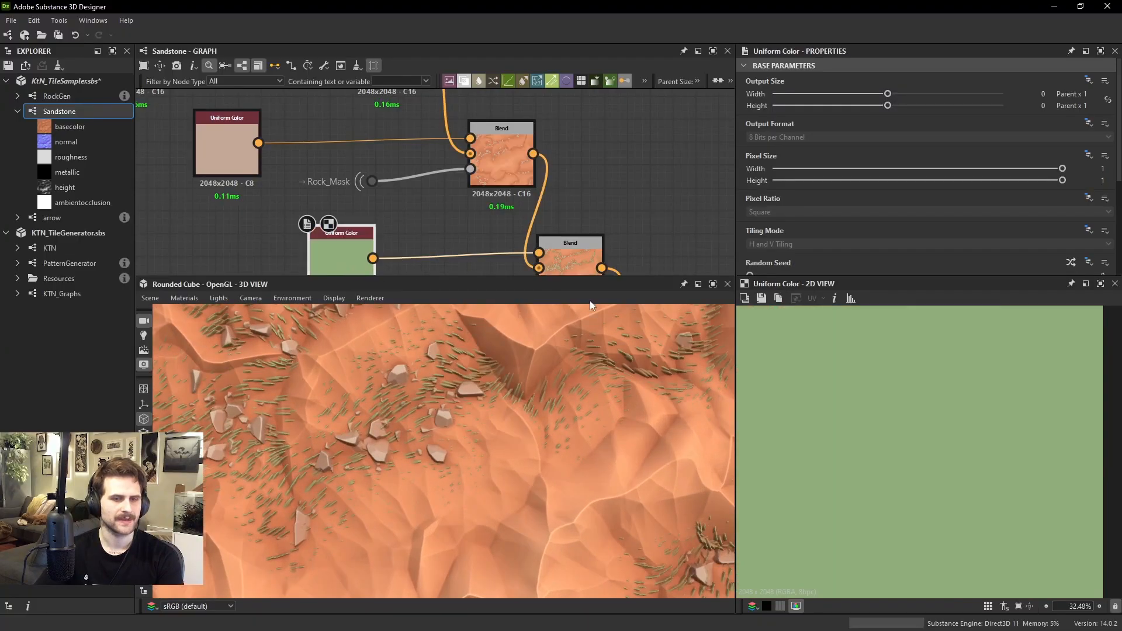
scroll(898, 150, "down", 2)
scroll(898, 150, "down", 1)
mouse_move(873, 222)
left_mouse_down()
mouse_move(891, 222)
mouse_move(853, 215)
left_mouse_up()
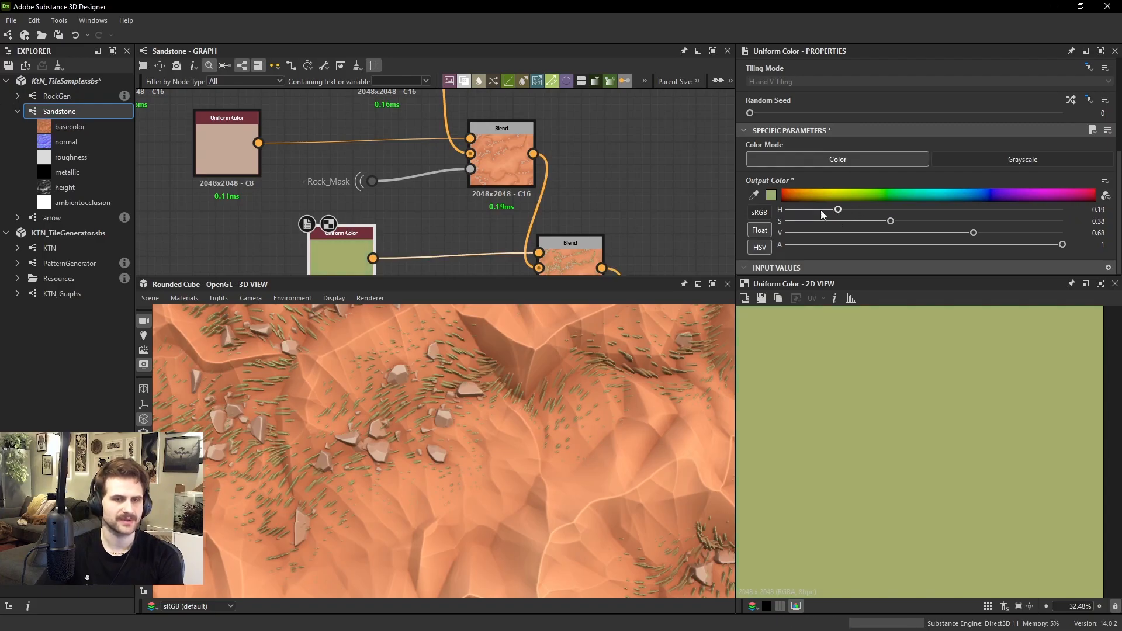
left_click(810, 195)
left_click(812, 193)
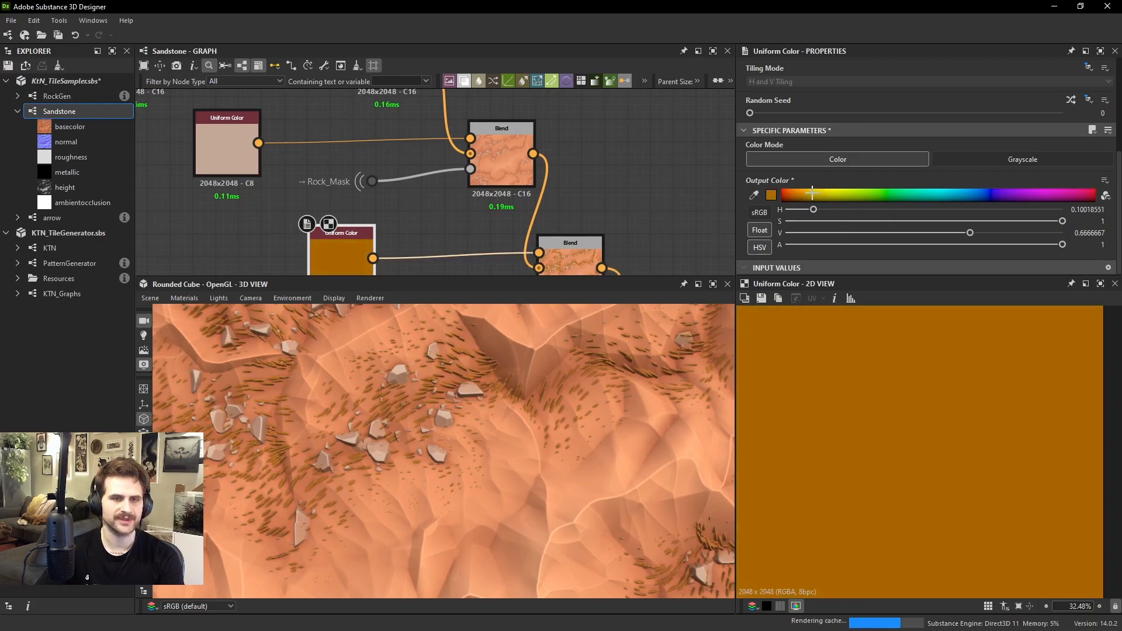
mouse_move(814, 193)
left_mouse_down()
mouse_move(828, 195)
mouse_move(818, 194)
left_mouse_up()
left_click_drag(975, 222, 951, 233)
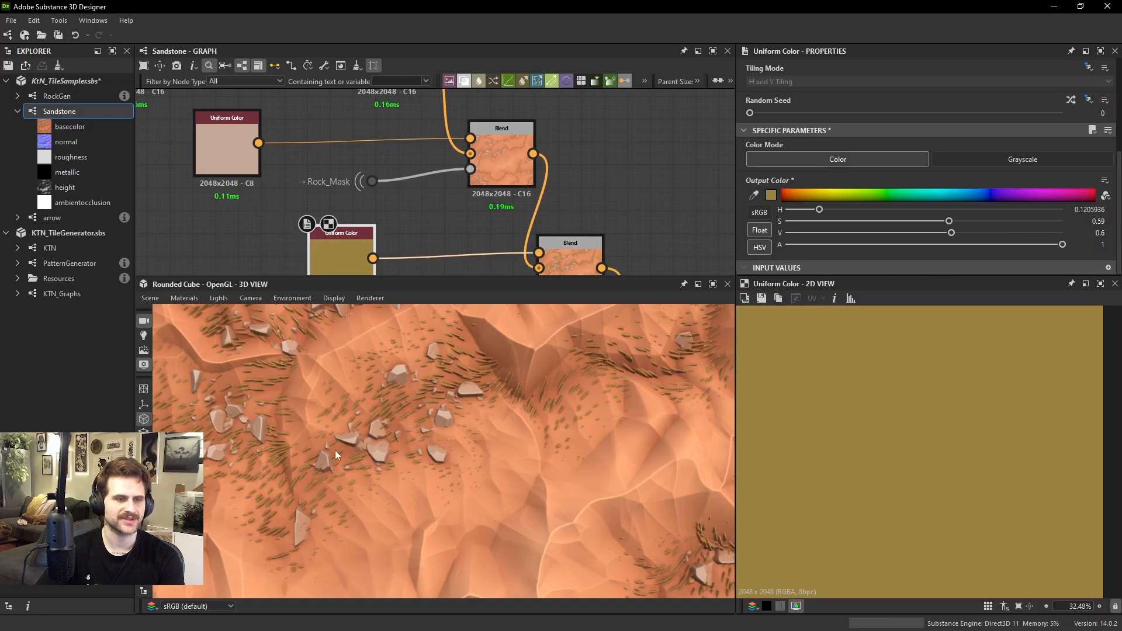
scroll(374, 432, "down", 3)
right_click_drag(408, 415, 435, 408, "ctrl+shift")
mouse_move(435, 408)
left_mouse_down()
mouse_move(555, 441)
mouse_move(463, 429)
mouse_move(449, 394)
mouse_move(458, 394)
mouse_move(434, 390)
left_mouse_up()
scroll(449, 394, "up", 4)
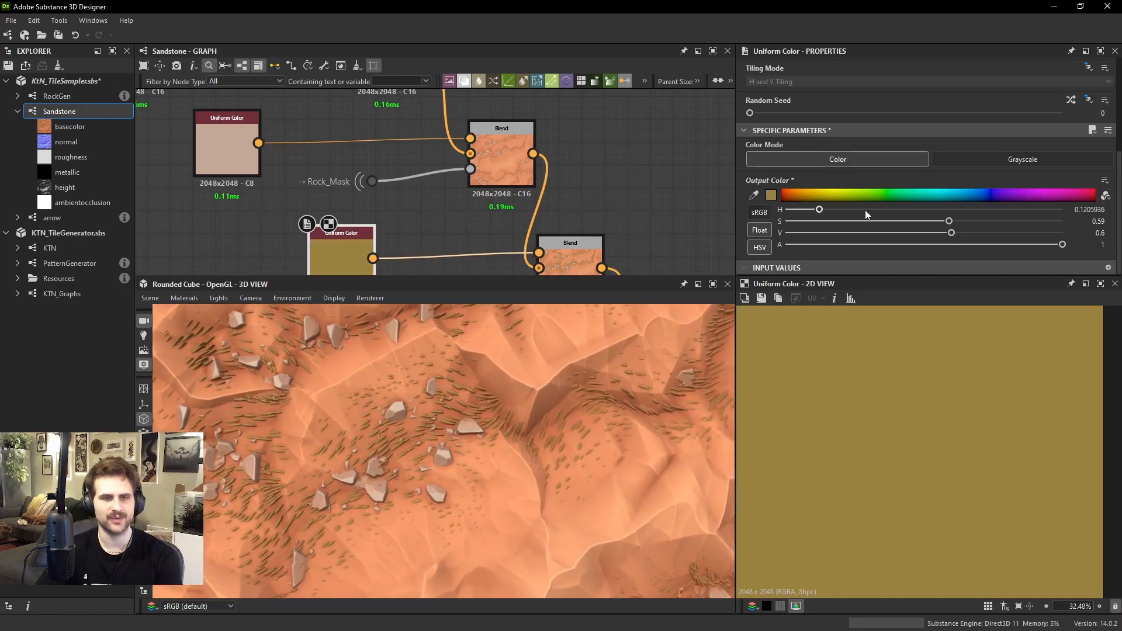
Try a green hue of 0.35 on the grass Uniform Color, compare it in 3D, and undo it
left_click_drag(819, 209, 883, 211)
scroll(517, 429, "down", 3)
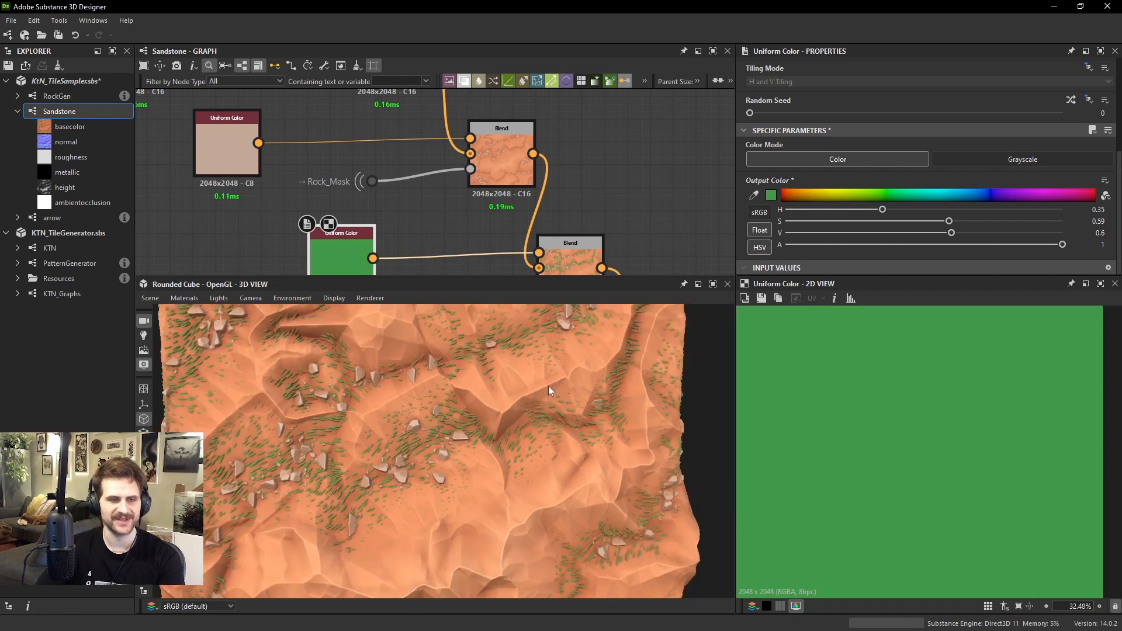
scroll(506, 397, "up", 4)
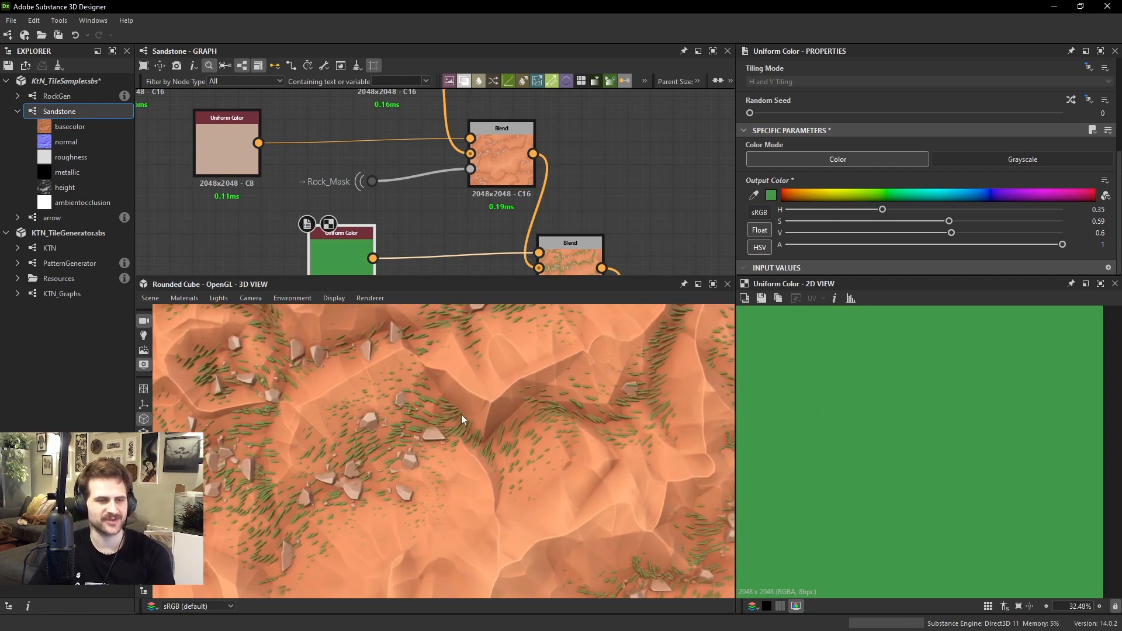
key("ctrl+z")
scroll(425, 439, "up", 2)
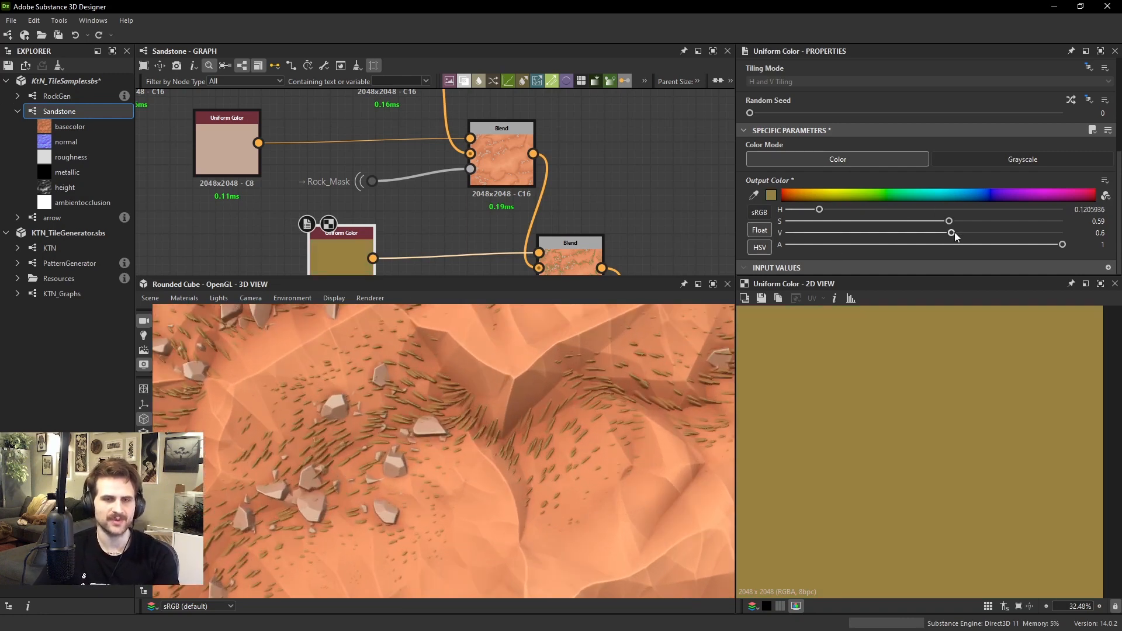
Brighten the grass Uniform Color to V 0.76, switch its sliders to RGB, and set G to 0.67
left_click_drag(951, 232, 971, 232)
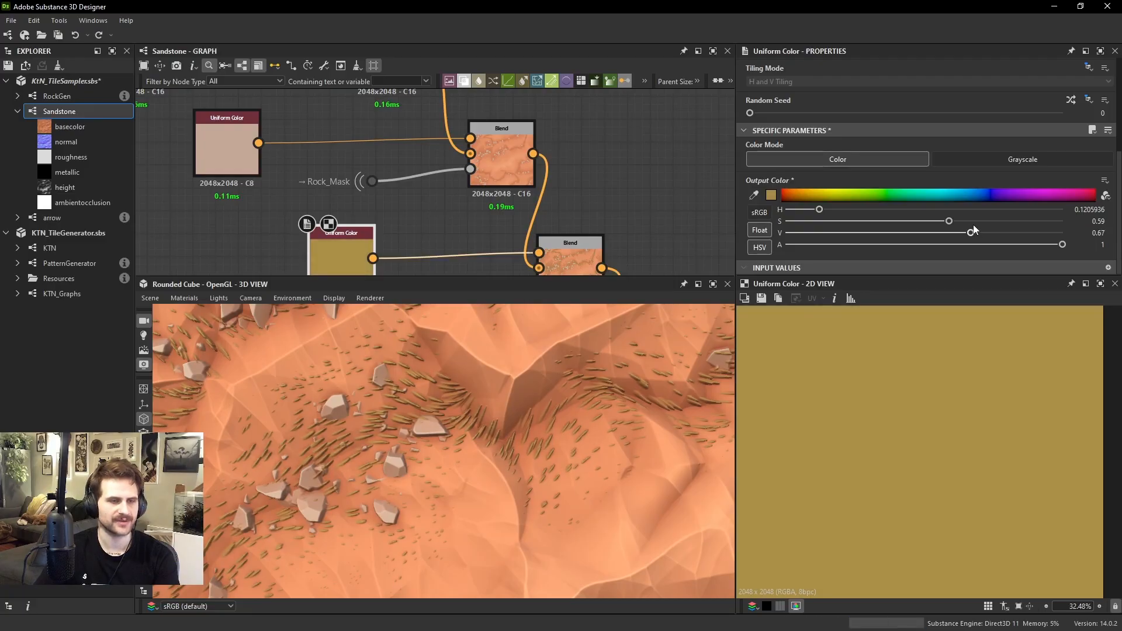
left_click_drag(976, 224, 990, 214)
left_click(760, 247)
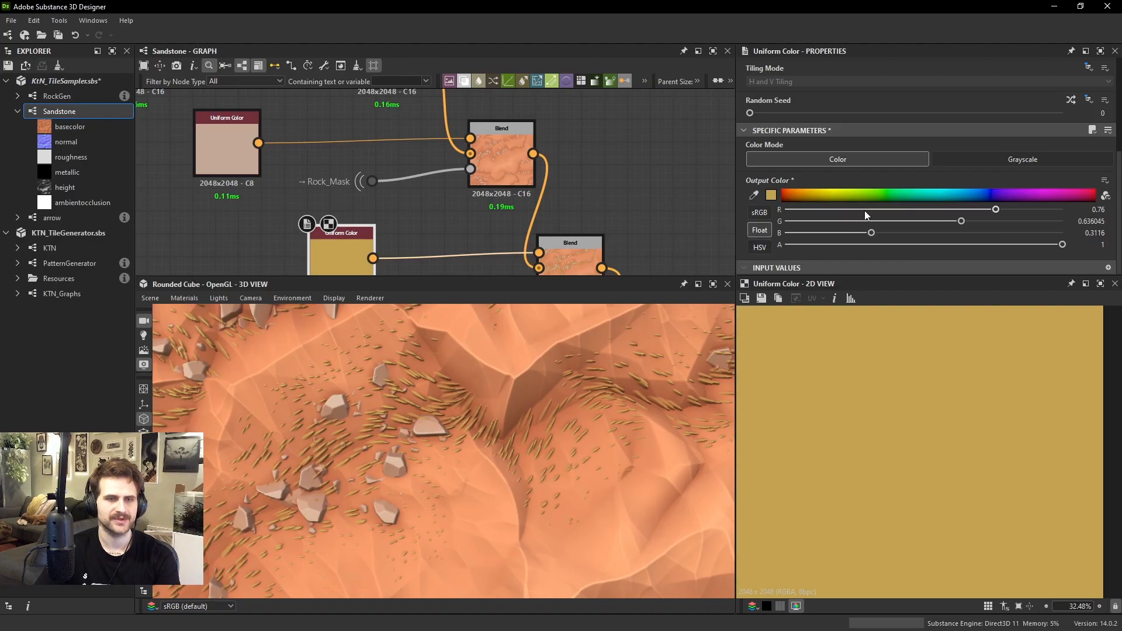
left_click_drag(964, 220, 977, 220)
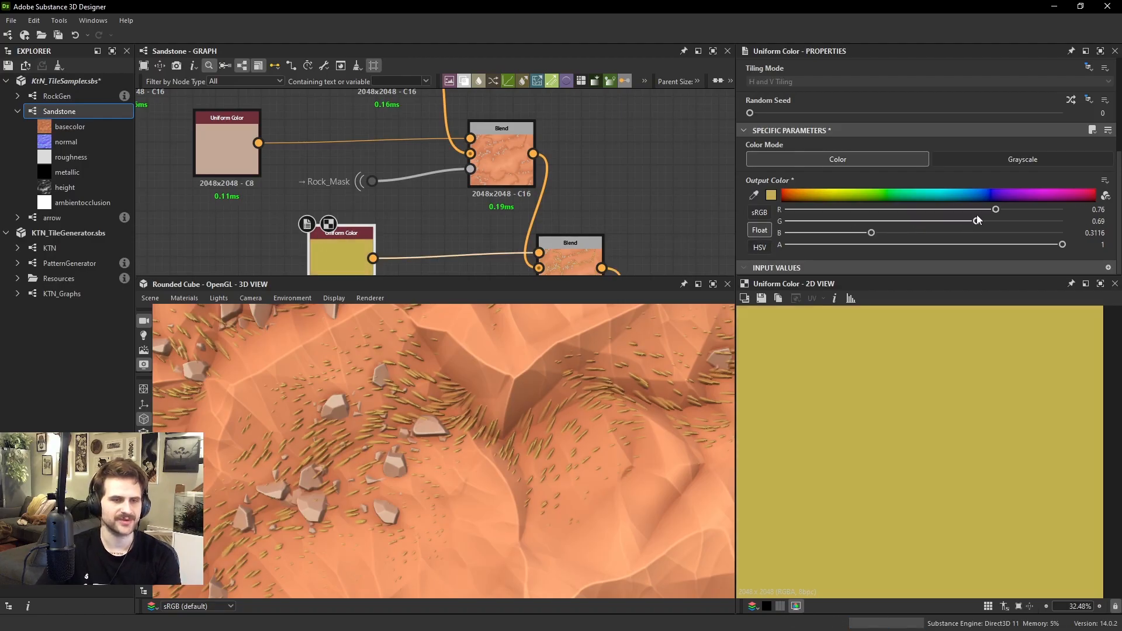
Examine the recolored yellow grass in the 3D view across the slopes and rocks, up close and from afar
scroll(531, 381, "down", 6)
mouse_move(531, 381)
left_mouse_down()
mouse_move(480, 411)
mouse_move(486, 391)
mouse_move(470, 378)
mouse_move(520, 375)
mouse_move(465, 376)
mouse_move(543, 395)
left_mouse_up()
scroll(625, 383, "up", 2)
right_click_drag(542, 390, 511, 373, "ctrl+shift")
scroll(519, 385, "up", 8)
scroll(518, 380, "down", 4)
left_click_drag(511, 374, 494, 405)
scroll(520, 379, "down", 7)
scroll(491, 402, "up", 2)
scroll(489, 401, "up", 5)
mouse_move(490, 401)
right_mouse_down("ctrl+shift")
mouse_move(432, 397)
mouse_move(471, 397)
right_mouse_up("ctrl+shift")
scroll(471, 397, "down", 3)
left_click_drag(471, 397, 444, 423)
middle_click_drag(444, 423, 337, 478)
Move the Gaussian Noise node and the Rock_Height portal farther from the grass Tile Sampler Grayscale to make room between them
scroll(422, 229, "down", 6)
middle_click_drag(411, 239, 420, 79)
middle_click_drag(388, 269, 415, 88)
scroll(459, 154, "up", 3)
middle_click_drag(458, 155, 440, 178)
scroll(509, 184, "down", 1)
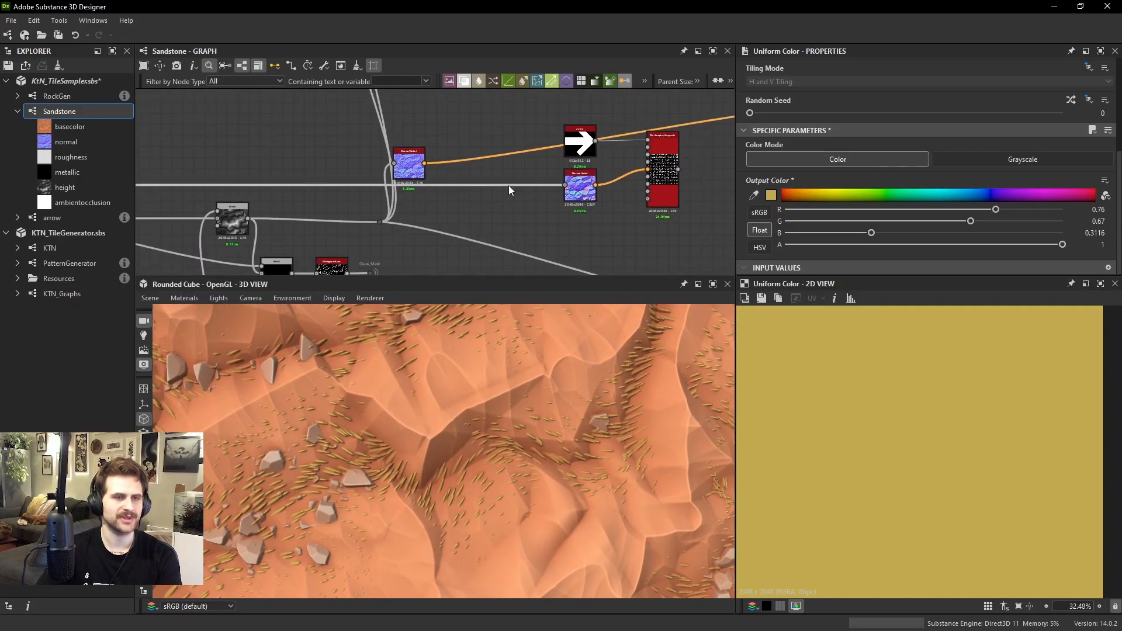
scroll(474, 153, "down", 3)
middle_click_drag(323, 229, 446, 173)
scroll(467, 178, "down", 1)
middle_click_drag(510, 191, 488, 70)
scroll(393, 211, "up", 8)
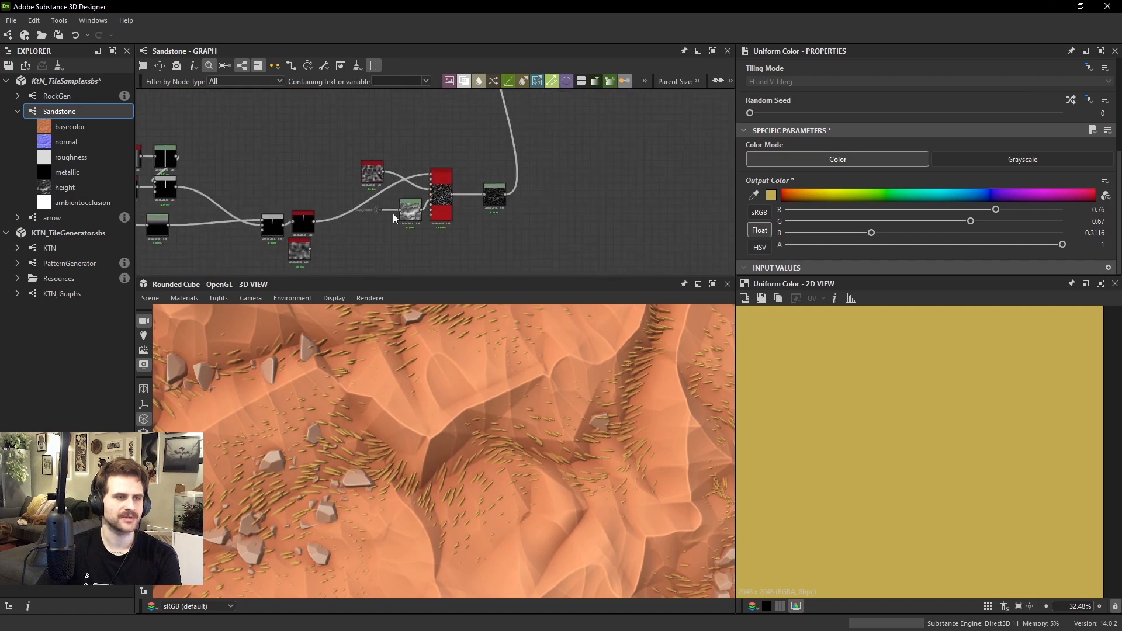
scroll(376, 465, "up", 4)
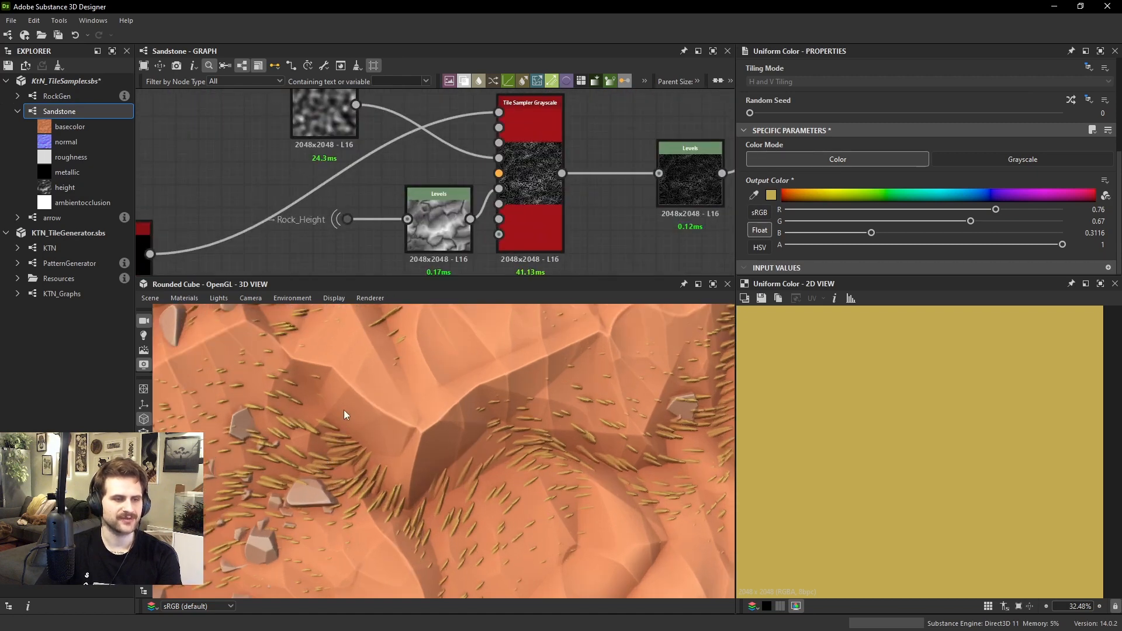
scroll(382, 200, "down", 1)
middle_click_drag(377, 187, 392, 227)
left_click_drag(347, 161, 293, 197)
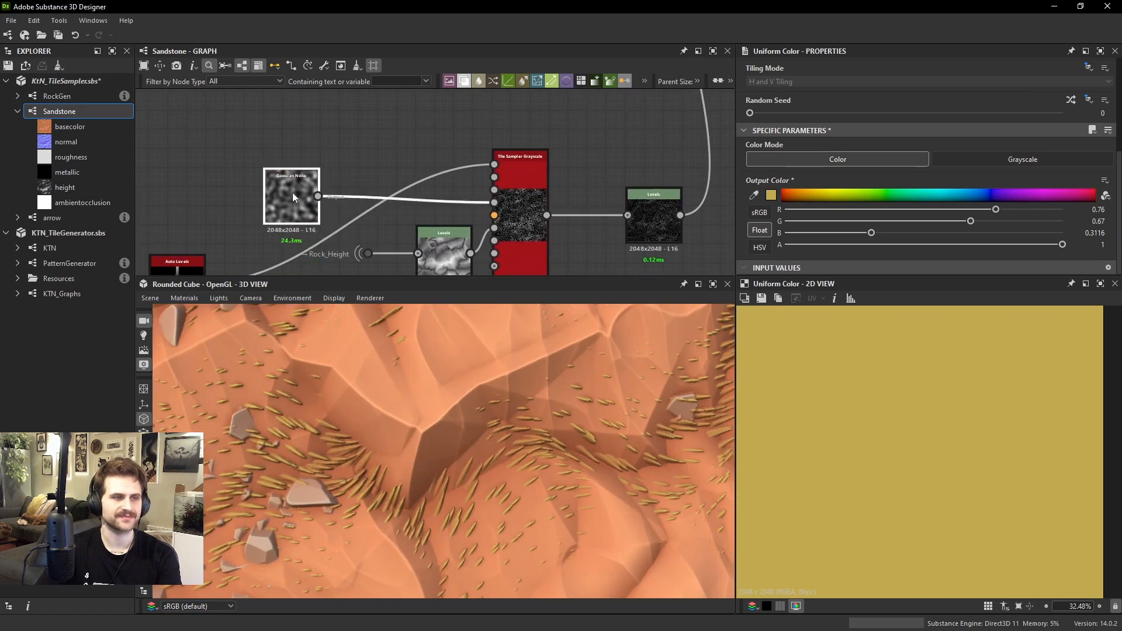
left_click_drag(365, 256, 289, 263)
left_click_drag(282, 191, 229, 198)
left_click(331, 156)
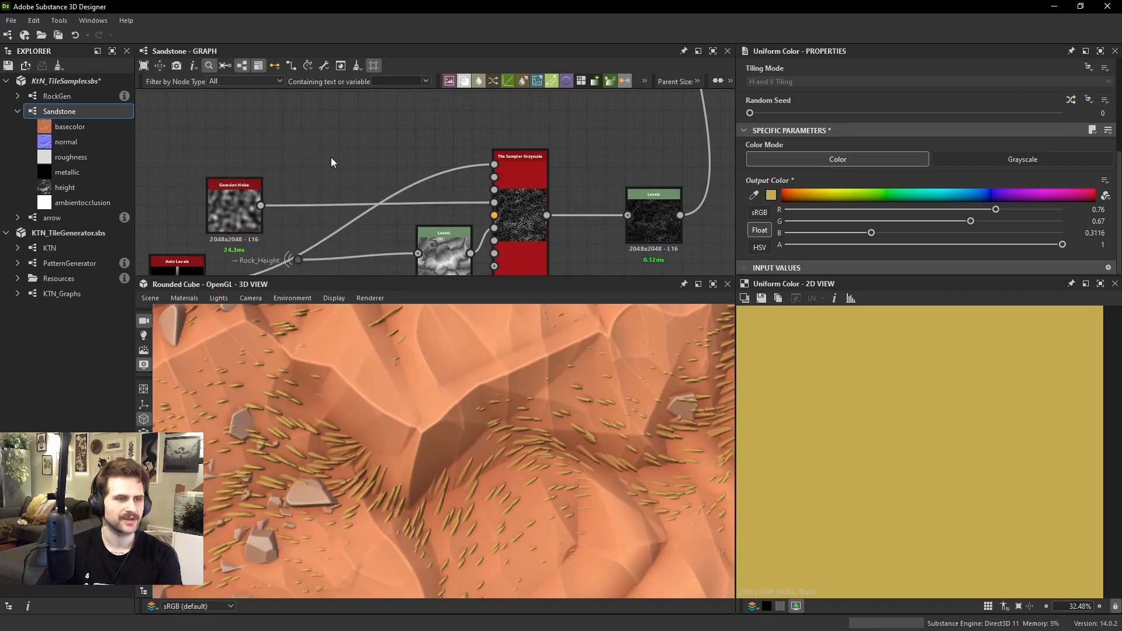
Add a Normal Sobel node fed by Rock_Height above the grass Tile Sampler's inputs and set its Intensity to 10
key("space")
type("normal s")
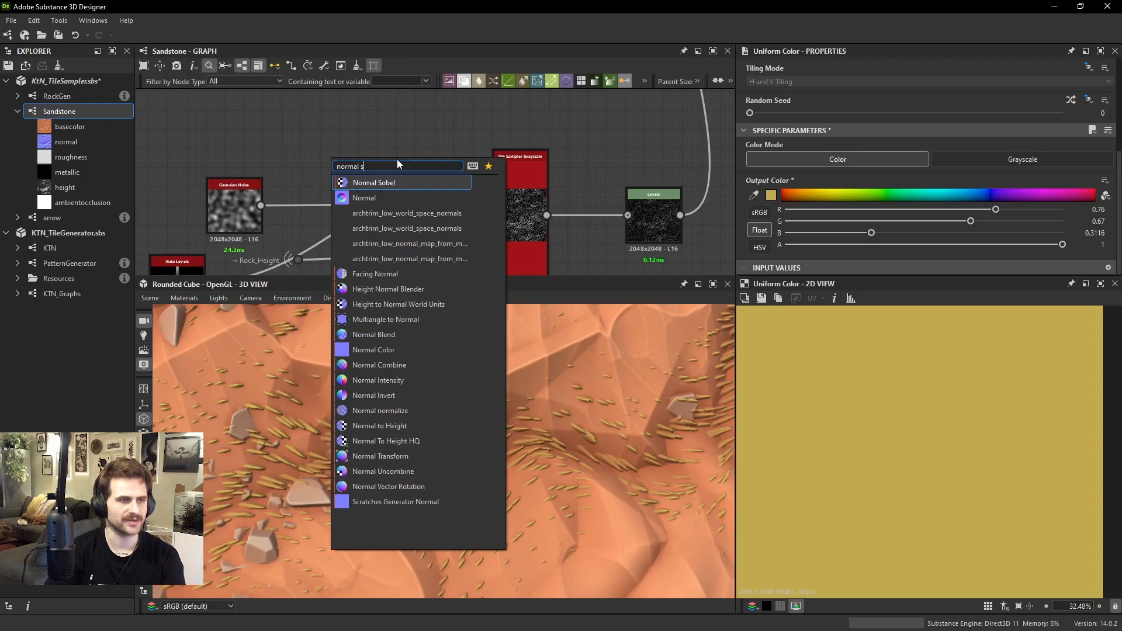
key("Return")
left_click_drag(315, 189, 325, 167)
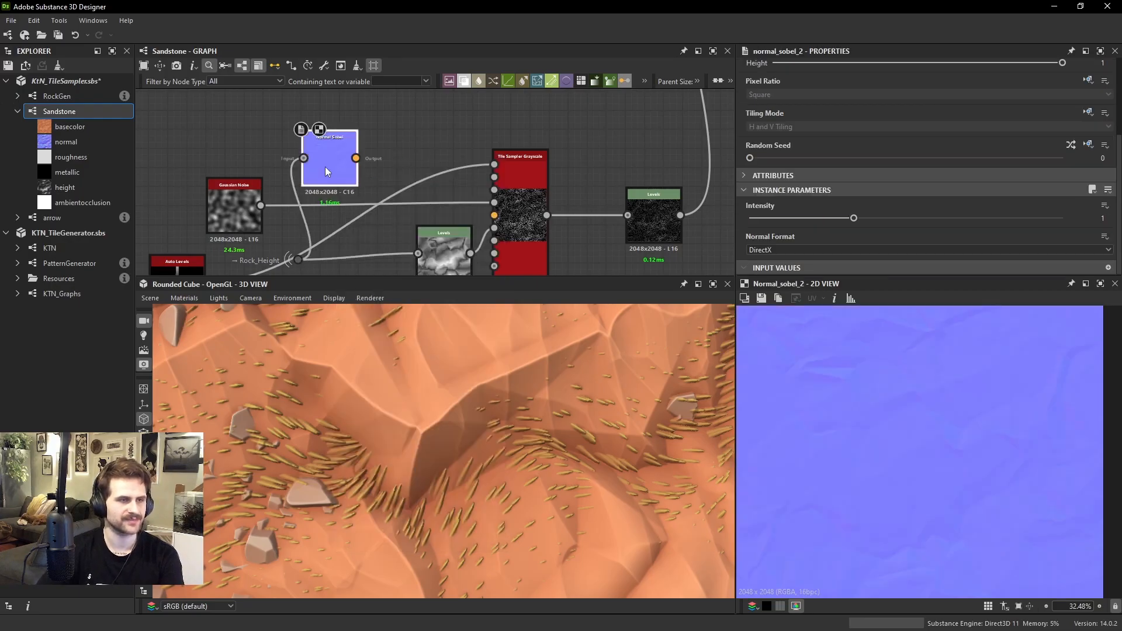
left_click(881, 215)
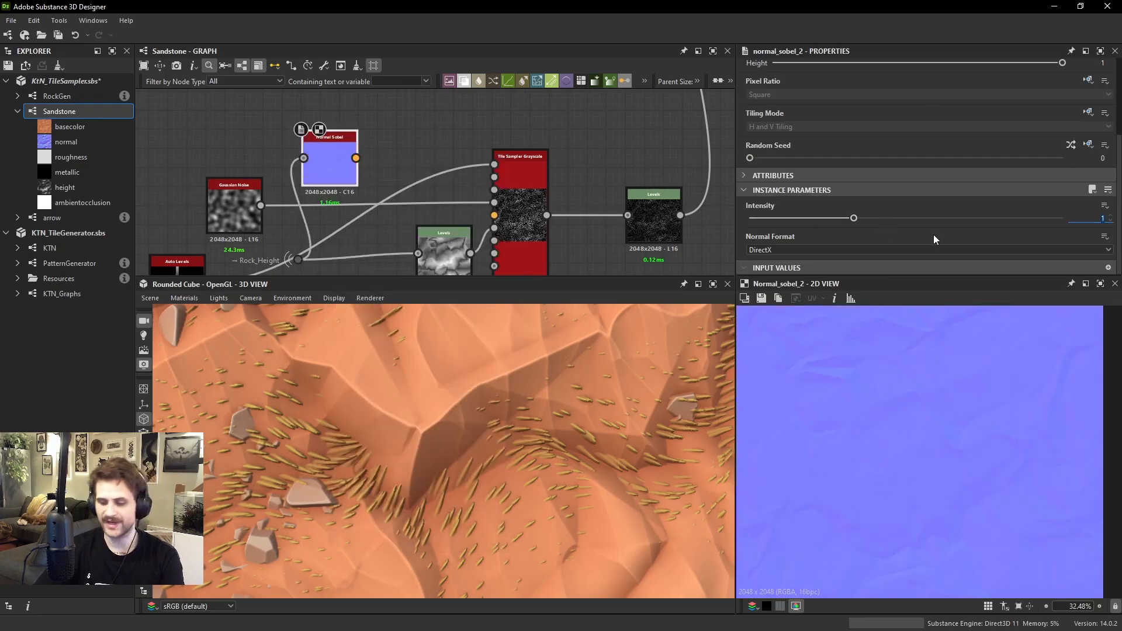
type("10")
key("Return")
Connect the Normal Sobel to the grass Tile Sampler's vector map input and set Vector Map Multiplier to 0.12
left_click_drag(356, 158, 494, 216)
left_click(520, 205)
double_click(520, 204)
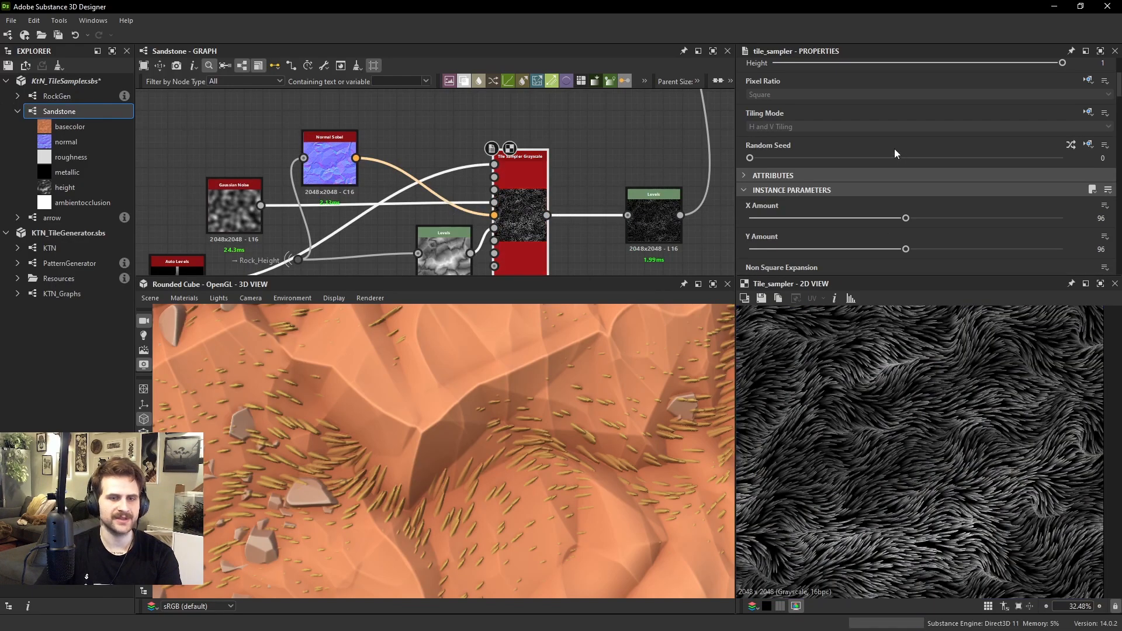
scroll(894, 154, "down", 2)
scroll(887, 428, "down", 1)
scroll(810, 207, "down", 5)
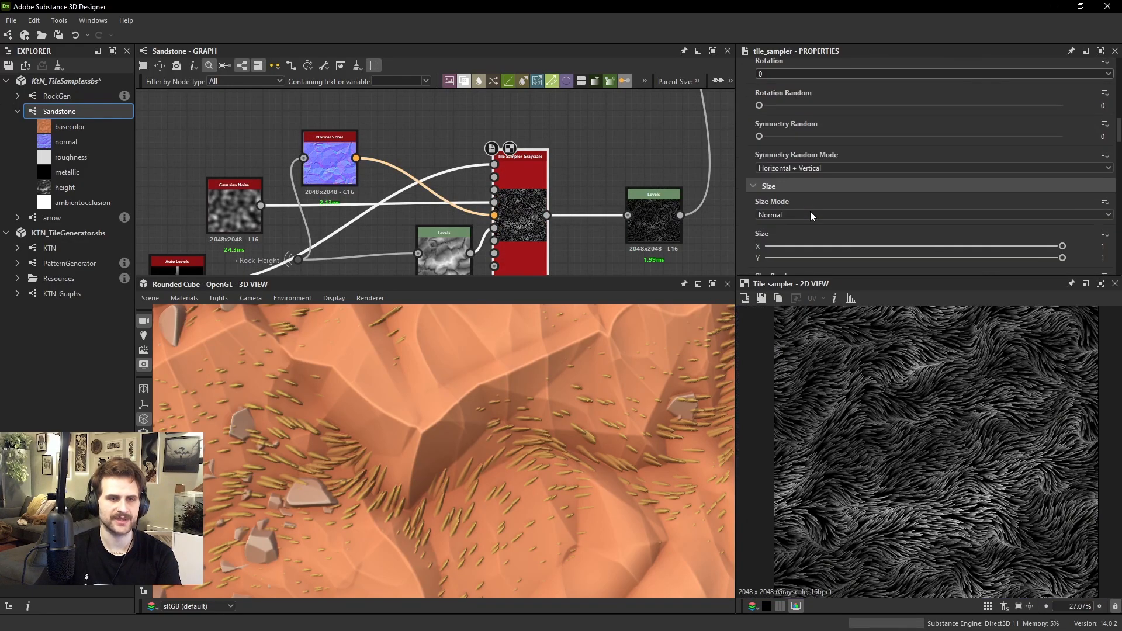
scroll(811, 215, "down", 3)
scroll(800, 205, "down", 8)
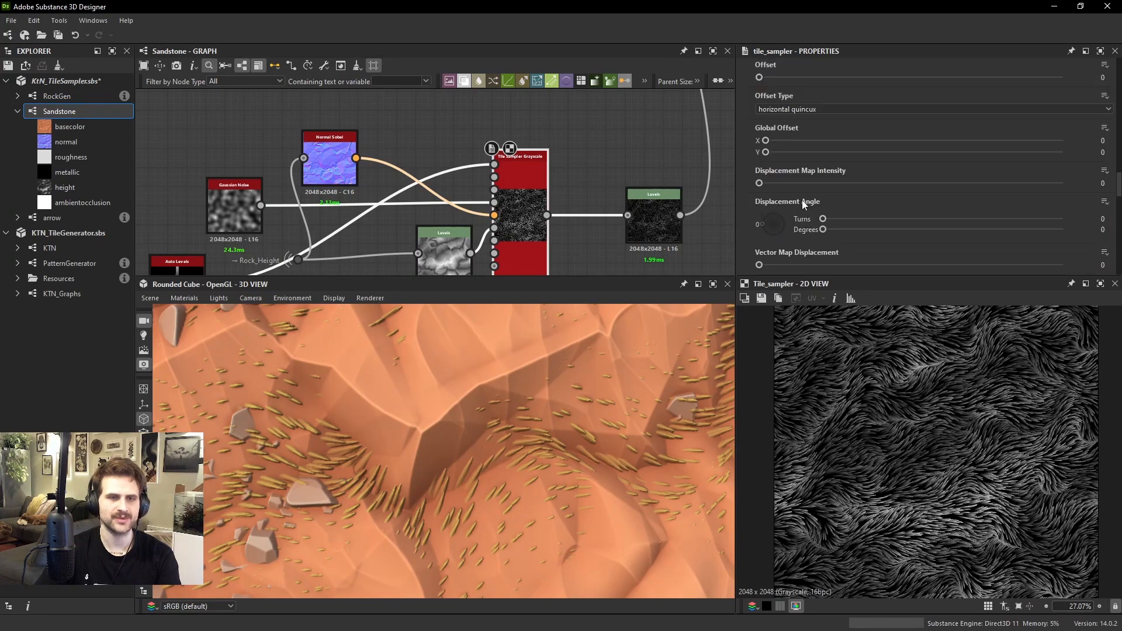
scroll(860, 409, "up", 3)
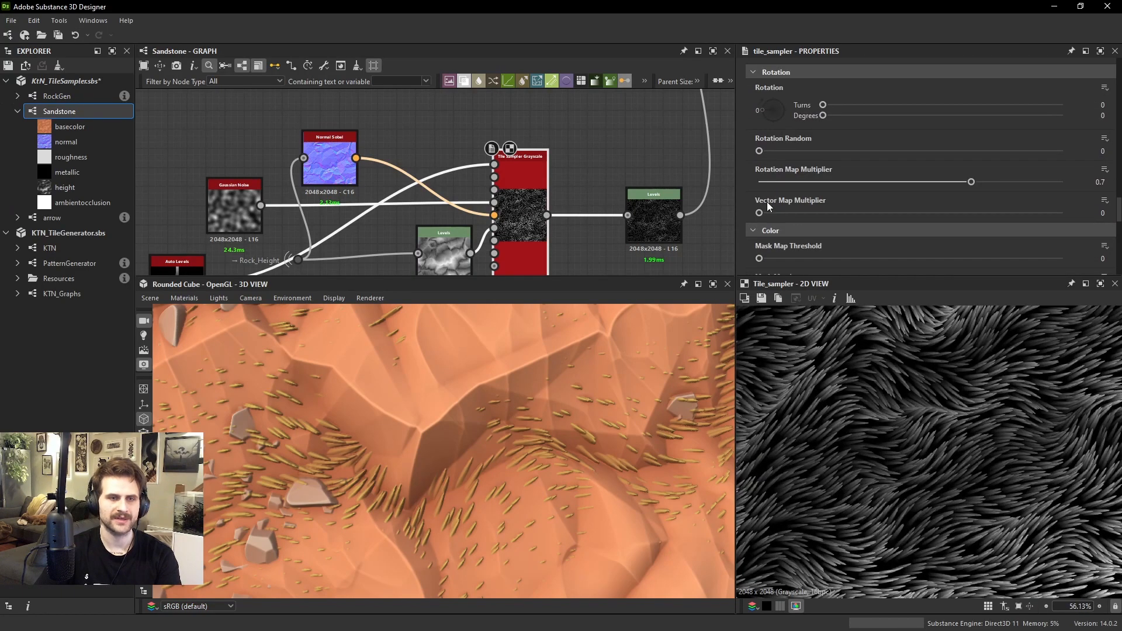
left_click_drag(760, 213, 796, 199)
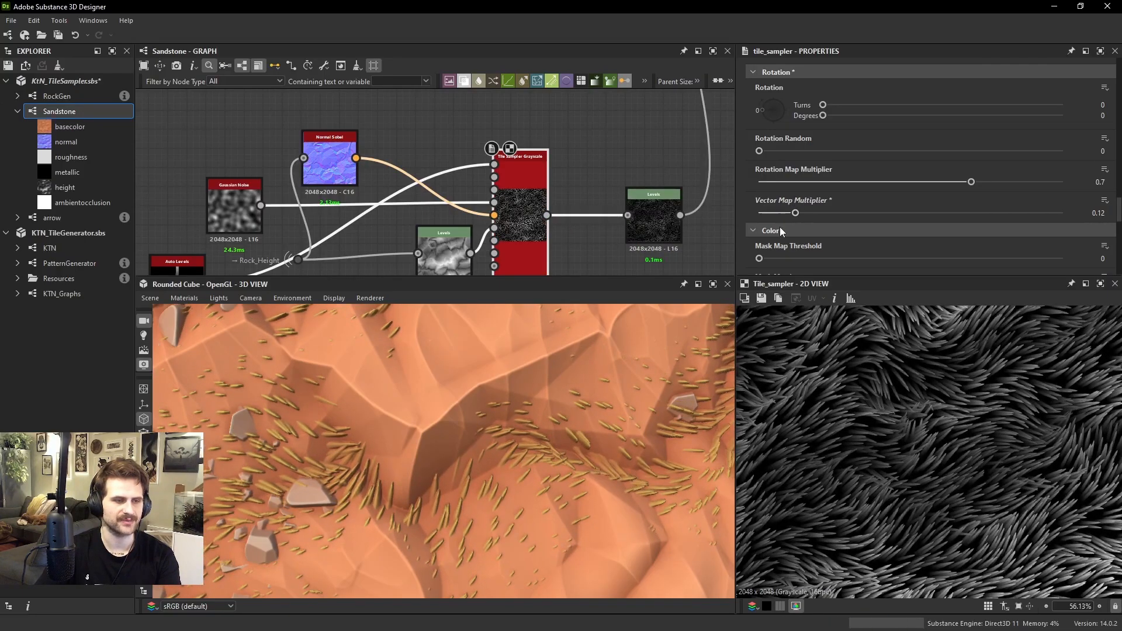
Lower the grass Tile Sampler's Vector Map Multiplier to 0.07 and check the blade directions in the 3D view
left_click_drag(497, 469, 493, 392)
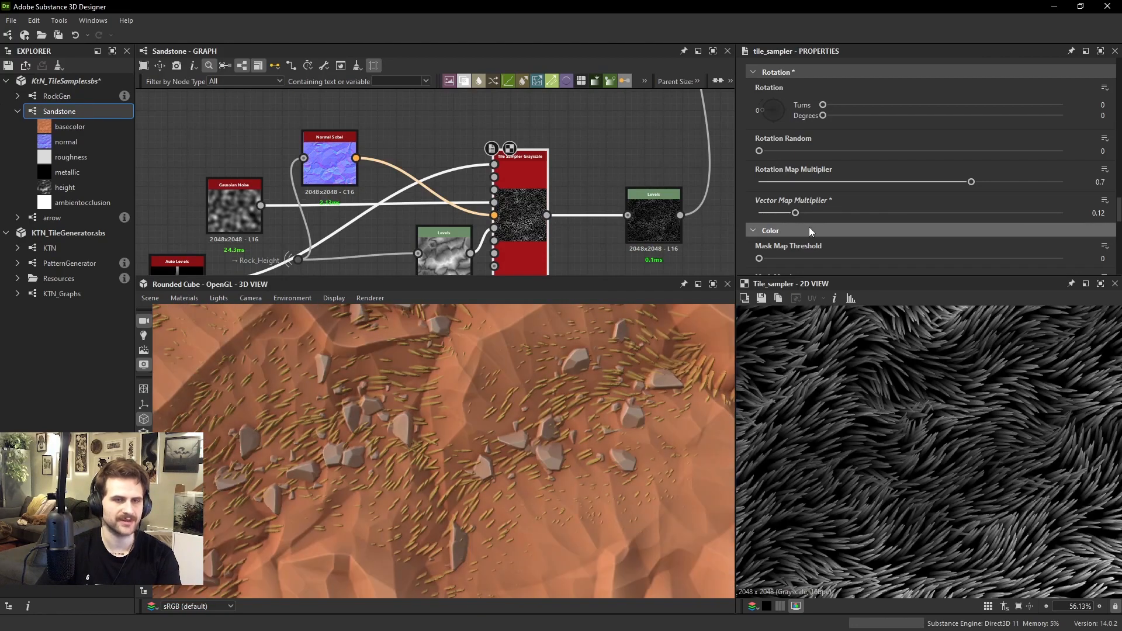
left_click_drag(795, 213, 780, 214)
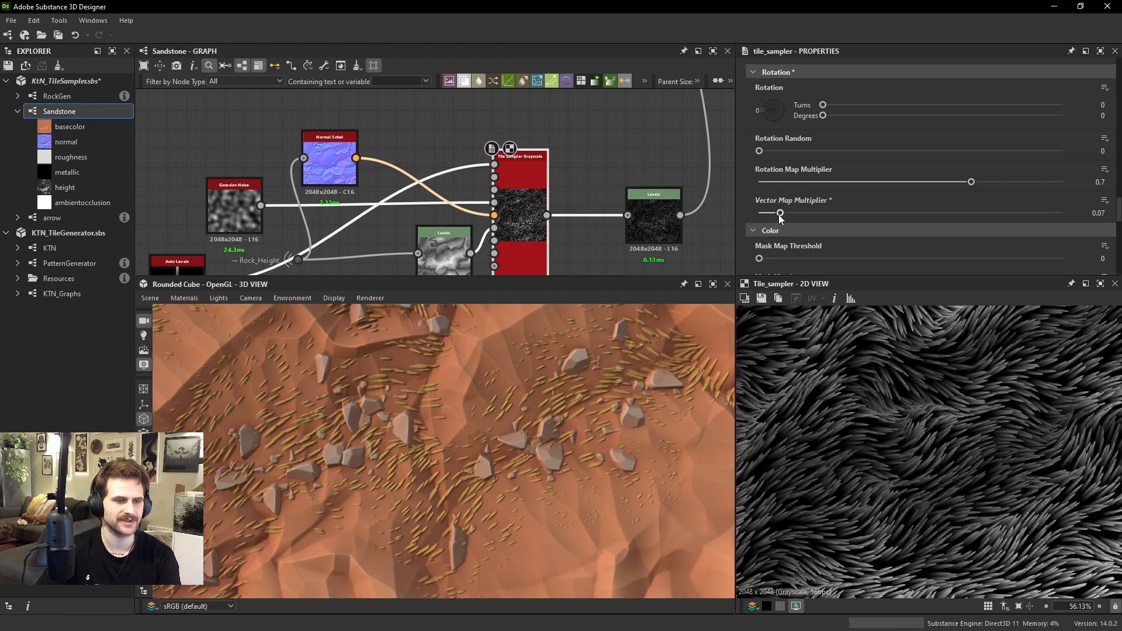
left_click_drag(585, 350, 570, 388)
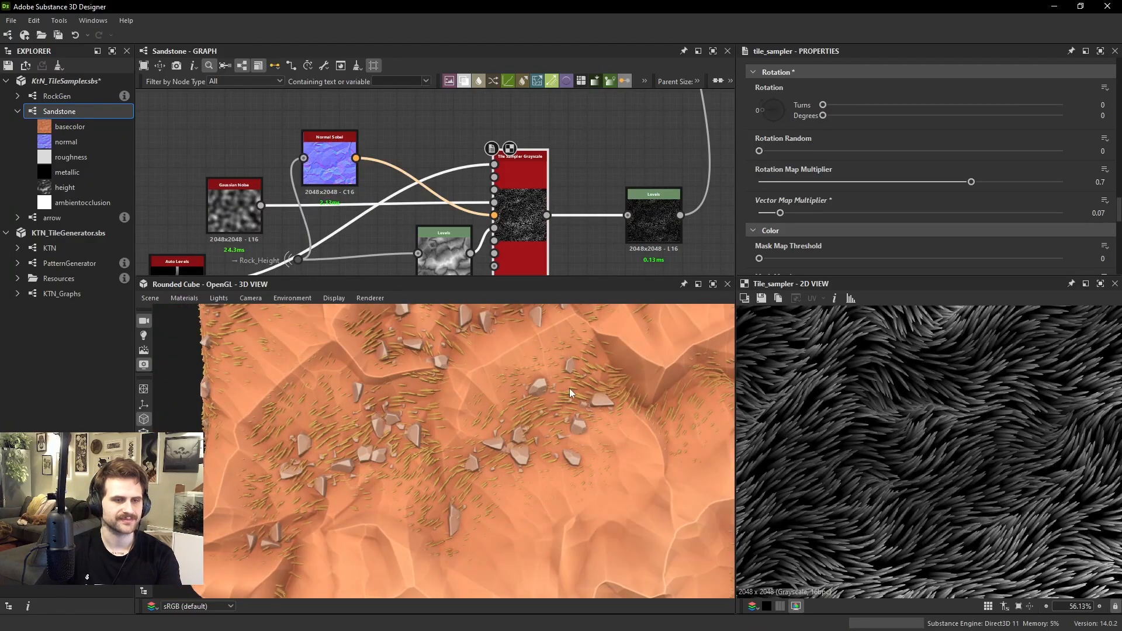
Slightly raise the output white level of the Levels node after the grass Tile Sampler and check the grass height on the cube
left_click(653, 215)
mouse_move(965, 245)
left_mouse_down()
mouse_move(993, 243)
mouse_move(969, 244)
left_mouse_up()
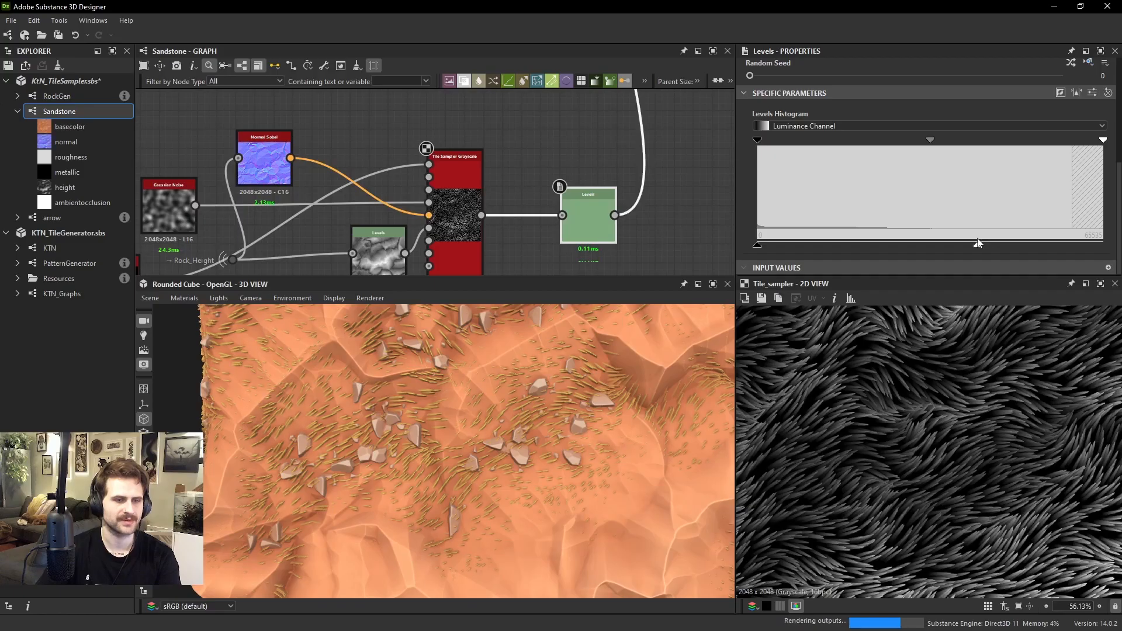
scroll(552, 409, "down", 4)
mouse_move(552, 409)
left_mouse_down()
mouse_move(576, 430)
mouse_move(528, 416)
mouse_move(574, 413)
mouse_move(633, 436)
mouse_move(560, 419)
mouse_move(633, 413)
mouse_move(605, 408)
mouse_move(605, 422)
mouse_move(513, 423)
mouse_move(541, 440)
mouse_move(546, 420)
mouse_move(514, 430)
mouse_move(492, 475)
mouse_move(431, 416)
mouse_move(546, 419)
mouse_move(559, 403)
mouse_move(516, 379)
left_mouse_up()
scroll(546, 419, "up", 4)
scroll(555, 404, "down", 4)
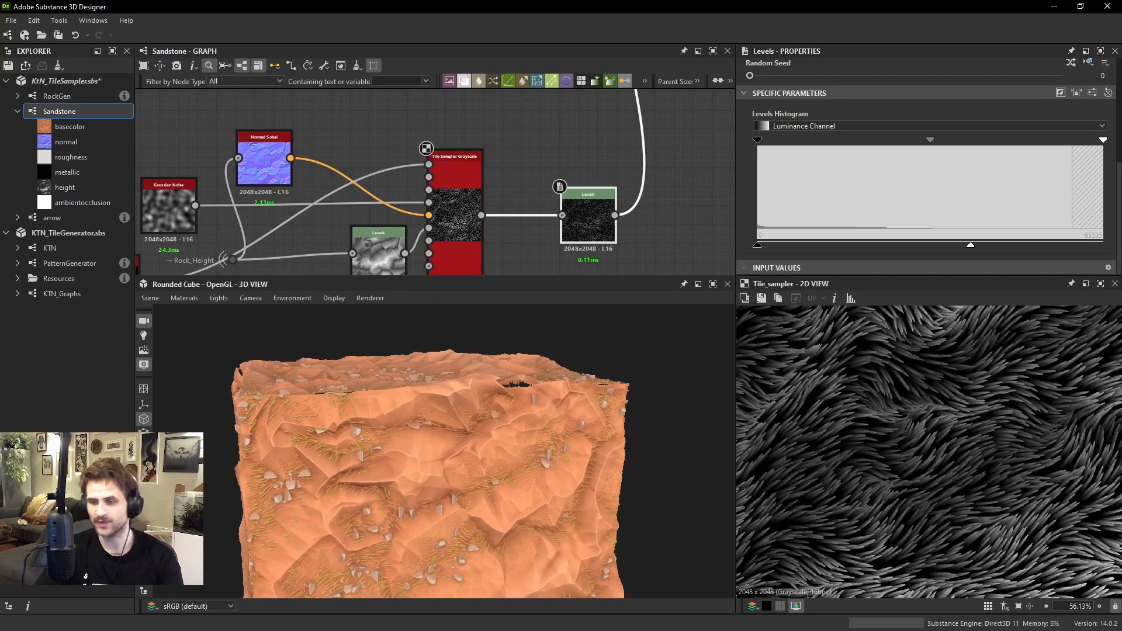